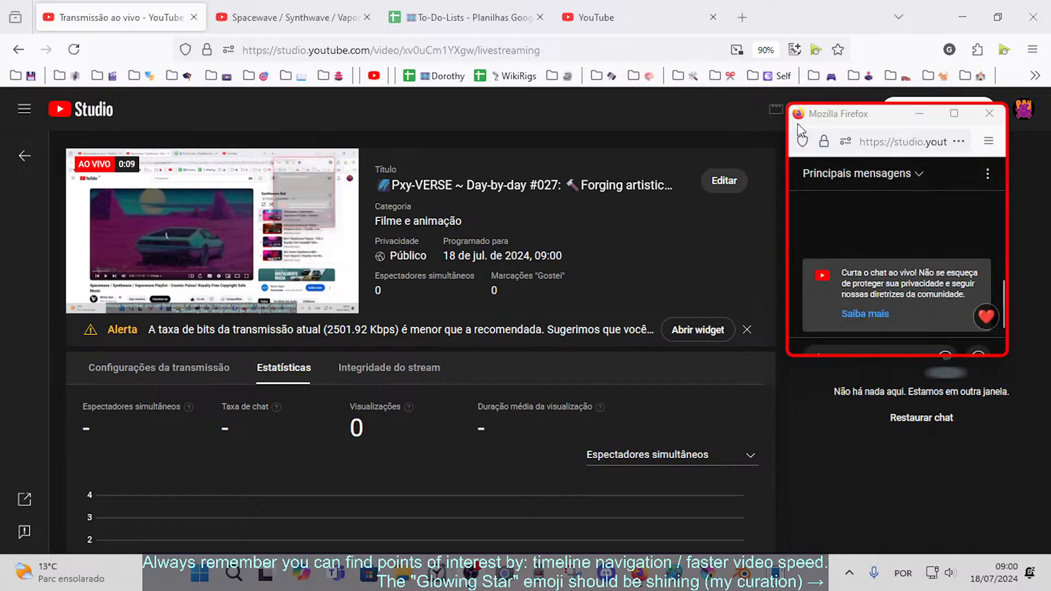
- Move the pop-out live chat window slightly higher and toggle the sound of the live stream preview
{"action": "left_click_drag", "start_coordinate": [862, 125], "coordinate": [824, 104]}
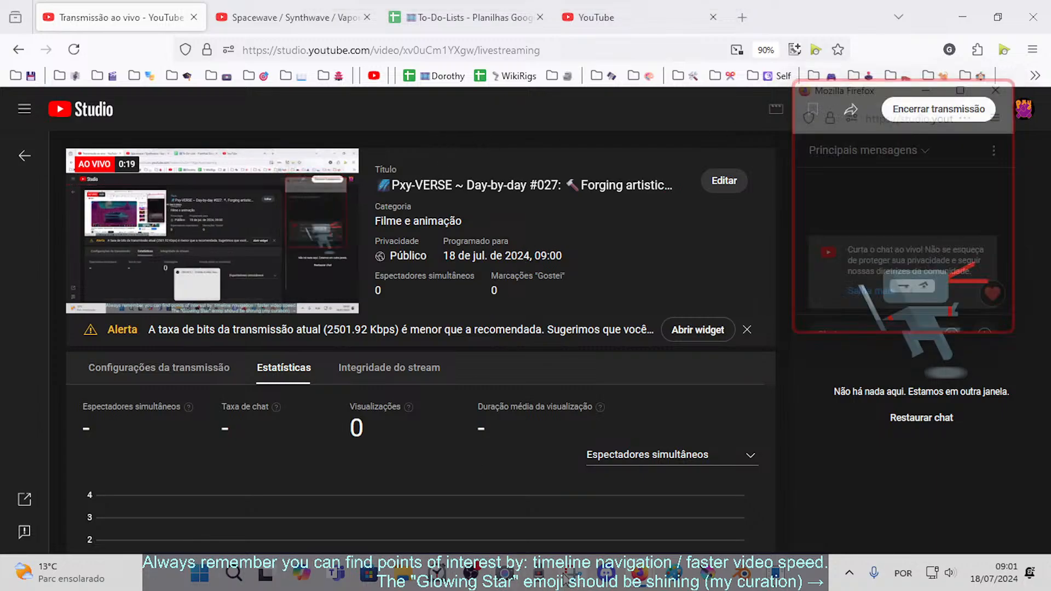
{"action": "mouse_move", "coordinate": [654, 574]}
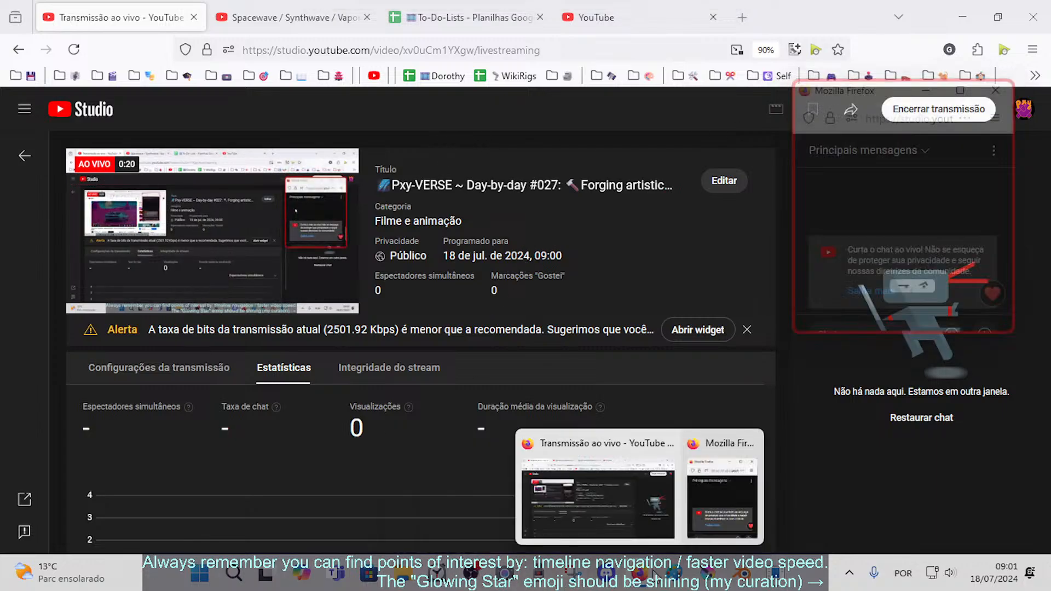
{"action": "left_click", "coordinate": [615, 533]}
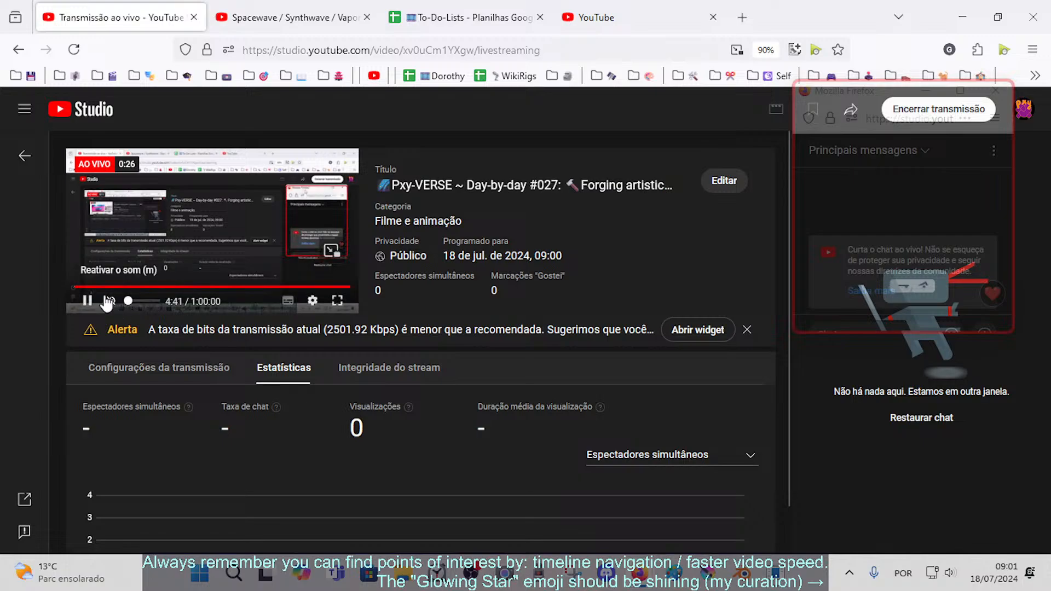
{"action": "left_click", "coordinate": [112, 301]}
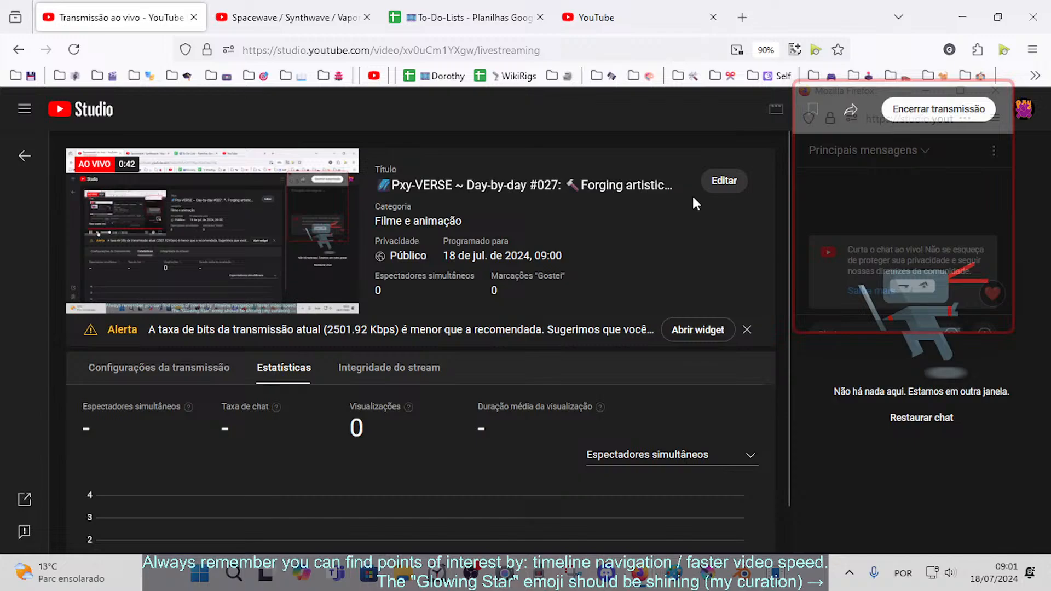
- Close the YouTube home page and select the "Final Retake on the Lips Weight Painting" task in the To-Do-Lists spreadsheet
{"action": "left_click", "coordinate": [621, 5]}
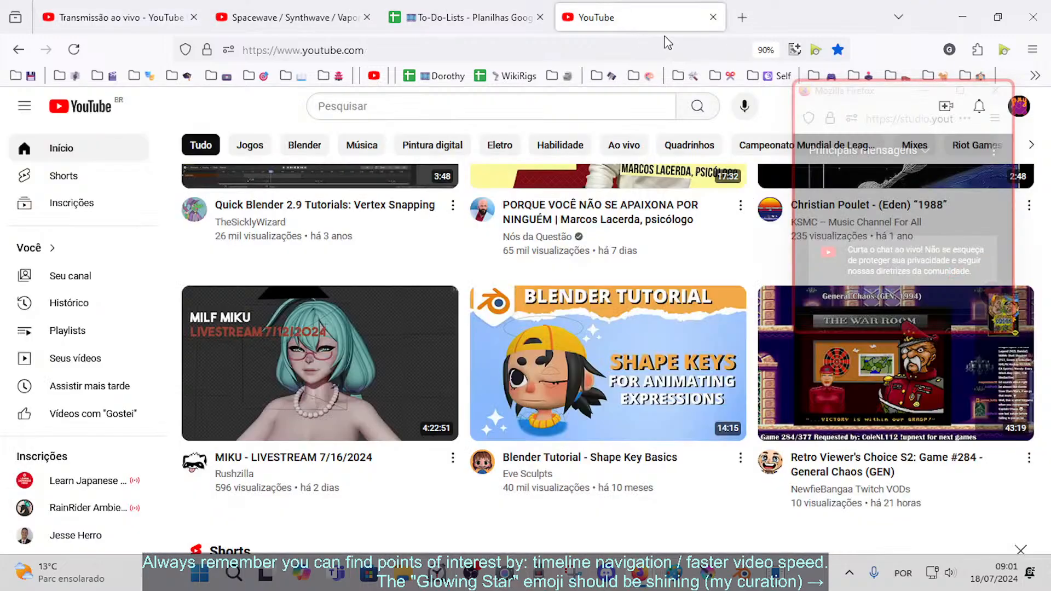
{"action": "left_click", "coordinate": [712, 17]}
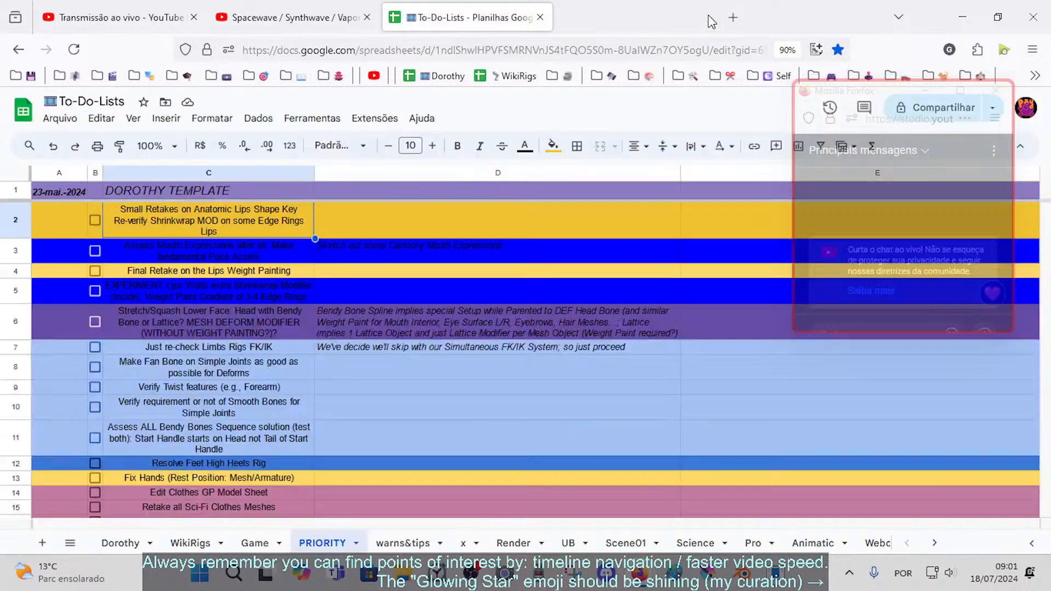
{"action": "left_click", "coordinate": [120, 17]}
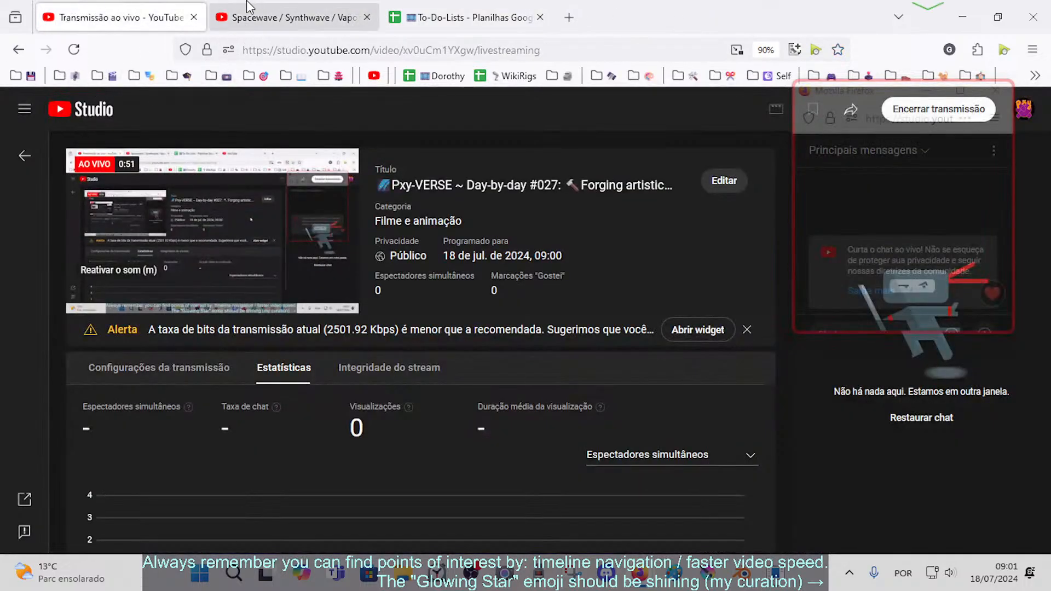
{"action": "left_click", "coordinate": [290, 17]}
{"action": "left_click", "coordinate": [120, 17]}
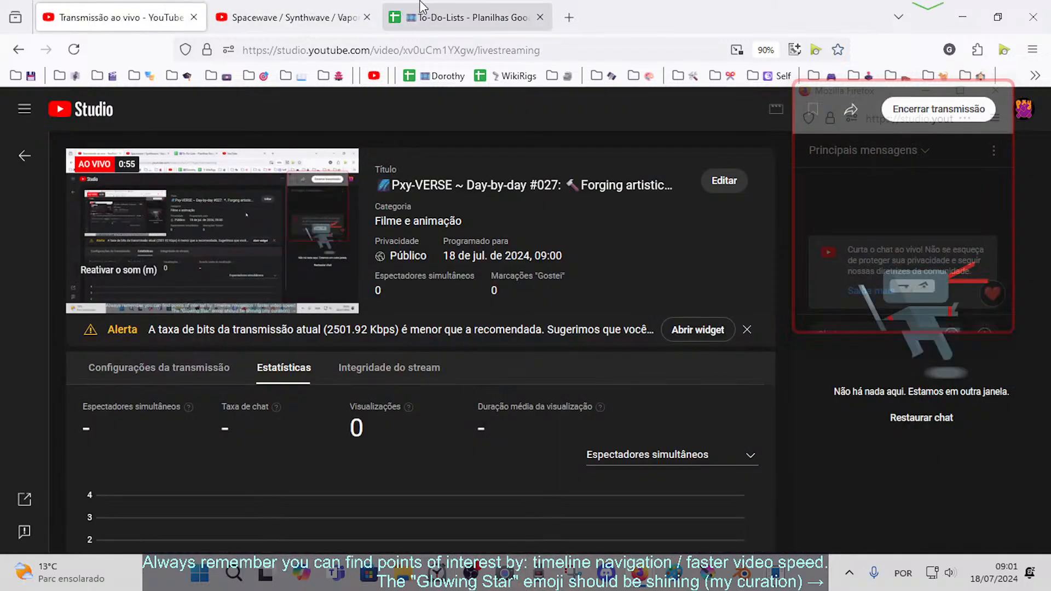
{"action": "left_click", "coordinate": [401, 15]}
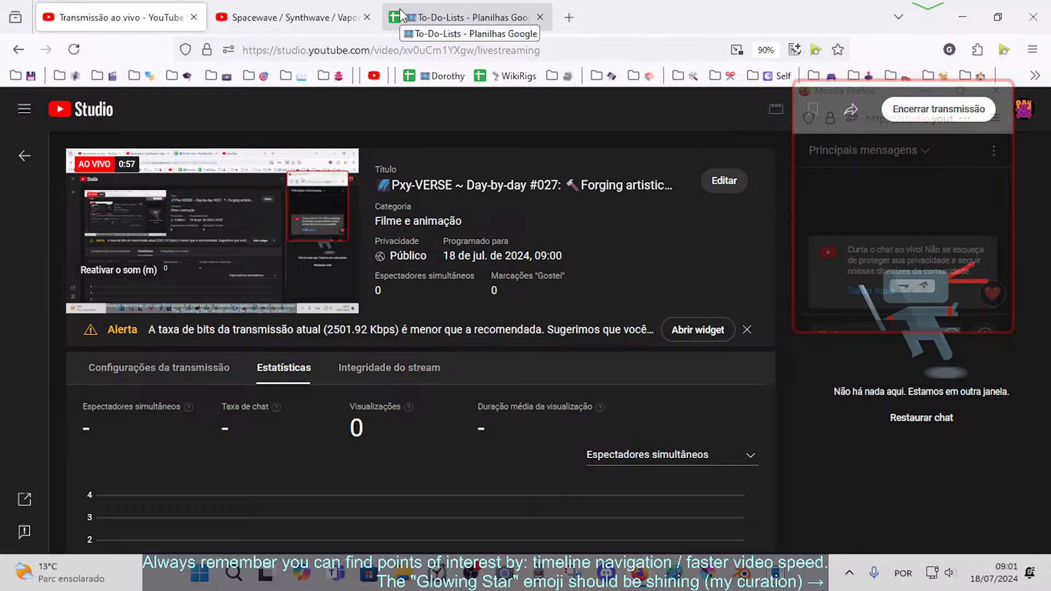
{"action": "left_click", "coordinate": [312, 274]}
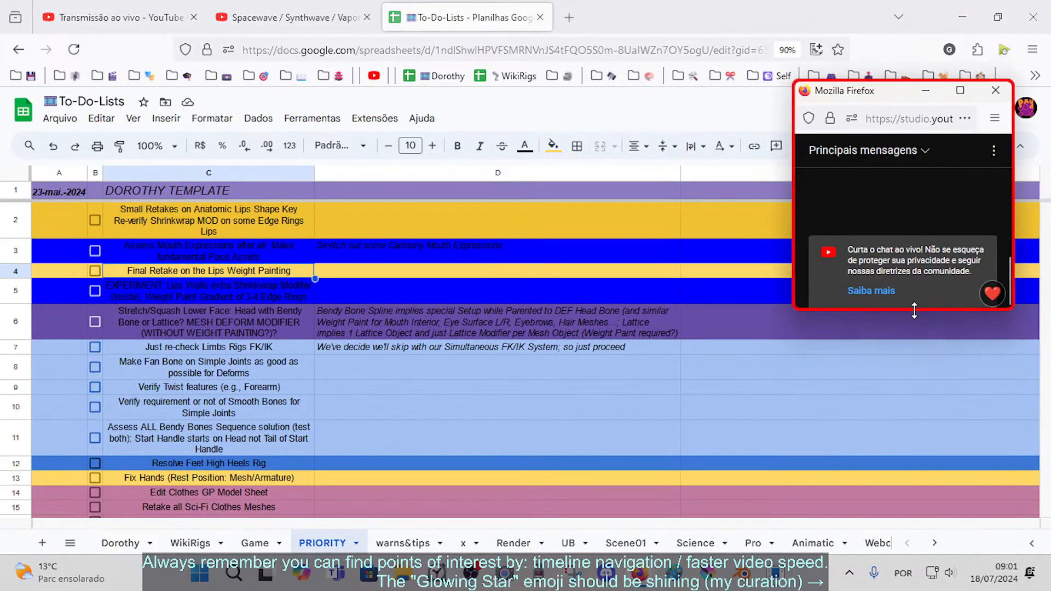
- Start playing the Spacewave / Synthwave / Vaporwave playlist video as background music, and switch to Blender
{"action": "left_click", "coordinate": [258, 8]}
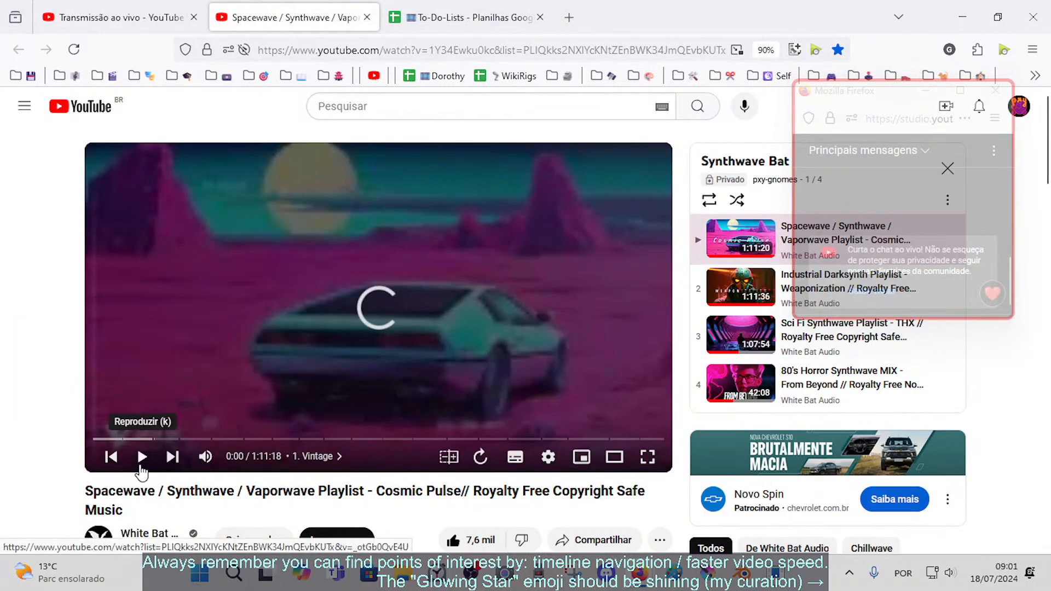
{"action": "left_click", "coordinate": [142, 456]}
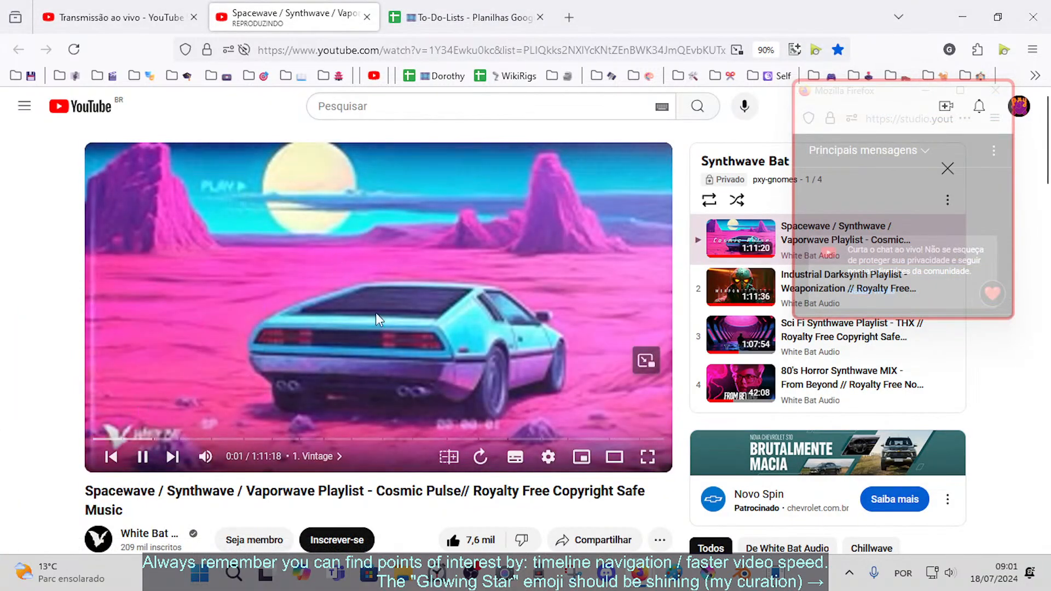
{"action": "left_click", "coordinate": [548, 457]}
{"action": "left_click", "coordinate": [547, 457]}
{"action": "left_click", "coordinate": [121, 17]}
{"action": "left_click", "coordinate": [777, 575]}
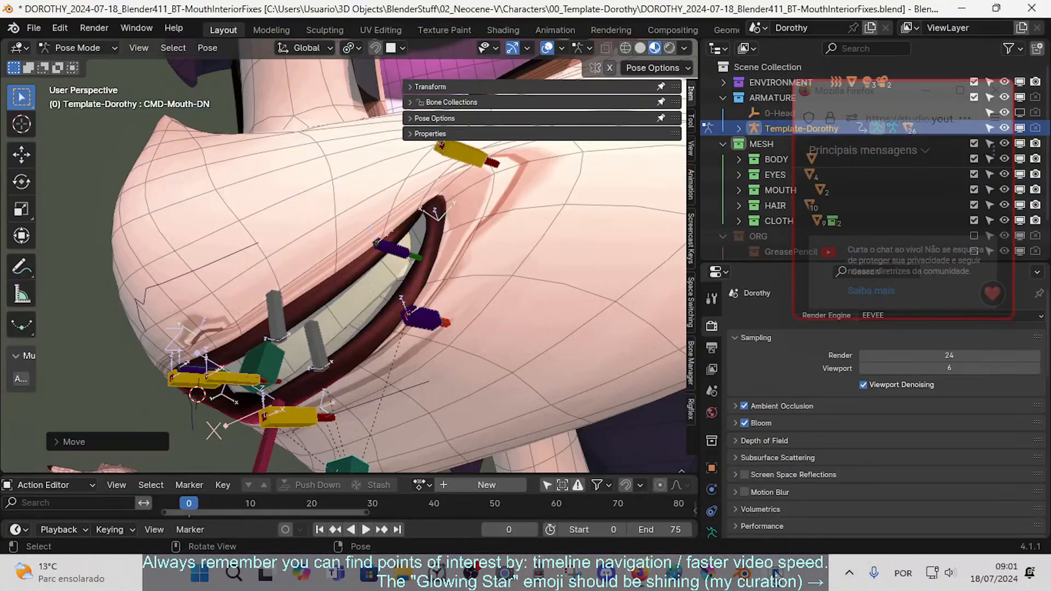
- Try moving the character's right mouth corner control, CTL-Mouth.R, in Pose Mode
{"action": "middle_click_drag", "start_coordinate": [383, 290], "coordinate": [258, 304]}
{"action": "scroll", "coordinate": [360, 285], "scroll_direction": "down", "scroll_amount": 2}
{"action": "scroll", "coordinate": [355, 315], "scroll_direction": "up", "scroll_amount": 2}
{"action": "left_click", "coordinate": [260, 301]}
{"action": "middle_click_drag", "start_coordinate": [355, 302], "coordinate": [150, 320]}
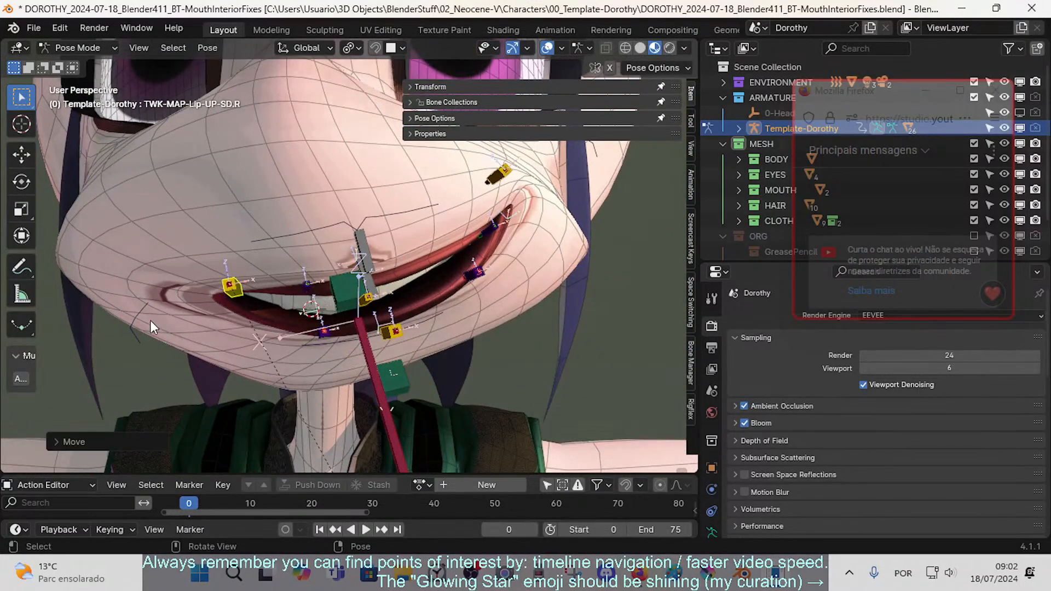
{"action": "left_click", "coordinate": [135, 313]}
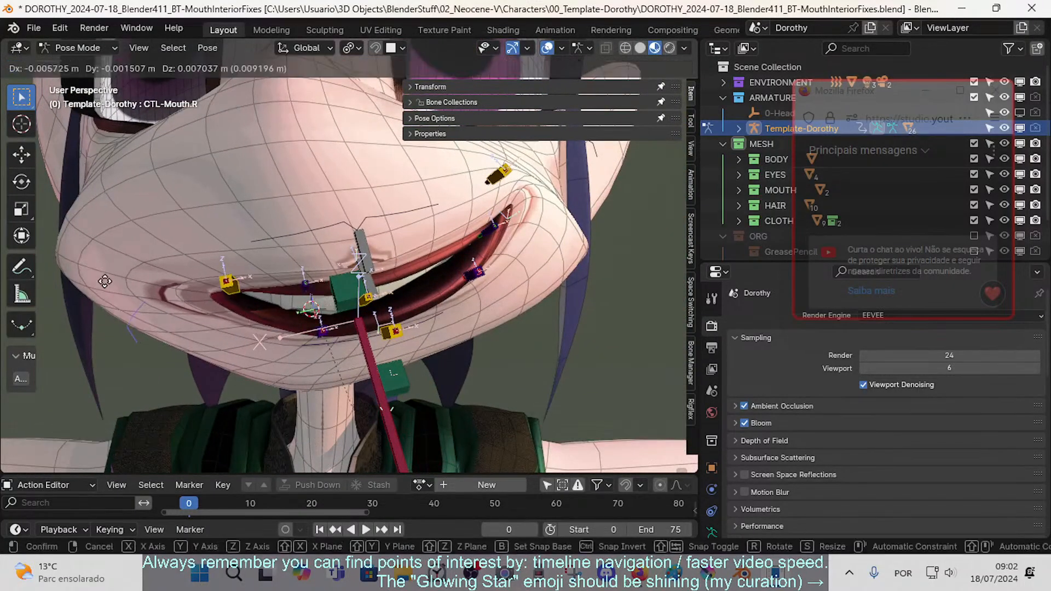
{"action": "middle_click_drag", "start_coordinate": [263, 279], "coordinate": [321, 307]}
- Examine the closed mouth, its controls and the lower face mesh from the front and three-quarter angles
{"action": "mouse_move", "coordinate": [639, 573]}
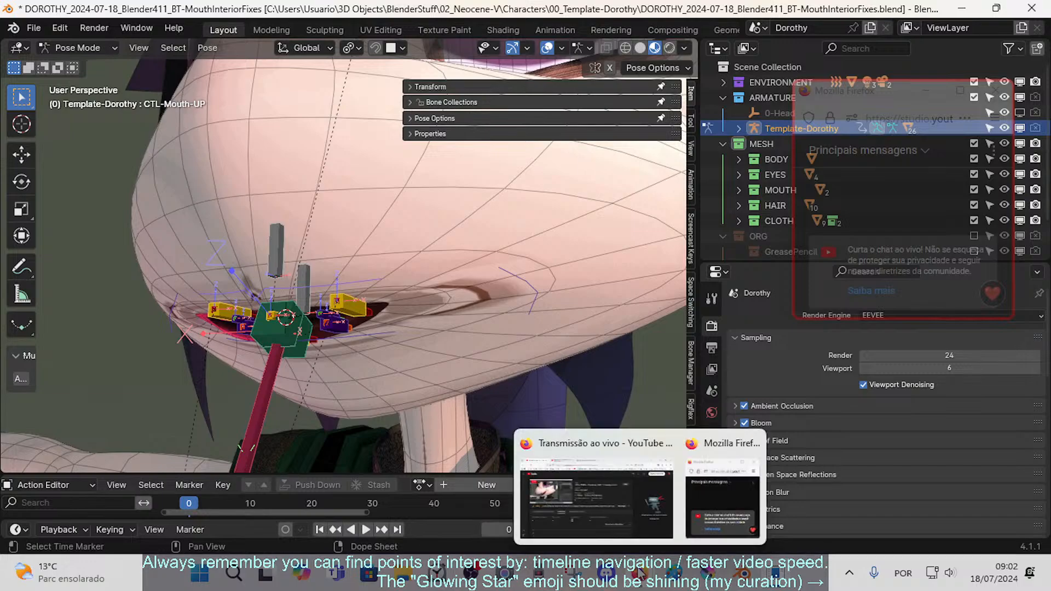
{"action": "middle_click_drag", "start_coordinate": [136, 188], "coordinate": [281, 333]}
{"action": "middle_click_drag", "start_coordinate": [461, 213], "coordinate": [452, 113]}
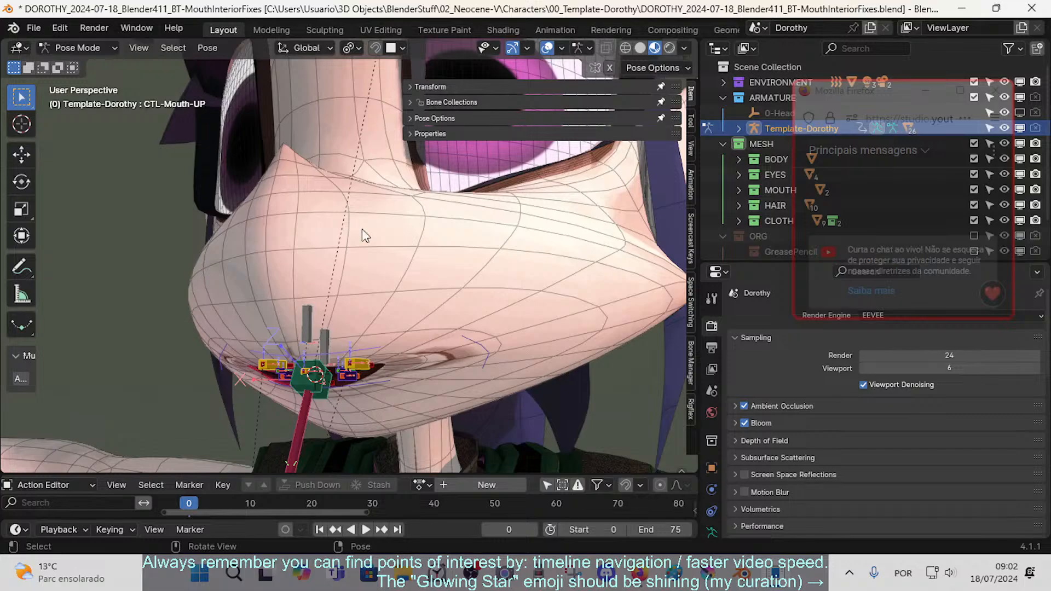
{"action": "middle_click_drag", "start_coordinate": [362, 229], "coordinate": [397, 255]}
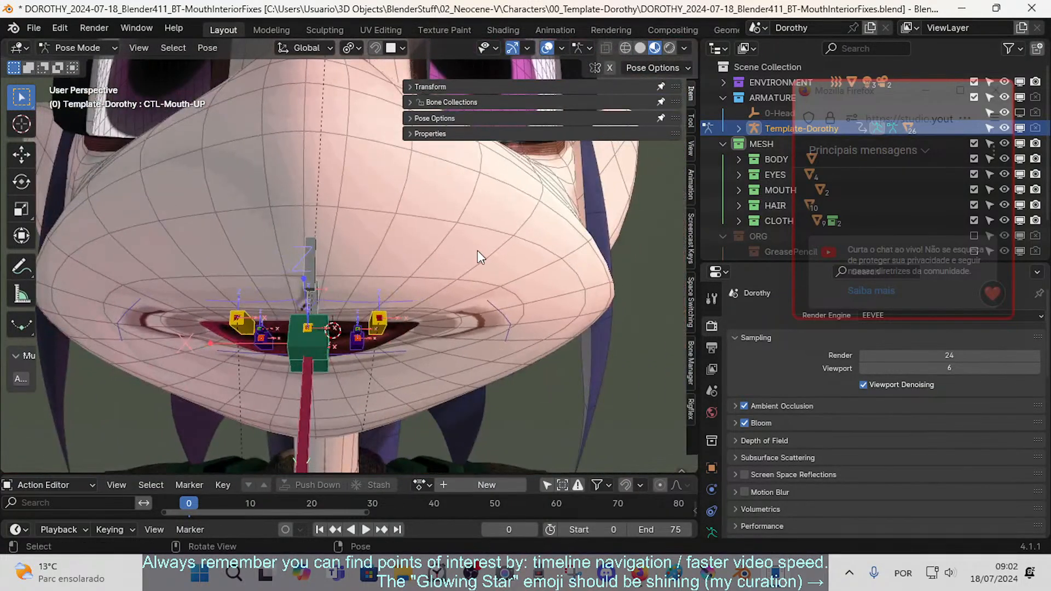
{"action": "middle_click_drag", "start_coordinate": [534, 272], "coordinate": [626, 264]}
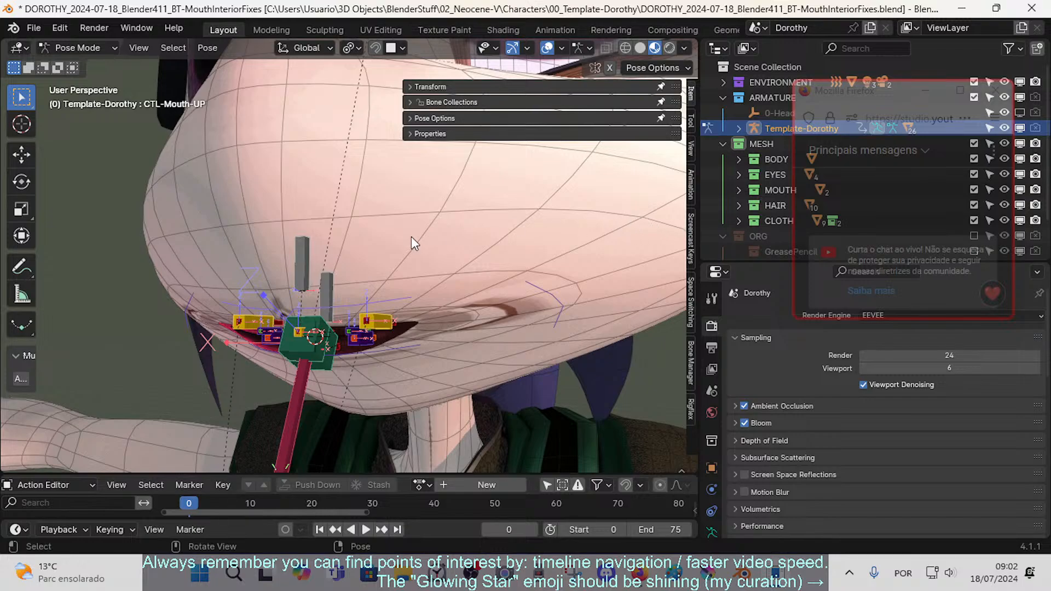
{"action": "middle_click_drag", "start_coordinate": [412, 243], "coordinate": [403, 309]}
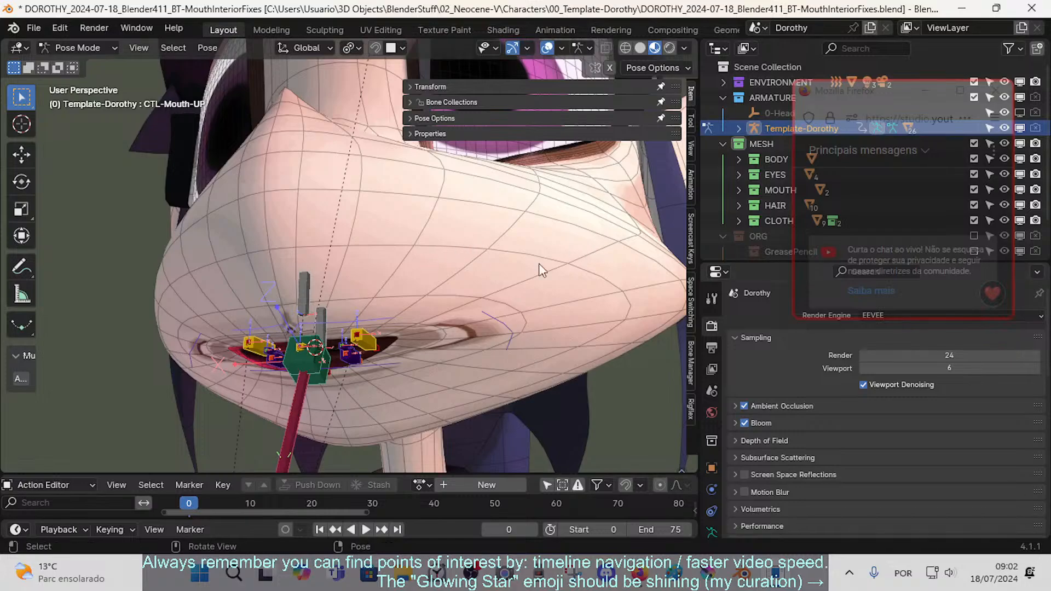
{"action": "scroll", "coordinate": [363, 278], "scroll_direction": "down", "scroll_amount": 3}
{"action": "scroll", "coordinate": [411, 261], "scroll_direction": "down", "scroll_amount": 2}
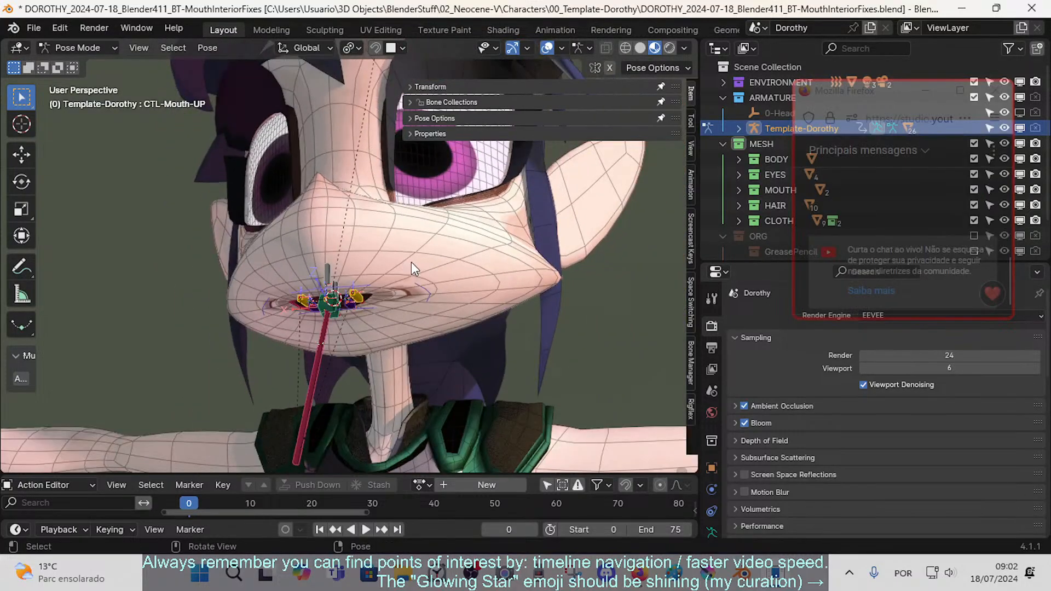
{"action": "scroll", "coordinate": [386, 332], "scroll_direction": "up", "scroll_amount": 3}
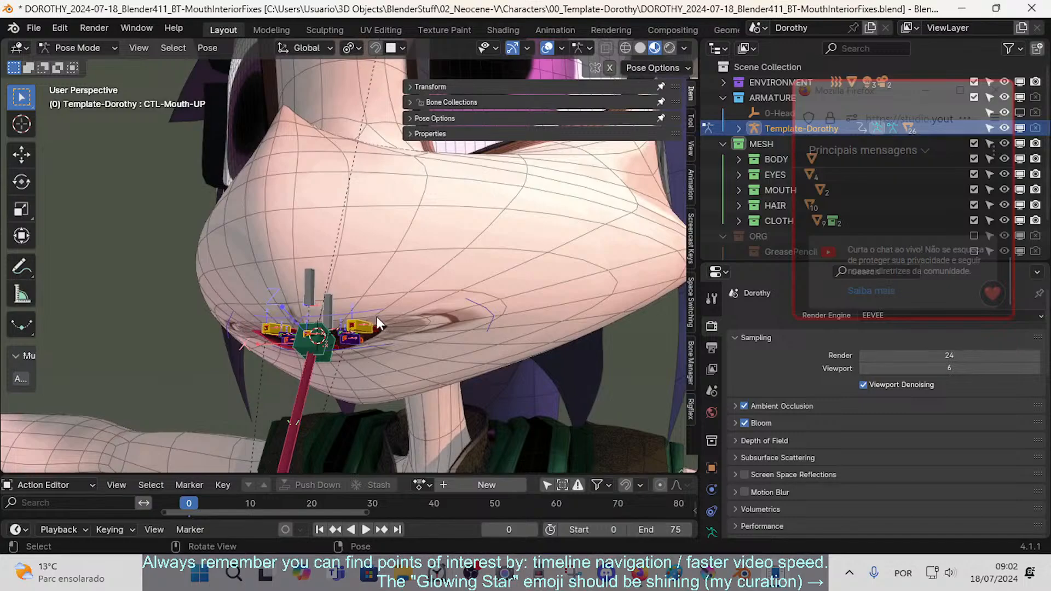
- Try raising the upper lip control CTL-Mouth-UP and pulling the left corner control CTL-Mouth.L outward, and undo the moves
{"action": "mouse_move", "coordinate": [376, 323]}
{"action": "middle_mouse_down"}
{"action": "mouse_move", "coordinate": [414, 287]}
{"action": "mouse_move", "coordinate": [383, 337]}
{"action": "middle_mouse_up"}
{"action": "key", "text": "g"}
{"action": "left_click", "coordinate": [418, 258]}
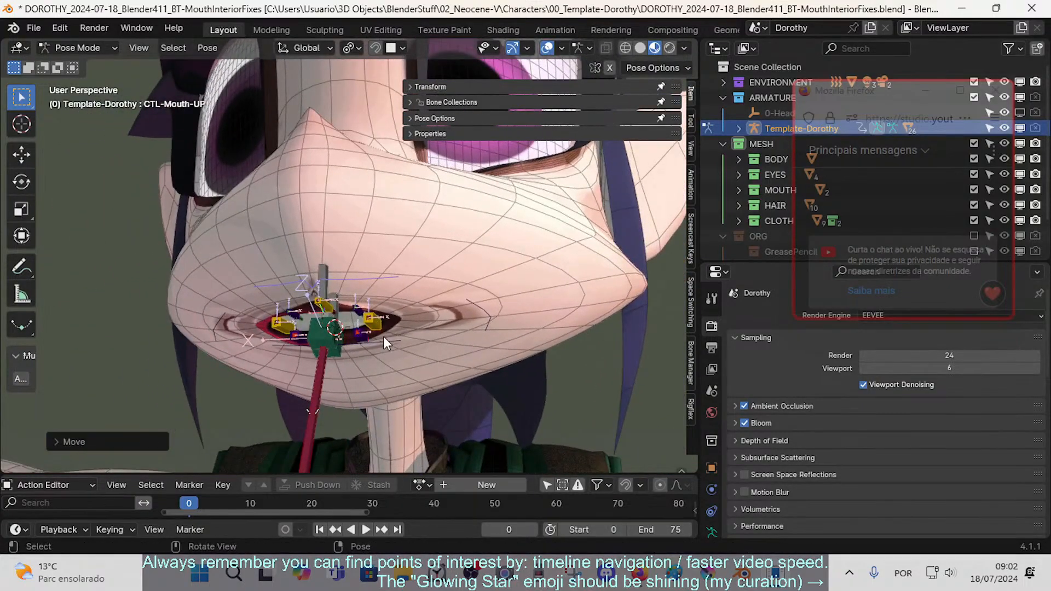
{"action": "left_click", "coordinate": [387, 335]}
{"action": "key", "text": "g"}
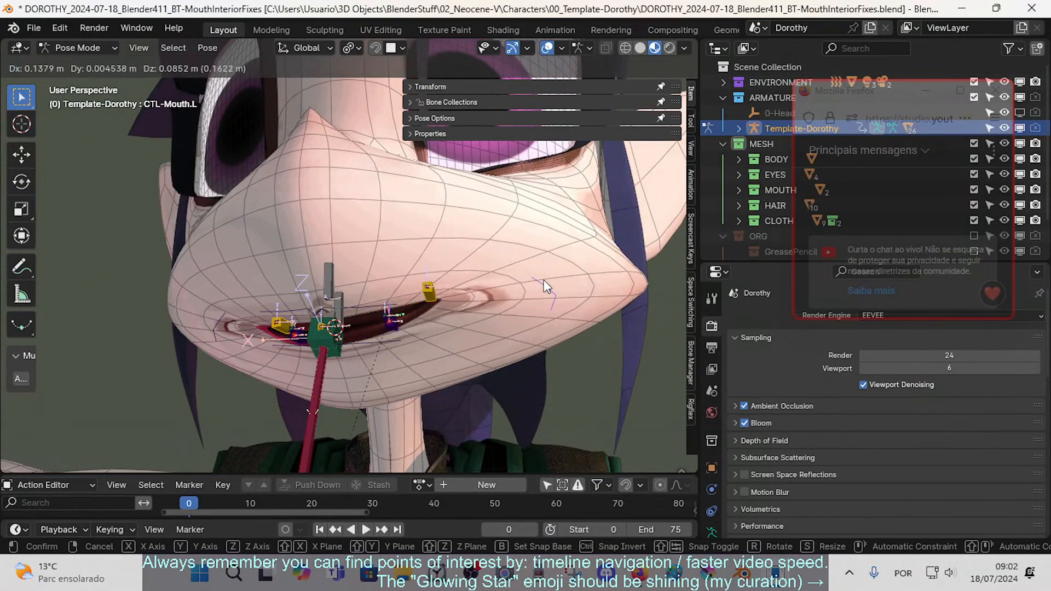
{"action": "left_click", "coordinate": [543, 281]}
{"action": "key", "text": "ctrl+z"}
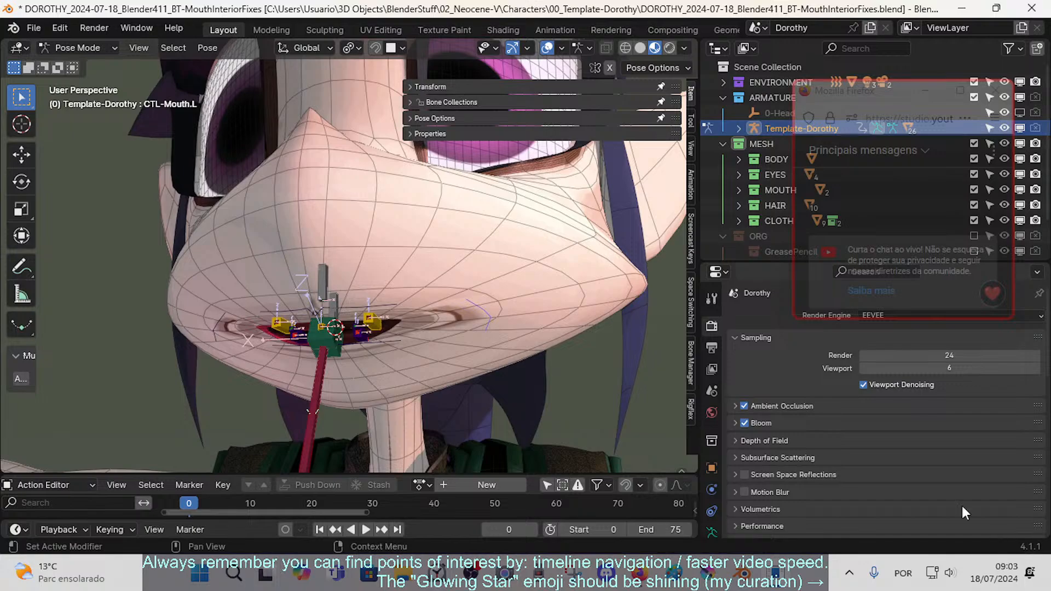
- Inspect the character's mouth and lower face from several angles and save the Blender file
{"action": "middle_click_drag", "start_coordinate": [574, 376], "coordinate": [434, 284]}
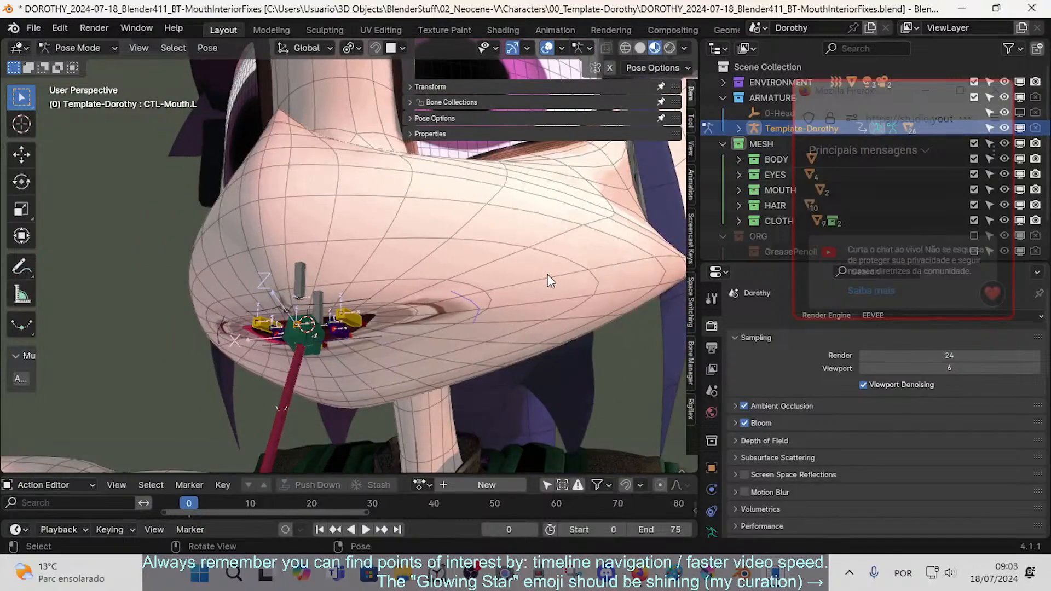
{"action": "middle_click_drag", "start_coordinate": [546, 324], "coordinate": [476, 324]}
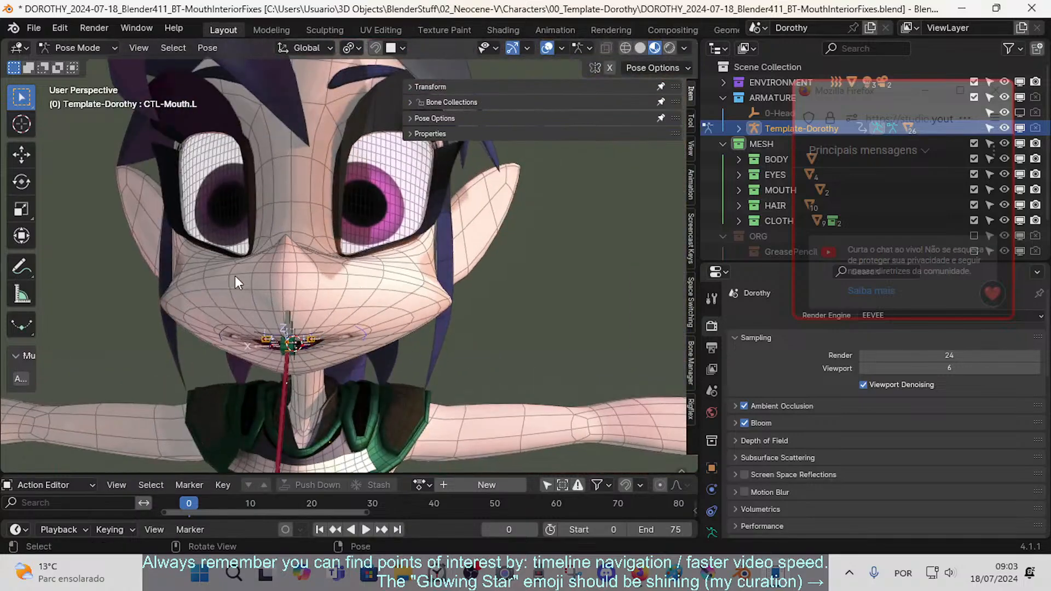
{"action": "middle_click_drag", "start_coordinate": [235, 276], "coordinate": [288, 267]}
{"action": "middle_click_drag", "start_coordinate": [426, 287], "coordinate": [360, 319]}
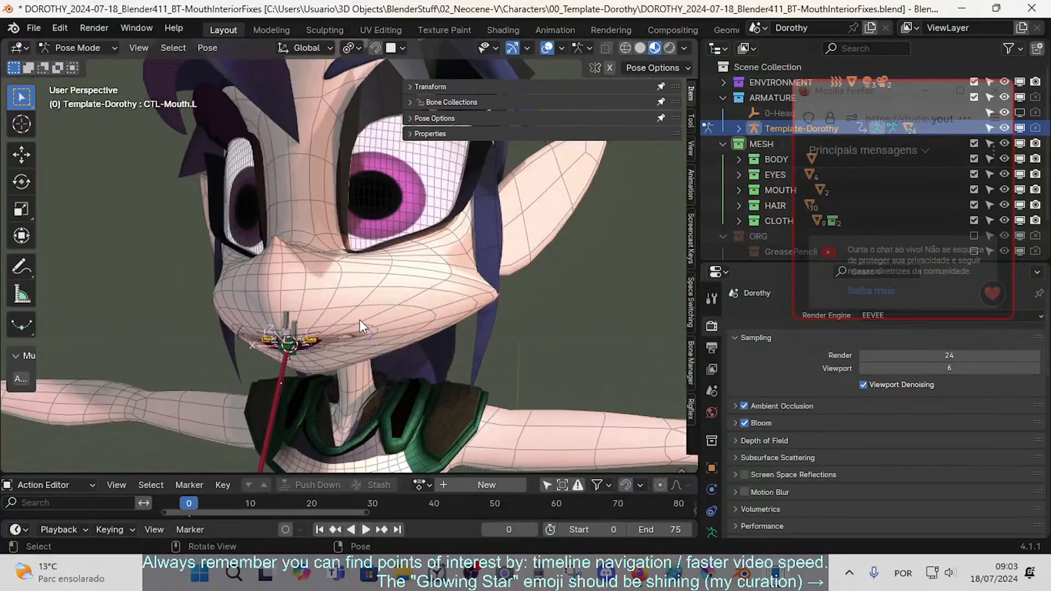
{"action": "scroll", "coordinate": [360, 319], "scroll_direction": "up", "scroll_amount": 2}
{"action": "key", "text": "n"}
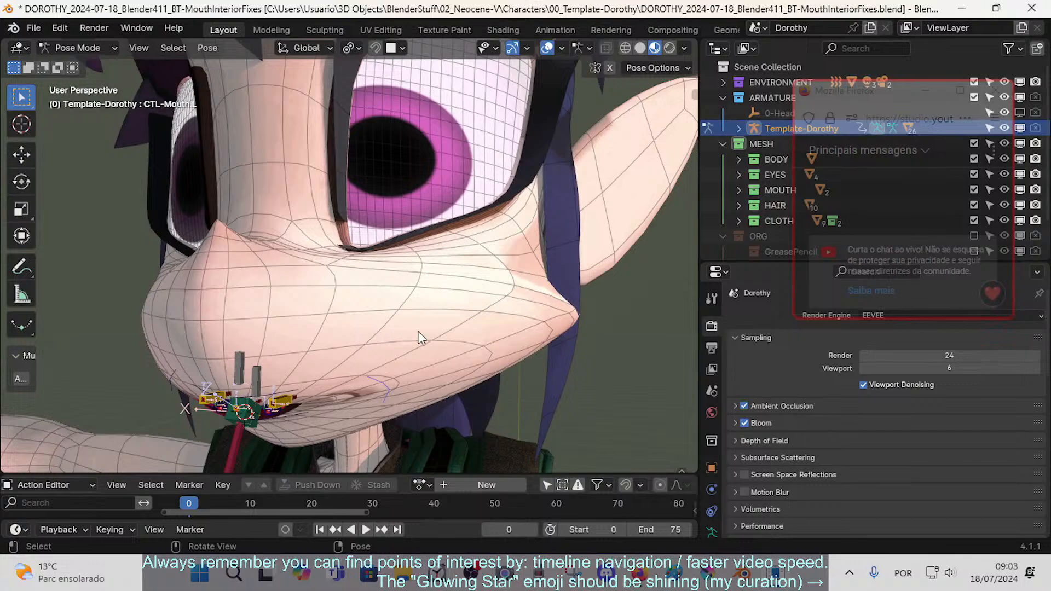
{"action": "middle_click_drag", "start_coordinate": [445, 315], "coordinate": [475, 301]}
{"action": "key", "text": "n"}
{"action": "key", "text": "n"}
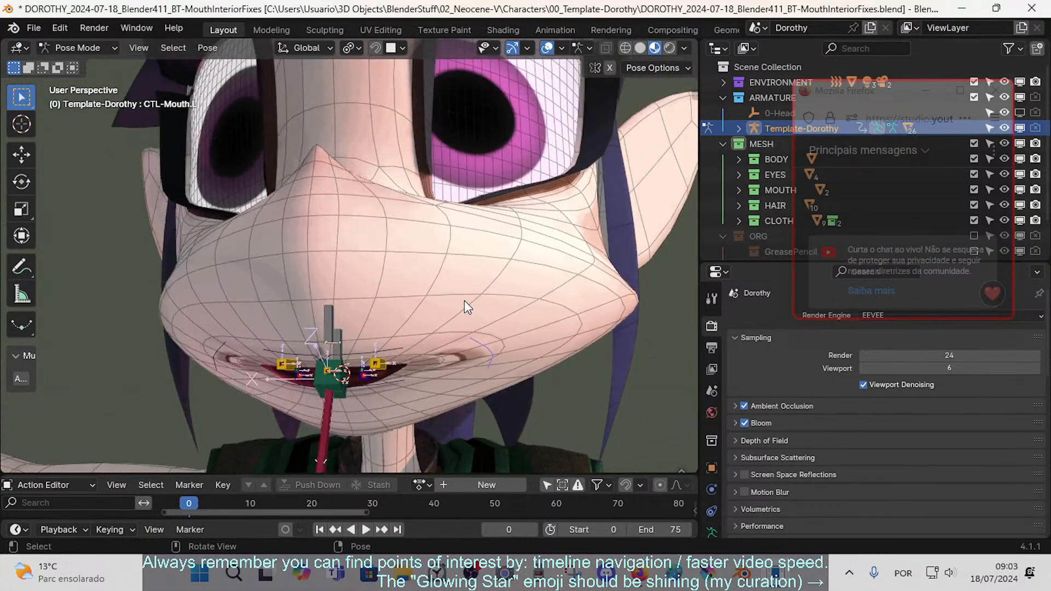
{"action": "key", "text": "n"}
{"action": "key", "text": "n"}
- Switch to the live stream dashboard in Firefox and lower the system volume slightly
{"action": "mouse_move", "coordinate": [639, 573]}
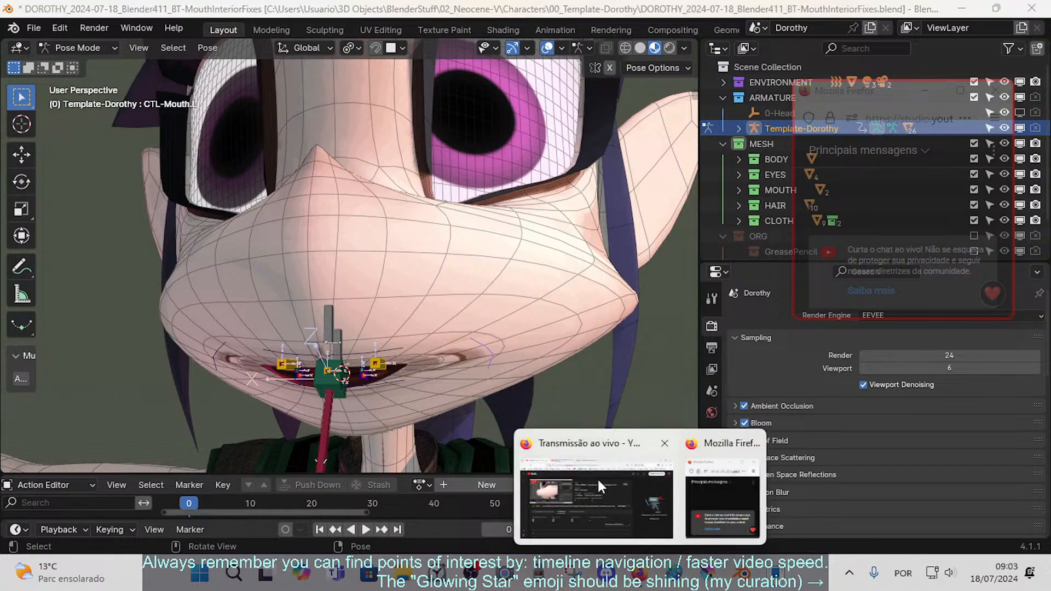
{"action": "left_click", "coordinate": [596, 477]}
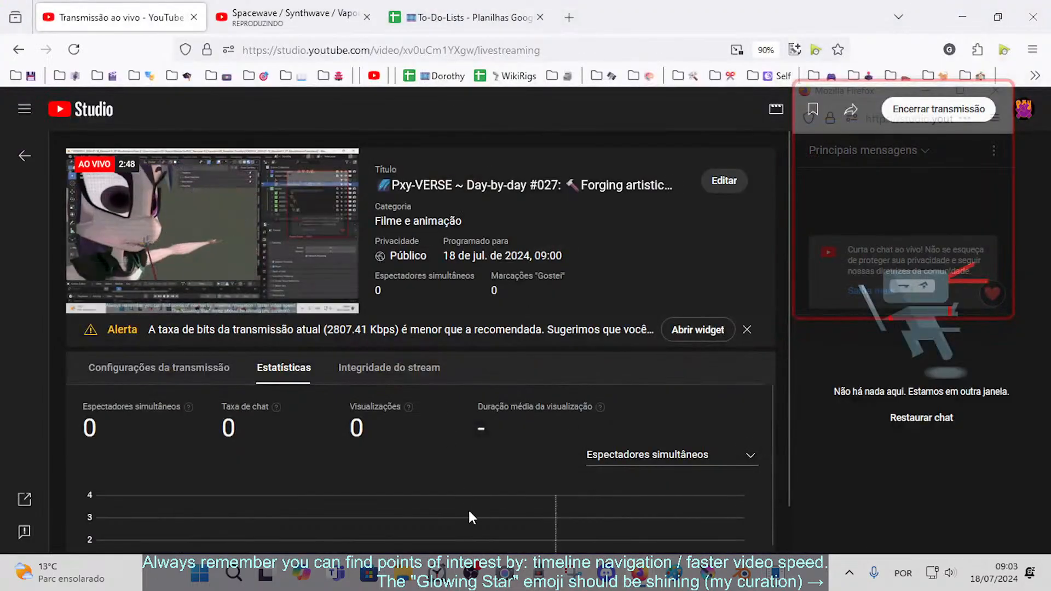
{"action": "left_click", "coordinate": [949, 573]}
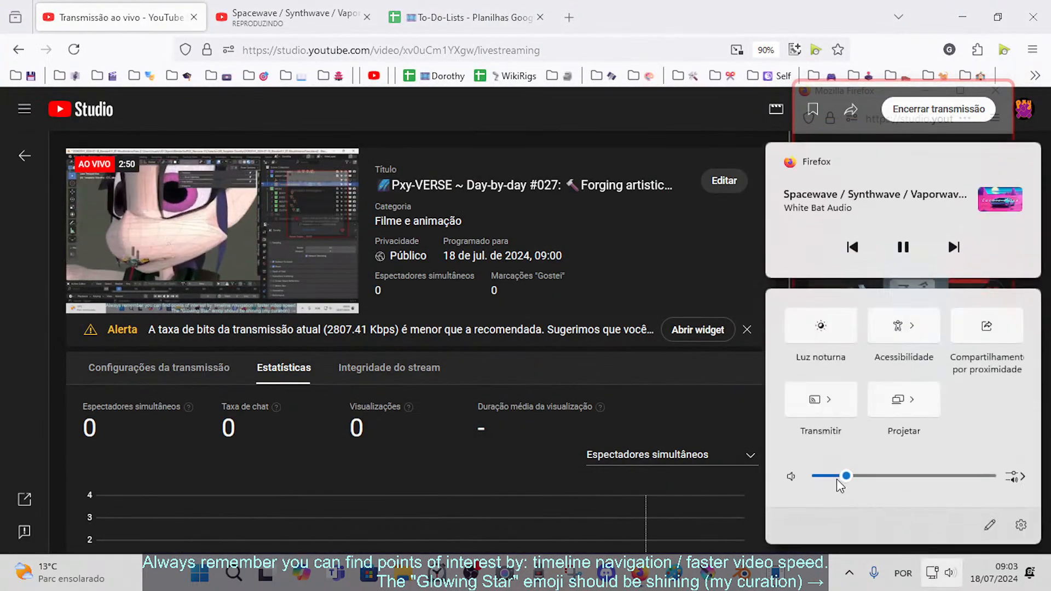
{"action": "left_click_drag", "start_coordinate": [838, 478], "coordinate": [834, 476]}
- Glance at the To-Do-Lists spreadsheet and return to the page of the playing Spacewave / Synthwave video
{"action": "left_click", "coordinate": [329, 13]}
{"action": "left_click", "coordinate": [460, 17]}
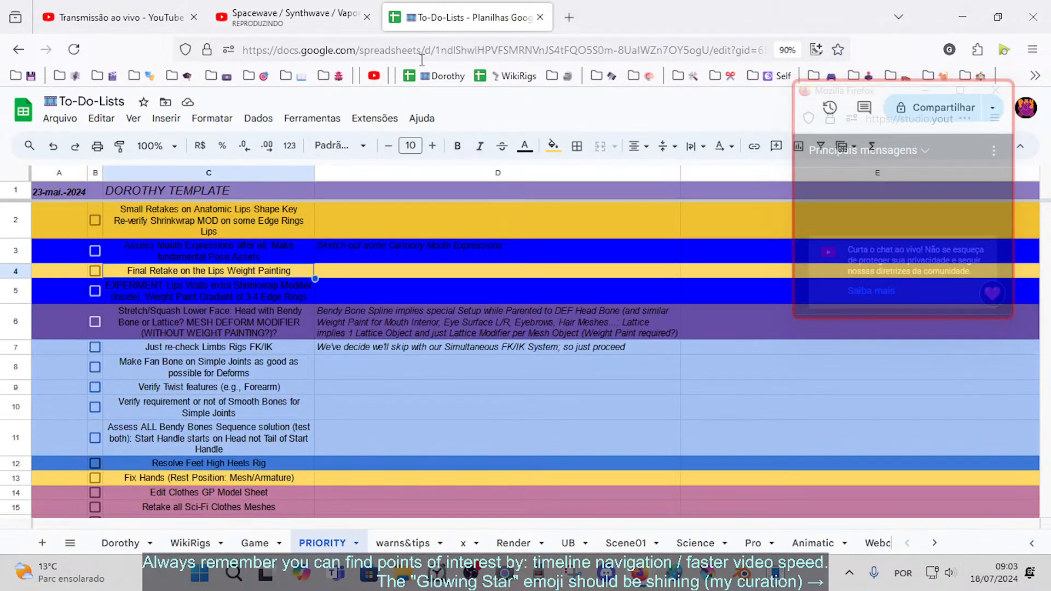
{"action": "left_click", "coordinate": [295, 17]}
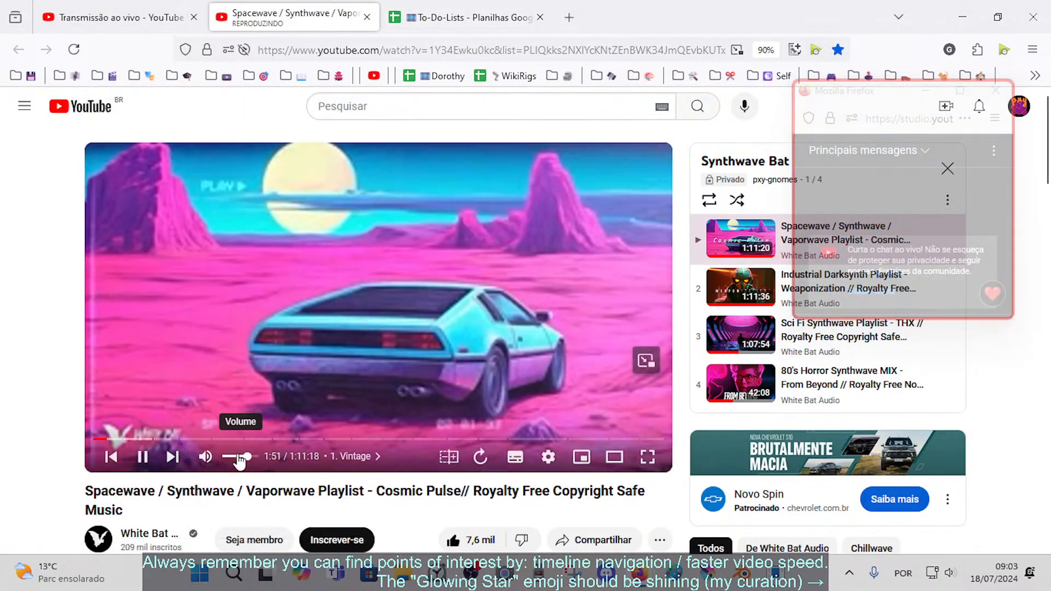
- Lower the playing Spacewave / Synthwave video's volume and return to the To-Do-Lists spreadsheet
{"action": "left_click", "coordinate": [239, 458]}
{"action": "left_click", "coordinate": [499, 8]}
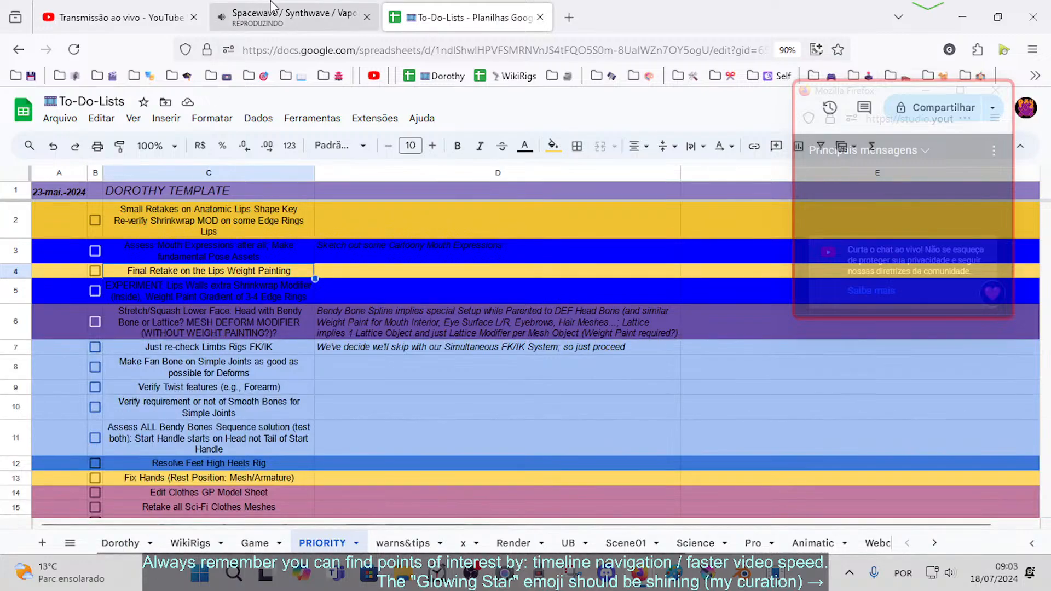
{"action": "left_click", "coordinate": [305, 14]}
{"action": "left_click_drag", "start_coordinate": [237, 459], "coordinate": [242, 459]}
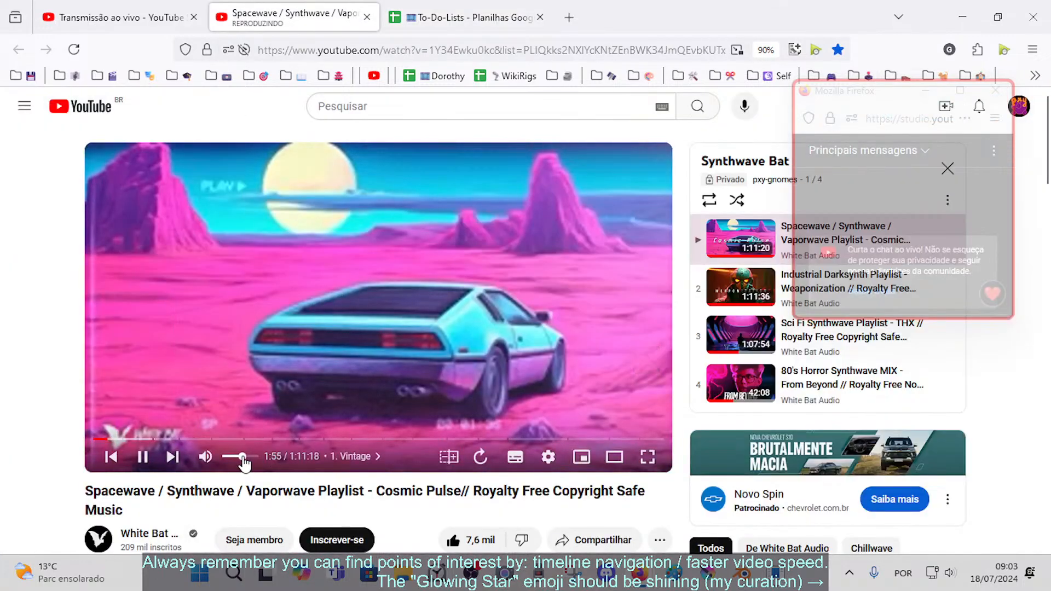
{"action": "left_click", "coordinate": [411, 6]}
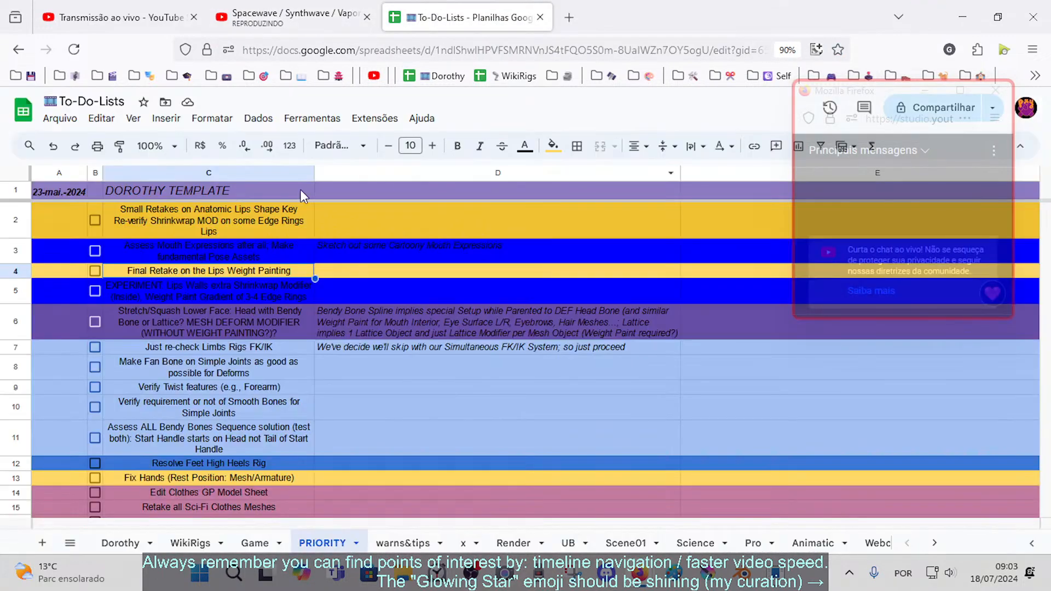
- Review the row 2 task about the Anatomic Lips Shape Key and the Shrinkwrap modifier on the lip edge rings
{"action": "left_click", "coordinate": [231, 225]}
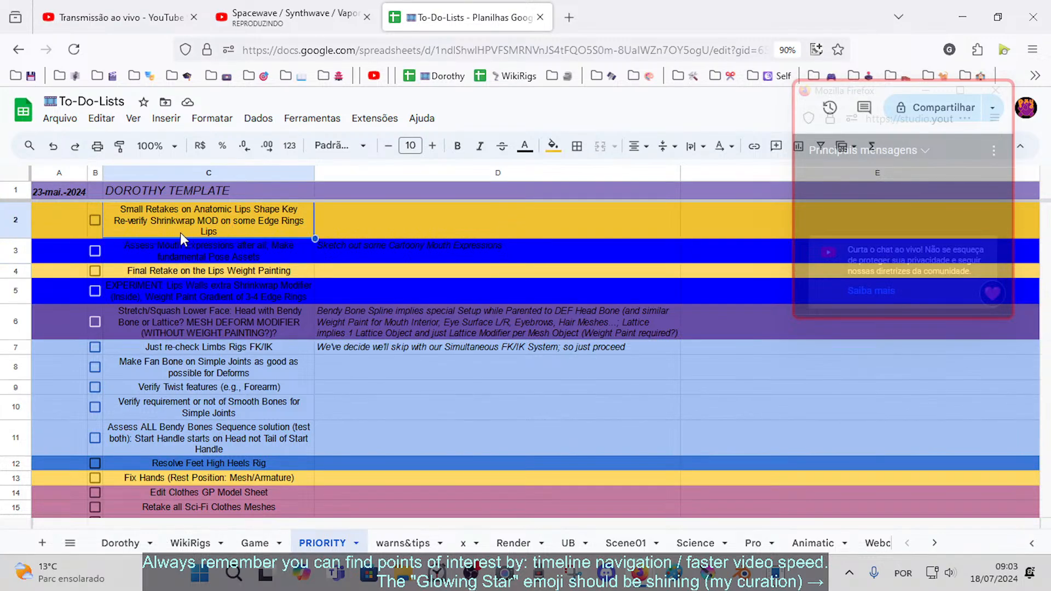
{"action": "left_click", "coordinate": [26, 225]}
{"action": "left_click", "coordinate": [231, 211]}
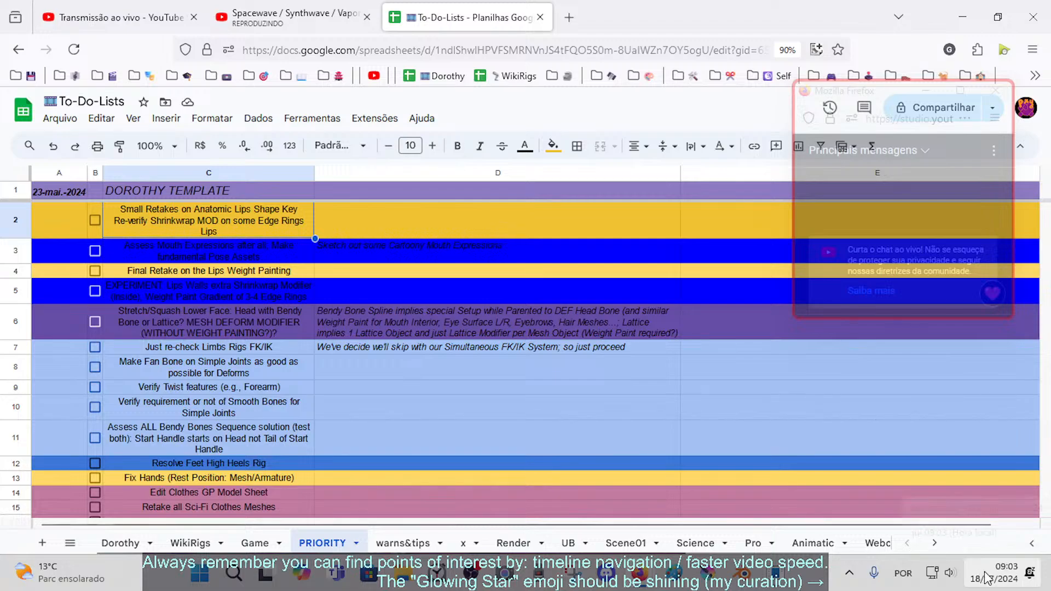
{"action": "left_click", "coordinate": [17, 220]}
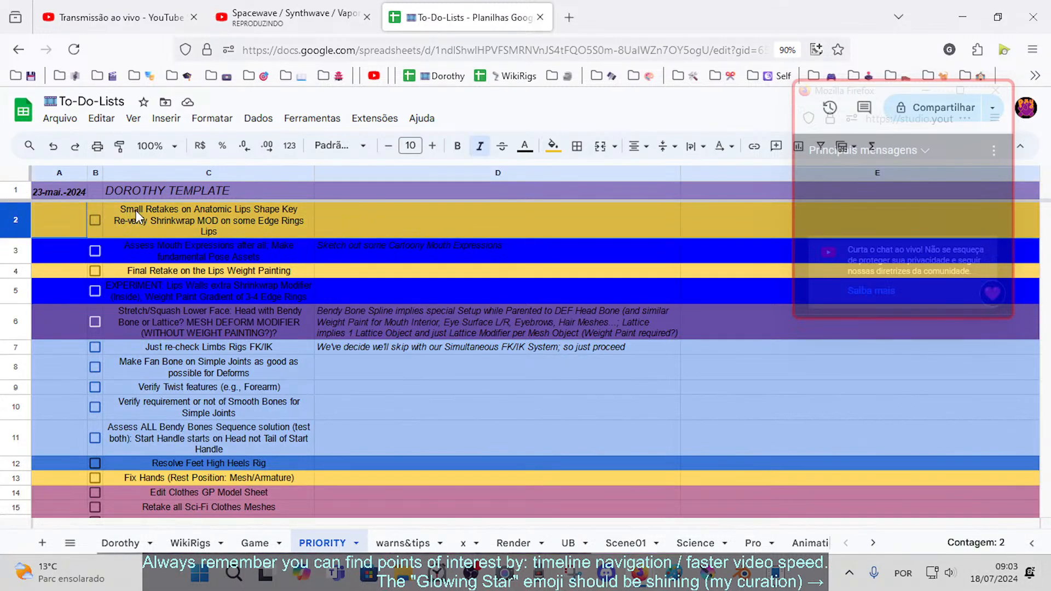
{"action": "double_click", "coordinate": [222, 209]}
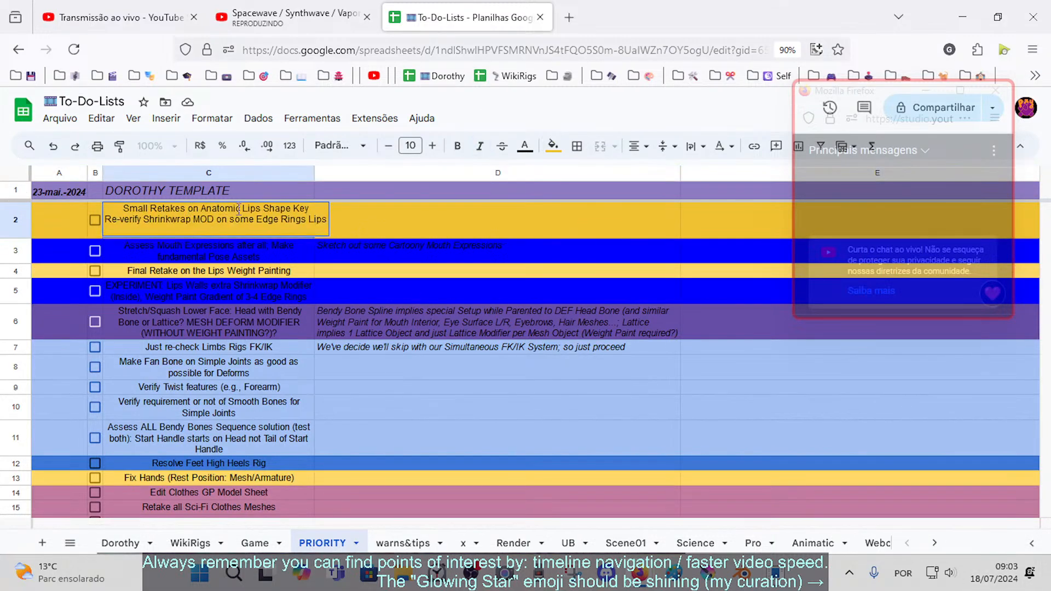
{"action": "left_click_drag", "start_coordinate": [243, 209], "coordinate": [349, 222]}
{"action": "left_click", "coordinate": [305, 209]}
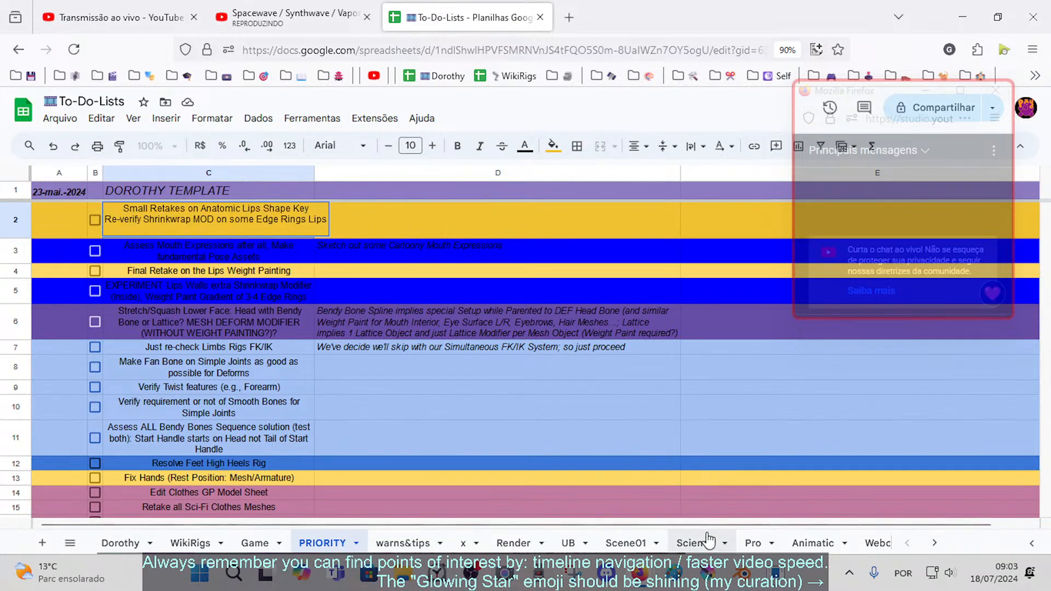
- Switch to Blender and open the mouth by raising the CTL-Mouth-UP control and lowering the CTL-Mouth-DN control
{"action": "left_click", "coordinate": [780, 584]}
{"action": "scroll", "coordinate": [393, 385], "scroll_direction": "up", "scroll_amount": 1}
{"action": "middle_click_drag", "start_coordinate": [393, 385], "coordinate": [380, 274], "text": "shift"}
{"action": "scroll", "coordinate": [384, 287], "scroll_direction": "up", "scroll_amount": 2}
{"action": "left_click", "coordinate": [376, 288]}
{"action": "key", "text": "g"}
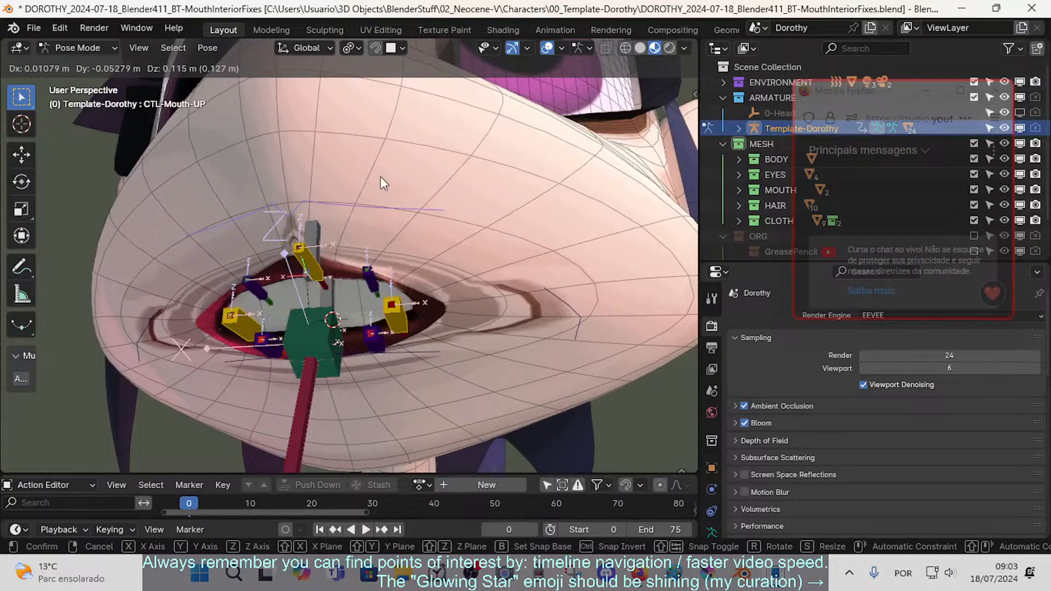
{"action": "left_click", "coordinate": [380, 176]}
{"action": "scroll", "coordinate": [399, 336], "scroll_direction": "up", "scroll_amount": 2}
{"action": "left_click", "coordinate": [438, 391]}
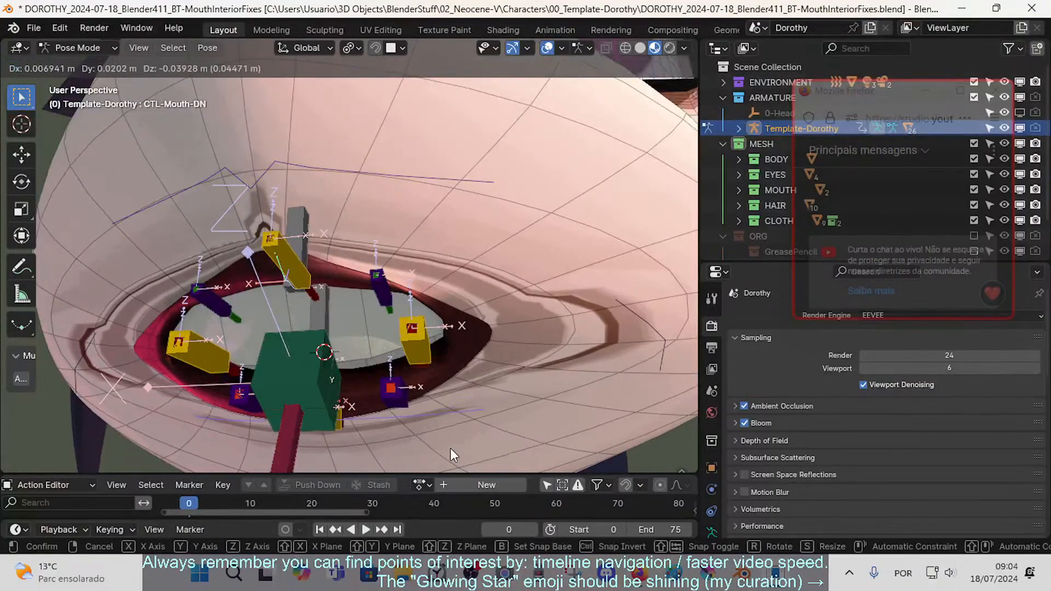
- Pull the character's left mouth corner control outward to widen the open mouth
{"action": "middle_click_drag", "start_coordinate": [453, 453], "coordinate": [440, 331]}
{"action": "left_click", "coordinate": [417, 339]}
{"action": "key", "text": "g"}
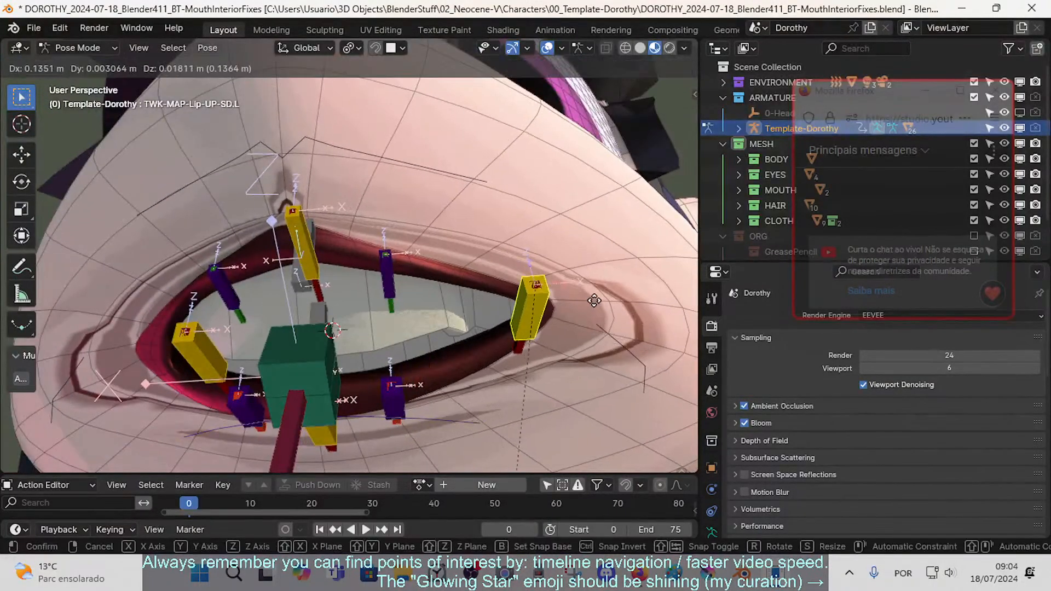
{"action": "left_click", "coordinate": [523, 310]}
- Leave Pose Mode for Object Mode and select the Template-Dorothy-Body mesh
{"action": "middle_click_drag", "start_coordinate": [523, 311], "coordinate": [514, 296]}
{"action": "key", "text": "ctrl+Tab"}
{"action": "left_click", "coordinate": [469, 224]}
{"action": "left_click", "coordinate": [468, 249]}
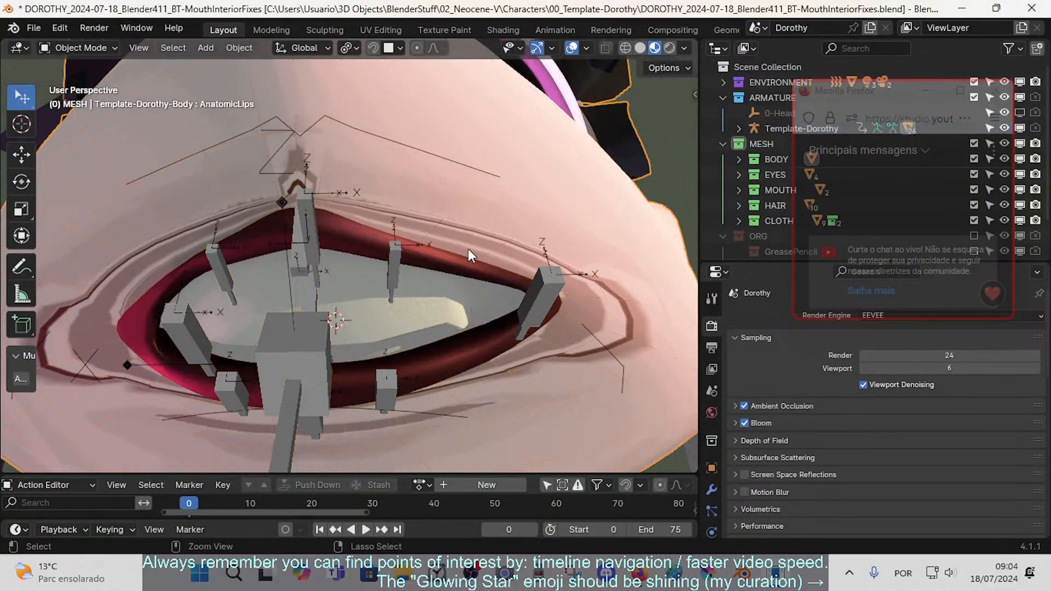
{"action": "left_click", "coordinate": [469, 258]}
{"action": "left_click", "coordinate": [520, 238]}
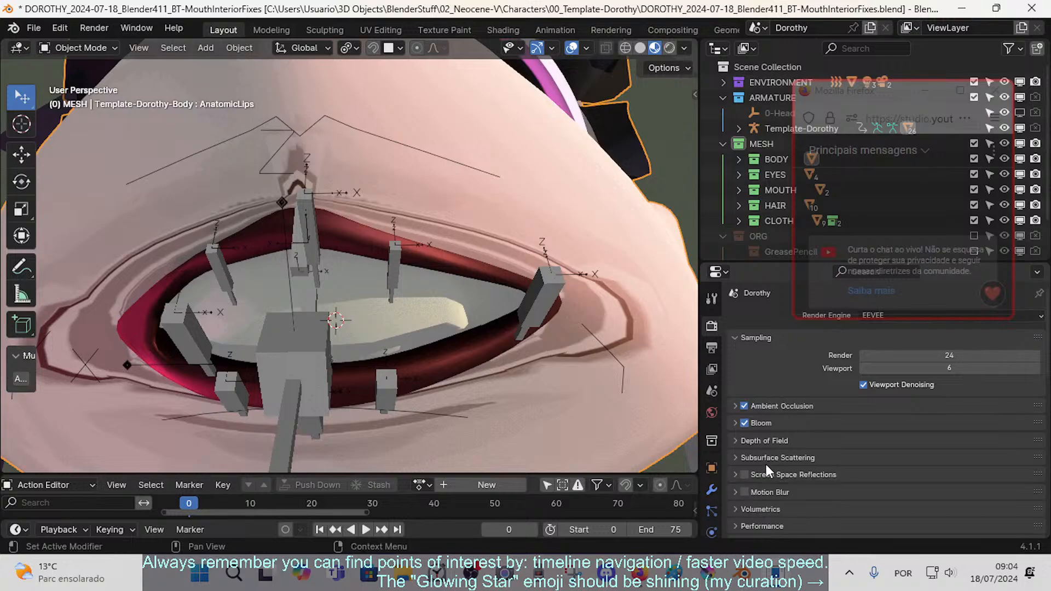
- Display the mesh data properties and reselect Template-Dorothy-Body to show its shape keys
{"action": "scroll", "coordinate": [767, 464], "scroll_direction": "down", "scroll_amount": 5}
{"action": "scroll", "coordinate": [791, 468], "scroll_direction": "up", "scroll_amount": 5}
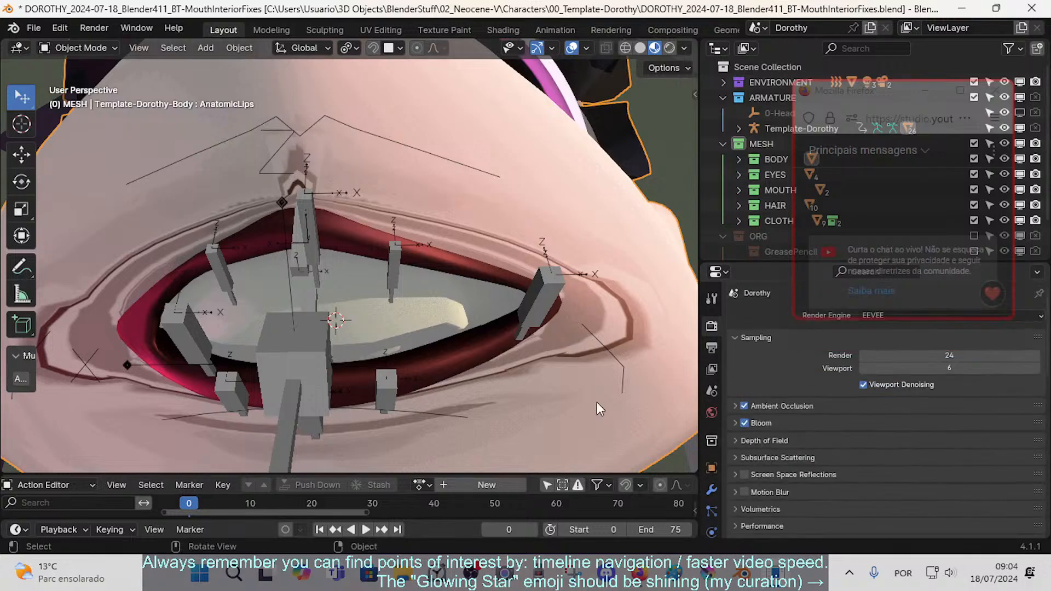
{"action": "left_click", "coordinate": [586, 241]}
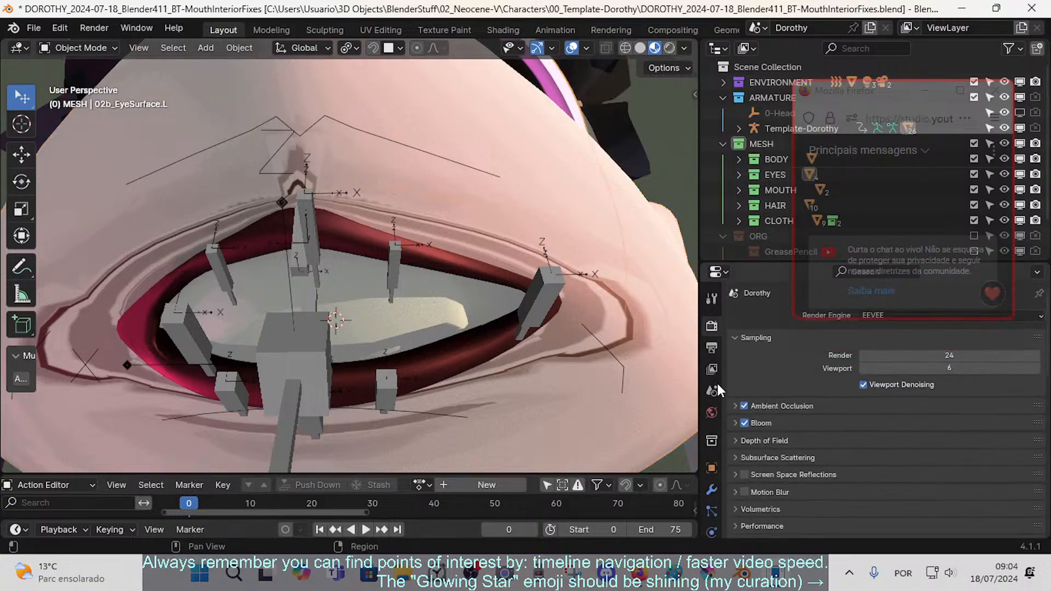
{"action": "scroll", "coordinate": [712, 482], "scroll_direction": "down", "scroll_amount": 5}
{"action": "left_click", "coordinate": [712, 475]}
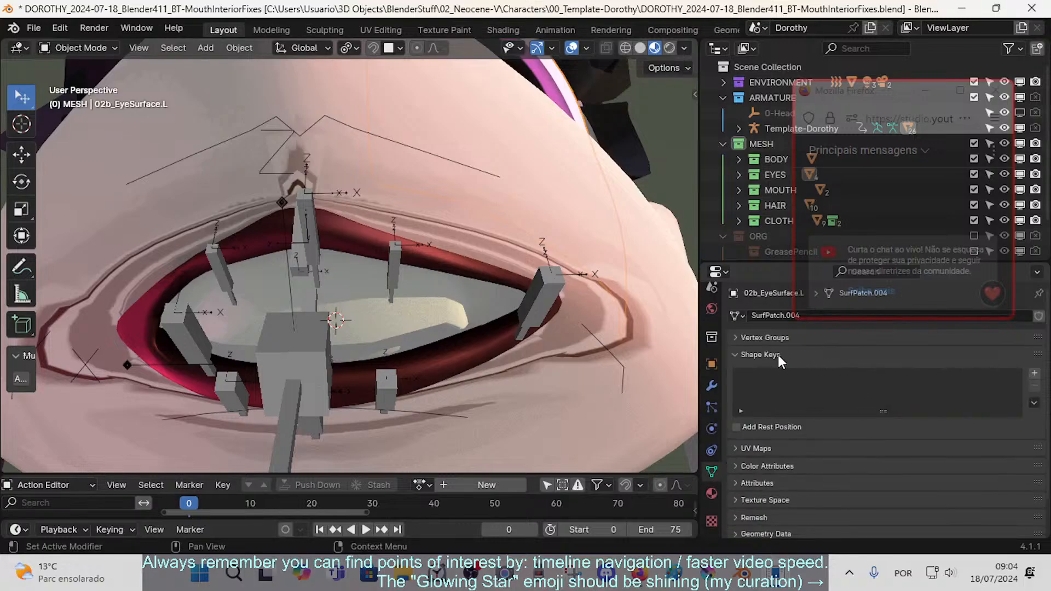
{"action": "left_click", "coordinate": [494, 234]}
{"action": "left_click", "coordinate": [505, 204]}
{"action": "left_click", "coordinate": [618, 247]}
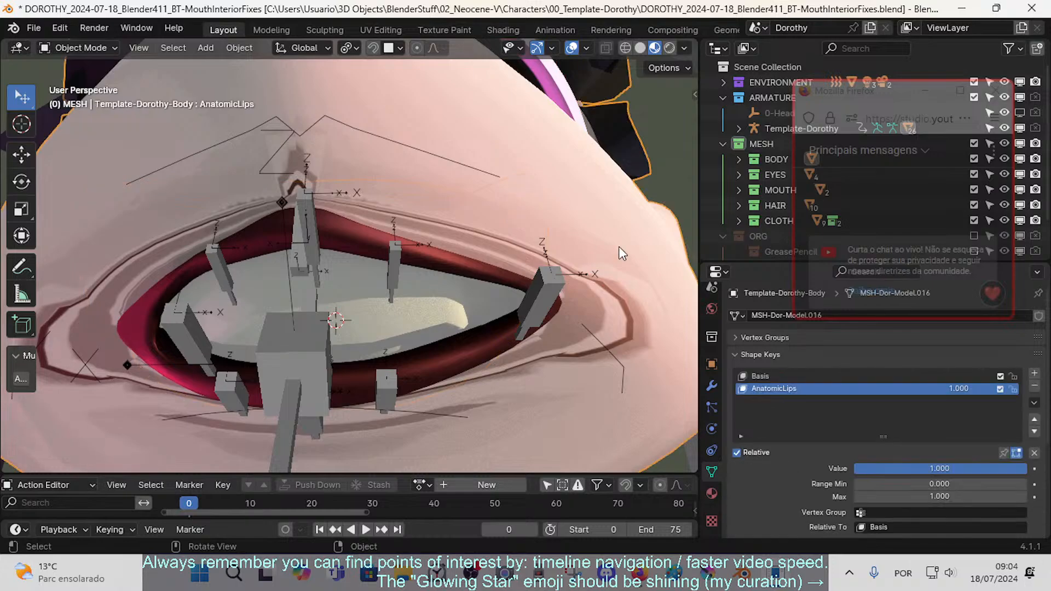
- Toggle the AnatomicLips shape key to compare the lip shapes, leaving it disabled
{"action": "left_click", "coordinate": [1000, 389]}
{"action": "left_click", "coordinate": [999, 389]}
{"action": "left_click", "coordinate": [1000, 389]}
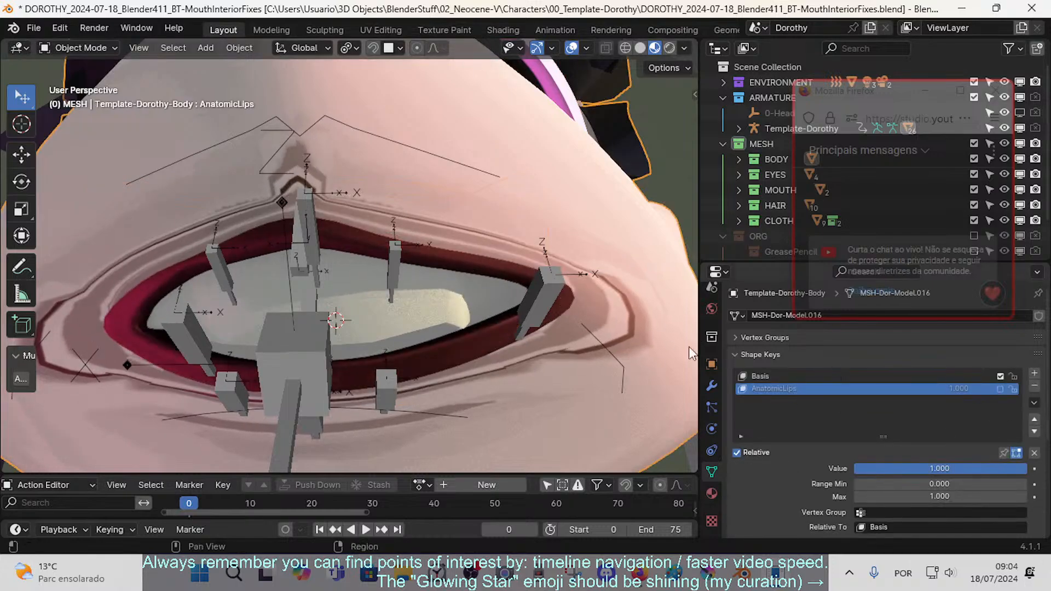
- Enter Edit Mode on the body mesh near the left side of the lips and use solid viewport shading
{"action": "scroll", "coordinate": [563, 339], "scroll_direction": "down", "scroll_amount": 6}
{"action": "key", "text": "shift+grave"}
{"action": "key", "text": "w"}
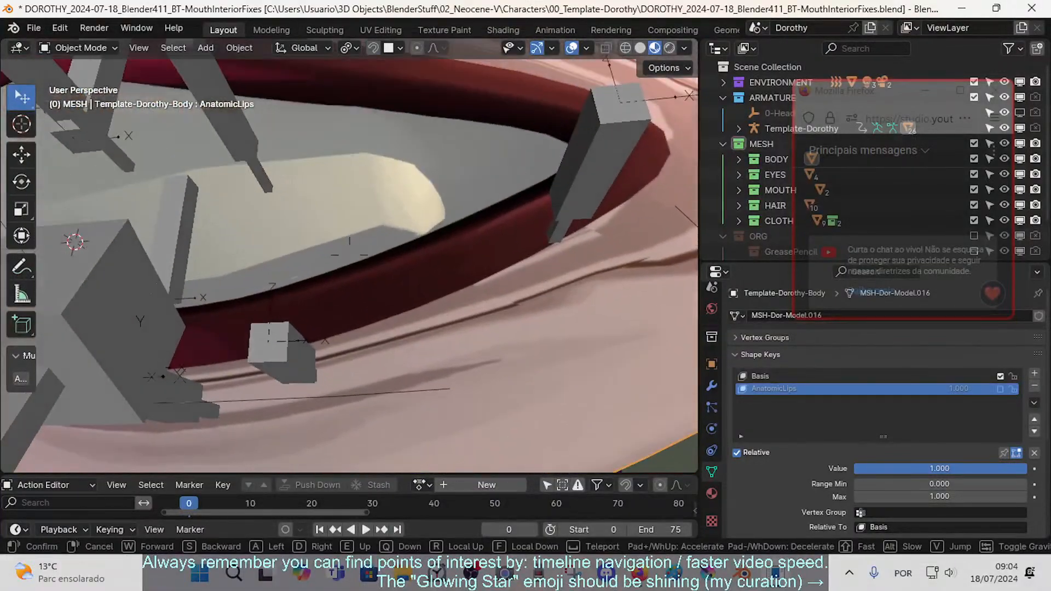
{"action": "left_click", "coordinate": [453, 281]}
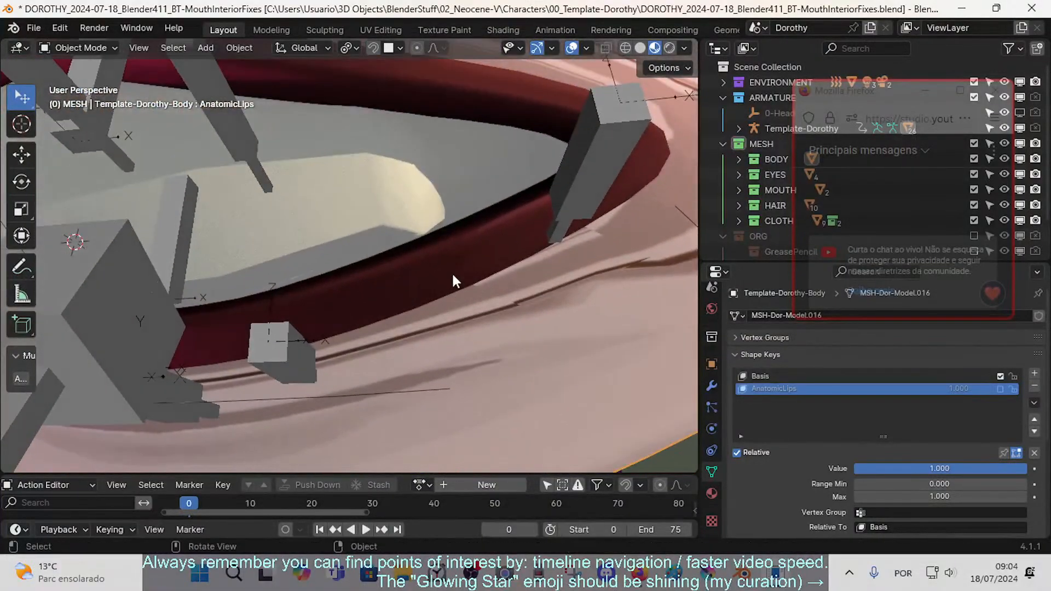
{"action": "scroll", "coordinate": [405, 281], "scroll_direction": "down", "scroll_amount": 5}
{"action": "key", "text": "Tab"}
{"action": "scroll", "coordinate": [372, 290], "scroll_direction": "up", "scroll_amount": 6}
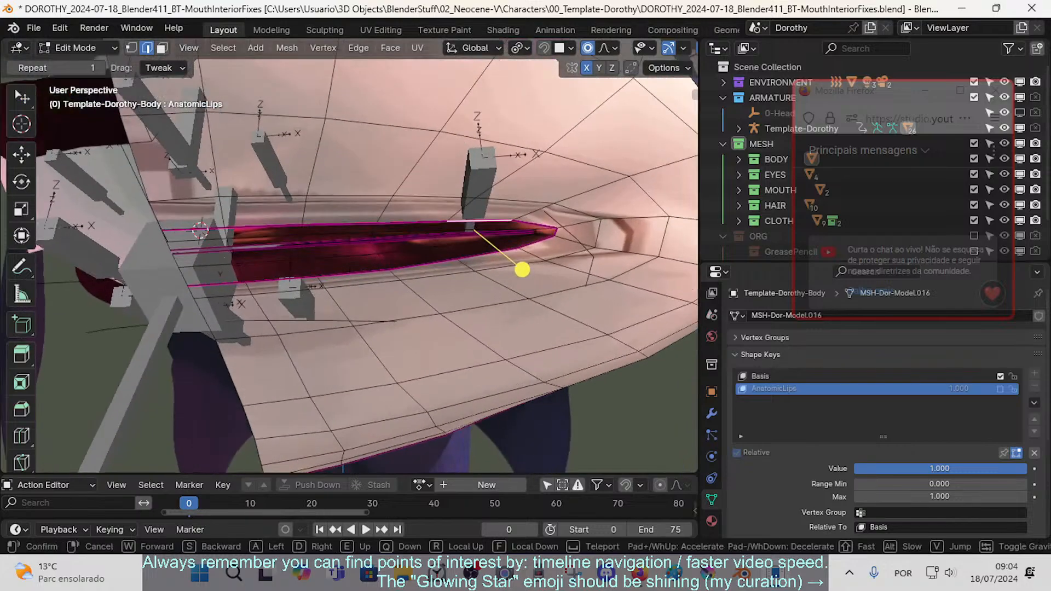
{"action": "scroll", "coordinate": [637, 48], "scroll_direction": "down", "scroll_amount": 5}
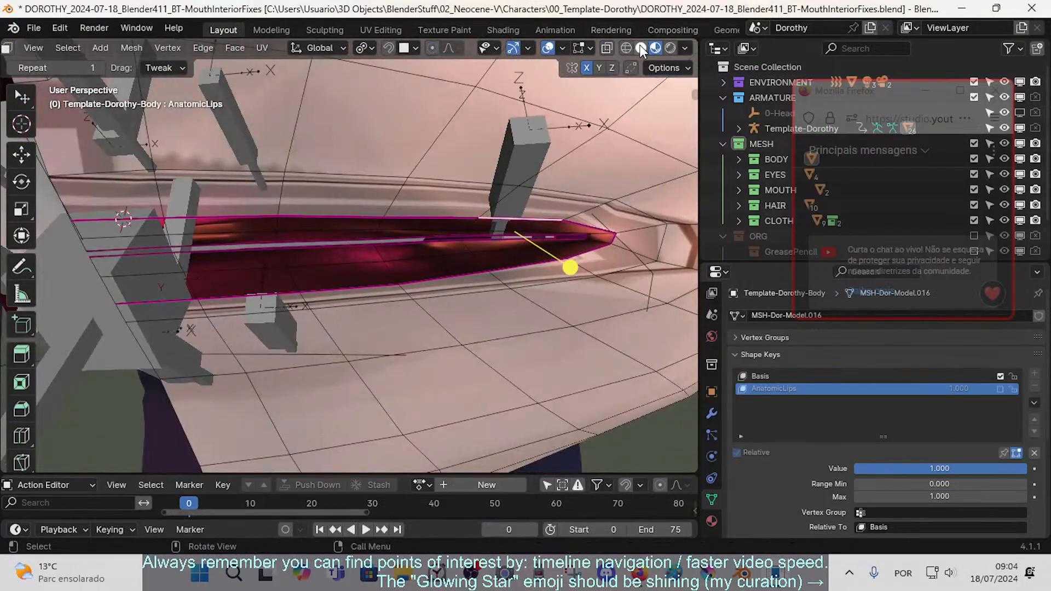
{"action": "left_click", "coordinate": [639, 47]}
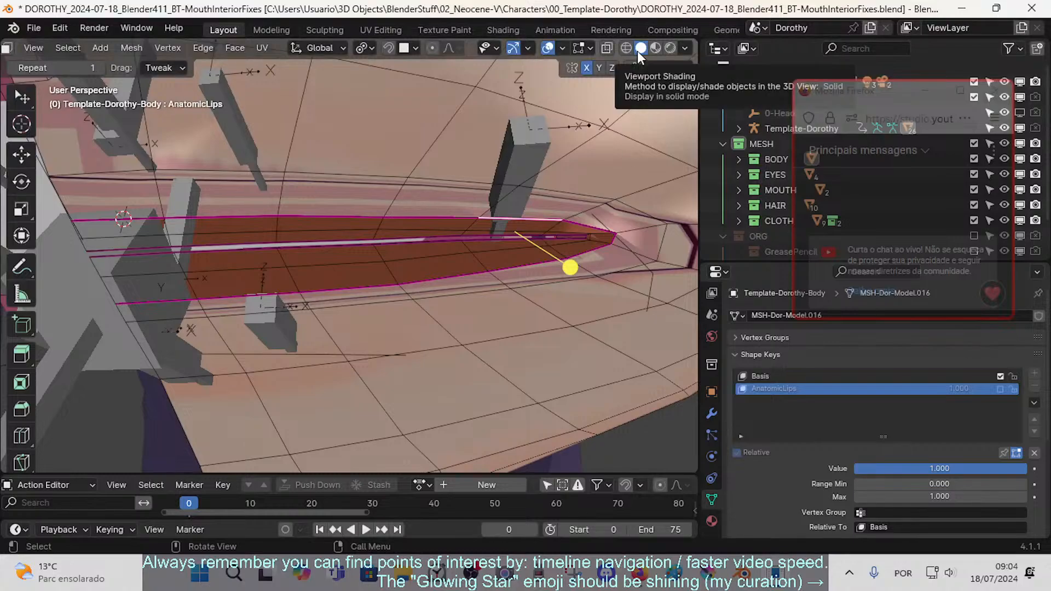
- Try to vertex-slide the selected upper lip edge near the left mouth corner with the AnatomicLips shape key active
{"action": "key", "text": "shift+grave"}
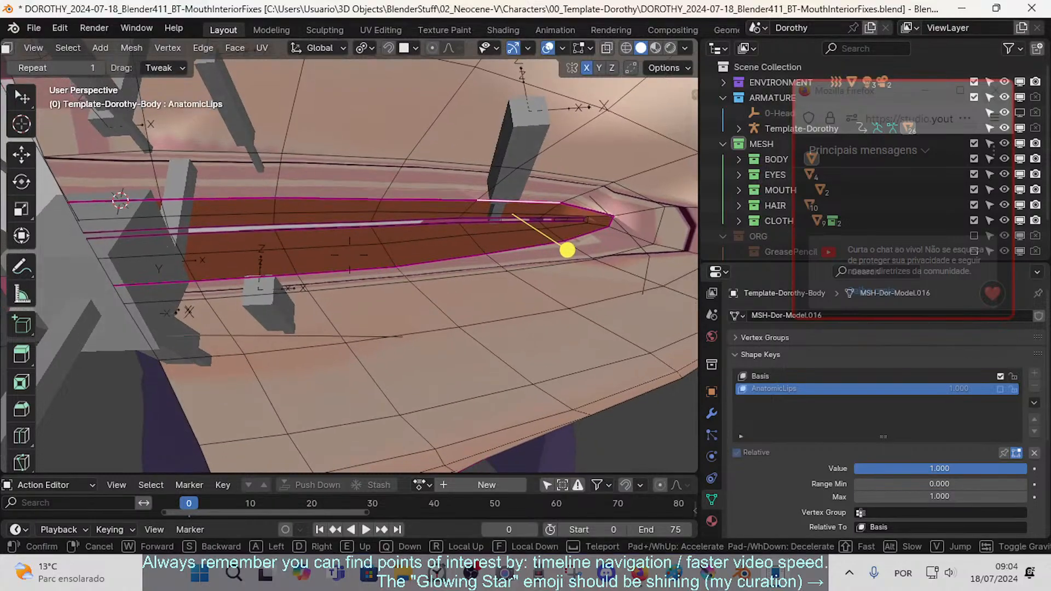
{"action": "key", "text": "e"}
{"action": "key", "text": "q"}
{"action": "key", "text": "w"}
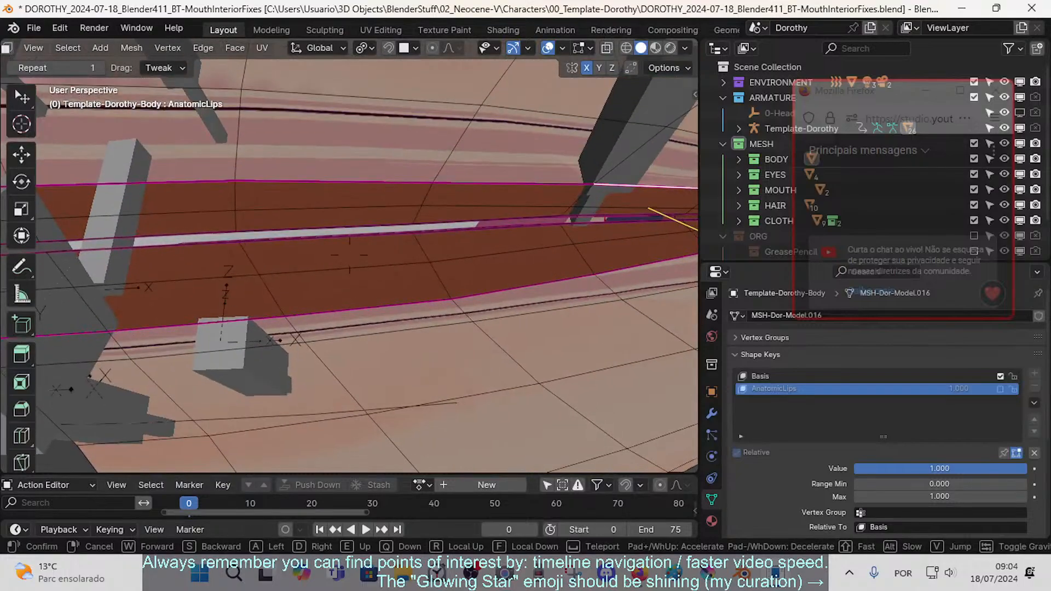
{"action": "key", "text": "s"}
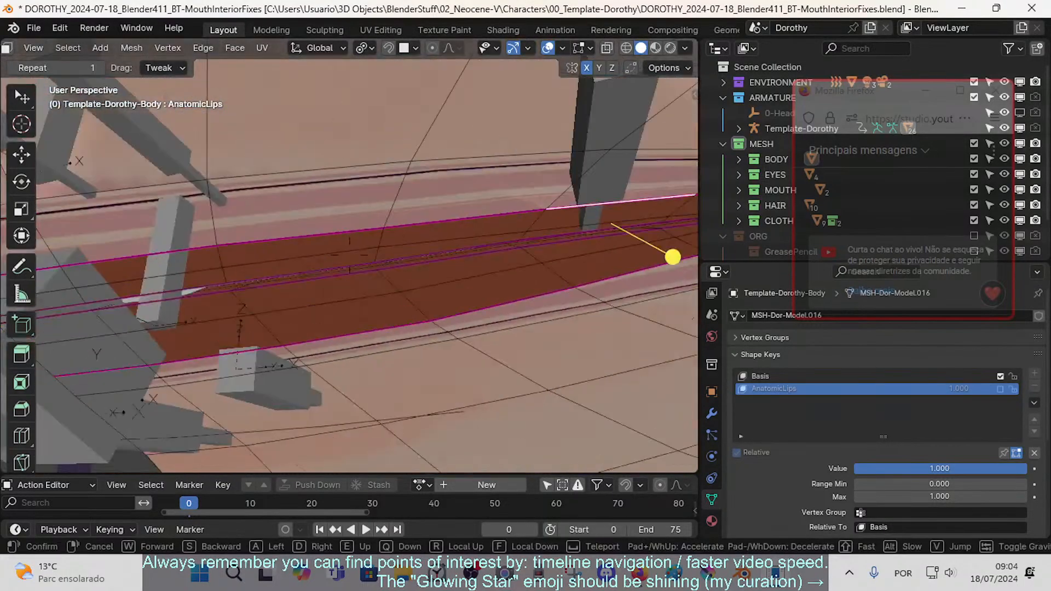
{"action": "key", "text": "a"}
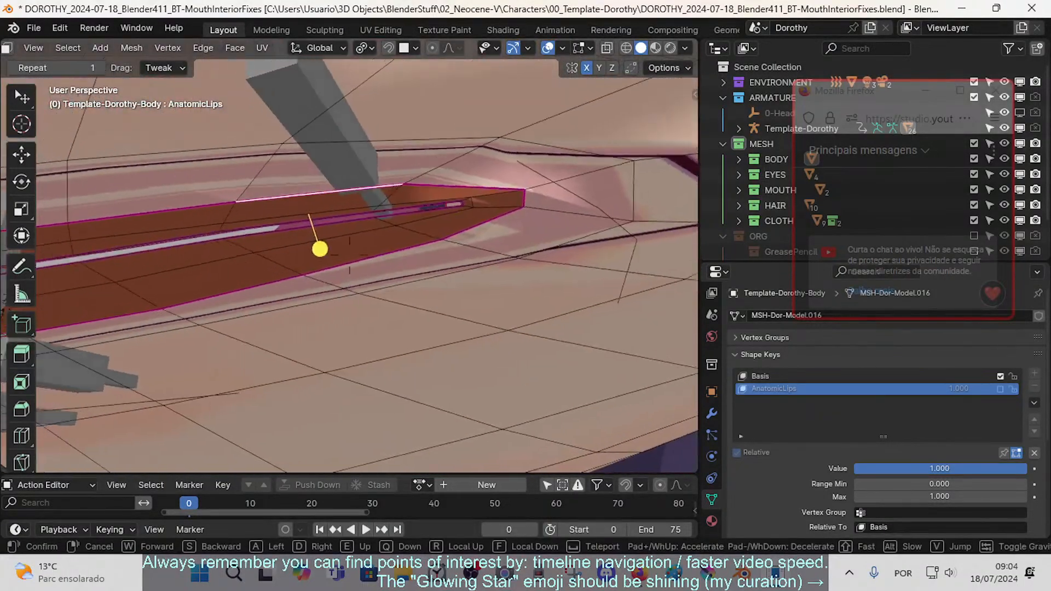
{"action": "left_click", "coordinate": [406, 257]}
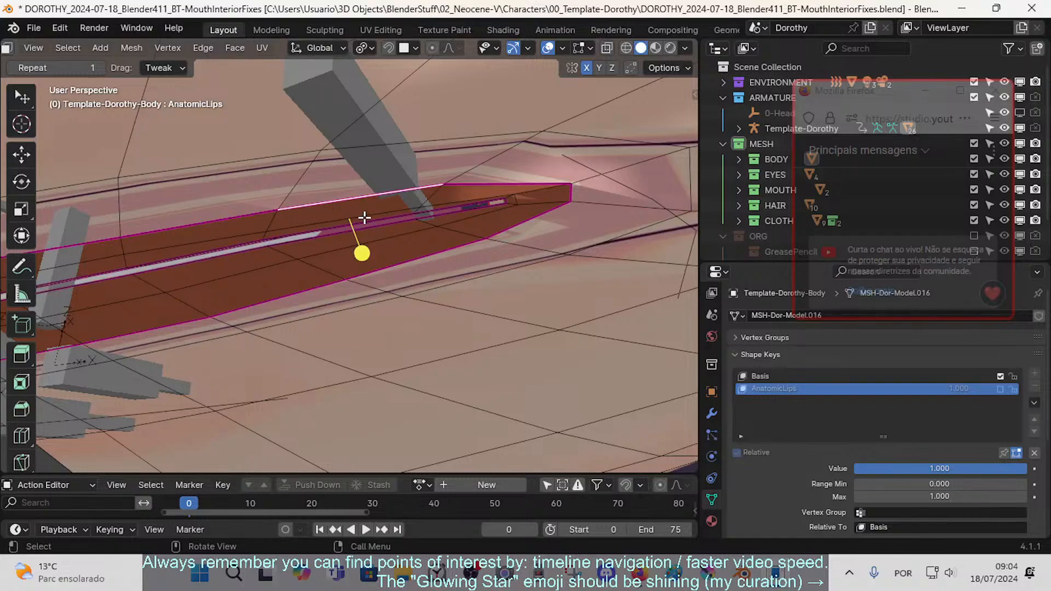
{"action": "key", "text": "shift+v"}
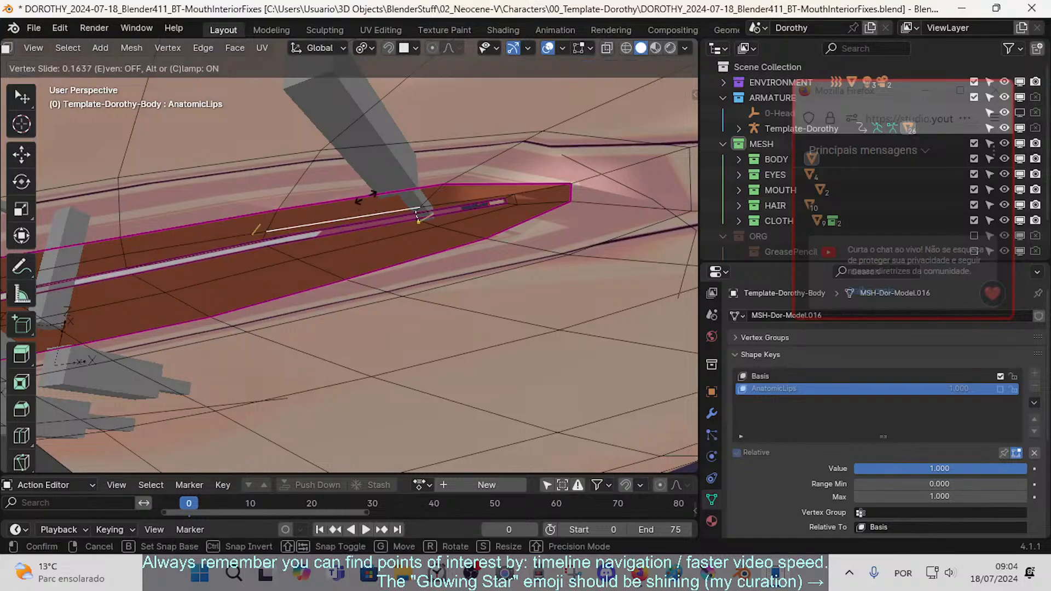
{"action": "left_click", "coordinate": [402, 223]}
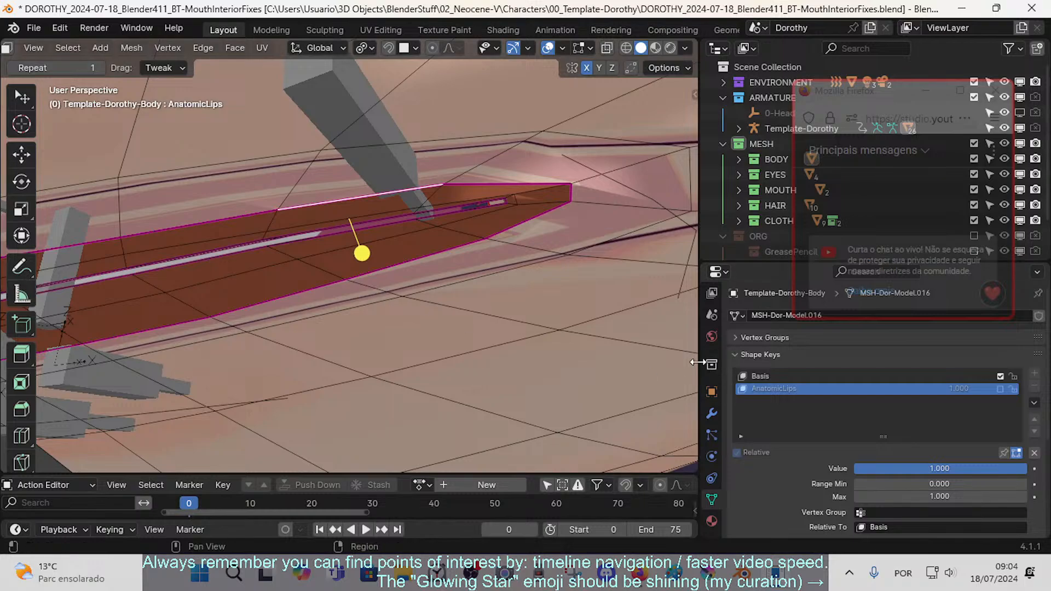
- Make the Basis shape key active and vertex-slide the selected upper lip edge near the left mouth corner
{"action": "key", "text": "Tab"}
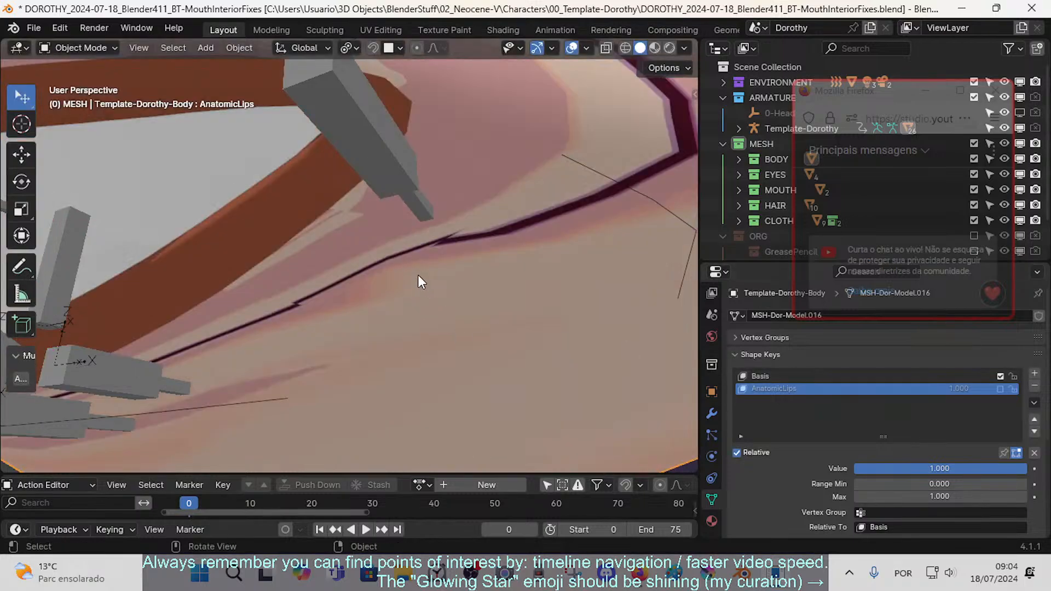
{"action": "key", "text": "Tab"}
{"action": "left_click", "coordinate": [847, 375]}
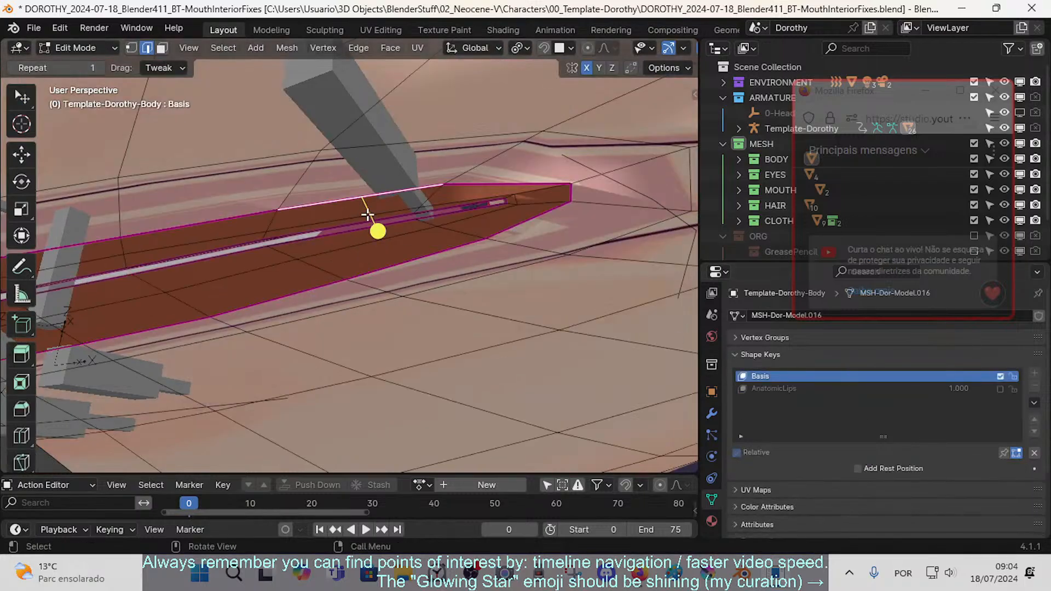
{"action": "key", "text": "shift+v"}
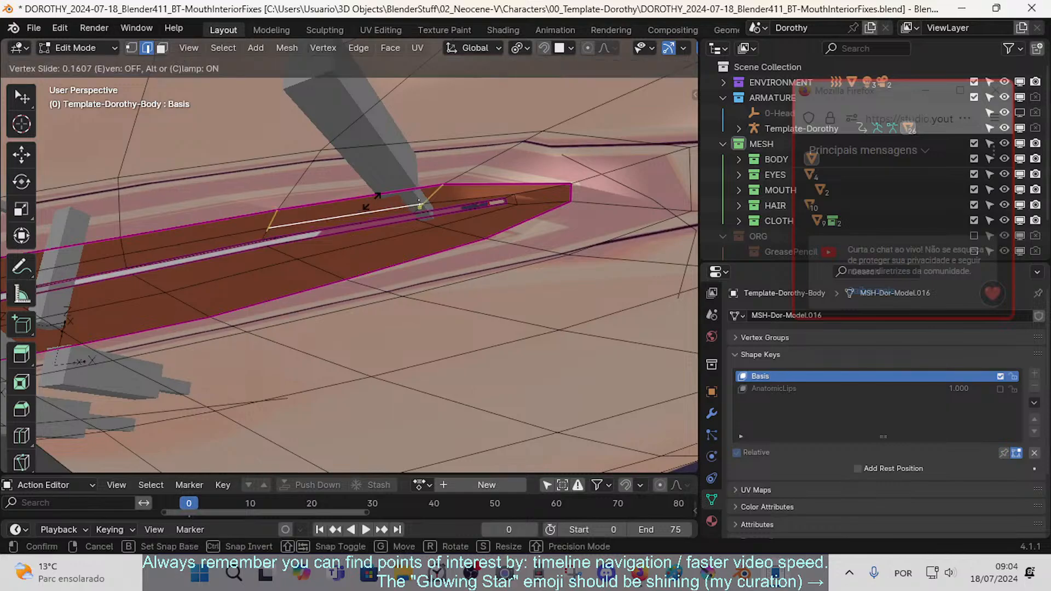
{"action": "left_click", "coordinate": [372, 198]}
- Vertex-slide two lower lip edge vertices near the left mouth corner on the Basis shape key
{"action": "key", "text": "1"}
{"action": "left_click", "coordinate": [518, 193]}
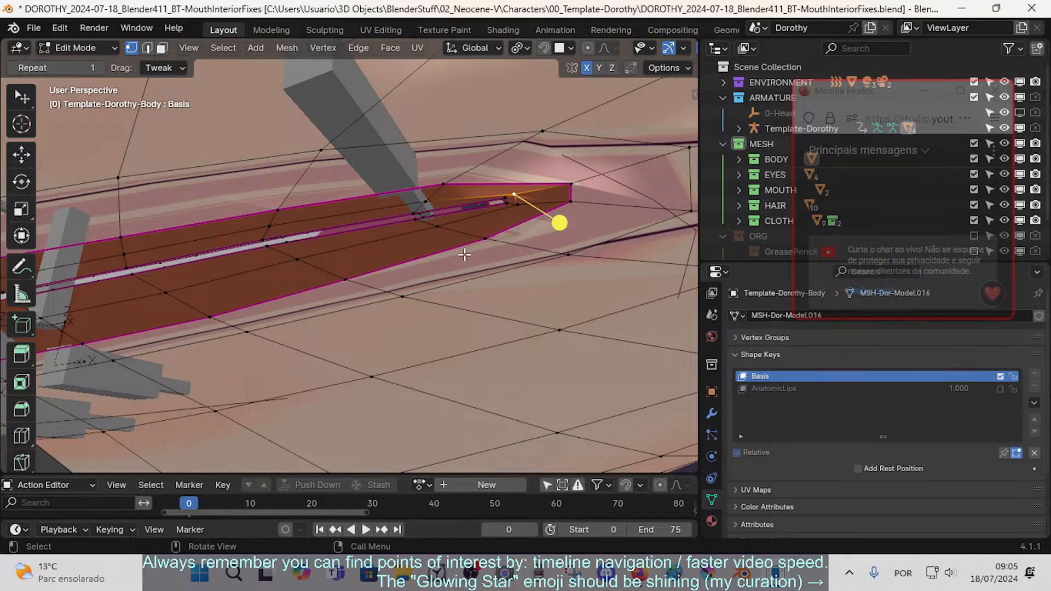
{"action": "left_click", "coordinate": [487, 242]}
{"action": "key", "text": "shift+v"}
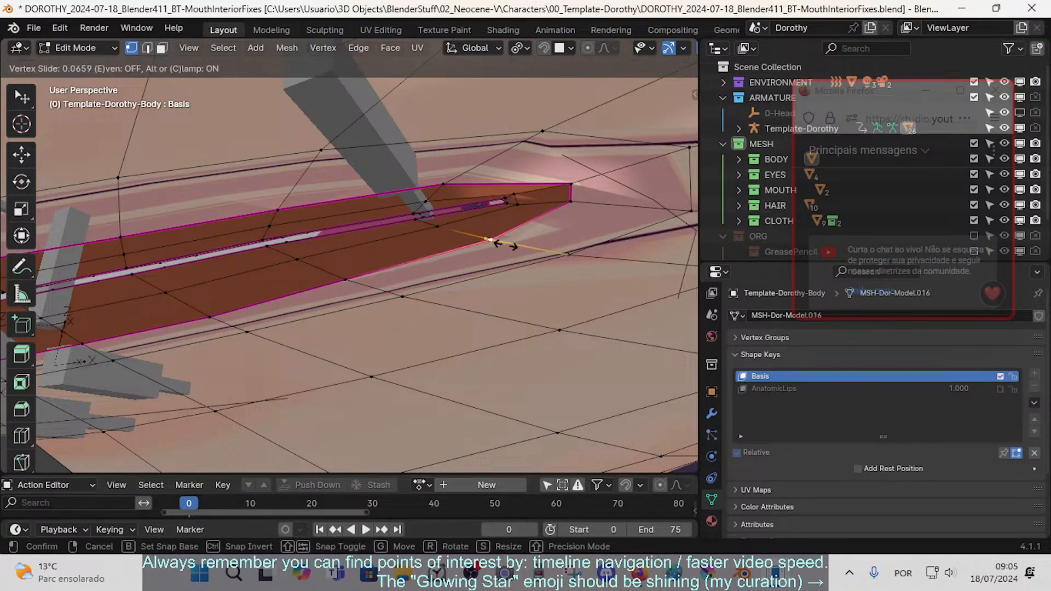
{"action": "left_click", "coordinate": [508, 245]}
{"action": "left_click", "coordinate": [432, 232]}
{"action": "key", "text": "shift+v"}
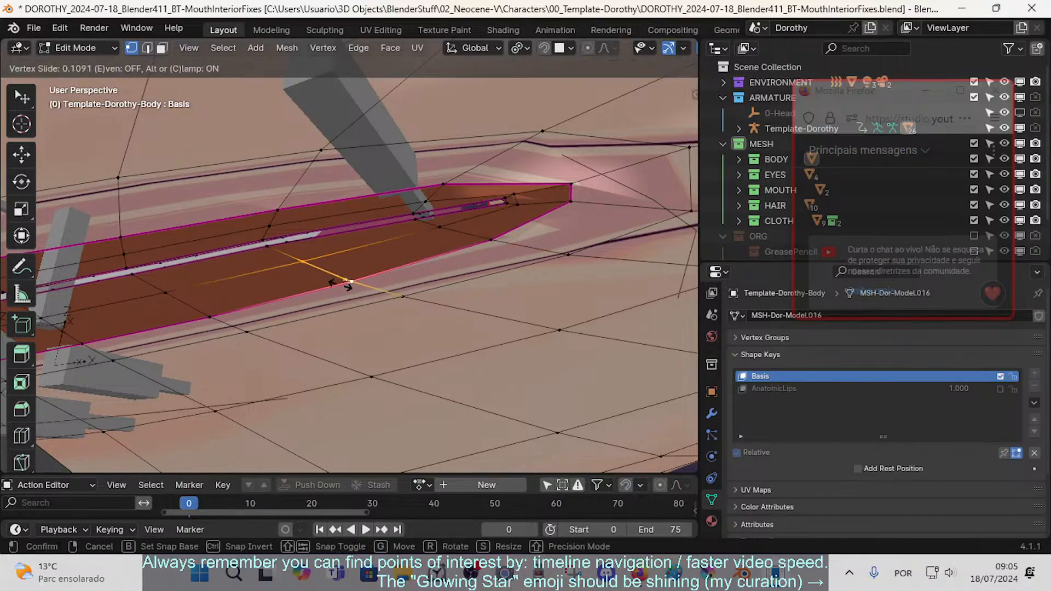
{"action": "left_click", "coordinate": [336, 322]}
- Move the inner lip vertex midway along the left side of the mouth slightly on the Basis shape key
{"action": "left_click", "coordinate": [268, 241]}
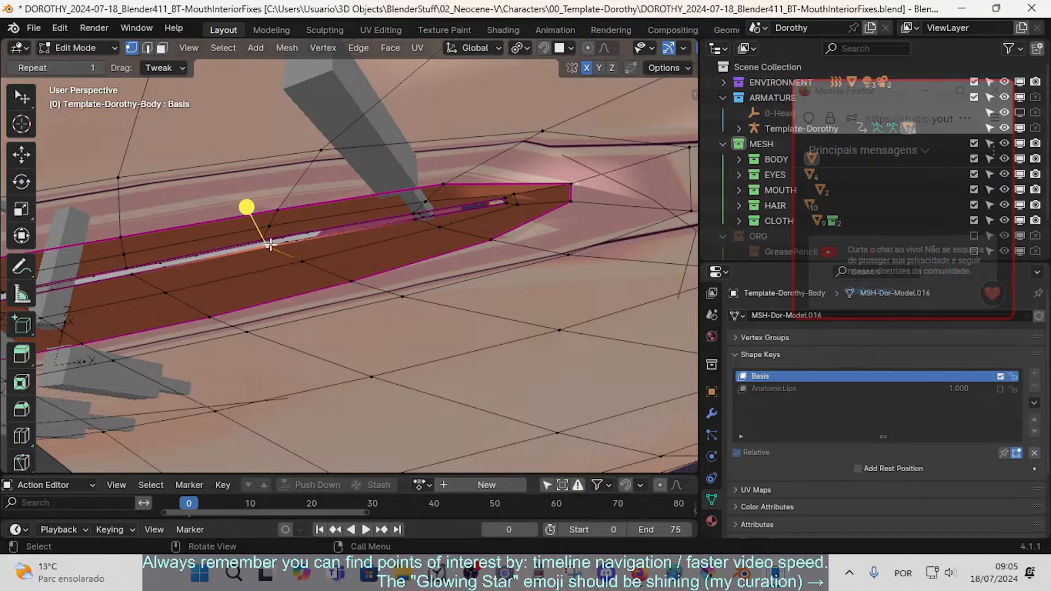
{"action": "key", "text": "g"}
{"action": "left_click", "coordinate": [277, 252]}
{"action": "mouse_move", "coordinate": [245, 288]}
{"action": "middle_mouse_down"}
{"action": "mouse_move", "coordinate": [214, 266]}
{"action": "mouse_move", "coordinate": [260, 302]}
{"action": "middle_mouse_up"}
{"action": "key", "text": "shift+grave"}
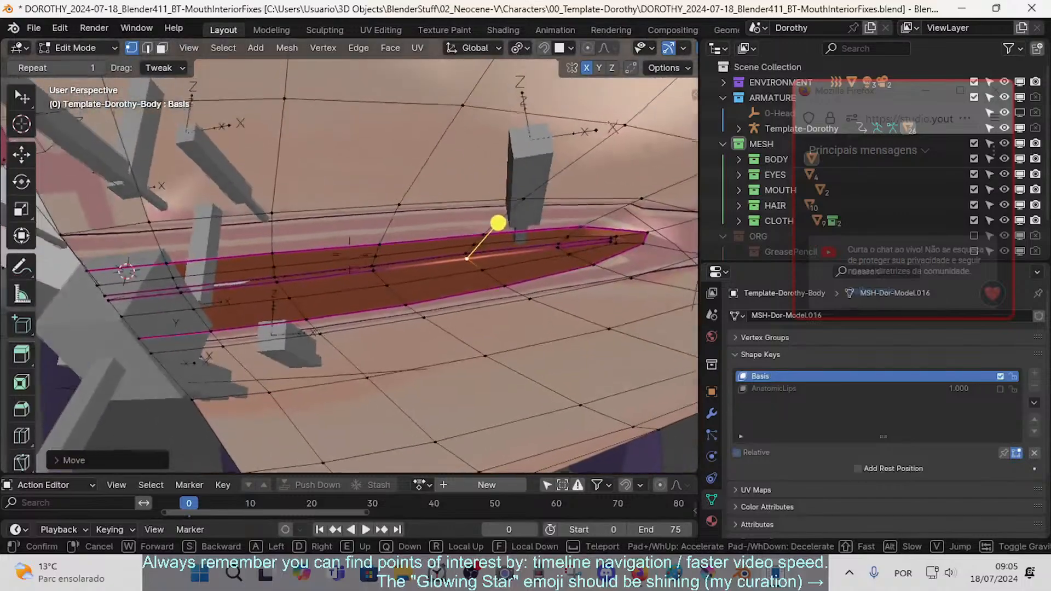
{"action": "left_click", "coordinate": [460, 282]}
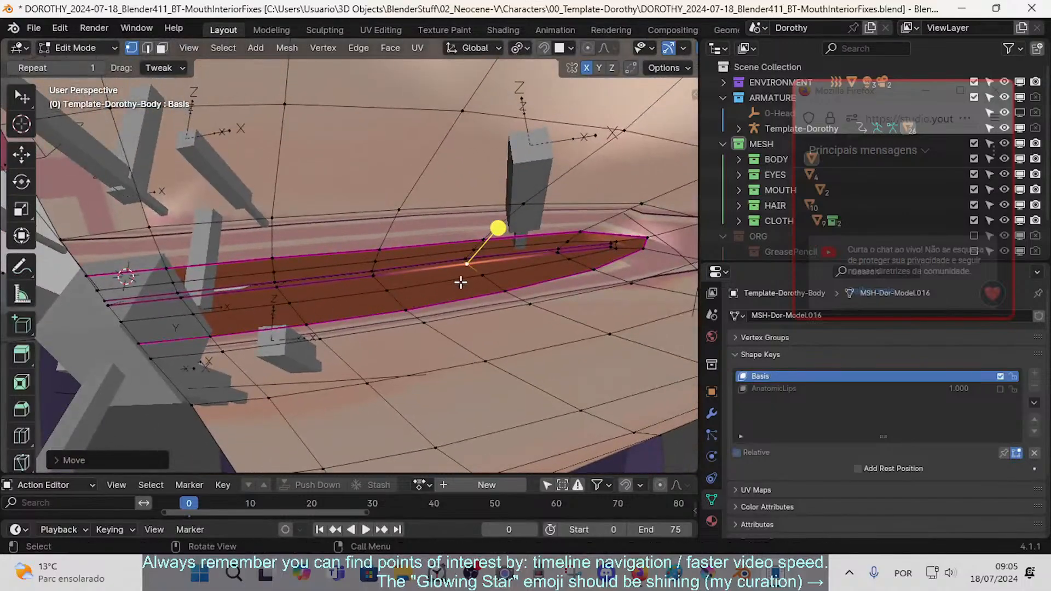
{"action": "key", "text": "KP_Decimal"}
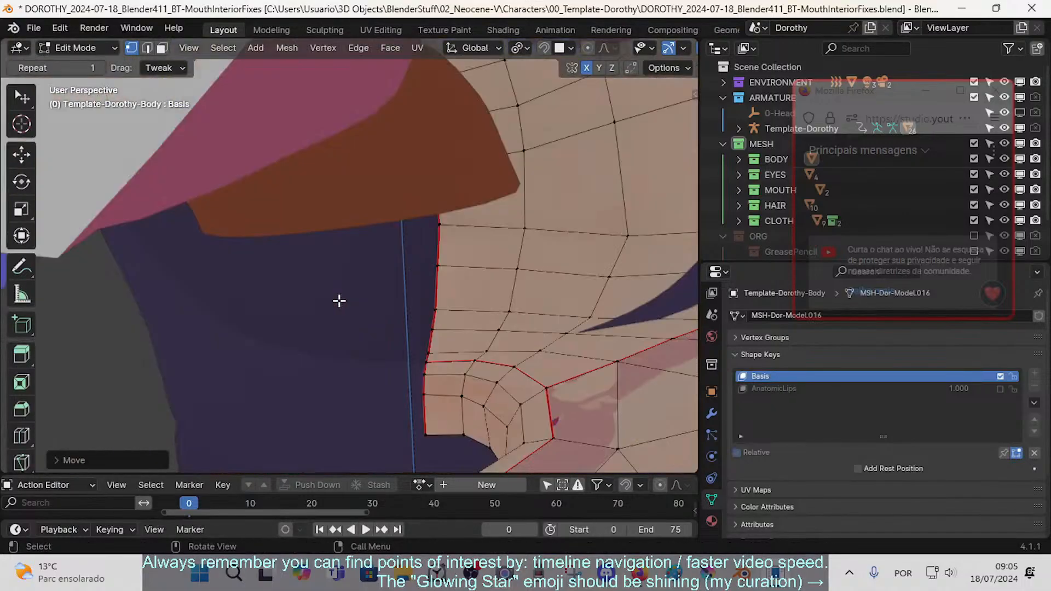
- Leave mesh editing, put the Template-Dorothy armature in Pose Mode and clear the location of all its visible bones
{"action": "key", "text": "Tab"}
{"action": "scroll", "coordinate": [385, 298], "scroll_direction": "down", "scroll_amount": 11}
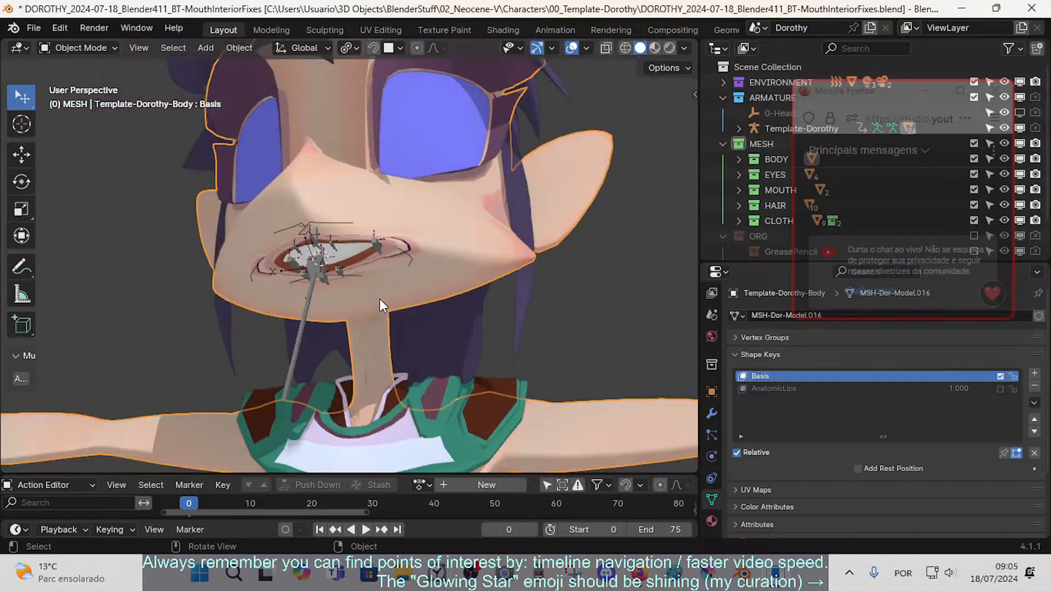
{"action": "scroll", "coordinate": [377, 297], "scroll_direction": "up", "scroll_amount": 6}
{"action": "left_click", "coordinate": [280, 286]}
{"action": "key", "text": "ctrl+Tab"}
{"action": "key", "text": "a"}
{"action": "key", "text": "alt+g"}
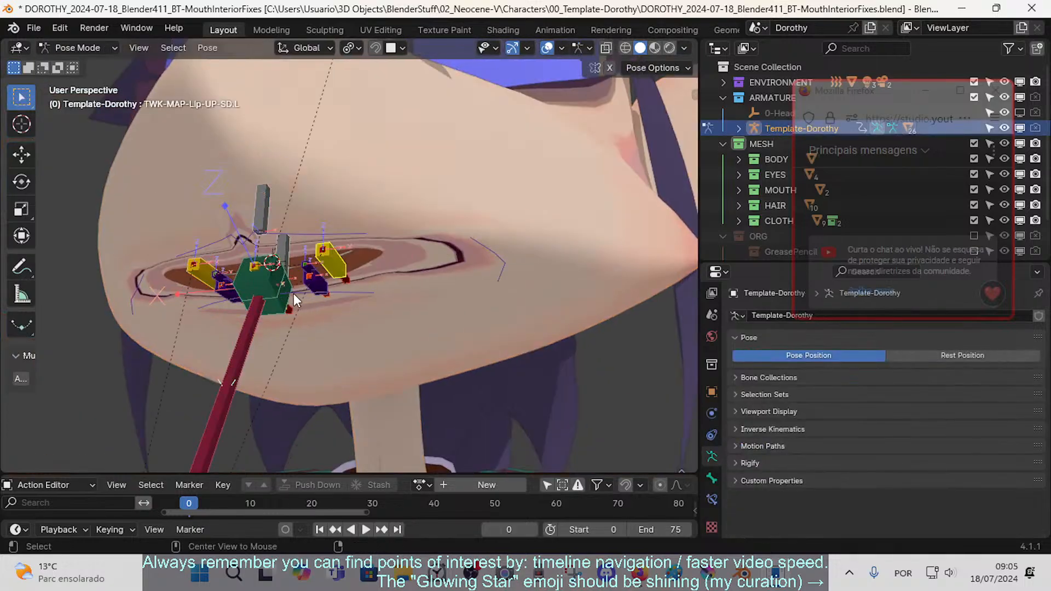
- Return to Object Mode with the body mesh selected and turn on the wireframe overlay
{"action": "scroll", "coordinate": [329, 299], "scroll_direction": "up", "scroll_amount": 6}
{"action": "key", "text": "Tab"}
{"action": "scroll", "coordinate": [437, 295], "scroll_direction": "down", "scroll_amount": 5}
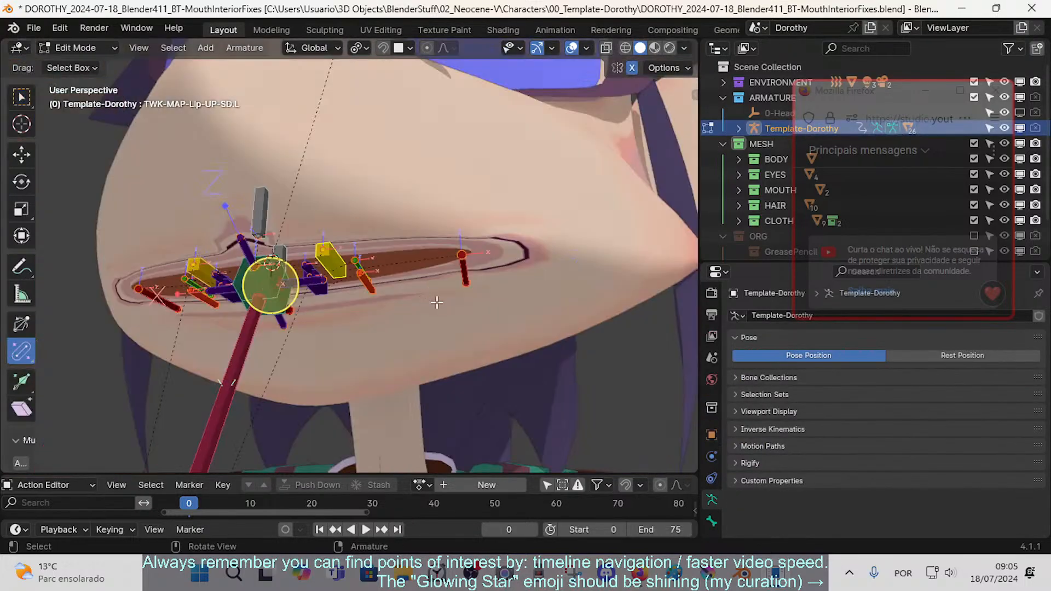
{"action": "key", "text": "ctrl+Tab"}
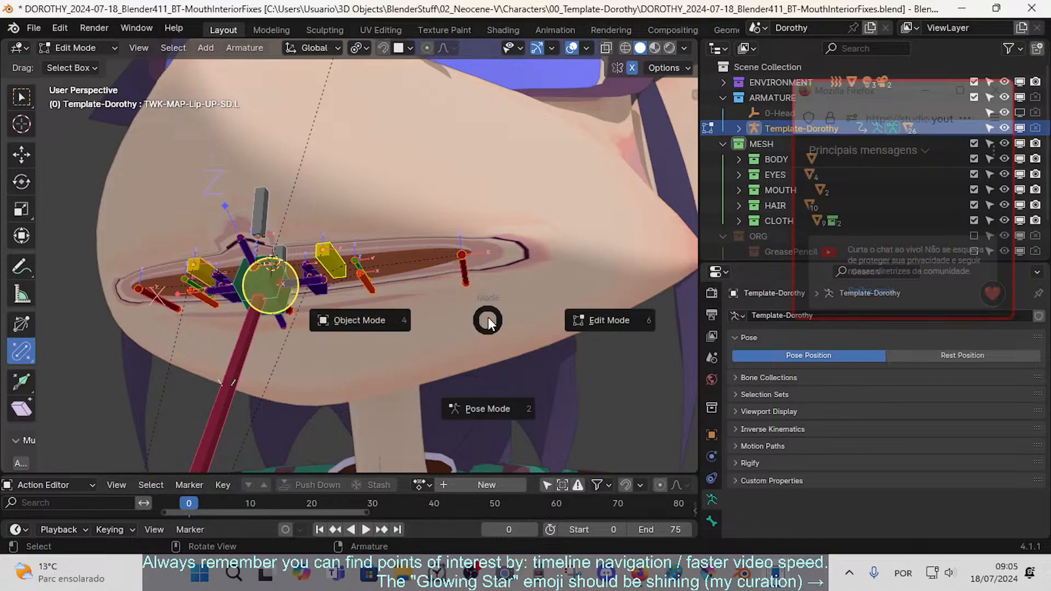
{"action": "left_click", "coordinate": [445, 317]}
{"action": "key", "text": "shift+z"}
{"action": "scroll", "coordinate": [417, 322], "scroll_direction": "up", "scroll_amount": 5}
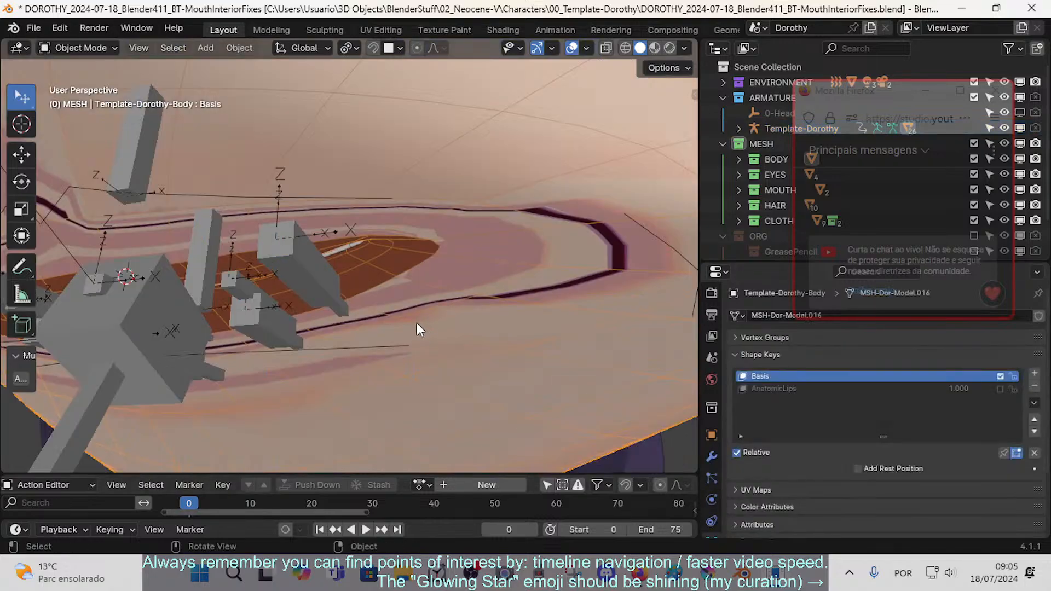
- Select the body mesh and enter Edit Mode with the left side of the mouth in view
{"action": "scroll", "coordinate": [416, 323], "scroll_direction": "down", "scroll_amount": 8}
{"action": "mouse_move", "coordinate": [417, 322]}
{"action": "middle_mouse_down"}
{"action": "mouse_move", "coordinate": [436, 313]}
{"action": "mouse_move", "coordinate": [412, 317]}
{"action": "middle_mouse_up"}
{"action": "scroll", "coordinate": [413, 317], "scroll_direction": "up", "scroll_amount": 1}
{"action": "scroll", "coordinate": [413, 317], "scroll_direction": "up", "scroll_amount": 6}
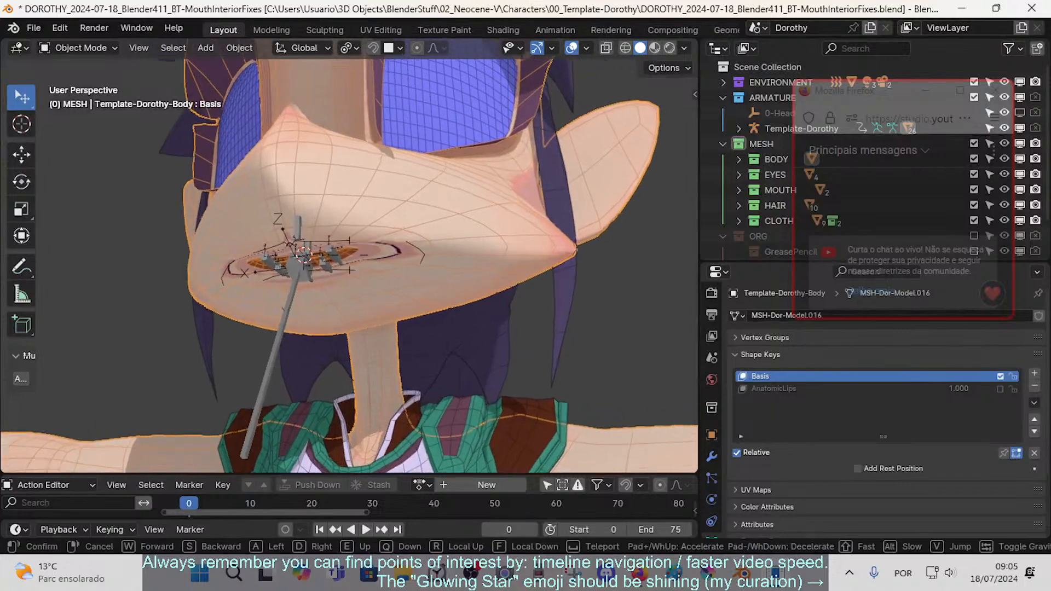
{"action": "left_click", "coordinate": [404, 298]}
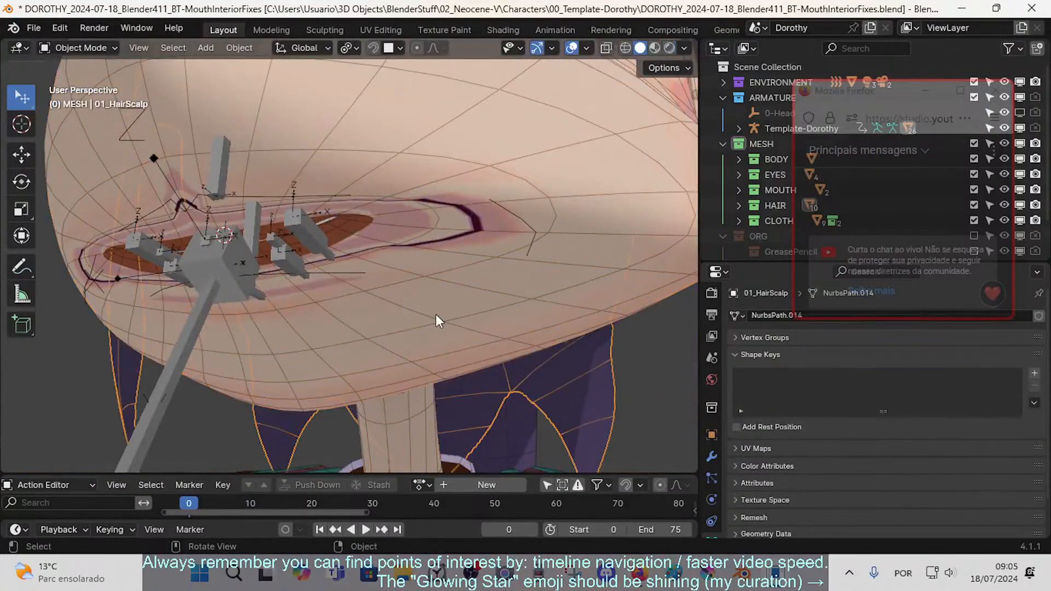
{"action": "left_click", "coordinate": [557, 283]}
{"action": "key", "text": "Tab"}
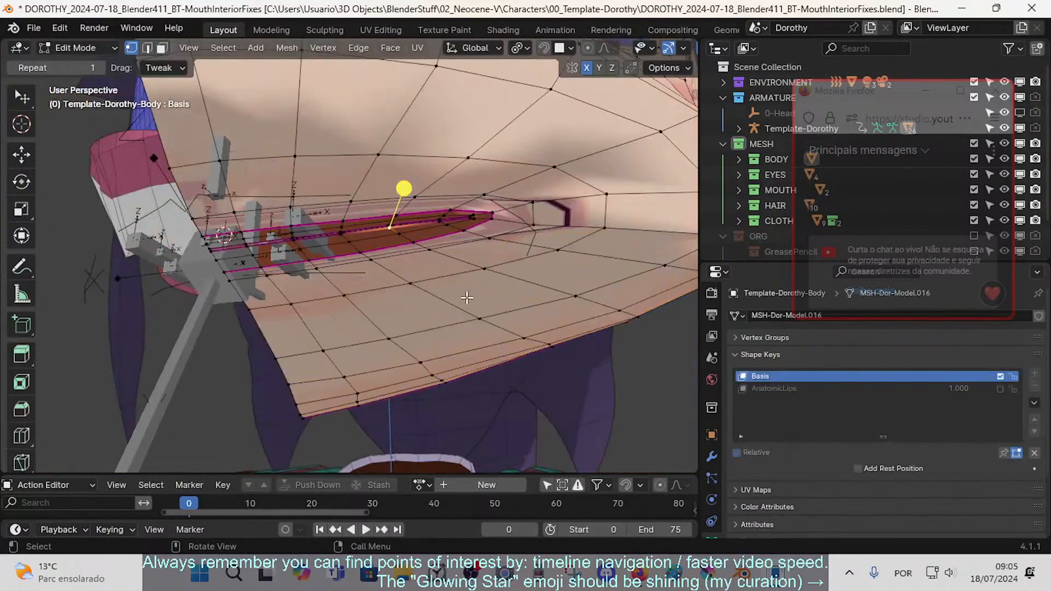
- Toggle the AnatomicLips shape key repeatedly to compare it with the Basis lip shape, leaving it enabled
{"action": "left_click", "coordinate": [1000, 388]}
{"action": "left_click", "coordinate": [999, 389]}
{"action": "left_click", "coordinate": [1000, 388]}
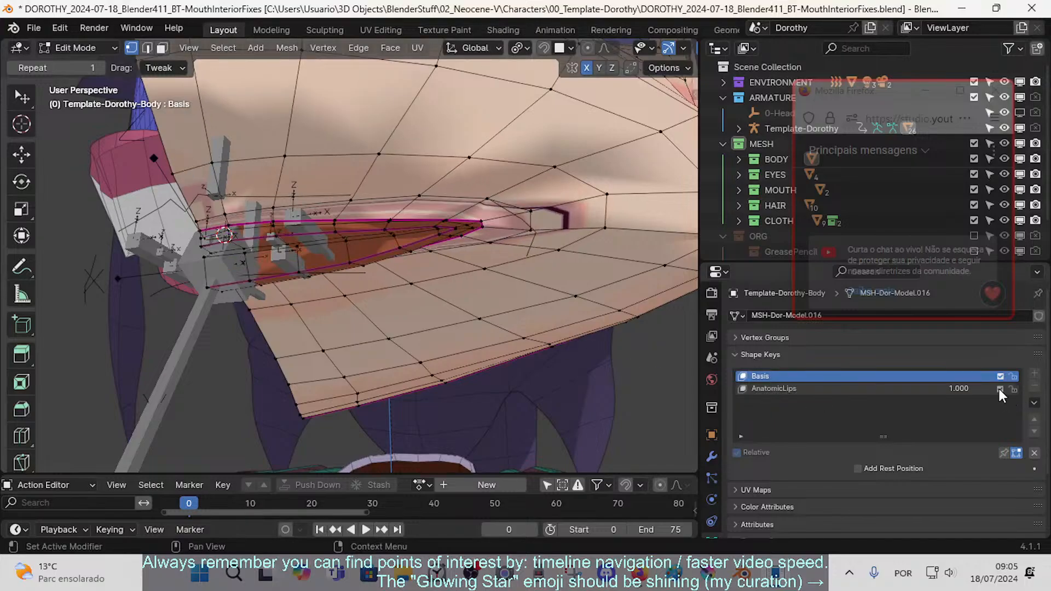
{"action": "left_click", "coordinate": [999, 389]}
{"action": "left_click", "coordinate": [999, 389]}
{"action": "left_click", "coordinate": [1000, 389]}
{"action": "left_click", "coordinate": [1000, 389]}
{"action": "left_click", "coordinate": [1000, 389]}
{"action": "left_click", "coordinate": [1000, 389]}
{"action": "left_click", "coordinate": [1000, 389]}
{"action": "left_click", "coordinate": [1000, 389]}
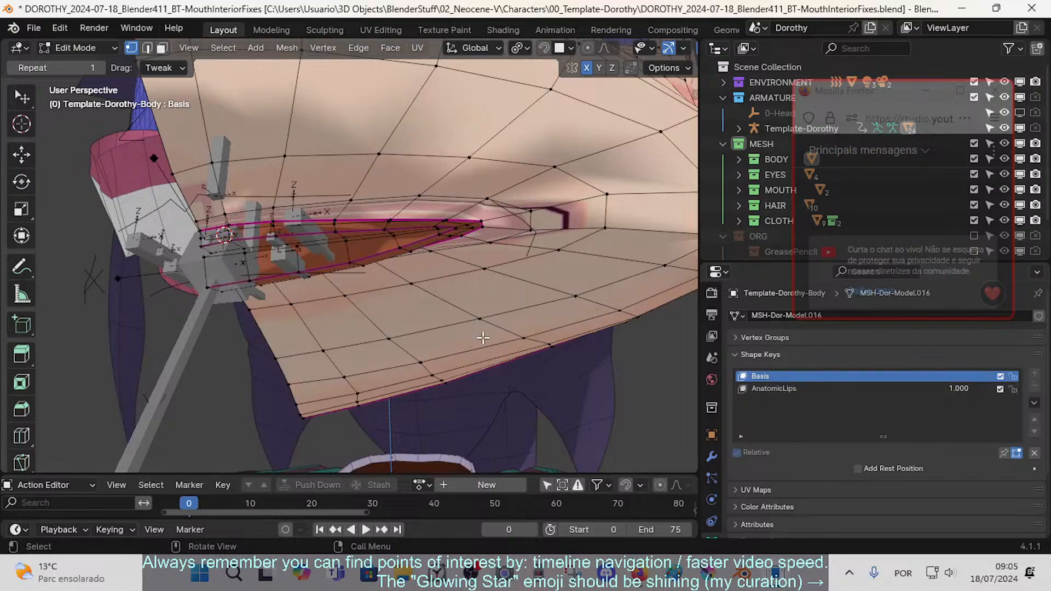
- Examine the mouth opening and inner lip topology from several angles with AnatomicLips enabled
{"action": "key", "text": "shift+grave"}
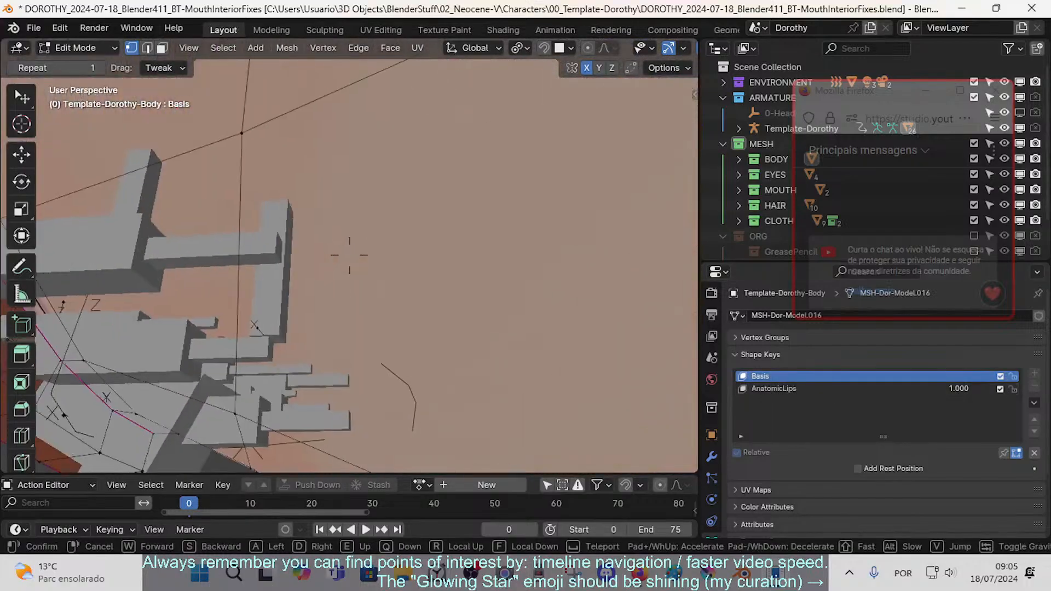
{"action": "key", "text": "s"}
{"action": "key", "text": "w"}
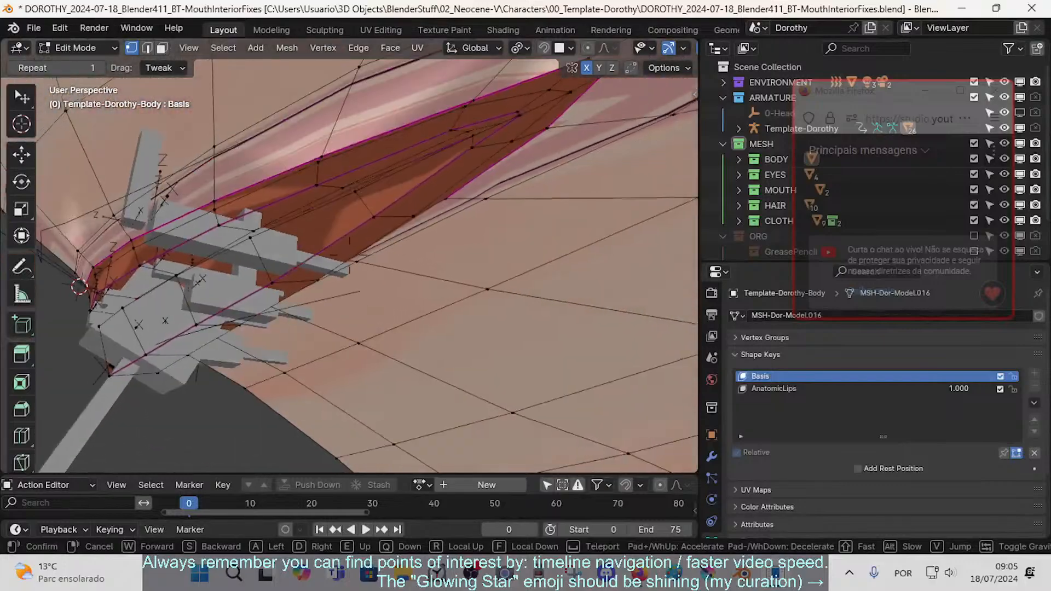
{"action": "key", "text": "s"}
{"action": "key", "text": "a"}
{"action": "key", "text": "w"}
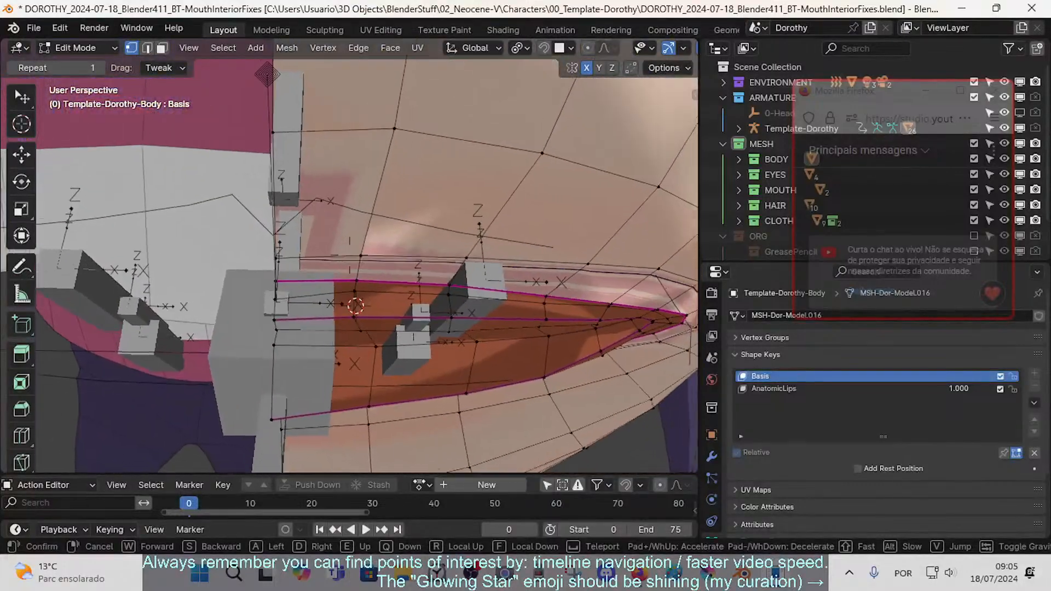
{"action": "key", "text": "q"}
{"action": "key", "text": "s"}
{"action": "left_click", "coordinate": [350, 255]}
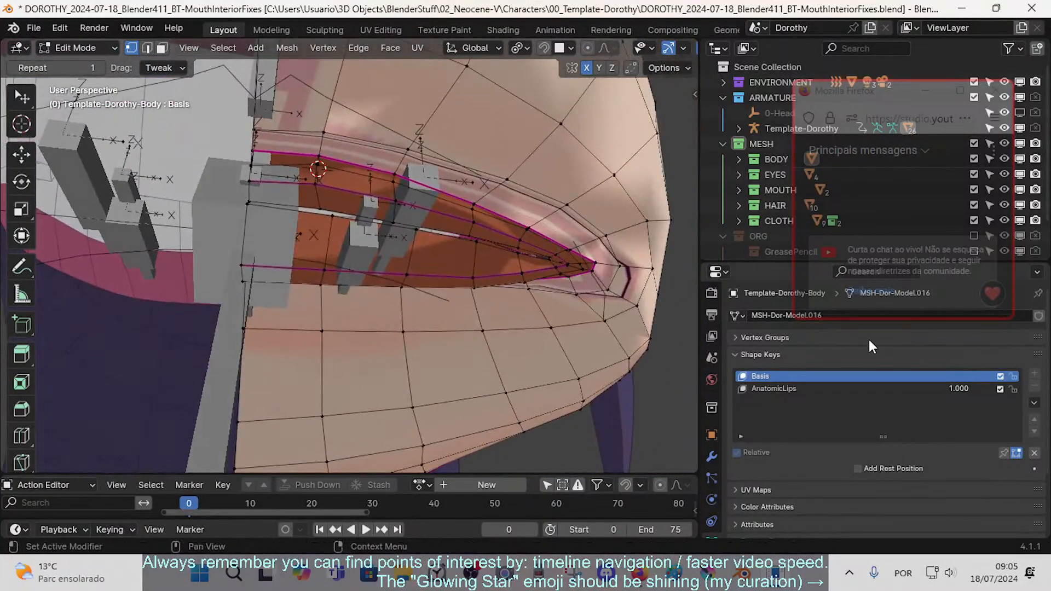
- Disable the AnatomicLips shape key, make it the active key and return to Object Mode
{"action": "left_click", "coordinate": [1000, 388]}
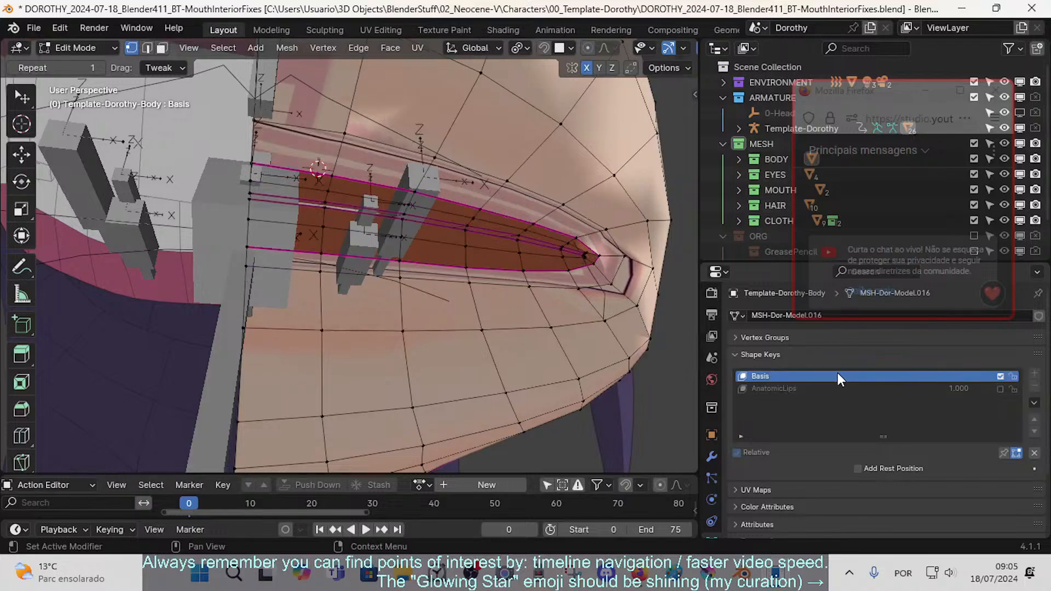
{"action": "left_click", "coordinate": [777, 389]}
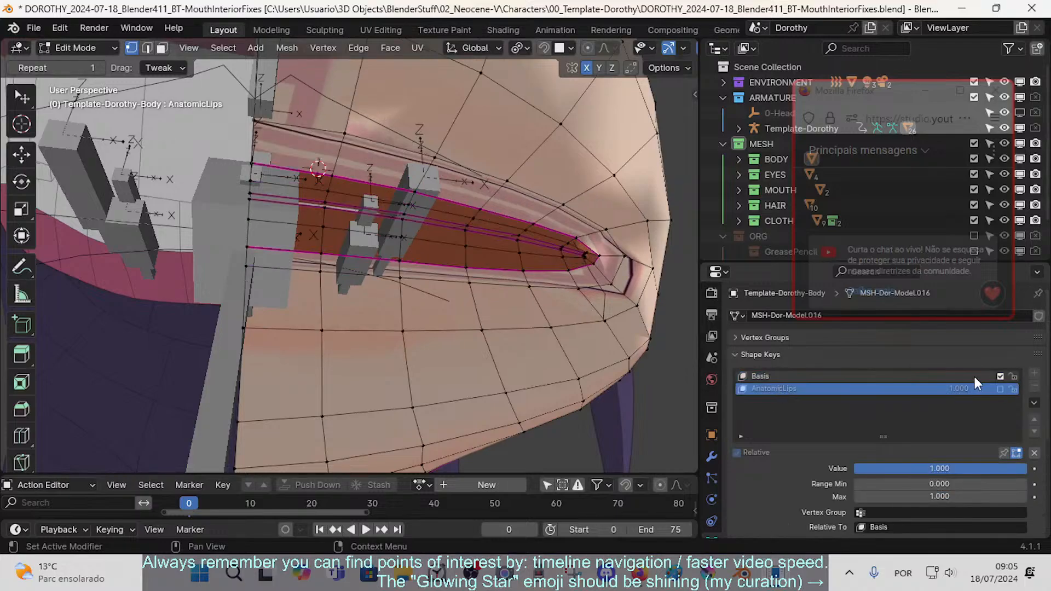
{"action": "key", "text": "ctrl+Tab"}
{"action": "left_click", "coordinate": [434, 326]}
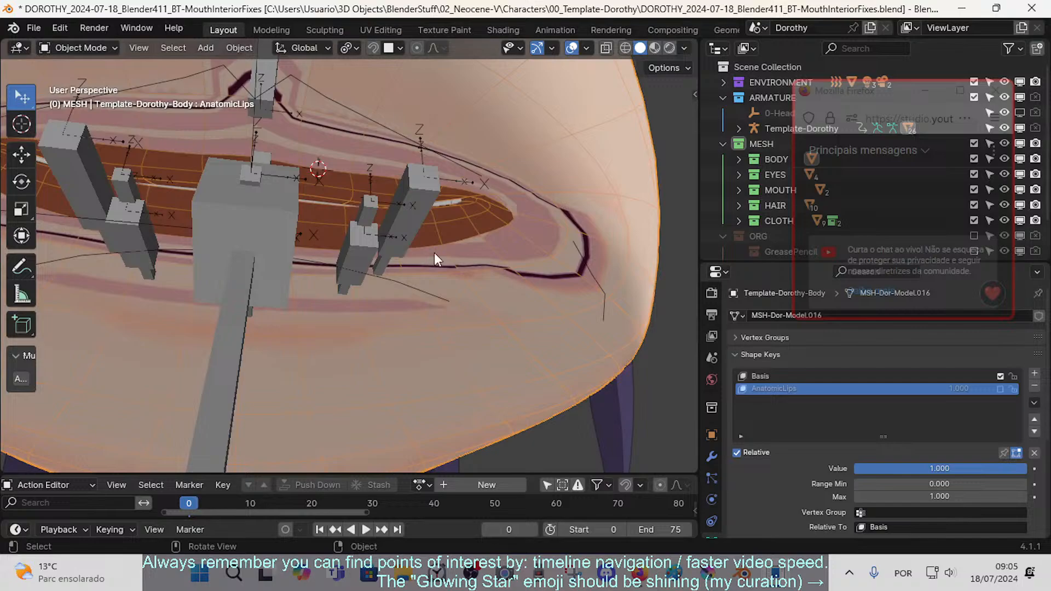
- Hide the armature to examine the closed lips unobstructed, and reveal it again
{"action": "left_click", "coordinate": [494, 237]}
{"action": "left_click", "coordinate": [403, 221]}
{"action": "key", "text": "h"}
{"action": "left_click", "coordinate": [412, 187]}
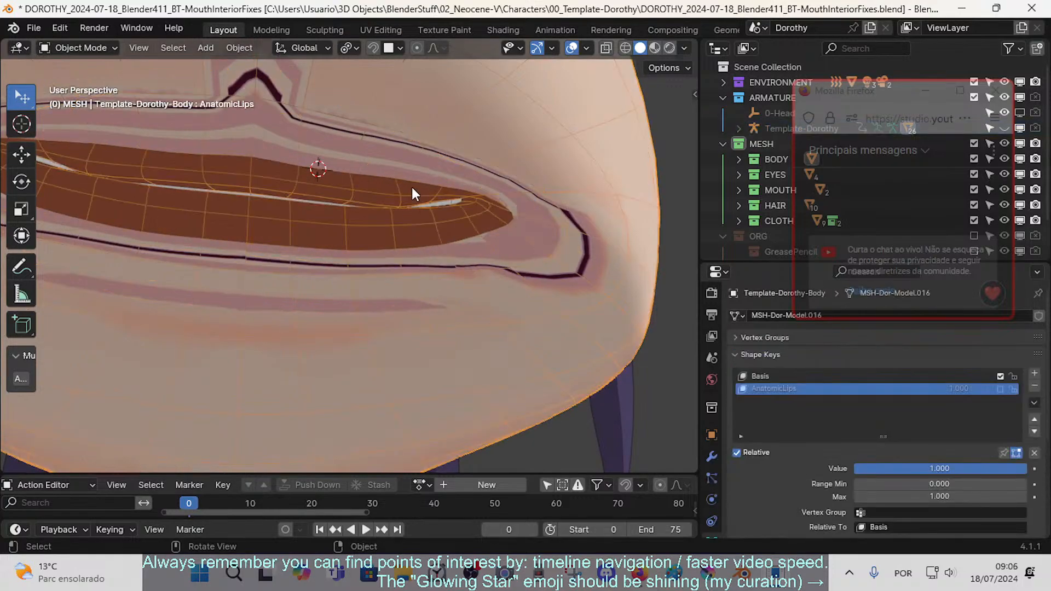
{"action": "scroll", "coordinate": [405, 223], "scroll_direction": "down", "scroll_amount": 2}
{"action": "scroll", "coordinate": [402, 232], "scroll_direction": "up", "scroll_amount": 1}
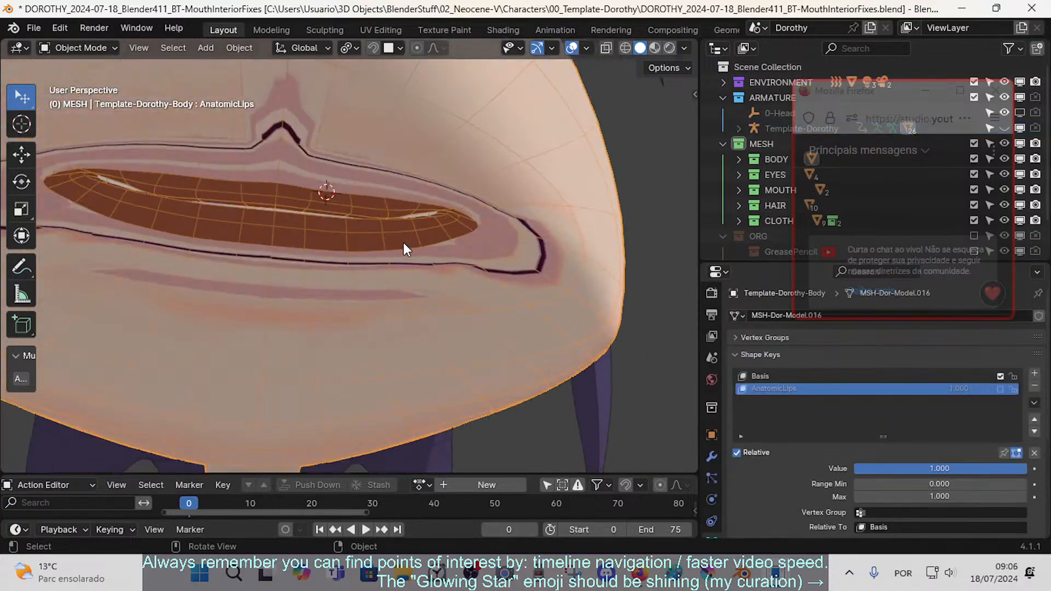
{"action": "key", "text": "alt+h"}
- Put the Template-Dorothy armature in Pose Mode and show all bone collections and any hidden bones
{"action": "left_click", "coordinate": [399, 221]}
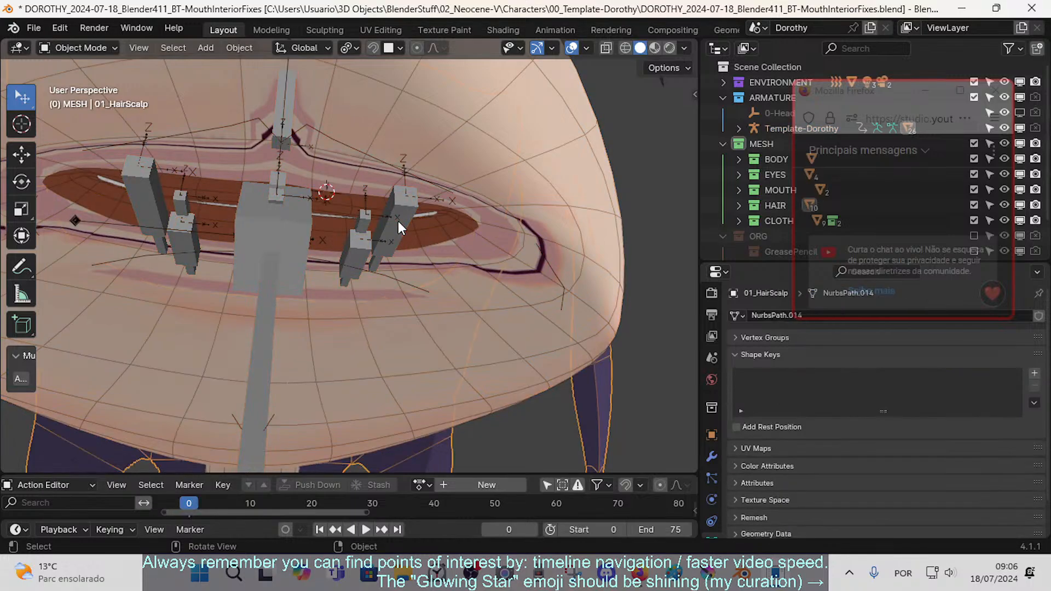
{"action": "left_click", "coordinate": [399, 225]}
{"action": "key", "text": "ctrl+Tab"}
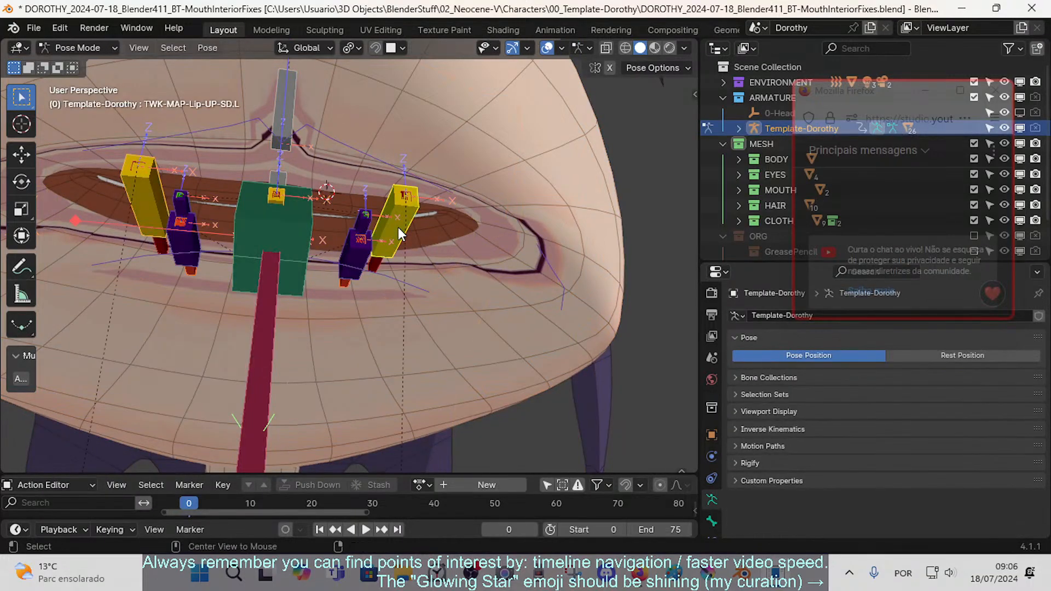
{"action": "key", "text": "n"}
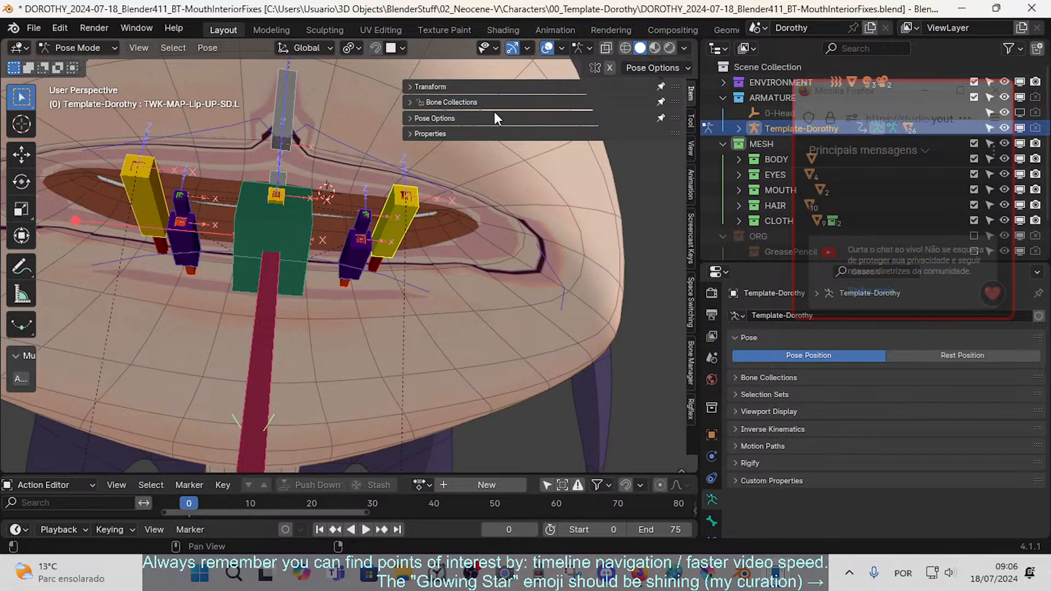
{"action": "left_click", "coordinate": [410, 102]}
{"action": "left_click", "coordinate": [672, 188]}
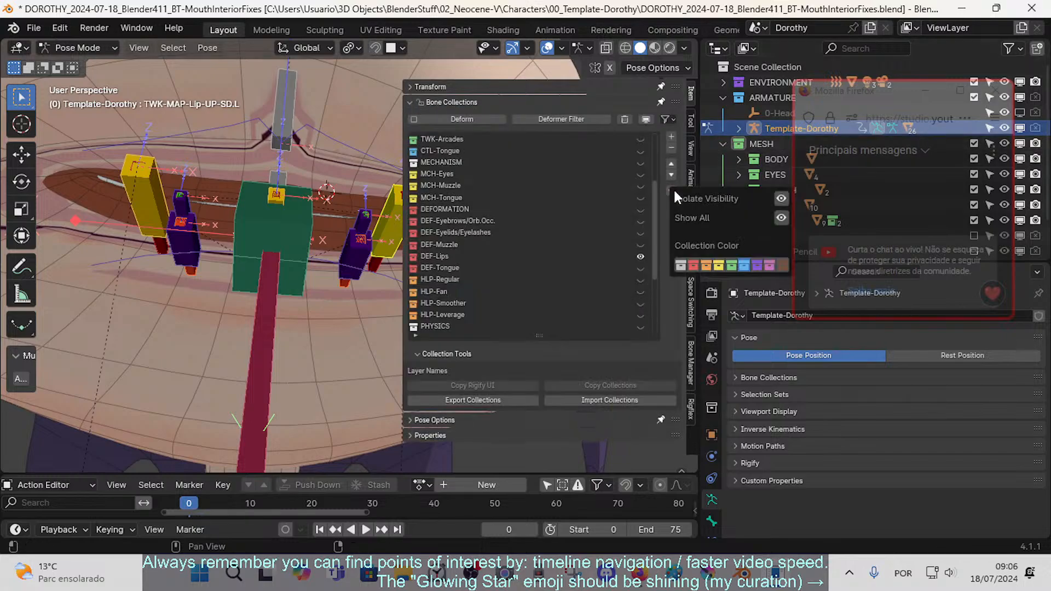
{"action": "left_click", "coordinate": [780, 219]}
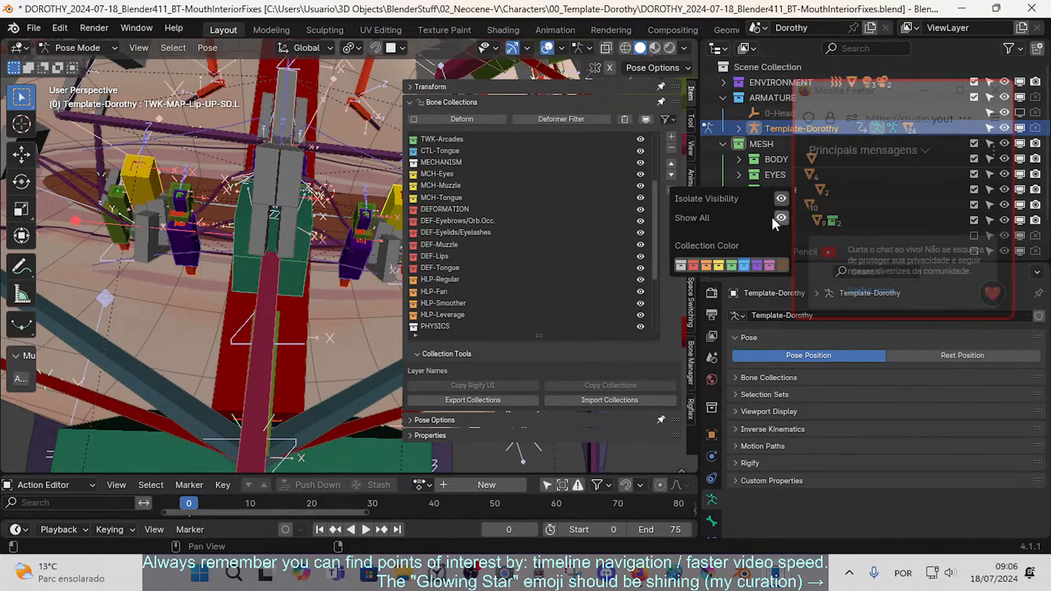
{"action": "key", "text": "n"}
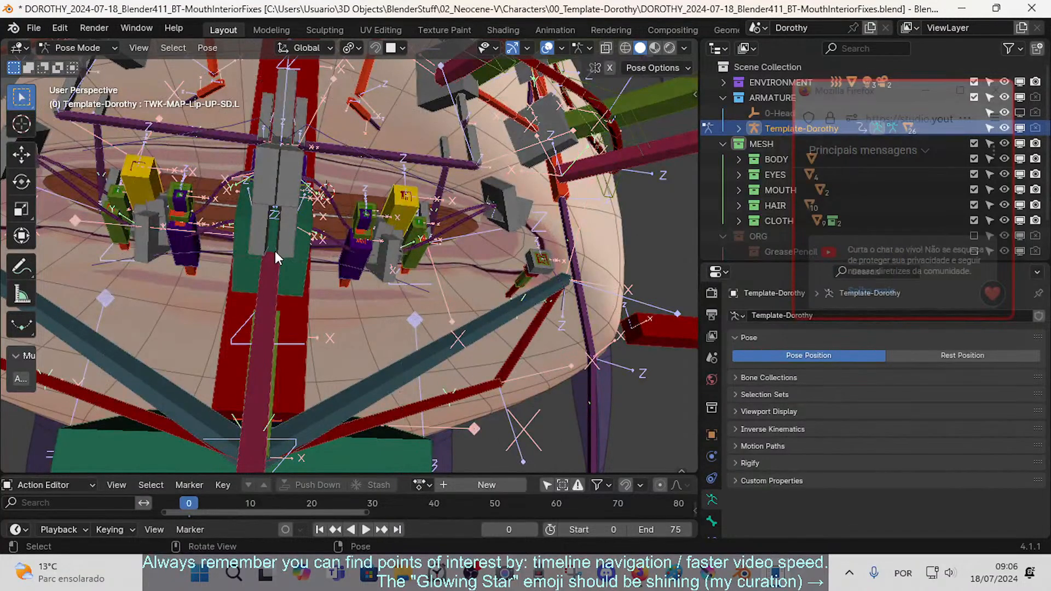
{"action": "key", "text": "alt+h"}
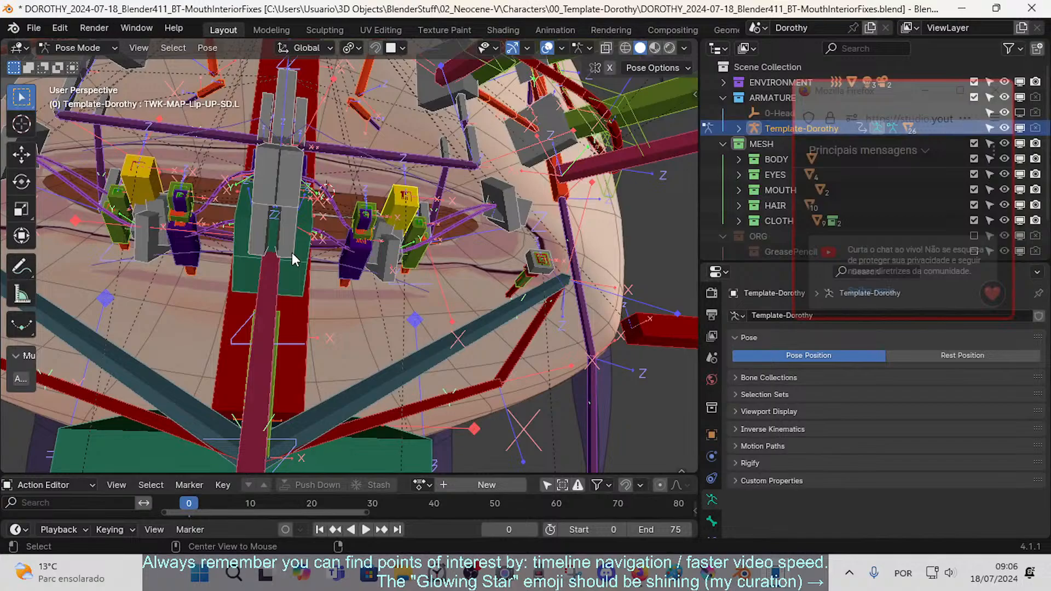
- Try moving the DEF-Arcade-UP.L.001 bone above the upper lip, clear its location and select all bones
{"action": "key", "text": "q"}
{"action": "left_click", "coordinate": [395, 153]}
{"action": "key", "text": "g"}
{"action": "left_click", "coordinate": [404, 179]}
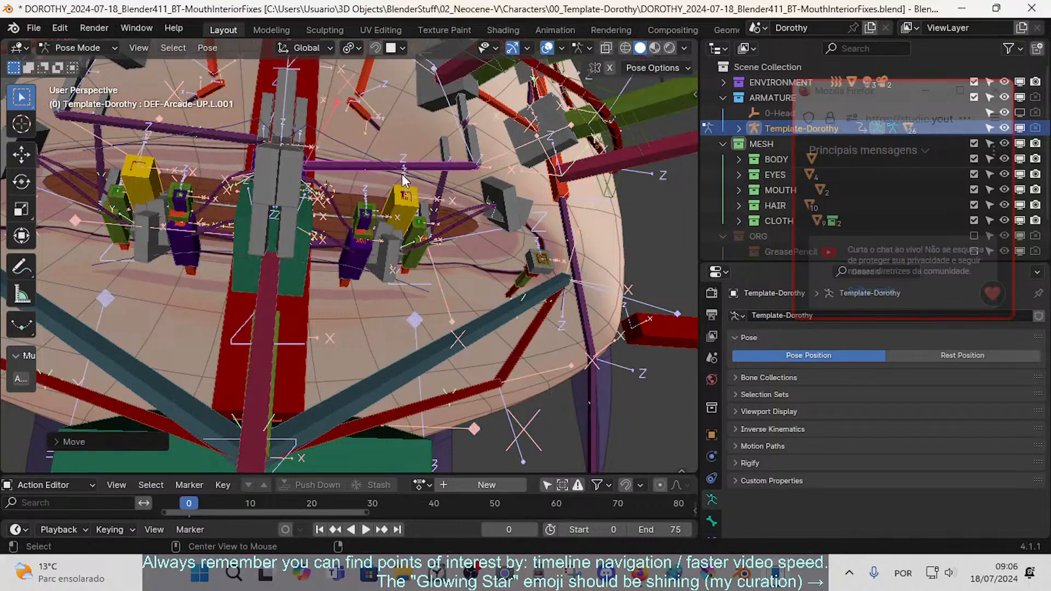
{"action": "key", "text": "alt+g"}
{"action": "key", "text": "a"}
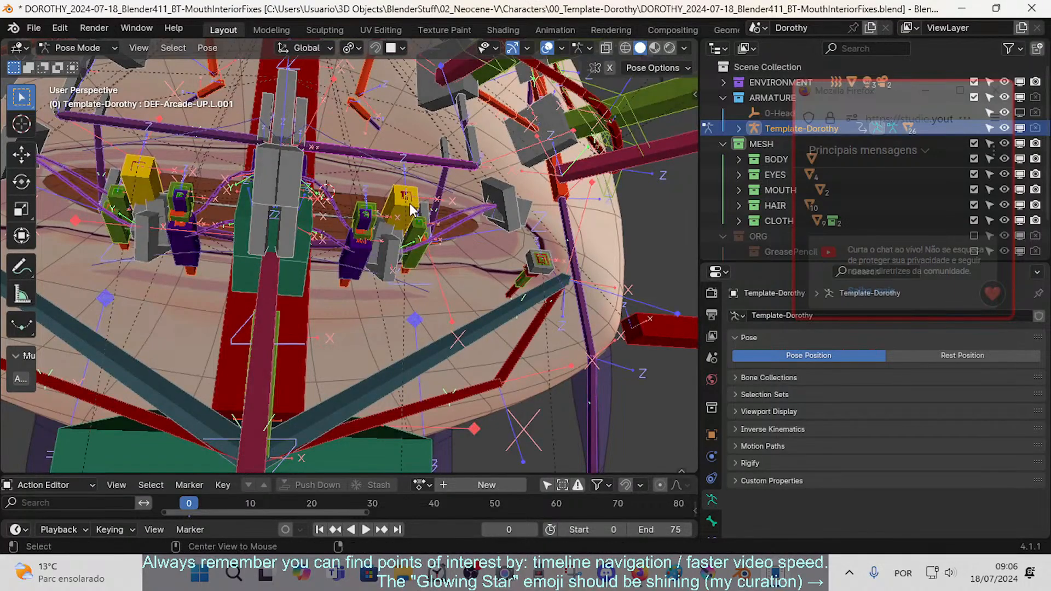
- Isolate the visibility of the CTL-Mouth bone collection so only the mouth control bones show
{"action": "key", "text": "n"}
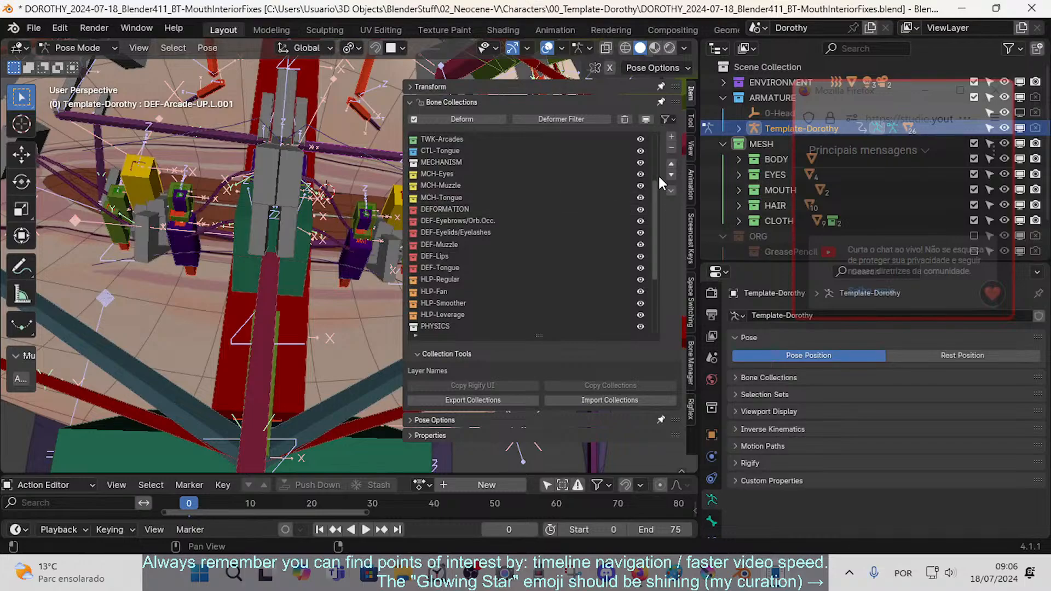
{"action": "scroll", "coordinate": [580, 198], "scroll_direction": "up", "scroll_amount": 7}
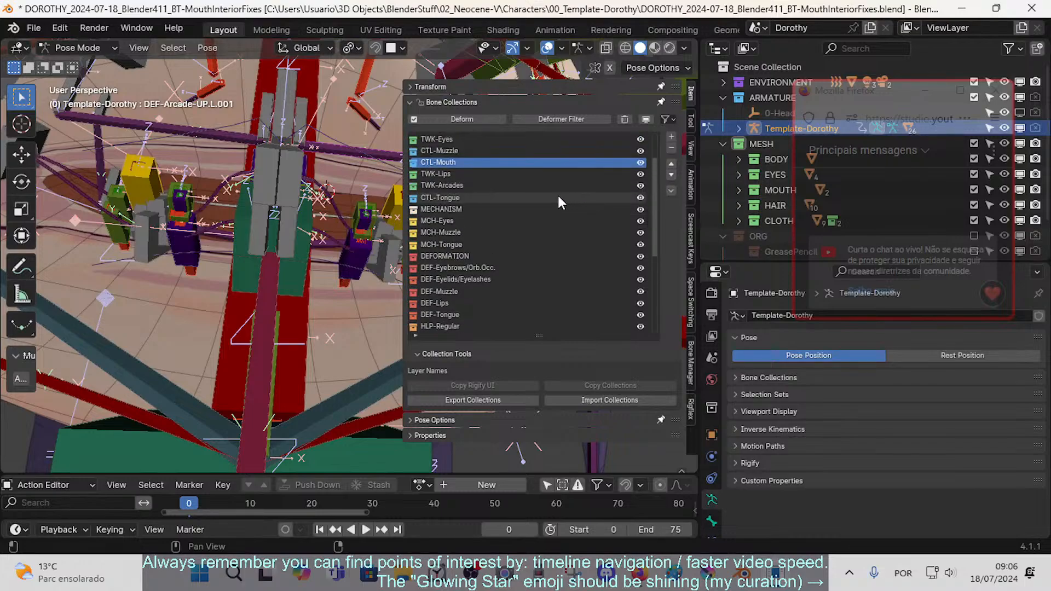
{"action": "left_click", "coordinate": [671, 190]}
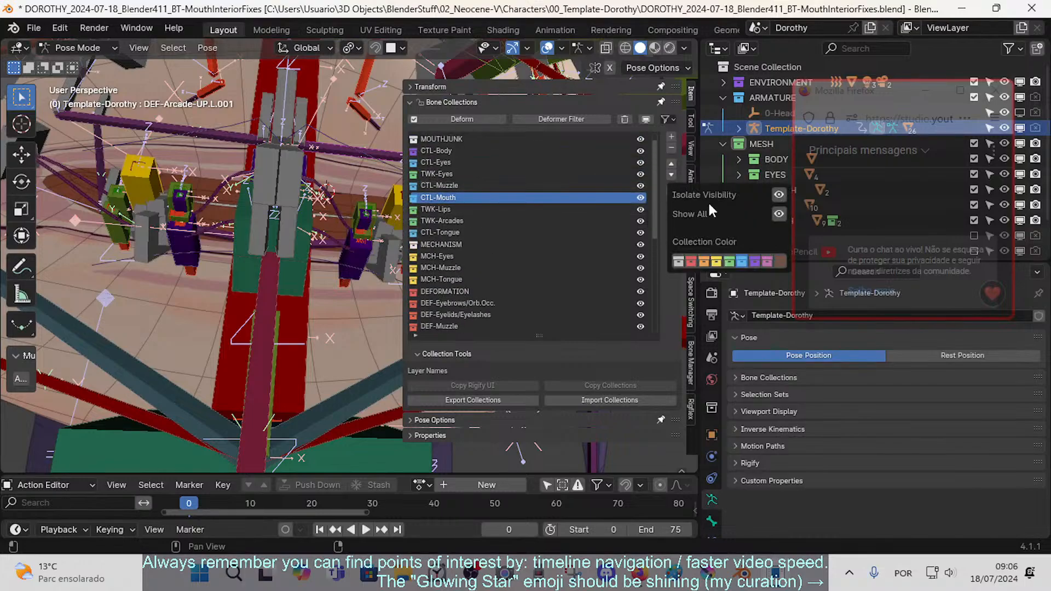
{"action": "left_click", "coordinate": [778, 194]}
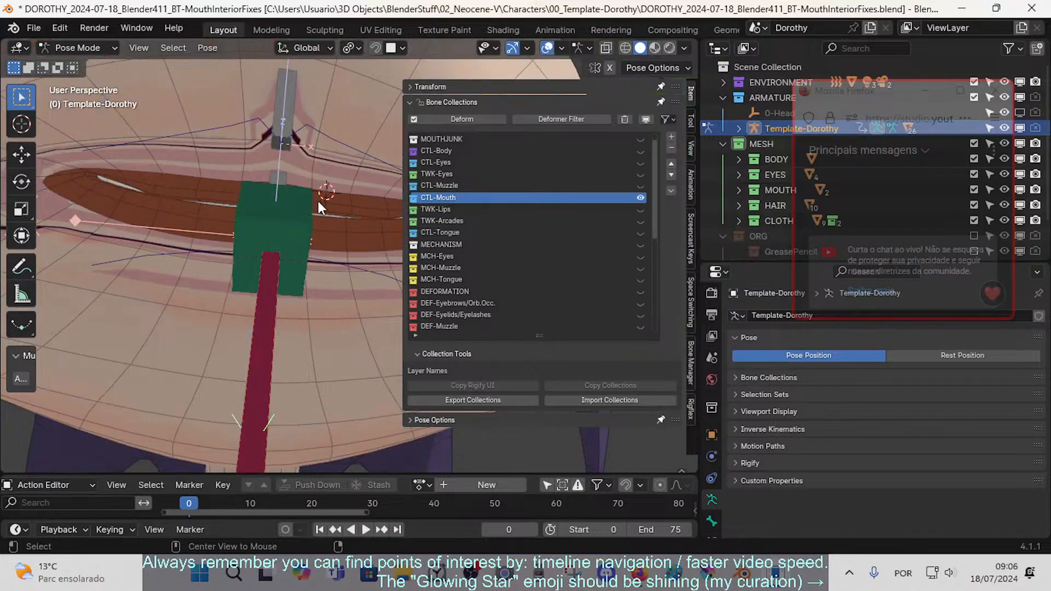
{"action": "key", "text": "n"}
{"action": "scroll", "coordinate": [321, 208], "scroll_direction": "down", "scroll_amount": 9}
{"action": "middle_click_drag", "start_coordinate": [399, 240], "coordinate": [389, 244]}
{"action": "key", "text": "shift+grave"}
{"action": "key", "text": "w"}
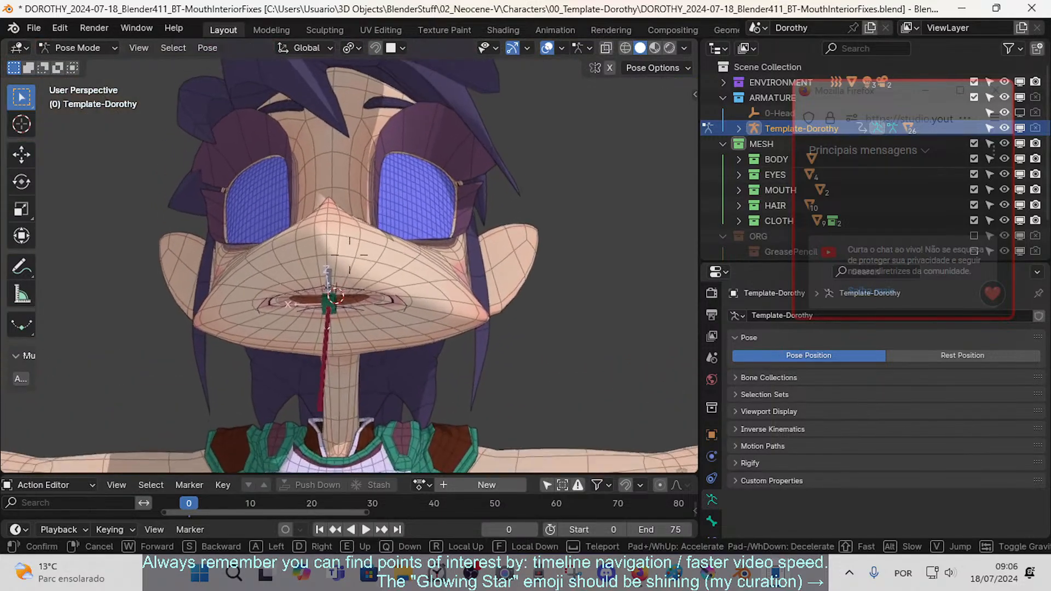
{"action": "key", "text": "s"}
{"action": "left_click", "coordinate": [401, 285]}
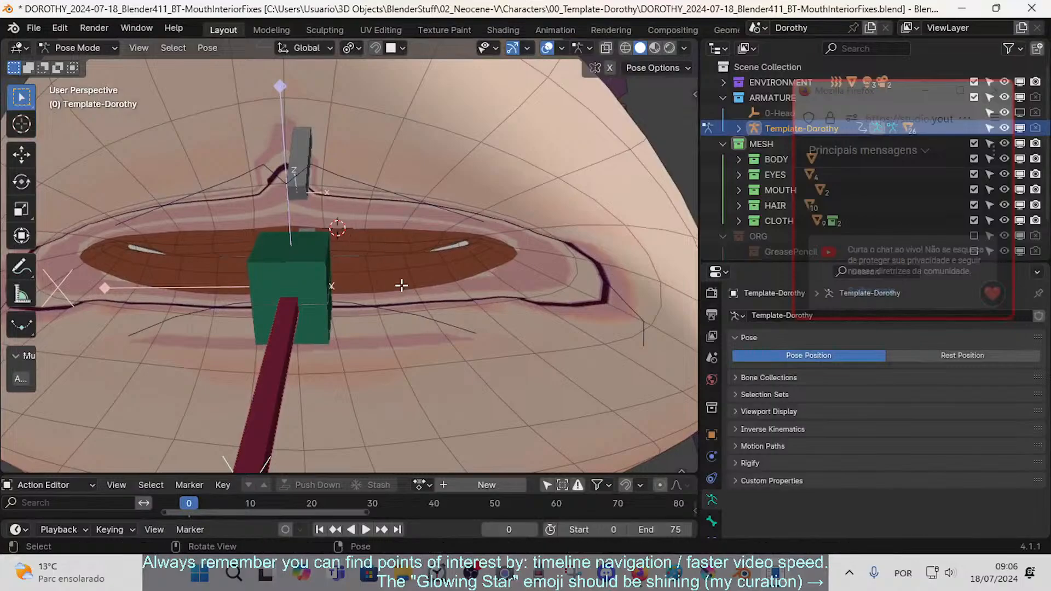
- Switch the armature back to Object Mode, select the Template-Dorothy-Body mesh and enter Edit Mode
{"action": "key", "text": "Tab"}
{"action": "key", "text": "Tab"}
{"action": "key", "text": "ctrl+Tab"}
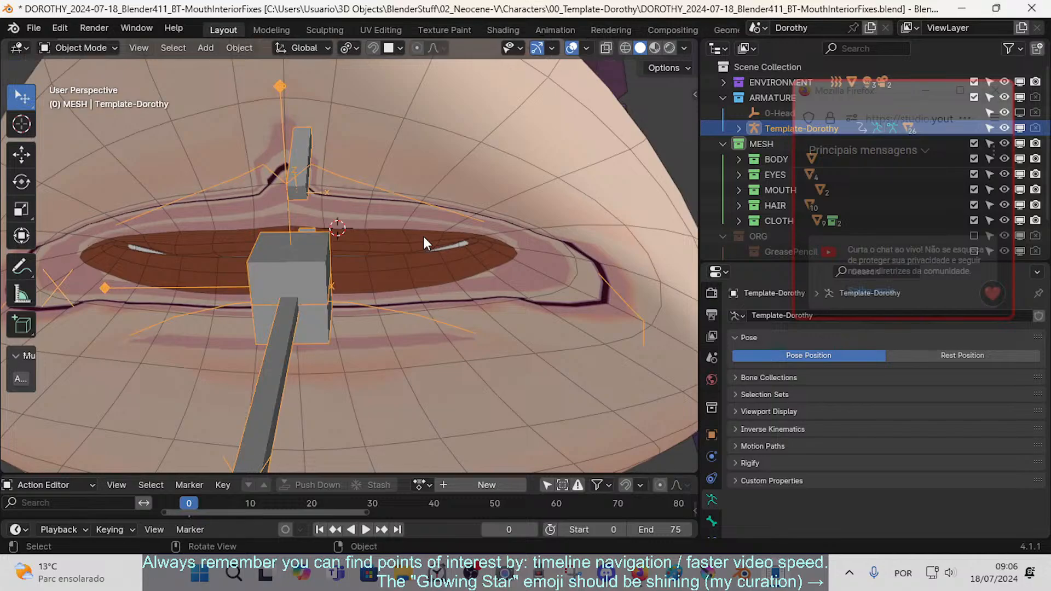
{"action": "left_click", "coordinate": [445, 244]}
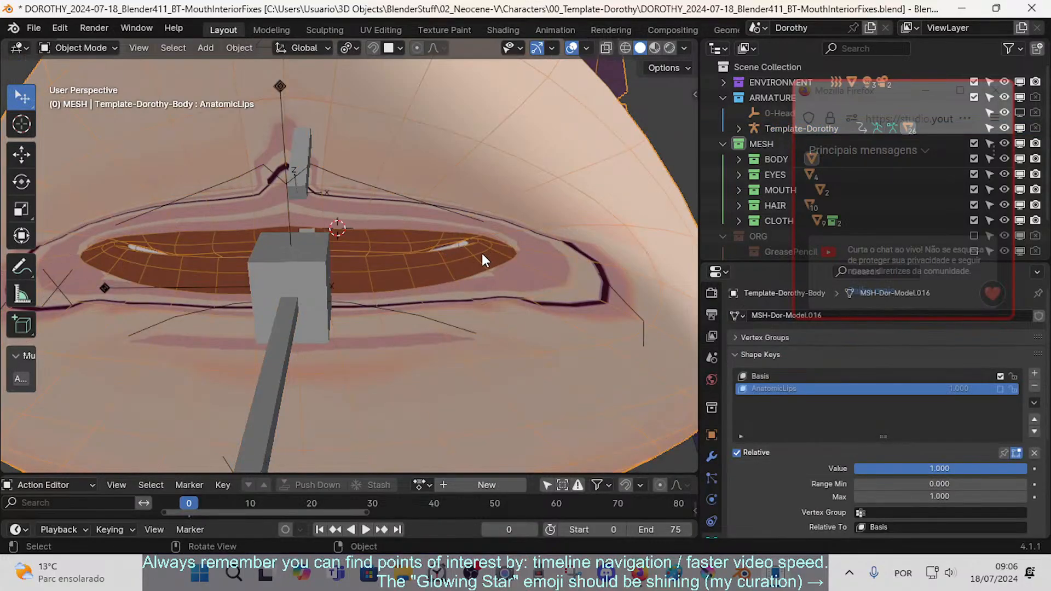
{"action": "key", "text": "Tab"}
- Examine the lip edges and mouth opening of the body mesh up close and from inside the head
{"action": "key", "text": "shift+grave"}
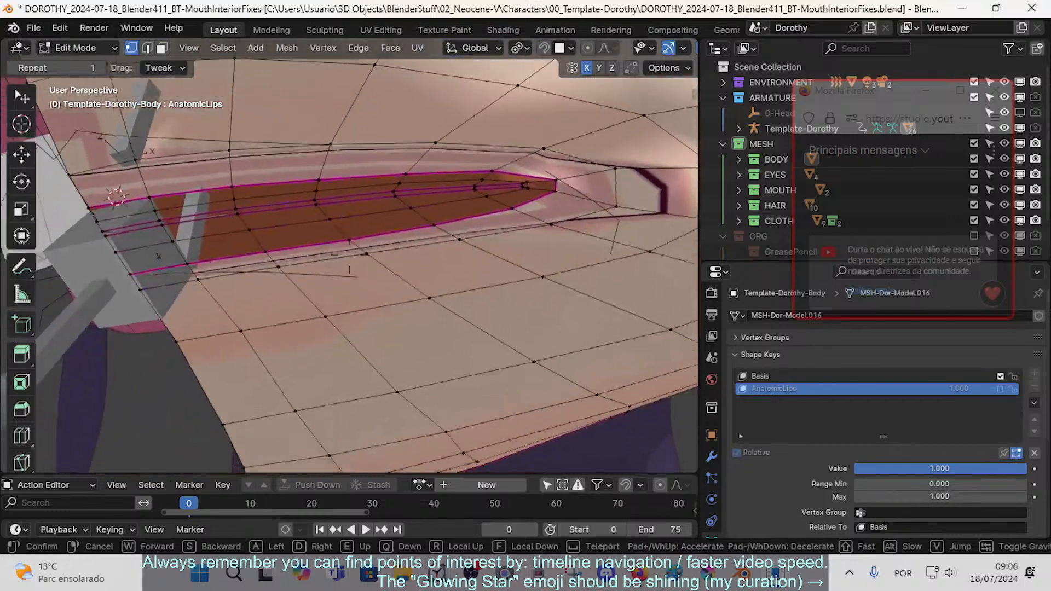
{"action": "key", "text": "e"}
{"action": "key", "text": "q"}
{"action": "key", "text": "a"}
{"action": "key", "text": "d"}
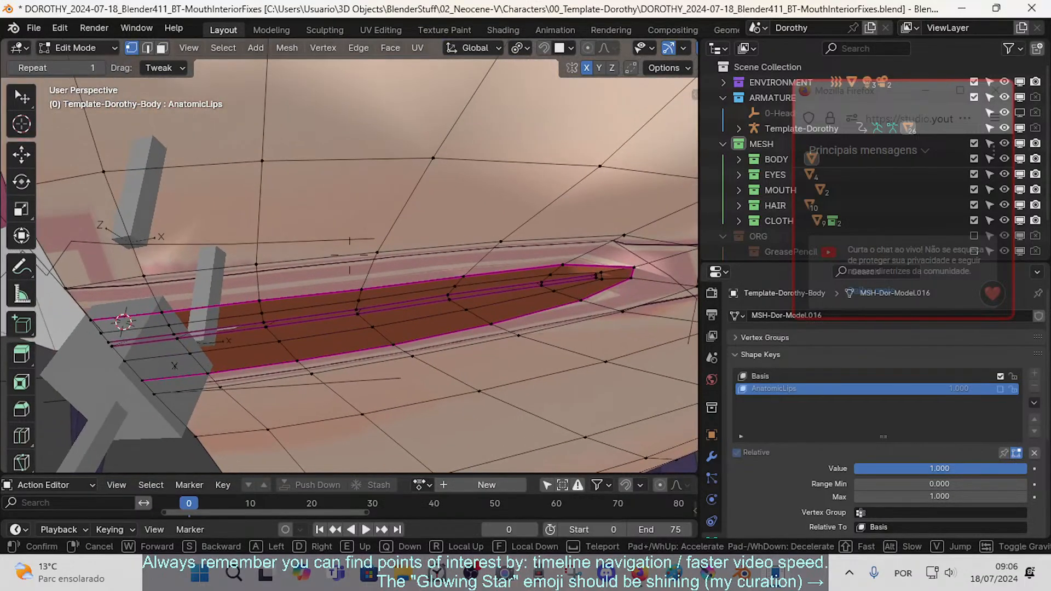
{"action": "key", "text": "a"}
{"action": "key", "text": "w"}
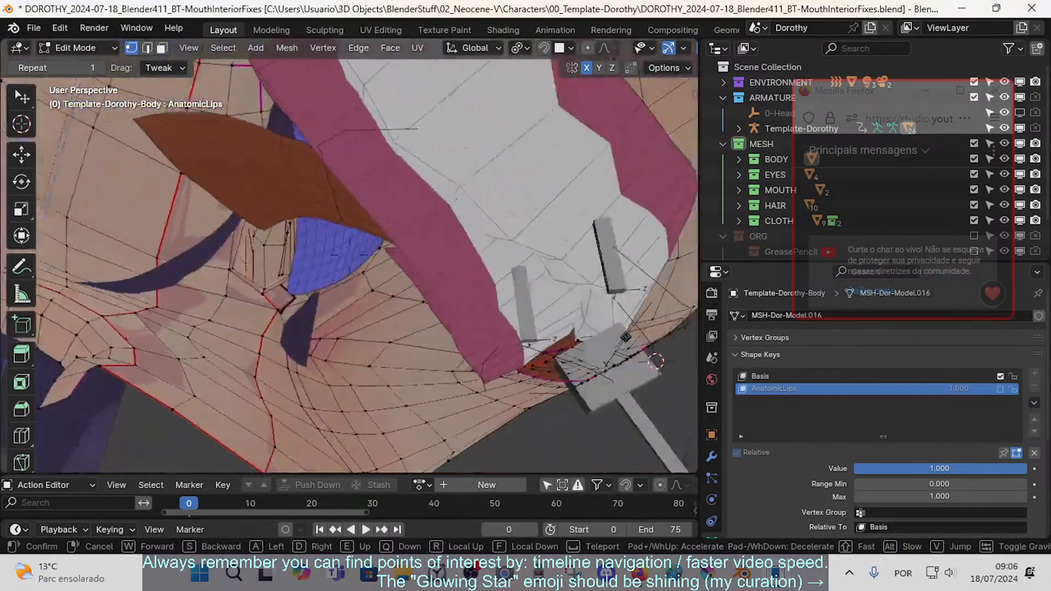
{"action": "key", "text": "s"}
{"action": "left_click", "coordinate": [349, 255]}
- Return to Object Mode and disable the 03a_ArcadesTongue object of the MOUTH collection in viewports
{"action": "key", "text": "ctrl+Tab"}
{"action": "left_click", "coordinate": [362, 266]}
{"action": "left_click", "coordinate": [417, 190]}
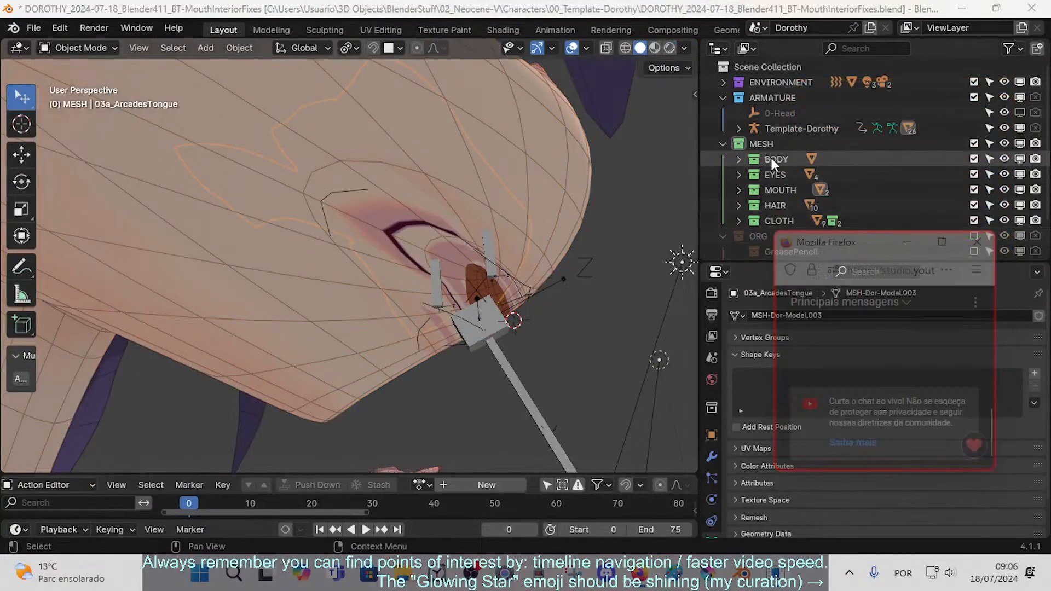
{"action": "left_click", "coordinate": [771, 157]}
{"action": "left_click", "coordinate": [739, 189]}
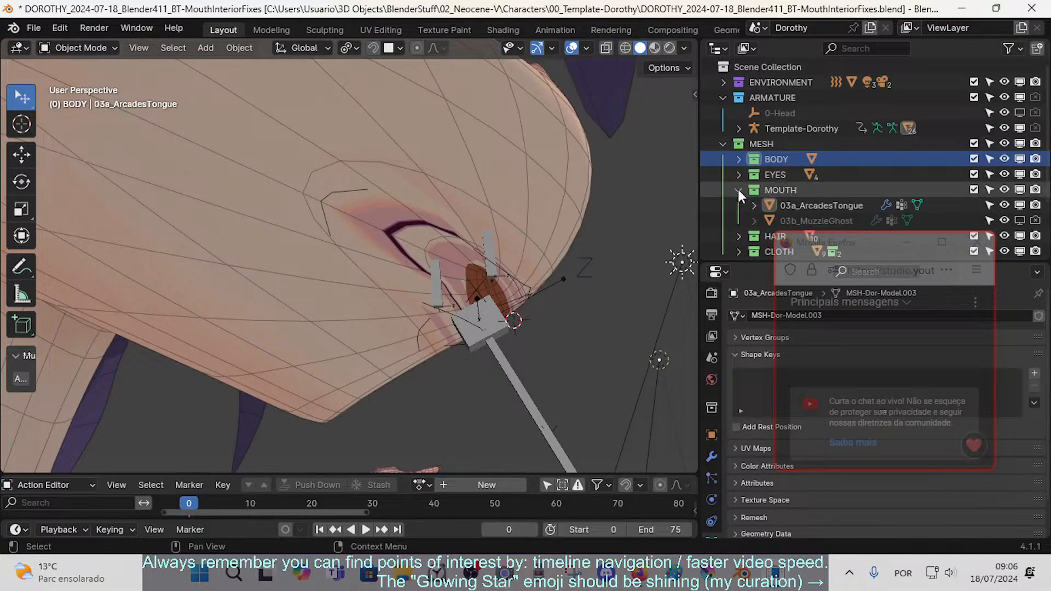
{"action": "scroll", "coordinate": [738, 189], "scroll_direction": "down", "scroll_amount": 4}
{"action": "left_click", "coordinate": [1019, 144]}
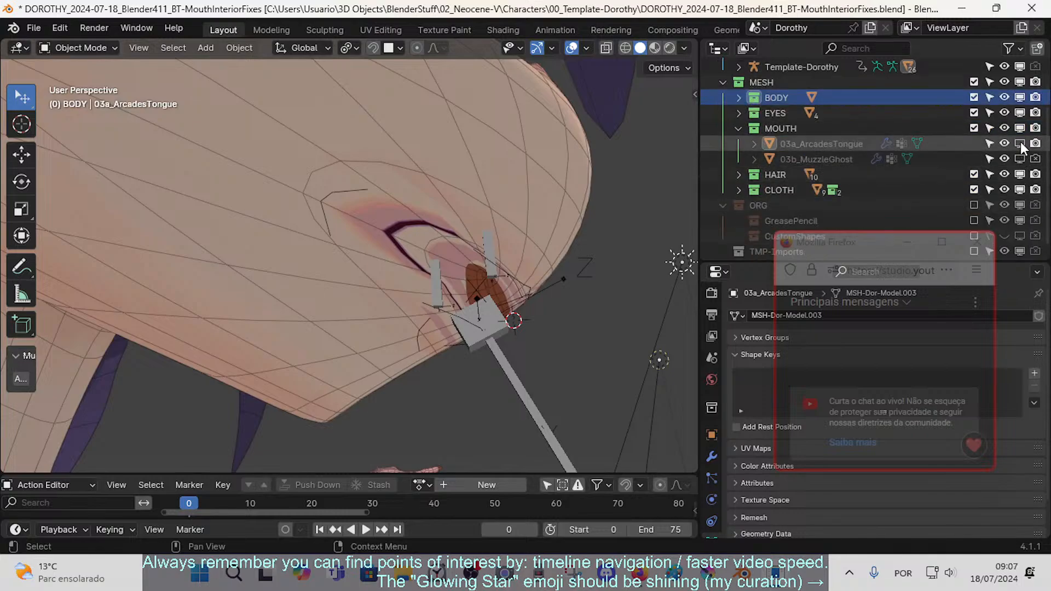
{"action": "left_click", "coordinate": [345, 192]}
{"action": "key", "text": "Tab"}
{"action": "scroll", "coordinate": [345, 192], "scroll_direction": "down", "scroll_amount": 5}
{"action": "middle_click_drag", "start_coordinate": [344, 193], "coordinate": [311, 245]}
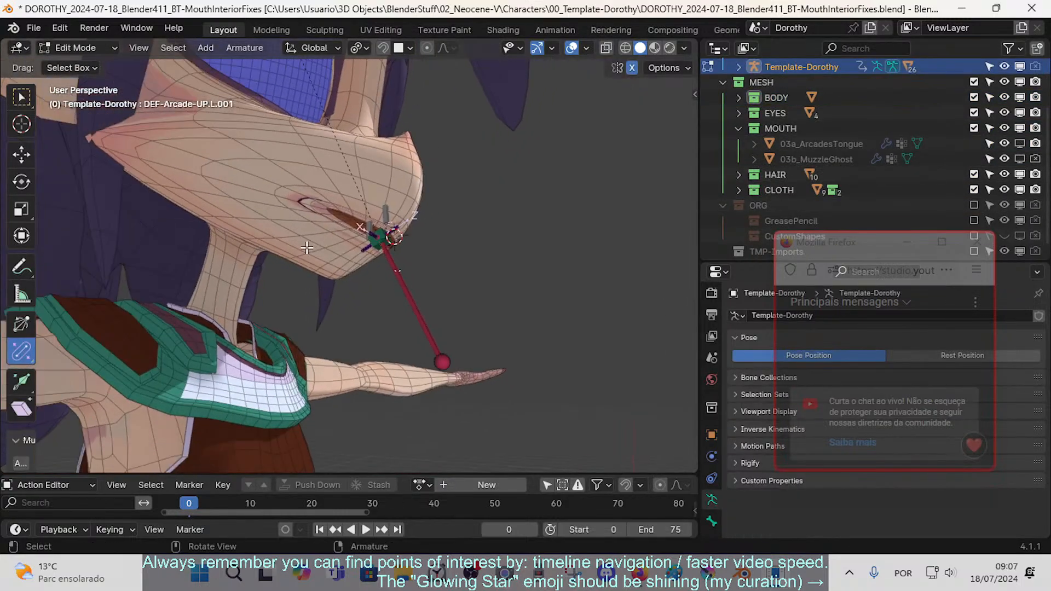
{"action": "key", "text": "ctrl+Tab"}
{"action": "left_click", "coordinate": [183, 246]}
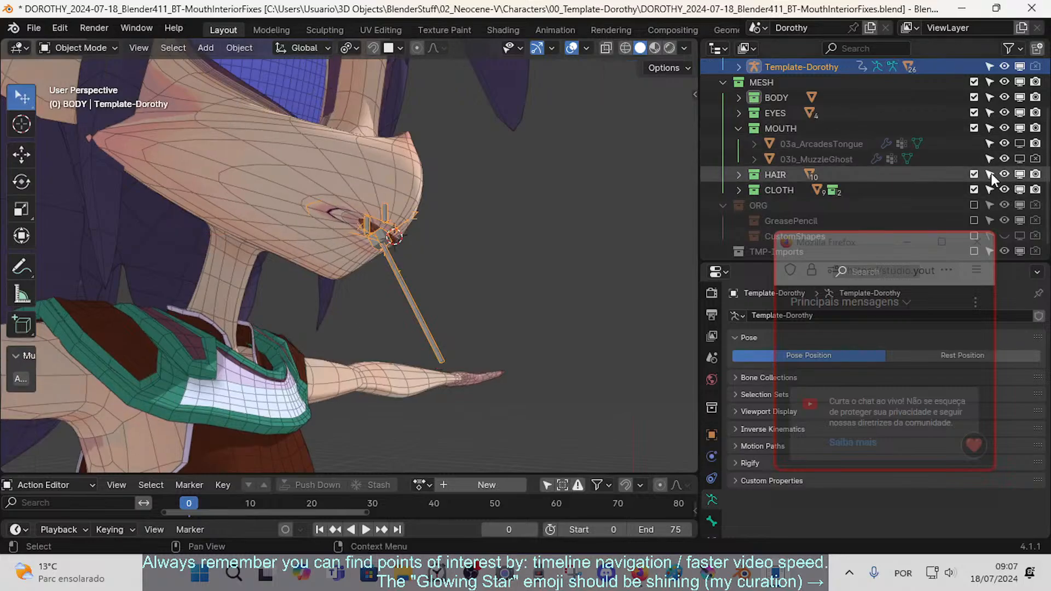
- Exclude the HAIR and EYES collections from the view layer and open the Template-Dorothy-Body mesh in Edit Mode
{"action": "left_click", "coordinate": [973, 174]}
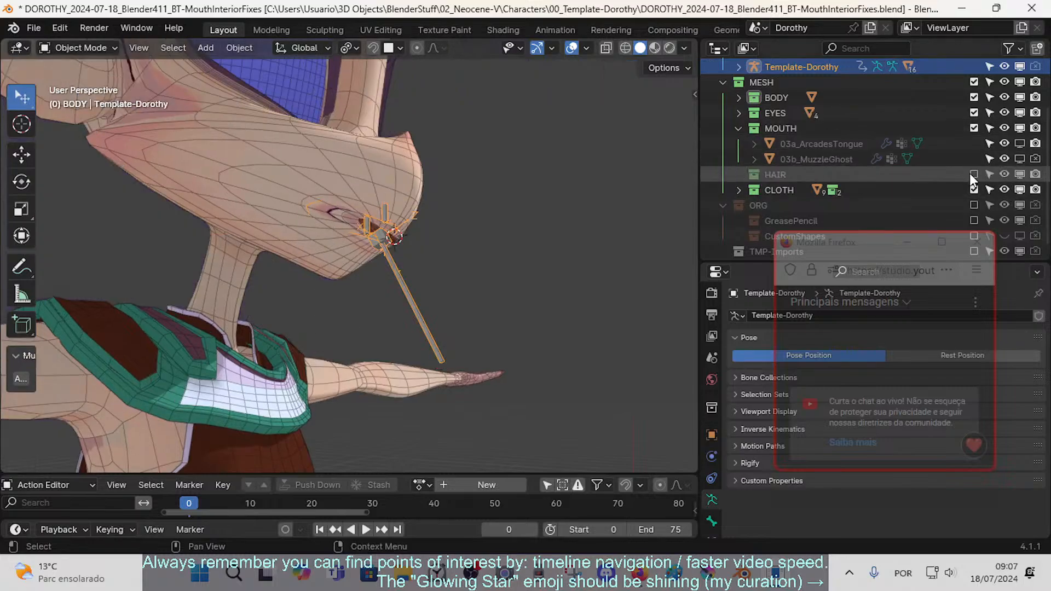
{"action": "left_click", "coordinate": [972, 113]}
{"action": "key", "text": "shift+grave"}
{"action": "key", "text": "w"}
{"action": "key", "text": "e"}
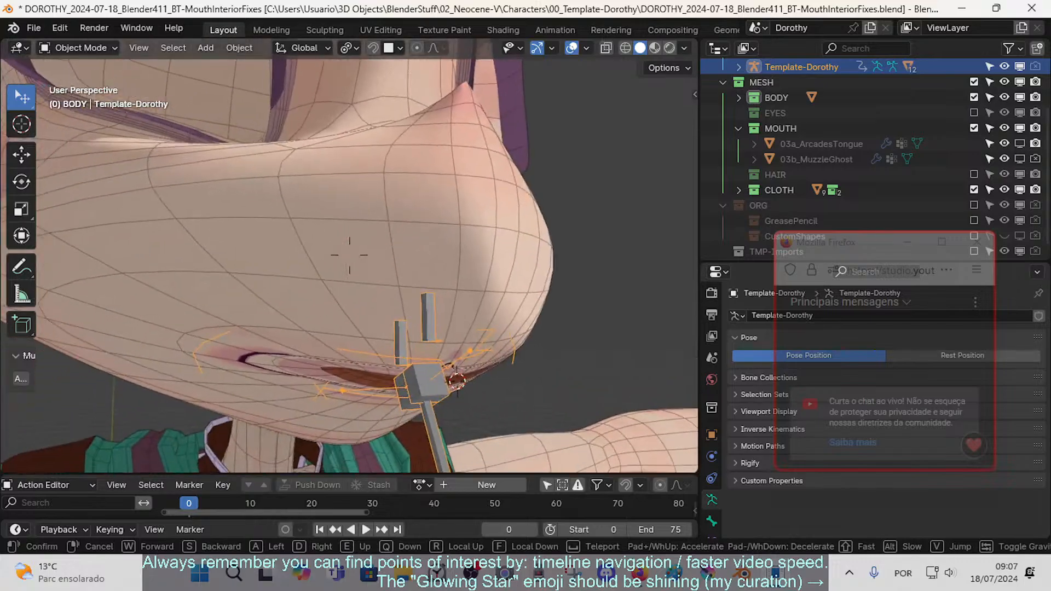
{"action": "left_click", "coordinate": [345, 222]}
{"action": "left_click", "coordinate": [345, 235]}
{"action": "key", "text": "Tab"}
- Examine the lip edges and mouth cavity of the body mesh from the front, the side and inside the head
{"action": "key", "text": "shift+grave"}
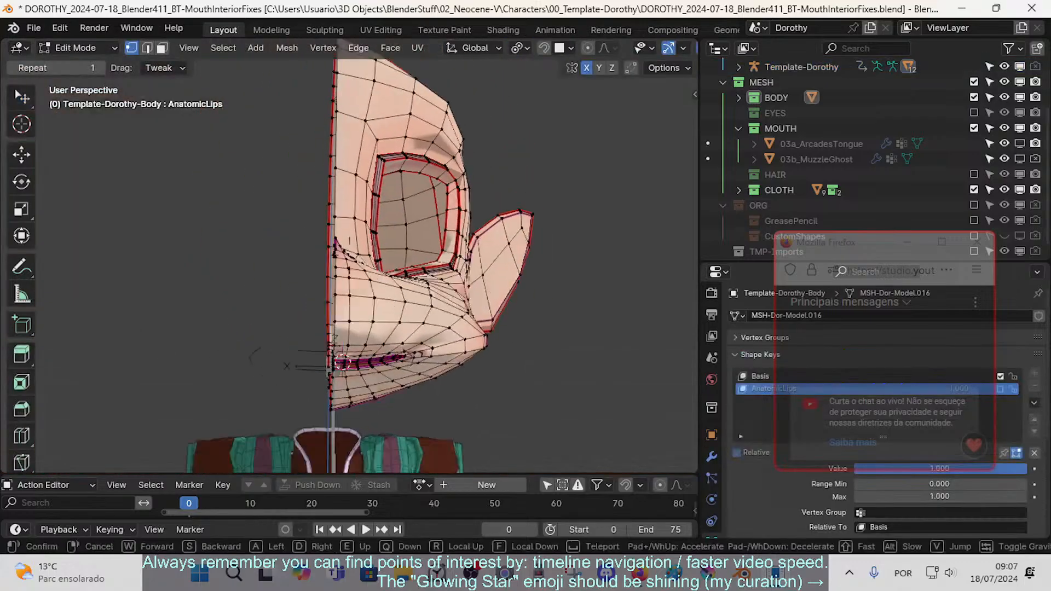
{"action": "key", "text": "w"}
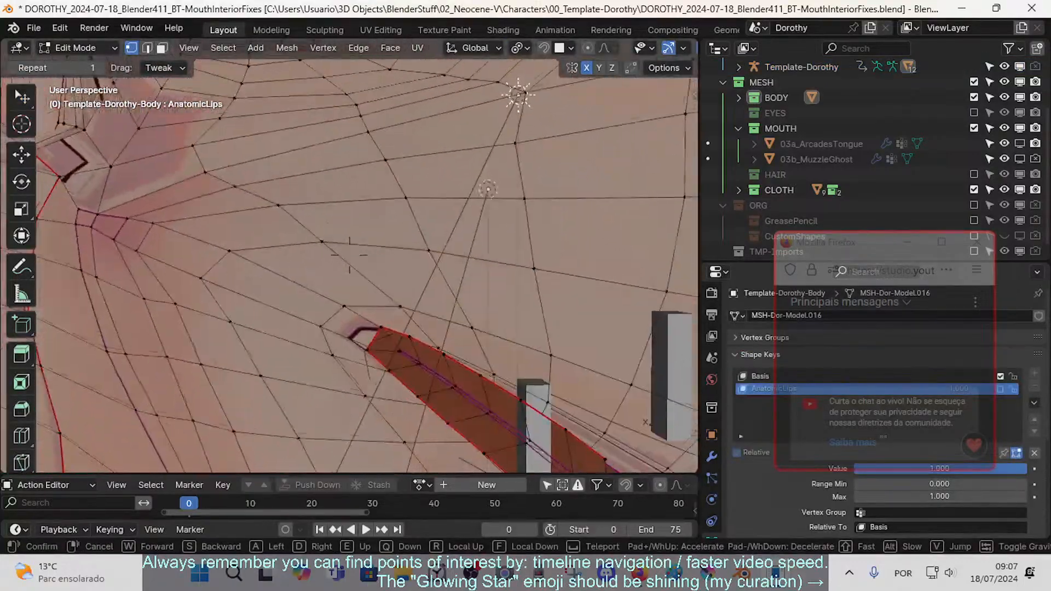
{"action": "key", "text": "w"}
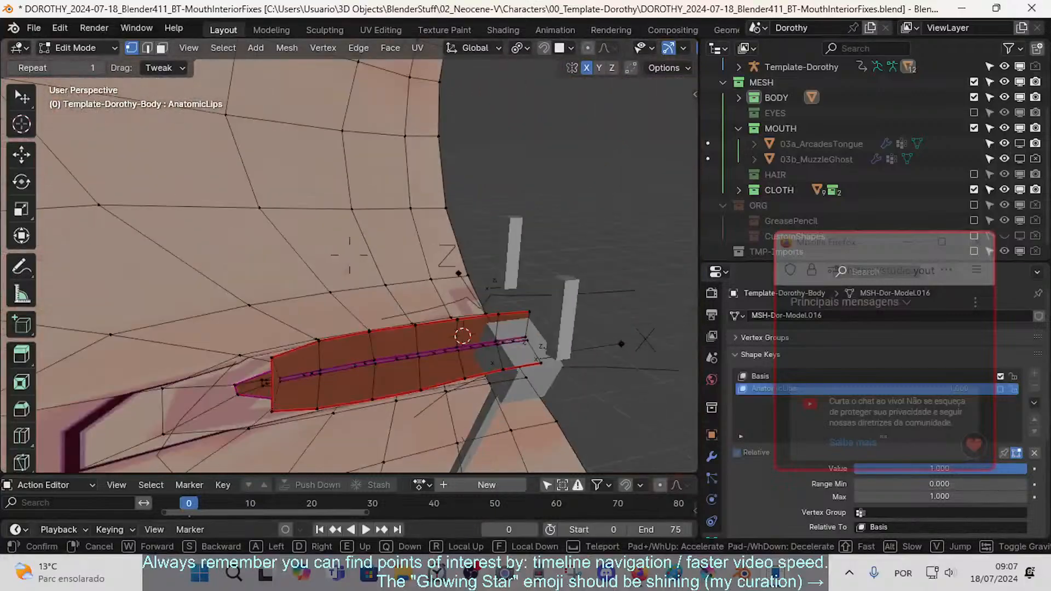
{"action": "key", "text": "d"}
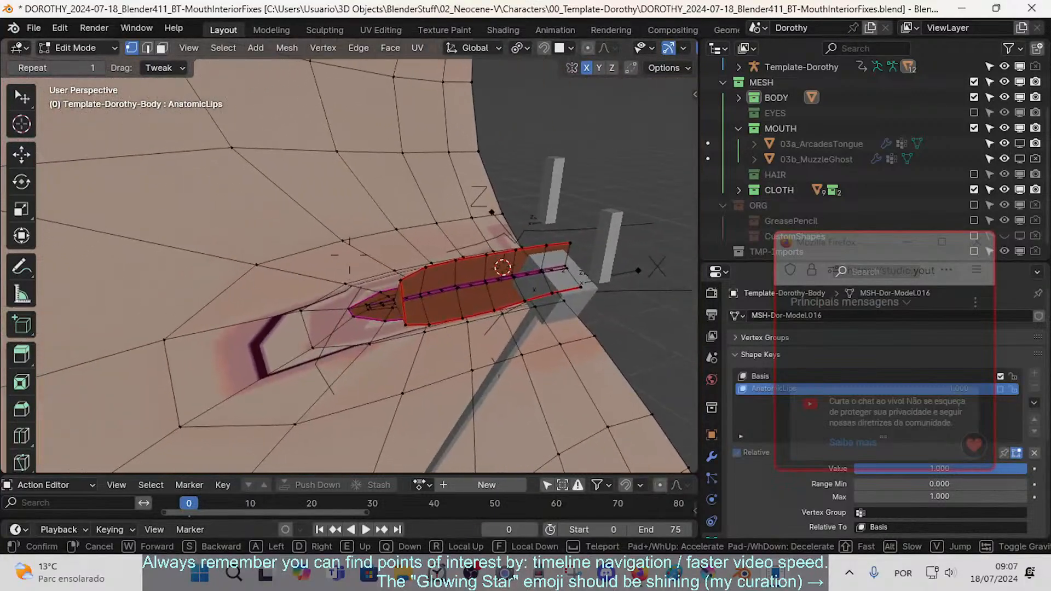
{"action": "key", "text": "s"}
{"action": "key", "text": "w"}
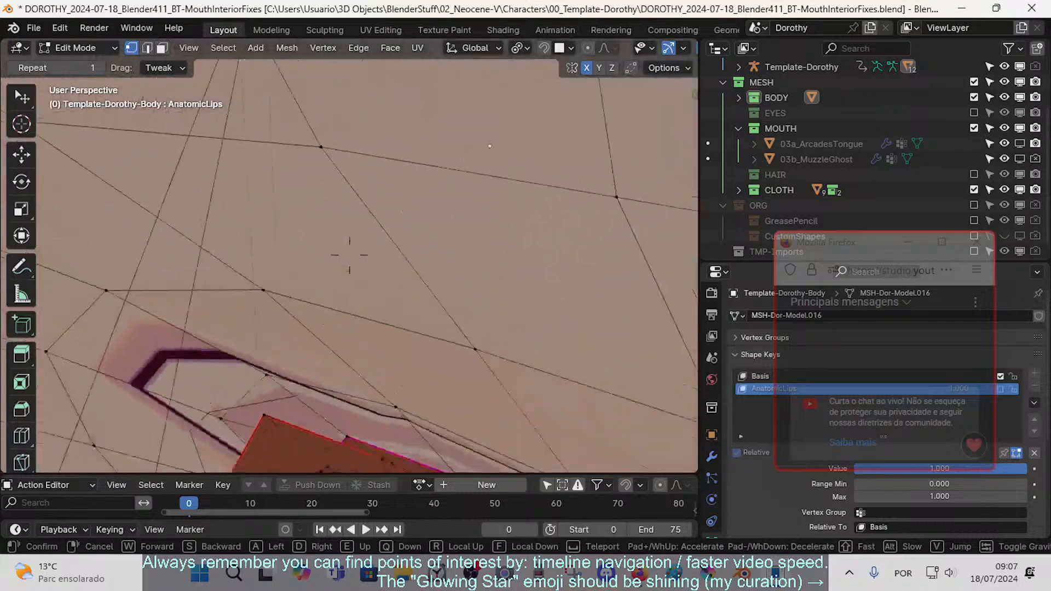
{"action": "key", "text": "s"}
{"action": "key", "text": "s"}
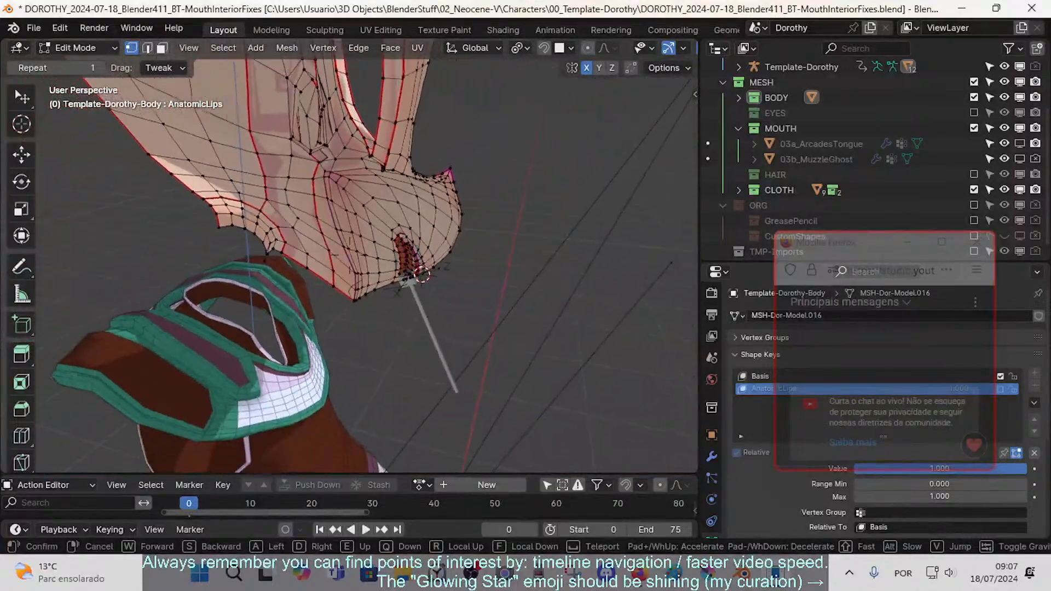
{"action": "key", "text": "w"}
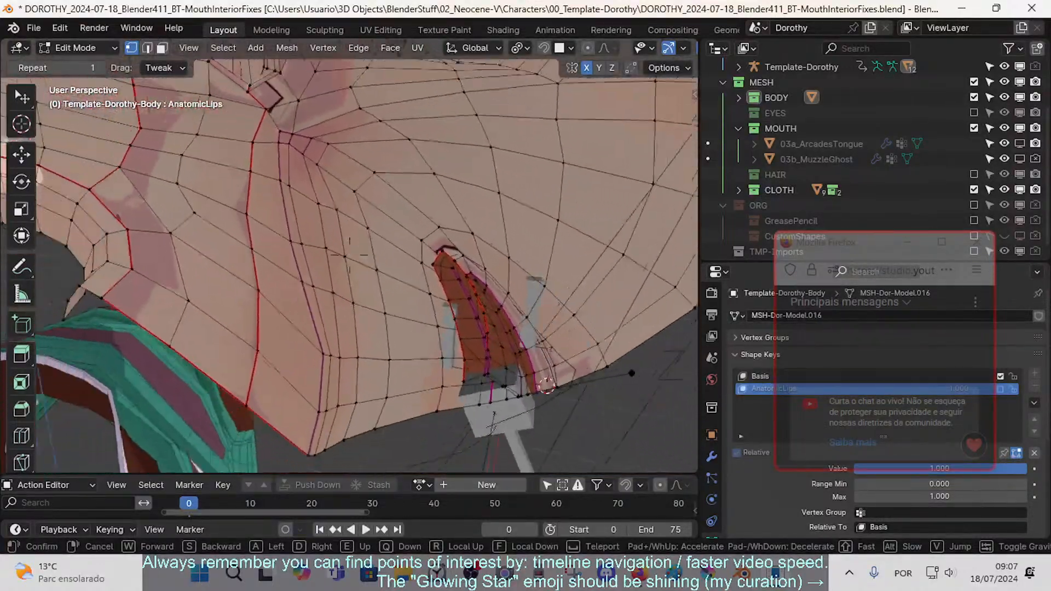
{"action": "key", "text": "w"}
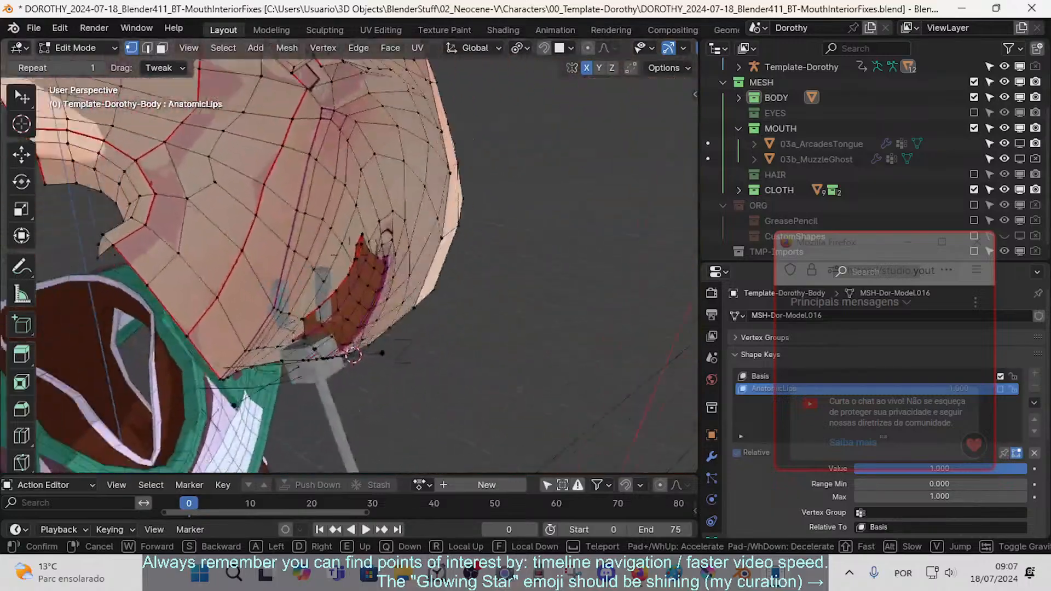
{"action": "key", "text": "s"}
{"action": "key", "text": "s"}
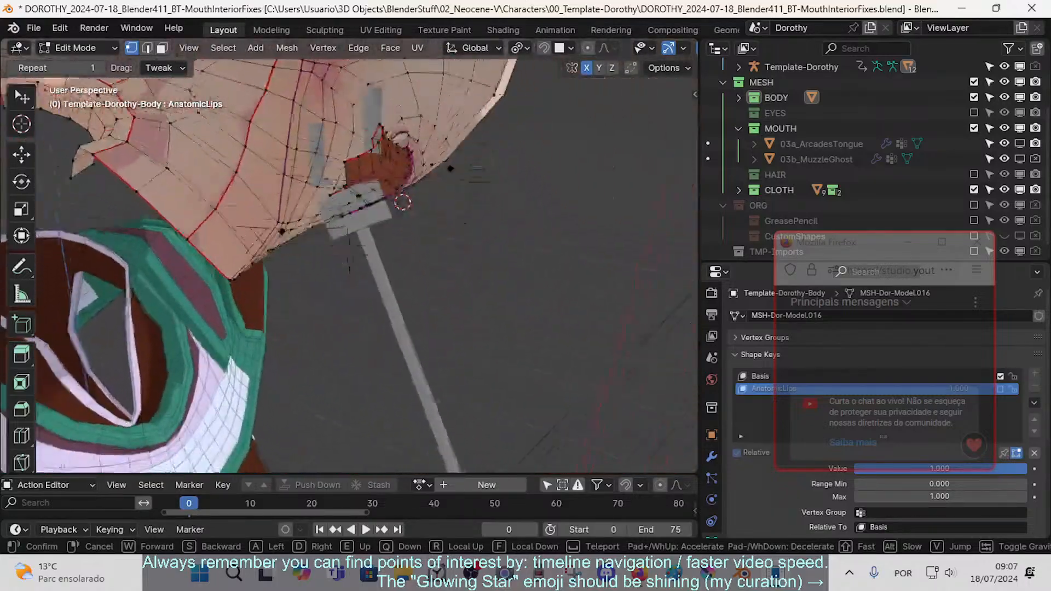
{"action": "key", "text": "w"}
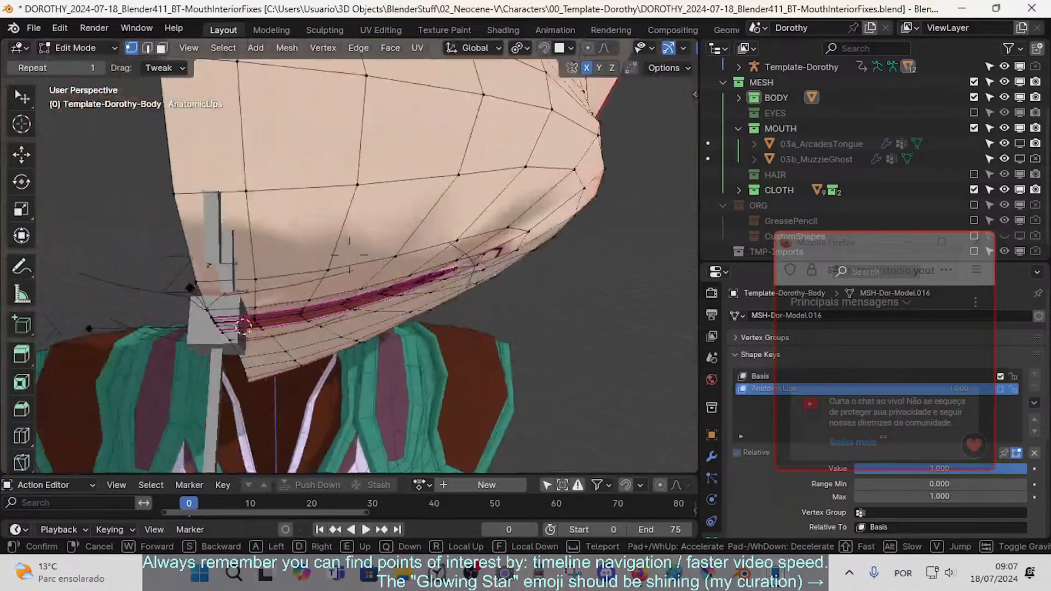
{"action": "key", "text": "s"}
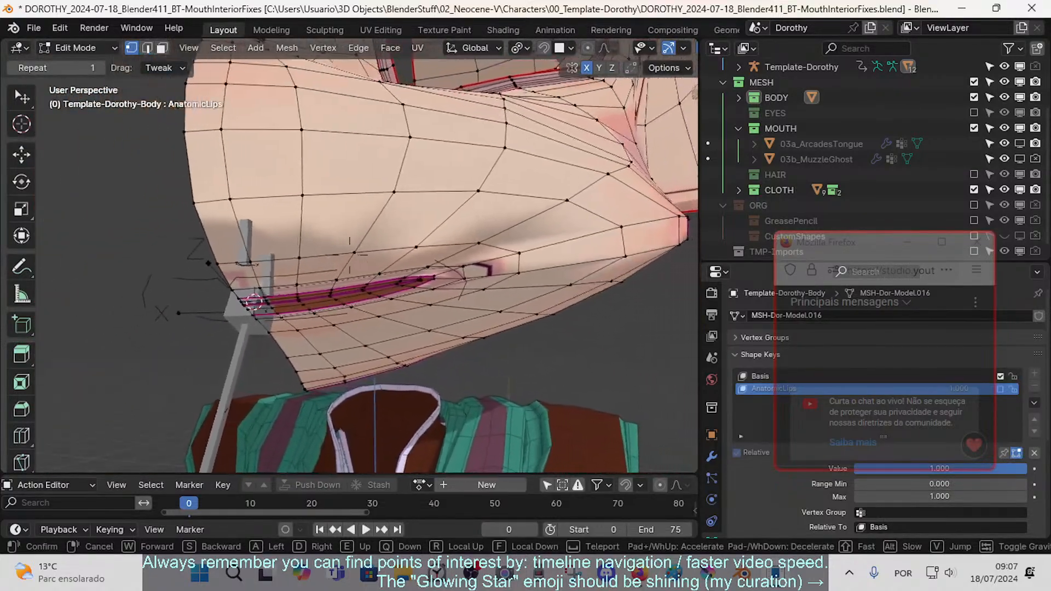
{"action": "key", "text": "w"}
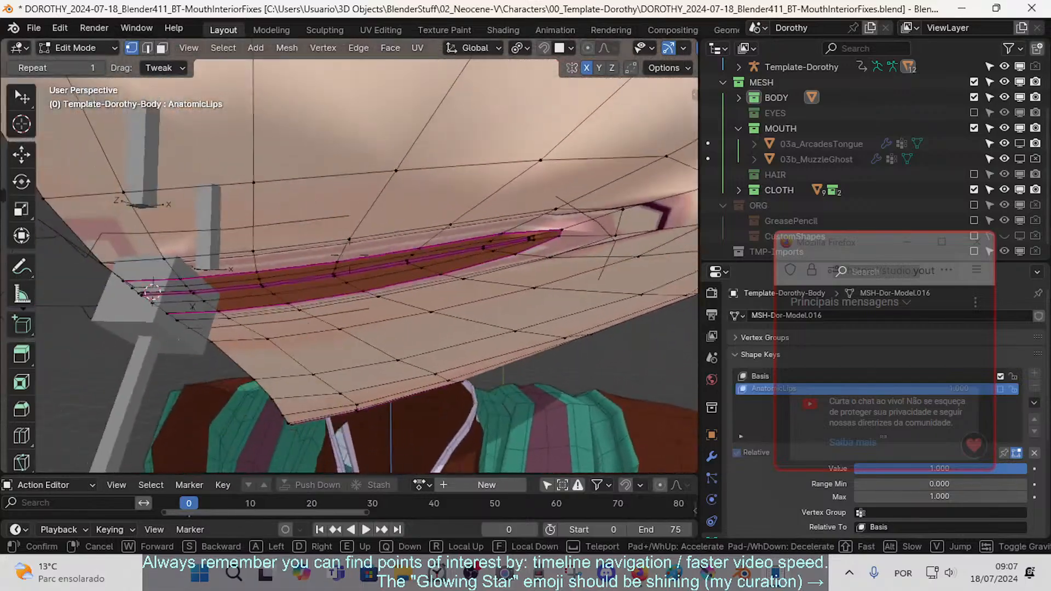
{"action": "key", "text": "s"}
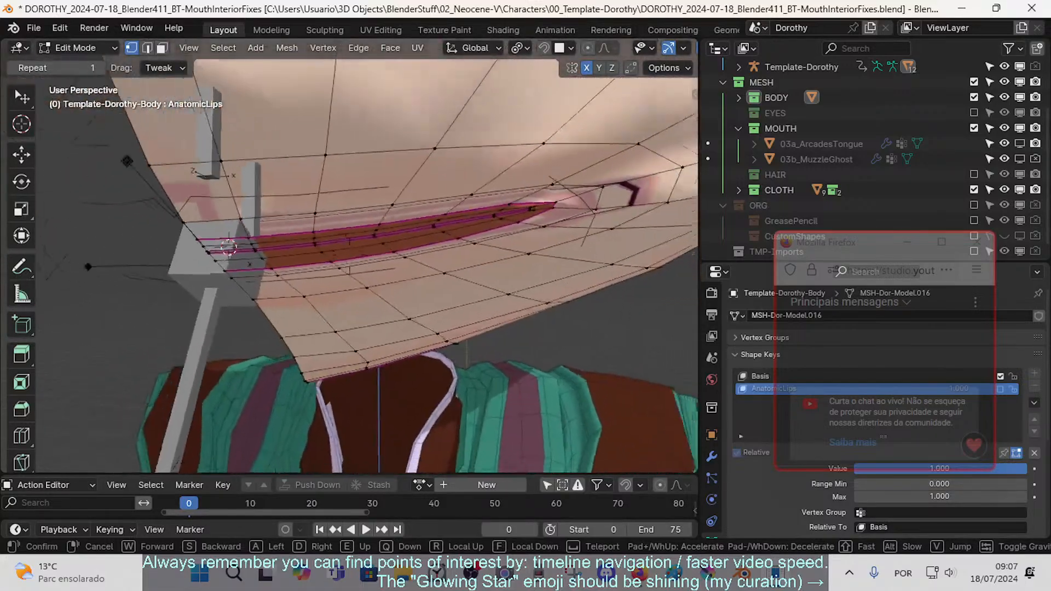
{"action": "key", "text": "w"}
{"action": "key", "text": "s"}
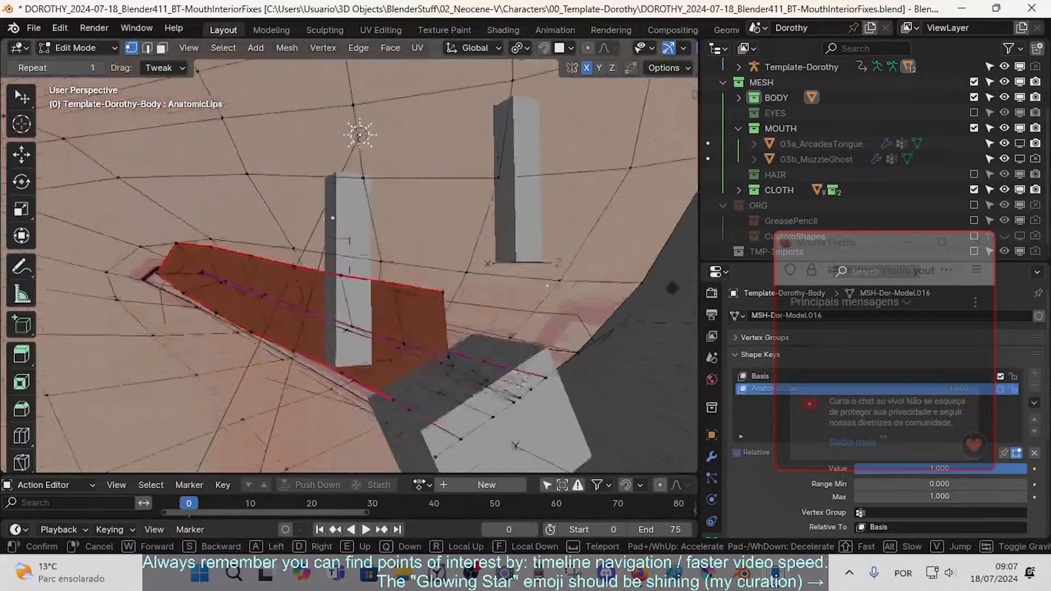
{"action": "key", "text": "w"}
{"action": "key", "text": "s"}
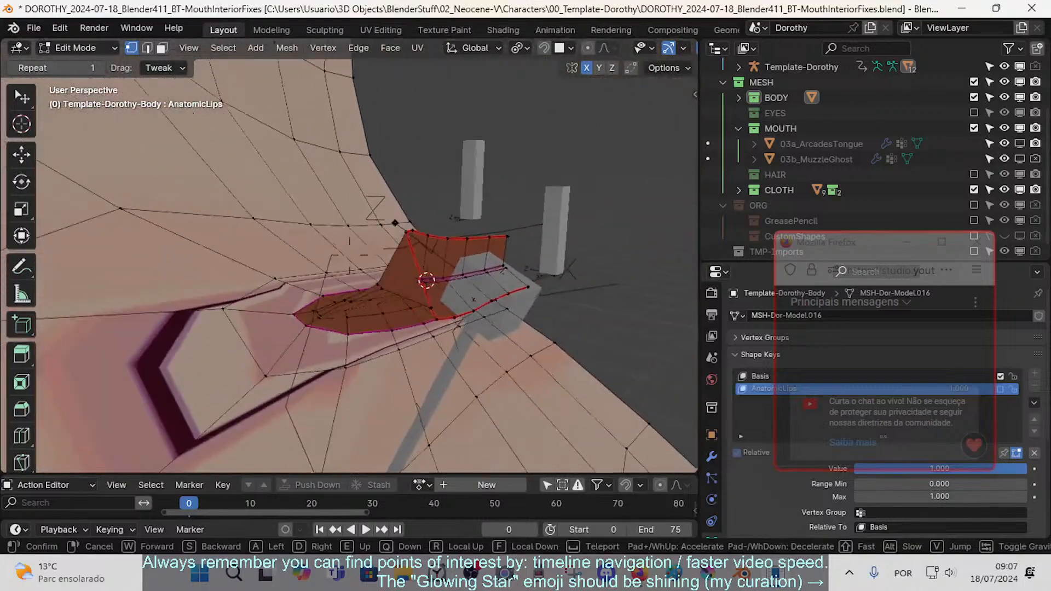
{"action": "key", "text": "s"}
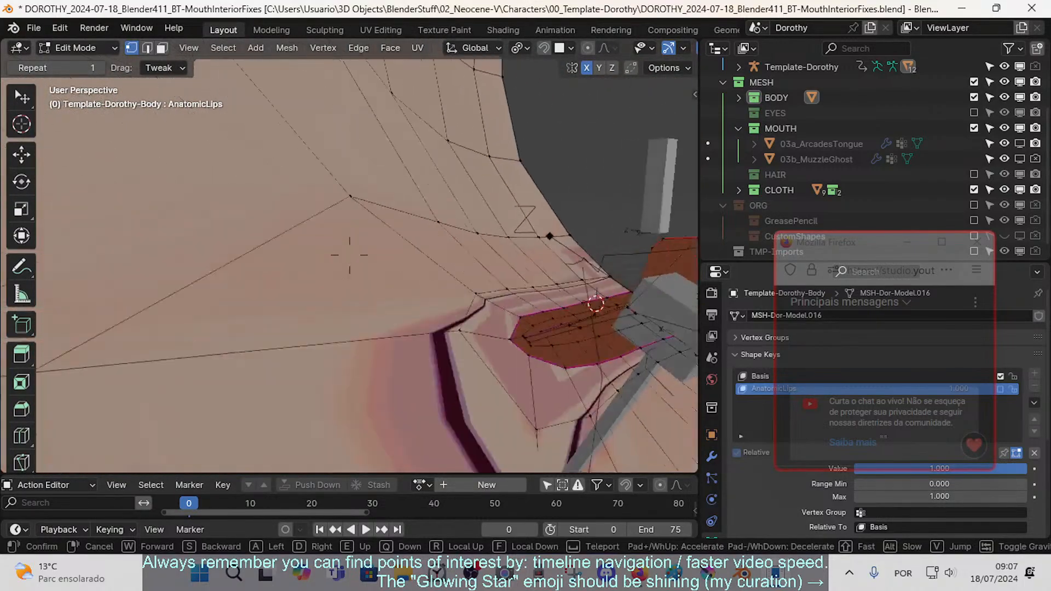
{"action": "key", "text": "d"}
{"action": "key", "text": "w"}
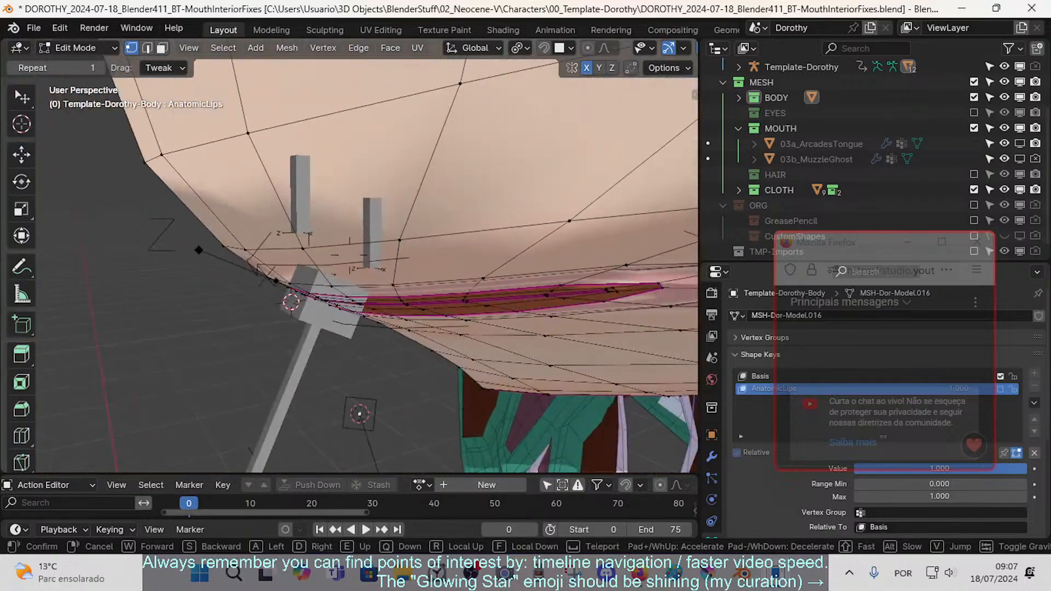
{"action": "left_click", "coordinate": [405, 324]}
- Show the mouth and lower jaw in right orthographic view with the body mesh in Edit Mode and save the file
{"action": "key", "text": "KP_3"}
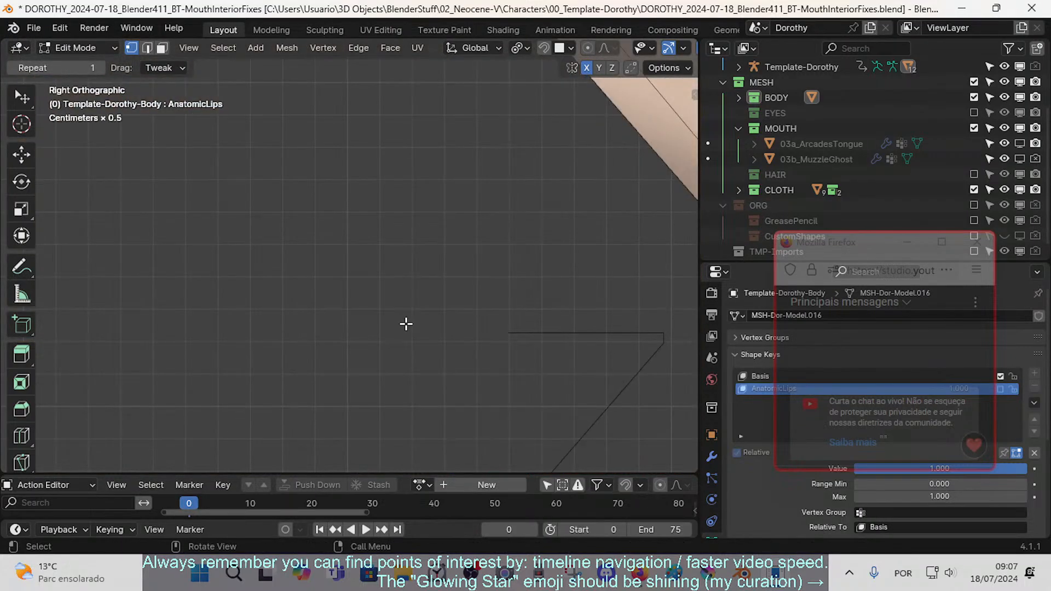
{"action": "scroll", "coordinate": [435, 318], "scroll_direction": "down", "scroll_amount": 6}
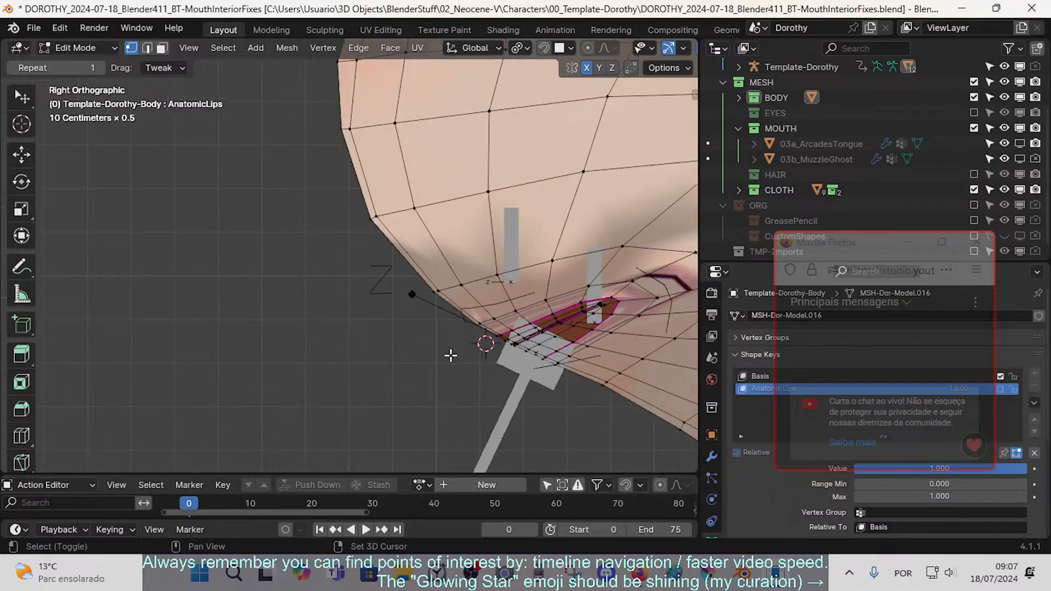
{"action": "scroll", "coordinate": [240, 304], "scroll_direction": "down", "scroll_amount": 3}
{"action": "scroll", "coordinate": [244, 269], "scroll_direction": "up", "scroll_amount": 2}
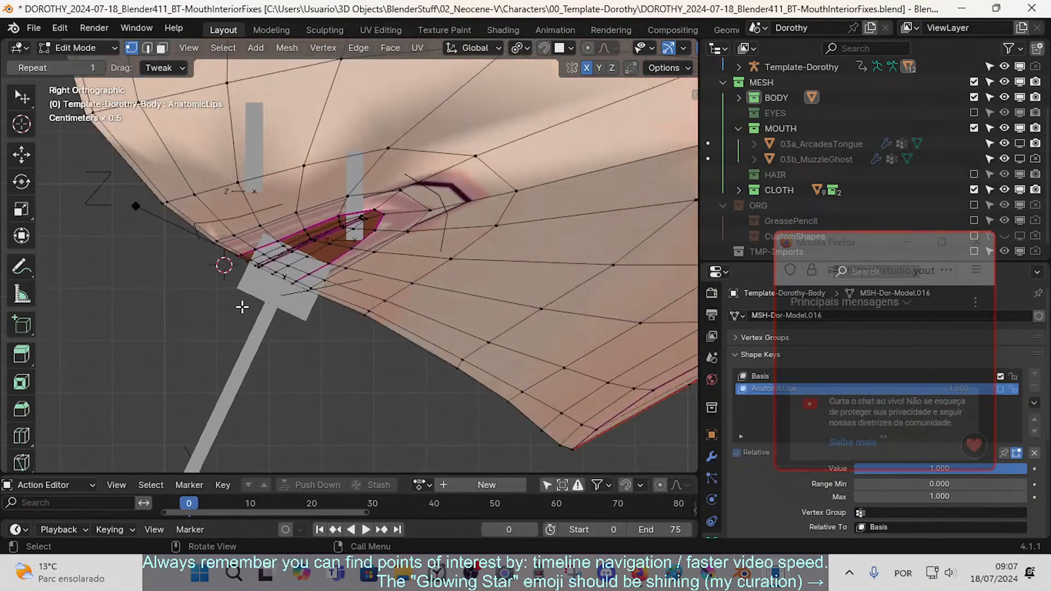
{"action": "scroll", "coordinate": [304, 302], "scroll_direction": "down", "scroll_amount": 3}
{"action": "scroll", "coordinate": [303, 305], "scroll_direction": "up", "scroll_amount": 2}
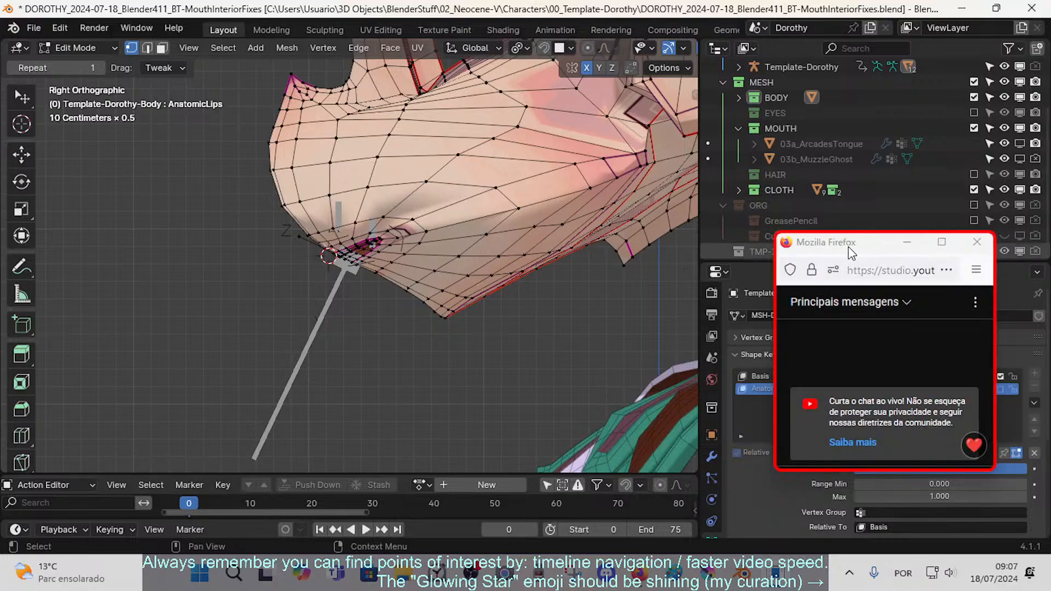
{"action": "key", "text": "ctrl+Tab"}
{"action": "left_click", "coordinate": [366, 251]}
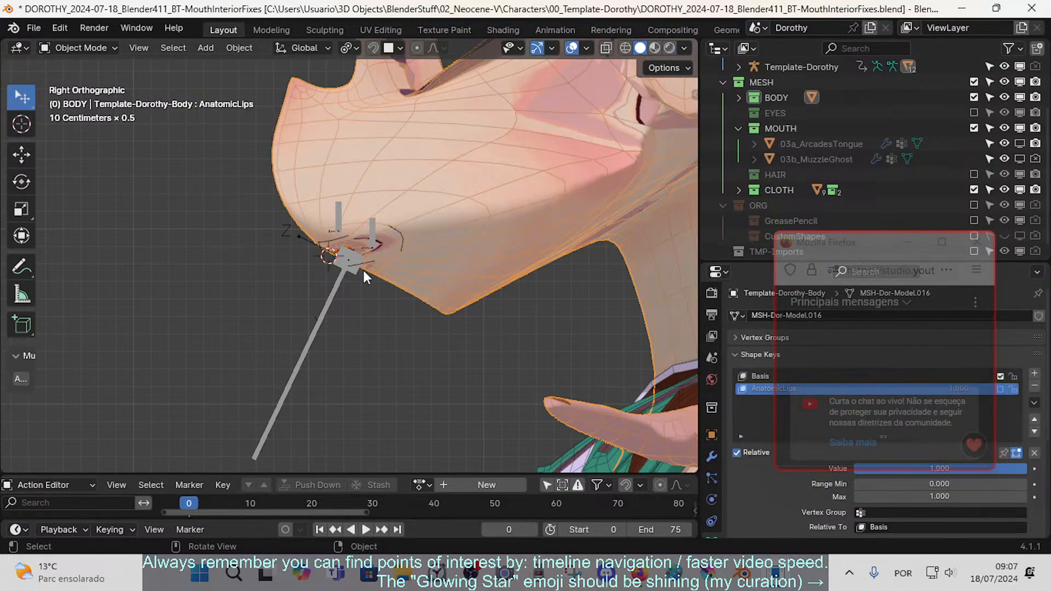
{"action": "scroll", "coordinate": [367, 279], "scroll_direction": "up", "scroll_amount": 2}
{"action": "key", "text": "Tab"}
{"action": "scroll", "coordinate": [384, 289], "scroll_direction": "up", "scroll_amount": 2}
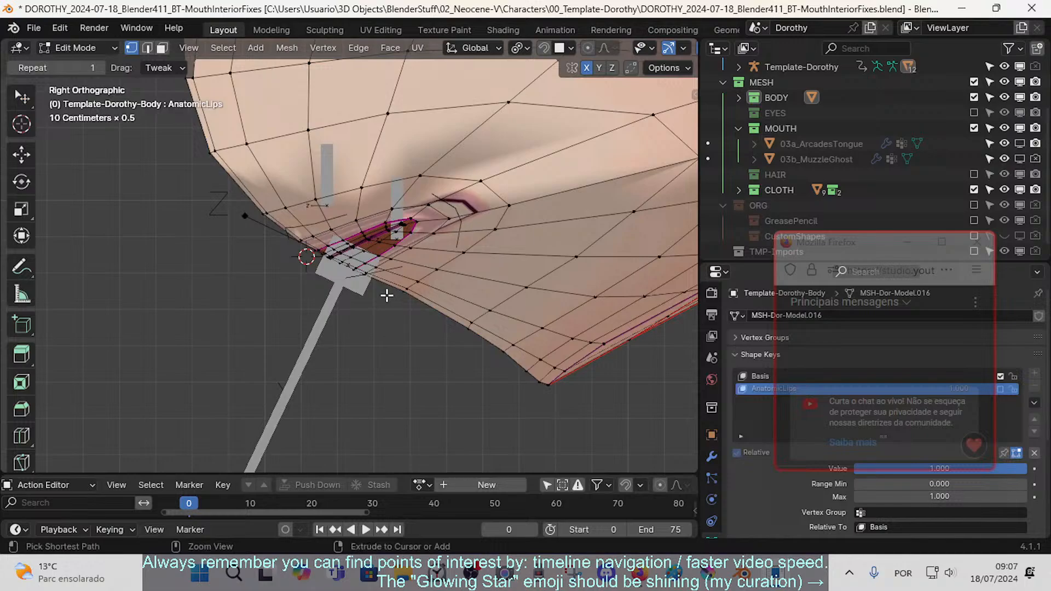
{"action": "key", "text": "ctrl+s"}
- On the Basis shape key, with proportional editing enabled, move the jaw vertices just behind the lower lip slightly down
{"action": "left_click", "coordinate": [407, 294]}
{"action": "left_click", "coordinate": [413, 290], "text": "shift"}
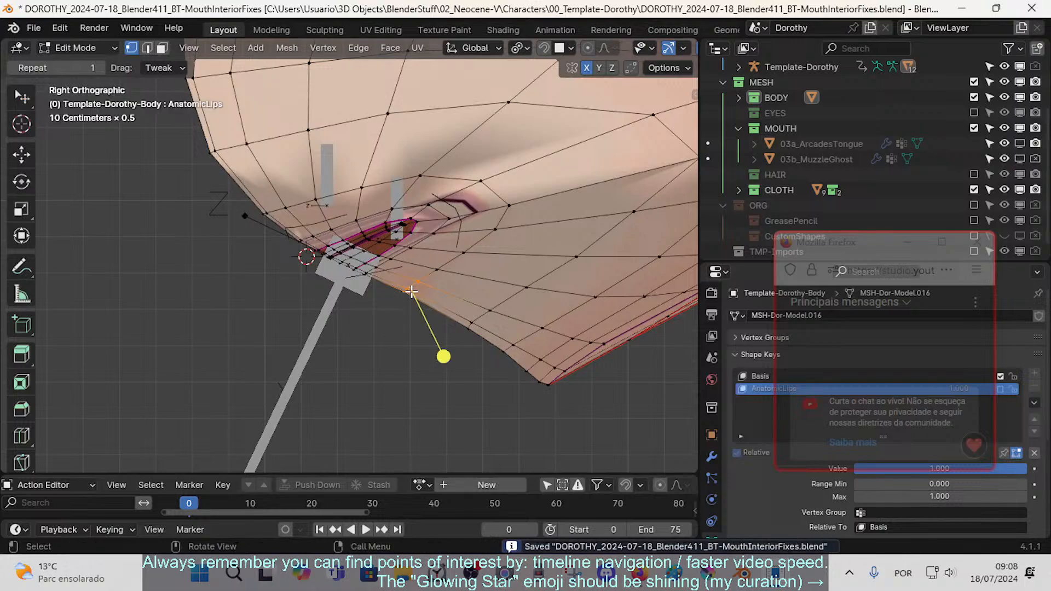
{"action": "key", "text": "g"}
{"action": "left_click", "coordinate": [405, 321]}
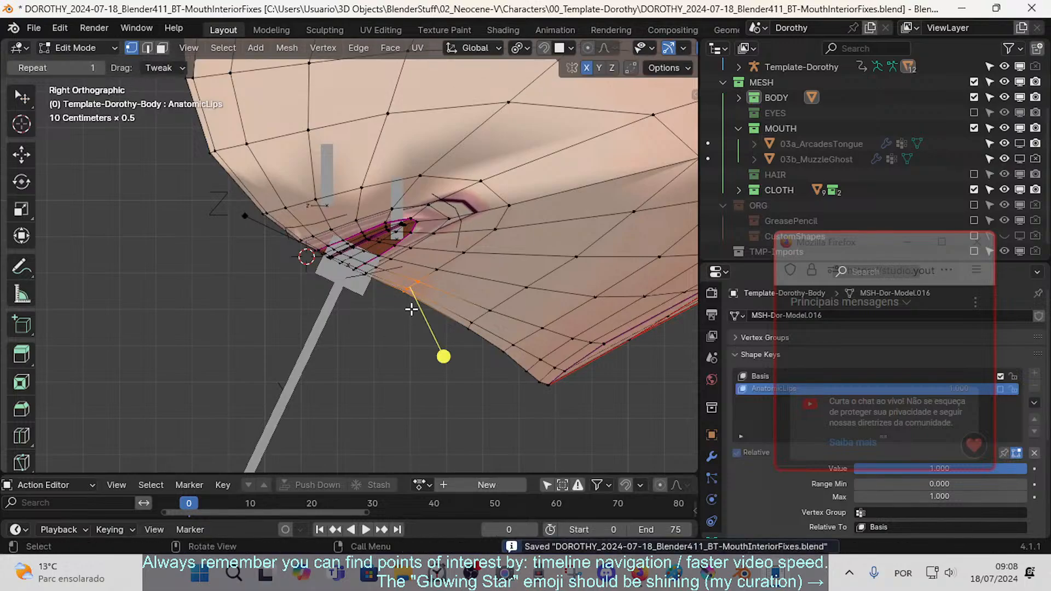
{"action": "left_click", "coordinate": [754, 377]}
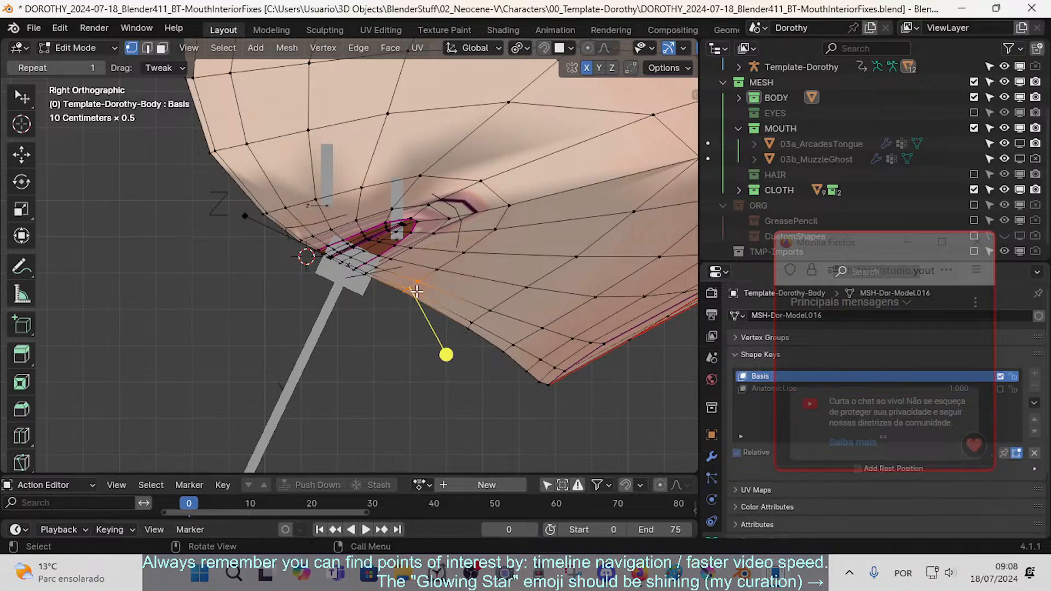
{"action": "left_click", "coordinate": [586, 50]}
{"action": "key", "text": "g"}
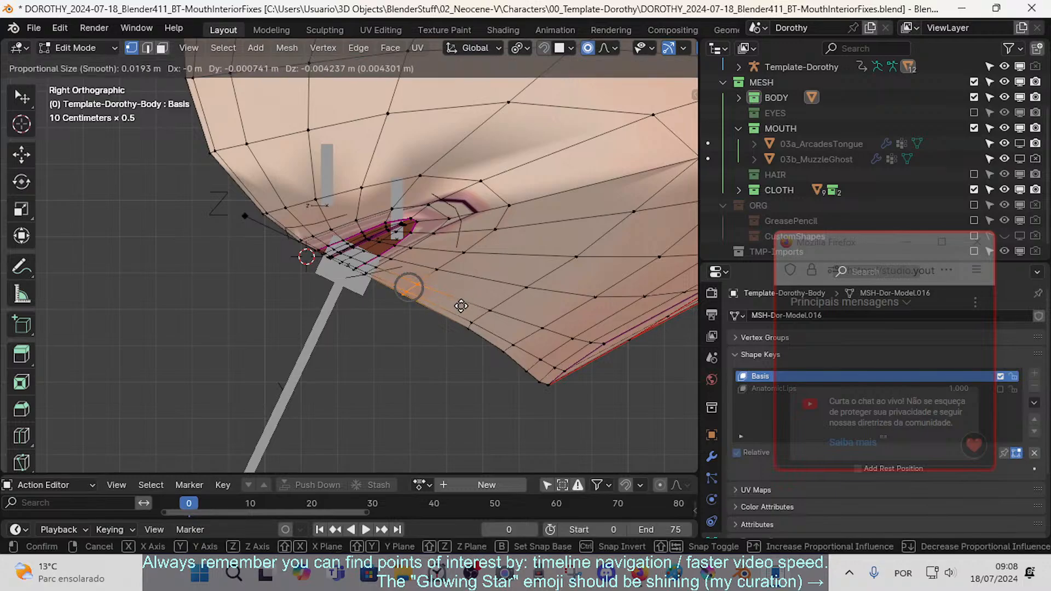
{"action": "left_click", "coordinate": [459, 311]}
- Select the vertex column midway along the underside of the jaw and lower it slightly to round the profile
{"action": "key", "text": "alt+a"}
{"action": "key", "text": "c"}
{"action": "left_click_drag", "start_coordinate": [483, 315], "coordinate": [472, 327]}
{"action": "right_click", "coordinate": [473, 328]}
{"action": "key", "text": "g"}
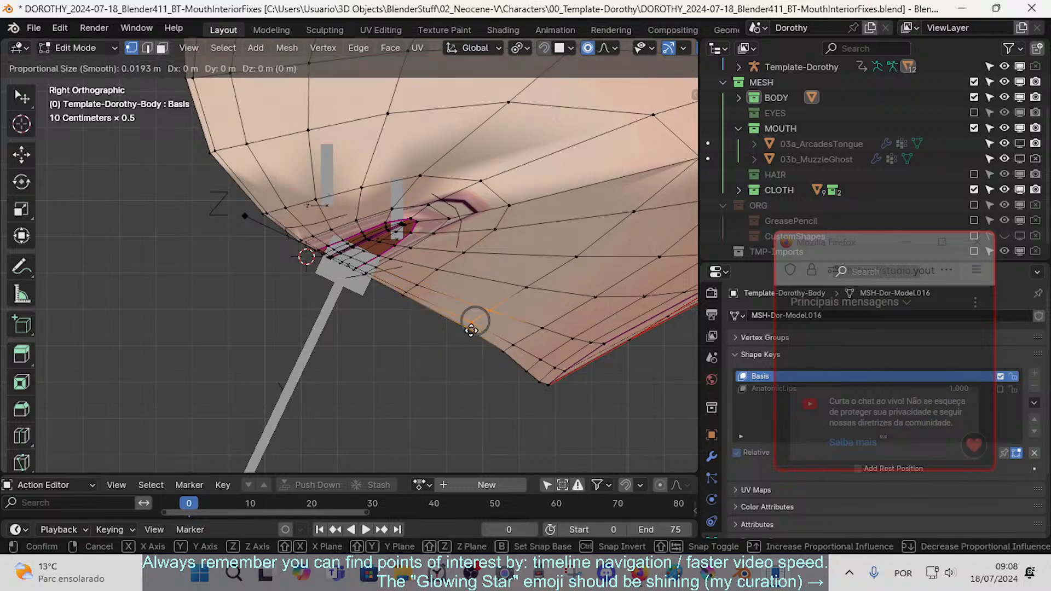
{"action": "left_click", "coordinate": [462, 348]}
{"action": "key", "text": "c"}
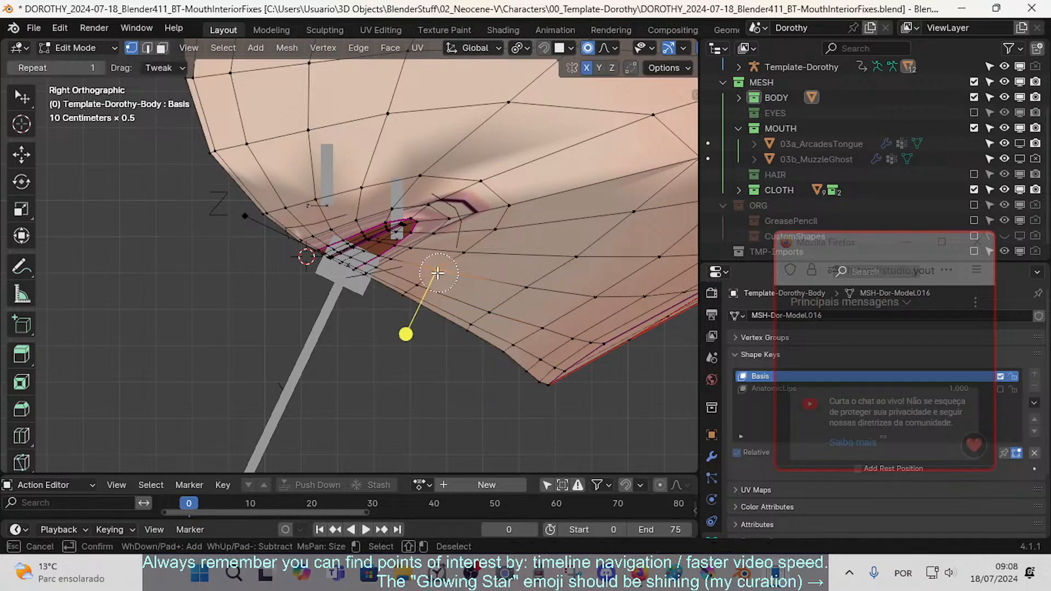
{"action": "left_click_drag", "start_coordinate": [471, 322], "coordinate": [476, 319]}
{"action": "right_click", "coordinate": [474, 321]}
{"action": "key", "text": "g"}
{"action": "left_click", "coordinate": [468, 331]}
- Select the next vertex column toward the jaw's rear corner and move it slightly outward
{"action": "key", "text": "alt+a"}
{"action": "key", "text": "c"}
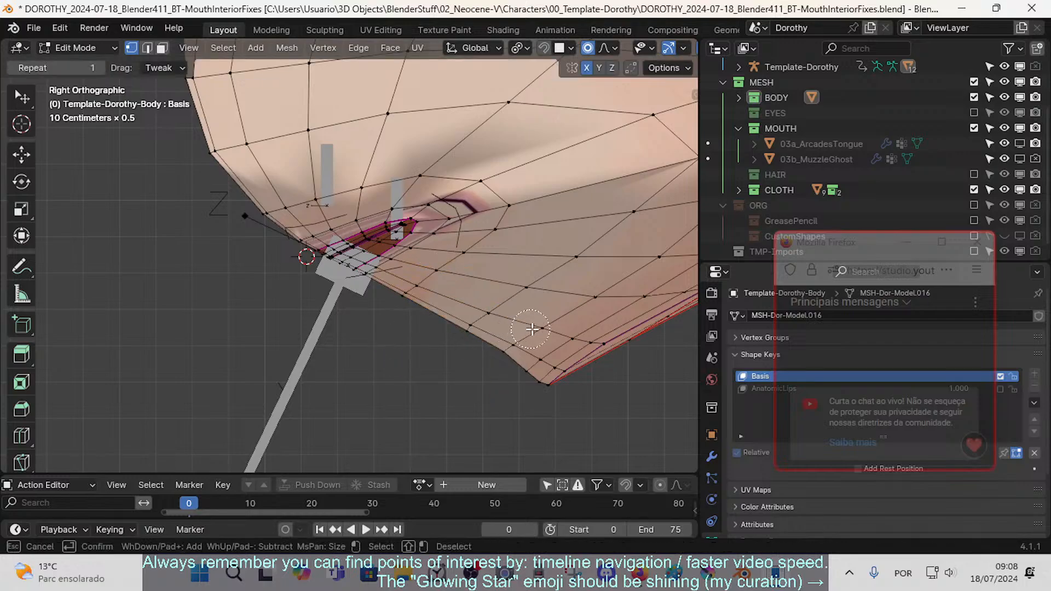
{"action": "right_click", "coordinate": [497, 348]}
{"action": "key", "text": "g"}
{"action": "left_click", "coordinate": [485, 363]}
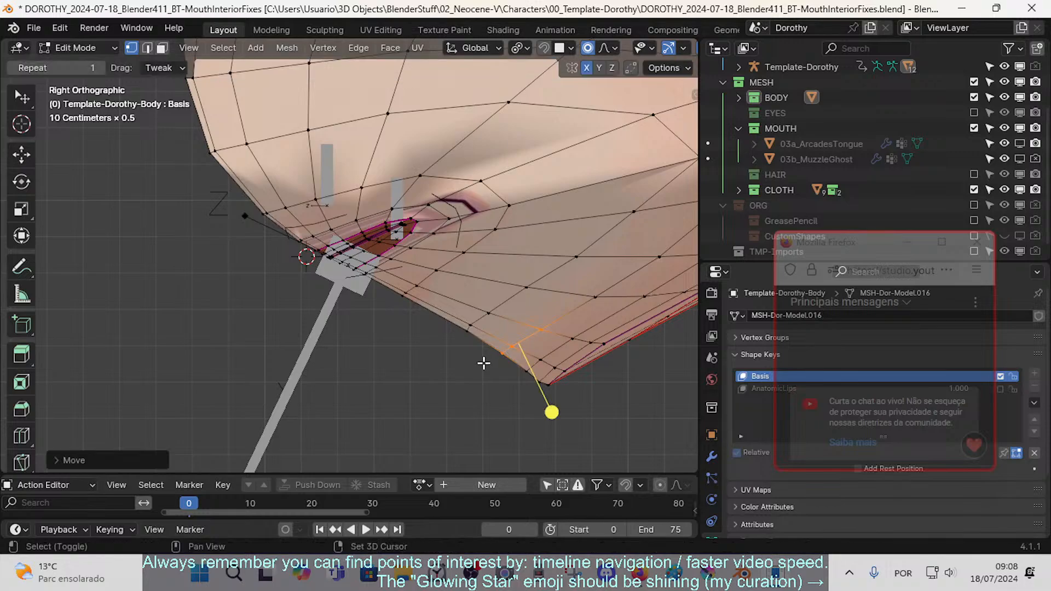
- Fine-tune the jaw profile by lowering the middle vertex column and nudging the one behind the lower lip, then clear the selection
{"action": "key", "text": "alt+a"}
{"action": "key", "text": "c"}
{"action": "key", "text": "g"}
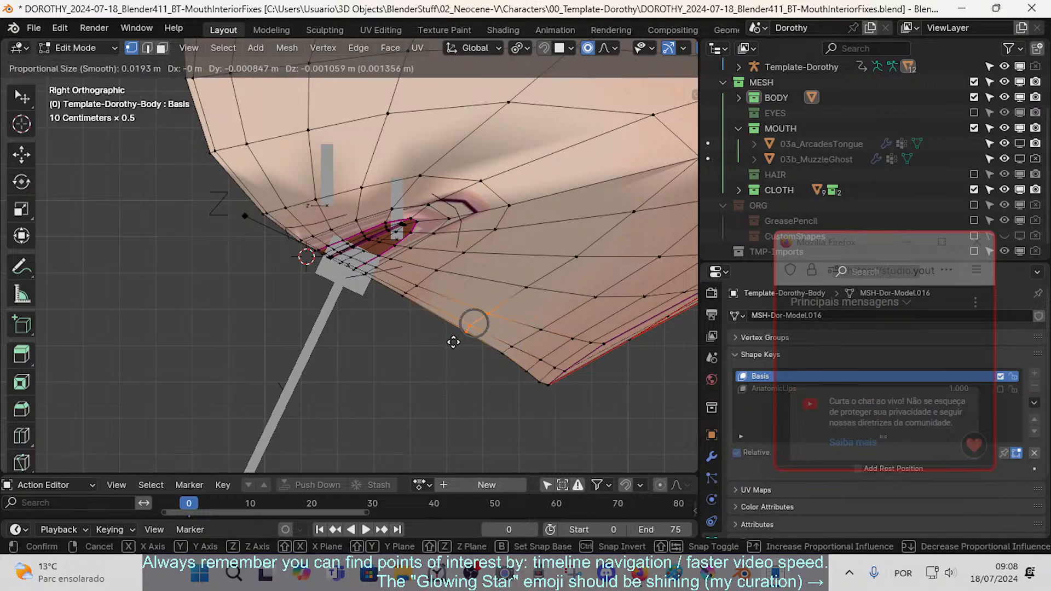
{"action": "left_click", "coordinate": [454, 342]}
{"action": "key", "text": "alt+a"}
{"action": "key", "text": "Escape"}
{"action": "key", "text": "g"}
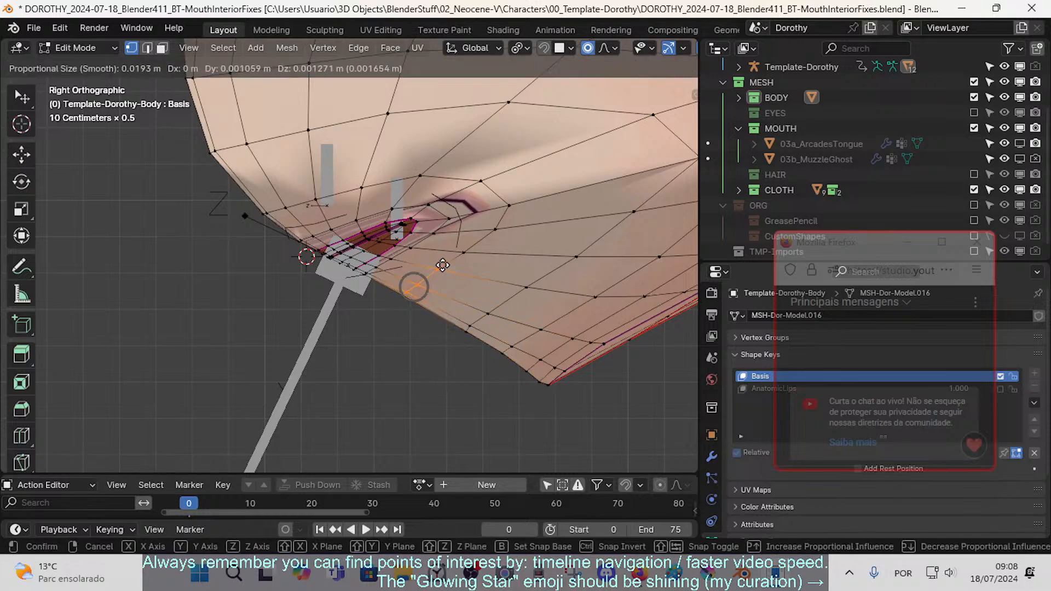
{"action": "left_click", "coordinate": [467, 274]}
{"action": "key", "text": "alt+a"}
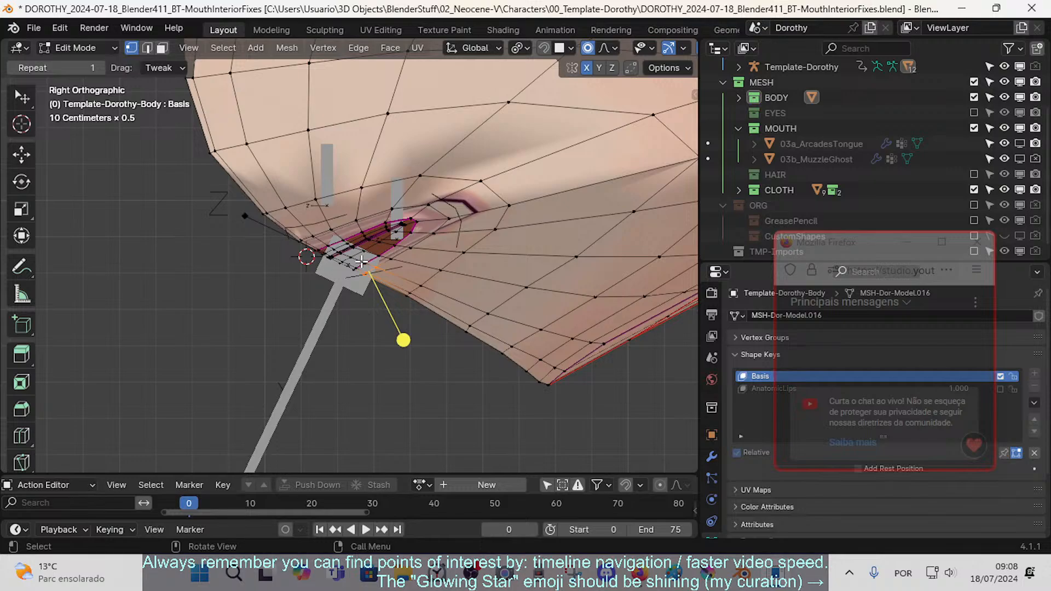
- Return the body mesh to Object Mode, select the Template-Dorothy armature and switch it to Pose Mode
{"action": "scroll", "coordinate": [361, 262], "scroll_direction": "down", "scroll_amount": 3}
{"action": "middle_click_drag", "start_coordinate": [270, 234], "coordinate": [321, 305]}
{"action": "scroll", "coordinate": [254, 298], "scroll_direction": "up", "scroll_amount": 5}
{"action": "key", "text": "Tab"}
{"action": "left_click", "coordinate": [457, 297]}
{"action": "key", "text": "ctrl+Tab"}
{"action": "middle_click_drag", "start_coordinate": [414, 354], "coordinate": [395, 338]}
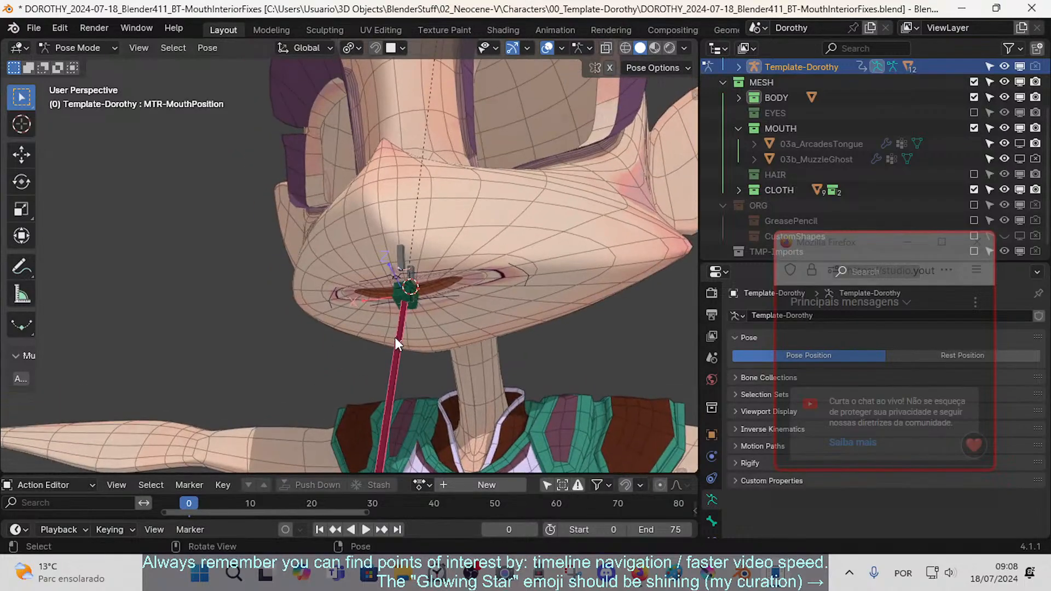
- Try sliding the MTR-MouthPosition control toward both sides of the muzzle to test how the mouth travels over the mesh
{"action": "key", "text": "g"}
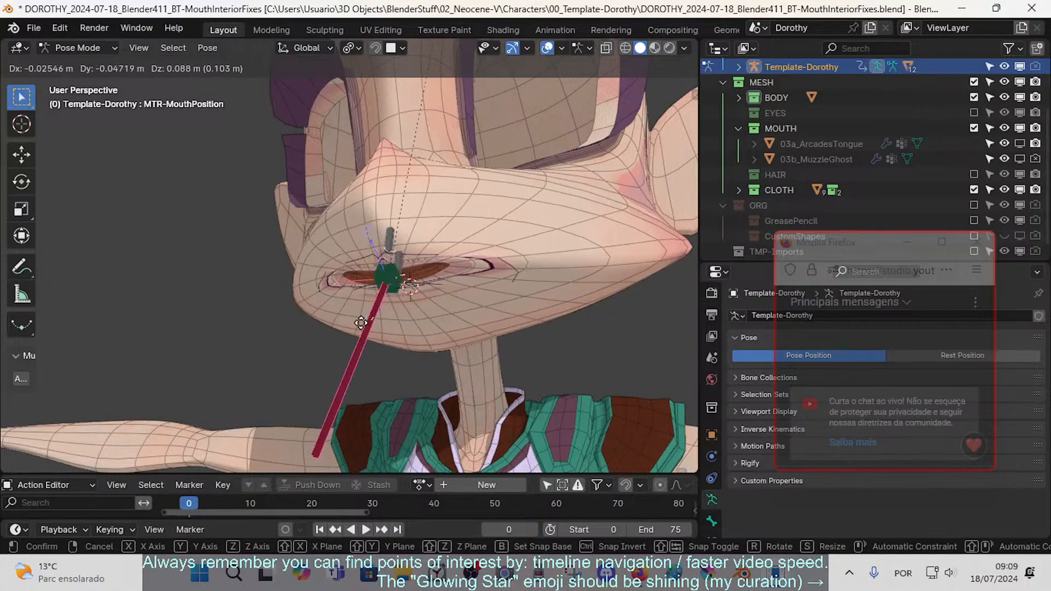
{"action": "left_click", "coordinate": [363, 323]}
{"action": "middle_click_drag", "start_coordinate": [363, 323], "coordinate": [457, 337]}
{"action": "key", "text": "g"}
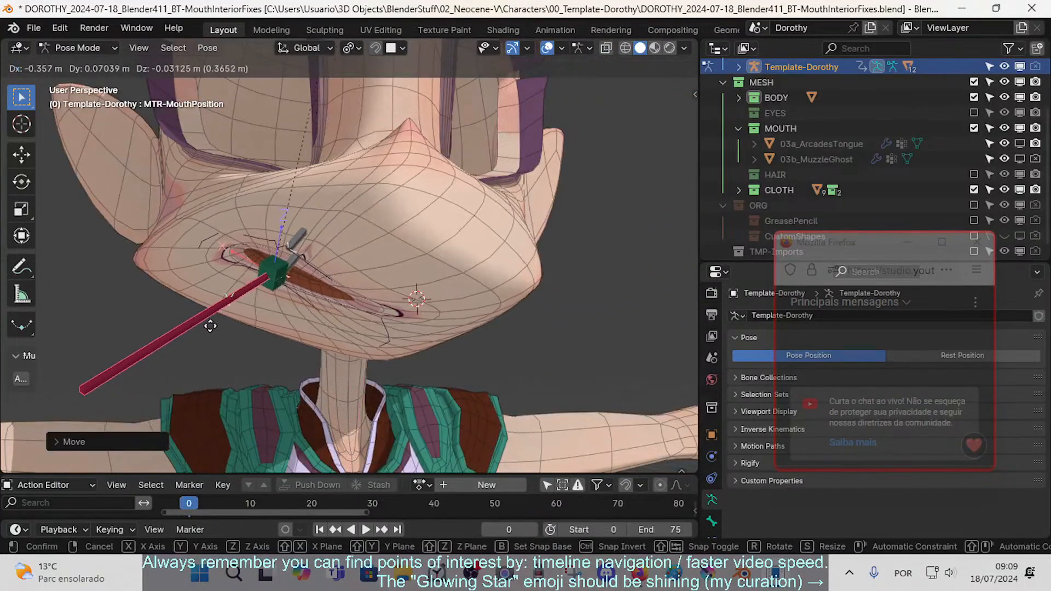
{"action": "left_click", "coordinate": [525, 348]}
{"action": "middle_click_drag", "start_coordinate": [526, 348], "coordinate": [377, 327]}
{"action": "key", "text": "g"}
{"action": "left_click", "coordinate": [432, 324]}
{"action": "key", "text": "g"}
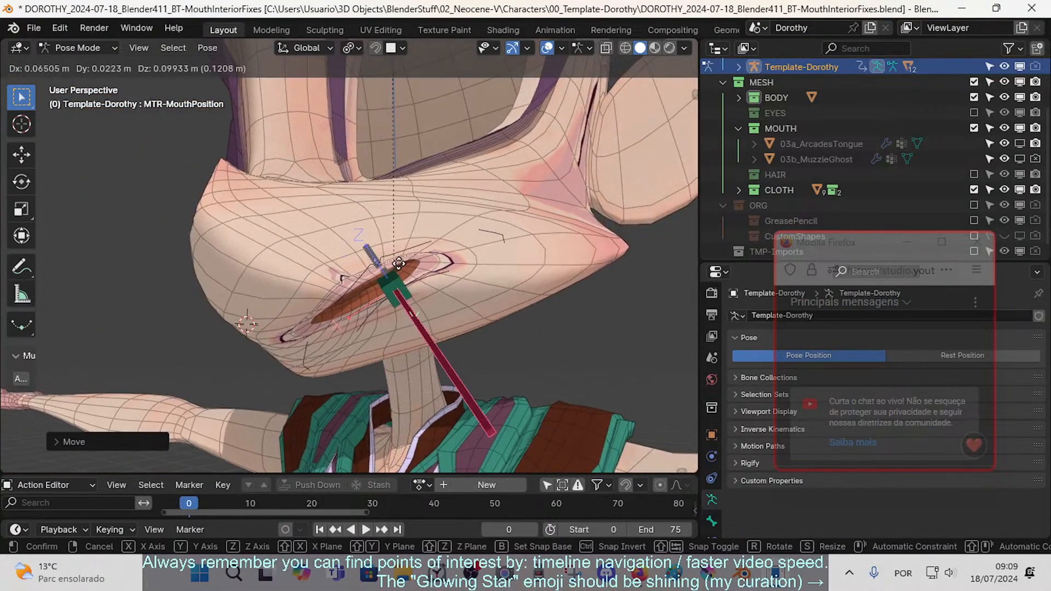
{"action": "left_click", "coordinate": [398, 268]}
- Try opening the shifted mouth by raising the CTL-Mouth-UP control and adjusting CTL-Mouth-DN
{"action": "left_click", "coordinate": [374, 271]}
{"action": "key", "text": "g"}
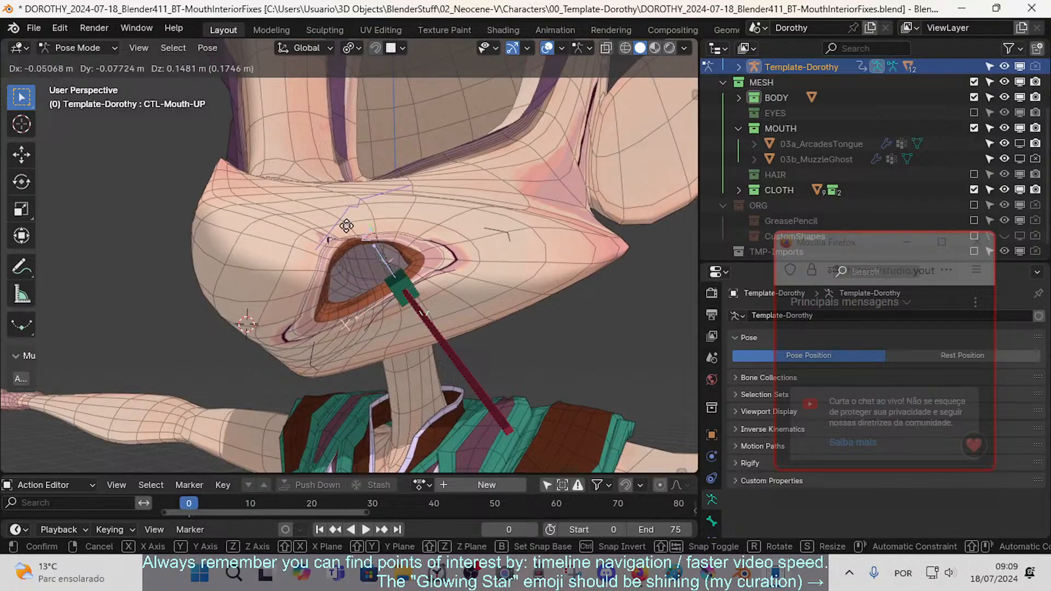
{"action": "left_click", "coordinate": [435, 272]}
{"action": "left_click", "coordinate": [446, 298]}
{"action": "key", "text": "g"}
{"action": "left_click", "coordinate": [452, 309]}
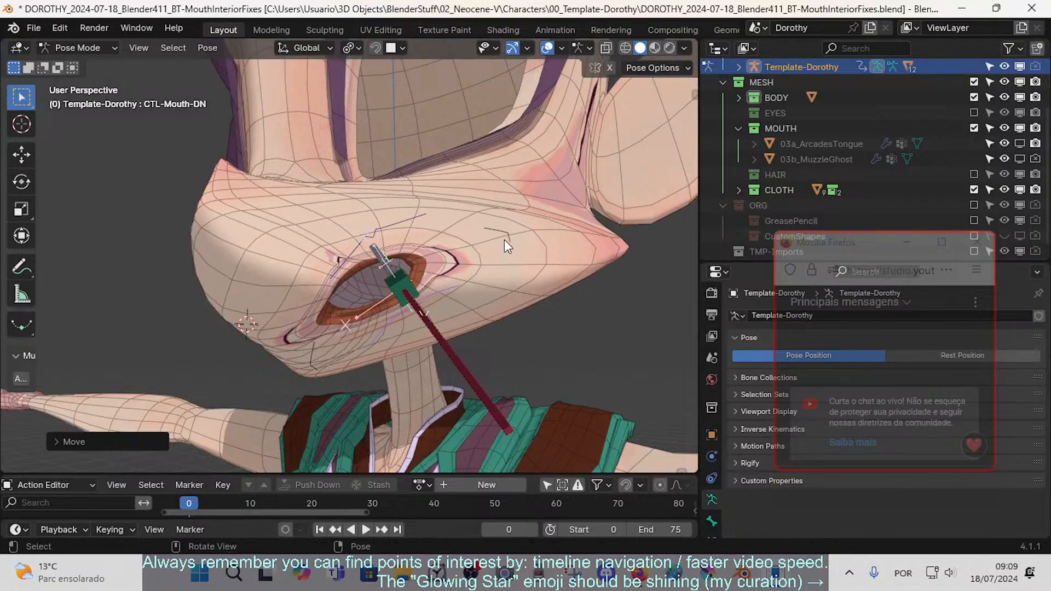
- Try widening the open mouth by moving the CTL-Mouth.L and CTL-Mouth.R corner controls outward
{"action": "left_click", "coordinate": [505, 238]}
{"action": "key", "text": "g"}
{"action": "left_click", "coordinate": [571, 201]}
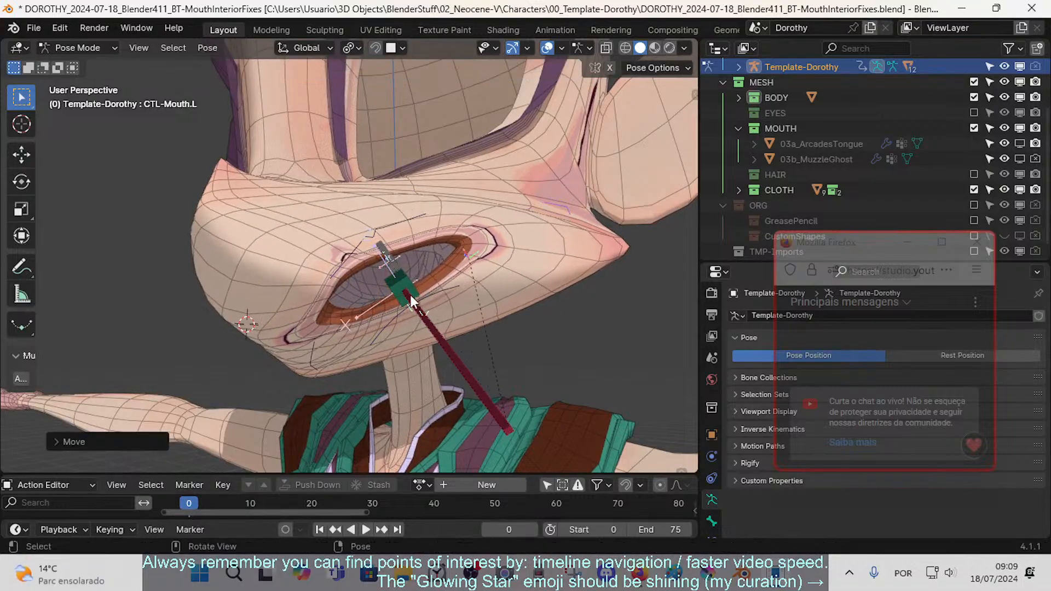
{"action": "left_click", "coordinate": [317, 351]}
{"action": "key", "text": "g"}
{"action": "left_click", "coordinate": [254, 318]}
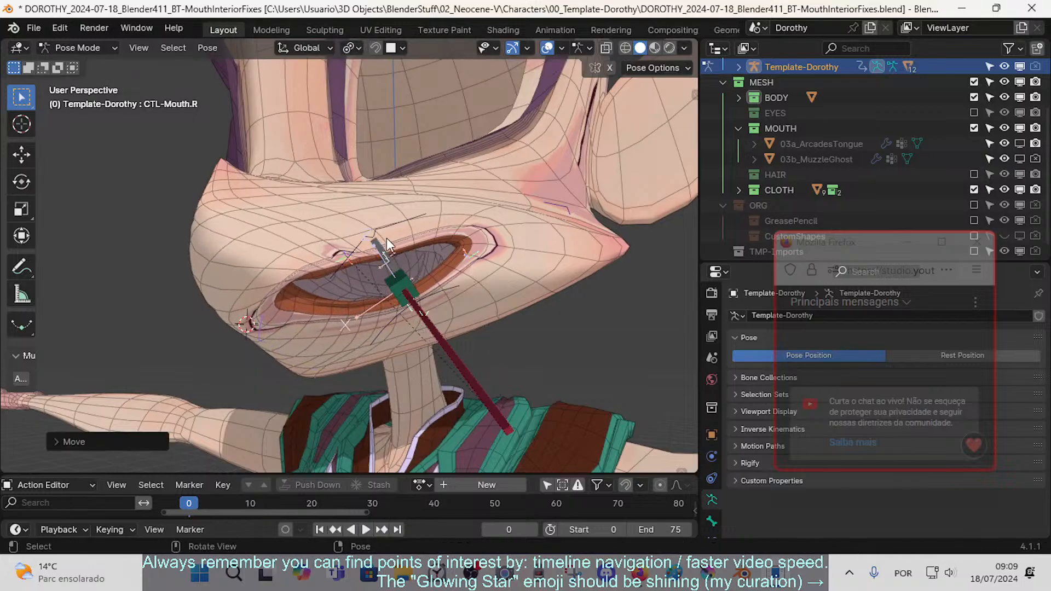
- Try nudging the upper-lip control, and rotate and move the CTL-Mouth.R corner control back inward
{"action": "left_click", "coordinate": [387, 240]}
{"action": "key", "text": "g"}
{"action": "left_click", "coordinate": [386, 243]}
{"action": "left_click", "coordinate": [260, 332]}
{"action": "key", "text": "r"}
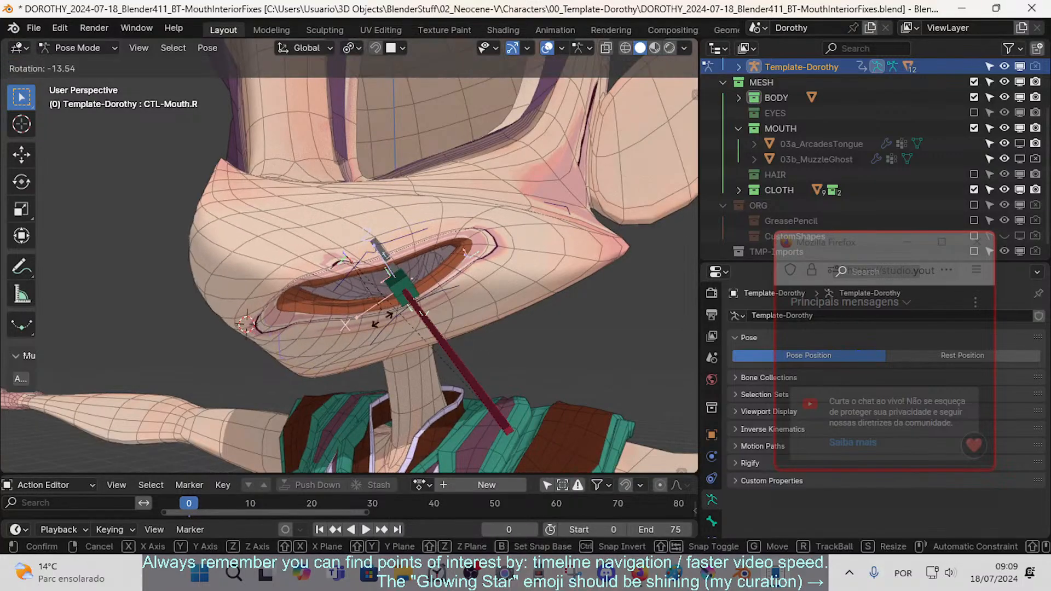
{"action": "left_click", "coordinate": [317, 341]}
{"action": "key", "text": "g"}
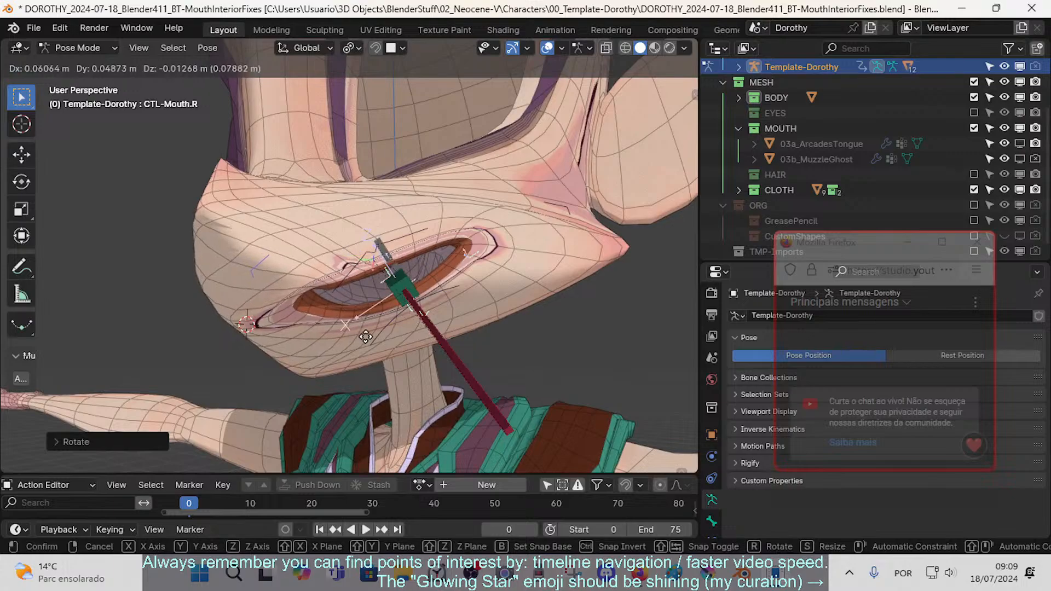
{"action": "left_click", "coordinate": [363, 335]}
- Try moving the lower-lip control downward to test the jaw deformation
{"action": "left_click", "coordinate": [422, 328]}
{"action": "key", "text": "g"}
{"action": "left_click", "coordinate": [390, 361]}
{"action": "middle_click_drag", "start_coordinate": [388, 360], "coordinate": [361, 304]}
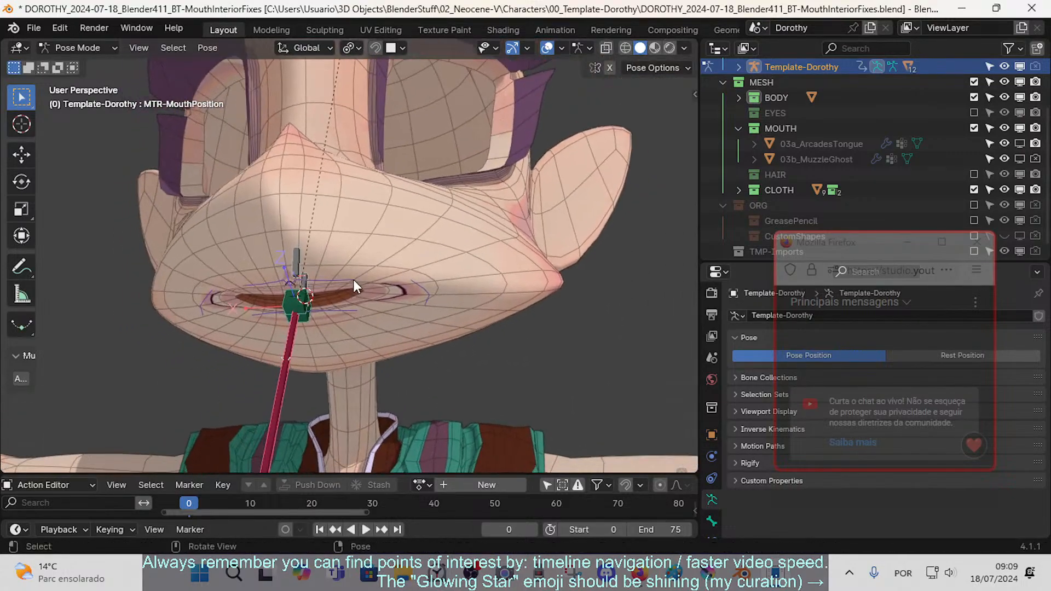
- Try parting the lips at the centre of the muzzle with the CTL-Mouth-UP and CTL-Mouth-DN controls
{"action": "left_click", "coordinate": [353, 279]}
{"action": "key", "text": "g"}
{"action": "left_click", "coordinate": [351, 349]}
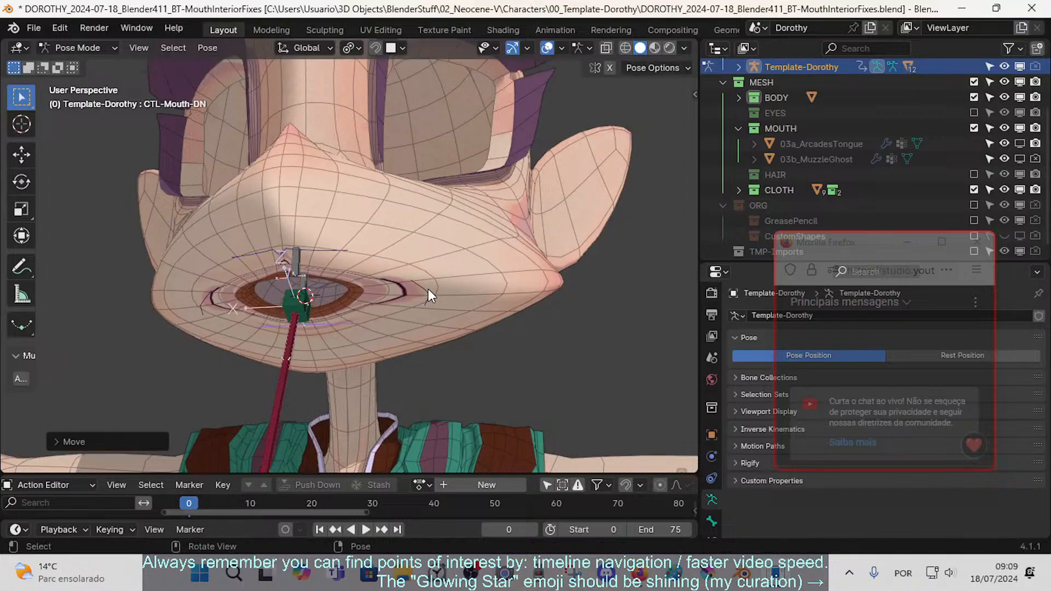
- Try pulling the CTL-Mouth.L corner control outward and upward across the cheek
{"action": "left_click", "coordinate": [428, 289]}
{"action": "key", "text": "g"}
{"action": "left_click", "coordinate": [486, 251]}
{"action": "middle_click_drag", "start_coordinate": [486, 252], "coordinate": [471, 279]}
{"action": "key", "text": "g"}
{"action": "left_click", "coordinate": [500, 264]}
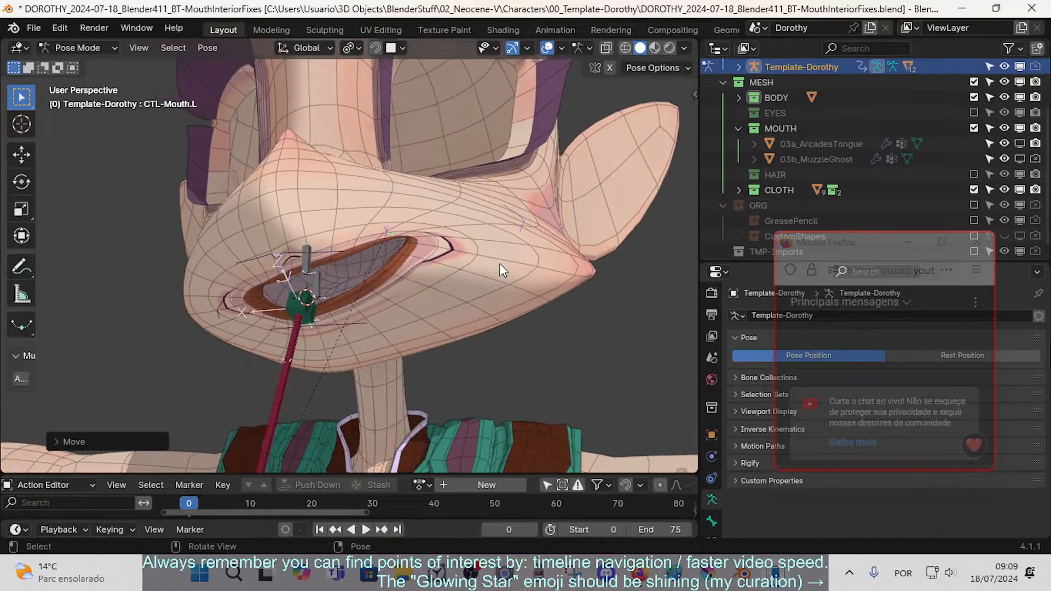
- Try shaping the raised corner by alternately rotating and repositioning the CTL-Mouth.L control
{"action": "key", "text": "r"}
{"action": "left_click", "coordinate": [508, 239]}
{"action": "key", "text": "g"}
{"action": "left_click", "coordinate": [501, 257]}
{"action": "key", "text": "r"}
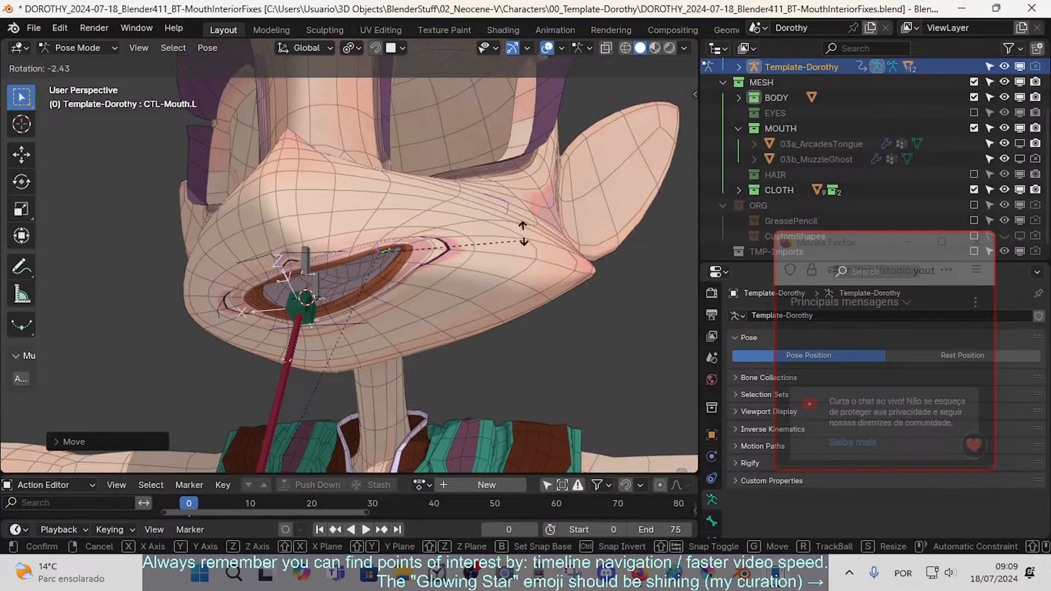
{"action": "left_click", "coordinate": [522, 225]}
{"action": "key", "text": "g"}
{"action": "left_click", "coordinate": [516, 222]}
- Try lowering the CTL-Mouth-UP control and pulling CTL-Mouth.R outward and upward to form an open smile
{"action": "middle_click_drag", "start_coordinate": [514, 226], "coordinate": [438, 253]}
{"action": "left_click", "coordinate": [328, 236]}
{"action": "key", "text": "g"}
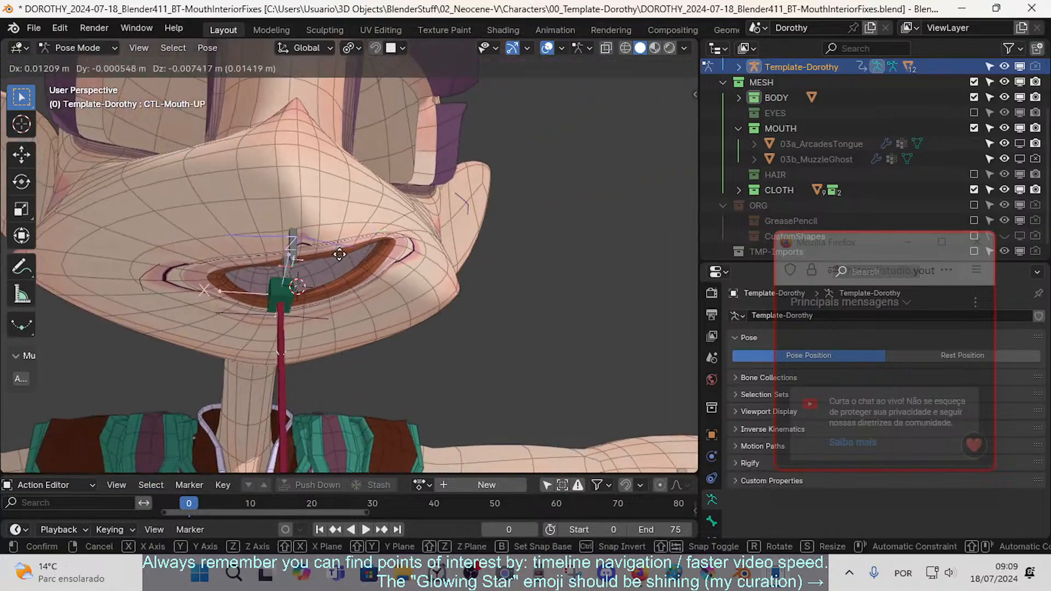
{"action": "left_click", "coordinate": [327, 249]}
{"action": "left_click", "coordinate": [151, 268]}
{"action": "key", "text": "g"}
{"action": "left_click", "coordinate": [131, 248]}
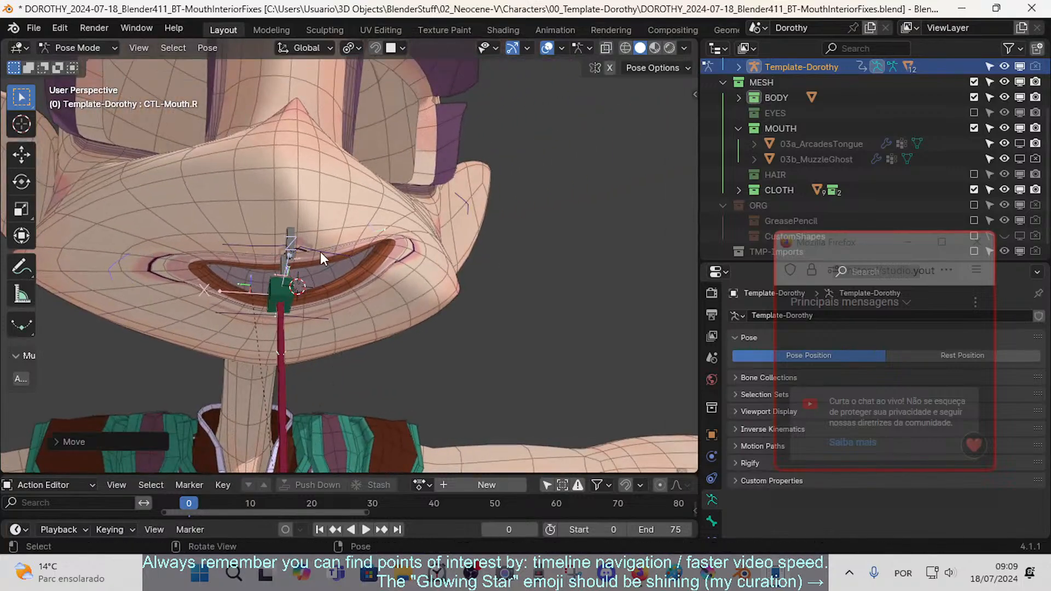
- Try closing the smile with CTL-Mouth-UP and repositioning CTL-Mouth.L, and undo the test pose back to the neutral mouth
{"action": "middle_click_drag", "start_coordinate": [321, 251], "coordinate": [310, 240]}
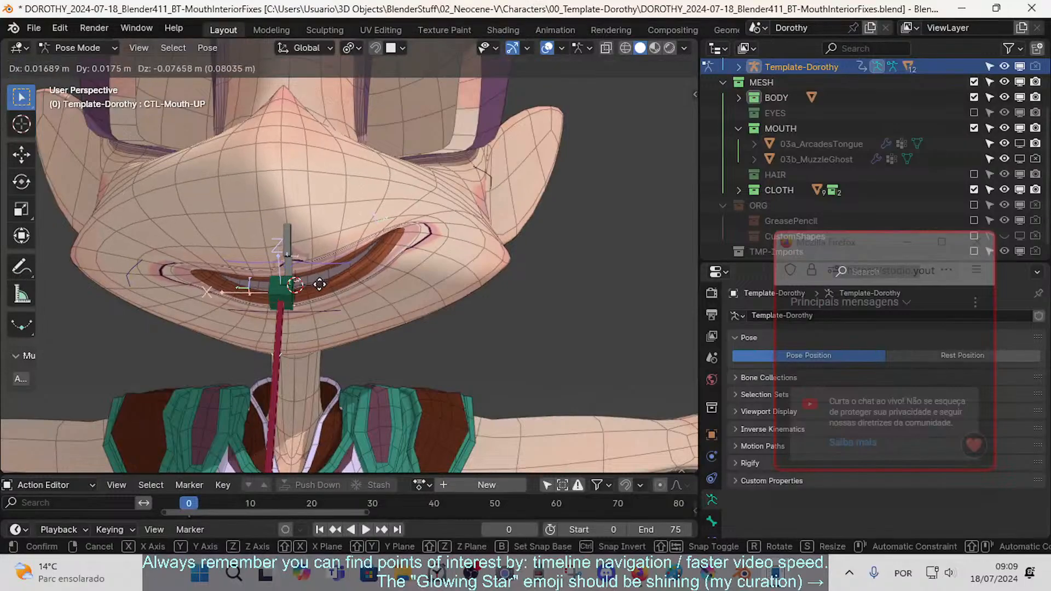
{"action": "left_click", "coordinate": [443, 227]}
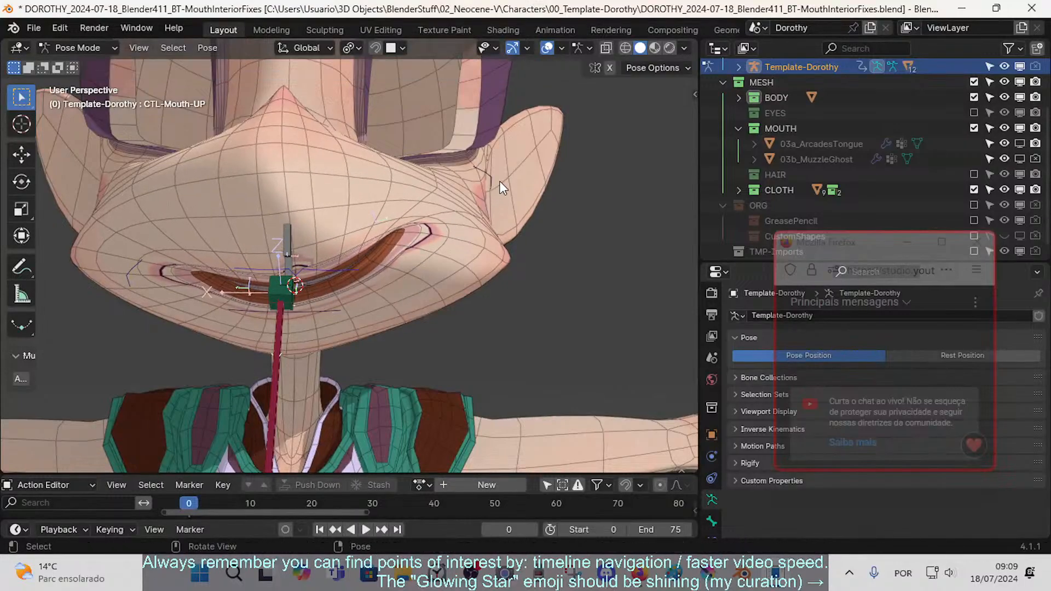
{"action": "middle_click_drag", "start_coordinate": [481, 193], "coordinate": [427, 239]}
{"action": "left_click", "coordinate": [516, 145]}
{"action": "key", "text": "g"}
{"action": "left_click", "coordinate": [476, 206]}
{"action": "key", "text": "g"}
{"action": "left_click", "coordinate": [430, 273]}
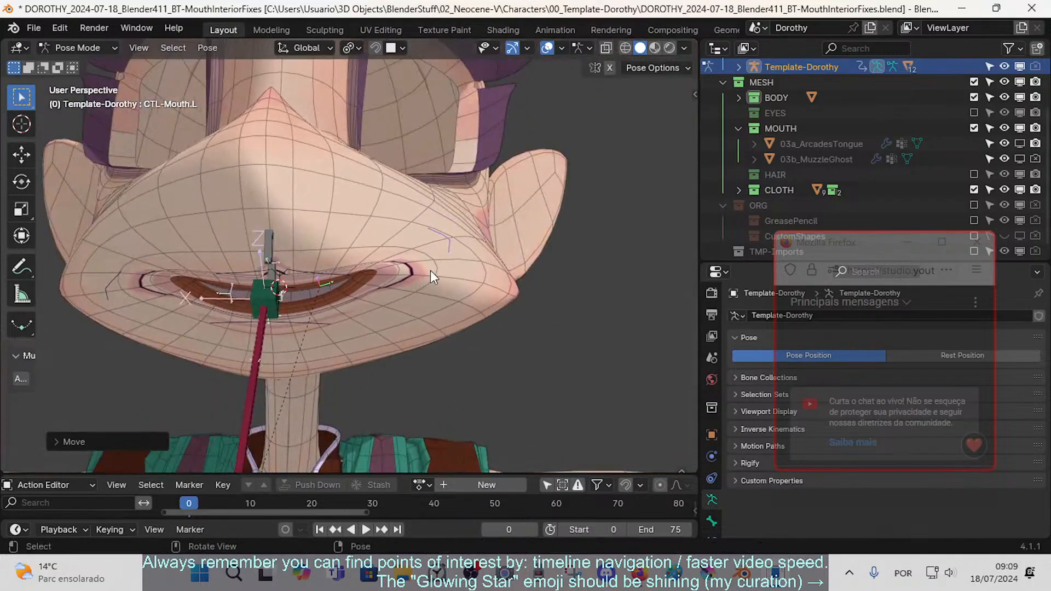
{"action": "key", "text": "ctrl+z"}
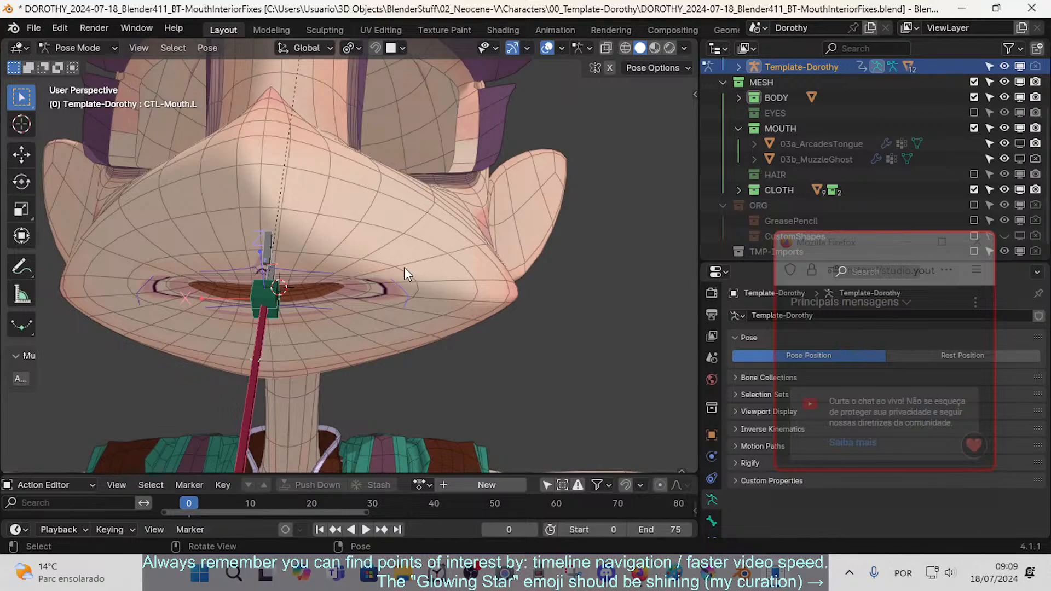
- Part the lips with the CTL-Mouth-UP and CTL-Mouth-DN controls, and bring the upper lip down toward the lower lip
{"action": "left_click", "coordinate": [316, 269]}
{"action": "key", "text": "g"}
{"action": "left_click", "coordinate": [330, 264]}
{"action": "left_click", "coordinate": [317, 302]}
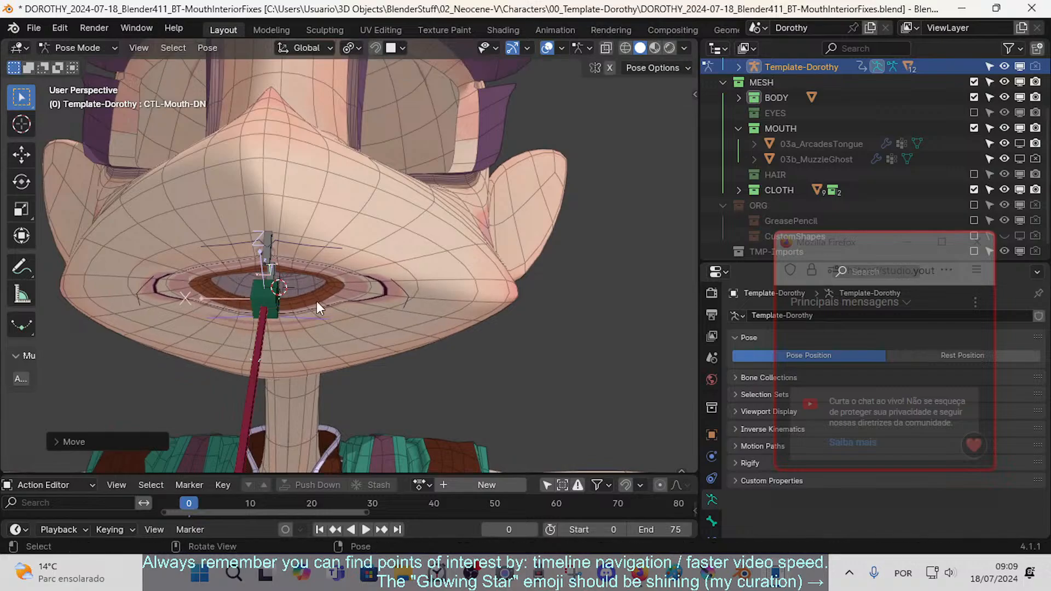
{"action": "left_click", "coordinate": [319, 246]}
{"action": "key", "text": "g"}
{"action": "left_click", "coordinate": [327, 264]}
{"action": "middle_click_drag", "start_coordinate": [356, 269], "coordinate": [338, 281]}
{"action": "key", "text": "g"}
{"action": "left_click", "coordinate": [370, 291]}
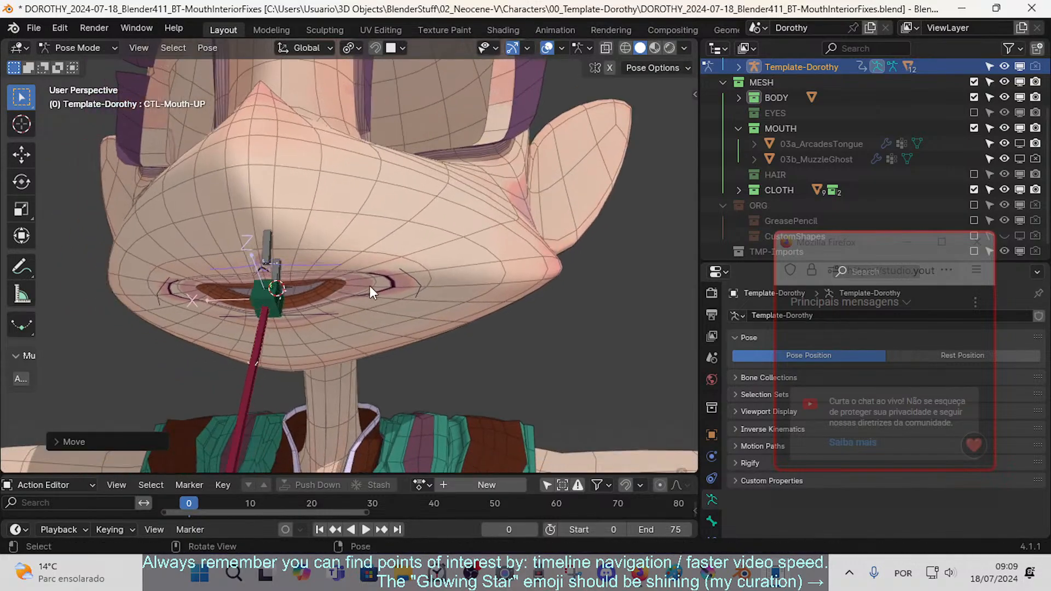
- Move the CTL-Mouth.L corner control outward and upward, and rotate it to follow the smile curve
{"action": "key", "text": "g"}
{"action": "left_click", "coordinate": [451, 244]}
{"action": "key", "text": "g"}
{"action": "left_click", "coordinate": [453, 268]}
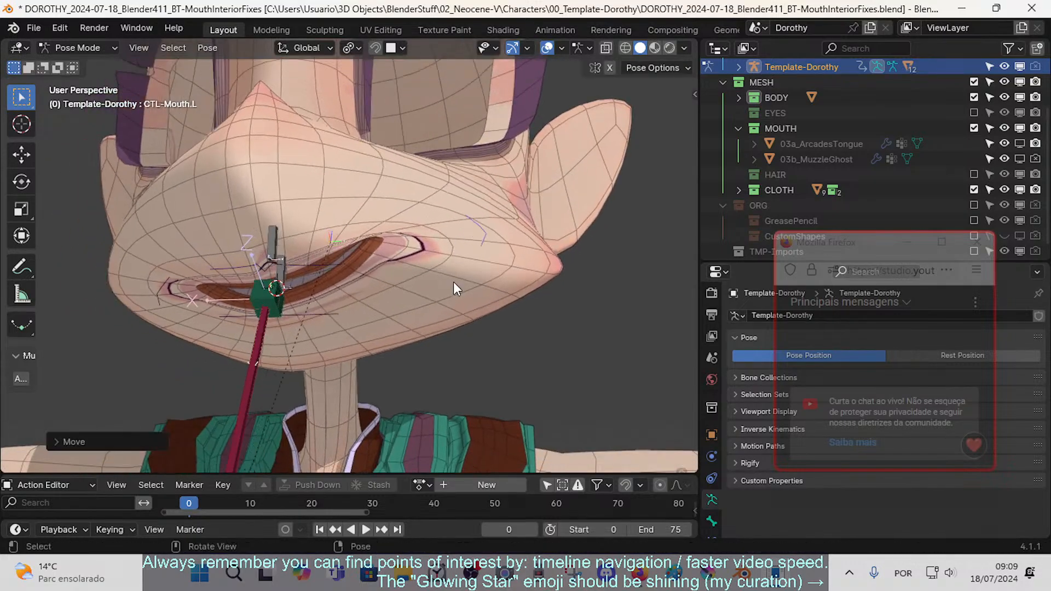
{"action": "key", "text": "r"}
{"action": "left_click", "coordinate": [332, 256]}
- Lower the CTL-Mouth-UP control until the upper lip meets the lower lip
{"action": "left_click", "coordinate": [331, 256]}
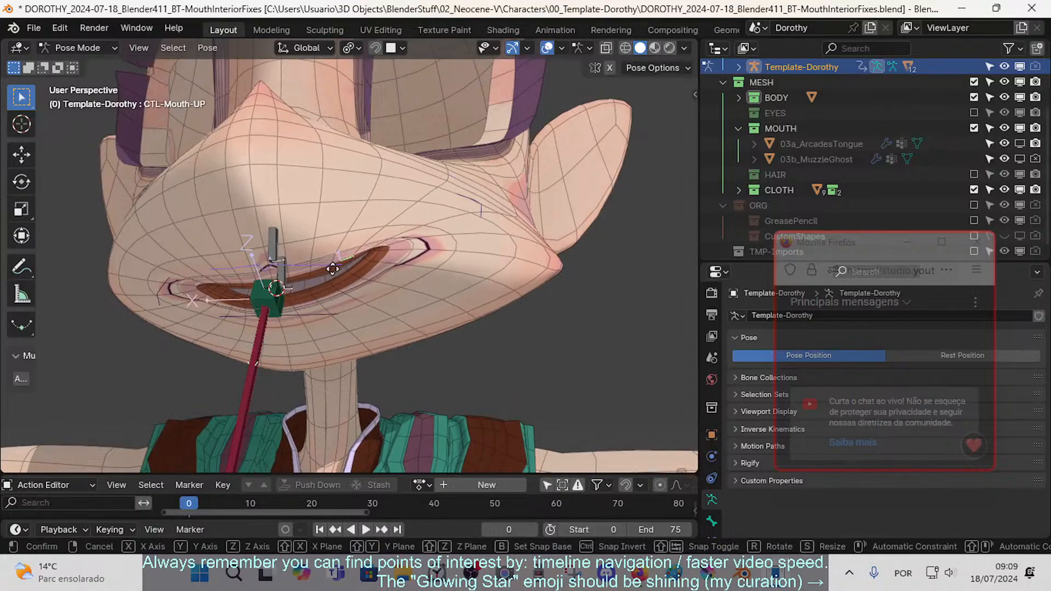
{"action": "key", "text": "g"}
{"action": "left_click", "coordinate": [337, 291]}
{"action": "middle_click_drag", "start_coordinate": [321, 275], "coordinate": [337, 301]}
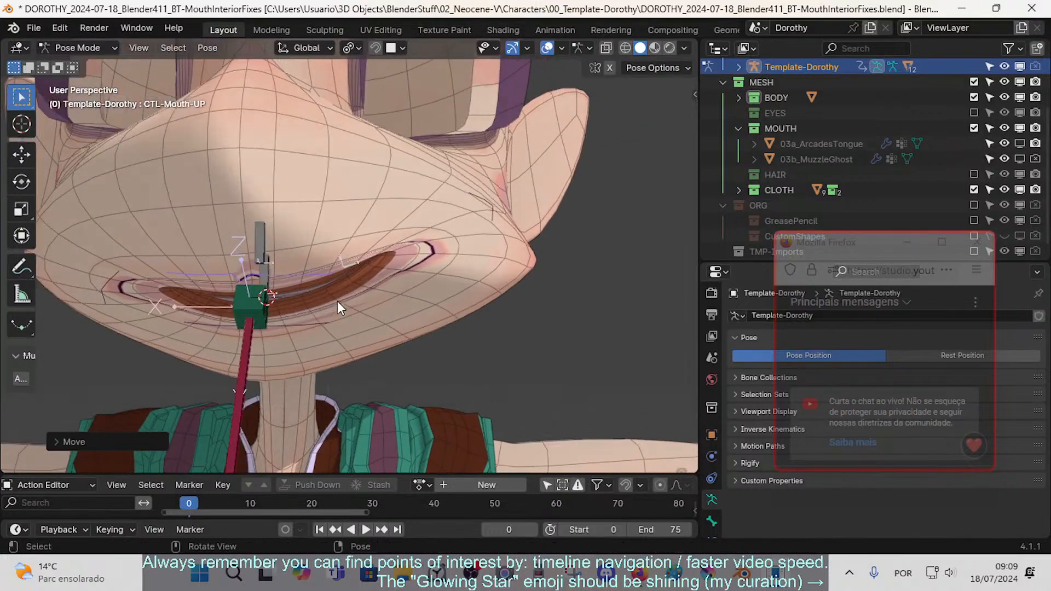
- Move the CTL-Mouth.R corner control outward and upward to widen the closed smile, and nudge CTL-Mouth-DN
{"action": "left_click", "coordinate": [116, 272]}
{"action": "key", "text": "g"}
{"action": "left_click", "coordinate": [125, 256]}
{"action": "key", "text": "g"}
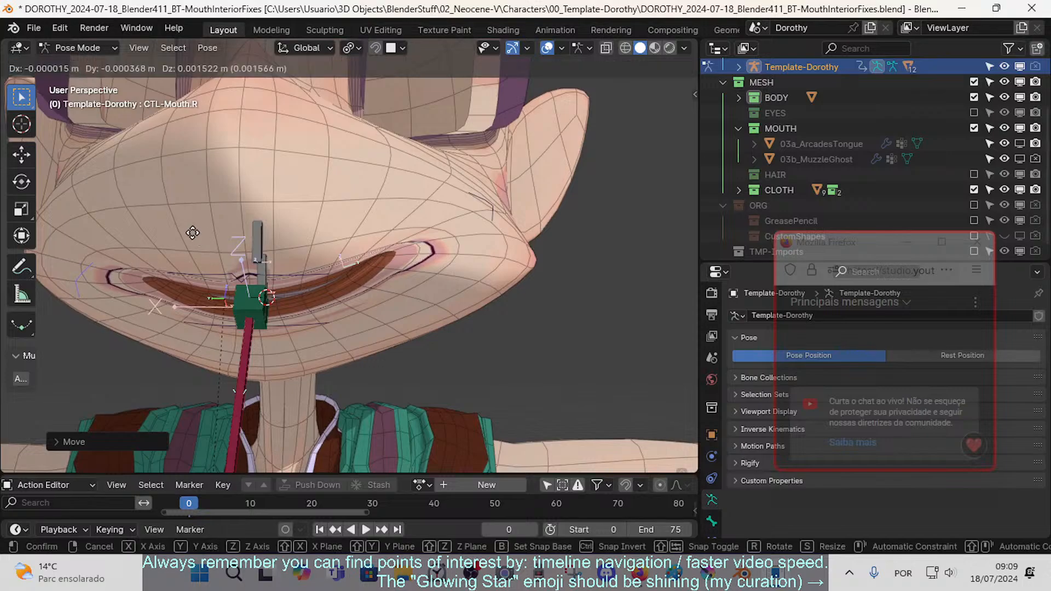
{"action": "left_click", "coordinate": [193, 233]}
{"action": "key", "text": "g"}
{"action": "left_click", "coordinate": [305, 290]}
{"action": "left_click", "coordinate": [304, 321]}
{"action": "key", "text": "g"}
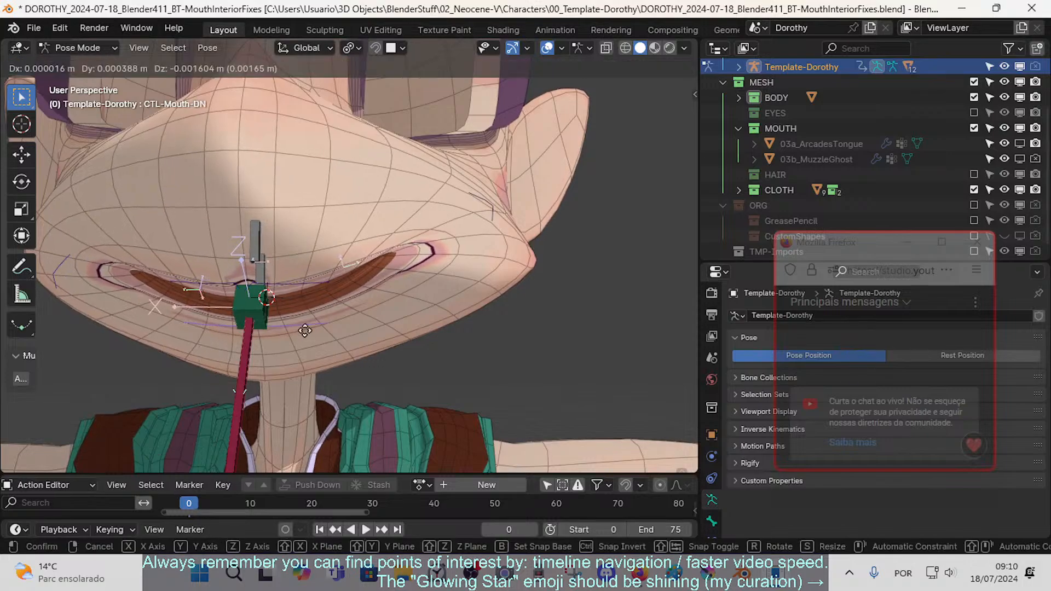
{"action": "left_click", "coordinate": [305, 331]}
- Examine the closed smile on the head from several angles and distances, with and without the viewport overlays
{"action": "middle_click_drag", "start_coordinate": [351, 323], "coordinate": [313, 370]}
{"action": "scroll", "coordinate": [301, 292], "scroll_direction": "down", "scroll_amount": 7}
{"action": "scroll", "coordinate": [313, 370], "scroll_direction": "up", "scroll_amount": 3}
{"action": "scroll", "coordinate": [325, 365], "scroll_direction": "down", "scroll_amount": 3}
{"action": "scroll", "coordinate": [318, 346], "scroll_direction": "up", "scroll_amount": 8}
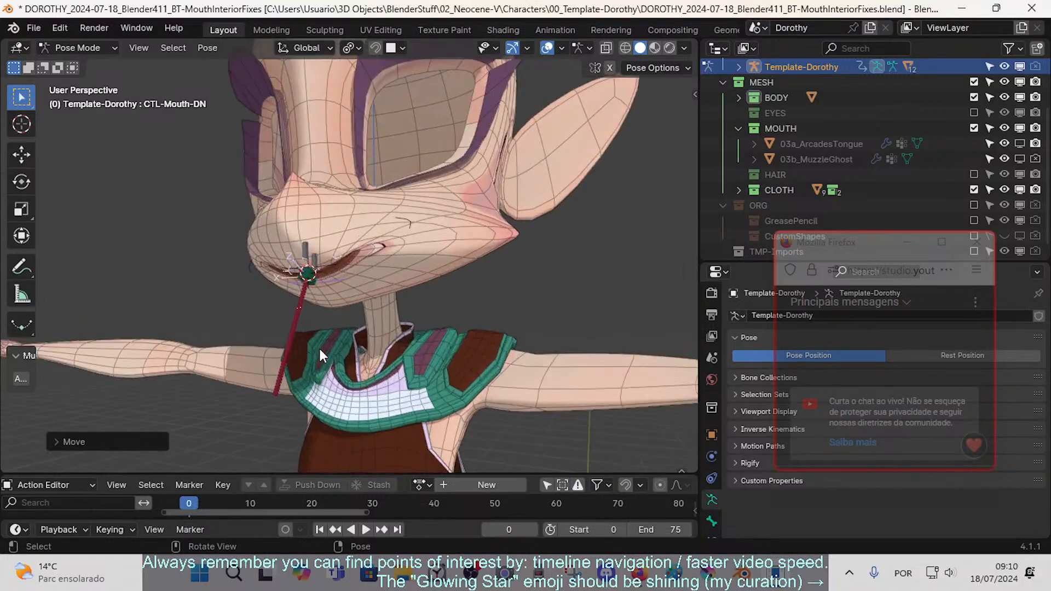
{"action": "left_click", "coordinate": [290, 264]}
{"action": "scroll", "coordinate": [310, 290], "scroll_direction": "up", "scroll_amount": 2}
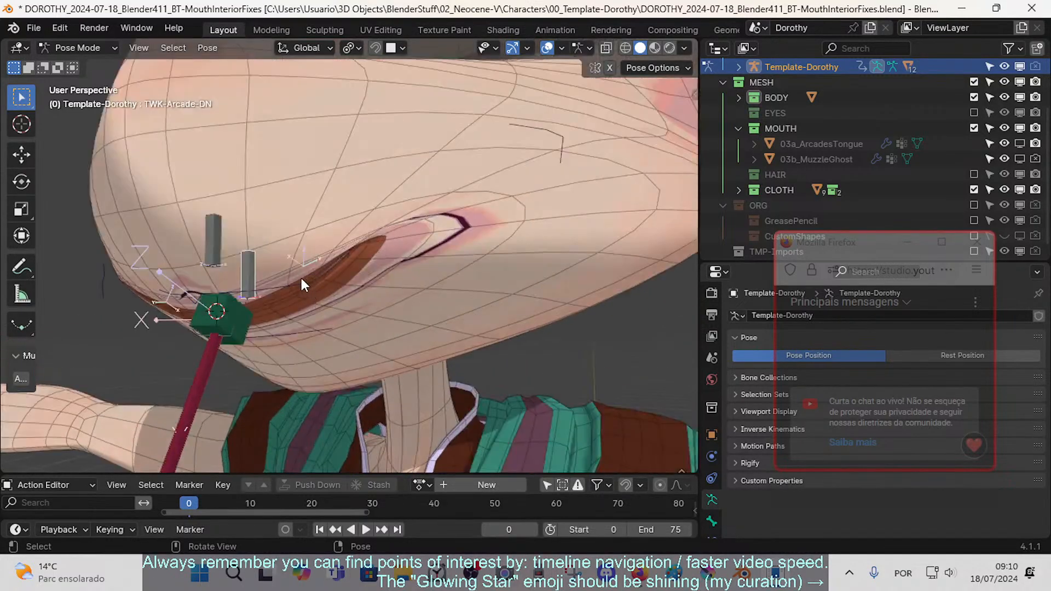
{"action": "left_click", "coordinate": [301, 278]}
{"action": "middle_click_drag", "start_coordinate": [303, 279], "coordinate": [332, 295]}
{"action": "scroll", "coordinate": [315, 308], "scroll_direction": "down", "scroll_amount": 8}
{"action": "key", "text": "shift+alt+z"}
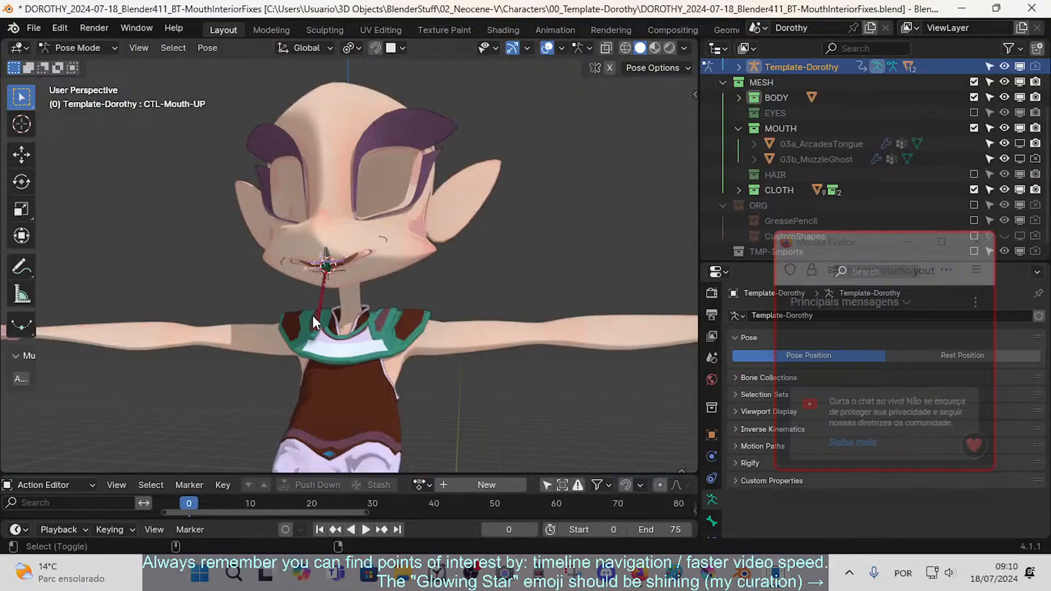
{"action": "key", "text": "shift+alt+z"}
{"action": "scroll", "coordinate": [329, 323], "scroll_direction": "up", "scroll_amount": 2}
{"action": "middle_click_drag", "start_coordinate": [366, 337], "coordinate": [404, 353]}
{"action": "scroll", "coordinate": [355, 333], "scroll_direction": "up", "scroll_amount": 4}
{"action": "scroll", "coordinate": [328, 301], "scroll_direction": "up", "scroll_amount": 1}
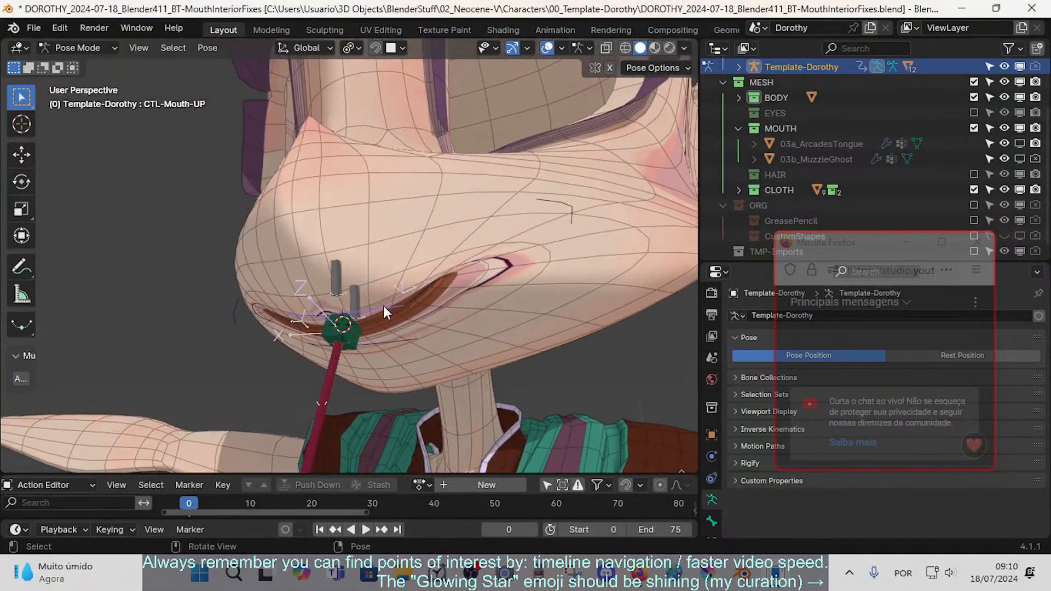
- Open the smile by raising the CTL-Mouth-UP control and readjusting CTL-Mouth-DN
{"action": "middle_click_drag", "start_coordinate": [384, 307], "coordinate": [428, 323]}
{"action": "key", "text": "g"}
{"action": "left_click", "coordinate": [421, 245]}
{"action": "left_click", "coordinate": [416, 340]}
{"action": "key", "text": "g"}
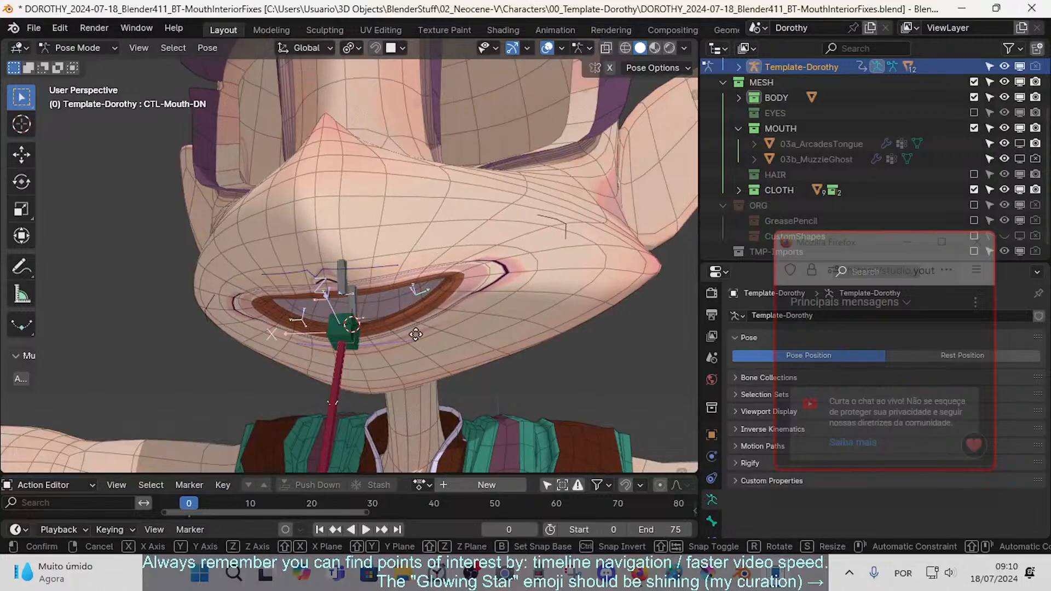
{"action": "left_click", "coordinate": [409, 275]}
{"action": "middle_click_drag", "start_coordinate": [409, 275], "coordinate": [419, 290]}
{"action": "key", "text": "g"}
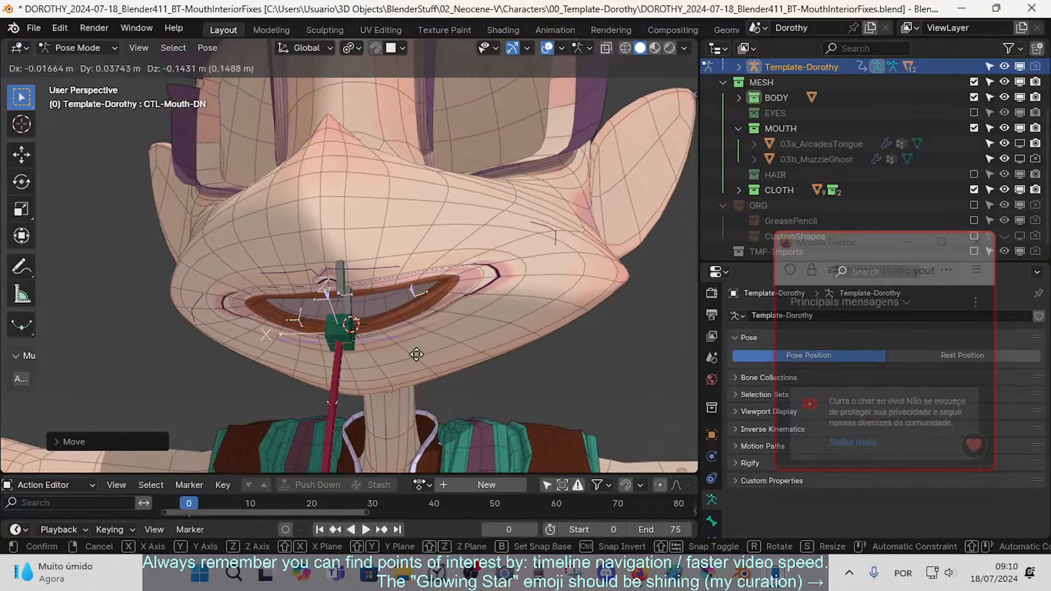
{"action": "left_click", "coordinate": [404, 311]}
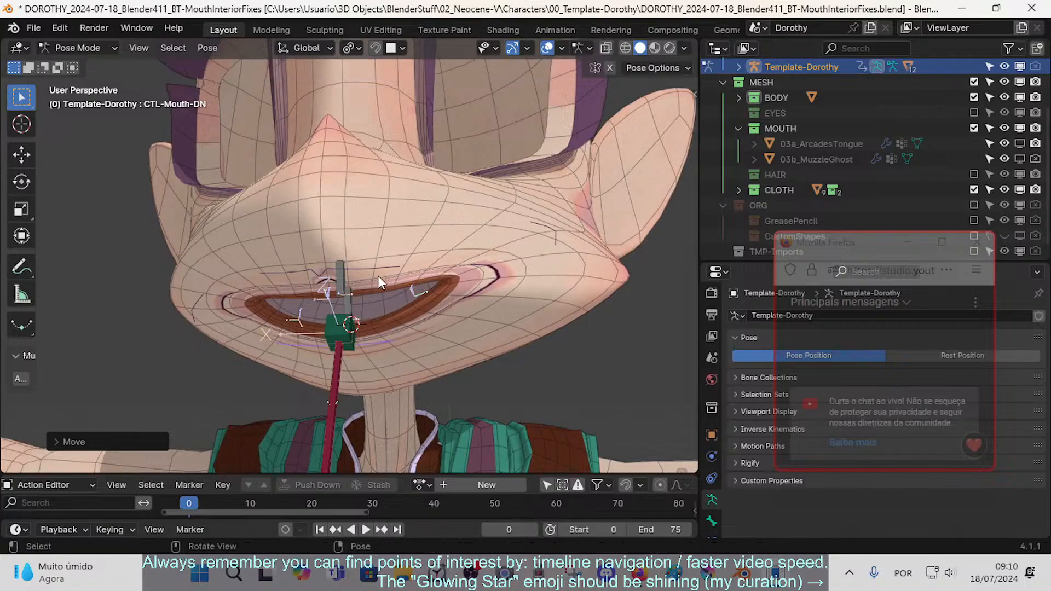
- Lower the CTL-Mouth-UP control toward the lower lip and raise it again to test the smile's opening
{"action": "key", "text": "g"}
{"action": "left_click", "coordinate": [380, 301]}
{"action": "middle_click_drag", "start_coordinate": [382, 302], "coordinate": [402, 323]}
{"action": "scroll", "coordinate": [404, 323], "scroll_direction": "up", "scroll_amount": 2}
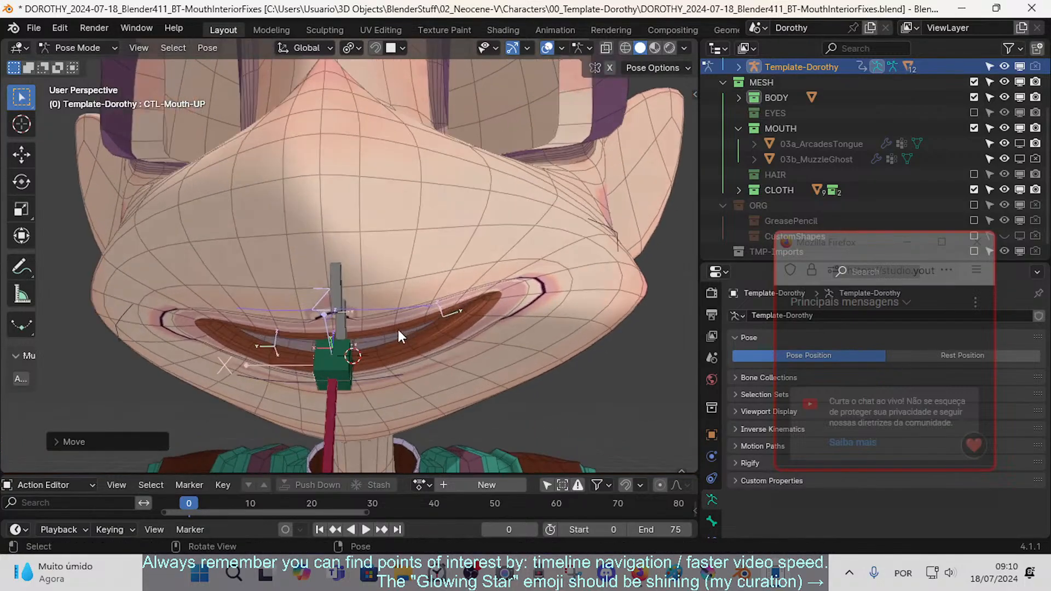
{"action": "key", "text": "g"}
{"action": "left_click", "coordinate": [386, 241]}
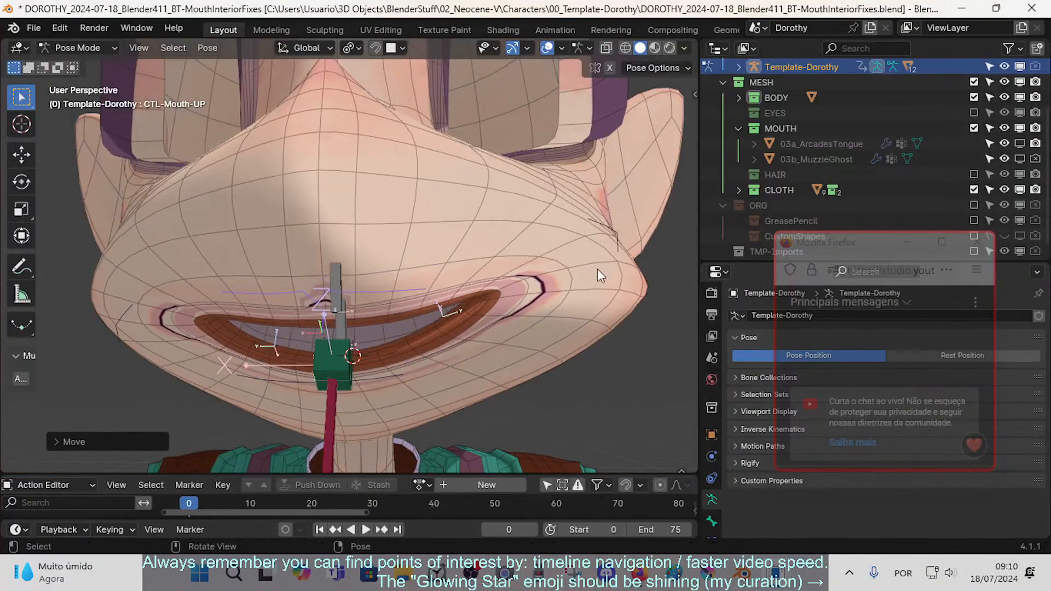
- Reposition the CTL-Mouth.L corner control to reshape the character's left end of the open smile
{"action": "key", "text": "g"}
{"action": "left_click", "coordinate": [571, 245]}
{"action": "key", "text": "g"}
{"action": "left_click", "coordinate": [549, 293]}
{"action": "middle_click_drag", "start_coordinate": [550, 293], "coordinate": [510, 265]}
{"action": "key", "text": "g"}
{"action": "left_click", "coordinate": [552, 285]}
- Rotate the CTL-Mouth.L corner control and fine-tune its position at the character's left mouth corner
{"action": "key", "text": "r"}
{"action": "left_click", "coordinate": [568, 247]}
{"action": "key", "text": "g"}
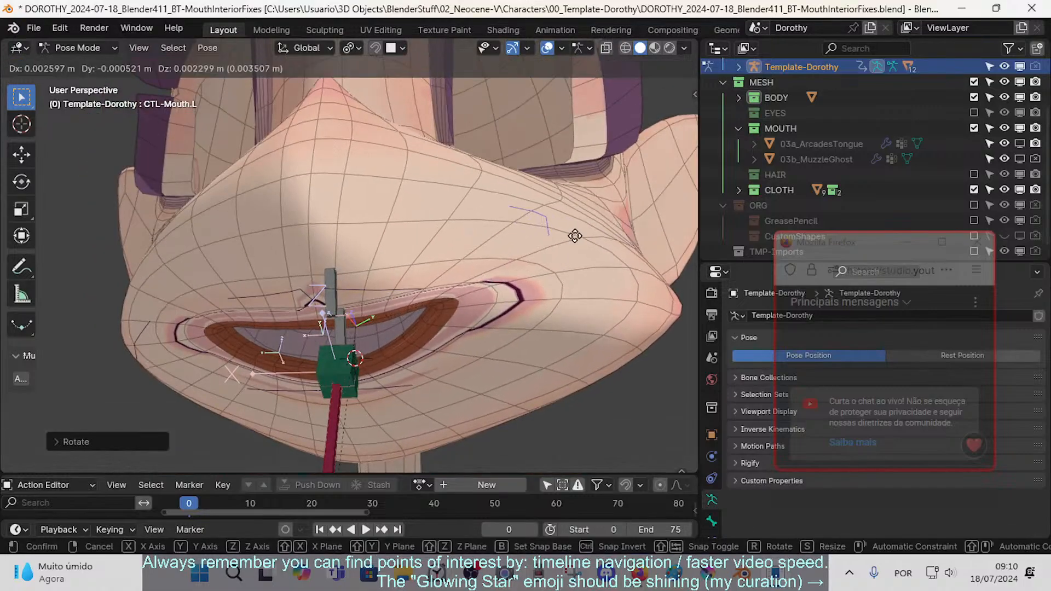
{"action": "left_click", "coordinate": [558, 249]}
{"action": "key", "text": "g"}
{"action": "left_click", "coordinate": [537, 275]}
- Narrow the smile's opening by lowering the CTL-Mouth-UP control and raising CTL-Mouth-DN
{"action": "key", "text": "g"}
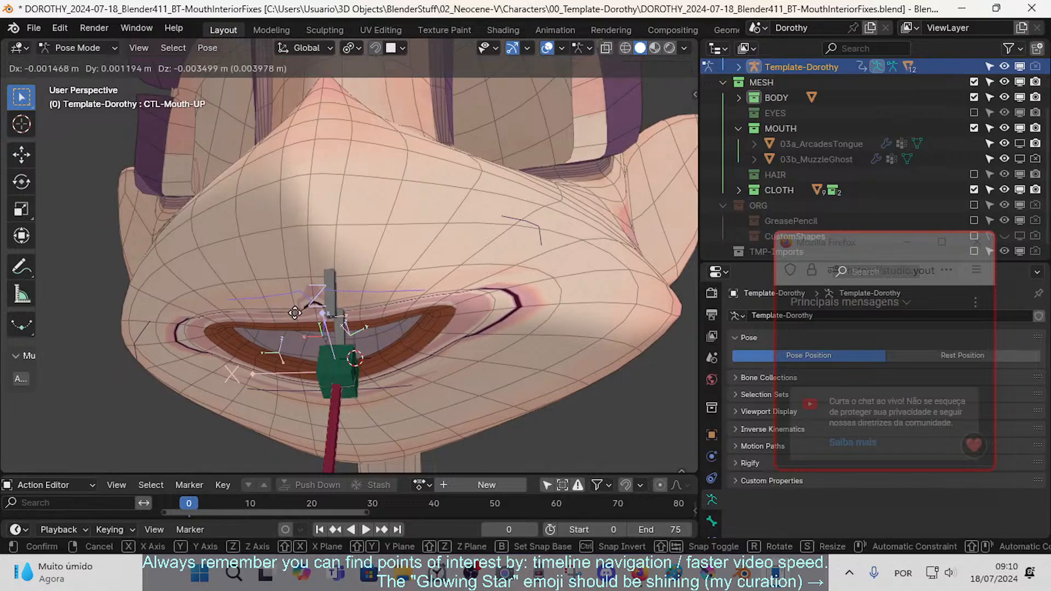
{"action": "left_click", "coordinate": [322, 340]}
{"action": "left_click", "coordinate": [389, 376]}
{"action": "key", "text": "g"}
{"action": "left_click", "coordinate": [402, 347]}
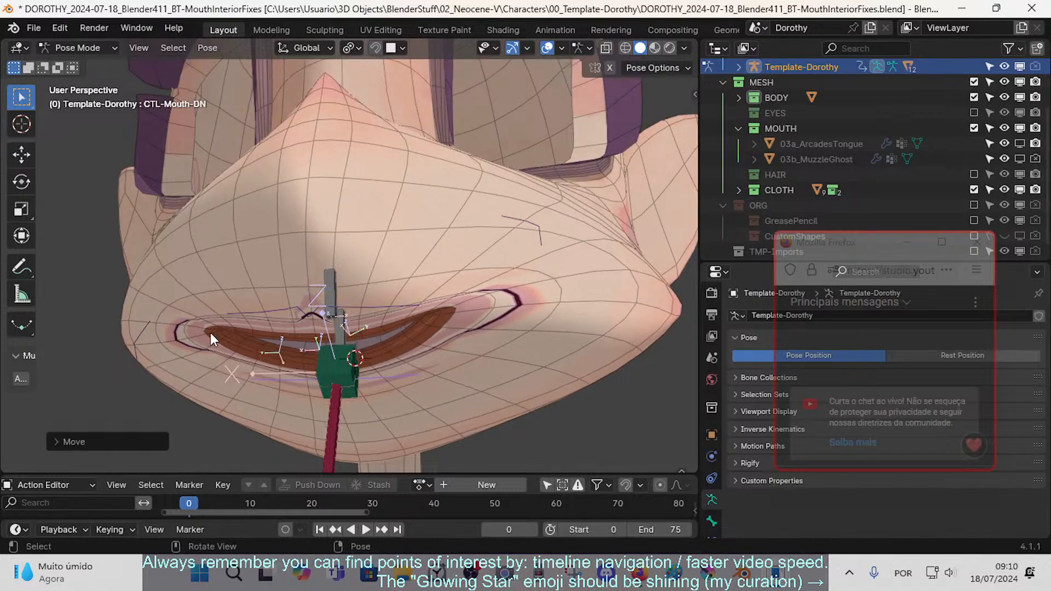
- Move the CTL-Mouth.R corner control slightly inward and upward
{"action": "left_click", "coordinate": [129, 335]}
{"action": "key", "text": "g"}
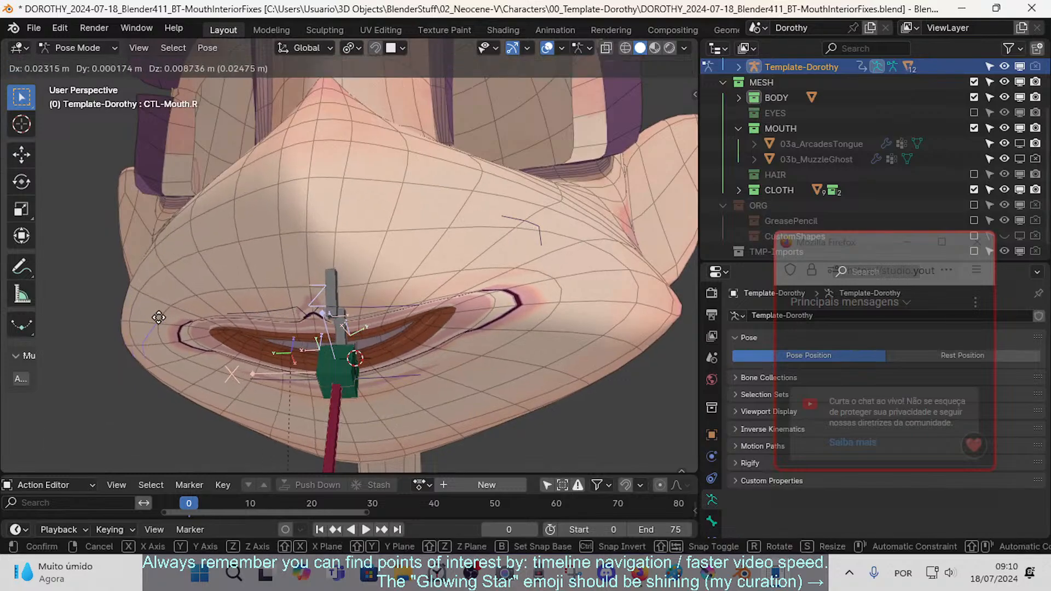
{"action": "left_click", "coordinate": [154, 312]}
- Fine-tune the smile's opening by readjusting the CTL-Mouth-UP control and then CTL-Mouth-DN
{"action": "left_click", "coordinate": [283, 310]}
{"action": "key", "text": "g"}
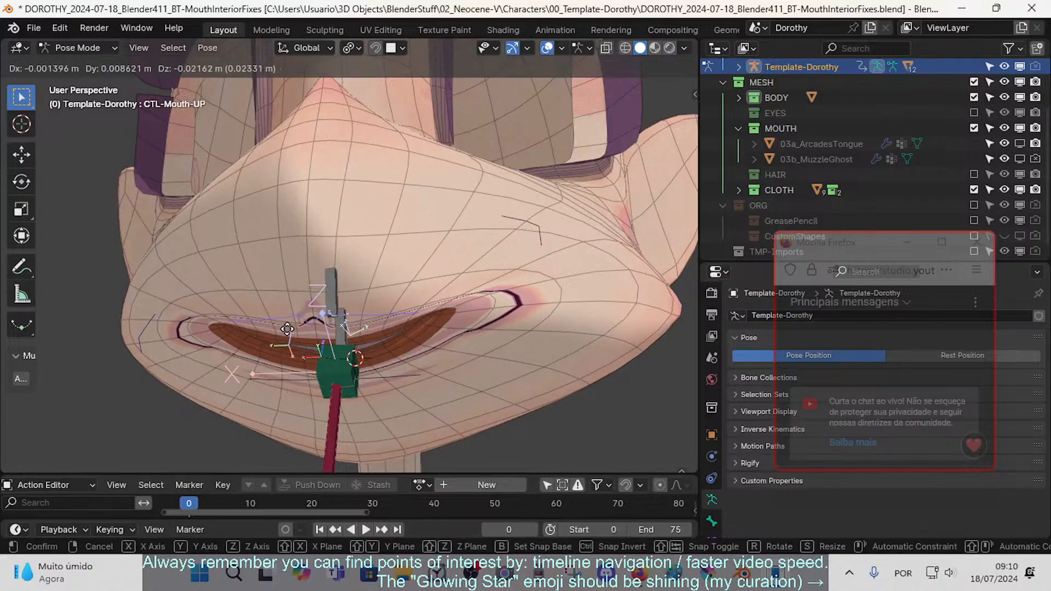
{"action": "left_click", "coordinate": [296, 310]}
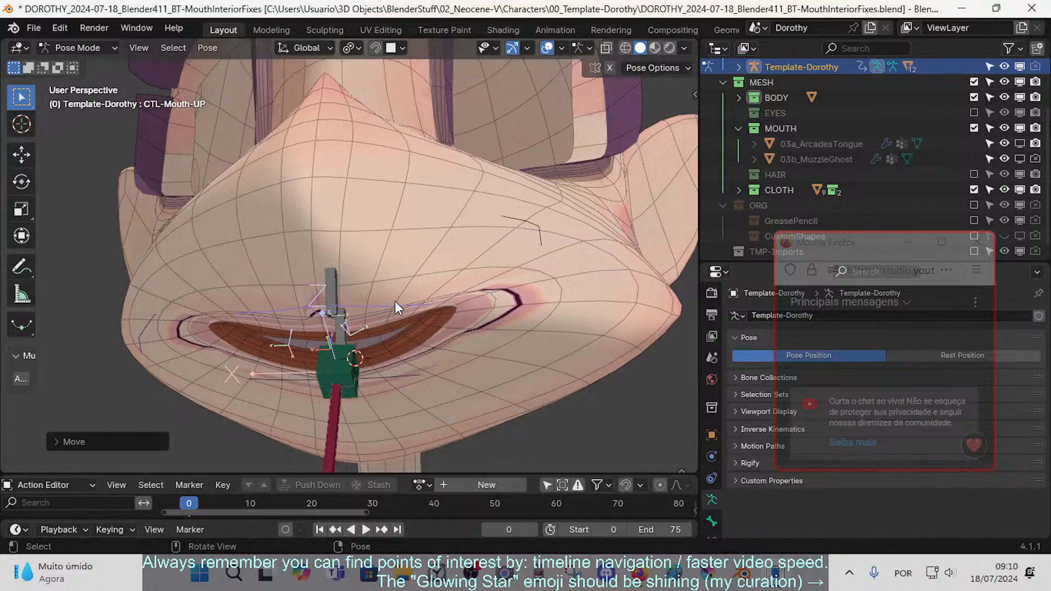
{"action": "key", "text": "g"}
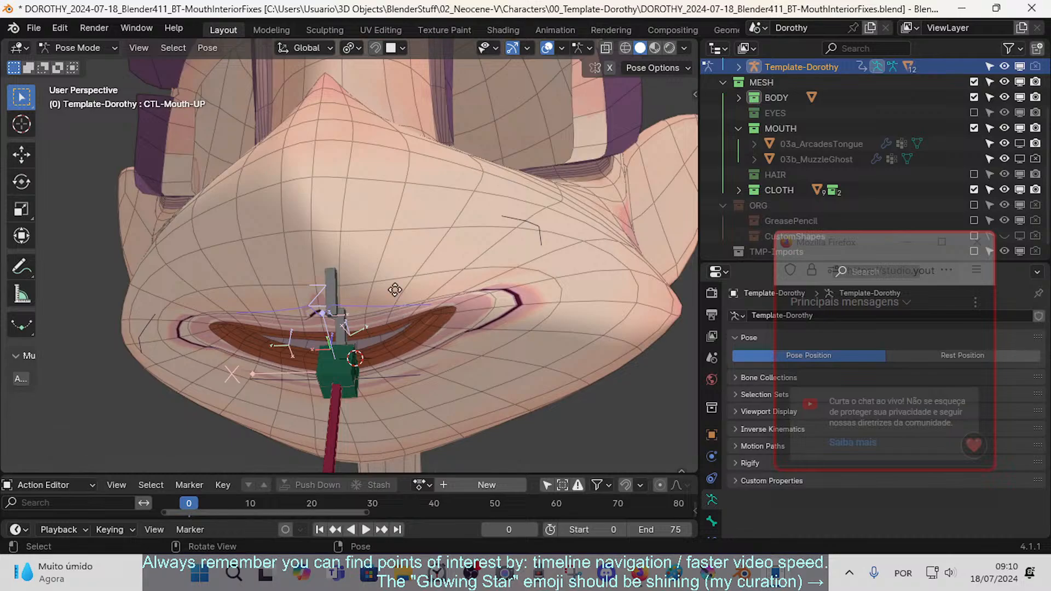
{"action": "right_click", "coordinate": [386, 329]}
{"action": "scroll", "coordinate": [390, 339], "scroll_direction": "down", "scroll_amount": 2}
{"action": "left_click", "coordinate": [395, 346]}
{"action": "key", "text": "g"}
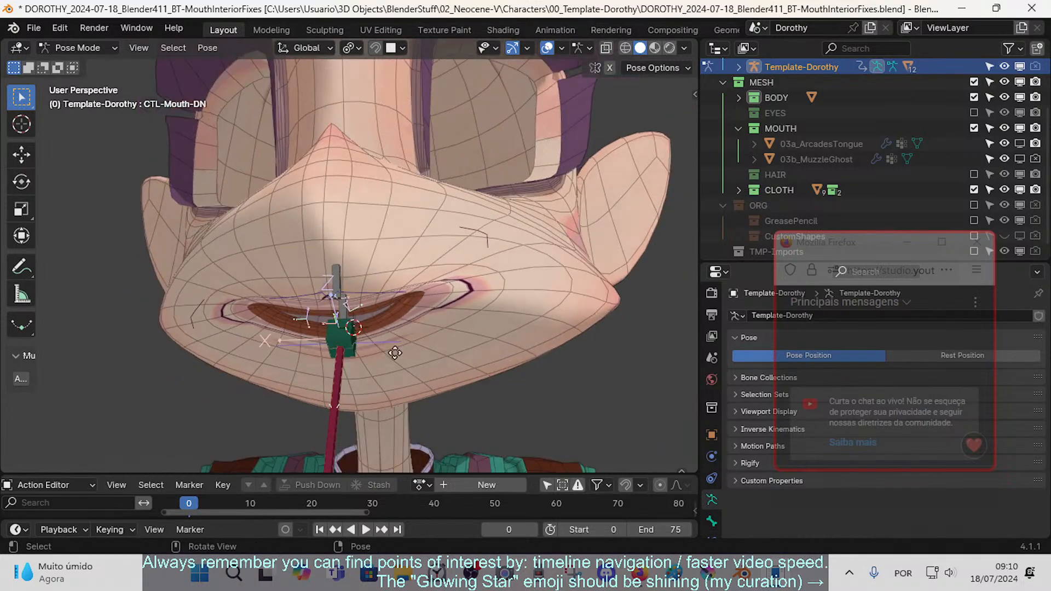
{"action": "left_click", "coordinate": [408, 334]}
- Enable the GreasePencil collection and its parent ORG collection so the model sheet drawings show over the character
{"action": "scroll", "coordinate": [415, 289], "scroll_direction": "down", "scroll_amount": 3}
{"action": "middle_click_drag", "start_coordinate": [412, 290], "coordinate": [386, 363], "text": "shift"}
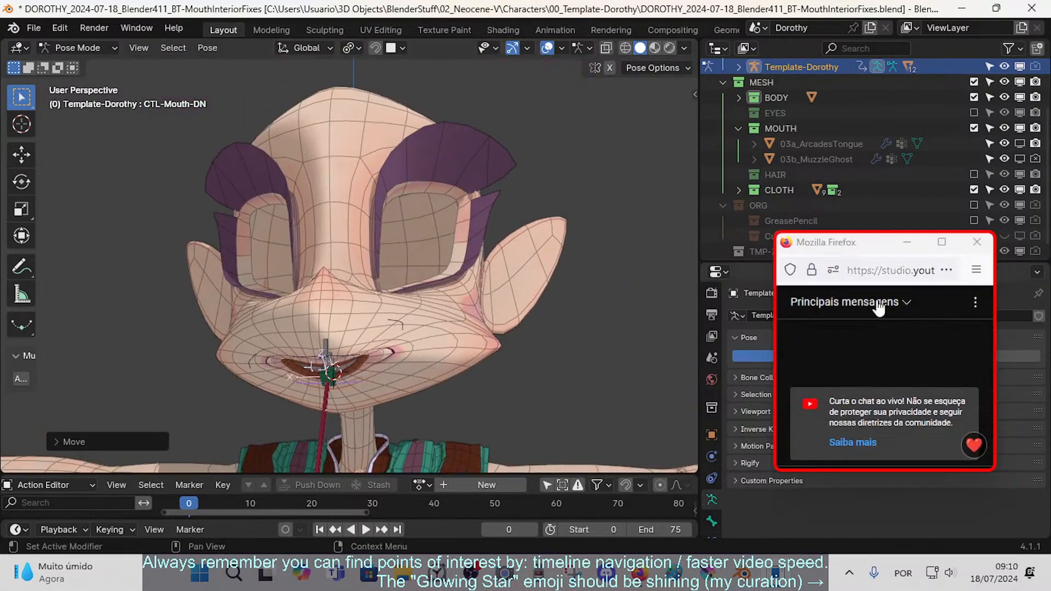
{"action": "scroll", "coordinate": [371, 317], "scroll_direction": "up", "scroll_amount": 3}
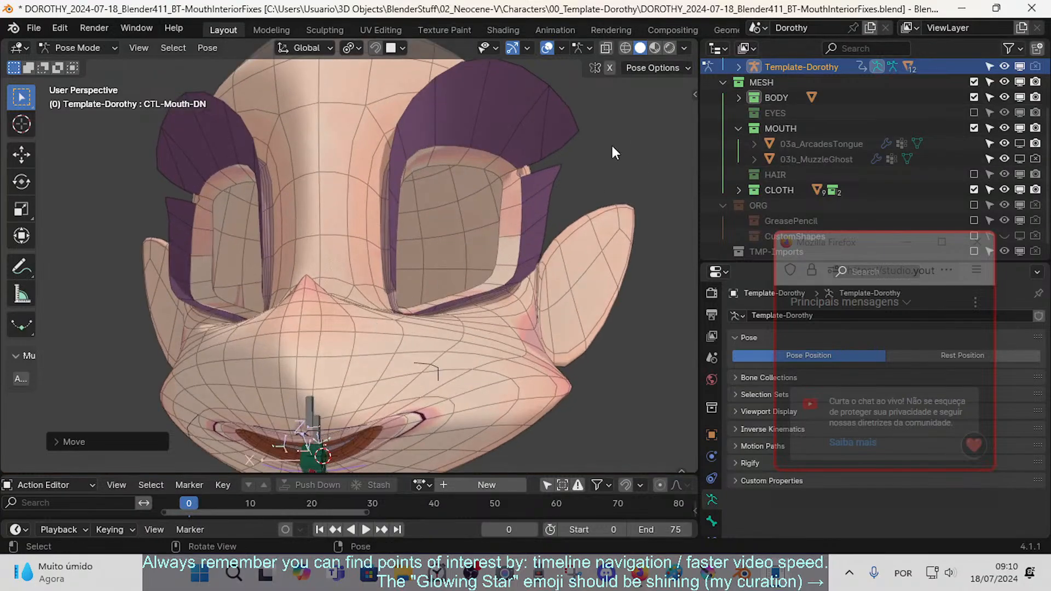
{"action": "scroll", "coordinate": [320, 254], "scroll_direction": "down", "scroll_amount": 3}
{"action": "scroll", "coordinate": [330, 283], "scroll_direction": "up", "scroll_amount": 5}
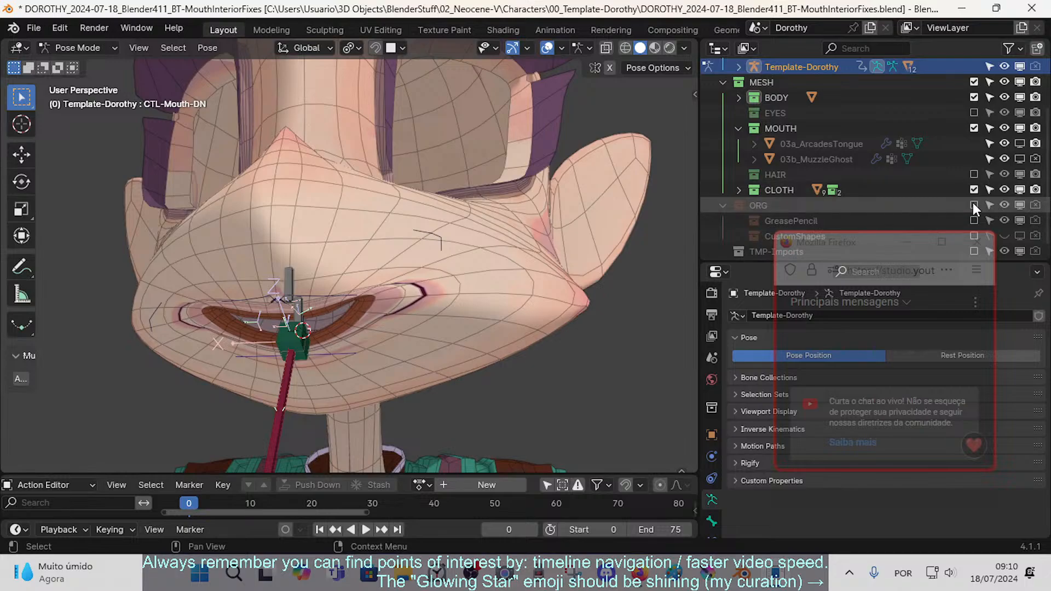
{"action": "scroll", "coordinate": [985, 204], "scroll_direction": "down", "scroll_amount": 1}
{"action": "left_click_drag", "start_coordinate": [859, 241], "coordinate": [862, 276]}
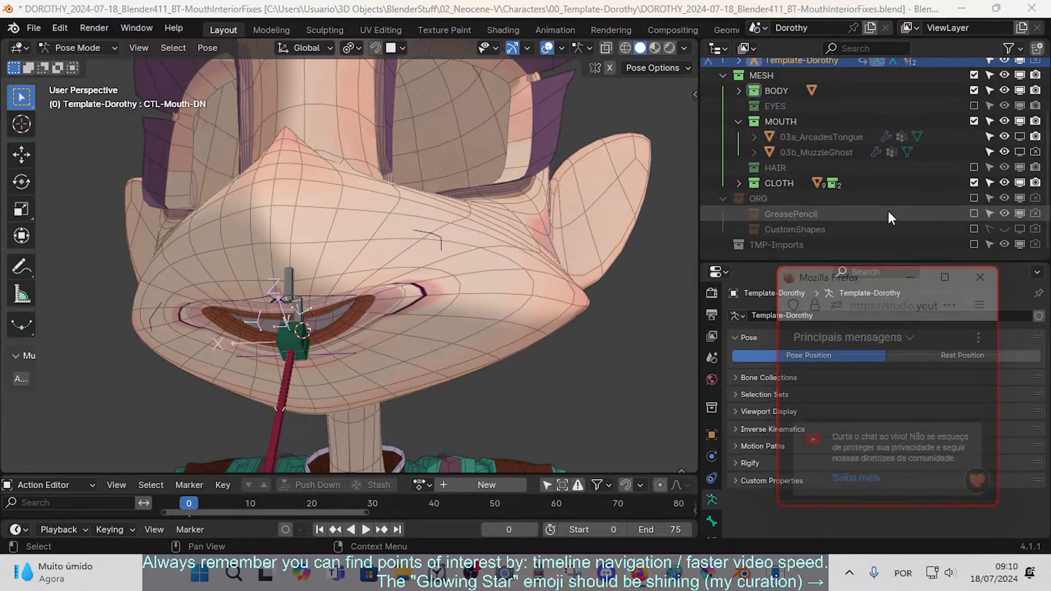
{"action": "left_click", "coordinate": [974, 213]}
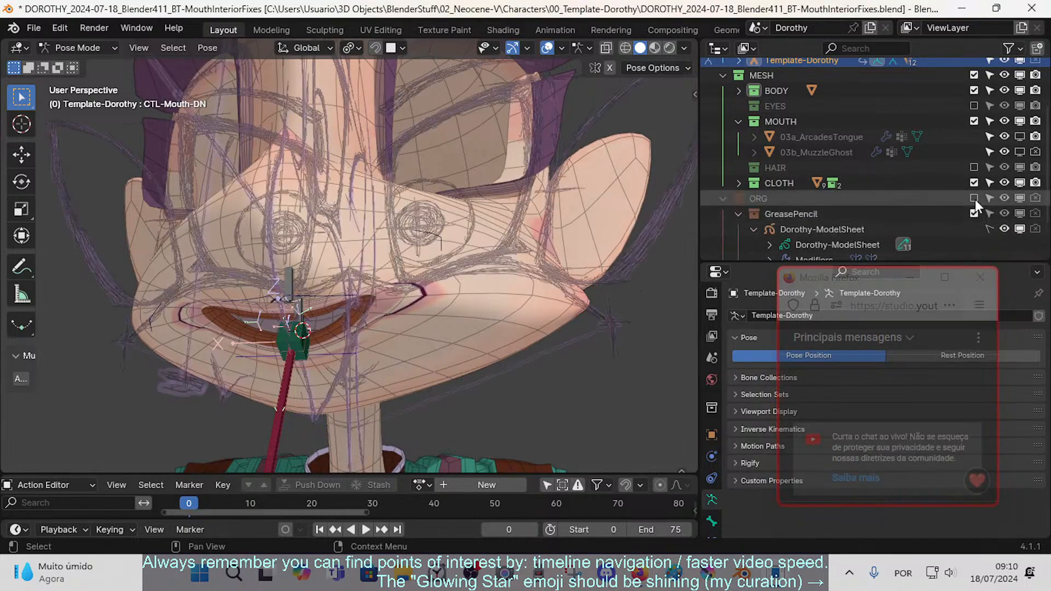
{"action": "left_click", "coordinate": [974, 198]}
- View the character from the front and expand the Dorothy-ModelSheet data to list its grease pencil layers
{"action": "scroll", "coordinate": [566, 215], "scroll_direction": "down", "scroll_amount": 5}
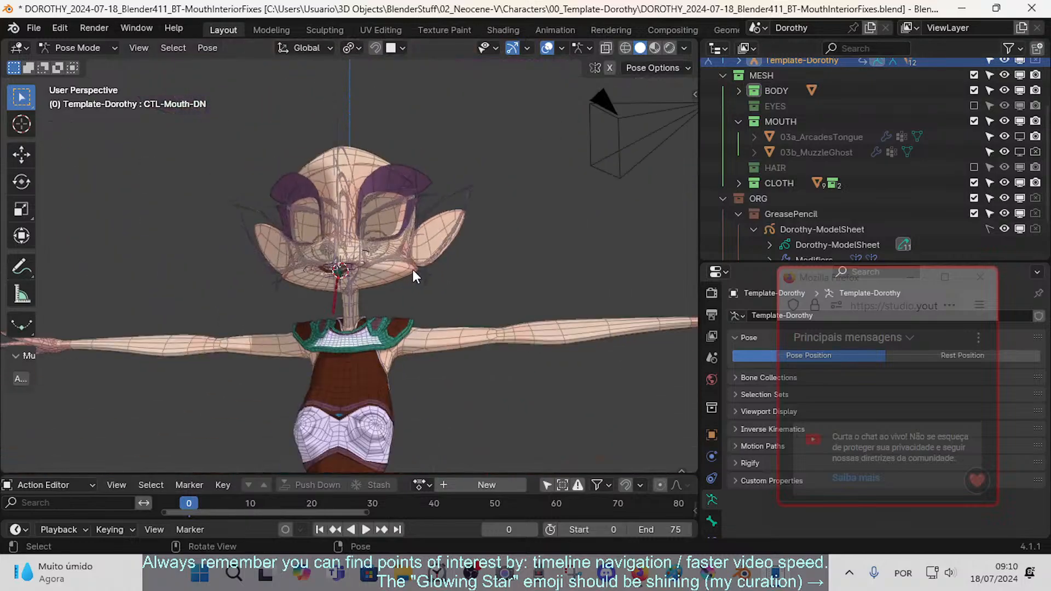
{"action": "key", "text": "KP_1"}
{"action": "scroll", "coordinate": [412, 267], "scroll_direction": "down", "scroll_amount": 3}
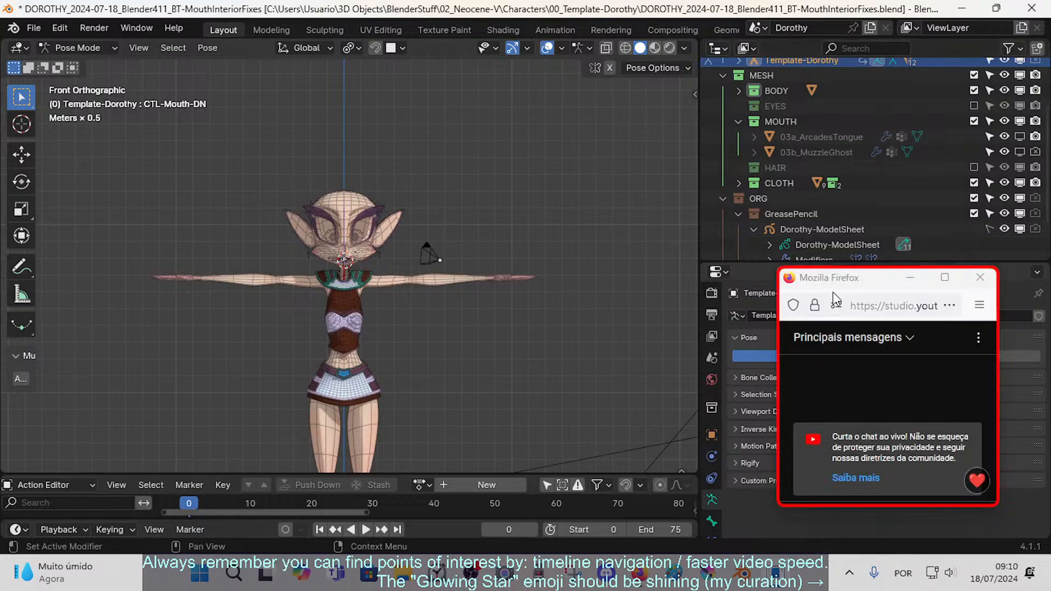
{"action": "left_click_drag", "start_coordinate": [835, 283], "coordinate": [521, 59]}
{"action": "left_click", "coordinate": [783, 214]}
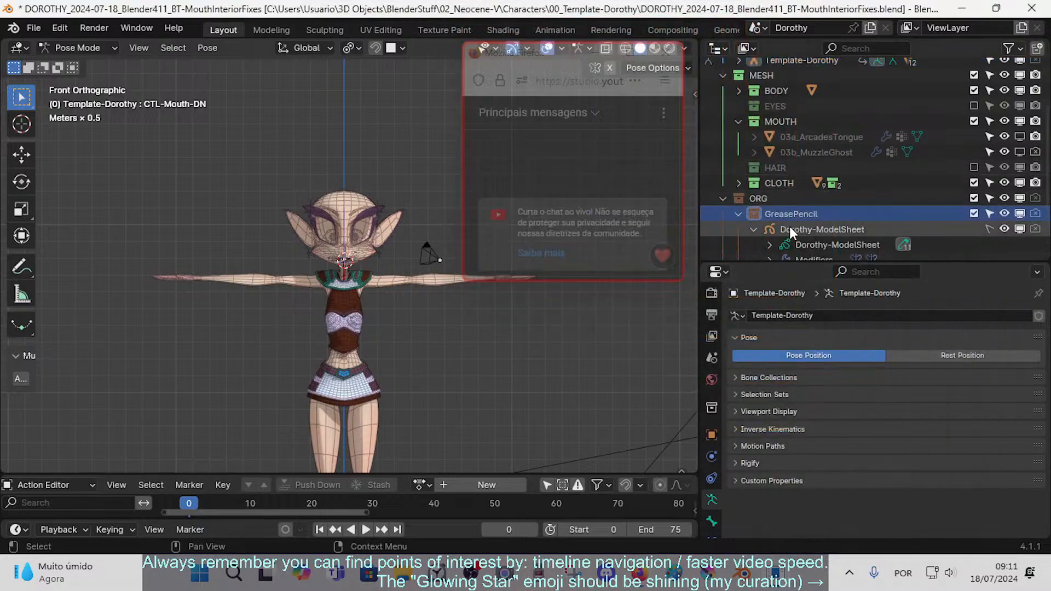
{"action": "left_click", "coordinate": [790, 229]}
{"action": "scroll", "coordinate": [843, 255], "scroll_direction": "down", "scroll_amount": 2}
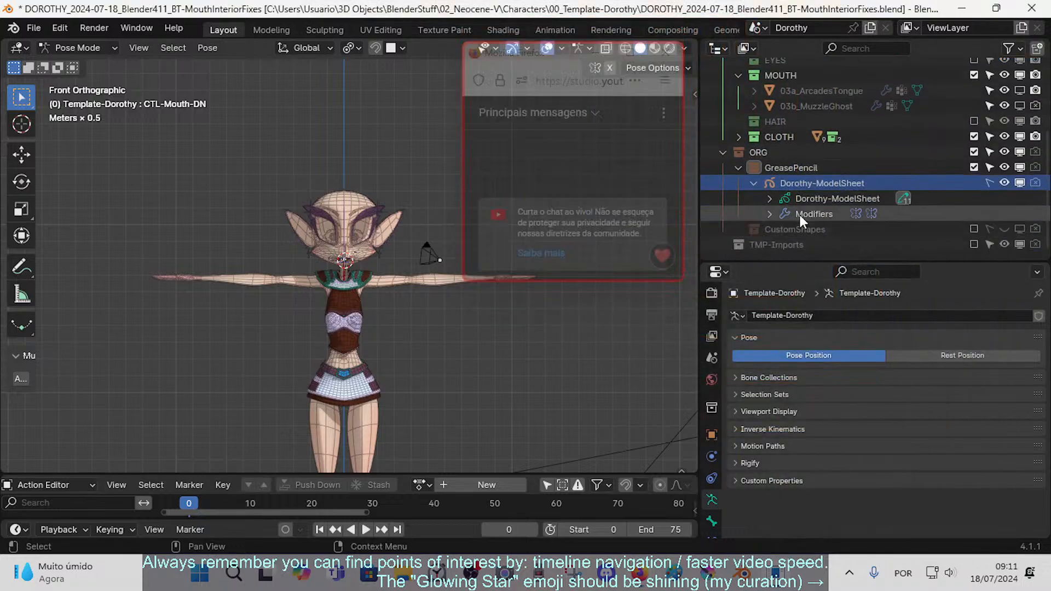
{"action": "left_click", "coordinate": [751, 187]}
{"action": "left_click", "coordinate": [751, 215]}
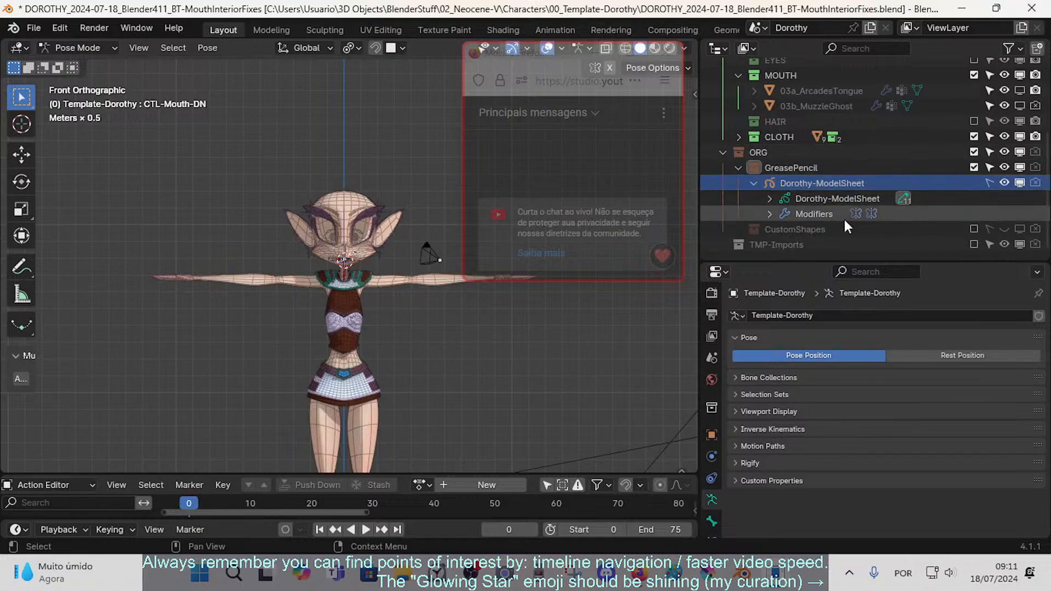
{"action": "left_click", "coordinate": [769, 198]}
{"action": "scroll", "coordinate": [866, 187], "scroll_direction": "down", "scroll_amount": 5}
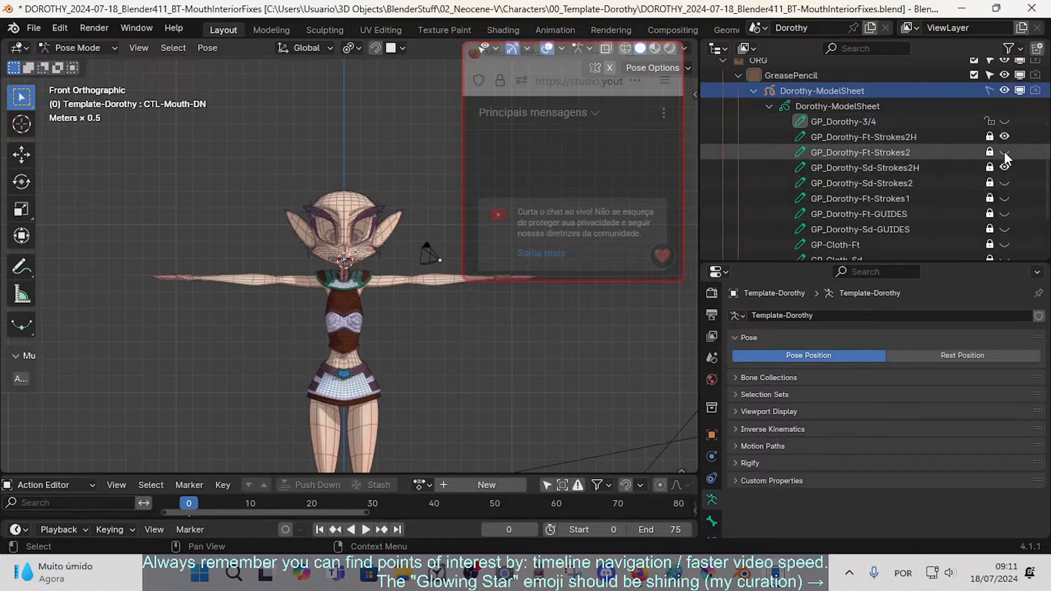
- Switch from Pose Mode to Object Mode and hide the character's body and clothing meshes
{"action": "key", "text": "ctrl+Tab"}
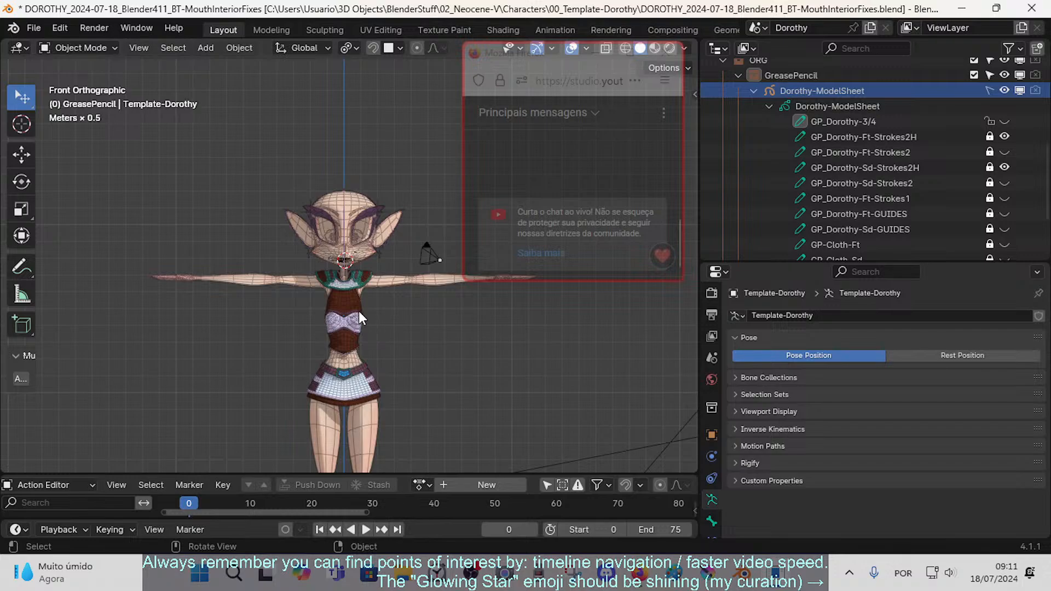
{"action": "left_click", "coordinate": [359, 312]}
{"action": "scroll", "coordinate": [364, 317], "scroll_direction": "up", "scroll_amount": 3}
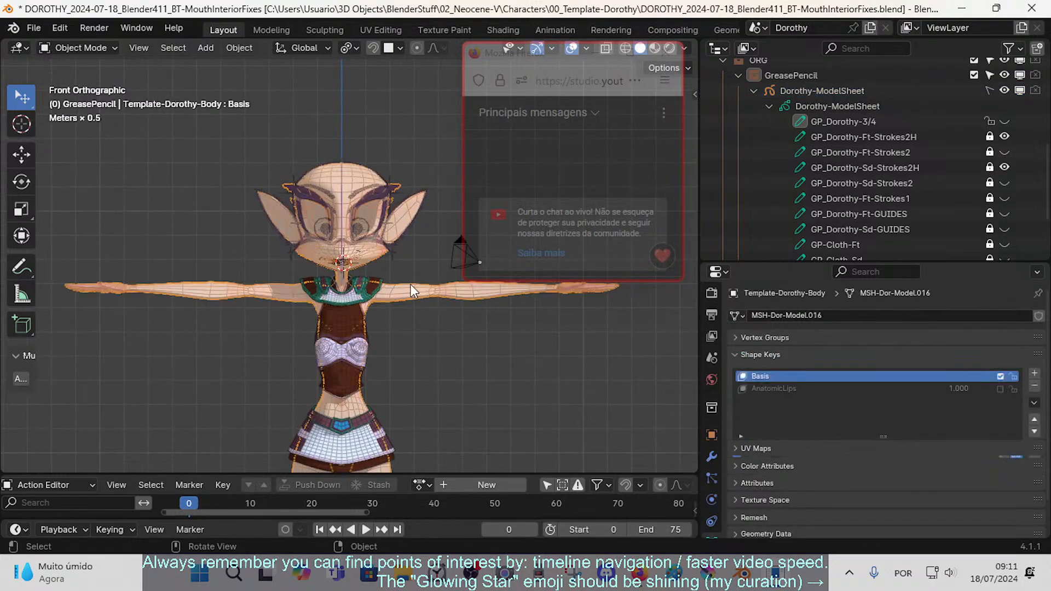
{"action": "key", "text": "h"}
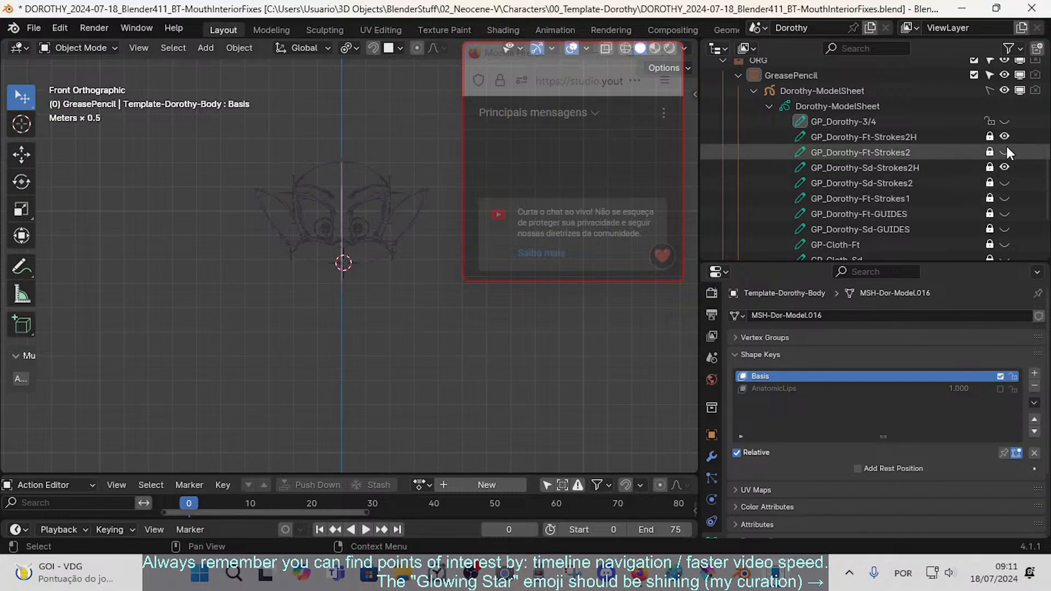
- Show the layers GP_Dorothy-Ft-Strokes2, GP_Dorothy-Sd-Strokes2 and GP_Dorothy-Ft-Strokes1 of the model sheet
{"action": "left_click_drag", "start_coordinate": [1006, 153], "coordinate": [1009, 177]}
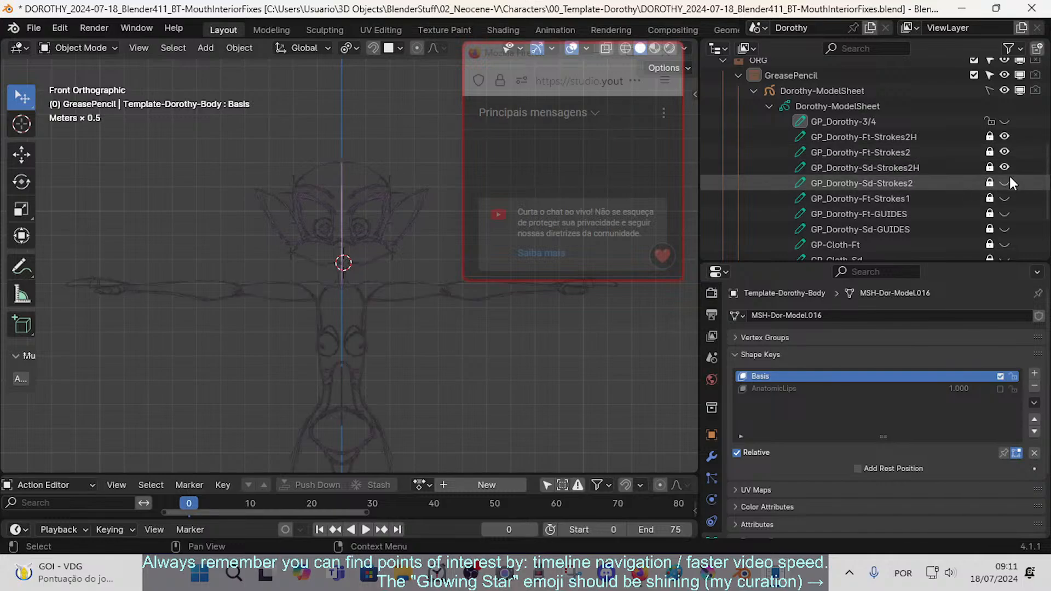
{"action": "key", "text": "KP_3"}
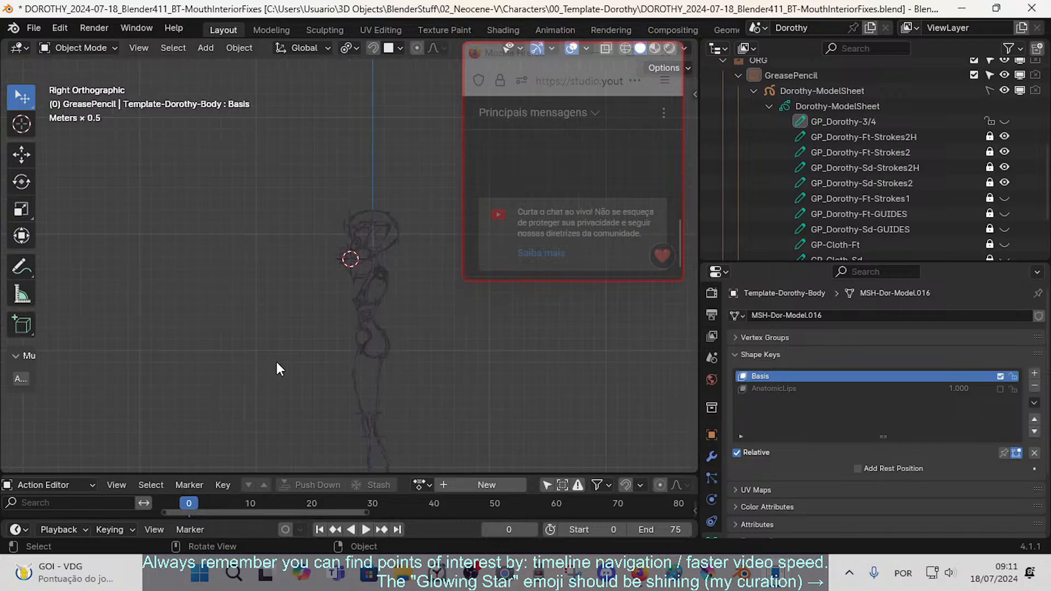
{"action": "middle_click_drag", "start_coordinate": [291, 378], "coordinate": [334, 245], "text": "shift"}
{"action": "middle_click_drag", "start_coordinate": [358, 159], "coordinate": [357, 311], "text": "shift"}
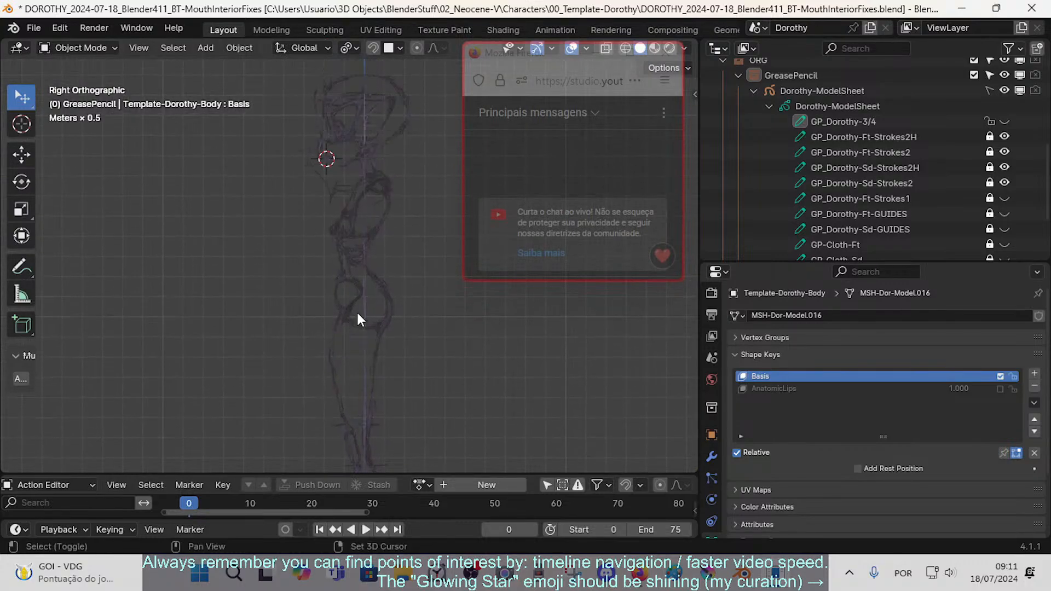
{"action": "scroll", "coordinate": [357, 309], "scroll_direction": "up", "scroll_amount": 4}
{"action": "middle_click_drag", "start_coordinate": [375, 191], "coordinate": [356, 309], "text": "shift"}
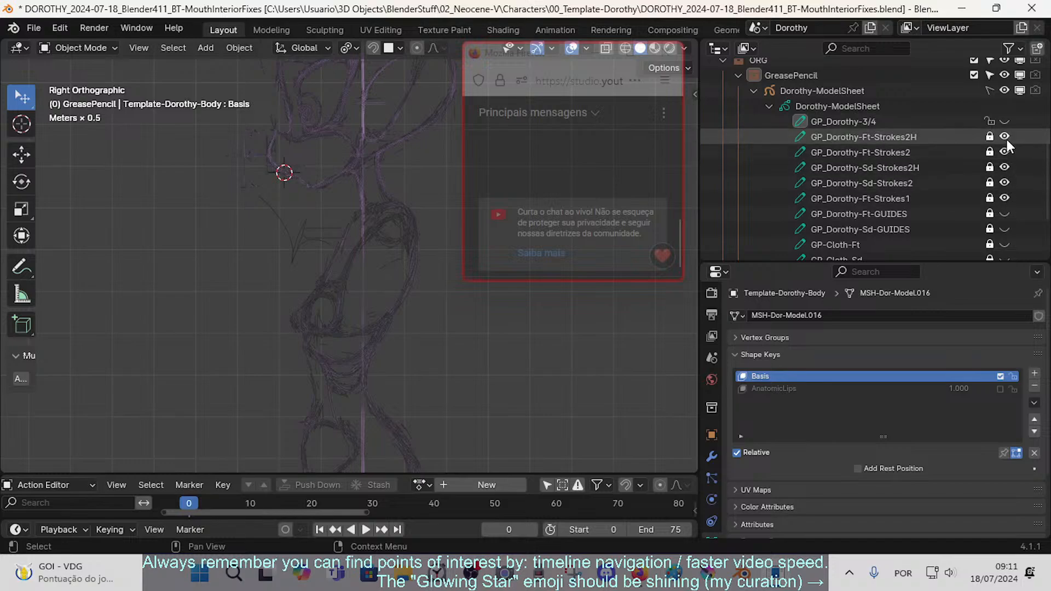
{"action": "left_click_drag", "start_coordinate": [1007, 140], "coordinate": [1010, 136]}
- Make the Dorothy-ModelSheet object selectable, switch the viewport to Material Preview shading and deselect the drawing
{"action": "middle_click_drag", "start_coordinate": [225, 238], "coordinate": [376, 248]}
{"action": "key", "text": "KP_1"}
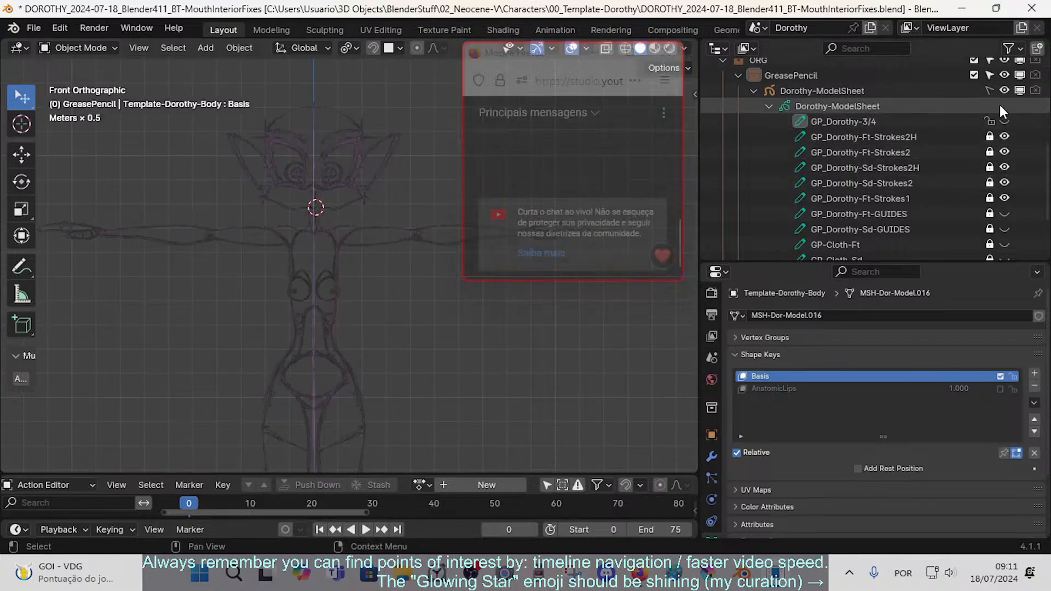
{"action": "left_click", "coordinate": [985, 88]}
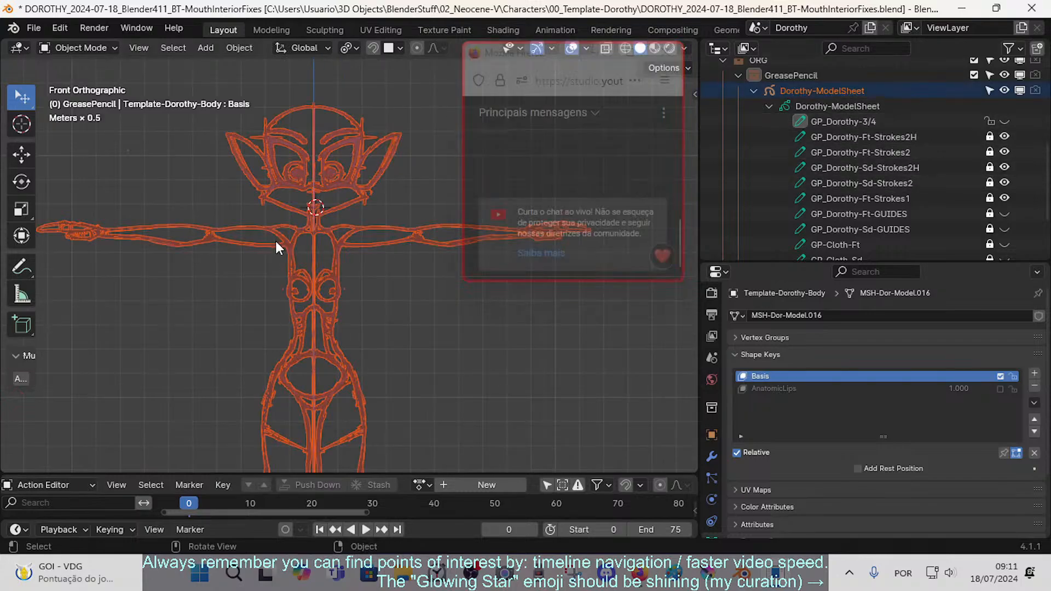
{"action": "scroll", "coordinate": [334, 268], "scroll_direction": "up", "scroll_amount": 3}
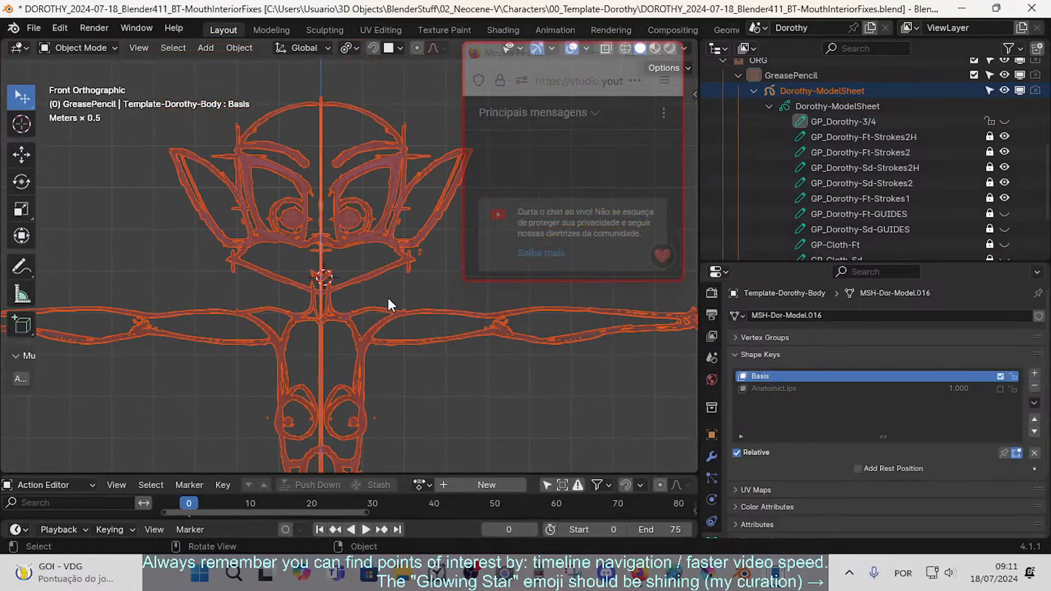
{"action": "scroll", "coordinate": [387, 296], "scroll_direction": "down", "scroll_amount": 3}
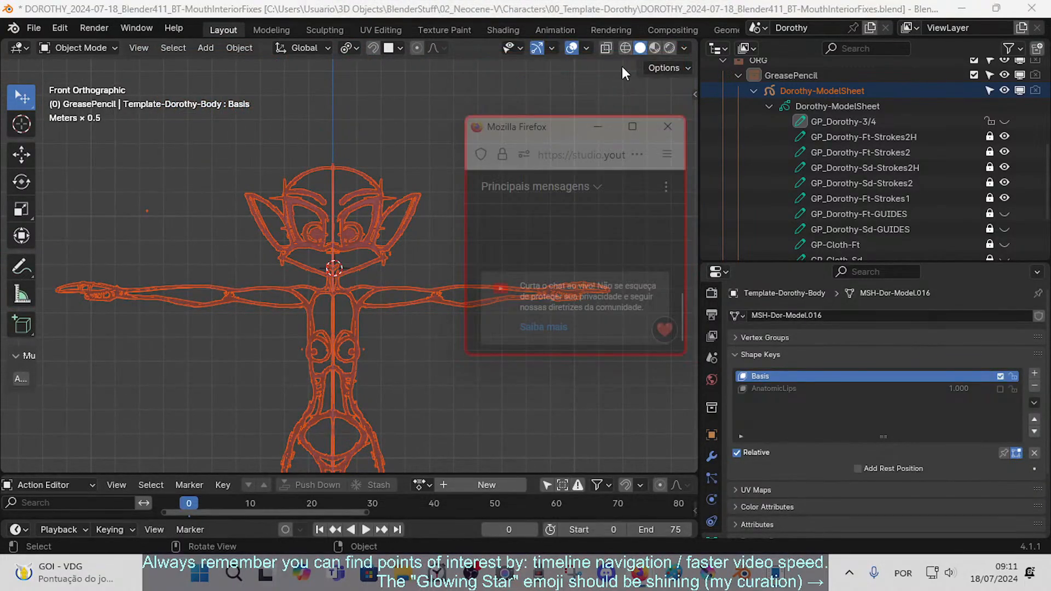
{"action": "left_click", "coordinate": [655, 48]}
{"action": "left_click", "coordinate": [337, 311]}
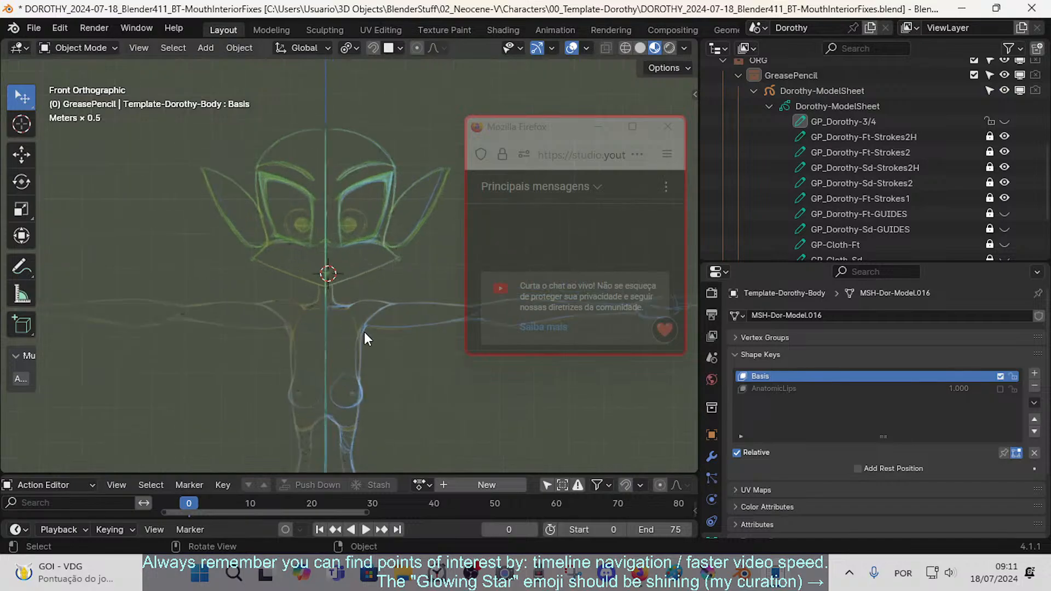
- Examine the model sheet drawings of the head and full body in the front and right side views
{"action": "scroll", "coordinate": [363, 332], "scroll_direction": "down", "scroll_amount": 5}
{"action": "scroll", "coordinate": [323, 193], "scroll_direction": "up", "scroll_amount": 2}
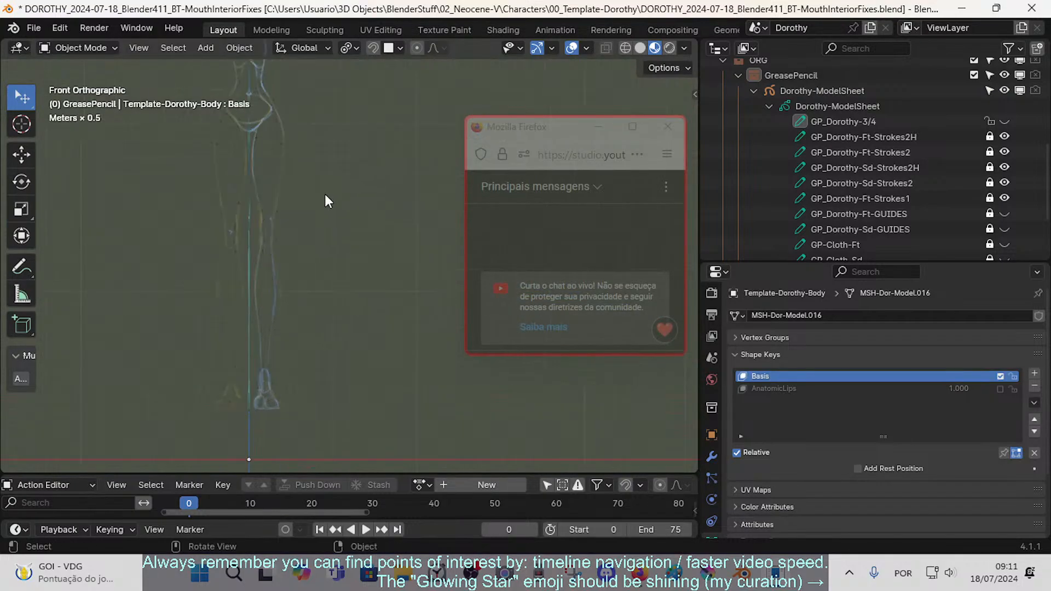
{"action": "middle_click_drag", "start_coordinate": [309, 146], "coordinate": [353, 314], "text": "shift"}
{"action": "scroll", "coordinate": [356, 242], "scroll_direction": "up", "scroll_amount": 1}
{"action": "scroll", "coordinate": [350, 229], "scroll_direction": "up", "scroll_amount": 1}
{"action": "middle_click_drag", "start_coordinate": [320, 186], "coordinate": [251, 277], "text": "shift"}
{"action": "middle_click_drag", "start_coordinate": [268, 243], "coordinate": [317, 292], "text": "shift"}
{"action": "scroll", "coordinate": [251, 311], "scroll_direction": "up", "scroll_amount": 3}
{"action": "middle_click_drag", "start_coordinate": [229, 310], "coordinate": [330, 303], "text": "shift"}
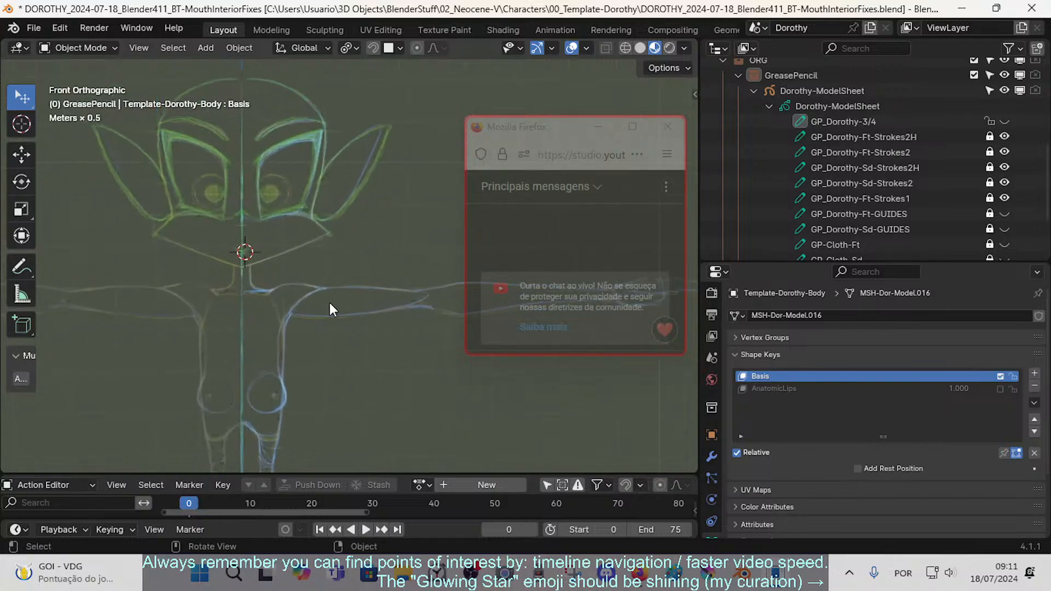
{"action": "scroll", "coordinate": [329, 302], "scroll_direction": "up", "scroll_amount": 1}
{"action": "middle_click_drag", "start_coordinate": [277, 240], "coordinate": [269, 278], "text": "shift"}
{"action": "scroll", "coordinate": [326, 372], "scroll_direction": "up", "scroll_amount": 3}
{"action": "scroll", "coordinate": [327, 371], "scroll_direction": "down", "scroll_amount": 5}
{"action": "scroll", "coordinate": [364, 395], "scroll_direction": "down", "scroll_amount": 2}
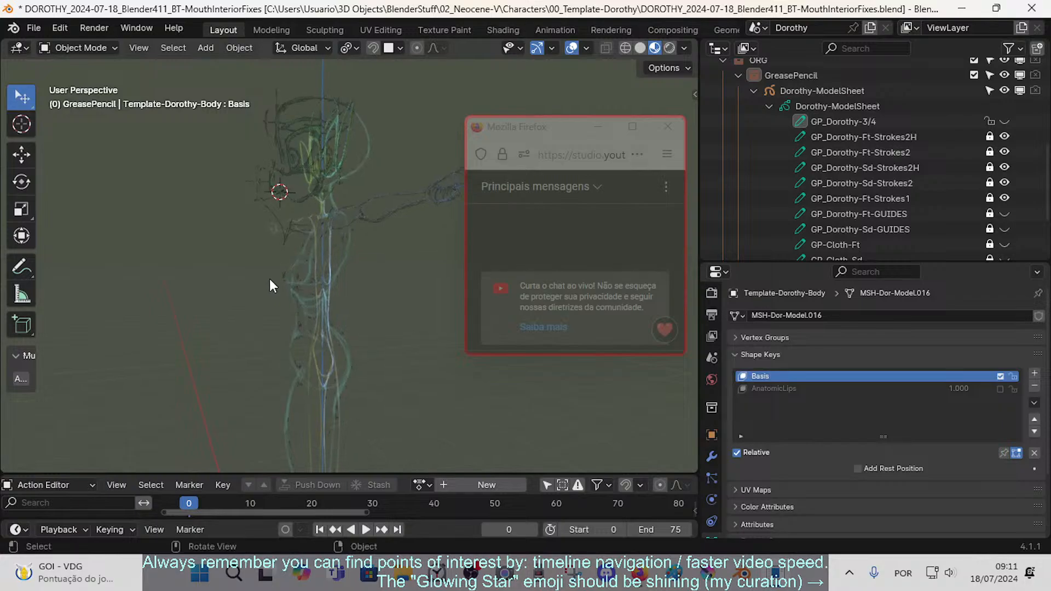
{"action": "key", "text": "KP_3"}
{"action": "middle_click_drag", "start_coordinate": [294, 382], "coordinate": [265, 235], "text": "shift"}
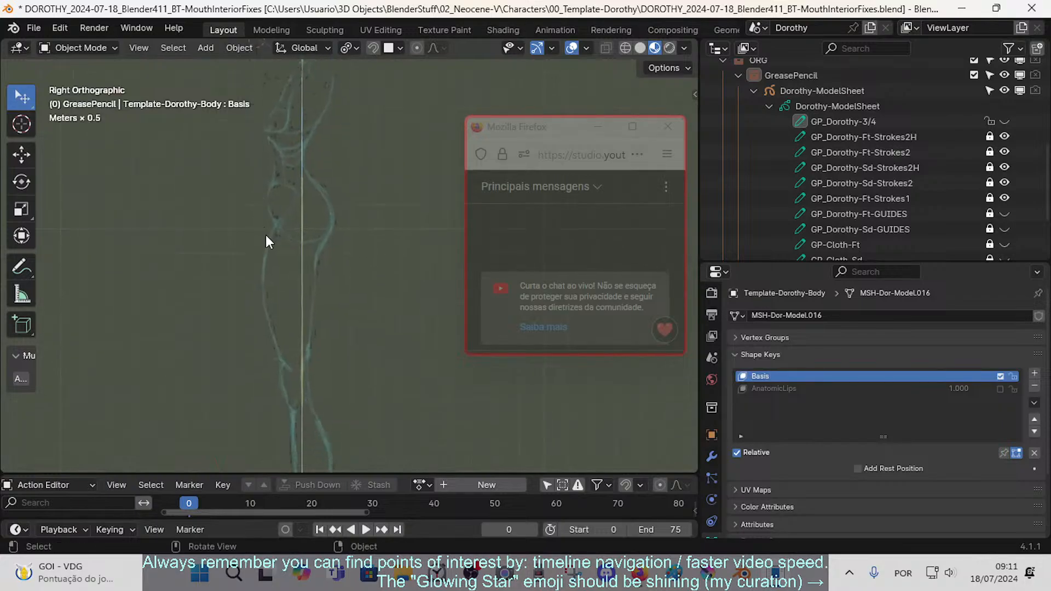
- Examine the full-body model sheet drawings in the front view and from angled perspective views
{"action": "scroll", "coordinate": [266, 237], "scroll_direction": "down", "scroll_amount": 3}
{"action": "middle_click_drag", "start_coordinate": [300, 298], "coordinate": [327, 274], "text": "shift"}
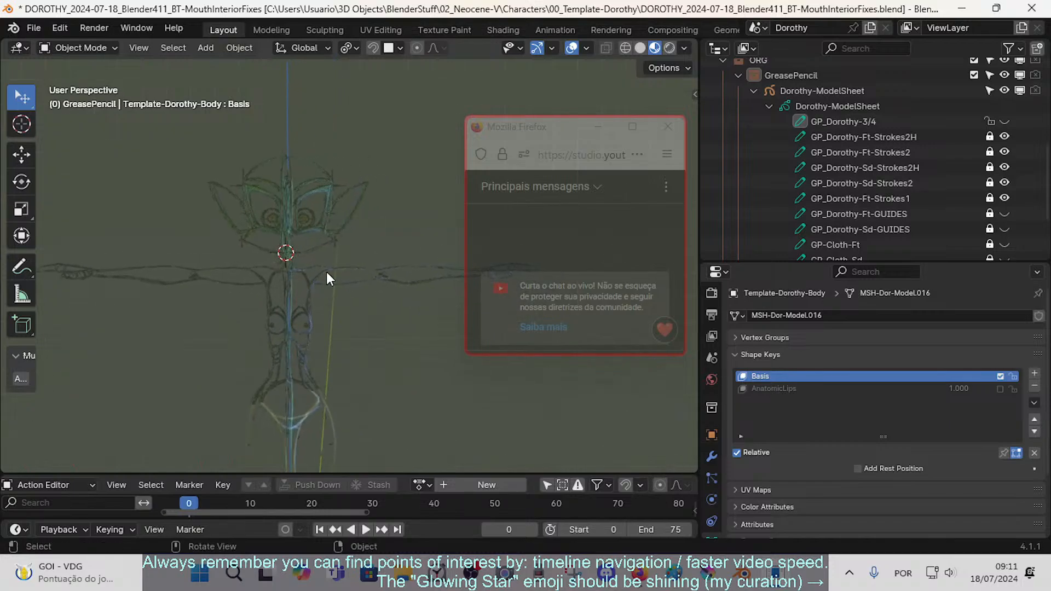
{"action": "key", "text": "KP_1"}
{"action": "scroll", "coordinate": [327, 273], "scroll_direction": "up", "scroll_amount": 4}
{"action": "scroll", "coordinate": [278, 271], "scroll_direction": "down", "scroll_amount": 8}
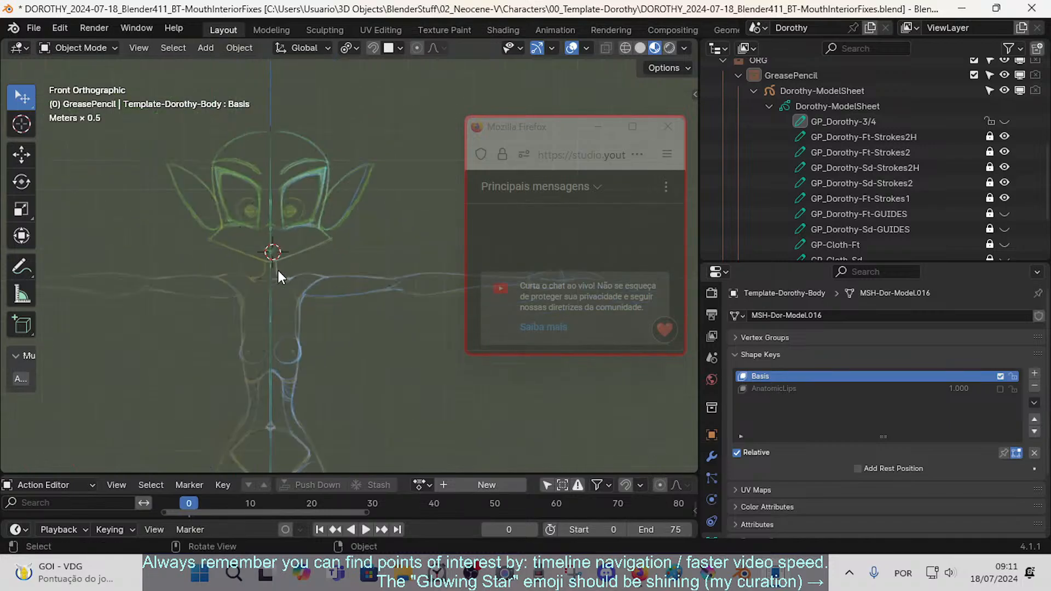
{"action": "middle_click_drag", "start_coordinate": [339, 376], "coordinate": [323, 223], "text": "shift"}
{"action": "middle_click_drag", "start_coordinate": [309, 103], "coordinate": [300, 300], "text": "shift"}
{"action": "scroll", "coordinate": [363, 273], "scroll_direction": "up", "scroll_amount": 4}
{"action": "scroll", "coordinate": [363, 272], "scroll_direction": "up", "scroll_amount": 2}
{"action": "scroll", "coordinate": [361, 260], "scroll_direction": "down", "scroll_amount": 3}
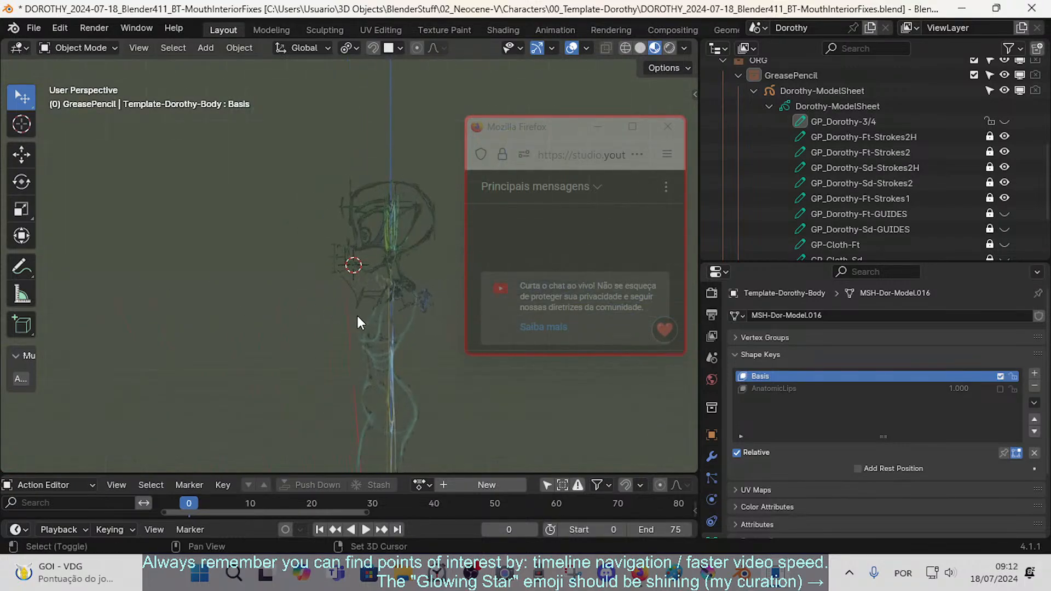
{"action": "middle_click_drag", "start_coordinate": [357, 316], "coordinate": [301, 260]}
{"action": "middle_click_drag", "start_coordinate": [307, 195], "coordinate": [333, 203]}
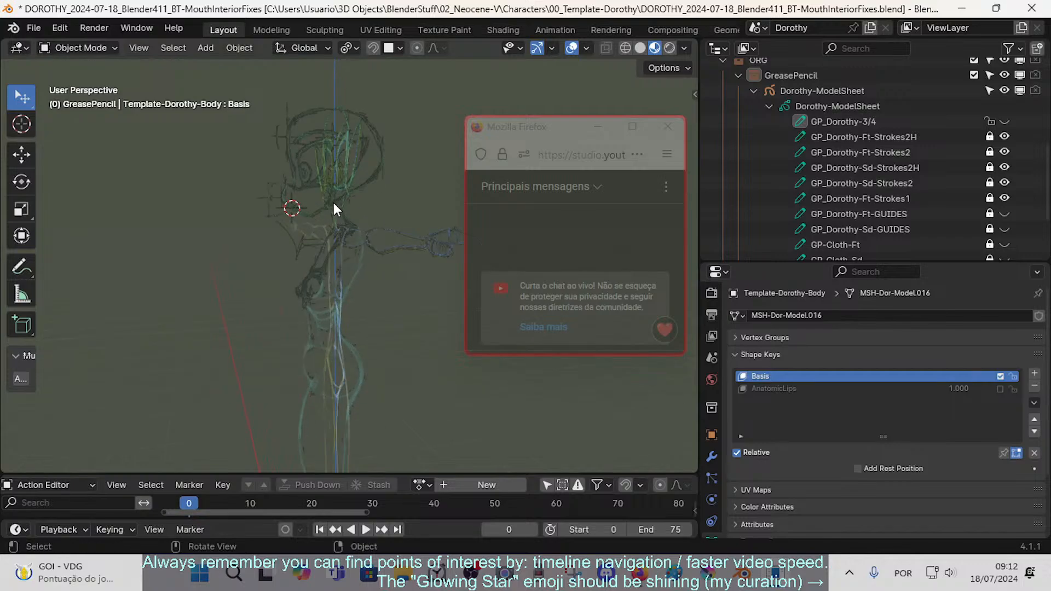
{"action": "scroll", "coordinate": [295, 208], "scroll_direction": "up", "scroll_amount": 4}
{"action": "middle_click_drag", "start_coordinate": [252, 237], "coordinate": [358, 263], "text": "shift"}
{"action": "scroll", "coordinate": [314, 263], "scroll_direction": "down", "scroll_amount": 6}
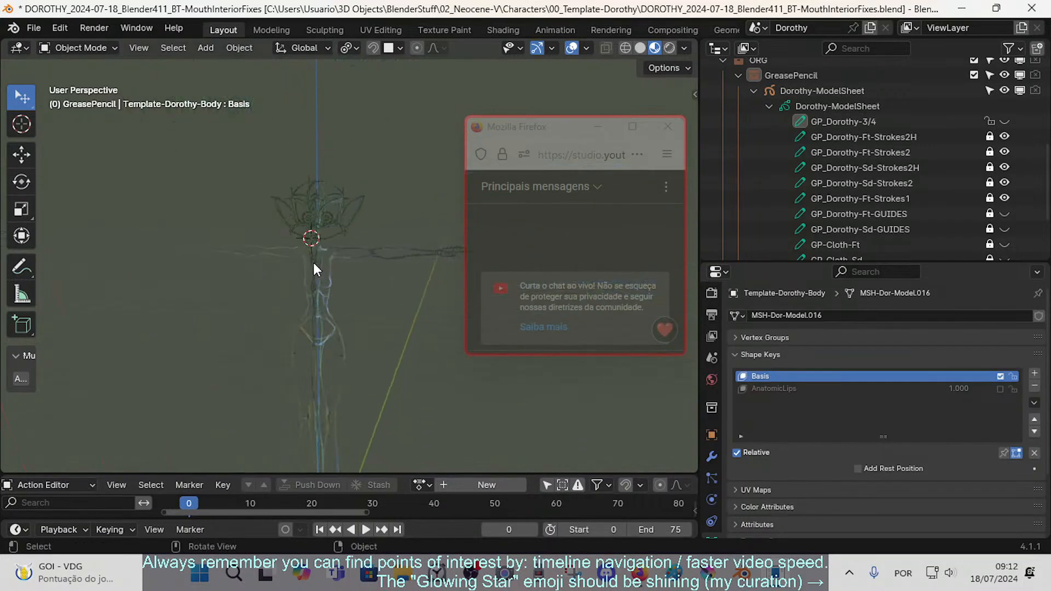
- Examine the head, eye and muzzle lines of the front model sheet drawing up close
{"action": "key", "text": "KP_1"}
{"action": "scroll", "coordinate": [311, 263], "scroll_direction": "up", "scroll_amount": 5}
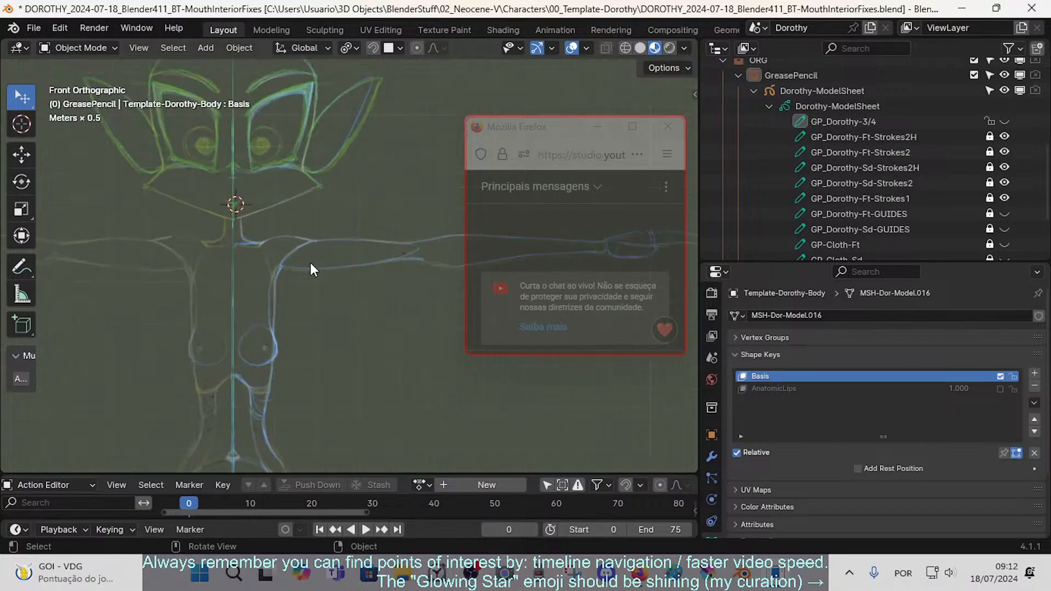
{"action": "scroll", "coordinate": [389, 369], "scroll_direction": "up", "scroll_amount": 4}
{"action": "middle_click_drag", "start_coordinate": [389, 340], "coordinate": [381, 287], "text": "shift"}
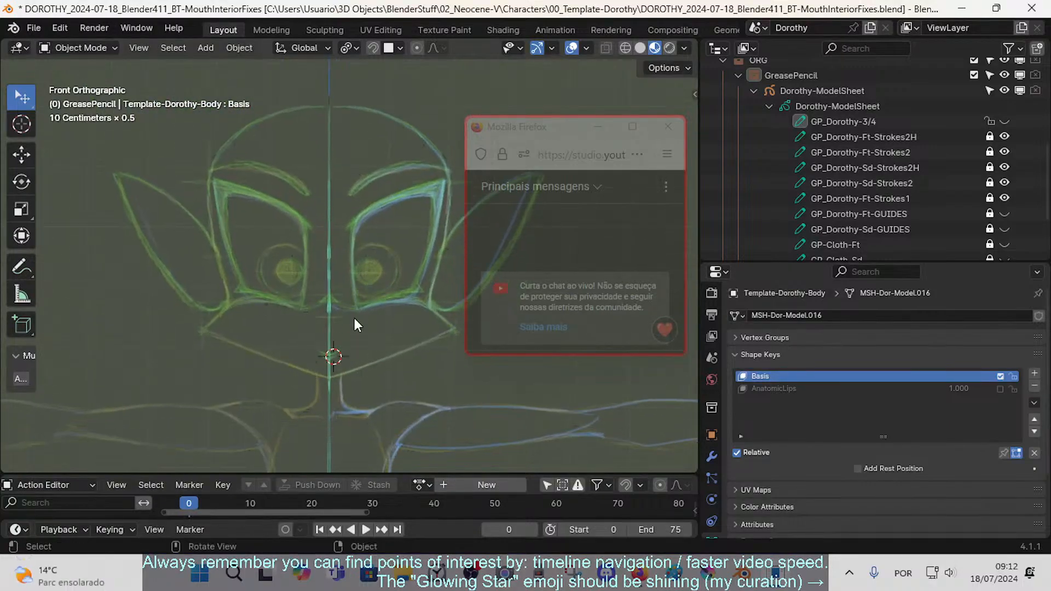
{"action": "scroll", "coordinate": [414, 357], "scroll_direction": "down", "scroll_amount": 4}
{"action": "mouse_move", "coordinate": [389, 365]}
{"action": "middle_mouse_down", "text": "shift"}
{"action": "mouse_move", "coordinate": [378, 337]}
{"action": "mouse_move", "coordinate": [294, 335]}
{"action": "mouse_move", "coordinate": [330, 320]}
{"action": "mouse_move", "coordinate": [202, 340]}
{"action": "mouse_move", "coordinate": [265, 323]}
{"action": "mouse_move", "coordinate": [275, 271]}
{"action": "mouse_move", "coordinate": [207, 299]}
{"action": "mouse_move", "coordinate": [349, 297]}
{"action": "mouse_move", "coordinate": [280, 288]}
{"action": "mouse_move", "coordinate": [281, 326]}
{"action": "mouse_move", "coordinate": [344, 328]}
{"action": "middle_mouse_up", "text": "shift"}
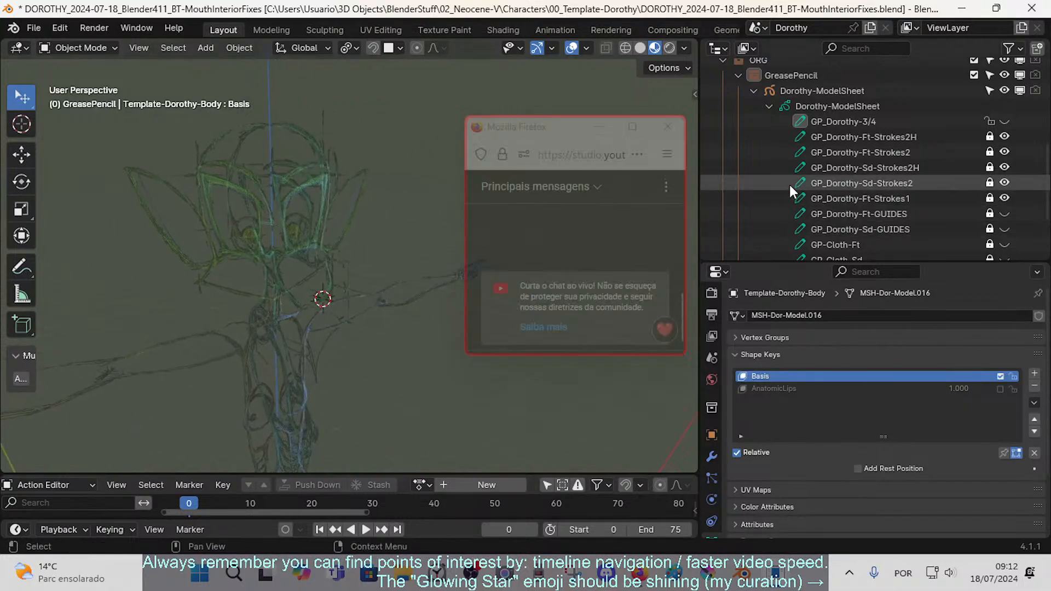
{"action": "mouse_move", "coordinate": [376, 212]}
{"action": "middle_mouse_down"}
{"action": "mouse_move", "coordinate": [293, 208]}
{"action": "mouse_move", "coordinate": [310, 239]}
{"action": "middle_mouse_up"}
{"action": "scroll", "coordinate": [310, 239], "scroll_direction": "down", "scroll_amount": 4}
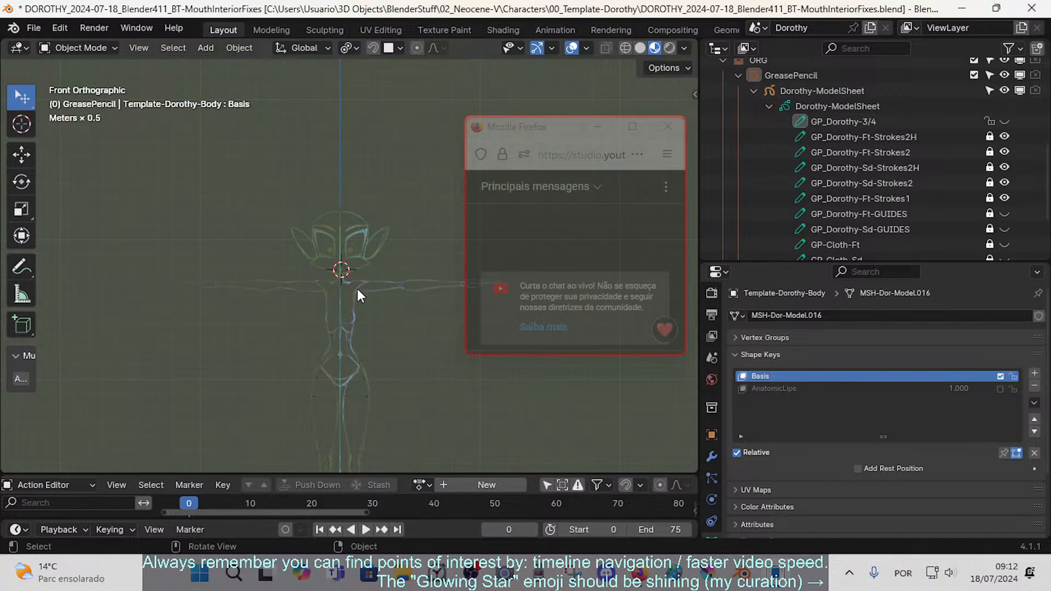
{"action": "scroll", "coordinate": [340, 274], "scroll_direction": "up", "scroll_amount": 7}
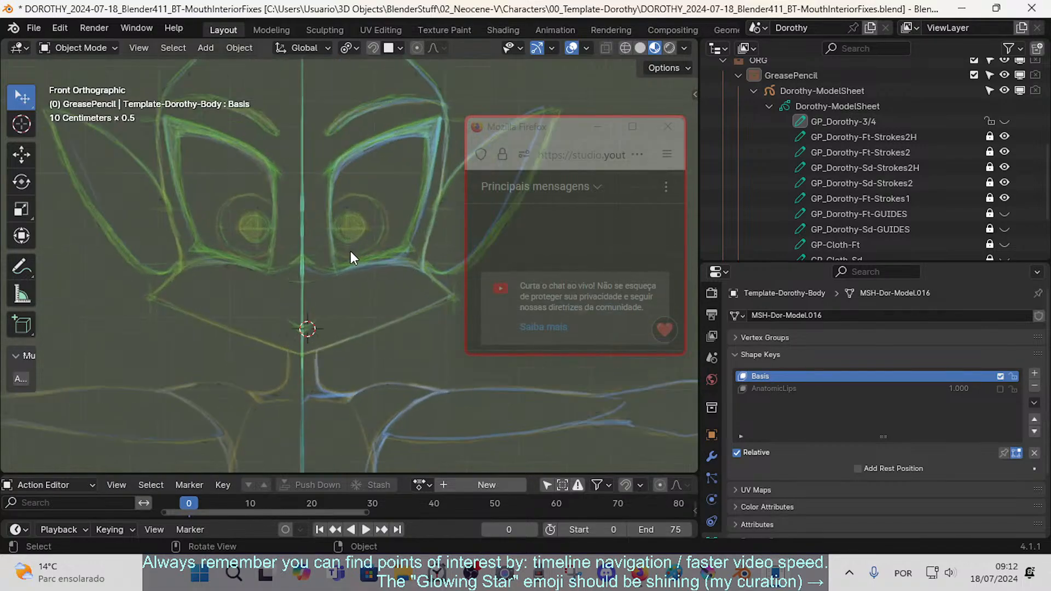
{"action": "scroll", "coordinate": [357, 286], "scroll_direction": "down", "scroll_amount": 3}
{"action": "scroll", "coordinate": [355, 289], "scroll_direction": "up", "scroll_amount": 3}
{"action": "scroll", "coordinate": [306, 301], "scroll_direction": "down", "scroll_amount": 3}
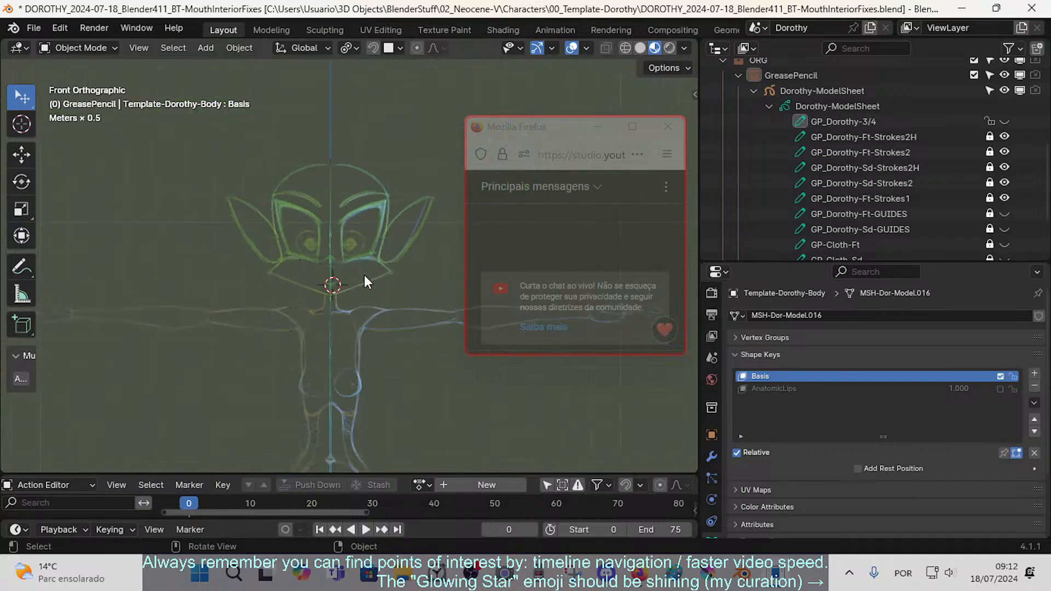
{"action": "scroll", "coordinate": [351, 258], "scroll_direction": "up", "scroll_amount": 3}
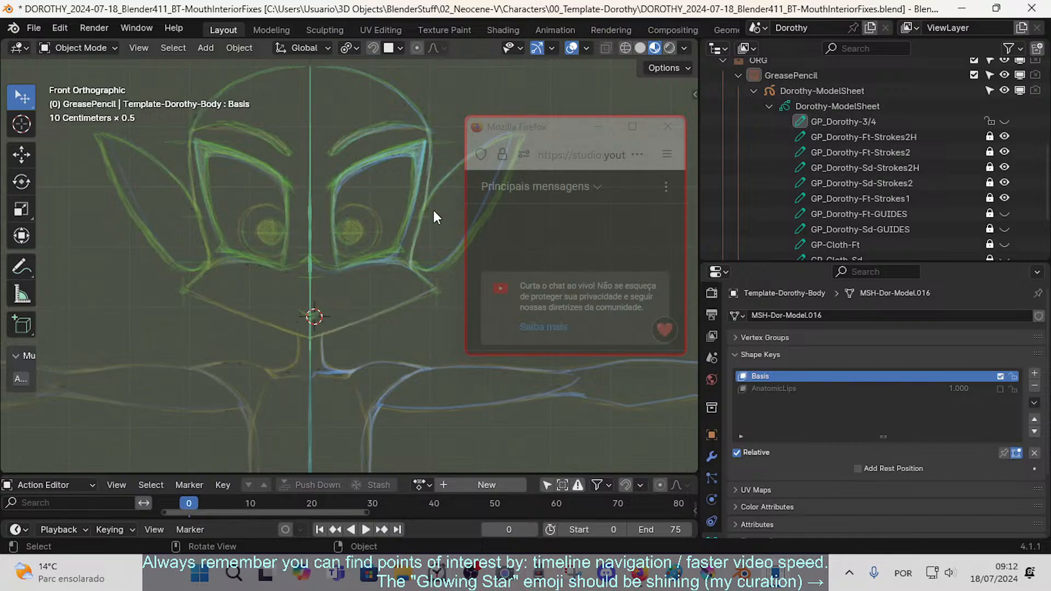
{"action": "scroll", "coordinate": [340, 230], "scroll_direction": "down", "scroll_amount": 3}
{"action": "scroll", "coordinate": [344, 241], "scroll_direction": "up", "scroll_amount": 3}
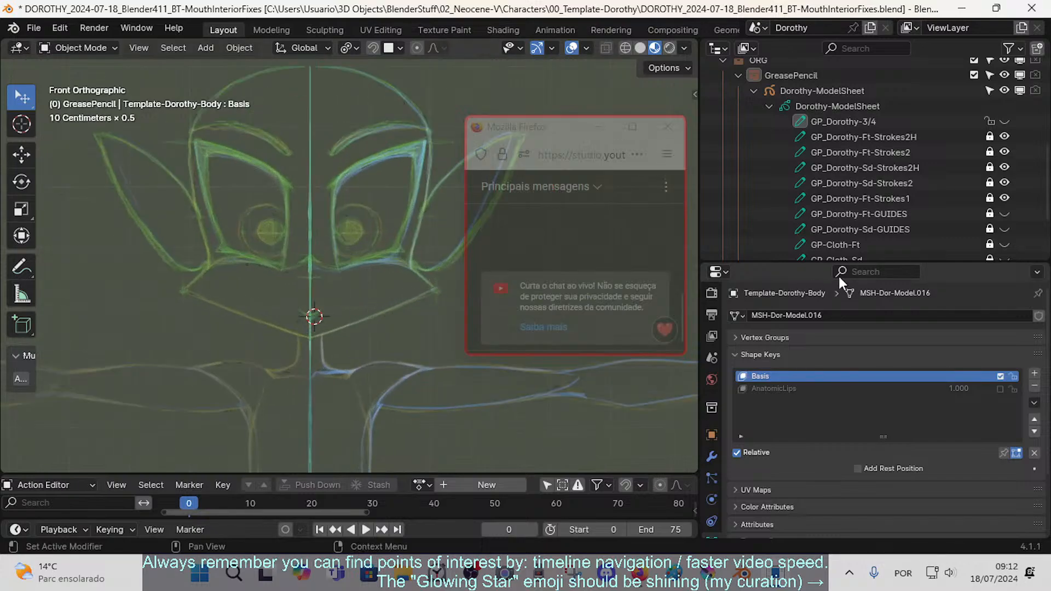
- Collapse the model sheet's hierarchy in the outliner, select Dorothy-ModelSheet to load its layer list, and deselect the drawing
{"action": "left_click", "coordinate": [764, 104]}
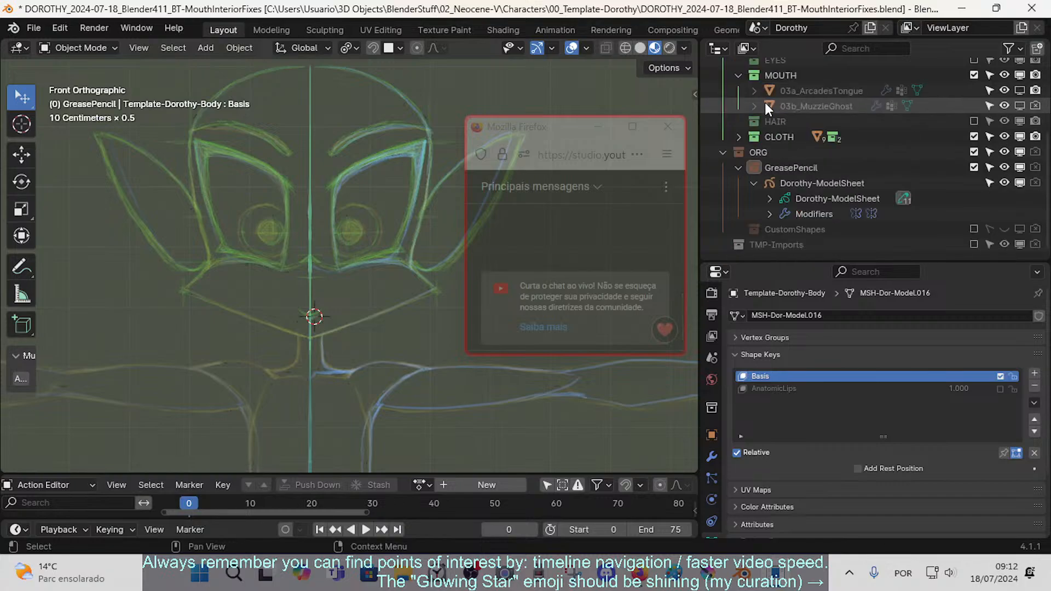
{"action": "left_click", "coordinate": [754, 186]}
{"action": "left_click", "coordinate": [736, 200]}
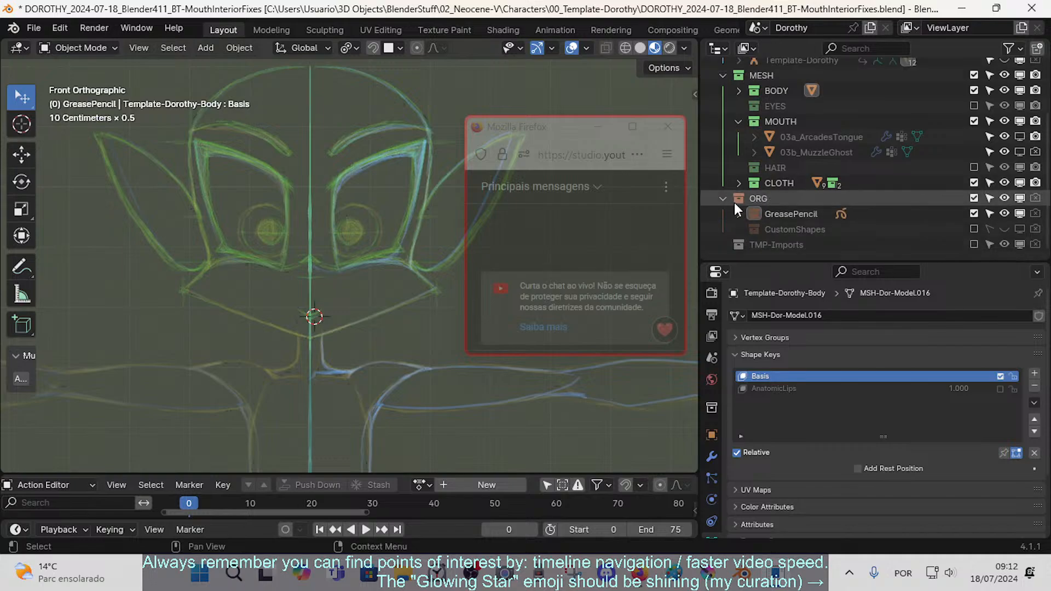
{"action": "left_click", "coordinate": [739, 214]}
{"action": "scroll", "coordinate": [931, 206], "scroll_direction": "down", "scroll_amount": 1}
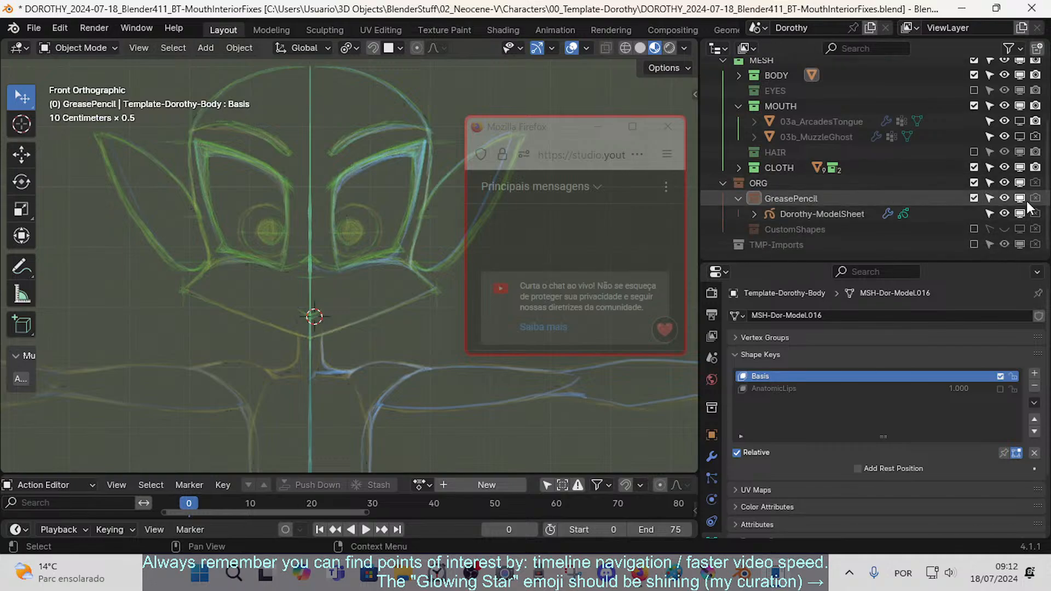
{"action": "left_click", "coordinate": [813, 218]}
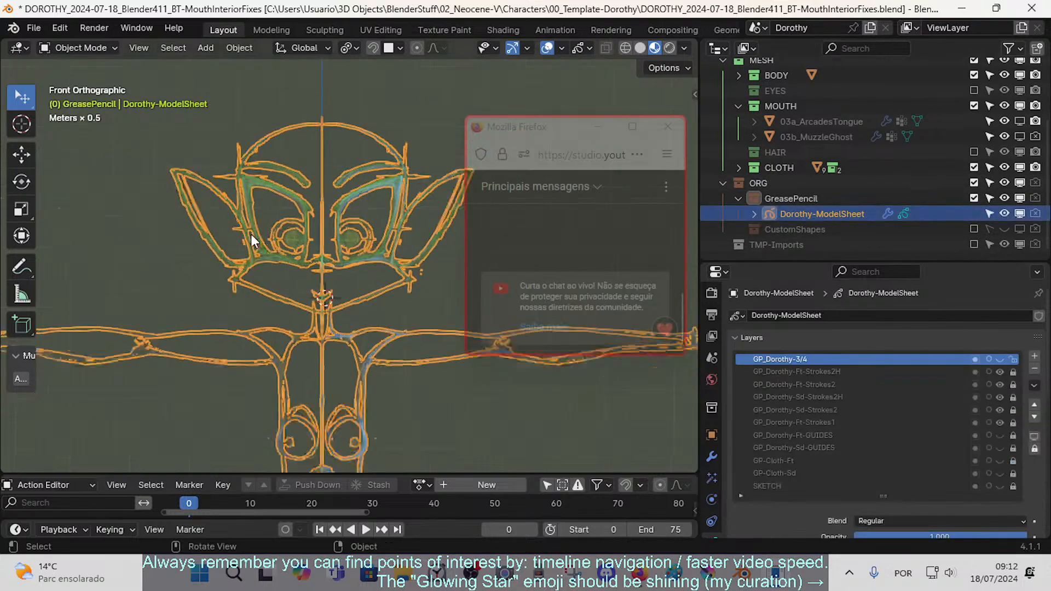
{"action": "scroll", "coordinate": [432, 290], "scroll_direction": "up", "scroll_amount": 2}
{"action": "left_click", "coordinate": [428, 295]}
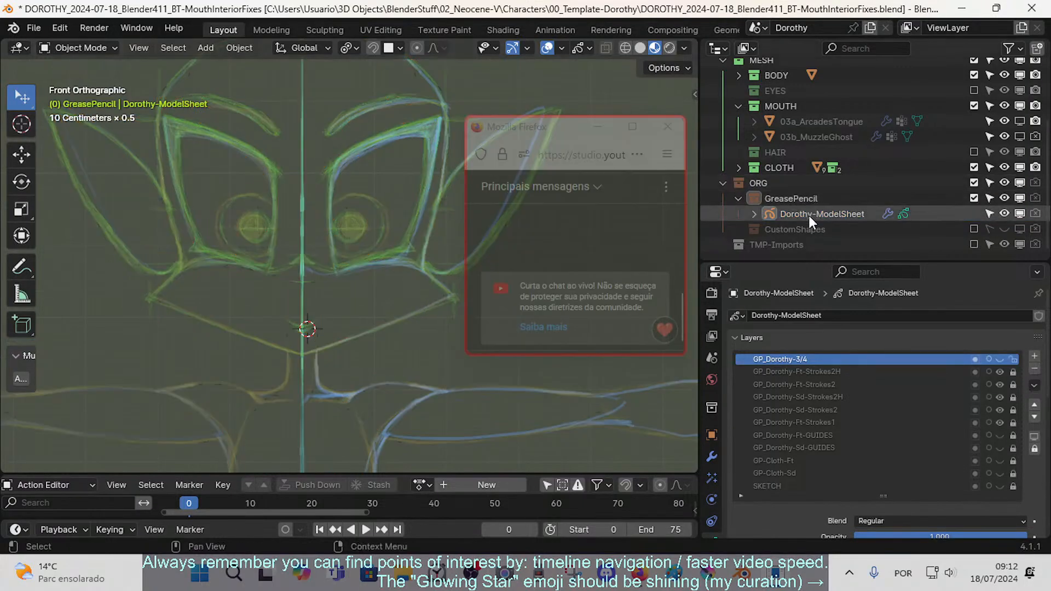
- Expand Dorothy-ModelSheet in the outliner and select it to highlight and inspect its front-view strokes
{"action": "left_click", "coordinate": [754, 213]}
{"action": "scroll", "coordinate": [843, 214], "scroll_direction": "down", "scroll_amount": 2}
{"action": "left_click", "coordinate": [837, 184]}
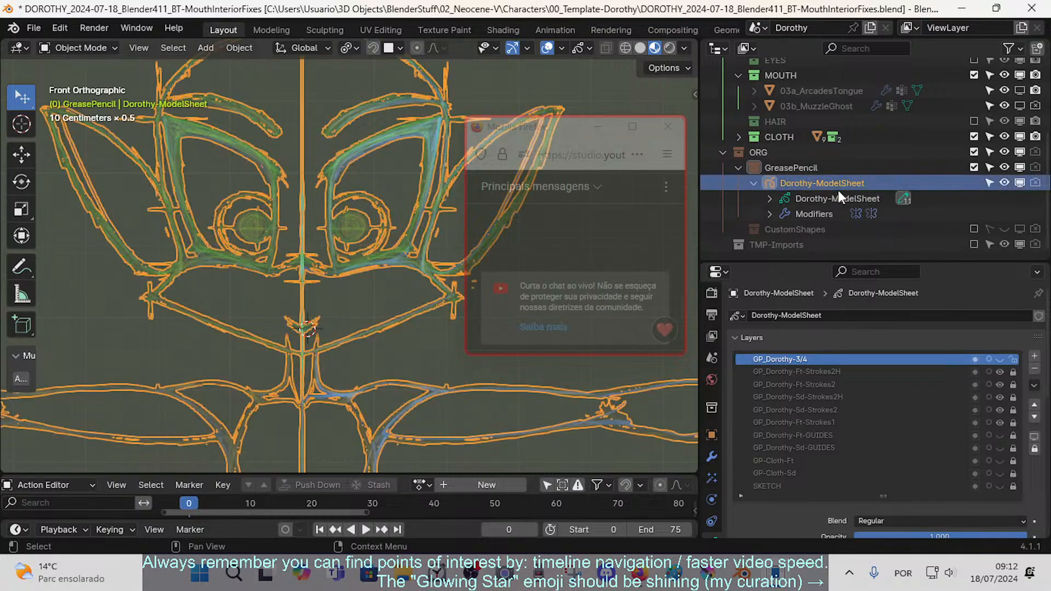
{"action": "scroll", "coordinate": [328, 249], "scroll_direction": "down", "scroll_amount": 5}
{"action": "left_click", "coordinate": [376, 261]}
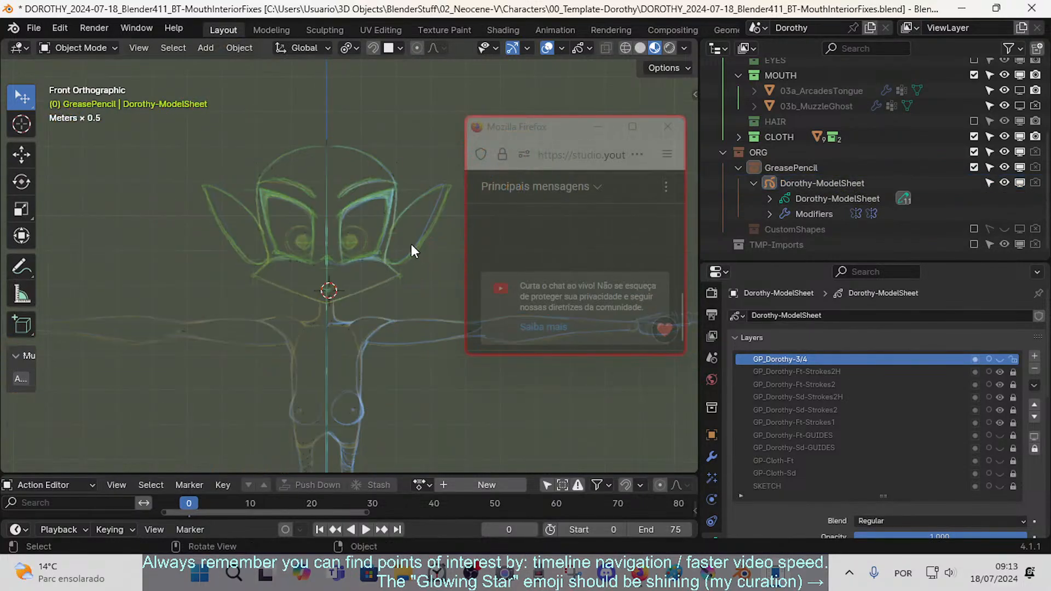
{"action": "left_click", "coordinate": [824, 189]}
{"action": "scroll", "coordinate": [395, 265], "scroll_direction": "up", "scroll_amount": 2}
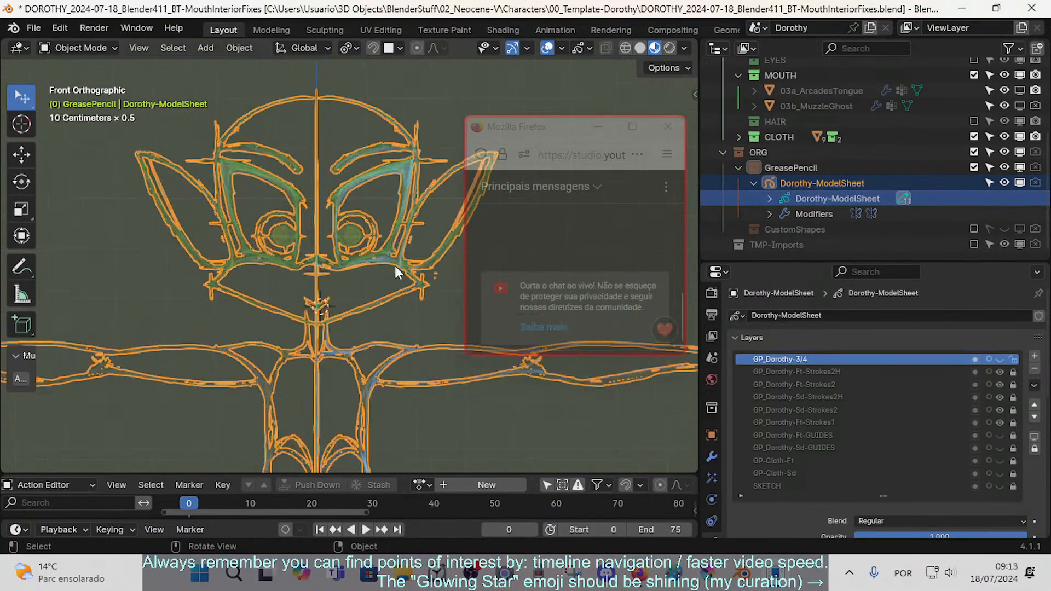
{"action": "scroll", "coordinate": [389, 270], "scroll_direction": "up", "scroll_amount": 2}
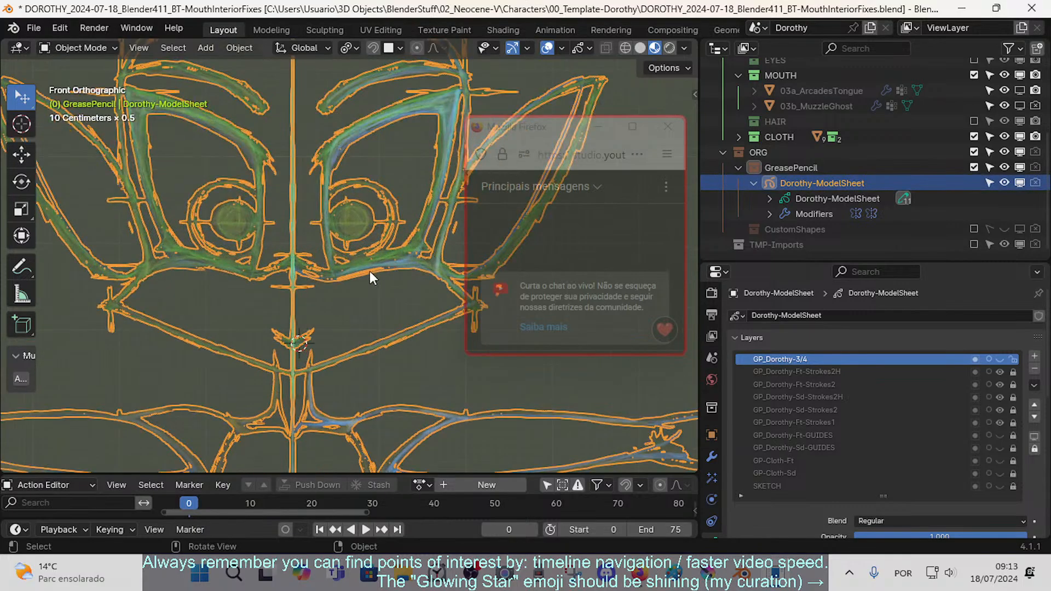
{"action": "scroll", "coordinate": [383, 276], "scroll_direction": "down", "scroll_amount": 2}
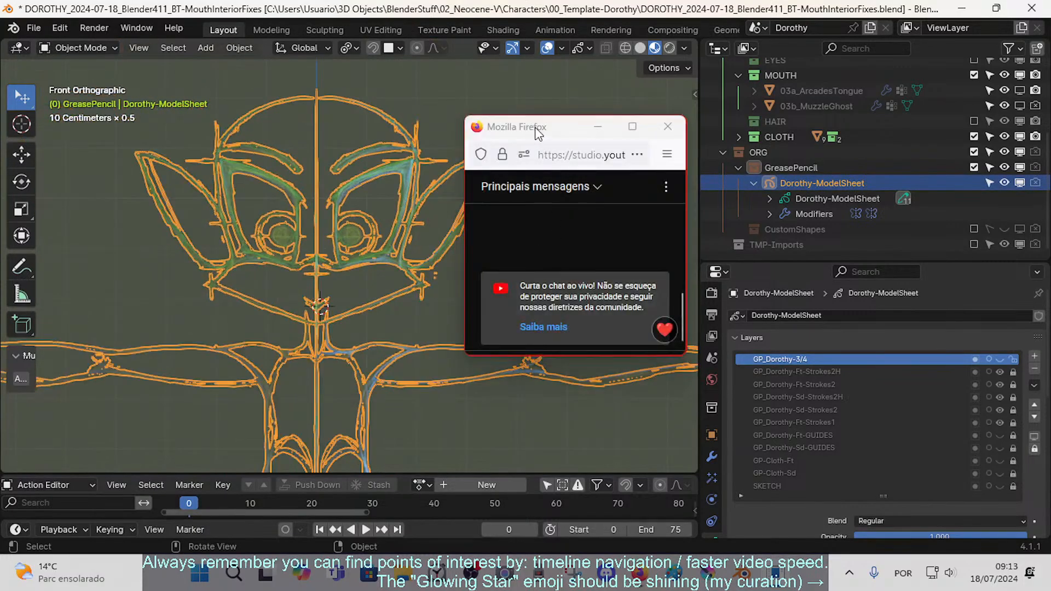
- Move the live chat window away from the head drawing, return to the front view and deselect the model sheet
{"action": "left_click_drag", "start_coordinate": [535, 127], "coordinate": [596, 81]}
{"action": "middle_click_drag", "start_coordinate": [411, 216], "coordinate": [357, 250]}
{"action": "scroll", "coordinate": [354, 249], "scroll_direction": "down", "scroll_amount": 3}
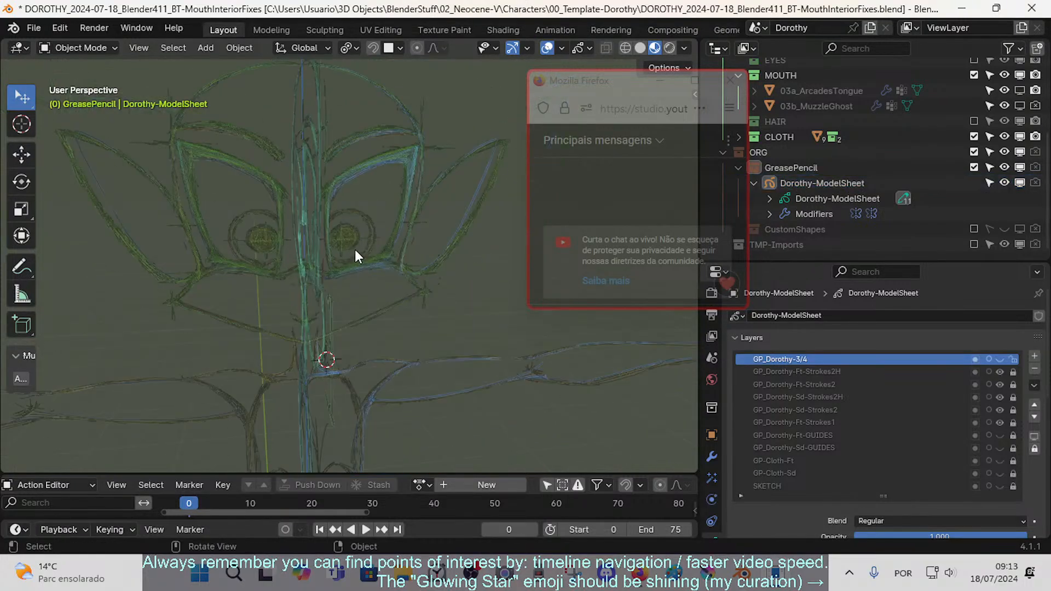
{"action": "key", "text": "KP_1"}
{"action": "left_click", "coordinate": [355, 250]}
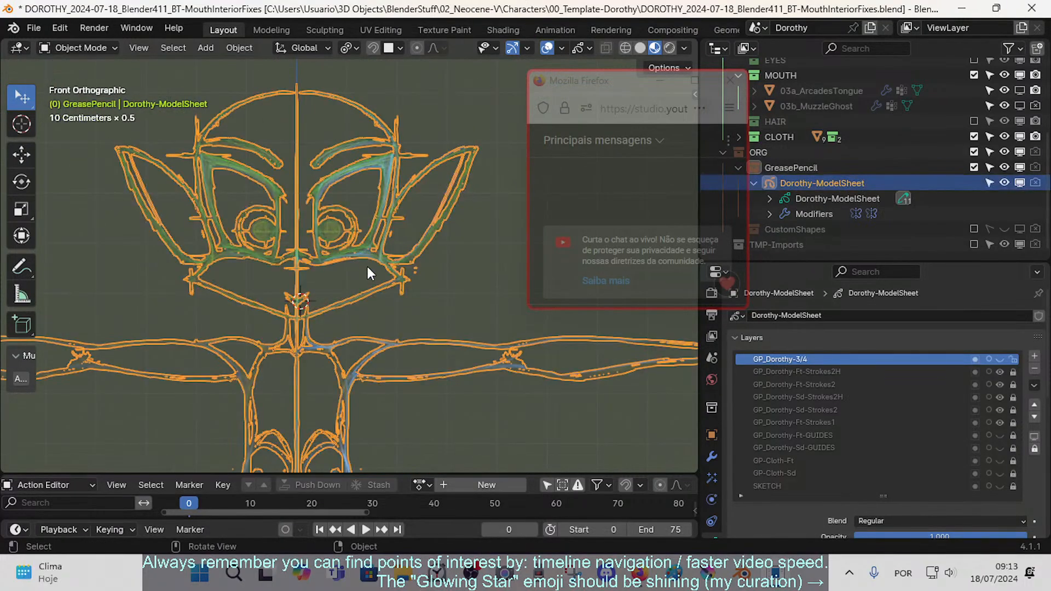
{"action": "left_click", "coordinate": [366, 267]}
{"action": "scroll", "coordinate": [399, 264], "scroll_direction": "down", "scroll_amount": 3}
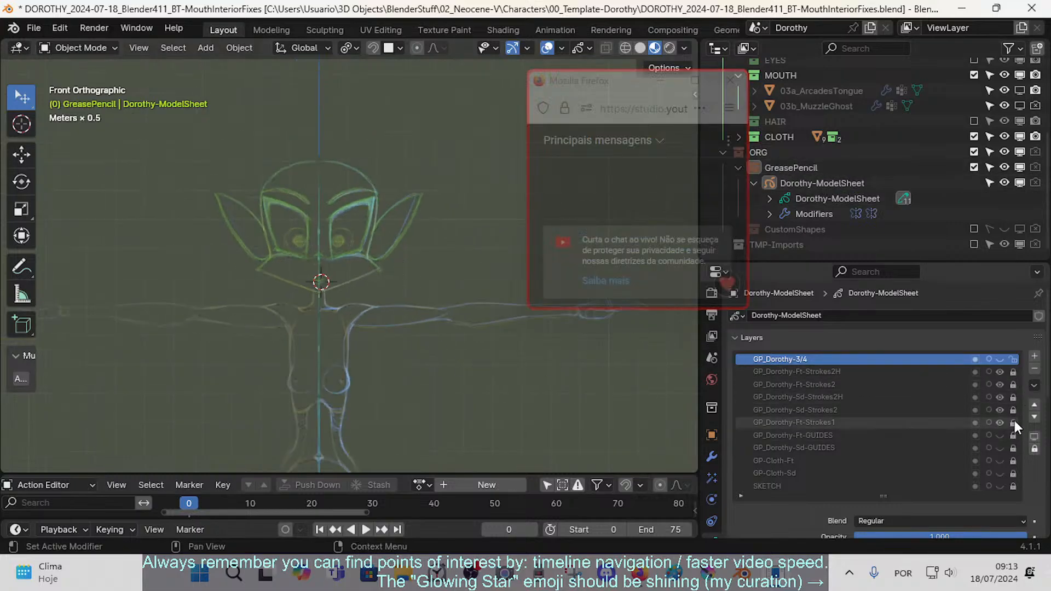
- Toggle the visibility of GP_Dorothy-3/4, GP_Dorothy-Ft-Strokes2H, GP_Dorothy-Ft-Strokes2 and GP_Dorothy-Sd-Strokes2H to compare the drawings
{"action": "left_click_drag", "start_coordinate": [999, 397], "coordinate": [997, 370]}
{"action": "left_click", "coordinate": [999, 384]}
{"action": "scroll", "coordinate": [327, 335], "scroll_direction": "up", "scroll_amount": 2}
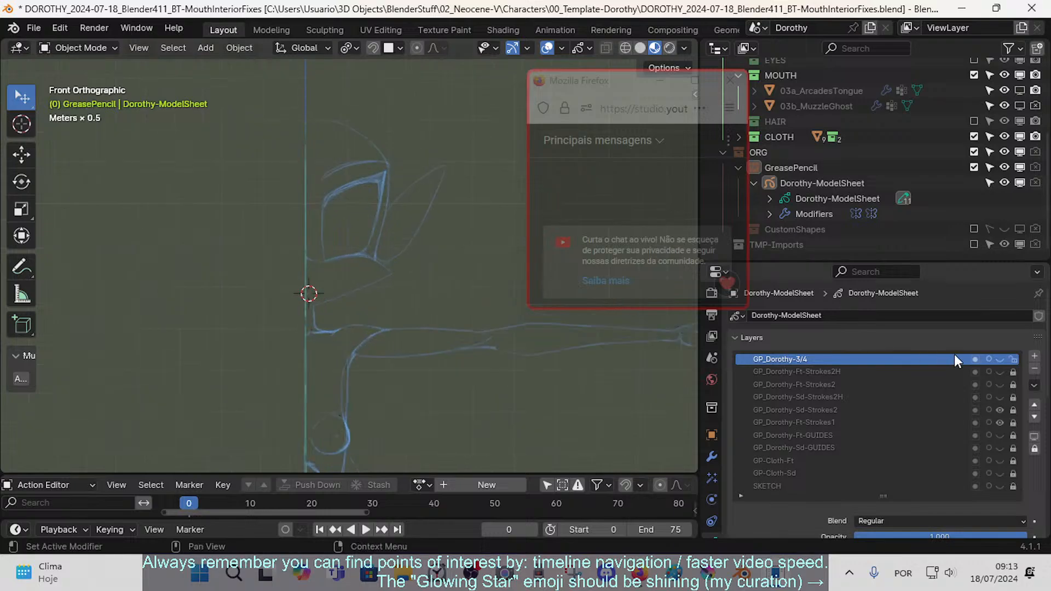
{"action": "left_click_drag", "start_coordinate": [997, 395], "coordinate": [997, 359]}
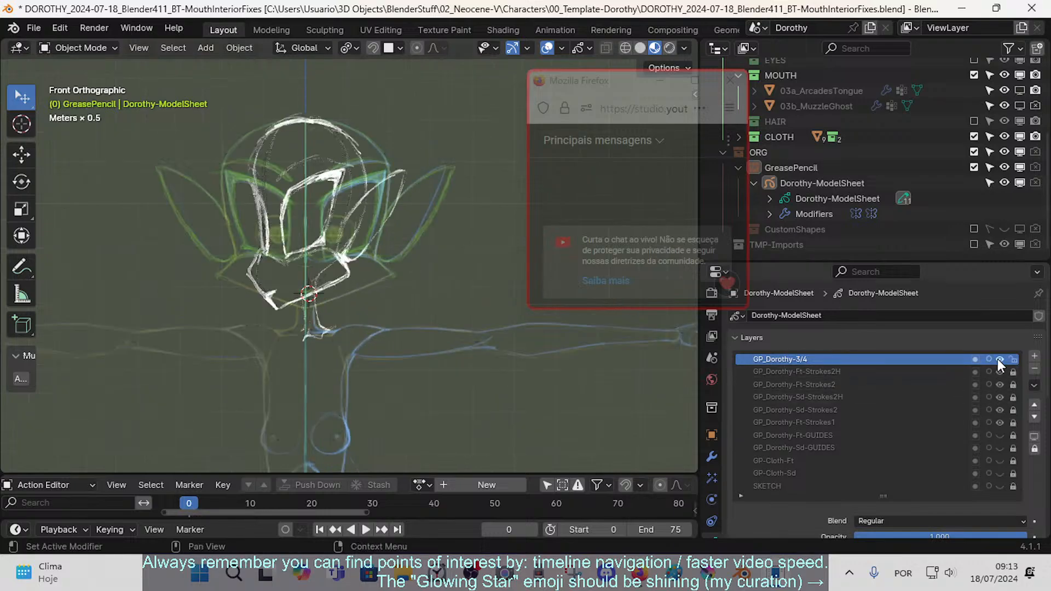
{"action": "left_click", "coordinate": [1000, 360]}
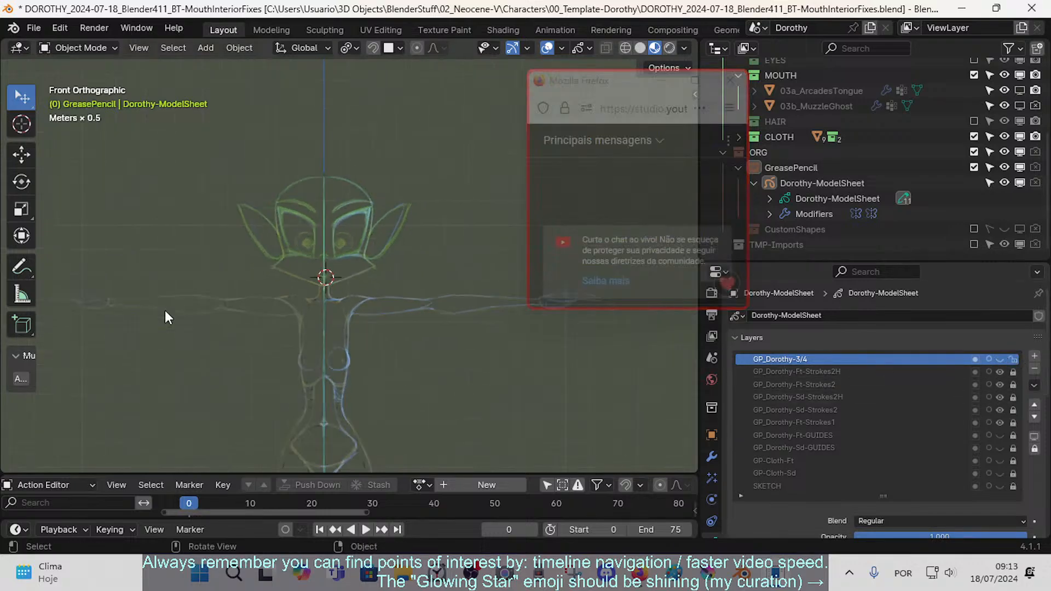
- Examine the head and muzzle profile of the model sheet drawing in the right side view
{"action": "key", "text": "KP_3"}
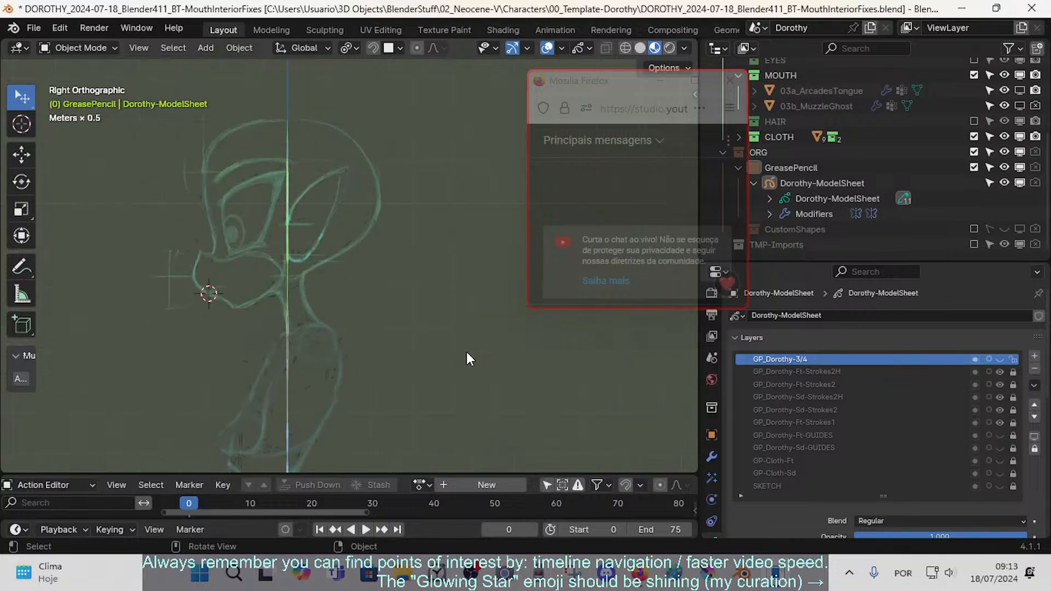
{"action": "scroll", "coordinate": [466, 352], "scroll_direction": "down", "scroll_amount": 2}
{"action": "middle_click_drag", "start_coordinate": [278, 345], "coordinate": [327, 268], "text": "shift"}
{"action": "scroll", "coordinate": [326, 259], "scroll_direction": "up", "scroll_amount": 2}
{"action": "middle_click_drag", "start_coordinate": [319, 202], "coordinate": [364, 334], "text": "shift"}
{"action": "scroll", "coordinate": [350, 277], "scroll_direction": "down", "scroll_amount": 6}
{"action": "scroll", "coordinate": [355, 284], "scroll_direction": "up", "scroll_amount": 7}
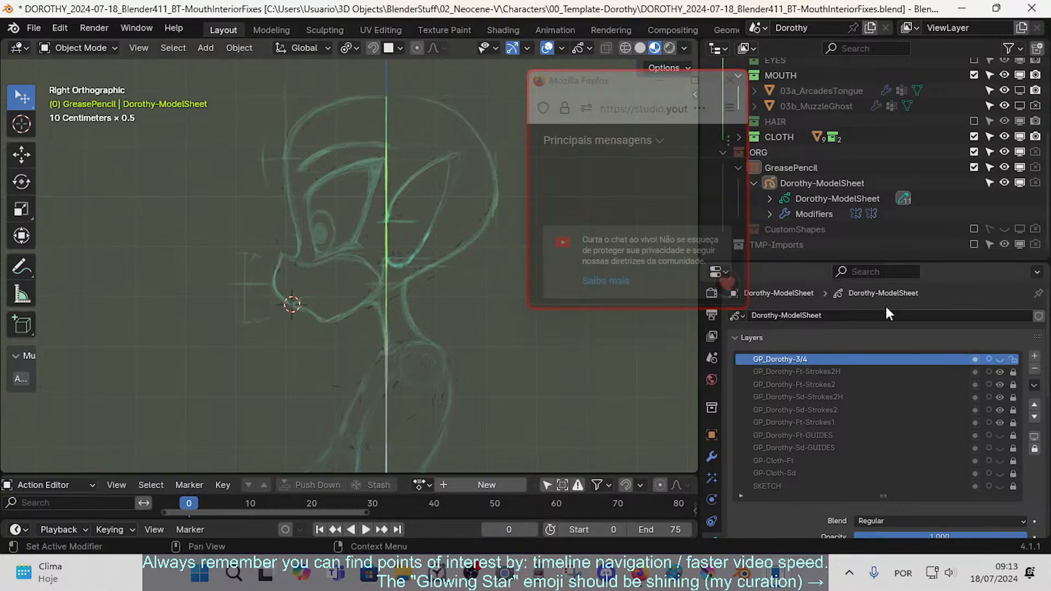
{"action": "scroll", "coordinate": [388, 289], "scroll_direction": "up", "scroll_amount": 1}
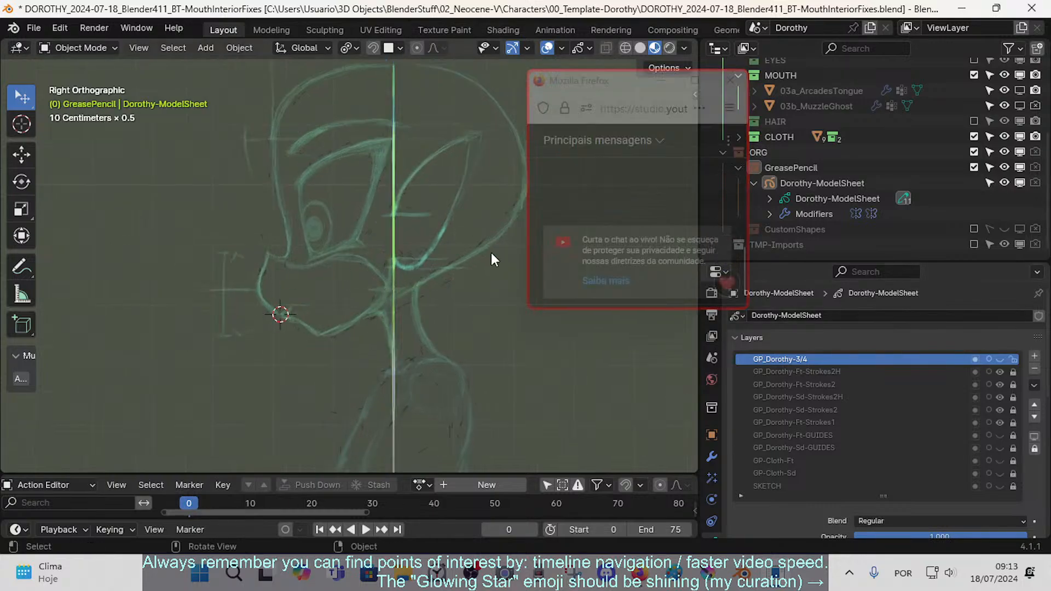
{"action": "scroll", "coordinate": [383, 257], "scroll_direction": "down", "scroll_amount": 3}
{"action": "middle_click_drag", "start_coordinate": [337, 330], "coordinate": [399, 308], "text": "shift"}
{"action": "scroll", "coordinate": [405, 285], "scroll_direction": "up", "scroll_amount": 4}
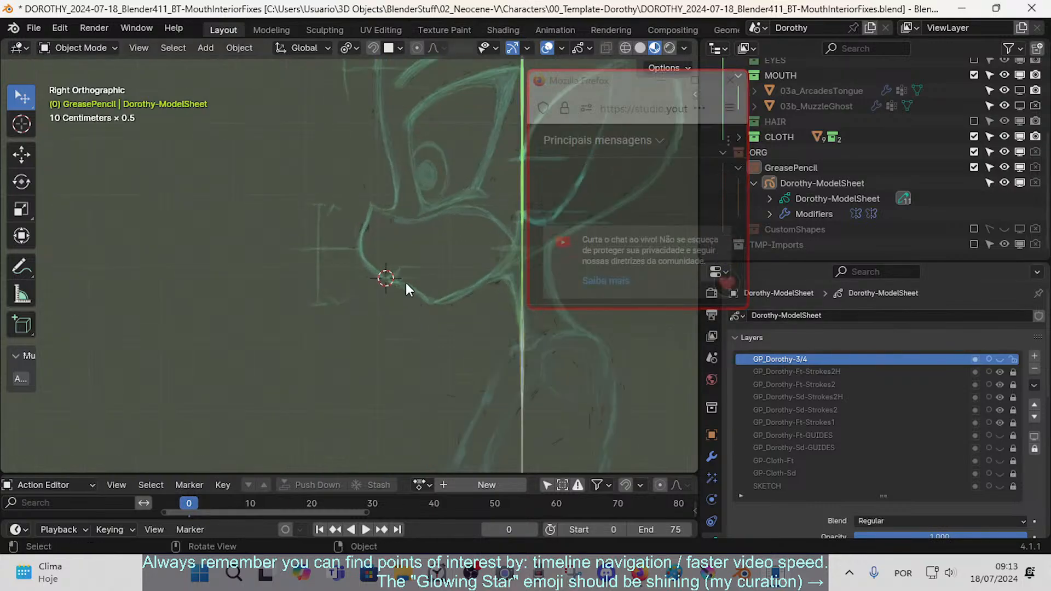
{"action": "middle_click_drag", "start_coordinate": [408, 259], "coordinate": [318, 291], "text": "shift"}
{"action": "scroll", "coordinate": [350, 293], "scroll_direction": "up", "scroll_amount": 3}
{"action": "scroll", "coordinate": [334, 292], "scroll_direction": "down", "scroll_amount": 6}
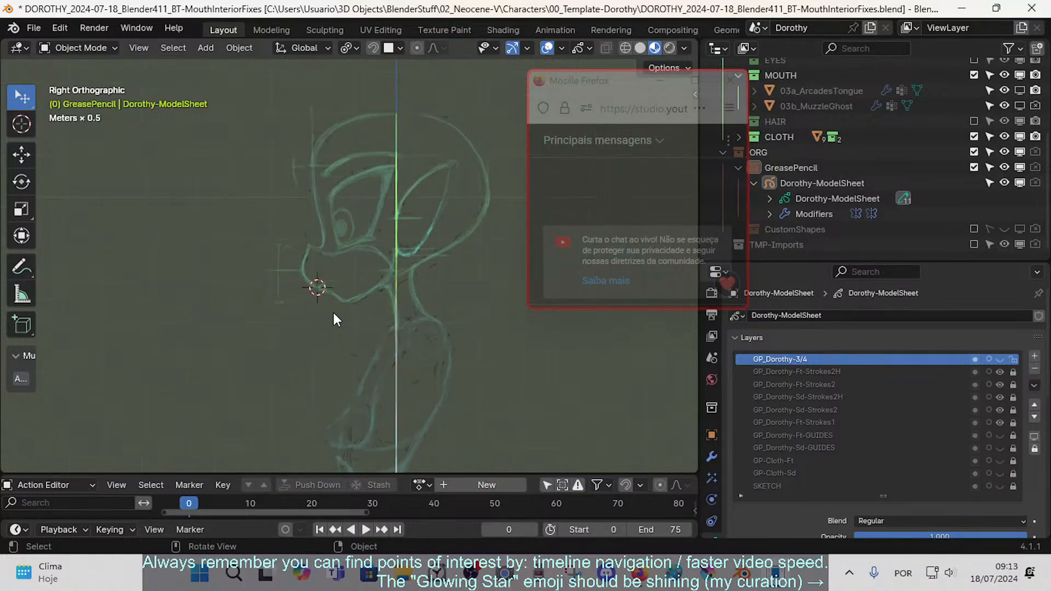
- Look over the full-body side drawing and view the head and torso drawings from a three-quarter angle
{"action": "middle_click_drag", "start_coordinate": [357, 371], "coordinate": [341, 231], "text": "shift"}
{"action": "scroll", "coordinate": [343, 284], "scroll_direction": "down", "scroll_amount": 4}
{"action": "middle_click_drag", "start_coordinate": [346, 333], "coordinate": [337, 272], "text": "shift"}
{"action": "mouse_move", "coordinate": [333, 188]}
{"action": "middle_mouse_down", "text": "shift"}
{"action": "mouse_move", "coordinate": [349, 330]}
{"action": "mouse_move", "coordinate": [422, 311]}
{"action": "mouse_move", "coordinate": [349, 254]}
{"action": "mouse_move", "coordinate": [413, 238]}
{"action": "mouse_move", "coordinate": [493, 246]}
{"action": "middle_mouse_up", "text": "shift"}
{"action": "scroll", "coordinate": [349, 330], "scroll_direction": "up", "scroll_amount": 8}
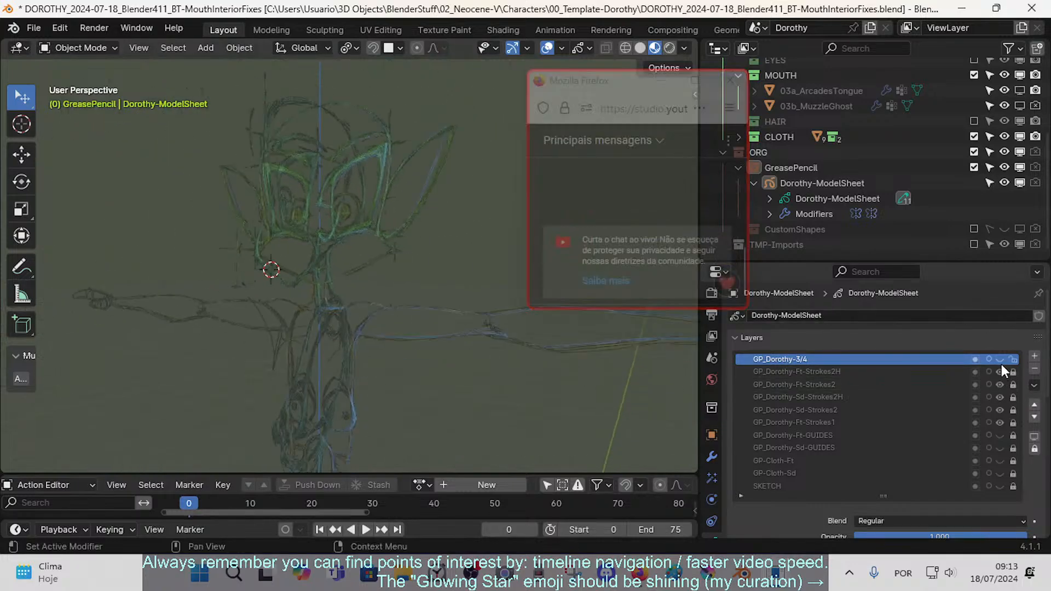
- Show and hide the GP_Dorothy-3/4 layer to compare the three-quarter drawing with the front view drawing
{"action": "left_click", "coordinate": [1000, 359]}
{"action": "mouse_move", "coordinate": [1000, 360]}
{"action": "left_mouse_down"}
{"action": "mouse_move", "coordinate": [1000, 417]}
{"action": "mouse_move", "coordinate": [1000, 358]}
{"action": "left_mouse_up"}
{"action": "key", "text": "KP_1"}
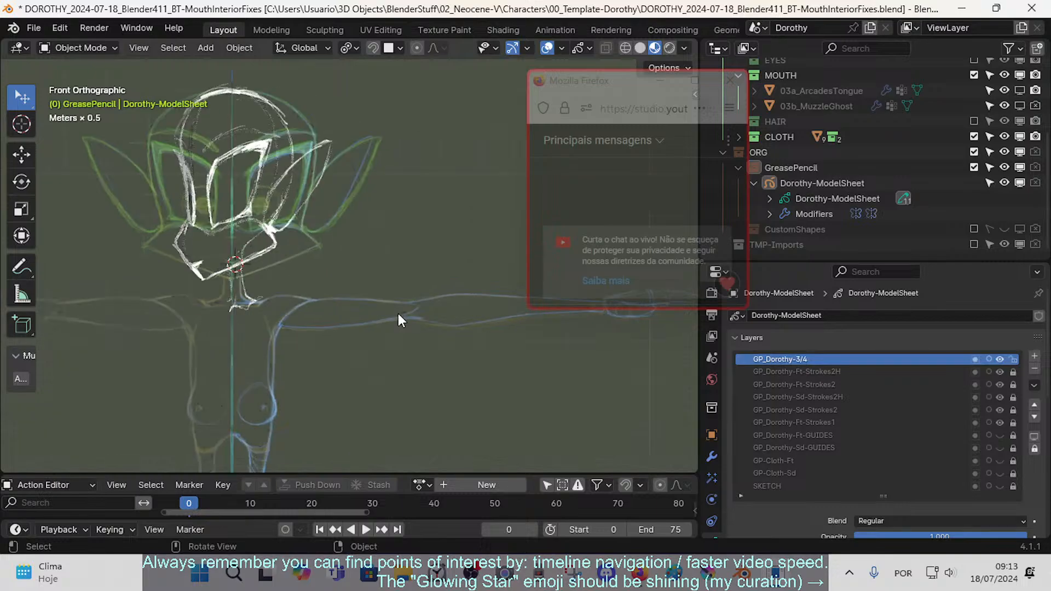
{"action": "left_click", "coordinate": [1000, 360]}
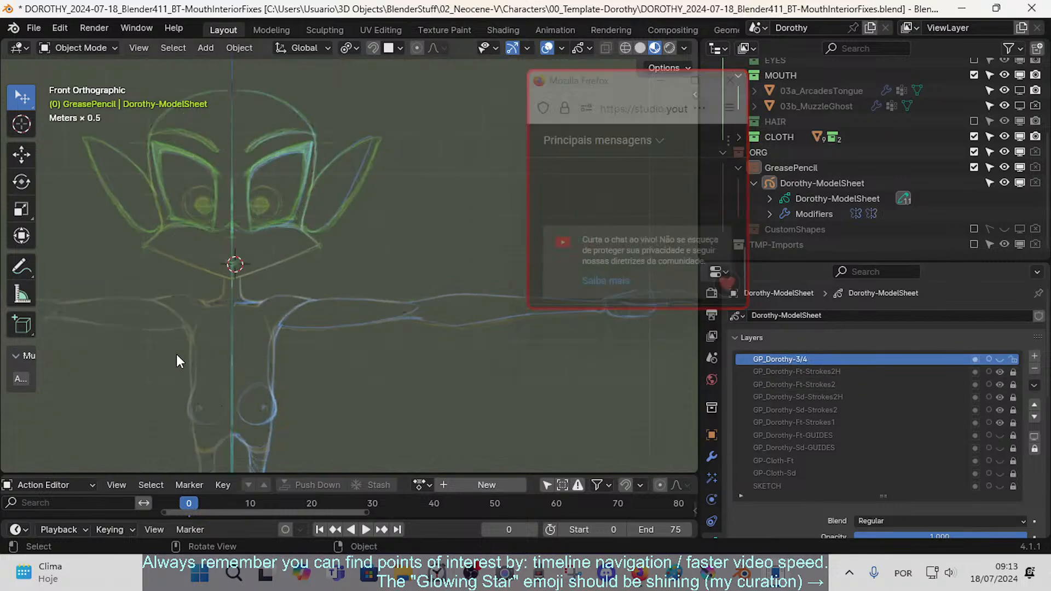
{"action": "scroll", "coordinate": [177, 353], "scroll_direction": "up", "scroll_amount": 8}
{"action": "scroll", "coordinate": [422, 312], "scroll_direction": "down", "scroll_amount": 6}
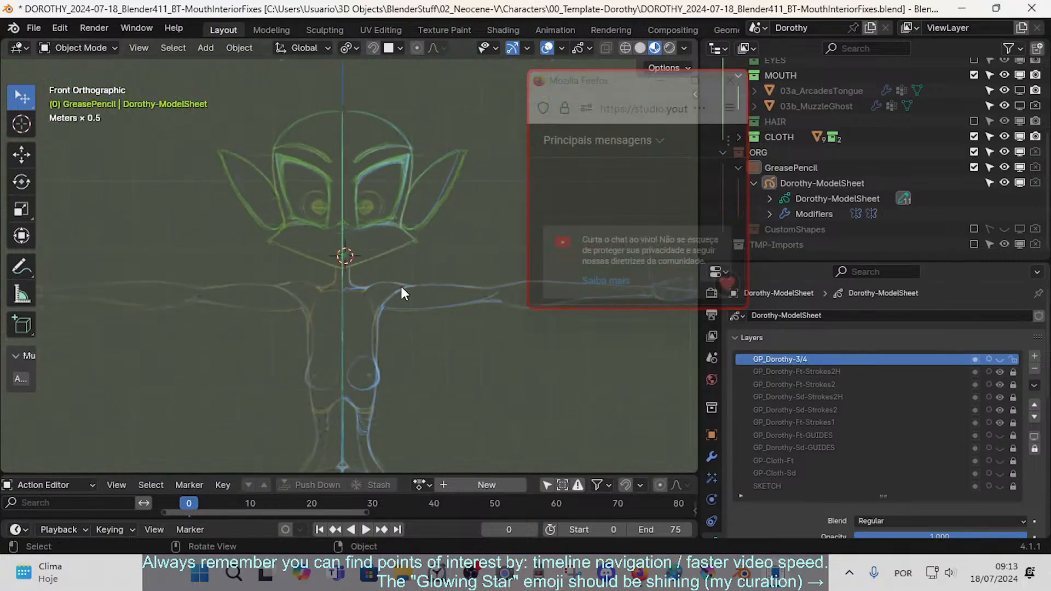
{"action": "scroll", "coordinate": [402, 289], "scroll_direction": "up", "scroll_amount": 5}
- Examine the muzzle and mouth profile of the model sheet drawing in the right side view
{"action": "key", "text": "KP_3"}
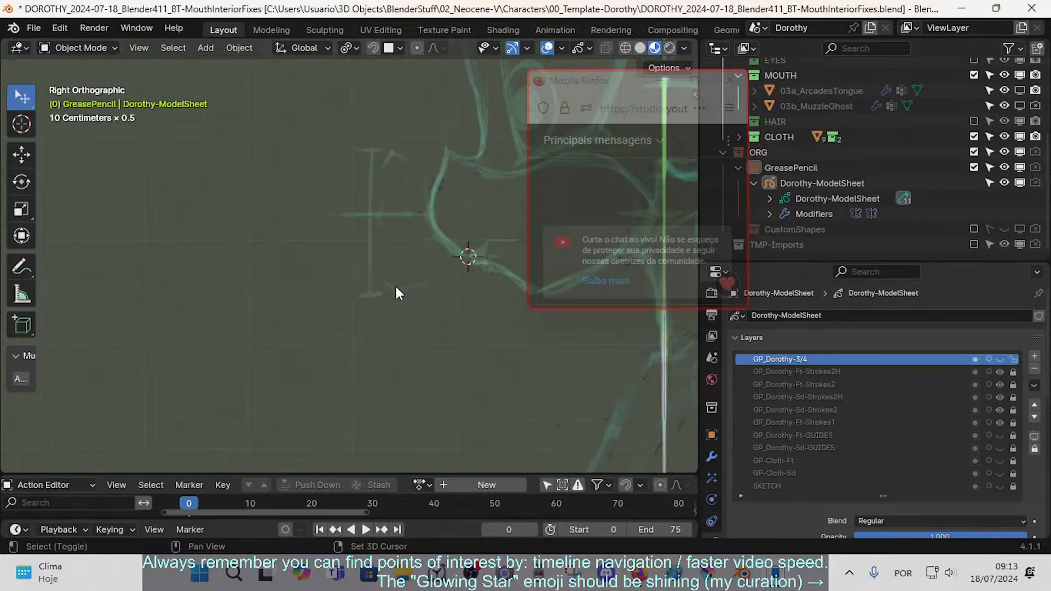
{"action": "scroll", "coordinate": [300, 299], "scroll_direction": "up", "scroll_amount": 2}
{"action": "scroll", "coordinate": [300, 300], "scroll_direction": "up", "scroll_amount": 2}
{"action": "scroll", "coordinate": [351, 323], "scroll_direction": "up", "scroll_amount": 2}
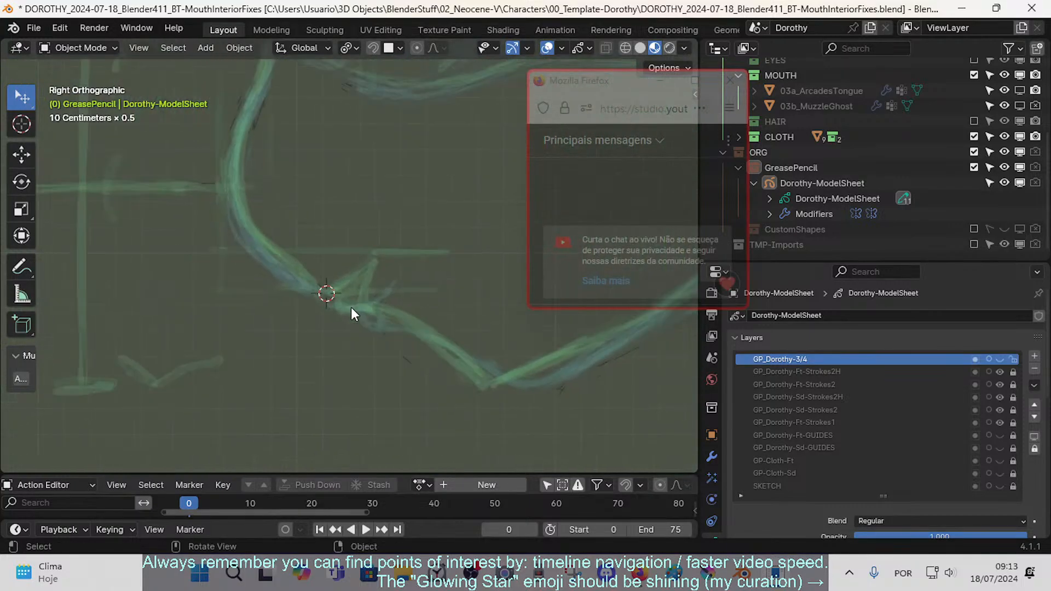
{"action": "scroll", "coordinate": [348, 278], "scroll_direction": "down", "scroll_amount": 2}
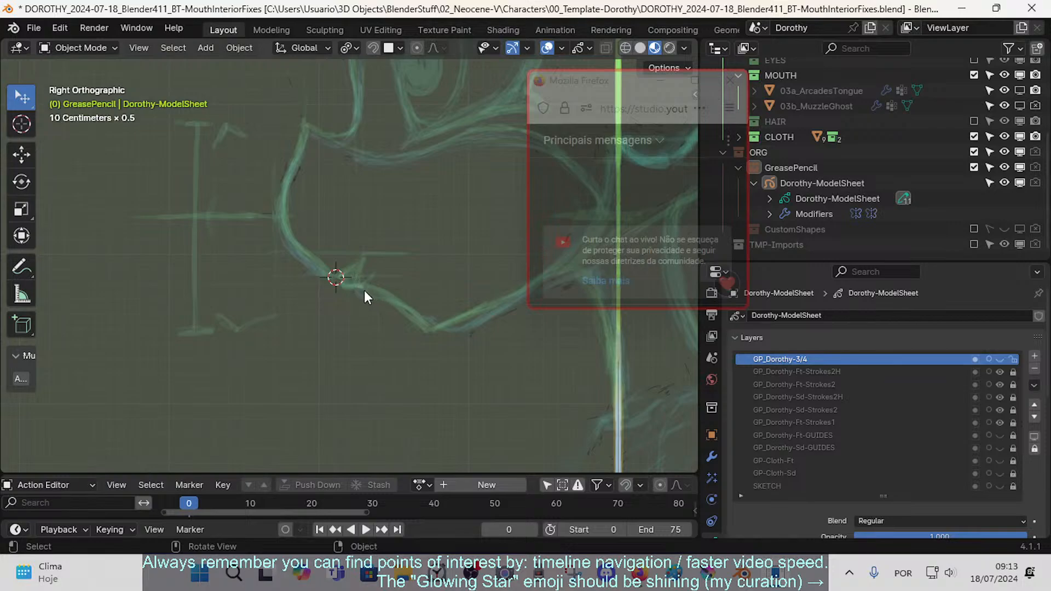
{"action": "scroll", "coordinate": [363, 290], "scroll_direction": "up", "scroll_amount": 2}
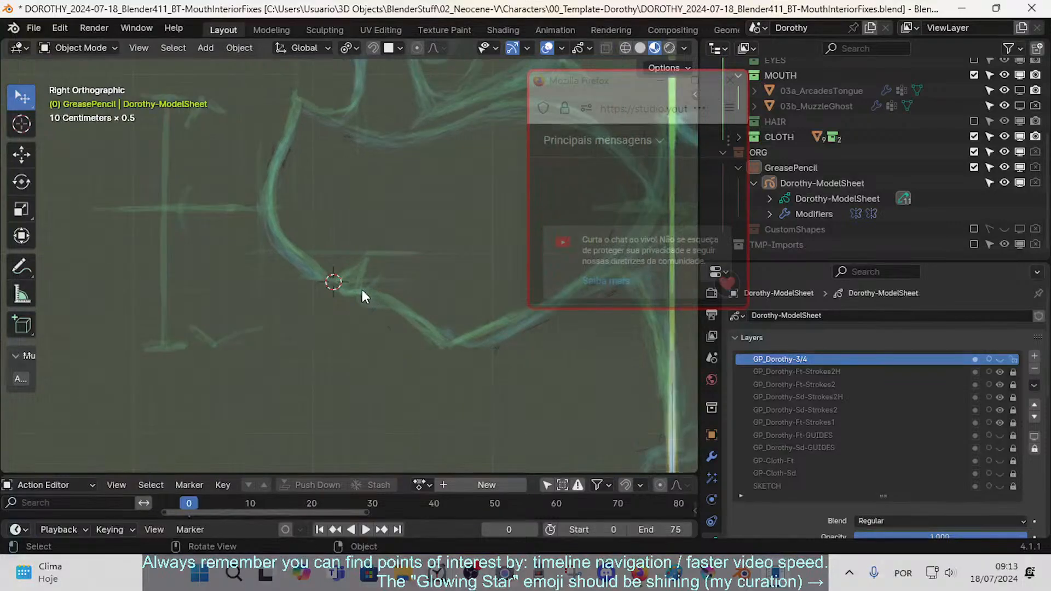
- Hide the other visible stroke layers so only GP_Dorothy-Ft-Strokes2H and GP_Dorothy-Sd-Strokes2H show
{"action": "left_click", "coordinate": [1000, 372]}
{"action": "left_click_drag", "start_coordinate": [1001, 395], "coordinate": [1007, 420]}
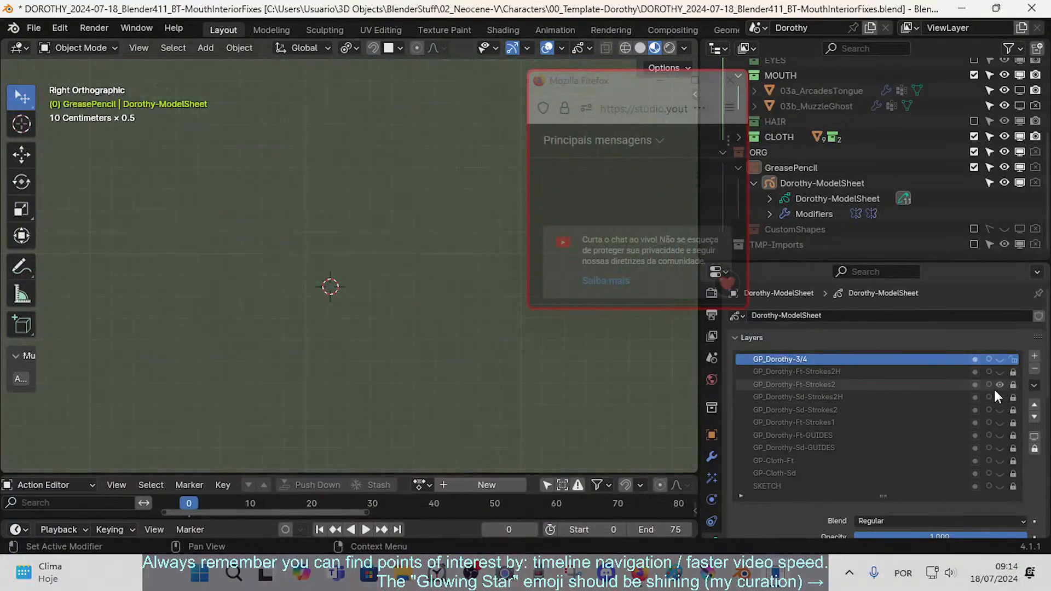
{"action": "left_click", "coordinate": [998, 395]}
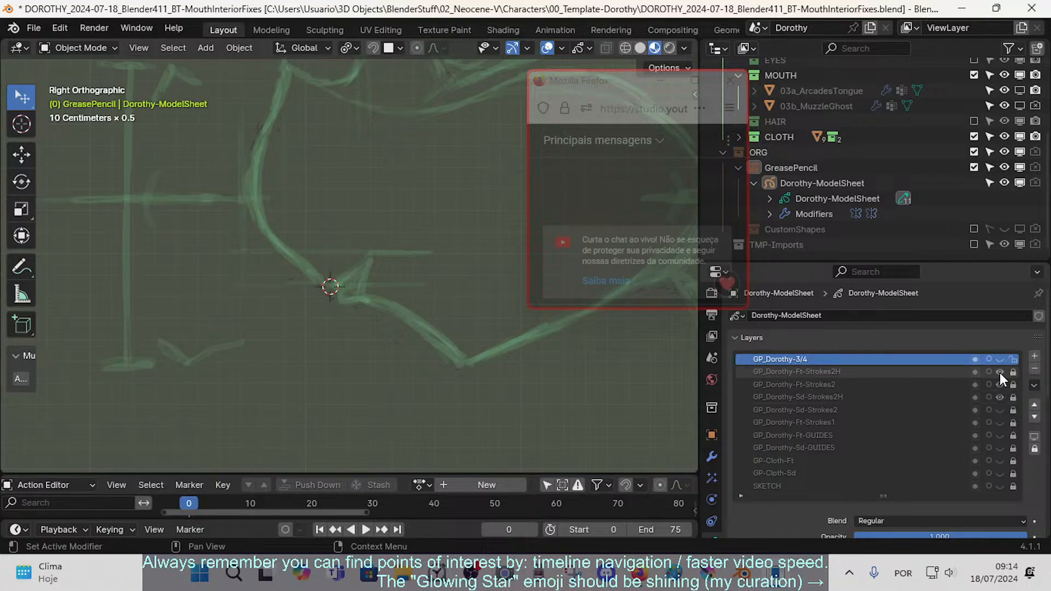
{"action": "key", "text": "KP_1"}
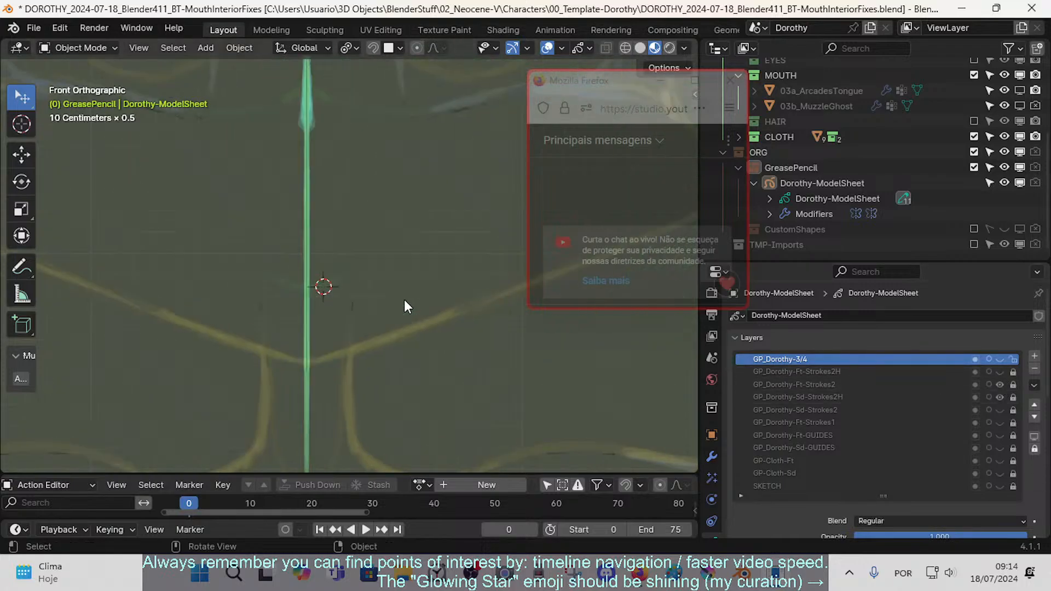
{"action": "scroll", "coordinate": [404, 300], "scroll_direction": "down", "scroll_amount": 2}
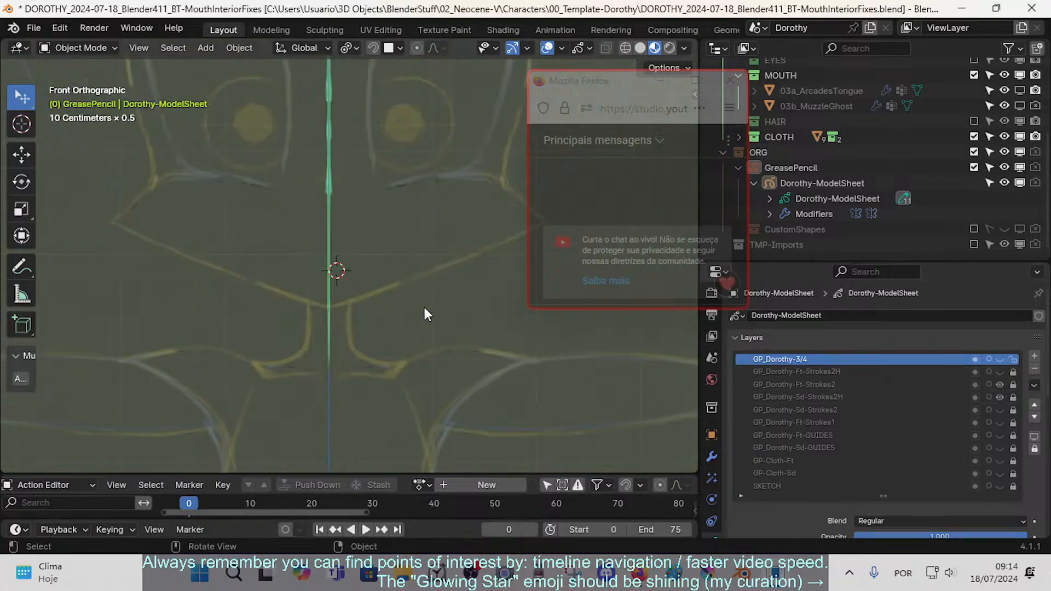
{"action": "left_click", "coordinate": [1001, 372]}
{"action": "left_click", "coordinate": [1001, 384]}
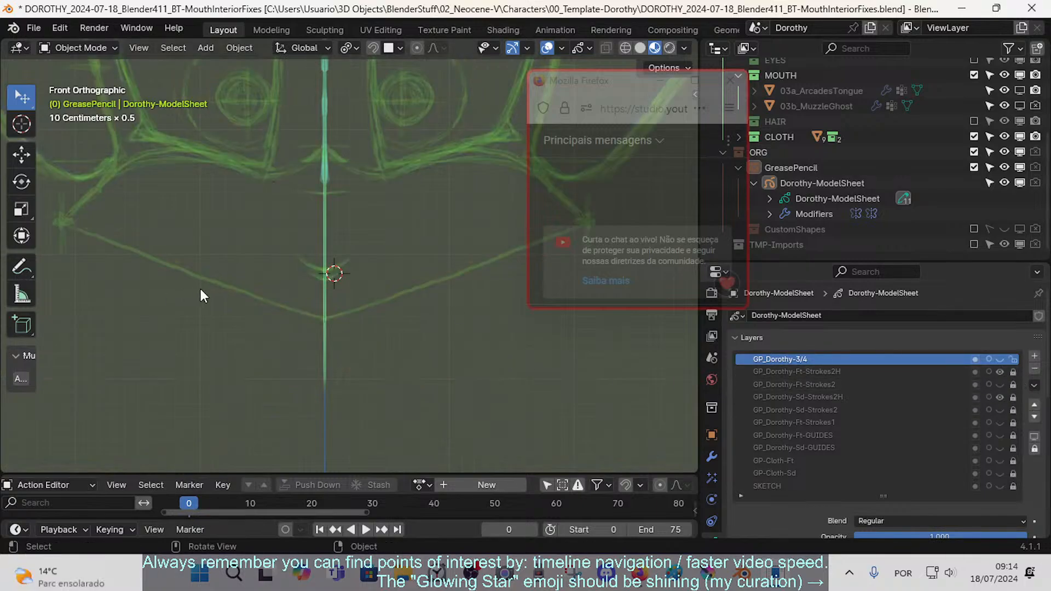
- Compare the mouth drawings in front and right side views and move the live chat window clear of the viewport and collection list
{"action": "key", "text": "KP_3"}
{"action": "key", "text": "KP_1"}
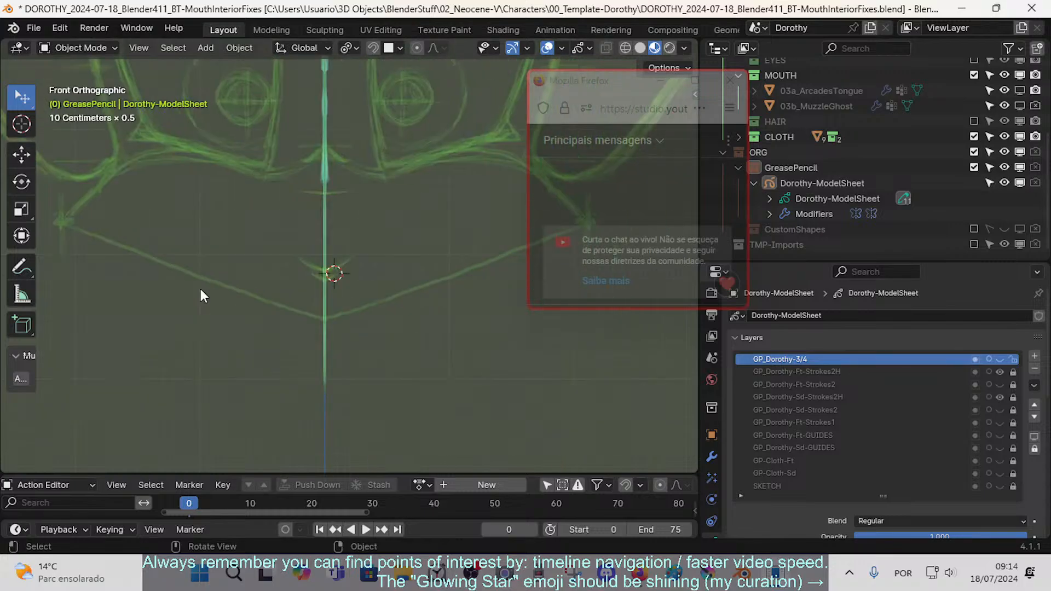
{"action": "key", "text": "KP_3"}
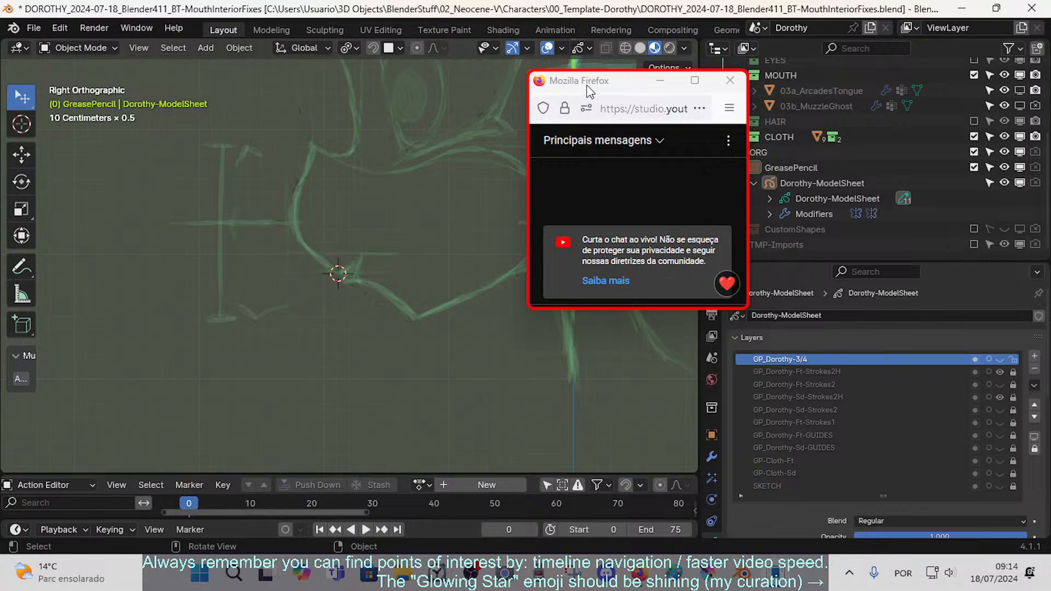
{"action": "left_click_drag", "start_coordinate": [587, 88], "coordinate": [879, 94]}
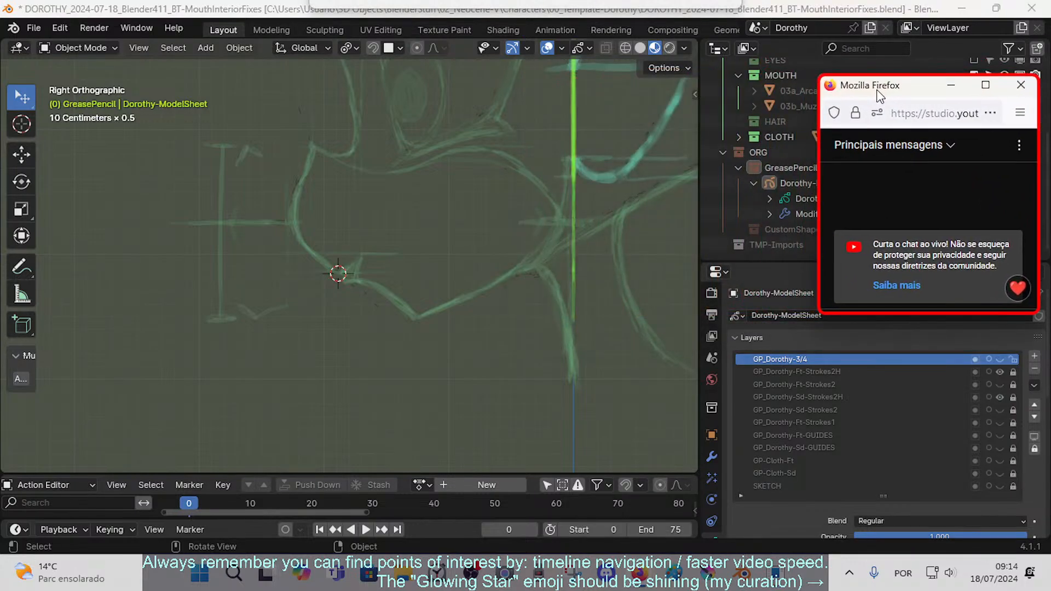
{"action": "scroll", "coordinate": [739, 148], "scroll_direction": "up", "scroll_amount": 5}
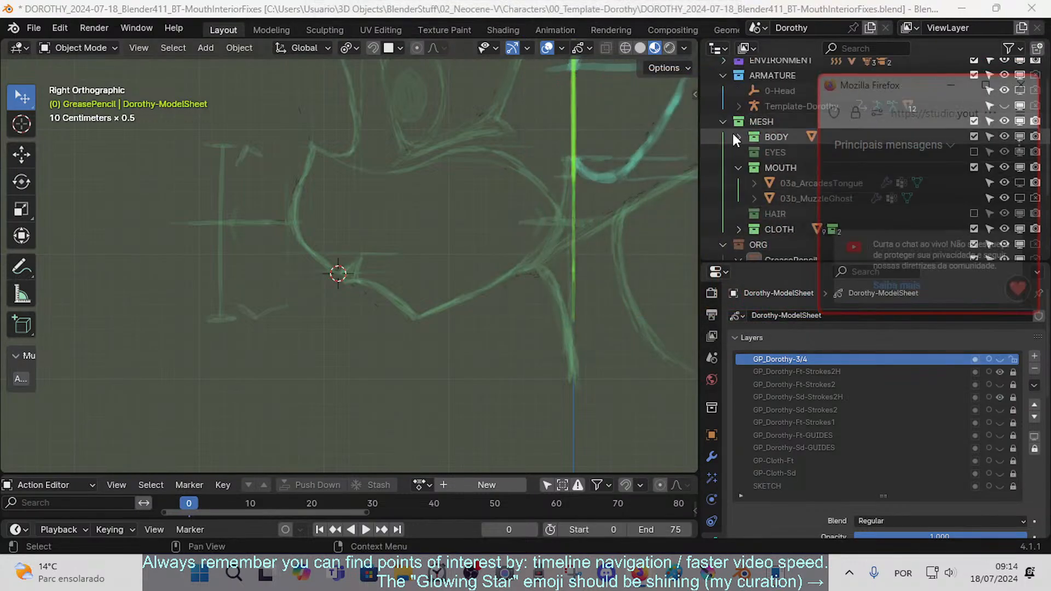
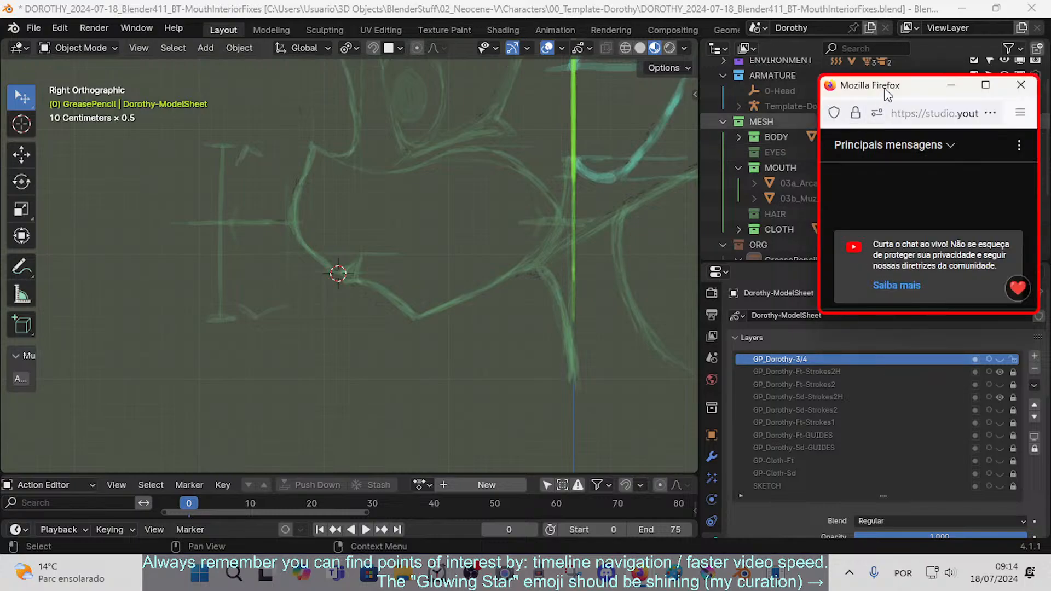
{"action": "left_click_drag", "start_coordinate": [887, 95], "coordinate": [890, 205]}
- Expand the BODY collection and unhide all hidden objects over the side drawing
{"action": "left_click", "coordinate": [766, 132]}
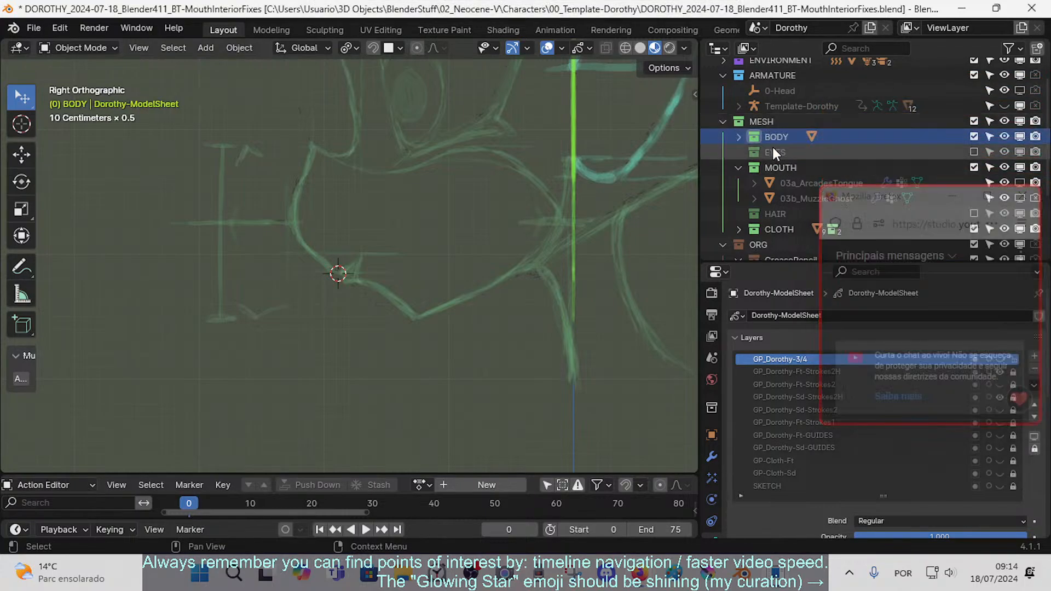
{"action": "left_click", "coordinate": [741, 136]}
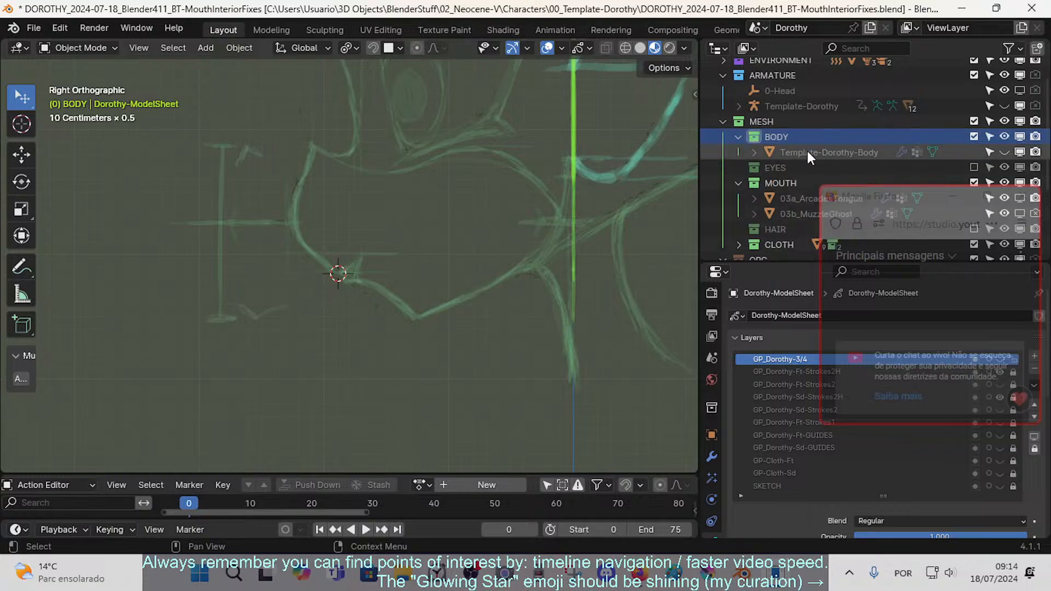
{"action": "key", "text": "alt+h"}
{"action": "scroll", "coordinate": [359, 281], "scroll_direction": "up", "scroll_amount": 5}
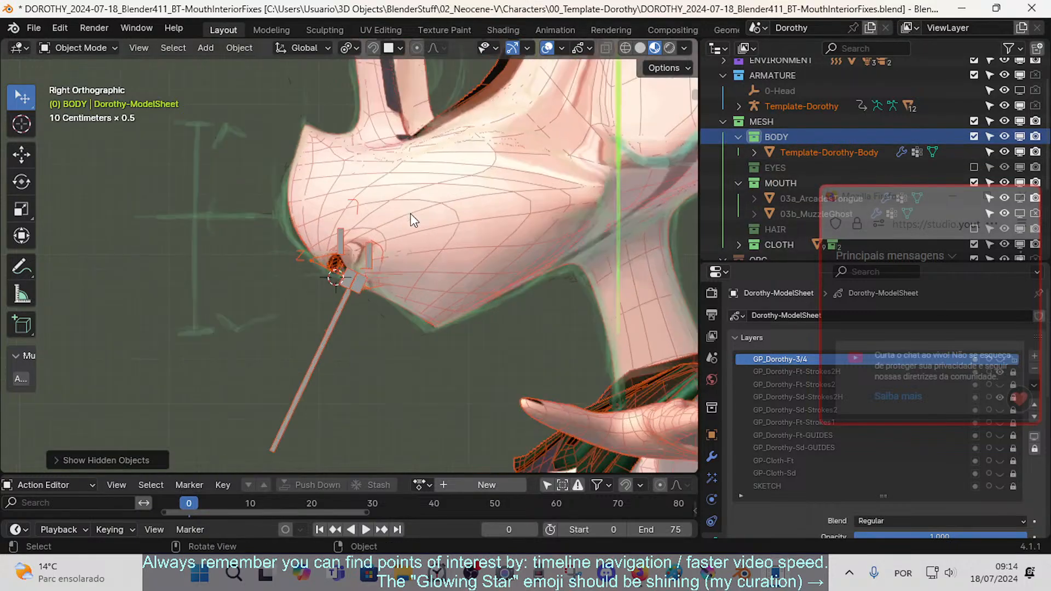
{"action": "scroll", "coordinate": [412, 274], "scroll_direction": "down", "scroll_amount": 2}
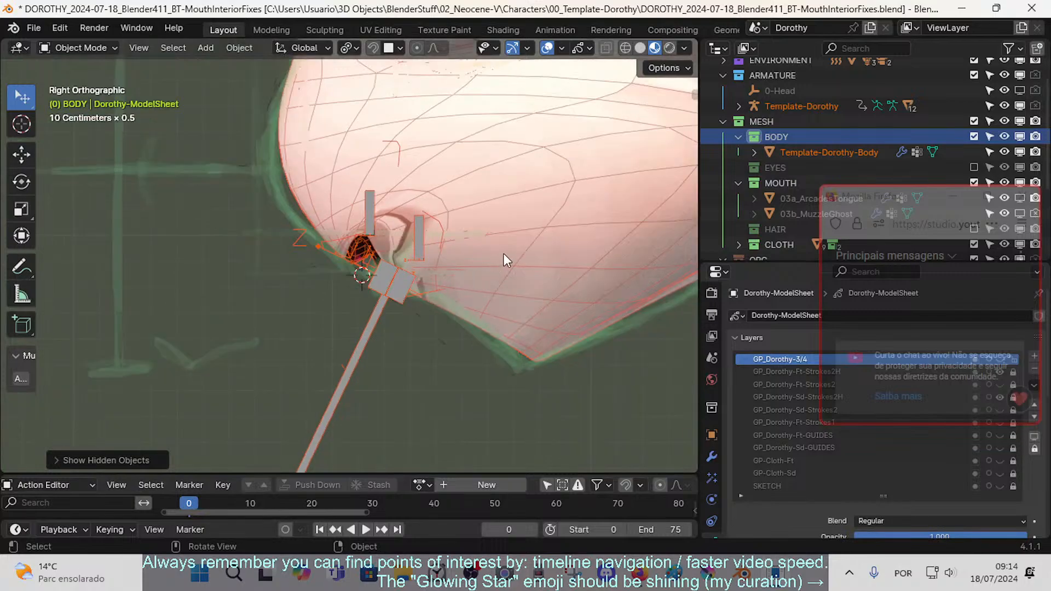
- Set the Template-Dorothy armature to Rest Position and hide the armature
{"action": "left_click", "coordinate": [409, 288]}
{"action": "key", "text": "q"}
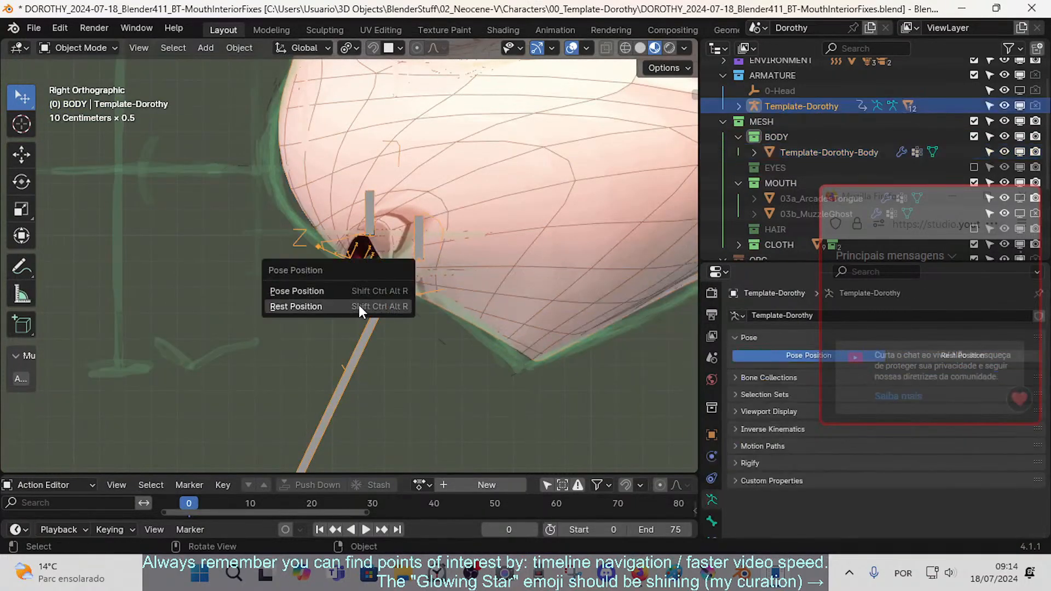
{"action": "left_click", "coordinate": [359, 304]}
{"action": "left_click", "coordinate": [393, 285]}
{"action": "left_click", "coordinate": [380, 298]}
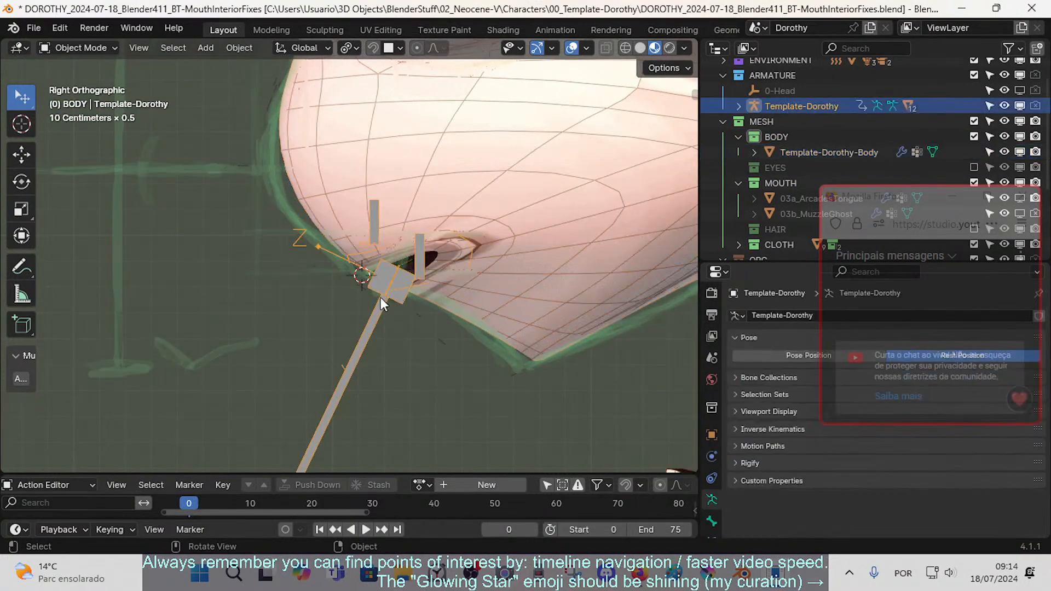
{"action": "key", "text": "h"}
- Switch the viewport to solid shading and examine the mesh's mouth opening against the side drawing
{"action": "scroll", "coordinate": [384, 314], "scroll_direction": "up", "scroll_amount": 4}
{"action": "middle_click_drag", "start_coordinate": [432, 305], "coordinate": [355, 291], "text": "shift"}
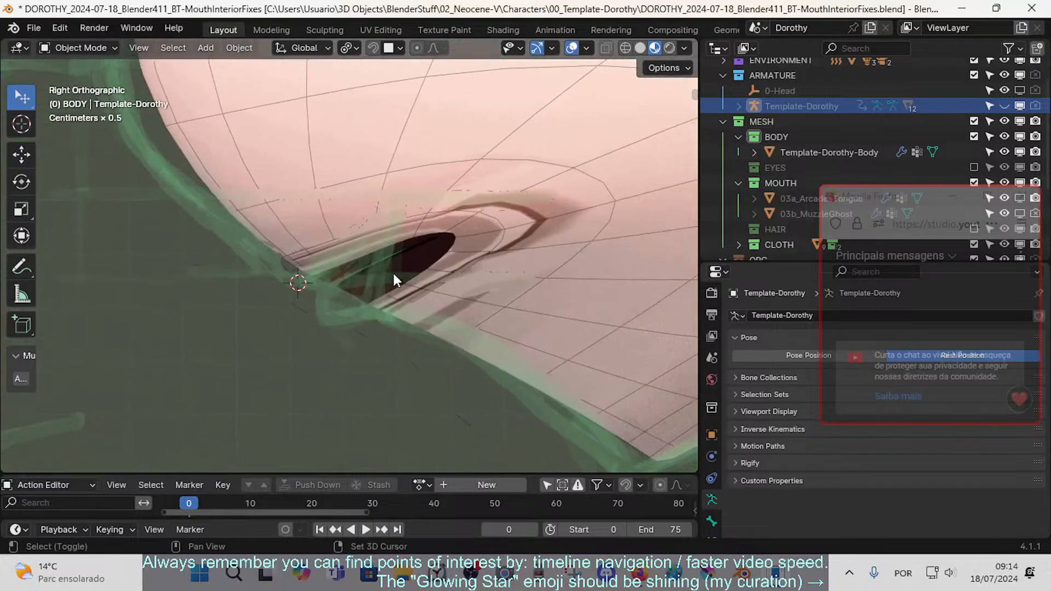
{"action": "left_click", "coordinate": [642, 47]}
{"action": "scroll", "coordinate": [359, 305], "scroll_direction": "down", "scroll_amount": 3}
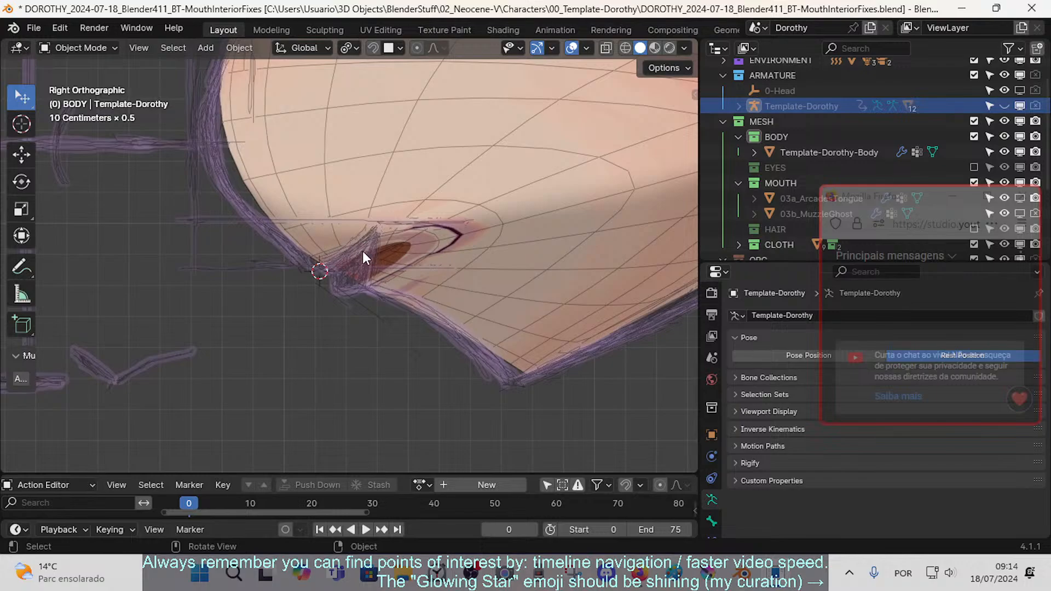
{"action": "scroll", "coordinate": [356, 254], "scroll_direction": "up", "scroll_amount": 2}
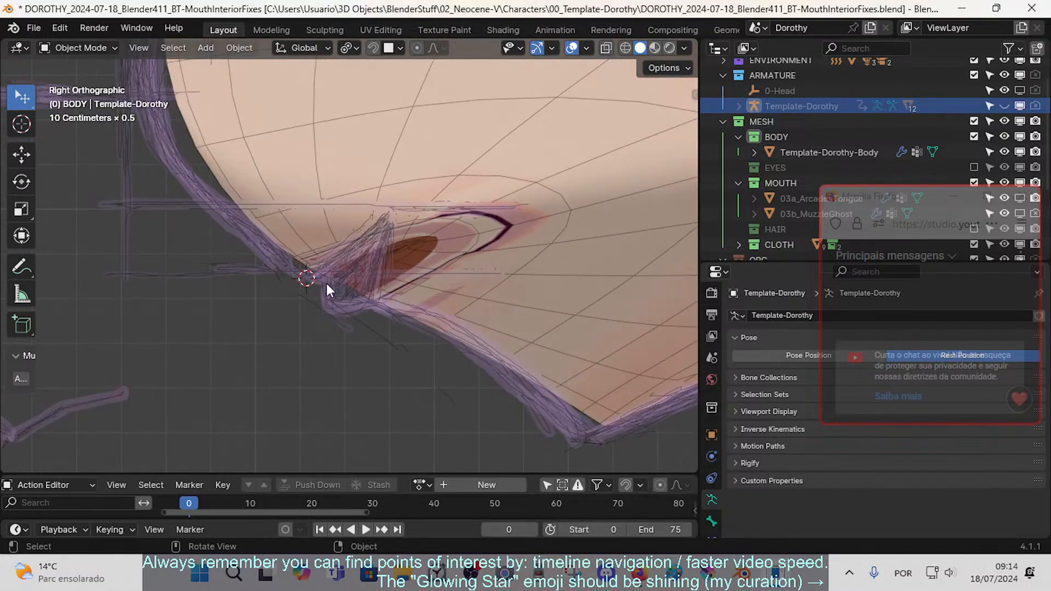
{"action": "scroll", "coordinate": [364, 276], "scroll_direction": "up", "scroll_amount": 2}
{"action": "scroll", "coordinate": [324, 271], "scroll_direction": "down", "scroll_amount": 2}
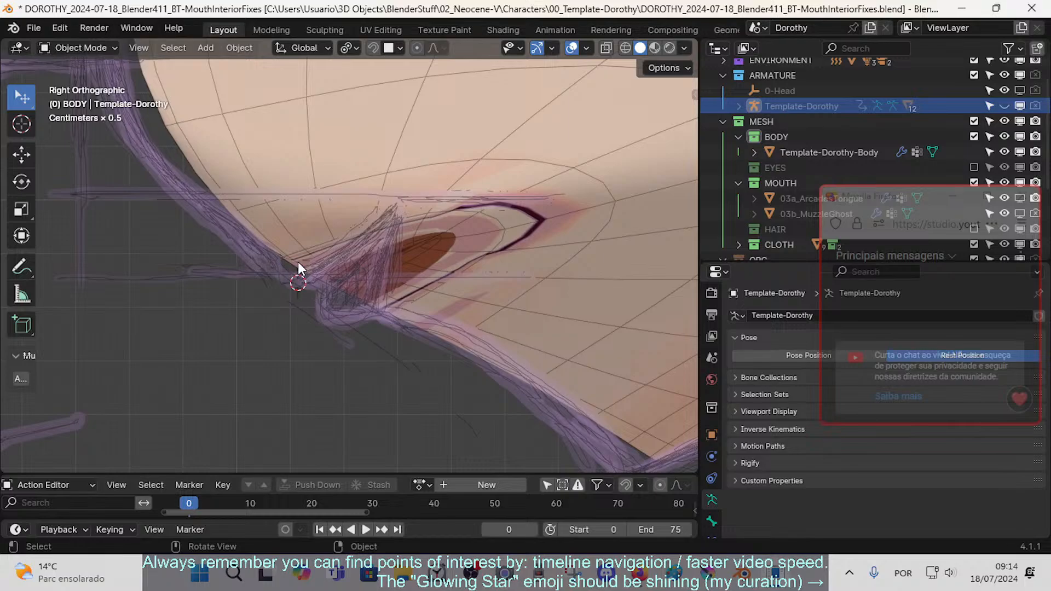
{"action": "scroll", "coordinate": [360, 296], "scroll_direction": "up", "scroll_amount": 1}
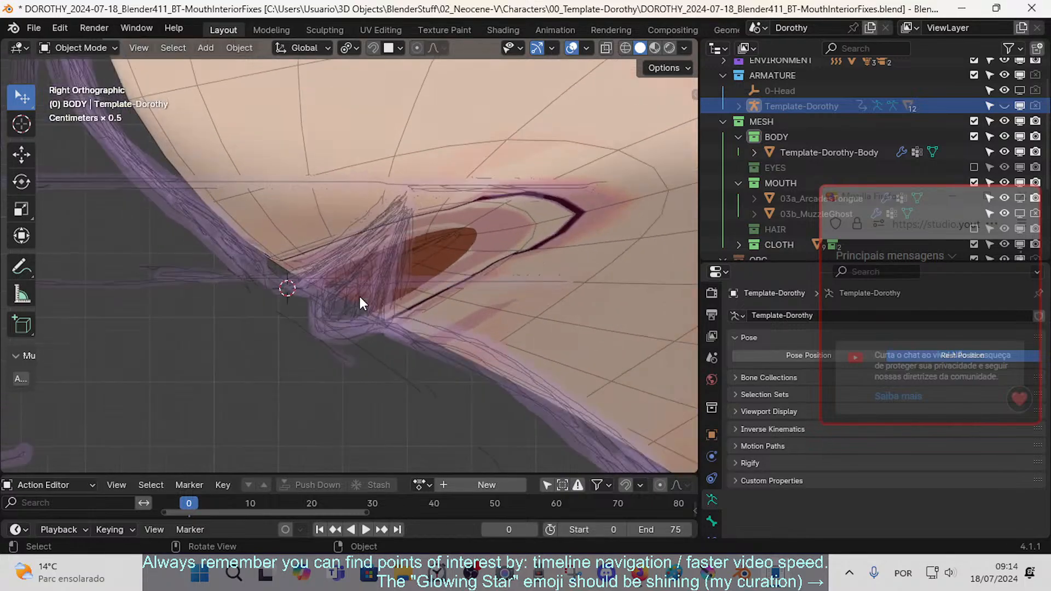
{"action": "scroll", "coordinate": [374, 329], "scroll_direction": "up", "scroll_amount": 1}
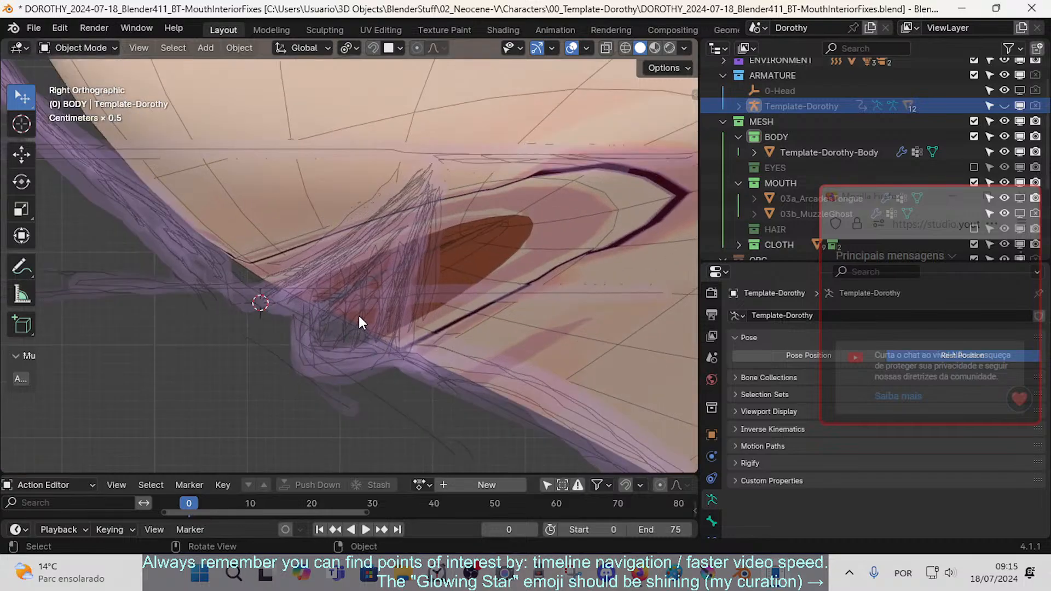
- Move the chat window lower, collapse the MESH collection and toggle GreasePencil to compare mesh and drawing, leaving GreasePencil excluded
{"action": "left_click_drag", "start_coordinate": [896, 204], "coordinate": [889, 322]}
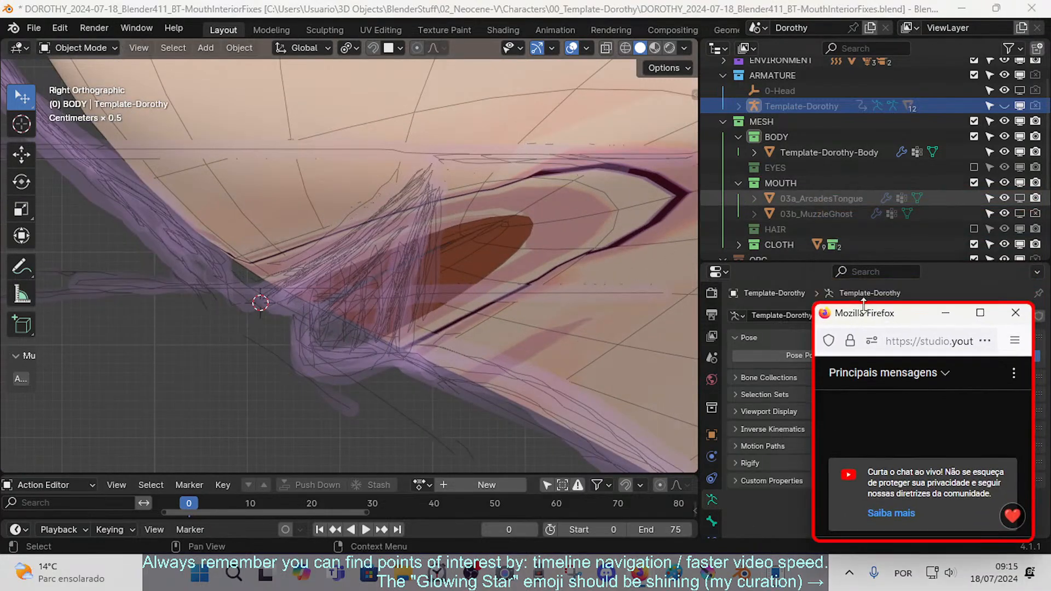
{"action": "left_click", "coordinate": [722, 123]}
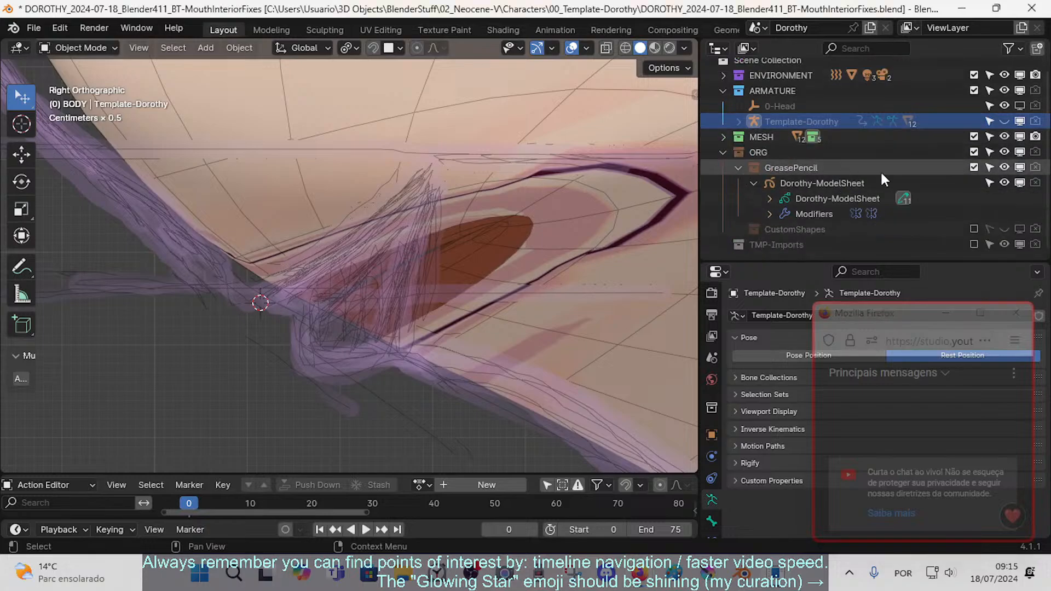
{"action": "left_click", "coordinate": [974, 167]}
{"action": "left_click", "coordinate": [973, 170]}
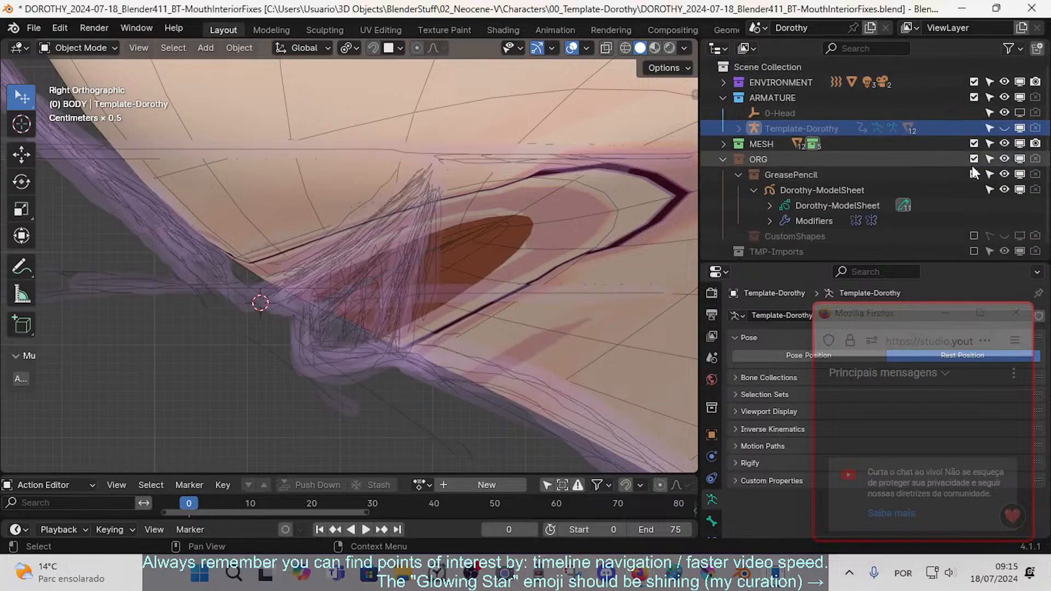
{"action": "left_click", "coordinate": [973, 173]}
{"action": "left_click", "coordinate": [974, 159]}
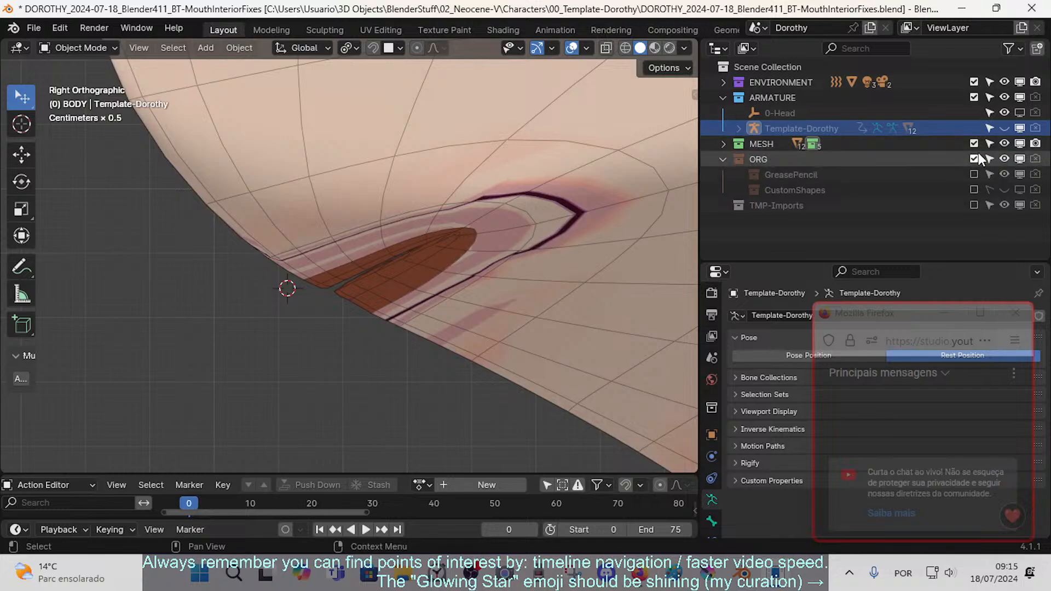
{"action": "left_click", "coordinate": [974, 159]}
{"action": "left_click", "coordinate": [973, 174]}
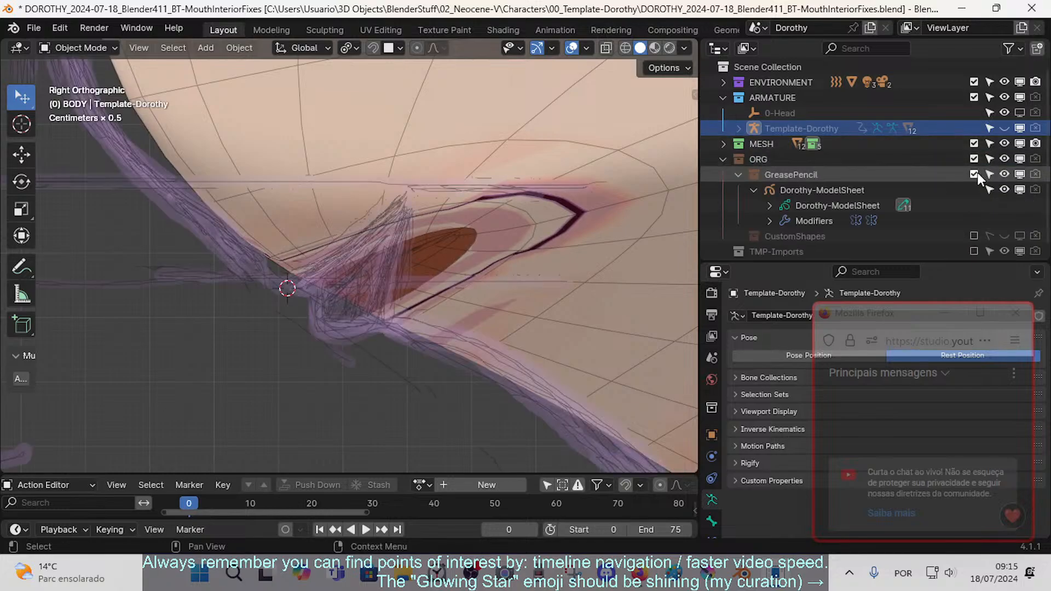
{"action": "left_click", "coordinate": [974, 174]}
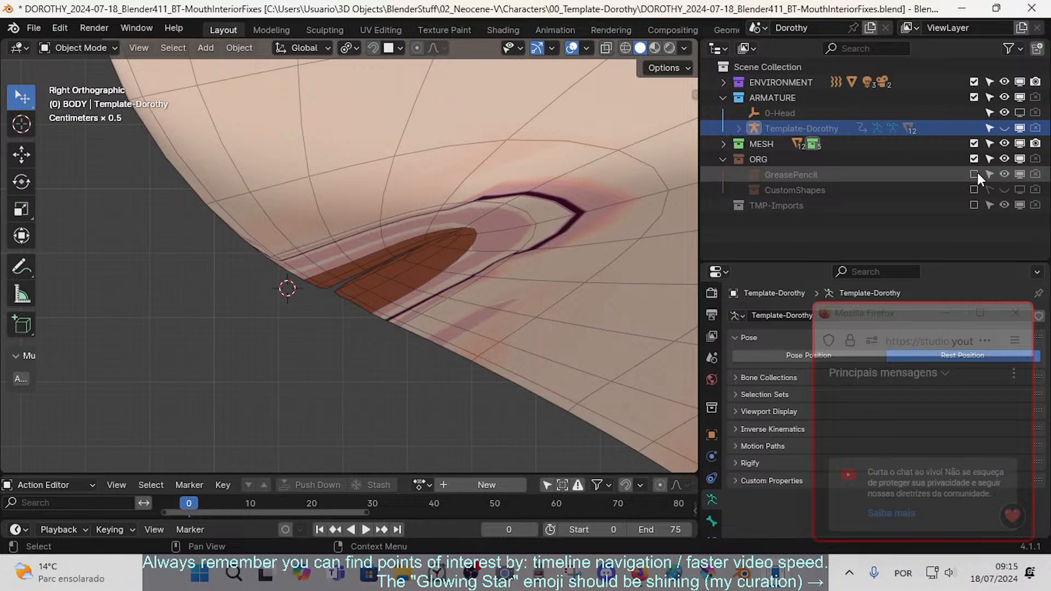
- Include the GreasePencil collection, make Dorothy-ModelSheet unselectable in the viewport, and select the Template-Dorothy-Body mesh beneath the side drawing
{"action": "left_click", "coordinate": [974, 174]}
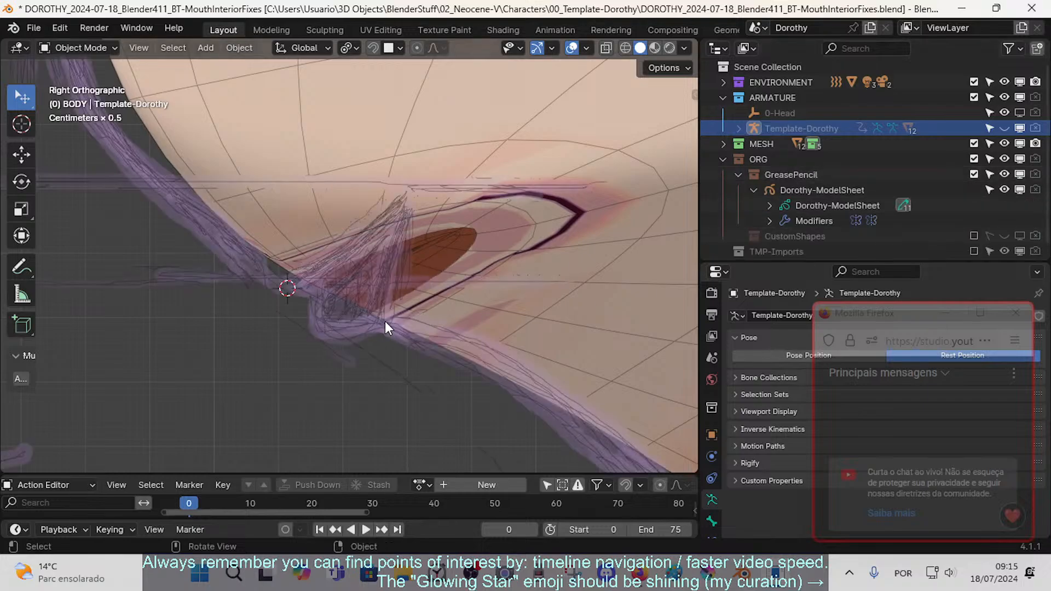
{"action": "scroll", "coordinate": [412, 278], "scroll_direction": "down", "scroll_amount": 2}
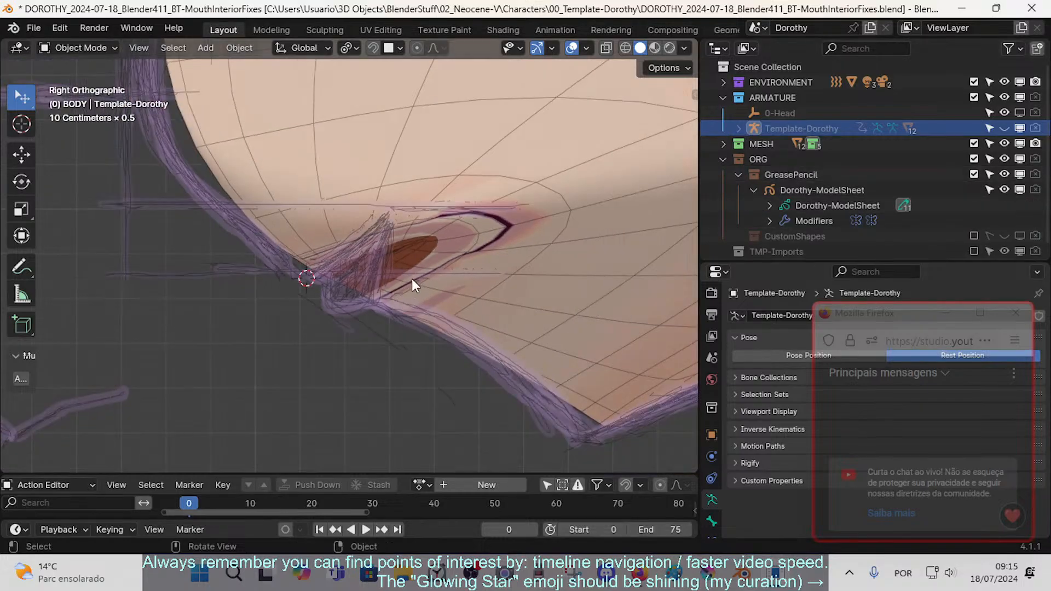
{"action": "left_click", "coordinate": [364, 297]}
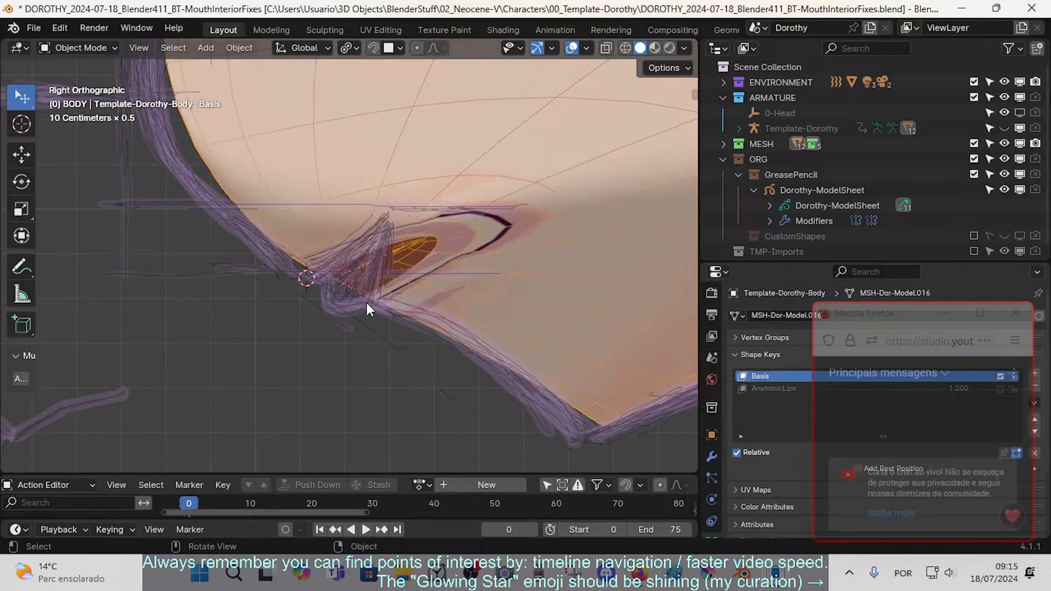
{"action": "left_click", "coordinate": [365, 299]}
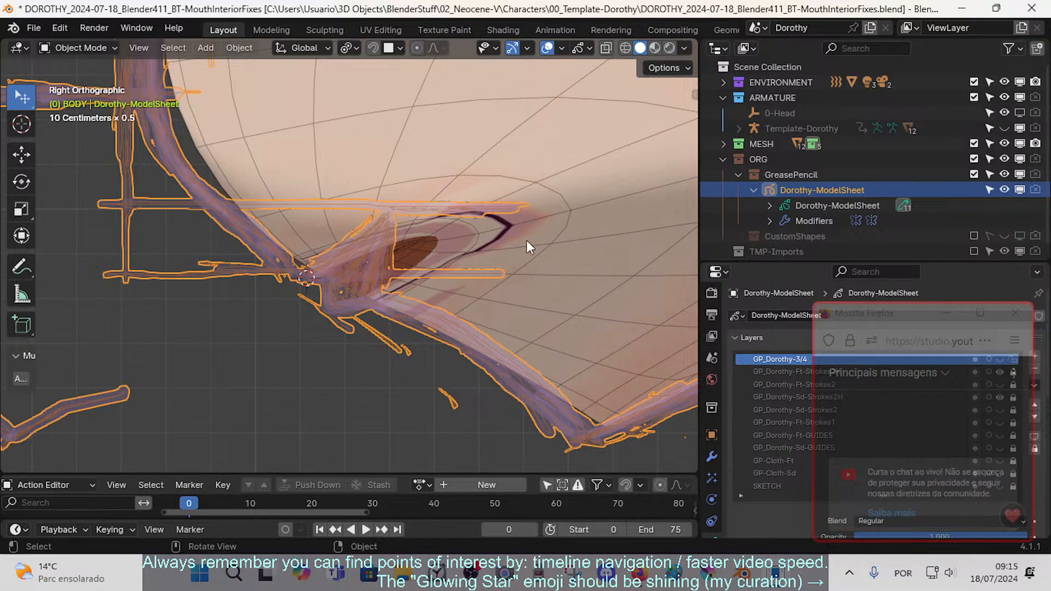
{"action": "left_click", "coordinate": [988, 189]}
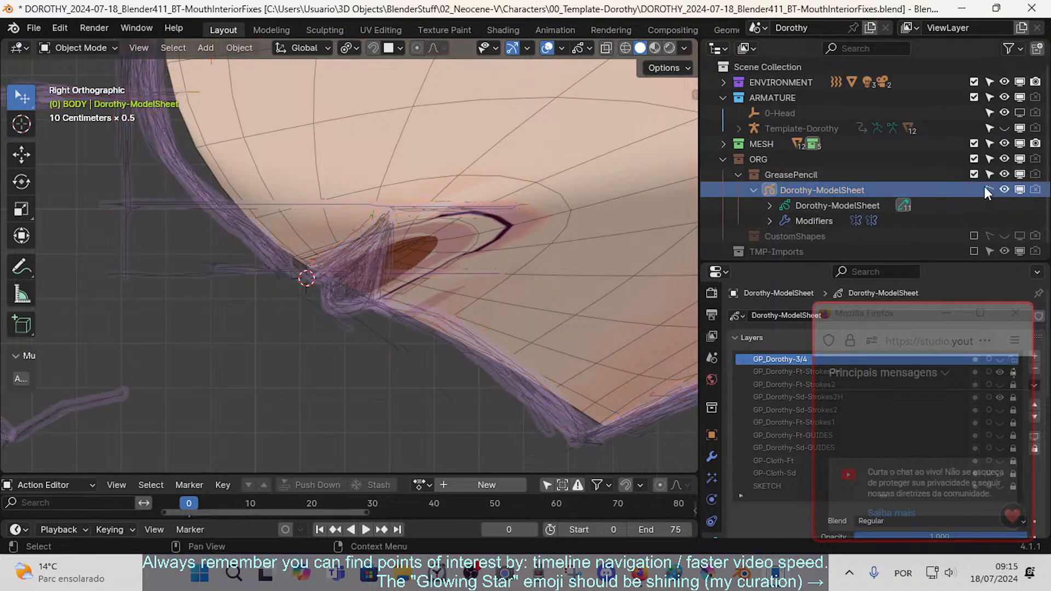
{"action": "left_click", "coordinate": [372, 302]}
{"action": "mouse_move", "coordinate": [357, 304]}
{"action": "left_mouse_down"}
{"action": "mouse_move", "coordinate": [340, 304]}
{"action": "mouse_move", "coordinate": [332, 288]}
{"action": "left_mouse_up"}
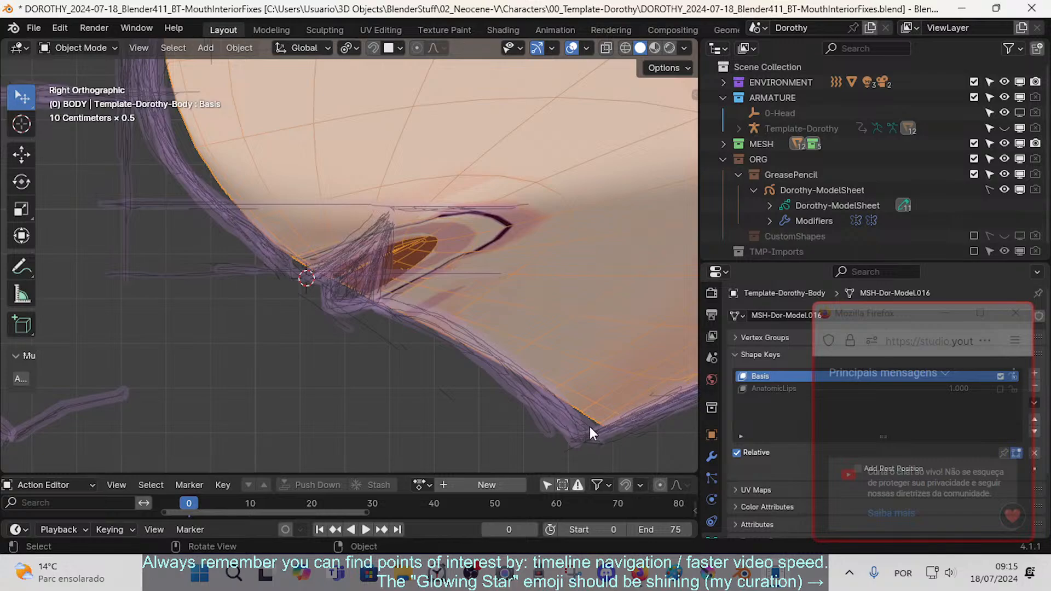
{"action": "scroll", "coordinate": [564, 339], "scroll_direction": "down", "scroll_amount": 6}
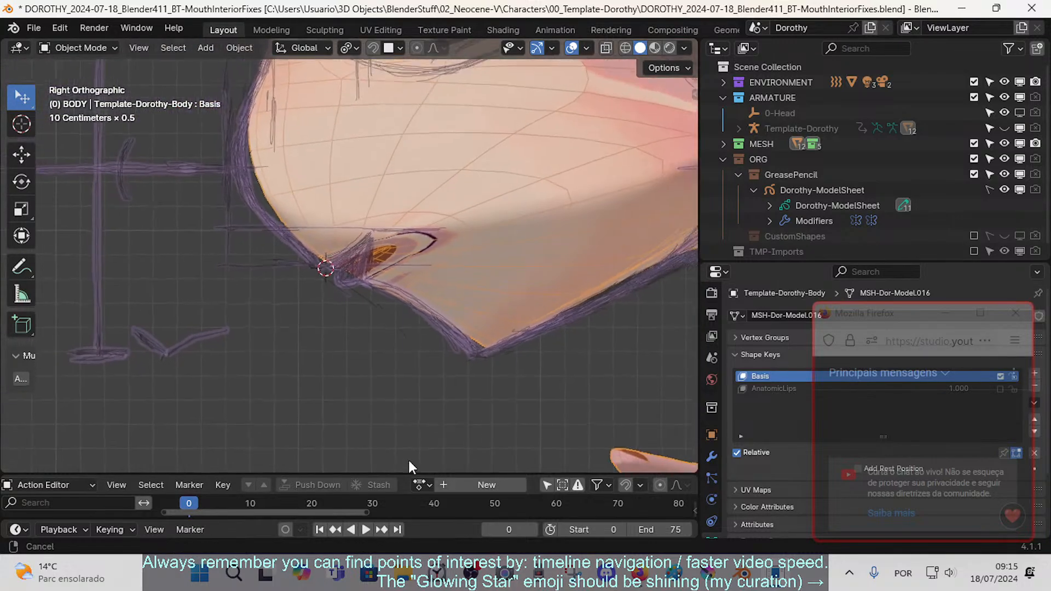
{"action": "scroll", "coordinate": [506, 359], "scroll_direction": "up", "scroll_amount": 5}
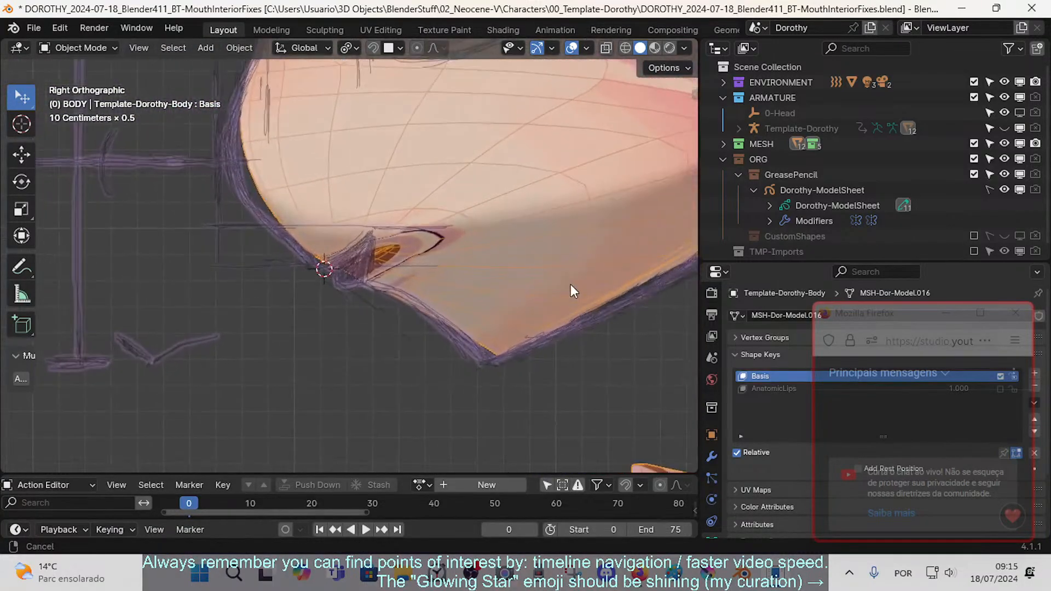
{"action": "middle_click_drag", "start_coordinate": [495, 353], "coordinate": [551, 368], "text": "ctrl"}
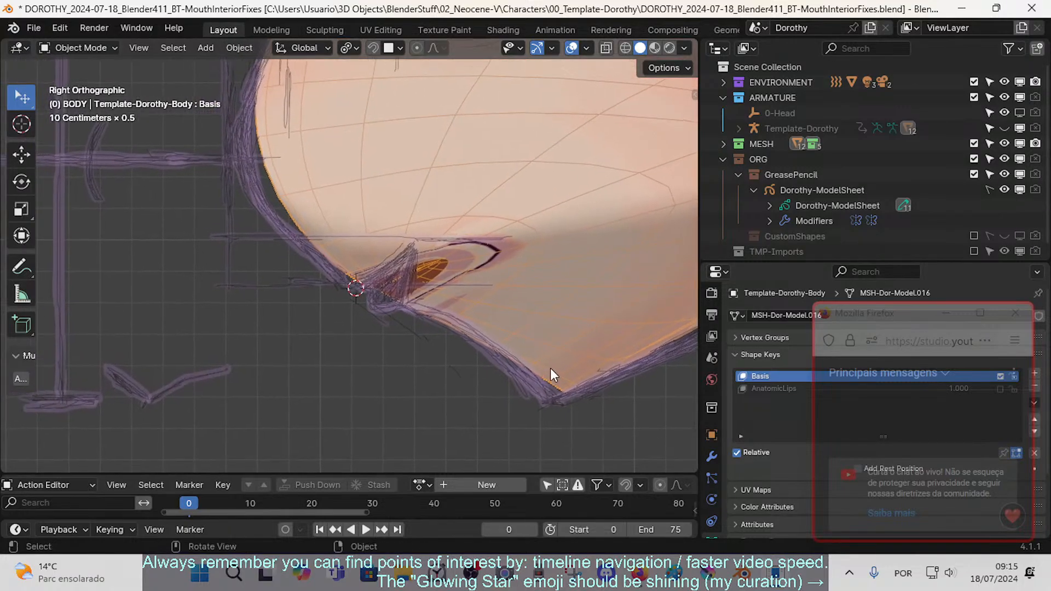
{"action": "mouse_move", "coordinate": [550, 392]}
{"action": "left_mouse_down"}
{"action": "mouse_move", "coordinate": [493, 341]}
{"action": "mouse_move", "coordinate": [373, 292]}
{"action": "mouse_move", "coordinate": [455, 315]}
{"action": "mouse_move", "coordinate": [519, 375]}
{"action": "left_mouse_up"}
{"action": "key", "text": "ctrl+z"}
{"action": "key", "text": "ctrl+z"}
{"action": "left_click_drag", "start_coordinate": [568, 398], "coordinate": [463, 329]}
{"action": "key", "text": "ctrl+z"}
{"action": "mouse_move", "coordinate": [567, 399]}
{"action": "left_mouse_down"}
{"action": "mouse_move", "coordinate": [444, 309]}
{"action": "mouse_move", "coordinate": [416, 311]}
{"action": "left_mouse_up"}
{"action": "key", "text": "ctrl+z"}
- Annotate the side profile from the chin tip up around the lower lip and into the mouth opening
{"action": "mouse_move", "coordinate": [547, 398]}
{"action": "left_mouse_down"}
{"action": "mouse_move", "coordinate": [488, 346]}
{"action": "mouse_move", "coordinate": [554, 390]}
{"action": "mouse_move", "coordinate": [498, 335]}
{"action": "mouse_move", "coordinate": [383, 300]}
{"action": "mouse_move", "coordinate": [384, 285]}
{"action": "mouse_move", "coordinate": [438, 261]}
{"action": "mouse_move", "coordinate": [398, 278]}
{"action": "mouse_move", "coordinate": [406, 276]}
{"action": "left_mouse_up"}
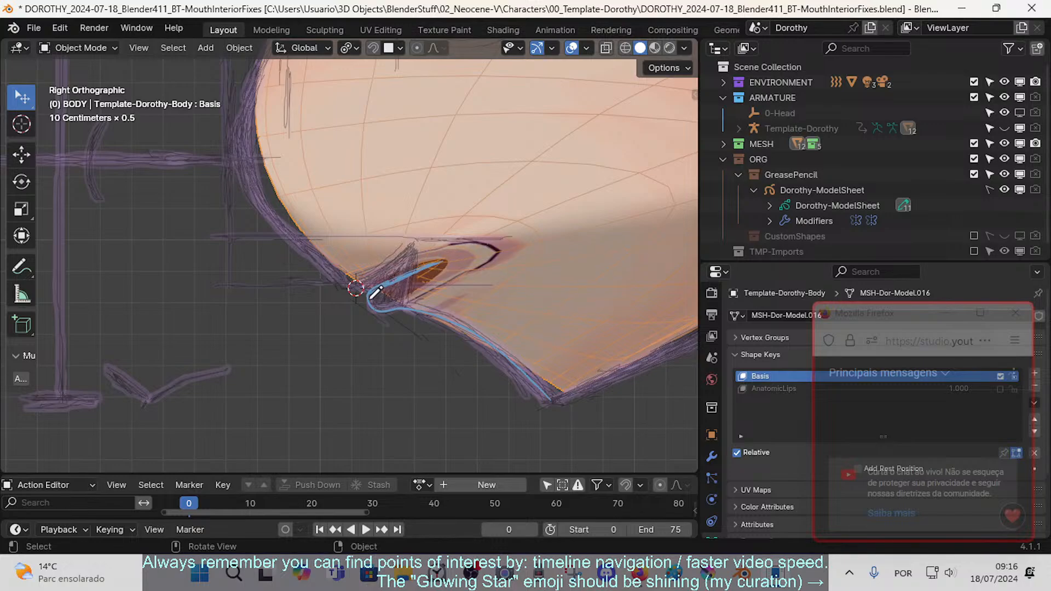
{"action": "mouse_move", "coordinate": [374, 294]}
{"action": "left_mouse_down"}
{"action": "mouse_move", "coordinate": [444, 308]}
{"action": "mouse_move", "coordinate": [371, 300]}
{"action": "mouse_move", "coordinate": [380, 283]}
{"action": "mouse_move", "coordinate": [412, 319]}
{"action": "left_mouse_up"}
{"action": "mouse_move", "coordinate": [444, 259]}
{"action": "left_mouse_down"}
{"action": "mouse_move", "coordinate": [405, 302]}
{"action": "mouse_move", "coordinate": [446, 255]}
{"action": "mouse_move", "coordinate": [408, 302]}
{"action": "mouse_move", "coordinate": [437, 261]}
{"action": "left_mouse_up"}
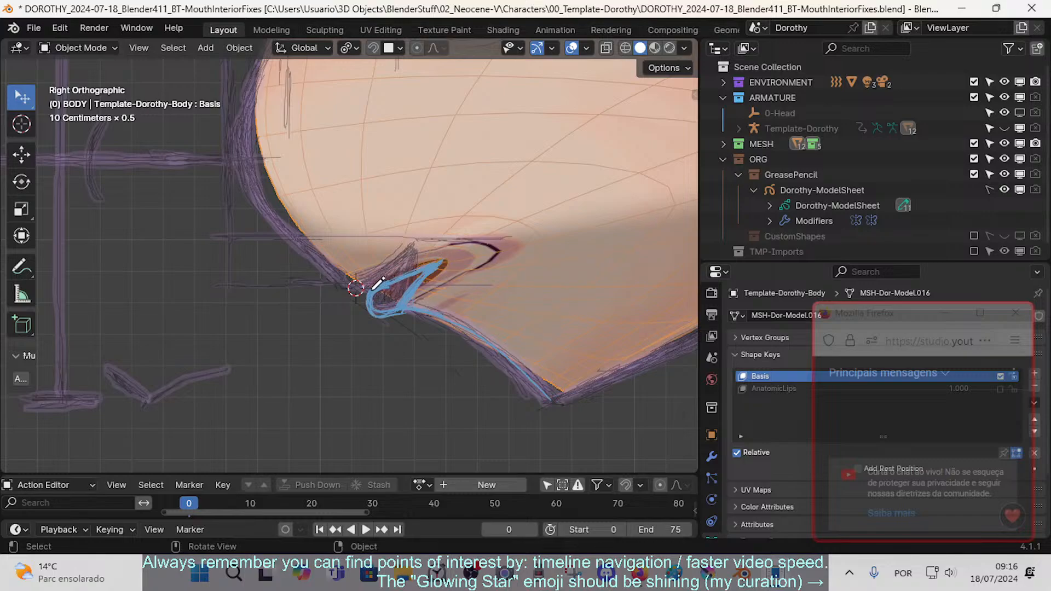
- Annotate the muzzle's front profile from below the nose down to the upper lip, following the side drawing
{"action": "scroll", "coordinate": [309, 239], "scroll_direction": "down", "scroll_amount": 2}
{"action": "middle_click_drag", "start_coordinate": [314, 242], "coordinate": [334, 289], "text": "shift"}
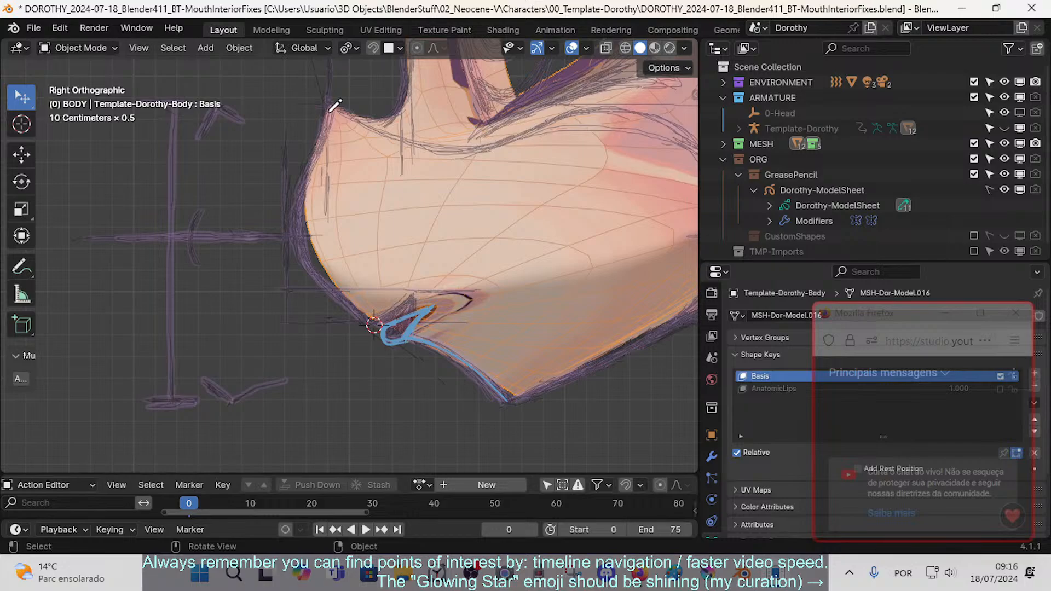
{"action": "mouse_move", "coordinate": [316, 158]}
{"action": "left_mouse_down"}
{"action": "mouse_move", "coordinate": [293, 228]}
{"action": "mouse_move", "coordinate": [327, 286]}
{"action": "mouse_move", "coordinate": [362, 310]}
{"action": "left_mouse_up"}
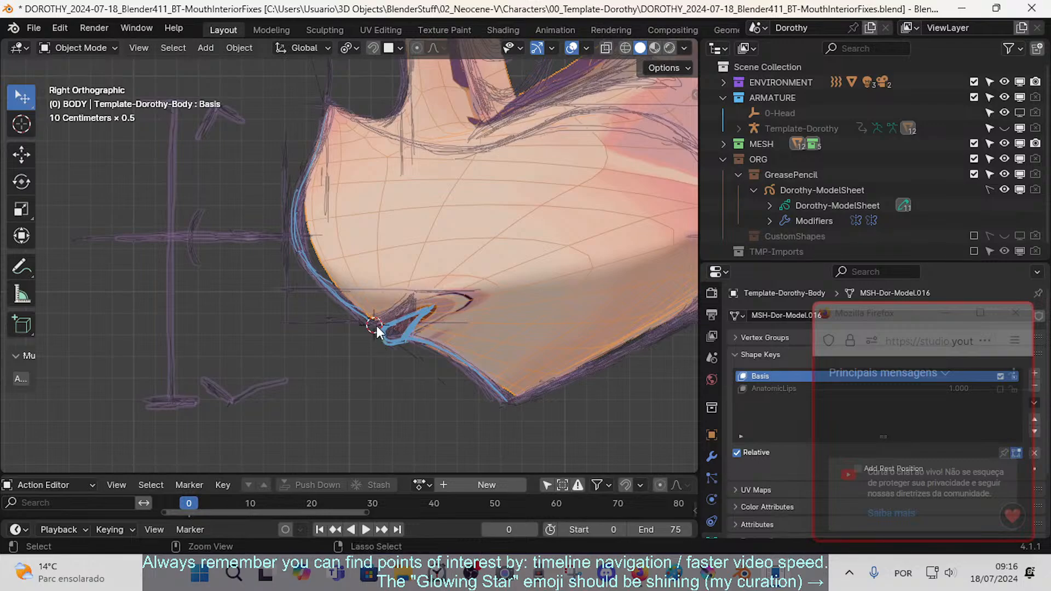
- Rework the annotated lip profile around the mouth opening, erasing and redrawing strokes at the upper and lower lip
{"action": "scroll", "coordinate": [390, 311], "scroll_direction": "up", "scroll_amount": 3}
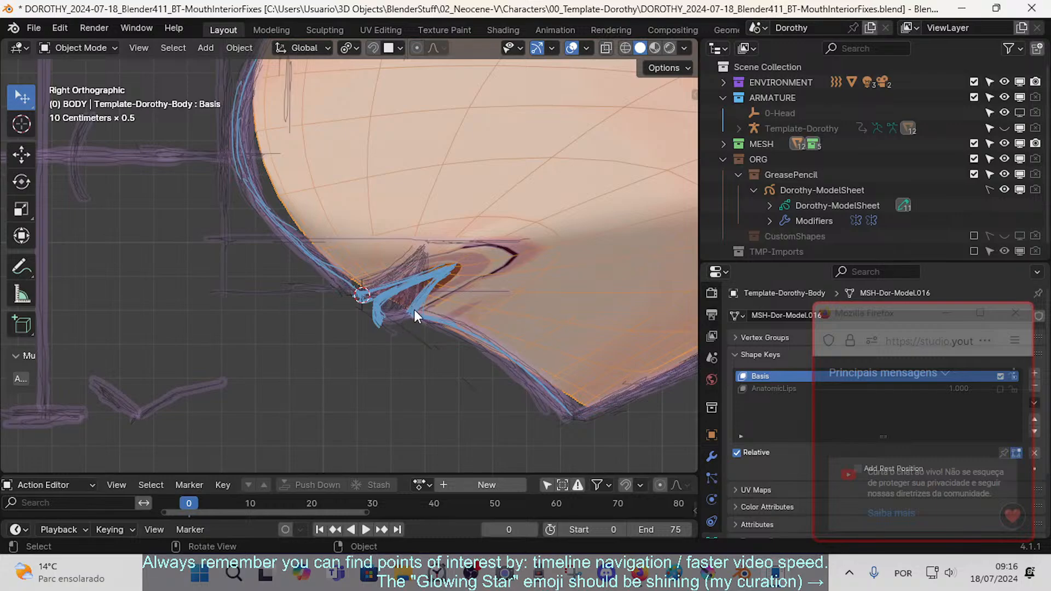
{"action": "mouse_move", "coordinate": [380, 323]}
{"action": "left_mouse_down"}
{"action": "mouse_move", "coordinate": [396, 329]}
{"action": "mouse_move", "coordinate": [415, 314]}
{"action": "left_mouse_up"}
{"action": "key", "text": "alt+a"}
{"action": "right_click_drag", "start_coordinate": [387, 348], "coordinate": [383, 338]}
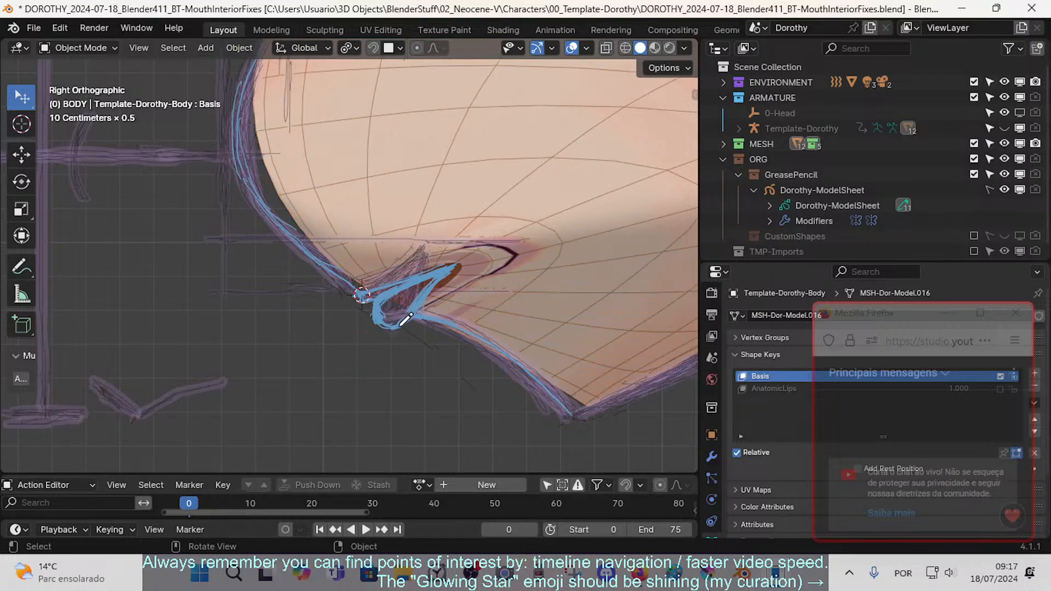
{"action": "left_click", "coordinate": [448, 320]}
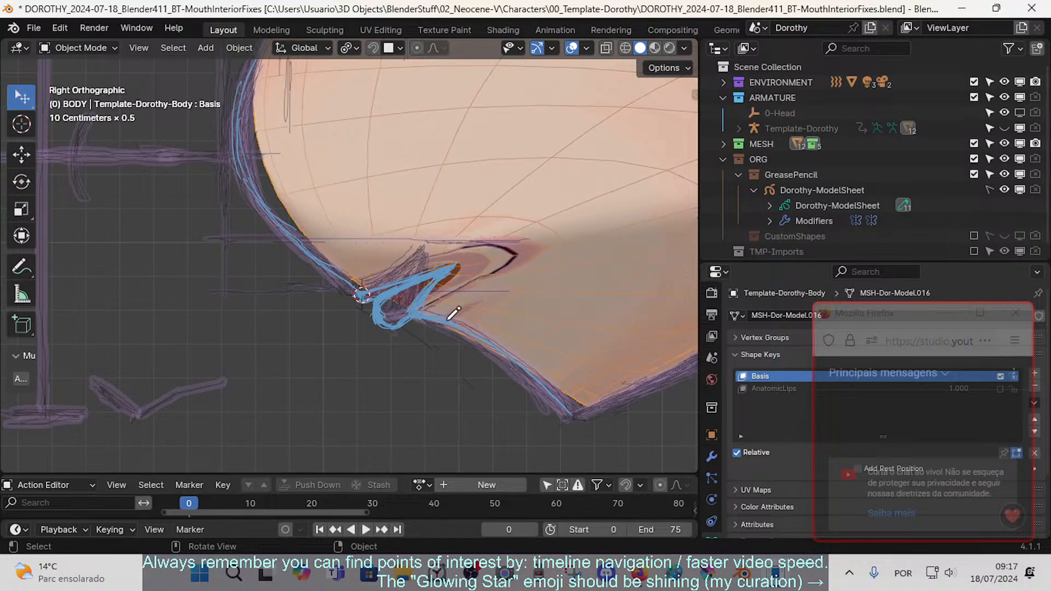
{"action": "left_click", "coordinate": [374, 303]}
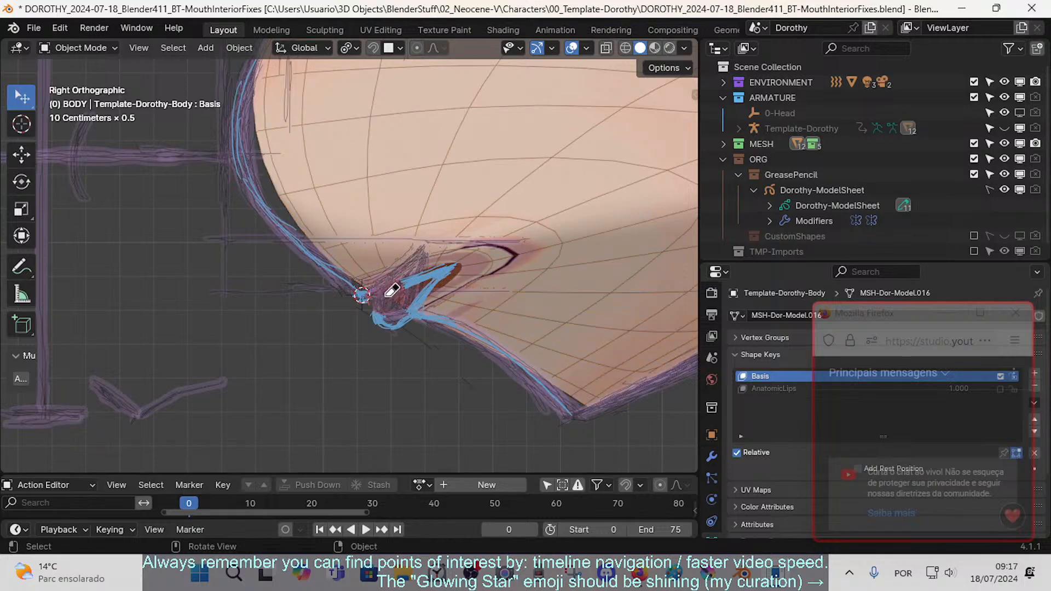
{"action": "left_click", "coordinate": [416, 290]}
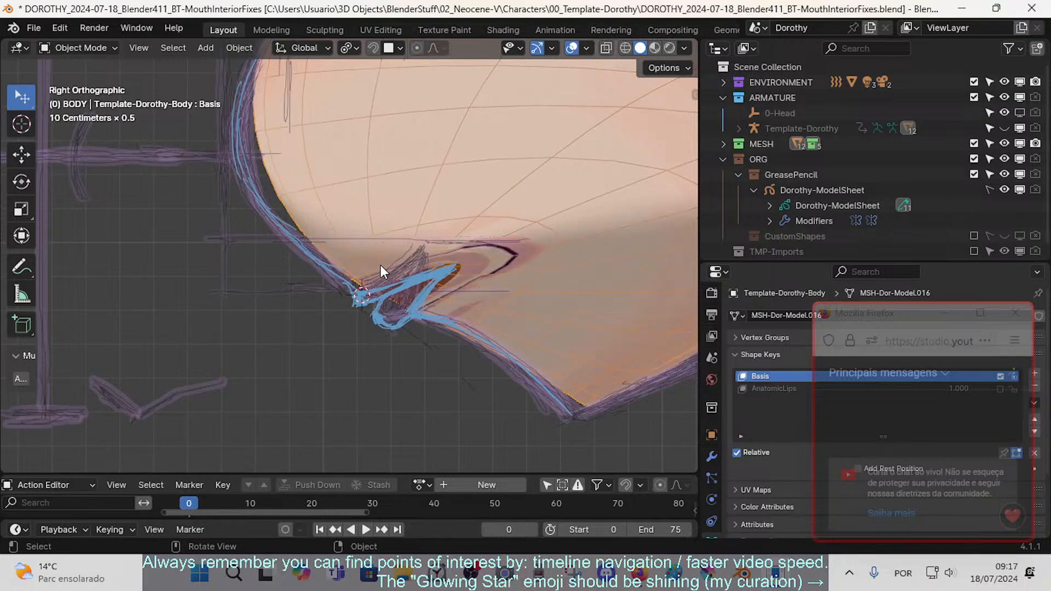
- Deselect the body mesh beneath the annotated side profile
{"action": "middle_click_drag", "start_coordinate": [387, 255], "coordinate": [363, 322], "text": "ctrl"}
{"action": "middle_click_drag", "start_coordinate": [366, 295], "coordinate": [377, 335], "text": "shift"}
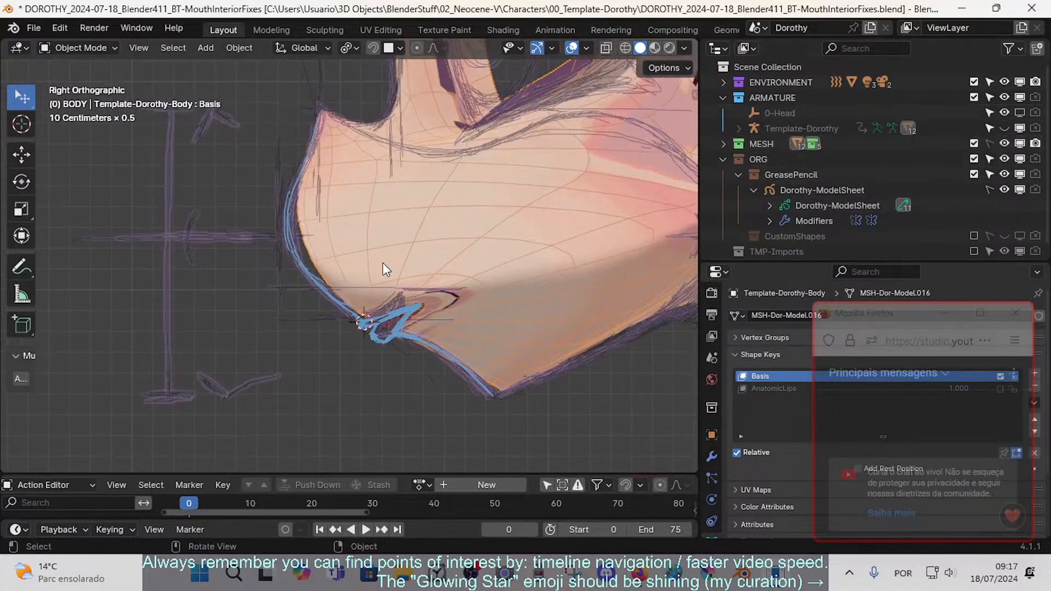
{"action": "left_click", "coordinate": [336, 336]}
{"action": "left_click", "coordinate": [366, 282]}
{"action": "left_click", "coordinate": [349, 359]}
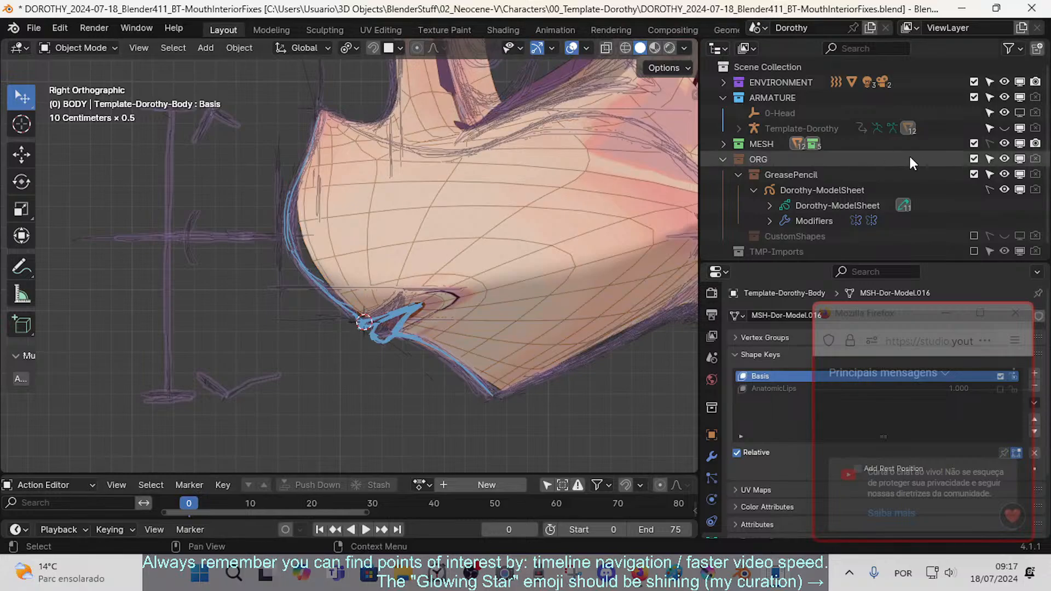
{"action": "left_click", "coordinate": [376, 324]}
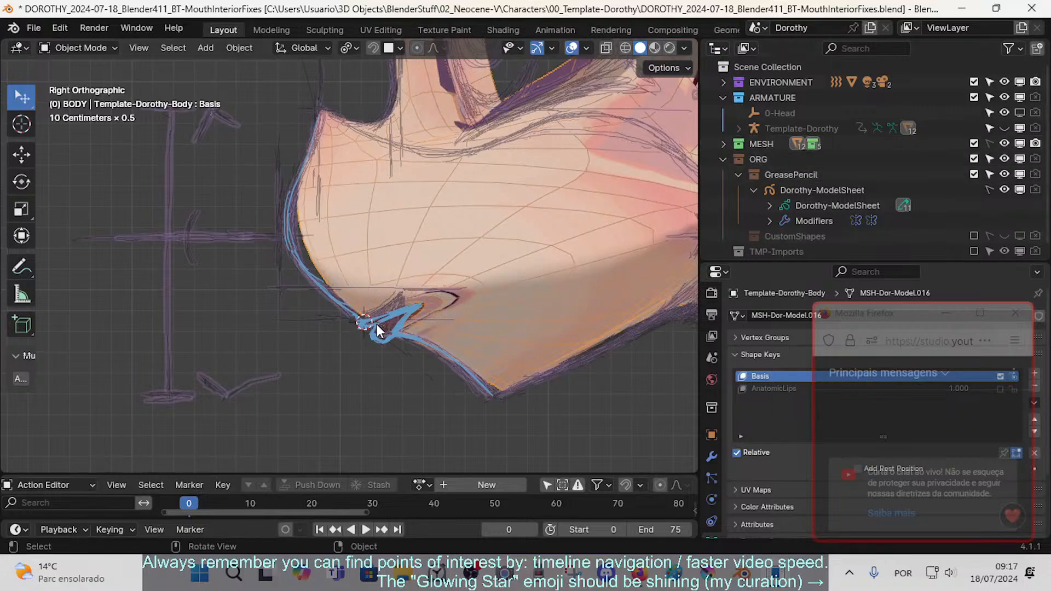
{"action": "left_click", "coordinate": [374, 345]}
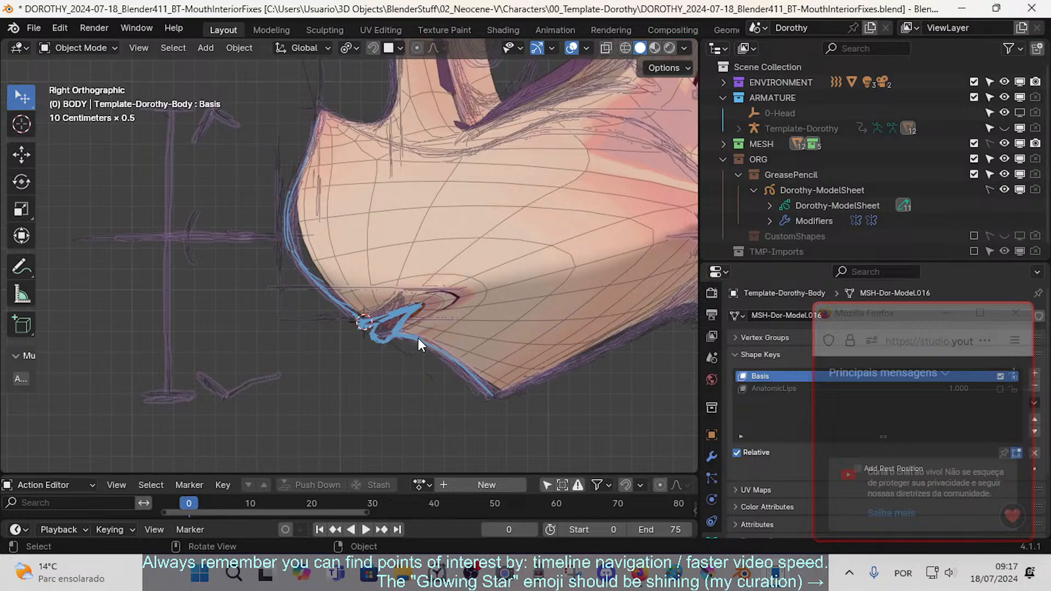
- Change the Note annotation layer's colour to green
{"action": "key", "text": "n"}
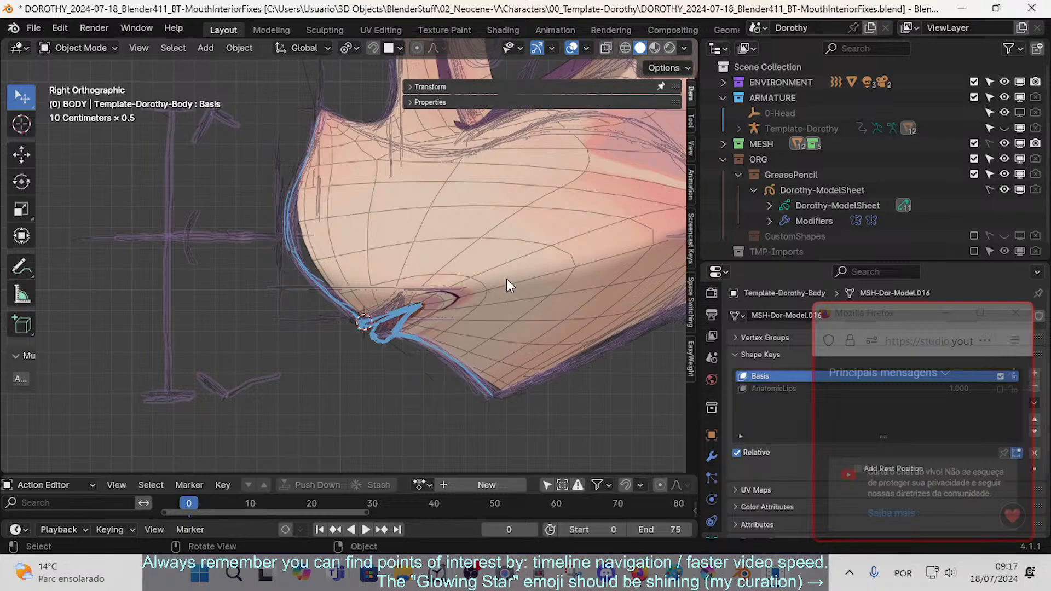
{"action": "left_click", "coordinate": [690, 141]}
{"action": "left_click", "coordinate": [419, 102]}
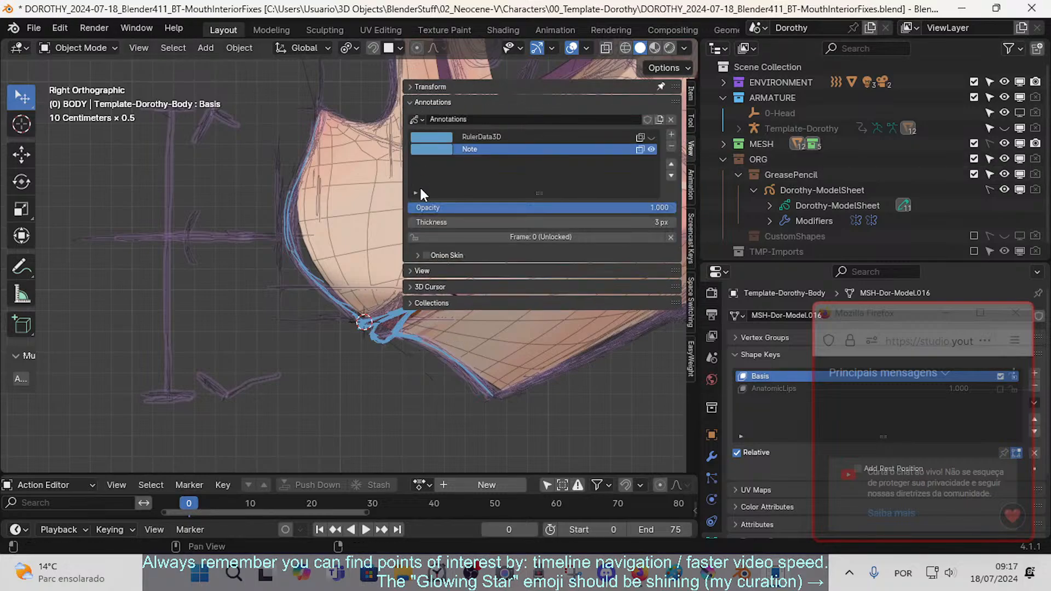
{"action": "left_click", "coordinate": [579, 137]}
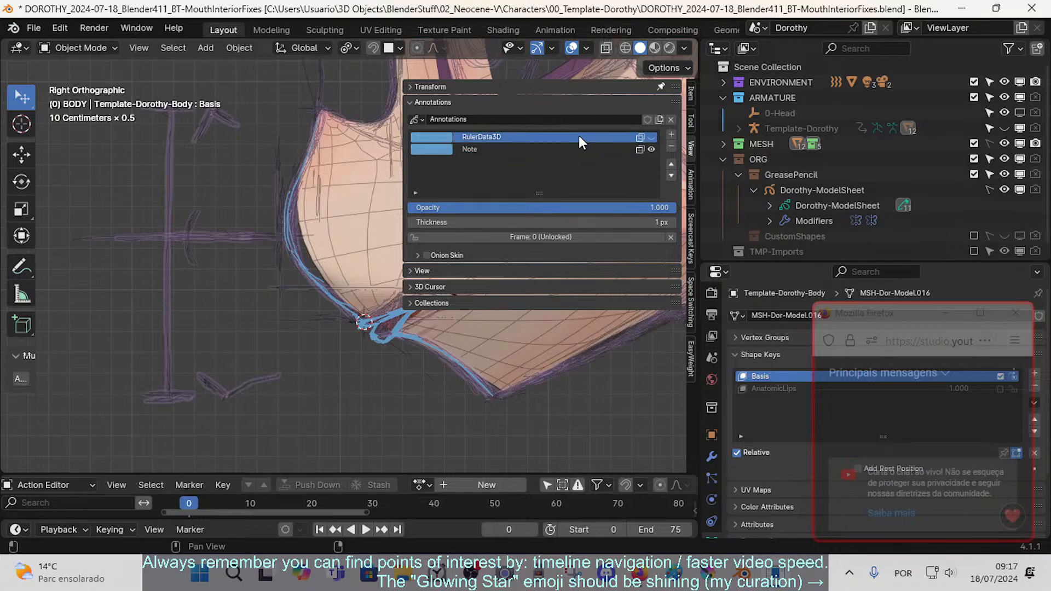
{"action": "left_click", "coordinate": [528, 152]}
{"action": "left_click", "coordinate": [432, 149]}
{"action": "left_click", "coordinate": [441, 206]}
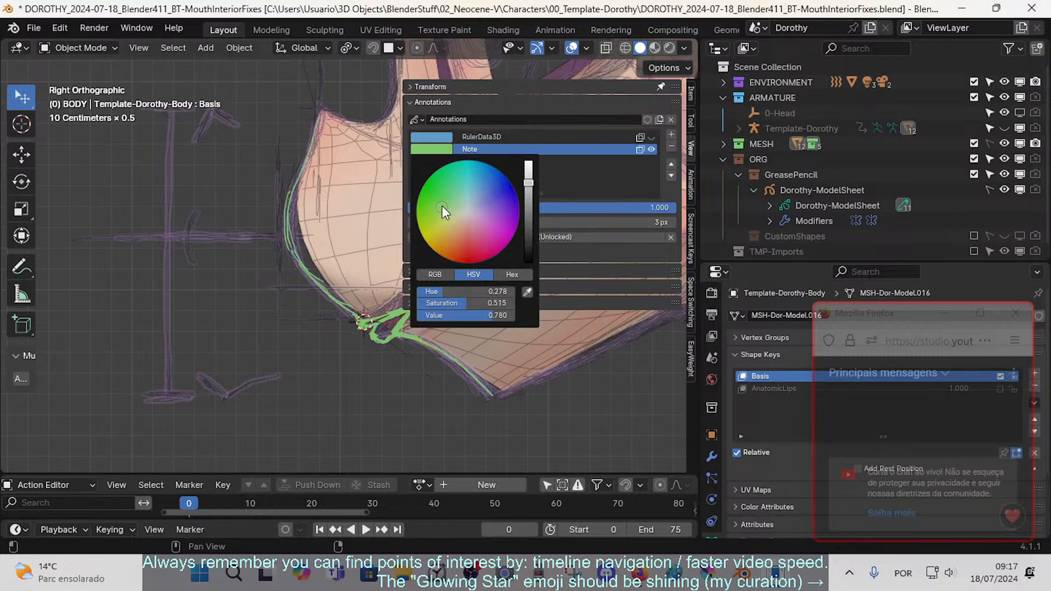
- Compare the mouth mesh with the drawing and the annotated profile in front and side views, with and without wireframe
{"action": "key", "text": "KP_1"}
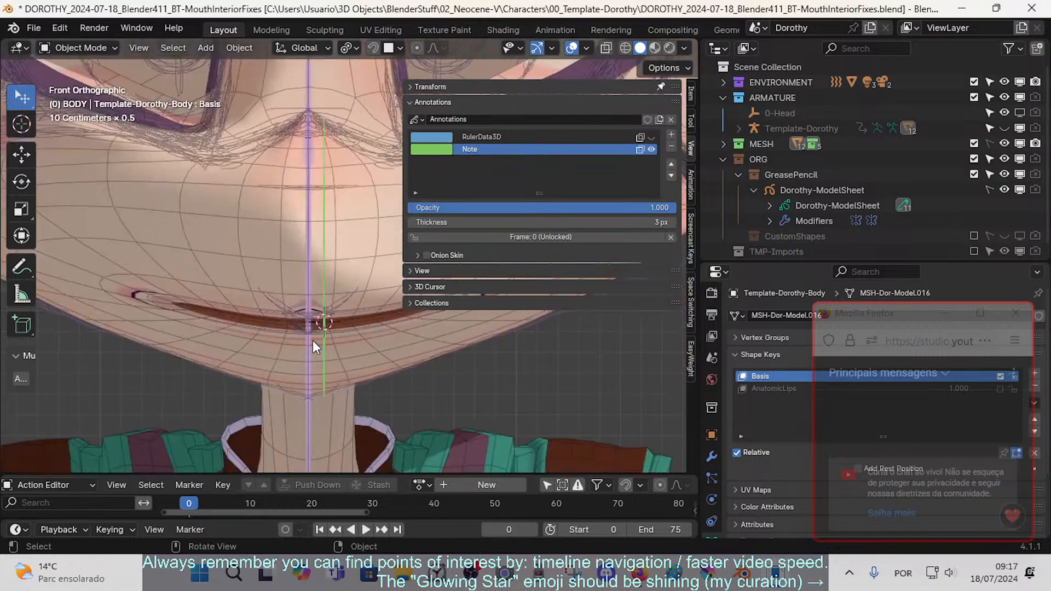
{"action": "scroll", "coordinate": [328, 328], "scroll_direction": "up", "scroll_amount": 2}
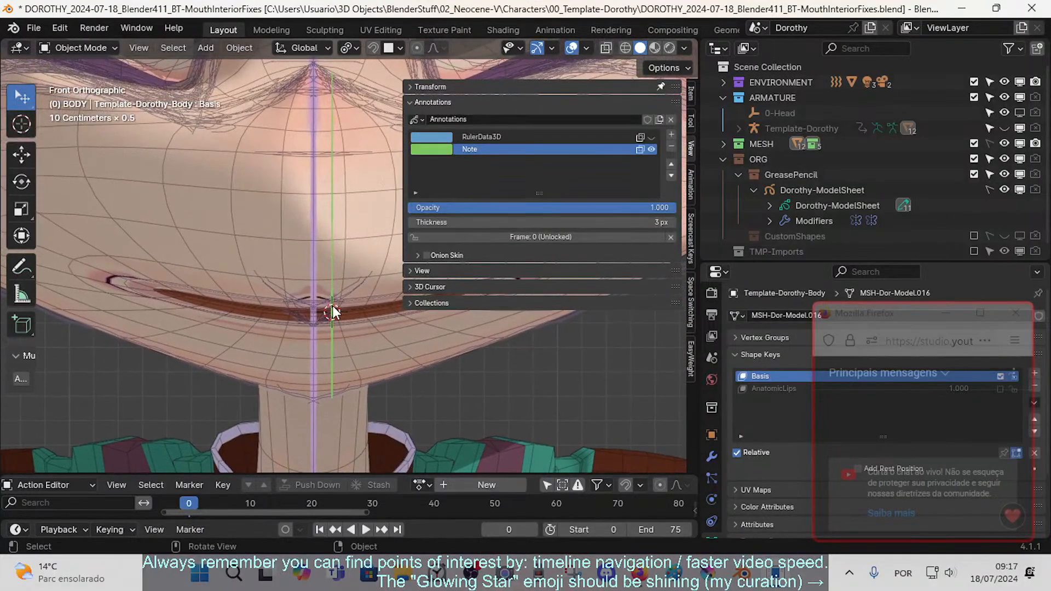
{"action": "key", "text": "n"}
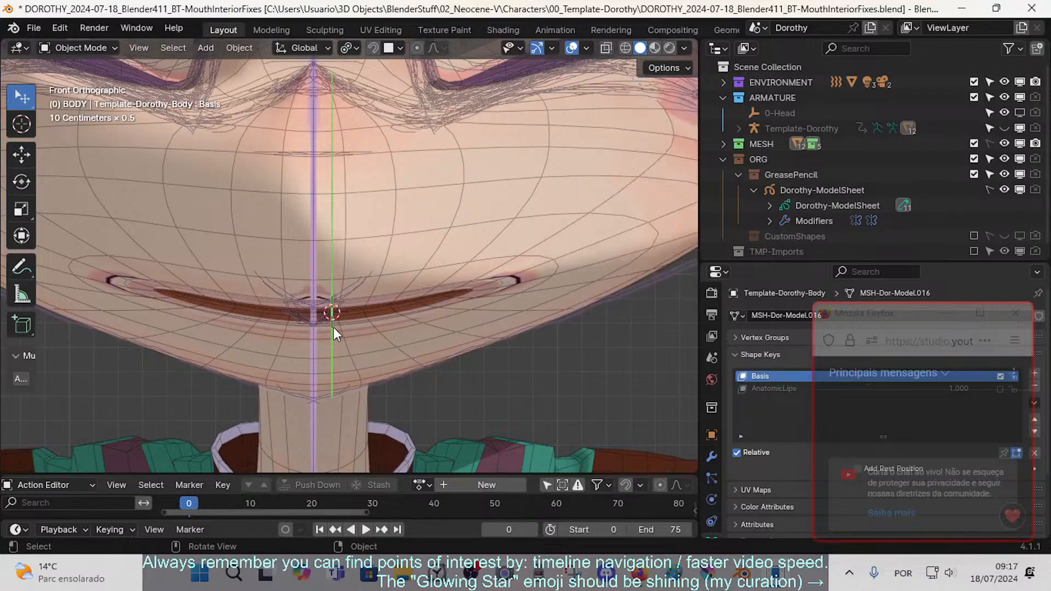
{"action": "key", "text": "KP_3"}
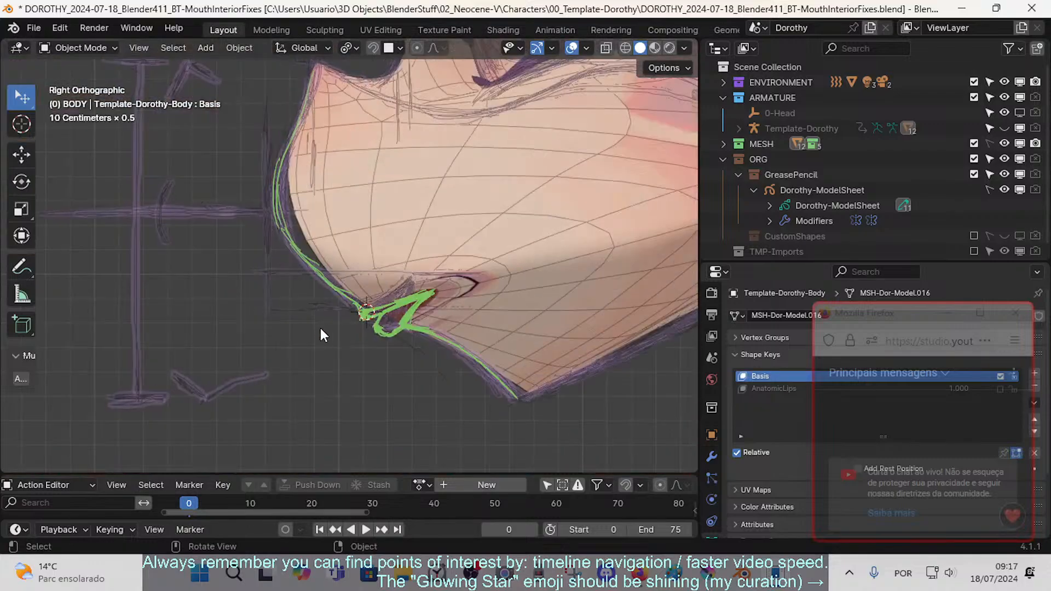
{"action": "key", "text": "KP_1"}
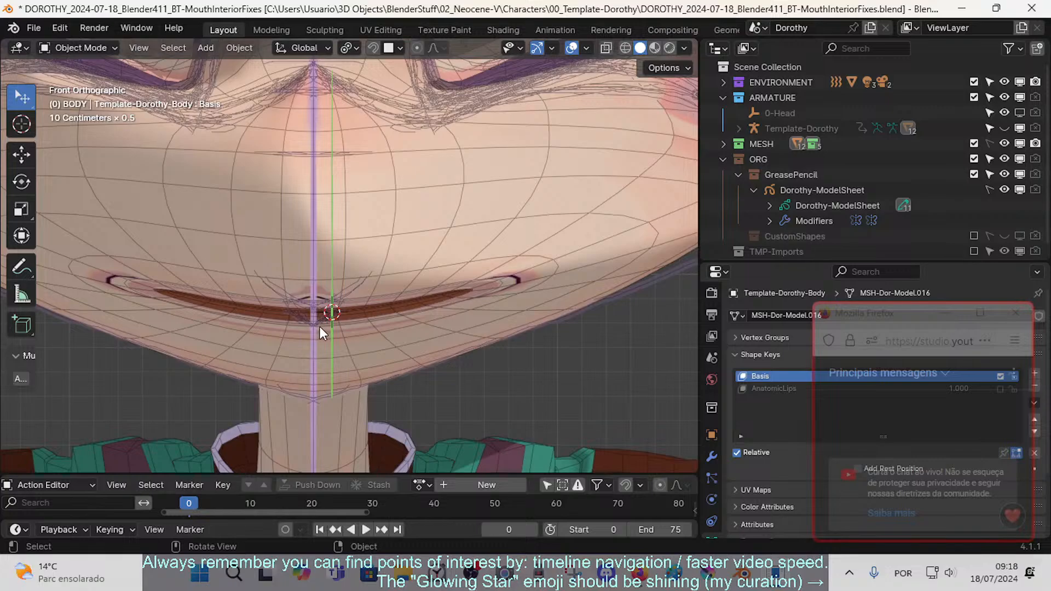
{"action": "key", "text": "ctrl+shift+w"}
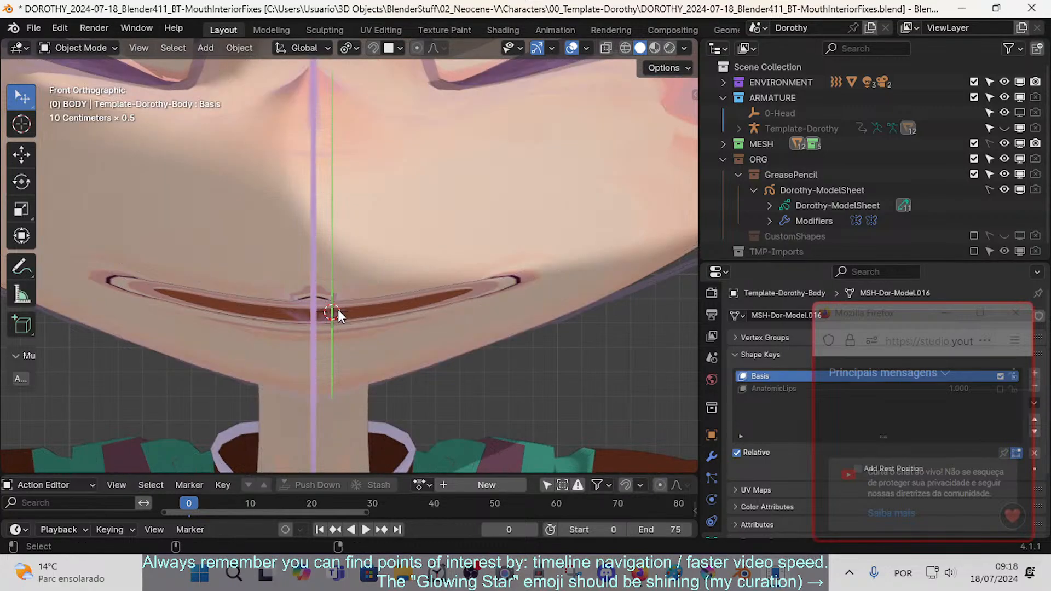
{"action": "mouse_move", "coordinate": [346, 280]}
{"action": "middle_mouse_down", "text": "ctrl"}
{"action": "mouse_move", "coordinate": [285, 377]}
{"action": "mouse_move", "coordinate": [335, 284]}
{"action": "mouse_move", "coordinate": [294, 384]}
{"action": "mouse_move", "coordinate": [335, 296]}
{"action": "middle_mouse_up", "text": "ctrl"}
{"action": "key", "text": "ctrl+shift+w"}
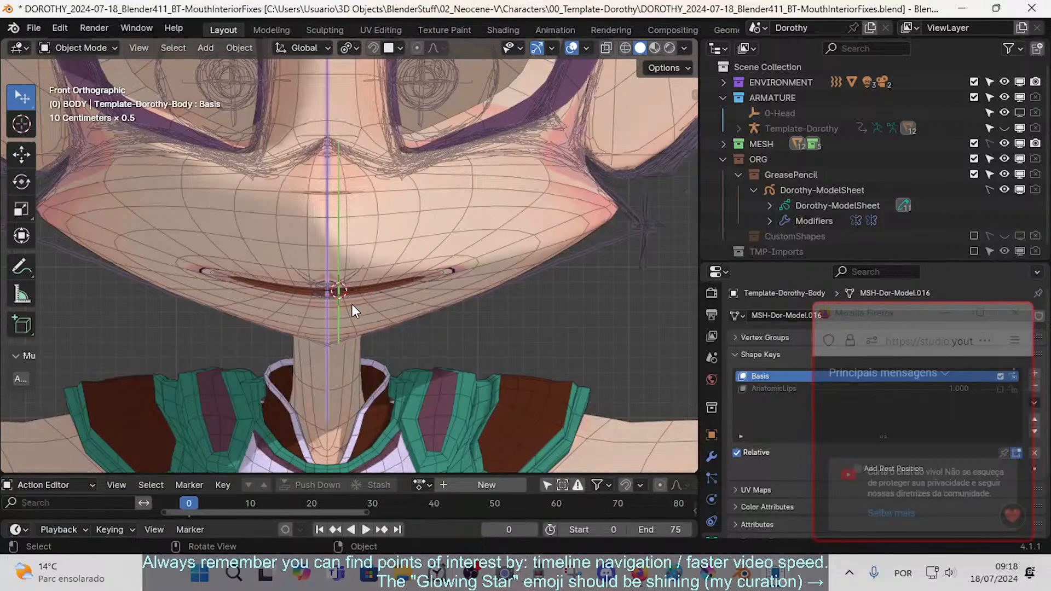
{"action": "key", "text": "KP_3"}
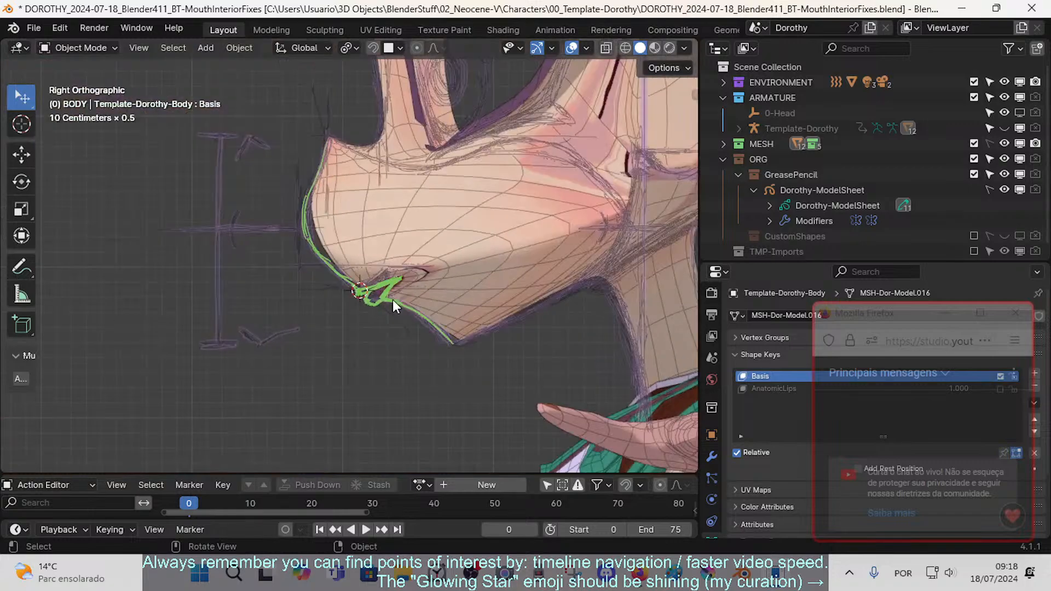
{"action": "key", "text": "KP_1"}
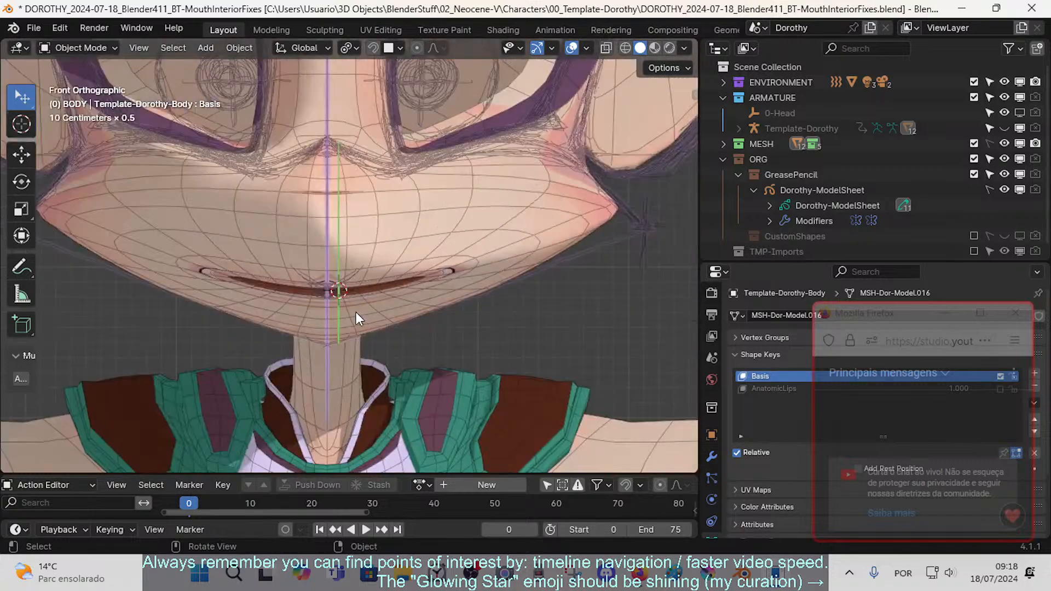
- Compare the annotated lip profile in side and front views, and select the body mesh
{"action": "key", "text": "KP_3"}
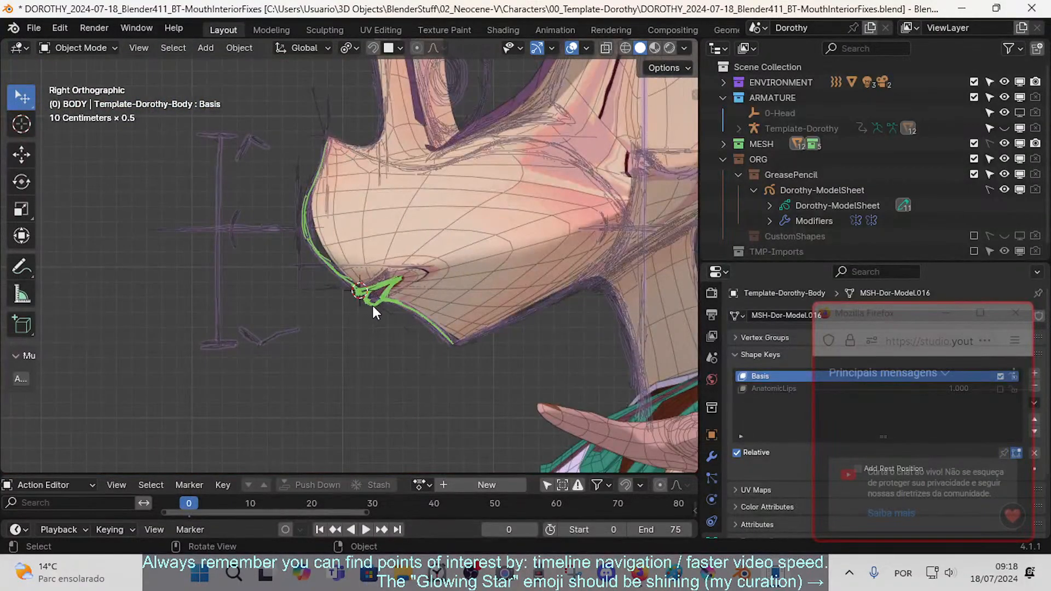
{"action": "key", "text": "KP_1"}
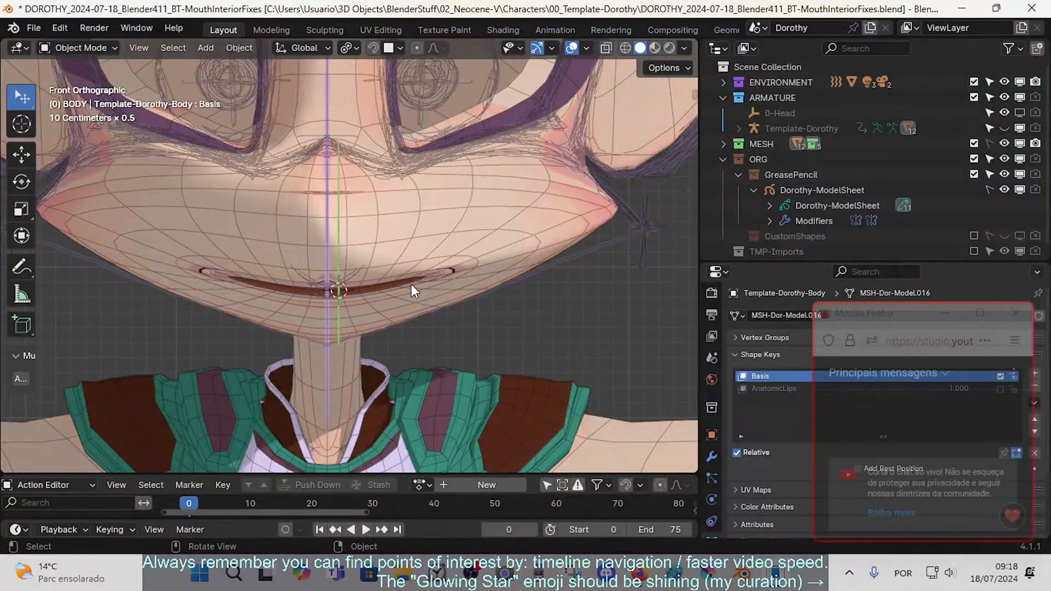
{"action": "left_click", "coordinate": [331, 289]}
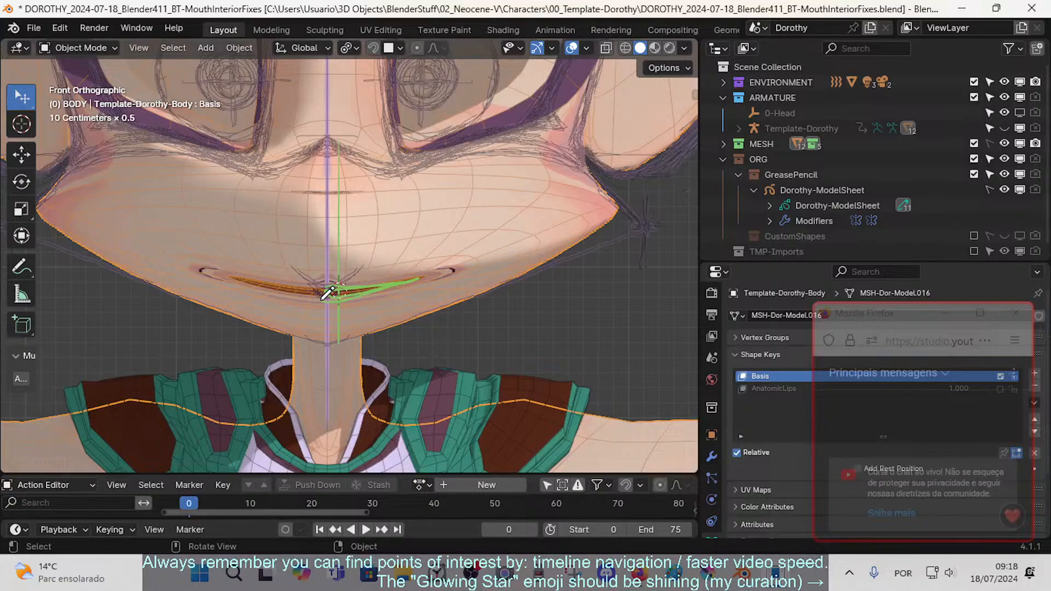
- Try to annotate the lip curves from the mouth's centre to one corner in front view, and undo the strokes
{"action": "key", "text": "ctrl+z"}
{"action": "left_click_drag", "start_coordinate": [421, 277], "coordinate": [403, 284]}
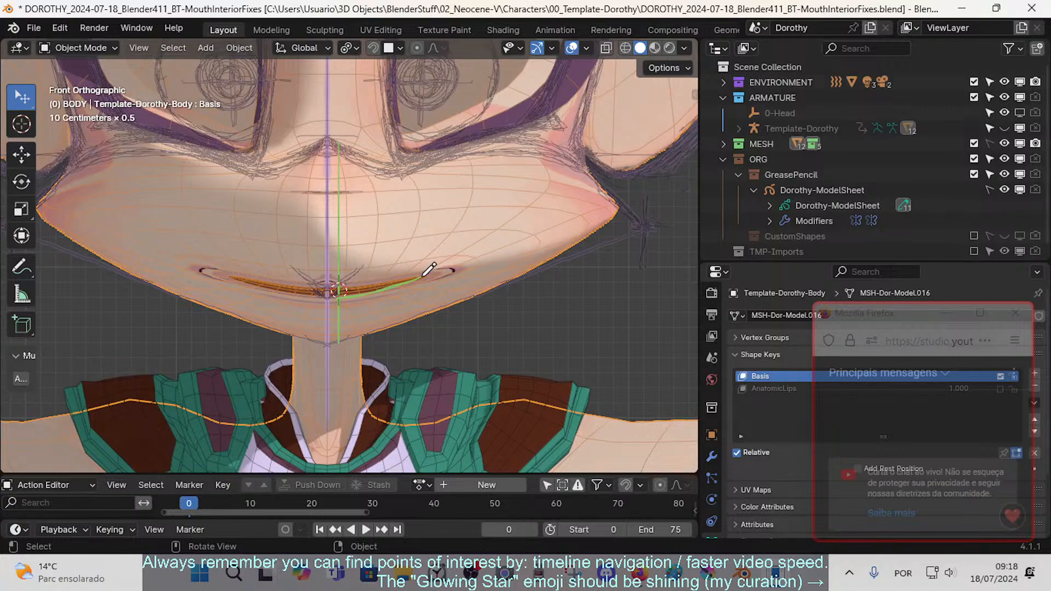
{"action": "key", "text": "ctrl+z"}
{"action": "left_click_drag", "start_coordinate": [420, 278], "coordinate": [341, 300]}
{"action": "key", "text": "ctrl+z"}
{"action": "left_click_drag", "start_coordinate": [414, 277], "coordinate": [320, 300]}
{"action": "key", "text": "ctrl+z"}
{"action": "key", "text": "ctrl+z"}
{"action": "key", "text": "ctrl+z"}
- Enter Edit Mode on the body mesh, with the mouth's annotated profile framed in right orthographic view
{"action": "key", "text": "KP_3"}
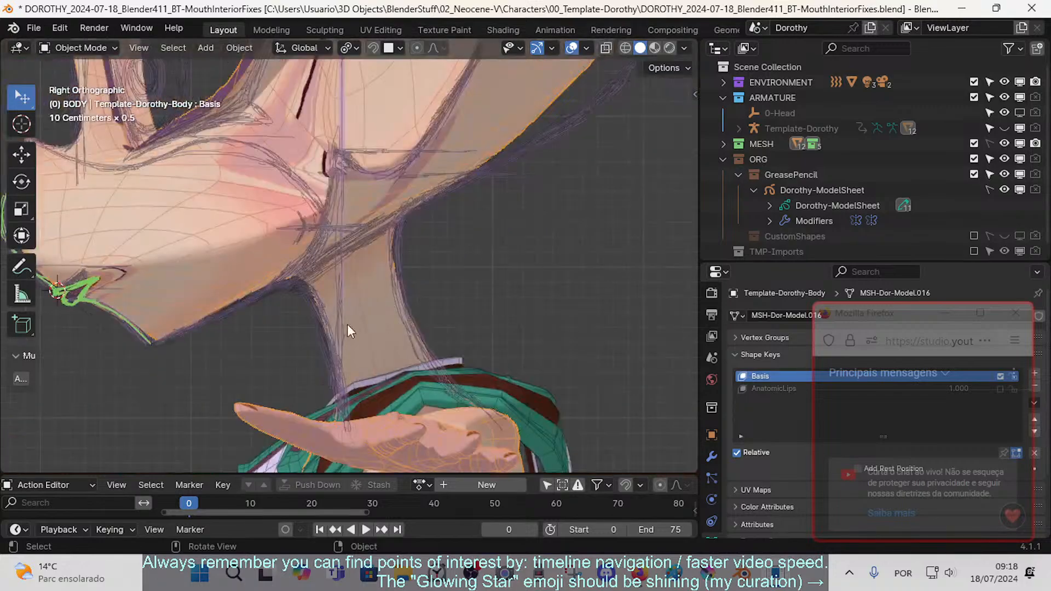
{"action": "middle_click_drag", "start_coordinate": [189, 322], "coordinate": [465, 304], "text": "shift"}
{"action": "scroll", "coordinate": [350, 257], "scroll_direction": "up", "scroll_amount": 4}
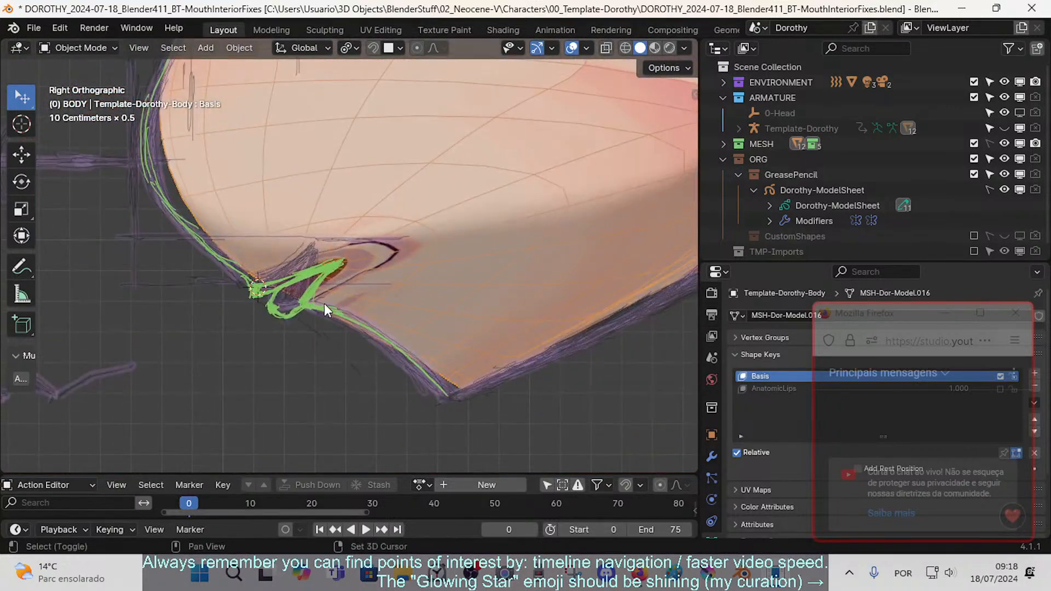
{"action": "middle_click_drag", "start_coordinate": [324, 303], "coordinate": [363, 285], "text": "shift"}
{"action": "key", "text": "Tab"}
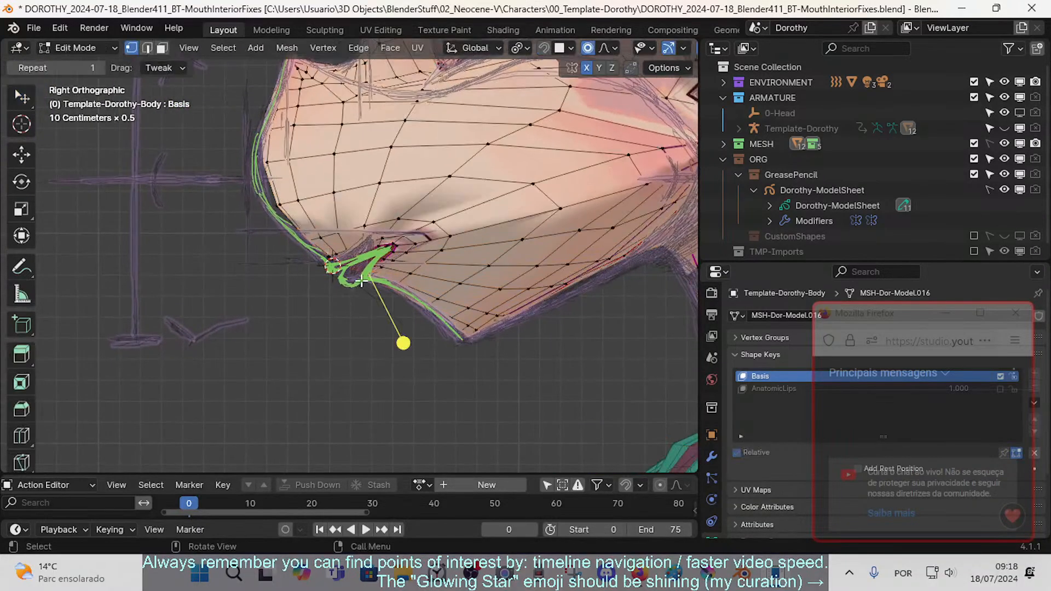
{"action": "middle_click_drag", "start_coordinate": [369, 284], "coordinate": [385, 322], "text": "shift"}
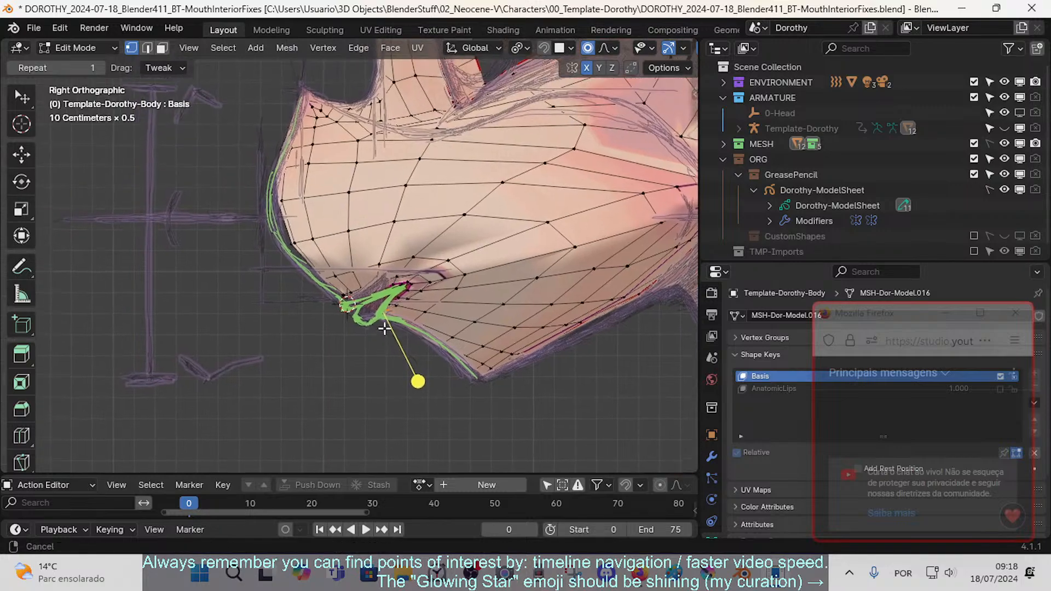
- Save the Blender file and frame the mouth profile more closely, staying in Edit Mode
{"action": "key", "text": "n"}
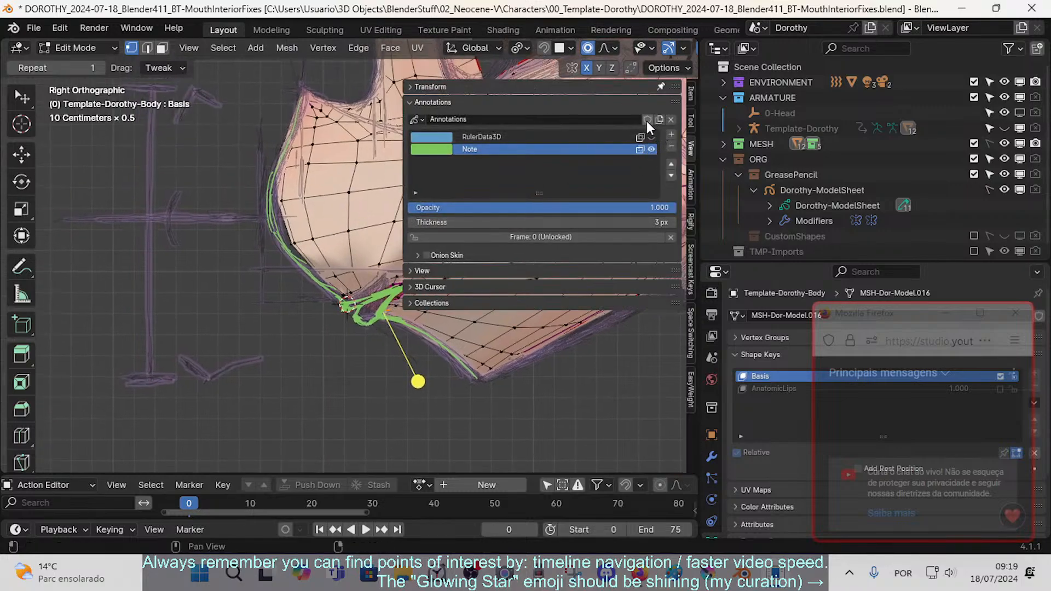
{"action": "key", "text": "n"}
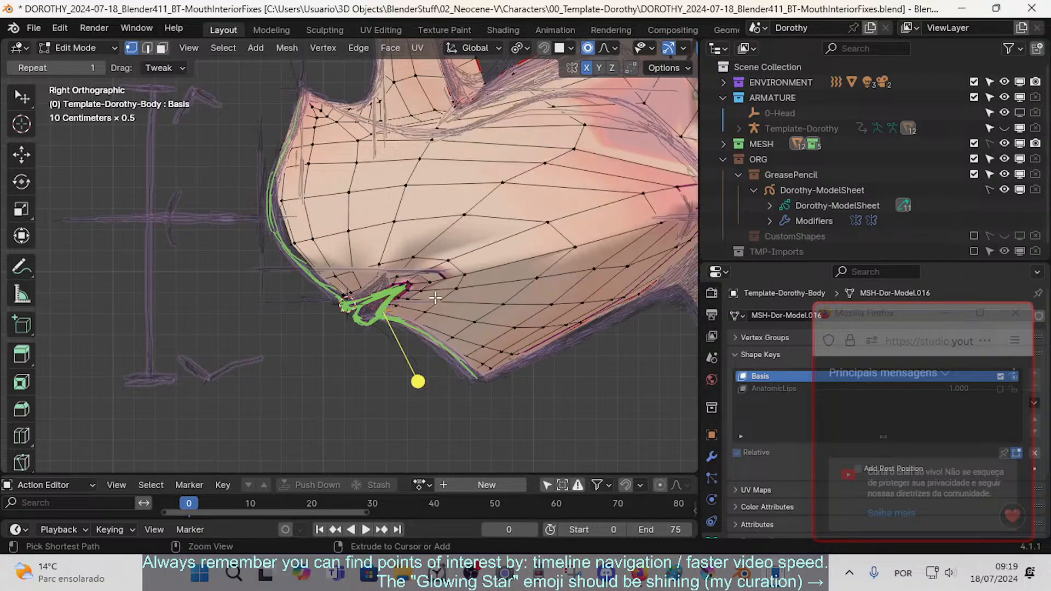
{"action": "key", "text": "ctrl+s"}
{"action": "middle_click_drag", "start_coordinate": [376, 364], "coordinate": [395, 323], "text": "ctrl"}
{"action": "key", "text": "Tab"}
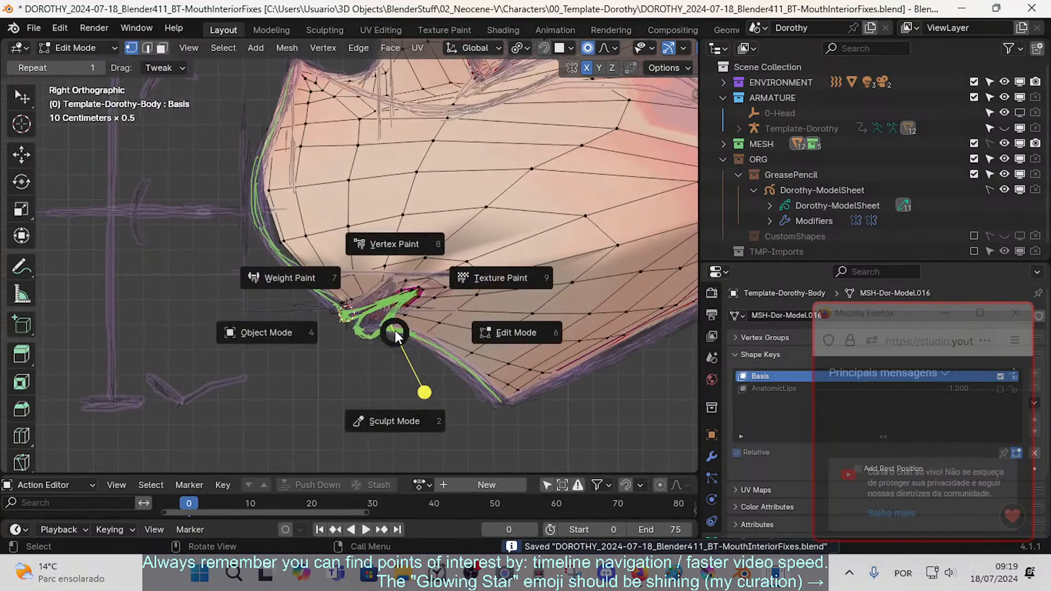
{"action": "key", "text": "Tab"}
{"action": "middle_click_drag", "start_coordinate": [408, 393], "coordinate": [421, 338], "text": "ctrl"}
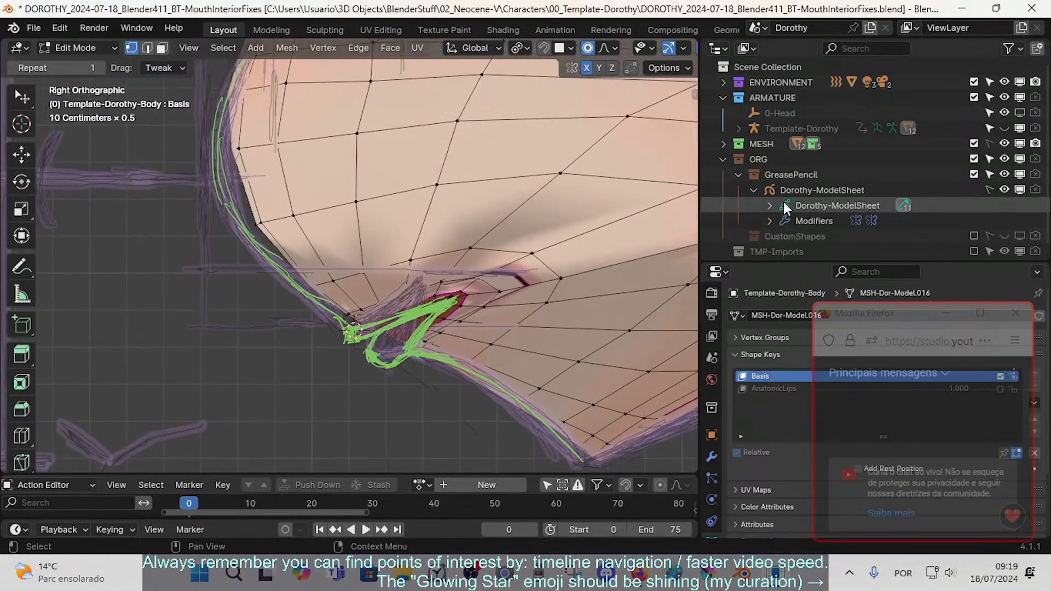
- Collapse the ORG collection and exclude it from the view layer to hide the model sheet drawing
{"action": "left_click", "coordinate": [723, 159]}
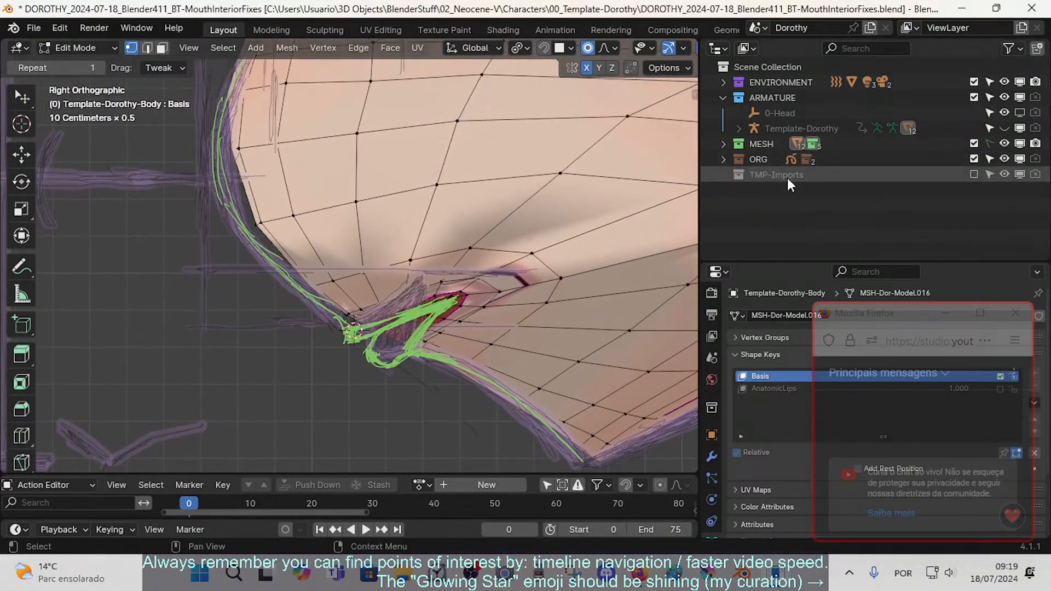
{"action": "left_click", "coordinate": [974, 159]}
{"action": "middle_click_drag", "start_coordinate": [390, 356], "coordinate": [425, 315], "text": "shift"}
{"action": "middle_click_drag", "start_coordinate": [410, 272], "coordinate": [438, 370], "text": "shift"}
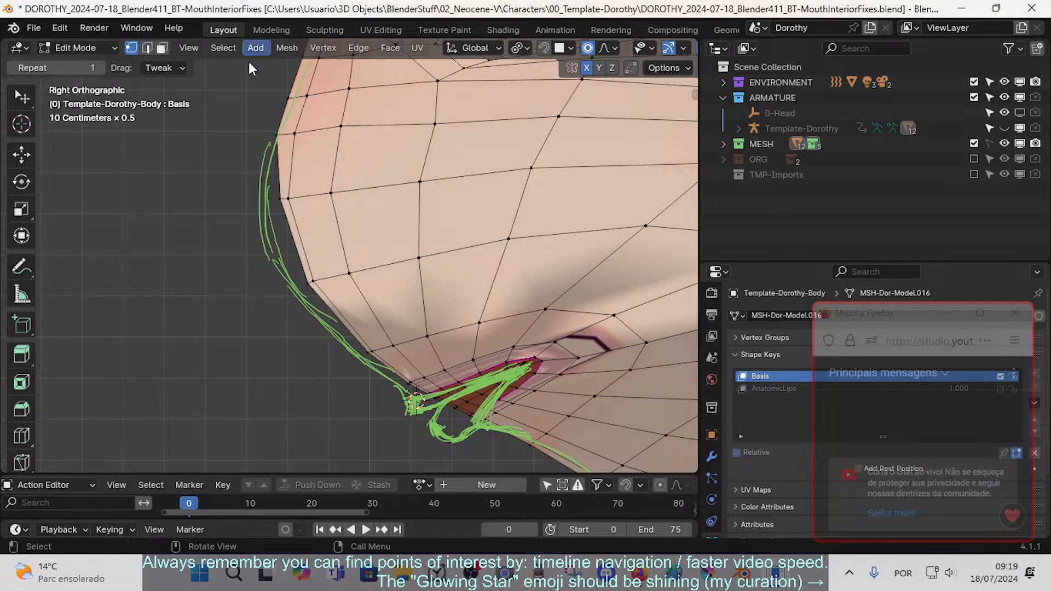
- Circle-select the front vertices just below the nose and move them to the annotated profile with proportional editing
{"action": "scroll", "coordinate": [305, 191], "scroll_direction": "down", "scroll_amount": 2}
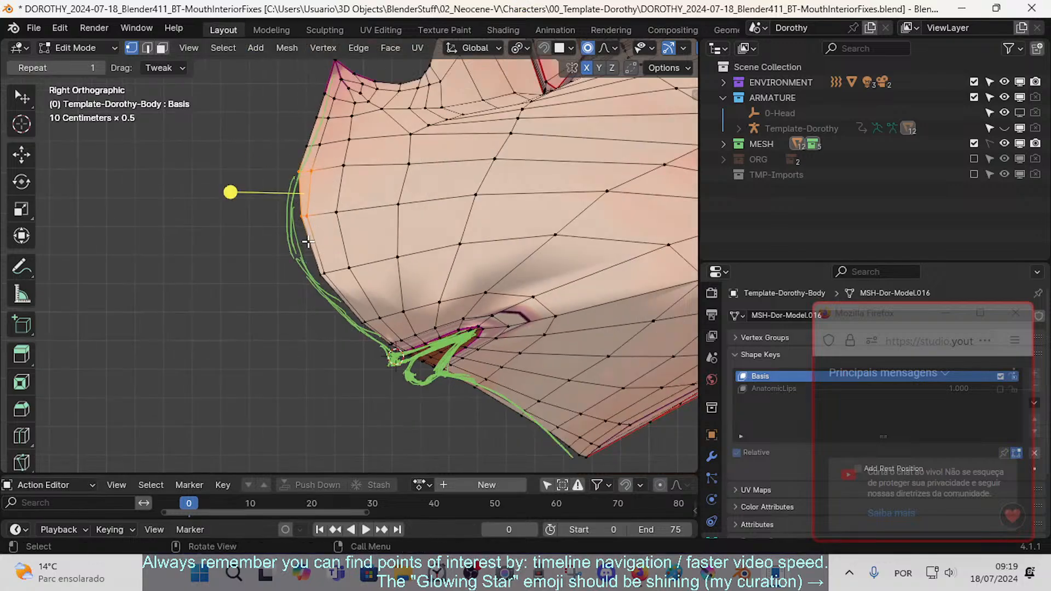
{"action": "key", "text": "a"}
{"action": "key", "text": "alt+a"}
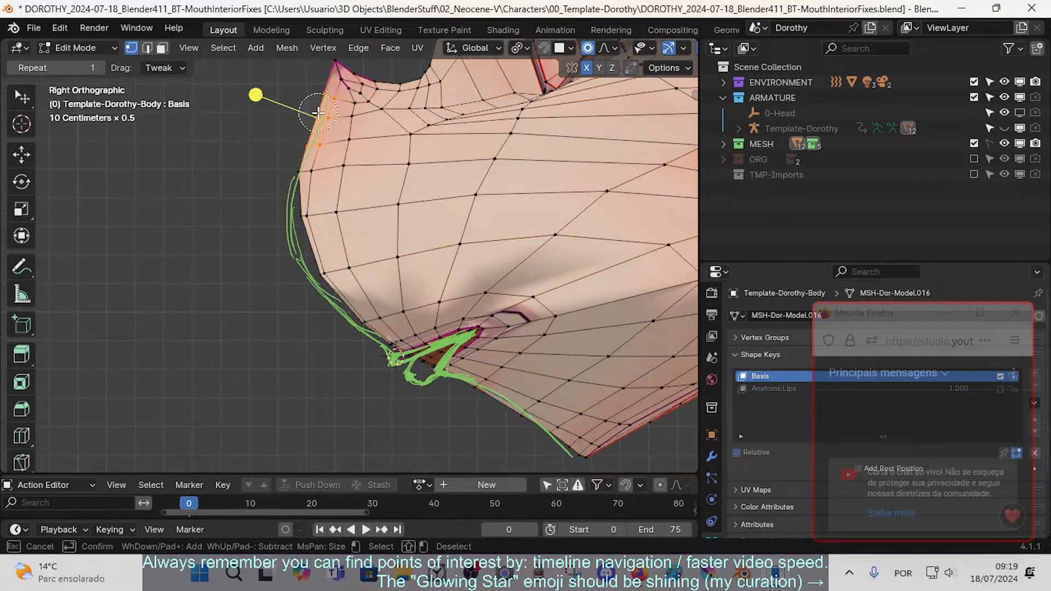
{"action": "key", "text": "c"}
{"action": "left_click", "coordinate": [312, 130]}
{"action": "right_click", "coordinate": [311, 132]}
{"action": "key", "text": "g"}
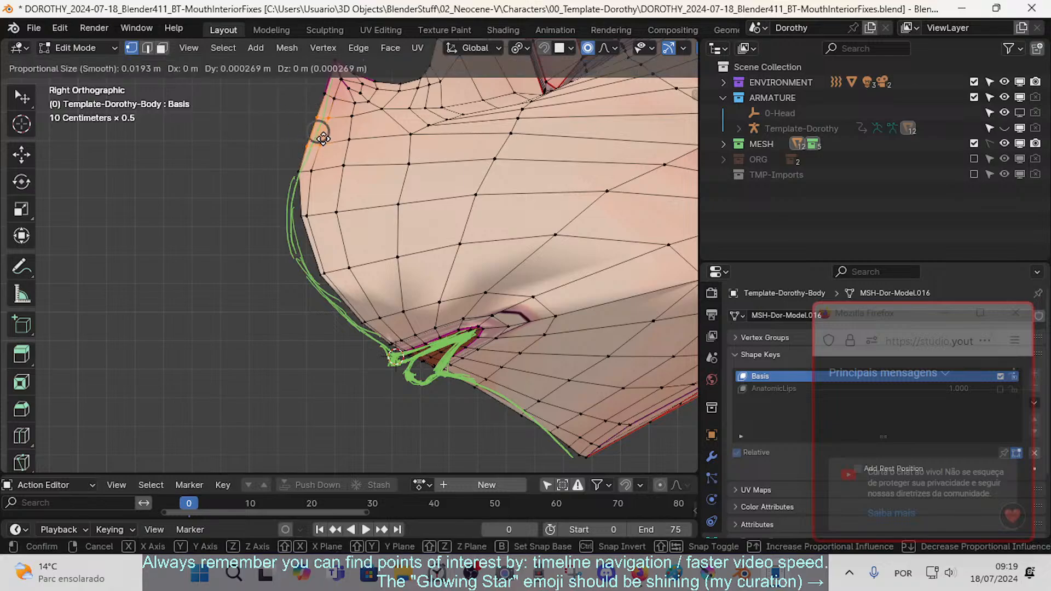
{"action": "left_click", "coordinate": [341, 143]}
- Circle-select the vertices at the middle front of the muzzle and move them toward the annotated profile curve
{"action": "key", "text": "alt+a"}
{"action": "key", "text": "c"}
{"action": "left_click_drag", "start_coordinate": [307, 214], "coordinate": [332, 274]}
{"action": "right_click", "coordinate": [331, 276]}
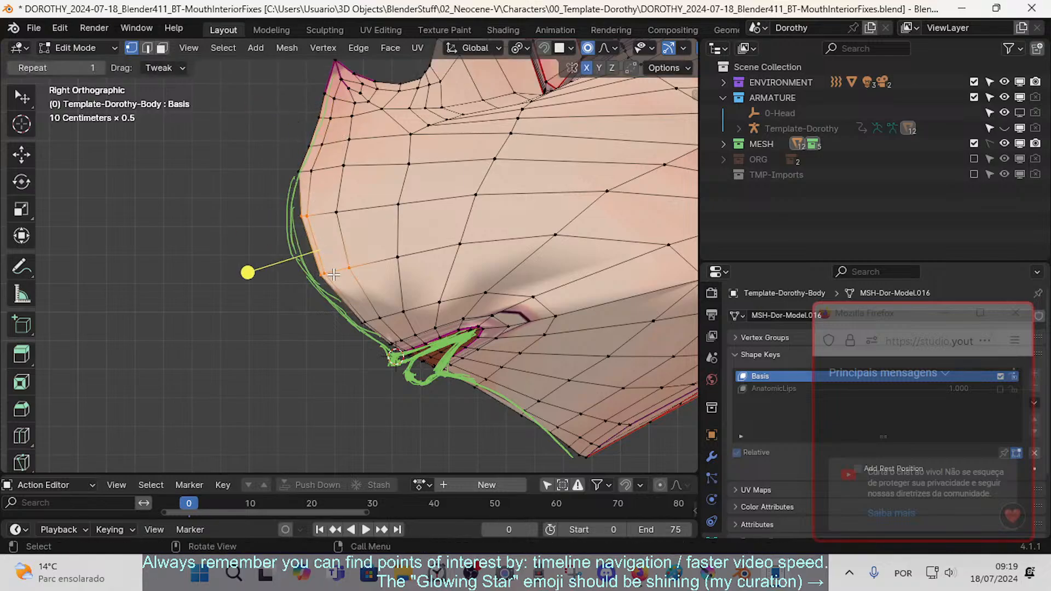
{"action": "key", "text": "g"}
{"action": "left_click", "coordinate": [257, 332]}
- Show the body's modifier stack with the mesh in front view, and move the Firefox chat window clear of it
{"action": "middle_click_drag", "start_coordinate": [237, 277], "coordinate": [324, 278]}
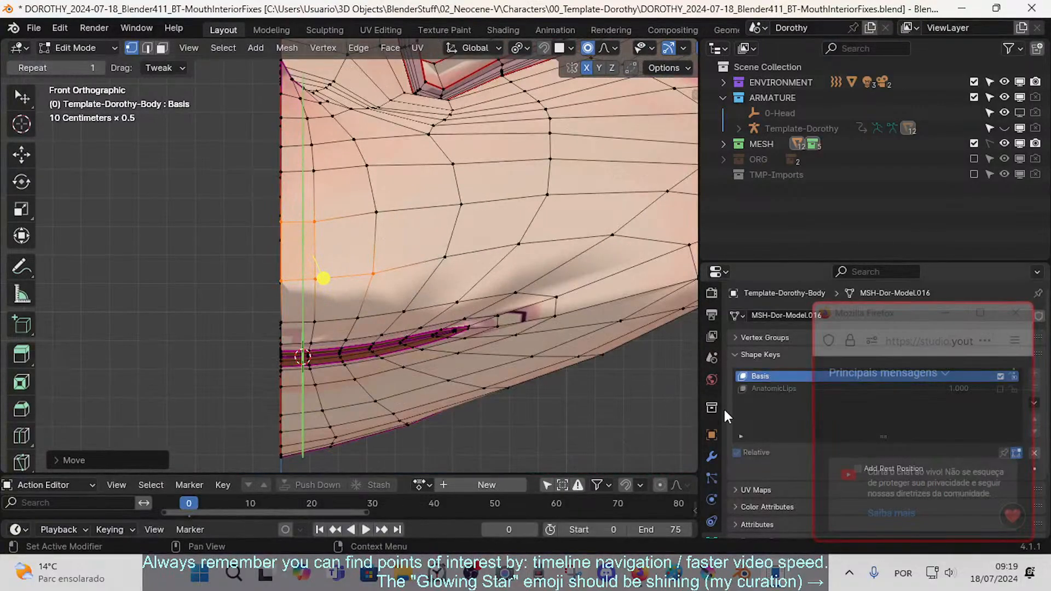
{"action": "left_click", "coordinate": [711, 457]}
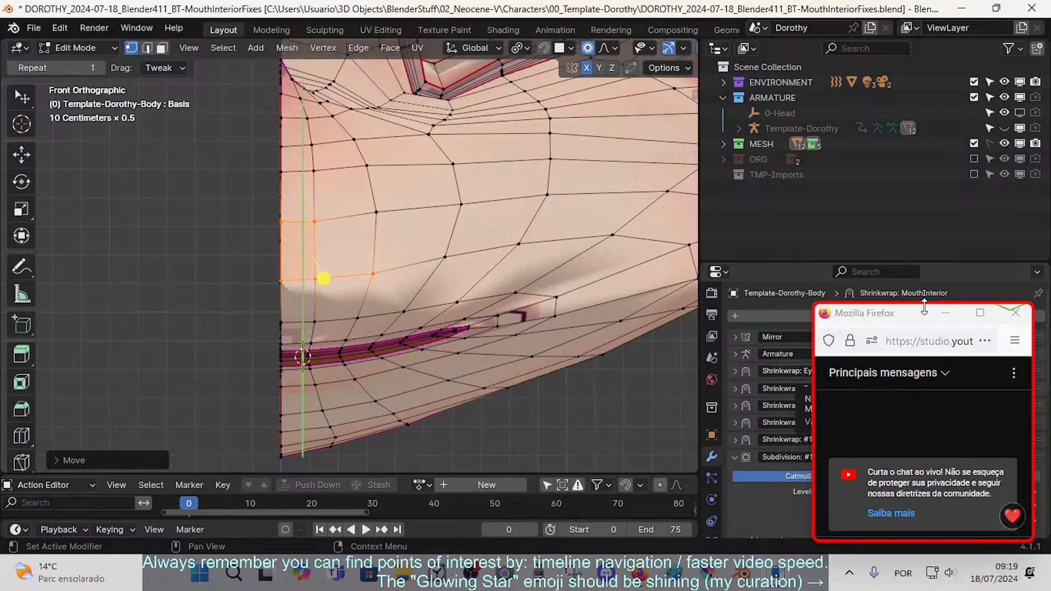
{"action": "left_click_drag", "start_coordinate": [909, 315], "coordinate": [882, 40]}
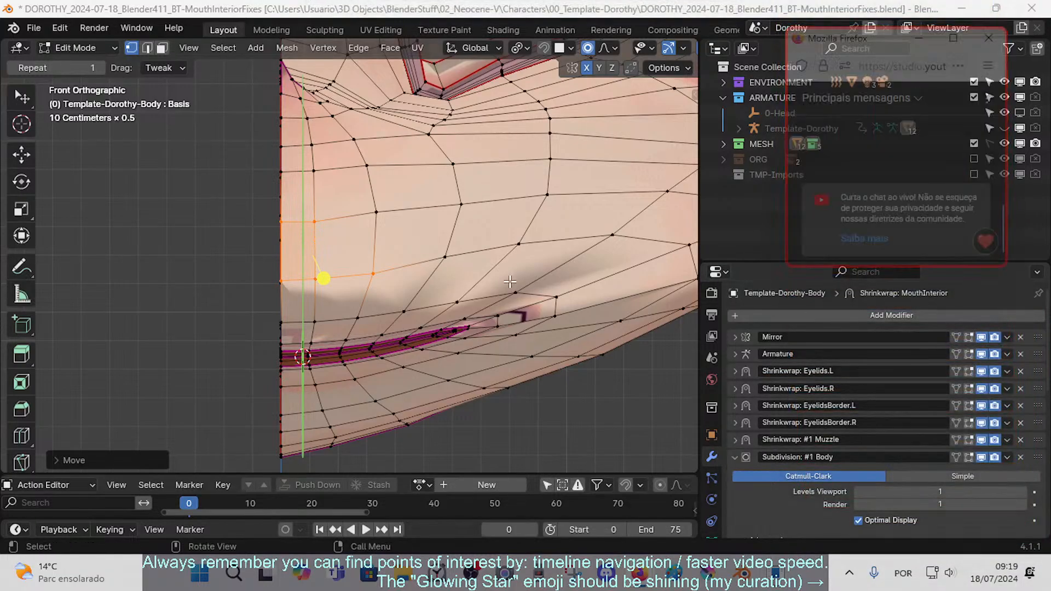
{"action": "right_click", "coordinate": [285, 223]}
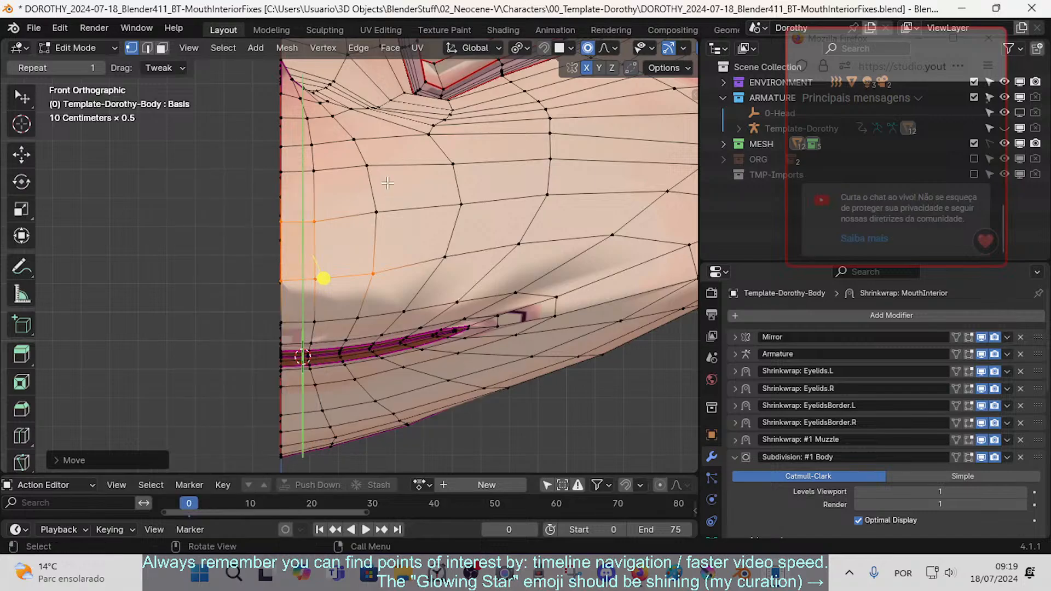
{"action": "key", "text": "alt+a"}
{"action": "left_click", "coordinate": [286, 222]}
{"action": "key", "text": "g"}
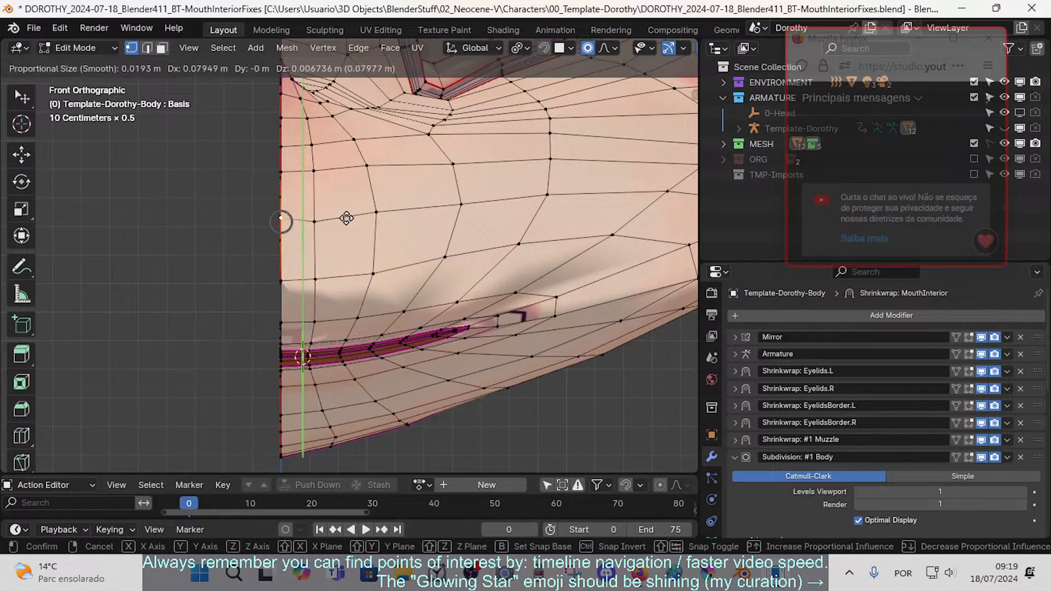
{"action": "right_click", "coordinate": [344, 218]}
- In the right side view, move the foremost muzzle profile vertex and the profile vertex above it onto the green guide outline
{"action": "key", "text": "KP_3"}
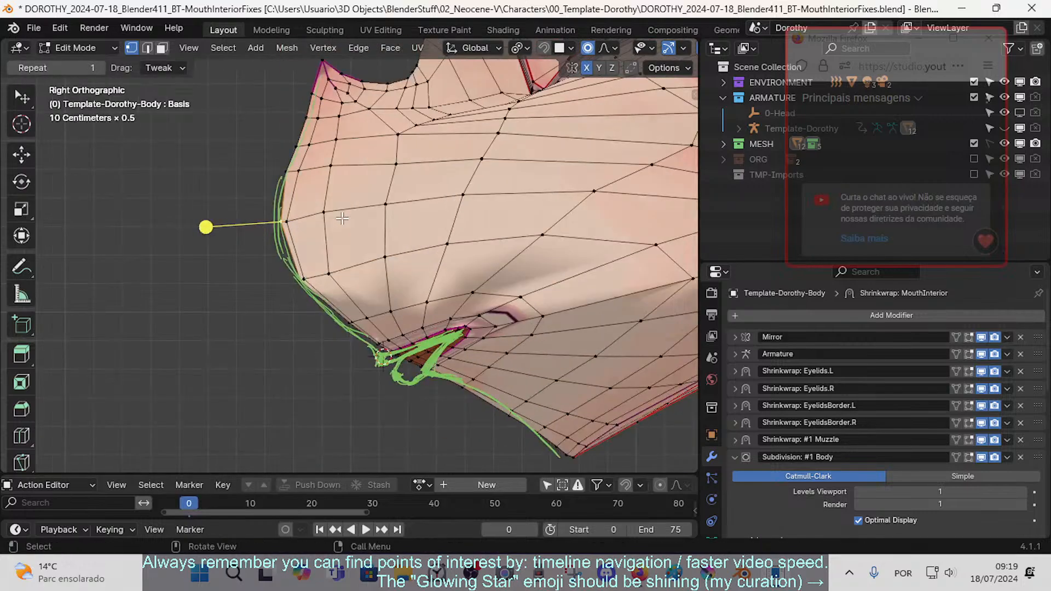
{"action": "left_click", "coordinate": [297, 229]}
{"action": "left_click", "coordinate": [281, 223], "text": "shift"}
{"action": "key", "text": "g"}
{"action": "left_click", "coordinate": [242, 224], "text": "shift"}
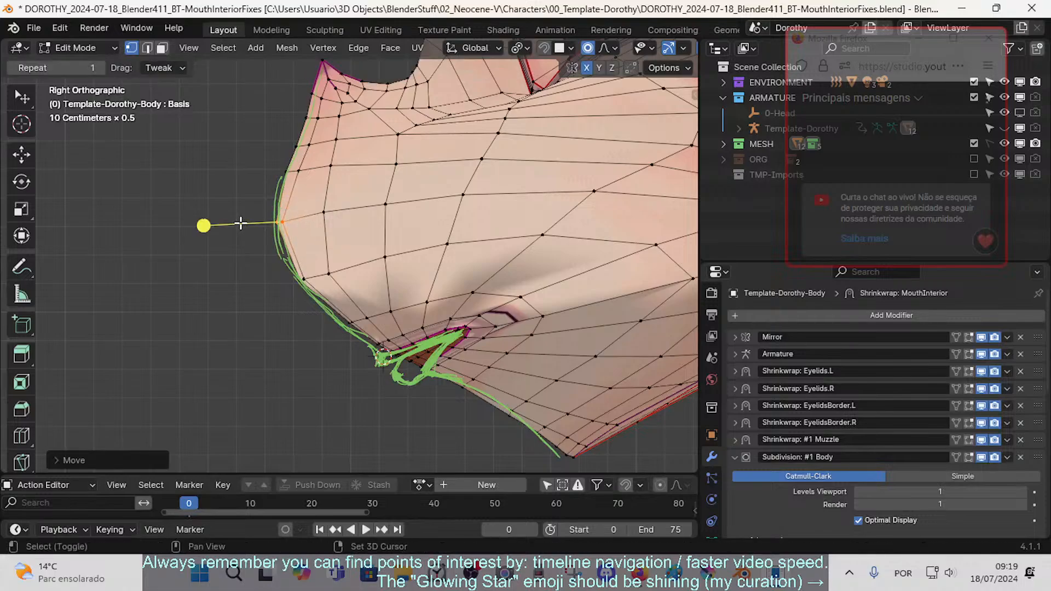
{"action": "left_click", "coordinate": [288, 175]}
{"action": "left_click", "coordinate": [296, 176], "text": "shift"}
{"action": "key", "text": "g"}
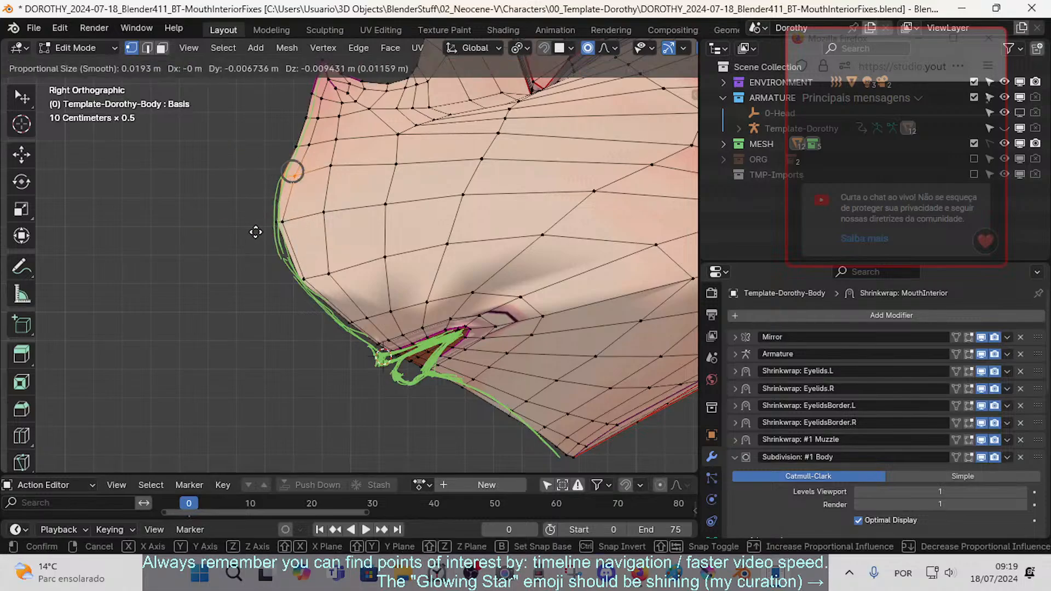
{"action": "left_click", "coordinate": [256, 232], "text": "shift"}
- Reposition the two upper vertices in the column just behind the muzzle profile, easing their spacing from the outline
{"action": "left_click", "coordinate": [330, 166]}
{"action": "key", "text": "g"}
{"action": "left_click", "coordinate": [316, 228], "text": "shift"}
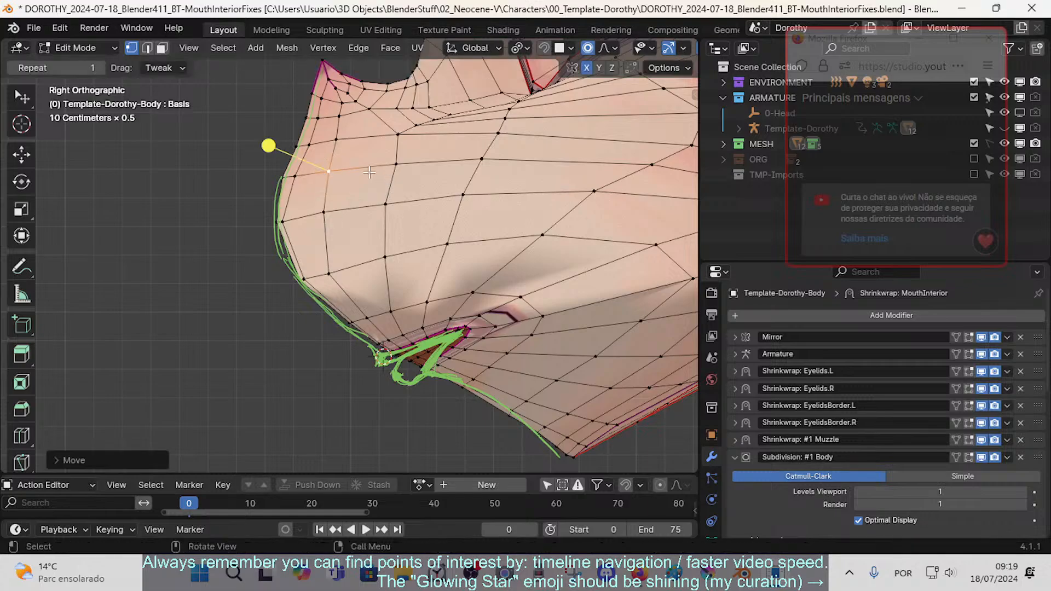
{"action": "key", "text": "g"}
{"action": "left_click", "coordinate": [361, 183], "text": "shift"}
{"action": "left_click", "coordinate": [323, 215]}
{"action": "key", "text": "g"}
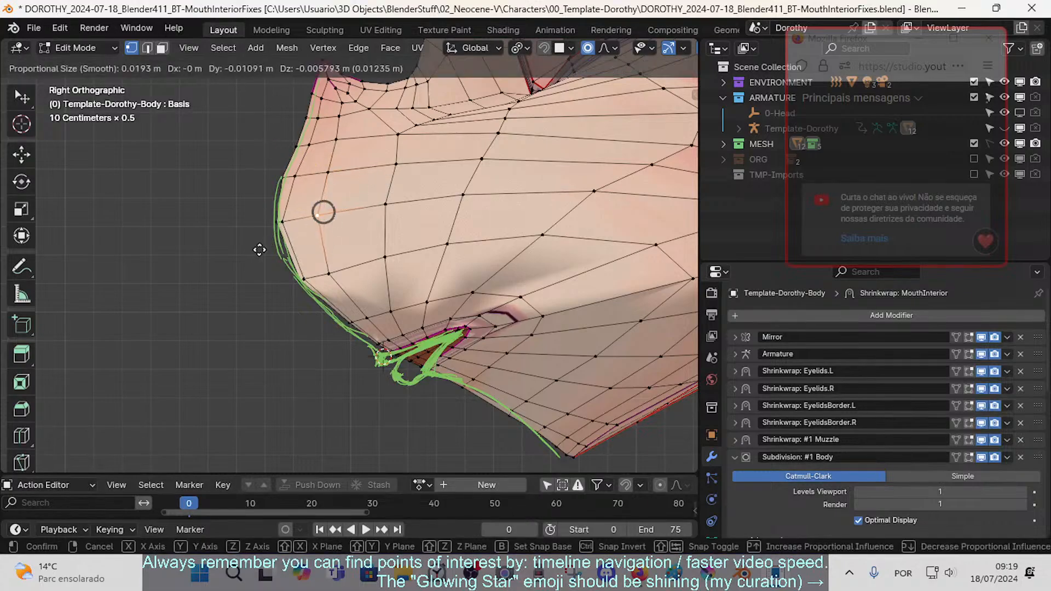
{"action": "left_click", "coordinate": [260, 249], "text": "shift"}
- Adjust the lower vertex behind the muzzle profile and shift it together with the adjacent outline vertex down along the green guide
{"action": "left_click", "coordinate": [328, 275]}
{"action": "key", "text": "g"}
{"action": "left_click", "coordinate": [335, 274], "text": "shift"}
{"action": "left_click", "coordinate": [245, 213]}
{"action": "key", "text": "c"}
{"action": "left_click_drag", "start_coordinate": [326, 275], "coordinate": [300, 284]}
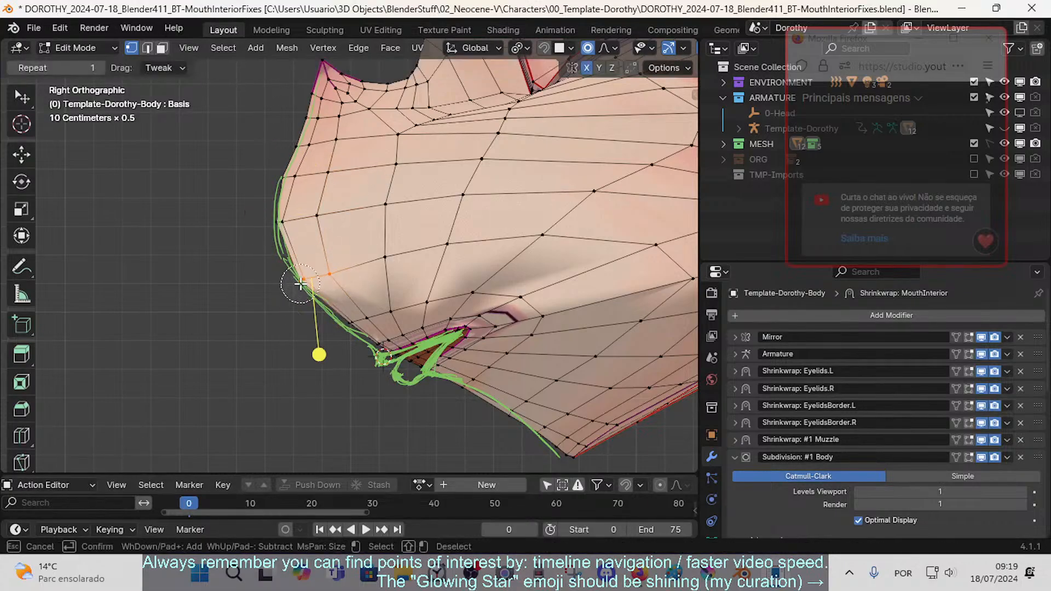
{"action": "right_click", "coordinate": [300, 284]}
{"action": "key", "text": "g"}
{"action": "left_click", "coordinate": [321, 317], "text": "shift"}
{"action": "left_click_drag", "start_coordinate": [322, 356], "coordinate": [339, 361]}
{"action": "key", "text": "alt+a"}
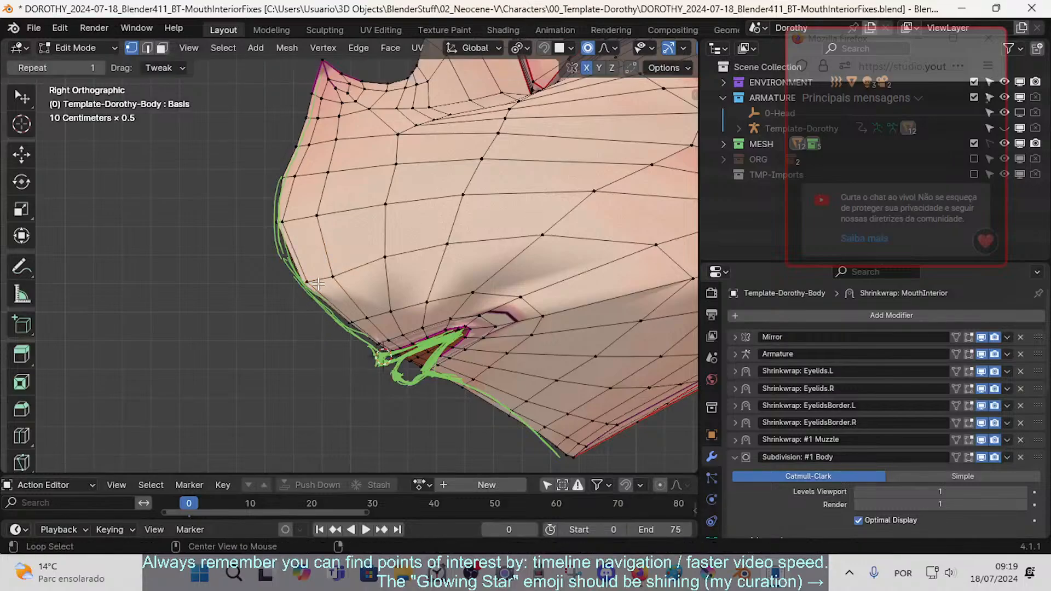
- Move the lower muzzle outline vertex down along the green guide toward the mouth
{"action": "left_click", "coordinate": [305, 283]}
{"action": "key", "text": "g"}
{"action": "left_click", "coordinate": [328, 333], "text": "shift"}
{"action": "key", "text": "alt+a"}
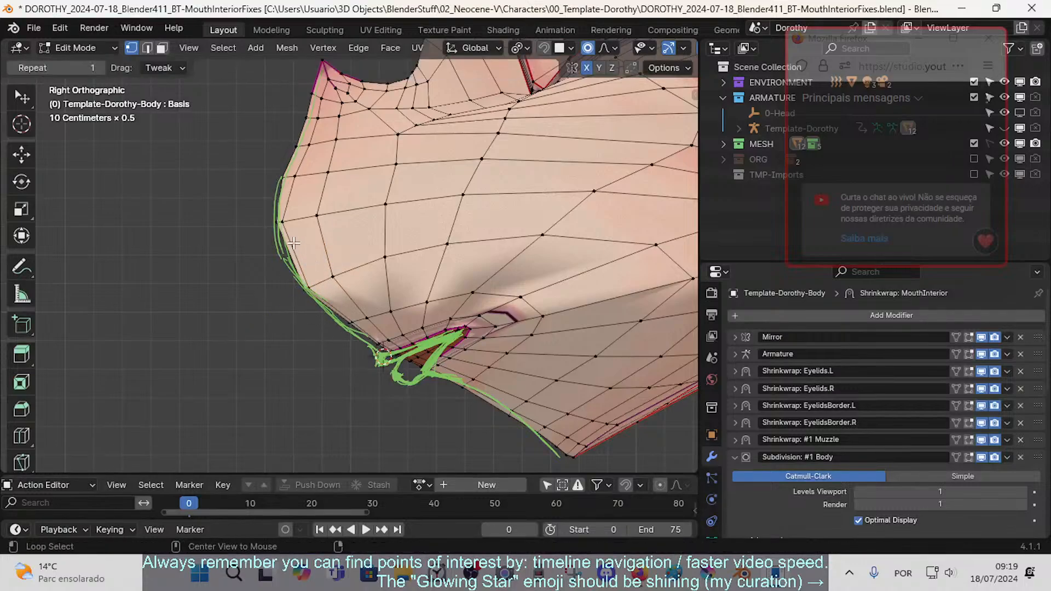
- Lower the foremost muzzle tip vertex along the green guide and fine-tune its rotation and position
{"action": "left_click", "coordinate": [280, 222]}
{"action": "key", "text": "g"}
{"action": "left_click", "coordinate": [287, 319]}
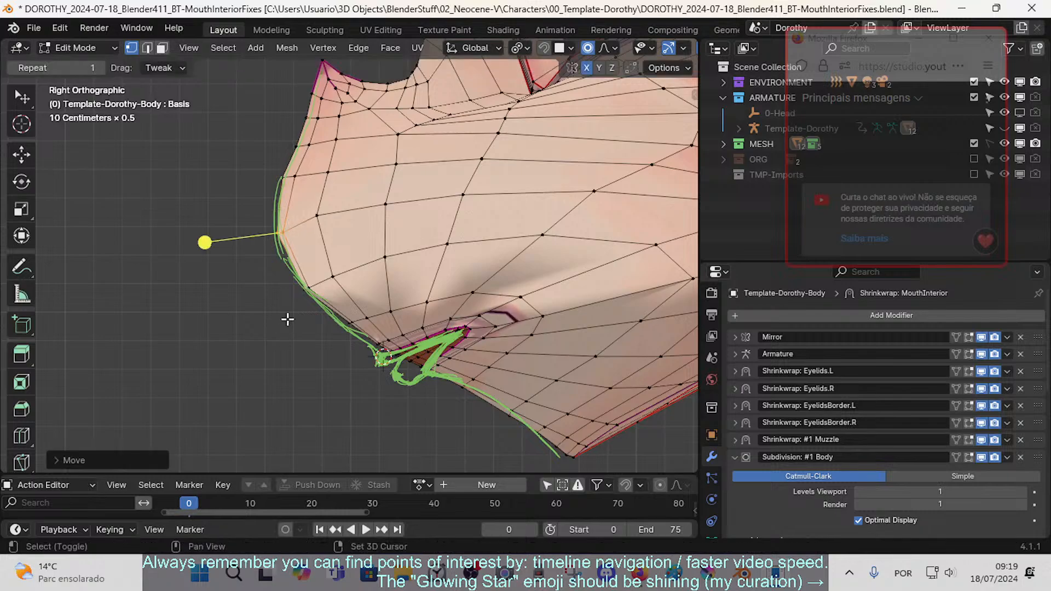
{"action": "key", "text": "r"}
{"action": "left_click", "coordinate": [356, 224]}
{"action": "key", "text": "g"}
{"action": "left_click", "coordinate": [351, 227]}
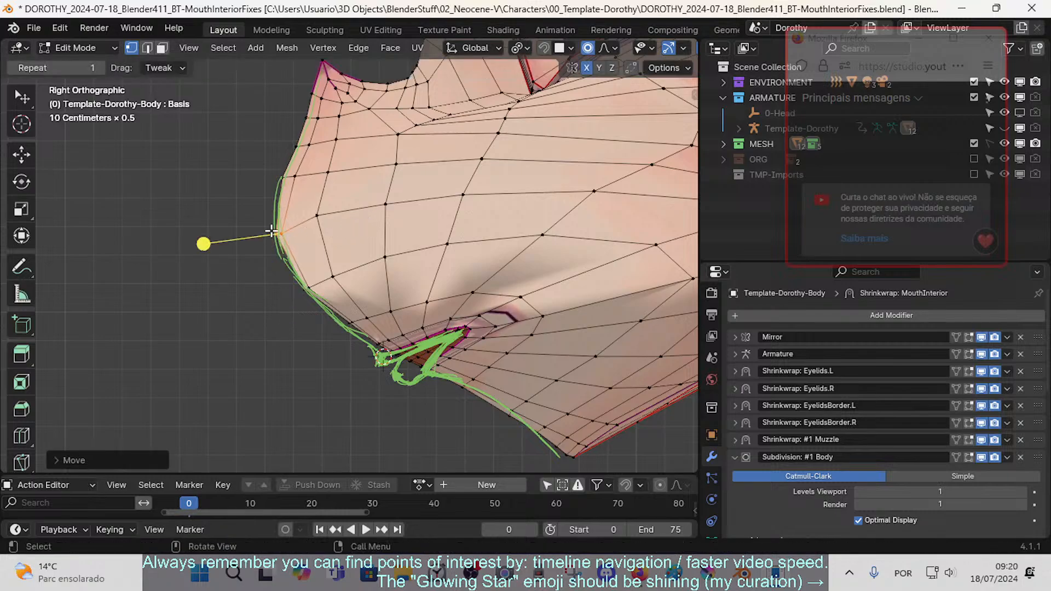
{"action": "left_click", "coordinate": [272, 231]}
{"action": "key", "text": "g"}
{"action": "left_click", "coordinate": [261, 261]}
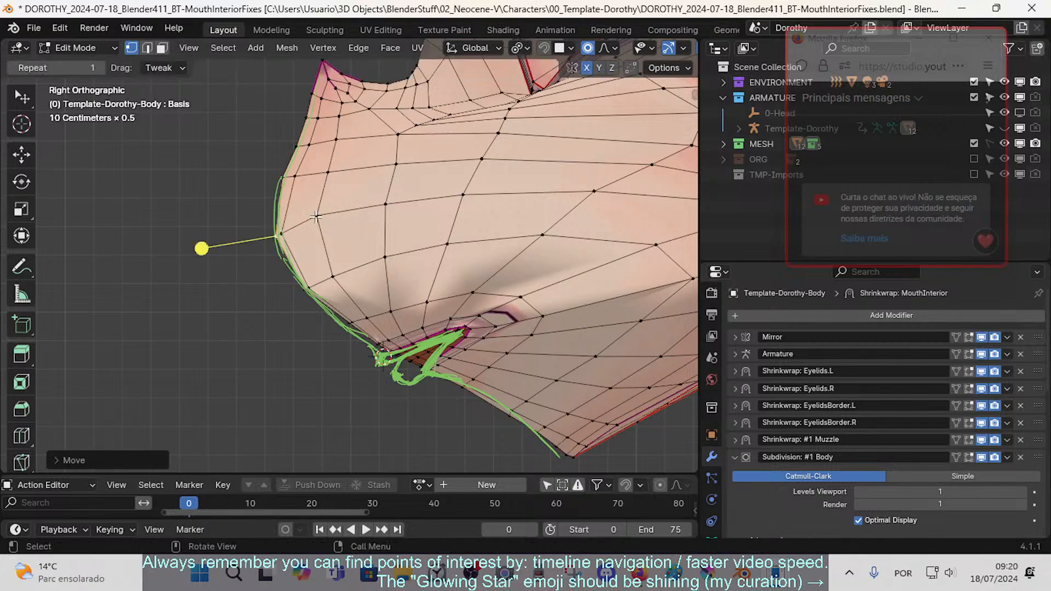
- Nudge the upper muzzle profile vertex down so it follows the start of the green guide curve
{"action": "left_click", "coordinate": [277, 174]}
{"action": "key", "text": "g"}
{"action": "left_click", "coordinate": [270, 195]}
{"action": "left_click", "coordinate": [296, 179]}
{"action": "key", "text": "g"}
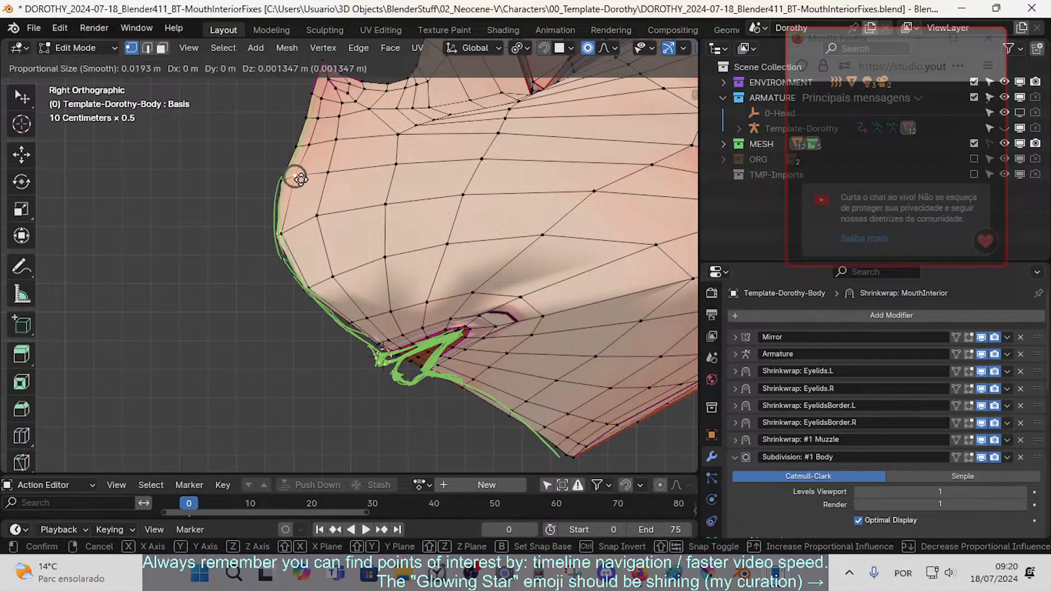
{"action": "left_click", "coordinate": [268, 207]}
- Even out the vertices behind the muzzle tip by moving one in the first inner column and two in the second
{"action": "left_click", "coordinate": [324, 217]}
{"action": "key", "text": "g"}
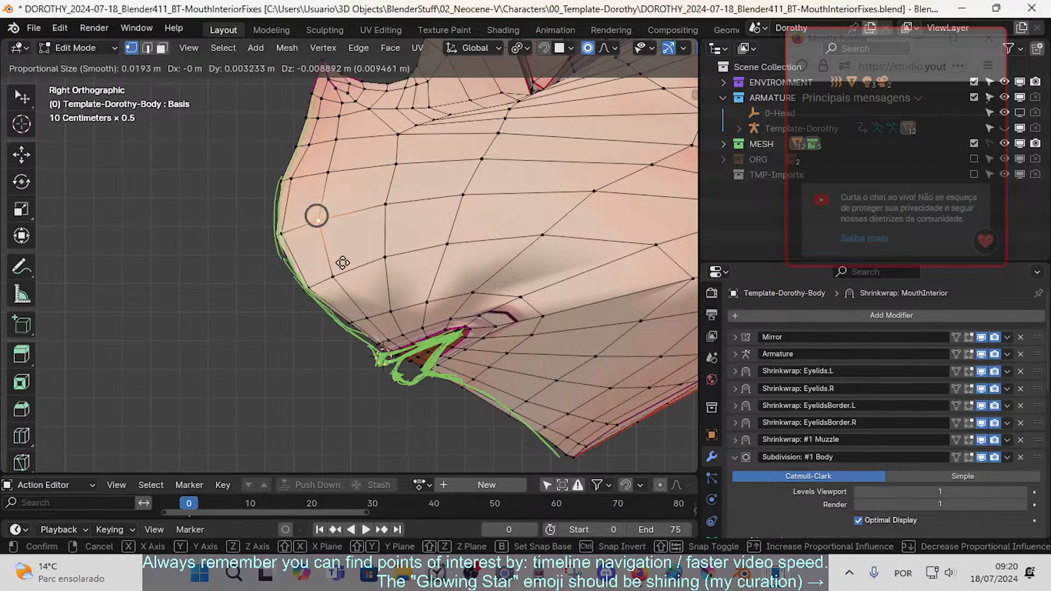
{"action": "left_click", "coordinate": [342, 262]}
{"action": "left_click", "coordinate": [382, 209]}
{"action": "key", "text": "g"}
{"action": "left_click", "coordinate": [406, 218]}
{"action": "left_click", "coordinate": [396, 163]}
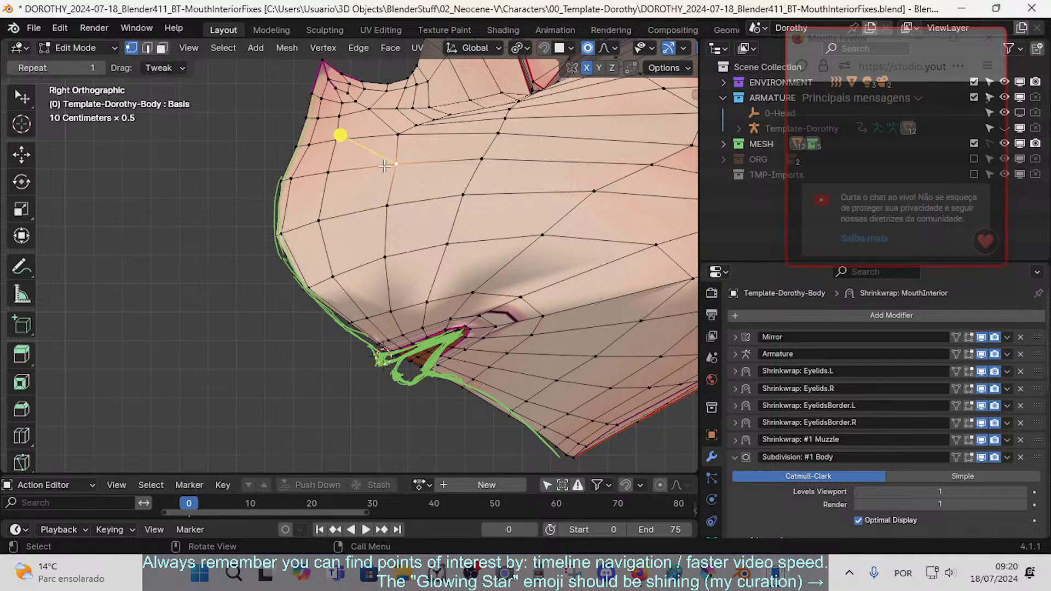
{"action": "key", "text": "g"}
{"action": "left_click", "coordinate": [412, 236]}
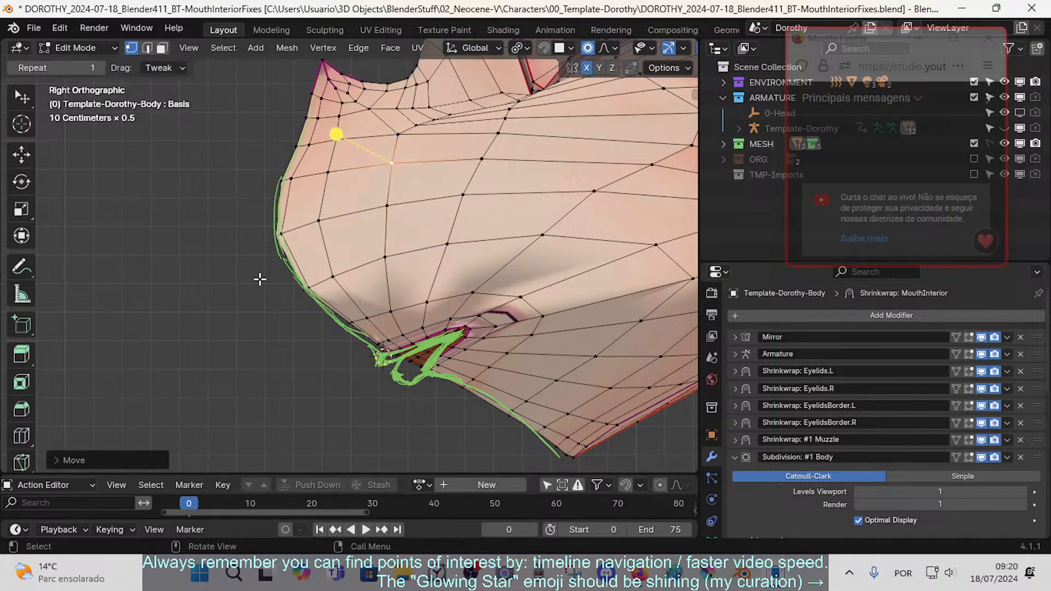
- Fit the lower muzzle outline vertex to the guide and shift the two vertices behind it slightly down
{"action": "left_click", "coordinate": [322, 297]}
{"action": "key", "text": "g"}
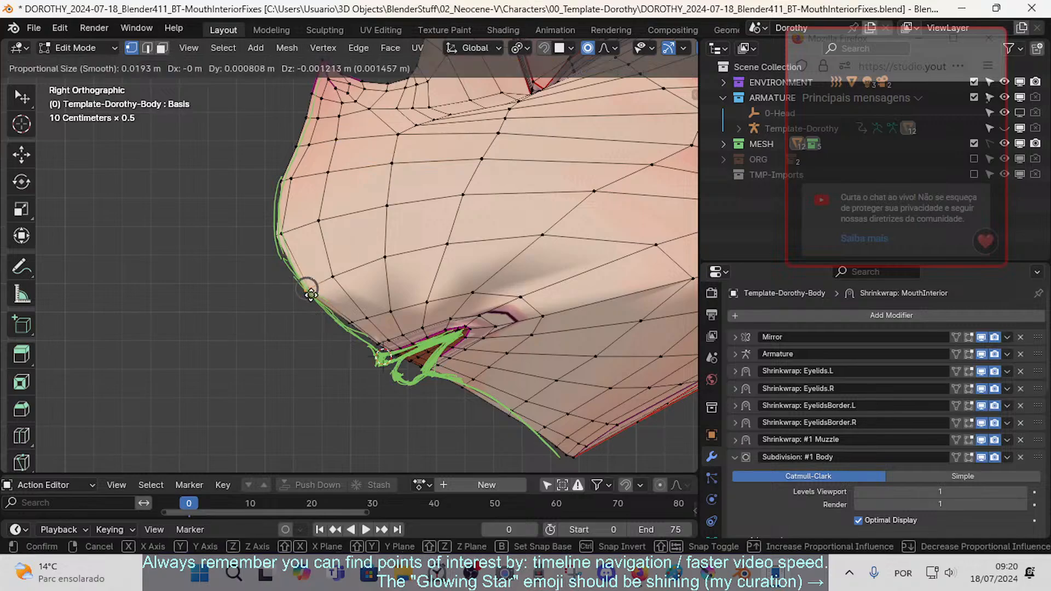
{"action": "left_click", "coordinate": [323, 311]}
{"action": "left_click", "coordinate": [308, 295]}
{"action": "key", "text": "g"}
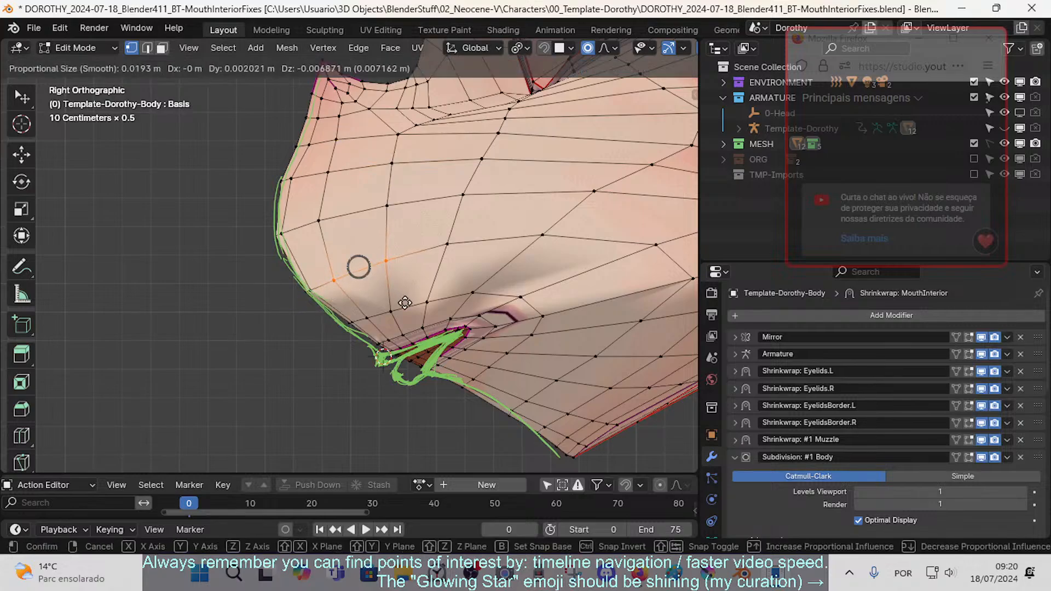
{"action": "left_click", "coordinate": [377, 323]}
- Circle-select the outline vertices just above the mouth and move them down and outward onto the green guide
{"action": "key", "text": "alt+a"}
{"action": "key", "text": "c"}
{"action": "left_click", "coordinate": [354, 324]}
{"action": "right_click", "coordinate": [354, 324]}
{"action": "key", "text": "c"}
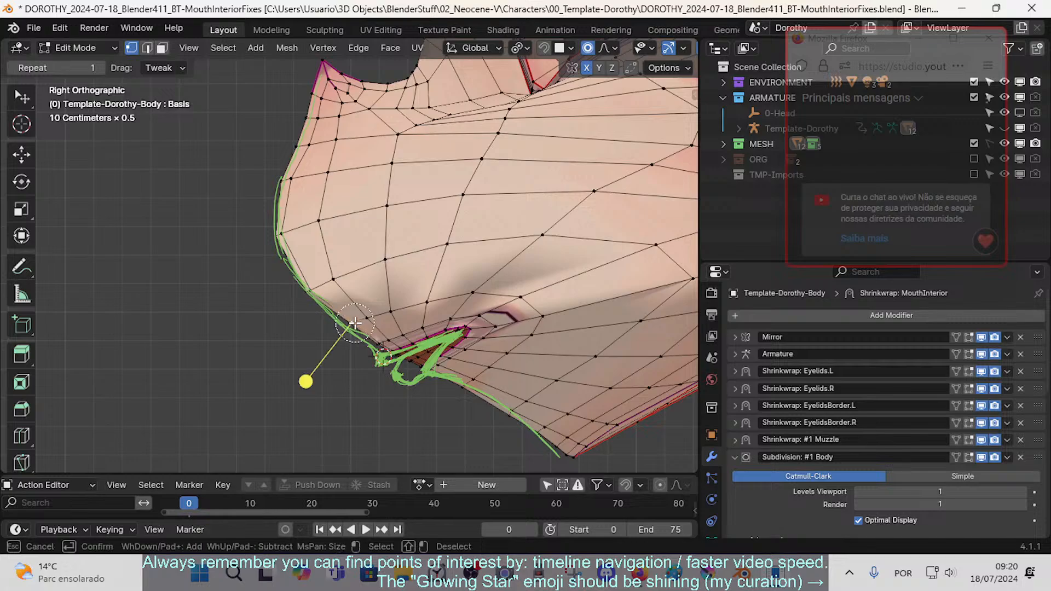
{"action": "right_click", "coordinate": [355, 325]}
{"action": "key", "text": "g"}
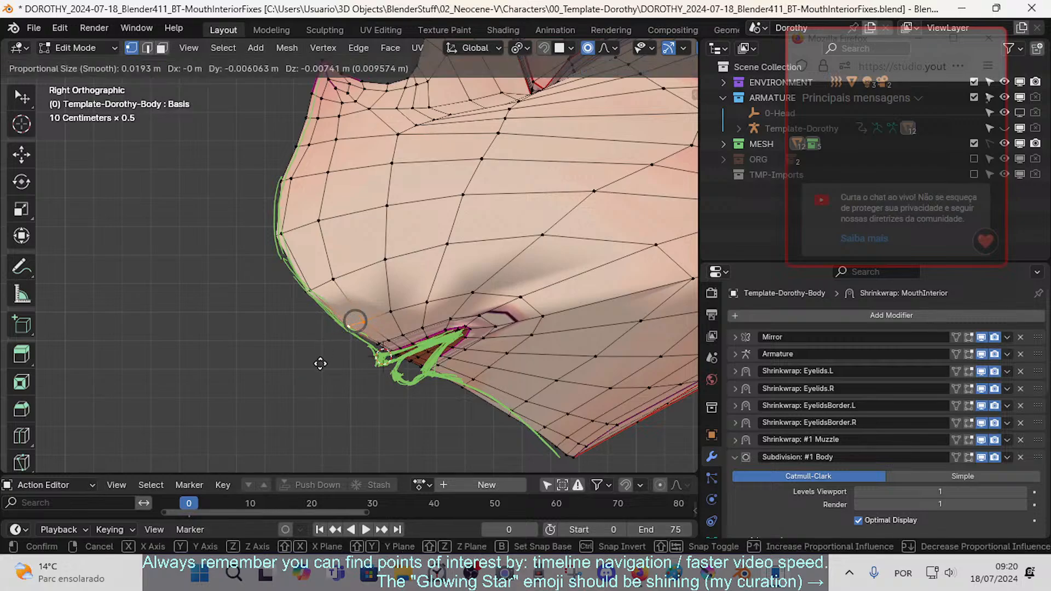
{"action": "left_click", "coordinate": [328, 361]}
- Circle-select the vertices at the muzzle tip and move them slightly down along the green guide
{"action": "key", "text": "alt+a"}
{"action": "key", "text": "c"}
{"action": "left_click", "coordinate": [281, 240]}
{"action": "right_click", "coordinate": [281, 239]}
{"action": "key", "text": "g"}
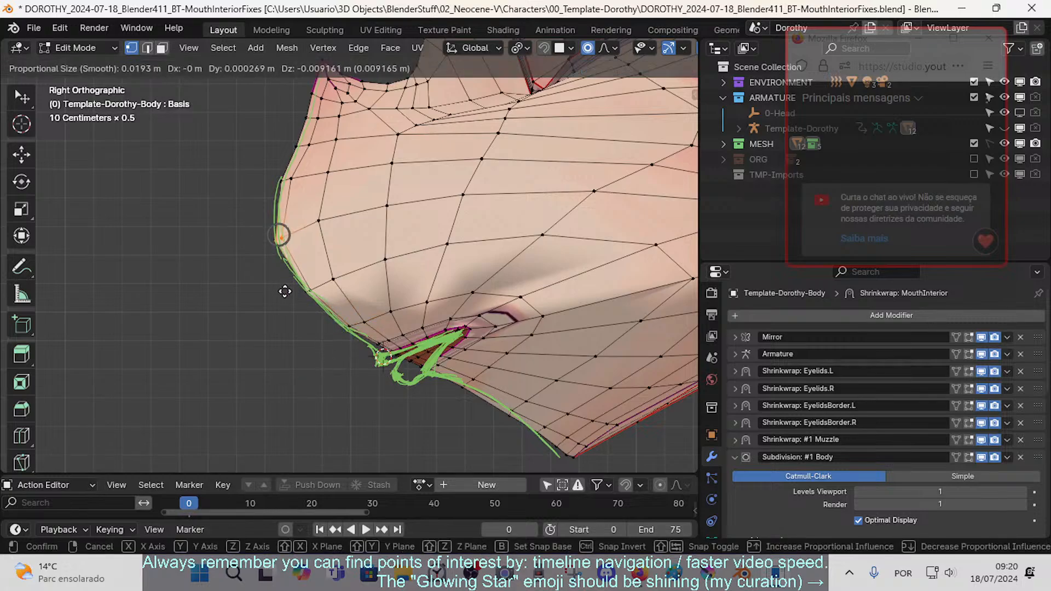
{"action": "left_click", "coordinate": [294, 303], "text": "shift"}
- Circle-select the profile vertices at the upper muzzle bulge and move them slightly back from the guide
{"action": "key", "text": "alt+a"}
{"action": "key", "text": "c"}
{"action": "left_click", "coordinate": [286, 181]}
{"action": "right_click", "coordinate": [285, 181]}
{"action": "key", "text": "g"}
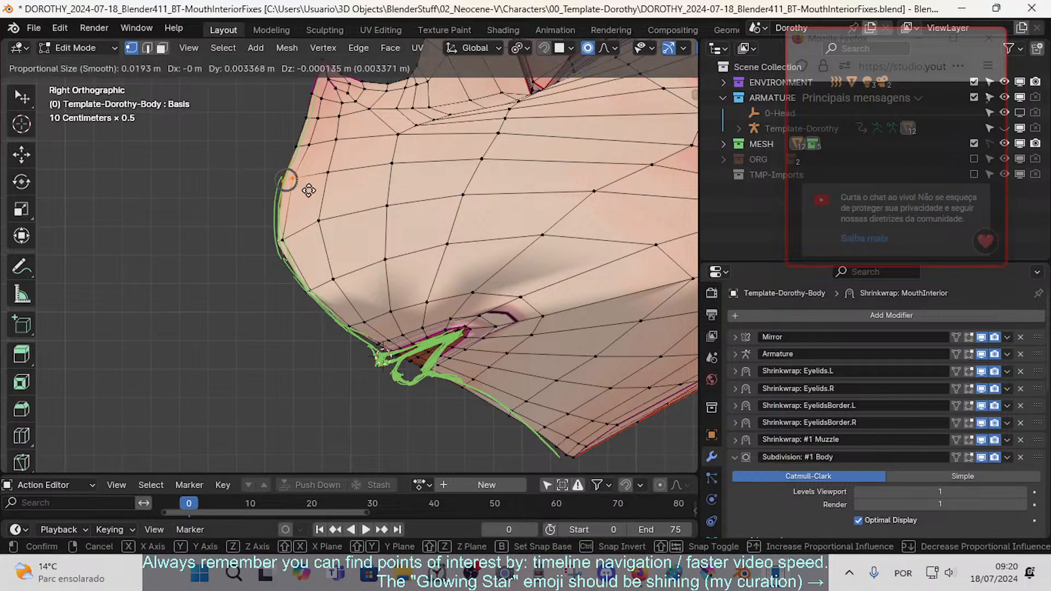
{"action": "left_click", "coordinate": [305, 184], "text": "shift"}
- Fine-tune the single muzzle tip vertex and the lower outline vertex so the profile curve stays smooth
{"action": "left_click", "coordinate": [285, 242]}
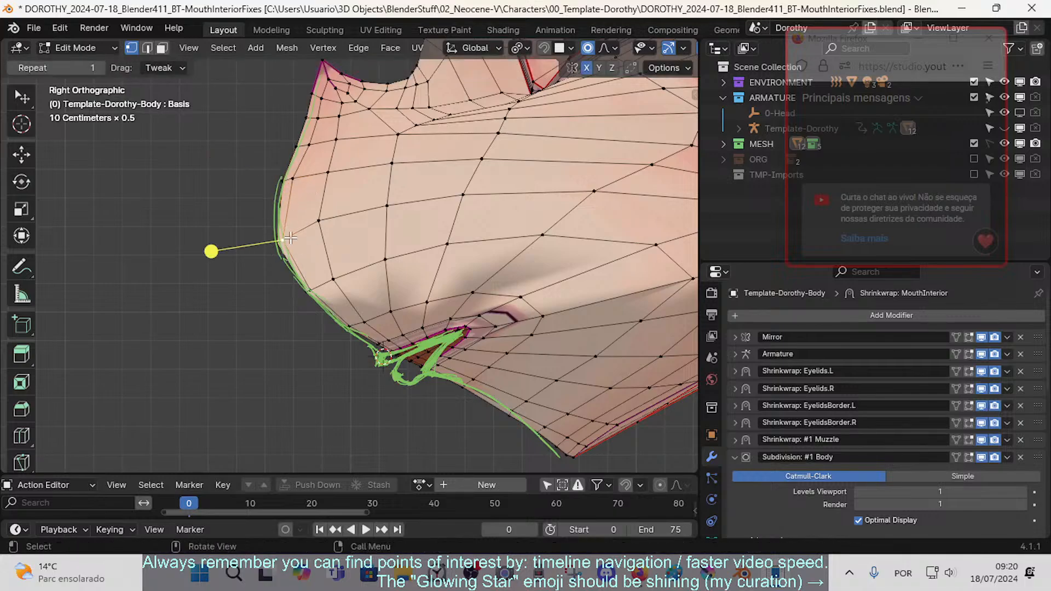
{"action": "key", "text": "g"}
{"action": "right_click", "coordinate": [317, 228]}
{"action": "key", "text": "g"}
{"action": "left_click", "coordinate": [322, 223]}
{"action": "left_click", "coordinate": [312, 284]}
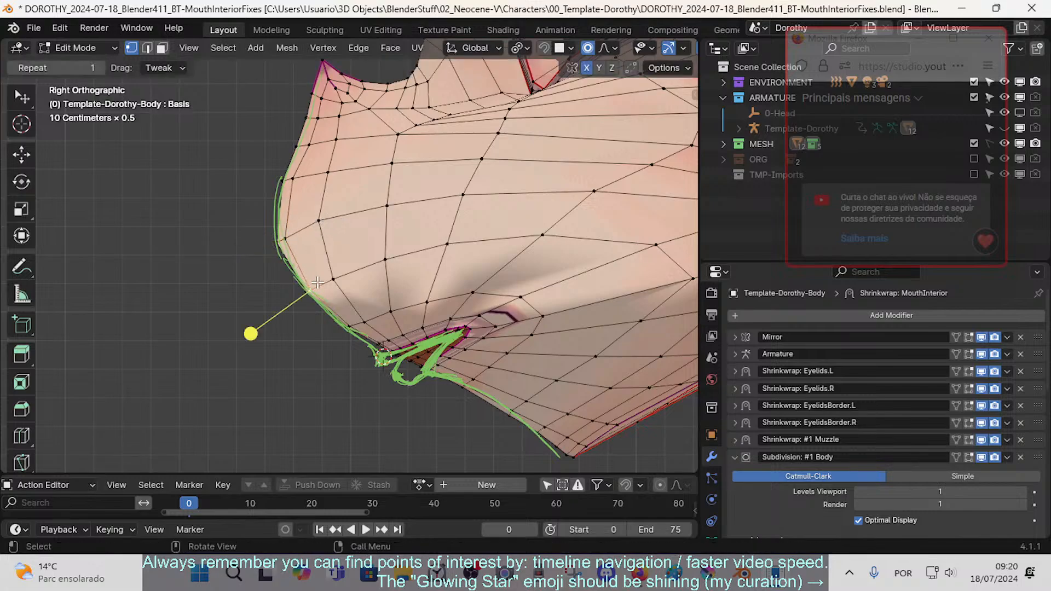
{"action": "key", "text": "g"}
{"action": "left_click", "coordinate": [353, 314]}
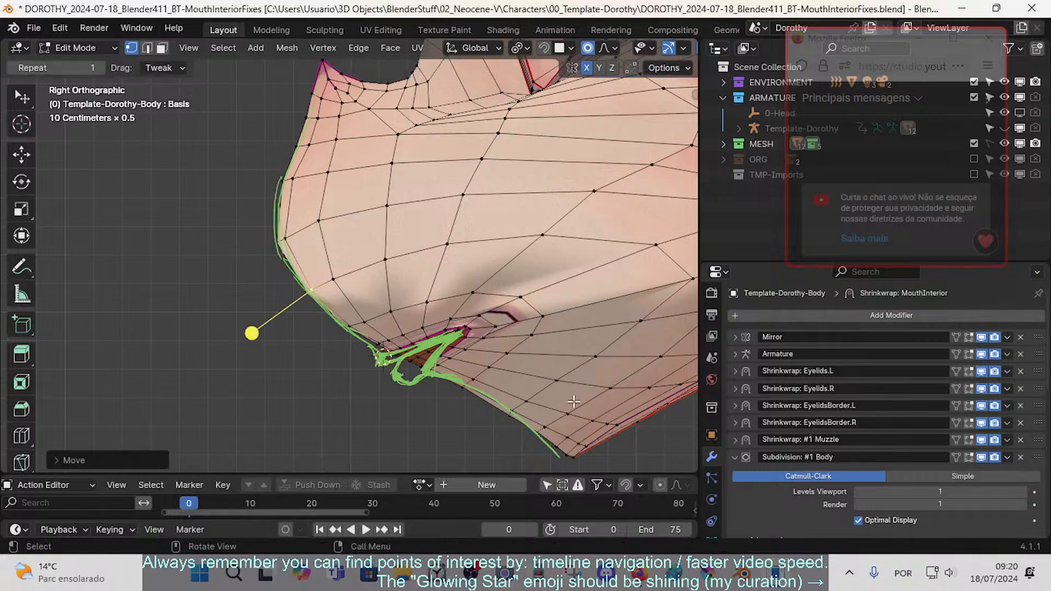
- Move the chin profile vertex below the mouth up and back along the jaw outline
{"action": "left_click", "coordinate": [520, 407]}
{"action": "key", "text": "g"}
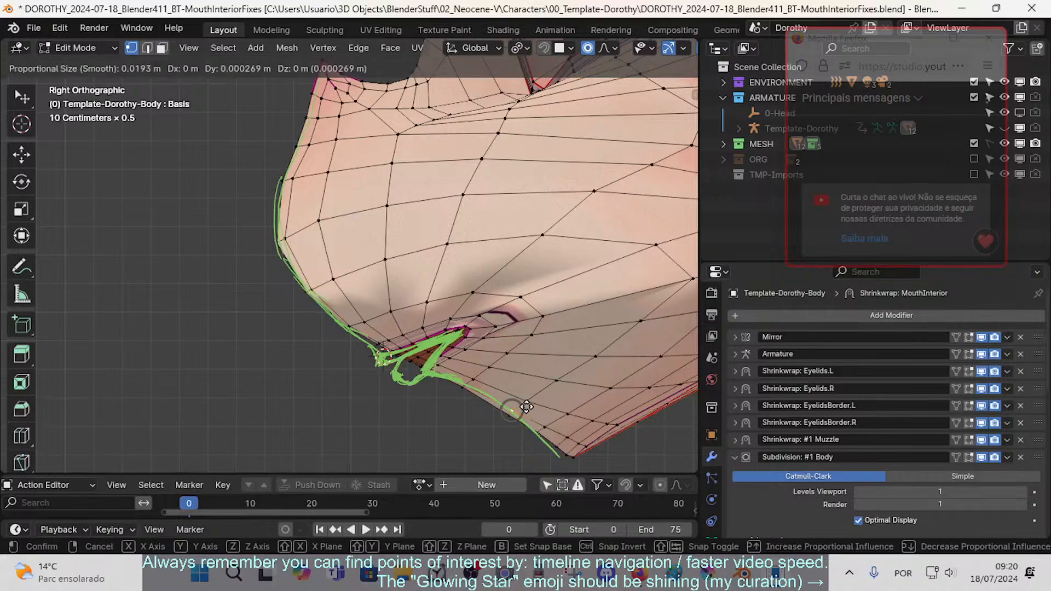
{"action": "left_click", "coordinate": [539, 404]}
{"action": "key", "text": "g"}
{"action": "left_click", "coordinate": [557, 382]}
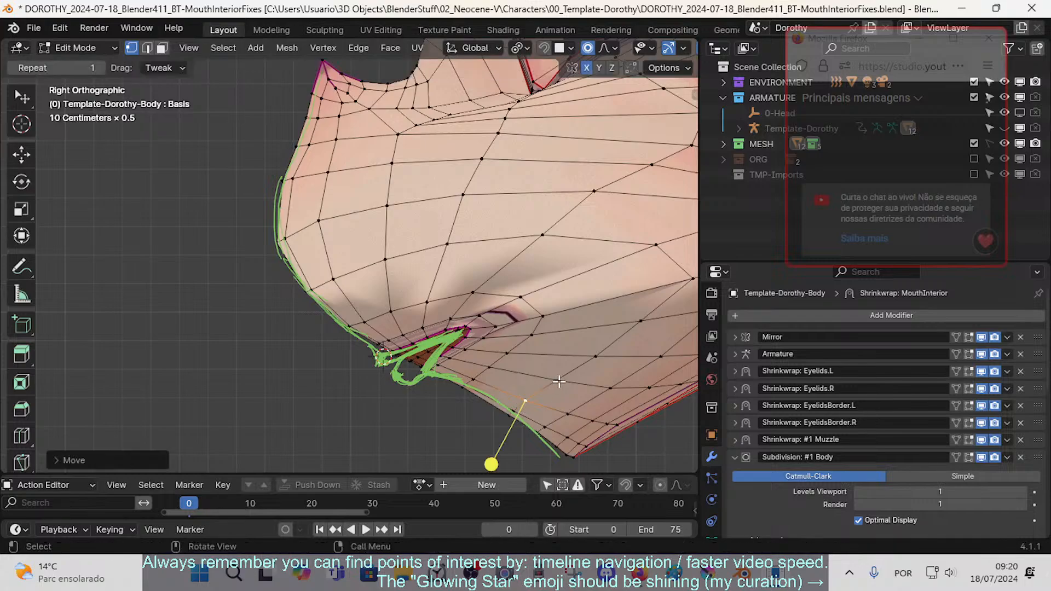
- Reposition the vertices running up the lower jaw column behind the mouth corner to continue the chin adjustment
{"action": "key", "text": "g"}
{"action": "left_click", "coordinate": [594, 364]}
{"action": "left_click", "coordinate": [595, 363]}
{"action": "key", "text": "g"}
{"action": "left_click", "coordinate": [592, 363]}
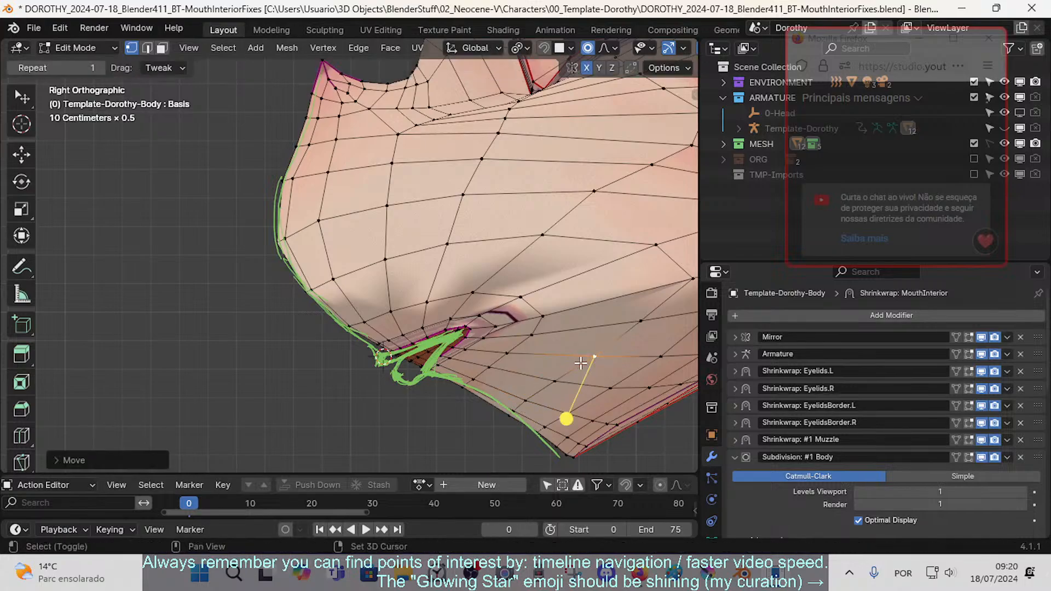
{"action": "left_click", "coordinate": [647, 313]}
{"action": "key", "text": "g"}
{"action": "left_click", "coordinate": [650, 311]}
- Slide the cheek vertex above the lower jaw column along its edge with Vertex Slide
{"action": "middle_click_drag", "start_coordinate": [651, 309], "coordinate": [504, 307], "text": "shift"}
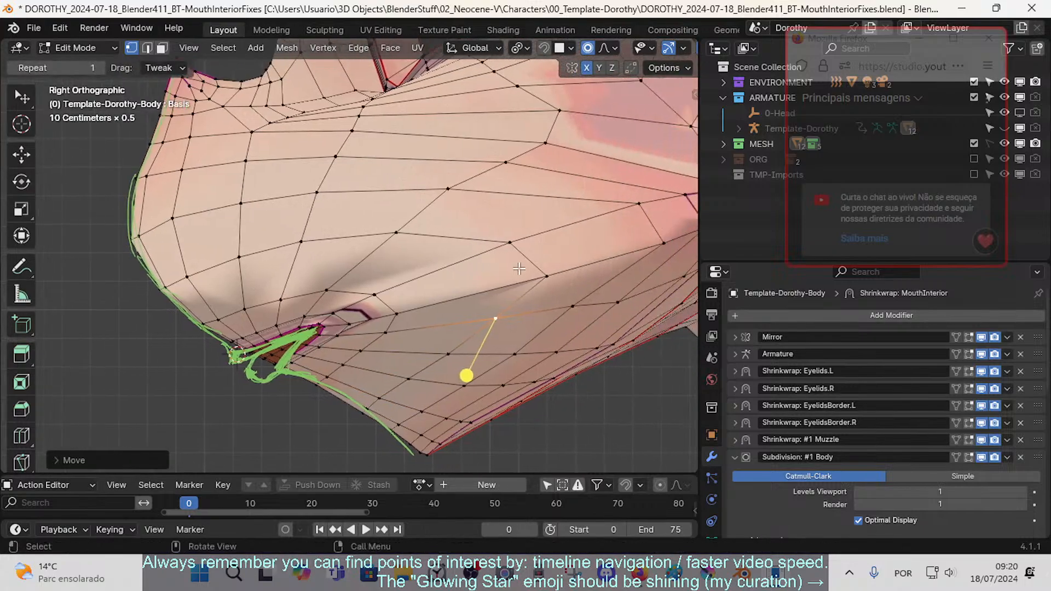
{"action": "left_click", "coordinate": [546, 275]}
{"action": "key", "text": "shift+v"}
{"action": "left_click", "coordinate": [548, 277]}
- In face mode, select face loops across the muzzle and behind the mouth corner to examine the topology flow, and clear the selection
{"action": "scroll", "coordinate": [517, 223], "scroll_direction": "down", "scroll_amount": 2}
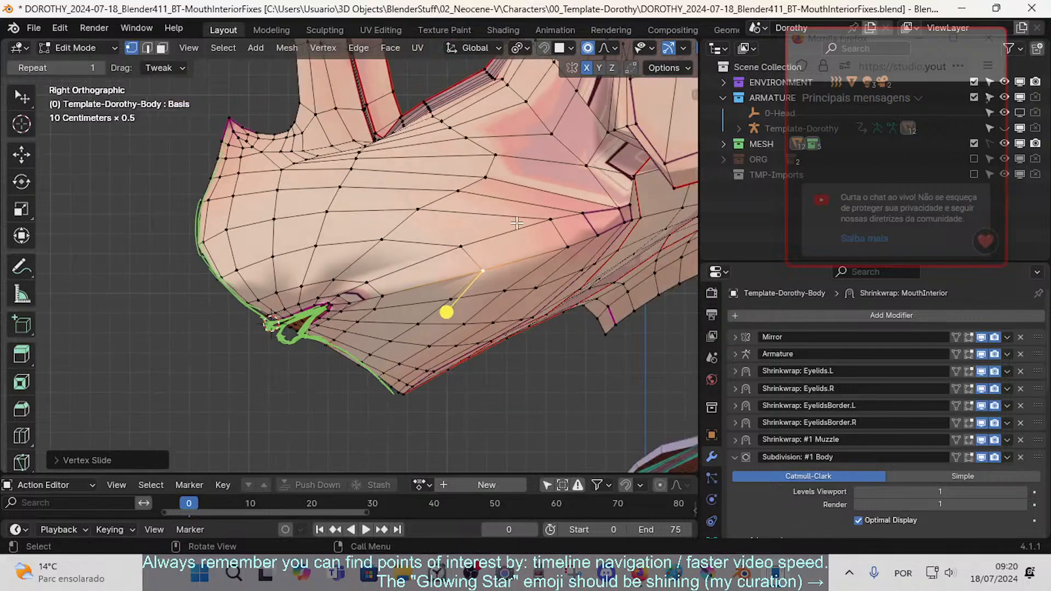
{"action": "key", "text": "3"}
{"action": "left_click", "coordinate": [284, 209], "text": "alt"}
{"action": "middle_click_drag", "start_coordinate": [286, 211], "coordinate": [387, 199]}
{"action": "scroll", "coordinate": [383, 205], "scroll_direction": "down", "scroll_amount": 2}
{"action": "middle_click_drag", "start_coordinate": [405, 244], "coordinate": [323, 200]}
{"action": "left_click", "coordinate": [392, 259], "text": "alt"}
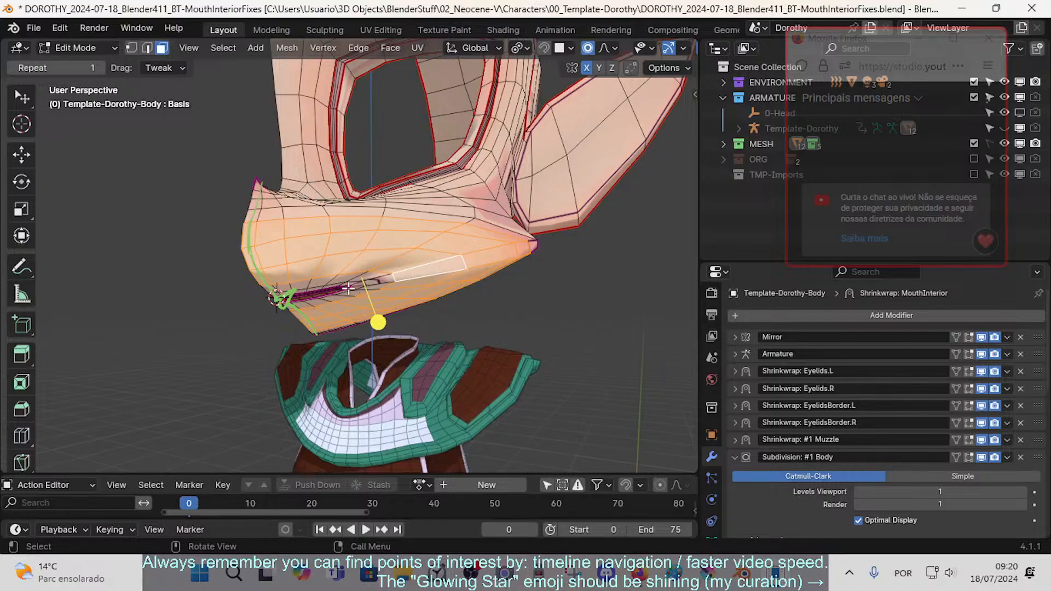
{"action": "key", "text": "alt+a"}
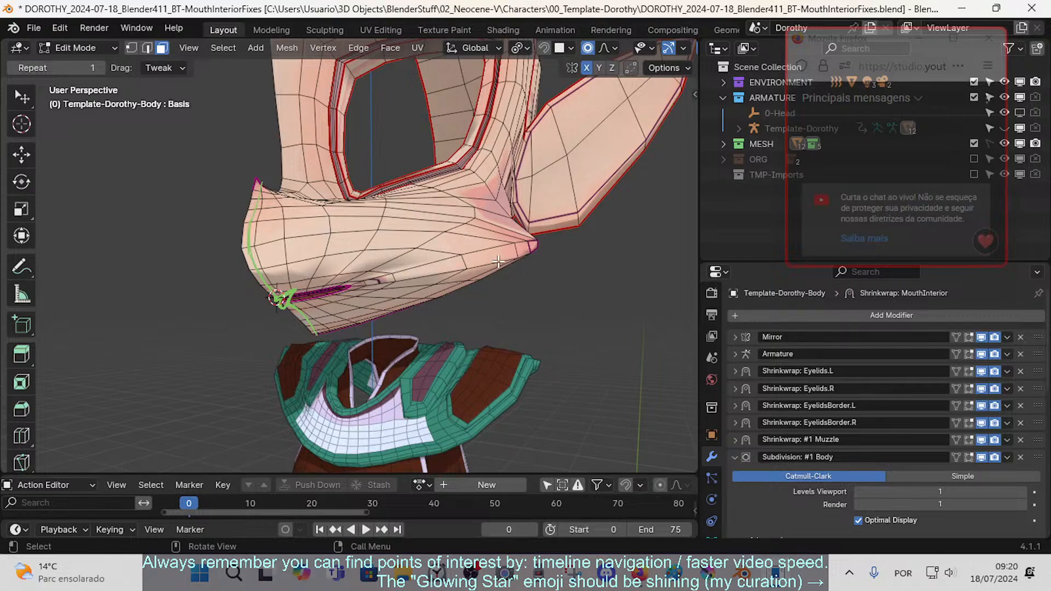
- Examine the face loops along the upper muzzle and lower jaw from several angles, leaving nothing selected
{"action": "middle_click_drag", "start_coordinate": [498, 262], "coordinate": [400, 225]}
{"action": "left_click", "coordinate": [361, 205], "text": "alt"}
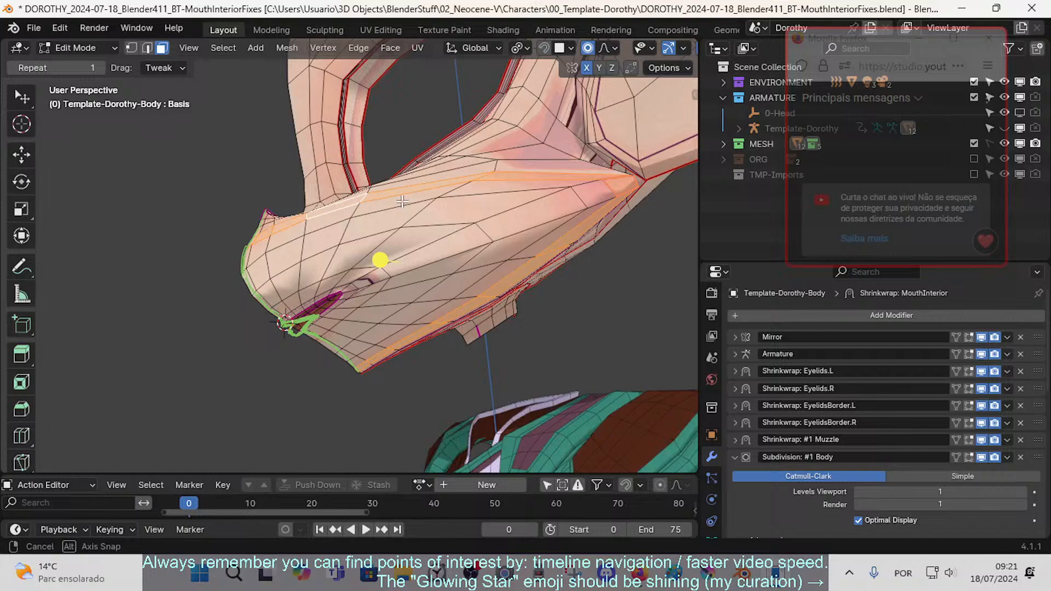
{"action": "left_click", "coordinate": [352, 210], "text": "alt+shift"}
{"action": "left_click", "coordinate": [371, 344], "text": "alt+shift"}
{"action": "middle_click_drag", "start_coordinate": [371, 343], "coordinate": [408, 233]}
{"action": "key", "text": "alt+a"}
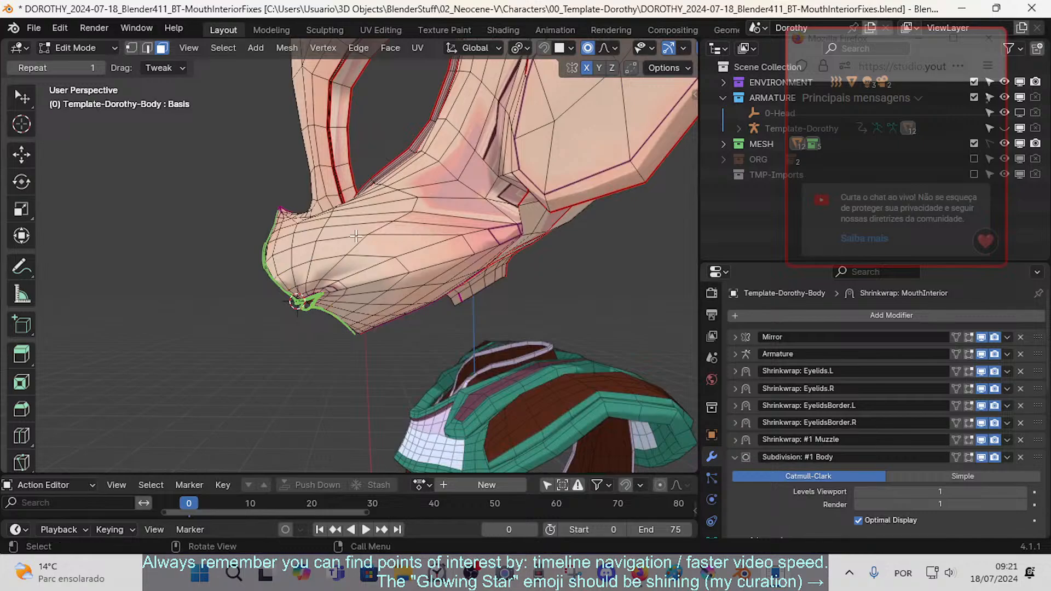
{"action": "middle_click_drag", "start_coordinate": [357, 236], "coordinate": [270, 249]}
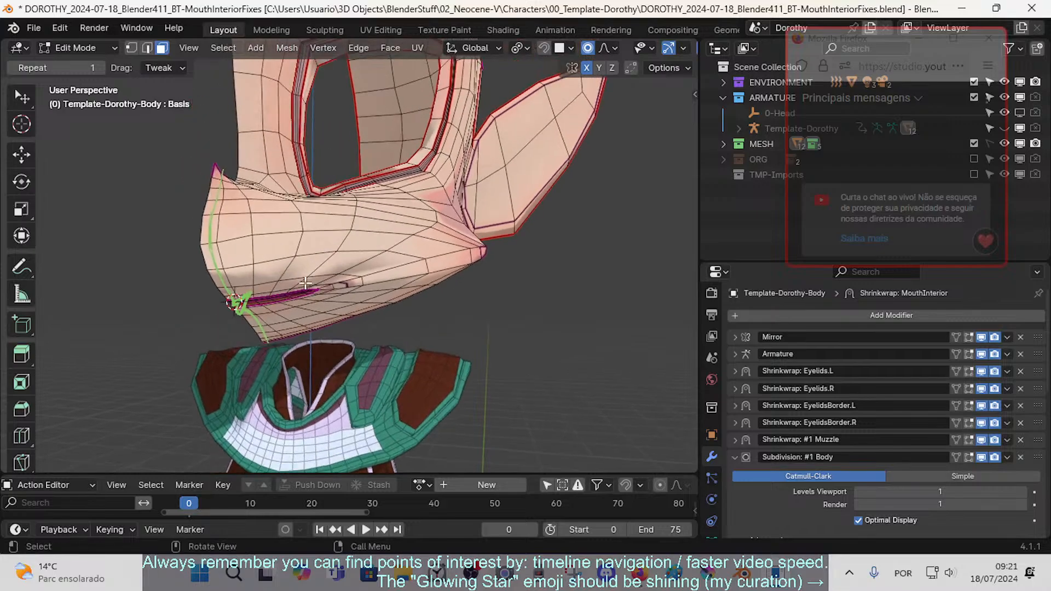
- Slide the edge on the upper muzzle below the inner eye corner with Vertex Slide to even out the face spacing
{"action": "scroll", "coordinate": [271, 263], "scroll_direction": "up", "scroll_amount": 2}
{"action": "middle_click_drag", "start_coordinate": [269, 290], "coordinate": [230, 277]}
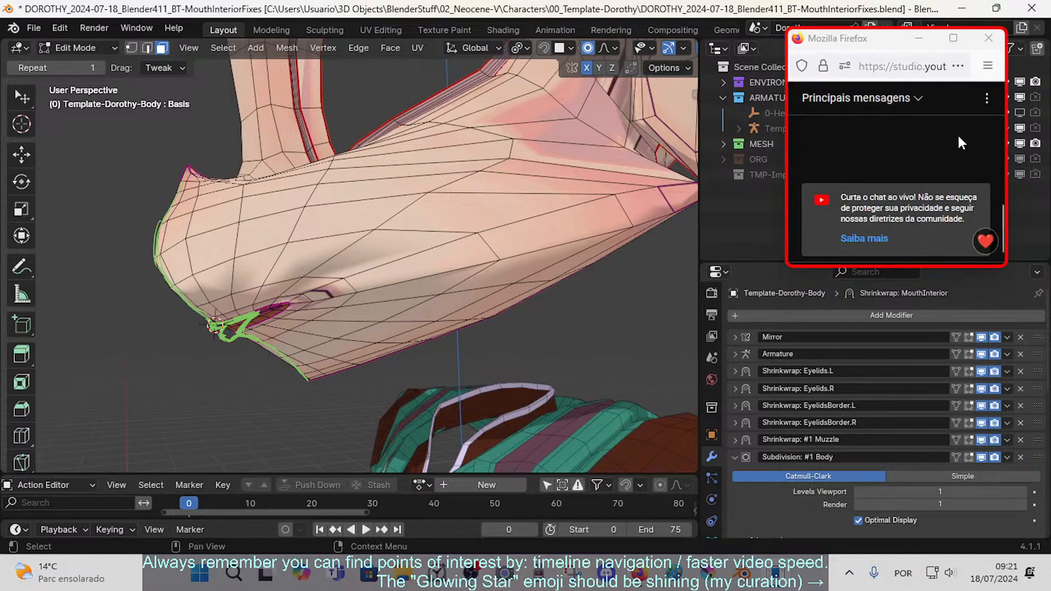
{"action": "middle_click_drag", "start_coordinate": [472, 248], "coordinate": [297, 284]}
{"action": "scroll", "coordinate": [287, 251], "scroll_direction": "up", "scroll_amount": 1}
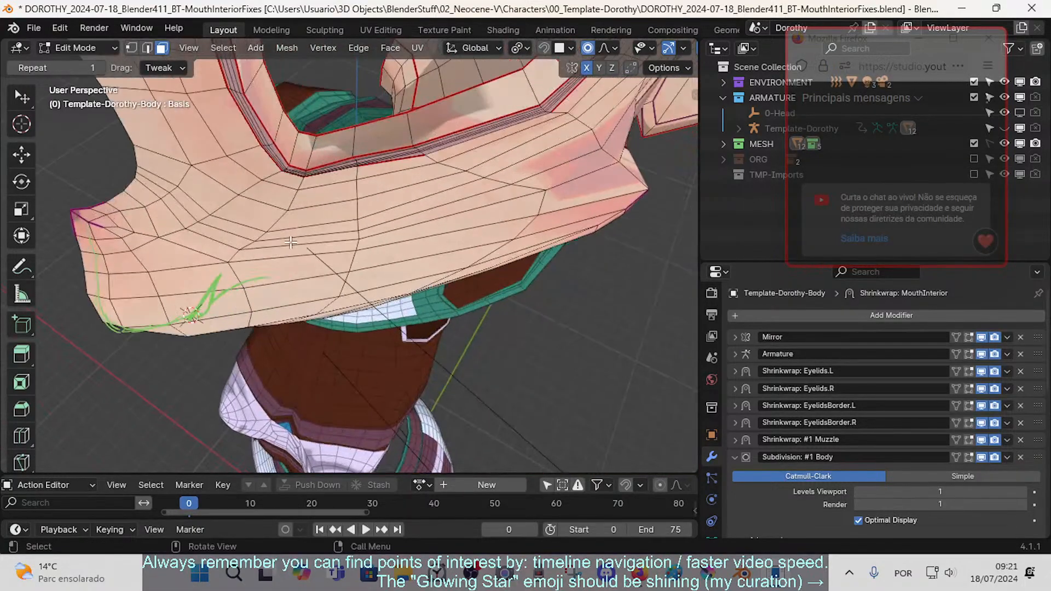
{"action": "key", "text": "1"}
{"action": "key", "text": "2"}
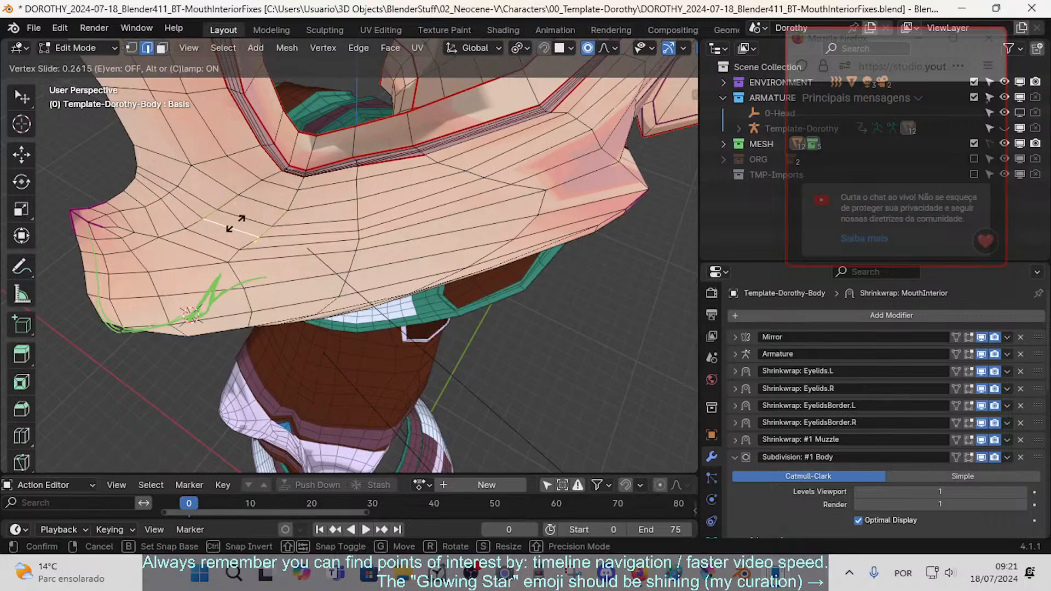
{"action": "key", "text": "shift+v"}
{"action": "left_click", "coordinate": [222, 234]}
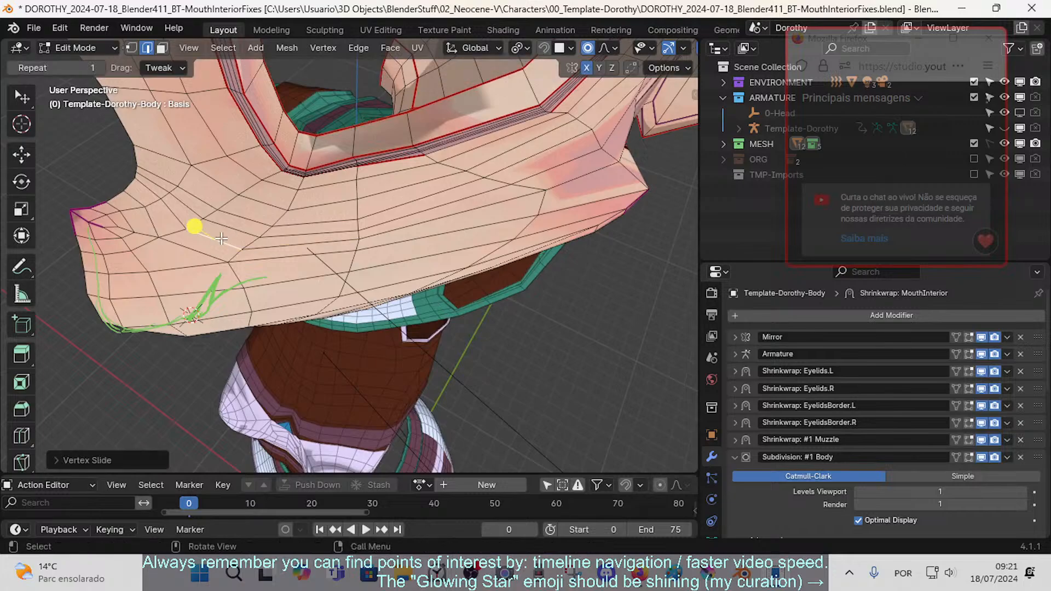
{"action": "middle_click_drag", "start_coordinate": [222, 234], "coordinate": [225, 303]}
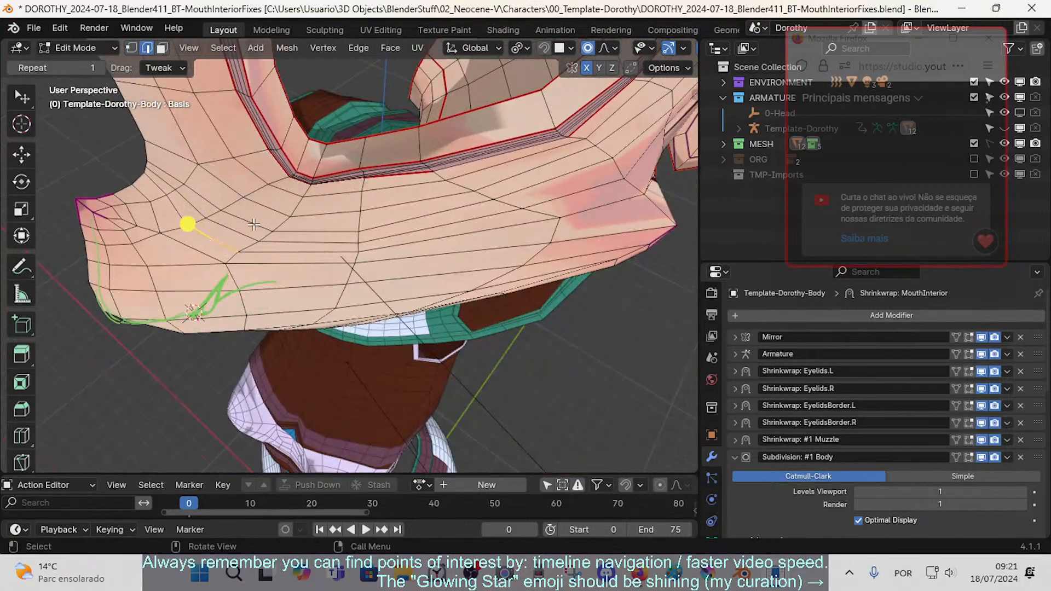
- In vertex mode, reposition the vertices on the cheek beneath the outer eye corner, in front of the pink blush
{"action": "key", "text": "1"}
{"action": "left_click", "coordinate": [521, 227]}
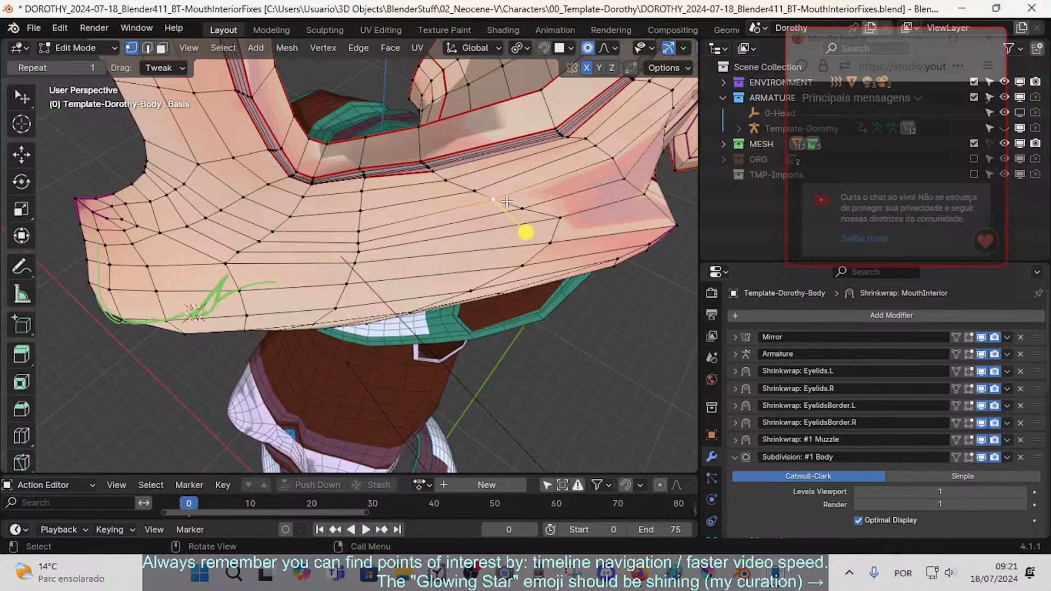
{"action": "key", "text": "g"}
{"action": "left_click", "coordinate": [473, 185]}
{"action": "left_click", "coordinate": [497, 202]}
{"action": "key", "text": "g"}
{"action": "left_click", "coordinate": [498, 204]}
{"action": "left_click", "coordinate": [529, 215]}
{"action": "middle_click_drag", "start_coordinate": [529, 215], "coordinate": [541, 189]}
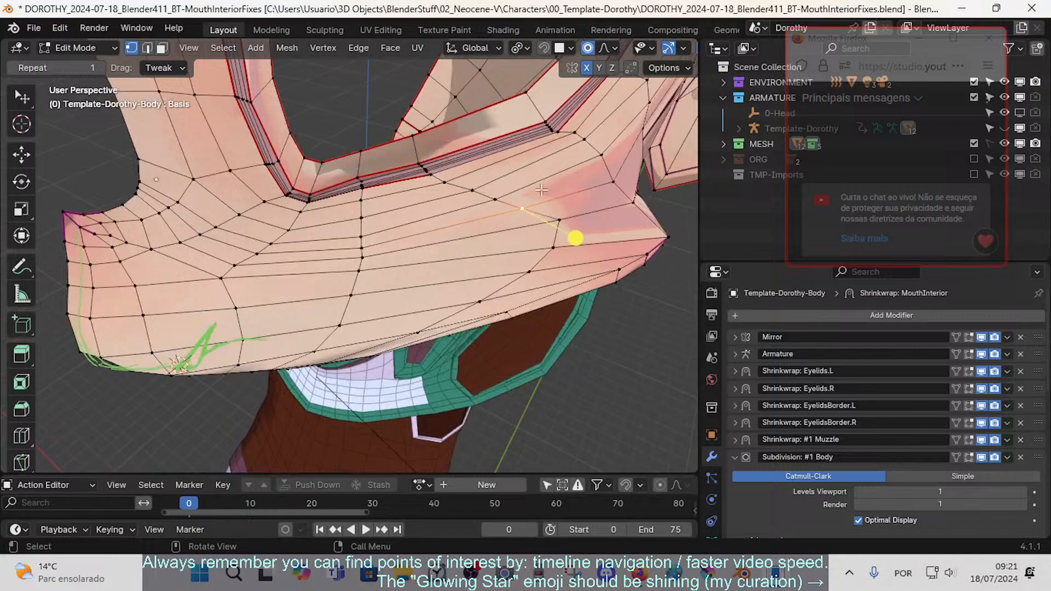
- Slide the mid-cheek vertex below the eye with Vertex Slide and move the neighbouring vertex nearer the muzzle
{"action": "left_click", "coordinate": [353, 237]}
{"action": "middle_click_drag", "start_coordinate": [353, 238], "coordinate": [413, 268]}
{"action": "key", "text": "shift+v"}
{"action": "left_click", "coordinate": [413, 269]}
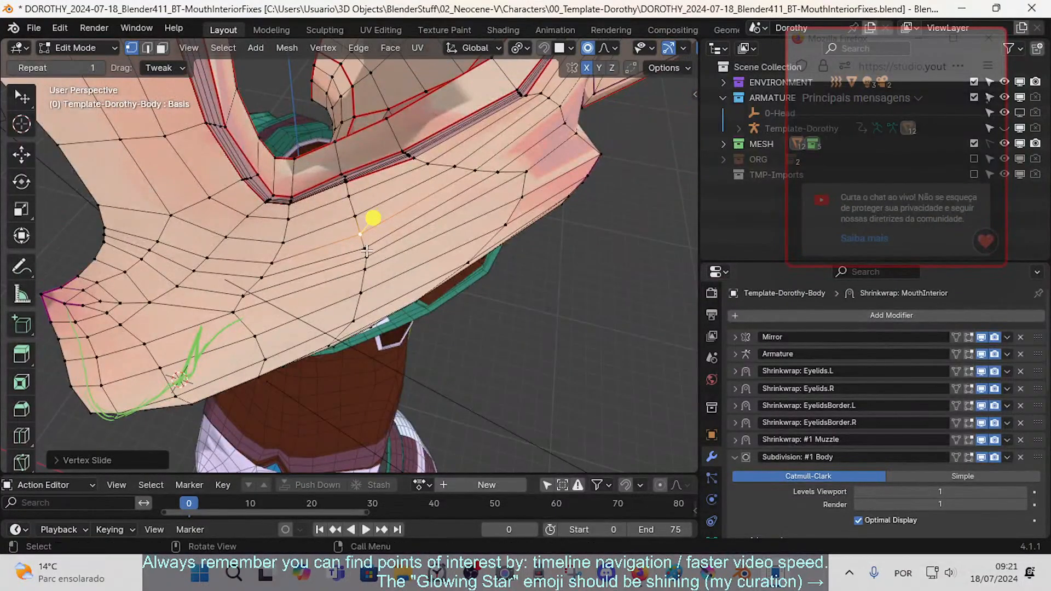
{"action": "left_click", "coordinate": [265, 280]}
{"action": "key", "text": "g"}
{"action": "left_click", "coordinate": [262, 280]}
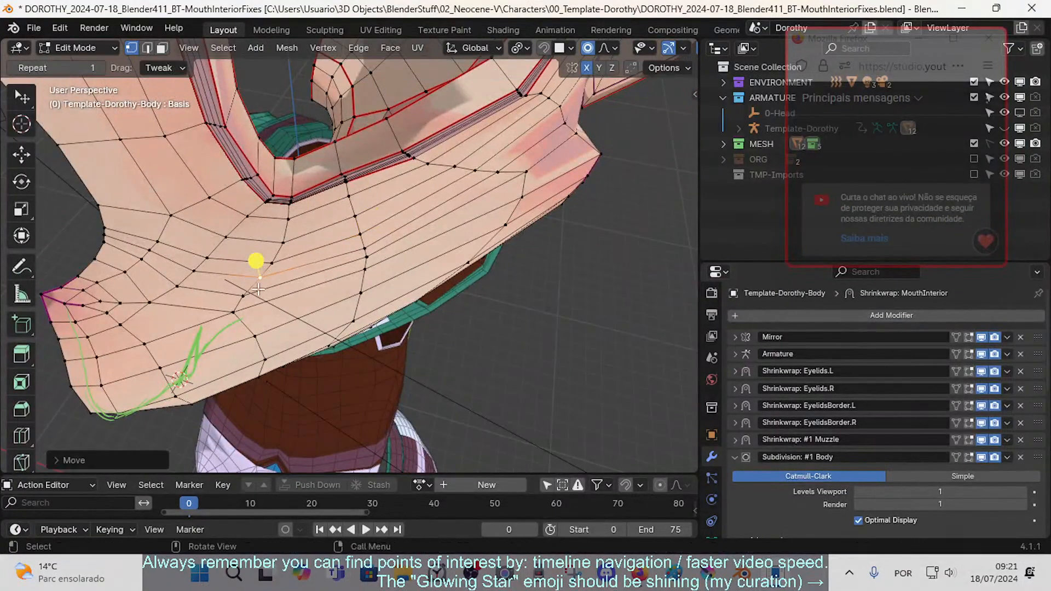
- Move the cheek vertex at the front edge of the pink blush slightly downward
{"action": "middle_click_drag", "start_coordinate": [263, 280], "coordinate": [399, 164]}
{"action": "left_click", "coordinate": [427, 252]}
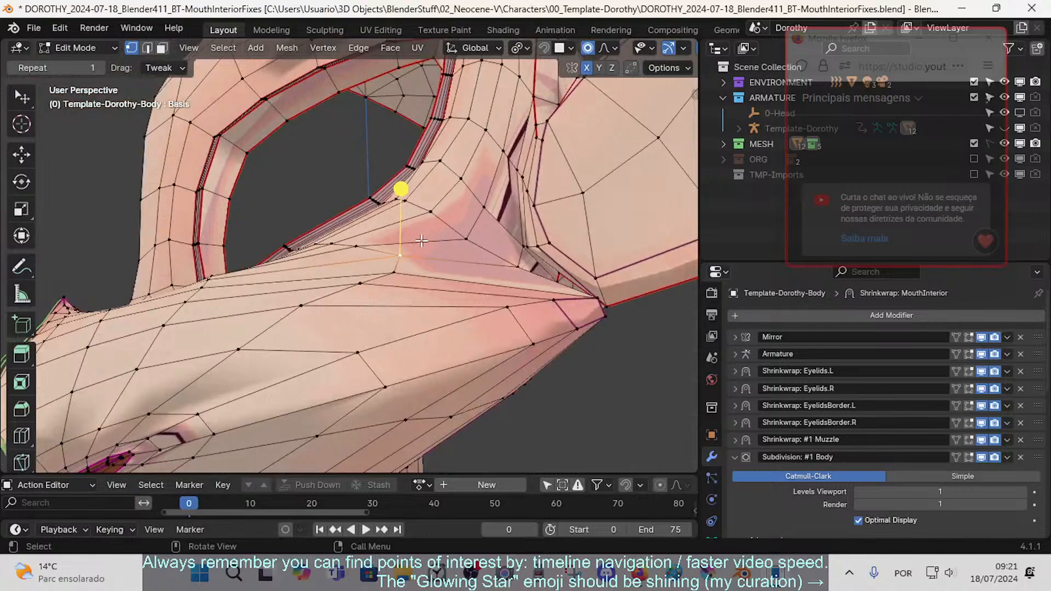
{"action": "left_click_drag", "start_coordinate": [399, 253], "coordinate": [391, 268]}
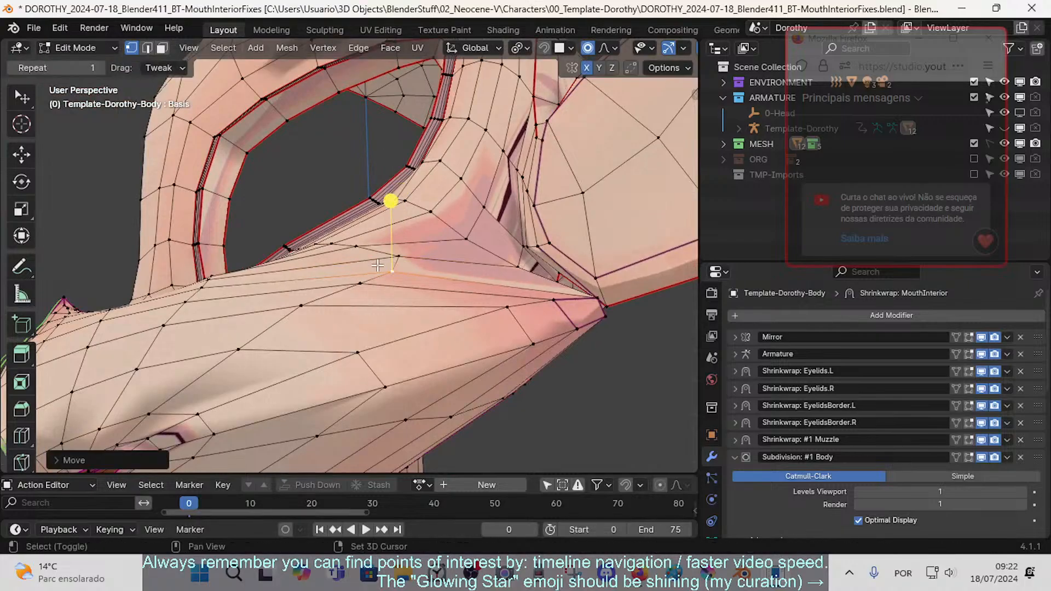
- In face mode, circle-select the band of faces across the upper muzzle and cheek and smooth their vertices
{"action": "middle_click_drag", "start_coordinate": [344, 289], "coordinate": [378, 363]}
{"action": "key", "text": "3"}
{"action": "left_click", "coordinate": [274, 227]}
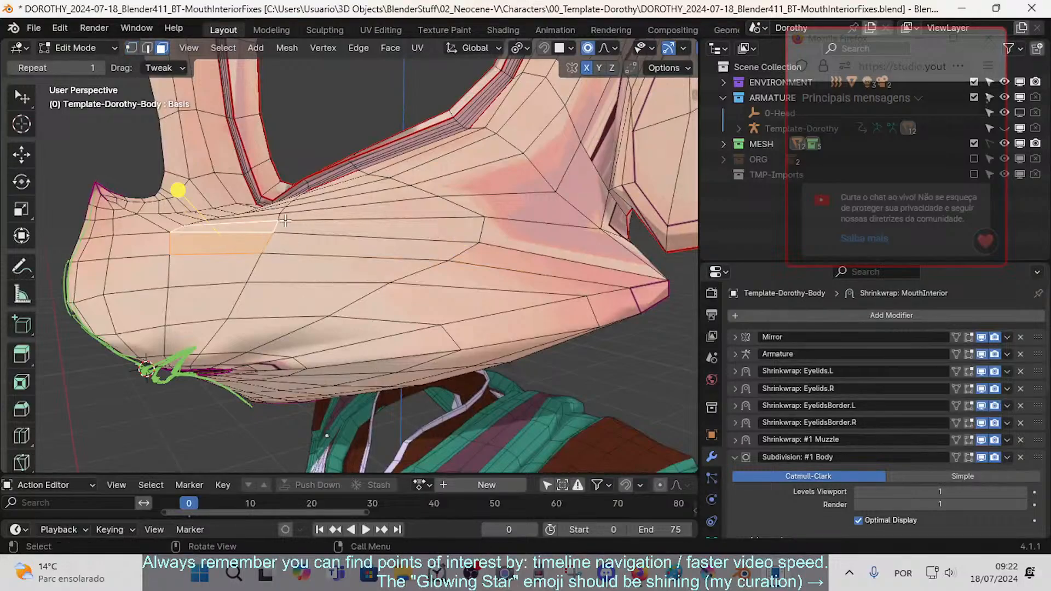
{"action": "middle_click_drag", "start_coordinate": [285, 220], "coordinate": [276, 241]}
{"action": "left_click", "coordinate": [209, 213], "text": "shift"}
{"action": "left_click", "coordinate": [244, 200], "text": "shift"}
{"action": "left_click", "coordinate": [350, 230], "text": "shift"}
{"action": "key", "text": "alt+a"}
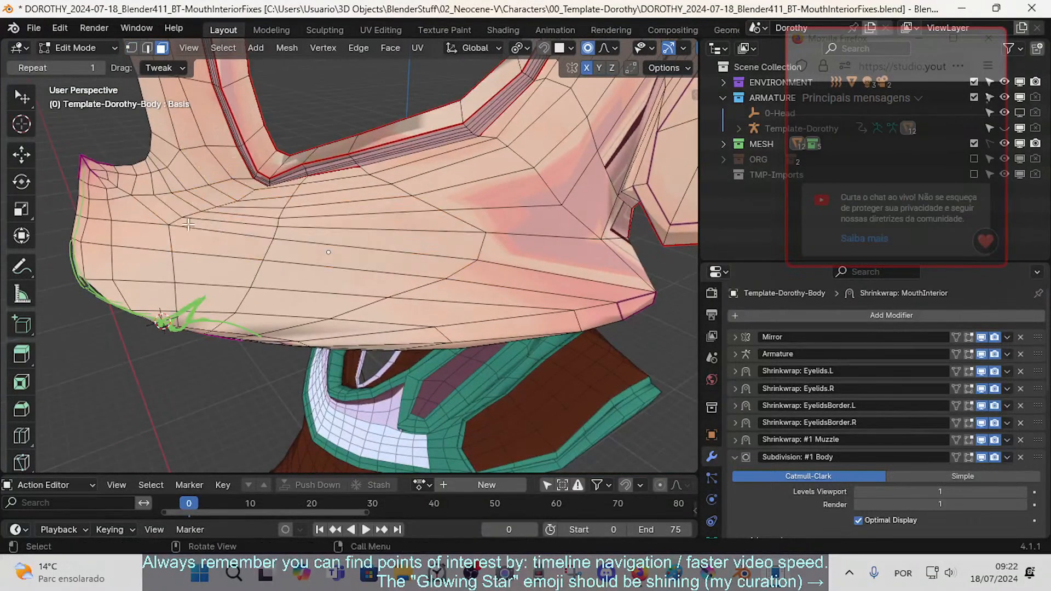
{"action": "key", "text": "c"}
{"action": "mouse_move", "coordinate": [188, 225]}
{"action": "left_mouse_down"}
{"action": "mouse_move", "coordinate": [340, 243]}
{"action": "mouse_move", "coordinate": [435, 223]}
{"action": "mouse_move", "coordinate": [382, 212]}
{"action": "left_mouse_up"}
{"action": "right_click", "coordinate": [387, 219]}
{"action": "key", "text": "c"}
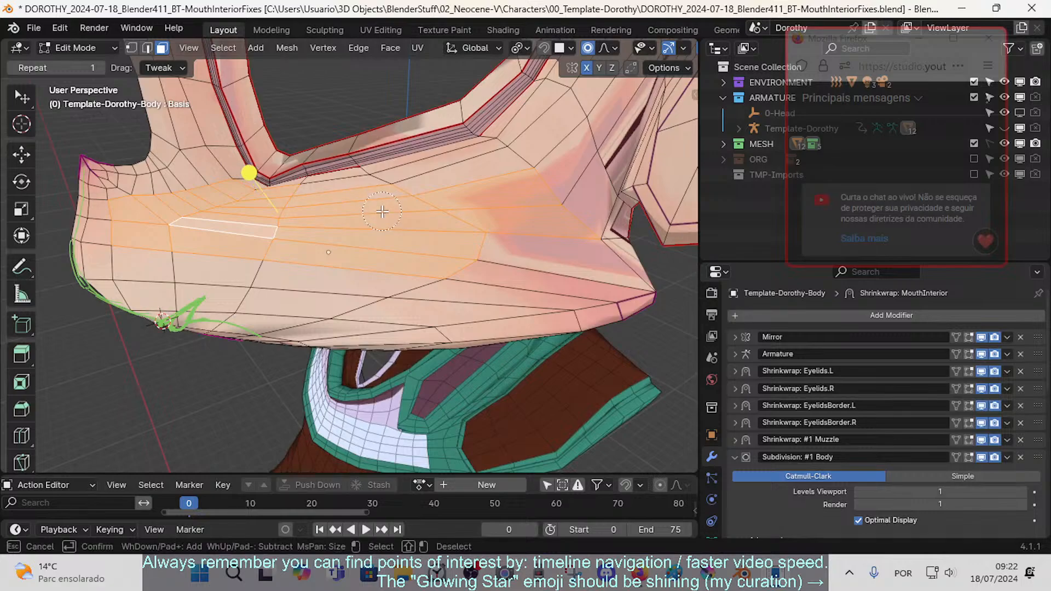
{"action": "right_click", "coordinate": [382, 212]}
{"action": "left_click_drag", "start_coordinate": [249, 173], "coordinate": [335, 176]}
{"action": "middle_click_drag", "start_coordinate": [200, 189], "coordinate": [229, 201]}
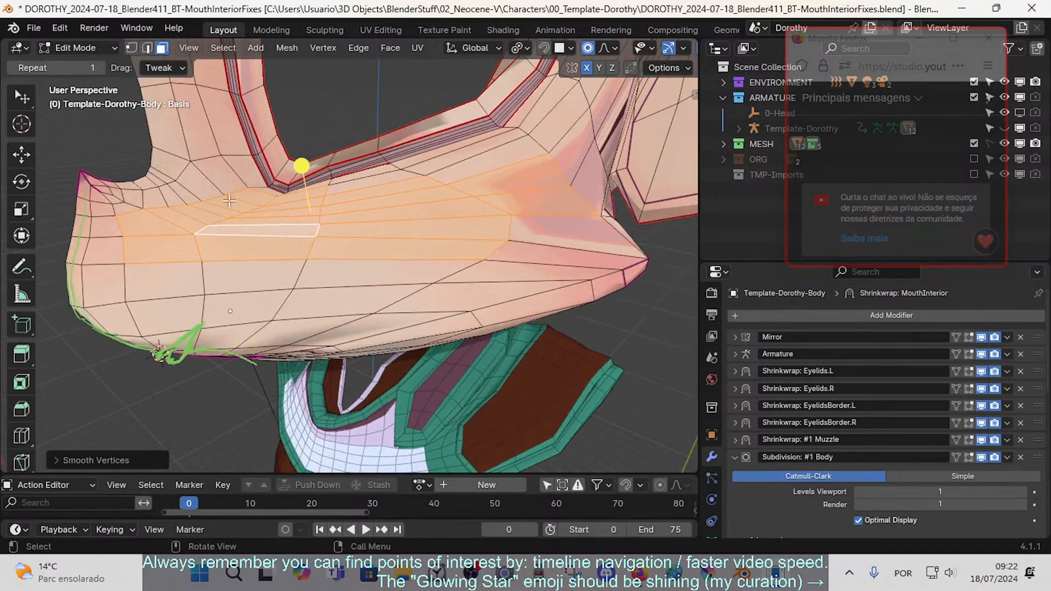
- Smooth the vertices of the faces between the nose and inner eye corner, and preview the head in Object Mode
{"action": "key", "text": "alt+a"}
{"action": "key", "text": "c"}
{"action": "left_click_drag", "start_coordinate": [213, 211], "coordinate": [187, 194]}
{"action": "right_click", "coordinate": [186, 192]}
{"action": "left_click_drag", "start_coordinate": [181, 140], "coordinate": [236, 147]}
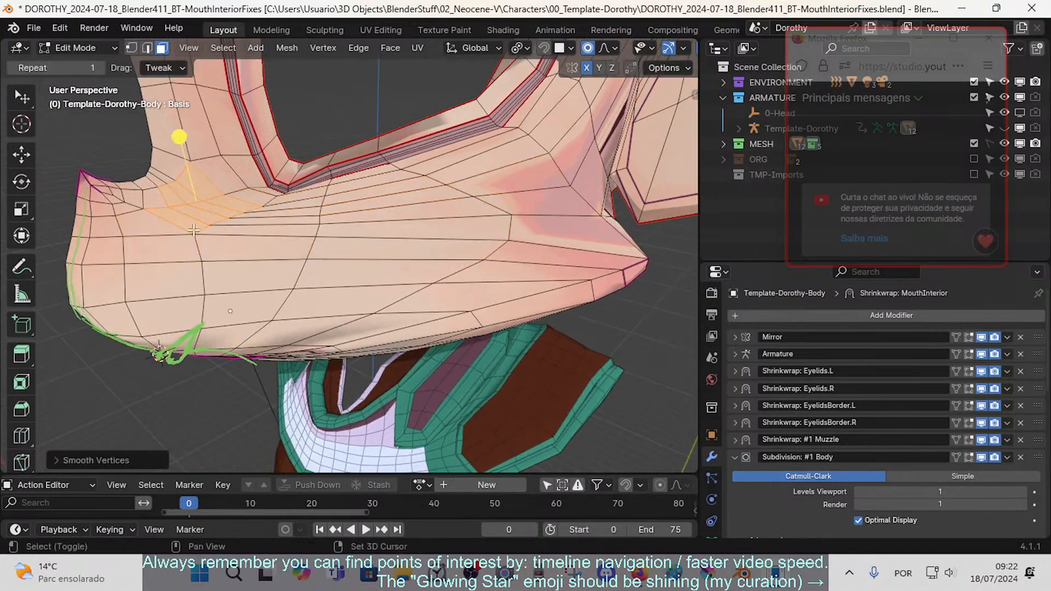
{"action": "middle_click_drag", "start_coordinate": [193, 229], "coordinate": [224, 216]}
{"action": "left_click", "coordinate": [87, 371]}
{"action": "middle_click_drag", "start_coordinate": [86, 370], "coordinate": [206, 350]}
{"action": "key", "text": "Tab"}
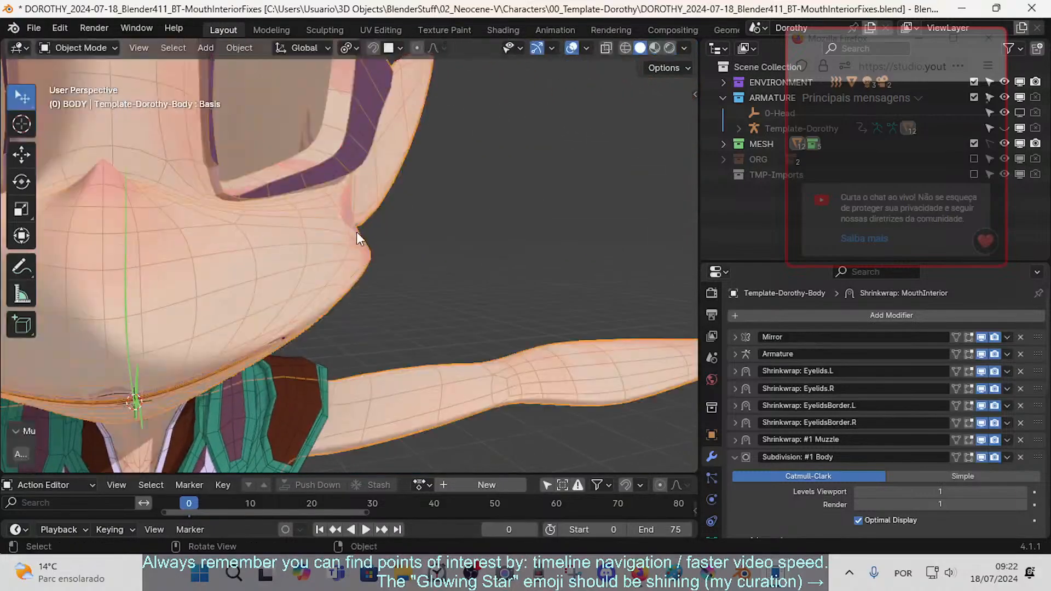
{"action": "key", "text": "Tab"}
- In vertex mode, slide the two front vertices of the horizontal row on the muzzle side downward with Vertex Slide
{"action": "middle_click_drag", "start_coordinate": [356, 232], "coordinate": [260, 240]}
{"action": "key", "text": "1"}
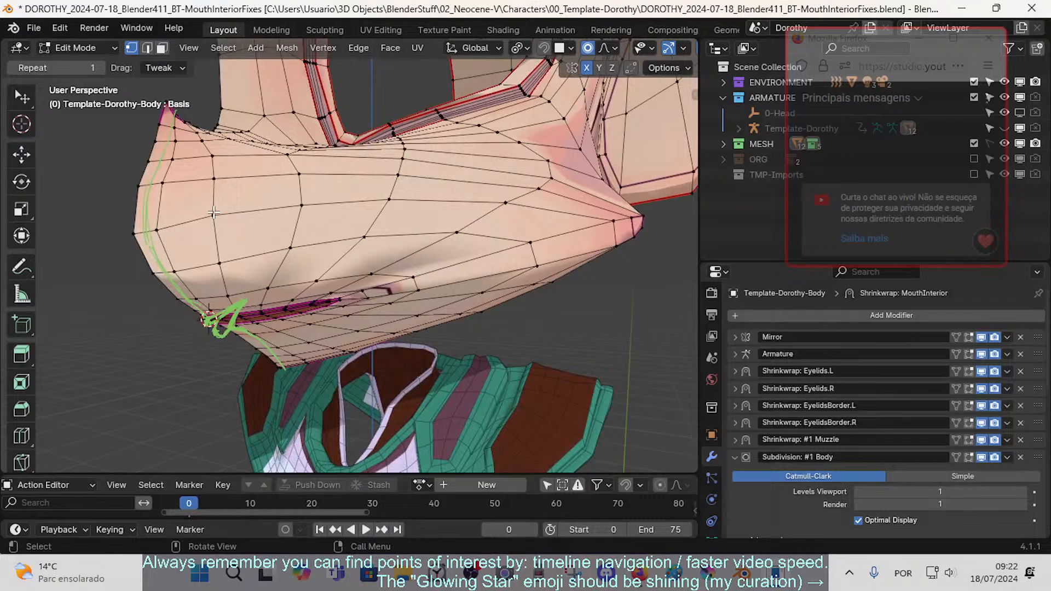
{"action": "key", "text": "shift+v"}
{"action": "left_click", "coordinate": [250, 208]}
{"action": "key", "text": "shift+v"}
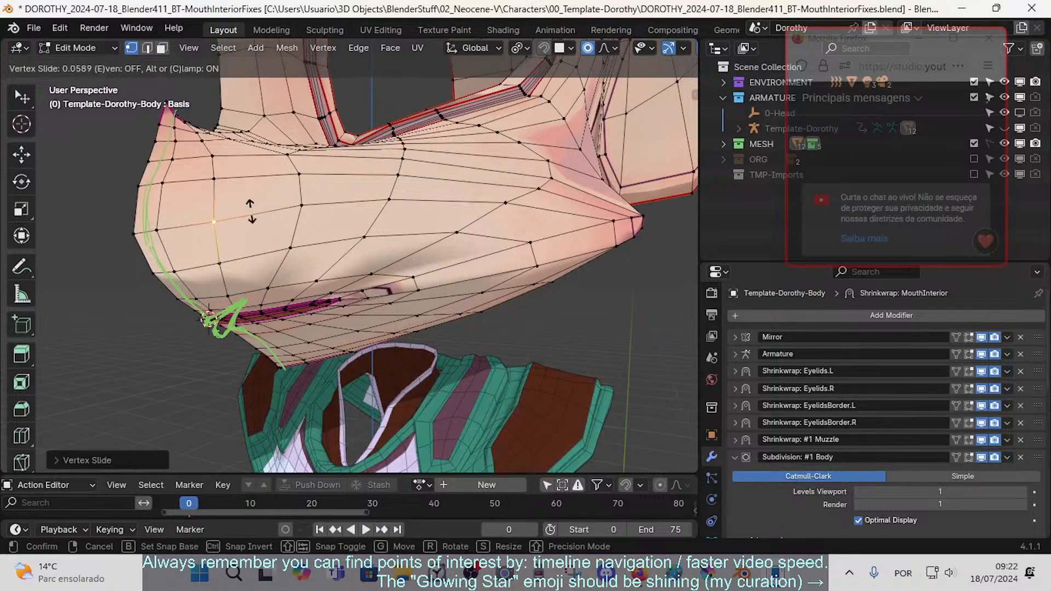
{"action": "left_click", "coordinate": [251, 212]}
{"action": "left_click", "coordinate": [324, 201]}
{"action": "key", "text": "shift+v"}
{"action": "left_click", "coordinate": [324, 205]}
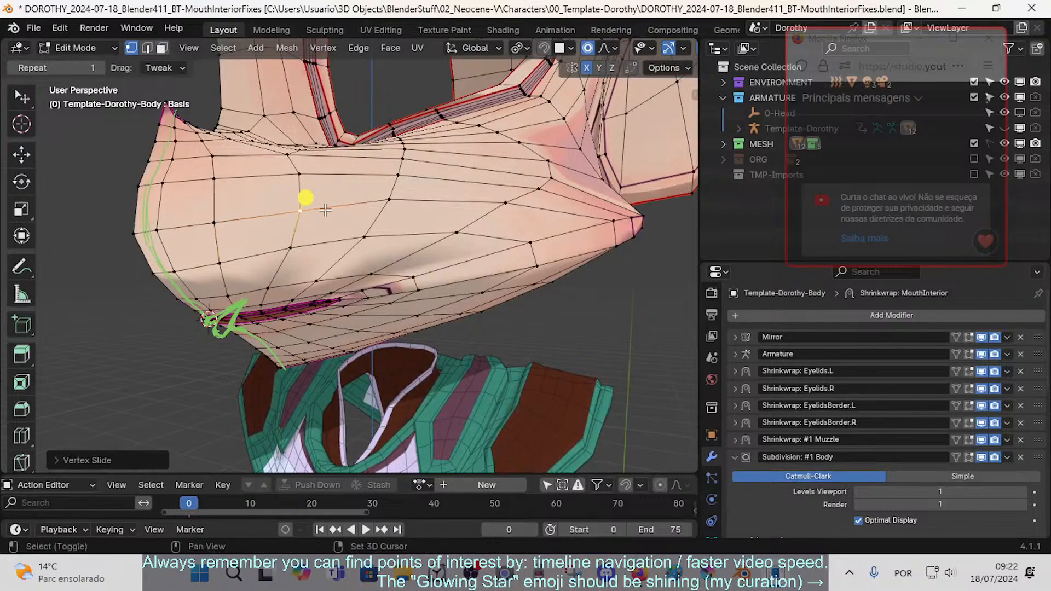
- Fine-tune the same two muzzle-side row vertices above the mouth with further Vertex Slide adjustments
{"action": "left_click", "coordinate": [194, 217]}
{"action": "scroll", "coordinate": [240, 220], "scroll_direction": "up", "scroll_amount": 4}
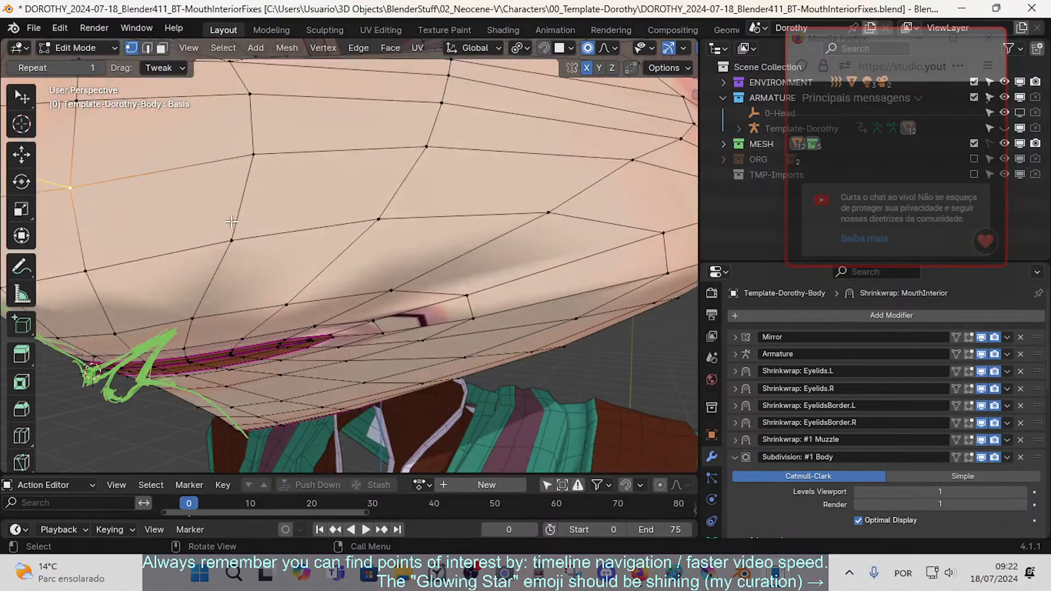
{"action": "scroll", "coordinate": [230, 221], "scroll_direction": "down", "scroll_amount": 2}
{"action": "middle_click_drag", "start_coordinate": [156, 186], "coordinate": [308, 259], "text": "shift"}
{"action": "key", "text": "shift+v"}
{"action": "left_click", "coordinate": [307, 255]}
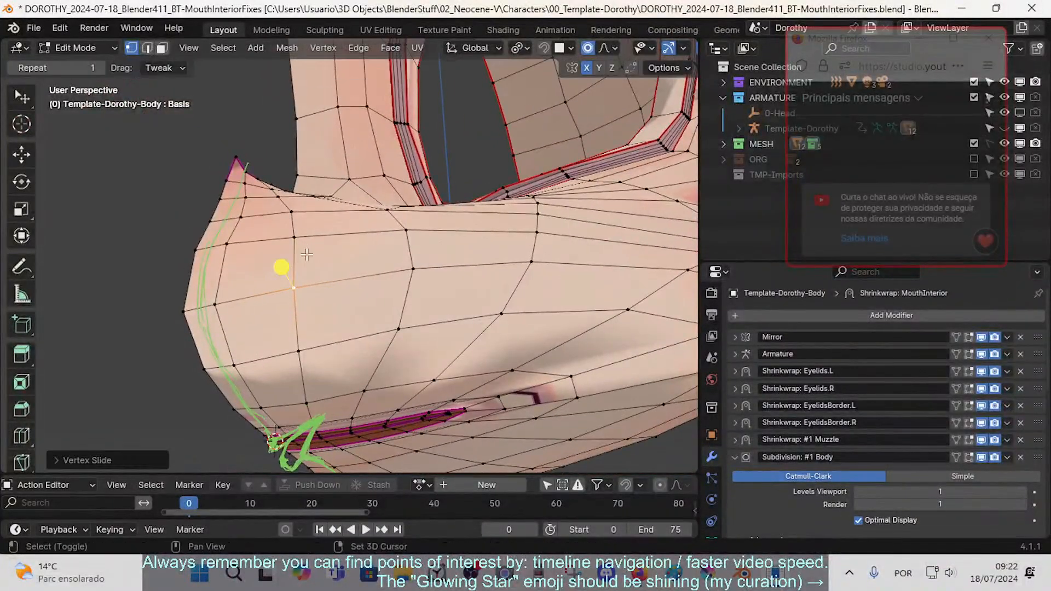
{"action": "left_click", "coordinate": [421, 270]}
{"action": "key", "text": "shift+v"}
{"action": "left_click", "coordinate": [422, 273]}
{"action": "left_click", "coordinate": [535, 260]}
{"action": "middle_click_drag", "start_coordinate": [537, 262], "coordinate": [450, 264], "text": "shift"}
{"action": "key", "text": "2"}
{"action": "left_click", "coordinate": [533, 264]}
{"action": "key", "text": "g"}
{"action": "key", "text": "g"}
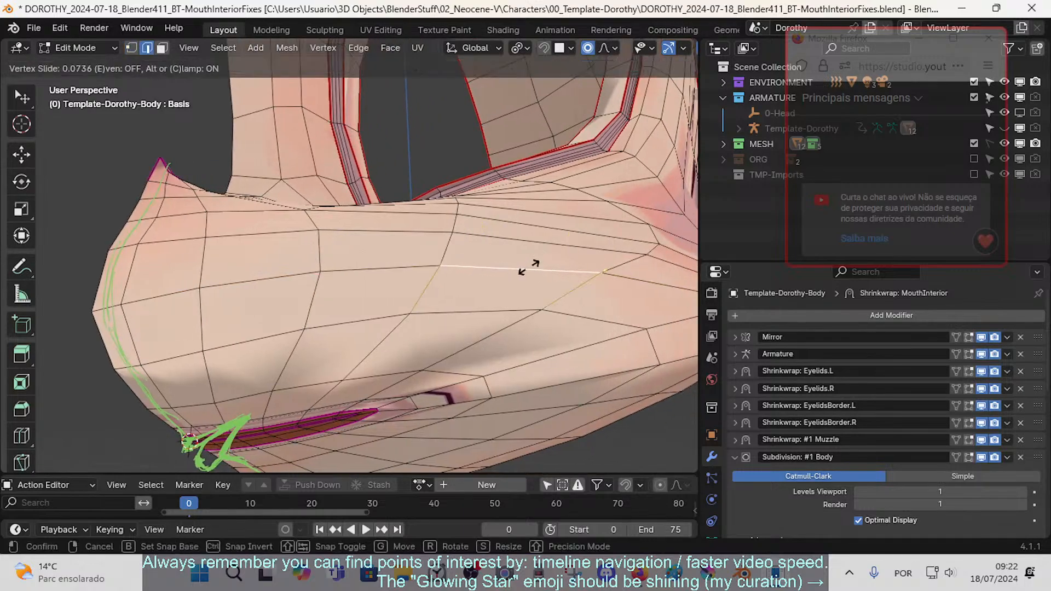
{"action": "right_click", "coordinate": [531, 268]}
{"action": "middle_click_drag", "start_coordinate": [531, 267], "coordinate": [451, 274], "text": "shift"}
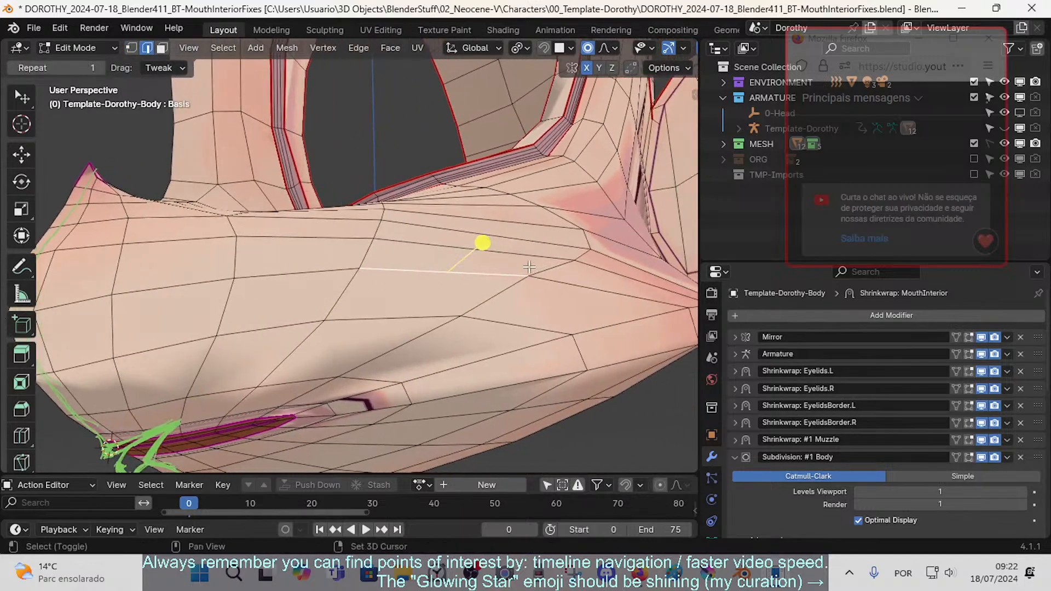
{"action": "middle_click_drag", "start_coordinate": [529, 267], "coordinate": [353, 274], "text": "shift"}
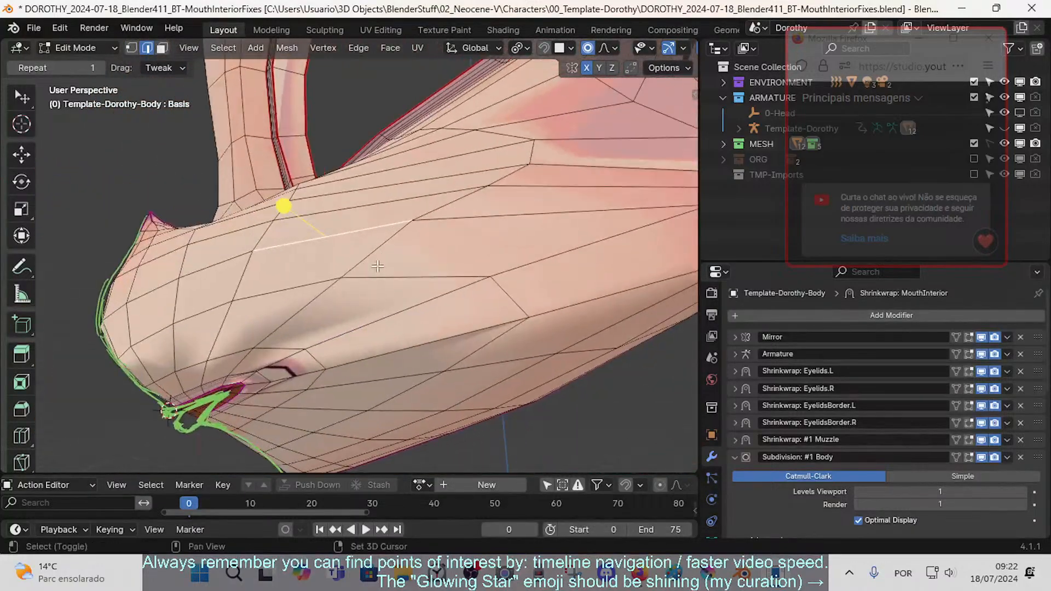
- Select the face loop running from the upper muzzle around the mouth corner to the chin and smooth its vertices
{"action": "middle_click_drag", "start_coordinate": [329, 318], "coordinate": [386, 268], "text": "shift"}
{"action": "key", "text": "3"}
{"action": "left_click", "coordinate": [378, 251], "text": "alt"}
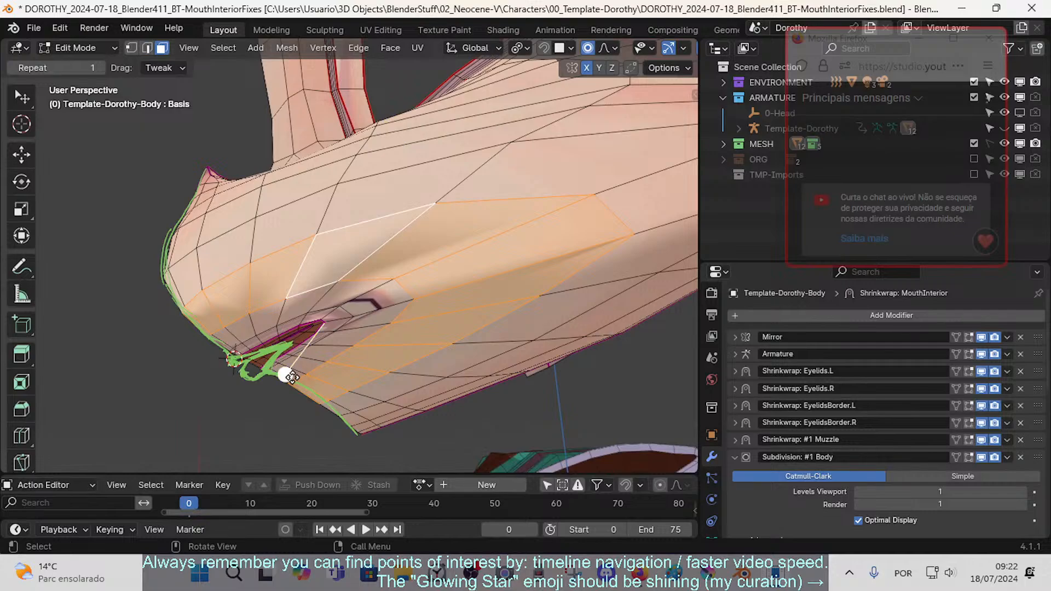
{"action": "left_click_drag", "start_coordinate": [292, 376], "coordinate": [302, 372]}
{"action": "middle_click_drag", "start_coordinate": [302, 372], "coordinate": [385, 303]}
- Examine the lips and chin against the green guide outline in the right side view, using vertex mode with X-ray enabled
{"action": "key", "text": "KP_3"}
{"action": "scroll", "coordinate": [449, 284], "scroll_direction": "up", "scroll_amount": 5}
{"action": "scroll", "coordinate": [377, 302], "scroll_direction": "up", "scroll_amount": 2}
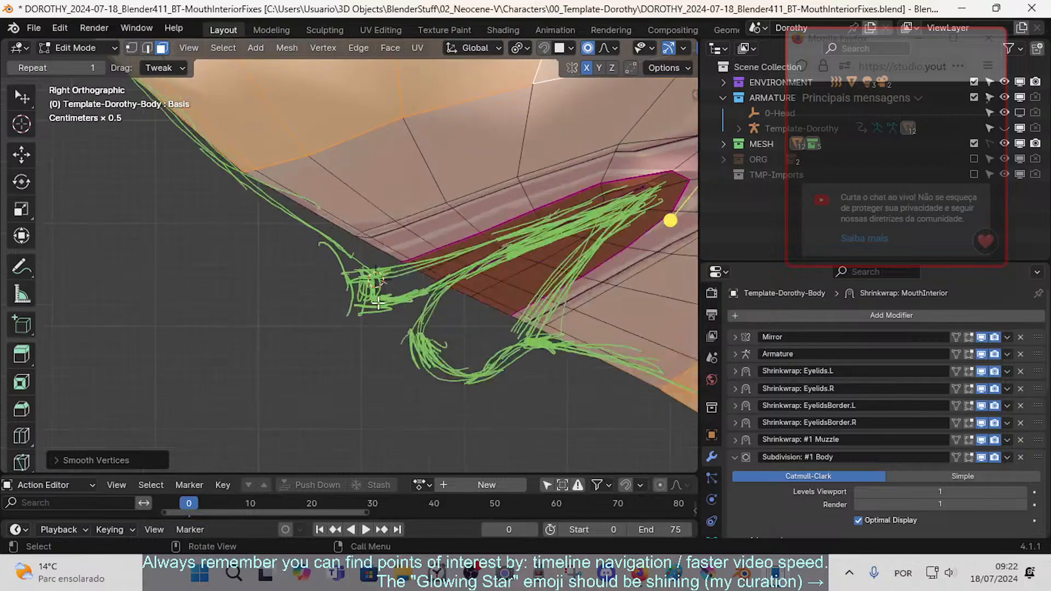
{"action": "scroll", "coordinate": [386, 258], "scroll_direction": "down", "scroll_amount": 2}
{"action": "key", "text": "1"}
{"action": "left_click", "coordinate": [388, 247]}
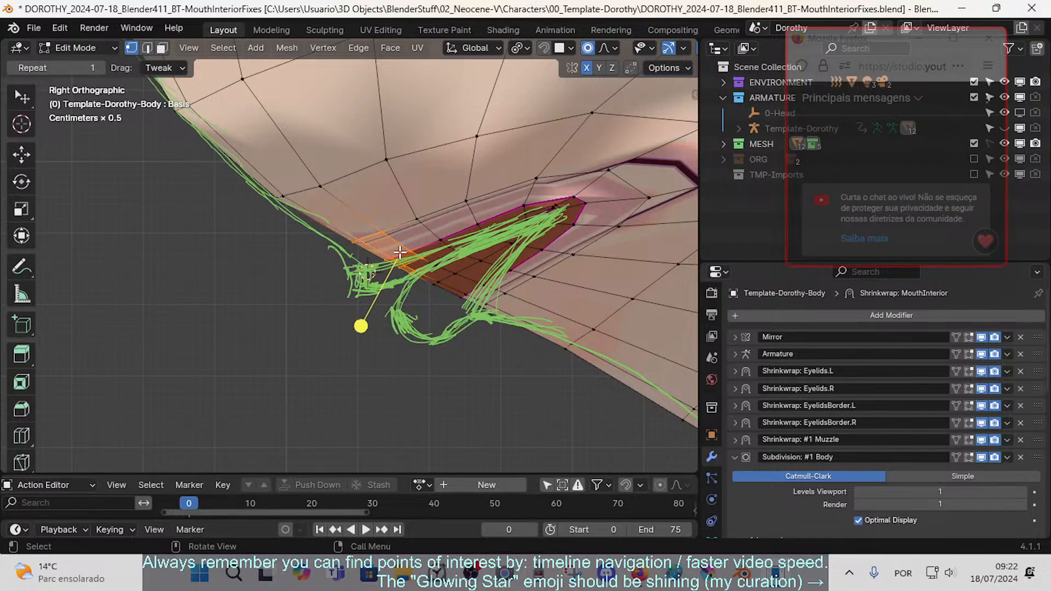
{"action": "scroll", "coordinate": [400, 252], "scroll_direction": "down", "scroll_amount": 2}
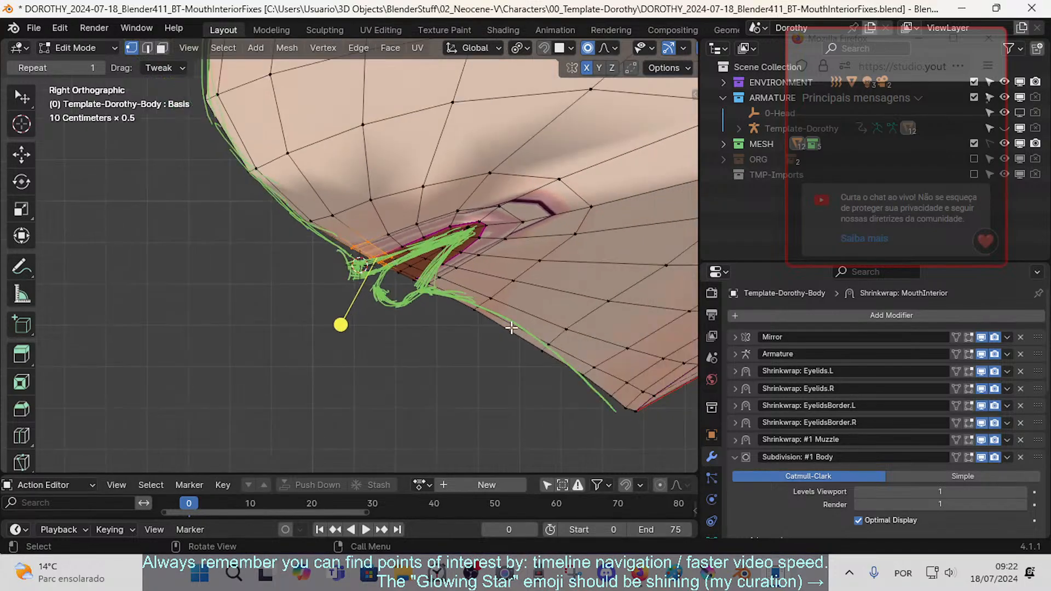
{"action": "middle_click_drag", "start_coordinate": [580, 397], "coordinate": [424, 380], "text": "shift"}
{"action": "key", "text": "alt+z"}
{"action": "key", "text": "c"}
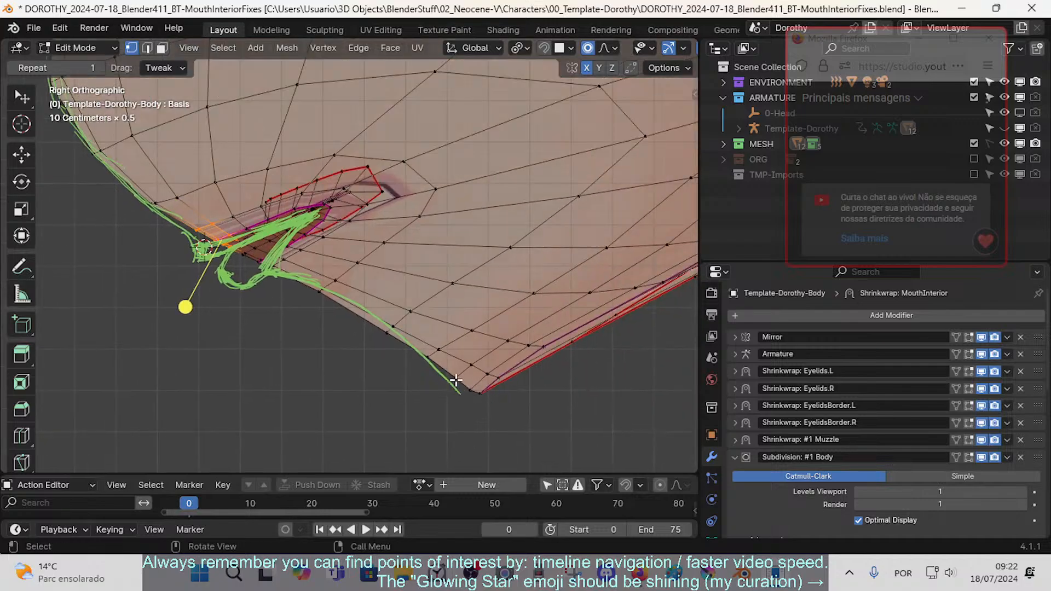
{"action": "left_click", "coordinate": [434, 359]}
{"action": "right_click", "coordinate": [341, 357]}
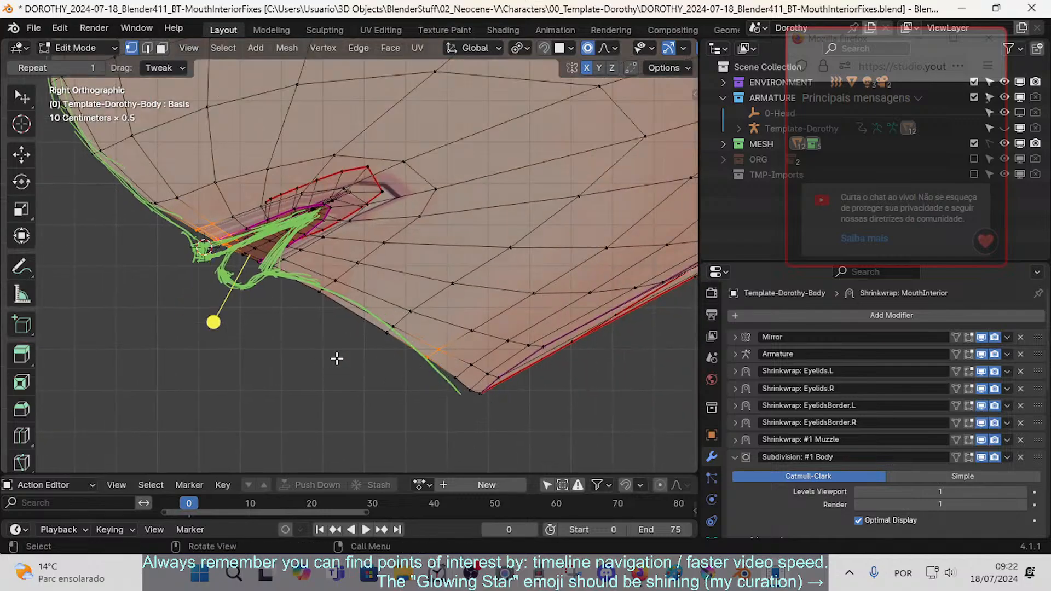
{"action": "left_click", "coordinate": [336, 358]}
- Circle-select the profile vertices between the lower lip and chin and move them onto the green guide outline
{"action": "key", "text": "c"}
{"action": "left_click_drag", "start_coordinate": [325, 304], "coordinate": [398, 343]}
{"action": "right_click", "coordinate": [399, 343]}
{"action": "key", "text": "c"}
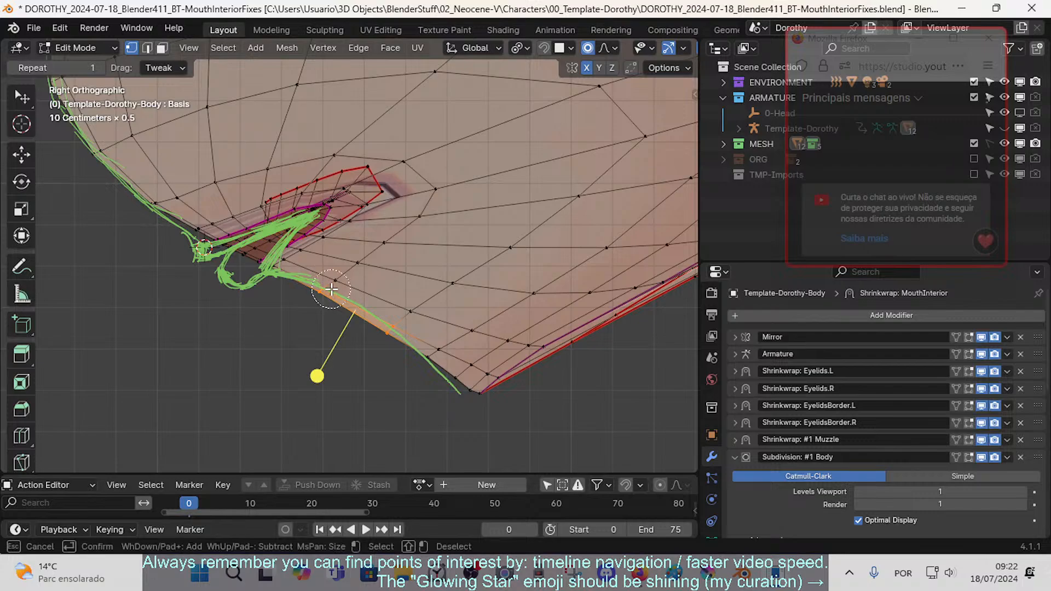
{"action": "left_click_drag", "start_coordinate": [331, 293], "coordinate": [403, 326]}
{"action": "right_click", "coordinate": [404, 327]}
{"action": "key", "text": "g"}
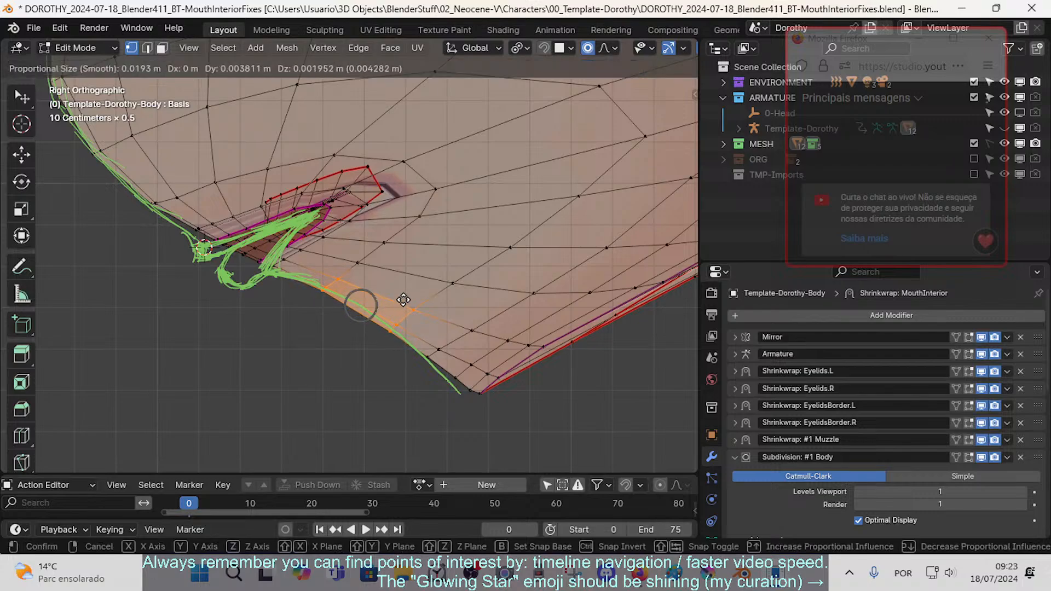
{"action": "left_click", "coordinate": [415, 293]}
- Circle-select the vertices at the chin tip and move them forward and down onto the green guide outline
{"action": "left_click", "coordinate": [417, 386]}
{"action": "key", "text": "c"}
{"action": "left_click_drag", "start_coordinate": [470, 375], "coordinate": [487, 378]}
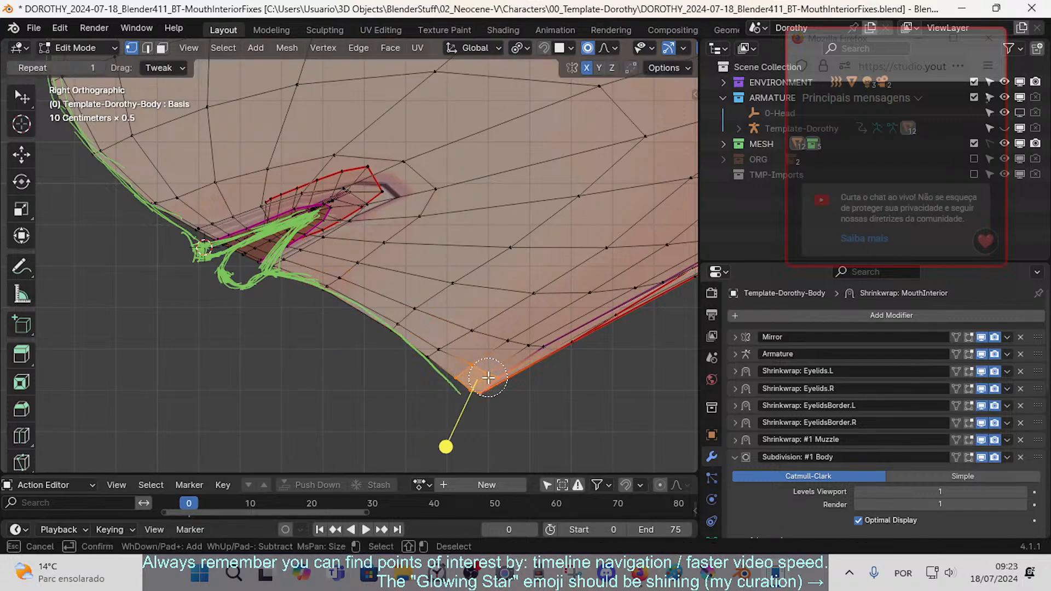
{"action": "right_click", "coordinate": [487, 377]}
{"action": "key", "text": "g"}
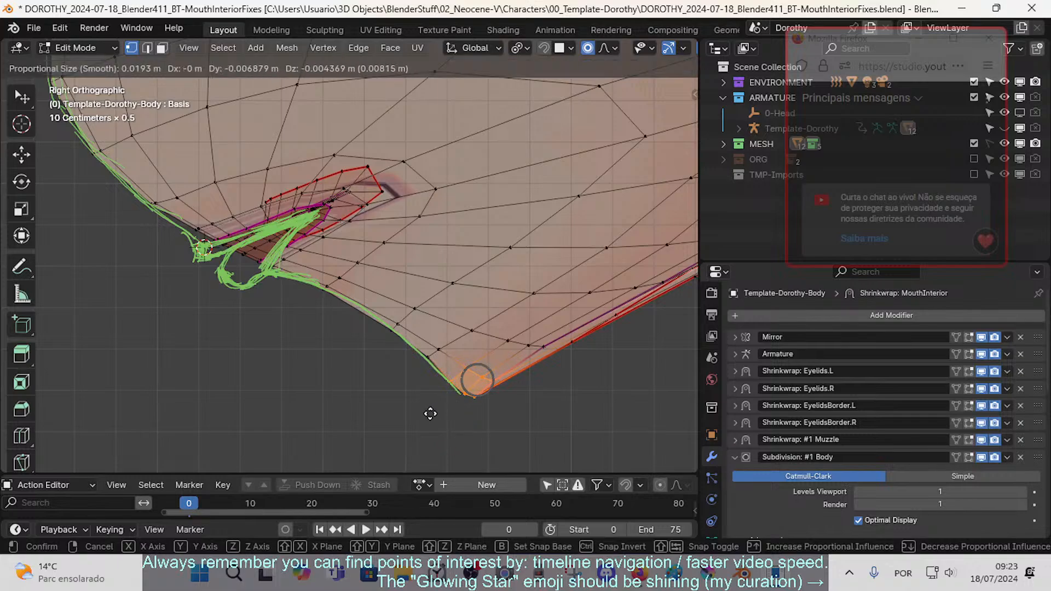
{"action": "left_click", "coordinate": [437, 407]}
- Nudge the profile vertex just above the chin tip onto the green guide outline
{"action": "left_click", "coordinate": [436, 354]}
{"action": "key", "text": "g"}
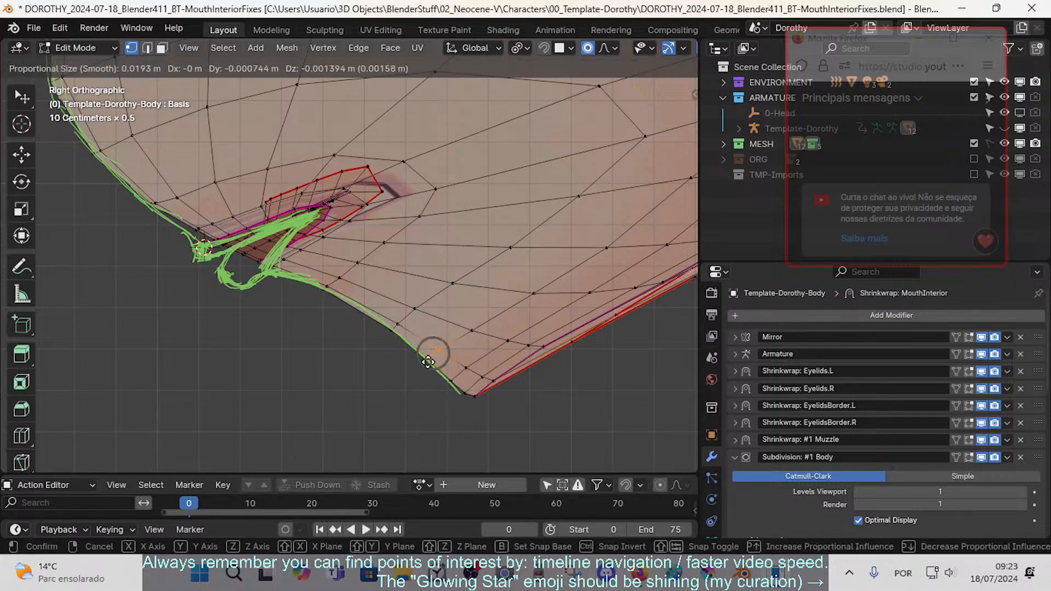
{"action": "left_click", "coordinate": [432, 363]}
- Circle-select the vertices around the chin tip and slightly reposition the front ones to follow the guide, leaving nothing selected
{"action": "left_click", "coordinate": [510, 402]}
{"action": "key", "text": "c"}
{"action": "left_click_drag", "start_coordinate": [488, 389], "coordinate": [469, 393]}
{"action": "right_click", "coordinate": [470, 392]}
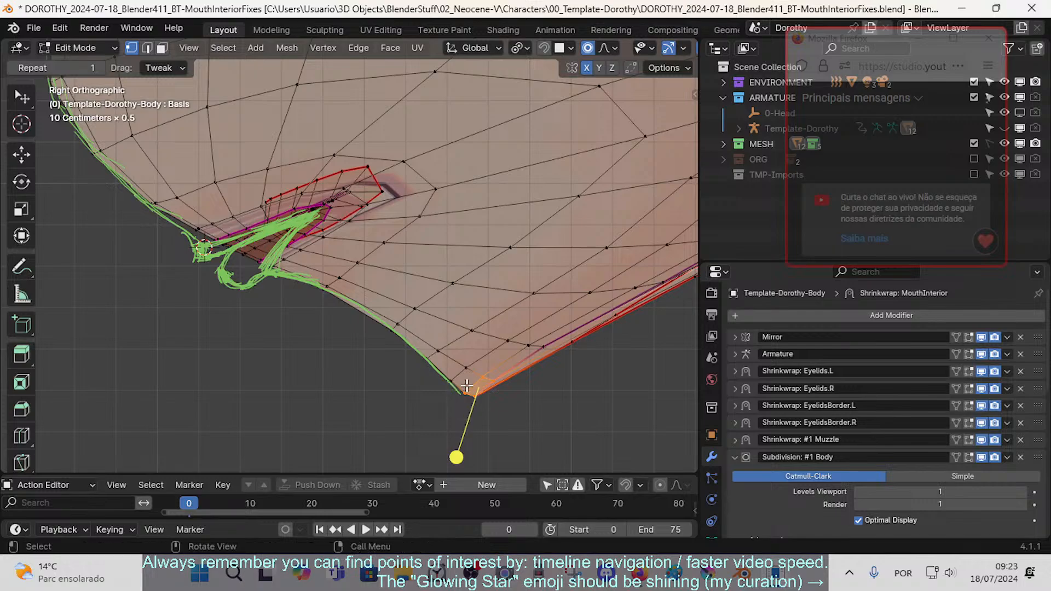
{"action": "key", "text": "c"}
{"action": "left_click", "coordinate": [466, 382]}
{"action": "right_click", "coordinate": [465, 382]}
{"action": "key", "text": "g"}
{"action": "left_click", "coordinate": [463, 385]}
{"action": "key", "text": "alt+a"}
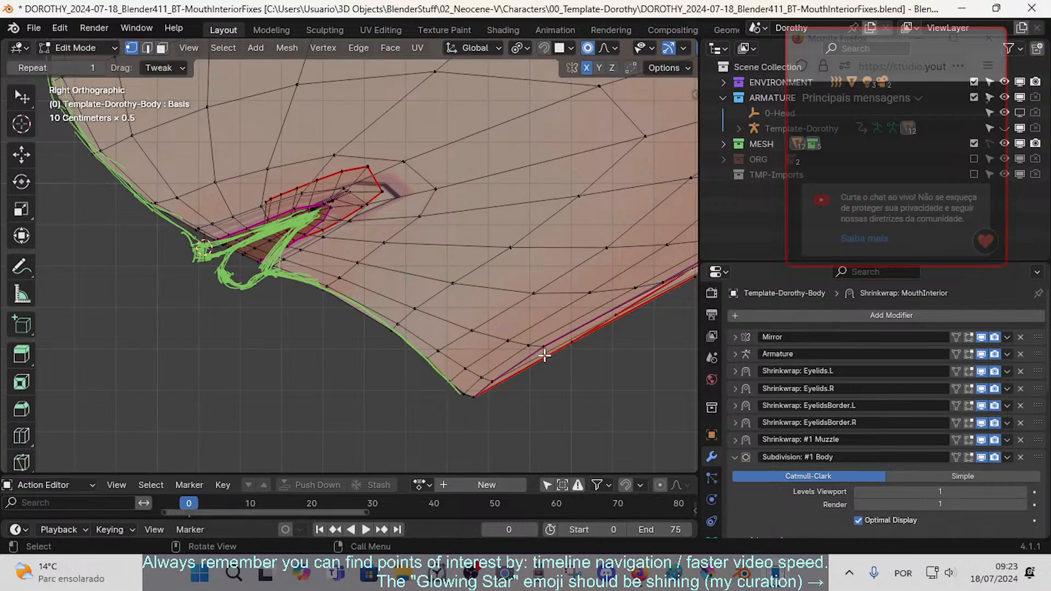
- Circle-select the profile vertices just below the lower lip and move them slightly back and up toward the guide
{"action": "middle_click_drag", "start_coordinate": [350, 298], "coordinate": [393, 320], "text": "shift"}
{"action": "scroll", "coordinate": [393, 323], "scroll_direction": "up", "scroll_amount": 2}
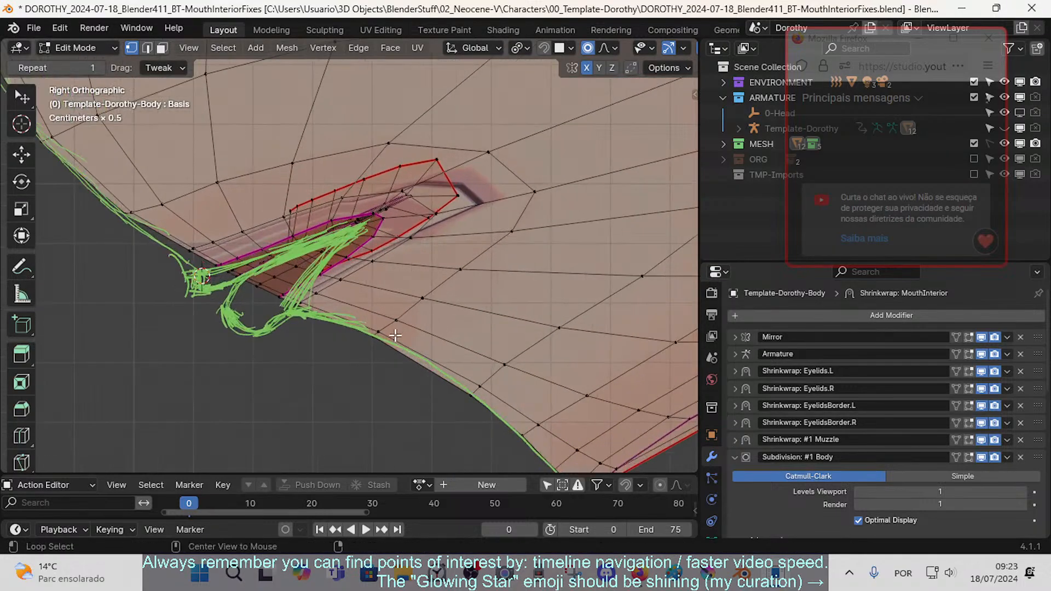
{"action": "key", "text": "c"}
{"action": "left_click_drag", "start_coordinate": [378, 341], "coordinate": [395, 323]}
{"action": "right_click", "coordinate": [397, 322]}
{"action": "key", "text": "g"}
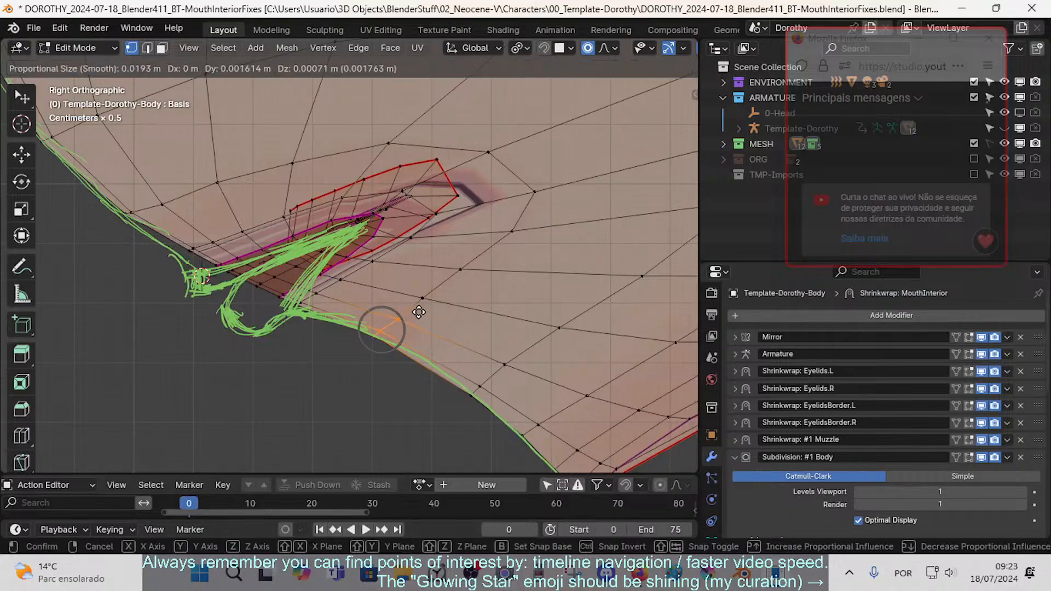
{"action": "left_click", "coordinate": [411, 310]}
- Move the profile vertices just above the upper lip forward and down onto the green guide outline
{"action": "middle_click_drag", "start_coordinate": [292, 319], "coordinate": [344, 334], "text": "shift"}
{"action": "scroll", "coordinate": [343, 335], "scroll_direction": "up", "scroll_amount": 1}
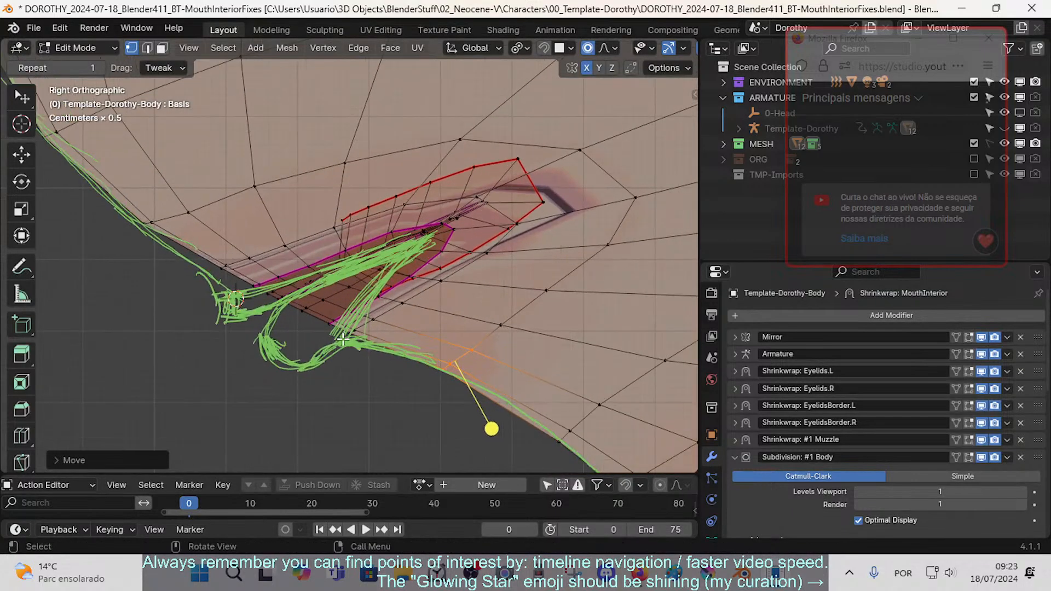
{"action": "scroll", "coordinate": [274, 294], "scroll_direction": "down", "scroll_amount": 2}
{"action": "left_click", "coordinate": [274, 247]}
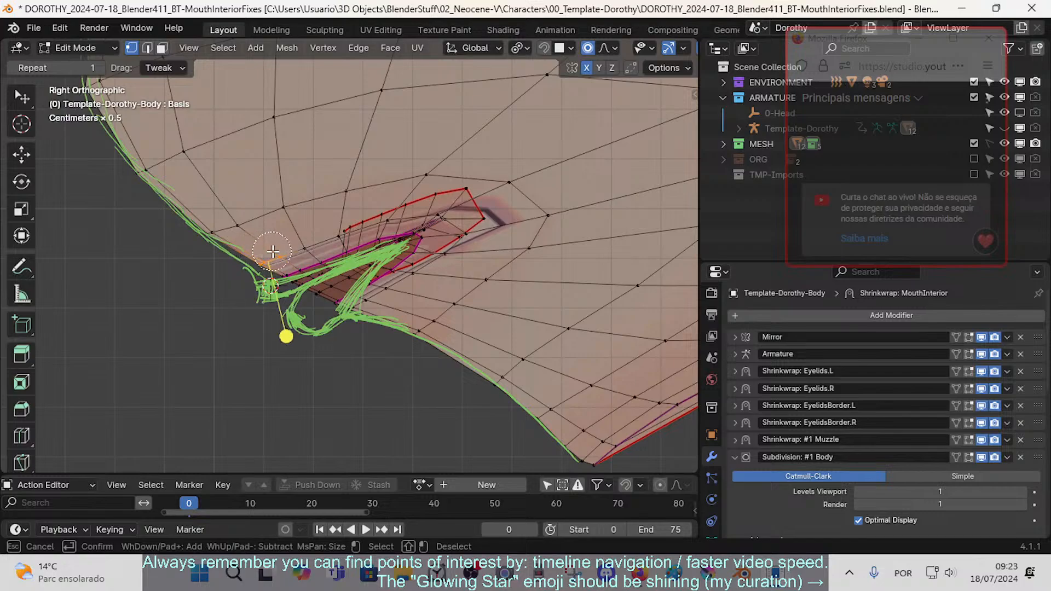
{"action": "key", "text": "g"}
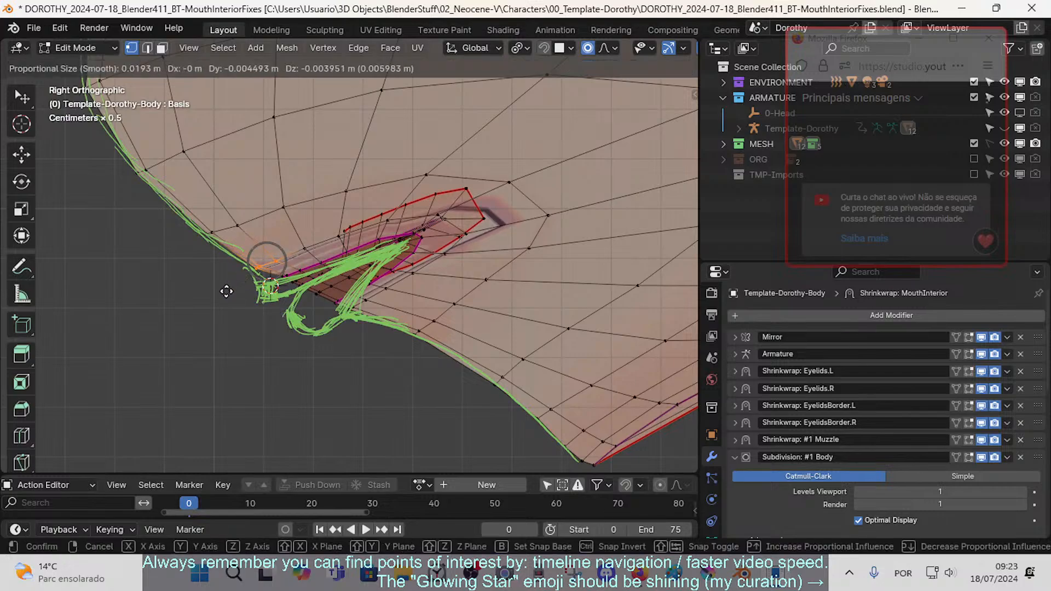
{"action": "left_click", "coordinate": [237, 289]}
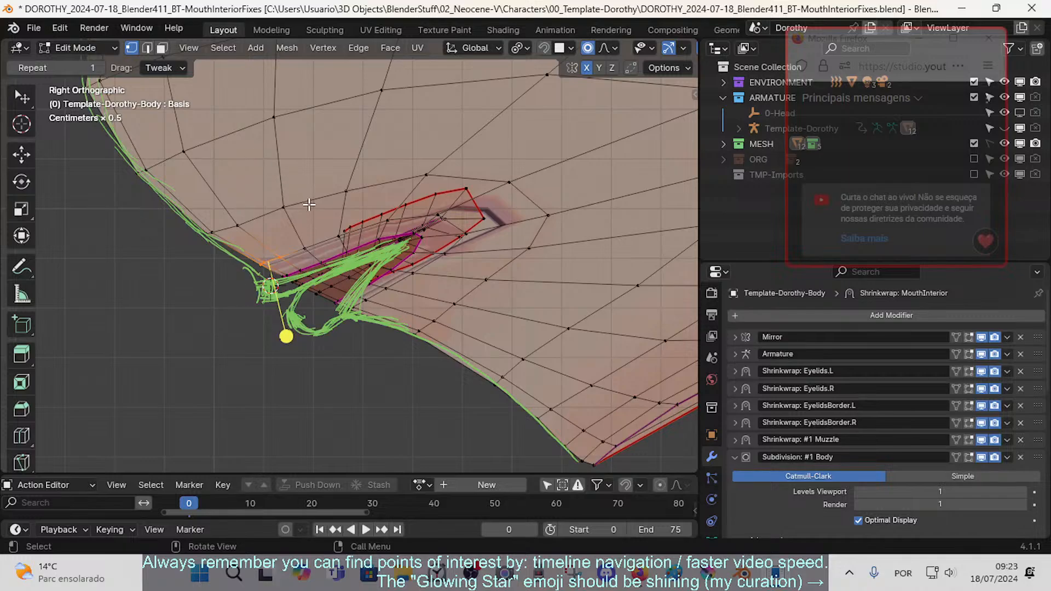
- Circle-select all the lip and mouth-interior vertices and move them together forward and down toward the guide
{"action": "key", "text": "c"}
{"action": "mouse_move", "coordinate": [328, 235]}
{"action": "left_mouse_down"}
{"action": "mouse_move", "coordinate": [471, 208]}
{"action": "mouse_move", "coordinate": [351, 284]}
{"action": "mouse_move", "coordinate": [306, 280]}
{"action": "mouse_move", "coordinate": [409, 237]}
{"action": "left_mouse_up"}
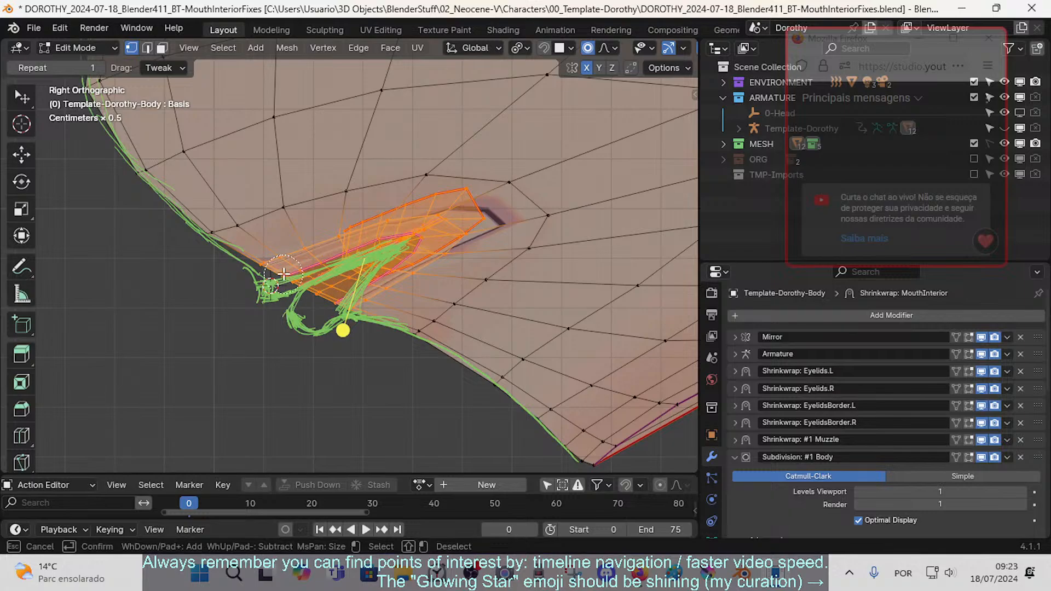
{"action": "key", "text": "Escape"}
{"action": "key", "text": "g"}
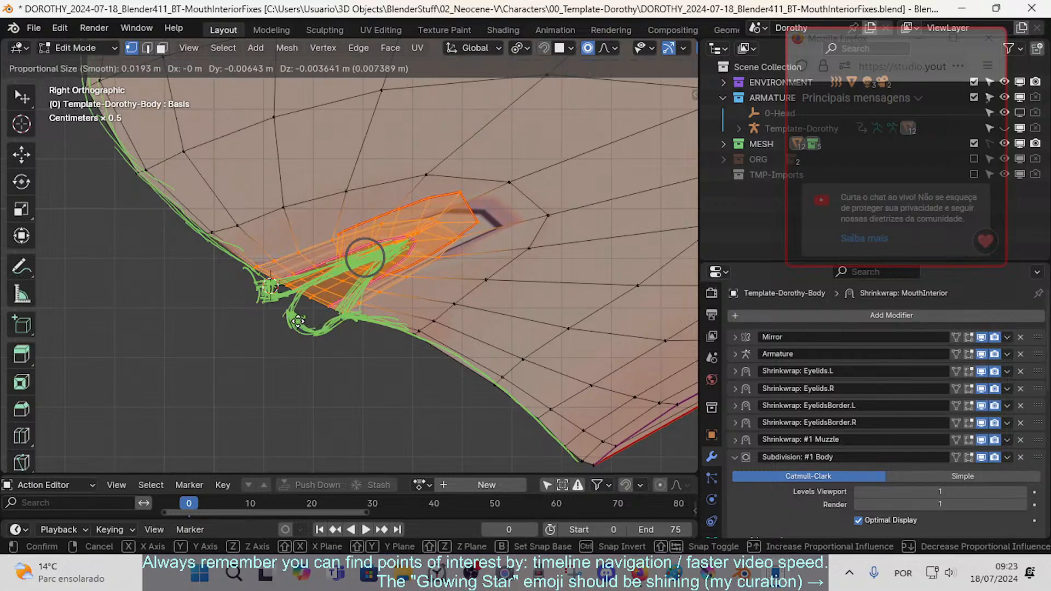
{"action": "left_click", "coordinate": [335, 333]}
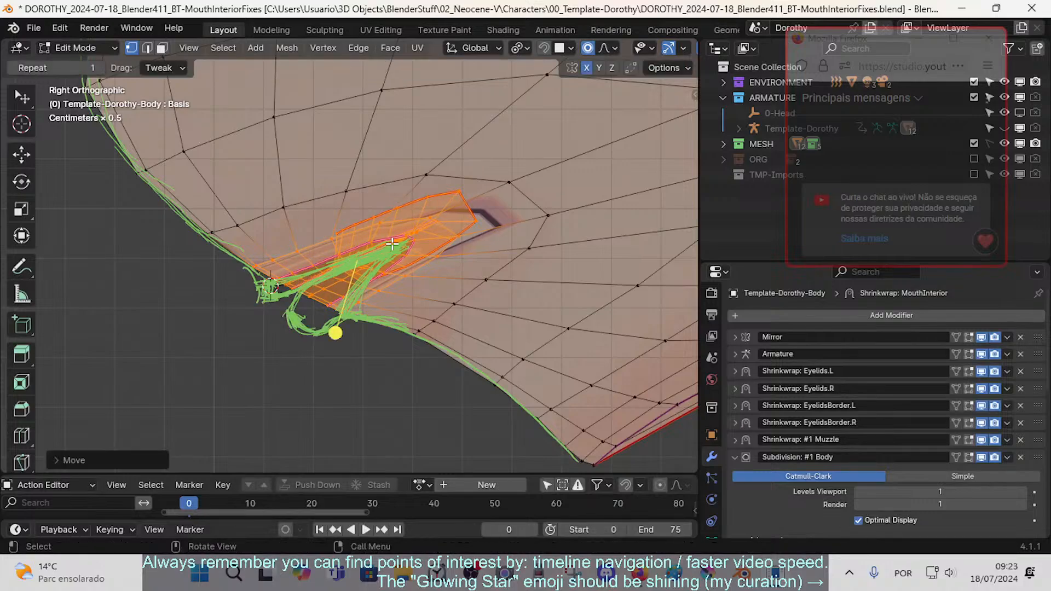
- Fine-tune the position of the whole mouth selection with two more small moves and clear the selection
{"action": "key", "text": "g"}
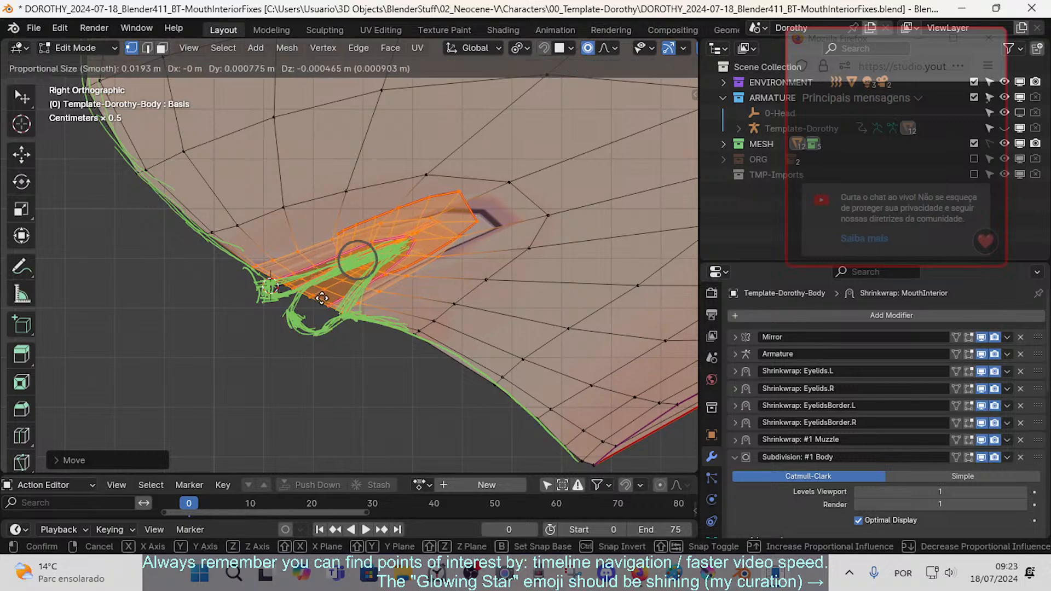
{"action": "left_click", "coordinate": [336, 304]}
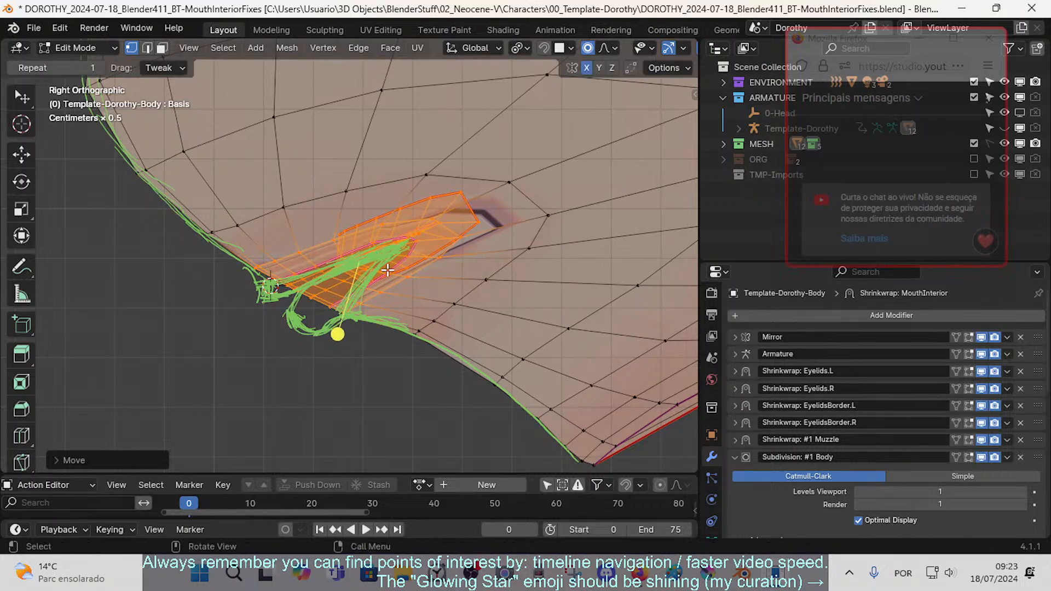
{"action": "key", "text": "g"}
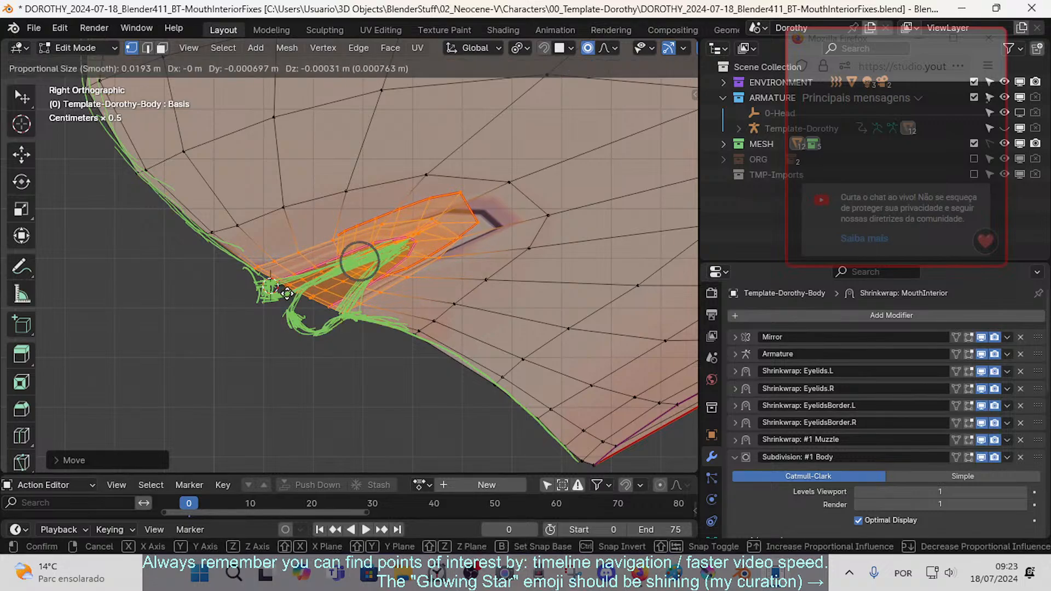
{"action": "left_click", "coordinate": [284, 294]}
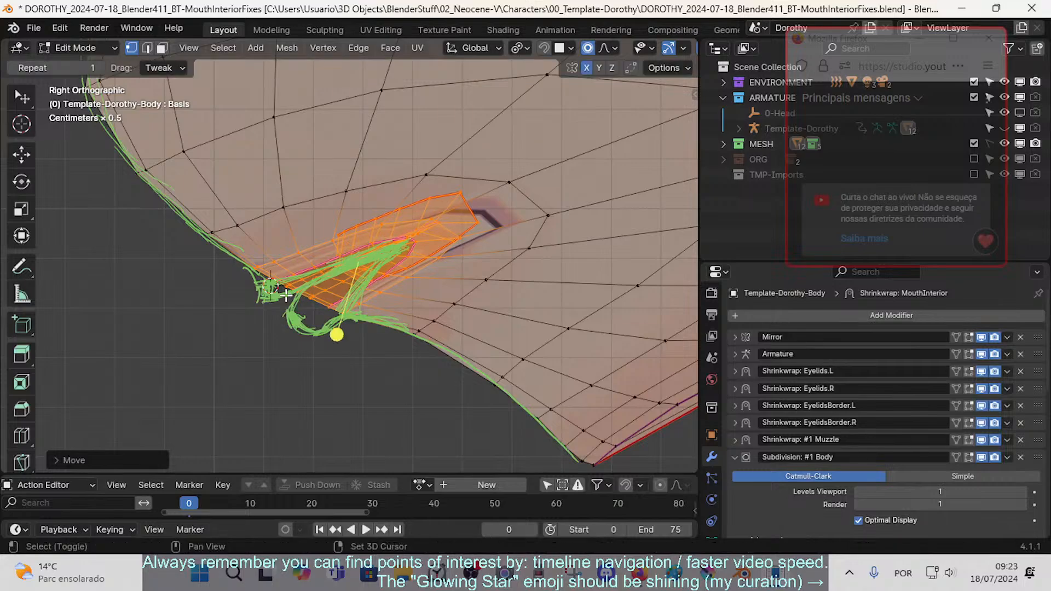
{"action": "key", "text": "alt+a"}
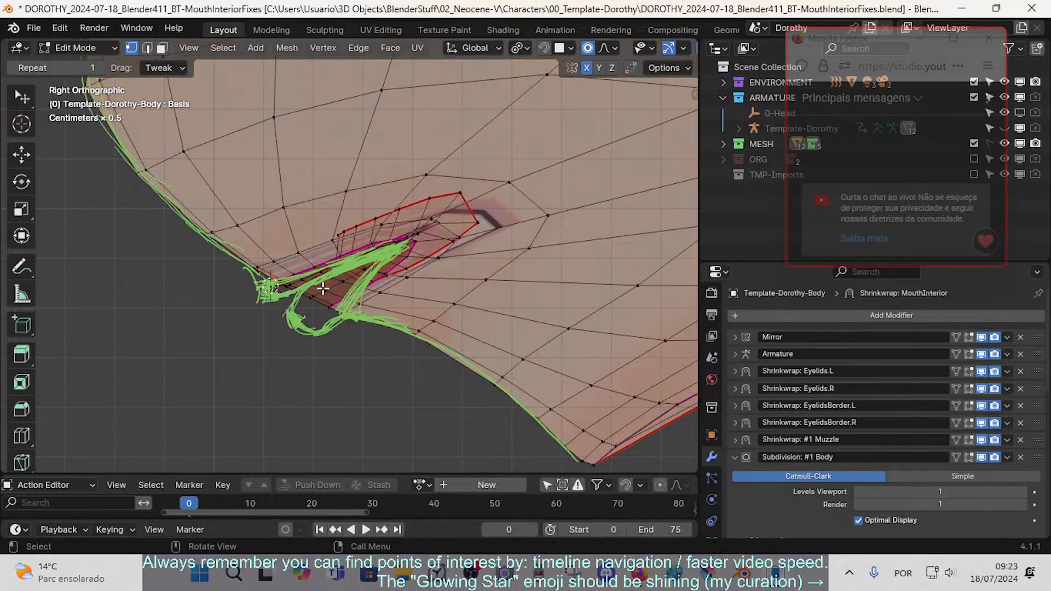
- Shift the profile vertices below the lower lip slightly forward and down along the guide outline
{"action": "left_click", "coordinate": [401, 392]}
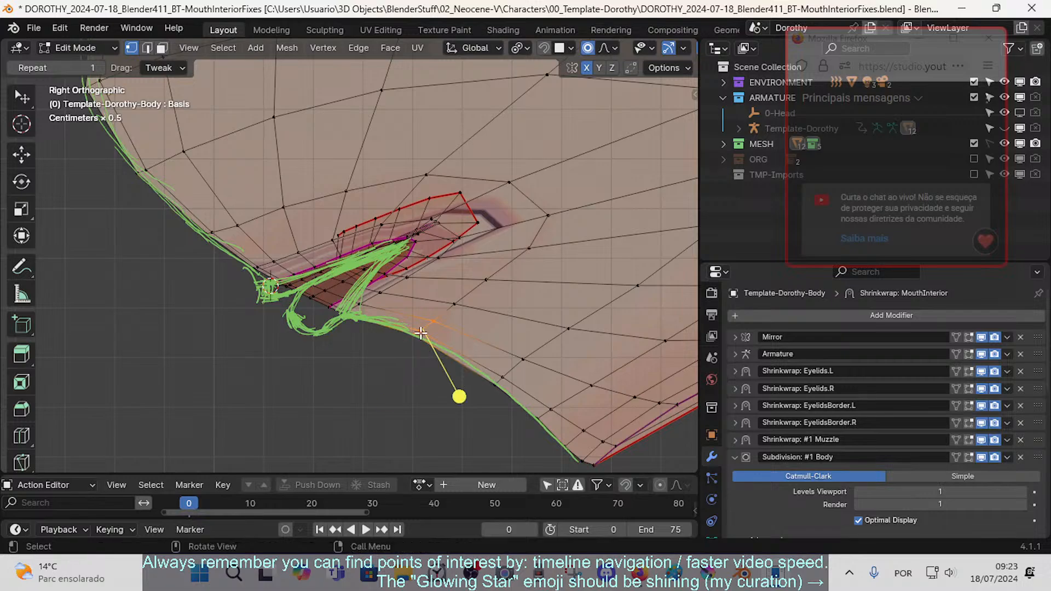
{"action": "key", "text": "g"}
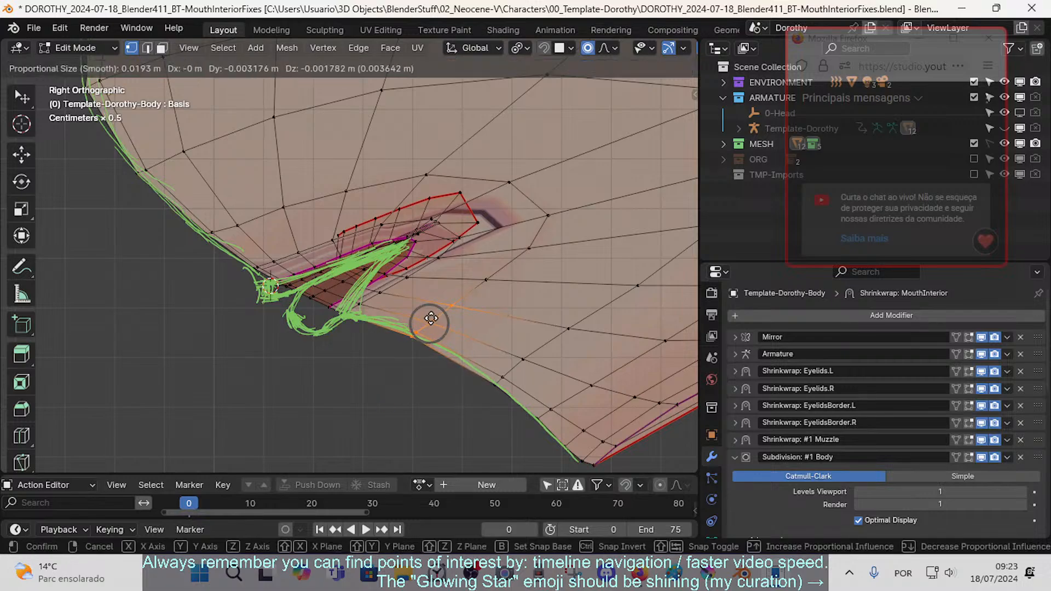
{"action": "left_click", "coordinate": [427, 322]}
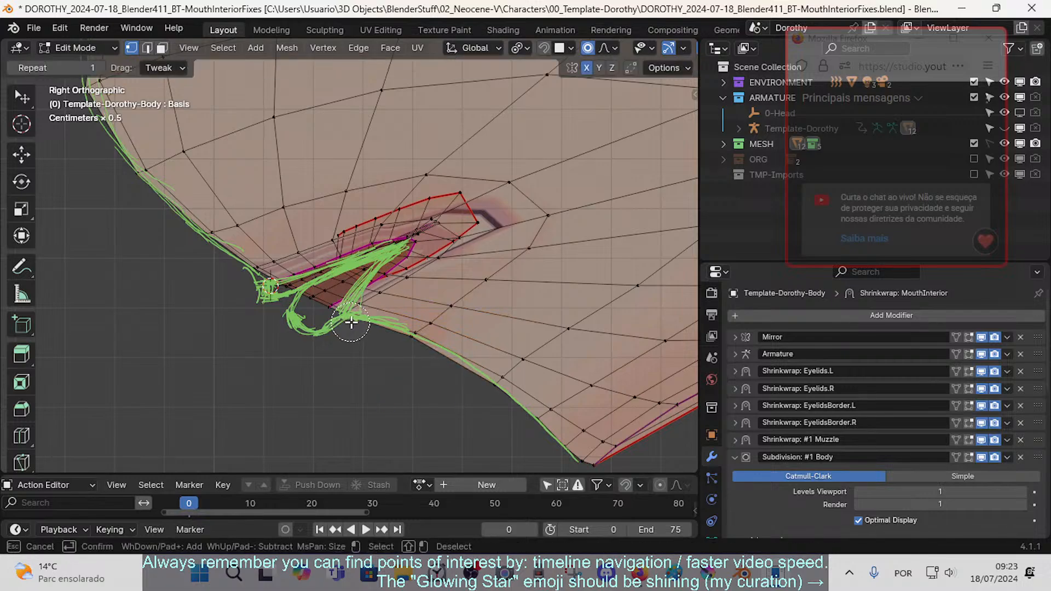
- Move the vertices at the base of the lower lip slightly back and up, and switch to face select mode
{"action": "left_click", "coordinate": [361, 319]}
{"action": "key", "text": "g"}
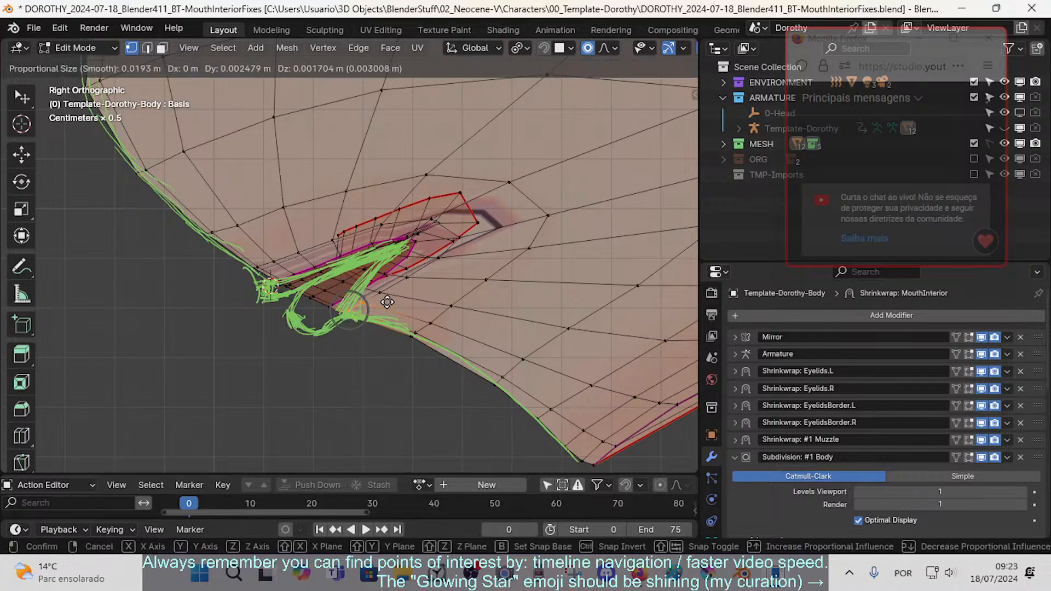
{"action": "left_click", "coordinate": [386, 302]}
{"action": "scroll", "coordinate": [241, 270], "scroll_direction": "up", "scroll_amount": 3}
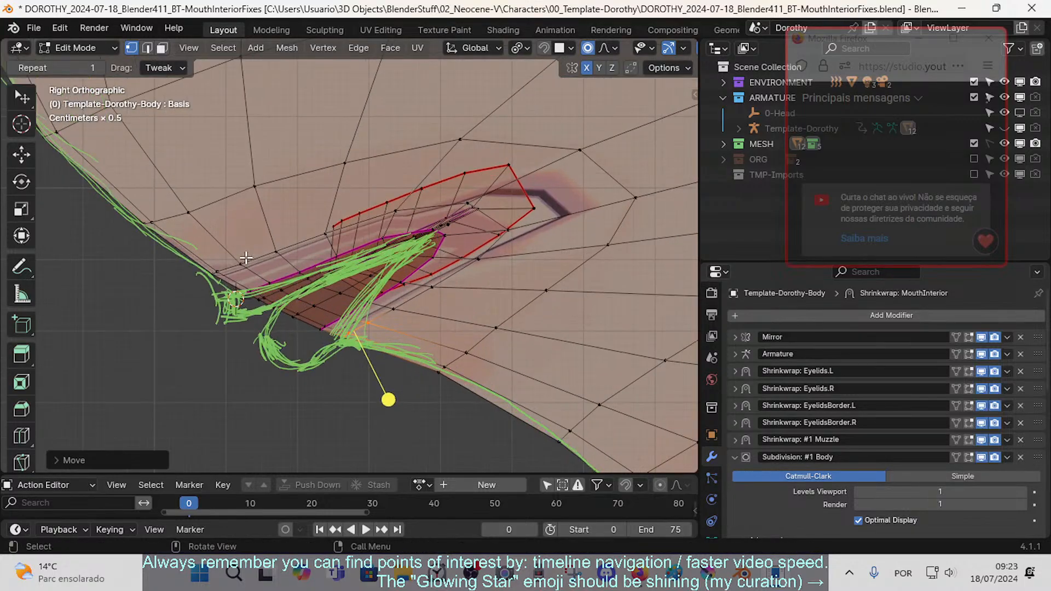
{"action": "key", "text": "3"}
{"action": "left_click", "coordinate": [211, 283], "text": "alt"}
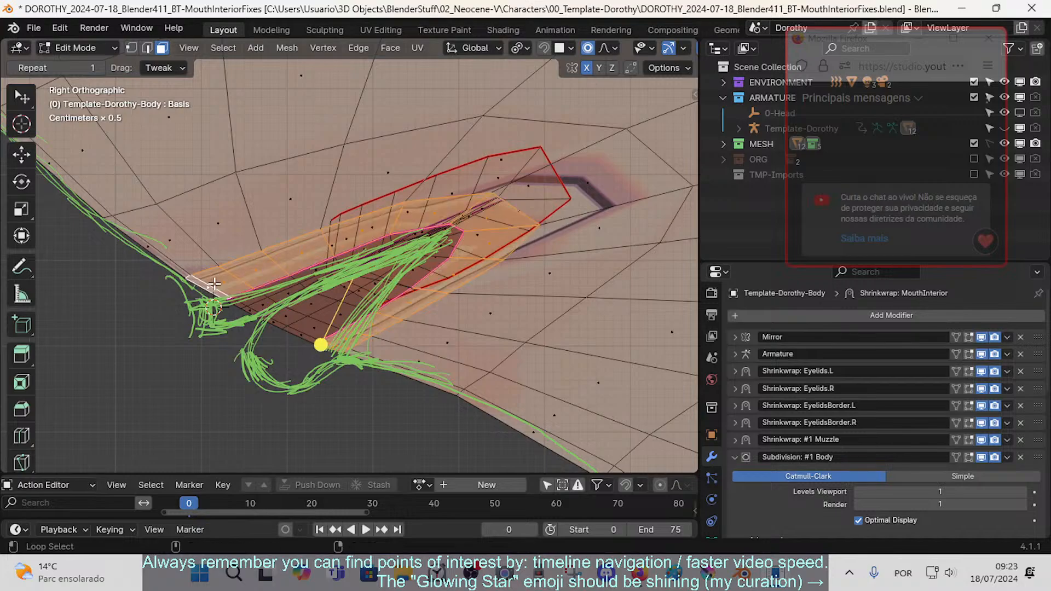
{"action": "key", "text": "ctrl+z"}
{"action": "key", "text": "c"}
{"action": "key", "text": "Escape"}
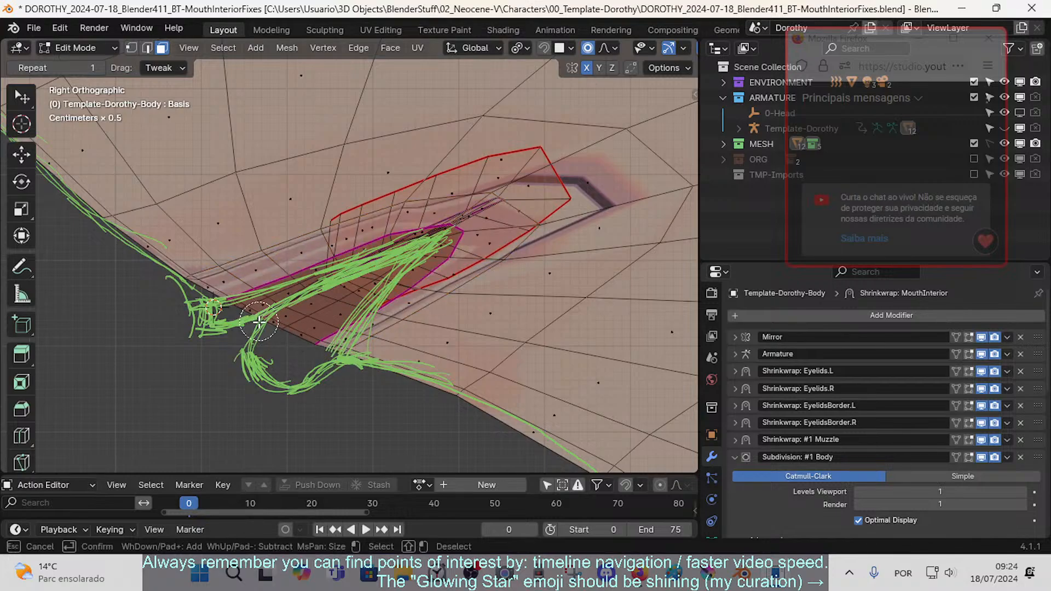
- Select the mouth-interior faces, shift them slightly forward and down, and clear the selection
{"action": "left_click", "coordinate": [263, 294], "text": "alt"}
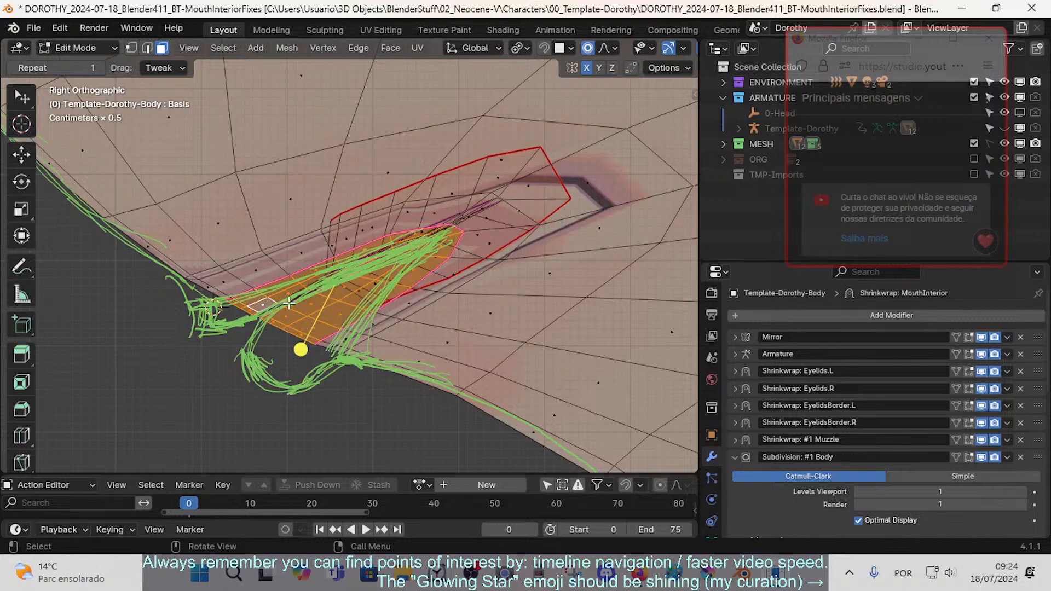
{"action": "key", "text": "g"}
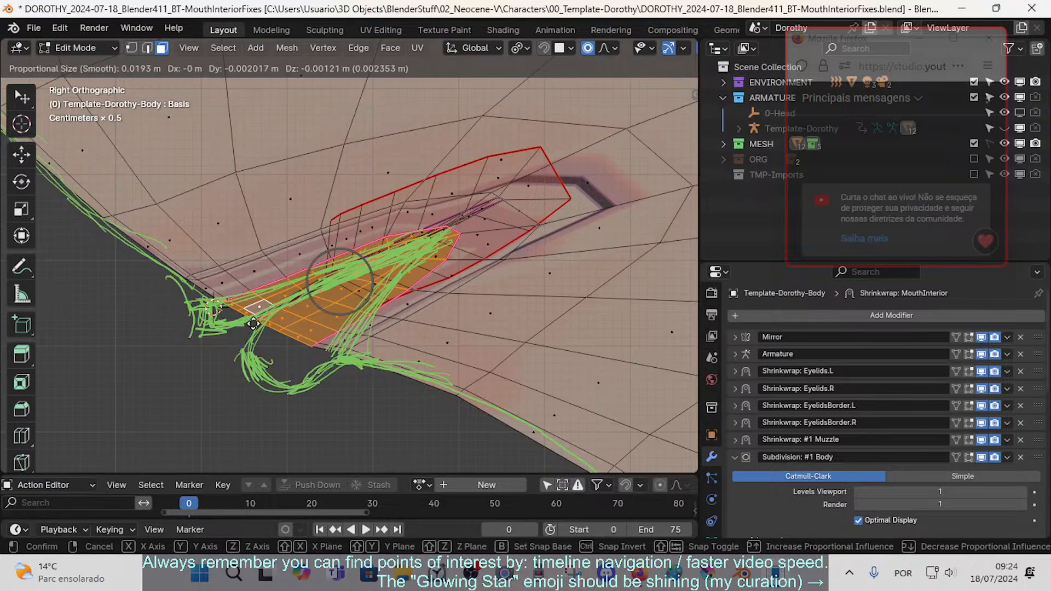
{"action": "left_click", "coordinate": [260, 318]}
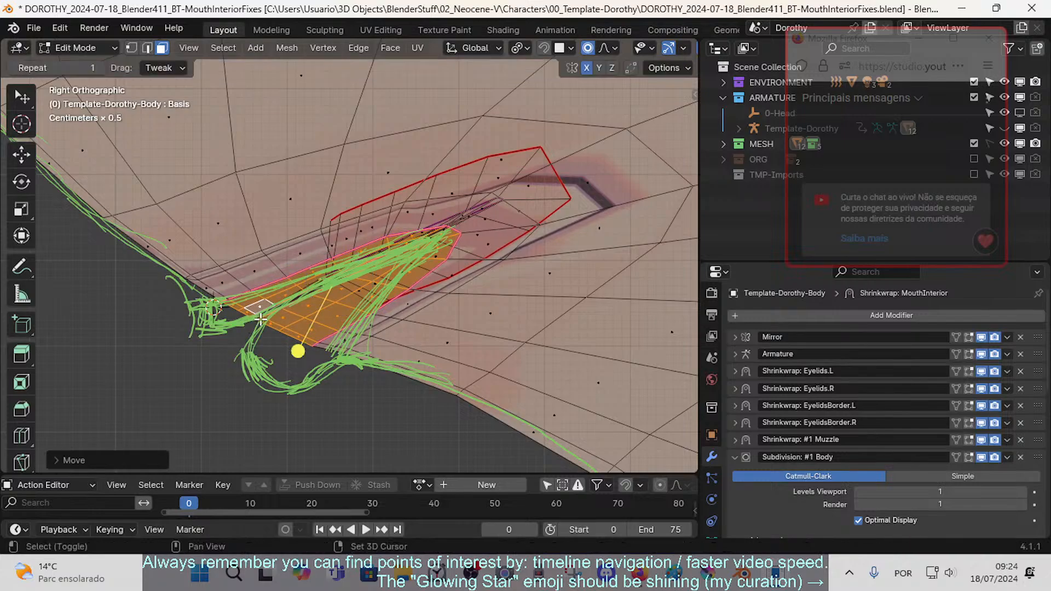
{"action": "scroll", "coordinate": [268, 318], "scroll_direction": "down", "scroll_amount": 3}
{"action": "scroll", "coordinate": [271, 320], "scroll_direction": "up", "scroll_amount": 1}
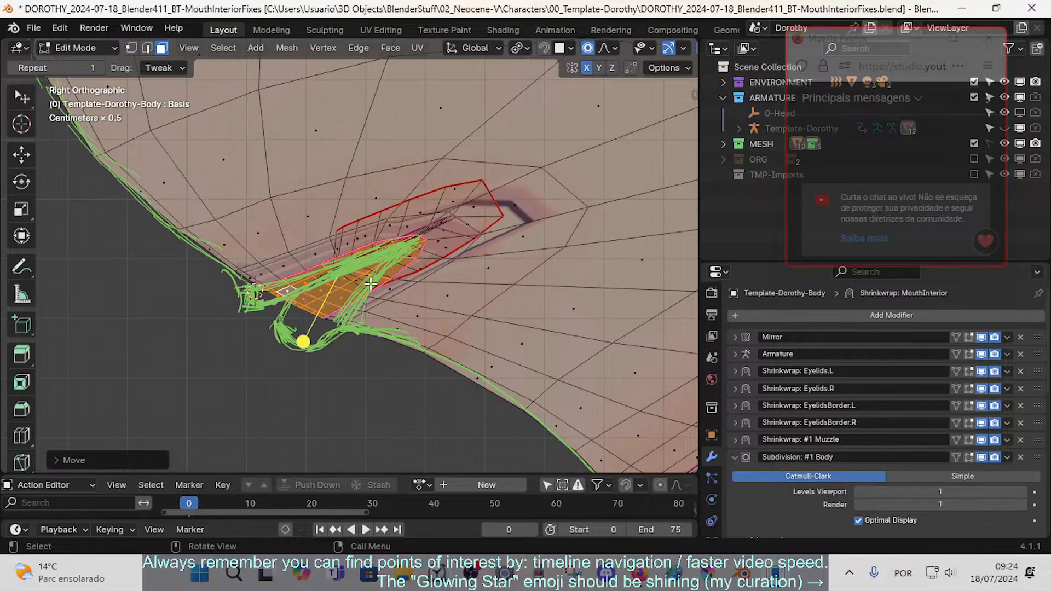
{"action": "key", "text": "alt+a"}
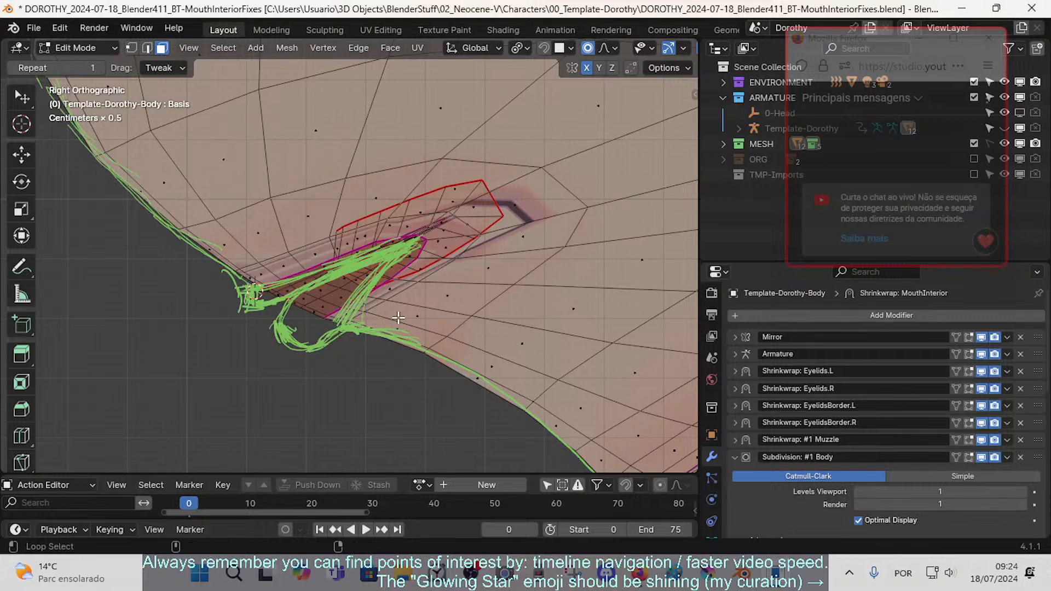
- Select the face loop surrounding the mouth together with an inner mouth face loop and move both slightly down
{"action": "left_click", "coordinate": [397, 318], "text": "alt"}
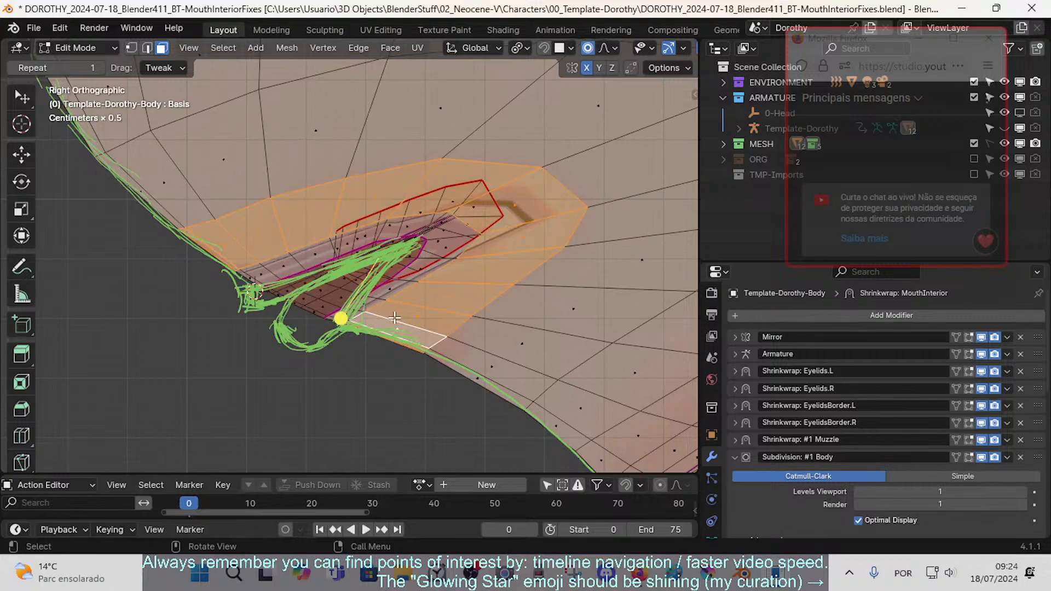
{"action": "left_click", "coordinate": [294, 285], "text": "alt+shift"}
{"action": "key", "text": "ctrl+z"}
{"action": "left_click", "coordinate": [308, 292], "text": "alt+shift"}
{"action": "key", "text": "g"}
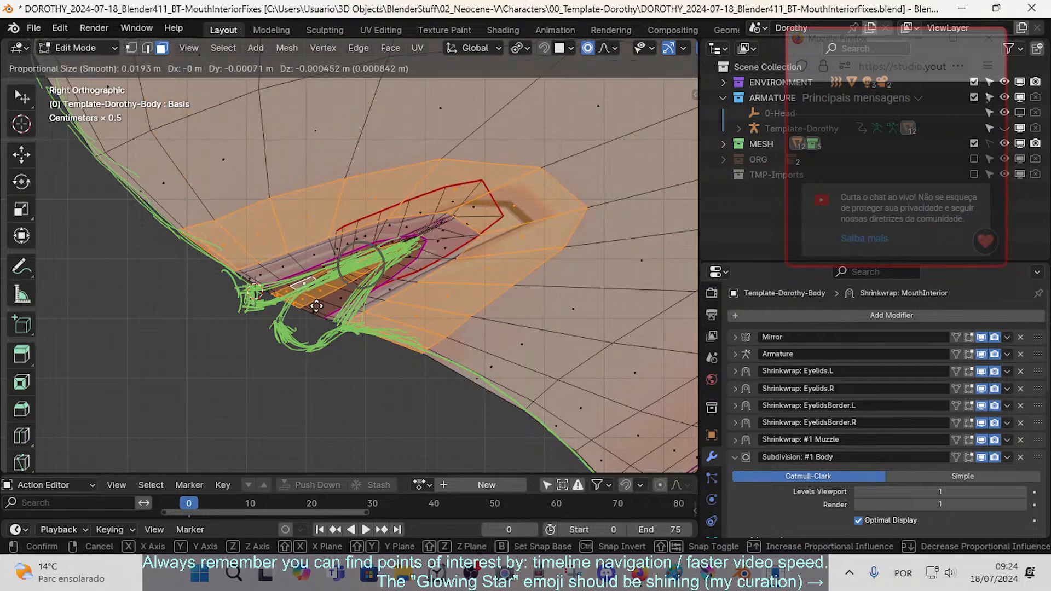
{"action": "left_click", "coordinate": [317, 307]}
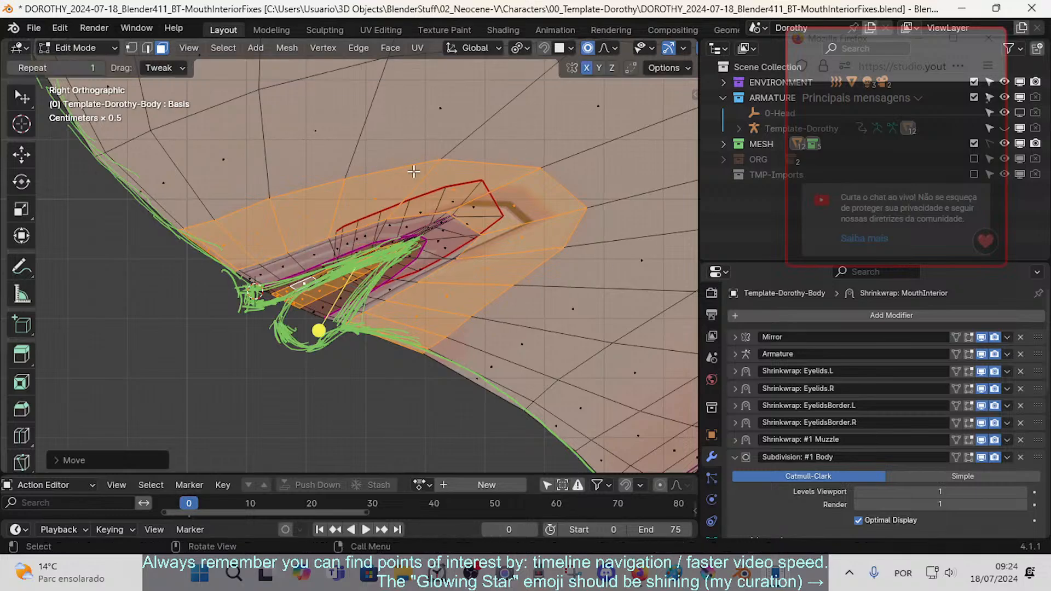
{"action": "scroll", "coordinate": [310, 263], "scroll_direction": "down", "scroll_amount": 5}
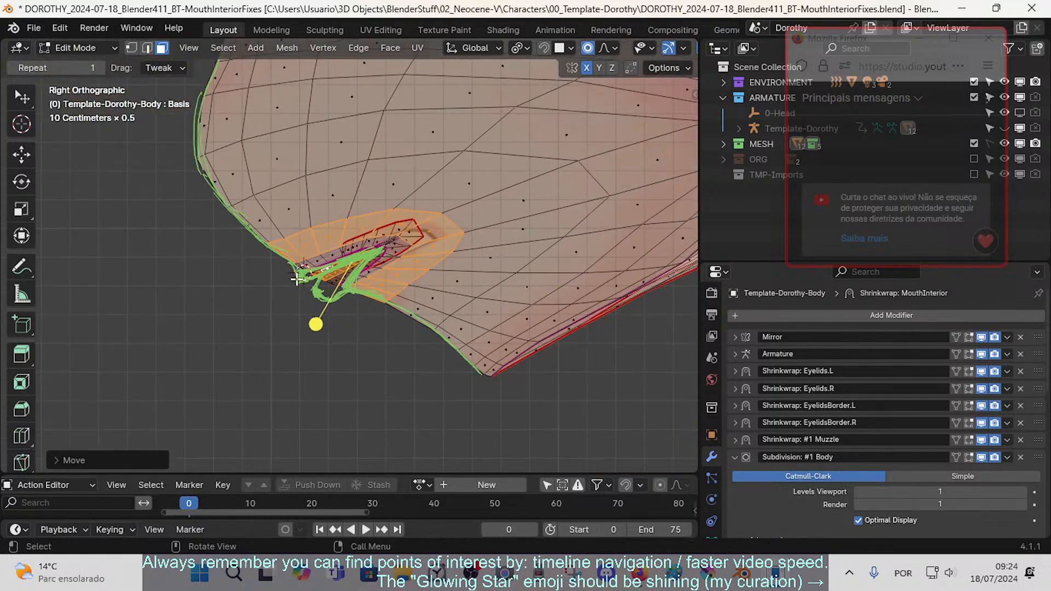
- Clear the selection, turn off X-ray, and check the mouth mesh from the front and right side views
{"action": "key", "text": "alt+a"}
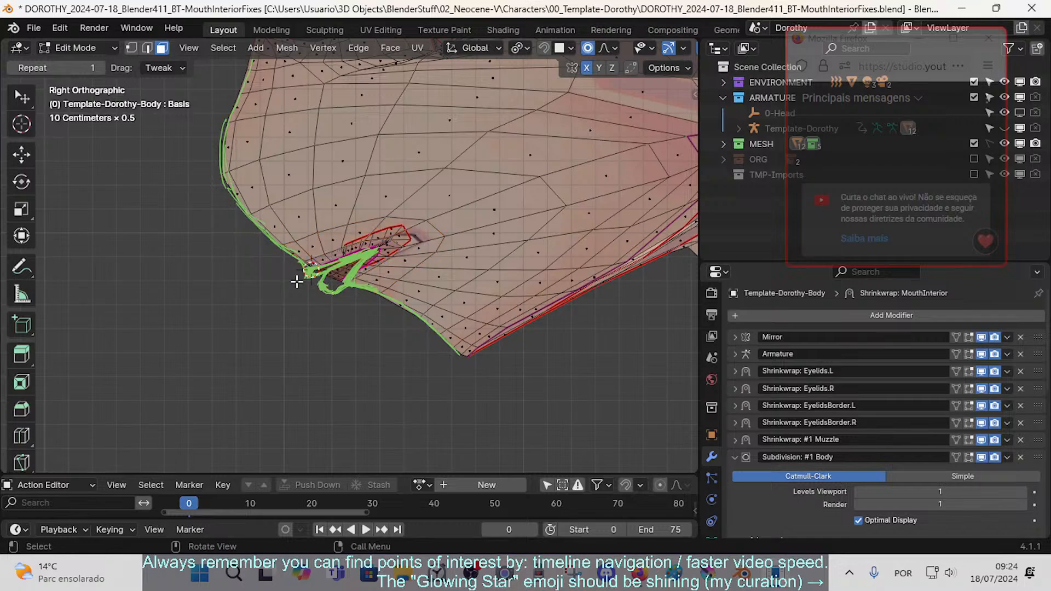
{"action": "key", "text": "KP_1"}
{"action": "key", "text": "alt+z"}
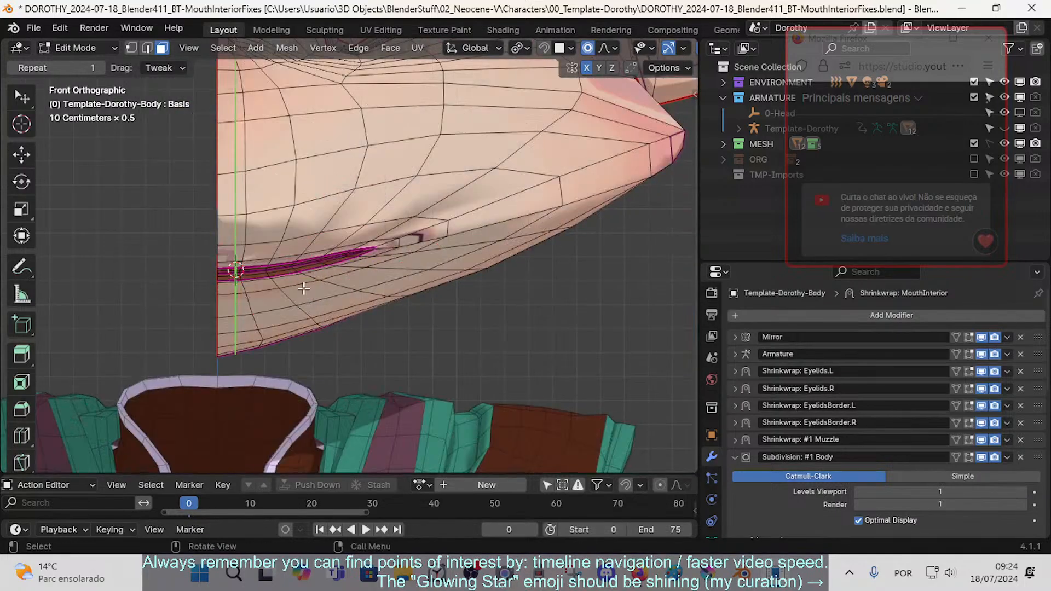
{"action": "scroll", "coordinate": [305, 289], "scroll_direction": "up", "scroll_amount": 1}
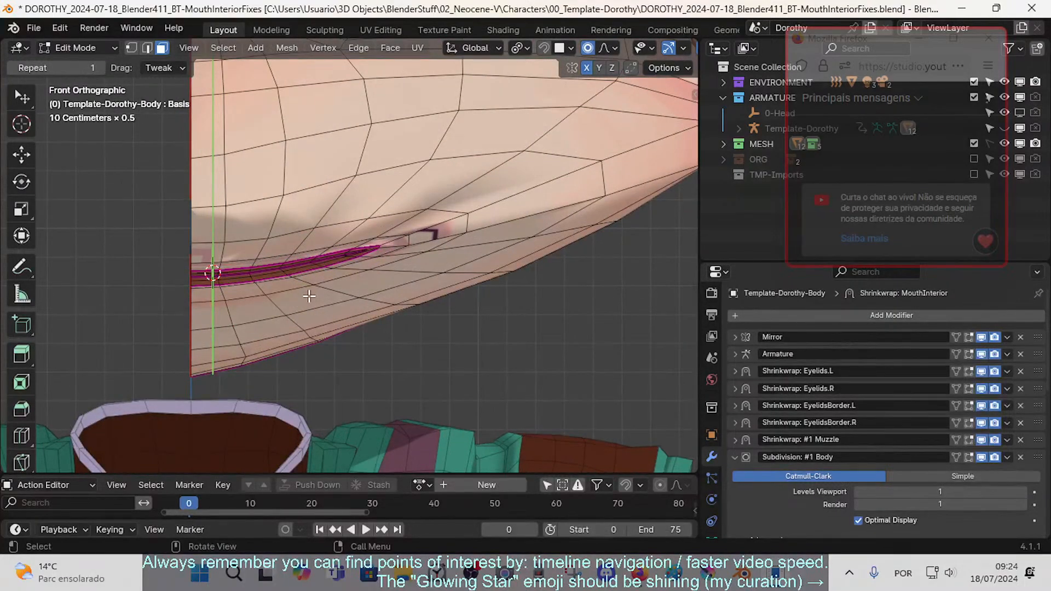
{"action": "key", "text": "KP_3"}
{"action": "scroll", "coordinate": [310, 295], "scroll_direction": "up", "scroll_amount": 2}
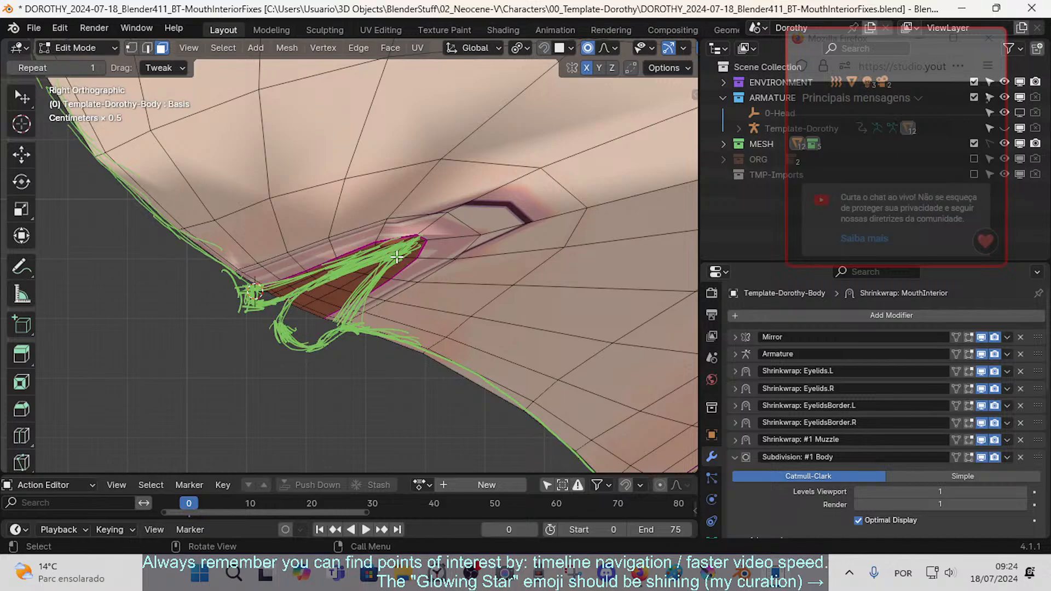
{"action": "scroll", "coordinate": [397, 257], "scroll_direction": "up", "scroll_amount": 3}
{"action": "scroll", "coordinate": [333, 307], "scroll_direction": "down", "scroll_amount": 3}
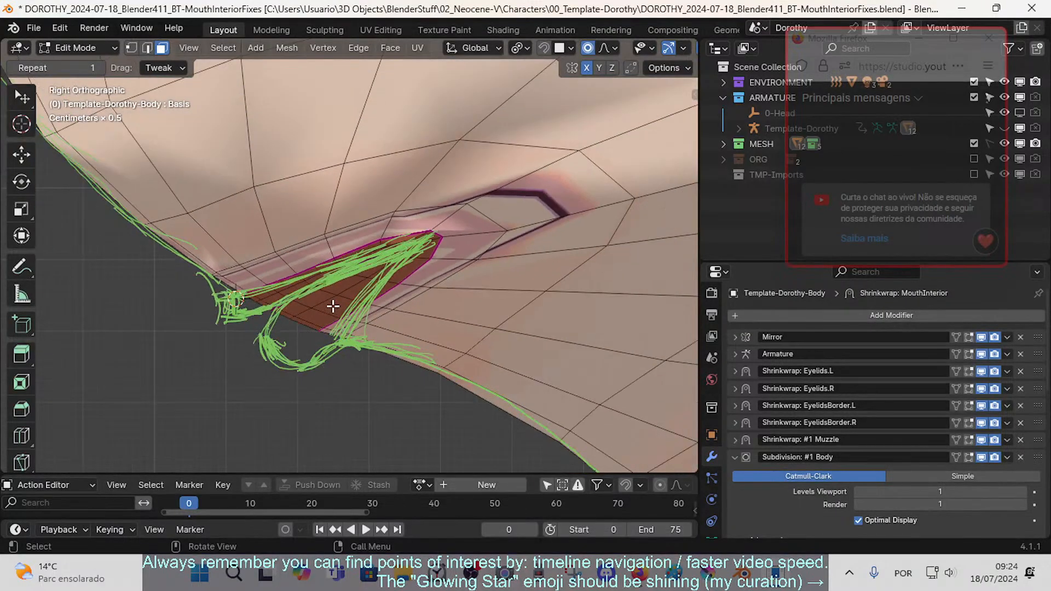
- In vertex select mode, slide the vertex midway along the upper-lip line slightly toward the mouth corner
{"action": "scroll", "coordinate": [322, 306], "scroll_direction": "up", "scroll_amount": 3}
{"action": "key", "text": "1"}
{"action": "left_click", "coordinate": [314, 225]}
{"action": "key", "text": "shift+v"}
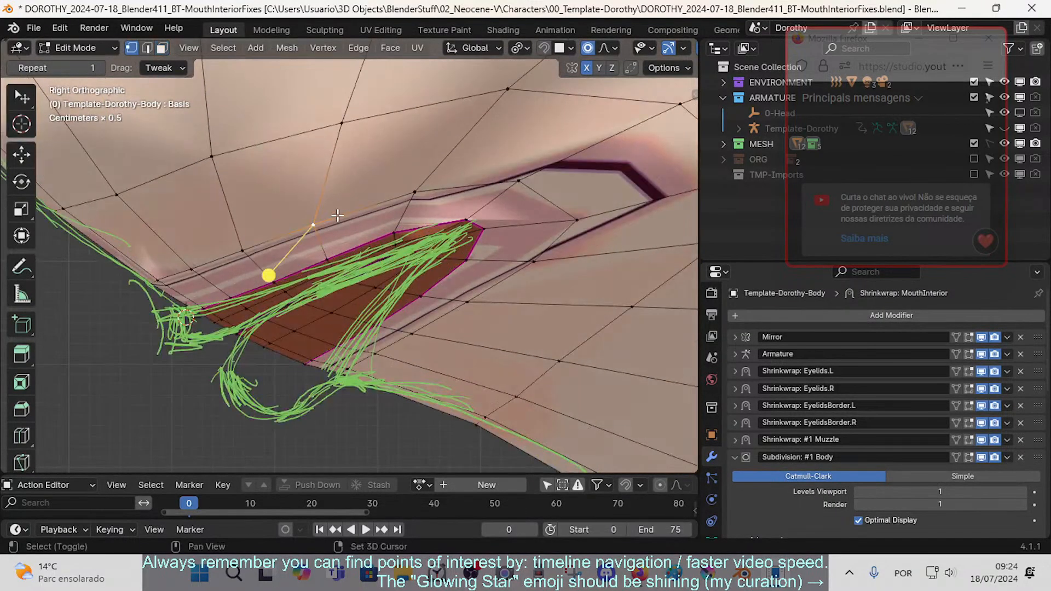
{"action": "left_click", "coordinate": [355, 207]}
- Move the neighbouring upper-lip vertex nearer the mouth corner slightly forward
{"action": "left_click", "coordinate": [454, 182]}
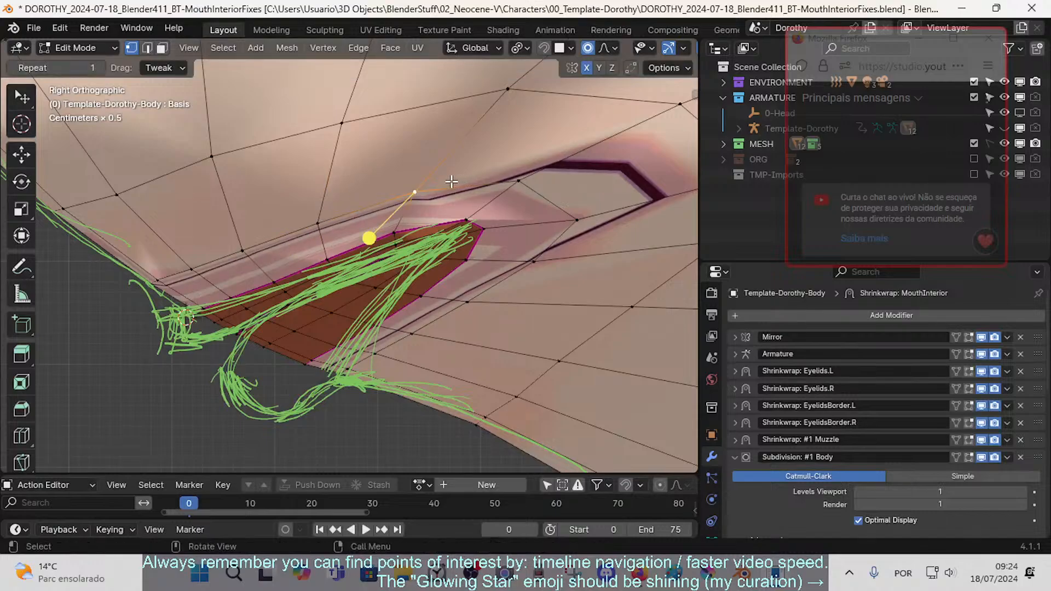
{"action": "key", "text": "g"}
{"action": "left_click", "coordinate": [429, 179]}
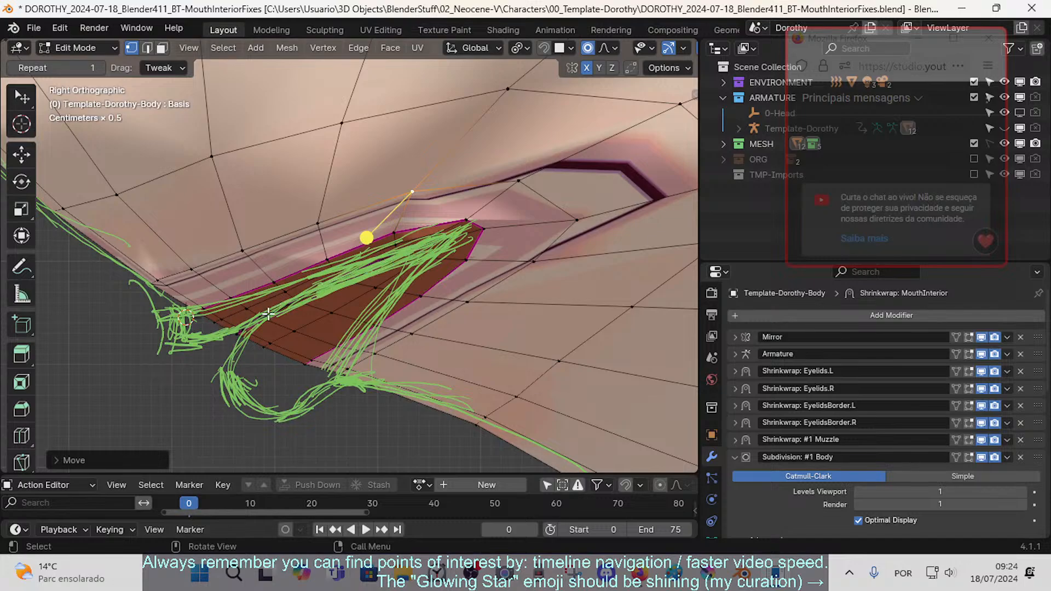
{"action": "scroll", "coordinate": [213, 344], "scroll_direction": "down", "scroll_amount": 2}
{"action": "scroll", "coordinate": [212, 343], "scroll_direction": "up", "scroll_amount": 2}
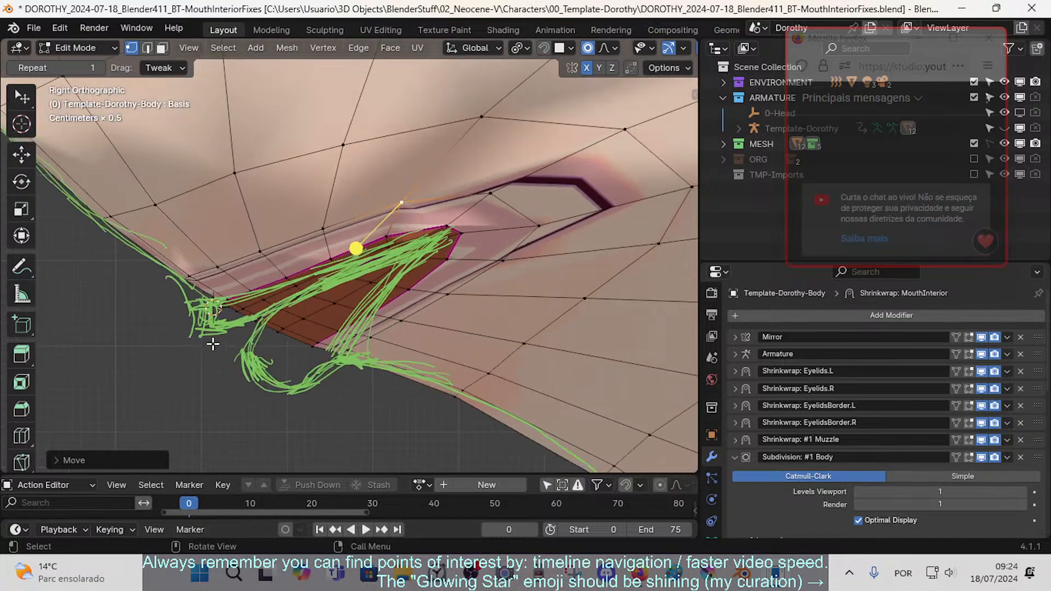
{"action": "middle_click_drag", "start_coordinate": [209, 365], "coordinate": [257, 365], "text": "shift"}
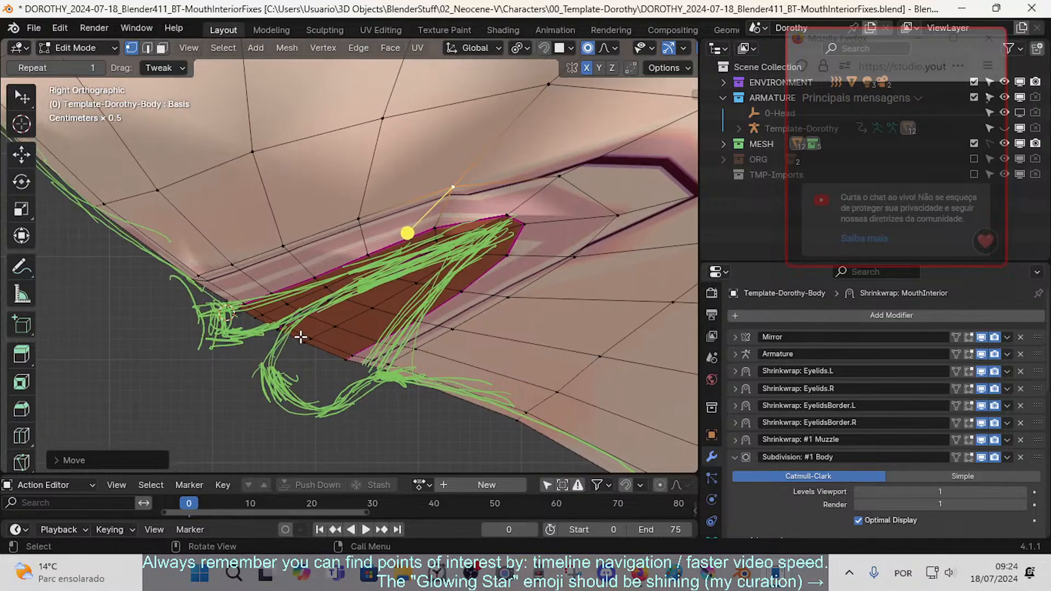
{"action": "scroll", "coordinate": [300, 337], "scroll_direction": "down", "scroll_amount": 2}
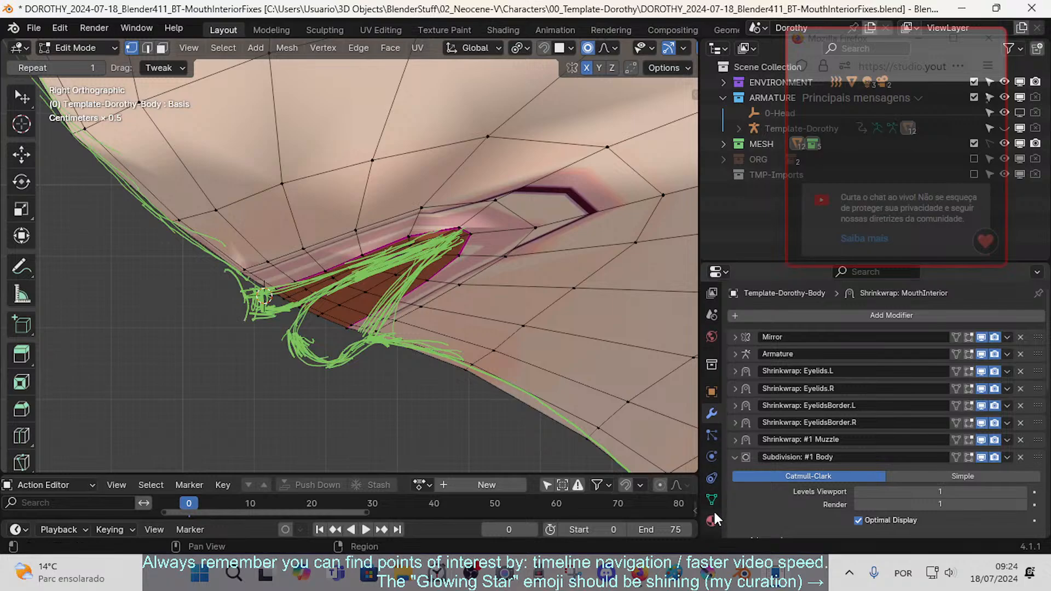
- Select the AnatomicLips shape key to check it, reselect Basis, and lock AnatomicLips
{"action": "left_click", "coordinate": [712, 499]}
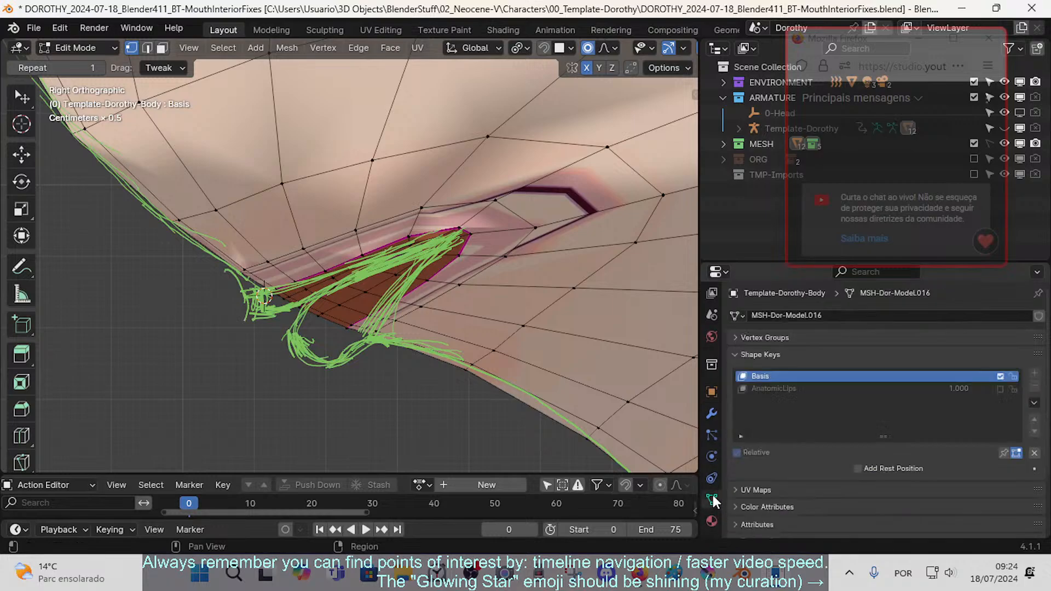
{"action": "left_click", "coordinate": [852, 389]}
{"action": "left_click", "coordinate": [1005, 388]}
{"action": "left_click", "coordinate": [1005, 388]}
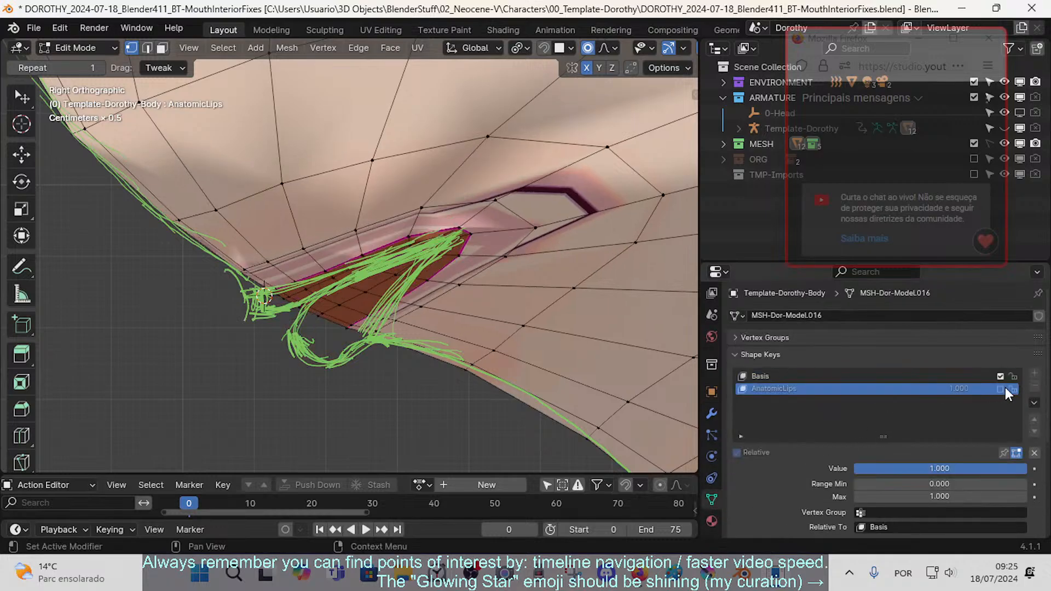
{"action": "left_click", "coordinate": [1005, 389]}
{"action": "left_click", "coordinate": [1004, 388]}
{"action": "left_click", "coordinate": [846, 379]}
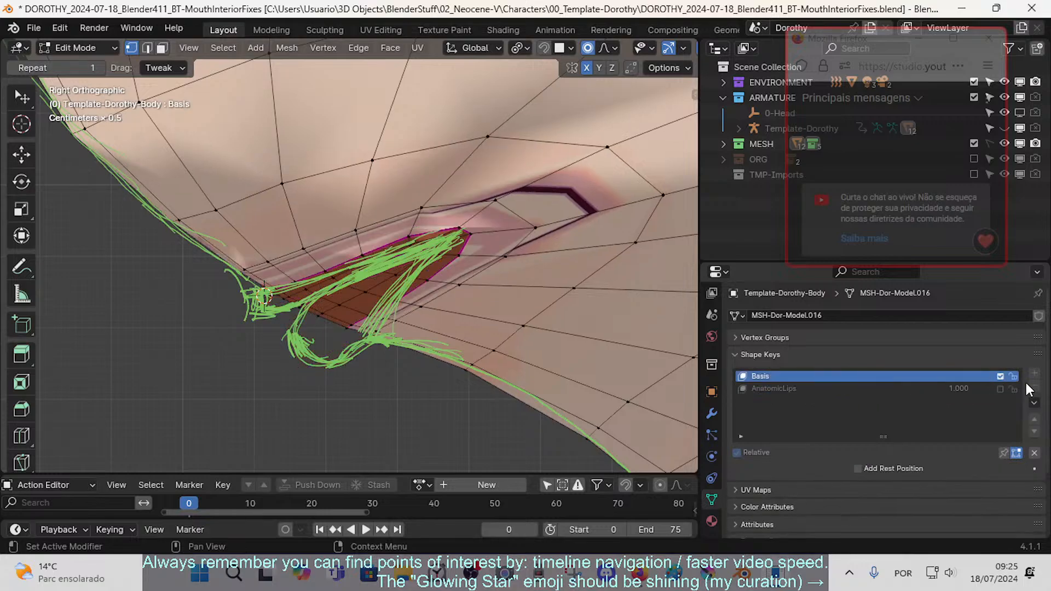
{"action": "left_click", "coordinate": [1013, 389]}
- Switch to Object Mode and add a new shape key named AnatomicLips2
{"action": "key", "text": "ctrl+Tab"}
{"action": "left_click", "coordinate": [270, 315]}
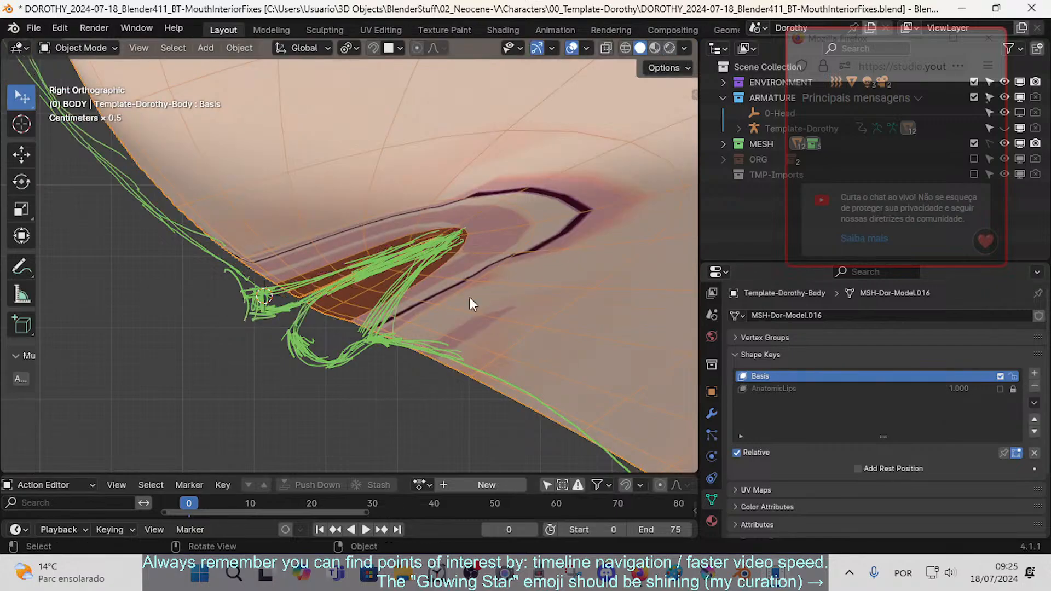
{"action": "left_click", "coordinate": [1034, 374]}
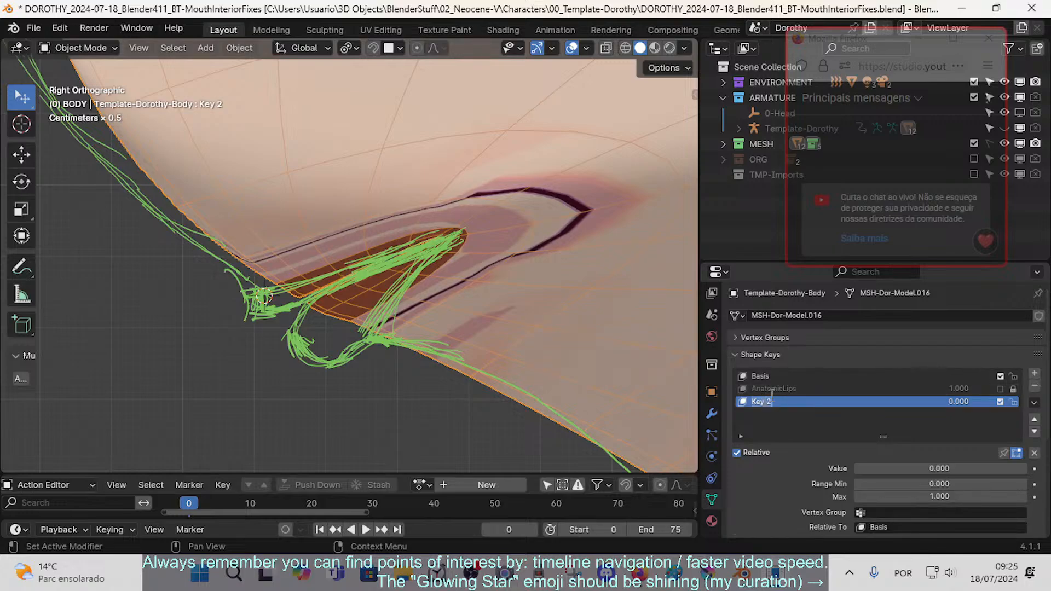
{"action": "type", "text": "AnatomicLis"}
{"action": "key", "text": "Return"}
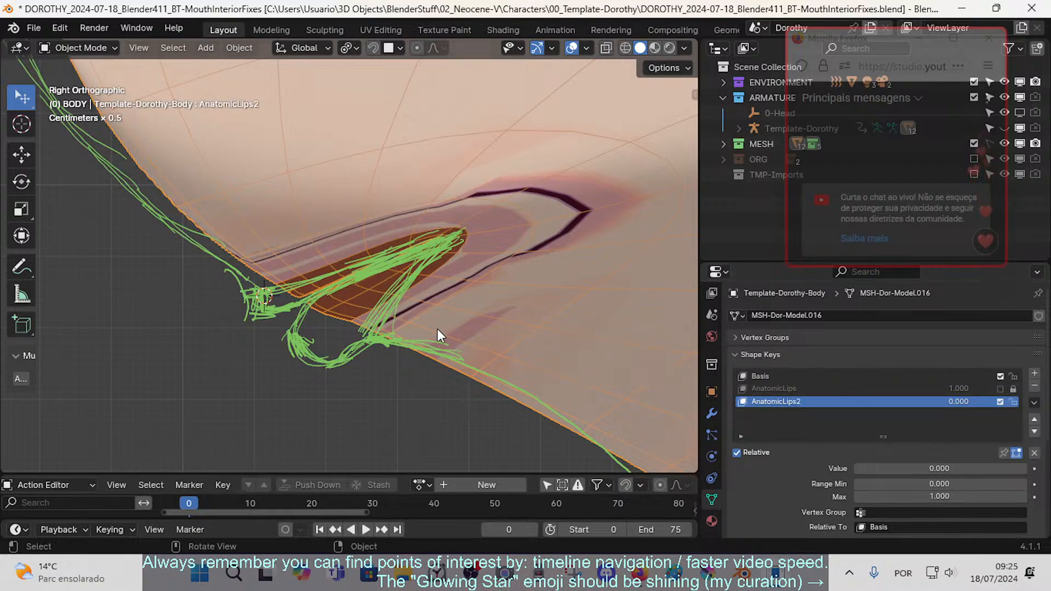
- Alternate between Edit Mode and Object Mode to compare the mouth's mesh cage with the smoothed surface
{"action": "scroll", "coordinate": [312, 355], "scroll_direction": "up", "scroll_amount": 2}
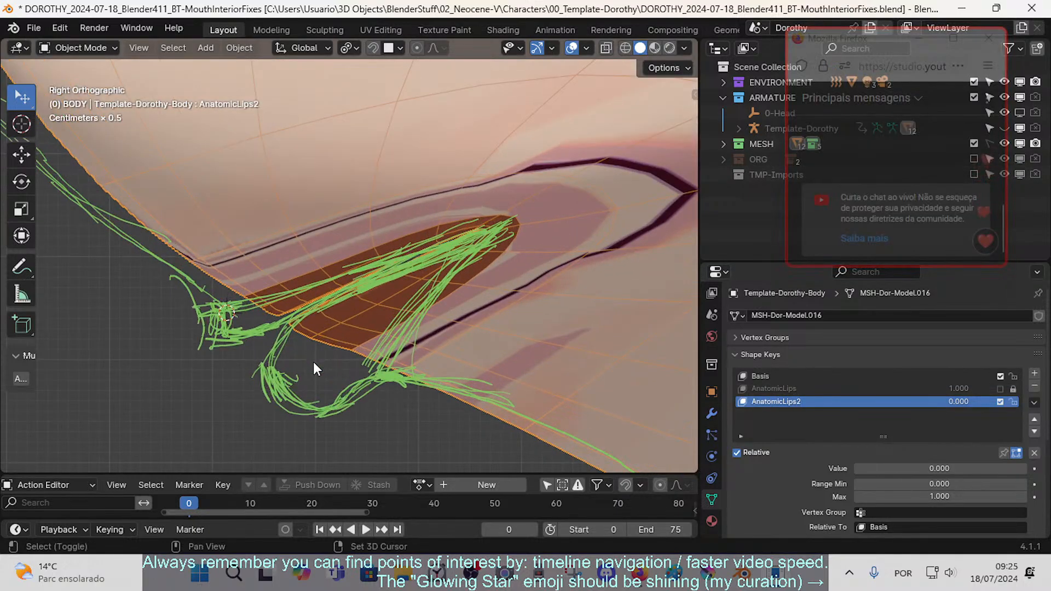
{"action": "scroll", "coordinate": [307, 315], "scroll_direction": "down", "scroll_amount": 1}
{"action": "key", "text": "Tab"}
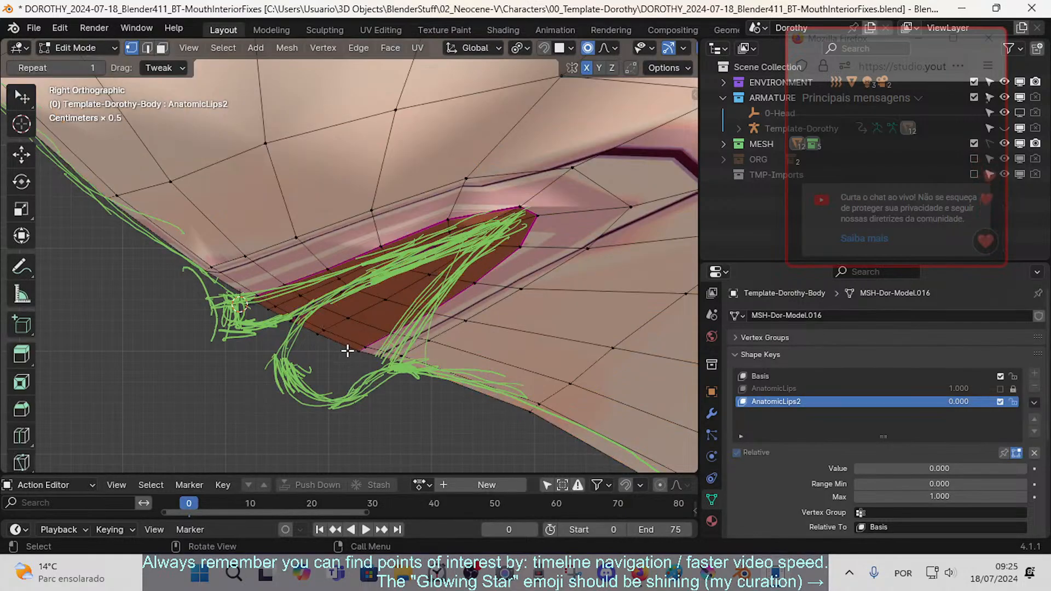
{"action": "key", "text": "Tab"}
{"action": "scroll", "coordinate": [348, 352], "scroll_direction": "down", "scroll_amount": 1}
{"action": "key", "text": "Tab"}
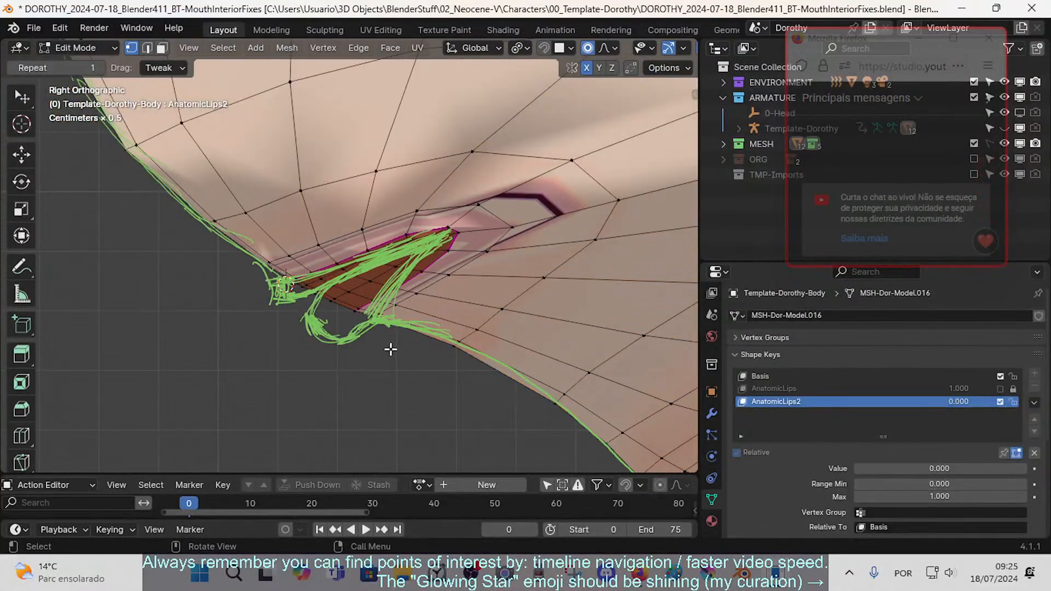
{"action": "key", "text": "Tab"}
{"action": "key", "text": "Tab"}
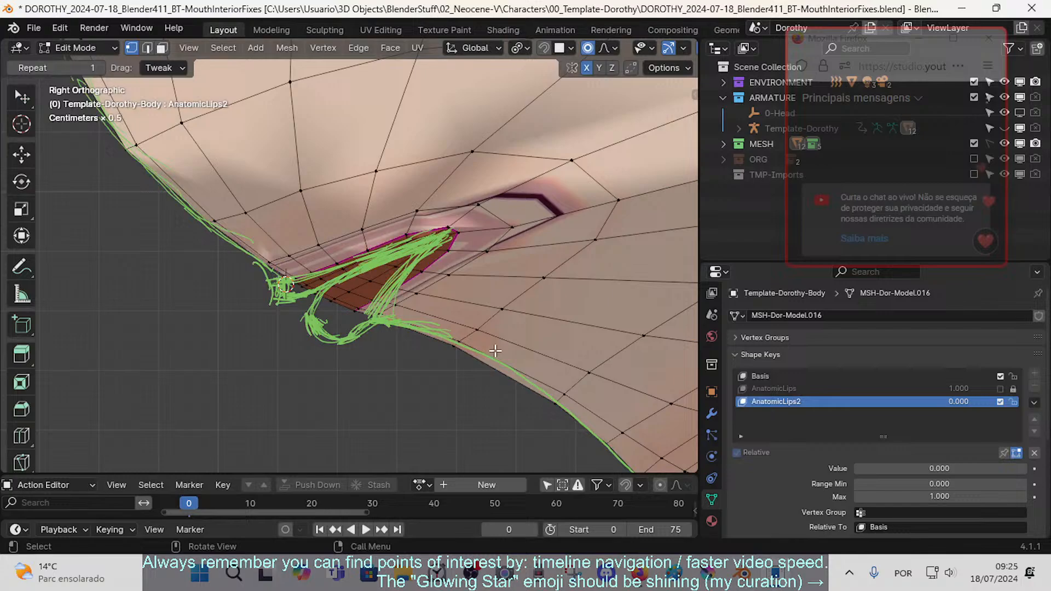
- Collapse the settings of the Subdivision: #1 Body and Shrinkwrap: MouthInterior modifiers
{"action": "left_click", "coordinate": [711, 413]}
{"action": "left_click", "coordinate": [735, 458]}
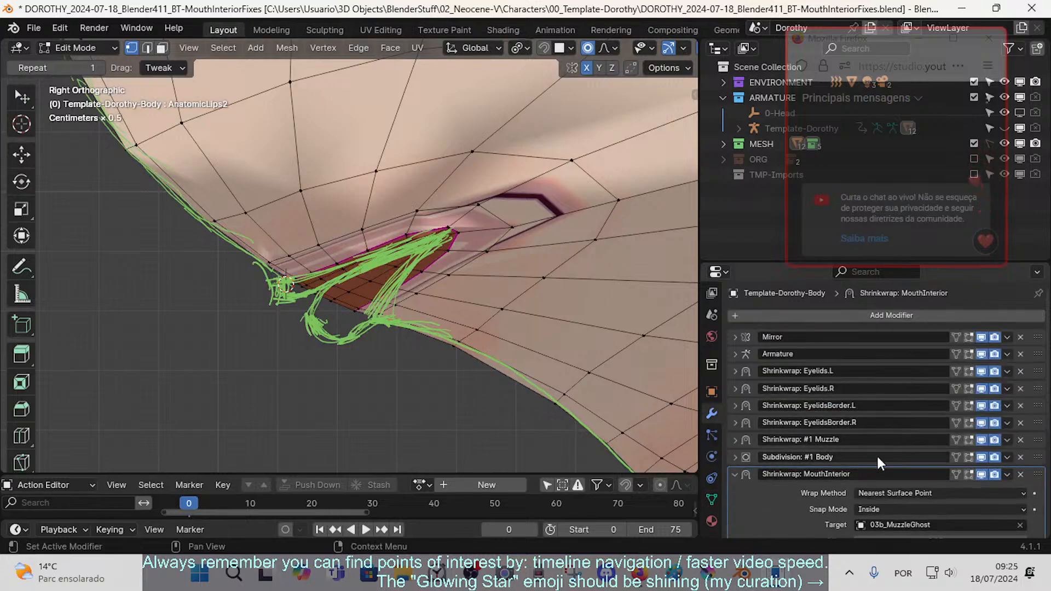
{"action": "left_click", "coordinate": [729, 473]}
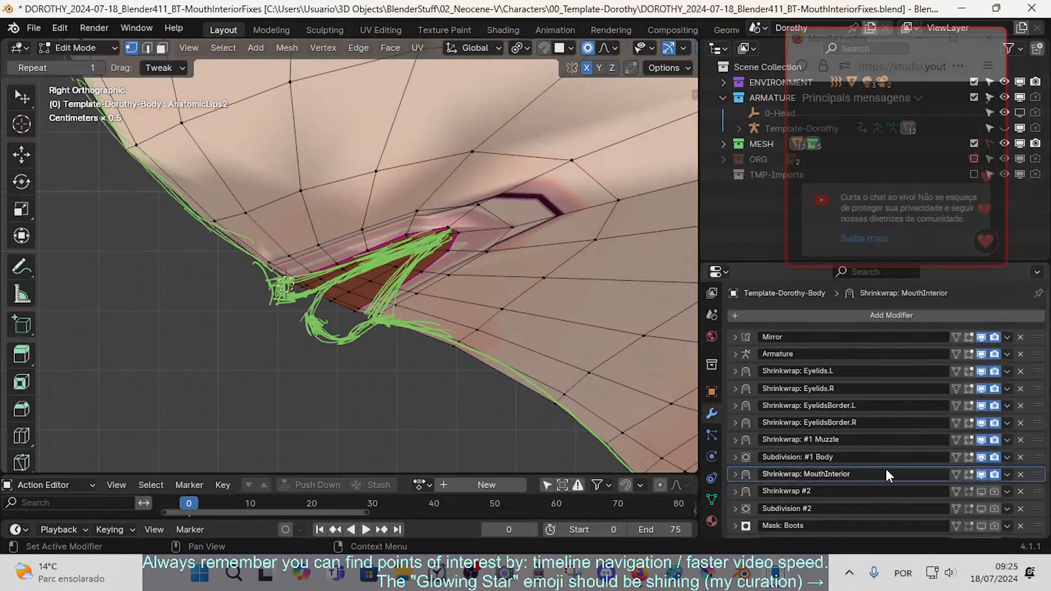
{"action": "scroll", "coordinate": [994, 471], "scroll_direction": "down", "scroll_amount": 3}
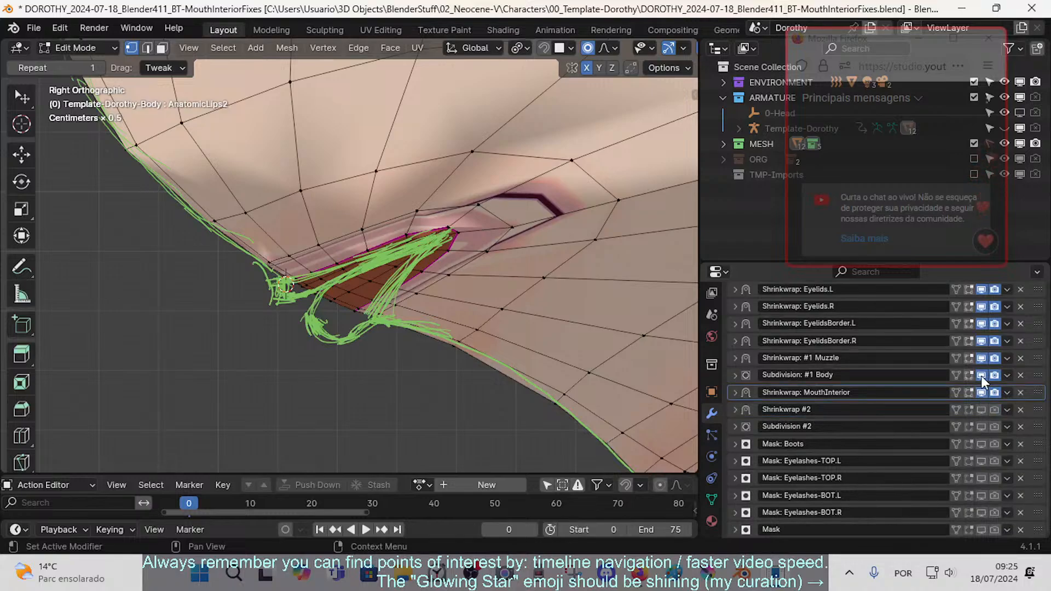
- In Object Mode, toggle the viewport display of Subdivision: #1 Body off and on to compare the mouth's profile with the guide
{"action": "key", "text": "Tab"}
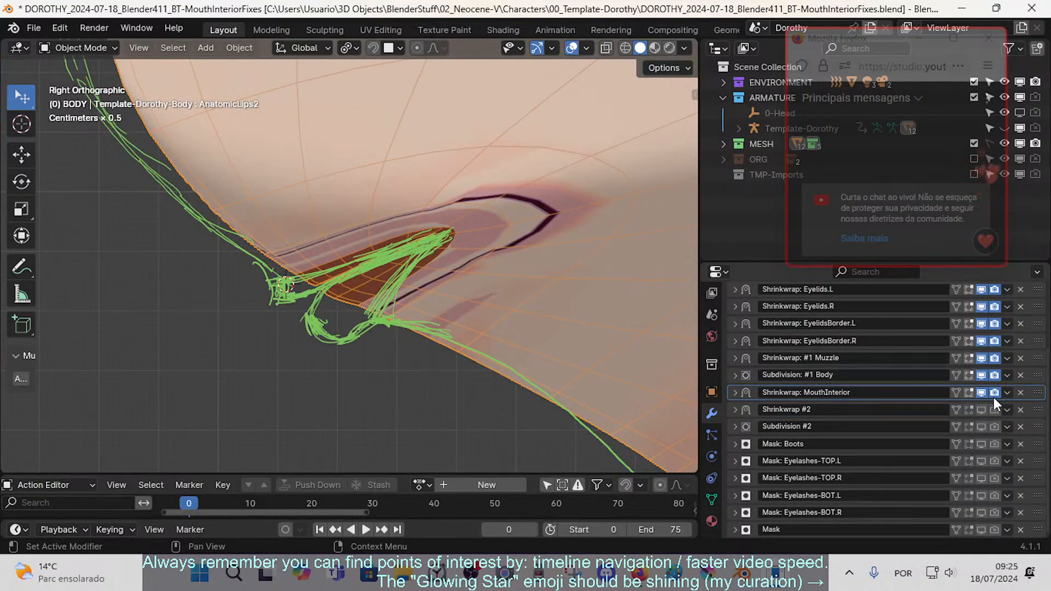
{"action": "left_click", "coordinate": [981, 374]}
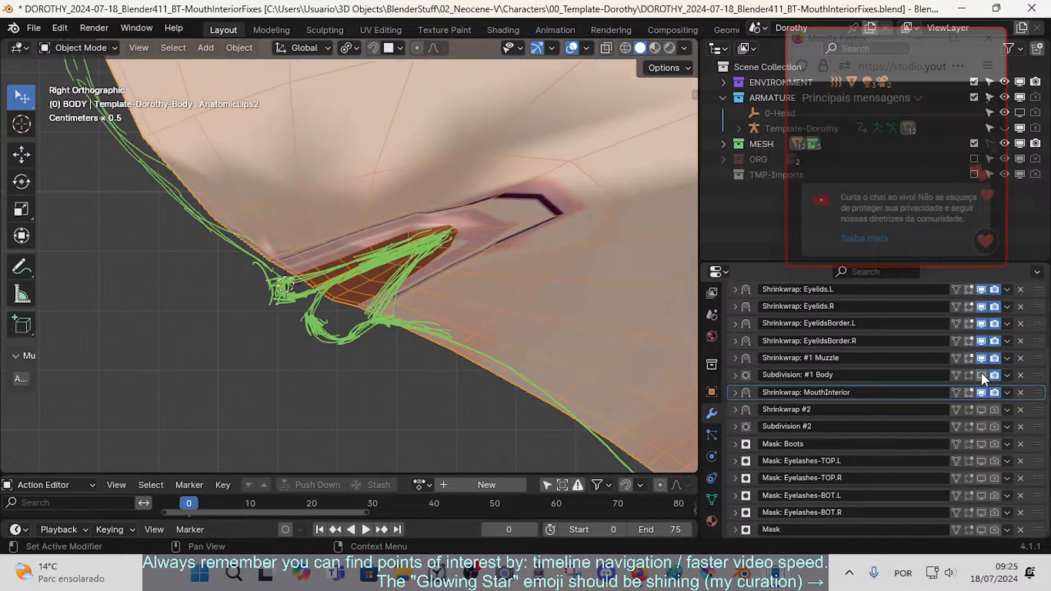
{"action": "left_click", "coordinate": [981, 374]}
{"action": "scroll", "coordinate": [417, 362], "scroll_direction": "up", "scroll_amount": 2}
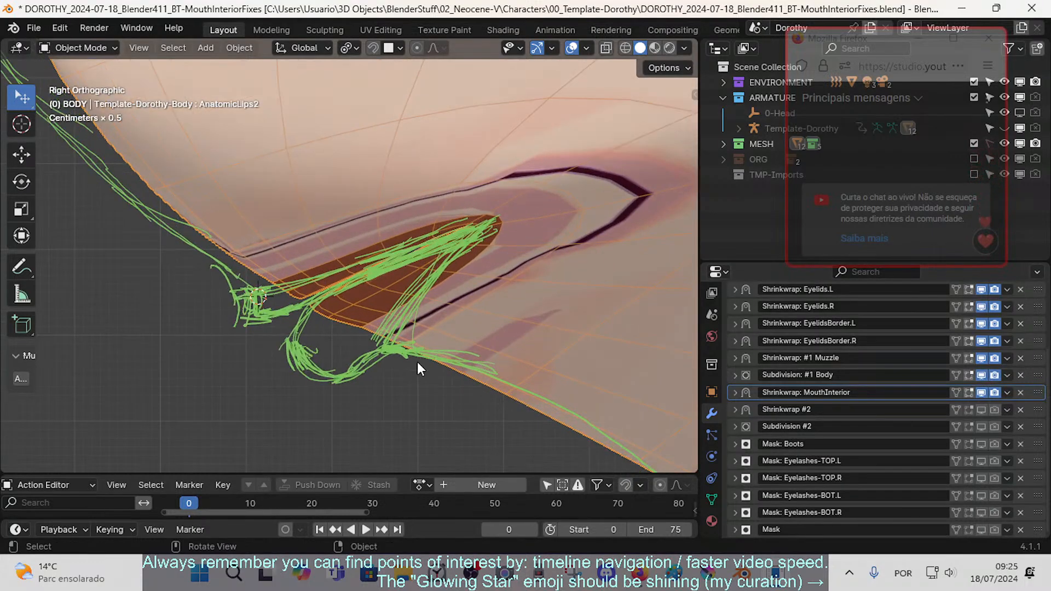
{"action": "scroll", "coordinate": [411, 340], "scroll_direction": "down", "scroll_amount": 6}
{"action": "scroll", "coordinate": [366, 346], "scroll_direction": "up", "scroll_amount": 3}
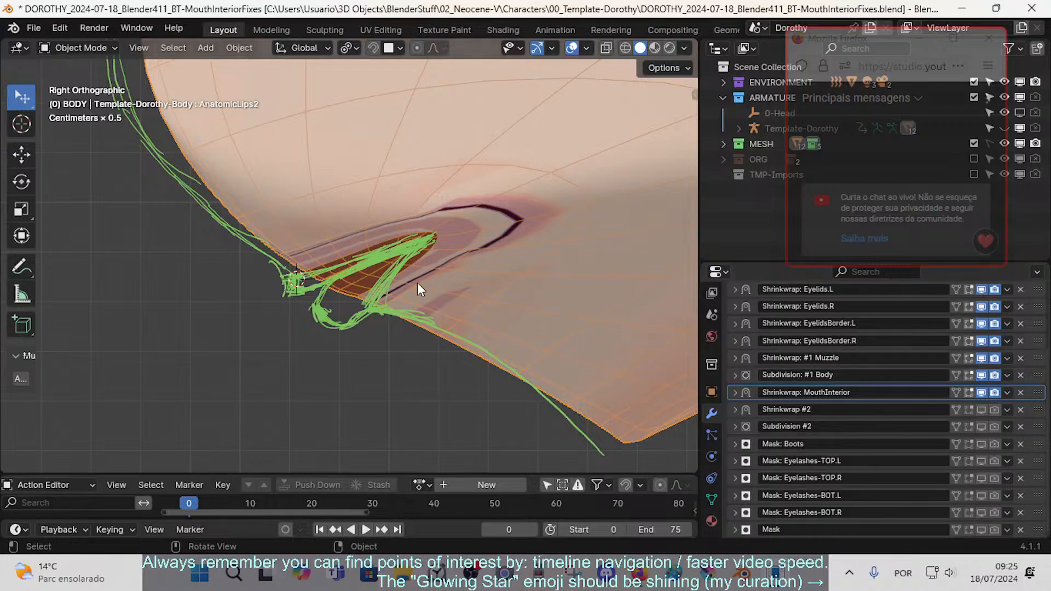
- In Edit Mode, nudge the muzzle vertex above the front of the upper lip slightly forward and up
{"action": "key", "text": "Tab"}
{"action": "scroll", "coordinate": [417, 282], "scroll_direction": "up", "scroll_amount": 3}
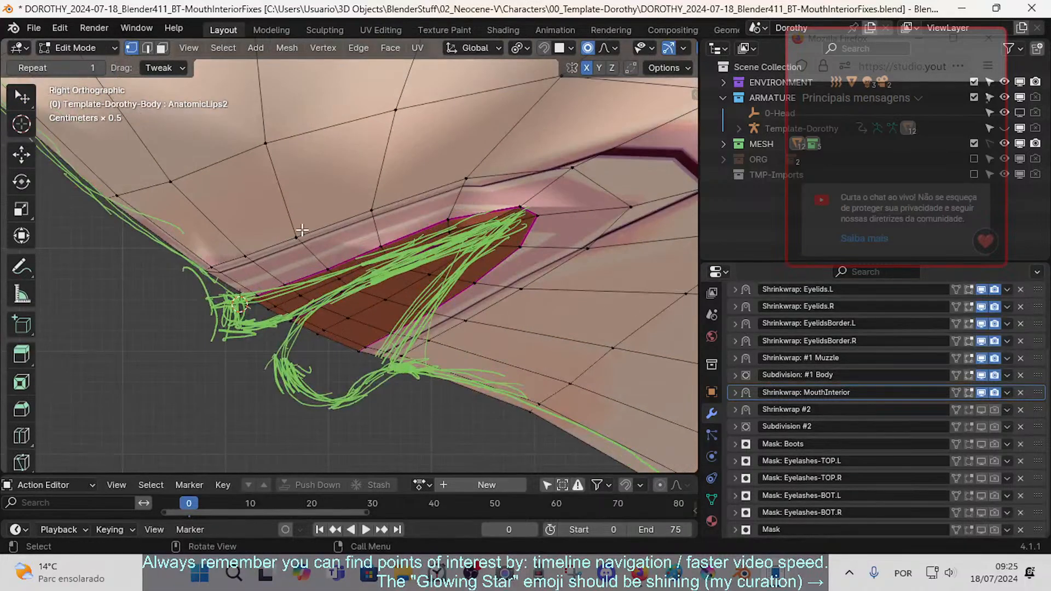
{"action": "left_click", "coordinate": [175, 187]}
{"action": "key", "text": "g"}
{"action": "key", "text": "x"}
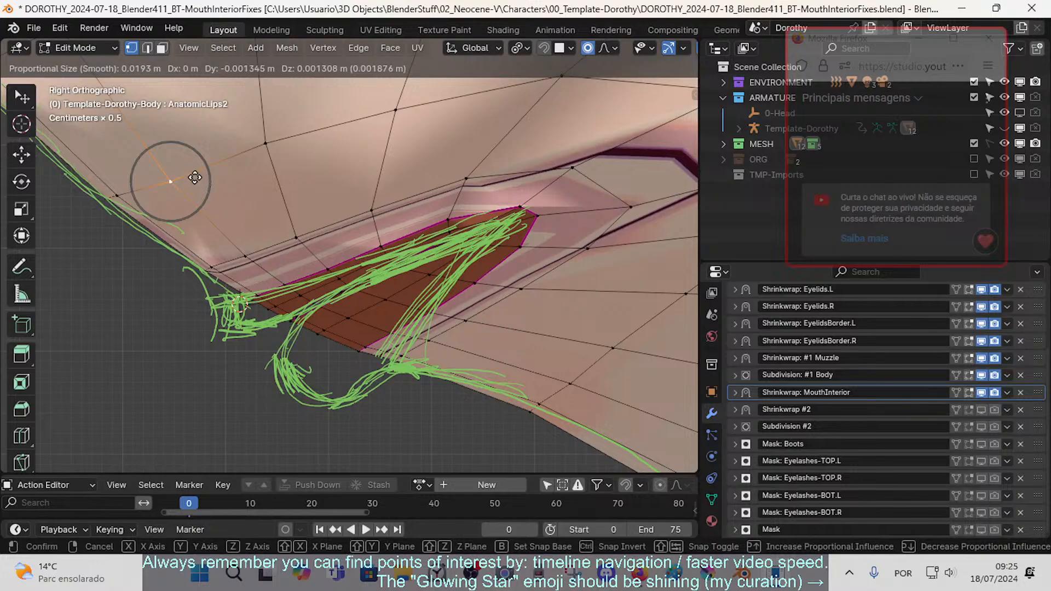
{"action": "left_click", "coordinate": [196, 177]}
{"action": "scroll", "coordinate": [339, 232], "scroll_direction": "down", "scroll_amount": 2}
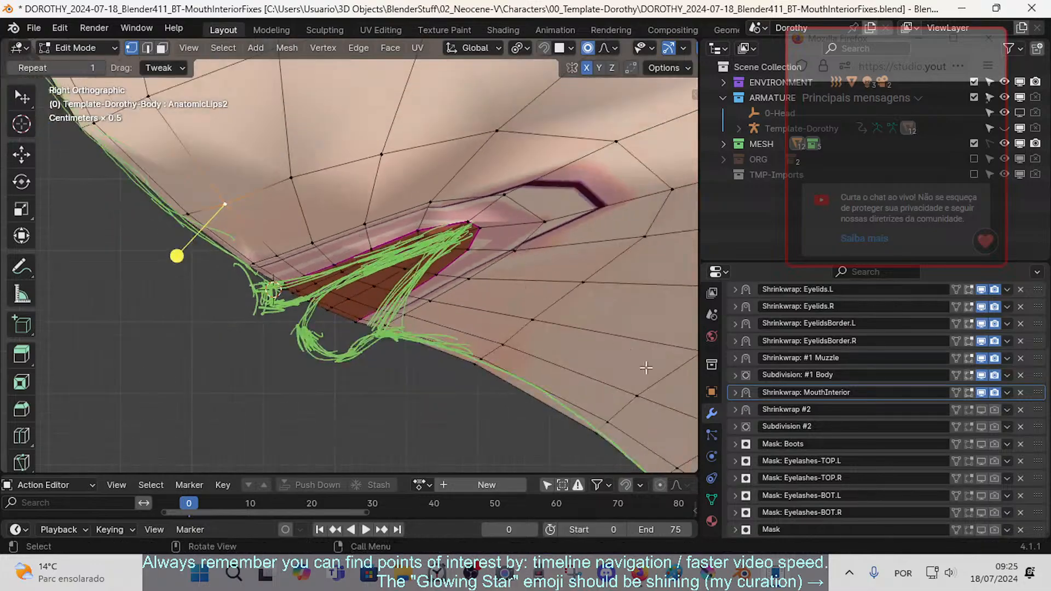
- Show the shape key settings, clear the selection, and compare the lips in Object Mode and Edit Mode against the guide
{"action": "left_click", "coordinate": [711, 499]}
{"action": "key", "text": "alt+a"}
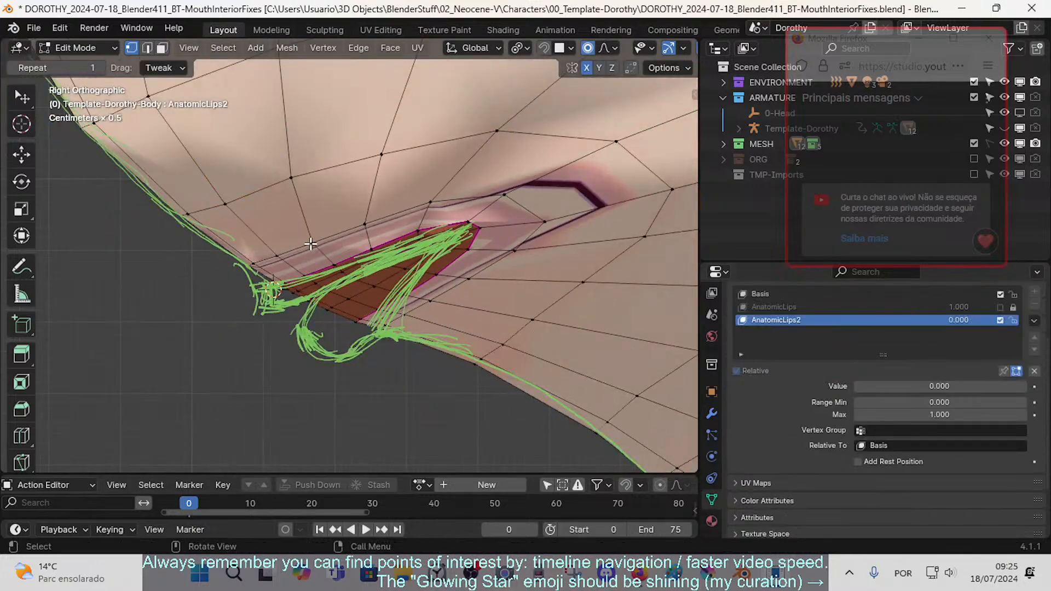
{"action": "key", "text": "Tab"}
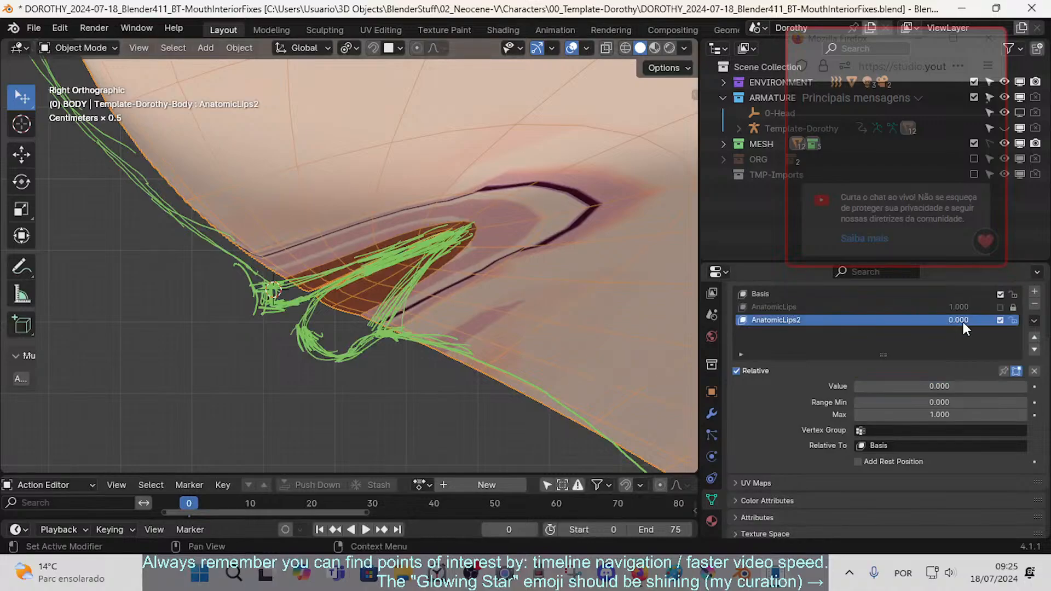
{"action": "scroll", "coordinate": [366, 304], "scroll_direction": "up", "scroll_amount": 2}
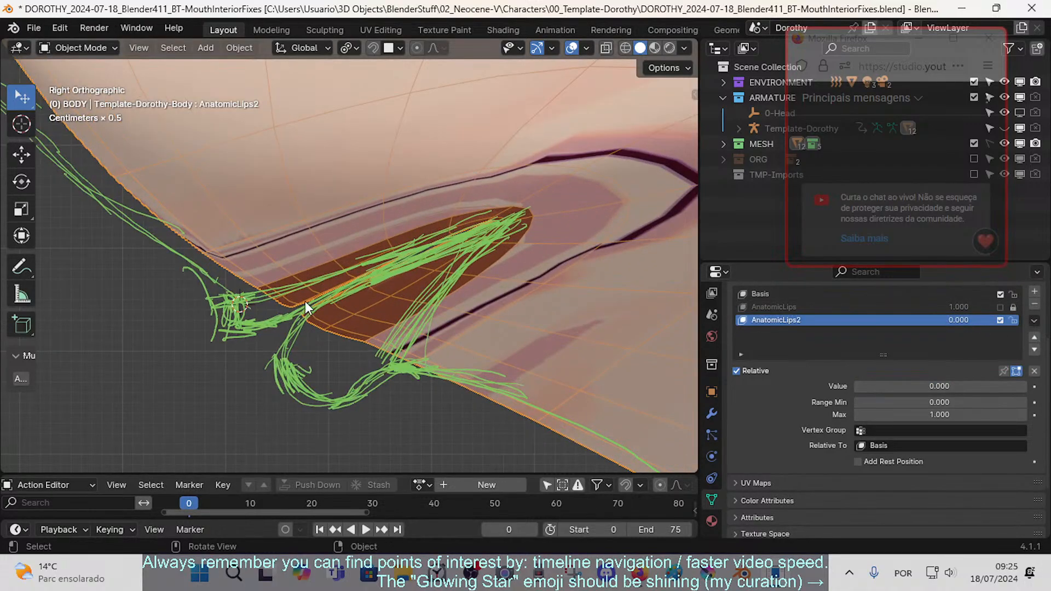
{"action": "key", "text": "Tab"}
{"action": "scroll", "coordinate": [328, 323], "scroll_direction": "up", "scroll_amount": 3}
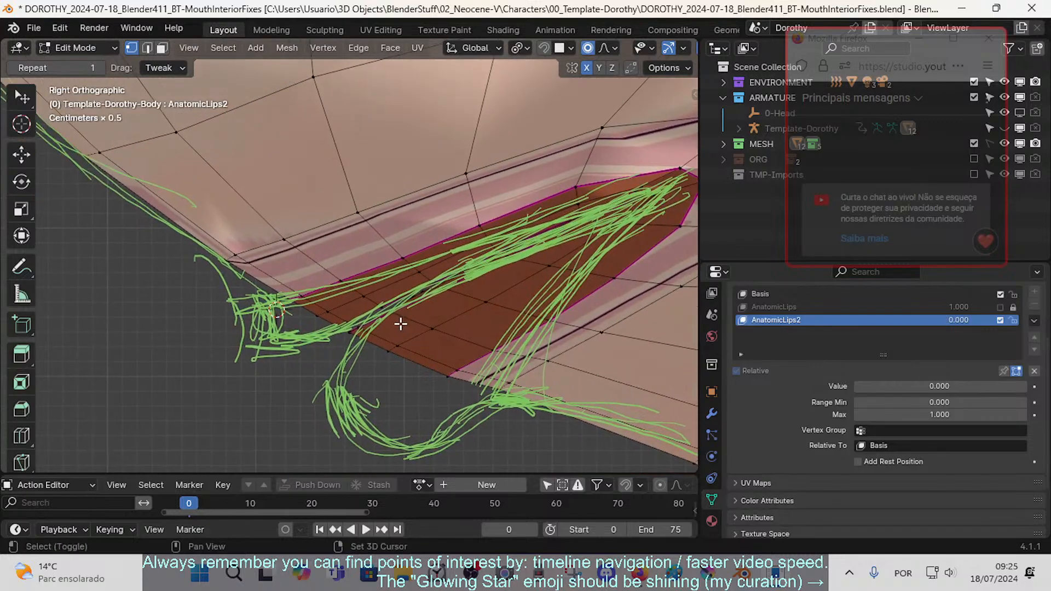
- Split the 3D viewport vertically and show one half in front view, framed on the middle of the mouth
{"action": "right_click", "coordinate": [272, 36]}
{"action": "left_click", "coordinate": [252, 51]}
{"action": "left_click", "coordinate": [300, 137]}
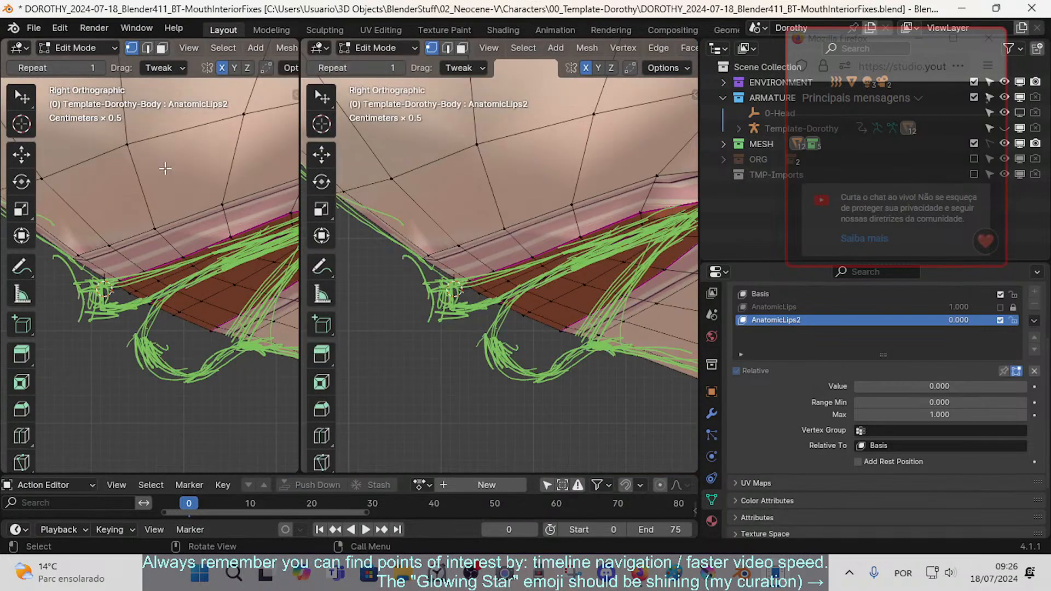
{"action": "key", "text": "KP_1"}
{"action": "scroll", "coordinate": [179, 216], "scroll_direction": "down", "scroll_amount": 3}
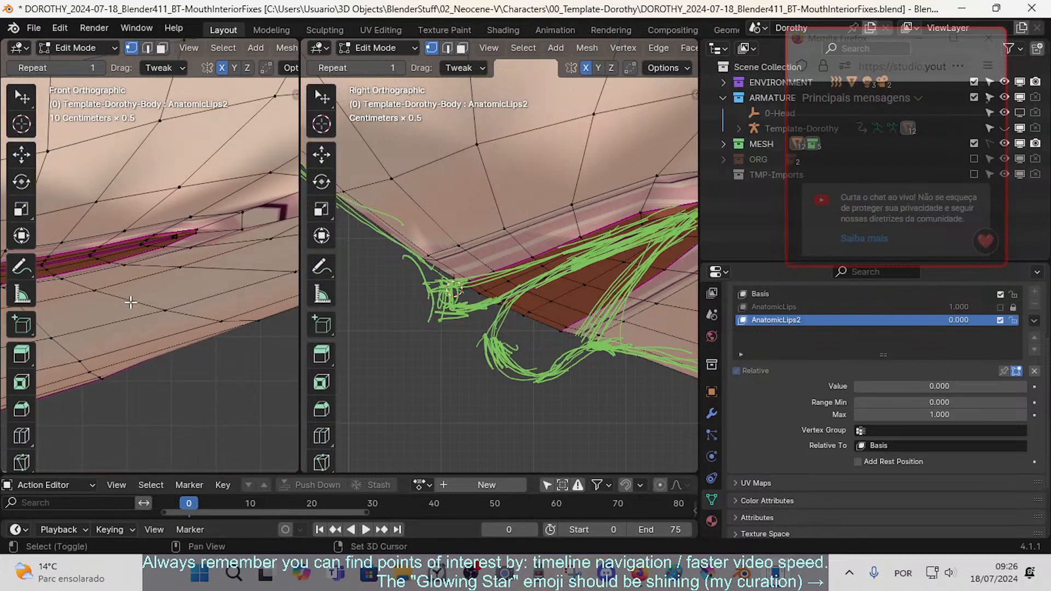
{"action": "middle_click_drag", "start_coordinate": [130, 301], "coordinate": [206, 302], "text": "shift"}
{"action": "scroll", "coordinate": [536, 331], "scroll_direction": "up", "scroll_amount": 2}
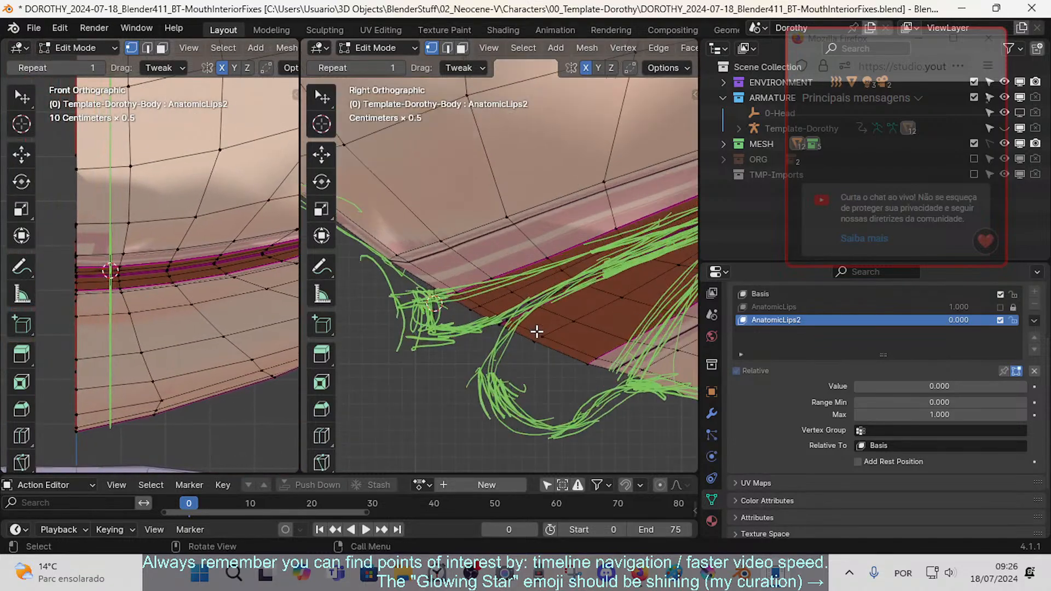
- Set the AnatomicLips2 shape key's value to 1.000 so that vertex edits show in the viewport
{"action": "scroll", "coordinate": [486, 333], "scroll_direction": "up", "scroll_amount": 1}
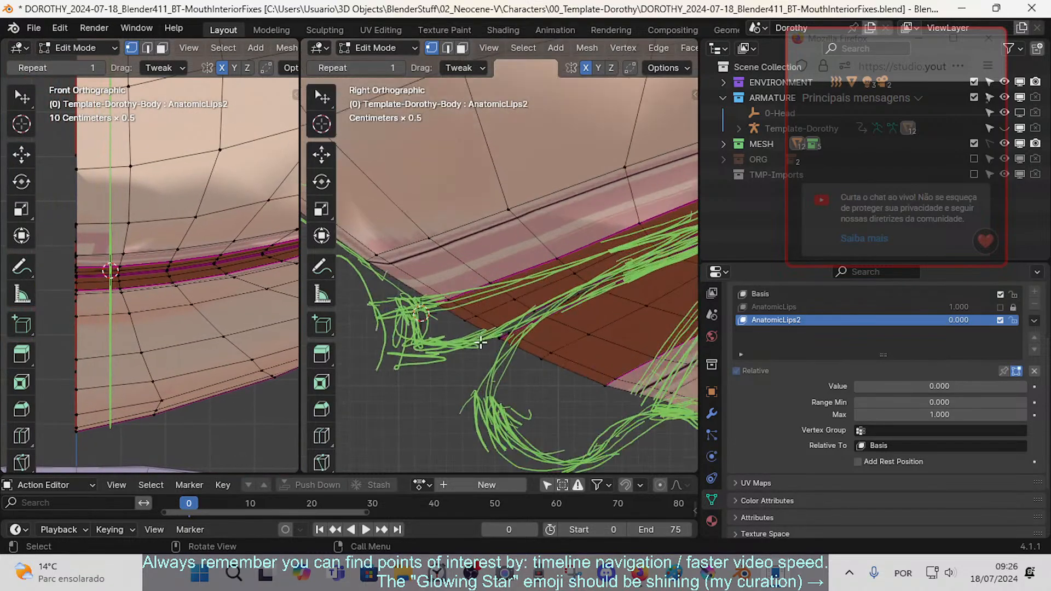
{"action": "left_click", "coordinate": [456, 318]}
{"action": "key", "text": "g"}
{"action": "right_click", "coordinate": [430, 342]}
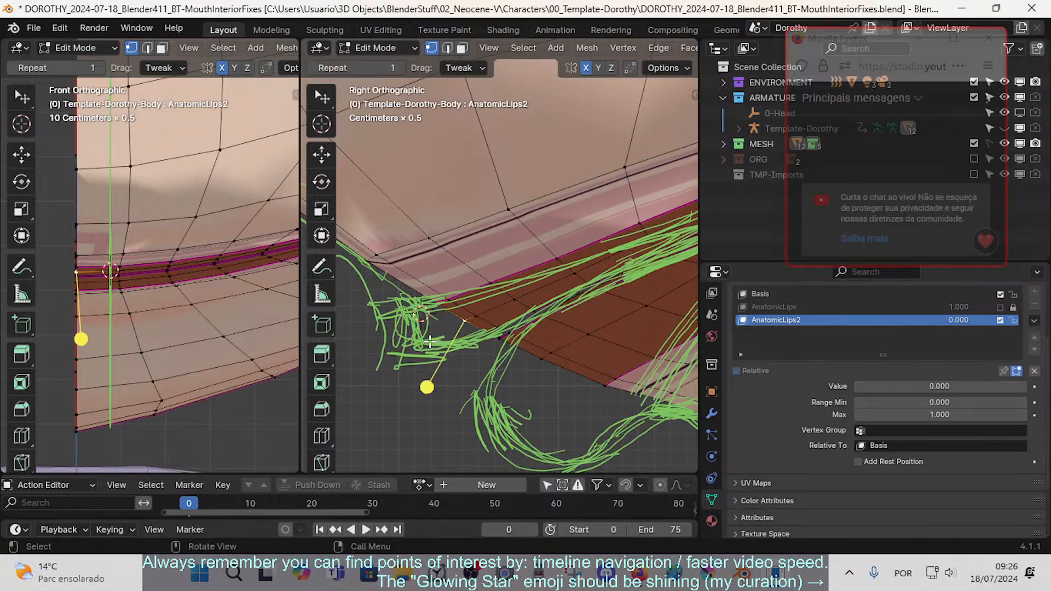
{"action": "left_click_drag", "start_coordinate": [956, 320], "coordinate": [1013, 320]}
{"action": "middle_click_drag", "start_coordinate": [536, 326], "coordinate": [459, 329], "text": "shift"}
{"action": "key", "text": "g"}
{"action": "right_click", "coordinate": [515, 331]}
{"action": "scroll", "coordinate": [497, 326], "scroll_direction": "down", "scroll_amount": 2}
{"action": "middle_click_drag", "start_coordinate": [431, 365], "coordinate": [457, 351], "text": "shift"}
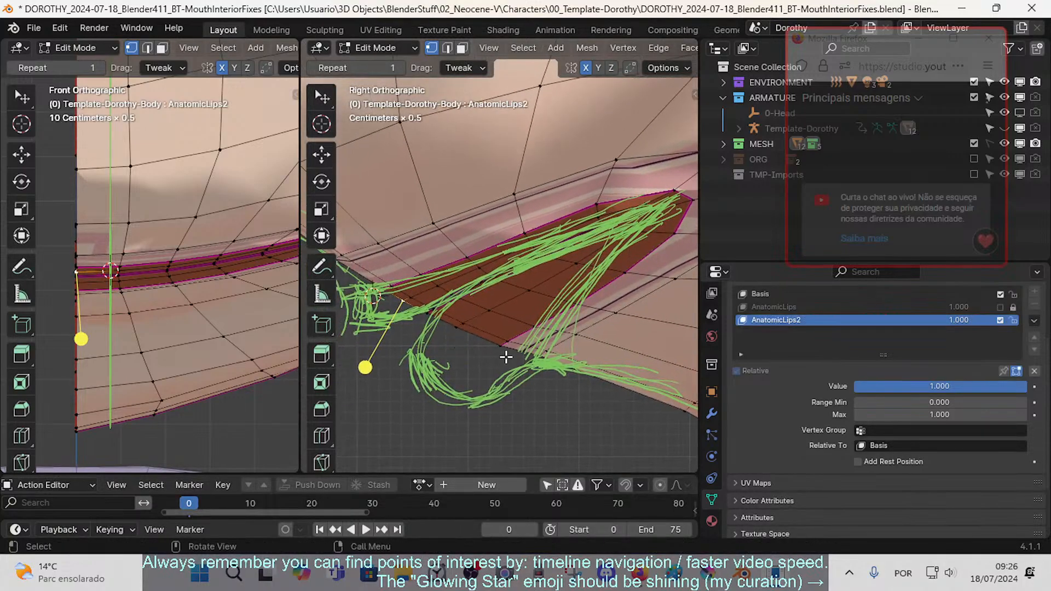
- Hide the toolbars in both viewports and, with proportional editing off, move the mouth interior's lower front vertex down and back toward the lower lip guide
{"action": "left_click", "coordinate": [502, 351]}
{"action": "left_click", "coordinate": [455, 329]}
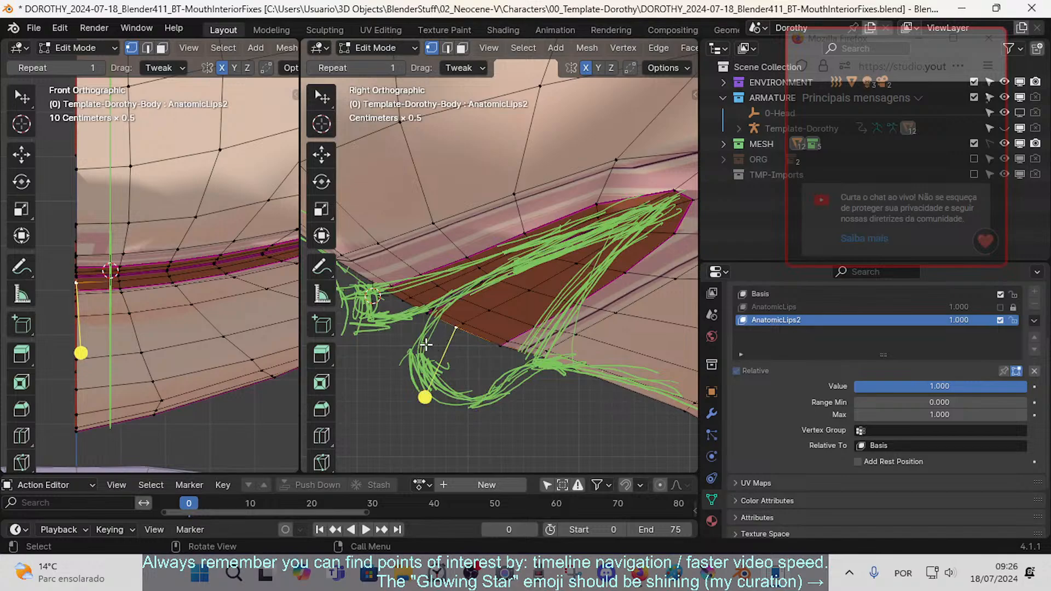
{"action": "key", "text": "t"}
{"action": "key", "text": "t"}
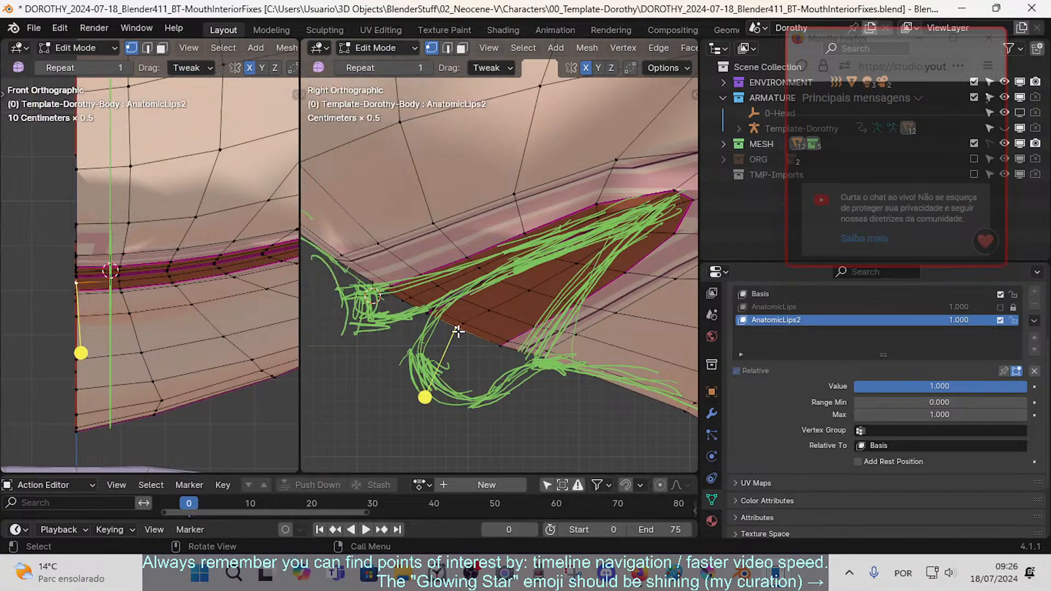
{"action": "key", "text": "g"}
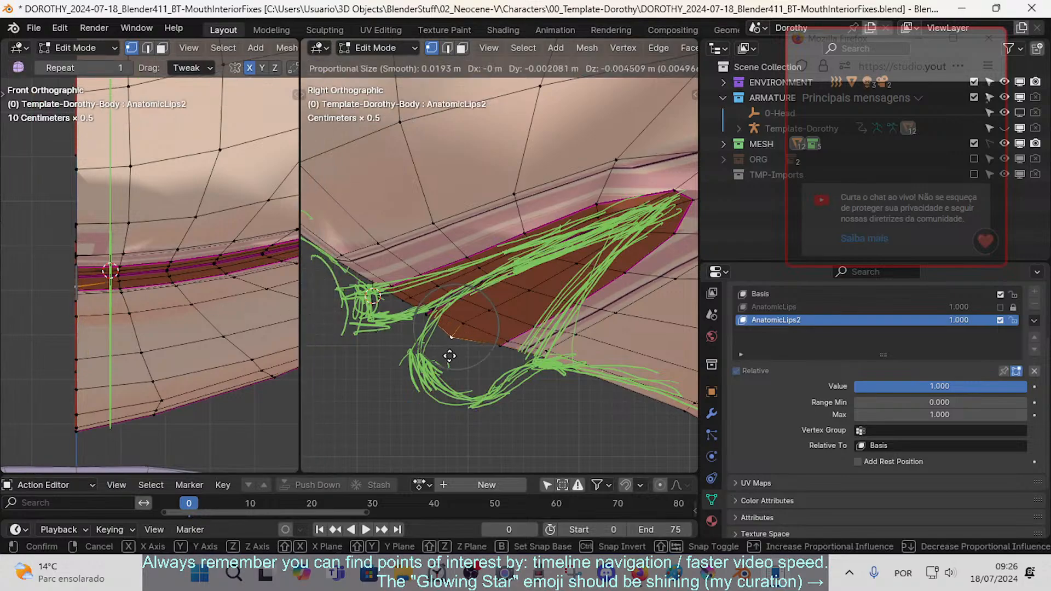
{"action": "left_click", "coordinate": [473, 374]}
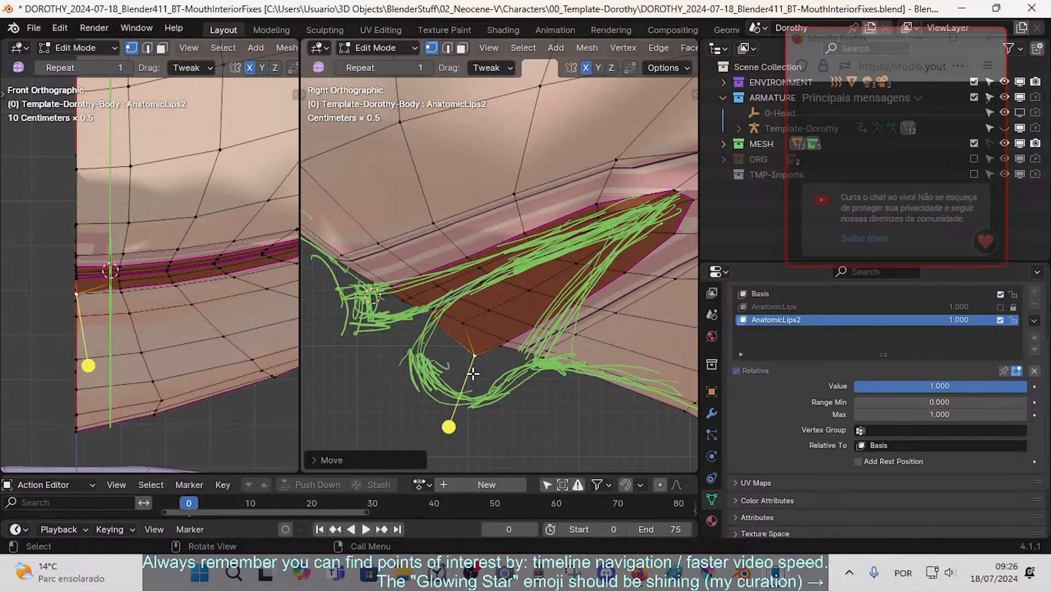
- Move the next two vertices behind the mouth interior's lower front tip down and back
{"action": "left_click", "coordinate": [462, 328]}
{"action": "key", "text": "g"}
{"action": "left_click", "coordinate": [480, 346]}
{"action": "left_click", "coordinate": [488, 315]}
{"action": "key", "text": "g"}
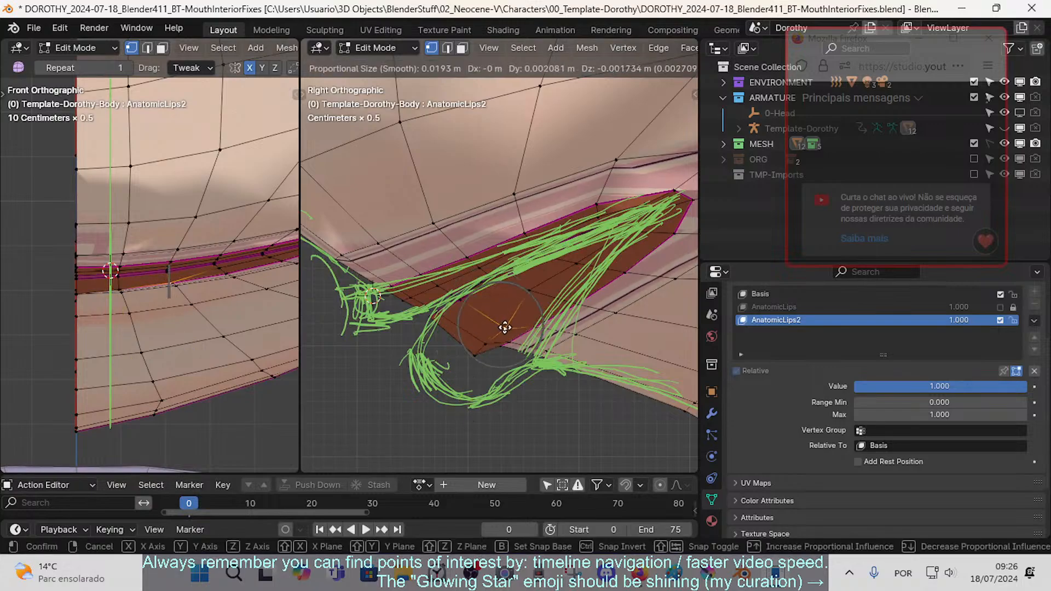
{"action": "left_click", "coordinate": [508, 331]}
{"action": "left_click", "coordinate": [482, 342]}
{"action": "key", "text": "g"}
{"action": "left_click", "coordinate": [487, 347]}
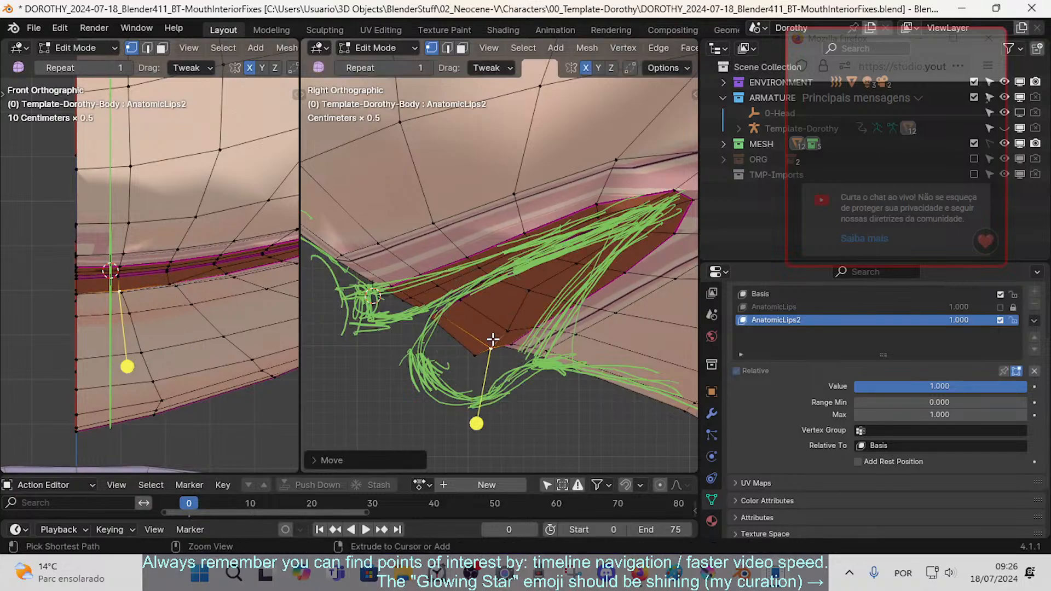
{"action": "key", "text": "ctrl+z"}
- Fine-tune the three front vertices of the lower inner lip row, lowering the front tip slightly
{"action": "left_click", "coordinate": [477, 354]}
{"action": "key", "text": "g"}
{"action": "left_click", "coordinate": [479, 361]}
{"action": "left_click", "coordinate": [486, 345]}
{"action": "key", "text": "g"}
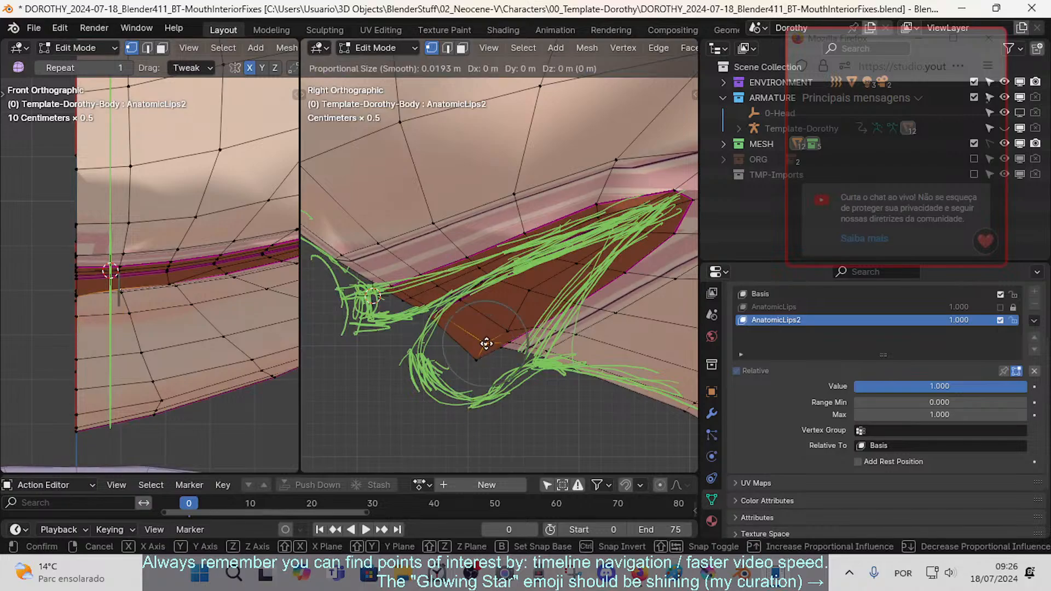
{"action": "left_click", "coordinate": [486, 345]}
{"action": "left_click", "coordinate": [500, 333]}
{"action": "key", "text": "g"}
{"action": "left_click", "coordinate": [497, 334]}
- Lower the remaining vertices of the inner lip row between its front and the mouth corner, following the lower lip guide
{"action": "left_click", "coordinate": [526, 297]}
{"action": "key", "text": "g"}
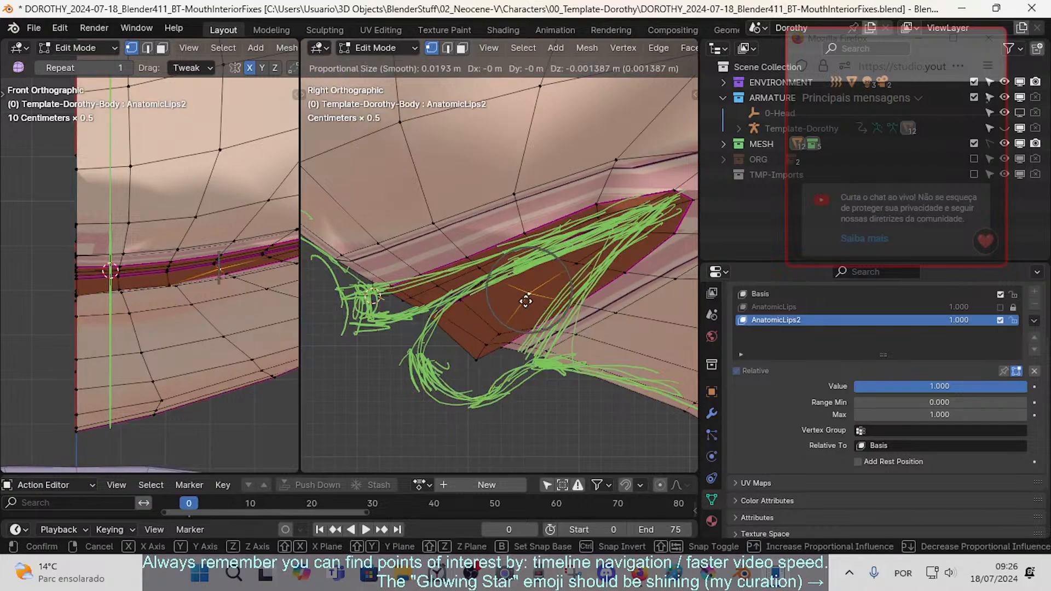
{"action": "left_click", "coordinate": [524, 322]}
{"action": "middle_click_drag", "start_coordinate": [520, 324], "coordinate": [446, 340], "text": "shift"}
{"action": "left_click", "coordinate": [497, 292]}
{"action": "key", "text": "g"}
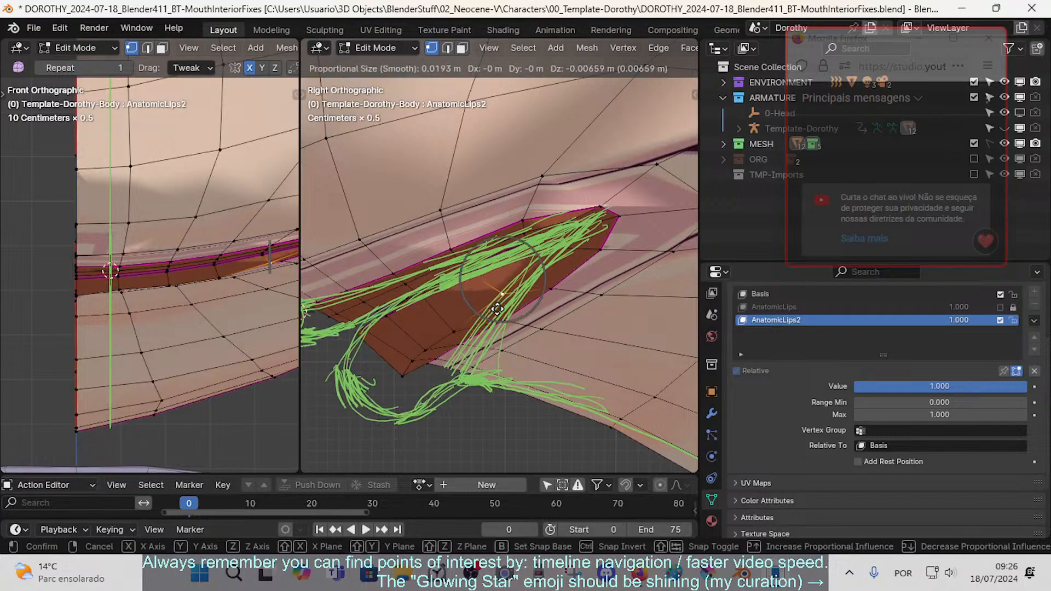
{"action": "left_click", "coordinate": [505, 308]}
{"action": "left_click", "coordinate": [561, 252]}
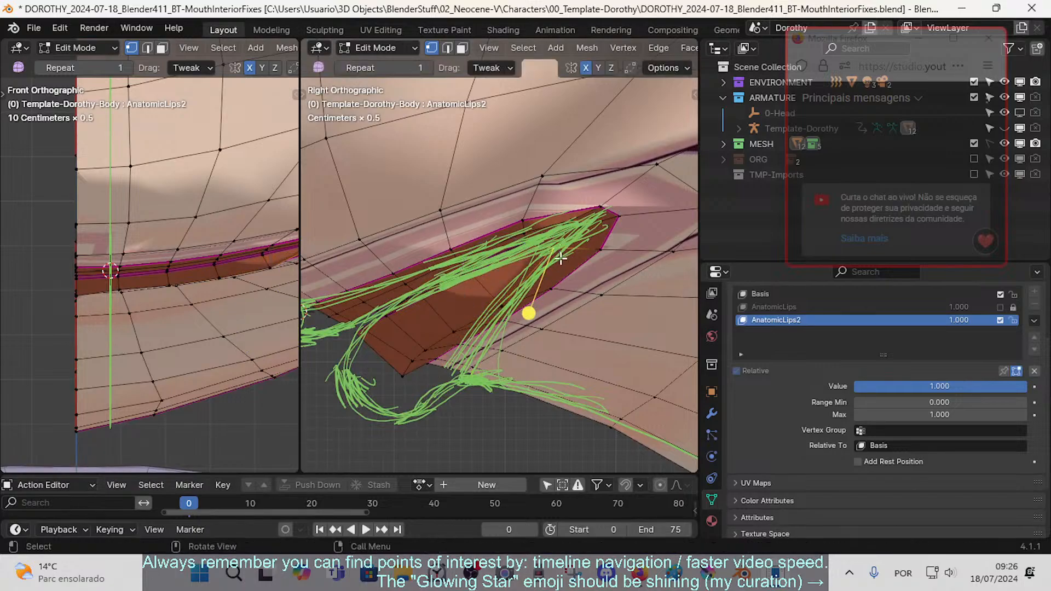
{"action": "key", "text": "g"}
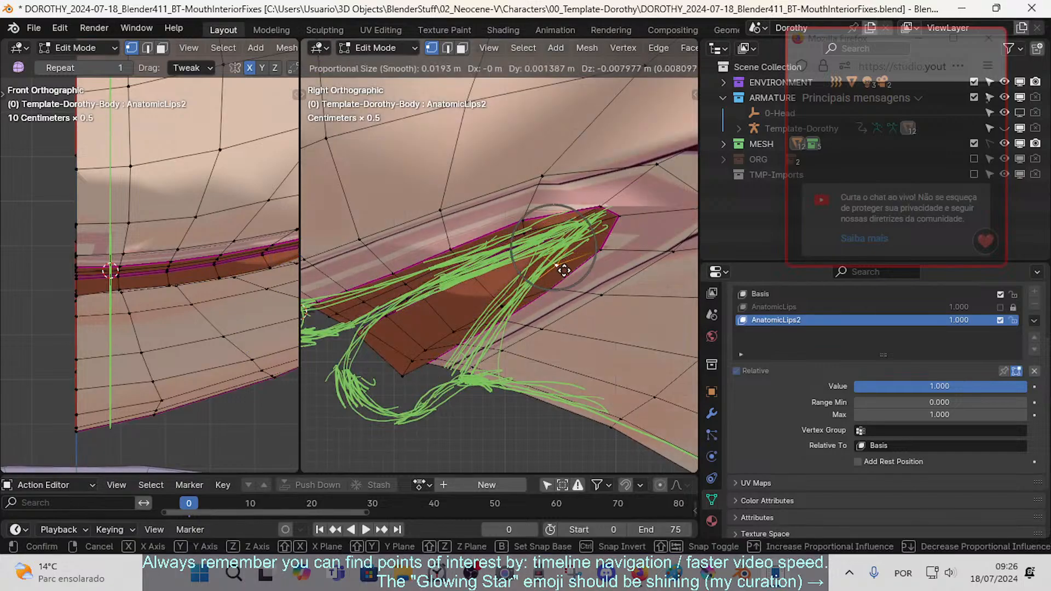
{"action": "left_click", "coordinate": [554, 276]}
- Readjust the middle vertices of the lower inner lip row and nudge its front tip slightly downward
{"action": "left_click", "coordinate": [503, 308]}
{"action": "key", "text": "g"}
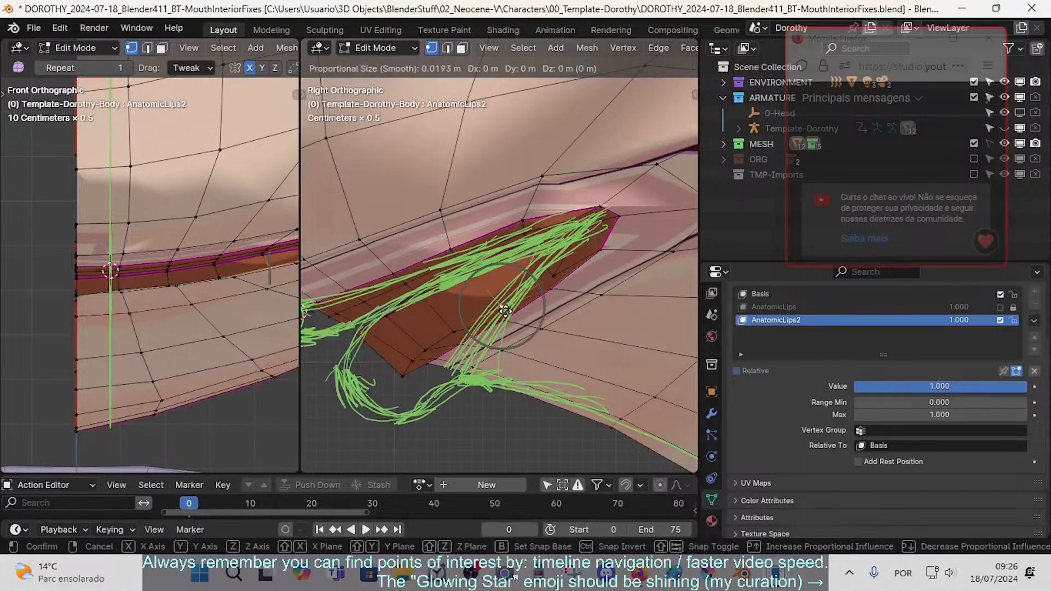
{"action": "left_click", "coordinate": [505, 310]}
{"action": "left_click", "coordinate": [458, 333]}
{"action": "key", "text": "g"}
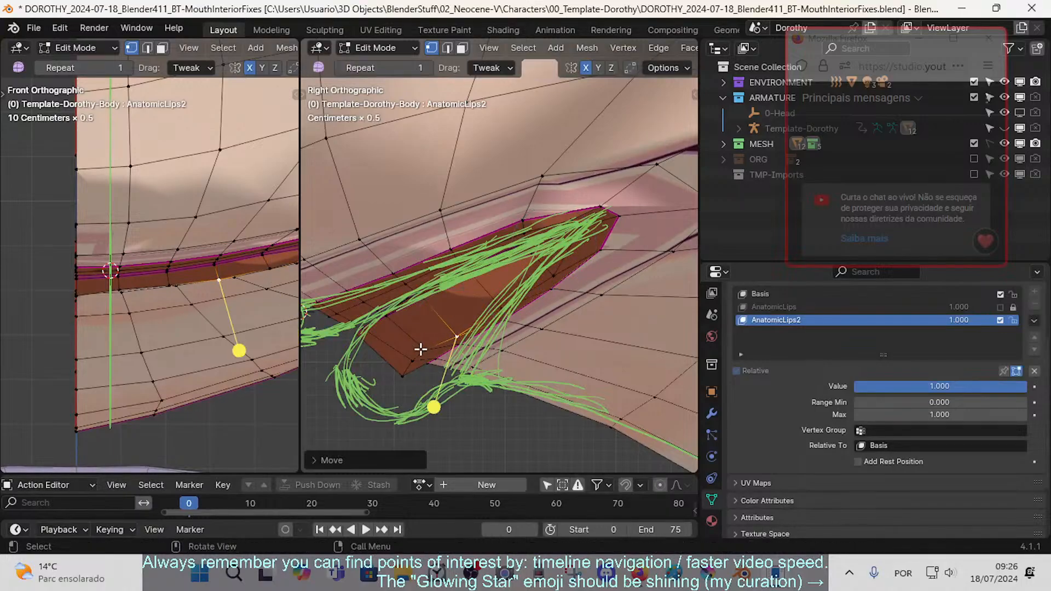
{"action": "left_click", "coordinate": [406, 389]}
- Move the front vertex between the upper lip and the inner lip row down and forward to the front of the lower lip guide
{"action": "middle_click_drag", "start_coordinate": [408, 384], "coordinate": [477, 336], "text": "shift"}
{"action": "left_click", "coordinate": [455, 320]}
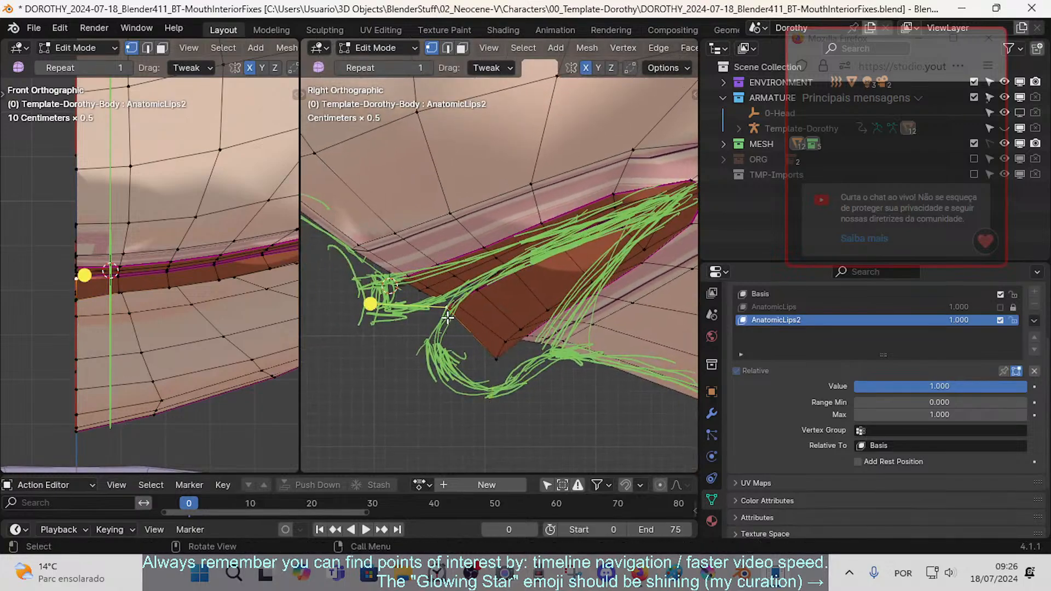
{"action": "key", "text": "g"}
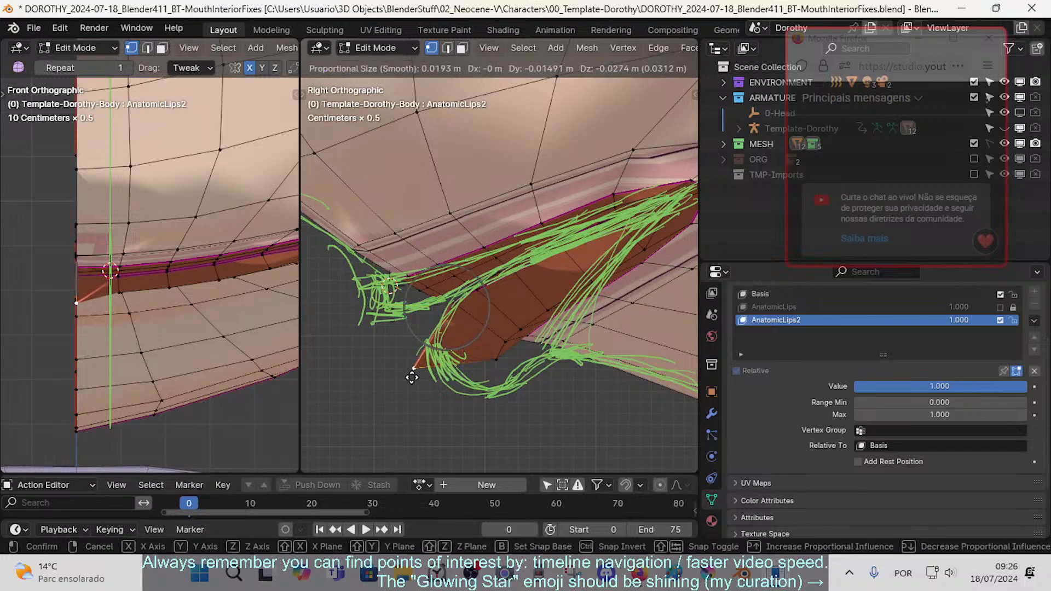
{"action": "left_click", "coordinate": [416, 380]}
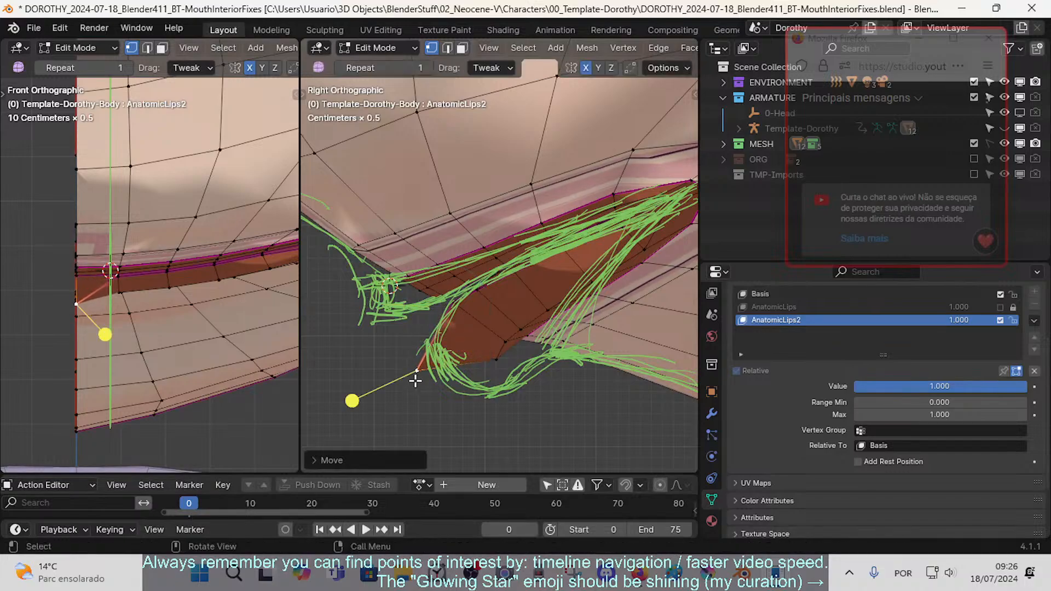
- Shift the first two lower lip edge vertices beside the centre line back and down toward the guide's inner corner
{"action": "left_click", "coordinate": [526, 340]}
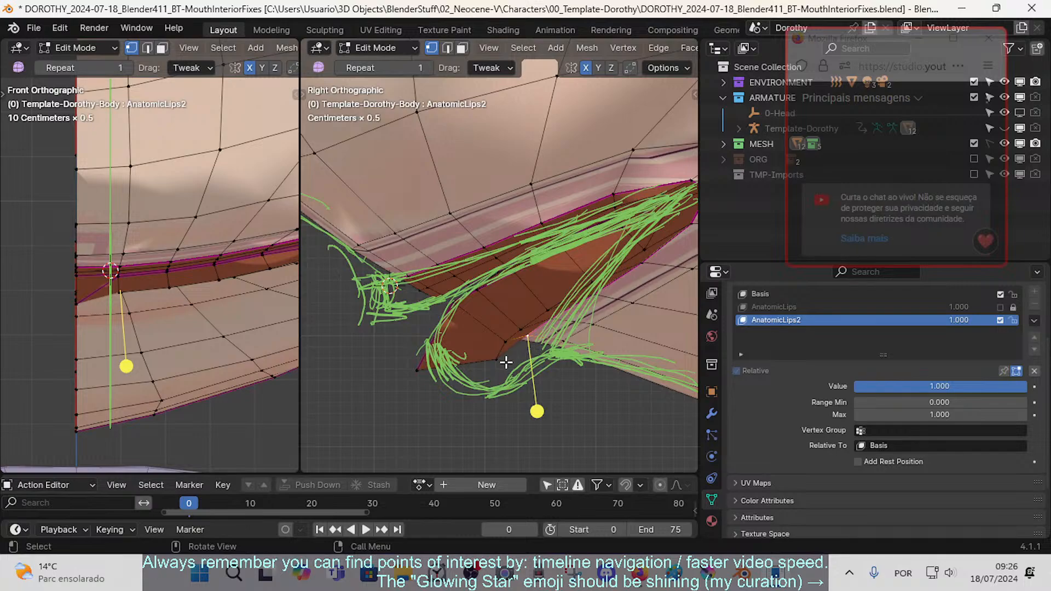
{"action": "key", "text": "g"}
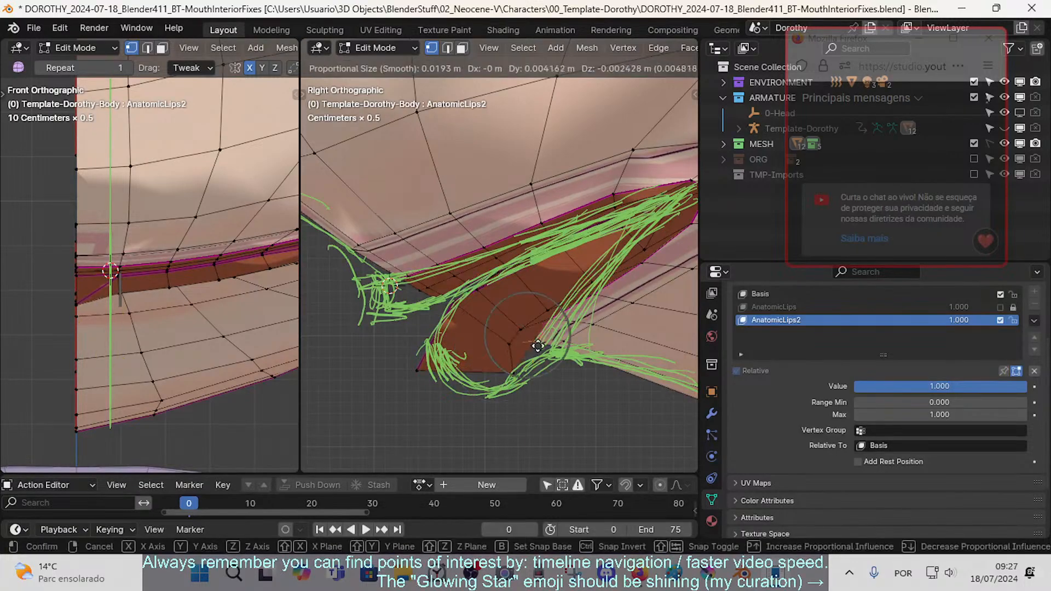
{"action": "left_click", "coordinate": [541, 353]}
{"action": "left_click", "coordinate": [555, 323]}
{"action": "key", "text": "g"}
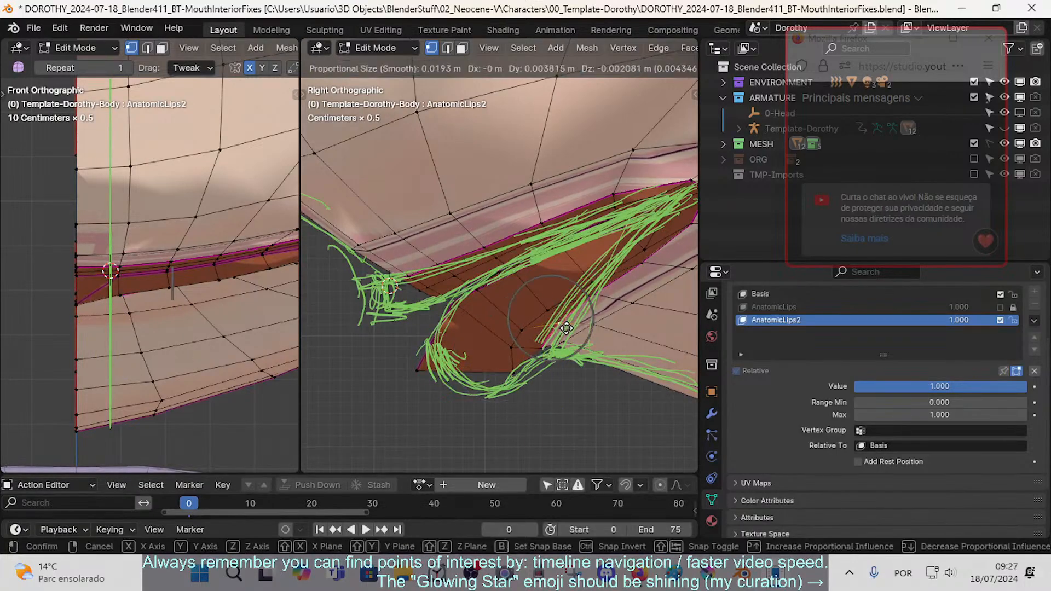
{"action": "left_click", "coordinate": [572, 331]}
- Shift the next two lower lip edge vertices toward the mouth corner back and down
{"action": "middle_click_drag", "start_coordinate": [572, 332], "coordinate": [477, 354], "text": "shift"}
{"action": "left_click", "coordinate": [498, 324]}
{"action": "key", "text": "g"}
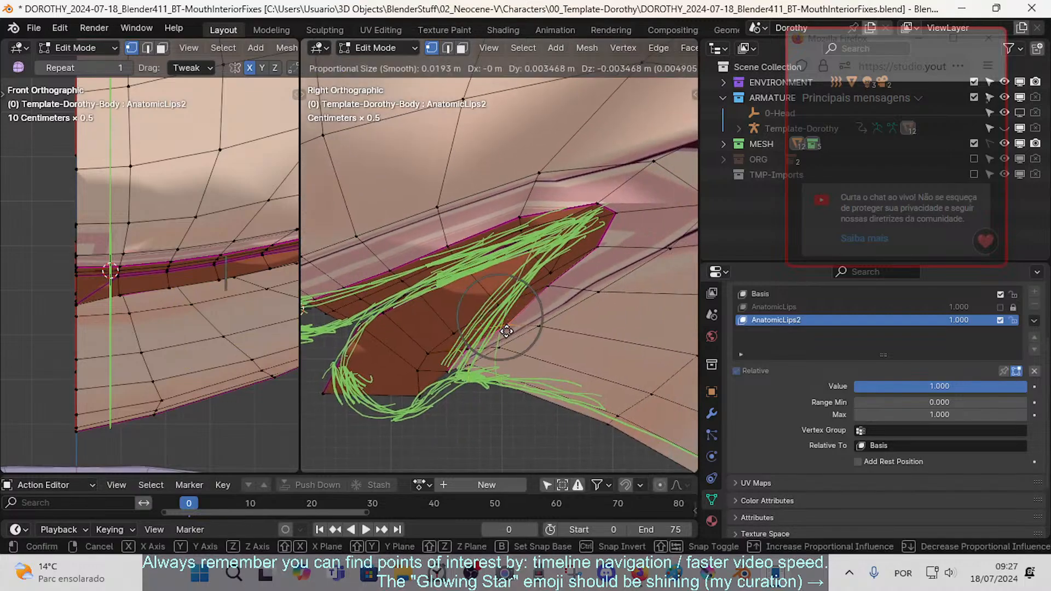
{"action": "left_click", "coordinate": [506, 332]}
{"action": "left_click", "coordinate": [547, 289]}
{"action": "key", "text": "g"}
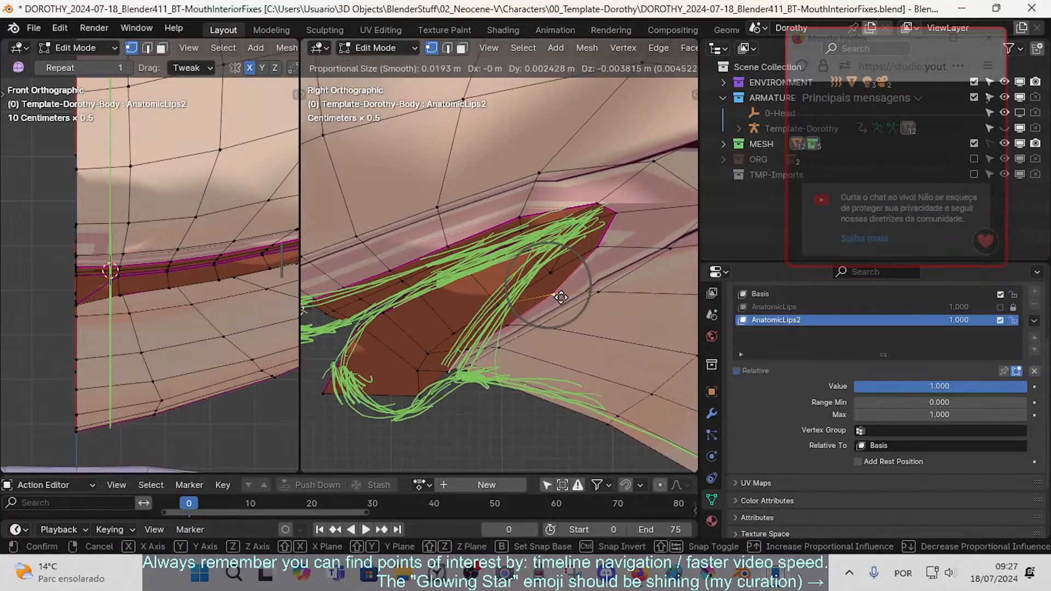
{"action": "left_click", "coordinate": [606, 248]}
- Refine the lower lip edge near the mouth corner, pulling its vertices forward and up toward the guide line
{"action": "left_click", "coordinate": [602, 250]}
{"action": "key", "text": "g"}
{"action": "left_click", "coordinate": [554, 275]}
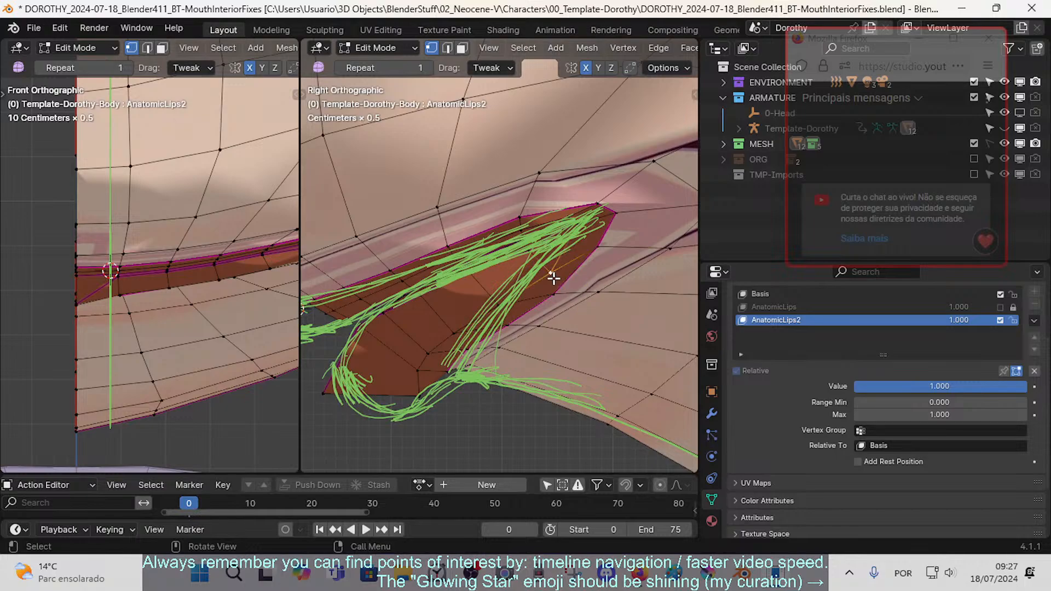
{"action": "key", "text": "g"}
{"action": "left_click", "coordinate": [546, 267]}
{"action": "left_click", "coordinate": [556, 294]}
{"action": "key", "text": "g"}
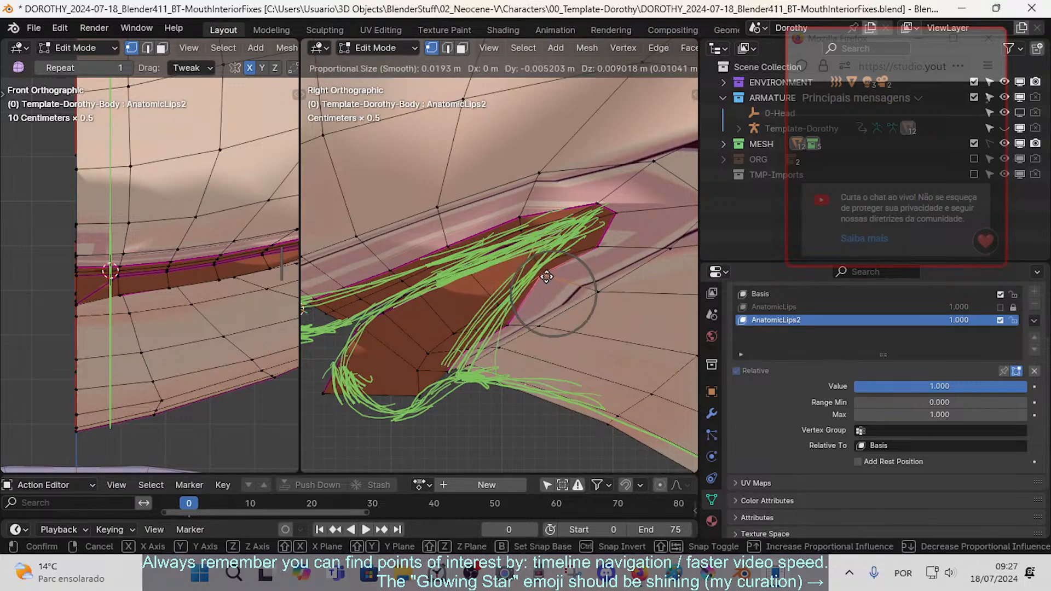
{"action": "left_click", "coordinate": [546, 277]}
{"action": "left_click", "coordinate": [599, 252]}
{"action": "key", "text": "g"}
{"action": "left_click", "coordinate": [583, 250]}
- Nudge the two middle lower lip edge vertices to smooth the line running down from the mouth corner
{"action": "left_click", "coordinate": [551, 277]}
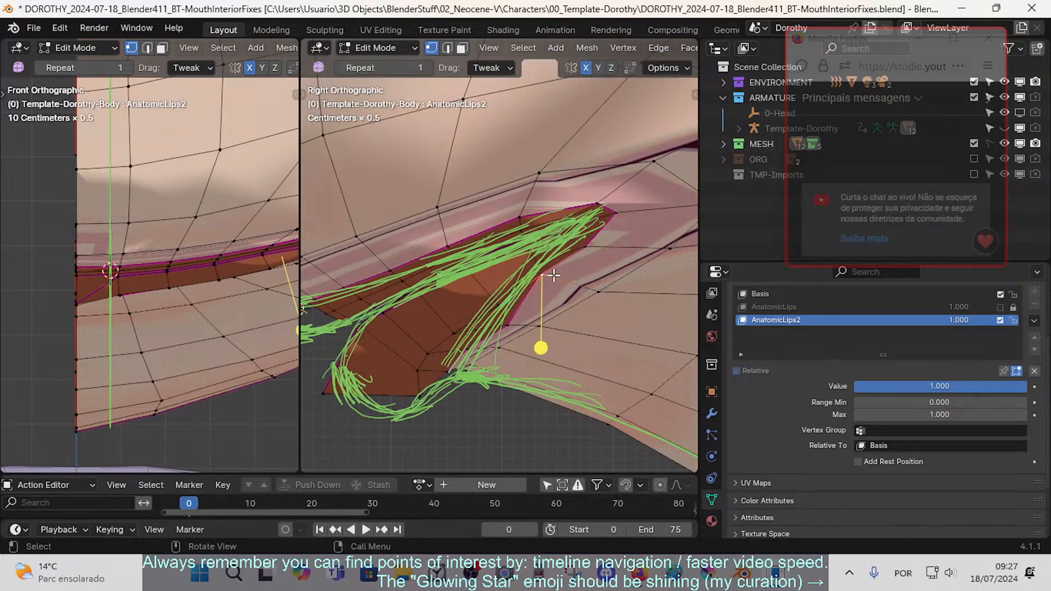
{"action": "key", "text": "g"}
{"action": "left_click", "coordinate": [551, 284]}
{"action": "left_click", "coordinate": [516, 329]}
{"action": "key", "text": "g"}
{"action": "left_click", "coordinate": [503, 327]}
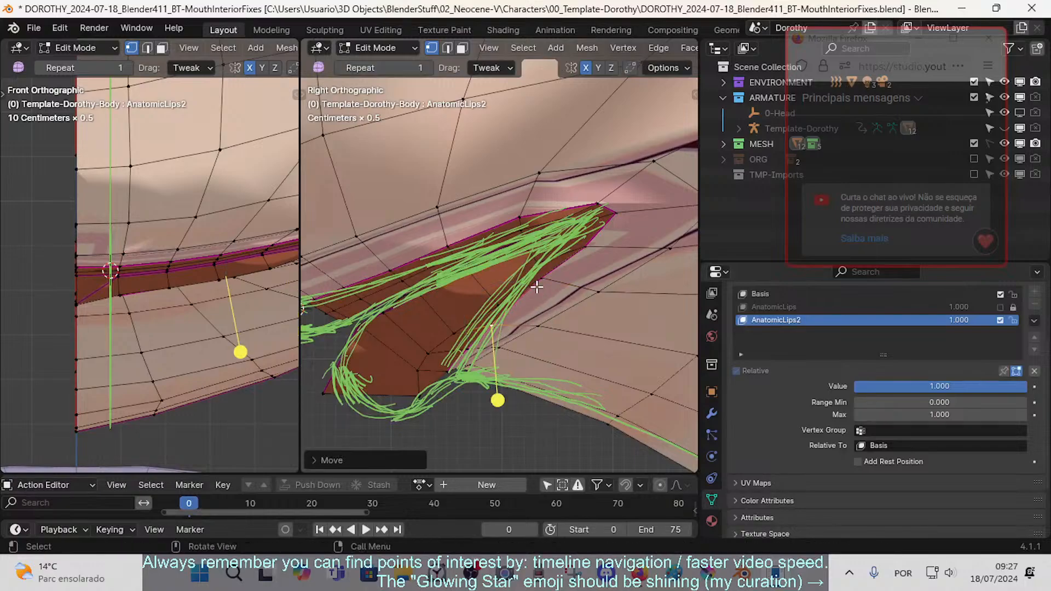
{"action": "key", "text": "g"}
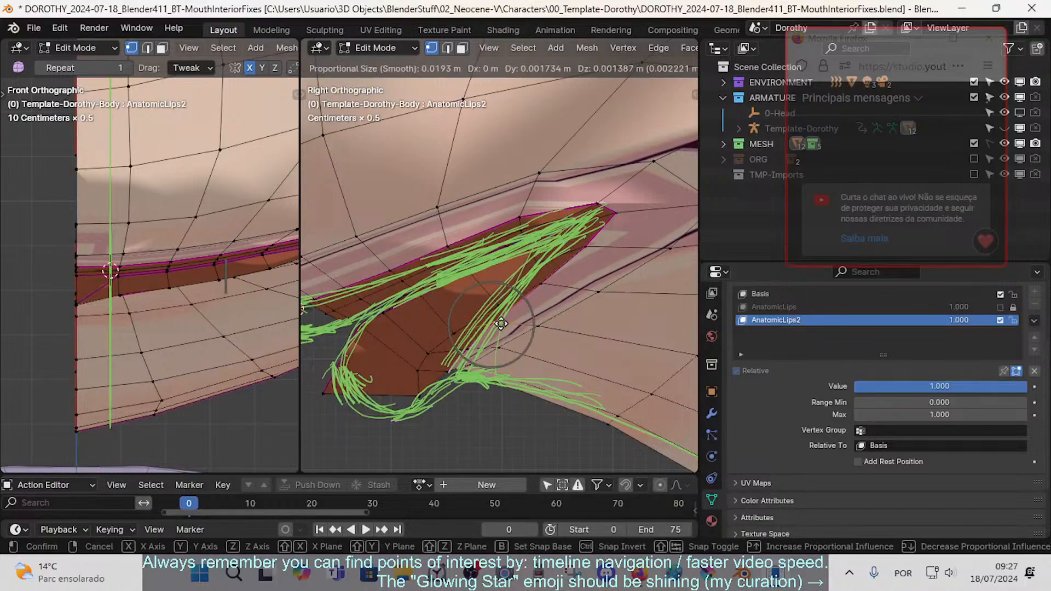
{"action": "left_click", "coordinate": [496, 333]}
- Adjust the front lower lip edge vertices and the neighbouring inner lip vertex around the inner corner of the lower lip guide
{"action": "left_click", "coordinate": [473, 354]}
{"action": "key", "text": "g"}
{"action": "left_click", "coordinate": [479, 355]}
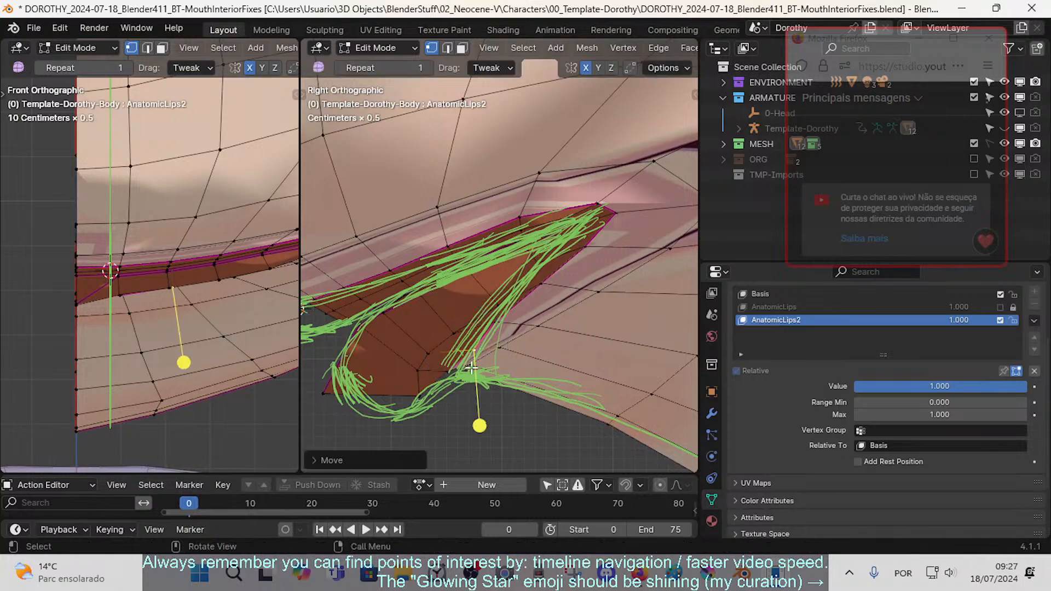
{"action": "left_click", "coordinate": [461, 377]}
{"action": "key", "text": "g"}
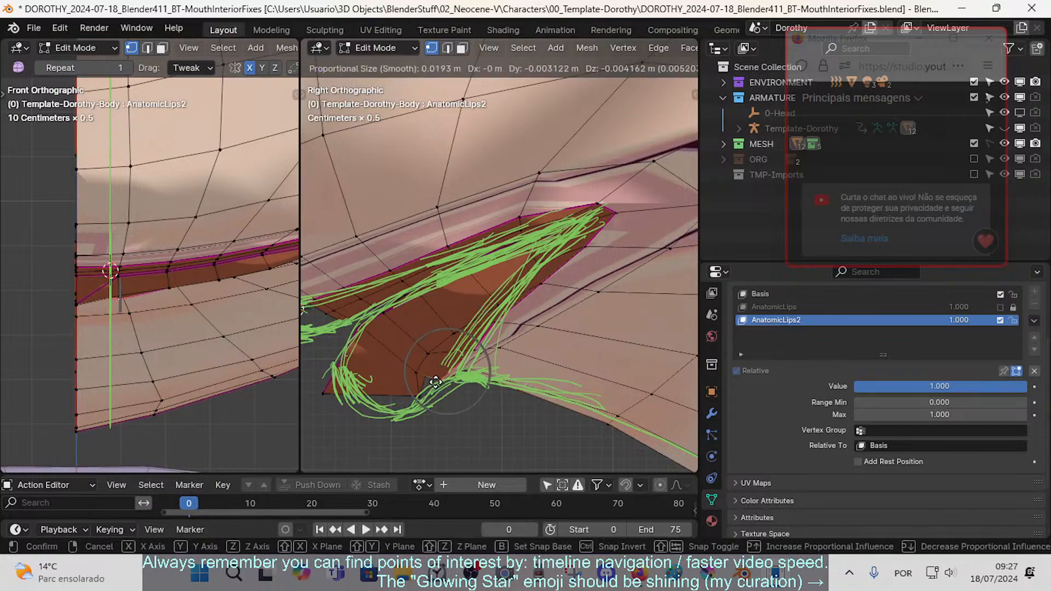
{"action": "left_click", "coordinate": [436, 377]}
{"action": "left_click", "coordinate": [468, 368]}
{"action": "key", "text": "g"}
{"action": "left_click", "coordinate": [472, 367]}
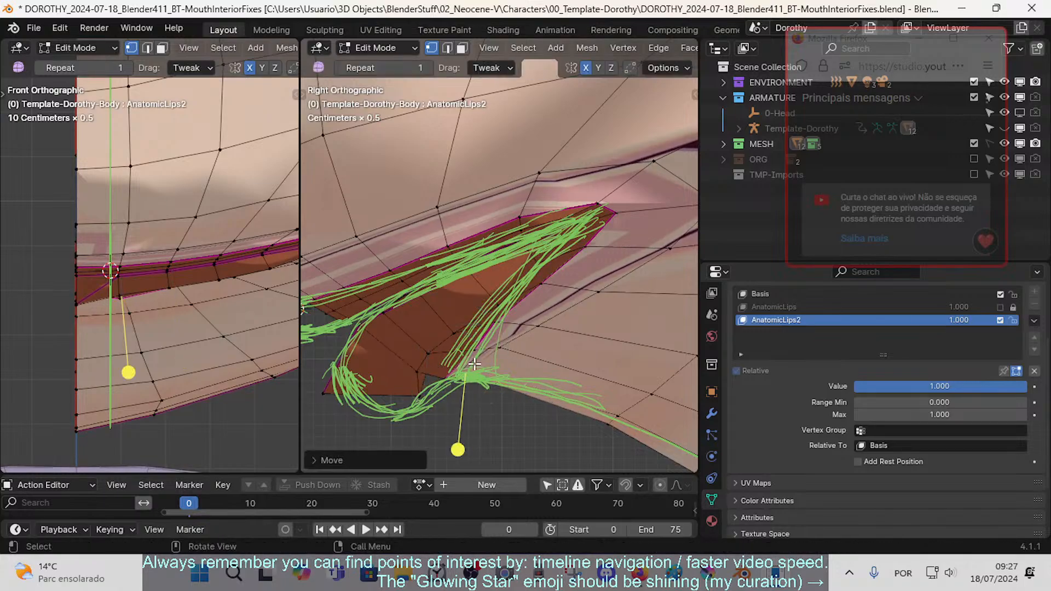
- Nudge the two lower lip edge vertices behind the guide's inner corner slightly upward to even out the line
{"action": "left_click", "coordinate": [467, 341]}
{"action": "key", "text": "g"}
{"action": "left_click", "coordinate": [466, 339]}
{"action": "left_click", "coordinate": [500, 321]}
{"action": "key", "text": "g"}
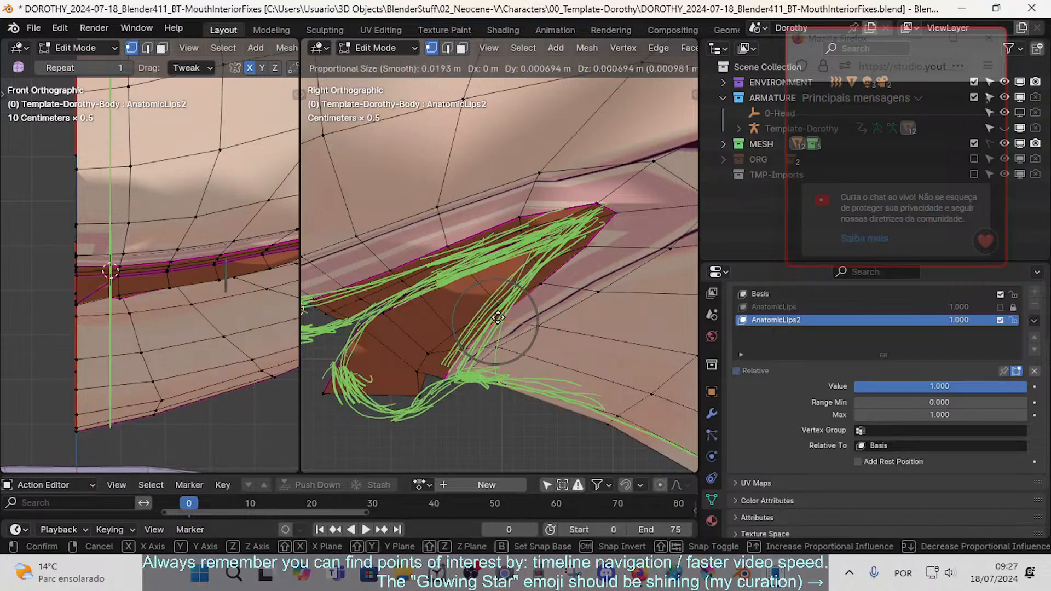
{"action": "left_click", "coordinate": [495, 317]}
{"action": "left_click", "coordinate": [498, 307]}
{"action": "left_click", "coordinate": [454, 333]}
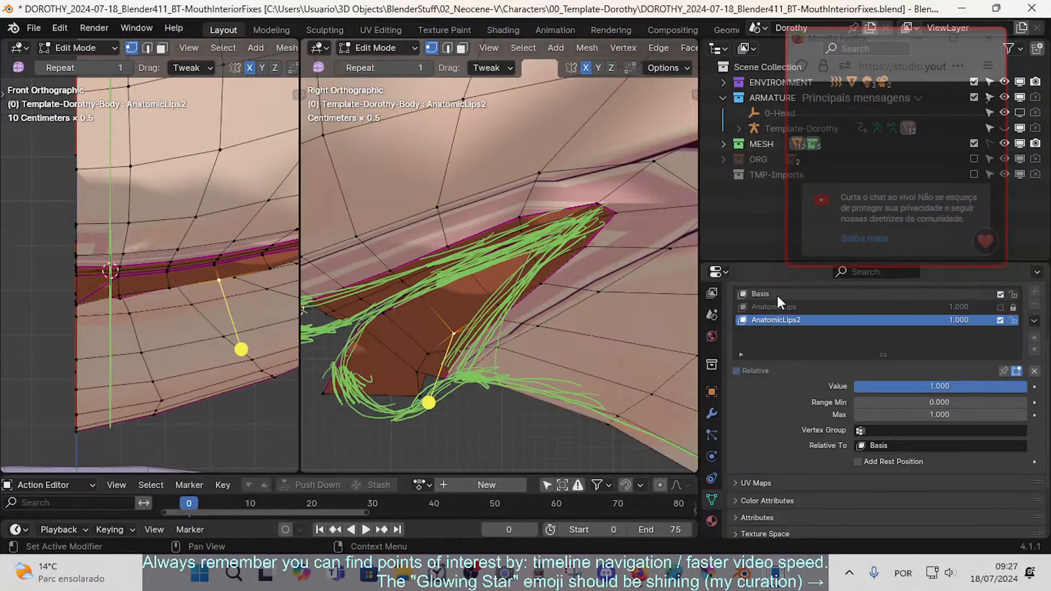
- Compare the lip shape with the AnatomicLips2 shape key disabled and enabled
{"action": "left_click", "coordinate": [998, 323]}
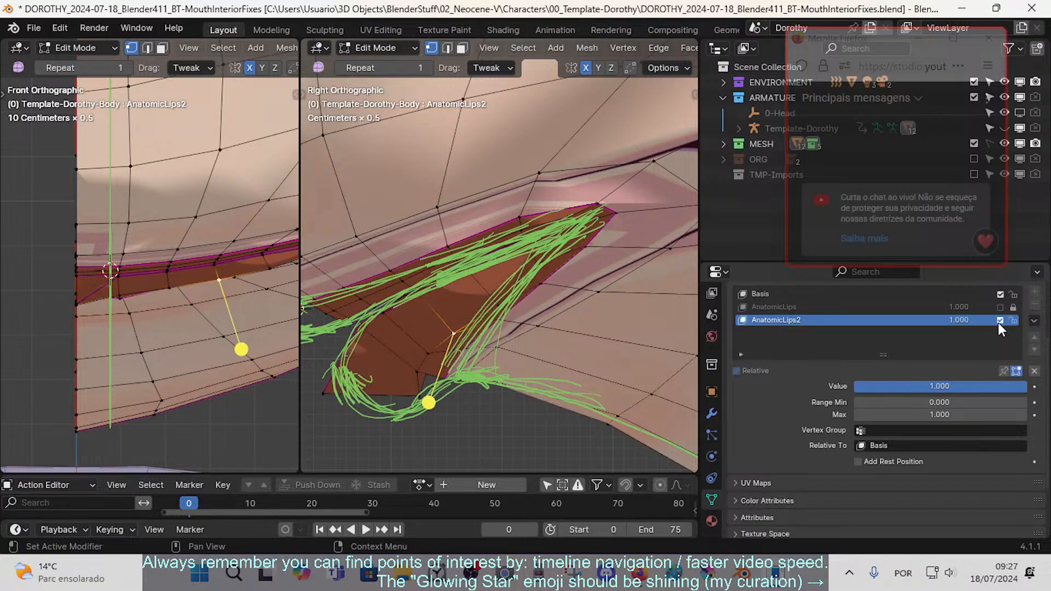
{"action": "left_click", "coordinate": [999, 324]}
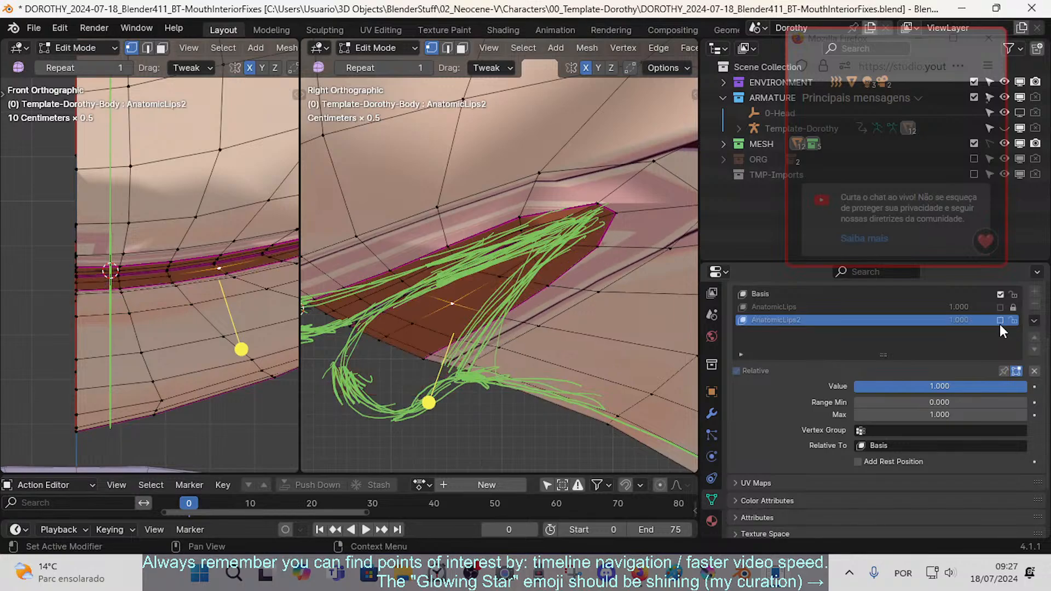
{"action": "left_click", "coordinate": [1000, 321]}
- Move the lower lip edge vertex beside the midline down and forward, level with the front midline vertex
{"action": "middle_click_drag", "start_coordinate": [499, 343], "coordinate": [486, 328], "text": "shift"}
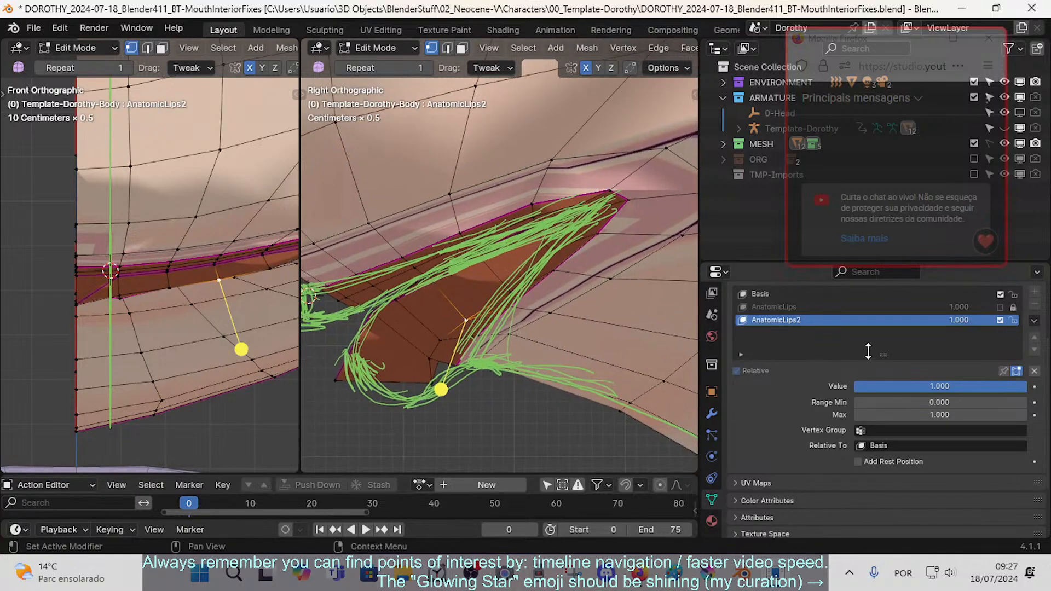
{"action": "middle_click_drag", "start_coordinate": [428, 358], "coordinate": [451, 355], "text": "shift"}
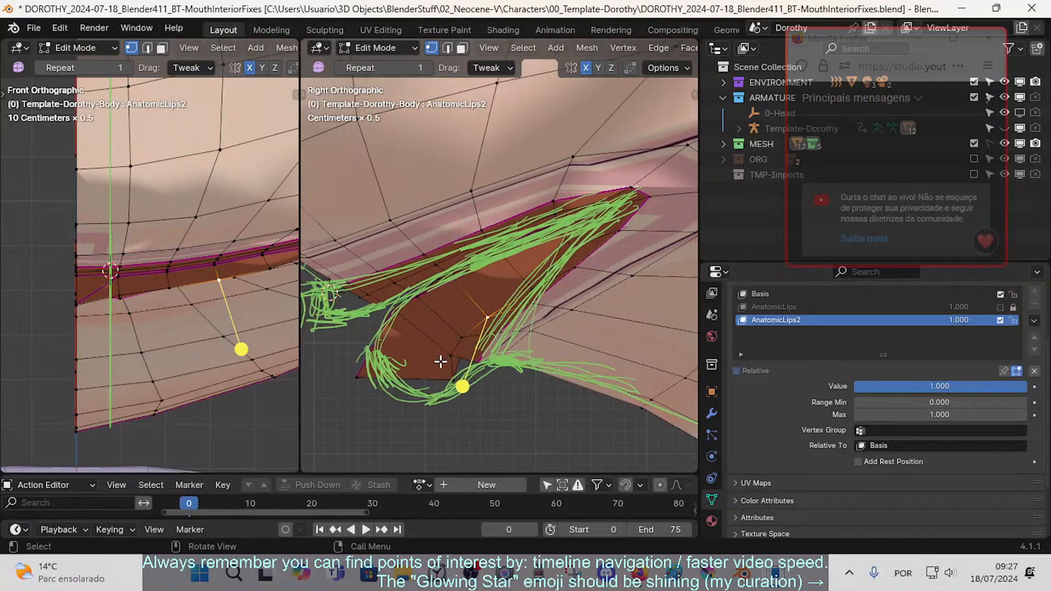
{"action": "left_click", "coordinate": [364, 374]}
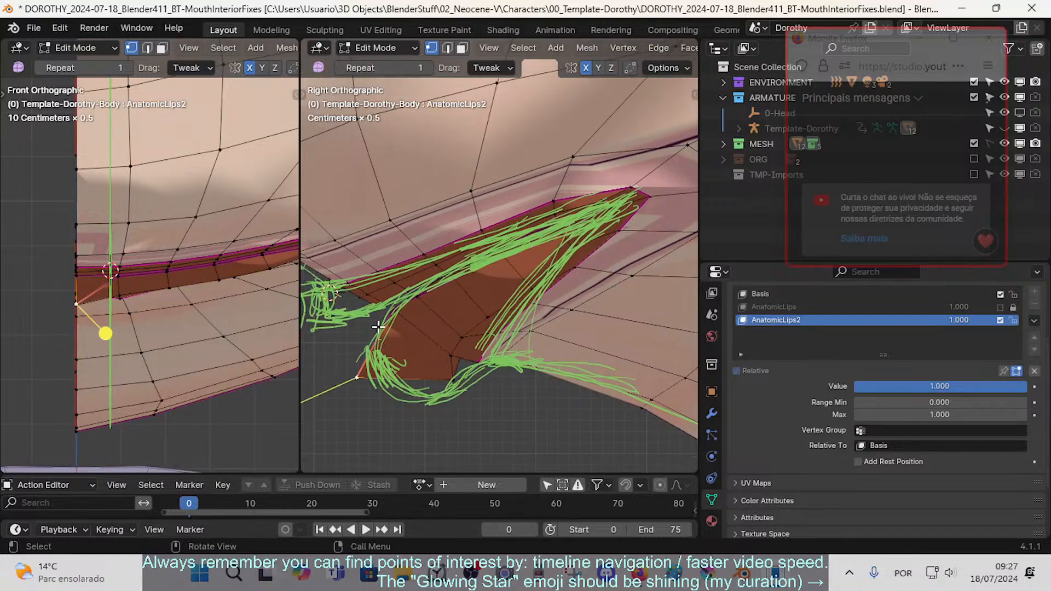
{"action": "left_click", "coordinate": [328, 294]}
{"action": "left_click", "coordinate": [452, 358]}
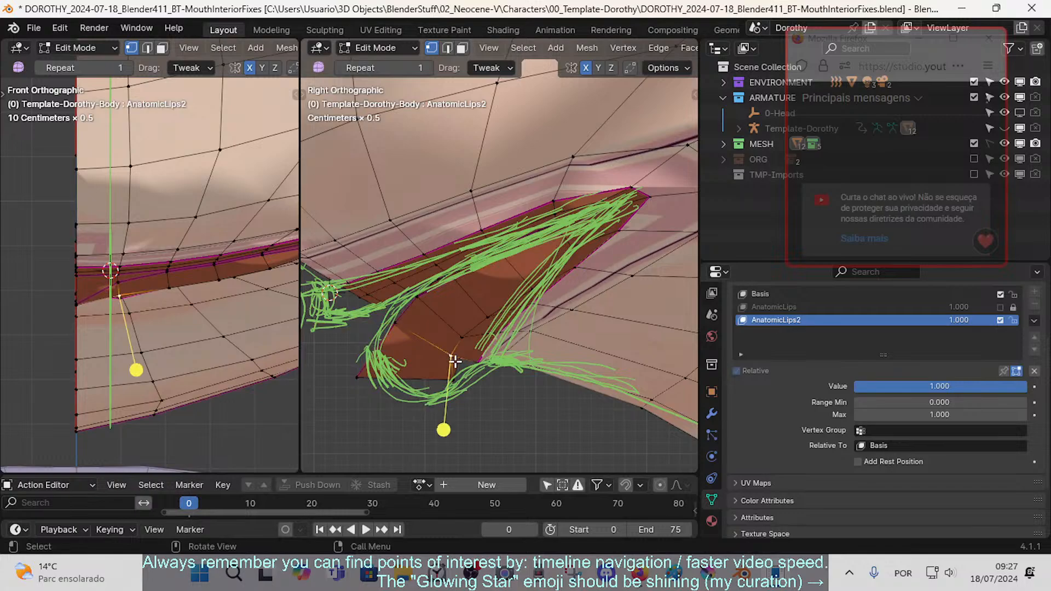
{"action": "left_click_drag", "start_coordinate": [454, 361], "coordinate": [429, 379]}
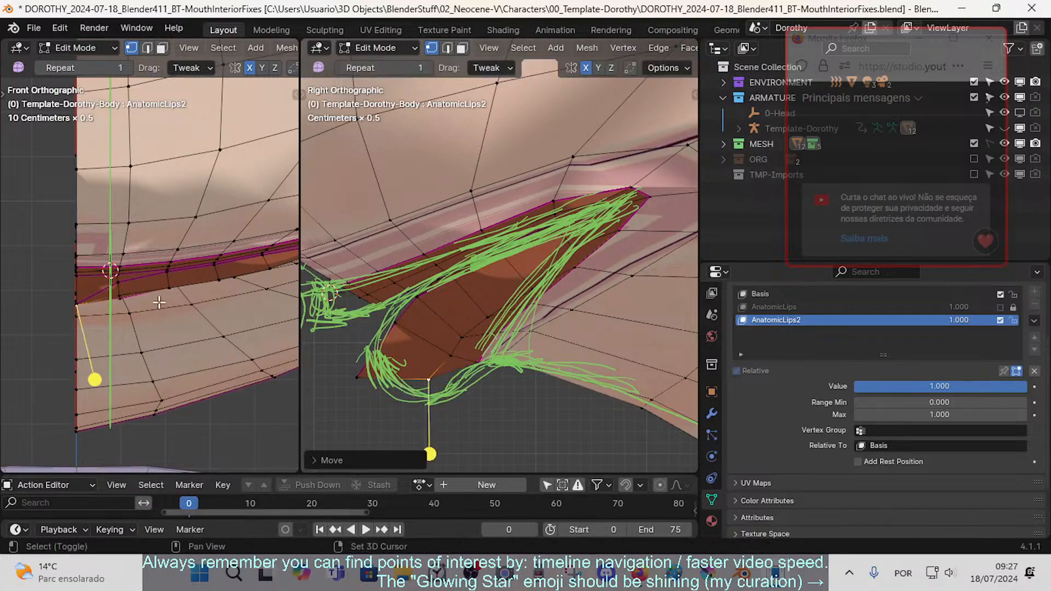
- Lower the first three inner lower lip vertices beside the midline, drawing the inner lip row toward the lower lip edge
{"action": "middle_click_drag", "start_coordinate": [159, 302], "coordinate": [187, 315], "text": "shift"}
{"action": "left_click", "coordinate": [179, 290]}
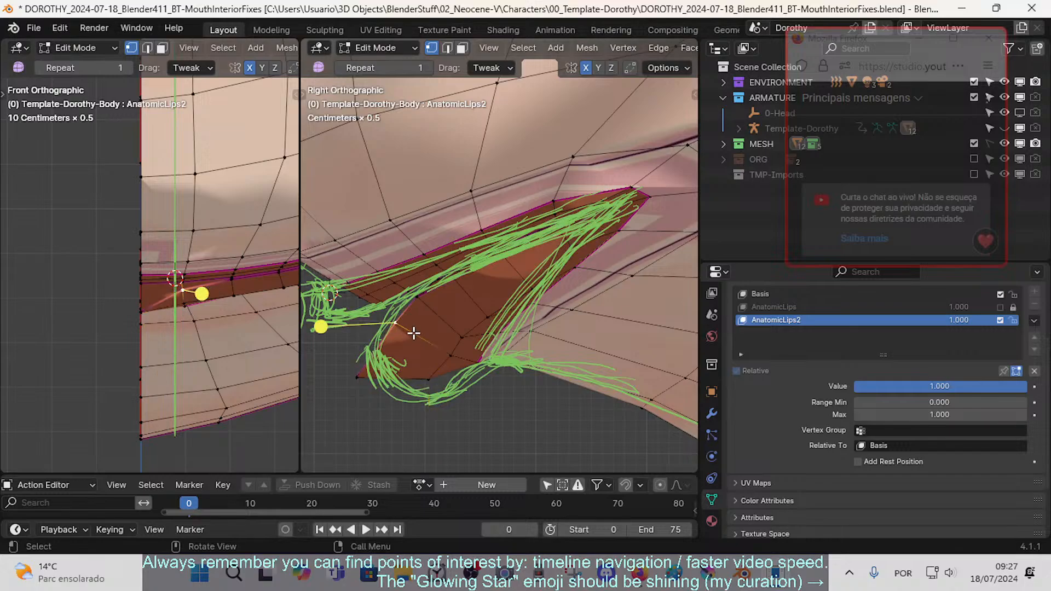
{"action": "left_click_drag", "start_coordinate": [414, 333], "coordinate": [428, 350]}
{"action": "left_click_drag", "start_coordinate": [436, 301], "coordinate": [455, 338]}
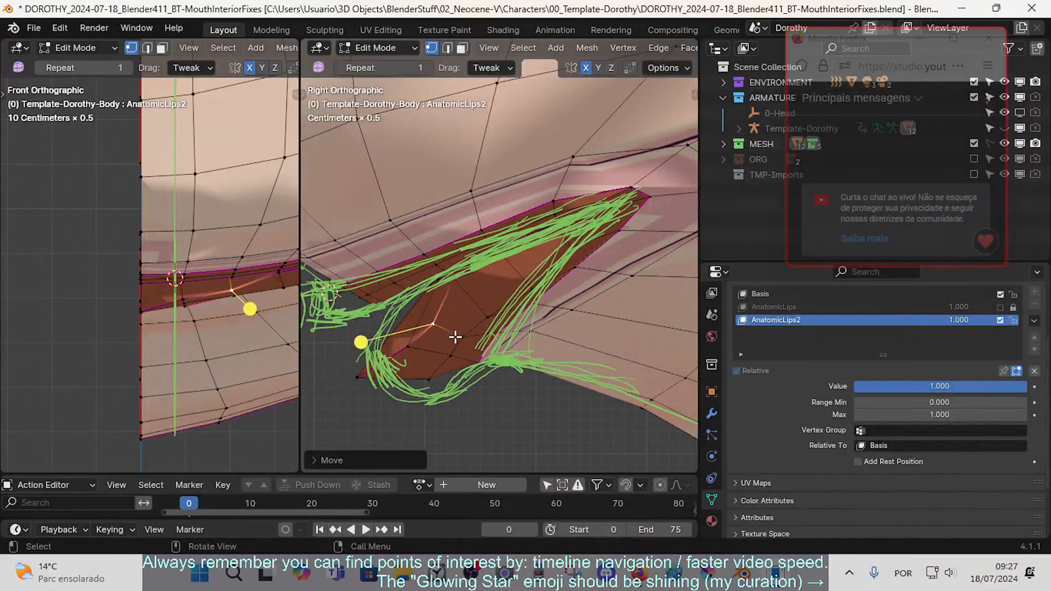
{"action": "left_click", "coordinate": [460, 283]}
{"action": "left_click_drag", "start_coordinate": [272, 282], "coordinate": [274, 290]}
- Lower the next two inner lower lip vertices toward the mouth corner to continue the lowered inner row
{"action": "left_click", "coordinate": [516, 259]}
{"action": "left_click_drag", "start_coordinate": [517, 266], "coordinate": [521, 283]}
{"action": "right_click", "coordinate": [521, 284]}
{"action": "left_click_drag", "start_coordinate": [508, 264], "coordinate": [516, 291]}
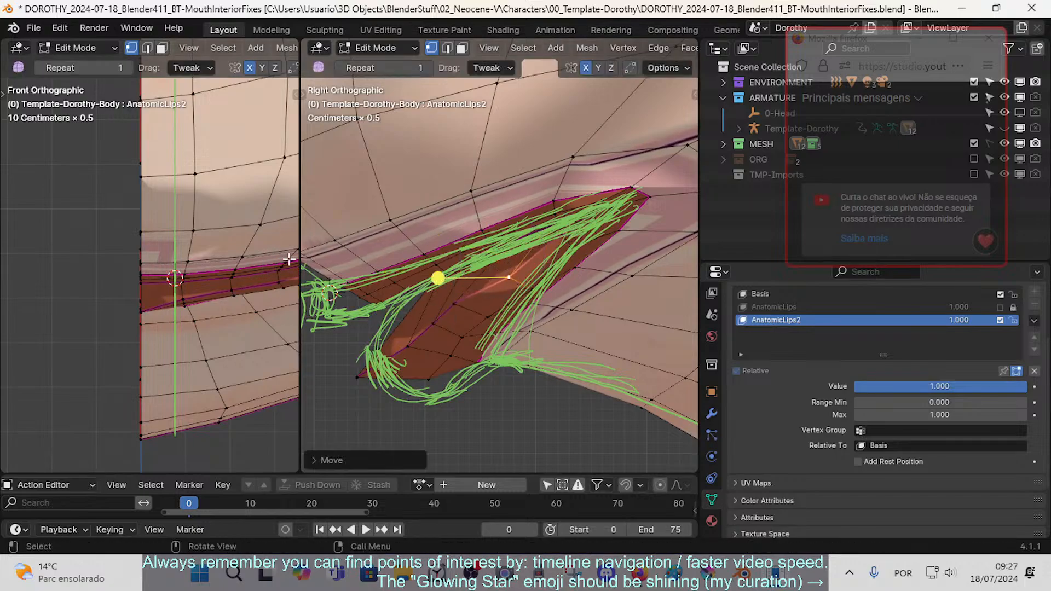
{"action": "middle_click_drag", "start_coordinate": [243, 278], "coordinate": [181, 287], "text": "shift"}
{"action": "middle_click_drag", "start_coordinate": [227, 289], "coordinate": [127, 303], "text": "shift"}
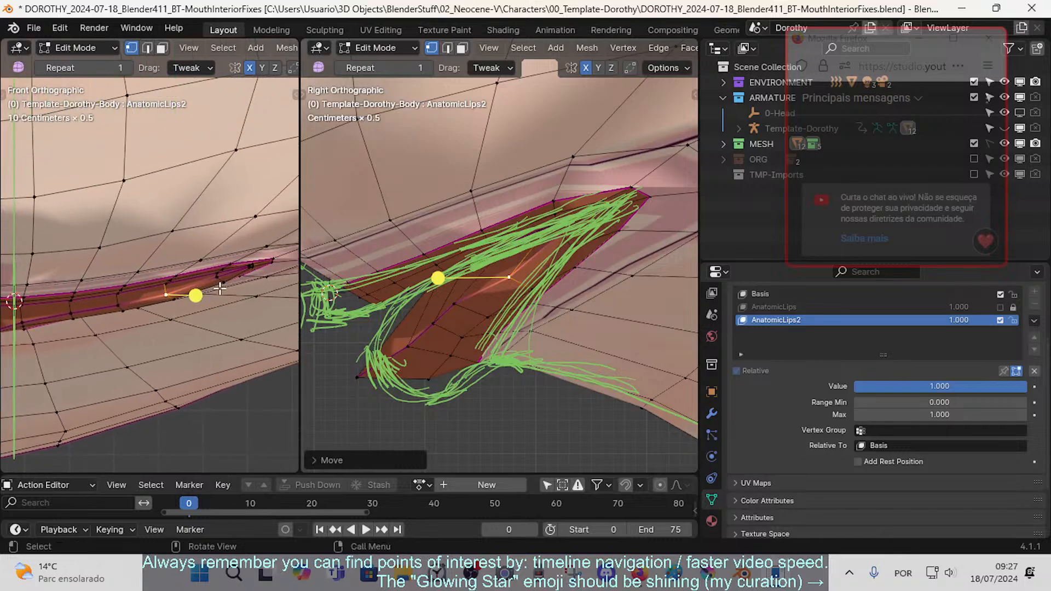
{"action": "scroll", "coordinate": [224, 286], "scroll_direction": "up", "scroll_amount": 1}
{"action": "left_click_drag", "start_coordinate": [235, 281], "coordinate": [254, 289]}
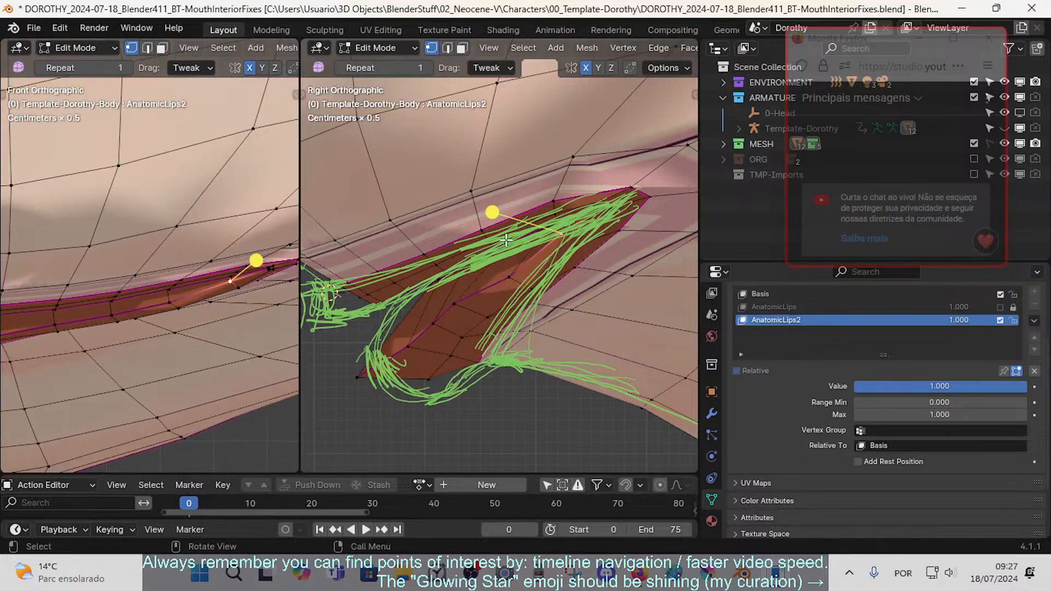
{"action": "left_click_drag", "start_coordinate": [539, 228], "coordinate": [549, 262]}
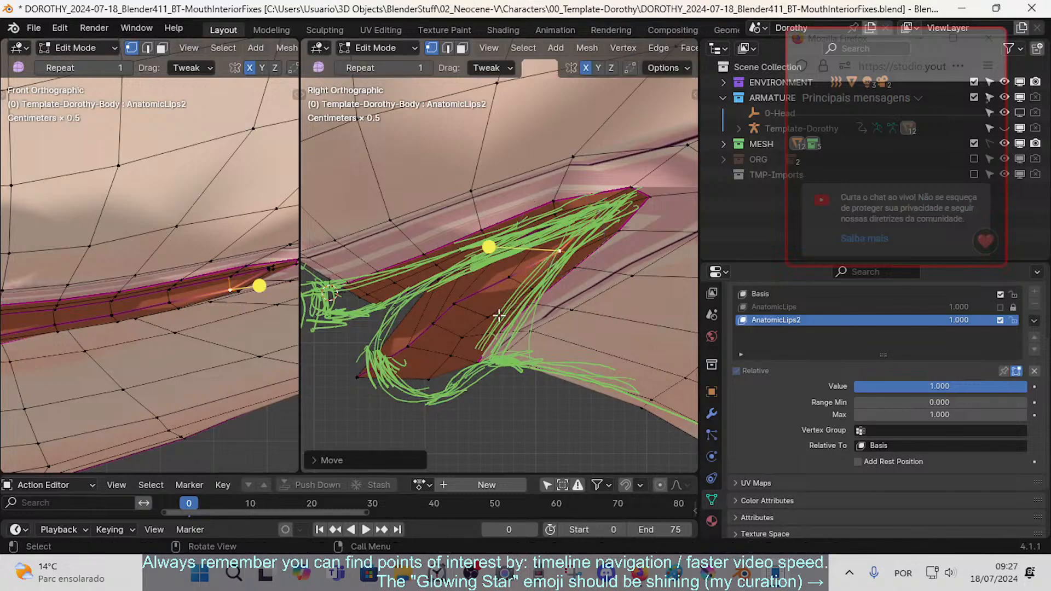
- Pull the front lower lip vertex back inside the guide curve and refine the spacing of the vertices behind it
{"action": "middle_click_drag", "start_coordinate": [475, 327], "coordinate": [517, 305], "text": "shift"}
{"action": "left_click", "coordinate": [508, 317]}
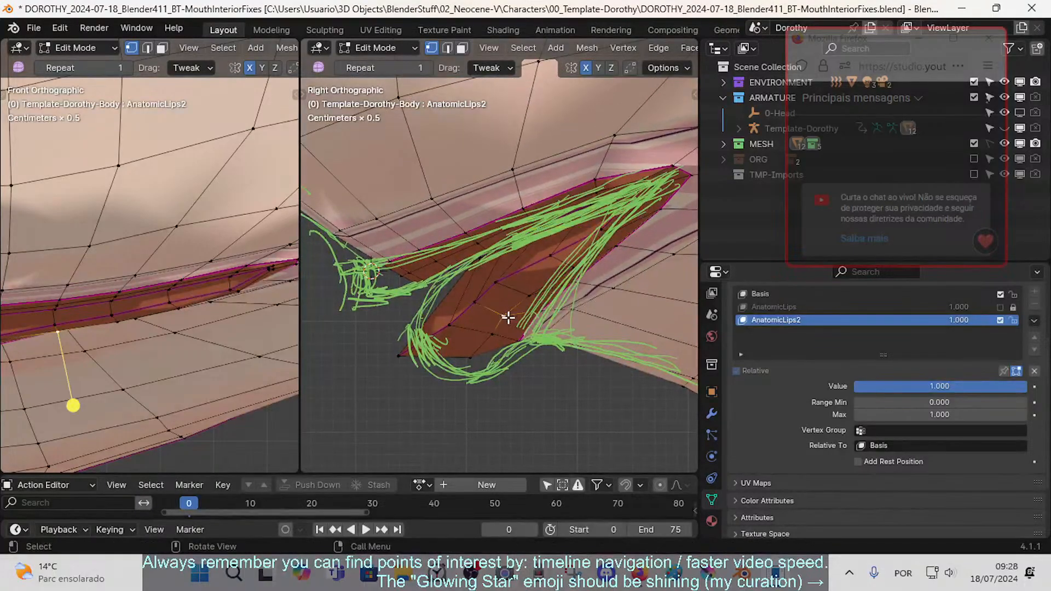
{"action": "left_click", "coordinate": [471, 362]}
{"action": "left_click_drag", "start_coordinate": [407, 359], "coordinate": [427, 358]}
{"action": "left_click_drag", "start_coordinate": [452, 335], "coordinate": [464, 339]}
{"action": "left_click_drag", "start_coordinate": [478, 304], "coordinate": [513, 284]}
{"action": "left_click_drag", "start_coordinate": [560, 255], "coordinate": [564, 259]}
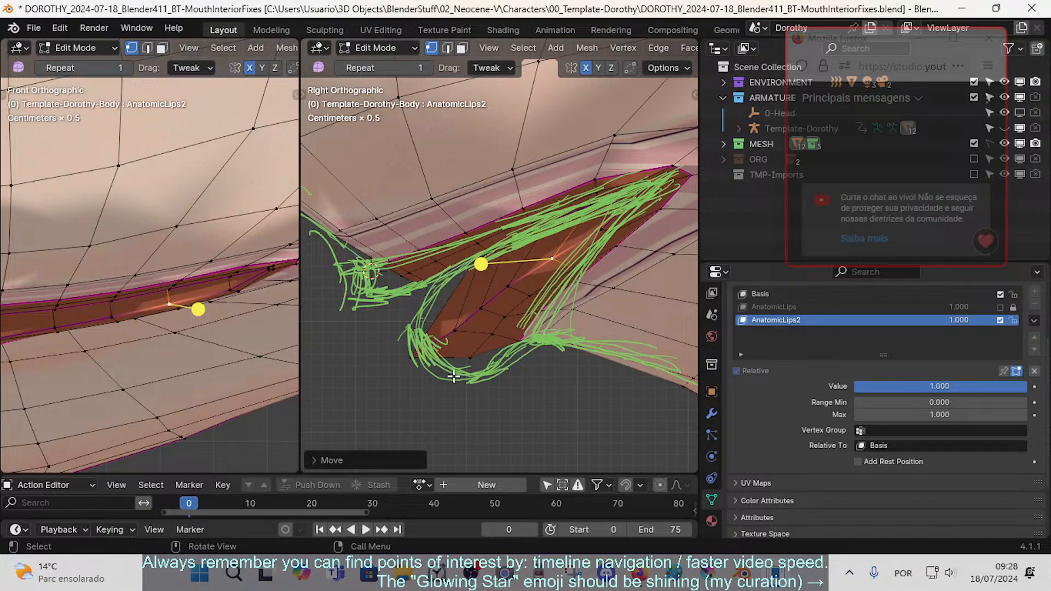
{"action": "mouse_move", "coordinate": [417, 359]}
{"action": "left_mouse_down"}
{"action": "mouse_move", "coordinate": [449, 335]}
{"action": "mouse_move", "coordinate": [479, 352]}
{"action": "mouse_move", "coordinate": [495, 340]}
{"action": "mouse_move", "coordinate": [493, 354]}
{"action": "mouse_move", "coordinate": [503, 322]}
{"action": "left_mouse_up"}
{"action": "left_click", "coordinate": [461, 356]}
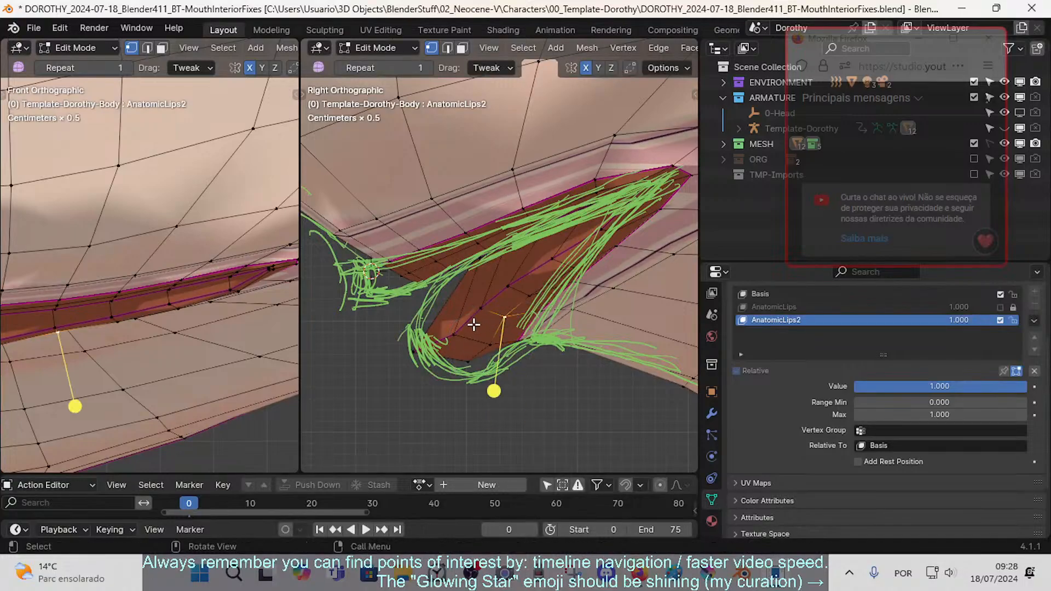
- Rotate the second lower lip edge segment from the midline to a nearly level angle in the front view
{"action": "middle_click_drag", "start_coordinate": [66, 349], "coordinate": [183, 345], "text": "shift"}
{"action": "key", "text": "2"}
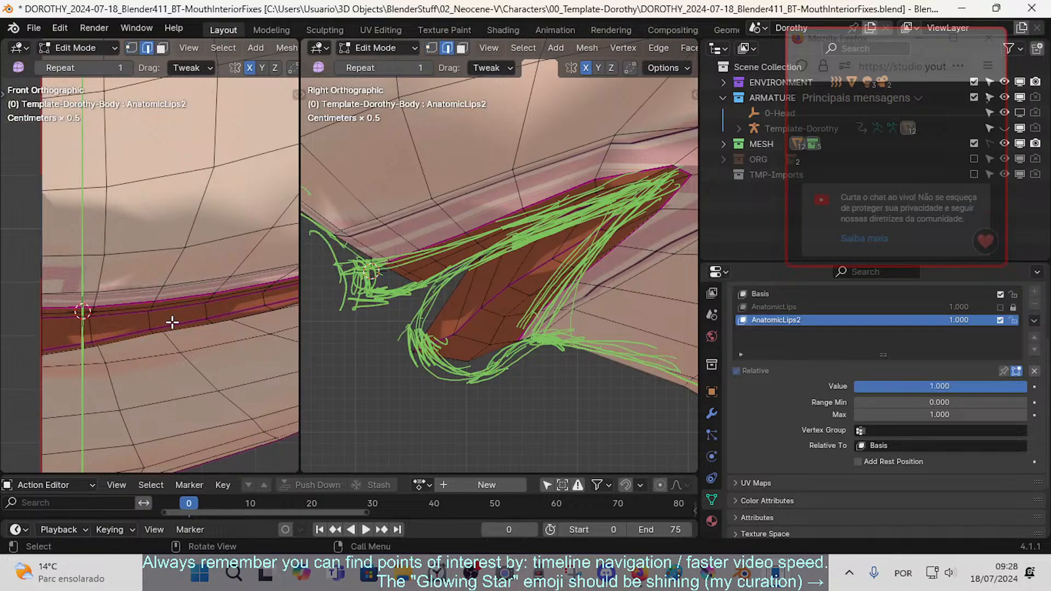
{"action": "left_click_drag", "start_coordinate": [171, 322], "coordinate": [176, 333]}
{"action": "left_click_drag", "start_coordinate": [111, 339], "coordinate": [116, 347]}
{"action": "key", "text": "r"}
{"action": "left_click", "coordinate": [197, 359]}
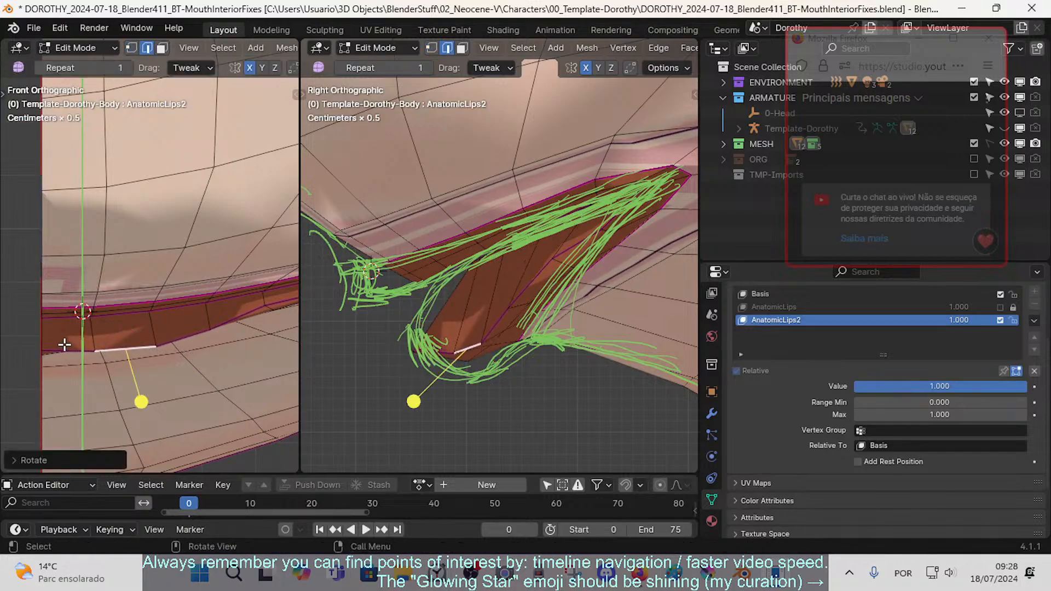
- Level the lower lip edge segment at the midline in the front view and shift it to meet its neighbour
{"action": "left_click", "coordinate": [65, 345]}
{"action": "key", "text": "r"}
{"action": "left_click", "coordinate": [213, 367]}
{"action": "key", "text": "g"}
{"action": "left_click", "coordinate": [235, 372]}
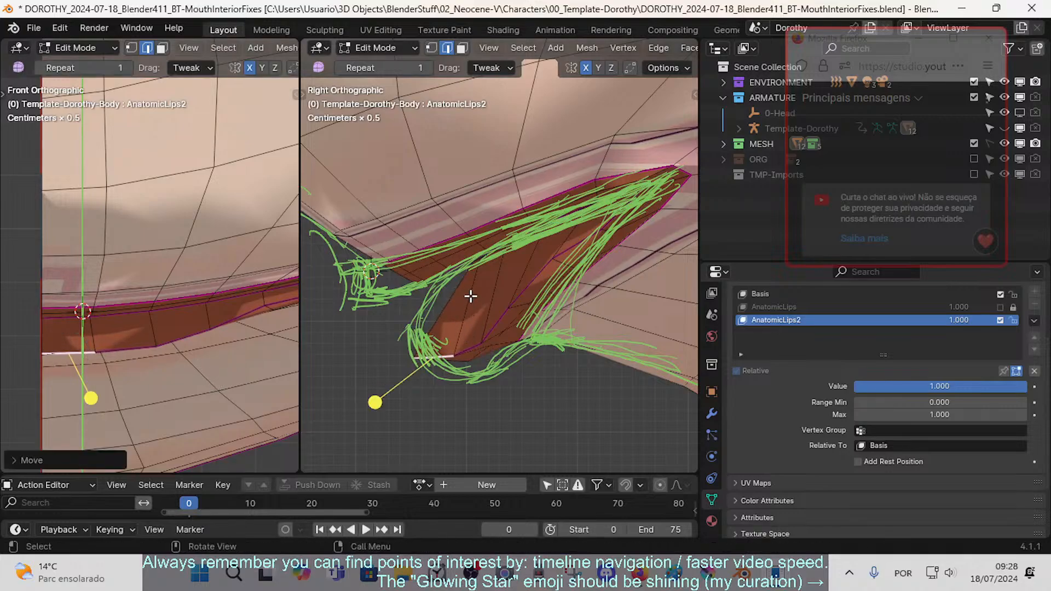
- Move the front inner lip vertices forward and down to follow the rounded front of the lower lip guide
{"action": "key", "text": "1"}
{"action": "key", "text": "g"}
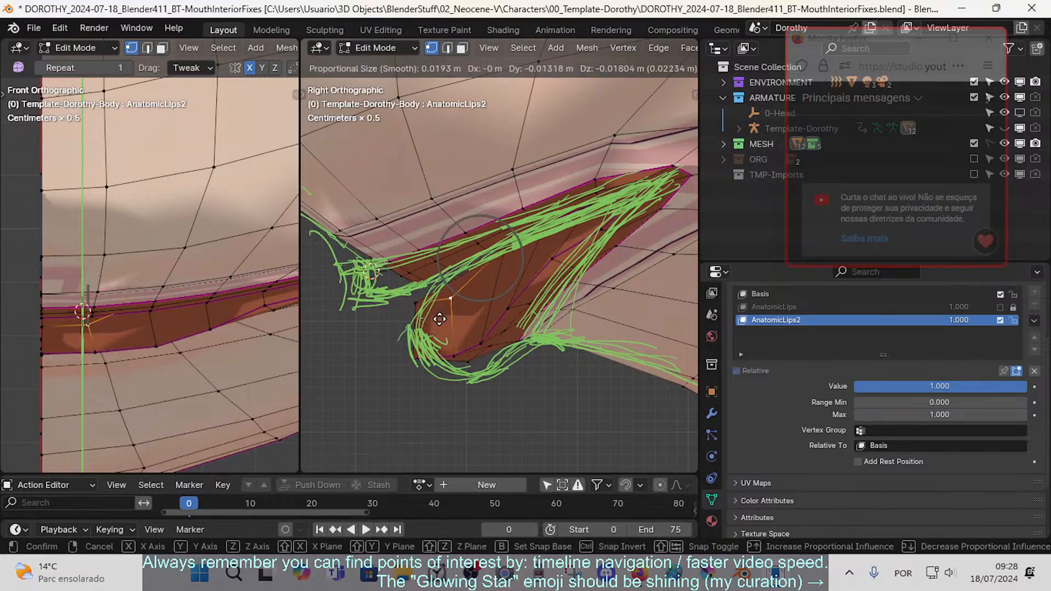
{"action": "left_click", "coordinate": [443, 319]}
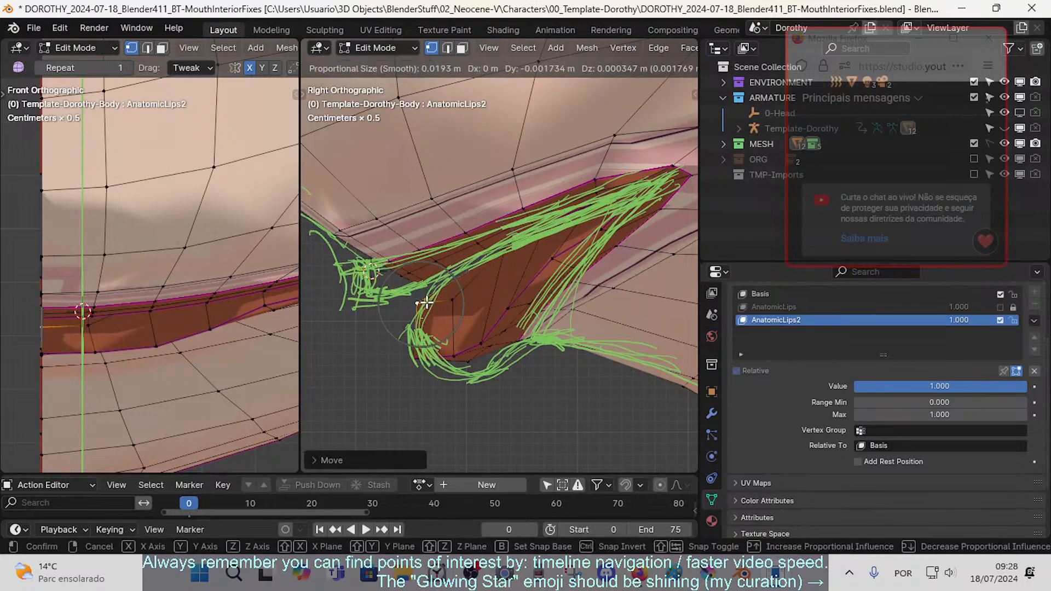
{"action": "left_click_drag", "start_coordinate": [453, 301], "coordinate": [418, 310]}
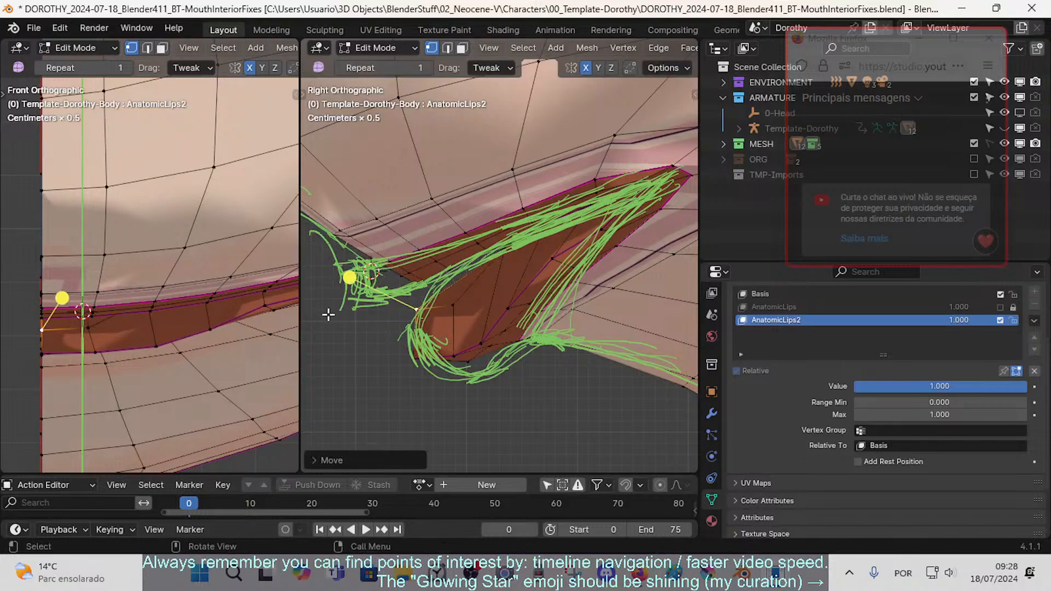
- Rotate and lower the second inner lip edge segment from the midline so it runs closer to the lower lip line
{"action": "key", "text": "alt+z"}
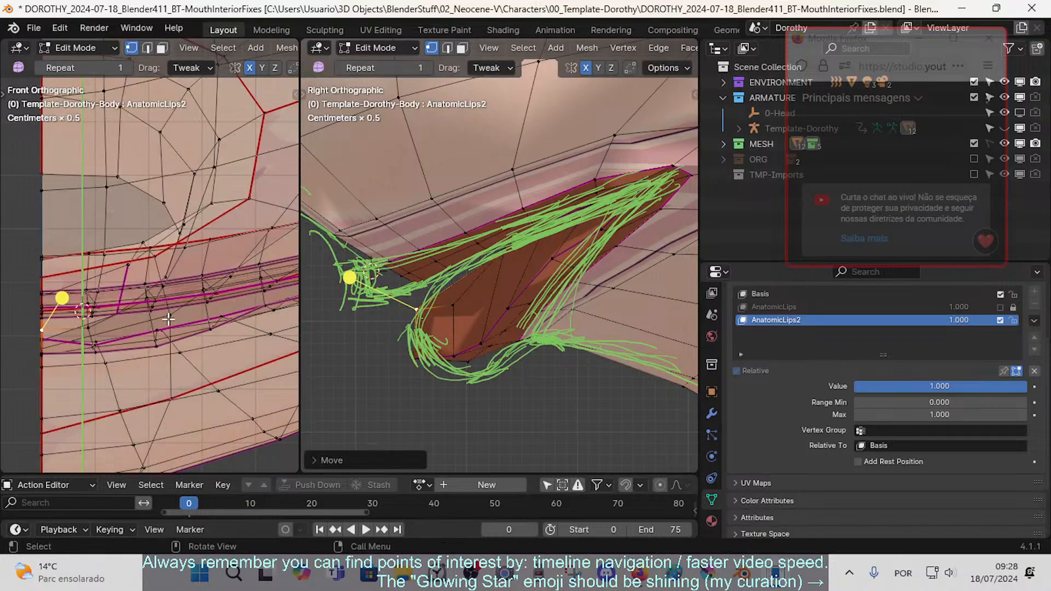
{"action": "key", "text": "alt+z"}
{"action": "key", "text": "2"}
{"action": "left_click", "coordinate": [103, 323]}
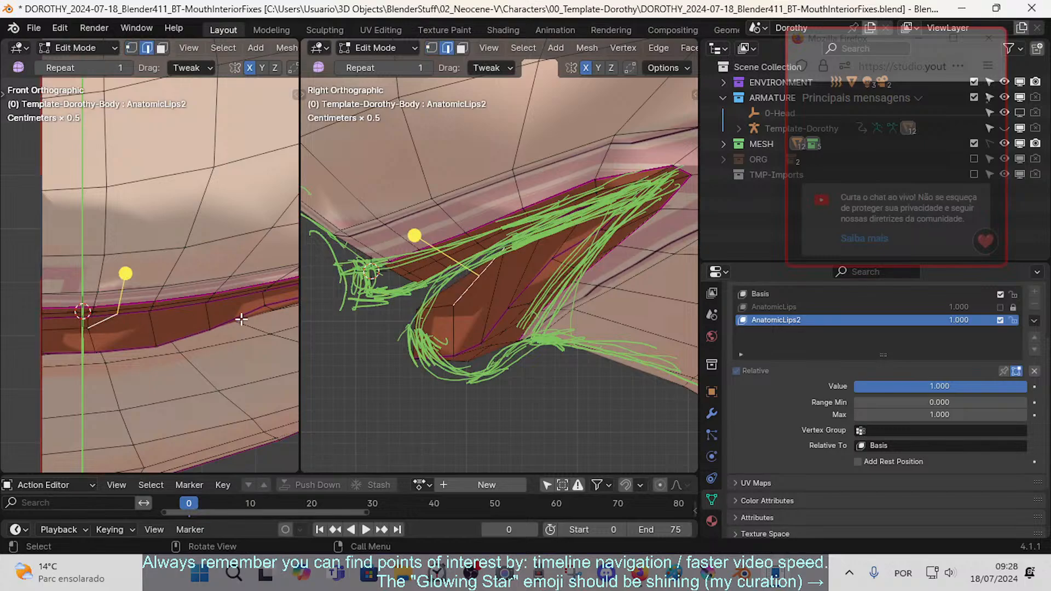
{"action": "key", "text": "r"}
{"action": "key", "text": "Escape"}
{"action": "key", "text": "r"}
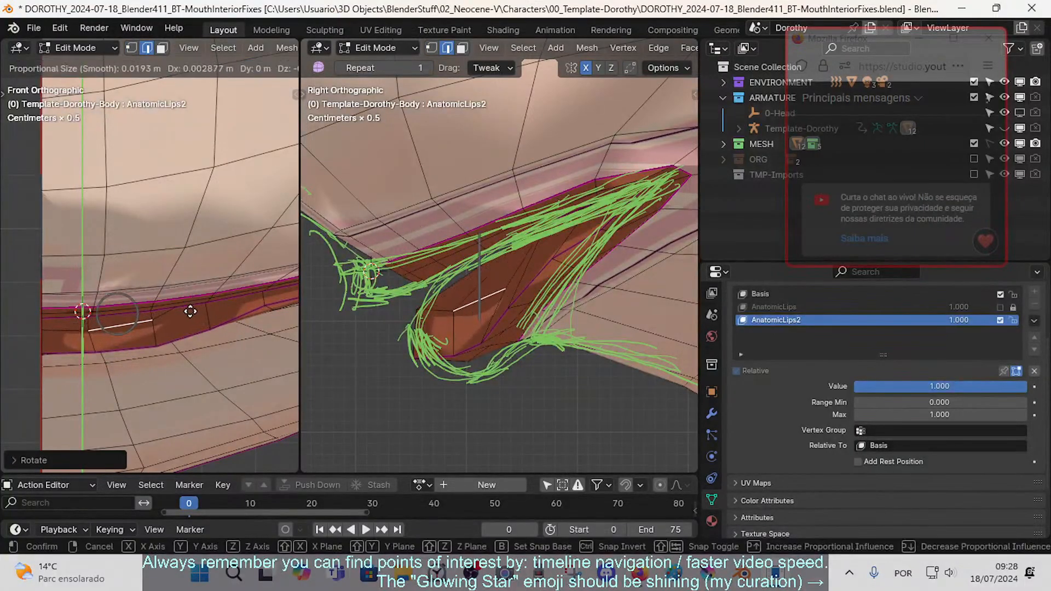
{"action": "key", "text": "Escape"}
- Refine the angle and position of the second inner lip edge segment from angled views of the mouth
{"action": "middle_click_drag", "start_coordinate": [202, 317], "coordinate": [176, 284]}
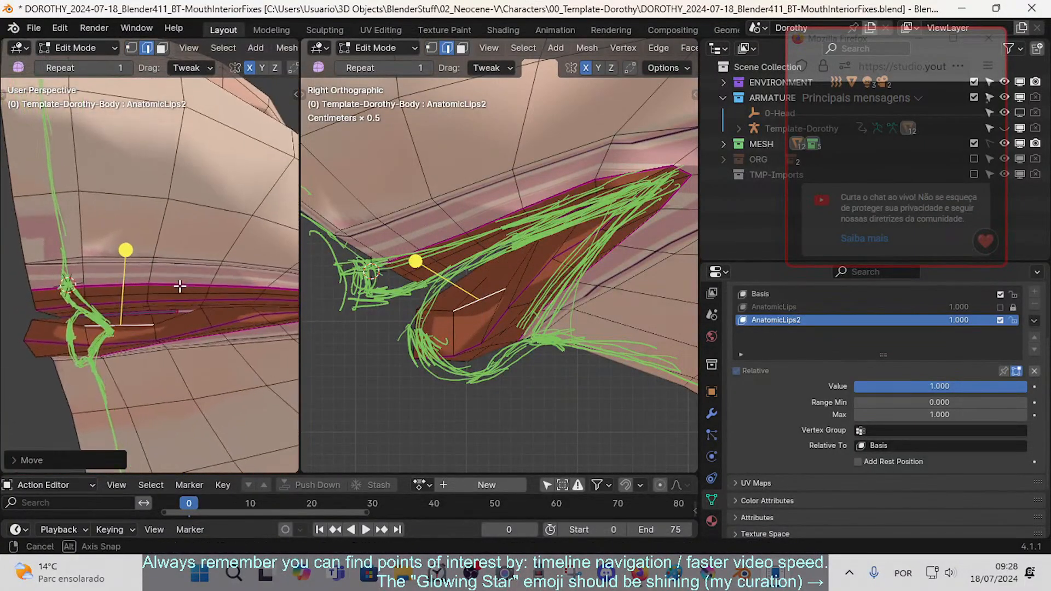
{"action": "key", "text": "g"}
{"action": "left_click", "coordinate": [177, 308]}
{"action": "key", "text": "r"}
{"action": "middle_click_drag", "start_coordinate": [186, 324], "coordinate": [164, 317]}
{"action": "left_click", "coordinate": [203, 324]}
{"action": "key", "text": "g"}
{"action": "left_click", "coordinate": [154, 322]}
{"action": "key", "text": "g"}
{"action": "left_click", "coordinate": [173, 326]}
- Reposition the inner lip vertices beyond the adjusted edge segment, viewing the mouth from below
{"action": "middle_click_drag", "start_coordinate": [387, 344], "coordinate": [536, 310]}
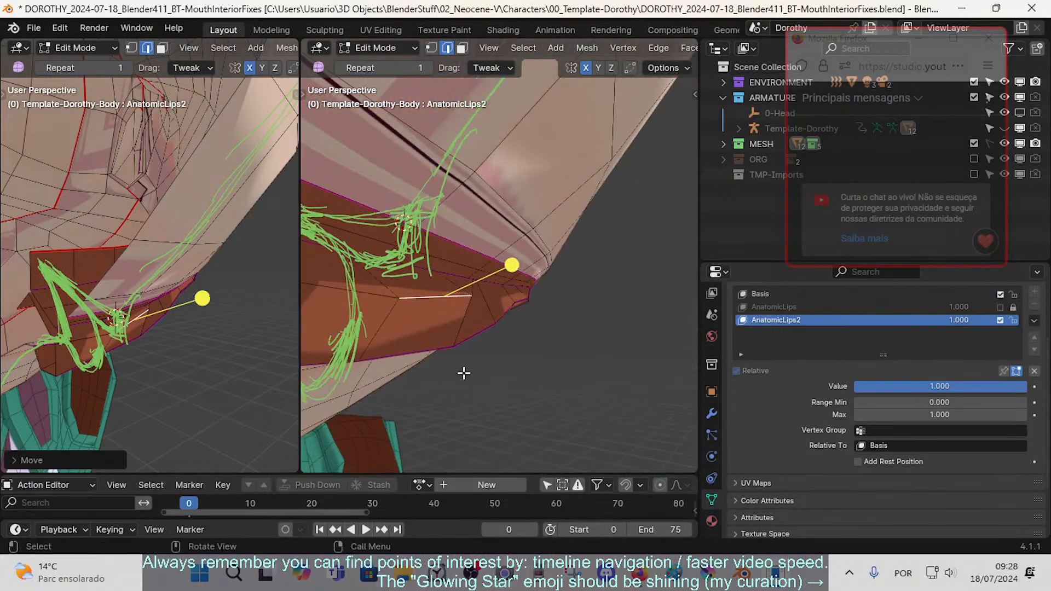
{"action": "middle_click_drag", "start_coordinate": [463, 373], "coordinate": [399, 298]}
{"action": "key", "text": "1"}
{"action": "key", "text": "g"}
{"action": "left_click", "coordinate": [538, 341]}
{"action": "key", "text": "g"}
{"action": "left_click", "coordinate": [489, 352]}
- Move the next inner lip vertices outward and down toward the mouth corner
{"action": "left_click", "coordinate": [551, 342]}
{"action": "key", "text": "g"}
{"action": "left_click", "coordinate": [499, 331]}
{"action": "left_click", "coordinate": [424, 296]}
{"action": "key", "text": "g"}
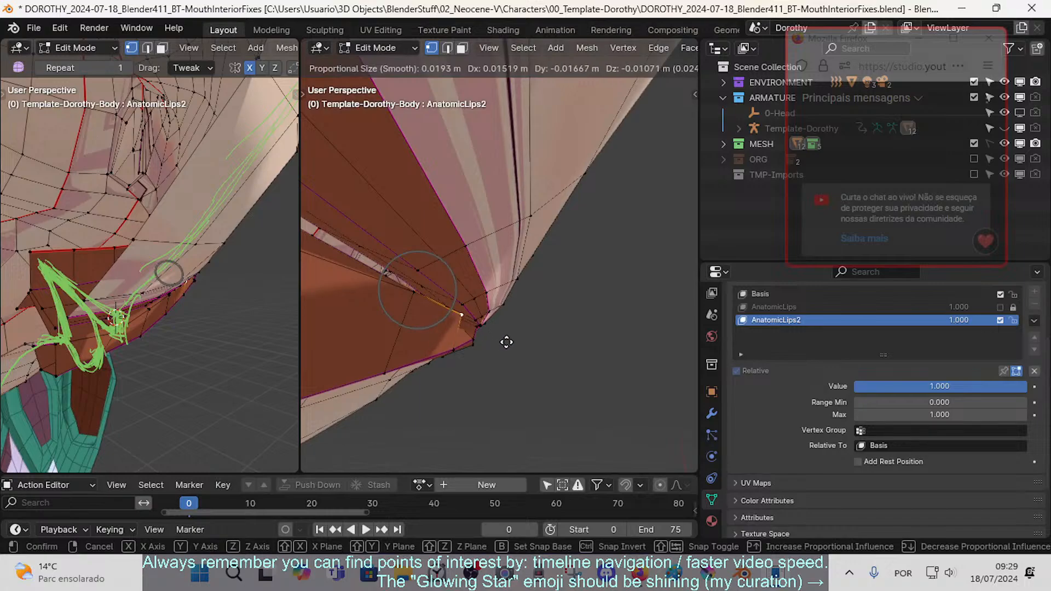
{"action": "left_click", "coordinate": [507, 342]}
- Smooth the inner lip row leading to the mouth corner by repositioning its vertices from a frontal angle
{"action": "middle_click_drag", "start_coordinate": [563, 345], "coordinate": [486, 345]}
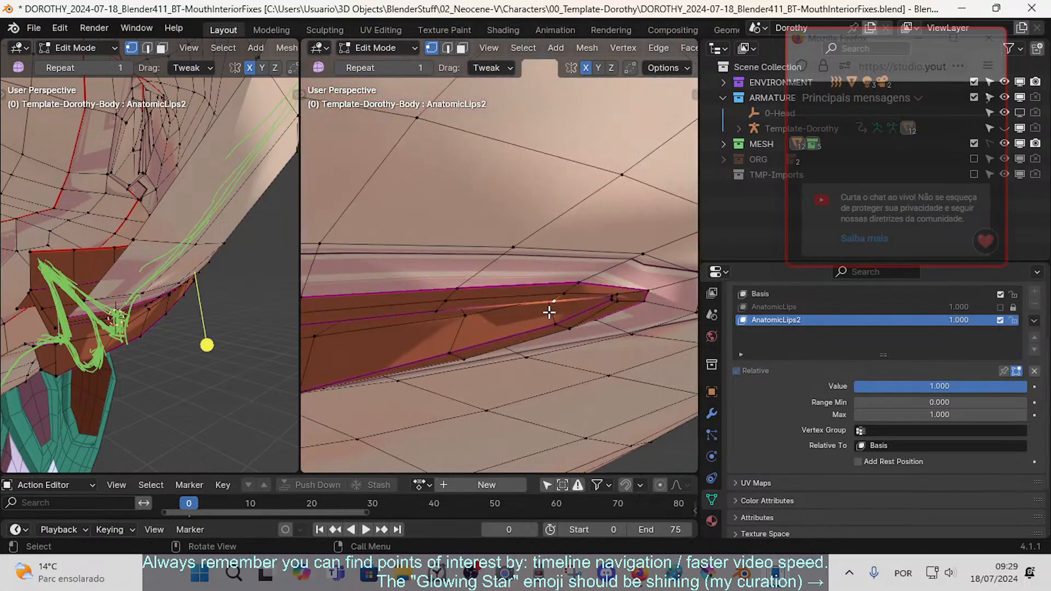
{"action": "mouse_move", "coordinate": [549, 312]}
{"action": "middle_mouse_down"}
{"action": "mouse_move", "coordinate": [527, 296]}
{"action": "mouse_move", "coordinate": [545, 316]}
{"action": "mouse_move", "coordinate": [477, 355]}
{"action": "mouse_move", "coordinate": [610, 359]}
{"action": "mouse_move", "coordinate": [578, 341]}
{"action": "mouse_move", "coordinate": [445, 347]}
{"action": "mouse_move", "coordinate": [474, 373]}
{"action": "mouse_move", "coordinate": [453, 376]}
{"action": "middle_mouse_up"}
{"action": "key", "text": "g"}
{"action": "left_click", "coordinate": [499, 327]}
{"action": "key", "text": "g"}
{"action": "left_click", "coordinate": [472, 359]}
{"action": "key", "text": "g"}
{"action": "left_click", "coordinate": [523, 345]}
- Adjust the middle lower lip edge vertex against the guide in the right side view
{"action": "middle_click_drag", "start_coordinate": [453, 376], "coordinate": [524, 322], "text": "shift"}
{"action": "middle_click_drag", "start_coordinate": [523, 322], "coordinate": [547, 299]}
{"action": "key", "text": "2"}
{"action": "left_click", "coordinate": [473, 333]}
{"action": "key", "text": "KP_1"}
{"action": "key", "text": "KP_3"}
{"action": "scroll", "coordinate": [532, 299], "scroll_direction": "up", "scroll_amount": 3}
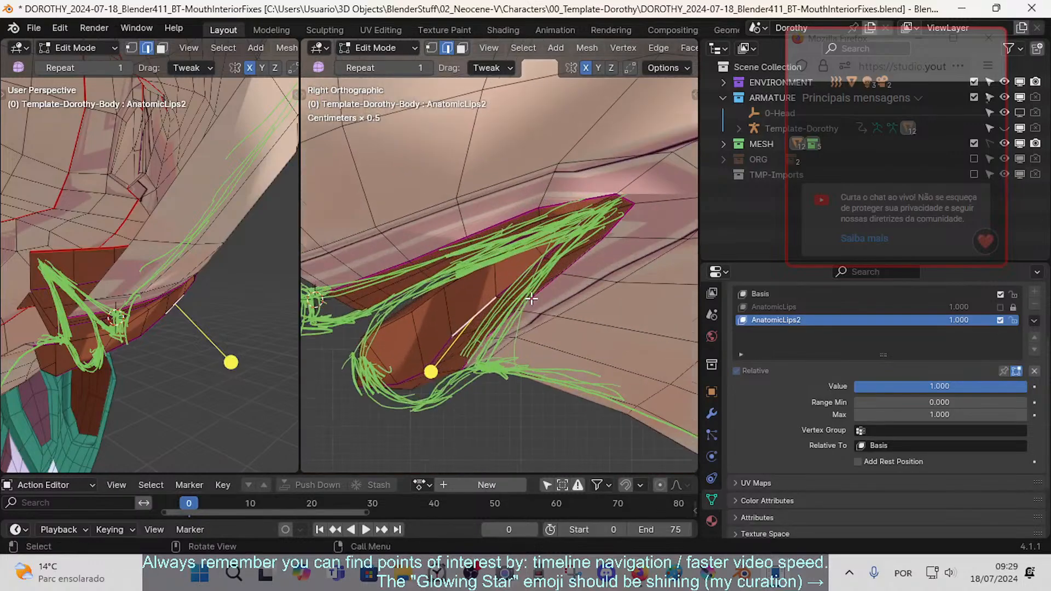
{"action": "key", "text": "g"}
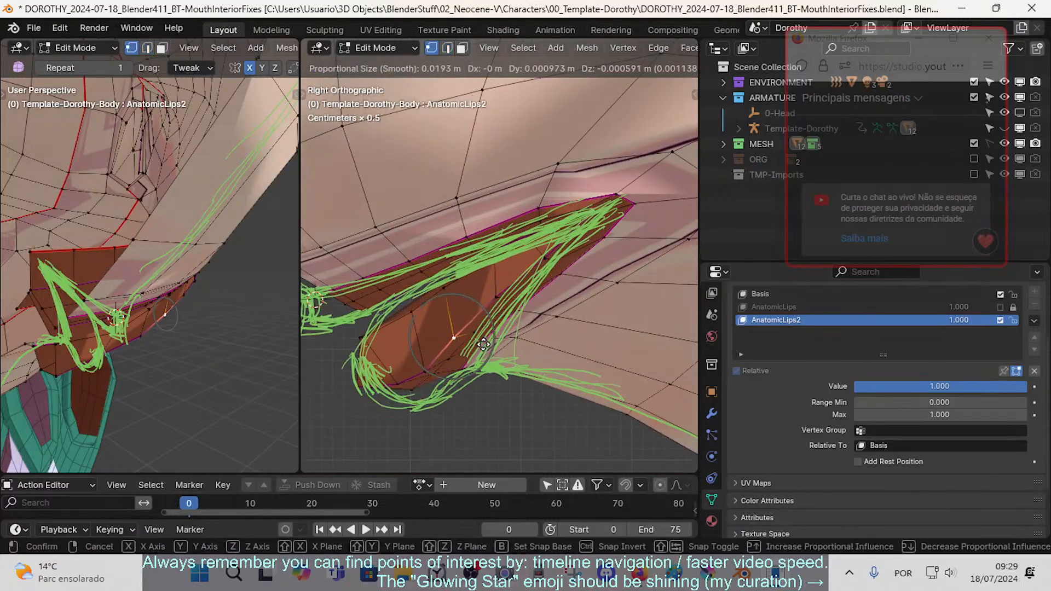
{"action": "left_click", "coordinate": [496, 300]}
- Fit the lower lip's inner edge vertices, including the front one, to the green guide in the right side view
{"action": "left_click", "coordinate": [429, 307]}
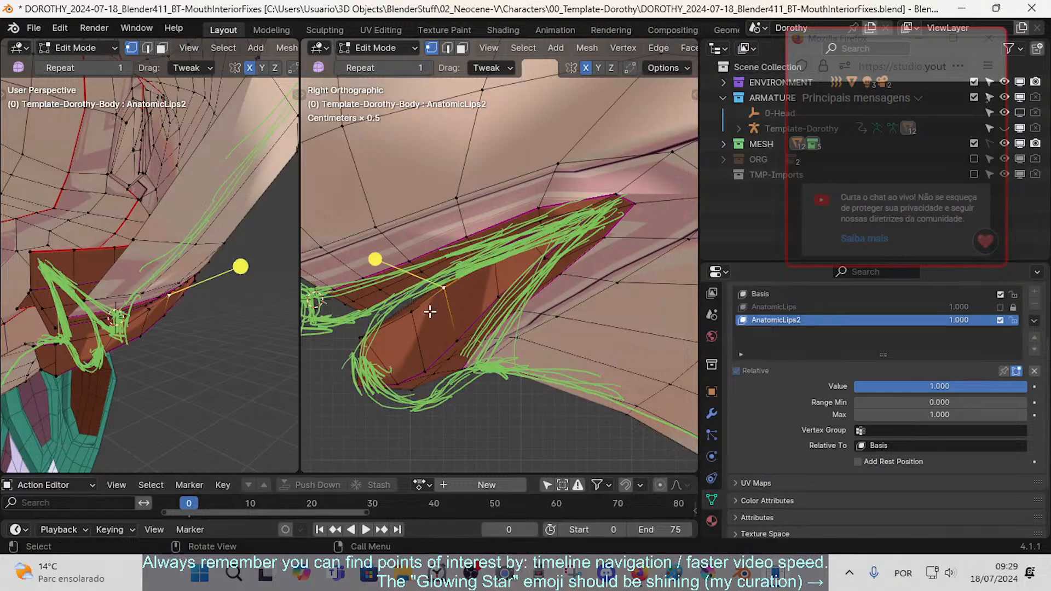
{"action": "middle_click_drag", "start_coordinate": [384, 332], "coordinate": [432, 321], "text": "shift"}
{"action": "left_click", "coordinate": [467, 316]}
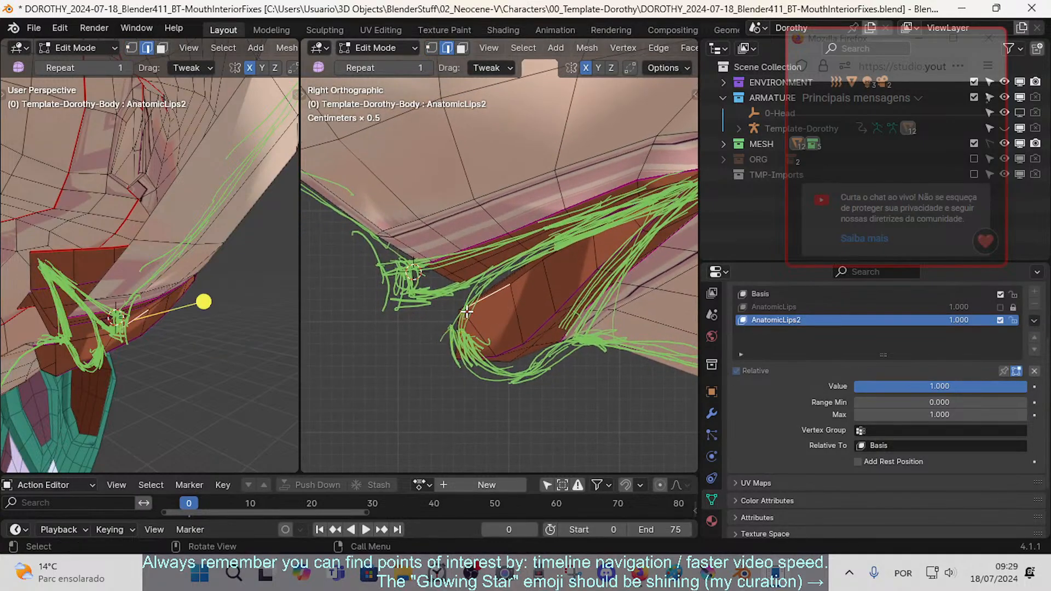
{"action": "key", "text": "1"}
{"action": "left_click", "coordinate": [510, 290]}
{"action": "left_click", "coordinate": [463, 317]}
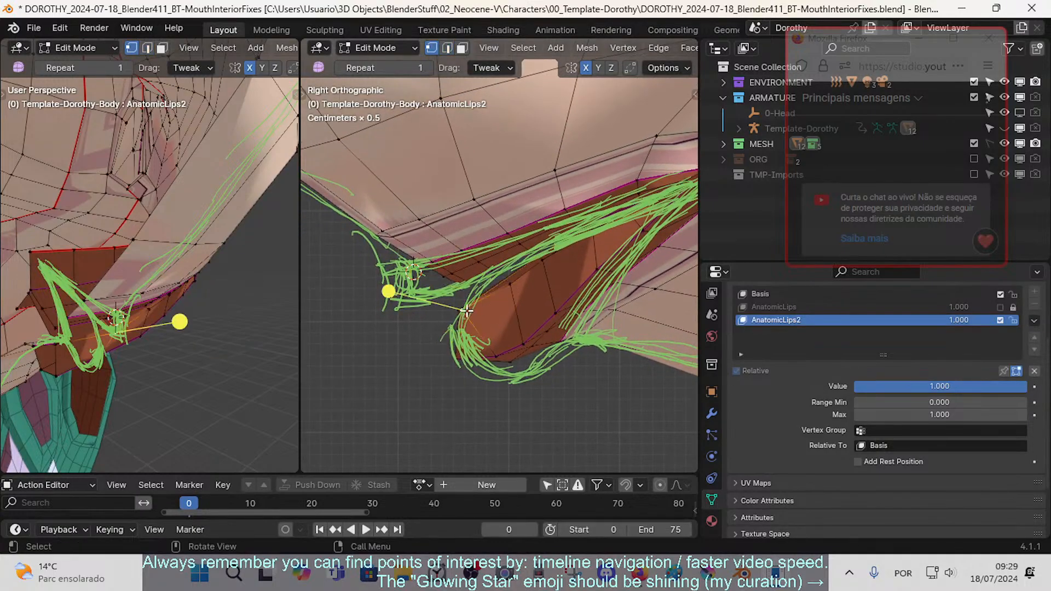
{"action": "middle_click_drag", "start_coordinate": [468, 311], "coordinate": [464, 314]}
{"action": "key", "text": "KP_3"}
- Move the upper lip's front inner vertices down onto the green guide in the right side view
{"action": "left_click", "coordinate": [441, 280]}
{"action": "left_click_drag", "start_coordinate": [429, 280], "coordinate": [403, 306]}
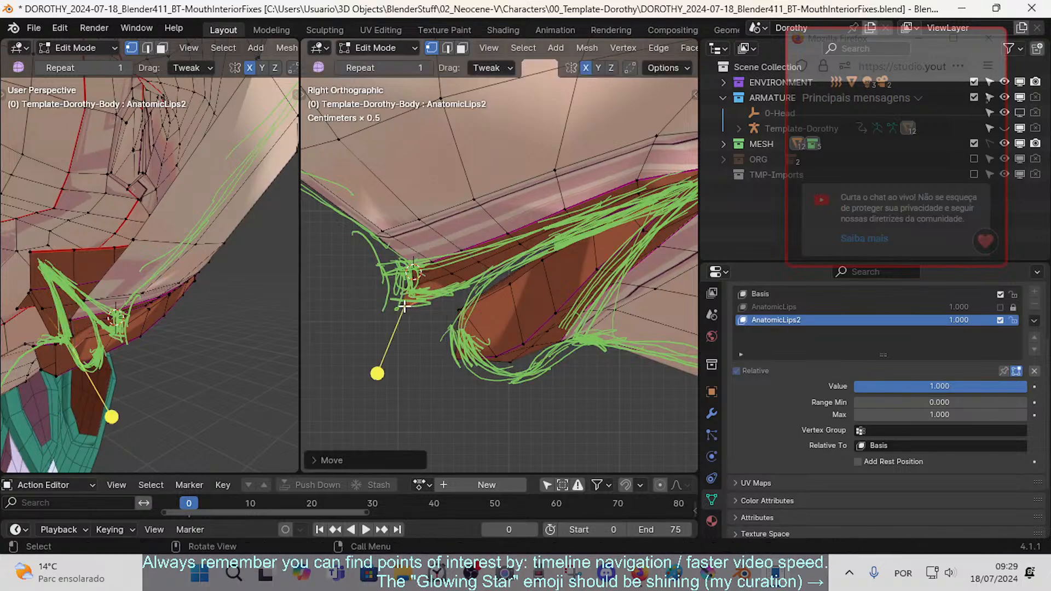
{"action": "key", "text": "g"}
{"action": "left_click", "coordinate": [449, 275]}
{"action": "key", "text": "g"}
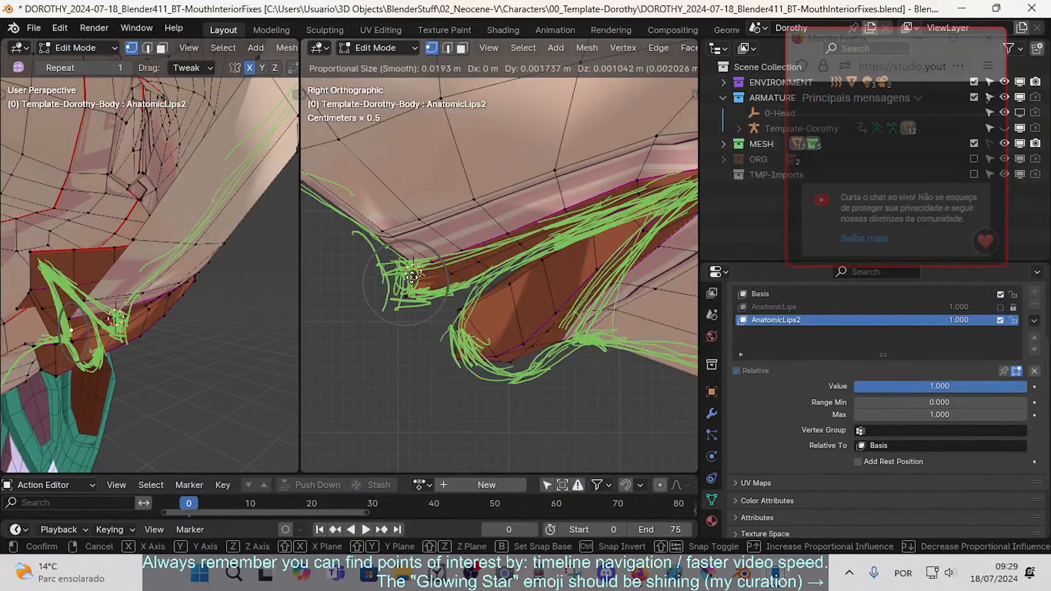
- Reposition the upper lip's inner row of vertices from the front toward the mouth corner
{"action": "left_click_drag", "start_coordinate": [412, 277], "coordinate": [456, 268]}
{"action": "left_click_drag", "start_coordinate": [514, 250], "coordinate": [498, 252]}
{"action": "left_click_drag", "start_coordinate": [585, 218], "coordinate": [584, 213]}
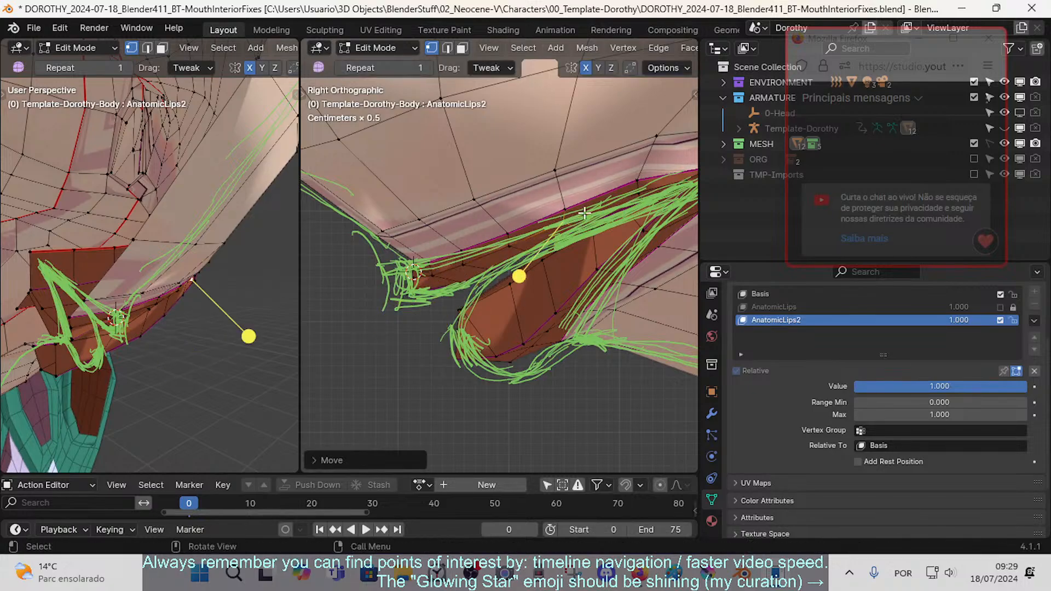
{"action": "left_click_drag", "start_coordinate": [639, 187], "coordinate": [628, 184]}
- Align the upper lip's lowest row of vertices to the guide and readjust the vertices near its front end
{"action": "left_click_drag", "start_coordinate": [560, 209], "coordinate": [433, 303]}
{"action": "left_click_drag", "start_coordinate": [499, 273], "coordinate": [474, 286]}
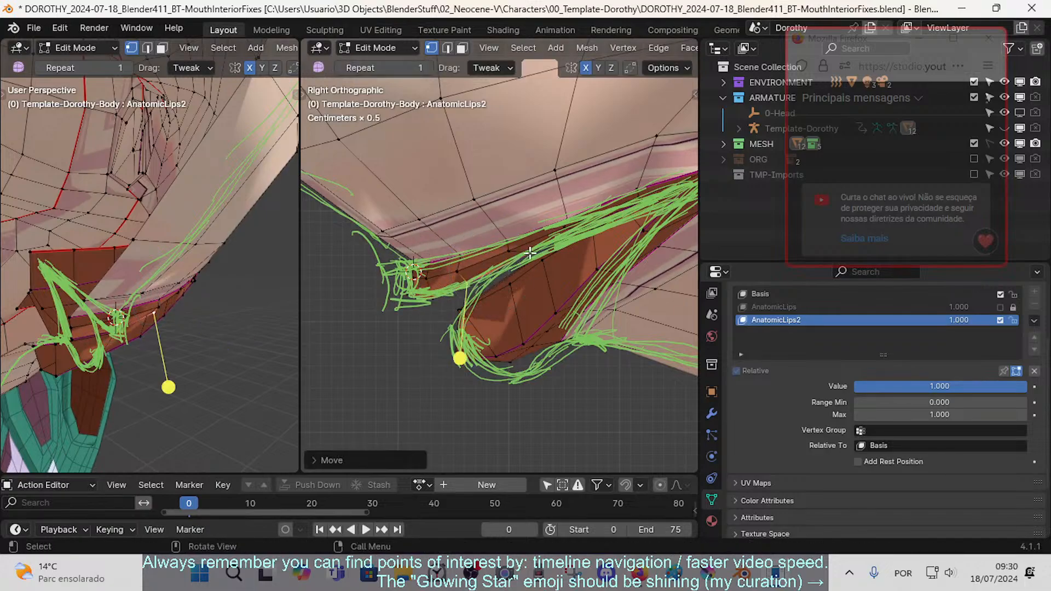
{"action": "left_click_drag", "start_coordinate": [530, 251], "coordinate": [512, 271]}
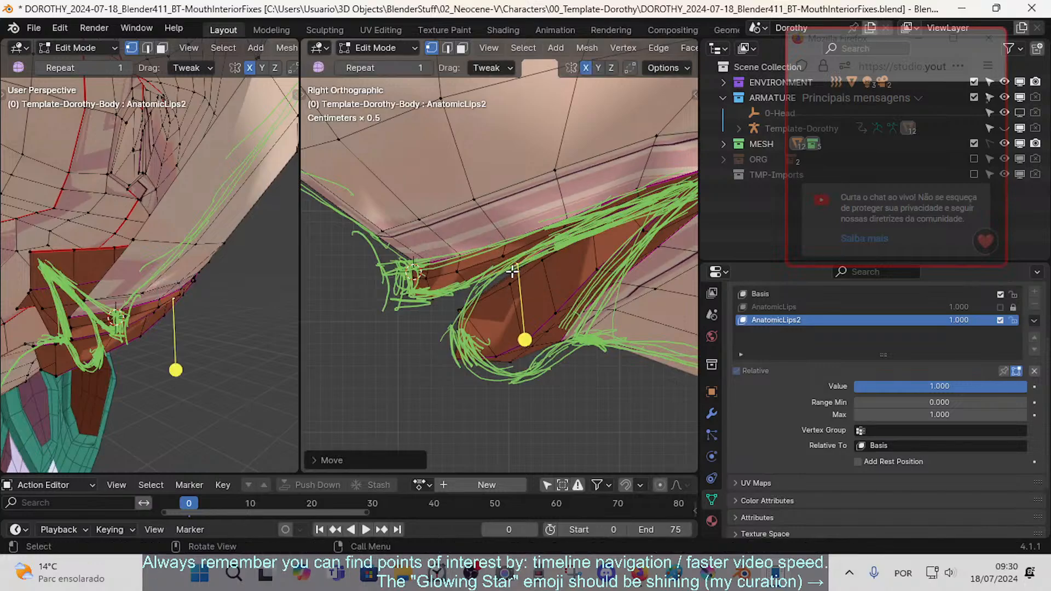
{"action": "left_click_drag", "start_coordinate": [404, 297], "coordinate": [427, 291]}
{"action": "left_click", "coordinate": [425, 295]}
{"action": "left_click_drag", "start_coordinate": [424, 278], "coordinate": [459, 258]}
- Fade the green Note annotation layer by lowering its opacity to 0.061
{"action": "scroll", "coordinate": [458, 263], "scroll_direction": "down", "scroll_amount": 1}
{"action": "scroll", "coordinate": [481, 272], "scroll_direction": "up", "scroll_amount": 1}
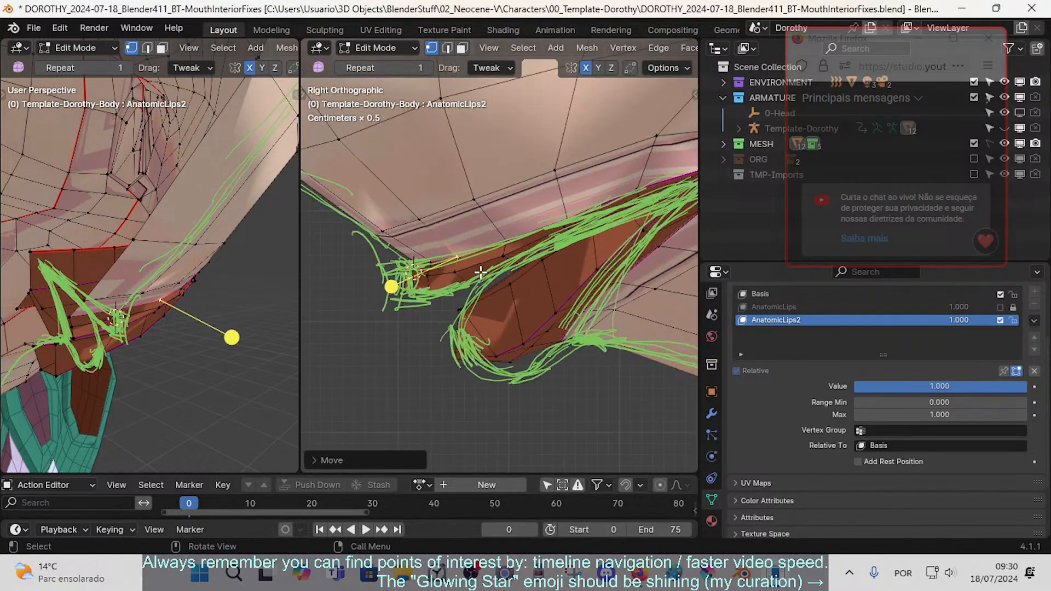
{"action": "scroll", "coordinate": [417, 283], "scroll_direction": "up", "scroll_amount": 1}
{"action": "scroll", "coordinate": [383, 312], "scroll_direction": "up", "scroll_amount": 1}
{"action": "scroll", "coordinate": [405, 314], "scroll_direction": "down", "scroll_amount": 2}
{"action": "key", "text": "n"}
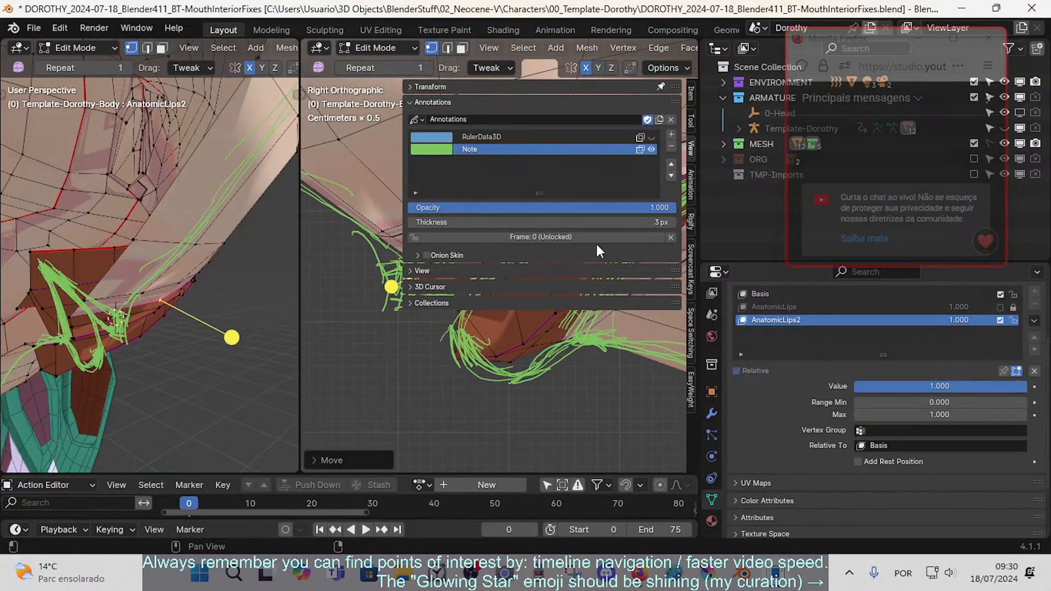
{"action": "left_click_drag", "start_coordinate": [660, 208], "coordinate": [439, 207]}
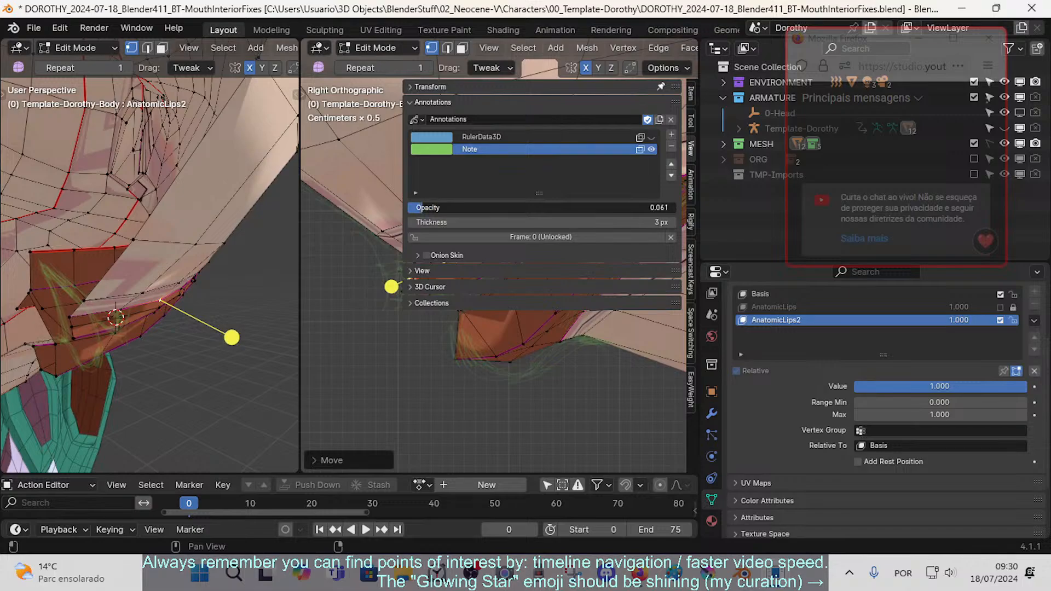
{"action": "key", "text": "n"}
- Select the edge loop running just inside the upper and lower lips and smooth its vertices
{"action": "scroll", "coordinate": [532, 375], "scroll_direction": "up", "scroll_amount": 3}
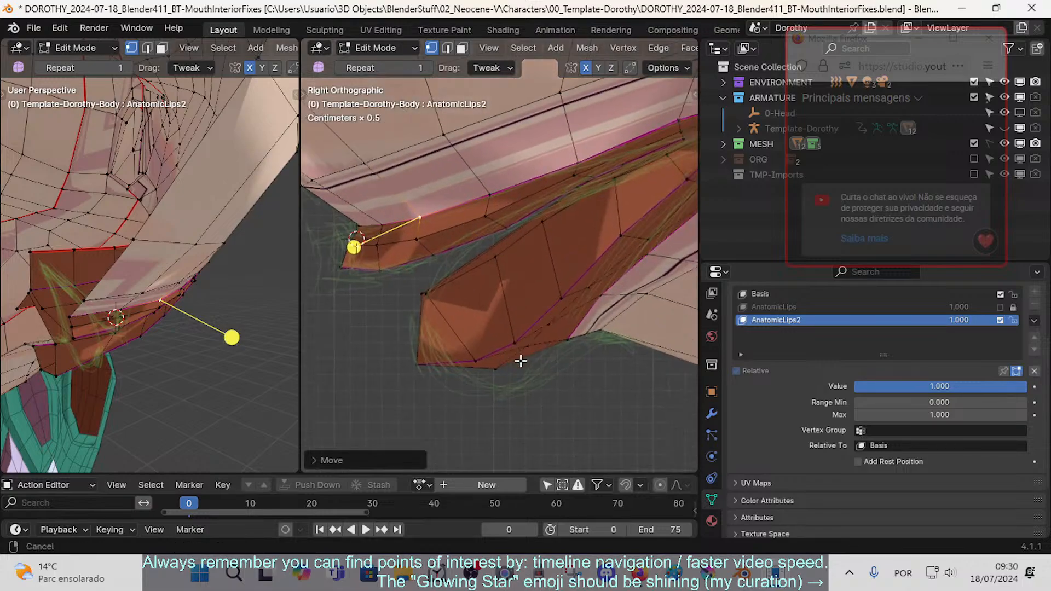
{"action": "scroll", "coordinate": [509, 355], "scroll_direction": "down", "scroll_amount": 1}
{"action": "middle_click_drag", "start_coordinate": [568, 319], "coordinate": [612, 226]}
{"action": "key", "text": "2"}
{"action": "left_click", "coordinate": [527, 256], "text": "alt"}
{"action": "key", "text": "alt+a"}
{"action": "left_click", "coordinate": [625, 227], "text": "alt"}
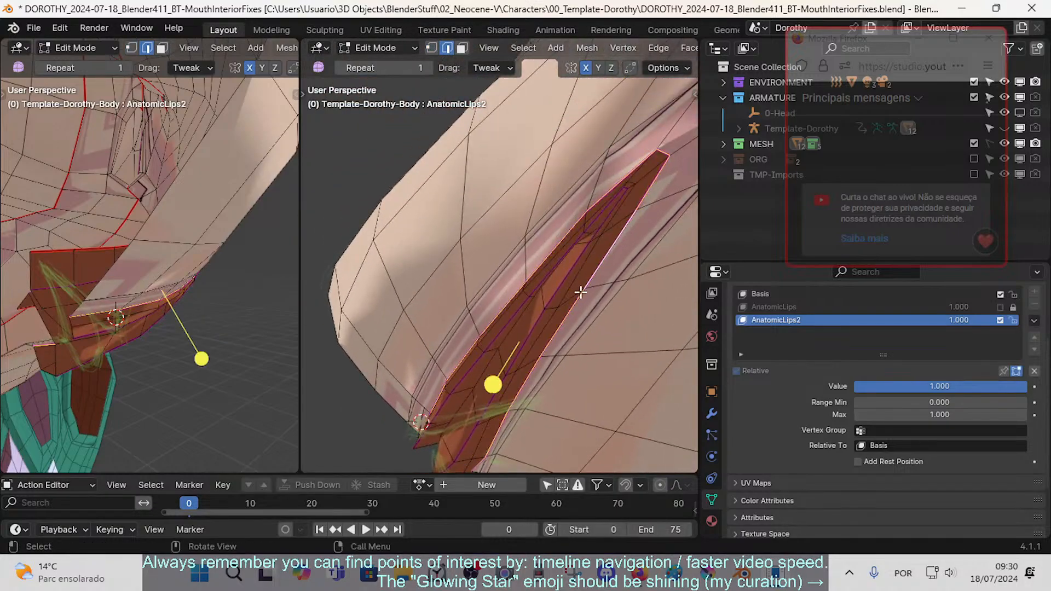
{"action": "middle_click_drag", "start_coordinate": [493, 385], "coordinate": [593, 277]}
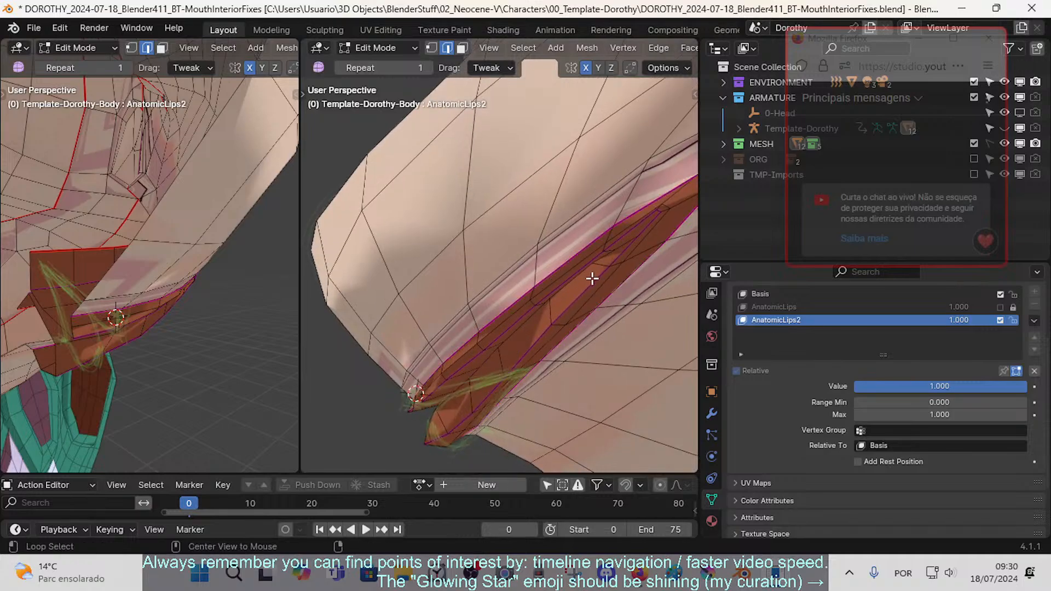
{"action": "left_click", "coordinate": [606, 285], "text": "alt"}
{"action": "left_click_drag", "start_coordinate": [481, 414], "coordinate": [513, 430]}
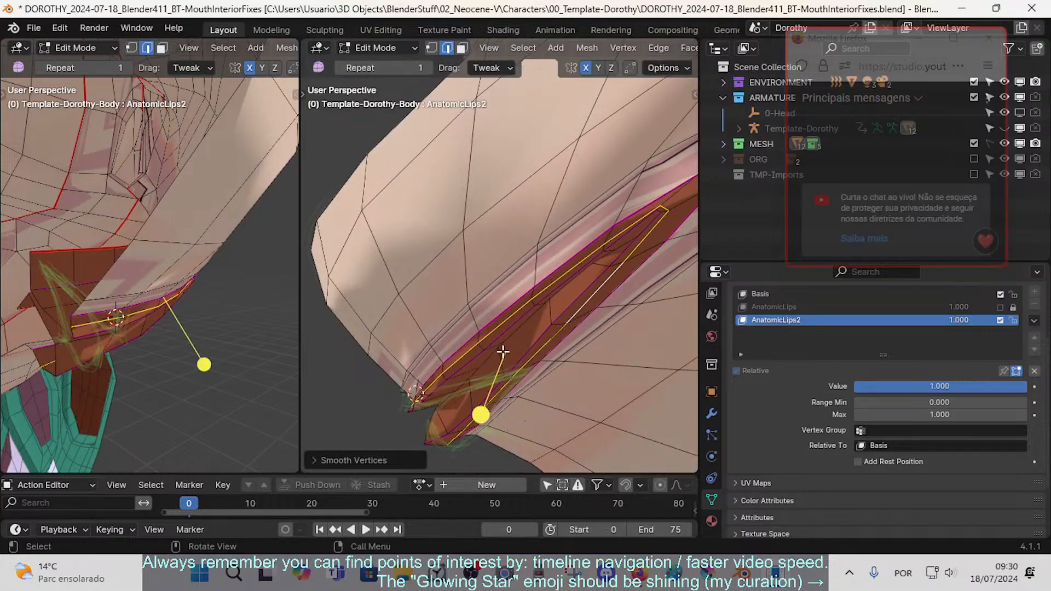
- Select the face loop bordering the lips' outer edge around the mouth opening and smooth its vertices
{"action": "middle_click_drag", "start_coordinate": [502, 352], "coordinate": [480, 348]}
{"action": "key", "text": "3"}
{"action": "left_click", "coordinate": [477, 338], "text": "alt"}
{"action": "key", "text": "ctrl+z"}
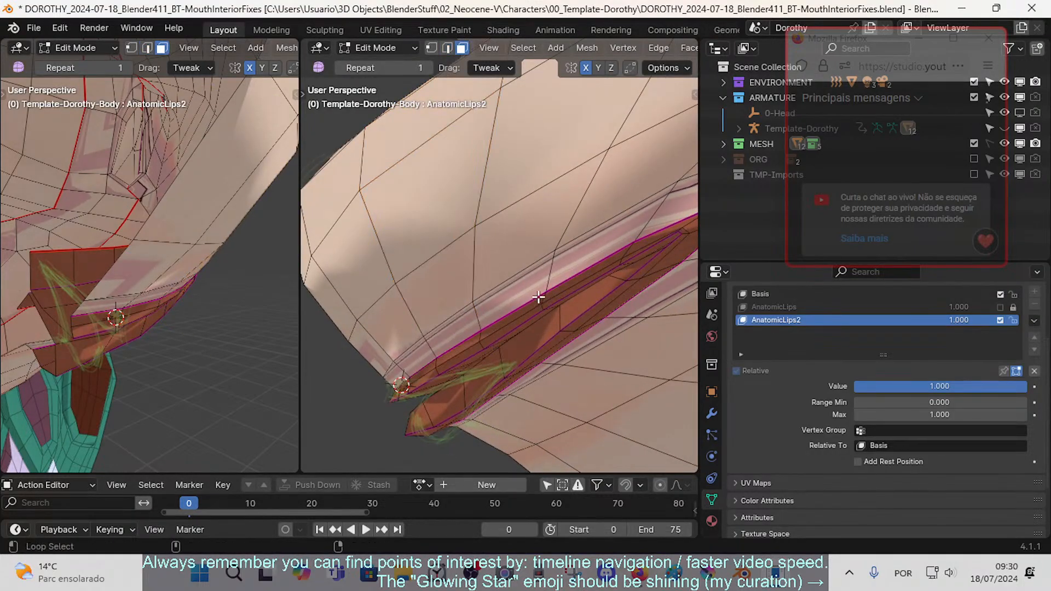
{"action": "left_click", "coordinate": [543, 296], "text": "alt"}
{"action": "key", "text": "ctrl+z"}
{"action": "left_click", "coordinate": [479, 334], "text": "alt"}
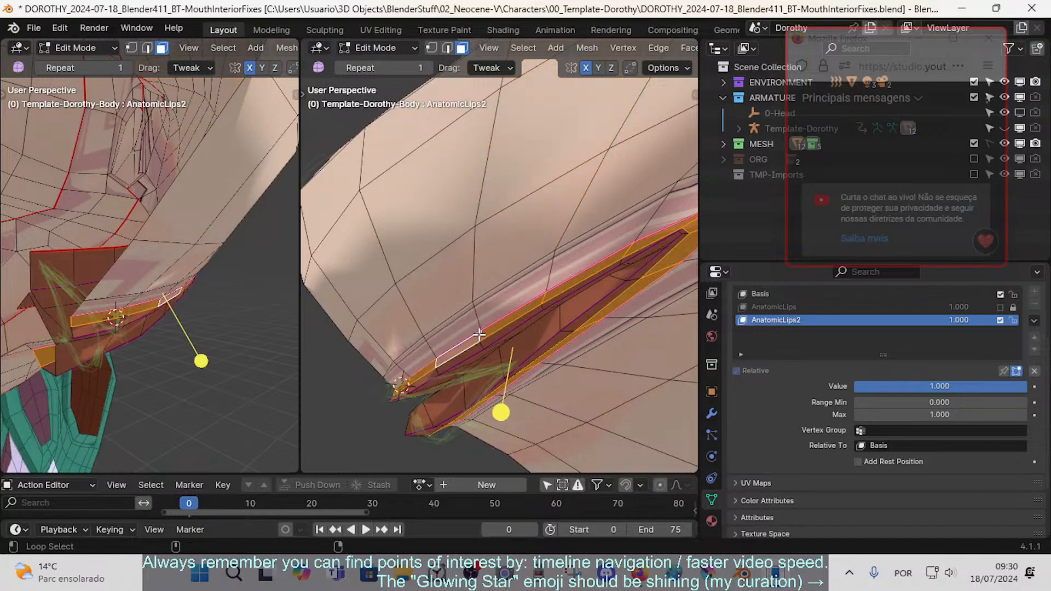
{"action": "mouse_move", "coordinate": [506, 410]}
{"action": "left_mouse_down"}
{"action": "mouse_move", "coordinate": [528, 418]}
{"action": "mouse_move", "coordinate": [509, 427]}
{"action": "left_mouse_up"}
- Replace the selection with the neighbouring inner face loop of the lips and smooth its vertices
{"action": "key", "text": "alt+a"}
{"action": "left_click", "coordinate": [568, 330], "text": "alt"}
{"action": "middle_click_drag", "start_coordinate": [498, 424], "coordinate": [519, 318]}
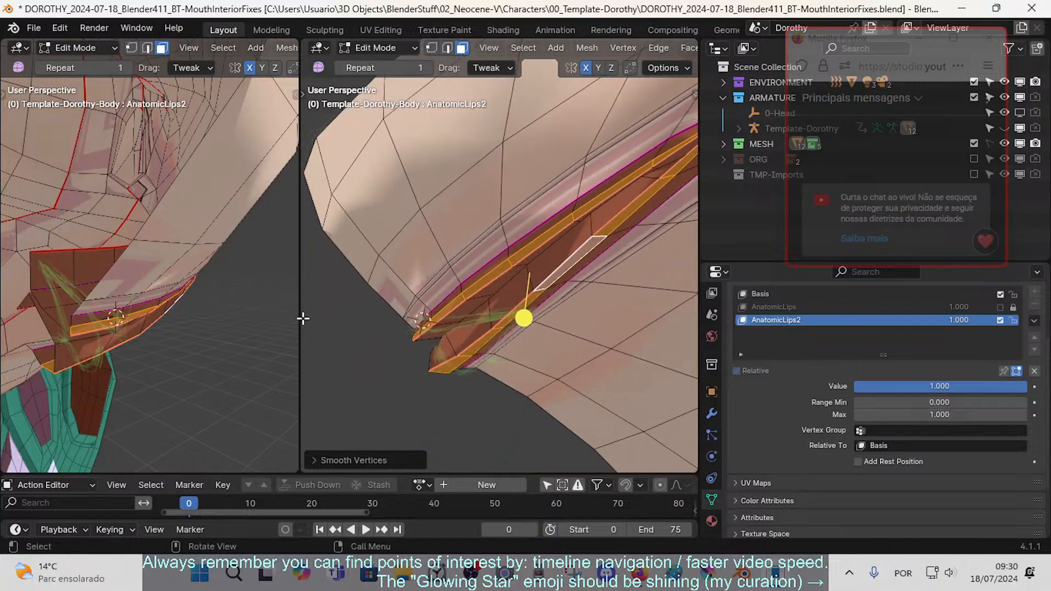
- Display the body's Mirror modifier in Edit Mode with its on-cage option turned off, using a front view
{"action": "key", "text": "KP_1"}
{"action": "scroll", "coordinate": [143, 295], "scroll_direction": "up", "scroll_amount": 3}
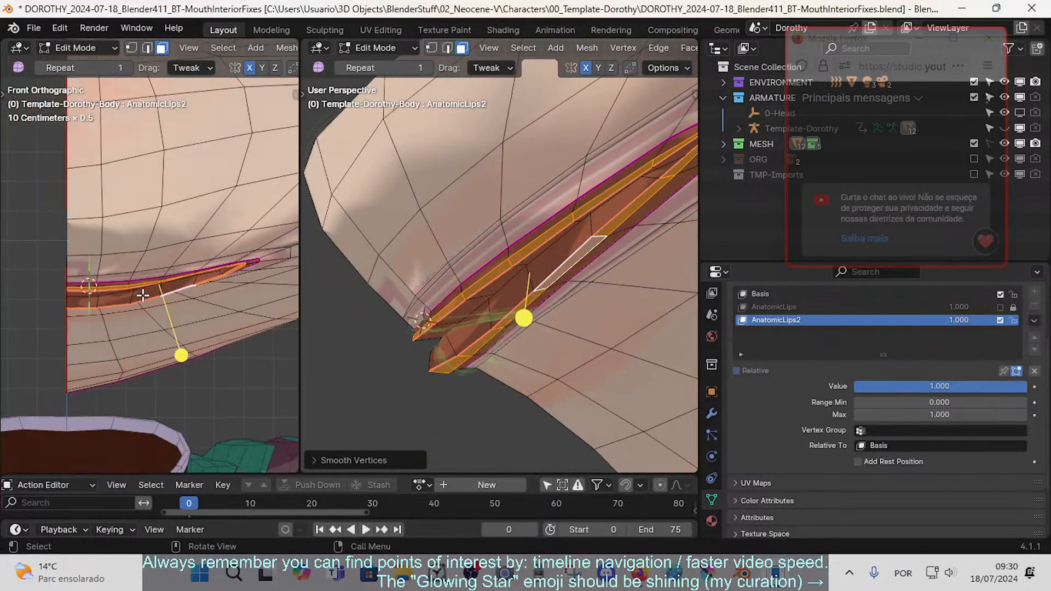
{"action": "key", "text": "ctrl+Tab"}
{"action": "left_click", "coordinate": [142, 295]}
{"action": "key", "text": "Tab"}
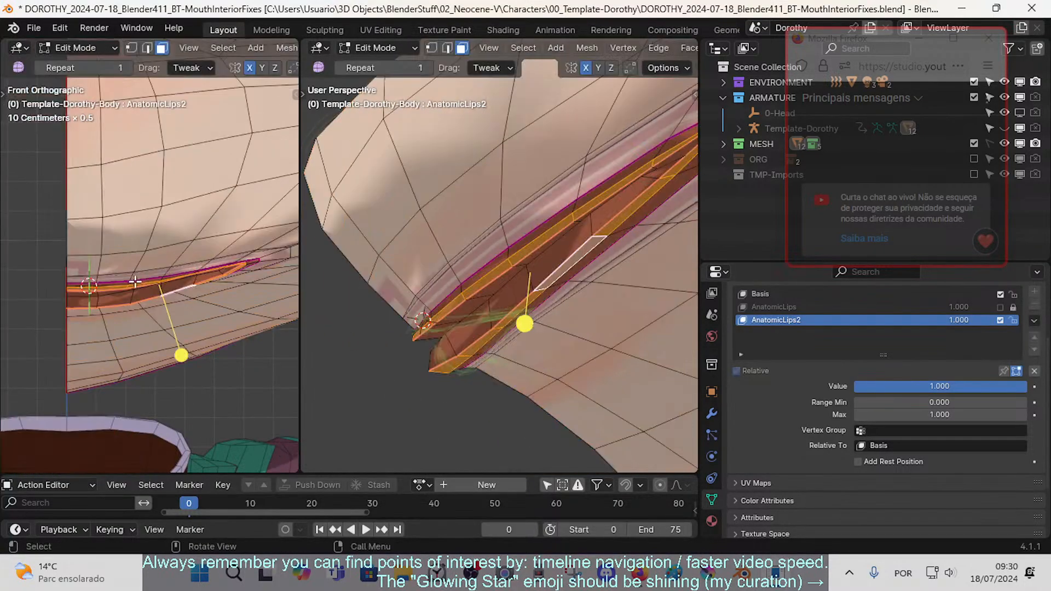
{"action": "left_click", "coordinate": [711, 414]}
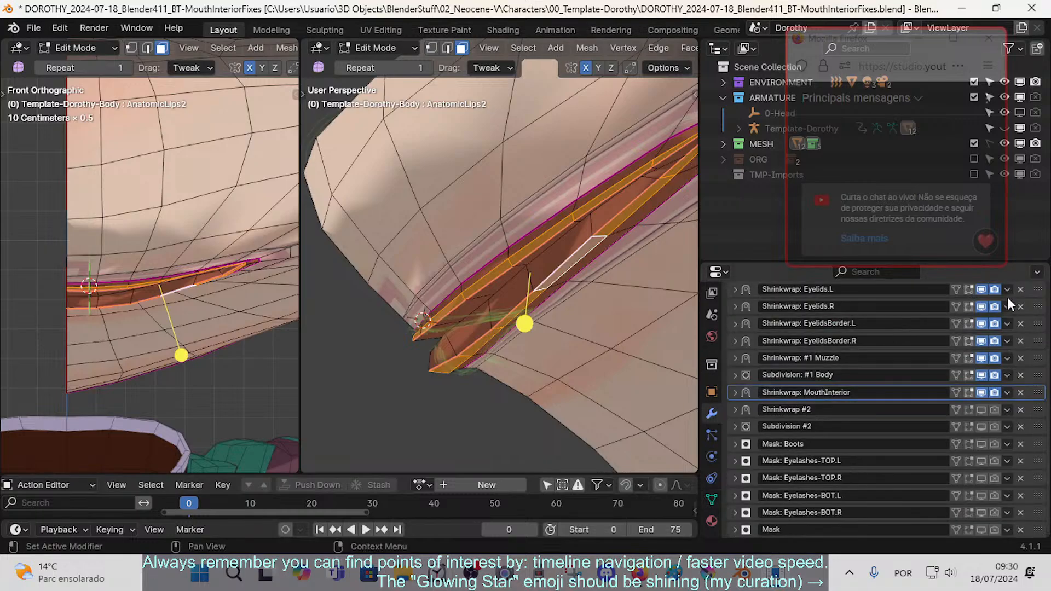
{"action": "scroll", "coordinate": [979, 323], "scroll_direction": "up", "scroll_amount": 3}
{"action": "left_click", "coordinate": [957, 306]}
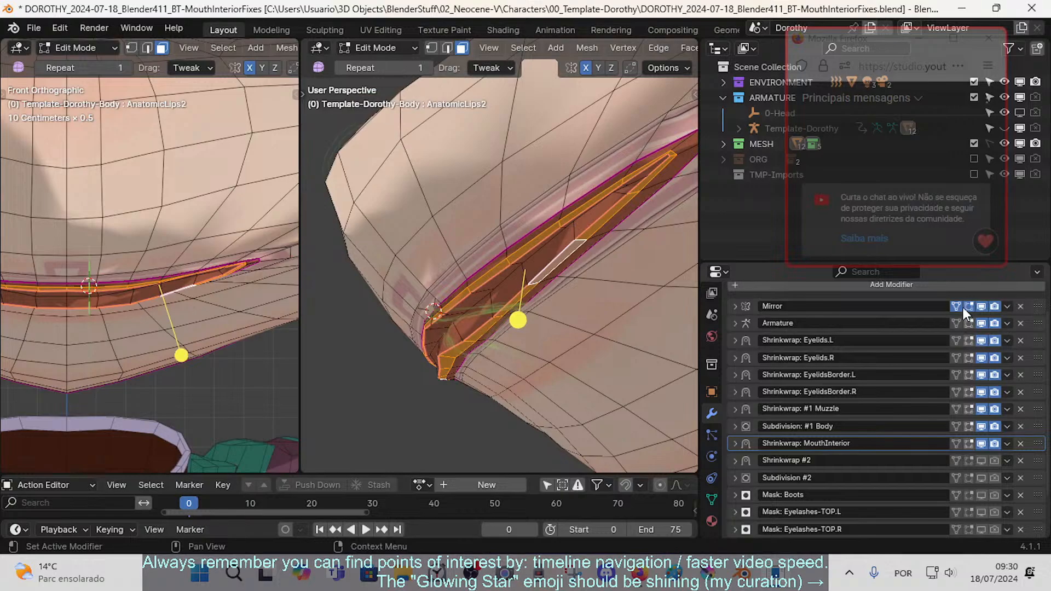
{"action": "left_click", "coordinate": [956, 306]}
- Toggle the Mirror modifier's on-cage display to compare the mirrored lips at the mouth's centre
{"action": "middle_click_drag", "start_coordinate": [391, 313], "coordinate": [502, 330]}
{"action": "scroll", "coordinate": [466, 338], "scroll_direction": "up", "scroll_amount": 2}
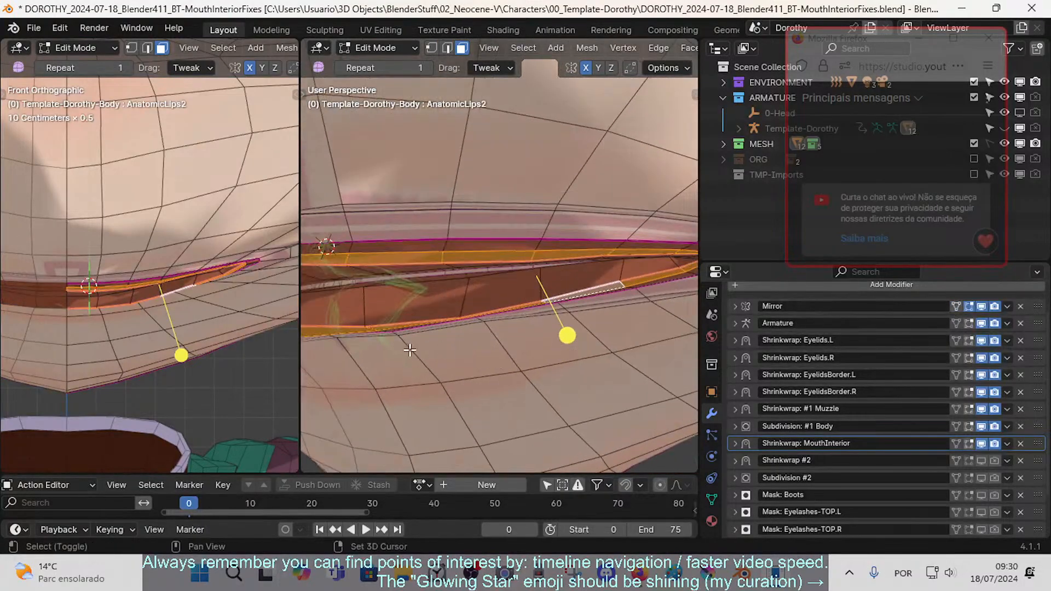
{"action": "middle_click_drag", "start_coordinate": [410, 349], "coordinate": [544, 338]}
{"action": "left_click", "coordinate": [957, 306]}
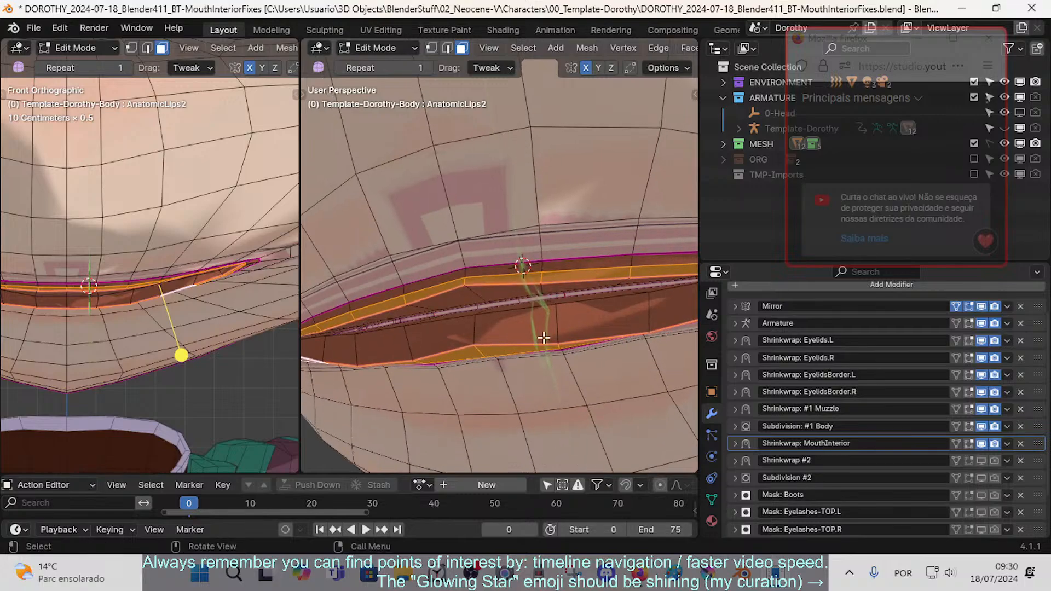
{"action": "left_click", "coordinate": [970, 305]}
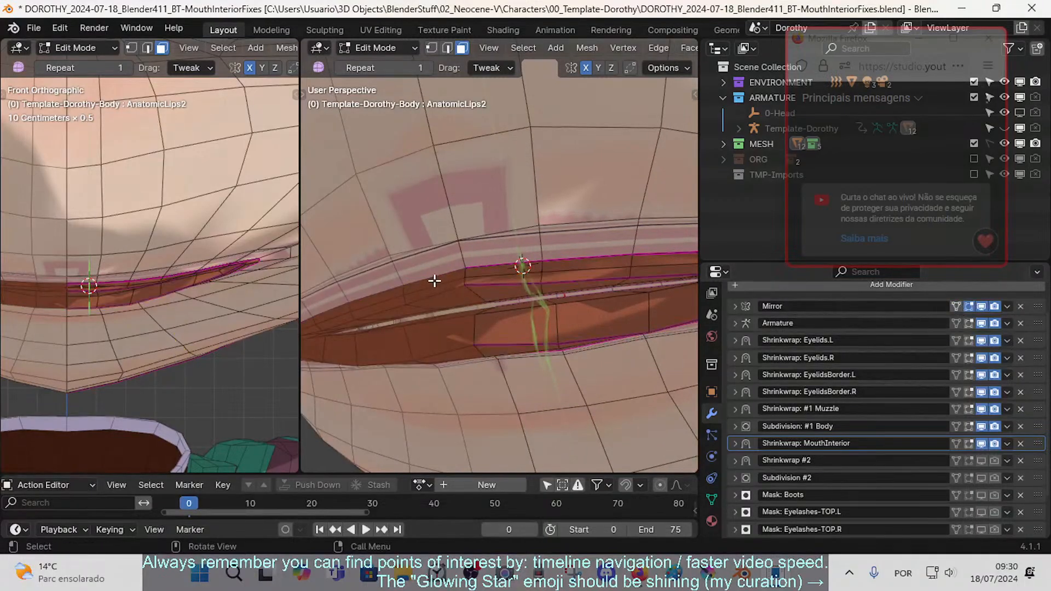
- Lower the centre-line vertices of the lower lip edge and the upper lip's inner edge
{"action": "key", "text": "1"}
{"action": "middle_click_drag", "start_coordinate": [488, 306], "coordinate": [310, 317]}
{"action": "scroll", "coordinate": [87, 308], "scroll_direction": "down", "scroll_amount": 2}
{"action": "middle_click_drag", "start_coordinate": [534, 366], "coordinate": [558, 350]}
{"action": "scroll", "coordinate": [559, 350], "scroll_direction": "up", "scroll_amount": 4}
{"action": "left_click_drag", "start_coordinate": [396, 379], "coordinate": [394, 390]}
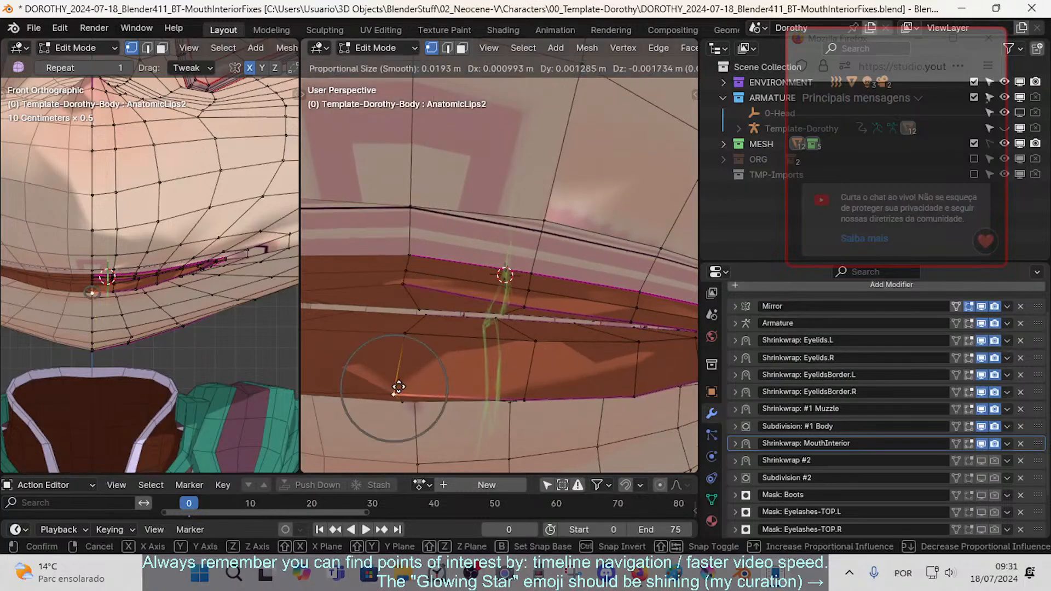
{"action": "left_click_drag", "start_coordinate": [414, 289], "coordinate": [417, 307]}
{"action": "left_click_drag", "start_coordinate": [419, 266], "coordinate": [418, 276]}
- Raise the upper lip edge vertices beside the centre line to shape the lip's peak
{"action": "left_click_drag", "start_coordinate": [544, 275], "coordinate": [503, 211]}
{"action": "middle_click_drag", "start_coordinate": [503, 212], "coordinate": [507, 231]}
{"action": "scroll", "coordinate": [507, 231], "scroll_direction": "down", "scroll_amount": 2}
{"action": "left_click", "coordinate": [497, 248]}
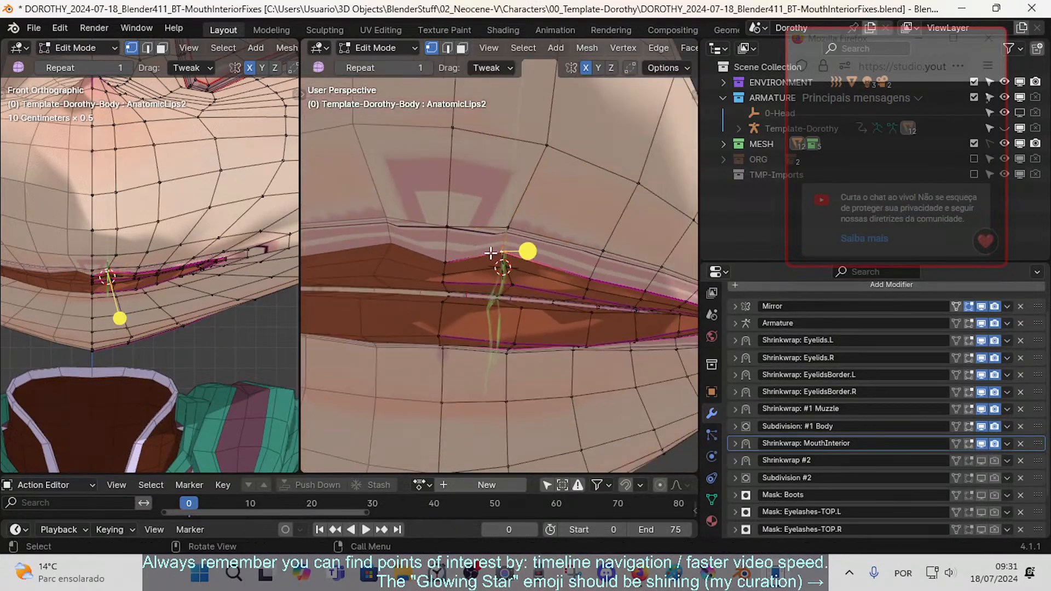
{"action": "middle_click_drag", "start_coordinate": [488, 294], "coordinate": [467, 298]}
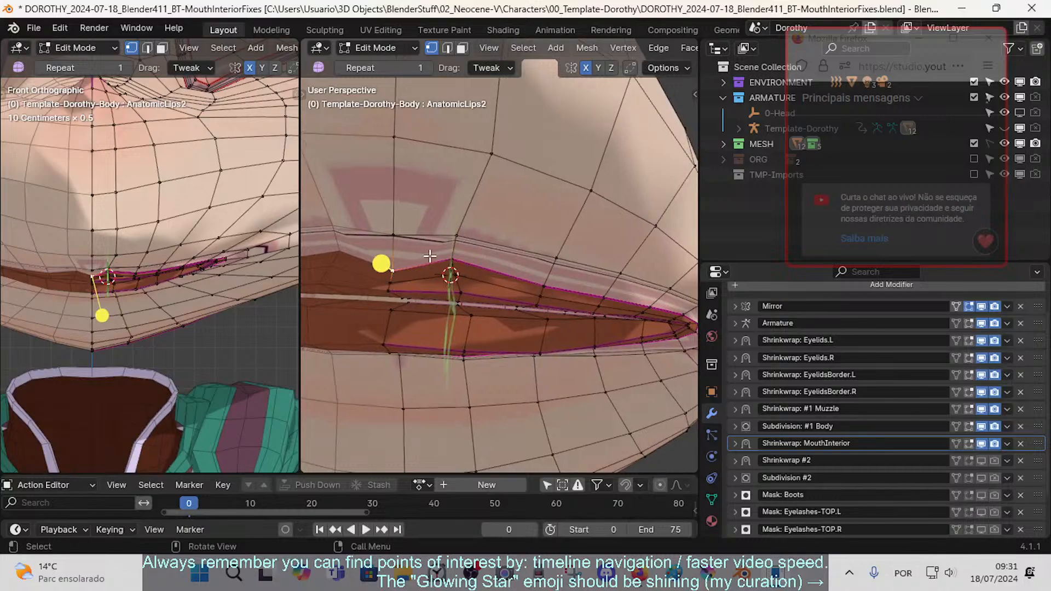
{"action": "left_click_drag", "start_coordinate": [437, 258], "coordinate": [436, 255]}
{"action": "left_click_drag", "start_coordinate": [534, 281], "coordinate": [530, 274]}
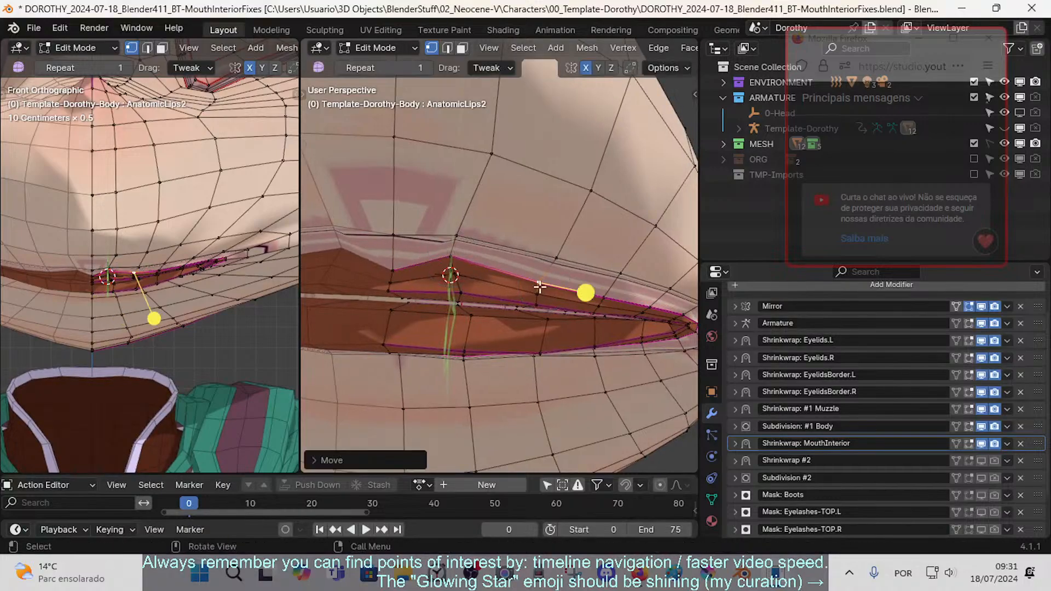
- Refine the centre and peak vertices of the upper lip edge from a close frontal angle
{"action": "scroll", "coordinate": [523, 317], "scroll_direction": "down", "scroll_amount": 2}
{"action": "scroll", "coordinate": [557, 331], "scroll_direction": "down", "scroll_amount": 3}
{"action": "middle_click_drag", "start_coordinate": [584, 333], "coordinate": [546, 342]}
{"action": "scroll", "coordinate": [545, 342], "scroll_direction": "up", "scroll_amount": 3}
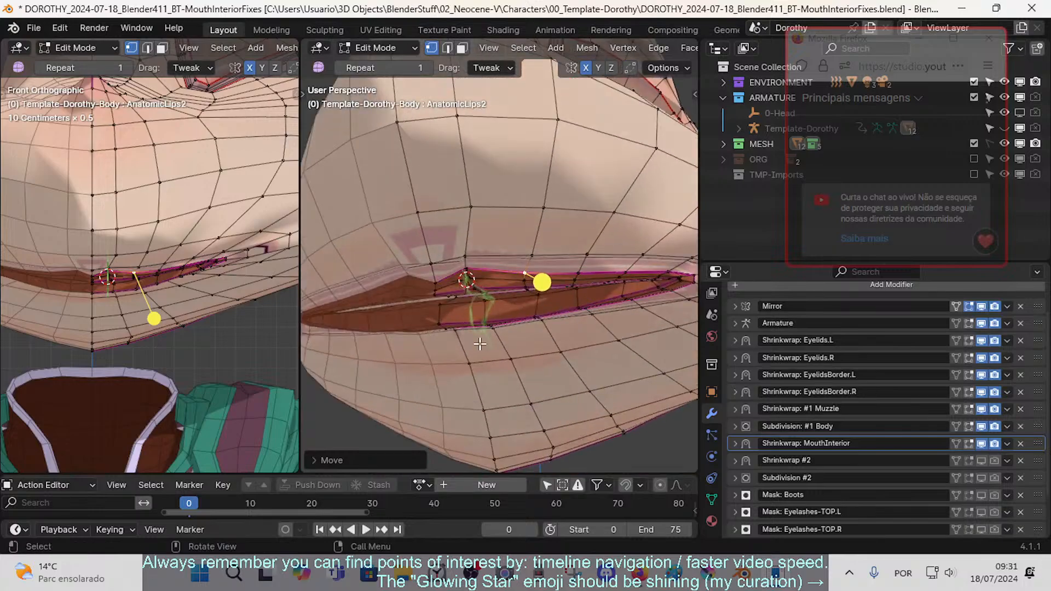
{"action": "scroll", "coordinate": [481, 343], "scroll_direction": "up", "scroll_amount": 3}
{"action": "mouse_move", "coordinate": [480, 344]}
{"action": "middle_mouse_down"}
{"action": "mouse_move", "coordinate": [438, 352]}
{"action": "mouse_move", "coordinate": [448, 362]}
{"action": "mouse_move", "coordinate": [474, 347]}
{"action": "middle_mouse_up"}
{"action": "left_click", "coordinate": [414, 277]}
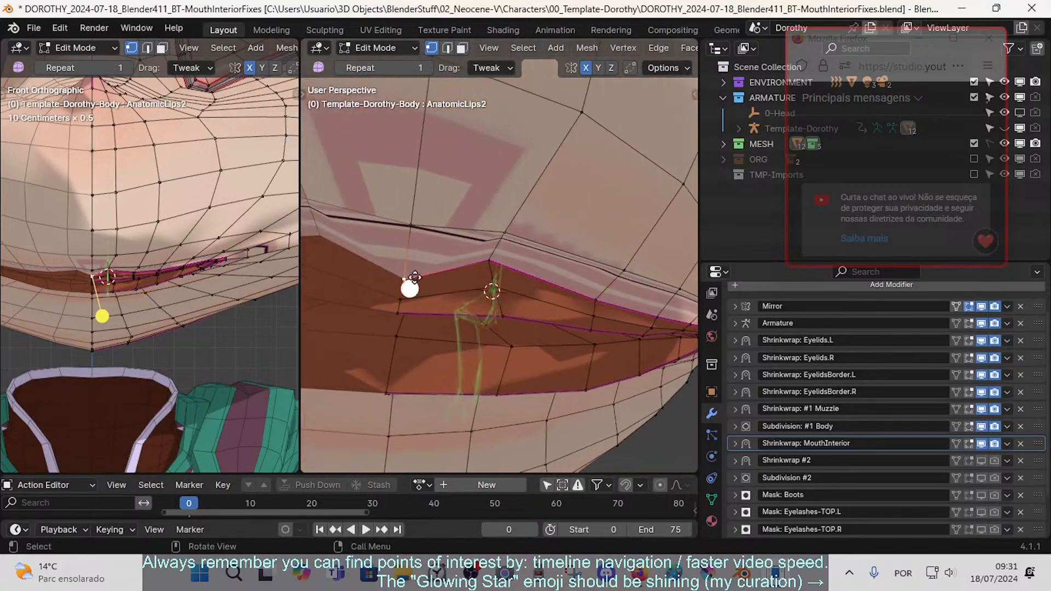
{"action": "left_click_drag", "start_coordinate": [414, 278], "coordinate": [414, 271]}
{"action": "left_click_drag", "start_coordinate": [488, 258], "coordinate": [480, 304]}
{"action": "left_click", "coordinate": [491, 289]}
- Adjust the upper lip's inner vertices between the peak and the mouth corner
{"action": "middle_click_drag", "start_coordinate": [479, 304], "coordinate": [624, 313]}
{"action": "left_click_drag", "start_coordinate": [613, 300], "coordinate": [587, 314]}
{"action": "left_click", "coordinate": [617, 284]}
{"action": "left_click", "coordinate": [607, 305], "text": "shift"}
{"action": "left_click", "coordinate": [607, 319], "text": "shift"}
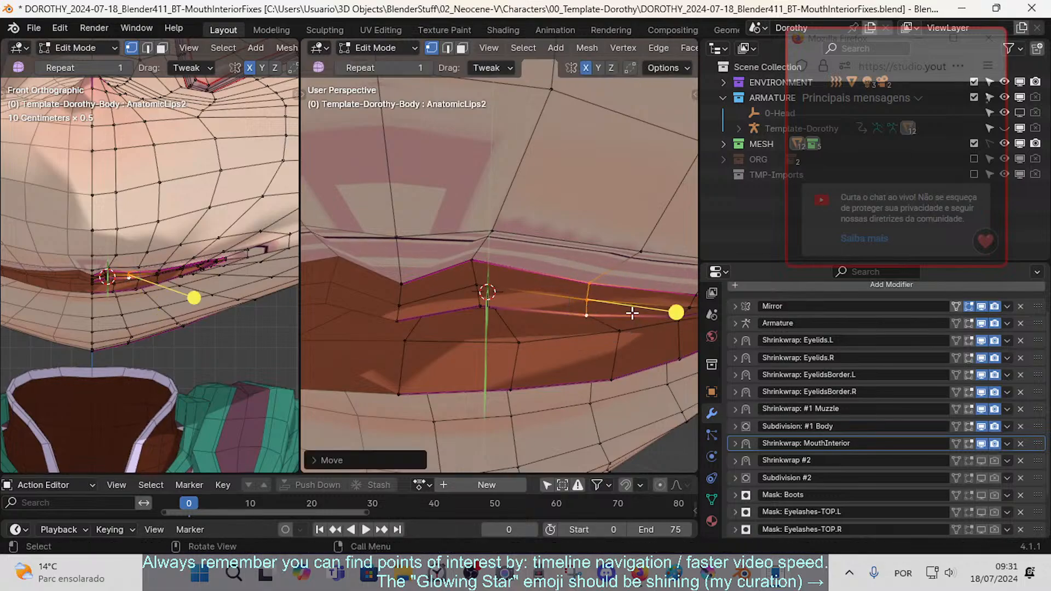
- Select the outer edge loop bordering both lips and smooth its vertices
{"action": "middle_click_drag", "start_coordinate": [632, 312], "coordinate": [468, 303], "text": "shift"}
{"action": "left_click", "coordinate": [479, 242]}
{"action": "scroll", "coordinate": [569, 296], "scroll_direction": "down", "scroll_amount": 2}
{"action": "middle_click_drag", "start_coordinate": [570, 296], "coordinate": [399, 242]}
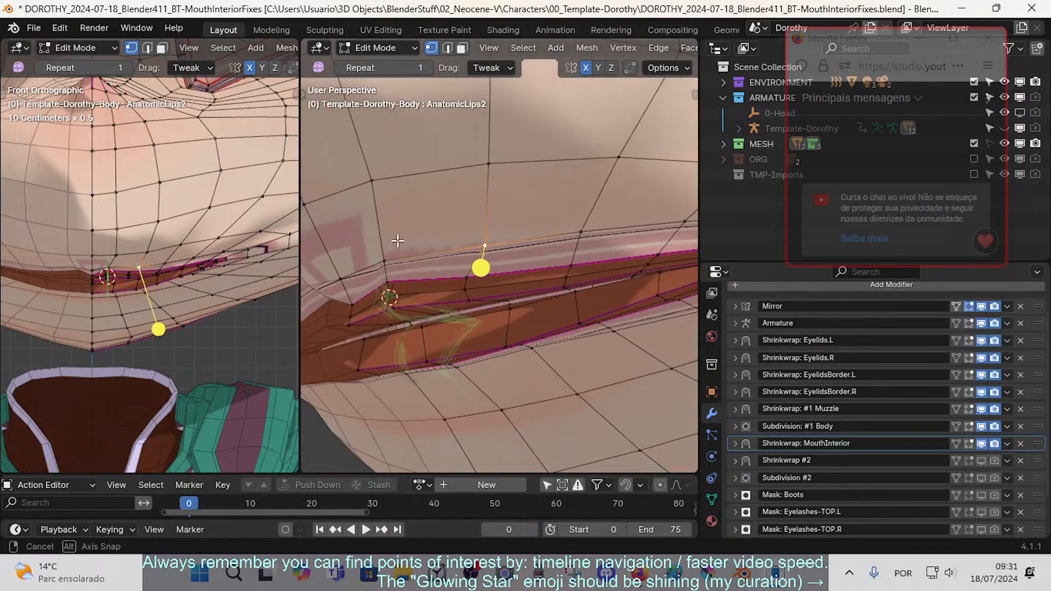
{"action": "key", "text": "2"}
{"action": "left_click", "coordinate": [545, 241], "text": "alt"}
{"action": "scroll", "coordinate": [523, 267], "scroll_direction": "down", "scroll_amount": 2}
{"action": "left_click_drag", "start_coordinate": [615, 318], "coordinate": [628, 330]}
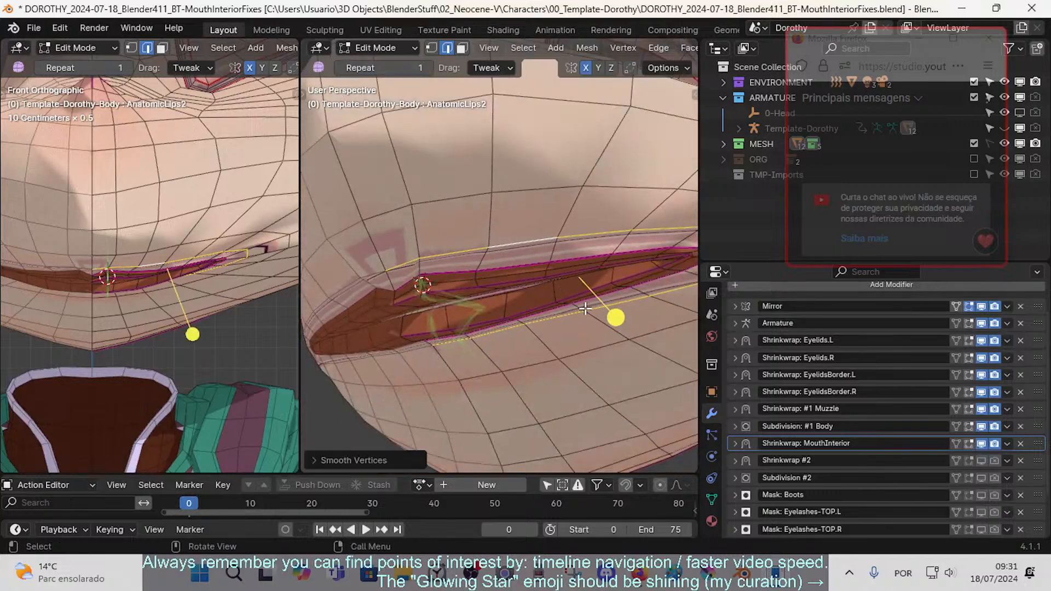
- Slide the vertices of the upper lip's outer border segment beyond the peak along their edges
{"action": "scroll", "coordinate": [568, 302], "scroll_direction": "up", "scroll_amount": 1}
{"action": "left_click", "coordinate": [546, 244]}
{"action": "left_click", "coordinate": [554, 251]}
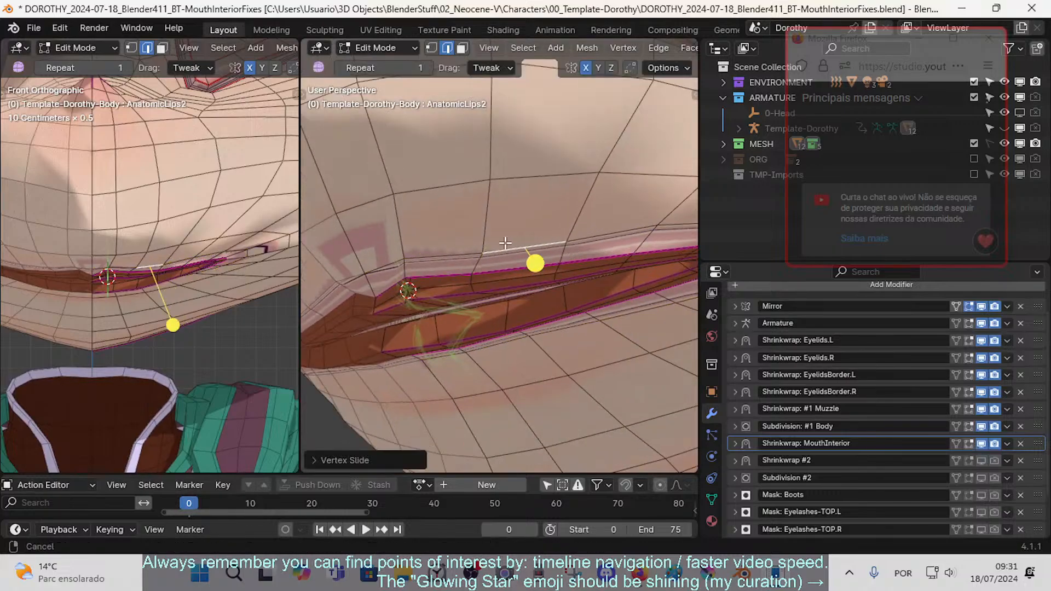
- Slide the upper lip's outer border segment near the mouth corner along its edges and select the corner-side vertex
{"action": "middle_click_drag", "start_coordinate": [505, 243], "coordinate": [385, 244], "text": "shift"}
{"action": "left_click", "coordinate": [587, 234]}
{"action": "key", "text": "shift+v"}
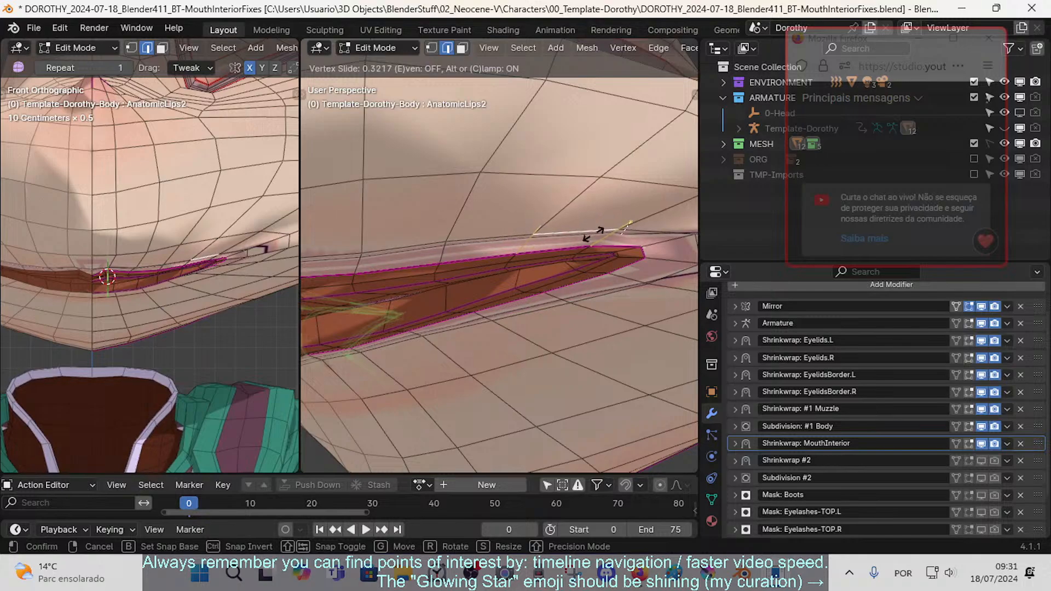
{"action": "left_click", "coordinate": [591, 236]}
{"action": "key", "text": "1"}
{"action": "left_click", "coordinate": [643, 233]}
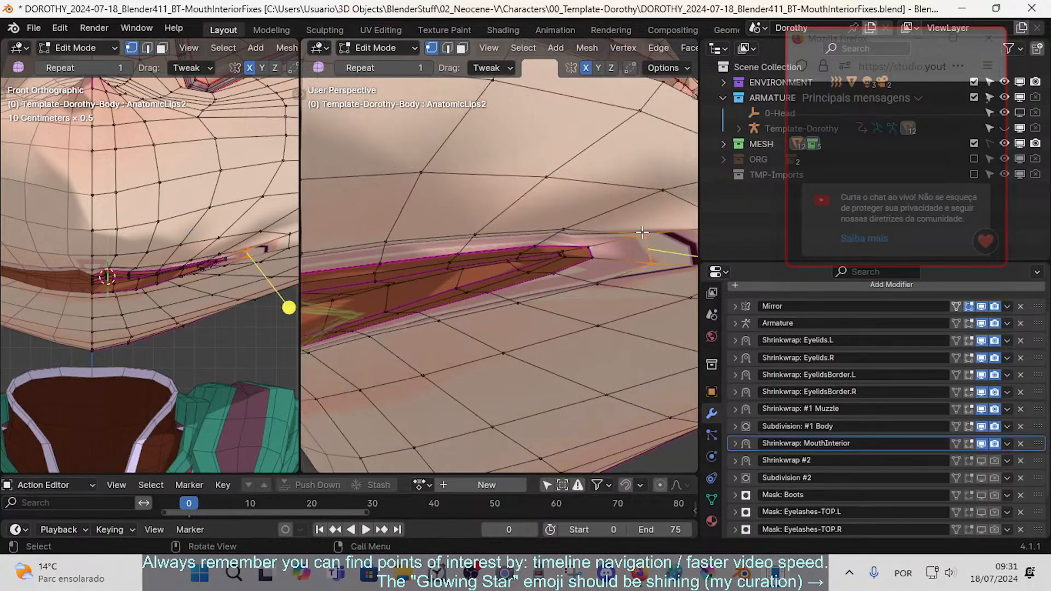
- Slide and reposition the upper lip's lower-edge vertex midway between the peak and the mouth corner
{"action": "middle_click_drag", "start_coordinate": [557, 248], "coordinate": [559, 253]}
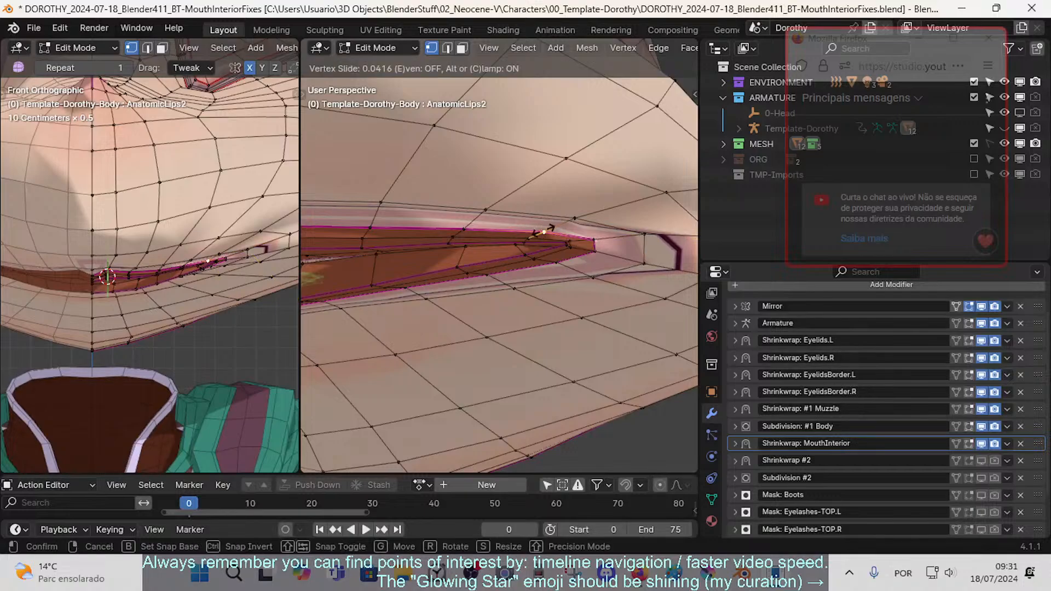
{"action": "left_click", "coordinate": [469, 227]}
{"action": "key", "text": "g"}
{"action": "key", "text": "g"}
{"action": "left_click", "coordinate": [472, 229]}
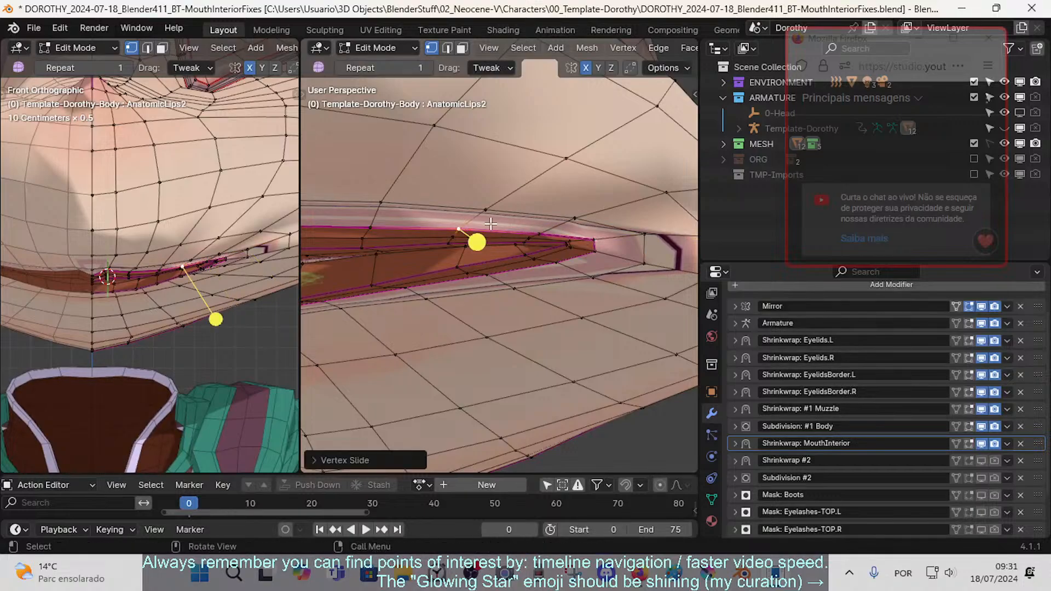
{"action": "key", "text": "g"}
{"action": "left_click", "coordinate": [499, 241]}
{"action": "scroll", "coordinate": [500, 241], "scroll_direction": "up", "scroll_amount": 2}
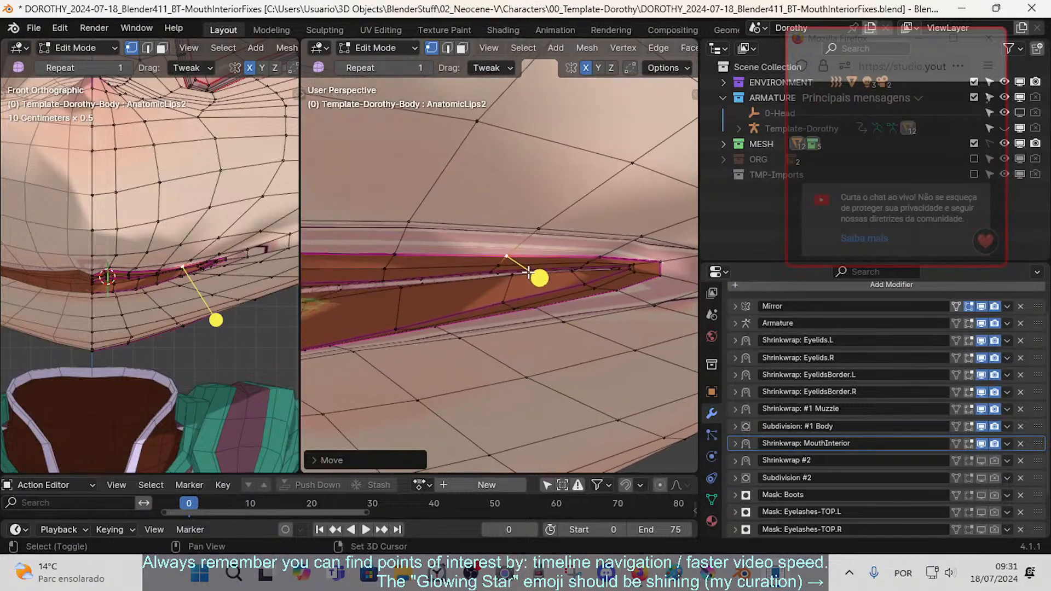
- Slide two neighbouring vertices of the upper lip's lower edge together and reposition the one nearer the mouth corner
{"action": "left_click", "coordinate": [401, 246], "text": "shift"}
{"action": "key", "text": "g"}
{"action": "key", "text": "g"}
{"action": "left_click", "coordinate": [424, 244]}
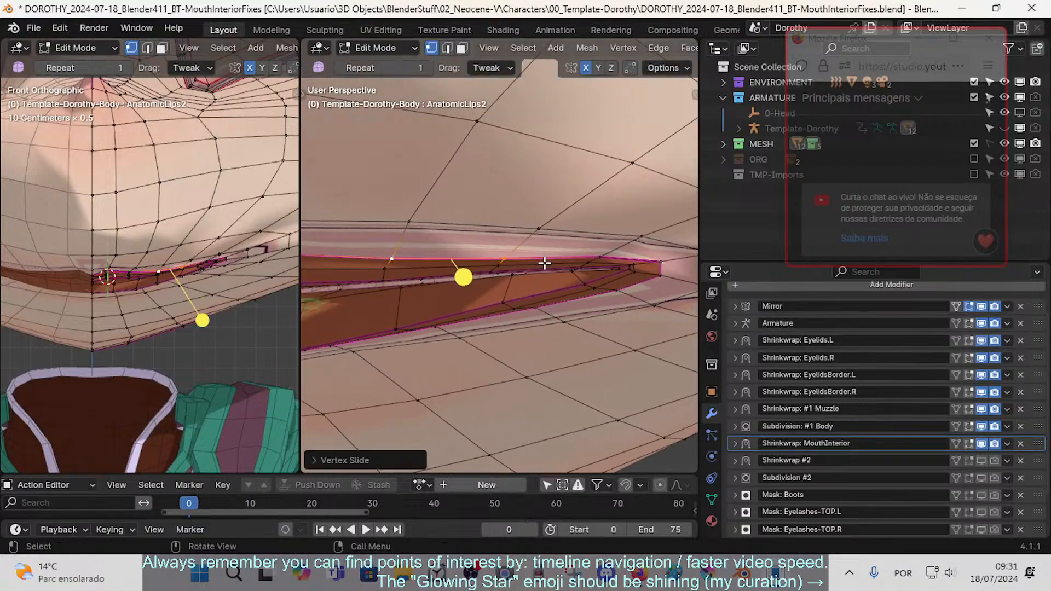
{"action": "left_click", "coordinate": [525, 257]}
{"action": "left_click", "coordinate": [523, 255]}
{"action": "key", "text": "g"}
{"action": "left_click", "coordinate": [549, 264]}
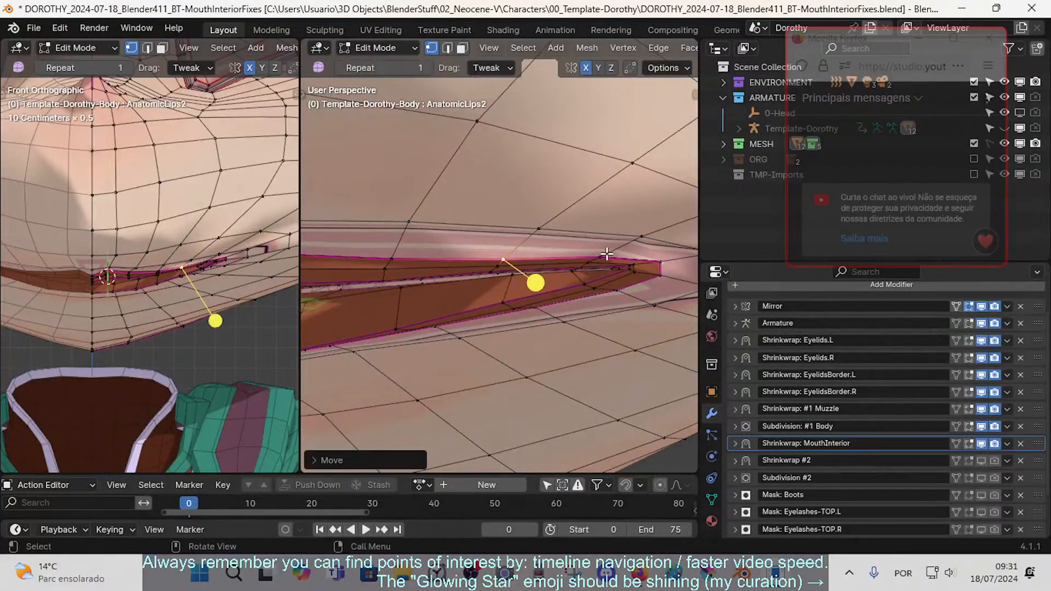
- Move and slide the last vertices of the upper lip's lower edge at the mouth corner
{"action": "left_click", "coordinate": [608, 254]}
{"action": "key", "text": "g"}
{"action": "left_click", "coordinate": [609, 254]}
{"action": "key", "text": "g"}
{"action": "key", "text": "g"}
{"action": "left_click", "coordinate": [604, 252]}
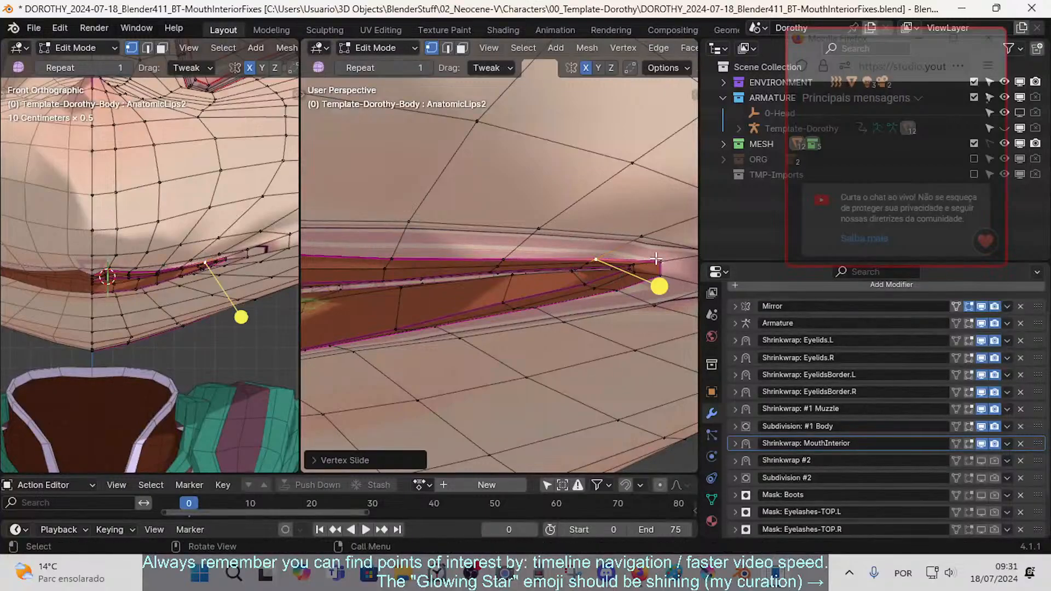
{"action": "left_click", "coordinate": [663, 260]}
{"action": "key", "text": "g"}
{"action": "left_click", "coordinate": [652, 268]}
- Move the centre vertex of the upper lip's outer border from a frontal angle
{"action": "middle_click_drag", "start_coordinate": [634, 286], "coordinate": [516, 237]}
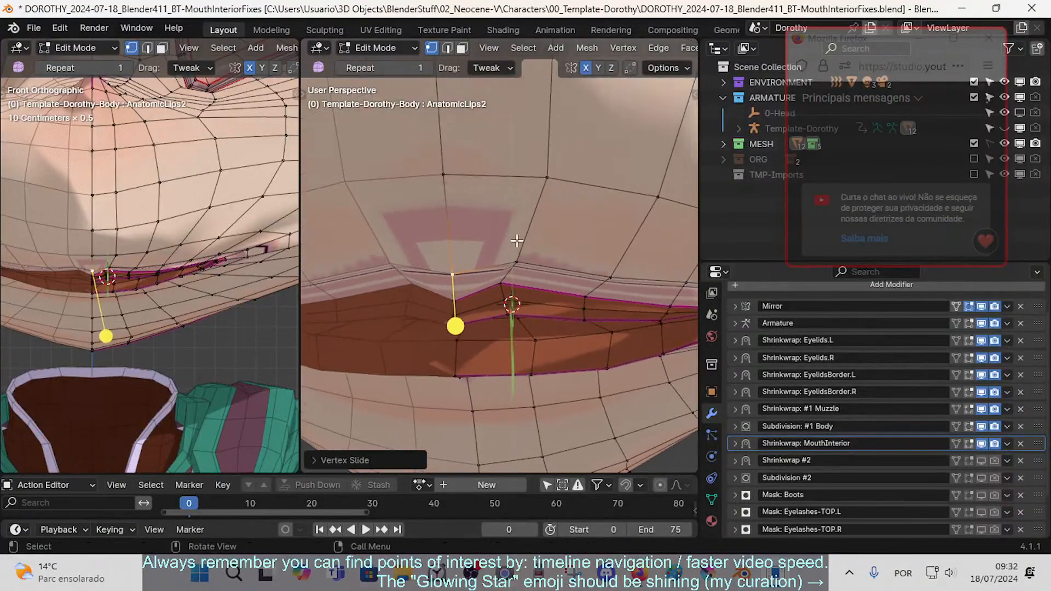
{"action": "key", "text": "g"}
{"action": "left_click", "coordinate": [482, 242]}
- Slide the muzzle vertex directly above the upper lip's peak toward the centre line
{"action": "left_click", "coordinate": [526, 187]}
{"action": "scroll", "coordinate": [521, 188], "scroll_direction": "down", "scroll_amount": 4}
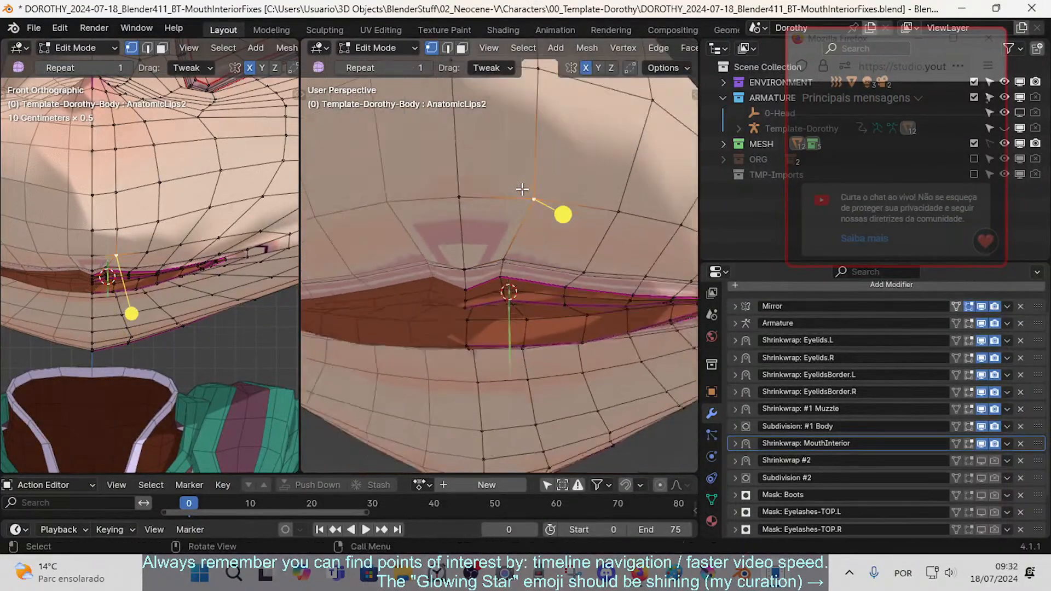
{"action": "key", "text": "g"}
{"action": "left_click", "coordinate": [402, 195]}
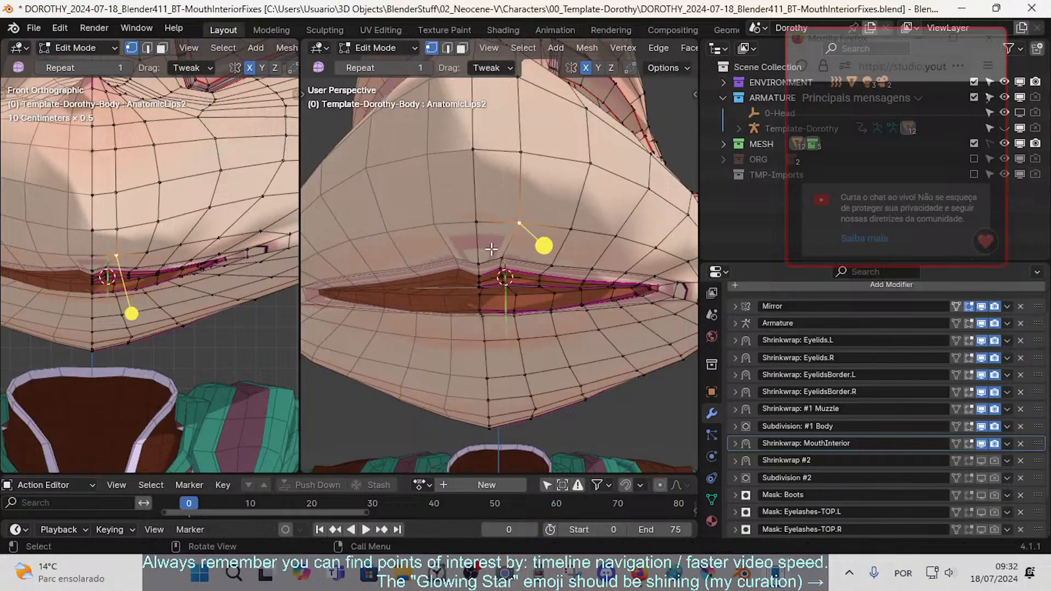
{"action": "scroll", "coordinate": [550, 254], "scroll_direction": "up", "scroll_amount": 2}
{"action": "key", "text": "shift+v"}
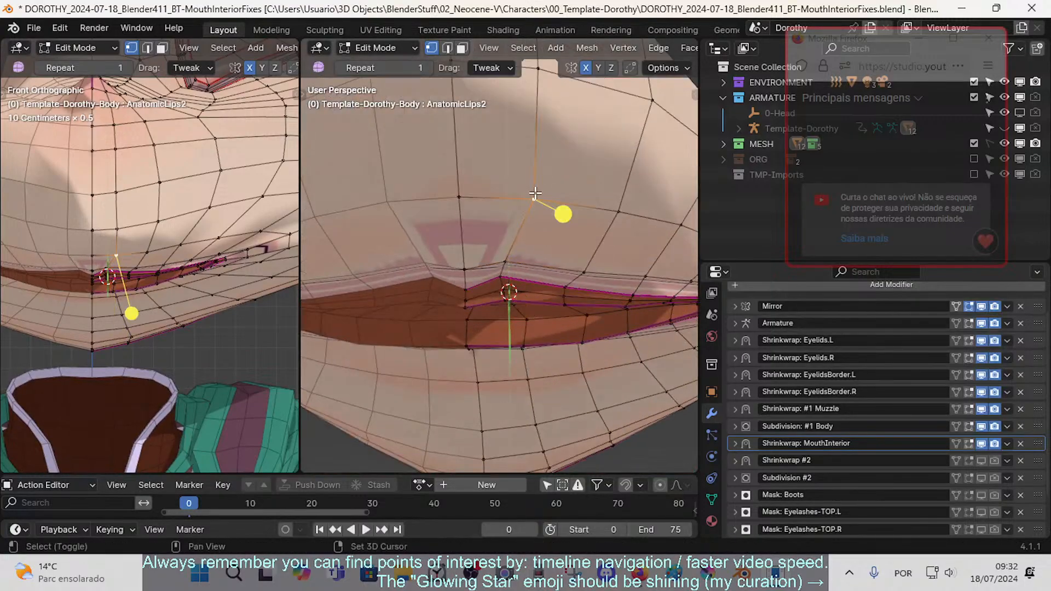
{"action": "left_click", "coordinate": [515, 193]}
{"action": "scroll", "coordinate": [514, 190], "scroll_direction": "down", "scroll_amount": 2}
{"action": "scroll", "coordinate": [498, 310], "scroll_direction": "up", "scroll_amount": 3}
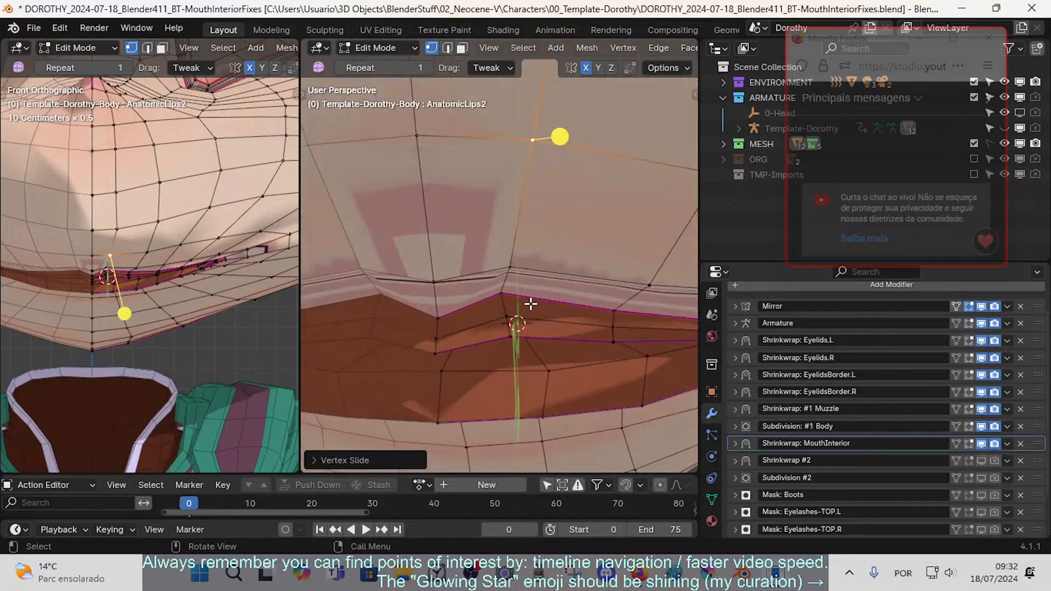
- Slide the centre vertex of the upper lip's outer border upward and slide the border vertex beyond the peak
{"action": "key", "text": "2"}
{"action": "scroll", "coordinate": [479, 272], "scroll_direction": "down", "scroll_amount": 4}
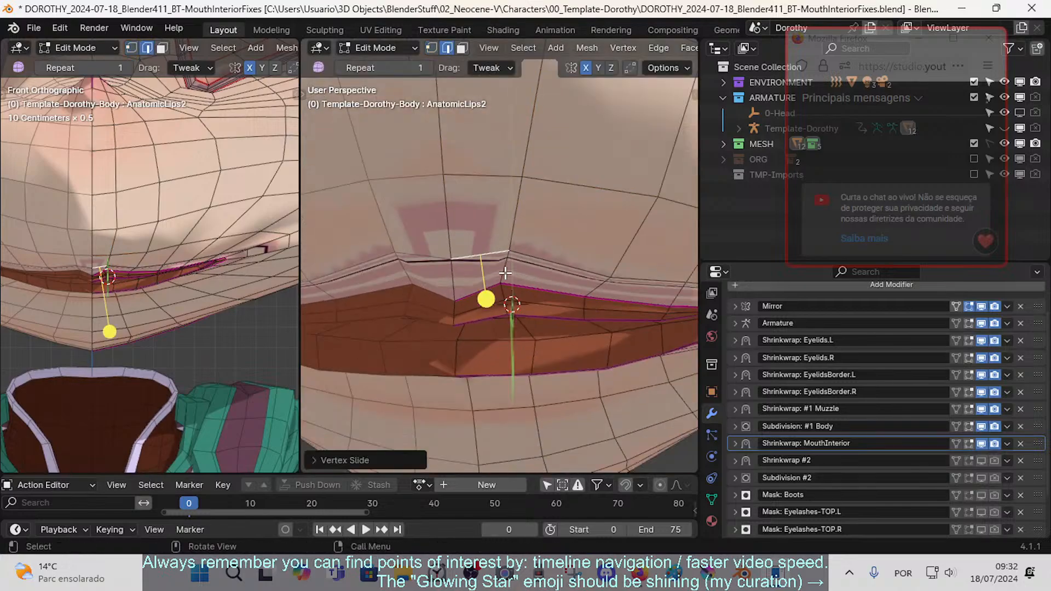
{"action": "key", "text": "1"}
{"action": "left_click", "coordinate": [480, 251]}
{"action": "key", "text": "shift+v"}
{"action": "left_click", "coordinate": [480, 246]}
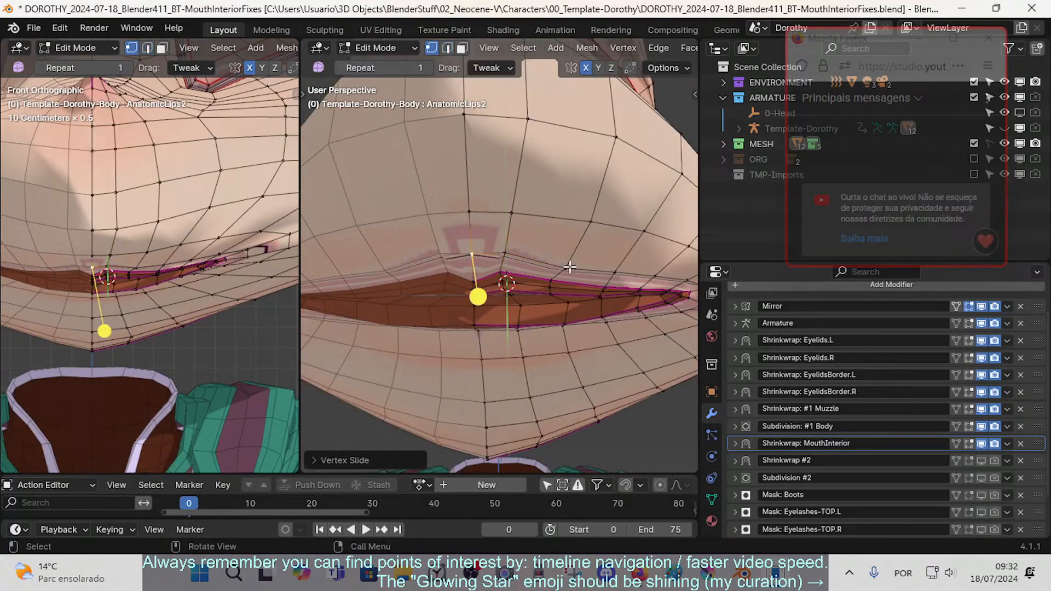
{"action": "left_click", "coordinate": [570, 268]}
{"action": "key", "text": "shift+v"}
{"action": "left_click", "coordinate": [586, 265]}
- In side view, move the front vertex of the upper lip's lower edge and its neighbour behind it
{"action": "middle_click_drag", "start_coordinate": [626, 290], "coordinate": [612, 346]}
{"action": "key", "text": "KP_3"}
{"action": "scroll", "coordinate": [607, 350], "scroll_direction": "up", "scroll_amount": 3}
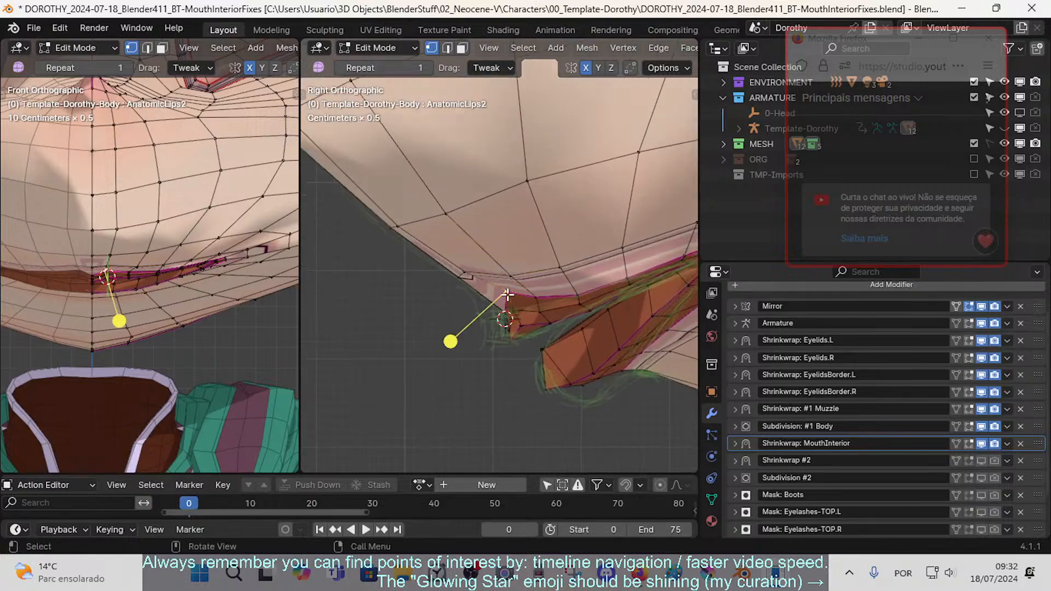
{"action": "key", "text": "g"}
{"action": "left_click", "coordinate": [501, 330], "text": "shift"}
{"action": "left_click", "coordinate": [539, 298]}
{"action": "key", "text": "g"}
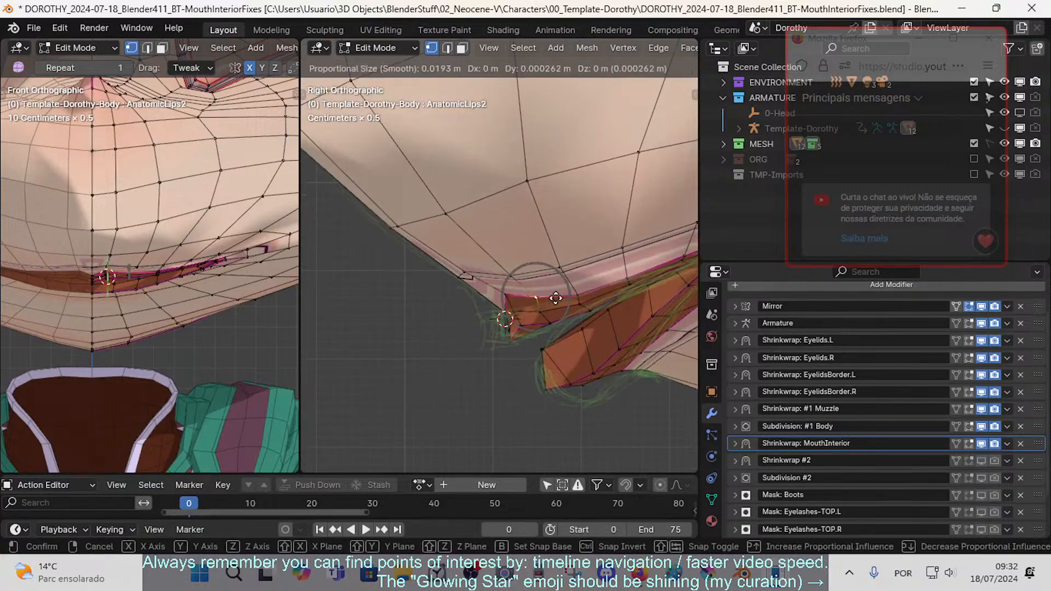
{"action": "left_click", "coordinate": [557, 298], "text": "shift"}
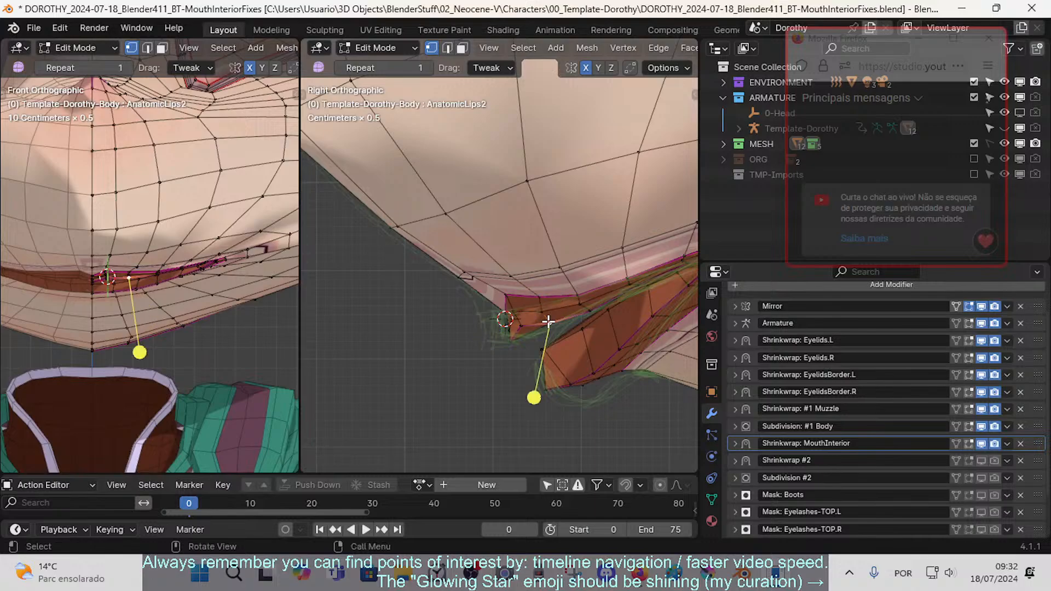
- Move and slide the upper lip's inner vertex behind the peak, and reposition the edge vertex above it
{"action": "key", "text": "g"}
{"action": "left_click", "coordinate": [476, 322], "text": "shift"}
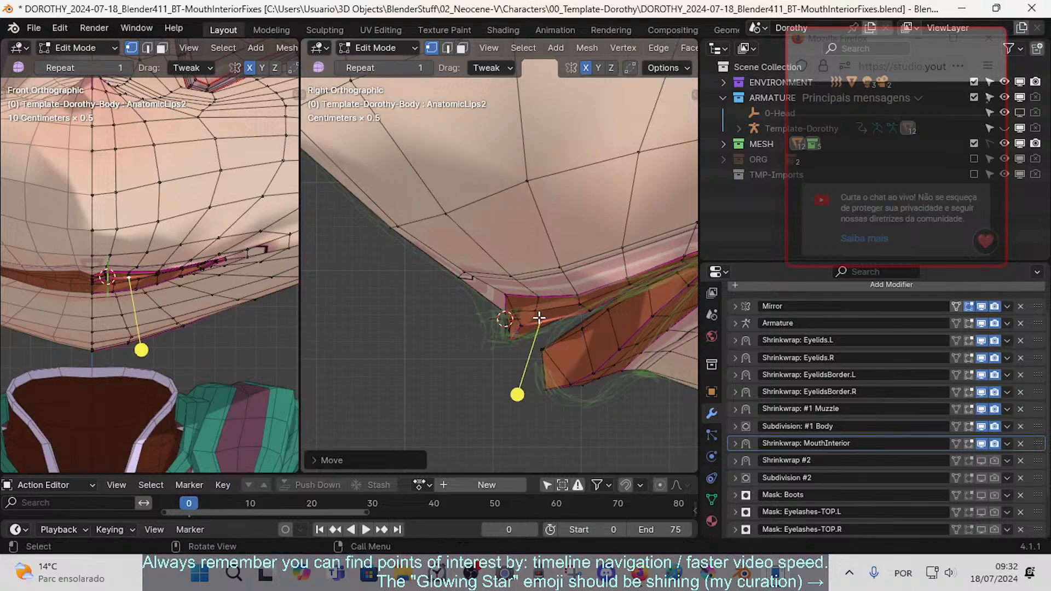
{"action": "key", "text": "g"}
{"action": "key", "text": "g"}
{"action": "left_click", "coordinate": [546, 302], "text": "shift"}
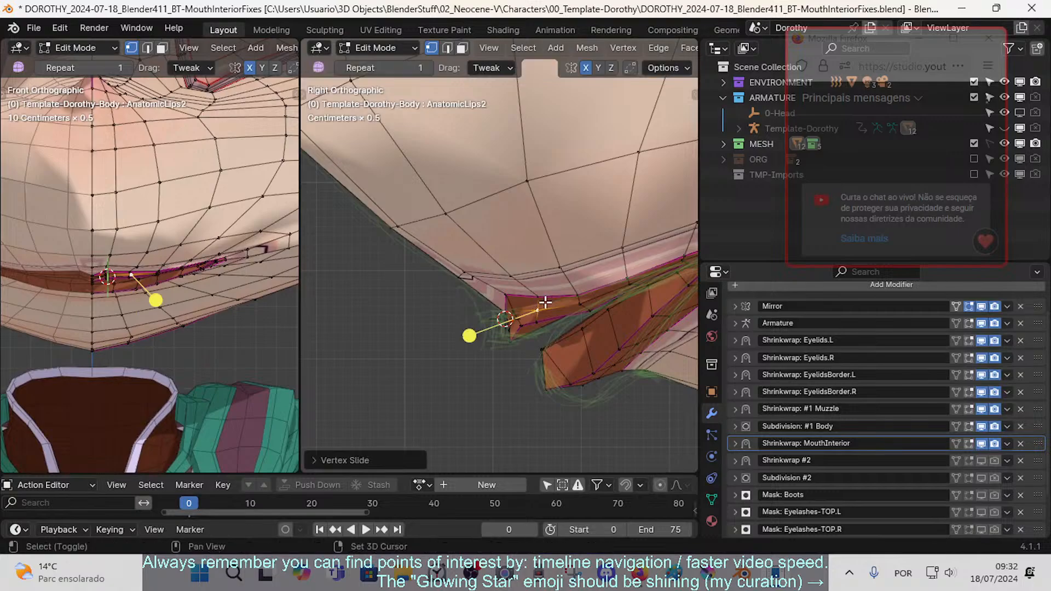
{"action": "key", "text": "g"}
{"action": "left_click", "coordinate": [500, 340]}
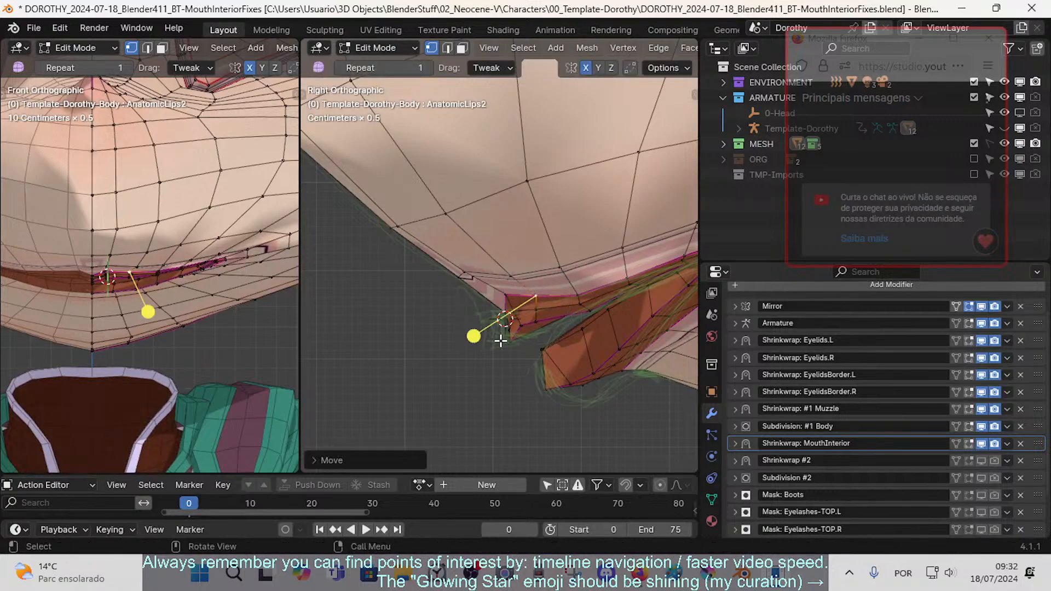
- Reposition the centre-line vertices on the upper lip's underside and the inner vertex beside them toward the green guide
{"action": "left_click", "coordinate": [506, 342]}
{"action": "key", "text": "g"}
{"action": "left_click", "coordinate": [507, 331]}
{"action": "left_click", "coordinate": [506, 327]}
{"action": "key", "text": "g"}
{"action": "left_click", "coordinate": [502, 314], "text": "shift"}
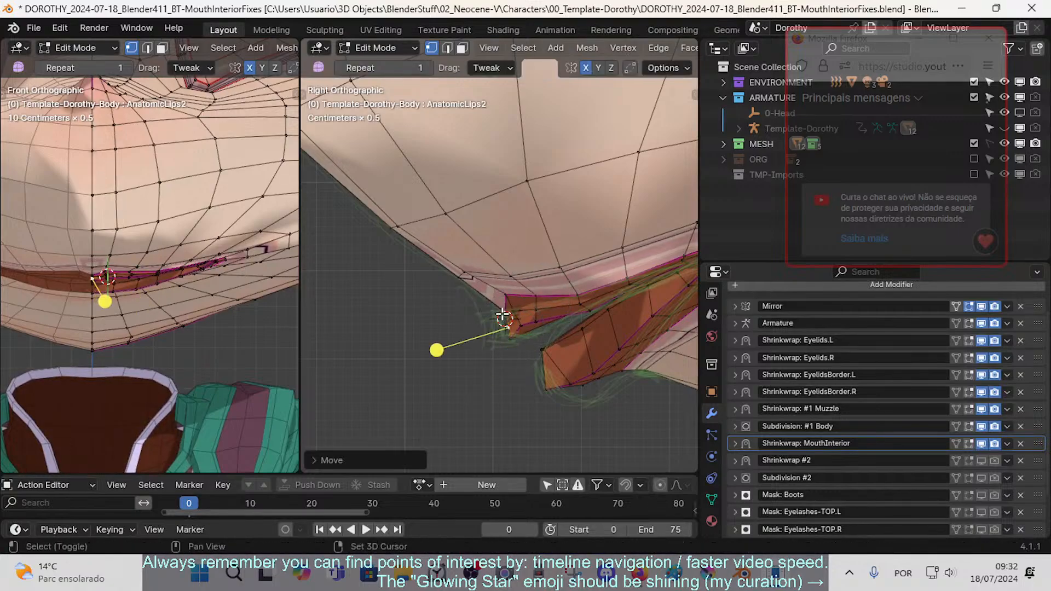
{"action": "left_click", "coordinate": [526, 326]}
{"action": "key", "text": "g"}
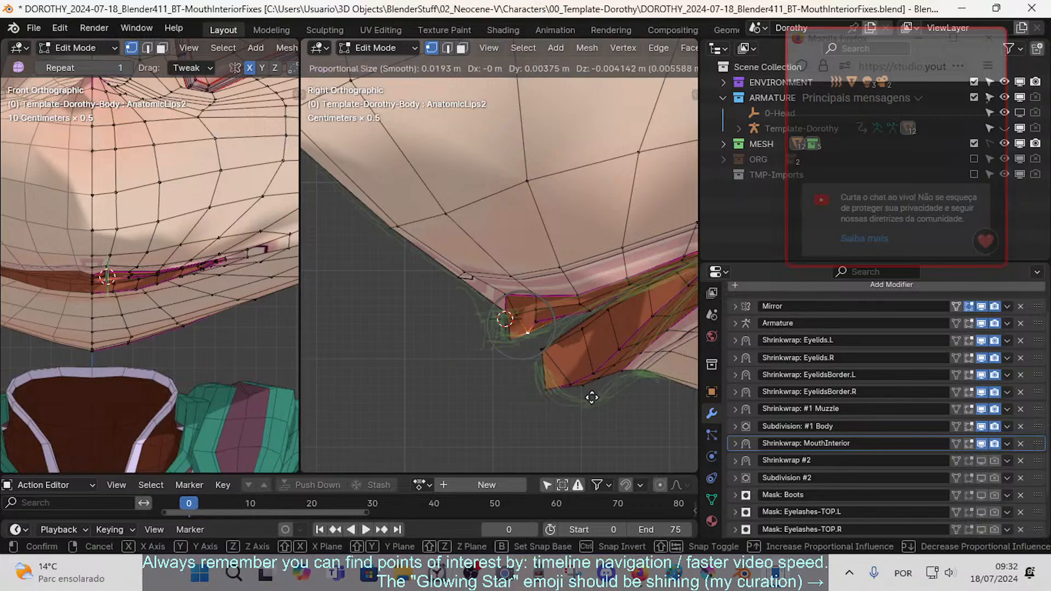
{"action": "left_click", "coordinate": [592, 398]}
- Adjust the upper lip's inner and lower-edge vertices farther behind the peak, sliding one along its edge
{"action": "left_click", "coordinate": [541, 328]}
{"action": "key", "text": "g"}
{"action": "left_click", "coordinate": [625, 370]}
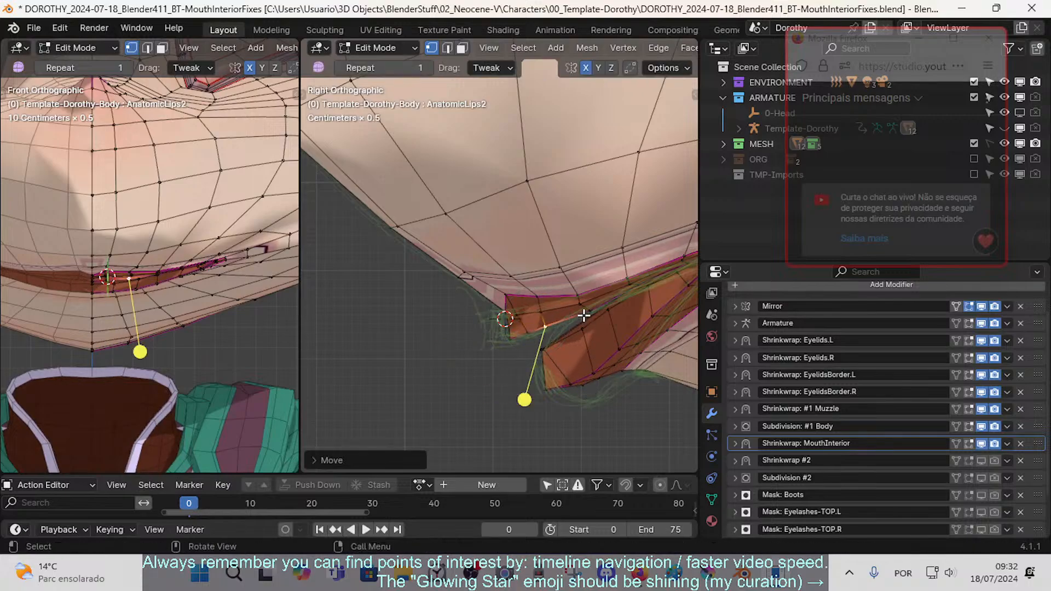
{"action": "left_click", "coordinate": [584, 314]}
{"action": "key", "text": "g"}
{"action": "left_click", "coordinate": [536, 322]}
{"action": "left_click", "coordinate": [569, 309]}
{"action": "key", "text": "shift+v"}
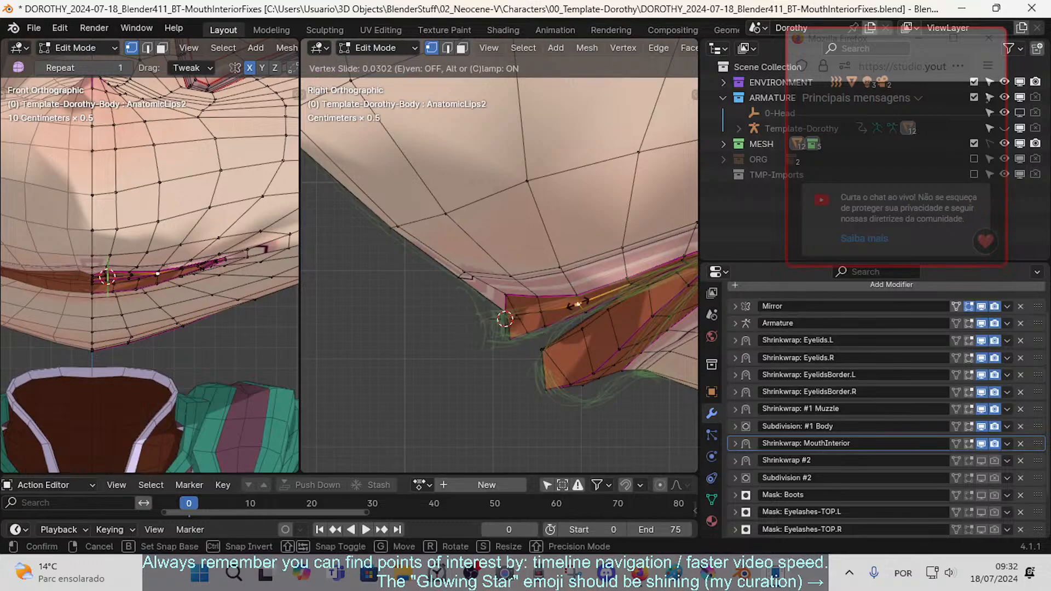
{"action": "left_click", "coordinate": [571, 308]}
{"action": "left_click", "coordinate": [567, 313]}
{"action": "key", "text": "g"}
{"action": "left_click", "coordinate": [579, 295]}
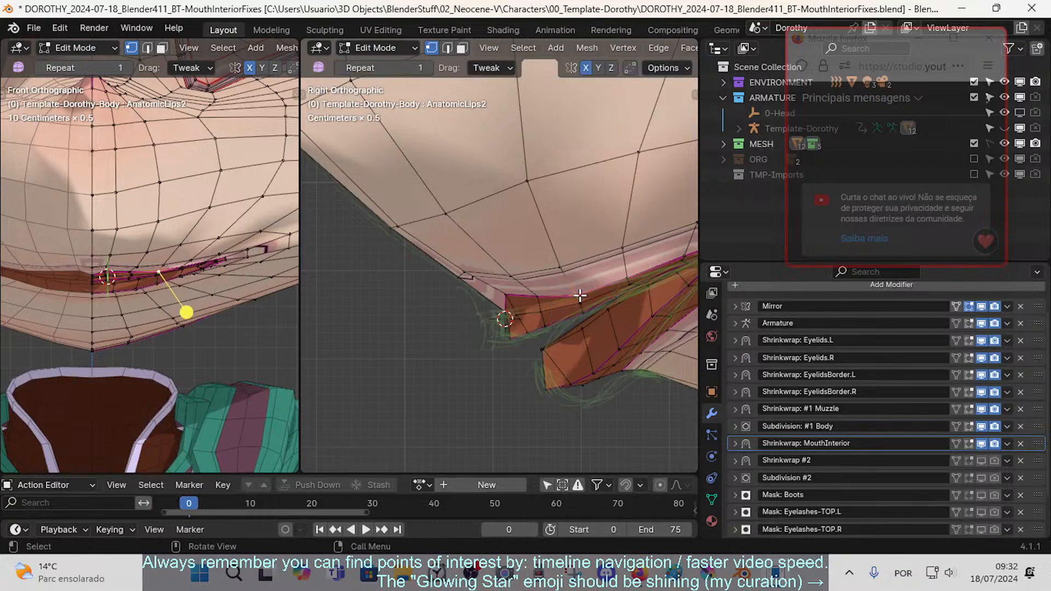
- Display the body's shape keys and preview the lip changes by scrubbing the AnatomicLips2 value
{"action": "left_click", "coordinate": [712, 499]}
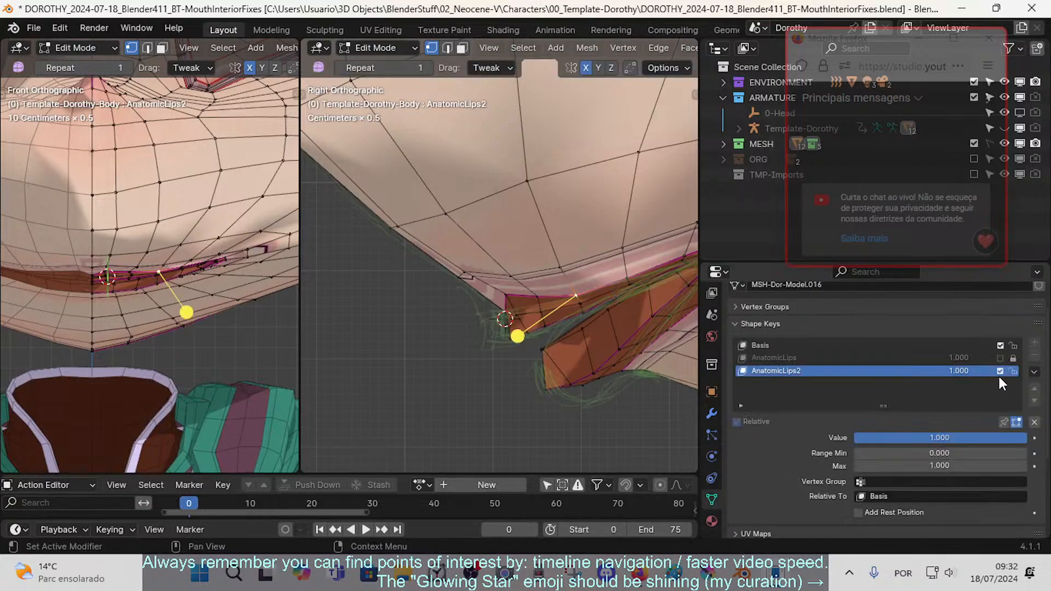
{"action": "mouse_move", "coordinate": [955, 438]}
{"action": "left_mouse_down"}
{"action": "mouse_move", "coordinate": [782, 438]}
{"action": "mouse_move", "coordinate": [955, 438]}
{"action": "left_mouse_up"}
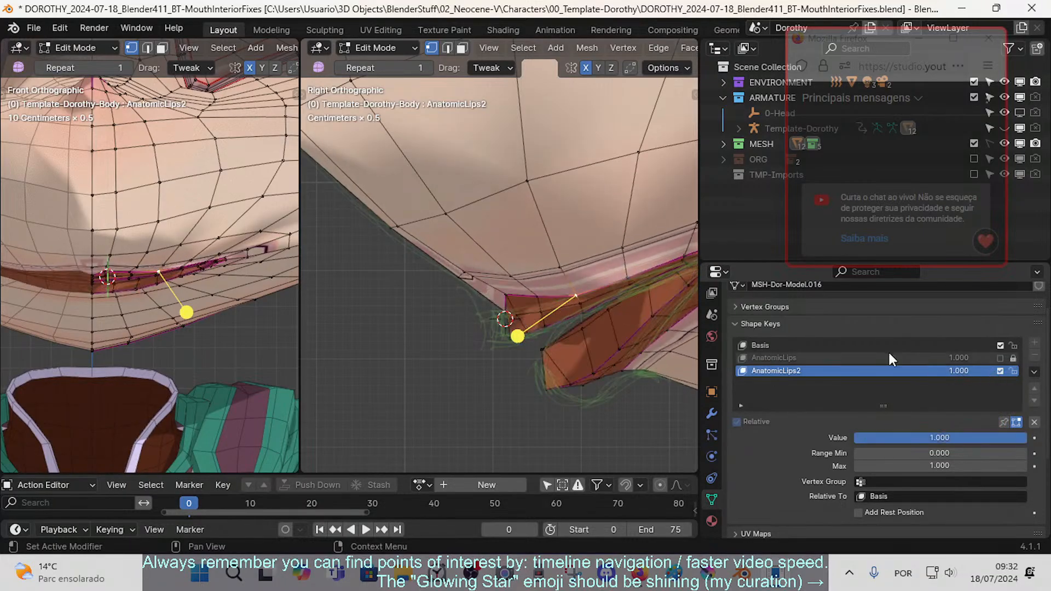
- Reposition the upper lip's frontmost vertices along the centre line against the green guide in side view
{"action": "scroll", "coordinate": [455, 270], "scroll_direction": "up", "scroll_amount": 5, "text": "ctrl"}
{"action": "left_click_drag", "start_coordinate": [458, 293], "coordinate": [447, 280]}
{"action": "left_click_drag", "start_coordinate": [510, 284], "coordinate": [493, 263]}
{"action": "mouse_move", "coordinate": [459, 297]}
{"action": "left_mouse_down"}
{"action": "mouse_move", "coordinate": [441, 274]}
{"action": "mouse_move", "coordinate": [474, 308]}
{"action": "left_mouse_up"}
{"action": "scroll", "coordinate": [509, 308], "scroll_direction": "up", "scroll_amount": 1}
{"action": "mouse_move", "coordinate": [414, 341]}
{"action": "left_mouse_down"}
{"action": "mouse_move", "coordinate": [377, 370]}
{"action": "mouse_move", "coordinate": [366, 351]}
{"action": "left_mouse_up"}
{"action": "left_click_drag", "start_coordinate": [368, 333], "coordinate": [365, 324]}
{"action": "left_click", "coordinate": [365, 325]}
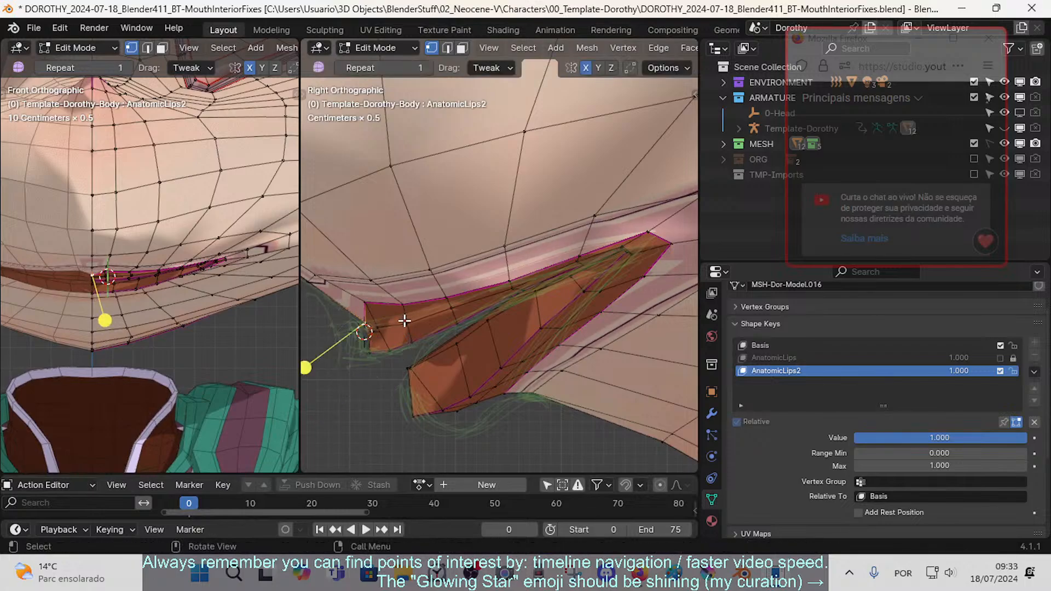
- Adjust the upper lip's lower-edge vertices from the front to the mouth corner into a smoother profile in side view
{"action": "left_click_drag", "start_coordinate": [413, 298], "coordinate": [364, 304]}
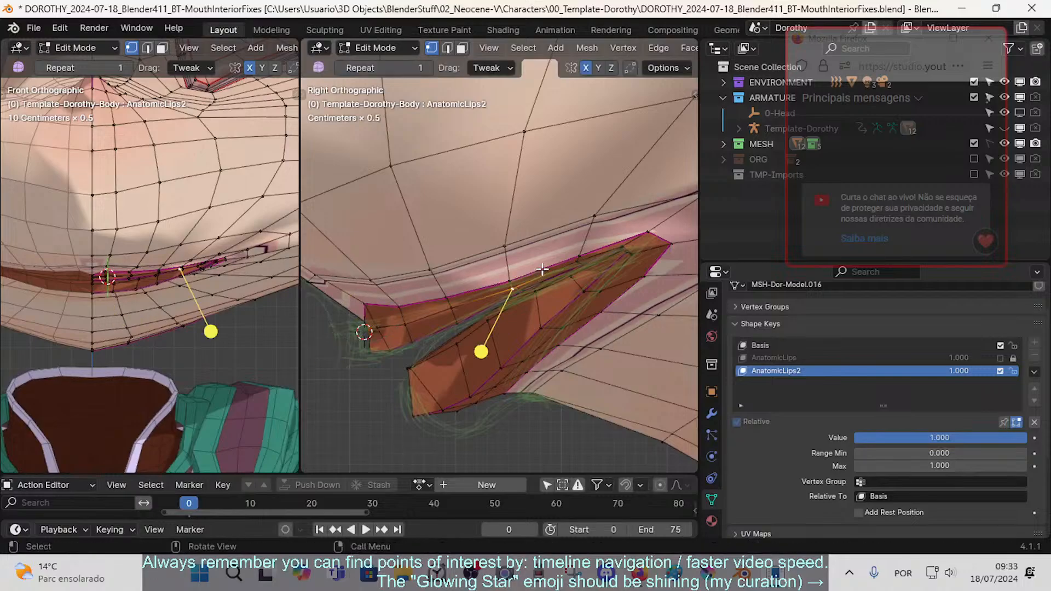
{"action": "left_click_drag", "start_coordinate": [645, 237], "coordinate": [640, 247]}
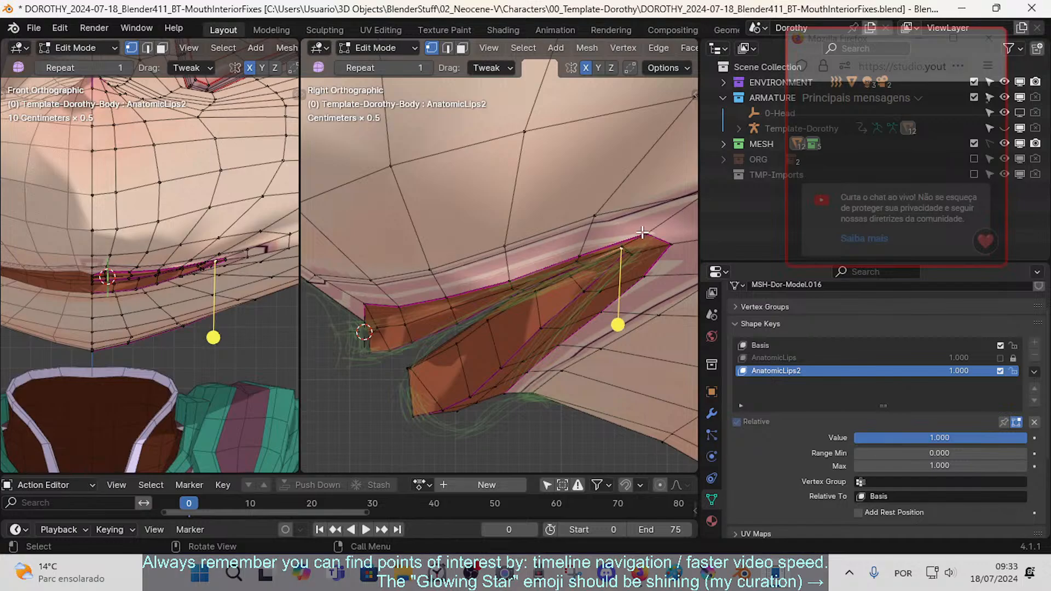
{"action": "left_click_drag", "start_coordinate": [580, 262], "coordinate": [566, 255]}
{"action": "left_click", "coordinate": [500, 278]}
{"action": "left_click_drag", "start_coordinate": [500, 278], "coordinate": [499, 277]}
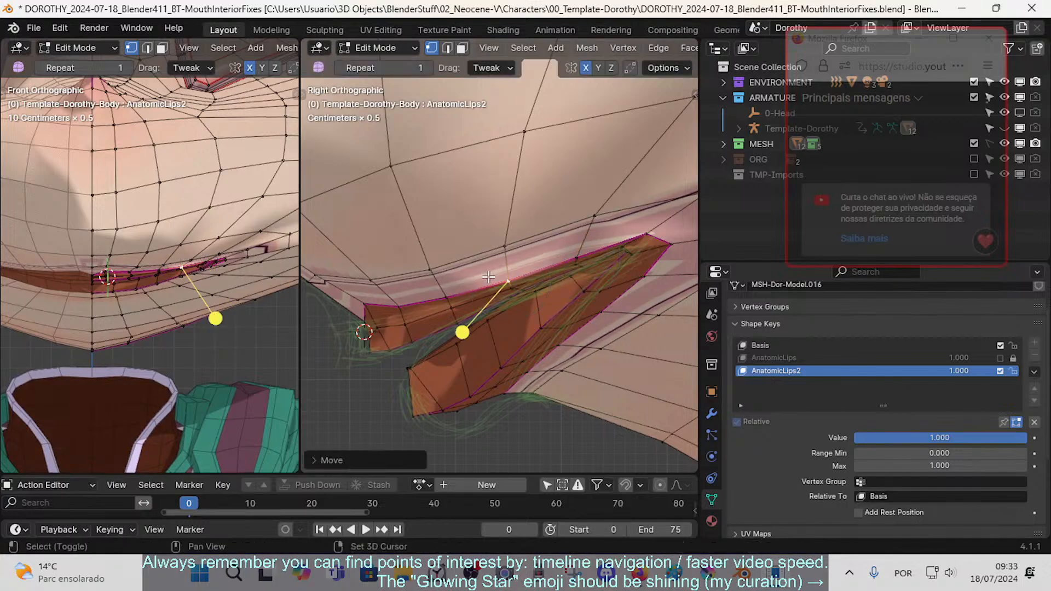
{"action": "left_click_drag", "start_coordinate": [431, 292], "coordinate": [430, 292]}
- Move the lower lip's front top vertex and the inner vertex behind it toward the green guide
{"action": "left_click", "coordinate": [428, 358]}
{"action": "left_click", "coordinate": [398, 369]}
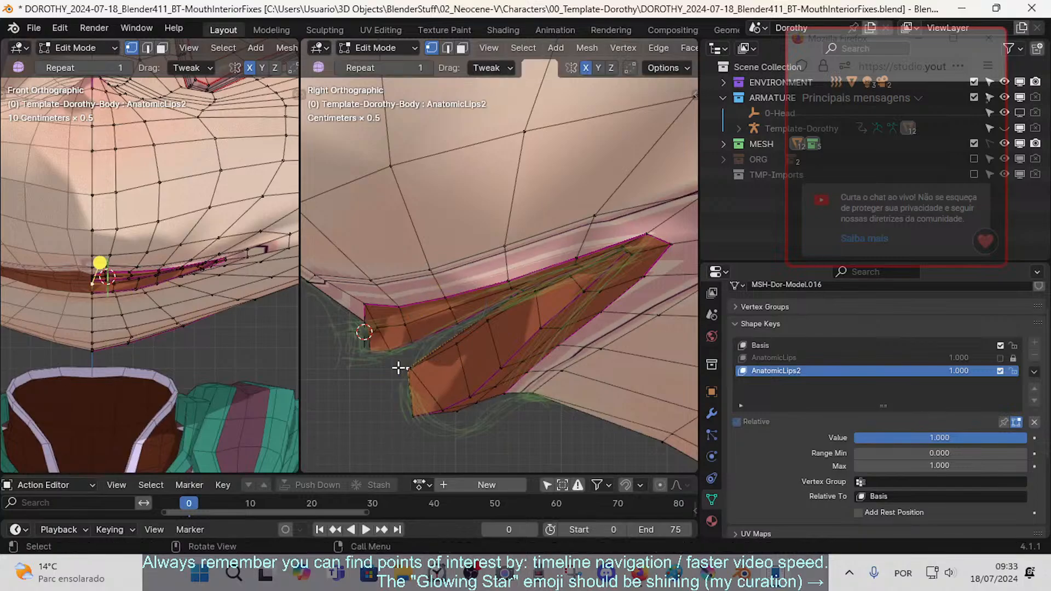
{"action": "left_click_drag", "start_coordinate": [400, 371], "coordinate": [462, 352]}
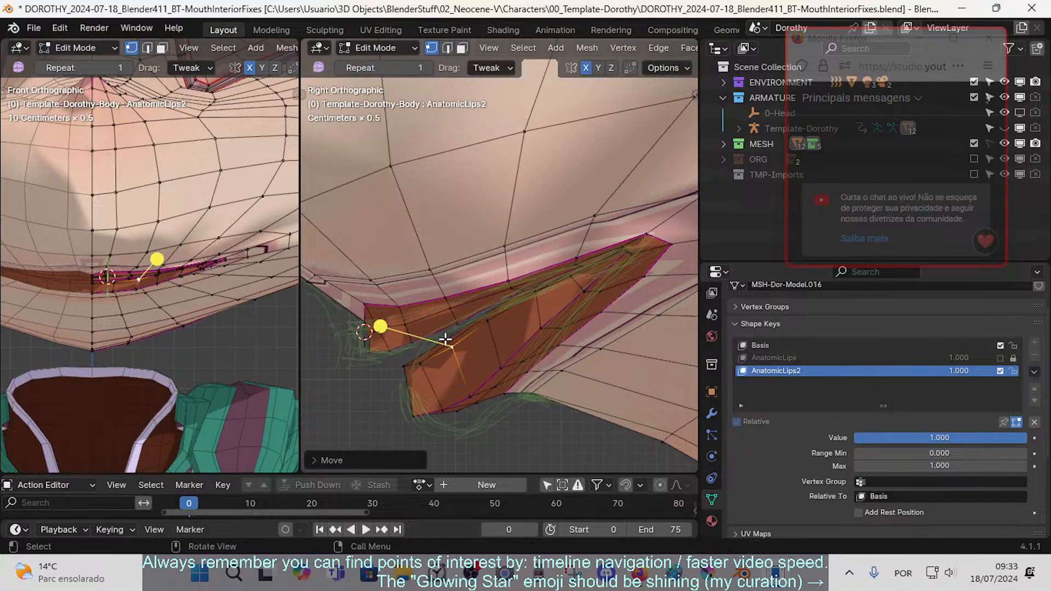
{"action": "key", "text": "KP_1"}
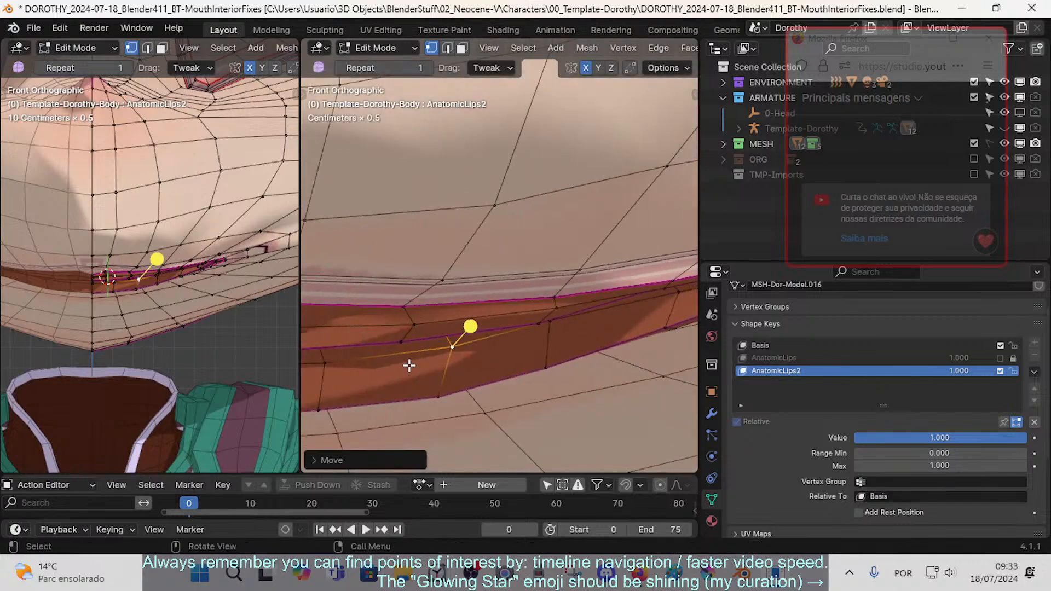
- Shift the side faces near the front of the lower lip forward and down toward the green guide in side view
{"action": "middle_click_drag", "start_coordinate": [409, 365], "coordinate": [466, 239]}
{"action": "key", "text": "2"}
{"action": "left_click", "coordinate": [459, 230]}
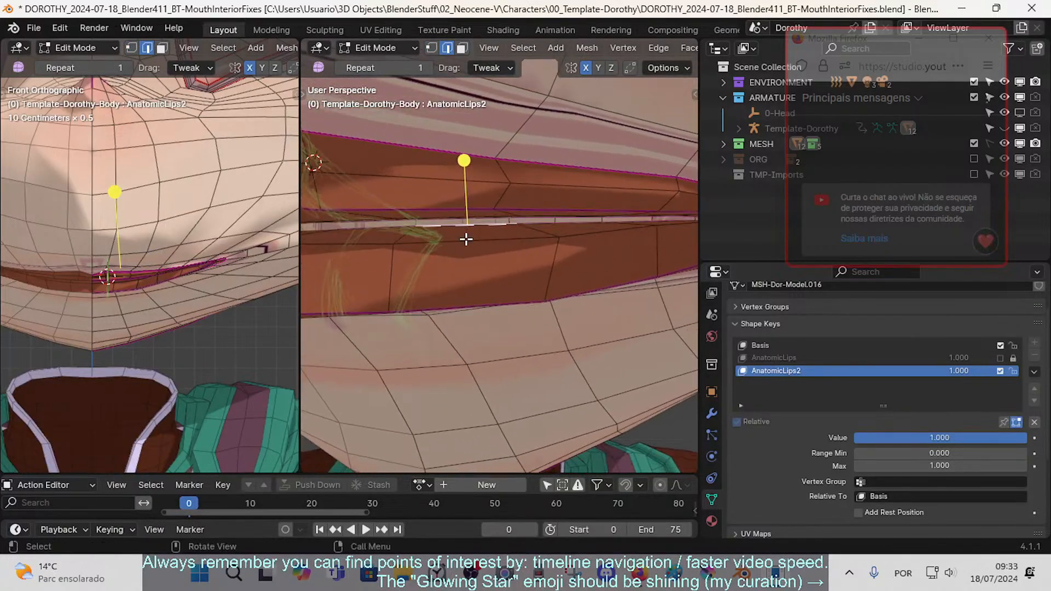
{"action": "key", "text": "3"}
{"action": "left_click", "coordinate": [488, 277]}
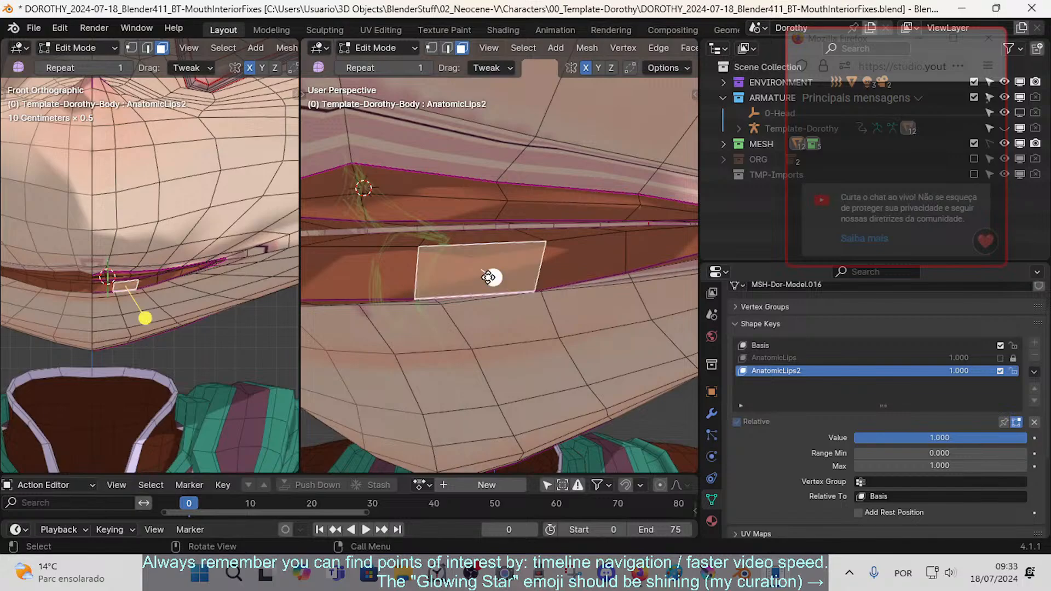
{"action": "key", "text": "KP_3"}
{"action": "scroll", "coordinate": [502, 275], "scroll_direction": "up", "scroll_amount": 1}
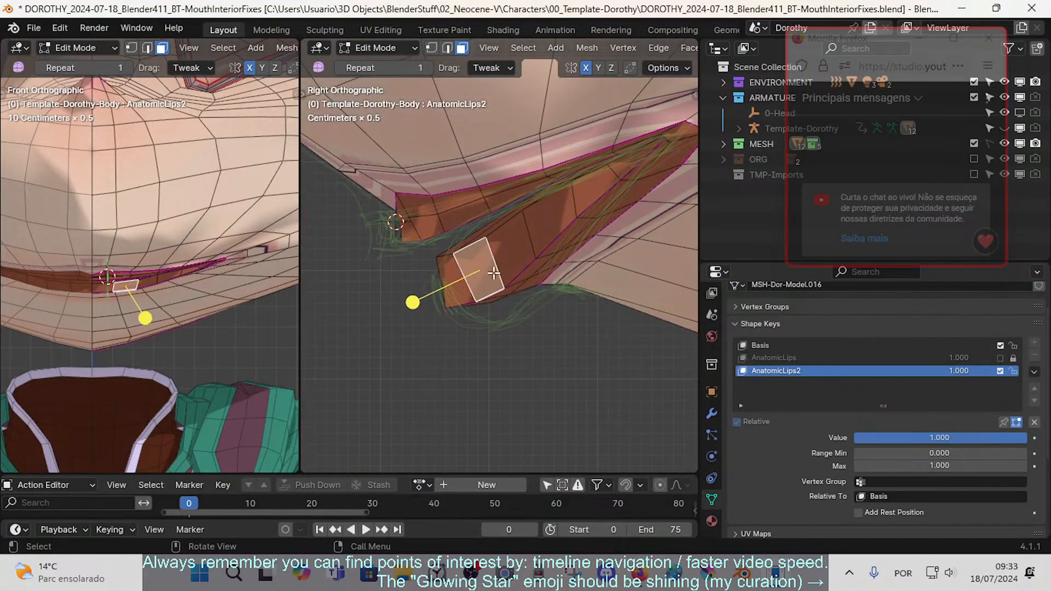
{"action": "left_click", "coordinate": [454, 280]}
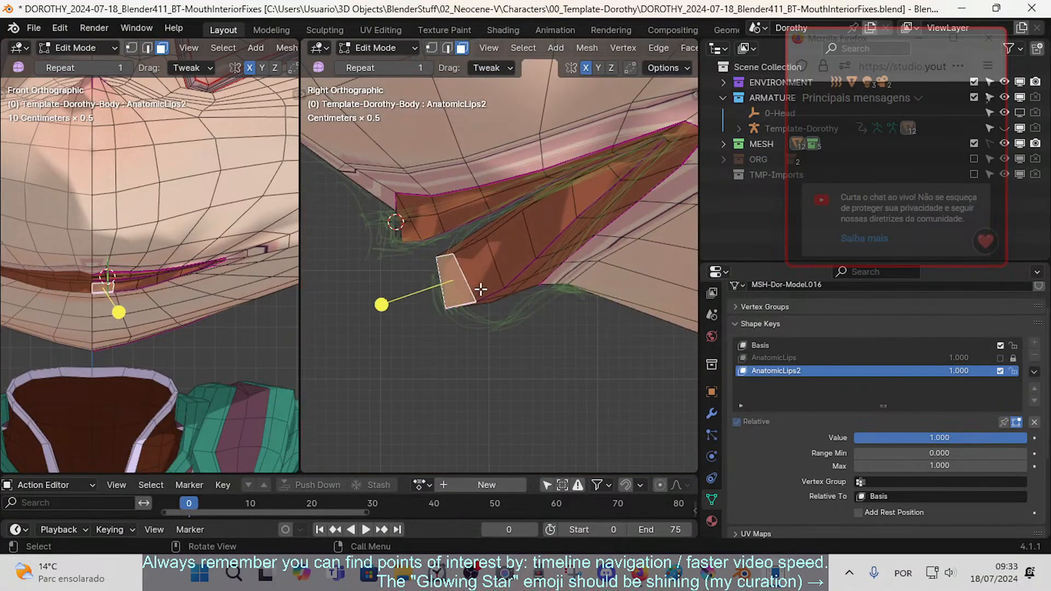
{"action": "left_click", "coordinate": [484, 272]}
{"action": "left_click", "coordinate": [518, 265]}
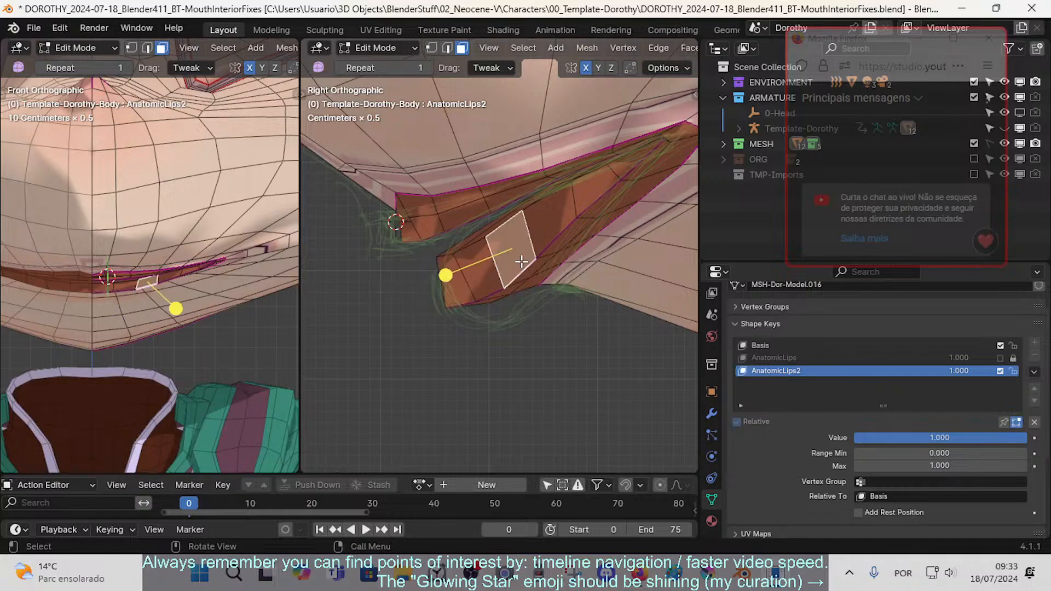
{"action": "key", "text": "g"}
{"action": "left_click", "coordinate": [477, 297]}
{"action": "left_click", "coordinate": [484, 278]}
{"action": "key", "text": "g"}
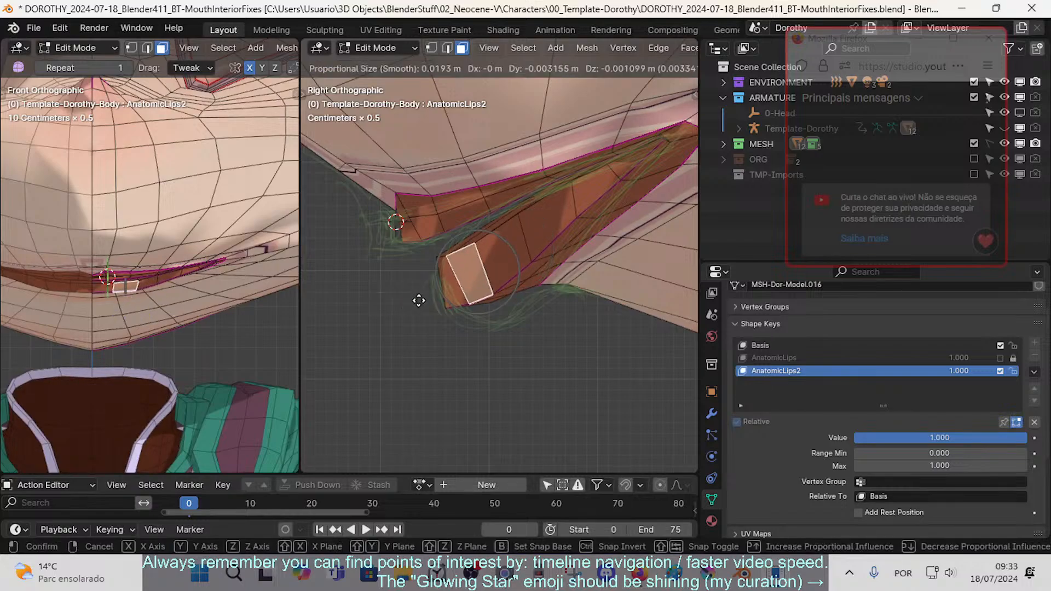
{"action": "left_click", "coordinate": [416, 307]}
- Move the lower lip's front bottom vertex slightly down toward the green guide
{"action": "key", "text": "1"}
{"action": "left_click", "coordinate": [444, 310]}
{"action": "key", "text": "g"}
{"action": "left_click", "coordinate": [449, 317]}
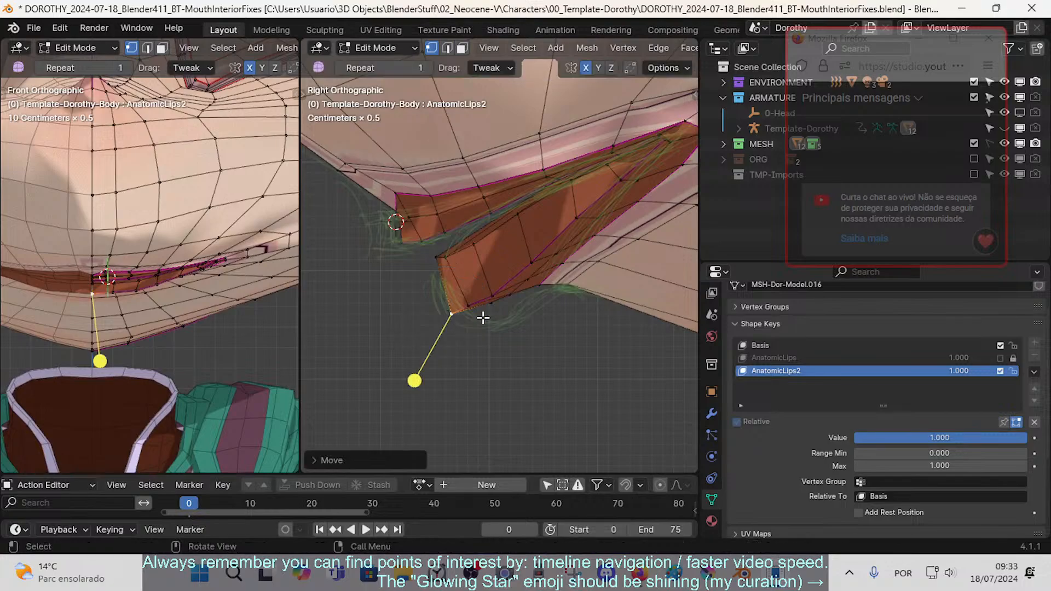
- Move the lower lip's front top vertex and the vertex just behind it onto the green guide
{"action": "left_click", "coordinate": [436, 256]}
{"action": "key", "text": "g"}
{"action": "left_click", "coordinate": [419, 258]}
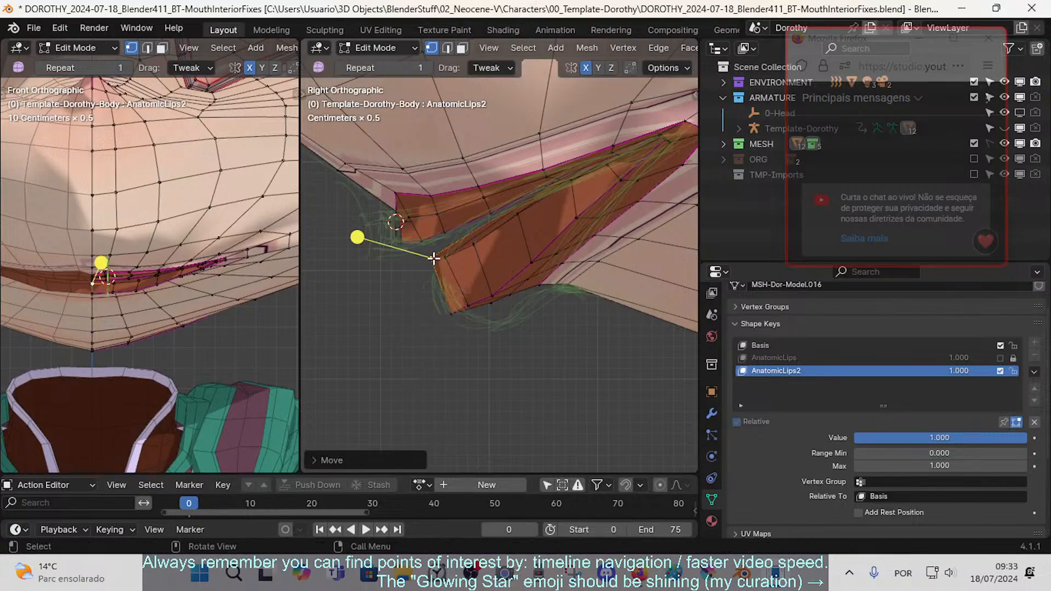
{"action": "key", "text": "g"}
{"action": "left_click", "coordinate": [425, 253]}
{"action": "left_click", "coordinate": [445, 256]}
{"action": "key", "text": "g"}
{"action": "left_click", "coordinate": [447, 253]}
- Move the lower lip's frontmost face slightly down in side view
{"action": "left_click", "coordinate": [440, 311]}
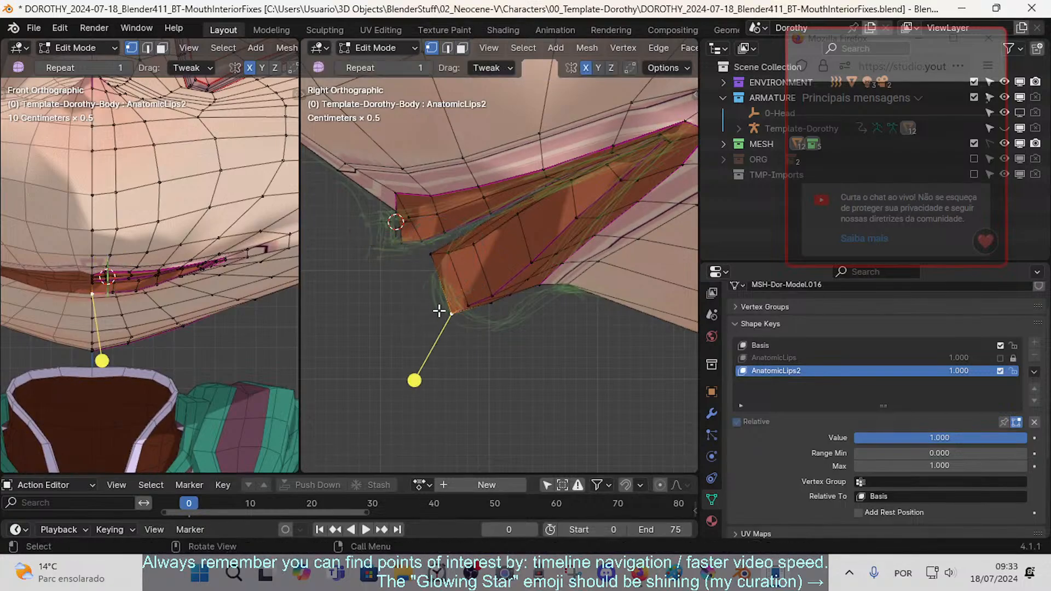
{"action": "key", "text": "3"}
{"action": "left_click", "coordinate": [433, 283]}
{"action": "middle_click_drag", "start_coordinate": [433, 283], "coordinate": [510, 279]}
{"action": "key", "text": "KP_3"}
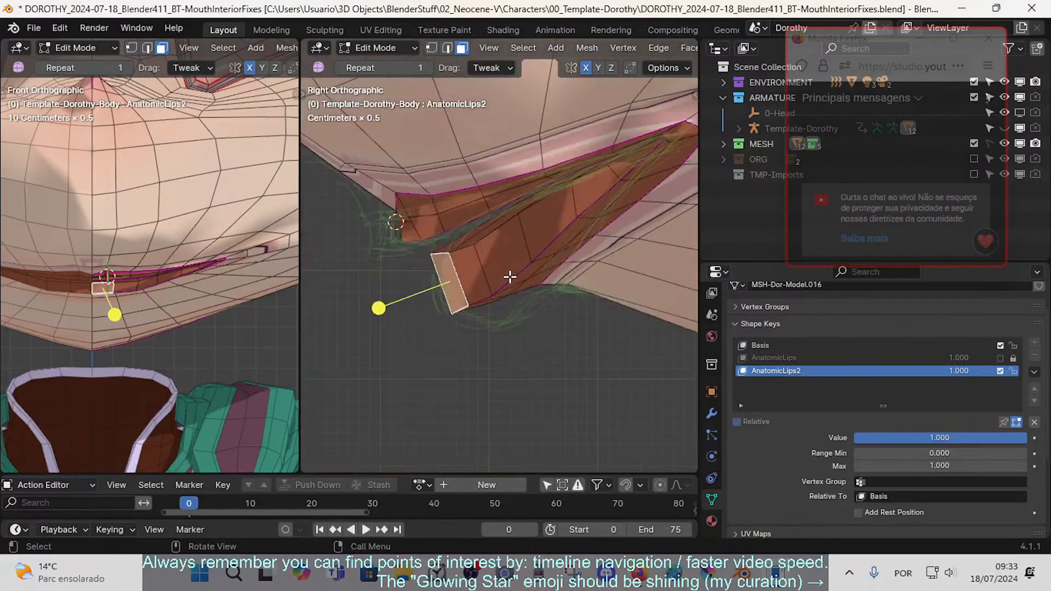
{"action": "key", "text": "g"}
{"action": "left_click", "coordinate": [499, 321]}
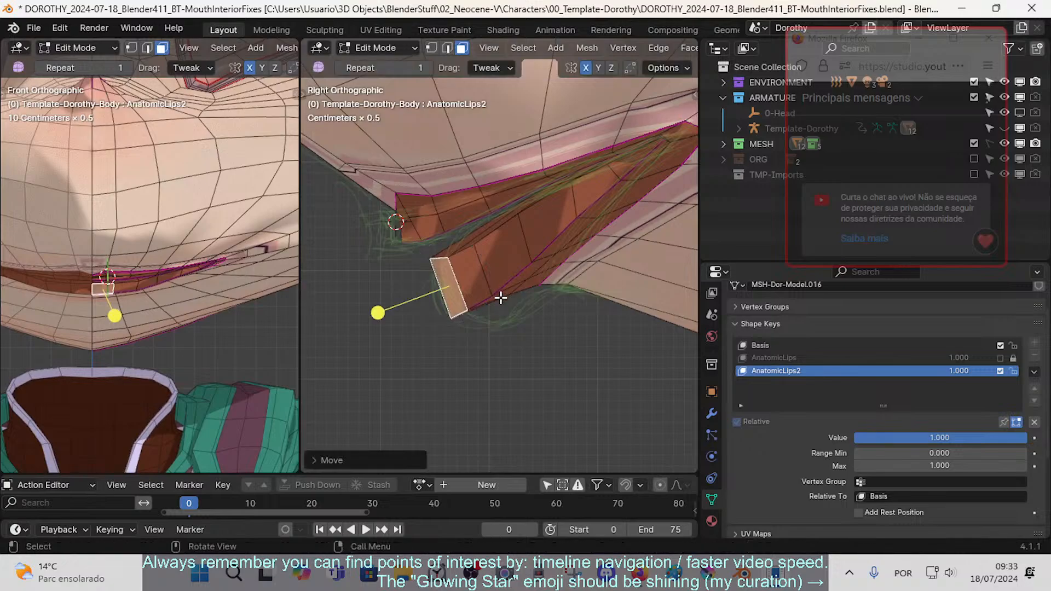
- Move the lower lip's bottom-edge vertex near the end of the guide's curve backward in side view
{"action": "key", "text": "1"}
{"action": "left_click", "coordinate": [459, 316]}
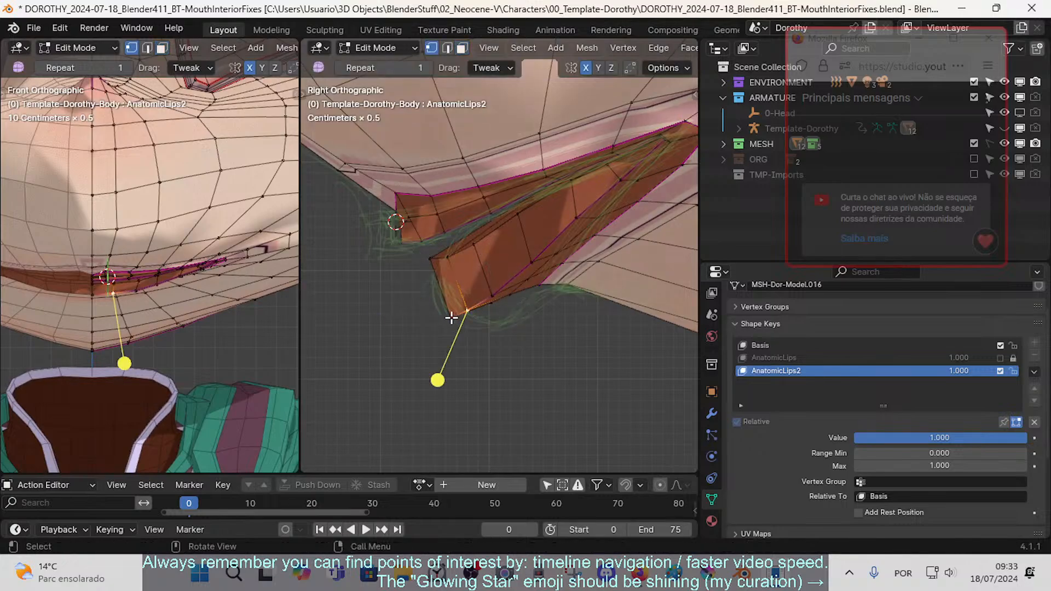
{"action": "left_click", "coordinate": [451, 317]}
{"action": "left_click", "coordinate": [514, 300]}
{"action": "key", "text": "2"}
{"action": "left_click", "coordinate": [531, 280], "text": "alt"}
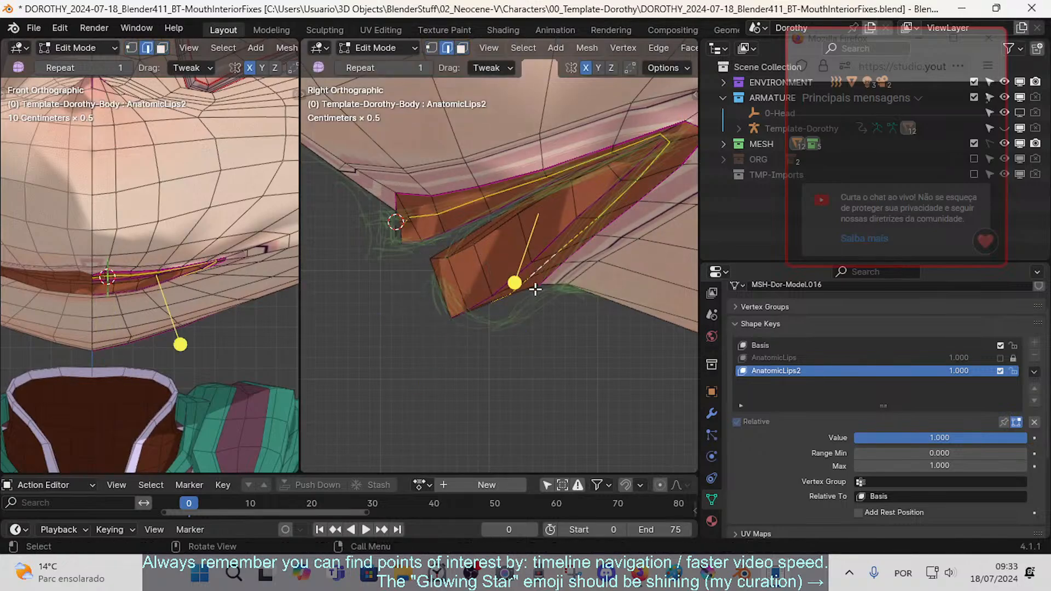
{"action": "left_click", "coordinate": [508, 283]}
{"action": "key", "text": "alt+a"}
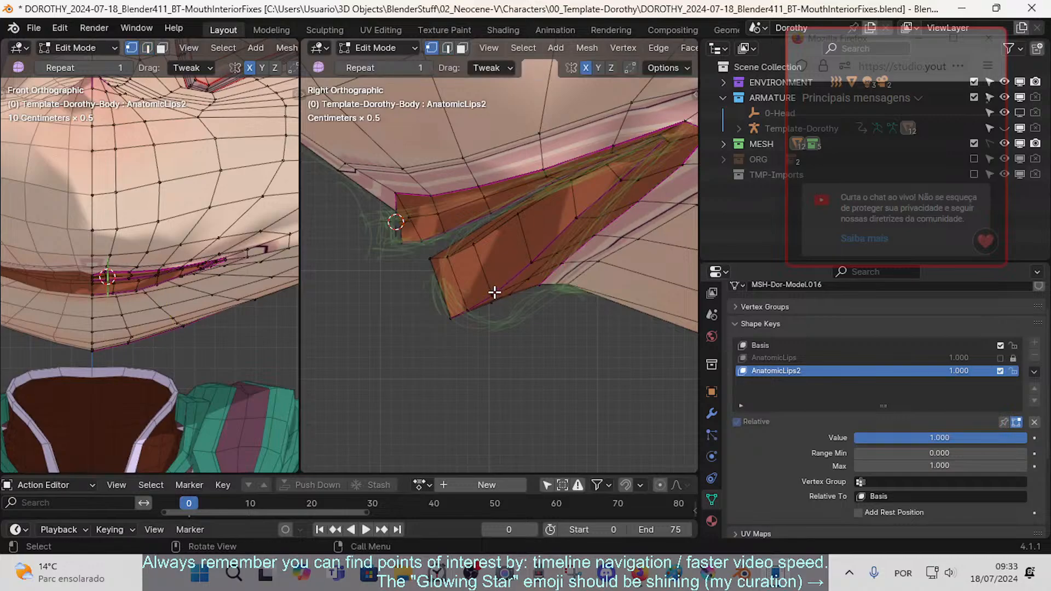
{"action": "middle_click_drag", "start_coordinate": [561, 302], "coordinate": [485, 321], "text": "shift"}
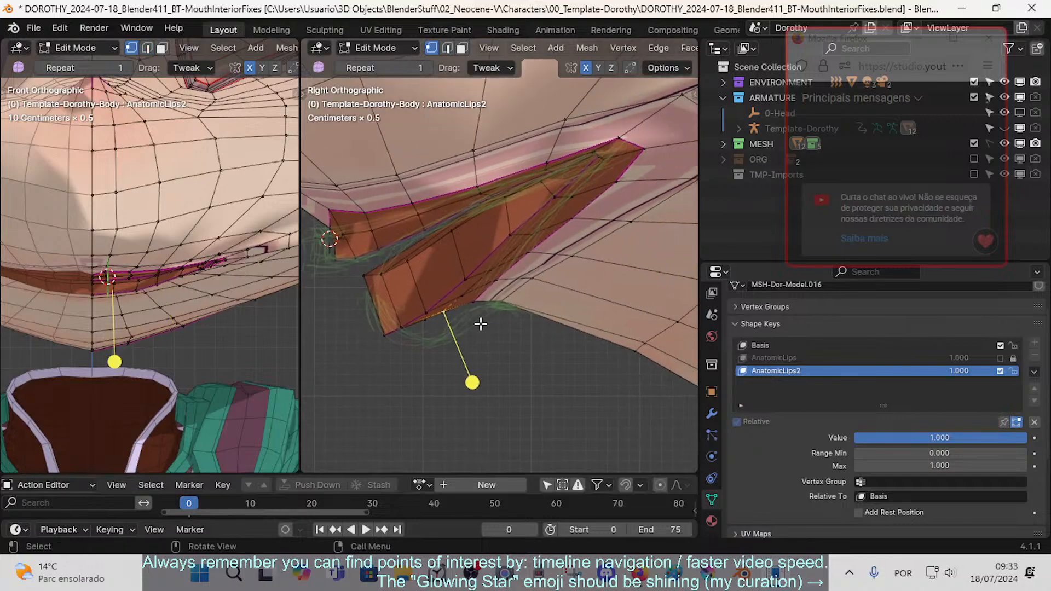
{"action": "key", "text": "g"}
{"action": "left_click", "coordinate": [639, 266], "text": "shift"}
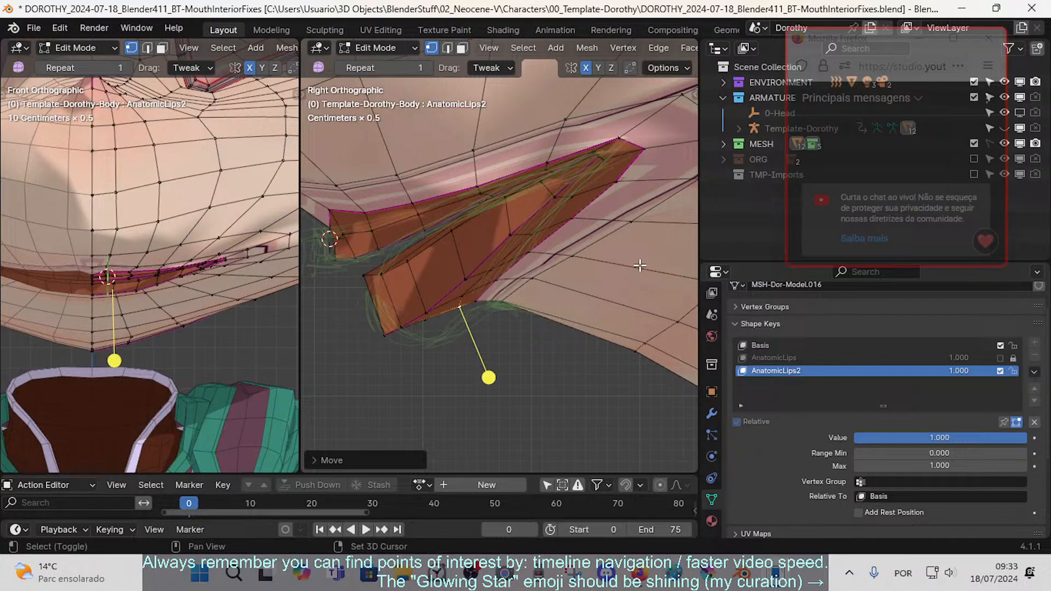
- Slide the next bottom-edge vertices of the lower lip back and up toward the mouth corner
{"action": "left_click", "coordinate": [476, 293]}
{"action": "key", "text": "g"}
{"action": "right_click", "coordinate": [473, 293]}
{"action": "left_click", "coordinate": [464, 296]}
{"action": "key", "text": "g"}
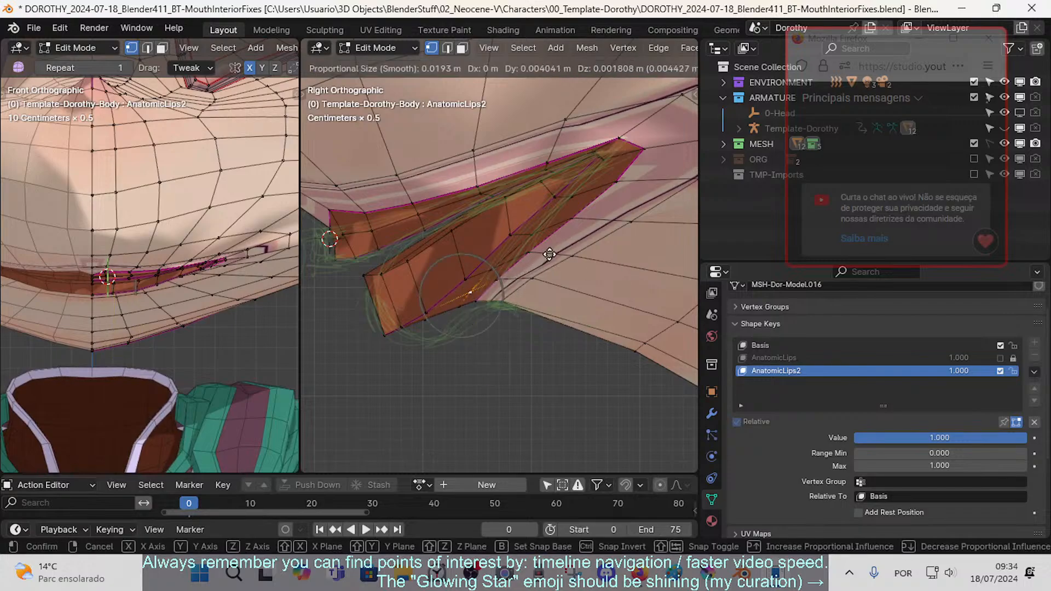
{"action": "left_click", "coordinate": [549, 254], "text": "shift"}
{"action": "left_click", "coordinate": [495, 267]}
{"action": "key", "text": "g"}
{"action": "left_click", "coordinate": [561, 223], "text": "shift"}
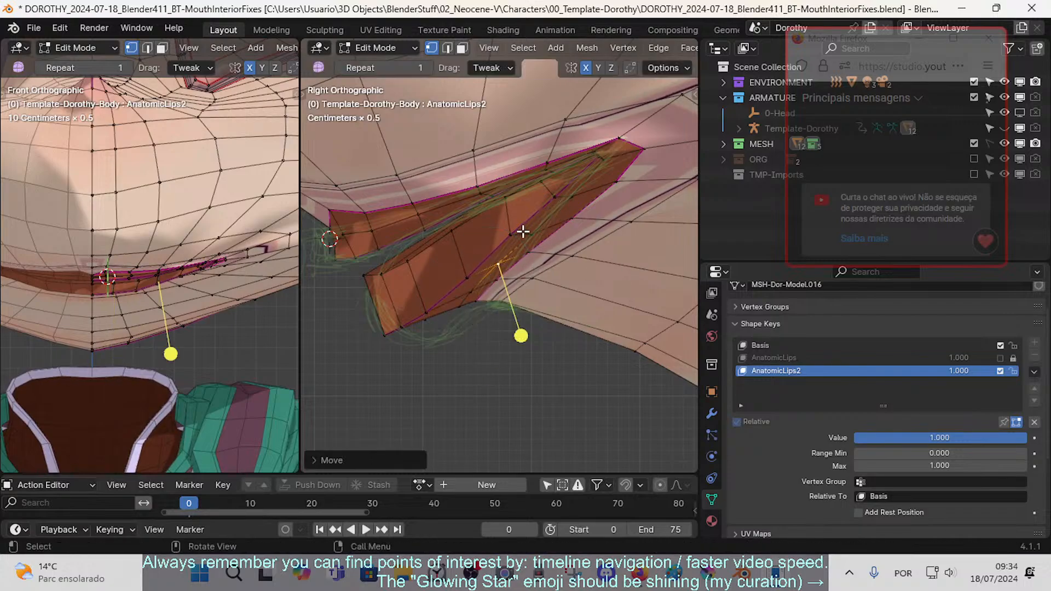
- Move the remaining bottom-edge vertices and the inner vertex near the mouth corner back and up in side view
{"action": "left_click", "coordinate": [534, 236]}
{"action": "key", "text": "g"}
{"action": "left_click", "coordinate": [627, 190], "text": "shift"}
{"action": "left_click", "coordinate": [575, 196]}
{"action": "key", "text": "g"}
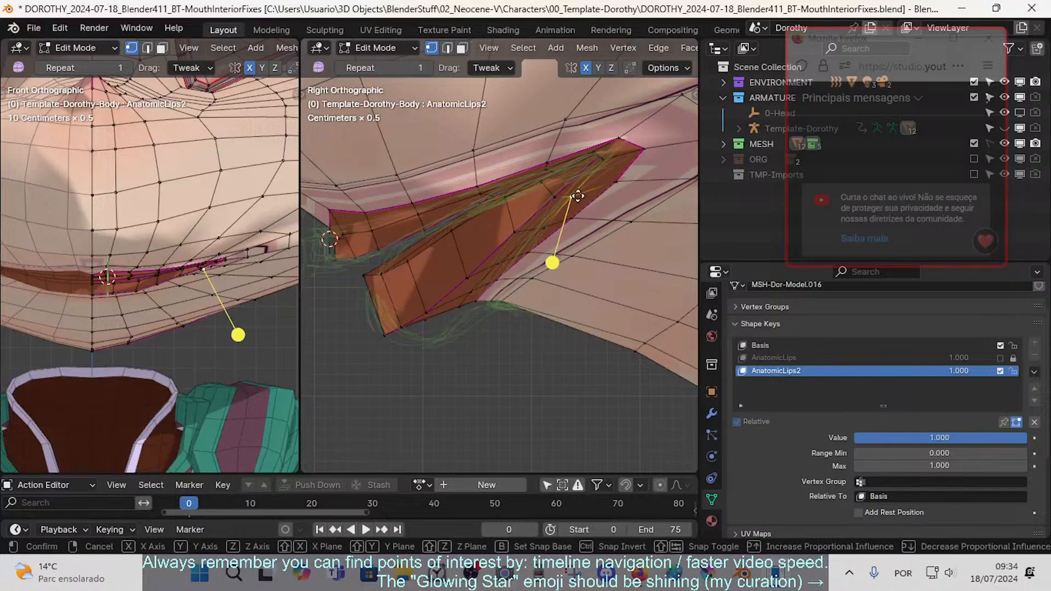
{"action": "left_click", "coordinate": [352, 126]}
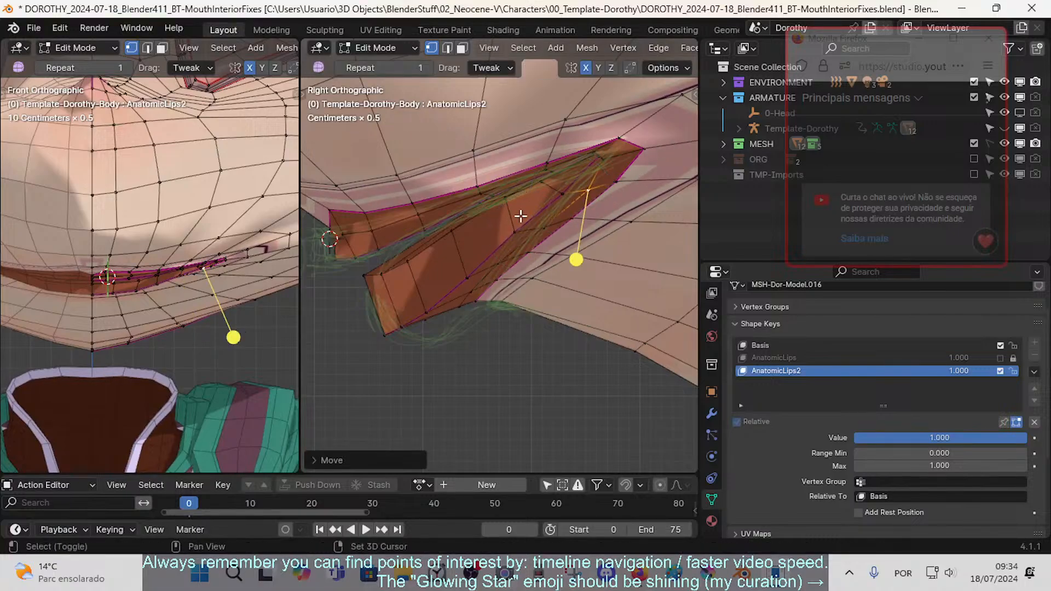
{"action": "middle_click_drag", "start_coordinate": [520, 216], "coordinate": [467, 243], "text": "shift"}
{"action": "left_click", "coordinate": [561, 194]}
{"action": "key", "text": "g"}
{"action": "left_click", "coordinate": [596, 173]}
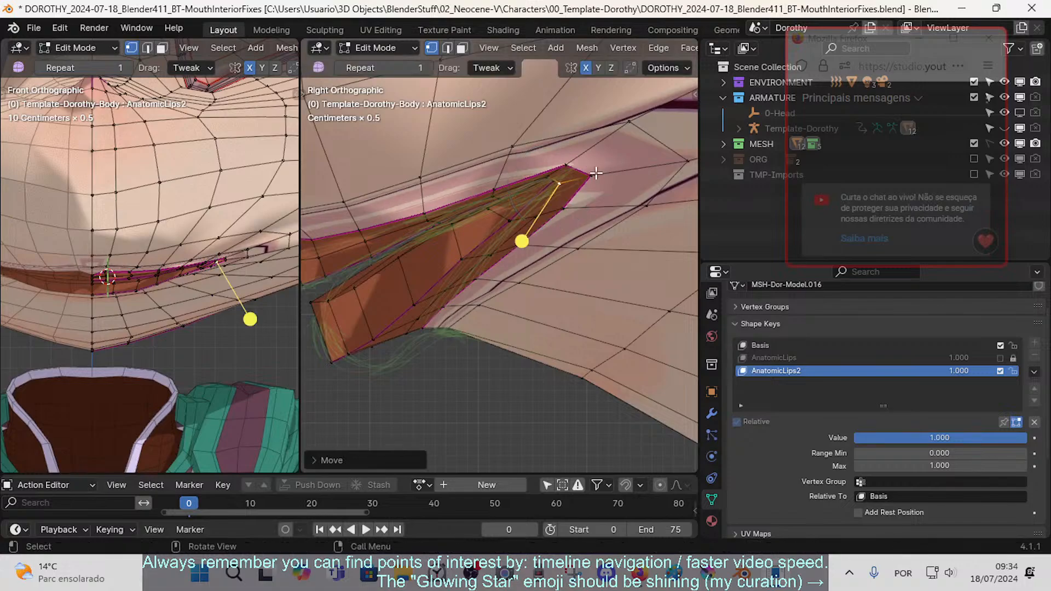
- Move the lower lip's front bottom vertex and the vertices behind it back along the green guide
{"action": "scroll", "coordinate": [347, 359], "scroll_direction": "up", "scroll_amount": 1}
{"action": "left_click", "coordinate": [355, 361]}
{"action": "key", "text": "g"}
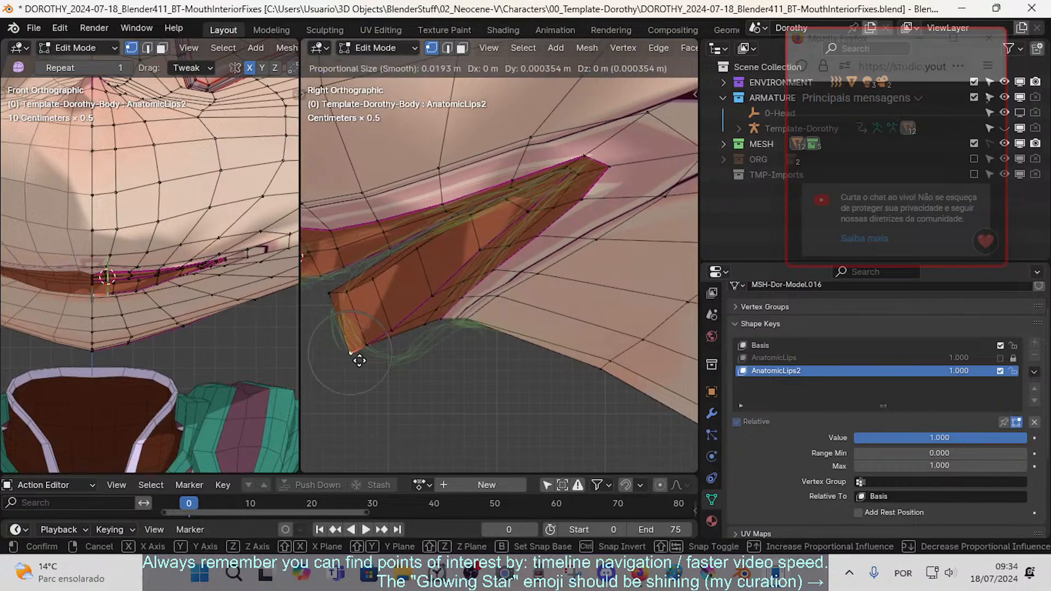
{"action": "left_click", "coordinate": [368, 351]}
{"action": "key", "text": "g"}
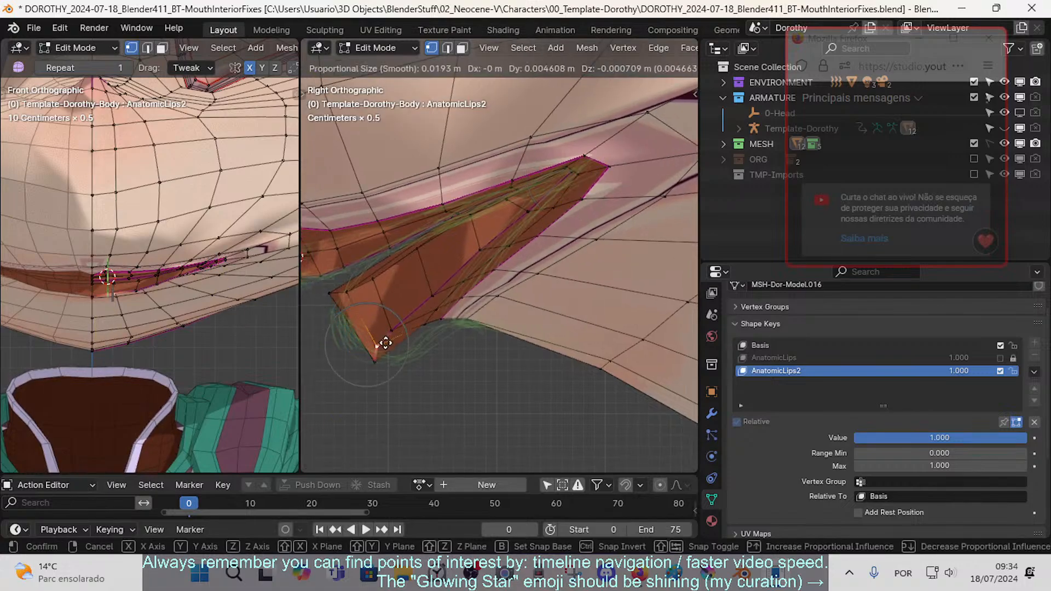
{"action": "left_click", "coordinate": [392, 326]}
{"action": "key", "text": "g"}
{"action": "left_click", "coordinate": [402, 319]}
{"action": "key", "text": "g"}
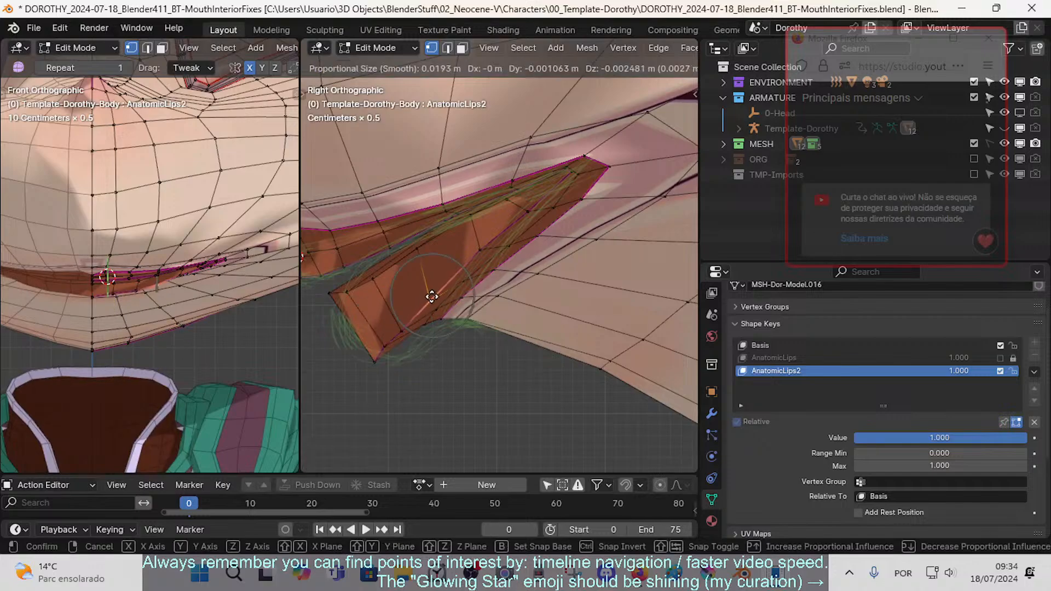
{"action": "left_click", "coordinate": [429, 296]}
- Fine-tune the front bottom vertex of the lower lip against the guide's lower curve and clear the selection
{"action": "left_click", "coordinate": [375, 360]}
{"action": "key", "text": "g"}
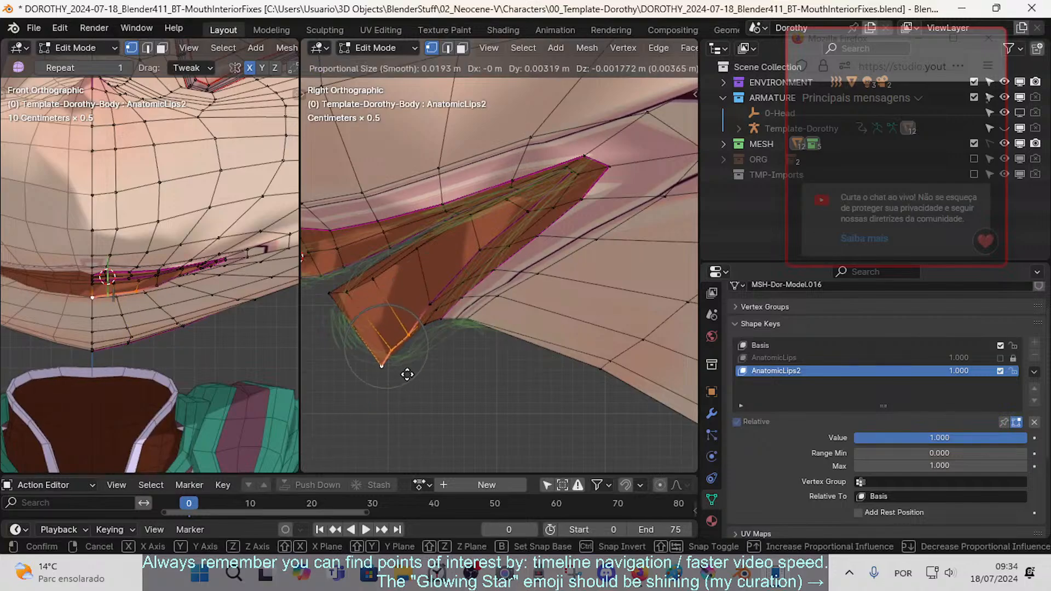
{"action": "left_click", "coordinate": [408, 366]}
{"action": "left_click", "coordinate": [402, 436]}
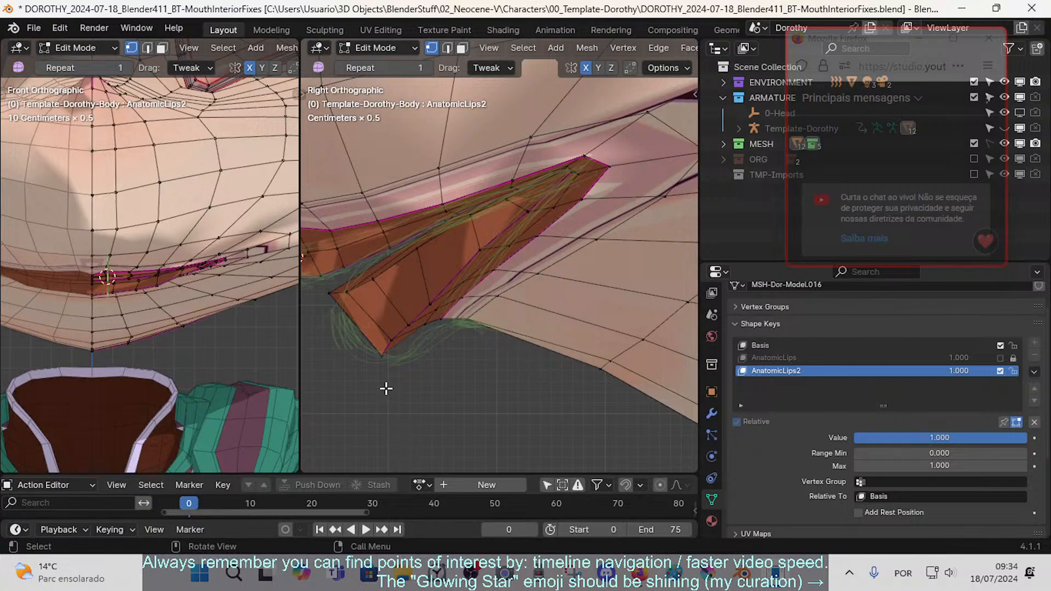
- Shift the lower lip's three front side faces slightly backward in side view
{"action": "key", "text": "3"}
{"action": "left_click", "coordinate": [388, 331]}
{"action": "left_click", "coordinate": [372, 333], "text": "shift"}
{"action": "left_click", "coordinate": [406, 294], "text": "shift"}
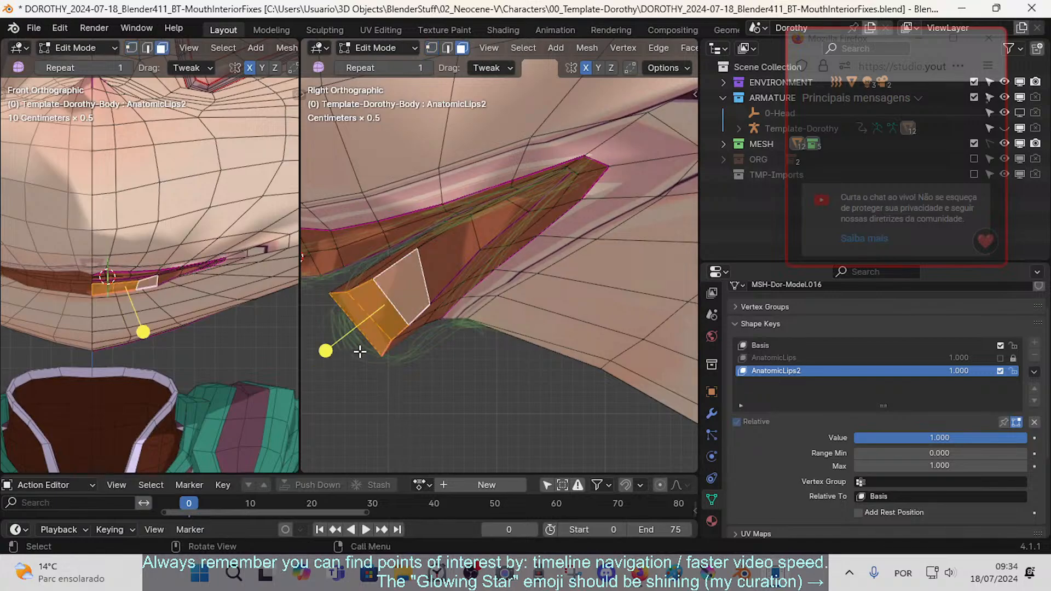
{"action": "left_click_drag", "start_coordinate": [326, 351], "coordinate": [350, 350]}
{"action": "key", "text": "alt+a"}
- Move the lower lip's front bottom vertices down and back toward the lowest part of the green guide
{"action": "key", "text": "1"}
{"action": "left_click", "coordinate": [383, 350]}
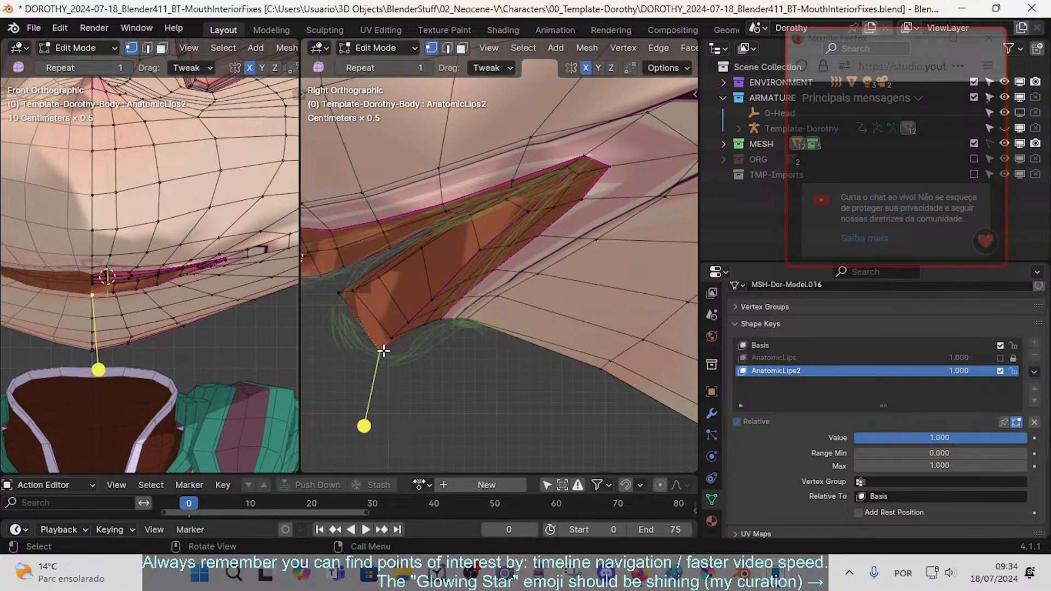
{"action": "key", "text": "g"}
{"action": "left_click", "coordinate": [419, 350]}
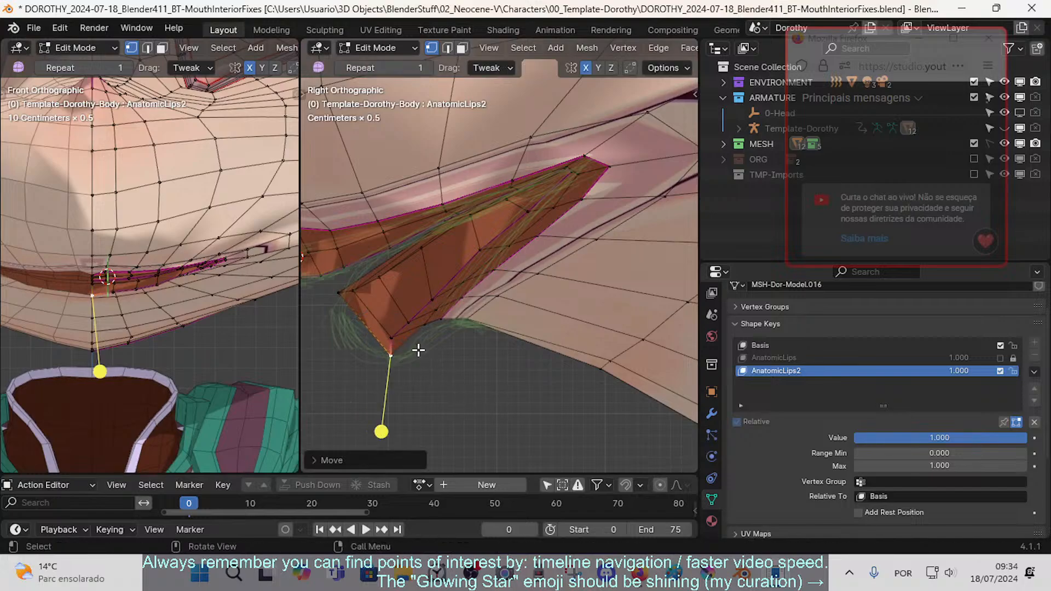
{"action": "key", "text": "g"}
{"action": "left_click", "coordinate": [402, 346]}
{"action": "key", "text": "g"}
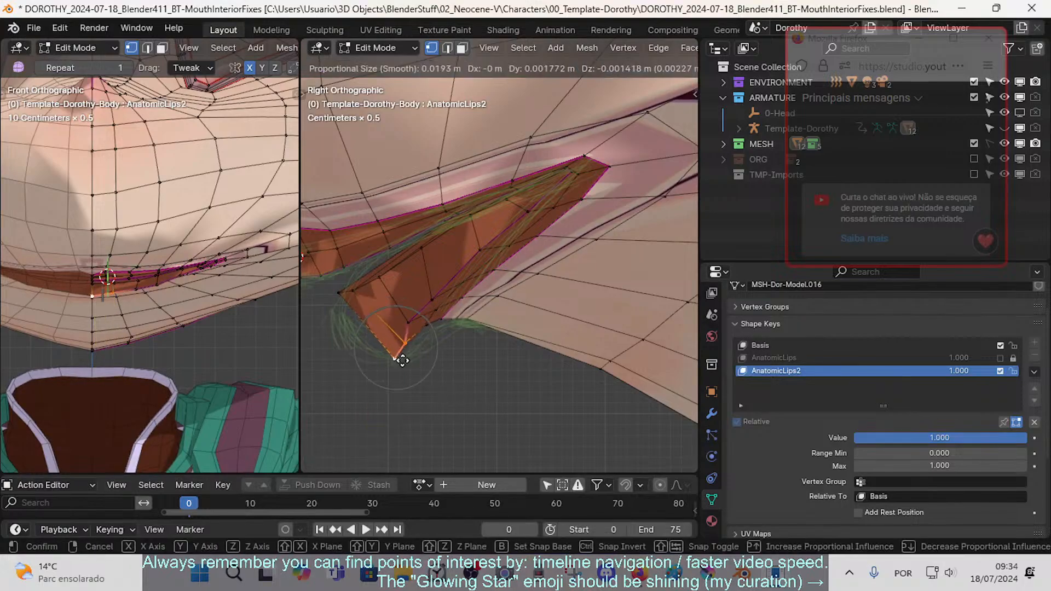
{"action": "left_click", "coordinate": [410, 359]}
{"action": "key", "text": "r"}
{"action": "left_click", "coordinate": [445, 366]}
{"action": "key", "text": "g"}
{"action": "left_click", "coordinate": [409, 356]}
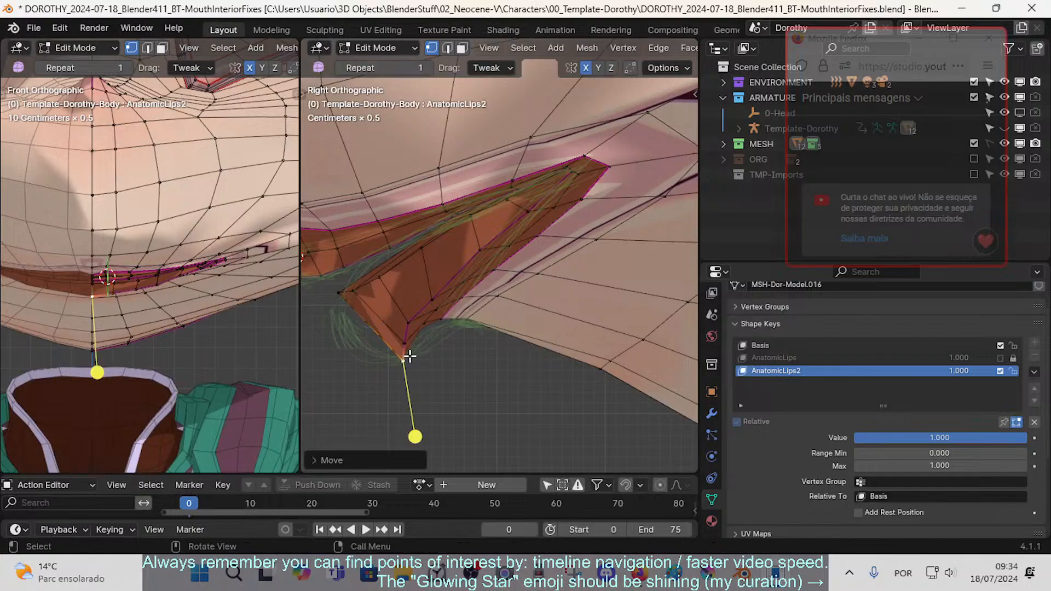
- Even out the lower lip's bottom-edge vertices between the front tip and the end of the guide's curve
{"action": "mouse_move", "coordinate": [405, 348]}
{"action": "left_mouse_down"}
{"action": "mouse_move", "coordinate": [471, 322]}
{"action": "mouse_move", "coordinate": [420, 319]}
{"action": "mouse_move", "coordinate": [401, 364]}
{"action": "left_mouse_up"}
{"action": "key", "text": "g"}
{"action": "left_click", "coordinate": [461, 321]}
{"action": "key", "text": "g"}
{"action": "left_click_drag", "start_coordinate": [451, 328], "coordinate": [478, 286]}
{"action": "left_click_drag", "start_coordinate": [499, 267], "coordinate": [421, 326]}
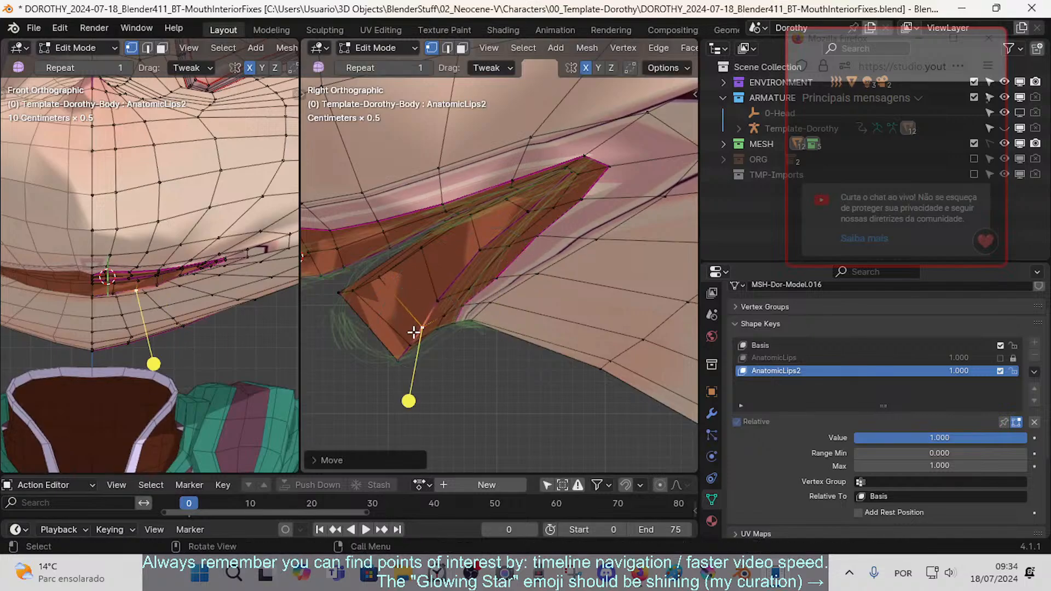
- Try to apply an edge crease to the inner edge loop running along both lips
{"action": "left_click", "coordinate": [407, 349]}
{"action": "key", "text": "2"}
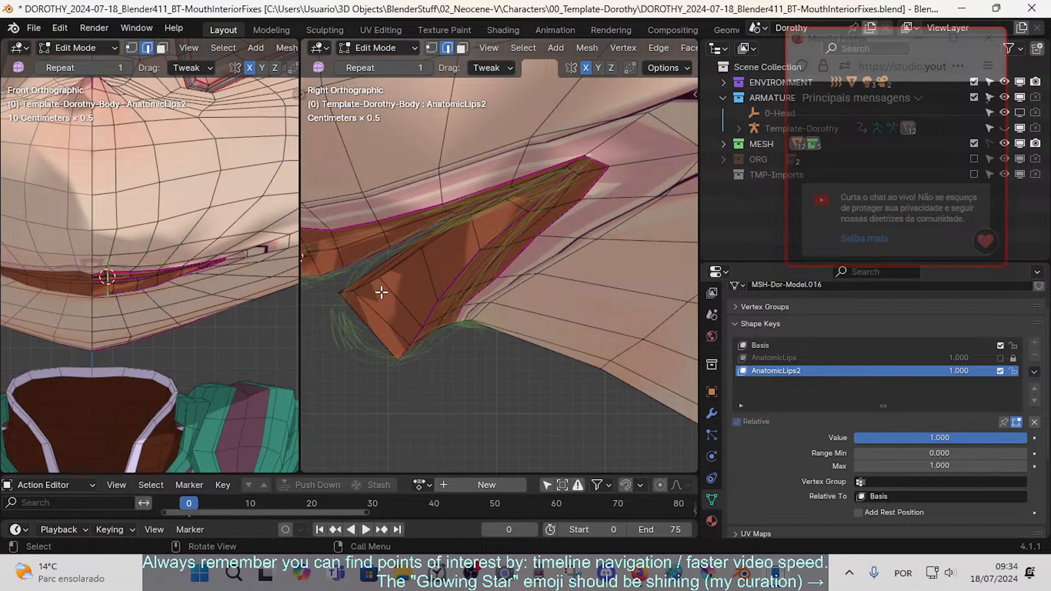
{"action": "left_click", "coordinate": [376, 290], "text": "alt"}
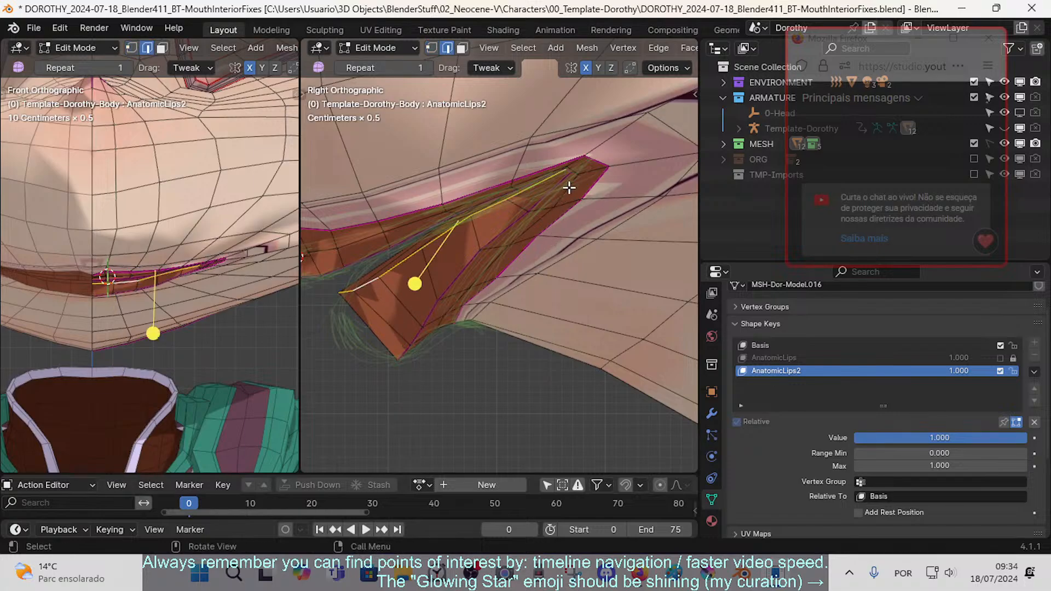
{"action": "key", "text": "alt+a"}
{"action": "left_click", "coordinate": [460, 268], "text": "alt"}
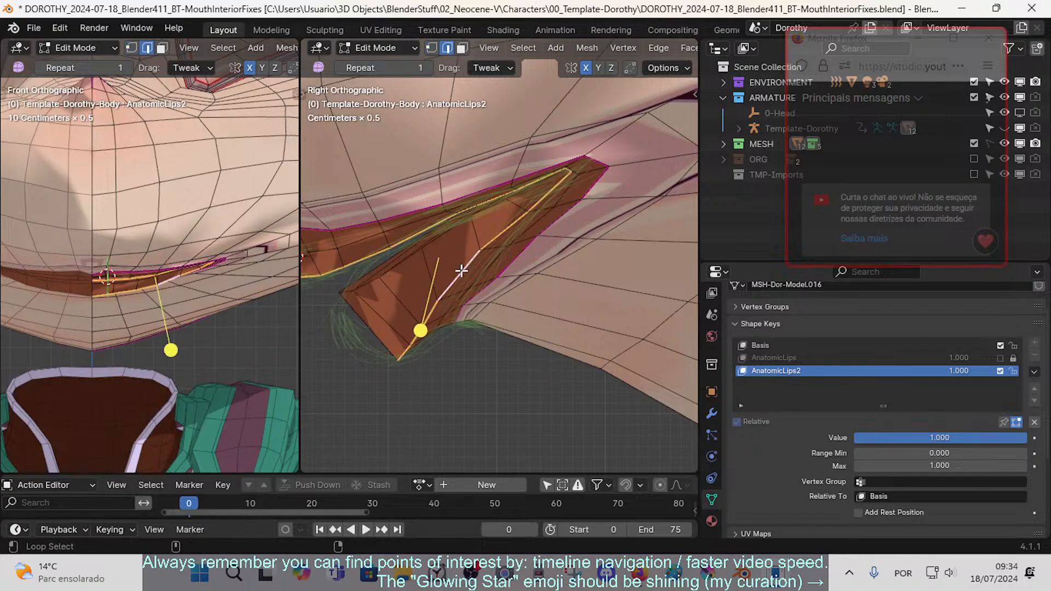
{"action": "middle_click_drag", "start_coordinate": [419, 283], "coordinate": [476, 289], "text": "shift"}
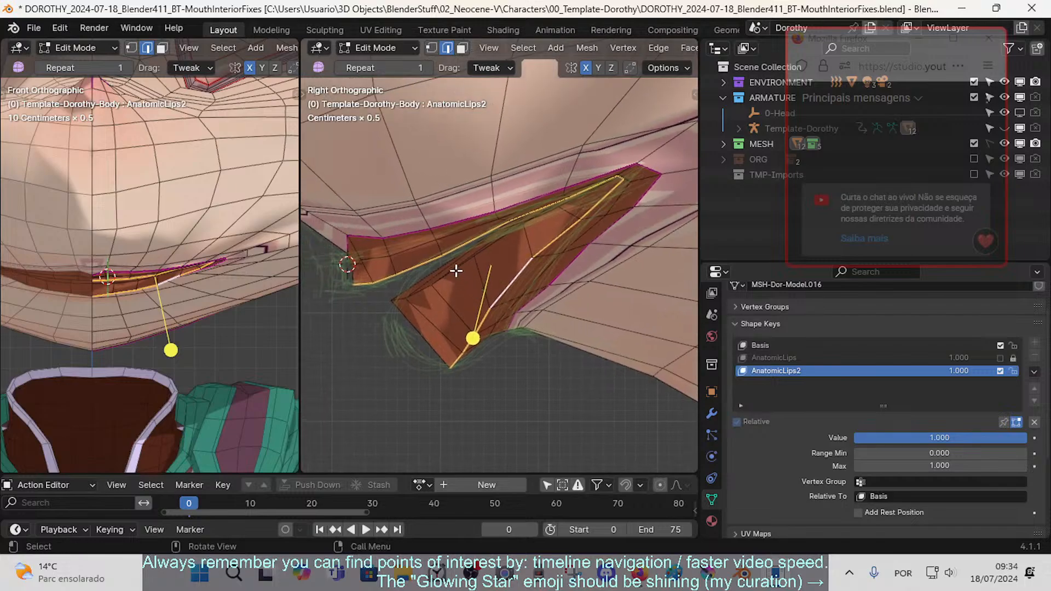
{"action": "left_click", "coordinate": [439, 237], "text": "alt+shift"}
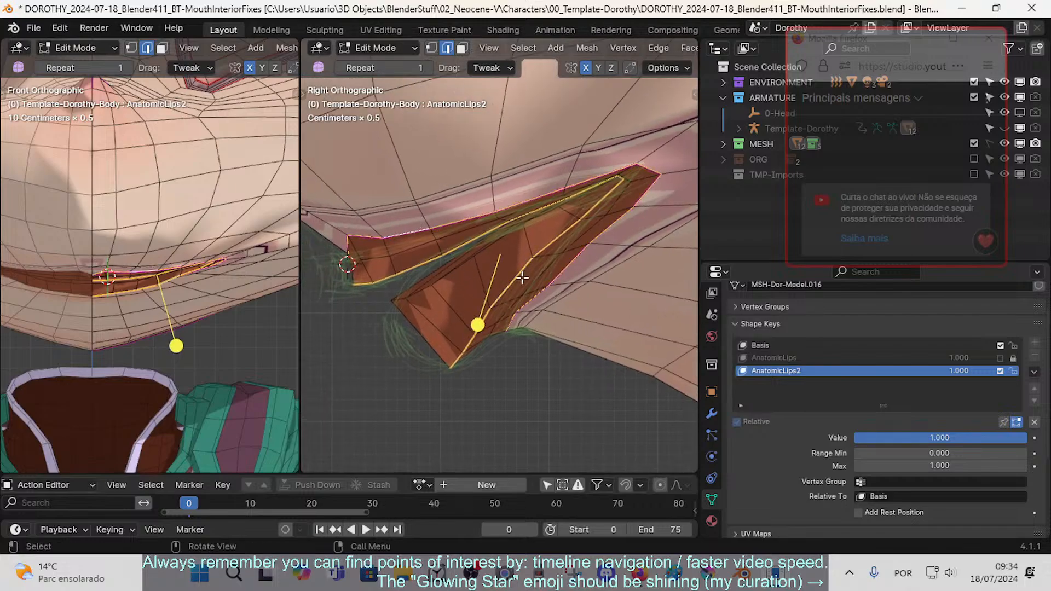
{"action": "key", "text": "shift+e"}
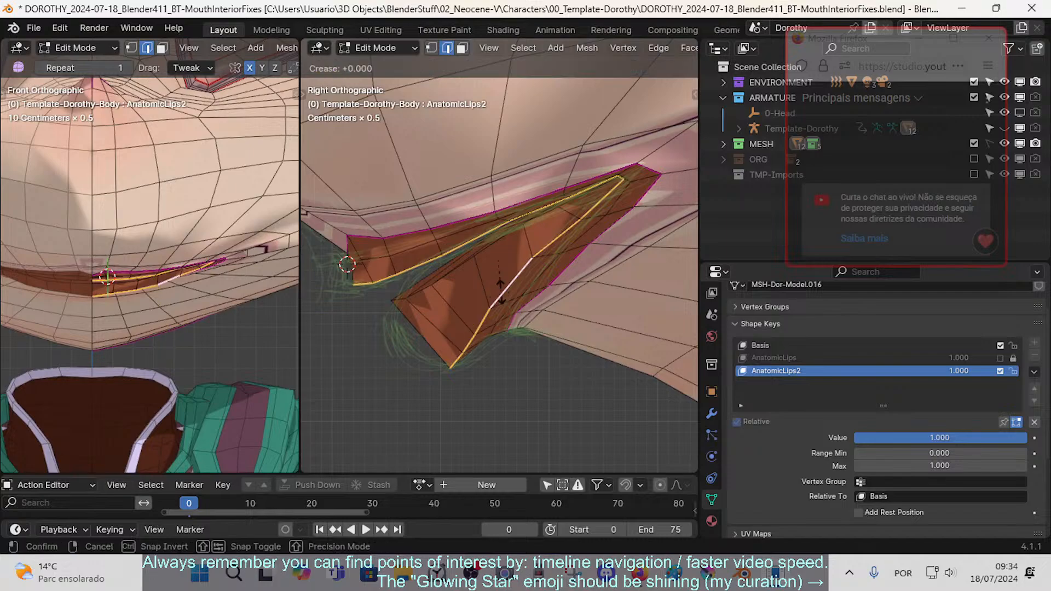
{"action": "left_click", "coordinate": [500, 285]}
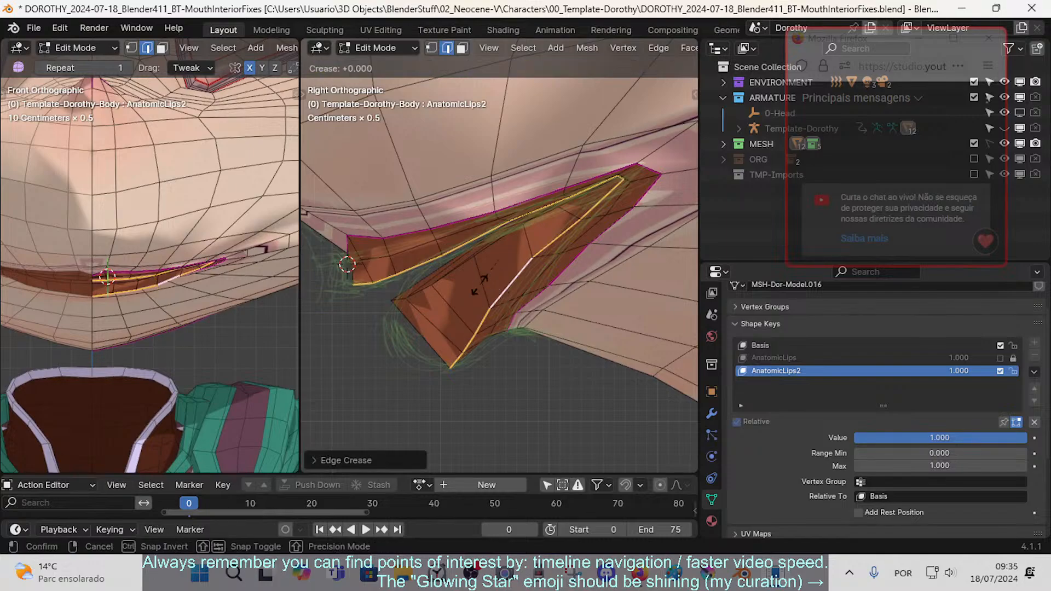
{"action": "key", "text": "ctrl+e"}
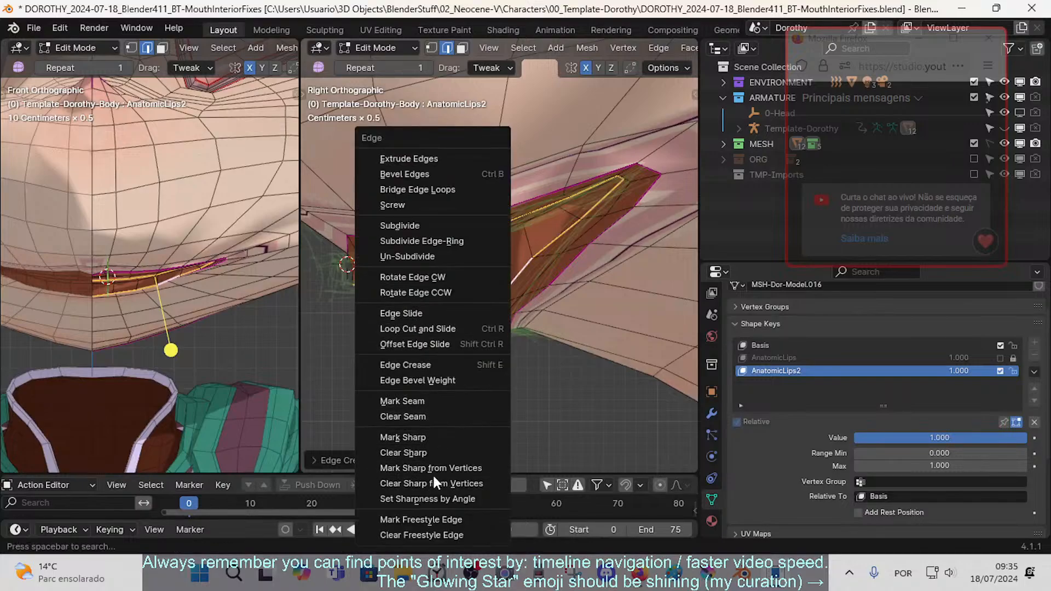
{"action": "key", "text": "Escape"}
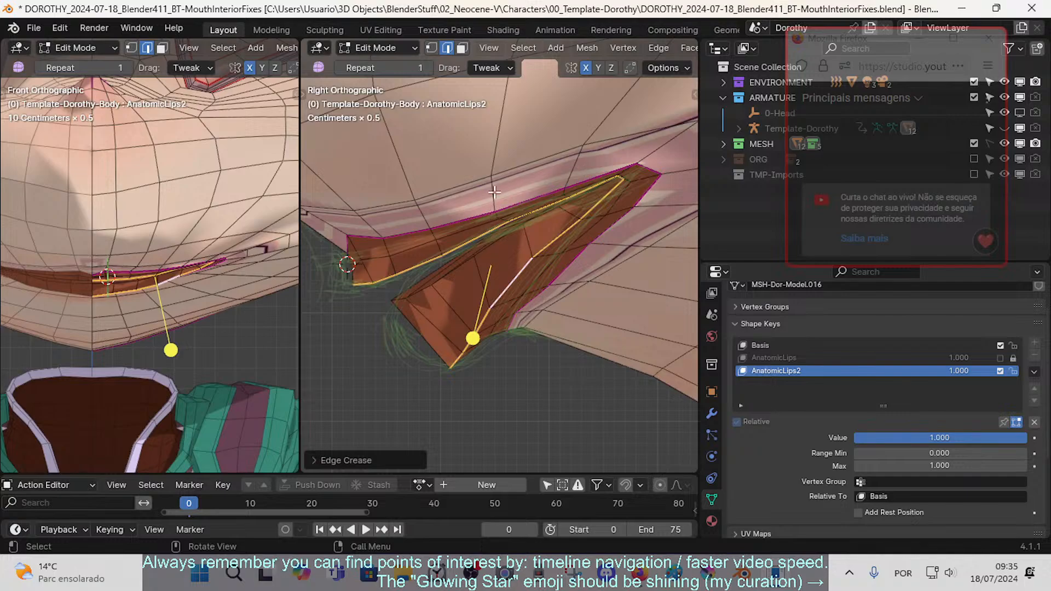
- Check the mean crease of the selected lip edge loop in the transform properties and clear the selection
{"action": "key", "text": "n"}
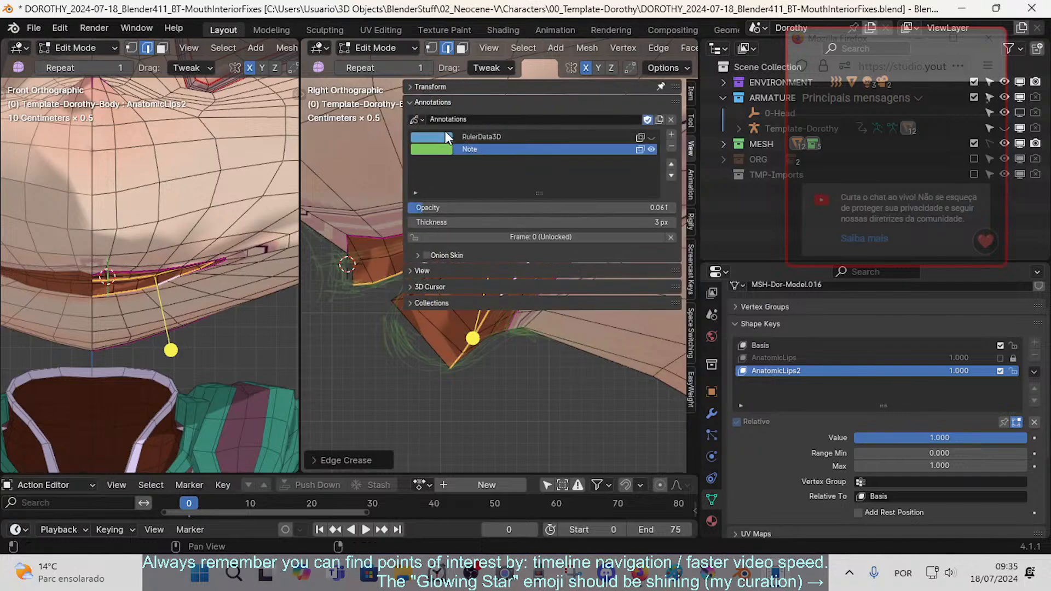
{"action": "left_click", "coordinate": [418, 103]}
{"action": "left_click", "coordinate": [414, 86]}
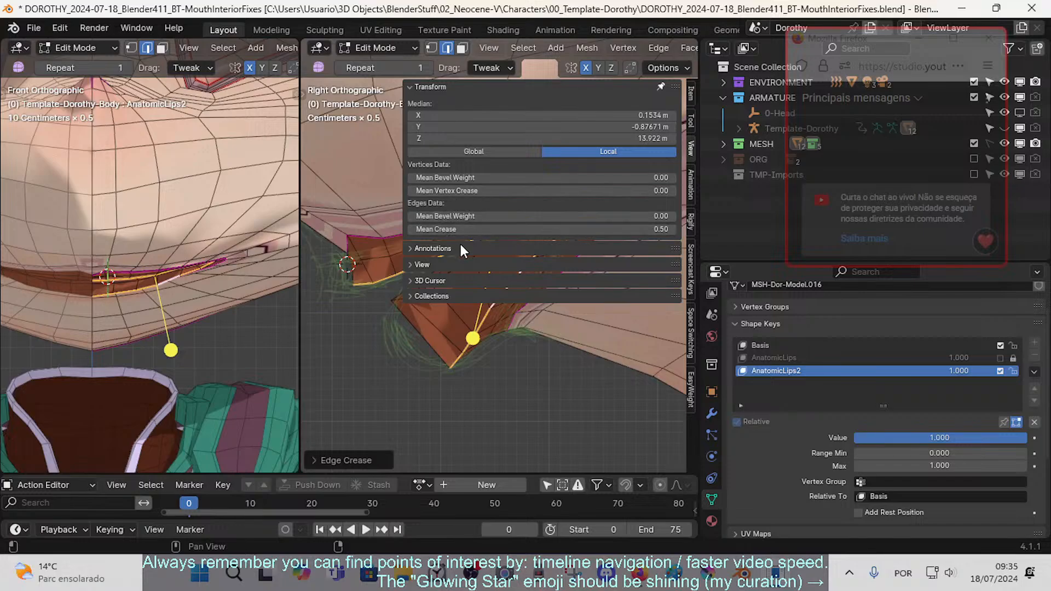
{"action": "key", "text": "n"}
{"action": "key", "text": "alt+a"}
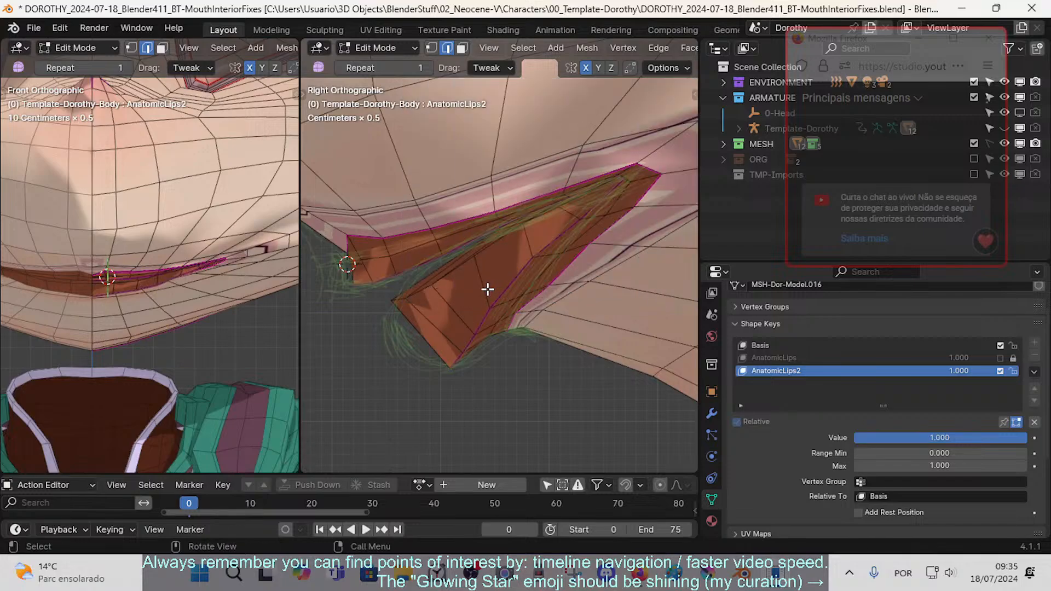
- Nudge the front vertices of the lower lip's outer edge in side view to smooth its line
{"action": "key", "text": "1"}
{"action": "left_click", "coordinate": [518, 308]}
{"action": "key", "text": "g"}
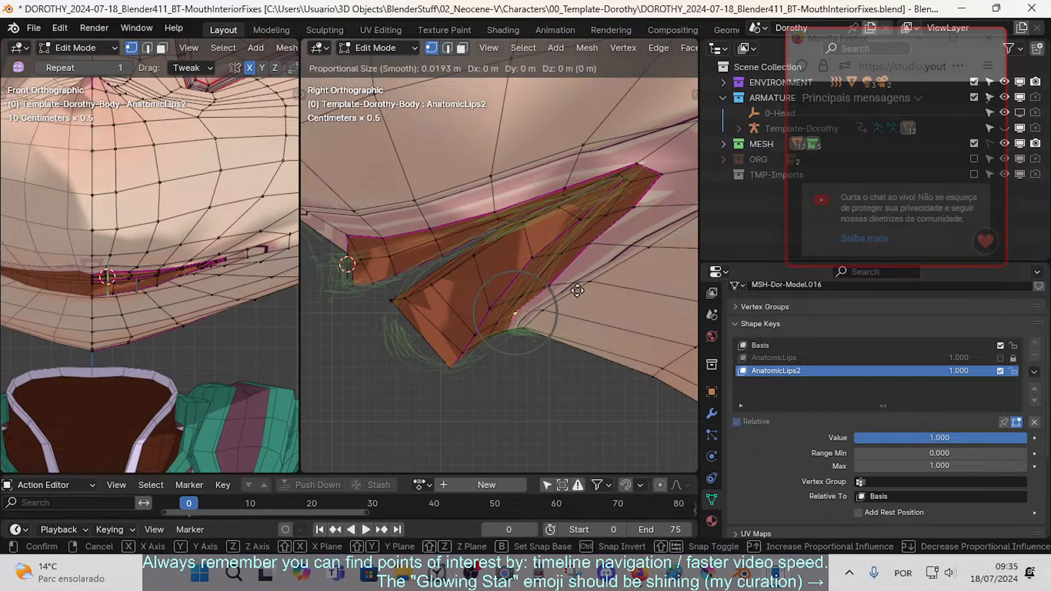
{"action": "left_click", "coordinate": [609, 300]}
{"action": "key", "text": "g"}
{"action": "left_click", "coordinate": [547, 282]}
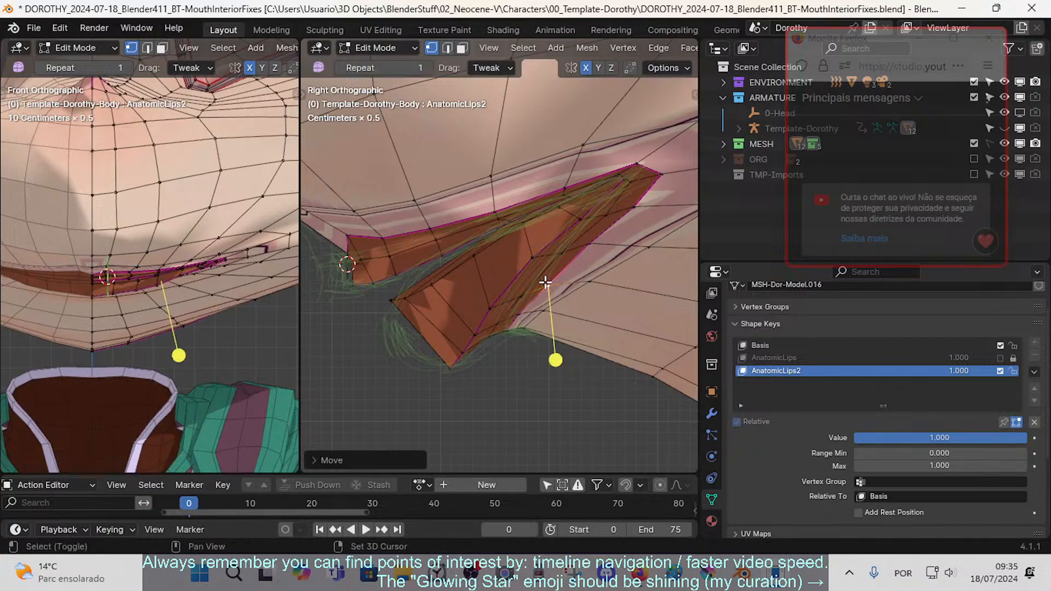
{"action": "left_click", "coordinate": [605, 239]}
{"action": "key", "text": "g"}
{"action": "left_click", "coordinate": [583, 264]}
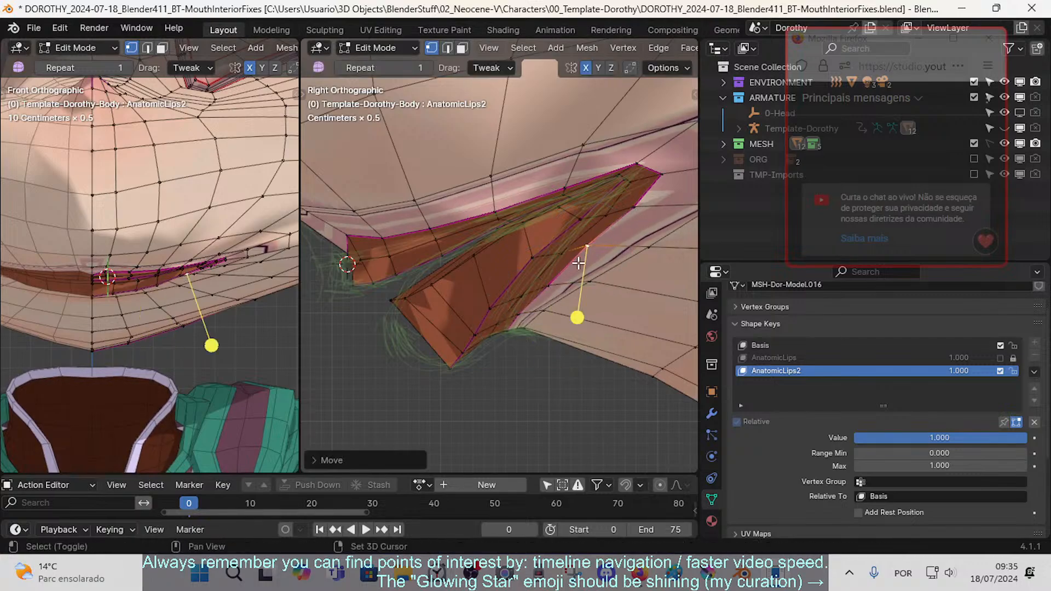
- Adjust the rear vertices of the lower lip's outer edge up to the mouth corner and preview the body in Object Mode
{"action": "left_click", "coordinate": [631, 218]}
{"action": "key", "text": "g"}
{"action": "left_click", "coordinate": [611, 238]}
{"action": "left_click", "coordinate": [664, 180]}
{"action": "key", "text": "g"}
{"action": "left_click", "coordinate": [663, 182]}
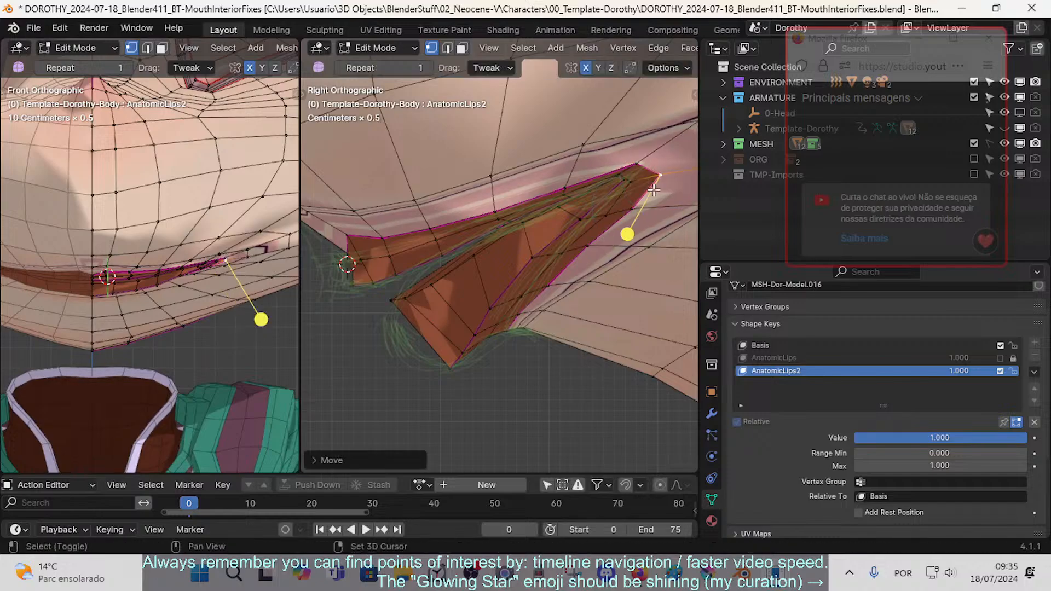
{"action": "left_click", "coordinate": [637, 172]}
{"action": "left_click", "coordinate": [558, 190]}
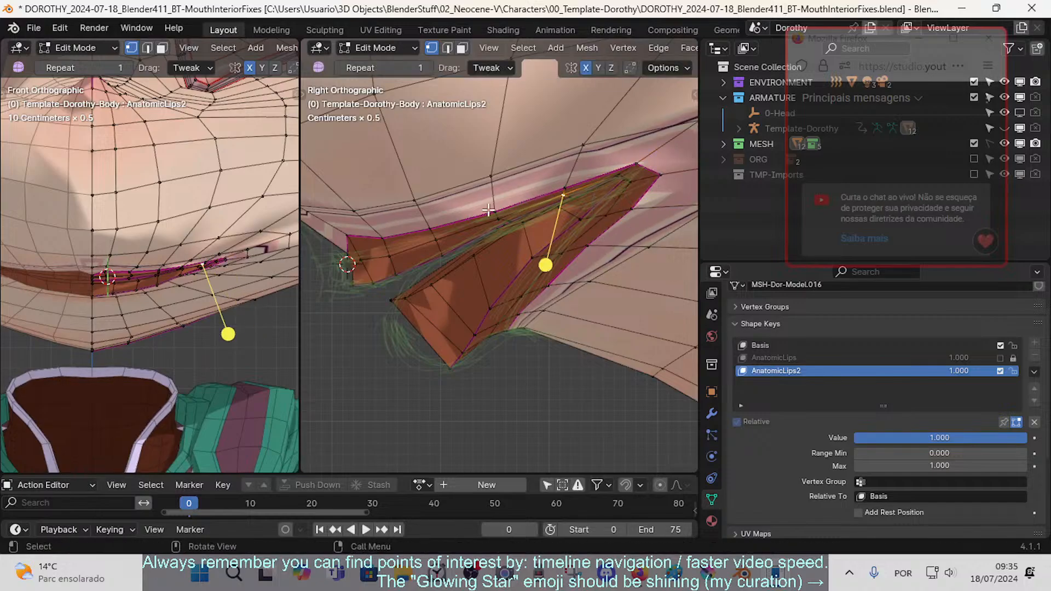
{"action": "key", "text": "Tab"}
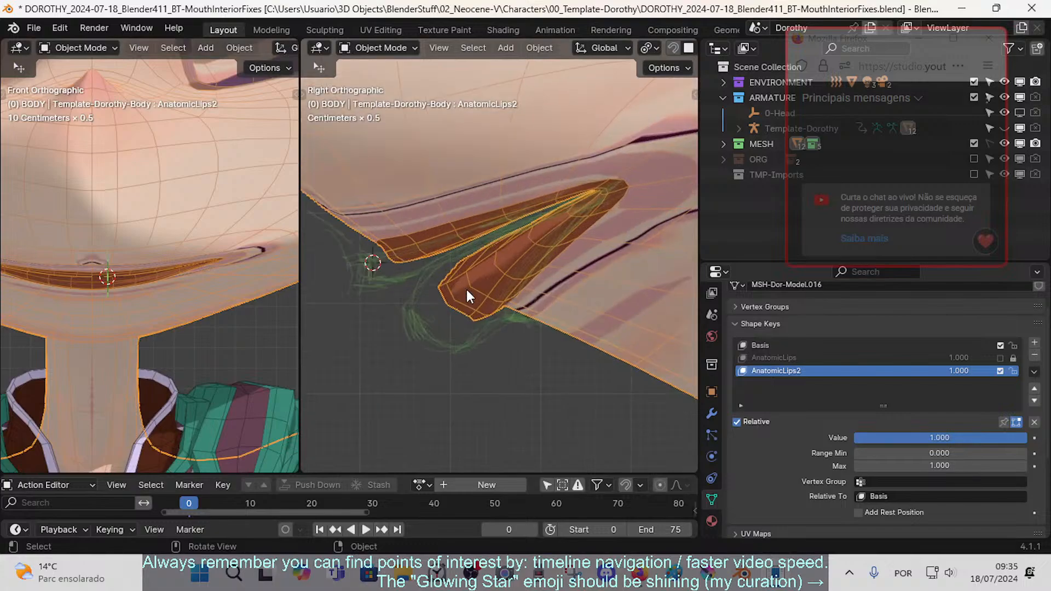
{"action": "key", "text": "Tab"}
- Set a crease of 1 on the lower lip's inner top edge loop
{"action": "scroll", "coordinate": [484, 302], "scroll_direction": "up", "scroll_amount": 1}
{"action": "key", "text": "2"}
{"action": "left_click", "coordinate": [448, 280], "text": "alt"}
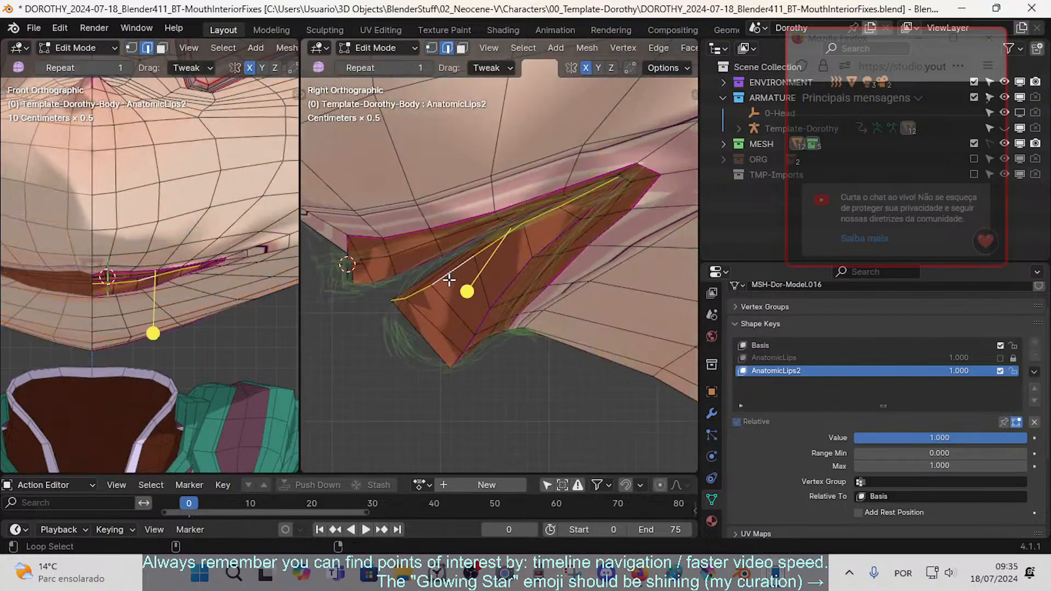
{"action": "mouse_move", "coordinate": [475, 284]}
{"action": "middle_mouse_down"}
{"action": "mouse_move", "coordinate": [544, 220]}
{"action": "mouse_move", "coordinate": [582, 230]}
{"action": "mouse_move", "coordinate": [482, 268]}
{"action": "middle_mouse_up"}
{"action": "key", "text": "shift+e"}
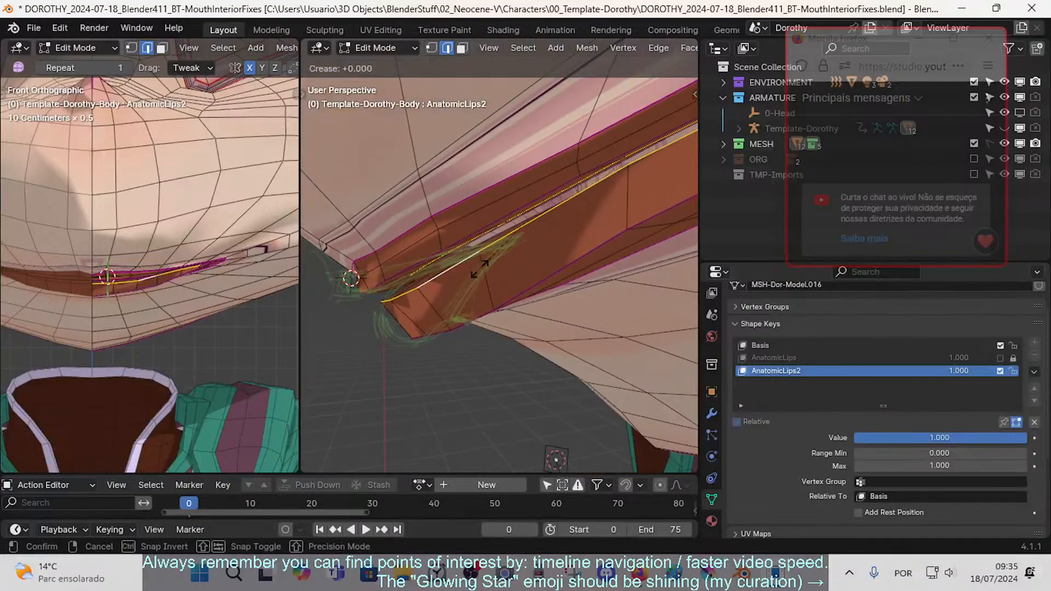
{"action": "type", "text": "1"}
{"action": "key", "text": "Return"}
{"action": "key", "text": "alt+a"}
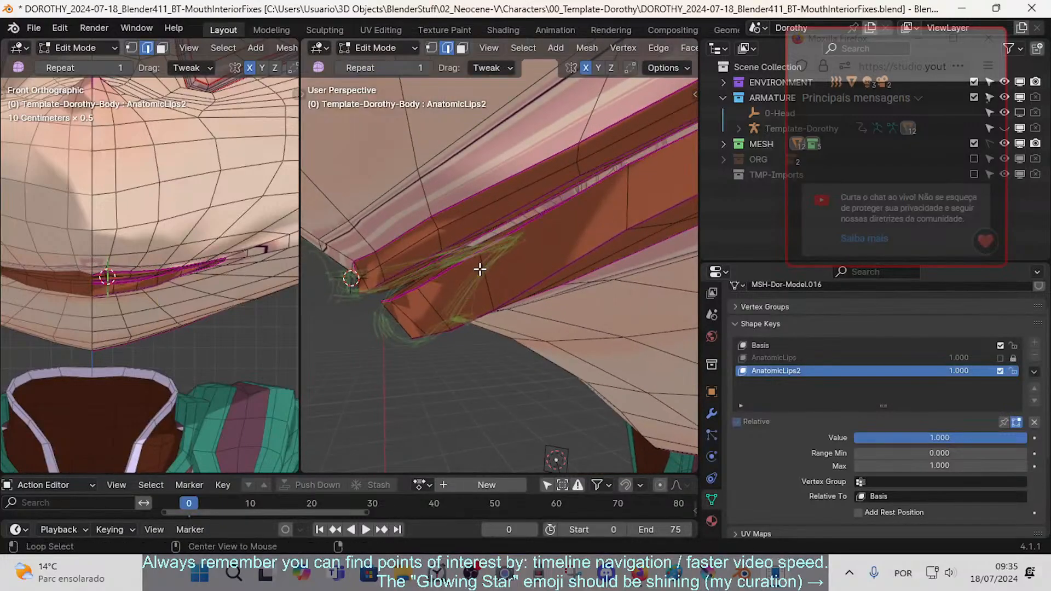
- Set a crease of 1 on the edge loops bordering the upper and lower lips, and clear the selection
{"action": "middle_click_drag", "start_coordinate": [485, 232], "coordinate": [500, 302]}
{"action": "left_click", "coordinate": [517, 208], "text": "alt+shift"}
{"action": "left_click", "coordinate": [526, 230], "text": "alt+shift"}
{"action": "left_click", "coordinate": [537, 238], "text": "alt+shift"}
{"action": "key", "text": "shift+e"}
{"action": "type", "text": "1"}
{"action": "key", "text": "Return"}
{"action": "scroll", "coordinate": [479, 259], "scroll_direction": "down", "scroll_amount": 2}
{"action": "scroll", "coordinate": [495, 310], "scroll_direction": "up", "scroll_amount": 2}
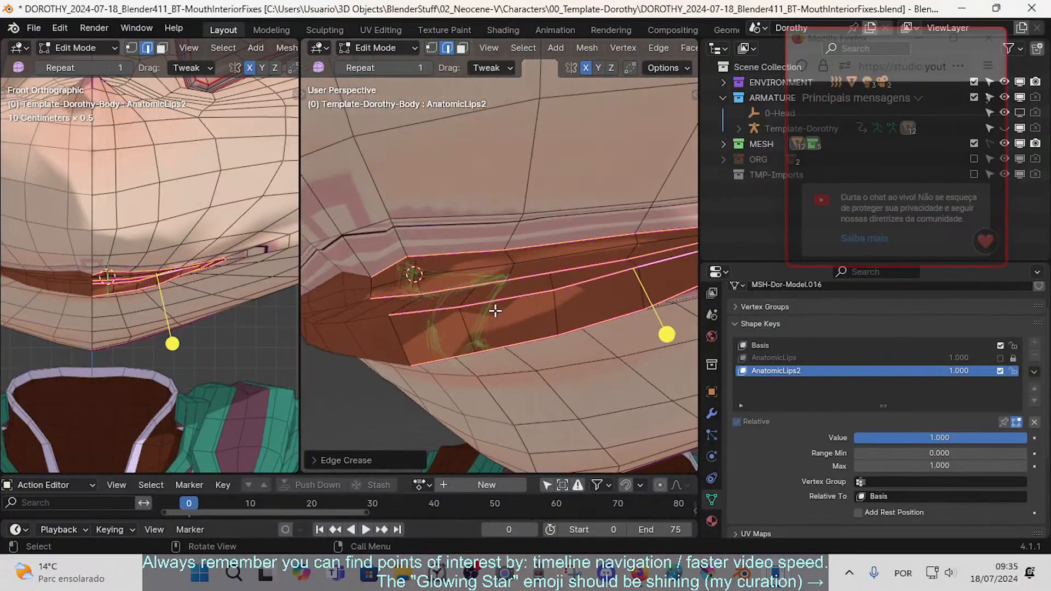
{"action": "key", "text": "alt+a"}
- Set a crease of 1 on the vertical edges above the upper lip beside the centre line and preview the mesh in Object Mode
{"action": "middle_click_drag", "start_coordinate": [413, 321], "coordinate": [426, 301]}
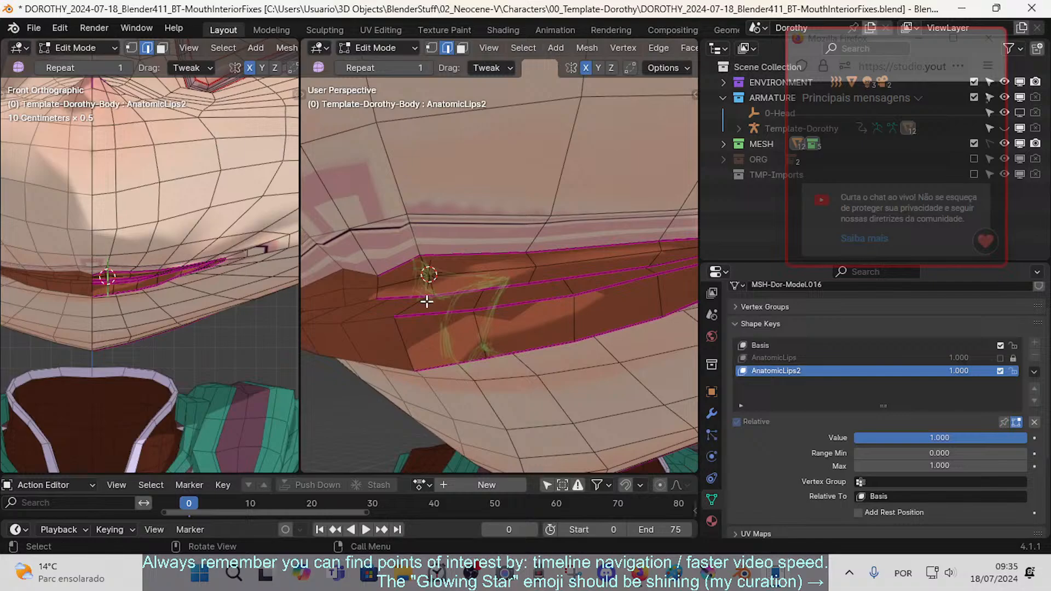
{"action": "left_click", "coordinate": [424, 267]}
{"action": "middle_click_drag", "start_coordinate": [417, 239], "coordinate": [438, 211]}
{"action": "key", "text": "shift+e"}
{"action": "type", "text": "1"}
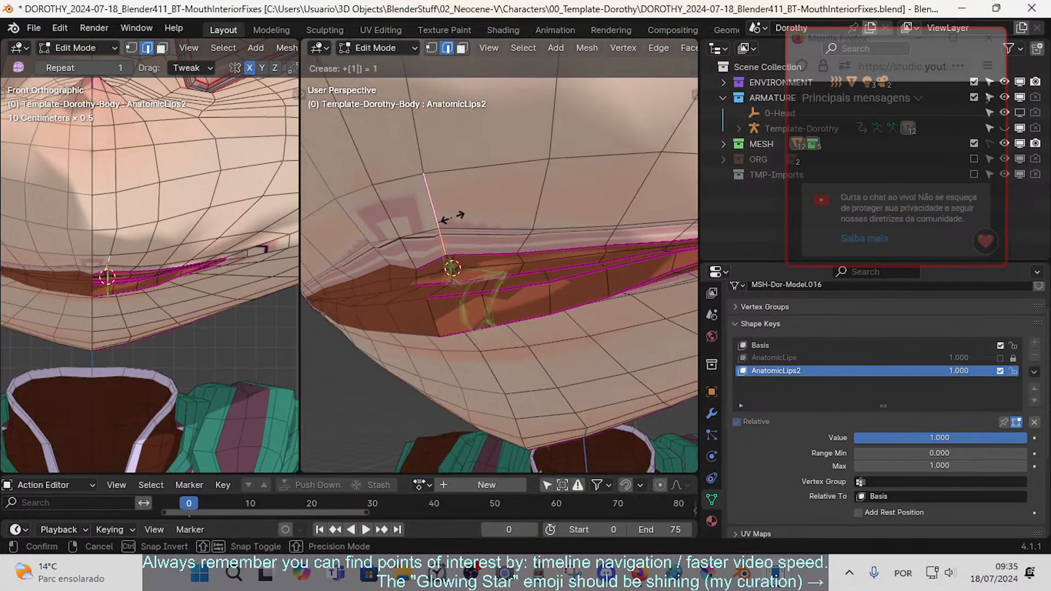
{"action": "key", "text": "Return"}
{"action": "key", "text": "alt+a"}
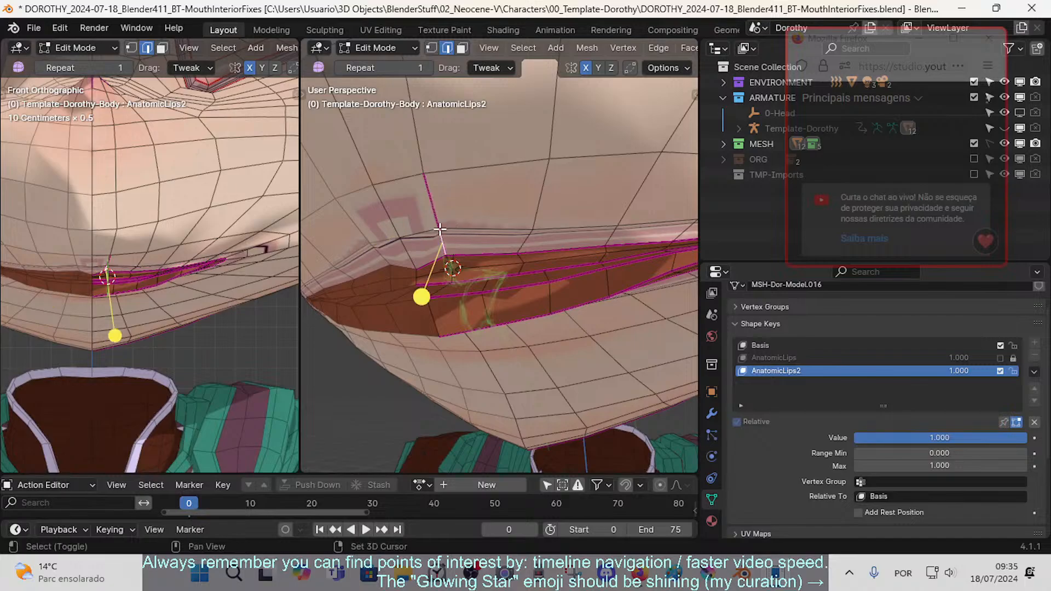
{"action": "key", "text": "Tab"}
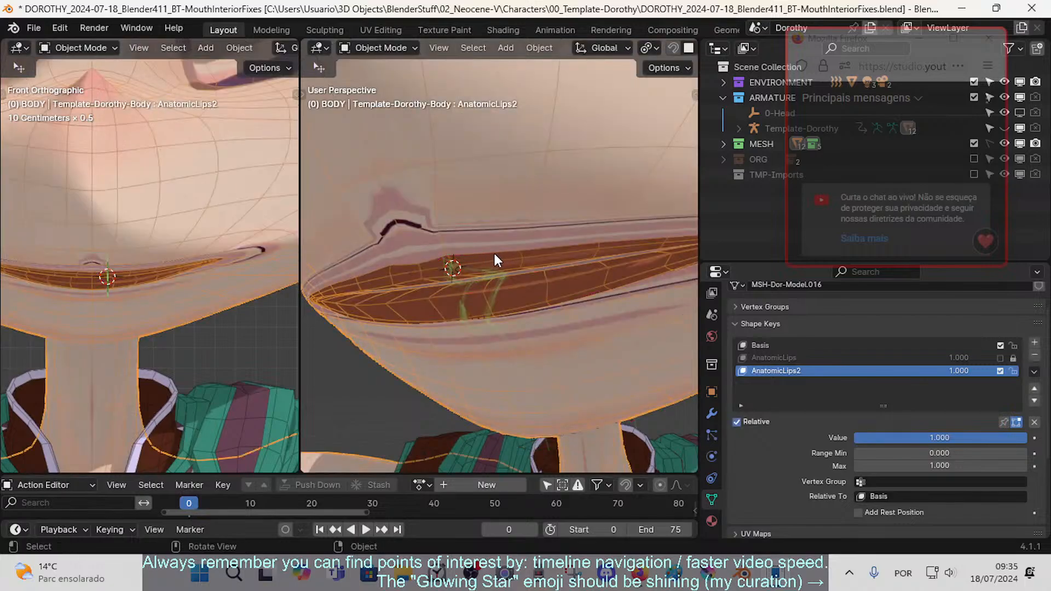
{"action": "key", "text": "Tab"}
- Slide the vertices beside the centre line on the upper lip's top and bottom edges toward the centre
{"action": "middle_click_drag", "start_coordinate": [491, 254], "coordinate": [432, 253]}
{"action": "left_click", "coordinate": [434, 254]}
{"action": "scroll", "coordinate": [420, 273], "scroll_direction": "up", "scroll_amount": 2}
{"action": "middle_click_drag", "start_coordinate": [405, 297], "coordinate": [464, 301], "text": "shift"}
{"action": "key", "text": "shift+v"}
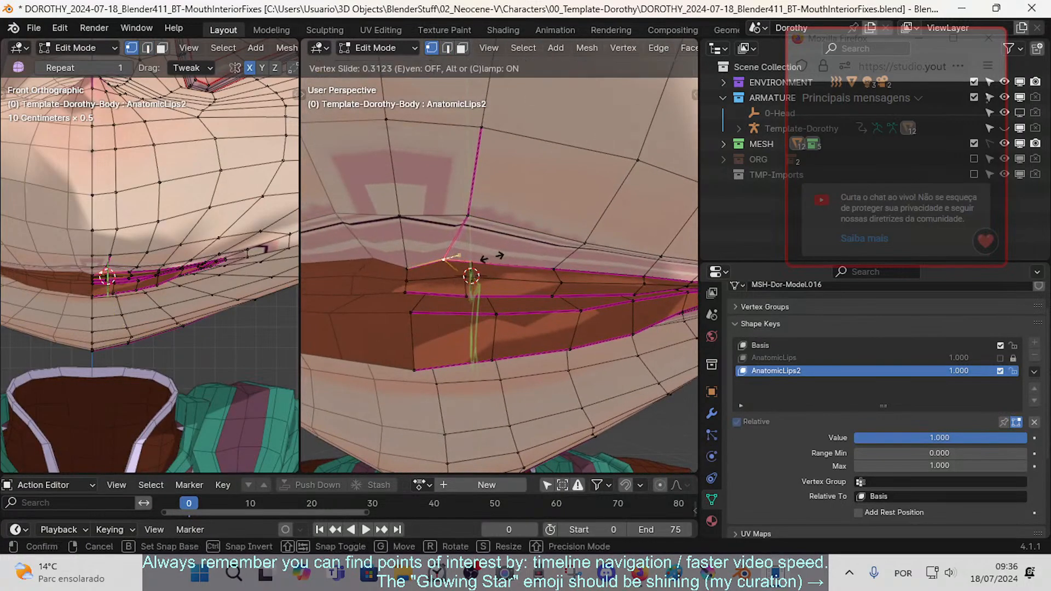
{"action": "left_click", "coordinate": [465, 269]}
{"action": "key", "text": "shift+v"}
{"action": "left_click", "coordinate": [459, 274]}
{"action": "key", "text": "shift+v"}
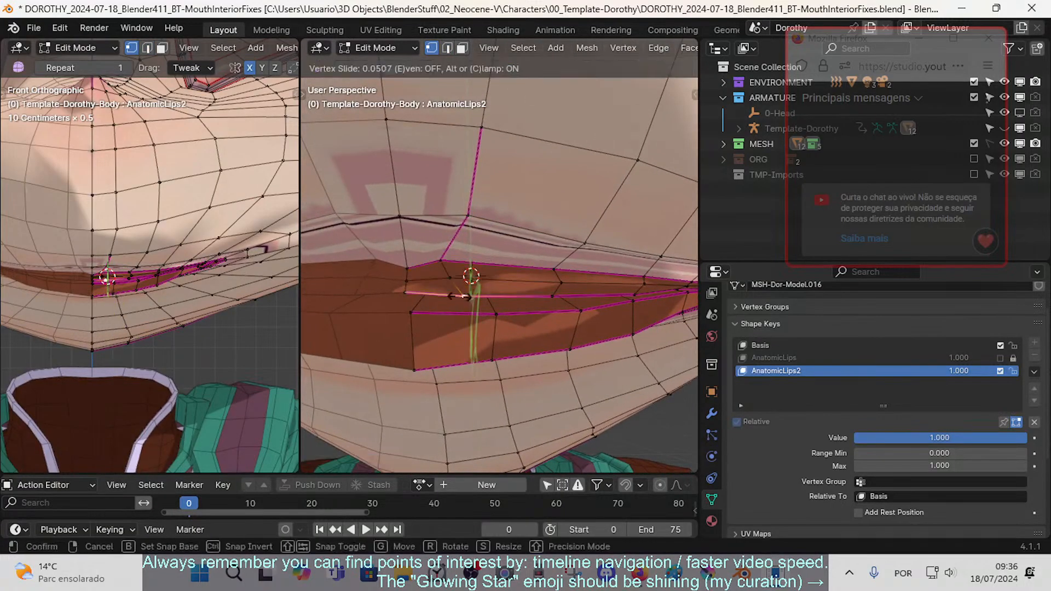
{"action": "left_click", "coordinate": [448, 296]}
- Slide the two vertices on the creased vertical edge above the upper lip toward the centre line
{"action": "left_click", "coordinate": [468, 216]}
{"action": "key", "text": "shift+v"}
{"action": "left_click", "coordinate": [447, 214]}
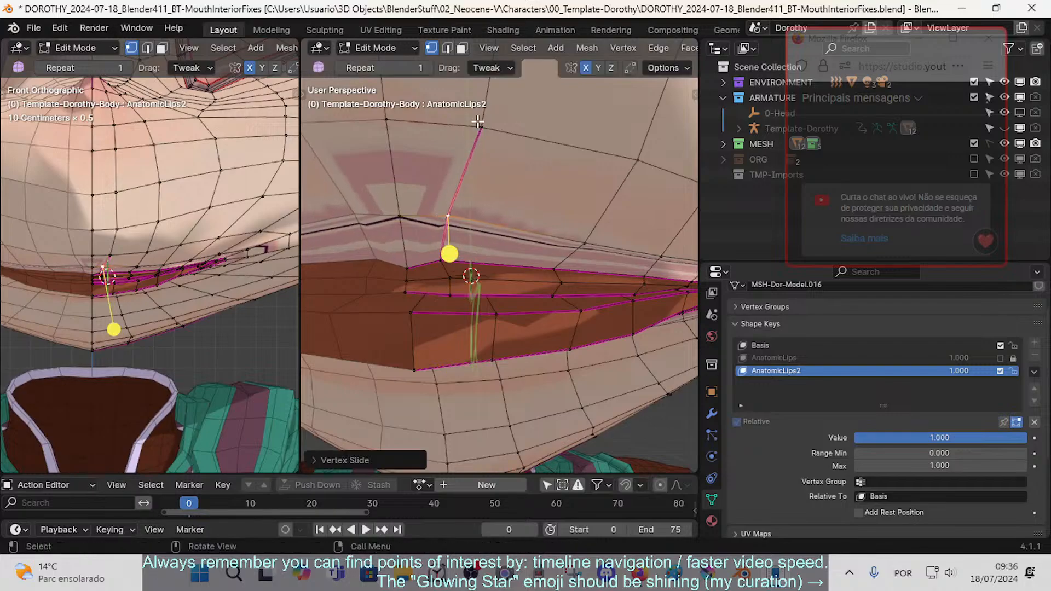
{"action": "left_click", "coordinate": [481, 127]}
{"action": "key", "text": "shift+v"}
{"action": "left_click", "coordinate": [475, 126]}
{"action": "scroll", "coordinate": [479, 208], "scroll_direction": "down", "scroll_amount": 2}
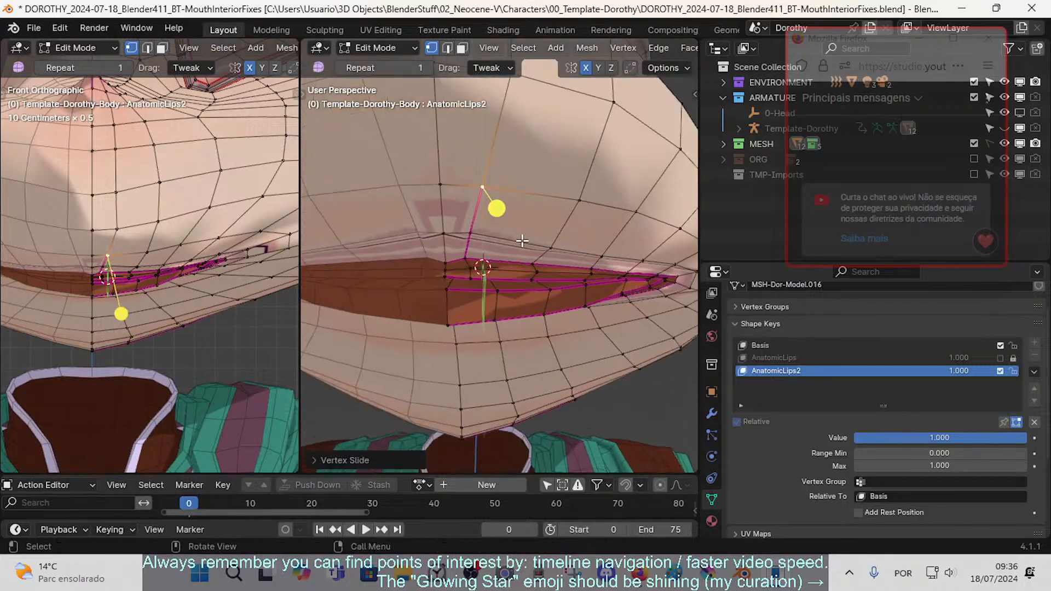
- Compare the mouth with the AnatomicLips2 shape key switched off and on, examining the lips up close
{"action": "middle_click_drag", "start_coordinate": [522, 240], "coordinate": [473, 223]}
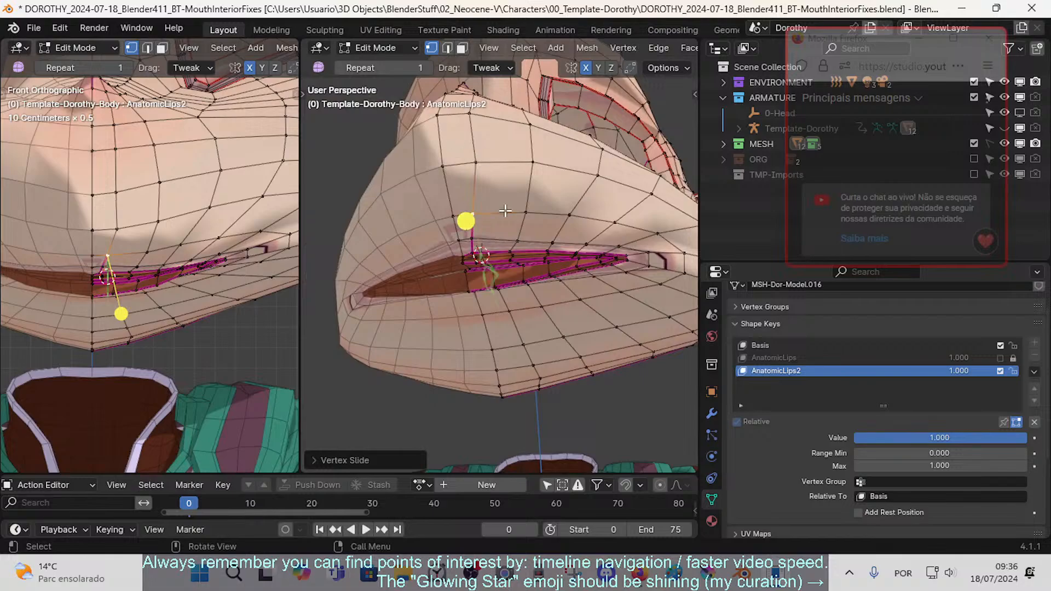
{"action": "key", "text": "Tab"}
{"action": "key", "text": "Tab"}
{"action": "left_click", "coordinate": [1000, 371]}
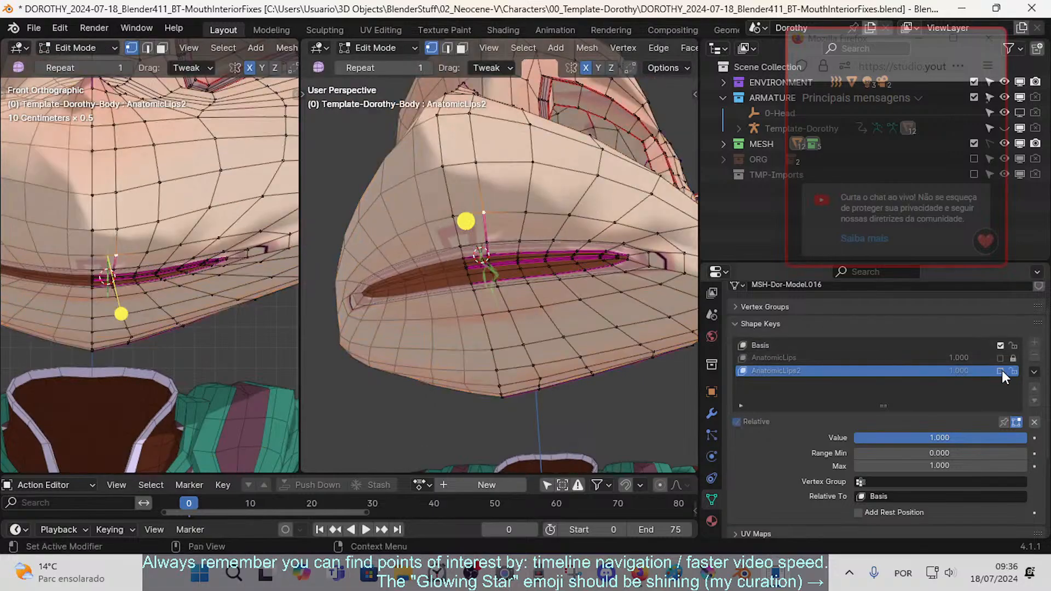
{"action": "left_click", "coordinate": [1000, 371]}
{"action": "left_click", "coordinate": [1000, 370]}
{"action": "left_click", "coordinate": [1000, 370]}
{"action": "left_click", "coordinate": [1000, 371]}
{"action": "scroll", "coordinate": [552, 336], "scroll_direction": "up", "scroll_amount": 5}
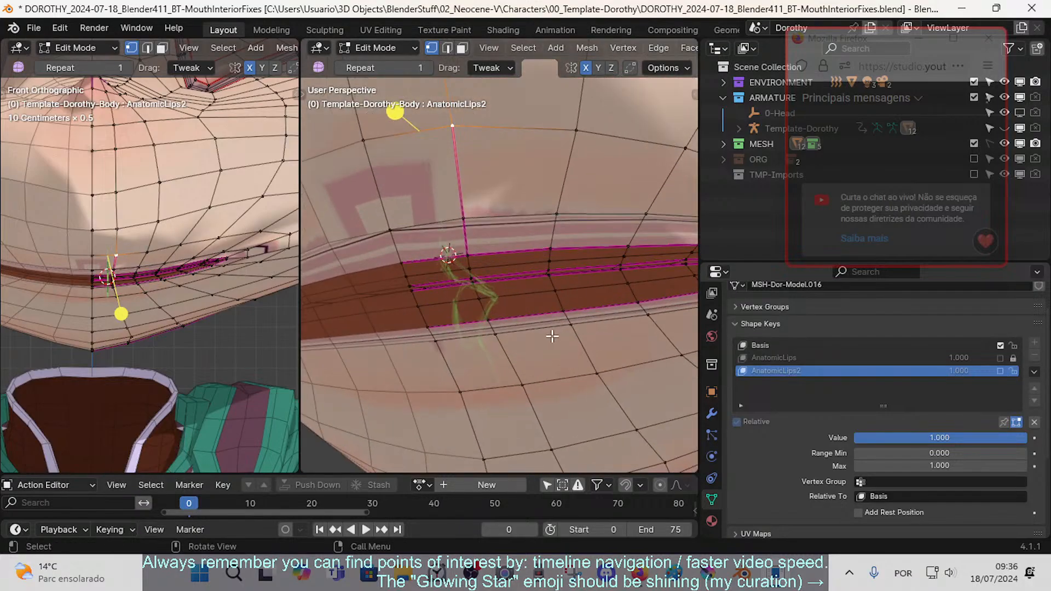
{"action": "scroll", "coordinate": [552, 336], "scroll_direction": "up", "scroll_amount": 2}
{"action": "left_click", "coordinate": [1000, 371]}
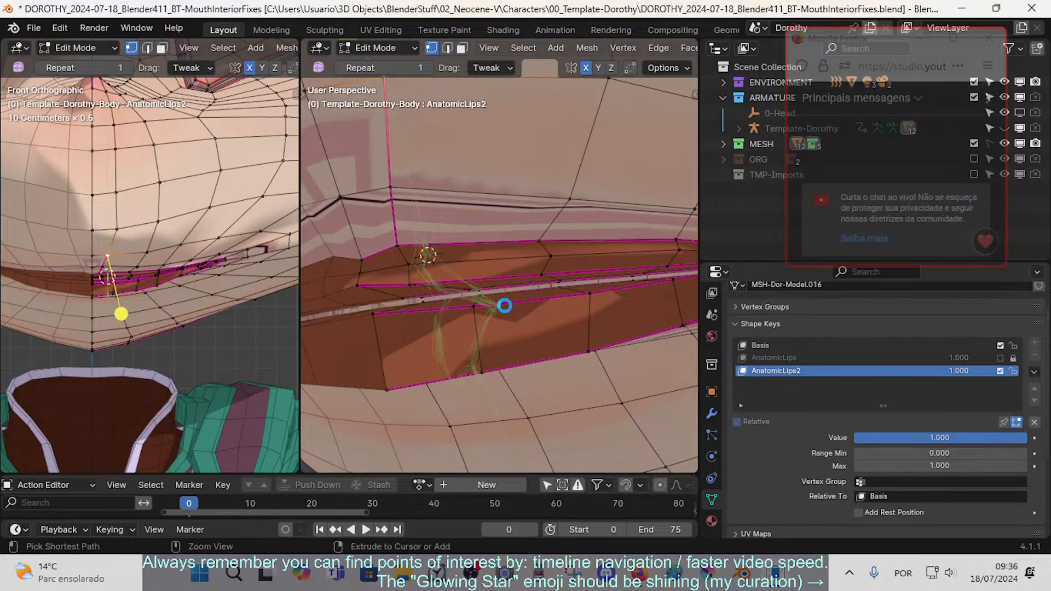
- Save the file with the creased and adjusted lips
{"action": "key", "text": "ctrl+s"}
{"action": "middle_click_drag", "start_coordinate": [504, 305], "coordinate": [425, 317]}
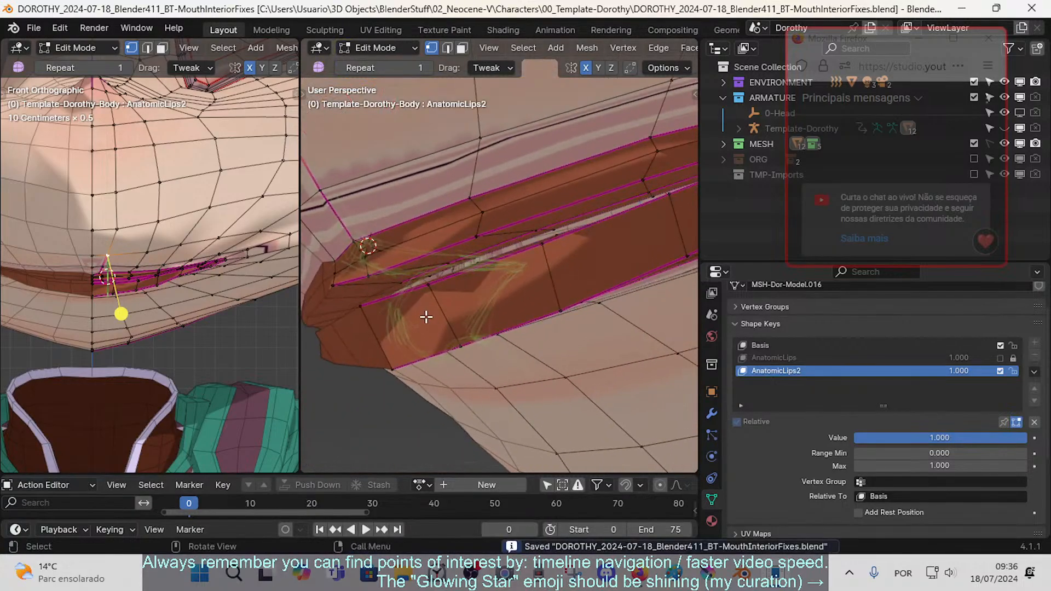
- Compare the lips' profile in Edit Mode and Object Mode from the right orthographic view against the green guide
{"action": "key", "text": "KP_3"}
{"action": "middle_click_drag", "start_coordinate": [509, 273], "coordinate": [479, 310], "text": "shift"}
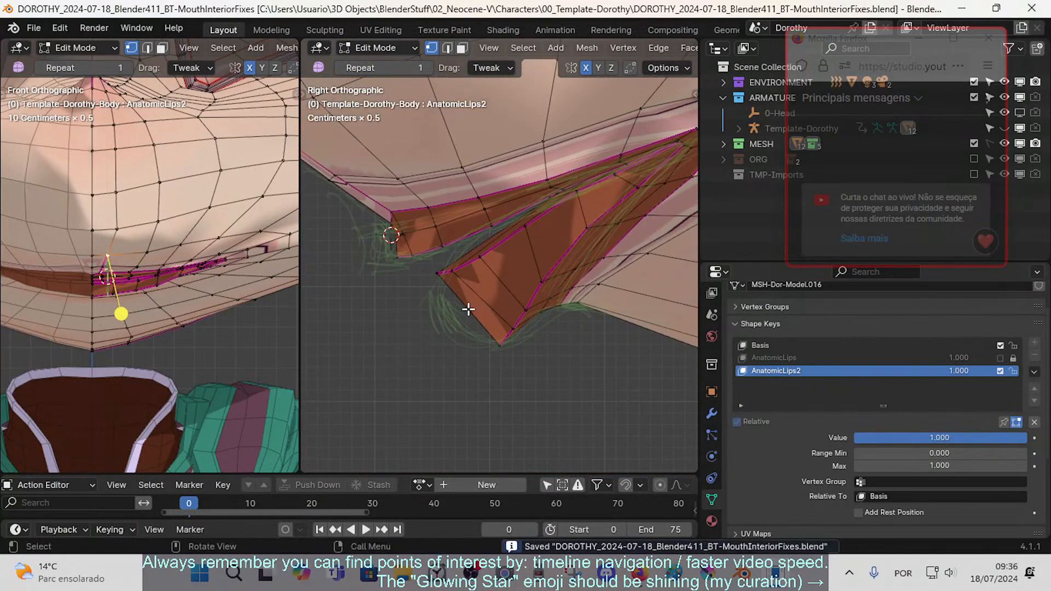
{"action": "key", "text": "Tab"}
{"action": "key", "text": "Tab"}
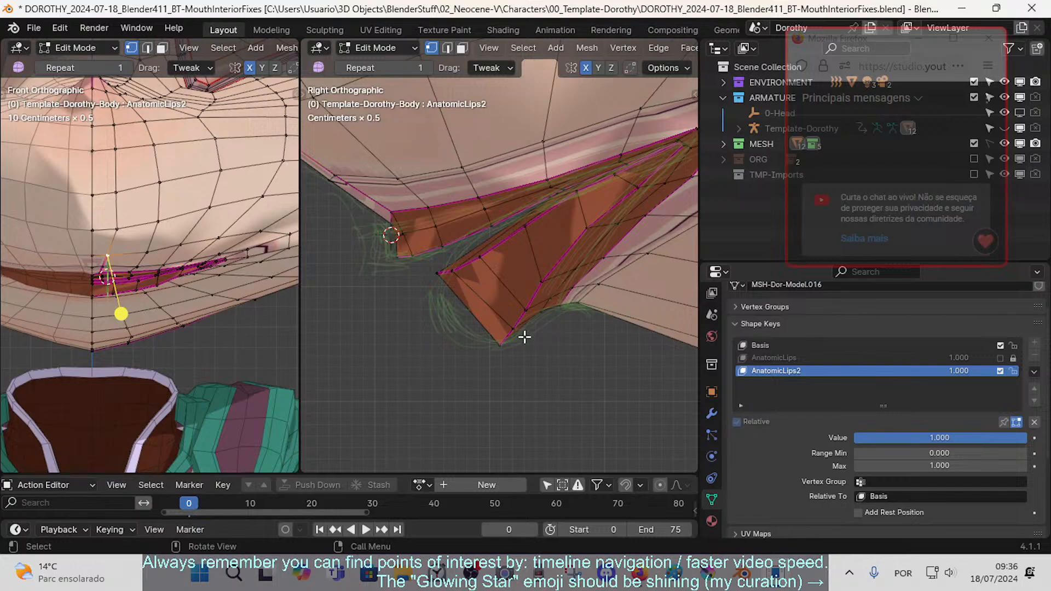
{"action": "key", "text": "Tab"}
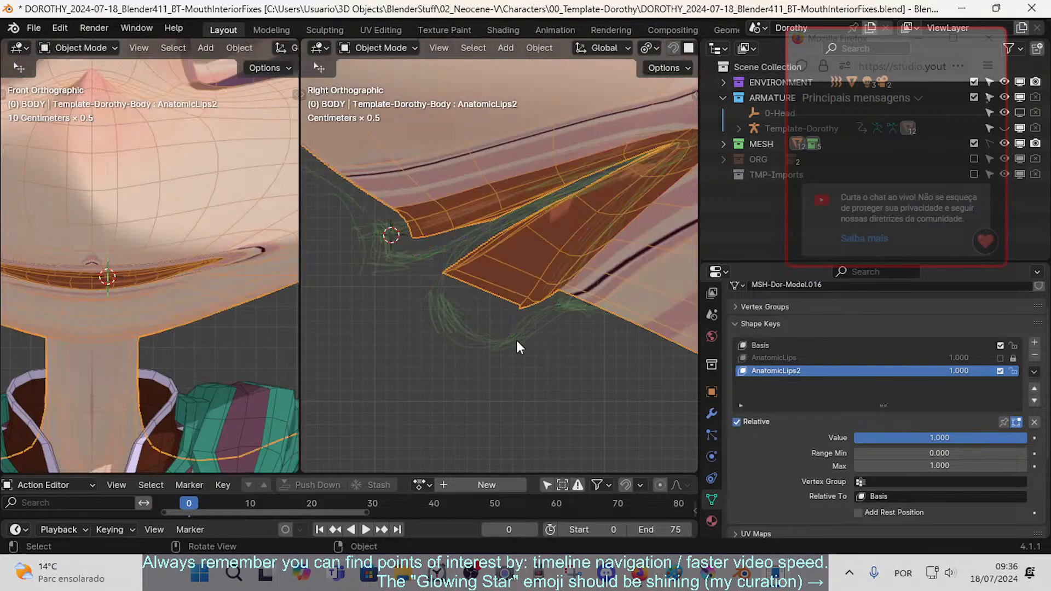
{"action": "key", "text": "Tab"}
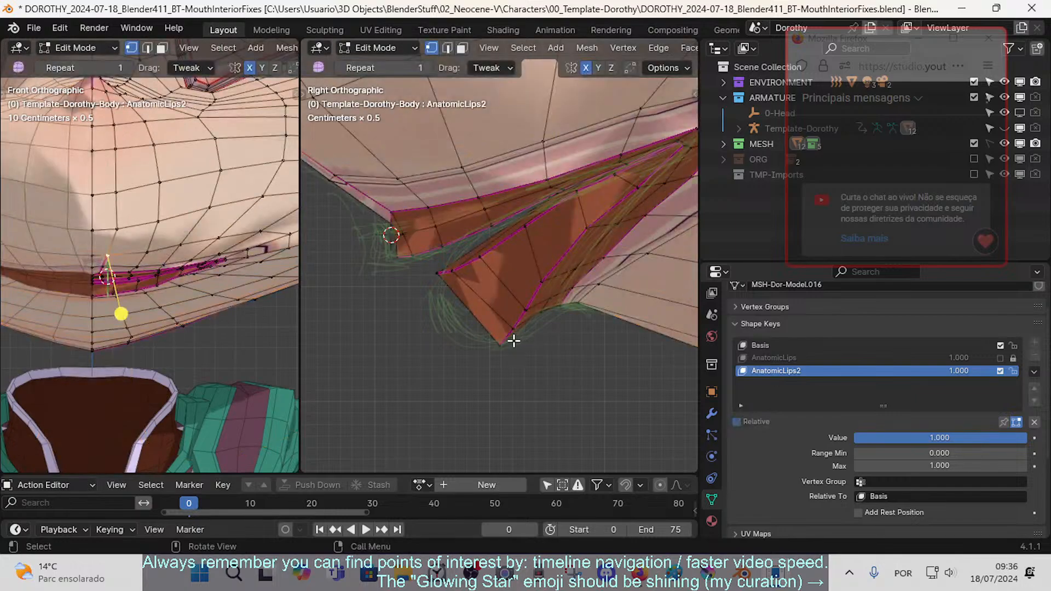
{"action": "key", "text": "Tab"}
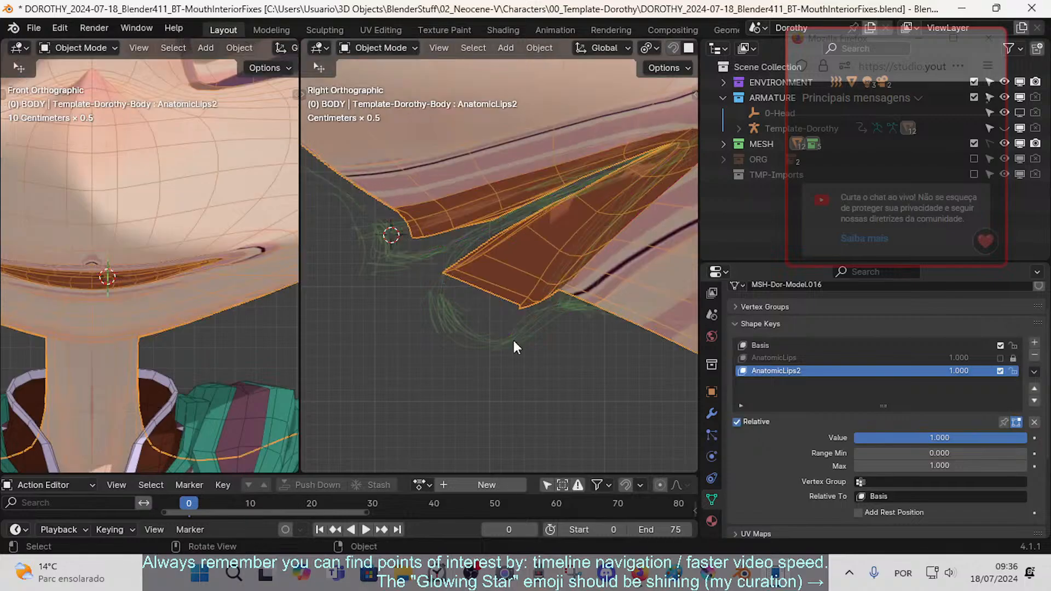
- Inspect the body's modifier stack and check the Subdivision: #1 Body modifier's effect on the lips, comparing Edit Mode with Object Mode
{"action": "left_click", "coordinate": [712, 414]}
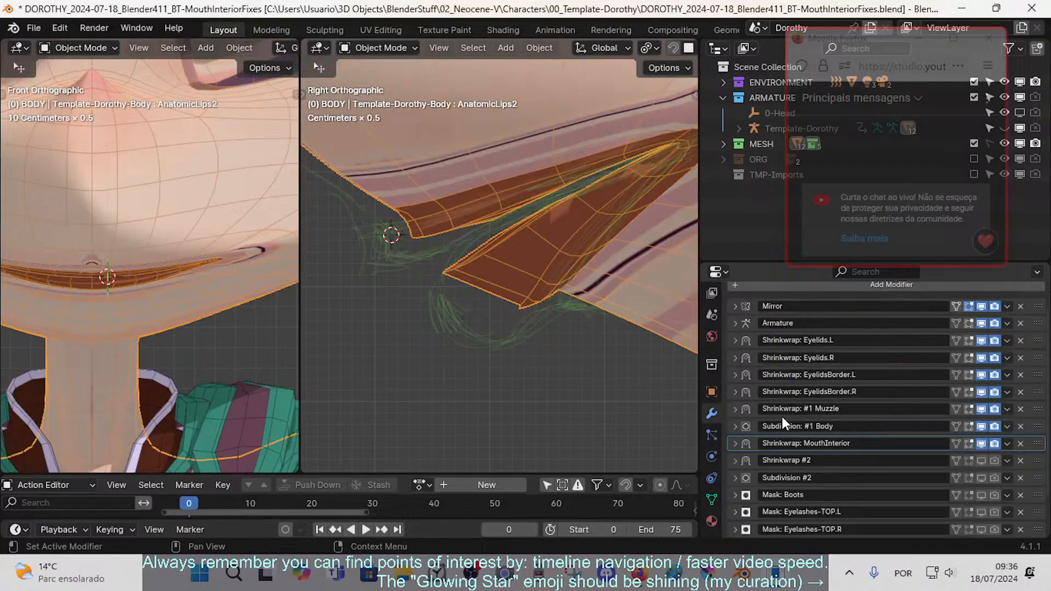
{"action": "scroll", "coordinate": [961, 399], "scroll_direction": "down", "scroll_amount": 3}
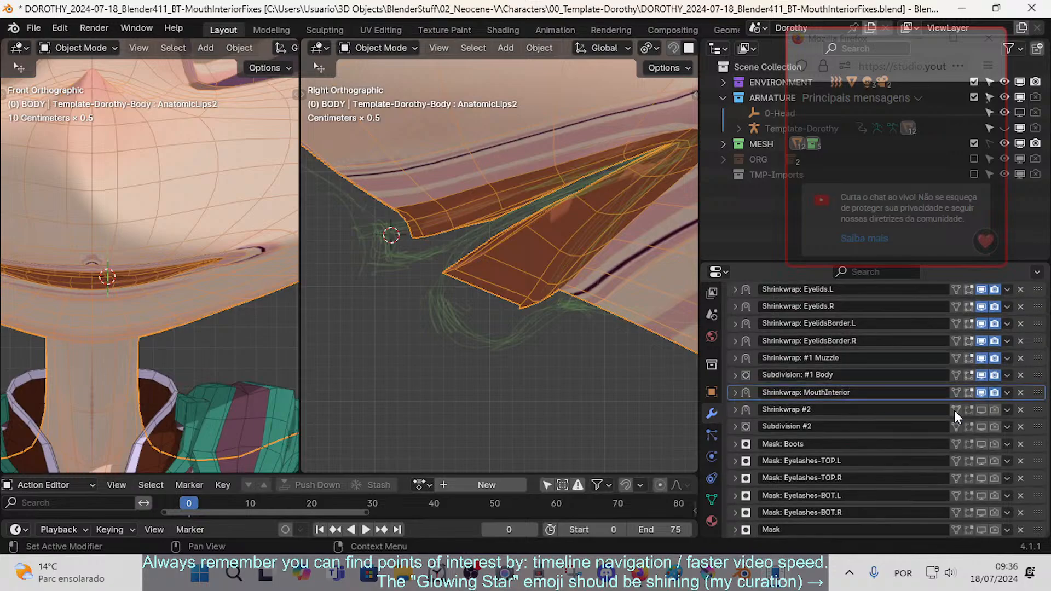
{"action": "scroll", "coordinate": [957, 411], "scroll_direction": "up", "scroll_amount": 3}
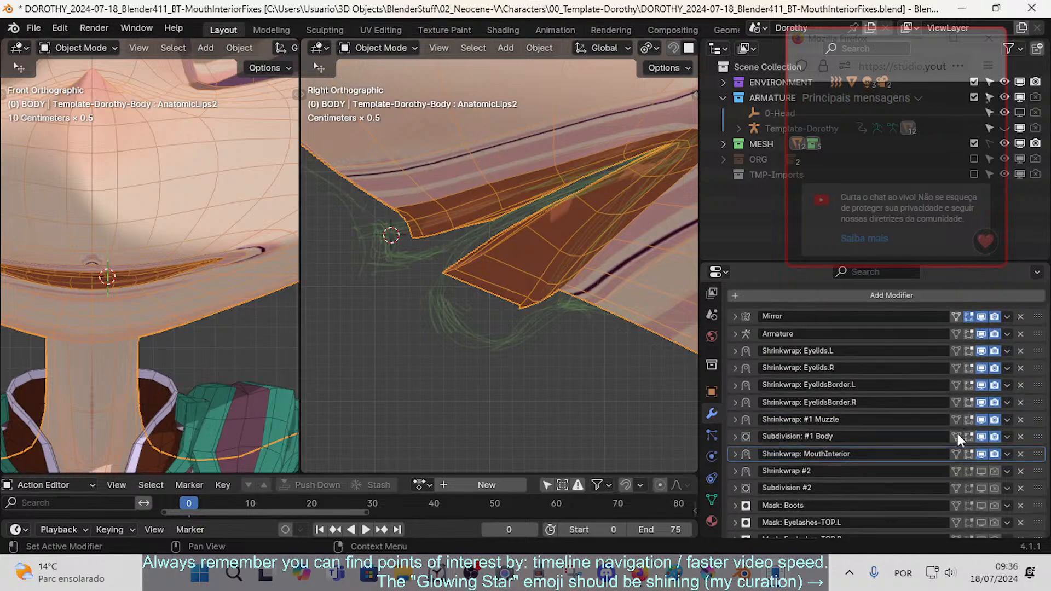
{"action": "left_click", "coordinate": [985, 434]}
{"action": "left_click", "coordinate": [984, 434]}
{"action": "left_click", "coordinate": [984, 434]}
{"action": "left_click", "coordinate": [984, 434]}
{"action": "key", "text": "Tab"}
{"action": "key", "text": "Tab"}
{"action": "key", "text": "Tab"}
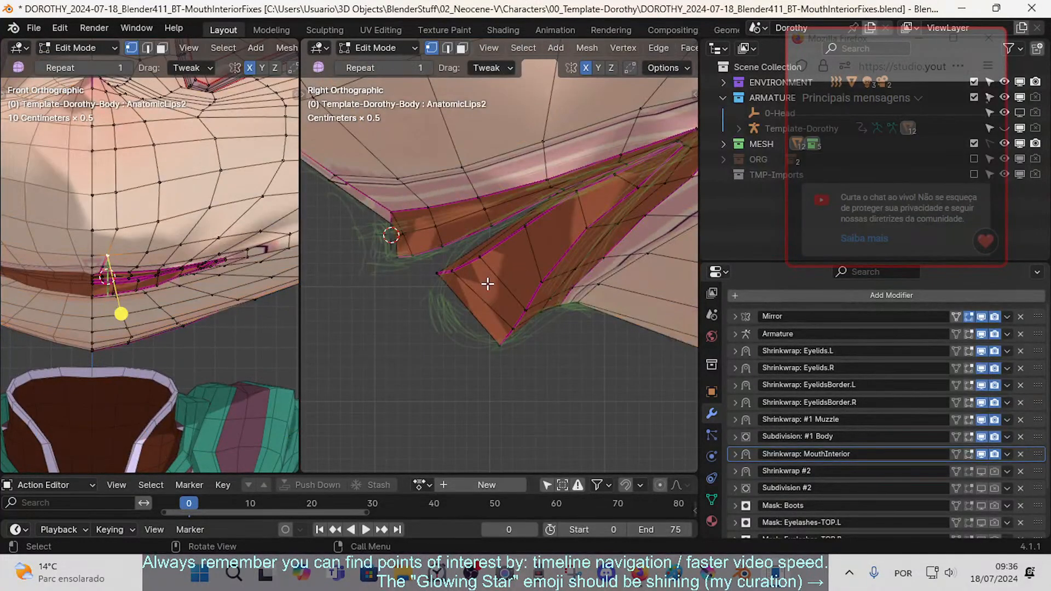
{"action": "key", "text": "Tab"}
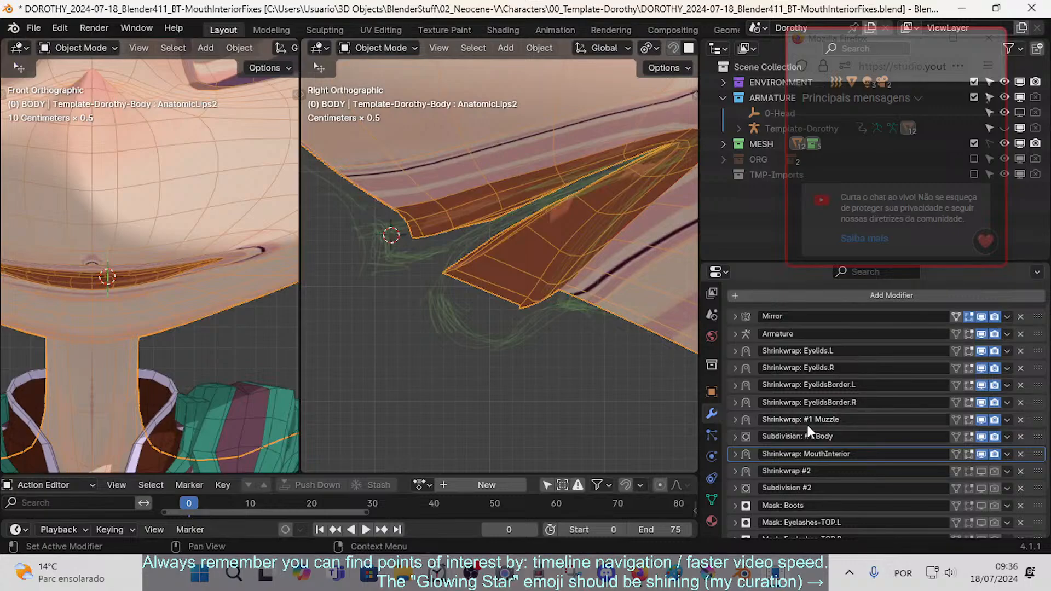
- Compare the lips with and without the Shrinkwrap: #1 Muzzle modifier, leaving its viewport display disabled
{"action": "left_click", "coordinate": [981, 419]}
{"action": "left_click", "coordinate": [981, 418]}
{"action": "left_click", "coordinate": [981, 417]}
{"action": "left_click", "coordinate": [981, 417]}
{"action": "left_click", "coordinate": [981, 419]}
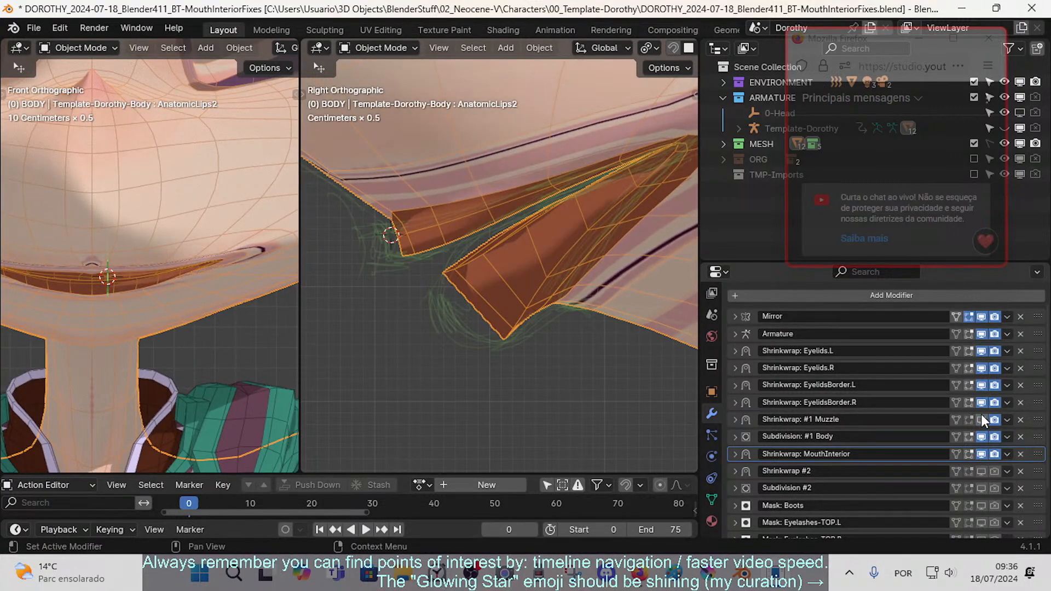
- Compare the lips in side view with the Shrinkwrap: #1 Muzzle modifier shown and hidden, and enter Edit Mode with it hidden
{"action": "left_click", "coordinate": [978, 419]}
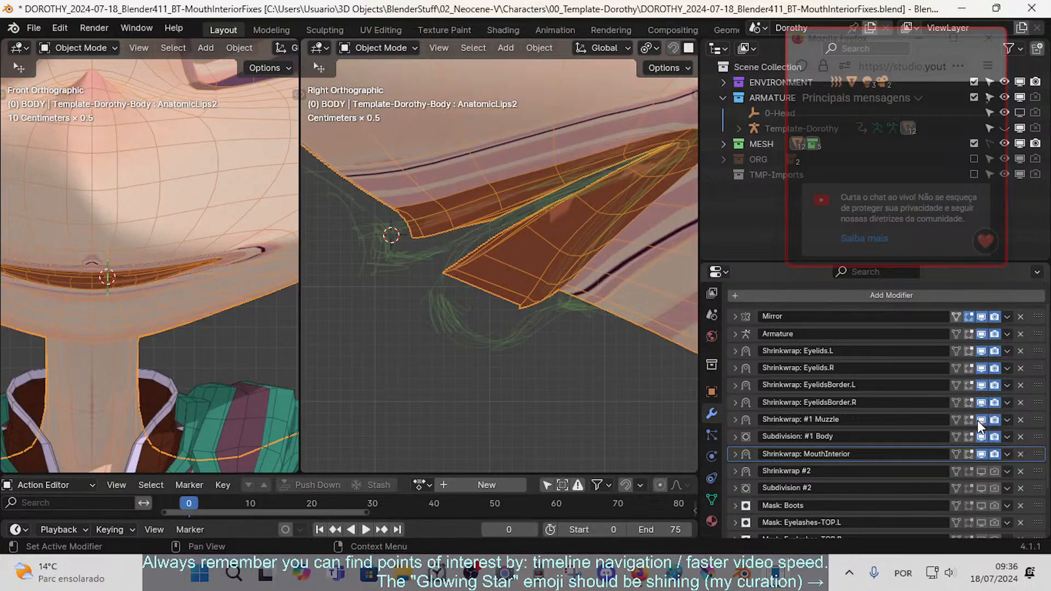
{"action": "left_click", "coordinate": [978, 420]}
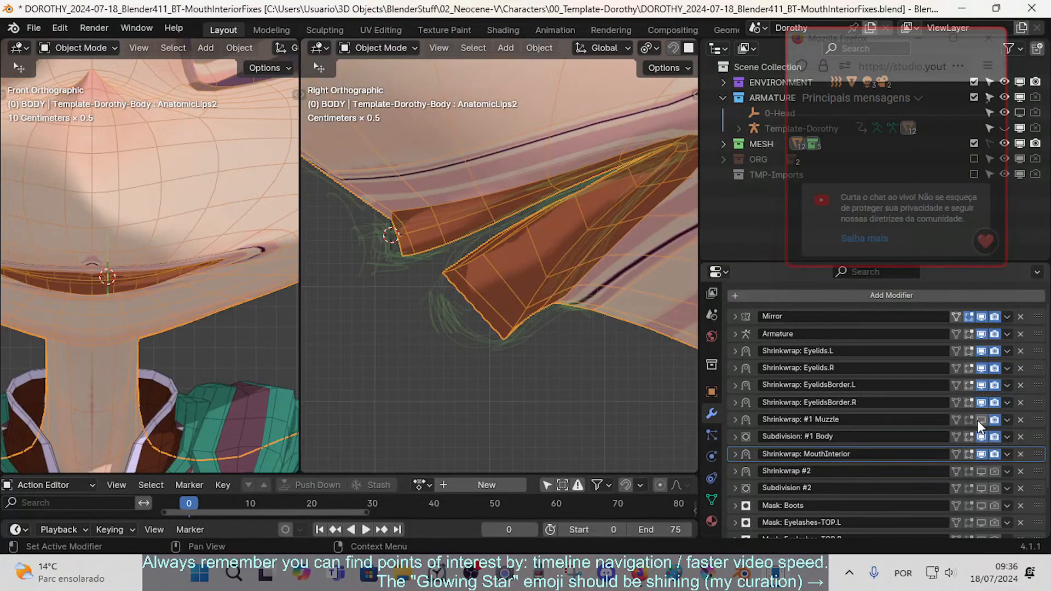
{"action": "key", "text": "Tab"}
{"action": "key", "text": "Tab"}
{"action": "key", "text": "Tab"}
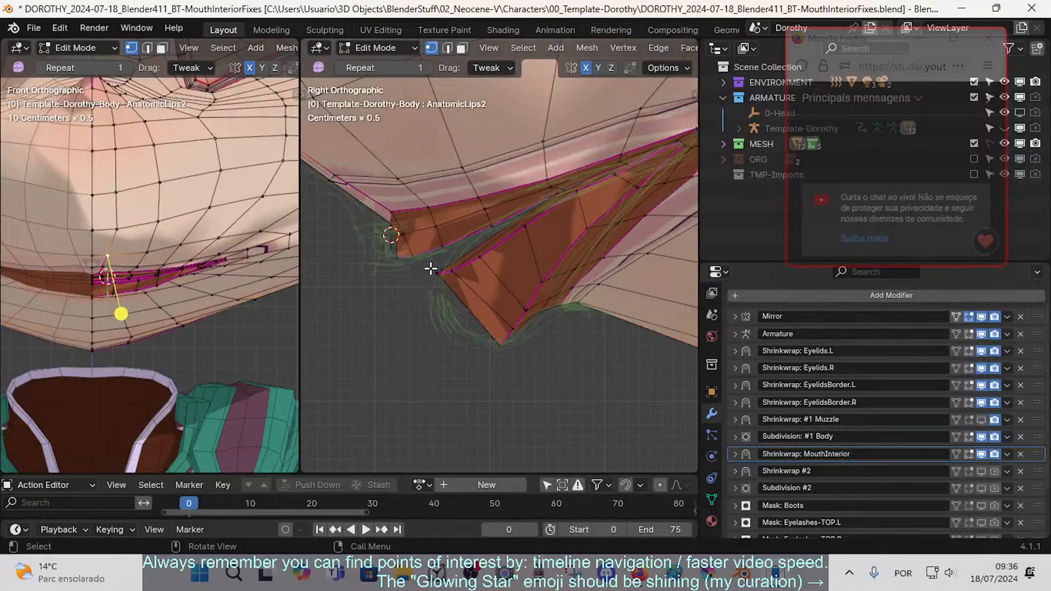
- Switch to the To-Do-Lists spreadsheet, review the row 2 task about the lips' Shrinkwrap modifier without editing it, and return to Blender
{"action": "mouse_move", "coordinate": [637, 575]}
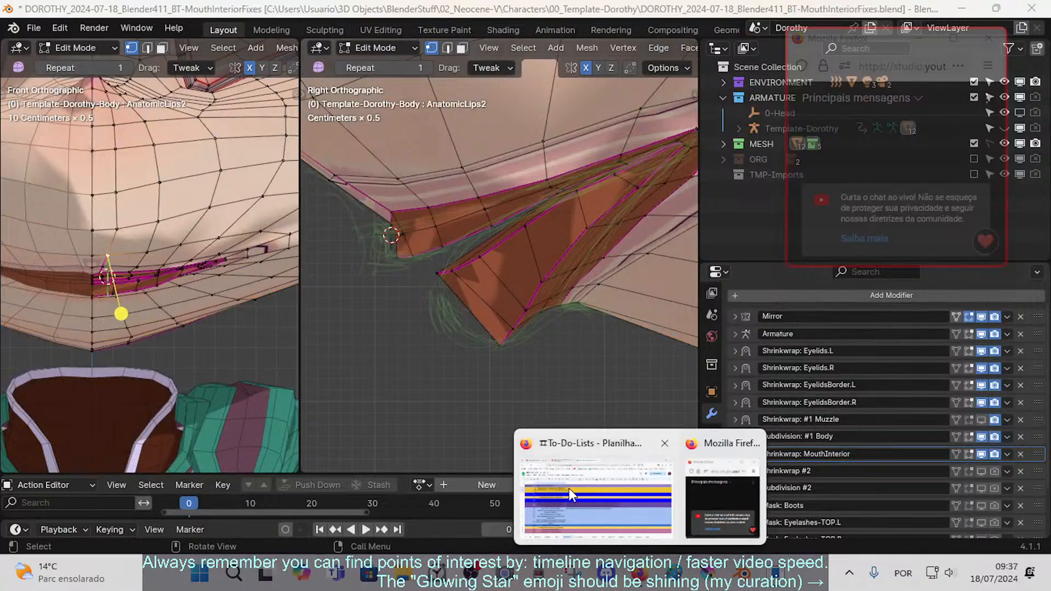
{"action": "left_click", "coordinate": [570, 488]}
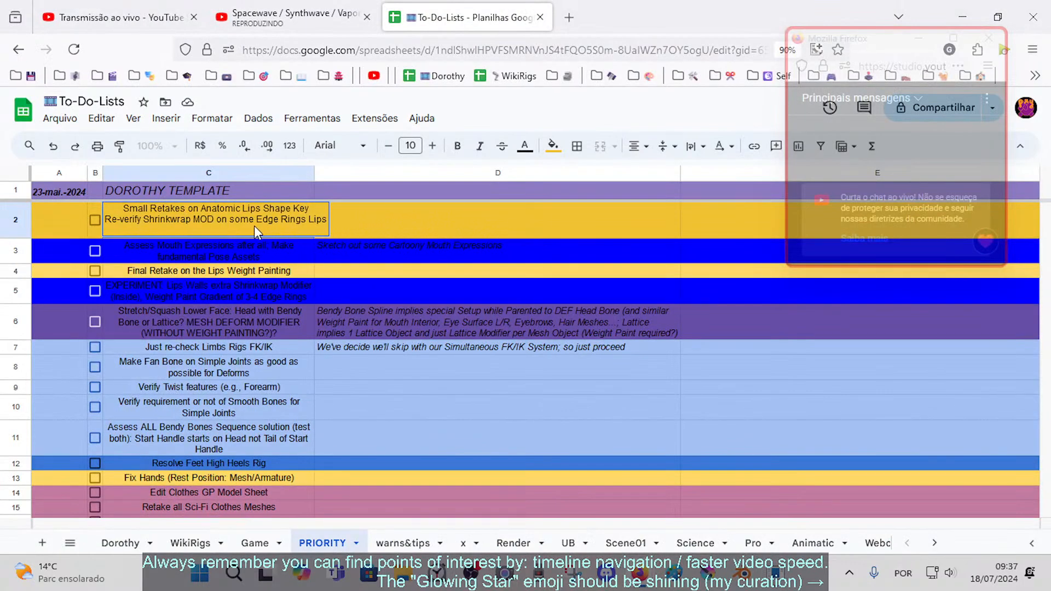
{"action": "left_click_drag", "start_coordinate": [181, 220], "coordinate": [278, 220]}
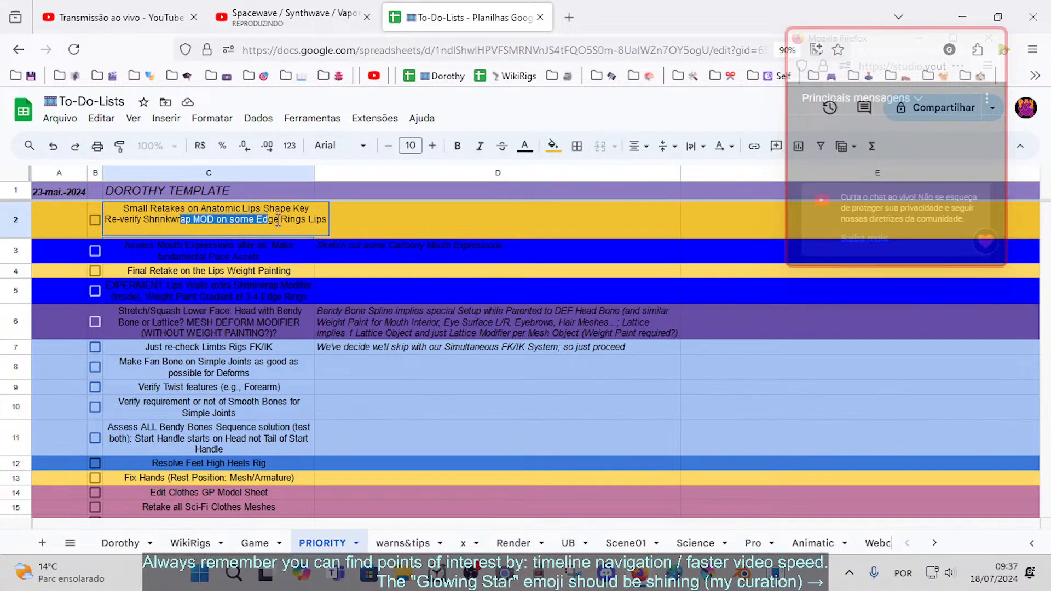
{"action": "key", "text": "Escape"}
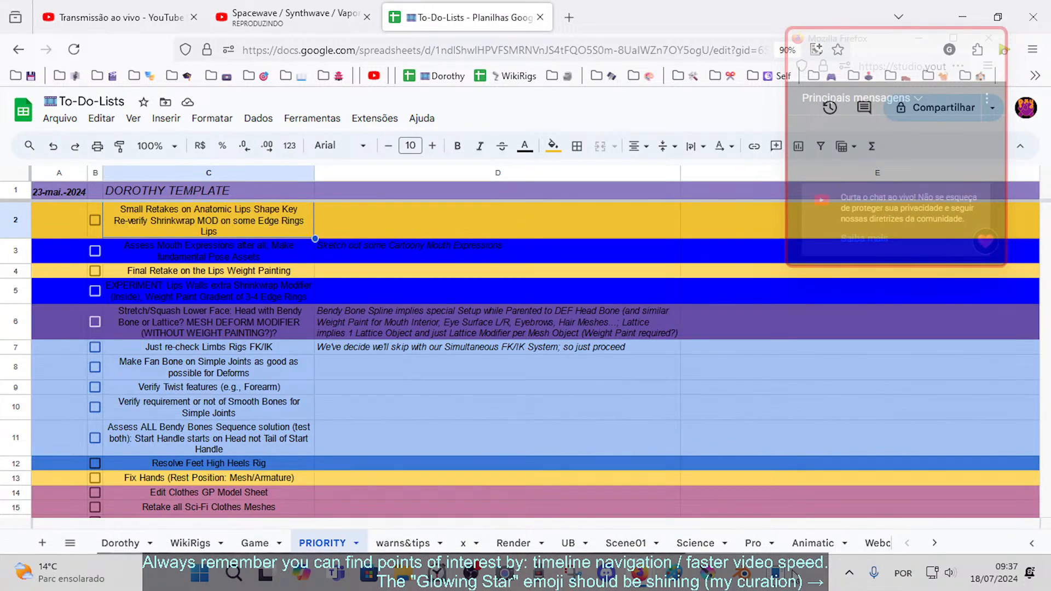
{"action": "key", "text": "alt+Tab"}
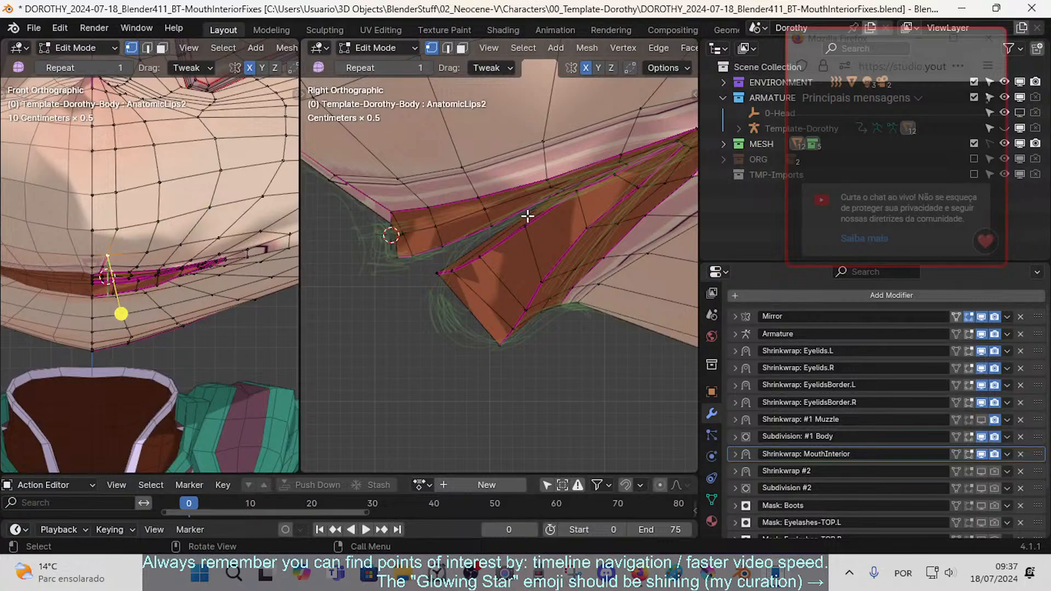
- Select the upper edge loop of the lower lip's inner wall and examine it from an angled perspective
{"action": "key", "text": "2"}
{"action": "left_click", "coordinate": [507, 236]}
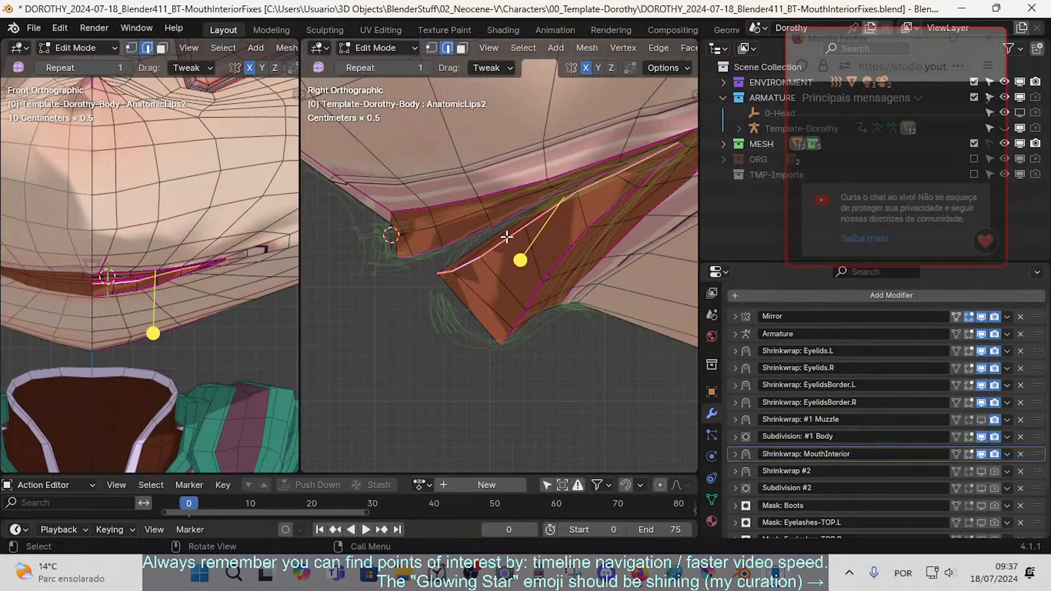
{"action": "middle_click_drag", "start_coordinate": [496, 245], "coordinate": [473, 314]}
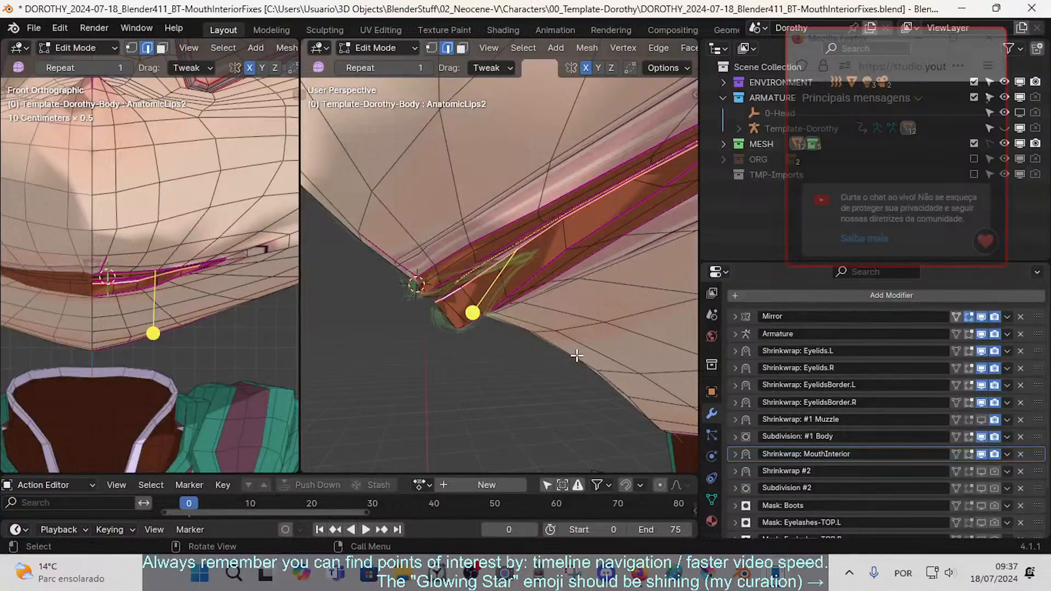
- In Object Mode, compare the mouth interior from an angle with the Muzzle shrinkwrap shown and hidden, leaving it hidden
{"action": "key", "text": "Tab"}
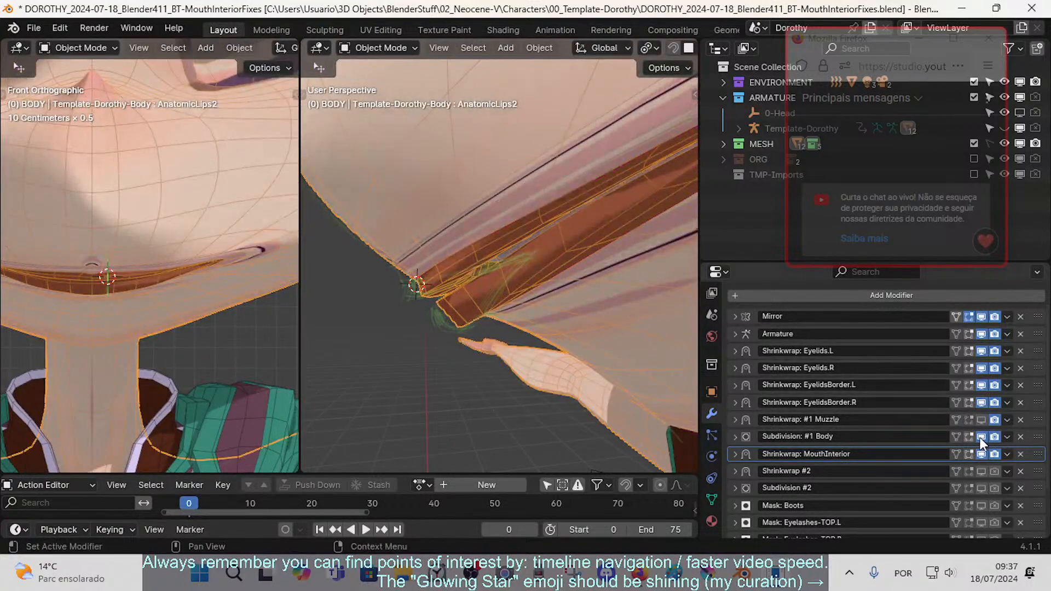
{"action": "left_click", "coordinate": [979, 420]}
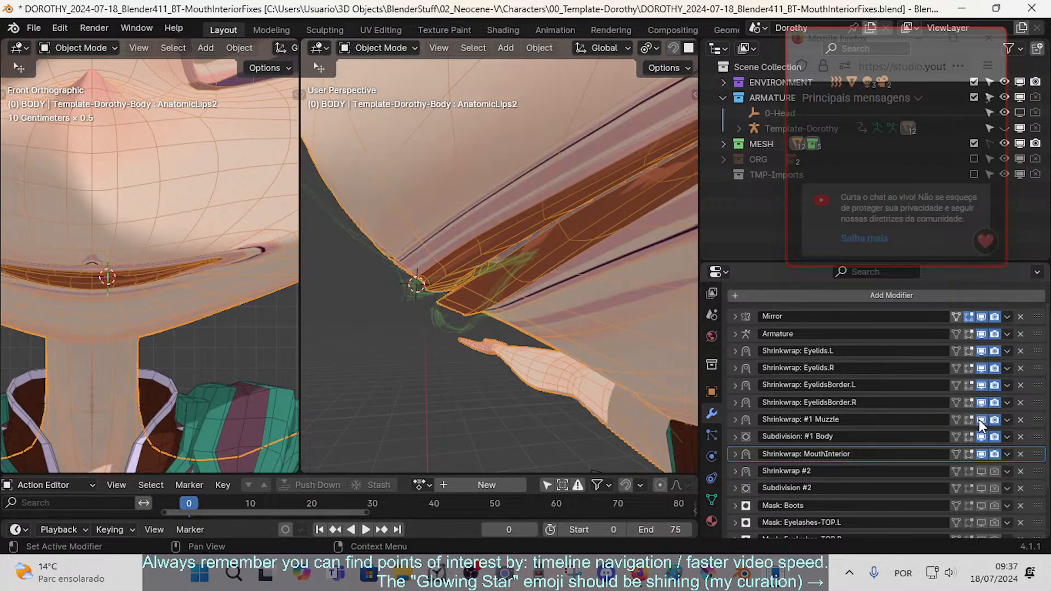
{"action": "left_click", "coordinate": [979, 419]}
{"action": "left_click", "coordinate": [978, 419]}
{"action": "left_click", "coordinate": [979, 419]}
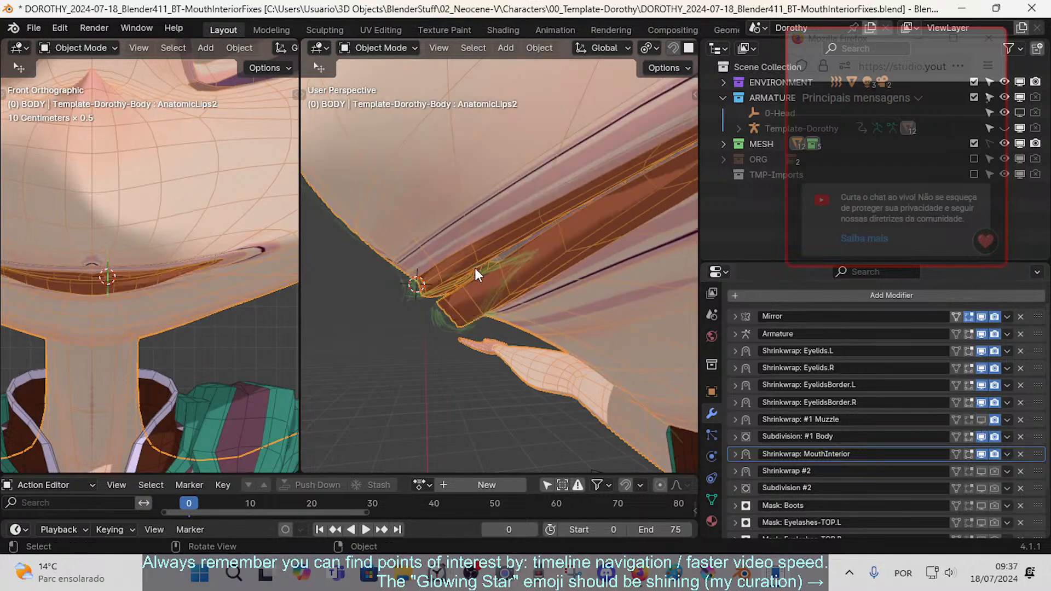
{"action": "scroll", "coordinate": [548, 181], "scroll_direction": "down", "scroll_amount": 4}
{"action": "scroll", "coordinate": [481, 265], "scroll_direction": "up", "scroll_amount": 3}
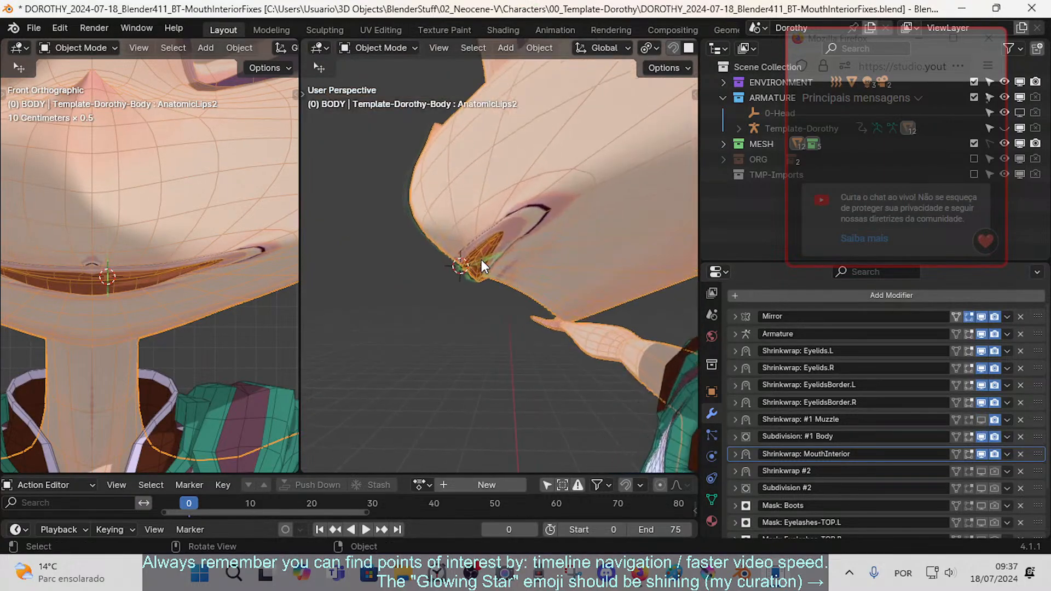
- In right side view, select the edge loops around the mouth's inner wall in Edit Mode and slightly smooth their vertices
{"action": "key", "text": "KP_3"}
{"action": "middle_click_drag", "start_coordinate": [464, 267], "coordinate": [541, 379], "text": "shift"}
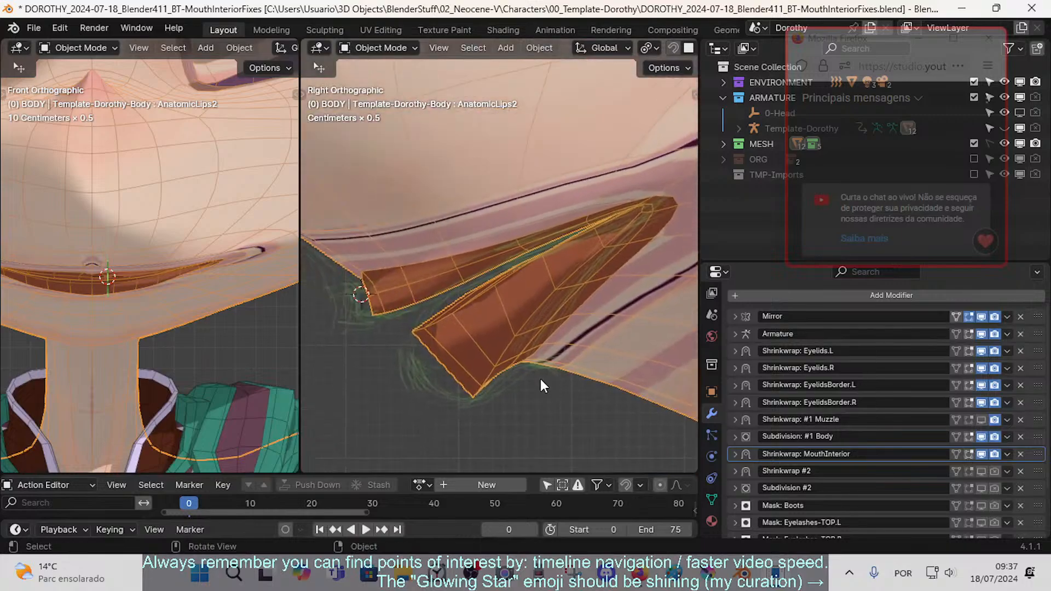
{"action": "key", "text": "Tab"}
{"action": "left_click", "coordinate": [502, 353], "text": "alt"}
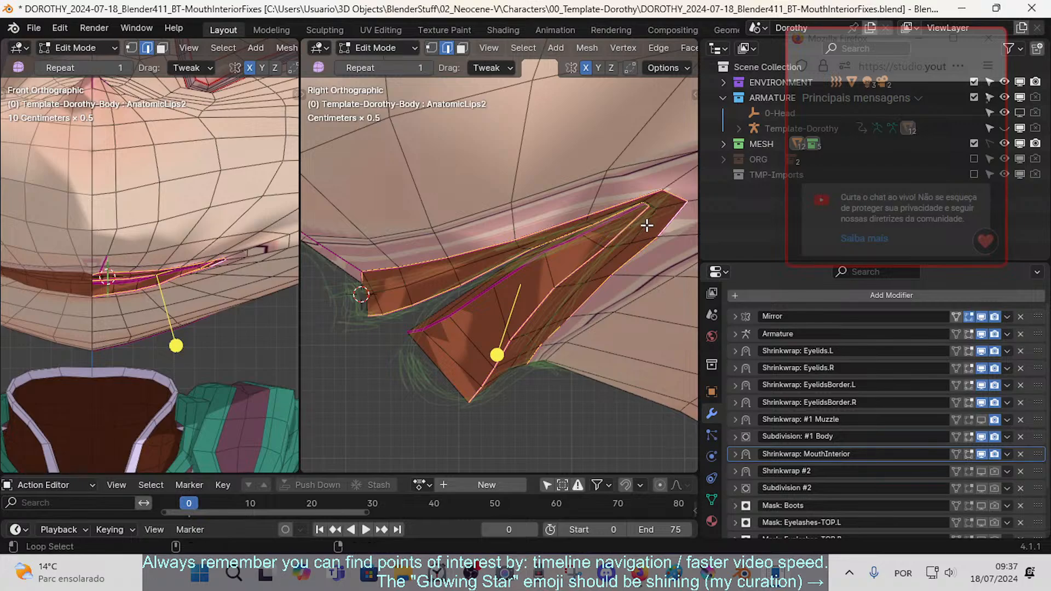
{"action": "key", "text": "ctrl+r"}
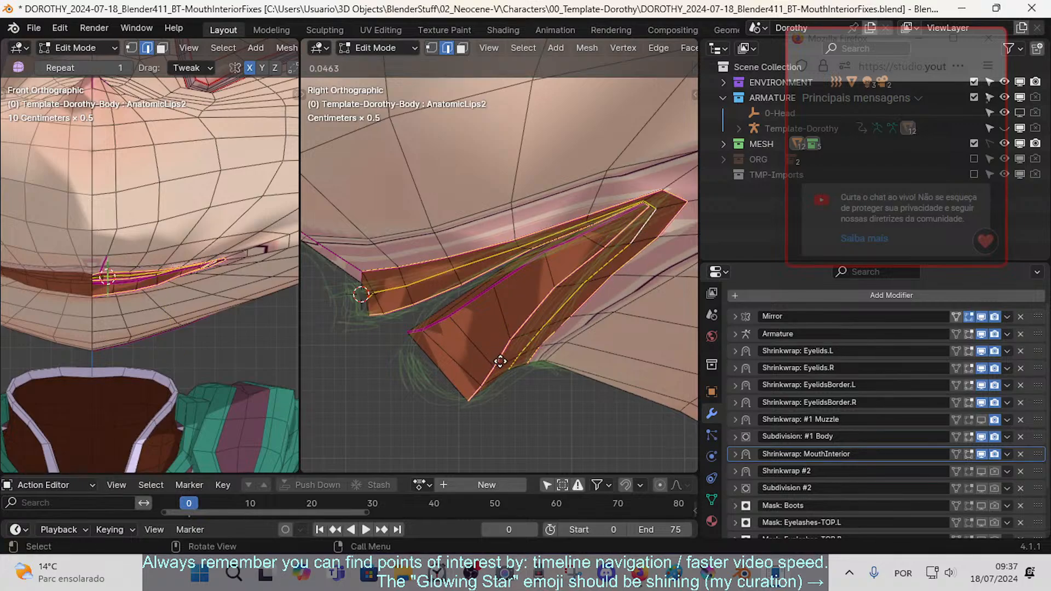
{"action": "left_click_drag", "start_coordinate": [498, 365], "coordinate": [496, 366]}
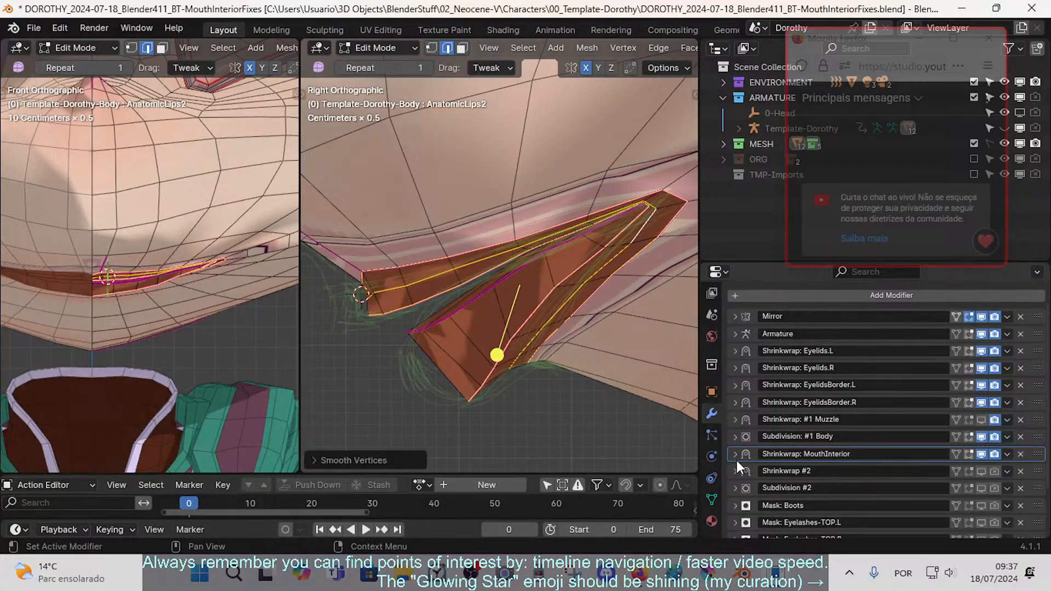
{"action": "left_click", "coordinate": [713, 500]}
{"action": "left_click", "coordinate": [711, 415]}
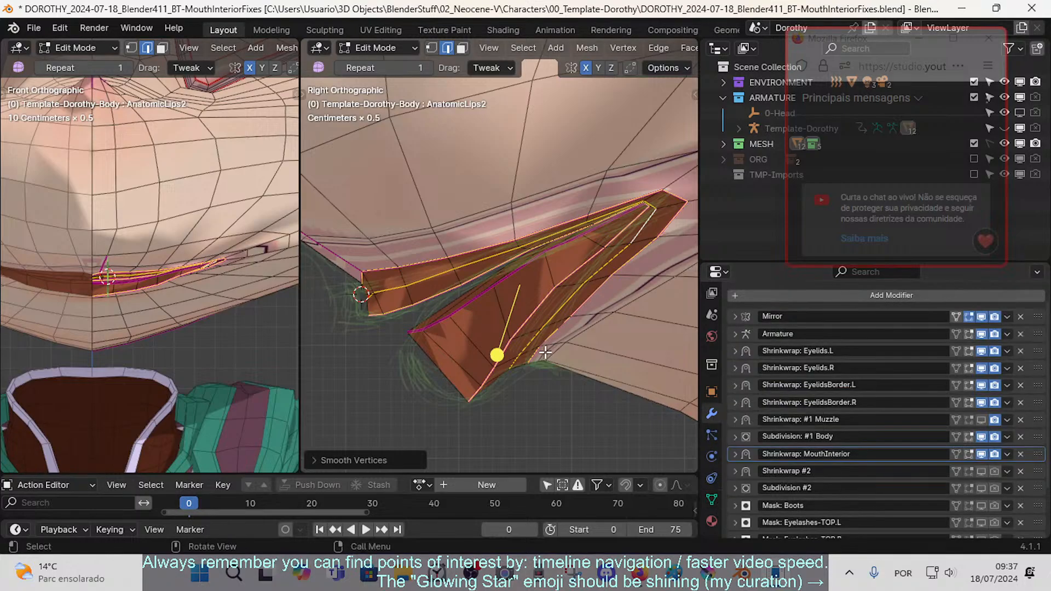
- Select the front vertex of the lower lip's inner wall and examine the lips' side profile around it
{"action": "key", "text": "1"}
{"action": "left_click", "coordinate": [419, 332]}
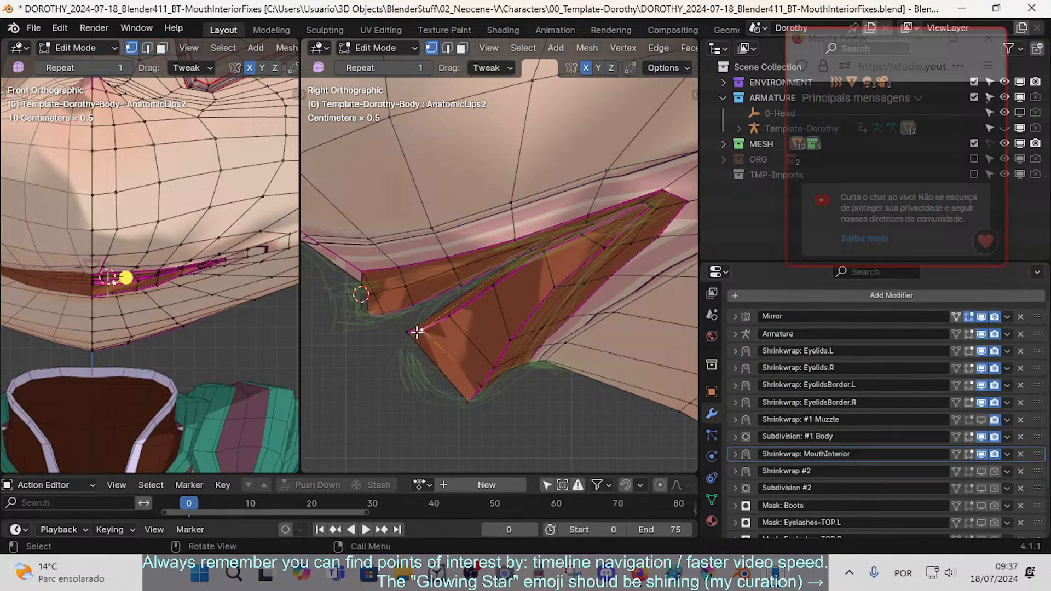
{"action": "left_click", "coordinate": [410, 336]}
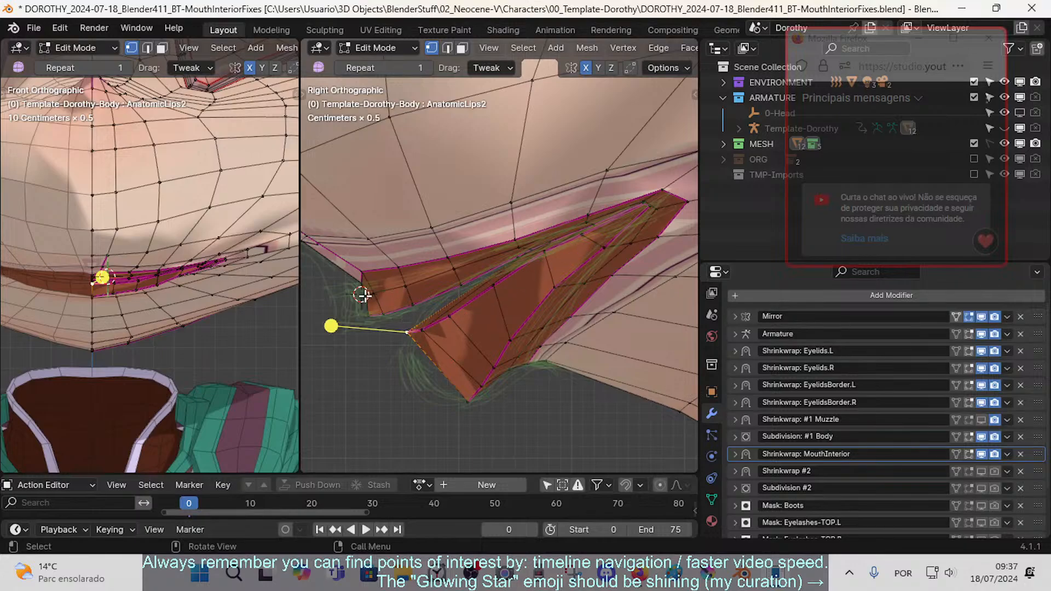
{"action": "scroll", "coordinate": [390, 290], "scroll_direction": "up", "scroll_amount": 1}
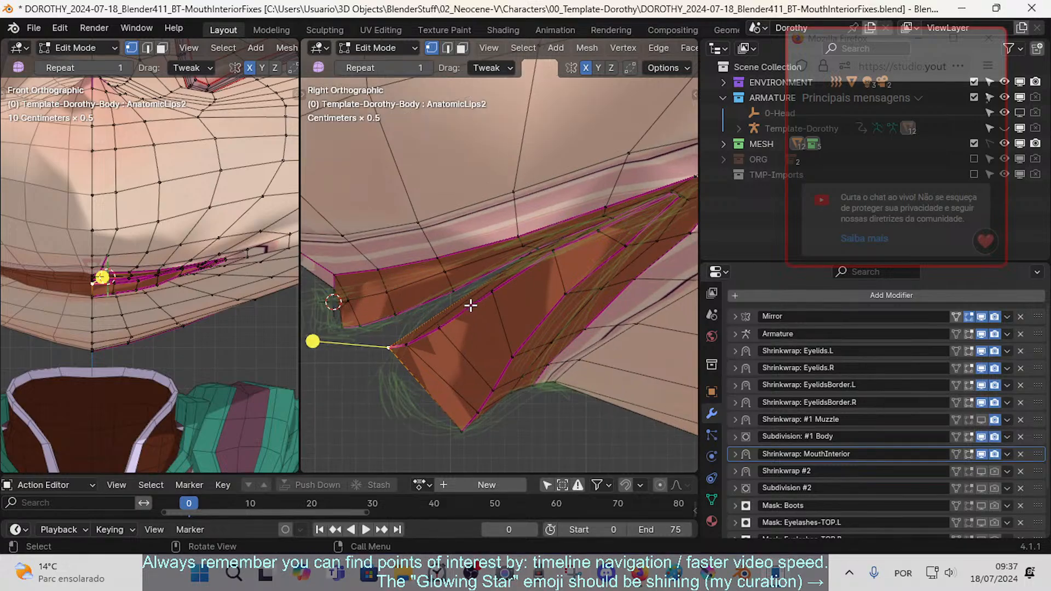
{"action": "scroll", "coordinate": [434, 312], "scroll_direction": "down", "scroll_amount": 2}
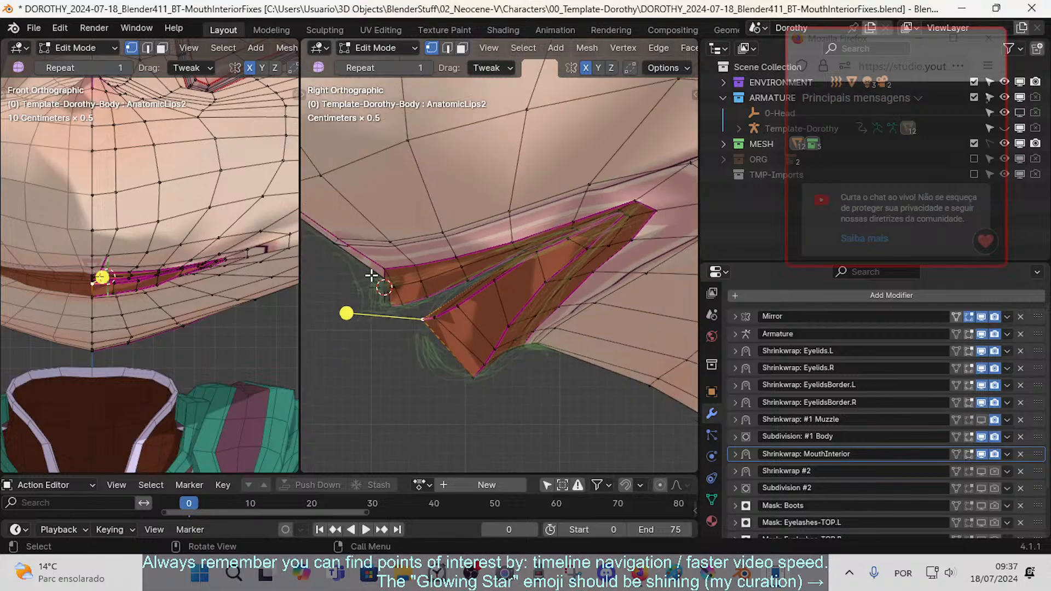
{"action": "scroll", "coordinate": [388, 193], "scroll_direction": "down", "scroll_amount": 2}
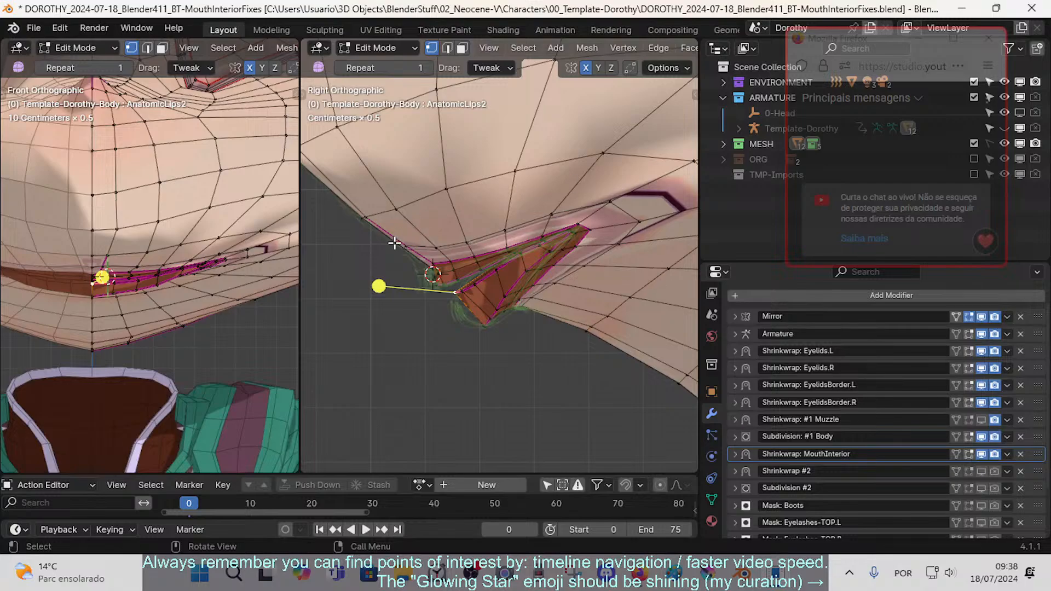
{"action": "scroll", "coordinate": [399, 241], "scroll_direction": "up", "scroll_amount": 2}
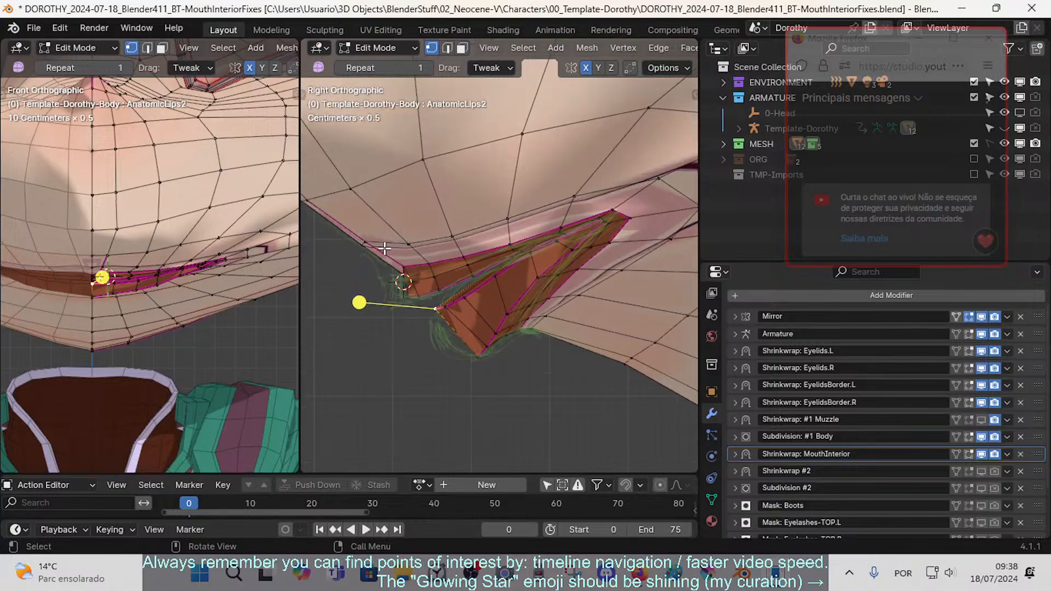
- Try to move the outer edge loop where the mouth interior meets the lips
{"action": "key", "text": "2"}
{"action": "left_click", "coordinate": [422, 280], "text": "alt"}
{"action": "left_click", "coordinate": [422, 265], "text": "alt"}
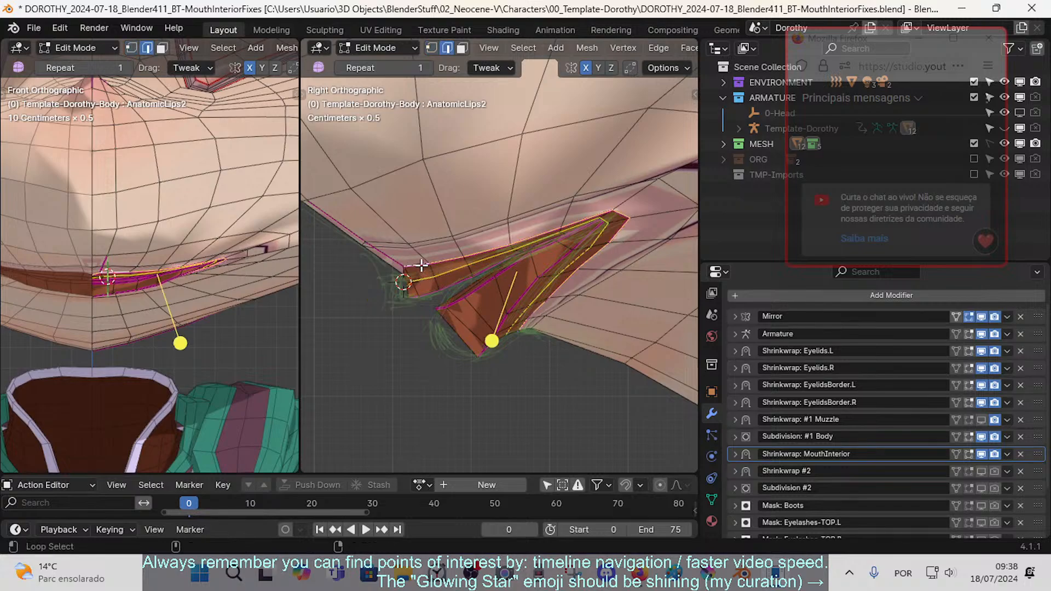
{"action": "key", "text": "alt+a"}
{"action": "left_click", "coordinate": [424, 276], "text": "alt"}
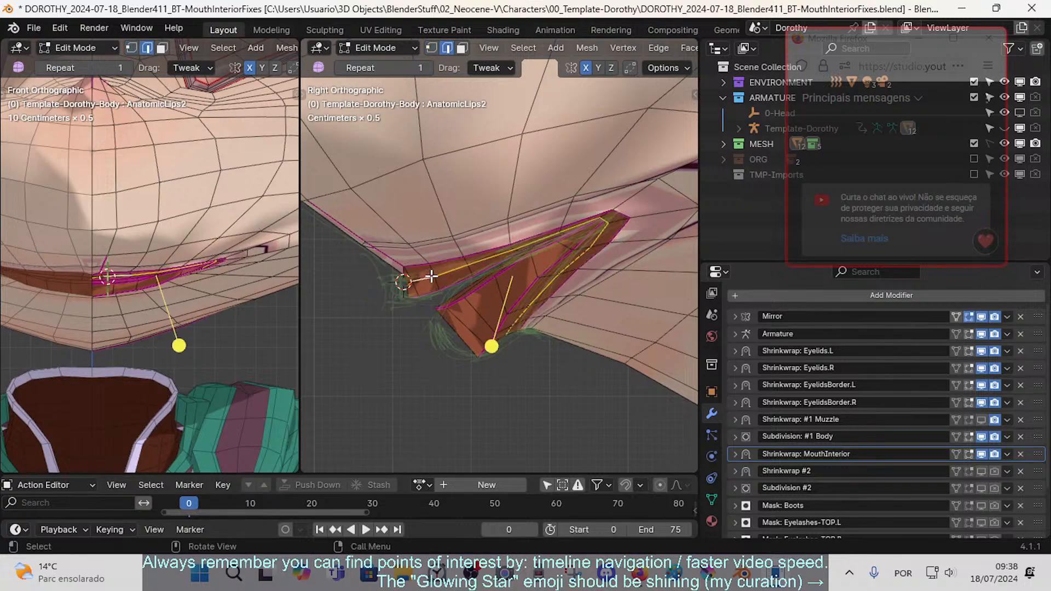
{"action": "key", "text": "alt+a"}
{"action": "left_click", "coordinate": [443, 261], "text": "alt"}
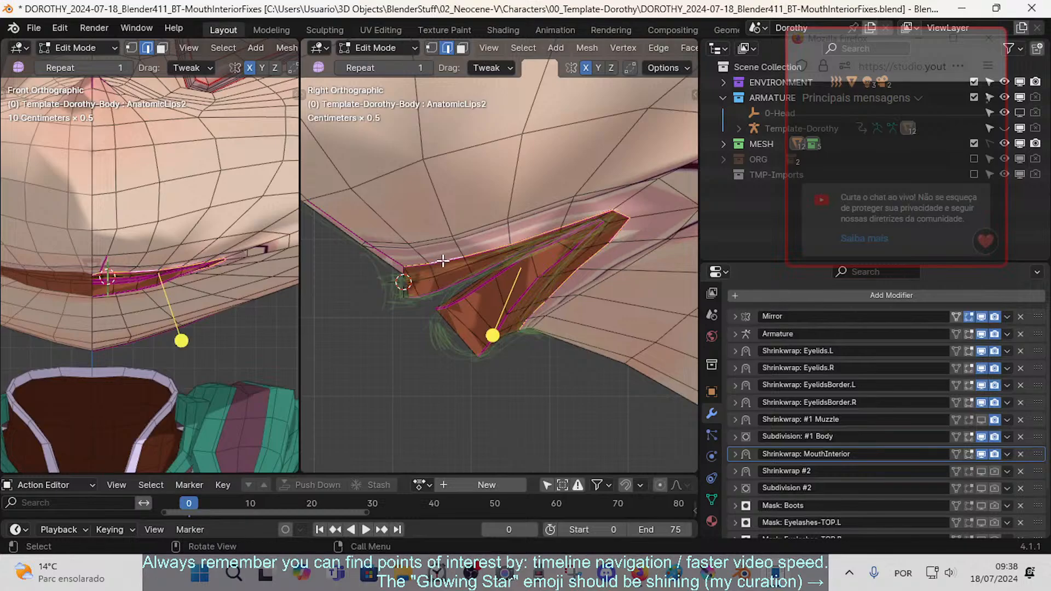
{"action": "key", "text": "g"}
{"action": "right_click", "coordinate": [498, 241]}
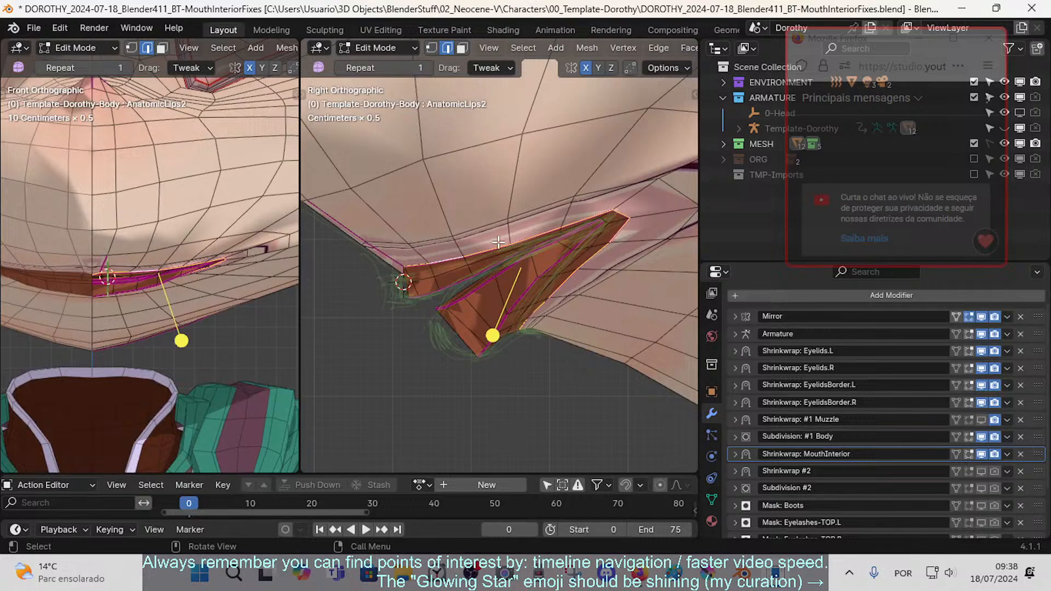
- Try to move the two inner edge loops of the mouth wall forward and down with proportional editing
{"action": "key", "text": "alt+a"}
{"action": "left_click", "coordinate": [454, 274], "text": "alt"}
{"action": "left_click", "coordinate": [452, 283], "text": "alt+shift"}
{"action": "key", "text": "g"}
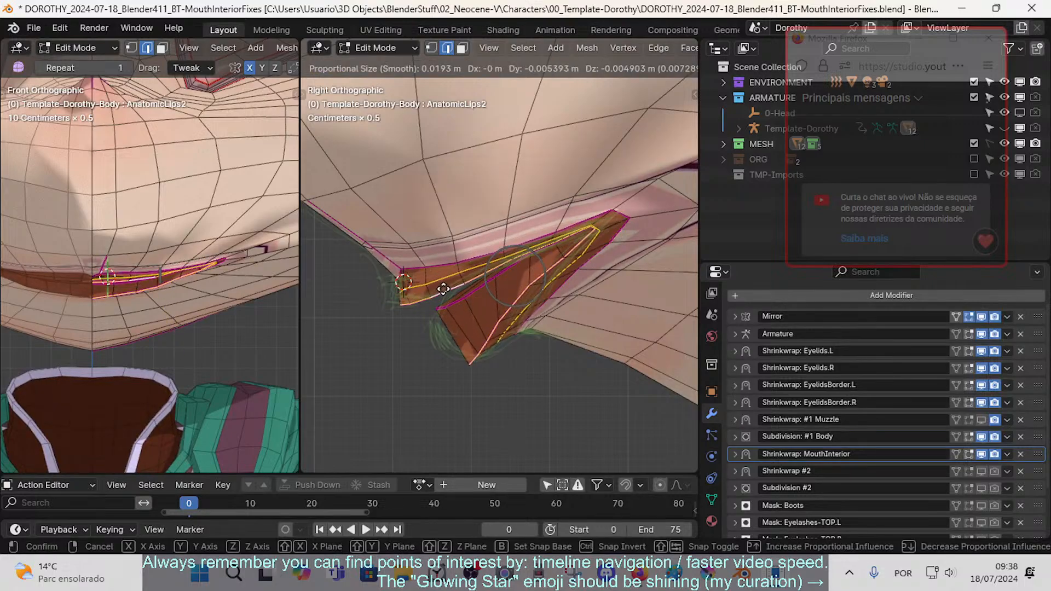
{"action": "left_click", "coordinate": [443, 288]}
{"action": "key", "text": "g"}
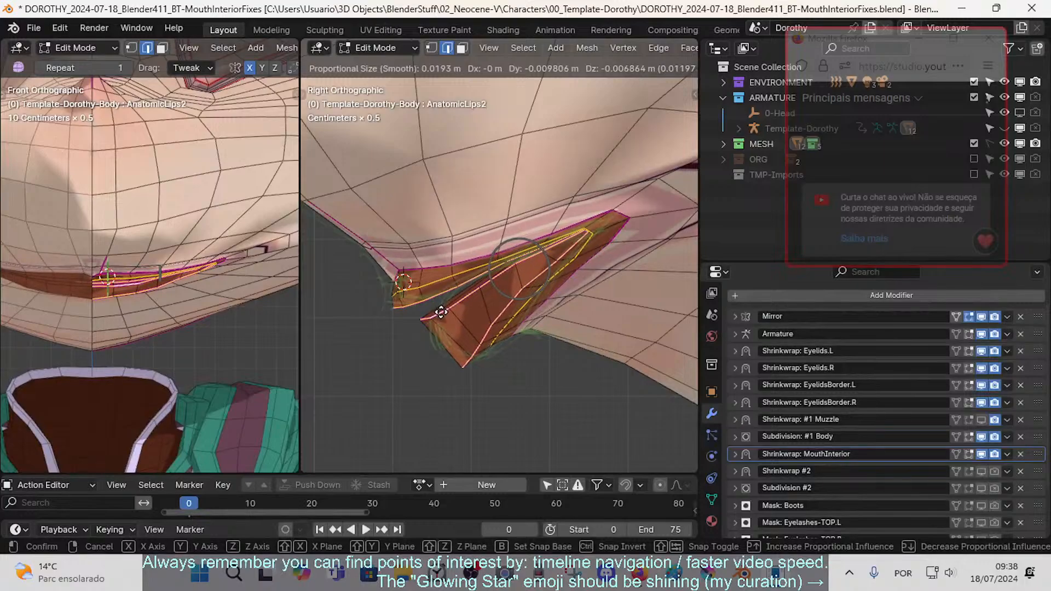
{"action": "right_click", "coordinate": [441, 312]}
- Switch to face selection and examine the mouth interior's inner walls from the side in perspective
{"action": "key", "text": "3"}
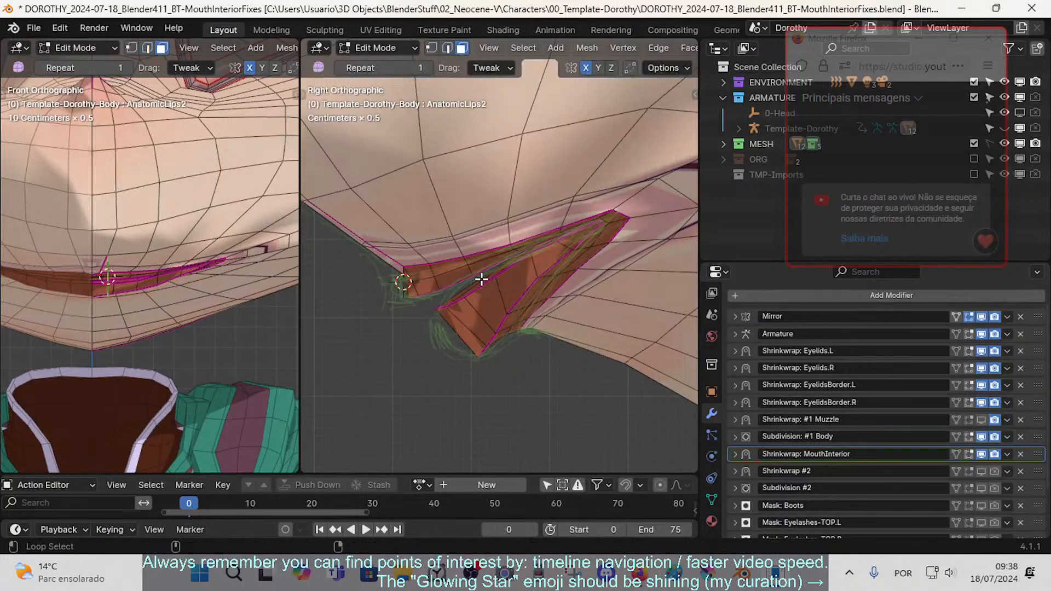
{"action": "middle_click_drag", "start_coordinate": [450, 270], "coordinate": [469, 274]}
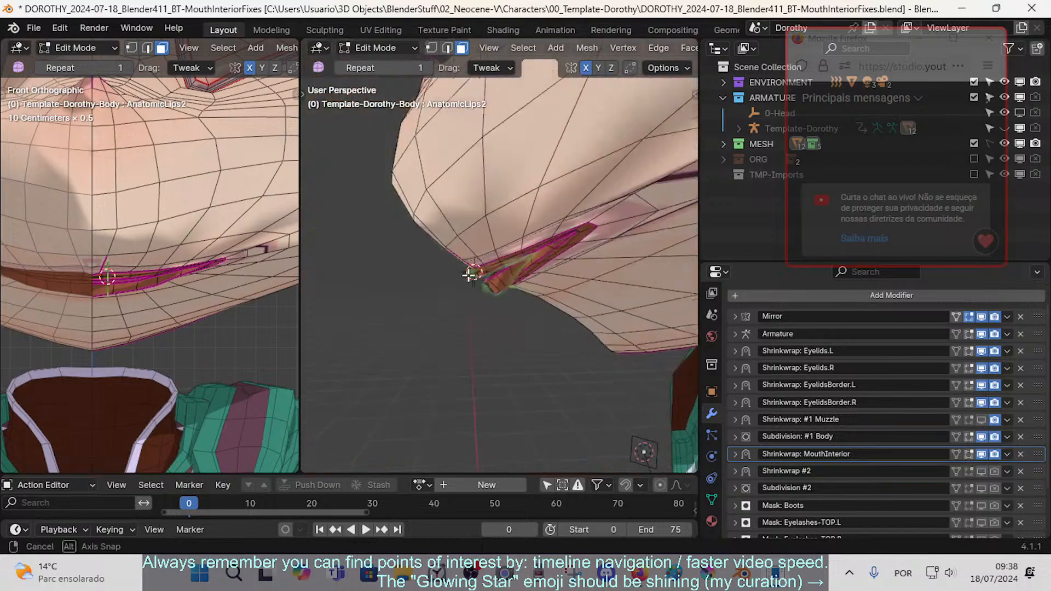
{"action": "key", "text": "shift+grave"}
{"action": "key", "text": "w"}
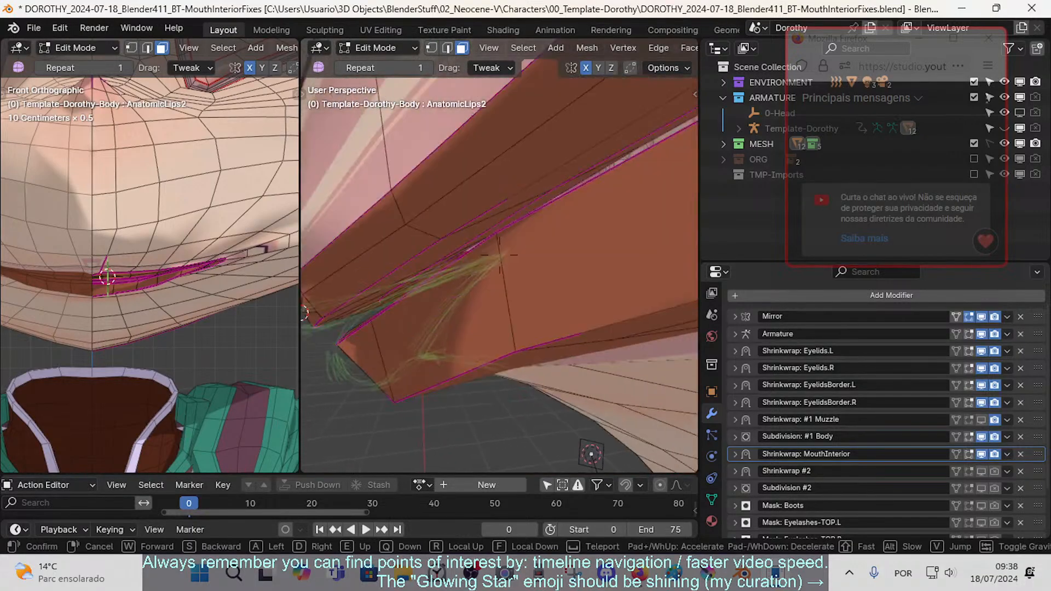
{"action": "key", "text": "s"}
{"action": "key", "text": "d"}
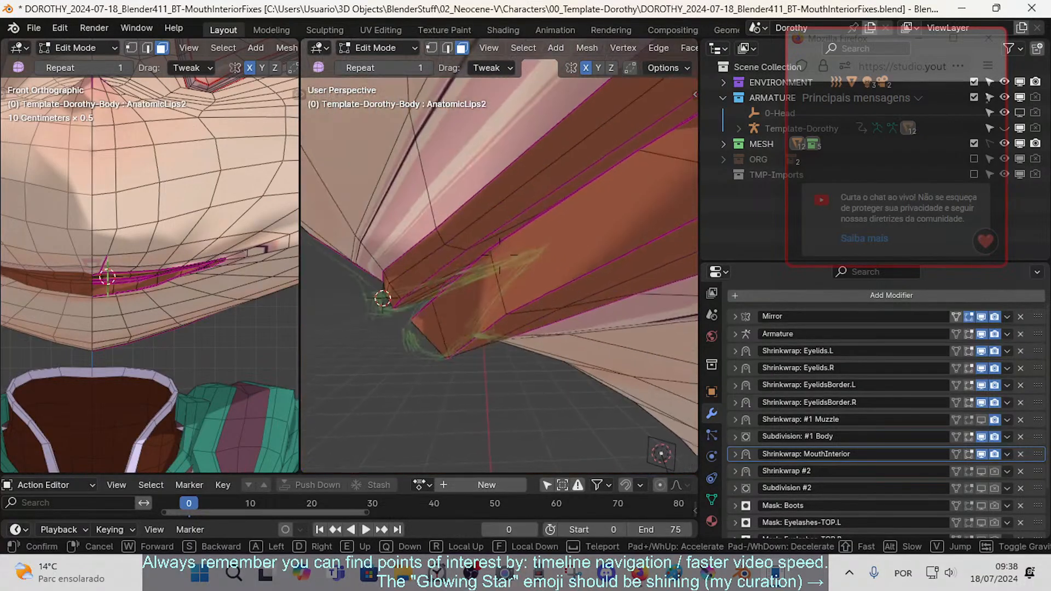
{"action": "left_click", "coordinate": [476, 291]}
{"action": "key", "text": "shift+grave"}
{"action": "key", "text": "s"}
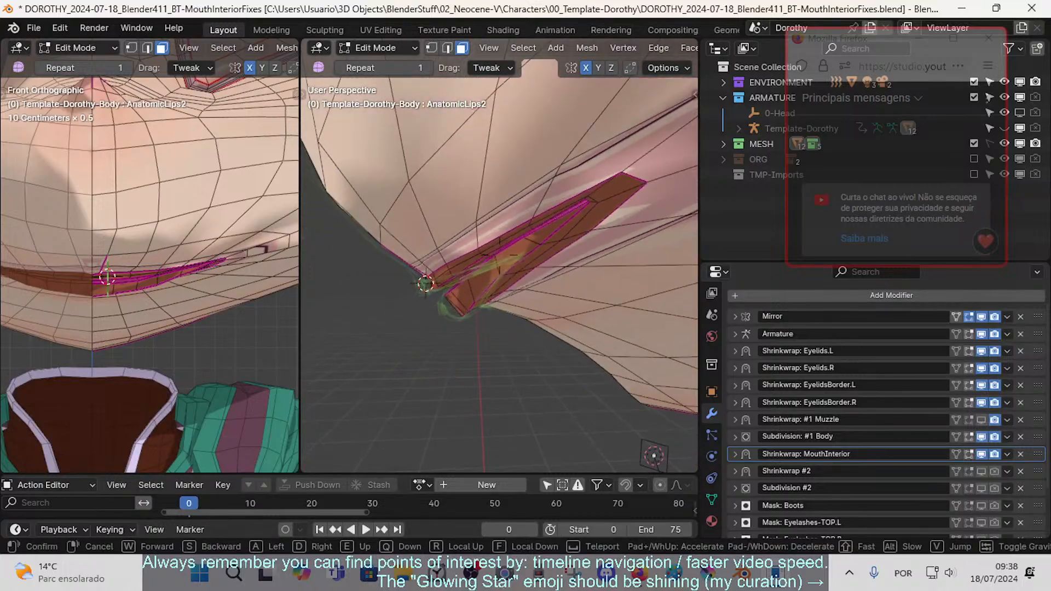
{"action": "key", "text": "w"}
{"action": "left_click", "coordinate": [451, 310]}
{"action": "key", "text": "shift+grave"}
{"action": "key", "text": "s"}
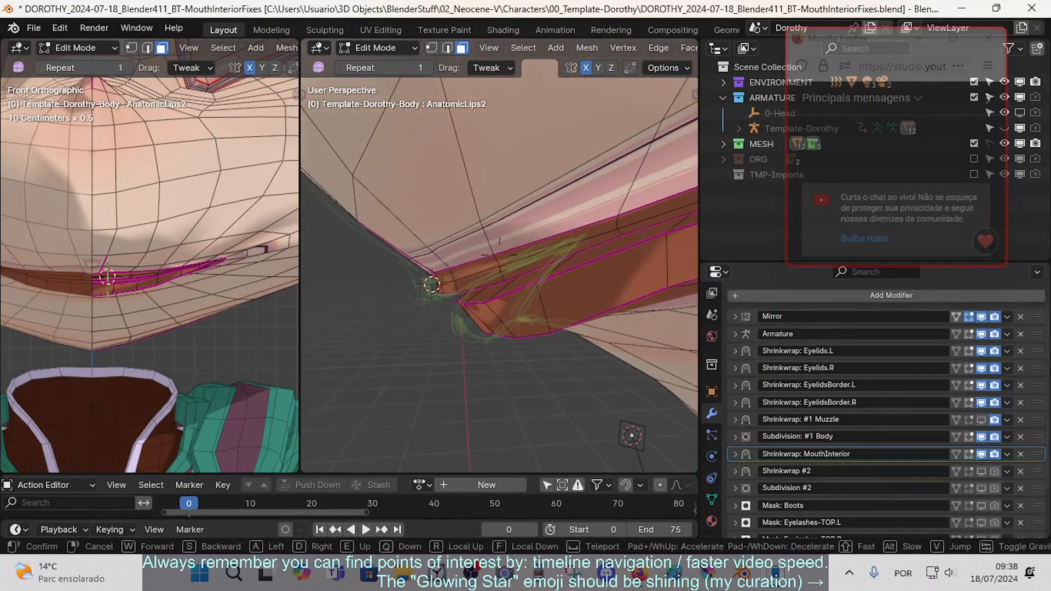
{"action": "left_click", "coordinate": [478, 286]}
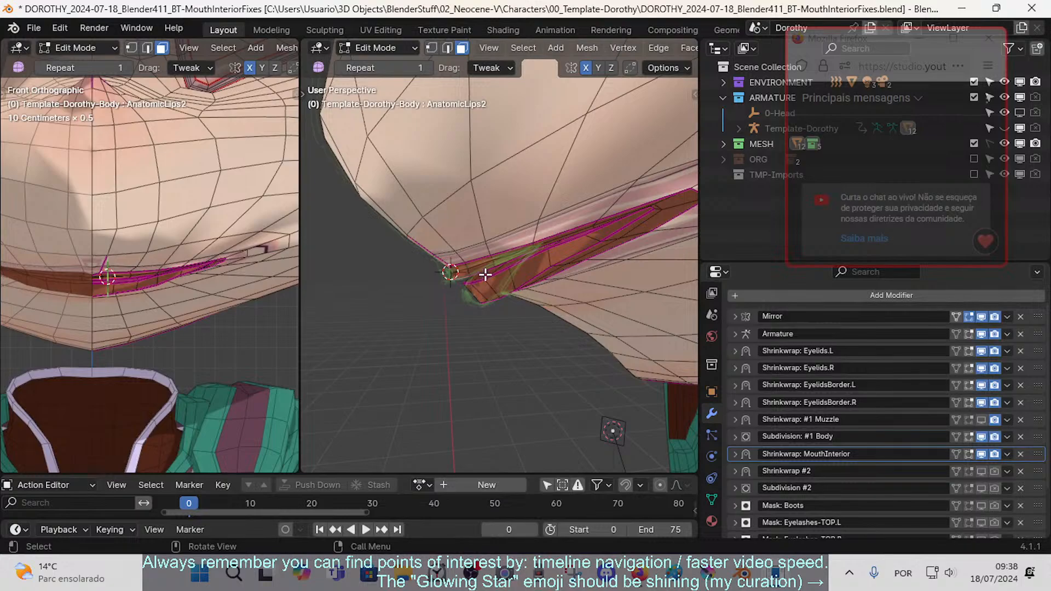
{"action": "key", "text": "shift+grave"}
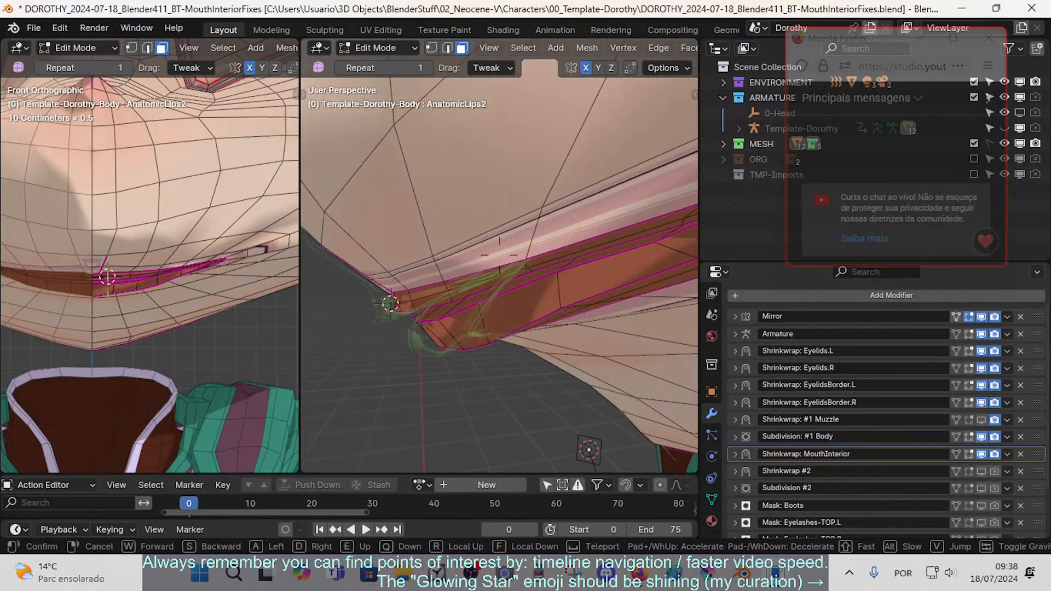
{"action": "key", "text": "s"}
{"action": "left_click", "coordinate": [344, 331]}
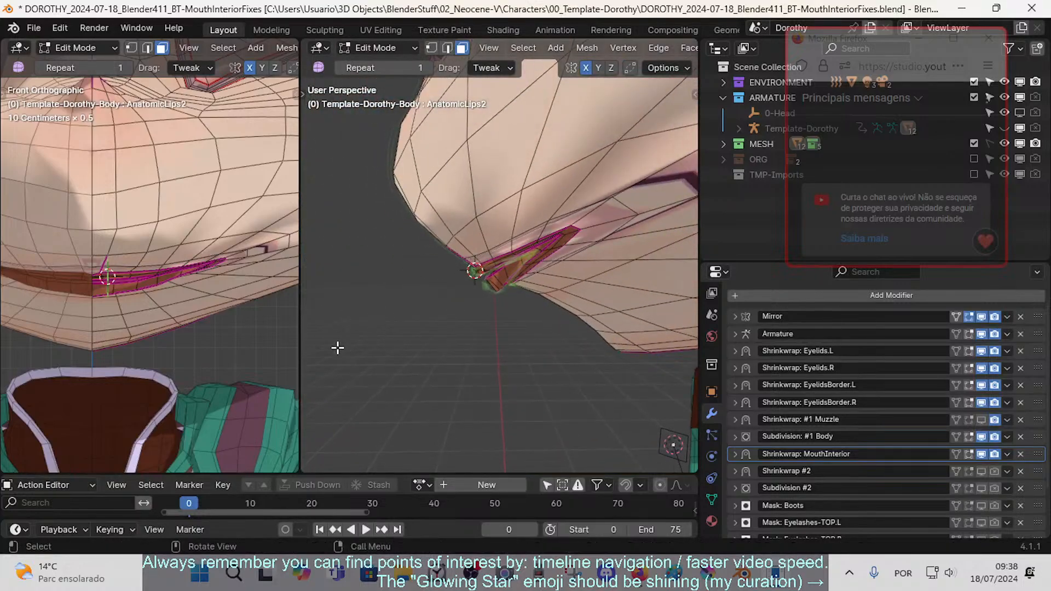
- Fly through the mouth opening and inspect the inner walls, the mouth corner and the opposite side
{"action": "key", "text": "shift+grave"}
{"action": "key", "text": "w"}
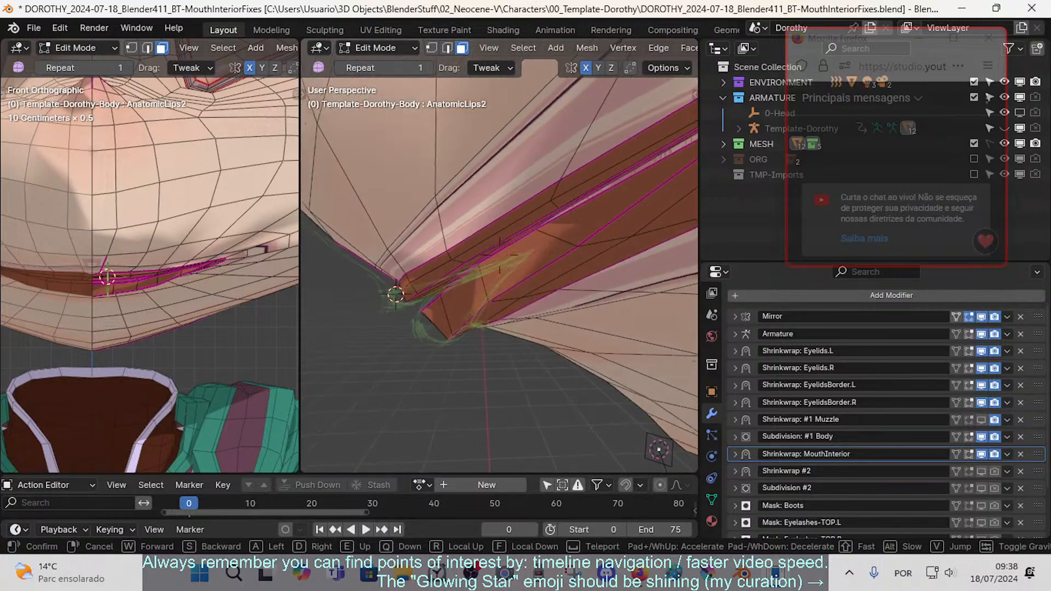
{"action": "key", "text": "q"}
{"action": "key", "text": "e"}
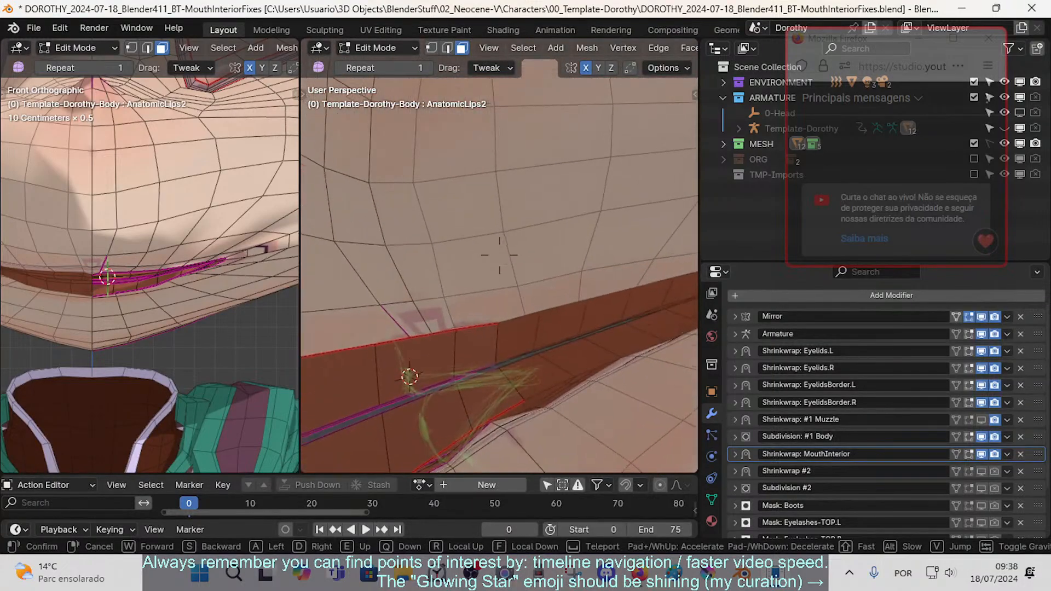
{"action": "key", "text": "w"}
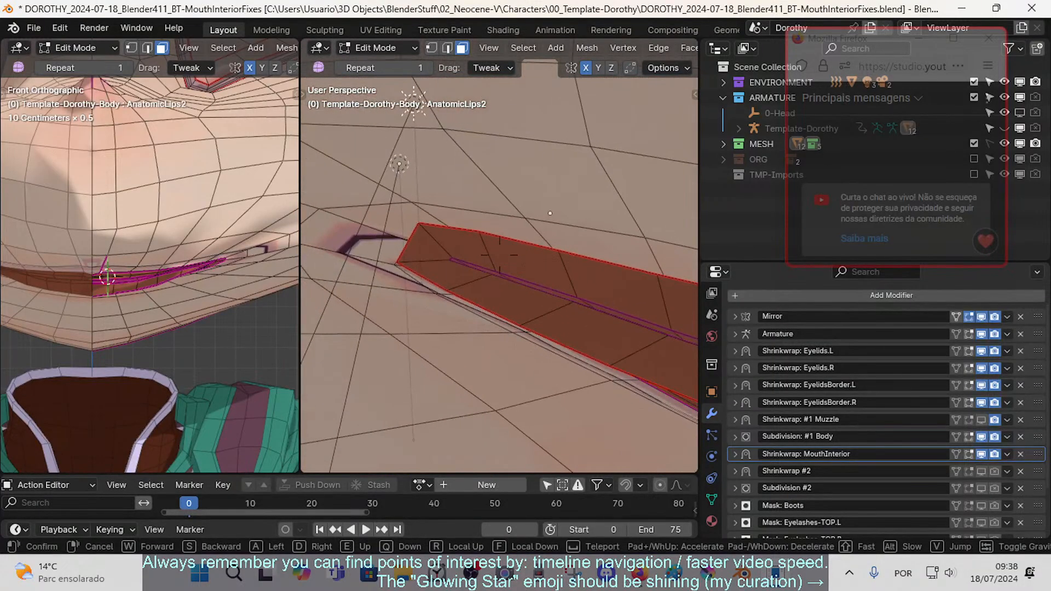
{"action": "key", "text": "s"}
{"action": "key", "text": "w"}
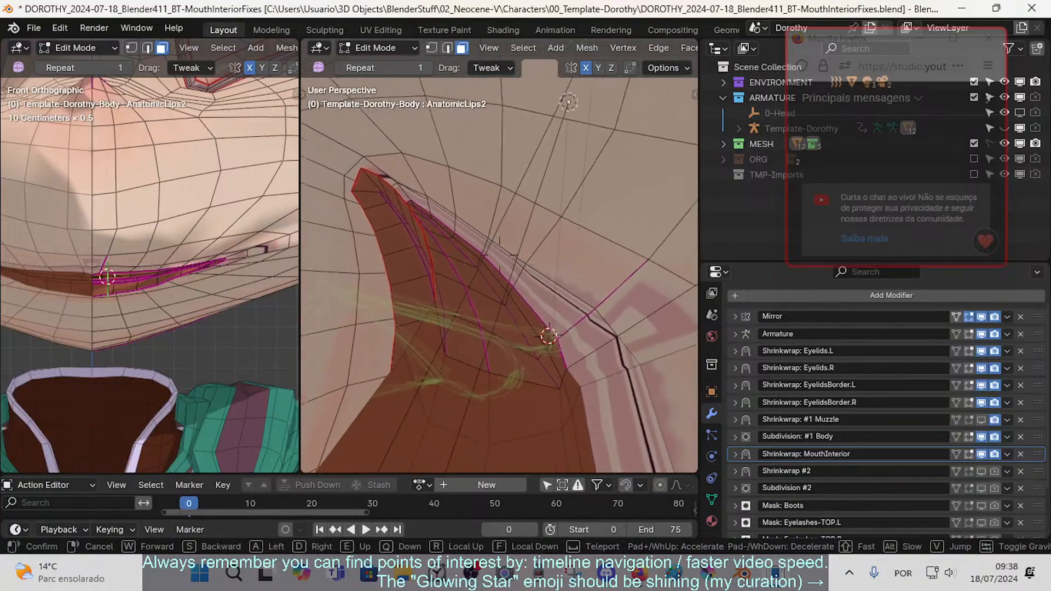
{"action": "key", "text": "w"}
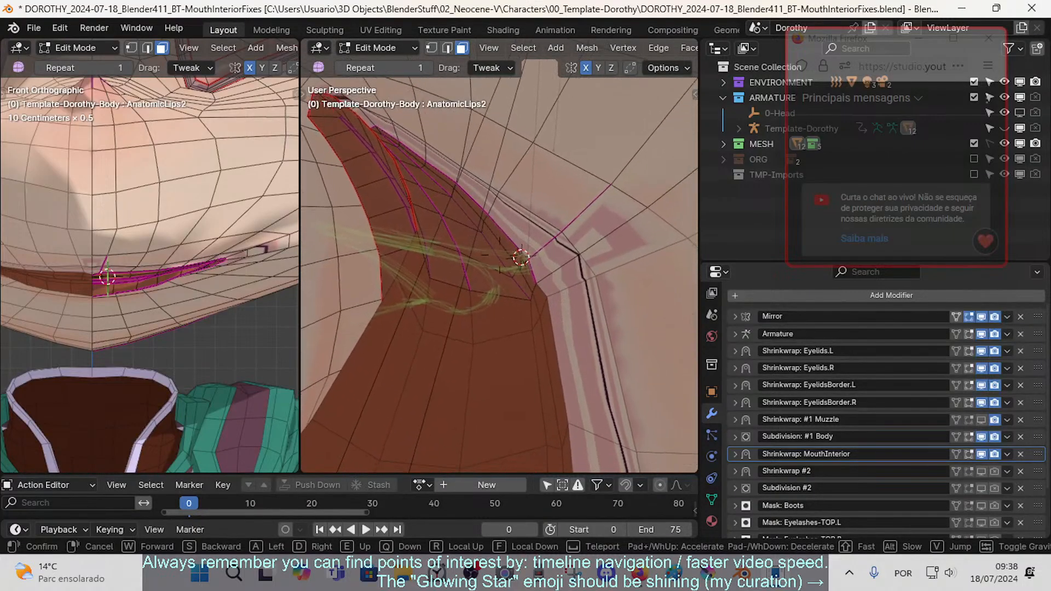
{"action": "key", "text": "s"}
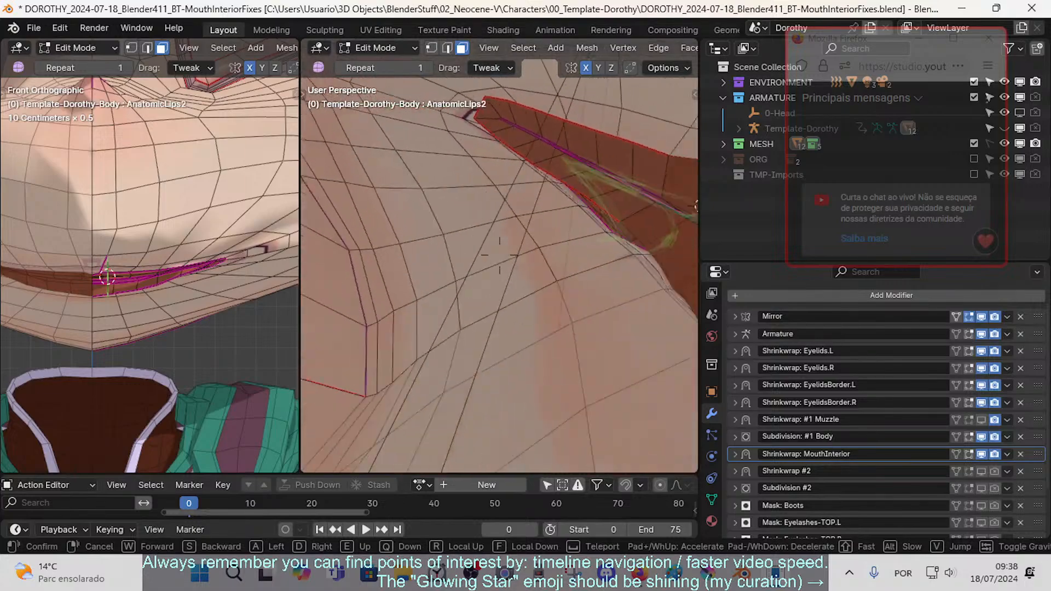
{"action": "key", "text": "q"}
{"action": "key", "text": "w"}
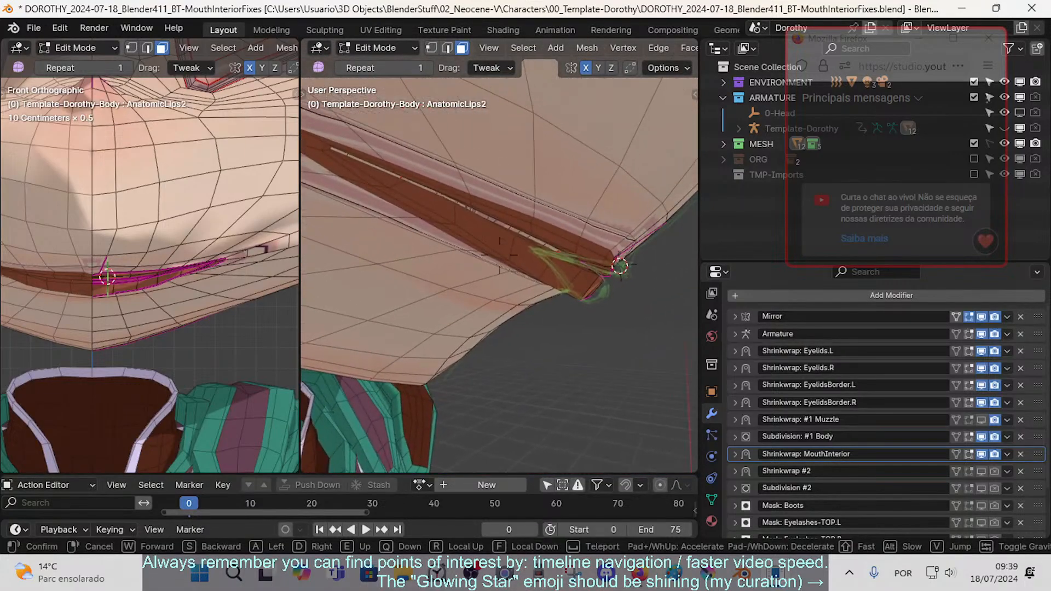
{"action": "key", "text": "w"}
{"action": "left_click", "coordinate": [542, 239]}
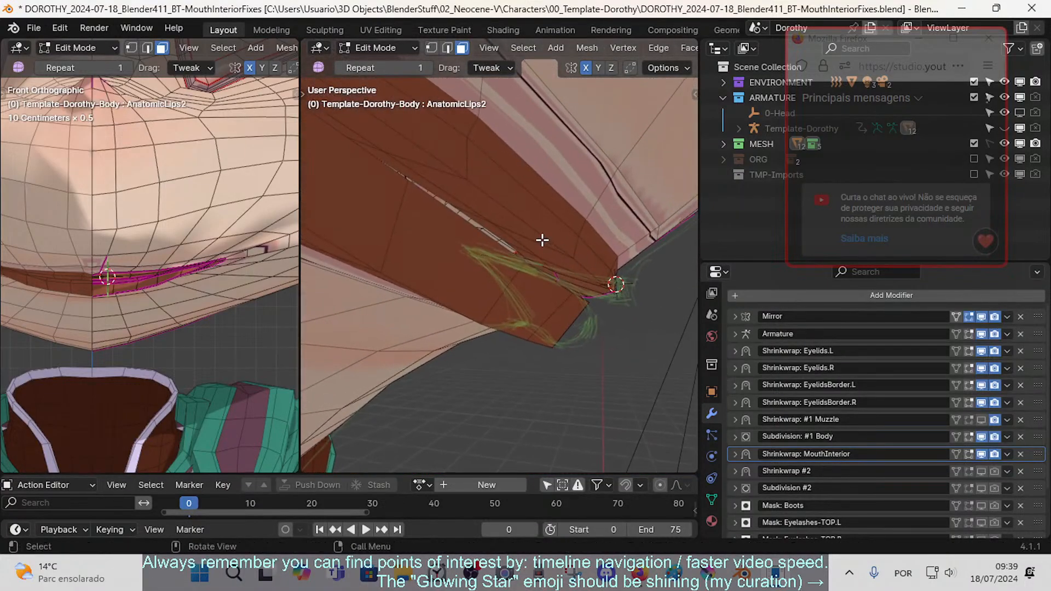
{"action": "key", "text": "2"}
{"action": "key", "text": "ctrl+r"}
{"action": "right_click", "coordinate": [509, 233]}
- Examine the mouth interior's shape in Object Mode, flying around the lips, and return to Edit Mode
{"action": "key", "text": "Tab"}
{"action": "key", "text": "shift+grave"}
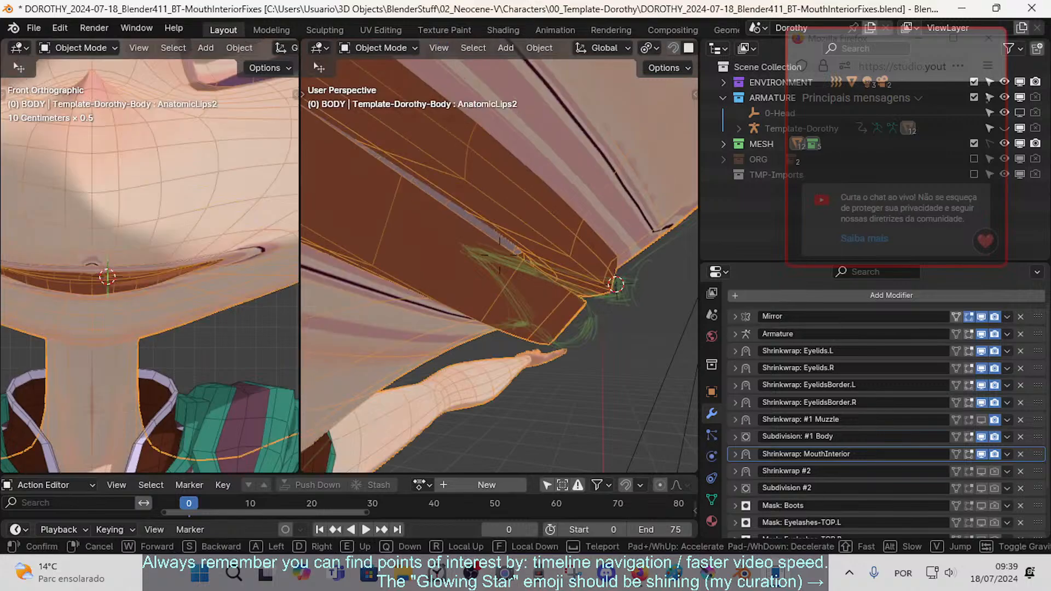
{"action": "key", "text": "e"}
{"action": "key", "text": "s"}
{"action": "key", "text": "w"}
{"action": "left_click", "coordinate": [519, 297]}
{"action": "key", "text": "Tab"}
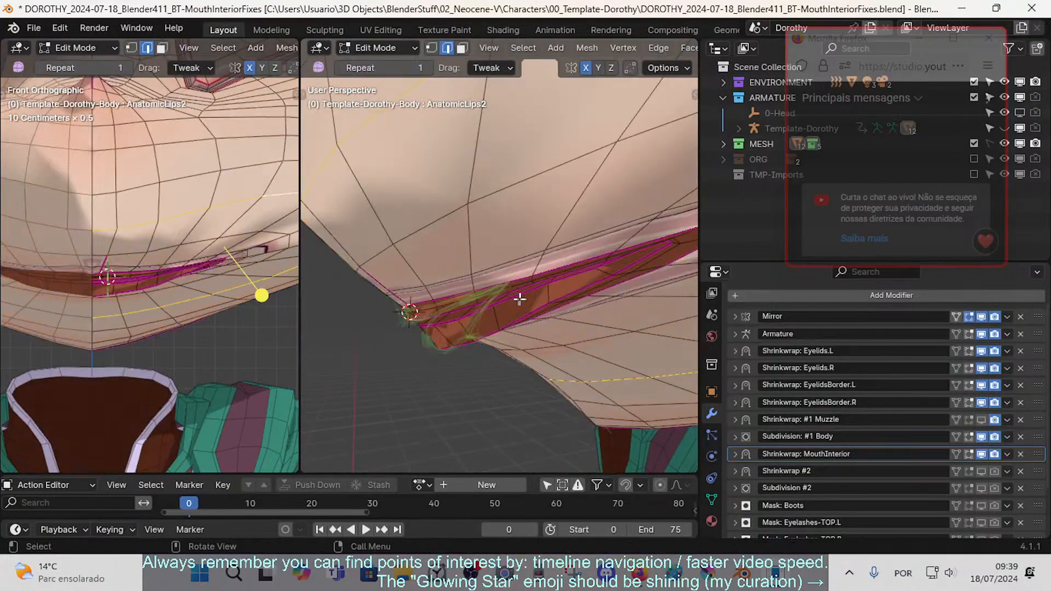
- Examine the front of the mouth opening and the lower lip from the side and from the front
{"action": "key", "text": "shift+grave"}
{"action": "key", "text": "w"}
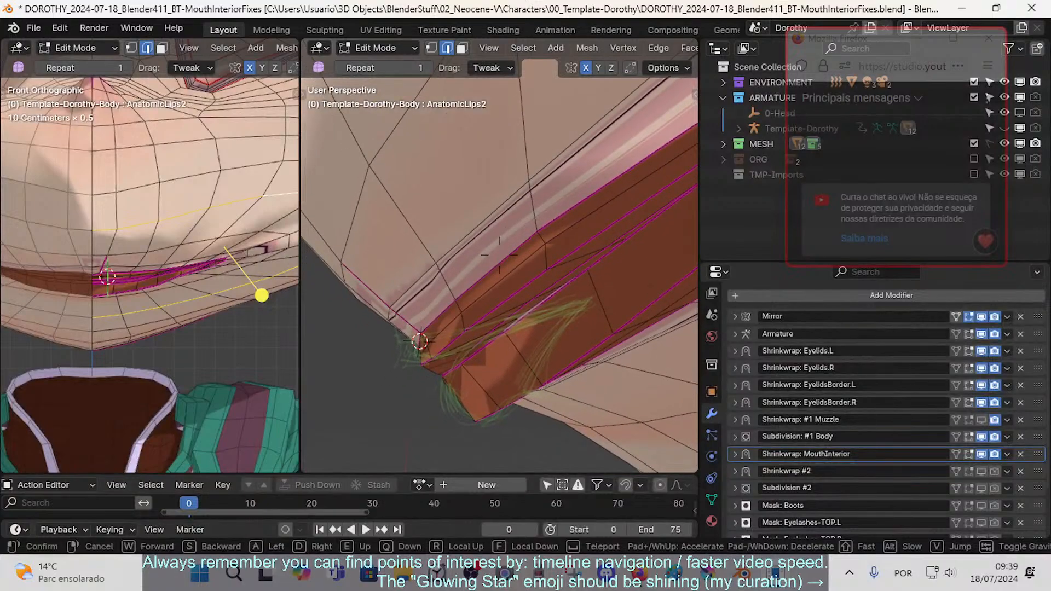
{"action": "left_click", "coordinate": [518, 330]}
{"action": "scroll", "coordinate": [494, 321], "scroll_direction": "down", "scroll_amount": 9}
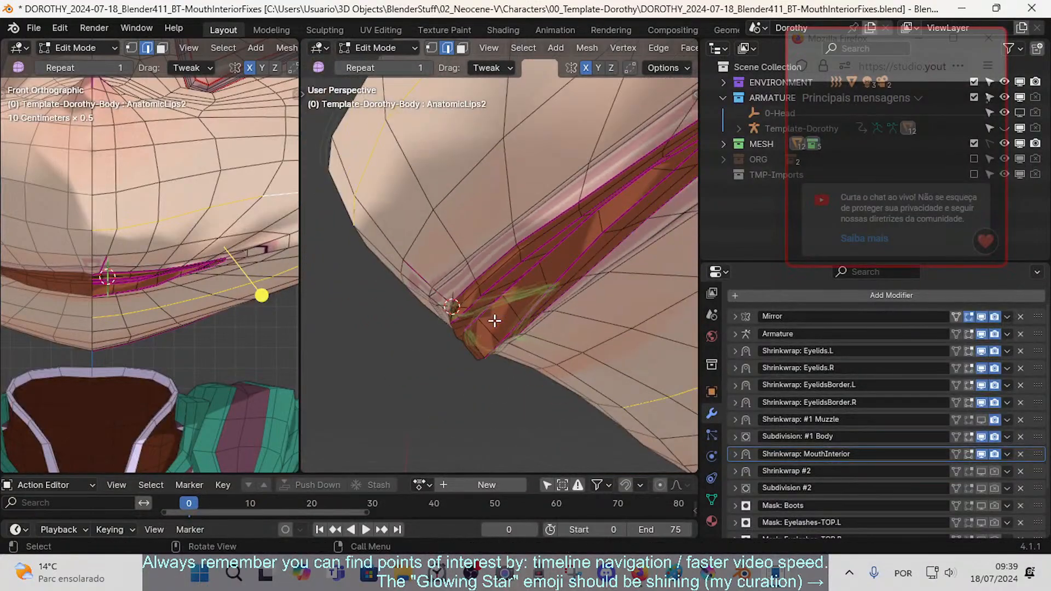
{"action": "middle_click_drag", "start_coordinate": [495, 319], "coordinate": [630, 345]}
{"action": "scroll", "coordinate": [587, 307], "scroll_direction": "up", "scroll_amount": 3}
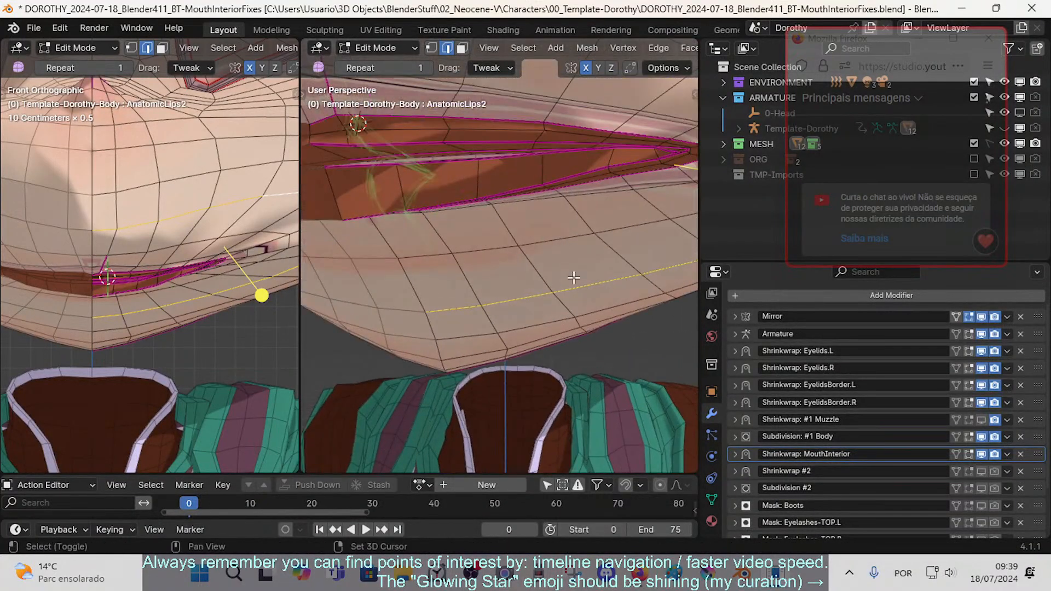
{"action": "middle_click_drag", "start_coordinate": [573, 277], "coordinate": [534, 296], "text": "shift"}
{"action": "scroll", "coordinate": [546, 293], "scroll_direction": "up", "scroll_amount": 3}
{"action": "scroll", "coordinate": [548, 283], "scroll_direction": "down", "scroll_amount": 5}
{"action": "scroll", "coordinate": [425, 265], "scroll_direction": "up", "scroll_amount": 2}
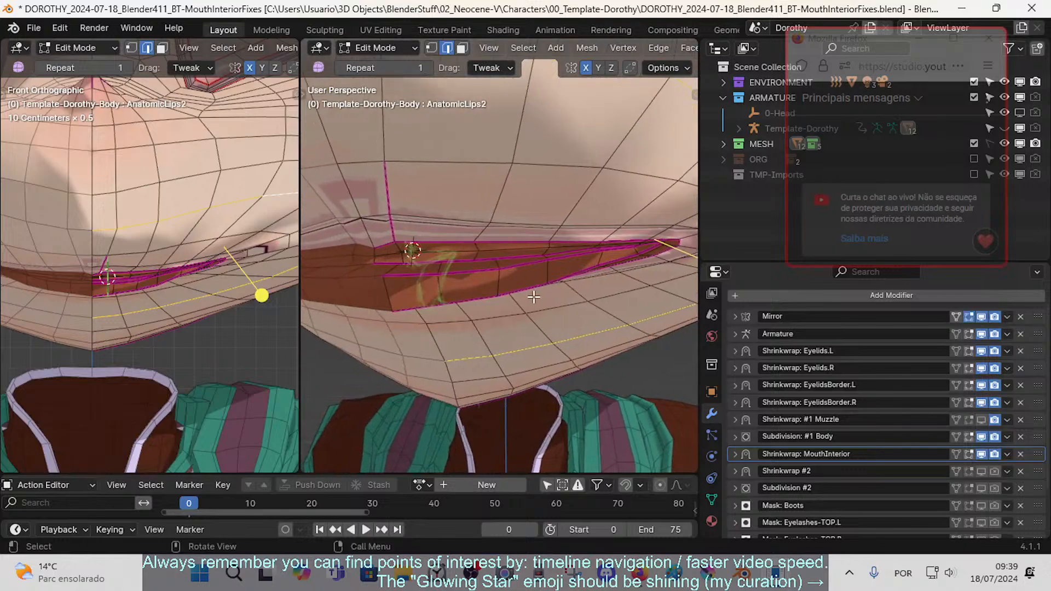
- In right side view, select the front vertex on the lower lip's rim in vertex mode and move it
{"action": "key", "text": "KP_3"}
{"action": "scroll", "coordinate": [533, 297], "scroll_direction": "up", "scroll_amount": 6}
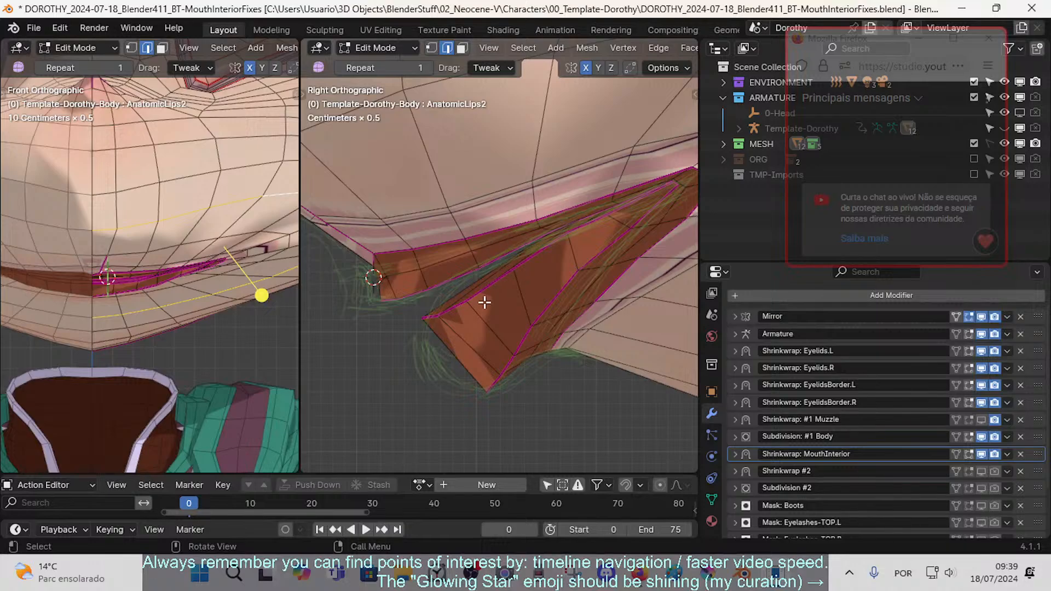
{"action": "key", "text": "1"}
{"action": "left_click", "coordinate": [423, 320]}
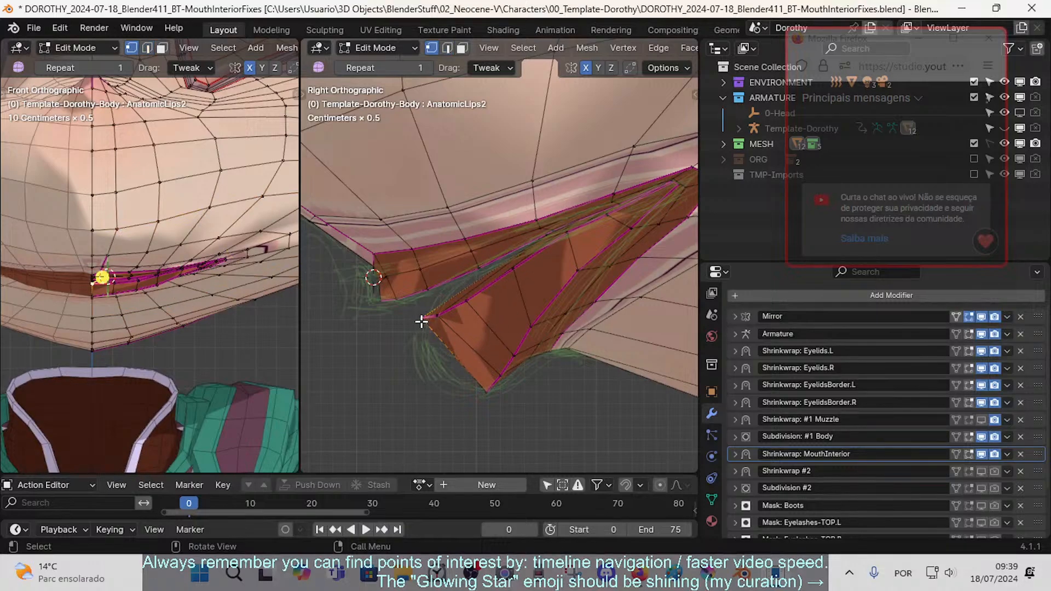
{"action": "middle_click_drag", "start_coordinate": [500, 394], "coordinate": [466, 370], "text": "shift"}
{"action": "left_click", "coordinate": [500, 337]}
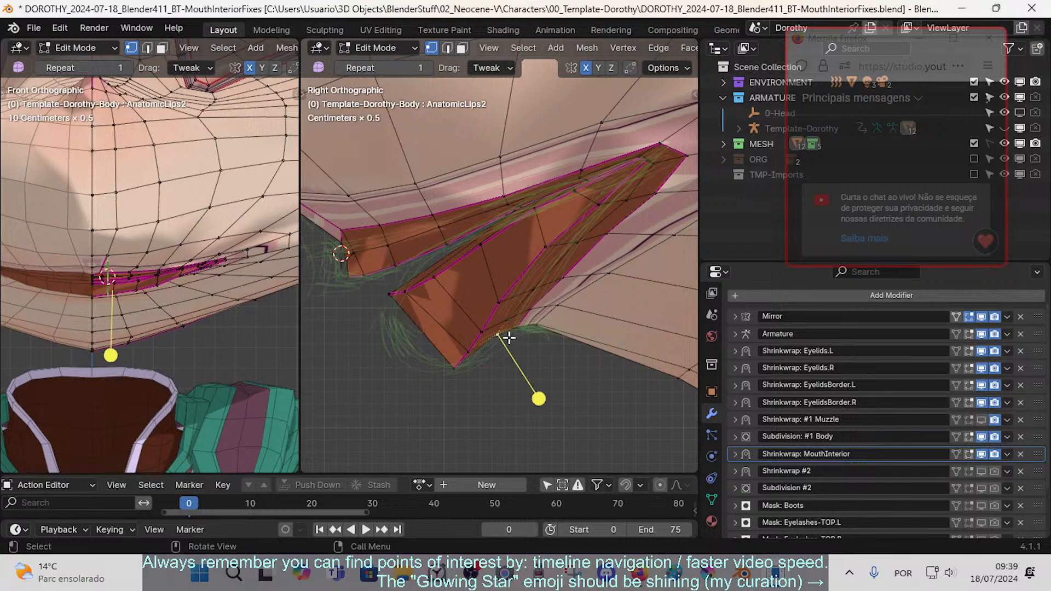
{"action": "key", "text": "g"}
{"action": "left_click", "coordinate": [596, 323]}
{"action": "middle_click_drag", "start_coordinate": [570, 339], "coordinate": [501, 338], "text": "shift"}
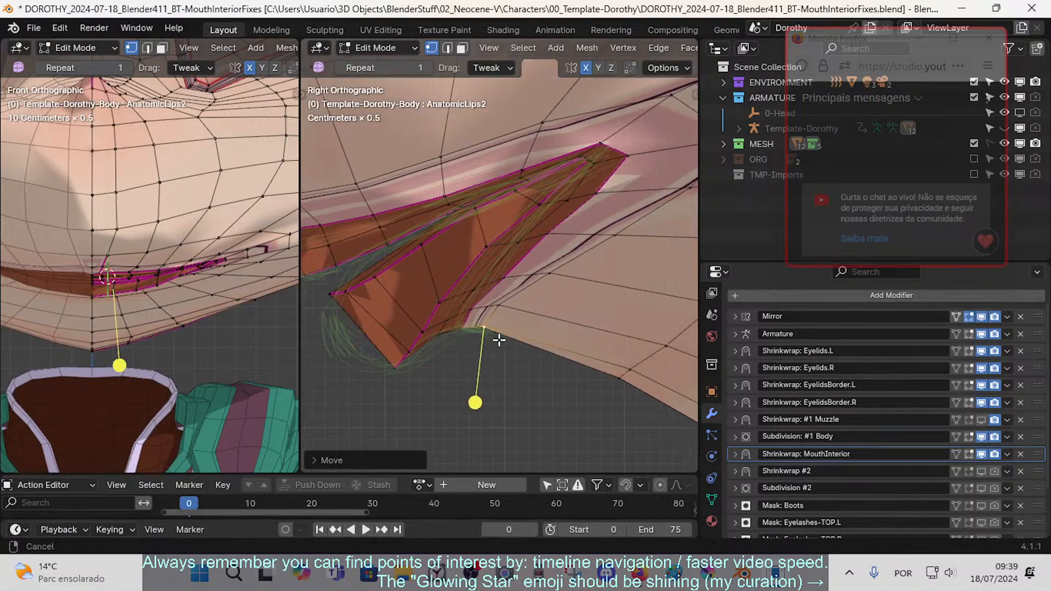
- Reposition the small edge and its vertices at the back of the lower lip's rim, nudging them upward with proportional editing
{"action": "left_click", "coordinate": [499, 303]}
{"action": "key", "text": "g"}
{"action": "left_click", "coordinate": [561, 322]}
{"action": "left_click", "coordinate": [529, 278]}
{"action": "key", "text": "2"}
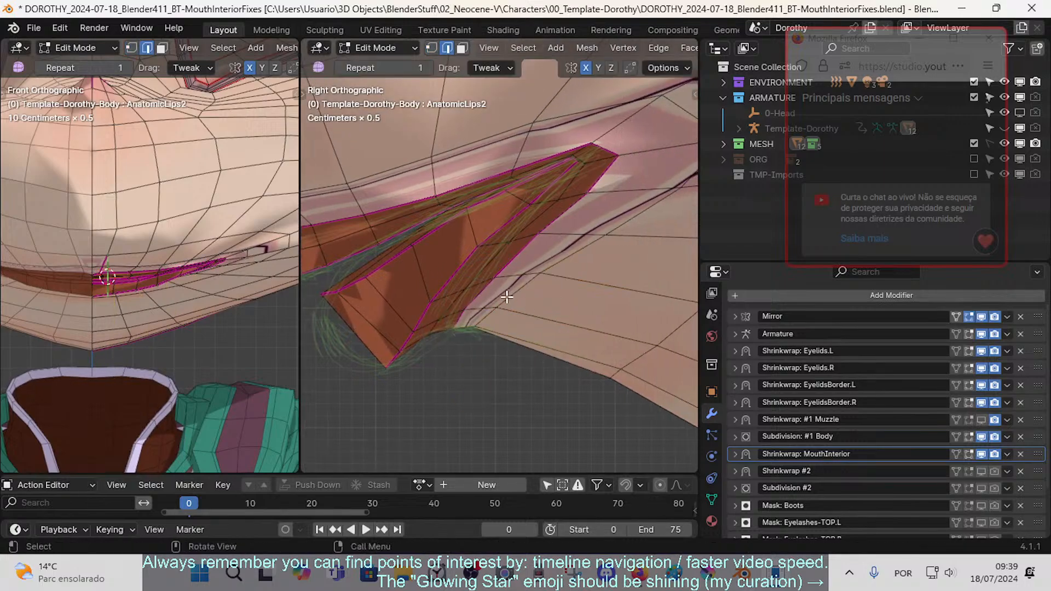
{"action": "key", "text": "1"}
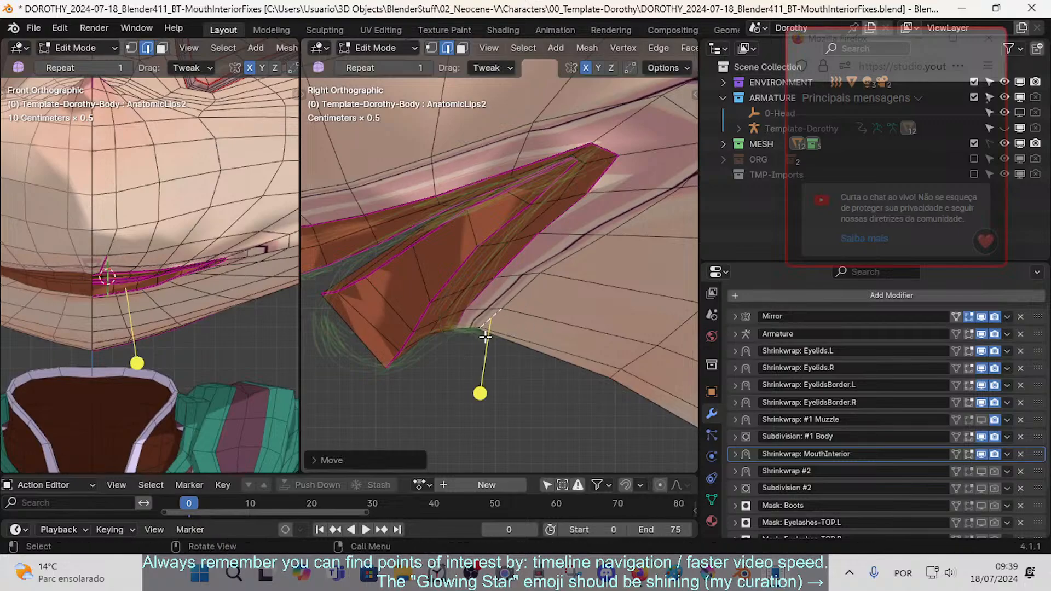
{"action": "key", "text": "g"}
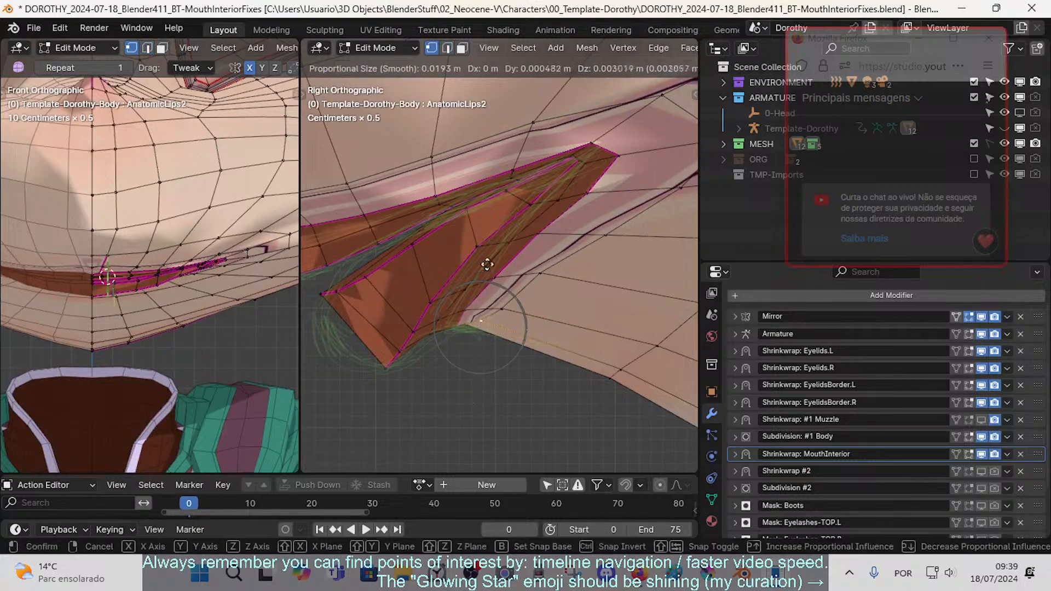
{"action": "left_click", "coordinate": [485, 263]}
- Using X-ray to pick it, adjust the position of the middle vertex on the lower lip's rim
{"action": "key", "text": "alt+z"}
{"action": "left_click", "coordinate": [466, 335]}
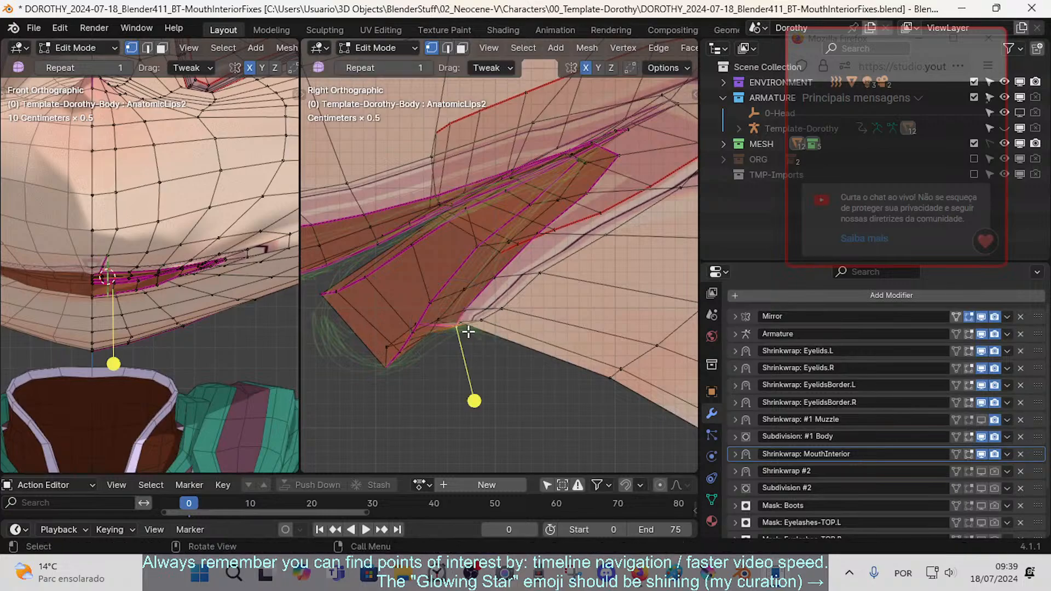
{"action": "key", "text": "g"}
{"action": "left_click", "coordinate": [476, 344]}
{"action": "key", "text": "alt+z"}
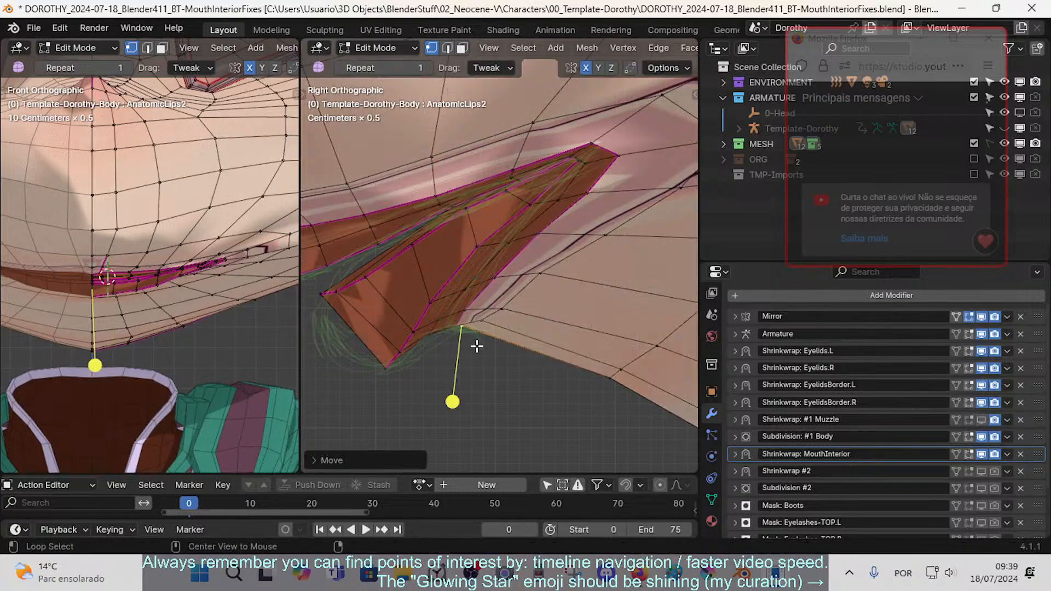
{"action": "key", "text": "g"}
{"action": "left_click", "coordinate": [510, 361]}
- Reposition the vertex beside the midline on the lower mouth wall's middle loop, moving it slightly toward the lower lip rim
{"action": "left_click", "coordinate": [439, 331]}
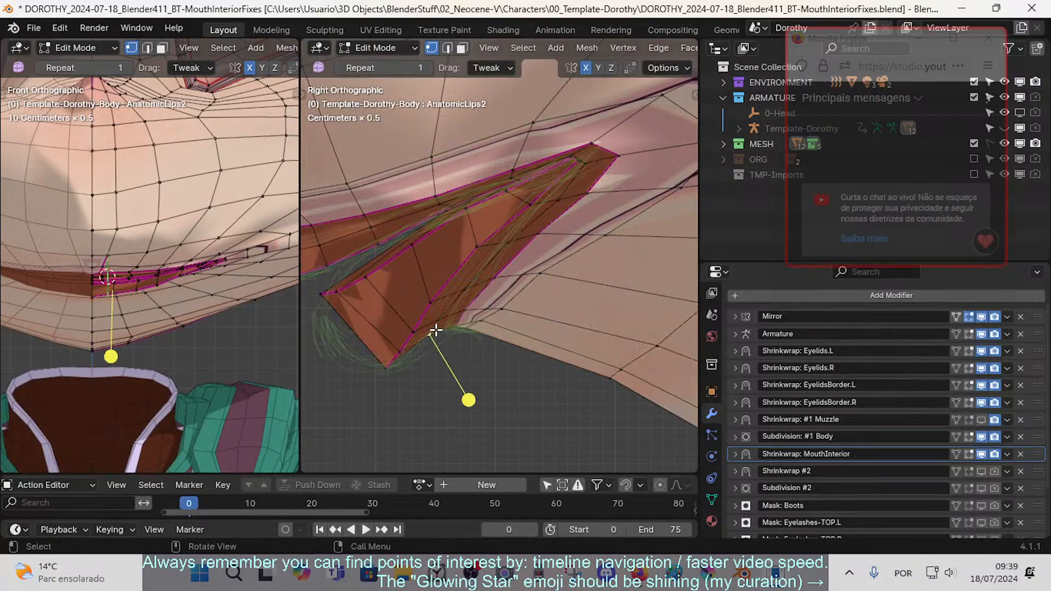
{"action": "key", "text": "g"}
{"action": "left_click", "coordinate": [455, 294]}
{"action": "key", "text": "alt+z"}
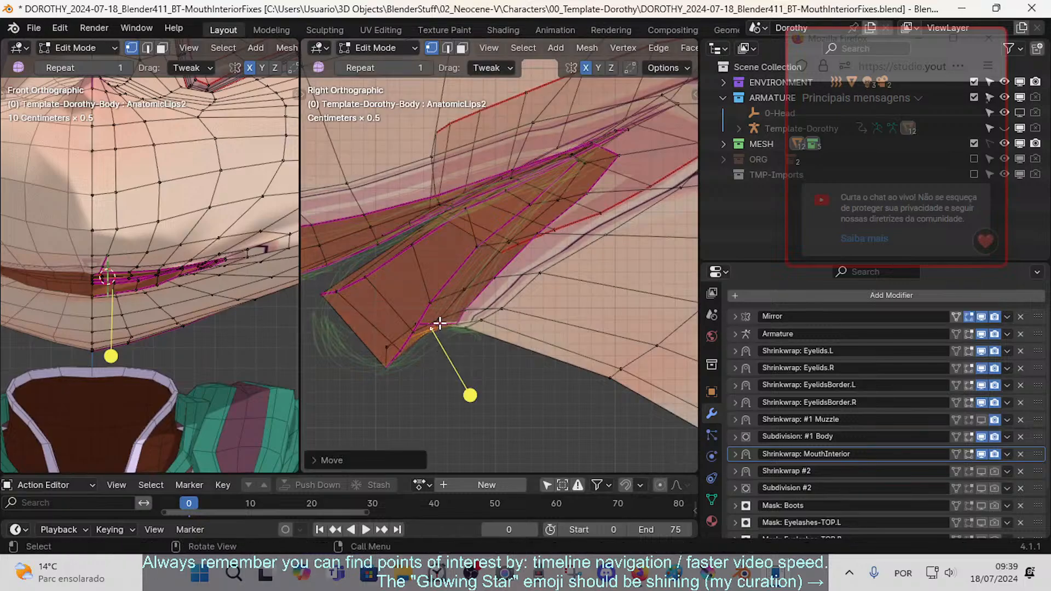
{"action": "key", "text": "g"}
{"action": "key", "text": "alt+z"}
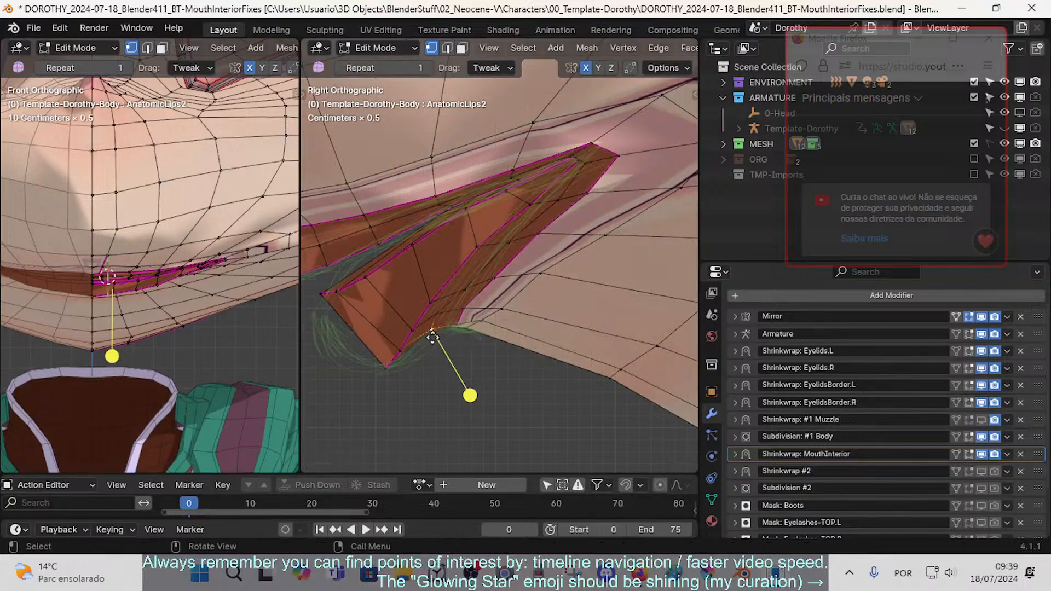
{"action": "left_click", "coordinate": [439, 331]}
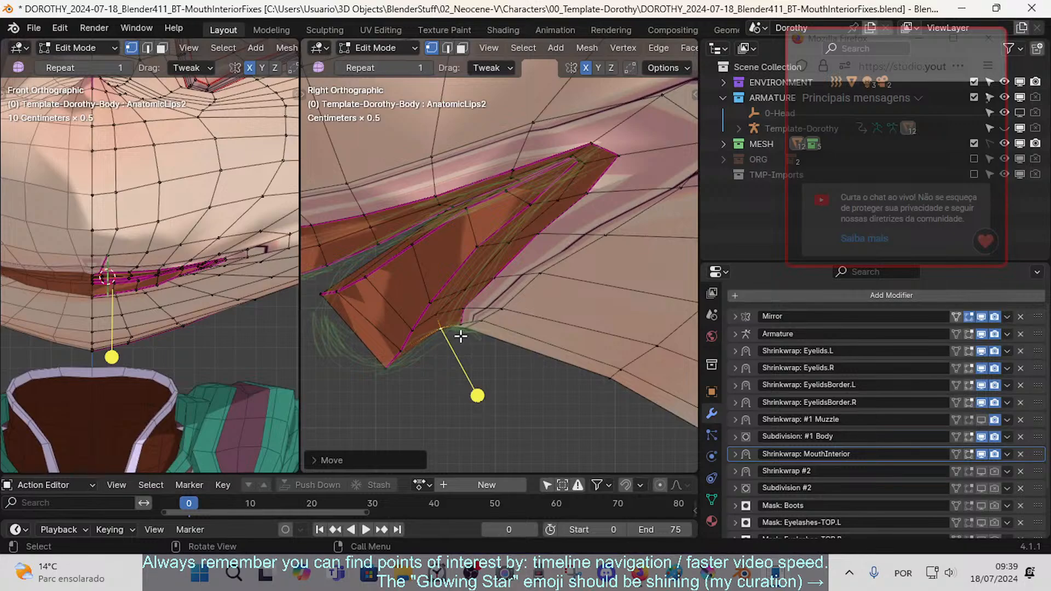
{"action": "key", "text": "alt+z"}
{"action": "key", "text": "alt+z"}
- Move the midline vertex at the tip of the lower mouth wall downward, extending the wall in right side view
{"action": "left_click", "coordinate": [418, 335]}
{"action": "left_click", "coordinate": [395, 370]}
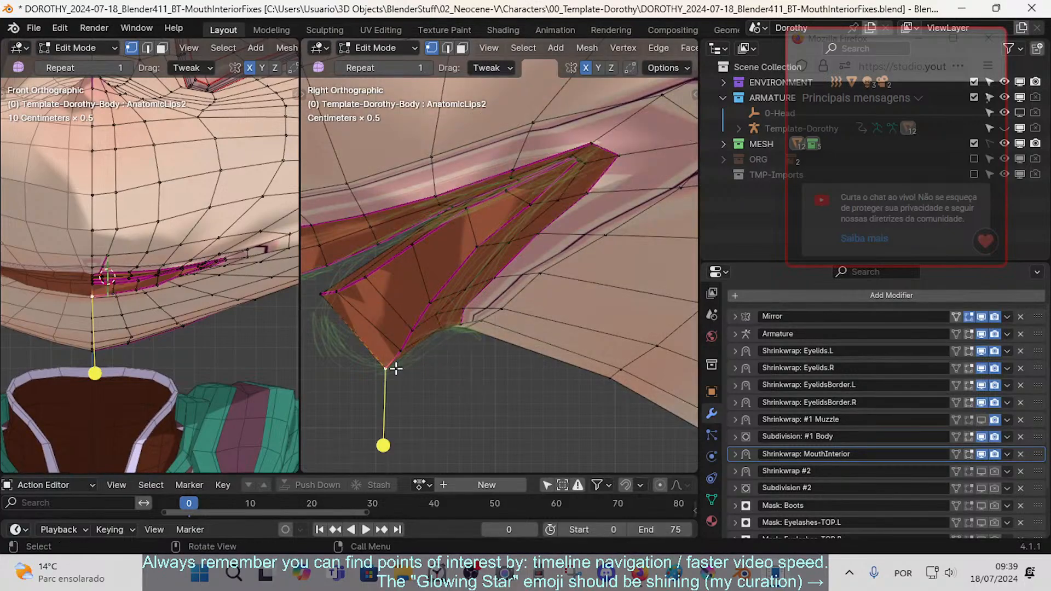
{"action": "key", "text": "g"}
{"action": "left_click", "coordinate": [445, 381]}
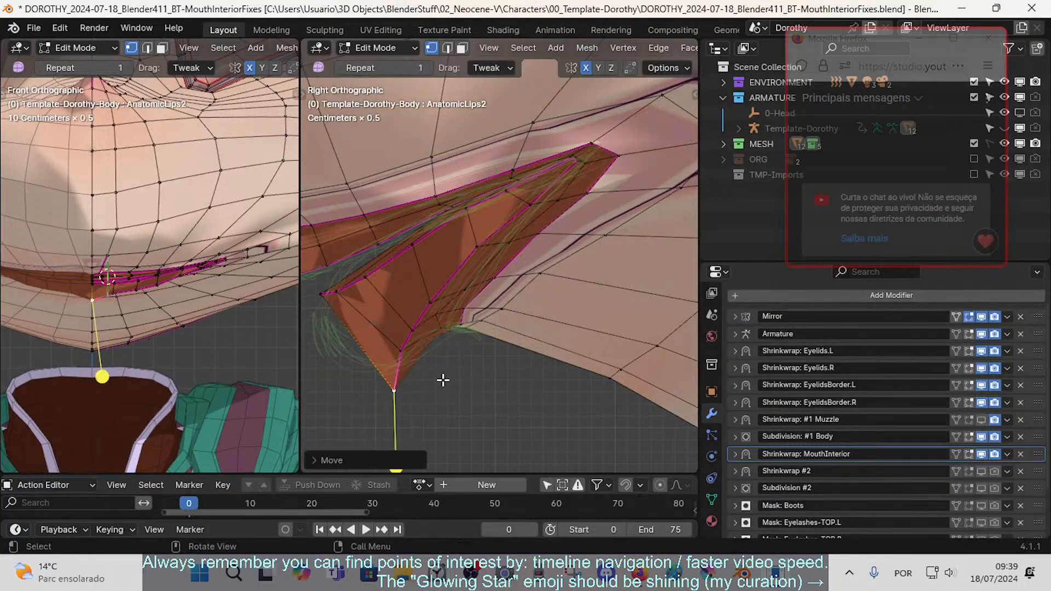
{"action": "left_click", "coordinate": [443, 335]}
{"action": "left_click_drag", "start_coordinate": [443, 335], "coordinate": [454, 340]}
{"action": "key", "text": "g"}
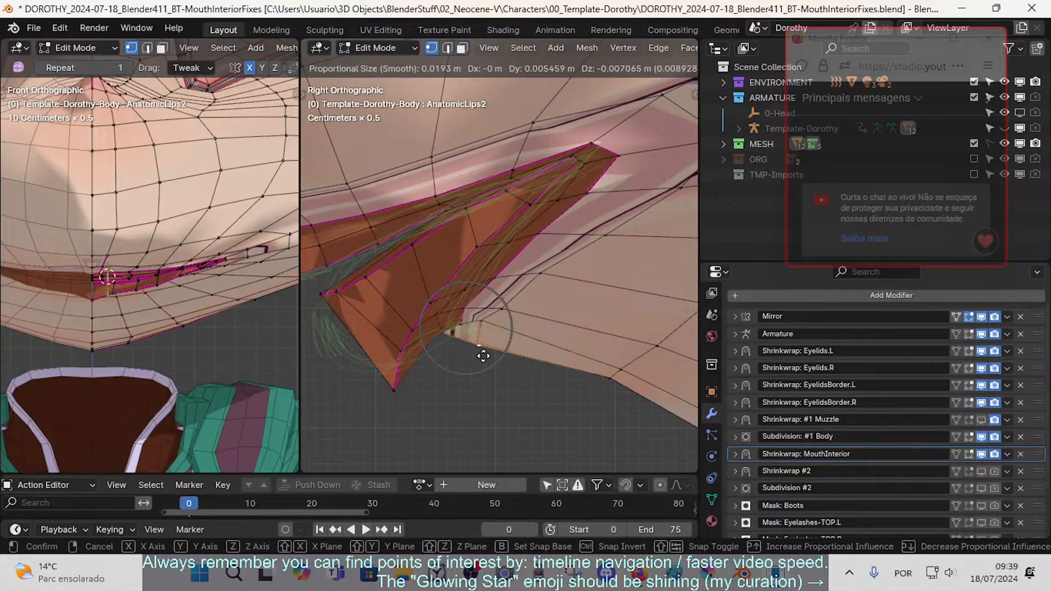
{"action": "right_click", "coordinate": [487, 354]}
{"action": "key", "text": "alt+z"}
{"action": "left_click", "coordinate": [445, 332]}
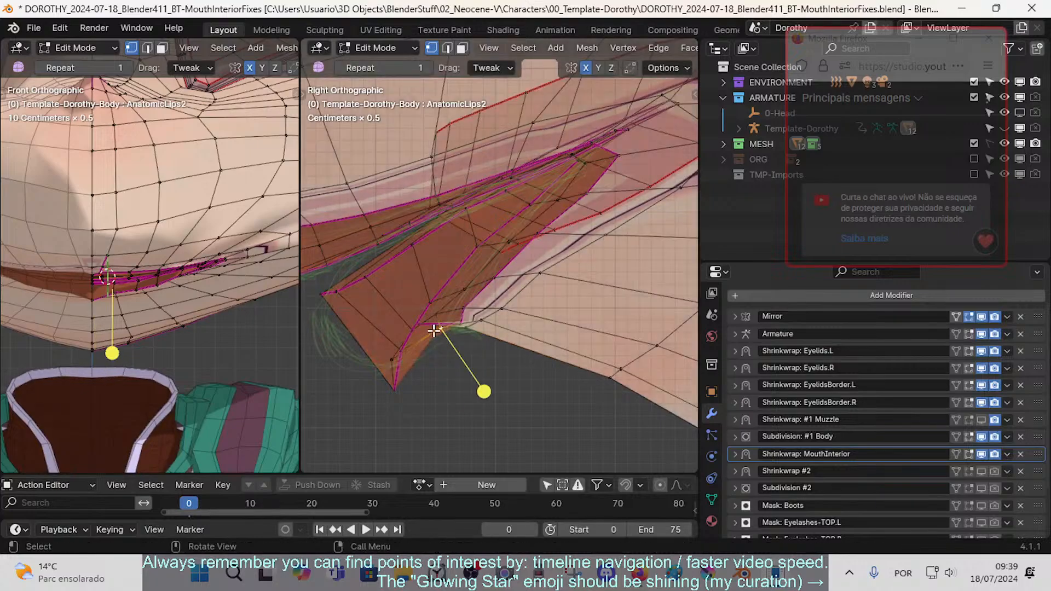
{"action": "left_click", "coordinate": [436, 315]}
{"action": "key", "text": "g"}
{"action": "right_click", "coordinate": [454, 366]}
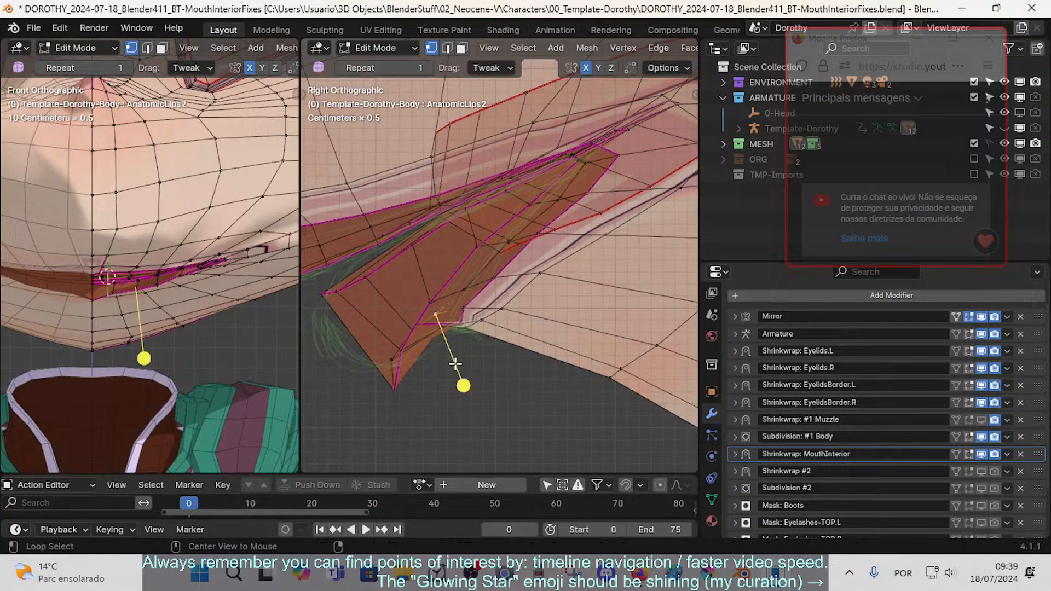
- Pick the midline vertex on the lower mouth wall's middle loop from an angled view and move it in right side view
{"action": "middle_click_drag", "start_coordinate": [455, 367], "coordinate": [441, 416]}
{"action": "left_click", "coordinate": [441, 413]}
{"action": "left_click", "coordinate": [466, 382]}
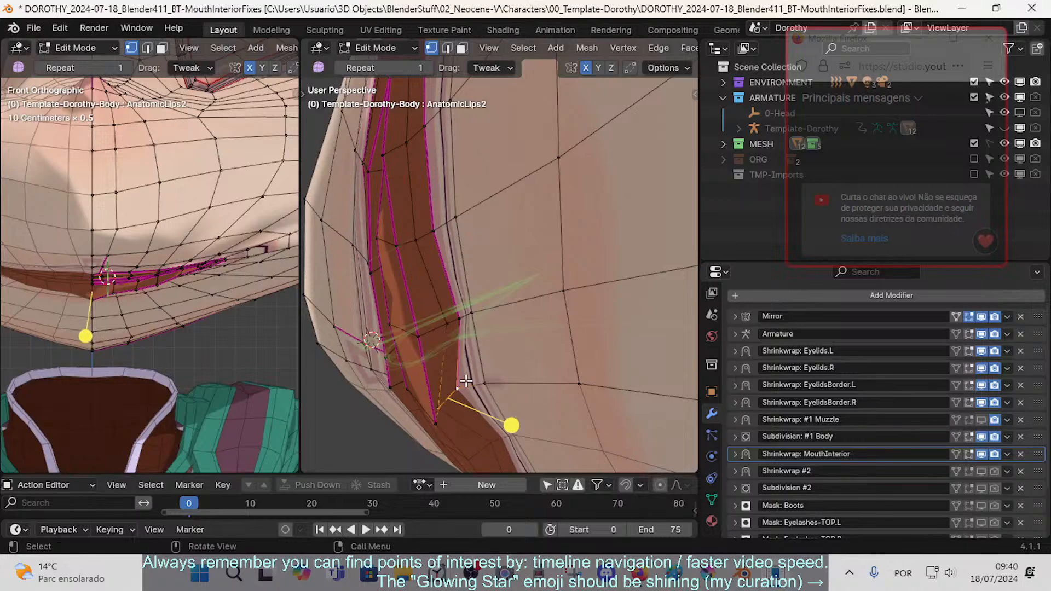
{"action": "key", "text": "KP_3"}
{"action": "key", "text": "g"}
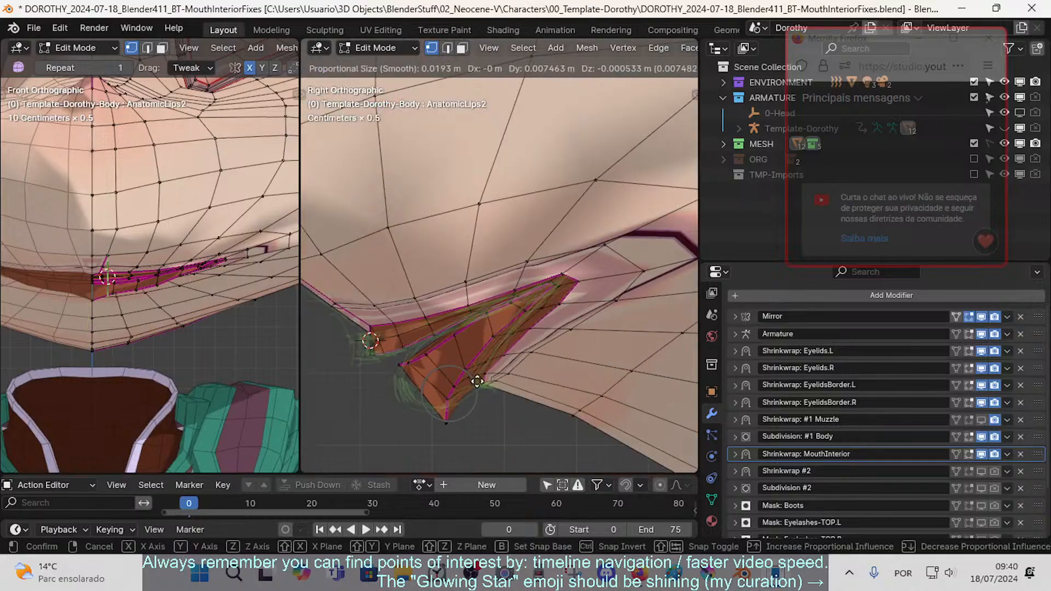
{"action": "left_click", "coordinate": [494, 391]}
- Nudge the midline vertices at the lower mouth wall's tip and on the lower lip rim in right side view
{"action": "left_click", "coordinate": [449, 420]}
{"action": "key", "text": "g"}
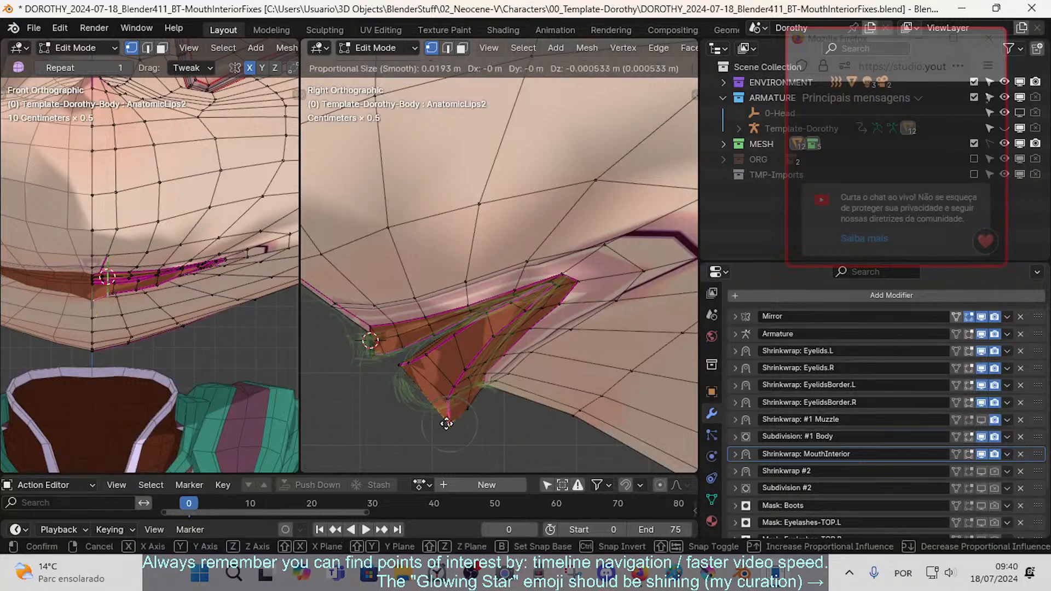
{"action": "left_click", "coordinate": [447, 426]}
{"action": "left_click", "coordinate": [473, 404]}
{"action": "left_click", "coordinate": [481, 387]}
{"action": "key", "text": "g"}
{"action": "left_click", "coordinate": [492, 383]}
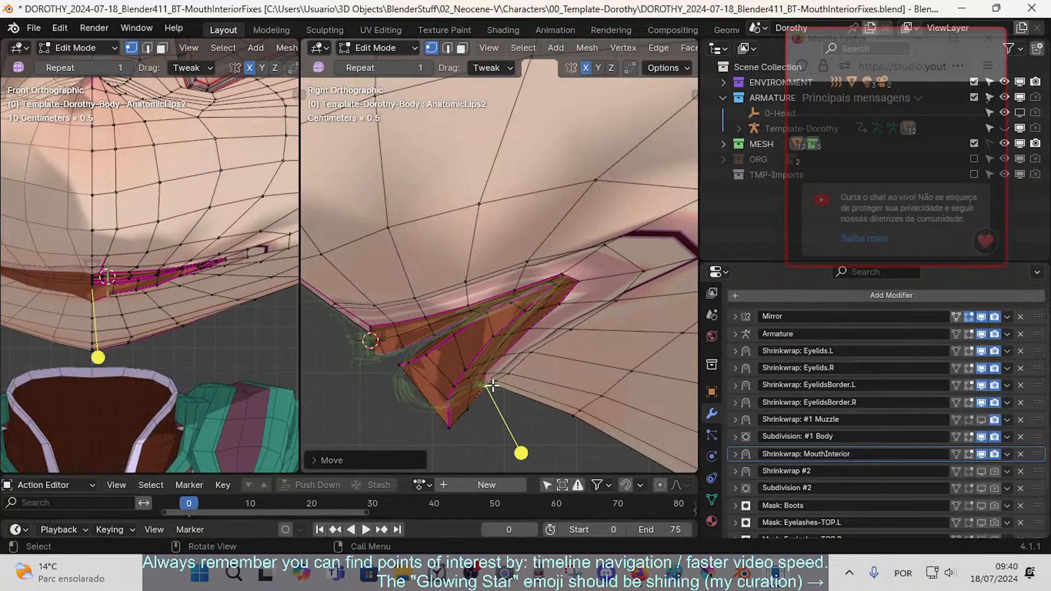
- Check the reshaped lips and mouth interior outside Edit Mode, then return to editing the mesh
{"action": "left_click", "coordinate": [476, 406]}
{"action": "key", "text": "Tab"}
{"action": "key", "text": "Tab"}
{"action": "key", "text": "Tab"}
{"action": "key", "text": "Tab"}
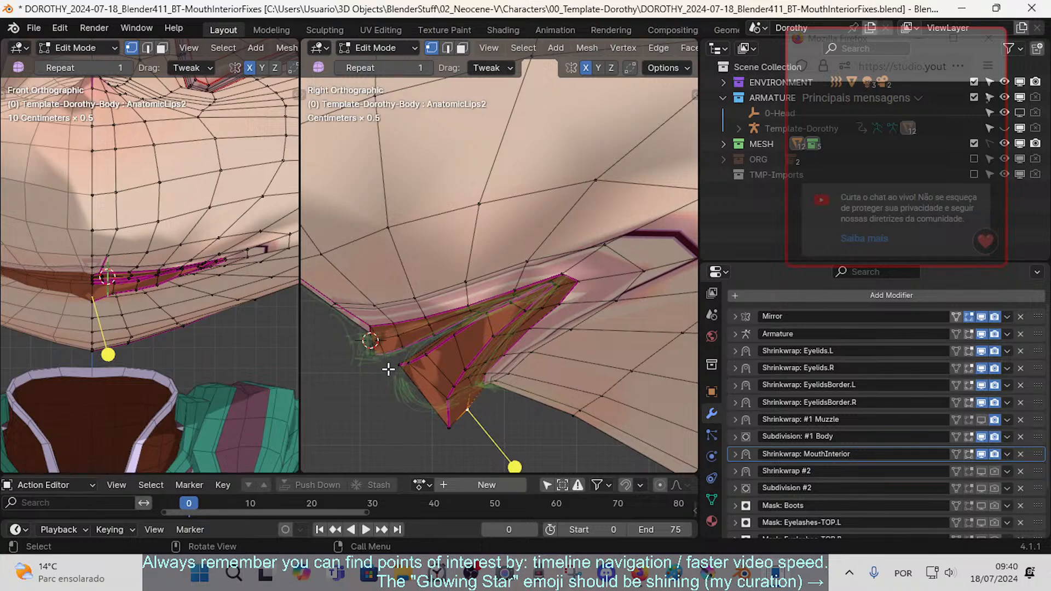
- Shift the lower mouth wall's tip vertex up and forward, and select the neighbouring vertex on the same loop
{"action": "left_click_drag", "start_coordinate": [449, 422], "coordinate": [433, 412]}
{"action": "left_click", "coordinate": [451, 400]}
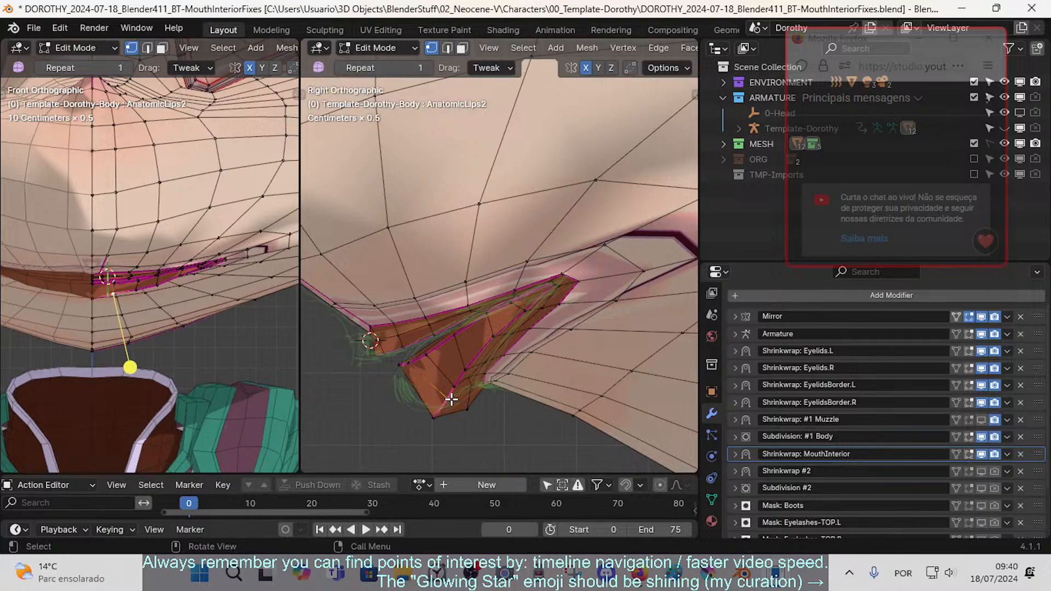
{"action": "scroll", "coordinate": [626, 36], "scroll_direction": "down", "scroll_amount": 3}
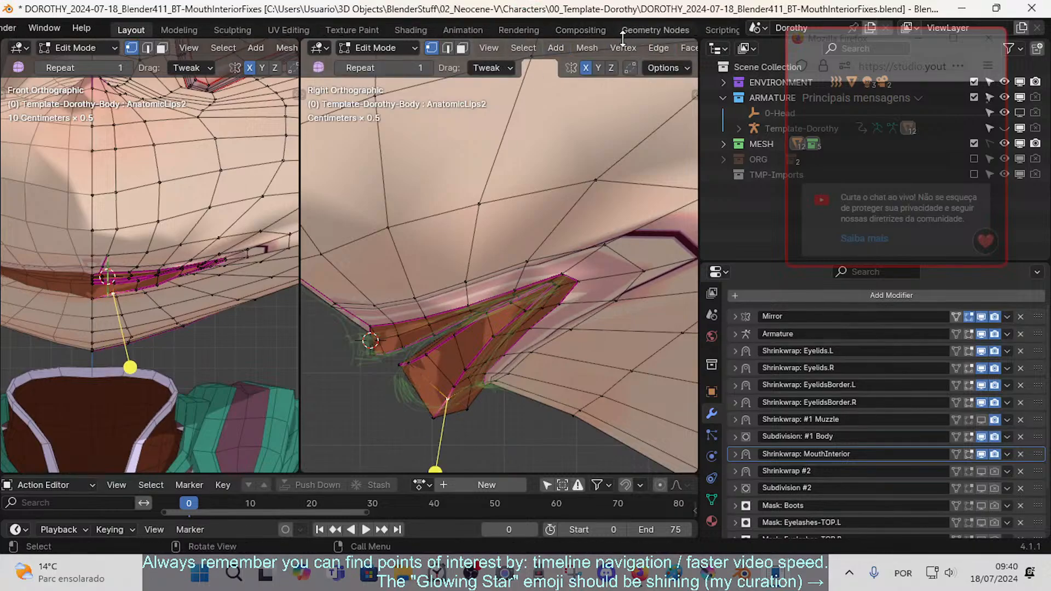
{"action": "scroll", "coordinate": [618, 55], "scroll_direction": "down", "scroll_amount": 7}
{"action": "scroll", "coordinate": [427, 349], "scroll_direction": "up", "scroll_amount": 1}
{"action": "middle_click_drag", "start_coordinate": [427, 350], "coordinate": [469, 307], "text": "shift"}
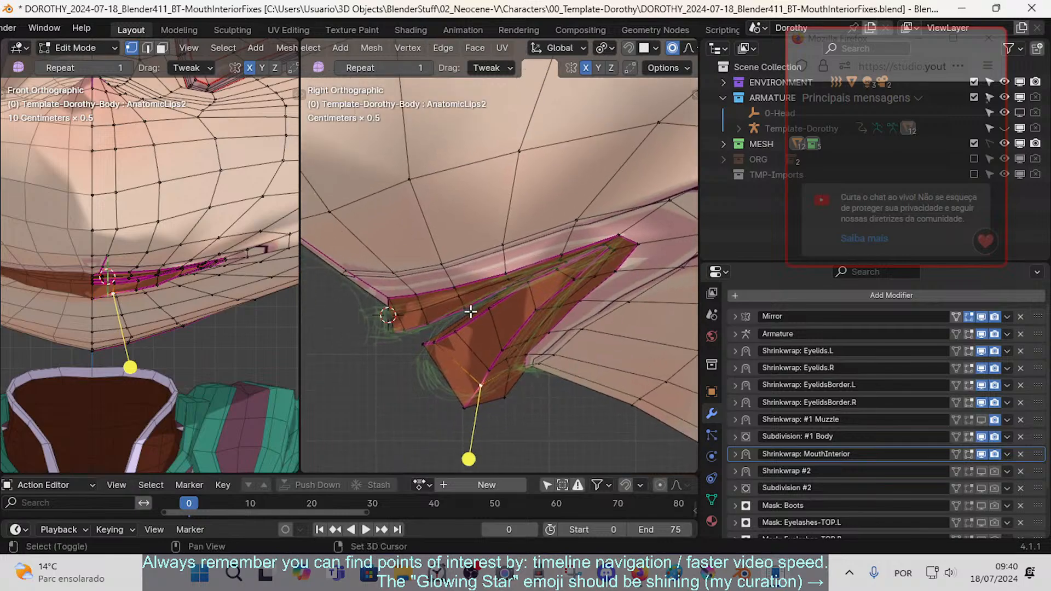
- Move the midline vertex on the upper mouth wall's innermost loop forward in right side view
{"action": "key", "text": "r"}
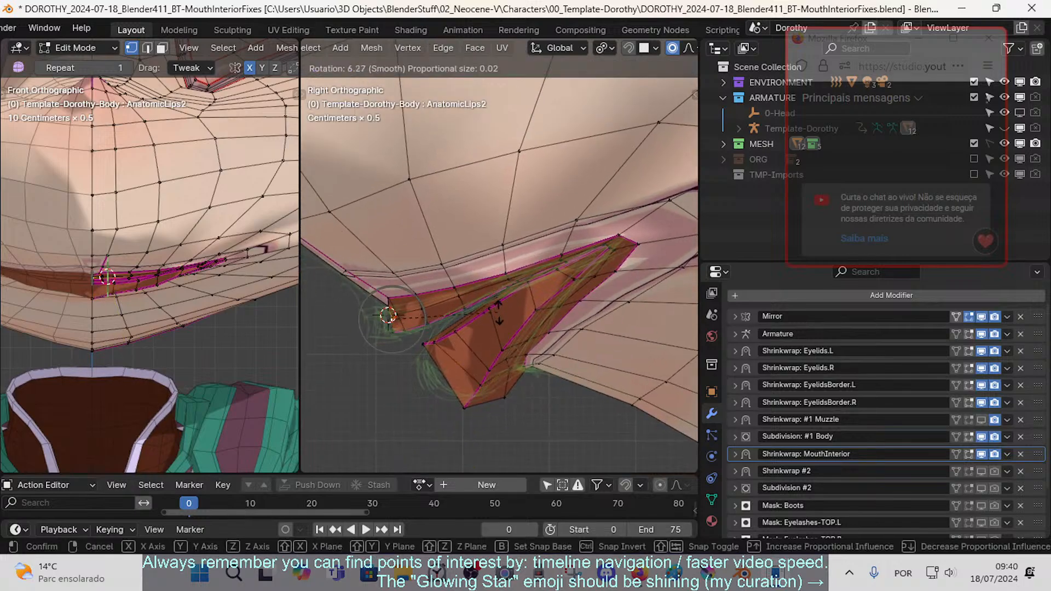
{"action": "left_click", "coordinate": [390, 323]}
{"action": "key", "text": "g"}
{"action": "right_click", "coordinate": [388, 339]}
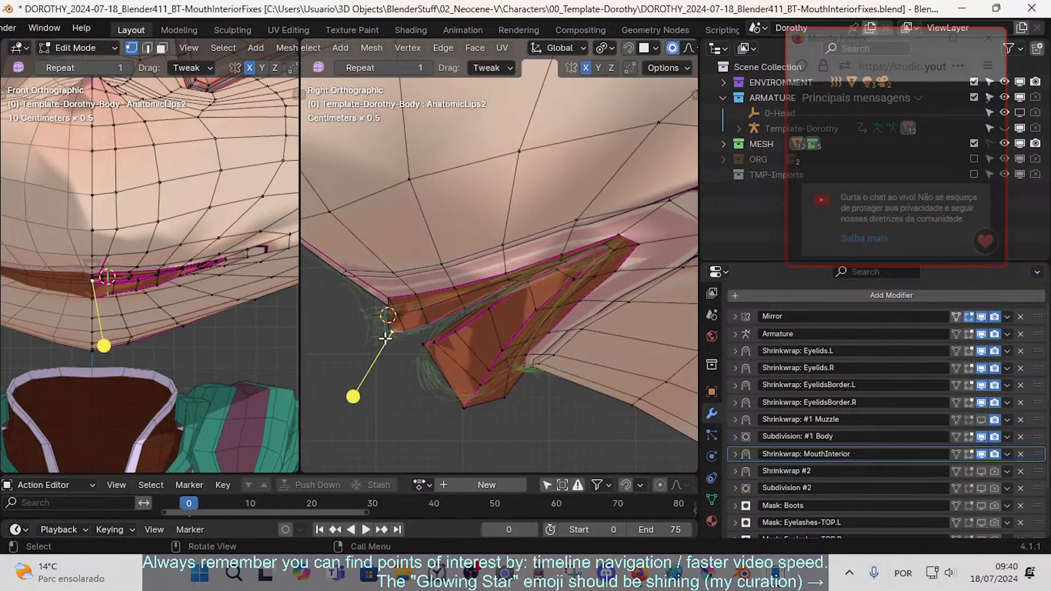
{"action": "key", "text": "g"}
{"action": "left_click", "coordinate": [361, 345]}
- Move the midline vertex on the upper mouth wall's middle loop forward, in line with the wall's front edge
{"action": "left_click", "coordinate": [403, 319]}
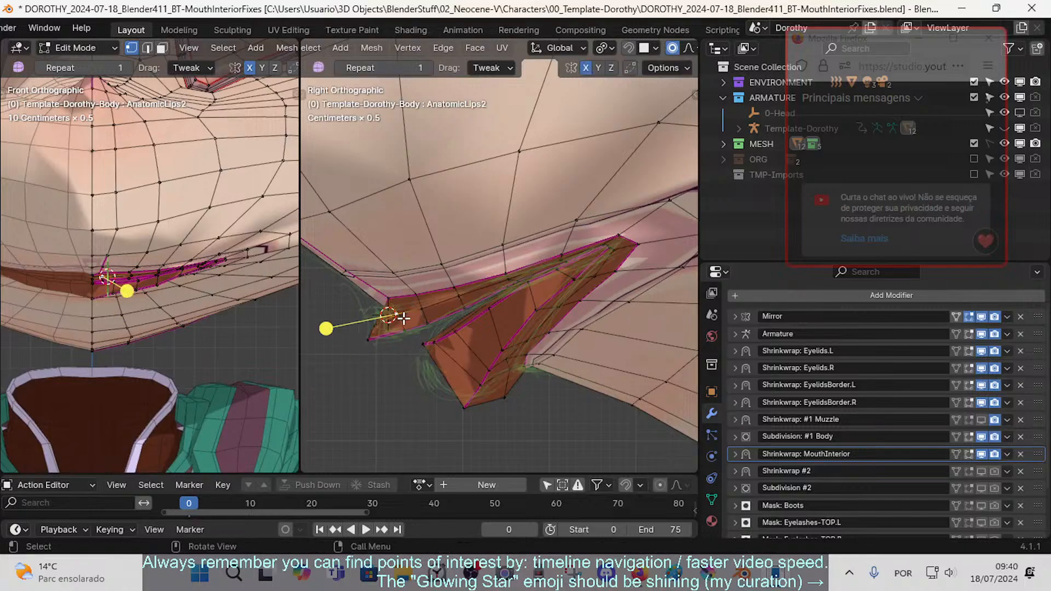
{"action": "left_click", "coordinate": [386, 309]}
{"action": "key", "text": "g"}
{"action": "right_click", "coordinate": [376, 325]}
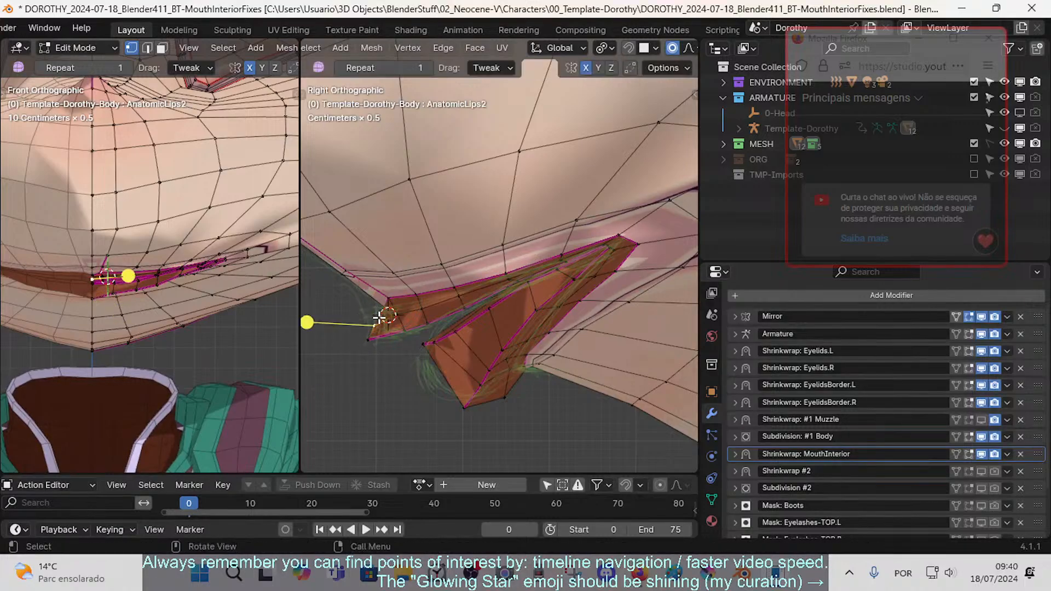
{"action": "key", "text": "g"}
{"action": "left_click", "coordinate": [370, 310]}
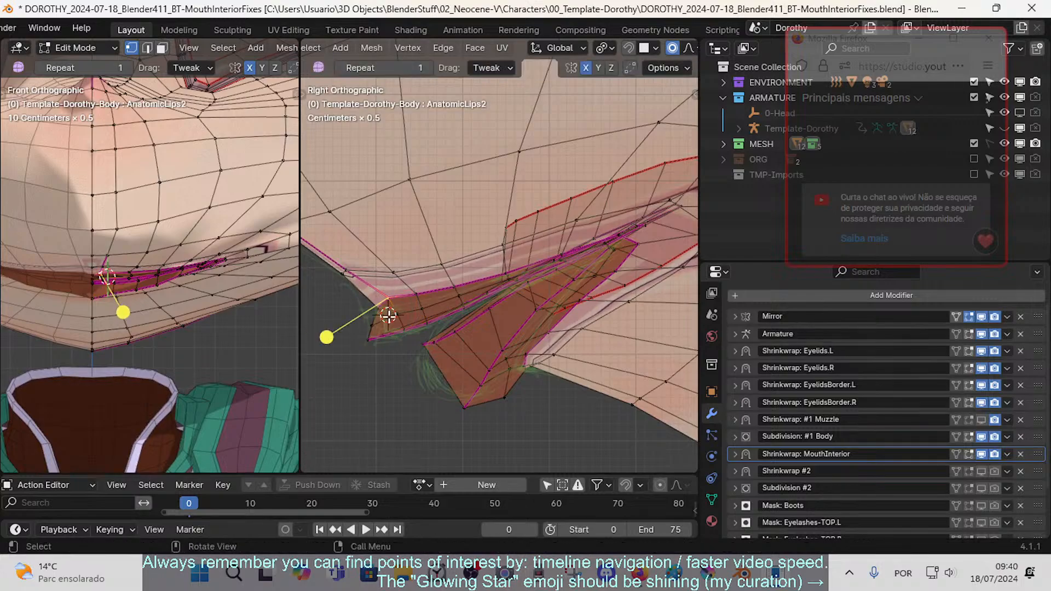
- Raise the upper mouth wall's front bottom vertex slightly and pull the upper lip rim's midline vertex forward and down
{"action": "key", "text": "g"}
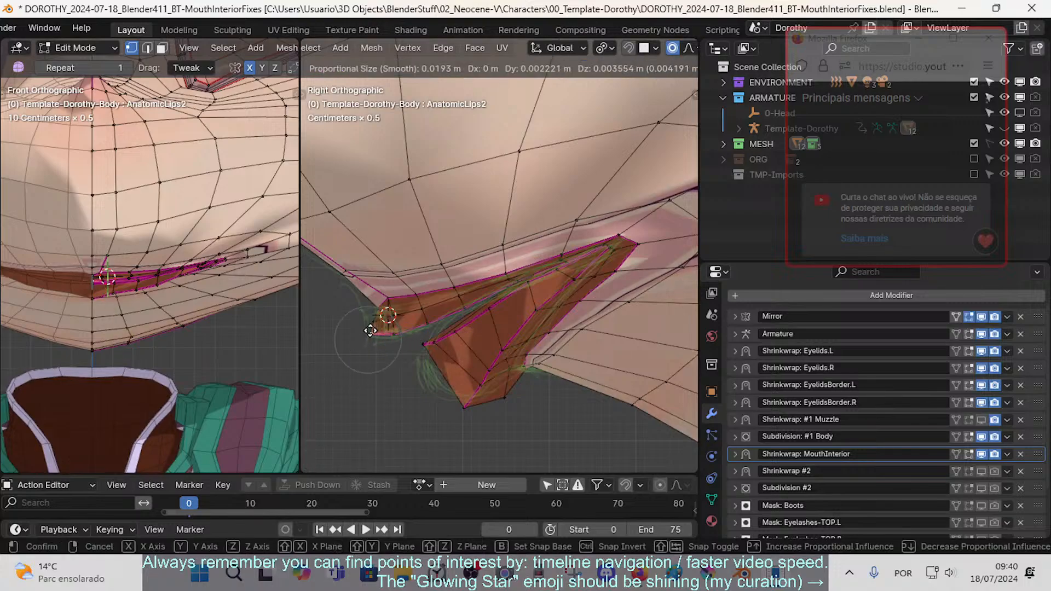
{"action": "left_click", "coordinate": [380, 300]}
{"action": "key", "text": "g"}
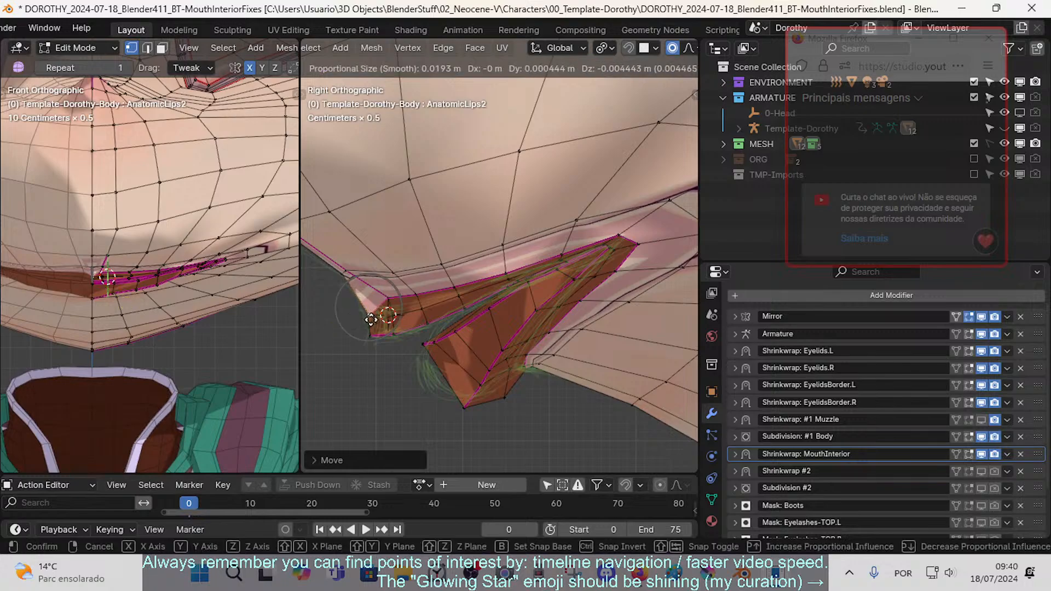
{"action": "left_click", "coordinate": [372, 316]}
- In edge mode, select the edge near the front of the upper mouth wall's innermost loop and shift it slightly backward
{"action": "left_click", "coordinate": [389, 318]}
{"action": "left_click", "coordinate": [400, 318], "text": "shift"}
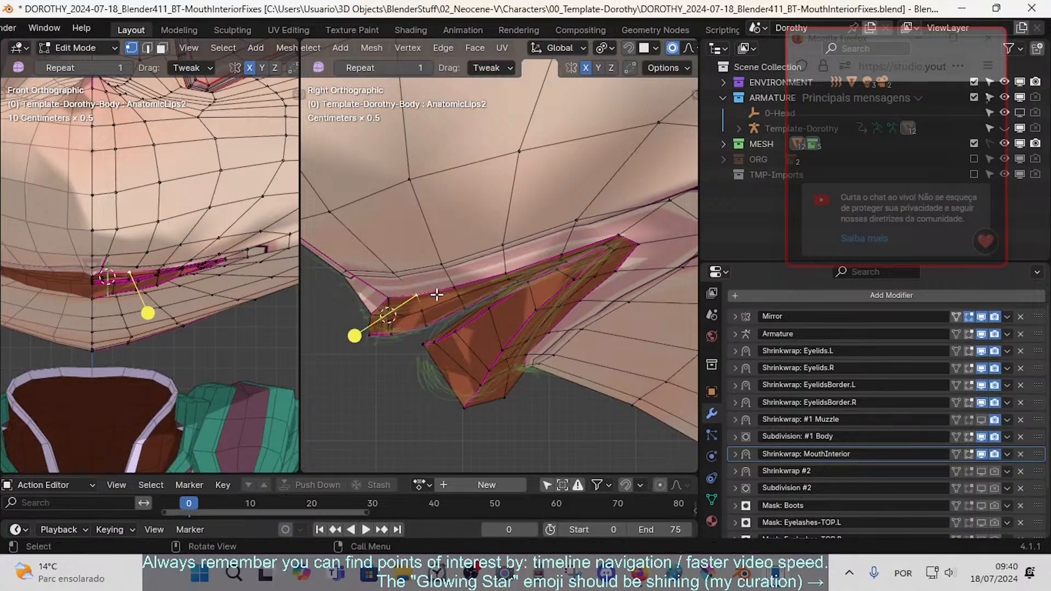
{"action": "left_click_drag", "start_coordinate": [460, 298], "coordinate": [433, 331]}
{"action": "left_click", "coordinate": [469, 314]}
{"action": "key", "text": "2"}
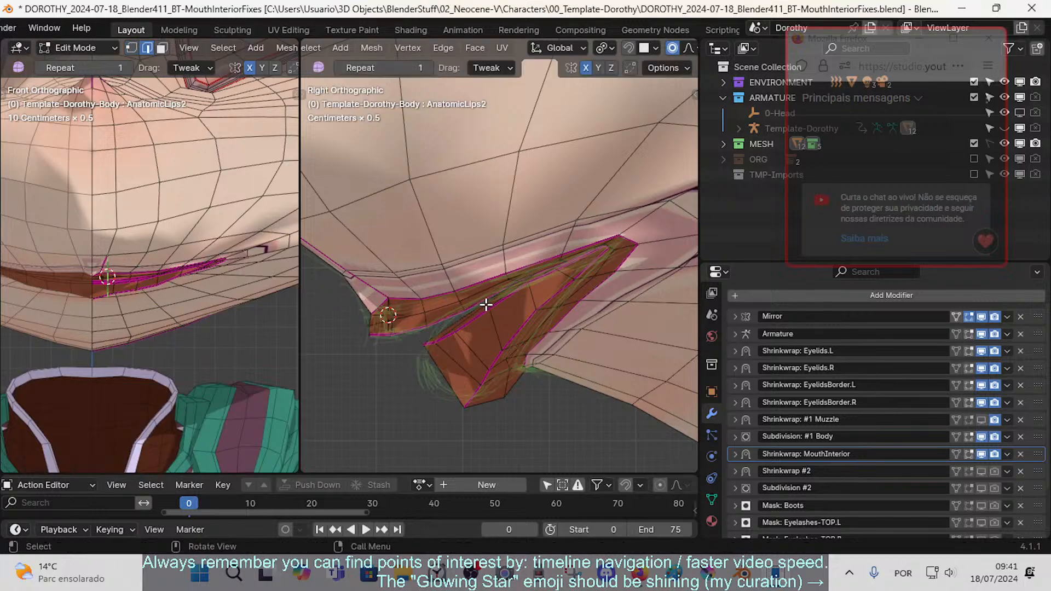
{"action": "left_click", "coordinate": [487, 302]}
{"action": "key", "text": "g"}
{"action": "right_click", "coordinate": [558, 285]}
{"action": "left_click", "coordinate": [446, 317]}
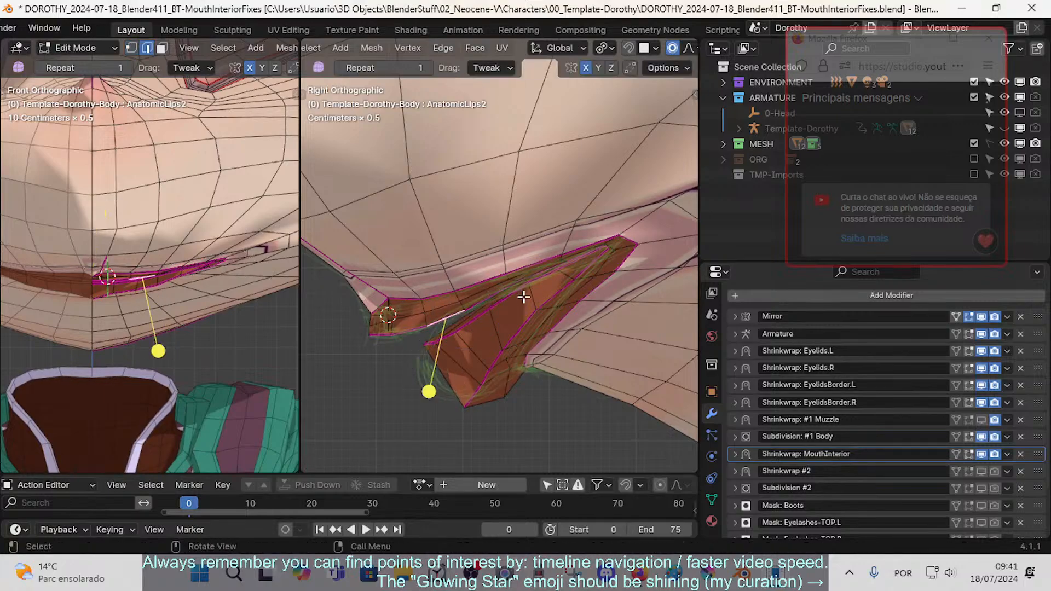
{"action": "key", "text": "g"}
{"action": "left_click", "coordinate": [569, 293]}
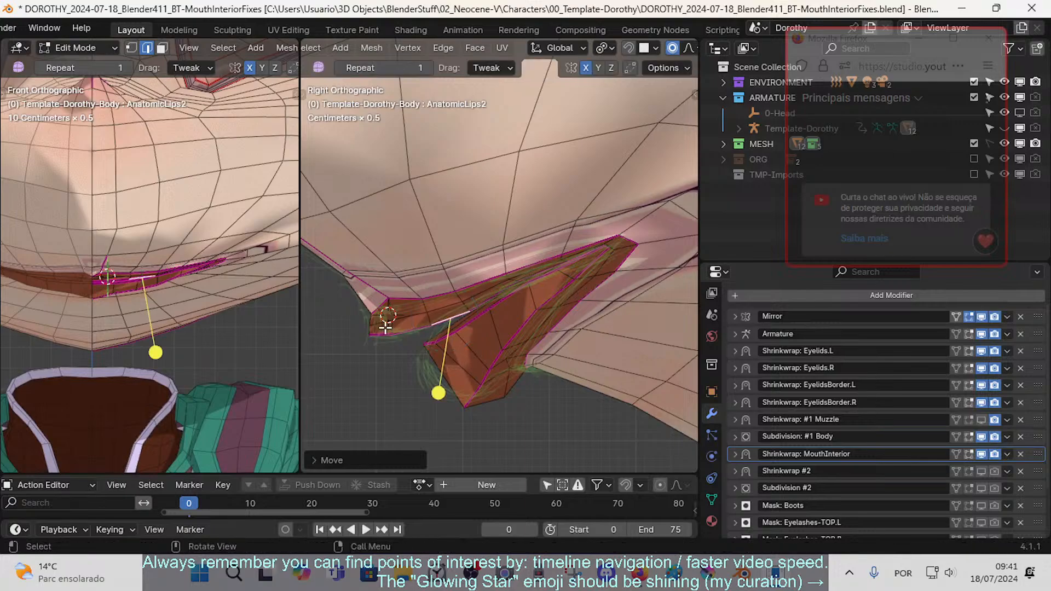
- In vertex mode, nudge the upper mouth wall's front bottom vertex and the neighbouring vertex on its innermost loop
{"action": "key", "text": "1"}
{"action": "left_click", "coordinate": [373, 333]}
{"action": "key", "text": "g"}
{"action": "left_click", "coordinate": [370, 344]}
{"action": "left_click", "coordinate": [399, 335]}
{"action": "key", "text": "g"}
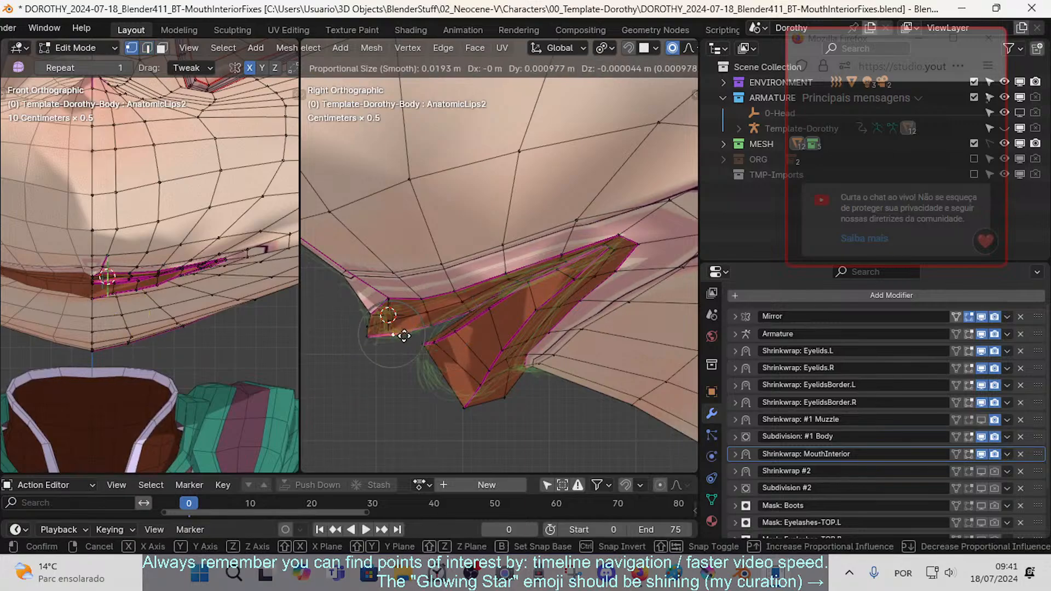
{"action": "left_click", "coordinate": [405, 335]}
- Examine the lip rim, middle and innermost edge loops of the mouth by selecting each loop in edge mode
{"action": "key", "text": "2"}
{"action": "left_click", "coordinate": [445, 299], "text": "alt"}
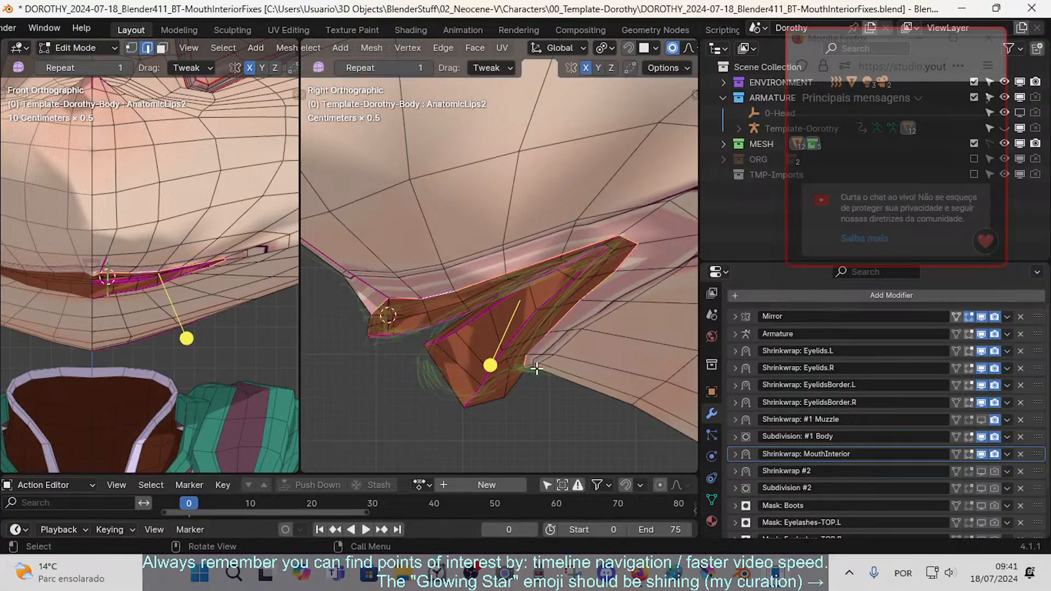
{"action": "key", "text": "alt+a"}
{"action": "left_click", "coordinate": [610, 249], "text": "alt"}
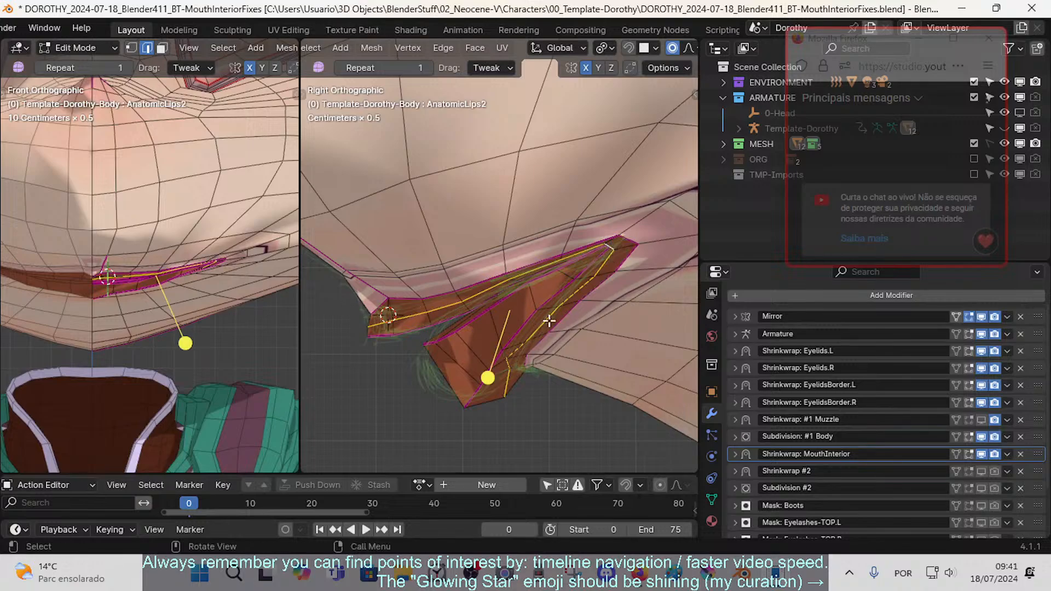
{"action": "left_click", "coordinate": [423, 323], "text": "alt"}
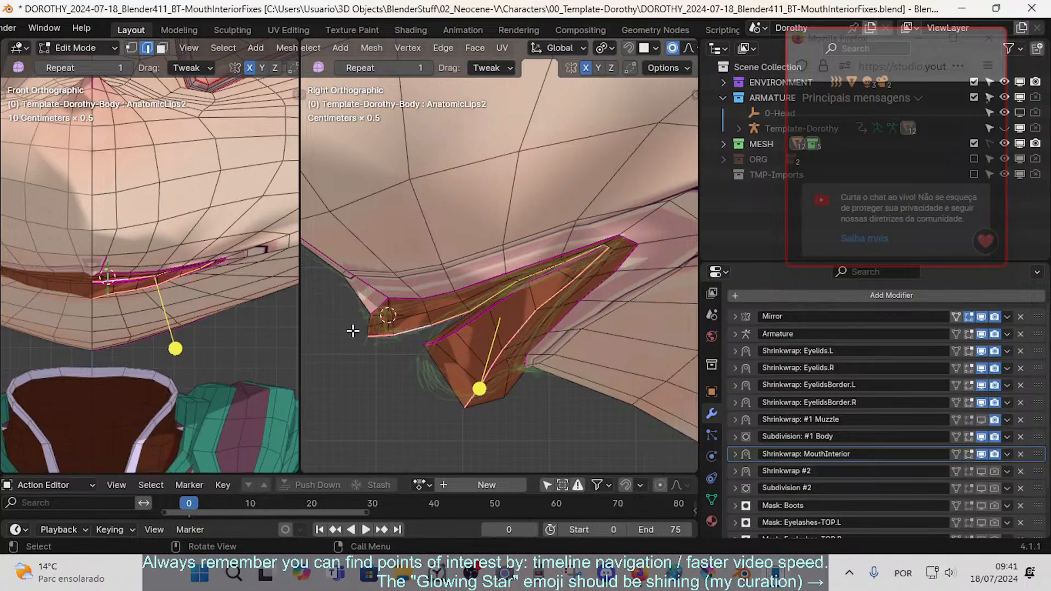
- Return to vertex mode and move the upper mouth wall's front bottom vertex slightly farther forward
{"action": "key", "text": "1"}
{"action": "left_click", "coordinate": [365, 335]}
{"action": "key", "text": "g"}
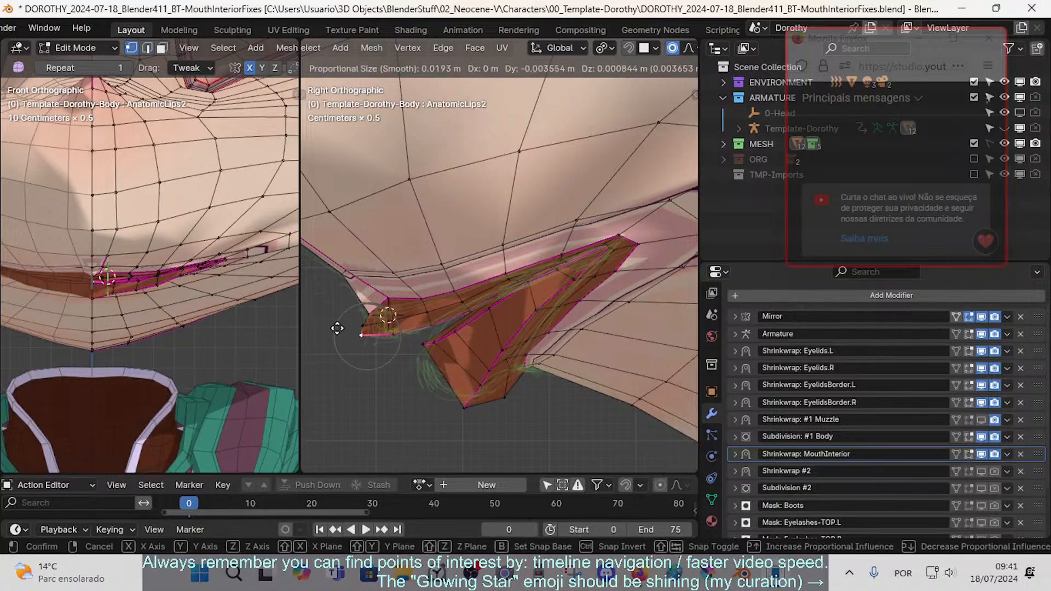
{"action": "left_click", "coordinate": [365, 328]}
- Turn off proportional editing and nudge the upper mouth wall's front bottom vertex and the vertex just above it from the side view
{"action": "left_click", "coordinate": [366, 327]}
{"action": "key", "text": "shift+v"}
{"action": "right_click", "coordinate": [380, 324]}
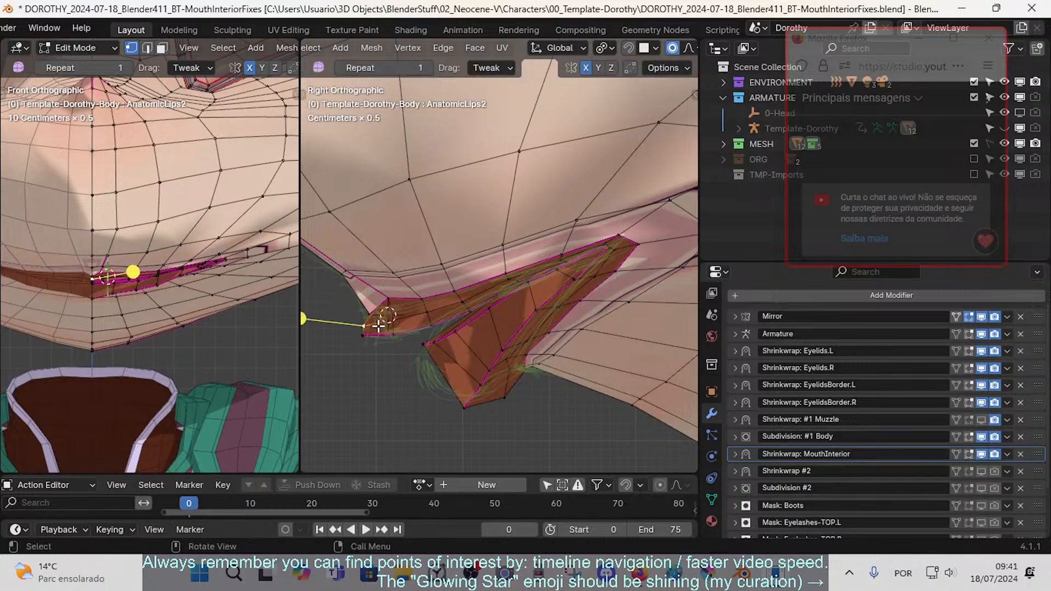
{"action": "key", "text": "g"}
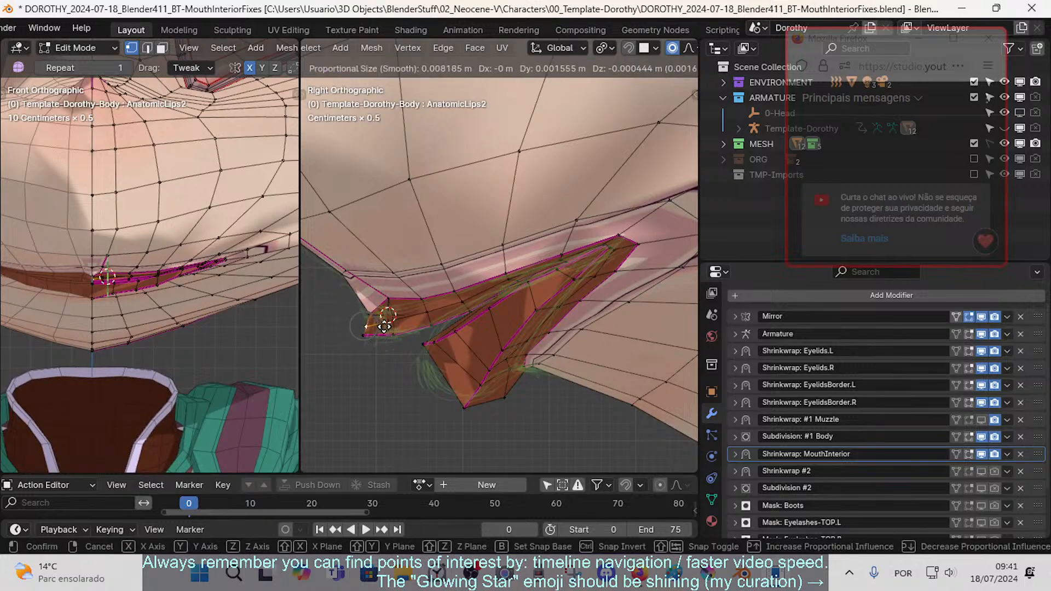
{"action": "left_click", "coordinate": [380, 326]}
{"action": "key", "text": "g"}
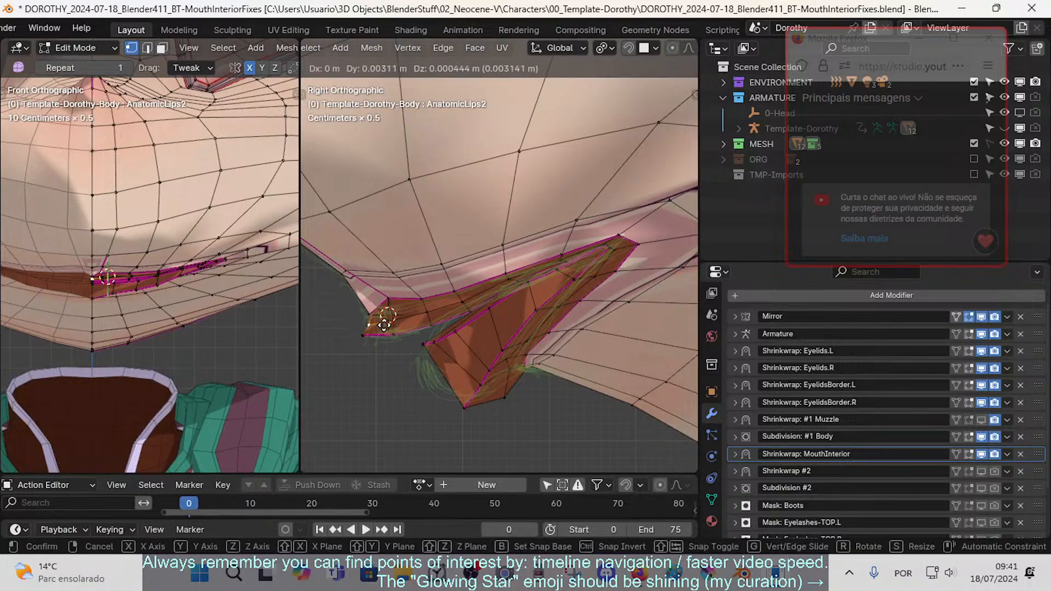
{"action": "left_click", "coordinate": [384, 321]}
{"action": "left_click", "coordinate": [358, 338]}
{"action": "key", "text": "g"}
{"action": "left_click", "coordinate": [356, 337]}
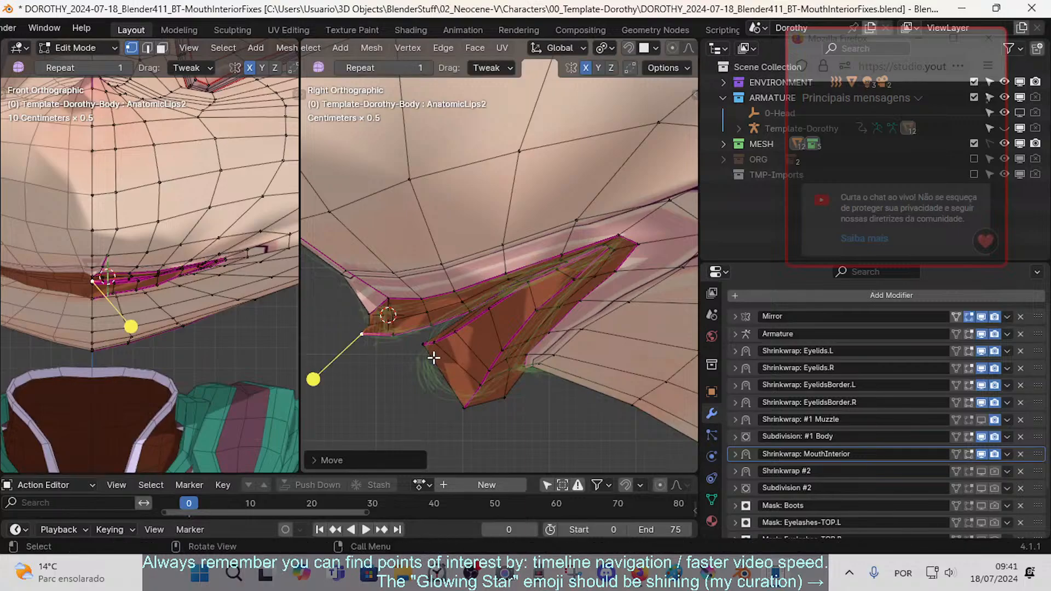
- Select and smooth, one after the other, the two edge loops that border the inner faces of the lower mouth wall
{"action": "key", "text": "alt+a"}
{"action": "left_click", "coordinate": [379, 337], "text": "alt"}
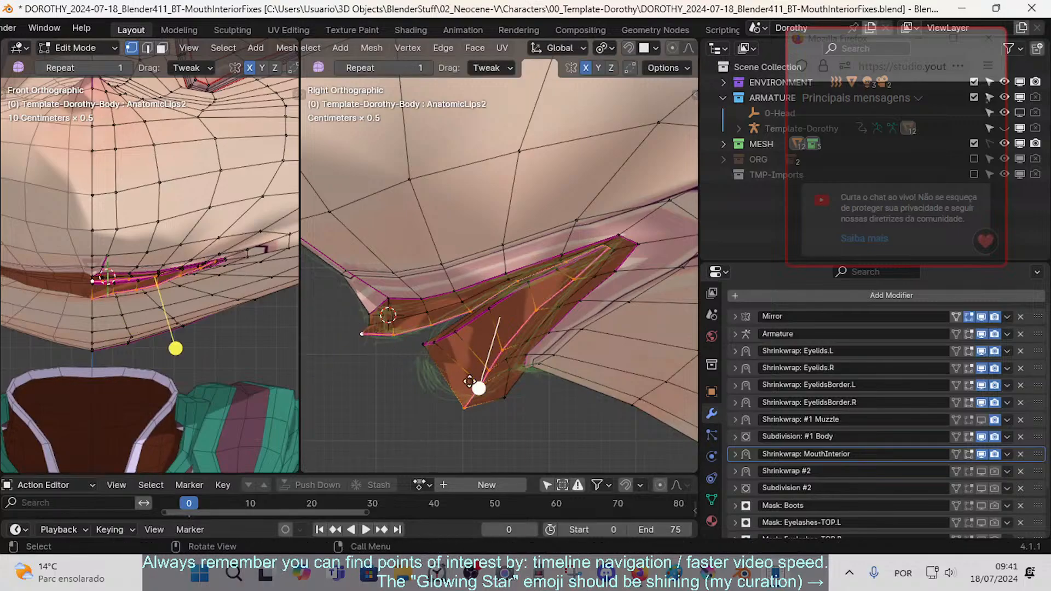
{"action": "left_click", "coordinate": [470, 326], "text": "alt"}
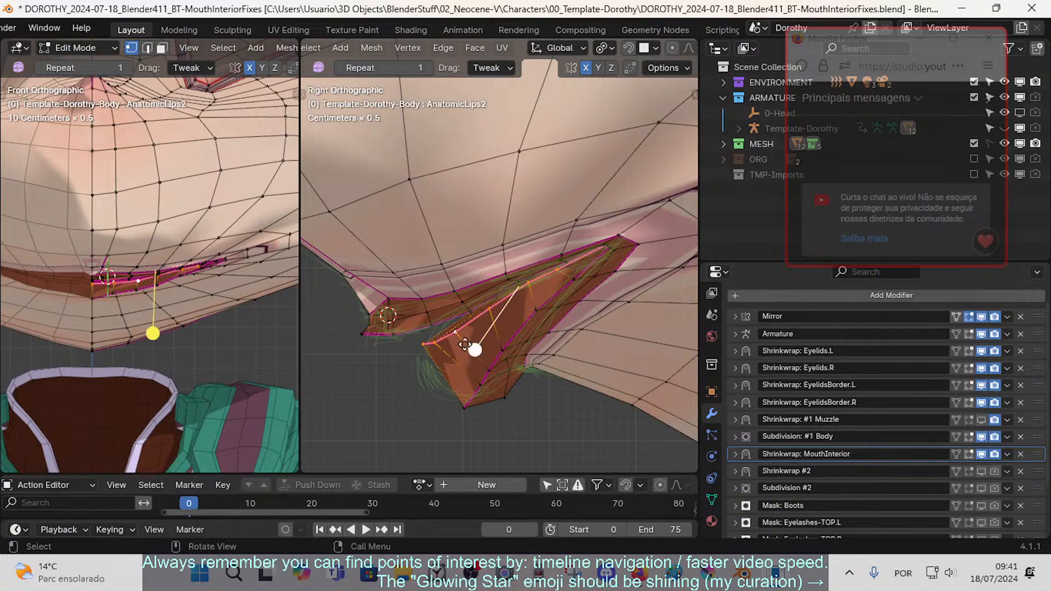
{"action": "mouse_move", "coordinate": [475, 350]}
{"action": "left_mouse_down"}
{"action": "mouse_move", "coordinate": [491, 357]}
{"action": "mouse_move", "coordinate": [468, 355]}
{"action": "left_mouse_up"}
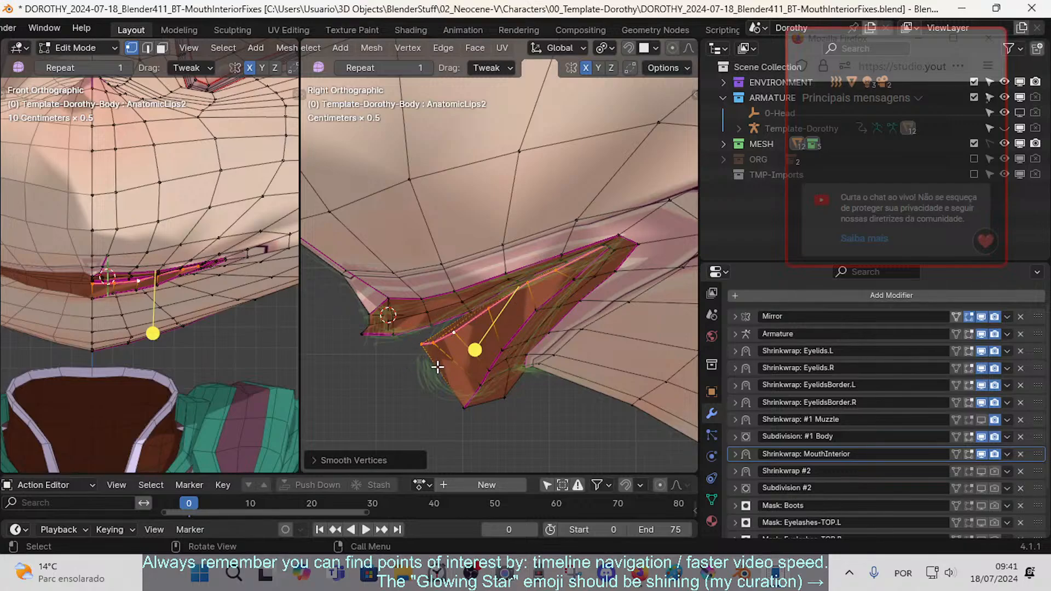
- In face mode, select the lower mouth wall's inner face loop and examine it from an angle and from the right side
{"action": "middle_click_drag", "start_coordinate": [437, 367], "coordinate": [457, 324]}
{"action": "key", "text": "3"}
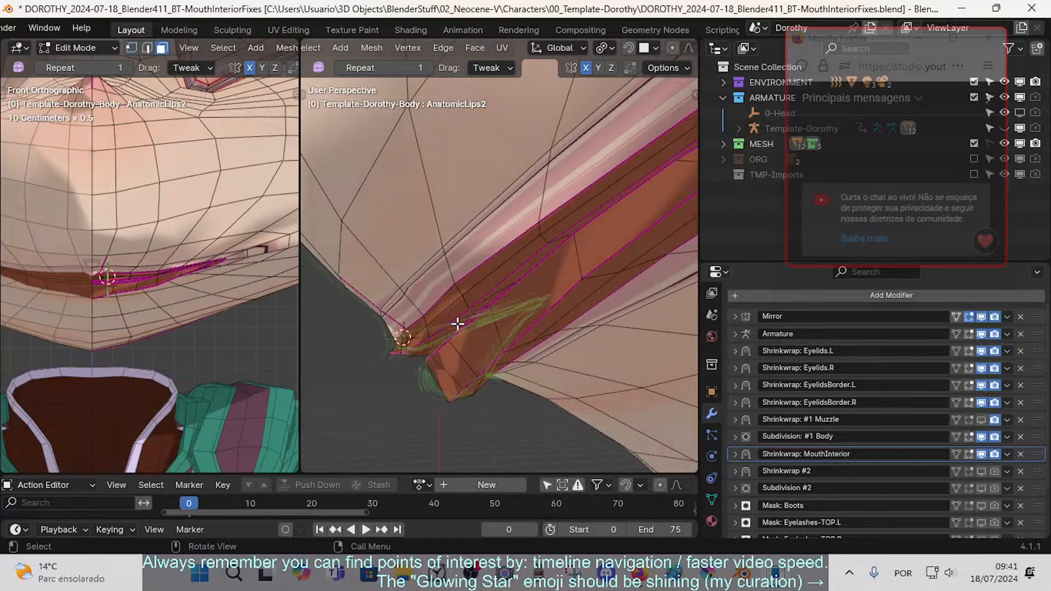
{"action": "left_click", "coordinate": [456, 326]}
{"action": "key", "text": "ctrl+z"}
{"action": "left_click", "coordinate": [443, 333], "text": "alt"}
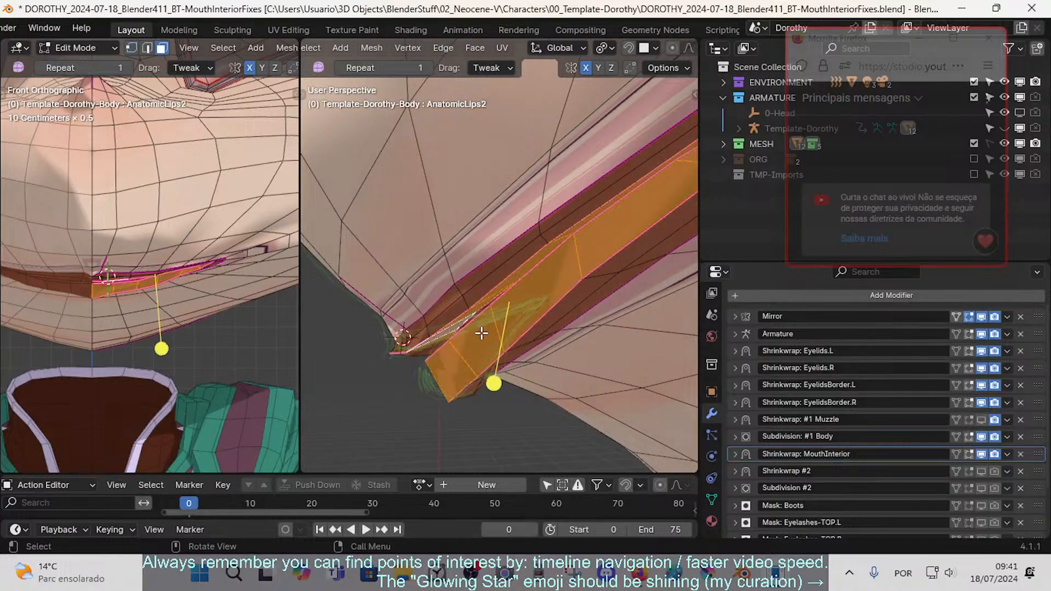
{"action": "middle_click_drag", "start_coordinate": [483, 333], "coordinate": [514, 338]}
{"action": "key", "text": "KP_3"}
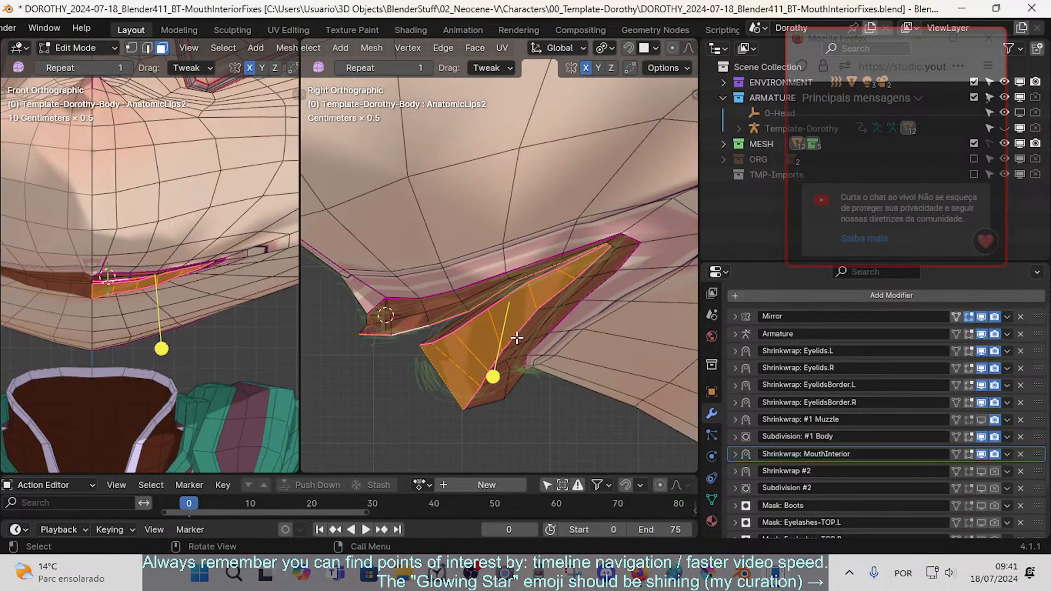
- In vertex mode, shift the front vertices of the lower mouth wall's rear edge loop slightly backward
{"action": "key", "text": "1"}
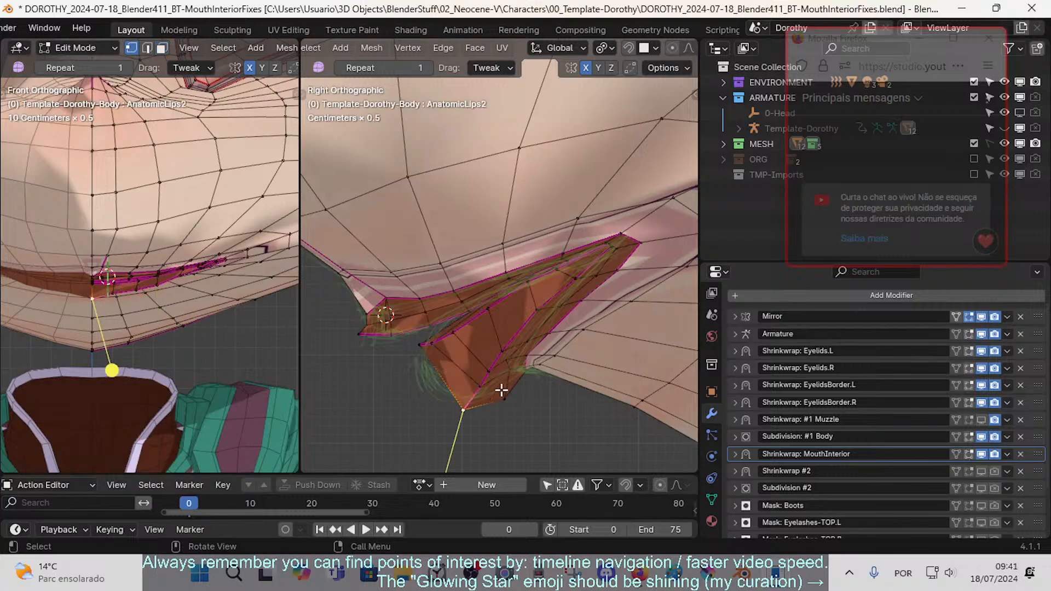
{"action": "left_click", "coordinate": [500, 387]}
{"action": "key", "text": "g"}
{"action": "left_click", "coordinate": [524, 364]}
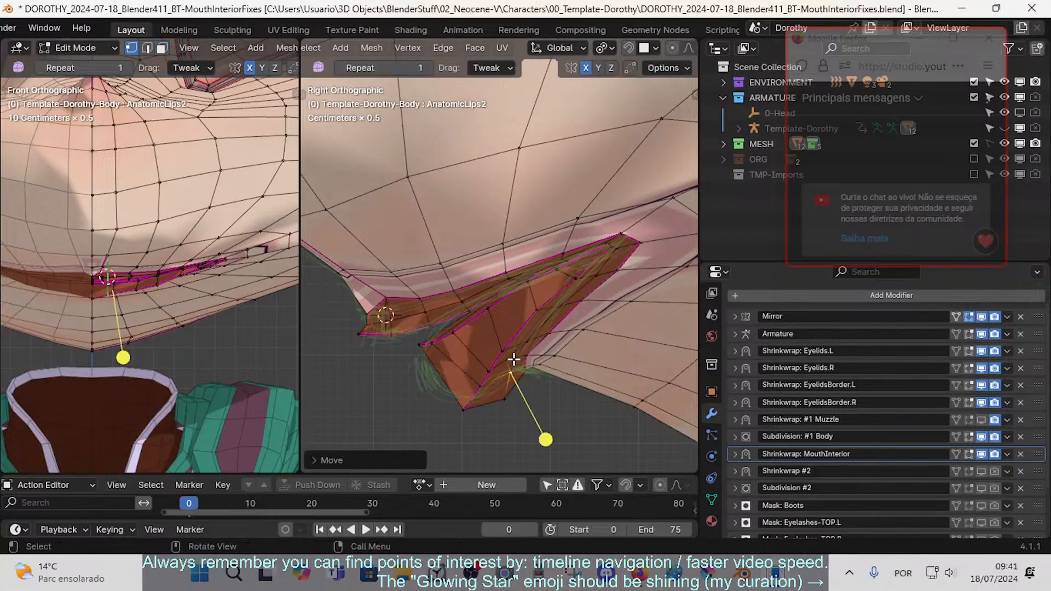
{"action": "key", "text": "g"}
{"action": "left_click", "coordinate": [520, 359]}
{"action": "left_click", "coordinate": [528, 345]}
{"action": "key", "text": "g"}
{"action": "left_click", "coordinate": [532, 344]}
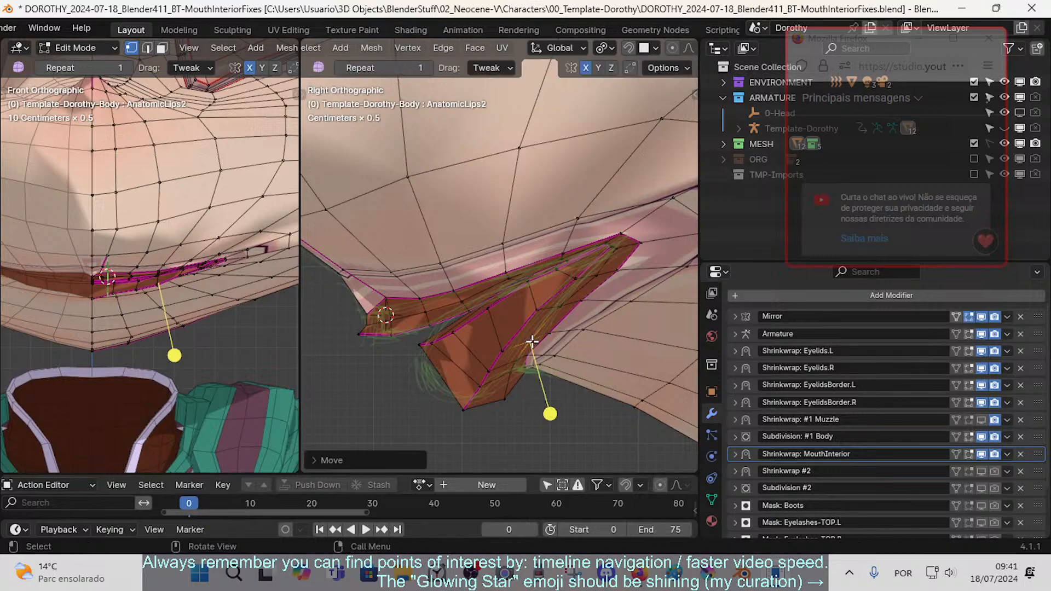
- Adjust the remaining vertices of the lower wall's rear edge loop up to the mouth corner
{"action": "left_click", "coordinate": [567, 302]}
{"action": "key", "text": "g"}
{"action": "left_click", "coordinate": [567, 302]}
{"action": "left_click", "coordinate": [594, 277]}
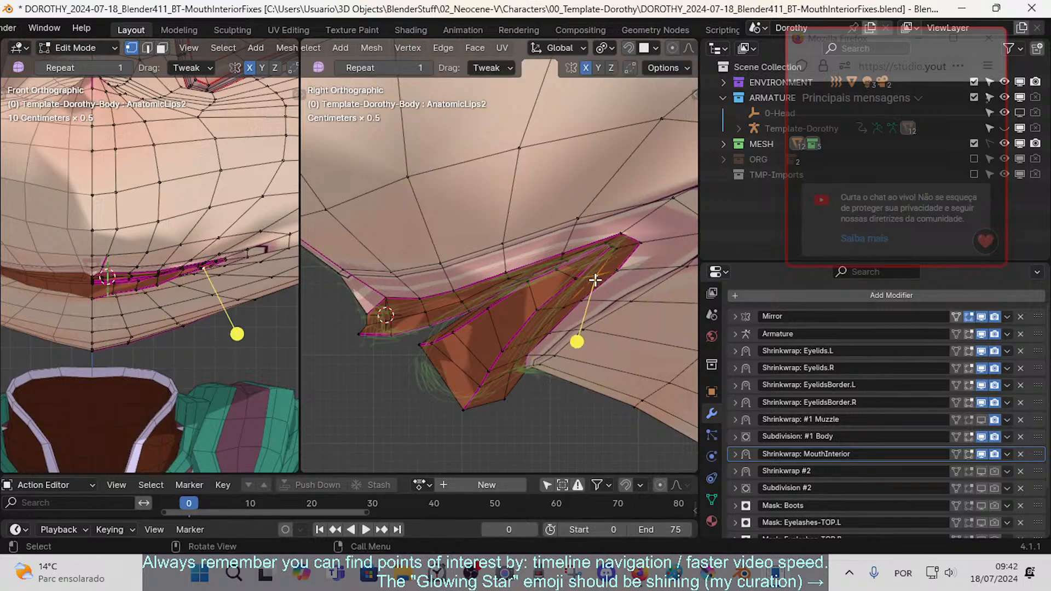
{"action": "key", "text": "g"}
{"action": "left_click", "coordinate": [601, 278]}
{"action": "left_click", "coordinate": [623, 249]}
{"action": "key", "text": "g"}
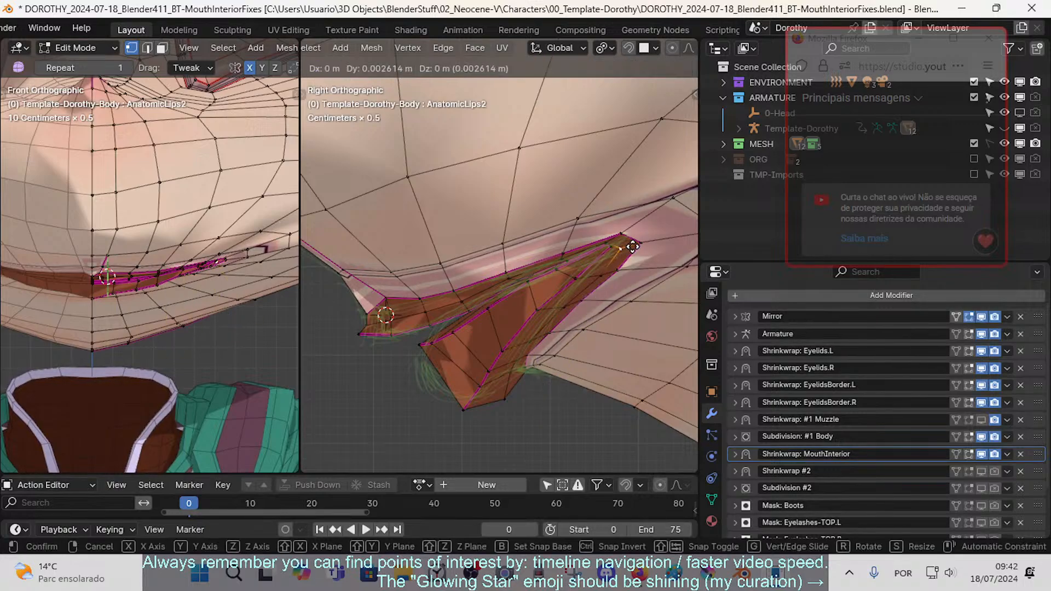
{"action": "left_click", "coordinate": [627, 246]}
- In edge mode, try to shift and rotate the edge at the front bottom of the lower mouth wall
{"action": "left_click", "coordinate": [576, 280]}
{"action": "key", "text": "2"}
{"action": "left_click", "coordinate": [476, 390]}
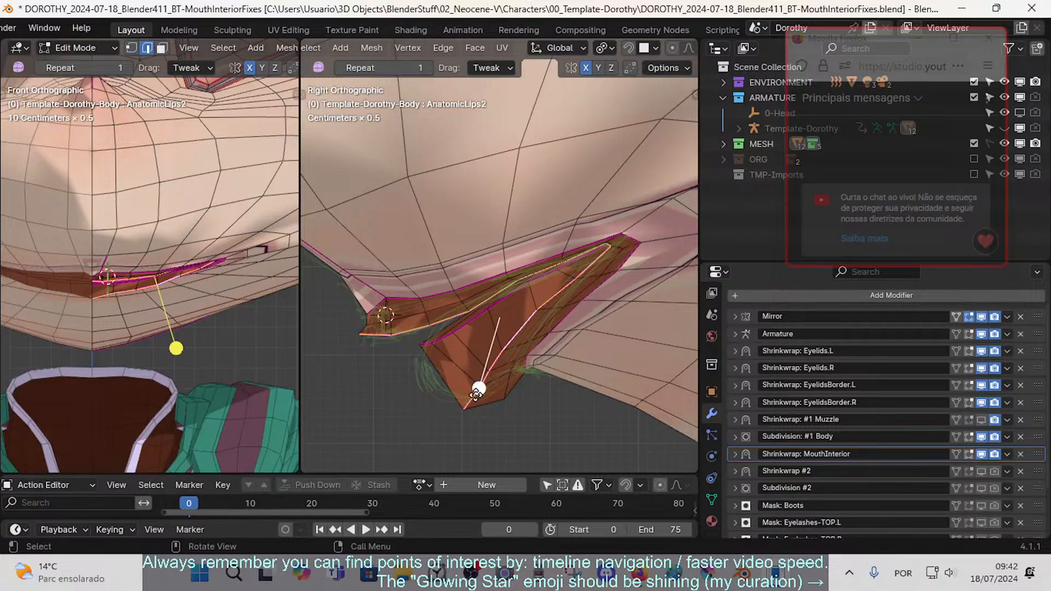
{"action": "key", "text": "g"}
{"action": "left_click", "coordinate": [478, 402]}
- In vertex mode, raise the lower wall's rear bottom vertex, turn on proportional editing, and undo a second nudge
{"action": "key", "text": "1"}
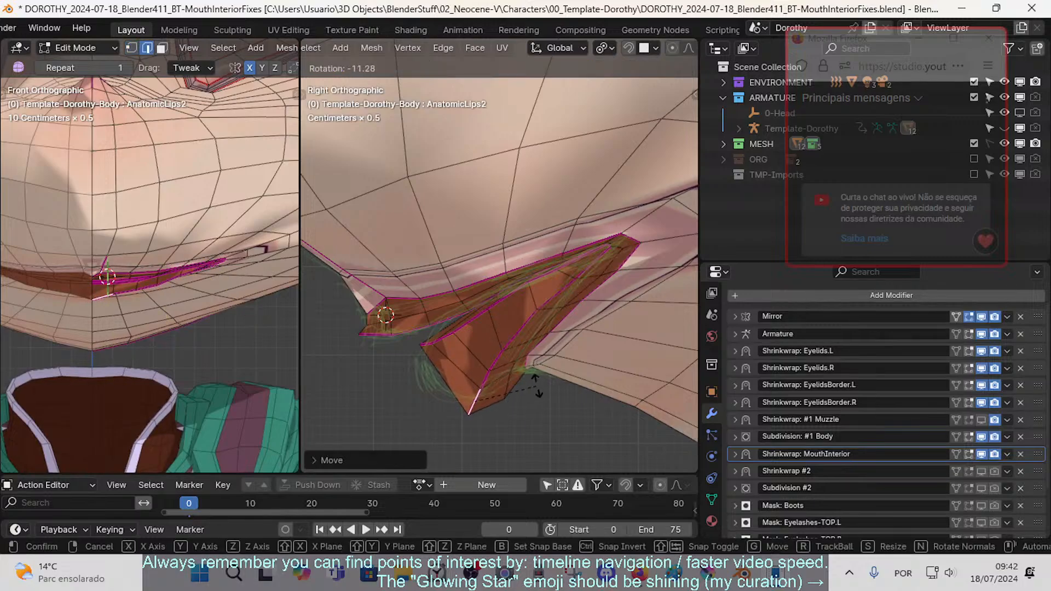
{"action": "key", "text": "g"}
{"action": "left_click", "coordinate": [536, 367]}
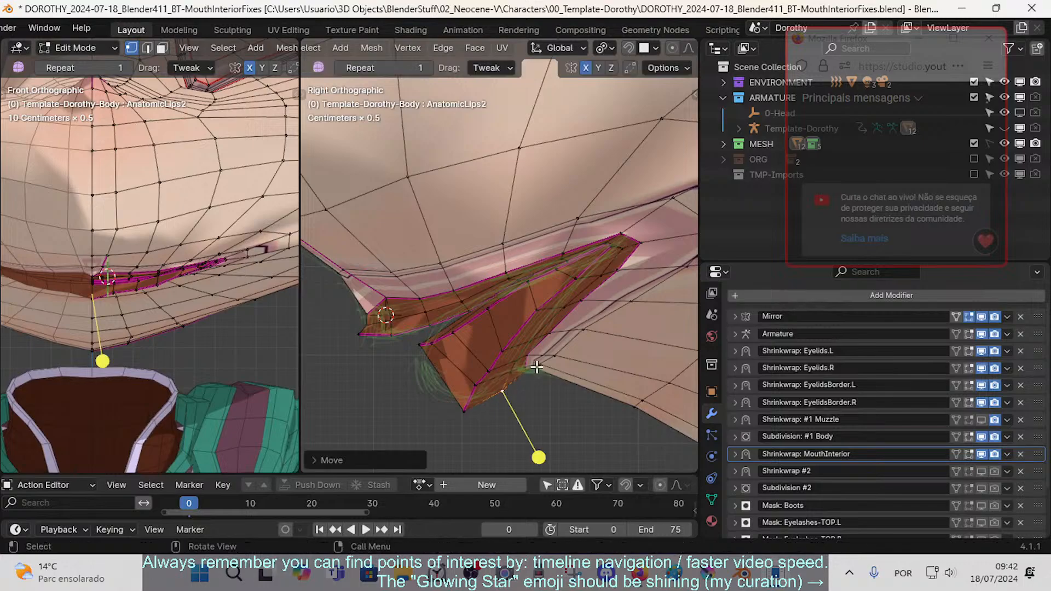
{"action": "key", "text": "o"}
{"action": "key", "text": "g"}
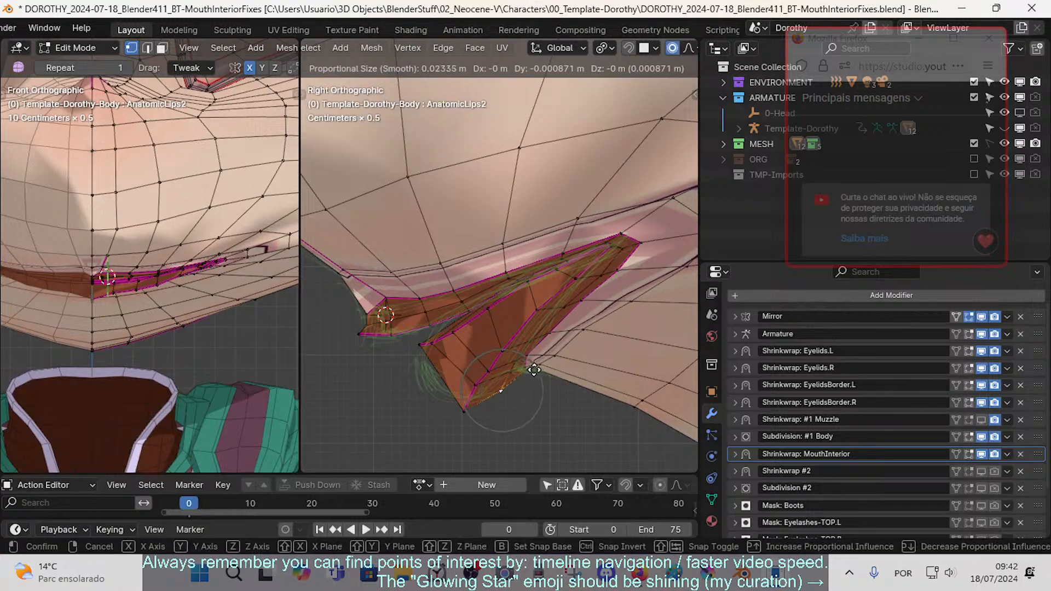
{"action": "left_click", "coordinate": [535, 370]}
{"action": "key", "text": "ctrl+z"}
- With proportional editing, nudge the next two vertices along the lower wall's rear edge loop
{"action": "left_click", "coordinate": [506, 366]}
{"action": "key", "text": "g"}
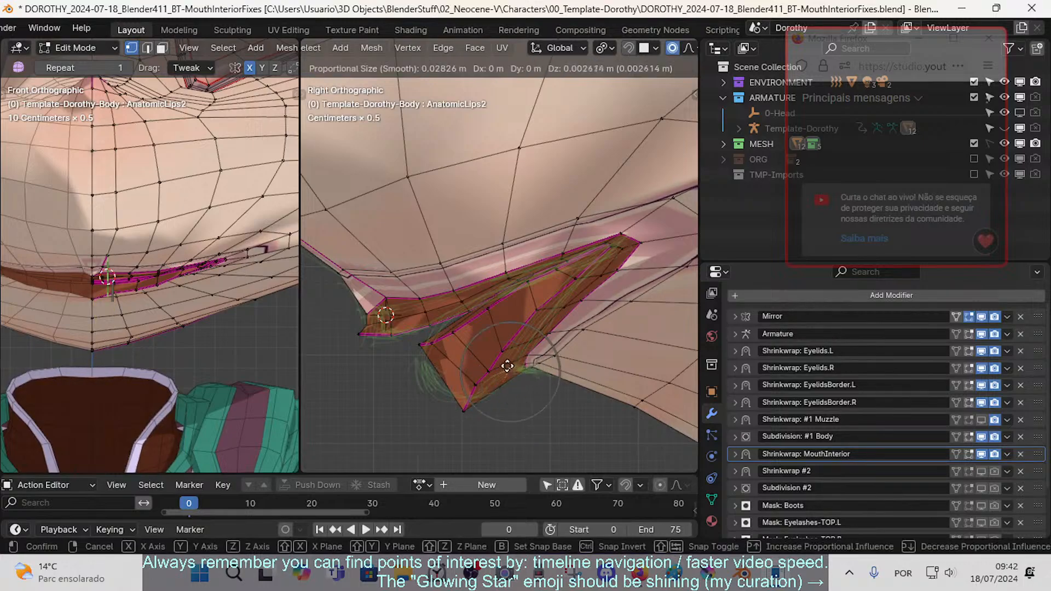
{"action": "left_click", "coordinate": [507, 365]}
{"action": "left_click", "coordinate": [513, 354]}
{"action": "key", "text": "g"}
{"action": "left_click", "coordinate": [514, 347]}
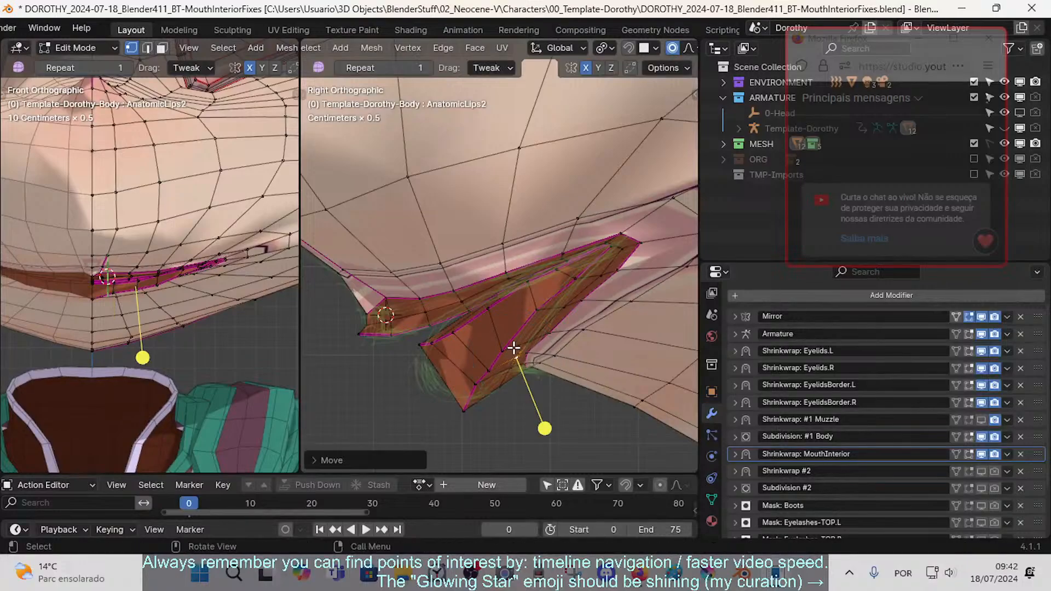
- In face mode, circle-select the faces at the front end of the lower mouth wall and smooth them
{"action": "key", "text": "3"}
{"action": "key", "text": "c"}
{"action": "mouse_move", "coordinate": [500, 376]}
{"action": "left_mouse_down"}
{"action": "mouse_move", "coordinate": [495, 340]}
{"action": "mouse_move", "coordinate": [553, 296]}
{"action": "mouse_move", "coordinate": [518, 401]}
{"action": "mouse_move", "coordinate": [475, 364]}
{"action": "left_mouse_up"}
{"action": "right_click", "coordinate": [520, 343]}
{"action": "left_click", "coordinate": [516, 426]}
{"action": "key", "text": "alt+a"}
{"action": "key", "text": "c"}
{"action": "right_click", "coordinate": [539, 318]}
{"action": "key", "text": "alt+a"}
{"action": "key", "text": "c"}
{"action": "right_click", "coordinate": [474, 372]}
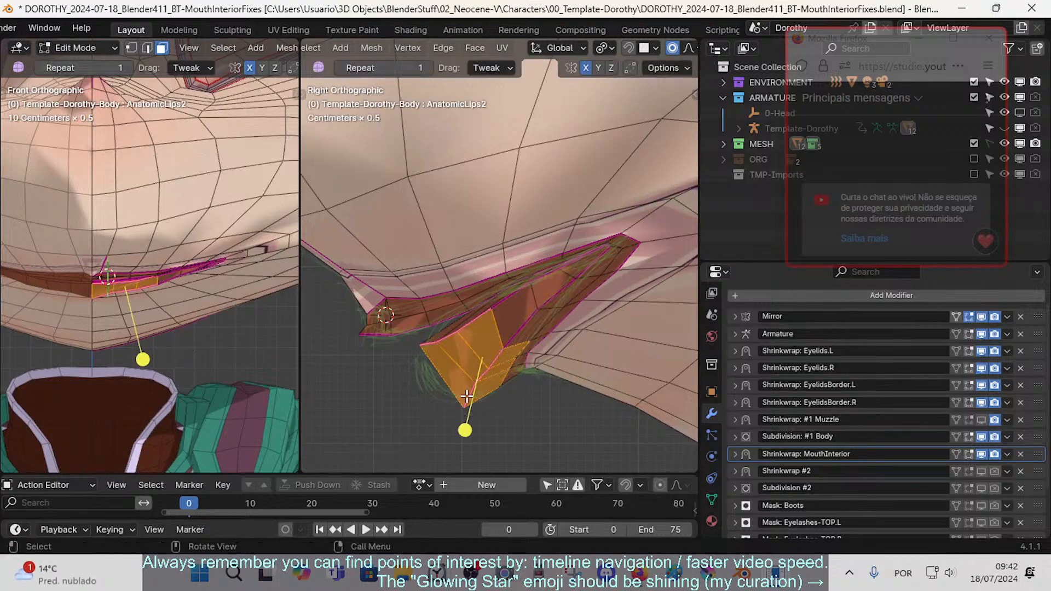
{"action": "left_click_drag", "start_coordinate": [465, 430], "coordinate": [475, 427]}
- In vertex mode, circle-select near the lower wall's front bottom corner and nudge the vertices there with proportional editing
{"action": "key", "text": "alt+a"}
{"action": "key", "text": "1"}
{"action": "key", "text": "c"}
{"action": "left_click", "coordinate": [466, 404]}
{"action": "right_click", "coordinate": [473, 388]}
{"action": "key", "text": "g"}
{"action": "left_click", "coordinate": [474, 395]}
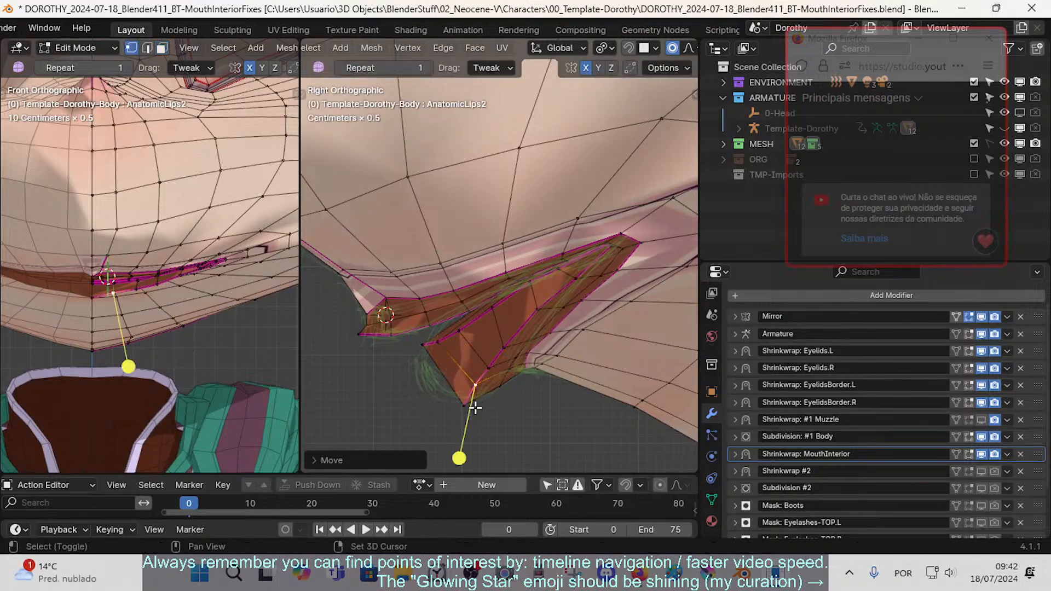
{"action": "key", "text": "g"}
{"action": "left_click", "coordinate": [474, 416]}
- Lower the front top vertex of the lower mouth wall and move its front bottom vertex slightly backward
{"action": "left_click", "coordinate": [412, 351]}
{"action": "key", "text": "g"}
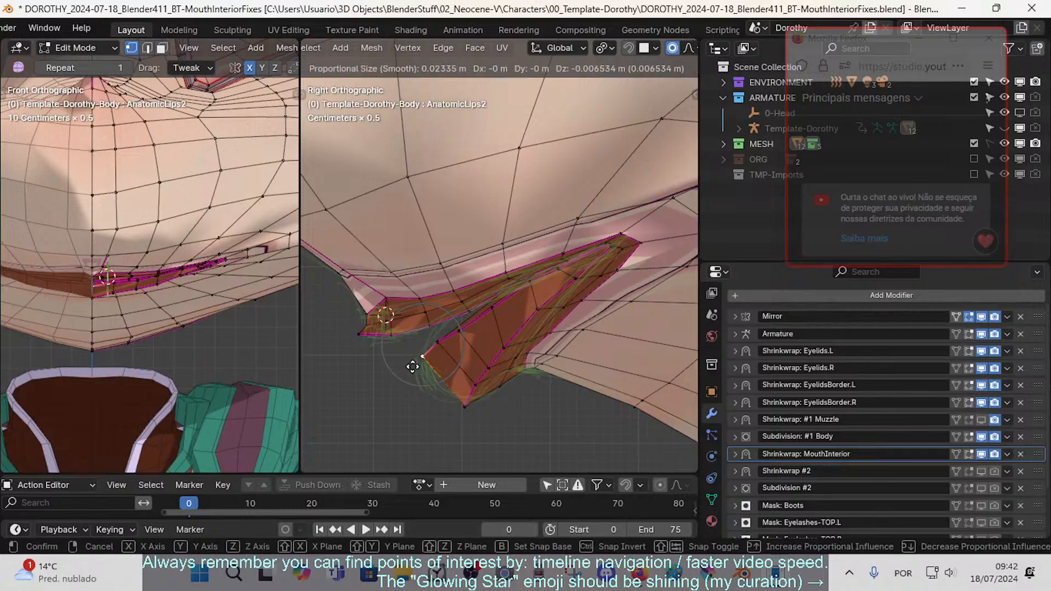
{"action": "left_click", "coordinate": [450, 355]}
{"action": "left_click", "coordinate": [469, 412]}
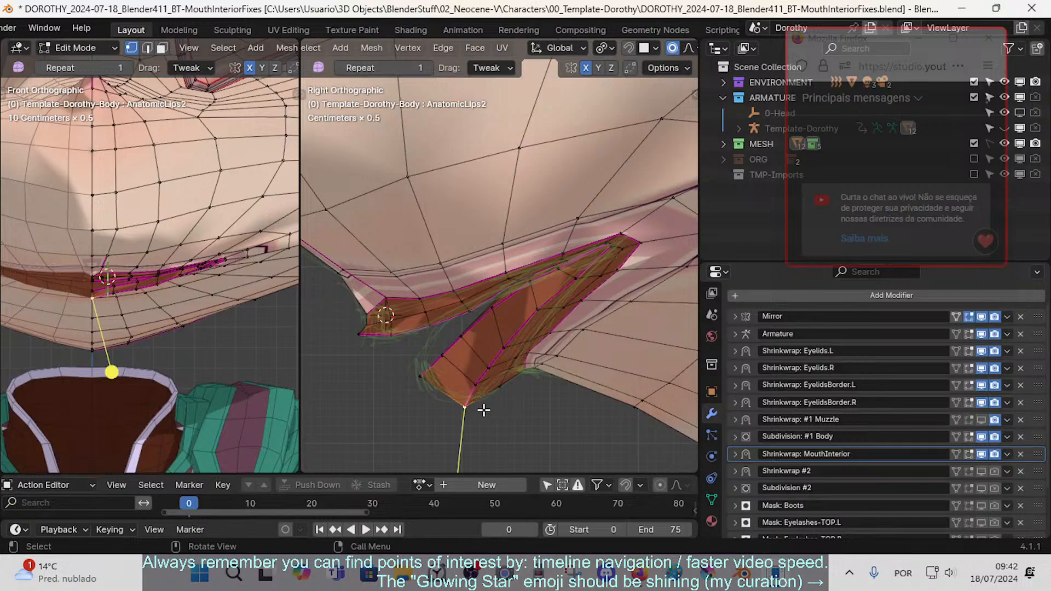
{"action": "key", "text": "g"}
{"action": "left_click", "coordinate": [497, 408]}
- Nudge three consecutive vertices near the front of the lower wall's rear edge loop to follow the reshaped bottom corner
{"action": "left_click", "coordinate": [502, 389]}
{"action": "key", "text": "g"}
{"action": "left_click", "coordinate": [505, 387]}
{"action": "left_click", "coordinate": [512, 372]}
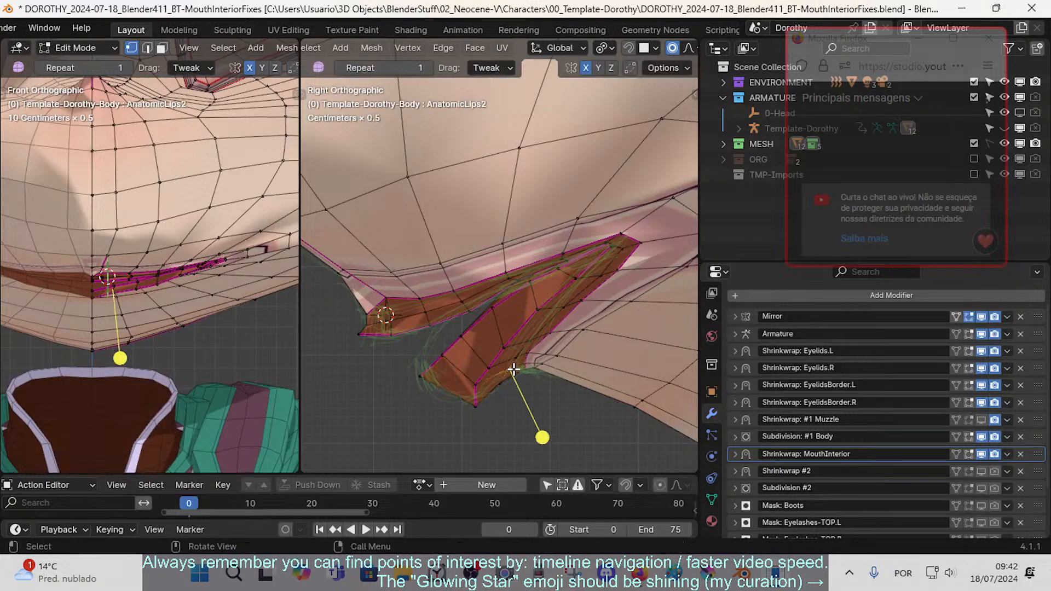
{"action": "key", "text": "g"}
{"action": "left_click", "coordinate": [514, 366]}
{"action": "left_click", "coordinate": [515, 354]}
{"action": "key", "text": "g"}
{"action": "left_click", "coordinate": [516, 352]}
- Shift the two frontmost side vertices of the lower wall's middle edge loop slightly forward and upward
{"action": "left_click", "coordinate": [485, 366]}
{"action": "key", "text": "g"}
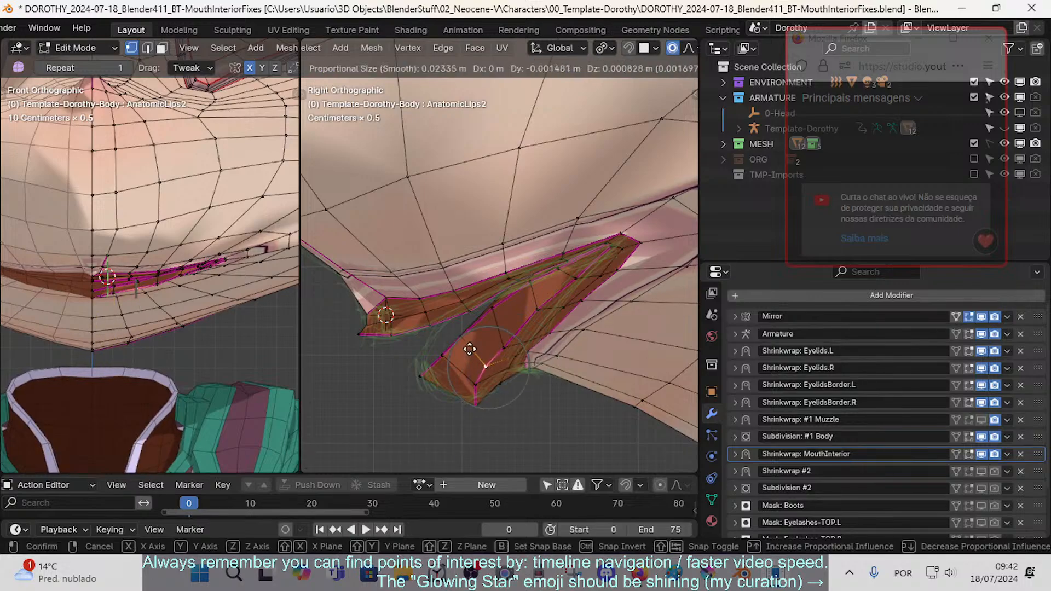
{"action": "left_click", "coordinate": [484, 359]}
{"action": "left_click", "coordinate": [471, 380]}
{"action": "key", "text": "g"}
{"action": "left_click", "coordinate": [470, 379]}
{"action": "left_click", "coordinate": [489, 363]}
{"action": "key", "text": "g"}
{"action": "left_click", "coordinate": [487, 360]}
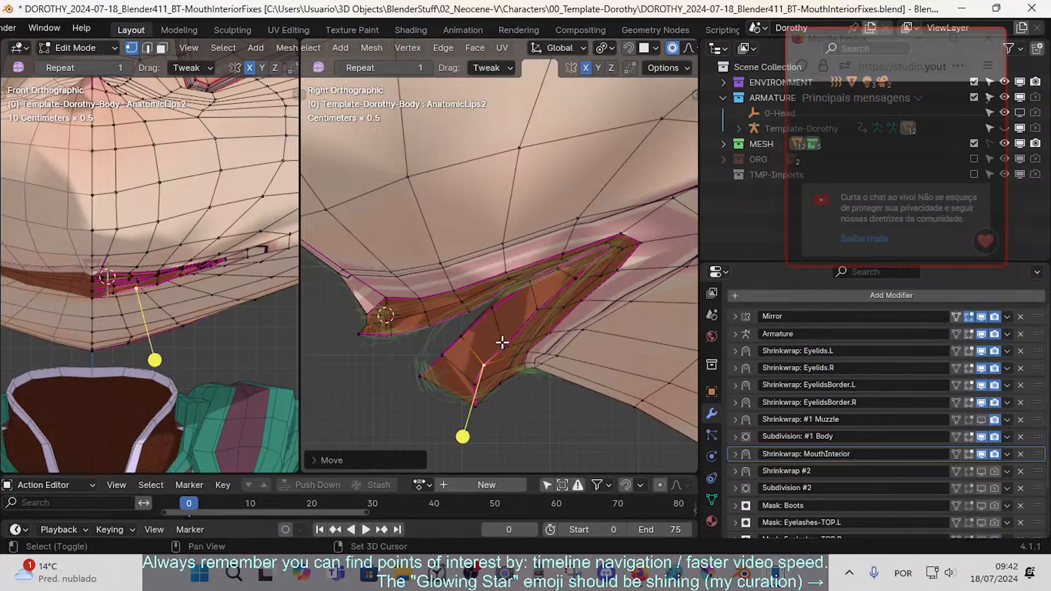
- Adjust the next three vertices of the lower wall's middle edge loop toward the mouth corner
{"action": "left_click", "coordinate": [498, 331]}
{"action": "key", "text": "g"}
{"action": "left_click", "coordinate": [495, 321]}
{"action": "left_click", "coordinate": [536, 307]}
{"action": "key", "text": "g"}
{"action": "left_click", "coordinate": [537, 307]}
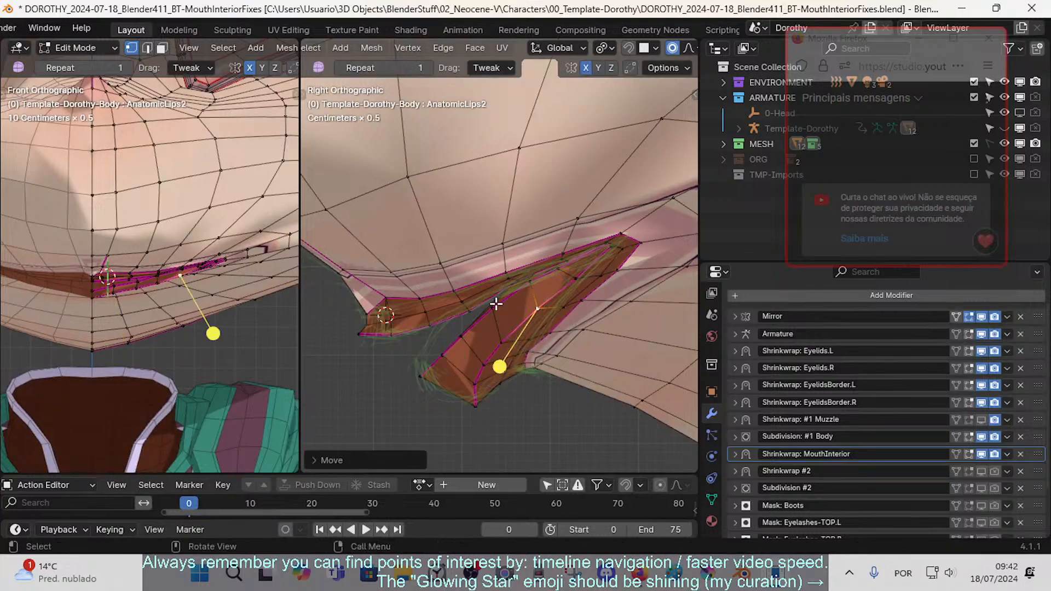
{"action": "left_click", "coordinate": [569, 278]}
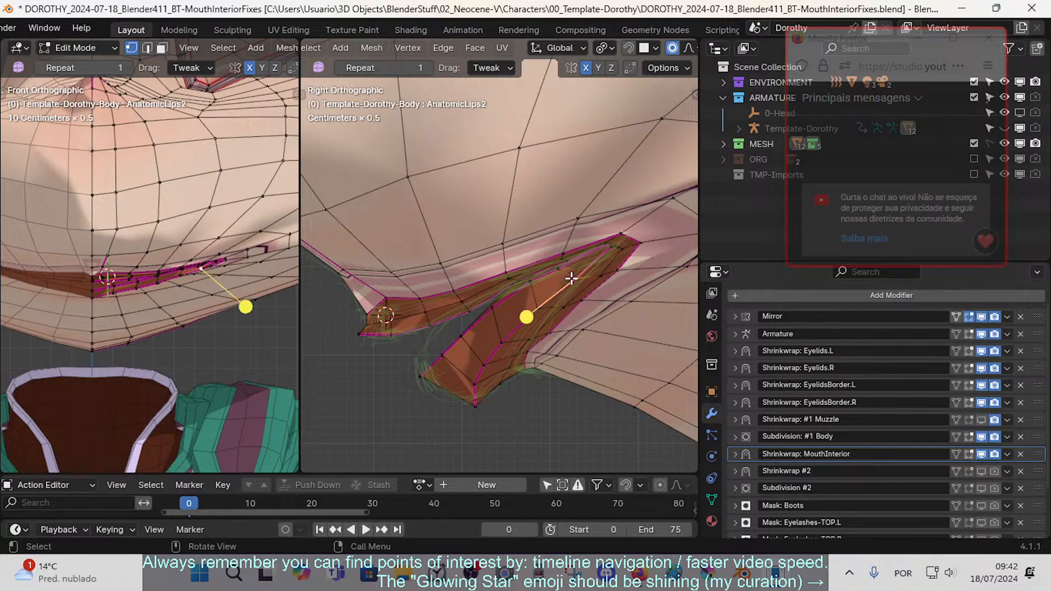
{"action": "key", "text": "g"}
{"action": "left_click", "coordinate": [570, 278]}
- Move the two vertices of the lower wall's rear edge loop nearest the mouth corner slightly upward and forward
{"action": "left_click", "coordinate": [567, 302]}
{"action": "key", "text": "g"}
{"action": "left_click", "coordinate": [563, 300]}
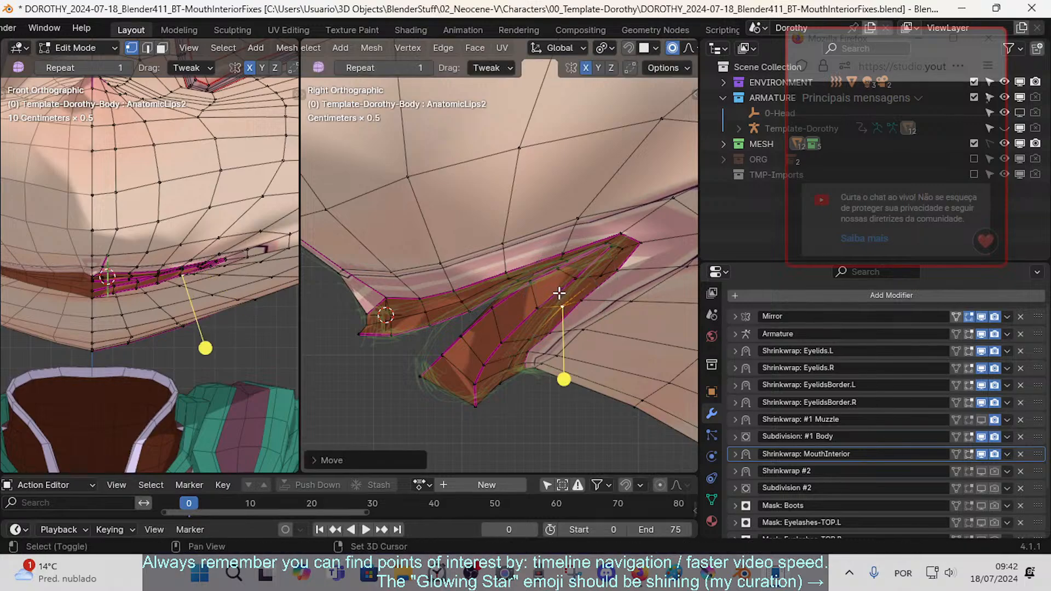
{"action": "left_click", "coordinate": [599, 274]}
{"action": "key", "text": "g"}
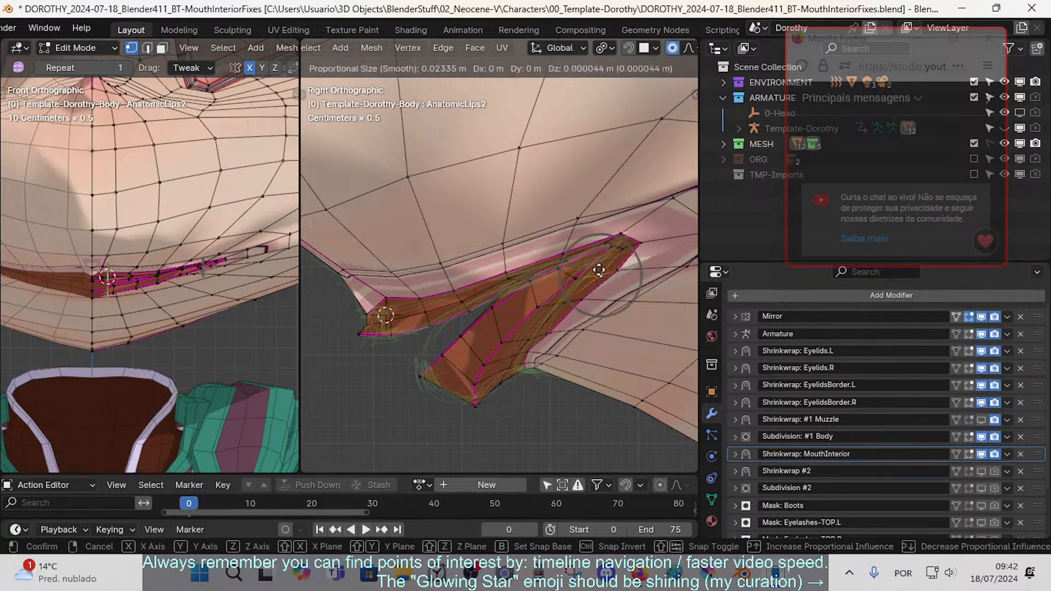
{"action": "left_click", "coordinate": [591, 264]}
- In face mode, smooth the face loop behind the middle edge loop, and check the mouth in Object Mode before resuming editing
{"action": "key", "text": "3"}
{"action": "left_click", "coordinate": [549, 307], "text": "alt"}
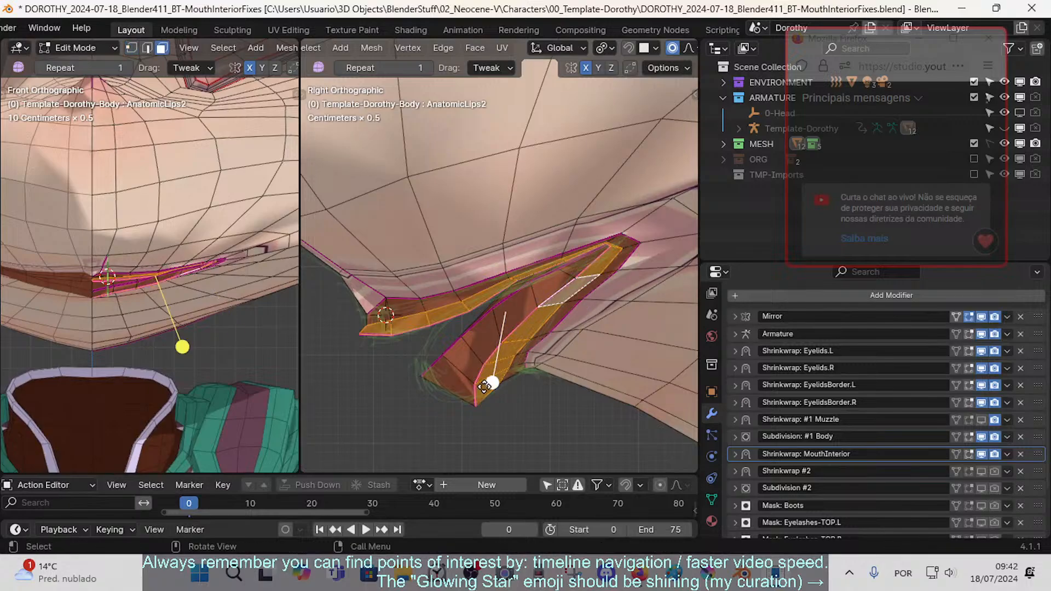
{"action": "key", "text": "alt+a"}
{"action": "key", "text": "Tab"}
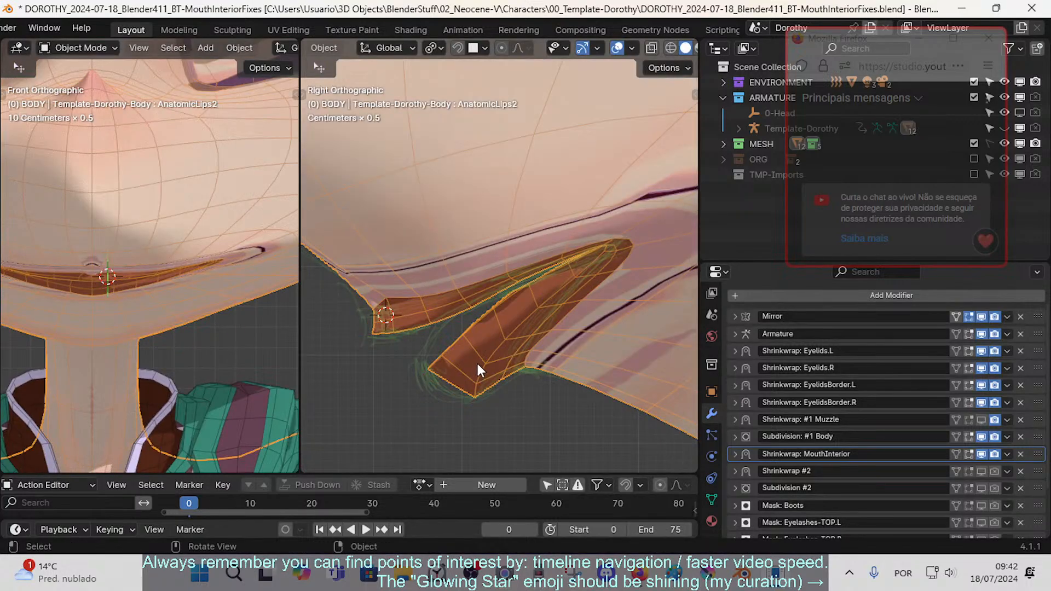
{"action": "key", "text": "Tab"}
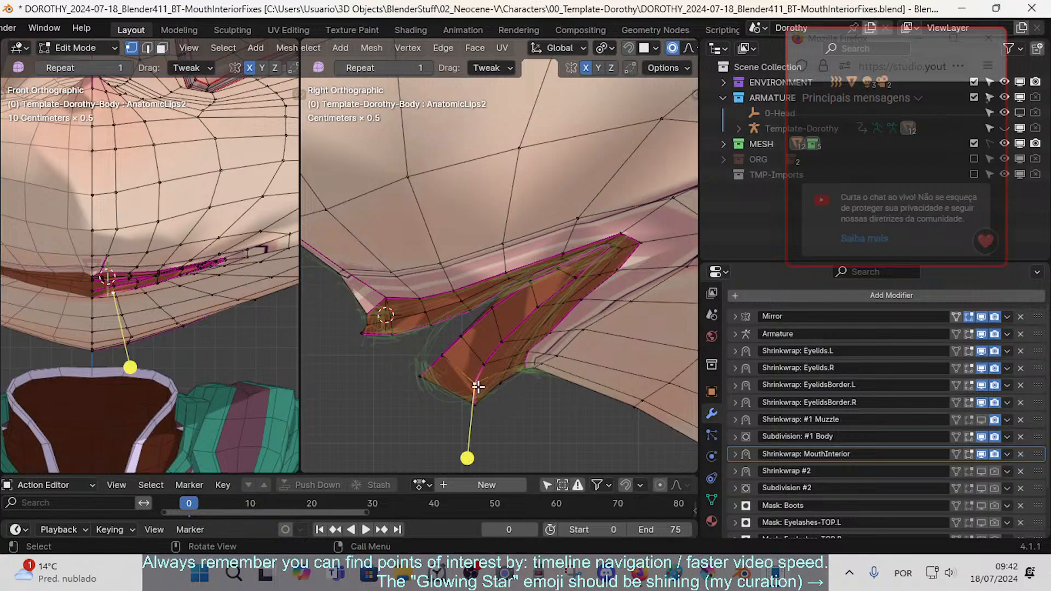
- Nudge the frontmost side vertex of the lower wall's middle edge loop slightly upward
{"action": "mouse_move", "coordinate": [478, 389]}
{"action": "left_mouse_down"}
{"action": "mouse_move", "coordinate": [493, 394]}
{"action": "mouse_move", "coordinate": [471, 393]}
{"action": "mouse_move", "coordinate": [484, 408]}
{"action": "mouse_move", "coordinate": [480, 377]}
{"action": "left_mouse_up"}
{"action": "key", "text": "r"}
{"action": "left_click", "coordinate": [554, 407]}
{"action": "left_click", "coordinate": [482, 382]}
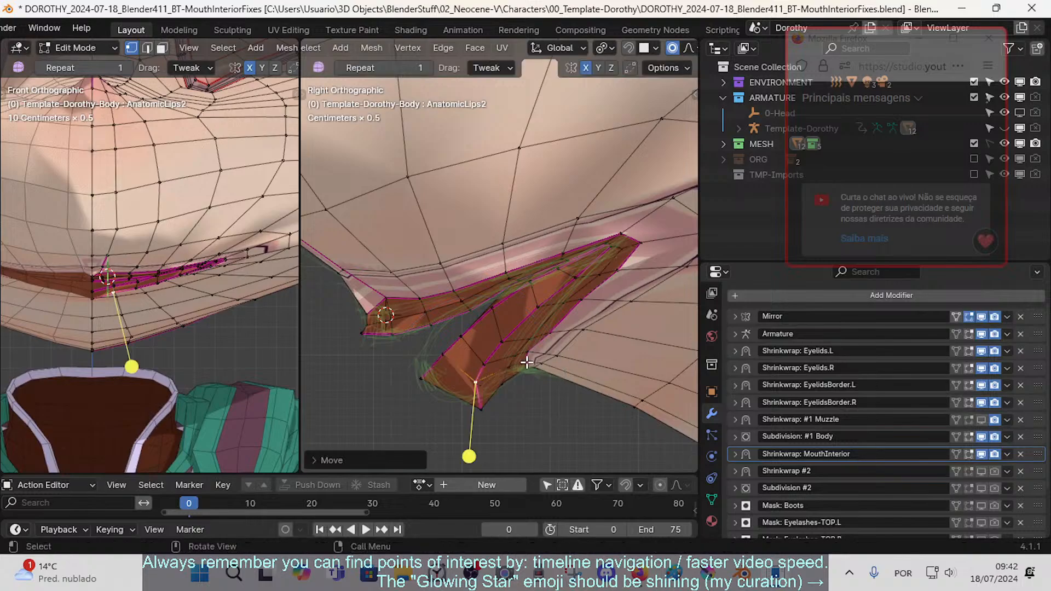
- In face mode, smooth the face loop bordering the lips around the upper and lower walls, and clear the selection
{"action": "key", "text": "alt+a"}
{"action": "key", "text": "3"}
{"action": "left_click", "coordinate": [519, 357], "text": "alt"}
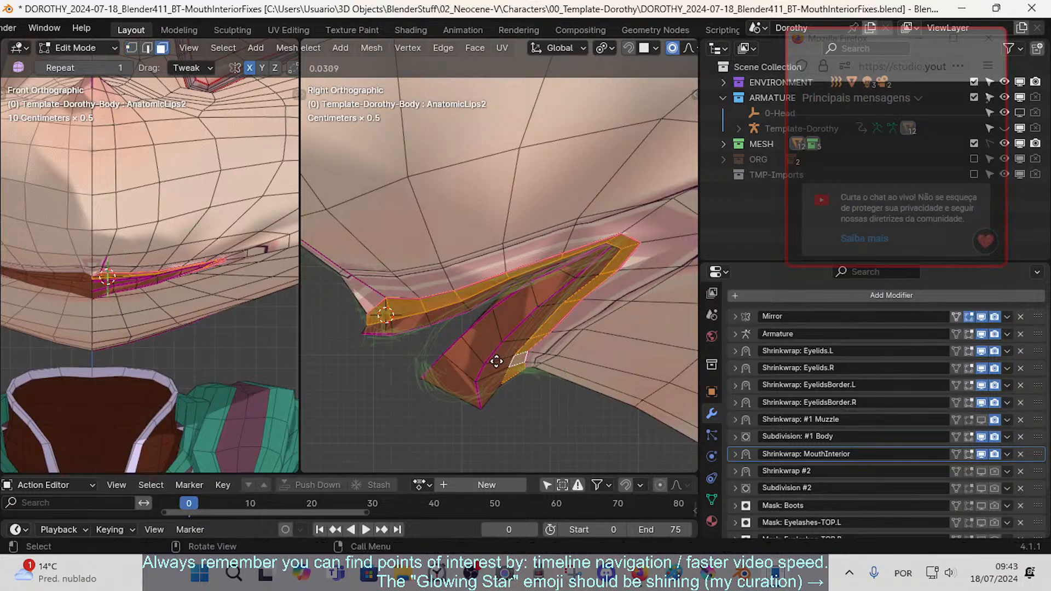
{"action": "left_click_drag", "start_coordinate": [494, 361], "coordinate": [498, 361]}
{"action": "key", "text": "alt+a"}
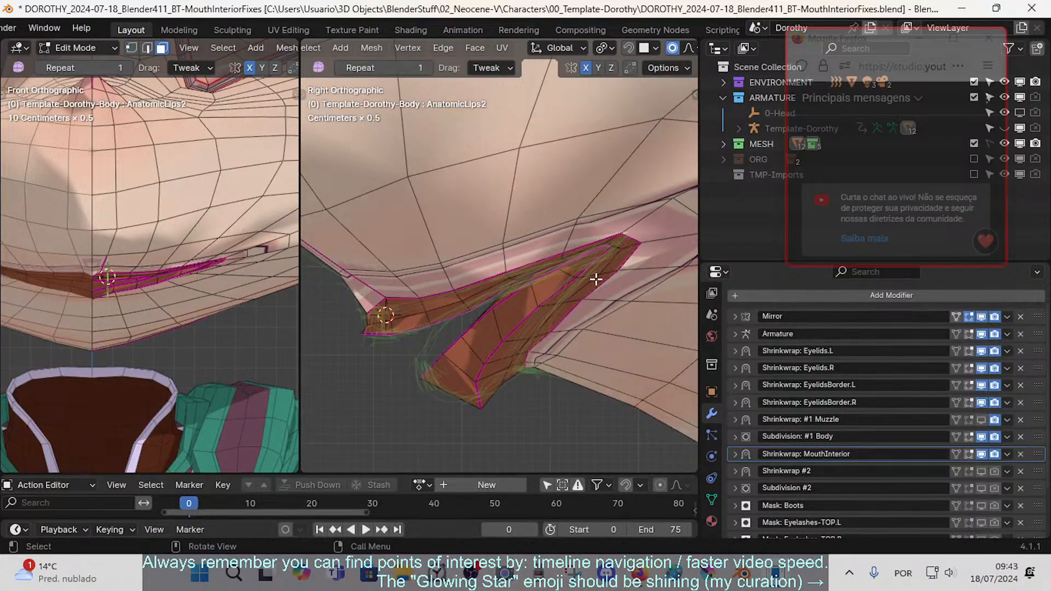
- Slide the inner vertex beside the mouth corner slightly forward along its edges
{"action": "left_click", "coordinate": [622, 249]}
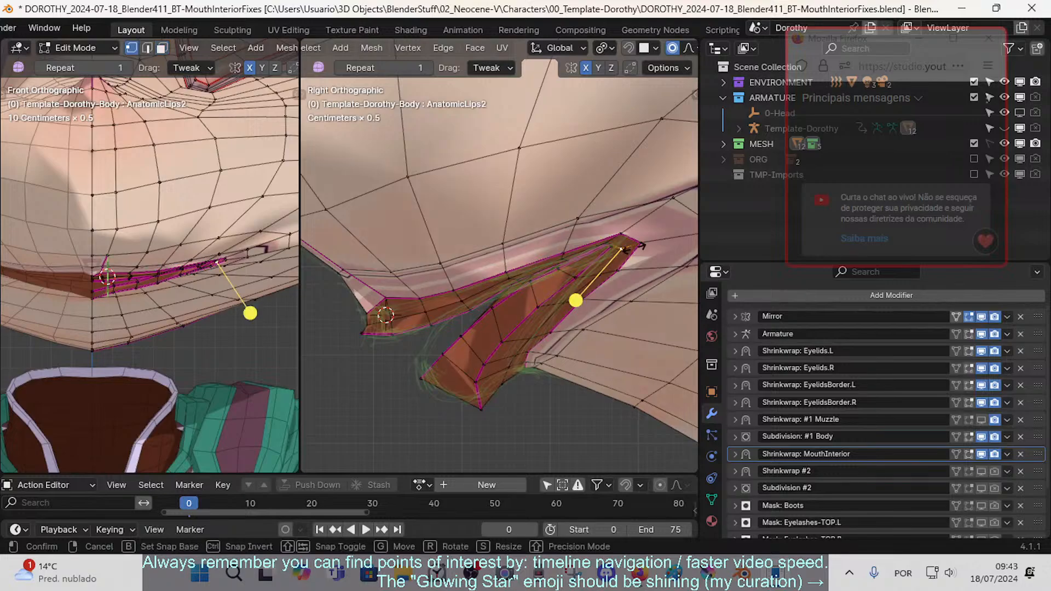
{"action": "key", "text": "shift+v"}
{"action": "left_click", "coordinate": [641, 246]}
{"action": "left_click_drag", "start_coordinate": [624, 239], "coordinate": [615, 251]}
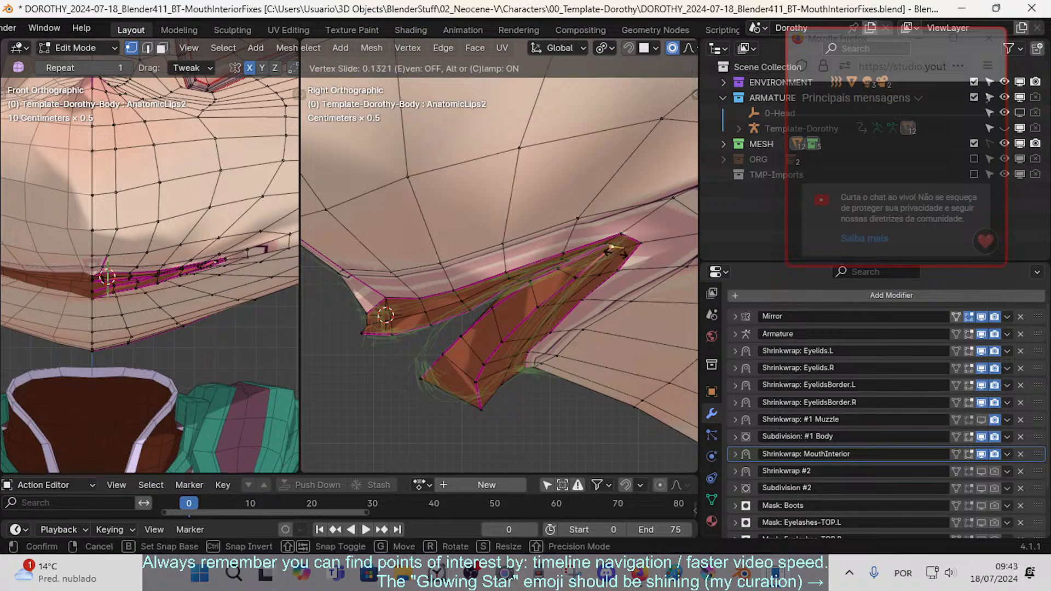
{"action": "left_click", "coordinate": [622, 254]}
{"action": "key", "text": "g"}
{"action": "left_click", "coordinate": [622, 254]}
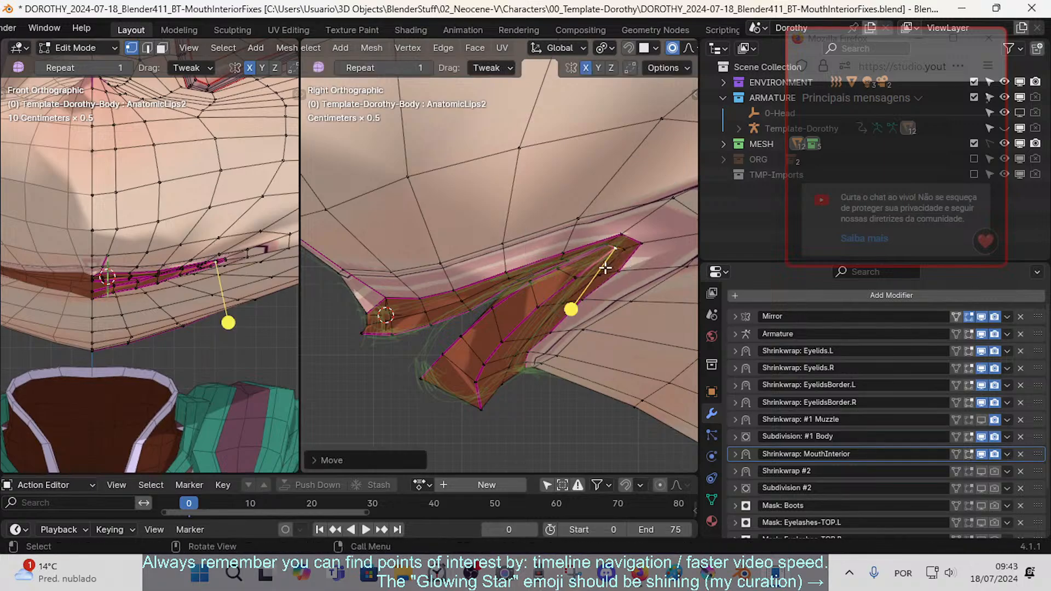
{"action": "key", "text": "g"}
{"action": "key", "text": "g"}
{"action": "left_click", "coordinate": [624, 261]}
{"action": "key", "text": "g"}
{"action": "key", "text": "g"}
{"action": "left_click", "coordinate": [621, 261]}
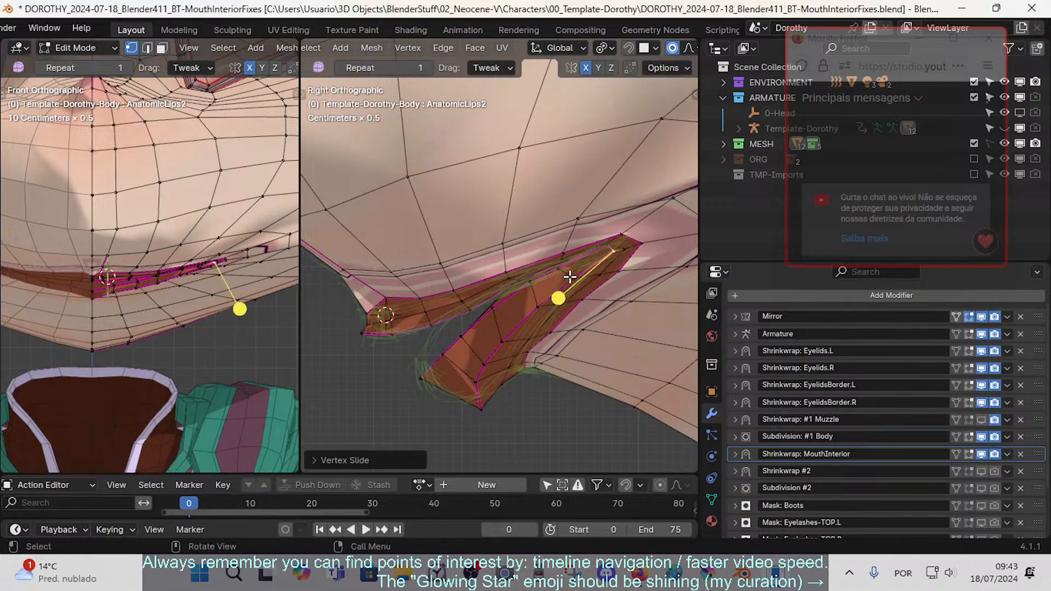
- Slide the next two lower wall vertices below the mouth corner along their edges
{"action": "left_click", "coordinate": [585, 277]}
{"action": "key", "text": "g"}
{"action": "key", "text": "g"}
{"action": "left_click", "coordinate": [584, 277]}
{"action": "left_click", "coordinate": [601, 277]}
{"action": "key", "text": "g"}
{"action": "key", "text": "g"}
{"action": "left_click", "coordinate": [605, 277]}
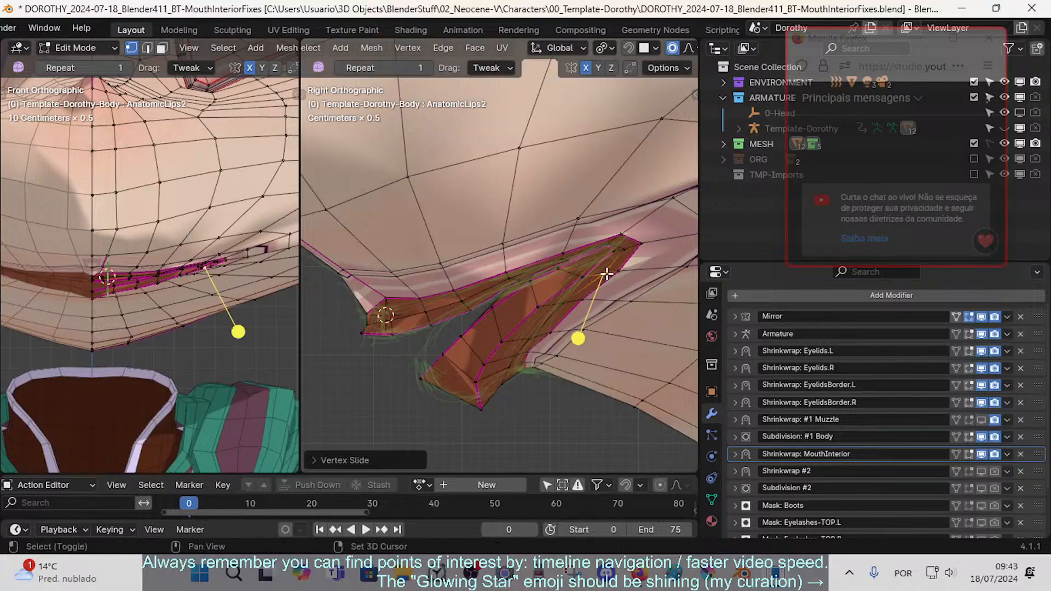
- Move the lower wall's outer vertex near the mouth corner and its inner neighbour slightly into line
{"action": "left_click", "coordinate": [620, 270]}
{"action": "key", "text": "g"}
{"action": "left_click", "coordinate": [562, 252]}
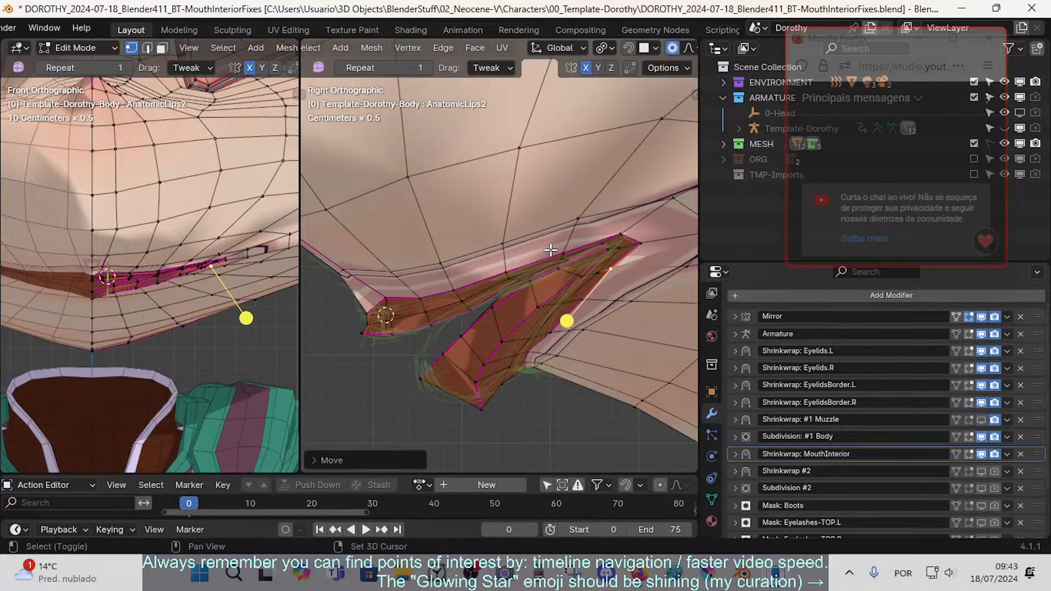
{"action": "left_click", "coordinate": [598, 271]}
{"action": "key", "text": "g"}
{"action": "left_click", "coordinate": [587, 276]}
- Nudge the vertices of the lower wall's middle edge loop from midway along the wall toward the front
{"action": "left_click", "coordinate": [587, 296]}
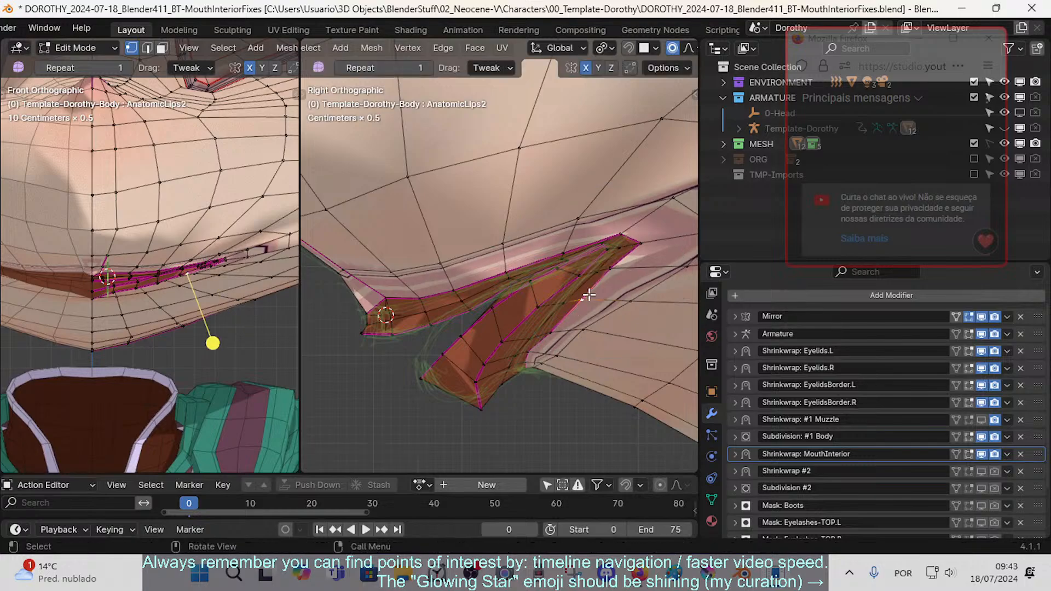
{"action": "key", "text": "g"}
{"action": "left_click", "coordinate": [544, 304]}
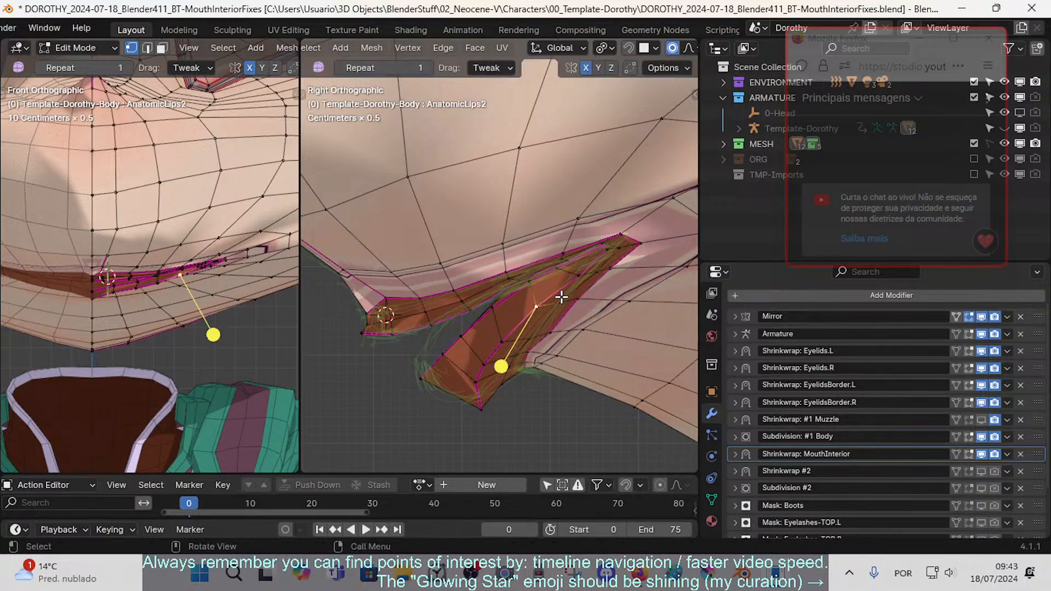
{"action": "key", "text": "g"}
{"action": "left_click", "coordinate": [581, 292]}
{"action": "left_click", "coordinate": [500, 343]}
{"action": "key", "text": "g"}
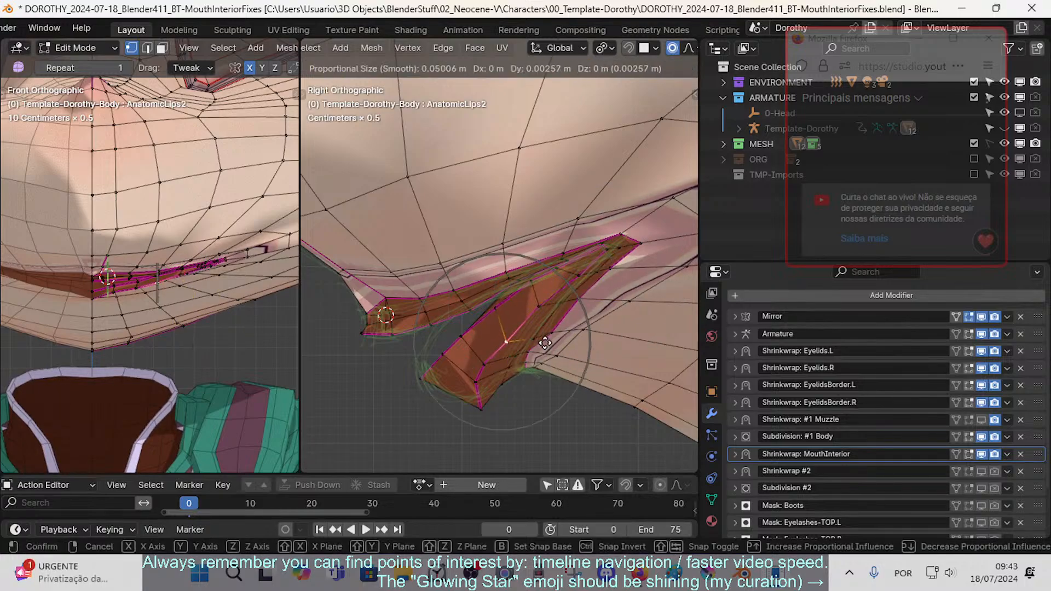
{"action": "left_click", "coordinate": [498, 344]}
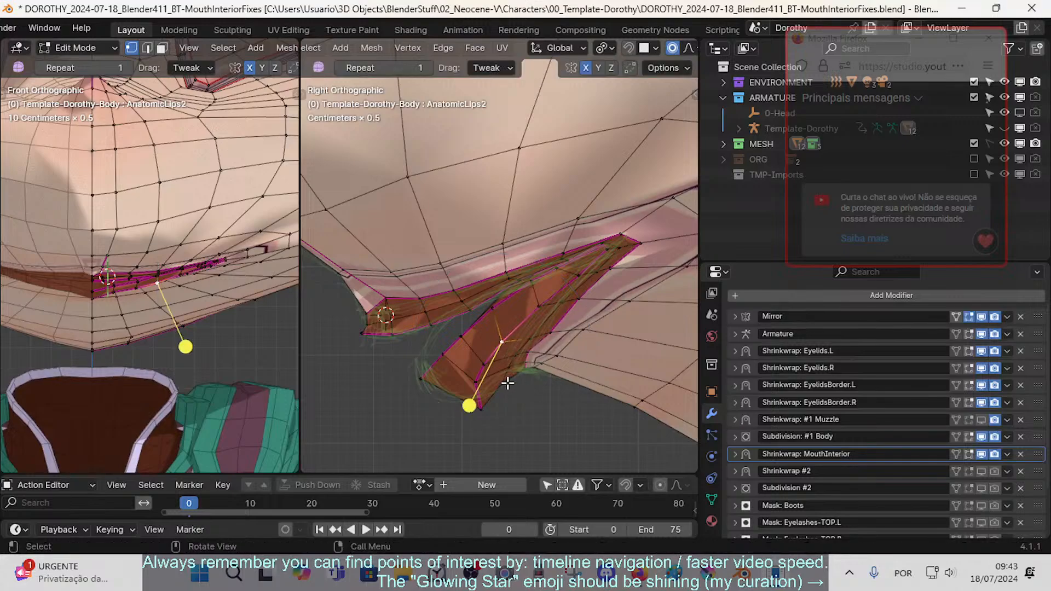
- Reselect the face loop along the lip border in face mode and smooth its vertices again
{"action": "key", "text": "3"}
{"action": "left_click", "coordinate": [526, 357], "text": "alt"}
{"action": "key", "text": "ctrl+z"}
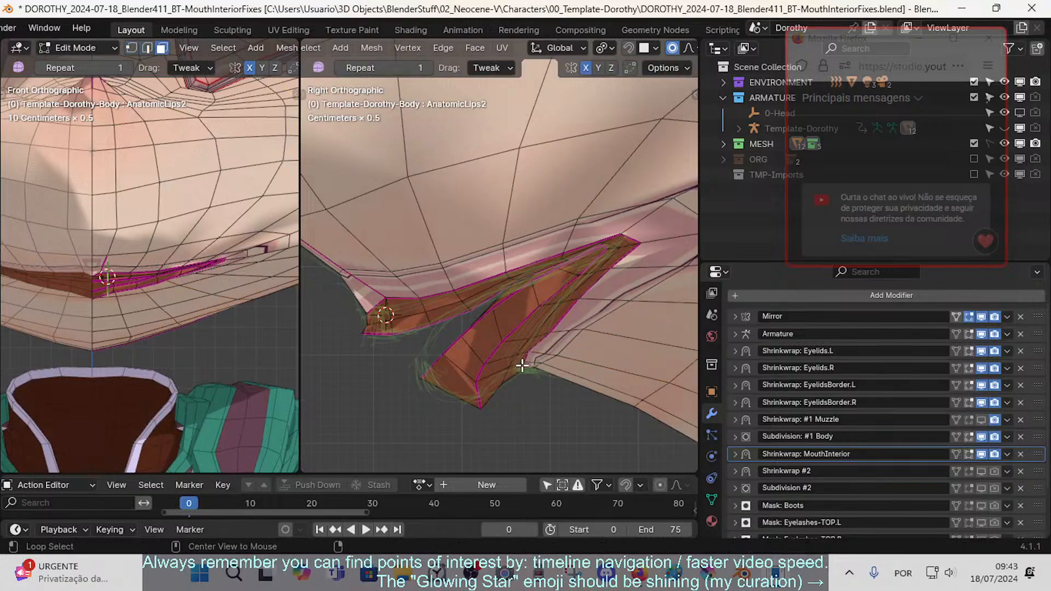
{"action": "left_click", "coordinate": [517, 368], "text": "alt"}
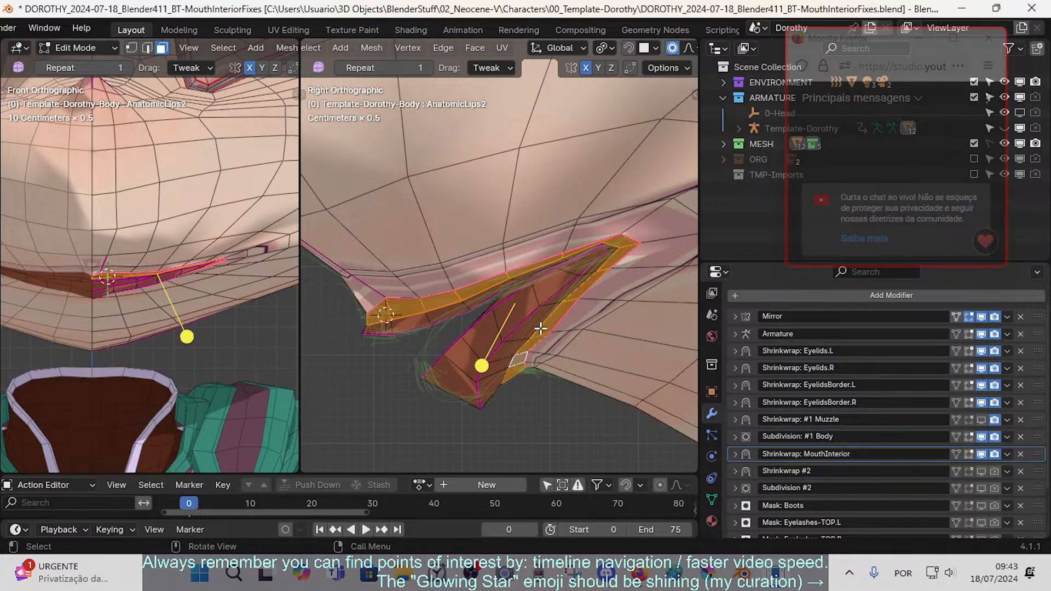
{"action": "left_click_drag", "start_coordinate": [485, 364], "coordinate": [492, 365]}
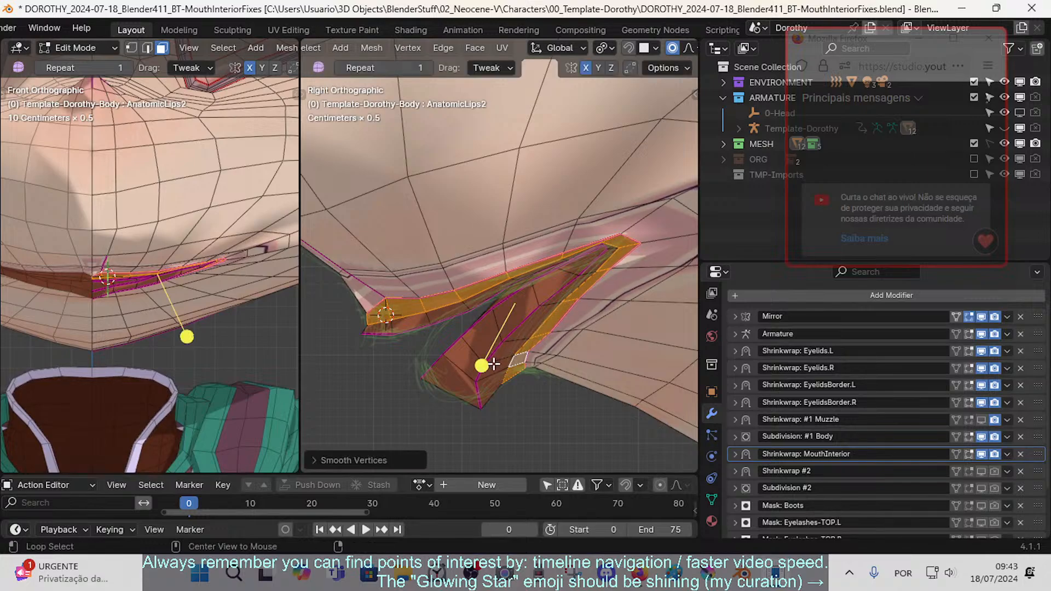
- In edge mode, smooth the edge loop running just inside the lip border of both mouth walls
{"action": "key", "text": "alt+a"}
{"action": "key", "text": "2"}
{"action": "left_click", "coordinate": [514, 360], "text": "alt"}
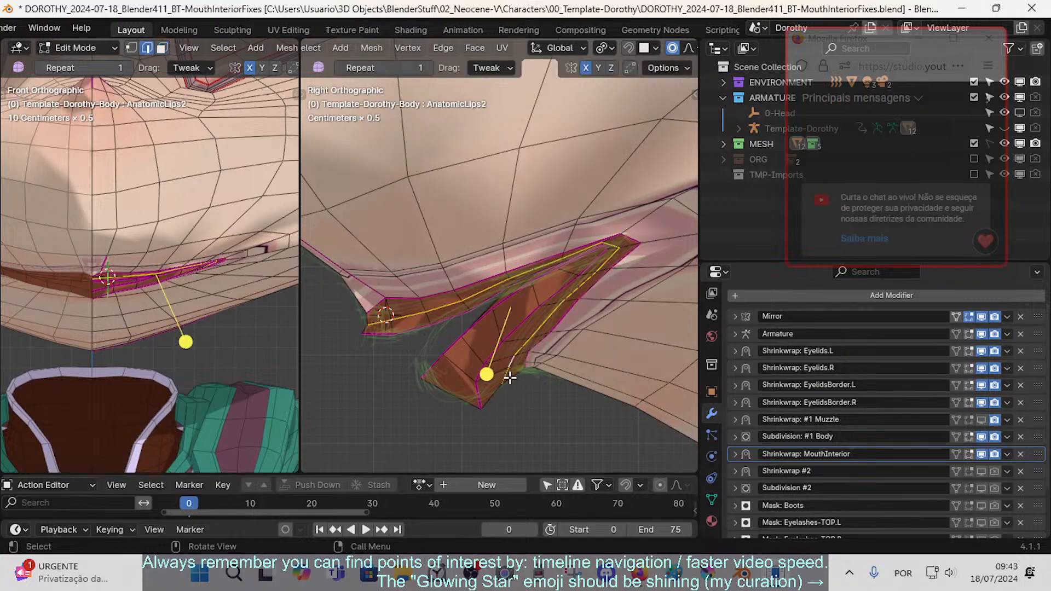
{"action": "left_click_drag", "start_coordinate": [493, 367], "coordinate": [507, 377]}
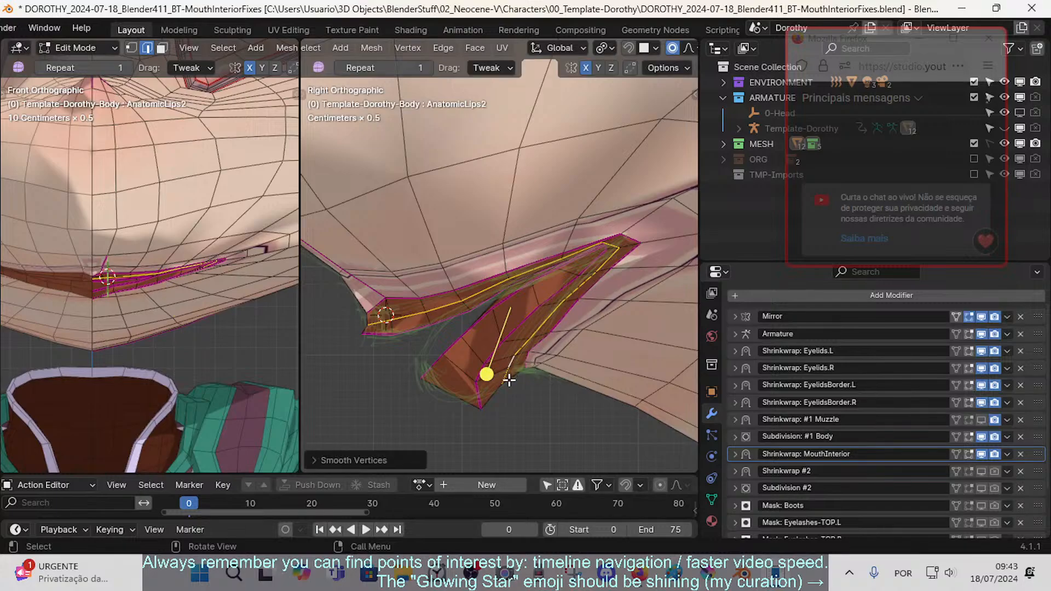
{"action": "key", "text": "1"}
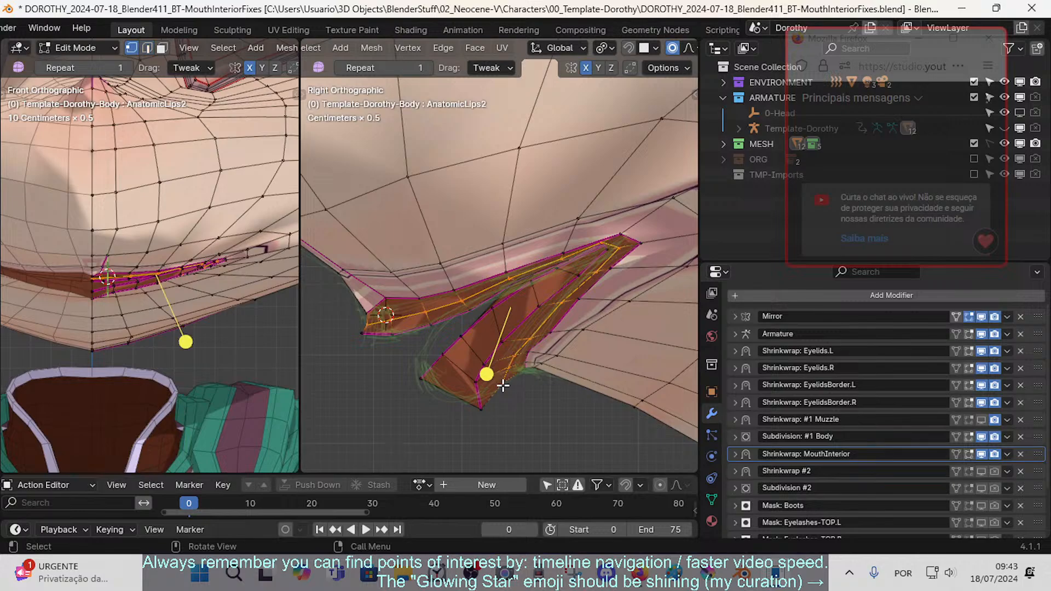
{"action": "left_click", "coordinate": [481, 407]}
{"action": "key", "text": "g"}
{"action": "right_click", "coordinate": [474, 423]}
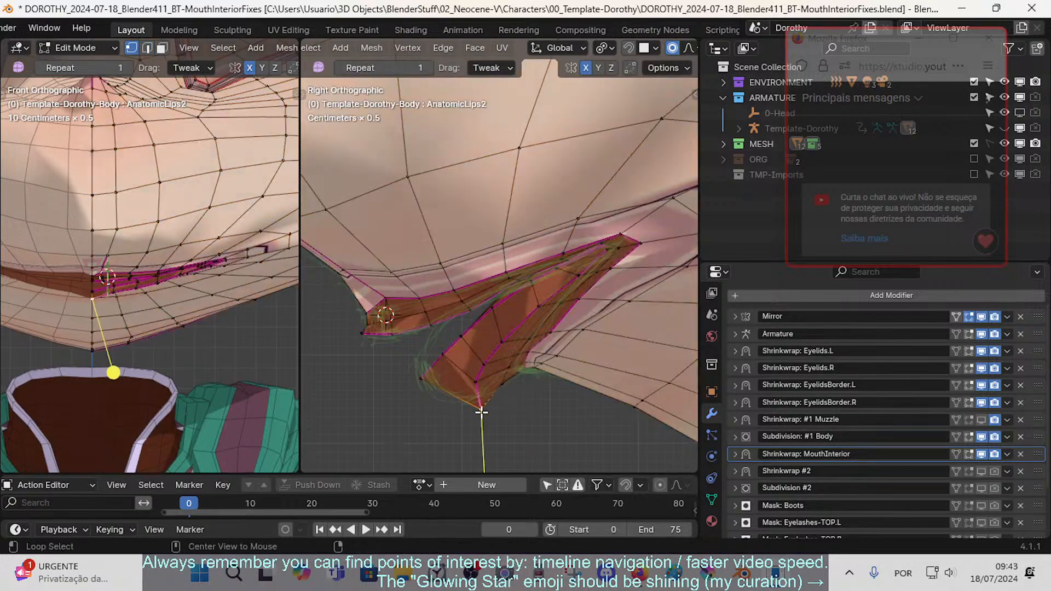
- Turn off the viewport display of the Shrinkwrap: MouthInterior modifier in Object Mode, and return to editing the mesh
{"action": "key", "text": "alt+a"}
{"action": "key", "text": "Tab"}
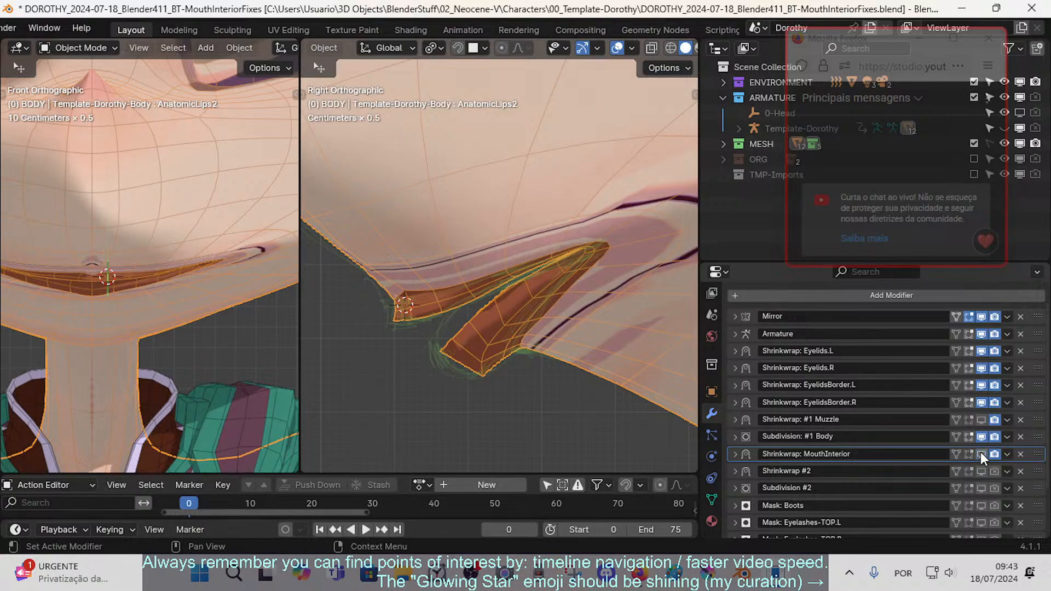
{"action": "key", "text": "Tab"}
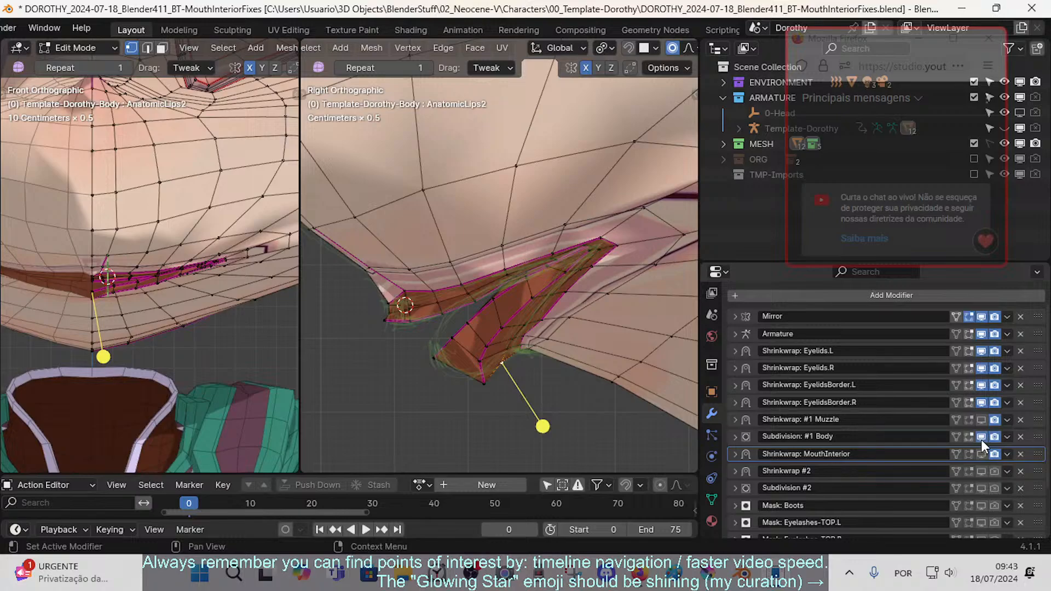
- Toggle the Subdivision: #1 Body viewport display to compare the mouth, and enable its Edit Mode and On Cage display
{"action": "left_click", "coordinate": [981, 437]}
{"action": "key", "text": "Tab"}
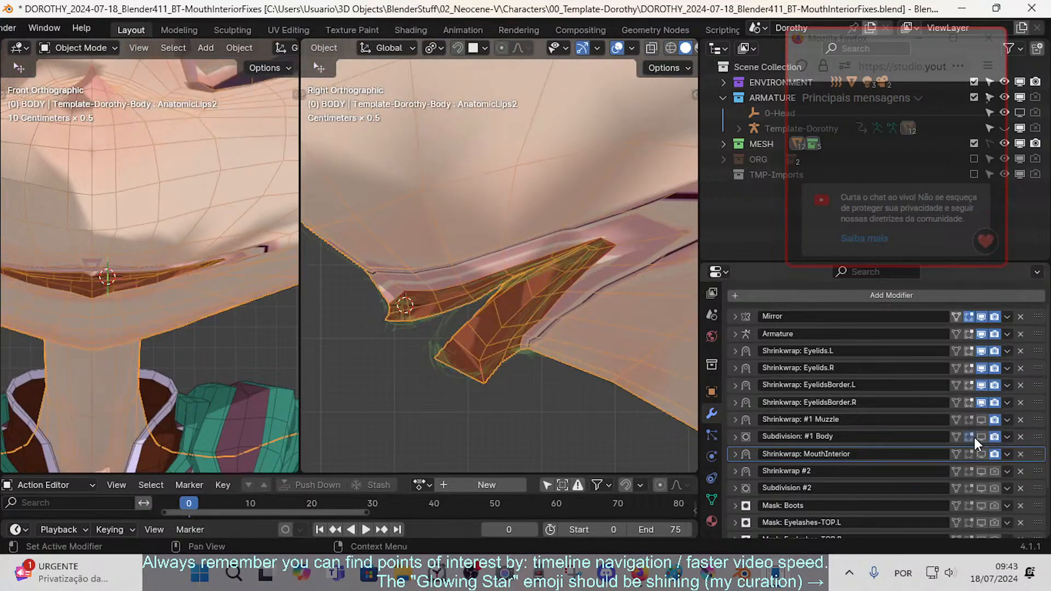
{"action": "left_click", "coordinate": [980, 436]}
{"action": "left_click", "coordinate": [980, 438]}
{"action": "left_click", "coordinate": [980, 438]}
{"action": "left_click", "coordinate": [979, 438]}
{"action": "left_click", "coordinate": [981, 437]}
{"action": "left_click", "coordinate": [955, 436]}
{"action": "left_click", "coordinate": [981, 436]}
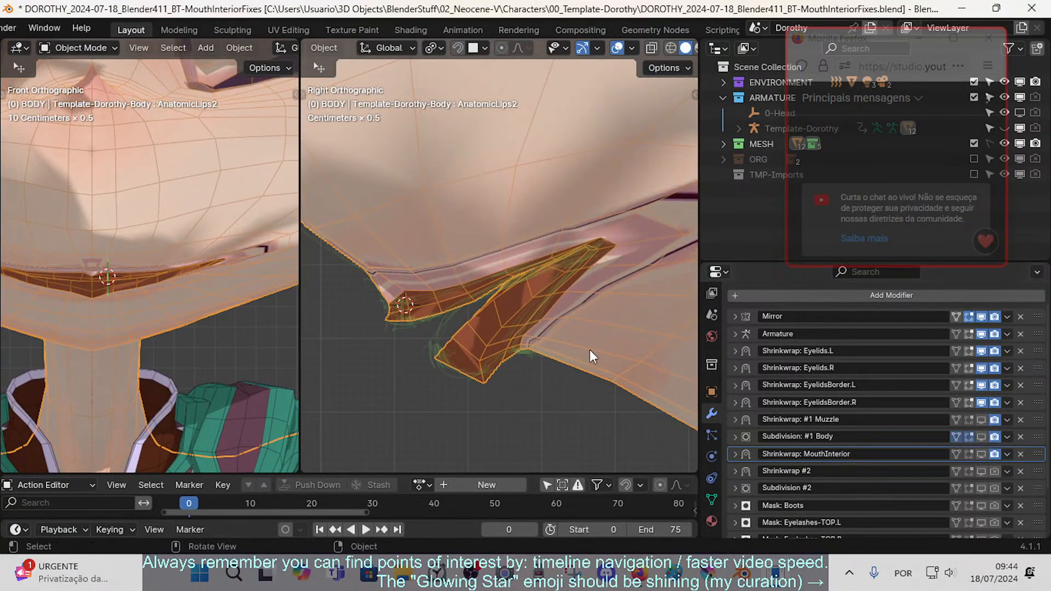
{"action": "key", "text": "Tab"}
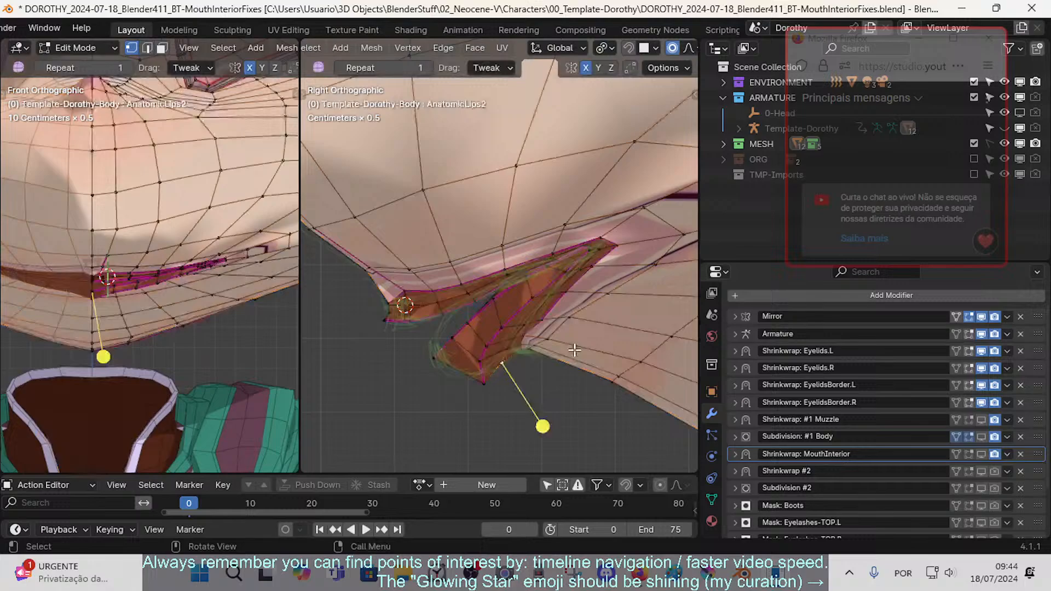
- Restore the Subdivision: #1 Body viewport display, compare the mesh with its display options toggled, and return to Object Mode
{"action": "left_click", "coordinate": [981, 441]}
{"action": "left_click", "coordinate": [981, 442]}
{"action": "left_click", "coordinate": [981, 442]}
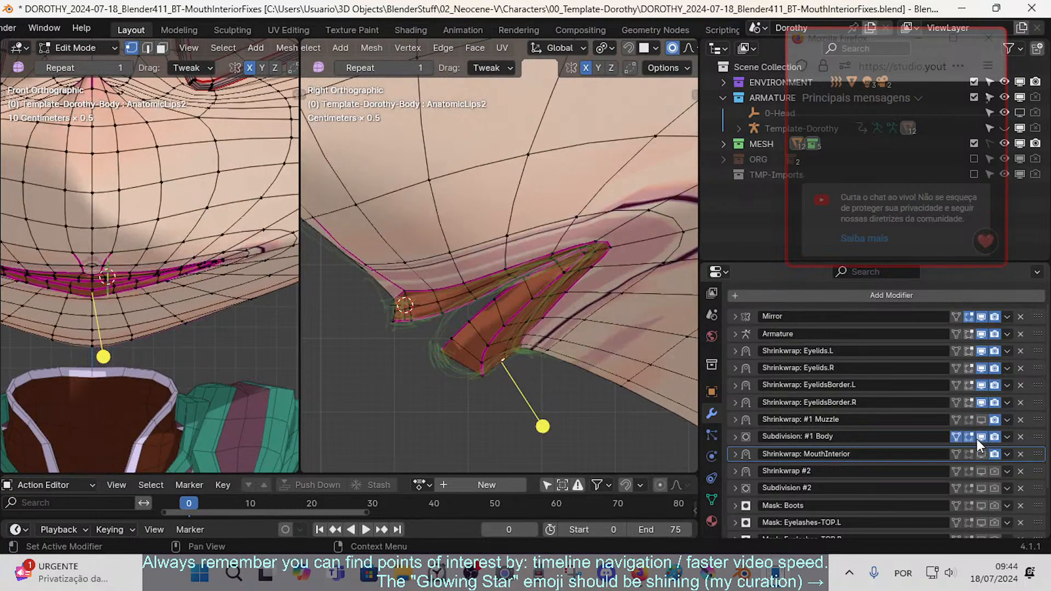
{"action": "left_click", "coordinate": [975, 438]}
{"action": "left_click", "coordinate": [976, 438]}
{"action": "left_click", "coordinate": [969, 436]}
{"action": "left_click", "coordinate": [974, 437]}
{"action": "left_click", "coordinate": [980, 436]}
{"action": "left_click", "coordinate": [980, 437]}
{"action": "key", "text": "Tab"}
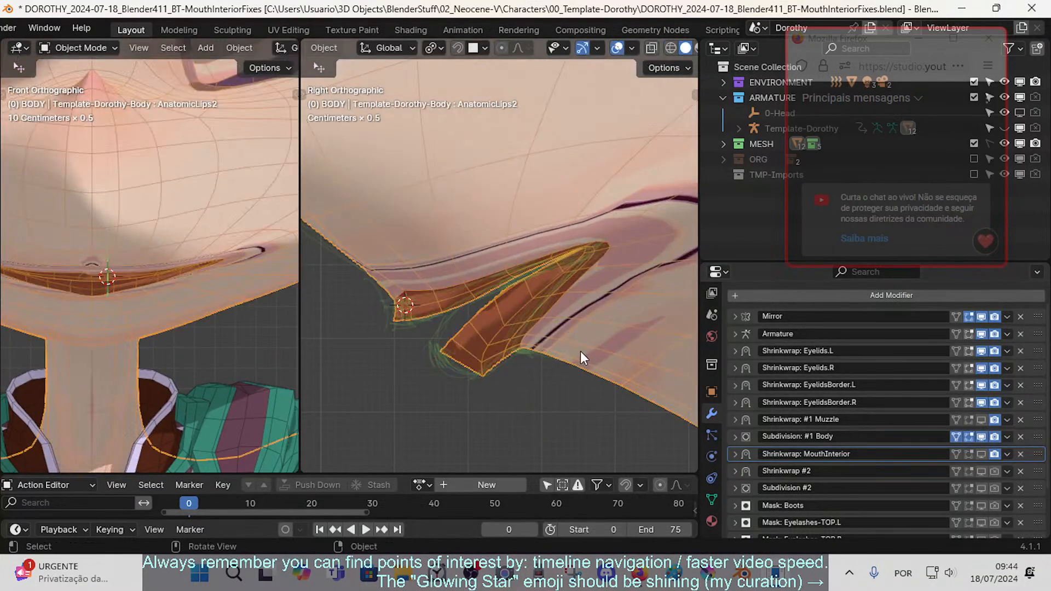
- Examine the subdivided mouth interior from the front, side and below in perspective
{"action": "middle_click_drag", "start_coordinate": [582, 353], "coordinate": [479, 356]}
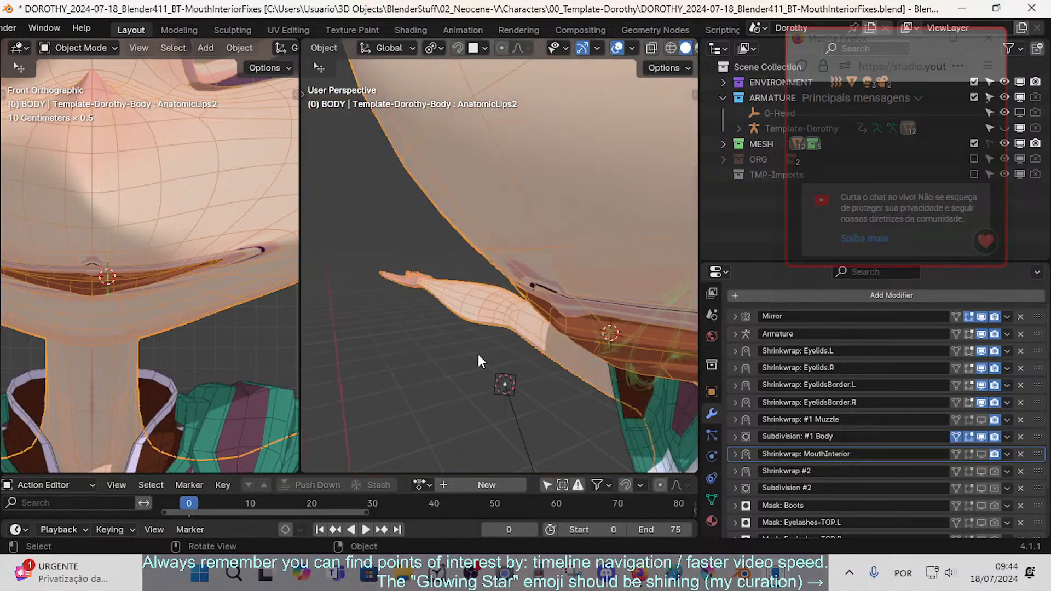
{"action": "scroll", "coordinate": [481, 353], "scroll_direction": "down", "scroll_amount": 1}
{"action": "key", "text": "shift+grave"}
{"action": "key", "text": "s"}
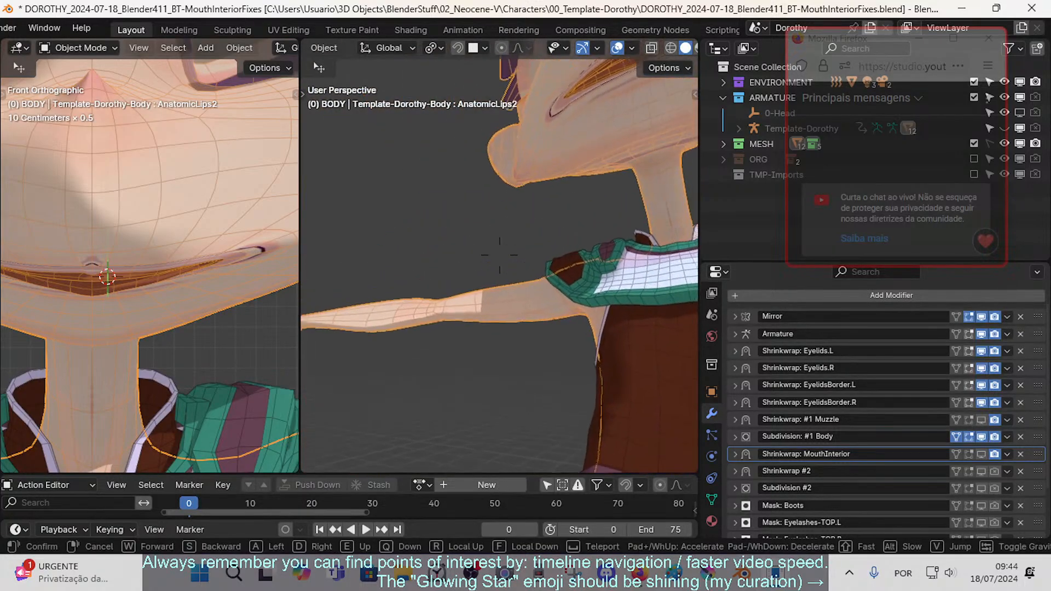
{"action": "key", "text": "a"}
{"action": "key", "text": "w"}
{"action": "key", "text": "d"}
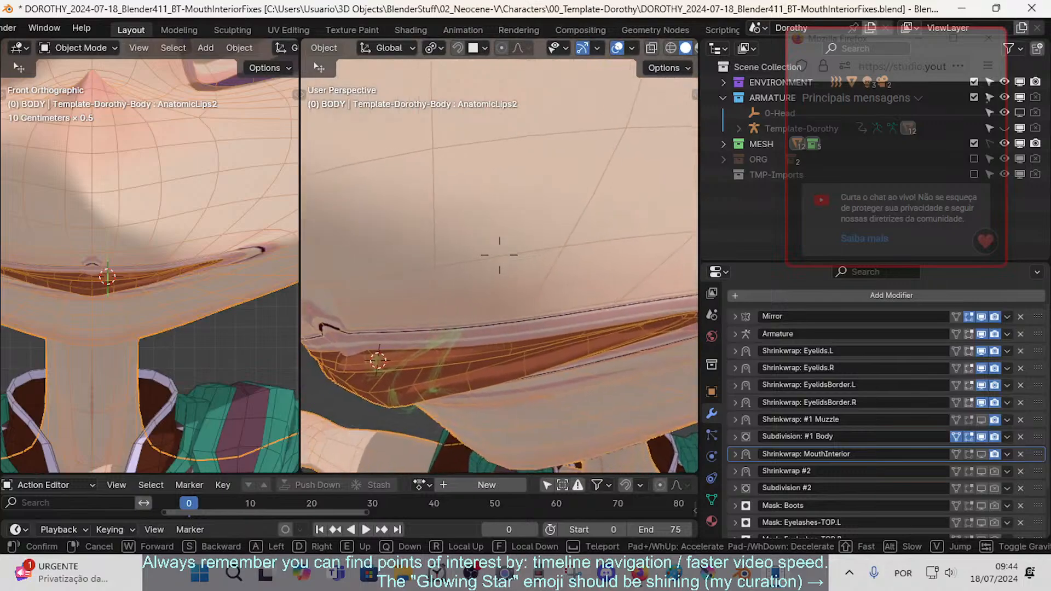
{"action": "key", "text": "q"}
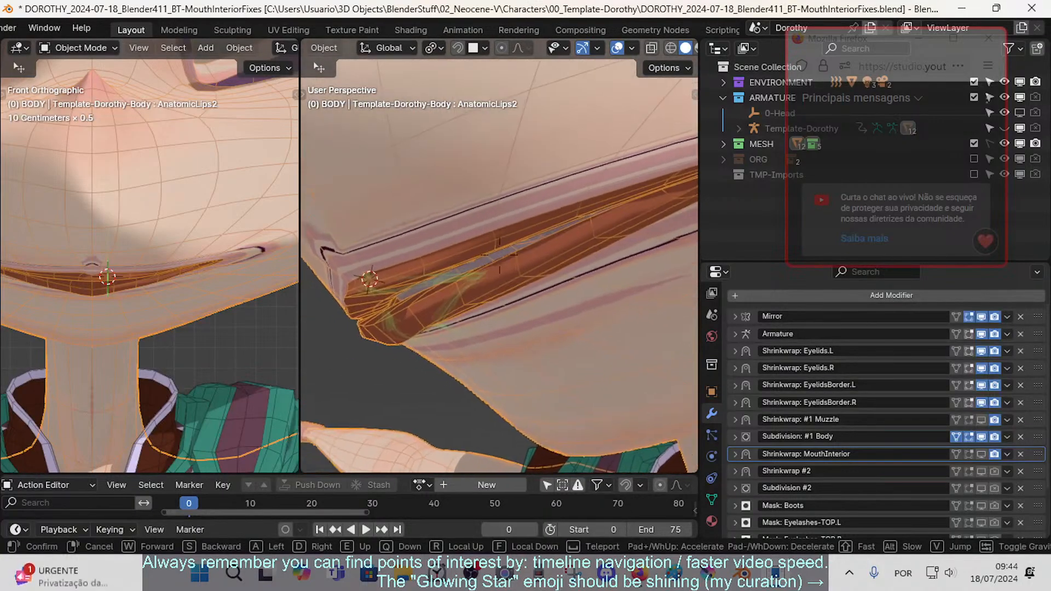
{"action": "key", "text": "w"}
{"action": "key", "text": "s"}
{"action": "key", "text": "a"}
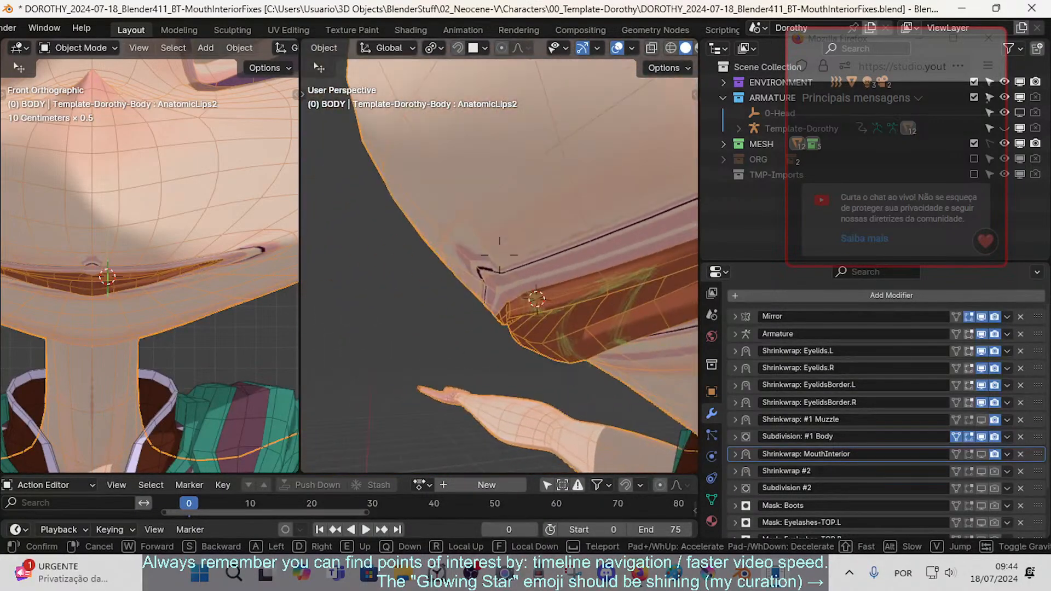
{"action": "key", "text": "d"}
{"action": "left_click", "coordinate": [475, 337]}
- Examine the mouth interior up close from the front and below, comparing the mesh in Edit Mode with its subdivided form in Object Mode
{"action": "key", "text": "Tab"}
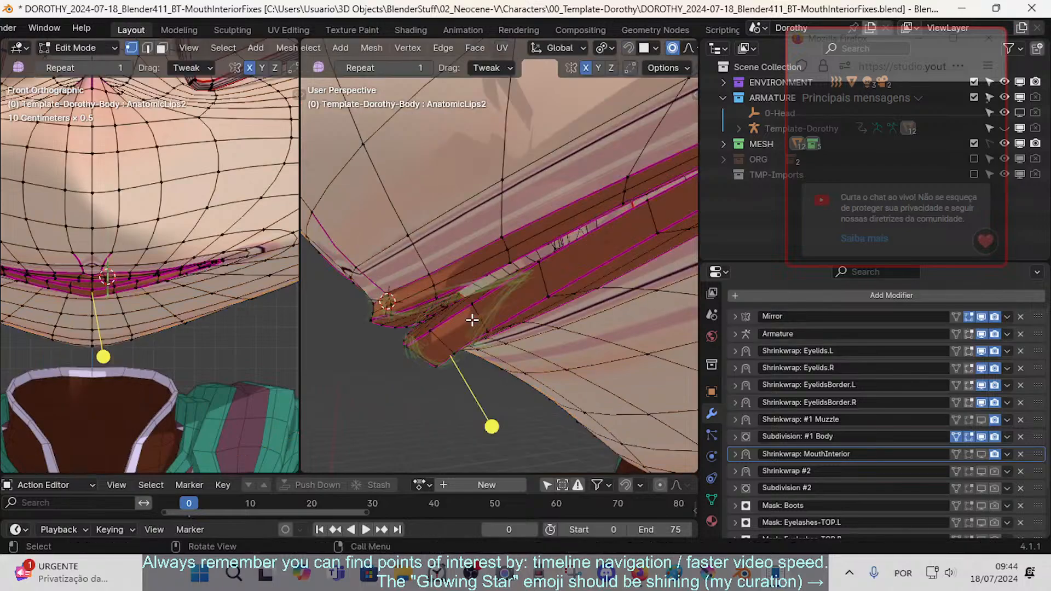
{"action": "key", "text": "shift+grave"}
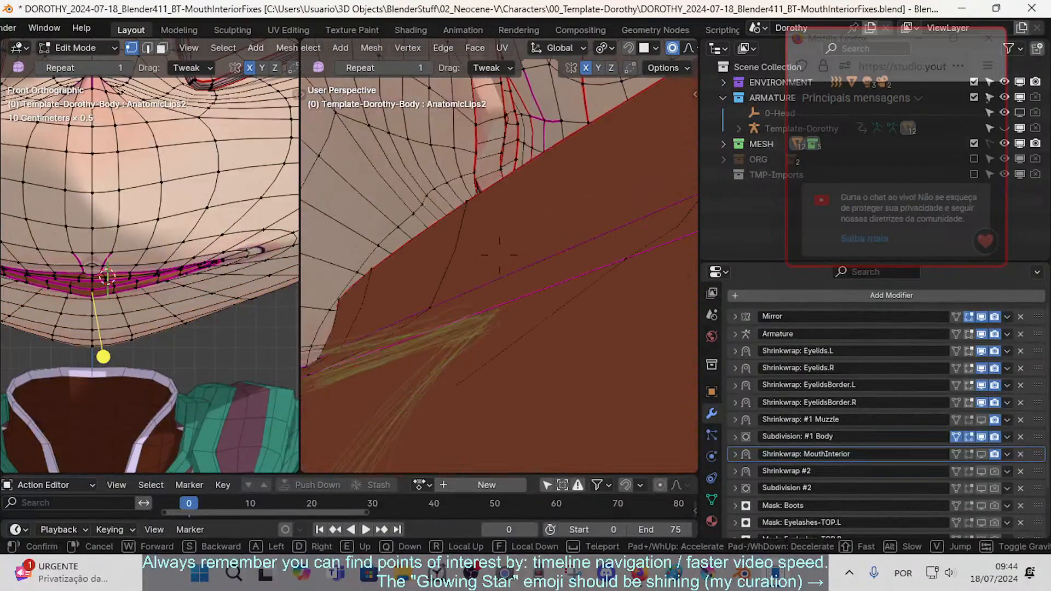
{"action": "key", "text": "s"}
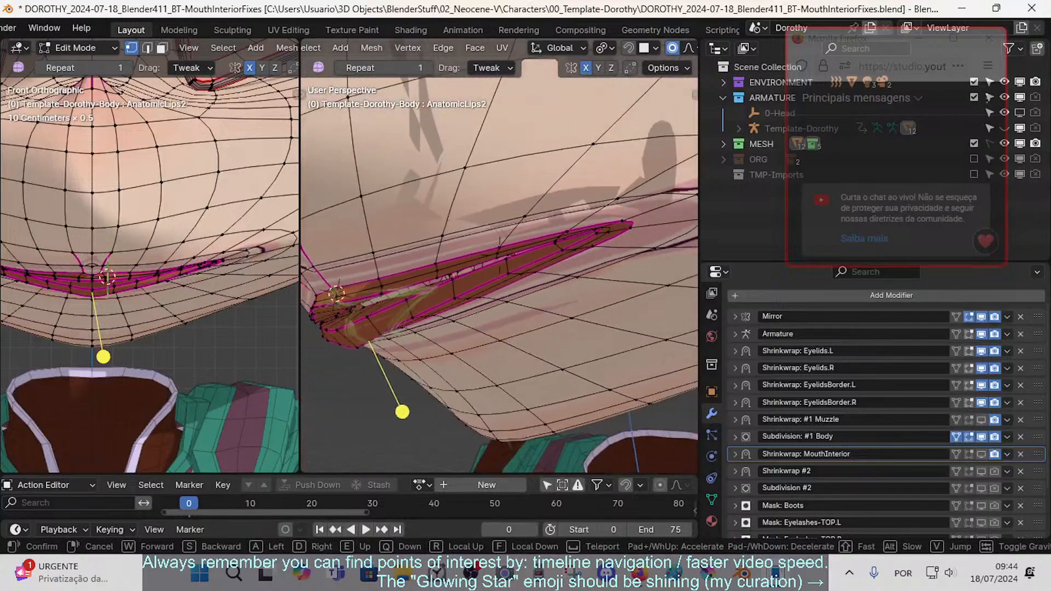
{"action": "key", "text": "w"}
{"action": "right_click", "coordinate": [499, 255]}
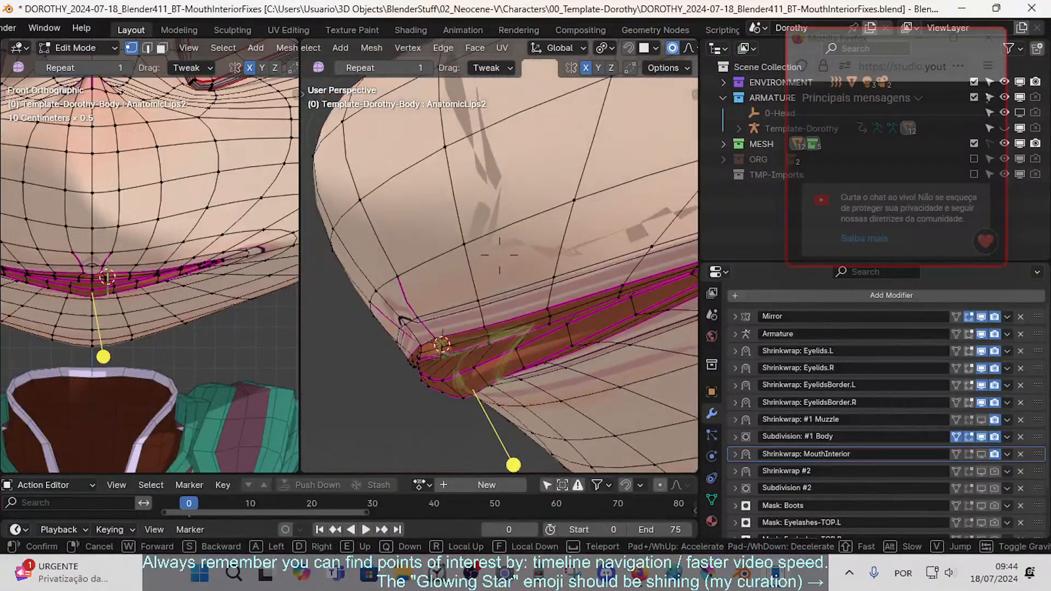
{"action": "middle_click_drag", "start_coordinate": [403, 322], "coordinate": [453, 350]}
{"action": "key", "text": "shift+grave"}
{"action": "key", "text": "w"}
{"action": "key", "text": "s"}
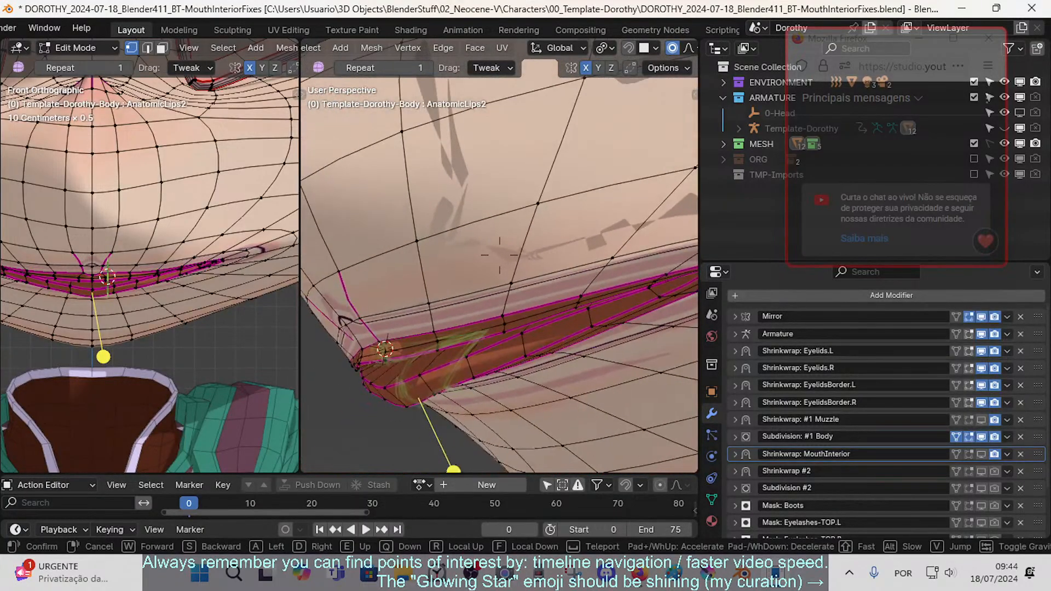
{"action": "left_click", "coordinate": [457, 347]}
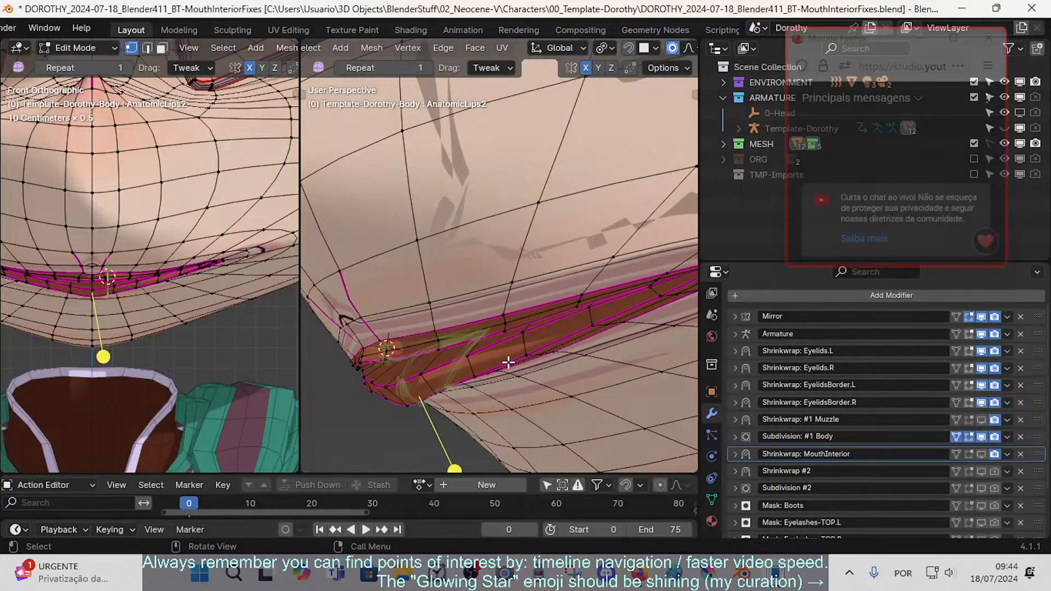
{"action": "scroll", "coordinate": [475, 346], "scroll_direction": "down", "scroll_amount": 5}
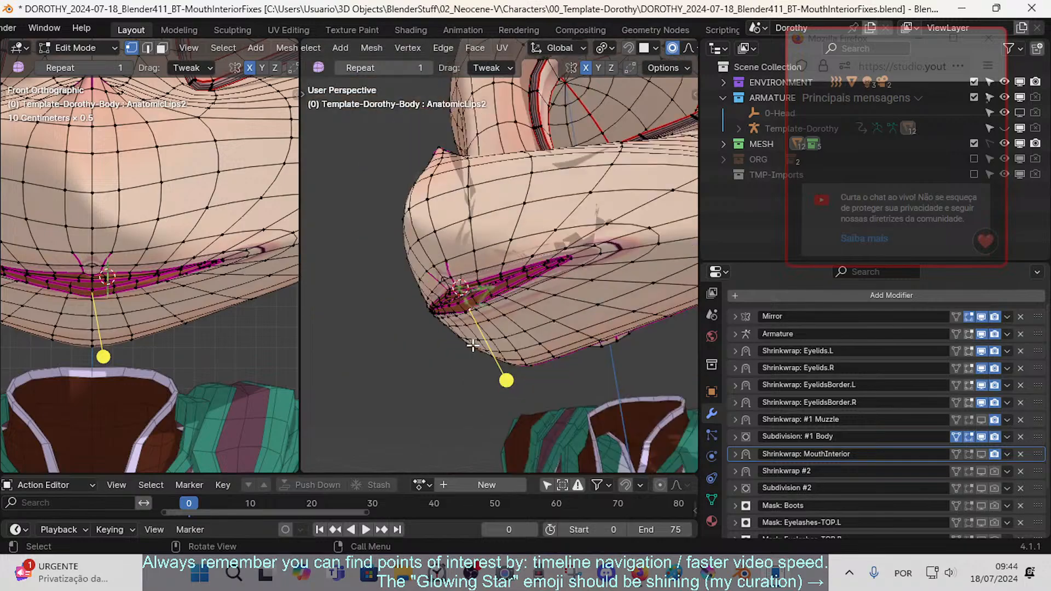
{"action": "scroll", "coordinate": [482, 341], "scroll_direction": "up", "scroll_amount": 2}
{"action": "key", "text": "Tab"}
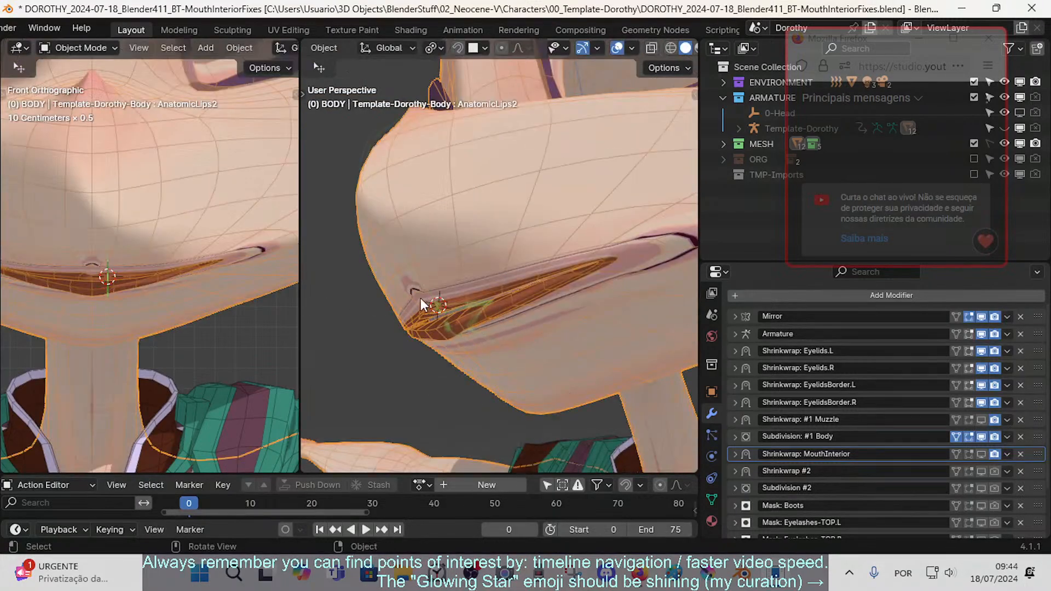
{"action": "scroll", "coordinate": [470, 313], "scroll_direction": "up", "scroll_amount": 3}
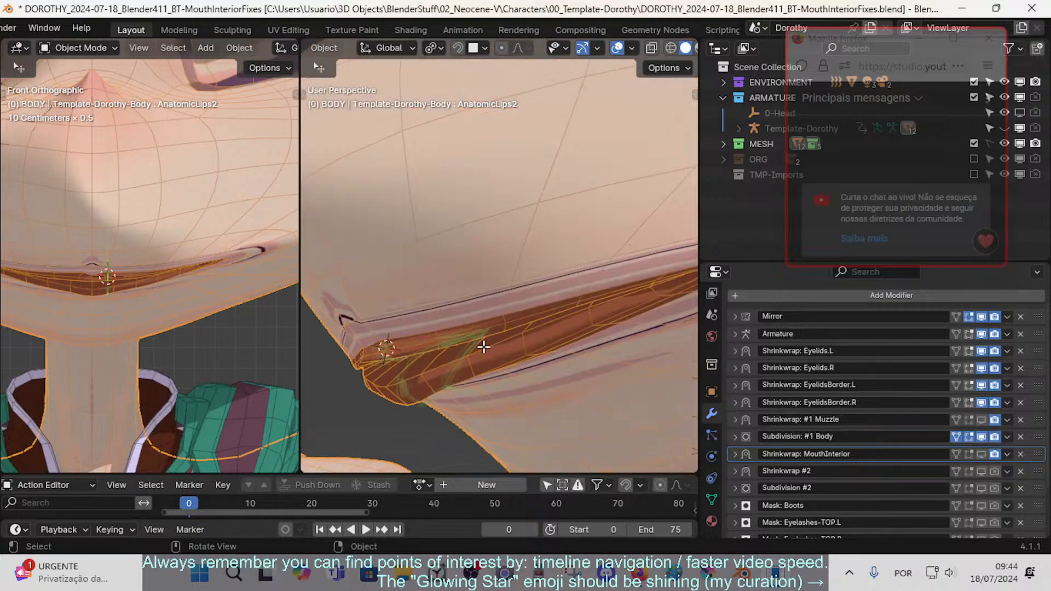
{"action": "key", "text": "Tab"}
{"action": "key", "text": "Tab"}
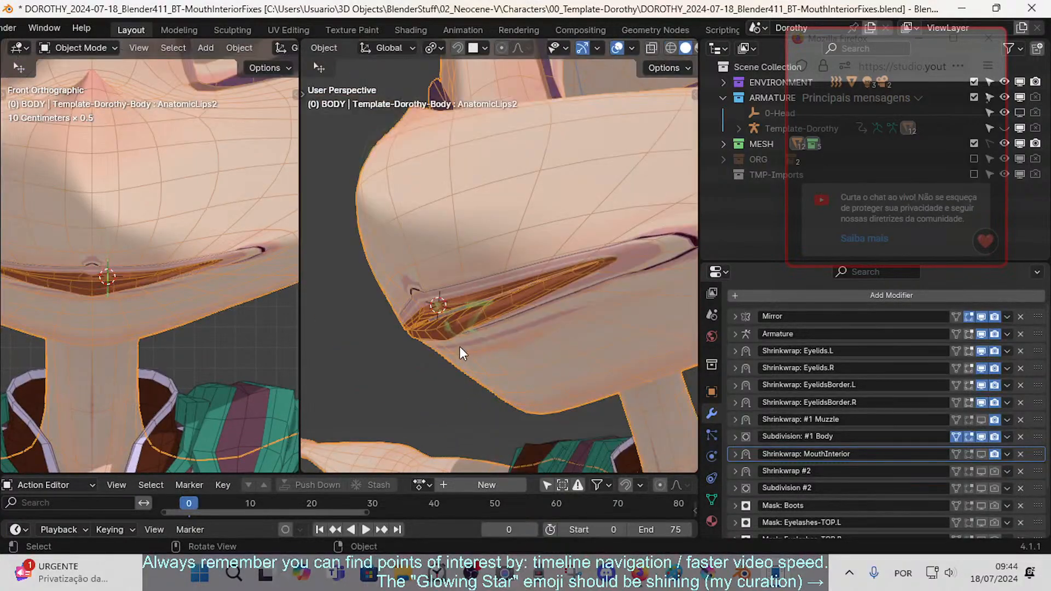
- Unhide the armature, select Template-Dorothy, and switch it to Pose Position
{"action": "key", "text": "alt+h"}
{"action": "left_click", "coordinate": [447, 323]}
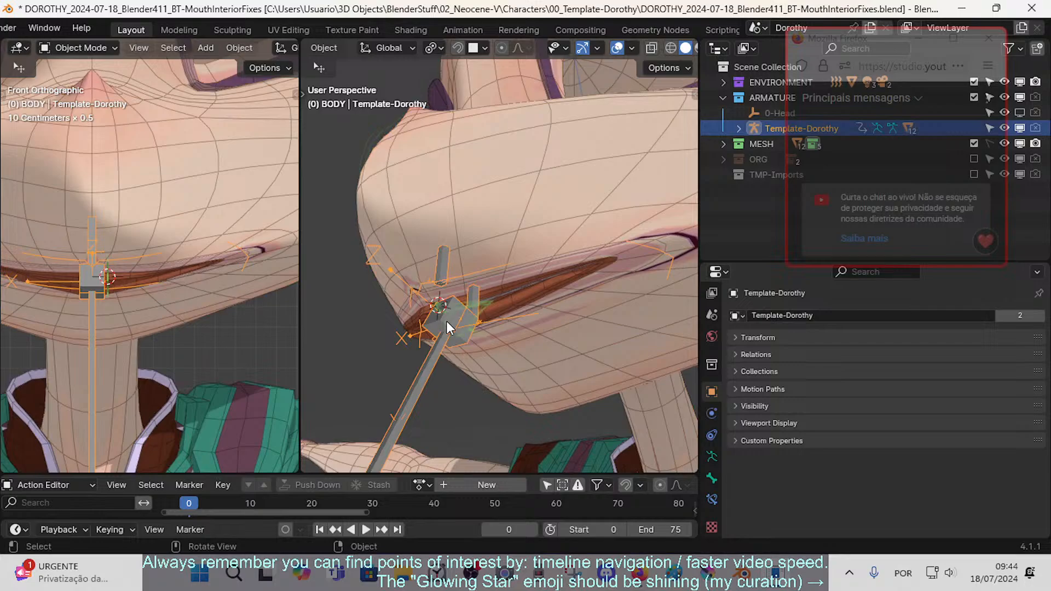
{"action": "key", "text": "ctrl+Tab"}
{"action": "key", "text": "ctrl+Tab"}
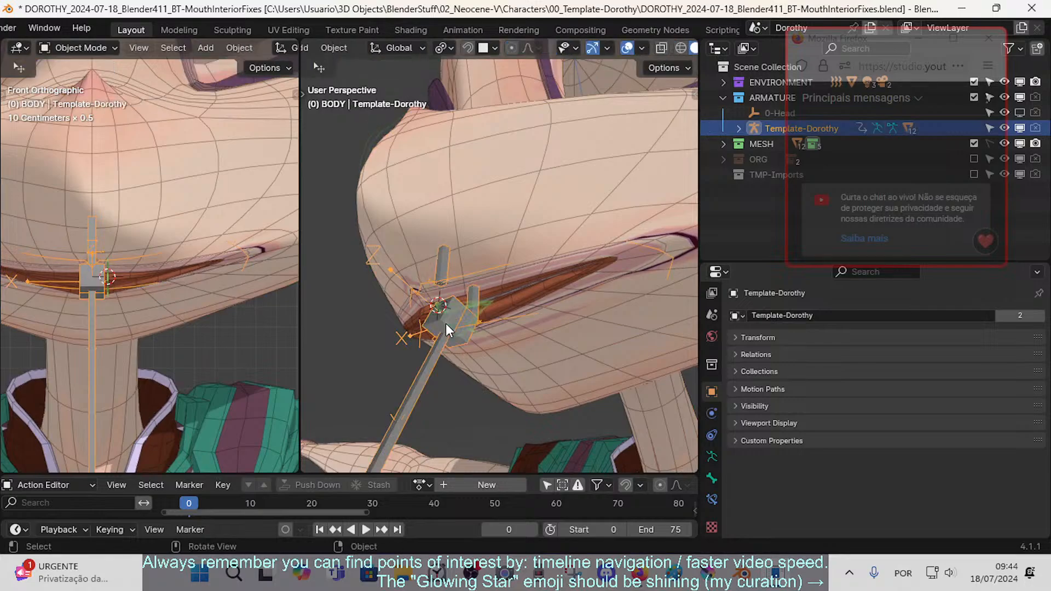
{"action": "key", "text": "ctrl+alt+shift+r"}
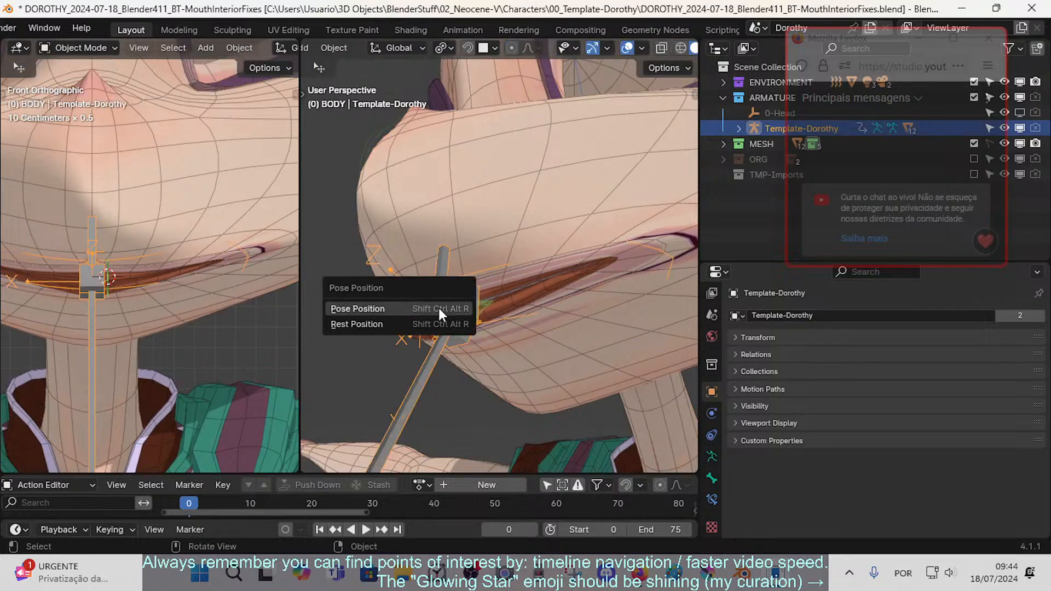
{"action": "left_click", "coordinate": [438, 307]}
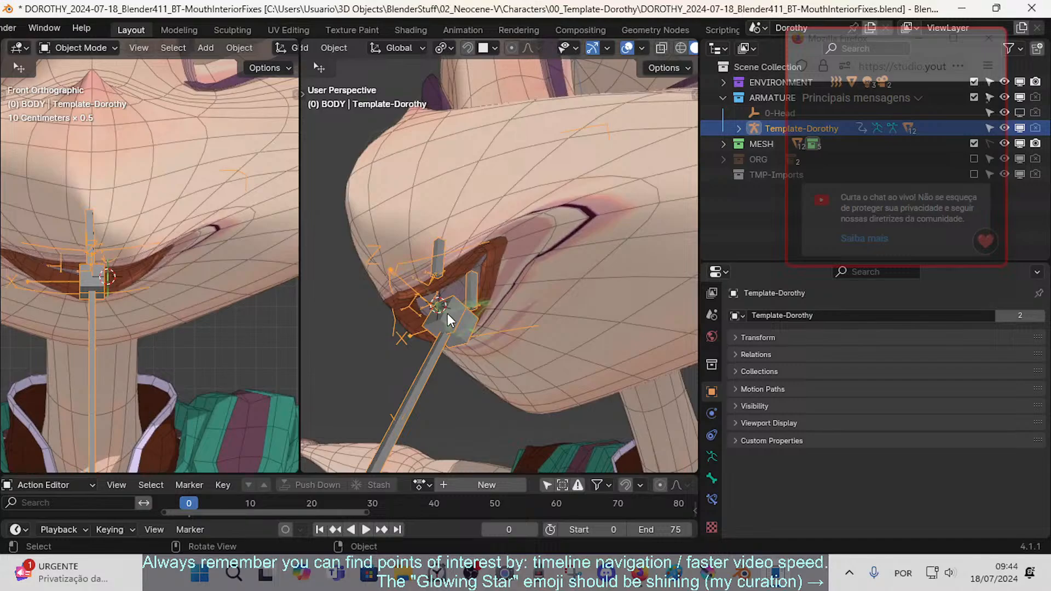
- Enter Pose Mode on Template-Dorothy, view the mouth from the front, and switch the armature back to Rest Position
{"action": "key", "text": "ctrl+Tab"}
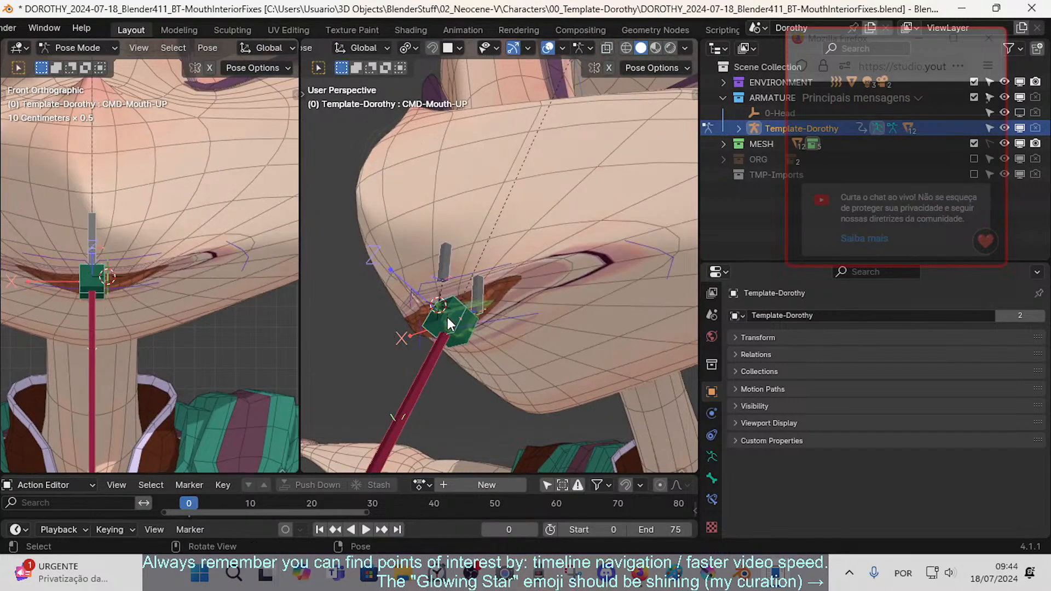
{"action": "middle_click_drag", "start_coordinate": [442, 325], "coordinate": [527, 318]}
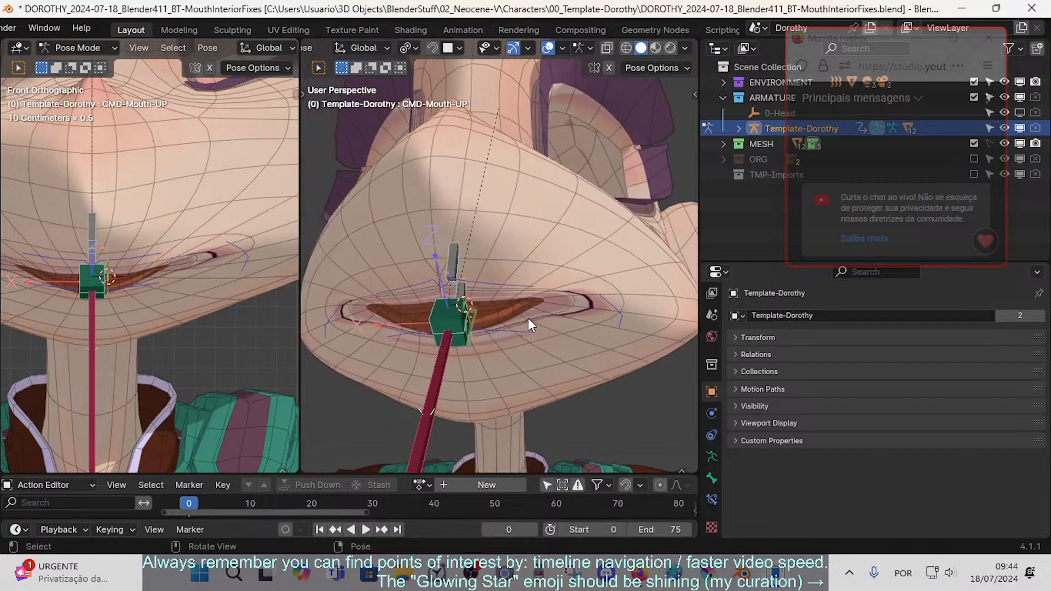
{"action": "key", "text": "n"}
{"action": "key", "text": "n"}
{"action": "key", "text": "ctrl+alt+shift+r"}
{"action": "left_click", "coordinate": [441, 342]}
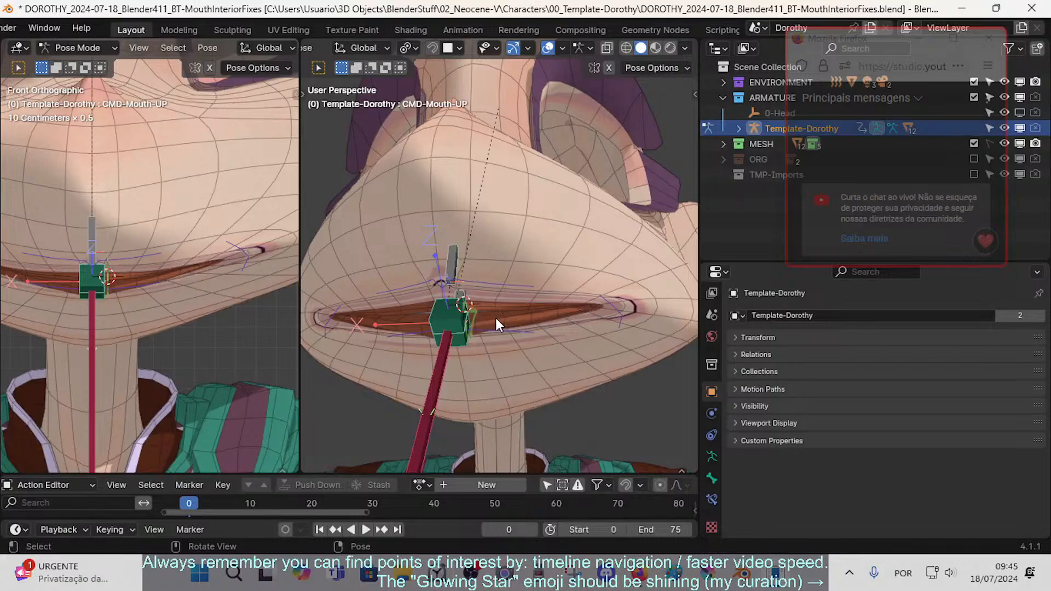
- Leave Pose Mode and select the Template-Dorothy-Body mesh in Object Mode
{"action": "key", "text": "Tab"}
{"action": "key", "text": "Tab"}
{"action": "scroll", "coordinate": [495, 326], "scroll_direction": "up", "scroll_amount": 2}
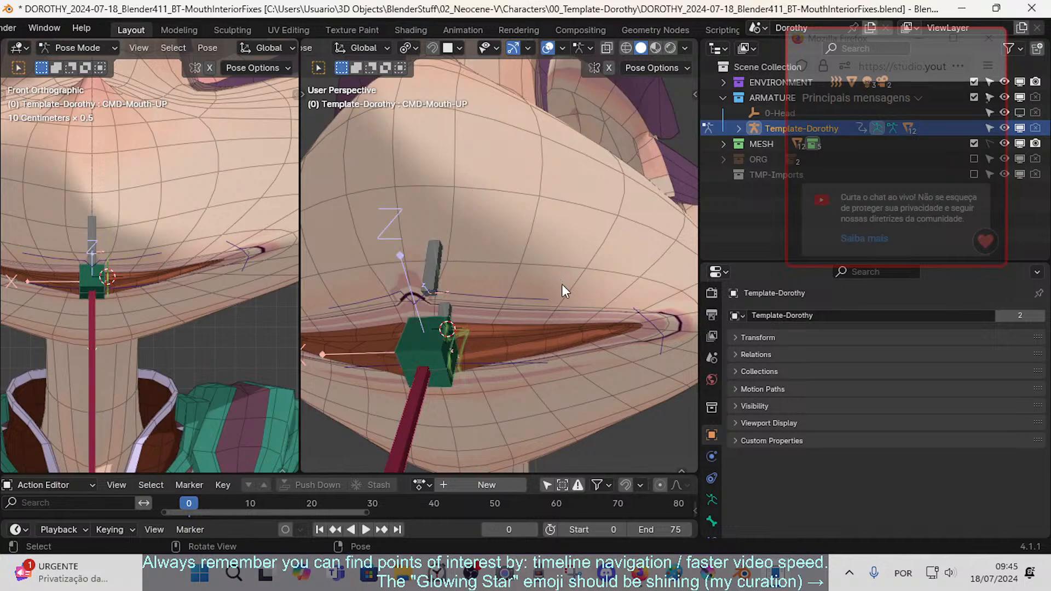
{"action": "left_click", "coordinate": [546, 252]}
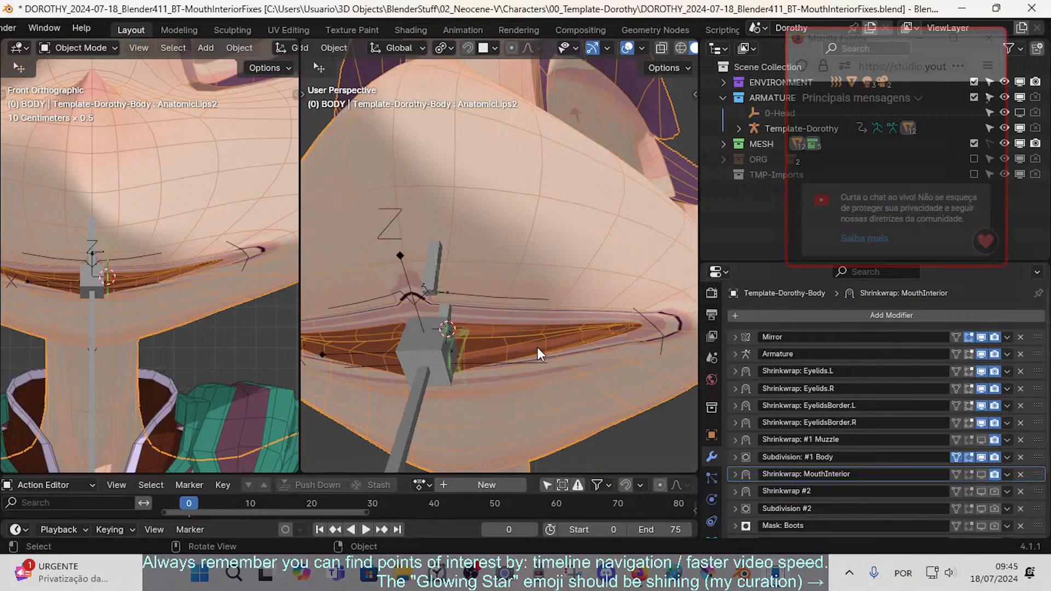
{"action": "key", "text": "Tab"}
{"action": "middle_click_drag", "start_coordinate": [553, 352], "coordinate": [554, 354]}
{"action": "key", "text": "ctrl+Tab"}
{"action": "left_click", "coordinate": [481, 361]}
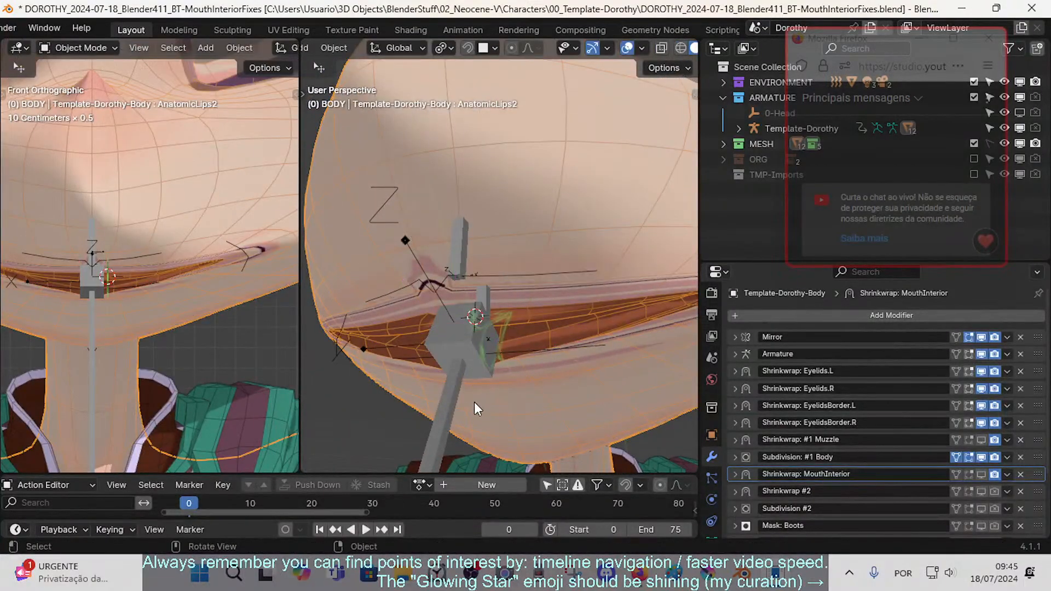
- Hide the Template-Dorothy armature again and reopen the body mesh in Edit Mode
{"action": "left_click", "coordinate": [455, 403]}
{"action": "key", "text": "h"}
{"action": "left_click", "coordinate": [527, 338]}
{"action": "key", "text": "Tab"}
- Examine the mouth interior's walls from the side and below, first in Edit Mode and again in Object Mode
{"action": "key", "text": "shift+grave"}
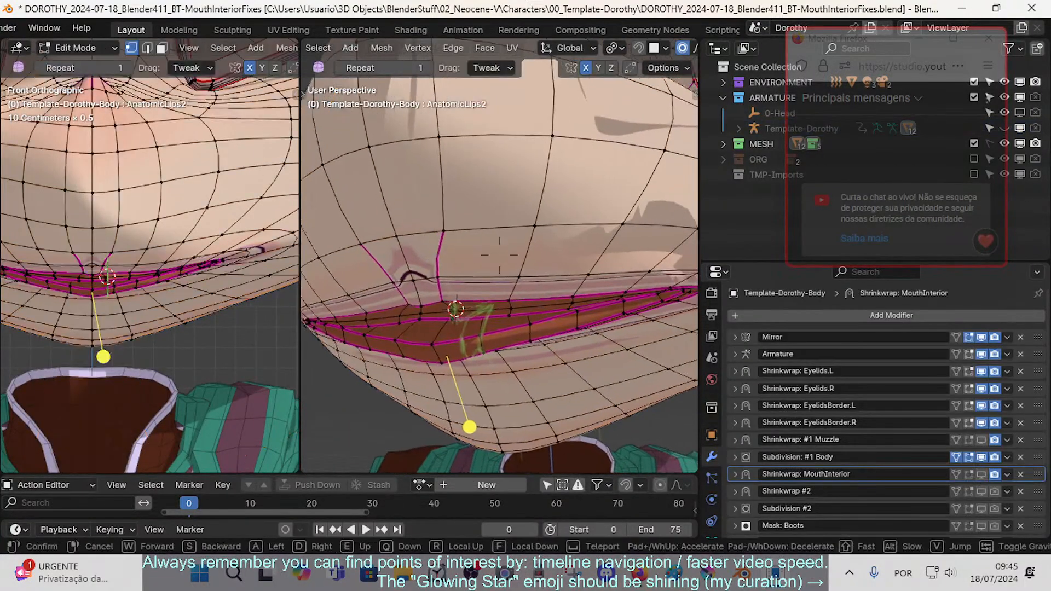
{"action": "key", "text": "w"}
{"action": "key", "text": "s"}
{"action": "key", "text": "w"}
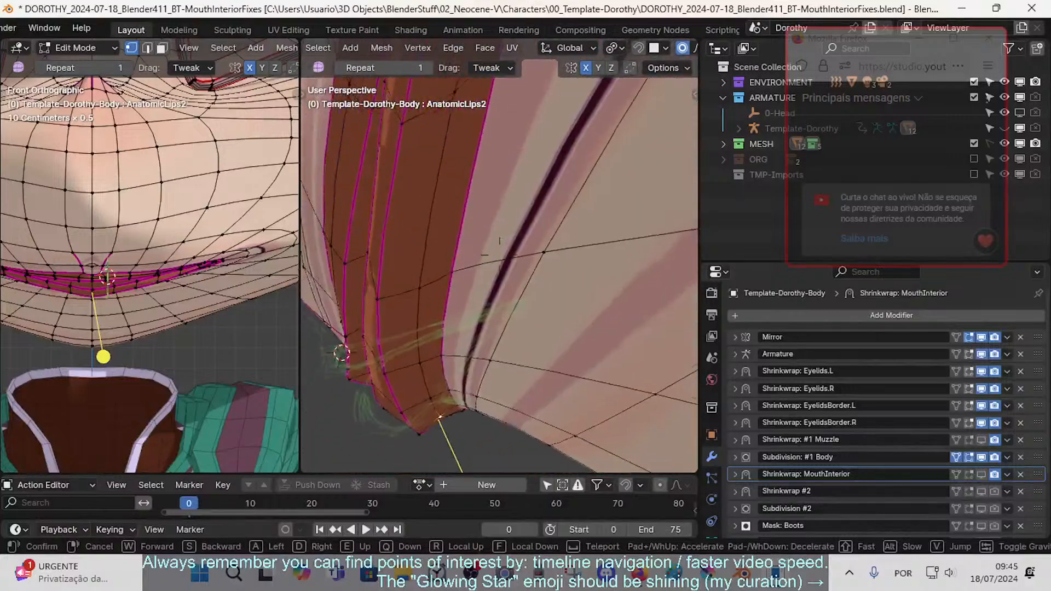
{"action": "key", "text": "s"}
{"action": "left_click", "coordinate": [527, 349]}
{"action": "key", "text": "Tab"}
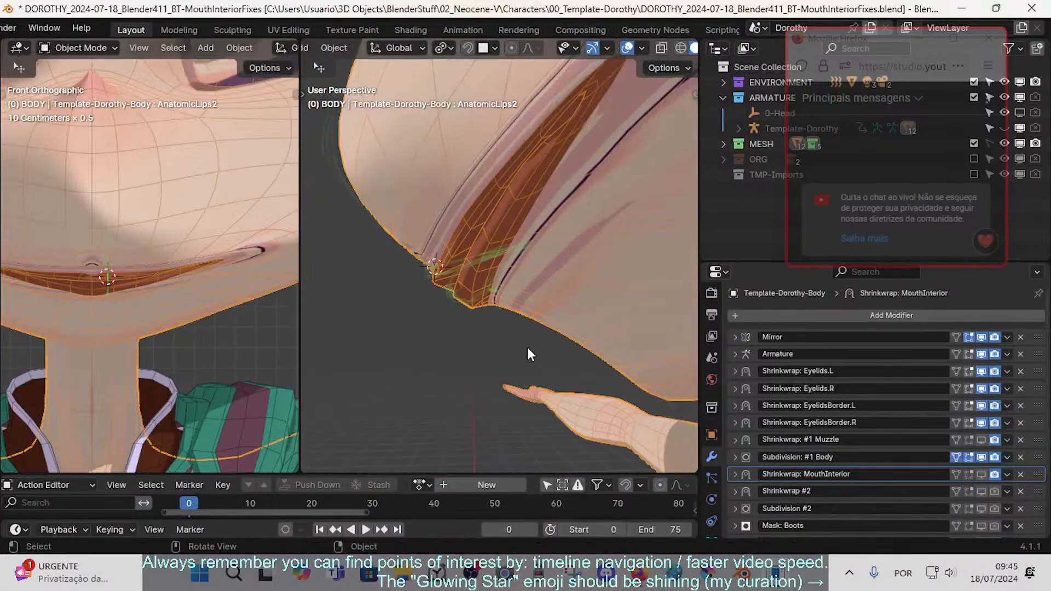
{"action": "key", "text": "shift+grave"}
{"action": "key", "text": "w"}
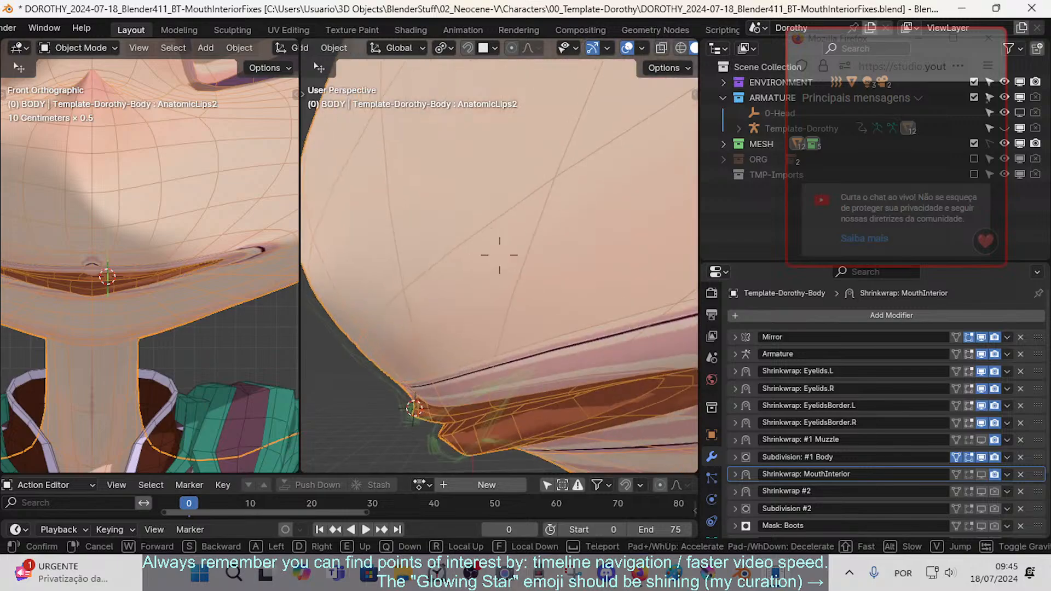
{"action": "left_click", "coordinate": [484, 347]}
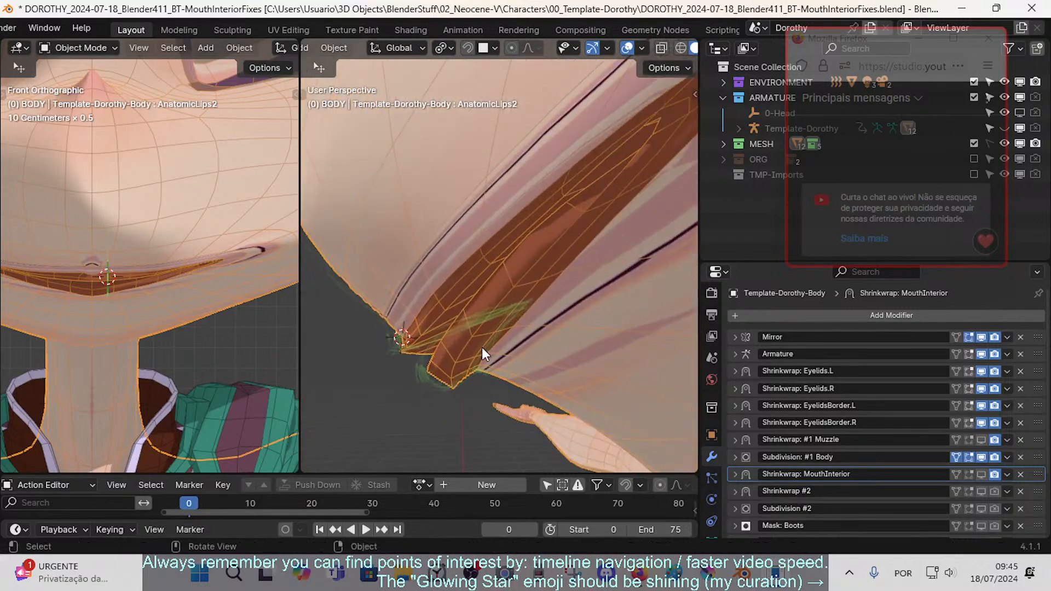
- In Edit Mode, pull the front centre vertices of the mouth interior's lower wall downward and nudge the vertices beside them
{"action": "key", "text": "Tab"}
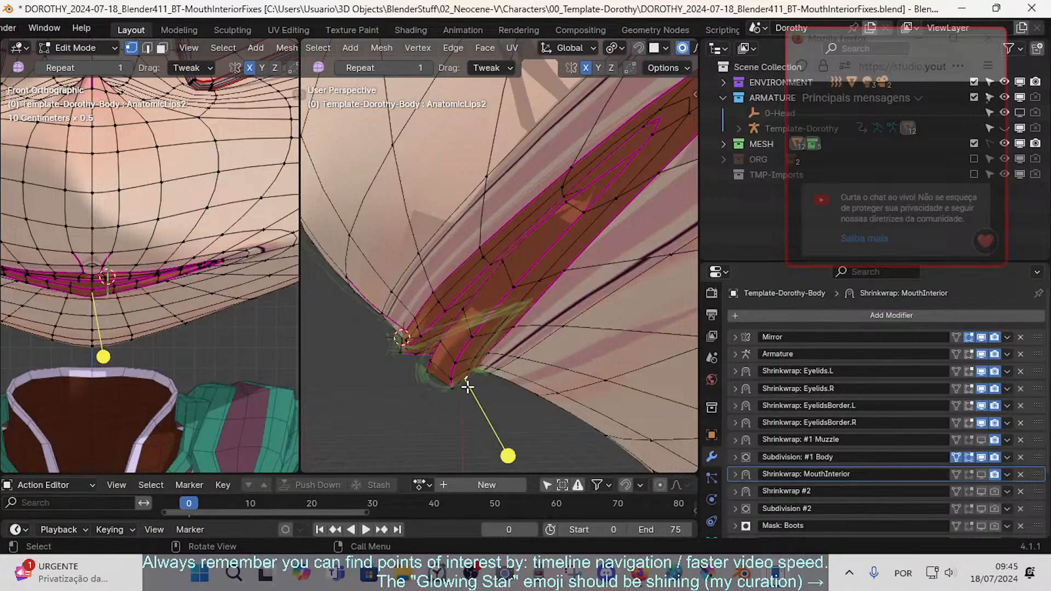
{"action": "left_click_drag", "start_coordinate": [467, 387], "coordinate": [451, 417]}
{"action": "left_click", "coordinate": [436, 405]}
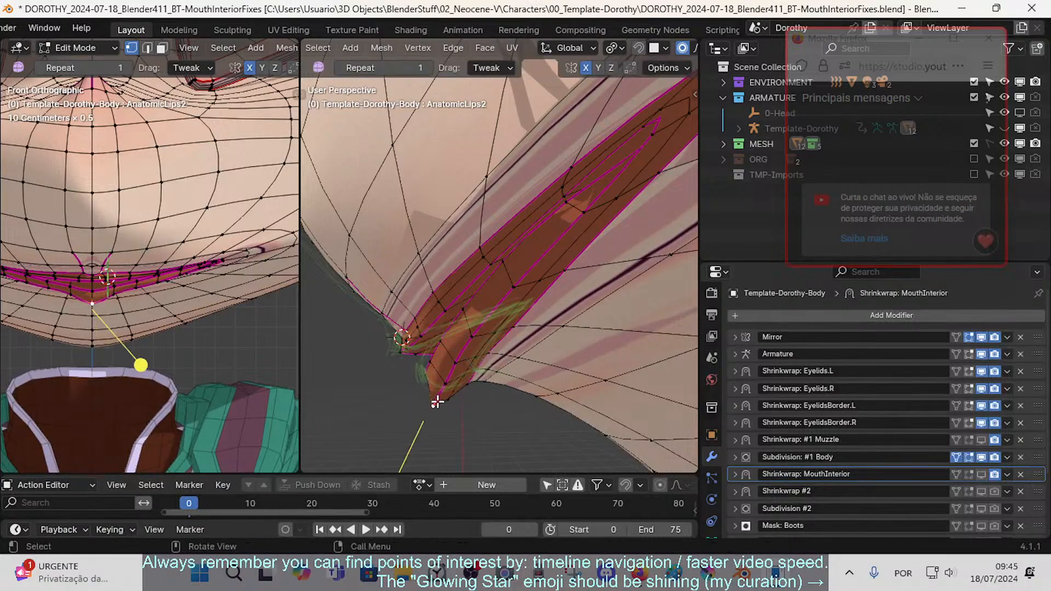
{"action": "middle_click_drag", "start_coordinate": [436, 402], "coordinate": [449, 404]}
{"action": "left_click_drag", "start_coordinate": [449, 404], "coordinate": [428, 352]}
{"action": "left_click", "coordinate": [429, 414]}
{"action": "left_click", "coordinate": [414, 371]}
{"action": "left_click", "coordinate": [422, 372]}
{"action": "left_click", "coordinate": [424, 343]}
{"action": "left_click", "coordinate": [421, 394]}
- In edge select mode, select the front edges of the lower mouth interior loop and rotate them about -5° around global Z with proportional editing
{"action": "left_click", "coordinate": [421, 399], "text": "alt"}
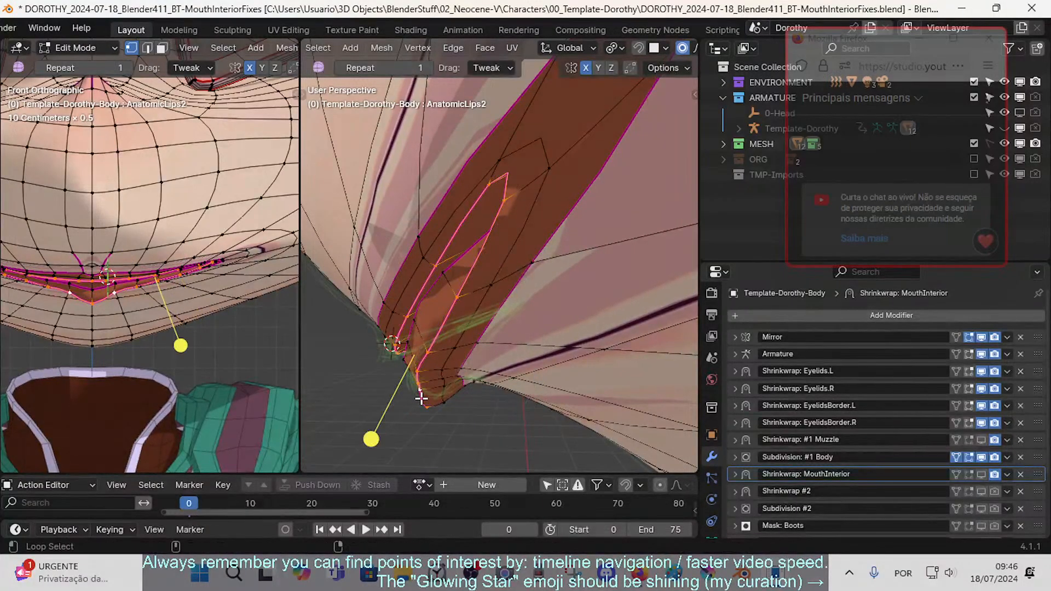
{"action": "key", "text": "alt+a"}
{"action": "key", "text": "2"}
{"action": "left_click", "coordinate": [421, 366]}
{"action": "left_click", "coordinate": [417, 381], "text": "shift"}
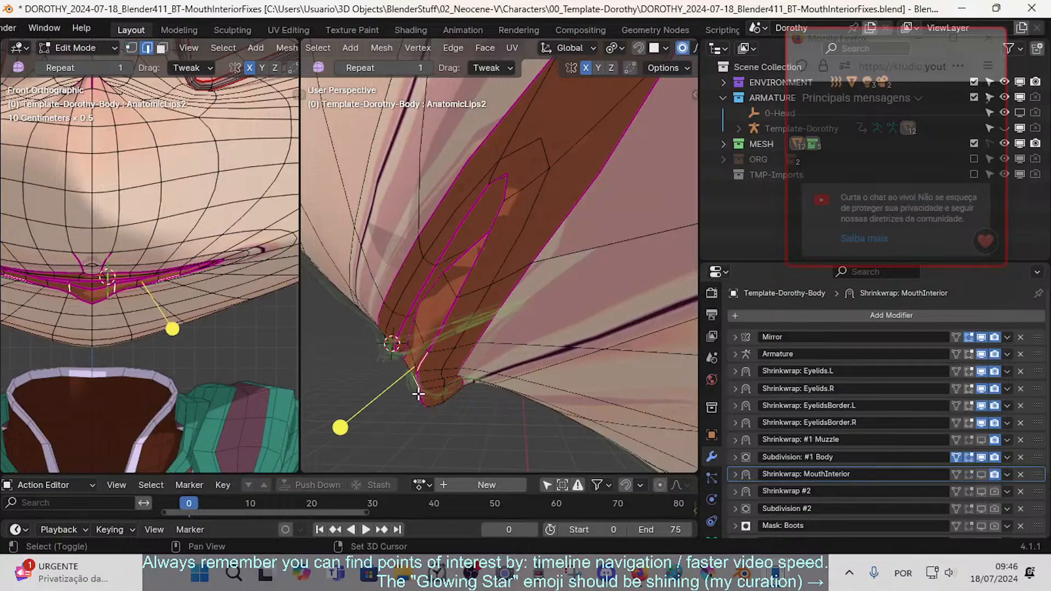
{"action": "left_click", "coordinate": [421, 401], "text": "shift"}
{"action": "mouse_move", "coordinate": [421, 404]}
{"action": "middle_mouse_down"}
{"action": "mouse_move", "coordinate": [436, 394]}
{"action": "mouse_move", "coordinate": [427, 394]}
{"action": "middle_mouse_up"}
{"action": "key", "text": "ctrl+z"}
{"action": "key", "text": "ctrl+z"}
{"action": "left_click", "coordinate": [415, 386], "text": "shift"}
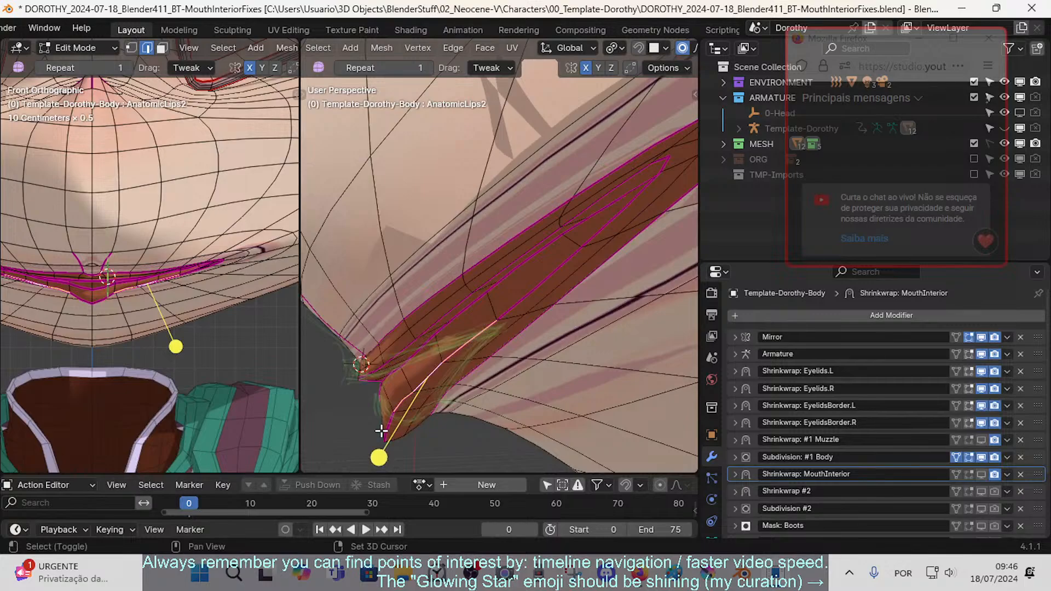
{"action": "middle_click_drag", "start_coordinate": [382, 431], "coordinate": [400, 419]}
{"action": "key", "text": "r"}
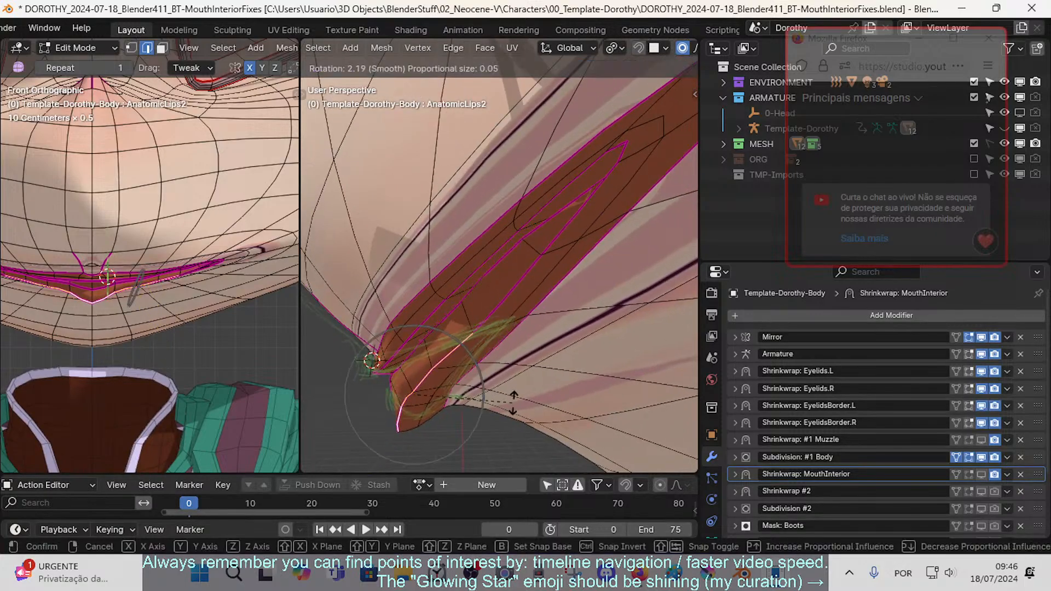
{"action": "key", "text": "y"}
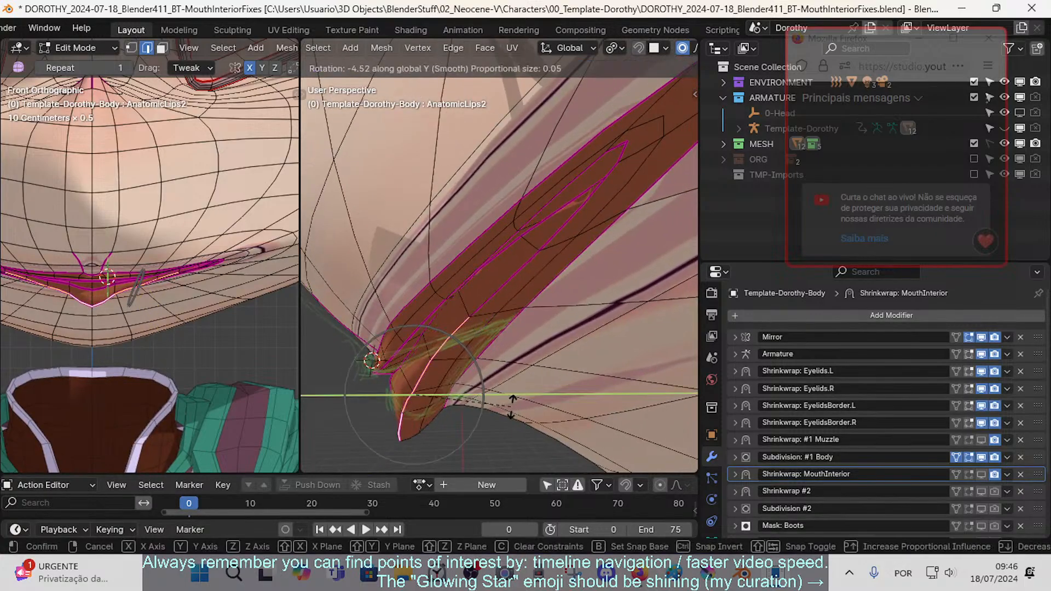
{"action": "key", "text": "z"}
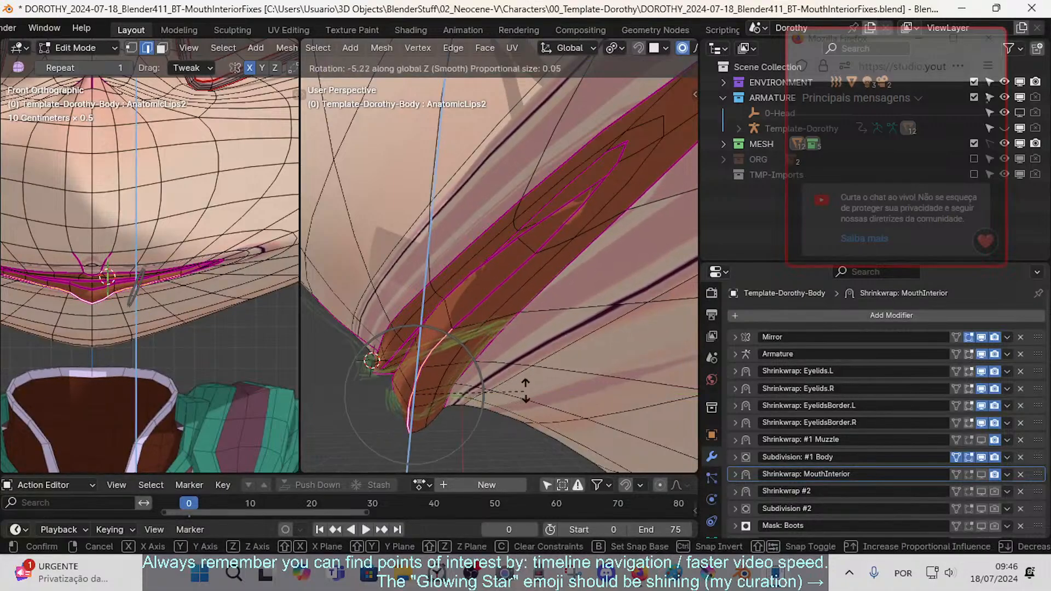
{"action": "left_click", "coordinate": [526, 380]}
- Rotate the front edges of the lower mouth interior loop about -14° around local X with proportional editing
{"action": "middle_click_drag", "start_coordinate": [523, 378], "coordinate": [498, 369]}
{"action": "key", "text": "r"}
{"action": "key", "text": "y"}
{"action": "key", "text": "y"}
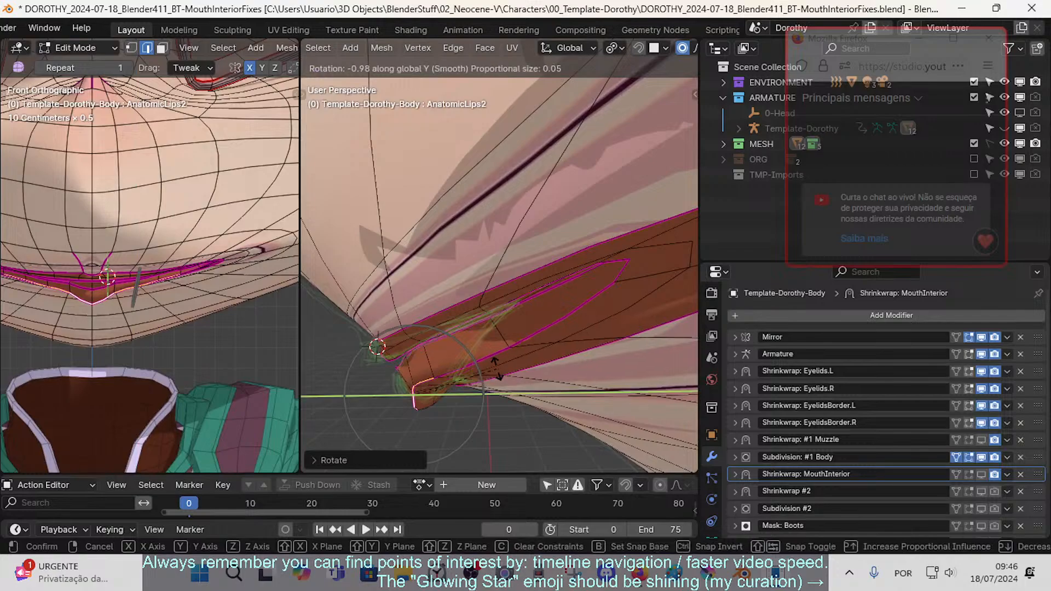
{"action": "key", "text": "z"}
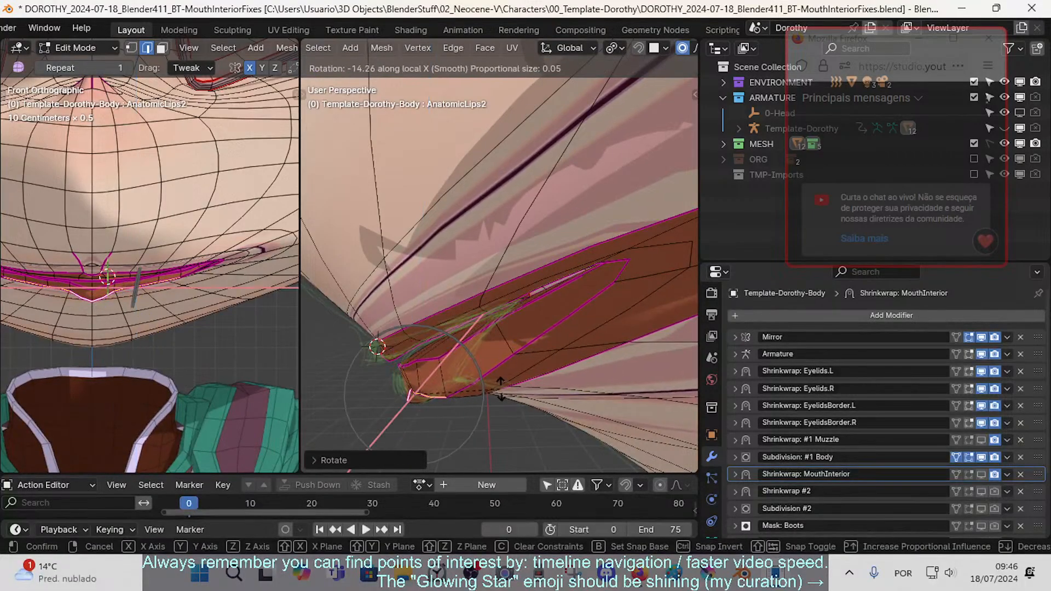
{"action": "left_click", "coordinate": [495, 377]}
- Reposition the rotated edges along the lower mouth interior loop with two small proportional moves
{"action": "middle_click_drag", "start_coordinate": [491, 375], "coordinate": [662, 313]}
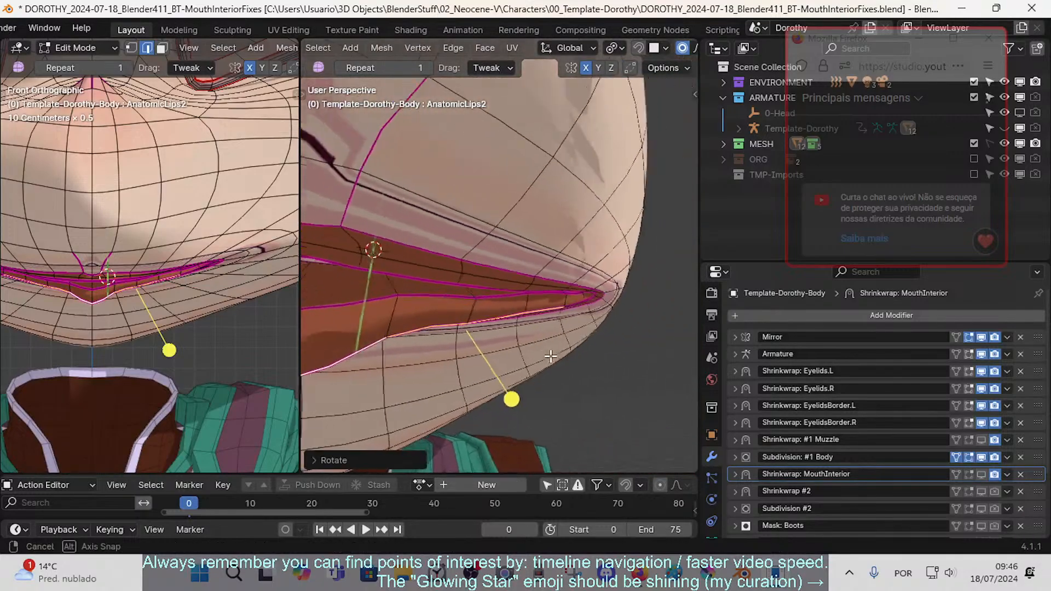
{"action": "middle_click_drag", "start_coordinate": [482, 317], "coordinate": [454, 329]}
{"action": "key", "text": "g"}
{"action": "left_click", "coordinate": [536, 328]}
{"action": "key", "text": "g"}
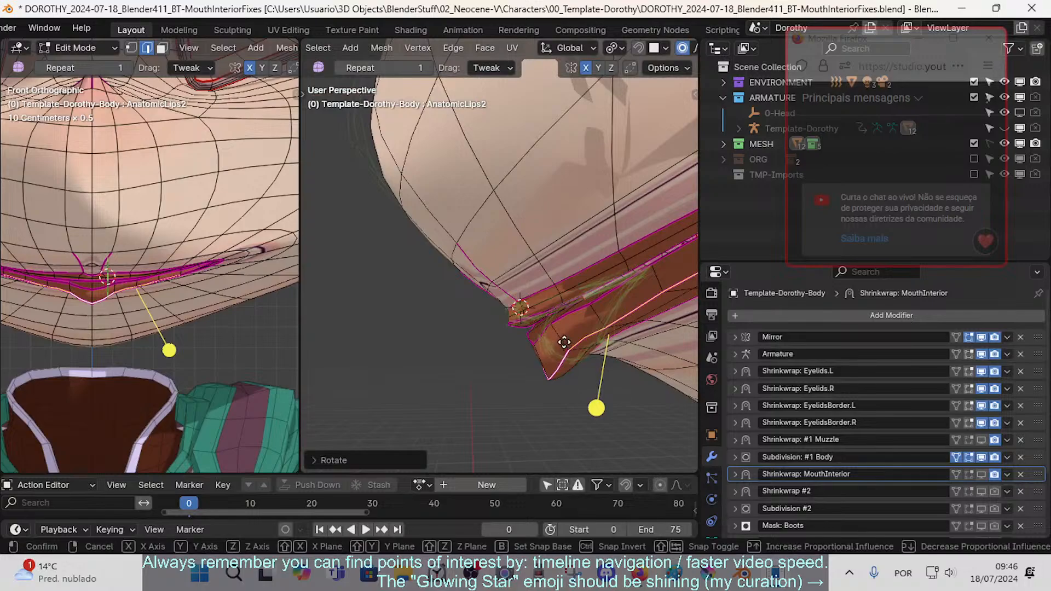
{"action": "left_click", "coordinate": [564, 340]}
- In face select mode, select the lower interior wall's front faces, then move and rotate them into place
{"action": "left_click", "coordinate": [553, 342]}
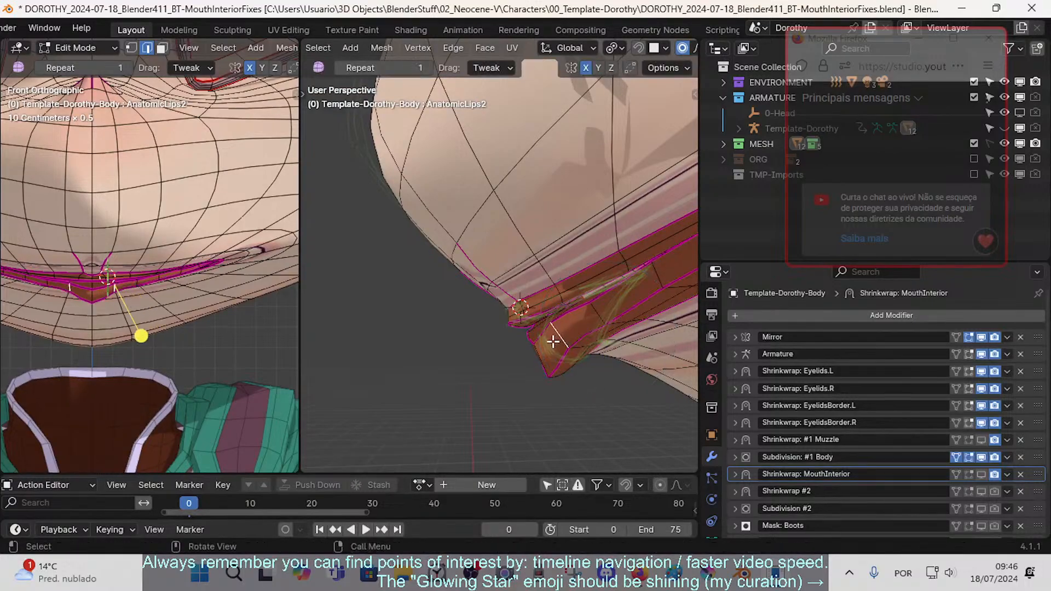
{"action": "middle_click_drag", "start_coordinate": [553, 342], "coordinate": [558, 378], "text": "shift"}
{"action": "key", "text": "3"}
{"action": "left_click", "coordinate": [523, 352]}
{"action": "left_click", "coordinate": [549, 337], "text": "shift"}
{"action": "key", "text": "g"}
{"action": "left_click", "coordinate": [520, 343]}
{"action": "key", "text": "r"}
{"action": "left_click", "coordinate": [613, 359]}
{"action": "key", "text": "g"}
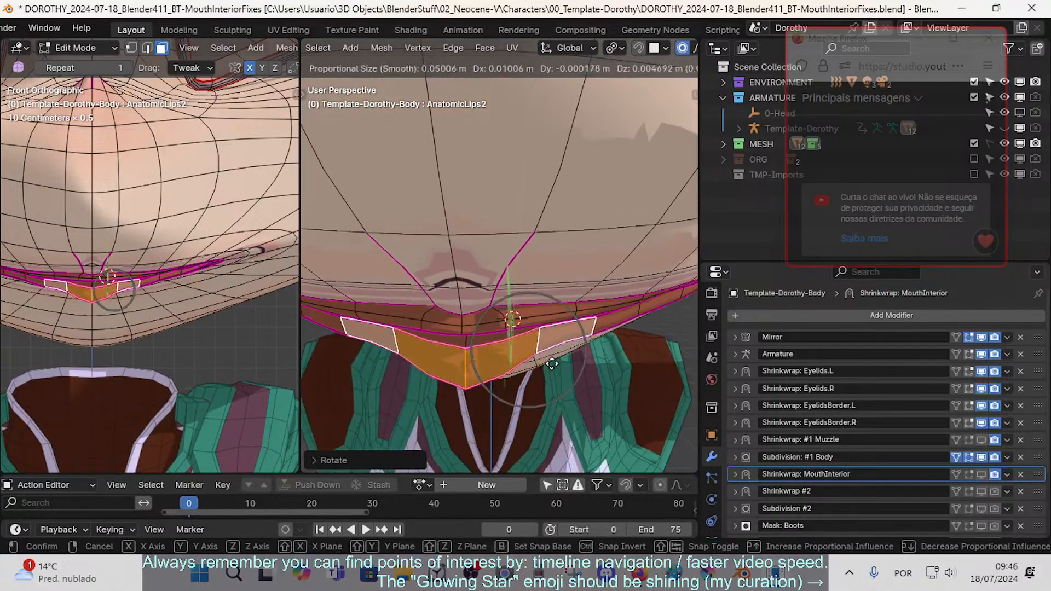
{"action": "left_click", "coordinate": [546, 357]}
- In edge select mode, move the cross edges beside the lower interior wall's centre and adjust the centre edge
{"action": "key", "text": "2"}
{"action": "left_click", "coordinate": [540, 340]}
{"action": "key", "text": "g"}
{"action": "left_click", "coordinate": [546, 349]}
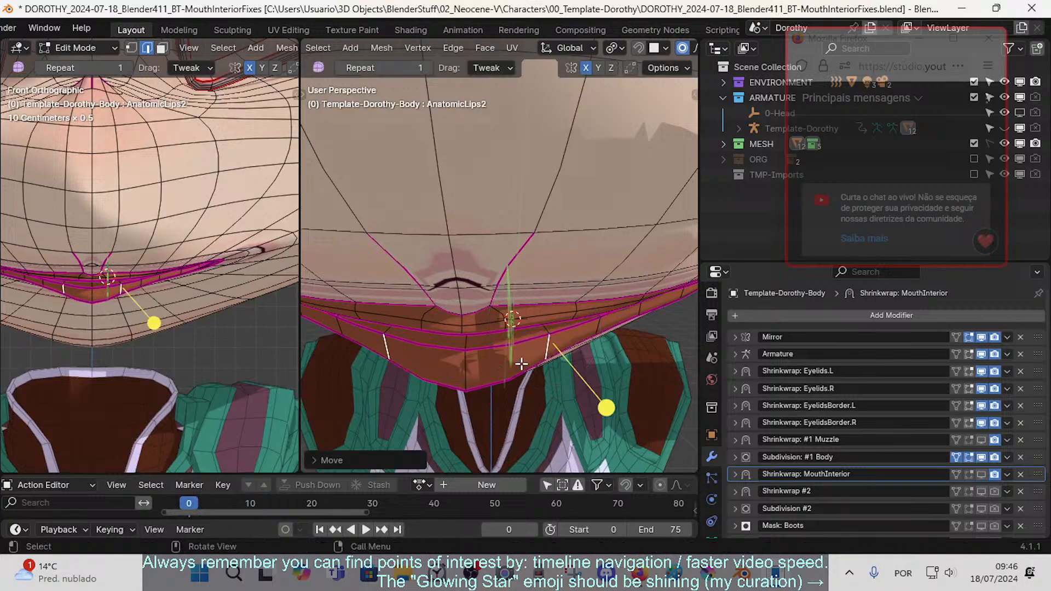
{"action": "left_click", "coordinate": [468, 364]}
{"action": "key", "text": "g"}
{"action": "left_click", "coordinate": [465, 355]}
- In vertex select mode, move the vertices beside the centre of the lower interior wall to round its front
{"action": "middle_click_drag", "start_coordinate": [635, 363], "coordinate": [429, 359]}
{"action": "key", "text": "1"}
{"action": "left_click", "coordinate": [438, 362]}
{"action": "key", "text": "g"}
{"action": "left_click", "coordinate": [458, 351]}
{"action": "key", "text": "g"}
{"action": "left_click", "coordinate": [434, 386]}
{"action": "key", "text": "g"}
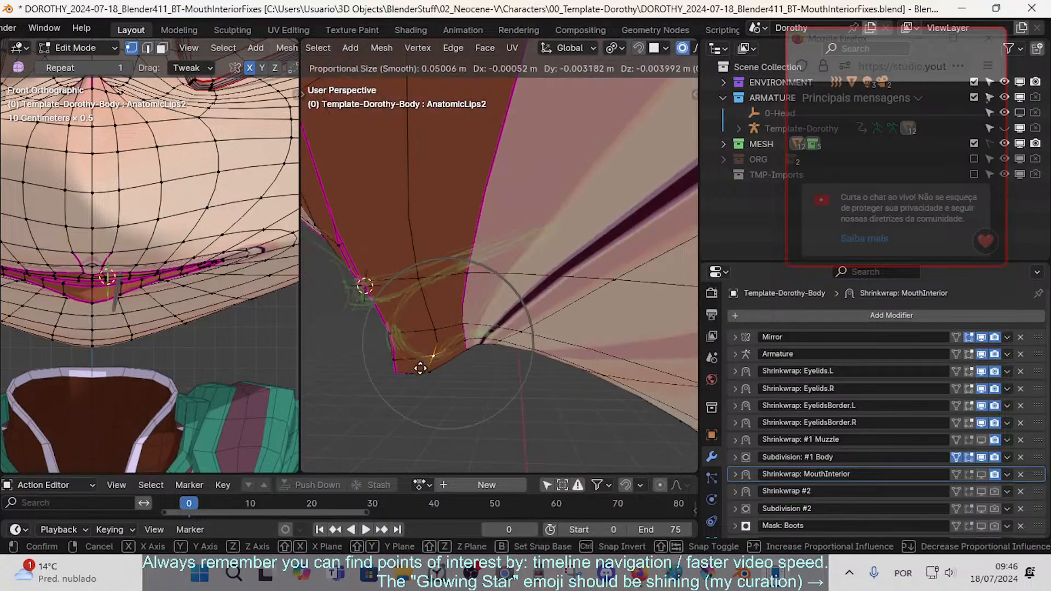
{"action": "scroll", "coordinate": [404, 383], "scroll_direction": "down", "scroll_amount": 2}
{"action": "left_click", "coordinate": [430, 370]}
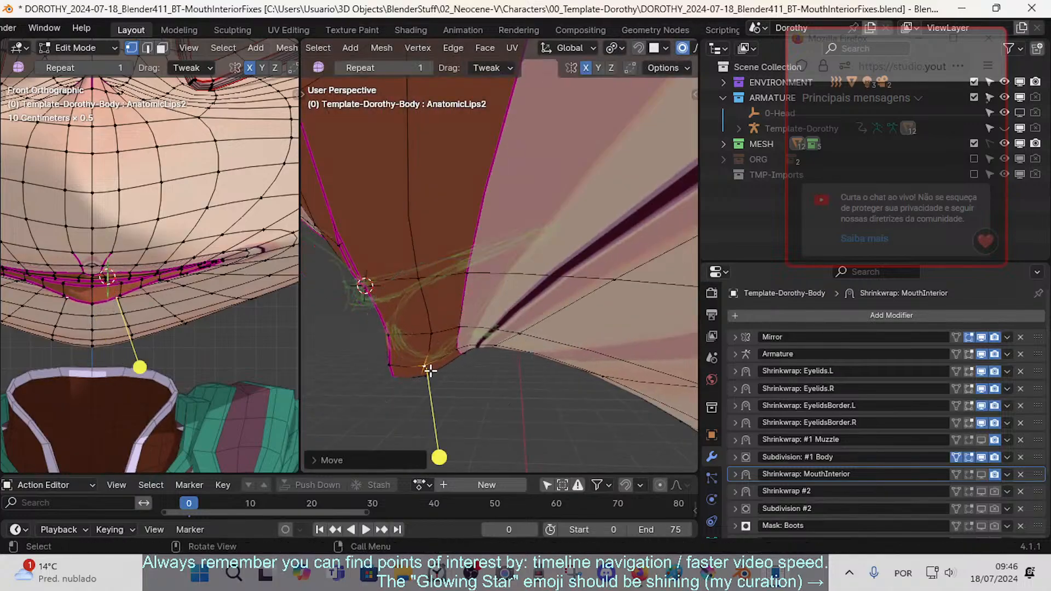
- Select the vertices at the lower interior wall's front tip and pull them downward
{"action": "left_click", "coordinate": [469, 347]}
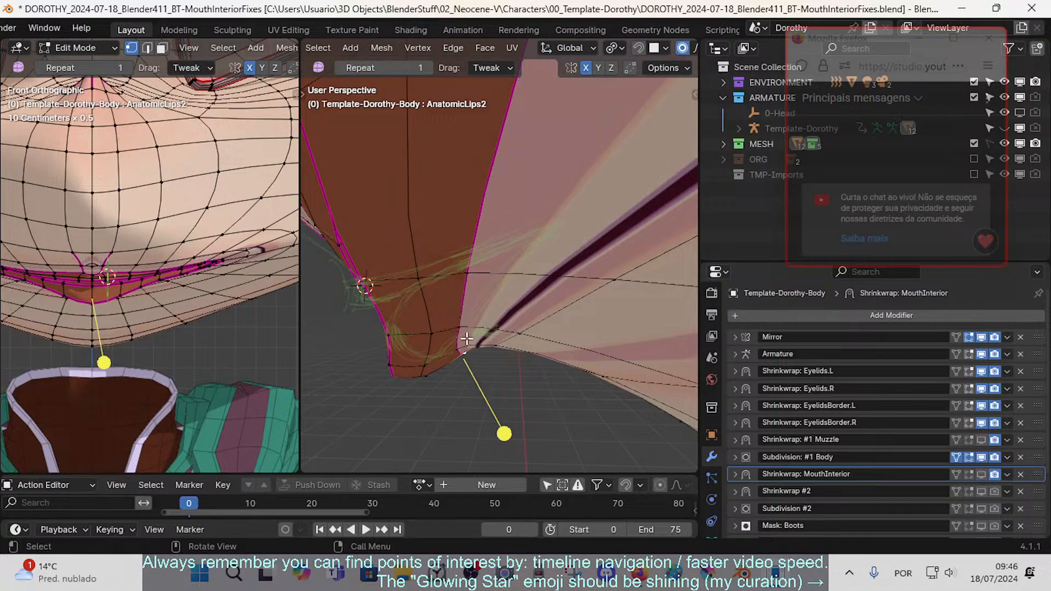
{"action": "scroll", "coordinate": [466, 346], "scroll_direction": "down", "scroll_amount": 3}
{"action": "scroll", "coordinate": [468, 347], "scroll_direction": "up", "scroll_amount": 3}
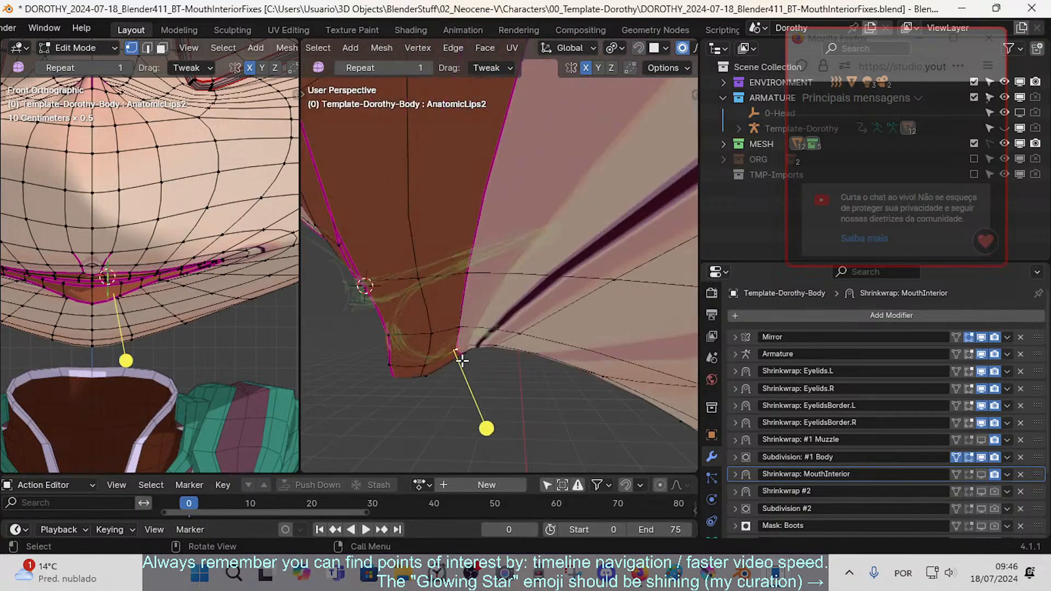
{"action": "left_click", "coordinate": [424, 377]}
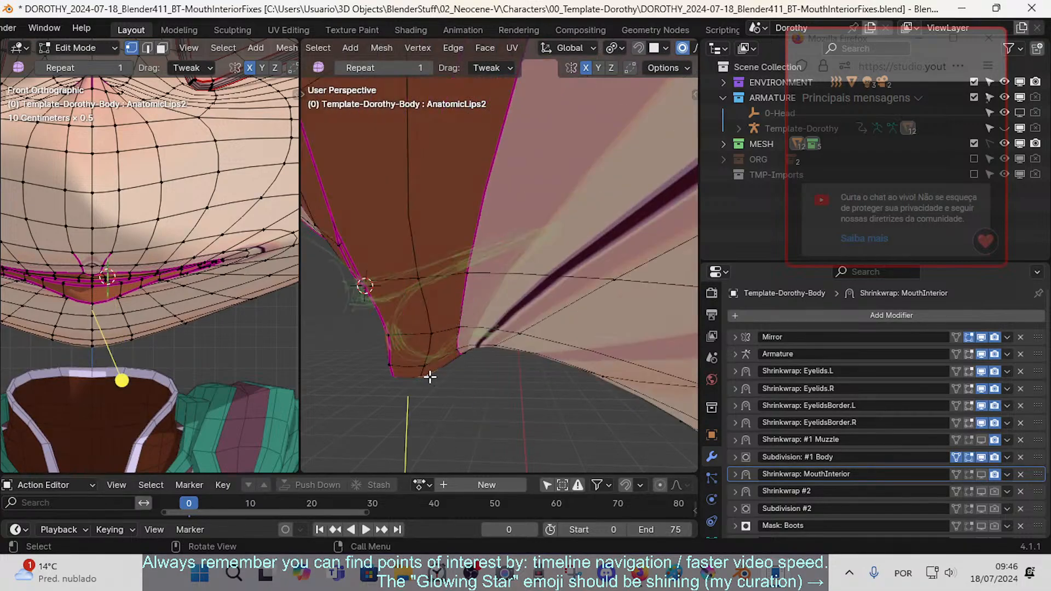
{"action": "key", "text": "g"}
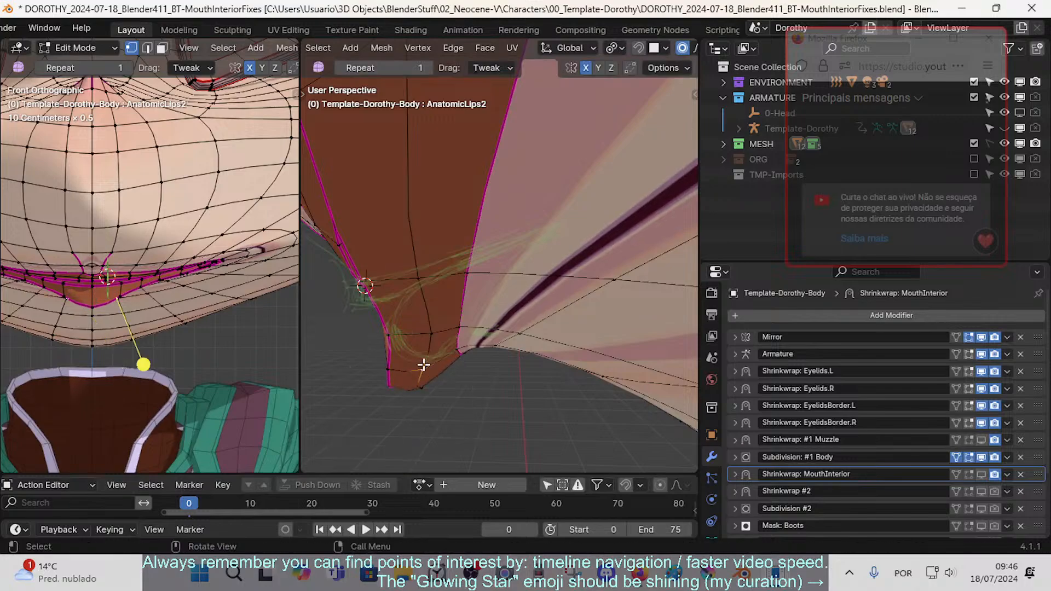
{"action": "left_click", "coordinate": [415, 367]}
- Pull the next side vertices of the lower interior wall's bottom edge downward
{"action": "scroll", "coordinate": [429, 345], "scroll_direction": "down", "scroll_amount": 3}
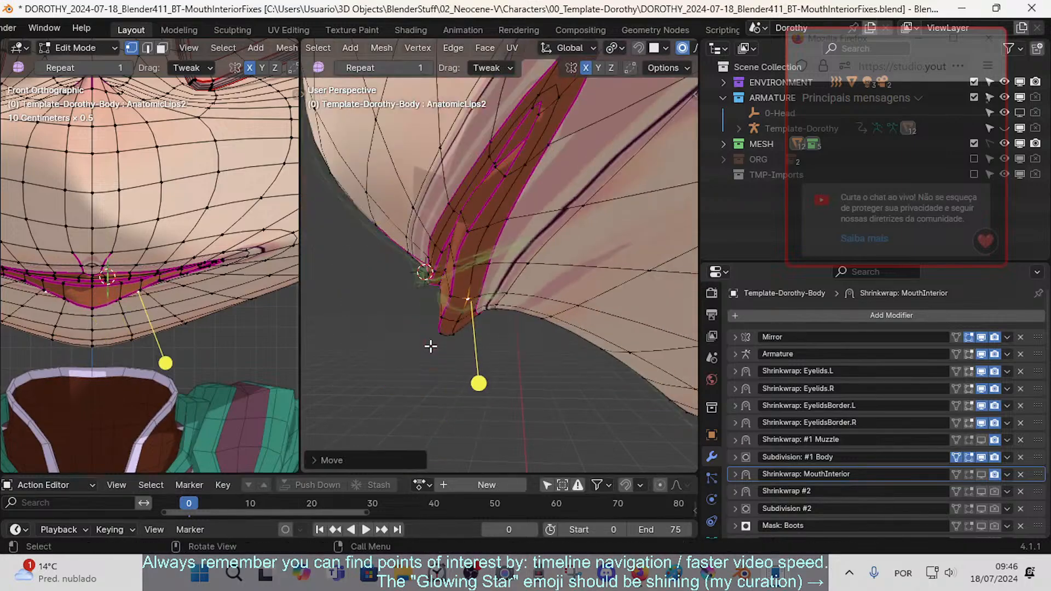
{"action": "middle_click_drag", "start_coordinate": [455, 303], "coordinate": [471, 319], "text": "shift"}
{"action": "left_click", "coordinate": [472, 305]}
{"action": "key", "text": "g"}
{"action": "left_click", "coordinate": [478, 350]}
{"action": "left_click", "coordinate": [473, 298]}
{"action": "key", "text": "g"}
{"action": "left_click", "coordinate": [472, 338]}
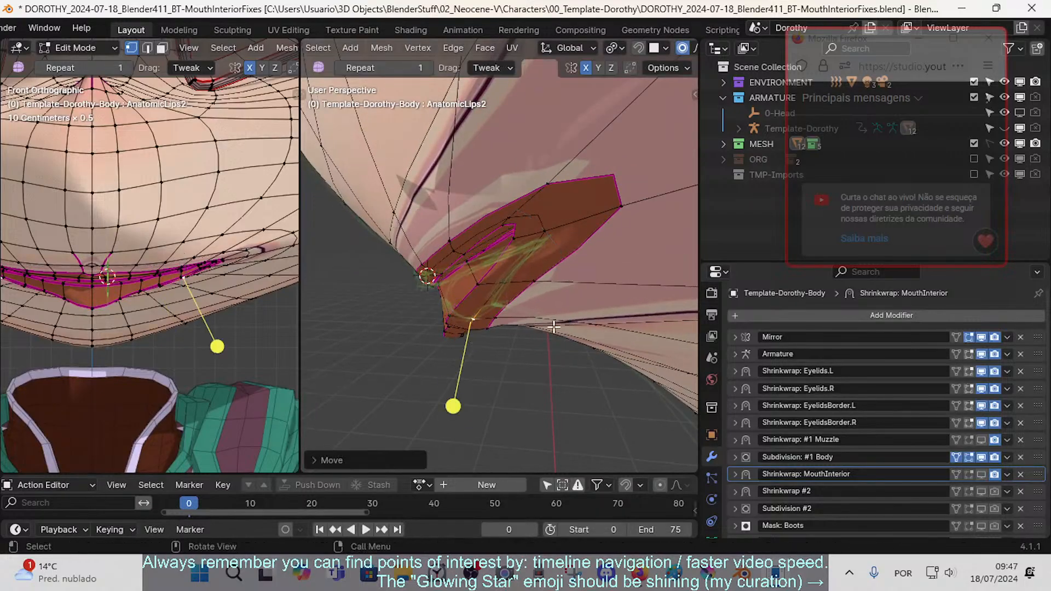
- Rotate the area around the selected side vertex of the lower wall and shift it slightly
{"action": "middle_click_drag", "start_coordinate": [574, 315], "coordinate": [578, 332]}
{"action": "key", "text": "r"}
{"action": "left_click", "coordinate": [580, 296]}
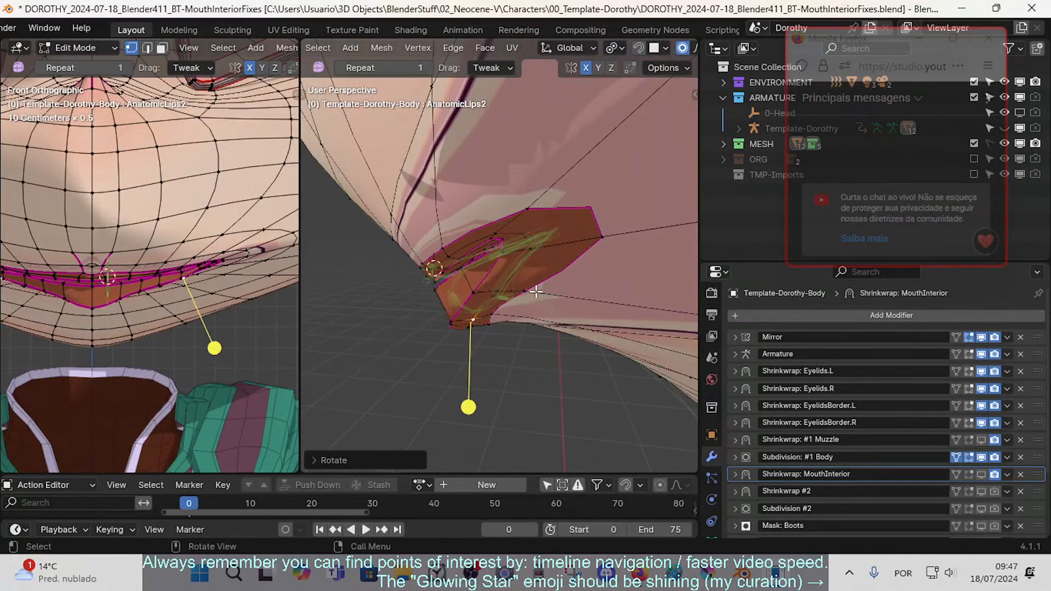
{"action": "key", "text": "g"}
{"action": "left_click", "coordinate": [481, 299]}
- Select the next vertex towards the mouth corner on the lower wall, then move and rotate its surroundings
{"action": "left_click", "coordinate": [488, 294]}
{"action": "key", "text": "g"}
{"action": "left_click", "coordinate": [486, 294]}
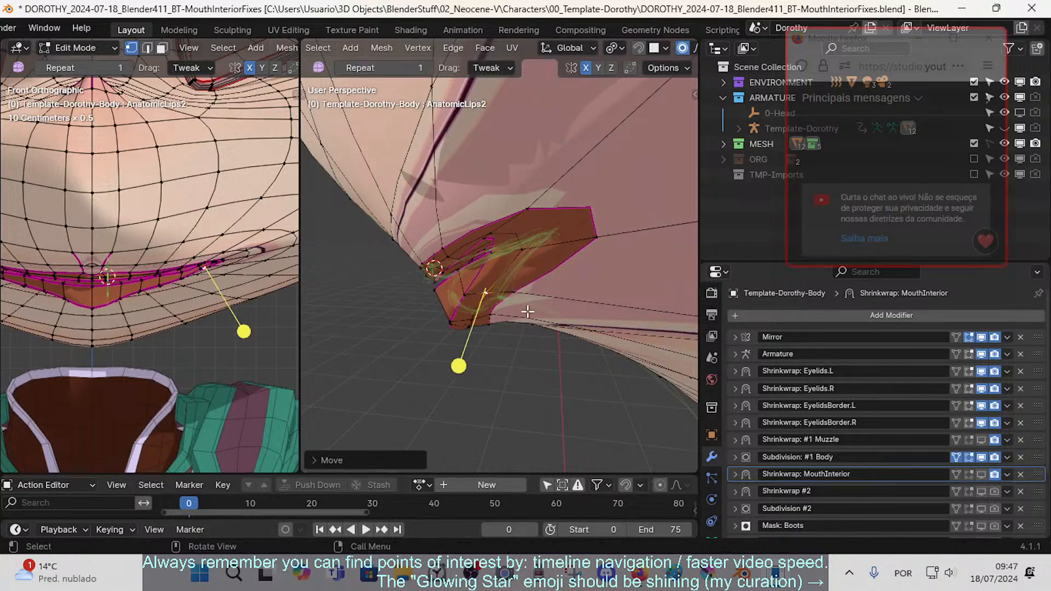
{"action": "key", "text": "r"}
{"action": "left_click", "coordinate": [572, 279]}
{"action": "key", "text": "g"}
{"action": "left_click", "coordinate": [553, 279]}
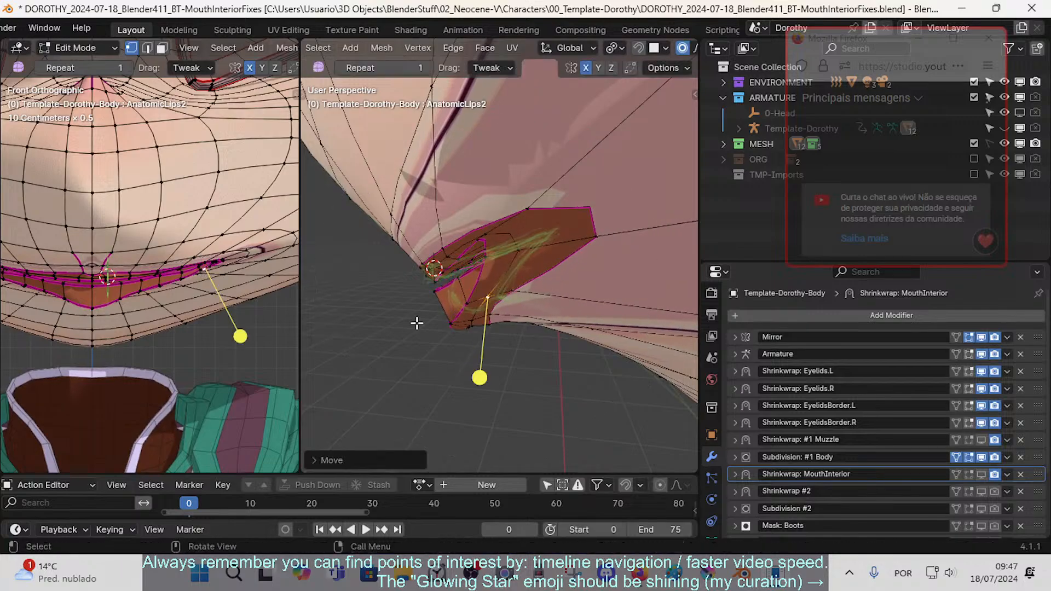
- Select the front centre vertex at the bottom of the lower interior wall and pull it further down
{"action": "middle_click_drag", "start_coordinate": [418, 323], "coordinate": [657, 323]}
{"action": "scroll", "coordinate": [135, 323], "scroll_direction": "down", "scroll_amount": 3}
{"action": "scroll", "coordinate": [378, 336], "scroll_direction": "down", "scroll_amount": 4}
{"action": "middle_click_drag", "start_coordinate": [377, 336], "coordinate": [383, 381]}
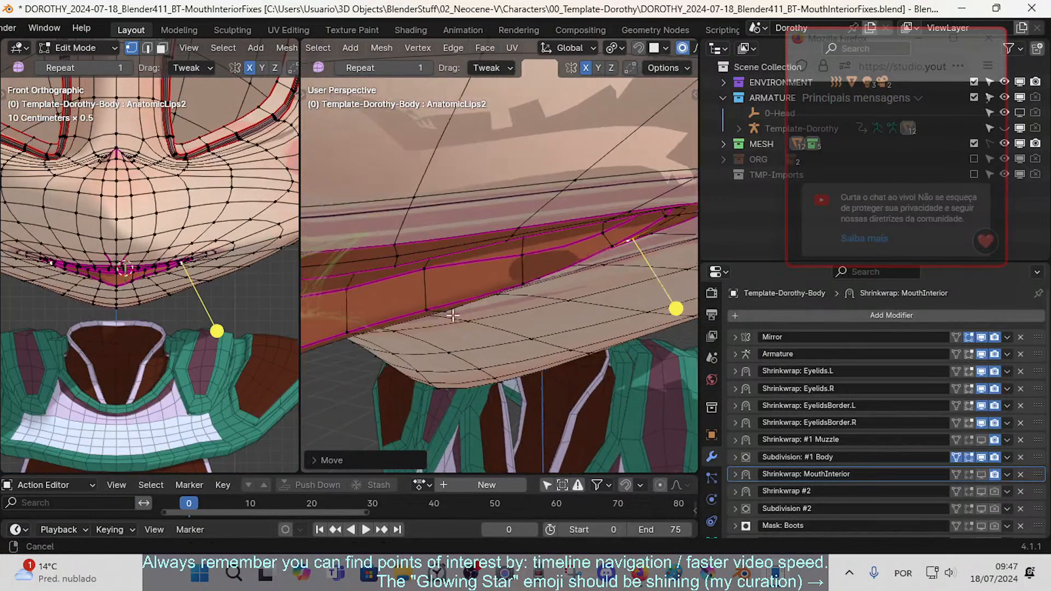
{"action": "scroll", "coordinate": [383, 381], "scroll_direction": "up", "scroll_amount": 2}
{"action": "middle_click_drag", "start_coordinate": [413, 347], "coordinate": [572, 401]}
{"action": "key", "text": "a"}
{"action": "left_click", "coordinate": [543, 391]}
{"action": "key", "text": "g"}
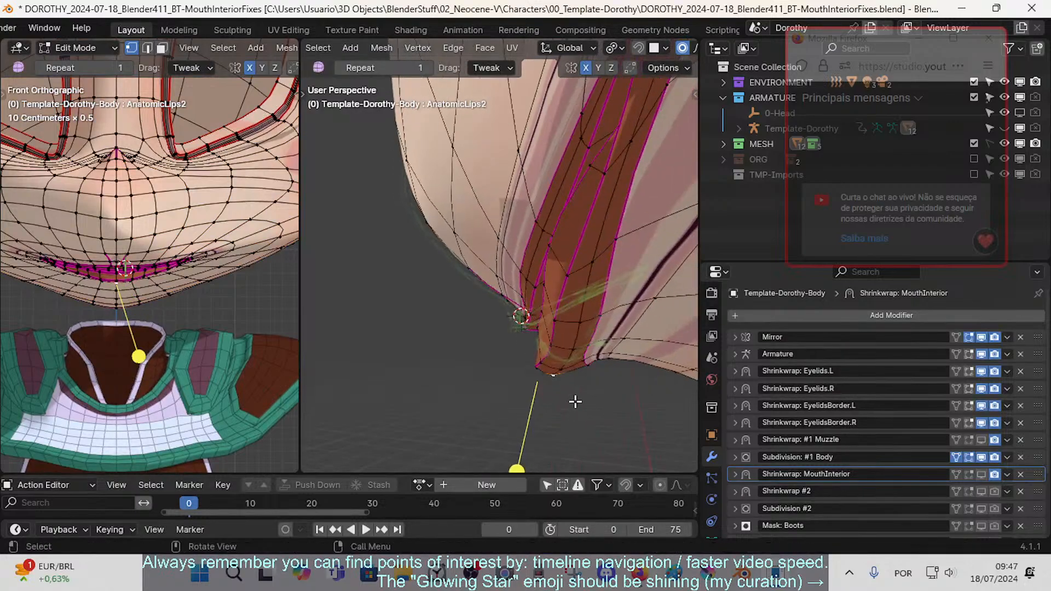
{"action": "left_click", "coordinate": [605, 443]}
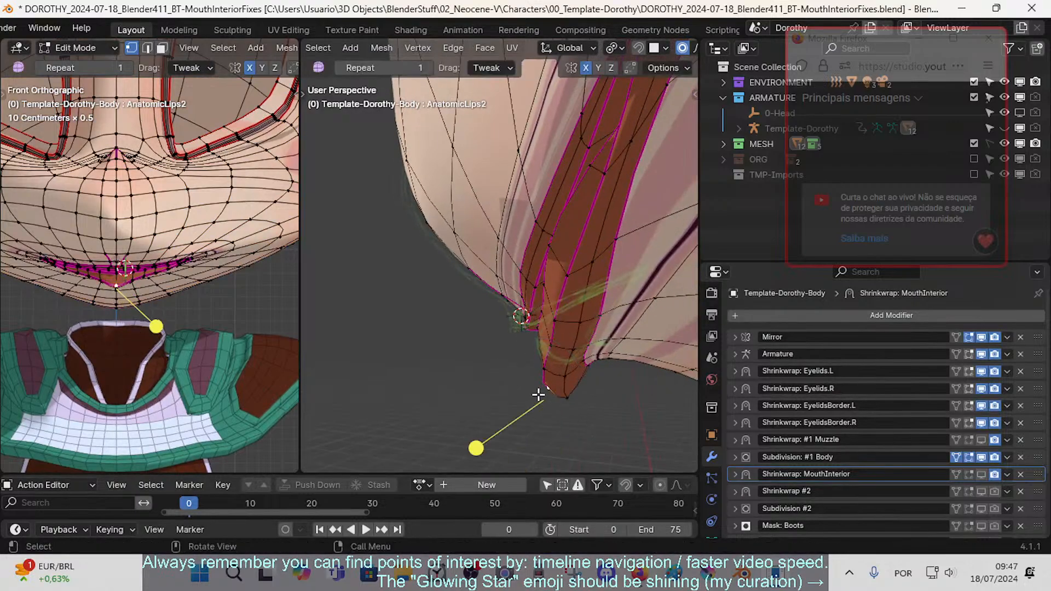
- Raise the front vertices along the upper edge of the lower interior wall
{"action": "middle_click_drag", "start_coordinate": [540, 391], "coordinate": [559, 391]}
{"action": "left_click_drag", "start_coordinate": [554, 382], "coordinate": [550, 348]}
{"action": "key", "text": "o"}
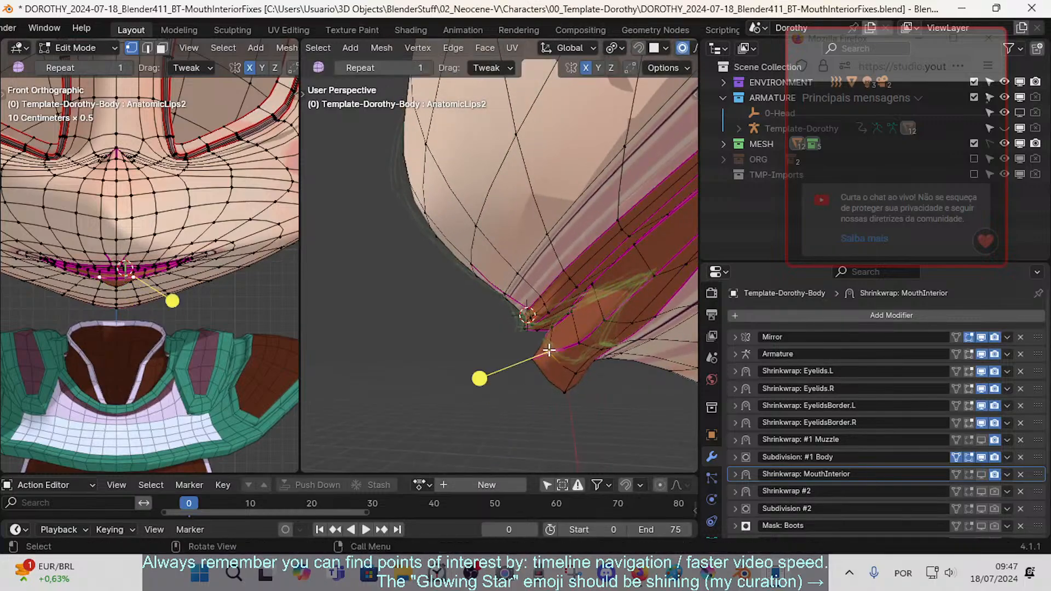
{"action": "middle_click_drag", "start_coordinate": [558, 346], "coordinate": [506, 366]}
{"action": "left_click_drag", "start_coordinate": [502, 363], "coordinate": [490, 322]}
- Shift the upper edge vertices of the lower interior wall further towards the mouth corner
{"action": "left_click", "coordinate": [541, 284]}
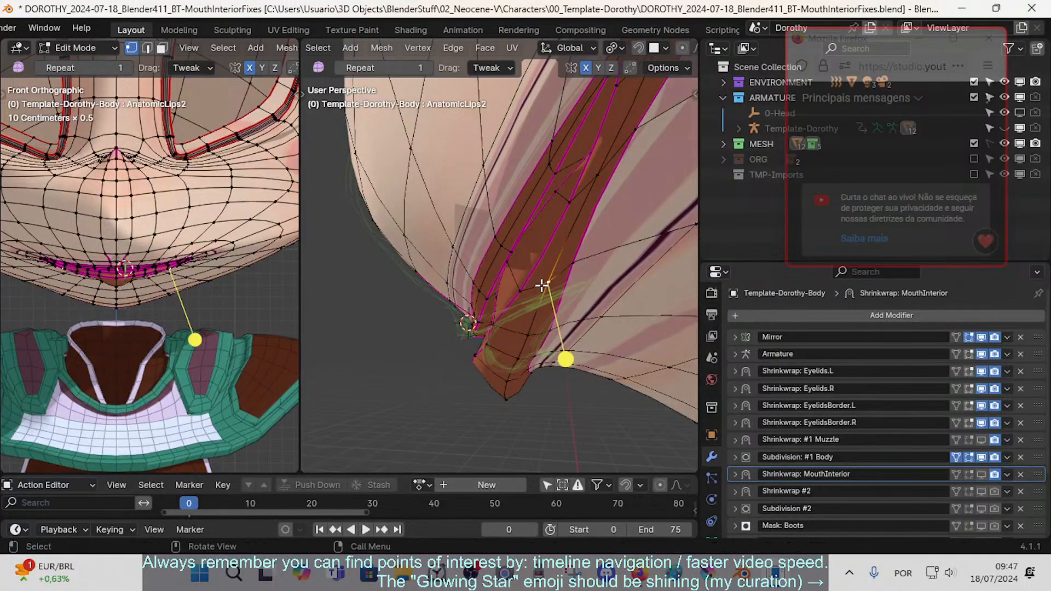
{"action": "mouse_move", "coordinate": [523, 289]}
{"action": "left_mouse_down"}
{"action": "mouse_move", "coordinate": [506, 277]}
{"action": "mouse_move", "coordinate": [515, 271]}
{"action": "left_mouse_up"}
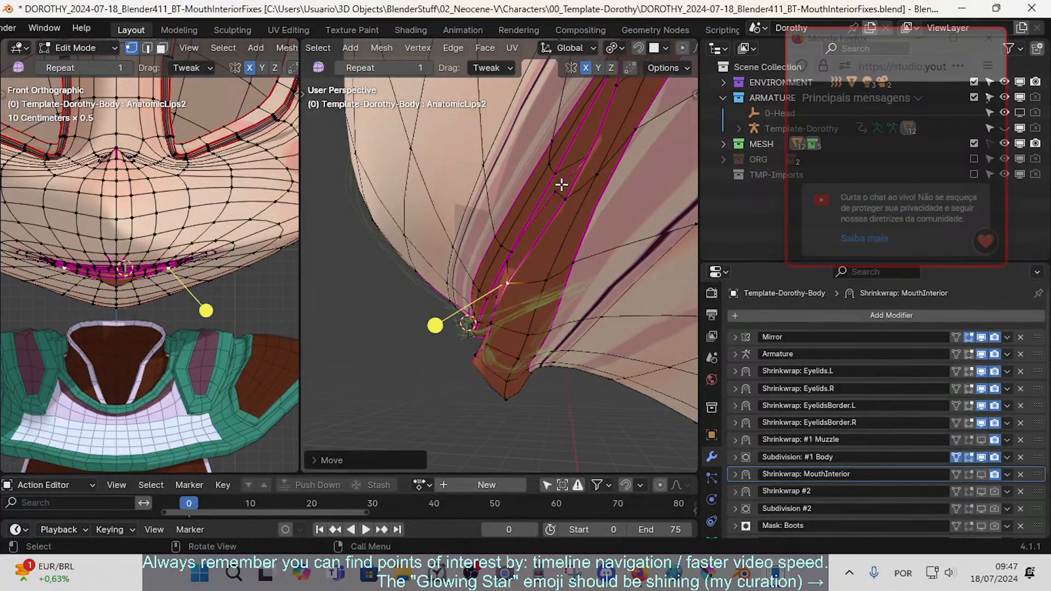
{"action": "left_click_drag", "start_coordinate": [562, 192], "coordinate": [544, 189]}
{"action": "left_click_drag", "start_coordinate": [548, 224], "coordinate": [556, 225]}
{"action": "left_click_drag", "start_coordinate": [552, 287], "coordinate": [552, 300]}
- Adjust the inner side vertices of the lower interior wall from a lower viewing angle
{"action": "middle_click_drag", "start_coordinate": [552, 301], "coordinate": [508, 367]}
{"action": "left_click_drag", "start_coordinate": [555, 330], "coordinate": [552, 335]}
{"action": "left_click", "coordinate": [547, 309]}
{"action": "mouse_move", "coordinate": [540, 319]}
{"action": "middle_mouse_down"}
{"action": "mouse_move", "coordinate": [529, 333]}
{"action": "mouse_move", "coordinate": [548, 341]}
{"action": "mouse_move", "coordinate": [556, 322]}
{"action": "middle_mouse_up"}
{"action": "left_click", "coordinate": [546, 319], "text": "shift"}
{"action": "key", "text": "g"}
{"action": "left_click", "coordinate": [517, 349]}
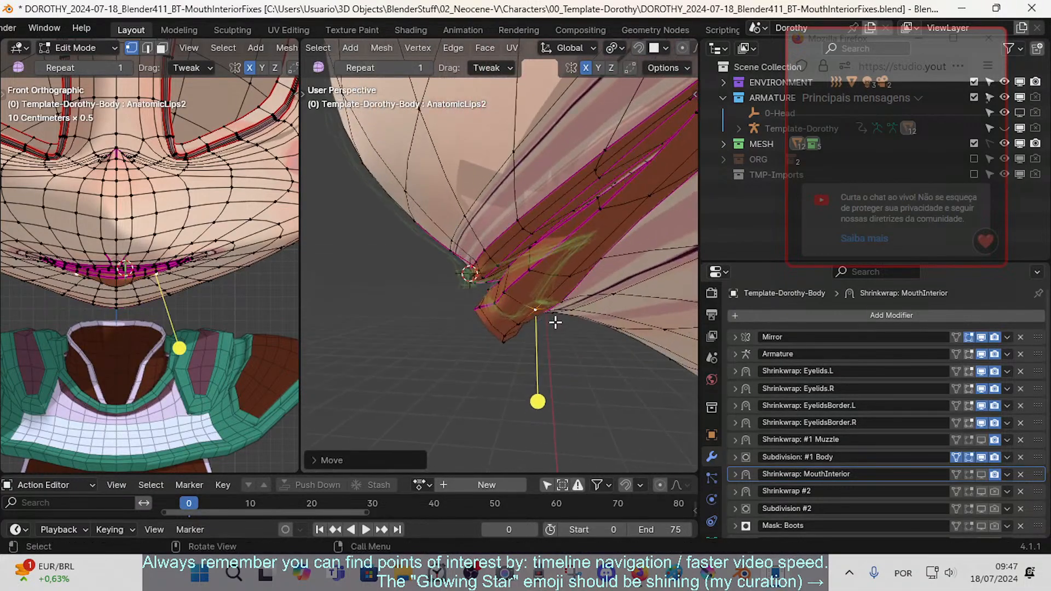
- From the right side view, try turning off Optimal Display and toggling Use Limit Surface in the Subdivision: #1 Body modifier
{"action": "key", "text": "KP_3"}
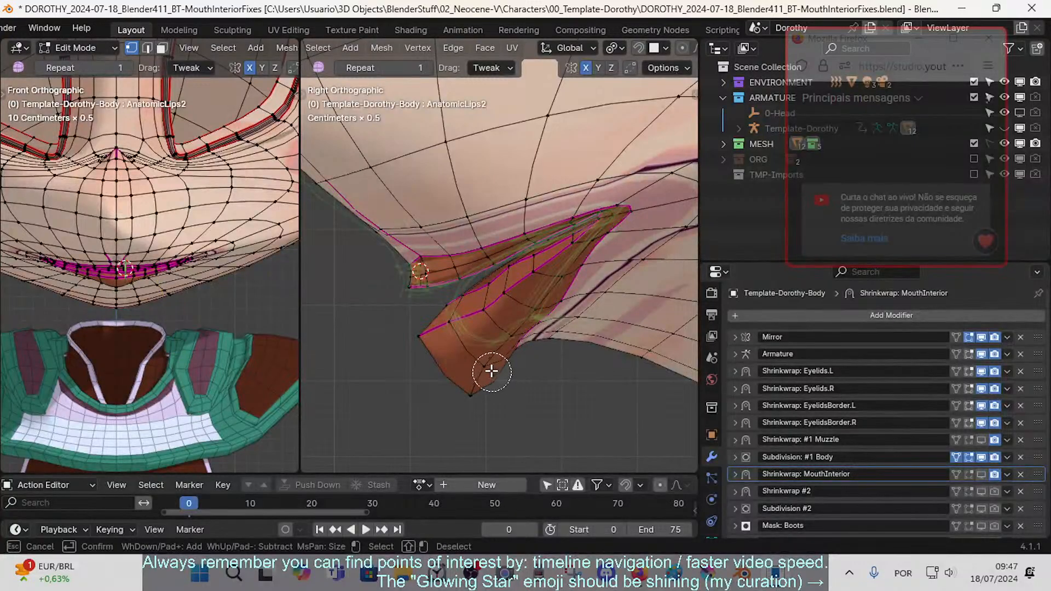
{"action": "left_click", "coordinate": [484, 367]}
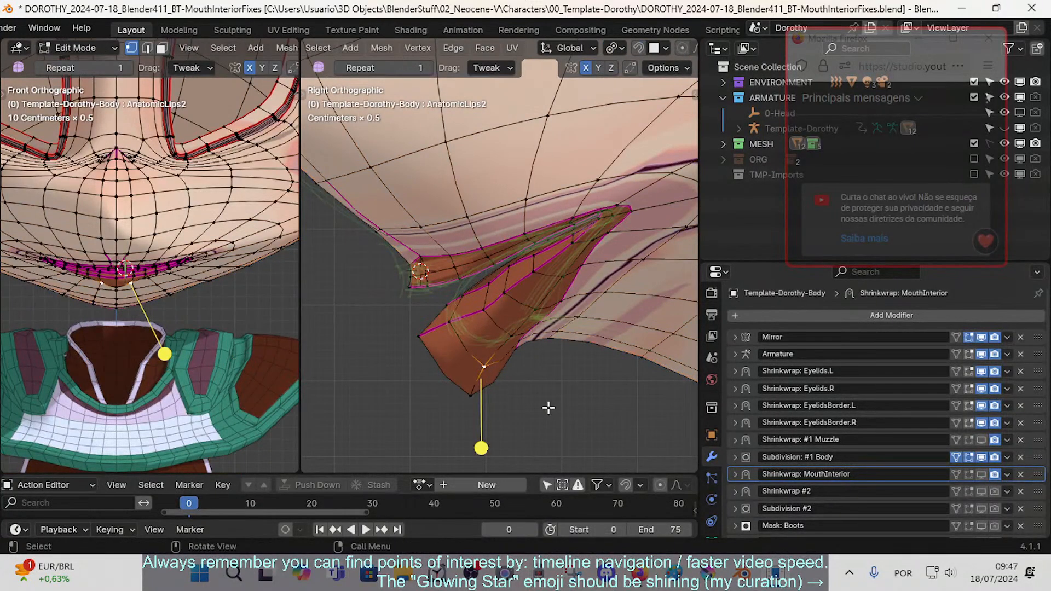
{"action": "left_click", "coordinate": [736, 457]}
{"action": "scroll", "coordinate": [856, 460], "scroll_direction": "down", "scroll_amount": 3}
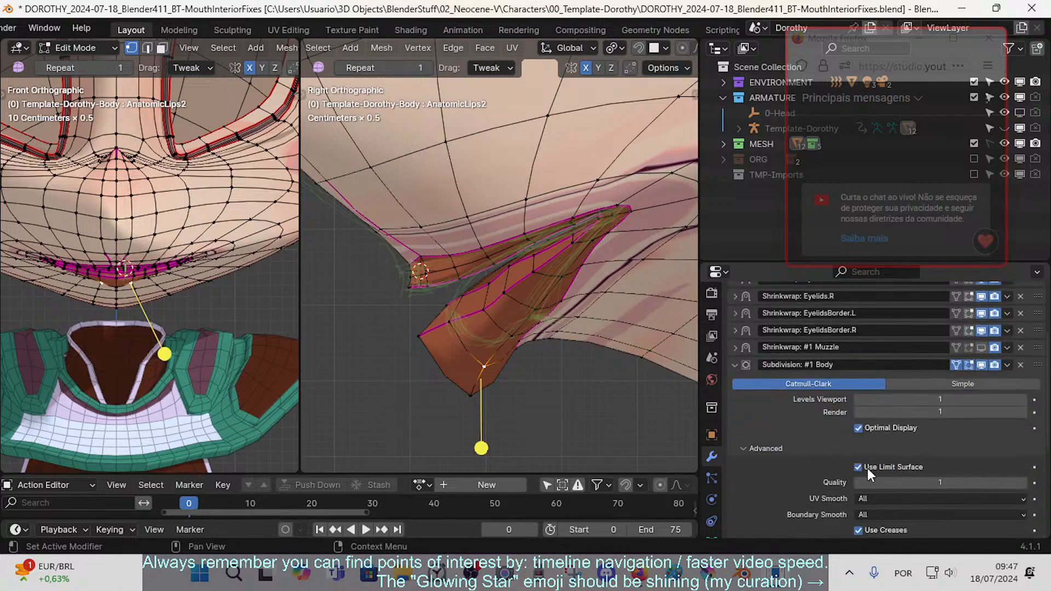
{"action": "left_click", "coordinate": [858, 428]}
{"action": "scroll", "coordinate": [508, 379], "scroll_direction": "up", "scroll_amount": 1}
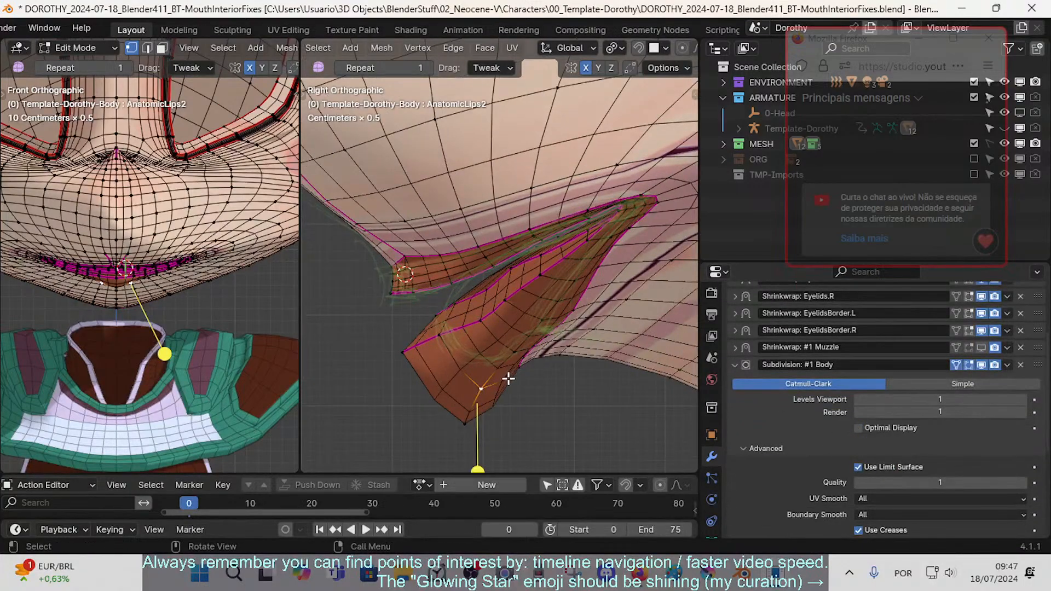
{"action": "left_click", "coordinate": [855, 467]}
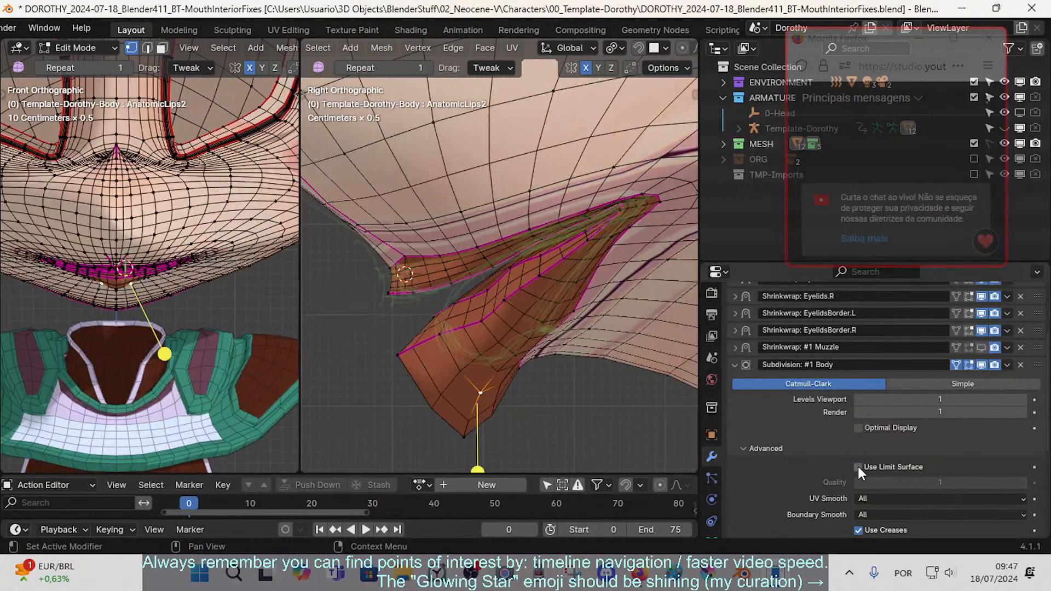
{"action": "left_click", "coordinate": [859, 466]}
{"action": "left_click", "coordinate": [858, 467]}
{"action": "left_click", "coordinate": [859, 466]}
{"action": "left_click", "coordinate": [858, 470]}
- Undo the Subdivision: #1 Body option changes and the latest mesh selection steps
{"action": "key", "text": "ctrl+z"}
{"action": "key", "text": "ctrl+z"}
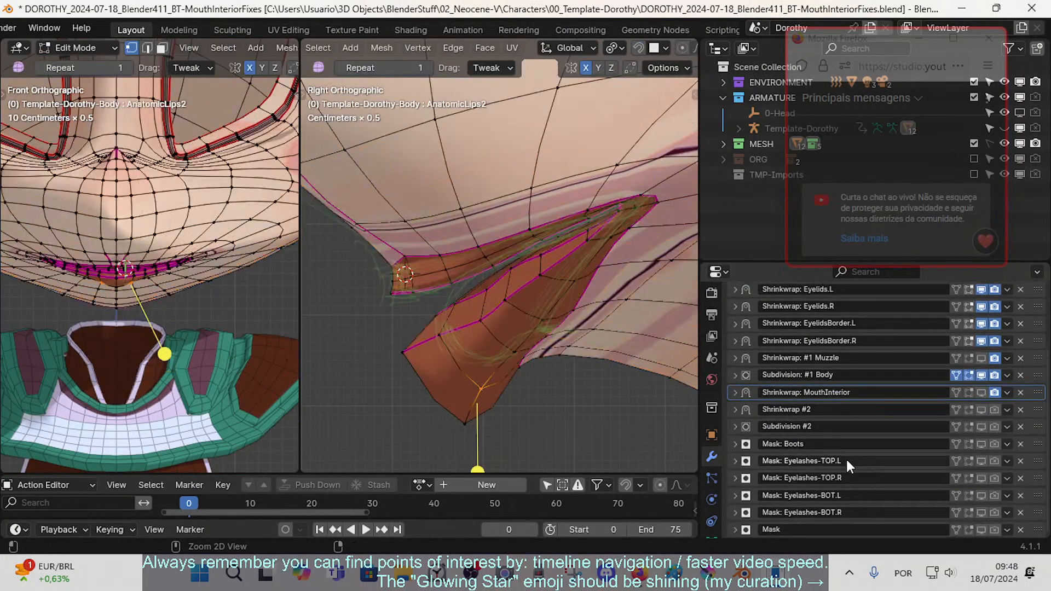
{"action": "key", "text": "ctrl+z"}
{"action": "key", "text": "ctrl+z"}
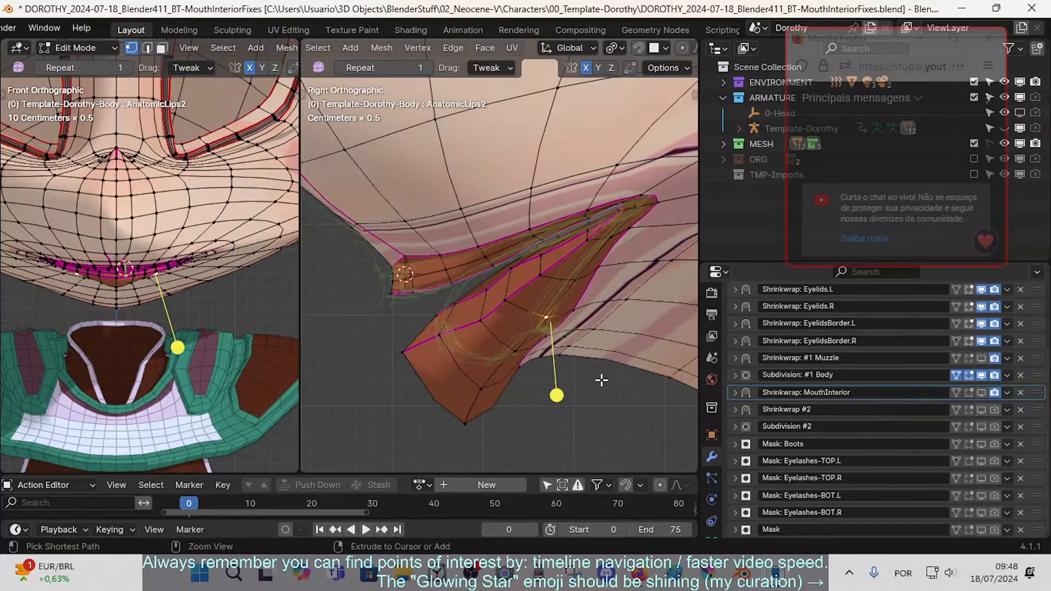
{"action": "key", "text": "ctrl+z"}
- Expand the Subdivision: #1 Body modifier's settings and turn off Optimal Display
{"action": "left_click", "coordinate": [732, 391]}
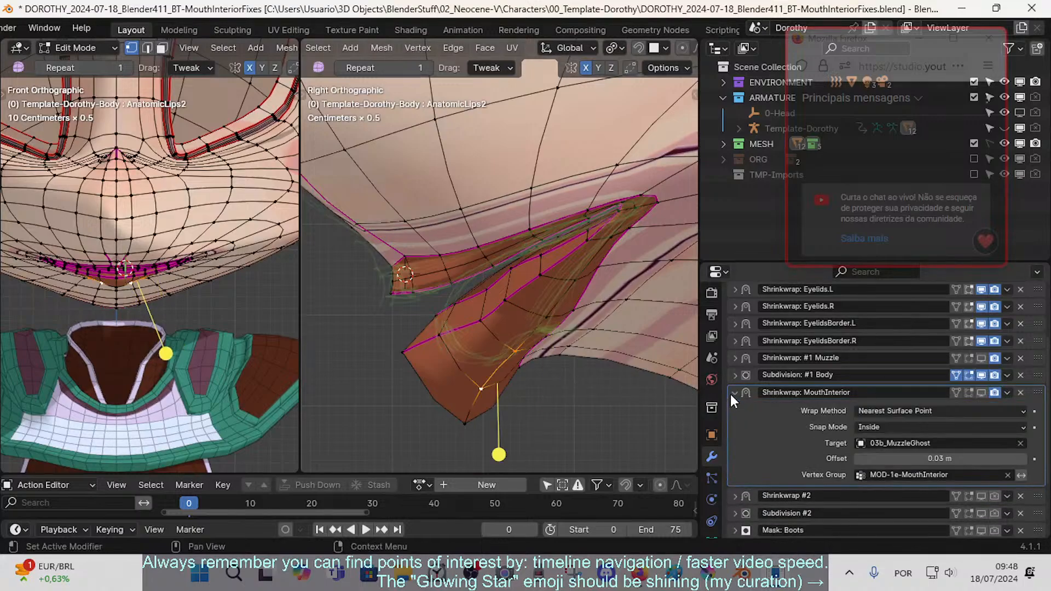
{"action": "left_click", "coordinate": [732, 393]}
{"action": "left_click", "coordinate": [735, 375]}
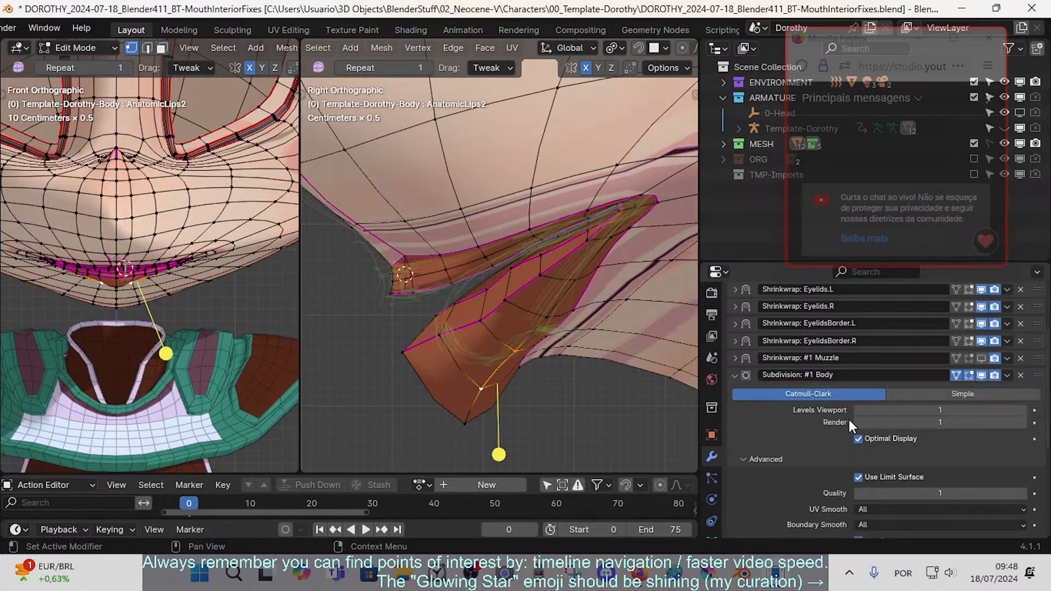
{"action": "left_click", "coordinate": [860, 438]}
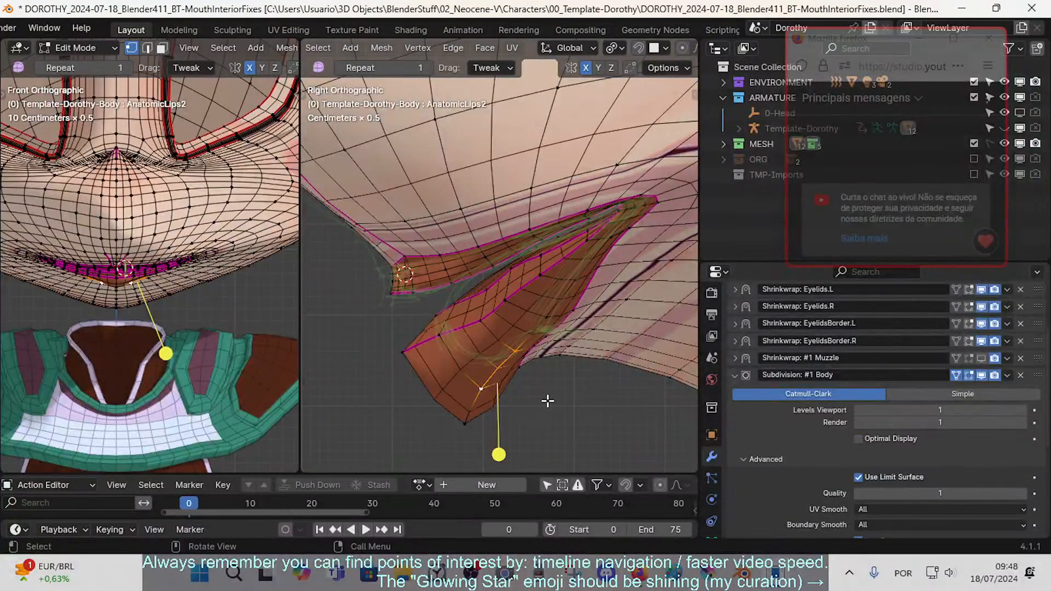
- Reposition the vertices at the bottom tip of the lower interior wall in the right side view
{"action": "scroll", "coordinate": [539, 405], "scroll_direction": "up", "scroll_amount": 1}
{"action": "left_click_drag", "start_coordinate": [477, 412], "coordinate": [469, 413]}
{"action": "middle_click_drag", "start_coordinate": [510, 401], "coordinate": [483, 354], "text": "shift"}
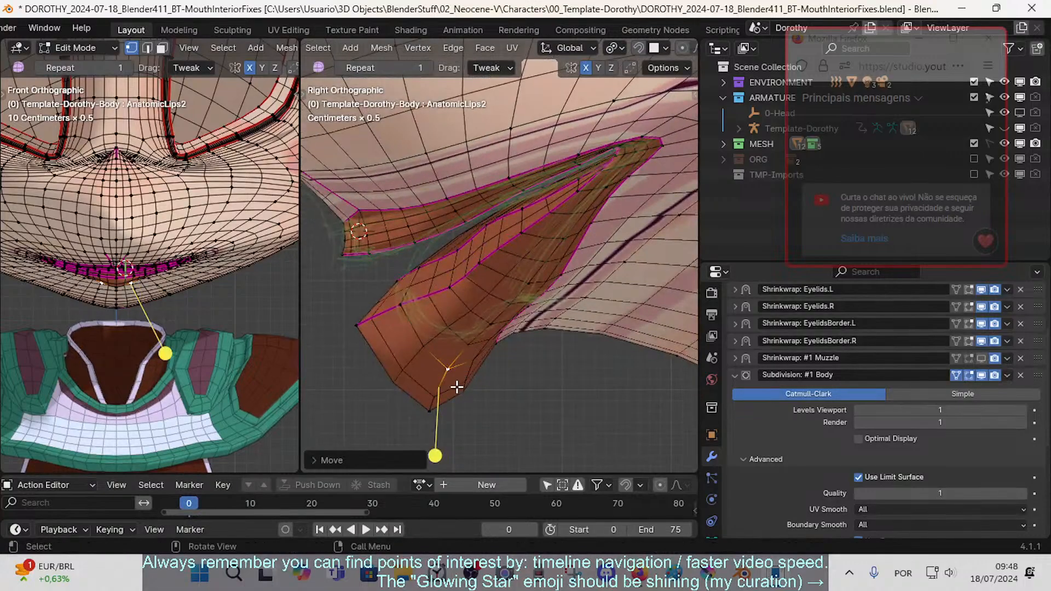
{"action": "left_click_drag", "start_coordinate": [451, 394], "coordinate": [447, 416]}
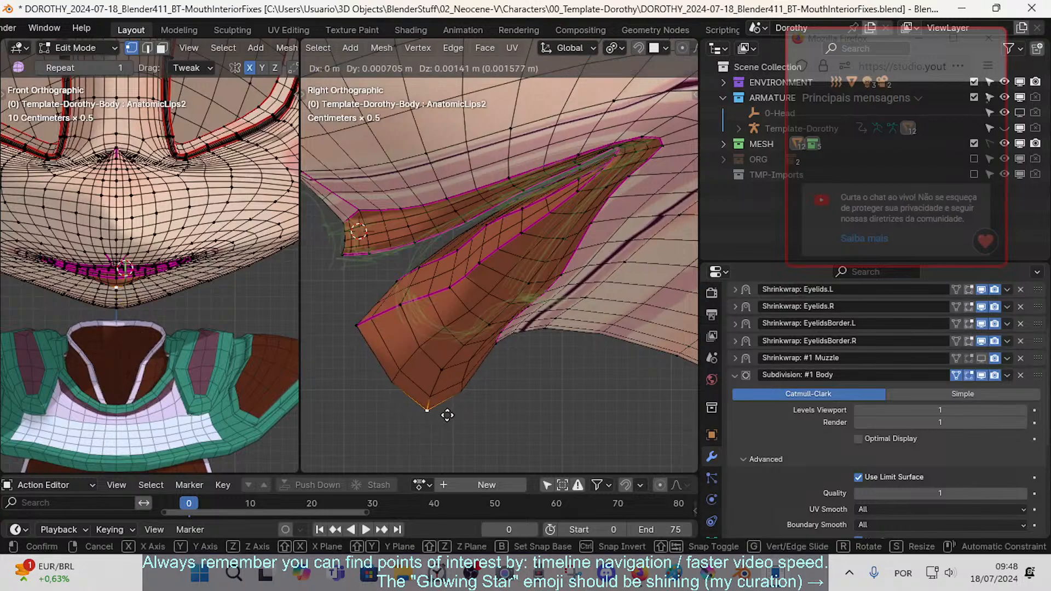
{"action": "left_click", "coordinate": [448, 414]}
- Rotate the bottom tip vertex of the lower interior wall and move it toward the back of the mouth
{"action": "key", "text": "r"}
{"action": "left_click", "coordinate": [516, 393]}
{"action": "key", "text": "g"}
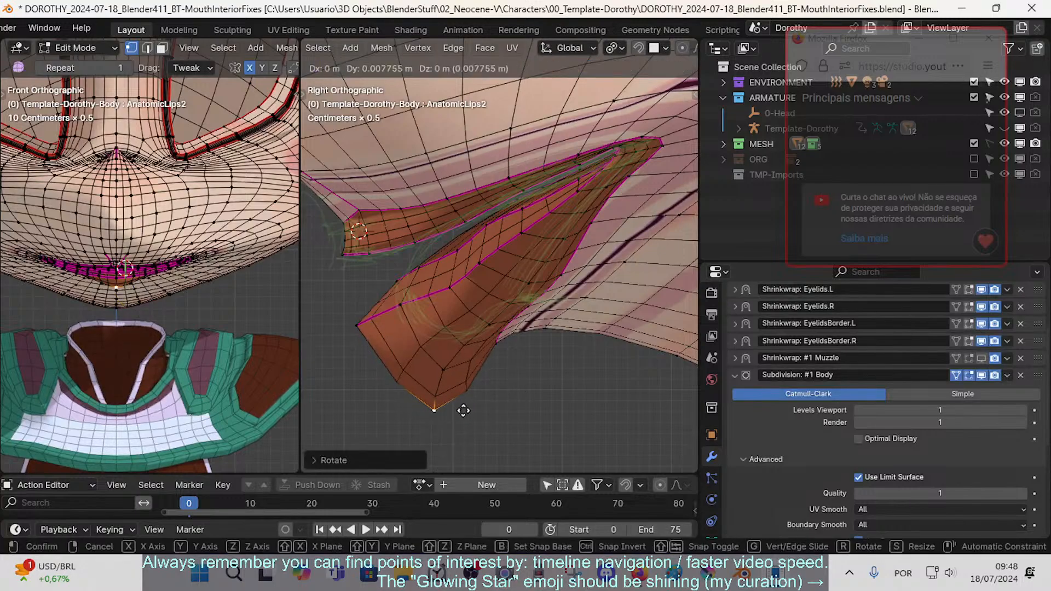
{"action": "left_click", "coordinate": [496, 391]}
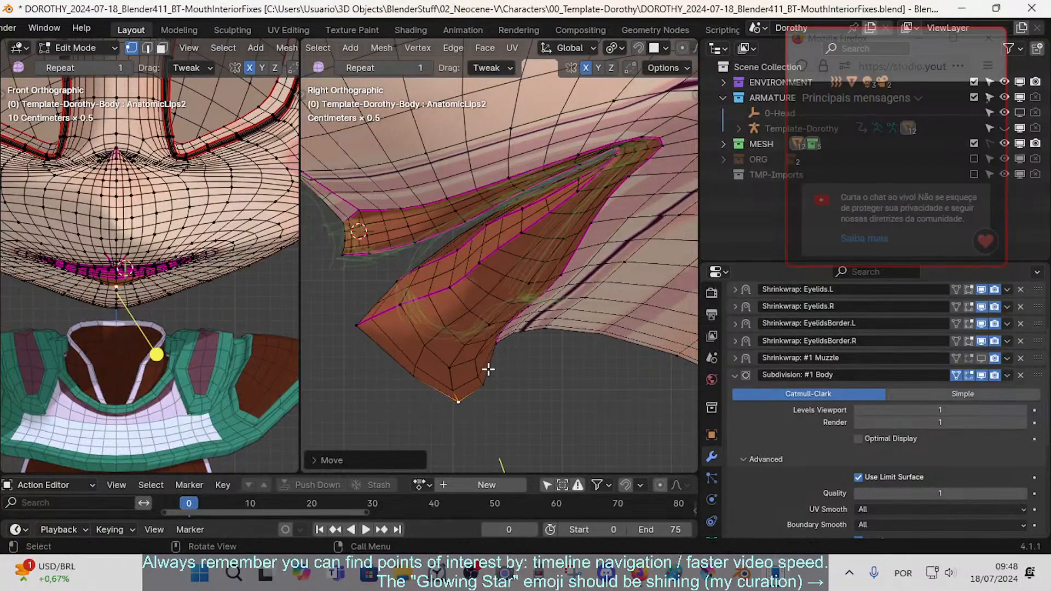
{"action": "key", "text": "g"}
{"action": "left_click", "coordinate": [493, 376]}
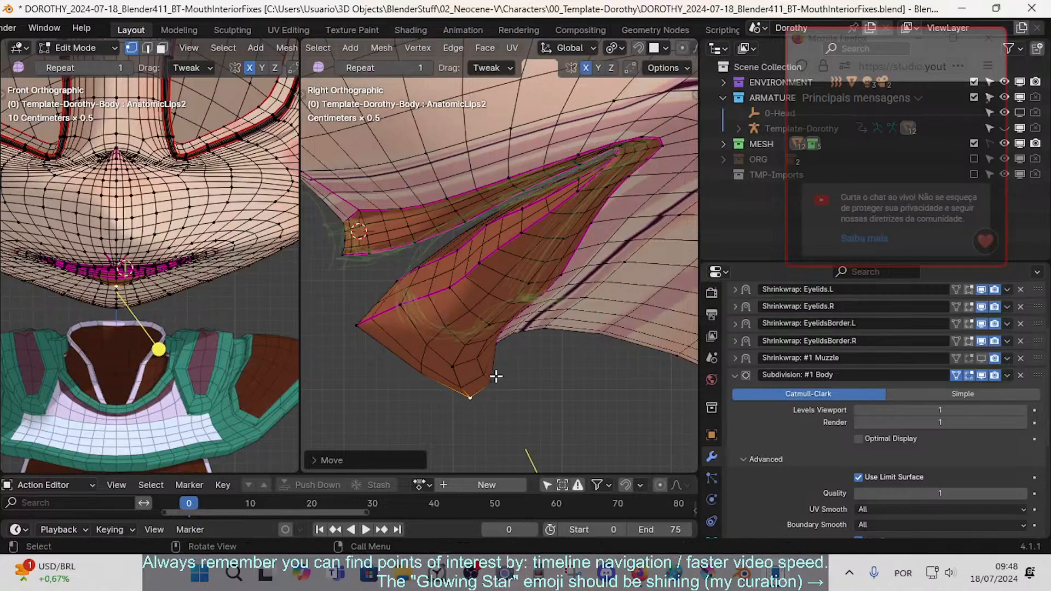
- Compare the mesh with Optimal Display on and off, and shift the wall's bottom vertices back toward the front
{"action": "left_click", "coordinate": [859, 440]}
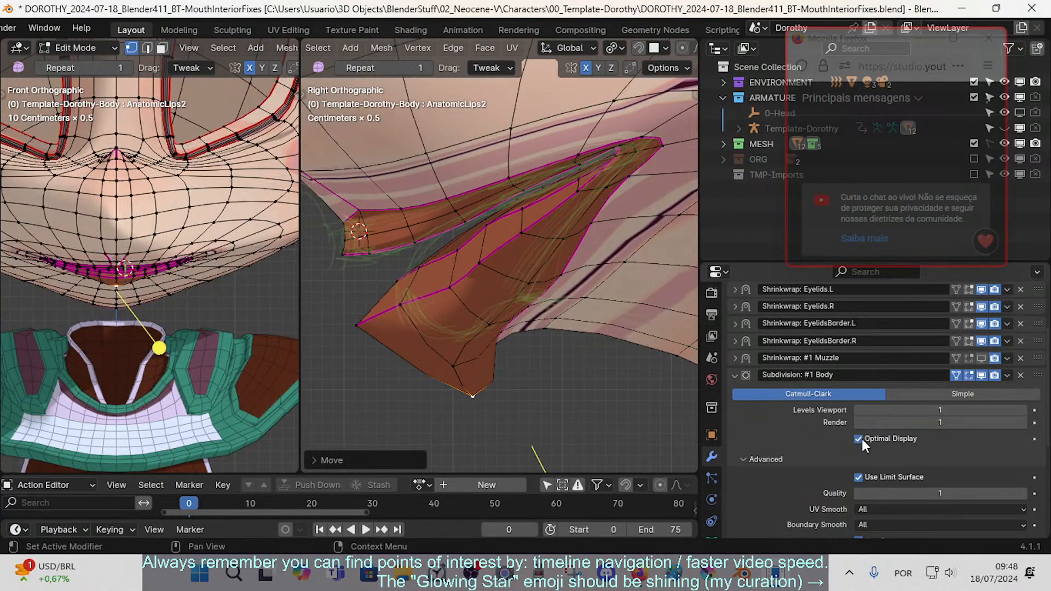
{"action": "left_click", "coordinate": [857, 439]}
{"action": "left_click_drag", "start_coordinate": [451, 363], "coordinate": [493, 365]}
{"action": "left_click_drag", "start_coordinate": [475, 395], "coordinate": [435, 392]}
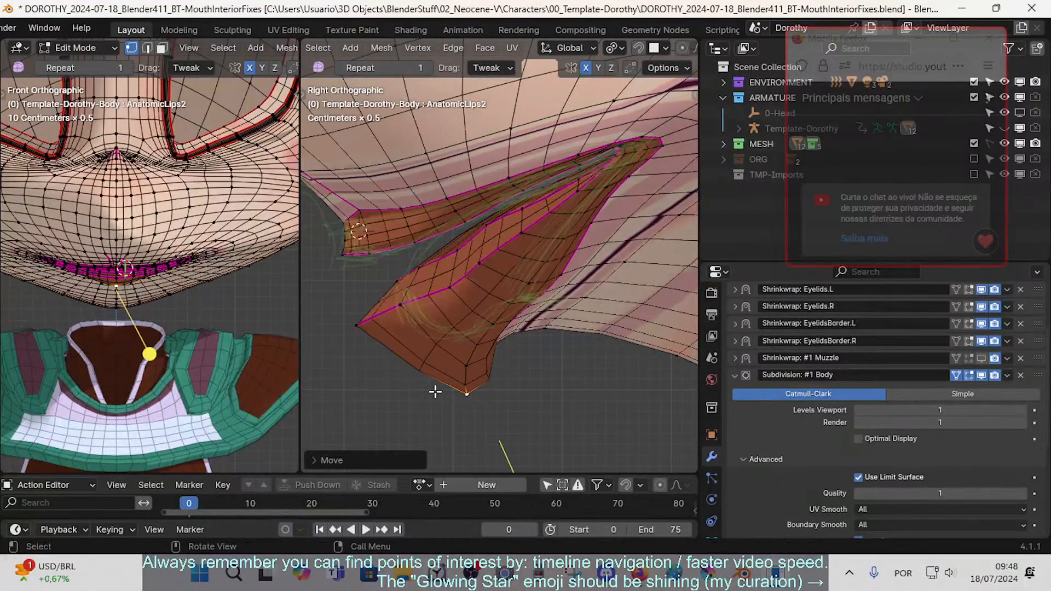
{"action": "left_click_drag", "start_coordinate": [482, 362], "coordinate": [463, 394]}
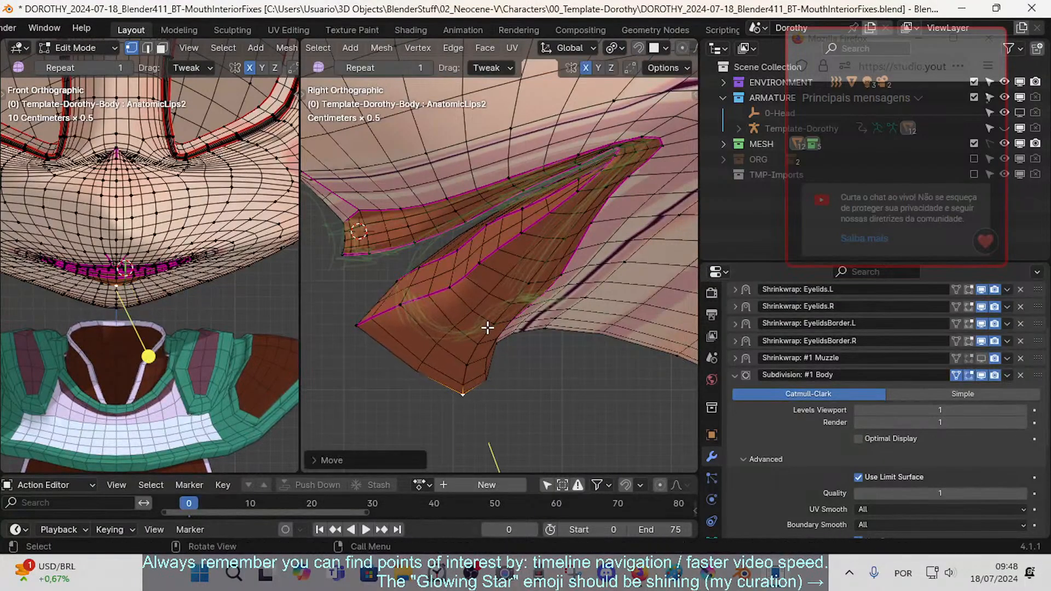
- Adjust the row of vertices running up the middle of the lower interior wall
{"action": "mouse_move", "coordinate": [490, 327]}
{"action": "left_mouse_down"}
{"action": "mouse_move", "coordinate": [479, 339]}
{"action": "mouse_move", "coordinate": [469, 332]}
{"action": "left_mouse_up"}
{"action": "left_click_drag", "start_coordinate": [517, 286], "coordinate": [505, 294]}
{"action": "mouse_move", "coordinate": [547, 236]}
{"action": "left_mouse_down"}
{"action": "mouse_move", "coordinate": [551, 253]}
{"action": "mouse_move", "coordinate": [541, 255]}
{"action": "left_mouse_up"}
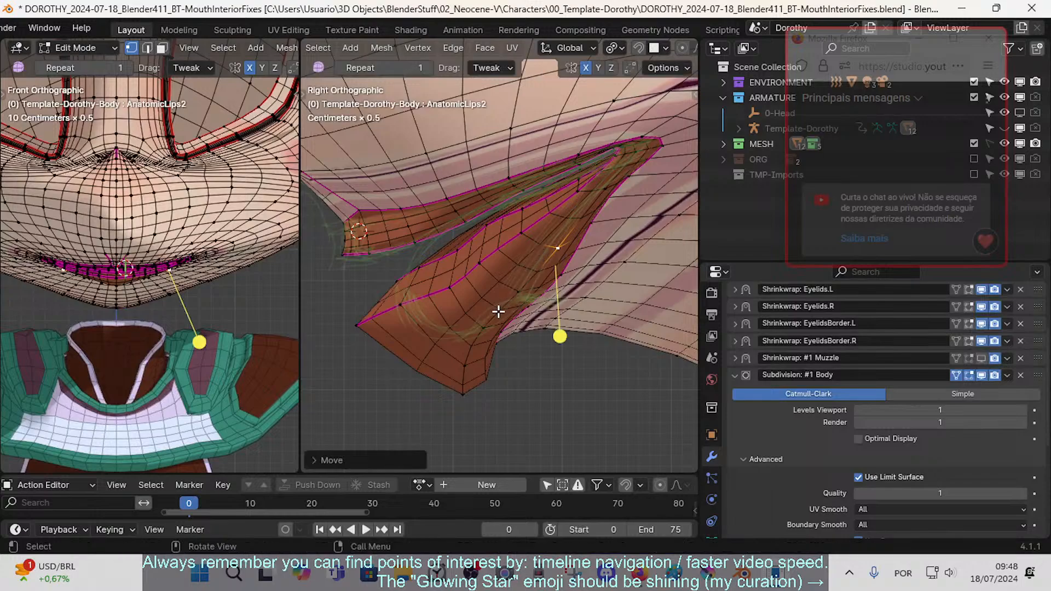
{"action": "left_click", "coordinate": [477, 330]}
{"action": "left_click_drag", "start_coordinate": [513, 296], "coordinate": [503, 302]}
{"action": "left_click_drag", "start_coordinate": [472, 334], "coordinate": [468, 335]}
- Raise the vertices along the bottom of the lower interior wall to make it shallower
{"action": "left_click", "coordinate": [468, 378]}
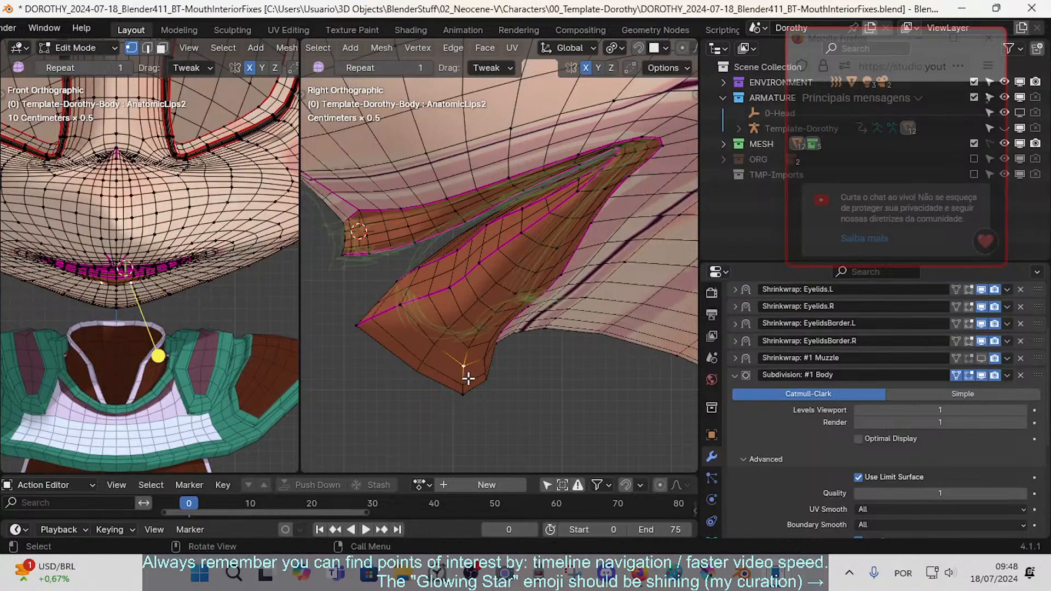
{"action": "left_click_drag", "start_coordinate": [462, 394], "coordinate": [514, 340]}
{"action": "left_click", "coordinate": [464, 365], "text": "shift"}
{"action": "left_click", "coordinate": [470, 347], "text": "shift"}
{"action": "left_click", "coordinate": [479, 330], "text": "shift"}
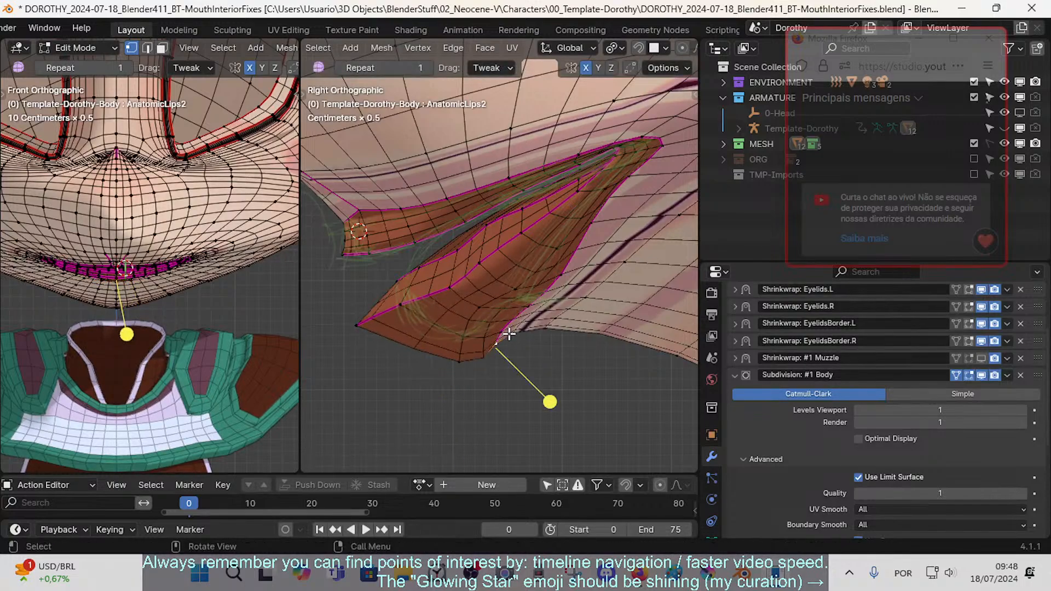
- Move the rear bottom edge vertices of the lower interior wall with smooth proportional editing at a size of about 0.023 m
{"action": "key", "text": "g"}
{"action": "scroll", "coordinate": [508, 333], "scroll_direction": "up", "scroll_amount": 7}
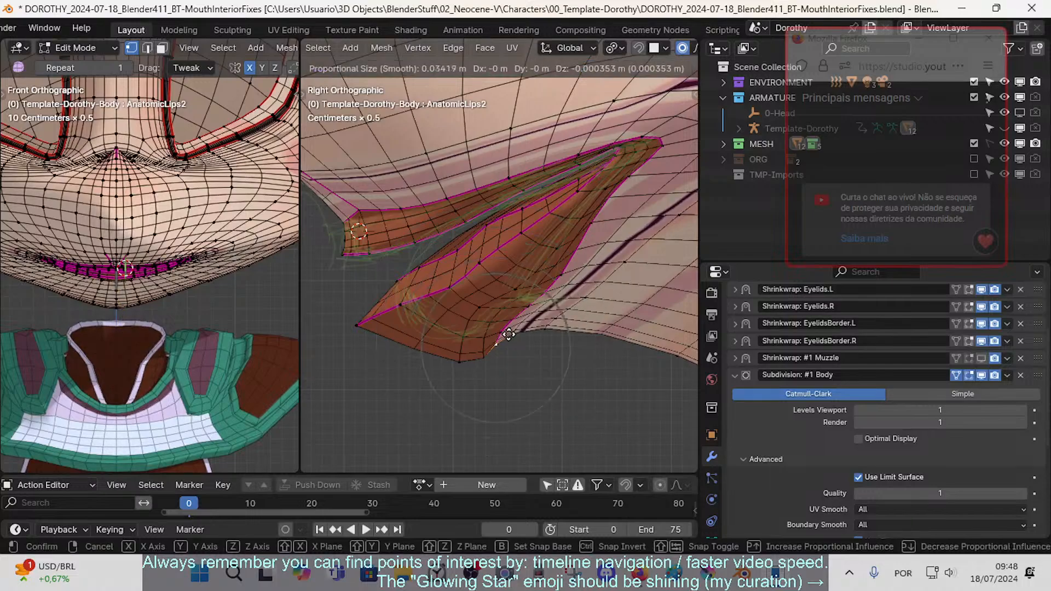
{"action": "left_click", "coordinate": [506, 326]}
{"action": "left_click", "coordinate": [513, 322], "text": "shift"}
{"action": "left_click", "coordinate": [527, 304], "text": "shift"}
{"action": "key", "text": "g"}
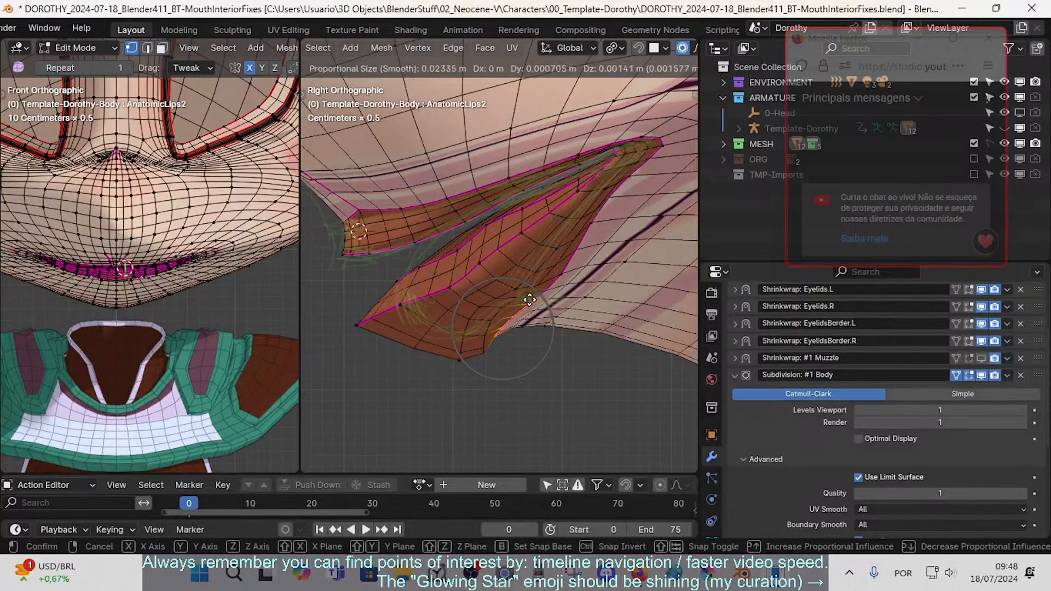
{"action": "left_click", "coordinate": [544, 290]}
- Move the vertices on the upper part of the lower interior wall's rear edge with proportional editing
{"action": "left_click", "coordinate": [561, 271]}
{"action": "key", "text": "g"}
{"action": "left_click", "coordinate": [554, 245]}
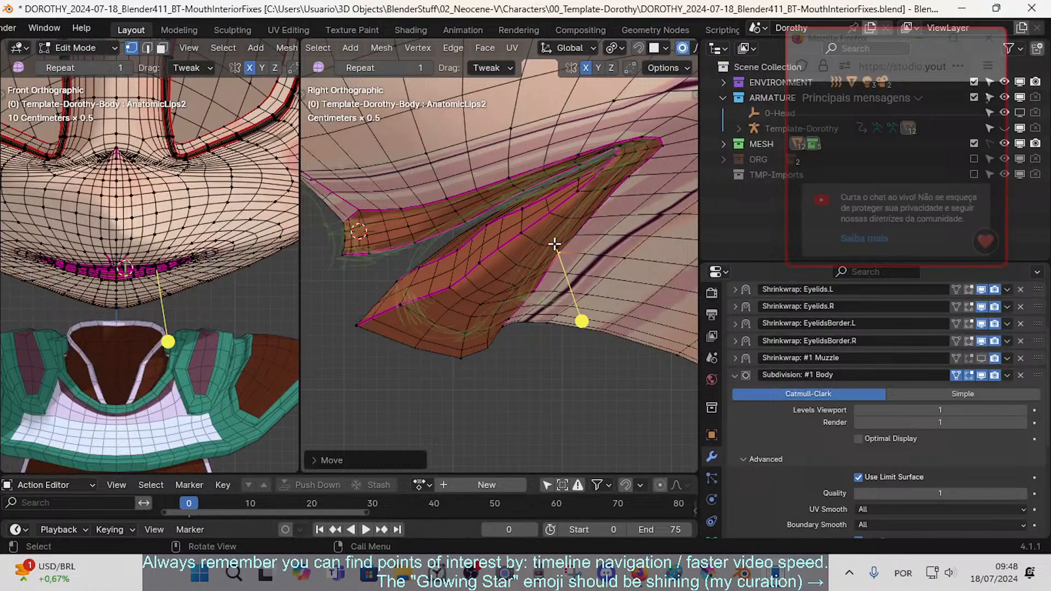
{"action": "left_click", "coordinate": [599, 209]}
{"action": "key", "text": "g"}
{"action": "left_click", "coordinate": [599, 204]}
{"action": "key", "text": "g"}
{"action": "left_click", "coordinate": [598, 213]}
- Pull the rear edge and bottom vertices of the lower interior wall upward to smooth its outline
{"action": "left_click", "coordinate": [560, 260]}
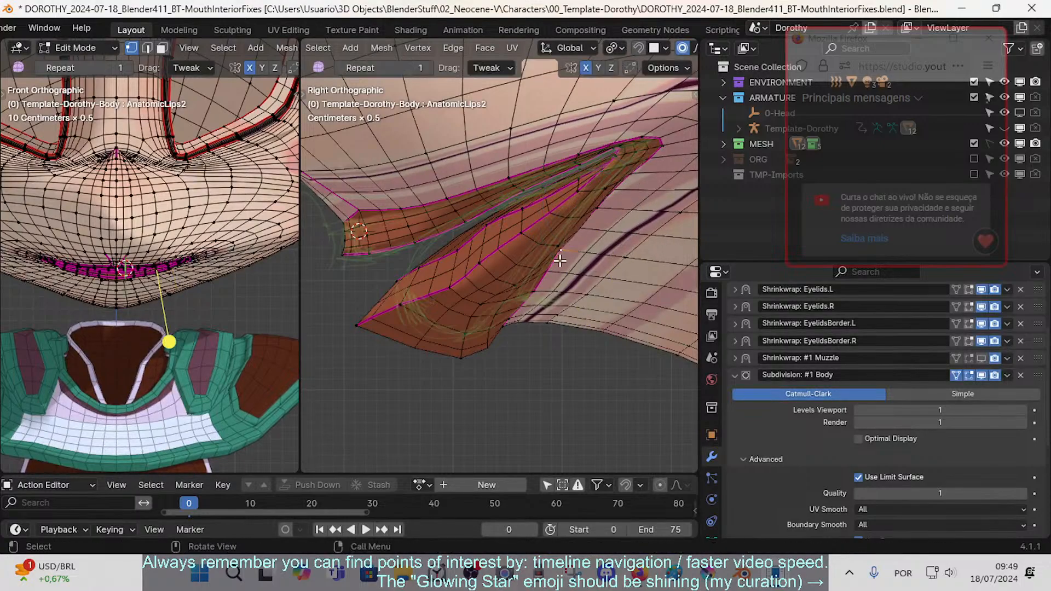
{"action": "left_click_drag", "start_coordinate": [560, 261], "coordinate": [562, 242]}
{"action": "left_click_drag", "start_coordinate": [537, 297], "coordinate": [529, 279]}
{"action": "left_click_drag", "start_coordinate": [506, 317], "coordinate": [533, 272]}
{"action": "left_click", "coordinate": [510, 318]}
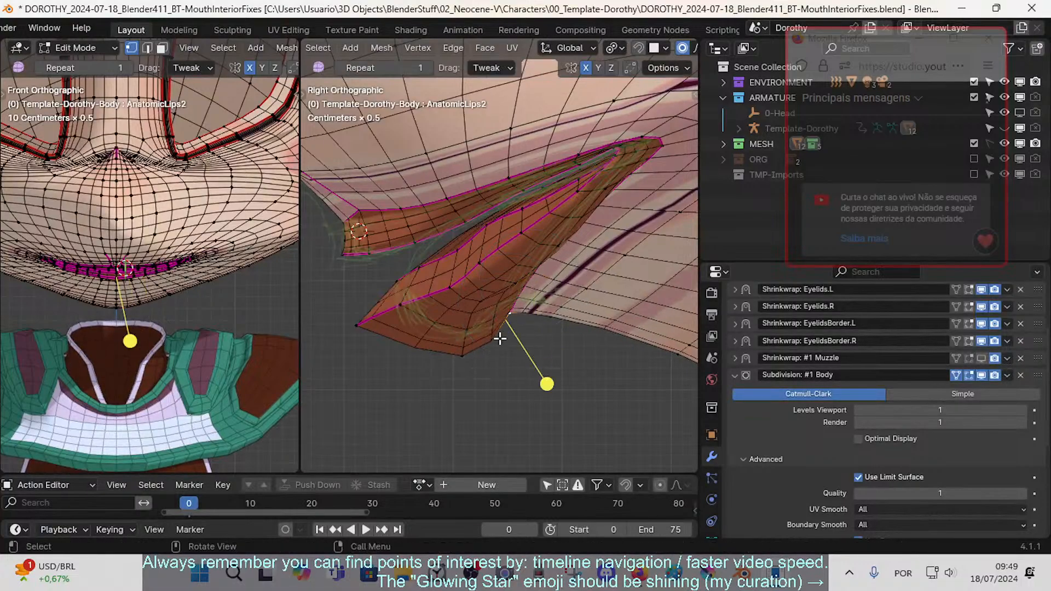
{"action": "mouse_move", "coordinate": [475, 349]}
{"action": "left_mouse_down"}
{"action": "mouse_move", "coordinate": [463, 328]}
{"action": "mouse_move", "coordinate": [511, 302]}
{"action": "mouse_move", "coordinate": [458, 347]}
{"action": "mouse_move", "coordinate": [511, 302]}
{"action": "mouse_move", "coordinate": [473, 351]}
{"action": "left_mouse_up"}
- Pull the lower wall's front tip and front seam vertices backward and lift the bottom vertex slightly
{"action": "left_click", "coordinate": [359, 329]}
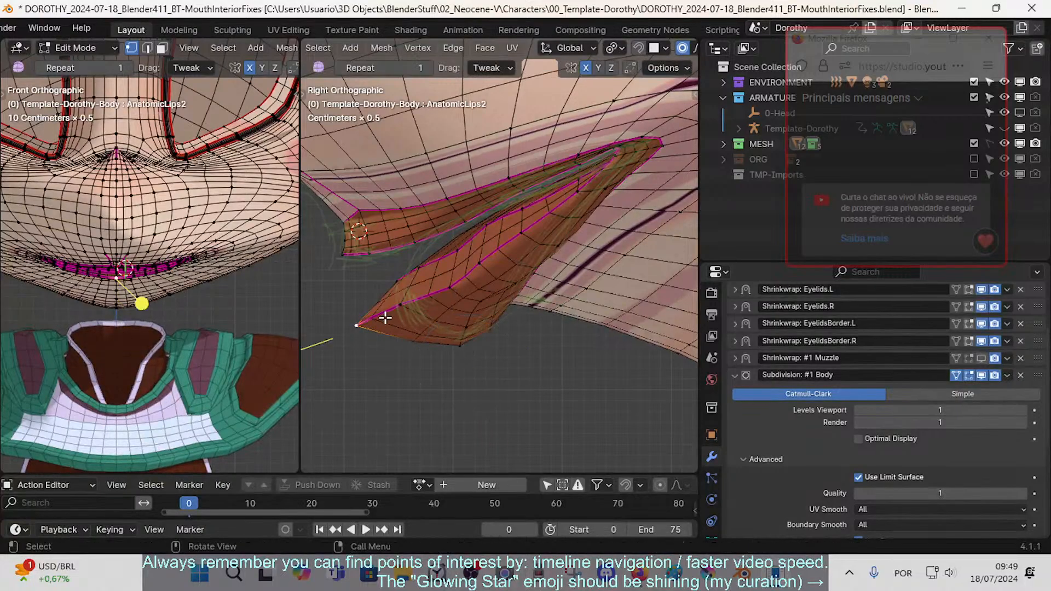
{"action": "left_click_drag", "start_coordinate": [418, 302], "coordinate": [492, 314]}
{"action": "left_click", "coordinate": [454, 286]}
{"action": "left_click", "coordinate": [445, 273]}
{"action": "left_click_drag", "start_coordinate": [442, 271], "coordinate": [399, 298]}
{"action": "left_click", "coordinate": [408, 296]}
{"action": "left_click", "coordinate": [465, 346]}
{"action": "left_click_drag", "start_coordinate": [465, 346], "coordinate": [465, 340]}
{"action": "left_click_drag", "start_coordinate": [387, 305], "coordinate": [407, 316]}
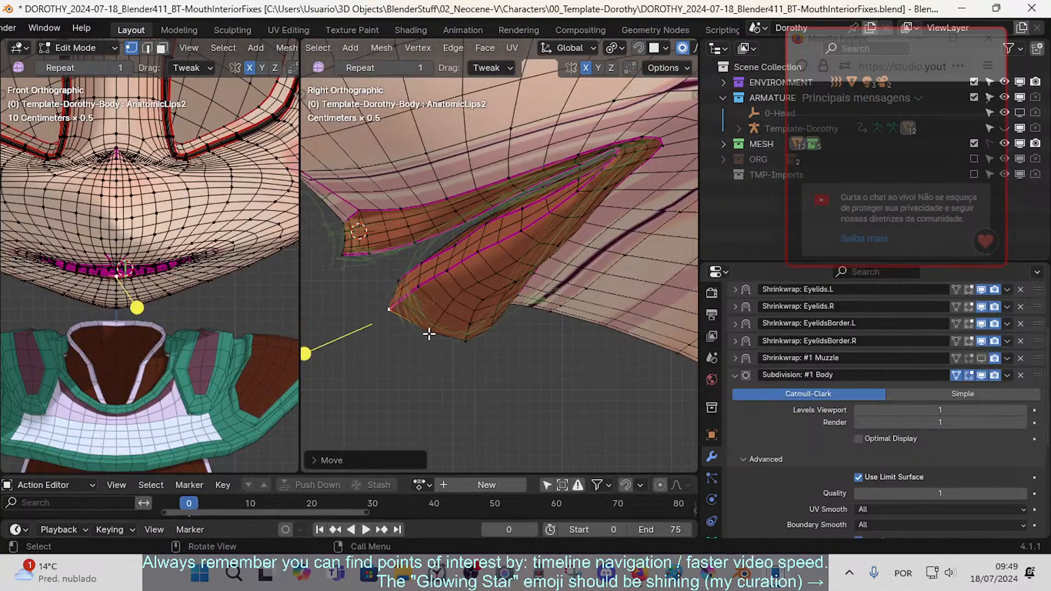
- Rotate and reposition the bottom vertex of the lower interior wall with proportional editing
{"action": "left_click", "coordinate": [459, 345]}
{"action": "key", "text": "r"}
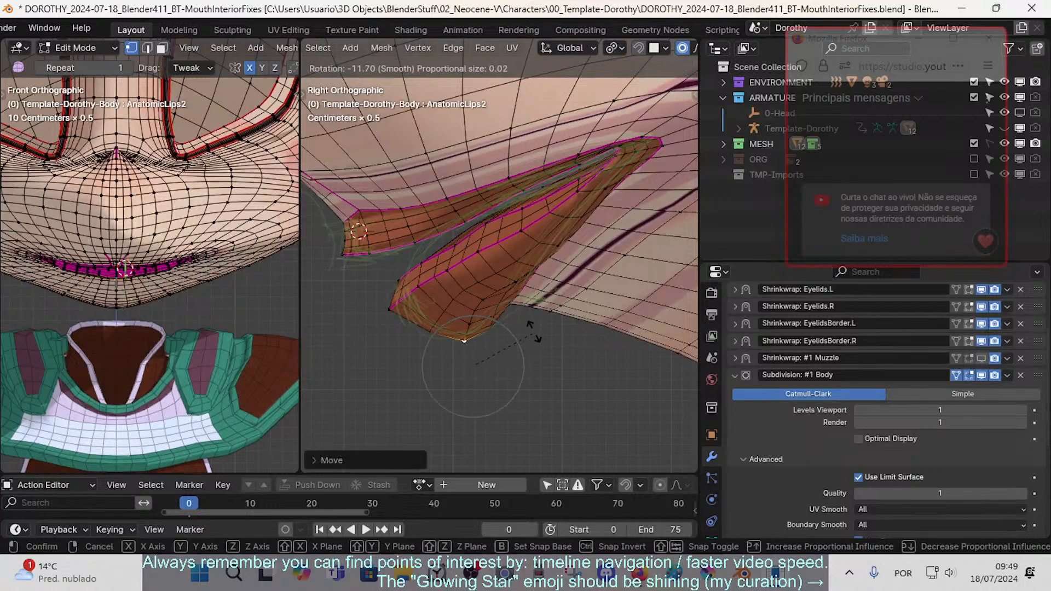
{"action": "left_click", "coordinate": [534, 327]}
{"action": "left_click_drag", "start_coordinate": [460, 351], "coordinate": [460, 356]}
{"action": "key", "text": "r"}
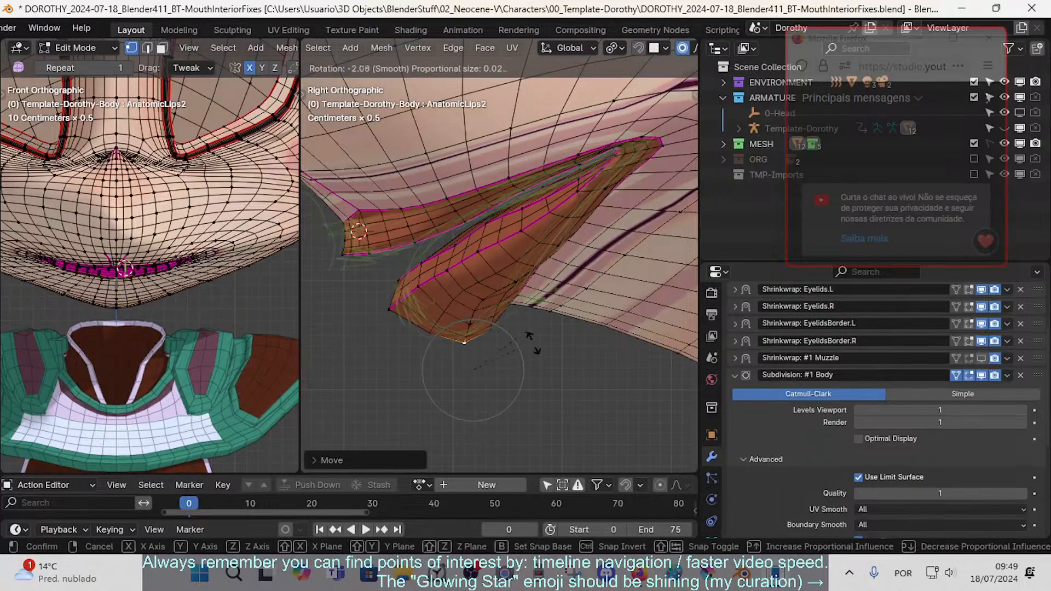
{"action": "left_click", "coordinate": [534, 349]}
- Lower the front tip vertex slightly and rotate the vertices around the bottom of the lower interior wall
{"action": "left_click_drag", "start_coordinate": [388, 311], "coordinate": [389, 315]}
{"action": "left_click", "coordinate": [472, 326]}
{"action": "key", "text": "r"}
{"action": "left_click", "coordinate": [542, 318]}
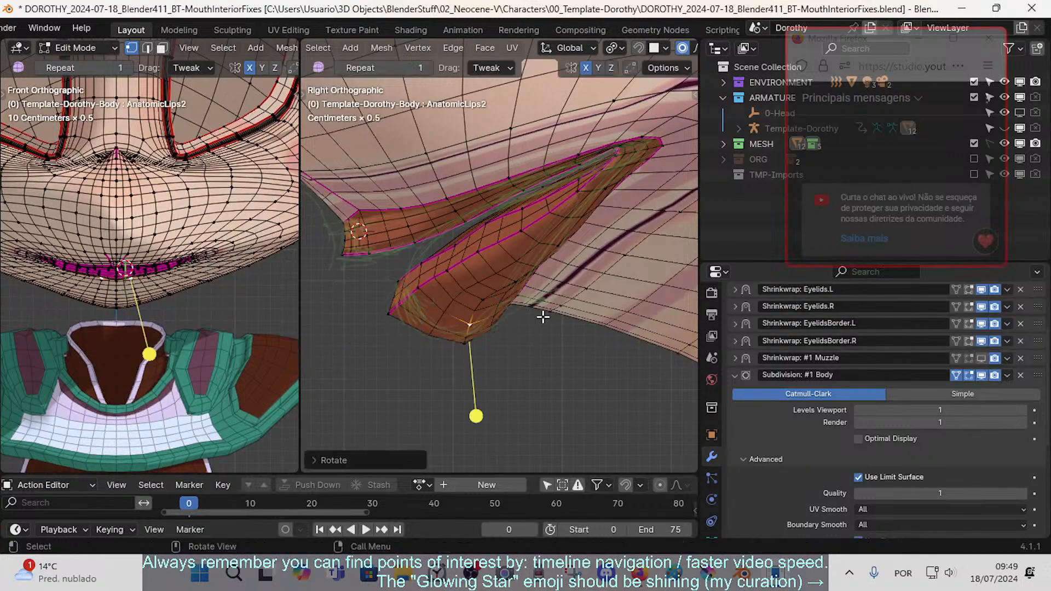
{"action": "left_click", "coordinate": [475, 352]}
{"action": "key", "text": "r"}
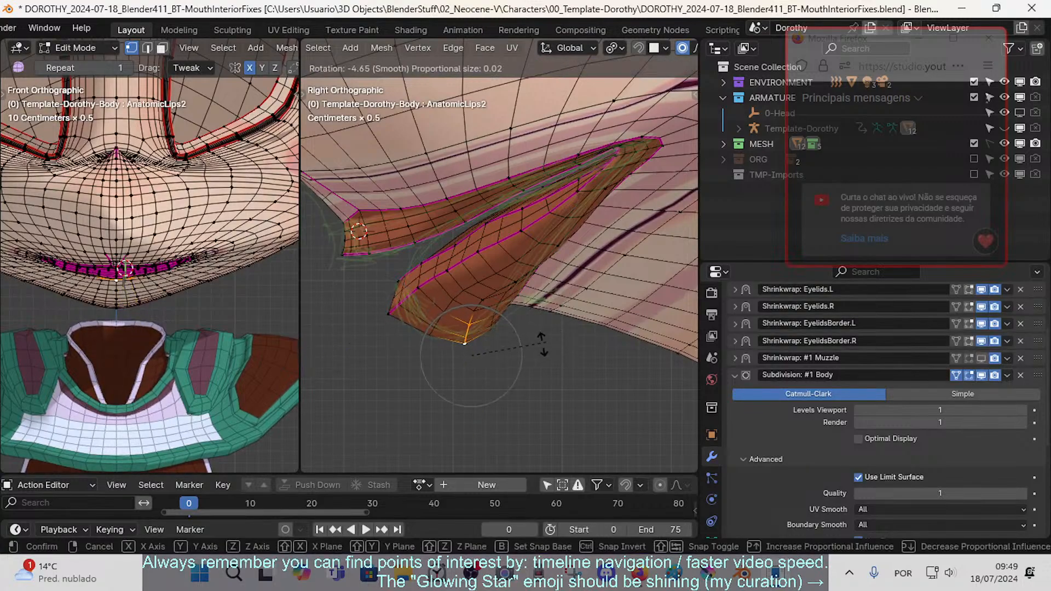
{"action": "left_click", "coordinate": [541, 344]}
- Reshape the front end of the lower interior wall by moving its tip, upper corner and first seam vertices
{"action": "left_click_drag", "start_coordinate": [382, 310], "coordinate": [402, 272]}
{"action": "left_click_drag", "start_coordinate": [393, 313], "coordinate": [390, 313]}
{"action": "left_click_drag", "start_coordinate": [405, 275], "coordinate": [410, 269]}
{"action": "left_click_drag", "start_coordinate": [403, 304], "coordinate": [416, 282]}
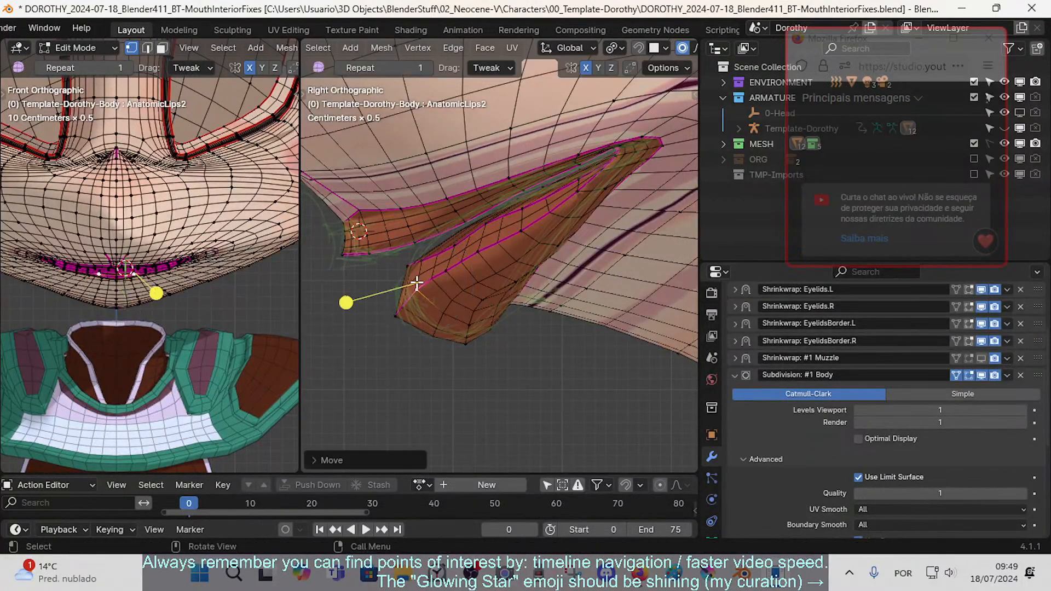
- Raise the front seam vertices and adjust the neighbouring inner wall vertices of the lower lip
{"action": "scroll", "coordinate": [439, 313], "scroll_direction": "up", "scroll_amount": 3}
{"action": "middle_click_drag", "start_coordinate": [442, 345], "coordinate": [491, 345], "text": "shift"}
{"action": "left_click_drag", "start_coordinate": [456, 288], "coordinate": [456, 274]}
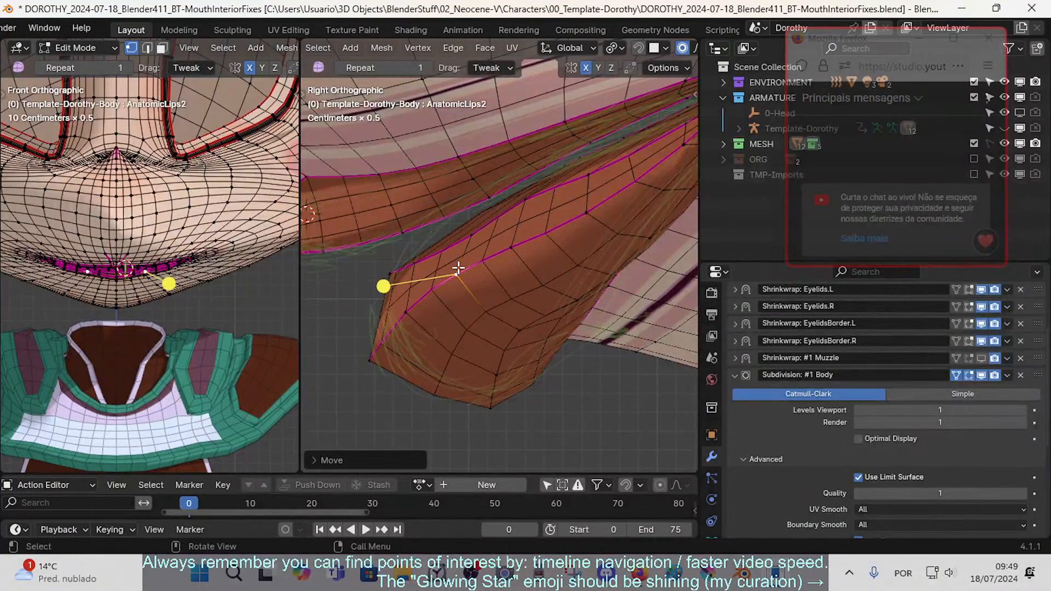
{"action": "scroll", "coordinate": [456, 289], "scroll_direction": "down", "scroll_amount": 2}
{"action": "left_click_drag", "start_coordinate": [509, 306], "coordinate": [554, 320]}
{"action": "left_click_drag", "start_coordinate": [562, 309], "coordinate": [561, 301]}
{"action": "middle_click_drag", "start_coordinate": [560, 302], "coordinate": [538, 319], "text": "shift"}
{"action": "left_click_drag", "start_coordinate": [532, 301], "coordinate": [527, 293]}
{"action": "key", "text": "2"}
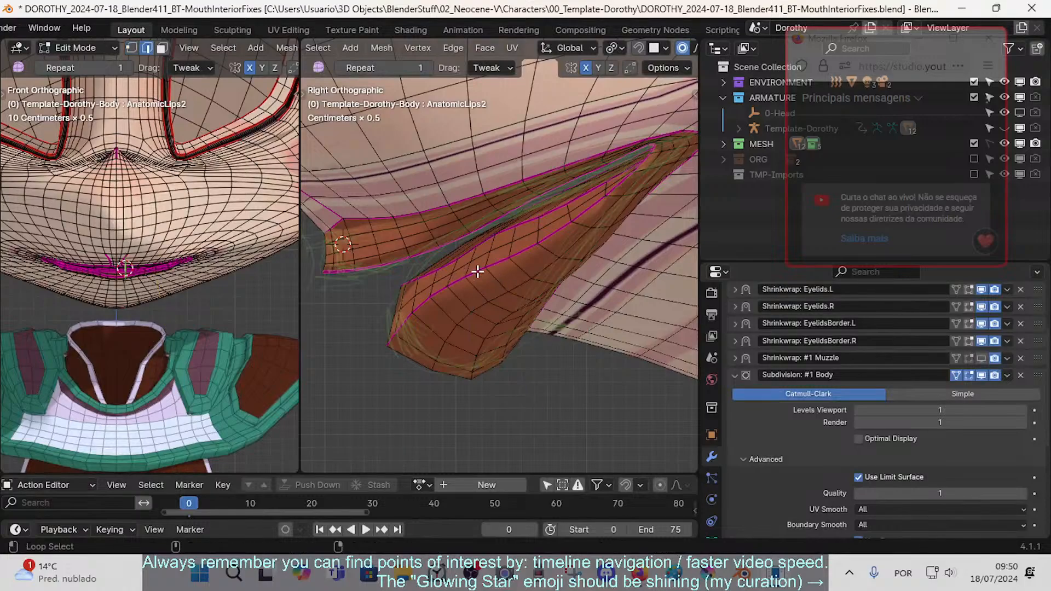
{"action": "left_click", "coordinate": [477, 272], "text": "alt"}
{"action": "key", "text": "alt+a"}
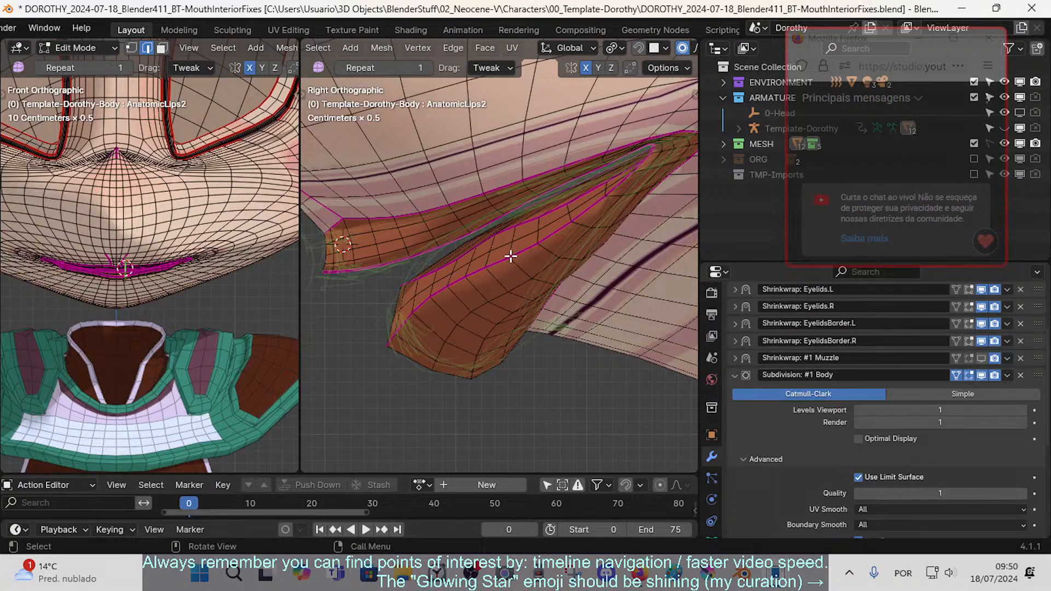
{"action": "key", "text": "1"}
{"action": "left_click", "coordinate": [410, 312], "text": "alt"}
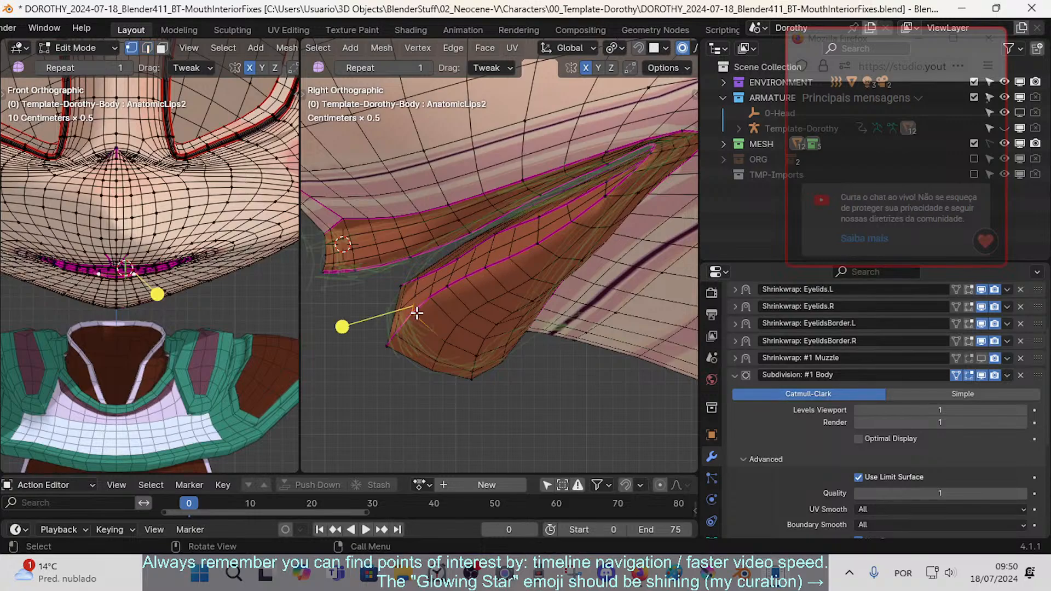
{"action": "key", "text": "alt+a"}
- Shift the lower lip's seam vertices one by one slightly backward with proportional editing
{"action": "left_click", "coordinate": [449, 294], "text": "alt"}
{"action": "key", "text": "g"}
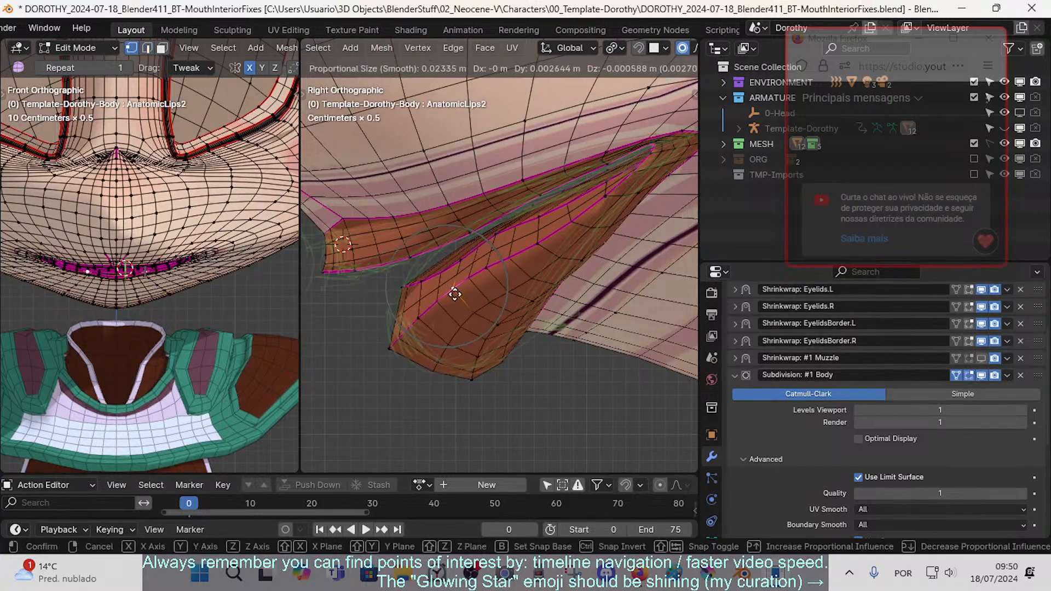
{"action": "left_click", "coordinate": [456, 299]}
{"action": "left_click", "coordinate": [503, 267]}
{"action": "key", "text": "g"}
{"action": "left_click", "coordinate": [508, 268]}
{"action": "left_click", "coordinate": [541, 238]}
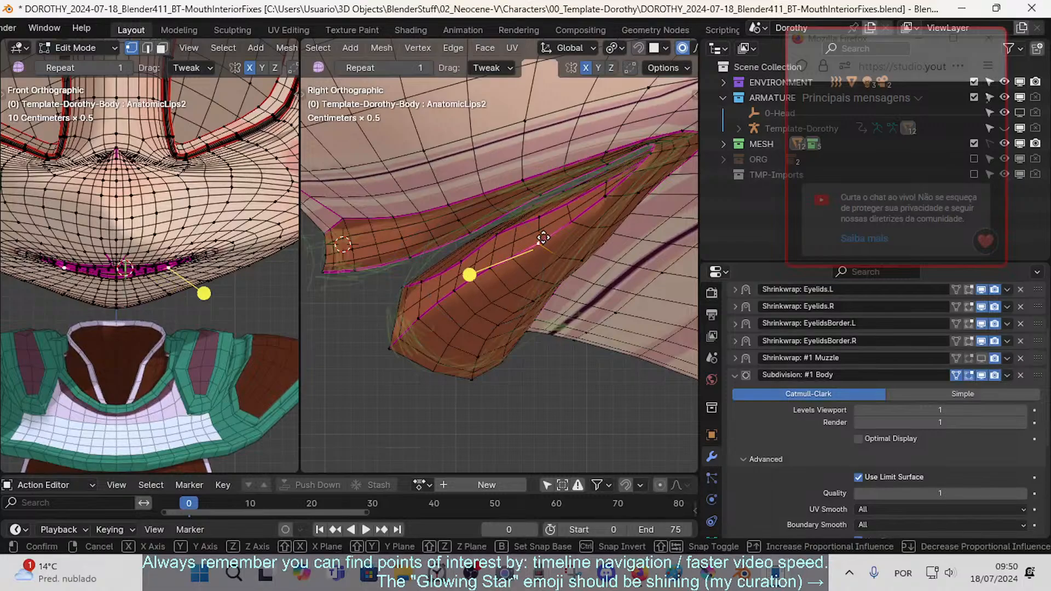
{"action": "key", "text": "g"}
{"action": "left_click", "coordinate": [549, 238]}
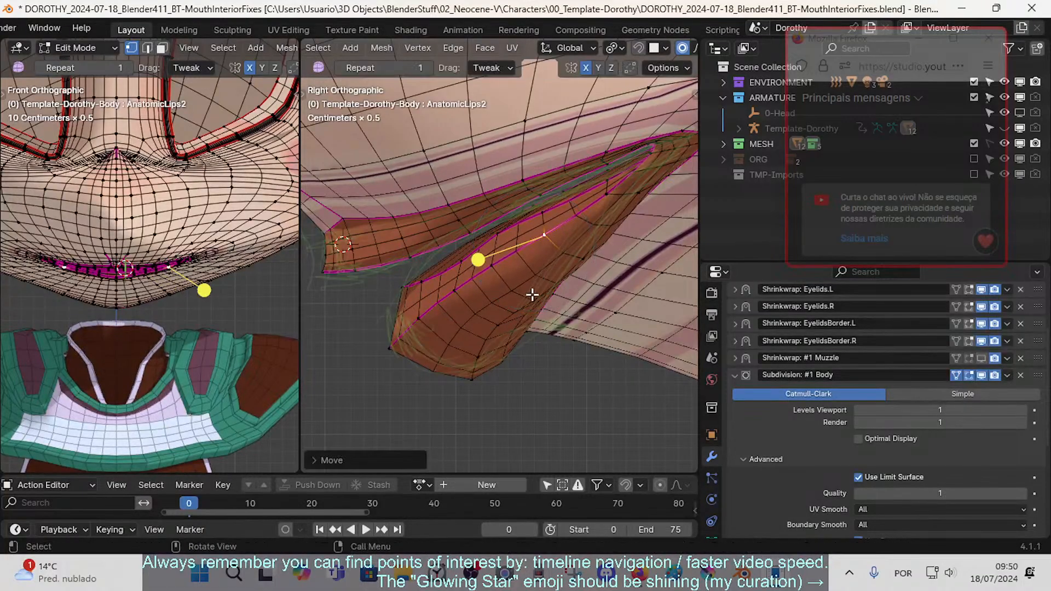
- Even out the spacing of the vertices between the seam and the rear edge of the lower interior wall
{"action": "left_click_drag", "start_coordinate": [537, 299], "coordinate": [525, 294]}
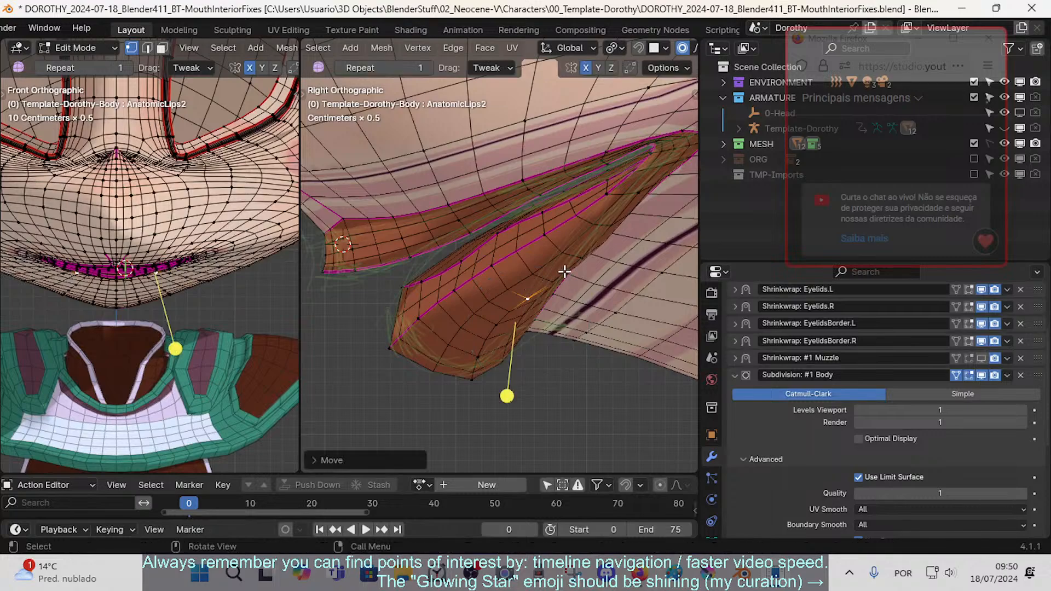
{"action": "left_click_drag", "start_coordinate": [578, 261], "coordinate": [549, 246]}
{"action": "left_click_drag", "start_coordinate": [533, 288], "coordinate": [527, 289]}
{"action": "left_click_drag", "start_coordinate": [578, 250], "coordinate": [568, 247]}
{"action": "left_click", "coordinate": [526, 304]}
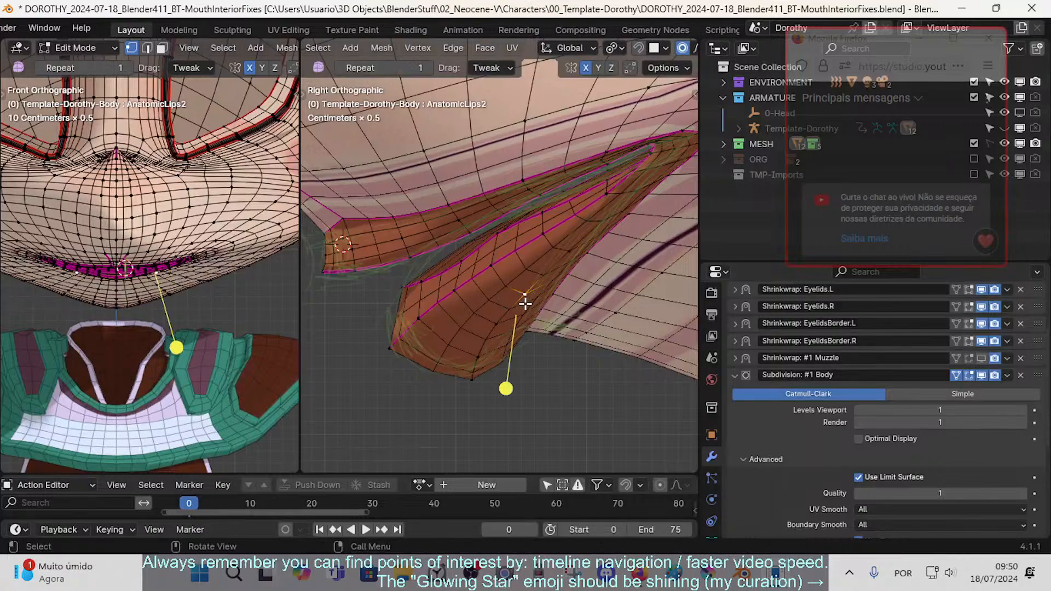
{"action": "left_click_drag", "start_coordinate": [525, 304], "coordinate": [527, 300]}
- Fine-tune the vertices near the bottom of the lower interior wall and lower its front tip slightly
{"action": "left_click_drag", "start_coordinate": [499, 323], "coordinate": [482, 346]}
{"action": "left_click", "coordinate": [482, 346]}
{"action": "left_click_drag", "start_coordinate": [472, 372], "coordinate": [482, 362]}
{"action": "left_click", "coordinate": [481, 363]}
{"action": "left_click_drag", "start_coordinate": [401, 354], "coordinate": [399, 356]}
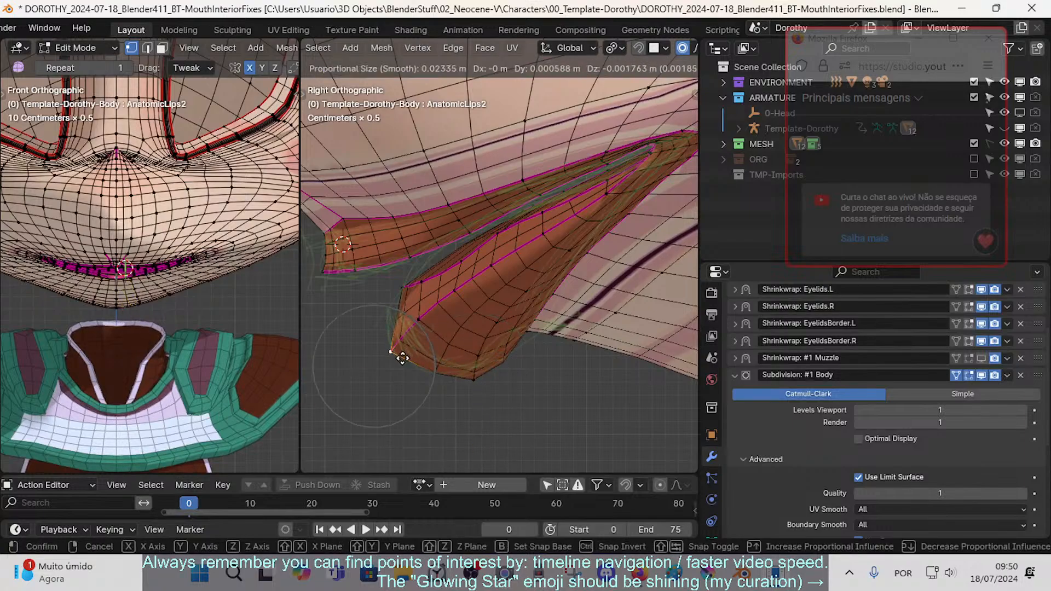
- Adjust a vertex on the lower lip's upper edge and return to Object Mode to check the subdivided wall
{"action": "left_click", "coordinate": [498, 250]}
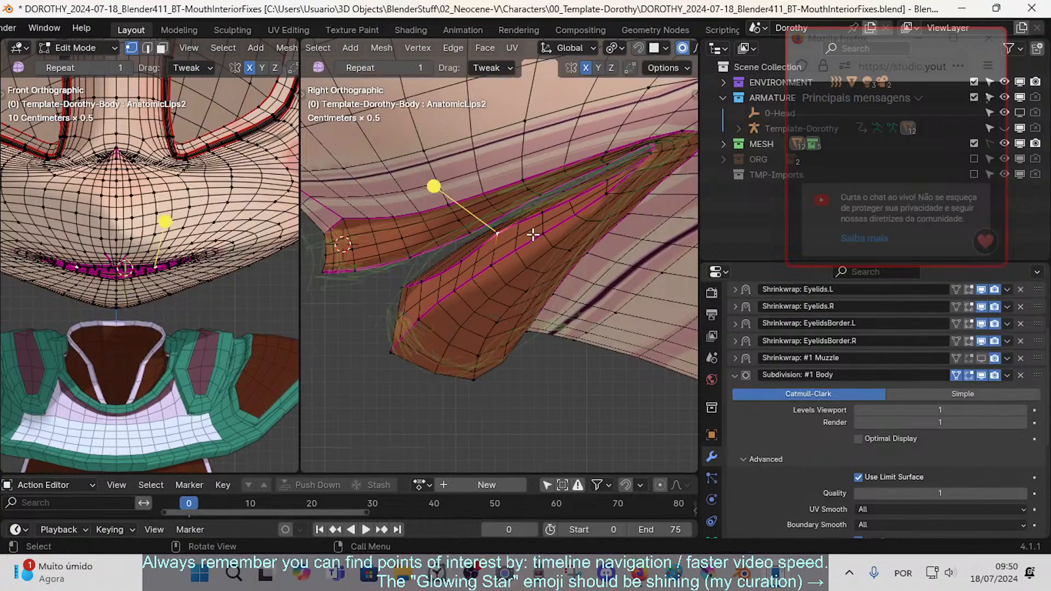
{"action": "left_click", "coordinate": [536, 234]}
{"action": "left_click_drag", "start_coordinate": [497, 235], "coordinate": [516, 259]}
{"action": "key", "text": "Tab"}
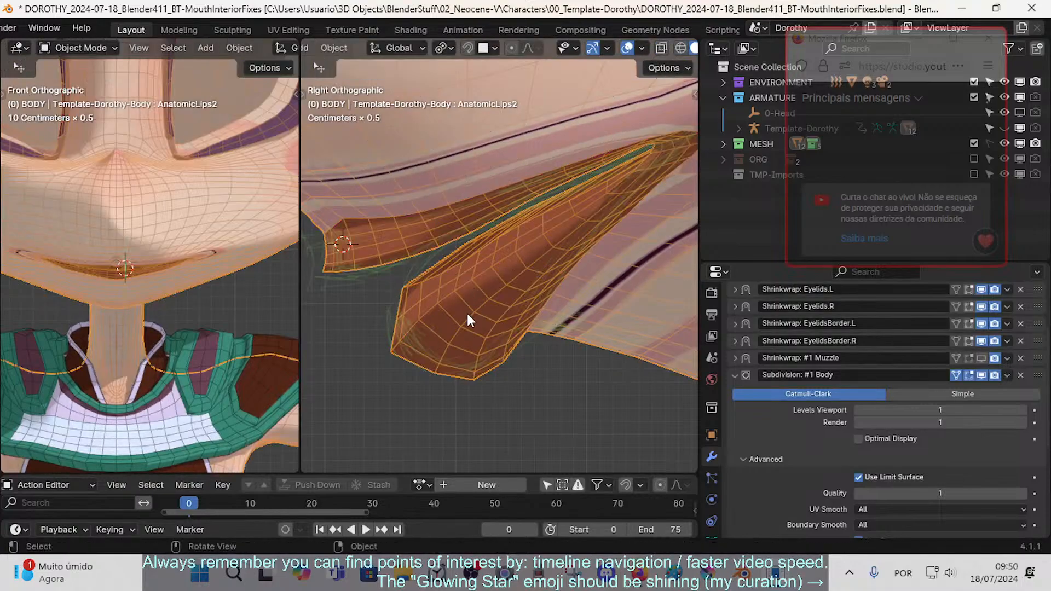
- Return to Edit Mode and reposition vertices along the rear edge and rear middle of the lower interior wall
{"action": "key", "text": "Tab"}
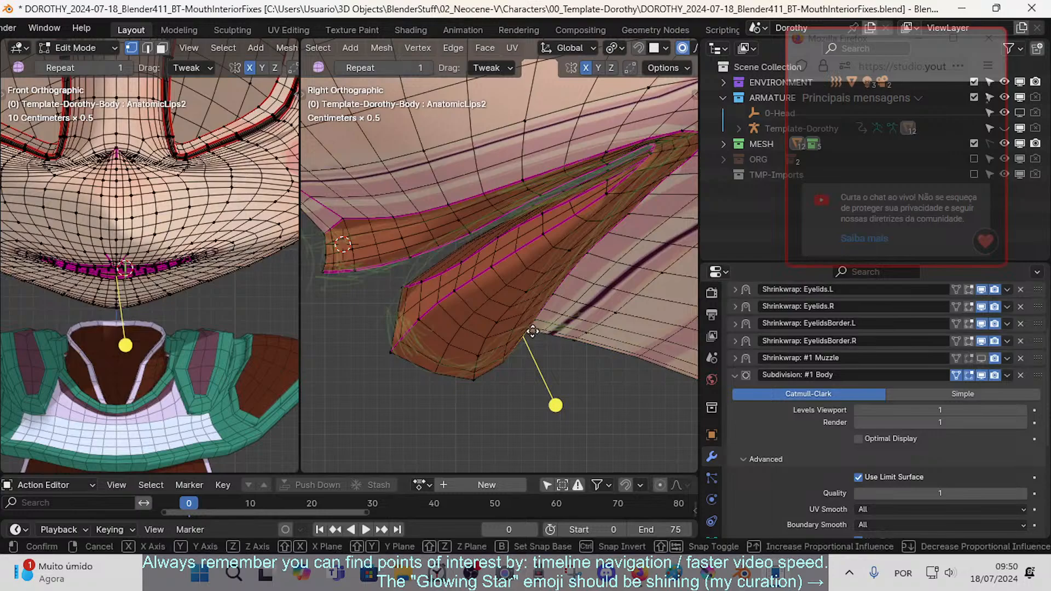
{"action": "left_click_drag", "start_coordinate": [527, 328], "coordinate": [493, 325]}
{"action": "left_click_drag", "start_coordinate": [526, 294], "coordinate": [524, 281]}
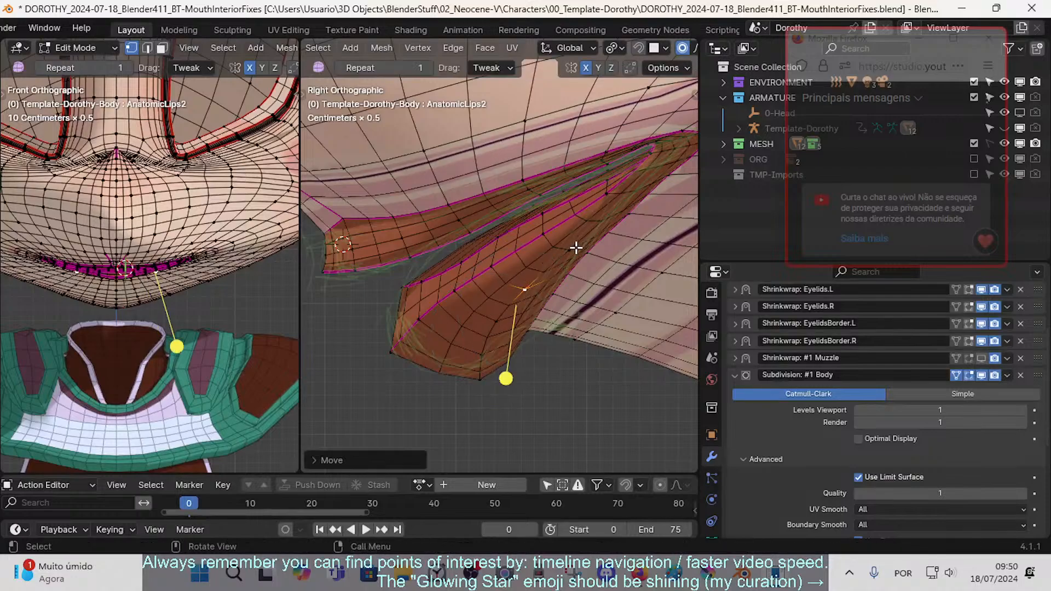
{"action": "left_click_drag", "start_coordinate": [572, 250], "coordinate": [542, 232]}
{"action": "left_click", "coordinate": [569, 215]}
{"action": "left_click", "coordinate": [548, 234]}
- Push the lower interior wall's upper front corner slightly forward and rotate the surrounding vertices with proportional editing
{"action": "left_click_drag", "start_coordinate": [486, 267], "coordinate": [451, 290]}
{"action": "left_click_drag", "start_coordinate": [423, 323], "coordinate": [387, 313]}
{"action": "key", "text": "r"}
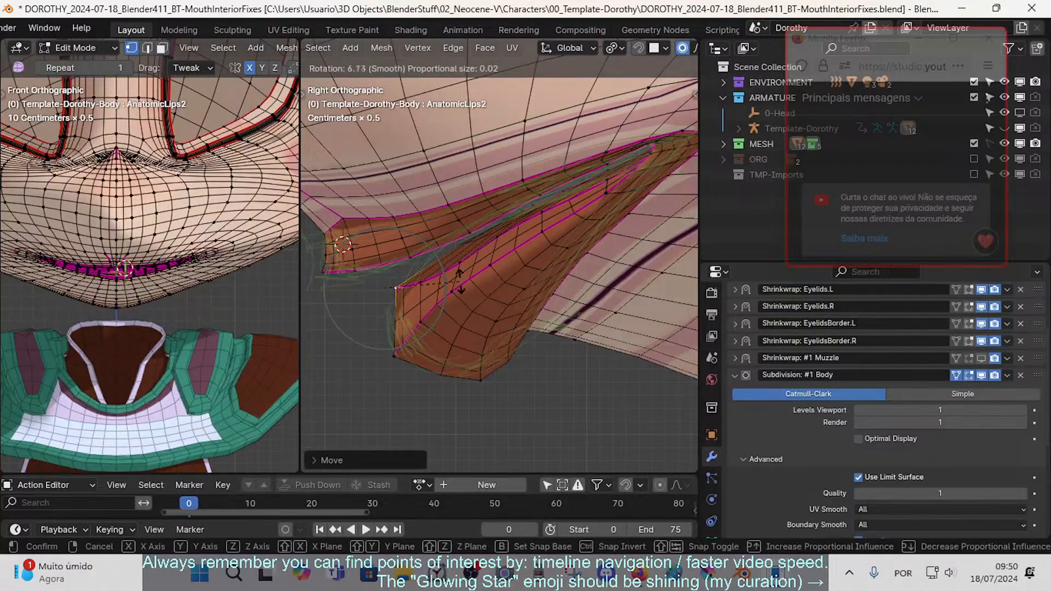
{"action": "left_click", "coordinate": [454, 279]}
- Readjust the lower wall's front seam vertices and a neighbouring vertex on its upper edge
{"action": "left_click_drag", "start_coordinate": [424, 277], "coordinate": [458, 305]}
{"action": "left_click", "coordinate": [452, 265]}
{"action": "left_click", "coordinate": [462, 257]}
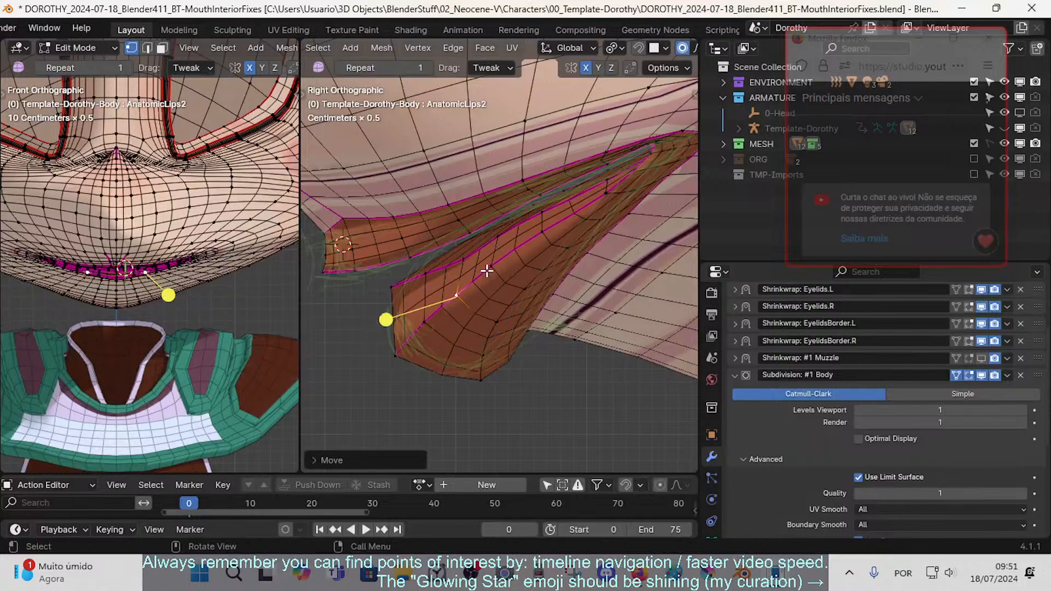
{"action": "left_click_drag", "start_coordinate": [489, 270], "coordinate": [489, 272]}
{"action": "left_click", "coordinate": [543, 231]}
{"action": "left_click_drag", "start_coordinate": [542, 231], "coordinate": [465, 251]}
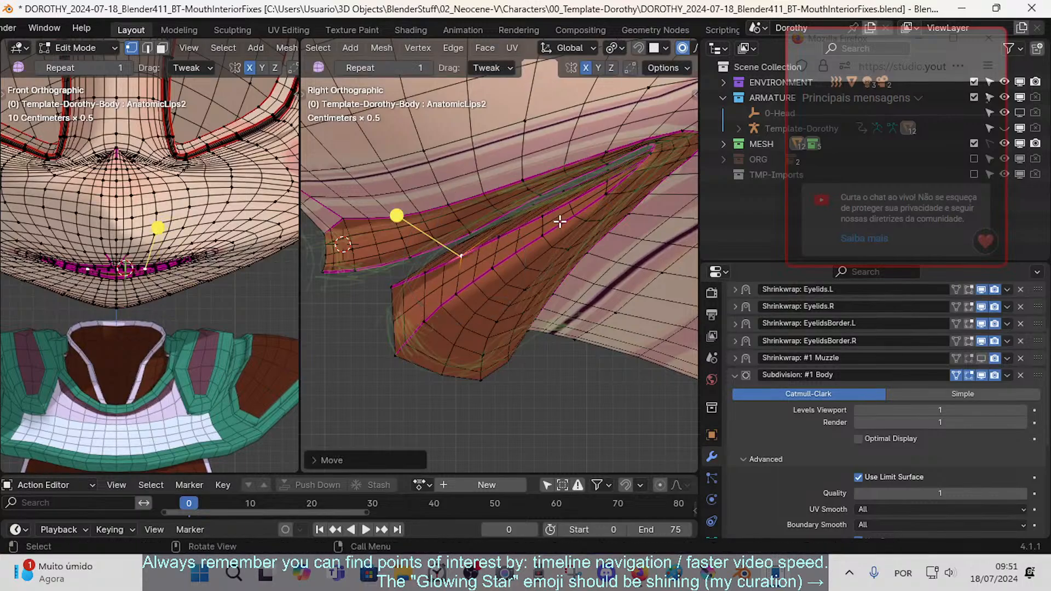
- Push the upper interior wall's front edge slightly forward and adjust a nearby vertex on its upper border
{"action": "middle_click_drag", "start_coordinate": [548, 217], "coordinate": [550, 234], "text": "shift"}
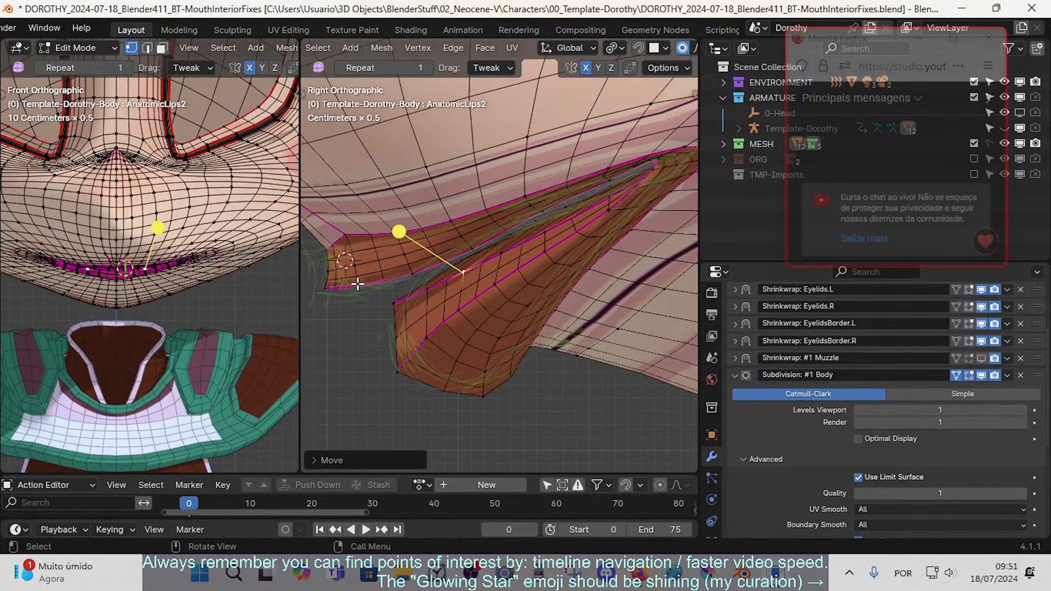
{"action": "middle_click_drag", "start_coordinate": [341, 272], "coordinate": [434, 265], "text": "shift"}
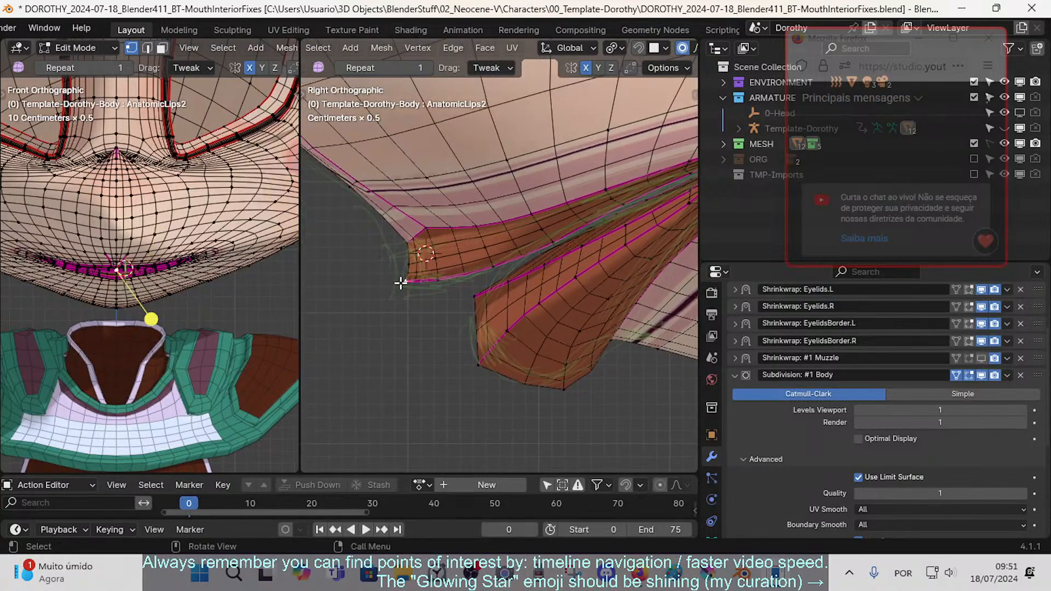
{"action": "left_click_drag", "start_coordinate": [405, 279], "coordinate": [387, 288]}
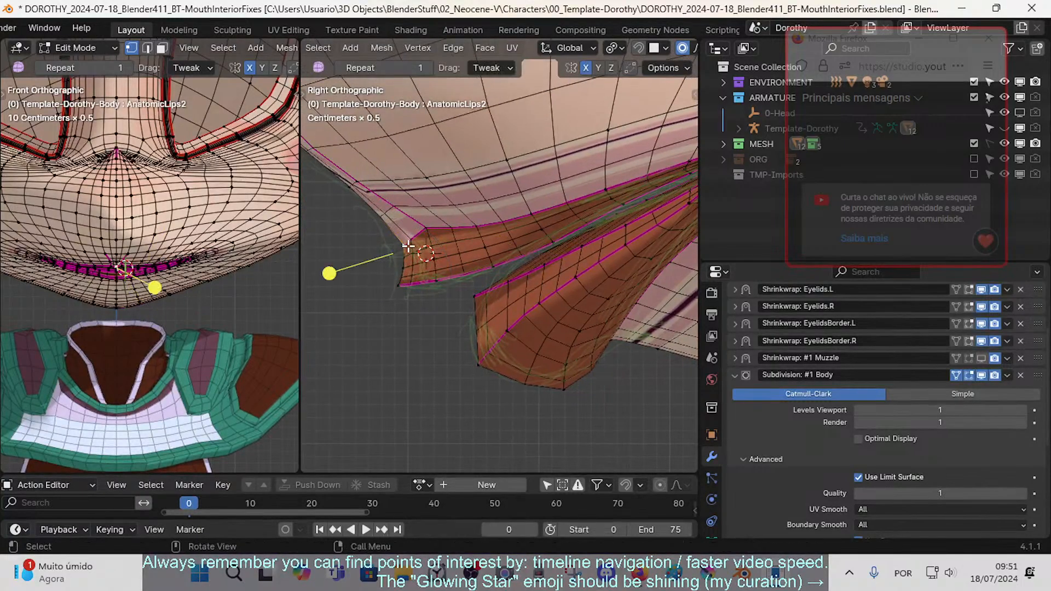
{"action": "left_click_drag", "start_coordinate": [438, 236], "coordinate": [483, 230]}
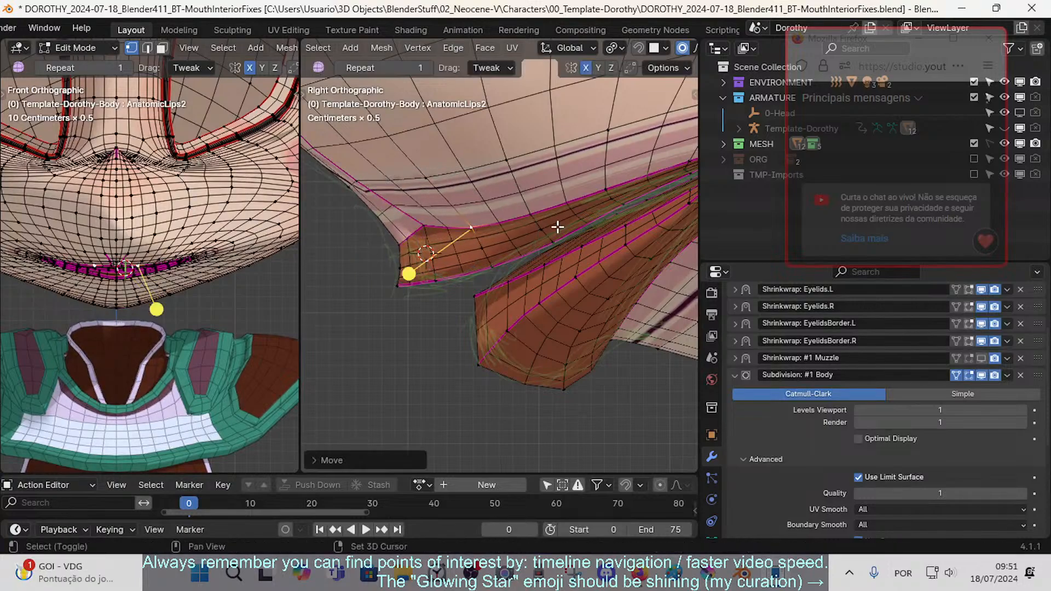
- Move and rotate individual edges along the upper interior wall's upper border in edge select mode
{"action": "middle_click_drag", "start_coordinate": [560, 225], "coordinate": [489, 239], "text": "shift"}
{"action": "key", "text": "2"}
{"action": "left_click_drag", "start_coordinate": [506, 213], "coordinate": [505, 220]}
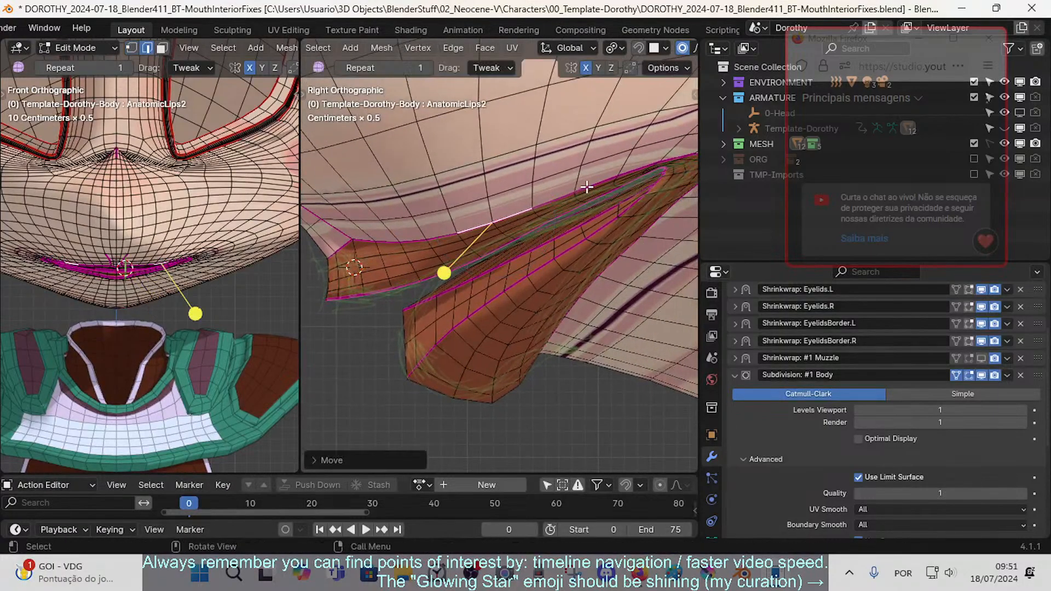
{"action": "left_click", "coordinate": [587, 189]}
{"action": "middle_click_drag", "start_coordinate": [602, 192], "coordinate": [570, 199], "text": "shift"}
{"action": "key", "text": "r"}
{"action": "left_click", "coordinate": [650, 183]}
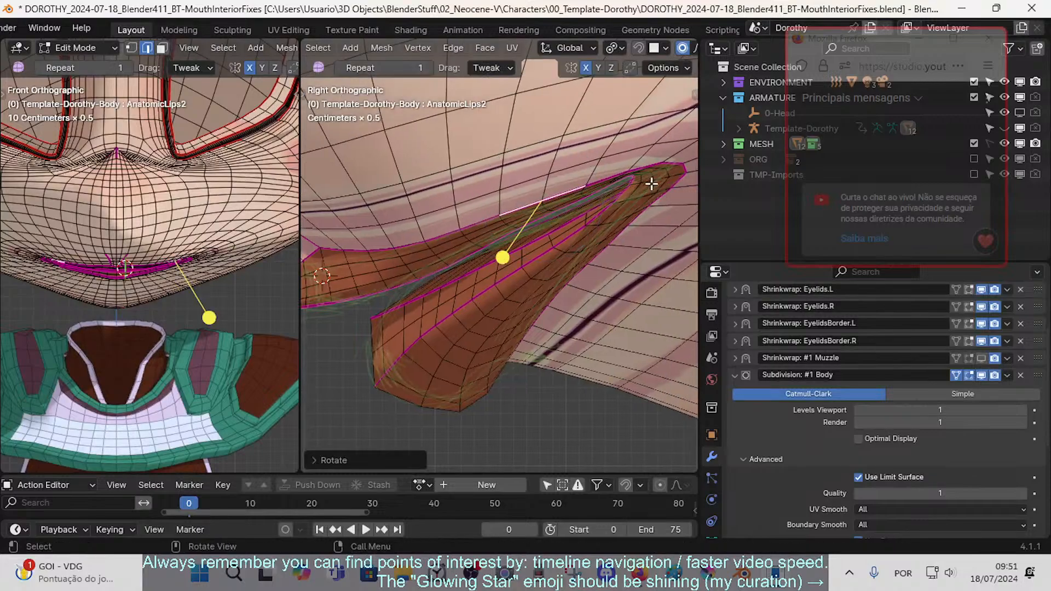
{"action": "key", "text": "g"}
{"action": "left_click", "coordinate": [645, 197]}
- Switch to vertex selection and reposition the crowded vertices just in front of the mouth corner
{"action": "key", "text": "1"}
{"action": "left_click_drag", "start_coordinate": [635, 176], "coordinate": [634, 186]}
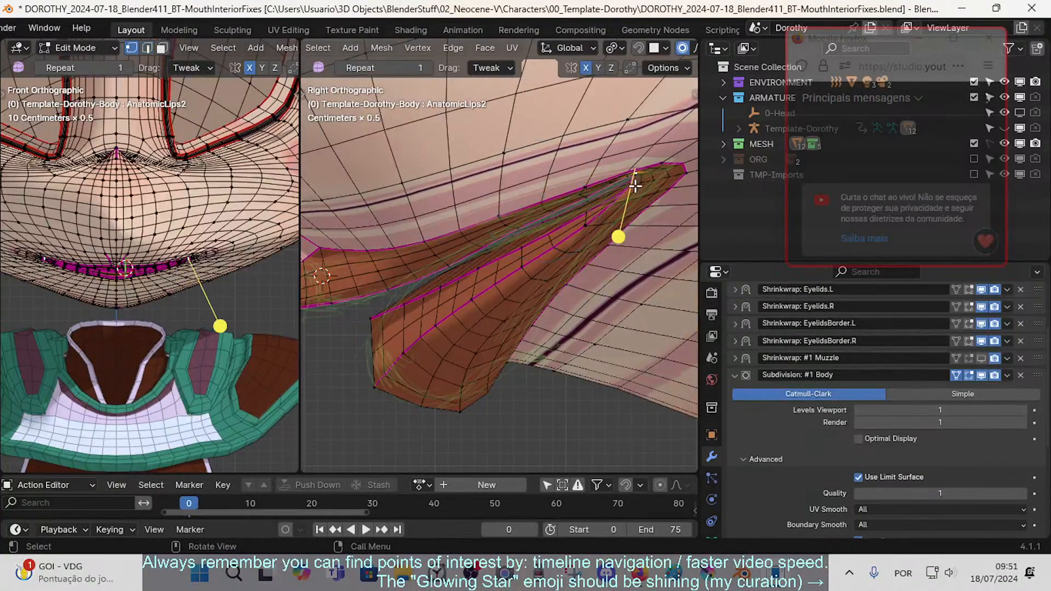
{"action": "key", "text": "g"}
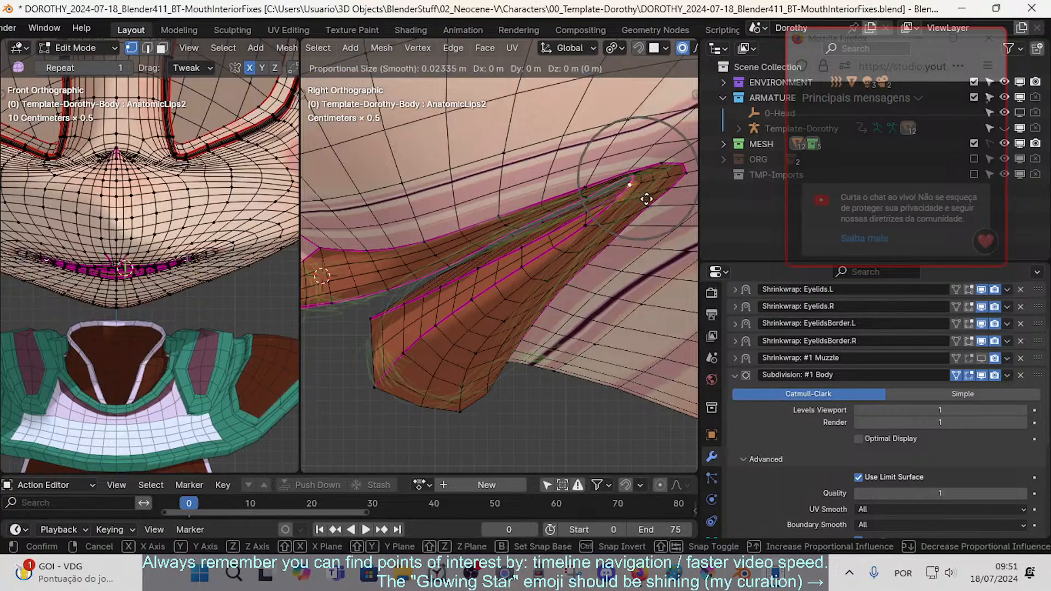
{"action": "left_click", "coordinate": [647, 190]}
{"action": "left_click", "coordinate": [629, 179]}
{"action": "key", "text": "g"}
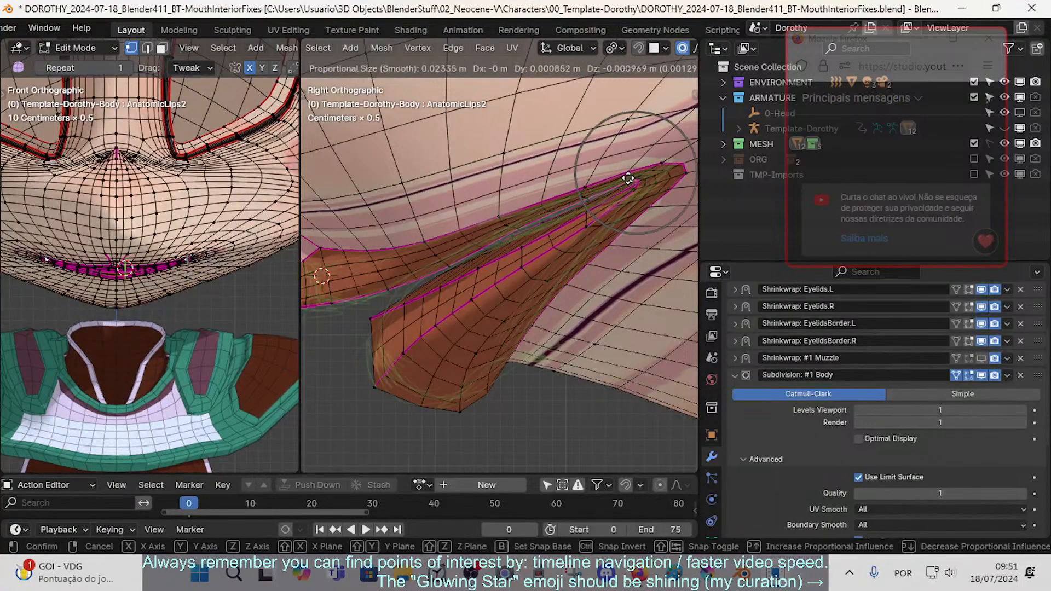
{"action": "left_click", "coordinate": [635, 180]}
{"action": "key", "text": "g"}
{"action": "left_click", "coordinate": [640, 178]}
{"action": "left_click", "coordinate": [630, 191]}
{"action": "key", "text": "g"}
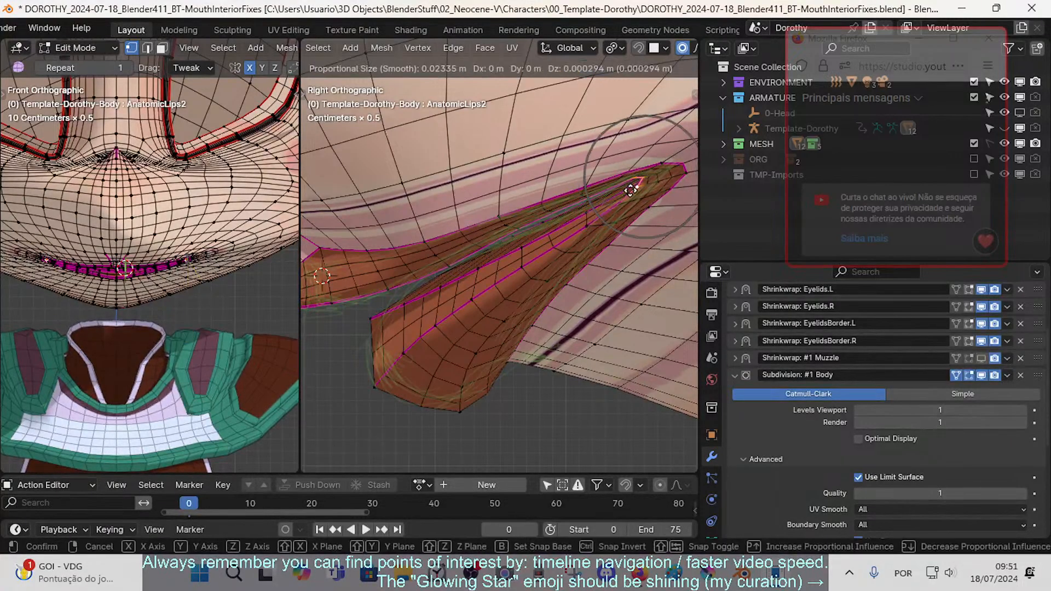
{"action": "left_click", "coordinate": [651, 167]}
- Nudge the mouth corner's tip vertex and the vertices along the upper half of the lower wall's rear edge
{"action": "left_click", "coordinate": [681, 174]}
{"action": "key", "text": "g"}
{"action": "left_click", "coordinate": [682, 171]}
{"action": "left_click", "coordinate": [655, 201]}
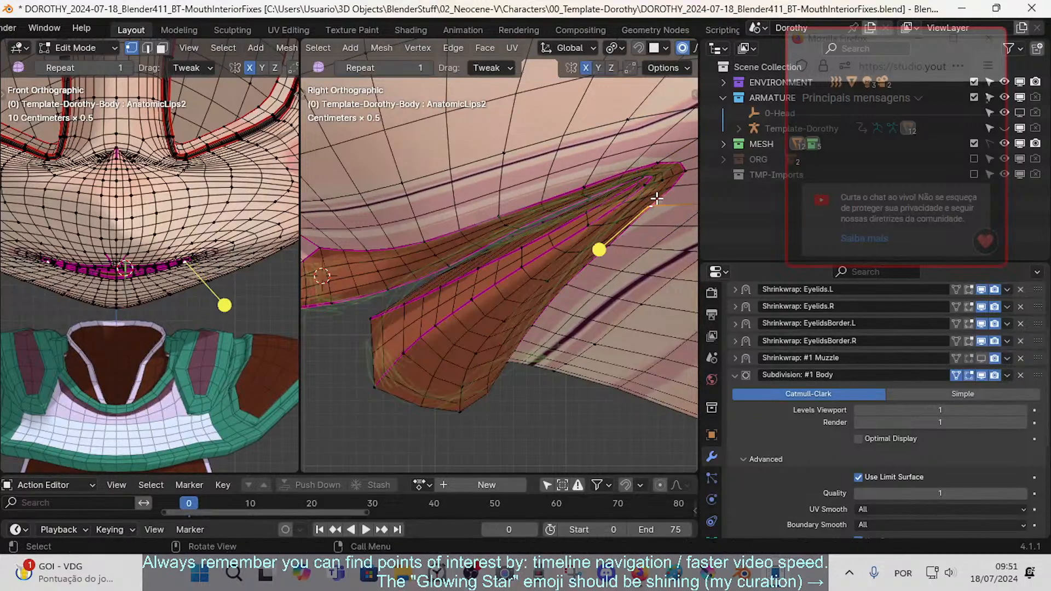
{"action": "key", "text": "g"}
{"action": "left_click", "coordinate": [654, 195]}
{"action": "left_click", "coordinate": [605, 238]}
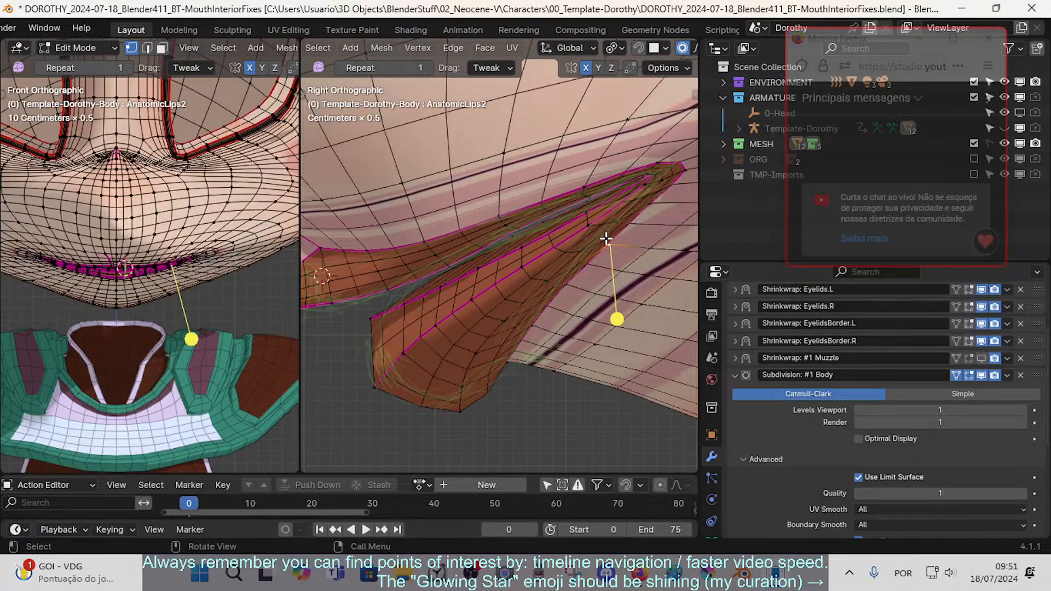
{"action": "key", "text": "g"}
{"action": "left_click", "coordinate": [602, 234]}
{"action": "left_click", "coordinate": [568, 282]}
{"action": "key", "text": "g"}
{"action": "left_click", "coordinate": [562, 288]}
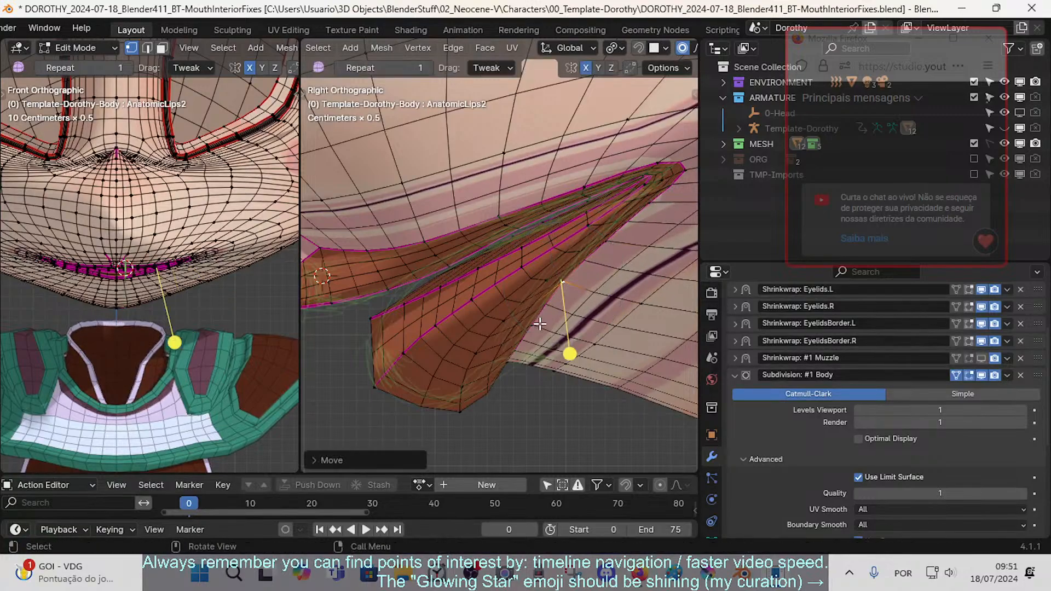
- Reposition the vertices on the lower half of the lower interior wall's rear edge
{"action": "left_click", "coordinate": [537, 324]}
{"action": "key", "text": "g"}
{"action": "left_click", "coordinate": [534, 324]}
{"action": "key", "text": "g"}
{"action": "left_click", "coordinate": [532, 324]}
{"action": "left_click", "coordinate": [514, 361]}
{"action": "key", "text": "g"}
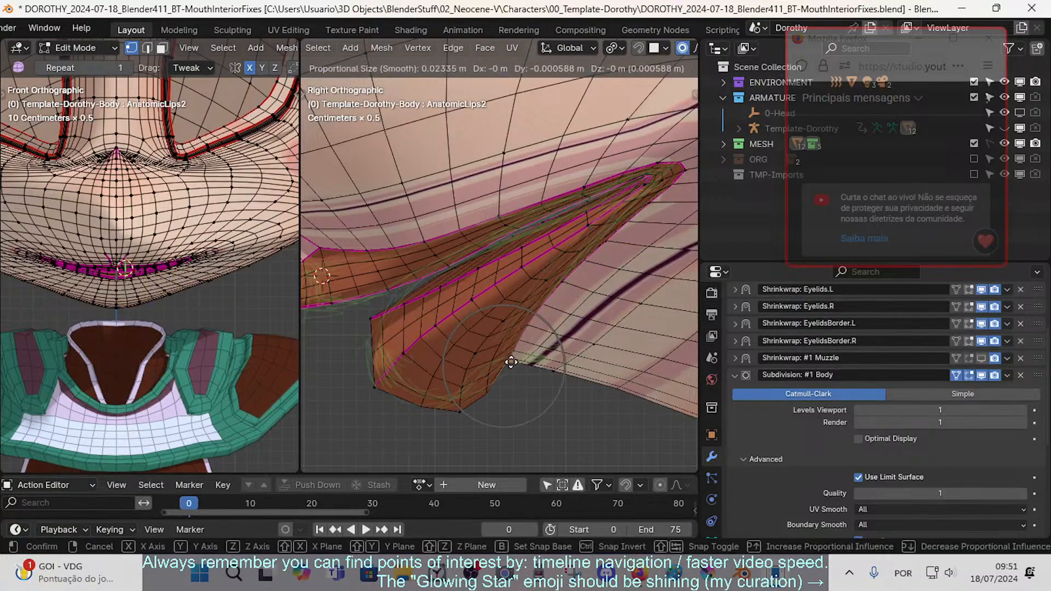
{"action": "left_click", "coordinate": [512, 364]}
{"action": "key", "text": "g"}
{"action": "left_click", "coordinate": [516, 368]}
- Shift two vertices in the middle of the lower interior wall to even out the grid
{"action": "left_click", "coordinate": [478, 363]}
{"action": "key", "text": "g"}
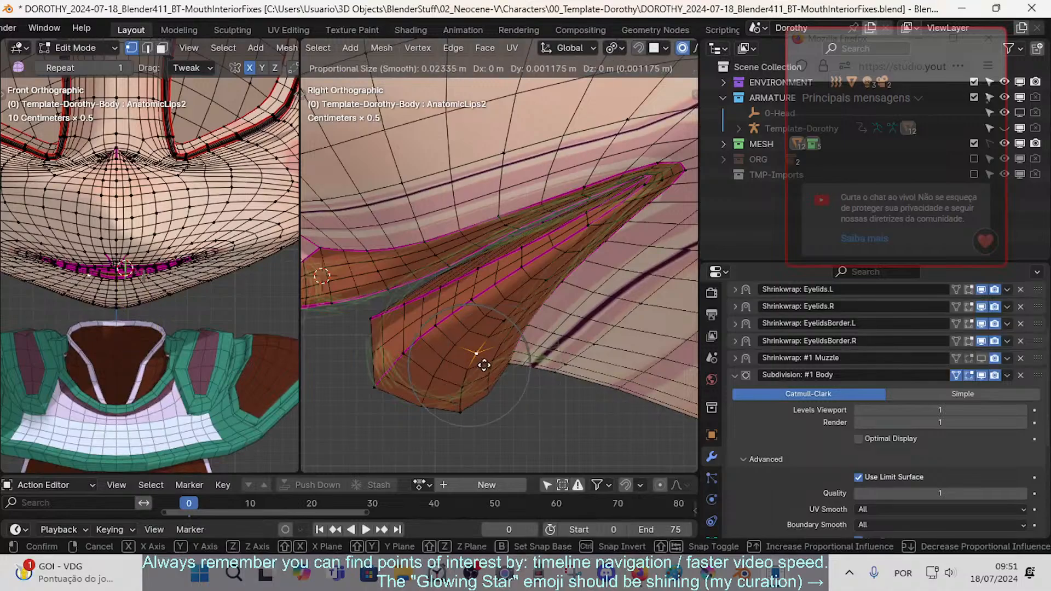
{"action": "left_click", "coordinate": [484, 365]}
{"action": "left_click", "coordinate": [502, 330]}
{"action": "key", "text": "g"}
{"action": "left_click", "coordinate": [501, 329]}
- Shift a seam vertex and an upper-edge vertex midway along the lower wall slightly forward
{"action": "left_click", "coordinate": [474, 299]}
{"action": "key", "text": "g"}
{"action": "left_click", "coordinate": [467, 312]}
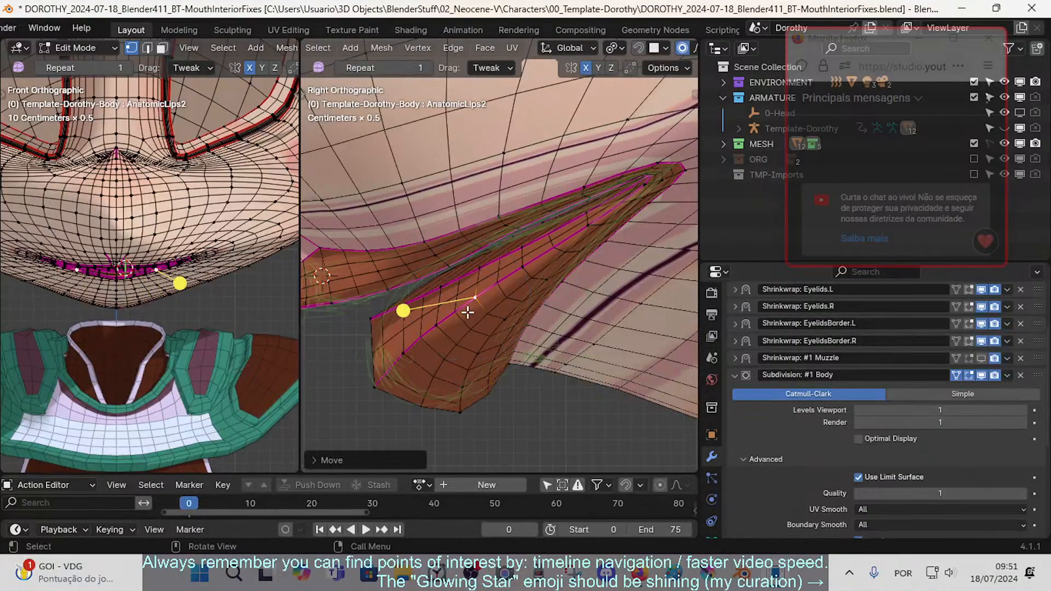
{"action": "key", "text": "g"}
{"action": "left_click", "coordinate": [461, 305]}
{"action": "left_click", "coordinate": [478, 272]}
{"action": "key", "text": "g"}
{"action": "left_click", "coordinate": [471, 271]}
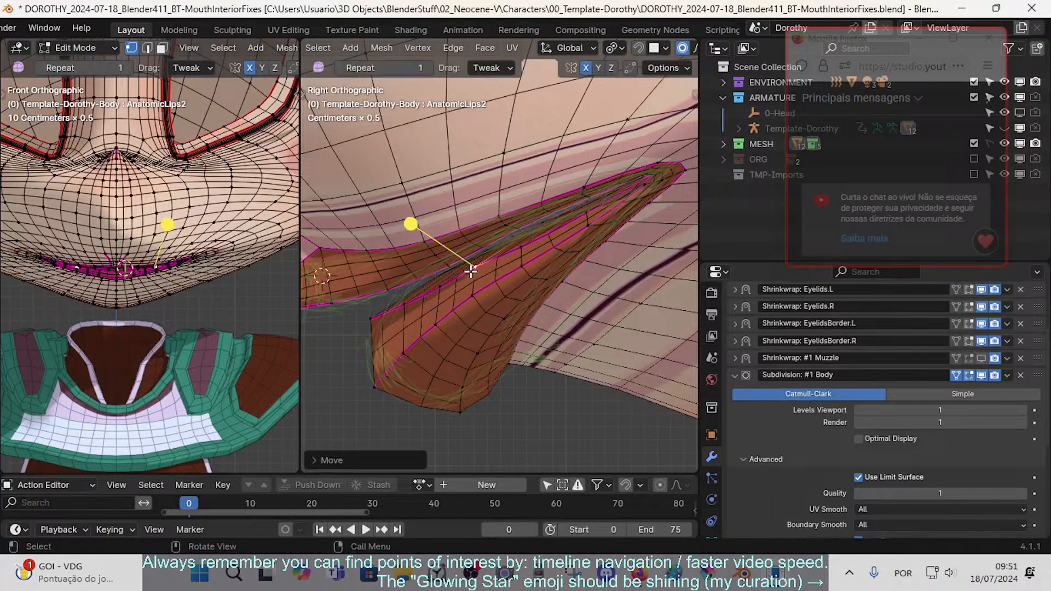
- Adjust the lower wall's seam and upper-edge vertices toward the mouth corner
{"action": "left_click", "coordinate": [527, 266]}
{"action": "key", "text": "g"}
{"action": "left_click", "coordinate": [526, 264]}
{"action": "left_click", "coordinate": [522, 249]}
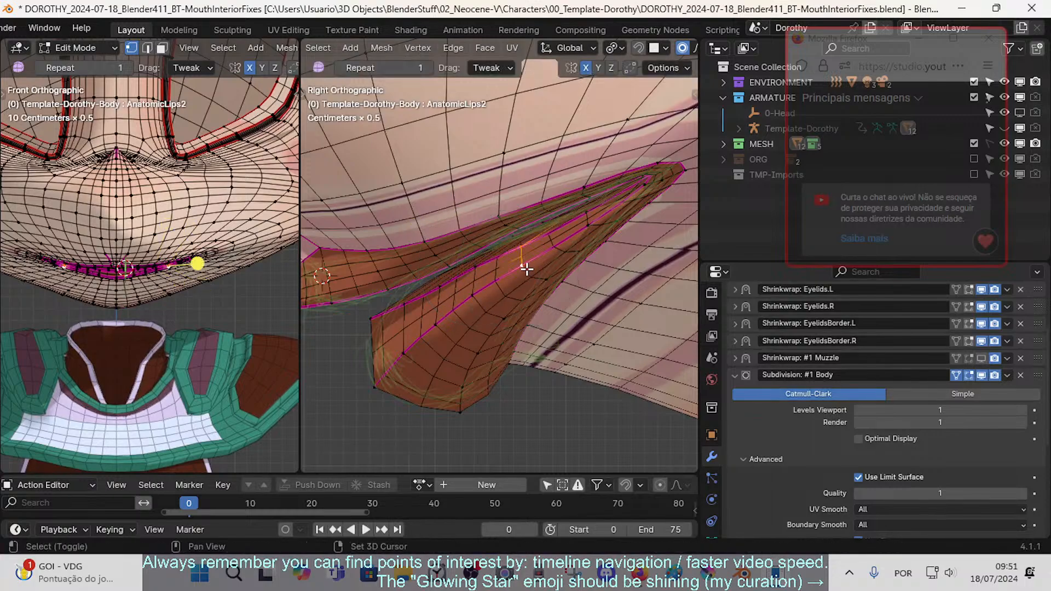
{"action": "key", "text": "g"}
{"action": "left_click", "coordinate": [587, 219]}
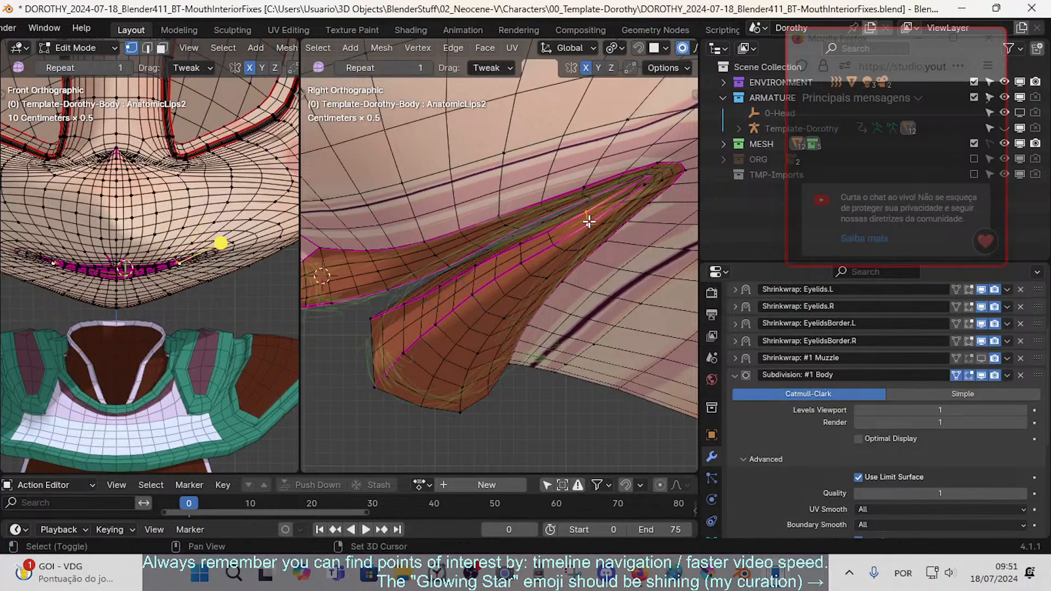
{"action": "key", "text": "g"}
{"action": "left_click", "coordinate": [566, 174]}
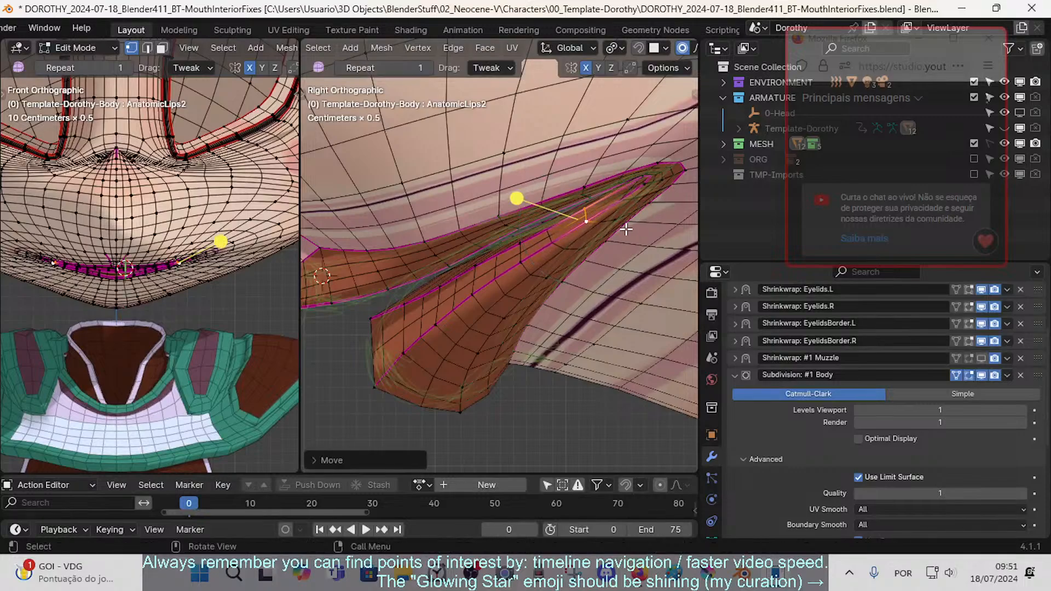
{"action": "key", "text": "g"}
{"action": "left_click", "coordinate": [566, 218]}
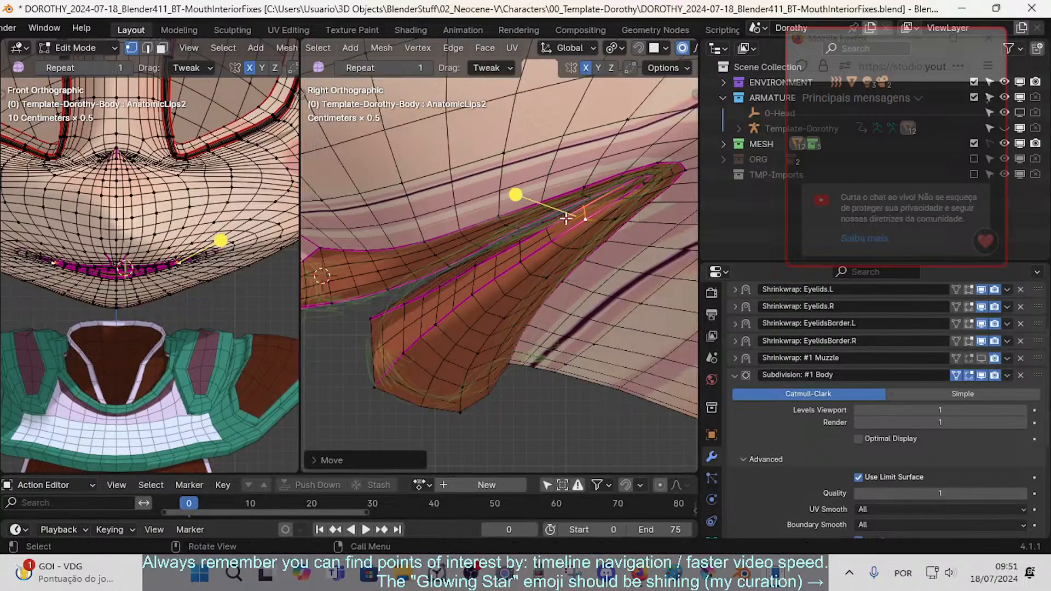
- Reposition two vertices along the upper interior wall's lower edge where it meets the lower wall
{"action": "left_click", "coordinate": [537, 214]}
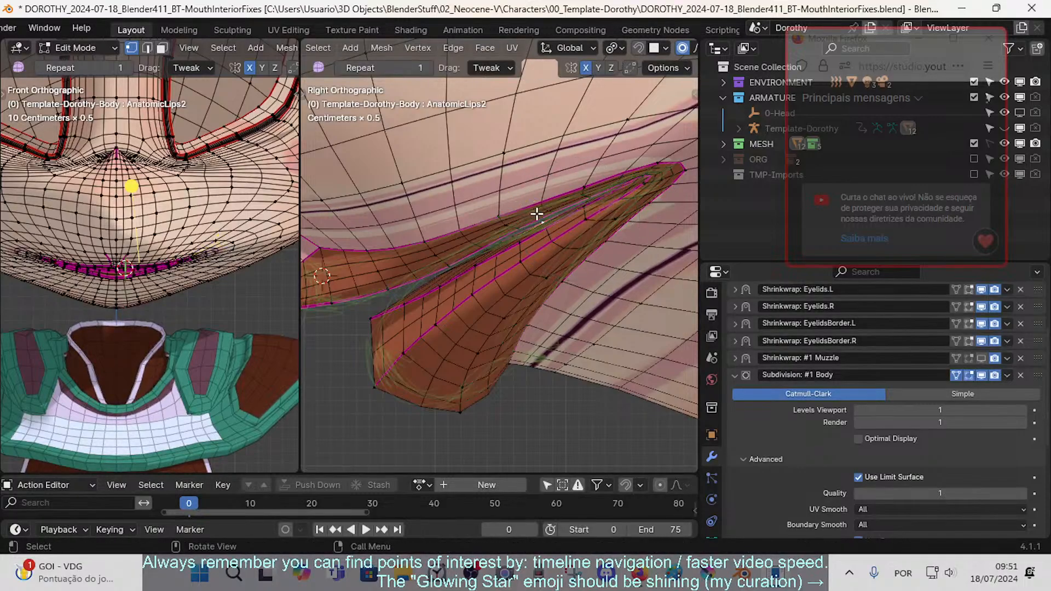
{"action": "left_click", "coordinate": [581, 202]}
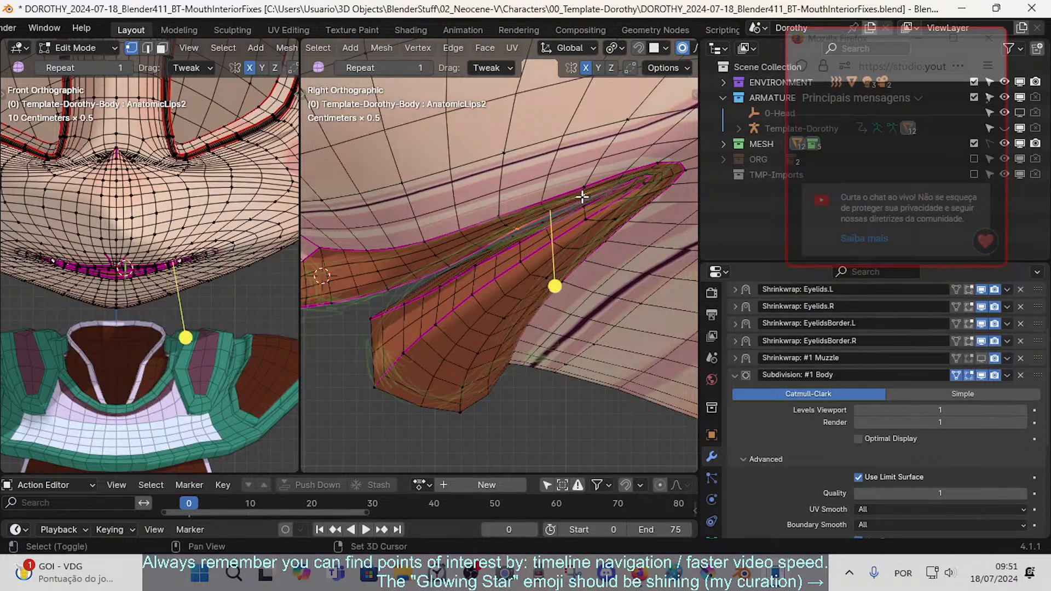
{"action": "key", "text": "g"}
{"action": "left_click", "coordinate": [518, 239]}
{"action": "left_click", "coordinate": [441, 261]}
{"action": "key", "text": "g"}
{"action": "left_click", "coordinate": [447, 281]}
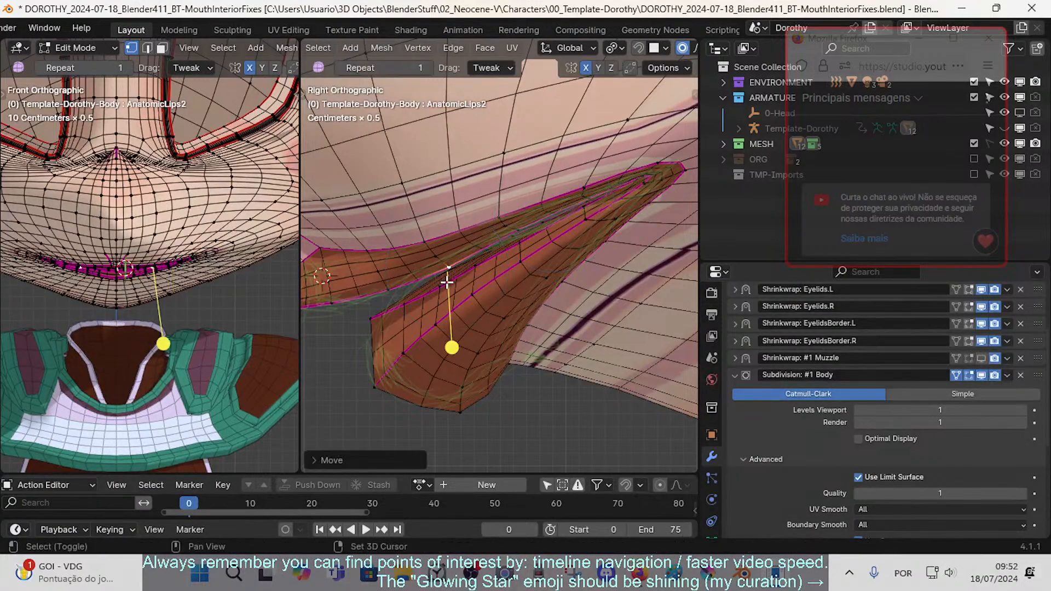
- Move the upper interior wall's lower front tip slightly forward and down, and adjust the vertices beside it
{"action": "middle_click_drag", "start_coordinate": [449, 281], "coordinate": [467, 288], "text": "shift"}
{"action": "left_click", "coordinate": [401, 325]}
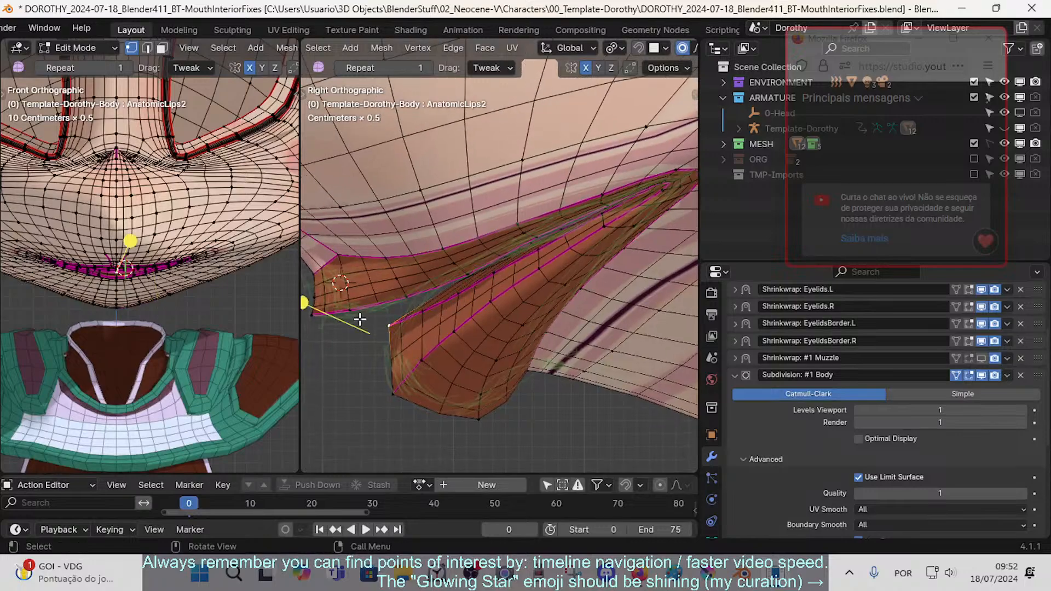
{"action": "middle_click_drag", "start_coordinate": [349, 313], "coordinate": [465, 319], "text": "shift"}
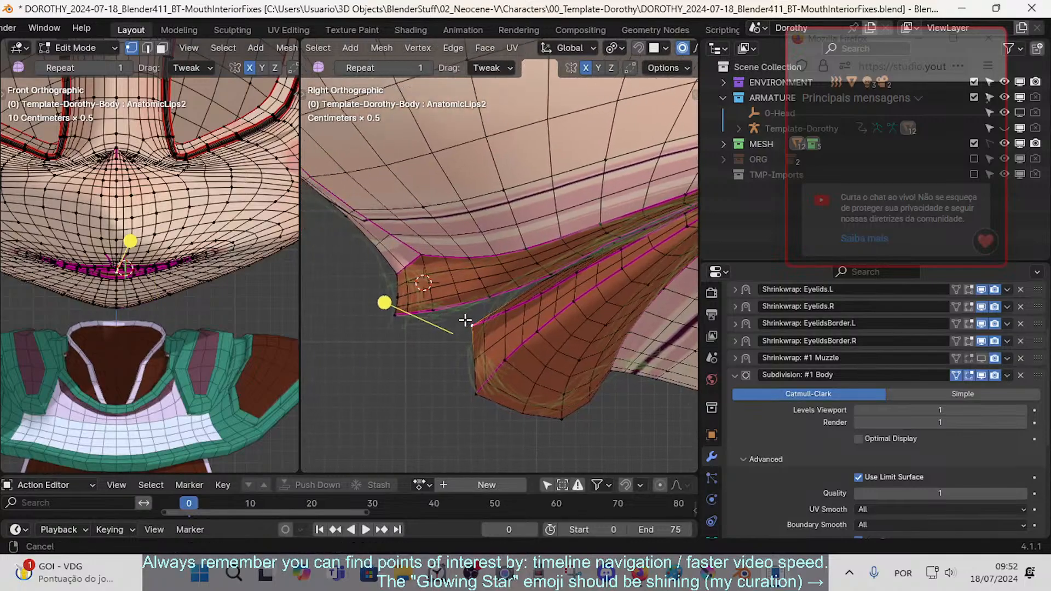
{"action": "key", "text": "g"}
{"action": "left_click", "coordinate": [397, 320]}
{"action": "left_click", "coordinate": [428, 309]}
{"action": "key", "text": "g"}
{"action": "left_click", "coordinate": [428, 312]}
{"action": "left_click", "coordinate": [389, 297]}
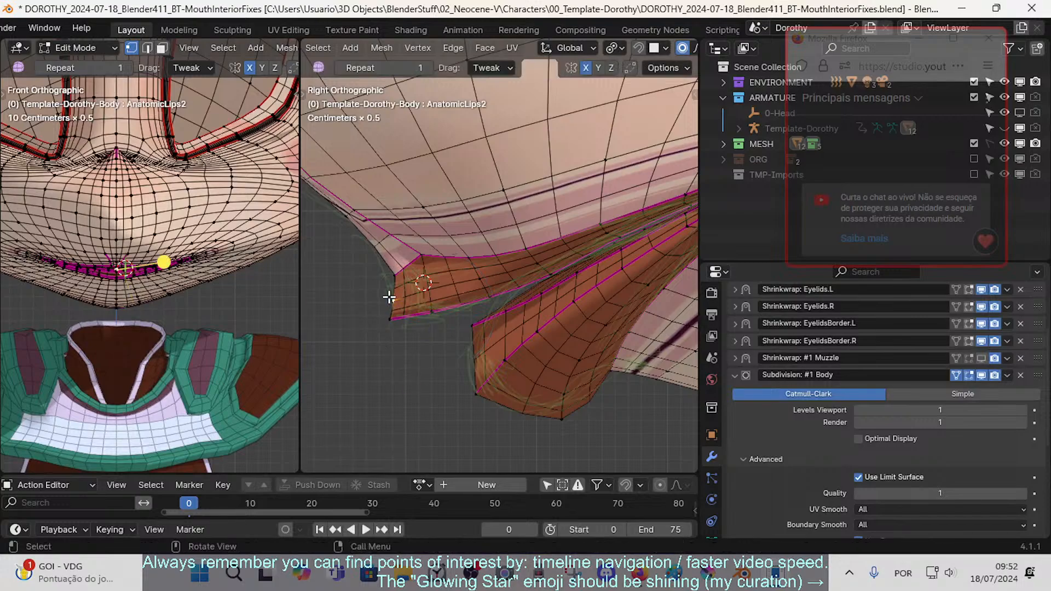
{"action": "key", "text": "g"}
{"action": "left_click", "coordinate": [390, 296]}
- Fine-tune the upper interior wall's upper front corner and the adjacent vertices along its upper border
{"action": "left_click", "coordinate": [399, 282]}
{"action": "key", "text": "g"}
{"action": "left_click", "coordinate": [401, 281]}
{"action": "left_click", "coordinate": [426, 250]}
{"action": "key", "text": "g"}
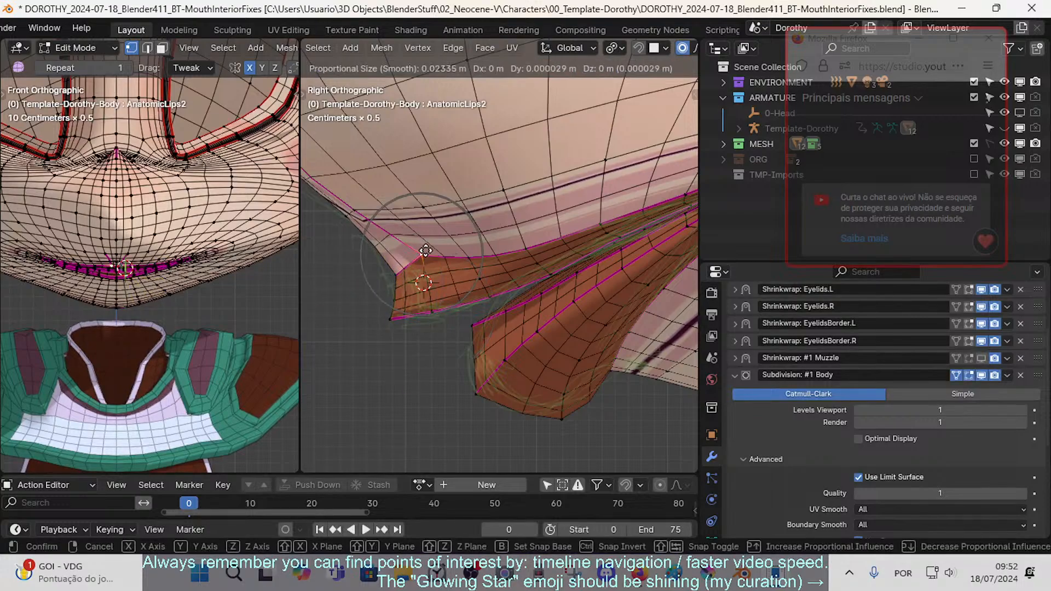
{"action": "left_click", "coordinate": [427, 251], "text": "shift"}
{"action": "left_click", "coordinate": [497, 253]}
{"action": "left_click", "coordinate": [485, 256]}
{"action": "key", "text": "g"}
{"action": "left_click", "coordinate": [496, 262], "text": "shift"}
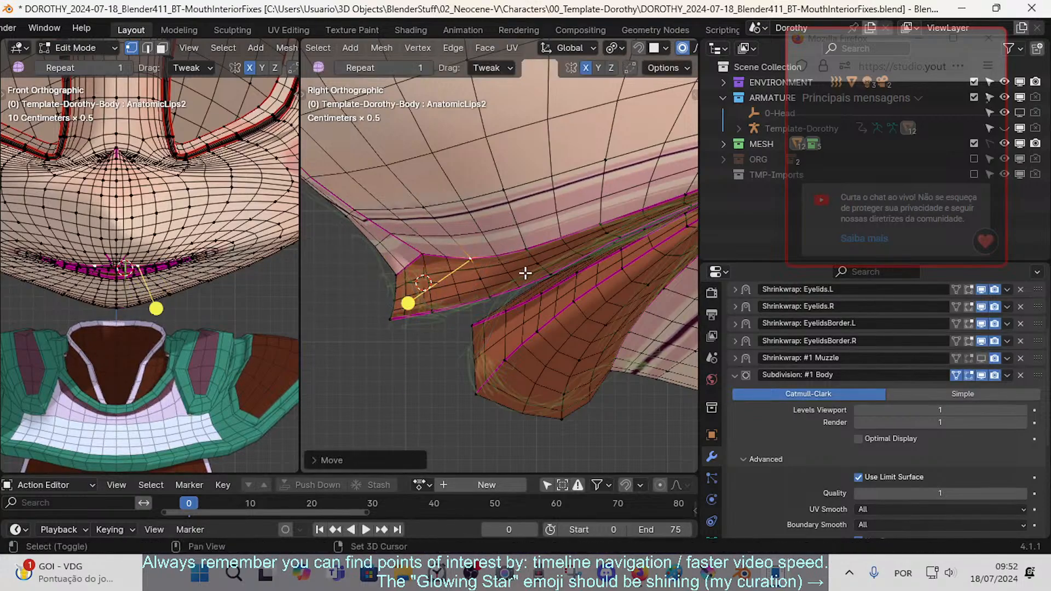
{"action": "middle_click_drag", "start_coordinate": [525, 273], "coordinate": [425, 268], "text": "shift"}
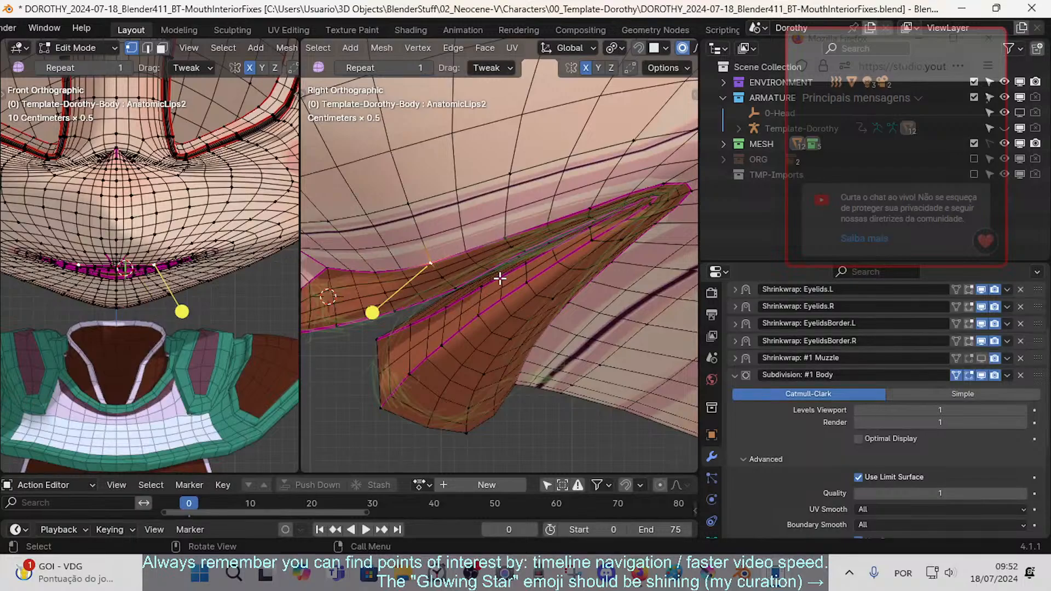
- Reposition the vertices along the upper interior wall's upper border toward the mouth corner with proportional editing
{"action": "left_click", "coordinate": [509, 245]}
{"action": "key", "text": "g"}
{"action": "right_click", "coordinate": [523, 258]}
{"action": "left_click", "coordinate": [503, 233]}
{"action": "key", "text": "g"}
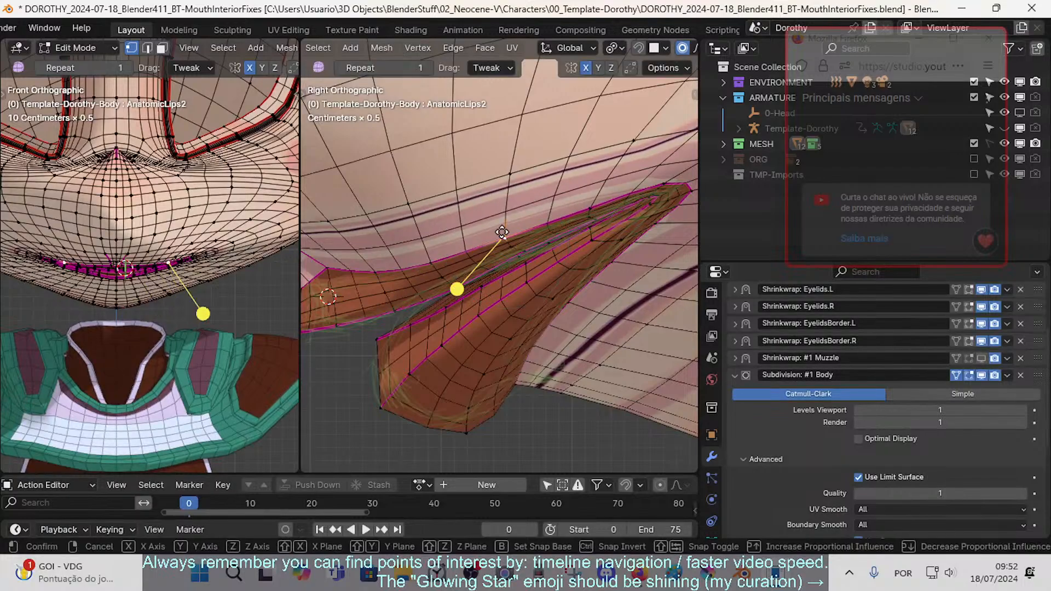
{"action": "left_click", "coordinate": [542, 274], "text": "shift"}
{"action": "left_click", "coordinate": [591, 205]}
{"action": "key", "text": "g"}
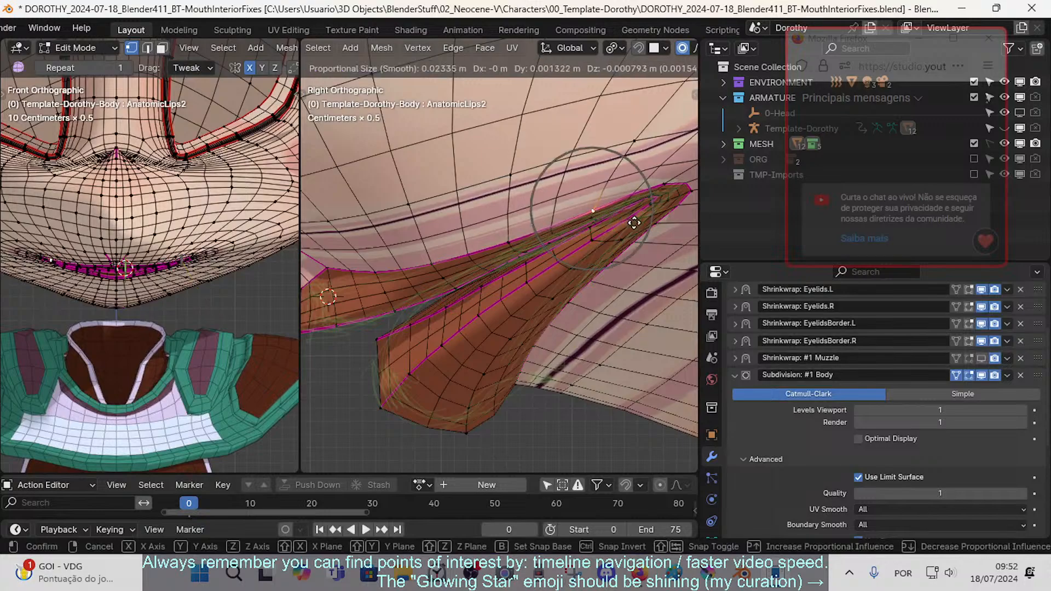
{"action": "left_click", "coordinate": [634, 222]}
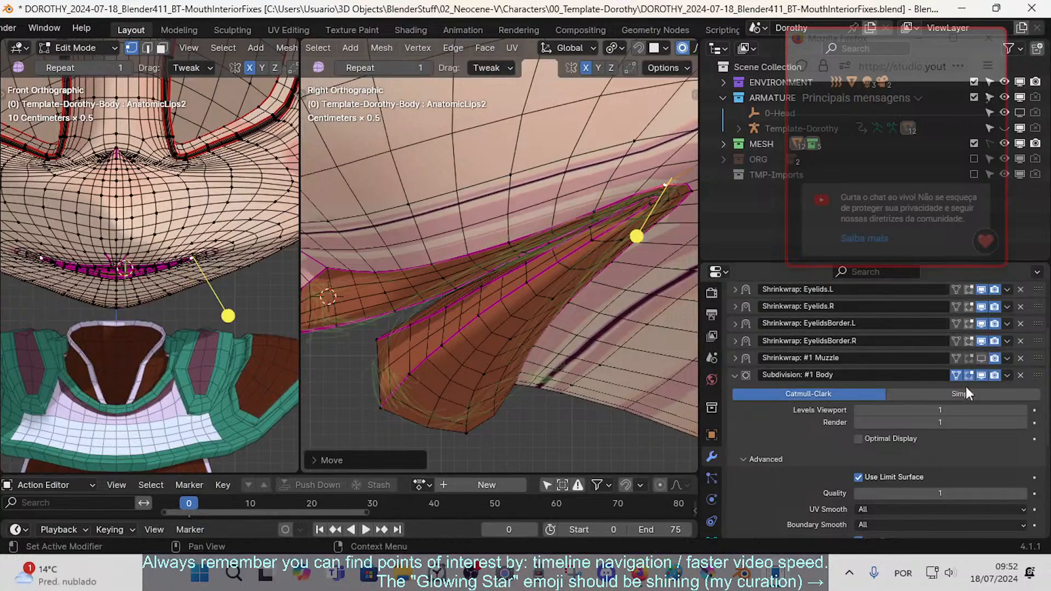
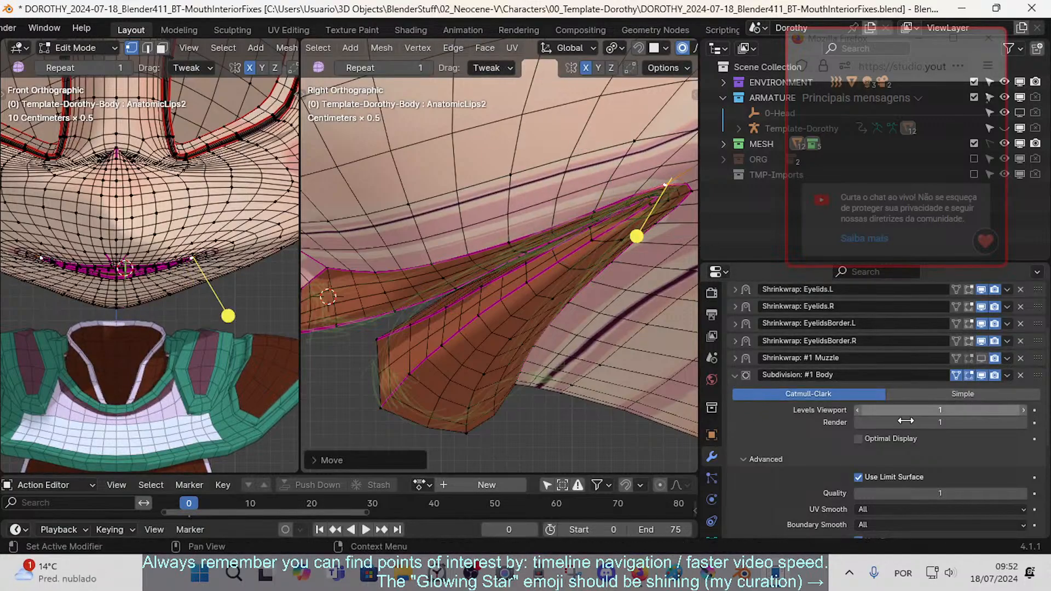
- Enable Optimal Display on the #1 Body subdivision modifier
{"action": "left_click", "coordinate": [856, 436]}
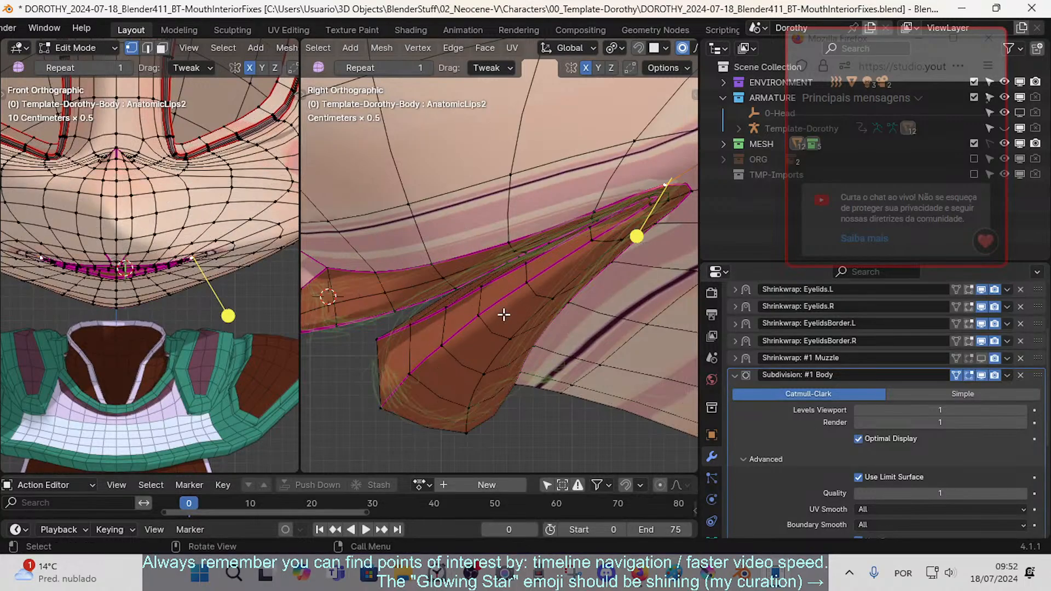
{"action": "scroll", "coordinate": [470, 371], "scroll_direction": "down", "scroll_amount": 2}
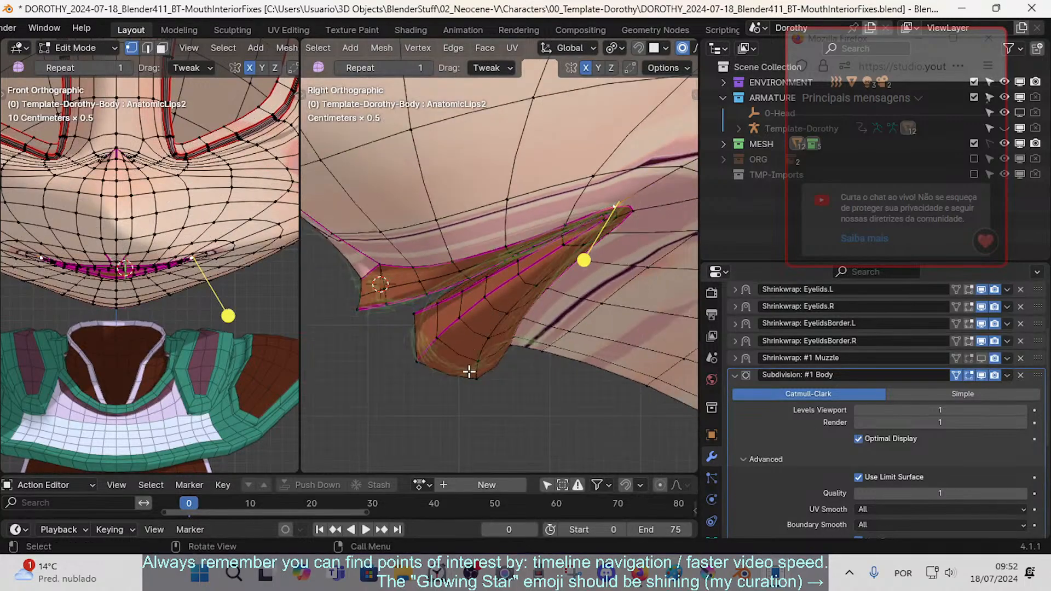
- Try an edge crease of 4 on the interior edge loop ending at the lower wall's bottom tip
{"action": "key", "text": "2"}
{"action": "left_click", "coordinate": [487, 347], "text": "alt"}
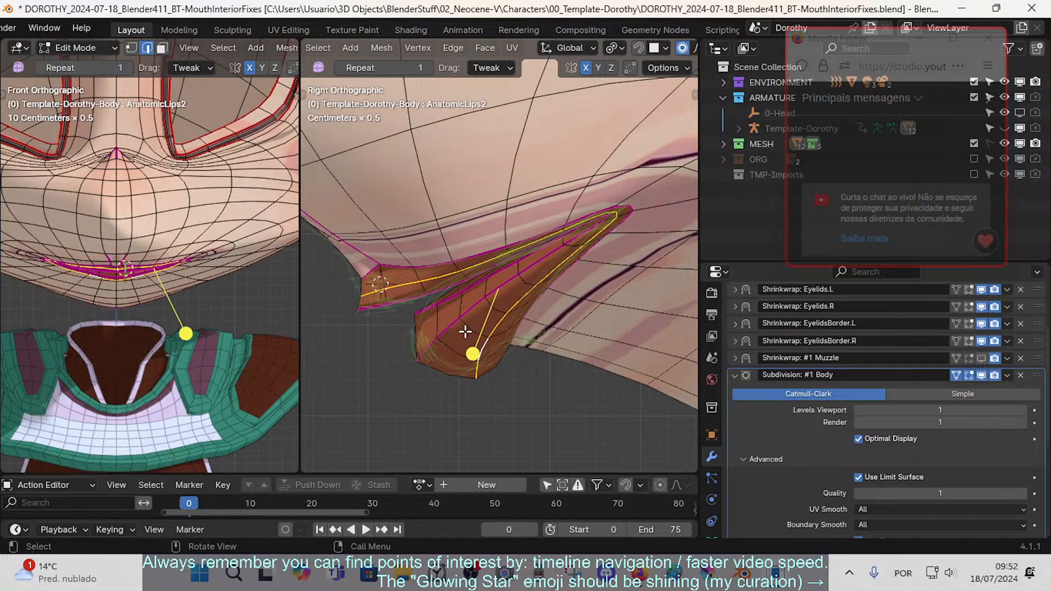
{"action": "key", "text": "shift+e"}
{"action": "key", "text": "4"}
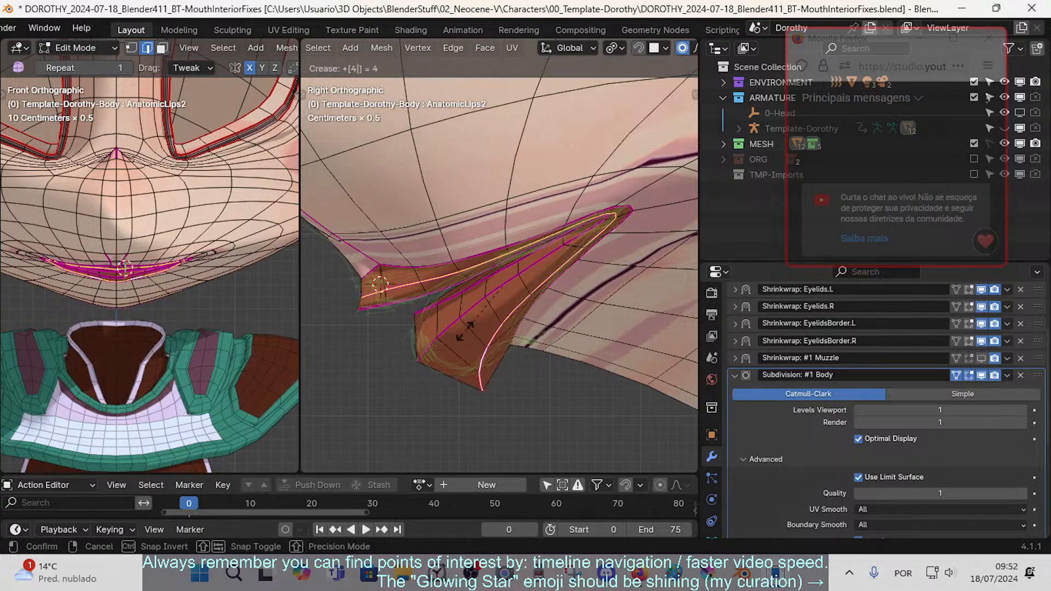
{"action": "key", "text": "Return"}
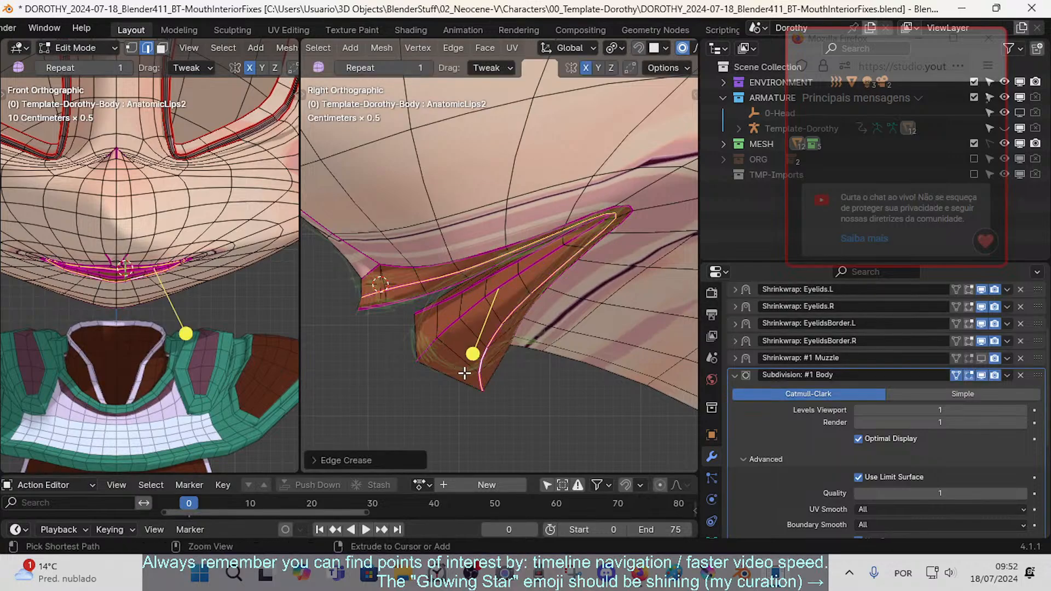
{"action": "key", "text": "ctrl+z"}
{"action": "key", "text": "alt+a"}
- Give the interior edge loop running to the lower wall's bottom tip a partial edge crease, checking the shape in Object Mode
{"action": "left_click", "coordinate": [479, 354], "text": "alt"}
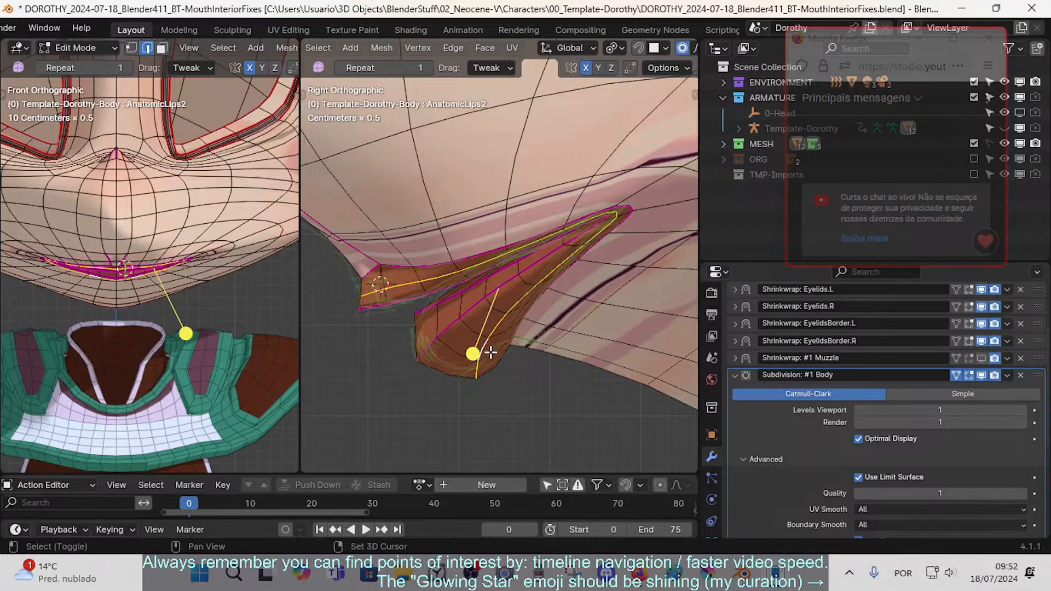
{"action": "key", "text": "shift+e"}
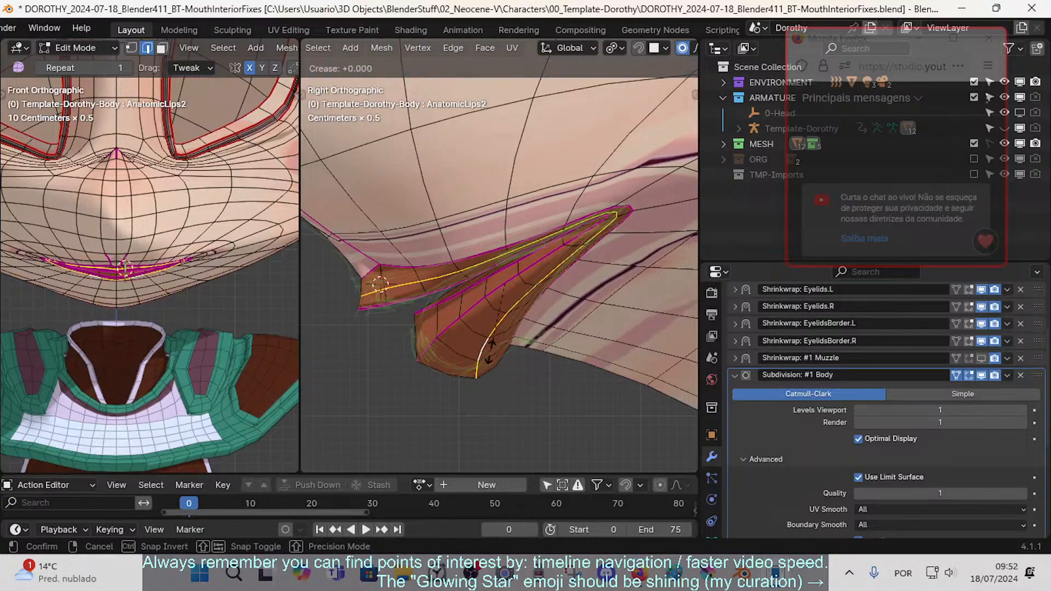
{"action": "left_click", "coordinate": [472, 352]}
{"action": "key", "text": "alt+a"}
{"action": "key", "text": "Tab"}
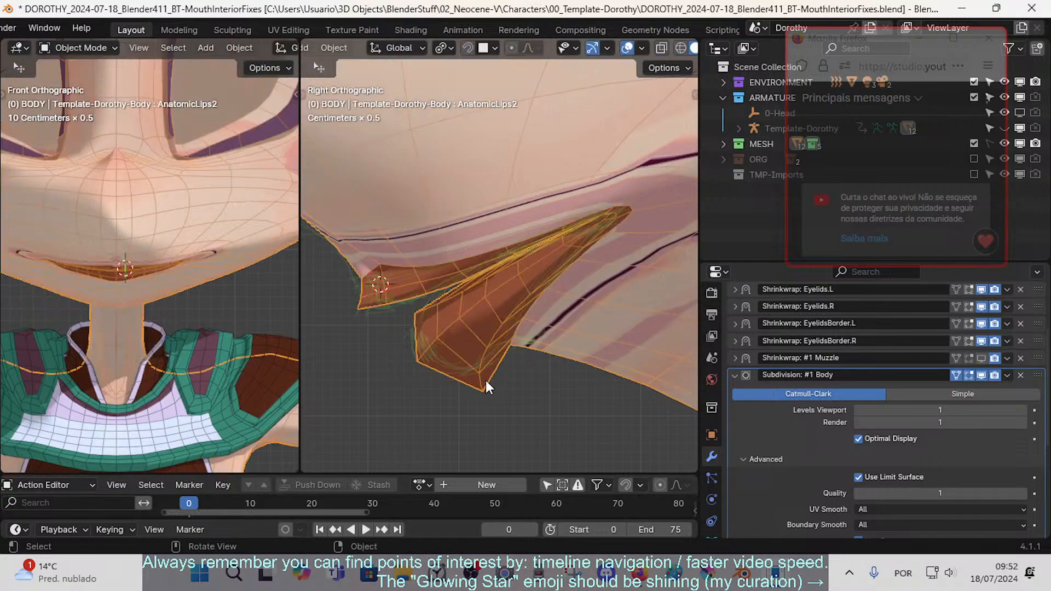
{"action": "key", "text": "Tab"}
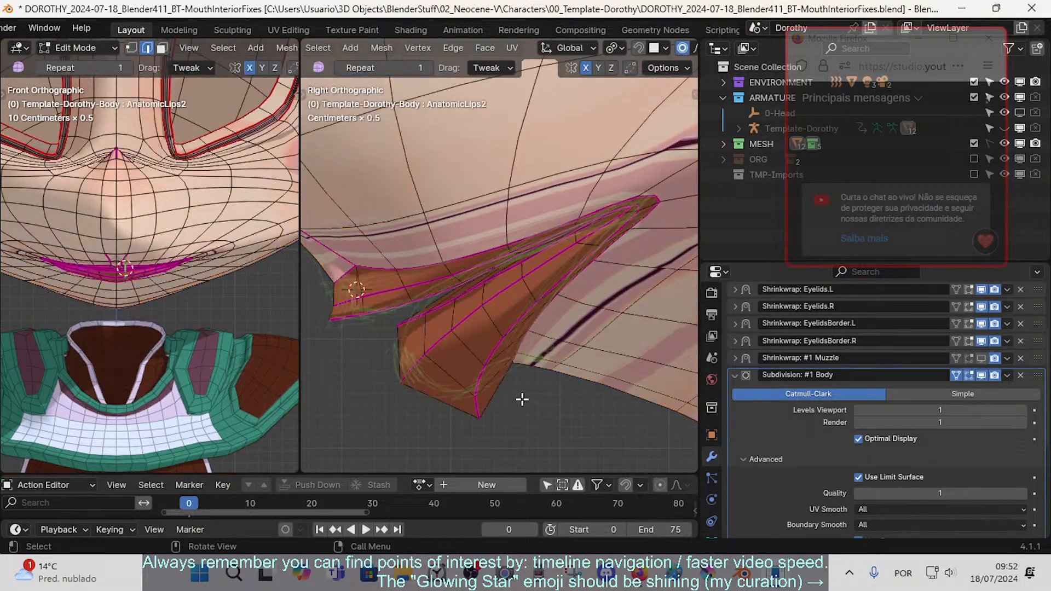
{"action": "left_click", "coordinate": [480, 377], "text": "alt"}
{"action": "key", "text": "shift+e"}
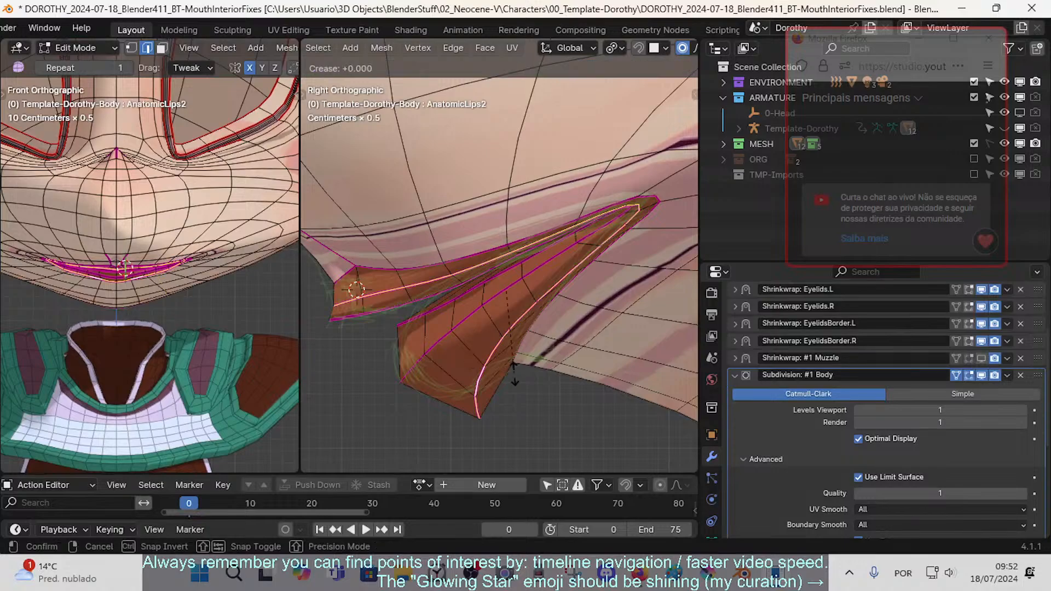
{"action": "key", "text": "Return"}
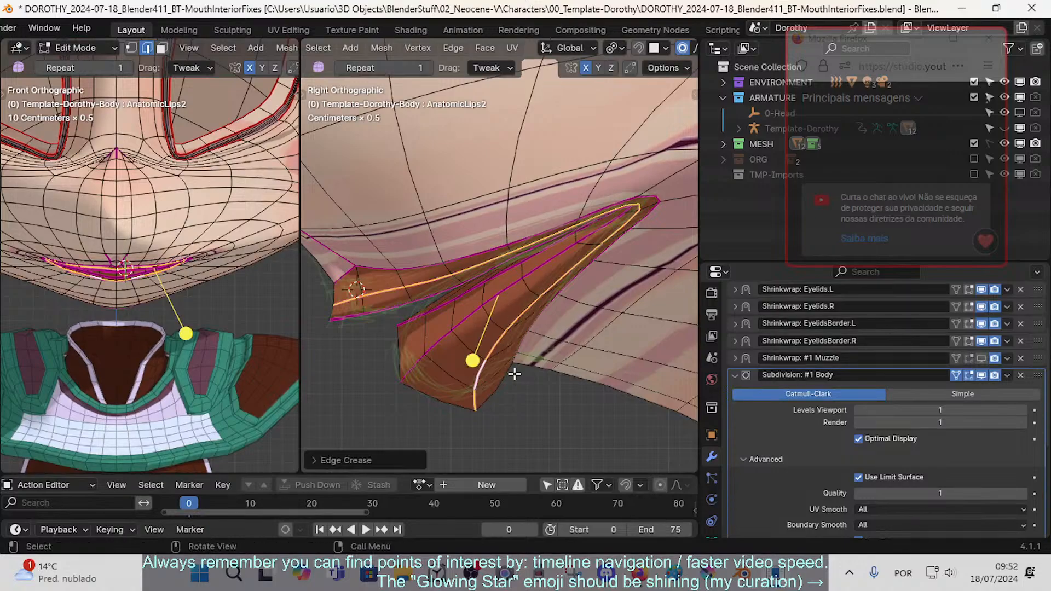
- Reduce the edge crease on the loop along the lower wall's middle and the upper wall's lower border
{"action": "left_click", "coordinate": [436, 338], "text": "alt"}
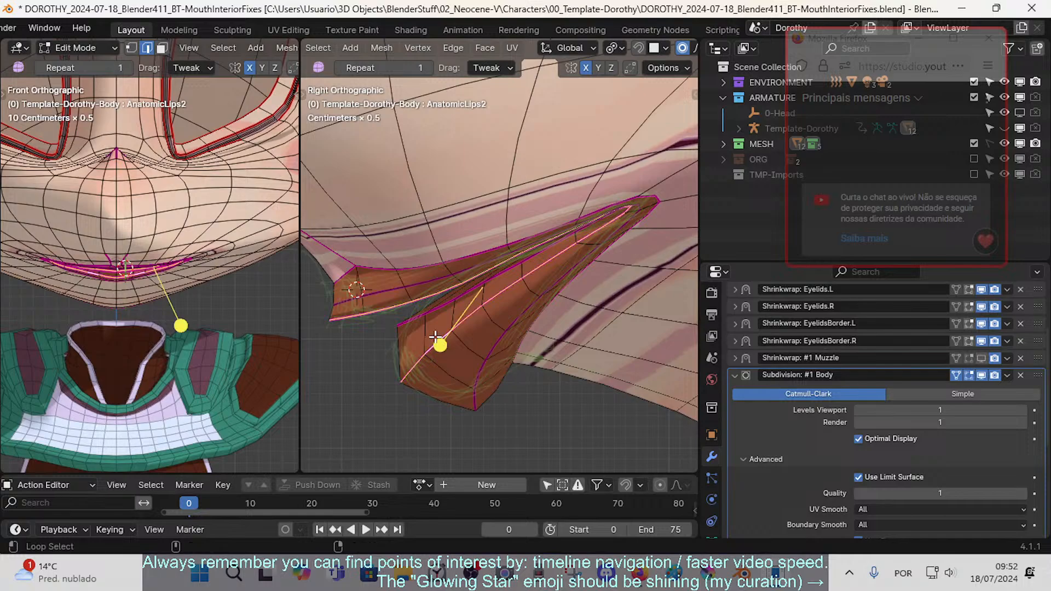
{"action": "key", "text": "shift+e"}
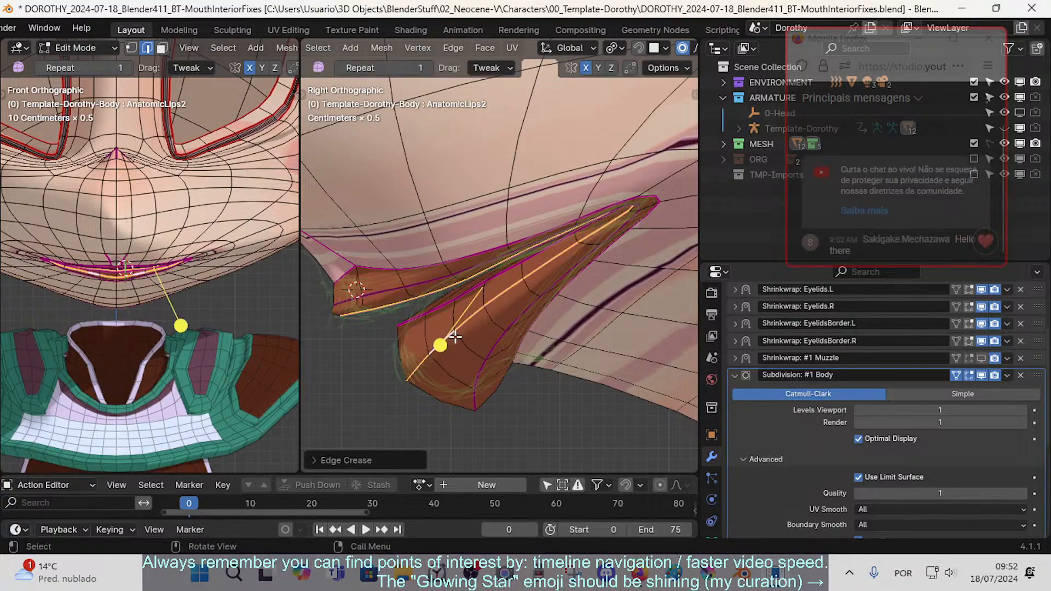
{"action": "left_click", "coordinate": [451, 335]}
- Adjust the edge crease of the centre-line edges on the muzzle just above the upper lip
{"action": "left_click", "coordinate": [405, 268], "text": "alt"}
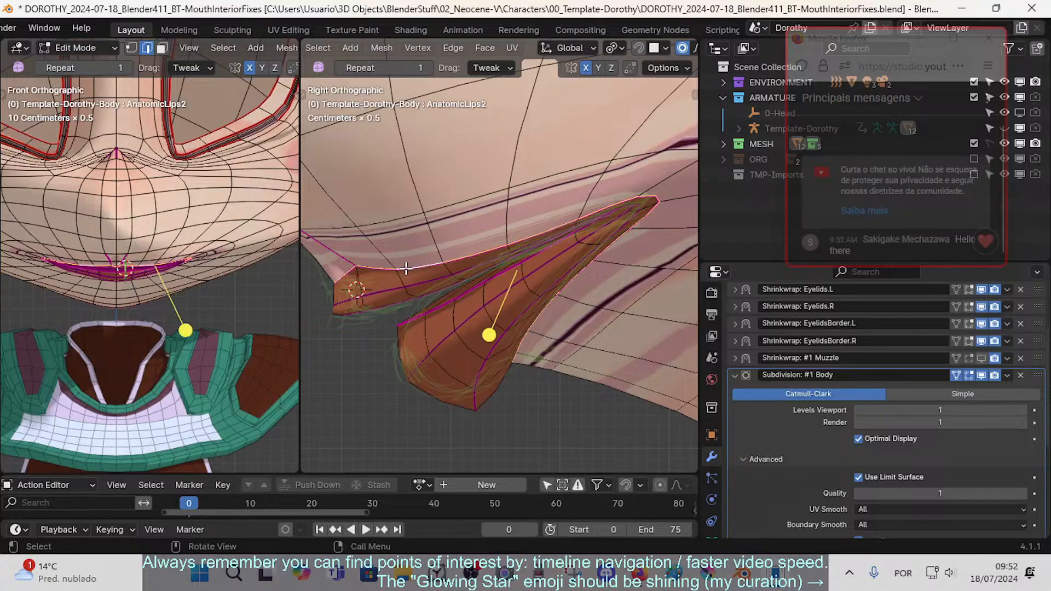
{"action": "scroll", "coordinate": [406, 272], "scroll_direction": "down", "scroll_amount": 2}
{"action": "scroll", "coordinate": [404, 279], "scroll_direction": "up", "scroll_amount": 1}
{"action": "middle_click_drag", "start_coordinate": [389, 288], "coordinate": [473, 302], "text": "shift"}
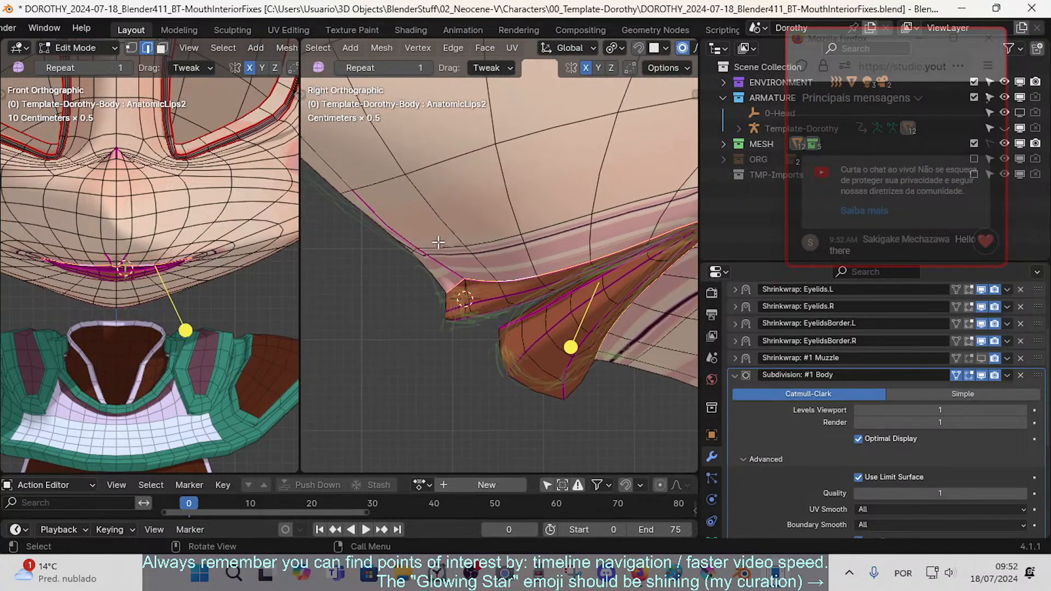
{"action": "left_click", "coordinate": [401, 233], "text": "shift"}
{"action": "middle_click_drag", "start_coordinate": [411, 277], "coordinate": [451, 242]}
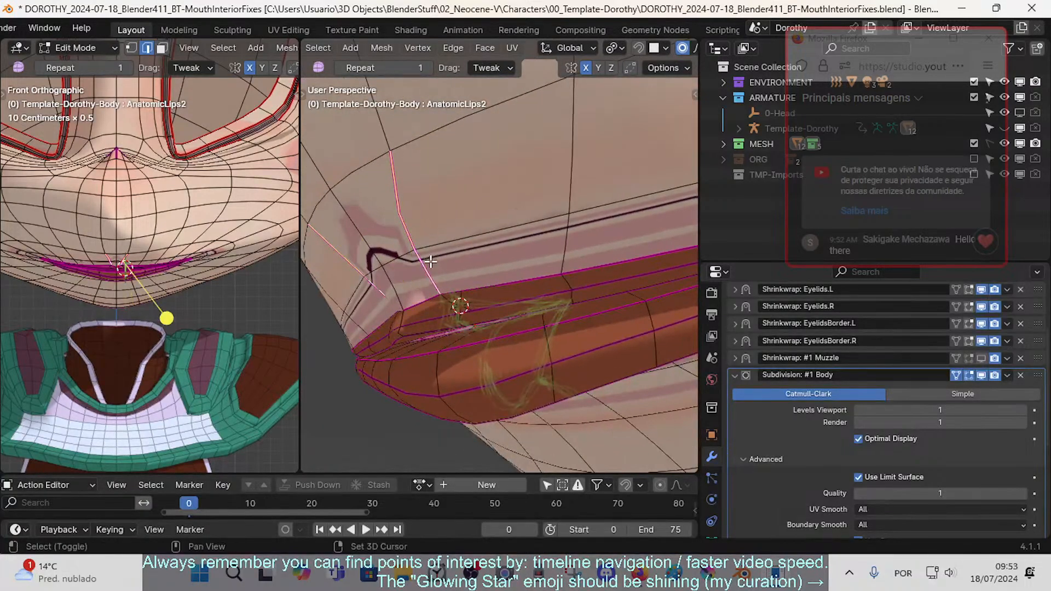
{"action": "key", "text": "shift+e"}
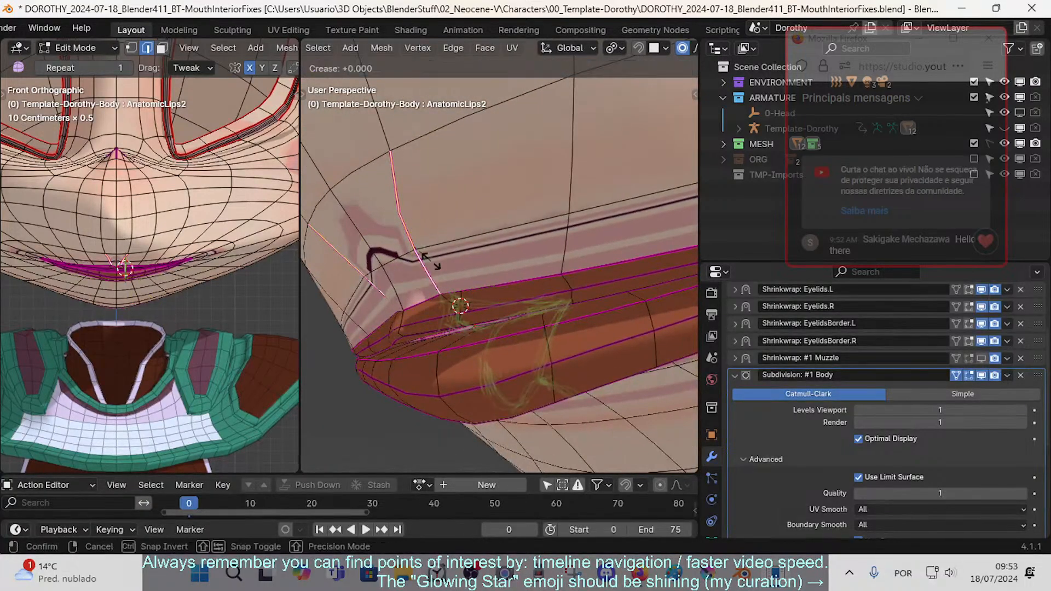
{"action": "left_click", "coordinate": [405, 275]}
- Remove the edge crease from the lower interior wall's upper border loop with a crease value of -1
{"action": "middle_click_drag", "start_coordinate": [408, 276], "coordinate": [465, 300]}
{"action": "middle_click_drag", "start_coordinate": [493, 363], "coordinate": [515, 303]}
{"action": "scroll", "coordinate": [507, 269], "scroll_direction": "down", "scroll_amount": 4}
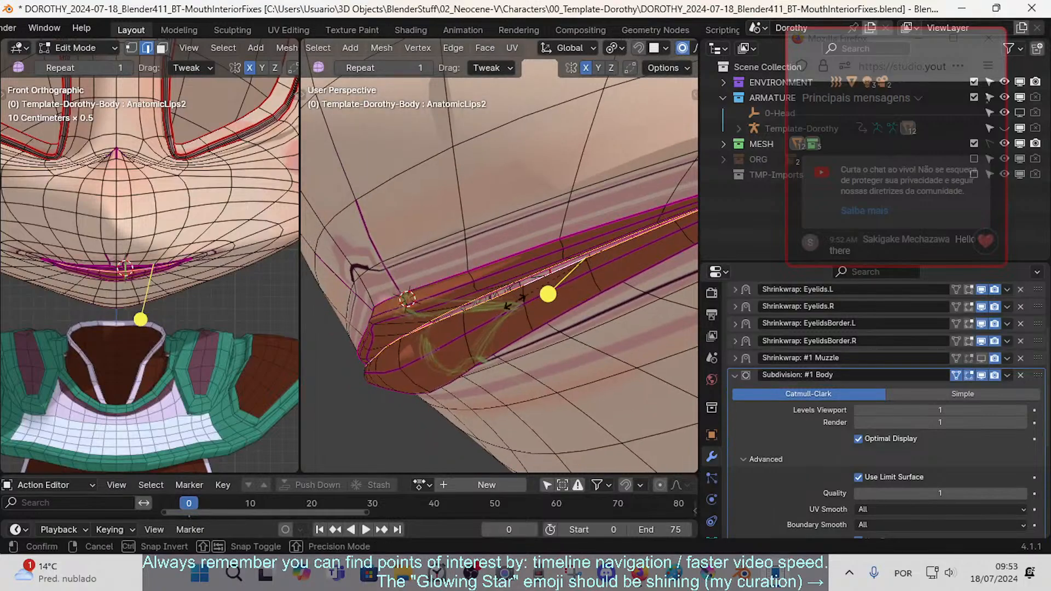
{"action": "key", "text": "shift+e"}
{"action": "type", "text": "-1"}
{"action": "key", "text": "Return"}
{"action": "key", "text": "alt+a"}
- Check the mouth shape in Object Mode from several angles and from the right side, and save the file
{"action": "middle_click_drag", "start_coordinate": [515, 303], "coordinate": [504, 353]}
{"action": "key", "text": "Tab"}
{"action": "scroll", "coordinate": [596, 325], "scroll_direction": "down", "scroll_amount": 5}
{"action": "scroll", "coordinate": [618, 304], "scroll_direction": "down", "scroll_amount": 5}
{"action": "scroll", "coordinate": [449, 297], "scroll_direction": "up", "scroll_amount": 2}
{"action": "scroll", "coordinate": [504, 352], "scroll_direction": "up", "scroll_amount": 3}
{"action": "middle_click_drag", "start_coordinate": [441, 351], "coordinate": [495, 325]}
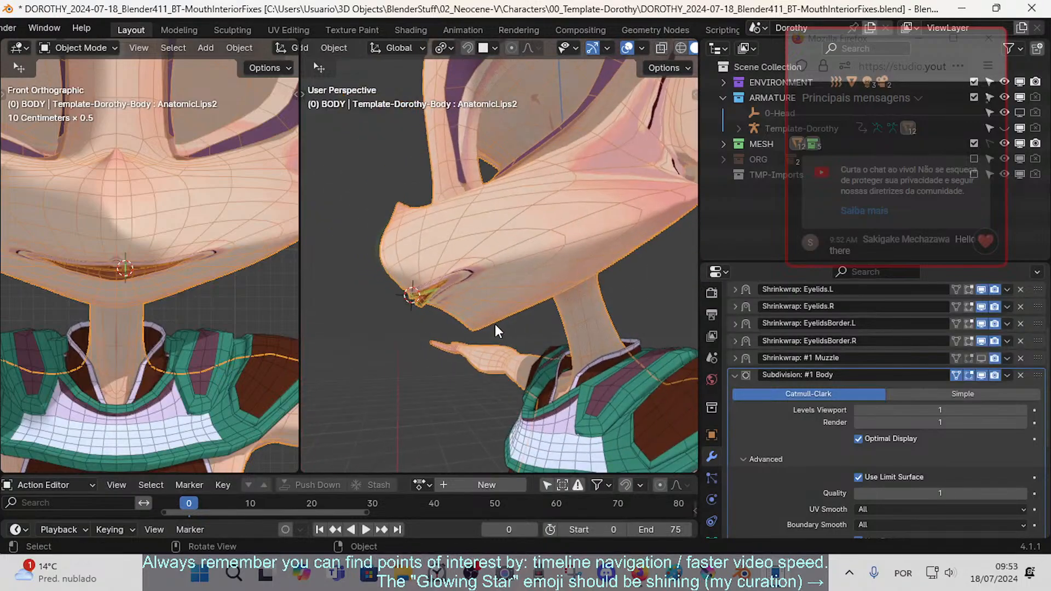
{"action": "key", "text": "KP_3"}
{"action": "middle_click_drag", "start_coordinate": [410, 330], "coordinate": [610, 321], "text": "shift"}
{"action": "scroll", "coordinate": [533, 338], "scroll_direction": "up", "scroll_amount": 3}
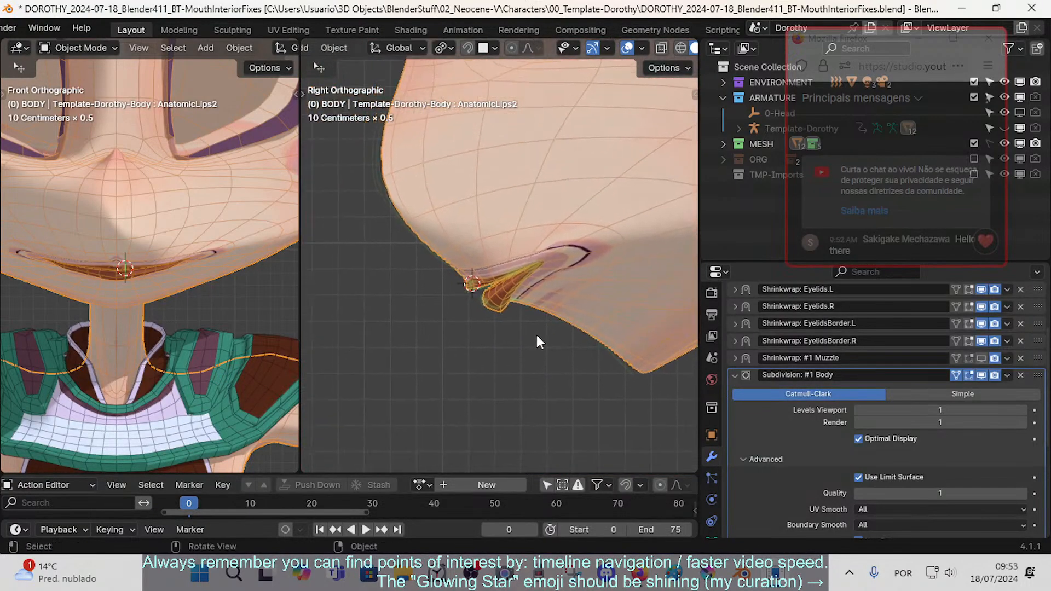
{"action": "key", "text": "ctrl+s"}
- Move the vertices at the lower interior wall's bottom rear tip slightly upward in Edit Mode
{"action": "scroll", "coordinate": [508, 376], "scroll_direction": "up", "scroll_amount": 2}
{"action": "key", "text": "Tab"}
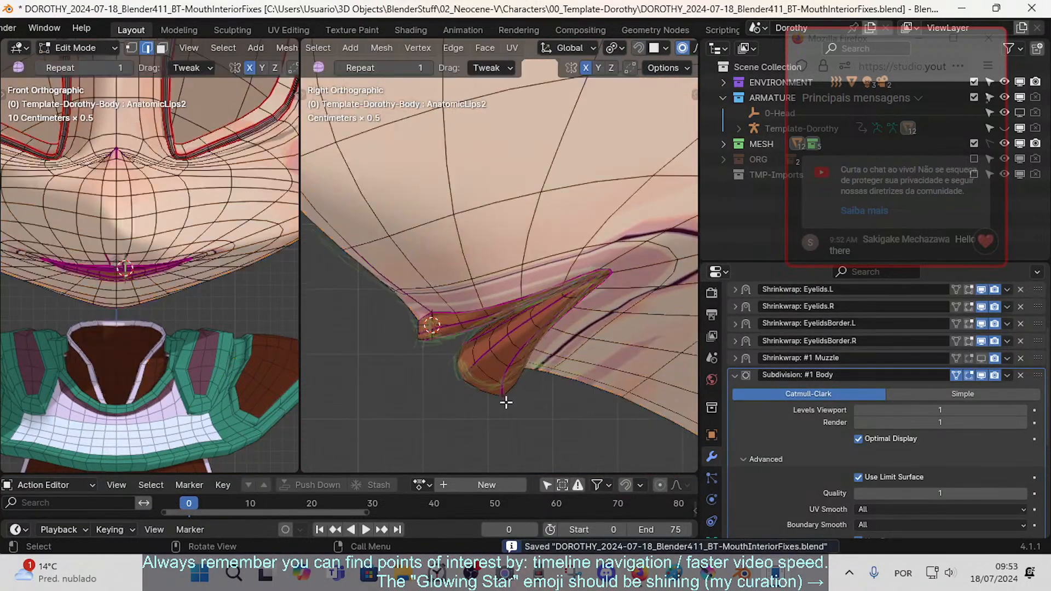
{"action": "scroll", "coordinate": [505, 401], "scroll_direction": "up", "scroll_amount": 2}
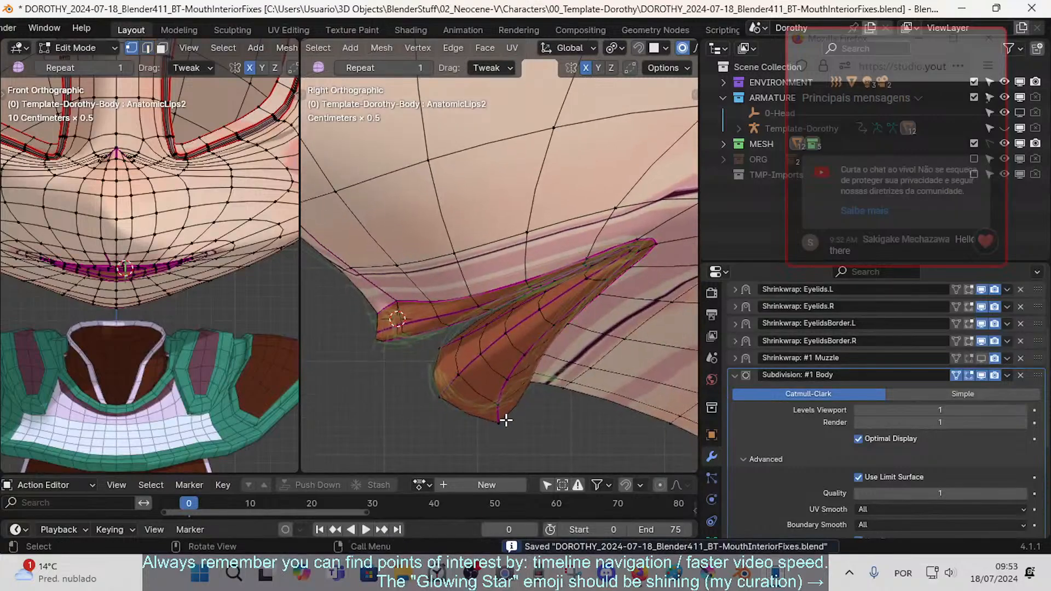
{"action": "key", "text": "g"}
{"action": "left_click", "coordinate": [520, 402]}
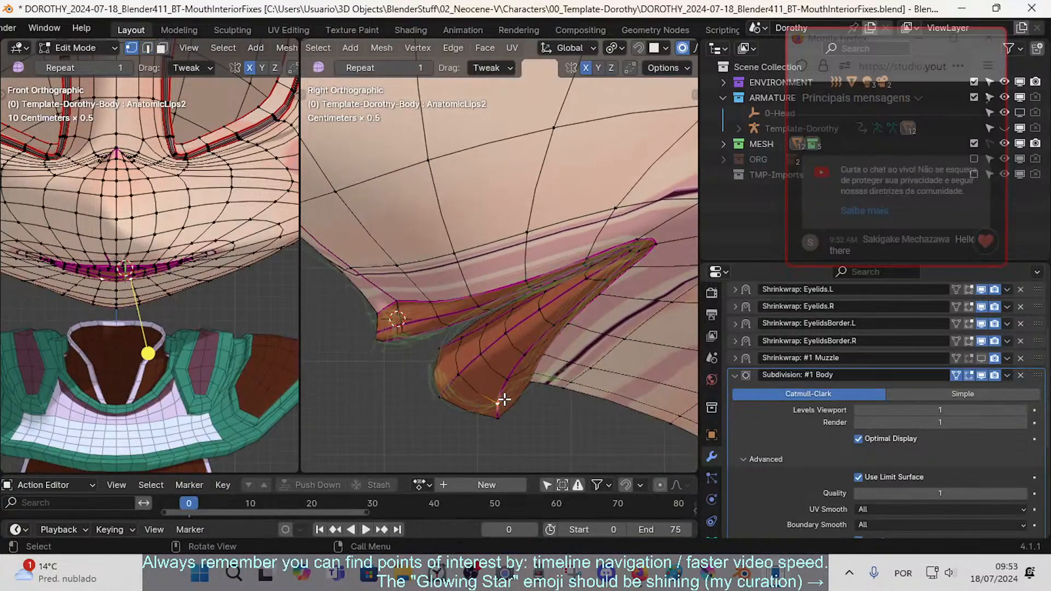
{"action": "key", "text": "g"}
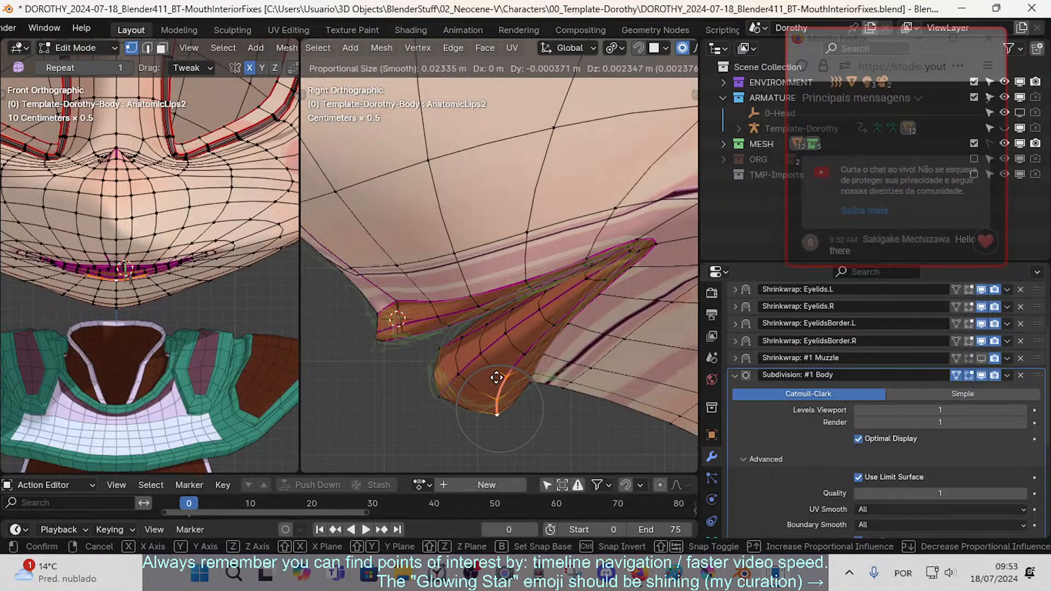
{"action": "left_click", "coordinate": [489, 351]}
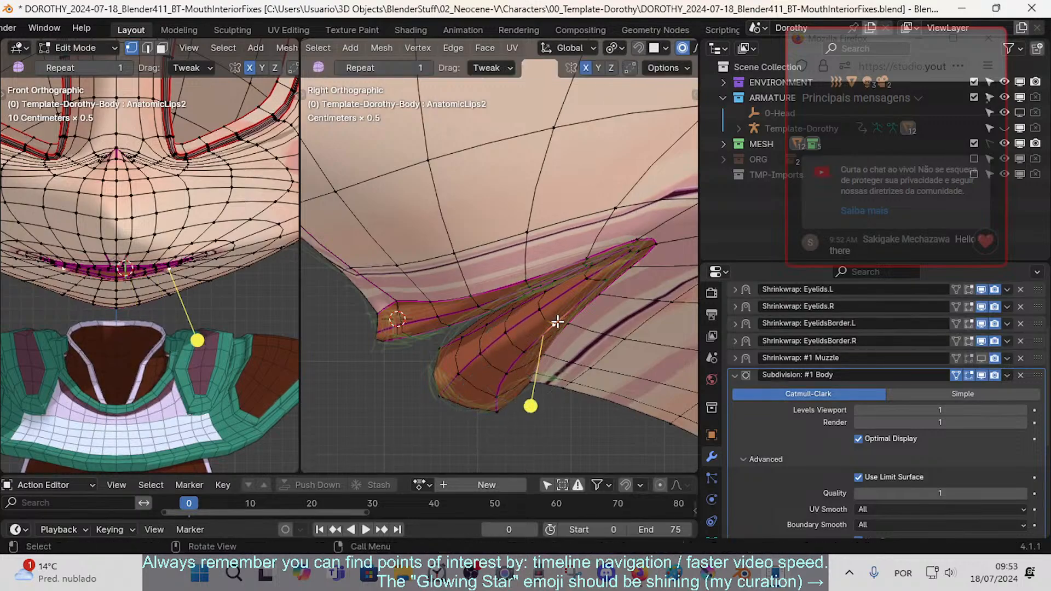
- Move the vertices along the lower interior wall's rear edge slightly forward and up, working from the mouth corner downward
{"action": "left_click", "coordinate": [604, 280]}
{"action": "key", "text": "g"}
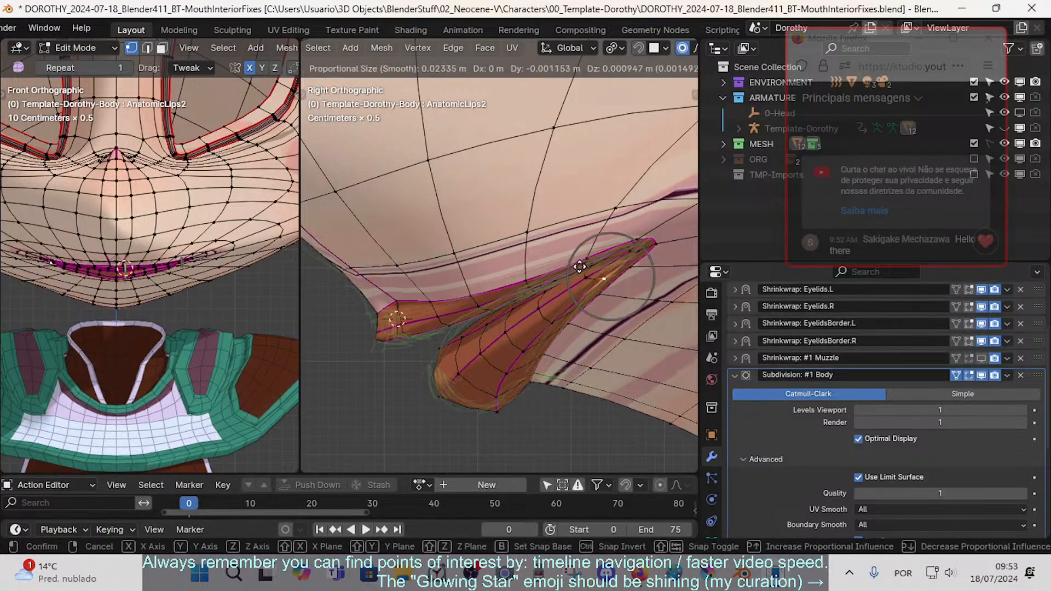
{"action": "left_click", "coordinate": [580, 266]}
{"action": "left_click", "coordinate": [601, 303]}
{"action": "key", "text": "g"}
{"action": "left_click", "coordinate": [579, 290]}
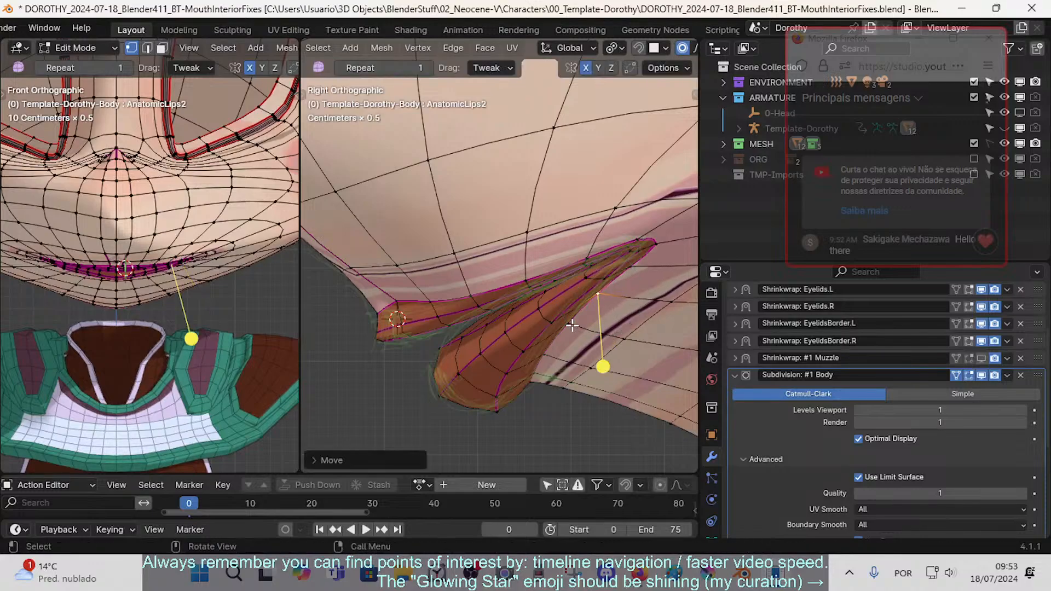
{"action": "left_click", "coordinate": [570, 326]}
{"action": "key", "text": "g"}
{"action": "left_click", "coordinate": [551, 317]}
- Reposition the lower lip's edge vertices just behind the lower interior wall, shifting them slightly backward and up
{"action": "left_click", "coordinate": [539, 379]}
{"action": "key", "text": "g"}
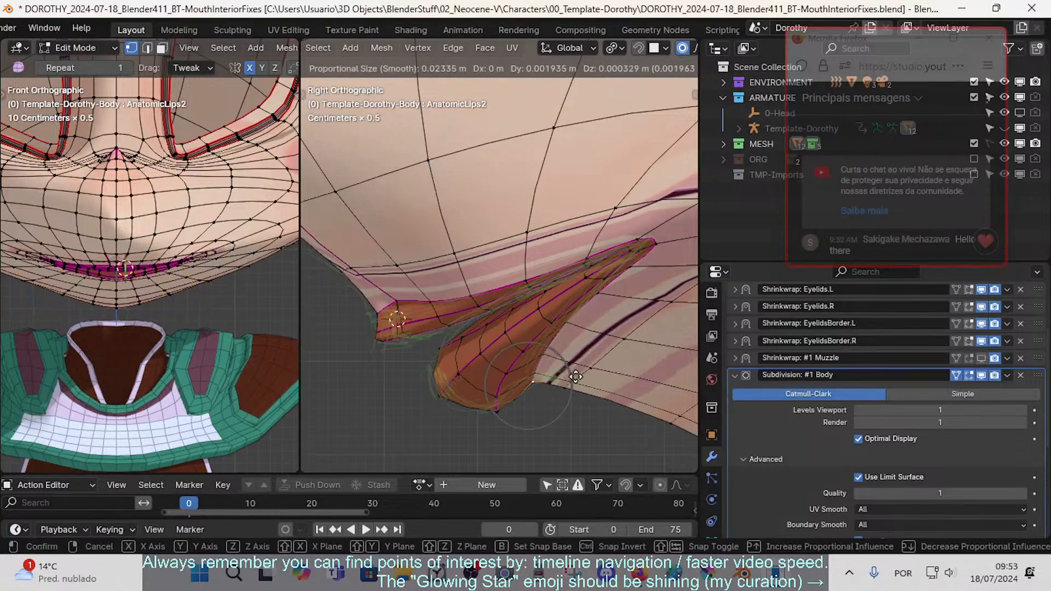
{"action": "left_click", "coordinate": [576, 369]}
{"action": "left_click", "coordinate": [578, 386]}
{"action": "key", "text": "g"}
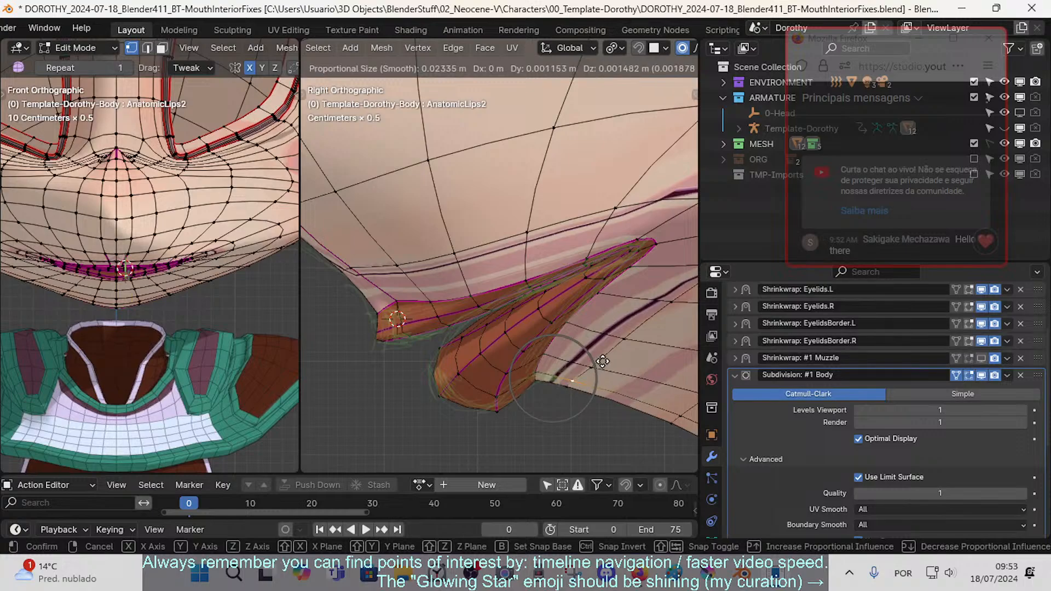
{"action": "left_click", "coordinate": [580, 383]}
{"action": "left_click", "coordinate": [575, 385], "text": "shift"}
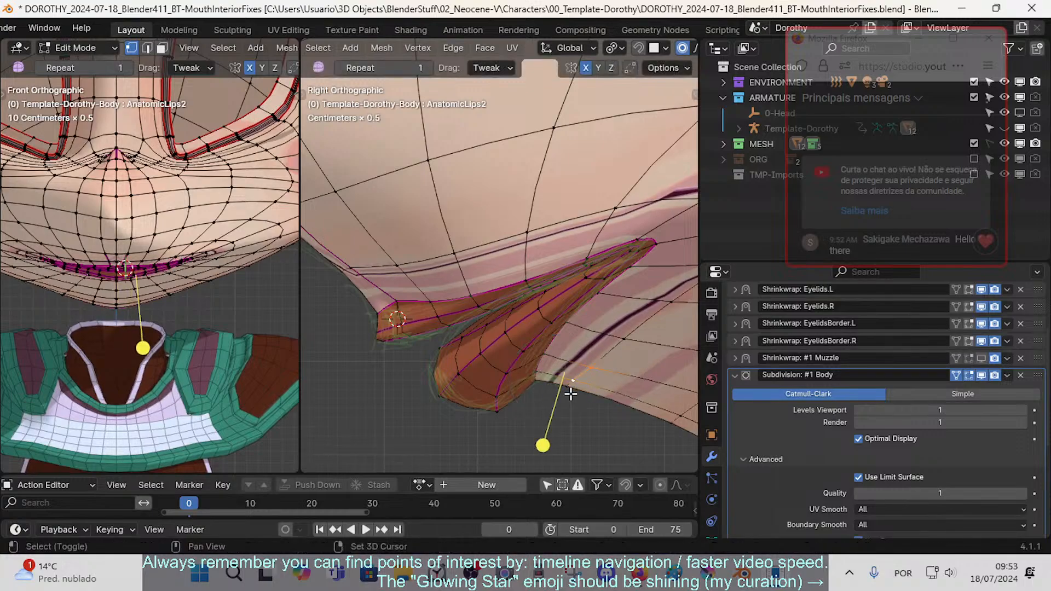
{"action": "left_click", "coordinate": [570, 391], "text": "shift"}
{"action": "key", "text": "g"}
{"action": "left_click", "coordinate": [600, 380]}
- Nudge the vertices along the lower interior wall's front edge slightly forward, turn on X-ray display, and save the file
{"action": "left_click", "coordinate": [438, 409]}
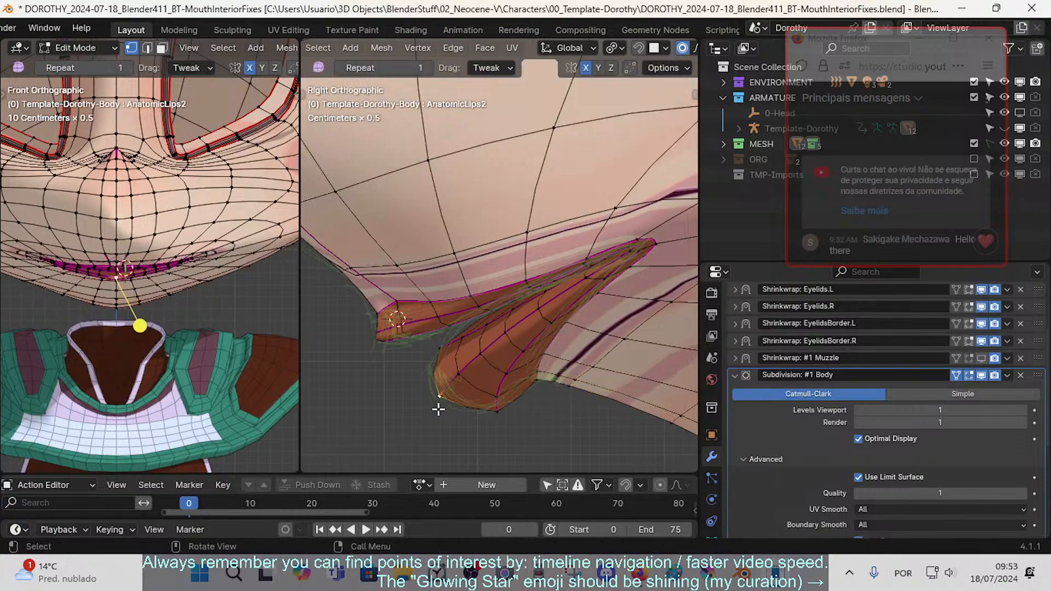
{"action": "key", "text": "g"}
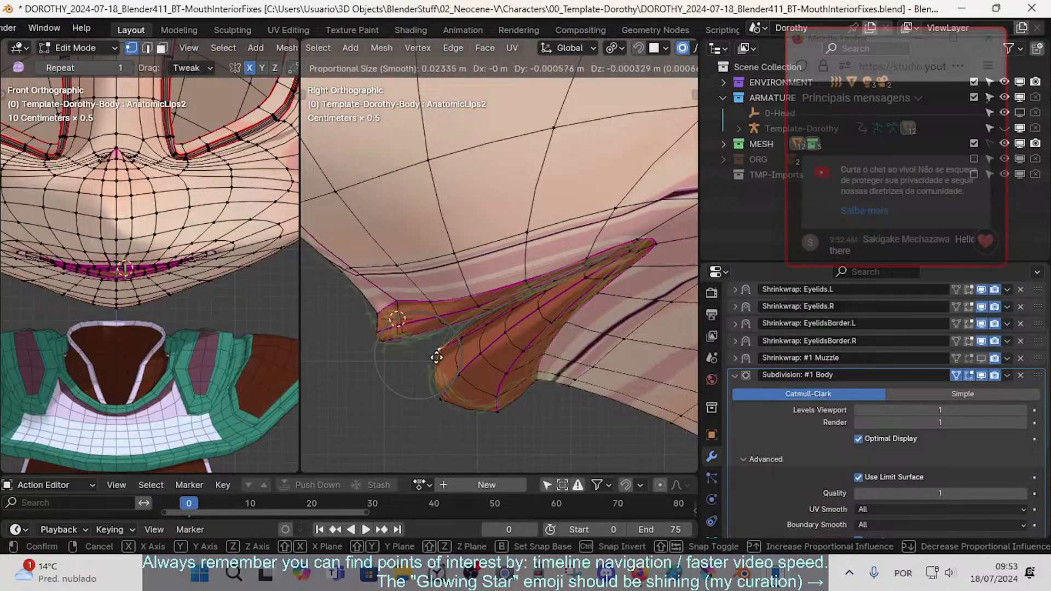
{"action": "left_click", "coordinate": [458, 350]}
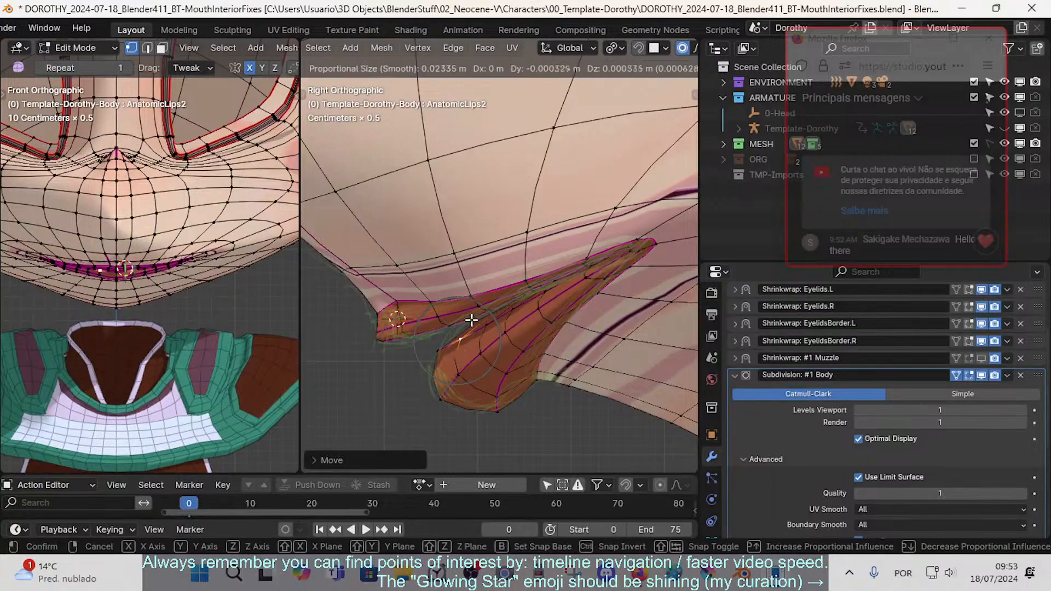
{"action": "key", "text": "alt+z"}
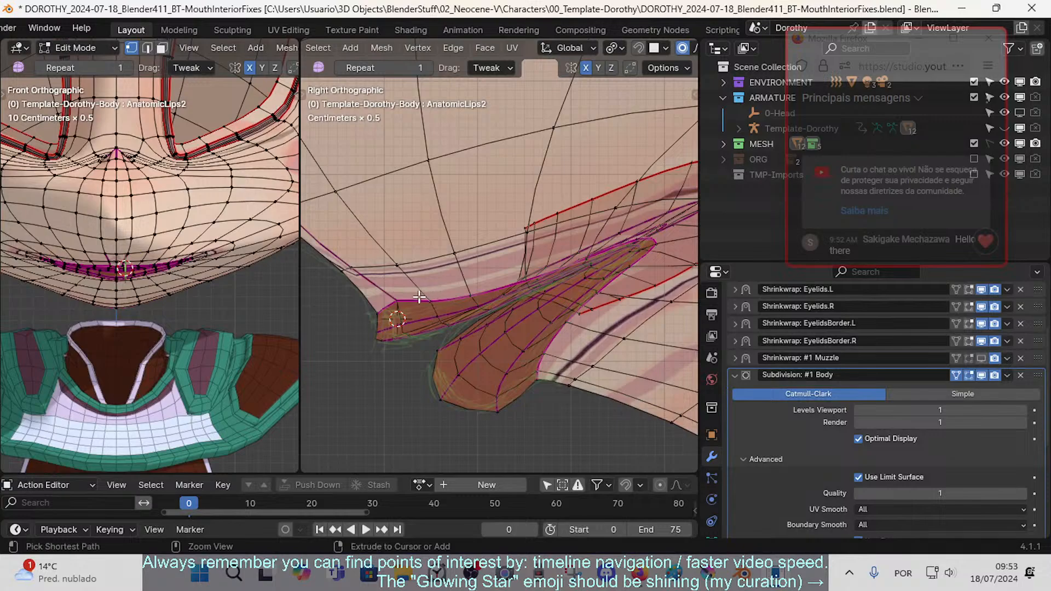
{"action": "key", "text": "ctrl+s"}
- Hide the linked inner mouth piece behind the mouth corner in face select mode
{"action": "scroll", "coordinate": [420, 297], "scroll_direction": "down", "scroll_amount": 1}
{"action": "key", "text": "3"}
{"action": "key", "text": "l"}
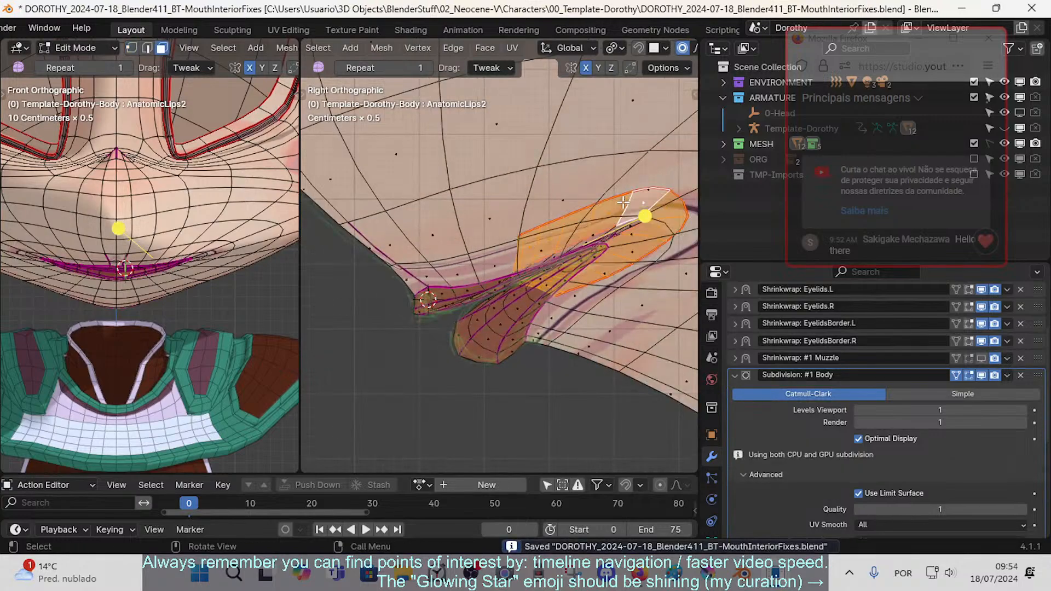
{"action": "key", "text": "h"}
- Hide the upper lip's front faces and the front pieces of the upper interior wall using Circle Select
{"action": "key", "text": "c"}
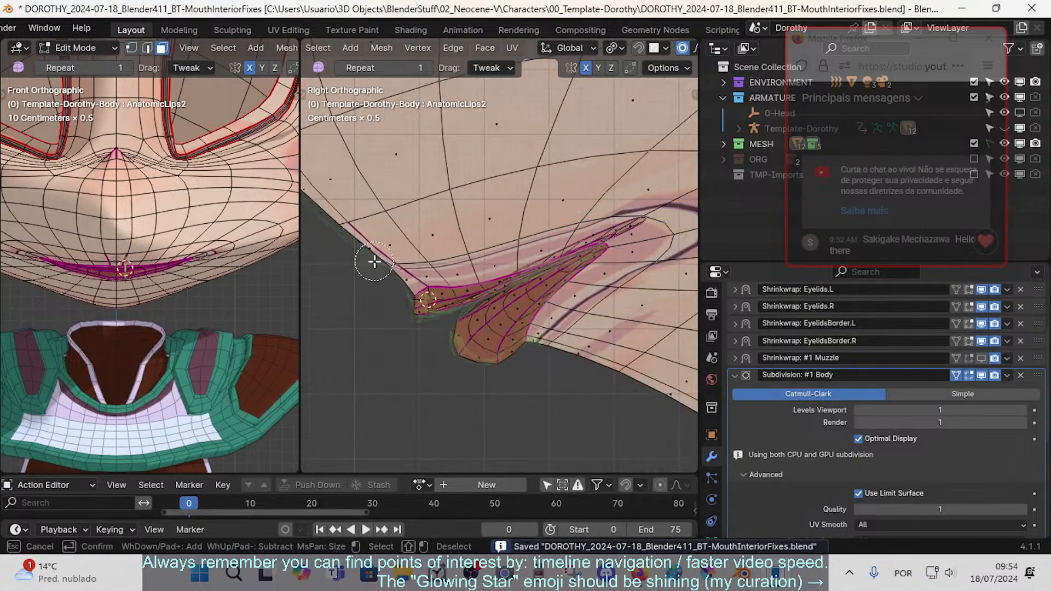
{"action": "mouse_move", "coordinate": [369, 260]}
{"action": "left_mouse_down"}
{"action": "mouse_move", "coordinate": [383, 296]}
{"action": "mouse_move", "coordinate": [470, 275]}
{"action": "mouse_move", "coordinate": [435, 306]}
{"action": "left_mouse_up"}
{"action": "key", "text": "h"}
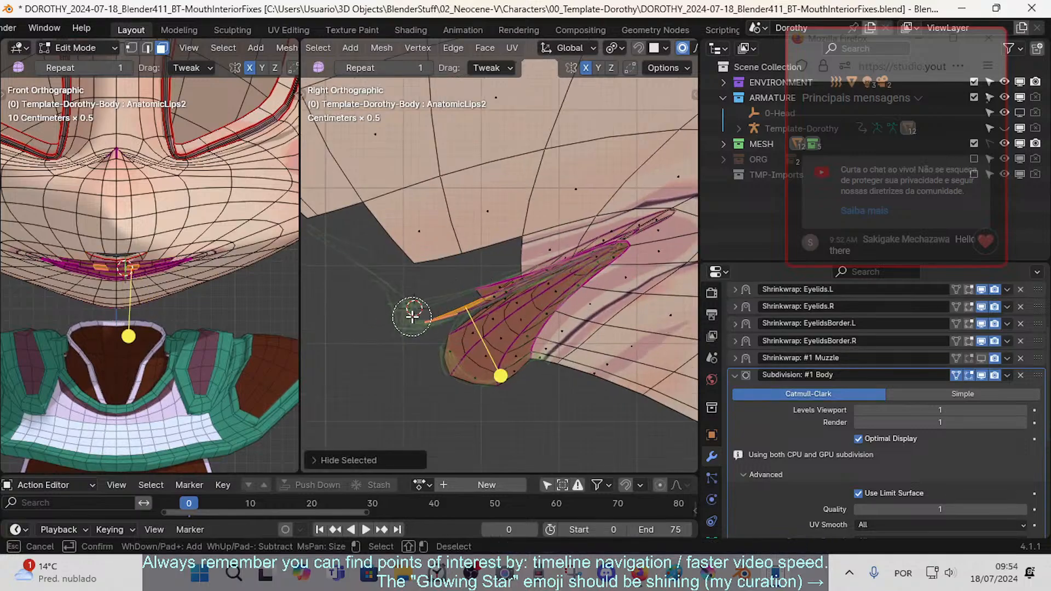
{"action": "right_click", "coordinate": [412, 316]}
{"action": "key", "text": "h"}
{"action": "scroll", "coordinate": [452, 323], "scroll_direction": "up", "scroll_amount": 1}
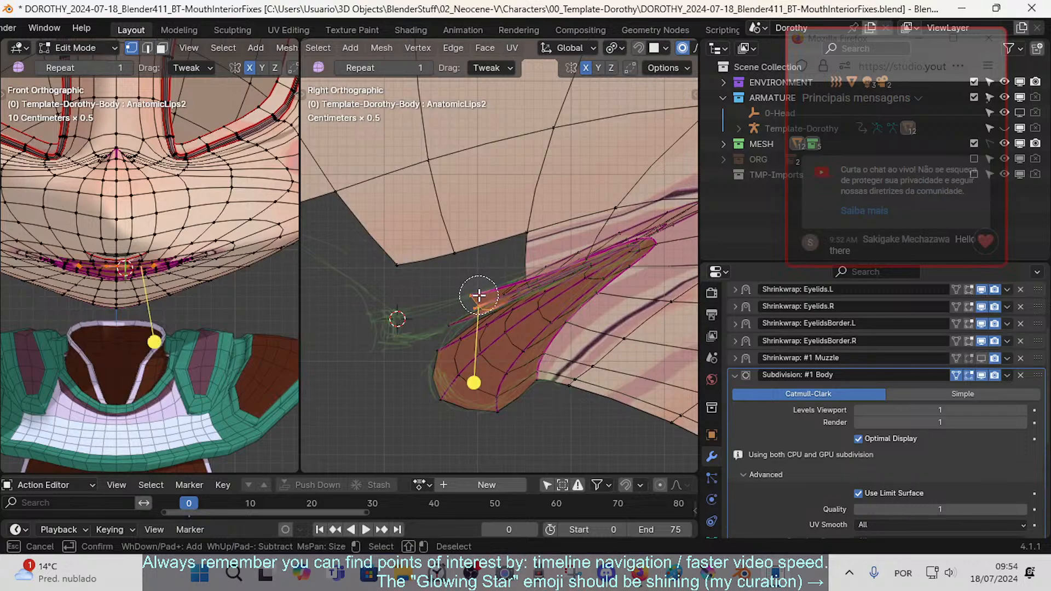
{"action": "key", "text": "Escape"}
{"action": "key", "text": "h"}
{"action": "middle_click_drag", "start_coordinate": [512, 285], "coordinate": [488, 294], "text": "shift"}
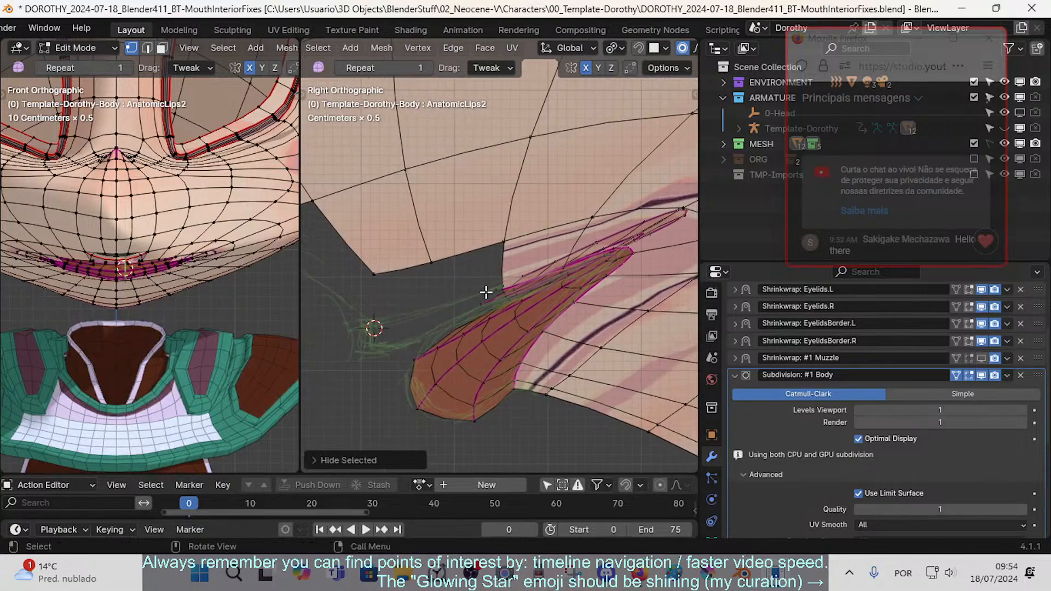
{"action": "key", "text": "c"}
{"action": "left_click_drag", "start_coordinate": [481, 306], "coordinate": [502, 279]}
{"action": "key", "text": "Escape"}
{"action": "middle_click_drag", "start_coordinate": [507, 280], "coordinate": [391, 333]}
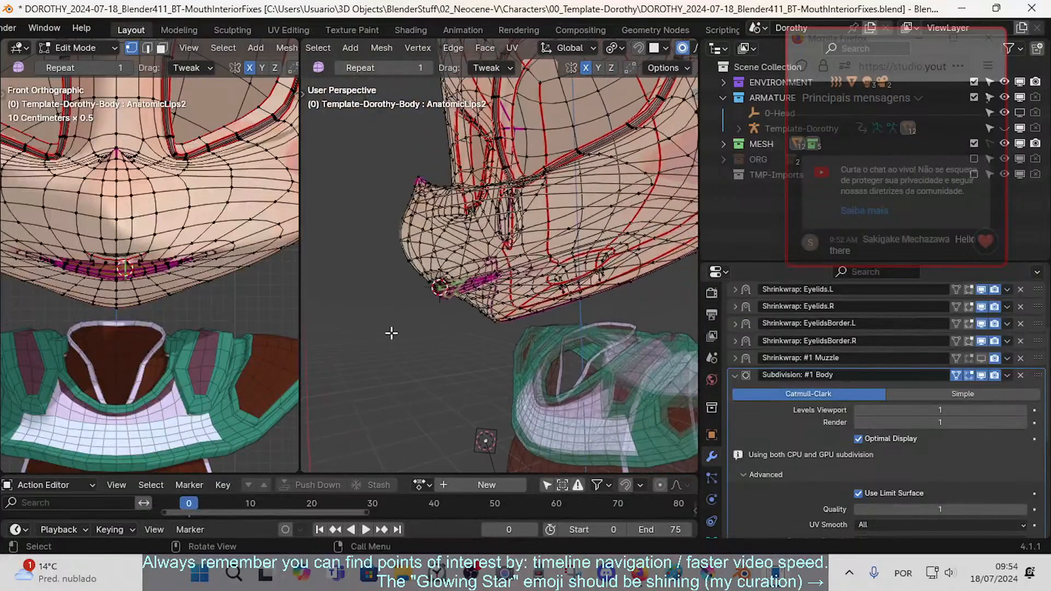
- Hide the face loop surrounding the outside of the lips in the right side view
{"action": "key", "text": "KP_3"}
{"action": "scroll", "coordinate": [448, 325], "scroll_direction": "up", "scroll_amount": 5}
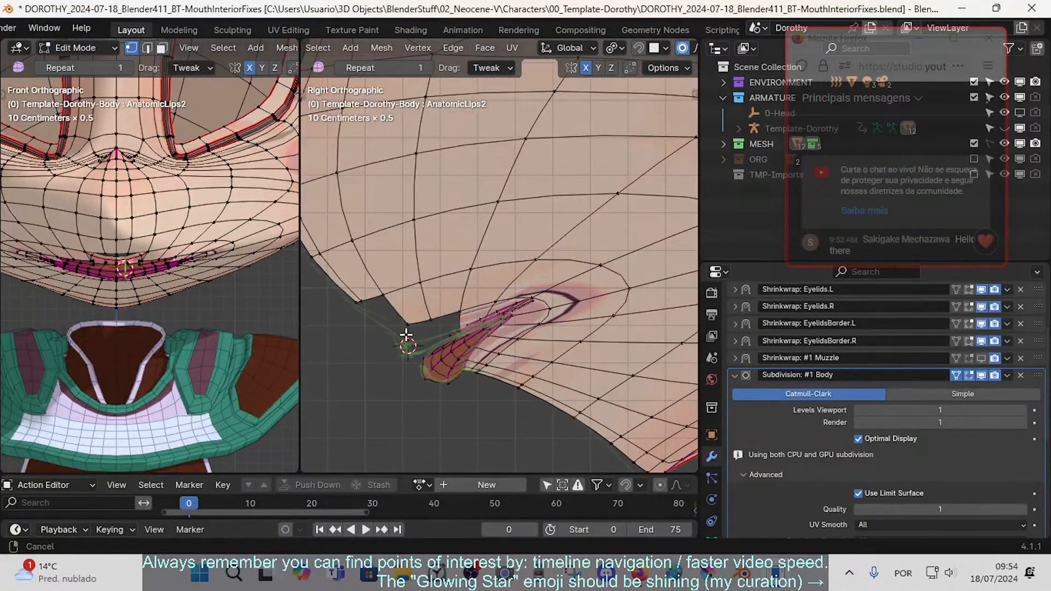
{"action": "key", "text": "3"}
{"action": "left_click", "coordinate": [428, 294], "text": "alt"}
{"action": "key", "text": "h"}
{"action": "scroll", "coordinate": [426, 321], "scroll_direction": "up", "scroll_amount": 2}
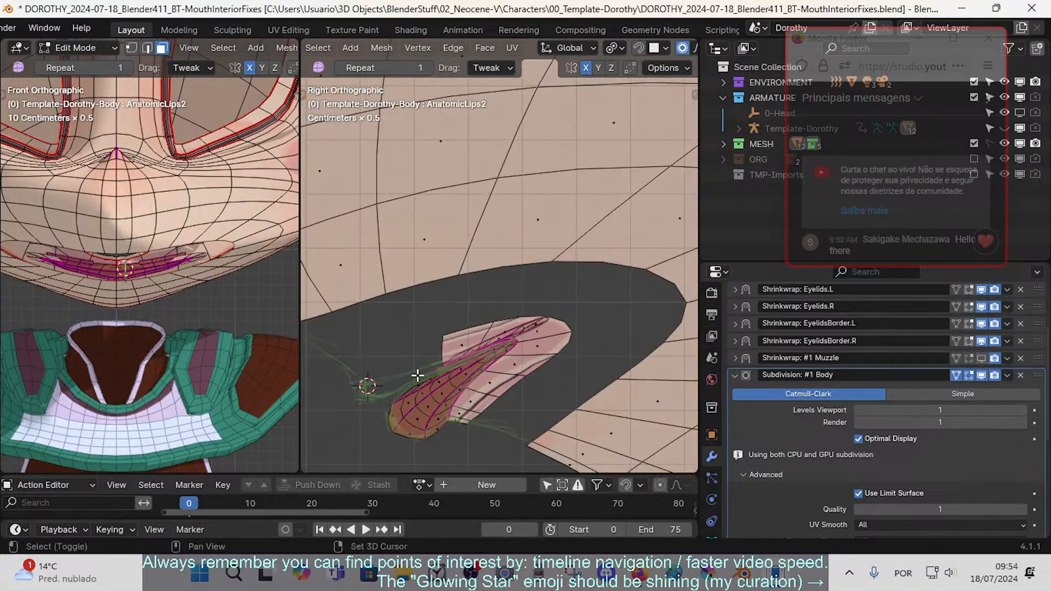
- Hide the upper lip's remaining outer faces above the interior wall, working back toward the mouth corner
{"action": "scroll", "coordinate": [470, 353], "scroll_direction": "up", "scroll_amount": 3}
{"action": "scroll", "coordinate": [472, 354], "scroll_direction": "up", "scroll_amount": 1}
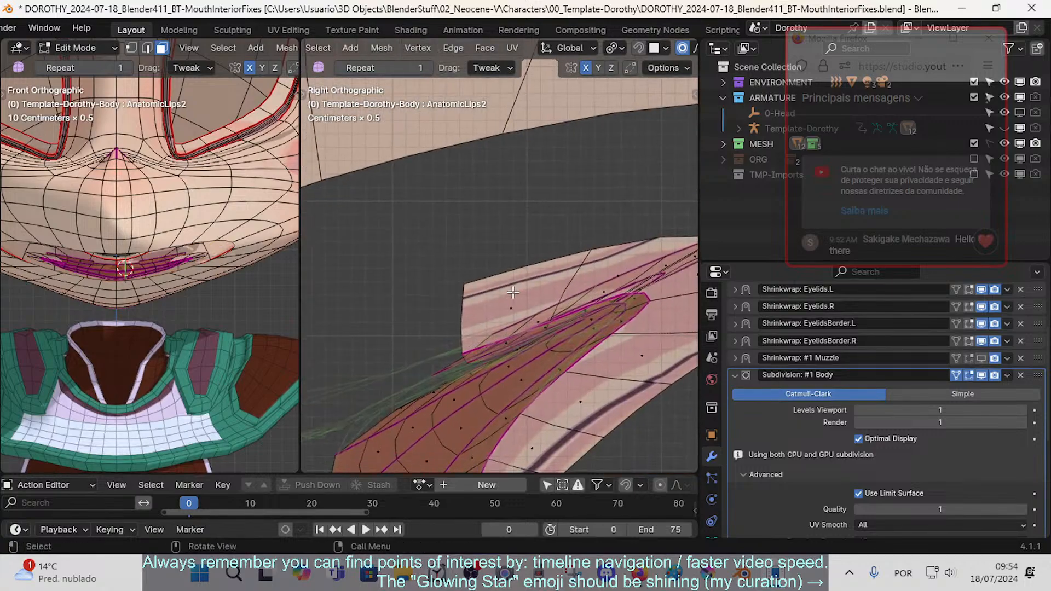
{"action": "left_click", "coordinate": [461, 355], "text": "alt"}
{"action": "key", "text": "h"}
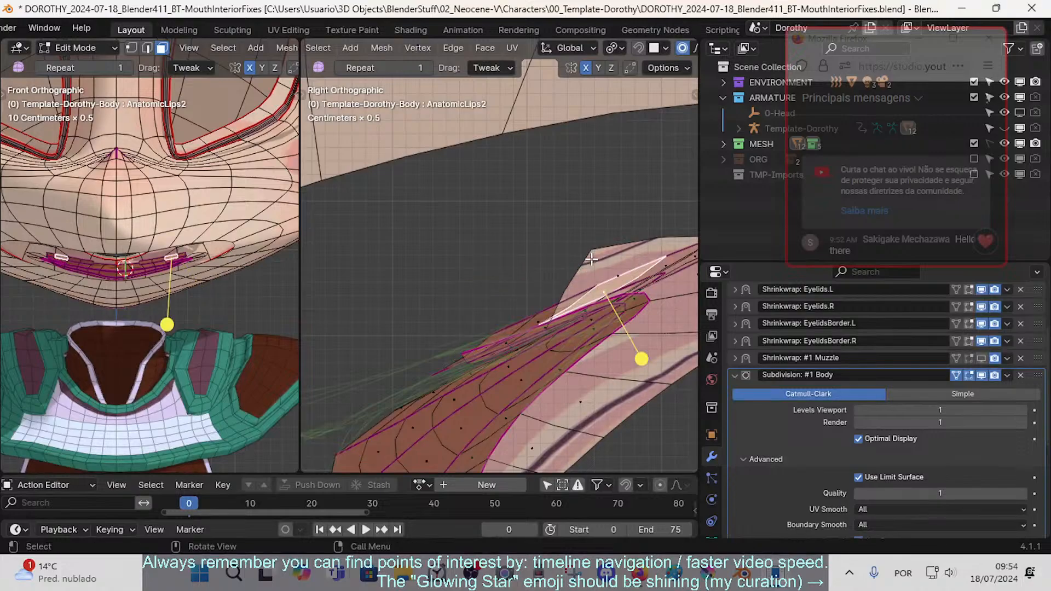
{"action": "left_click", "coordinate": [557, 282], "text": "alt"}
{"action": "key", "text": "h"}
- Hide the upper interior wall's remaining front faces that overlap the lower interior wall, and clear the selection
{"action": "left_click", "coordinate": [489, 334], "text": "alt"}
{"action": "key", "text": "alt+a"}
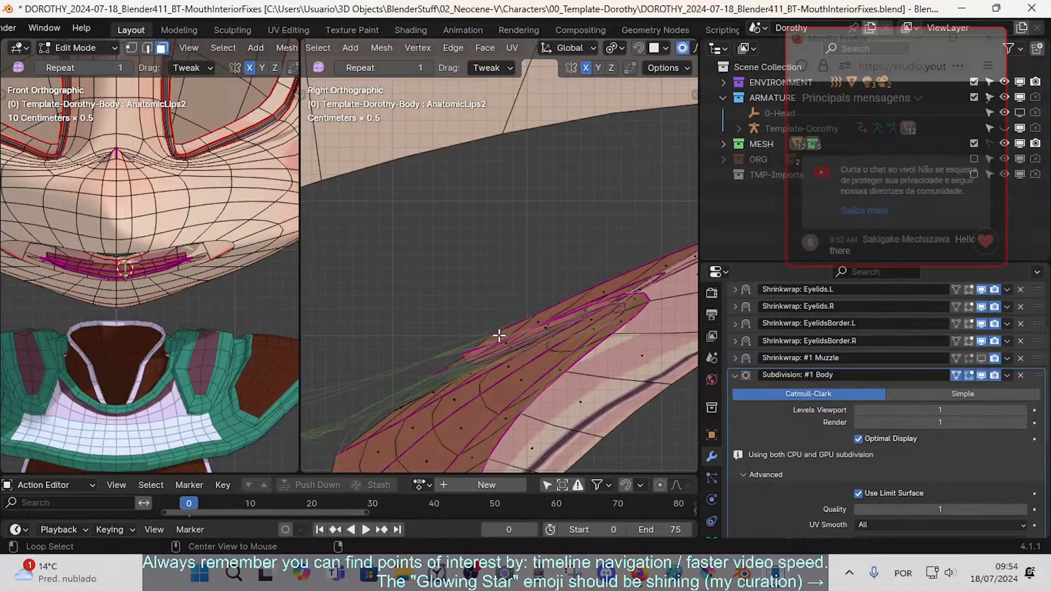
{"action": "left_click", "coordinate": [462, 366], "text": "alt"}
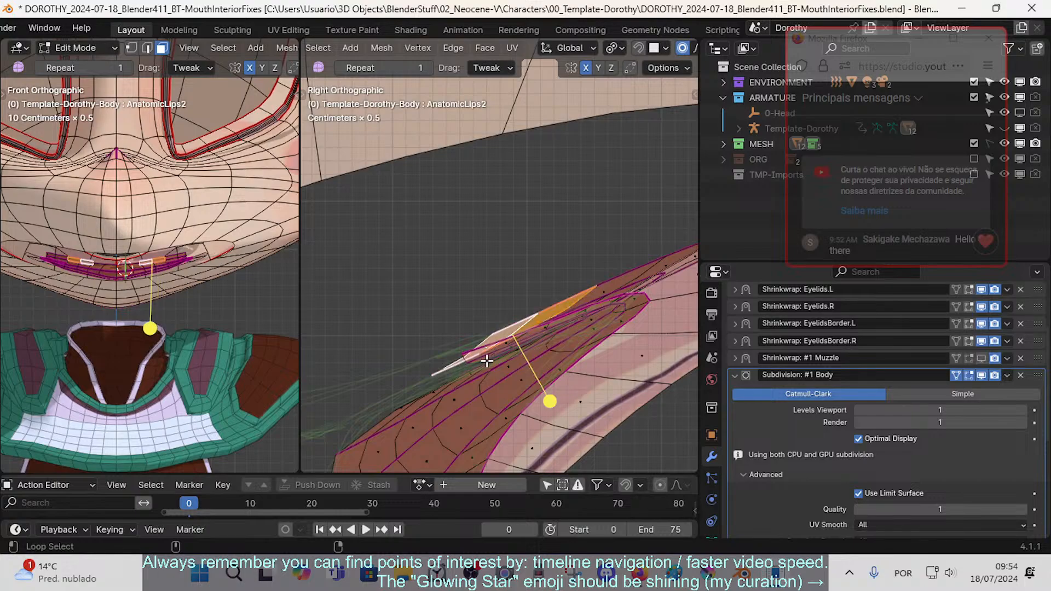
{"action": "key", "text": "h"}
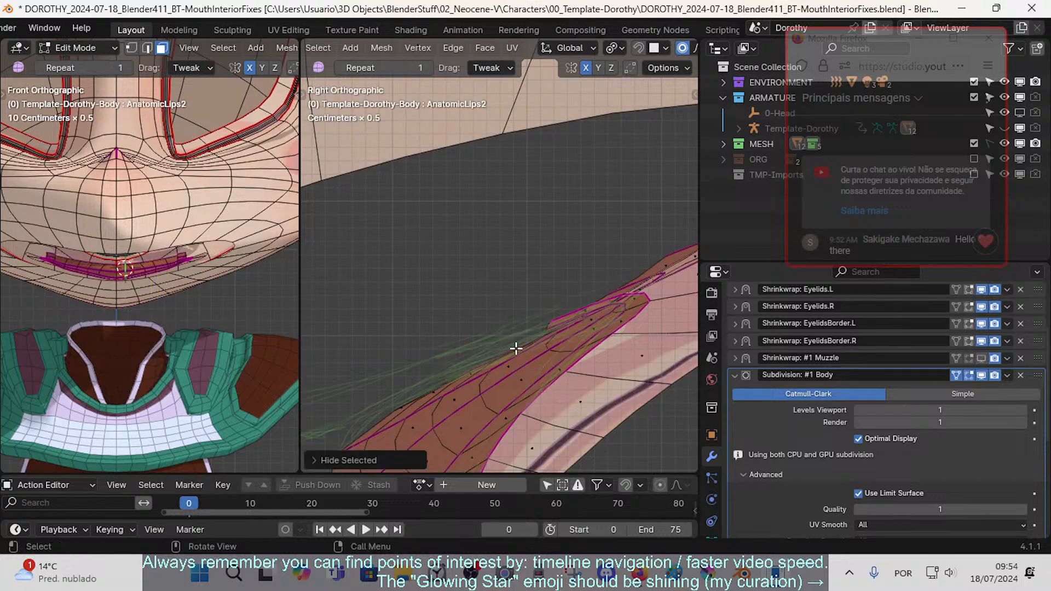
{"action": "left_click", "coordinate": [578, 313], "text": "alt"}
{"action": "key", "text": "alt+a"}
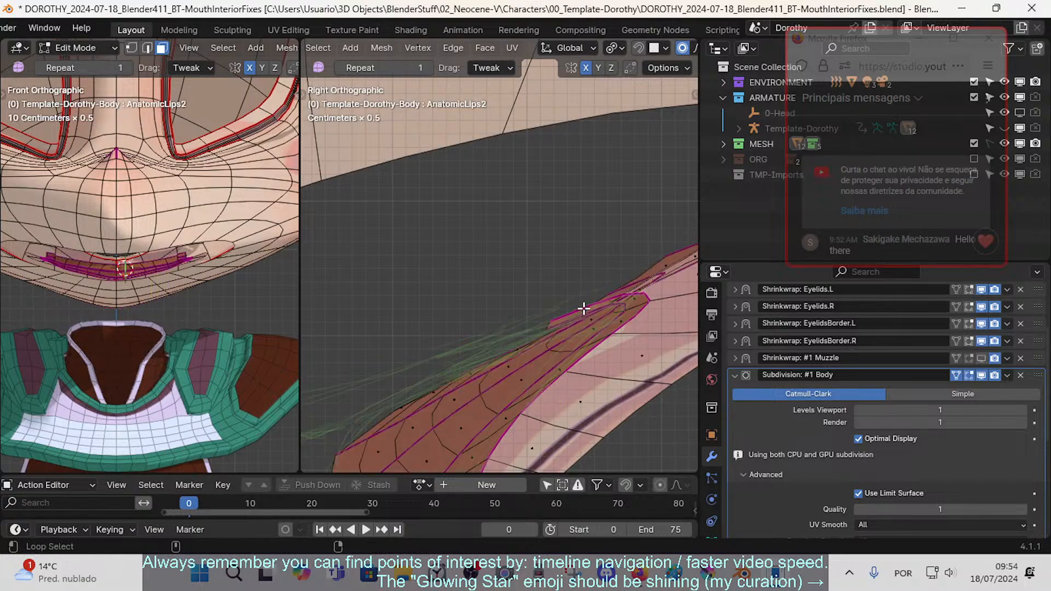
- Hide the selected faces near the lips and turn off X-ray display in the perspective viewport
{"action": "key", "text": "h"}
{"action": "middle_click_drag", "start_coordinate": [571, 313], "coordinate": [540, 349]}
{"action": "scroll", "coordinate": [525, 321], "scroll_direction": "down", "scroll_amount": 3}
{"action": "key", "text": "shift+grave"}
{"action": "key", "text": "w"}
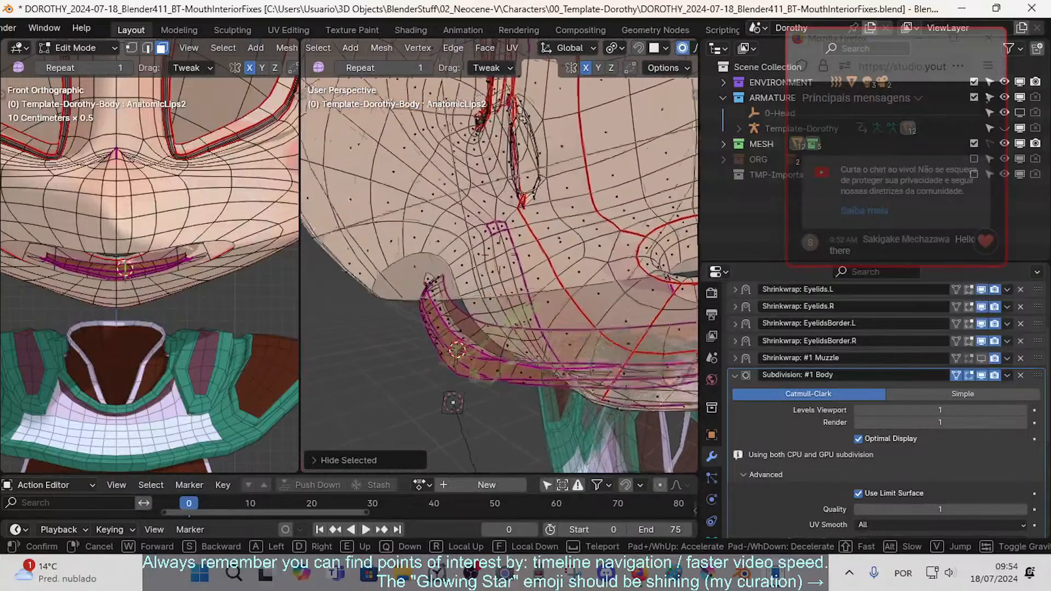
{"action": "key", "text": "q"}
{"action": "key", "text": "w"}
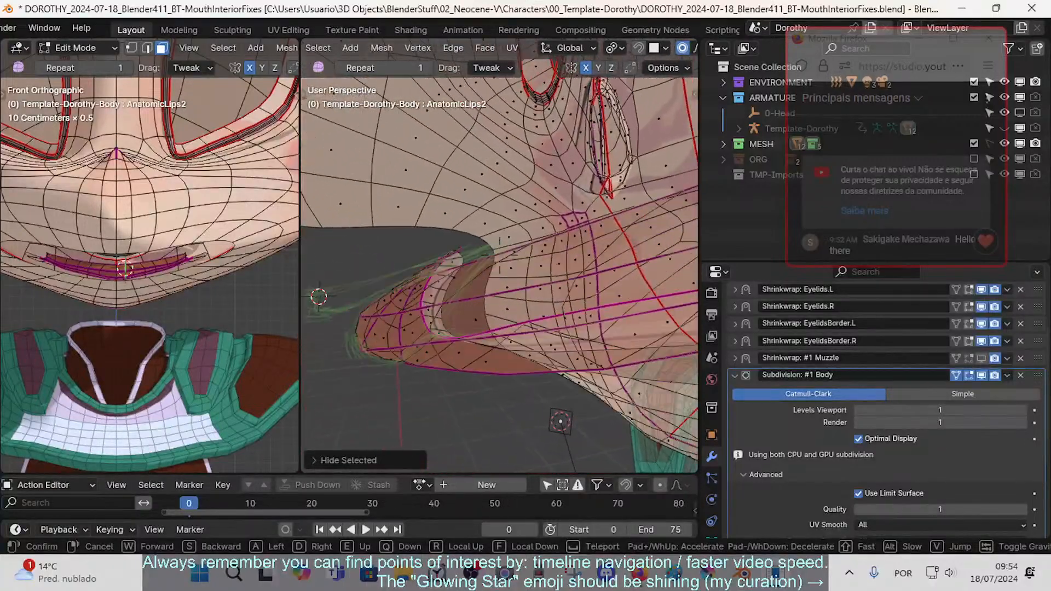
{"action": "left_click", "coordinate": [556, 357]}
{"action": "key", "text": "alt+z"}
- Examine the inner lip strip and surrounding mouth geometry from inside the head at several angles
{"action": "key", "text": "shift+grave"}
{"action": "key", "text": "w"}
{"action": "key", "text": "s"}
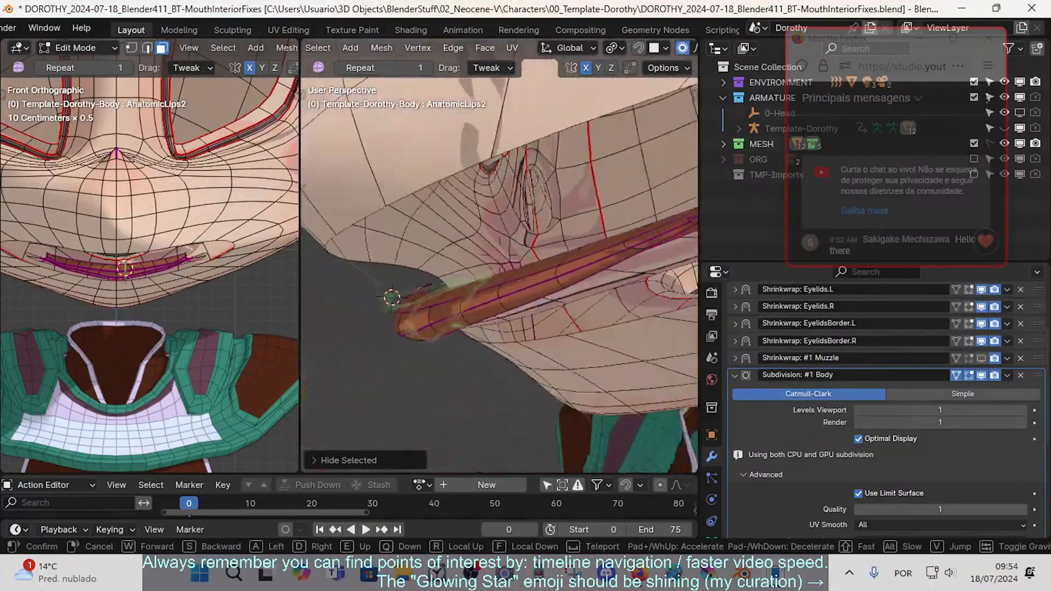
{"action": "key", "text": "w"}
{"action": "key", "text": "a"}
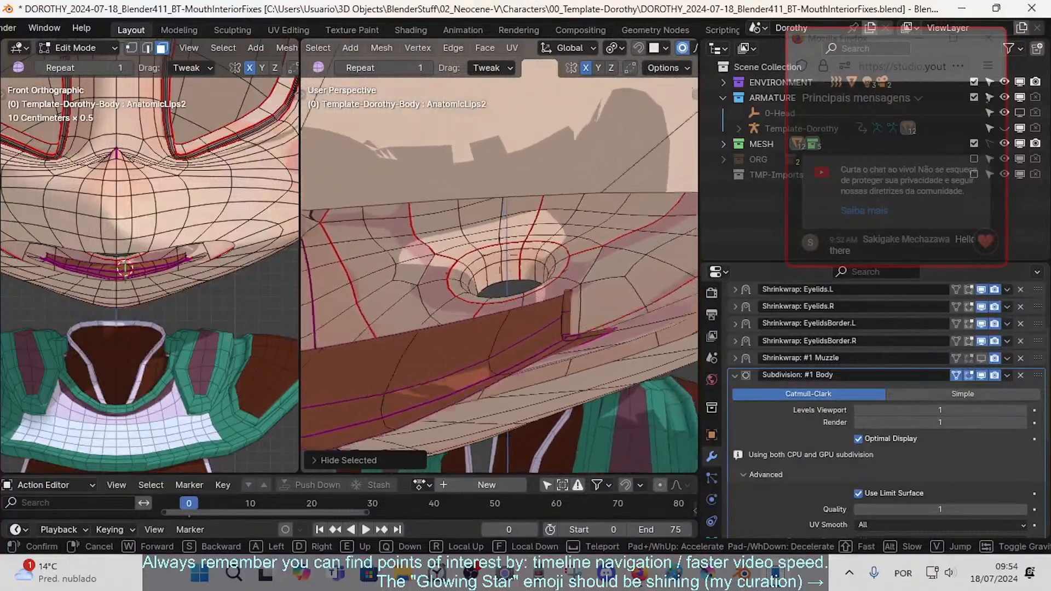
{"action": "key", "text": "s"}
{"action": "key", "text": "d"}
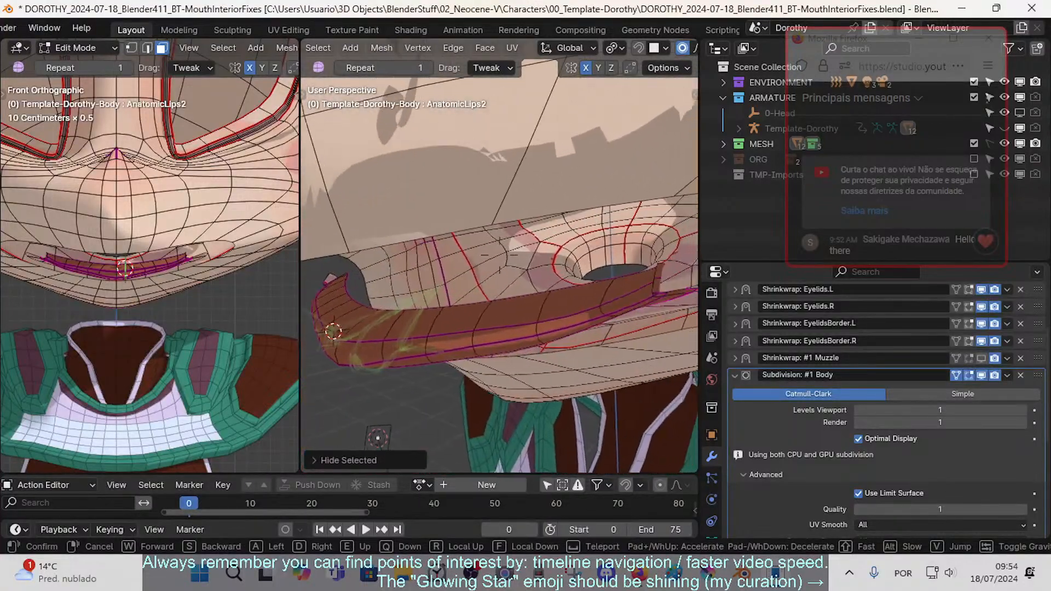
{"action": "key", "text": "w"}
{"action": "key", "text": "d"}
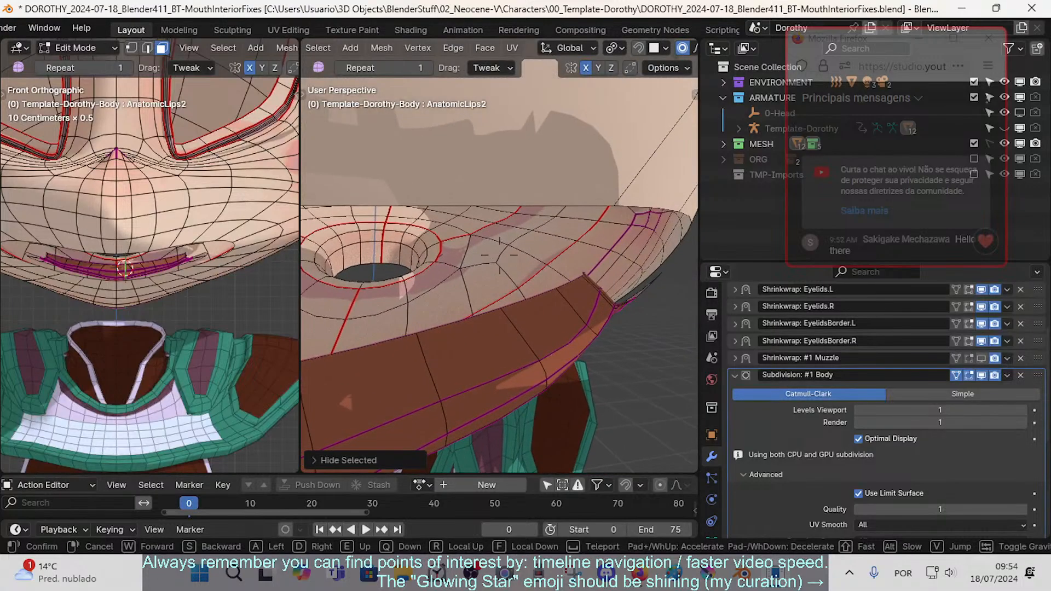
{"action": "key", "text": "s"}
{"action": "key", "text": "w"}
{"action": "key", "text": "a"}
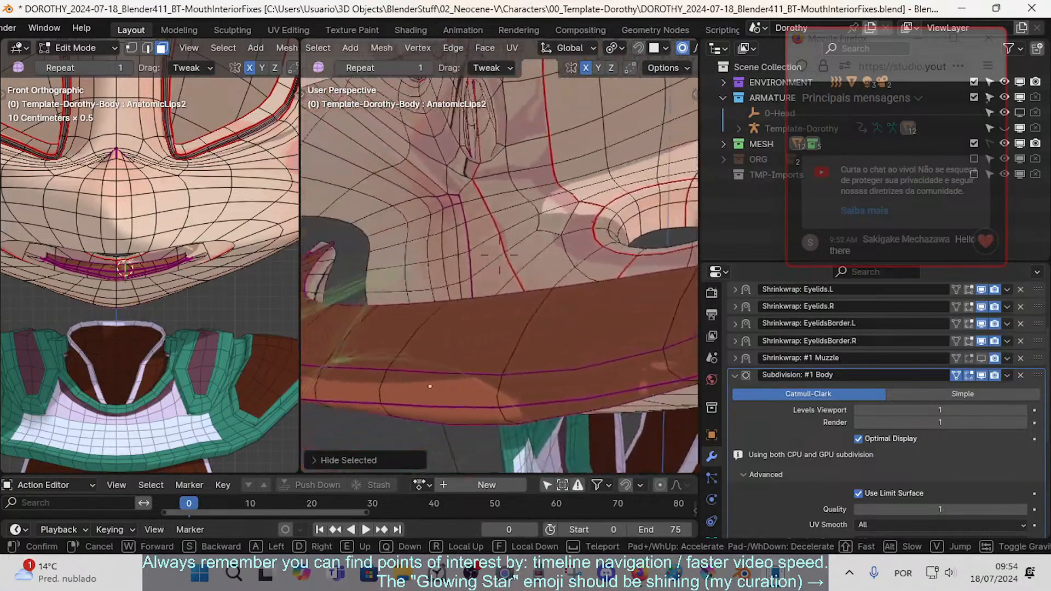
{"action": "left_click", "coordinate": [545, 354]}
- Select the upper border edge of the lip strip near its front and shift it with Vertex Slide
{"action": "key", "text": "2"}
{"action": "left_click", "coordinate": [487, 299]}
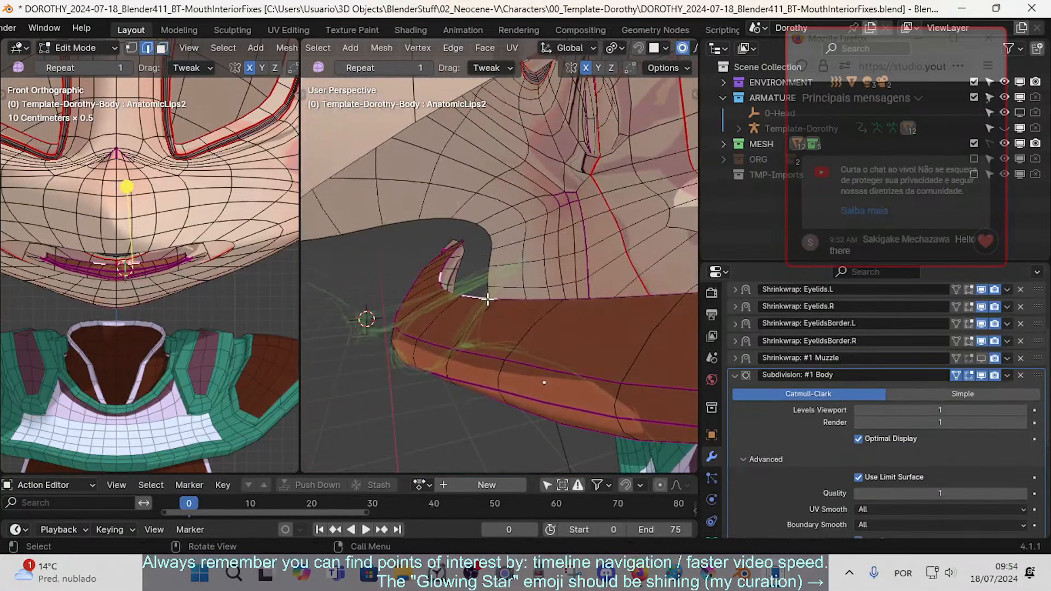
{"action": "key", "text": "shift+v"}
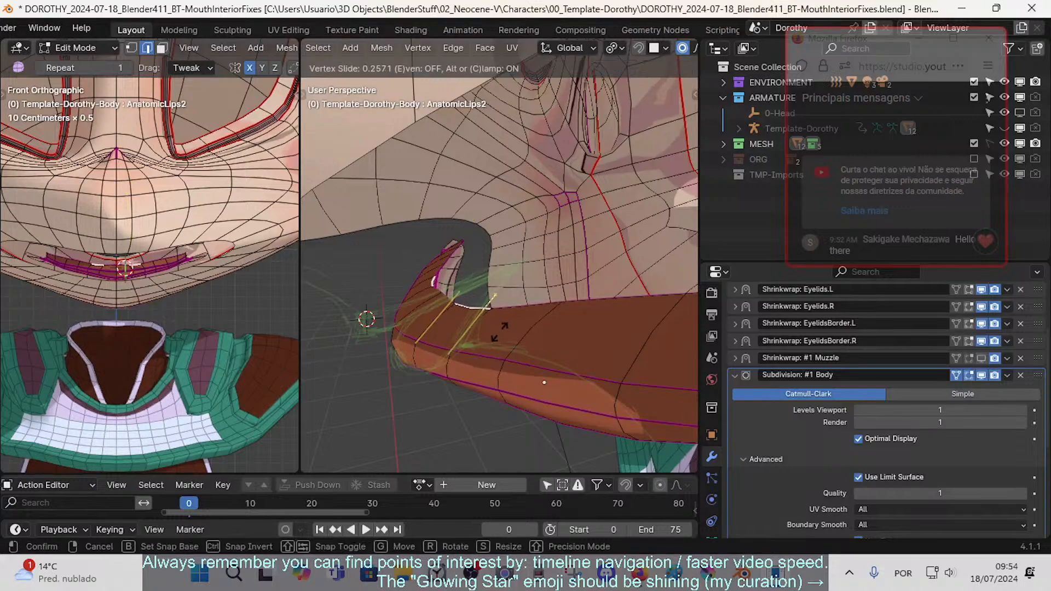
{"action": "left_click", "coordinate": [498, 333]}
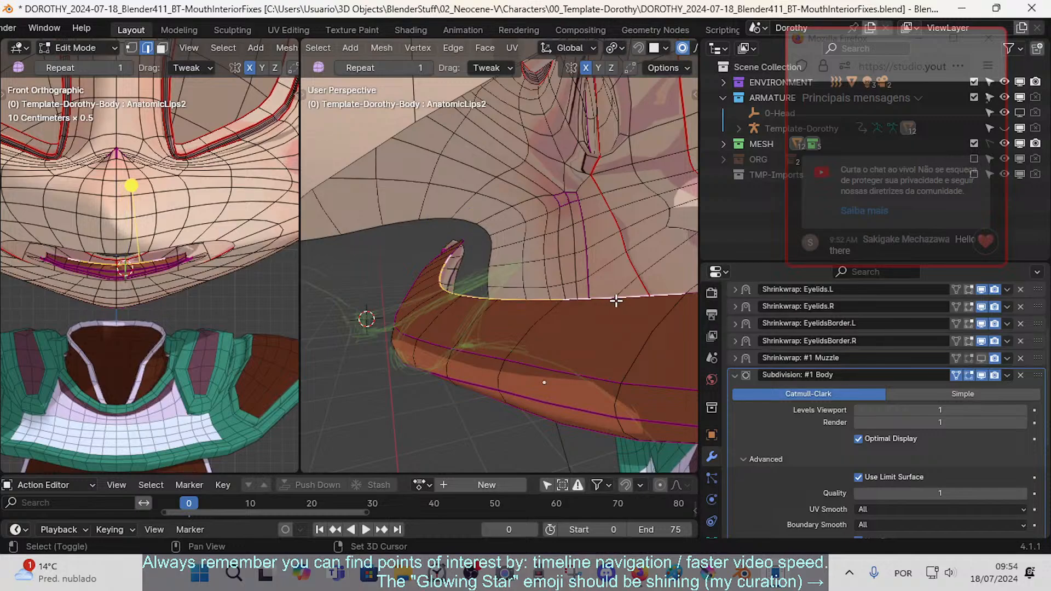
- Vertex Slide the longer run of edges on the lip strip's upper border and move it with proportional editing
{"action": "key", "text": "shift+v"}
{"action": "left_click", "coordinate": [587, 327]}
{"action": "middle_click_drag", "start_coordinate": [586, 327], "coordinate": [549, 347]}
{"action": "key", "text": "g"}
{"action": "left_click", "coordinate": [496, 285]}
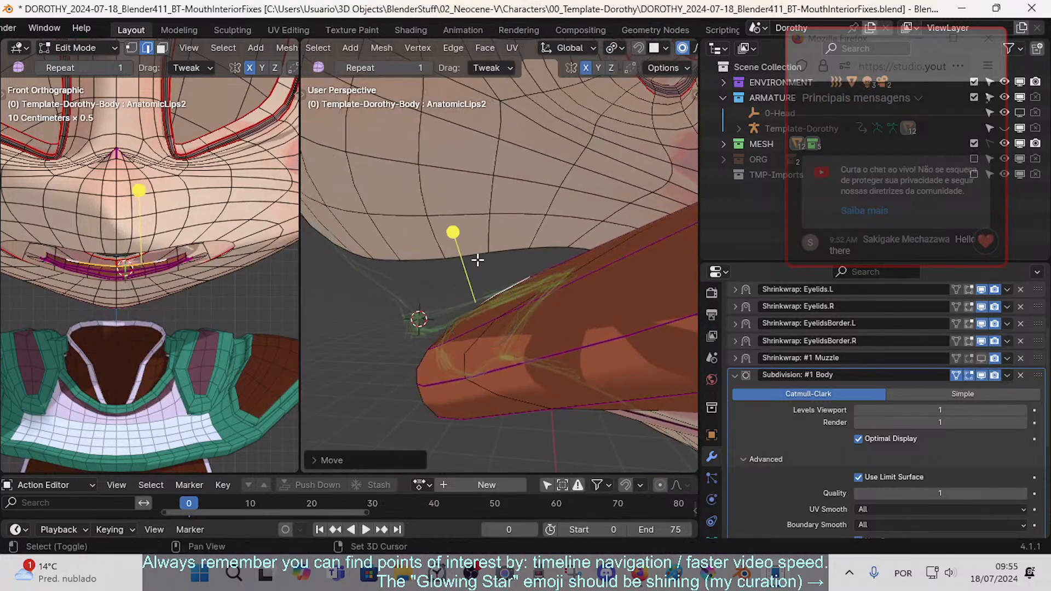
- Move the selected edge on the lip's side in the right orthographic view using proportional editing
{"action": "middle_click_drag", "start_coordinate": [482, 282], "coordinate": [540, 312]}
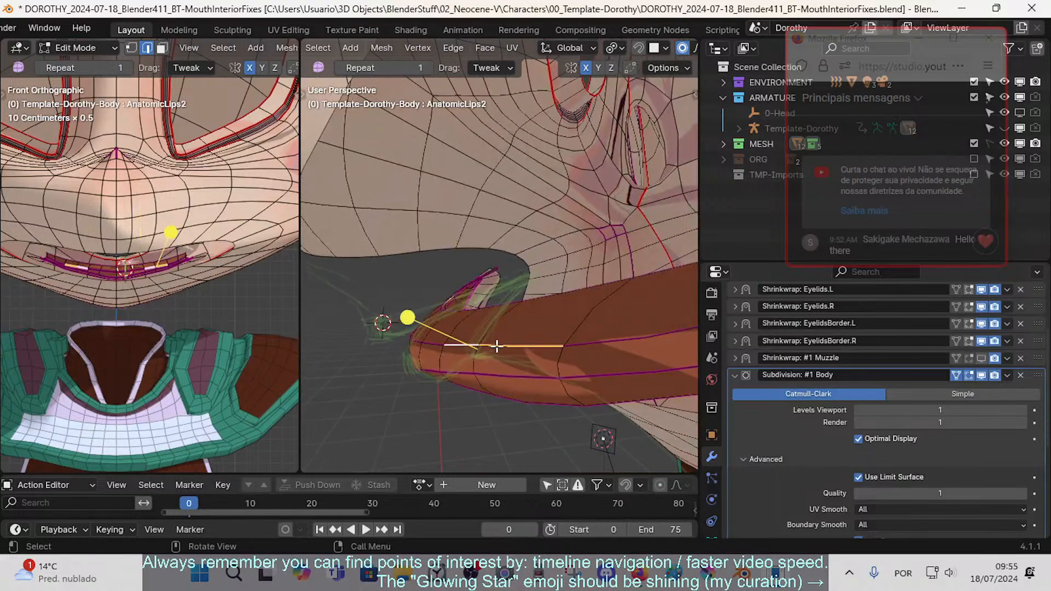
{"action": "key", "text": "KP_3"}
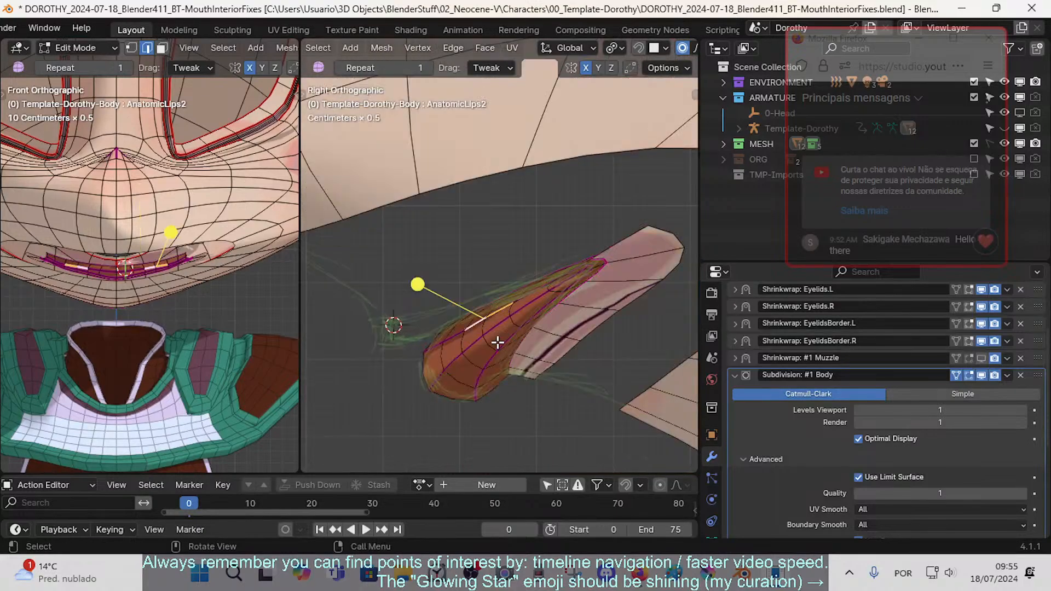
{"action": "scroll", "coordinate": [491, 340], "scroll_direction": "up", "scroll_amount": 2}
{"action": "key", "text": "g"}
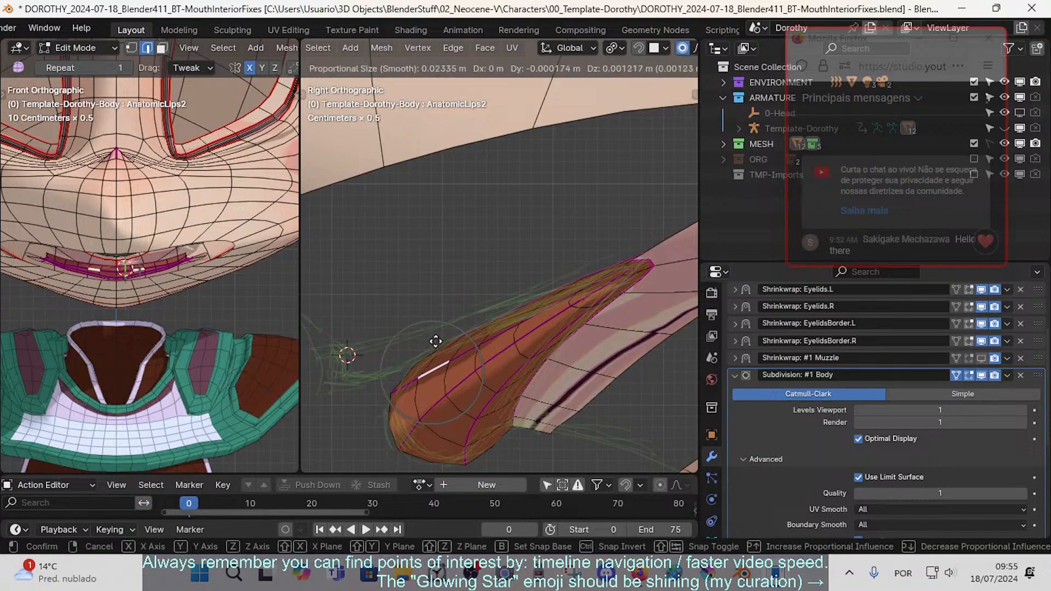
{"action": "left_click", "coordinate": [427, 256]}
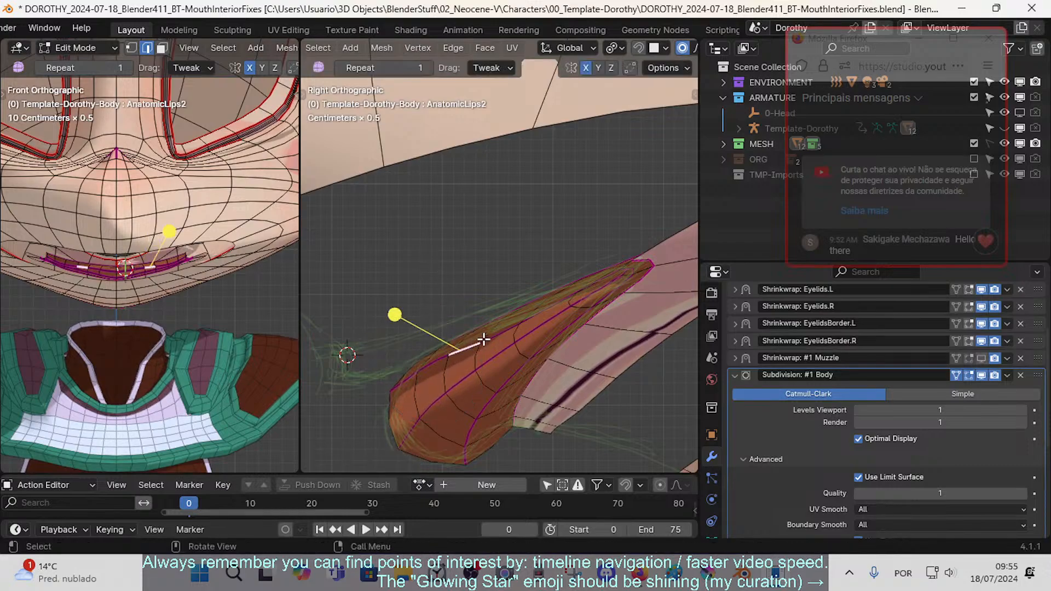
- Move the next upper lip edge farther back with proportional editing and Vertex Slide the edge just below it
{"action": "left_click", "coordinate": [497, 333]}
{"action": "left_click", "coordinate": [498, 334]}
{"action": "key", "text": "g"}
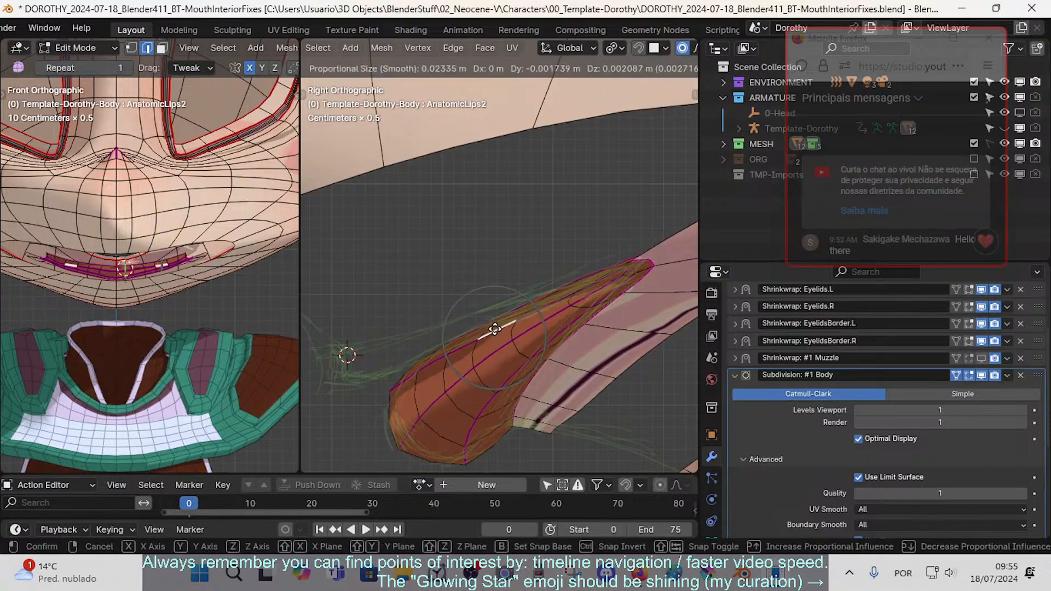
{"action": "left_click", "coordinate": [498, 331]}
{"action": "left_click", "coordinate": [495, 356]}
{"action": "key", "text": "shift+v"}
{"action": "left_click", "coordinate": [500, 359]}
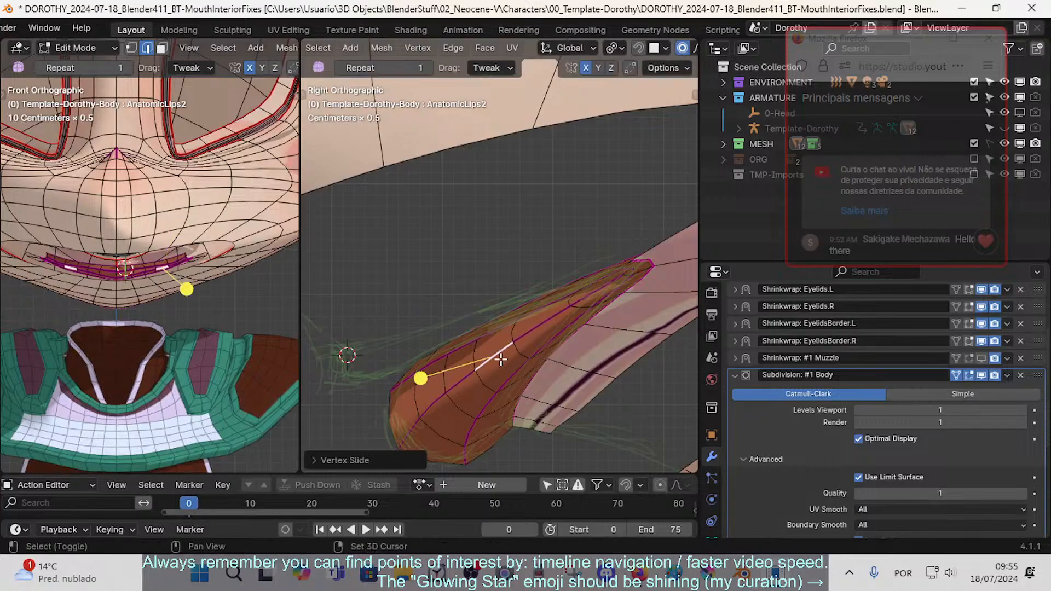
- Select the faces on top of the lip's front end and adjust their position to smooth the side profile
{"action": "key", "text": "3"}
{"action": "left_click", "coordinate": [450, 343]}
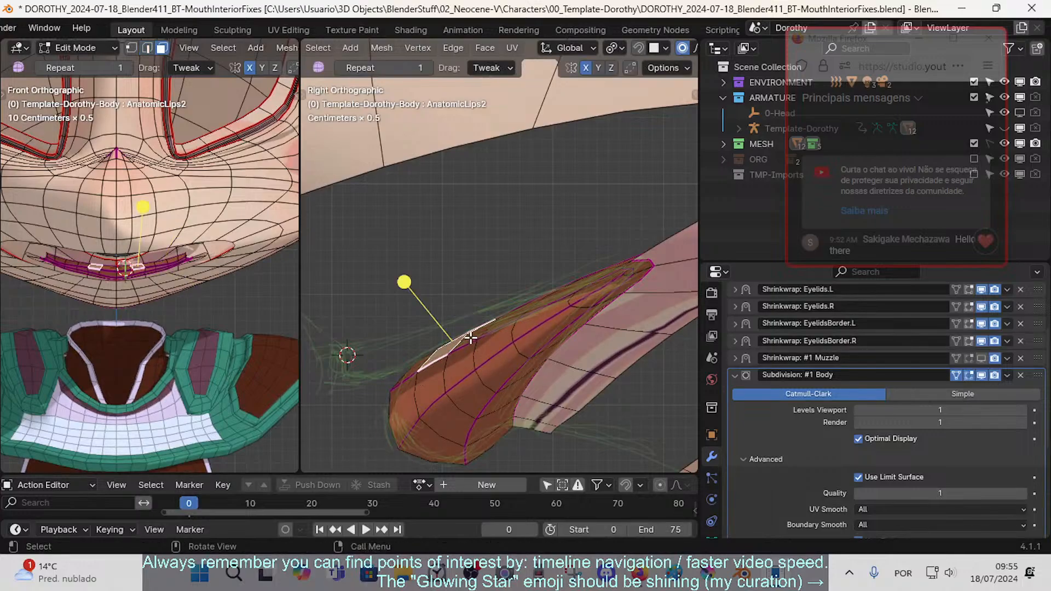
{"action": "left_click_drag", "start_coordinate": [471, 338], "coordinate": [467, 295]}
{"action": "left_click", "coordinate": [427, 358]}
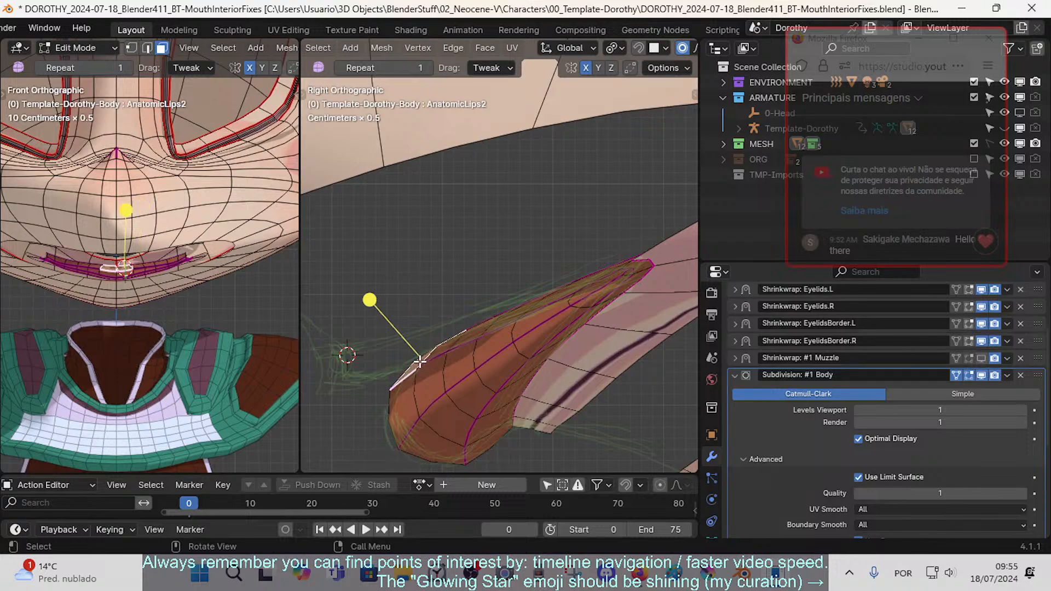
{"action": "key", "text": "g"}
{"action": "left_click", "coordinate": [397, 333]}
{"action": "key", "text": "g"}
{"action": "left_click", "coordinate": [431, 358]}
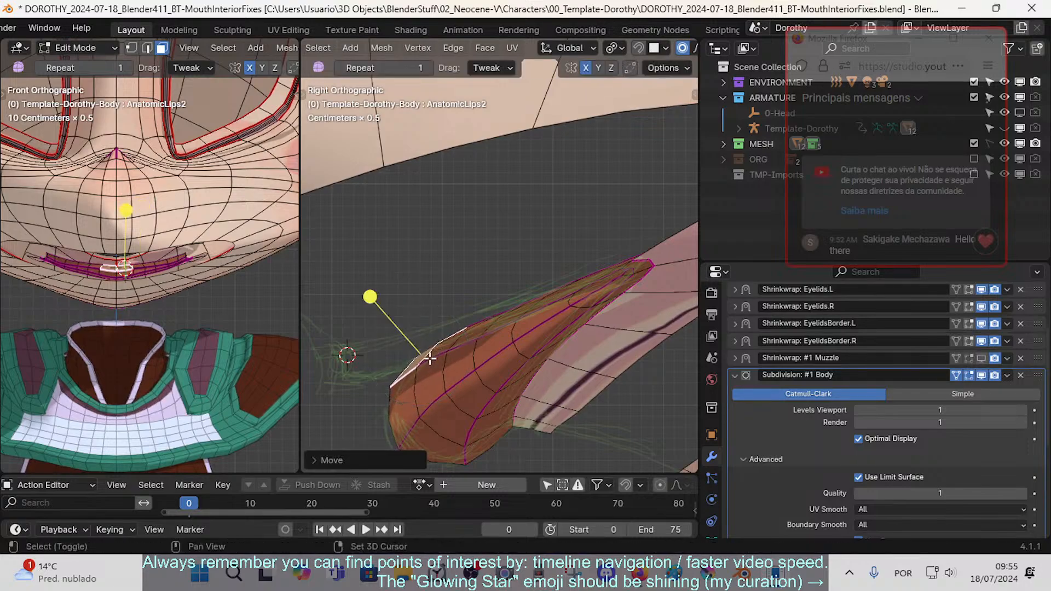
- Switch to vertex selection and reposition individual vertices from the lip's front tip along its side
{"action": "key", "text": "1"}
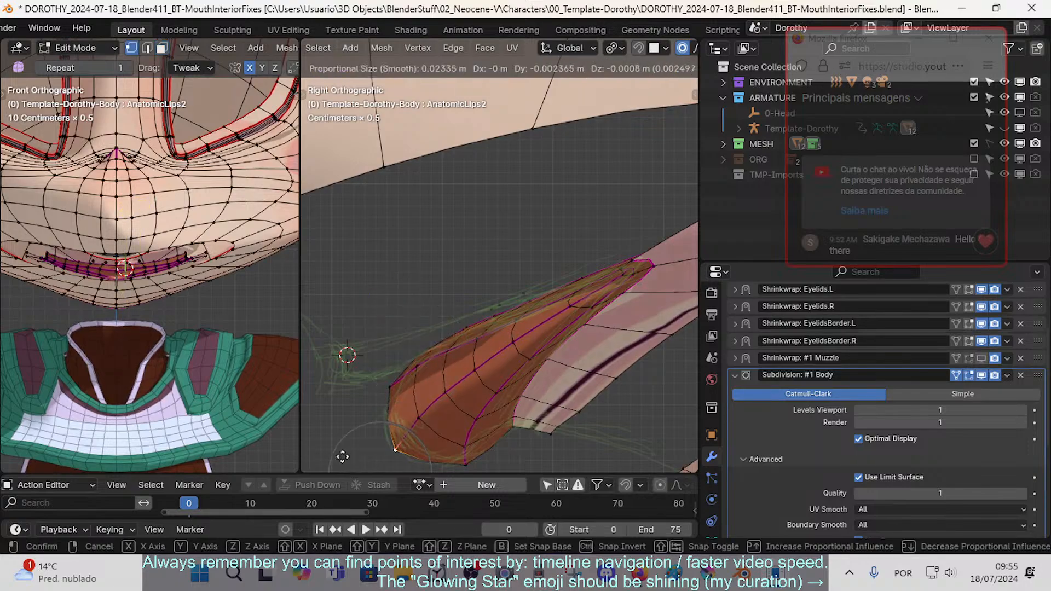
{"action": "left_click_drag", "start_coordinate": [410, 427], "coordinate": [406, 426]}
{"action": "left_click_drag", "start_coordinate": [446, 394], "coordinate": [460, 368]}
{"action": "left_click_drag", "start_coordinate": [512, 341], "coordinate": [509, 341]}
{"action": "left_click_drag", "start_coordinate": [517, 321], "coordinate": [422, 265]}
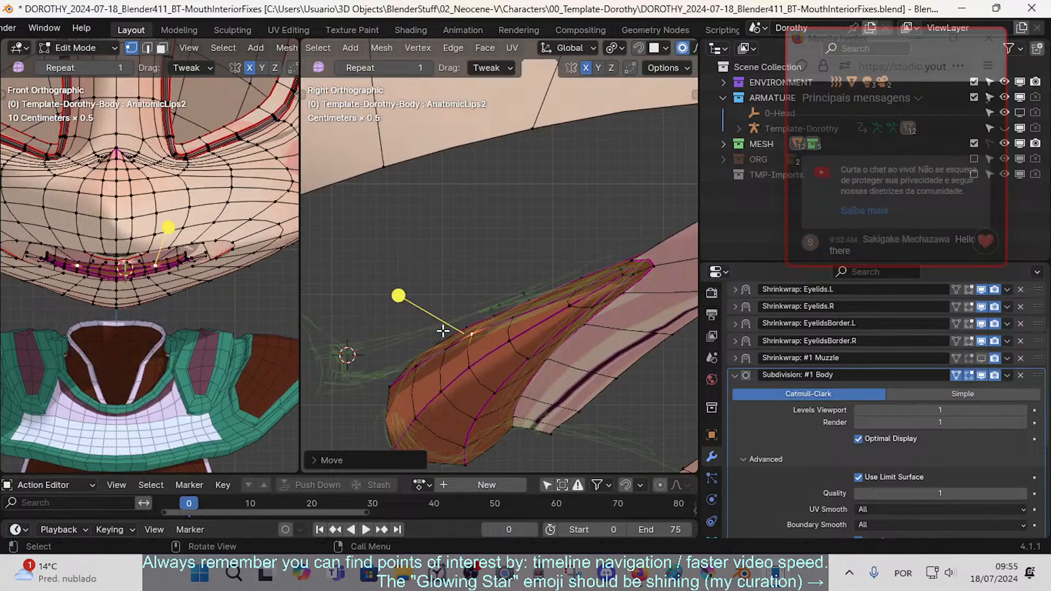
- Nudge the vertices along the upper front outline of the lip to even out its curve
{"action": "left_click_drag", "start_coordinate": [446, 362], "coordinate": [393, 373]}
{"action": "left_click", "coordinate": [394, 375]}
{"action": "left_click_drag", "start_coordinate": [470, 324], "coordinate": [532, 312]}
- Circle-select the vertices above the lip's upper outline in the right view and hide them
{"action": "middle_click_drag", "start_coordinate": [504, 312], "coordinate": [534, 324]}
{"action": "key", "text": "KP_3"}
{"action": "key", "text": "alt+a"}
{"action": "key", "text": "c"}
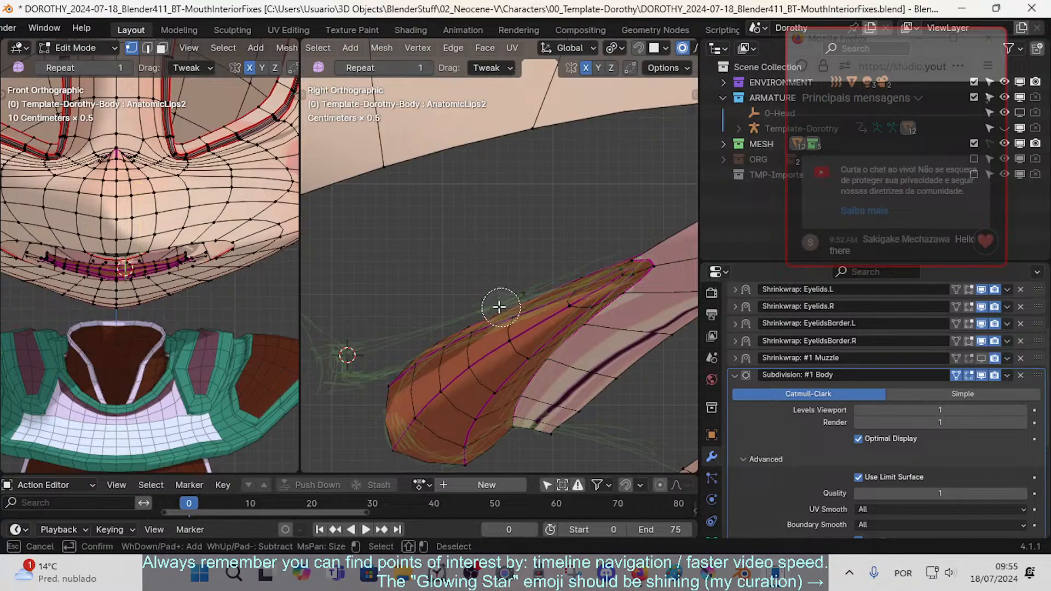
{"action": "left_click_drag", "start_coordinate": [482, 294], "coordinate": [536, 269]}
{"action": "key", "text": "Escape"}
{"action": "key", "text": "h"}
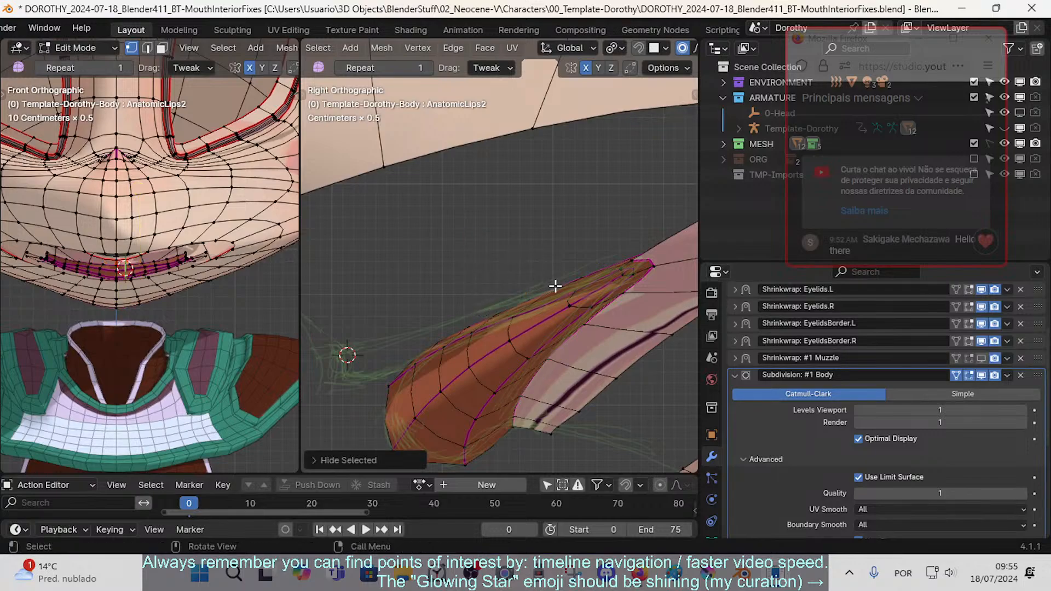
- Reposition individual vertices along the rear half of the lip's upper outline to refine its profile
{"action": "key", "text": "3"}
{"action": "left_click", "coordinate": [550, 291]}
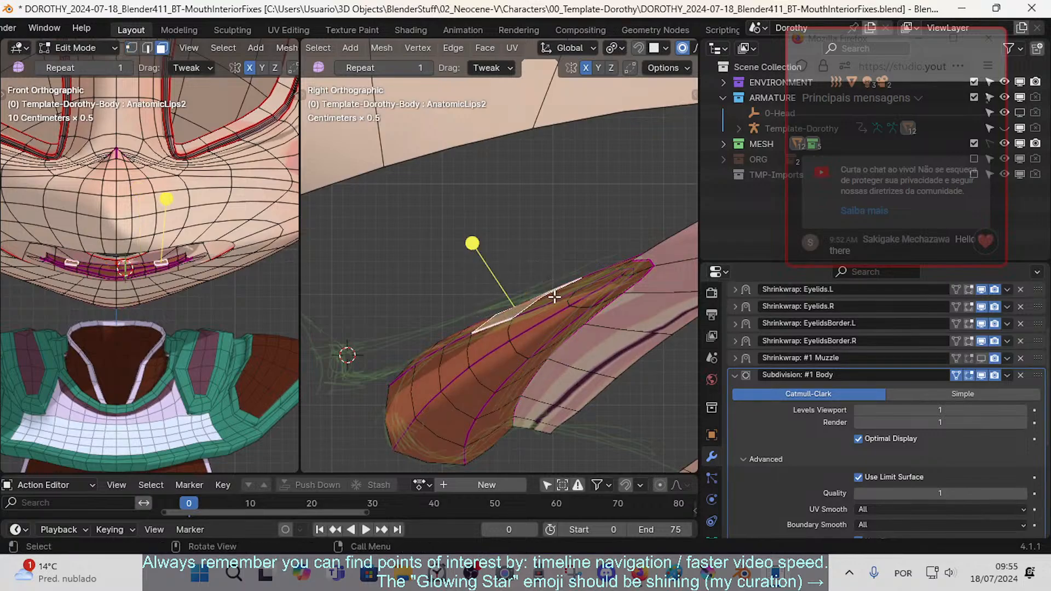
{"action": "key", "text": "1"}
{"action": "left_click_drag", "start_coordinate": [571, 296], "coordinate": [557, 246]}
{"action": "left_click_drag", "start_coordinate": [508, 318], "coordinate": [530, 246]}
{"action": "left_click_drag", "start_coordinate": [569, 279], "coordinate": [609, 284]}
{"action": "left_click", "coordinate": [547, 298]}
{"action": "mouse_move", "coordinate": [542, 293]}
{"action": "left_mouse_down"}
{"action": "mouse_move", "coordinate": [542, 269]}
{"action": "mouse_move", "coordinate": [536, 290]}
{"action": "left_mouse_up"}
- Select the face loop running along the lip's upper side and adjust its position
{"action": "key", "text": "3"}
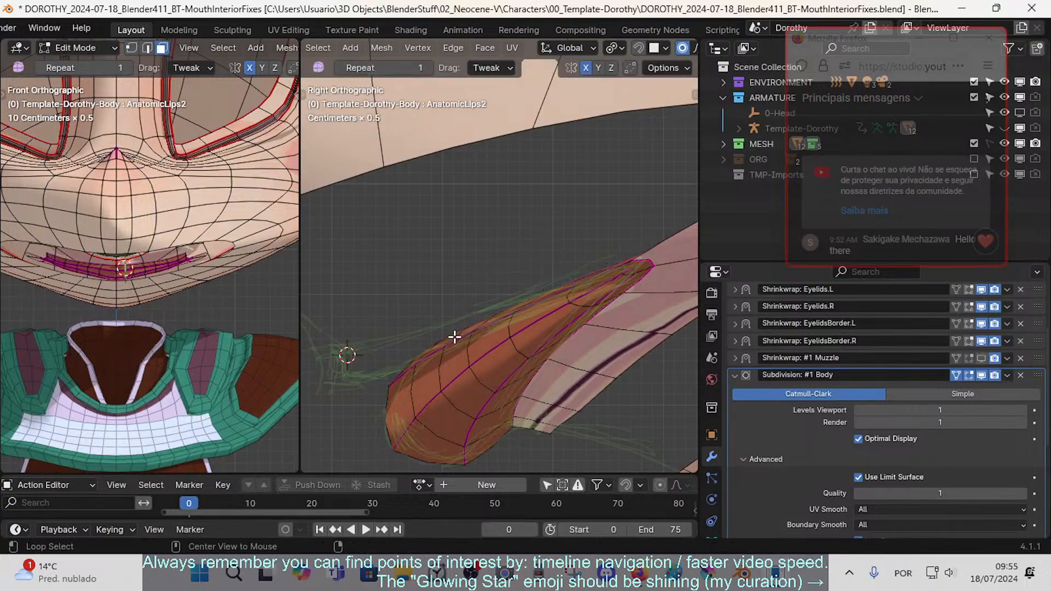
{"action": "left_click", "coordinate": [466, 339], "text": "alt"}
{"action": "mouse_move", "coordinate": [509, 232]}
{"action": "left_mouse_down"}
{"action": "mouse_move", "coordinate": [538, 229]}
{"action": "mouse_move", "coordinate": [528, 229]}
{"action": "left_mouse_up"}
- Vertex Slide the edge run along the inner lip's upper border and adjust its position with a move
{"action": "middle_click_drag", "start_coordinate": [528, 229], "coordinate": [482, 270]}
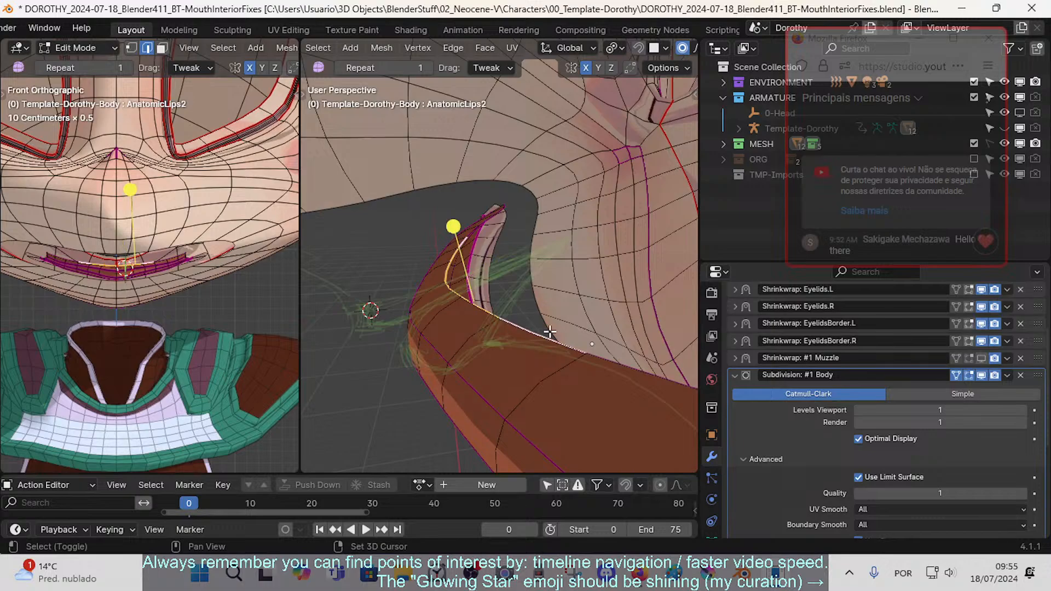
{"action": "middle_click_drag", "start_coordinate": [550, 331], "coordinate": [484, 334], "text": "shift"}
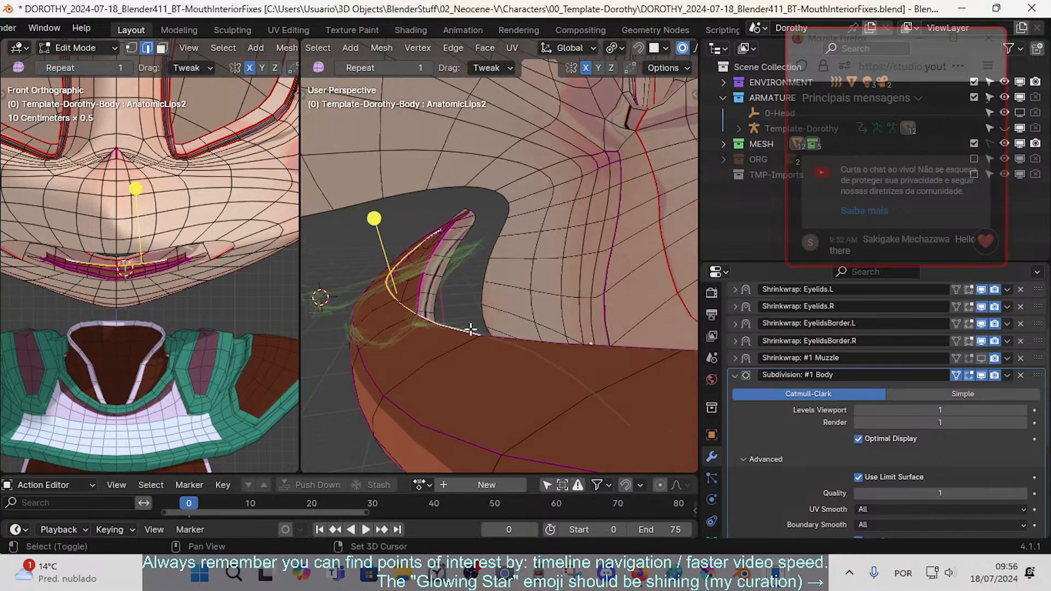
{"action": "scroll", "coordinate": [472, 329], "scroll_direction": "down", "scroll_amount": 2}
{"action": "mouse_move", "coordinate": [533, 298]}
{"action": "middle_mouse_down", "text": "shift"}
{"action": "mouse_move", "coordinate": [553, 305]}
{"action": "mouse_move", "coordinate": [539, 319]}
{"action": "middle_mouse_up", "text": "shift"}
{"action": "key", "text": "shift+v"}
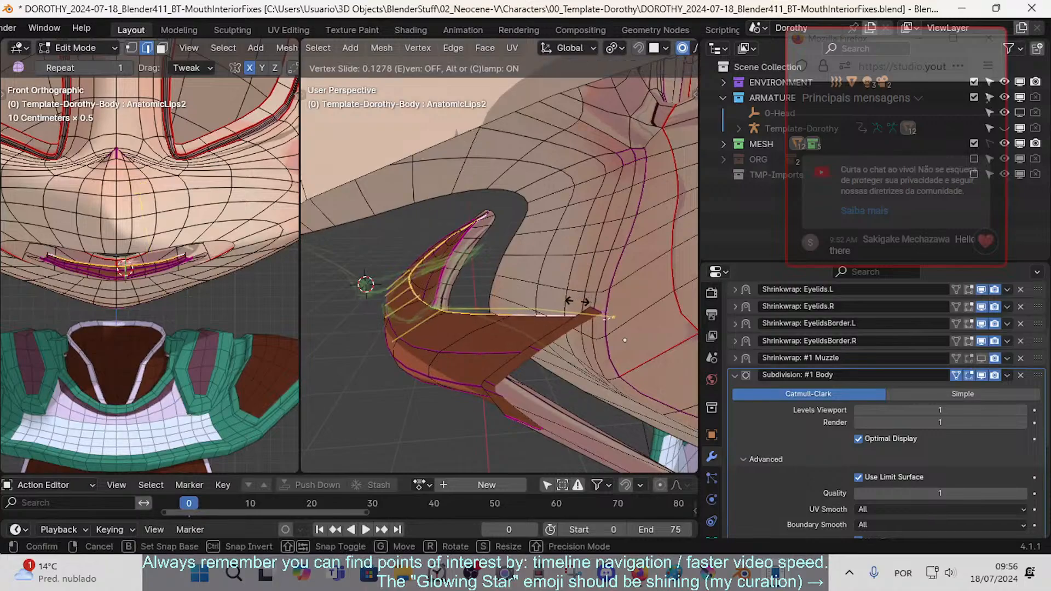
{"action": "left_click", "coordinate": [571, 308]}
{"action": "middle_click_drag", "start_coordinate": [569, 307], "coordinate": [380, 303]}
{"action": "key", "text": "g"}
{"action": "left_click", "coordinate": [500, 312]}
- Reveal all hidden geometry and compare the mouth cavity from inside the head in Object and Edit Mode
{"action": "key", "text": "alt+h"}
{"action": "scroll", "coordinate": [409, 311], "scroll_direction": "down", "scroll_amount": 3}
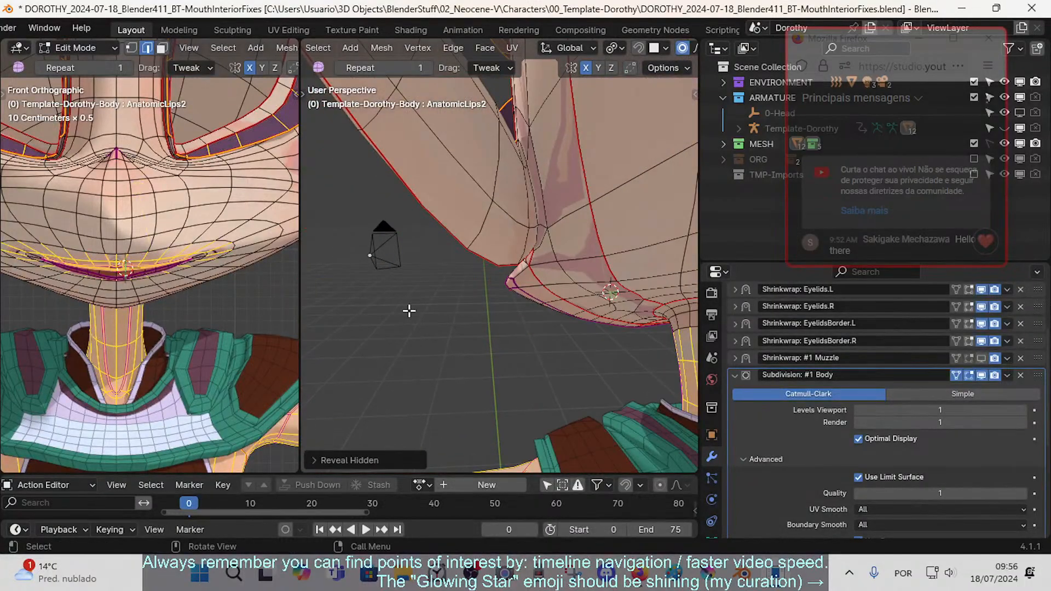
{"action": "key", "text": "shift+grave"}
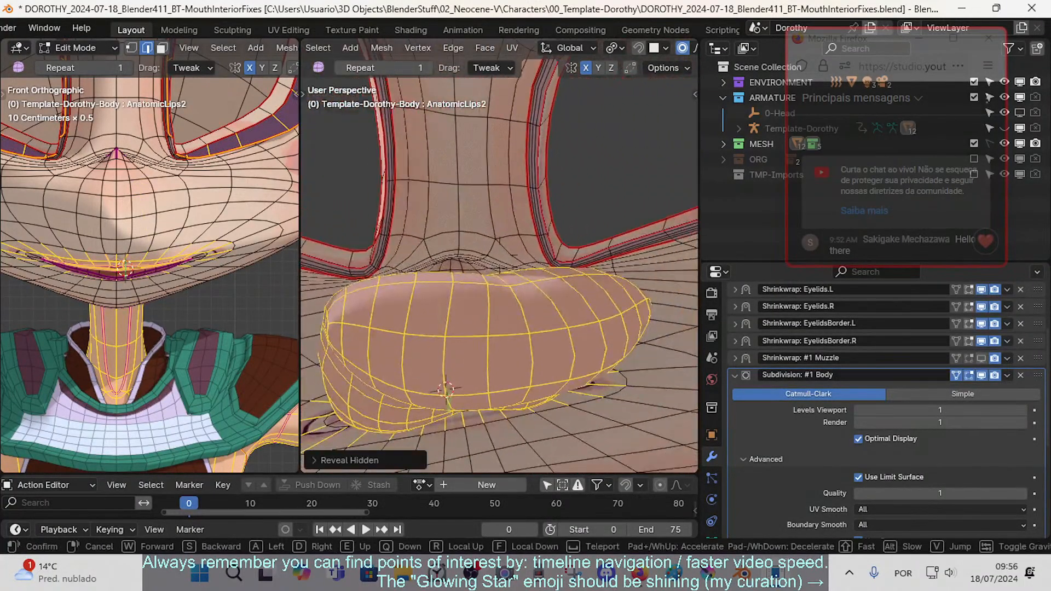
{"action": "key", "text": "w"}
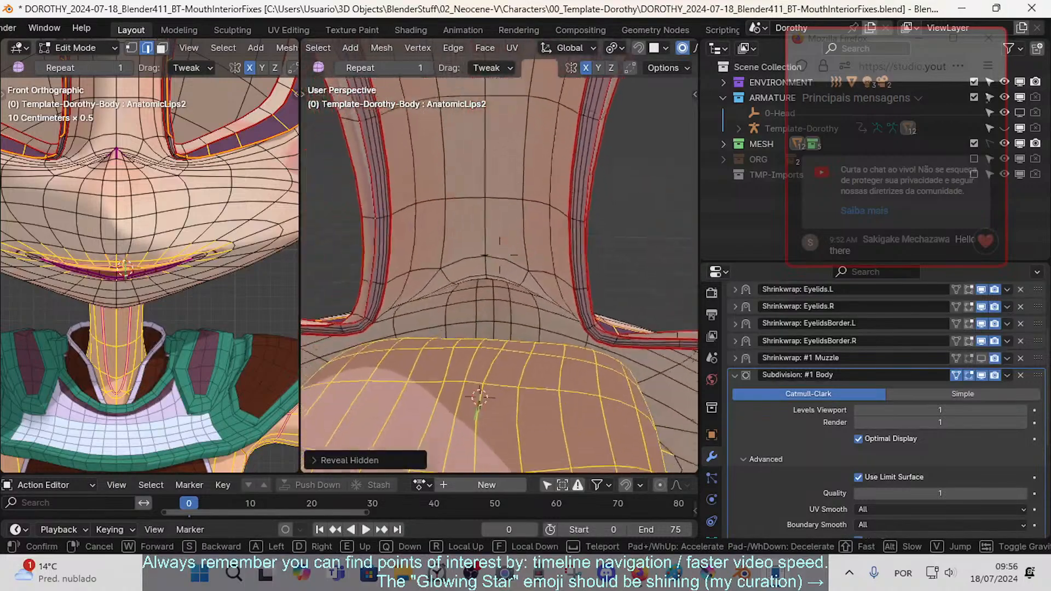
{"action": "left_click", "coordinate": [479, 300]}
{"action": "key", "text": "Tab"}
{"action": "key", "text": "Tab"}
{"action": "key", "text": "Tab"}
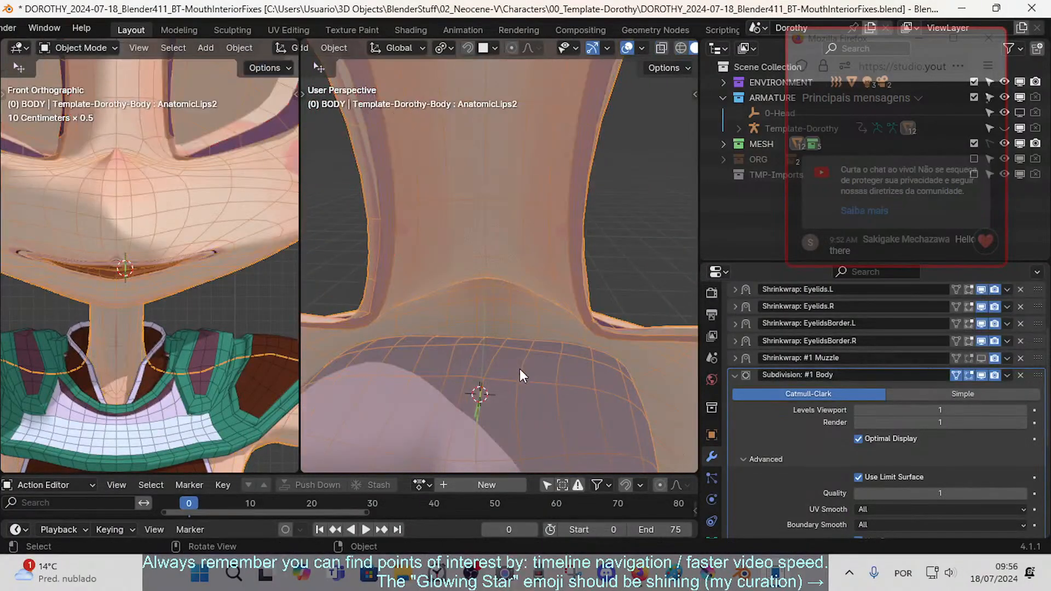
{"action": "key", "text": "Tab"}
- Select the linked mouth cavity faces, restrict the selection with a delimit option, and hide them
{"action": "left_click", "coordinate": [527, 384]}
{"action": "key", "text": "ctrl+l"}
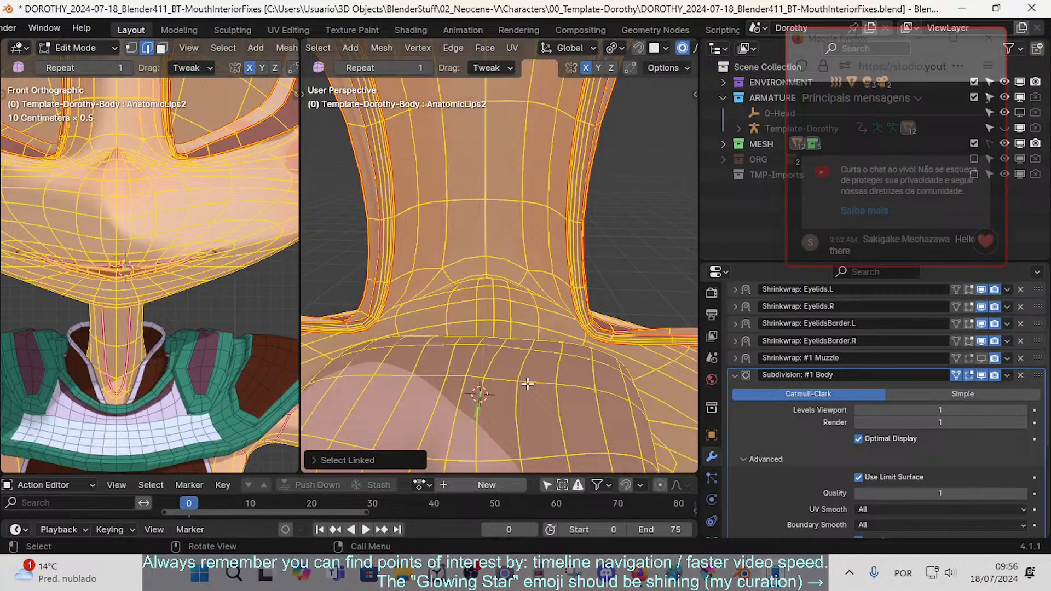
{"action": "left_click", "coordinate": [365, 462]}
{"action": "left_click", "coordinate": [416, 409]}
{"action": "key", "text": "h"}
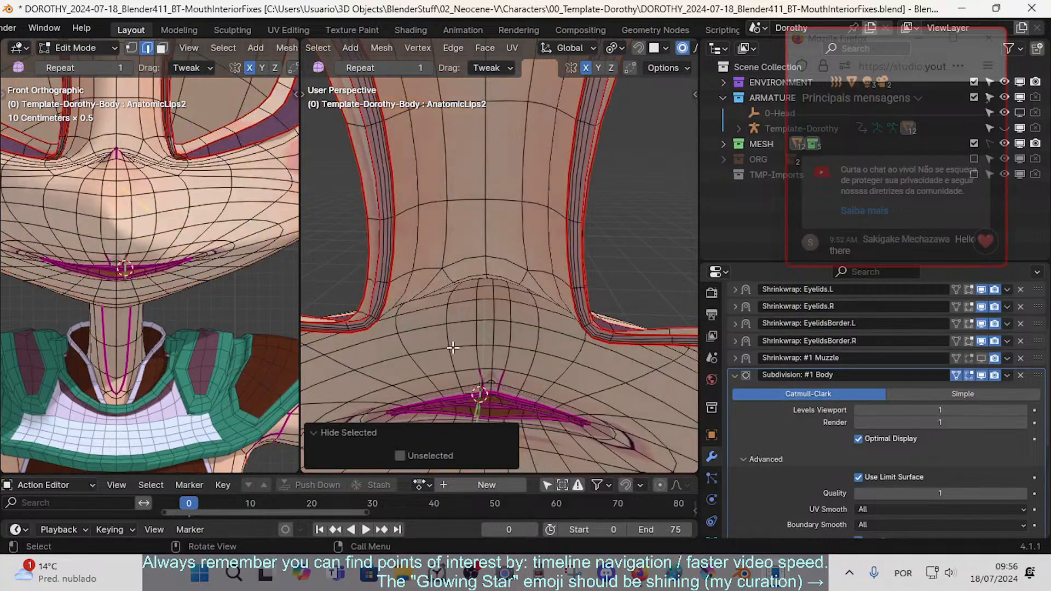
- Select the face loop inside the mouth running behind the middle of the upper lip
{"action": "key", "text": "shift+grave"}
{"action": "key", "text": "w"}
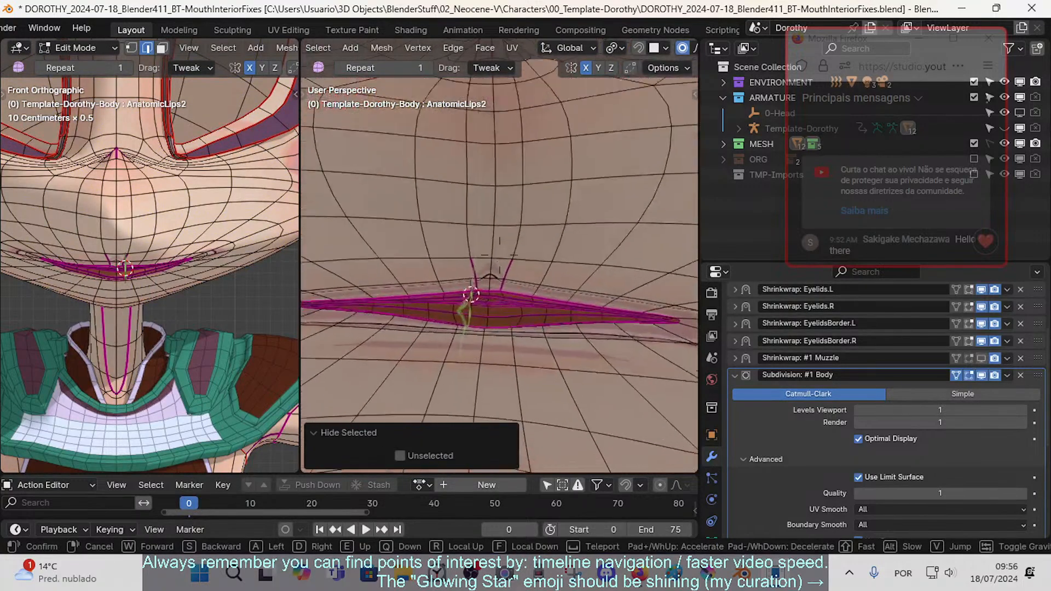
{"action": "key", "text": "w"}
{"action": "key", "text": "d"}
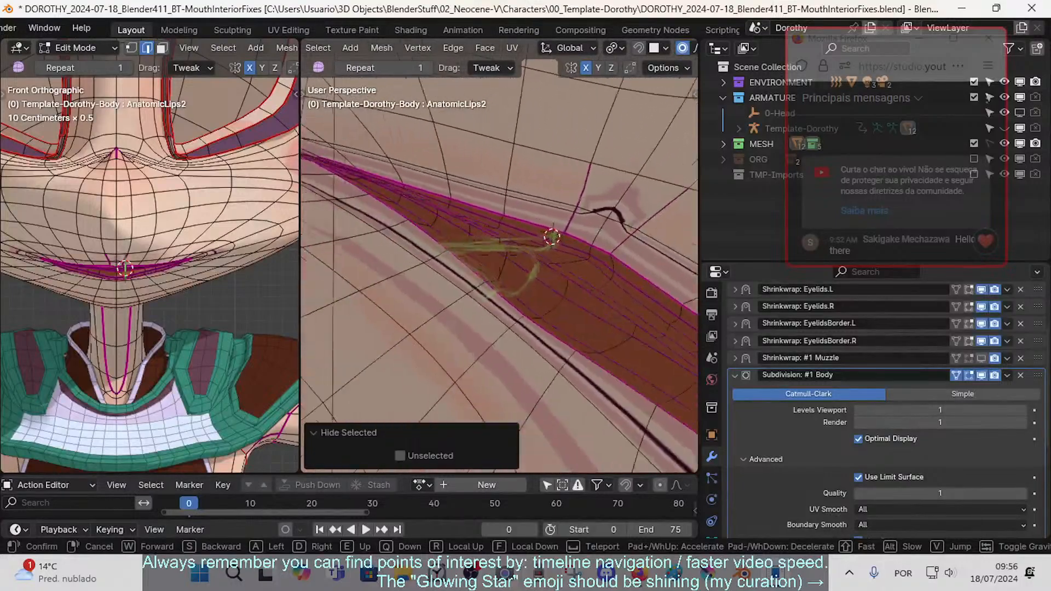
{"action": "left_click", "coordinate": [484, 394]}
{"action": "key", "text": "3"}
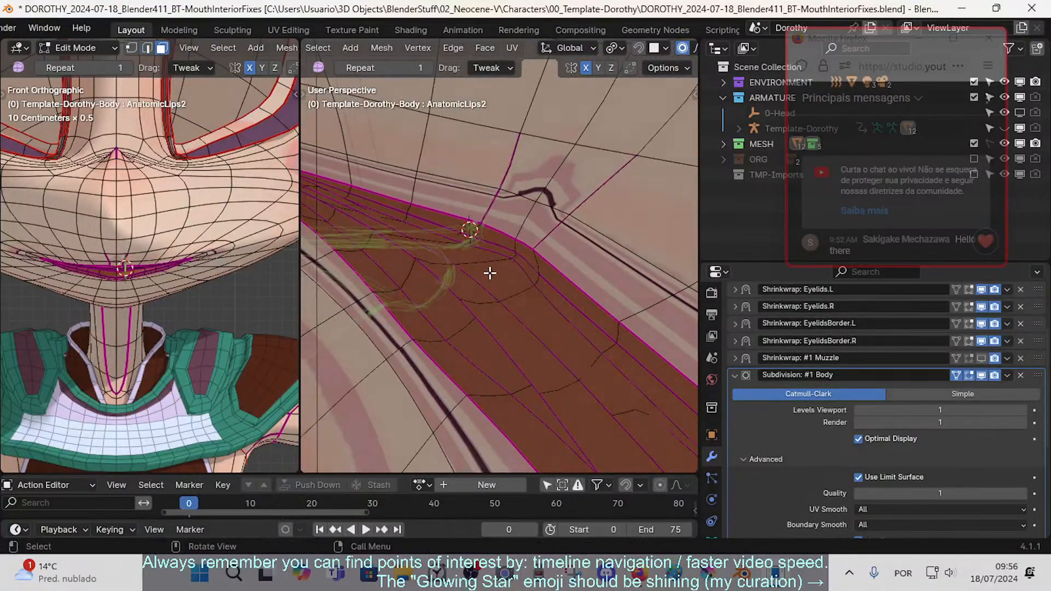
{"action": "left_click", "coordinate": [451, 283], "text": "alt"}
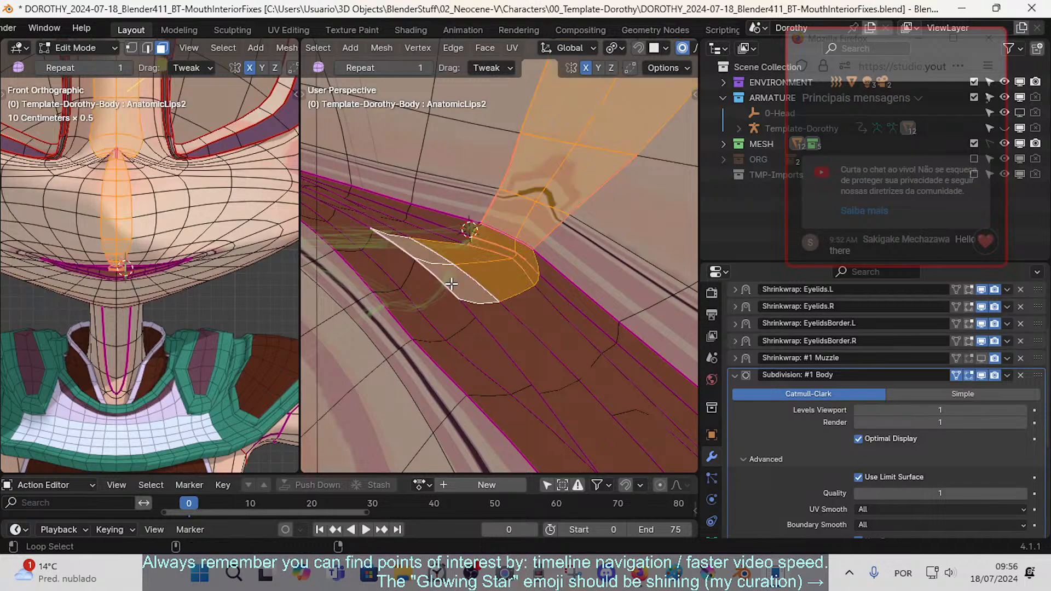
- Examine the mouth interior faces from the lip corner, the side and the front of the muzzle
{"action": "key", "text": "shift+grave"}
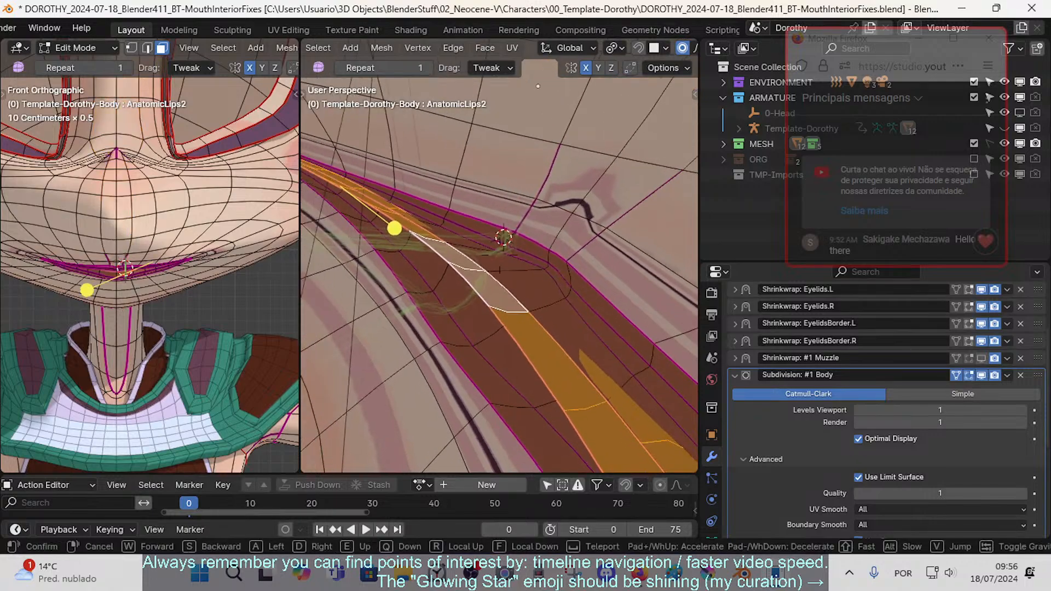
{"action": "key", "text": "s"}
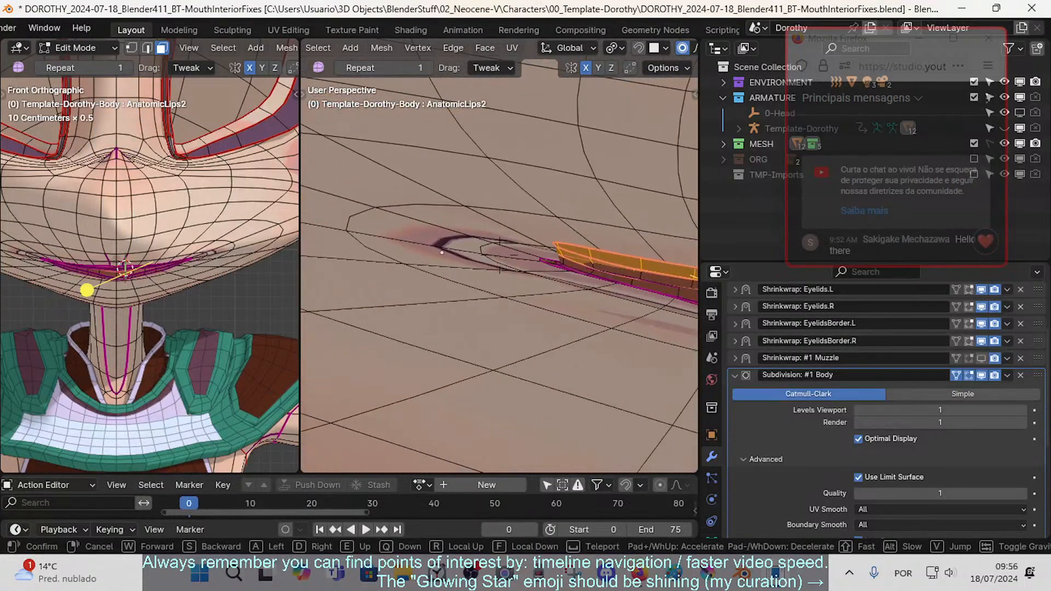
{"action": "key", "text": "w"}
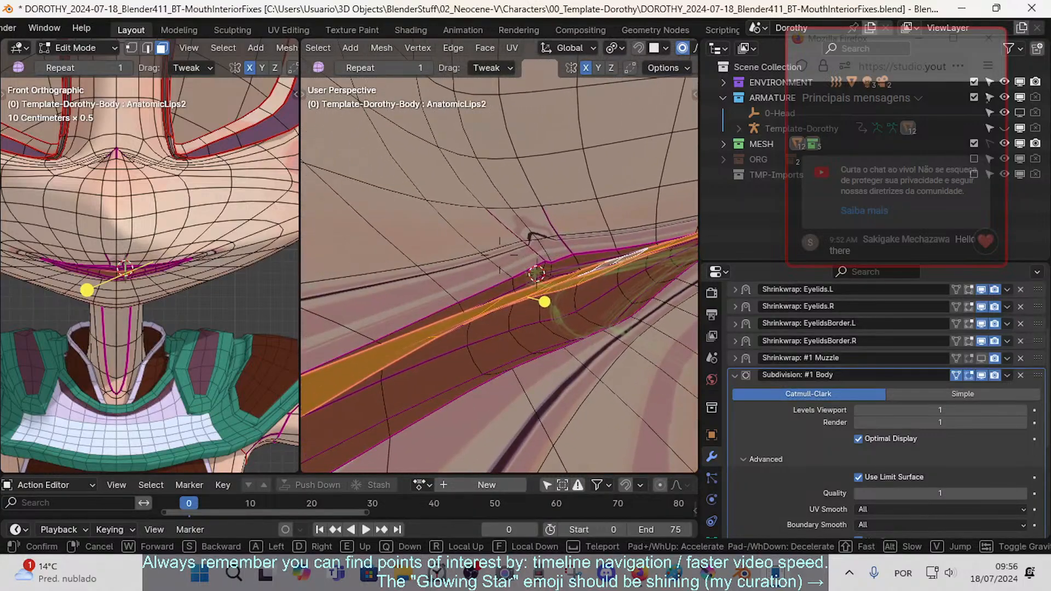
{"action": "key", "text": "a"}
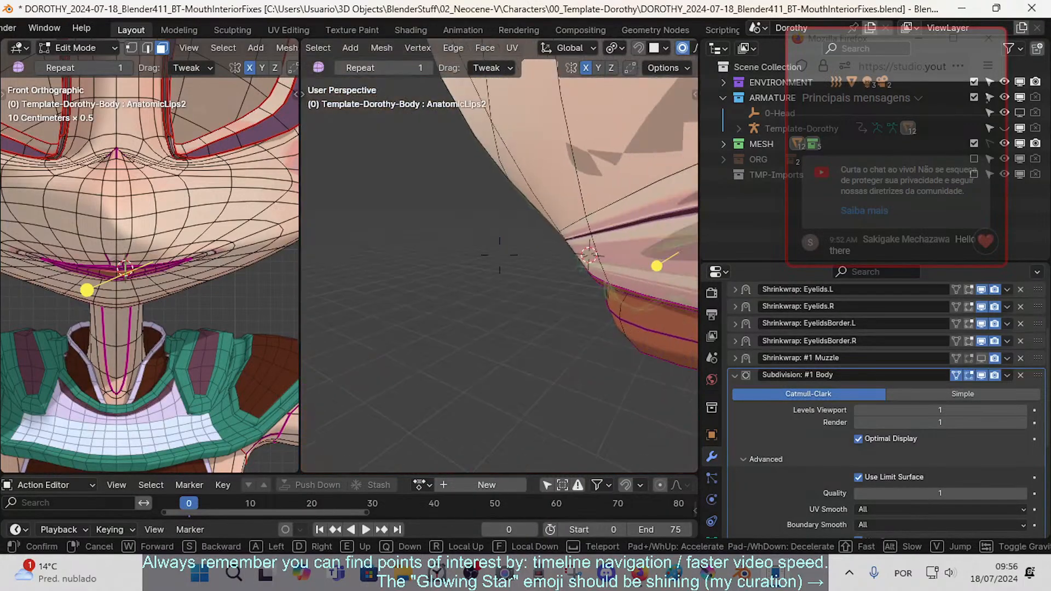
{"action": "key", "text": "w"}
{"action": "left_click", "coordinate": [476, 301]}
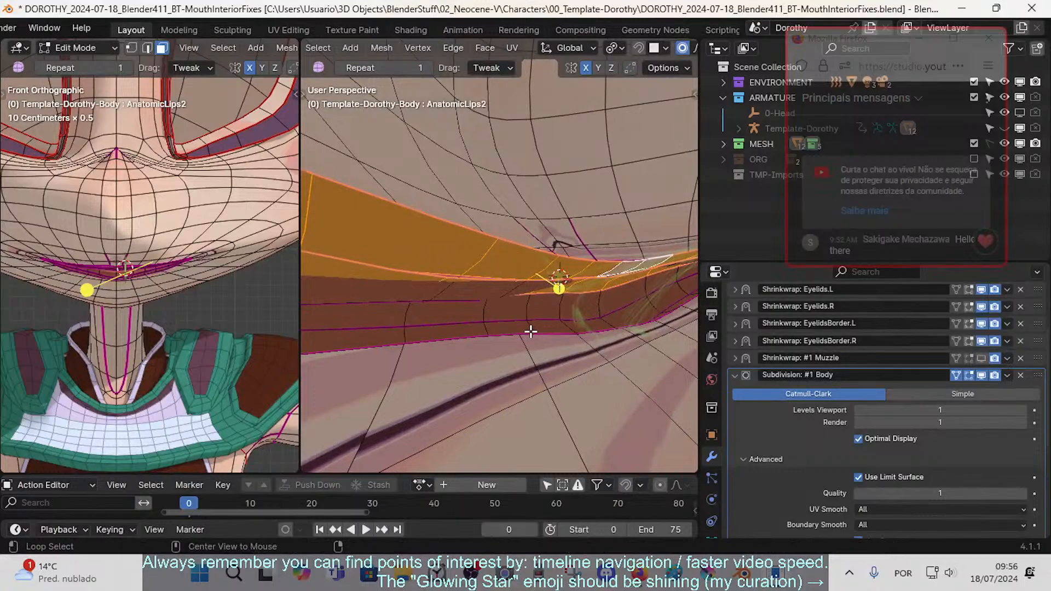
{"action": "key", "text": "shift+grave"}
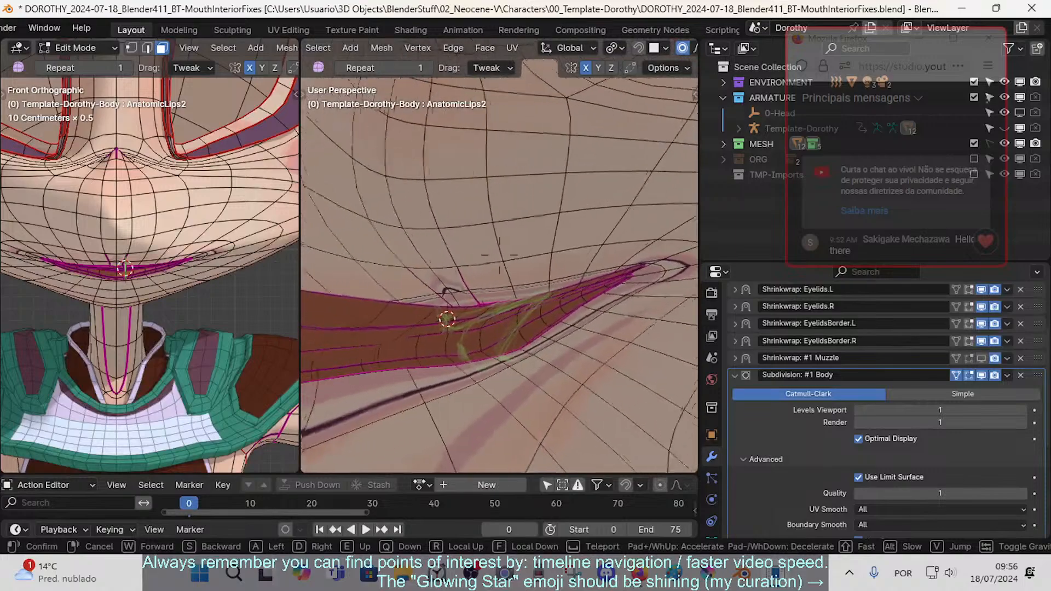
{"action": "key", "text": "s"}
{"action": "key", "text": "w"}
{"action": "key", "text": "s"}
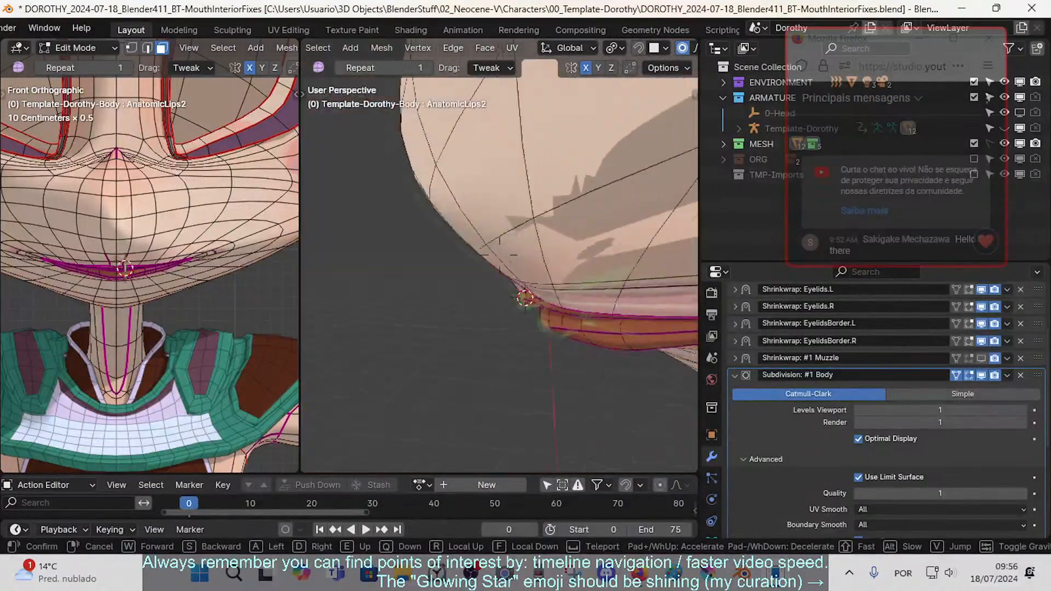
{"action": "left_click", "coordinate": [674, 384]}
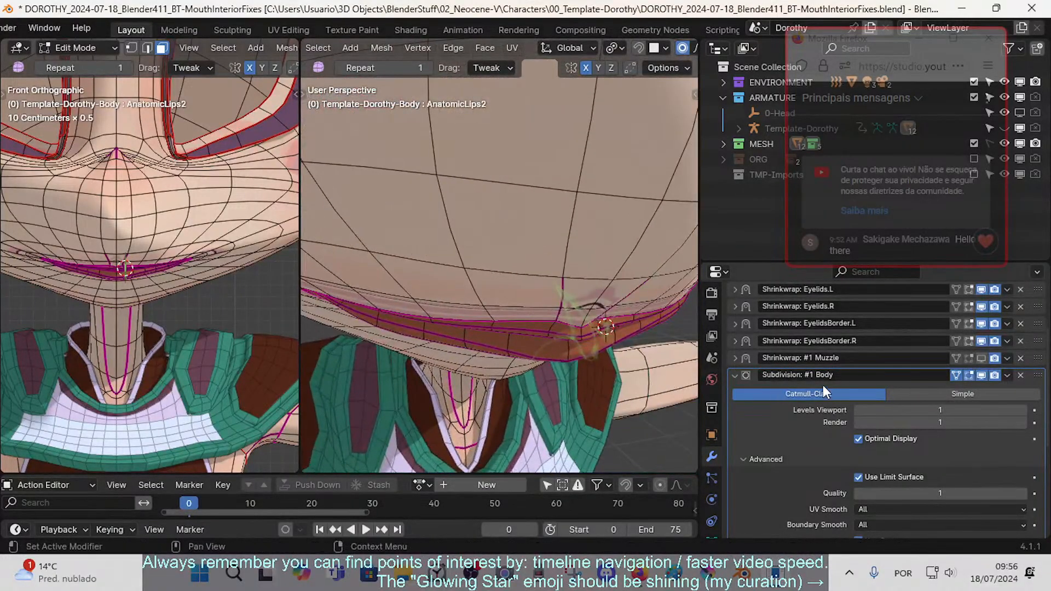
- Turn off the Mirror modifier's display in Edit Mode and save the file
{"action": "scroll", "coordinate": [876, 372], "scroll_direction": "up", "scroll_amount": 5}
{"action": "left_click", "coordinate": [969, 337]}
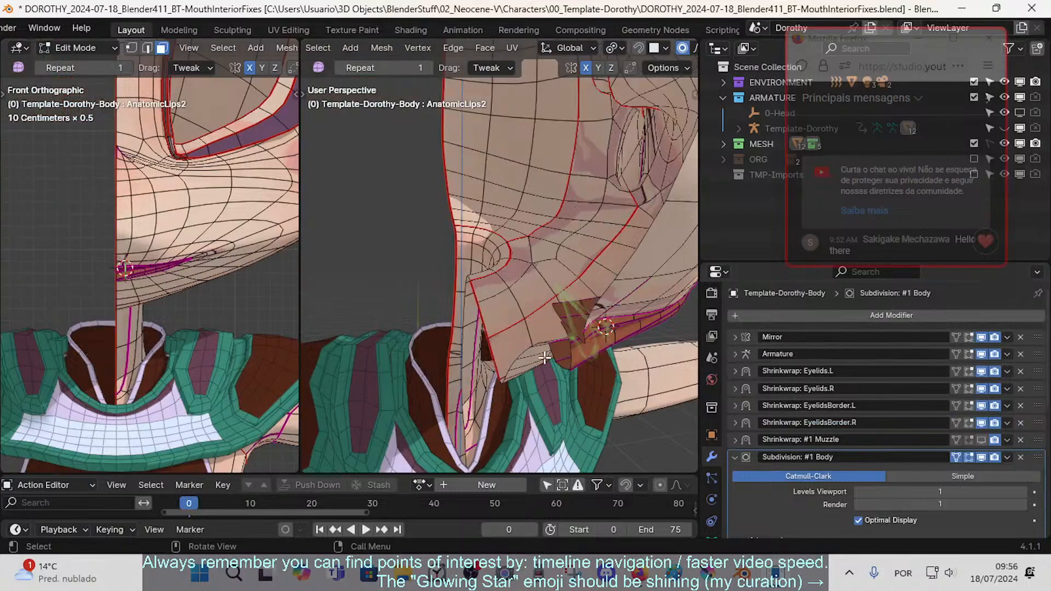
{"action": "scroll", "coordinate": [545, 358], "scroll_direction": "up", "scroll_amount": 6}
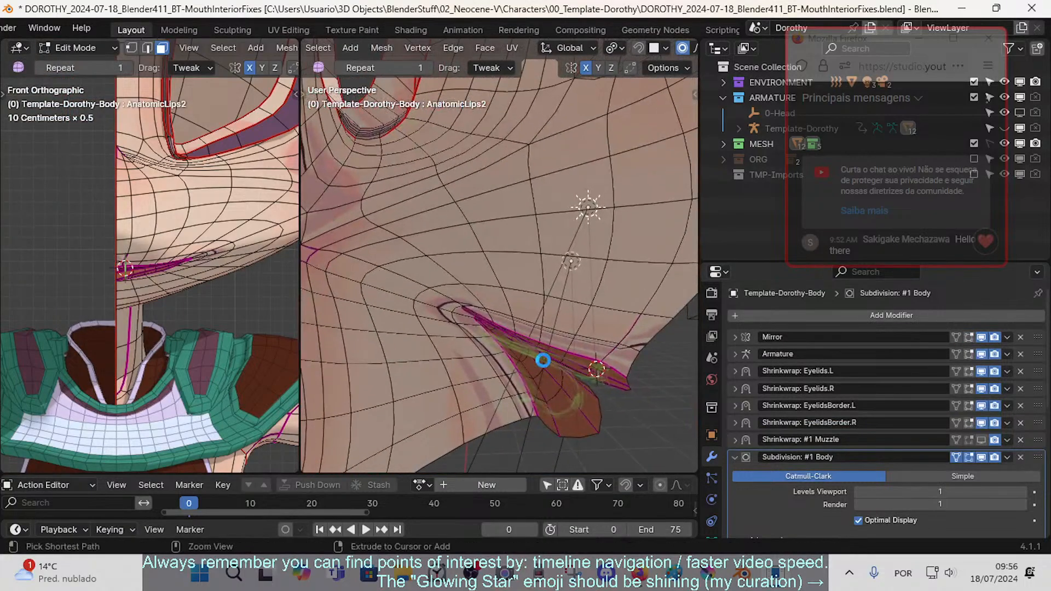
{"action": "key", "text": "ctrl+s"}
- Hide the mouth interior face beneath the middle of the upper lip and inspect the lip faces around it
{"action": "scroll", "coordinate": [544, 363], "scroll_direction": "up", "scroll_amount": 4}
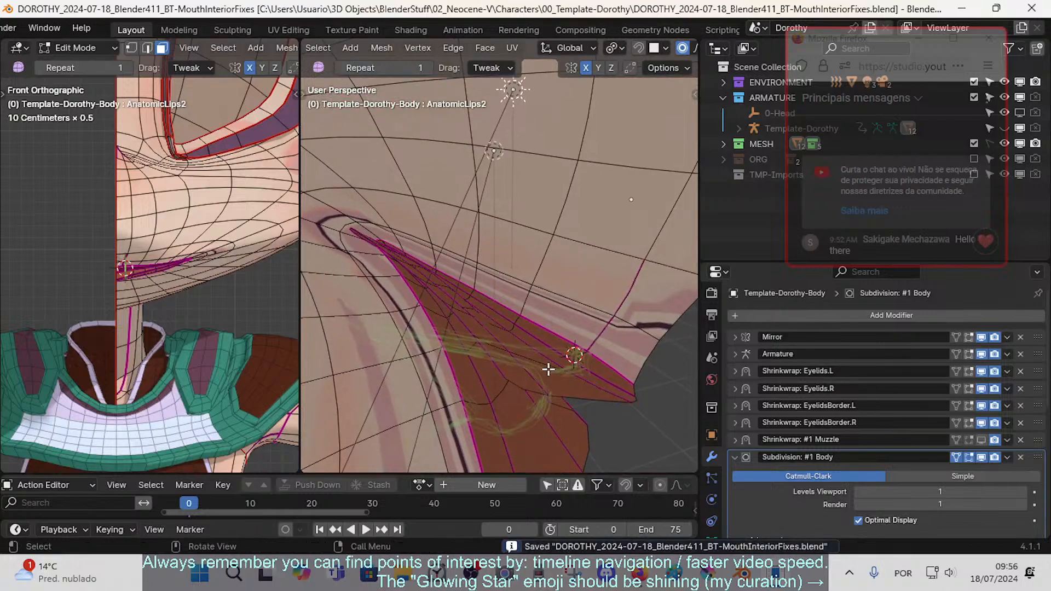
{"action": "key", "text": "alt+a"}
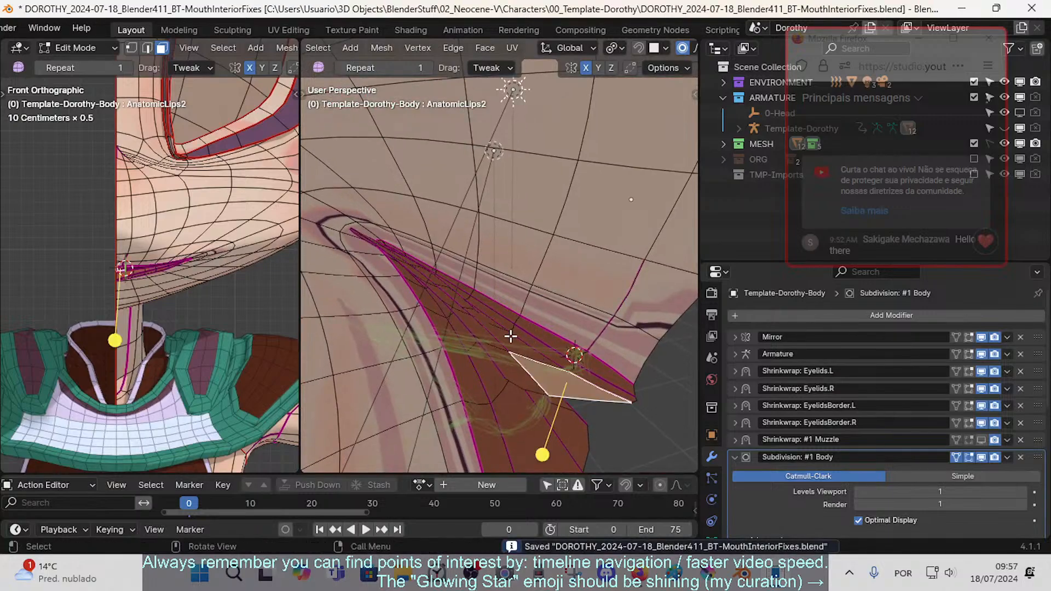
{"action": "middle_click_drag", "start_coordinate": [510, 336], "coordinate": [560, 383]}
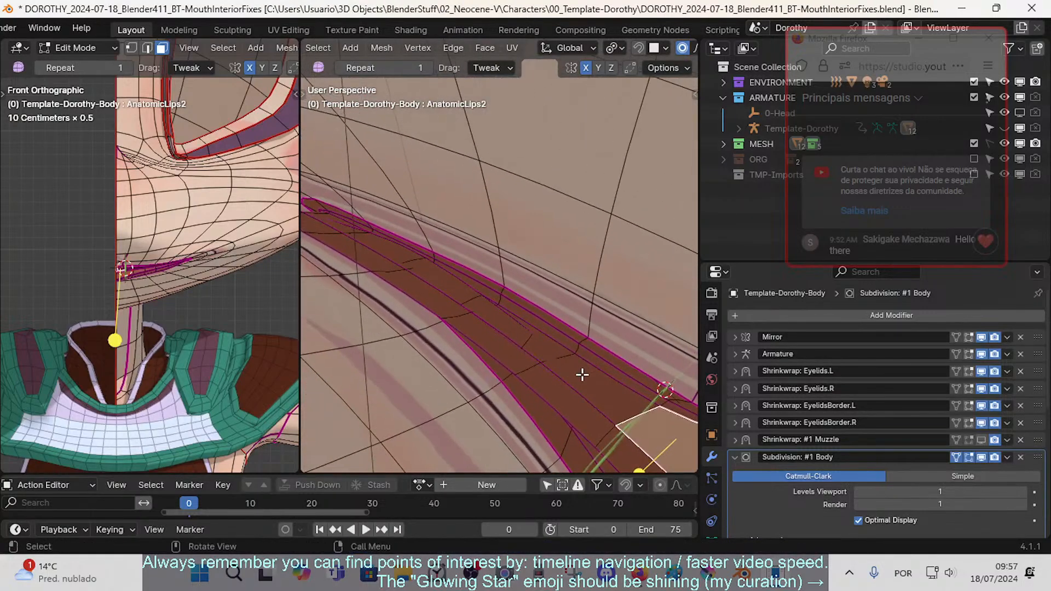
{"action": "key", "text": "h"}
{"action": "left_click", "coordinate": [519, 340]}
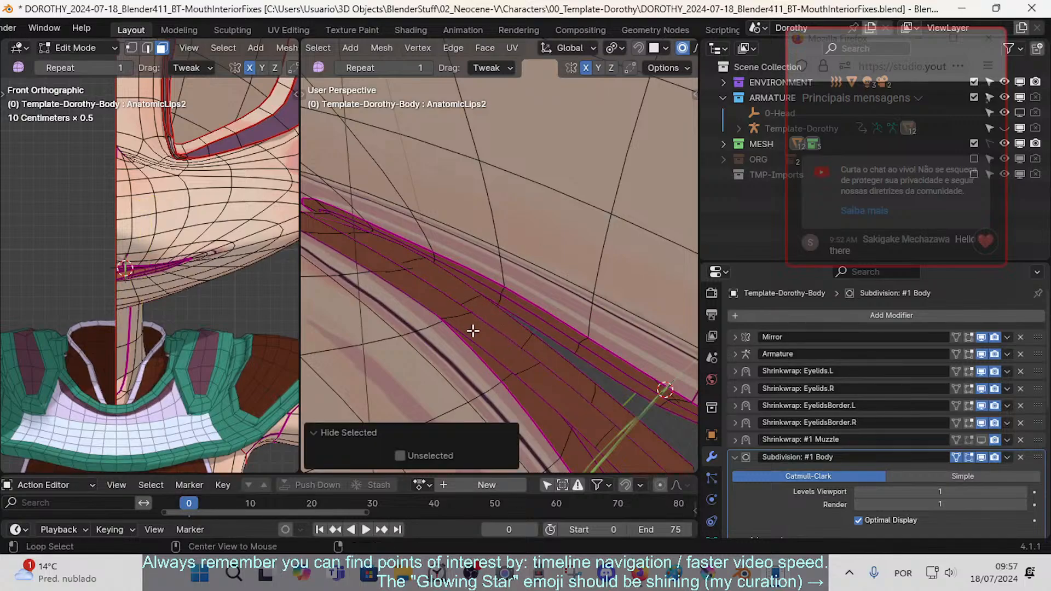
{"action": "middle_click_drag", "start_coordinate": [462, 342], "coordinate": [596, 310]}
- Reveal all hidden geometry and smooth the edge loop where the mouth cavity meets the inner lips
{"action": "key", "text": "alt+h"}
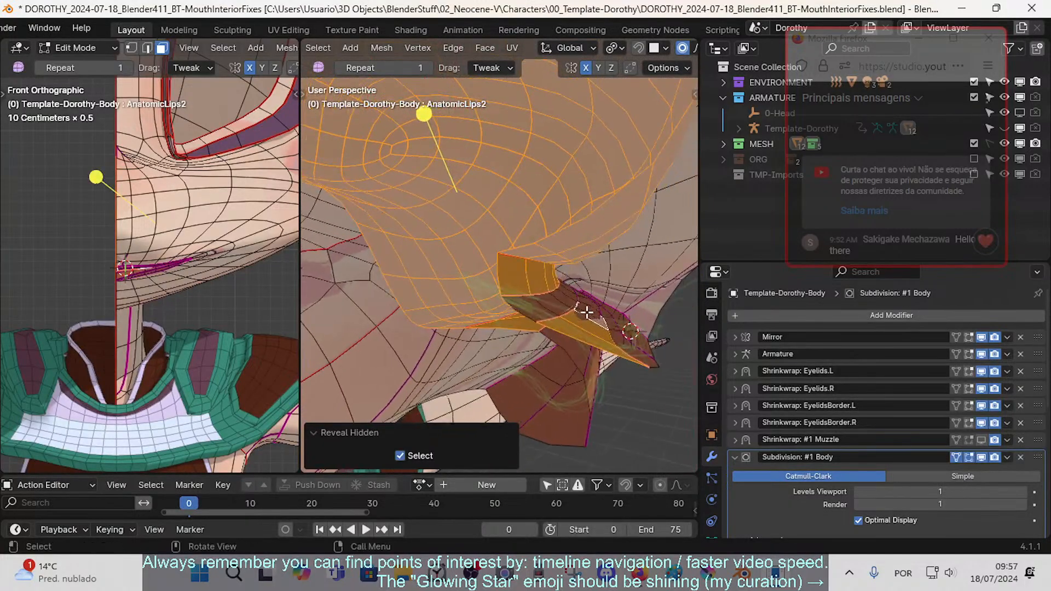
{"action": "key", "text": "alt+a"}
{"action": "middle_click_drag", "start_coordinate": [527, 271], "coordinate": [555, 320]}
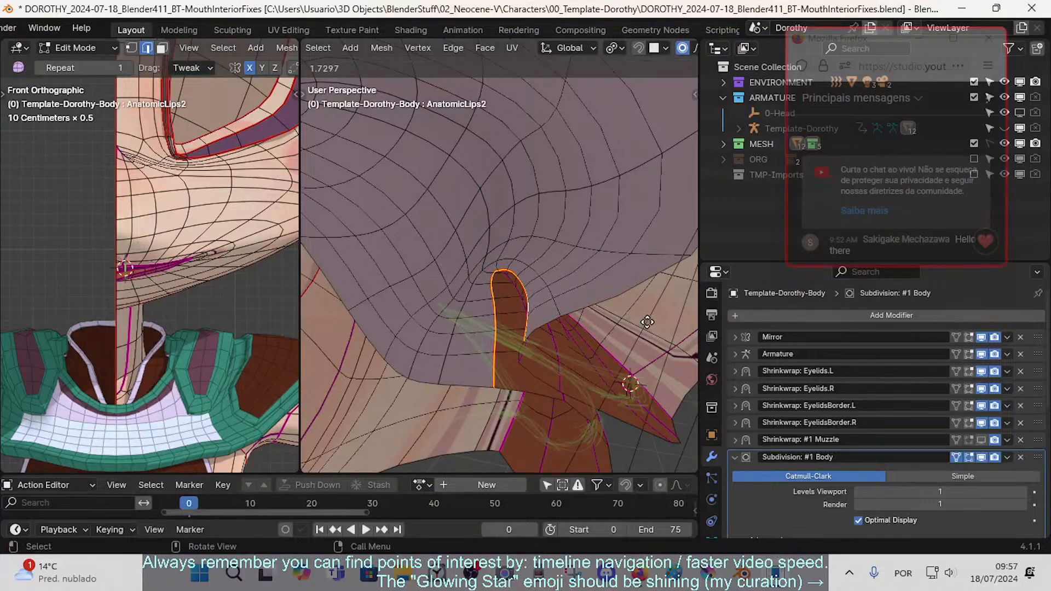
{"action": "key", "text": "a"}
- Smooth the face loop on the mouth cavity side of the inner lip border
{"action": "middle_click_drag", "start_coordinate": [555, 348], "coordinate": [495, 312]}
{"action": "key", "text": "alt+a"}
{"action": "key", "text": "3"}
{"action": "left_click", "coordinate": [495, 290], "text": "alt"}
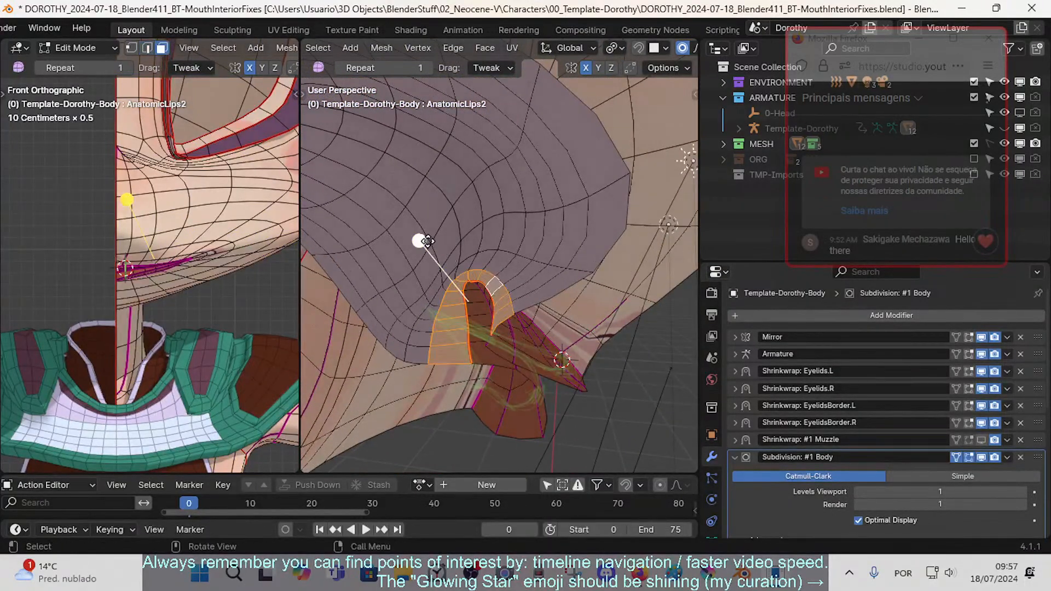
{"action": "left_click_drag", "start_coordinate": [427, 241], "coordinate": [496, 284]}
- Smooth the face loop on the lip side of the mouth cavity border
{"action": "middle_click_drag", "start_coordinate": [495, 284], "coordinate": [487, 303]}
{"action": "key", "text": "alt+a"}
{"action": "left_click", "coordinate": [510, 304], "text": "alt"}
{"action": "left_click_drag", "start_coordinate": [436, 247], "coordinate": [464, 258]}
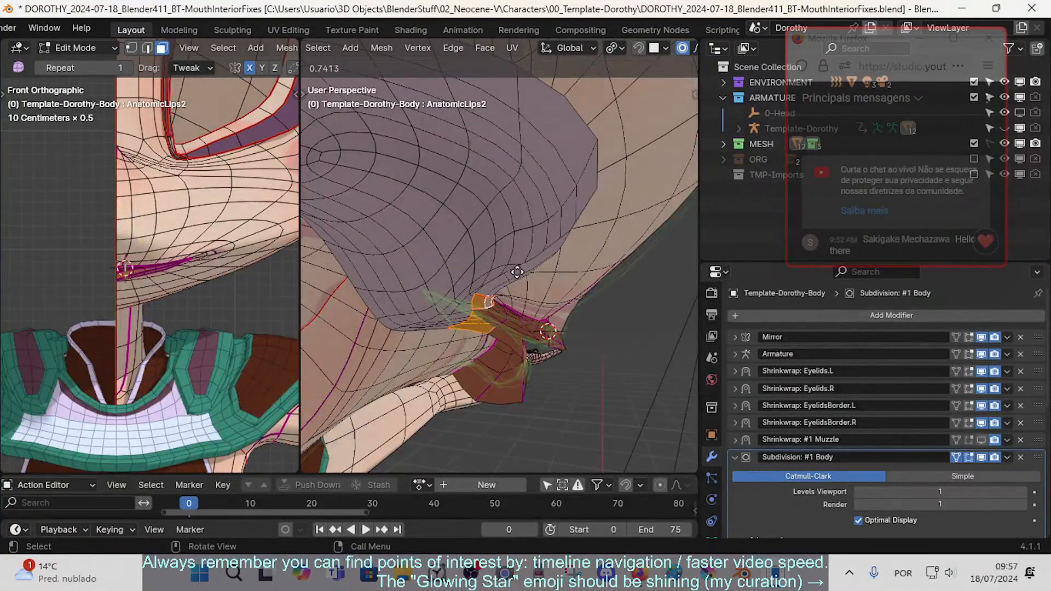
{"action": "left_click_drag", "start_coordinate": [582, 282], "coordinate": [582, 282]}
- Try moving the lip-side face loop with proportional editing, and undo the move and the last smoothing
{"action": "middle_click_drag", "start_coordinate": [529, 272], "coordinate": [477, 261]}
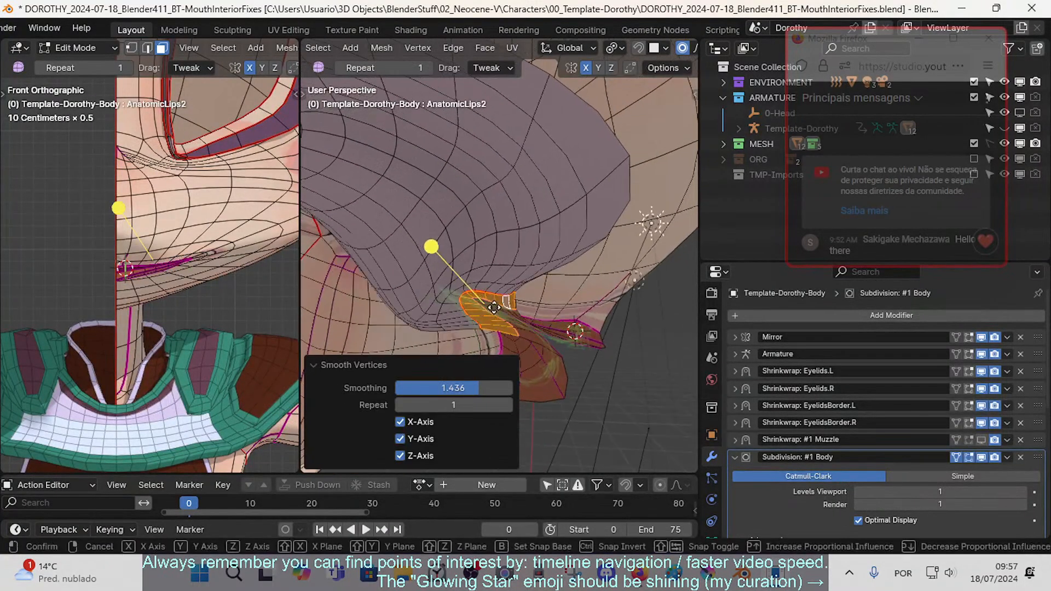
{"action": "key", "text": "g"}
{"action": "left_click", "coordinate": [475, 253]}
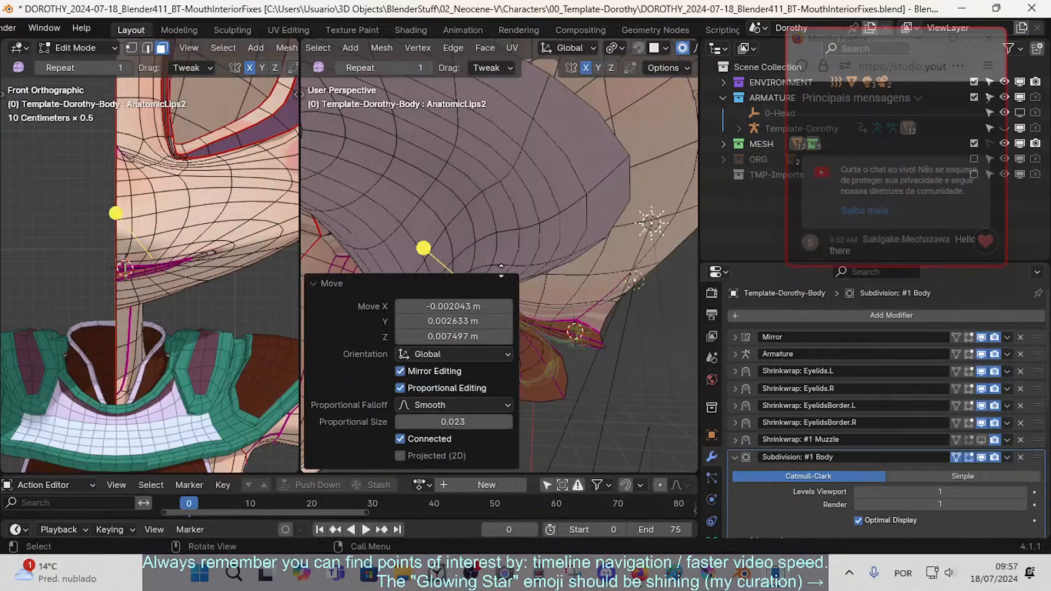
{"action": "left_click", "coordinate": [323, 282]}
{"action": "middle_click_drag", "start_coordinate": [474, 274], "coordinate": [496, 321]}
{"action": "key", "text": "ctrl+z"}
{"action": "key", "text": "ctrl+z"}
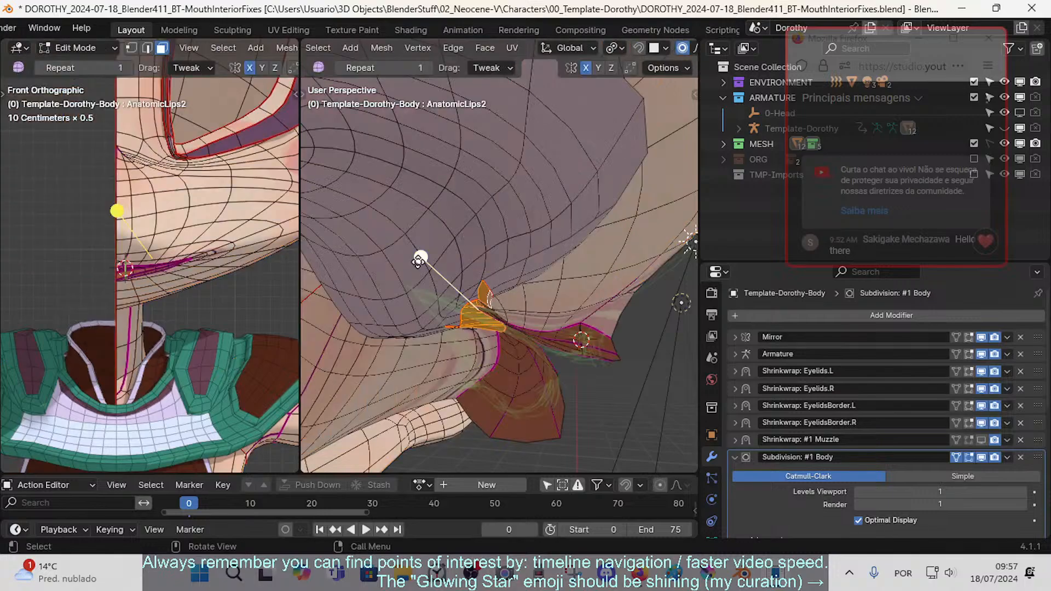
- Smooth the lip-side face loop again and reposition it with proportional moves, finishing in the left view
{"action": "left_click_drag", "start_coordinate": [418, 262], "coordinate": [469, 269]}
{"action": "middle_click_drag", "start_coordinate": [491, 355], "coordinate": [477, 325]}
{"action": "scroll", "coordinate": [502, 359], "scroll_direction": "up", "scroll_amount": 2}
{"action": "key", "text": "g"}
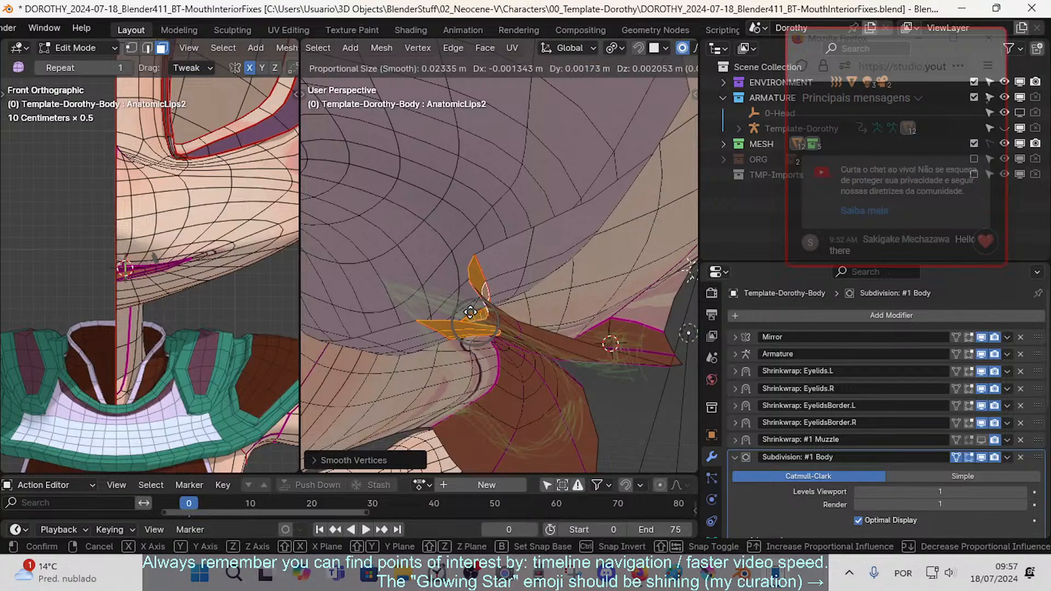
{"action": "left_click", "coordinate": [470, 311]}
{"action": "key", "text": "ctrl+KP_3"}
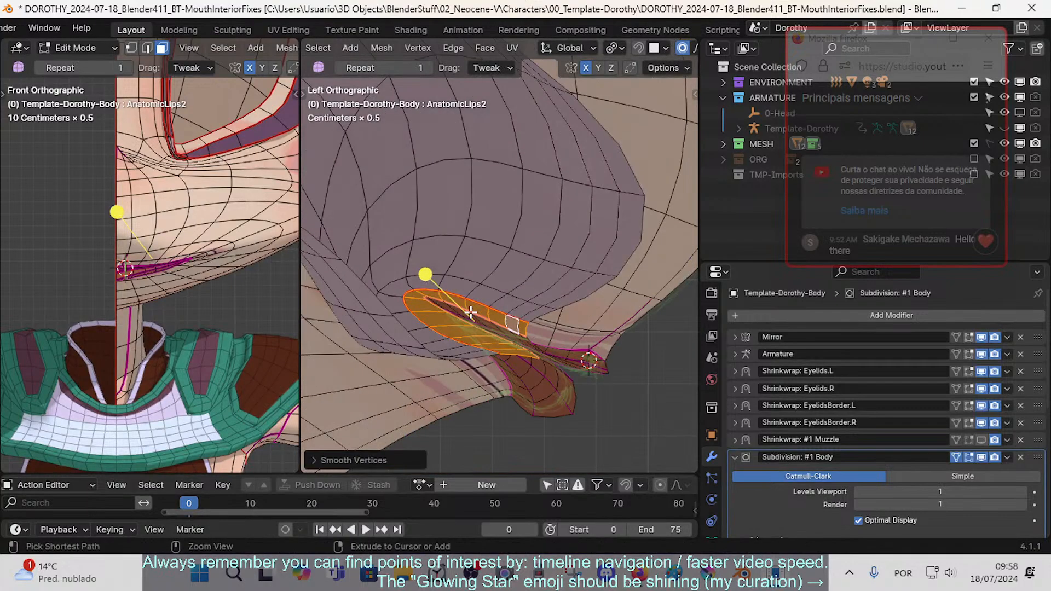
{"action": "key", "text": "g"}
{"action": "left_click", "coordinate": [520, 318]}
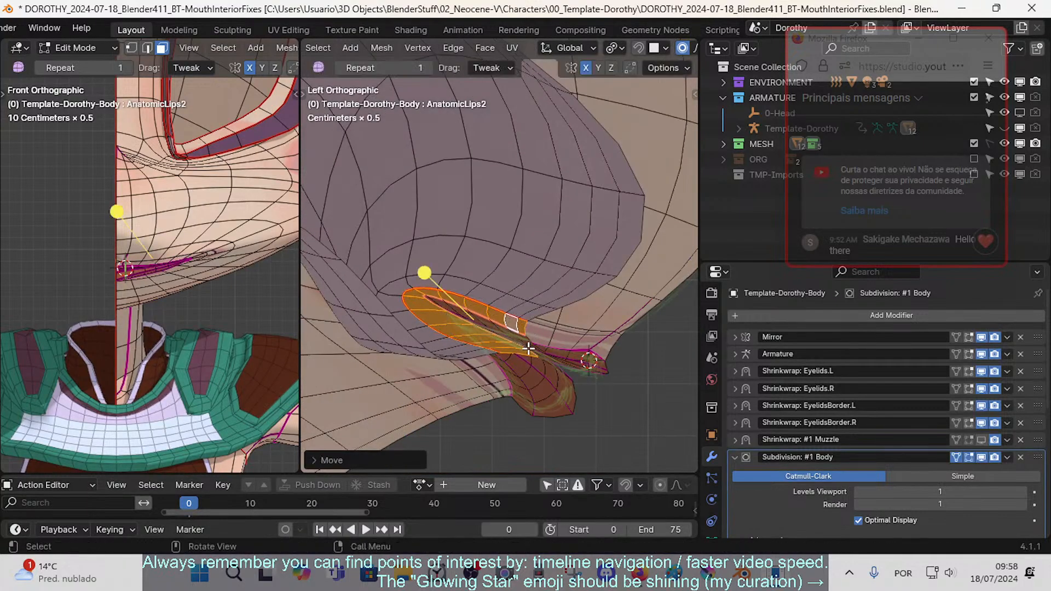
- Select the edge loop crossing the inner lip border and compare the mouth in Object and Edit Mode
{"action": "key", "text": "alt+a"}
{"action": "key", "text": "1"}
{"action": "left_click_drag", "start_coordinate": [551, 362], "coordinate": [521, 335]}
{"action": "key", "text": "2"}
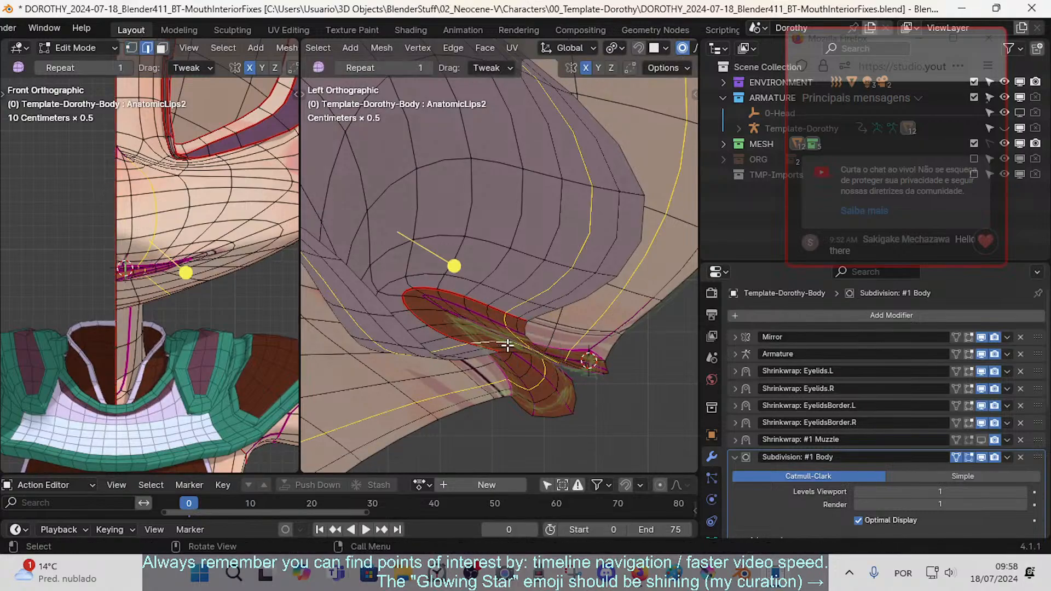
{"action": "key", "text": "Tab"}
{"action": "key", "text": "Tab"}
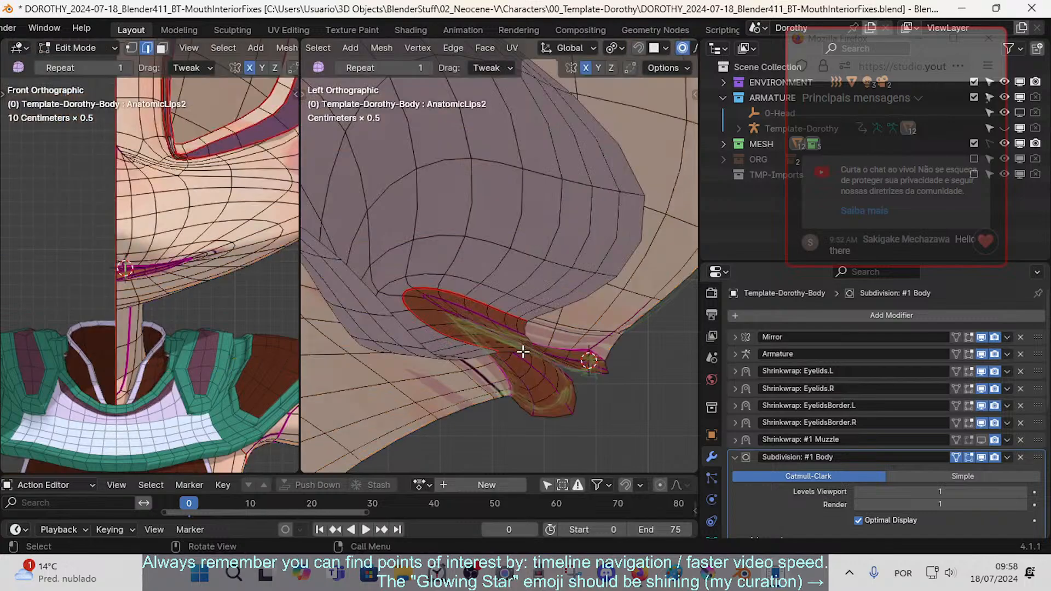
- Reselect the face loop on the inside of the lip border and smooth it once more
{"action": "scroll", "coordinate": [509, 334], "scroll_direction": "up", "scroll_amount": 1}
{"action": "left_click", "coordinate": [483, 319], "text": "alt"}
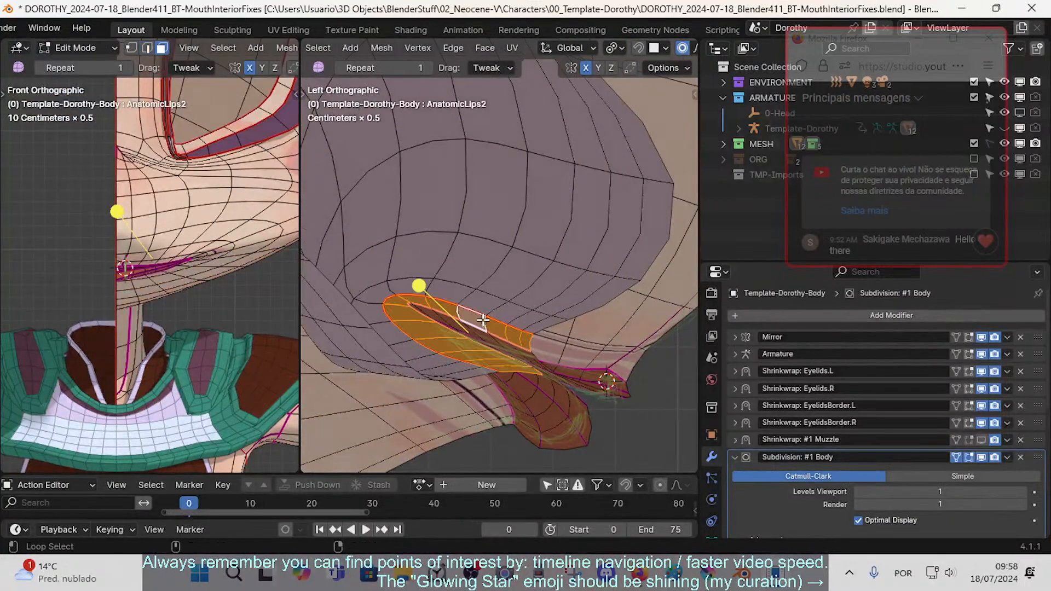
{"action": "left_click_drag", "start_coordinate": [406, 287], "coordinate": [440, 255]}
- Select the face loop on the cavity side of the lip border and check the mouth in Object Mode
{"action": "key", "text": "alt+a"}
{"action": "left_click", "coordinate": [533, 320], "text": "alt"}
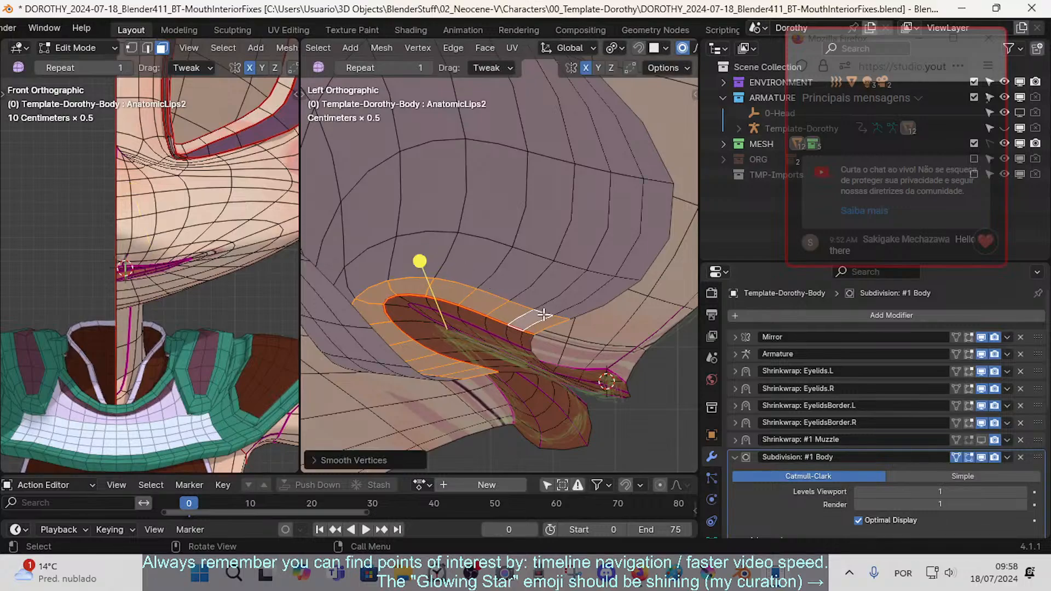
{"action": "scroll", "coordinate": [544, 314], "scroll_direction": "down", "scroll_amount": 2}
{"action": "key", "text": "shift+grave"}
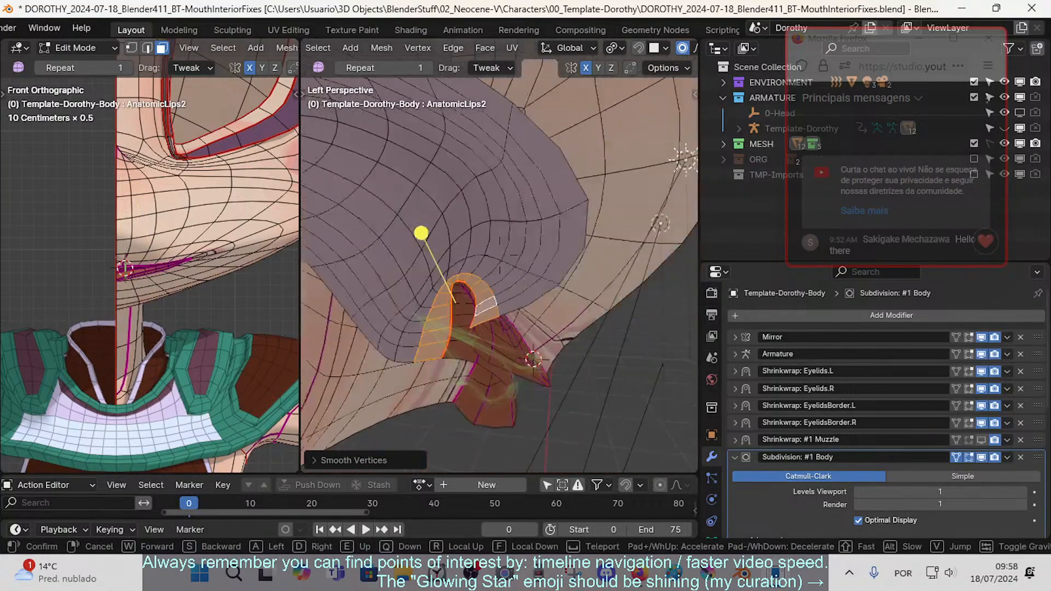
{"action": "key", "text": "s"}
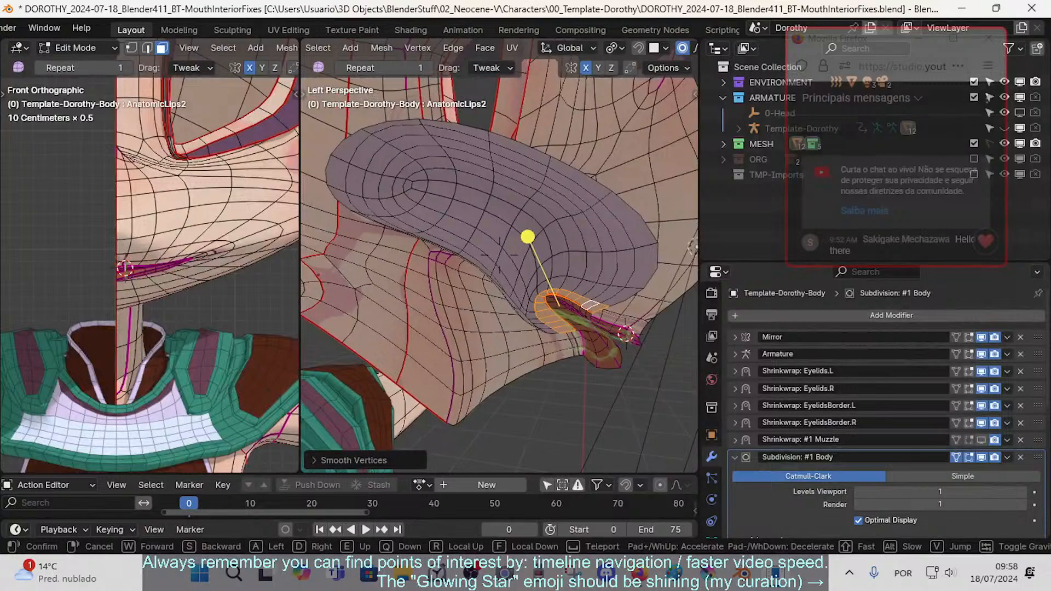
{"action": "left_click", "coordinate": [538, 330]}
{"action": "key", "text": "Tab"}
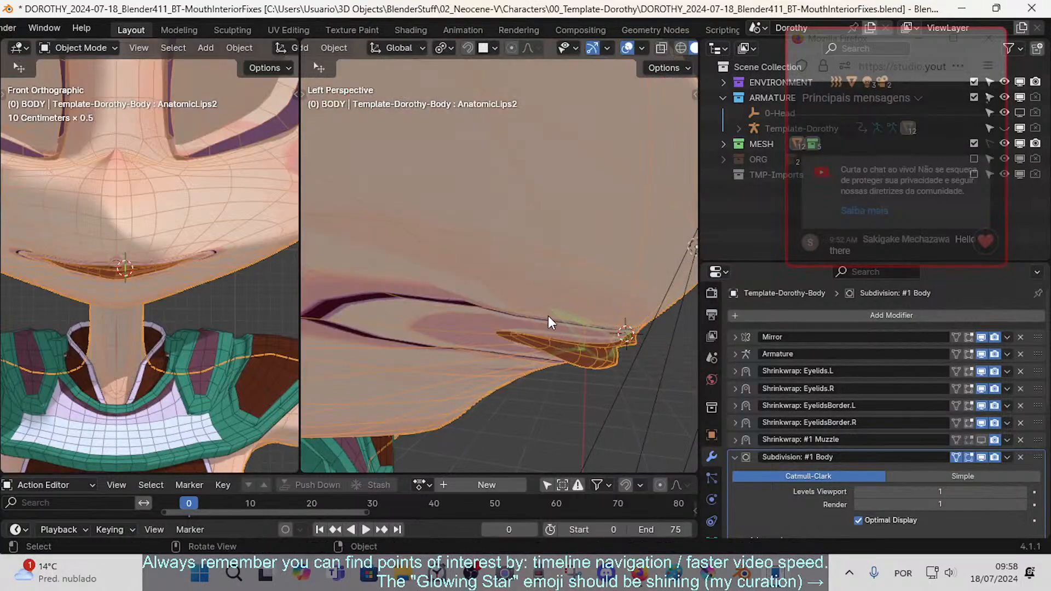
- Inspect the mouth interior and lip border from several angles in Object and Edit Mode, finishing in the right view
{"action": "key", "text": "Tab"}
{"action": "key", "text": "Tab"}
{"action": "mouse_move", "coordinate": [542, 364]}
{"action": "middle_mouse_down"}
{"action": "mouse_move", "coordinate": [546, 349]}
{"action": "mouse_move", "coordinate": [542, 359]}
{"action": "mouse_move", "coordinate": [377, 346]}
{"action": "mouse_move", "coordinate": [548, 352]}
{"action": "middle_mouse_up"}
{"action": "key", "text": "shift+grave"}
{"action": "key", "text": "w"}
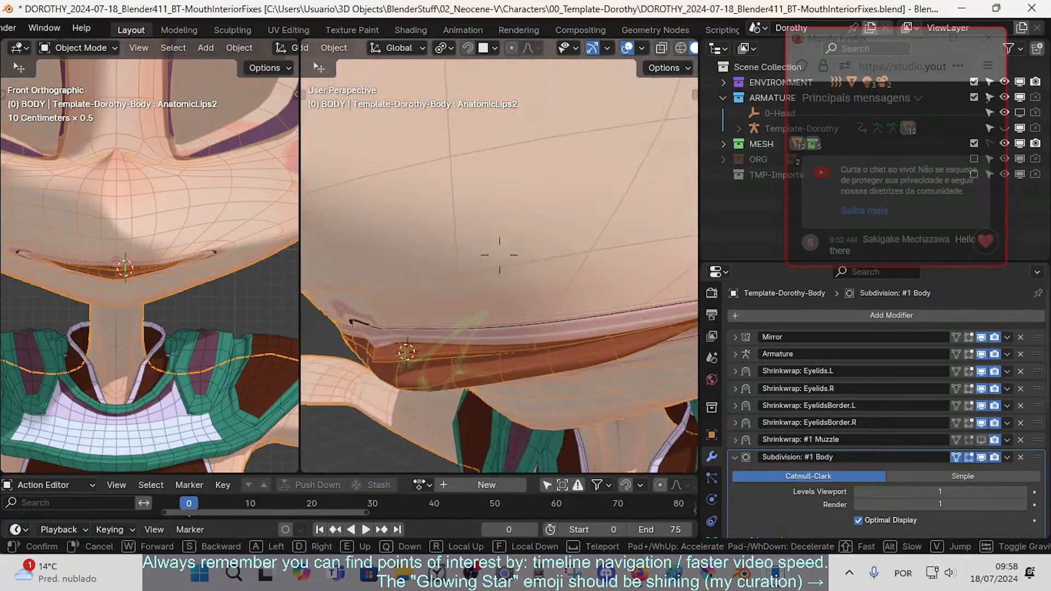
{"action": "key", "text": "d"}
{"action": "left_click", "coordinate": [472, 346]}
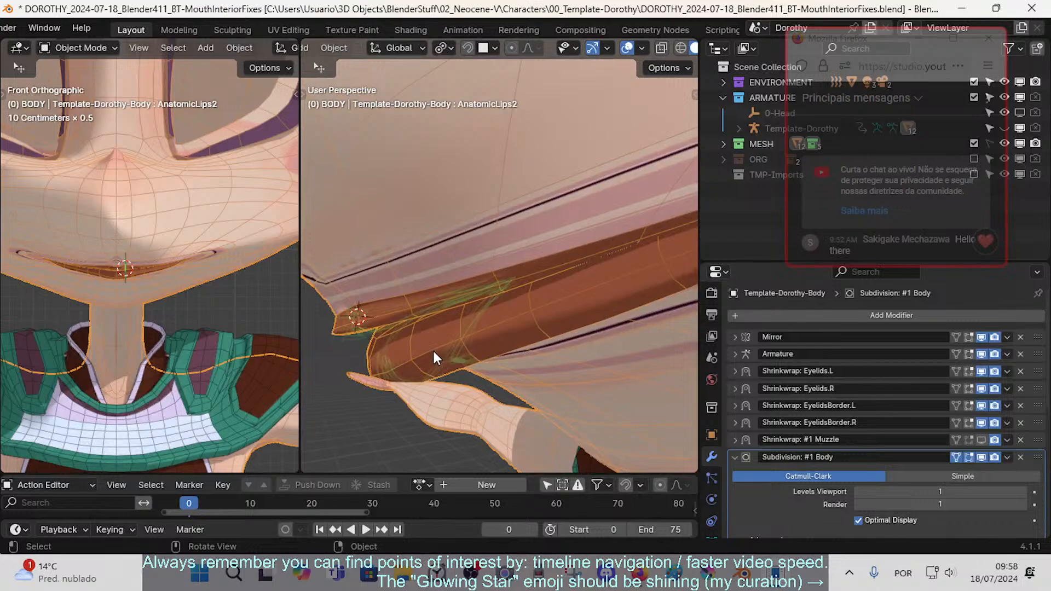
{"action": "key", "text": "Tab"}
{"action": "key", "text": "shift+grave"}
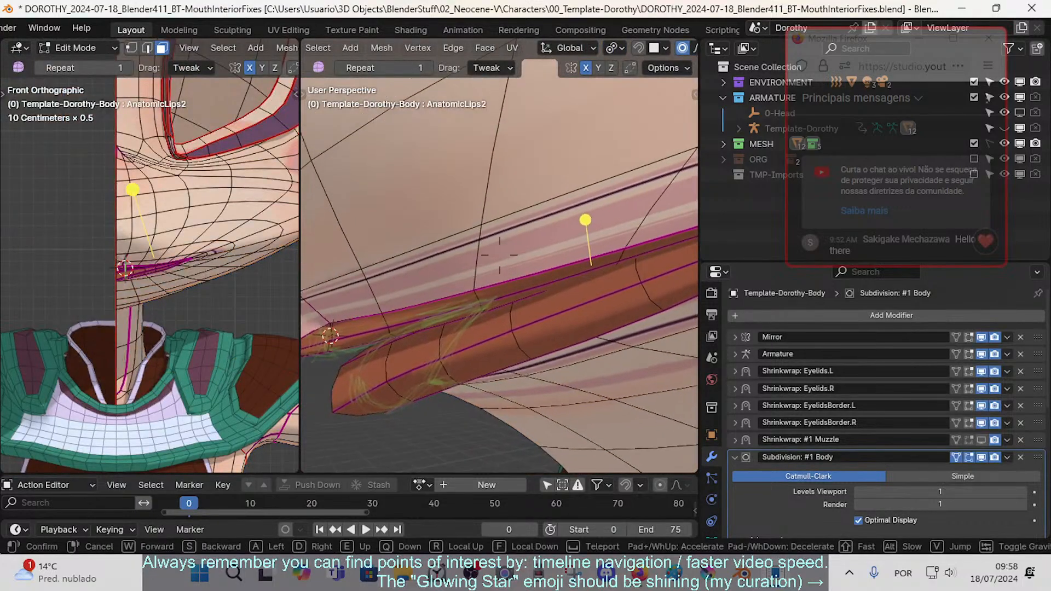
{"action": "key", "text": "s"}
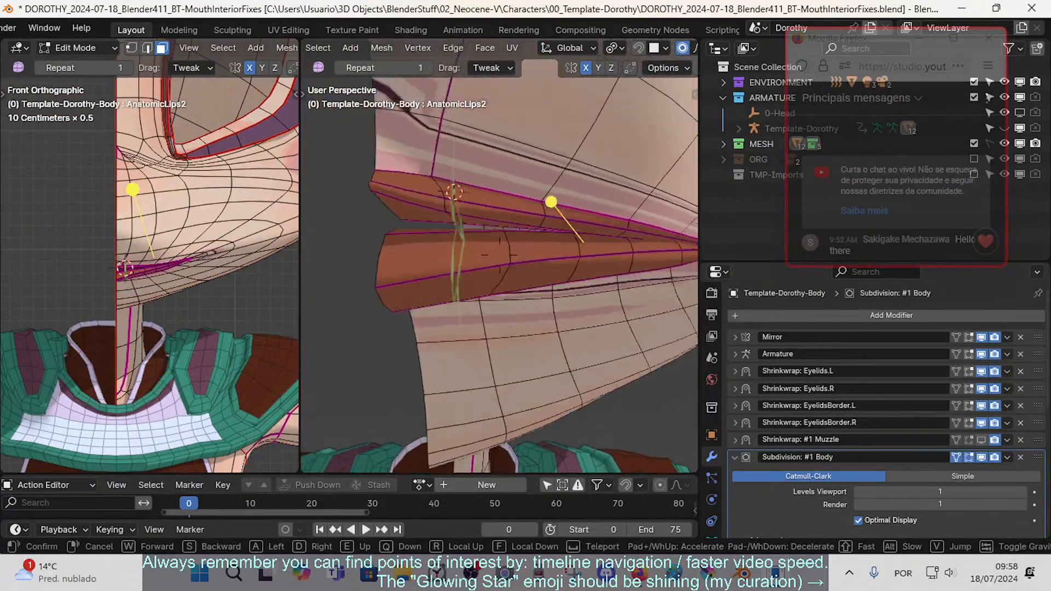
{"action": "left_click", "coordinate": [436, 361]}
{"action": "key", "text": "KP_1"}
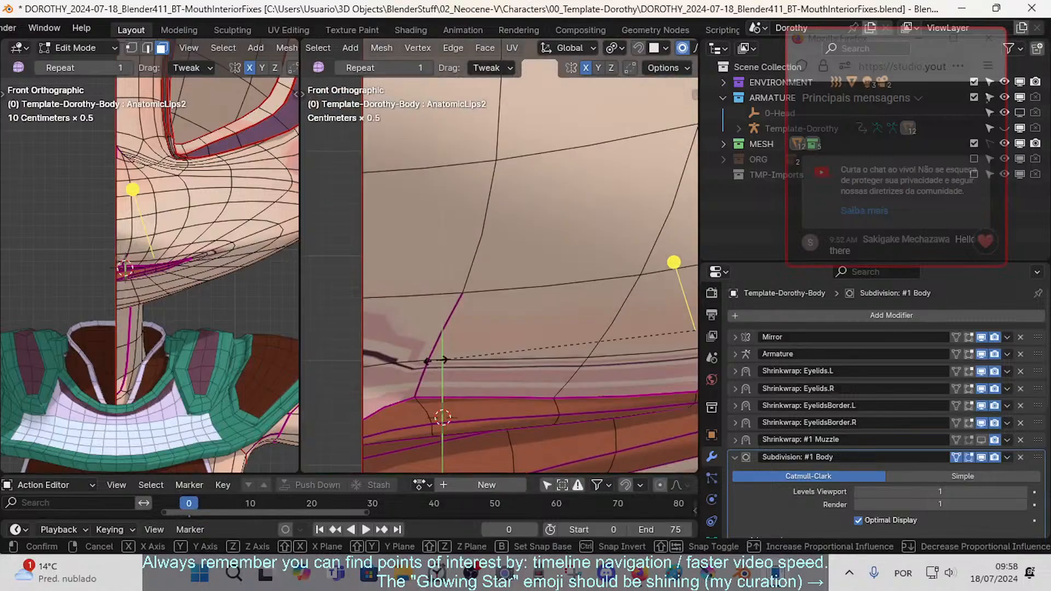
{"action": "scroll", "coordinate": [440, 357], "scroll_direction": "down", "scroll_amount": 5}
{"action": "key", "text": "KP_3"}
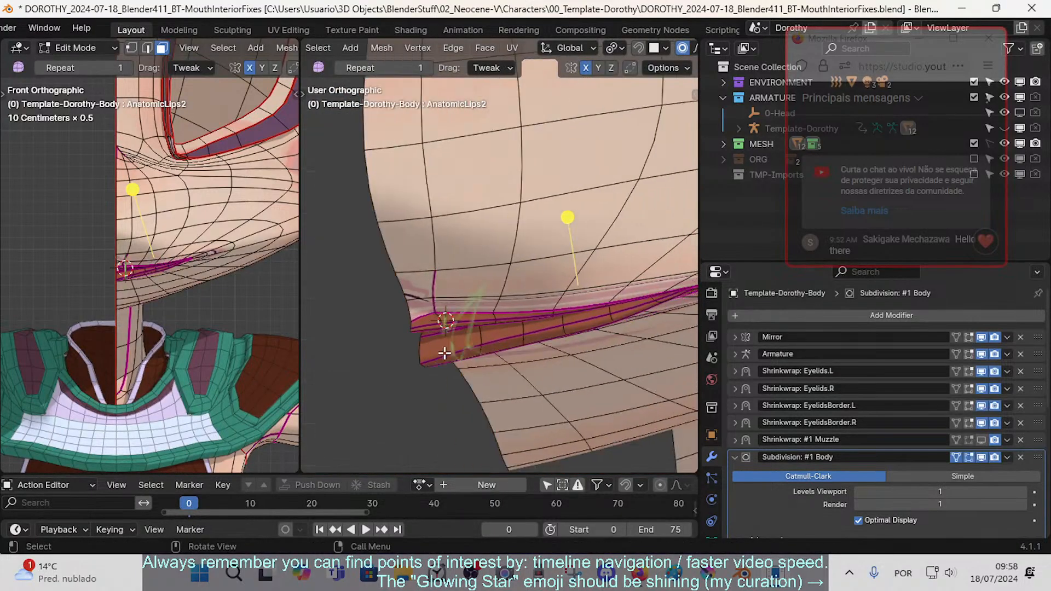
{"action": "scroll", "coordinate": [464, 377], "scroll_direction": "up", "scroll_amount": 2}
{"action": "key", "text": "Tab"}
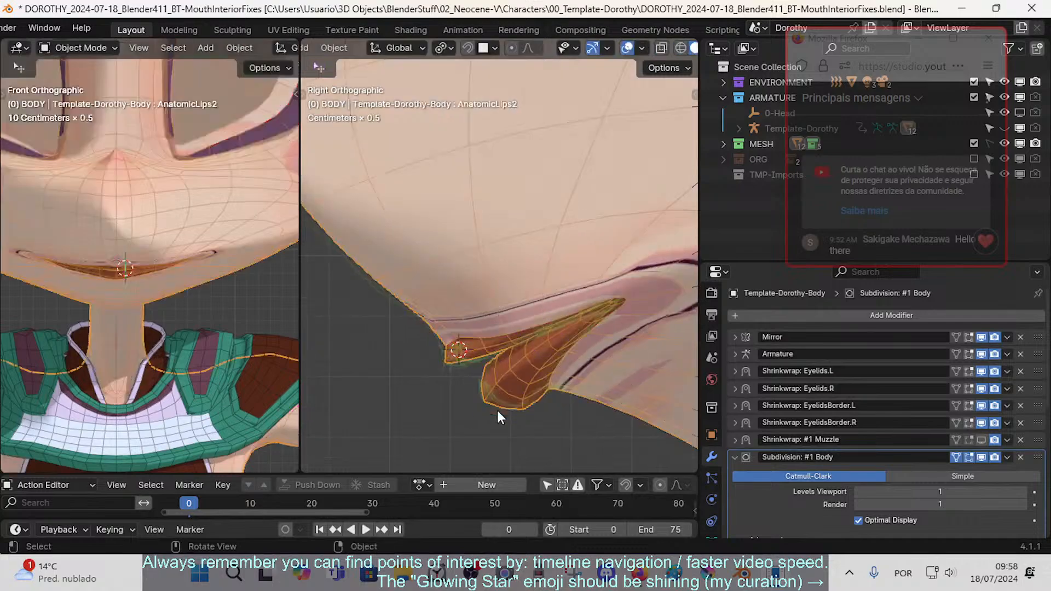
- Reposition the front bottom vertex of the lower lip's cavity border in Edit Mode using a proportional move
{"action": "key", "text": "1"}
{"action": "key", "text": "ctrl+z"}
{"action": "key", "text": "Tab"}
{"action": "key", "text": "1"}
{"action": "left_click", "coordinate": [484, 412]}
{"action": "key", "text": "g"}
{"action": "left_click", "coordinate": [540, 368]}
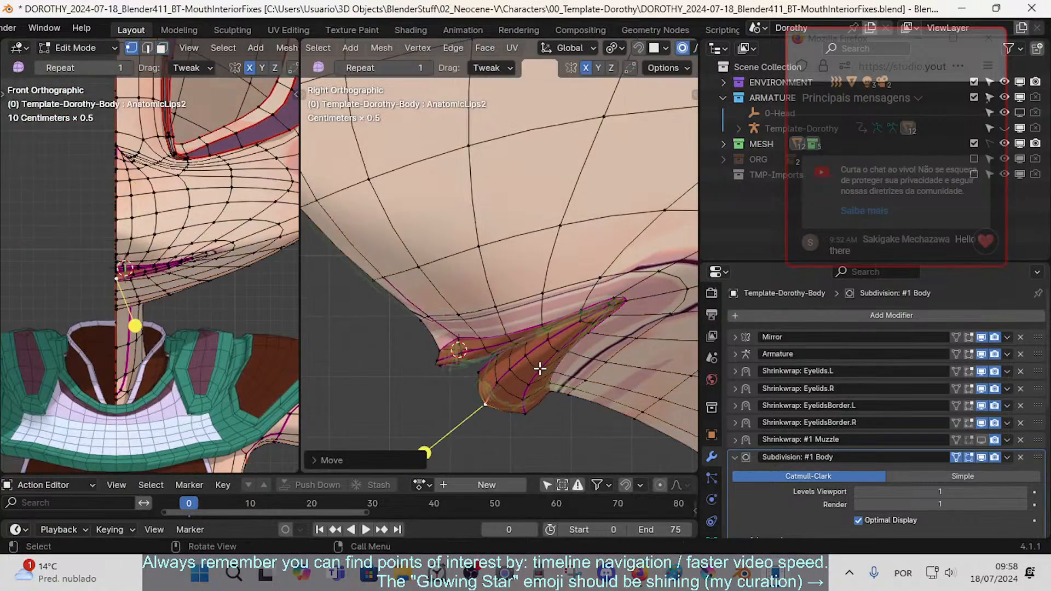
- Nudge the lower lip's bottom border vertices with two more proportional moves, comparing the subdivided shape in Object Mode
{"action": "key", "text": "Tab"}
{"action": "key", "text": "Tab"}
{"action": "key", "text": "g"}
{"action": "left_click", "coordinate": [477, 415]}
{"action": "key", "text": "Tab"}
{"action": "key", "text": "Tab"}
{"action": "key", "text": "g"}
{"action": "left_click", "coordinate": [481, 420]}
{"action": "key", "text": "Tab"}
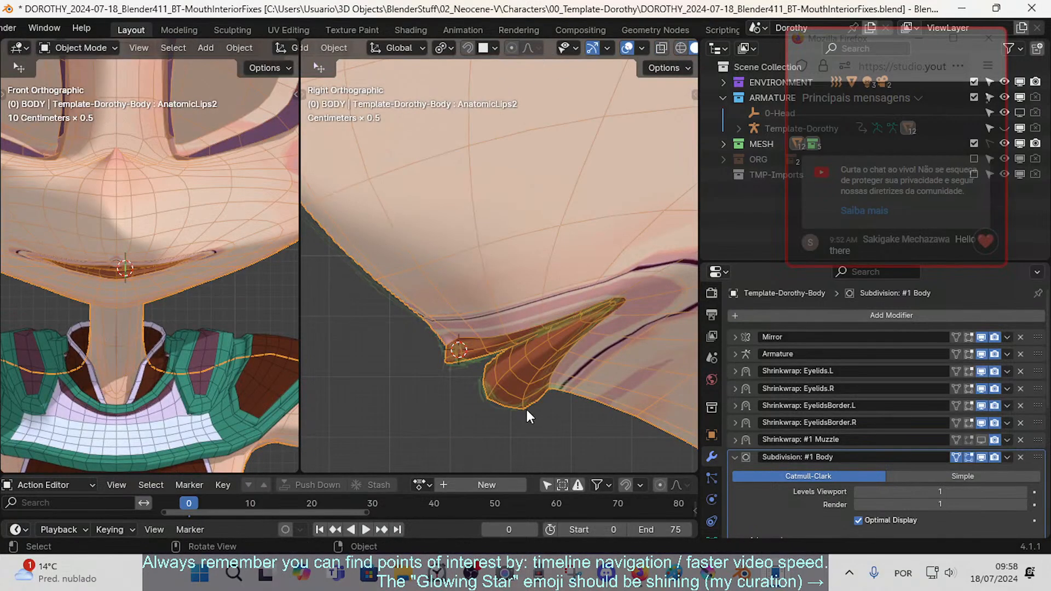
- Move the vertex in the middle of the lower lip's cavity profile with a proportional size of about 0.031 m
{"action": "key", "text": "Tab"}
{"action": "key", "text": "Tab"}
{"action": "key", "text": "Tab"}
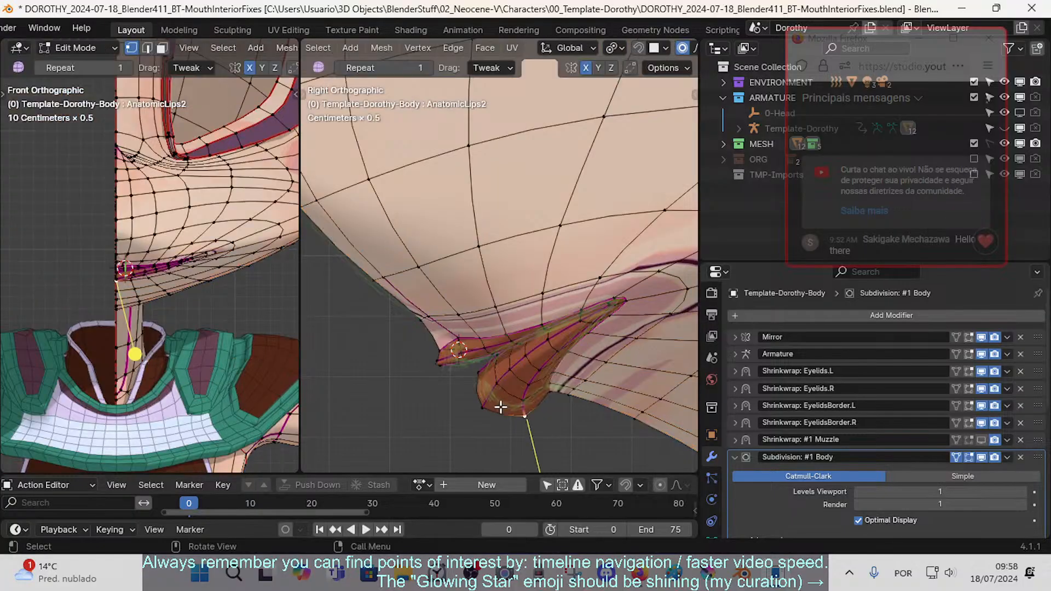
{"action": "key", "text": "Tab"}
{"action": "key", "text": "Tab"}
{"action": "key", "text": "g"}
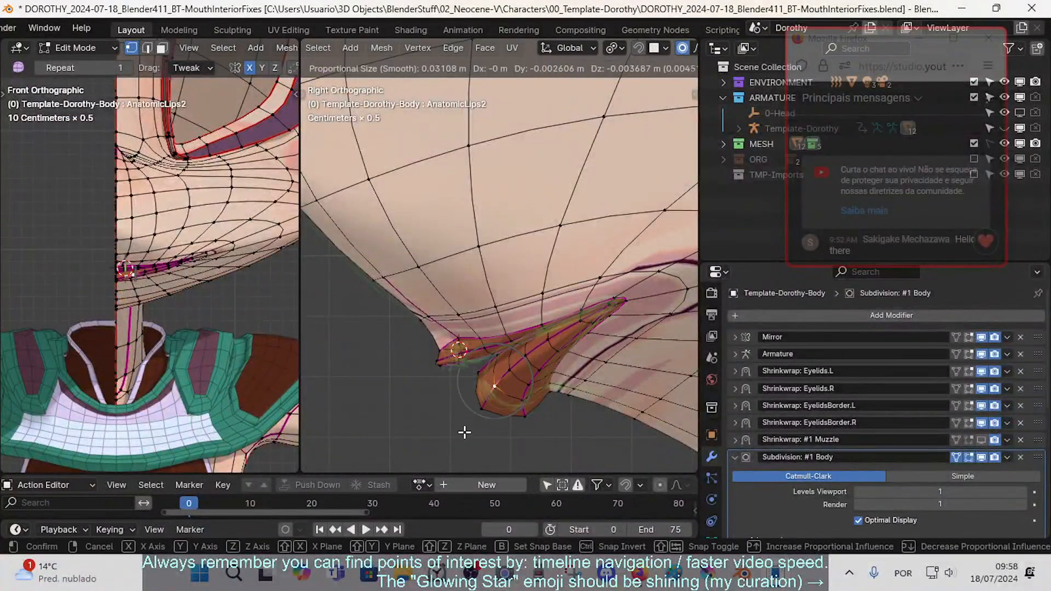
{"action": "left_click", "coordinate": [465, 432]}
{"action": "key", "text": "Tab"}
{"action": "key", "text": "Tab"}
- Adjust the front vertices on the upper edge of the lower cavity wall, checking the result in Object Mode
{"action": "left_click", "coordinate": [478, 369]}
{"action": "key", "text": "g"}
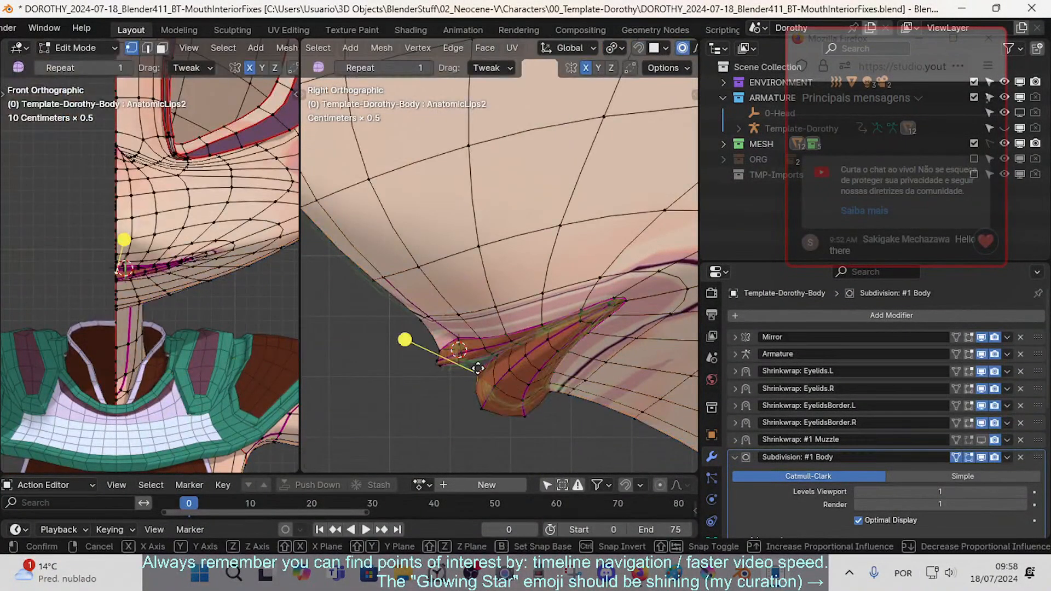
{"action": "left_click", "coordinate": [477, 368]}
{"action": "key", "text": "Tab"}
{"action": "key", "text": "Tab"}
{"action": "key", "text": "g"}
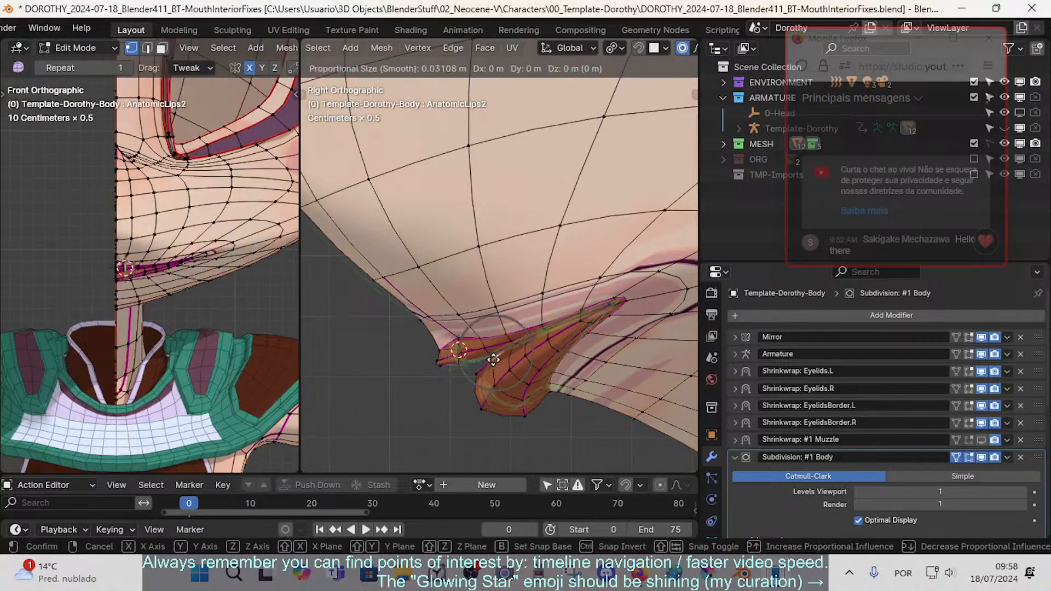
{"action": "left_click", "coordinate": [493, 359]}
{"action": "key", "text": "Tab"}
{"action": "key", "text": "Tab"}
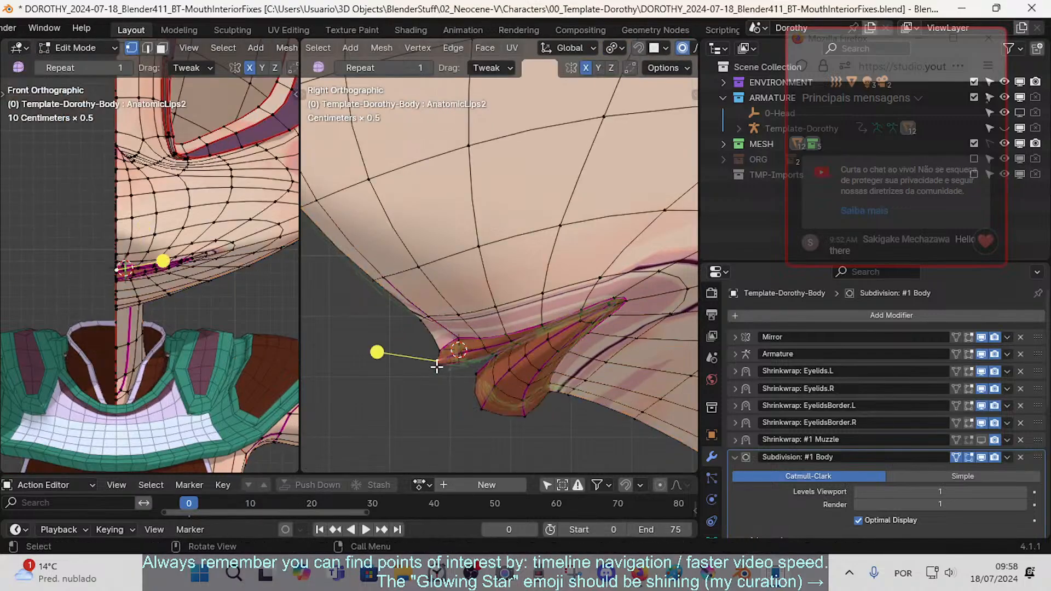
- Reposition the vertex where the upper and lower cavity walls meet, using a small proportional move
{"action": "left_click", "coordinate": [441, 374]}
{"action": "left_click", "coordinate": [467, 368]}
{"action": "scroll", "coordinate": [465, 394], "scroll_direction": "up", "scroll_amount": 2}
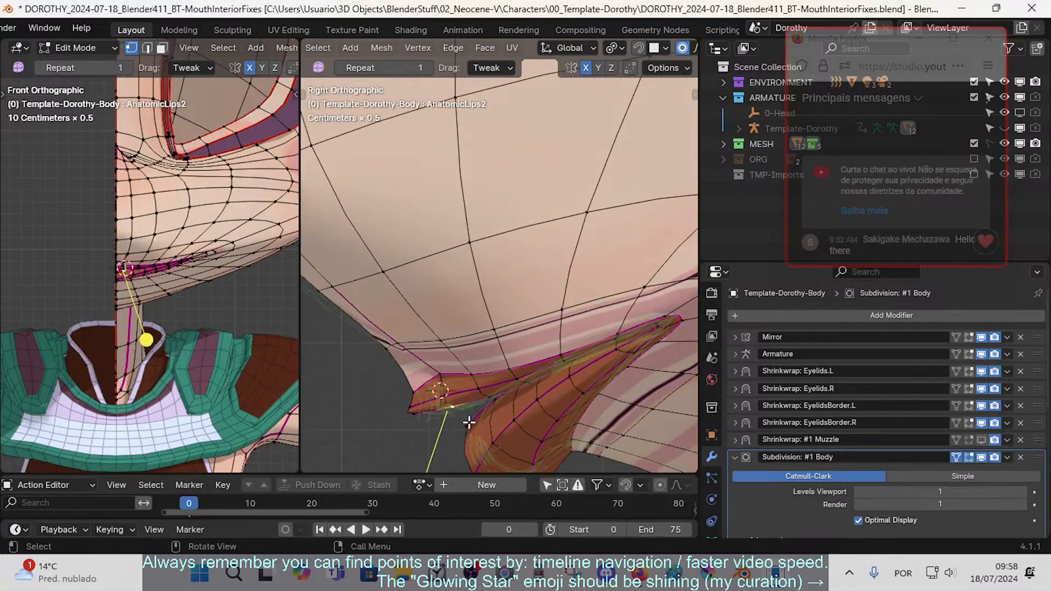
{"action": "middle_click_drag", "start_coordinate": [476, 420], "coordinate": [474, 391], "text": "shift"}
{"action": "left_click", "coordinate": [518, 363]}
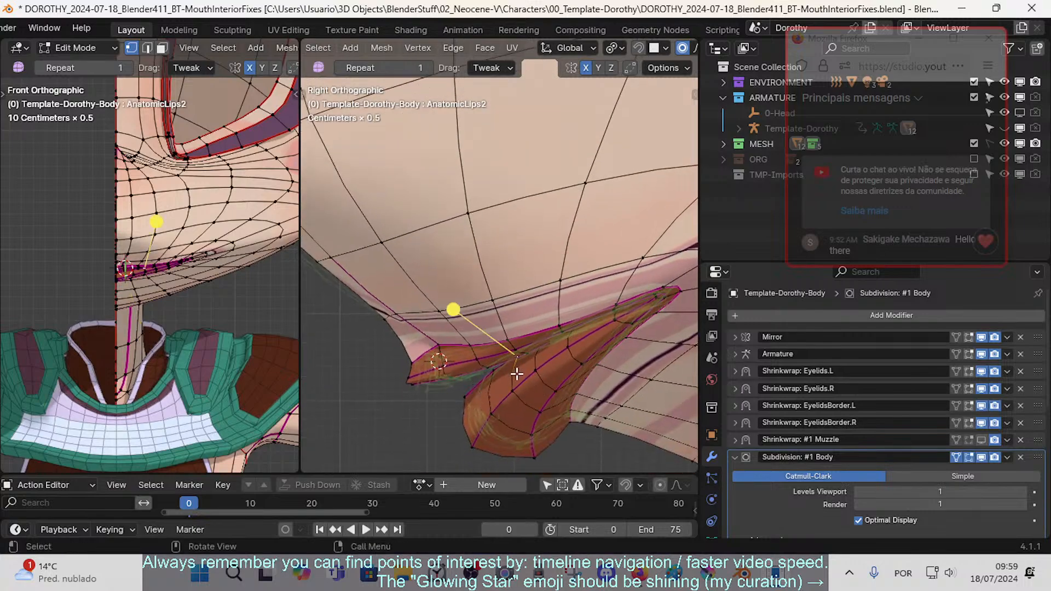
{"action": "key", "text": "g"}
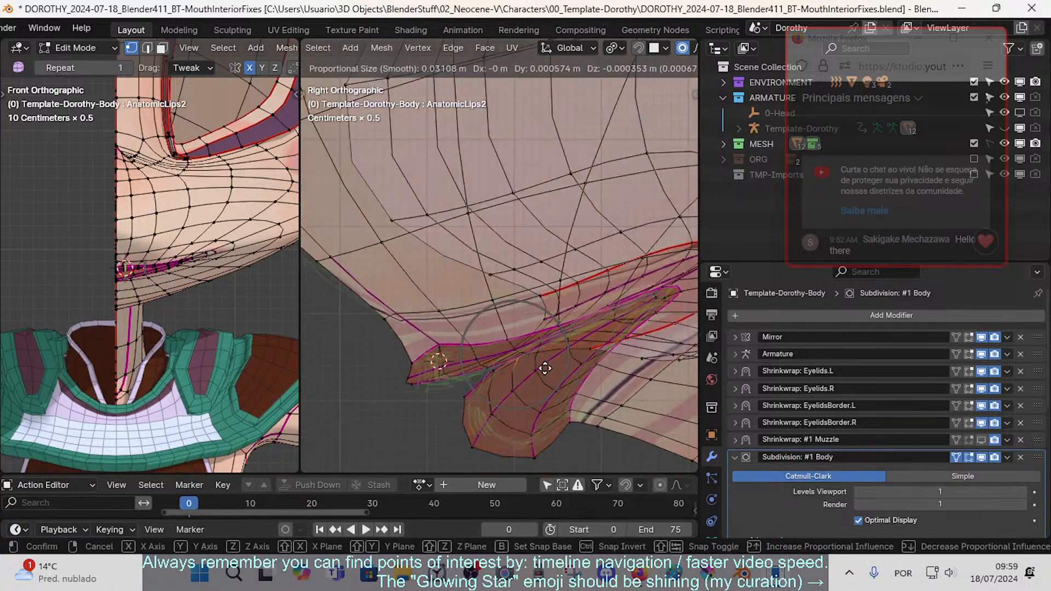
{"action": "left_click", "coordinate": [545, 368]}
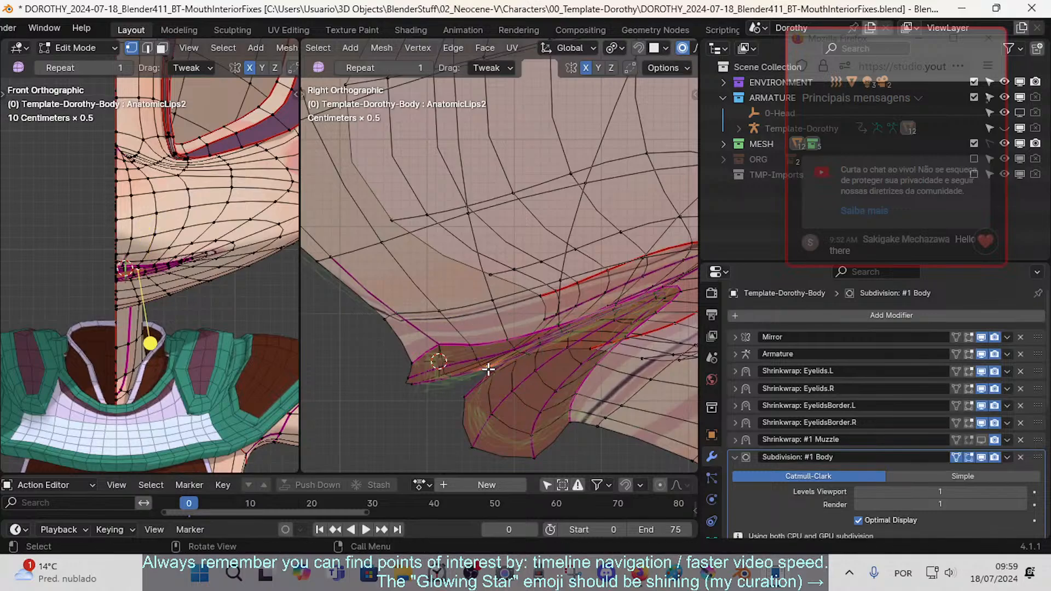
- Turn off X-ray and shift two neighbouring vertices along the underside of the upper cavity wall
{"action": "key", "text": "alt+z"}
{"action": "key", "text": "g"}
{"action": "left_click", "coordinate": [485, 362]}
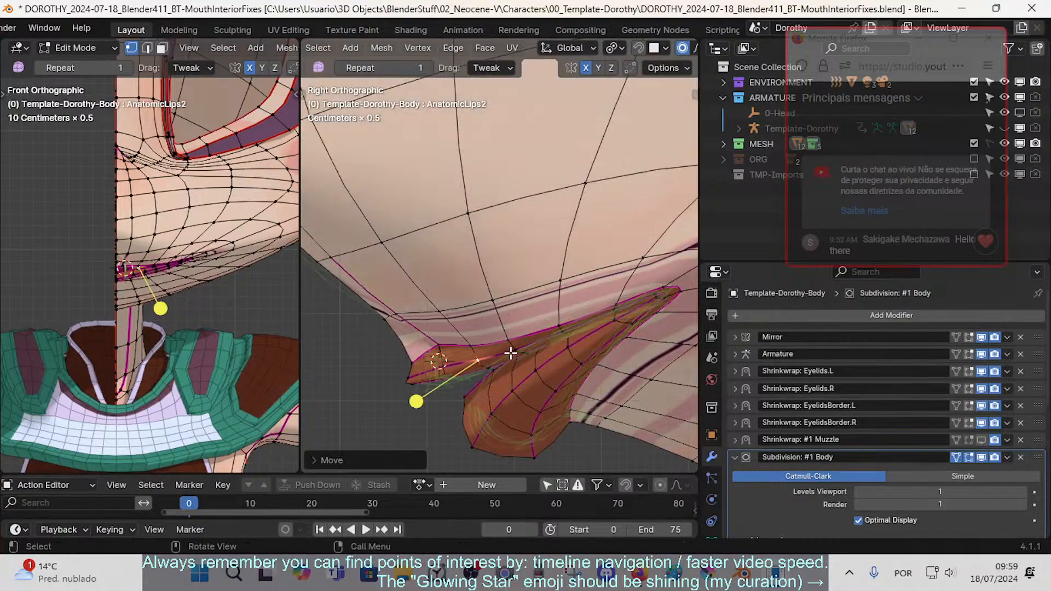
{"action": "left_click", "coordinate": [513, 351]}
{"action": "key", "text": "g"}
{"action": "left_click", "coordinate": [482, 377]}
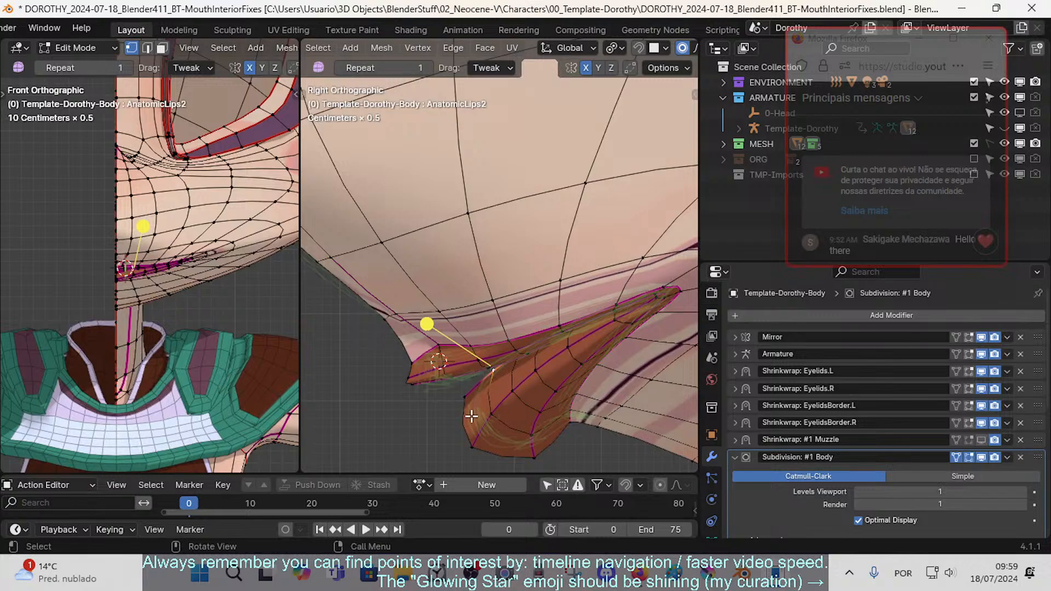
- Select and hide two face strips of the lower cavity wall running from the front to the mouth corner
{"action": "key", "text": "3"}
{"action": "left_click", "coordinate": [490, 395], "text": "alt"}
{"action": "left_click", "coordinate": [484, 398]}
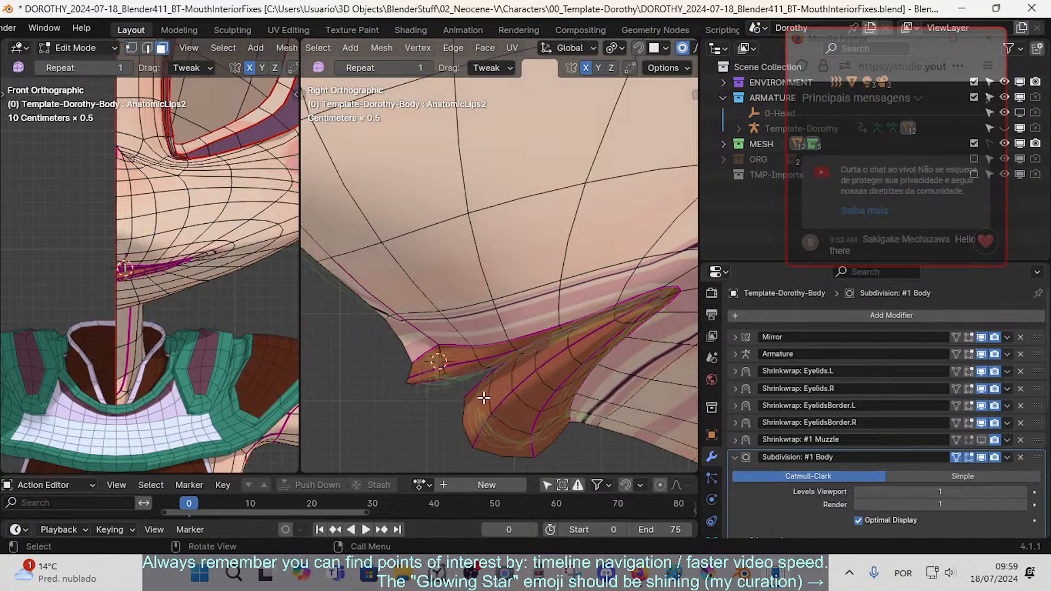
{"action": "left_click", "coordinate": [618, 315], "text": "ctrl"}
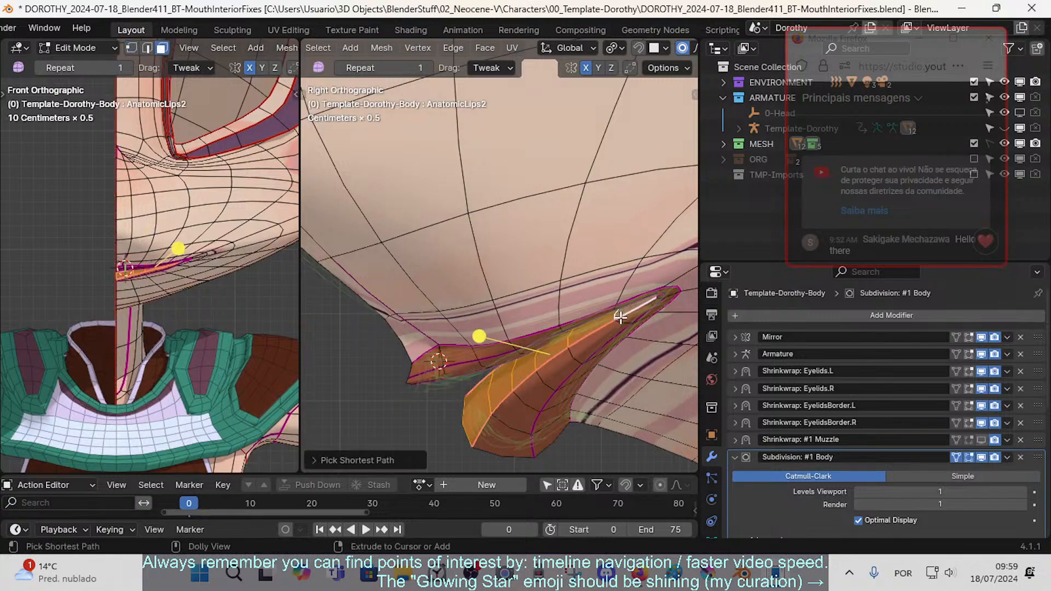
{"action": "left_click_drag", "start_coordinate": [480, 339], "coordinate": [486, 334]}
{"action": "key", "text": "h"}
{"action": "left_click", "coordinate": [631, 318]}
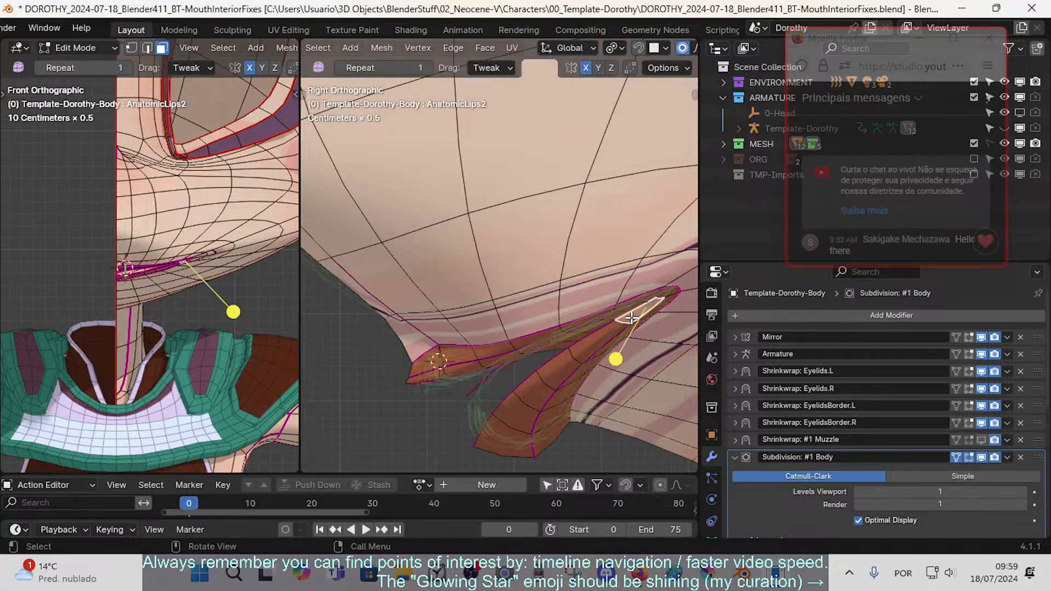
{"action": "left_click", "coordinate": [505, 430], "text": "ctrl"}
{"action": "key", "text": "h"}
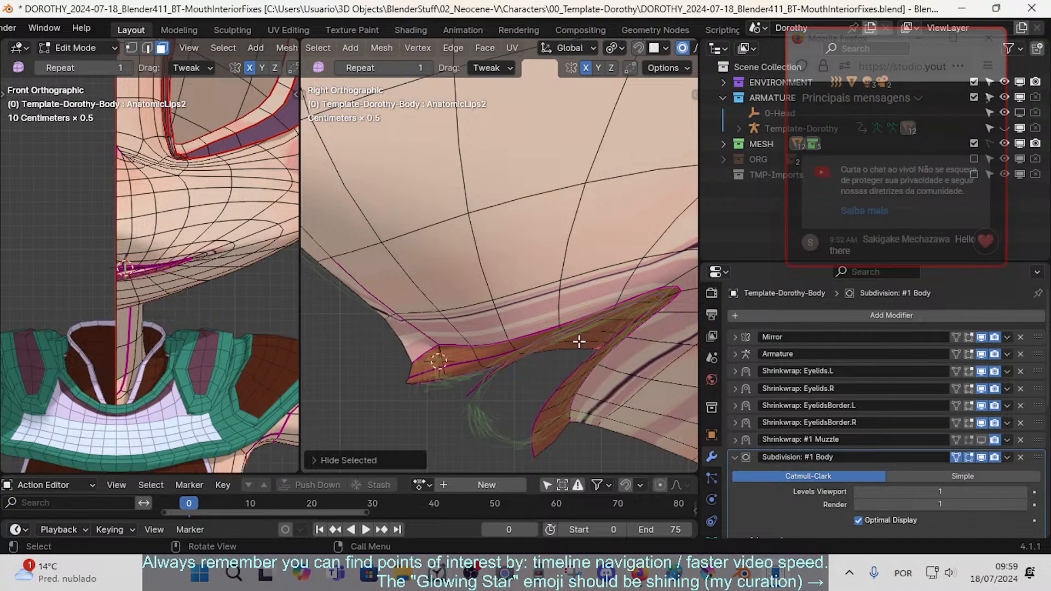
- Select and hide the next face strips between the lower cavity wall and the lower lip border
{"action": "middle_click_drag", "start_coordinate": [580, 340], "coordinate": [627, 253]}
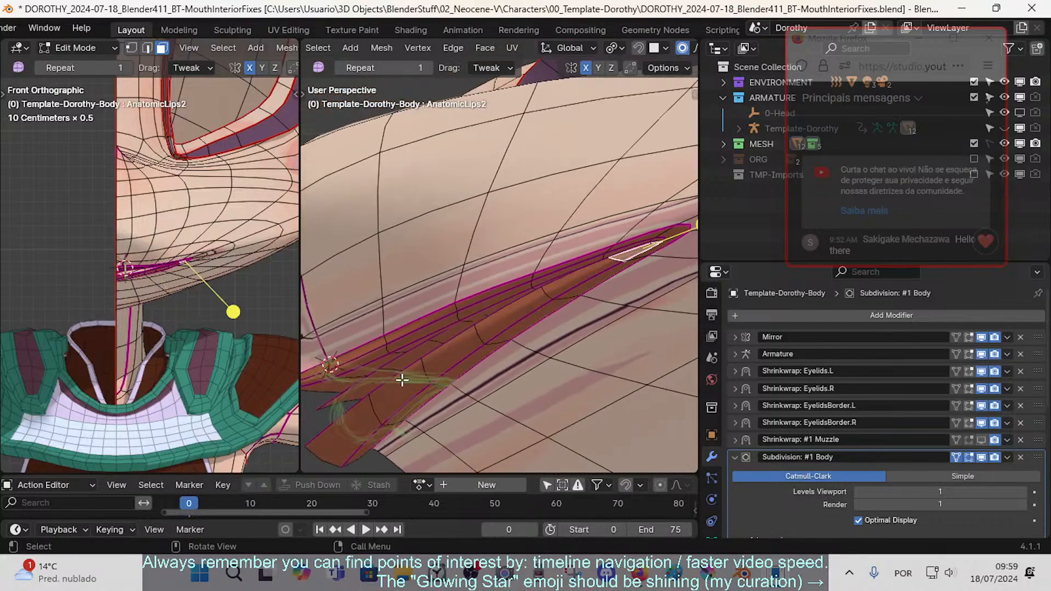
{"action": "left_click", "coordinate": [358, 428], "text": "ctrl"}
{"action": "key", "text": "h"}
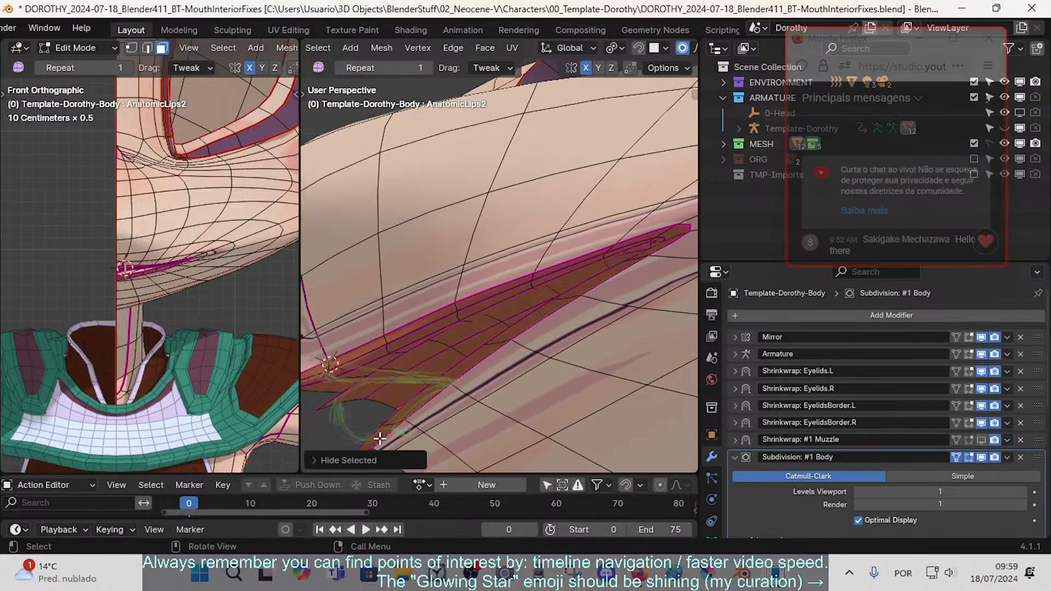
{"action": "left_click", "coordinate": [663, 250], "text": "ctrl"}
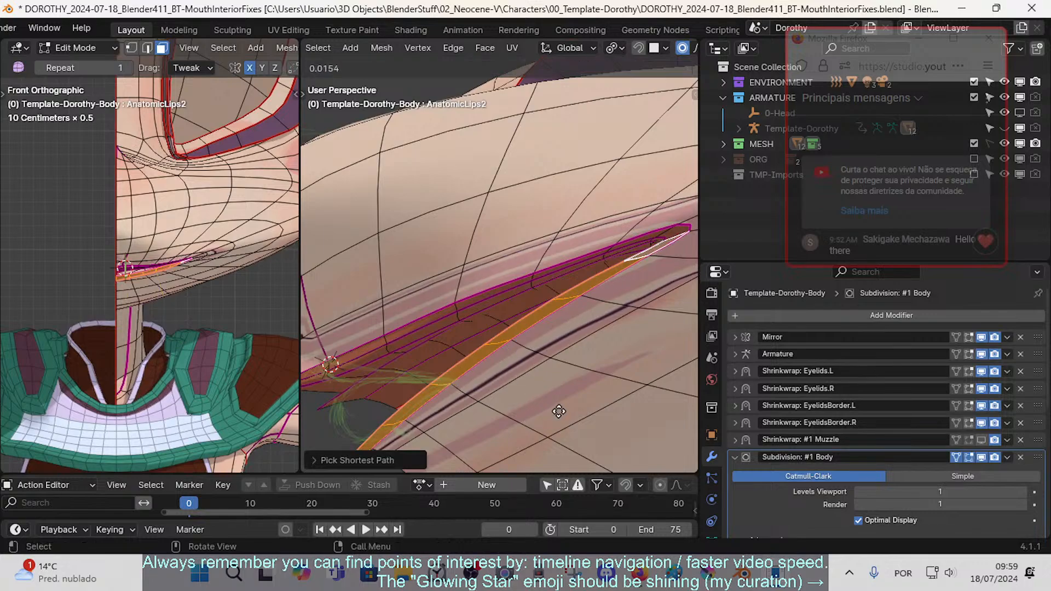
{"action": "key", "text": "h"}
- Grow the selection of the lower cavity faces around the mouth corner and hide the selected faces
{"action": "middle_click_drag", "start_coordinate": [535, 328], "coordinate": [412, 411]}
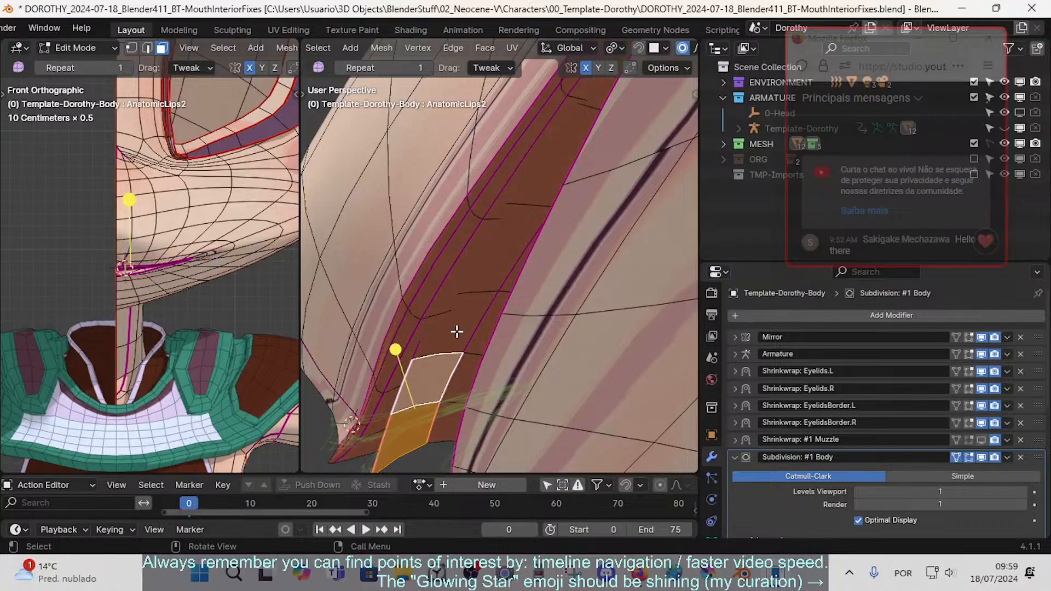
{"action": "middle_click_drag", "start_coordinate": [457, 331], "coordinate": [511, 345]}
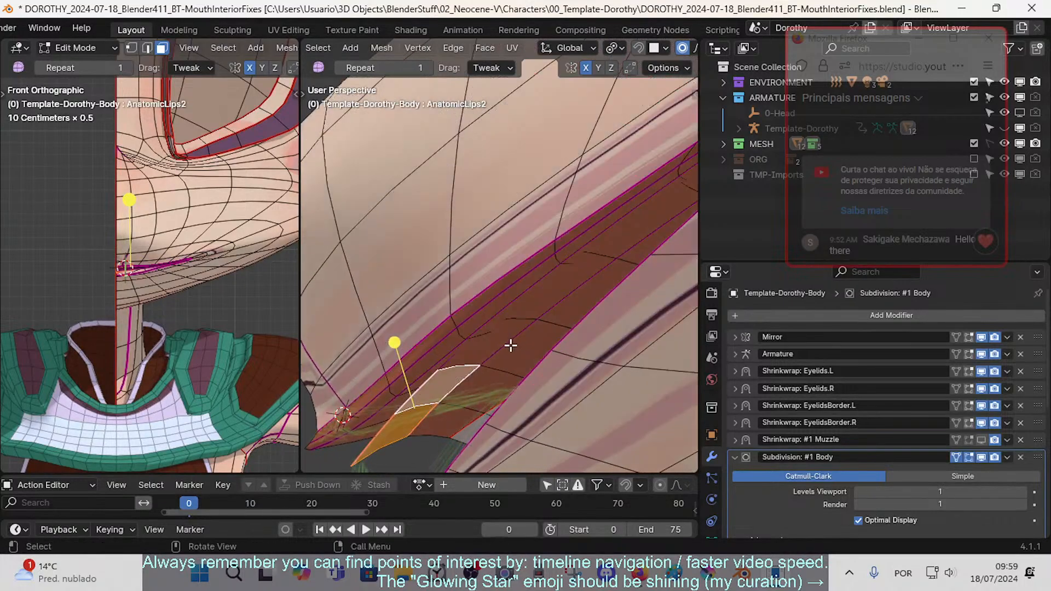
{"action": "key", "text": "ctrl+KP_Add"}
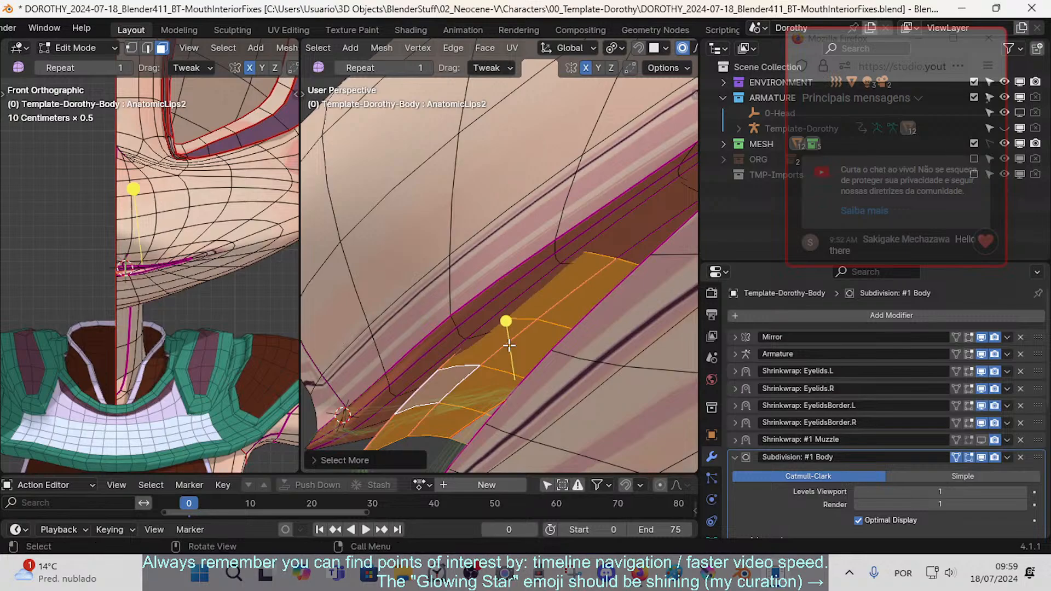
{"action": "middle_click_drag", "start_coordinate": [504, 348], "coordinate": [517, 376]}
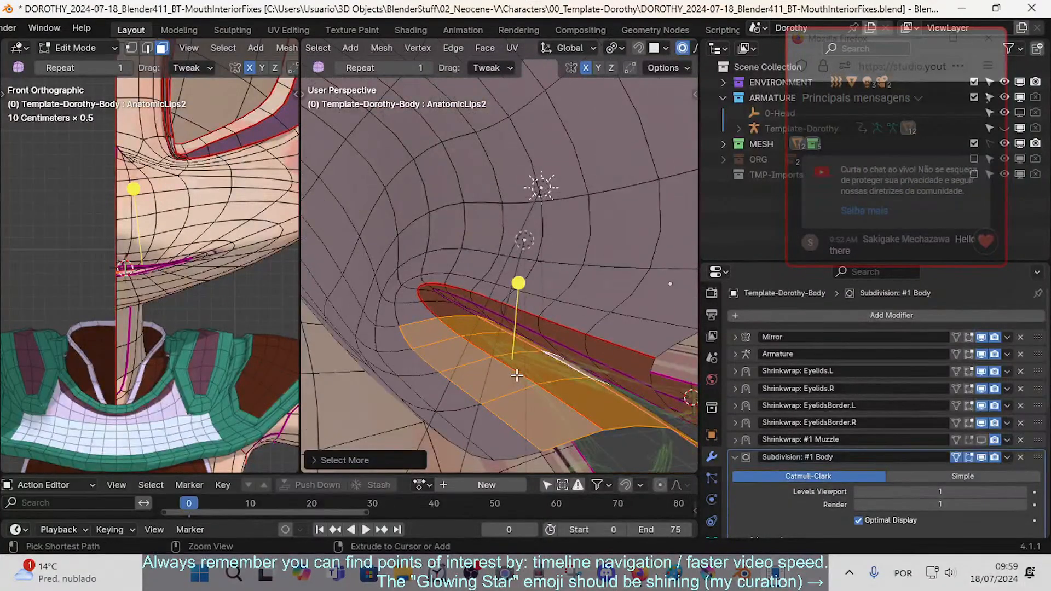
{"action": "key", "text": "ctrl+KP_Add"}
{"action": "key", "text": "ctrl+KP_Add"}
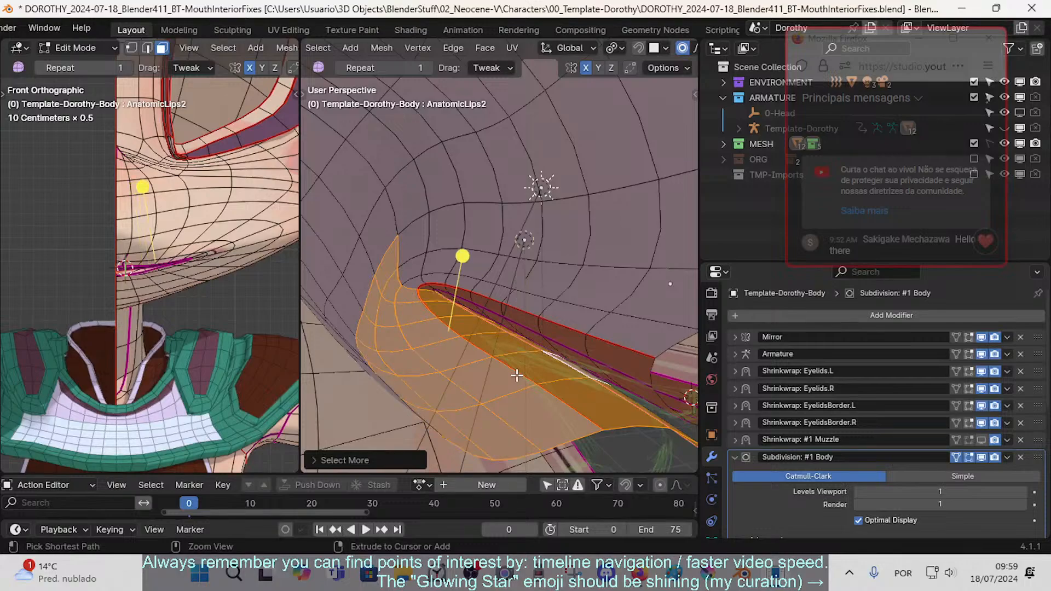
{"action": "key", "text": "h"}
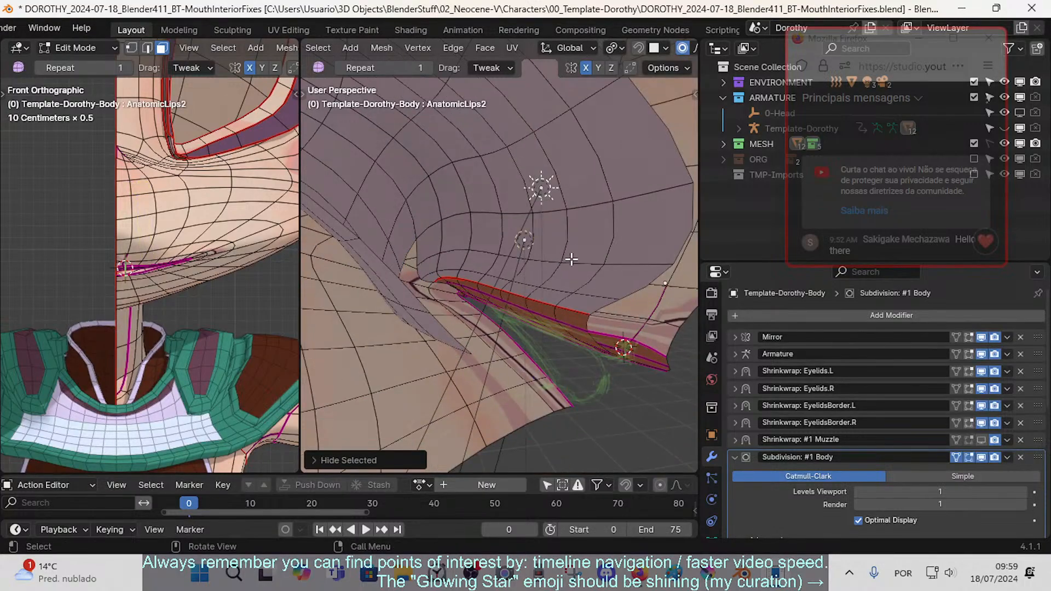
- Hide the linked geometry still obstructing the mouth interior and save the file
{"action": "key", "text": "ctrl+l"}
{"action": "key", "text": "h"}
{"action": "middle_click_drag", "start_coordinate": [514, 263], "coordinate": [509, 319]}
{"action": "key", "text": "ctrl+s"}
- From the left side view, move a middle edge on the inner loop of the upper cavity wall strip
{"action": "key", "text": "ctrl+KP_3"}
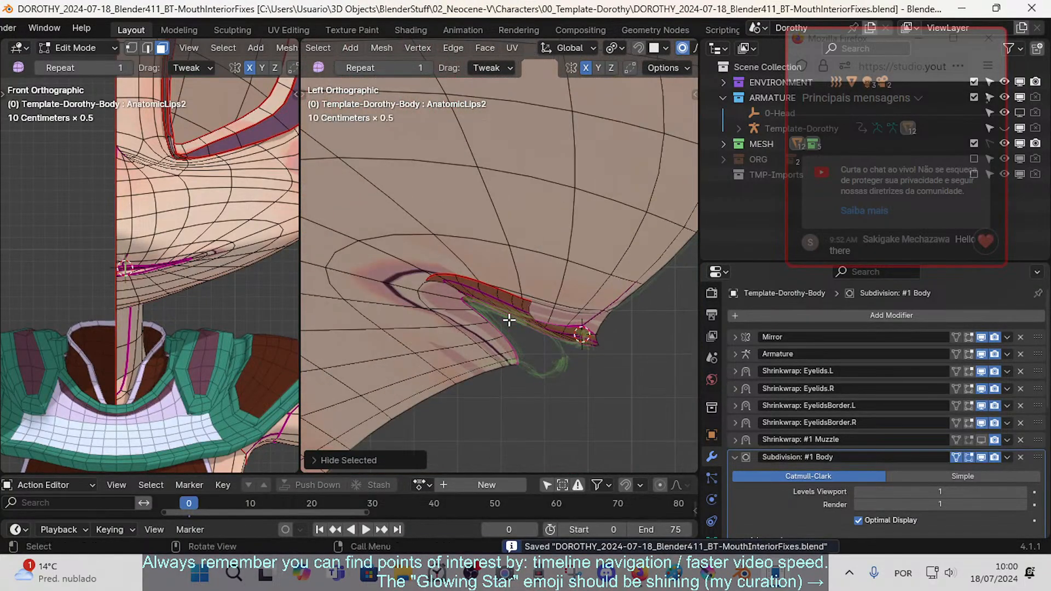
{"action": "scroll", "coordinate": [489, 317], "scroll_direction": "up", "scroll_amount": 3}
{"action": "key", "text": "1"}
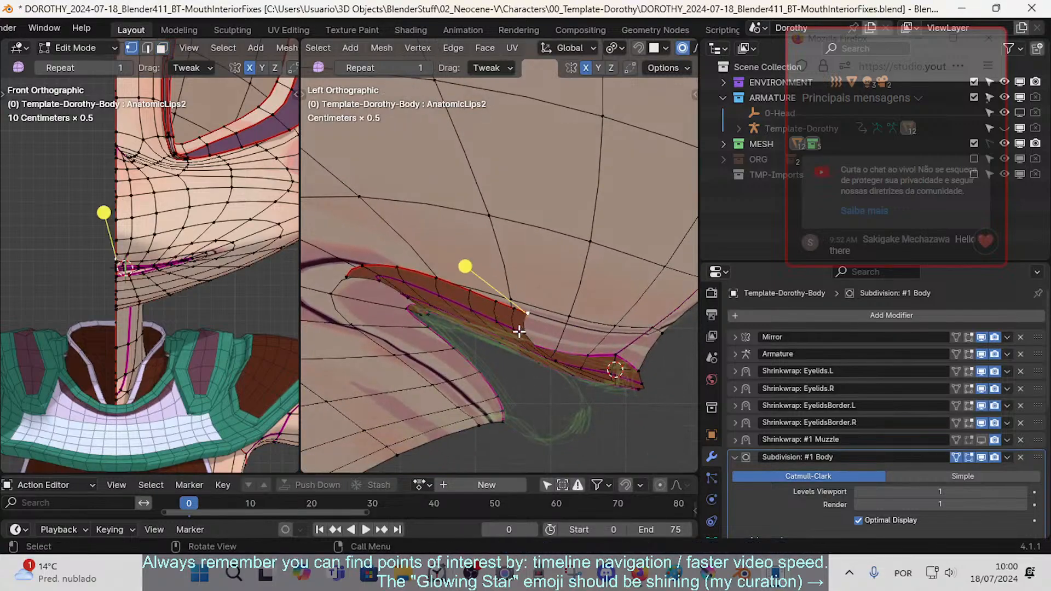
{"action": "key", "text": "2"}
{"action": "left_click", "coordinate": [494, 319]}
{"action": "key", "text": "g"}
{"action": "left_click", "coordinate": [502, 327]}
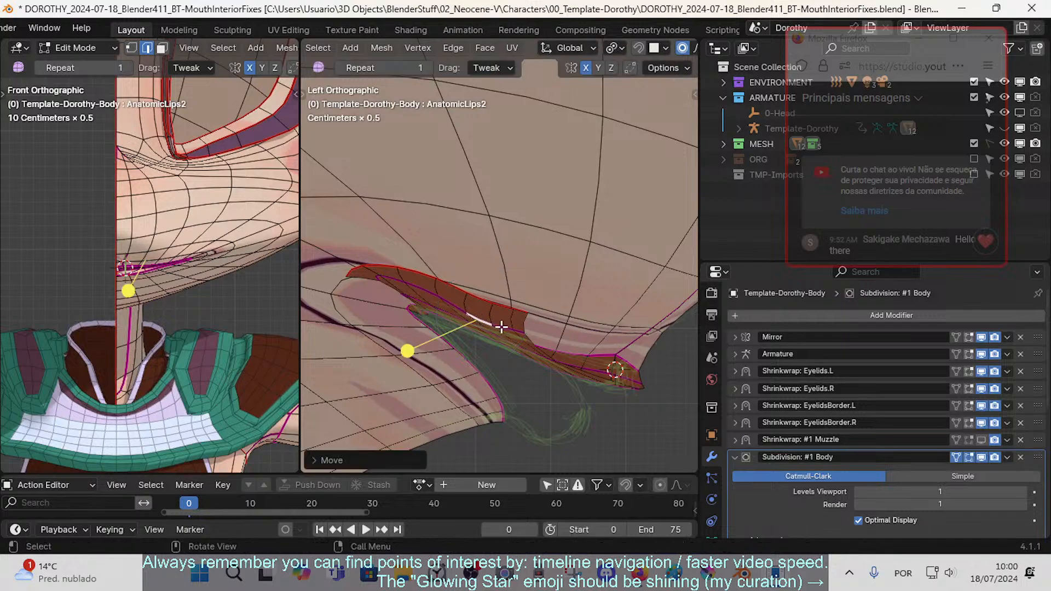
- Reposition the front end edge and the neighbouring middle edges of the strip's inner loop with proportional editing
{"action": "left_click", "coordinate": [520, 330]}
{"action": "key", "text": "g"}
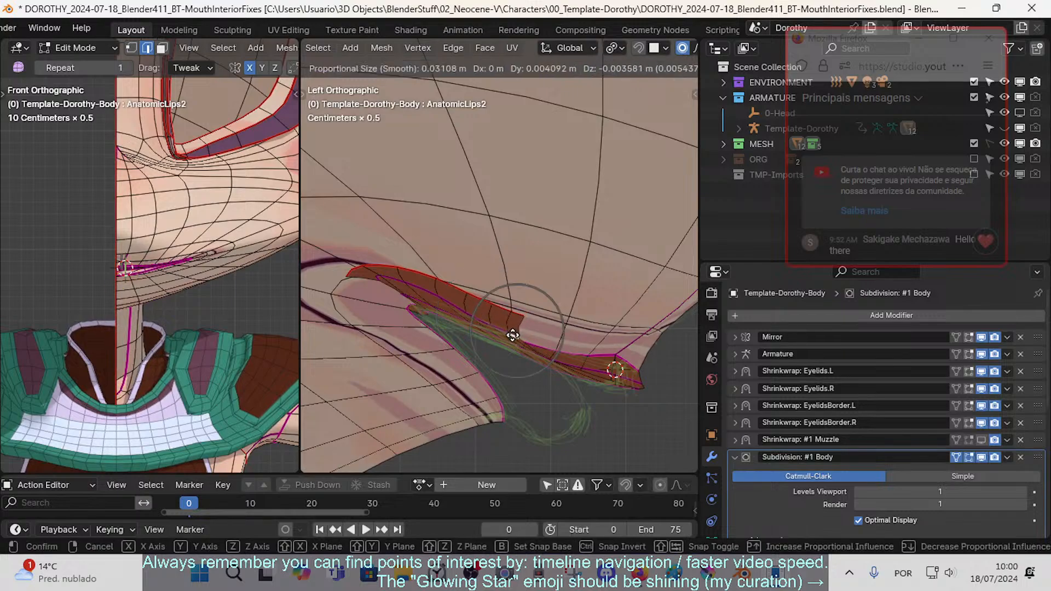
{"action": "left_click", "coordinate": [513, 335]}
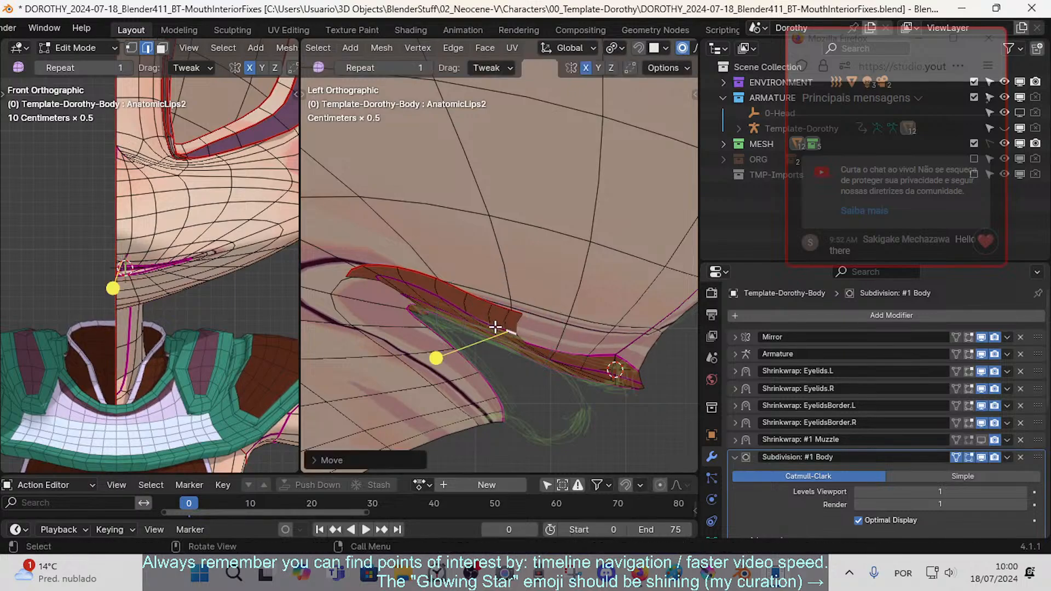
{"action": "key", "text": "g"}
{"action": "left_click", "coordinate": [493, 331]}
{"action": "left_click", "coordinate": [469, 314]}
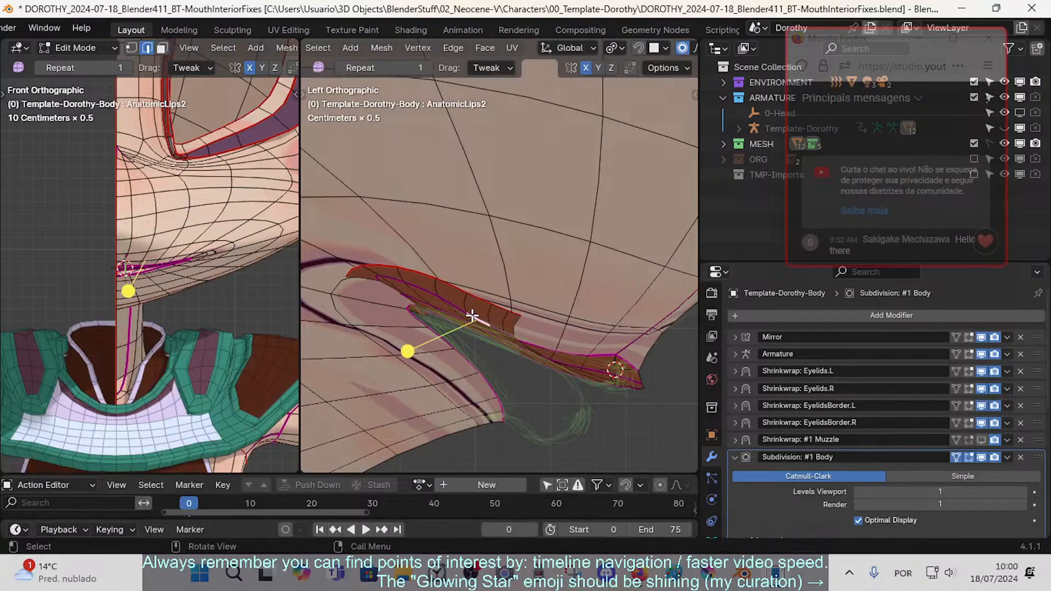
{"action": "key", "text": "g"}
{"action": "left_click", "coordinate": [471, 310]}
- Select the strip's whole inner edge loop, smooth its vertices and shift it slightly
{"action": "left_click", "coordinate": [432, 296], "text": "alt"}
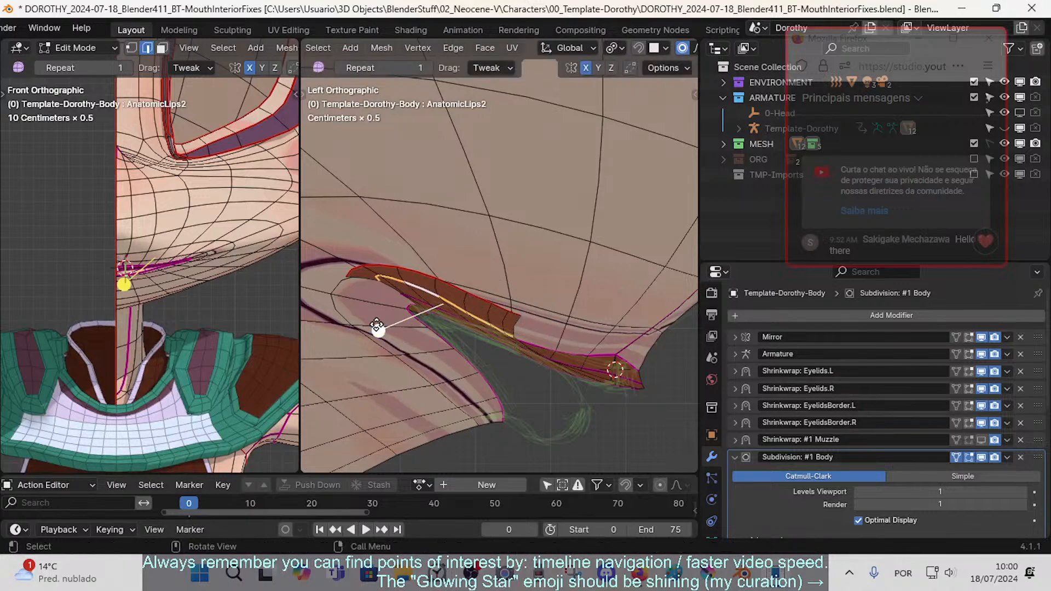
{"action": "left_click_drag", "start_coordinate": [378, 330], "coordinate": [420, 334]}
{"action": "key", "text": "g"}
{"action": "left_click", "coordinate": [469, 323]}
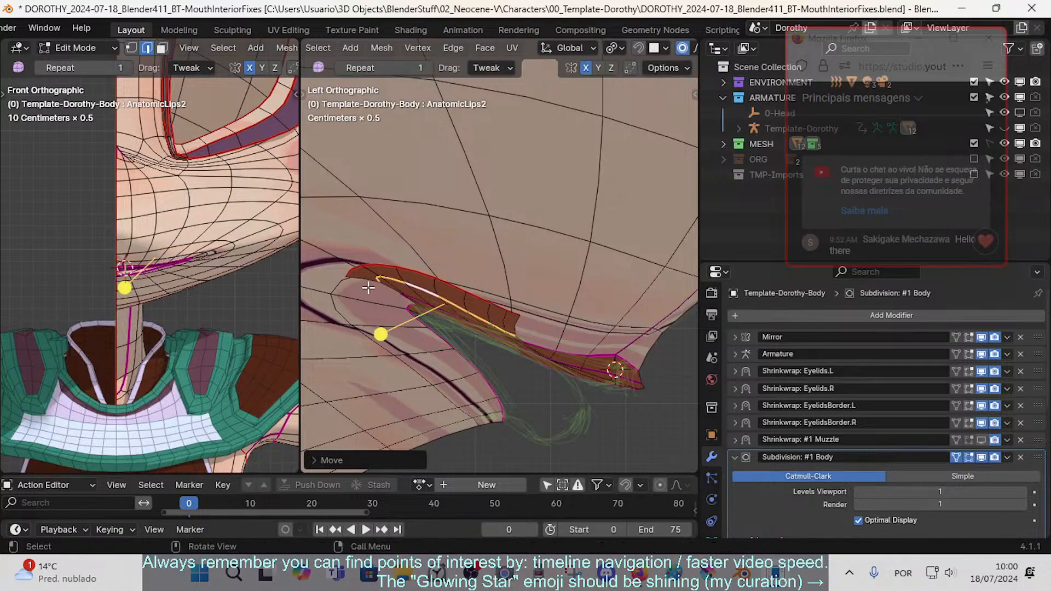
- Adjust the vertices at the strip's mouth-corner end
{"action": "left_click", "coordinate": [347, 275]}
{"action": "key", "text": "1"}
{"action": "left_click_drag", "start_coordinate": [346, 276], "coordinate": [347, 273]}
{"action": "left_click", "coordinate": [378, 261]}
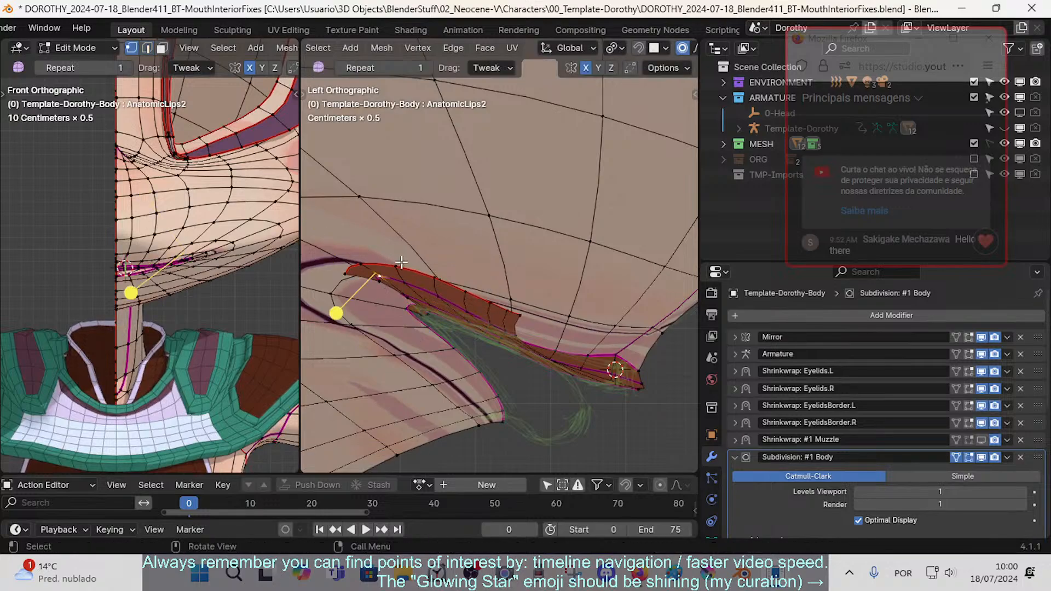
- Move the edges of the strip's outer border near its front end
{"action": "key", "text": "2"}
{"action": "left_click", "coordinate": [461, 283]}
{"action": "left_click", "coordinate": [481, 298]}
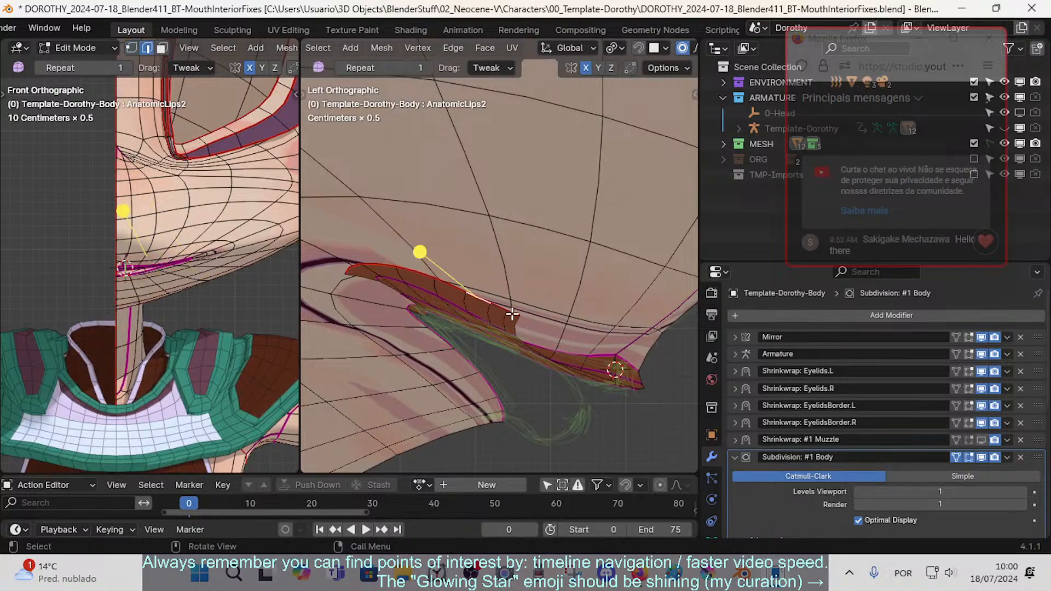
{"action": "left_click_drag", "start_coordinate": [508, 299], "coordinate": [516, 330]}
- Move the middle edges of the strip's inner loop and rotate the edge nearer the mouth corner
{"action": "left_click", "coordinate": [456, 279]}
{"action": "left_click", "coordinate": [481, 312]}
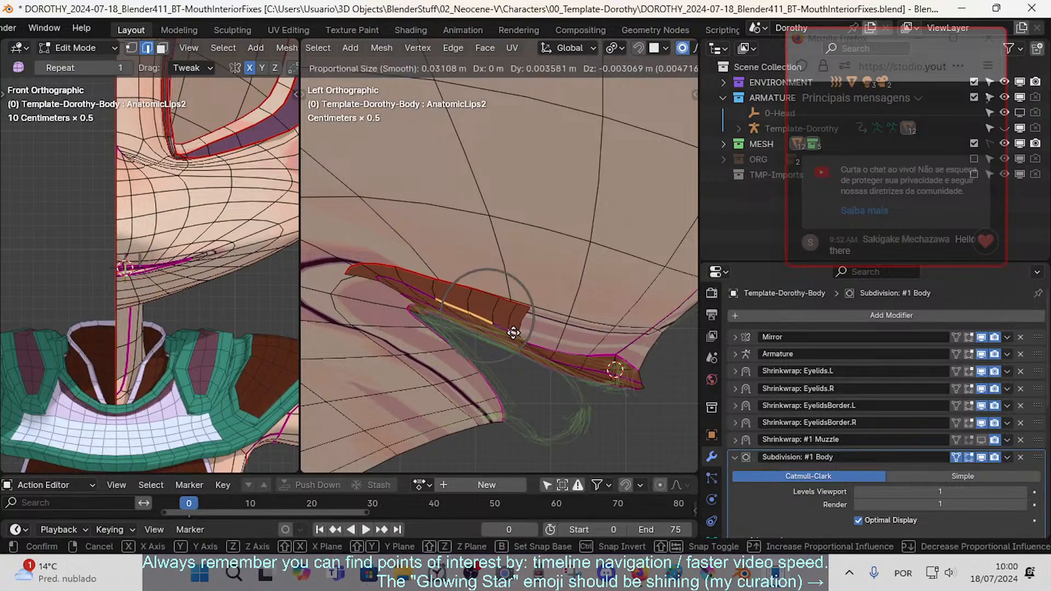
{"action": "left_click", "coordinate": [507, 335]}
{"action": "key", "text": "g"}
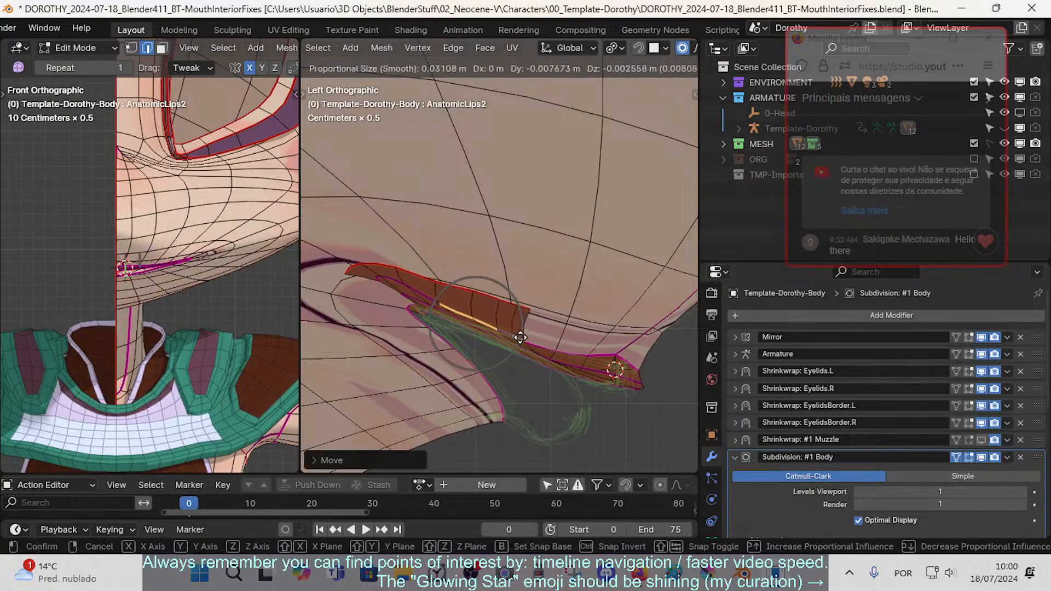
{"action": "left_click", "coordinate": [524, 338]}
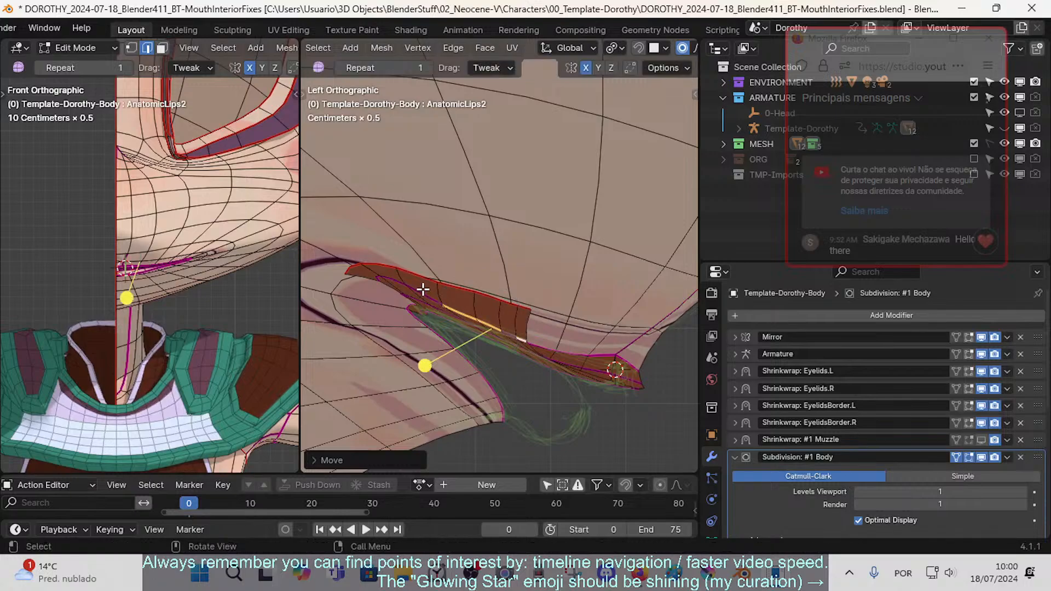
{"action": "key", "text": "r"}
{"action": "left_click", "coordinate": [502, 313]}
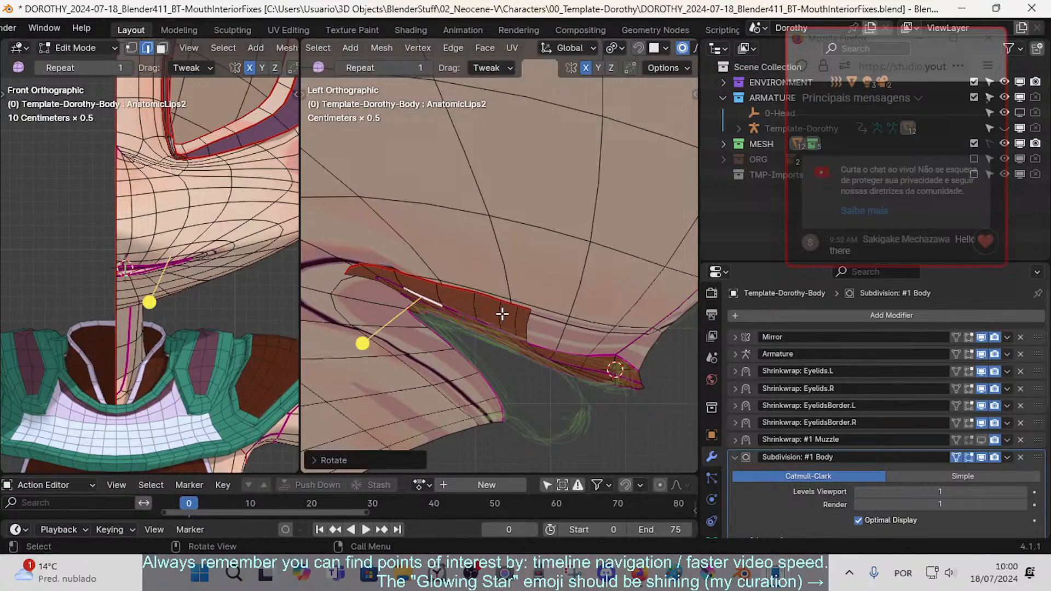
{"action": "left_click_drag", "start_coordinate": [501, 314], "coordinate": [500, 318]}
- Reselect the full inner edge loop, smooth its vertices, and adjust its angle and position
{"action": "left_click", "coordinate": [396, 286], "text": "alt"}
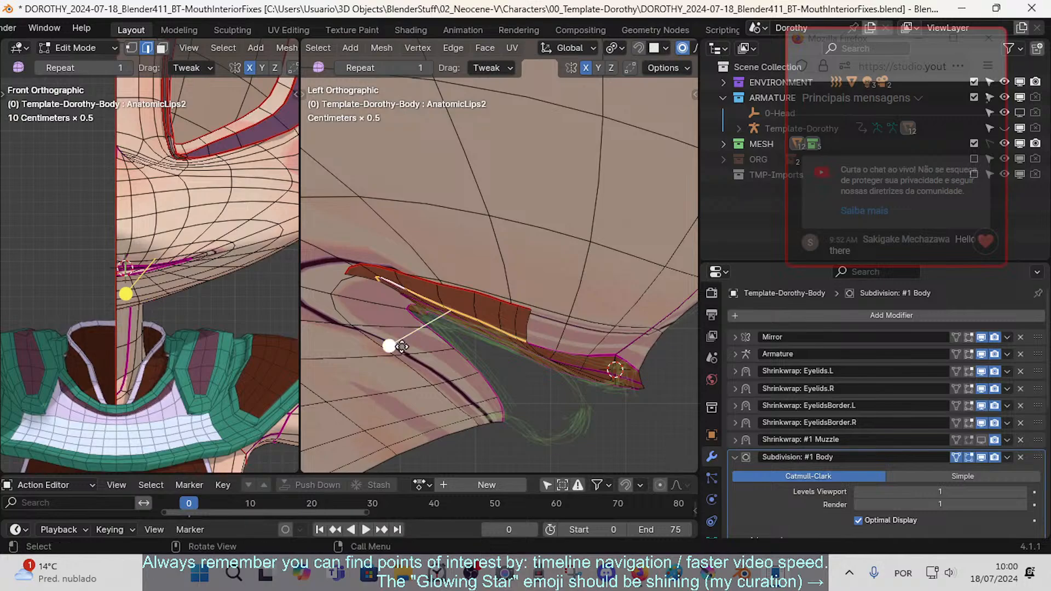
{"action": "left_click_drag", "start_coordinate": [401, 347], "coordinate": [444, 366]}
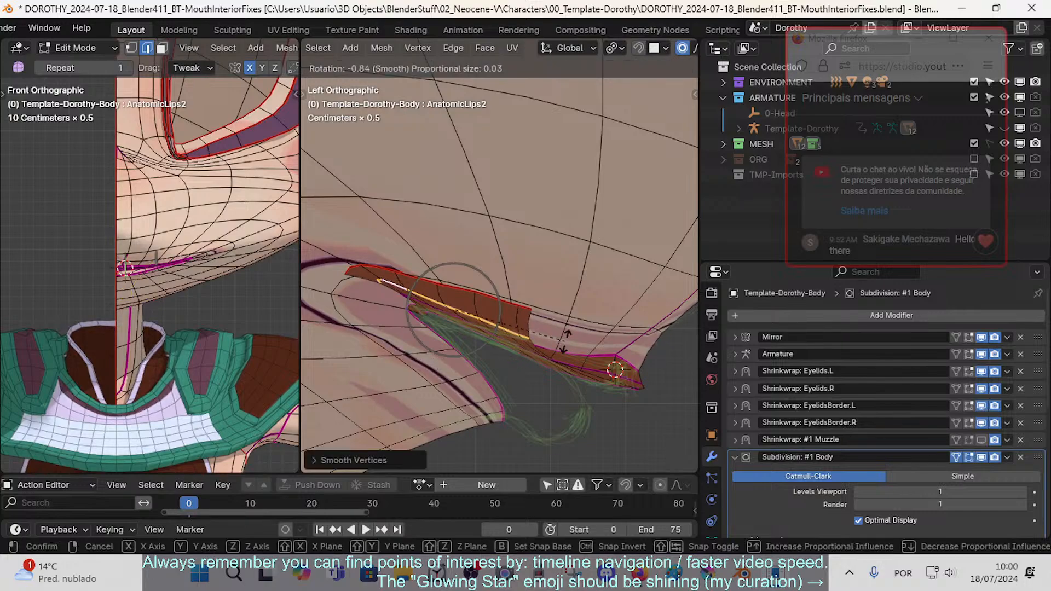
{"action": "key", "text": "g"}
{"action": "left_click", "coordinate": [586, 382]}
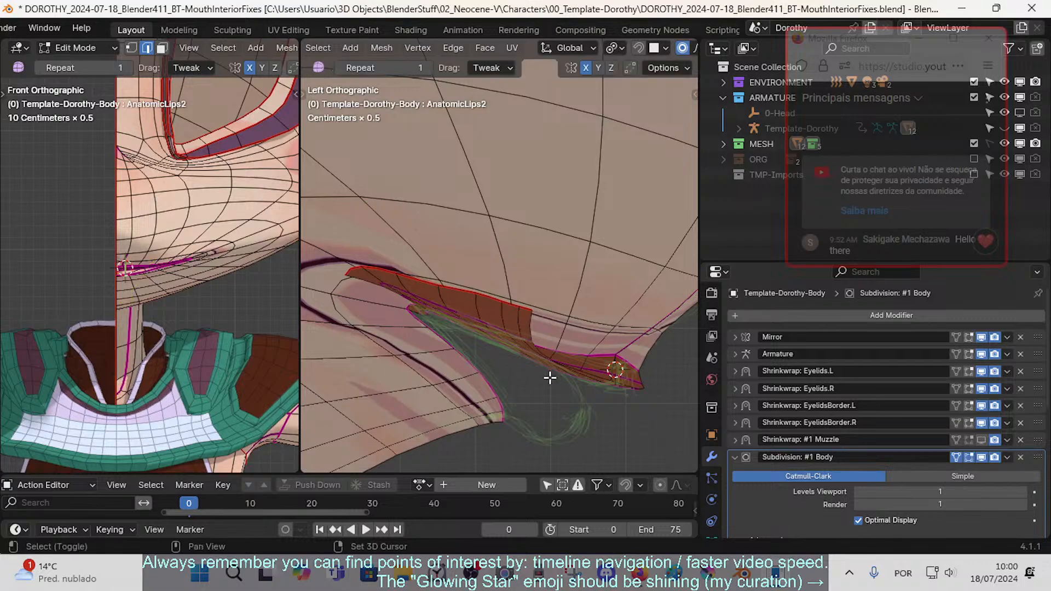
- Select an edge loop on the underside of the upper cavity wall and slide its vertices
{"action": "middle_click_drag", "start_coordinate": [549, 376], "coordinate": [515, 345], "text": "shift"}
{"action": "middle_click_drag", "start_coordinate": [544, 361], "coordinate": [520, 319]}
{"action": "left_click", "coordinate": [469, 370], "text": "alt"}
{"action": "key", "text": "shift+v"}
{"action": "left_click", "coordinate": [514, 362]}
- Move the underside edge loop into place from several angles and smooth its vertices
{"action": "key", "text": "g"}
{"action": "left_click", "coordinate": [527, 385]}
{"action": "key", "text": "g"}
{"action": "left_click", "coordinate": [546, 365]}
{"action": "middle_click_drag", "start_coordinate": [546, 364], "coordinate": [495, 340]}
{"action": "key", "text": "g"}
{"action": "left_click", "coordinate": [569, 348]}
{"action": "left_click_drag", "start_coordinate": [426, 359], "coordinate": [547, 347]}
- Select the edge loop running across the upper cavity wall, move it and slide its vertices along their edges
{"action": "middle_click_drag", "start_coordinate": [547, 347], "coordinate": [452, 310]}
{"action": "left_click", "coordinate": [428, 301], "text": "alt"}
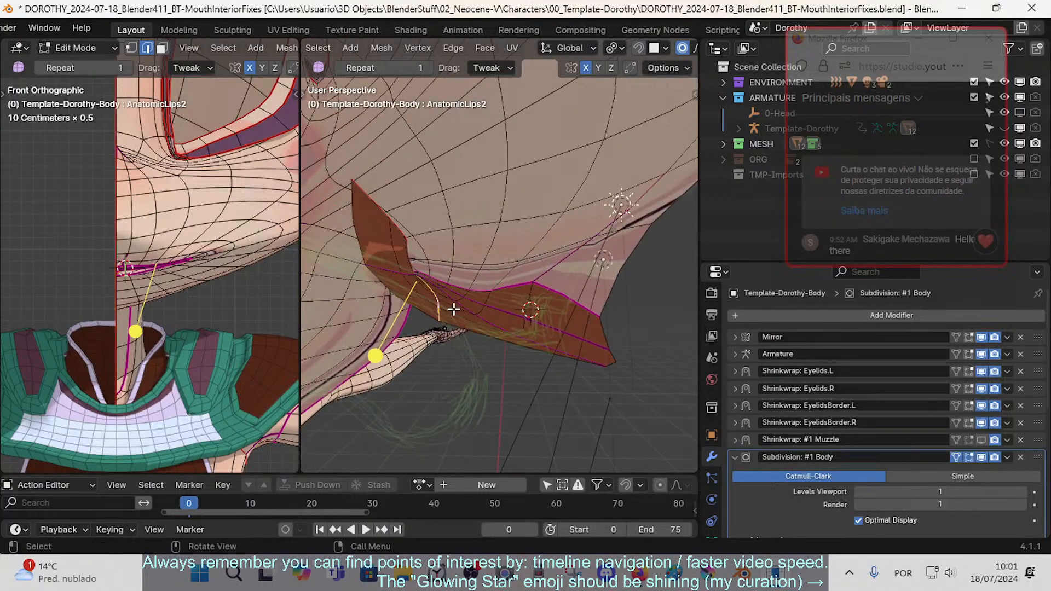
{"action": "key", "text": "g"}
{"action": "left_click", "coordinate": [456, 315]}
{"action": "middle_click_drag", "start_coordinate": [535, 342], "coordinate": [445, 350]}
{"action": "key", "text": "shift+v"}
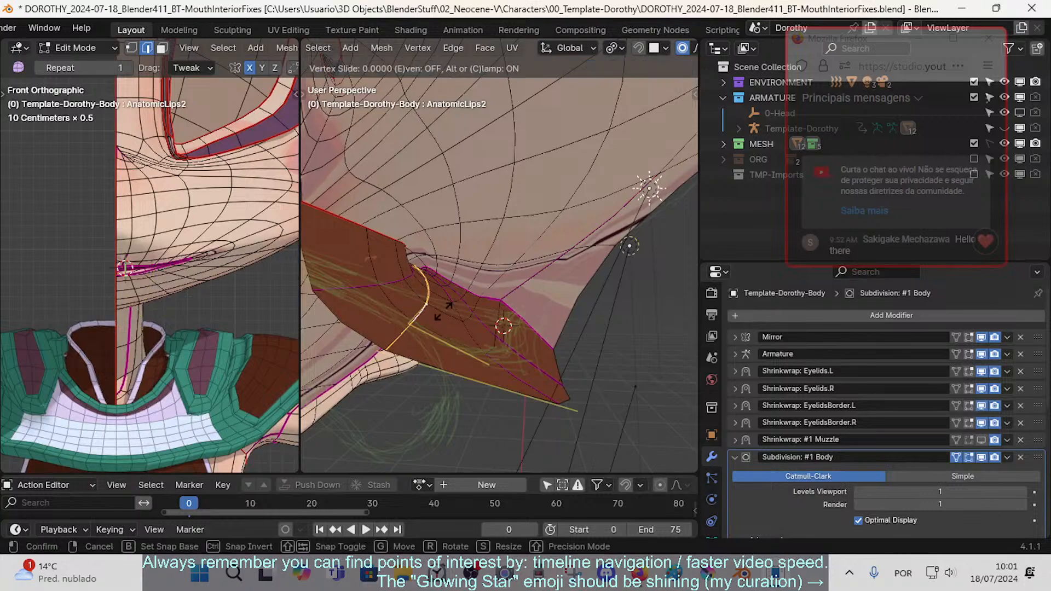
{"action": "left_click", "coordinate": [450, 319]}
- Rotate the selected cavity edge loop around the Z axis and smooth its vertices
{"action": "mouse_move", "coordinate": [450, 319]}
{"action": "middle_mouse_down"}
{"action": "mouse_move", "coordinate": [476, 393]}
{"action": "mouse_move", "coordinate": [446, 325]}
{"action": "middle_mouse_up"}
{"action": "key", "text": "r"}
{"action": "key", "text": "z"}
{"action": "left_click", "coordinate": [479, 398]}
{"action": "left_click_drag", "start_coordinate": [394, 298], "coordinate": [425, 316]}
- Move the selected loop along the cavity wall's lower rim while viewing it from the front end
{"action": "middle_click_drag", "start_coordinate": [425, 315], "coordinate": [523, 363]}
{"action": "key", "text": "g"}
{"action": "left_click", "coordinate": [467, 282]}
{"action": "key", "text": "g"}
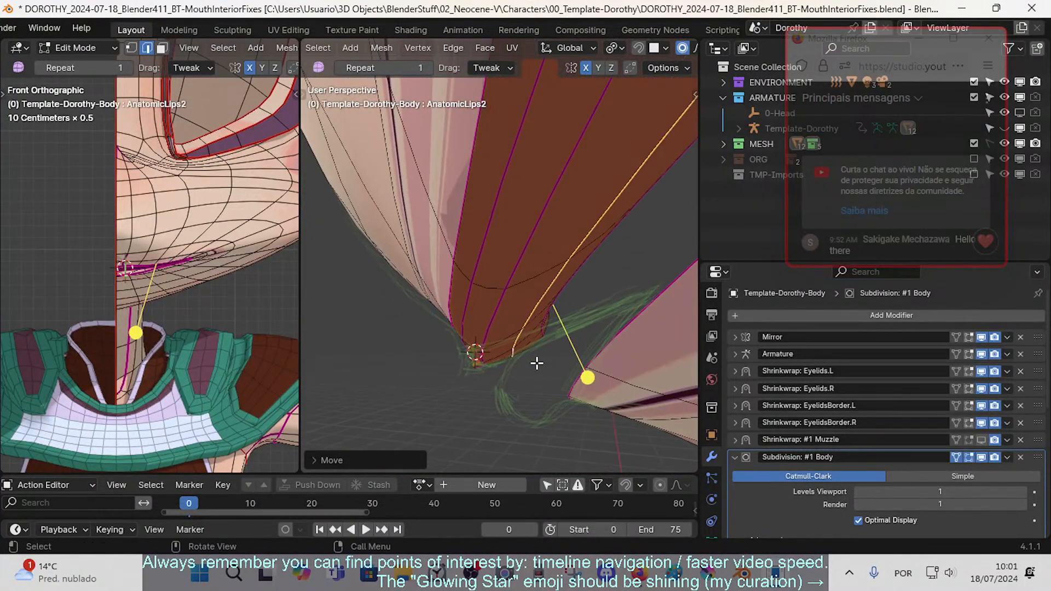
{"action": "left_click", "coordinate": [536, 381]}
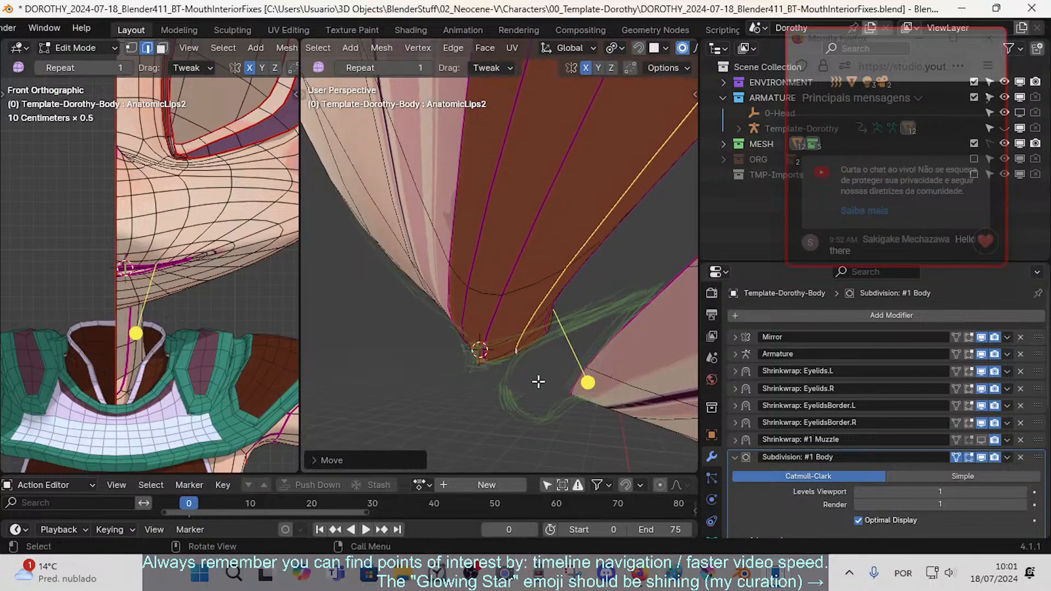
{"action": "middle_click_drag", "start_coordinate": [537, 380], "coordinate": [527, 372]}
- From the right side view, shift the selected lower rim loop and rotate it to follow the lip line
{"action": "key", "text": "KP_3"}
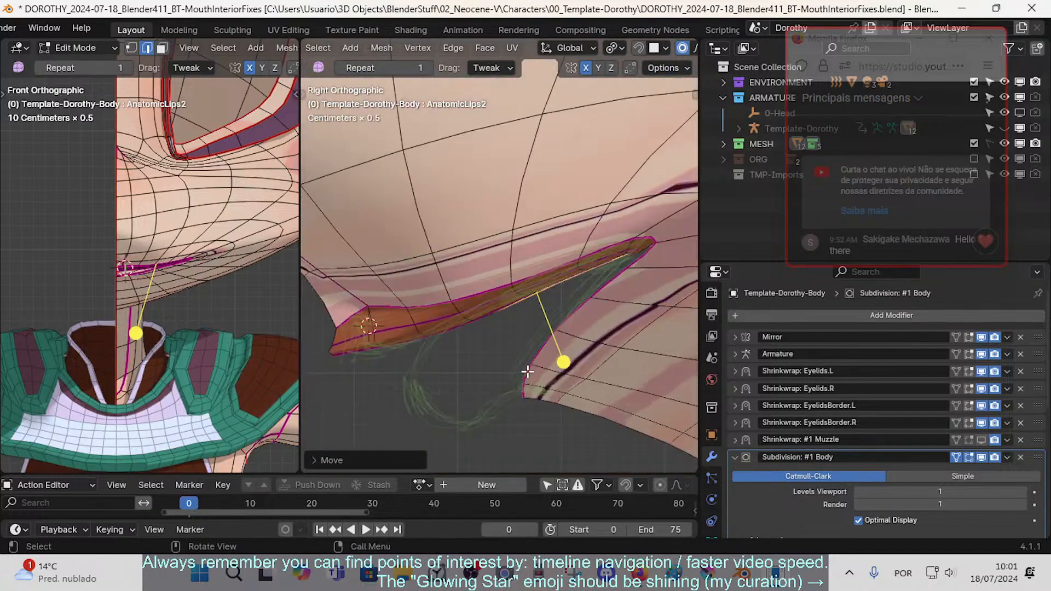
{"action": "key", "text": "g"}
{"action": "key", "text": "r"}
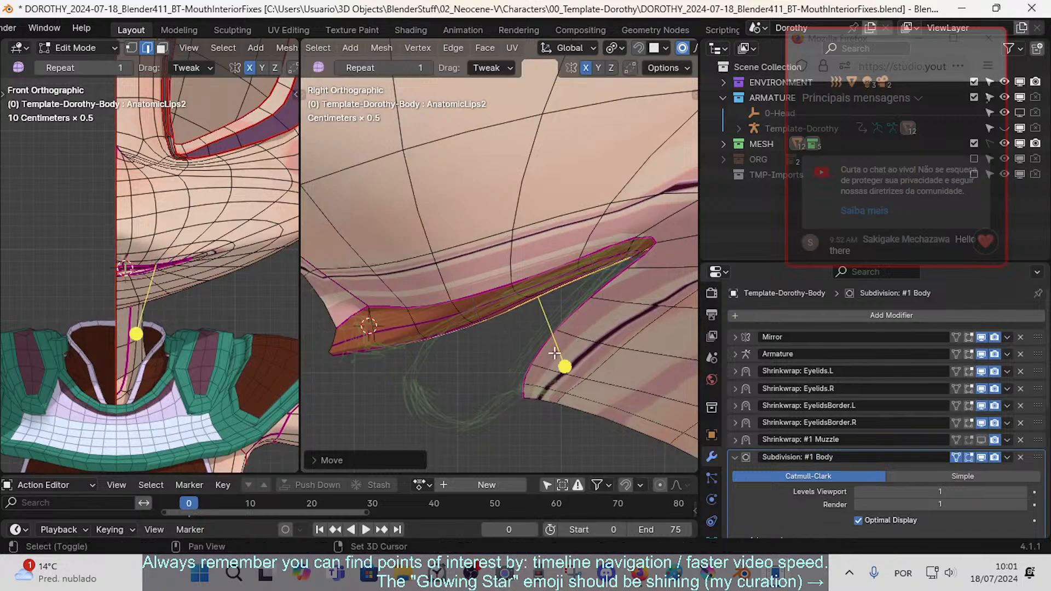
{"action": "left_click", "coordinate": [645, 309]}
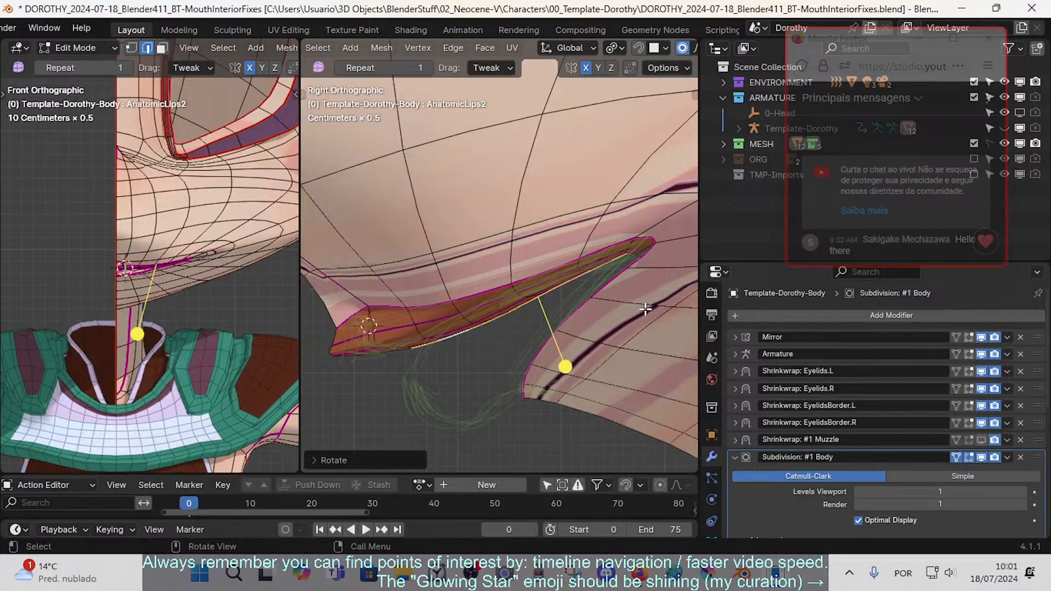
{"action": "key", "text": "r"}
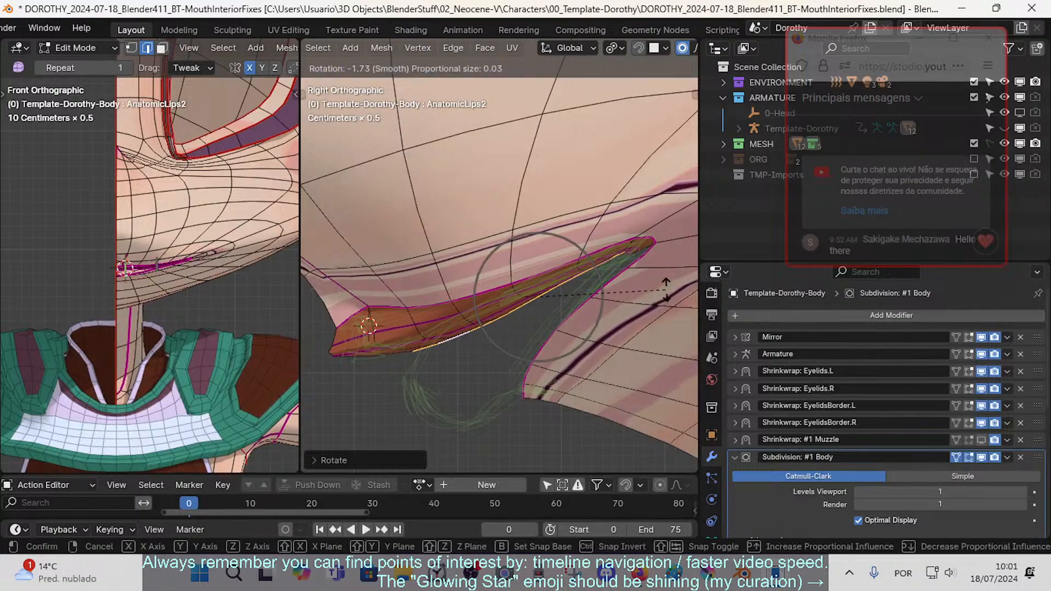
{"action": "left_click", "coordinate": [667, 290]}
- Fine-tune the position of the rotated rim loop and clear the selection
{"action": "key", "text": "g"}
{"action": "left_click", "coordinate": [664, 277]}
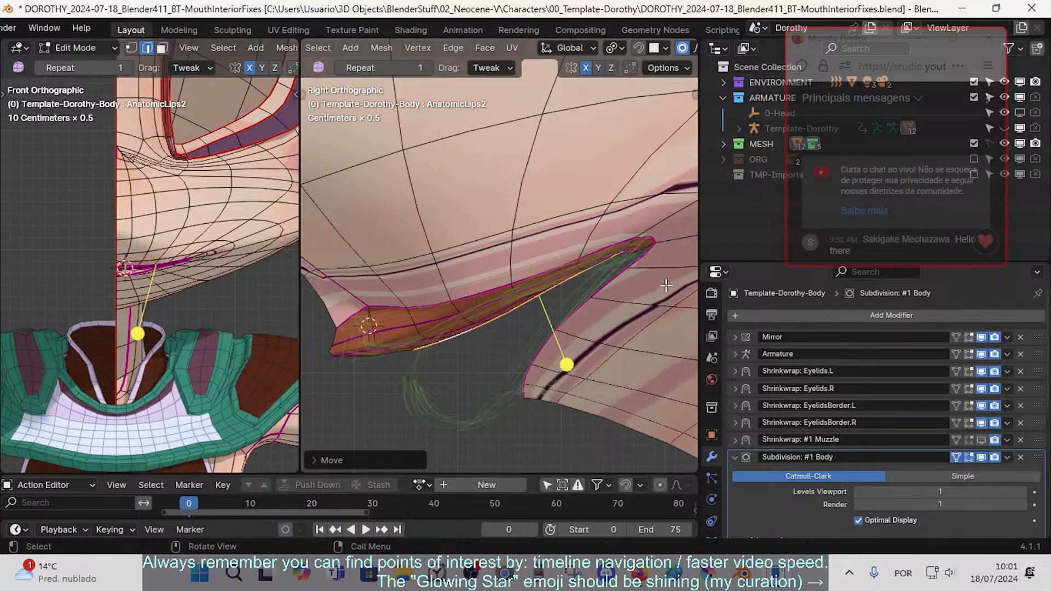
{"action": "key", "text": "g"}
{"action": "left_click", "coordinate": [633, 276]}
{"action": "key", "text": "alt+a"}
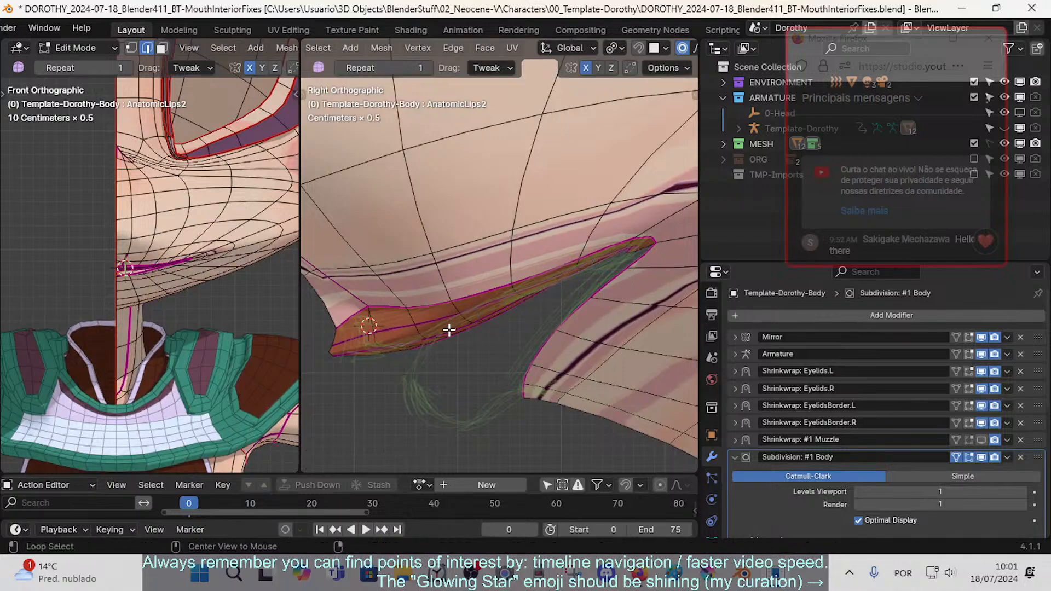
- Select the edge loop along the bottom of the upper cavity wall, smooth its vertices and reposition it
{"action": "left_click", "coordinate": [449, 330], "text": "alt"}
{"action": "key", "text": "g"}
{"action": "left_click", "coordinate": [581, 293]}
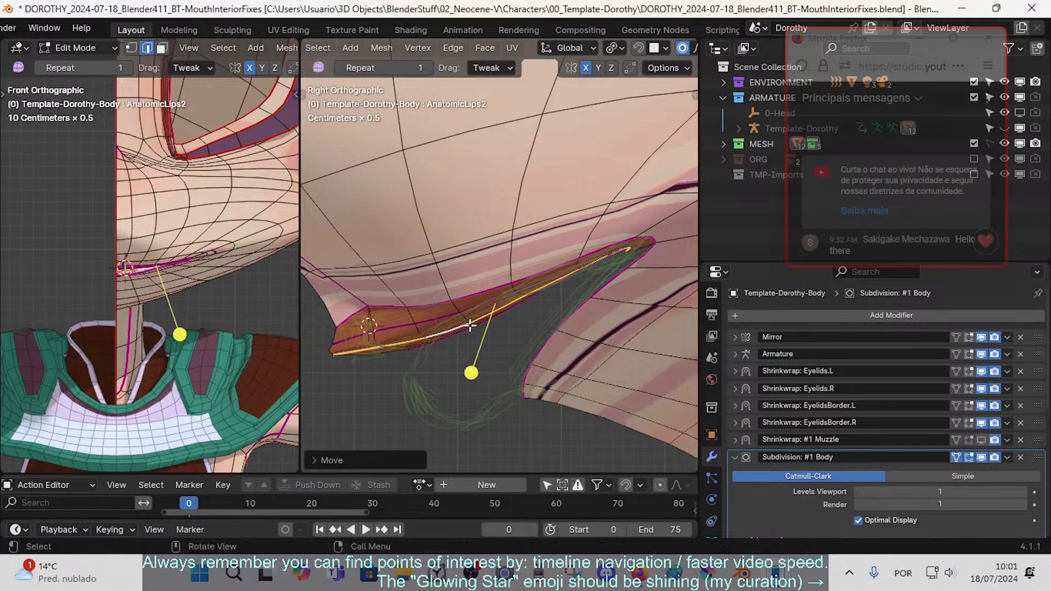
{"action": "left_click_drag", "start_coordinate": [471, 369], "coordinate": [503, 366]}
{"action": "key", "text": "g"}
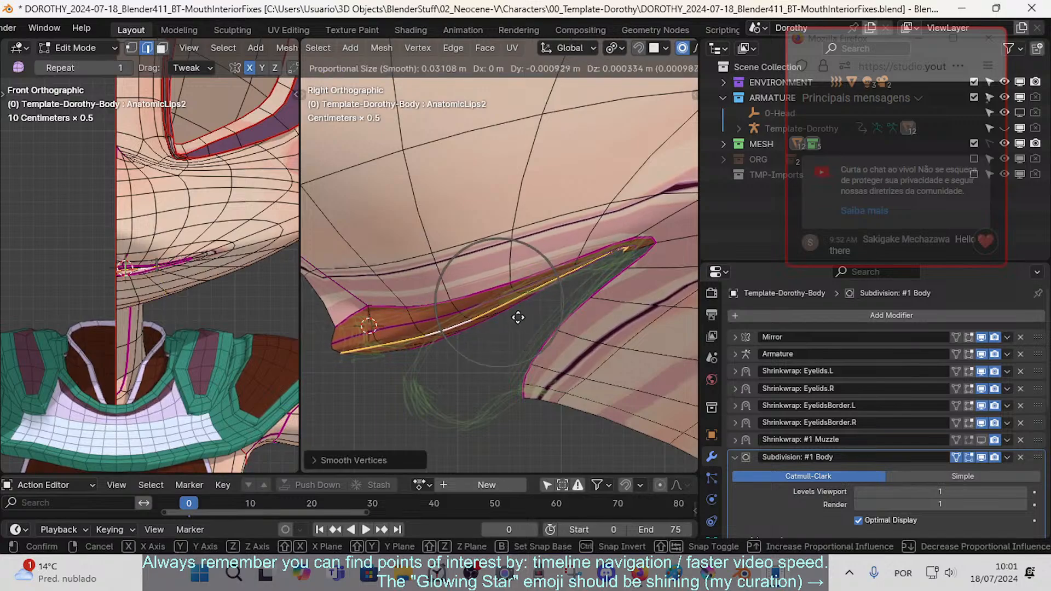
{"action": "left_click", "coordinate": [510, 306]}
- Add the adjacent lengthwise loop to the selection, then move and smooth both loops together
{"action": "left_click", "coordinate": [473, 329], "text": "alt+shift"}
{"action": "key", "text": "g"}
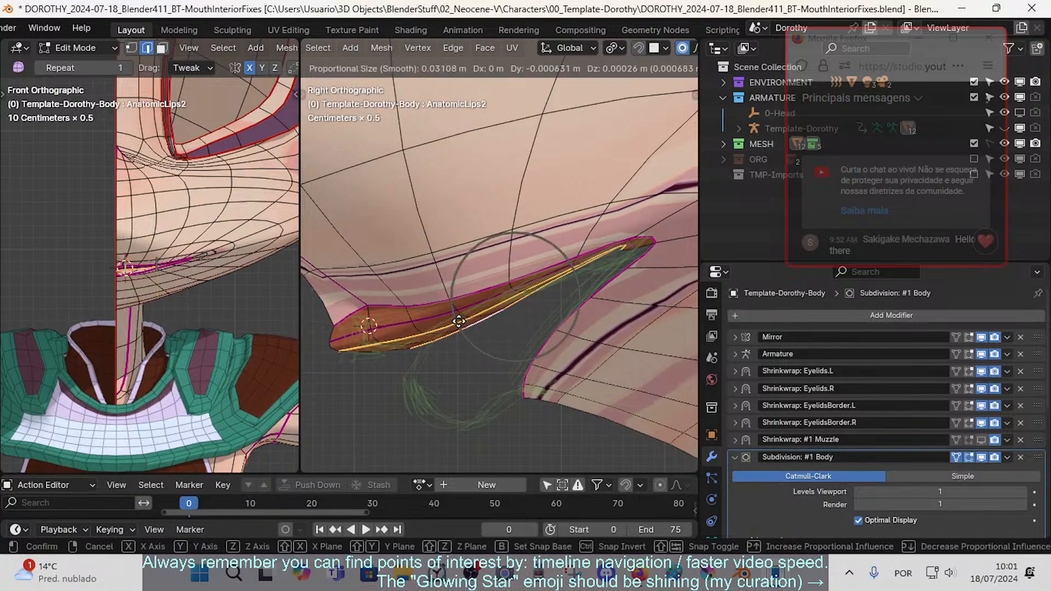
{"action": "left_click", "coordinate": [458, 322]}
{"action": "left_click_drag", "start_coordinate": [512, 374], "coordinate": [524, 381]}
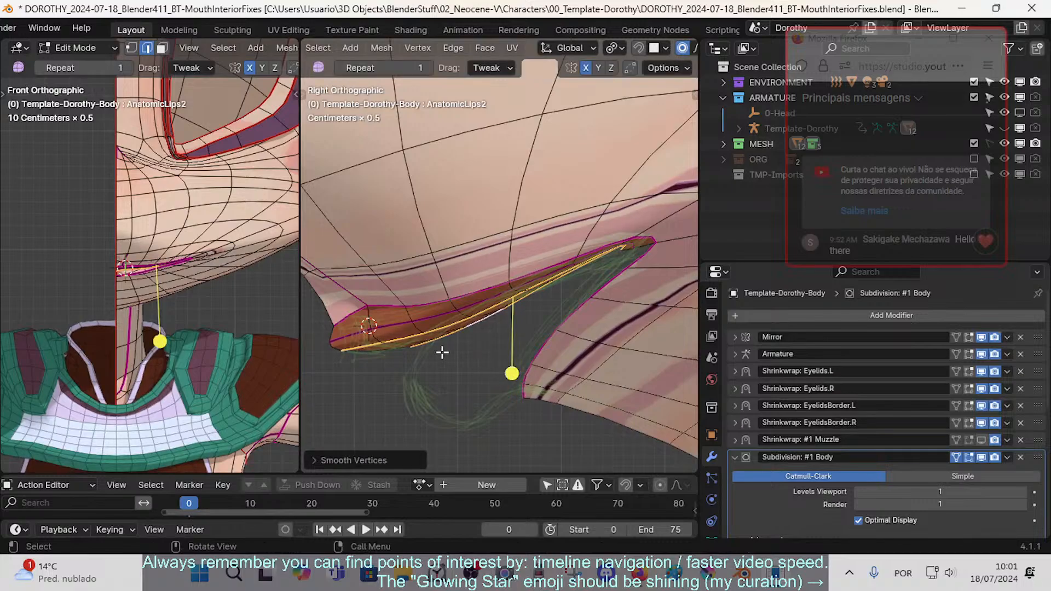
- Clear the loop selection and move the single vertex near the front of the cavity wall
{"action": "key", "text": "alt+a"}
{"action": "key", "text": "1"}
{"action": "left_click", "coordinate": [371, 328]}
{"action": "key", "text": "g"}
{"action": "left_click", "coordinate": [349, 350]}
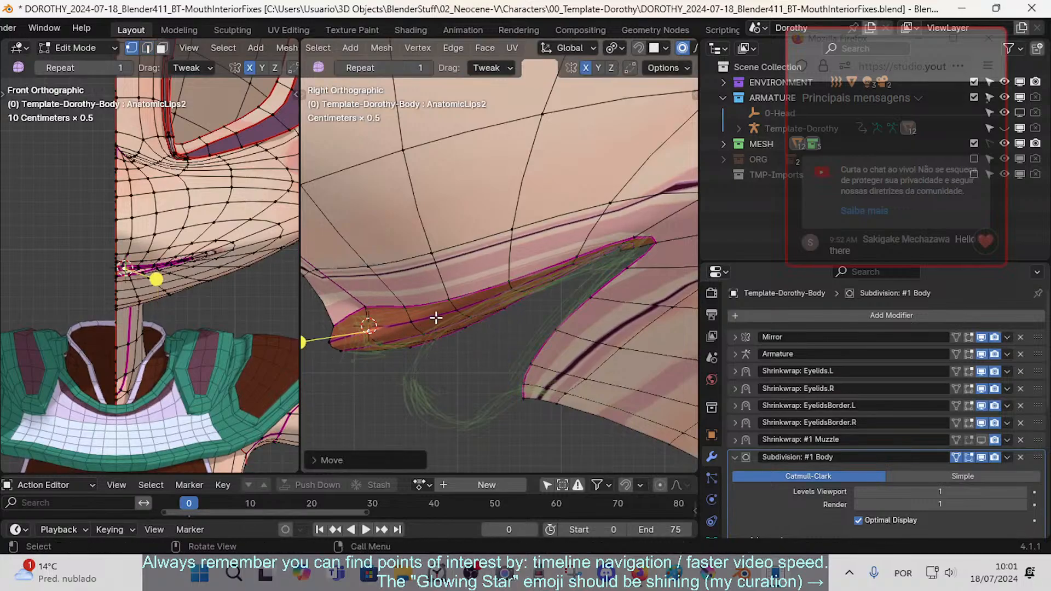
- Select two neighbouring vertices on the cavity wall's middle line and move them together
{"action": "left_click", "coordinate": [435, 320]}
{"action": "left_click", "coordinate": [455, 312]}
{"action": "left_click", "coordinate": [413, 320], "text": "shift"}
{"action": "key", "text": "g"}
{"action": "left_click", "coordinate": [495, 311]}
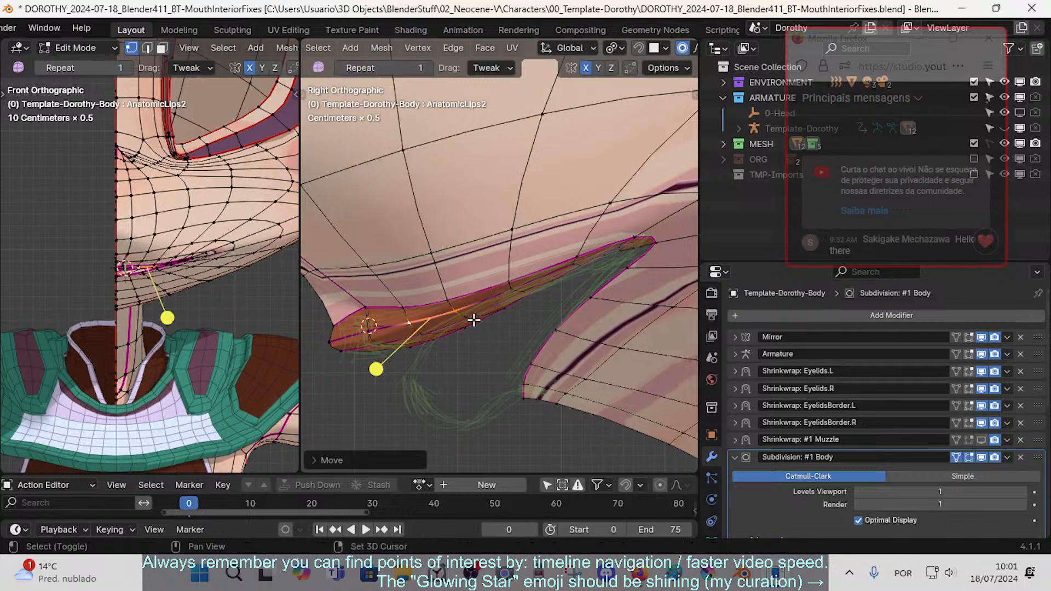
- Select the vertex on the upper cavity wall's middle line near the front and move it
{"action": "left_click", "coordinate": [383, 329]}
{"action": "left_click", "coordinate": [361, 330]}
{"action": "key", "text": "g"}
{"action": "left_click", "coordinate": [376, 340], "text": "shift"}
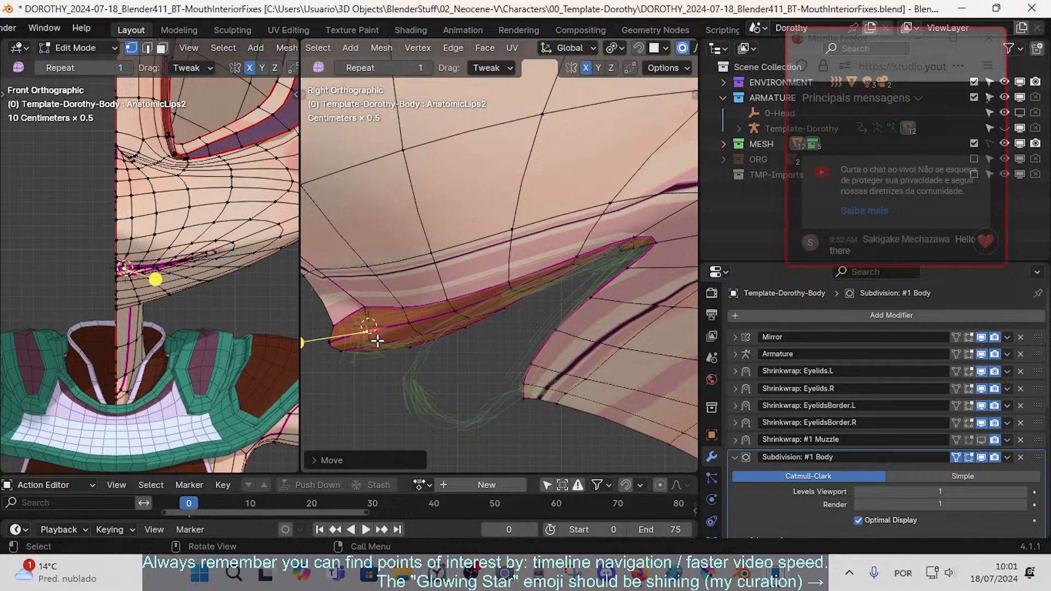
- Move the front tip vertex and then the bottom front vertex of the upper cavity wall back toward the mouth interior
{"action": "left_click", "coordinate": [331, 338]}
{"action": "key", "text": "g"}
{"action": "left_click", "coordinate": [350, 343], "text": "shift"}
{"action": "left_click", "coordinate": [349, 352], "text": "shift"}
{"action": "key", "text": "g"}
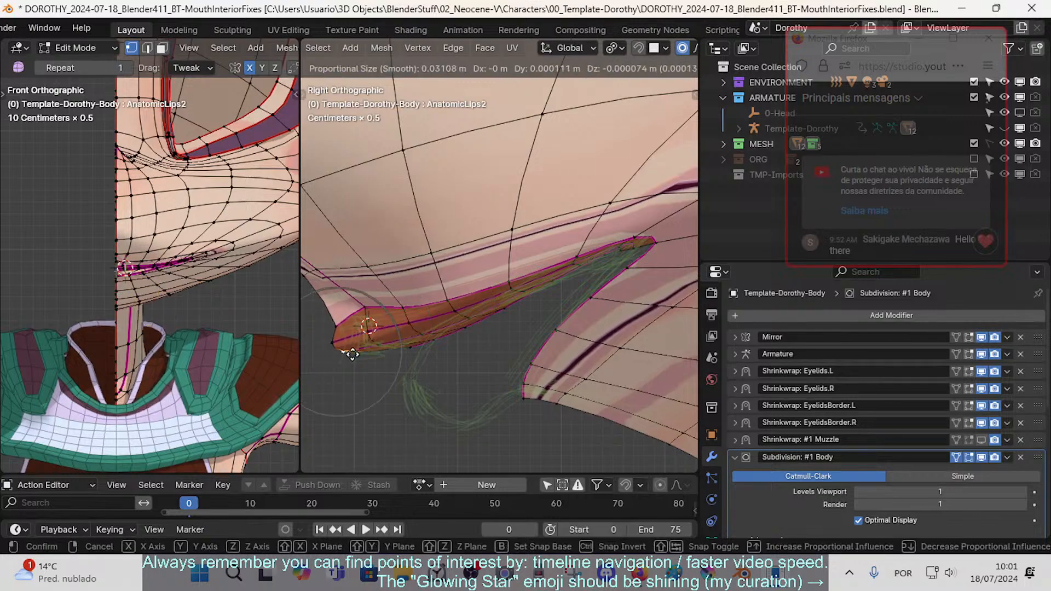
{"action": "left_click", "coordinate": [407, 368], "text": "shift"}
- Shift the vertices on the upper cavity wall's front edge slightly further back, one after another
{"action": "left_click", "coordinate": [347, 332]}
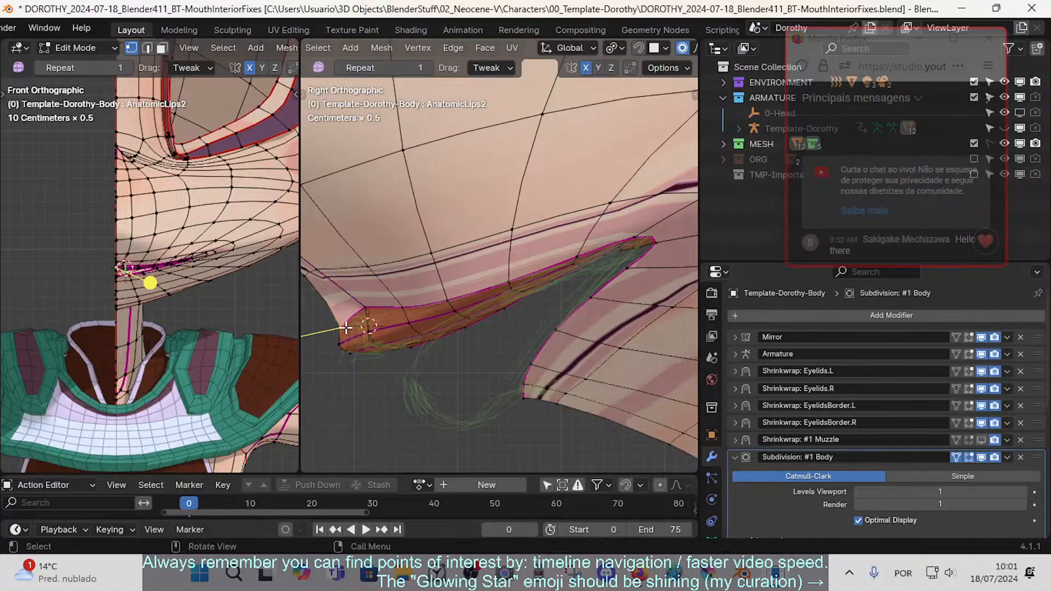
{"action": "key", "text": "g"}
{"action": "left_click", "coordinate": [392, 335], "text": "shift"}
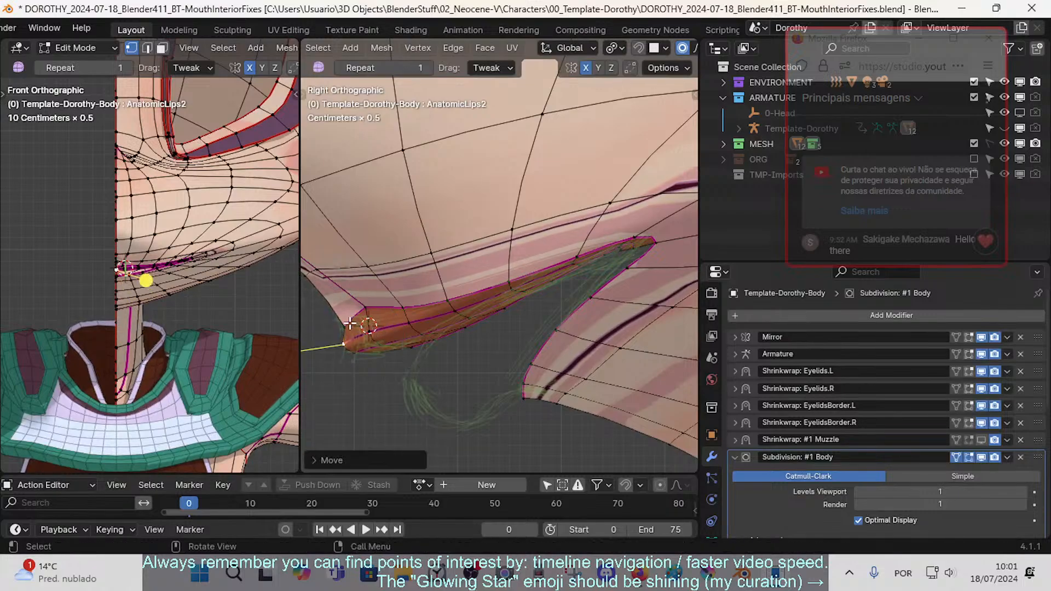
{"action": "left_click", "coordinate": [346, 327]}
{"action": "key", "text": "g"}
{"action": "left_click", "coordinate": [378, 317], "text": "shift"}
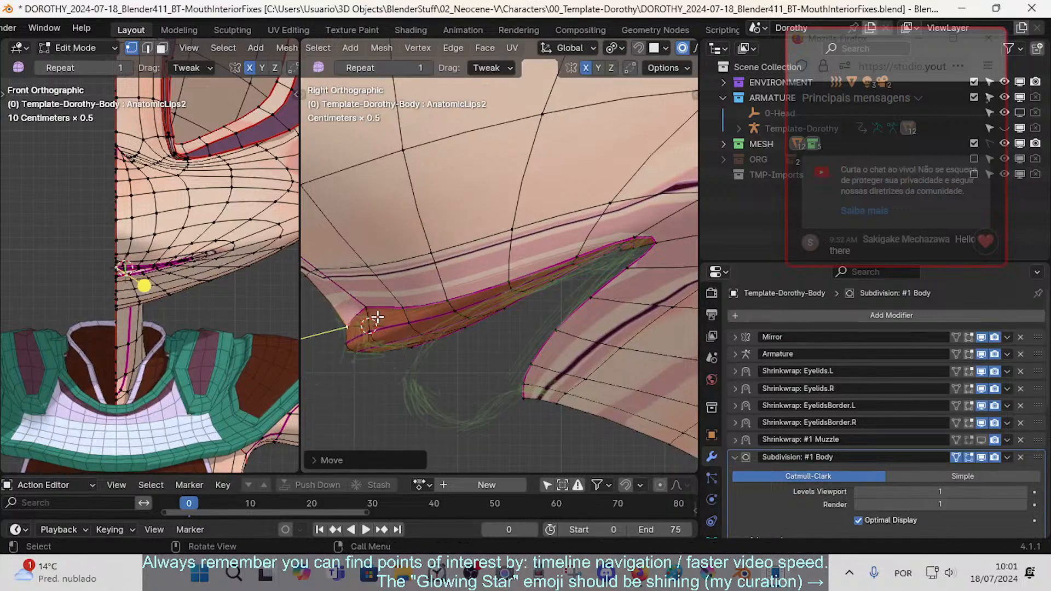
- Move the bottom front corner vertex of the upper cavity wall and its neighbour along the bottom edge further back
{"action": "left_click", "coordinate": [346, 348]}
{"action": "key", "text": "g"}
{"action": "left_click", "coordinate": [431, 366]}
{"action": "left_click", "coordinate": [354, 351]}
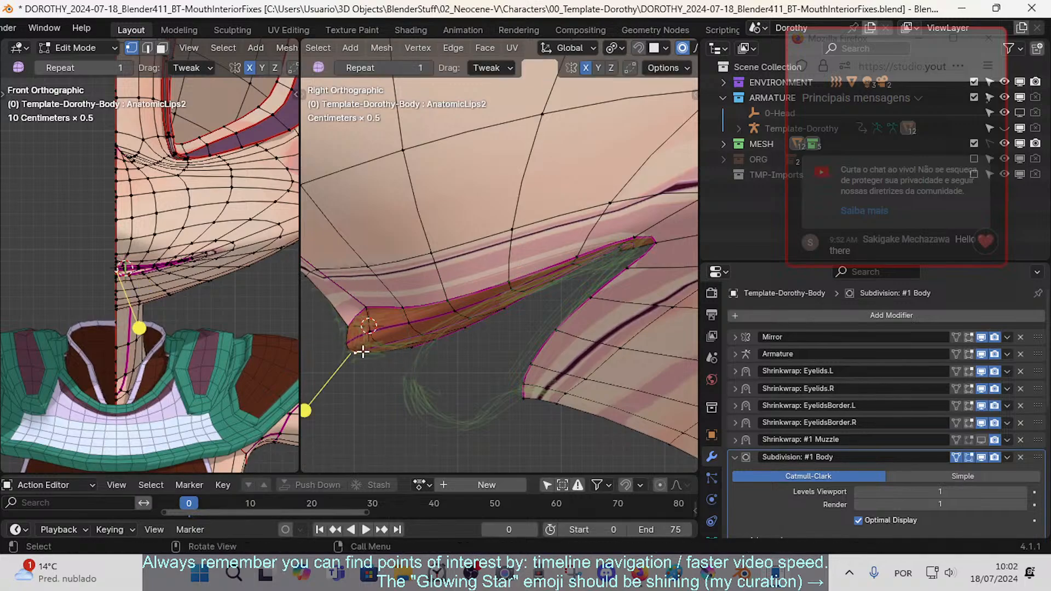
{"action": "key", "text": "g"}
{"action": "left_click", "coordinate": [408, 366]}
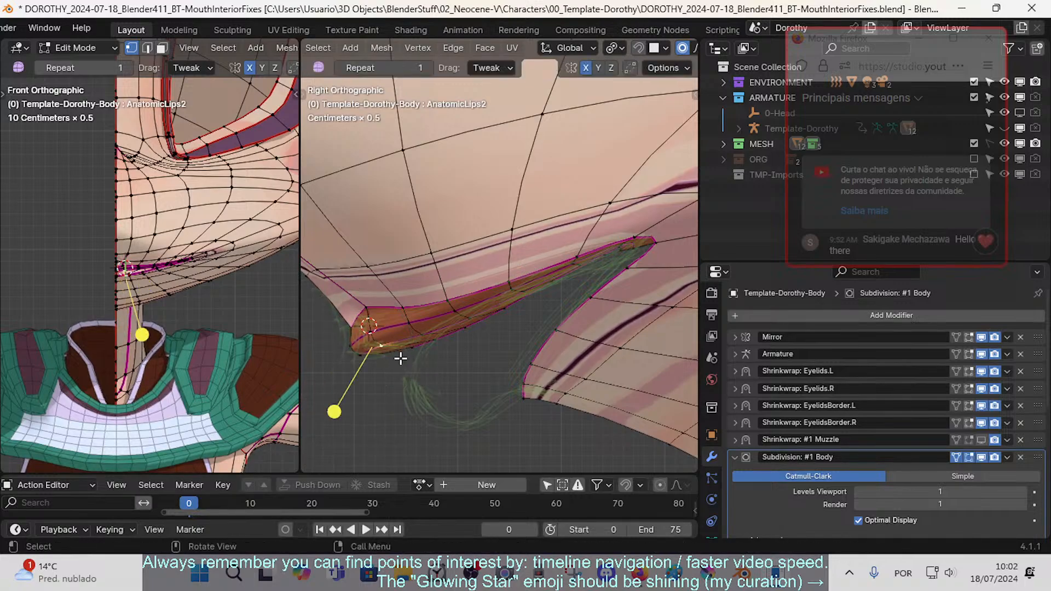
- Check the upper cavity wall's face loop, and reveal the hidden lower part of the mouth cavity
{"action": "scroll", "coordinate": [416, 351], "scroll_direction": "down", "scroll_amount": 1}
{"action": "key", "text": "2"}
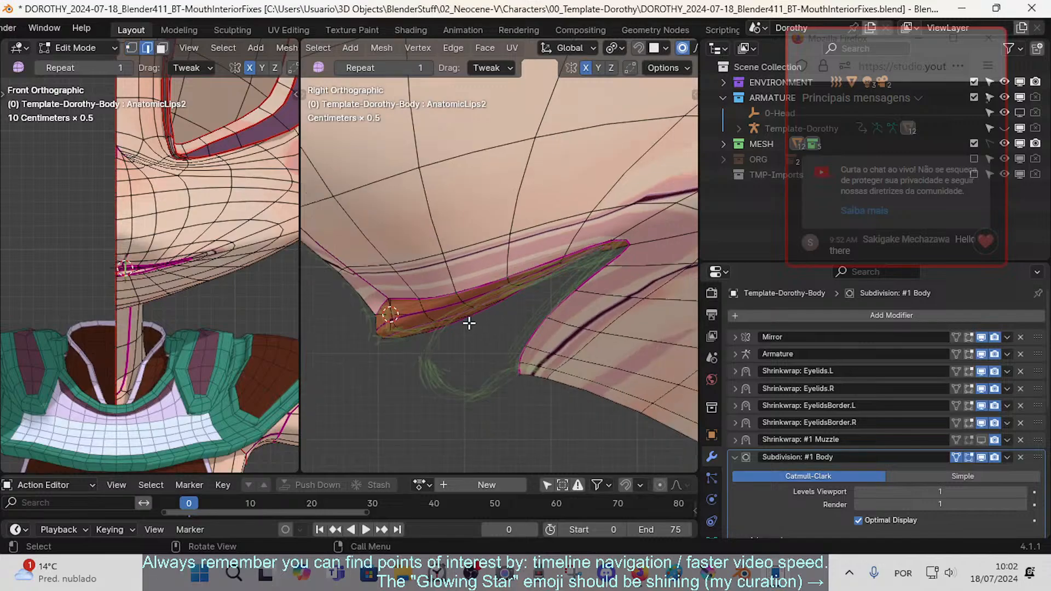
{"action": "key", "text": "3"}
{"action": "left_click", "coordinate": [463, 320], "text": "alt"}
{"action": "left_click_drag", "start_coordinate": [529, 358], "coordinate": [545, 363]}
{"action": "scroll", "coordinate": [408, 346], "scroll_direction": "up", "scroll_amount": 1}
{"action": "key", "text": "1"}
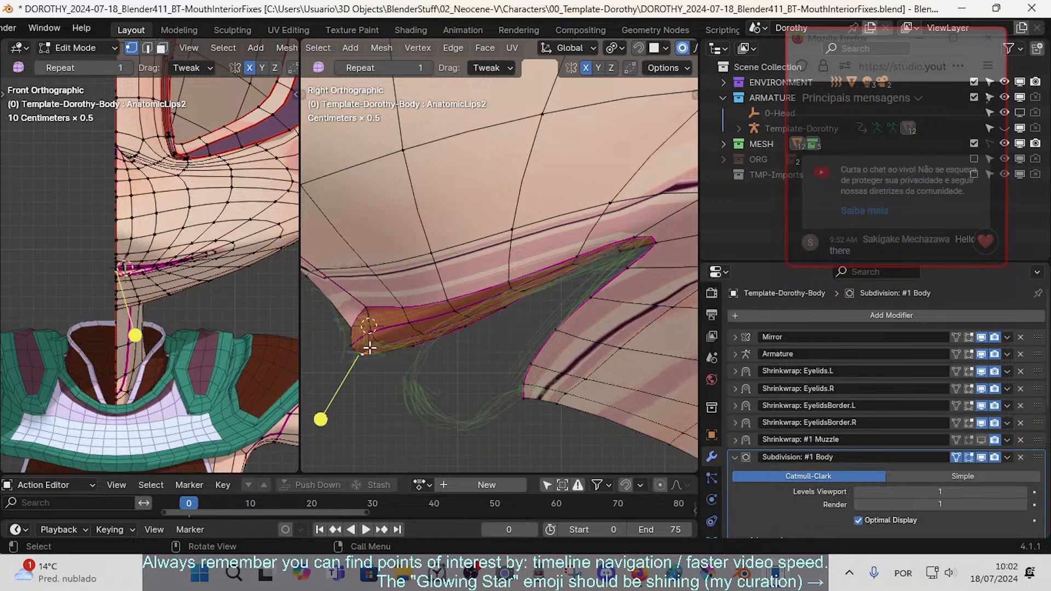
{"action": "key", "text": "alt+h"}
- Examine the lengthwise edge loop and the bottom outline edges of the revealed lower mouth cavity
{"action": "key", "text": "3"}
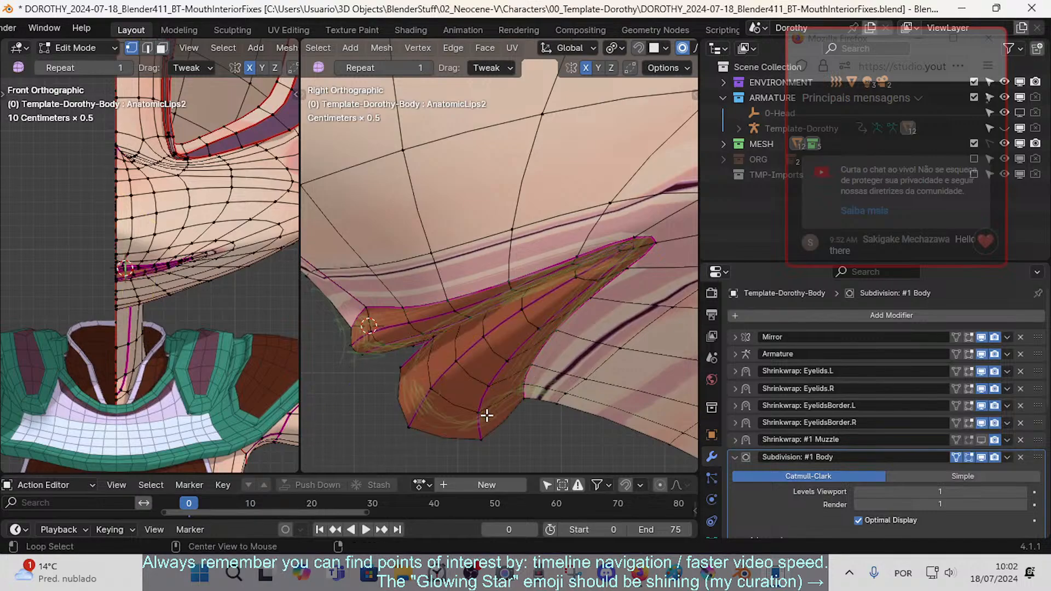
{"action": "key", "text": "1"}
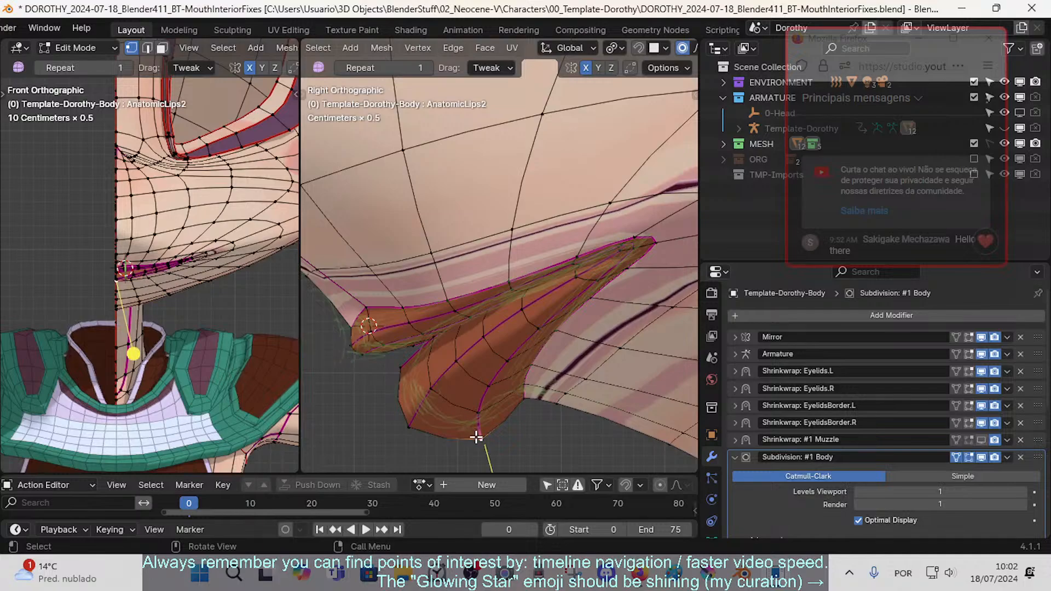
{"action": "key", "text": "2"}
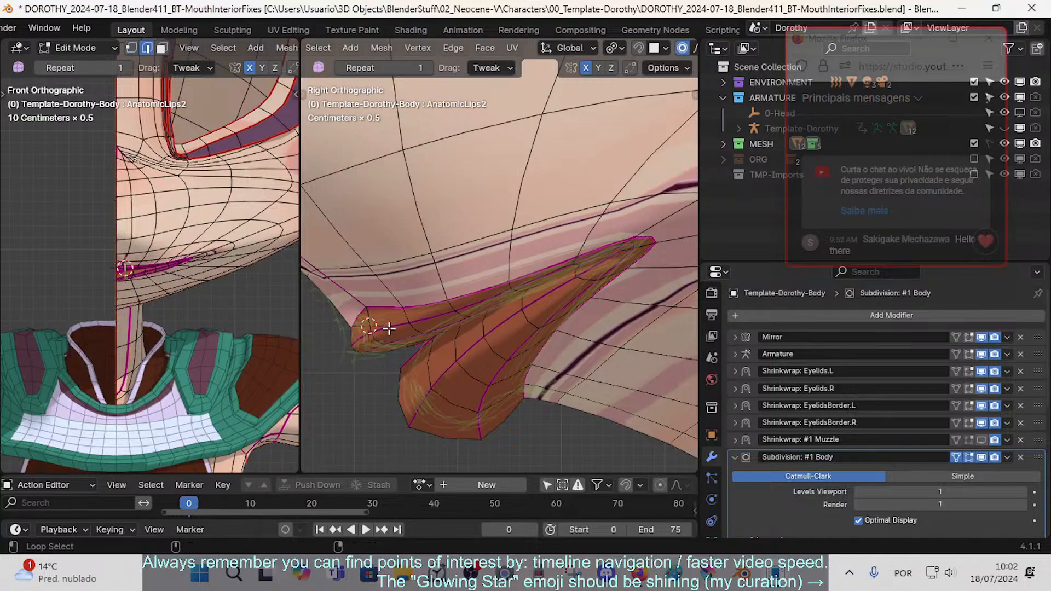
{"action": "left_click", "coordinate": [412, 416]}
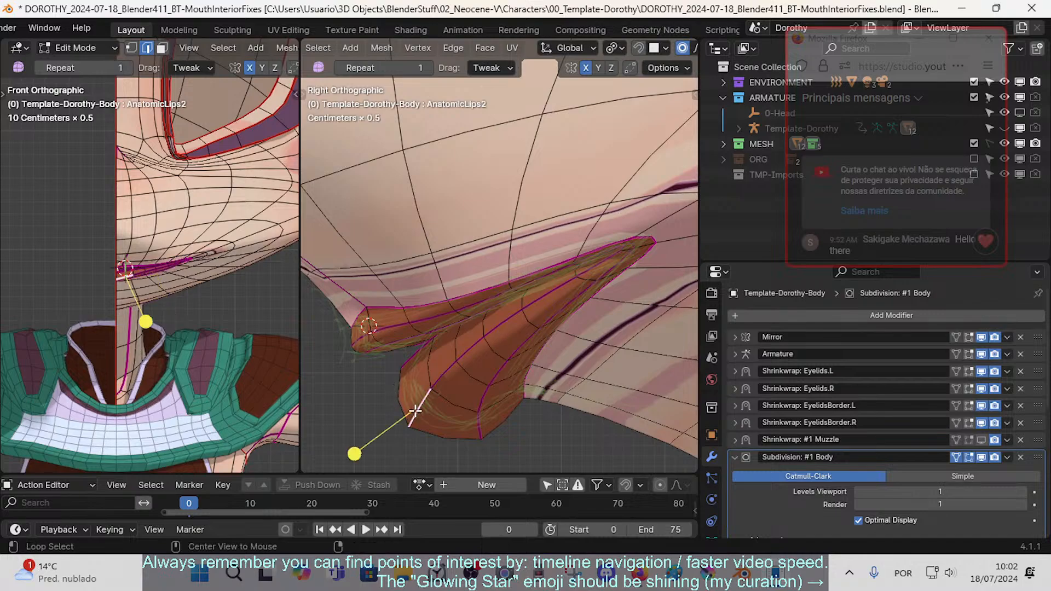
{"action": "left_click", "coordinate": [416, 410], "text": "alt"}
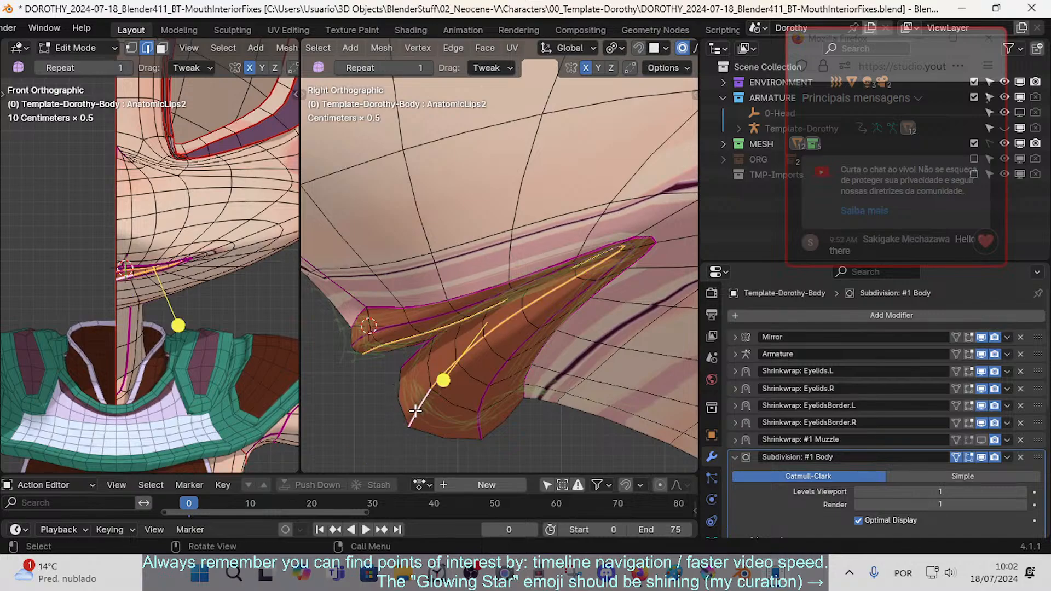
{"action": "left_click", "coordinate": [416, 410]}
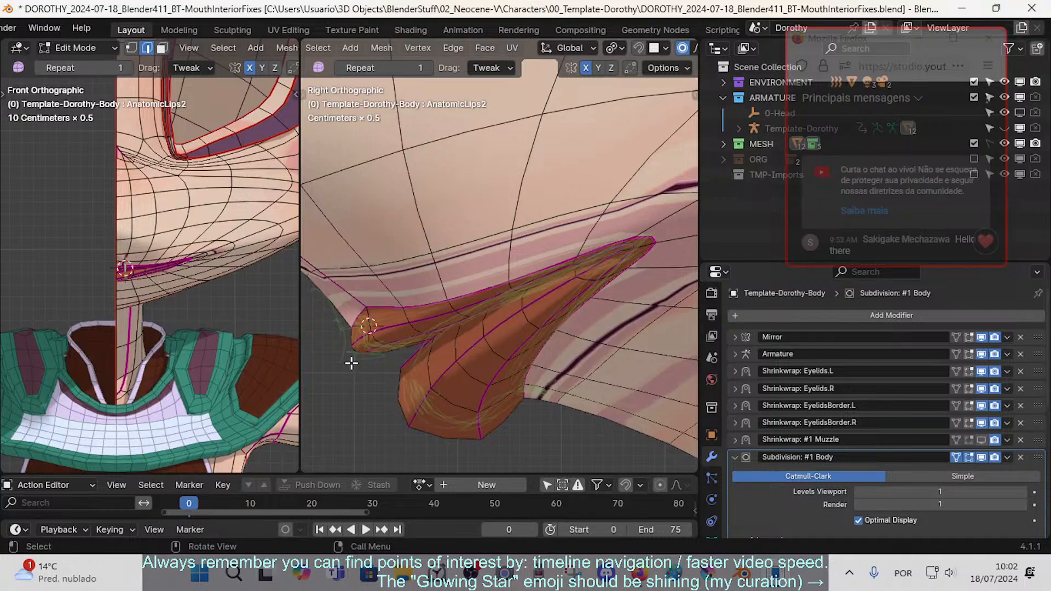
{"action": "key", "text": "1"}
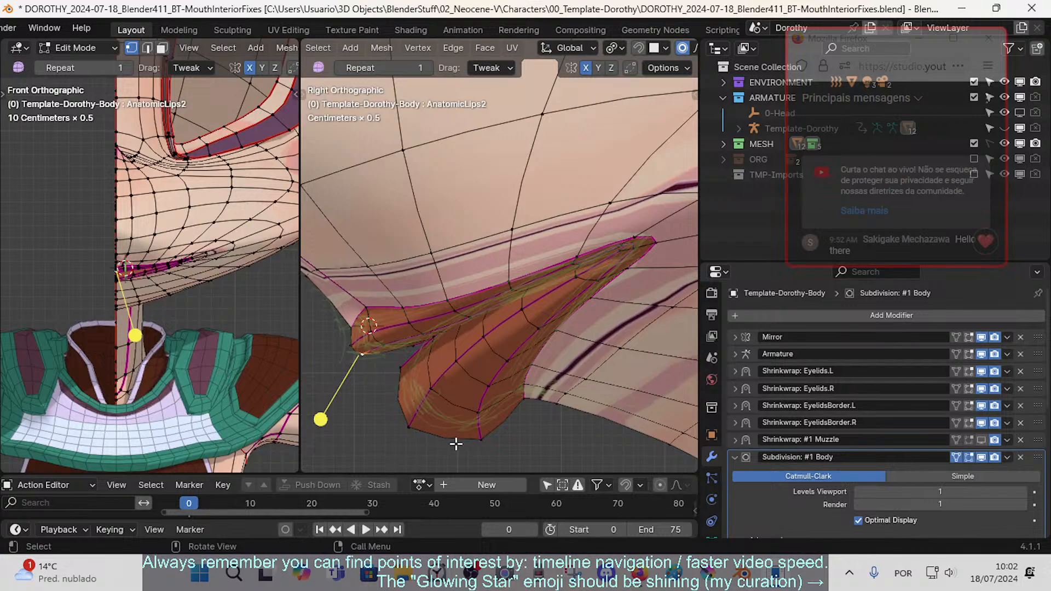
{"action": "key", "text": "2"}
{"action": "left_click", "coordinate": [435, 434], "text": "shift"}
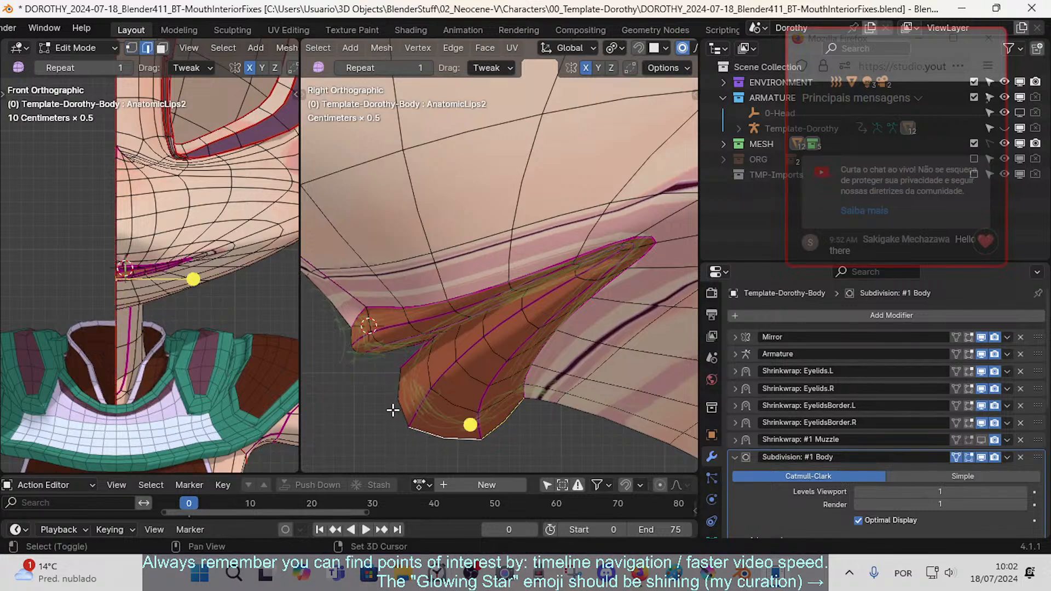
{"action": "left_click", "coordinate": [406, 415], "text": "shift"}
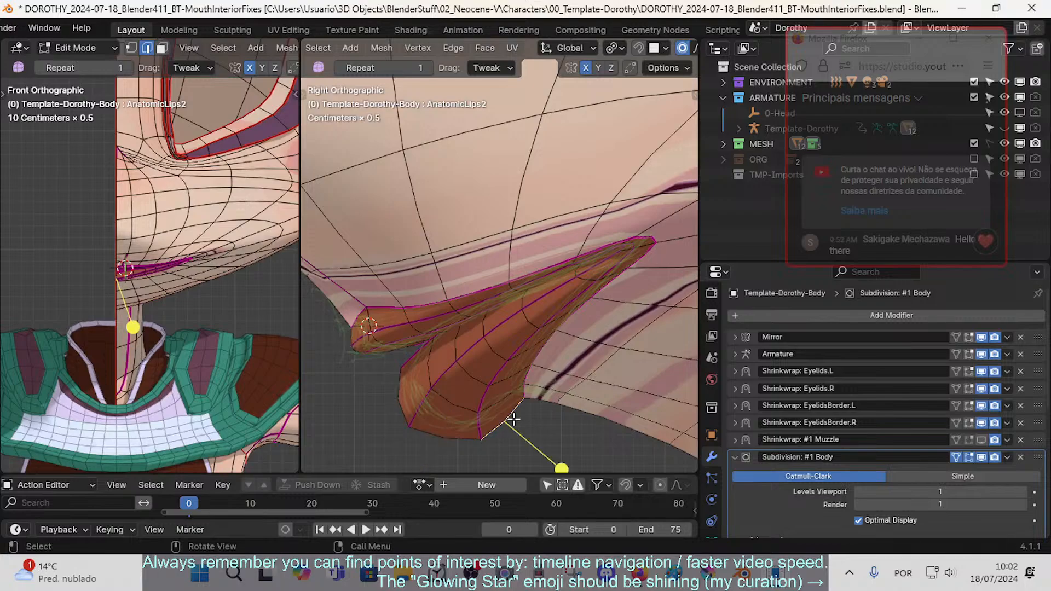
{"action": "key", "text": "a"}
{"action": "key", "text": "alt+a"}
{"action": "left_click", "coordinate": [435, 441]}
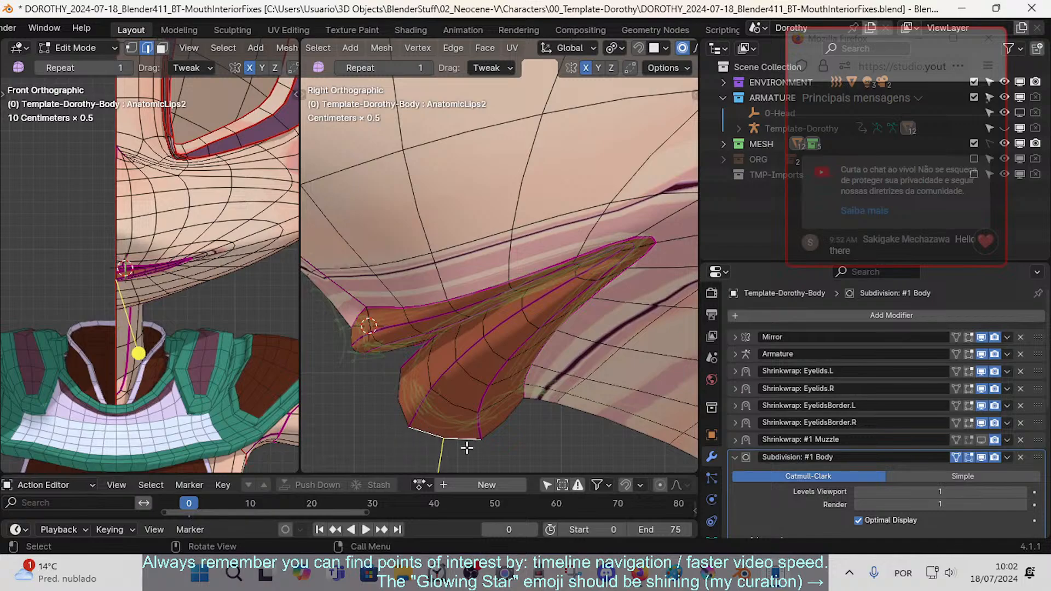
- Examine the face loop running through the lower and upper cavity walls, together with its bordering edge loops
{"action": "key", "text": "3"}
{"action": "left_click", "coordinate": [458, 418], "text": "alt"}
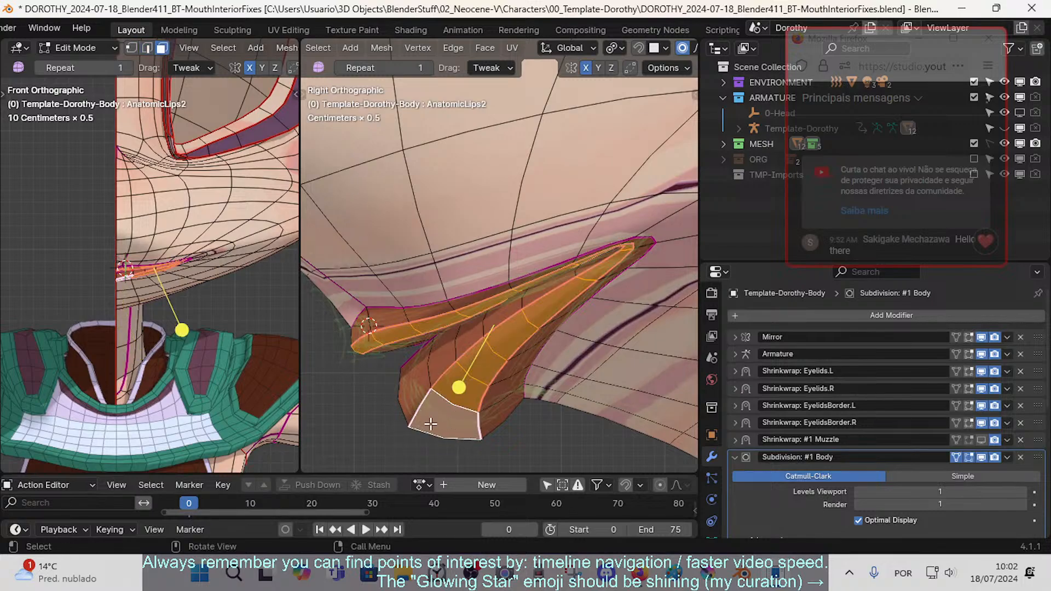
{"action": "key", "text": "alt+a"}
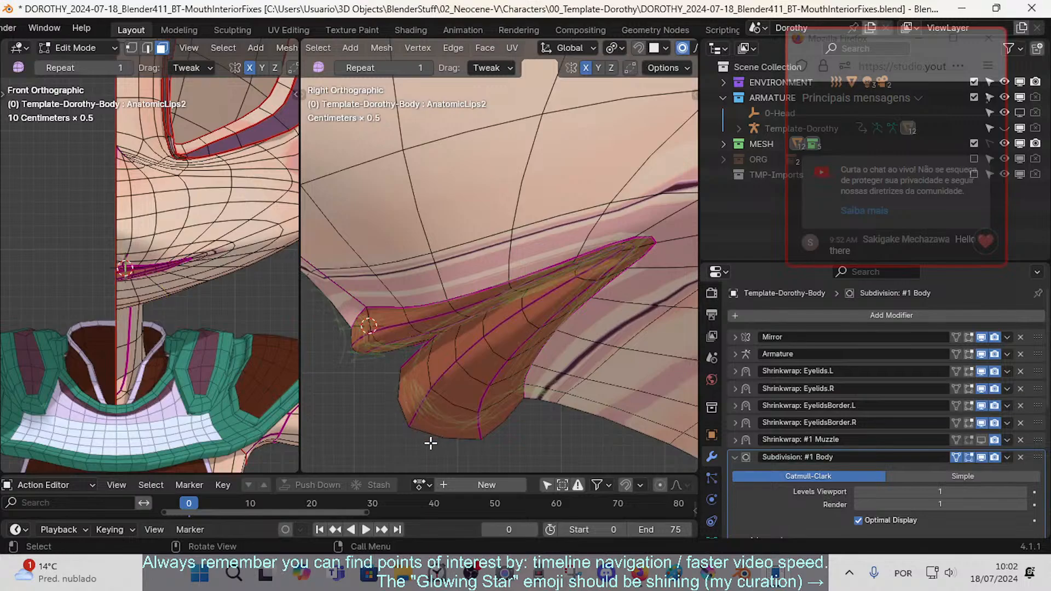
{"action": "key", "text": "1"}
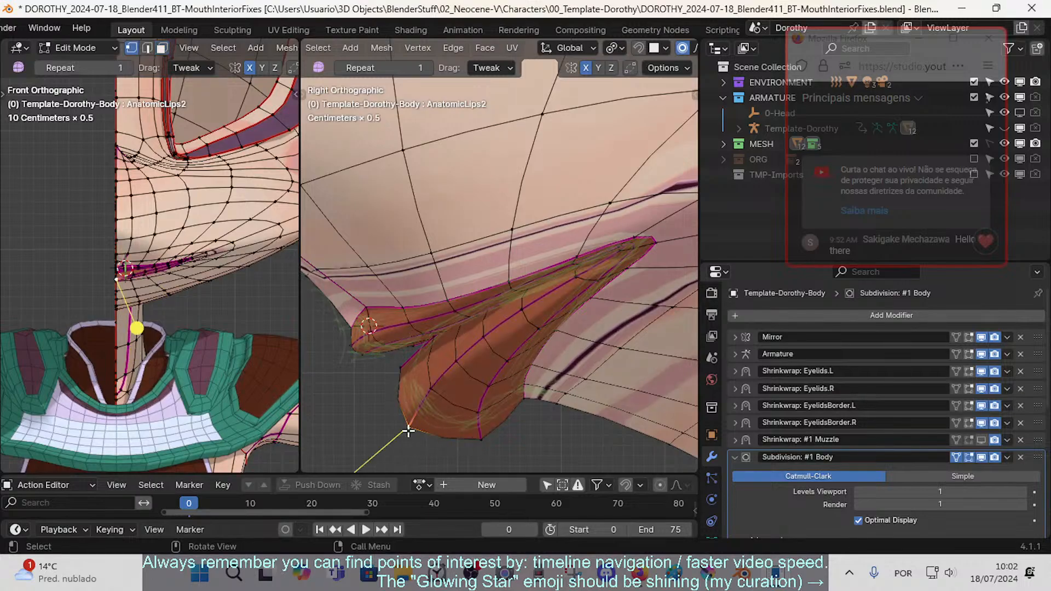
{"action": "key", "text": "2"}
{"action": "left_click", "coordinate": [441, 393], "text": "alt"}
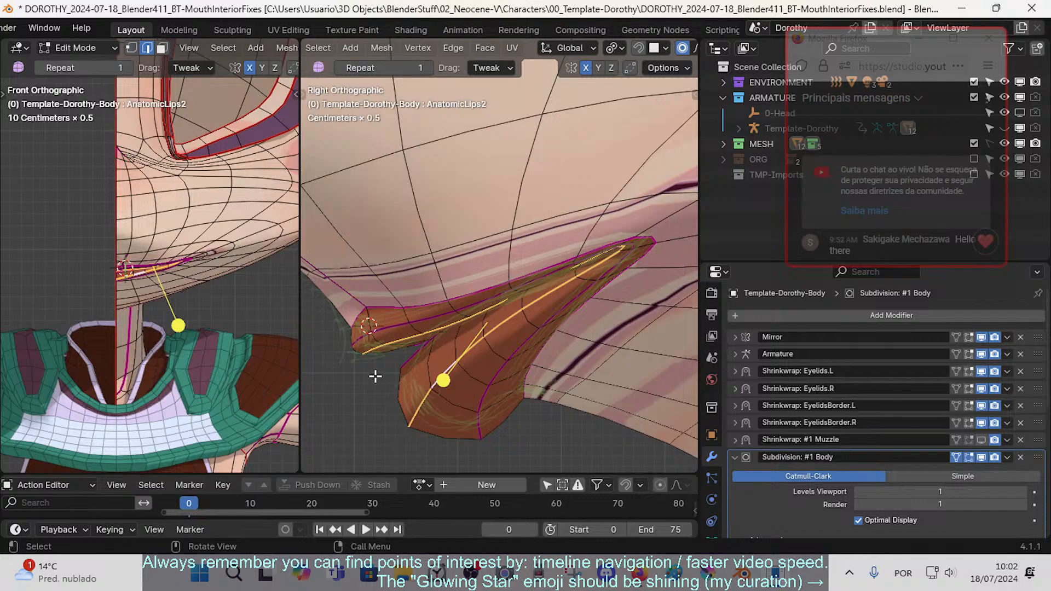
{"action": "left_click", "coordinate": [479, 422], "text": "alt"}
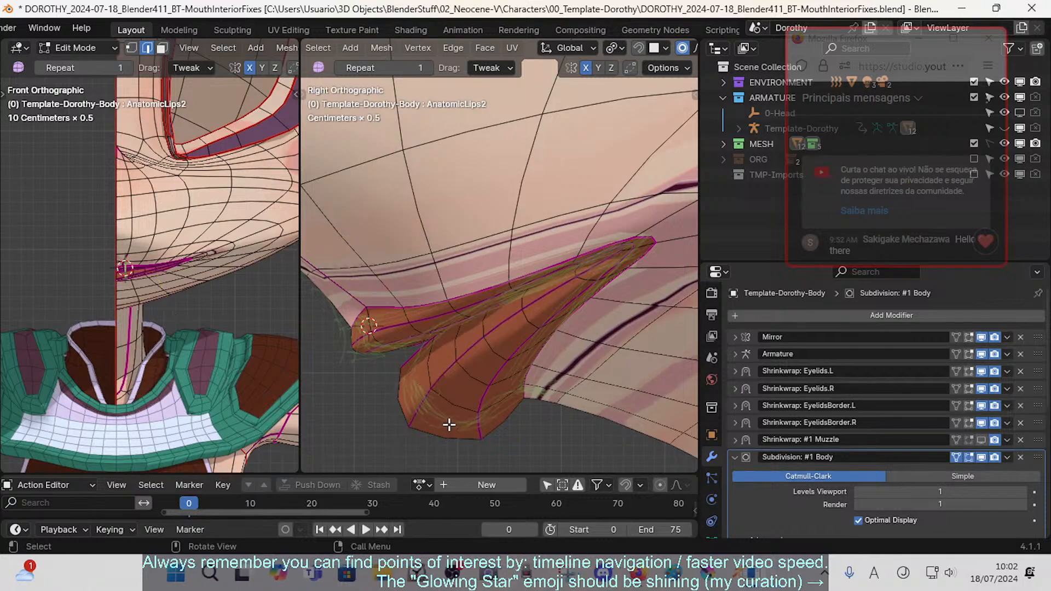
{"action": "key", "text": "3"}
{"action": "left_click", "coordinate": [453, 427], "text": "alt"}
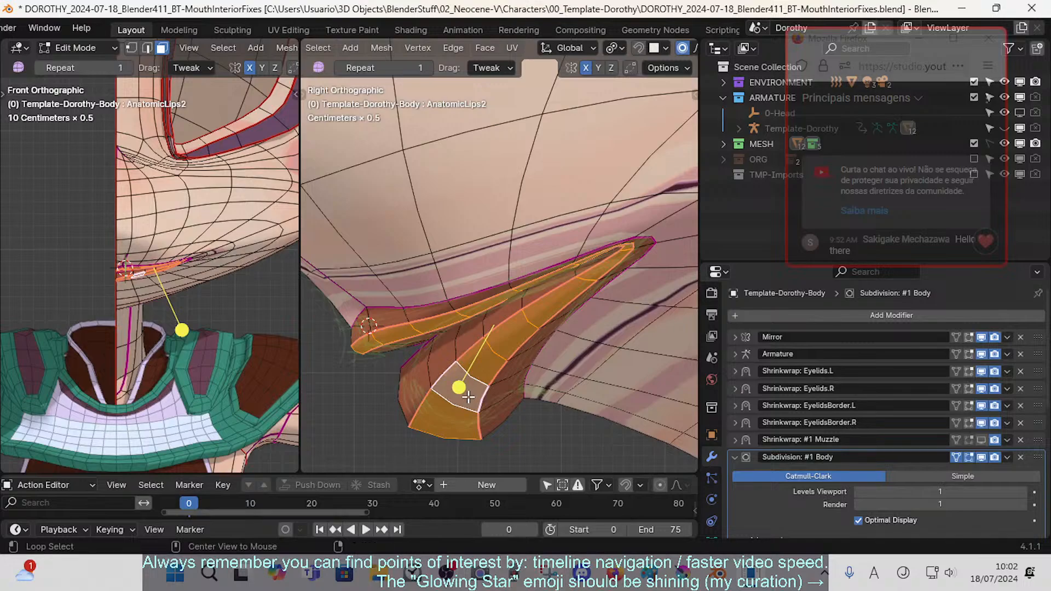
- Clear the face loop selection and save the Blender file
{"action": "key", "text": "alt+a"}
{"action": "key", "text": "ctrl+s"}
{"action": "key", "text": "2"}
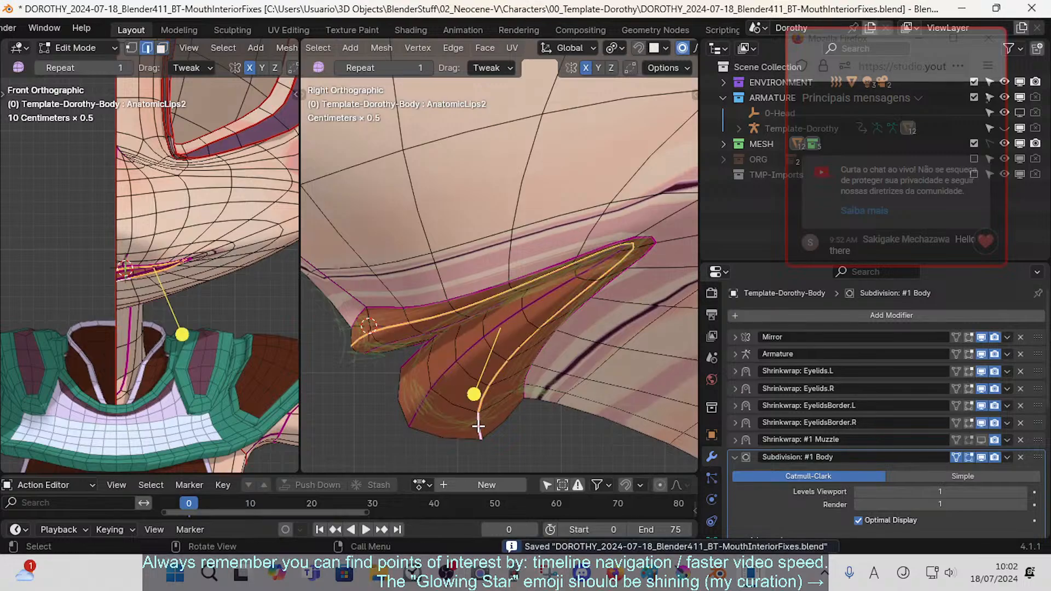
{"action": "key", "text": "ctrl+s"}
- Compare the mouth cavity in Object and Edit Mode, and with the Subdivision: #1 Body modifier's viewport display off and on
{"action": "key", "text": "Tab"}
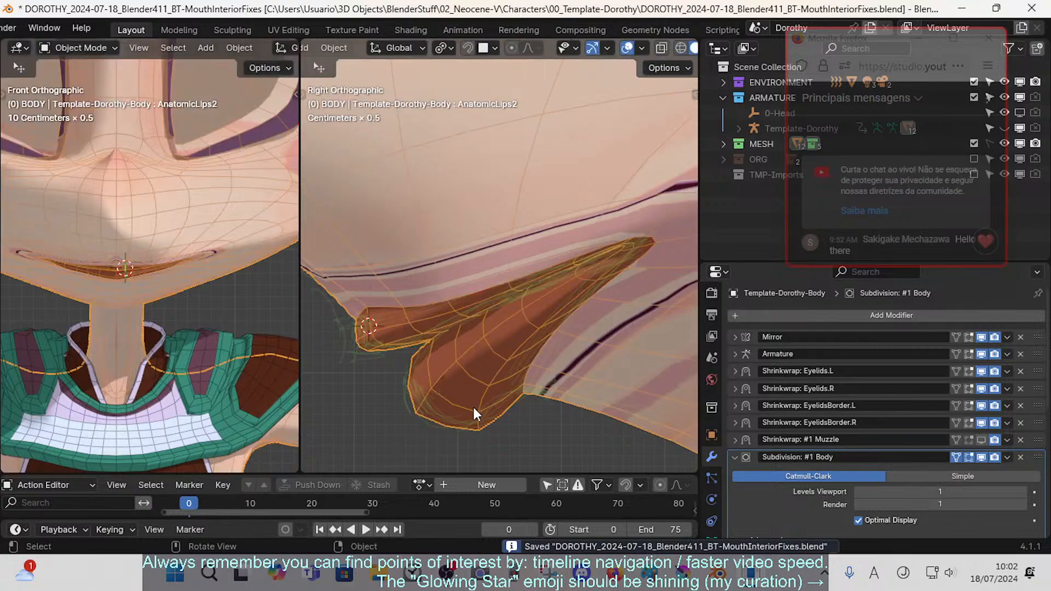
{"action": "key", "text": "Tab"}
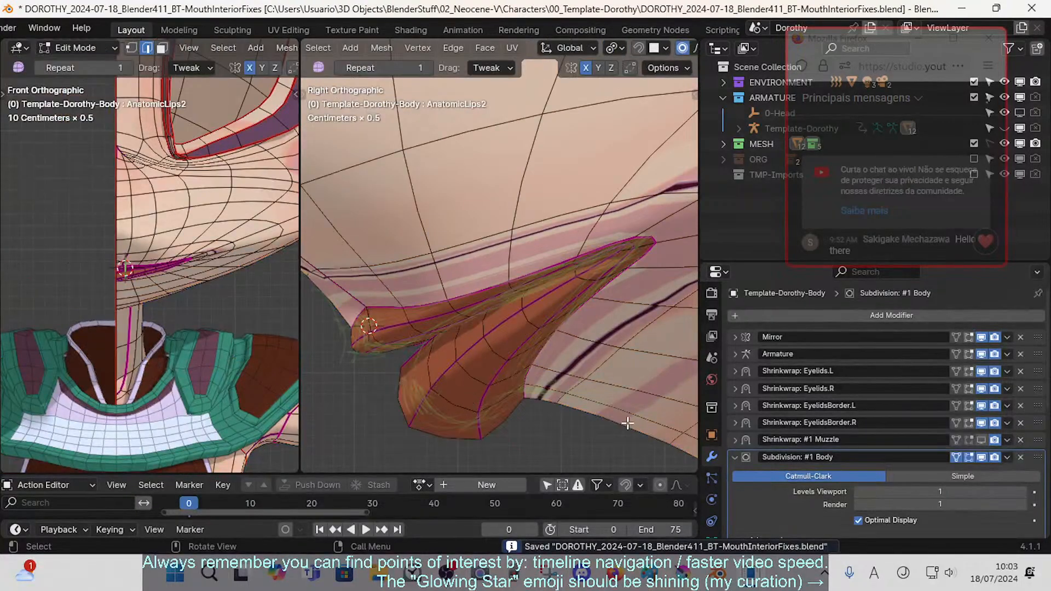
{"action": "left_click", "coordinate": [981, 457]}
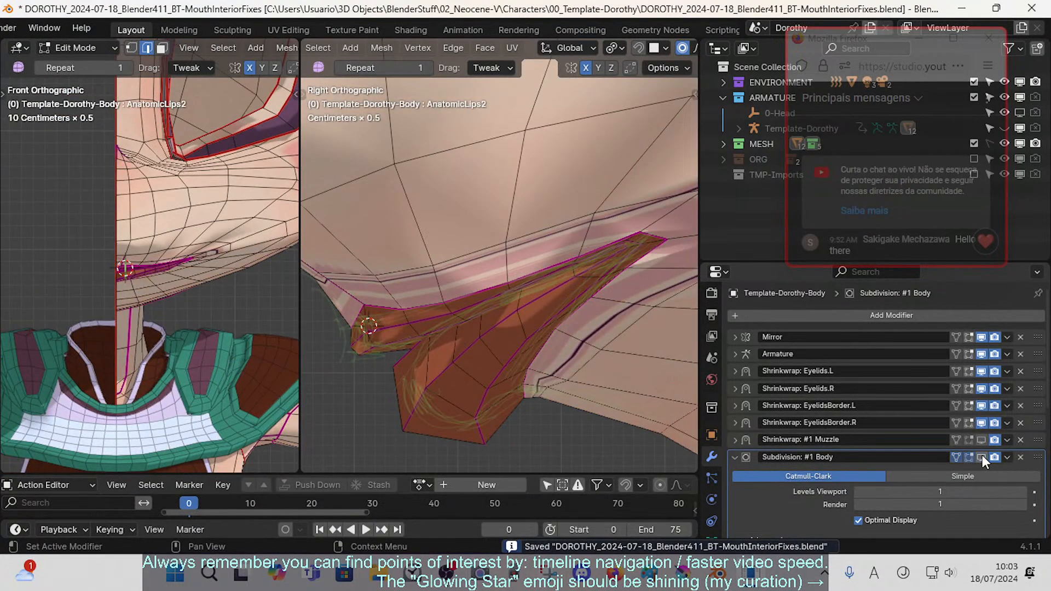
{"action": "left_click", "coordinate": [981, 457]}
{"action": "left_click", "coordinate": [980, 457]}
{"action": "left_click", "coordinate": [977, 455]}
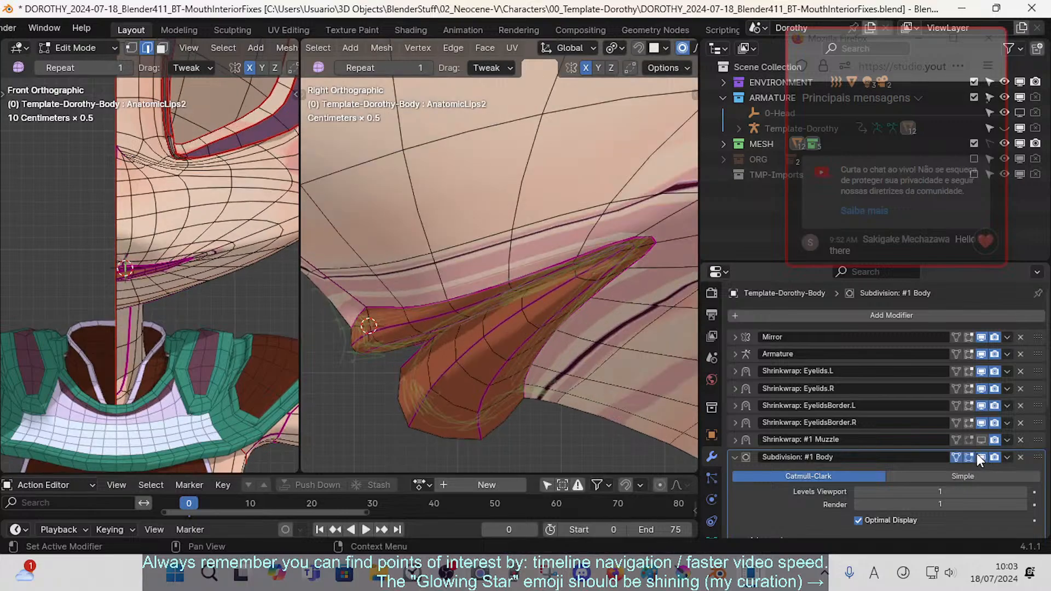
{"action": "left_click", "coordinate": [977, 455]}
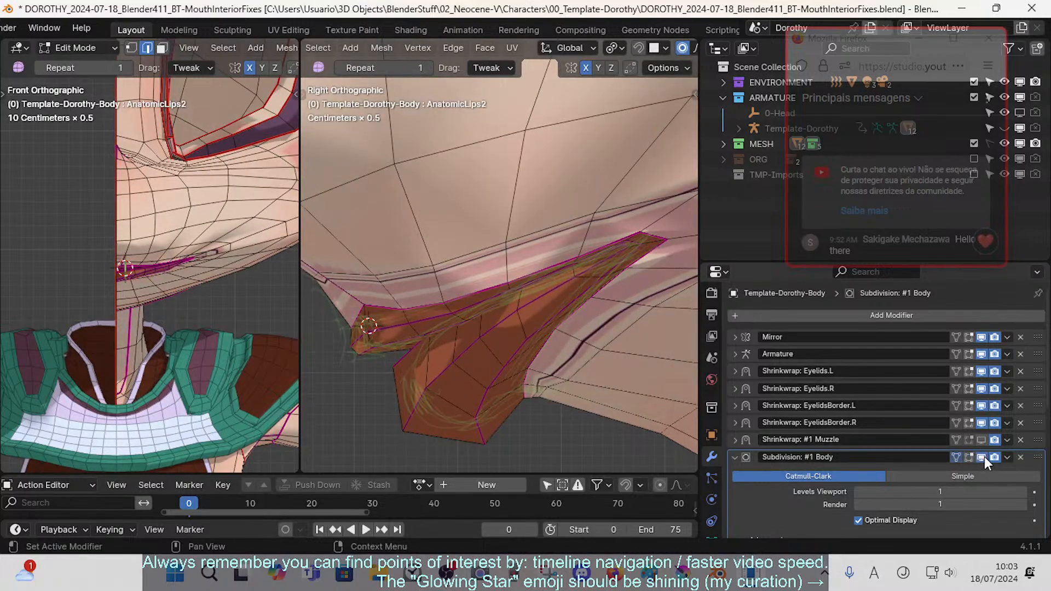
{"action": "left_click", "coordinate": [981, 457]}
{"action": "key", "text": "Tab"}
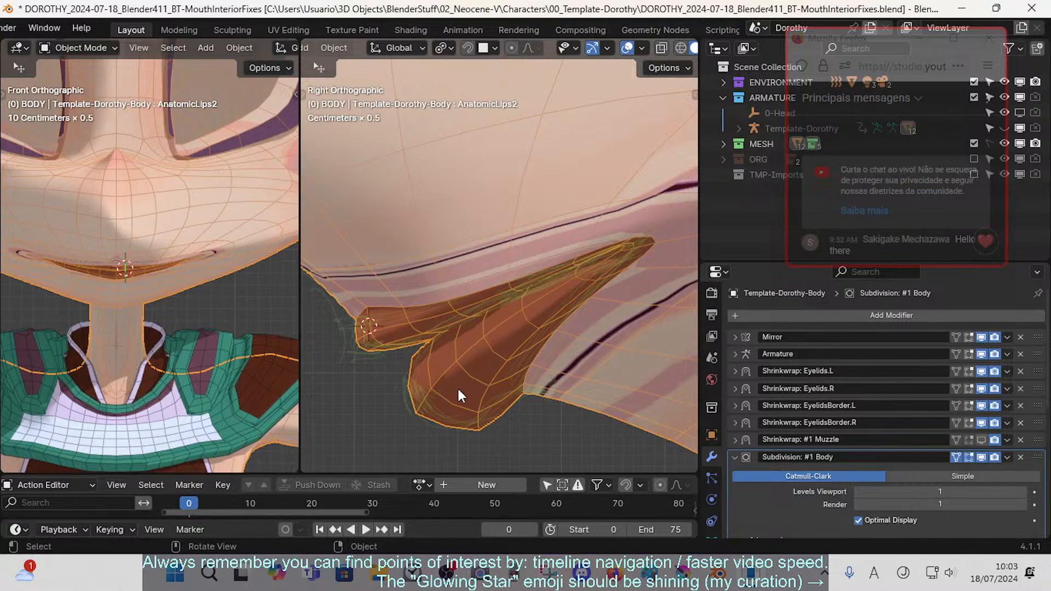
{"action": "key", "text": "Tab"}
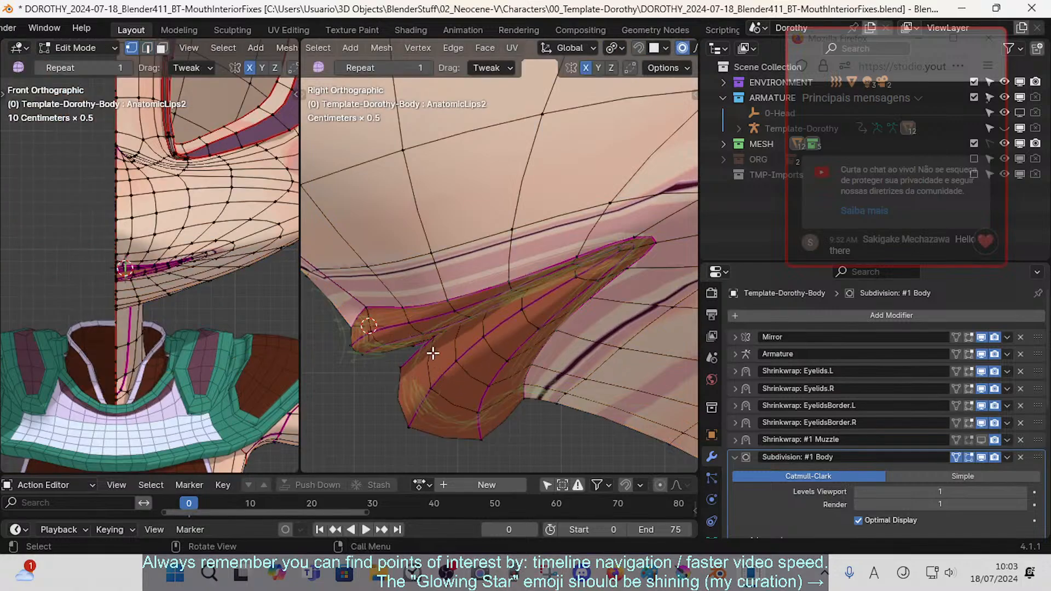
{"action": "left_click", "coordinate": [355, 357]}
{"action": "key", "text": "alt+a"}
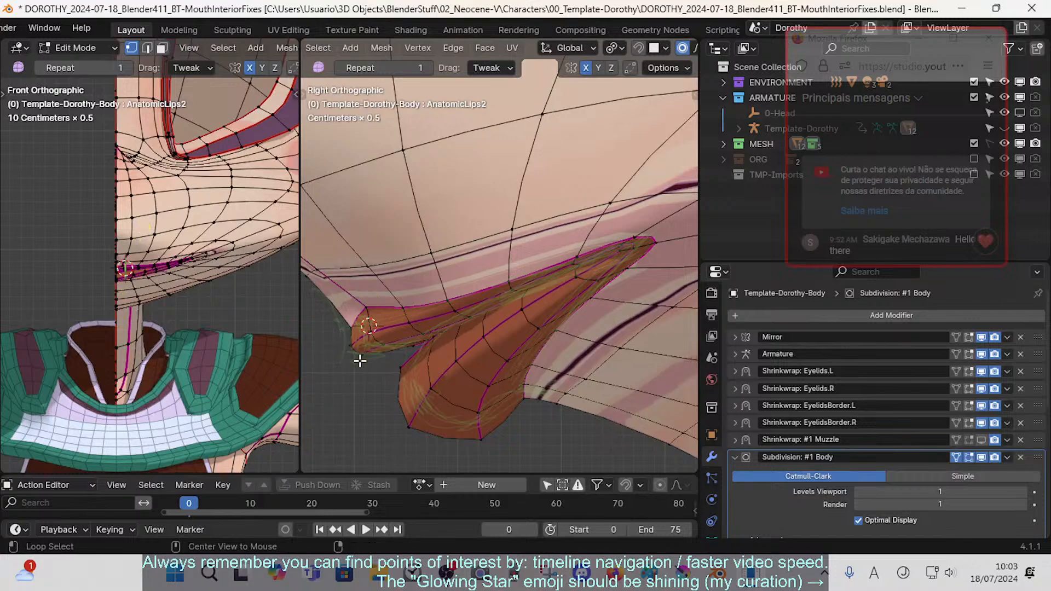
{"action": "key", "text": "alt+z"}
{"action": "key", "text": "alt+z"}
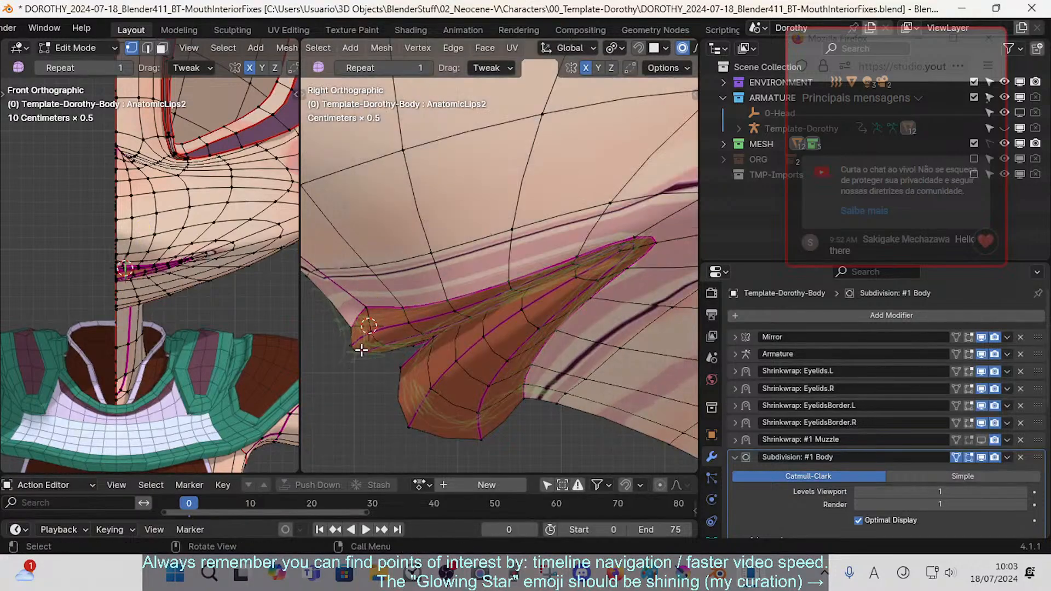
- Turn on X-ray and shift the lower front corner vertices of the upper mouth cavity slightly forward and down in side view
{"action": "key", "text": "alt+z"}
{"action": "left_click", "coordinate": [366, 349]}
{"action": "key", "text": "g"}
{"action": "left_click", "coordinate": [334, 380]}
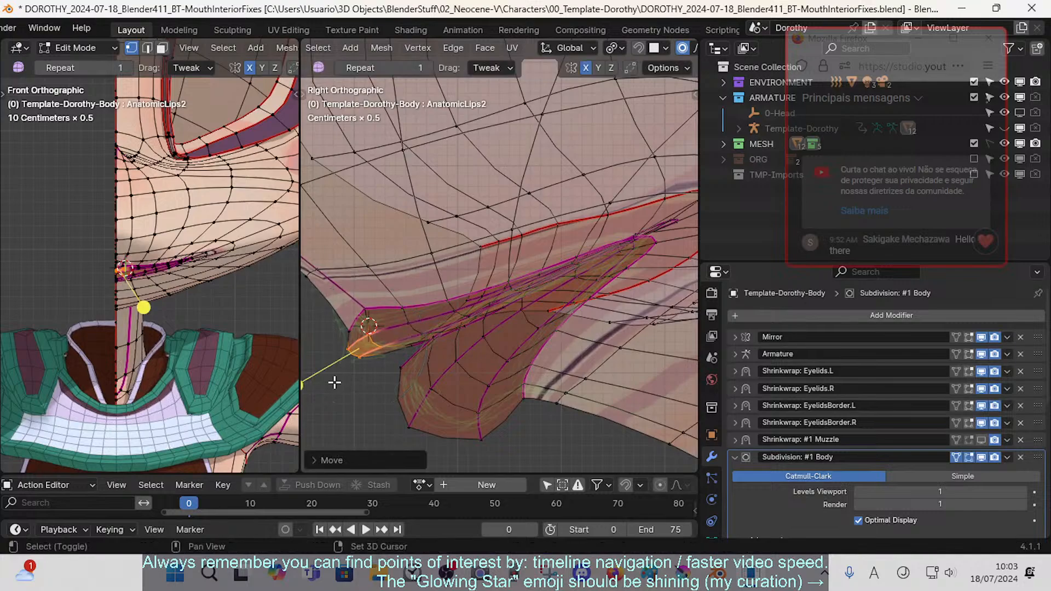
{"action": "left_click", "coordinate": [351, 351]}
{"action": "key", "text": "g"}
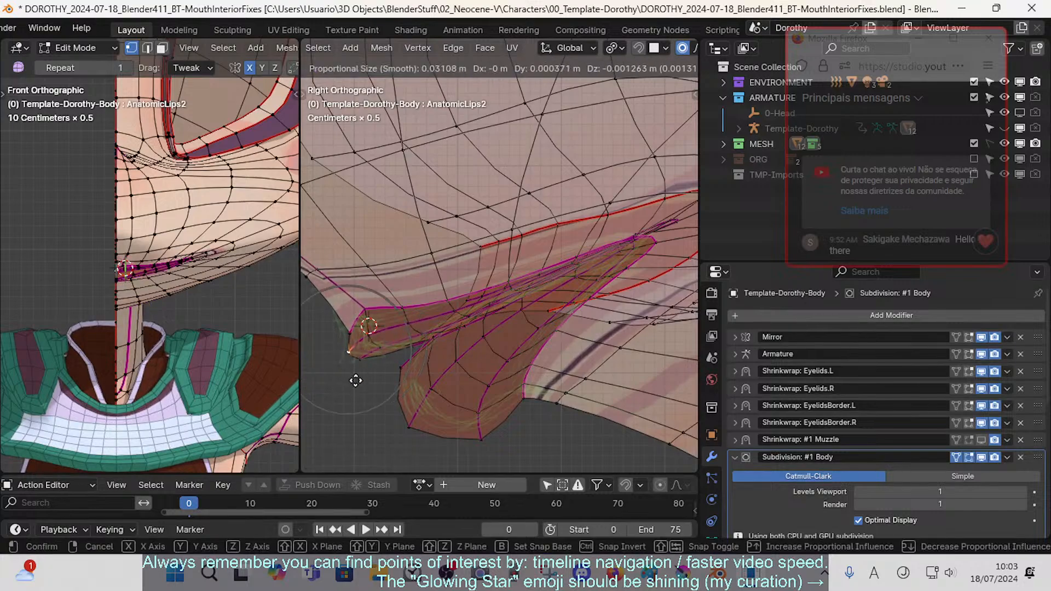
{"action": "left_click", "coordinate": [377, 359]}
- Slide the vertex on the upper cavity's inner wall, adjust the lip-edge vertex above it, and turn X-ray off
{"action": "key", "text": "g"}
{"action": "key", "text": "g"}
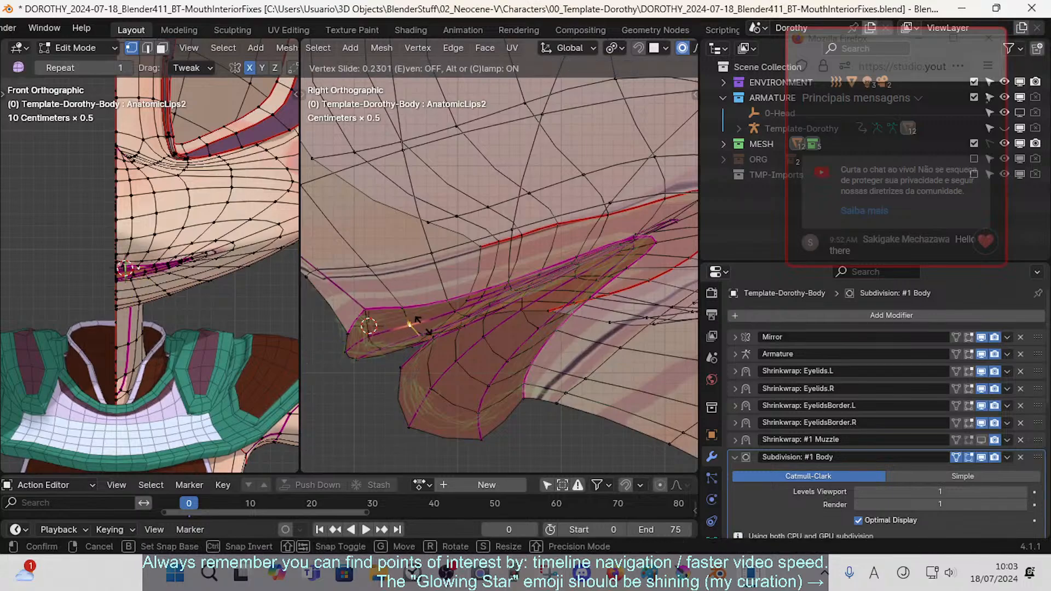
{"action": "left_click", "coordinate": [416, 320]}
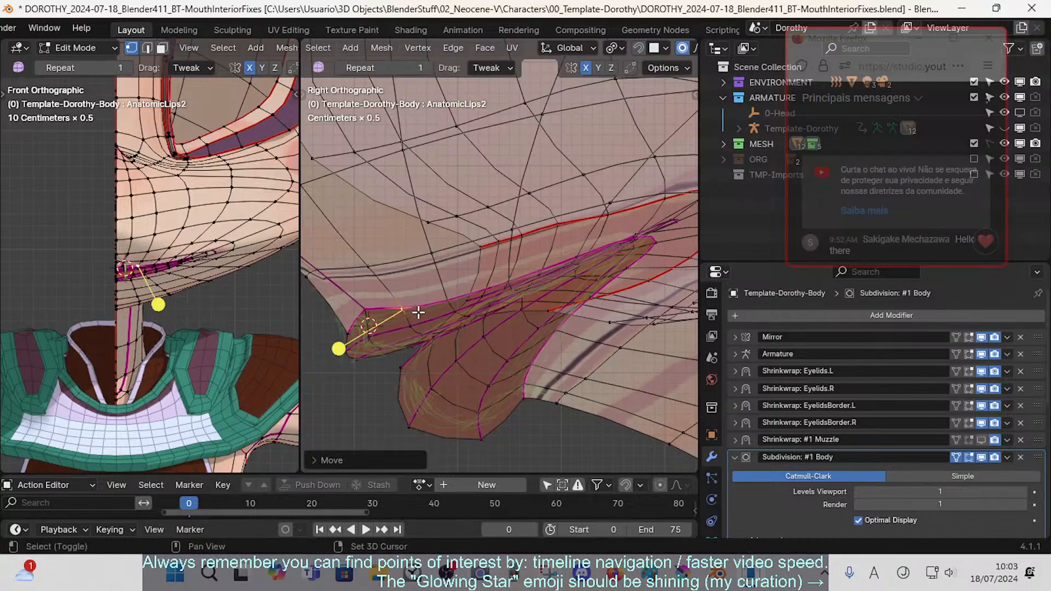
{"action": "key", "text": "g"}
{"action": "left_click", "coordinate": [431, 331]}
{"action": "key", "text": "alt+z"}
- Reposition the following vertices along the upper cavity's lip edge, working back toward the mouth corner
{"action": "left_click", "coordinate": [459, 305]}
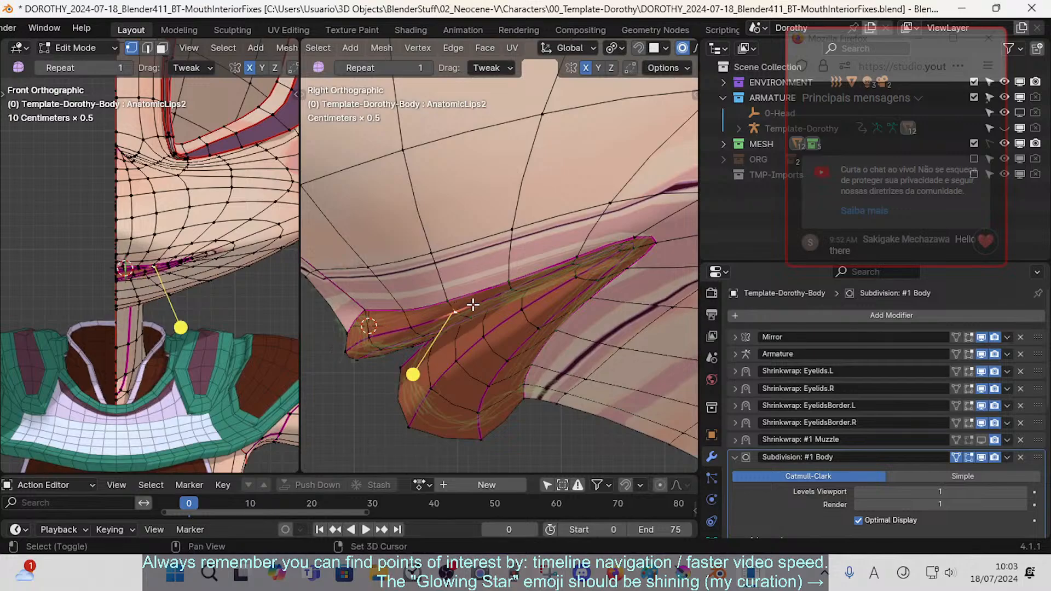
{"action": "left_click", "coordinate": [450, 300]}
{"action": "key", "text": "g"}
{"action": "left_click", "coordinate": [464, 324]}
{"action": "left_click", "coordinate": [511, 285]}
{"action": "key", "text": "g"}
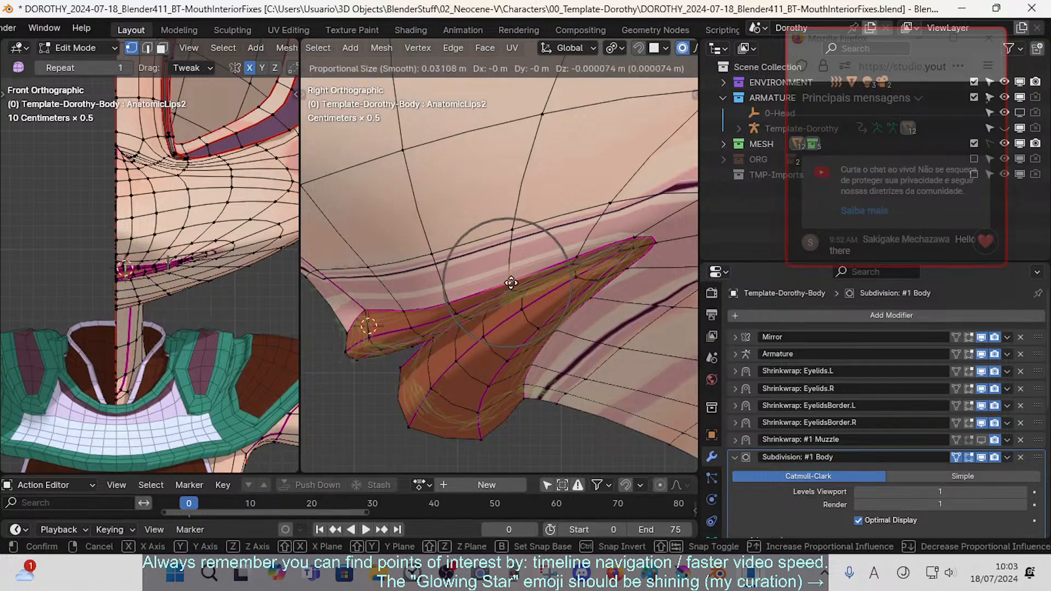
{"action": "left_click", "coordinate": [511, 284]}
- Move the upper and lower front vertices of the lower mouth cavity slightly backward in side view
{"action": "left_click", "coordinate": [419, 353]}
{"action": "key", "text": "g"}
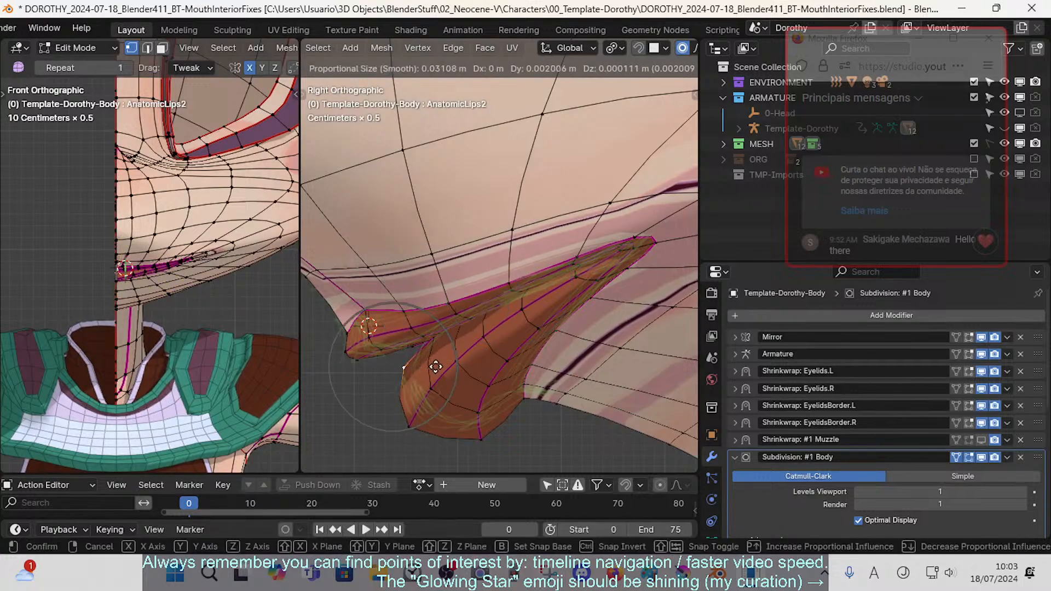
{"action": "left_click", "coordinate": [438, 367]}
{"action": "left_click", "coordinate": [419, 425]}
{"action": "key", "text": "g"}
{"action": "left_click", "coordinate": [440, 408]}
- Compare the reshaped mouth cavity walls in Object Mode and Edit Mode
{"action": "key", "text": "Tab"}
{"action": "key", "text": "Tab"}
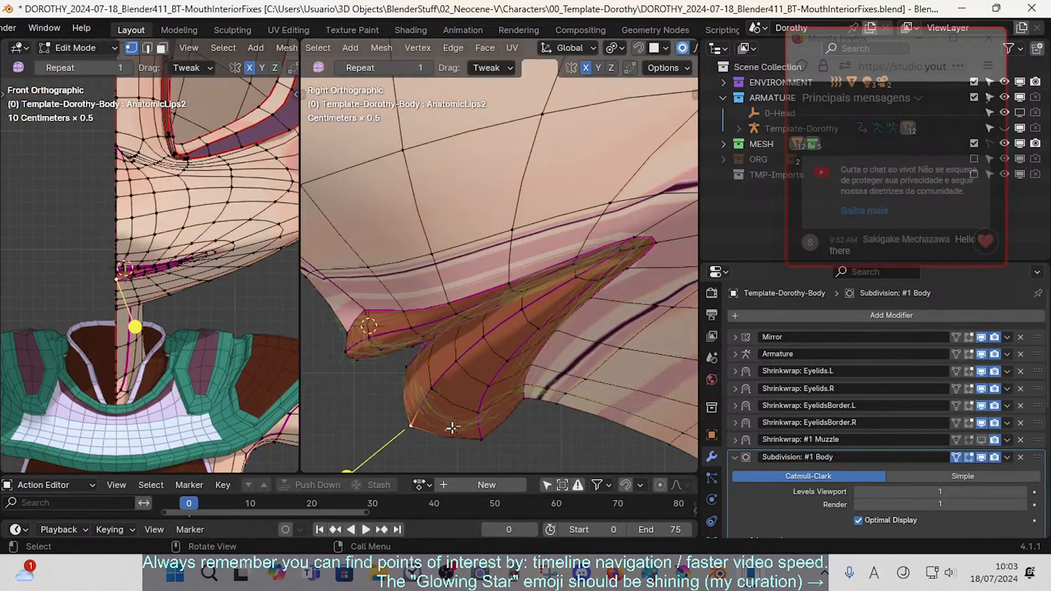
{"action": "key", "text": "2"}
{"action": "key", "text": "Tab"}
{"action": "key", "text": "Tab"}
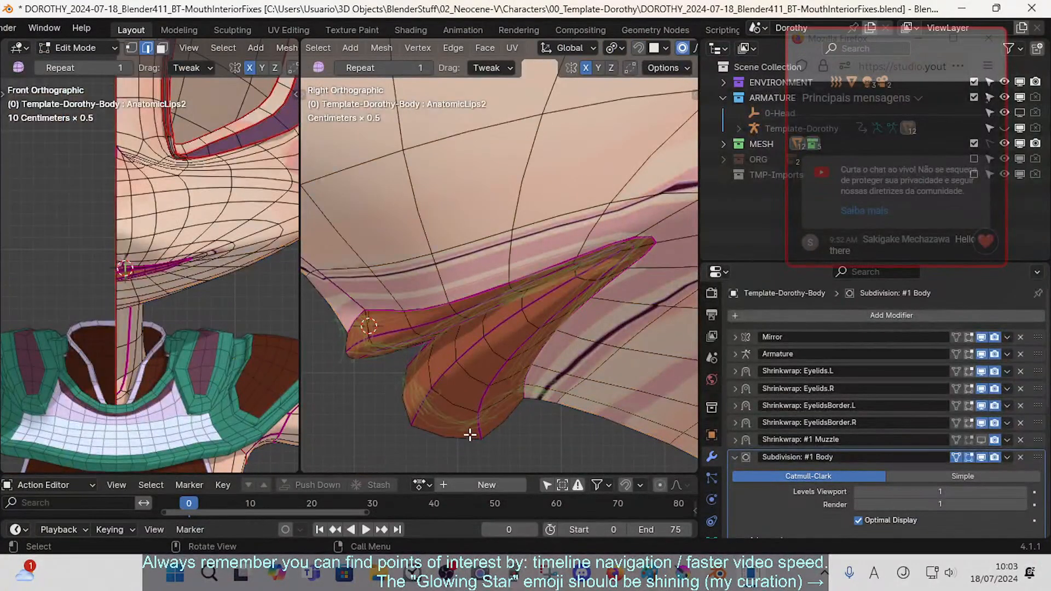
{"action": "key", "text": "Tab"}
{"action": "key", "text": "Tab"}
{"action": "key", "text": "Tab"}
{"action": "key", "text": "Tab"}
{"action": "key", "text": "Tab"}
{"action": "key", "text": "Tab"}
{"action": "key", "text": "Tab"}
{"action": "key", "text": "Tab"}
{"action": "key", "text": "Tab"}
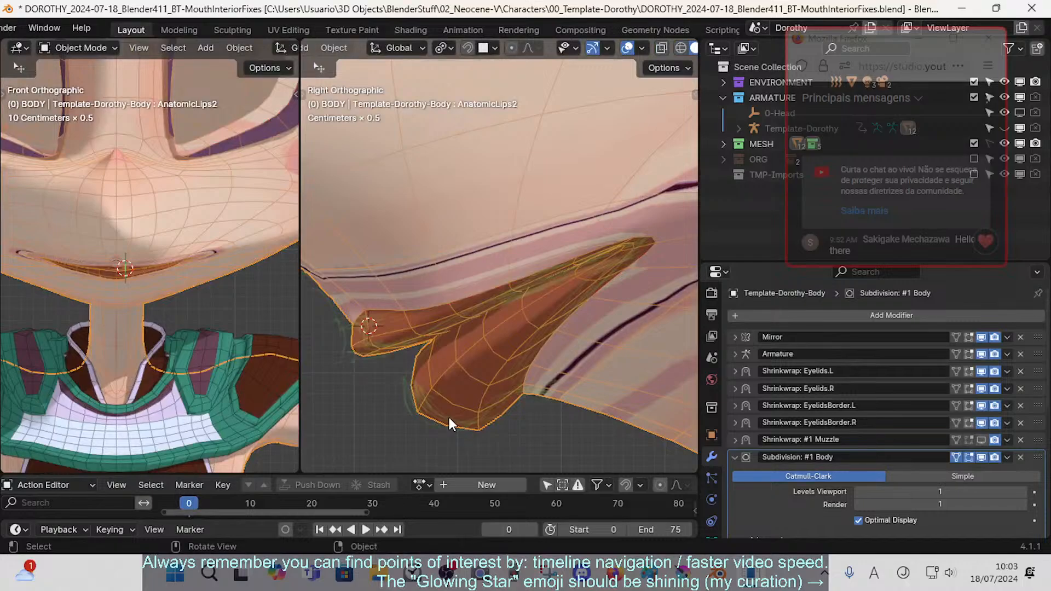
{"action": "key", "text": "Tab"}
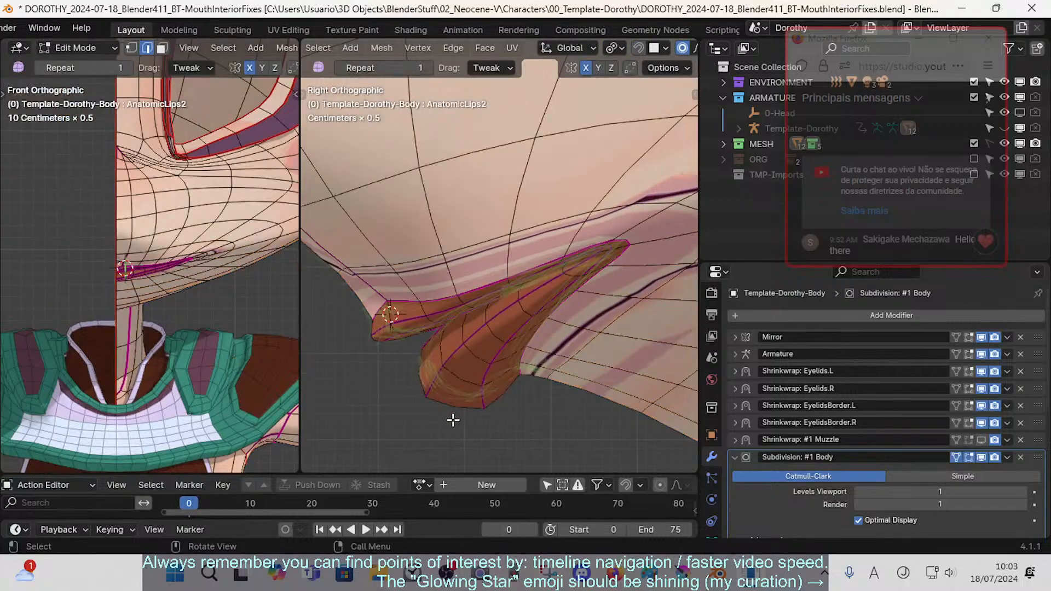
{"action": "key", "text": "Tab"}
{"action": "key", "text": "Tab"}
{"action": "key", "text": "Tab"}
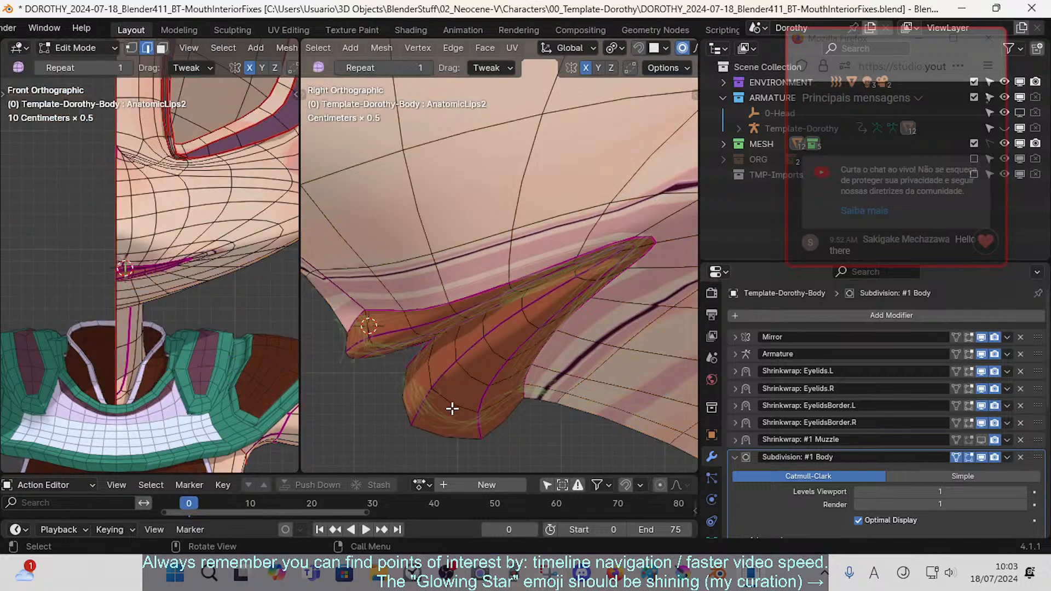
{"action": "key", "text": "Tab"}
- Adjust the upper cavity's front vertices in side view, rotating about the bottom corner vertex and moving the front edge vertex above it
{"action": "key", "text": "1"}
{"action": "left_click", "coordinate": [357, 355]}
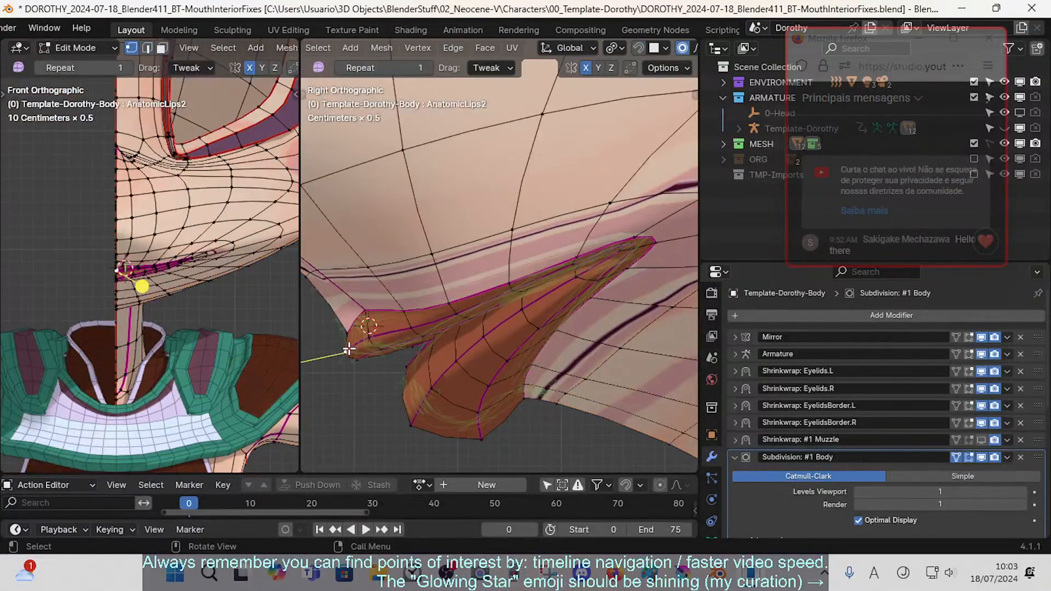
{"action": "key", "text": "r"}
{"action": "left_click", "coordinate": [436, 366]}
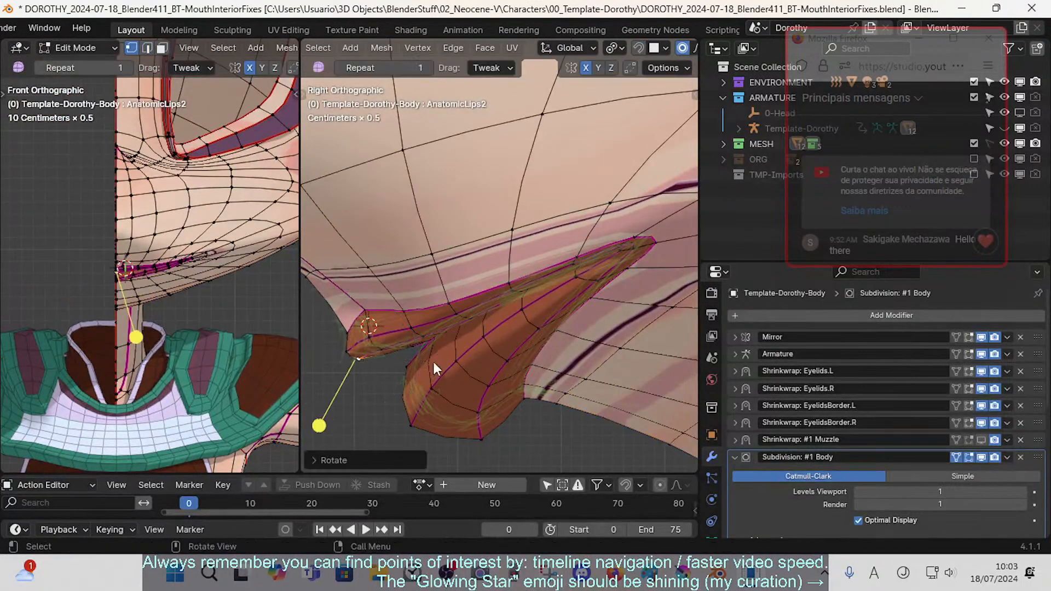
{"action": "key", "text": "Tab"}
{"action": "key", "text": "Tab"}
{"action": "left_click", "coordinate": [352, 323]}
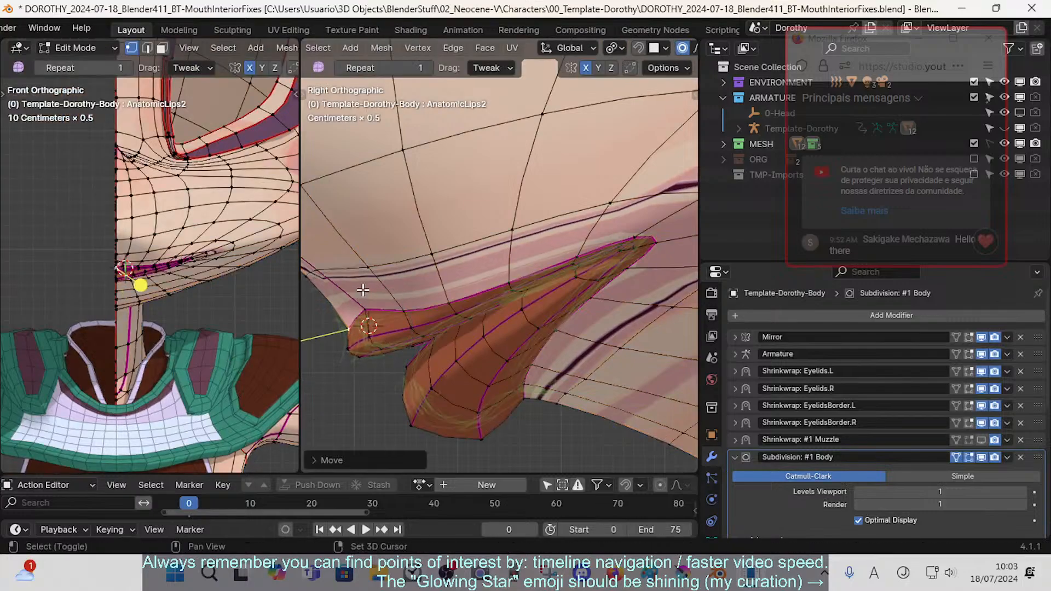
- Check the mouth cavity in Object Mode with the Shrinkwrap: #1 Muzzle modifier's viewport display on and off
{"action": "key", "text": "Tab"}
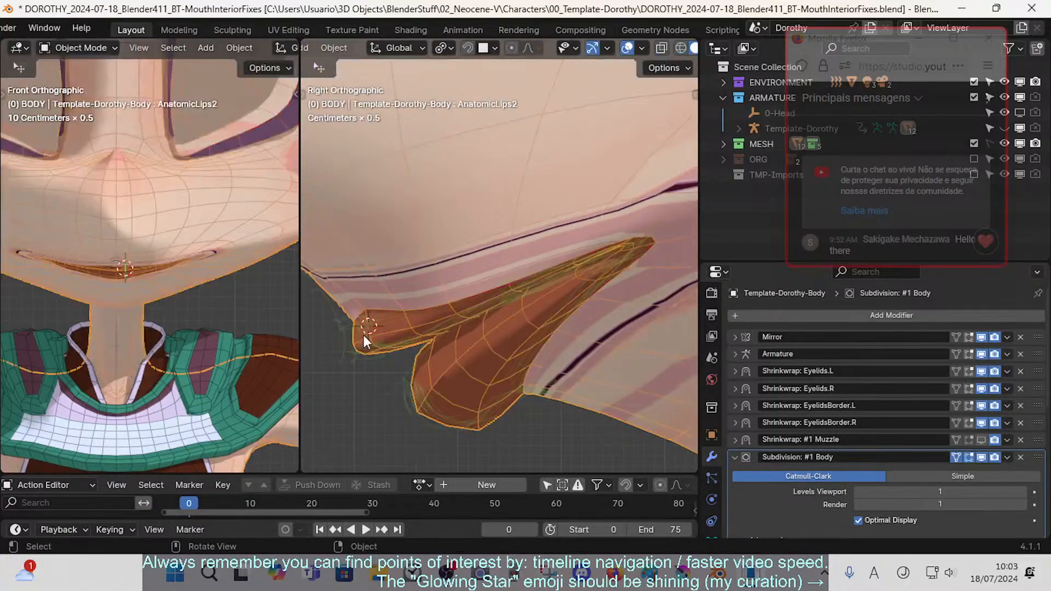
{"action": "left_click", "coordinate": [980, 440]}
{"action": "key", "text": "Tab"}
{"action": "key", "text": "Tab"}
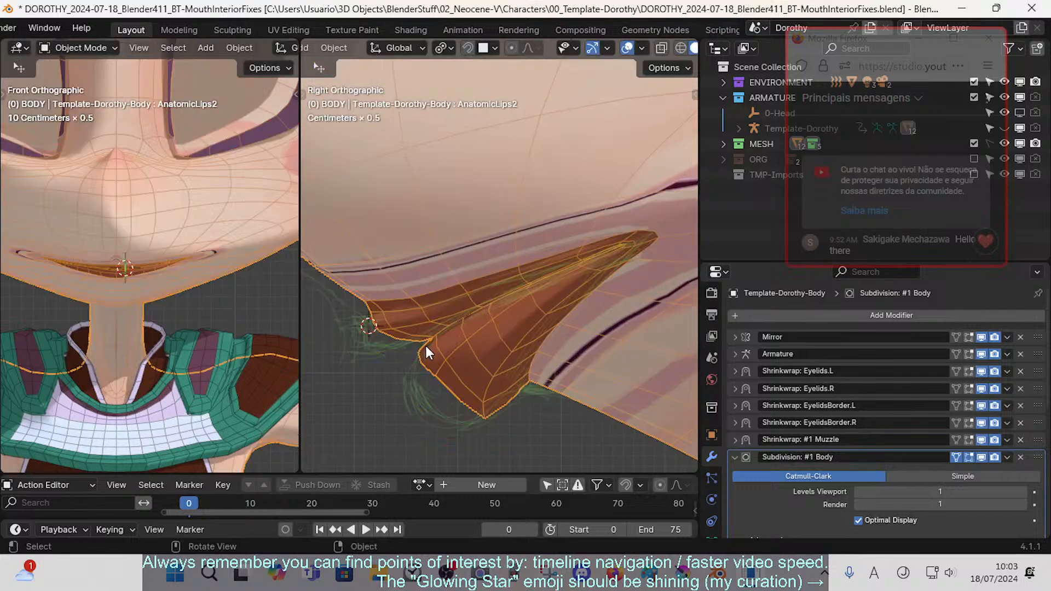
{"action": "left_click", "coordinate": [982, 440]}
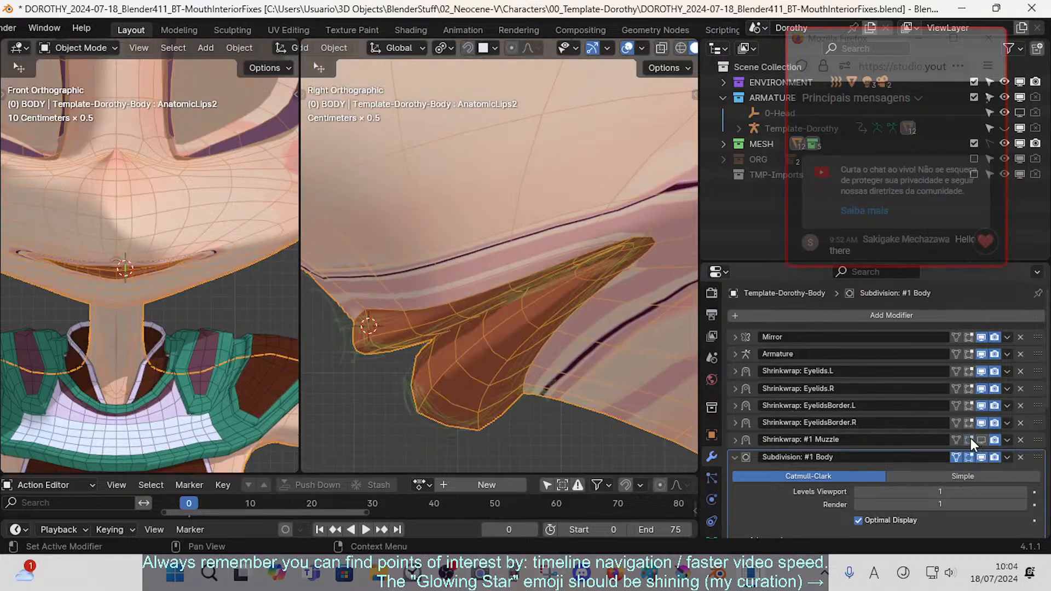
- In front view, slide the upper lip edge vertex nearest the midline along its edges with Vertex Slide
{"action": "key", "text": "Tab"}
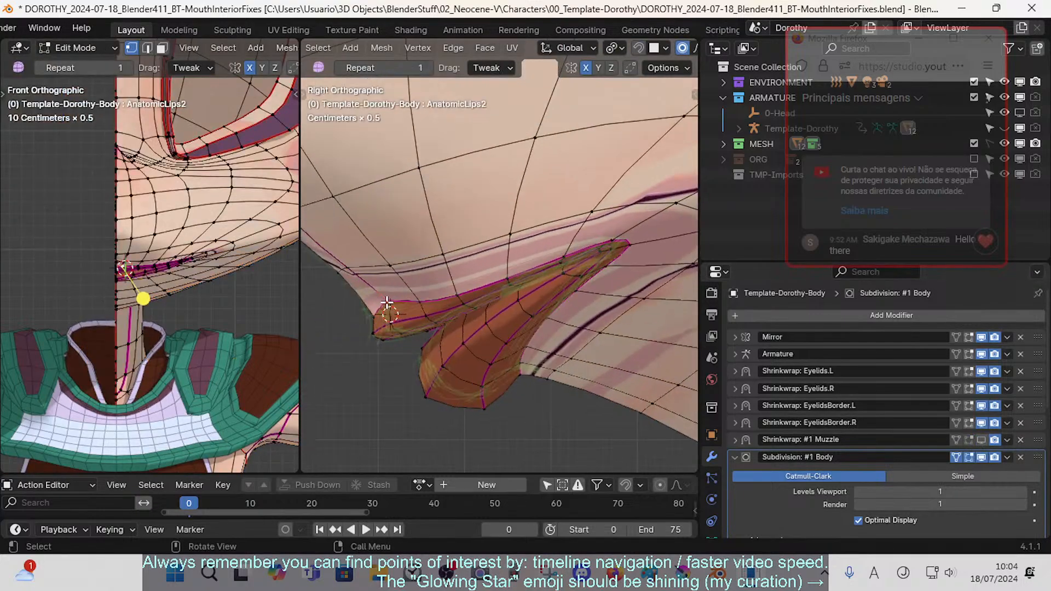
{"action": "middle_click_drag", "start_coordinate": [392, 312], "coordinate": [489, 316]}
{"action": "key", "text": "KP_1"}
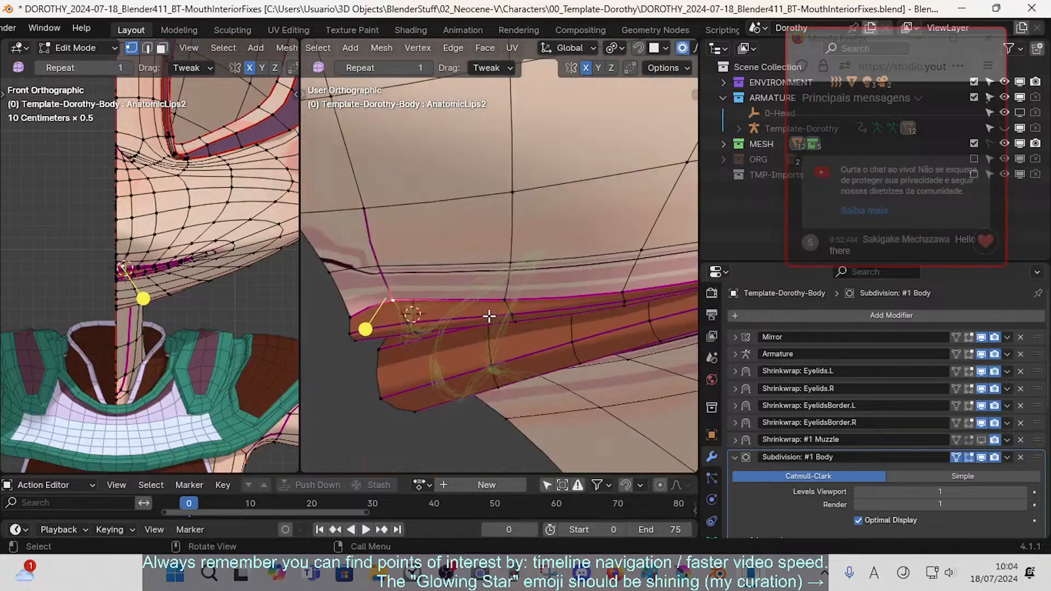
{"action": "key", "text": "shift+v"}
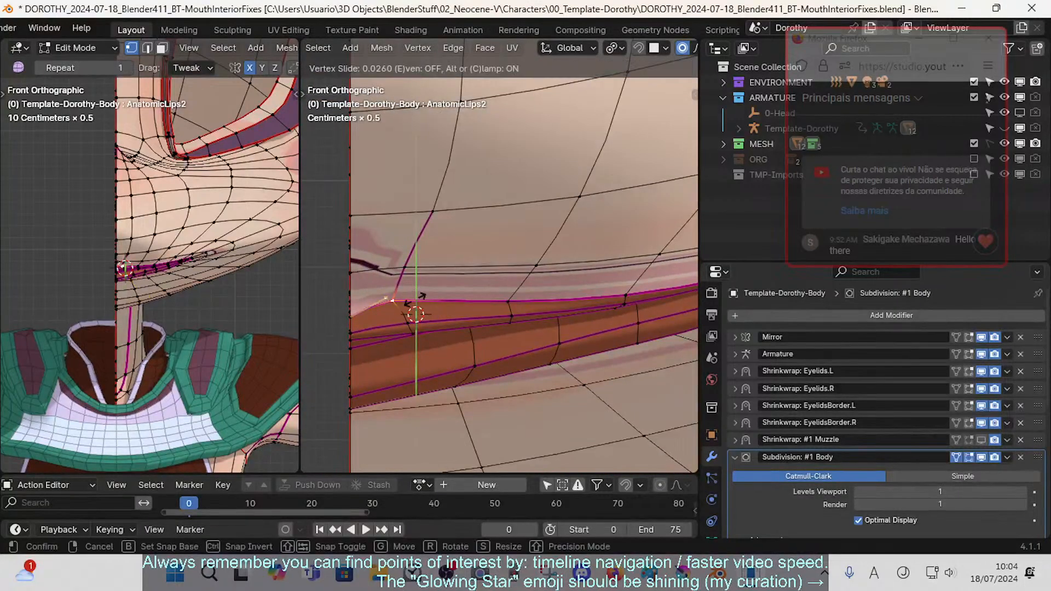
{"action": "left_click", "coordinate": [406, 302]}
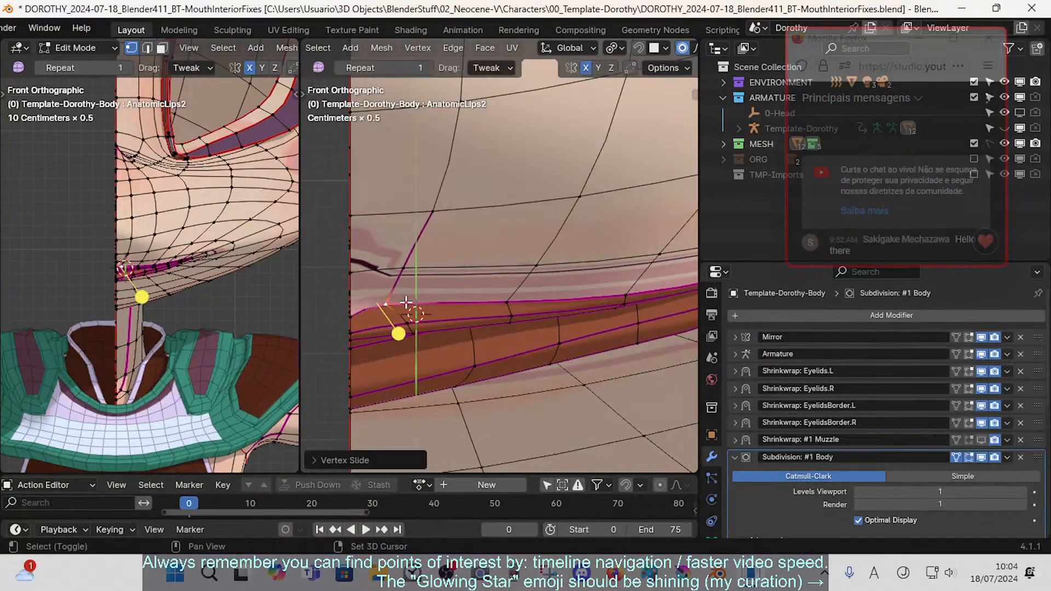
{"action": "key", "text": "g"}
{"action": "key", "text": "g"}
{"action": "left_click", "coordinate": [440, 291]}
- Move the next vertex along the upper lip edge and the inner cavity vertex just below it toward the midline
{"action": "left_click", "coordinate": [503, 298]}
{"action": "key", "text": "g"}
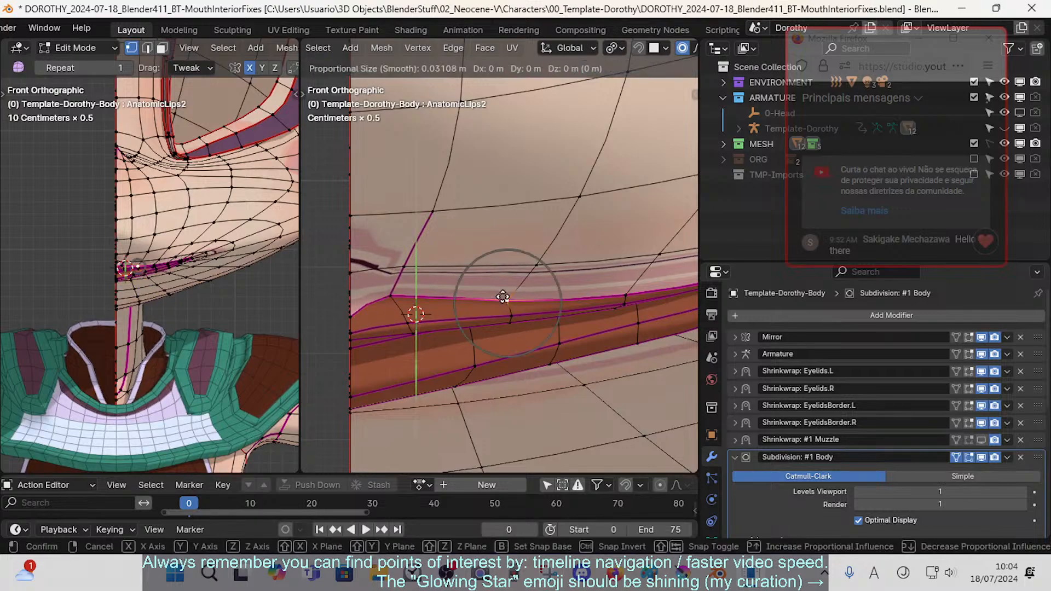
{"action": "left_click", "coordinate": [502, 298]}
{"action": "scroll", "coordinate": [502, 300], "scroll_direction": "down", "scroll_amount": 2}
{"action": "key", "text": "g"}
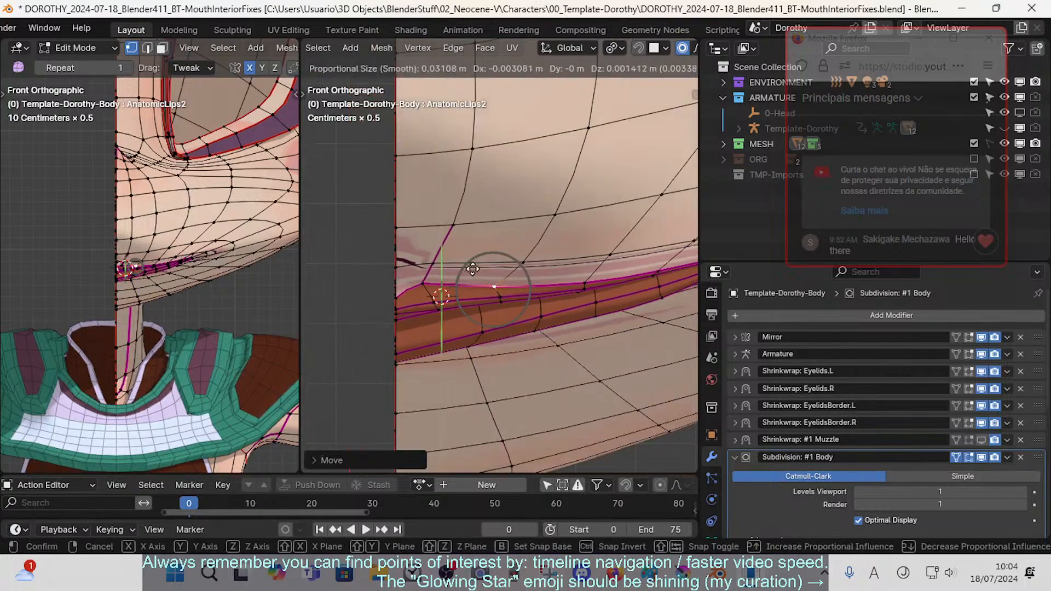
{"action": "left_click", "coordinate": [393, 263]}
{"action": "left_click", "coordinate": [502, 306]}
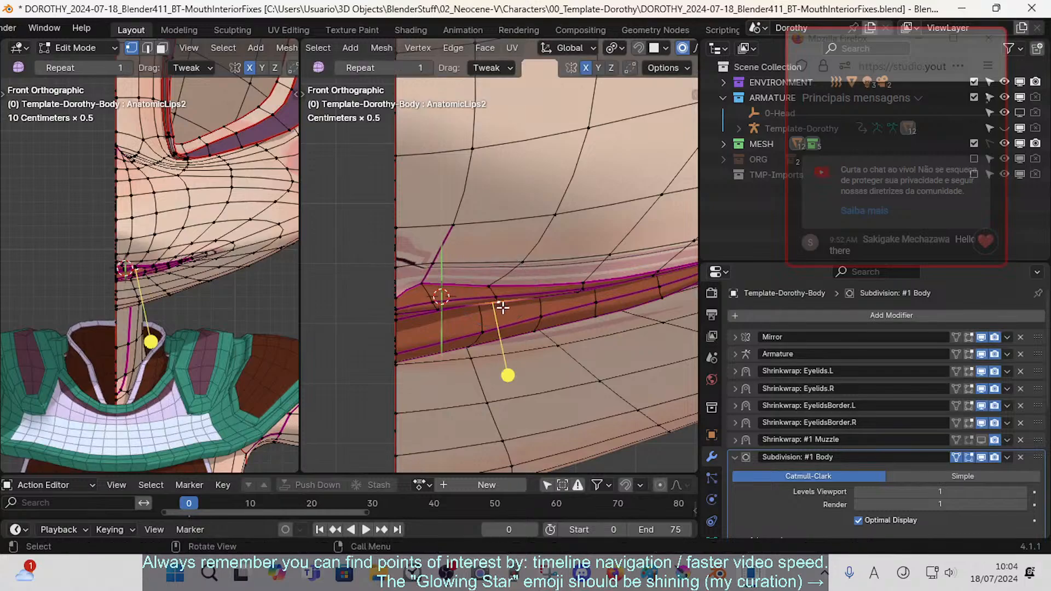
{"action": "key", "text": "g"}
{"action": "left_click", "coordinate": [442, 327]}
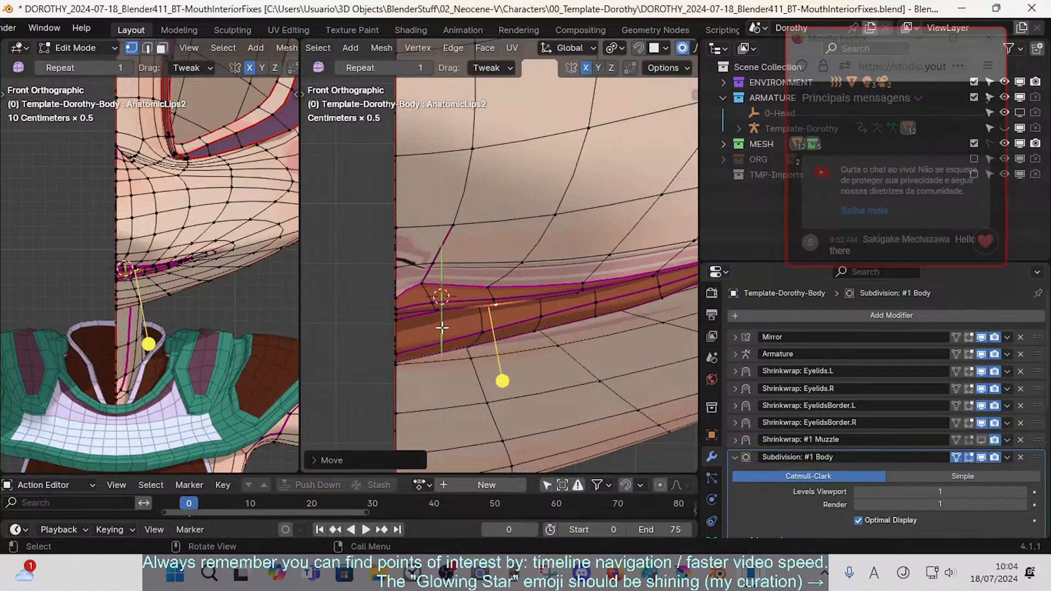
{"action": "left_click", "coordinate": [401, 315]}
{"action": "key", "text": "g"}
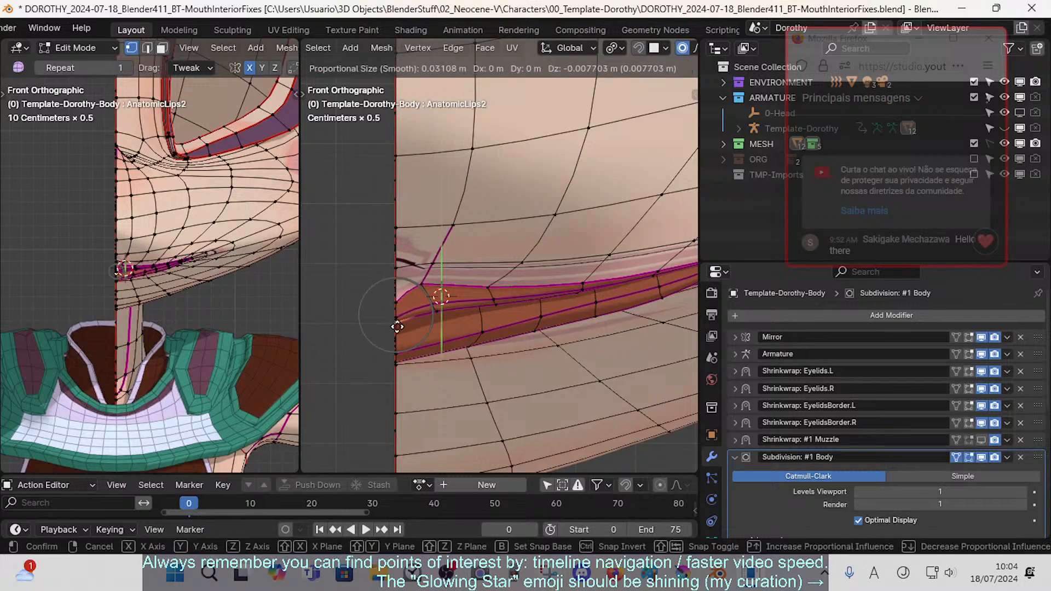
{"action": "left_click", "coordinate": [400, 305]}
- In edge select mode, reposition the upper cavity's inner edges near the midline just below the lip border
{"action": "key", "text": "2"}
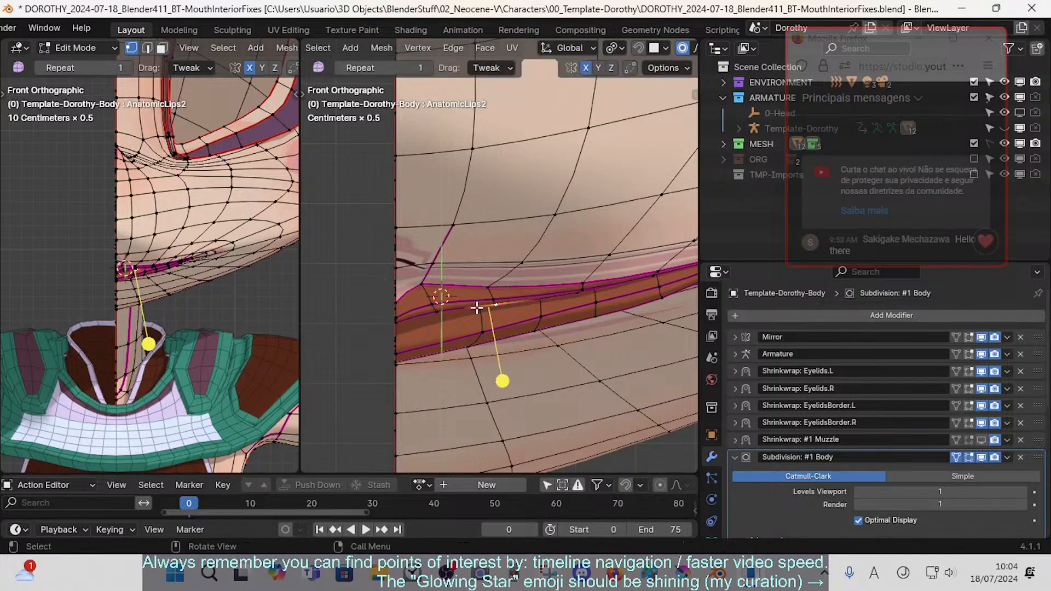
{"action": "left_click", "coordinate": [472, 306]}
{"action": "key", "text": "g"}
{"action": "left_click", "coordinate": [528, 306]}
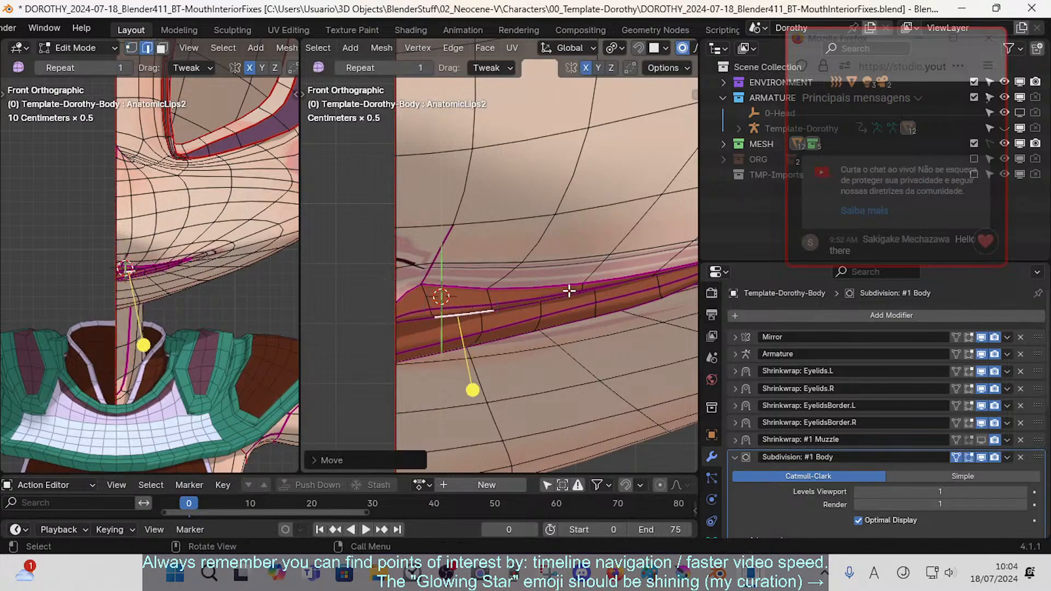
{"action": "key", "text": "g"}
{"action": "left_click", "coordinate": [593, 288]}
- Move and slightly rotate the upper cavity's inner edge farther along toward the mouth corner
{"action": "left_click", "coordinate": [620, 289]}
{"action": "middle_click_drag", "start_coordinate": [636, 296], "coordinate": [566, 304], "text": "shift"}
{"action": "key", "text": "g"}
{"action": "left_click", "coordinate": [569, 309]}
{"action": "key", "text": "r"}
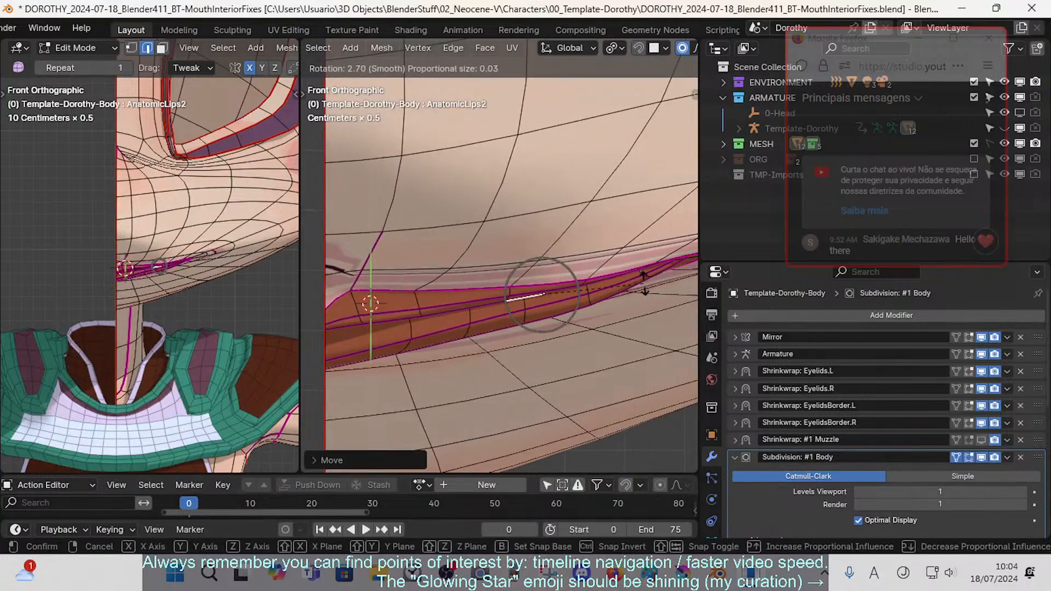
{"action": "left_click", "coordinate": [644, 283]}
- In vertex select mode, move the two upper lip edge vertices approaching the mouth corner to smooth the lip line
{"action": "key", "text": "1"}
{"action": "left_click", "coordinate": [590, 276]}
{"action": "key", "text": "g"}
{"action": "left_click", "coordinate": [528, 263]}
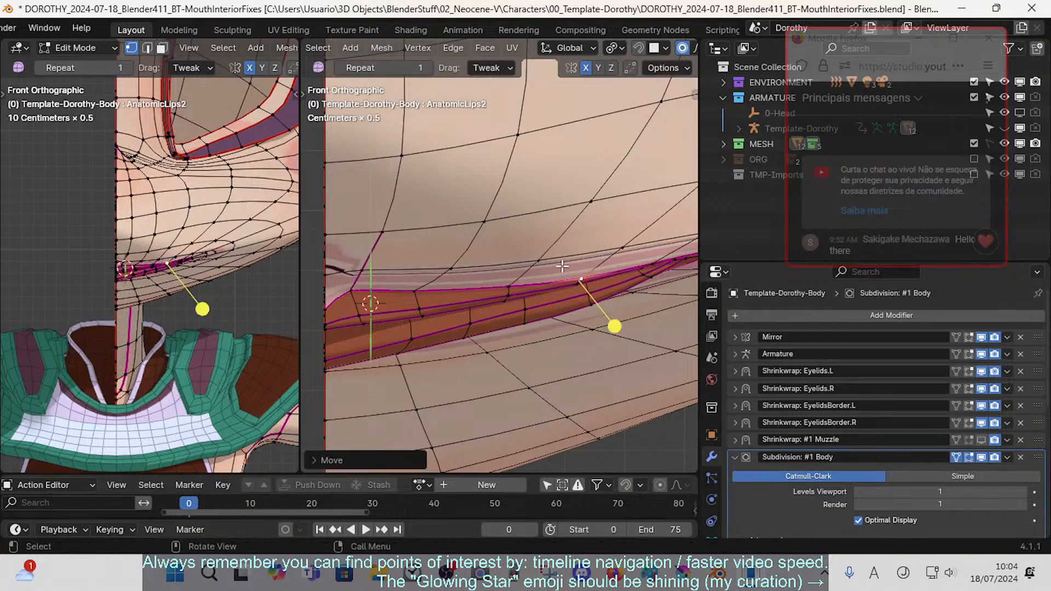
{"action": "left_click", "coordinate": [652, 263]}
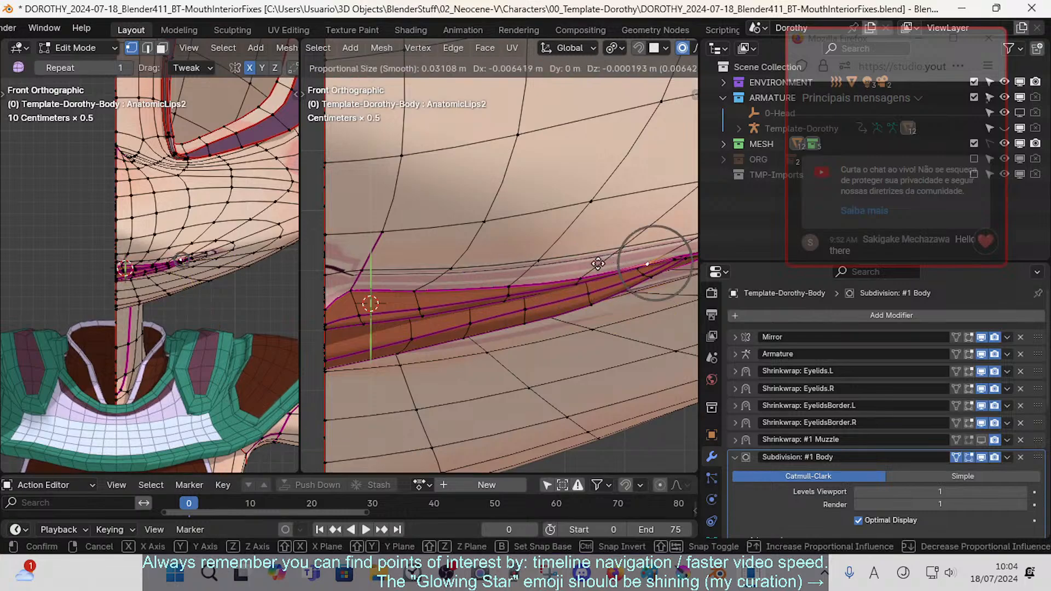
{"action": "key", "text": "g"}
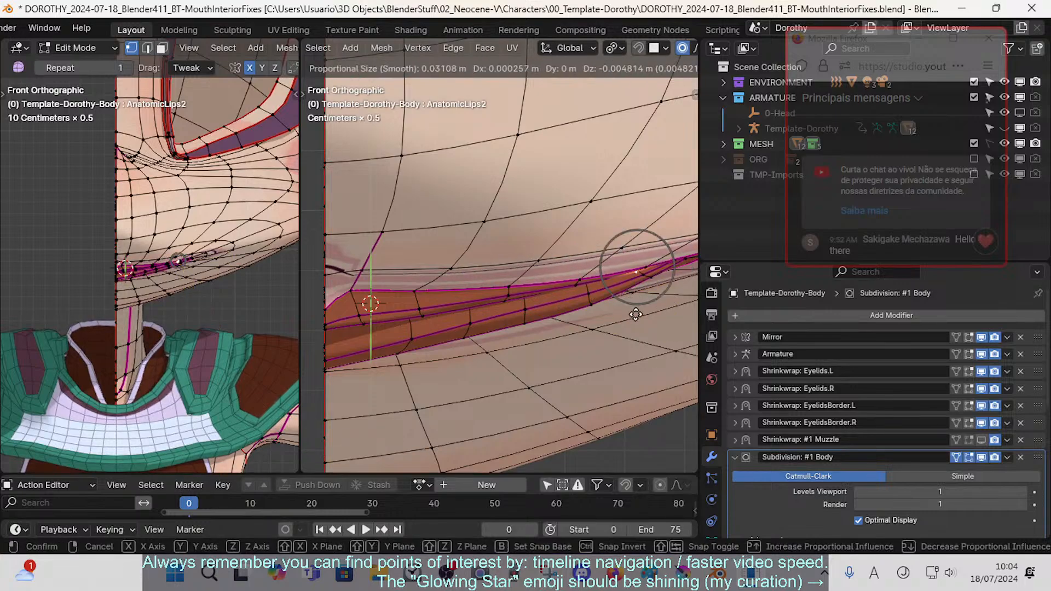
{"action": "left_click", "coordinate": [626, 326]}
- Clear the selection, circle-select the vertices at the mouth corner, and move them slightly toward the midline
{"action": "middle_click_drag", "start_coordinate": [673, 259], "coordinate": [564, 255], "text": "shift"}
{"action": "key", "text": "alt+a"}
{"action": "left_click", "coordinate": [564, 256]}
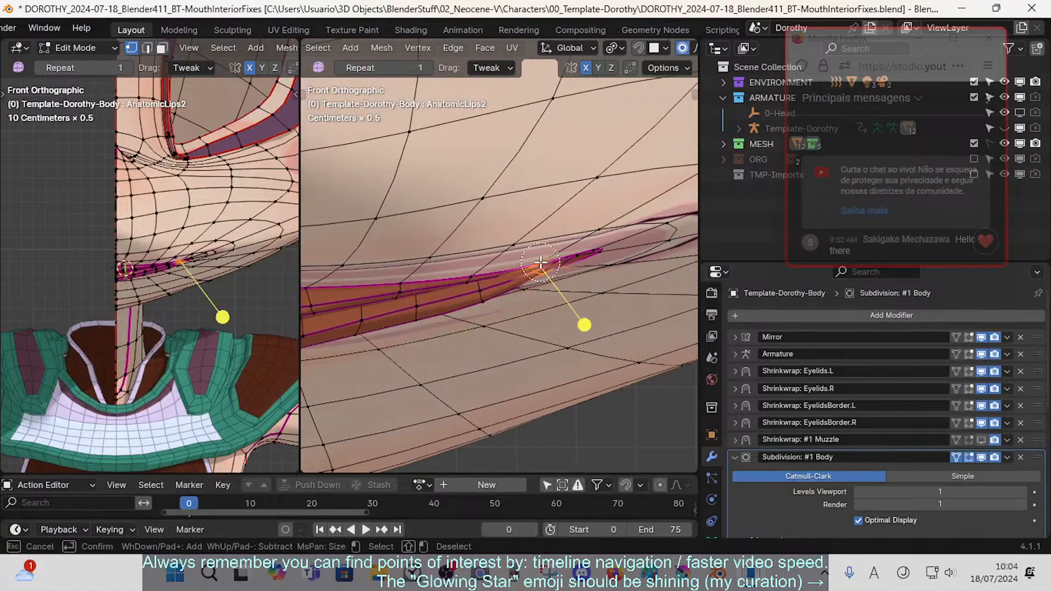
{"action": "key", "text": "g"}
{"action": "left_click", "coordinate": [507, 280]}
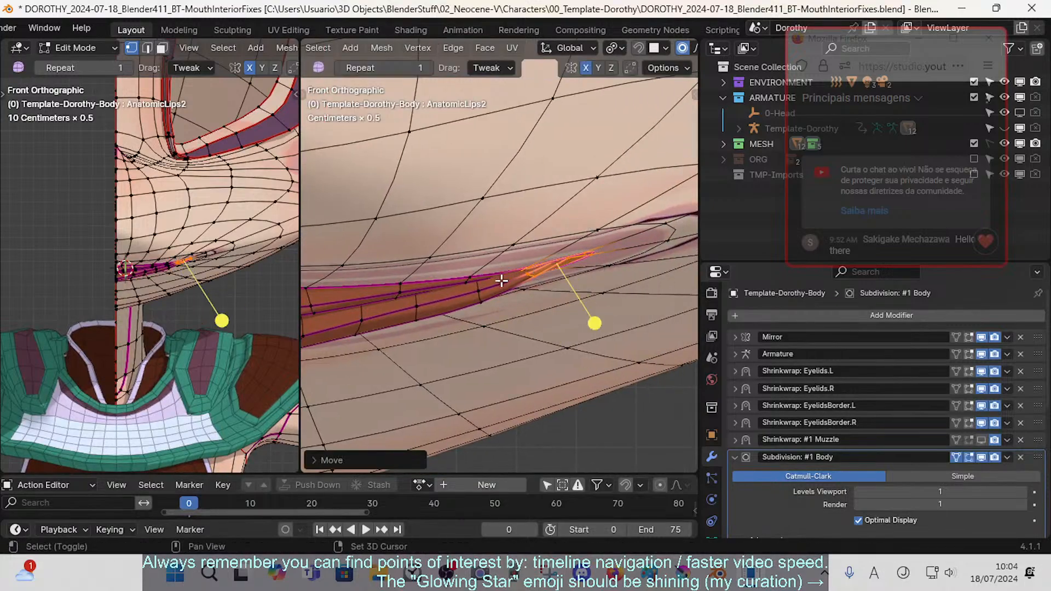
- Try moving the selected mouth-corner vertices slightly farther toward the midline, comparing the shape with X-ray on and off
{"action": "key", "text": "alt+z"}
{"action": "key", "text": "alt+z"}
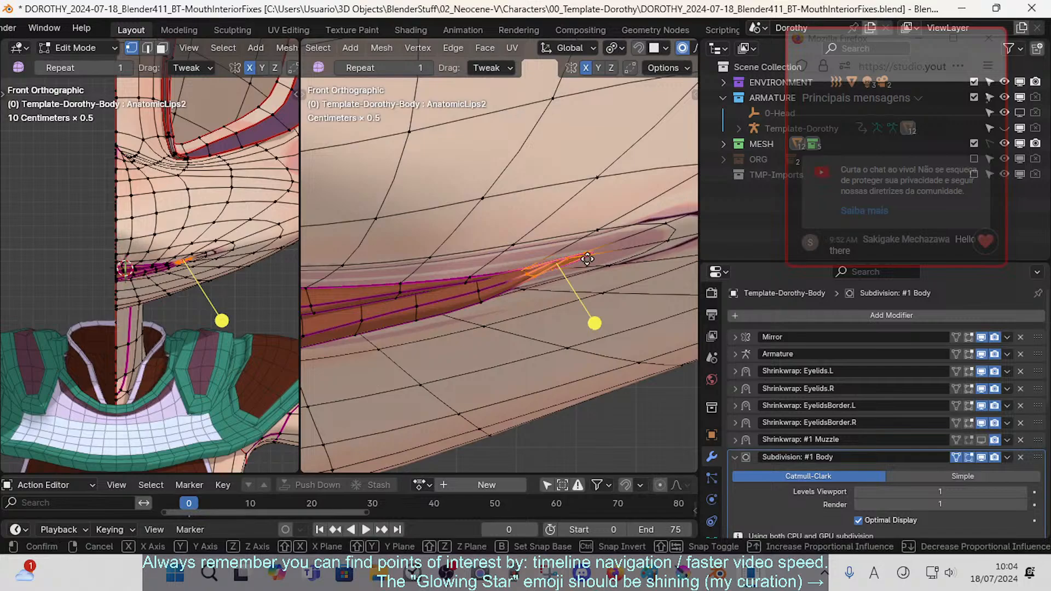
{"action": "key", "text": "g"}
{"action": "left_click", "coordinate": [577, 265]}
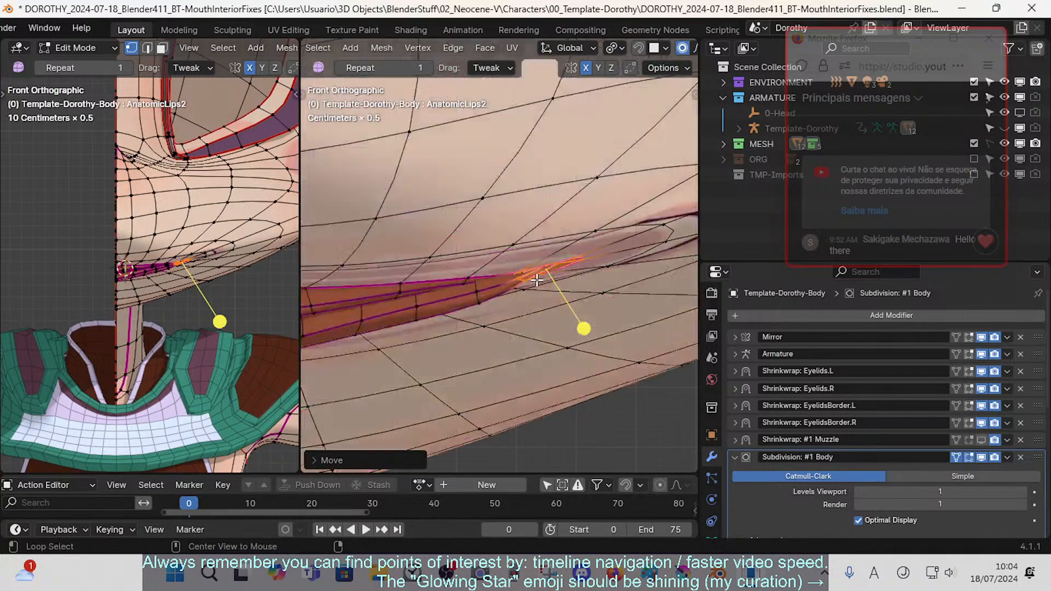
{"action": "key", "text": "alt+z"}
{"action": "key", "text": "alt+z"}
{"action": "key", "text": "alt+z"}
{"action": "key", "text": "alt+z"}
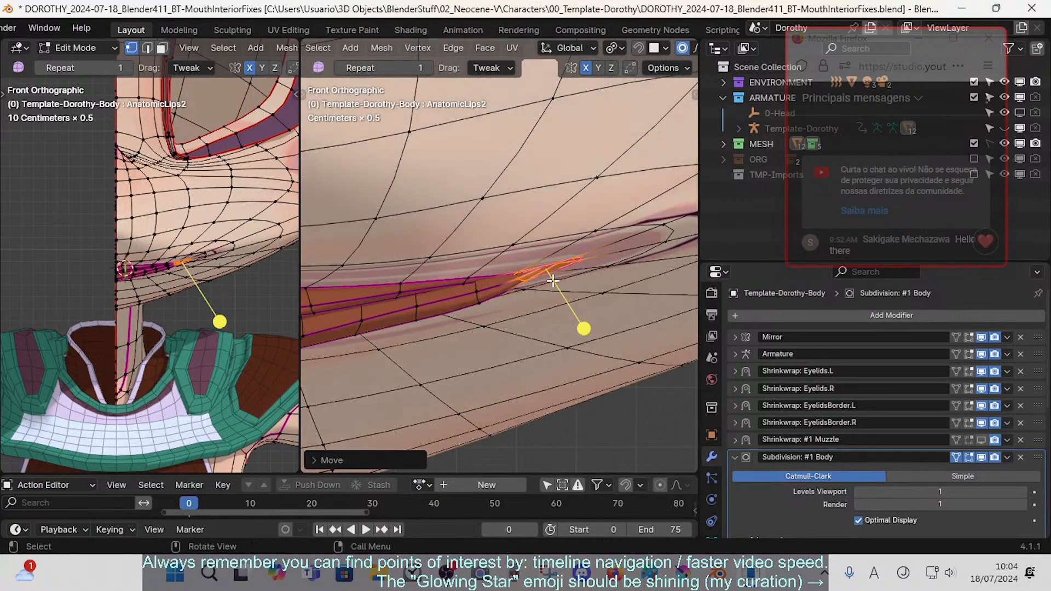
- Undo the recent moves and selection of the mouth-corner vertices, and recheck the corner with X-ray
{"action": "key", "text": "ctrl+z"}
{"action": "key", "text": "ctrl+z"}
{"action": "key", "text": "ctrl+z"}
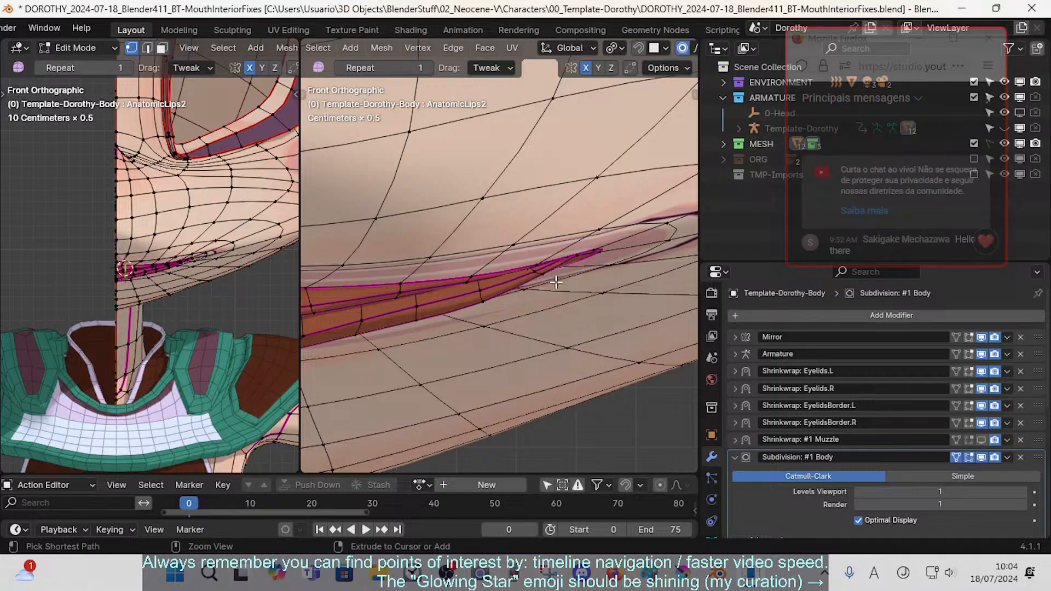
{"action": "key", "text": "alt+z"}
{"action": "key", "text": "alt+z"}
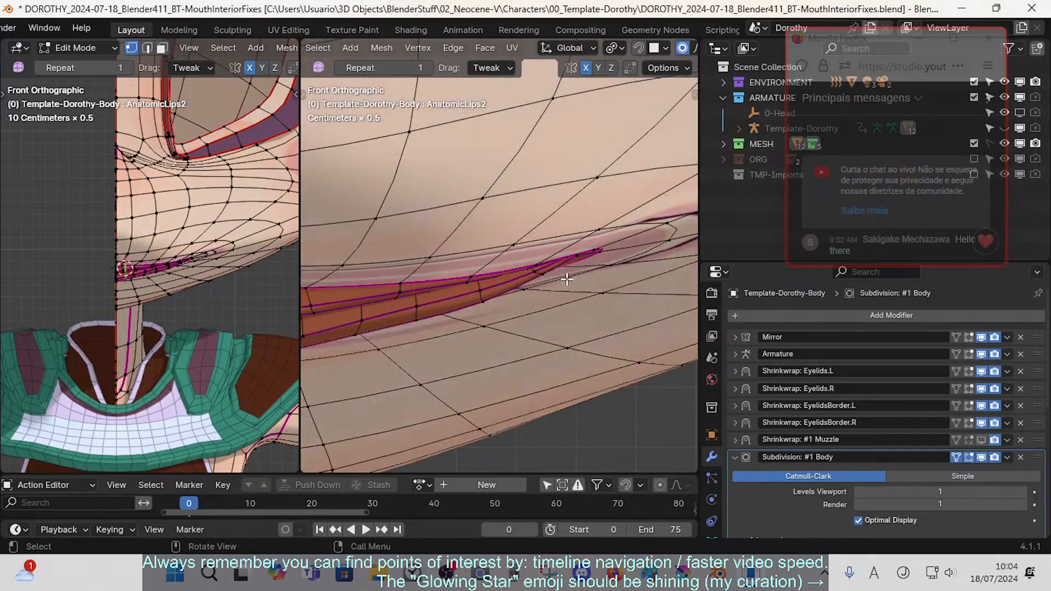
- Circle-select the vertices at the mouth corner, move them slightly toward the midline, and smooth them
{"action": "key", "text": "c"}
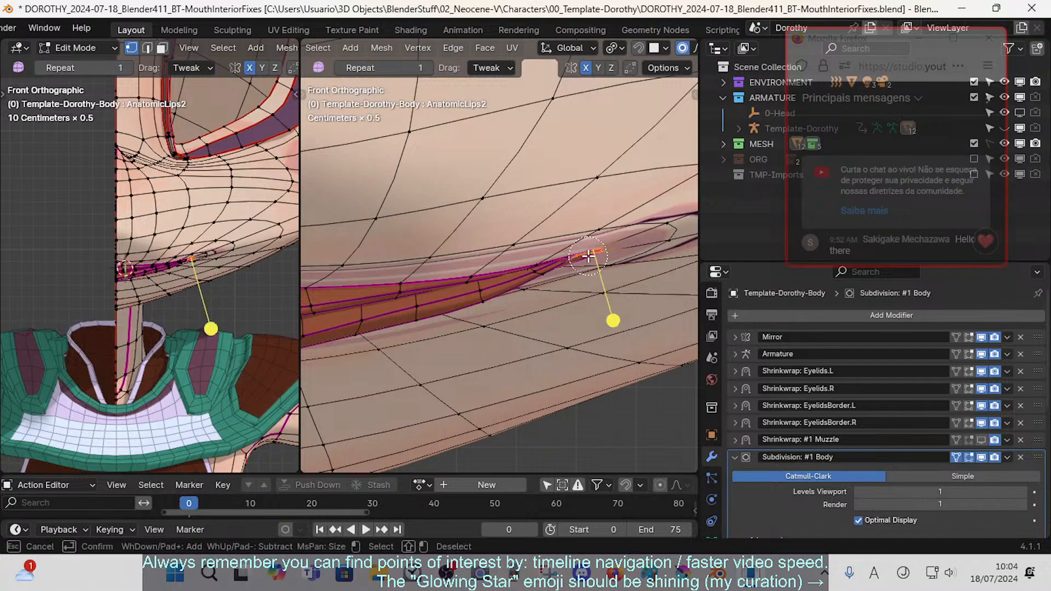
{"action": "left_click_drag", "start_coordinate": [567, 264], "coordinate": [546, 272]}
{"action": "right_click", "coordinate": [569, 265]}
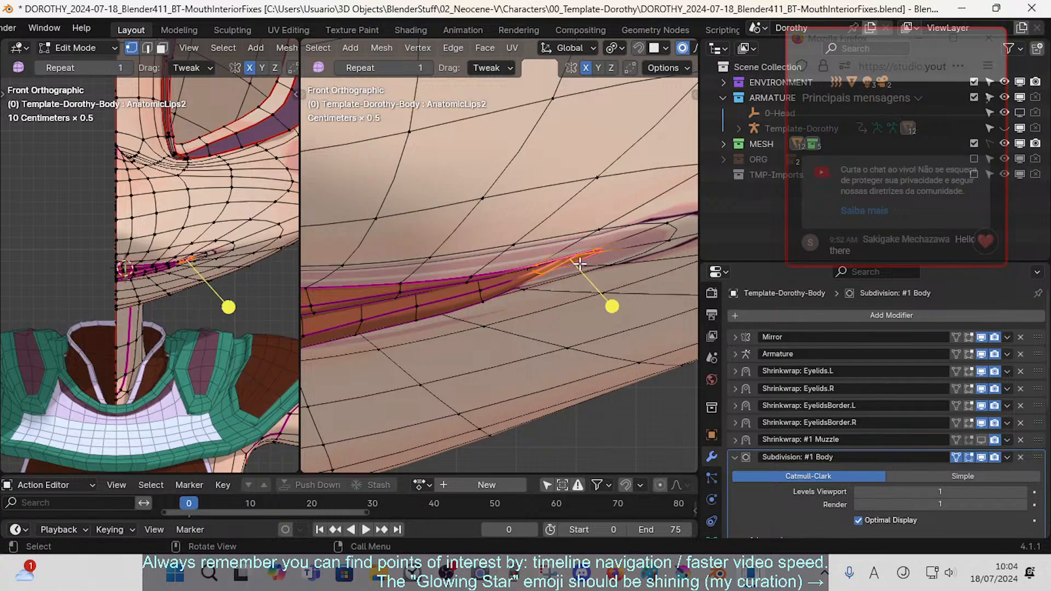
{"action": "key", "text": "g"}
{"action": "left_click", "coordinate": [555, 275]}
{"action": "mouse_move", "coordinate": [609, 307]}
{"action": "left_mouse_down"}
{"action": "mouse_move", "coordinate": [640, 312]}
{"action": "mouse_move", "coordinate": [627, 314]}
{"action": "left_mouse_up"}
{"action": "key", "text": "g"}
{"action": "left_click", "coordinate": [556, 305]}
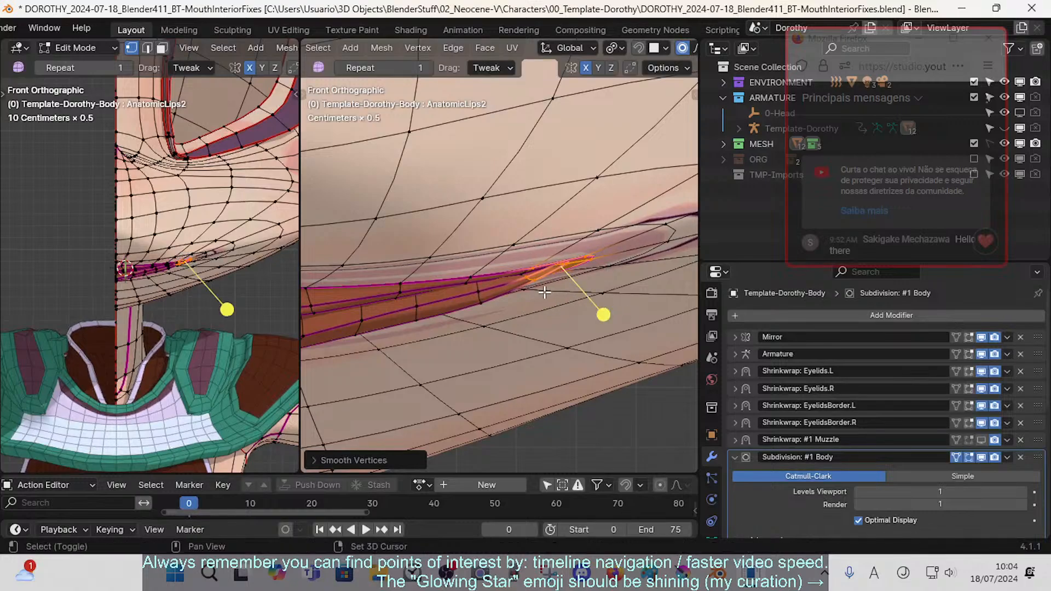
- Circle-select the lip and cavity vertices just before the mouth corner, smooth them, and clear the selection
{"action": "middle_click_drag", "start_coordinate": [544, 291], "coordinate": [580, 291], "text": "shift"}
{"action": "key", "text": "alt+a"}
{"action": "key", "text": "c"}
{"action": "left_click_drag", "start_coordinate": [533, 285], "coordinate": [545, 286]}
{"action": "right_click", "coordinate": [550, 288]}
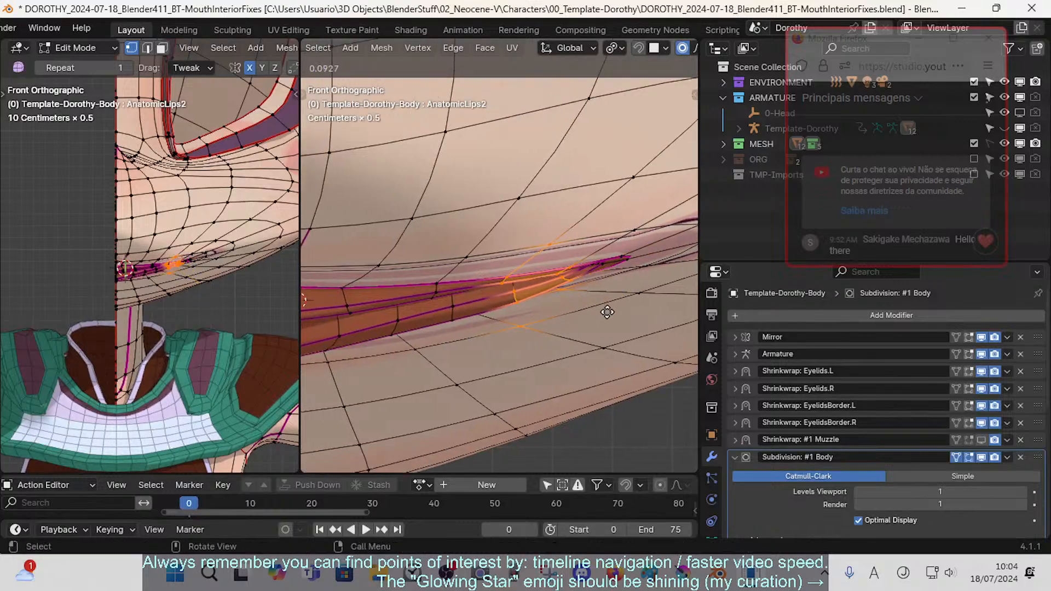
{"action": "middle_click_drag", "start_coordinate": [564, 299], "coordinate": [588, 298], "text": "shift"}
{"action": "key", "text": "alt+a"}
{"action": "key", "text": "c"}
{"action": "right_click", "coordinate": [505, 294]}
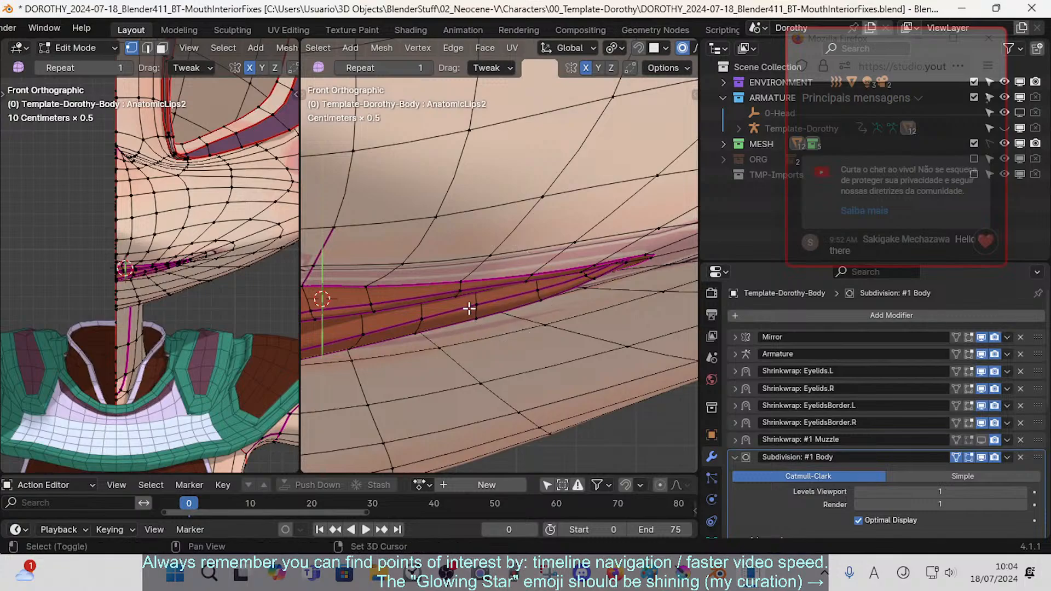
- In the right side view, smooth the vertices of the lower cavity wall leading to the mouth corner
{"action": "middle_click_drag", "start_coordinate": [469, 307], "coordinate": [543, 315], "text": "shift"}
{"action": "key", "text": "KP_3"}
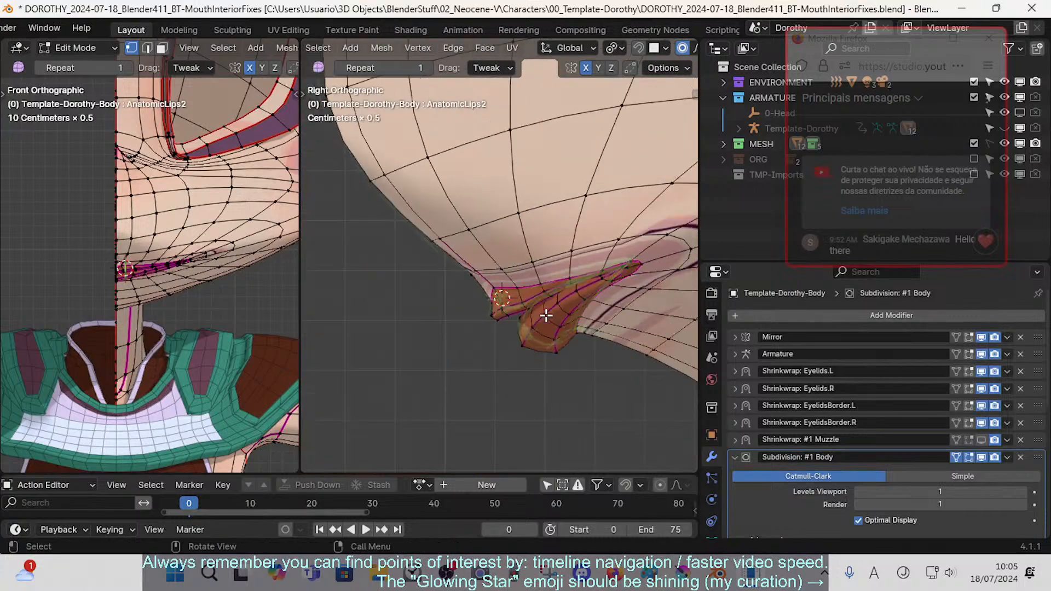
{"action": "scroll", "coordinate": [545, 315], "scroll_direction": "up", "scroll_amount": 3}
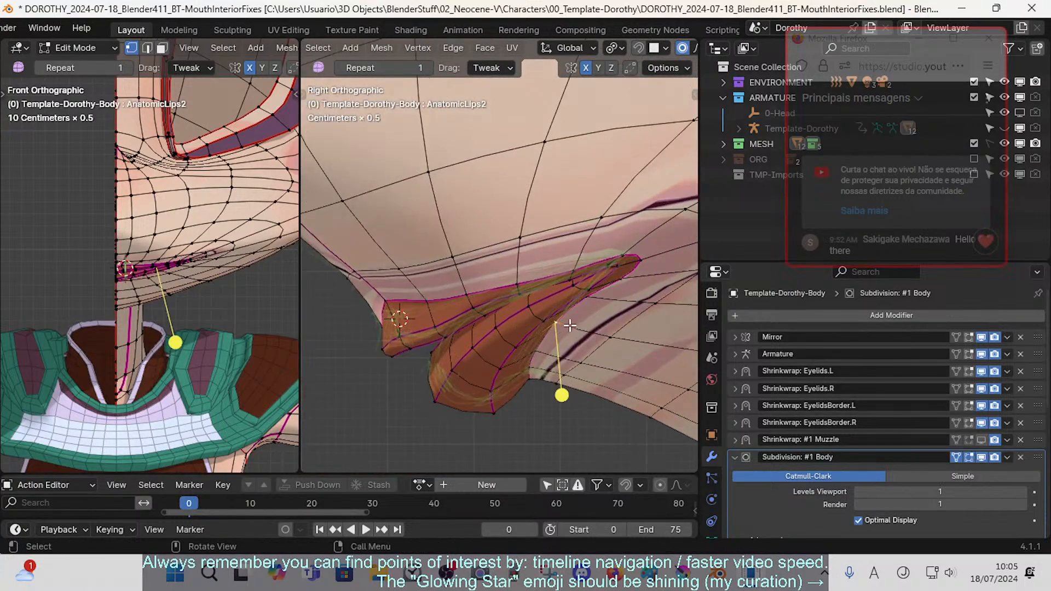
{"action": "left_click_drag", "start_coordinate": [570, 326], "coordinate": [572, 330]}
{"action": "mouse_move", "coordinate": [601, 282]}
{"action": "left_mouse_down"}
{"action": "mouse_move", "coordinate": [626, 279]}
{"action": "mouse_move", "coordinate": [592, 286]}
{"action": "mouse_move", "coordinate": [601, 278]}
{"action": "left_mouse_up"}
{"action": "scroll", "coordinate": [623, 279], "scroll_direction": "up", "scroll_amount": 3}
{"action": "left_click_drag", "start_coordinate": [614, 266], "coordinate": [620, 265]}
- Circle-select the vertices at the mouth corner tip and then those just before it, smoothing each group
{"action": "key", "text": "c"}
{"action": "left_click", "coordinate": [624, 261]}
{"action": "right_click", "coordinate": [624, 262]}
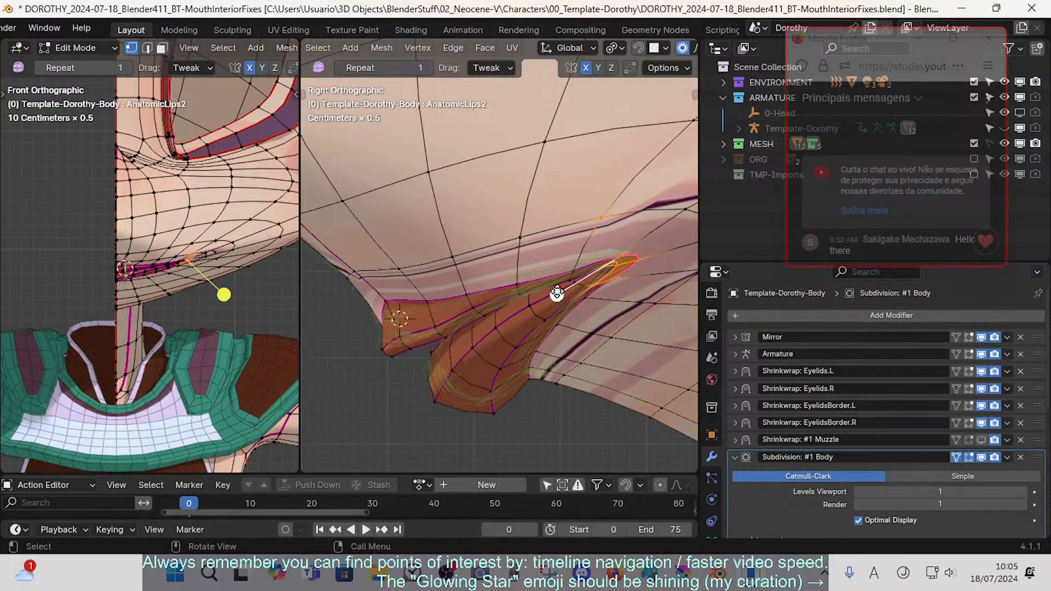
{"action": "left_click_drag", "start_coordinate": [557, 293], "coordinate": [551, 296]}
{"action": "key", "text": "c"}
{"action": "left_click", "coordinate": [592, 275]}
{"action": "right_click", "coordinate": [591, 275]}
{"action": "left_click_drag", "start_coordinate": [582, 337], "coordinate": [587, 337]}
{"action": "key", "text": "alt+a"}
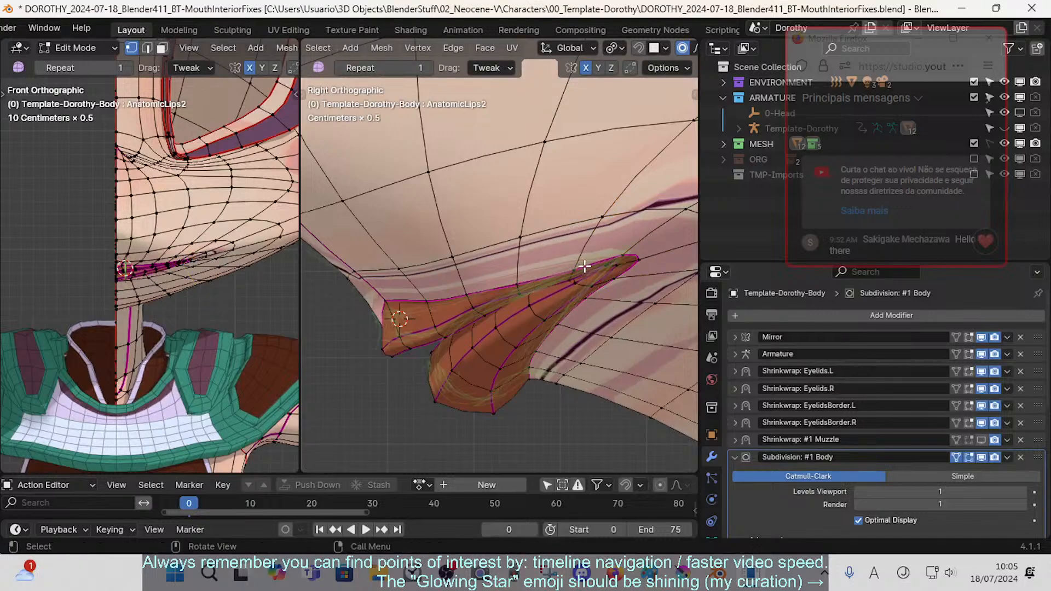
- Move the two upper cavity vertices approaching the mouth corner closer to the lip border, rotating the second slightly
{"action": "left_click", "coordinate": [569, 280]}
{"action": "key", "text": "g"}
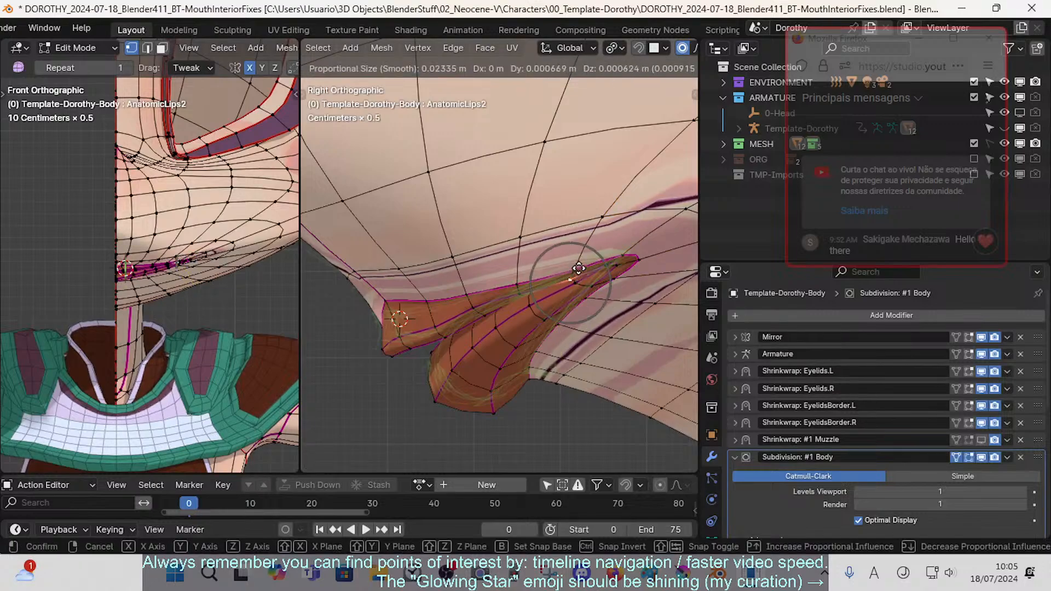
{"action": "left_click", "coordinate": [578, 270]}
{"action": "left_click", "coordinate": [512, 298]}
{"action": "key", "text": "g"}
{"action": "left_click", "coordinate": [555, 303]}
{"action": "key", "text": "r"}
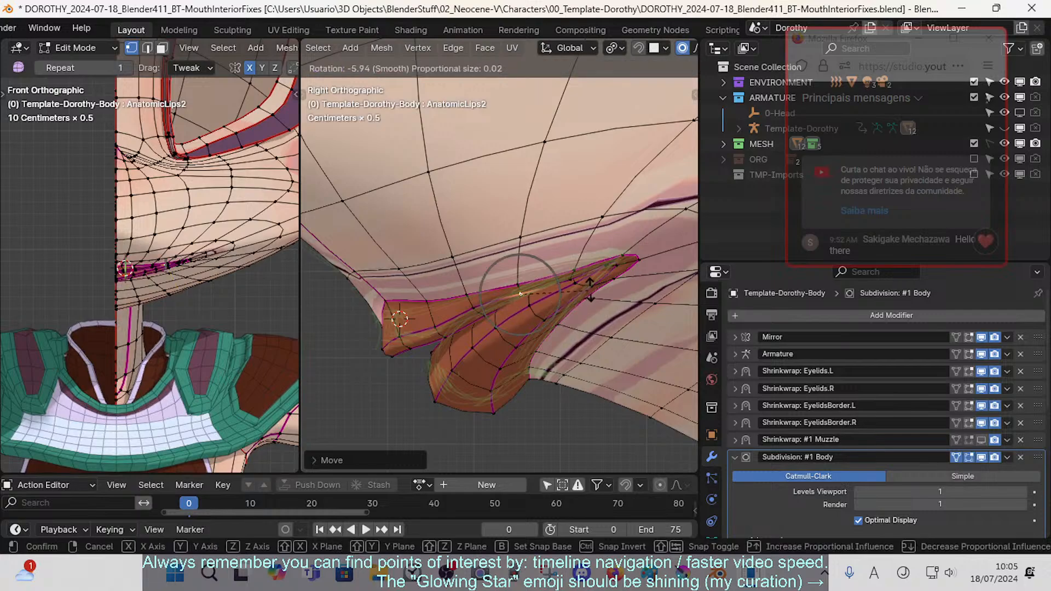
{"action": "left_click", "coordinate": [593, 280]}
- Reposition the upper cavity's inner vertex midway along the mouth to even out the wall
{"action": "left_click", "coordinate": [477, 305]}
{"action": "key", "text": "g"}
{"action": "left_click", "coordinate": [548, 322]}
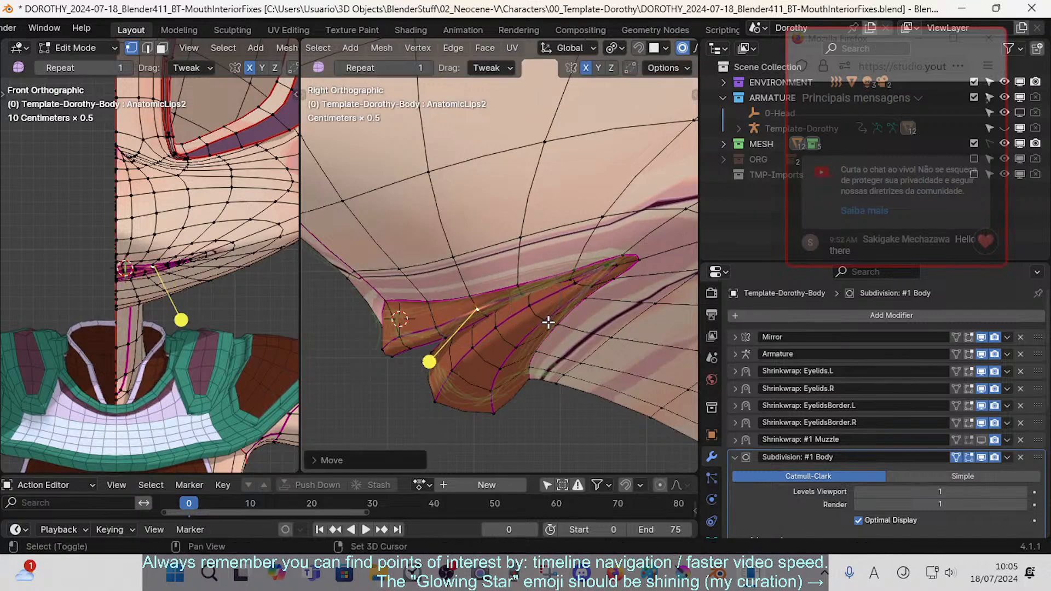
{"action": "left_click", "coordinate": [497, 320]}
{"action": "left_click", "coordinate": [485, 316]}
{"action": "key", "text": "g"}
{"action": "left_click", "coordinate": [484, 315]}
- In face select mode, select the upper cavity's inner faces midway along the mouth, then move and slightly rotate them
{"action": "key", "text": "3"}
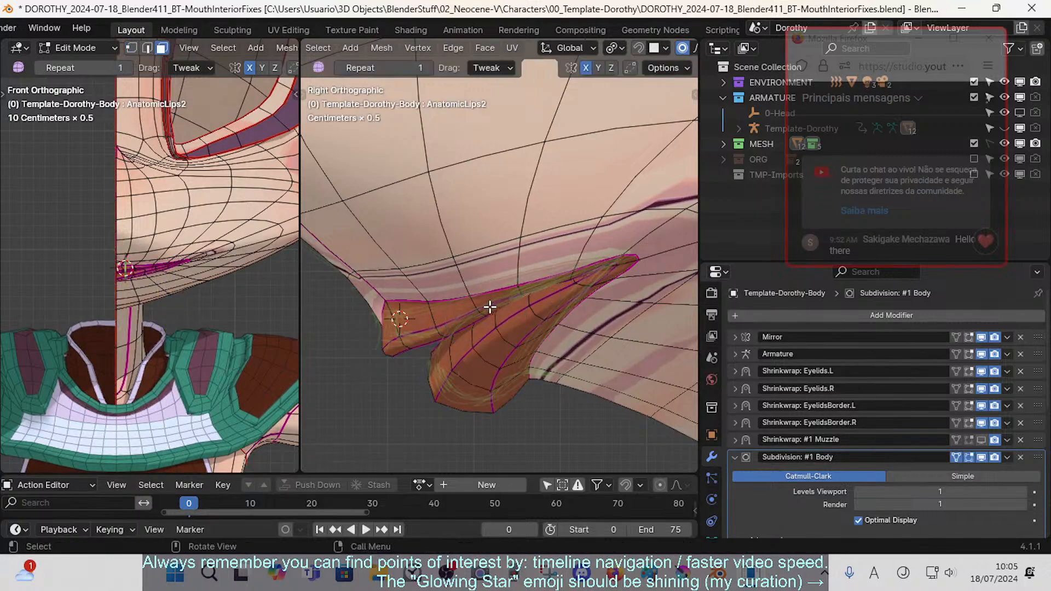
{"action": "left_click", "coordinate": [456, 333]}
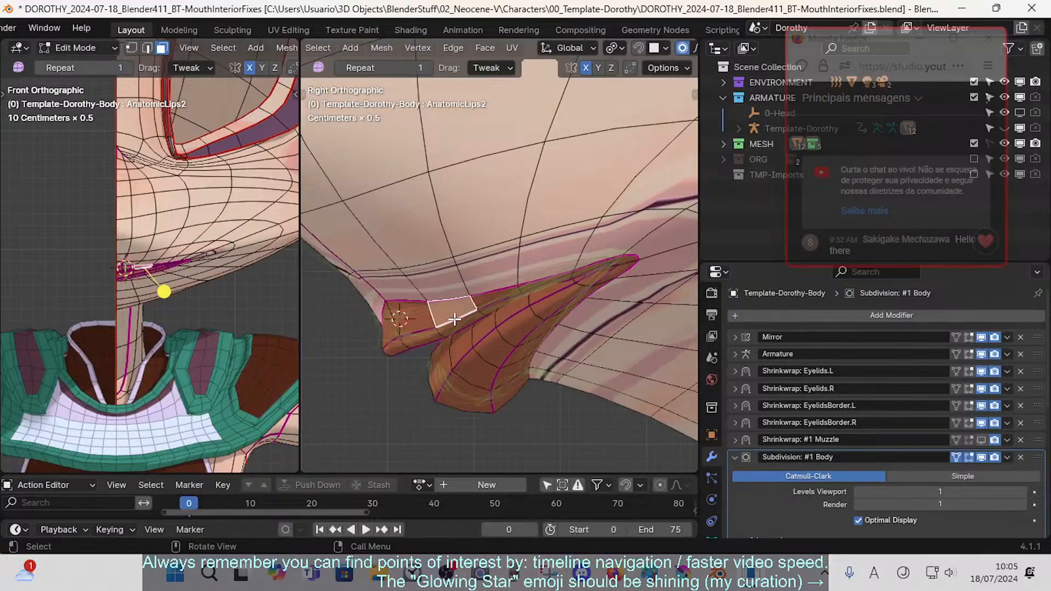
{"action": "key", "text": "alt+a"}
{"action": "left_click", "coordinate": [440, 332], "text": "alt"}
{"action": "key", "text": "alt+a"}
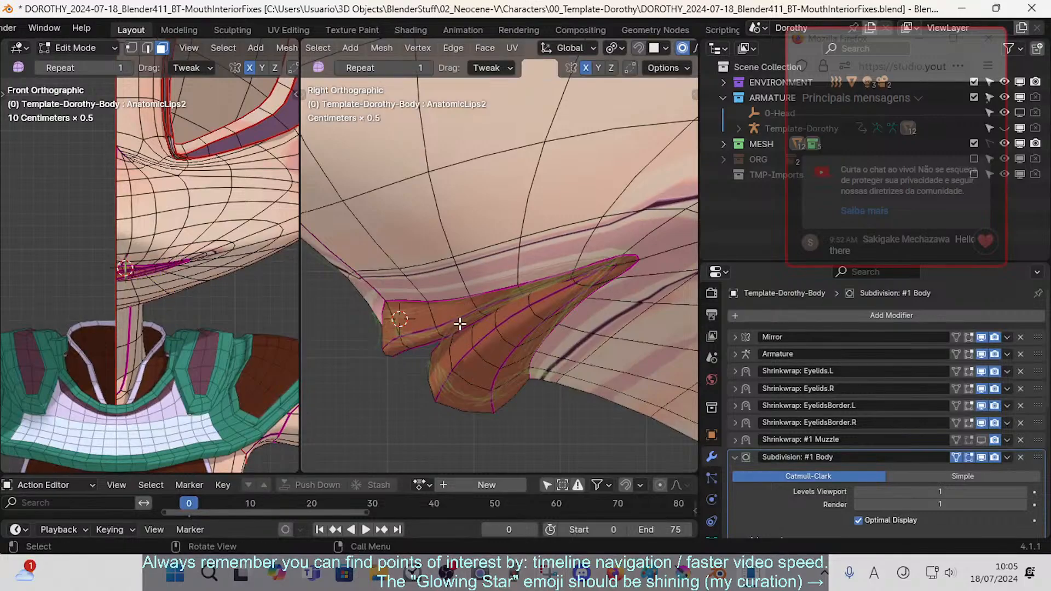
{"action": "left_click", "coordinate": [492, 305]}
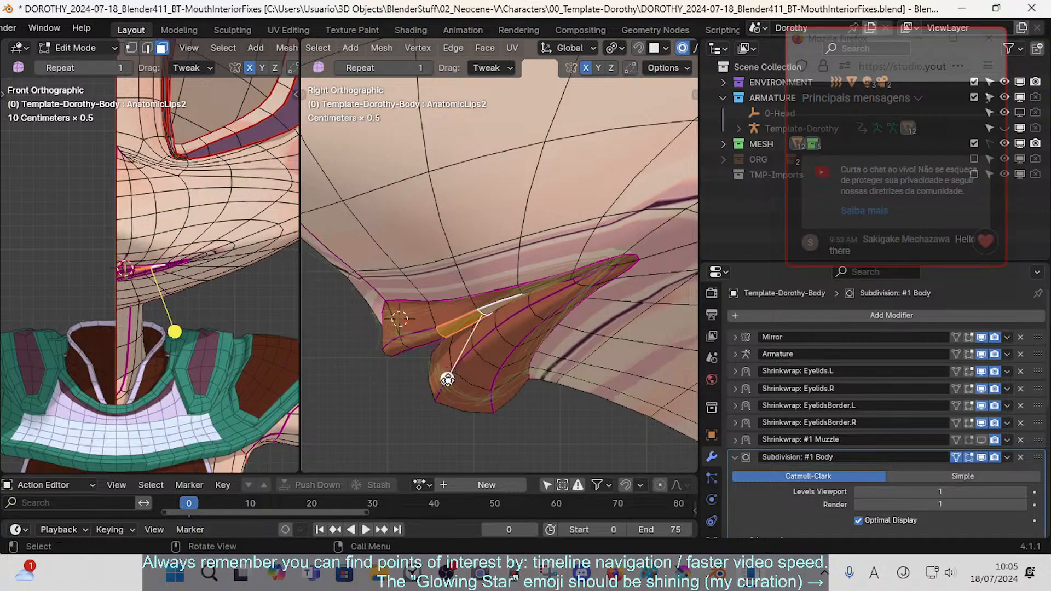
{"action": "mouse_move", "coordinate": [447, 379]}
{"action": "left_mouse_down"}
{"action": "mouse_move", "coordinate": [507, 383]}
{"action": "mouse_move", "coordinate": [445, 375]}
{"action": "left_mouse_up"}
{"action": "key", "text": "r"}
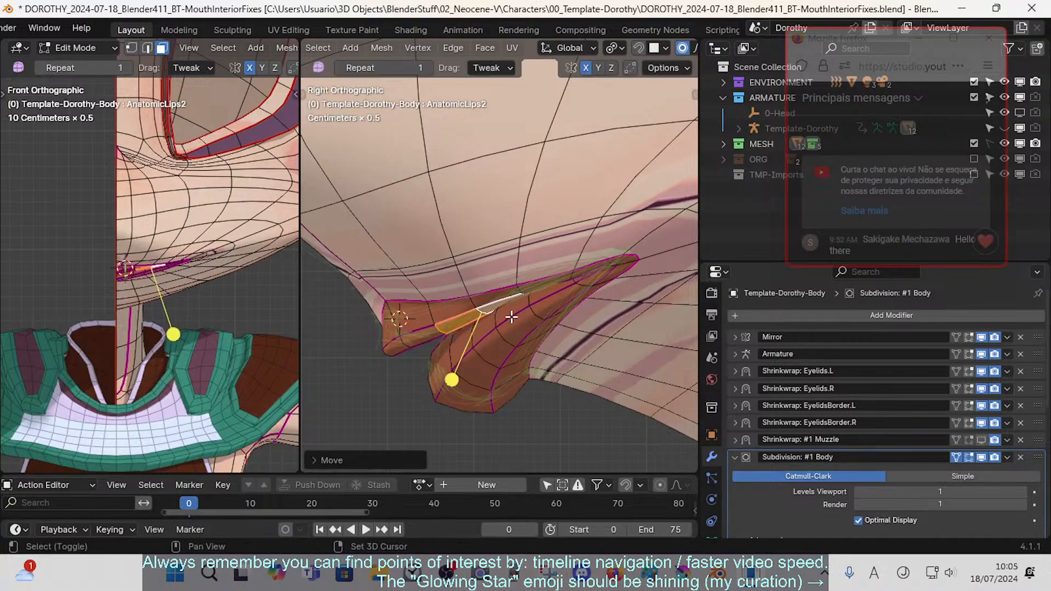
{"action": "left_click", "coordinate": [594, 292]}
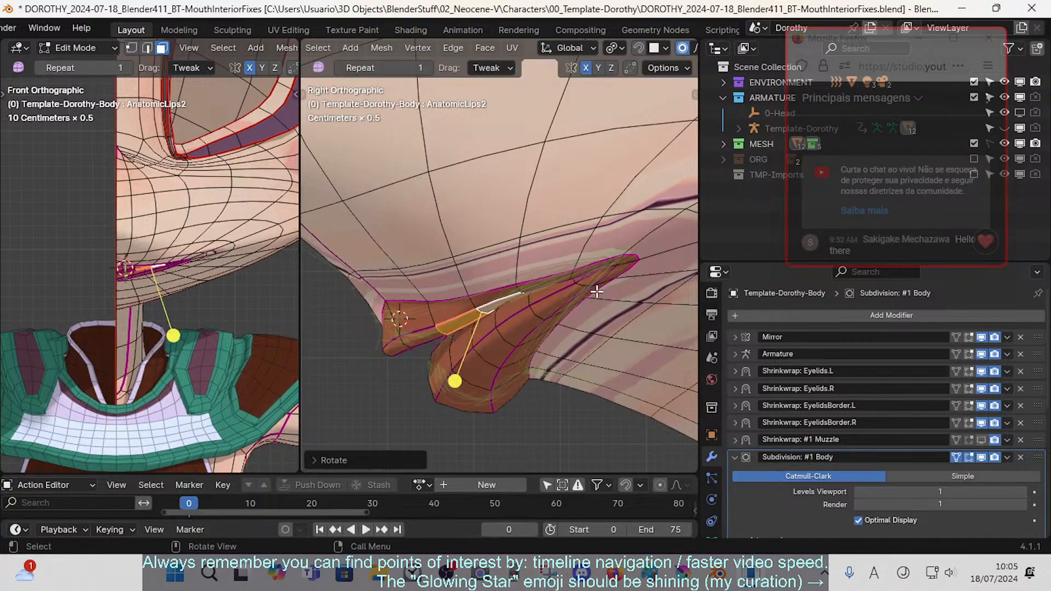
- Rotate and move the upper cavity's inner face near the front of the mouth
{"action": "left_click", "coordinate": [420, 335]}
{"action": "key", "text": "r"}
{"action": "left_click", "coordinate": [555, 344]}
{"action": "key", "text": "g"}
{"action": "left_click", "coordinate": [554, 352]}
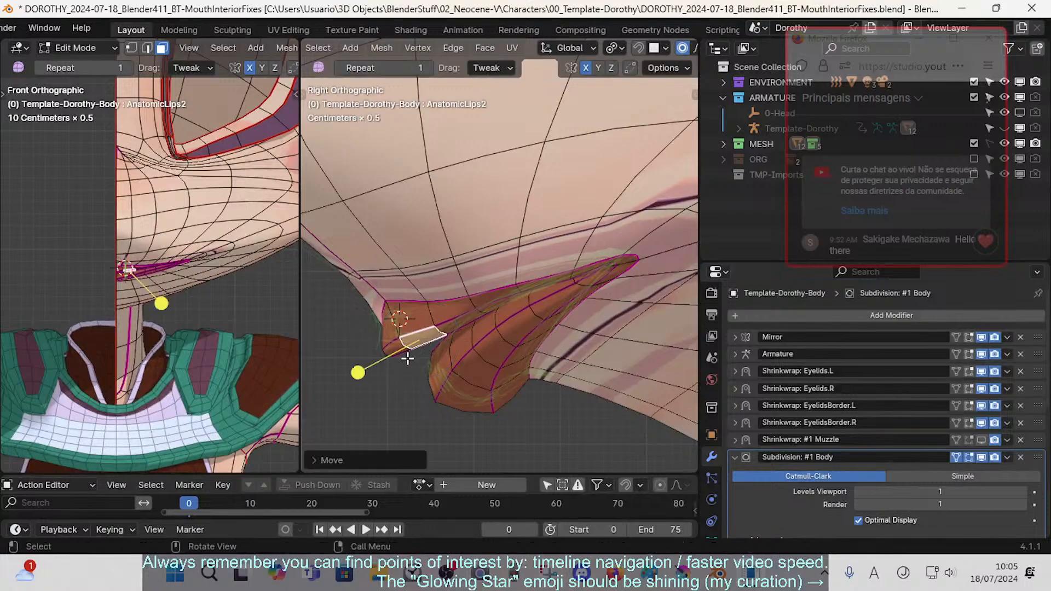
- In vertex select mode, select the two lowest vertices at the upper cavity's front tip and move them slightly down
{"action": "key", "text": "1"}
{"action": "left_click", "coordinate": [383, 354]}
{"action": "left_click", "coordinate": [391, 362], "text": "shift"}
{"action": "key", "text": "g"}
{"action": "left_click", "coordinate": [396, 373]}
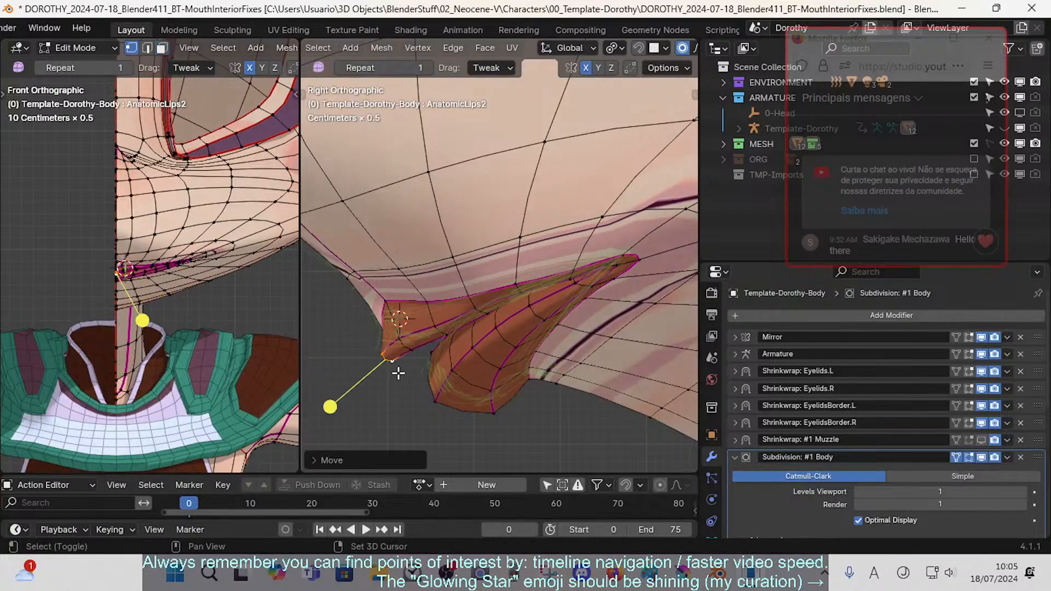
- Shift the front vertex of the upper lip border and the vertex behind it slightly forward and down
{"action": "left_click", "coordinate": [387, 300]}
{"action": "key", "text": "g"}
{"action": "left_click", "coordinate": [381, 308]}
{"action": "left_click", "coordinate": [430, 302]}
{"action": "key", "text": "g"}
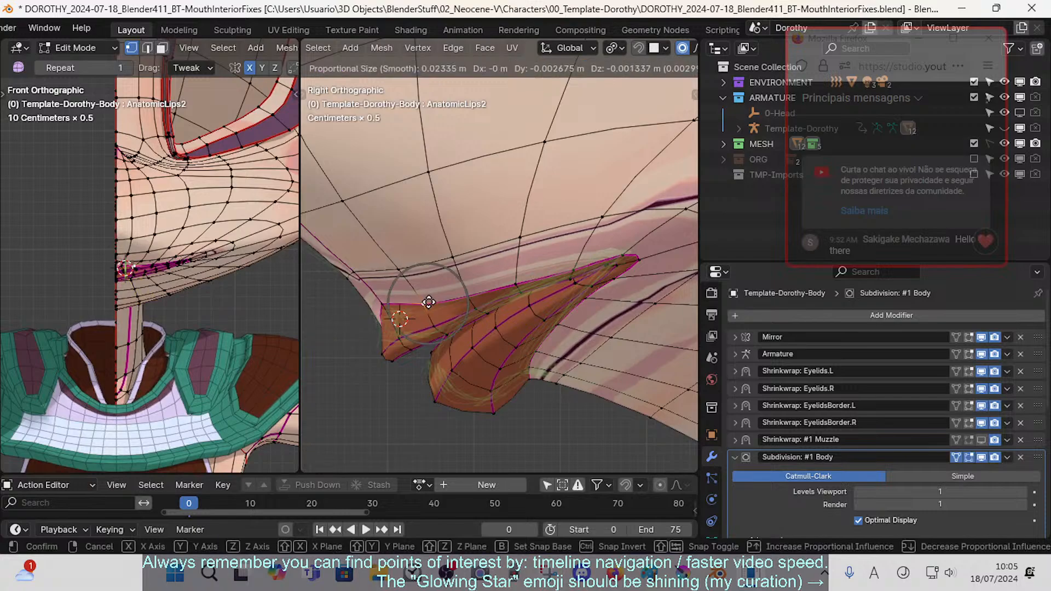
{"action": "left_click", "coordinate": [425, 303]}
- Select the upper cavity's inner front vertex and place the 3D cursor in the empty space below the mouth
{"action": "key", "text": "alt+z"}
{"action": "left_click", "coordinate": [409, 307]}
{"action": "key", "text": "alt+z"}
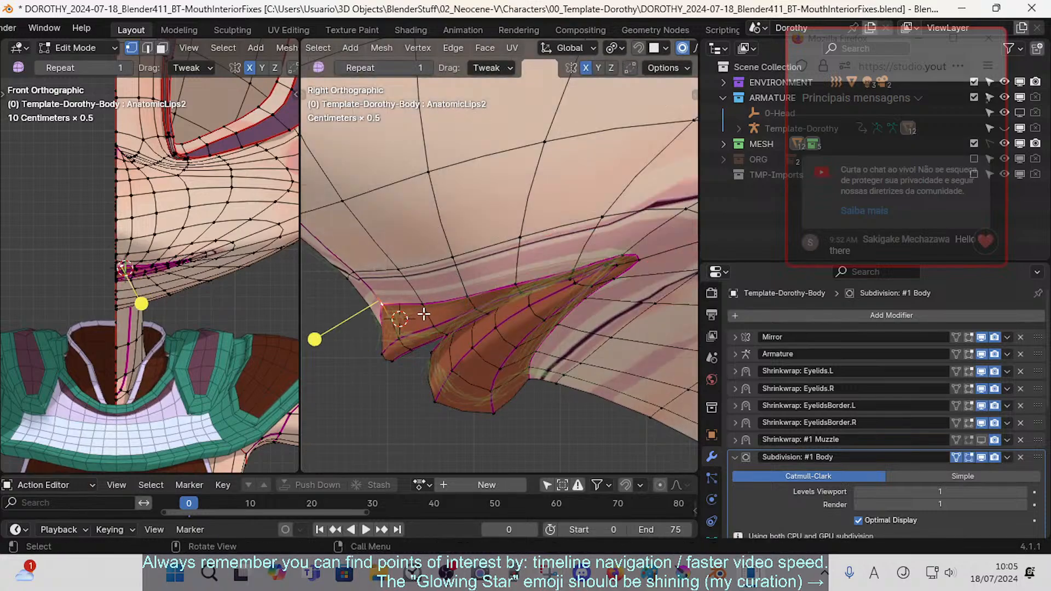
{"action": "left_click", "coordinate": [409, 326]}
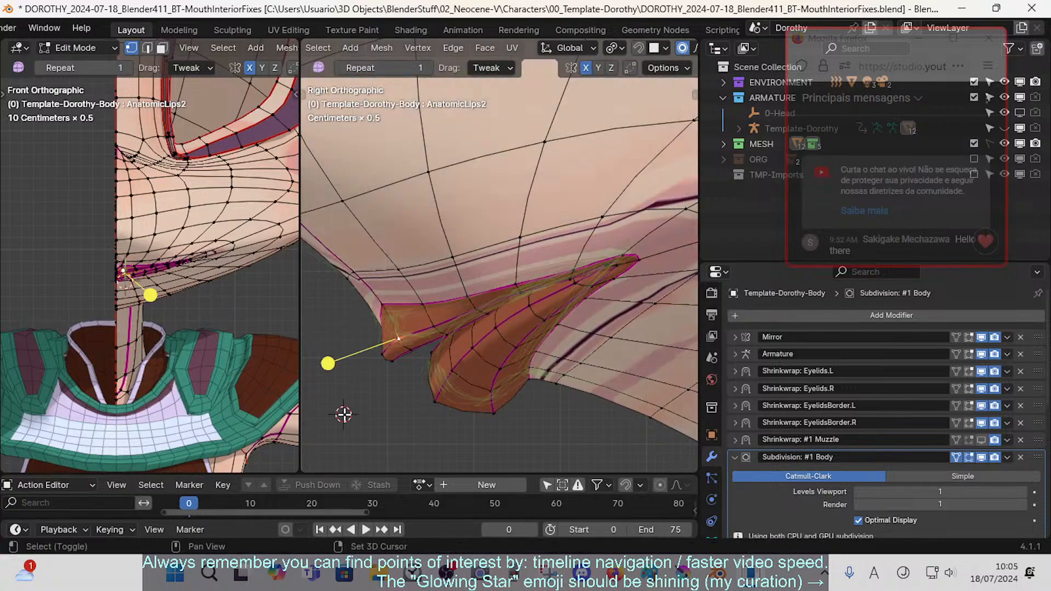
- Adjust the front and middle vertices of the upper lip border to even the lip line in side view
{"action": "left_click", "coordinate": [432, 307]}
{"action": "key", "text": "g"}
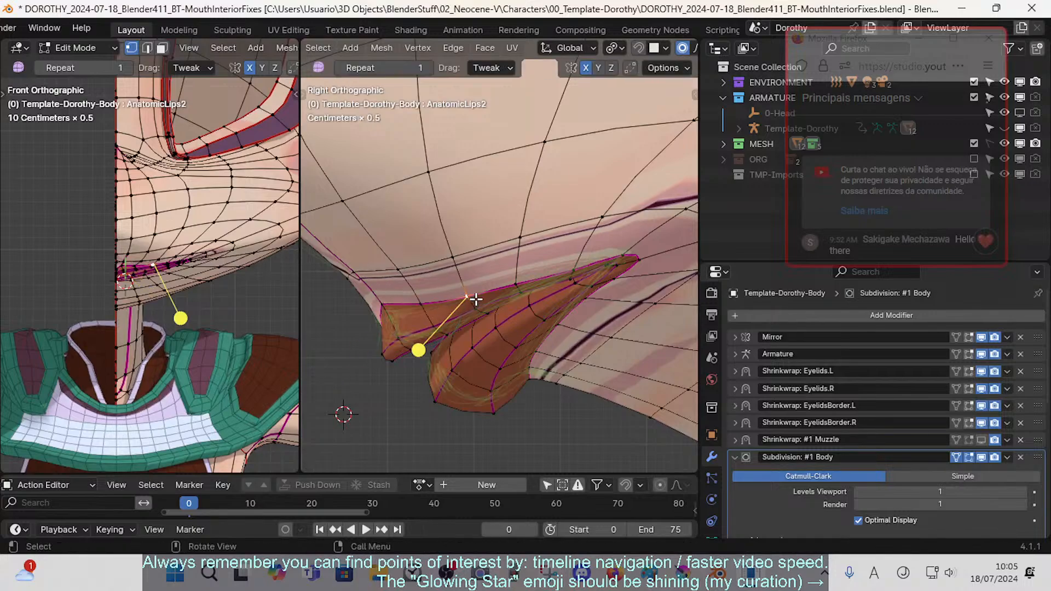
{"action": "left_click", "coordinate": [467, 299]}
{"action": "left_click", "coordinate": [422, 304]}
{"action": "key", "text": "g"}
{"action": "left_click", "coordinate": [390, 309]}
{"action": "left_click", "coordinate": [465, 294]}
{"action": "key", "text": "g"}
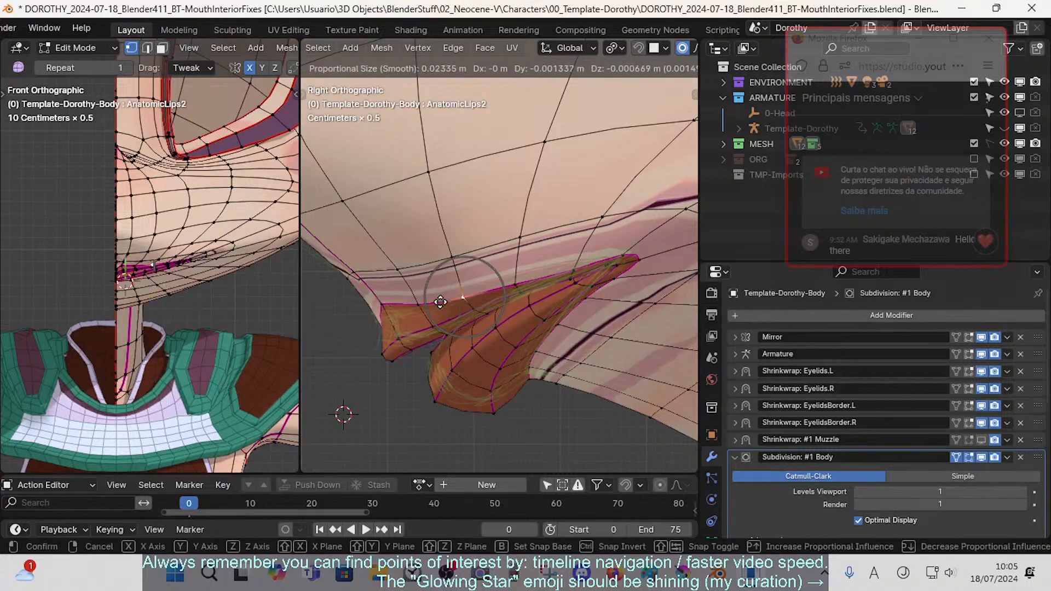
{"action": "left_click", "coordinate": [439, 302]}
- Shift the remaining upper lip border vertices one by one toward the front, up to the mouth corner
{"action": "left_click", "coordinate": [519, 282]}
{"action": "key", "text": "g"}
{"action": "left_click", "coordinate": [491, 289]}
{"action": "left_click", "coordinate": [574, 274]}
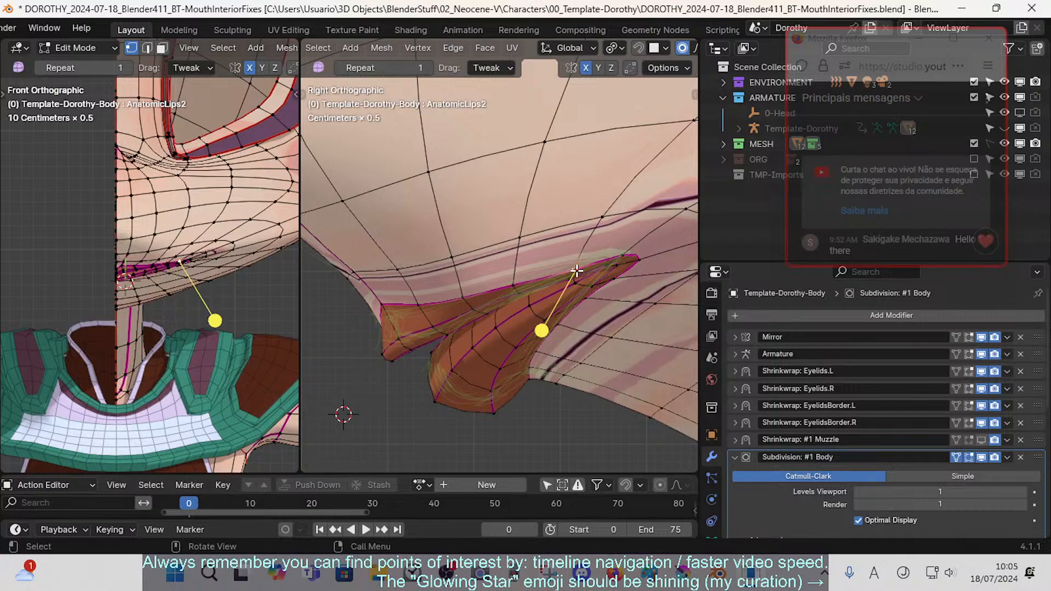
{"action": "key", "text": "g"}
{"action": "left_click", "coordinate": [508, 282]}
{"action": "left_click", "coordinate": [622, 248]}
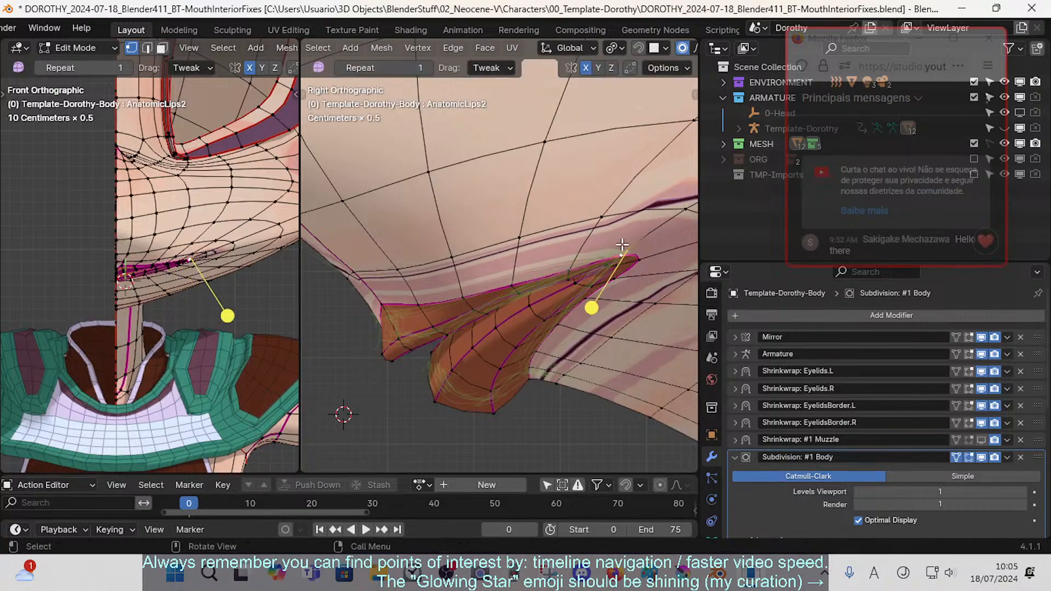
{"action": "key", "text": "g"}
{"action": "left_click", "coordinate": [606, 255]}
- Check the mouth cavity's edge loops, and switch to Object Mode to review the mouth shape
{"action": "key", "text": "3"}
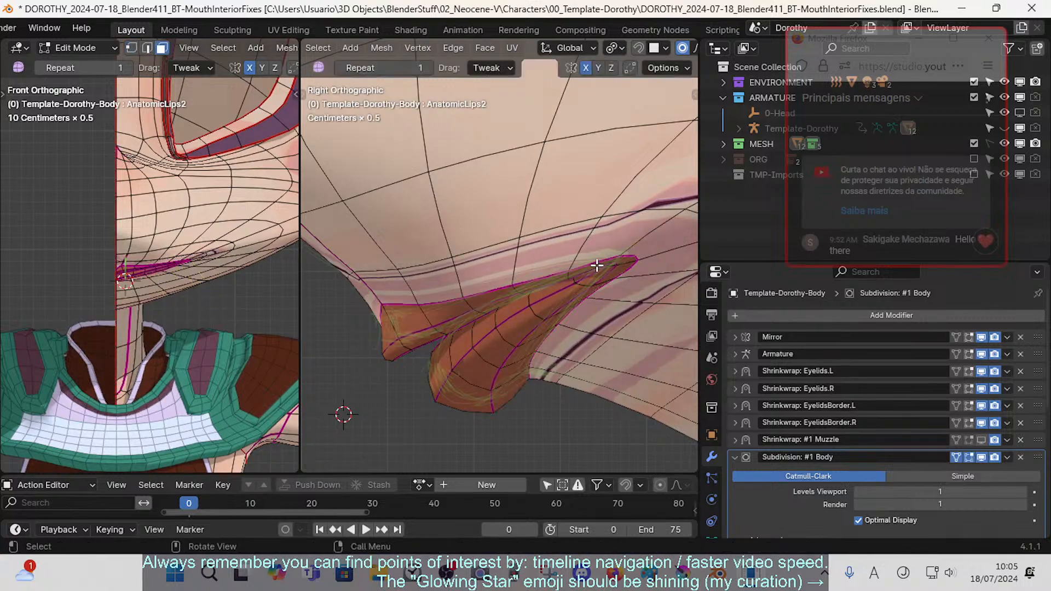
{"action": "key", "text": "2"}
{"action": "left_click_drag", "start_coordinate": [493, 374], "coordinate": [464, 385]}
{"action": "left_click", "coordinate": [460, 324], "text": "alt"}
{"action": "key", "text": "alt+a"}
{"action": "left_click", "coordinate": [462, 357], "text": "alt"}
{"action": "key", "text": "alt+a"}
{"action": "key", "text": "3"}
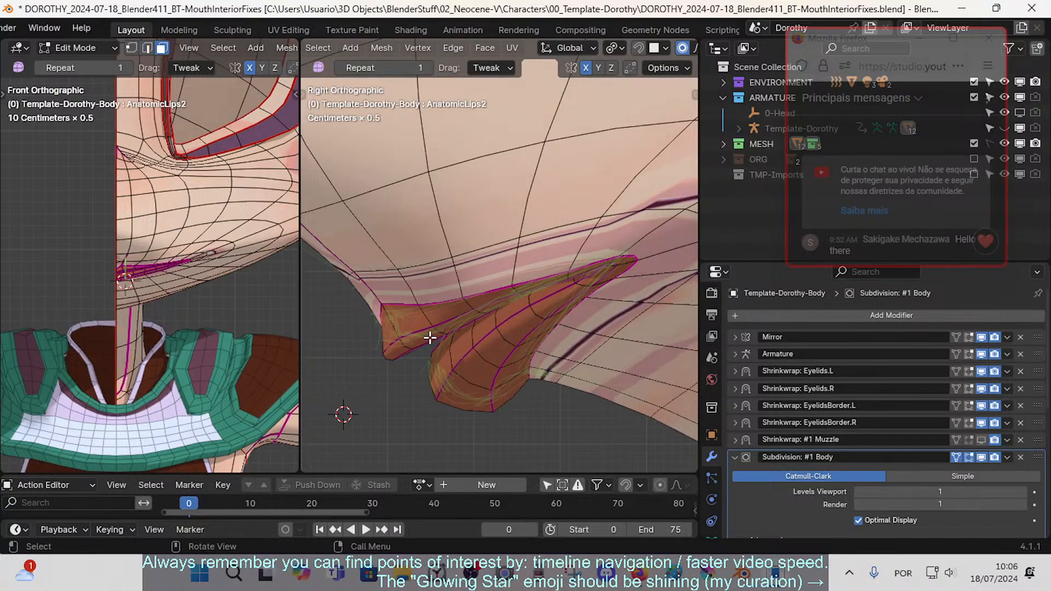
{"action": "key", "text": "Tab"}
{"action": "scroll", "coordinate": [546, 310], "scroll_direction": "down", "scroll_amount": 2}
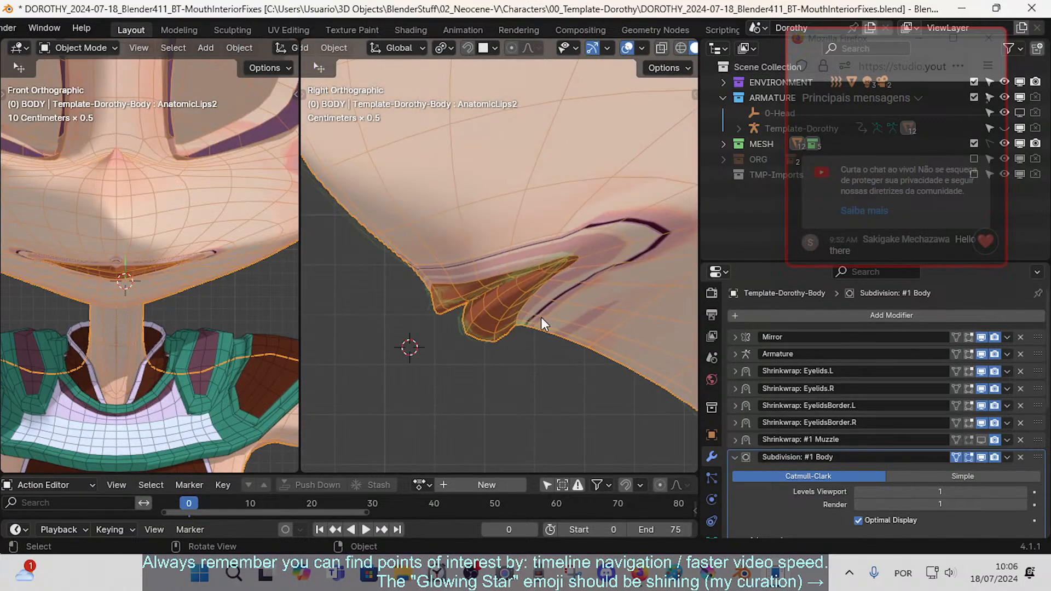
- Return to editing the body mesh's vertices and lower the two frontmost vertices of the upper lip border in side view
{"action": "key", "text": "Tab"}
{"action": "scroll", "coordinate": [430, 340], "scroll_direction": "up", "scroll_amount": 1}
{"action": "key", "text": "1"}
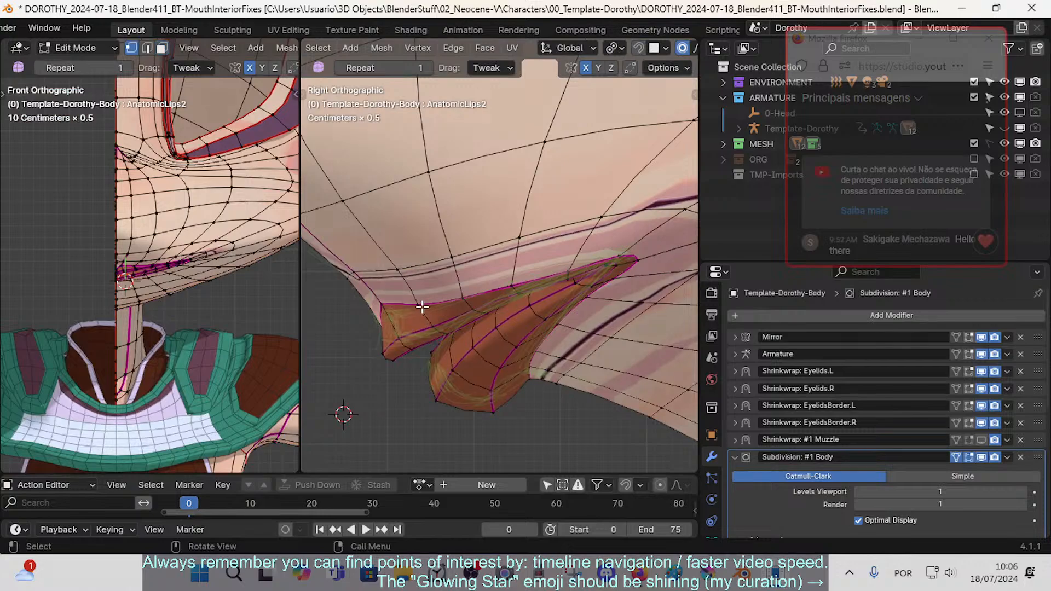
{"action": "left_click", "coordinate": [420, 306]}
{"action": "key", "text": "g"}
{"action": "left_click", "coordinate": [415, 308]}
{"action": "left_click", "coordinate": [383, 309]}
{"action": "key", "text": "g"}
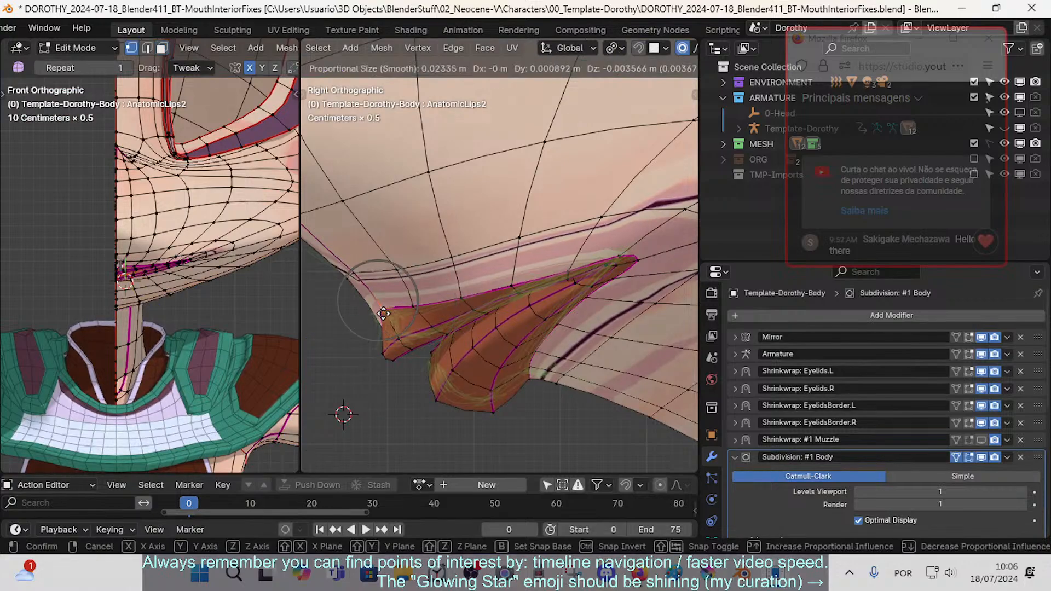
{"action": "left_click", "coordinate": [384, 313]}
- Select the lower front tip vertices of the upper mouth cavity through the mesh and move them up
{"action": "scroll", "coordinate": [416, 334], "scroll_direction": "up", "scroll_amount": 2}
{"action": "key", "text": "2"}
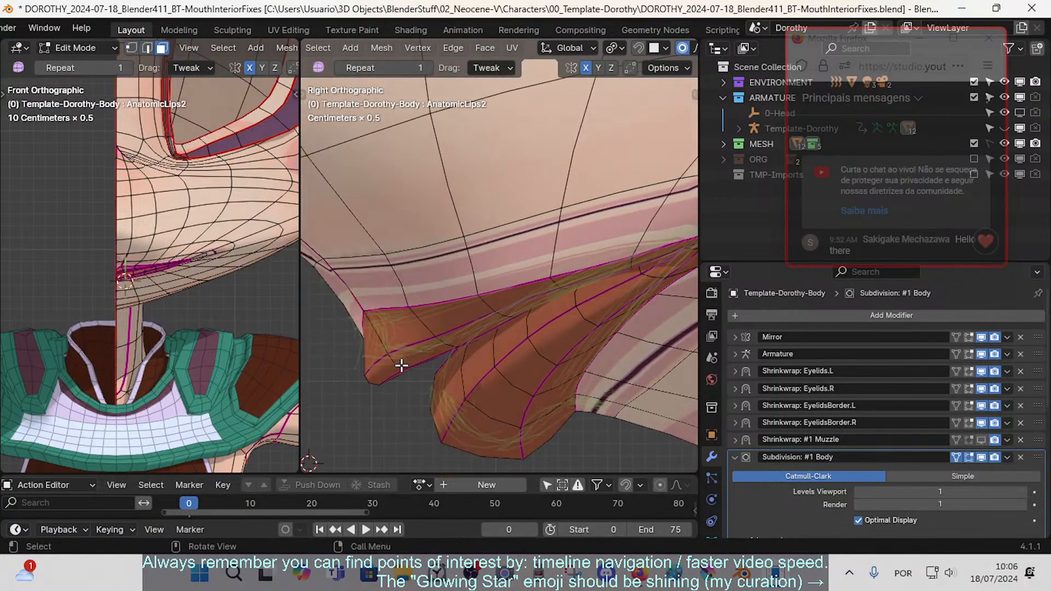
{"action": "key", "text": "2"}
{"action": "left_click", "coordinate": [400, 346]}
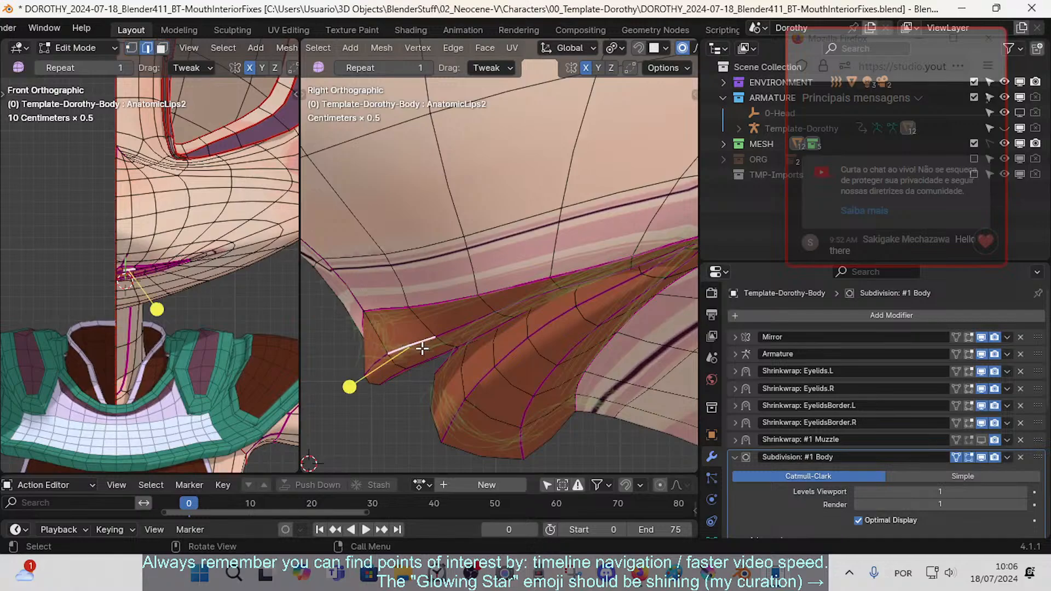
{"action": "key", "text": "1"}
{"action": "left_click", "coordinate": [387, 353]}
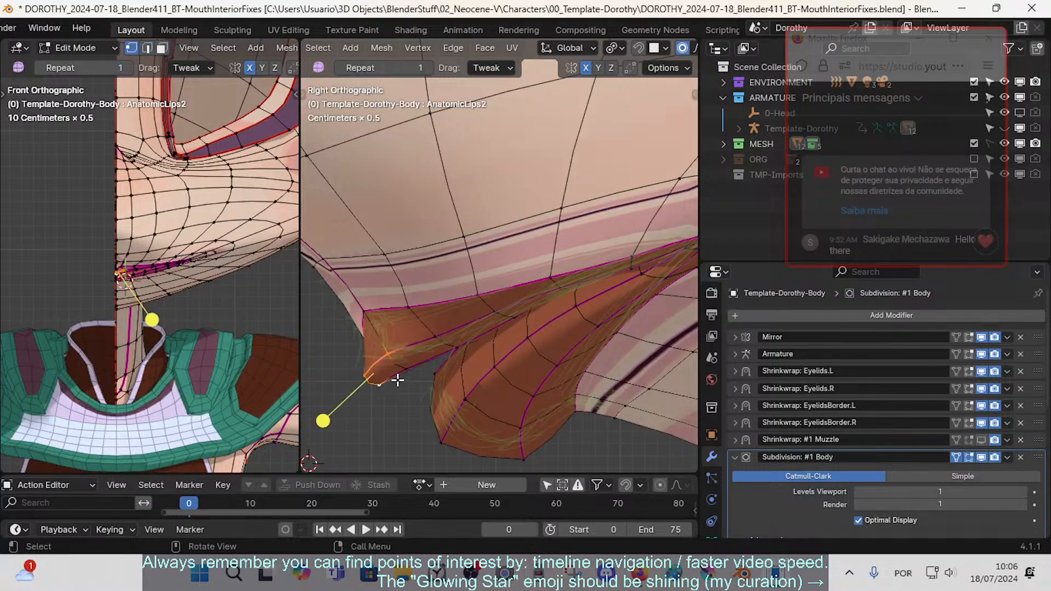
{"action": "key", "text": "alt+z"}
{"action": "key", "text": "c"}
{"action": "left_click", "coordinate": [380, 383]}
{"action": "key", "text": "Escape"}
{"action": "key", "text": "alt+a"}
{"action": "key", "text": "c"}
{"action": "left_click", "coordinate": [384, 374]}
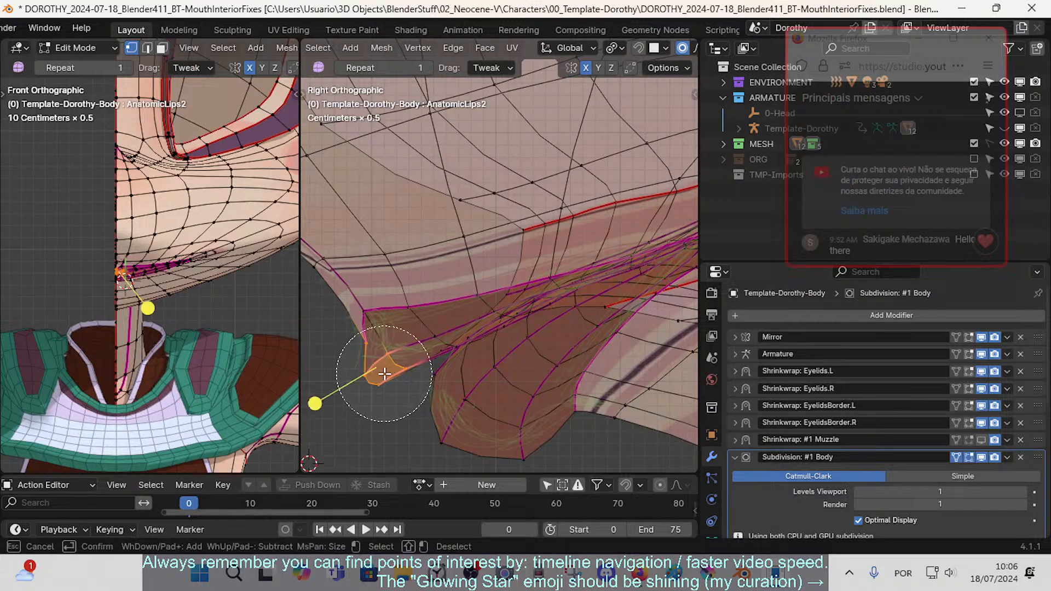
{"action": "key", "text": "Escape"}
{"action": "key", "text": "g"}
{"action": "left_click", "coordinate": [378, 358]}
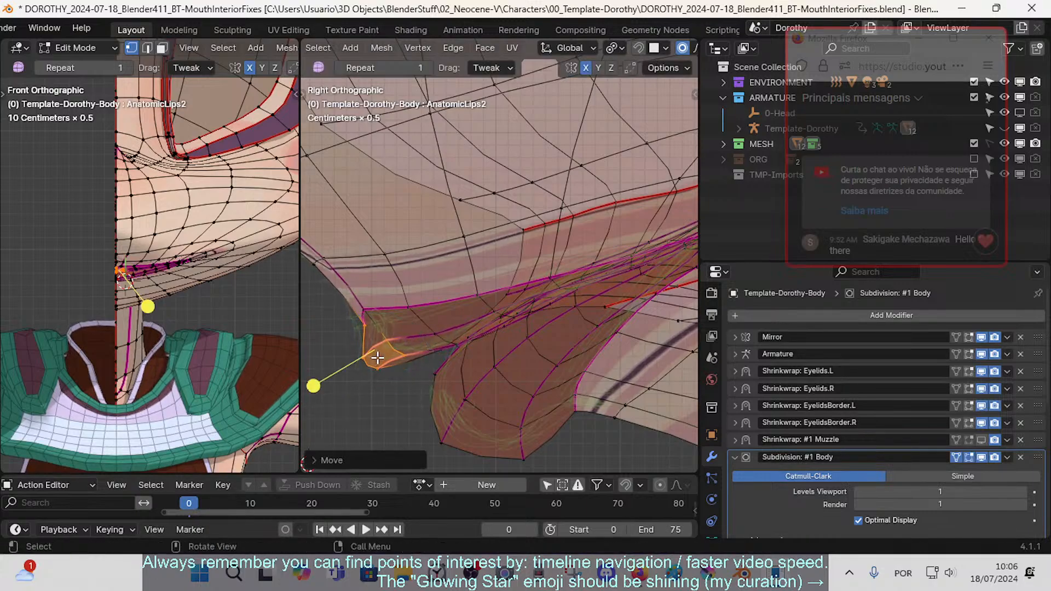
- Raise the frontmost vertex of the upper lip border slightly
{"action": "left_click", "coordinate": [362, 308]}
{"action": "key", "text": "g"}
{"action": "left_click", "coordinate": [366, 297]}
- Select the upper cavity's front tip vertices again, rotate them and shift them slightly toward the front
{"action": "key", "text": "alt+a"}
{"action": "key", "text": "c"}
{"action": "left_click", "coordinate": [375, 364]}
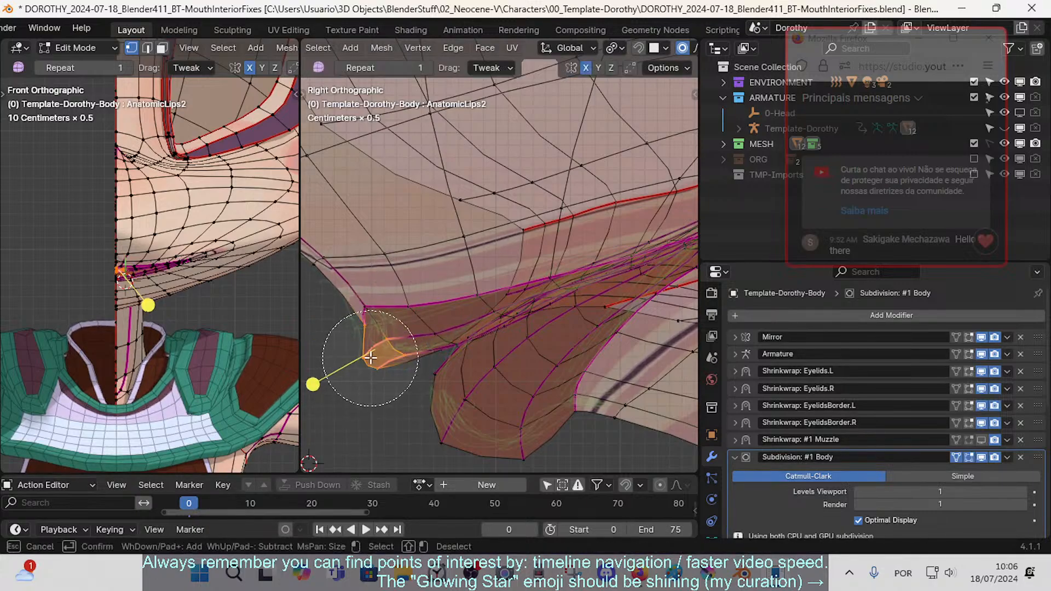
{"action": "key", "text": "Escape"}
{"action": "key", "text": "r"}
{"action": "left_click", "coordinate": [460, 343]}
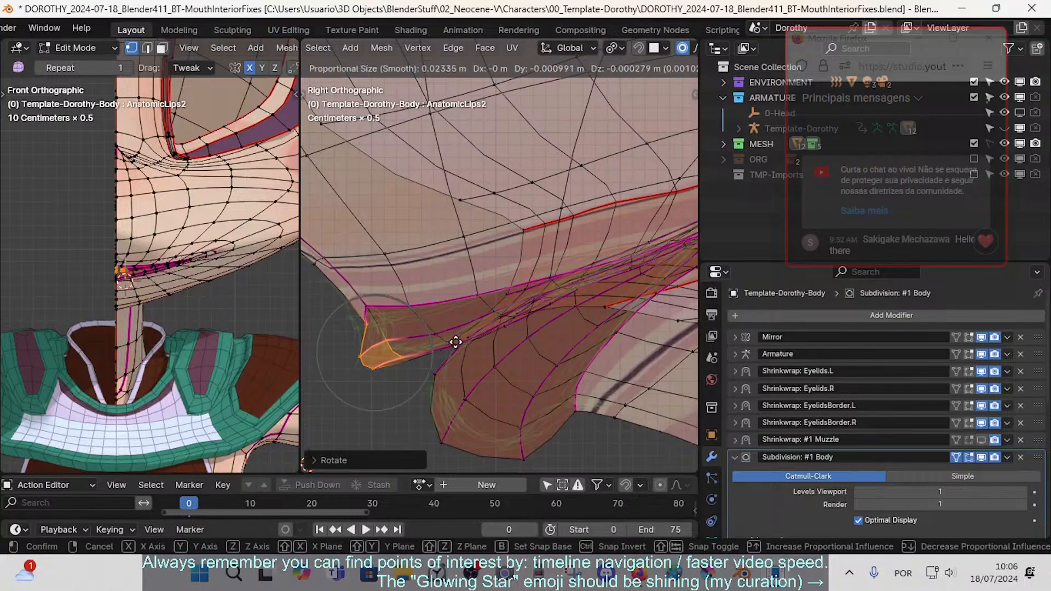
- Raise the front lip border vertex and pull the vertex just below it forward, checking the smoothed shape in Object Mode
{"action": "left_click", "coordinate": [382, 308]}
{"action": "key", "text": "g"}
{"action": "left_click", "coordinate": [383, 298]}
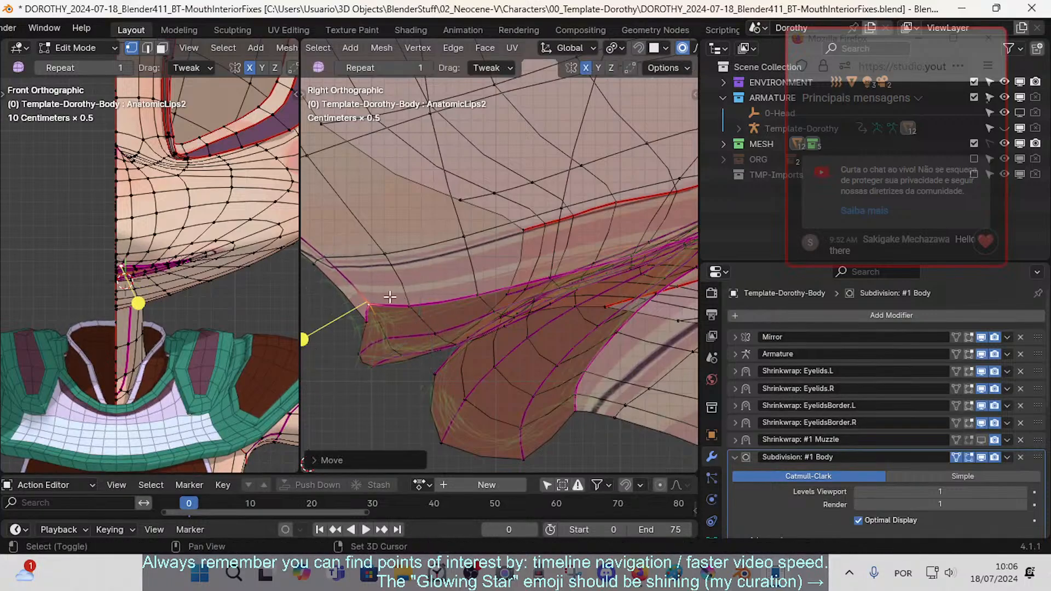
{"action": "left_click", "coordinate": [369, 319]}
{"action": "key", "text": "g"}
{"action": "left_click", "coordinate": [358, 320]}
{"action": "key", "text": "g"}
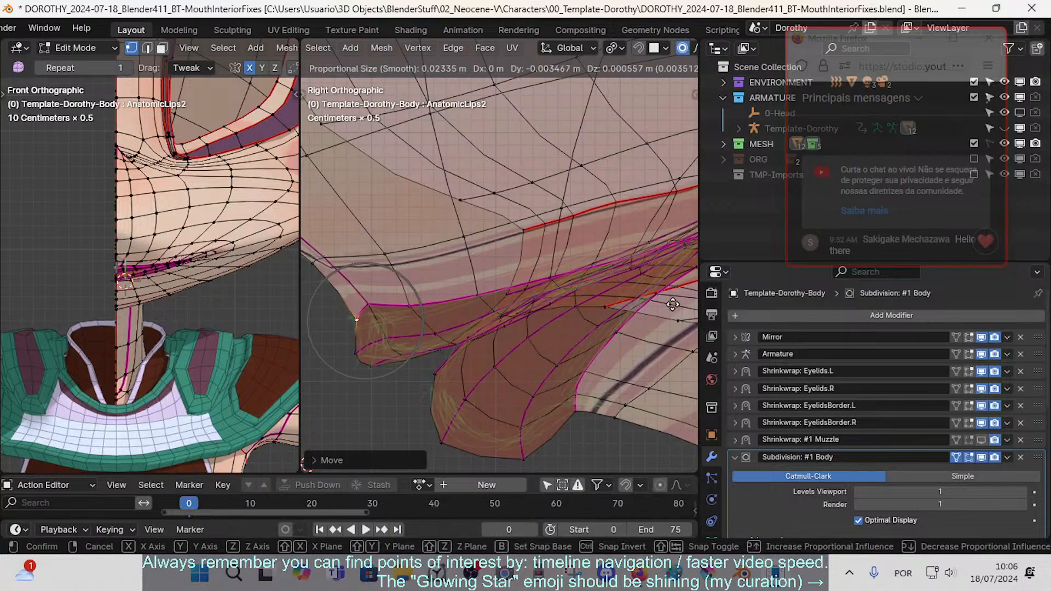
{"action": "left_click", "coordinate": [325, 313]}
{"action": "key", "text": "Tab"}
{"action": "key", "text": "Tab"}
- Reposition the front corner vertex at the upper cavity's lower tip and adjust its rotation
{"action": "left_click", "coordinate": [371, 363]}
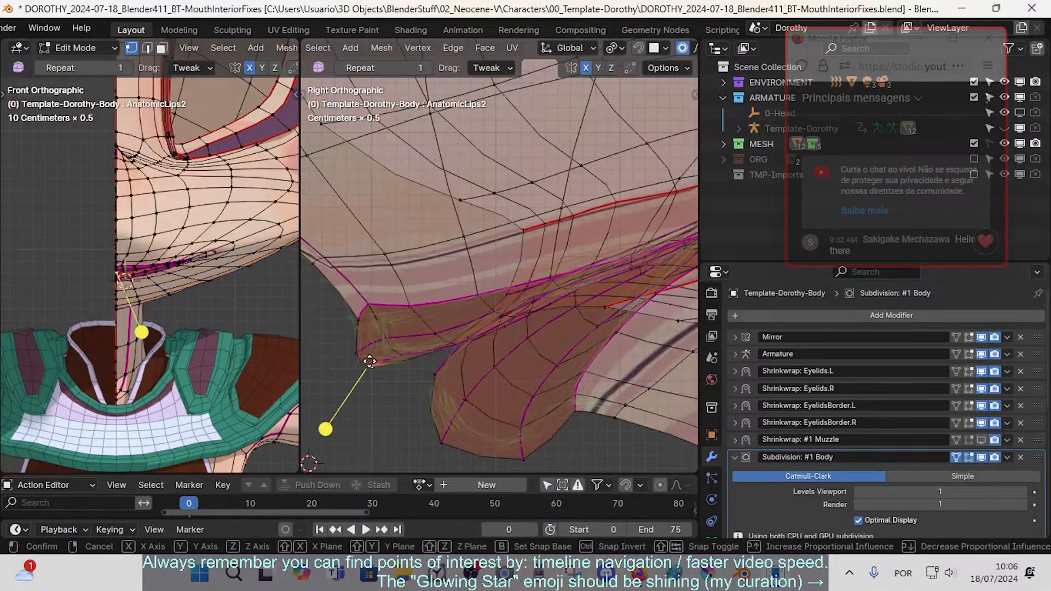
{"action": "key", "text": "g"}
{"action": "left_click", "coordinate": [360, 359]}
{"action": "left_click", "coordinate": [351, 356]}
{"action": "key", "text": "r"}
{"action": "left_click", "coordinate": [439, 348]}
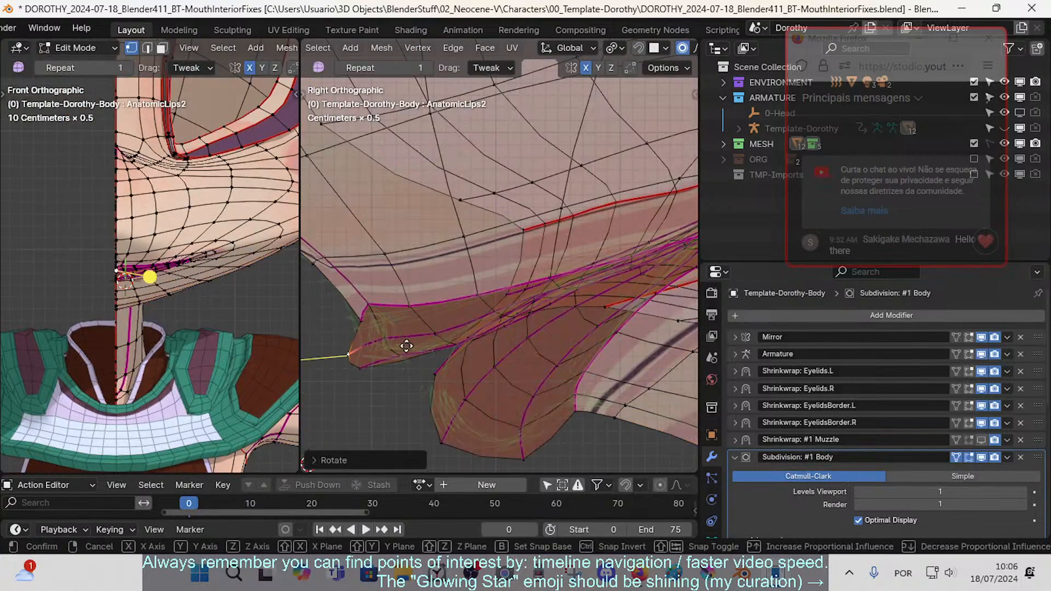
{"action": "key", "text": "g"}
{"action": "left_click", "coordinate": [420, 335]}
- Move the lowest front vertex of the upper cavity slightly forward and down, previewing the smoothed result
{"action": "key", "text": "Tab"}
{"action": "key", "text": "Tab"}
{"action": "left_click", "coordinate": [377, 362]}
{"action": "key", "text": "g"}
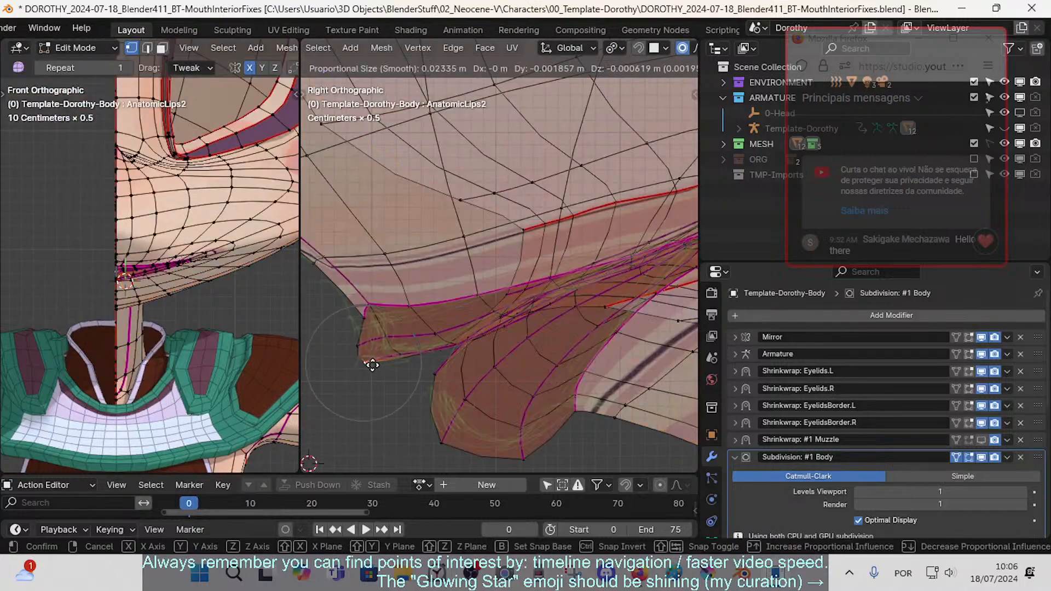
{"action": "left_click", "coordinate": [369, 363]}
{"action": "key", "text": "Tab"}
{"action": "key", "text": "Tab"}
- Lower the next two vertices along the upper cavity's bottom edge to even its curve, and preview the shape
{"action": "left_click", "coordinate": [406, 360]}
{"action": "key", "text": "g"}
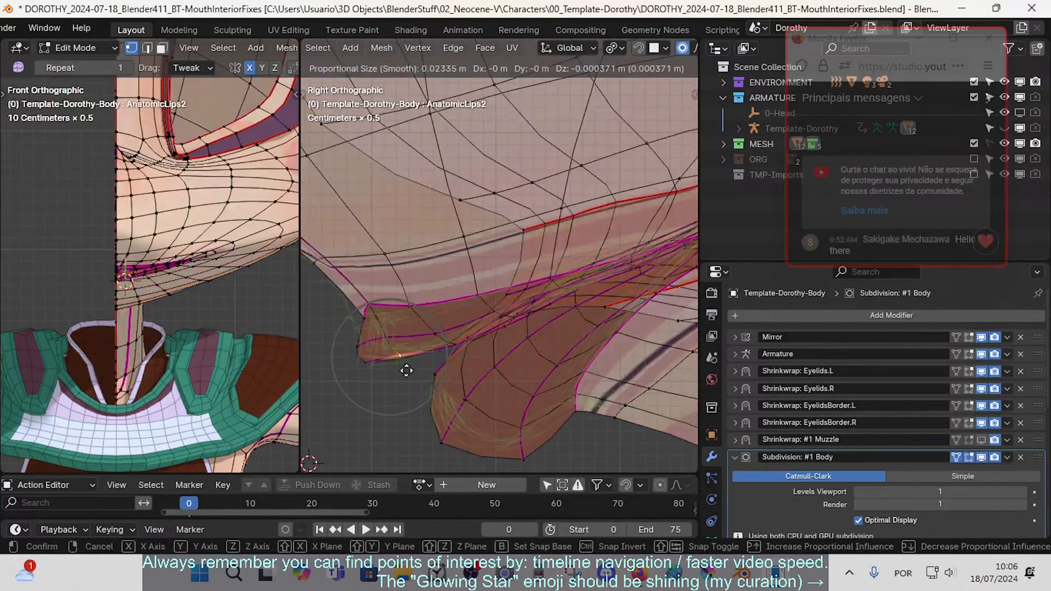
{"action": "left_click", "coordinate": [405, 368]}
{"action": "left_click", "coordinate": [452, 341]}
{"action": "key", "text": "g"}
{"action": "left_click", "coordinate": [445, 349]}
{"action": "key", "text": "Tab"}
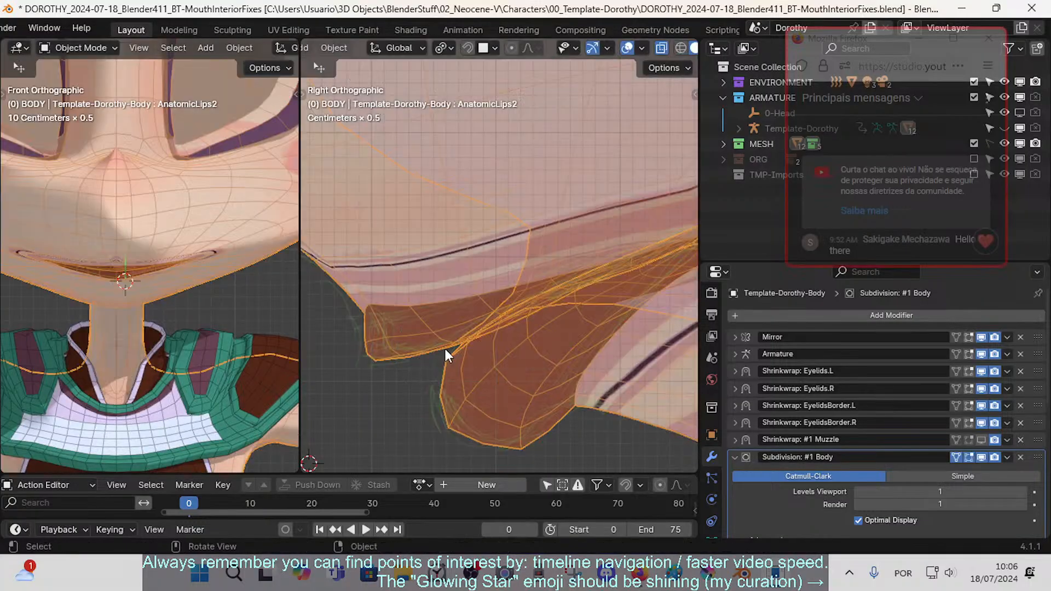
{"action": "key", "text": "Tab"}
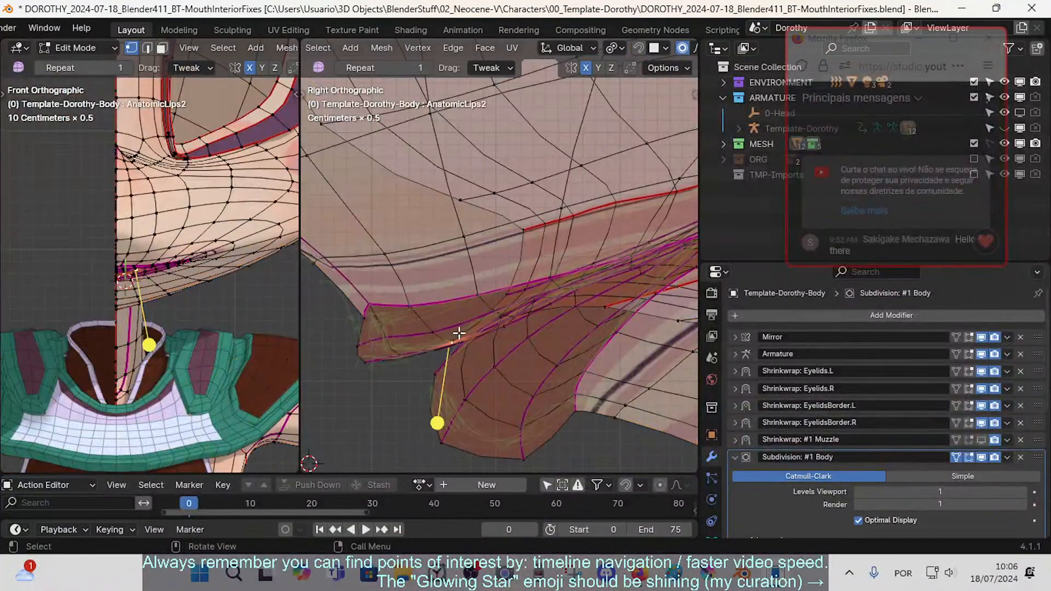
- Shift one vertex on the upper cavity's rear wall forward and one on its middle wall slightly backward
{"action": "left_click", "coordinate": [494, 311]}
{"action": "key", "text": "alt+z"}
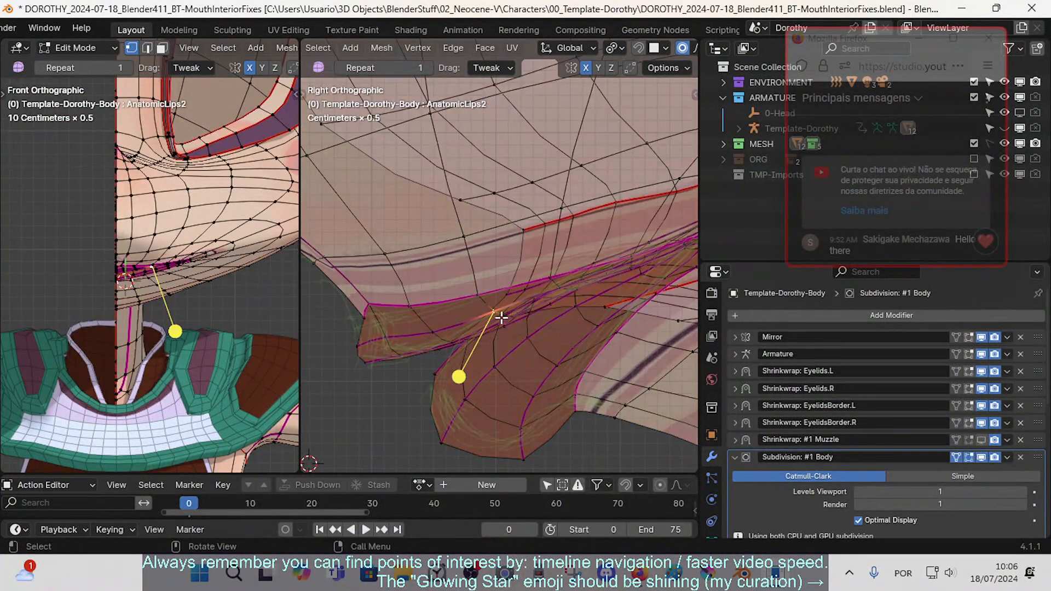
{"action": "key", "text": "g"}
{"action": "left_click", "coordinate": [486, 310]}
{"action": "left_click", "coordinate": [425, 331]}
{"action": "key", "text": "g"}
{"action": "left_click", "coordinate": [429, 330]}
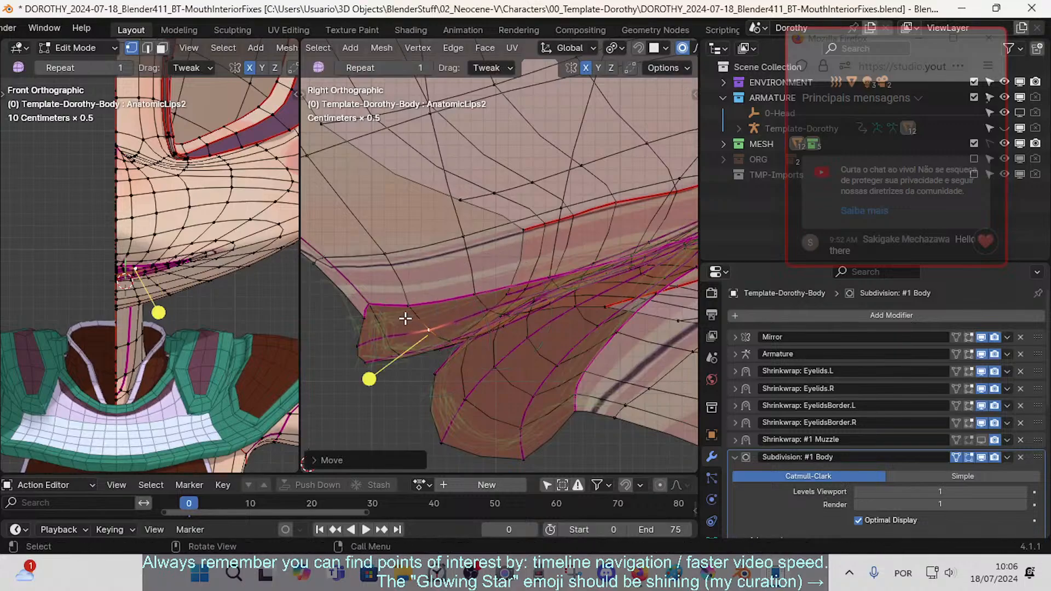
- Turn off X-ray and examine the mouth's profile in Object Mode, up close and against the whole muzzle
{"action": "key", "text": "alt+z"}
{"action": "scroll", "coordinate": [482, 351], "scroll_direction": "down", "scroll_amount": 3}
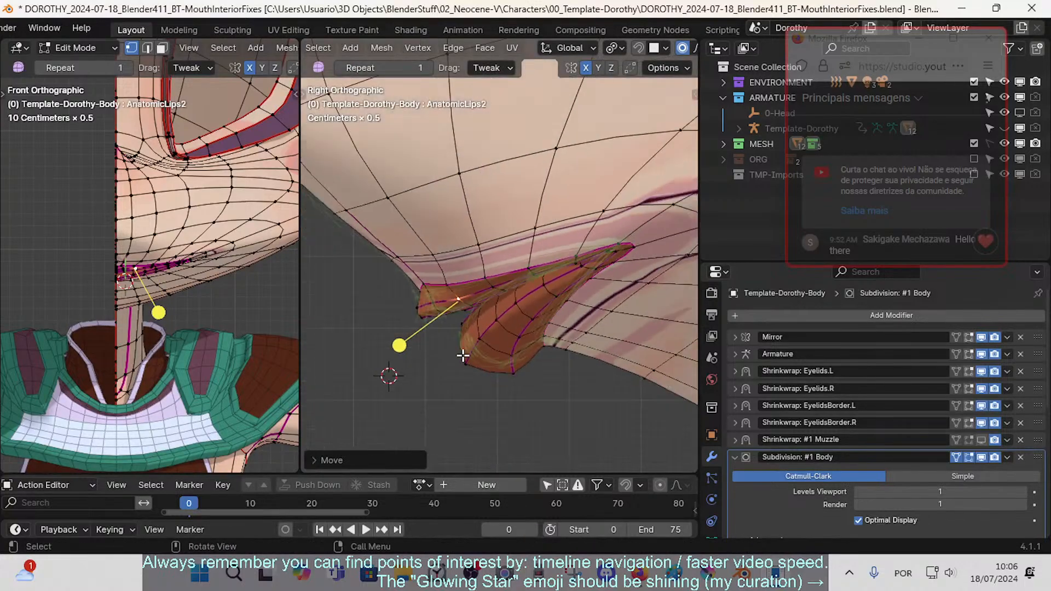
{"action": "key", "text": "Tab"}
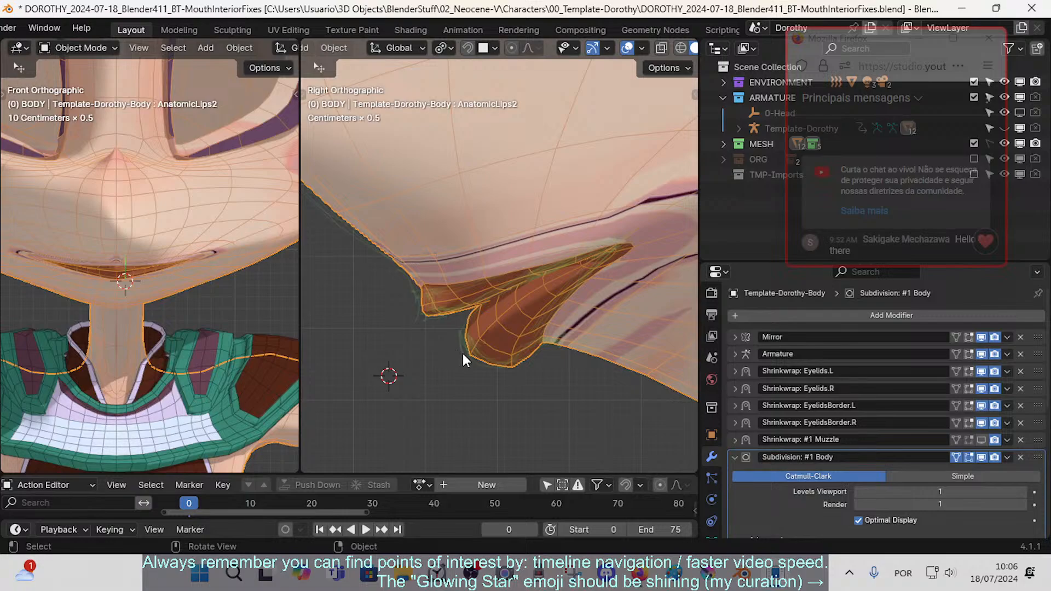
{"action": "scroll", "coordinate": [470, 359], "scroll_direction": "down", "scroll_amount": 5}
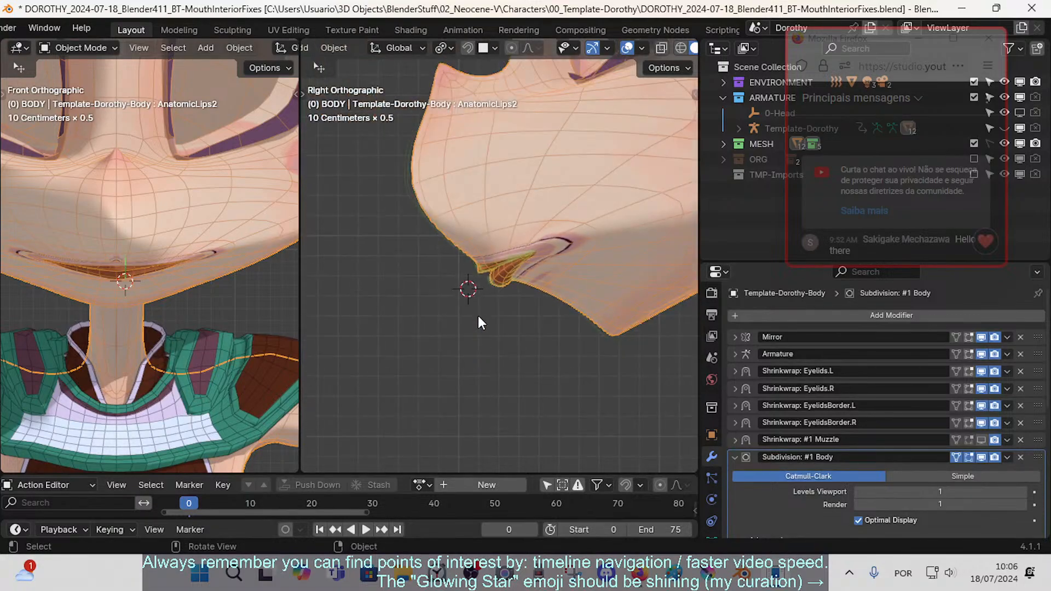
{"action": "scroll", "coordinate": [479, 324], "scroll_direction": "up", "scroll_amount": 4}
{"action": "scroll", "coordinate": [476, 339], "scroll_direction": "down", "scroll_amount": 4}
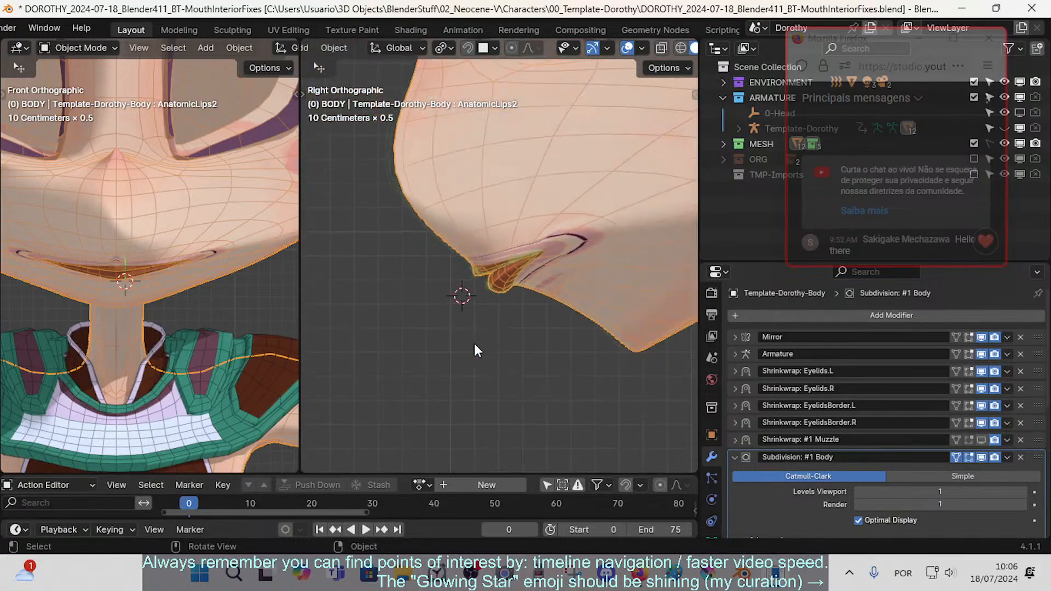
{"action": "scroll", "coordinate": [474, 343], "scroll_direction": "down", "scroll_amount": 3}
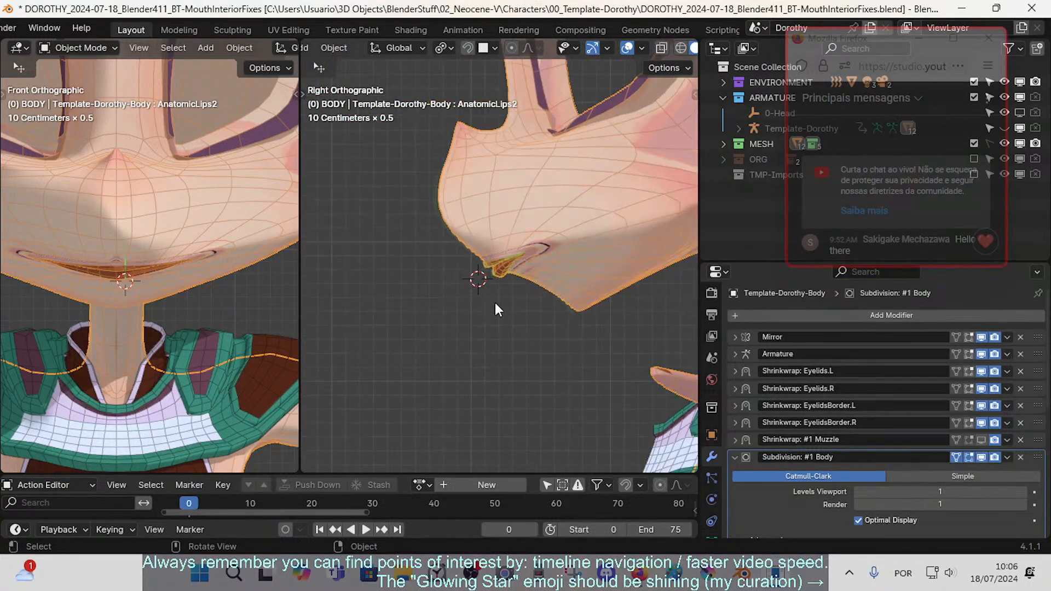
{"action": "scroll", "coordinate": [495, 305], "scroll_direction": "up", "scroll_amount": 7}
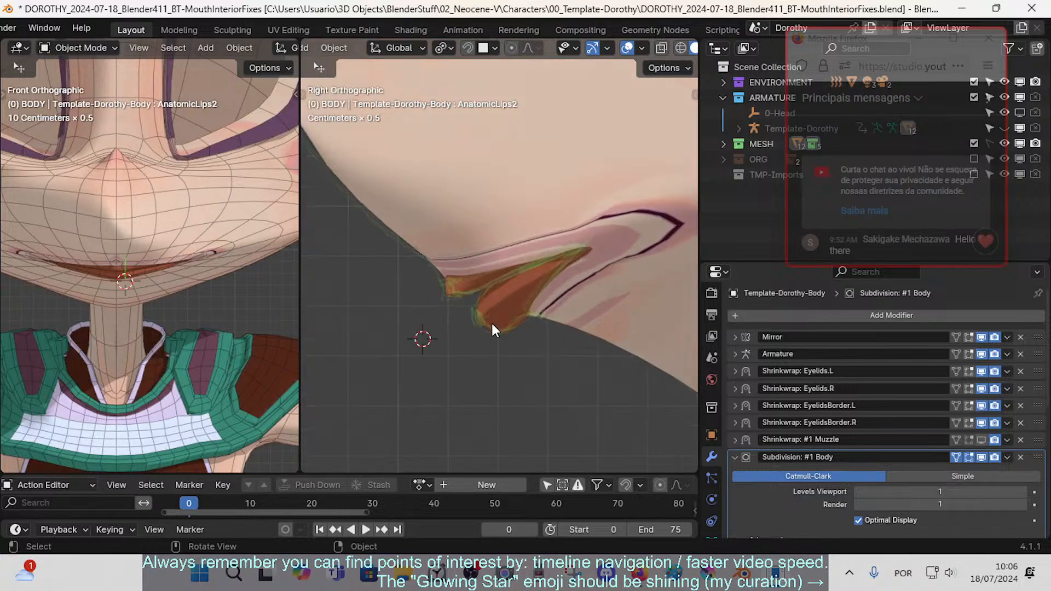
{"action": "scroll", "coordinate": [491, 323], "scroll_direction": "down", "scroll_amount": 4}
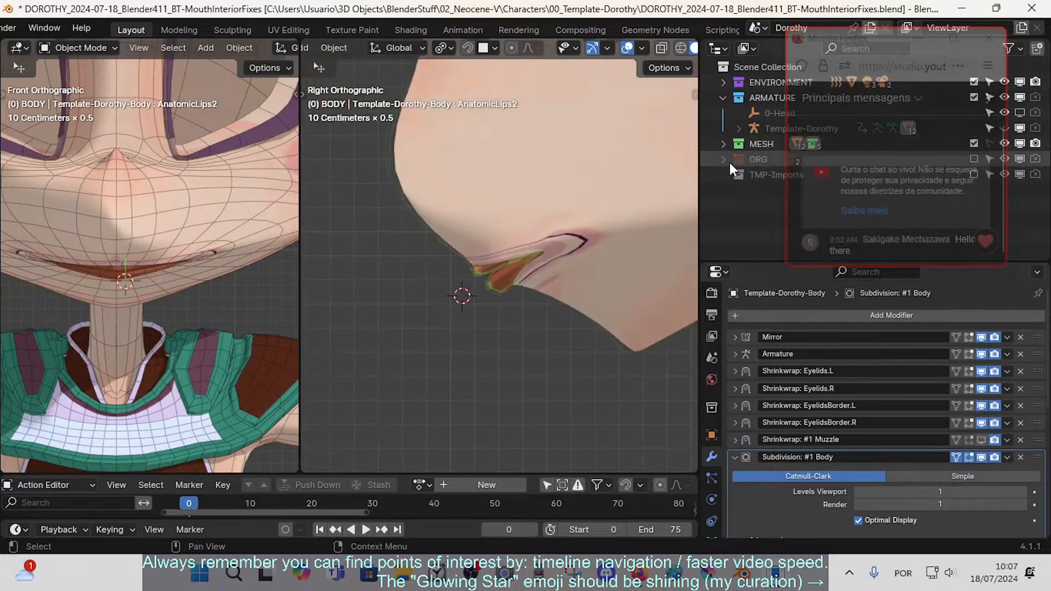
- Expand the ORG collection, then enlarge the live chat window and move it clear of the collection list
{"action": "left_click", "coordinate": [724, 160]}
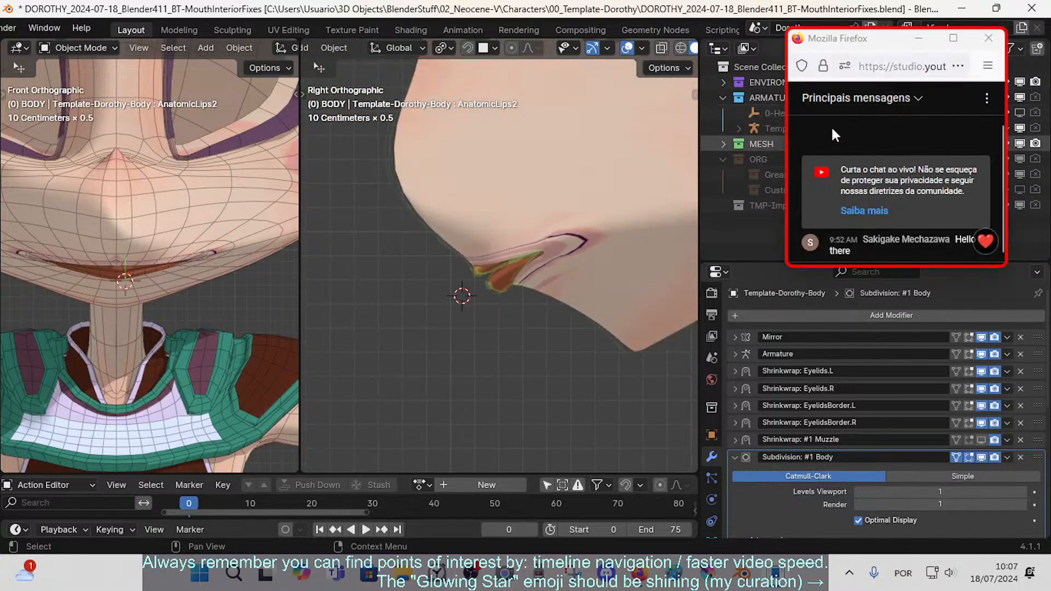
{"action": "left_click_drag", "start_coordinate": [857, 43], "coordinate": [638, 235]}
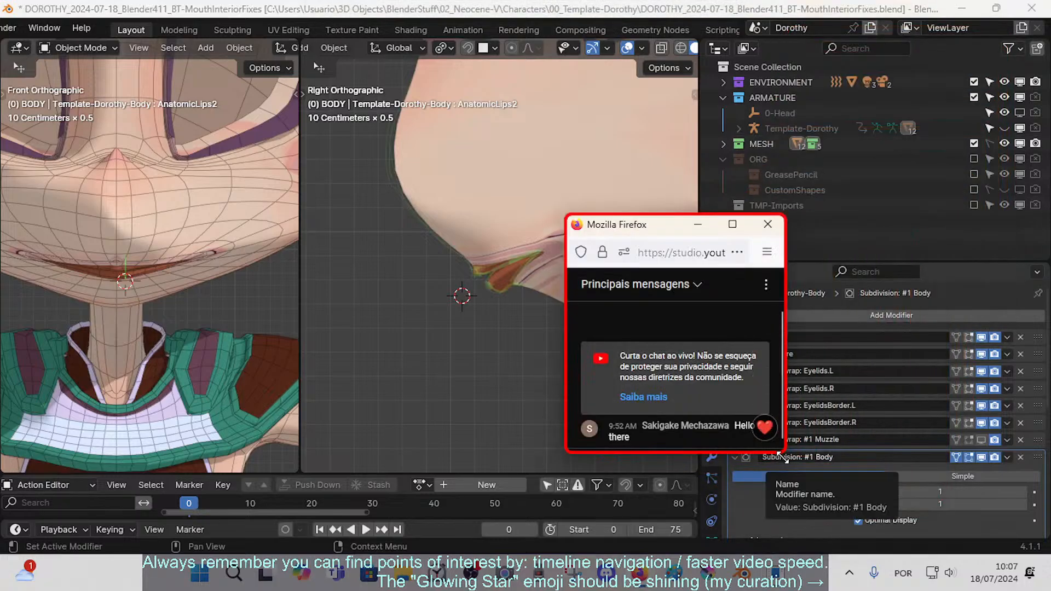
{"action": "left_click_drag", "start_coordinate": [784, 458], "coordinate": [879, 496]}
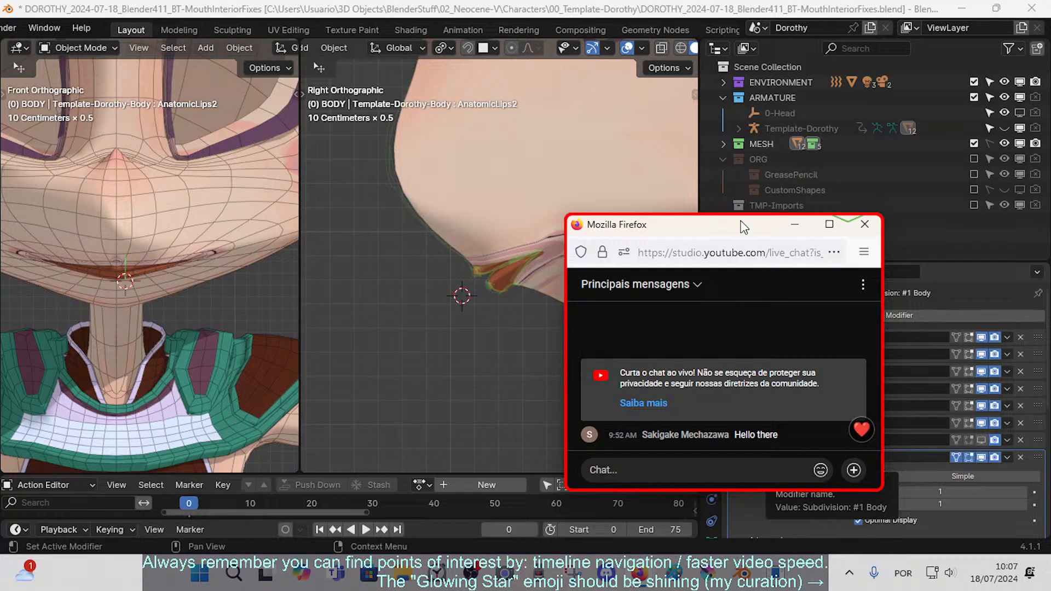
{"action": "left_click_drag", "start_coordinate": [711, 233], "coordinate": [548, 113]}
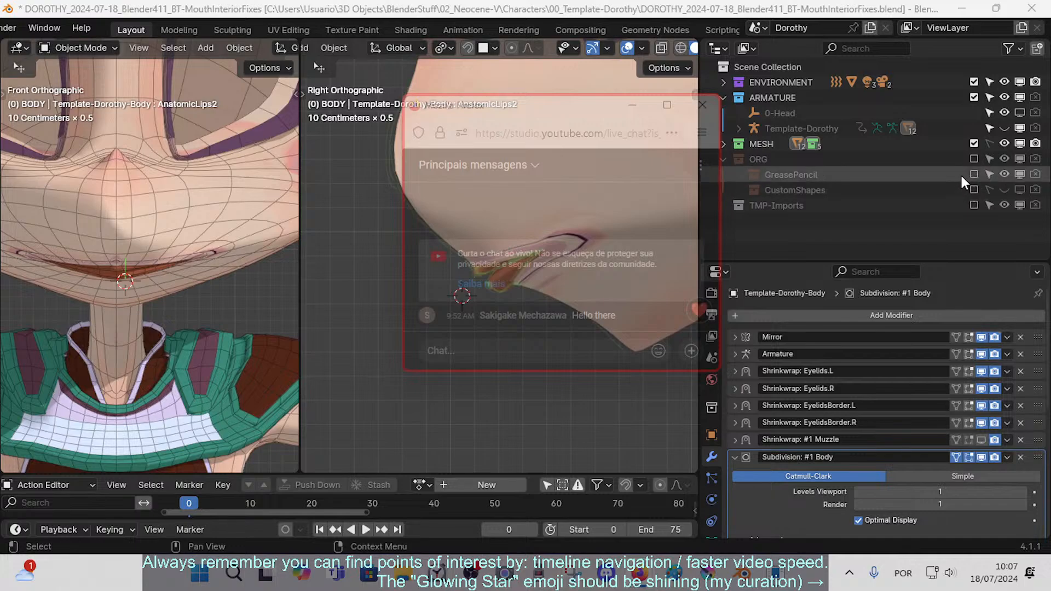
{"action": "left_click_drag", "start_coordinate": [557, 113], "coordinate": [524, 104]}
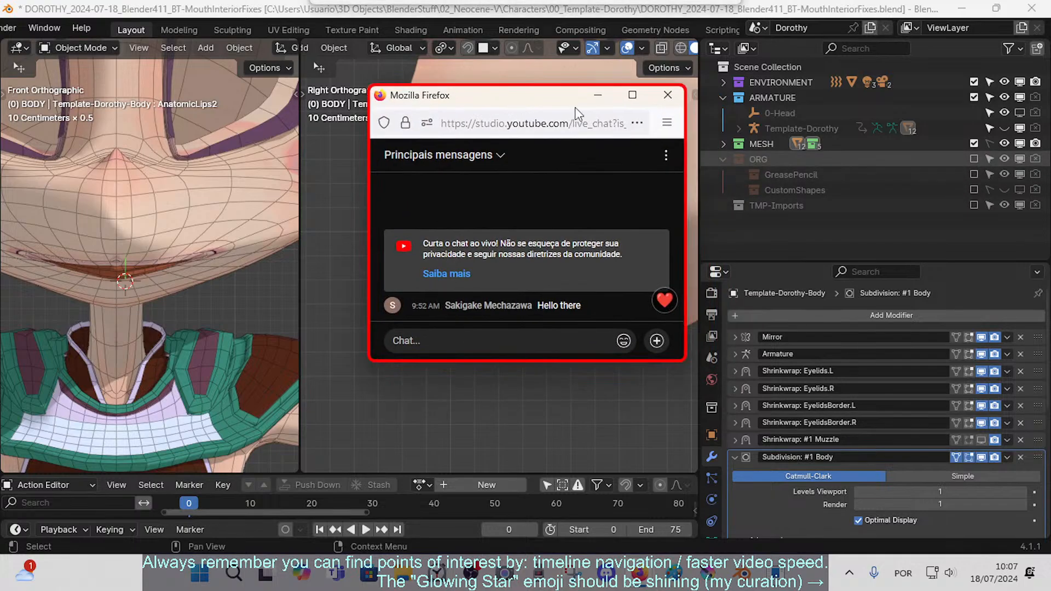
- Select the GreasePencil collection, try to include it in the view layer, and move the chat window back over the collection list
{"action": "left_click", "coordinate": [854, 174]}
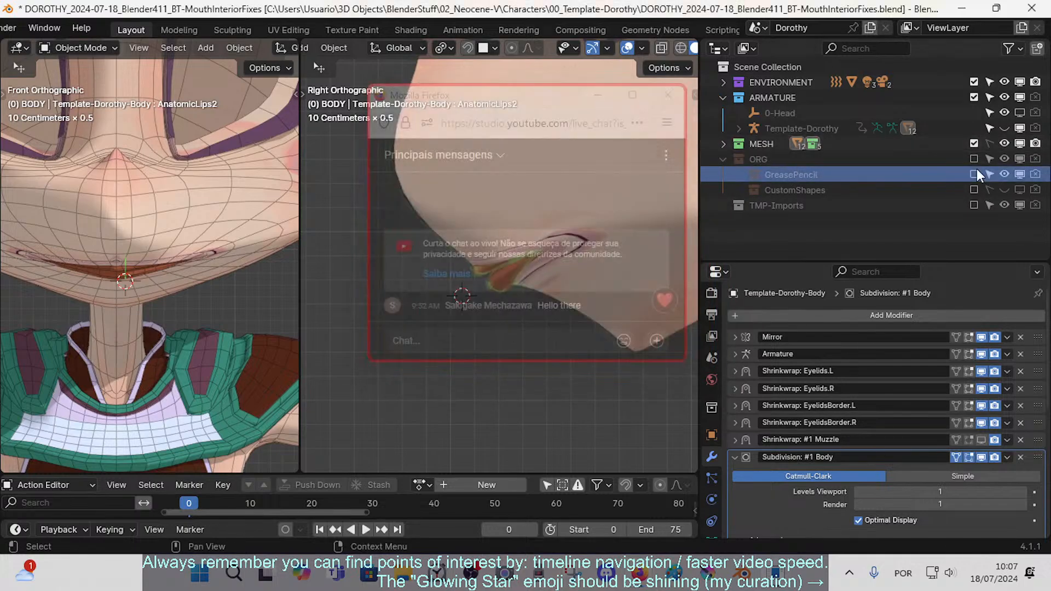
{"action": "left_click", "coordinate": [974, 174]}
{"action": "left_click_drag", "start_coordinate": [412, 102], "coordinate": [767, 34]}
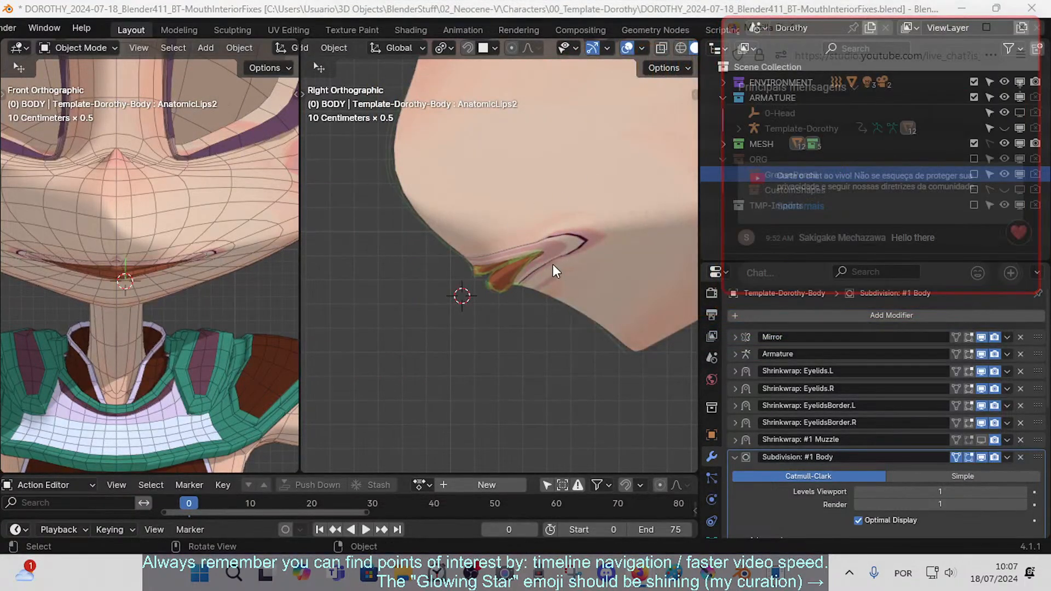
- Select the body mesh, expand the Annotations settings and hide the Note layer
{"action": "left_click", "coordinate": [498, 269]}
{"action": "scroll", "coordinate": [496, 265], "scroll_direction": "up", "scroll_amount": 2}
{"action": "scroll", "coordinate": [390, 175], "scroll_direction": "up", "scroll_amount": 2}
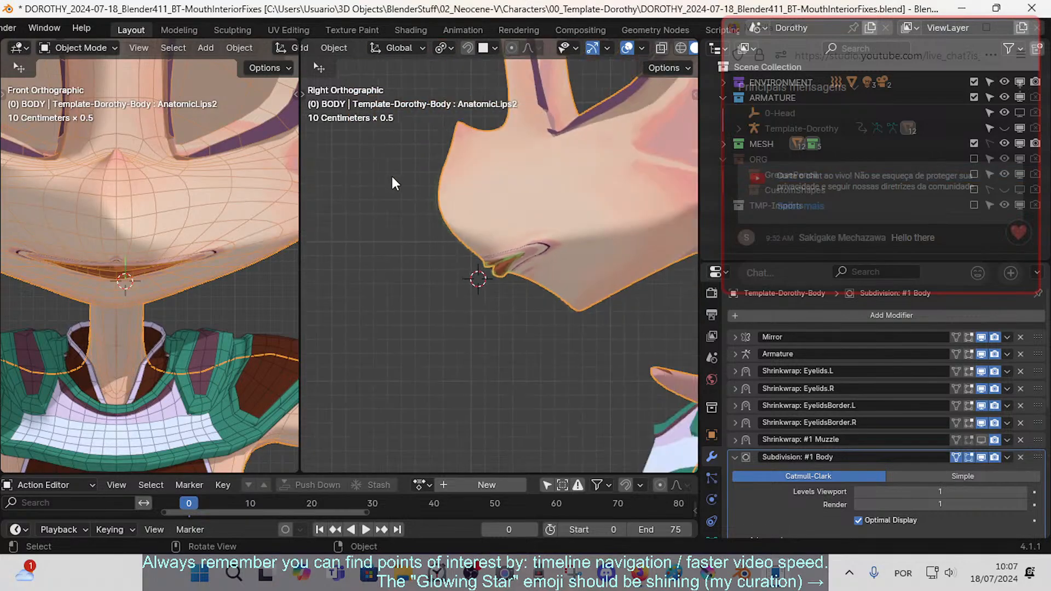
{"action": "key", "text": "n"}
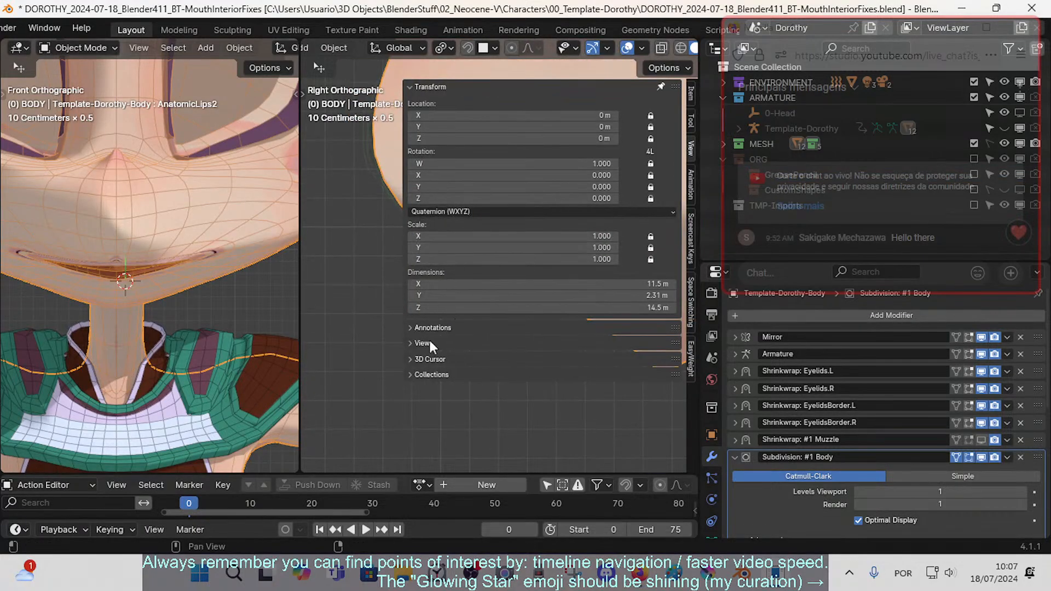
{"action": "left_click", "coordinate": [415, 328]}
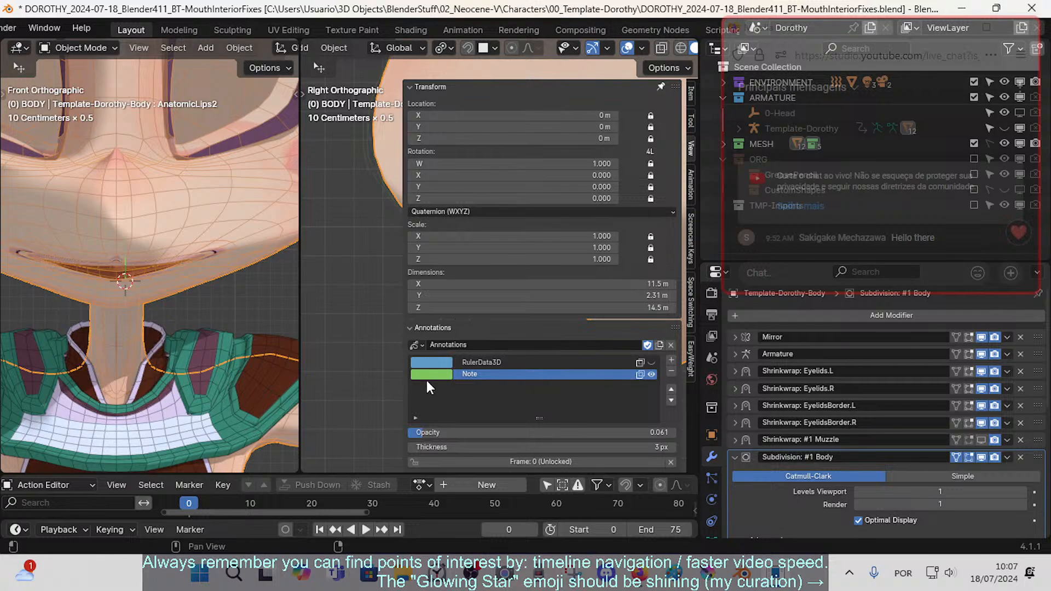
{"action": "key", "text": "n"}
{"action": "key", "text": "n"}
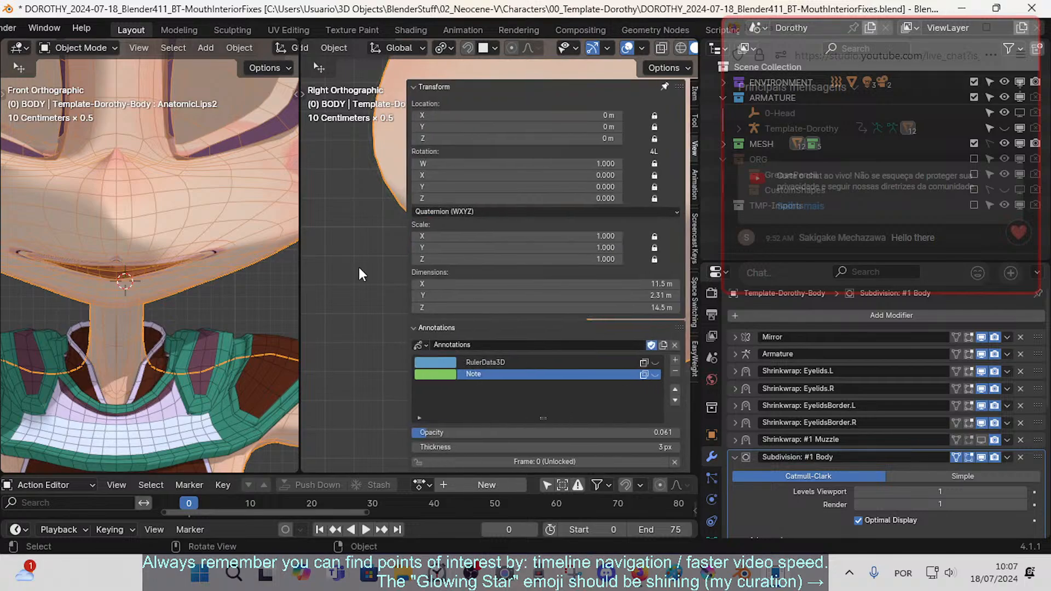
{"action": "key", "text": "n"}
- In front view, enter Edit Mode and shift the vertex on the mouth opening's lower edge near the corner
{"action": "scroll", "coordinate": [505, 311], "scroll_direction": "up", "scroll_amount": 3}
{"action": "scroll", "coordinate": [504, 311], "scroll_direction": "down", "scroll_amount": 5}
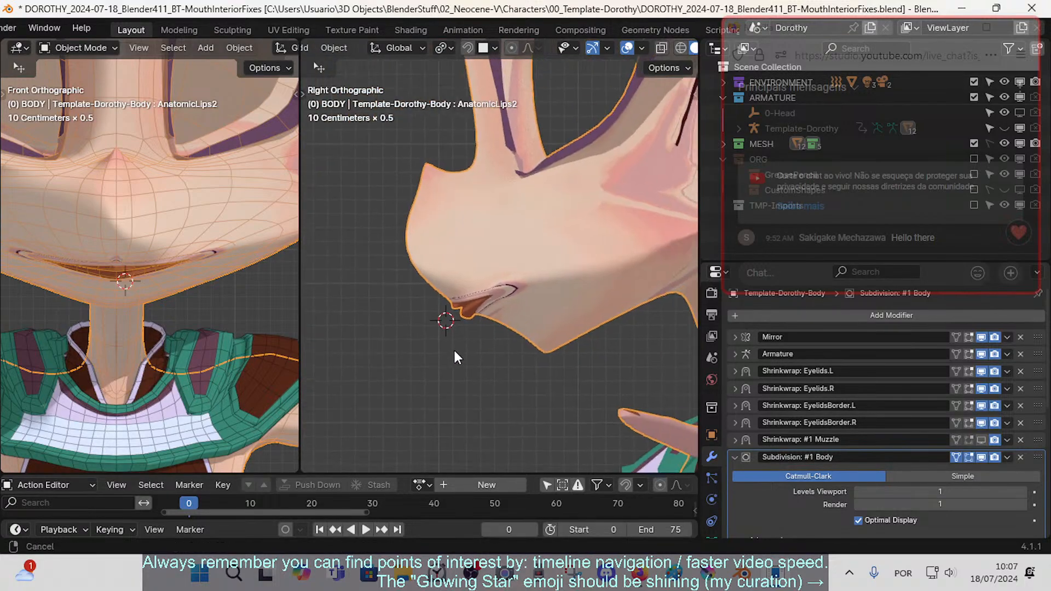
{"action": "key", "text": "KP_1"}
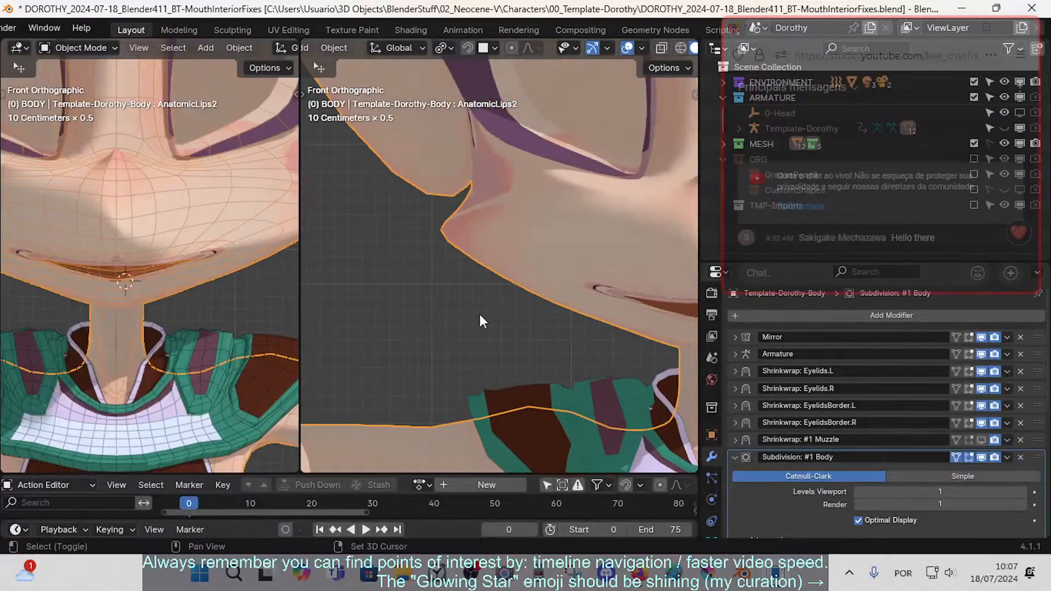
{"action": "middle_click_drag", "start_coordinate": [547, 313], "coordinate": [357, 297], "text": "shift"}
{"action": "scroll", "coordinate": [546, 328], "scroll_direction": "up", "scroll_amount": 5}
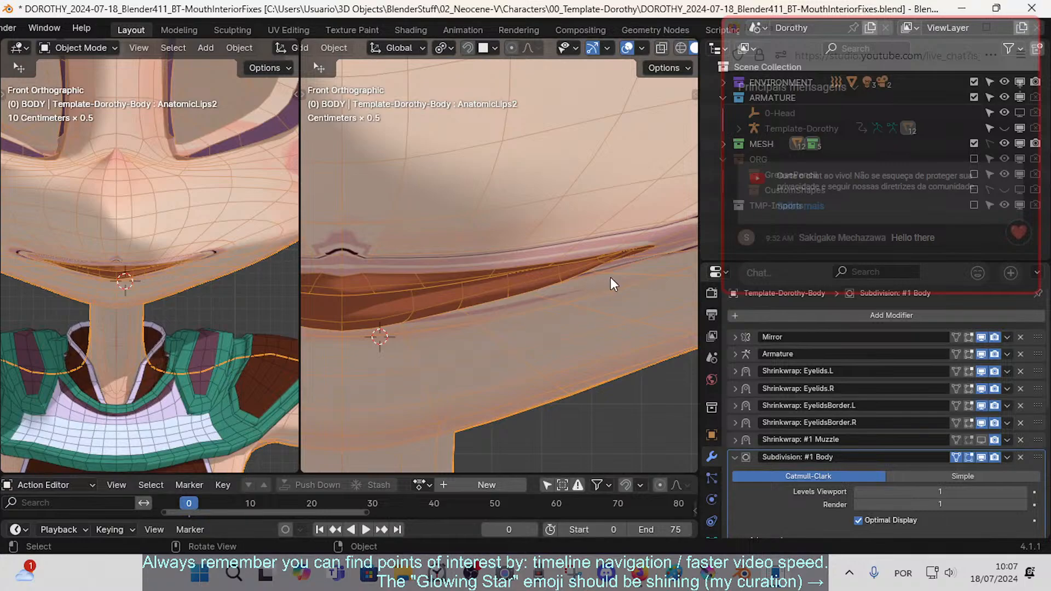
{"action": "key", "text": "Tab"}
{"action": "key", "text": "g"}
{"action": "left_click", "coordinate": [565, 275]}
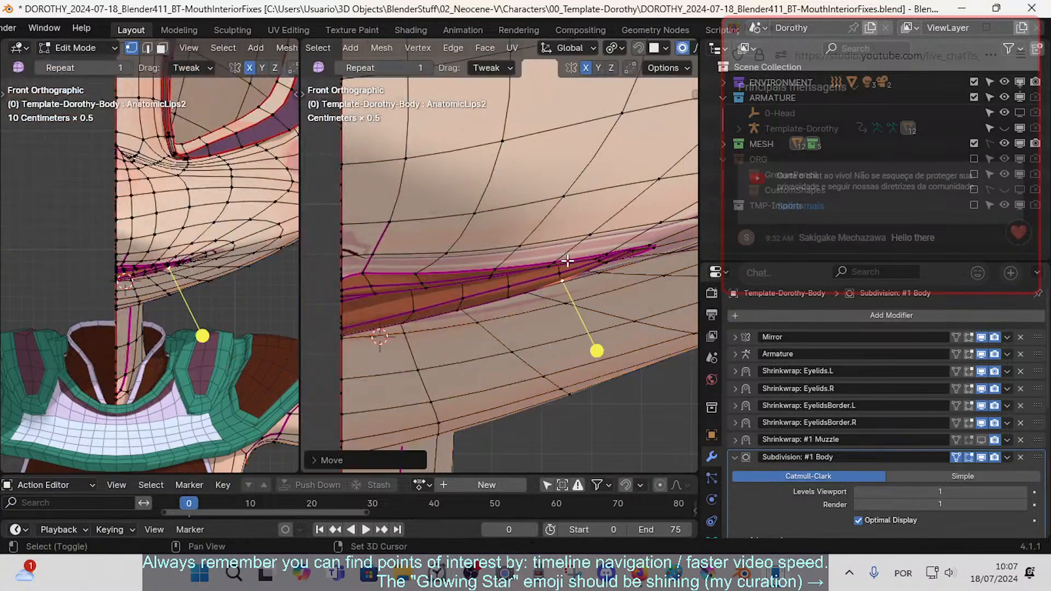
- Nudge the next vertex toward the centre on the mouth opening's lower edge to adjust its height
{"action": "left_click", "coordinate": [509, 294]}
{"action": "key", "text": "g"}
{"action": "left_click", "coordinate": [508, 285]}
{"action": "left_click", "coordinate": [509, 281]}
{"action": "key", "text": "g"}
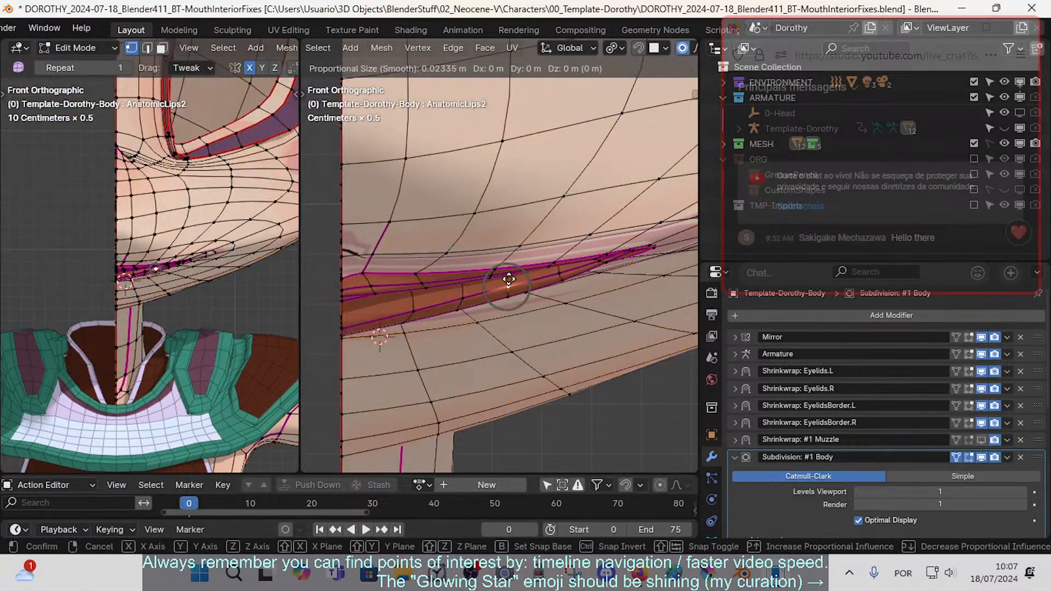
{"action": "left_click", "coordinate": [509, 290]}
- Fine-tune the lower-edge vertices nearest the mouth corner to even out the opening's curve
{"action": "left_click", "coordinate": [563, 272]}
{"action": "key", "text": "g"}
{"action": "left_click", "coordinate": [561, 277]}
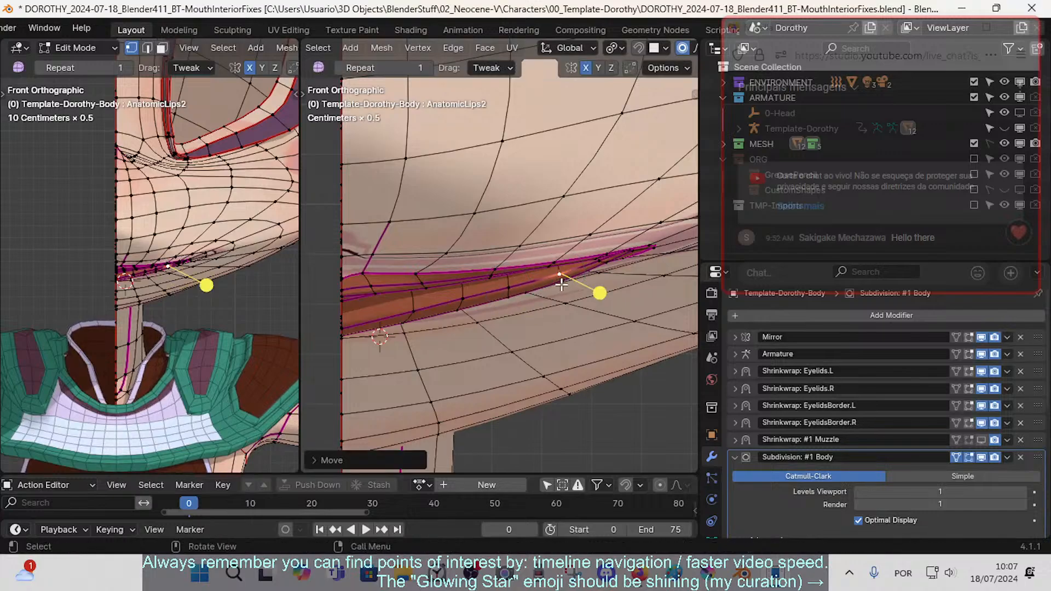
{"action": "left_click", "coordinate": [561, 283]}
{"action": "scroll", "coordinate": [573, 296], "scroll_direction": "up", "scroll_amount": 2}
{"action": "key", "text": "g"}
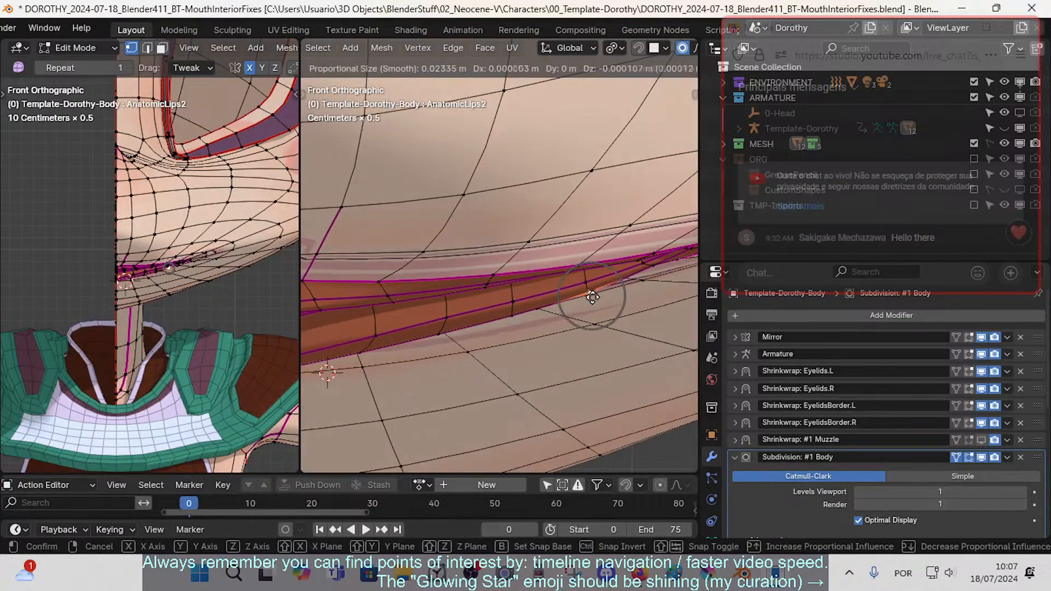
{"action": "left_click", "coordinate": [590, 294]}
{"action": "left_click", "coordinate": [586, 280]}
- Try to move the edges along the upper lip's inner border
{"action": "scroll", "coordinate": [470, 274], "scroll_direction": "down", "scroll_amount": 2}
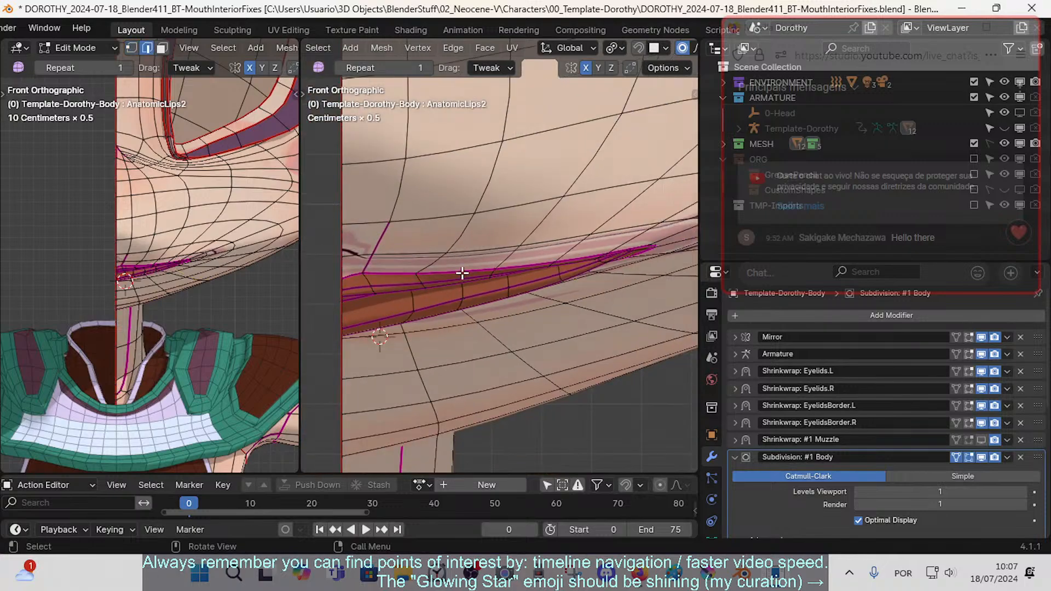
{"action": "left_click", "coordinate": [462, 274], "text": "alt"}
{"action": "key", "text": "g"}
{"action": "left_click", "coordinate": [461, 273]}
{"action": "key", "text": "ctrl+z"}
{"action": "left_click", "coordinate": [361, 273]}
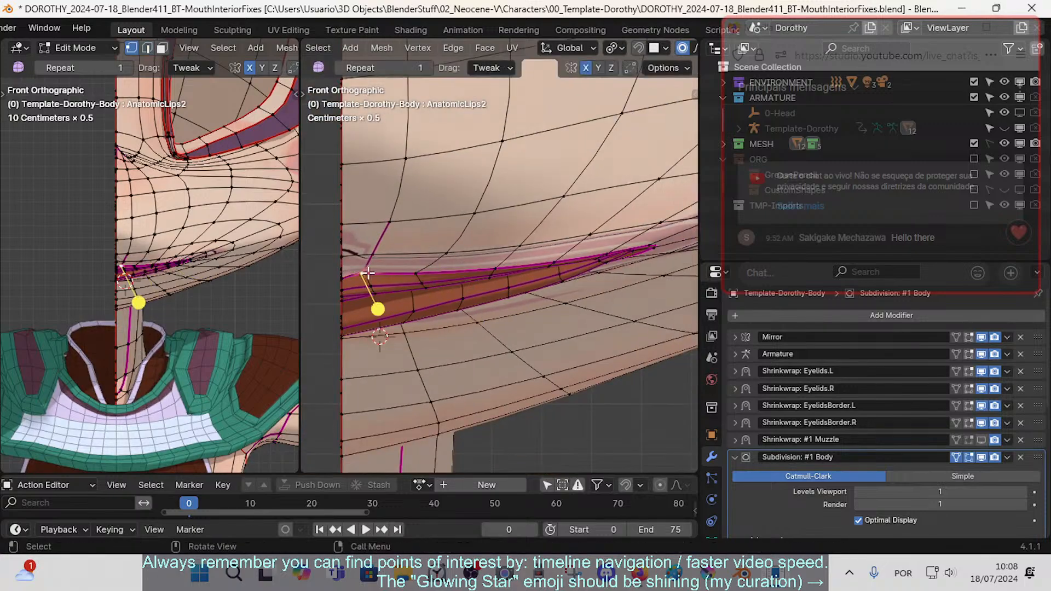
{"action": "key", "text": "2"}
{"action": "left_click", "coordinate": [380, 272]}
{"action": "key", "text": "g"}
{"action": "left_click", "coordinate": [390, 256]}
{"action": "left_click", "coordinate": [542, 261]}
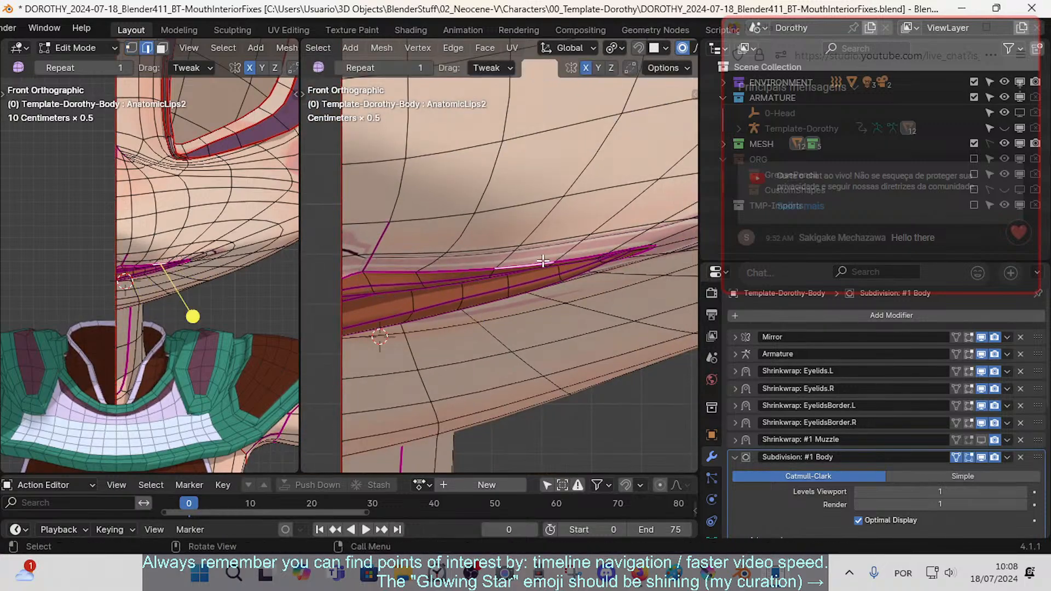
- Select the cluster of vertices at the mouth corner, move it slightly and smooth it
{"action": "key", "text": "1"}
{"action": "left_click", "coordinate": [640, 250]}
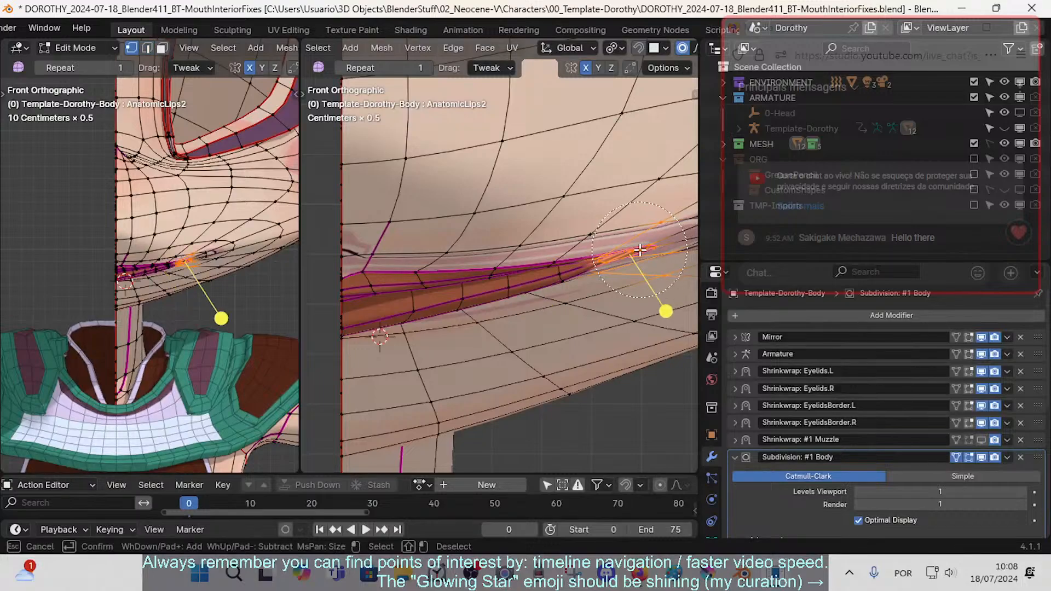
{"action": "key", "text": "g"}
{"action": "left_click", "coordinate": [631, 258]}
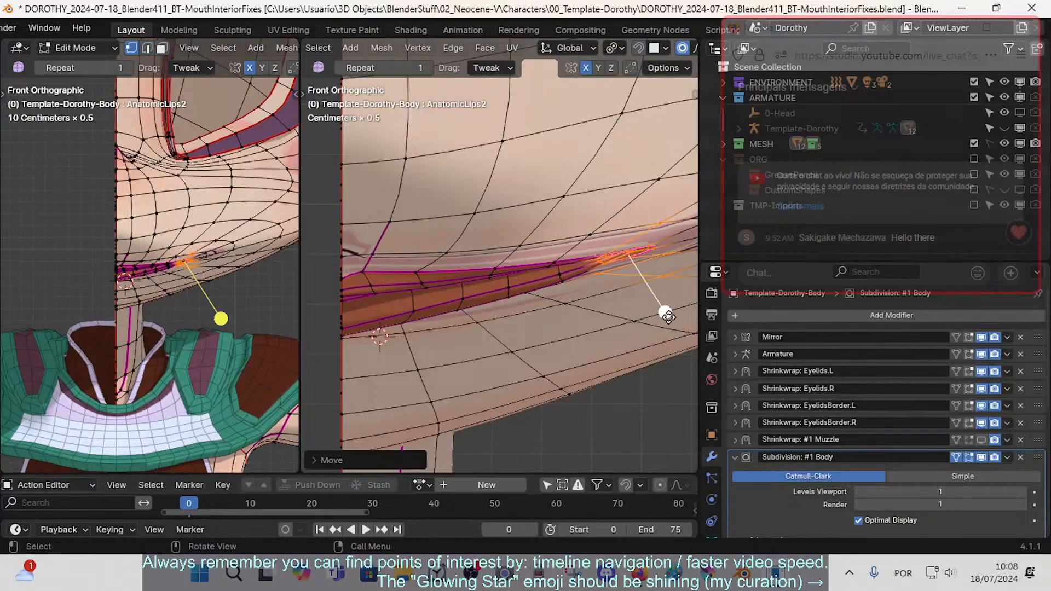
{"action": "left_click_drag", "start_coordinate": [668, 314], "coordinate": [666, 300]}
{"action": "key", "text": "alt+a"}
{"action": "key", "text": "c"}
{"action": "left_click", "coordinate": [623, 255]}
{"action": "key", "text": "Escape"}
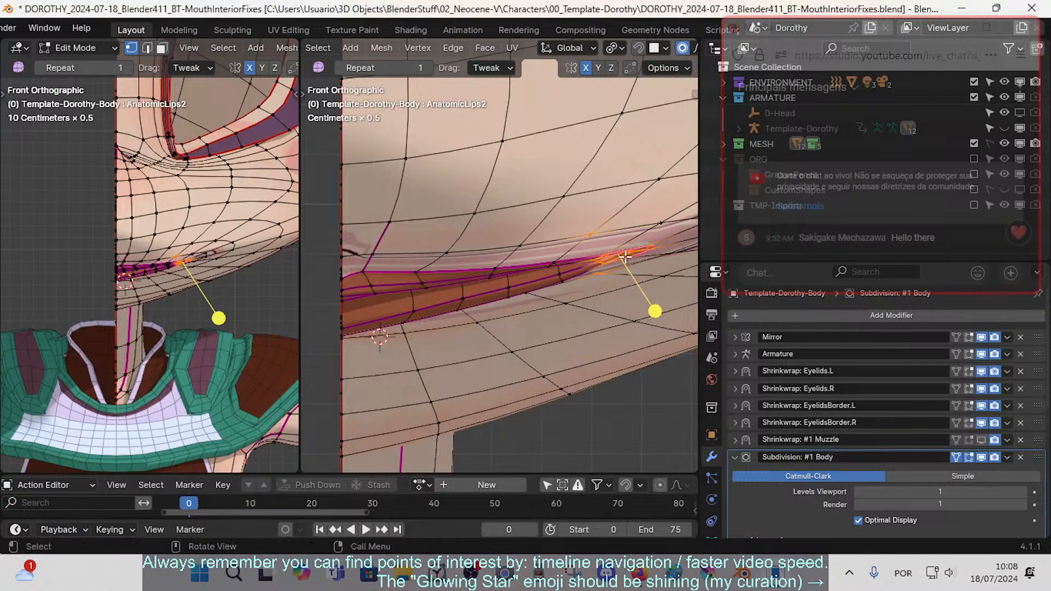
{"action": "key", "text": "alt+a"}
{"action": "key", "text": "c"}
{"action": "left_click_drag", "start_coordinate": [635, 255], "coordinate": [624, 258]}
{"action": "key", "text": "Escape"}
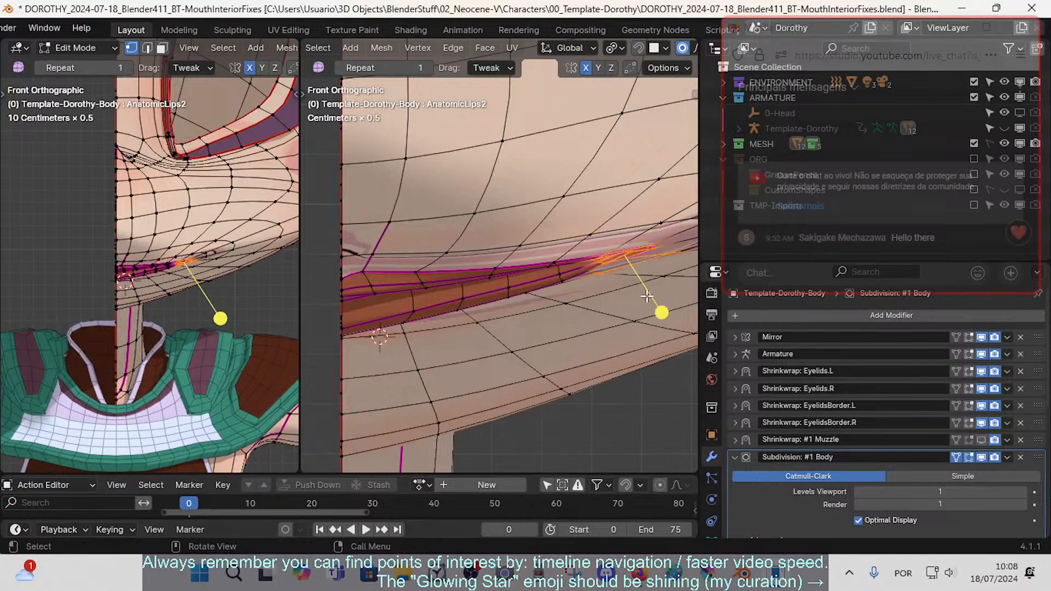
- Select the inner mouth vertices leading into the corner and scale them down slightly
{"action": "key", "text": "alt+a"}
{"action": "key", "text": "c"}
{"action": "left_click", "coordinate": [572, 270]}
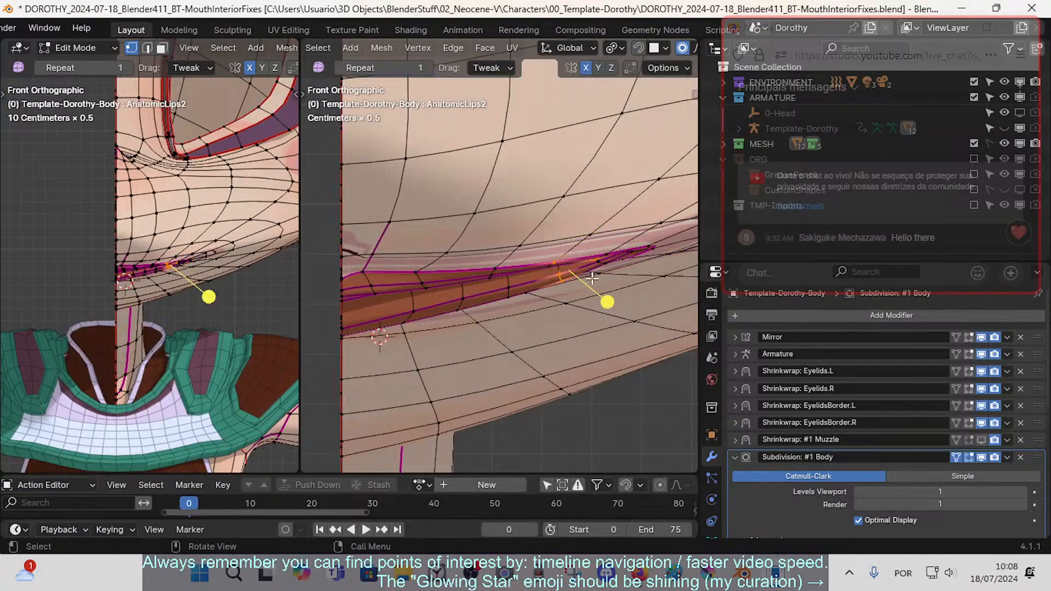
{"action": "left_click_drag", "start_coordinate": [559, 274], "coordinate": [636, 253]}
{"action": "key", "text": "Escape"}
{"action": "key", "text": "s"}
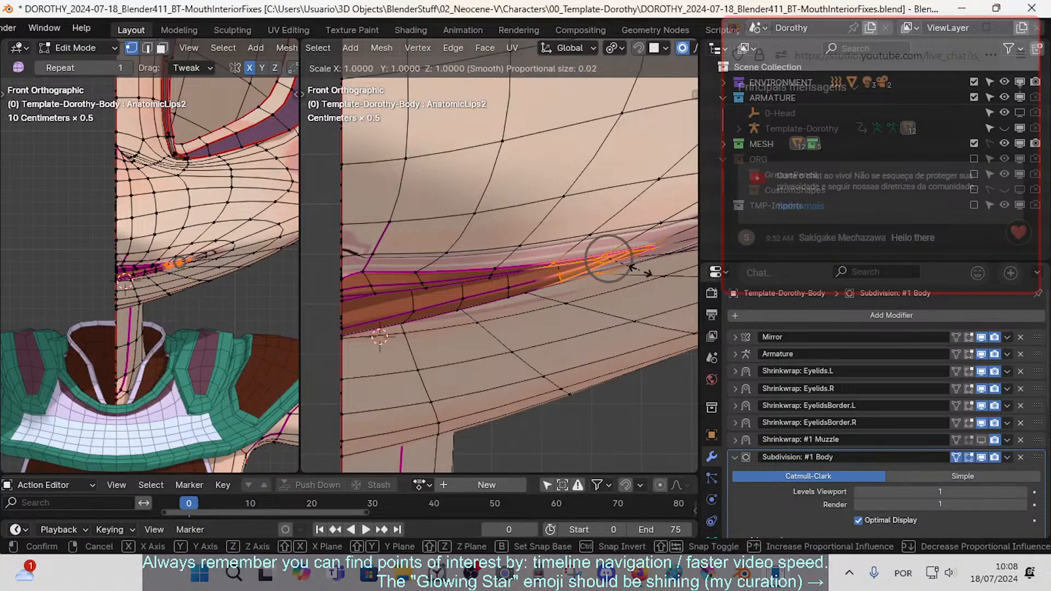
{"action": "left_click", "coordinate": [622, 266]}
- Reselect the small group of inner vertices just before the mouth corner and smooth it
{"action": "key", "text": "alt+a"}
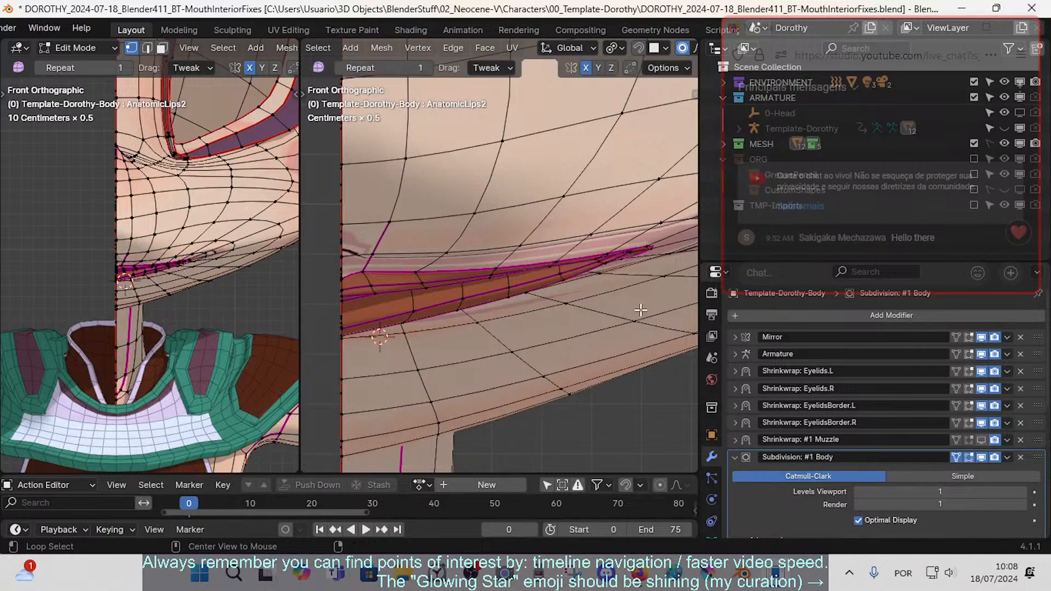
{"action": "key", "text": "c"}
{"action": "left_click_drag", "start_coordinate": [643, 249], "coordinate": [557, 273]}
{"action": "key", "text": "Escape"}
{"action": "key", "text": "alt+a"}
{"action": "key", "text": "c"}
{"action": "key", "text": "Escape"}
{"action": "left_click_drag", "start_coordinate": [599, 328], "coordinate": [596, 324]}
- Slightly adjust the scale, position and angle of the selected inner vertices near the mouth corner
{"action": "key", "text": "s"}
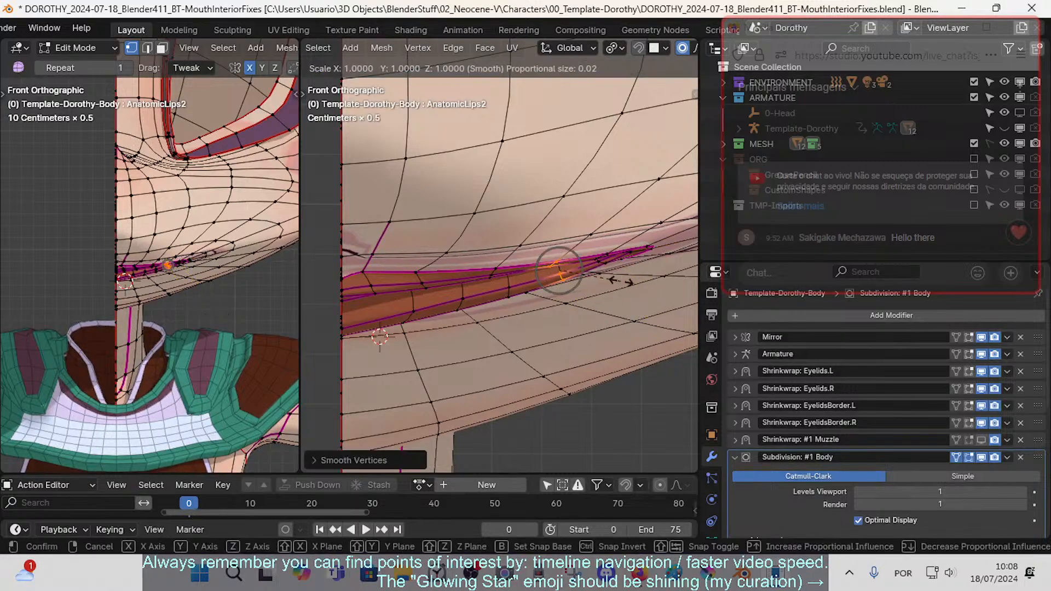
{"action": "left_click", "coordinate": [608, 280]}
{"action": "key", "text": "g"}
{"action": "left_click", "coordinate": [607, 283]}
{"action": "key", "text": "r"}
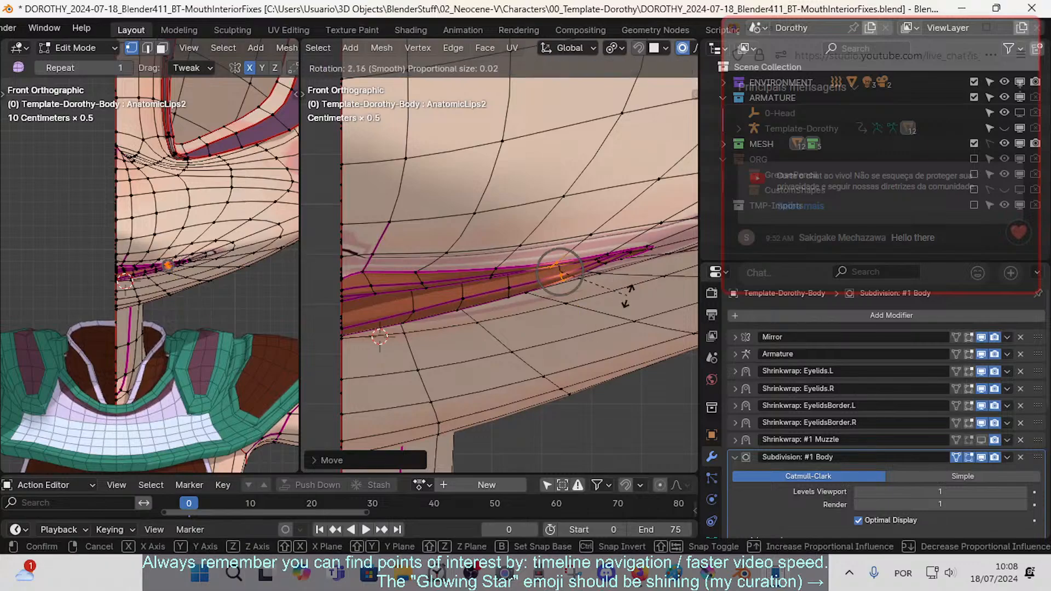
{"action": "left_click", "coordinate": [621, 302]}
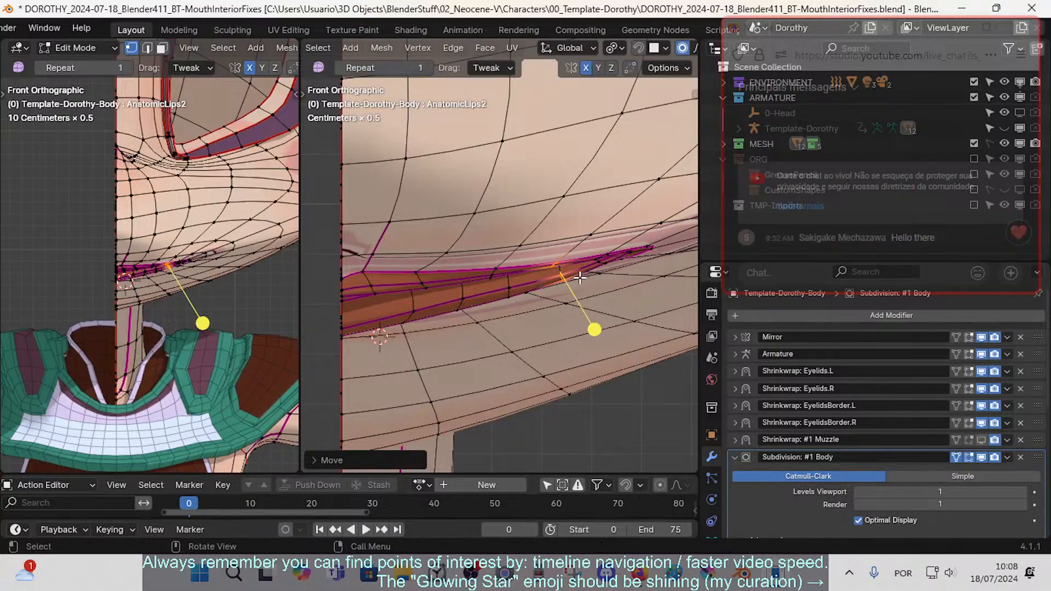
- Grow the selection to the surrounding mouth corner vertices, and smooth and scale them slightly
{"action": "key", "text": "ctrl+KP_Add"}
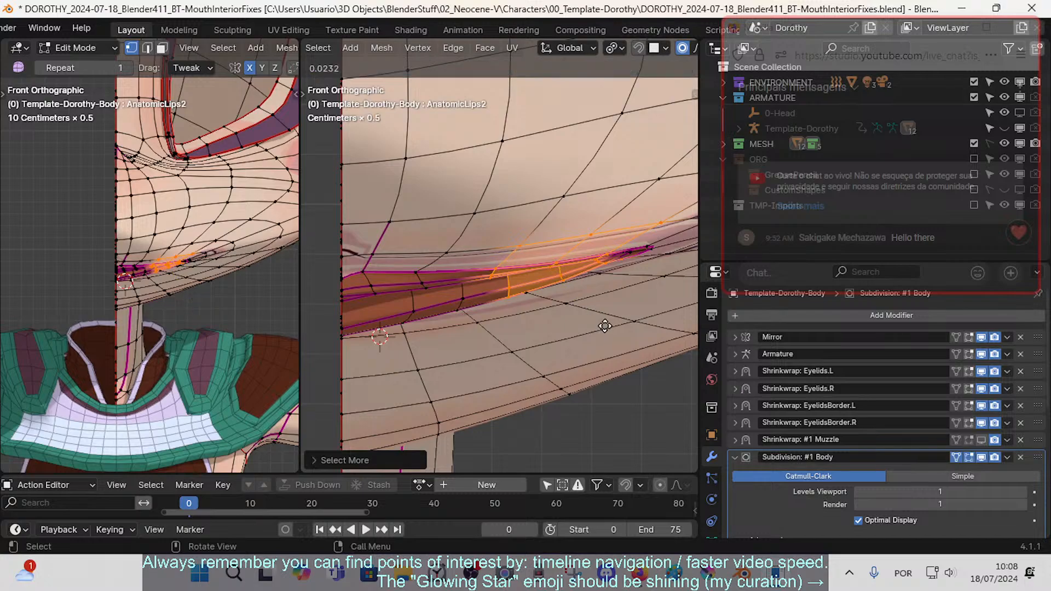
{"action": "key", "text": "s"}
{"action": "left_click", "coordinate": [629, 280]}
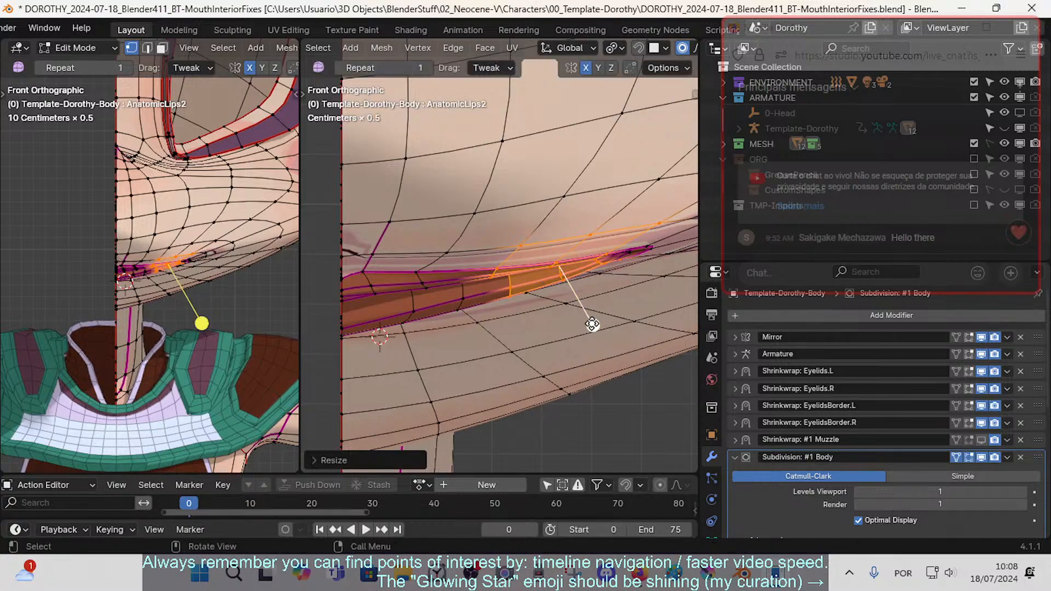
- Return to Object Mode in the right side view, rename the Note annotation layer AnatomicLipsSide and show it
{"action": "scroll", "coordinate": [533, 305], "scroll_direction": "down", "scroll_amount": 3}
{"action": "key", "text": "Tab"}
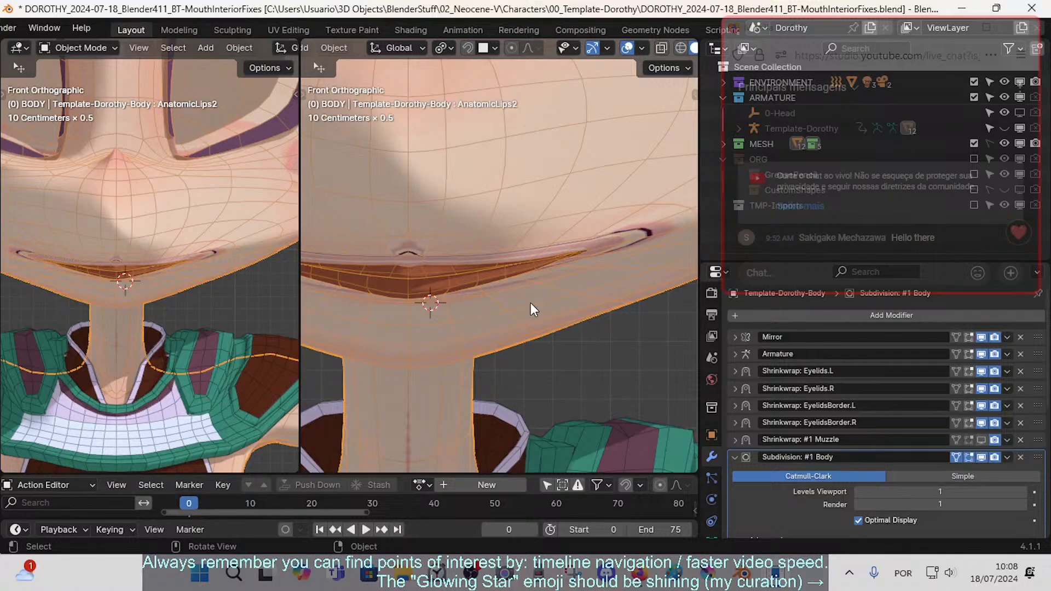
{"action": "middle_click_drag", "start_coordinate": [531, 303], "coordinate": [485, 286]}
{"action": "scroll", "coordinate": [482, 294], "scroll_direction": "up", "scroll_amount": 5}
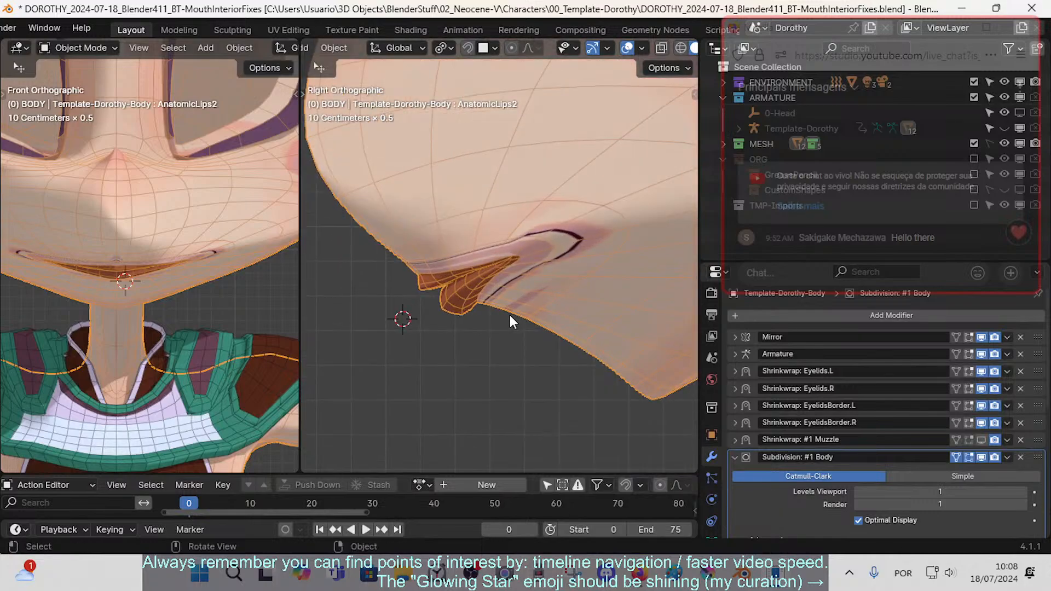
{"action": "key", "text": "n"}
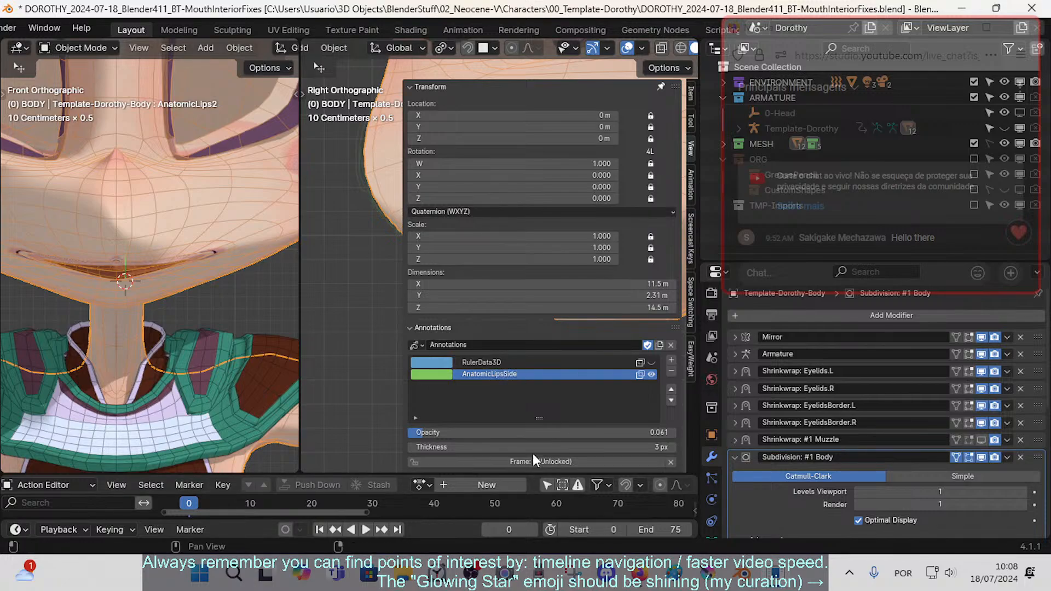
{"action": "key", "text": "n"}
- Enter Edit Mode with X-ray on and move the upper cavity's top front vertex forward to match the sketched guide
{"action": "scroll", "coordinate": [471, 326], "scroll_direction": "up", "scroll_amount": 2}
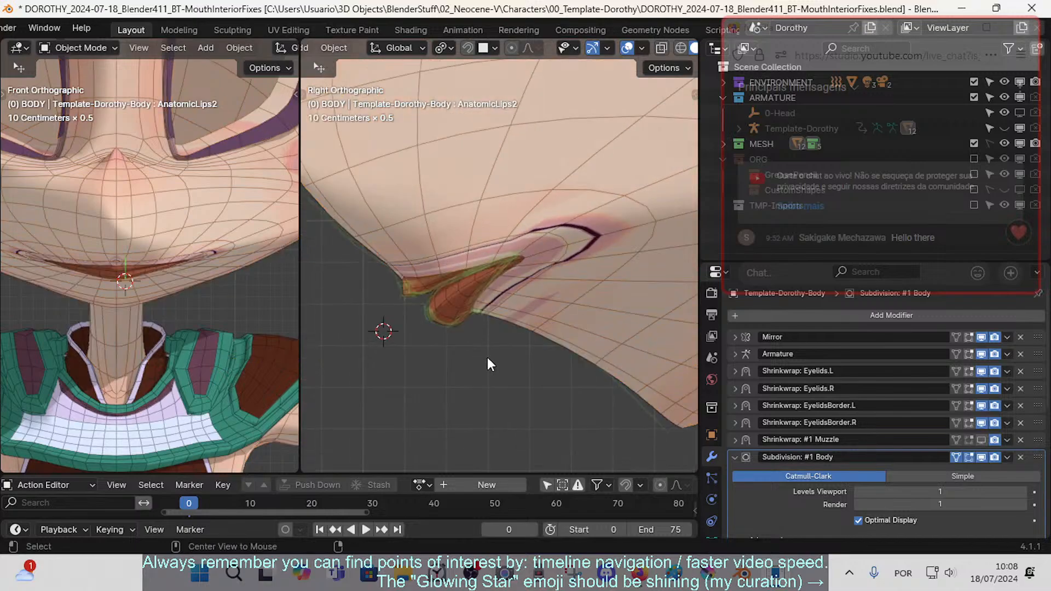
{"action": "scroll", "coordinate": [398, 342], "scroll_direction": "up", "scroll_amount": 2}
{"action": "middle_click_drag", "start_coordinate": [399, 341], "coordinate": [485, 299], "text": "shift"}
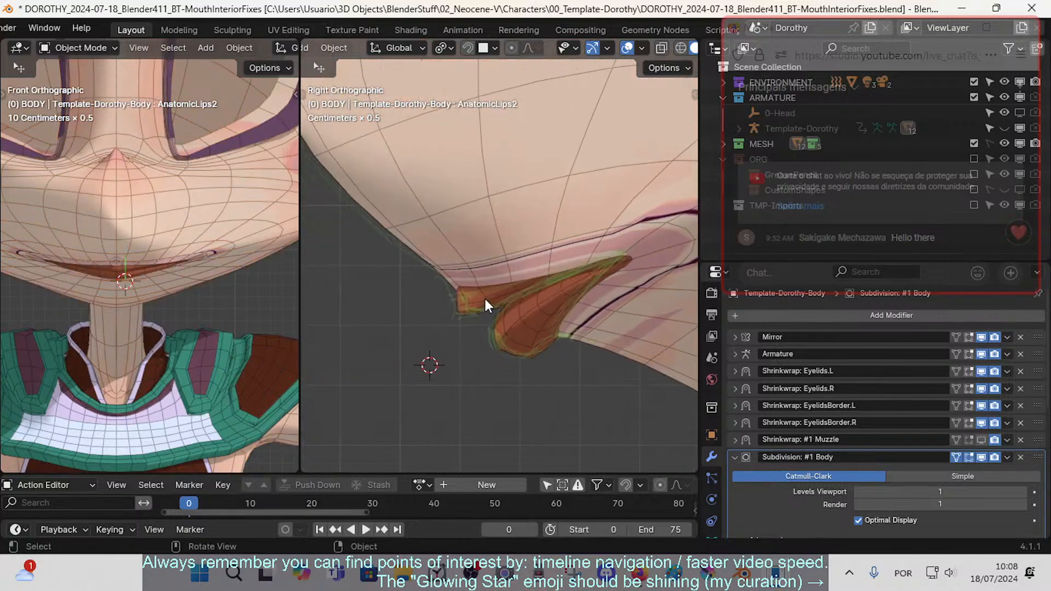
{"action": "left_click", "coordinate": [485, 299]}
{"action": "key", "text": "Tab"}
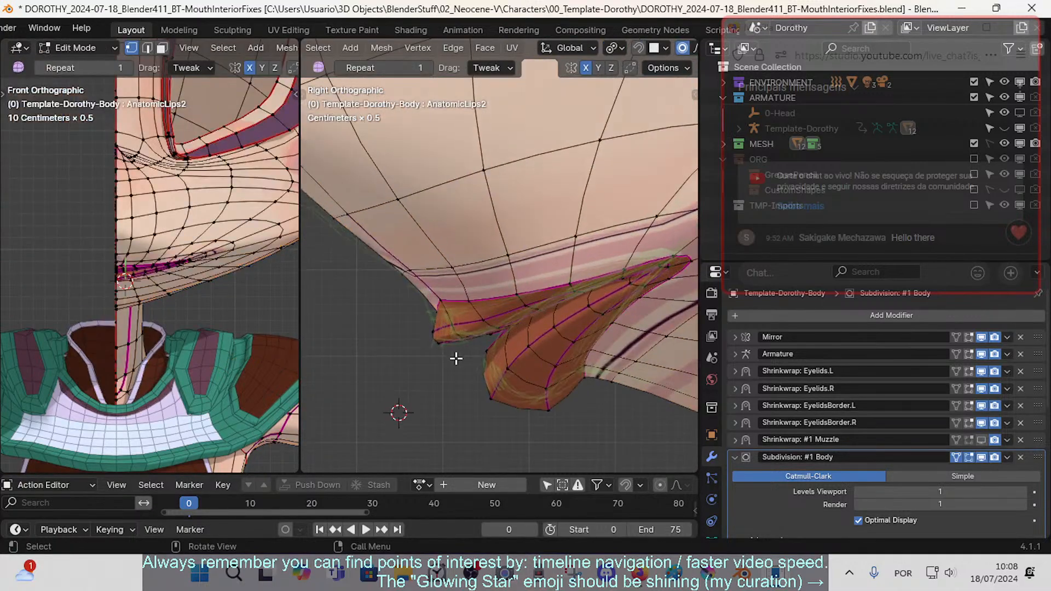
{"action": "key", "text": "alt+z"}
{"action": "left_click", "coordinate": [435, 307]}
{"action": "key", "text": "g"}
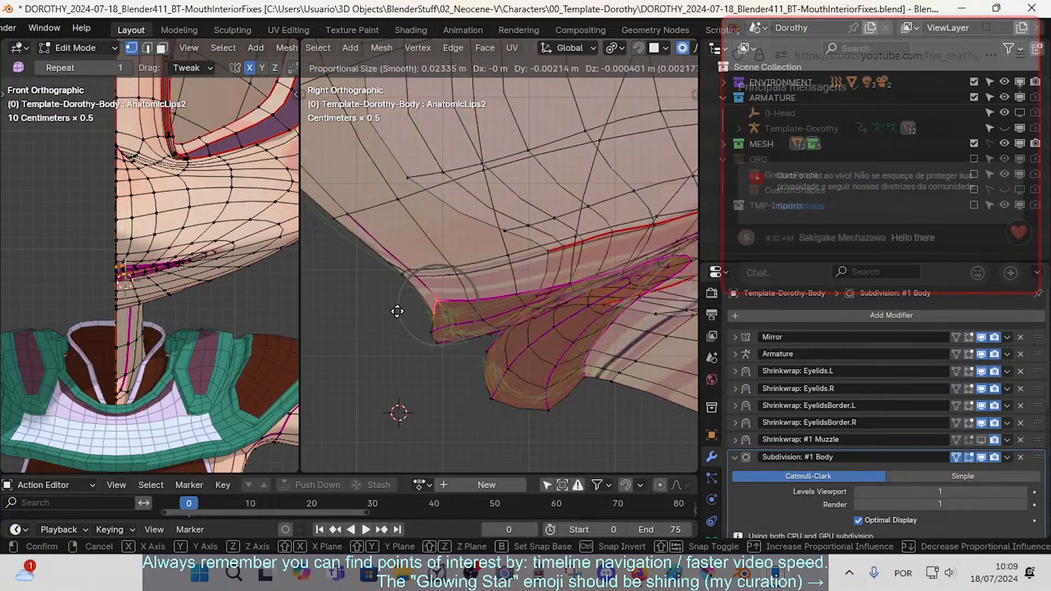
{"action": "left_click", "coordinate": [396, 327]}
- Adjust the vertex at the upper cavity's lower front tip against the sketched guide
{"action": "left_click", "coordinate": [445, 332]}
{"action": "scroll", "coordinate": [436, 358], "scroll_direction": "up", "scroll_amount": 2}
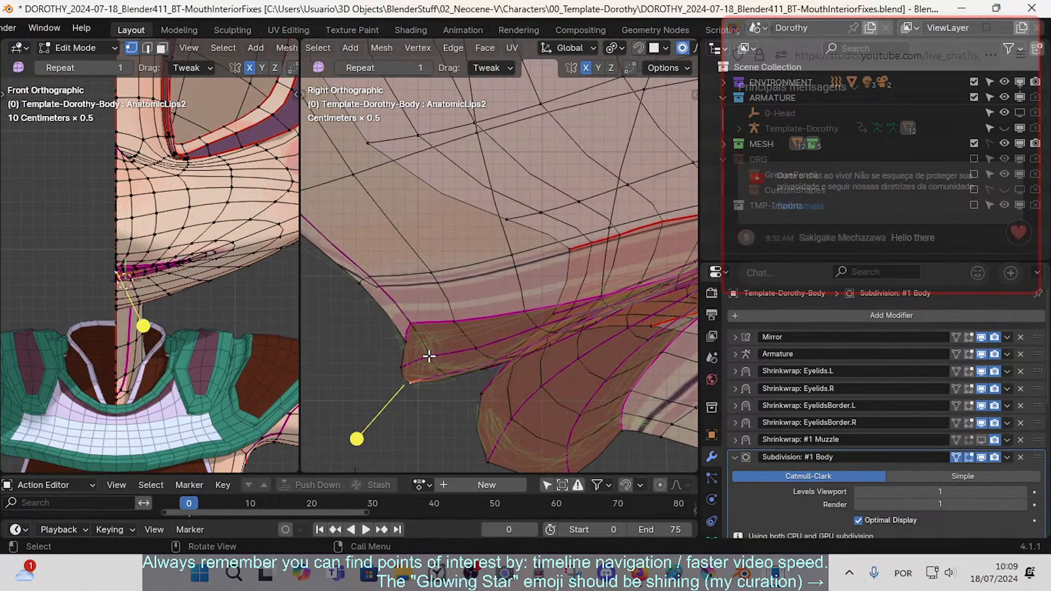
{"action": "key", "text": "g"}
{"action": "left_click", "coordinate": [462, 392]}
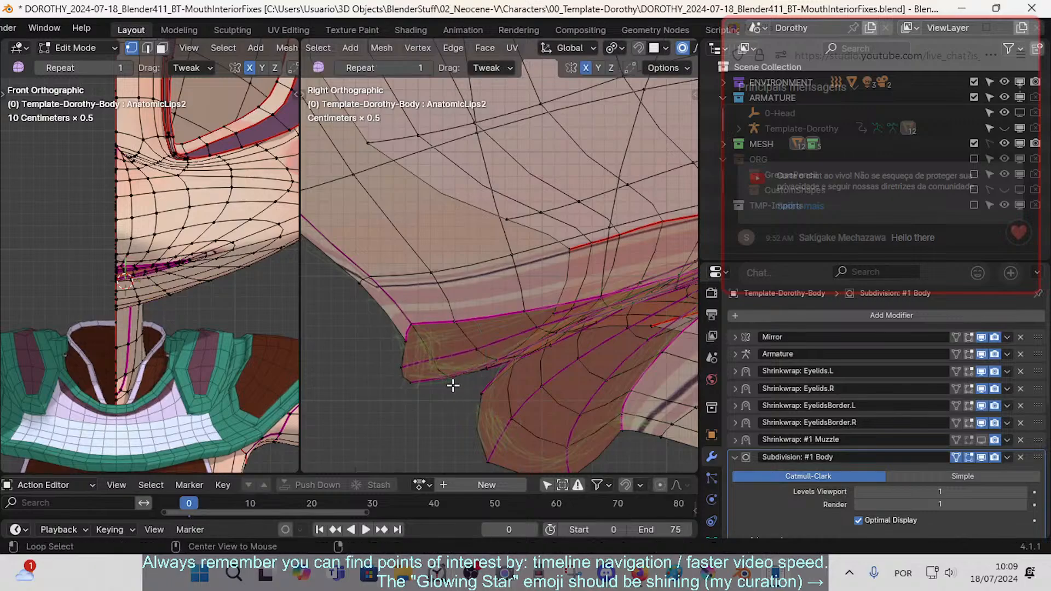
- Slide the upper cavity's middle front vertex back along its edge
{"action": "key", "text": "c"}
{"action": "key", "text": "Escape"}
{"action": "key", "text": "2"}
{"action": "left_click", "coordinate": [436, 377]}
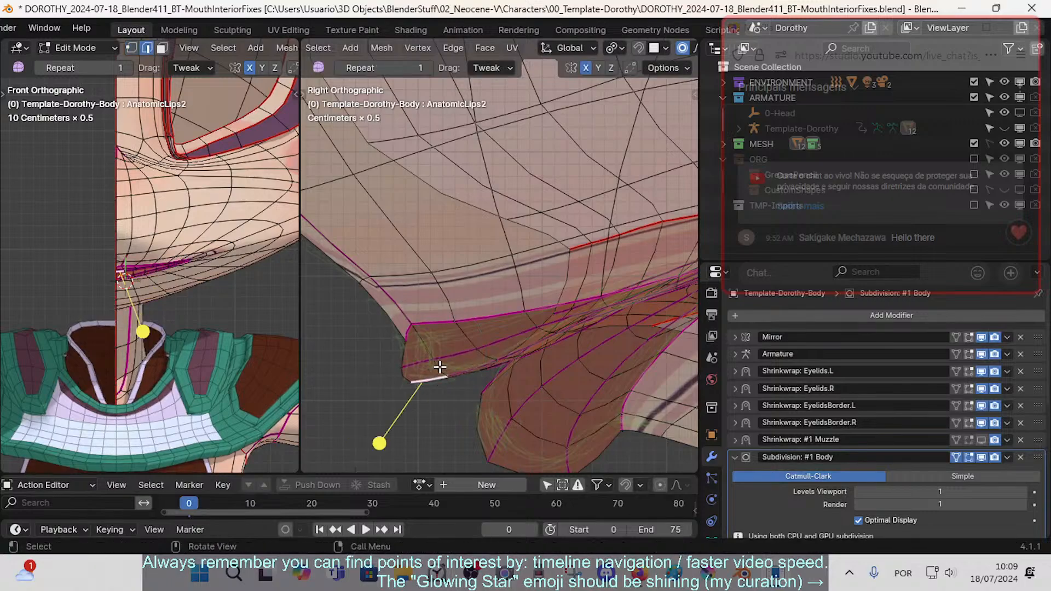
{"action": "left_click", "coordinate": [417, 358]}
{"action": "key", "text": "1"}
{"action": "left_click", "coordinate": [401, 364]}
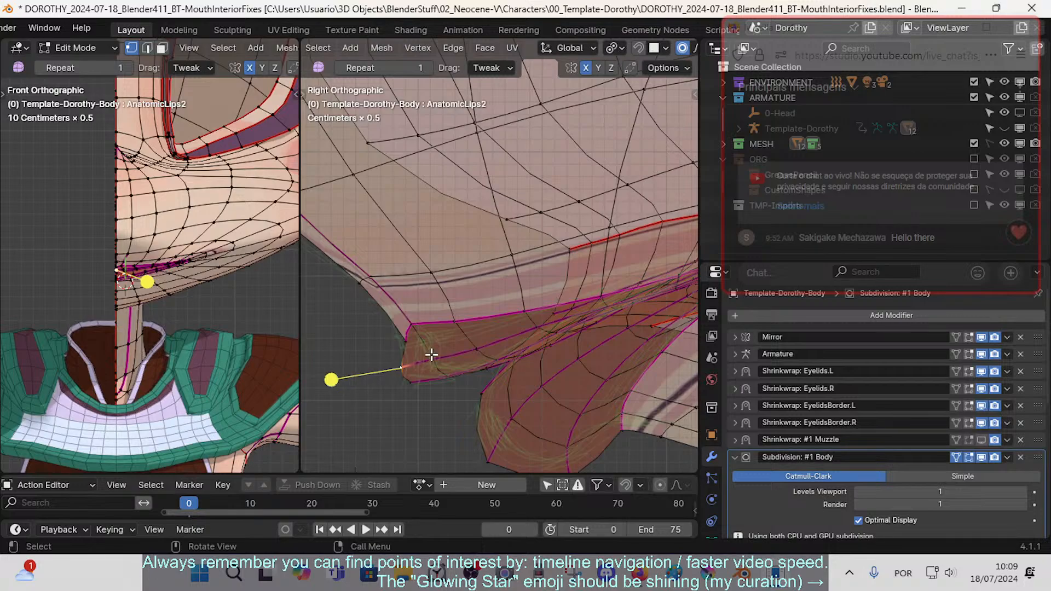
{"action": "key", "text": "g"}
{"action": "right_click", "coordinate": [469, 350]}
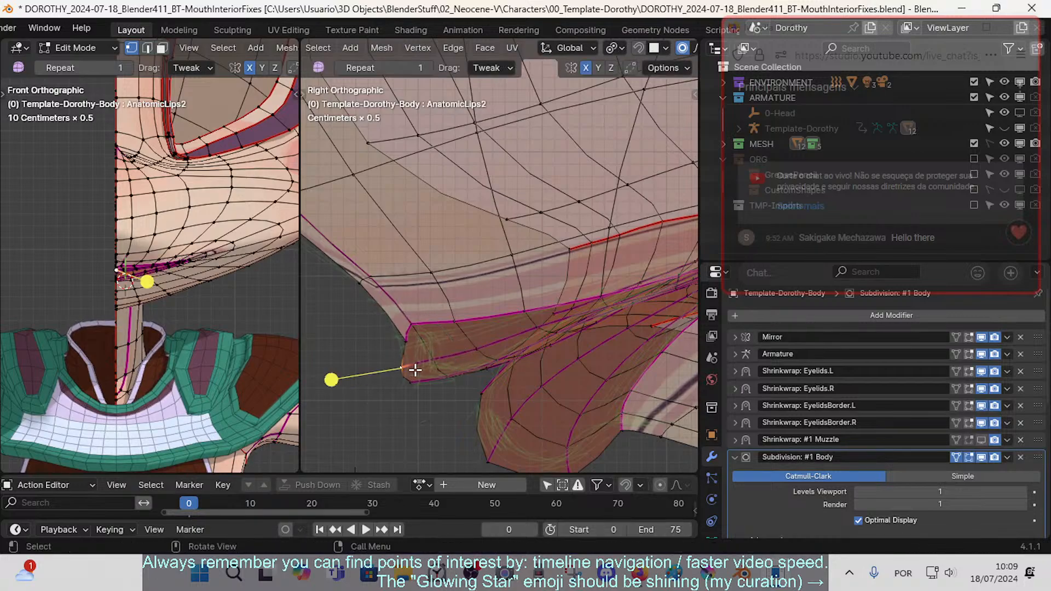
{"action": "key", "text": "shift+v"}
{"action": "left_click", "coordinate": [430, 367]}
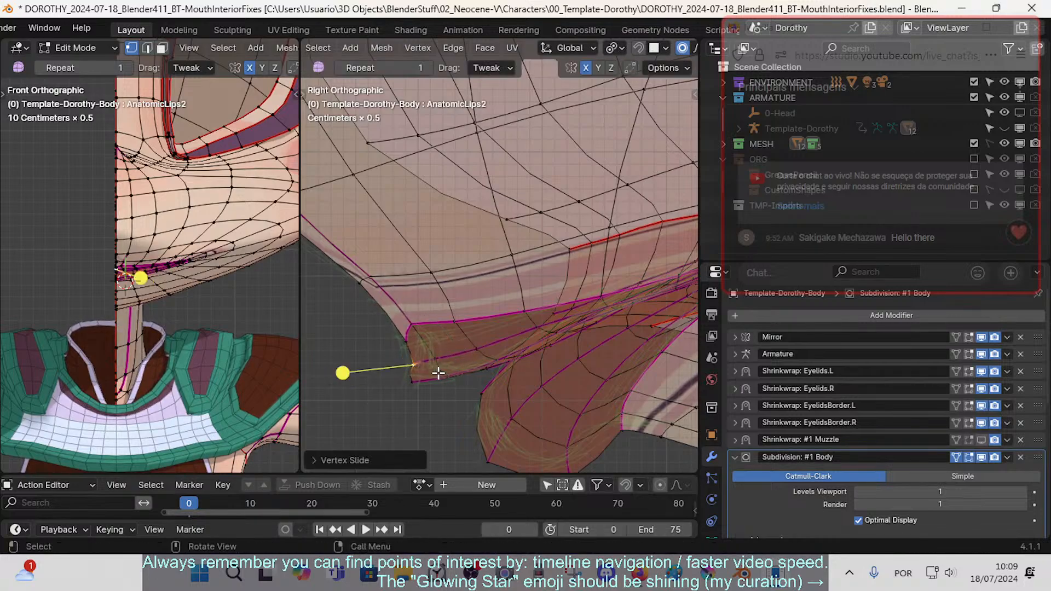
- Move the upper cavity's lower front tip vertex slightly forward and check the smoothed shape in Object Mode
{"action": "left_click", "coordinate": [412, 382]}
{"action": "key", "text": "g"}
{"action": "left_click", "coordinate": [396, 387]}
{"action": "key", "text": "Tab"}
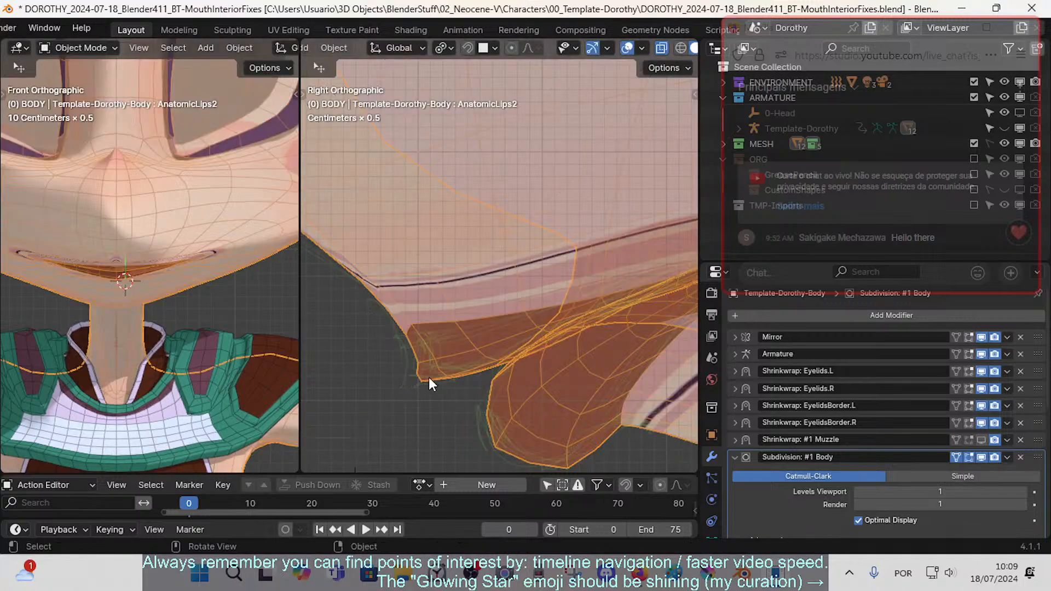
{"action": "key", "text": "Tab"}
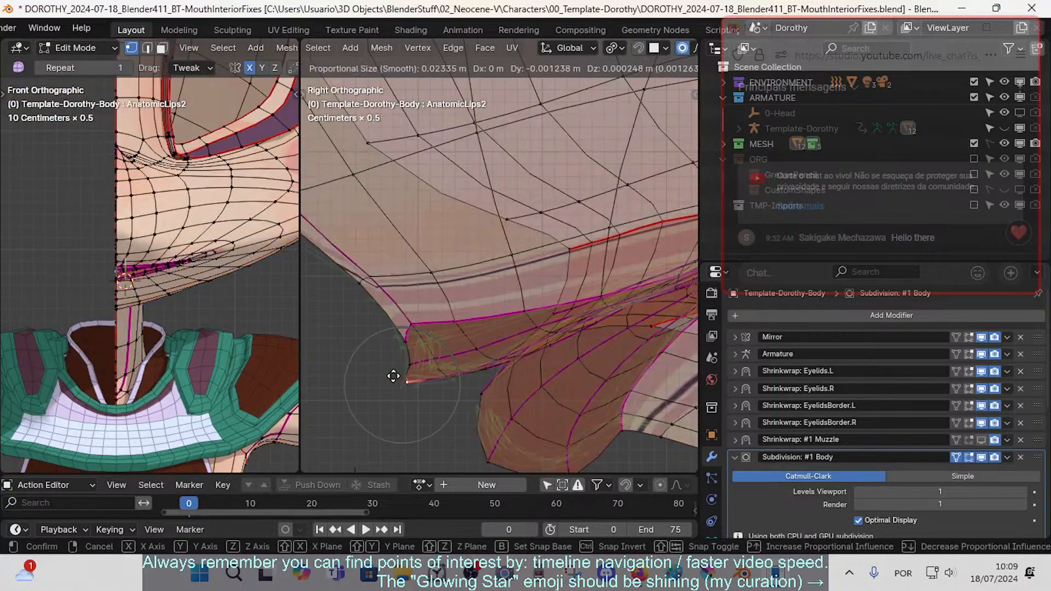
- Set an edge crease of 1 on the mouth cavity's middle and lower inner edge loops
{"action": "key", "text": "2"}
{"action": "left_click", "coordinate": [423, 360], "text": "alt"}
{"action": "scroll", "coordinate": [423, 360], "scroll_direction": "down", "scroll_amount": 2}
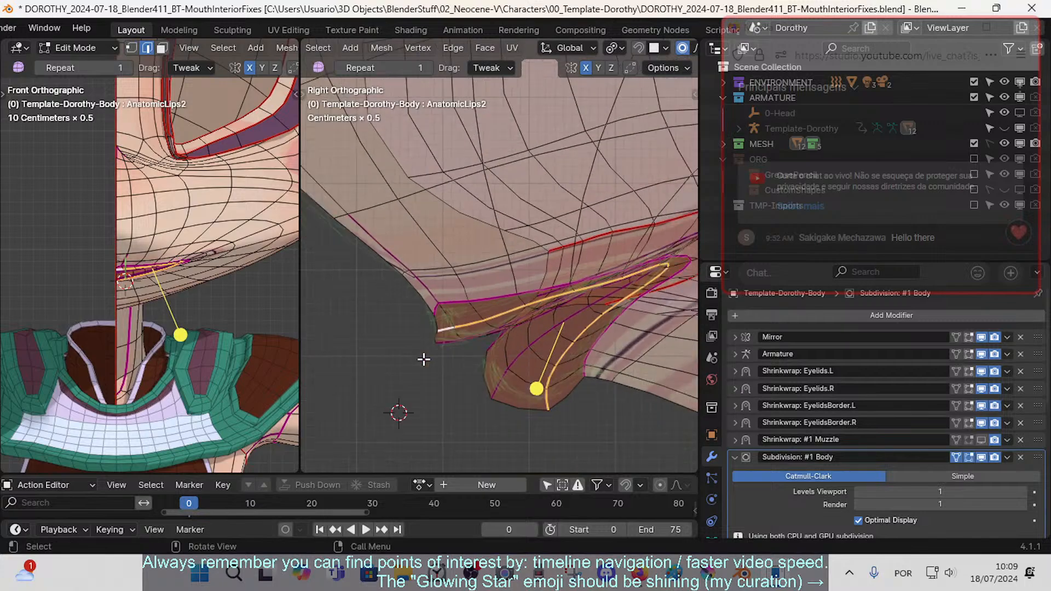
{"action": "key", "text": "alt+a"}
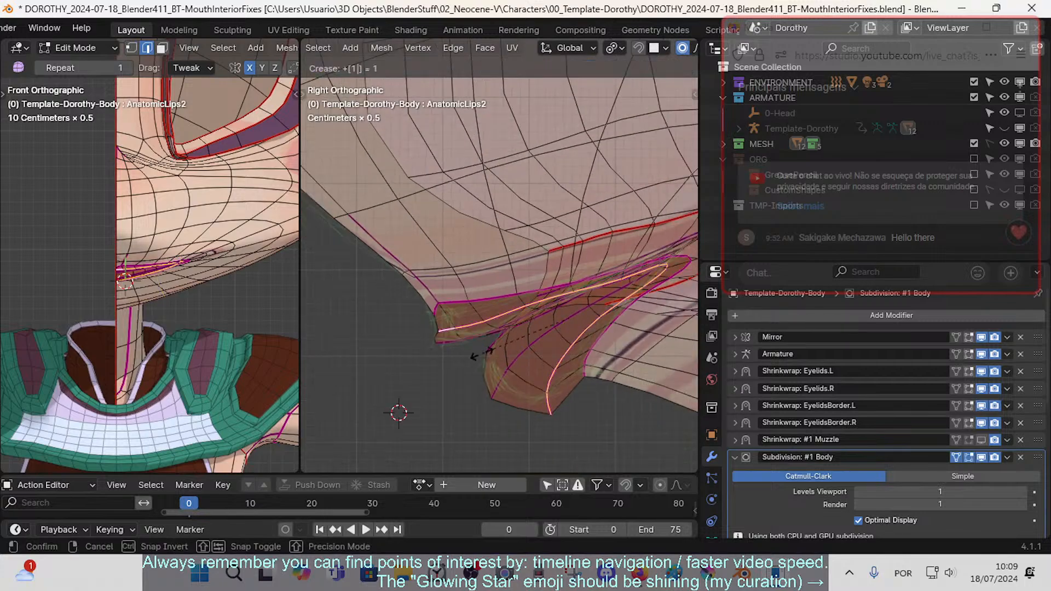
{"action": "scroll", "coordinate": [482, 353], "scroll_direction": "up", "scroll_amount": 2}
{"action": "left_click", "coordinate": [481, 368], "text": "alt"}
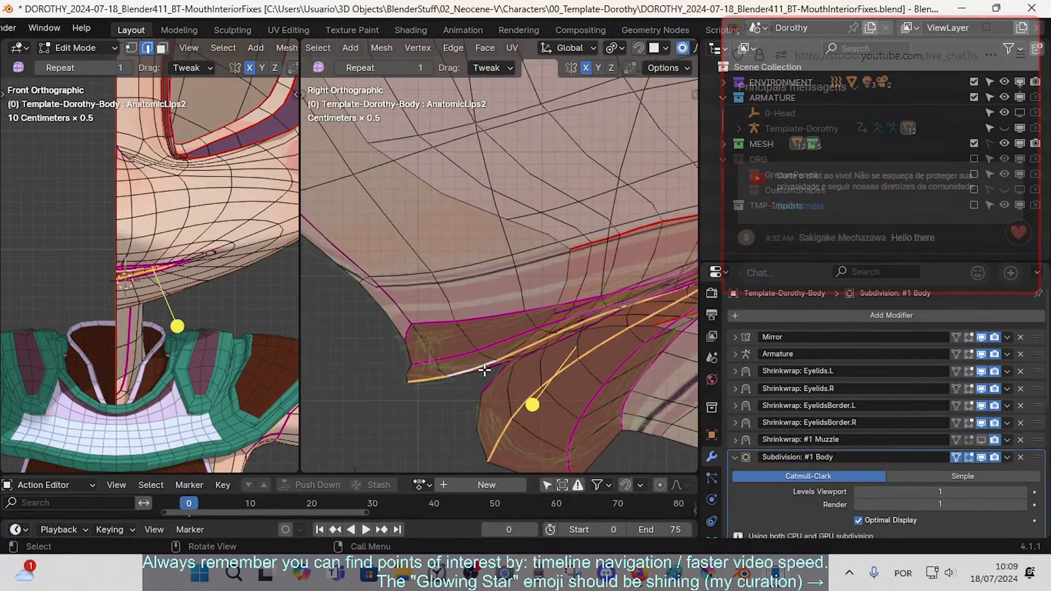
{"action": "scroll", "coordinate": [484, 370], "scroll_direction": "down", "scroll_amount": 1}
{"action": "key", "text": "shift+e"}
{"action": "key", "text": "1"}
{"action": "key", "text": "Return"}
{"action": "key", "text": "alt+a"}
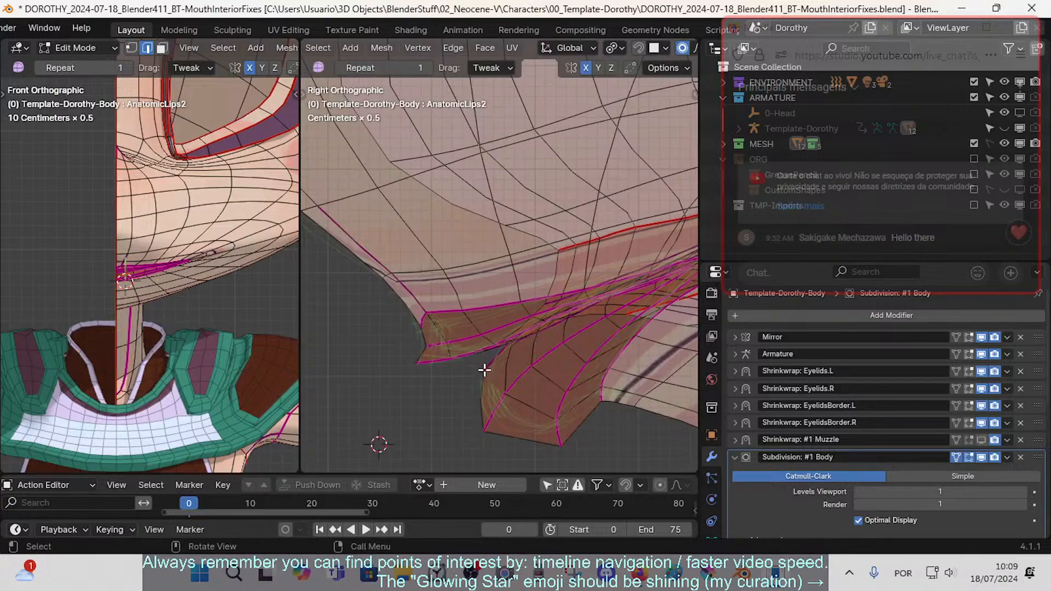
- Preview the creased cavity in Object Mode, then nudge its middle front vertex to follow the sketched guide
{"action": "key", "text": "Tab"}
{"action": "key", "text": "Tab"}
{"action": "scroll", "coordinate": [480, 379], "scroll_direction": "up", "scroll_amount": 1}
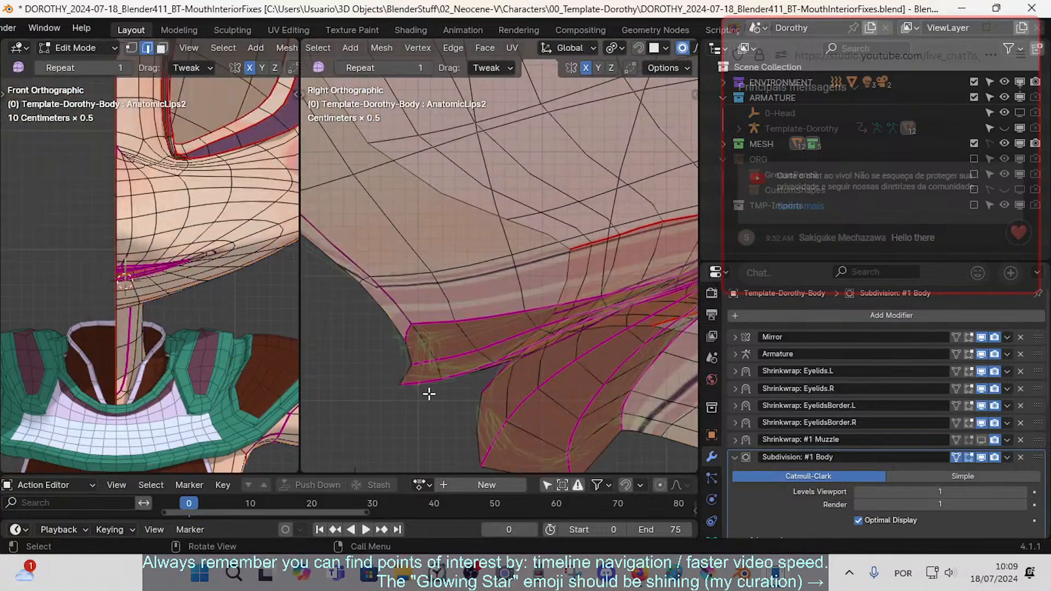
{"action": "key", "text": "1"}
{"action": "left_click", "coordinate": [412, 358]}
{"action": "key", "text": "g"}
{"action": "left_click", "coordinate": [387, 330]}
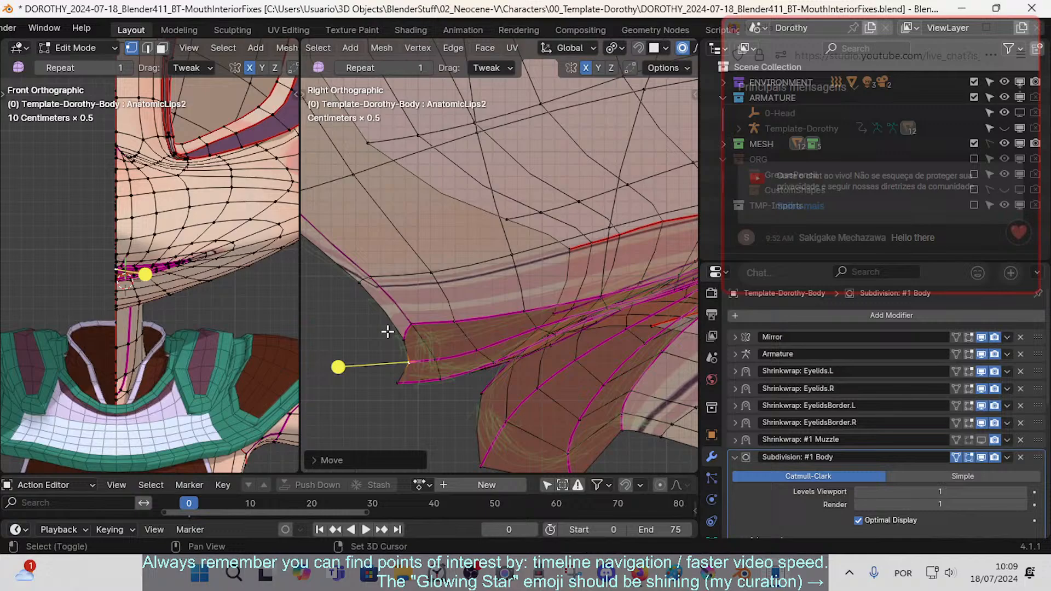
- Pull the creased lower front tip vertex slightly back to fit the sketched guide
{"action": "left_click", "coordinate": [404, 392]}
{"action": "key", "text": "g"}
{"action": "key", "text": "g"}
{"action": "left_click", "coordinate": [412, 389]}
{"action": "key", "text": "g"}
{"action": "left_click", "coordinate": [417, 388]}
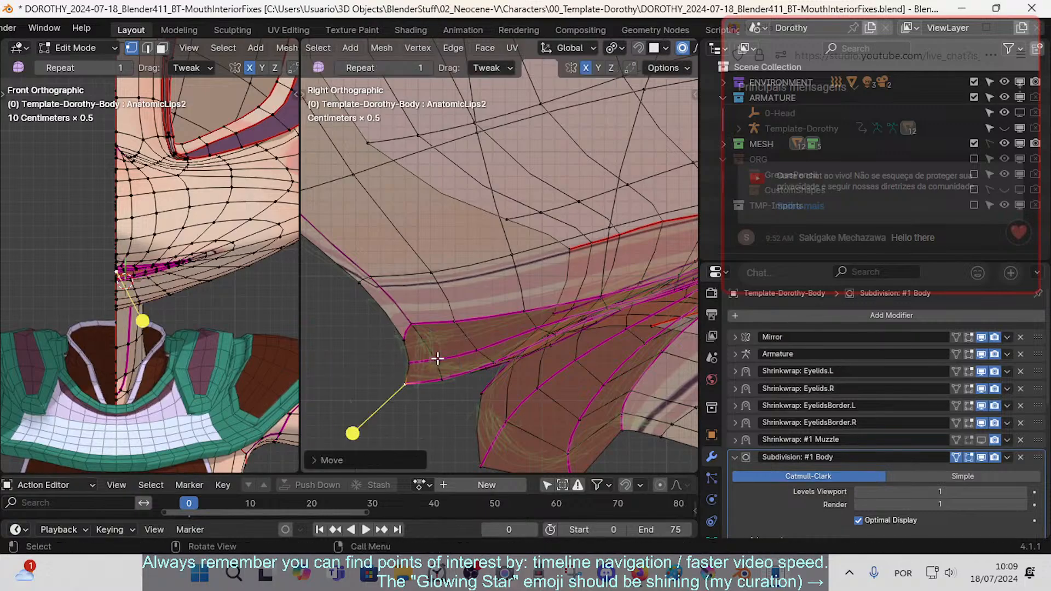
- Fine-tune the vertices along the upper cavity's front wall against the sketched guide
{"action": "left_click", "coordinate": [438, 358]}
{"action": "key", "text": "g"}
{"action": "left_click", "coordinate": [431, 347]}
{"action": "left_click", "coordinate": [405, 339]}
{"action": "key", "text": "g"}
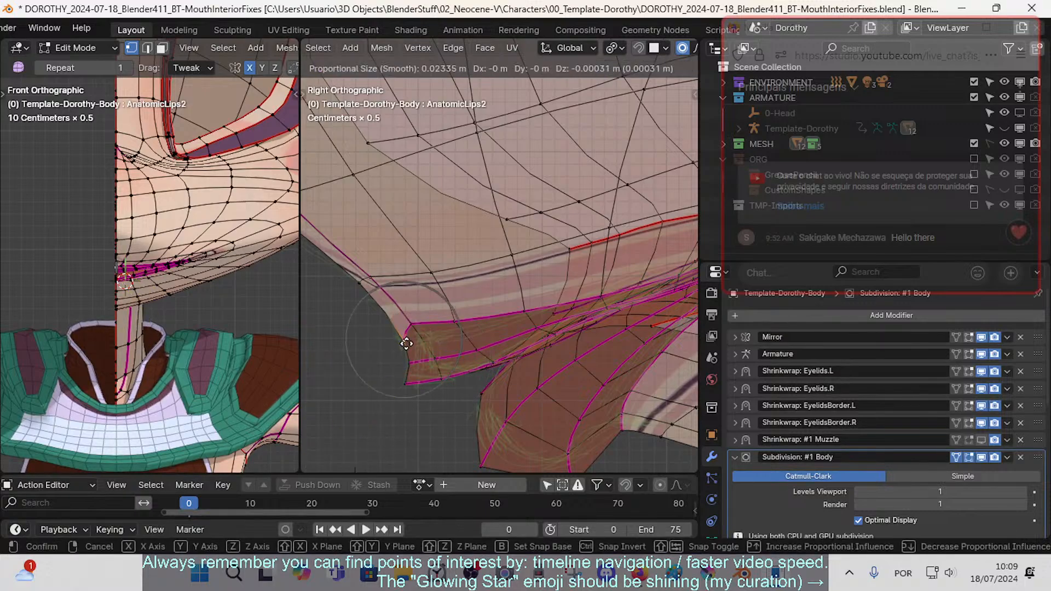
{"action": "left_click", "coordinate": [421, 383]}
- Adjust the upper lip's inner edge vertex and a cavity vertex further back, then check the profile in Object Mode
{"action": "left_click", "coordinate": [454, 323]}
{"action": "key", "text": "g"}
{"action": "left_click", "coordinate": [454, 333]}
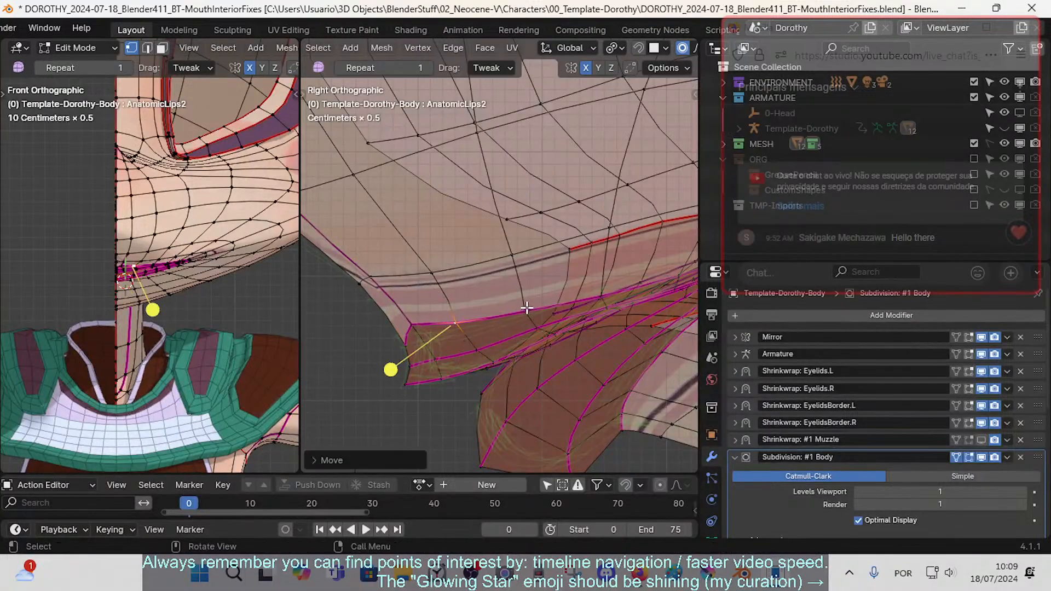
{"action": "left_click", "coordinate": [534, 329]}
{"action": "key", "text": "g"}
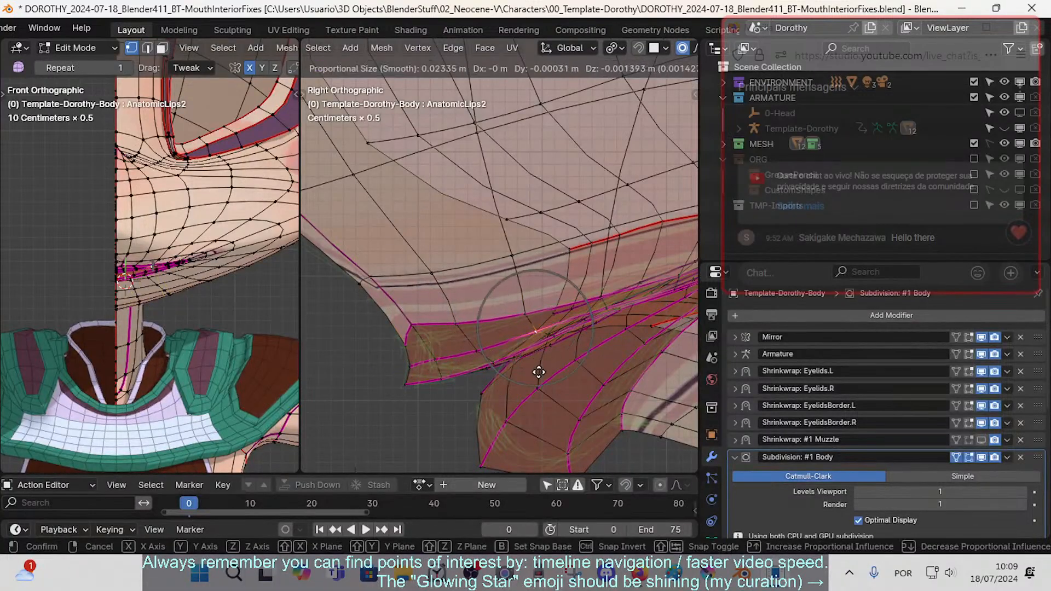
{"action": "left_click", "coordinate": [541, 377]}
{"action": "scroll", "coordinate": [509, 357], "scroll_direction": "down", "scroll_amount": 4}
{"action": "key", "text": "Tab"}
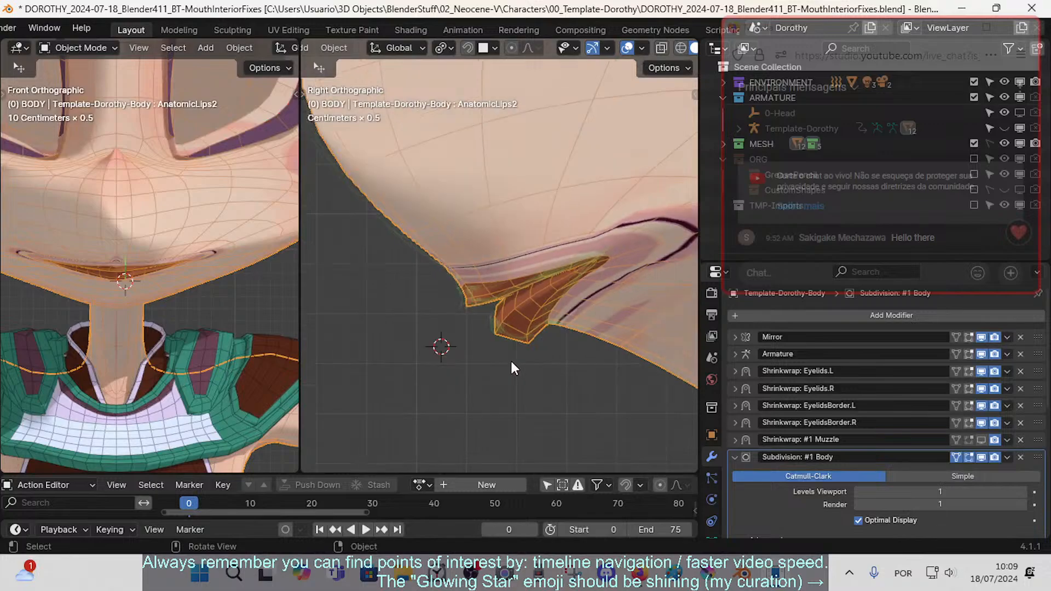
{"action": "scroll", "coordinate": [498, 361], "scroll_direction": "up", "scroll_amount": 5}
{"action": "key", "text": "Tab"}
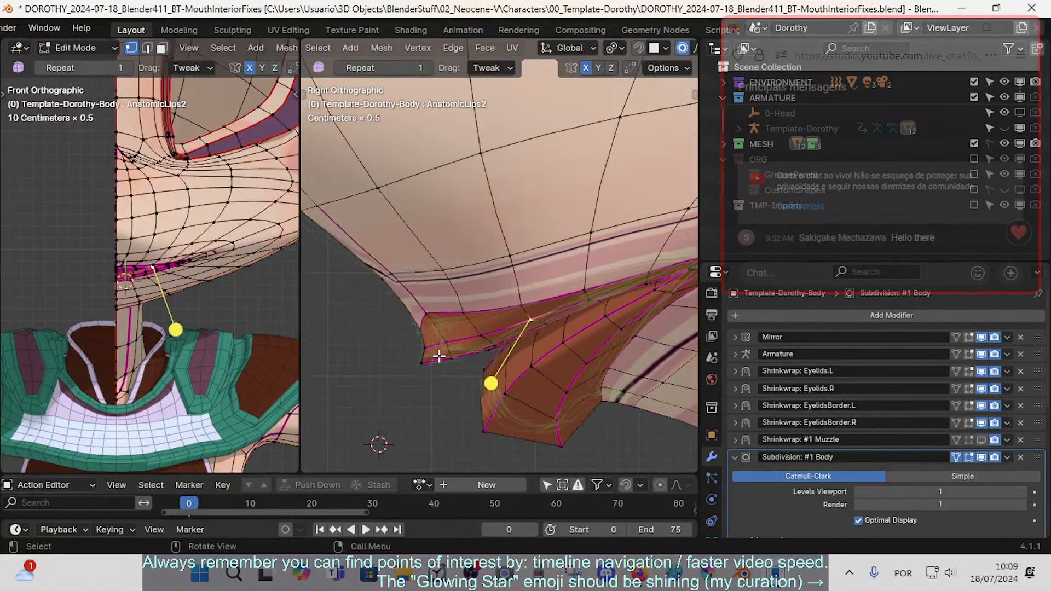
- Reposition the upper cavity's middle and lower front vertices to match the guide
{"action": "left_click", "coordinate": [430, 347]}
{"action": "key", "text": "g"}
{"action": "left_click", "coordinate": [428, 353], "text": "shift"}
{"action": "key", "text": "g"}
{"action": "left_click", "coordinate": [437, 356], "text": "shift"}
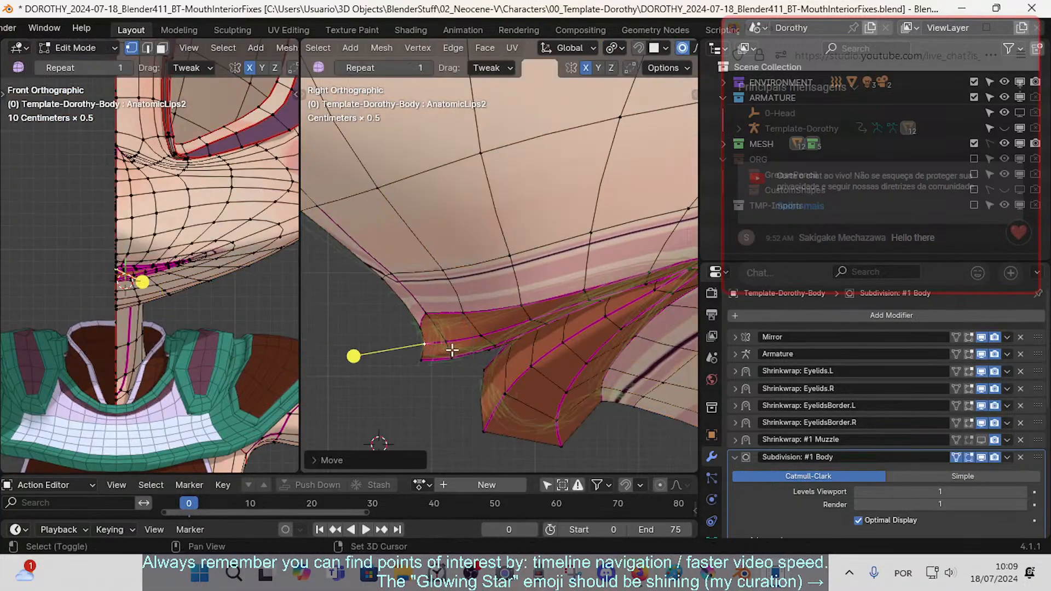
- Shift the lower loop's vertex just behind the front tip with X-ray on, and preview the result in Object Mode
{"action": "left_click", "coordinate": [451, 353]}
{"action": "key", "text": "g"}
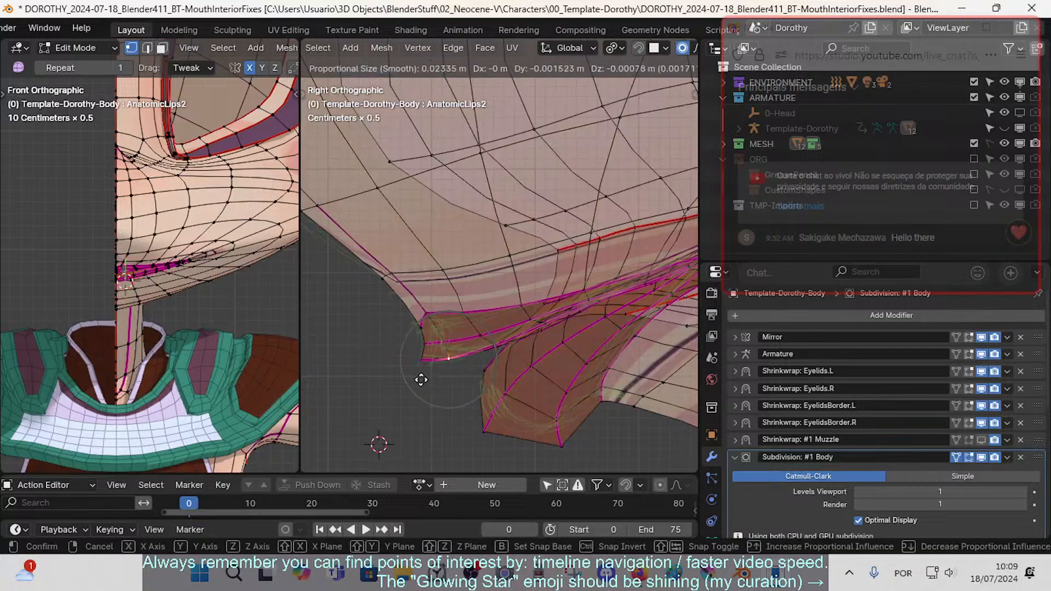
{"action": "left_click", "coordinate": [421, 379]}
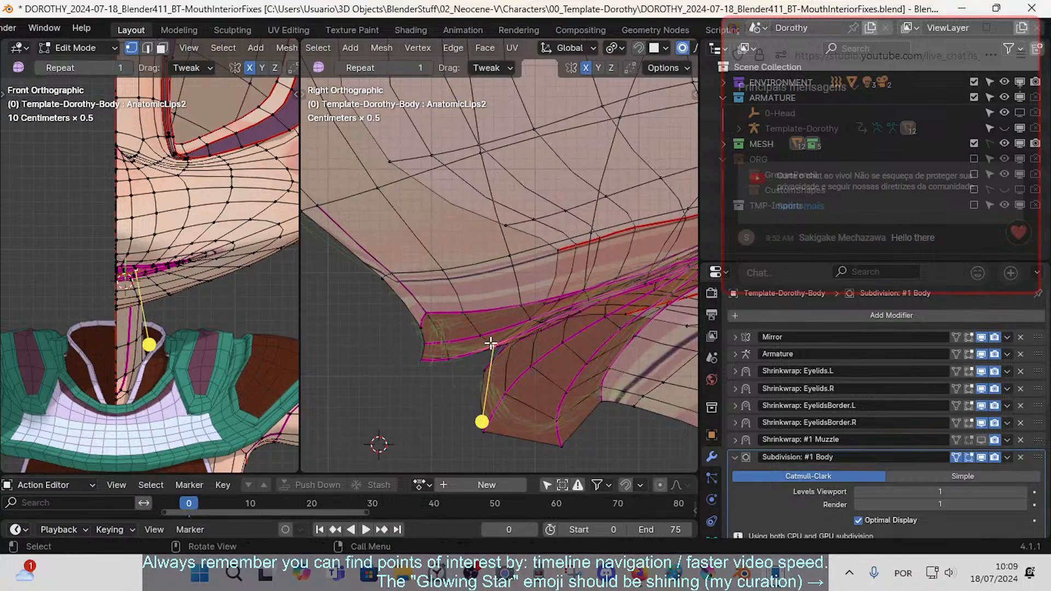
{"action": "key", "text": "Tab"}
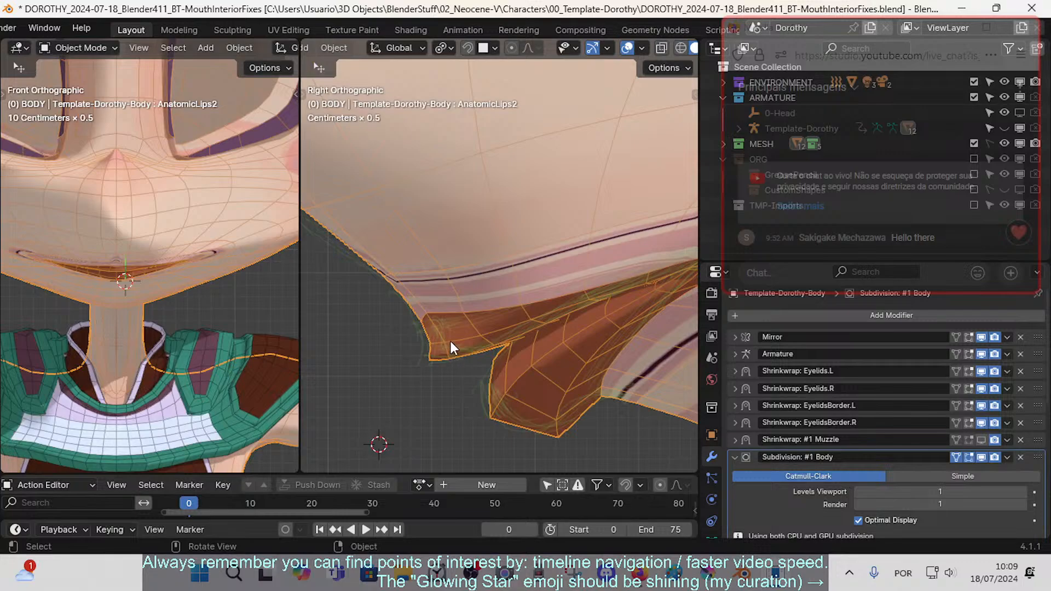
{"action": "key", "text": "Tab"}
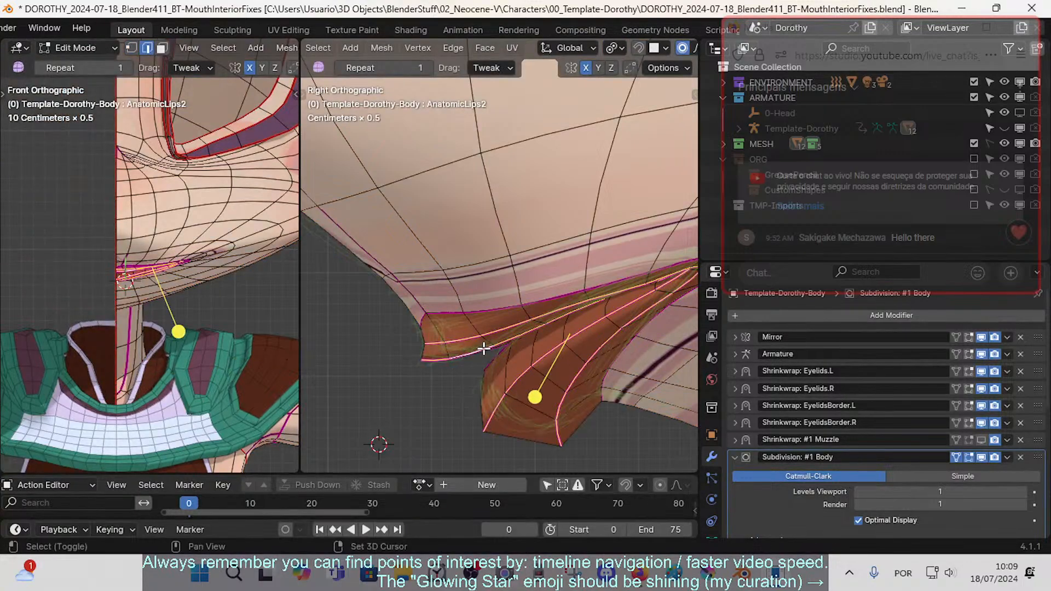
- Try to remove the crease from the two inner cavity loops with a value of -10
{"action": "key", "text": "shift+e"}
{"action": "type", "text": "10"}
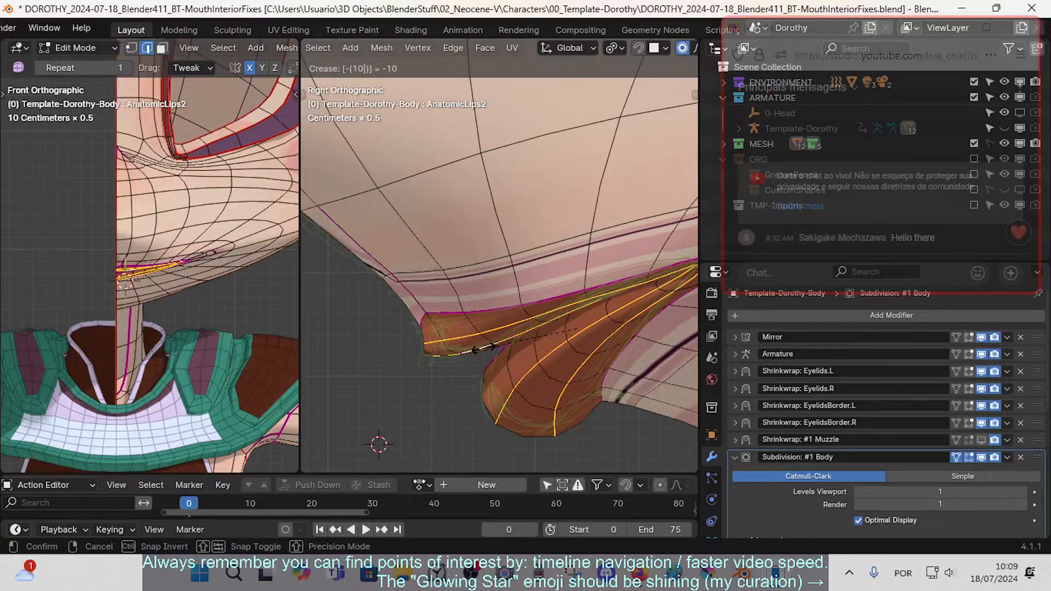
{"action": "key", "text": "Return"}
- Reselect the two inner cavity loops, reduce their edge crease by 0.7, and check the shape in Object Mode
{"action": "left_click", "coordinate": [484, 348], "text": "alt+shift"}
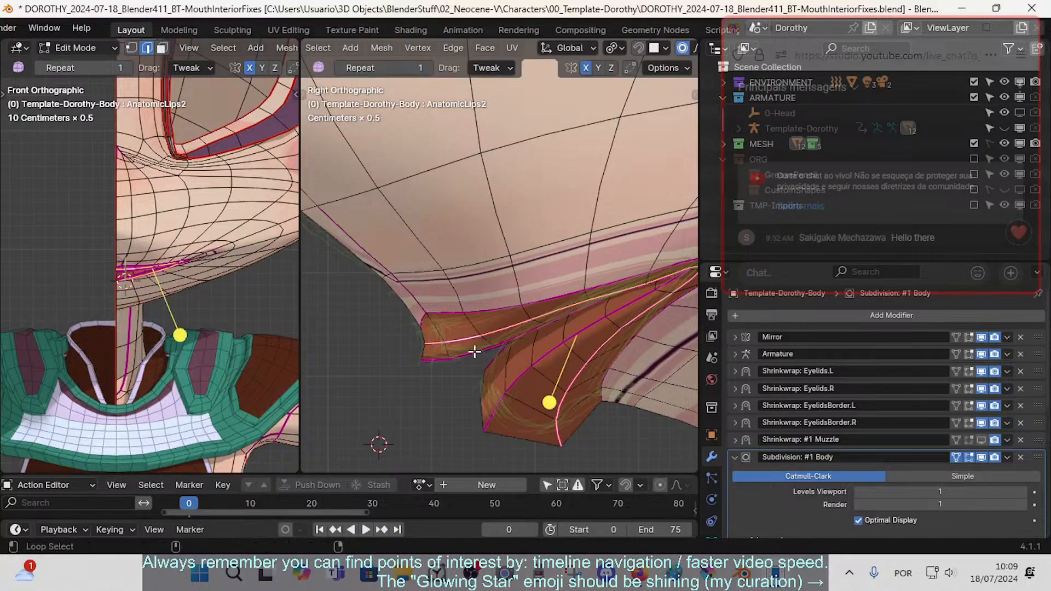
{"action": "left_click", "coordinate": [479, 352], "text": "alt+shift"}
{"action": "left_click", "coordinate": [458, 341], "text": "alt"}
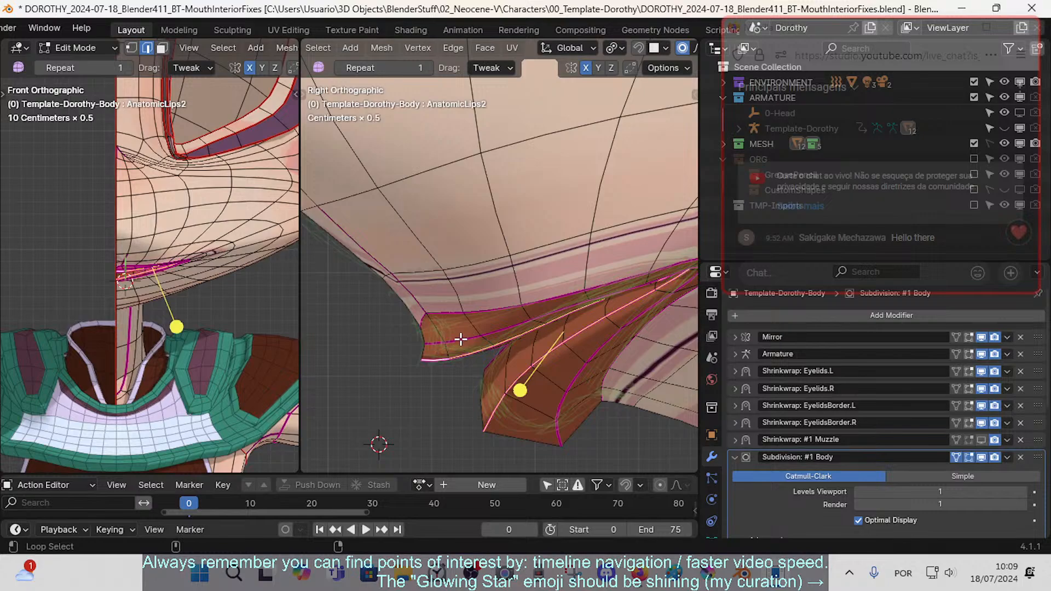
{"action": "key", "text": "shift+e"}
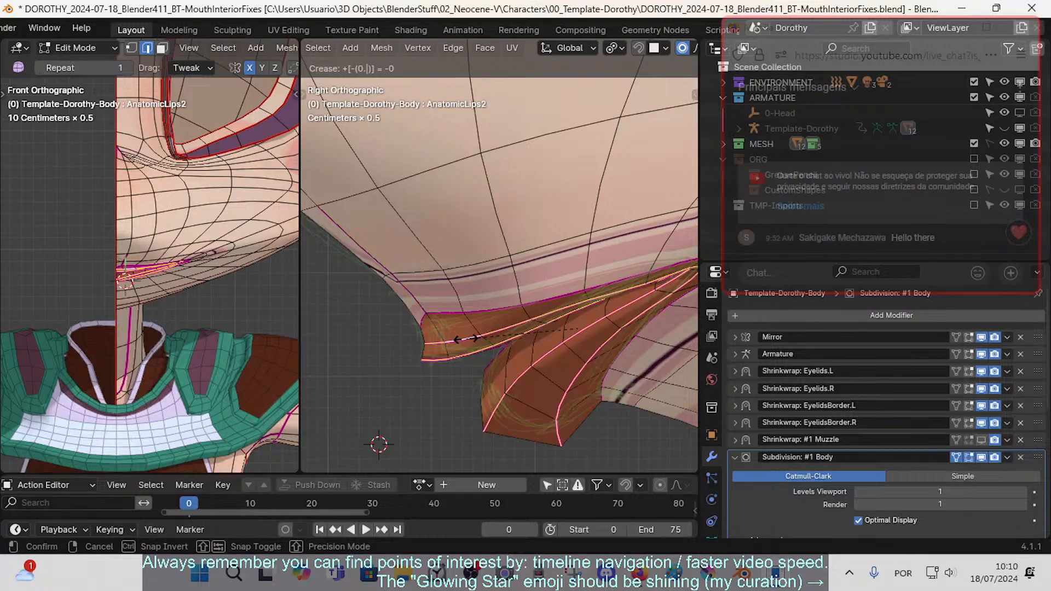
{"action": "type", "text": "-0.7"}
{"action": "key", "text": "Return"}
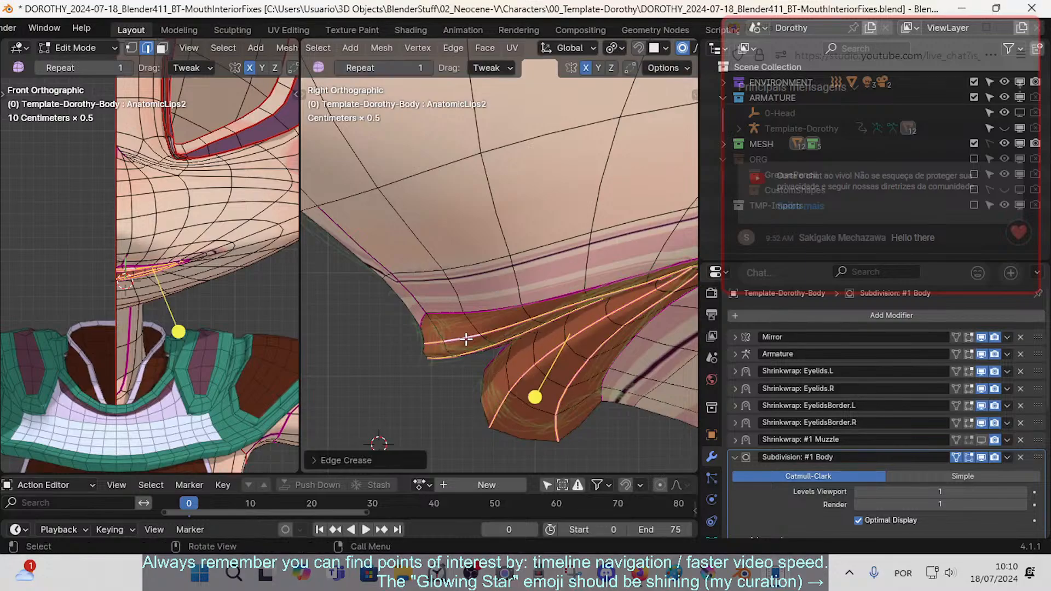
{"action": "key", "text": "Tab"}
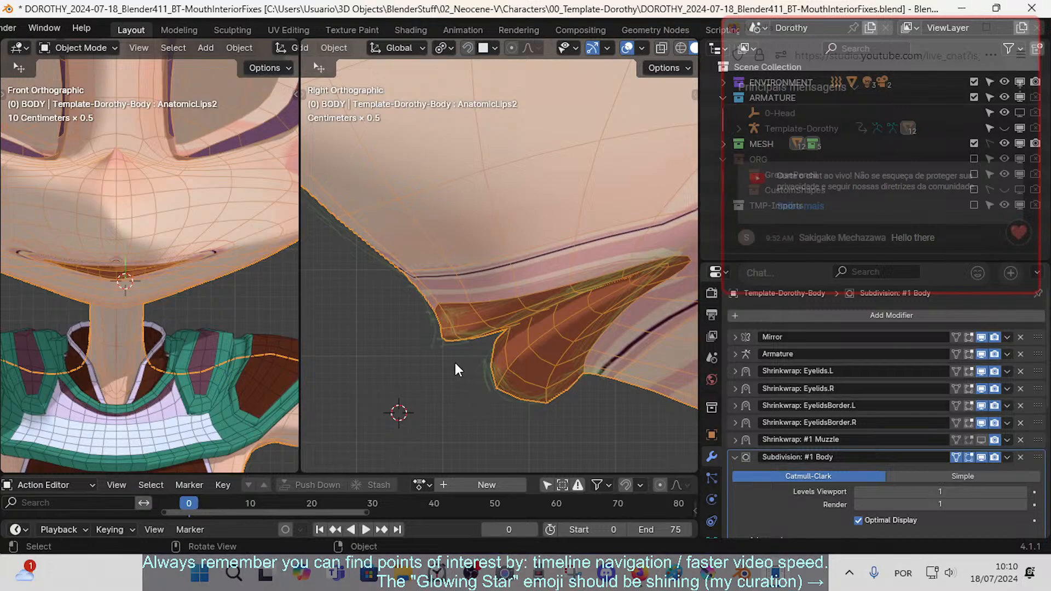
- Move the upper cavity's lower front tip forward and slide the middle front vertex back along its edge
{"action": "key", "text": "Tab"}
{"action": "left_click", "coordinate": [436, 342]}
{"action": "key", "text": "g"}
{"action": "left_click", "coordinate": [408, 345]}
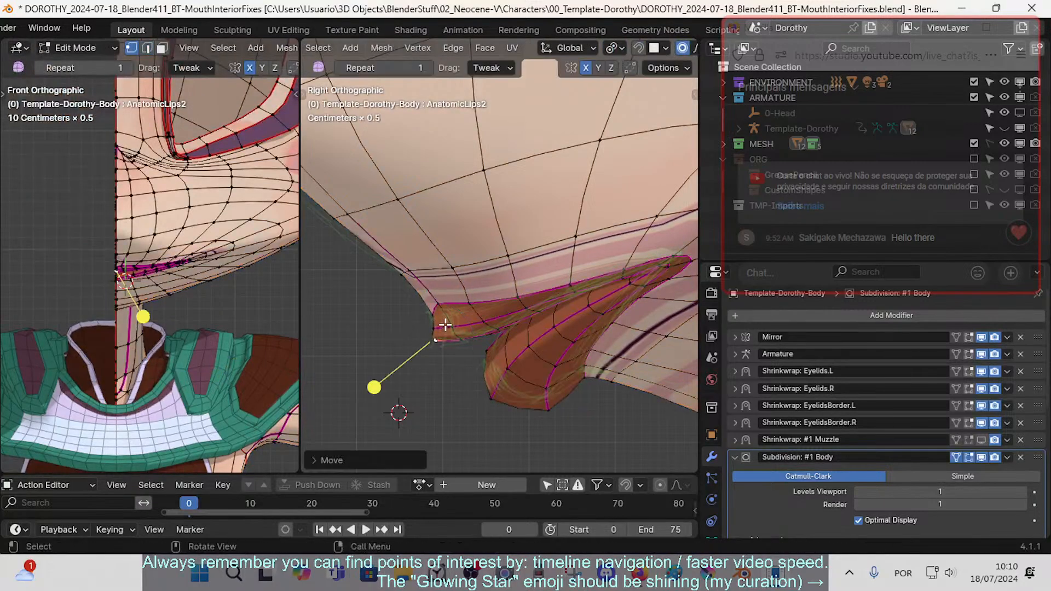
{"action": "left_click", "coordinate": [444, 325]}
{"action": "left_click", "coordinate": [444, 325]}
{"action": "key", "text": "shift+v"}
{"action": "left_click", "coordinate": [451, 322]}
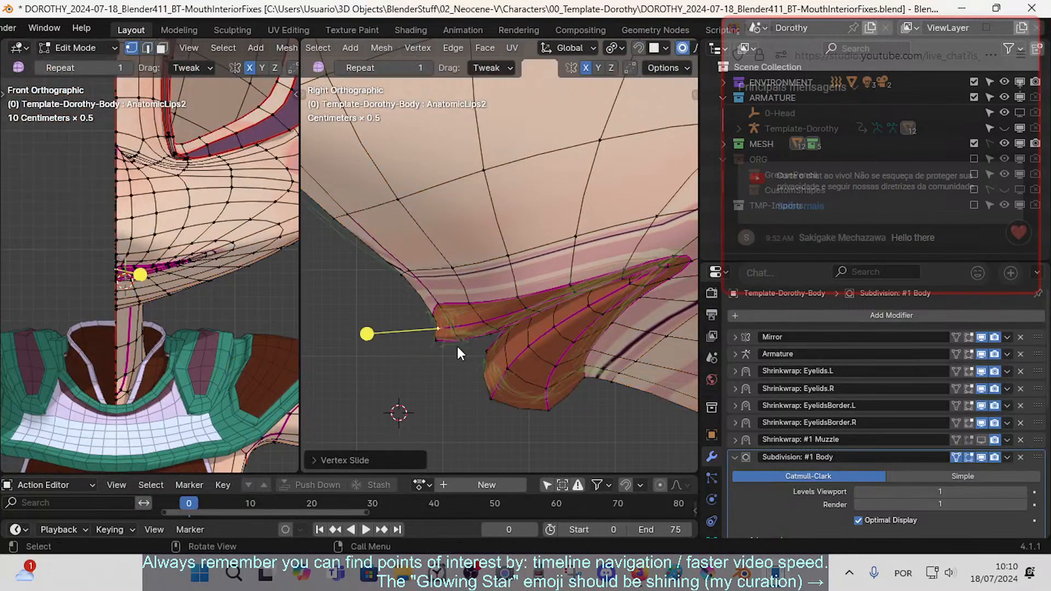
- Refine the lower front tip vertex's position against the guide, comparing it with the smoothed shape in Object Mode
{"action": "key", "text": "Tab"}
{"action": "key", "text": "Tab"}
{"action": "left_click_drag", "start_coordinate": [433, 346], "coordinate": [428, 345]}
{"action": "scroll", "coordinate": [434, 363], "scroll_direction": "up", "scroll_amount": 2}
{"action": "key", "text": "Tab"}
{"action": "key", "text": "Tab"}
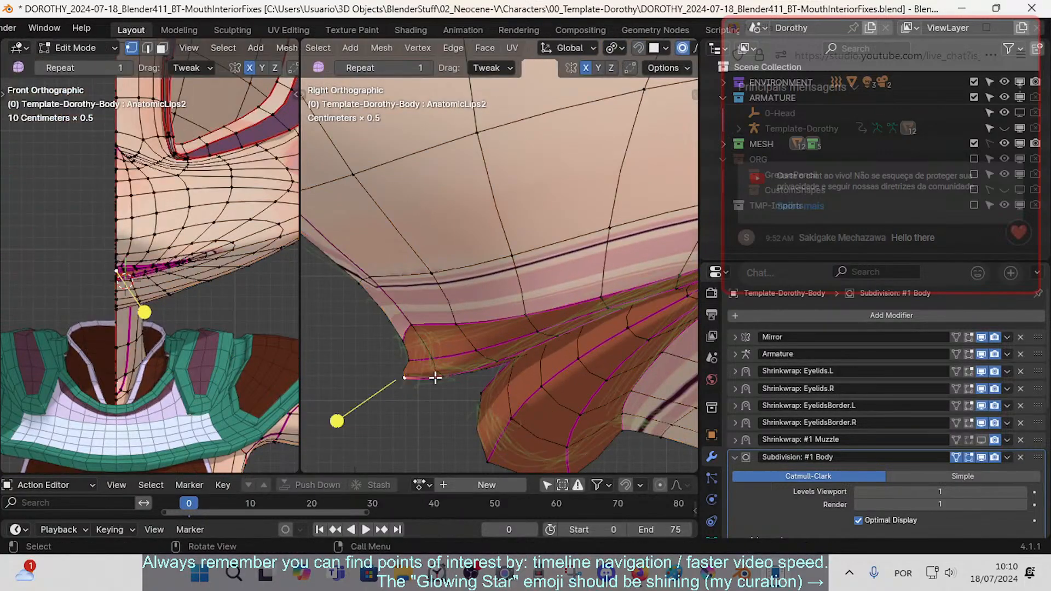
- Select the lip border loop and the two inner cavity loops, and increase their edge crease by 1
{"action": "key", "text": "2"}
{"action": "left_click", "coordinate": [426, 373], "text": "alt"}
{"action": "left_click", "coordinate": [429, 369], "text": "alt"}
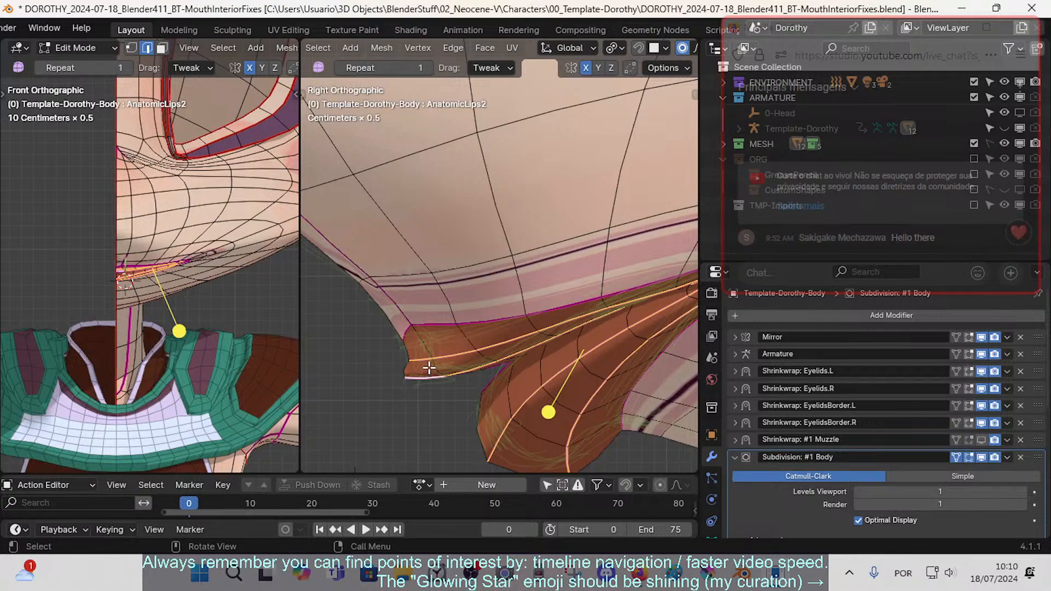
{"action": "left_click", "coordinate": [433, 327], "text": "alt"}
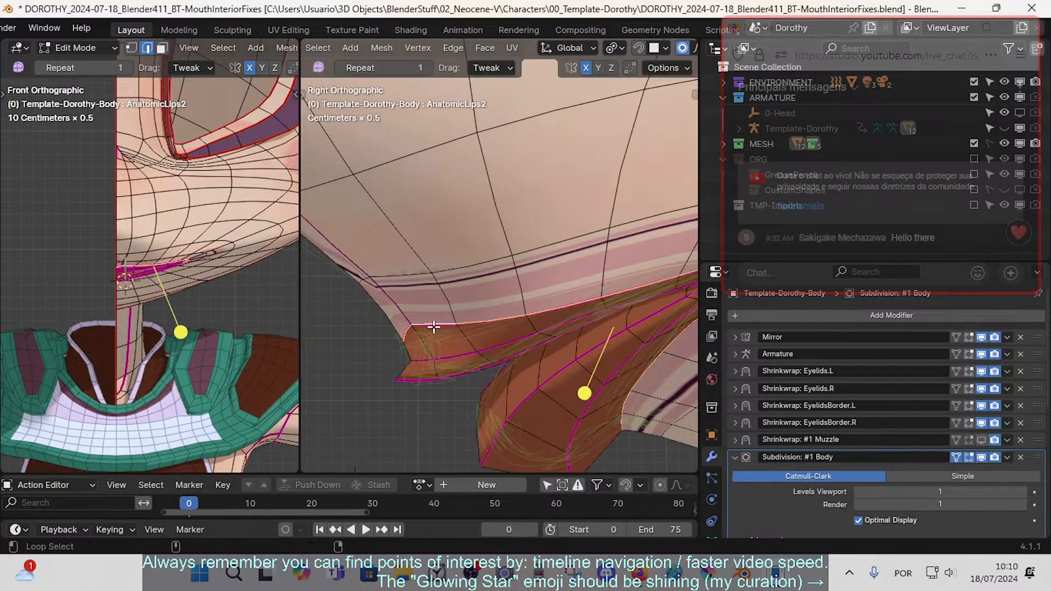
{"action": "left_click", "coordinate": [448, 353], "text": "alt+shift"}
{"action": "left_click", "coordinate": [459, 372], "text": "alt+shift"}
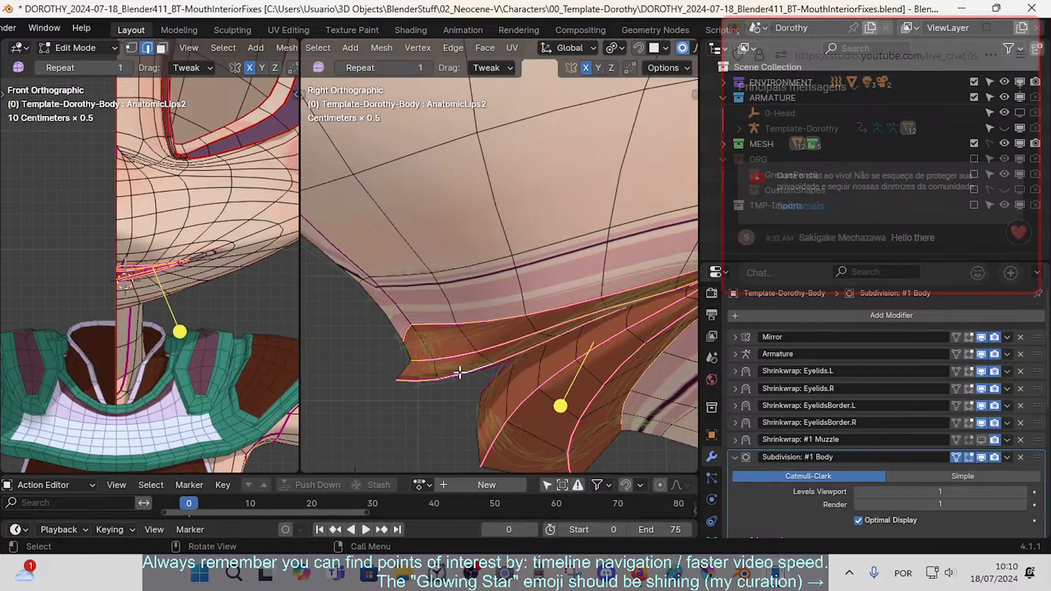
{"action": "middle_click_drag", "start_coordinate": [460, 373], "coordinate": [445, 429]}
{"action": "middle_click_drag", "start_coordinate": [435, 383], "coordinate": [433, 374]}
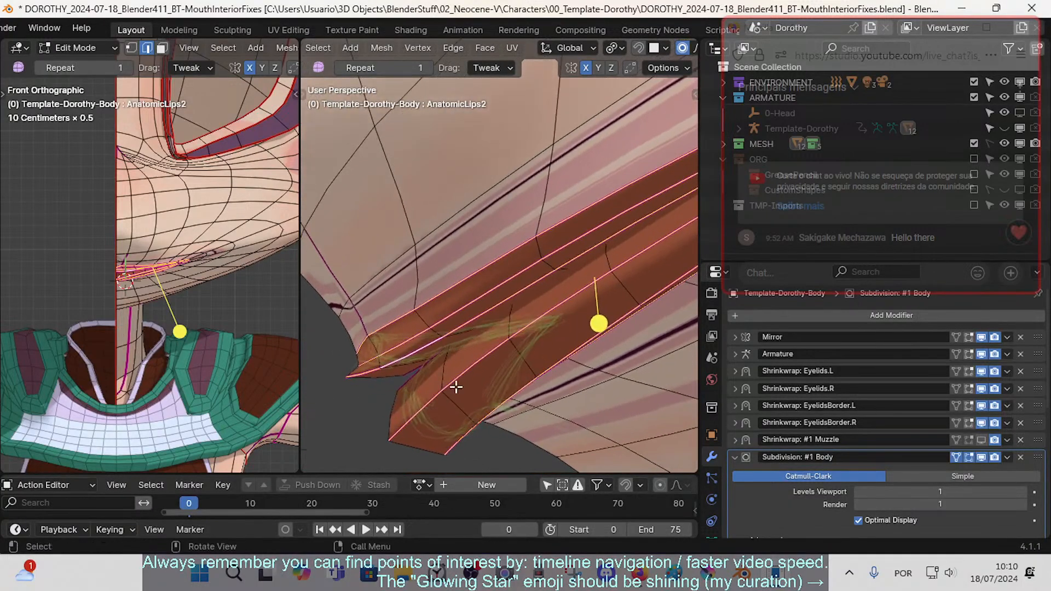
{"action": "key", "text": "shift+e"}
{"action": "type", "text": "1"}
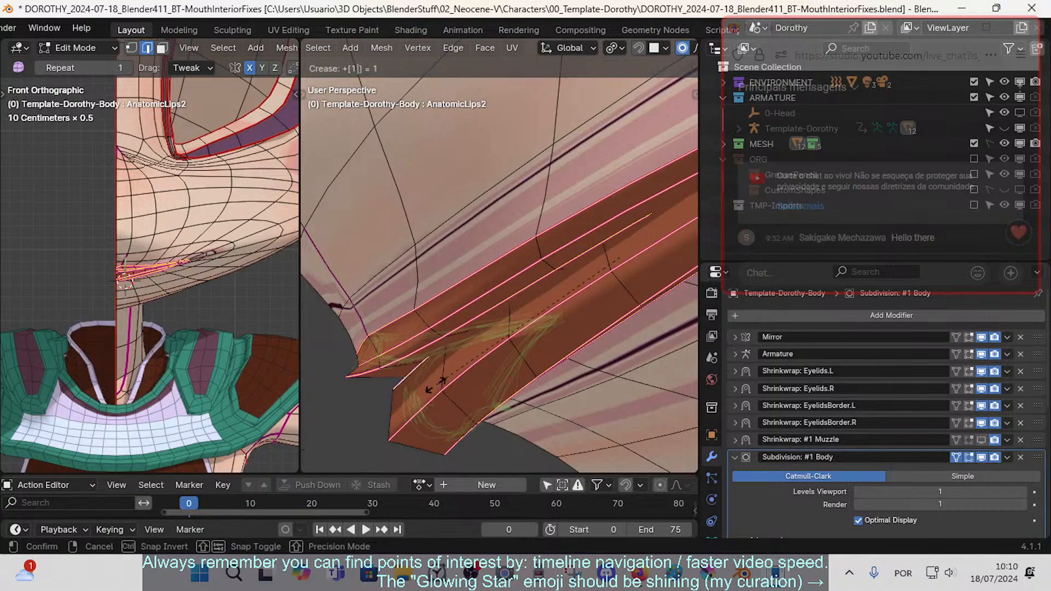
{"action": "key", "text": "Return"}
- Inspect the creased lips and cavity front up close in Object Mode, and return to mesh editing
{"action": "key", "text": "Tab"}
{"action": "scroll", "coordinate": [436, 378], "scroll_direction": "down", "scroll_amount": 14}
{"action": "middle_click_drag", "start_coordinate": [436, 366], "coordinate": [465, 327]}
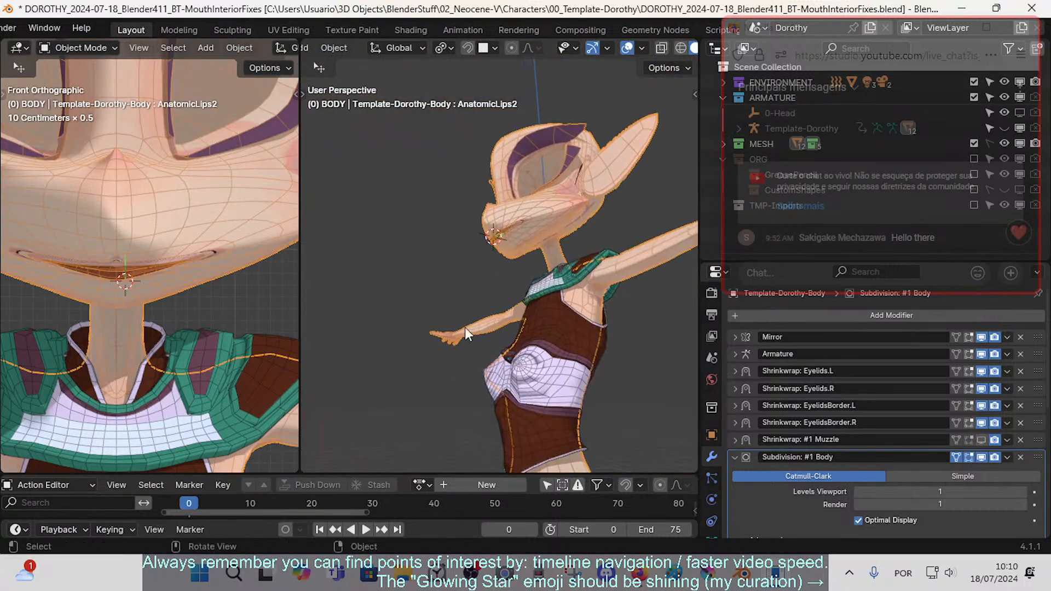
{"action": "key", "text": "shift+grave"}
{"action": "key", "text": "w"}
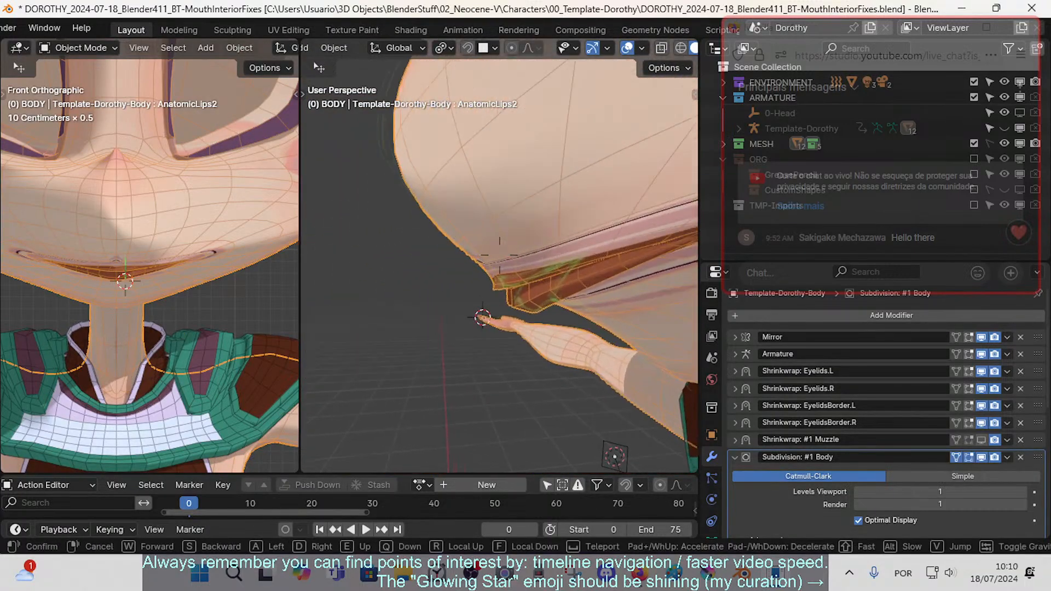
{"action": "left_click", "coordinate": [483, 267]}
{"action": "key", "text": "Tab"}
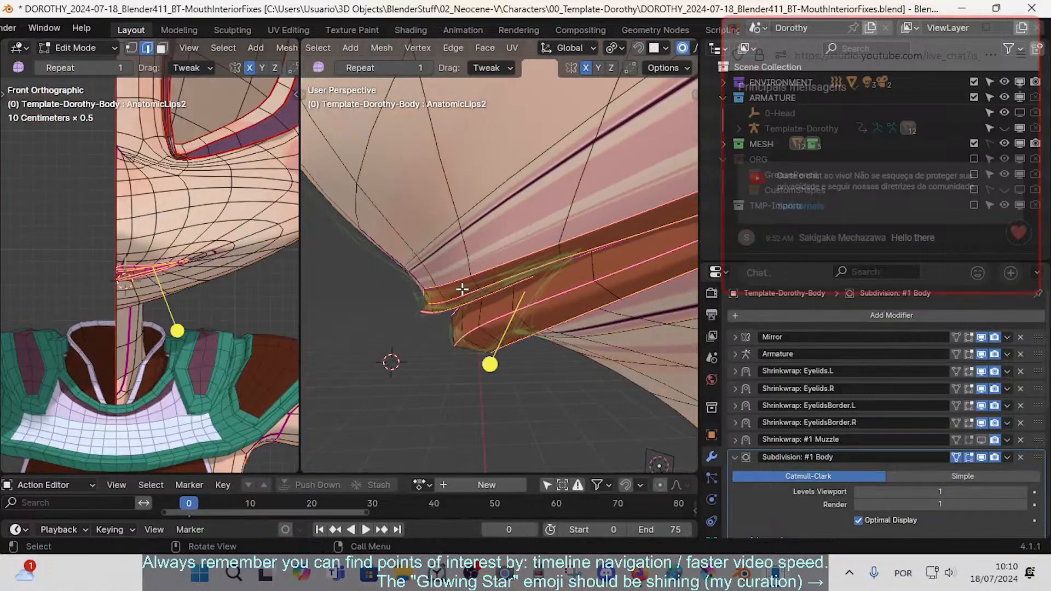
- Reduce the edge crease of the three selected mouth loops by 0.1 and check the fit against the guides
{"action": "scroll", "coordinate": [448, 298], "scroll_direction": "up", "scroll_amount": 4}
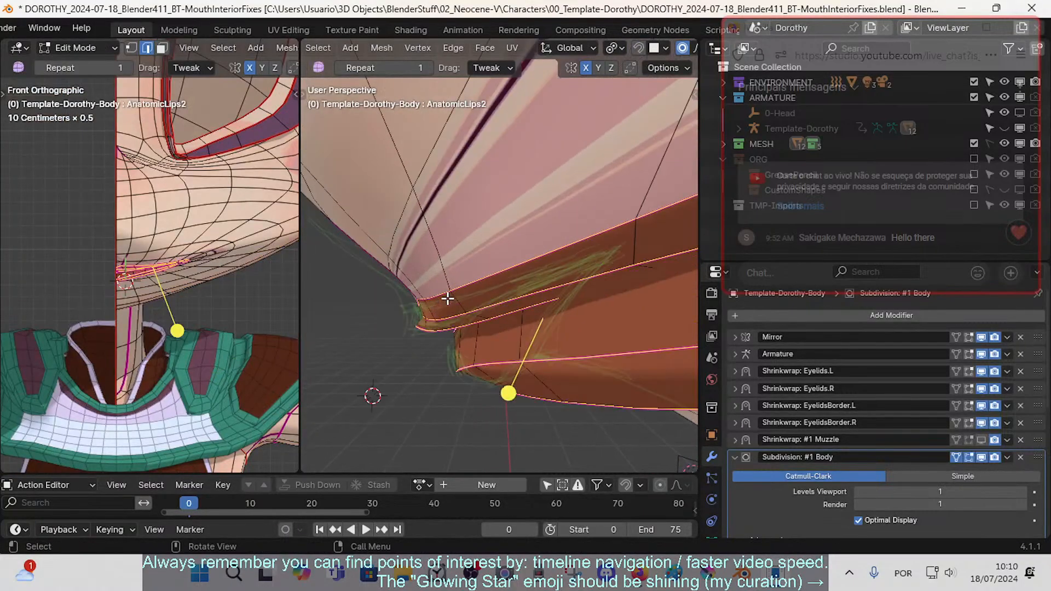
{"action": "key", "text": "shift+e"}
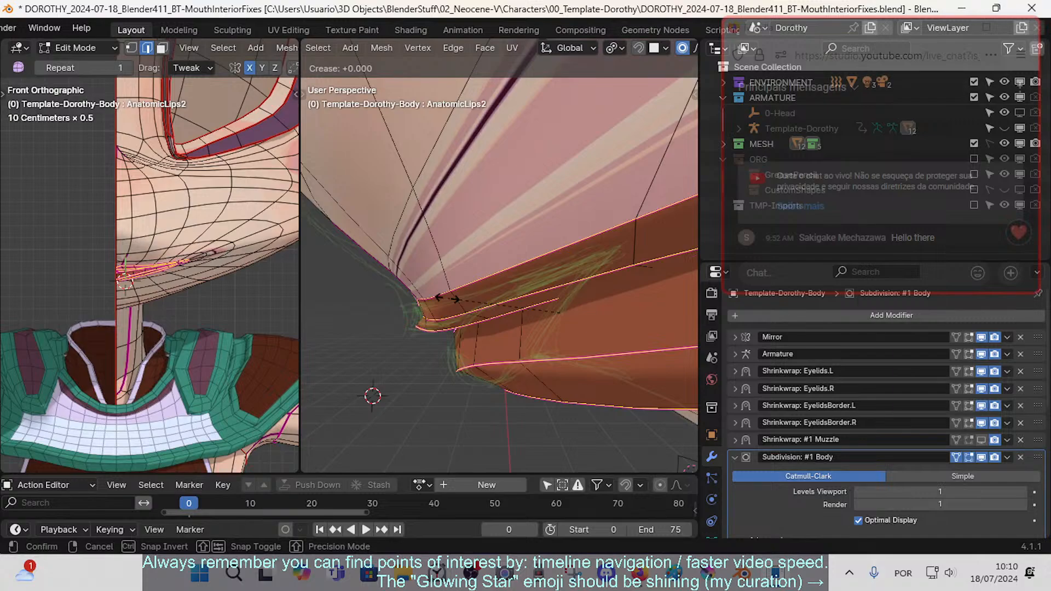
{"action": "type", "text": "-0.1"}
{"action": "key", "text": "Return"}
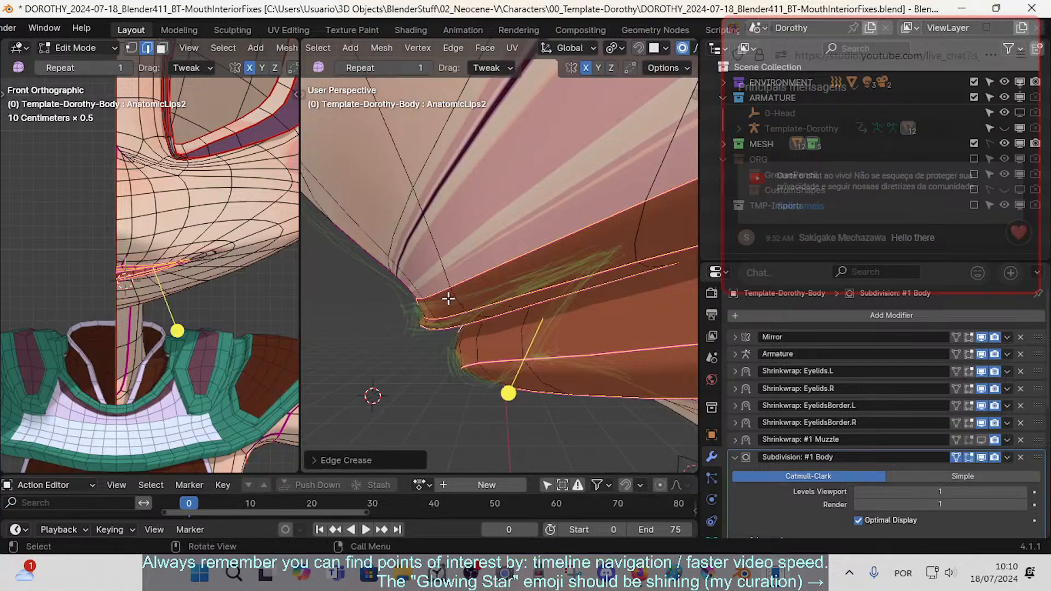
{"action": "mouse_move", "coordinate": [462, 309]}
{"action": "middle_mouse_down"}
{"action": "mouse_move", "coordinate": [469, 286]}
{"action": "mouse_move", "coordinate": [454, 294]}
{"action": "middle_mouse_up"}
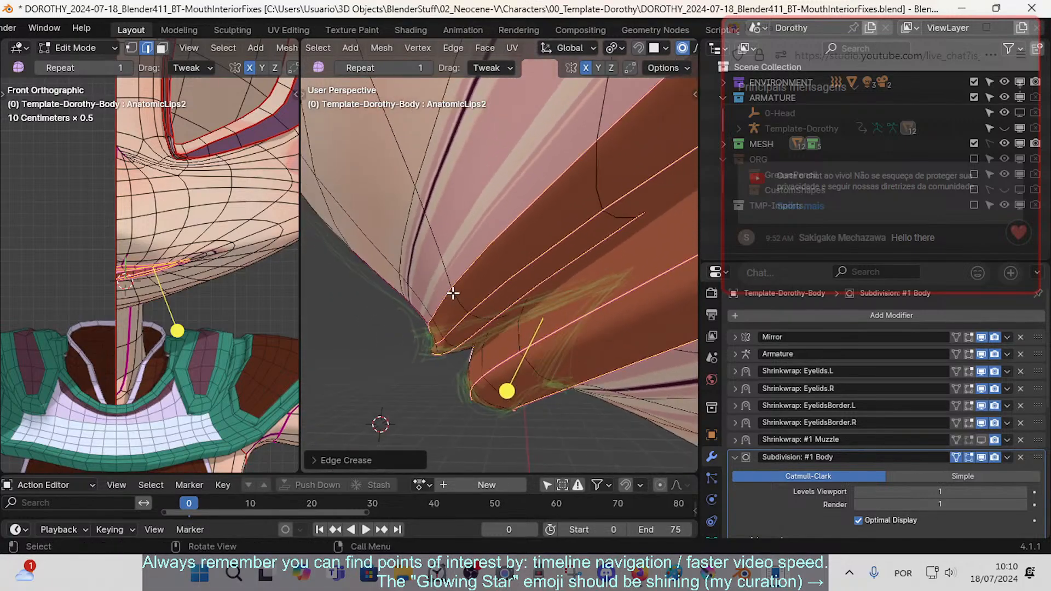
- Undo the last crease change and apply an edge crease of -0.1 to the selected lip edges
{"action": "key", "text": "ctrl+z"}
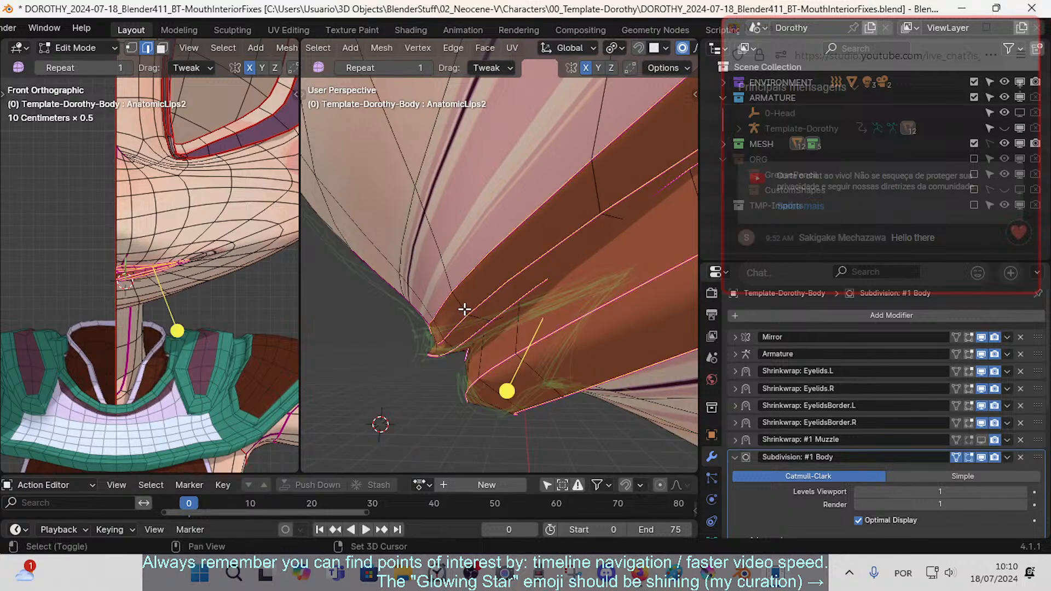
{"action": "key", "text": "shift+e"}
{"action": "left_click", "coordinate": [464, 310]}
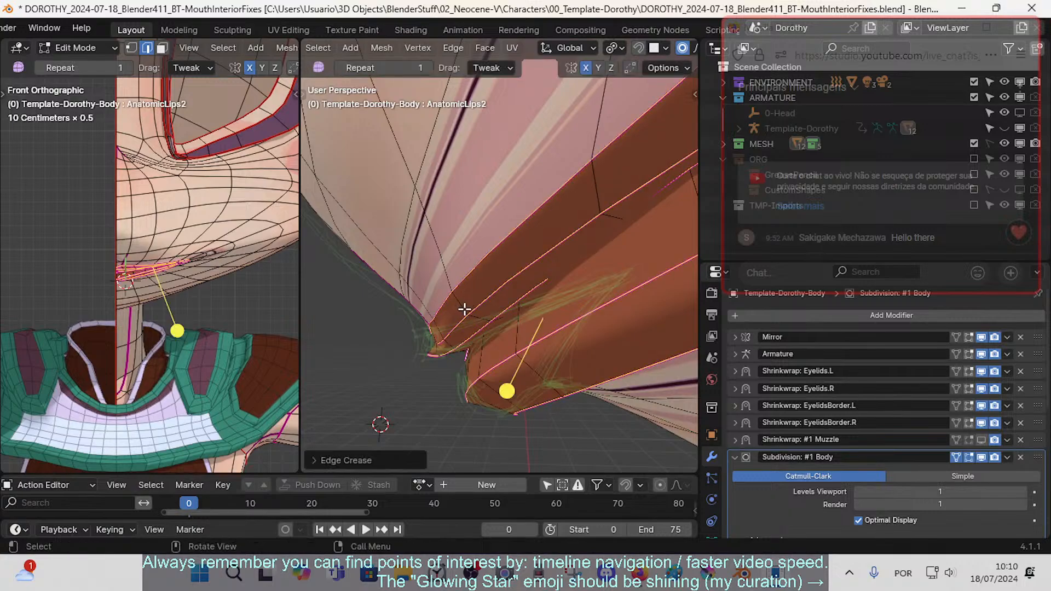
{"action": "key", "text": "shift+e"}
{"action": "type", "text": "-0"}
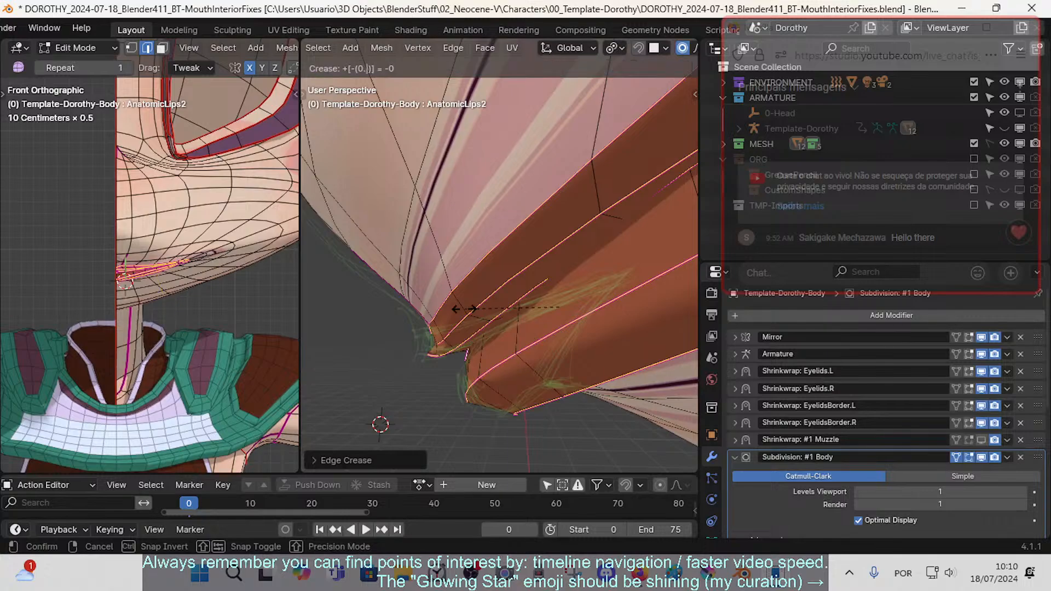
{"action": "type", "text": ".1"}
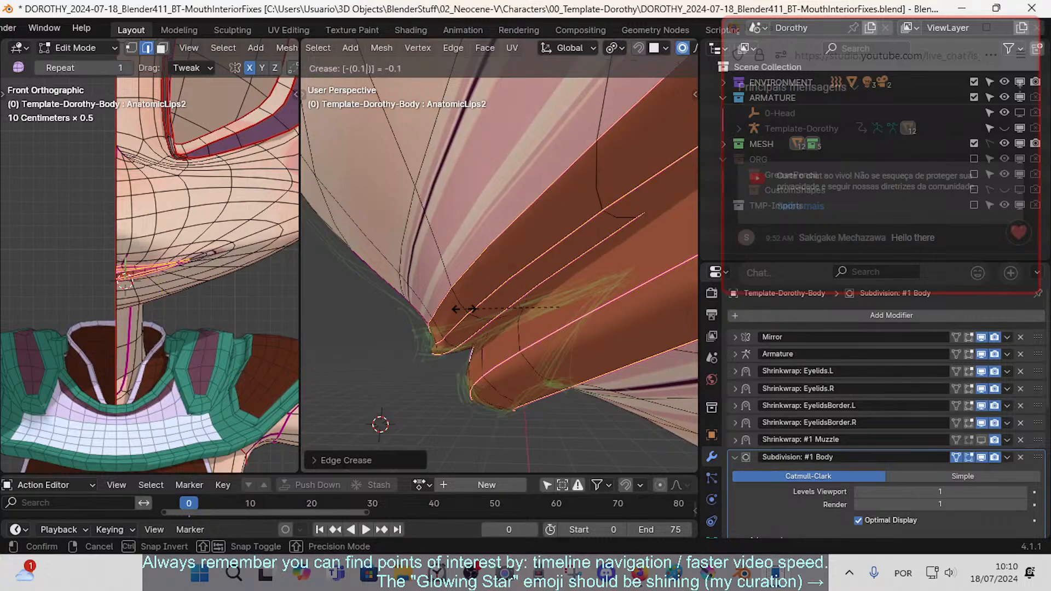
{"action": "left_click", "coordinate": [464, 309]}
- Select the edge loop along the outer lip border in vertex mode and adjust its edge crease
{"action": "mouse_move", "coordinate": [458, 318]}
{"action": "middle_mouse_down"}
{"action": "mouse_move", "coordinate": [429, 368]}
{"action": "mouse_move", "coordinate": [463, 321]}
{"action": "middle_mouse_up"}
{"action": "middle_click_drag", "start_coordinate": [495, 361], "coordinate": [481, 338]}
{"action": "key", "text": "Tab"}
{"action": "key", "text": "Tab"}
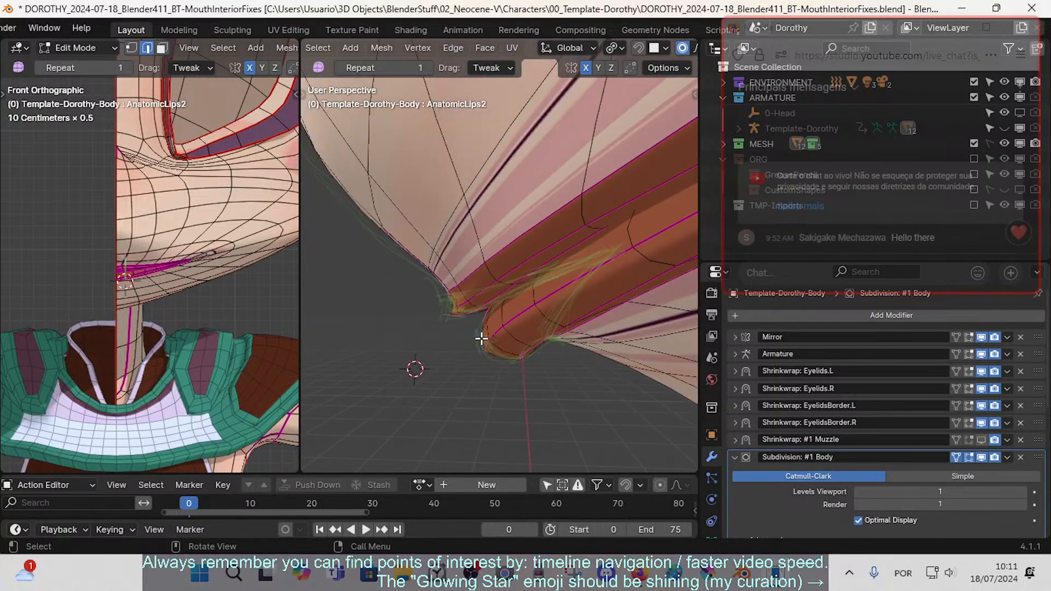
{"action": "key", "text": "Tab"}
{"action": "key", "text": "Tab"}
{"action": "key", "text": "1"}
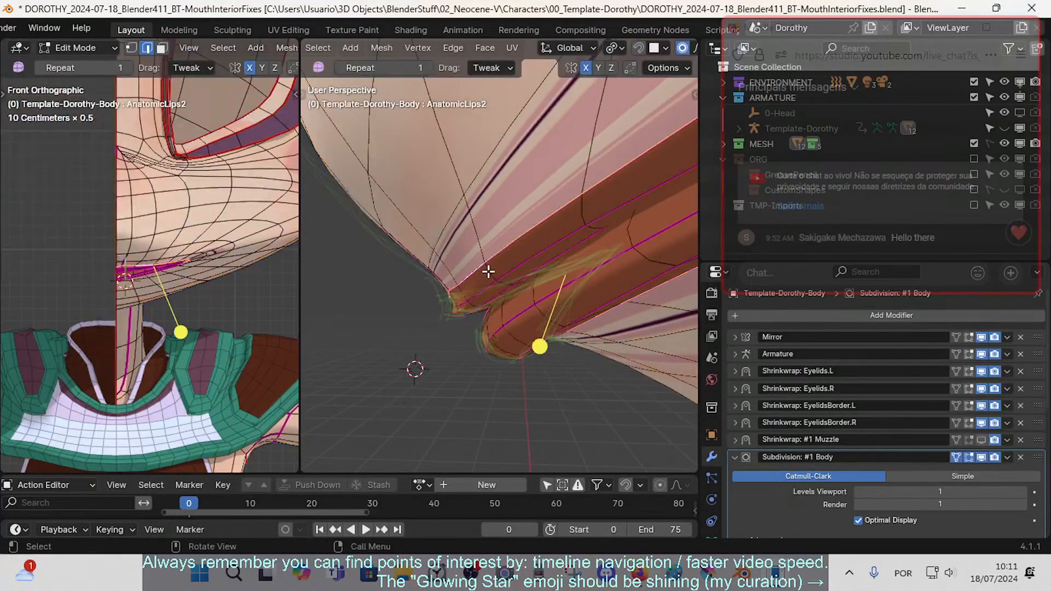
{"action": "key", "text": "alt+a"}
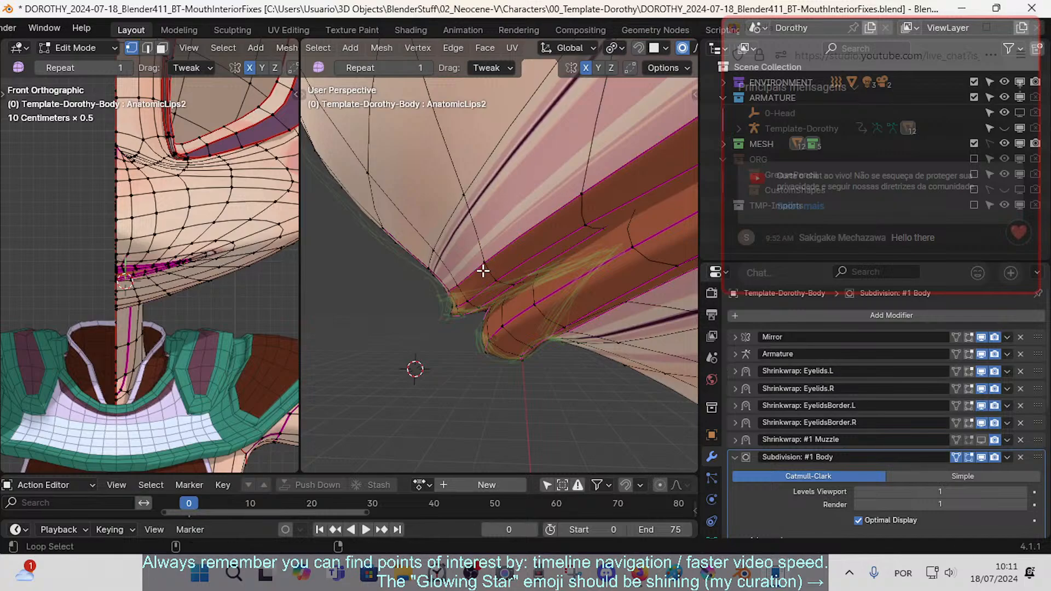
{"action": "left_click", "coordinate": [483, 270], "text": "alt"}
{"action": "key", "text": "shift+s"}
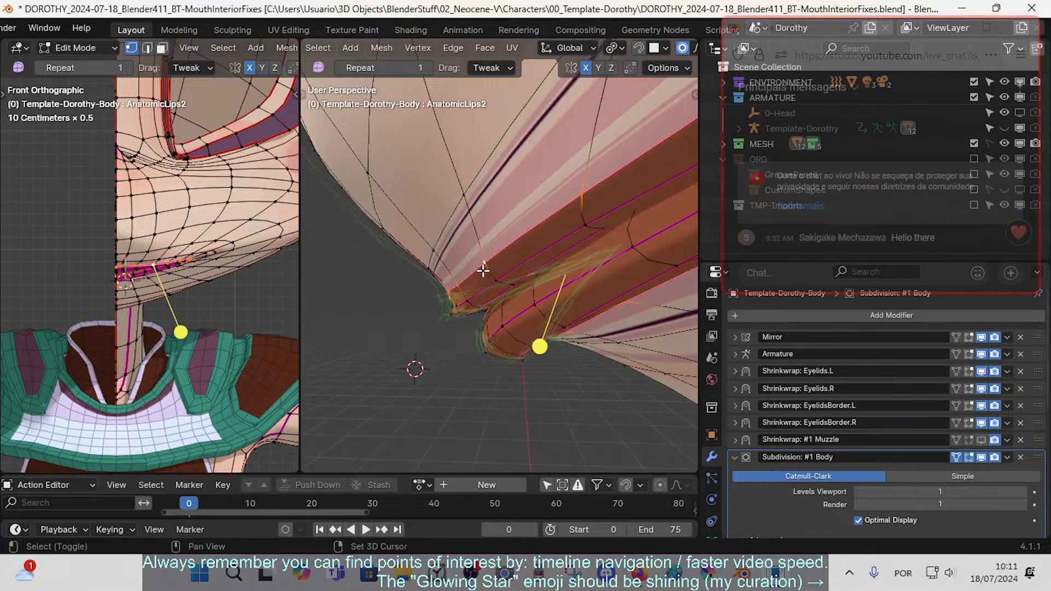
{"action": "key", "text": "alt+a"}
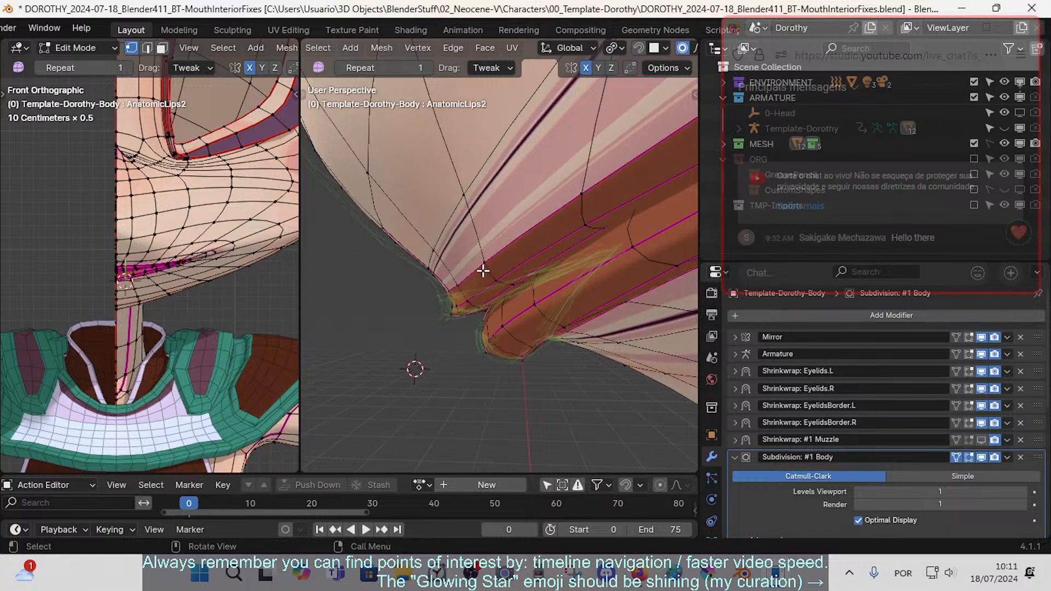
{"action": "left_click", "coordinate": [473, 269], "text": "alt"}
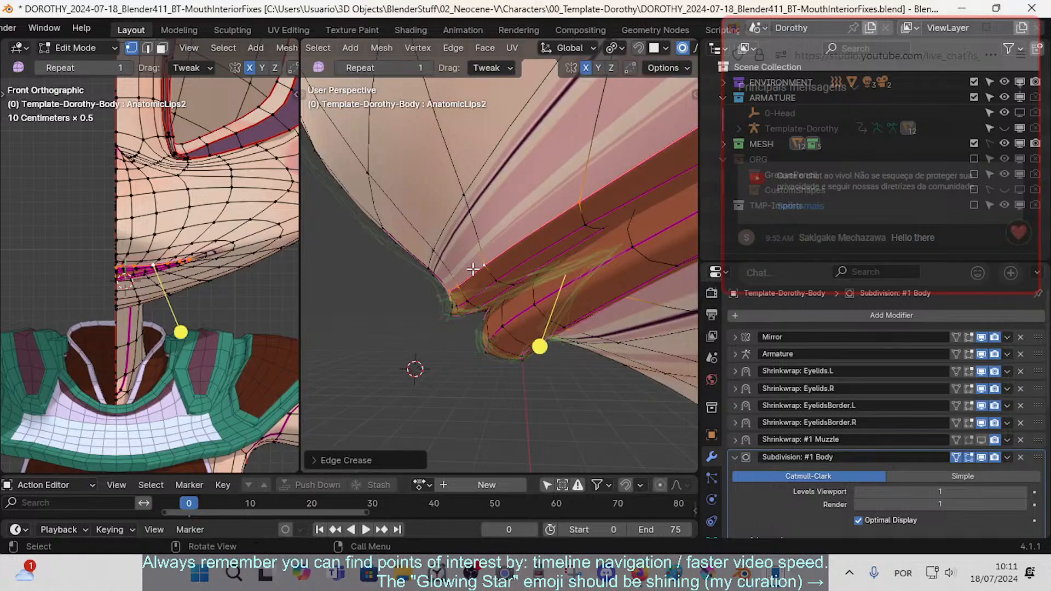
- Move and rotate the middle vertex at the upper lip's front inward in the right orthographic view
{"action": "key", "text": "Tab"}
{"action": "key", "text": "KP_3"}
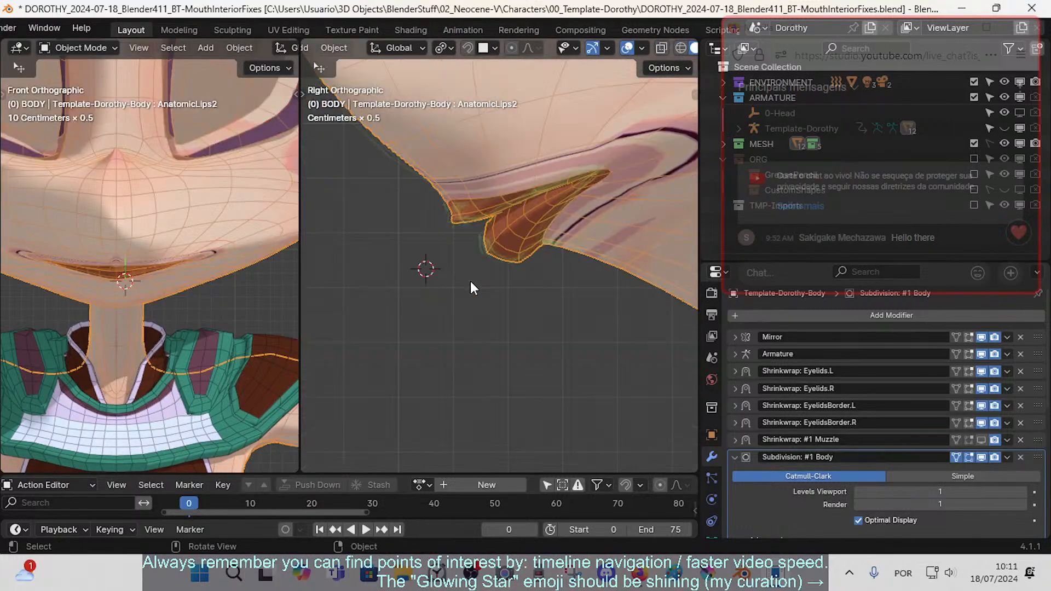
{"action": "scroll", "coordinate": [471, 298], "scroll_direction": "up", "scroll_amount": 3}
{"action": "scroll", "coordinate": [478, 317], "scroll_direction": "up", "scroll_amount": 2}
{"action": "key", "text": "Tab"}
{"action": "left_click", "coordinate": [447, 225]}
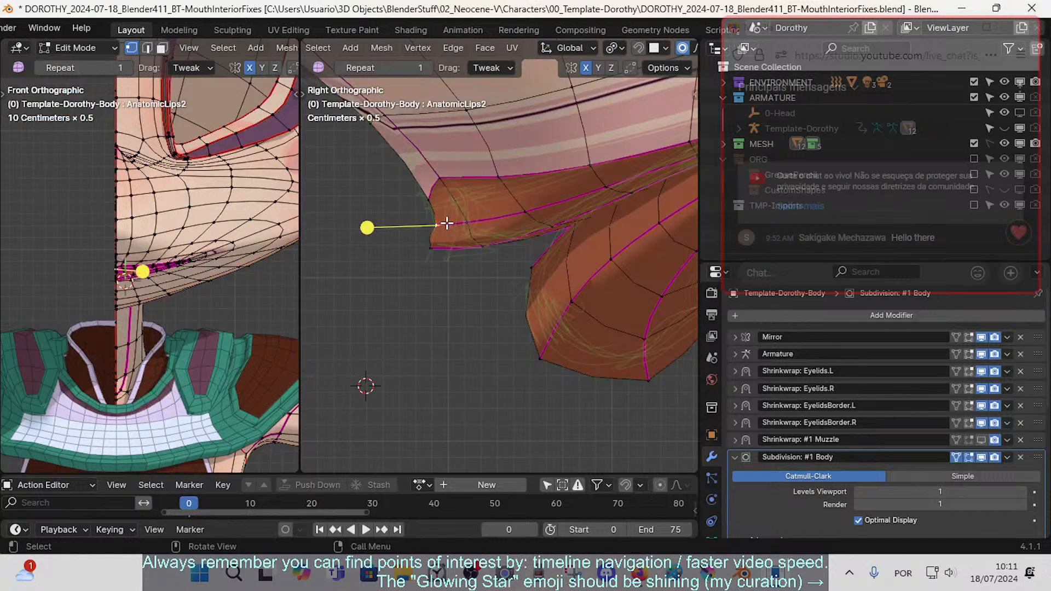
{"action": "key", "text": "g"}
{"action": "left_click", "coordinate": [472, 224]}
{"action": "key", "text": "r"}
{"action": "left_click", "coordinate": [537, 281]}
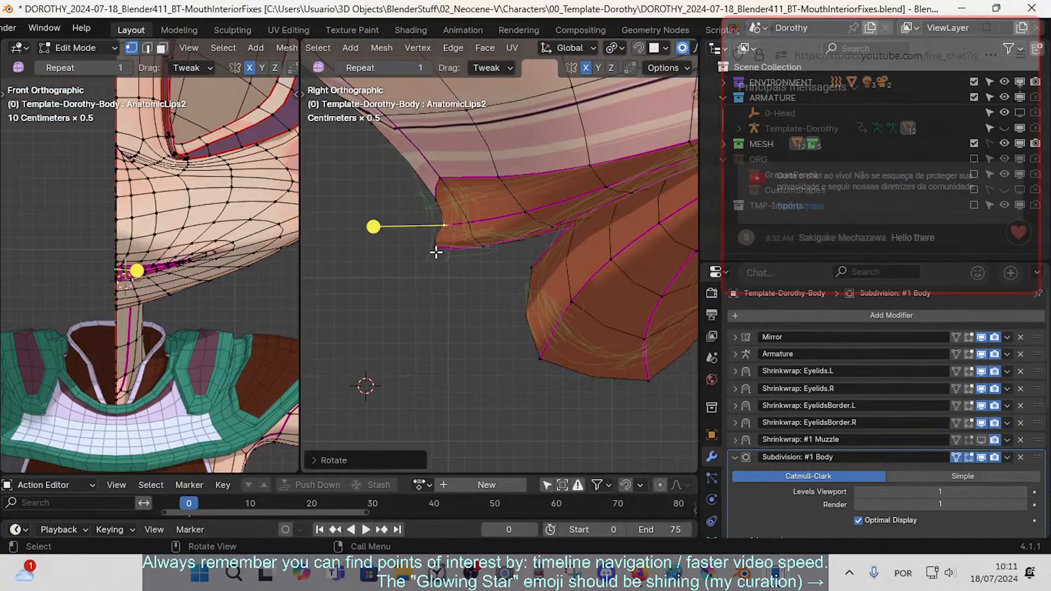
- Reposition the vertices along the upper lip's lower edge to smooth out its underside profile
{"action": "left_click", "coordinate": [435, 252]}
{"action": "key", "text": "g"}
{"action": "left_click", "coordinate": [433, 248]}
{"action": "left_click", "coordinate": [485, 244]}
{"action": "key", "text": "g"}
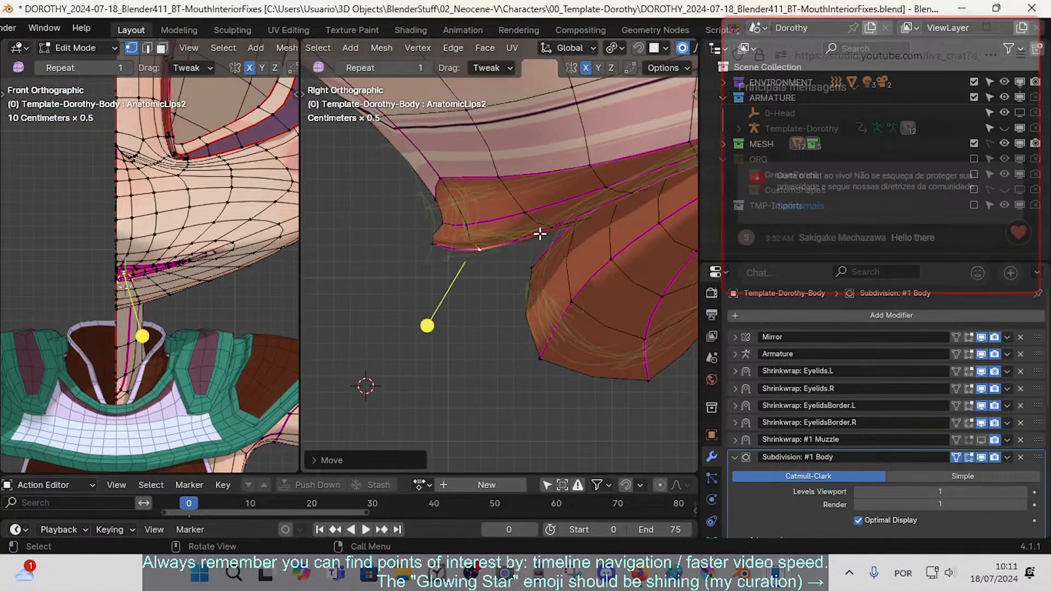
{"action": "left_click", "coordinate": [549, 235]}
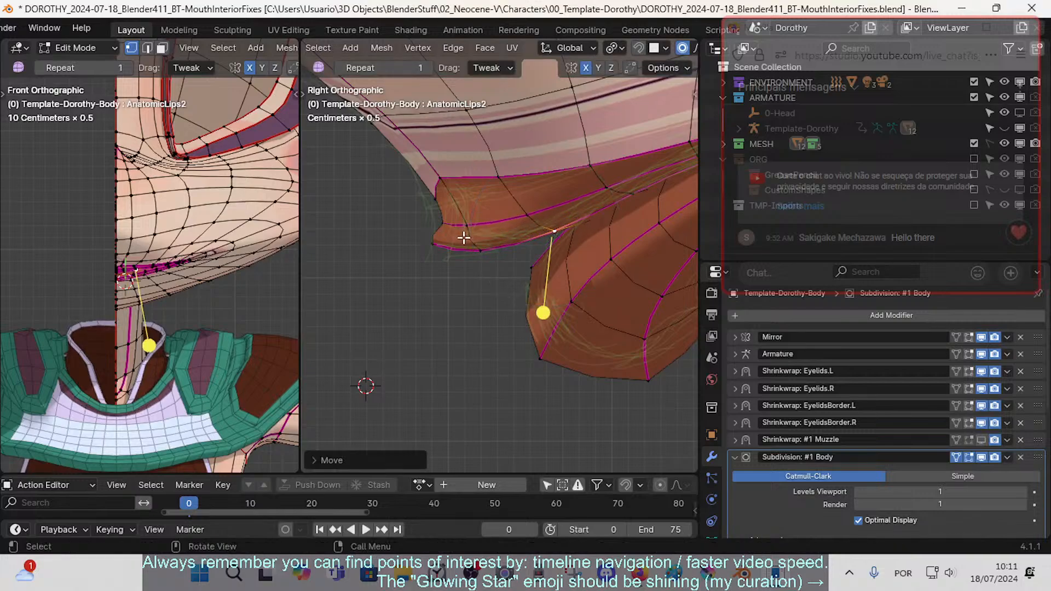
- Move the upper lip's front middle vertex slightly forward and reposition the center profile vertex just above it
{"action": "left_click", "coordinate": [440, 220]}
{"action": "key", "text": "g"}
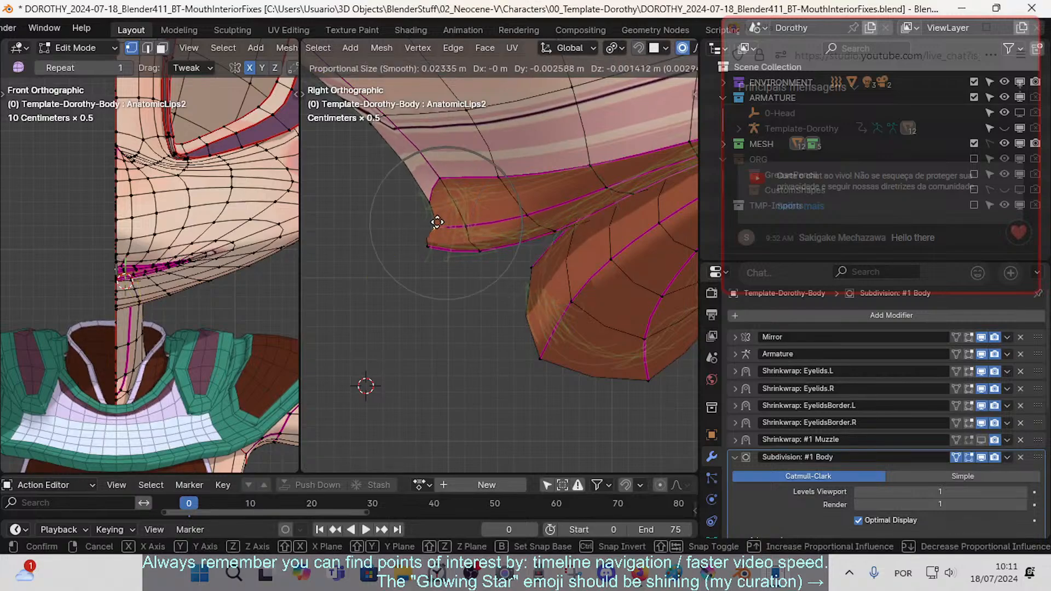
{"action": "left_click", "coordinate": [437, 223]}
{"action": "left_click", "coordinate": [426, 202]}
{"action": "key", "text": "g"}
{"action": "left_click", "coordinate": [433, 205]}
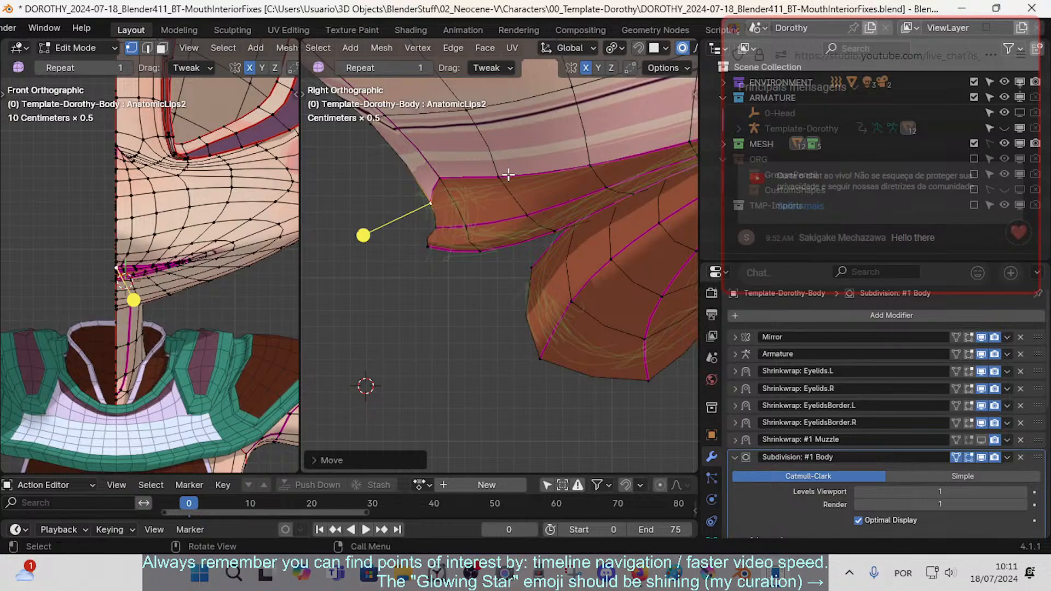
- Reposition two vertices along the front part of the upper lip border
{"action": "left_click", "coordinate": [506, 175]}
{"action": "key", "text": "g"}
{"action": "left_click", "coordinate": [507, 193]}
{"action": "left_click", "coordinate": [588, 172]}
{"action": "key", "text": "g"}
{"action": "left_click", "coordinate": [591, 224]}
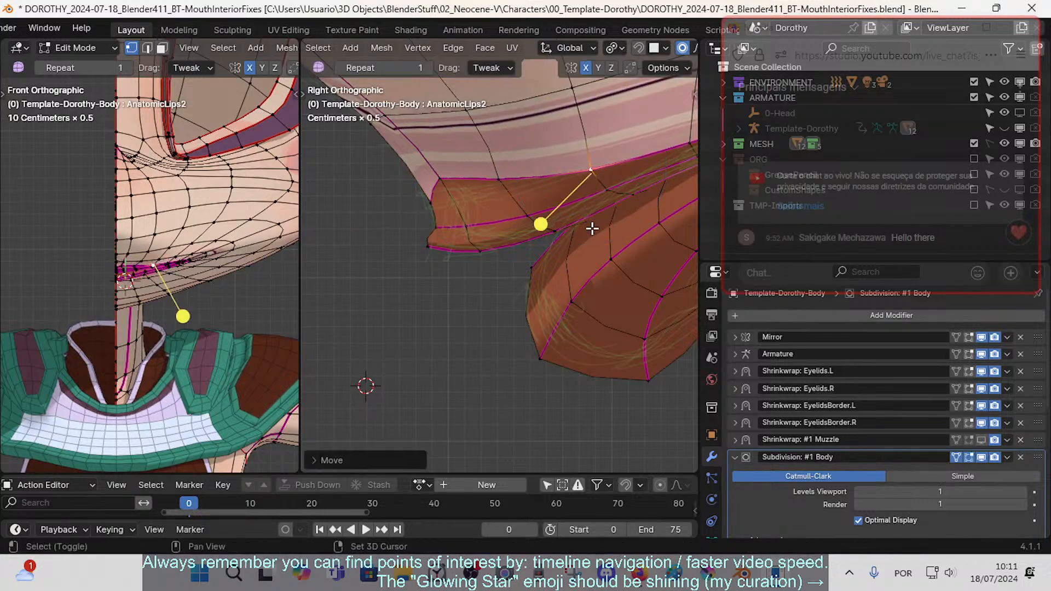
- Reposition the next two upper lip border vertices, continuing toward the mouth corner
{"action": "middle_click_drag", "start_coordinate": [593, 225], "coordinate": [451, 256], "text": "shift"}
{"action": "left_click", "coordinate": [555, 174]}
{"action": "key", "text": "g"}
{"action": "left_click", "coordinate": [576, 237]}
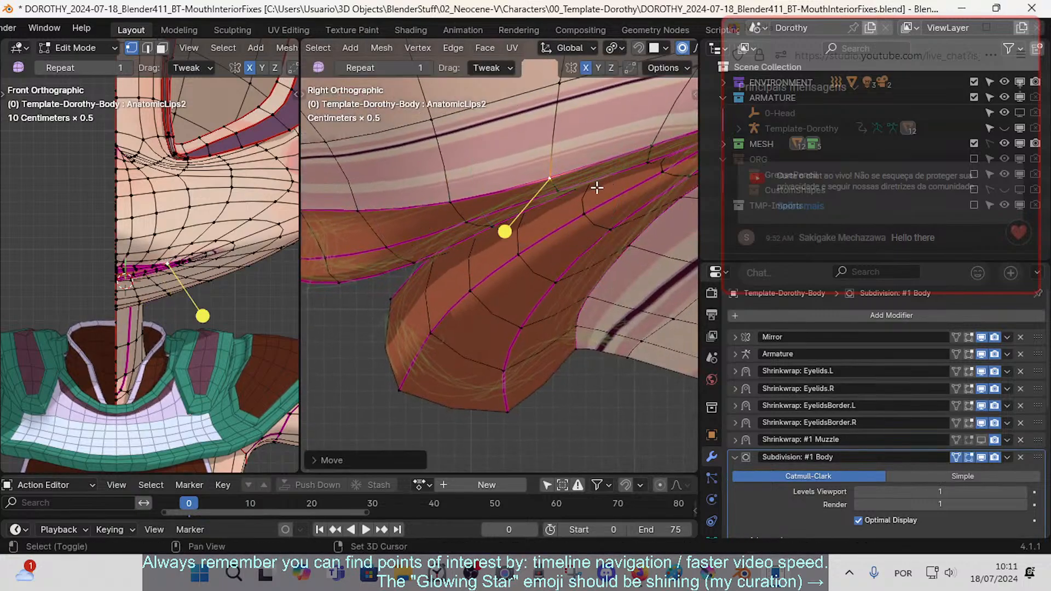
{"action": "middle_click_drag", "start_coordinate": [596, 187], "coordinate": [439, 240], "text": "shift"}
{"action": "left_click", "coordinate": [500, 194]}
{"action": "key", "text": "g"}
{"action": "left_click", "coordinate": [512, 199]}
- Move the last upper lip border vertex and the mouth corner vertex into place
{"action": "left_click", "coordinate": [590, 173]}
{"action": "key", "text": "g"}
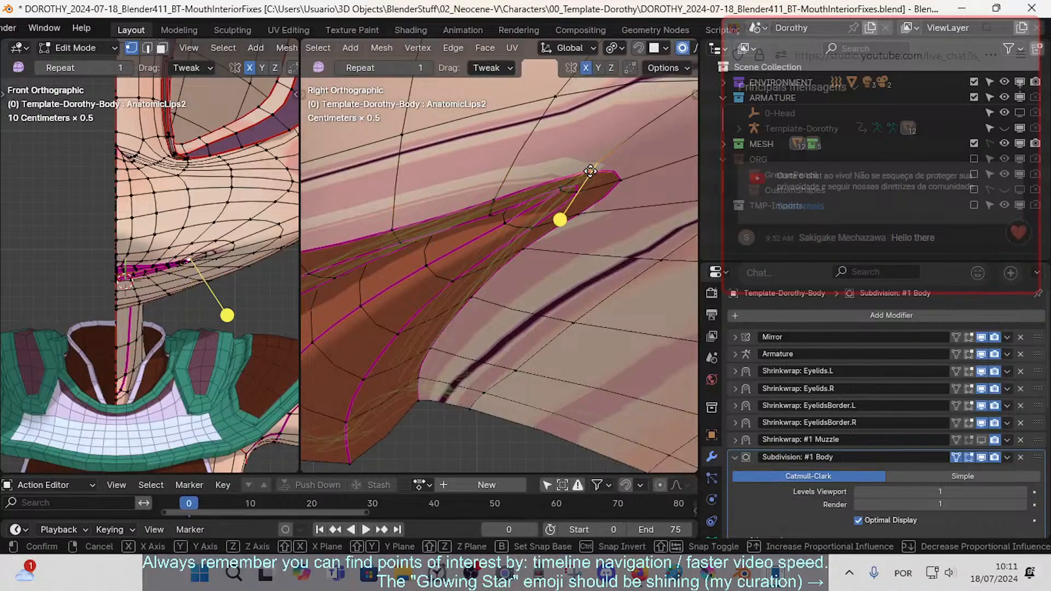
{"action": "left_click", "coordinate": [591, 225]}
{"action": "left_click", "coordinate": [619, 184]}
{"action": "key", "text": "g"}
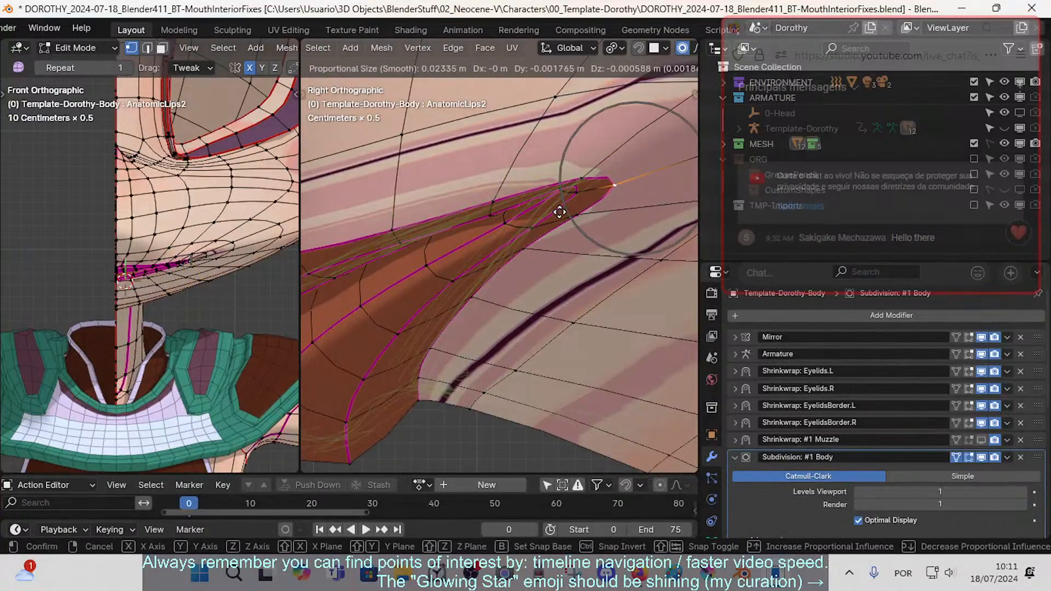
{"action": "left_click", "coordinate": [561, 211]}
- Smooth and move the two mouth corner vertices together, and reposition the upper lip border vertex before them
{"action": "left_click", "coordinate": [584, 174]}
{"action": "left_click", "coordinate": [615, 183], "text": "shift"}
{"action": "left_click_drag", "start_coordinate": [596, 237], "coordinate": [624, 243]}
{"action": "key", "text": "g"}
{"action": "left_click", "coordinate": [596, 212]}
{"action": "left_click", "coordinate": [495, 203]}
{"action": "key", "text": "g"}
{"action": "left_click", "coordinate": [497, 211]}
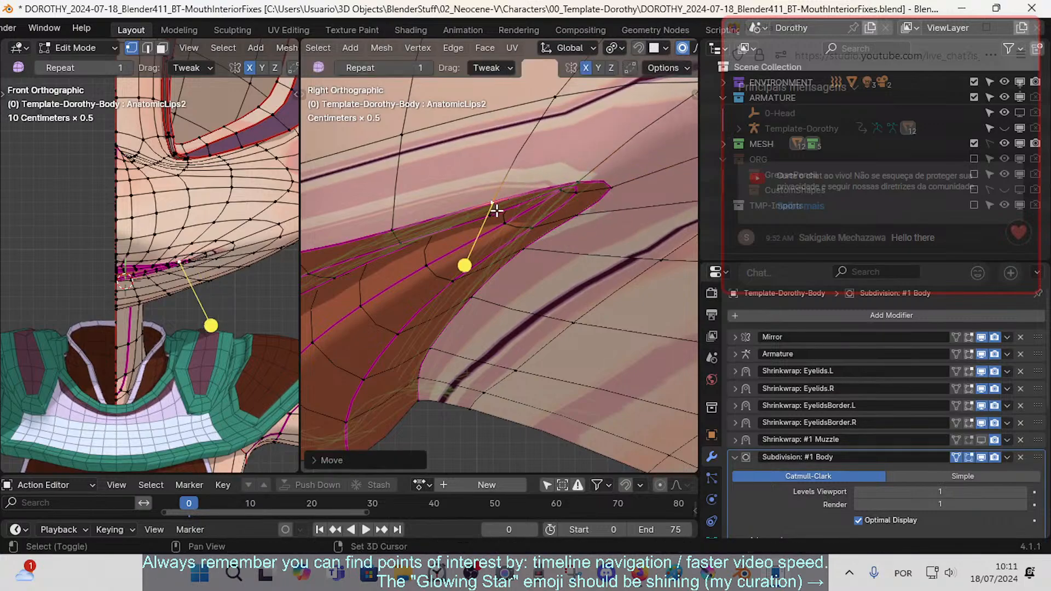
{"action": "left_click", "coordinate": [494, 214], "text": "shift"}
{"action": "left_click", "coordinate": [492, 273]}
{"action": "key", "text": "g"}
{"action": "left_click", "coordinate": [507, 277]}
{"action": "key", "text": "ctrl+z"}
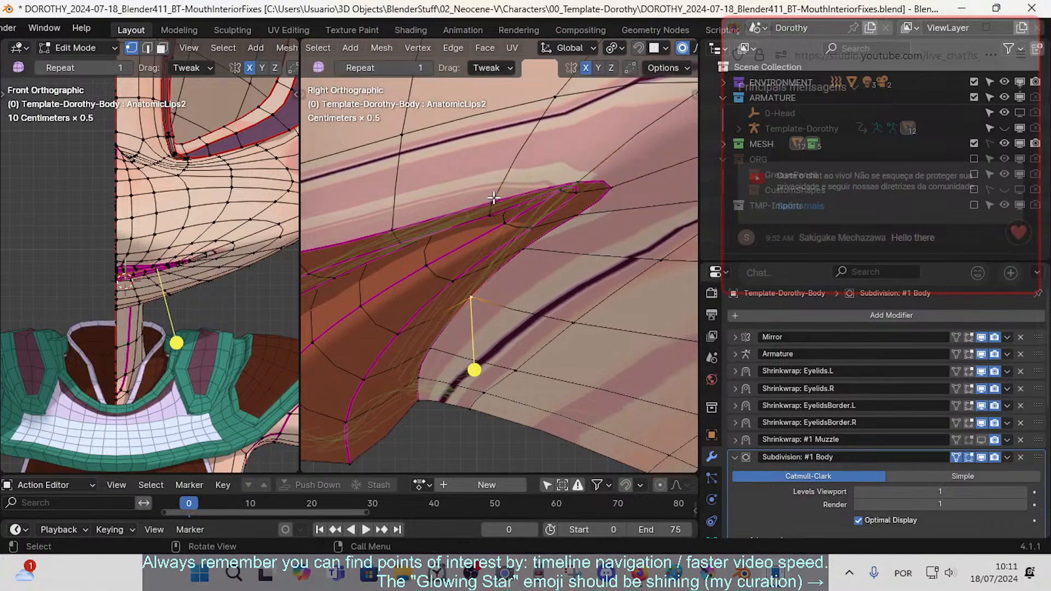
- Smooth the upper lip border vertex near the mouth corner and slide it along its edge
{"action": "left_click", "coordinate": [493, 201]}
{"action": "left_click_drag", "start_coordinate": [495, 287], "coordinate": [521, 292]}
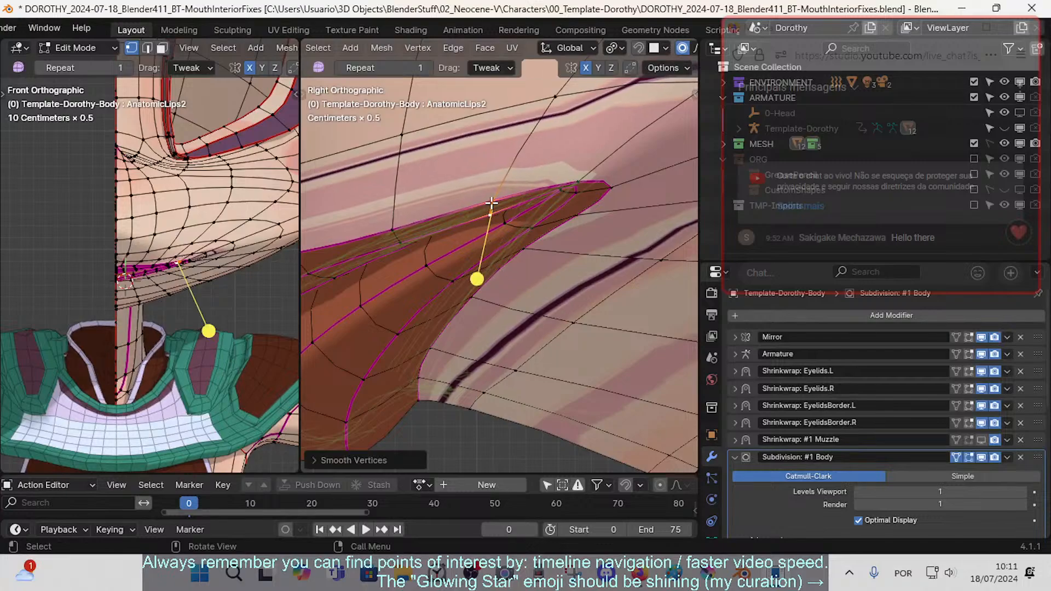
{"action": "left_click", "coordinate": [493, 203]}
{"action": "key", "text": "g"}
{"action": "key", "text": "g"}
{"action": "left_click", "coordinate": [521, 201]}
- Nudge the upper lip border vertex near the mouth corner and the inner vertex just below it into line
{"action": "left_click", "coordinate": [493, 208]}
{"action": "key", "text": "g"}
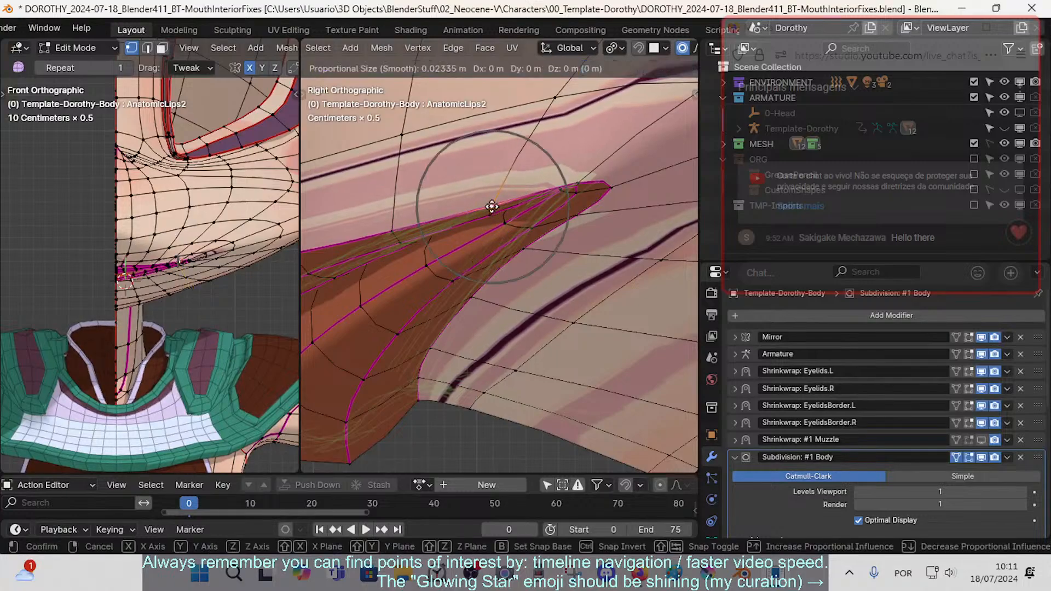
{"action": "left_click", "coordinate": [492, 207]}
{"action": "left_click", "coordinate": [486, 216]}
{"action": "key", "text": "g"}
{"action": "left_click", "coordinate": [487, 214]}
{"action": "left_click", "coordinate": [488, 204]}
{"action": "key", "text": "g"}
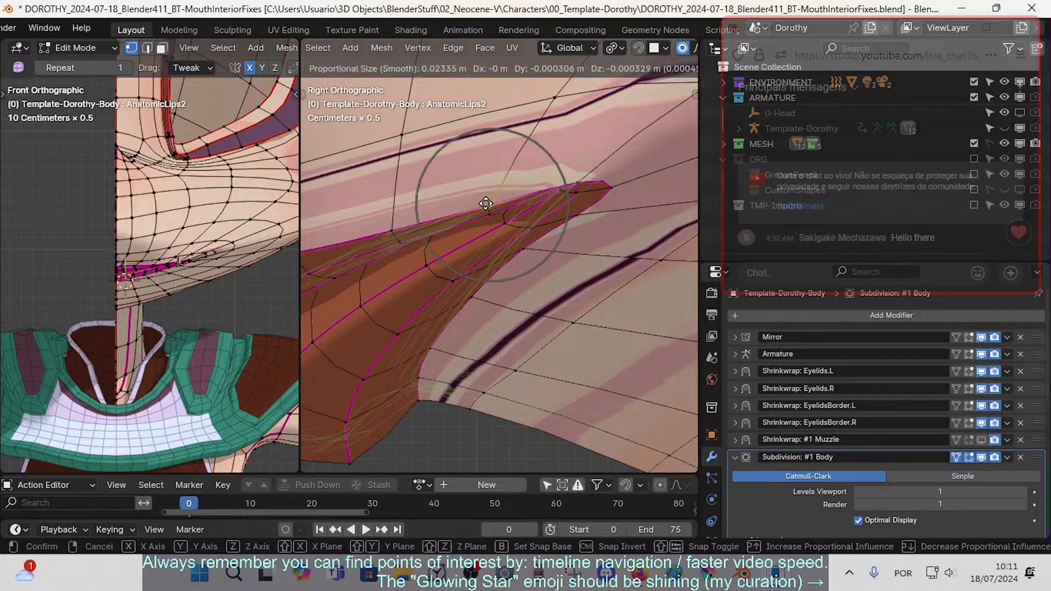
{"action": "left_click", "coordinate": [487, 205]}
- Slide the mouth corner vertex and the lower lip border vertex beside it inward along their edges to shorten the corner
{"action": "left_click", "coordinate": [569, 193]}
{"action": "key", "text": "g"}
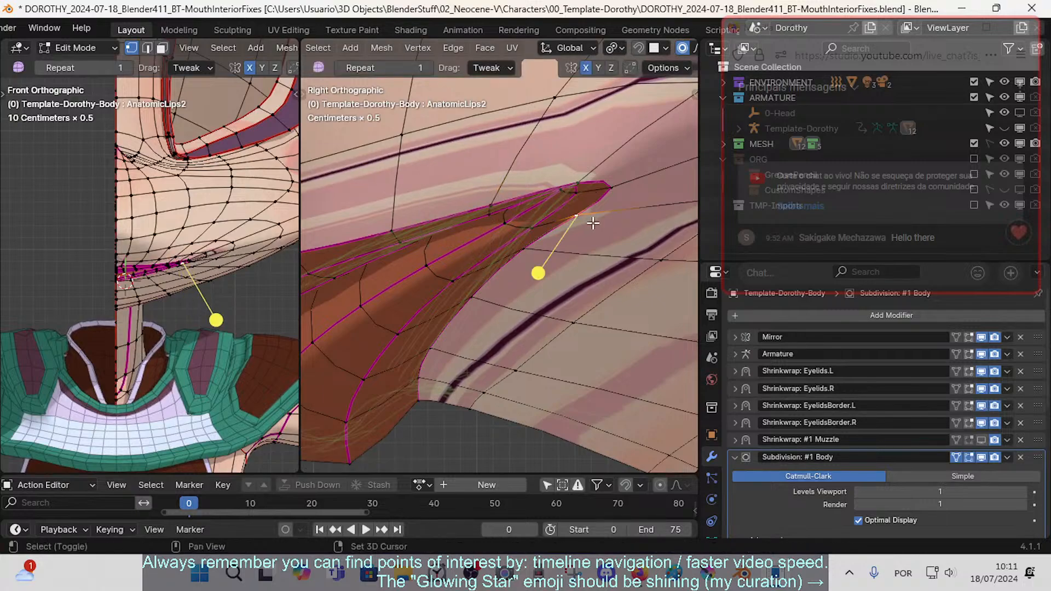
{"action": "key", "text": "shift+v"}
{"action": "left_click", "coordinate": [578, 222]}
{"action": "left_click", "coordinate": [610, 189]}
{"action": "key", "text": "shift+v"}
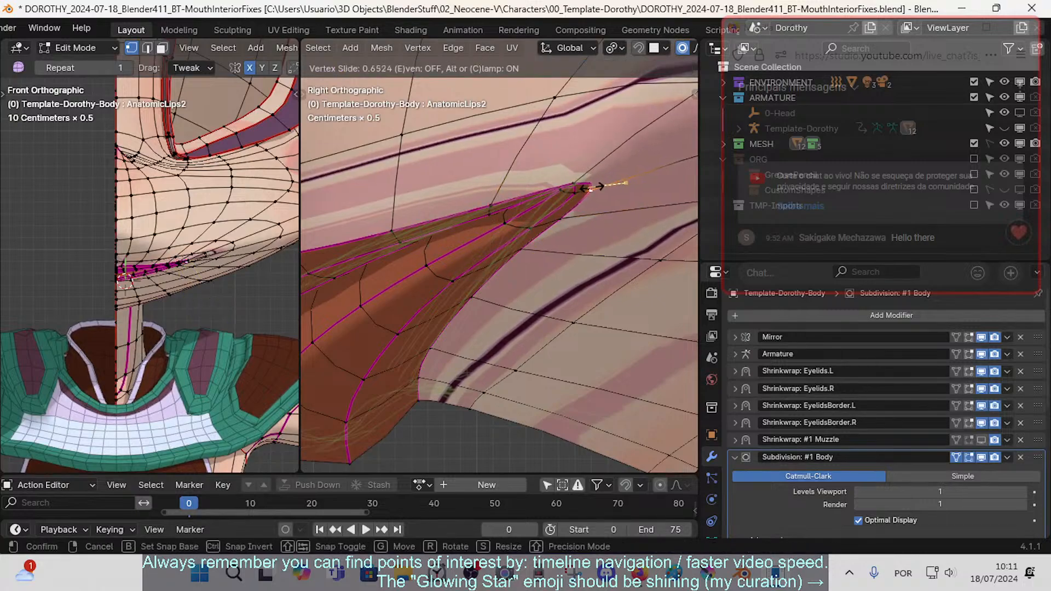
{"action": "left_click", "coordinate": [601, 187]}
{"action": "left_click", "coordinate": [559, 222]}
{"action": "key", "text": "shift+v"}
{"action": "left_click", "coordinate": [549, 220]}
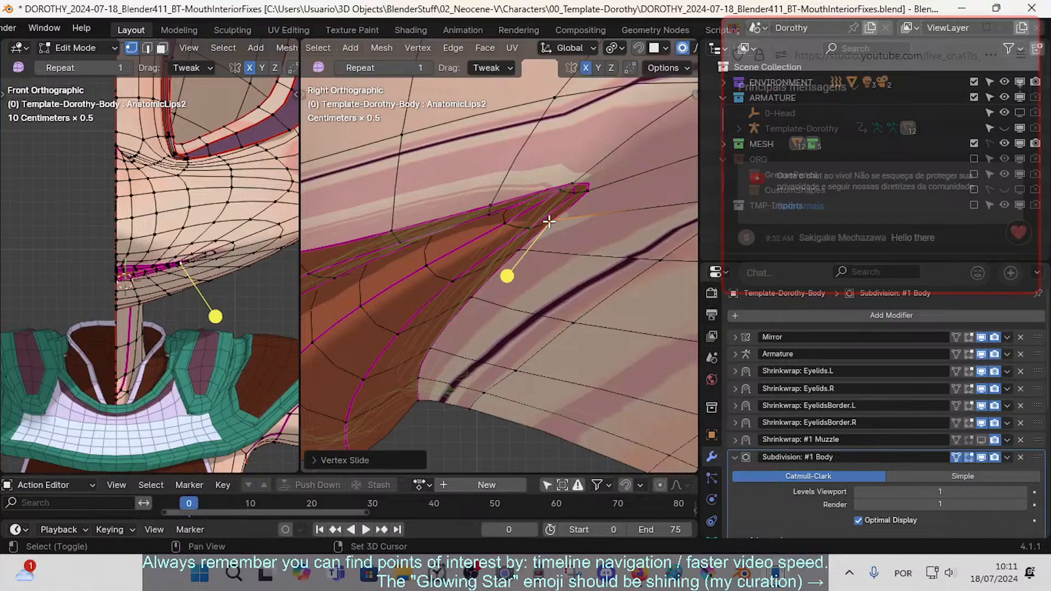
- Smooth the vertices around the mouth corner and clear the selection
{"action": "scroll", "coordinate": [539, 223], "scroll_direction": "down", "scroll_amount": 3}
{"action": "middle_click_drag", "start_coordinate": [519, 243], "coordinate": [538, 242], "text": "shift"}
{"action": "scroll", "coordinate": [538, 242], "scroll_direction": "up", "scroll_amount": 2}
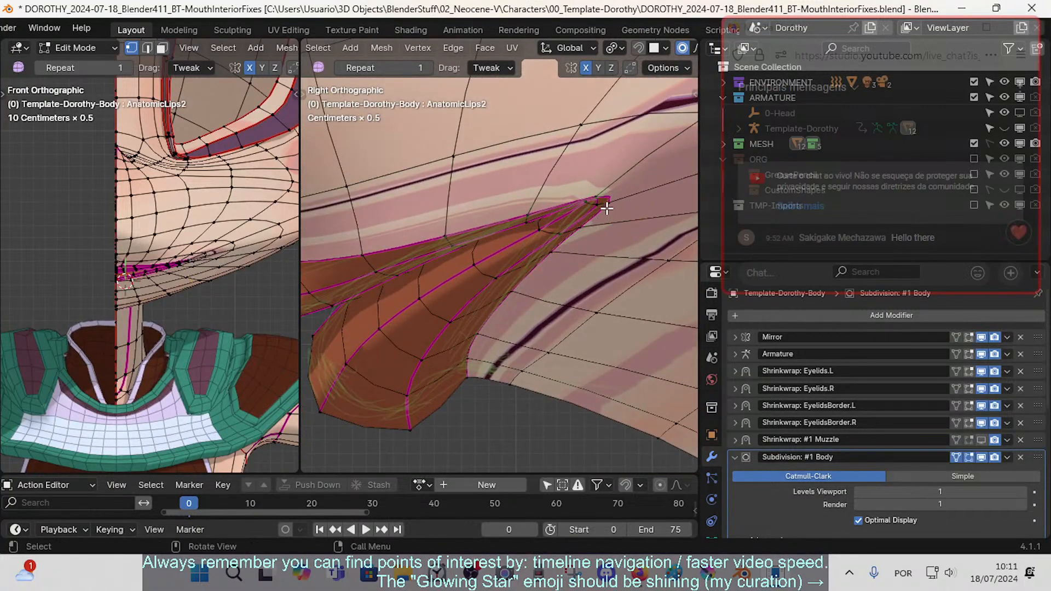
{"action": "left_click_drag", "start_coordinate": [585, 271], "coordinate": [602, 267]}
{"action": "left_click", "coordinate": [576, 228]}
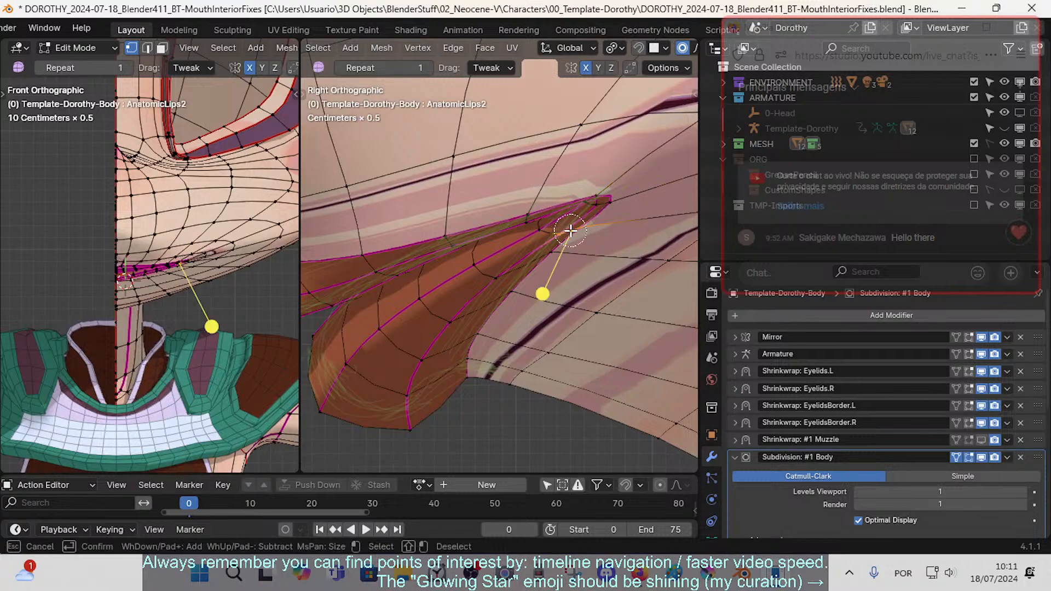
{"action": "left_click", "coordinate": [527, 217], "text": "ctrl"}
{"action": "left_click_drag", "start_coordinate": [516, 286], "coordinate": [542, 265]}
{"action": "key", "text": "alt+a"}
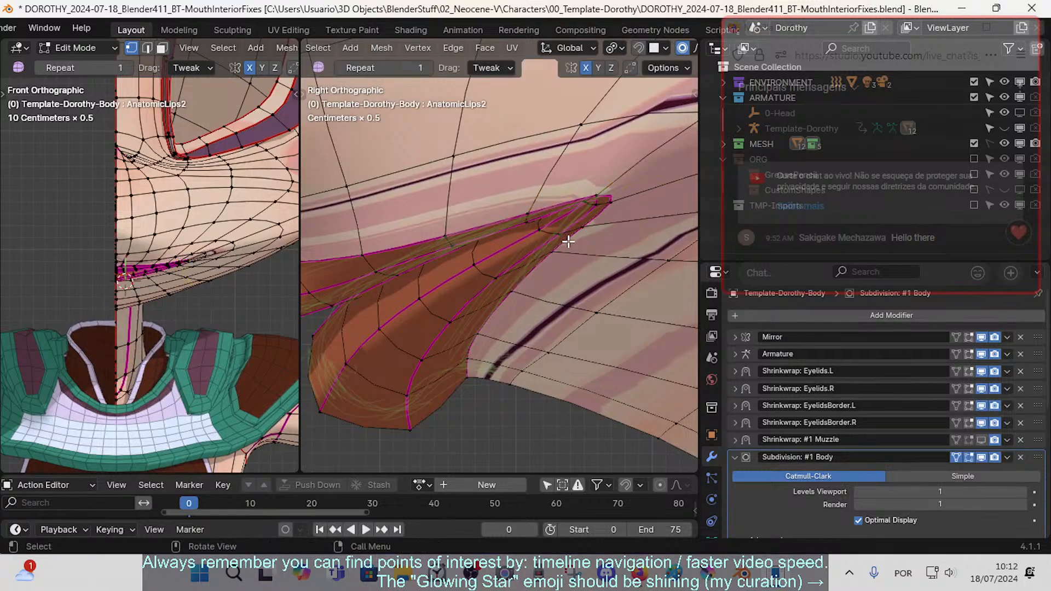
{"action": "scroll", "coordinate": [572, 241], "scroll_direction": "up", "scroll_amount": 1}
{"action": "left_click", "coordinate": [601, 225]}
{"action": "left_click", "coordinate": [568, 249], "text": "shift"}
{"action": "key", "text": "g"}
{"action": "key", "text": "g"}
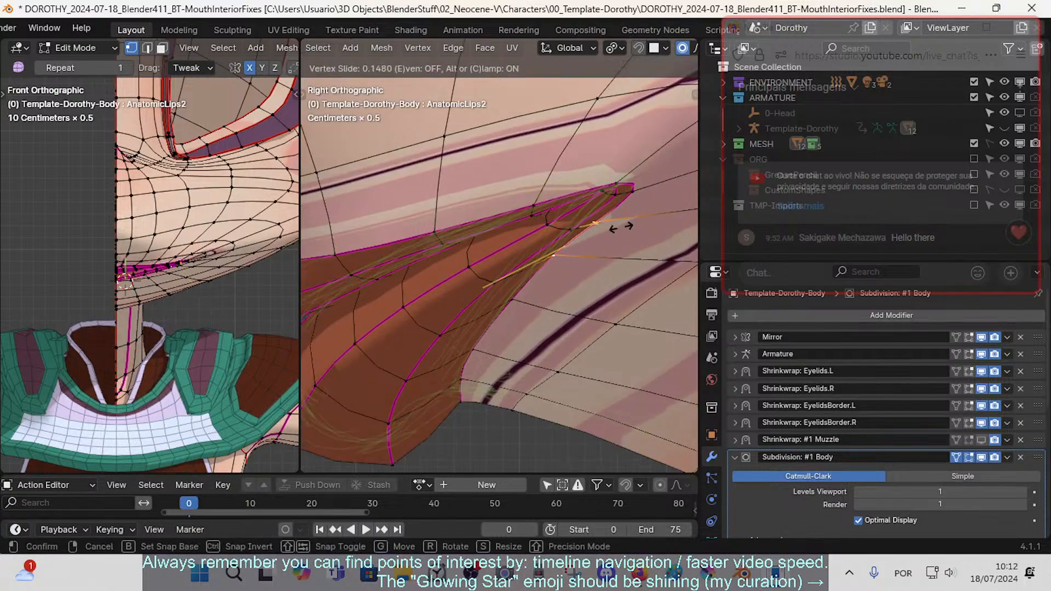
{"action": "left_click", "coordinate": [580, 245]}
{"action": "key", "text": "ctrl+z"}
- Slide the two lower lip border vertices nearest the mouth corner individually along their edges
{"action": "key", "text": "g"}
{"action": "key", "text": "g"}
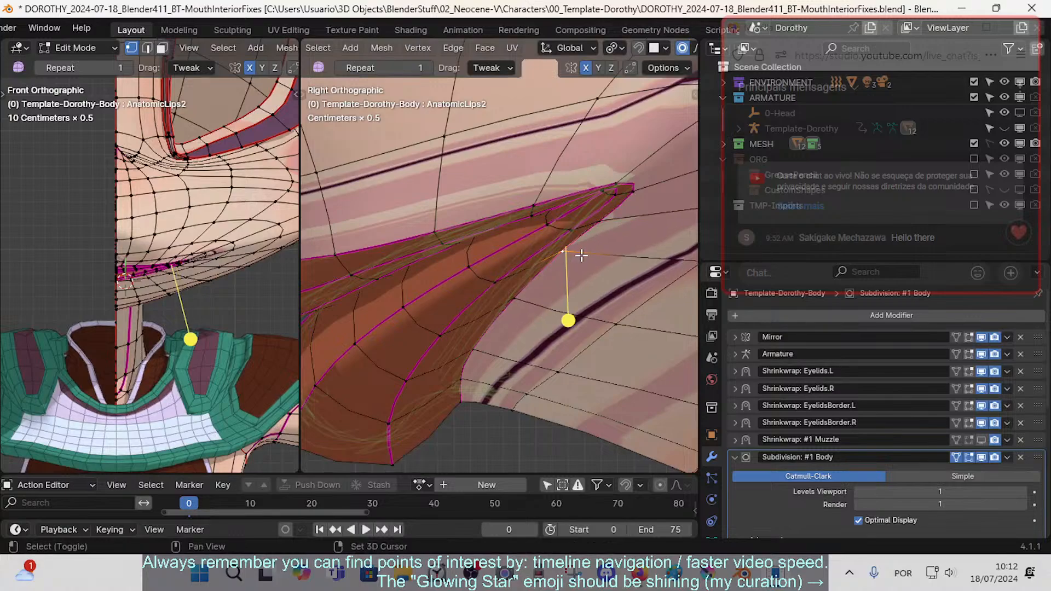
{"action": "left_click", "coordinate": [578, 254]}
{"action": "left_click", "coordinate": [606, 225]}
{"action": "key", "text": "shift+v"}
{"action": "left_click", "coordinate": [608, 219]}
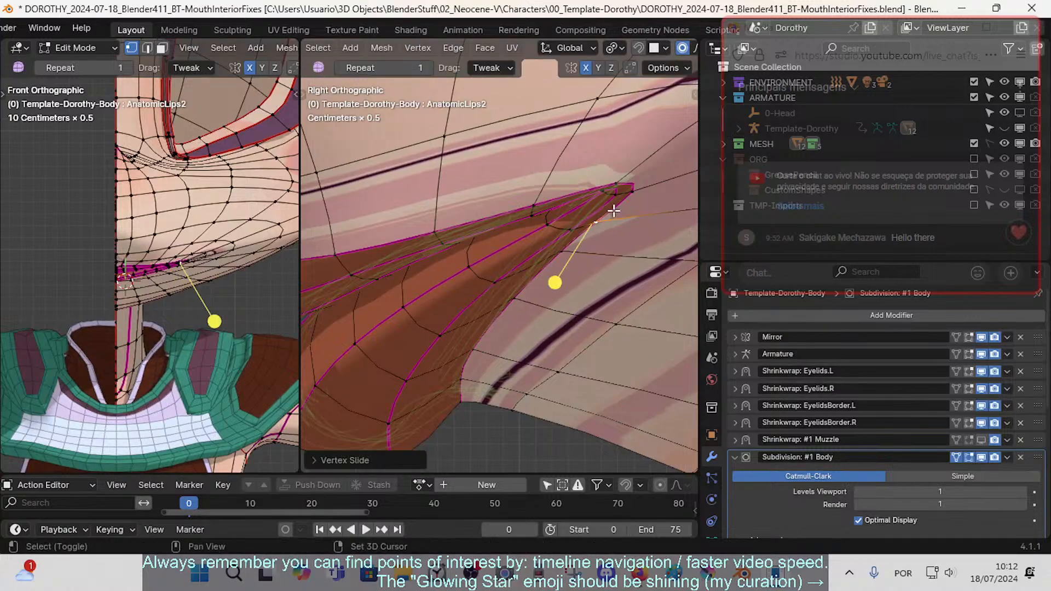
- Nudge the inner upper lip vertices behind the mouth corner one by one to even out their row
{"action": "left_click", "coordinate": [534, 225]}
{"action": "scroll", "coordinate": [543, 220], "scroll_direction": "down", "scroll_amount": 1}
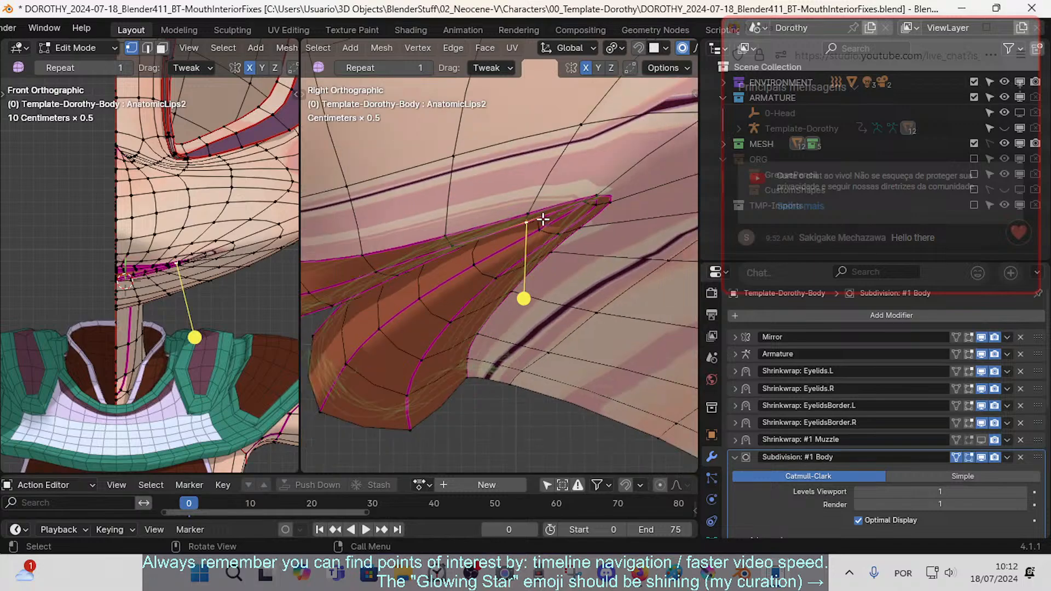
{"action": "key", "text": "g"}
{"action": "key", "text": "Escape"}
{"action": "left_click", "coordinate": [460, 246]}
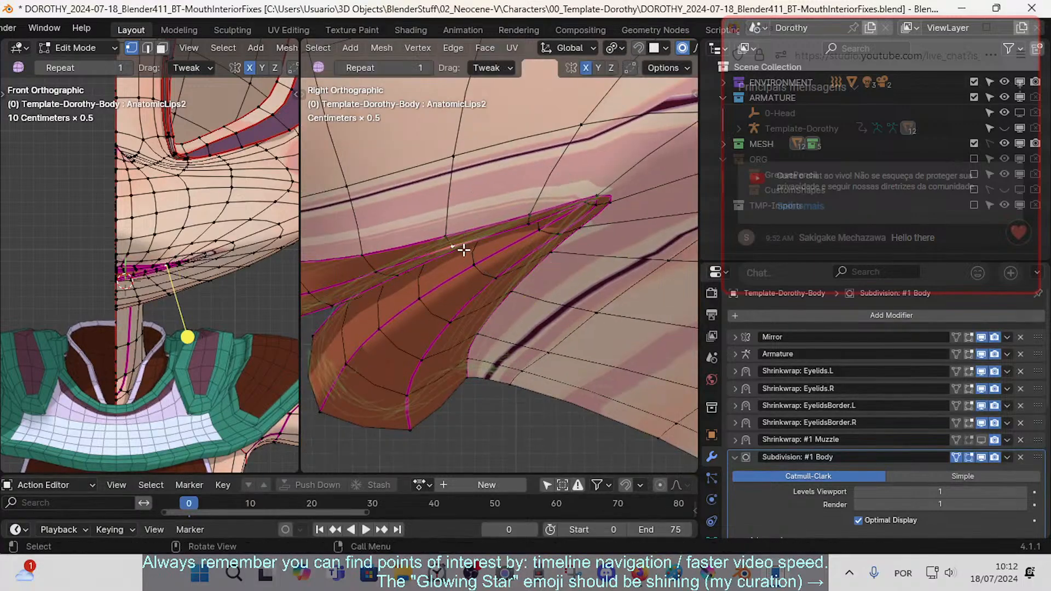
{"action": "key", "text": "g"}
{"action": "scroll", "coordinate": [460, 252], "scroll_direction": "down", "scroll_amount": 6}
{"action": "left_click", "coordinate": [521, 295], "text": "shift"}
{"action": "left_click", "coordinate": [382, 270]}
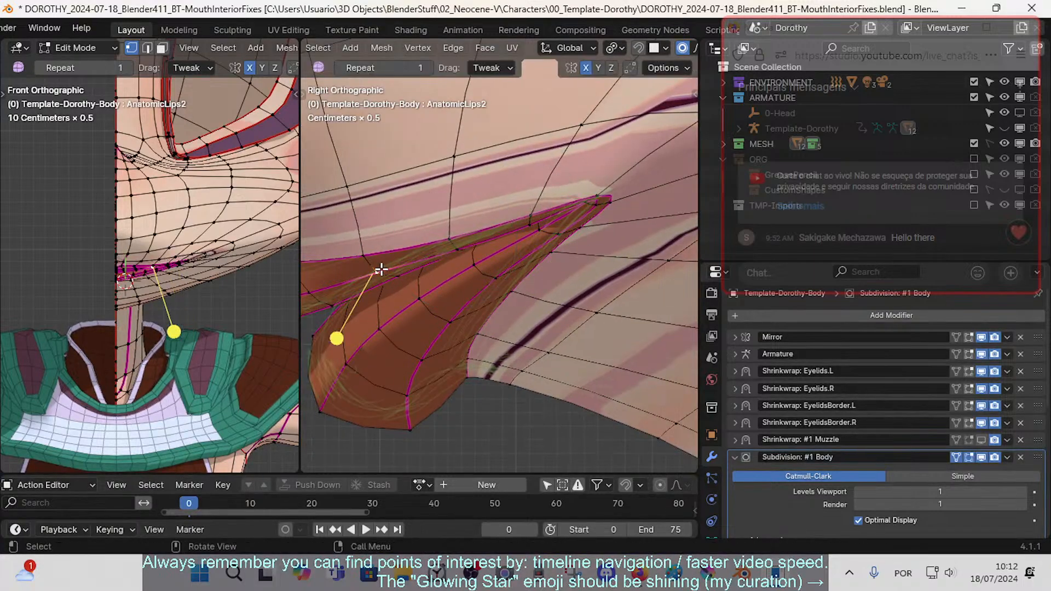
{"action": "key", "text": "g"}
{"action": "left_click", "coordinate": [390, 292], "text": "shift"}
- Smooth the narrow inner upper lip faces behind the mouth corner and nudge them into place
{"action": "key", "text": "3"}
{"action": "left_click", "coordinate": [420, 265]}
{"action": "left_click", "coordinate": [448, 270], "text": "shift"}
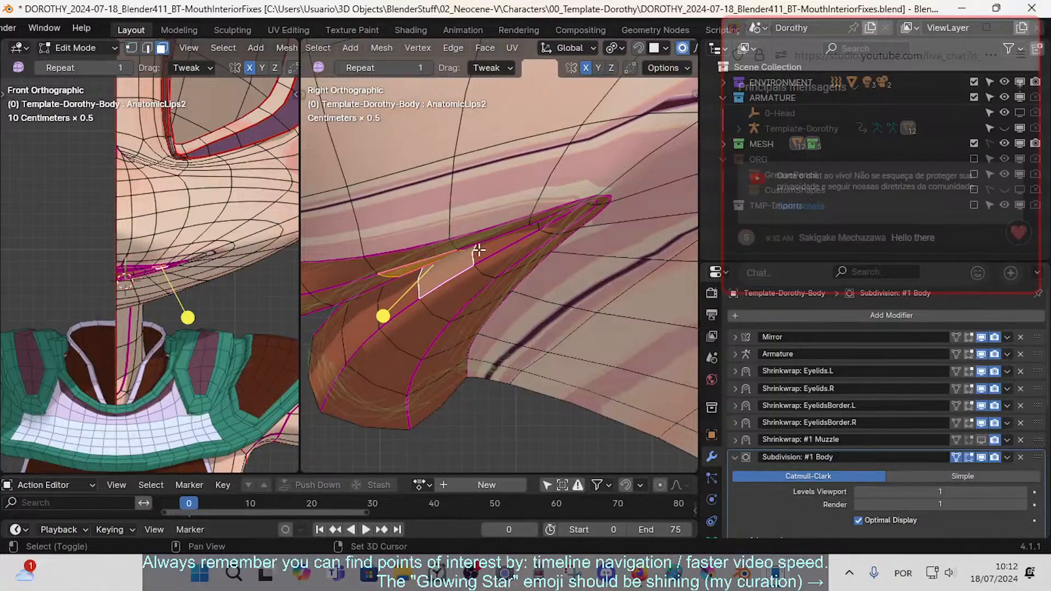
{"action": "left_click", "coordinate": [491, 247], "text": "shift"}
{"action": "left_click_drag", "start_coordinate": [406, 287], "coordinate": [448, 286]}
{"action": "key", "text": "alt+a"}
{"action": "left_click", "coordinate": [474, 244]}
{"action": "left_click", "coordinate": [451, 254], "text": "shift"}
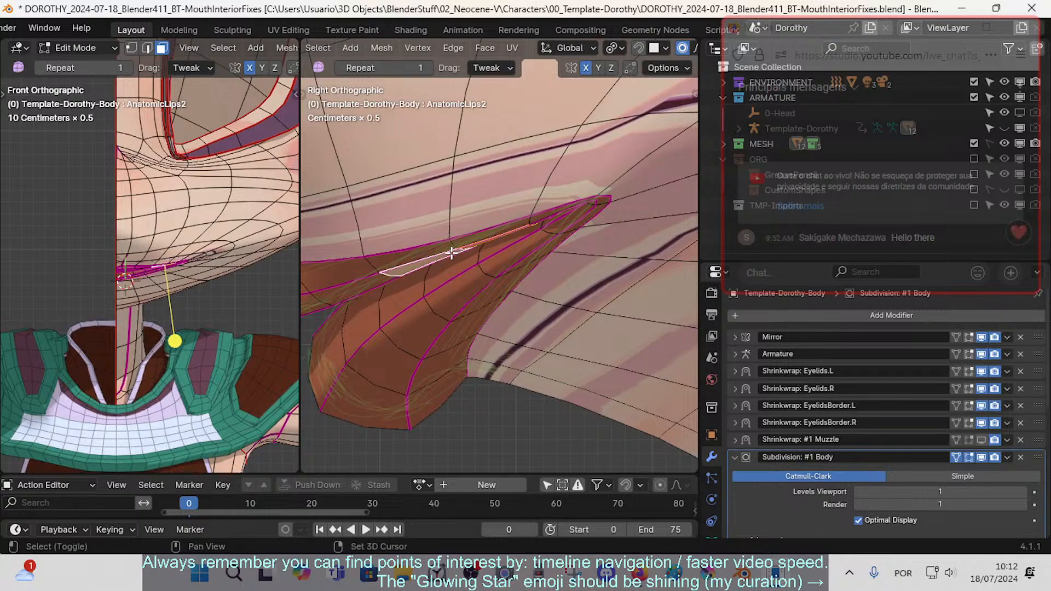
{"action": "left_click_drag", "start_coordinate": [469, 327], "coordinate": [494, 331]}
{"action": "key", "text": "g"}
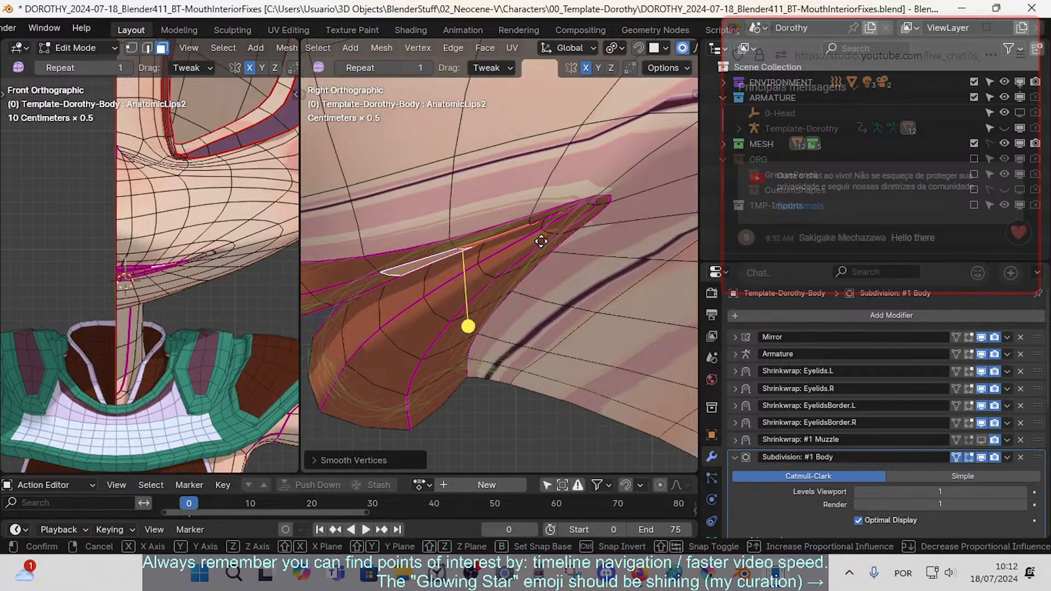
{"action": "left_click", "coordinate": [559, 257]}
- Select the two upper lip faces at the mouth corner tip and widen them
{"action": "key", "text": "alt+a"}
{"action": "left_click", "coordinate": [556, 218], "text": "alt"}
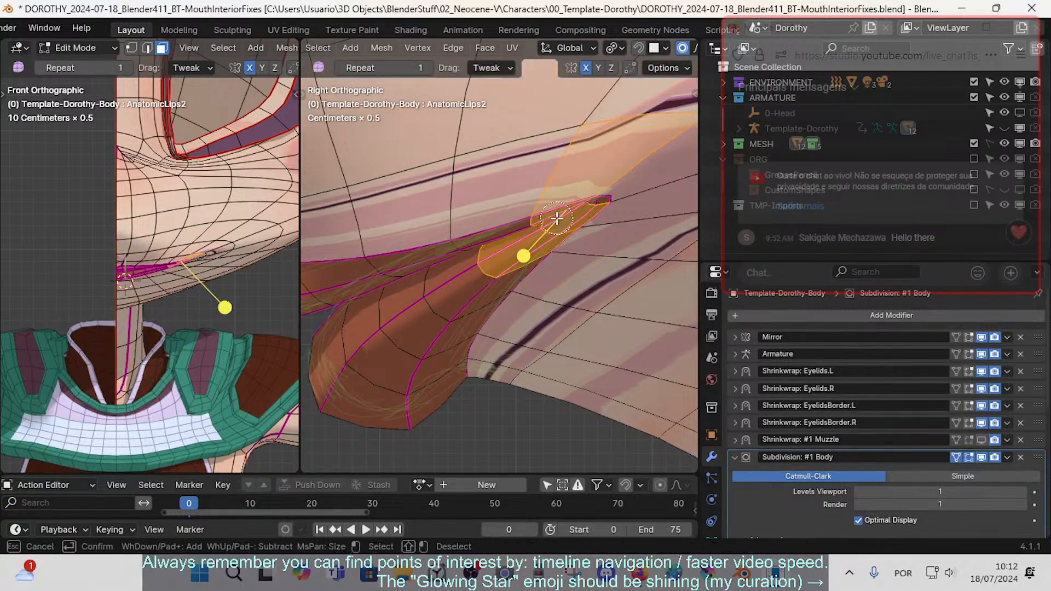
{"action": "key", "text": "alt+a"}
{"action": "left_click", "coordinate": [554, 216], "text": "shift"}
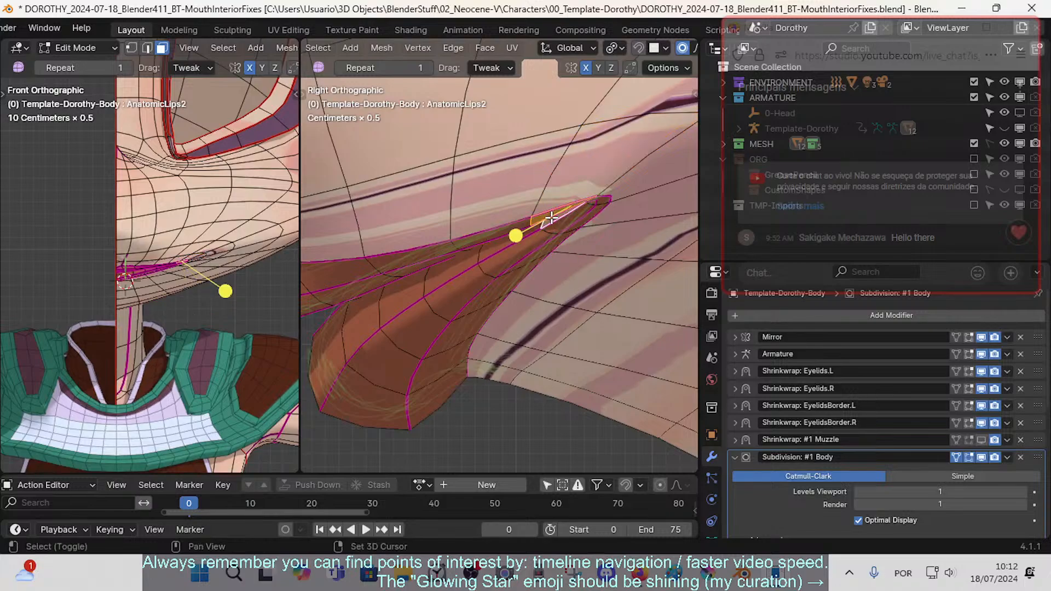
{"action": "key", "text": "i"}
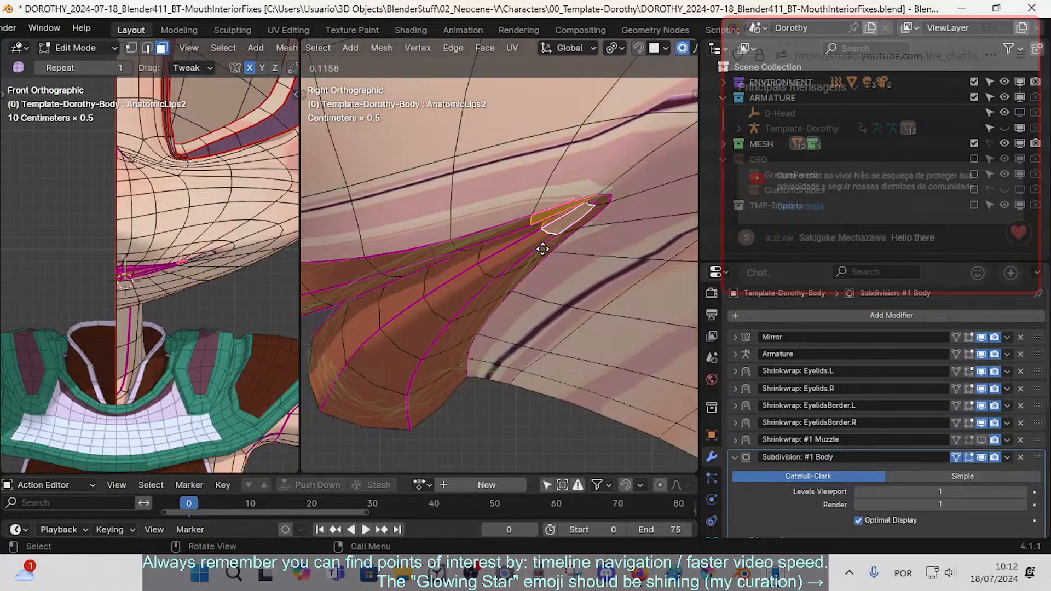
{"action": "left_click", "coordinate": [542, 249]}
{"action": "scroll", "coordinate": [526, 241], "scroll_direction": "down", "scroll_amount": 5}
- Reposition the lowest vertex of the lower lip and the inner vertex just above it in the side view
{"action": "key", "text": "Tab"}
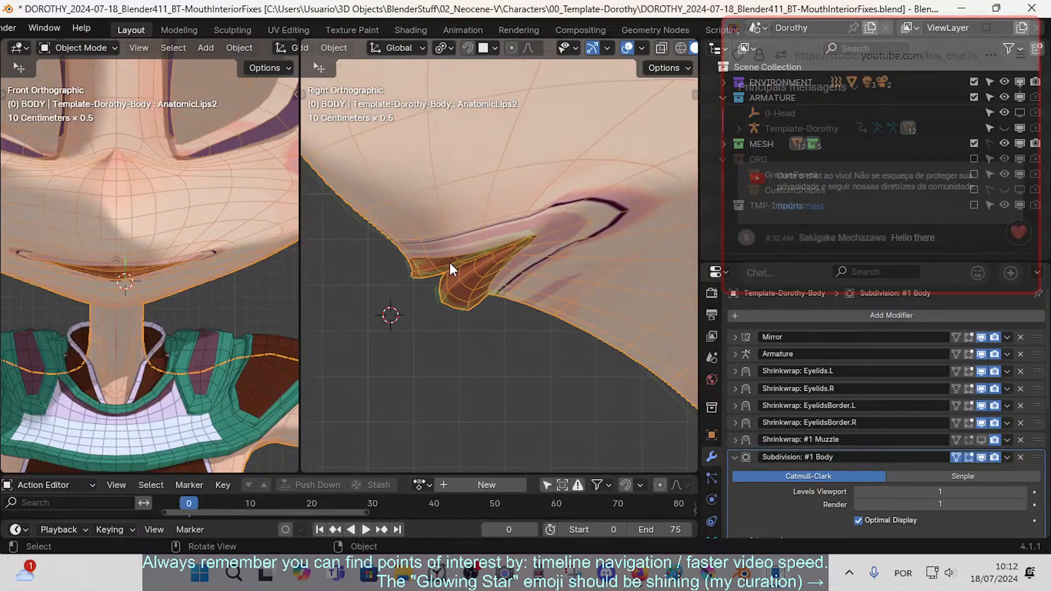
{"action": "scroll", "coordinate": [450, 264], "scroll_direction": "up", "scroll_amount": 5}
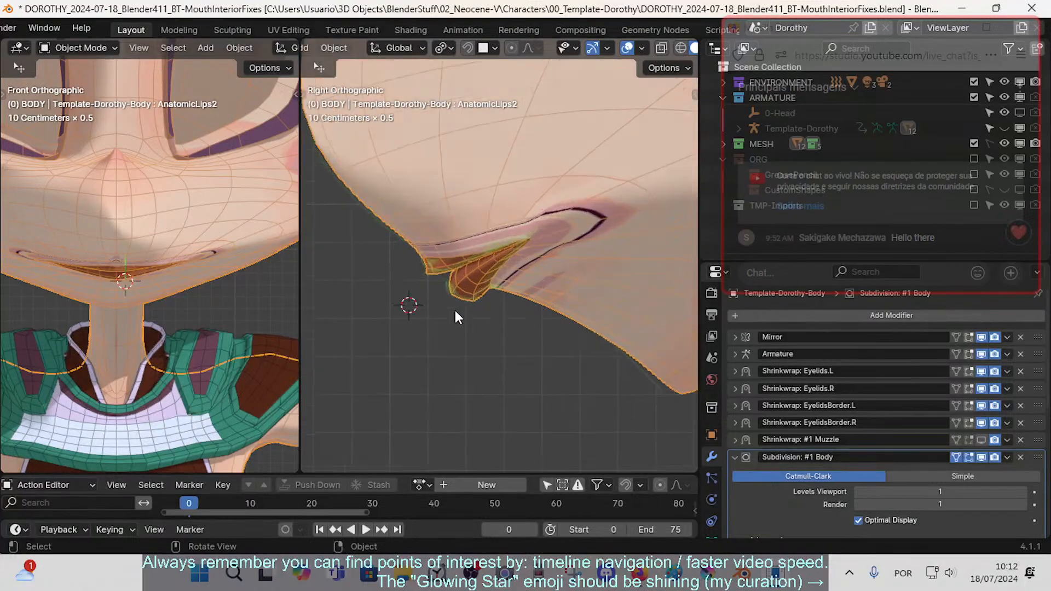
{"action": "key", "text": "Tab"}
{"action": "key", "text": "1"}
{"action": "left_click", "coordinate": [469, 370]}
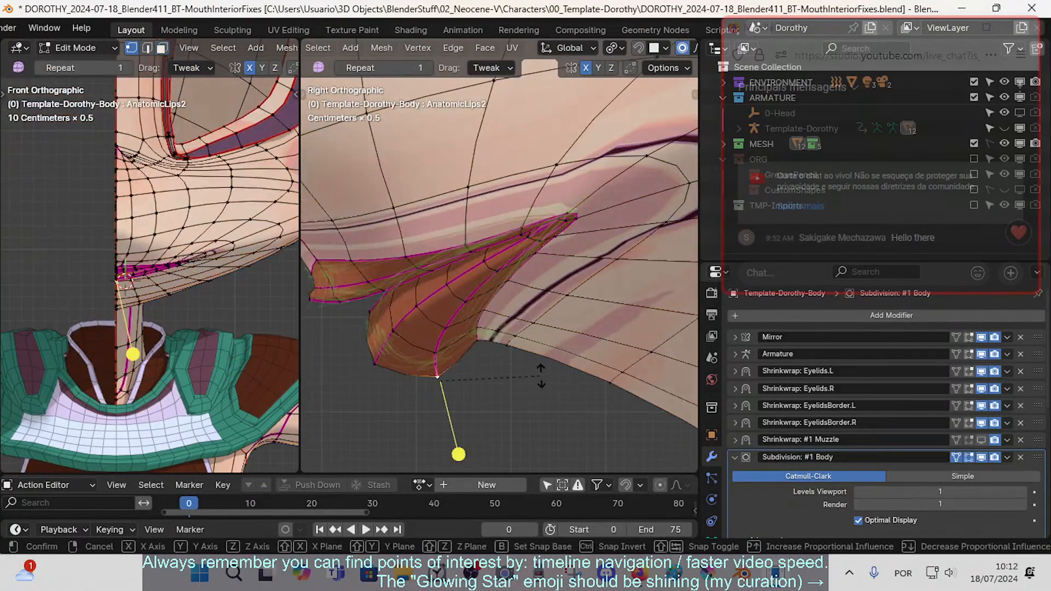
{"action": "key", "text": "g"}
{"action": "left_click", "coordinate": [552, 379]}
{"action": "left_click", "coordinate": [441, 357]}
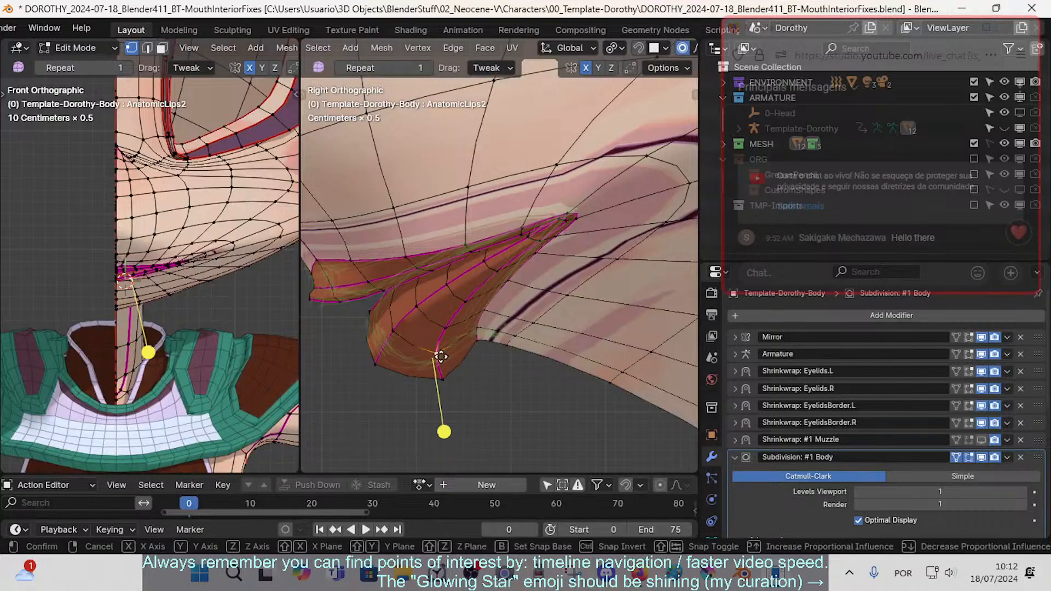
{"action": "key", "text": "g"}
{"action": "left_click", "coordinate": [443, 359]}
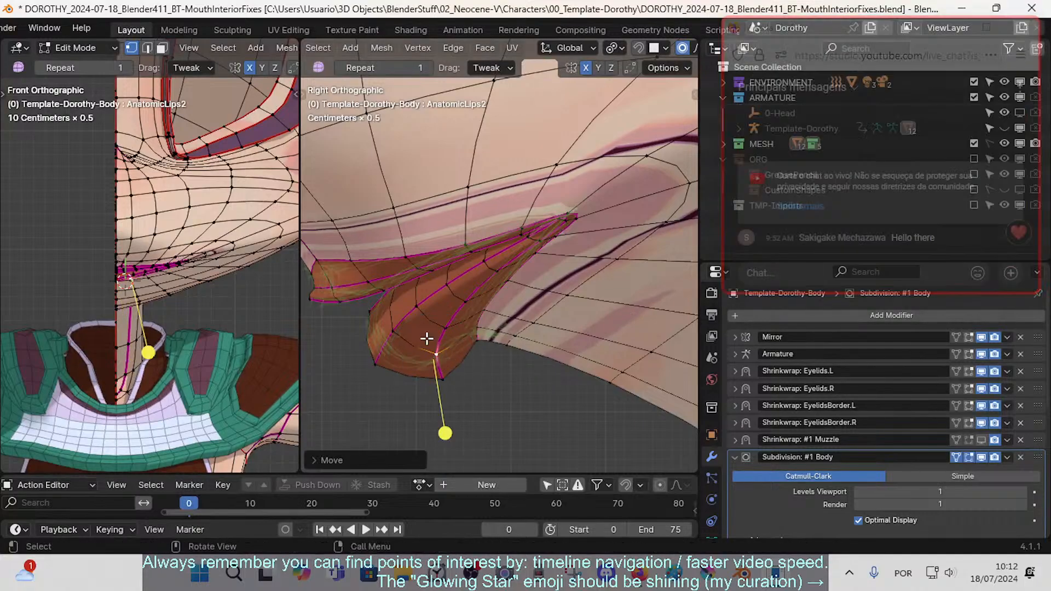
- Examine the subdivided lip shape in Object Mode from the side and from the front
{"action": "key", "text": "Tab"}
{"action": "scroll", "coordinate": [412, 318], "scroll_direction": "down", "scroll_amount": 5}
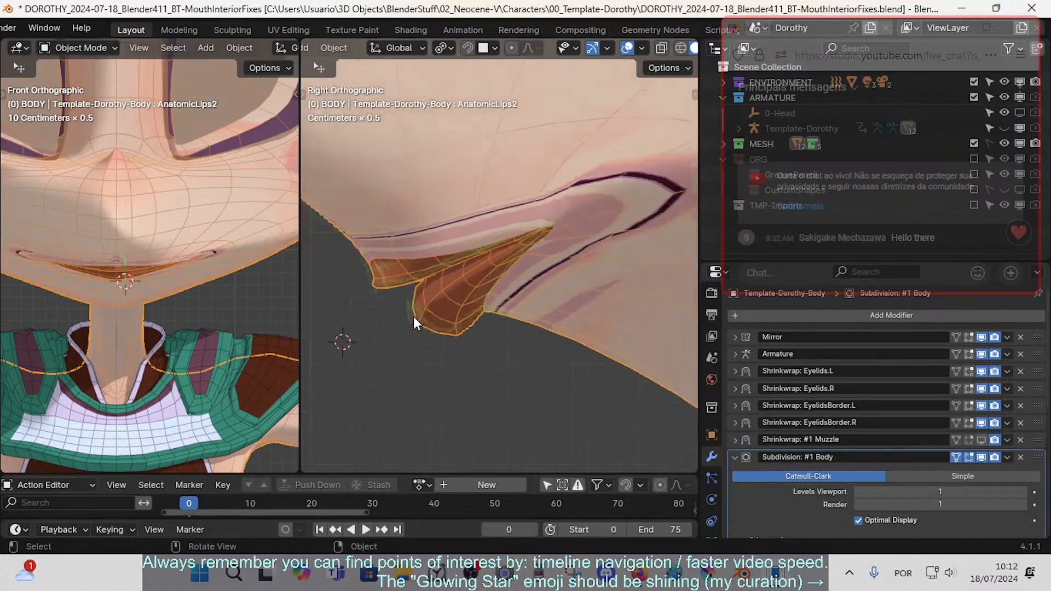
{"action": "scroll", "coordinate": [431, 295], "scroll_direction": "up", "scroll_amount": 2}
{"action": "key", "text": "Tab"}
{"action": "scroll", "coordinate": [379, 291], "scroll_direction": "up", "scroll_amount": 3}
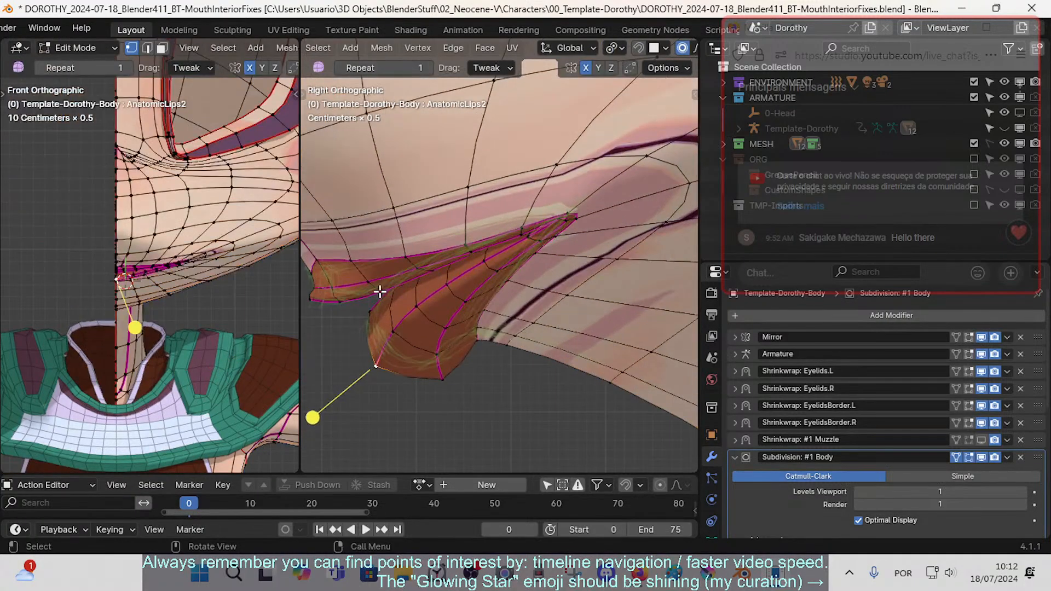
{"action": "scroll", "coordinate": [387, 287], "scroll_direction": "down", "scroll_amount": 5}
{"action": "key", "text": "Tab"}
{"action": "key", "text": "KP_1"}
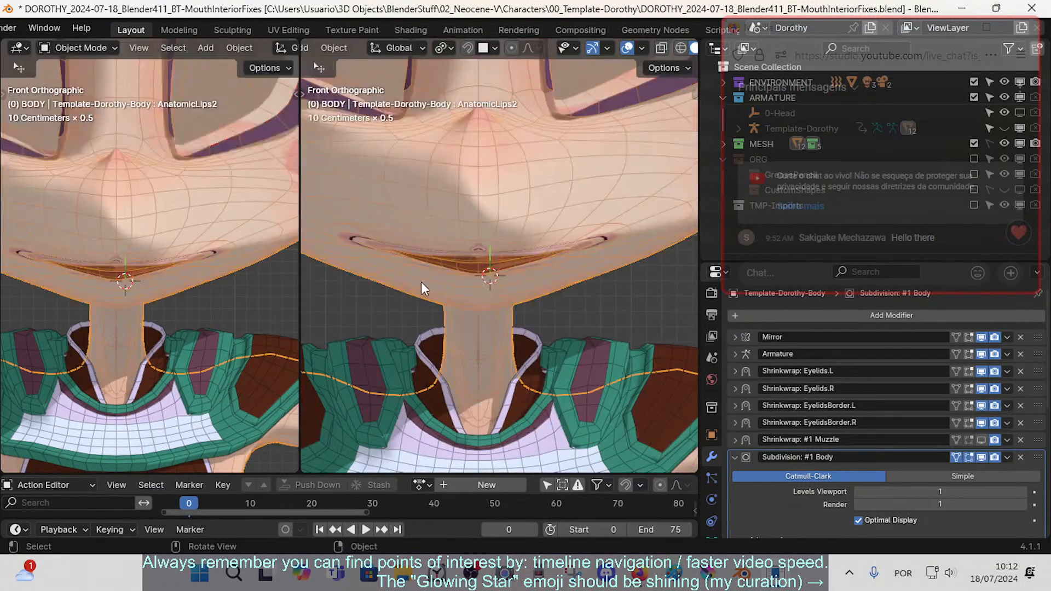
- In the front view, move and slightly rotate the second upper lip border edge from the midline
{"action": "scroll", "coordinate": [434, 293], "scroll_direction": "up", "scroll_amount": 4}
{"action": "key", "text": "Tab"}
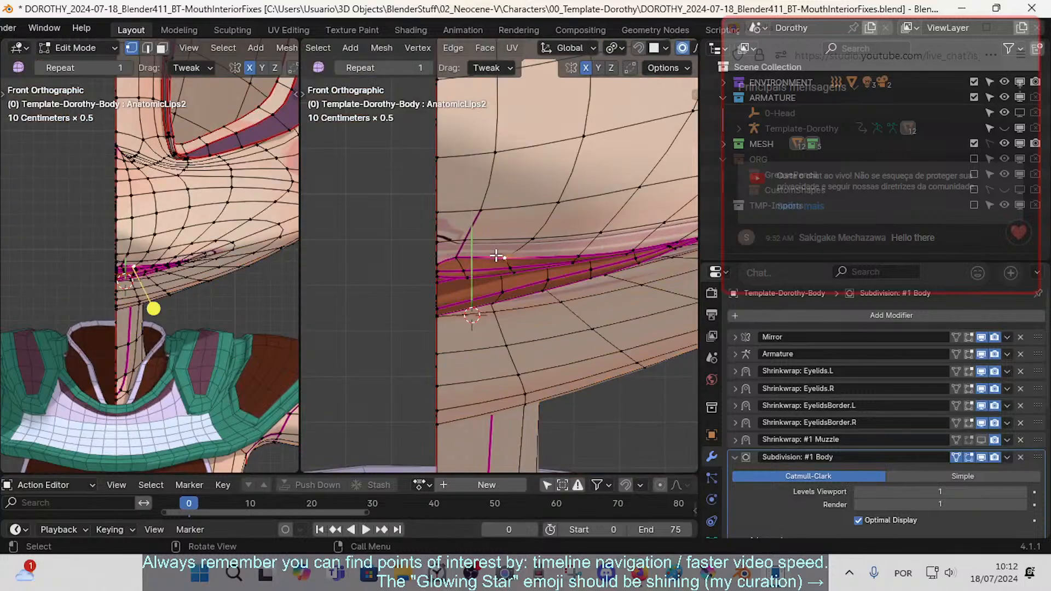
{"action": "scroll", "coordinate": [536, 269], "scroll_direction": "up", "scroll_amount": 2}
{"action": "key", "text": "2"}
{"action": "left_click", "coordinate": [540, 261]}
{"action": "key", "text": "g"}
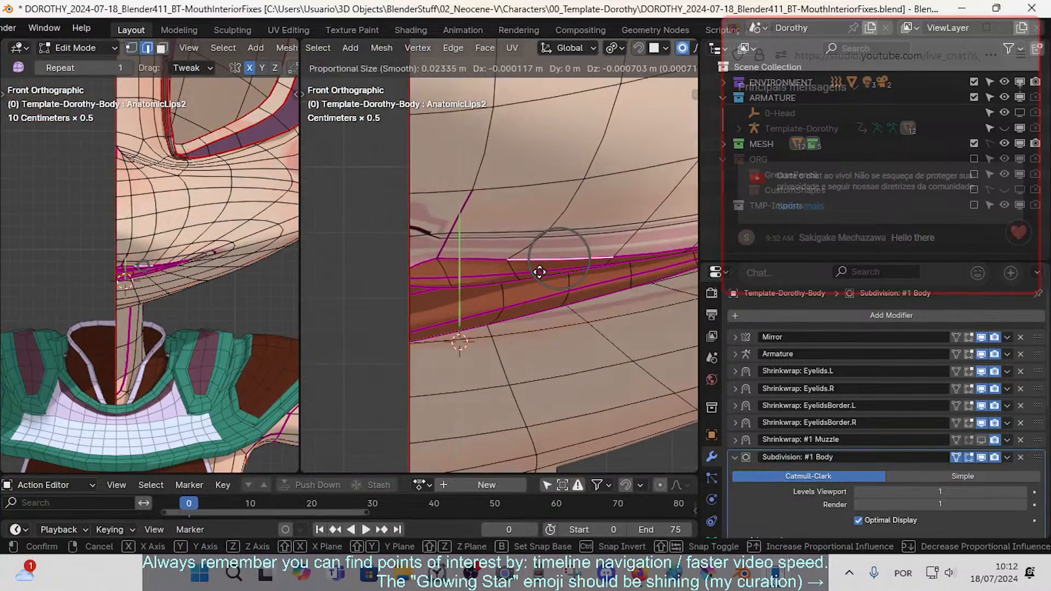
{"action": "left_click", "coordinate": [538, 270]}
{"action": "key", "text": "r"}
{"action": "left_click", "coordinate": [614, 265]}
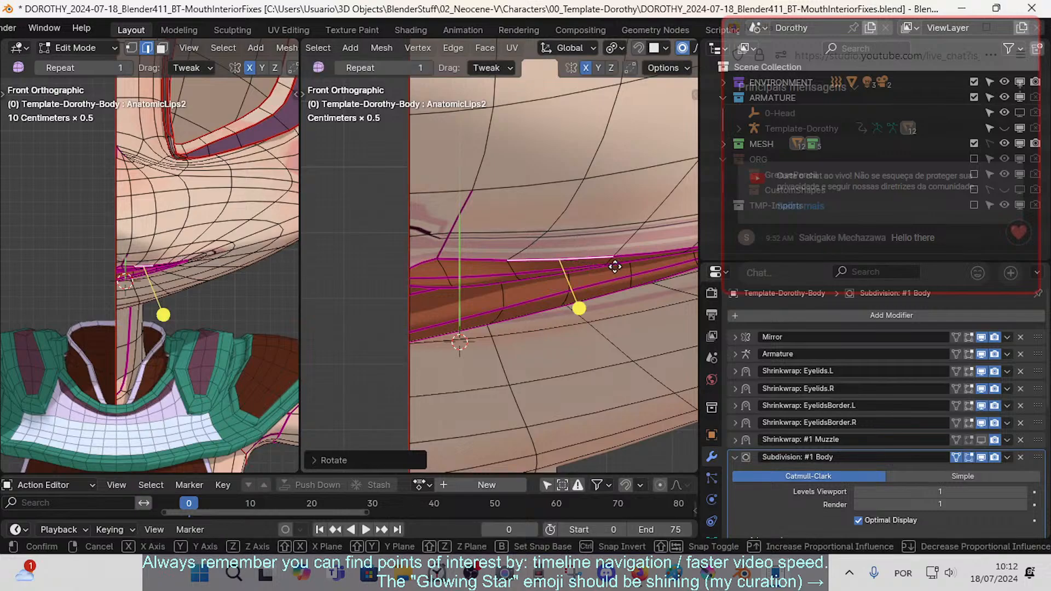
{"action": "key", "text": "g"}
{"action": "left_click", "coordinate": [607, 267]}
- Move the neighbouring upper lip border edge closer to the midline slightly downward
{"action": "left_click", "coordinate": [471, 260]}
{"action": "key", "text": "g"}
{"action": "left_click", "coordinate": [467, 279]}
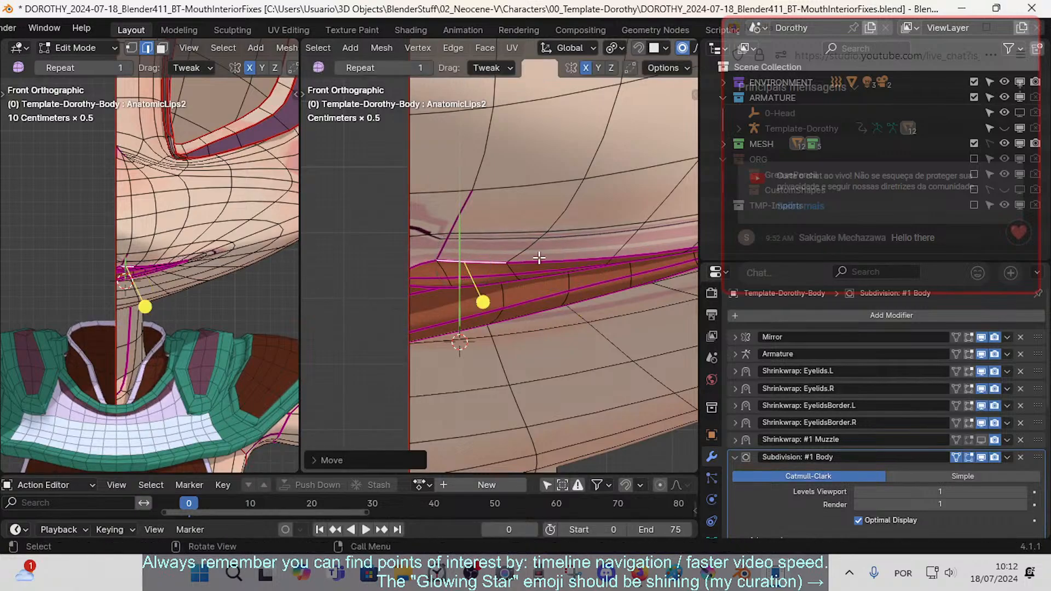
- Lower the upper lip border vertices on either side of the second edge from the midline
{"action": "key", "text": "1"}
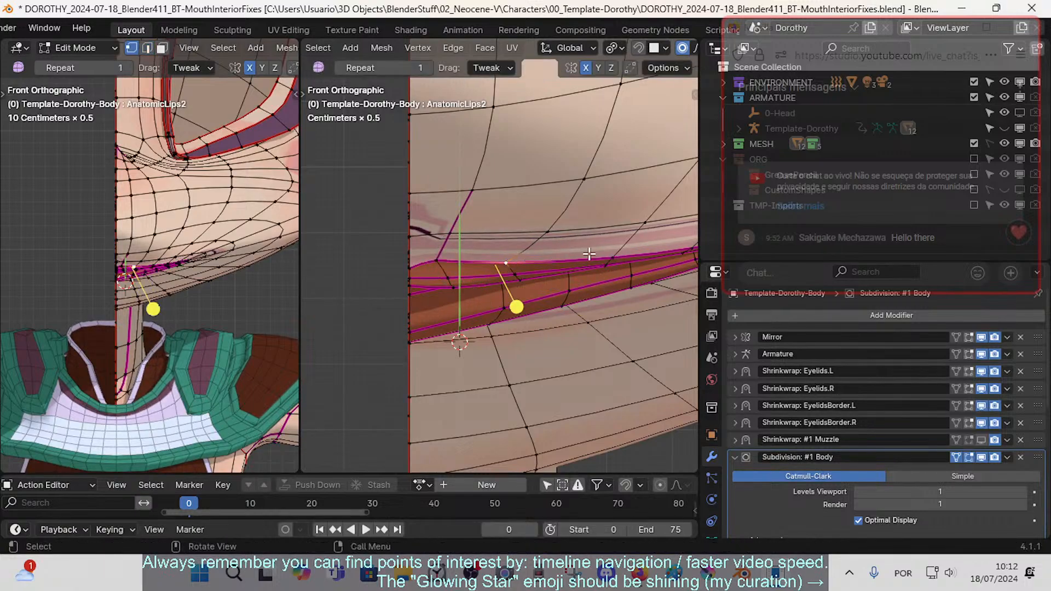
{"action": "left_click", "coordinate": [610, 260]}
{"action": "key", "text": "g"}
{"action": "left_click", "coordinate": [539, 264]}
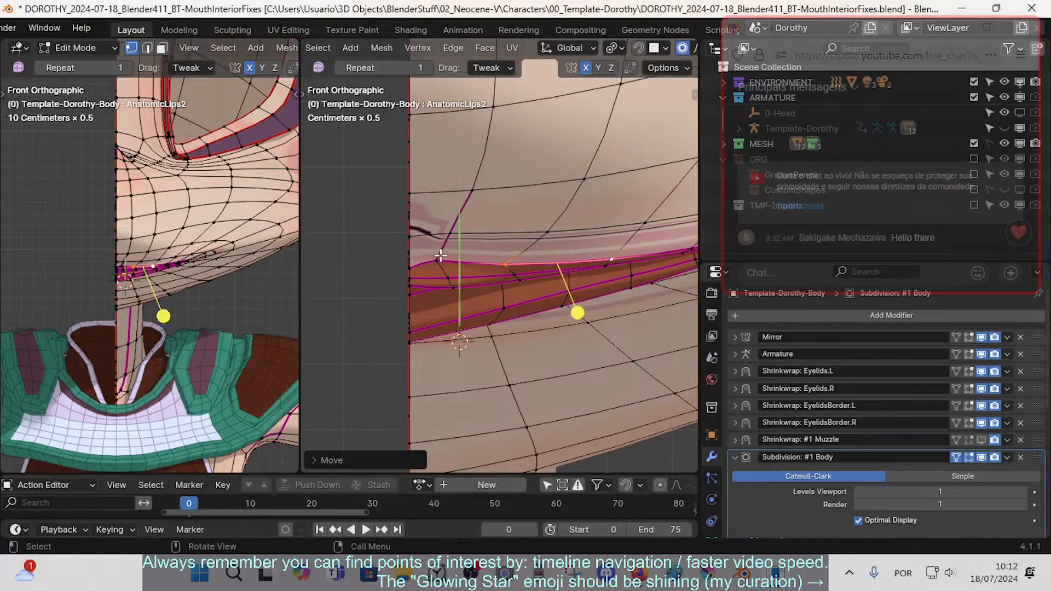
{"action": "left_click", "coordinate": [510, 265]}
{"action": "left_click", "coordinate": [613, 255], "text": "shift"}
{"action": "key", "text": "g"}
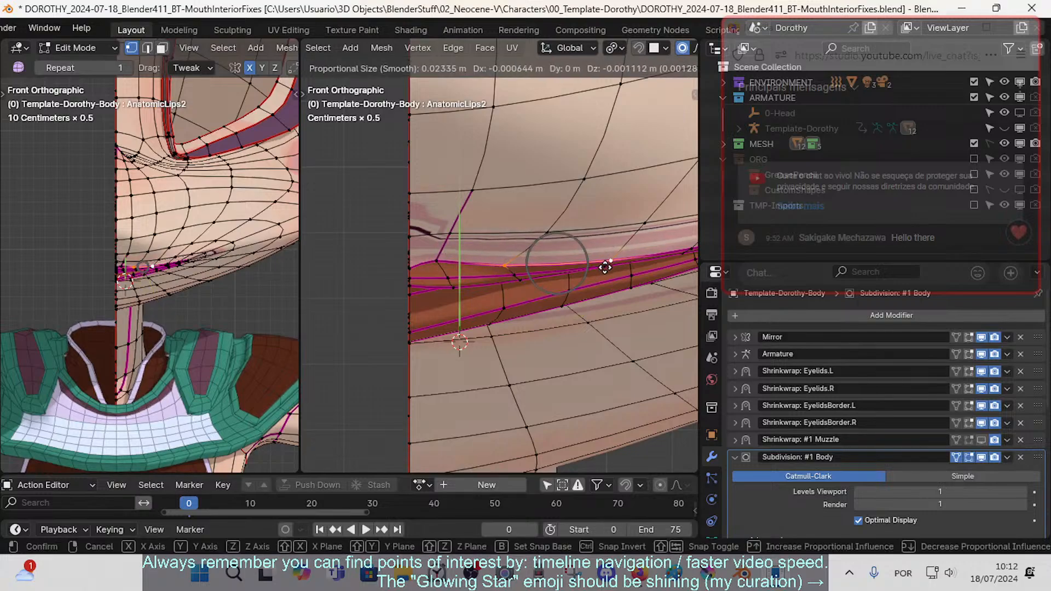
{"action": "left_click", "coordinate": [603, 268]}
- Move the two inner upper lip vertices just below the border near the midline into line
{"action": "left_click", "coordinate": [512, 270]}
{"action": "key", "text": "g"}
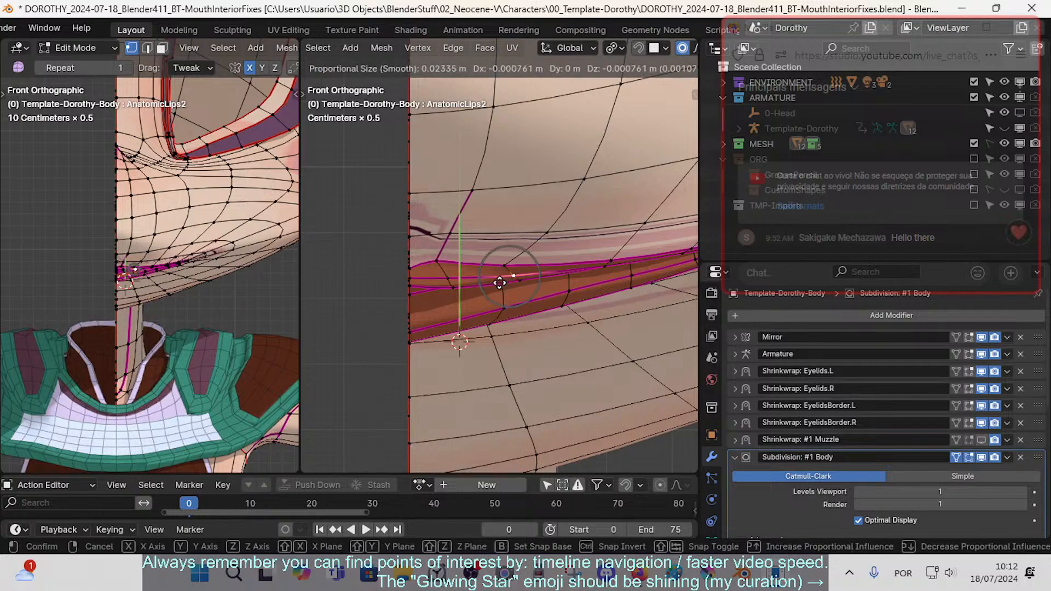
{"action": "left_click", "coordinate": [413, 300]}
{"action": "left_click", "coordinate": [444, 277]}
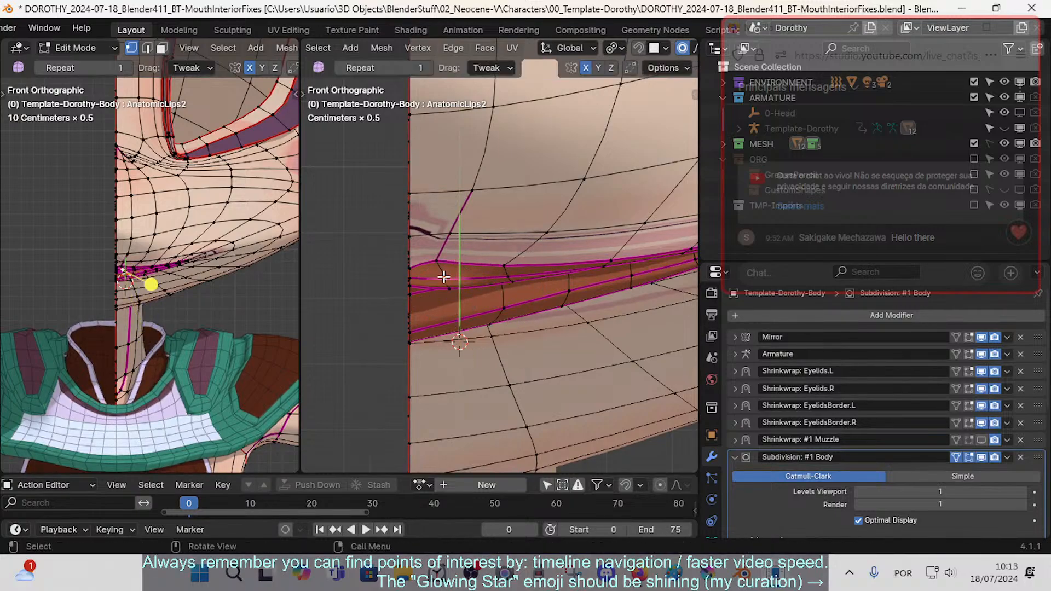
{"action": "key", "text": "g"}
{"action": "left_click", "coordinate": [443, 279]}
- Adjust the upper lip border at the midline in the front view and lower its front vertex in the side view
{"action": "left_click", "coordinate": [440, 259]}
{"action": "left_click", "coordinate": [412, 270]}
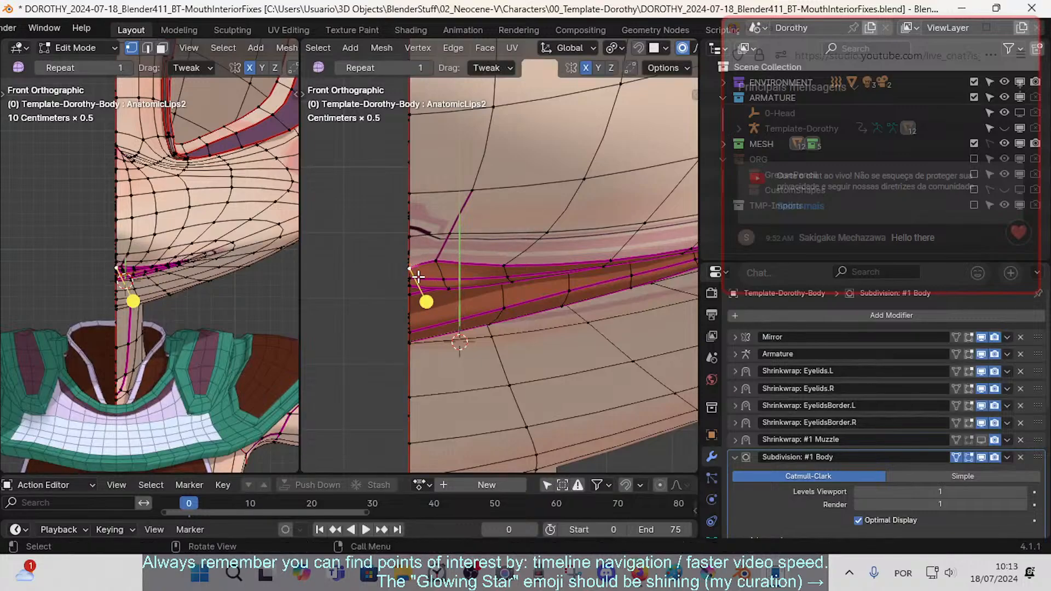
{"action": "left_click_drag", "start_coordinate": [418, 276], "coordinate": [421, 280]}
{"action": "key", "text": "KP_3"}
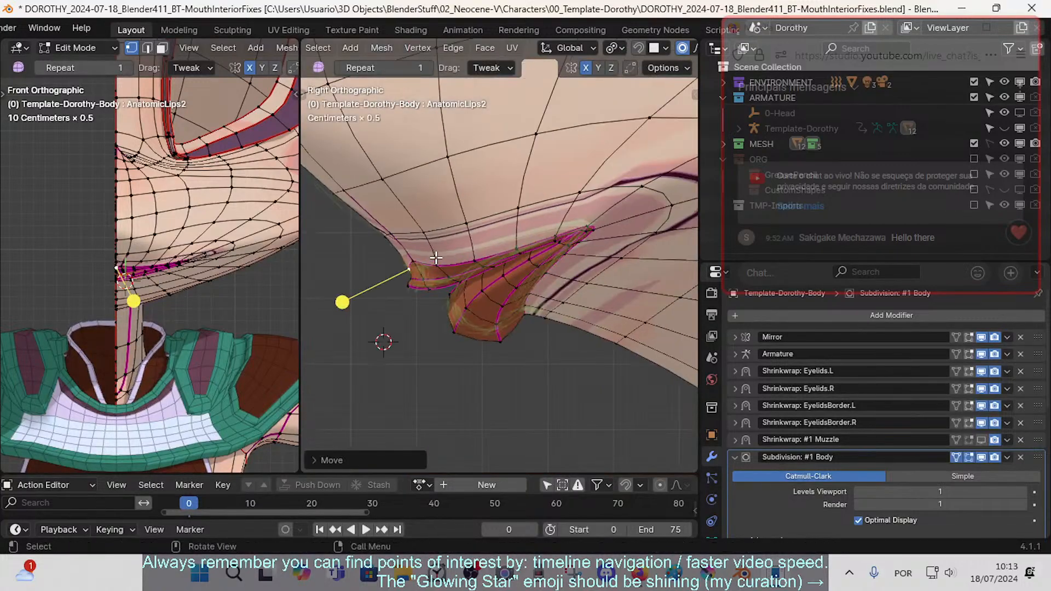
{"action": "scroll", "coordinate": [436, 257], "scroll_direction": "up", "scroll_amount": 1}
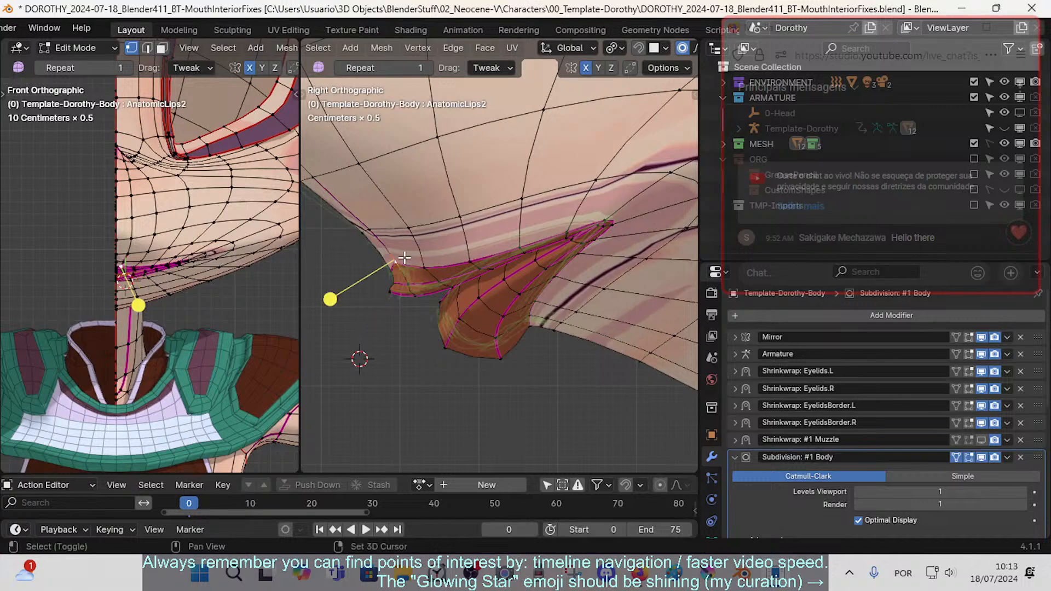
{"action": "left_click_drag", "start_coordinate": [402, 268], "coordinate": [422, 293]}
{"action": "left_click", "coordinate": [421, 294]}
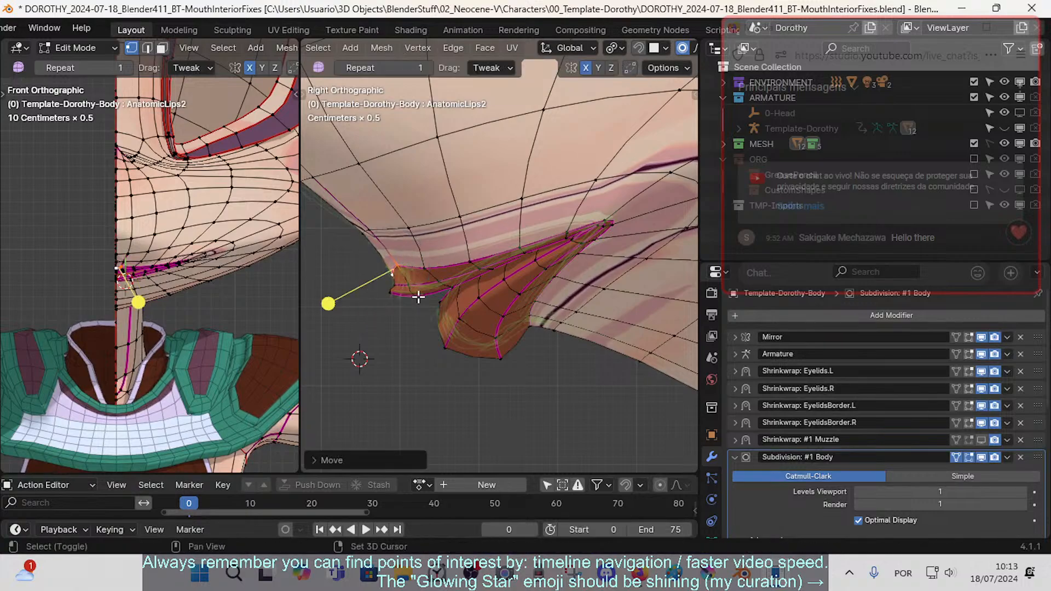
- Slide the inner upper lip vertex at the midline along its edge and nudge it in the side view
{"action": "left_click", "coordinate": [399, 291]}
{"action": "scroll", "coordinate": [400, 291], "scroll_direction": "up", "scroll_amount": 3}
{"action": "middle_click_drag", "start_coordinate": [402, 292], "coordinate": [506, 306], "text": "shift"}
{"action": "key", "text": "g"}
{"action": "key", "text": "g"}
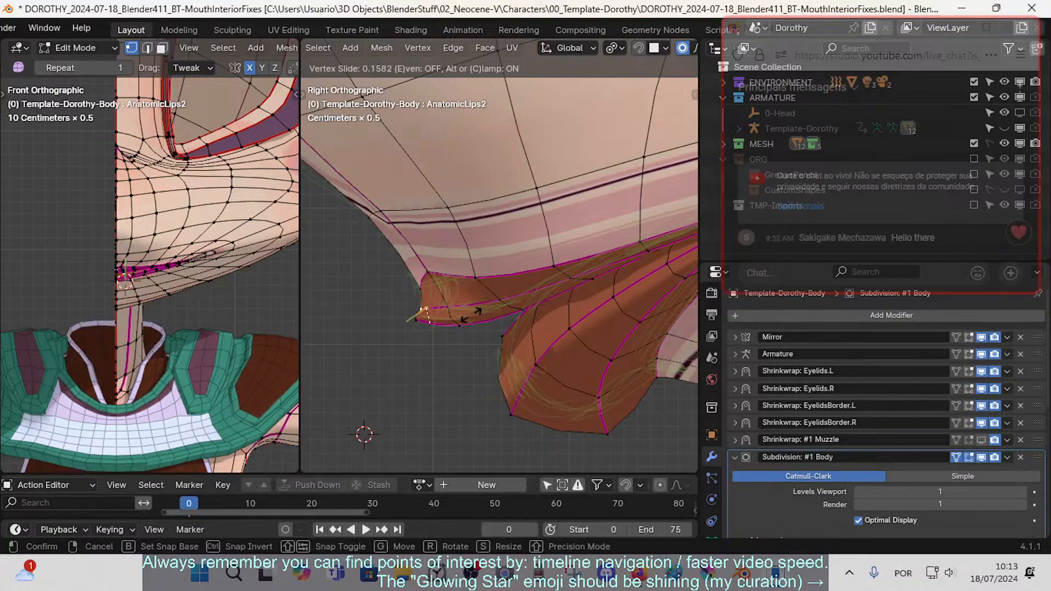
{"action": "left_click", "coordinate": [471, 313]}
{"action": "key", "text": "g"}
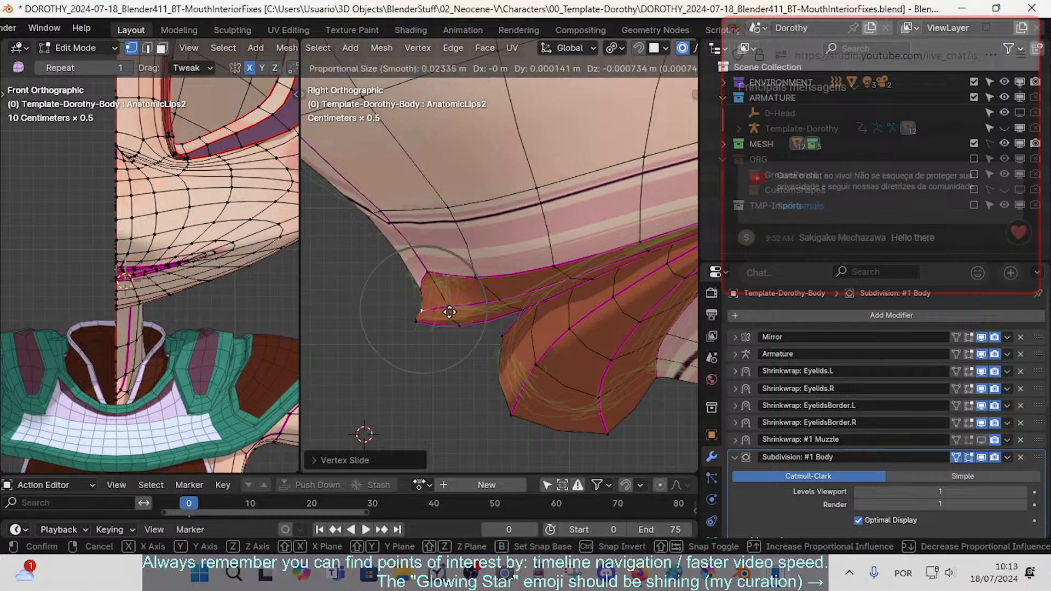
{"action": "left_click", "coordinate": [445, 312]}
- Add the upper lip's lower front tip vertex to the selection and smooth the selected vertices
{"action": "left_click", "coordinate": [421, 324], "text": "shift"}
{"action": "mouse_move", "coordinate": [388, 283]}
{"action": "left_mouse_down"}
{"action": "mouse_move", "coordinate": [415, 286]}
{"action": "mouse_move", "coordinate": [397, 289]}
{"action": "left_mouse_up"}
{"action": "scroll", "coordinate": [401, 300], "scroll_direction": "up", "scroll_amount": 3}
{"action": "middle_click_drag", "start_coordinate": [436, 310], "coordinate": [548, 255], "text": "shift"}
{"action": "scroll", "coordinate": [539, 259], "scroll_direction": "up", "scroll_amount": 2}
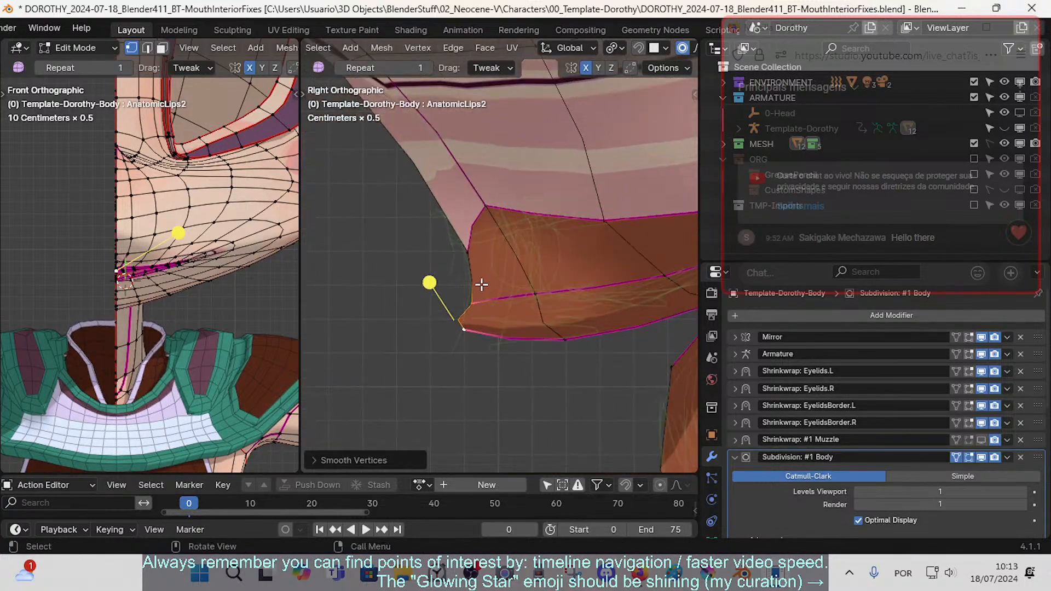
- Slide the inner midline vertex of the upper lip backward along its edge and move the tip vertex below it
{"action": "key", "text": "alt+a"}
{"action": "key", "text": "shift+v"}
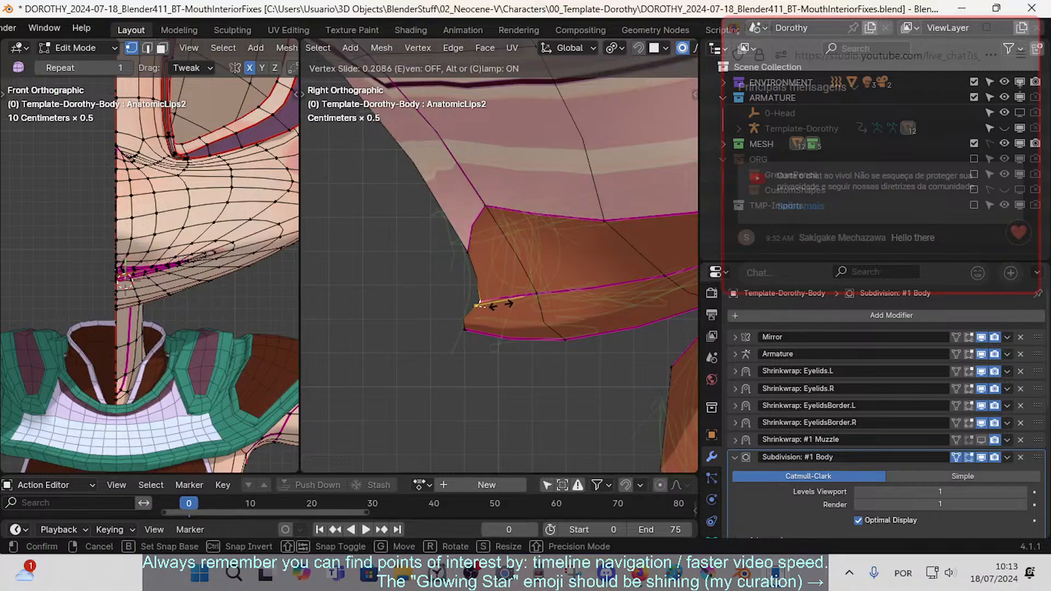
{"action": "left_click", "coordinate": [507, 303]}
{"action": "left_click", "coordinate": [470, 331]}
{"action": "key", "text": "g"}
{"action": "left_click", "coordinate": [462, 296]}
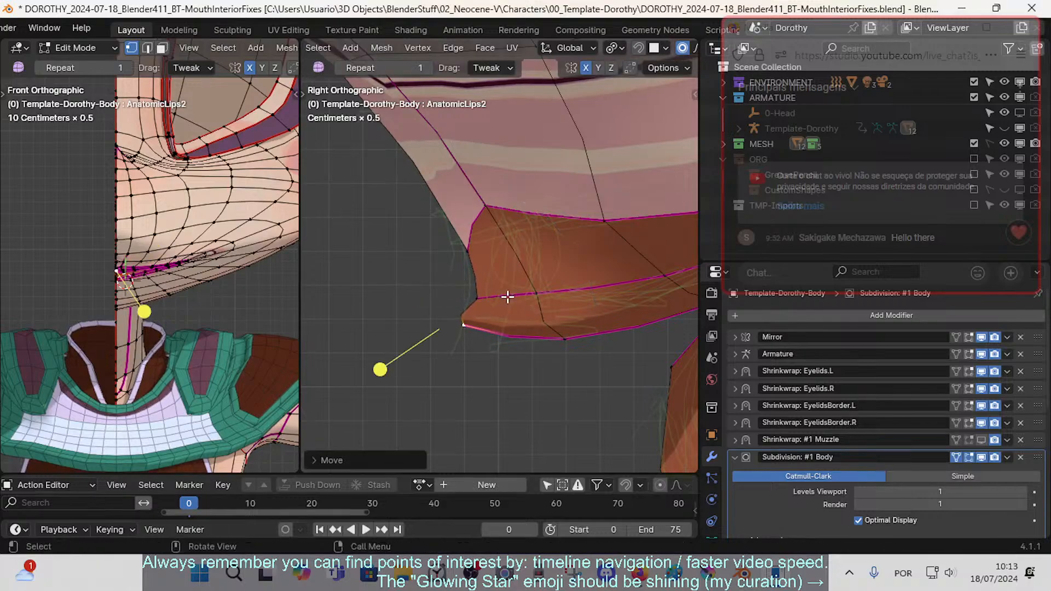
- Adjust the edge crease of the short front edge at the upper lip's tip on the midline
{"action": "left_click", "coordinate": [481, 298]}
{"action": "scroll", "coordinate": [492, 304], "scroll_direction": "down", "scroll_amount": 1}
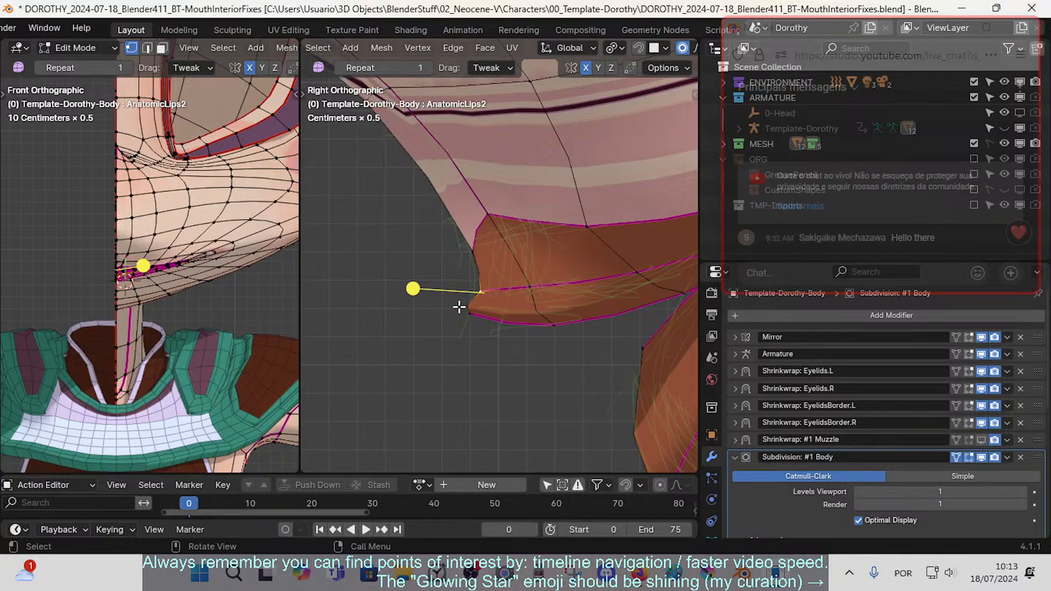
{"action": "key", "text": "2"}
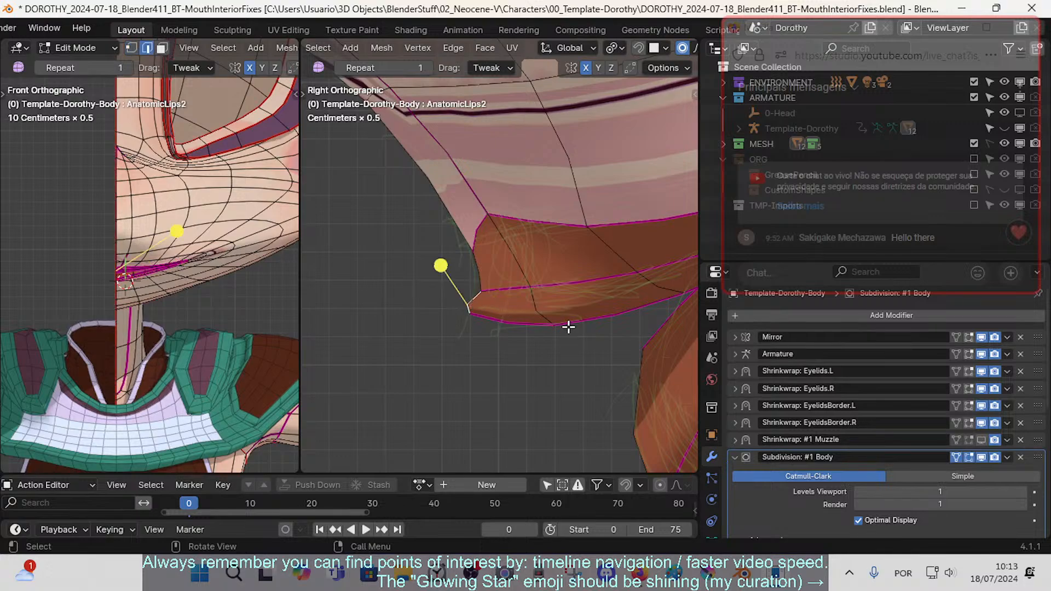
{"action": "key", "text": "shift+e"}
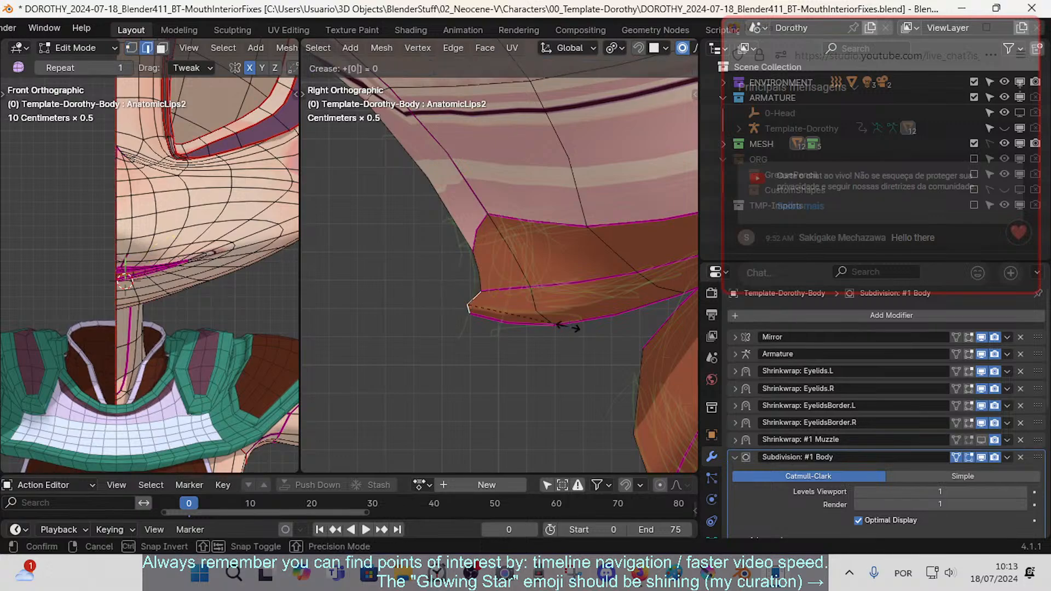
{"action": "key", "text": "Return"}
{"action": "key", "text": "alt+a"}
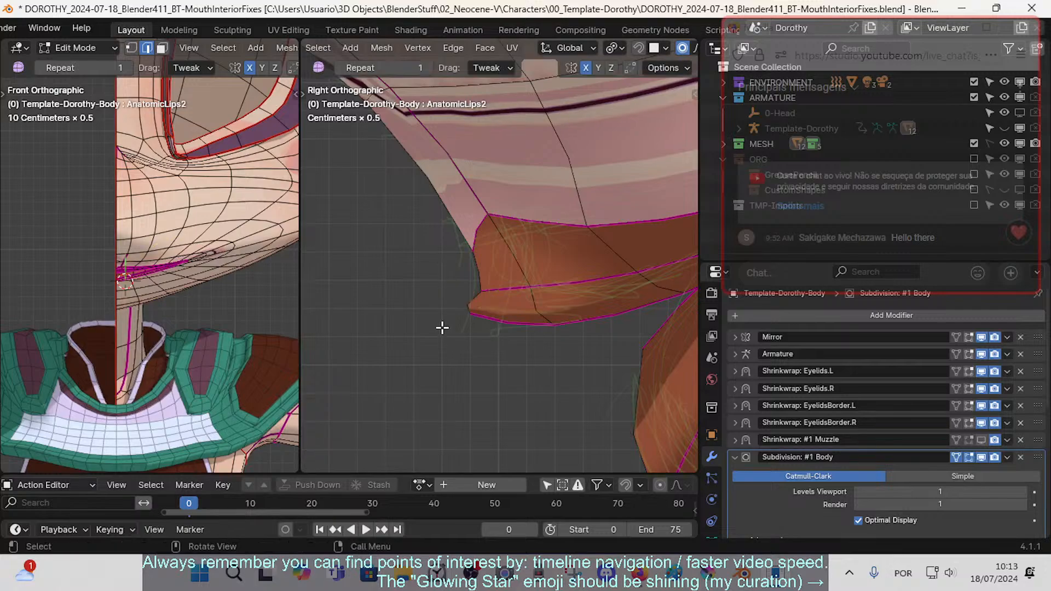
{"action": "middle_click_drag", "start_coordinate": [442, 328], "coordinate": [484, 307]}
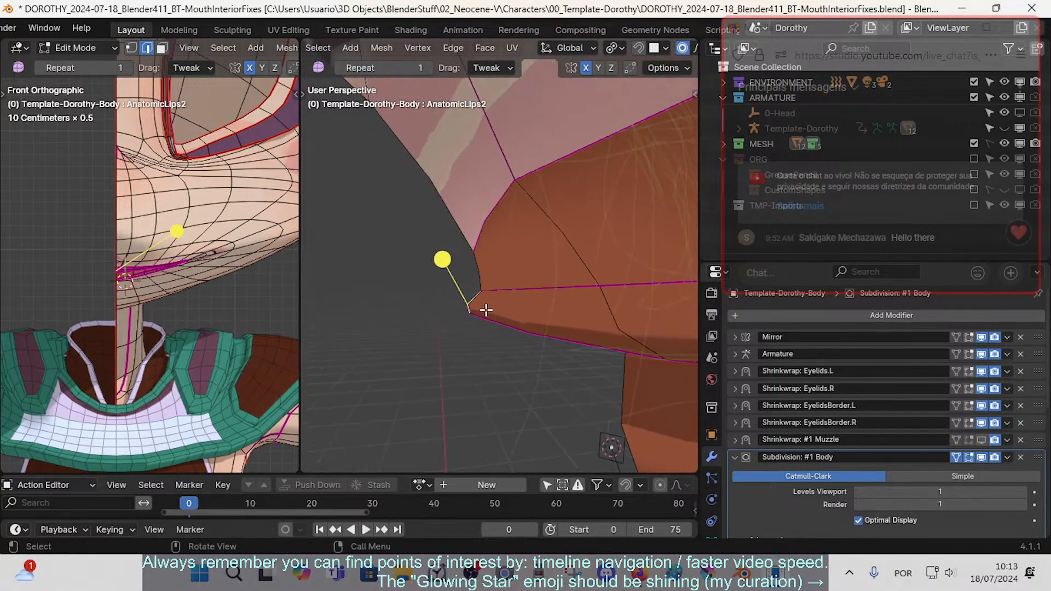
{"action": "key", "text": "shift+e"}
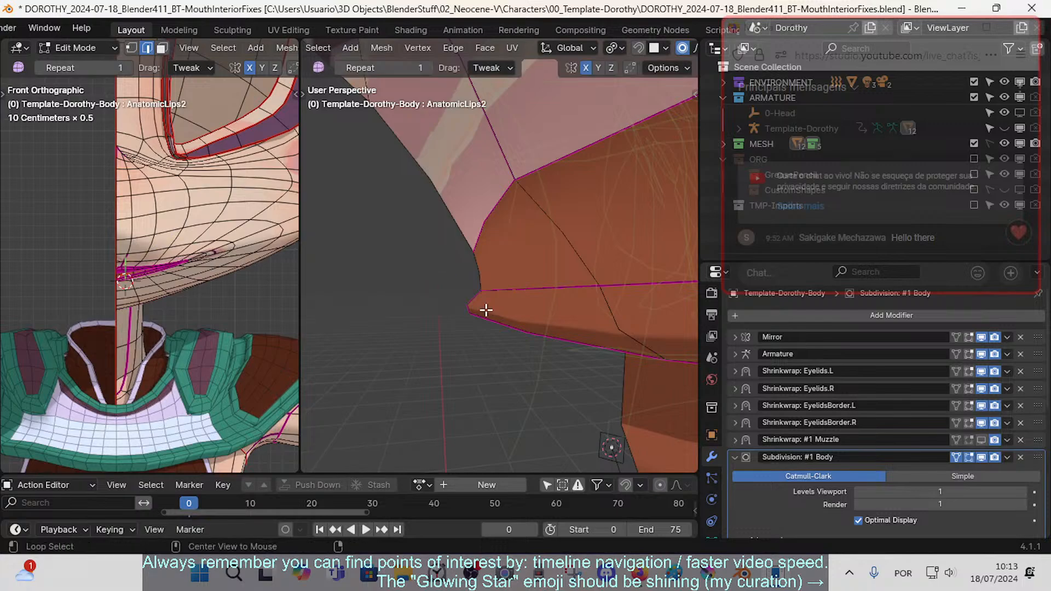
{"action": "key", "text": "Return"}
- Examine the upper lip's front profile from an angle and in the side view, with and without the editing mesh
{"action": "key", "text": "Tab"}
{"action": "key", "text": "KP_3"}
{"action": "key", "text": "Tab"}
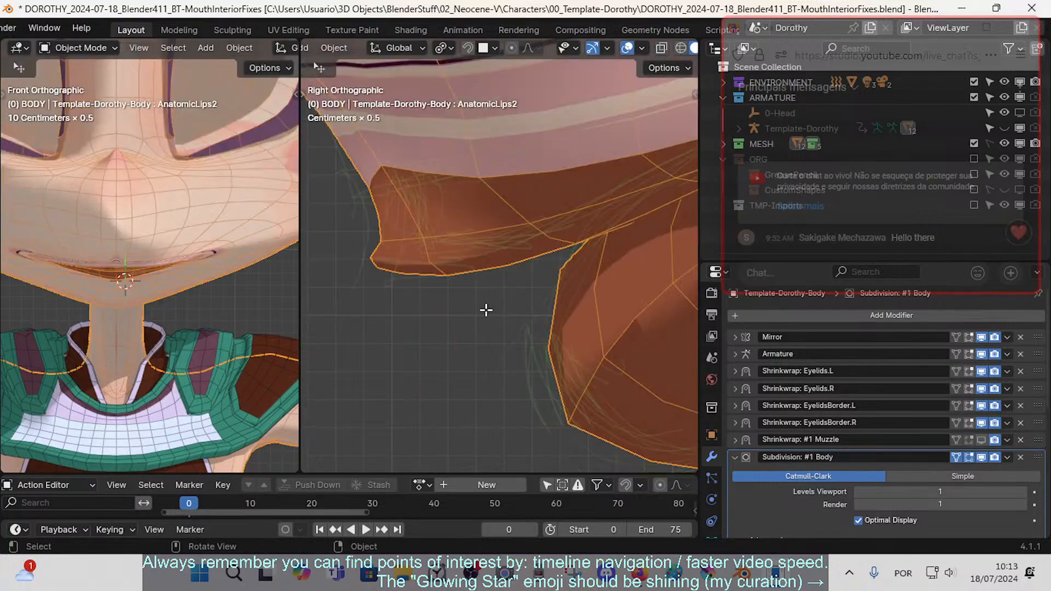
{"action": "mouse_move", "coordinate": [485, 310]}
{"action": "middle_mouse_down"}
{"action": "mouse_move", "coordinate": [416, 310]}
{"action": "mouse_move", "coordinate": [458, 314]}
{"action": "mouse_move", "coordinate": [500, 277]}
{"action": "mouse_move", "coordinate": [500, 291]}
{"action": "mouse_move", "coordinate": [488, 292]}
{"action": "middle_mouse_up"}
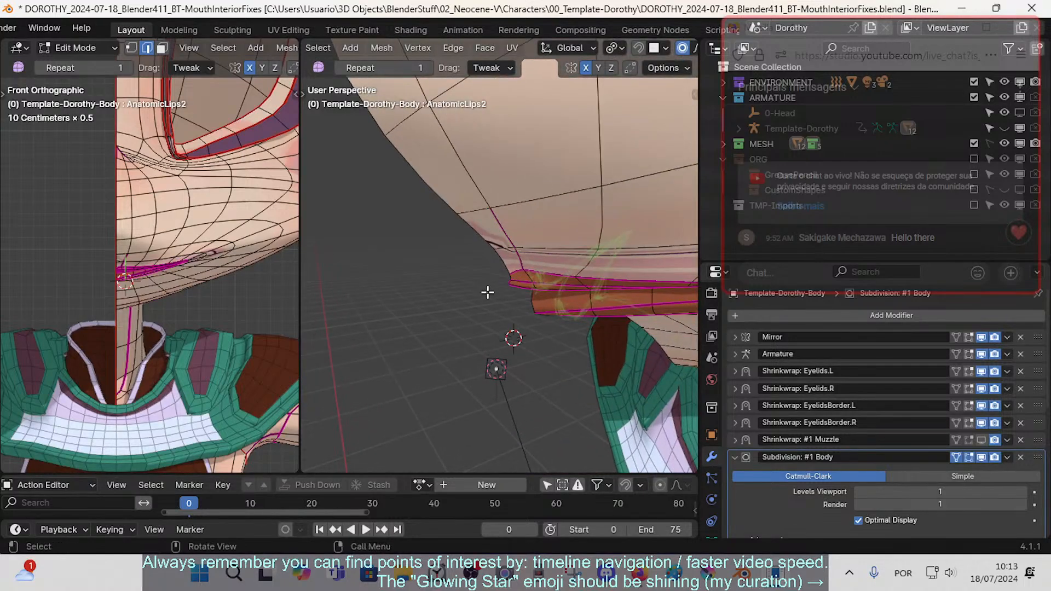
{"action": "scroll", "coordinate": [486, 309], "scroll_direction": "up", "scroll_amount": 2}
{"action": "key", "text": "KP_3"}
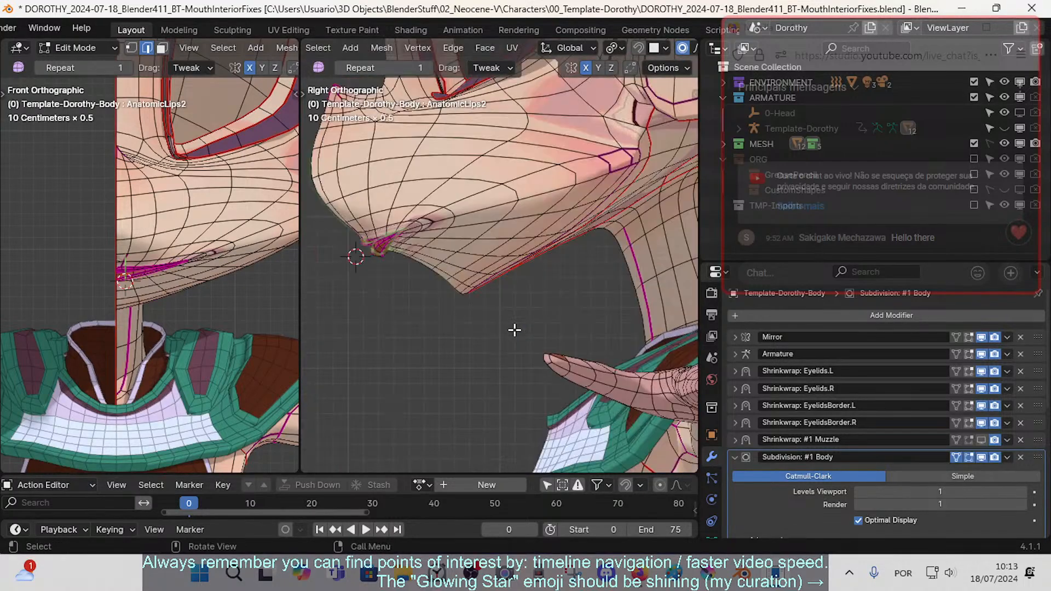
{"action": "scroll", "coordinate": [370, 261], "scroll_direction": "up", "scroll_amount": 6}
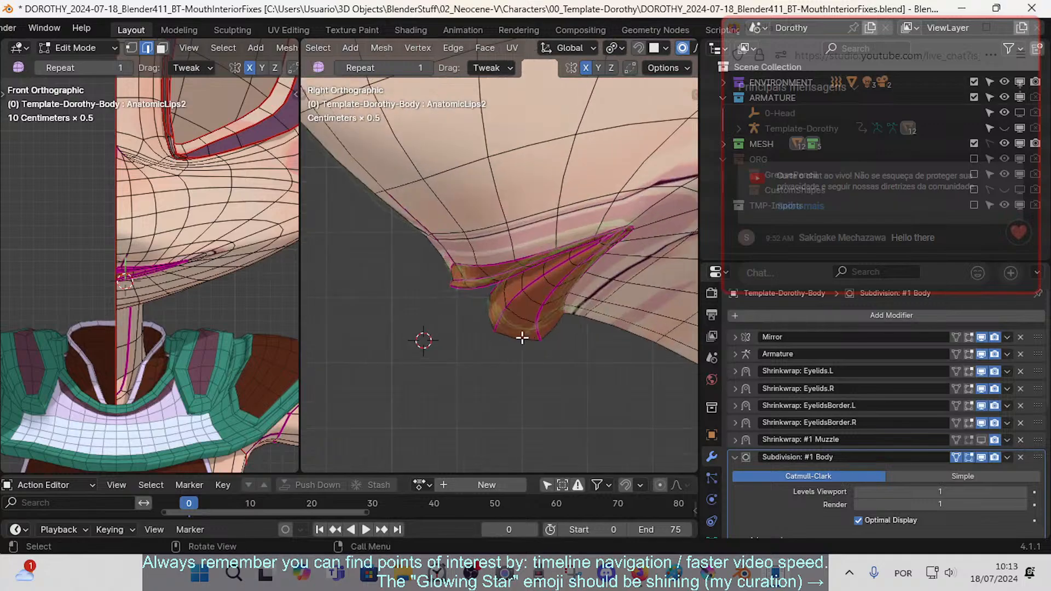
{"action": "scroll", "coordinate": [464, 344], "scroll_direction": "up", "scroll_amount": 2}
{"action": "key", "text": "Tab"}
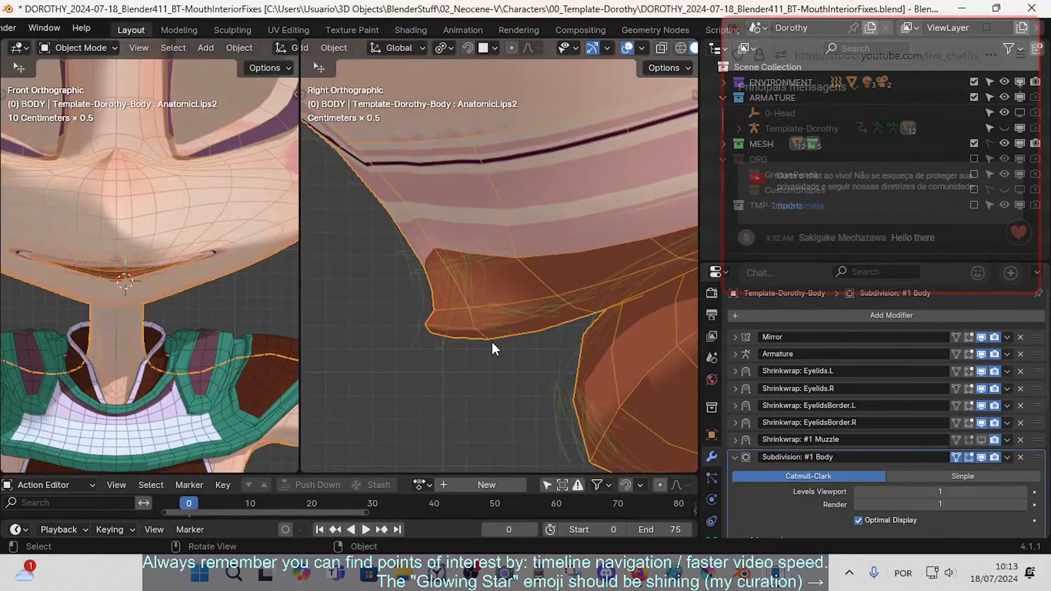
{"action": "key", "text": "Tab"}
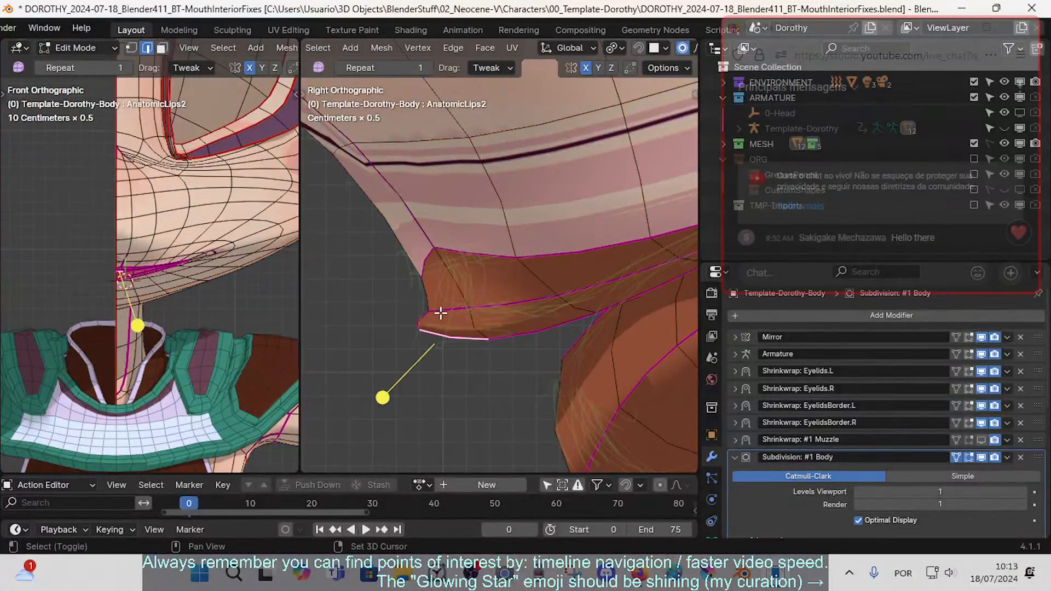
- Remove the crease from the short front edge at the upper lip's tip with a crease change of -1
{"action": "left_click", "coordinate": [438, 316], "text": "shift"}
{"action": "left_click", "coordinate": [424, 321]}
{"action": "key", "text": "shift+e"}
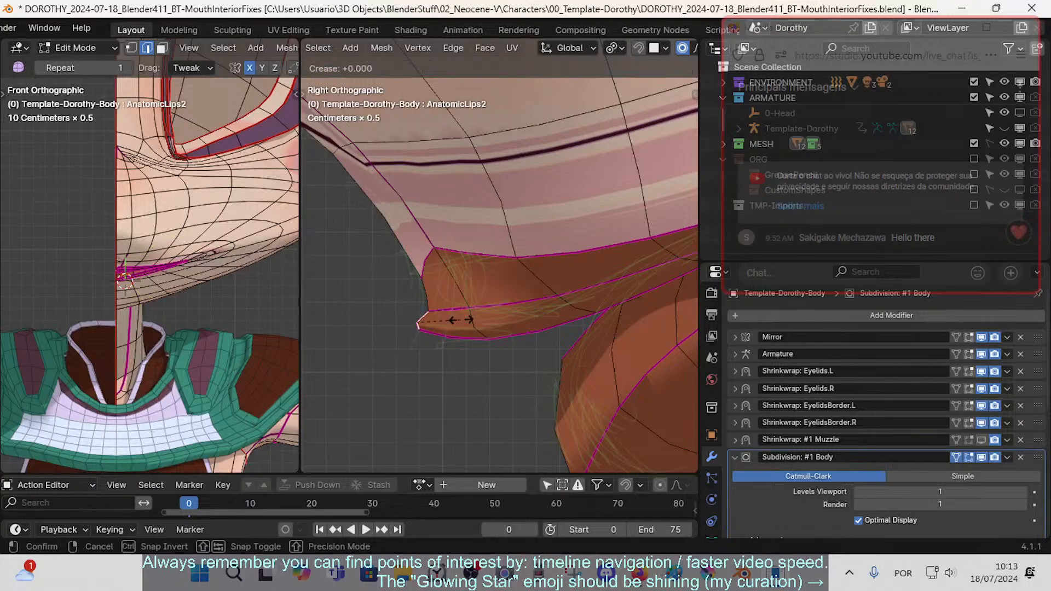
{"action": "type", "text": "-1"}
{"action": "key", "text": "Return"}
{"action": "key", "text": "alt+a"}
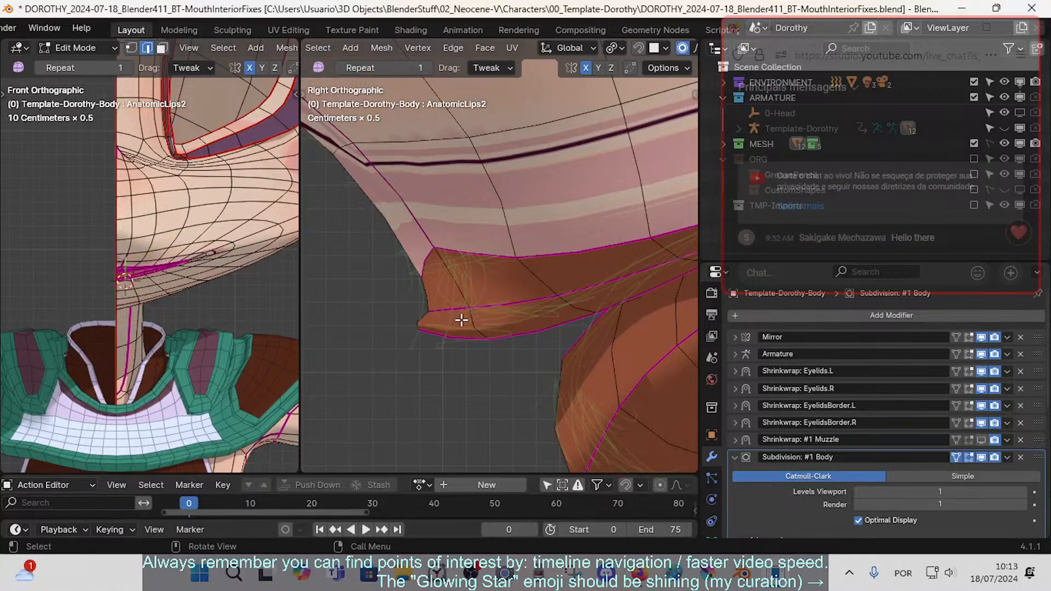
- Apply a crease of 1 to the two front lengthwise edges along the upper lip's inner line and lower border
{"action": "left_click", "coordinate": [457, 332], "text": "shift"}
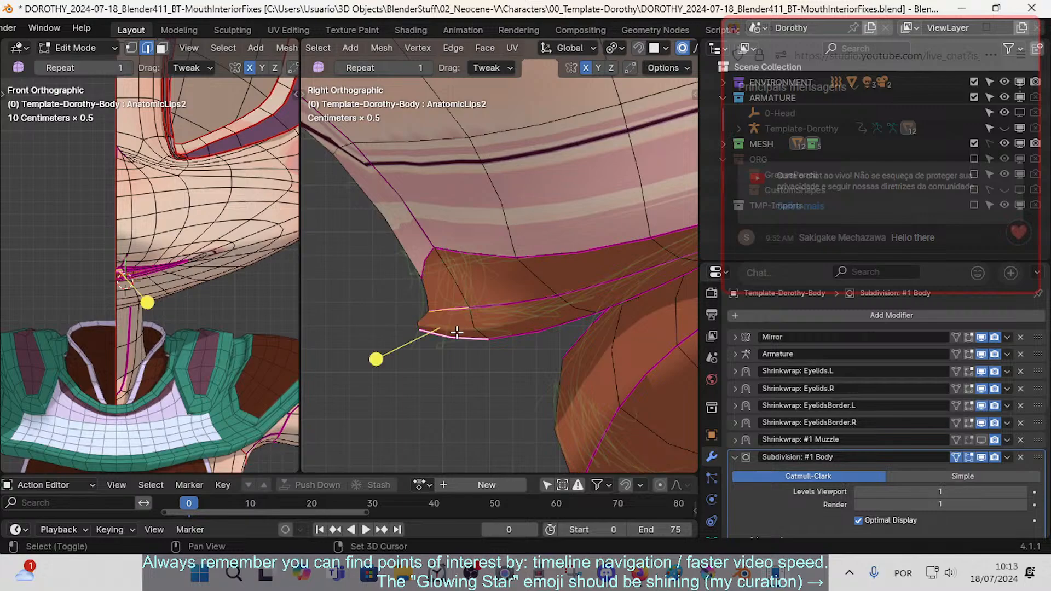
{"action": "key", "text": "shift+e"}
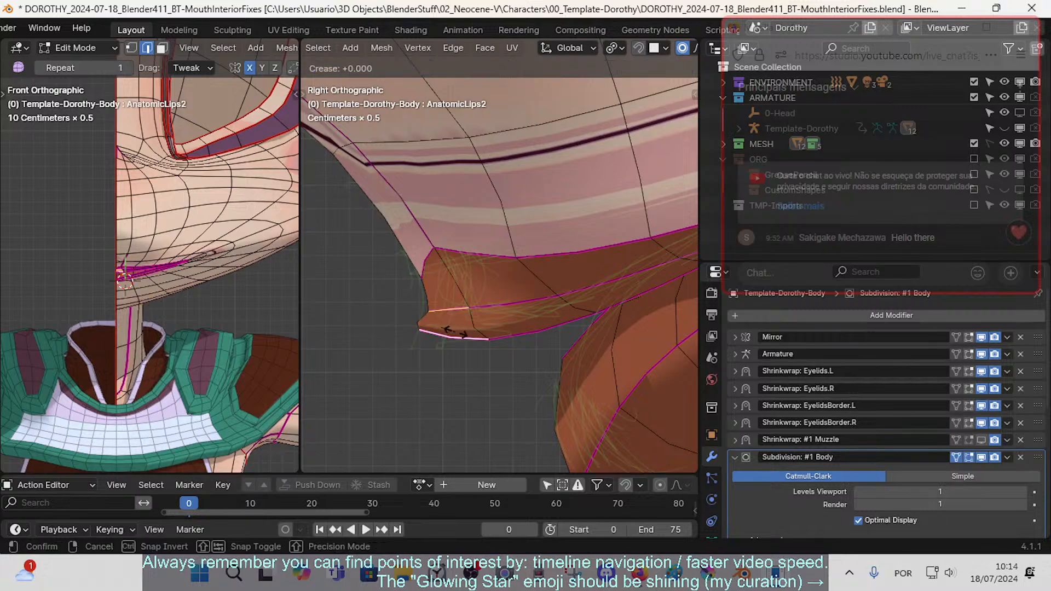
{"action": "type", "text": "1"}
{"action": "key", "text": "Return"}
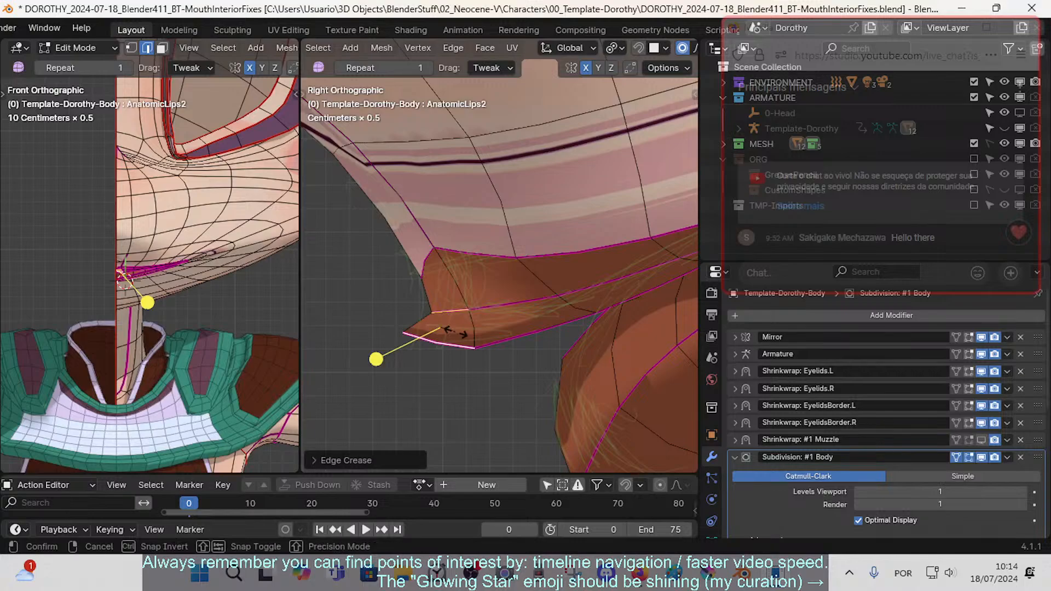
- Fine-tune the crease of the same two front lip edges with a small negative change and clear the selection
{"action": "key", "text": "shift+e"}
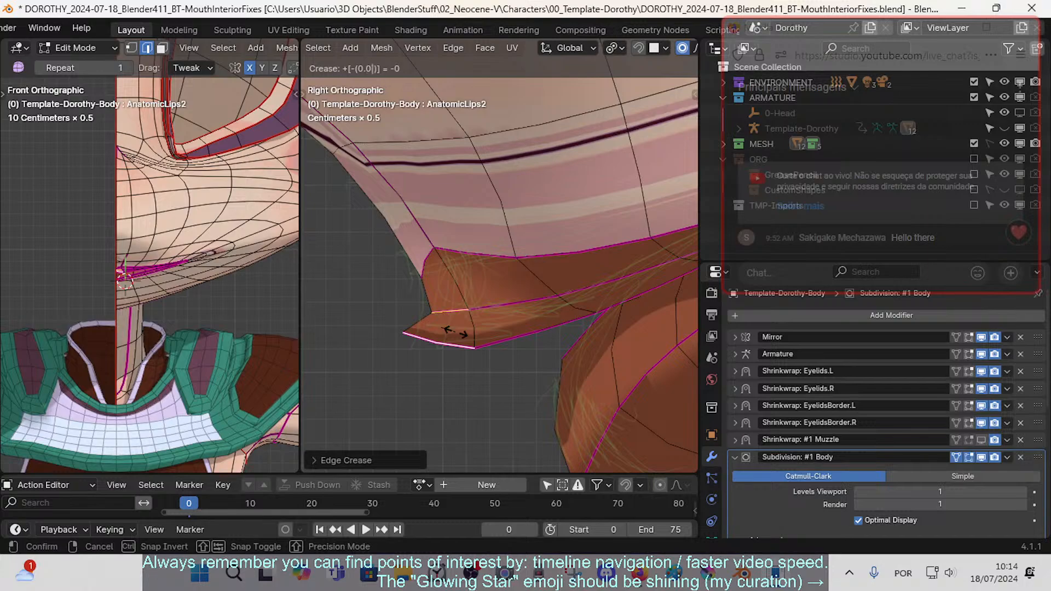
{"action": "right_click", "coordinate": [456, 332]}
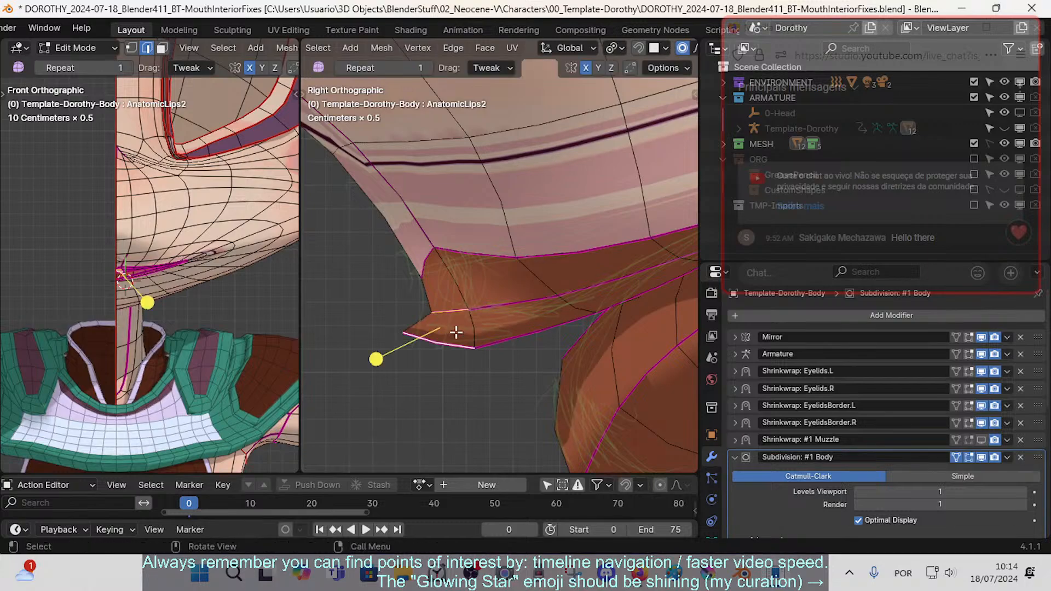
{"action": "key", "text": "shift+e"}
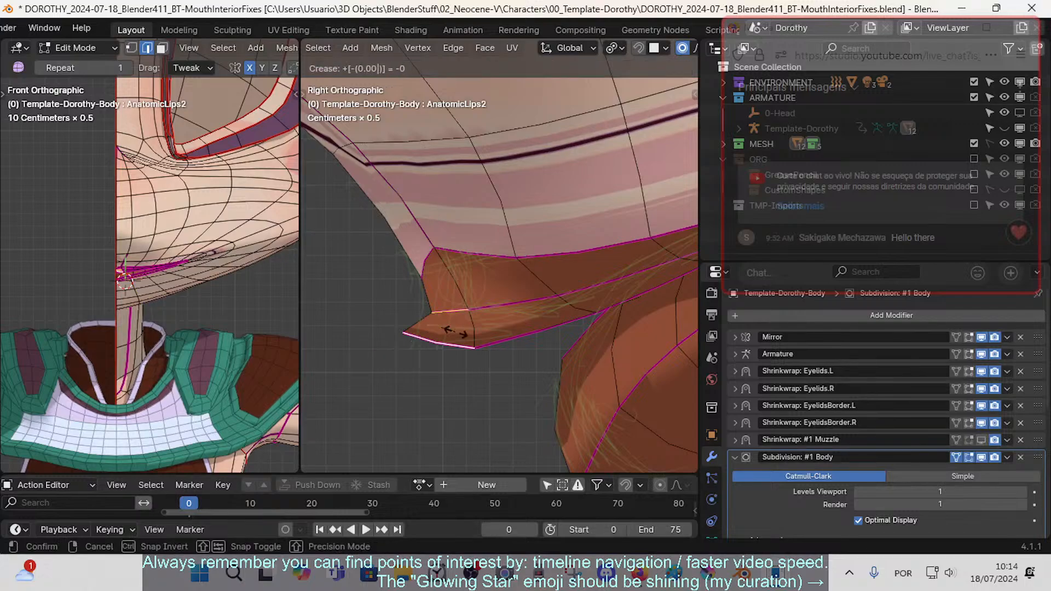
{"action": "left_click", "coordinate": [455, 332]}
{"action": "key", "text": "ctrl+z"}
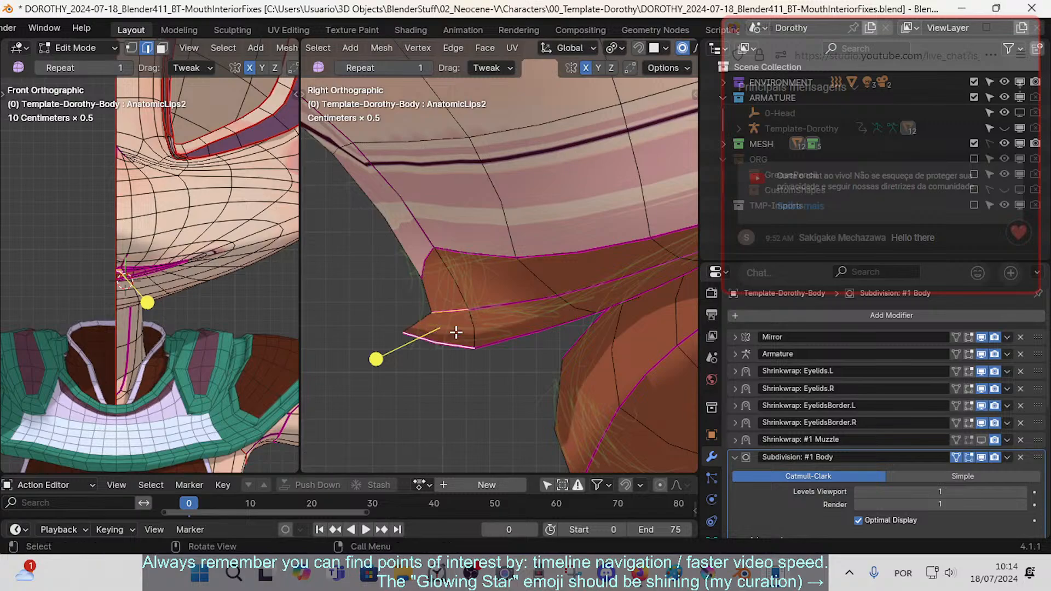
{"action": "left_click_drag", "start_coordinate": [392, 356], "coordinate": [443, 347]}
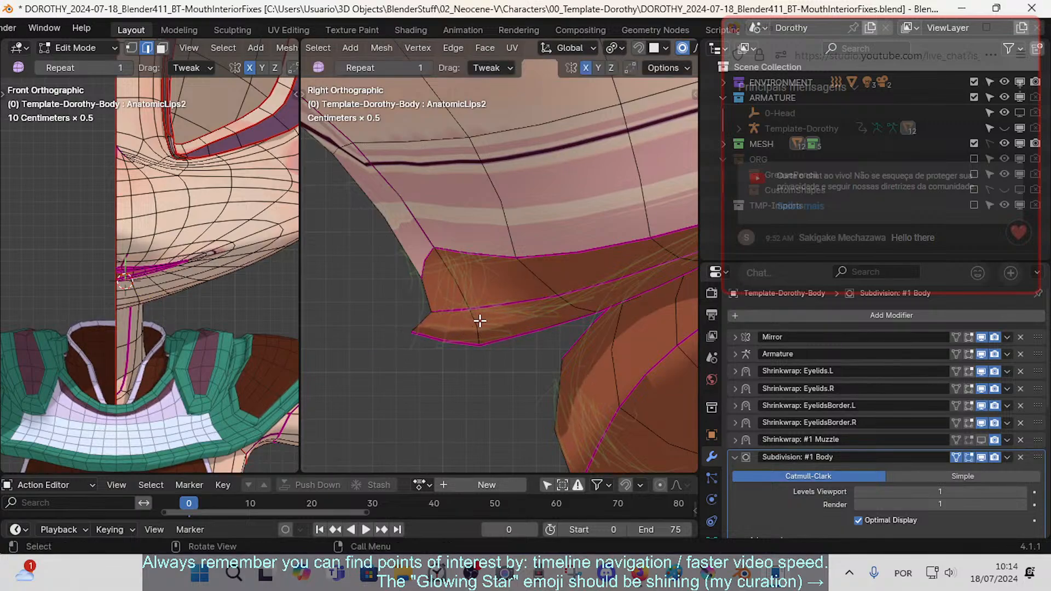
- Move the upper lip's inner midline vertex forward and down in the side view and slide it along its edge toward the tip
{"action": "scroll", "coordinate": [465, 317], "scroll_direction": "down", "scroll_amount": 2}
{"action": "key", "text": "1"}
{"action": "left_click", "coordinate": [450, 292]}
{"action": "key", "text": "g"}
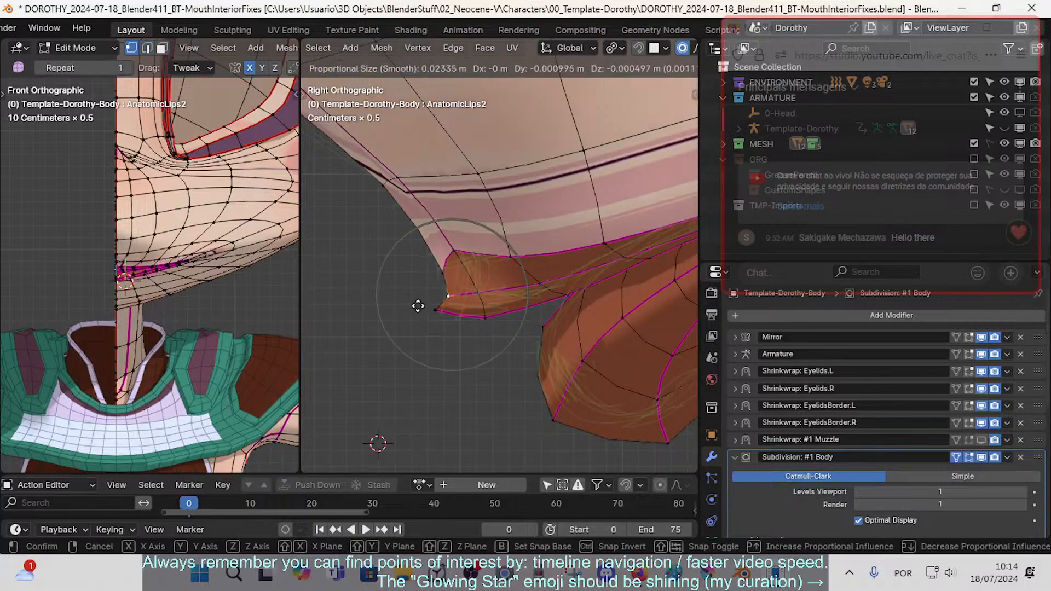
{"action": "left_click", "coordinate": [427, 305]}
{"action": "key", "text": "g"}
{"action": "key", "text": "g"}
{"action": "left_click", "coordinate": [442, 306]}
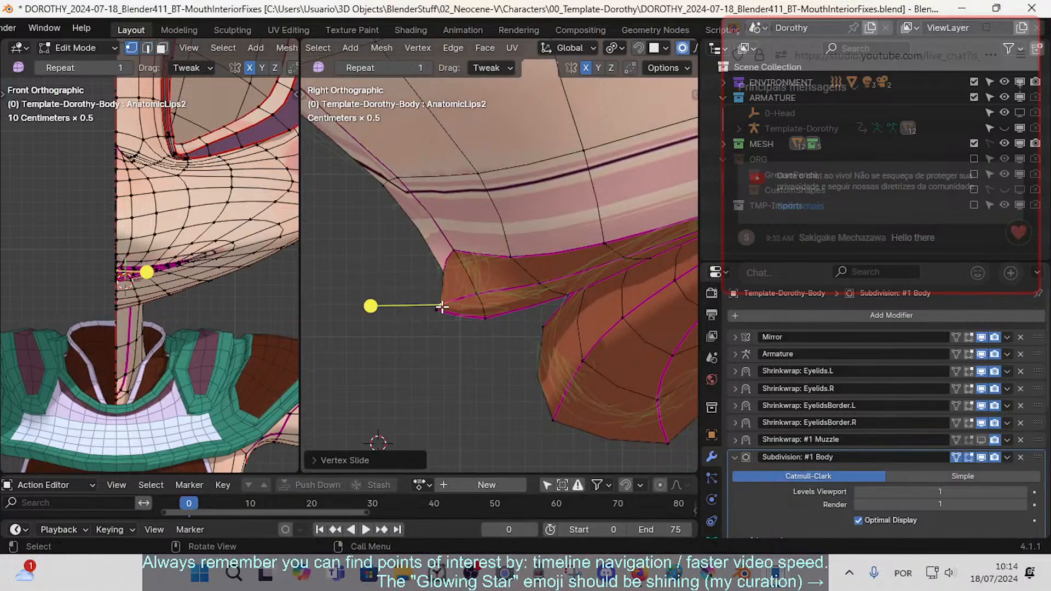
- Slide the second vertex of the upper lip's inner line downward and raise the lower border vertex beneath it slightly
{"action": "left_click", "coordinate": [476, 292]}
{"action": "key", "text": "shift+v"}
{"action": "left_click", "coordinate": [492, 299]}
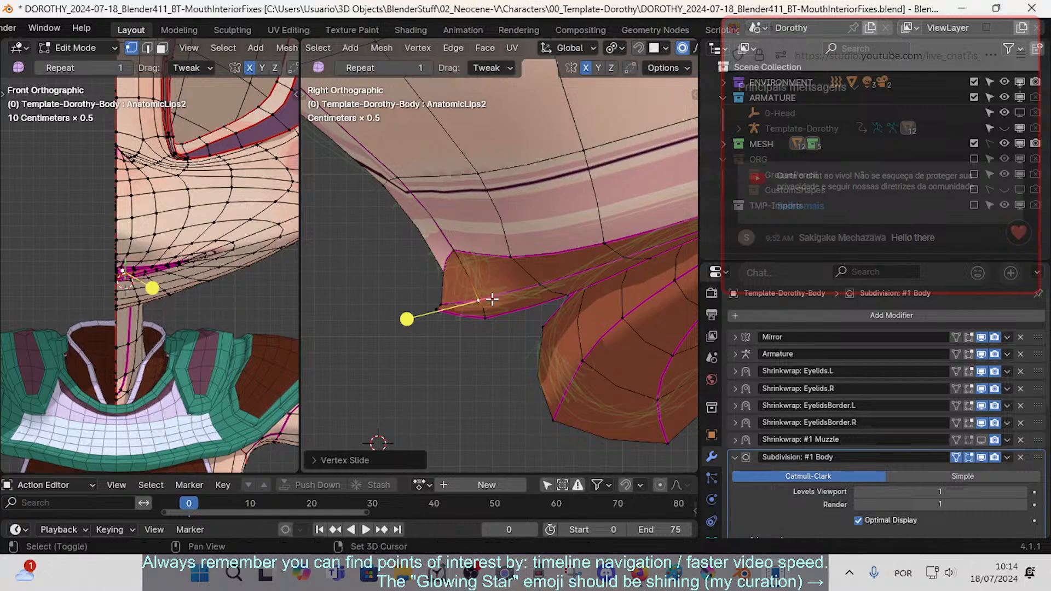
{"action": "left_click", "coordinate": [487, 316]}
{"action": "key", "text": "g"}
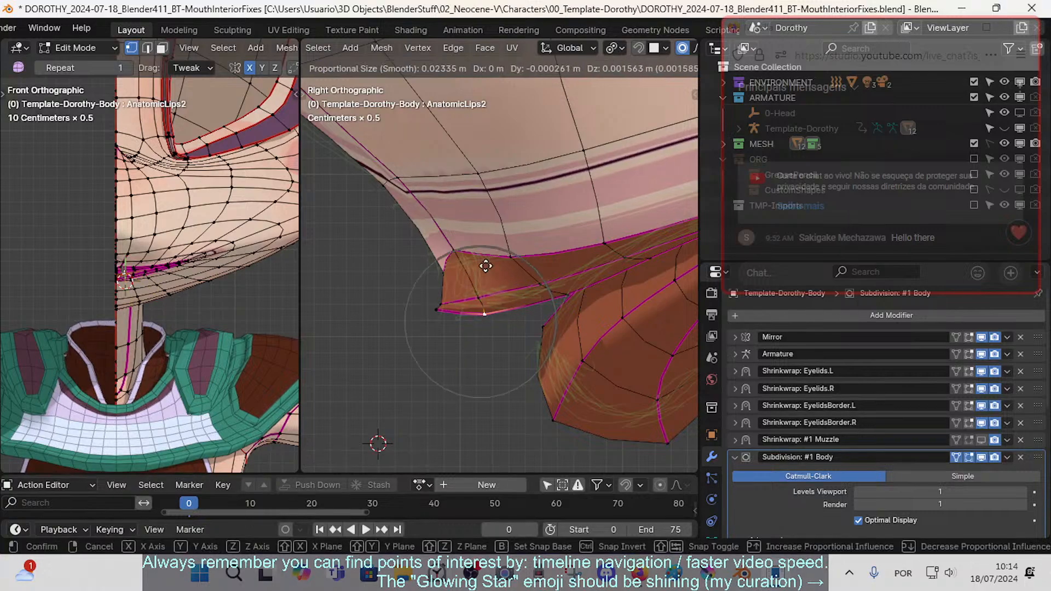
{"action": "left_click", "coordinate": [485, 267]}
- Select the vertices at the upper lip's front end and move them forward together in the side view with proportional editing
{"action": "scroll", "coordinate": [477, 301], "scroll_direction": "down", "scroll_amount": 2}
{"action": "key", "text": "Tab"}
{"action": "middle_click_drag", "start_coordinate": [478, 313], "coordinate": [537, 295]}
{"action": "key", "text": "KP_3"}
{"action": "scroll", "coordinate": [538, 294], "scroll_direction": "up", "scroll_amount": 12}
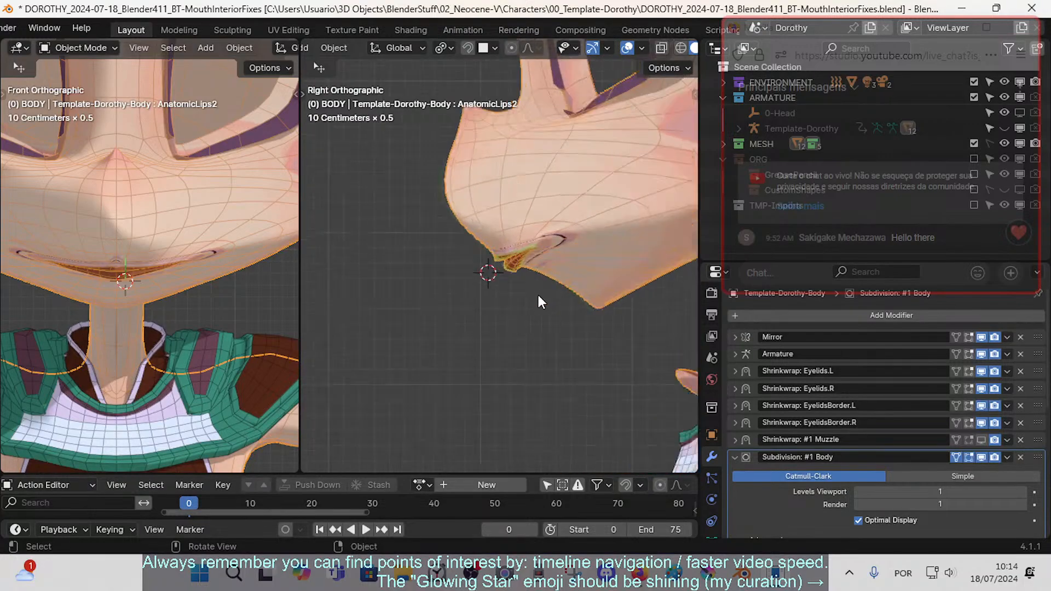
{"action": "scroll", "coordinate": [504, 299], "scroll_direction": "up", "scroll_amount": 1}
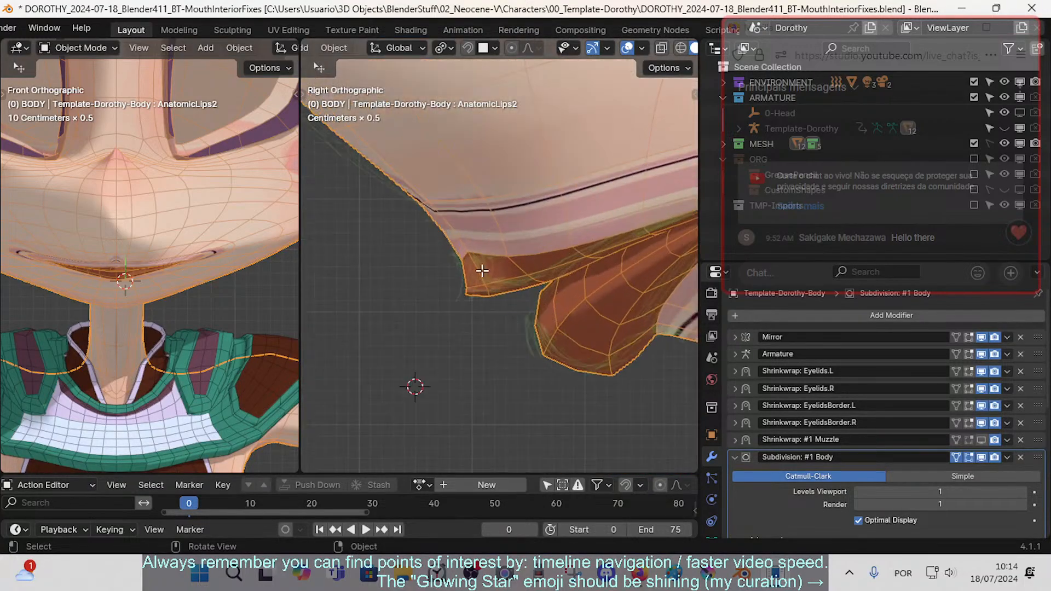
{"action": "key", "text": "Tab"}
{"action": "left_click_drag", "start_coordinate": [511, 256], "coordinate": [535, 300]}
{"action": "key", "text": "c"}
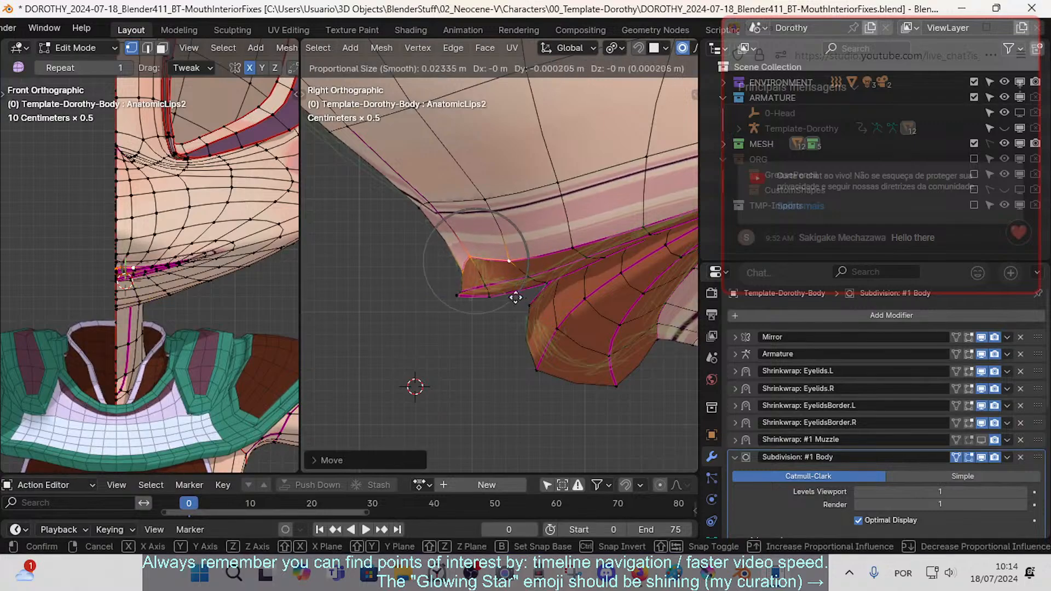
{"action": "right_click", "coordinate": [484, 303]}
{"action": "key", "text": "g"}
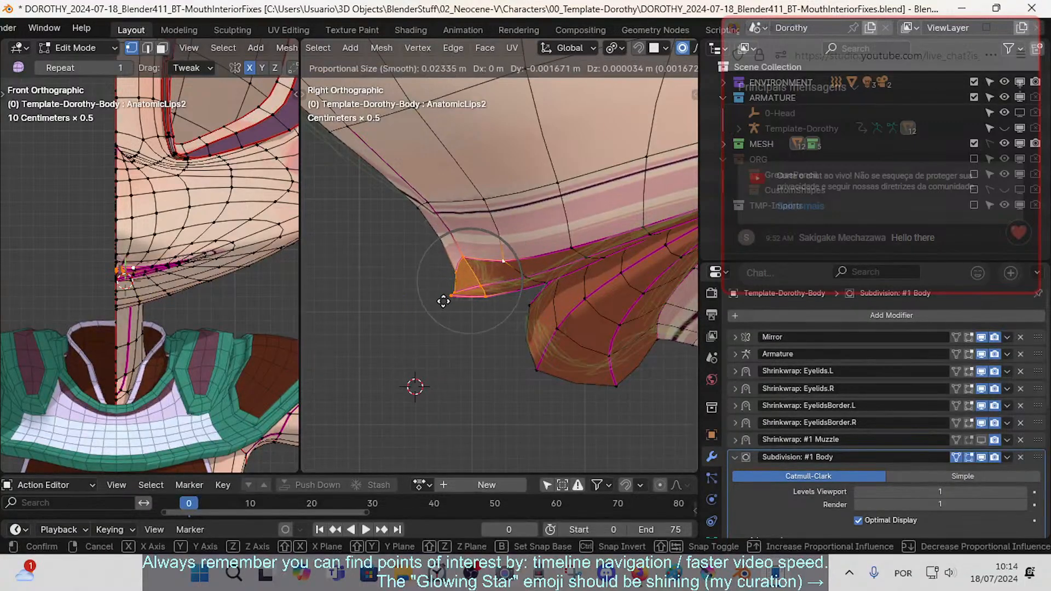
{"action": "left_click", "coordinate": [440, 300]}
- Check the reshaped upper lip tip against the lower lip in the side view and inspect its lower front edge
{"action": "scroll", "coordinate": [437, 299], "scroll_direction": "down", "scroll_amount": 4}
{"action": "key", "text": "Tab"}
{"action": "scroll", "coordinate": [470, 298], "scroll_direction": "down", "scroll_amount": 3}
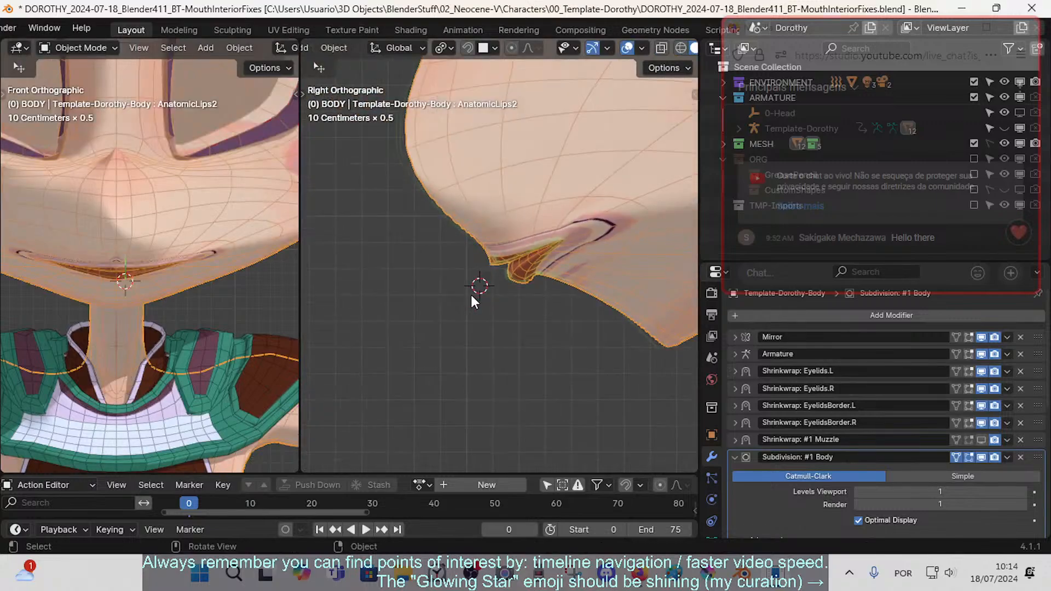
{"action": "scroll", "coordinate": [471, 296], "scroll_direction": "up", "scroll_amount": 5}
{"action": "key", "text": "Tab"}
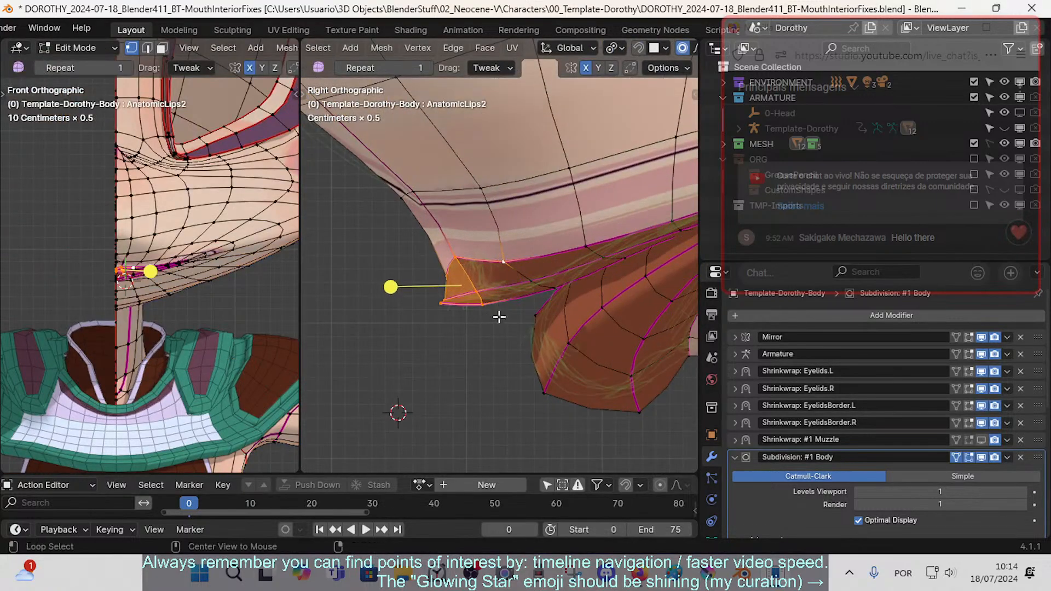
{"action": "key", "text": "alt+a"}
{"action": "scroll", "coordinate": [482, 345], "scroll_direction": "up", "scroll_amount": 3}
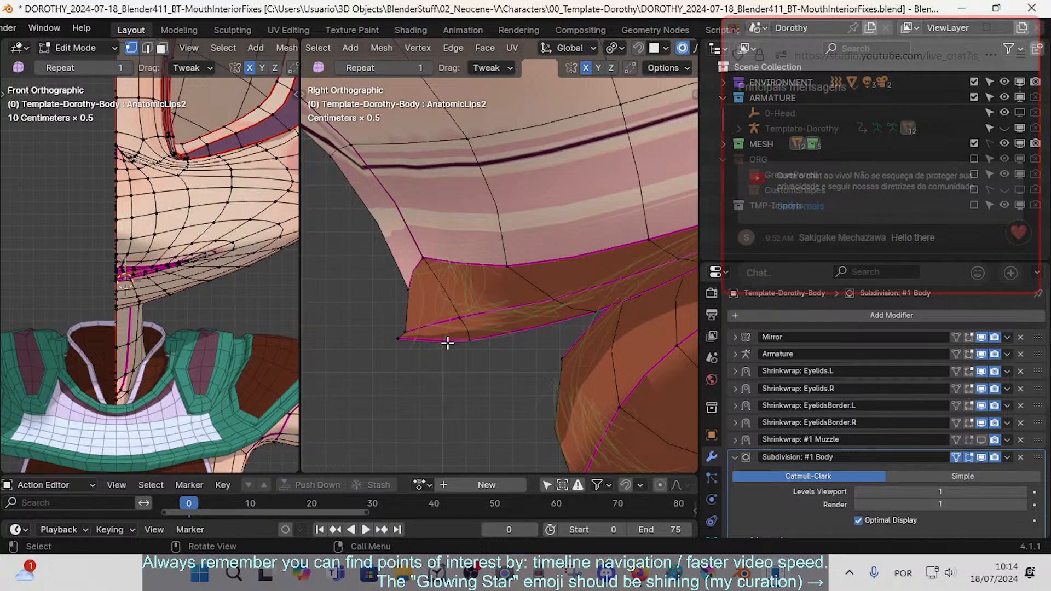
{"action": "left_click", "coordinate": [482, 340]}
{"action": "left_click", "coordinate": [444, 320]}
{"action": "left_click", "coordinate": [425, 351]}
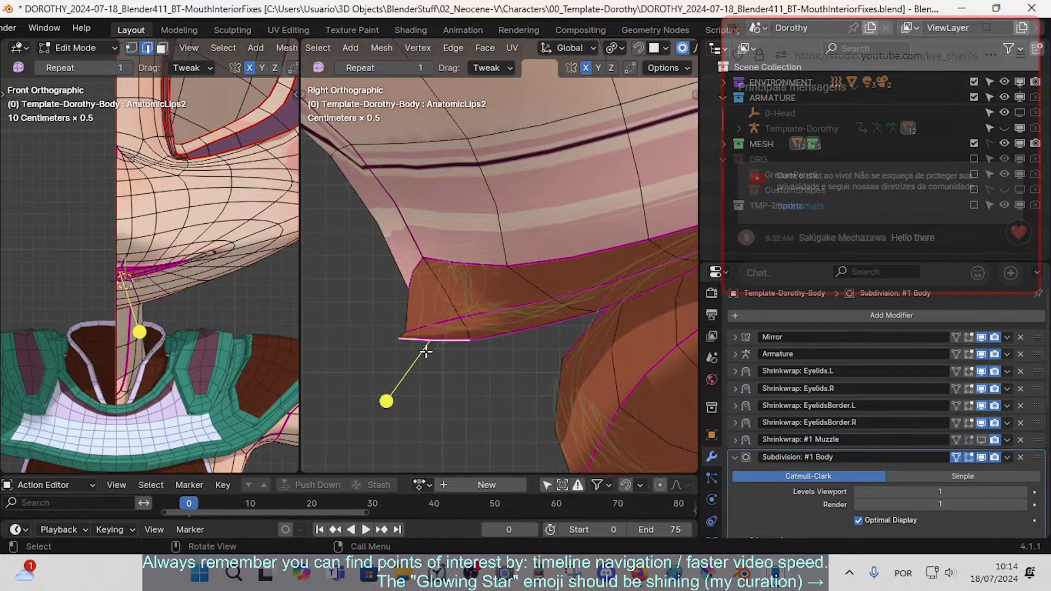
{"action": "scroll", "coordinate": [429, 351], "scroll_direction": "down", "scroll_amount": 3}
{"action": "key", "text": "alt+a"}
{"action": "scroll", "coordinate": [512, 317], "scroll_direction": "down", "scroll_amount": 4}
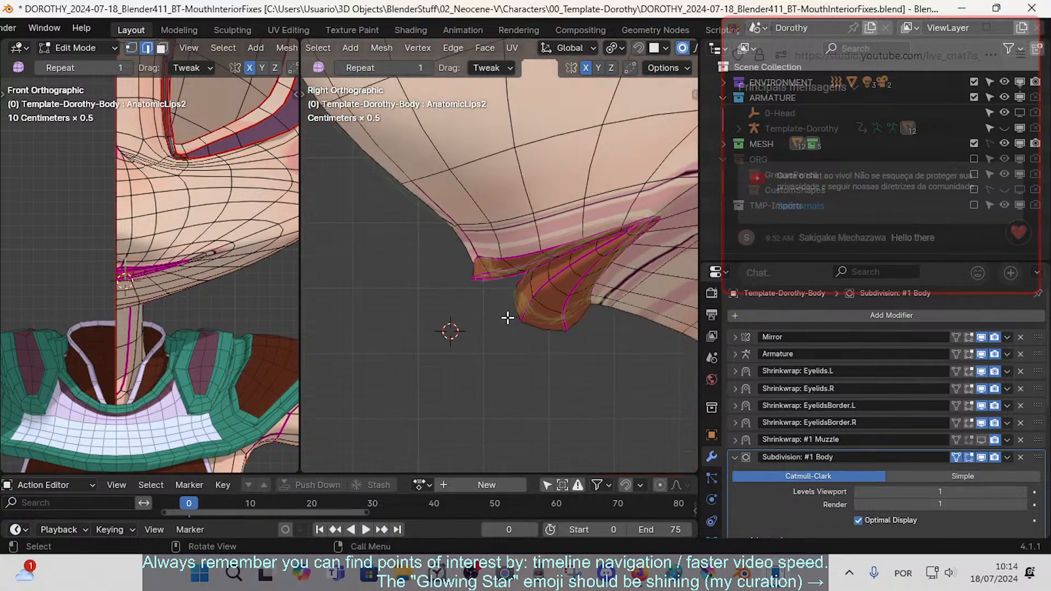
- Save the file and select the lower edge at the upper lip's front tip
{"action": "scroll", "coordinate": [504, 315], "scroll_direction": "up", "scroll_amount": 3}
{"action": "key", "text": "ctrl+s"}
{"action": "left_click", "coordinate": [474, 295]}
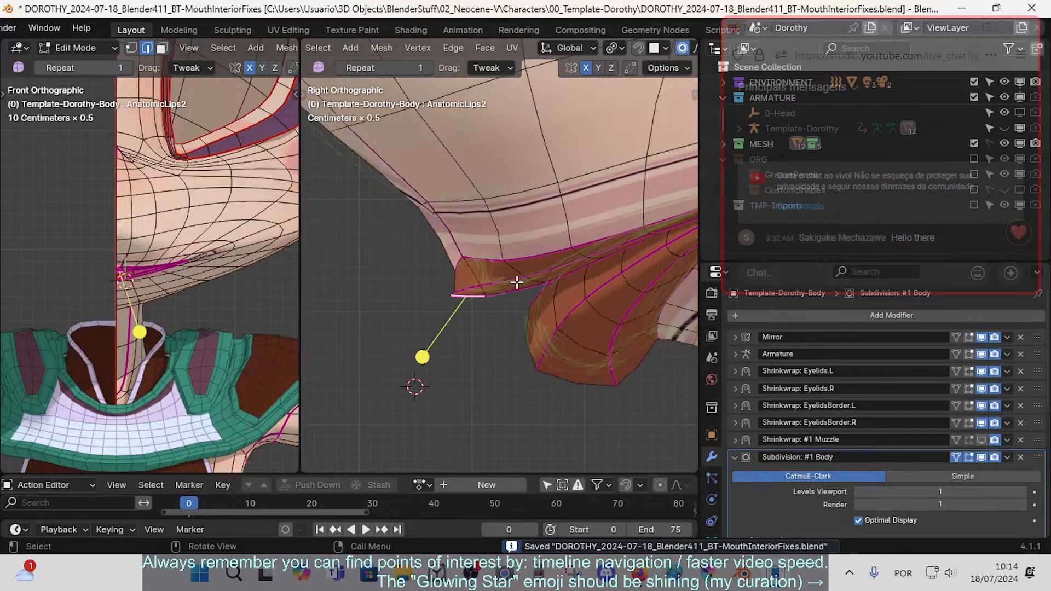
- Examine the reshaped lips and muzzle in perspective from close up and farther away
{"action": "key", "text": "n"}
{"action": "key", "text": "n"}
{"action": "scroll", "coordinate": [370, 244], "scroll_direction": "down", "scroll_amount": 4}
{"action": "key", "text": "alt+a"}
{"action": "middle_click_drag", "start_coordinate": [507, 247], "coordinate": [438, 240]}
{"action": "scroll", "coordinate": [563, 235], "scroll_direction": "down", "scroll_amount": 6}
{"action": "scroll", "coordinate": [518, 253], "scroll_direction": "up", "scroll_amount": 7}
{"action": "scroll", "coordinate": [523, 252], "scroll_direction": "down", "scroll_amount": 5}
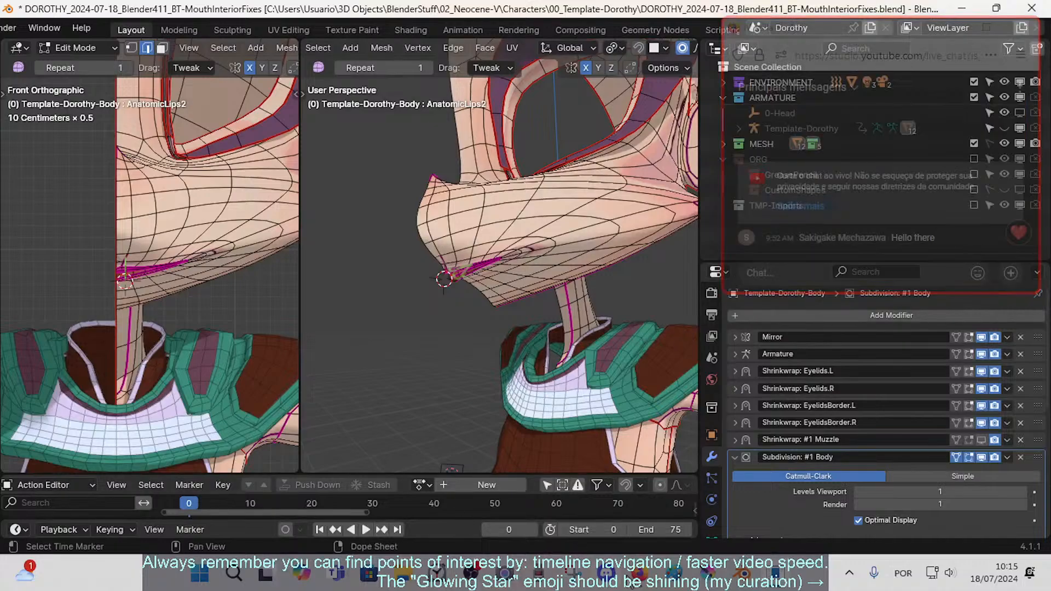
- Switch to Firefox, resume the paused "80's Horror Synthwave MIX" video on YouTube and restart it from the beginning
{"action": "mouse_move", "coordinate": [644, 574]}
{"action": "left_click", "coordinate": [596, 517]}
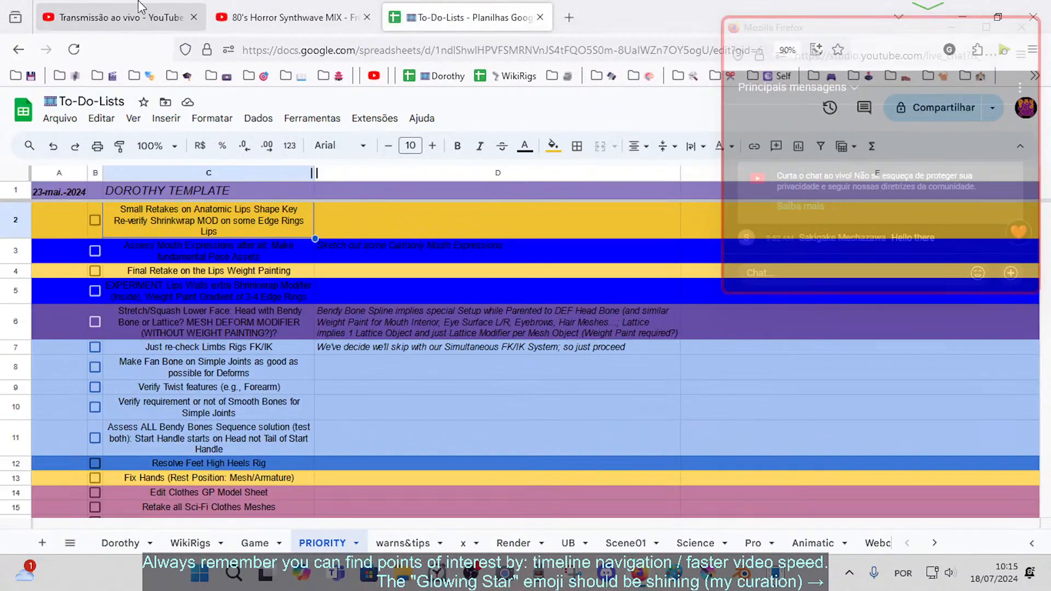
{"action": "key", "text": "ctrl+Tab"}
{"action": "key", "text": "ctrl+Tab"}
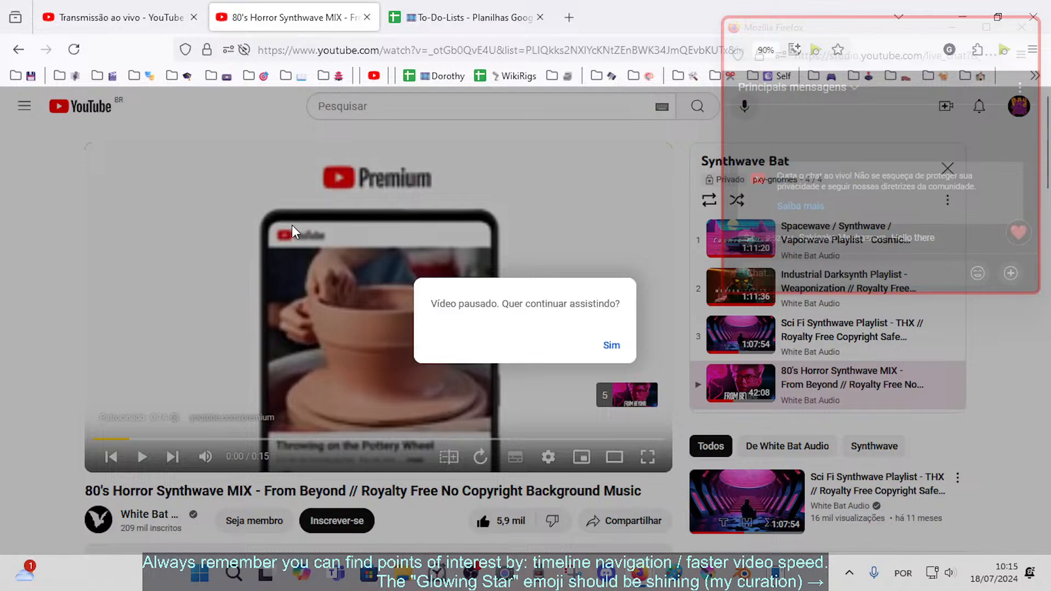
{"action": "left_click", "coordinate": [611, 343]}
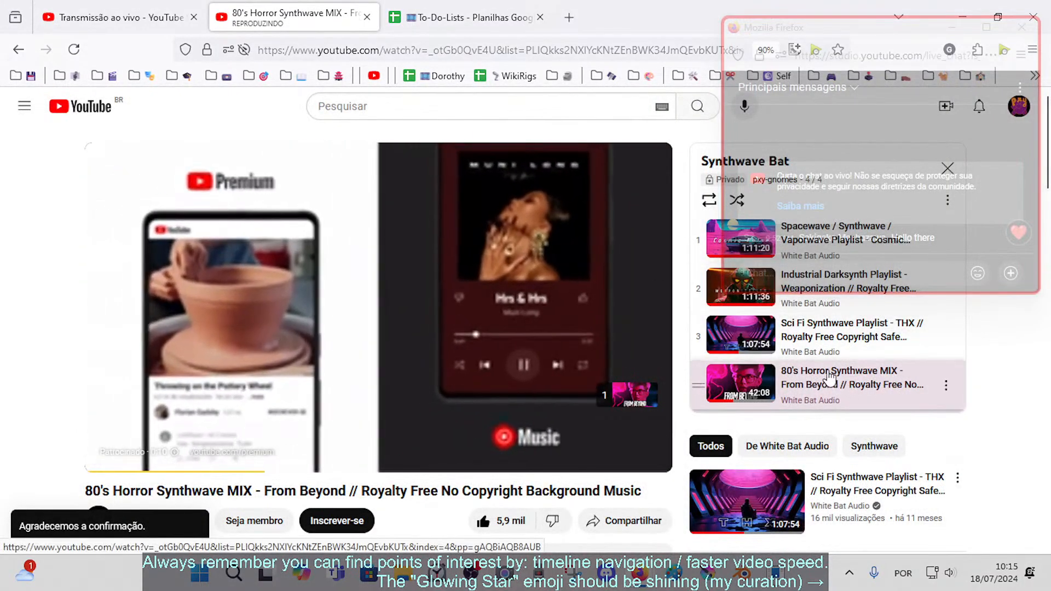
{"action": "left_click", "coordinate": [628, 394]}
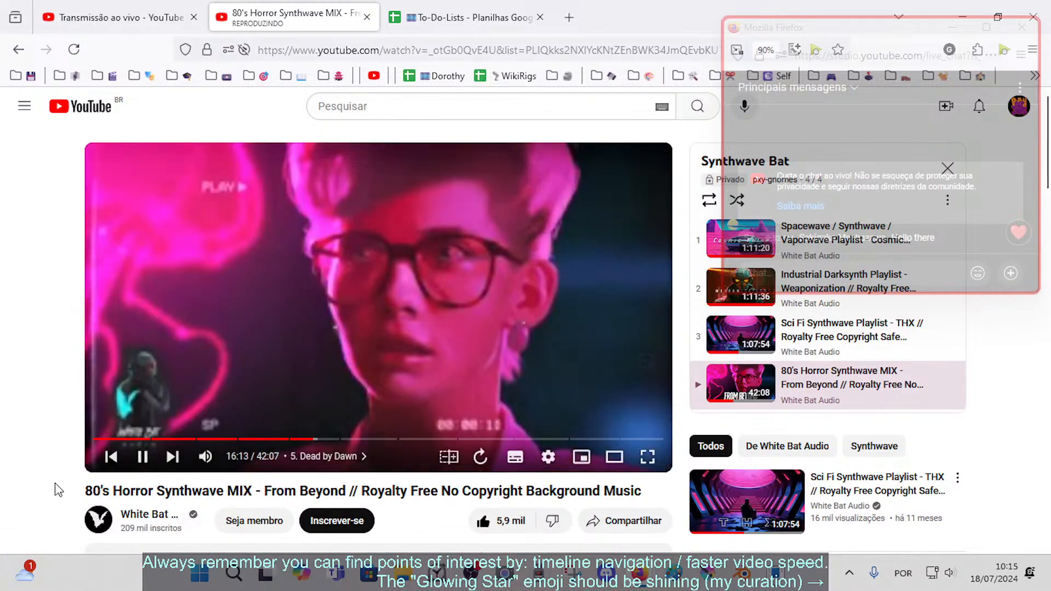
{"action": "left_click", "coordinate": [97, 439]}
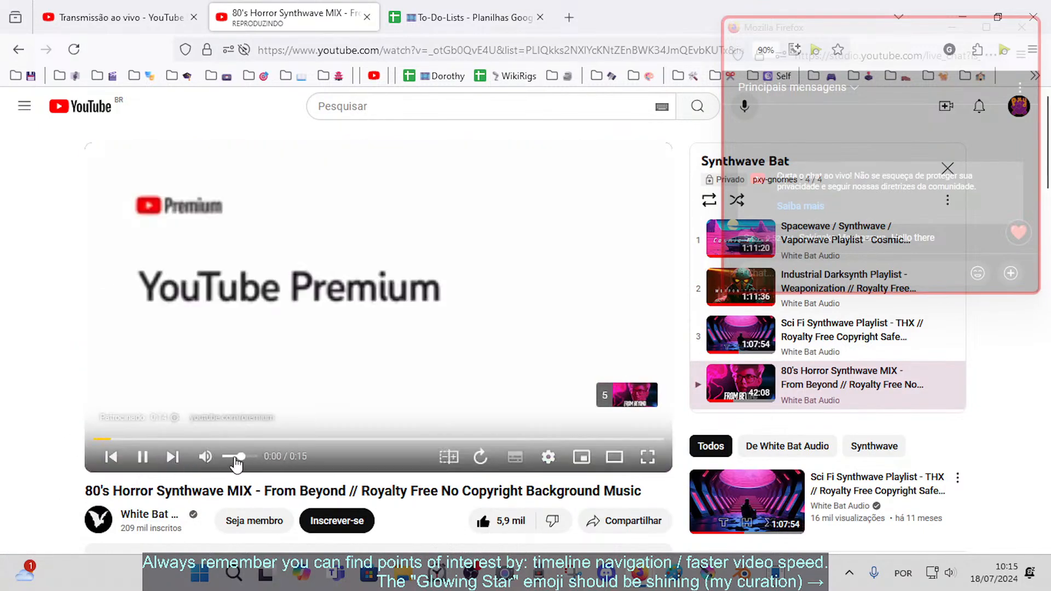
- Dismiss the bitrate alert on the YouTube Studio livestream page and switch back to Blender
{"action": "left_click", "coordinate": [131, 15]}
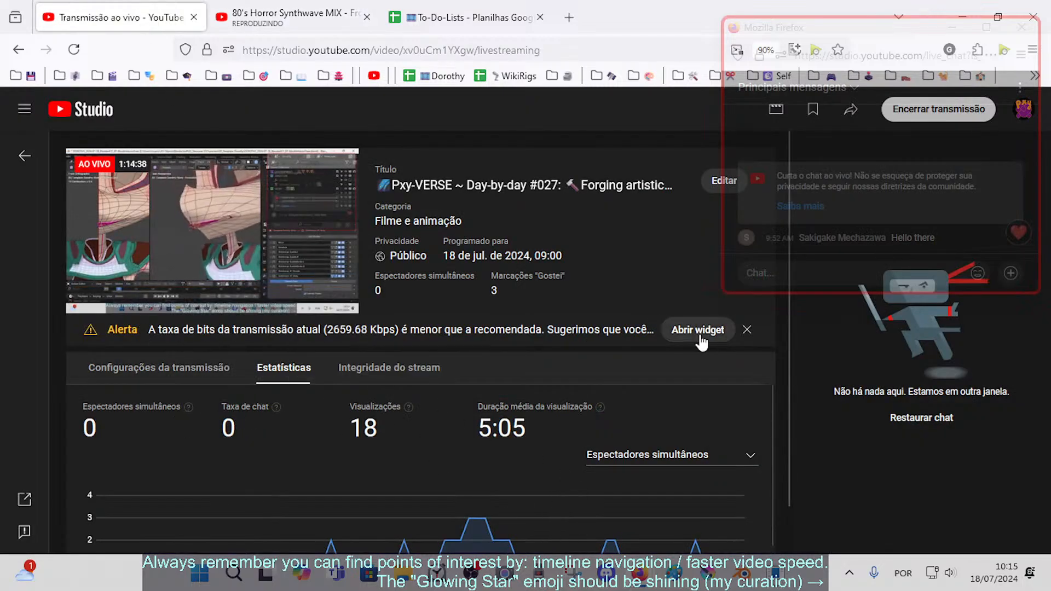
{"action": "left_click", "coordinate": [748, 330]}
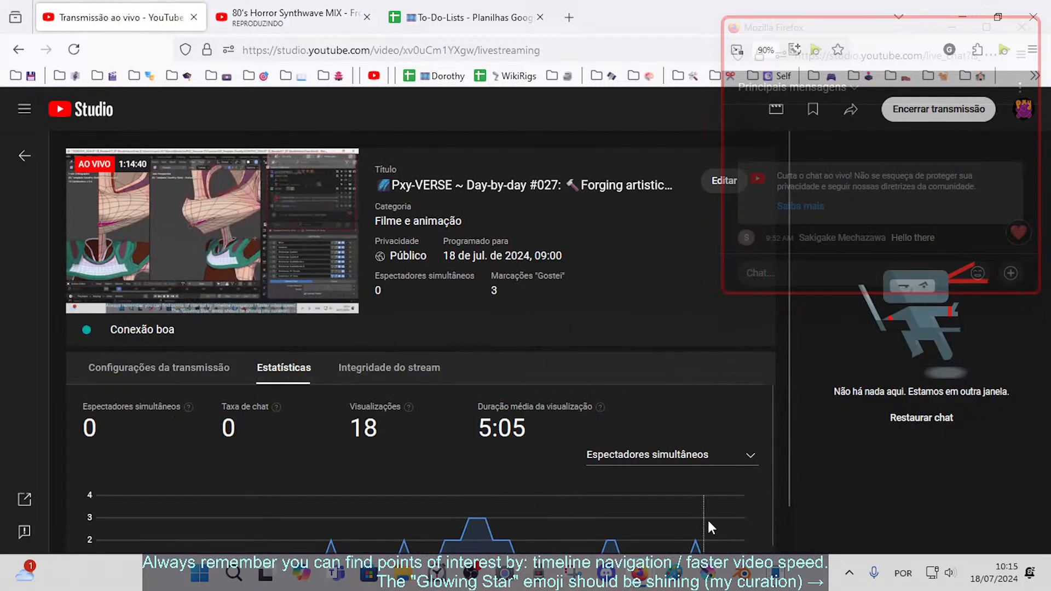
{"action": "left_click", "coordinate": [767, 573]}
- Save the Blender file and look closely at the front of the lips from an angled view
{"action": "scroll", "coordinate": [413, 296], "scroll_direction": "up", "scroll_amount": 4}
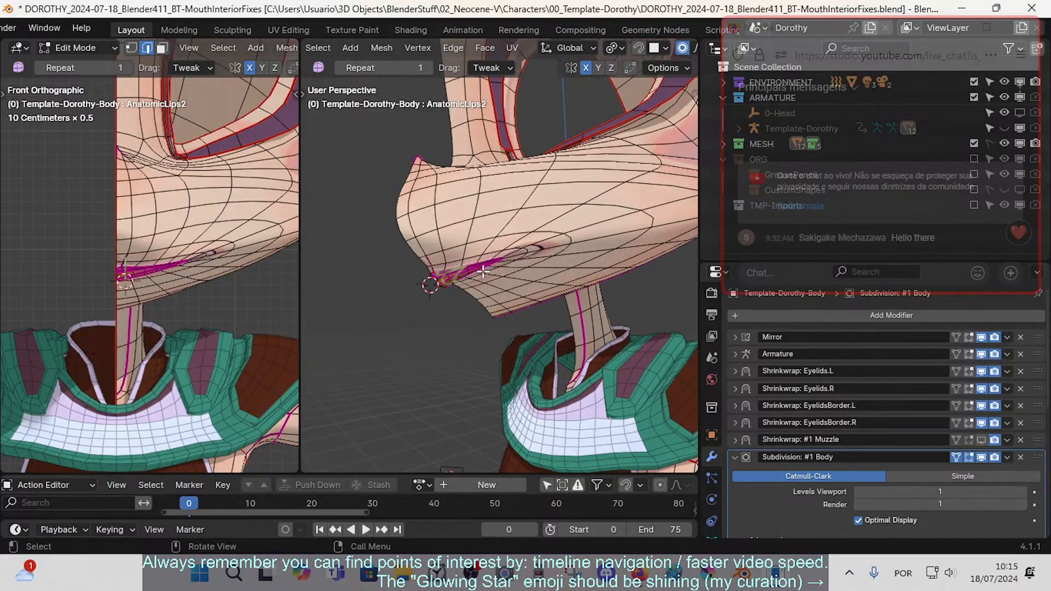
{"action": "key", "text": "ctrl+s"}
{"action": "middle_click_drag", "start_coordinate": [482, 287], "coordinate": [510, 277]}
{"action": "scroll", "coordinate": [480, 288], "scroll_direction": "up", "scroll_amount": 4}
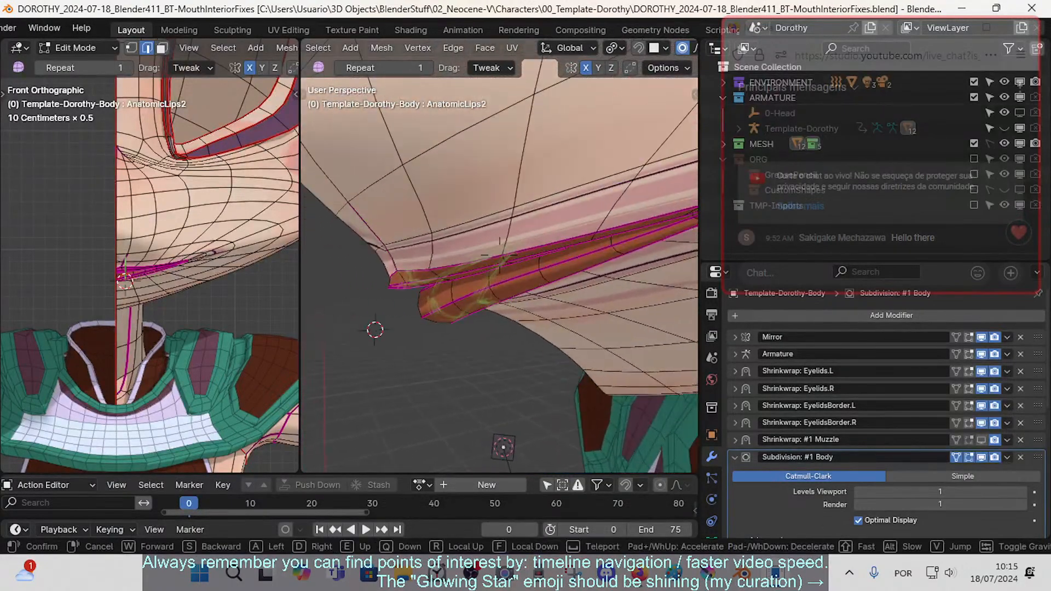
- Reposition the vertices along the lower lip's rear creased line in the side view with proportional editing
{"action": "key", "text": "KP_3"}
{"action": "scroll", "coordinate": [479, 290], "scroll_direction": "up", "scroll_amount": 4}
{"action": "key", "text": "1"}
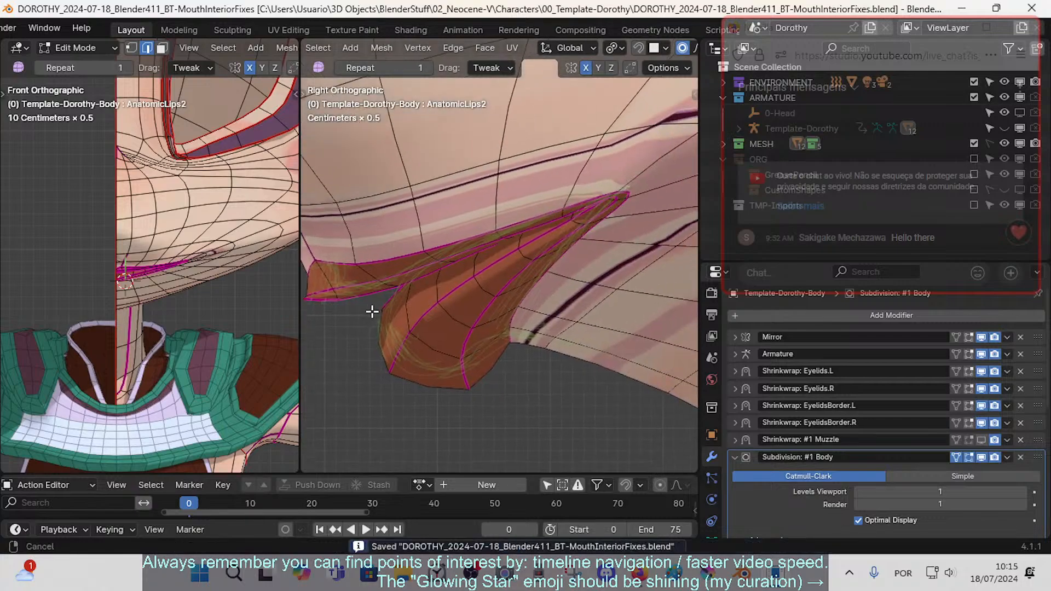
{"action": "left_click", "coordinate": [465, 359]}
{"action": "key", "text": "g"}
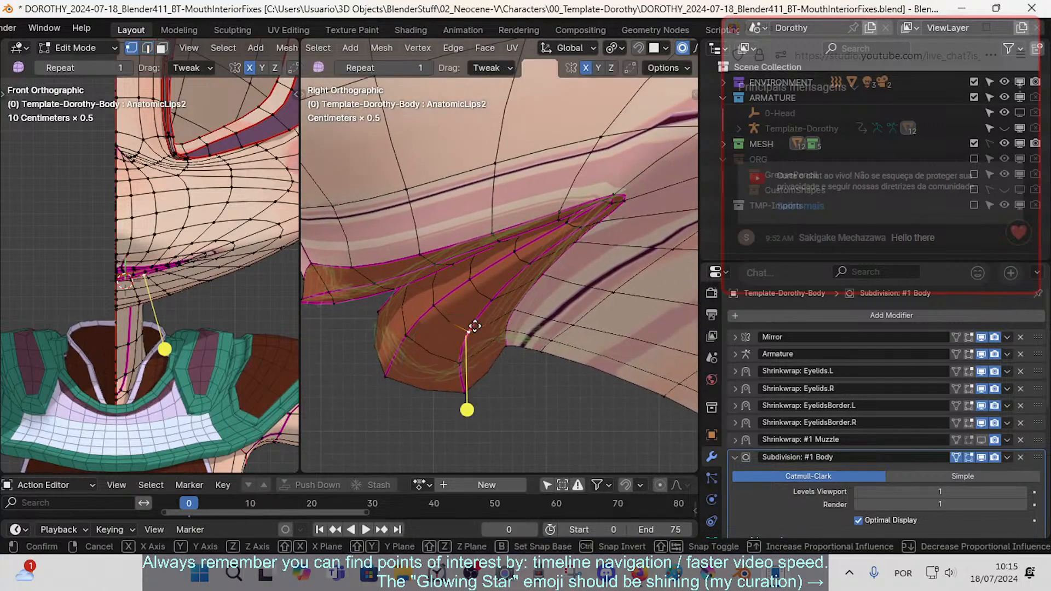
{"action": "left_click", "coordinate": [560, 284]}
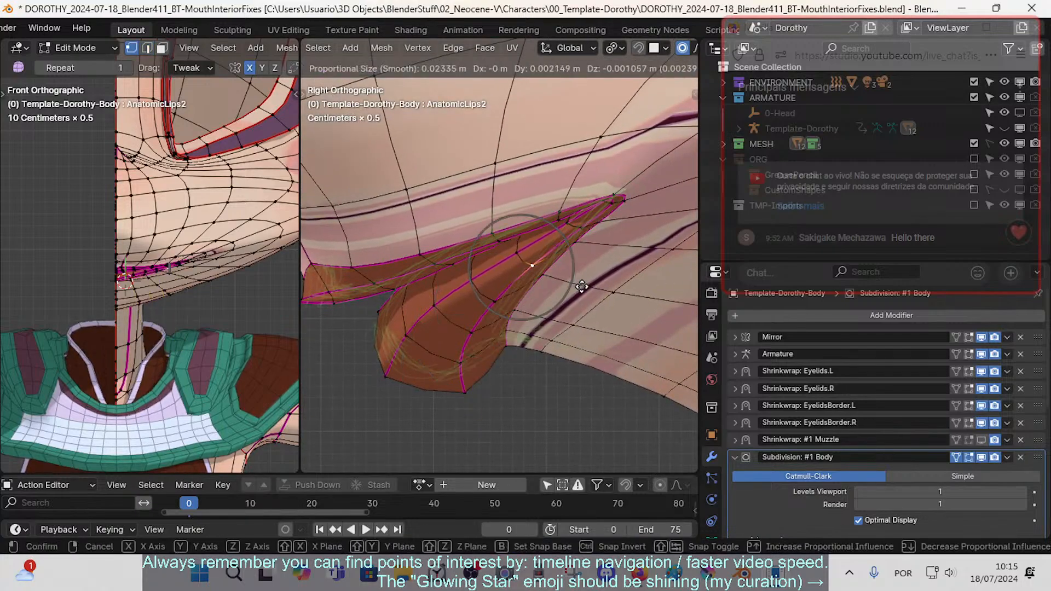
{"action": "key", "text": "XF86AudioLowerVolume"}
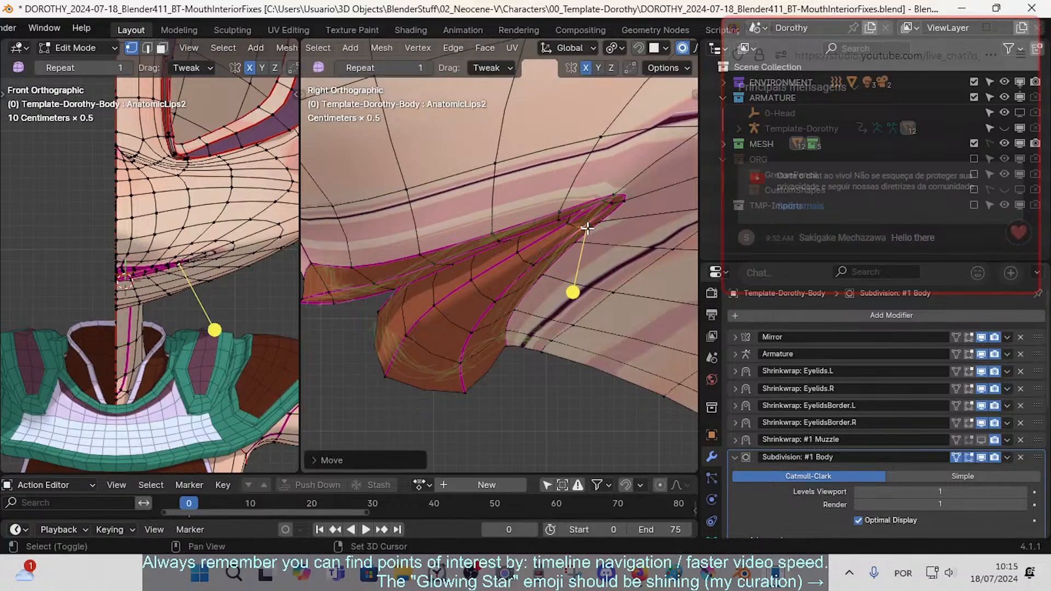
- Select the edge near the front of the lower lip's rear creased line and move it slightly backward in the side view
{"action": "key", "text": "2"}
{"action": "left_click", "coordinate": [485, 344], "text": "alt"}
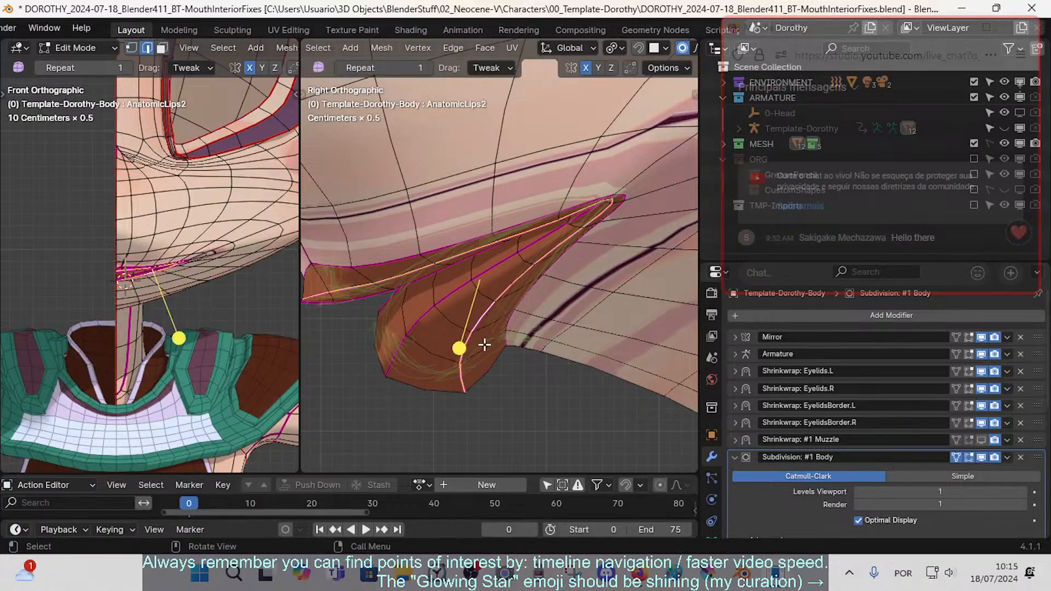
{"action": "left_click", "coordinate": [459, 375]}
{"action": "left_click", "coordinate": [468, 343]}
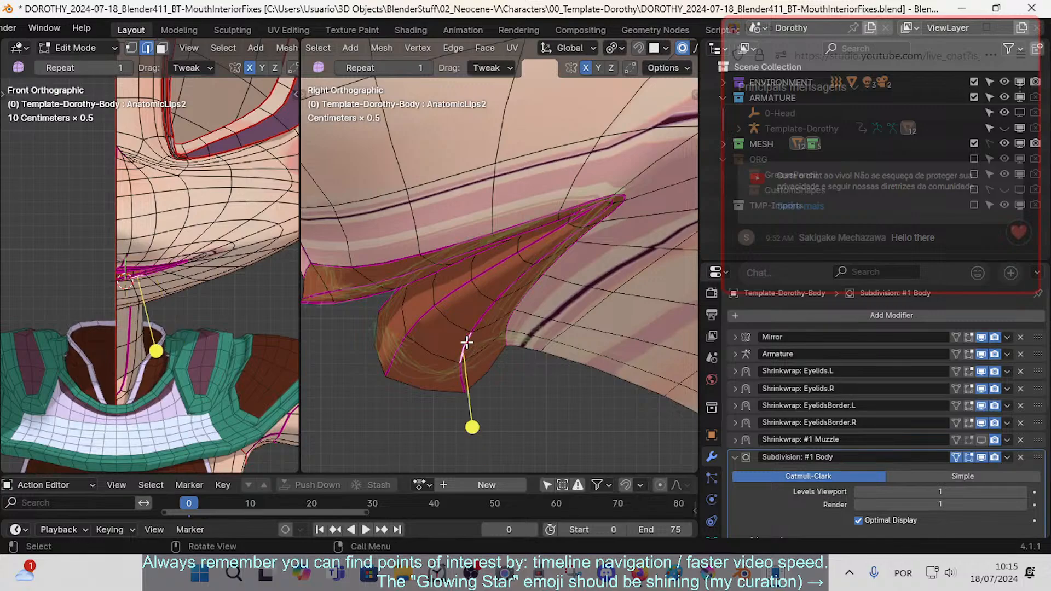
{"action": "key", "text": "g"}
{"action": "left_click", "coordinate": [506, 351]}
{"action": "key", "text": "g"}
{"action": "left_click", "coordinate": [496, 348]}
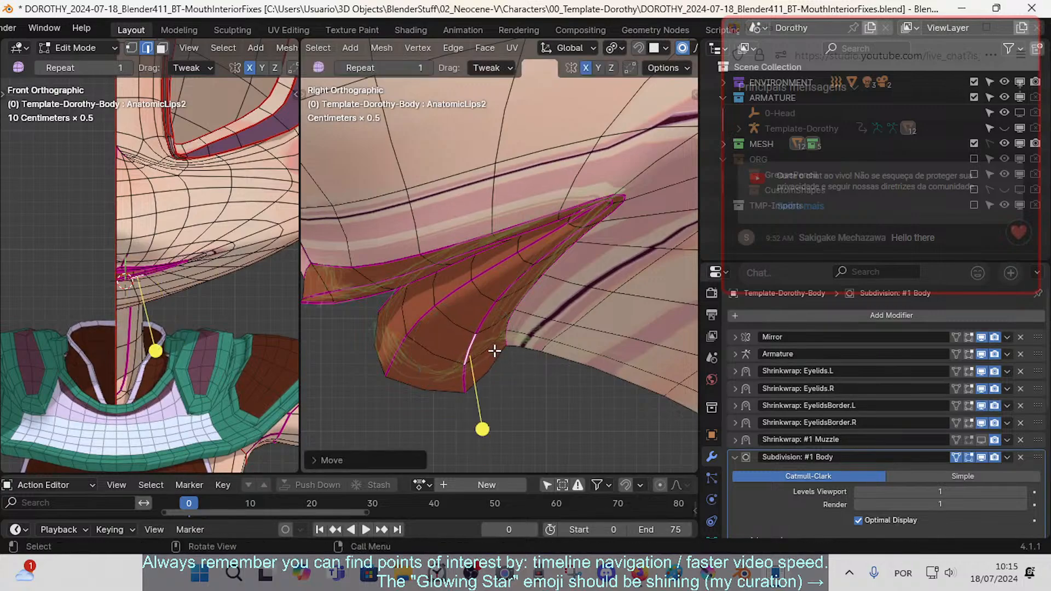
- In the front view, rotate the second edge from the midline on the lower lip's creased line and move it down
{"action": "key", "text": "KP_1"}
{"action": "scroll", "coordinate": [521, 340], "scroll_direction": "down", "scroll_amount": 7}
{"action": "scroll", "coordinate": [543, 330], "scroll_direction": "up", "scroll_amount": 3}
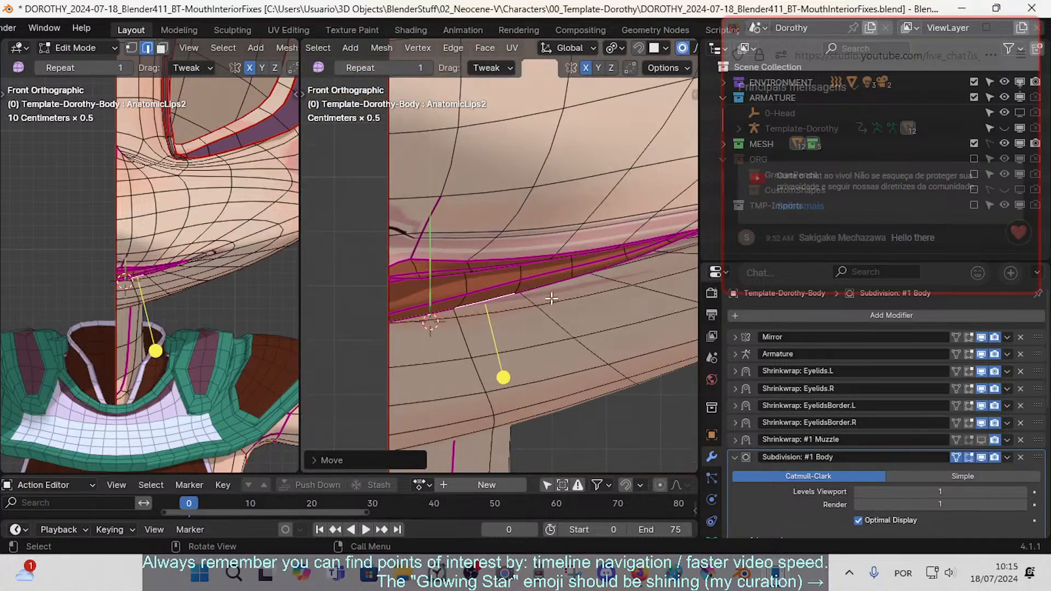
{"action": "left_click", "coordinate": [543, 277]}
{"action": "left_click", "coordinate": [499, 286]}
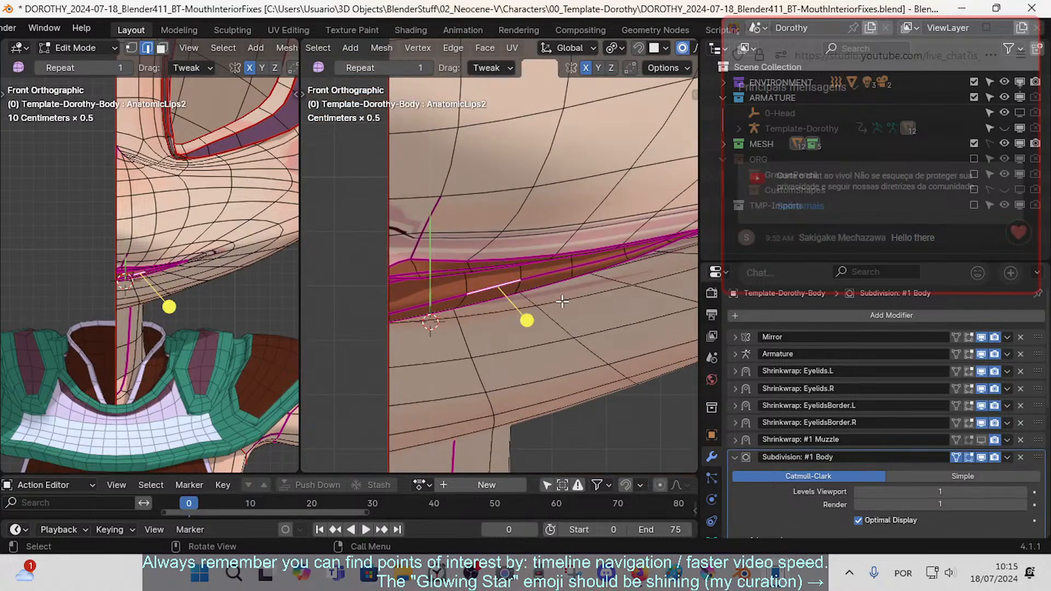
{"action": "key", "text": "r"}
{"action": "left_click", "coordinate": [563, 305]}
{"action": "key", "text": "g"}
{"action": "left_click", "coordinate": [565, 312]}
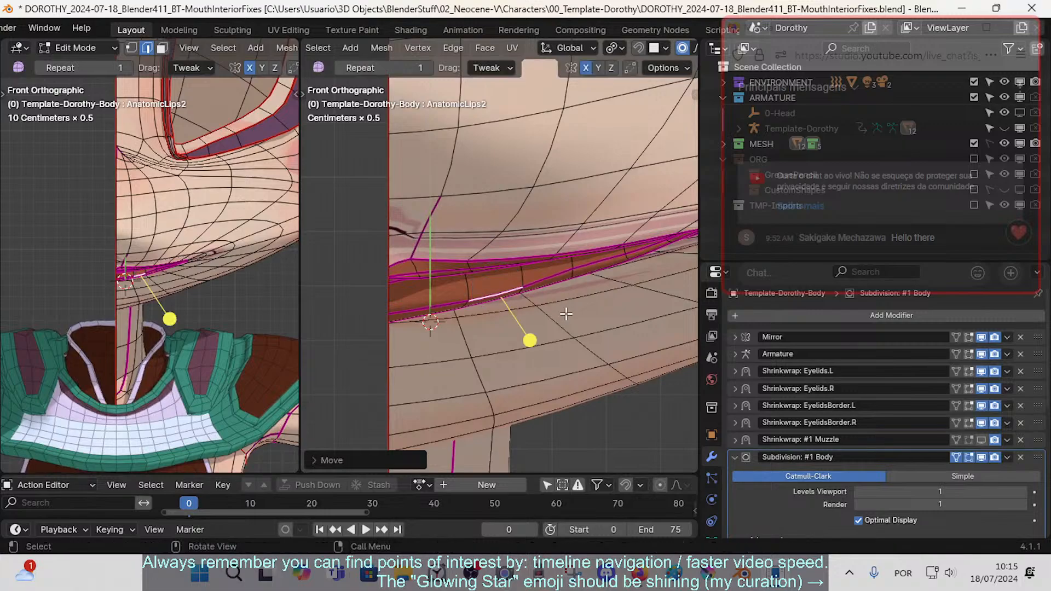
- Move the lower lip line's next edges toward the mouth corner downward in the front view to continue the curve
{"action": "key", "text": "g"}
{"action": "left_click", "coordinate": [572, 286]}
{"action": "left_click", "coordinate": [579, 267]}
{"action": "key", "text": "g"}
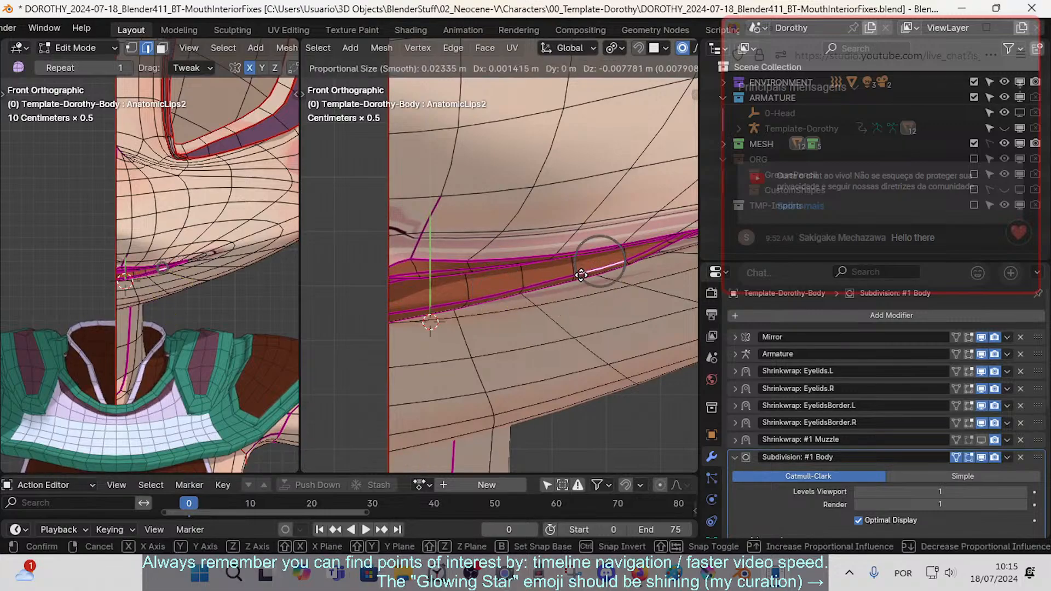
{"action": "left_click", "coordinate": [581, 275]}
{"action": "key", "text": "g"}
{"action": "left_click", "coordinate": [546, 284]}
- Adjust the first vertical edge across the lower lip, then rotate the line's edge beside the midline and move it down
{"action": "left_click", "coordinate": [422, 310]}
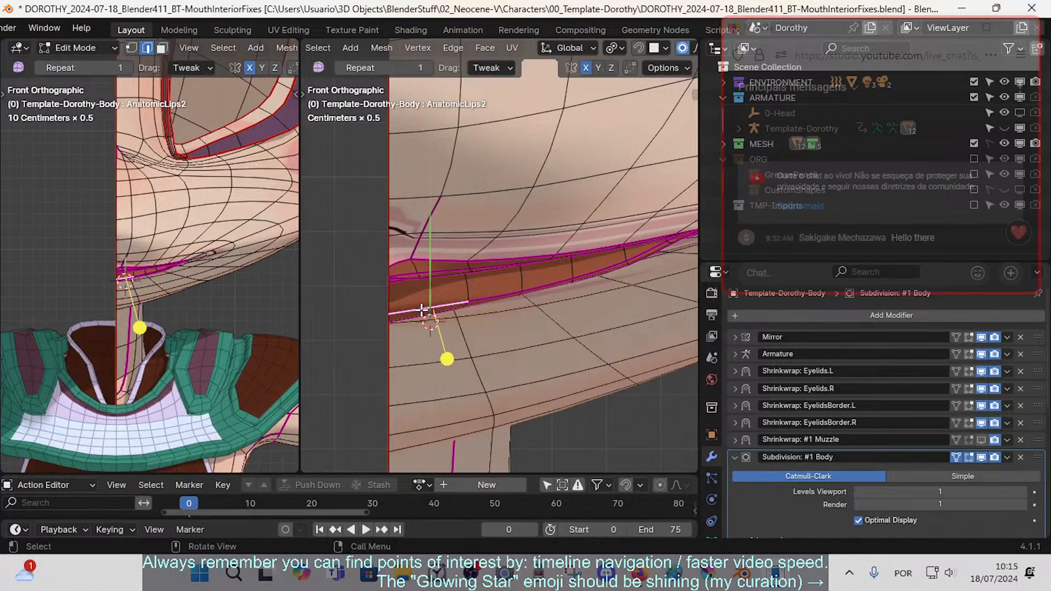
{"action": "key", "text": "g"}
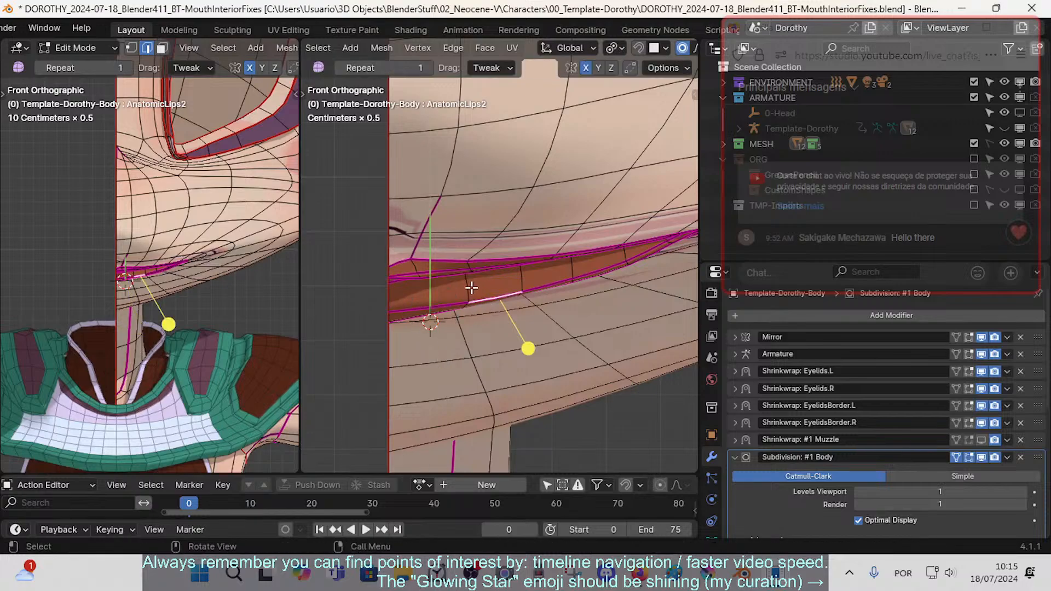
{"action": "left_click", "coordinate": [436, 330]}
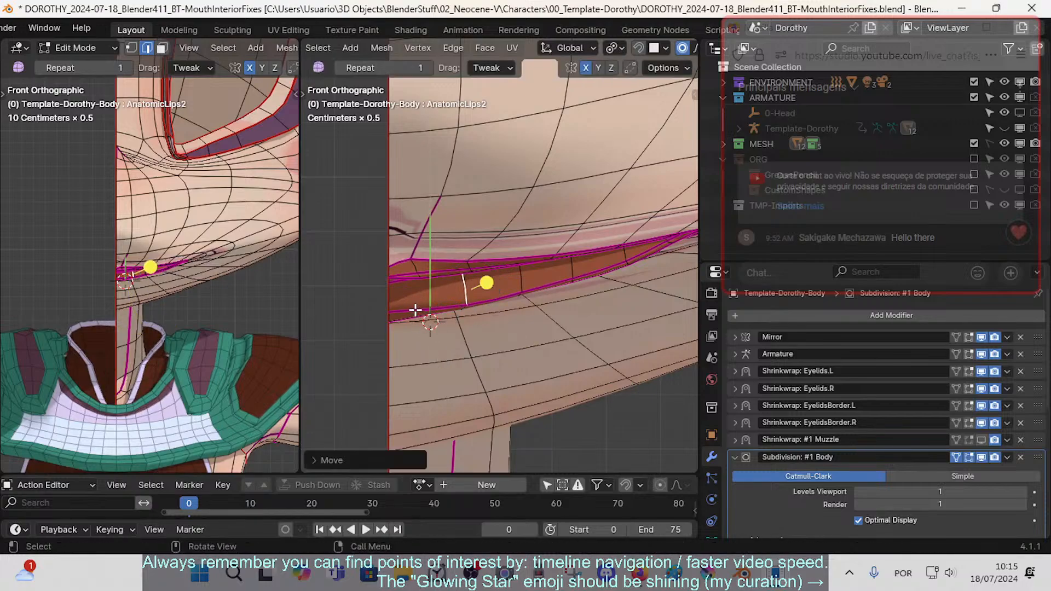
{"action": "left_click", "coordinate": [416, 310]}
{"action": "key", "text": "r"}
{"action": "left_click", "coordinate": [504, 328]}
{"action": "key", "text": "g"}
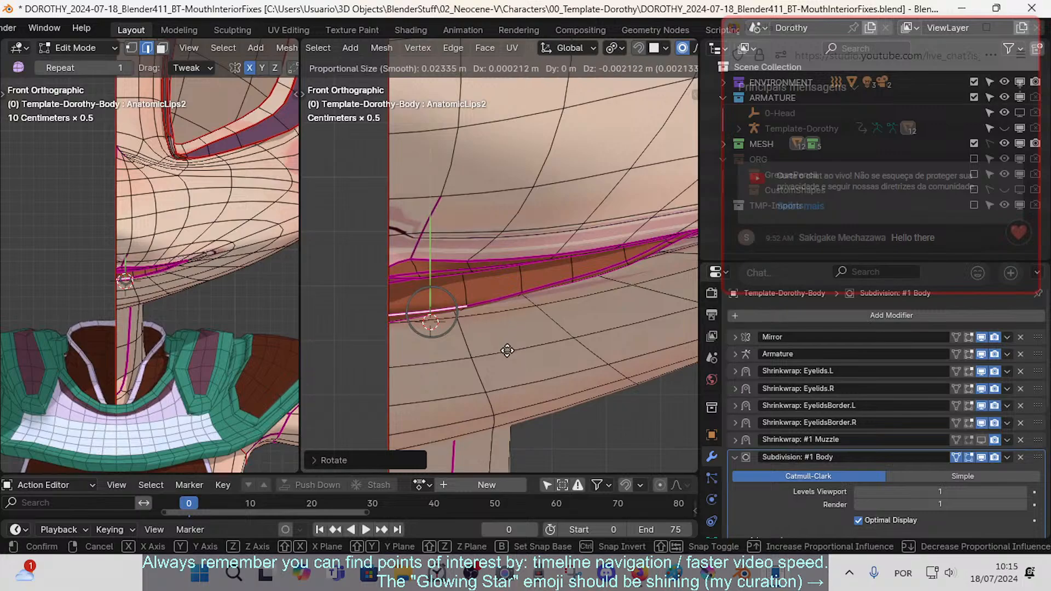
{"action": "left_click", "coordinate": [510, 357]}
- Move the second and third vertical edges across the lower lip slightly outward in the front view
{"action": "left_click", "coordinate": [521, 277]}
{"action": "key", "text": "g"}
{"action": "left_click", "coordinate": [526, 281]}
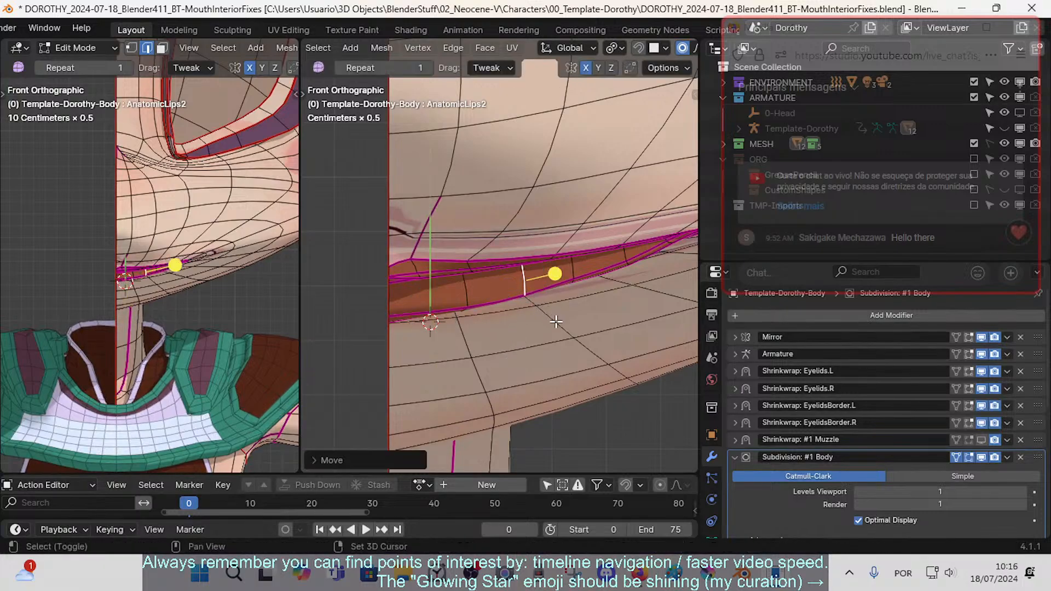
{"action": "left_click", "coordinate": [574, 263]}
{"action": "key", "text": "g"}
{"action": "left_click", "coordinate": [628, 326]}
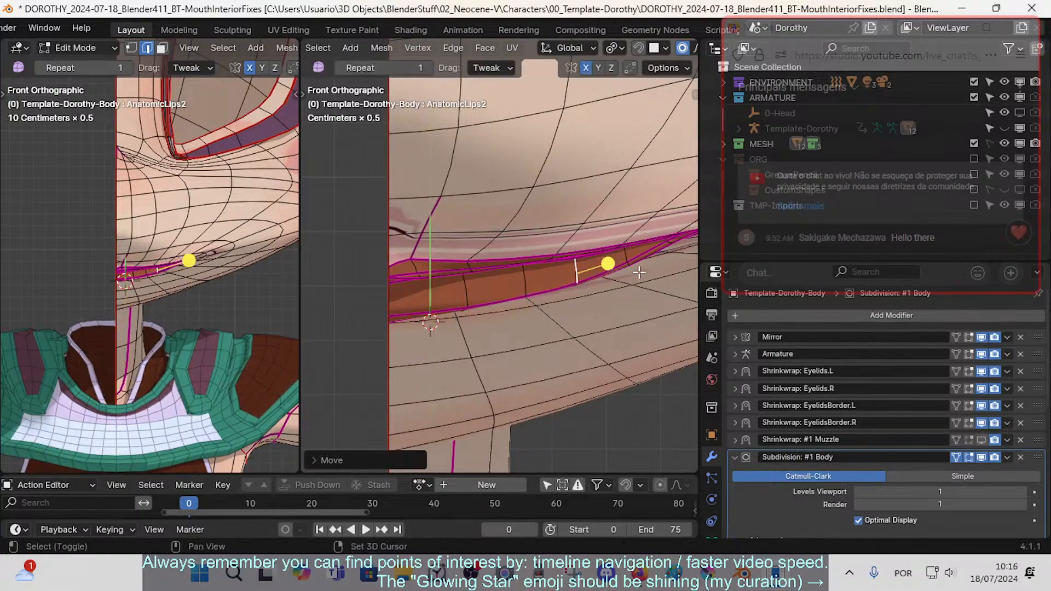
- Move the vertical edge nearest the mouth corner outward and down, and slide it along the lip
{"action": "middle_click_drag", "start_coordinate": [638, 272], "coordinate": [539, 297], "text": "shift"}
{"action": "left_click", "coordinate": [536, 283]}
{"action": "key", "text": "g"}
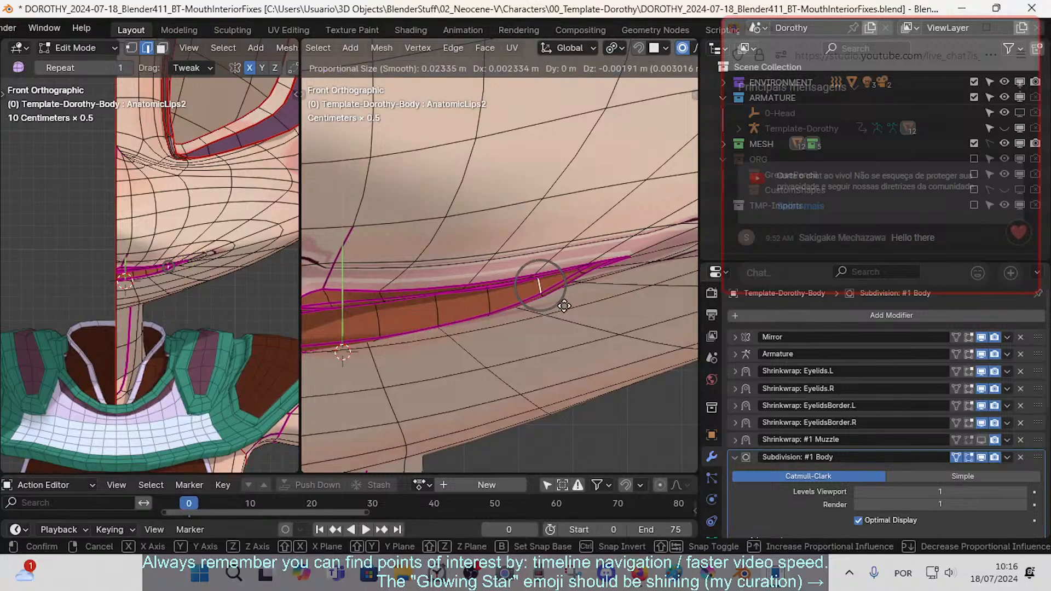
{"action": "left_click", "coordinate": [567, 310]}
{"action": "scroll", "coordinate": [569, 302], "scroll_direction": "up", "scroll_amount": 1}
{"action": "key", "text": "g"}
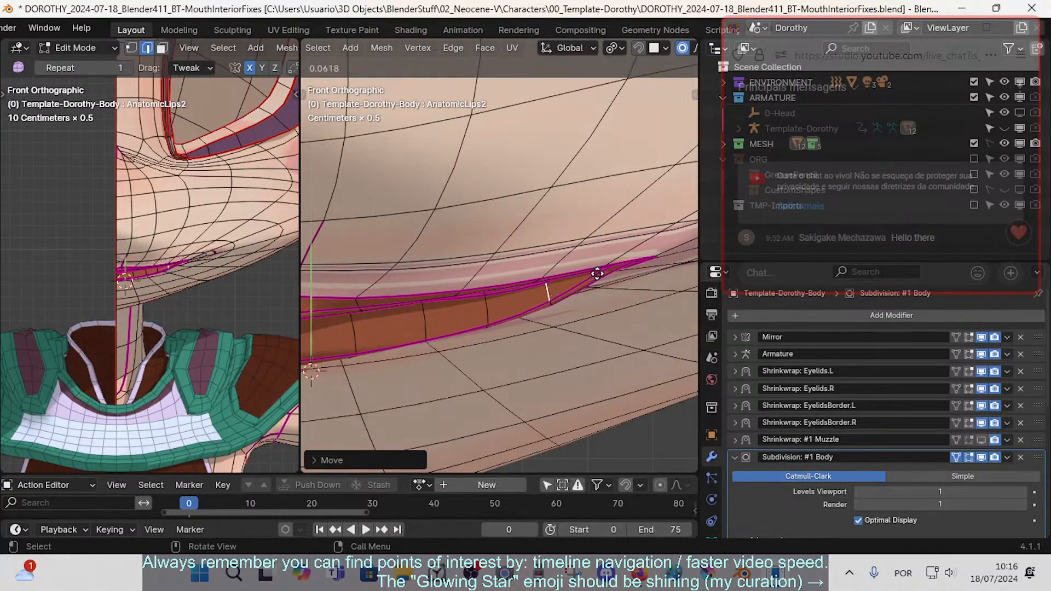
{"action": "left_click_drag", "start_coordinate": [612, 272], "coordinate": [613, 272]}
- Slide and move the first two vertical edges across the lower lip slightly toward the midline to even out their spacing
{"action": "scroll", "coordinate": [605, 273], "scroll_direction": "down", "scroll_amount": 2}
{"action": "left_click", "coordinate": [489, 290]}
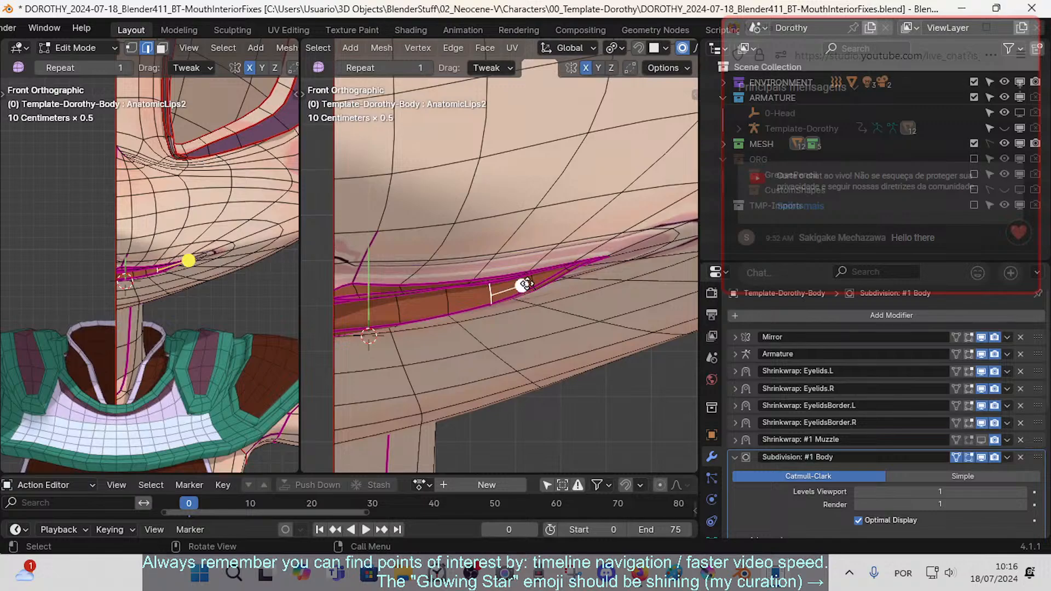
{"action": "mouse_move", "coordinate": [524, 284]}
{"action": "left_mouse_down"}
{"action": "mouse_move", "coordinate": [539, 286]}
{"action": "mouse_move", "coordinate": [511, 286]}
{"action": "left_mouse_up"}
{"action": "left_click", "coordinate": [472, 298]}
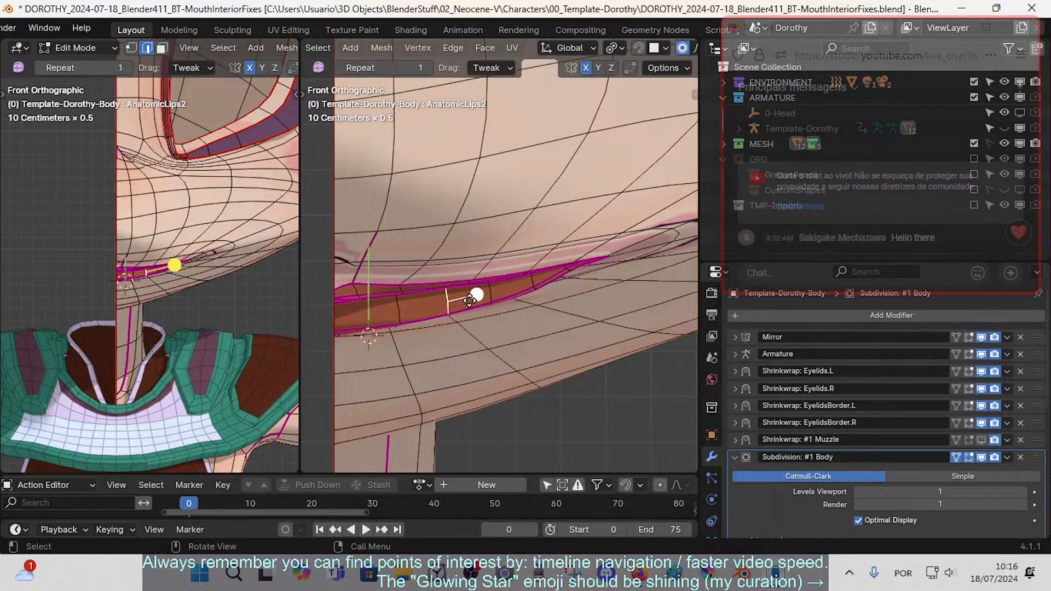
{"action": "key", "text": "shift+v"}
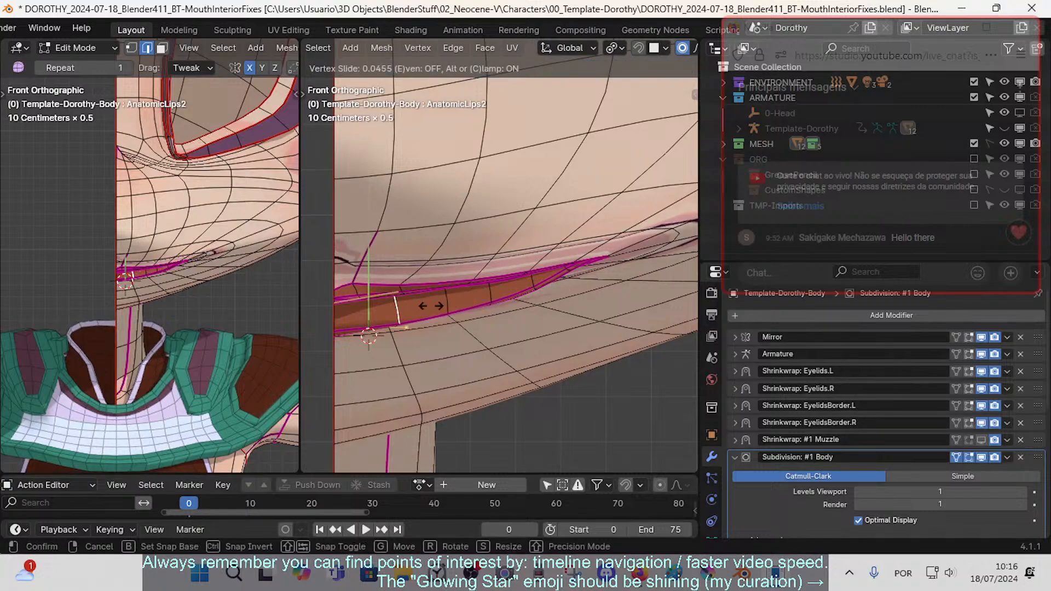
{"action": "left_click", "coordinate": [430, 306]}
{"action": "key", "text": "g"}
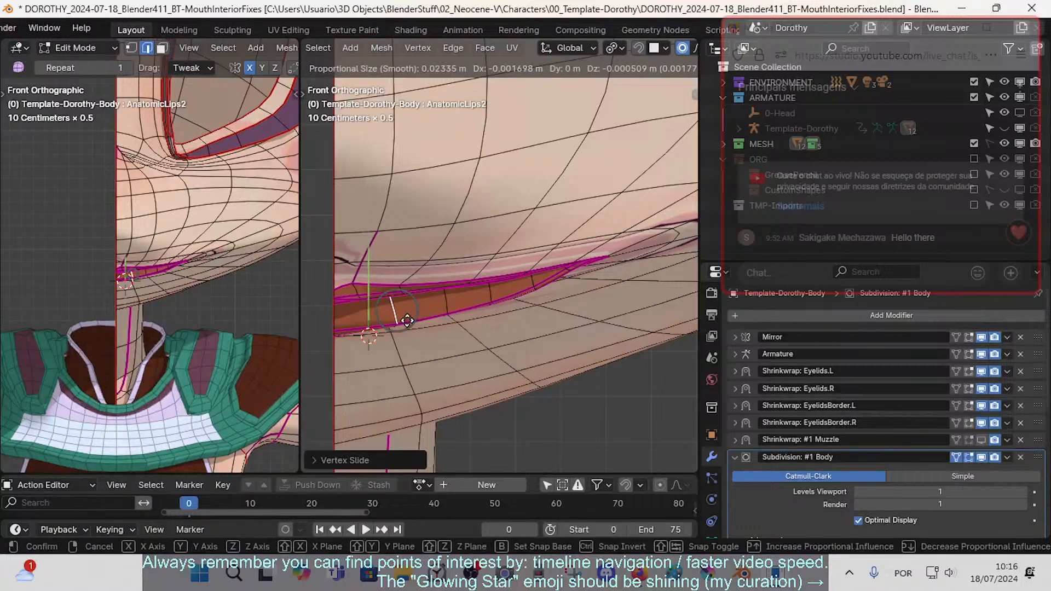
{"action": "left_click", "coordinate": [406, 322]}
{"action": "left_click", "coordinate": [445, 301]}
{"action": "key", "text": "g"}
{"action": "left_click", "coordinate": [424, 310]}
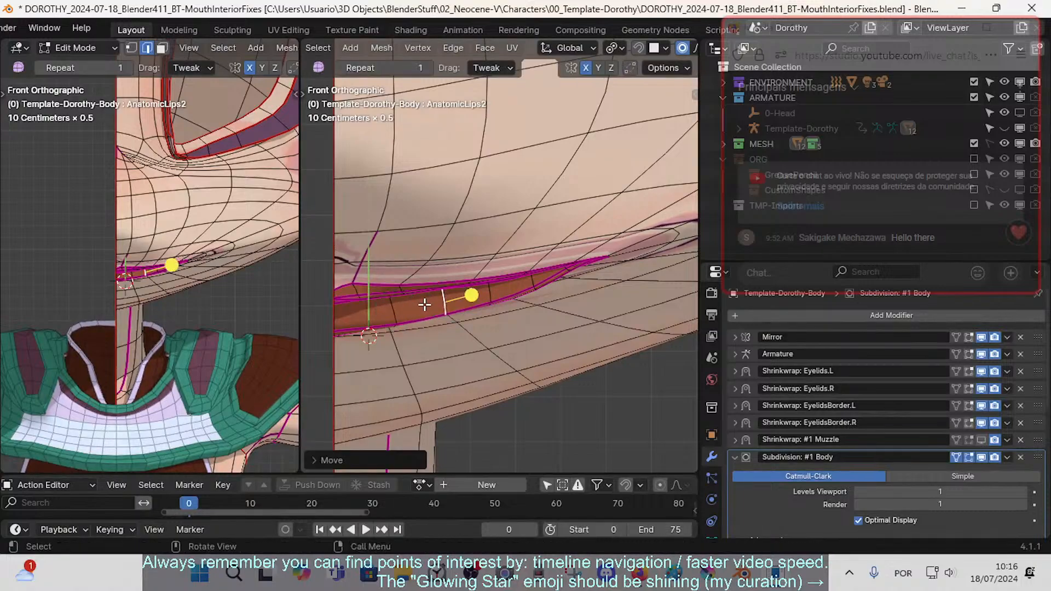
- In the right side view, move the lower lip's upper front vertex slightly to reshape its profile
{"action": "key", "text": "KP_3"}
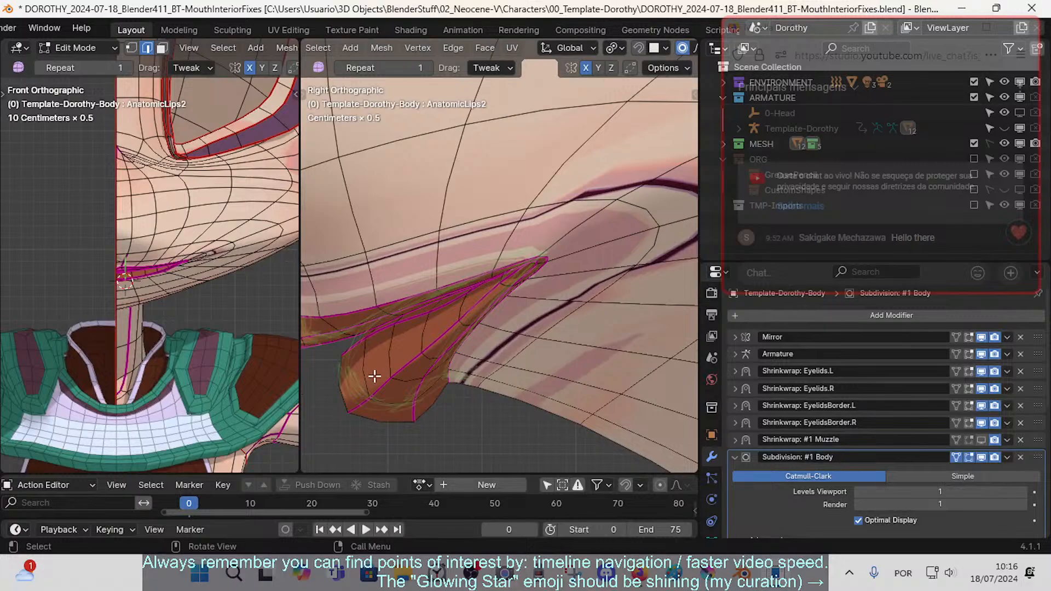
{"action": "key", "text": "1"}
{"action": "left_click", "coordinate": [348, 359]}
{"action": "key", "text": "g"}
{"action": "left_click", "coordinate": [350, 347]}
{"action": "scroll", "coordinate": [359, 354], "scroll_direction": "down", "scroll_amount": 2}
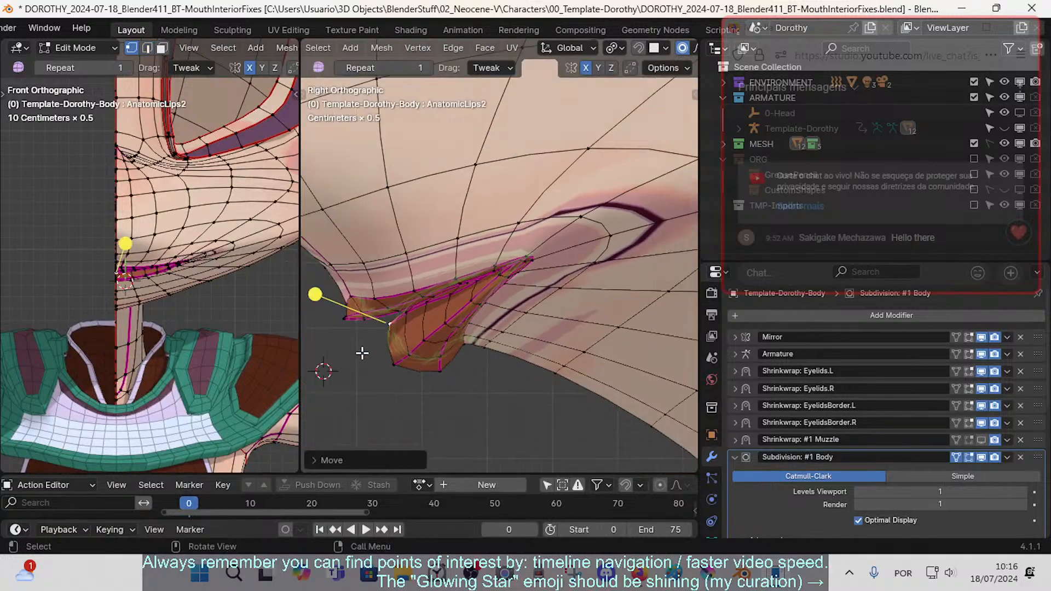
{"action": "key", "text": "Tab"}
{"action": "key", "text": "Tab"}
- Raise the vertices at the rear underside of the lower lip, where it meets the chin
{"action": "left_click", "coordinate": [442, 371]}
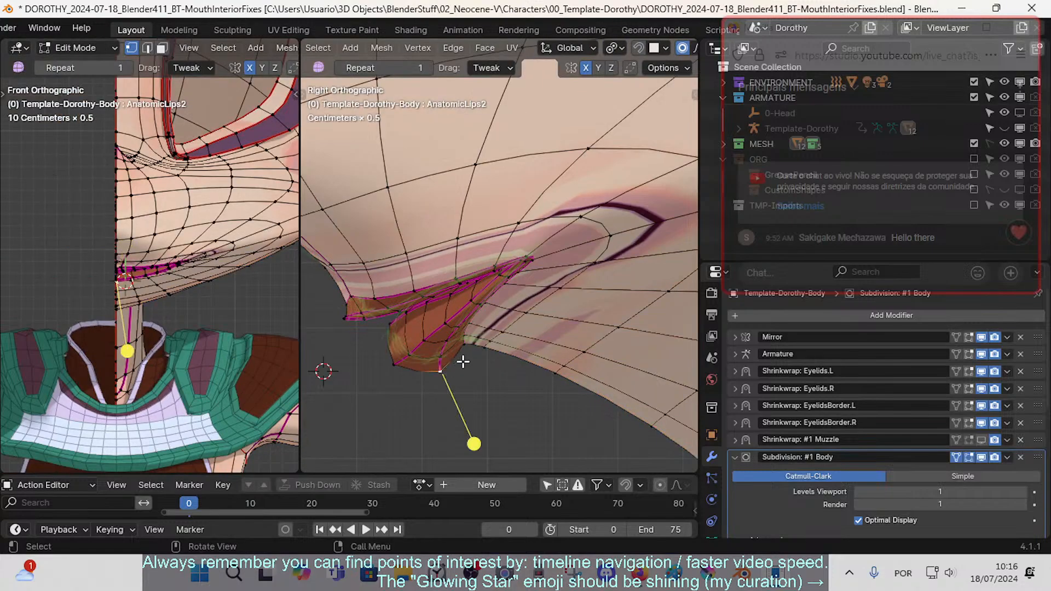
{"action": "key", "text": "g"}
{"action": "left_click", "coordinate": [465, 348]}
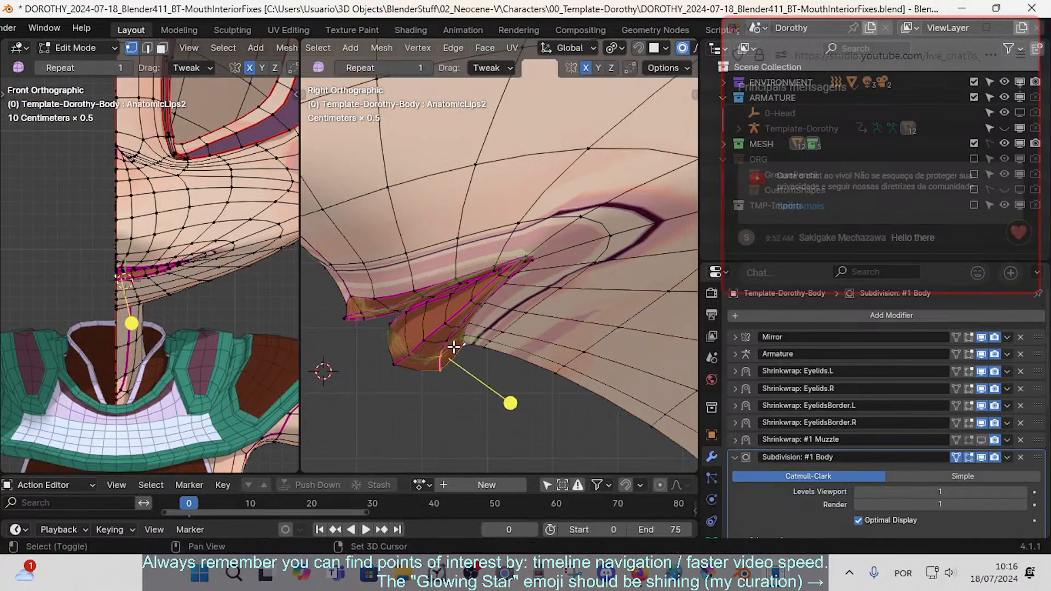
{"action": "key", "text": "g"}
{"action": "left_click", "coordinate": [445, 325]}
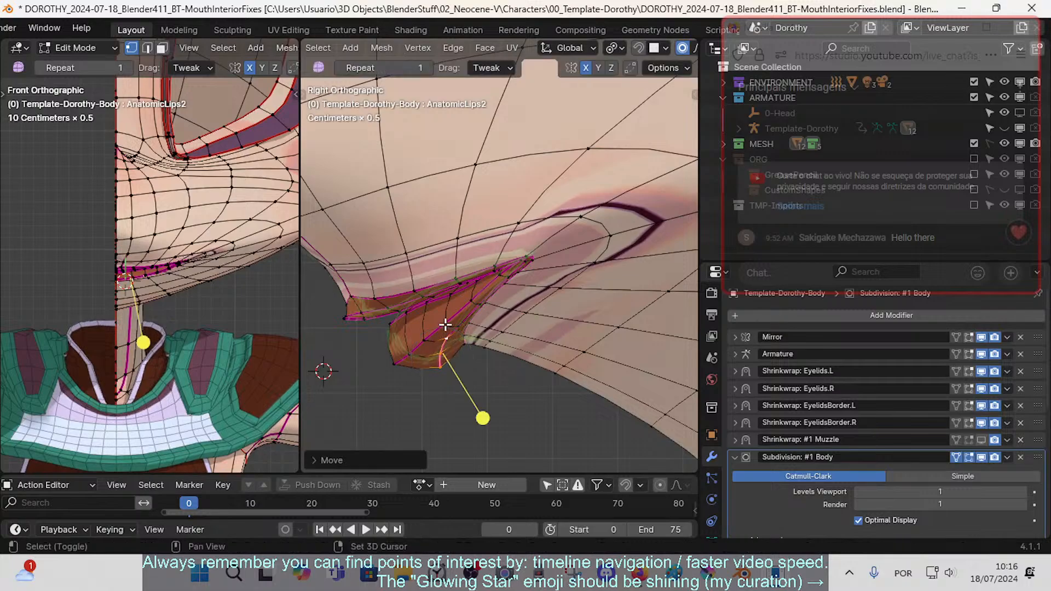
- Raise the front bottom vertices of the lower lip and smooth the adjoining rear bottom vertex
{"action": "left_click", "coordinate": [397, 368]}
{"action": "key", "text": "g"}
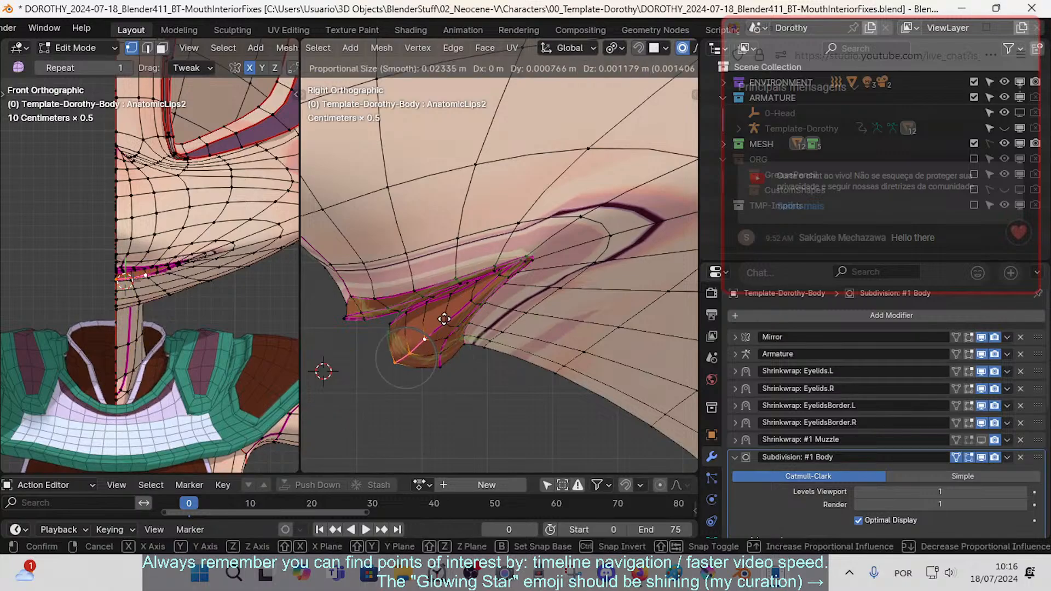
{"action": "left_click", "coordinate": [443, 331]}
{"action": "key", "text": "Tab"}
{"action": "key", "text": "Tab"}
{"action": "left_click_drag", "start_coordinate": [444, 364], "coordinate": [448, 357]}
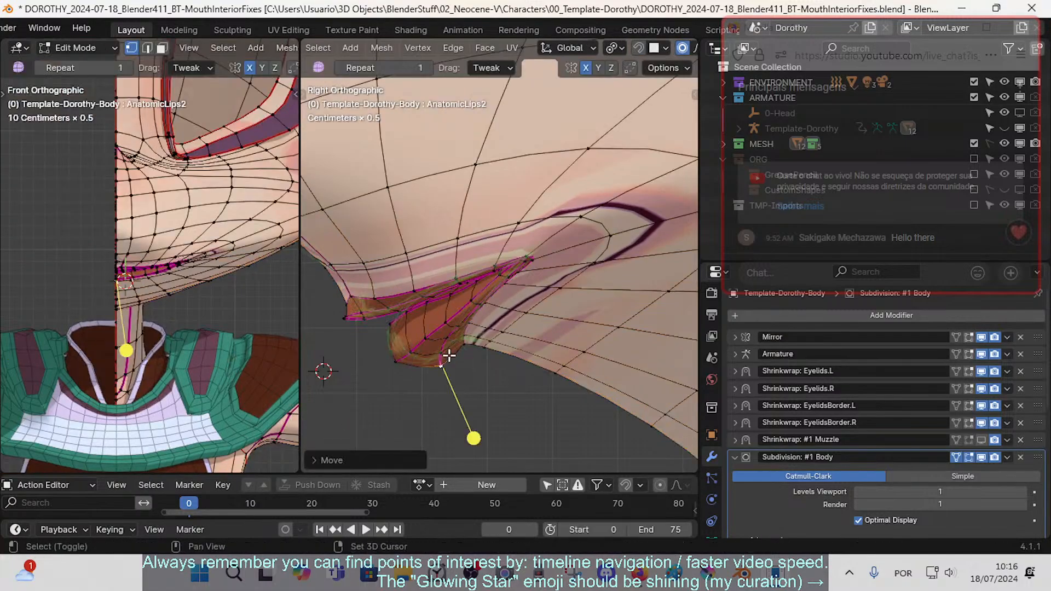
{"action": "left_click", "coordinate": [474, 341]}
- Select the faces where the lower lip meets the chin and smooth them
{"action": "key", "text": "Tab"}
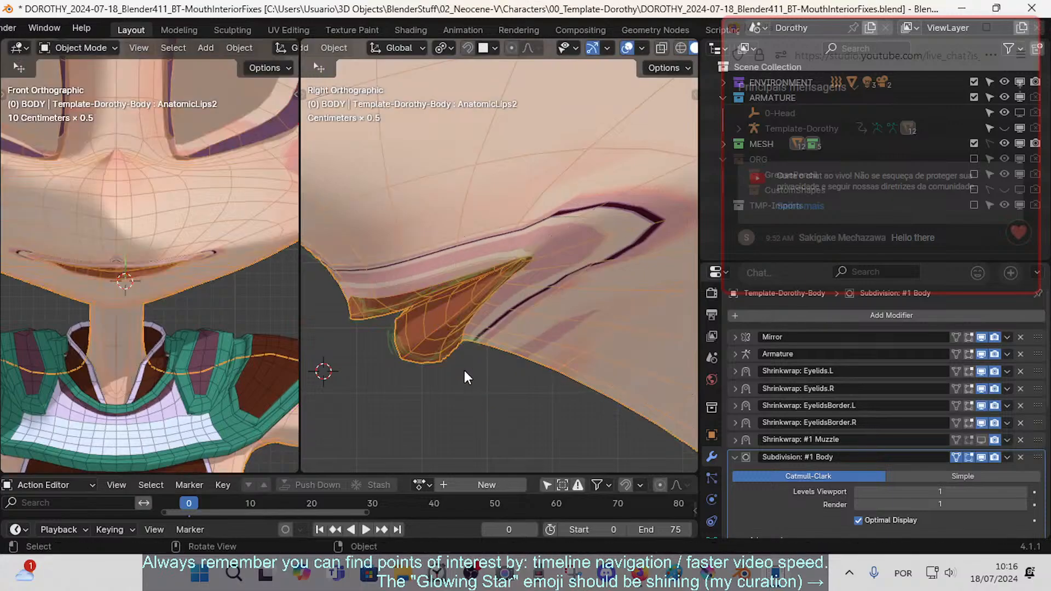
{"action": "key", "text": "Tab"}
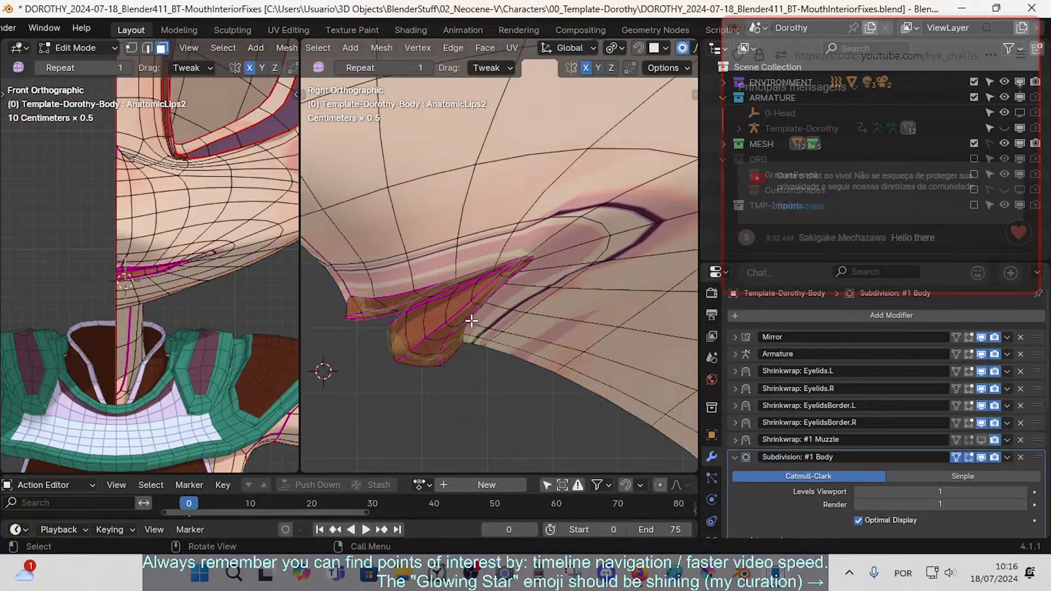
{"action": "left_click", "coordinate": [474, 339], "text": "shift"}
{"action": "left_click", "coordinate": [459, 338], "text": "shift"}
{"action": "left_click", "coordinate": [482, 330], "text": "shift"}
{"action": "left_click", "coordinate": [487, 318], "text": "shift"}
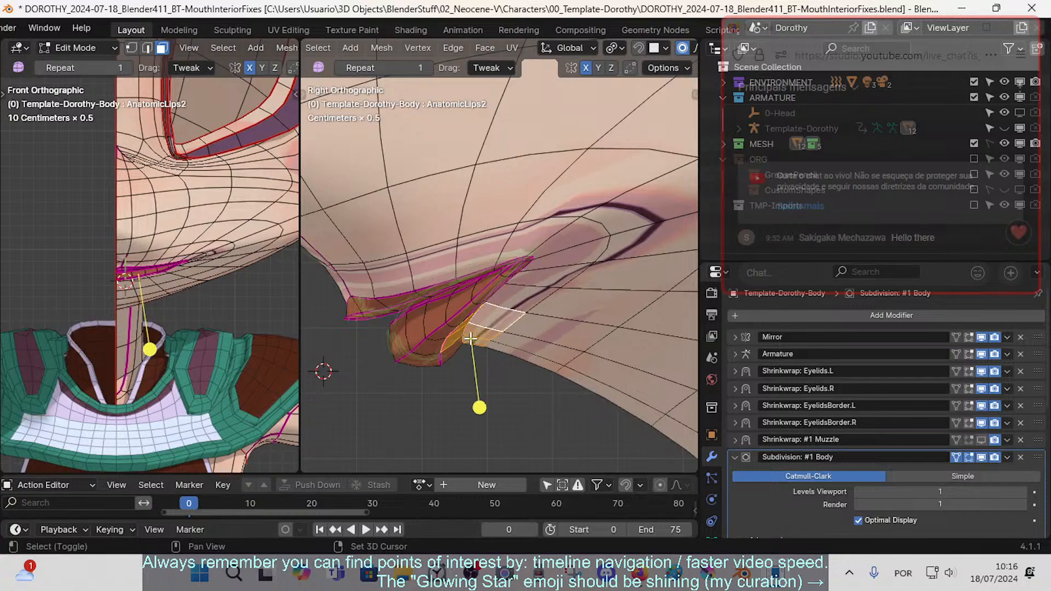
{"action": "left_click", "coordinate": [475, 342], "text": "shift"}
{"action": "left_click_drag", "start_coordinate": [491, 403], "coordinate": [516, 406]}
{"action": "key", "text": "Tab"}
{"action": "key", "text": "Tab"}
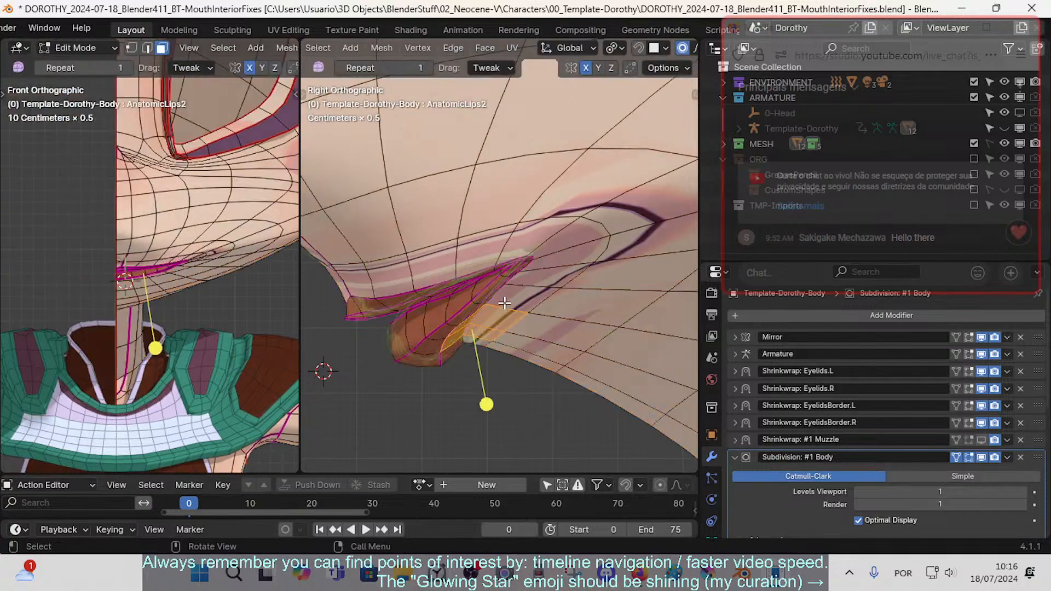
- Vertex-slide two edges of the lower lip's outer border, one beside the chin and one near the mouth corner
{"action": "left_click", "coordinate": [489, 312]}
{"action": "key", "text": "2"}
{"action": "left_click", "coordinate": [511, 321]}
{"action": "key", "text": "shift+v"}
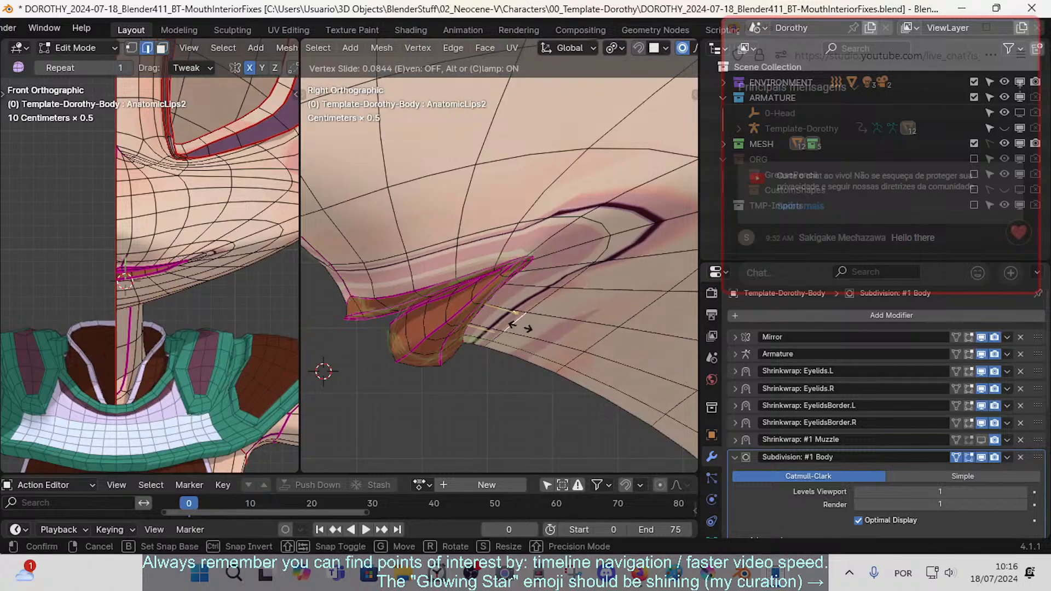
{"action": "left_click", "coordinate": [515, 321]}
{"action": "left_click", "coordinate": [562, 280]}
{"action": "key", "text": "shift+v"}
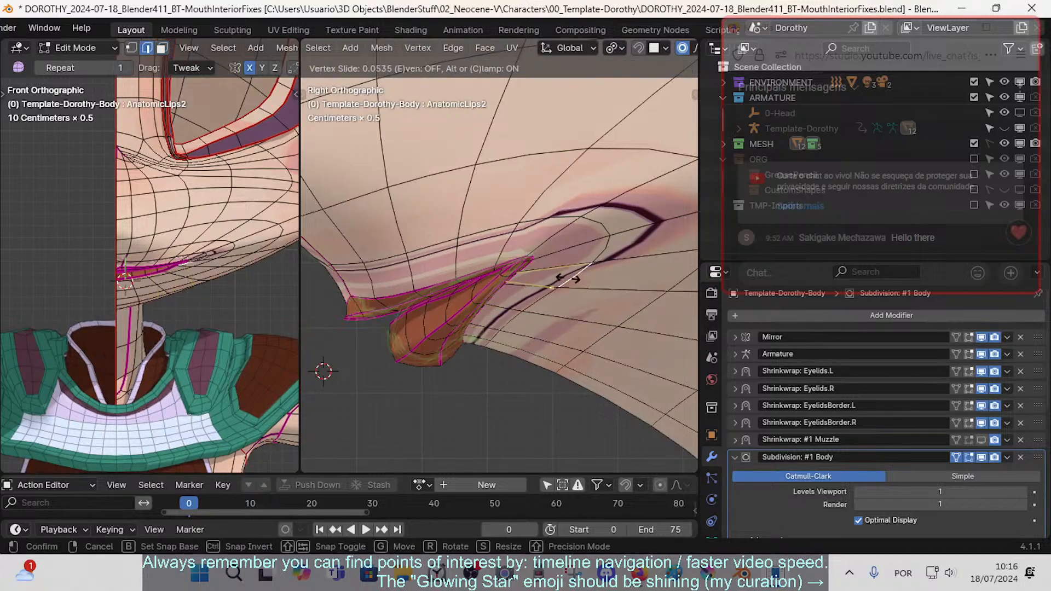
{"action": "left_click", "coordinate": [561, 278]}
{"action": "left_click_drag", "start_coordinate": [535, 360], "coordinate": [539, 363]}
{"action": "key", "text": "alt+a"}
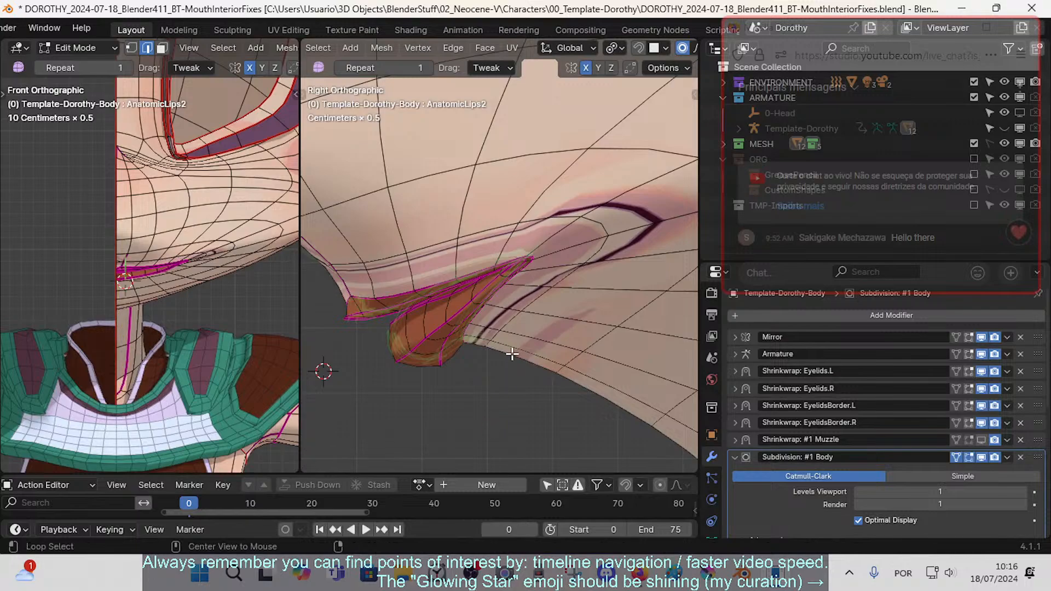
- Select the face loop around the lips and smooth its vertices
{"action": "left_click", "coordinate": [492, 335], "text": "alt"}
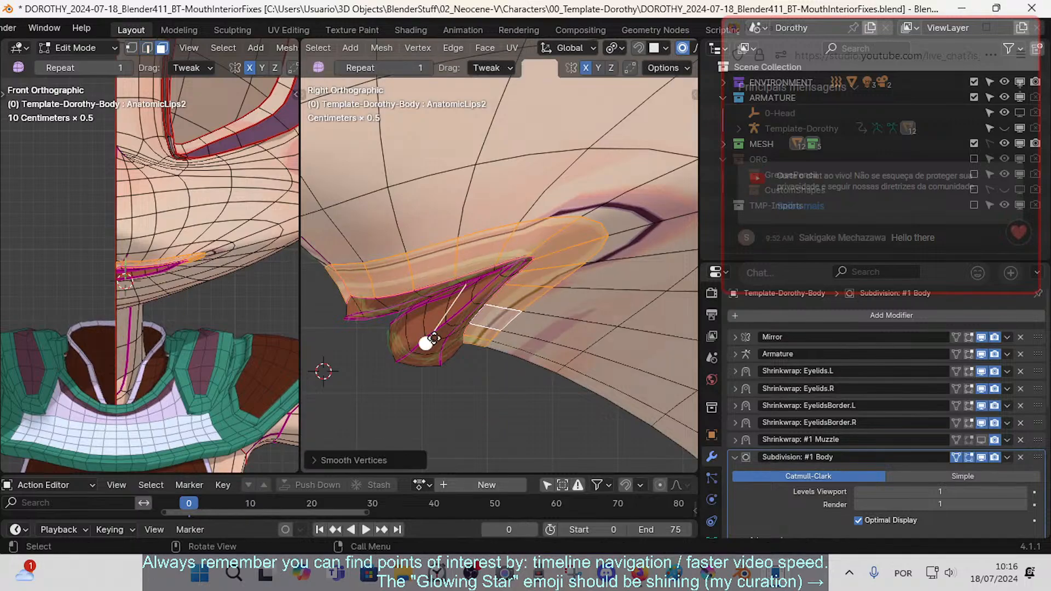
{"action": "key", "text": "alt+a"}
{"action": "scroll", "coordinate": [394, 325], "scroll_direction": "down", "scroll_amount": 1}
{"action": "key", "text": "Tab"}
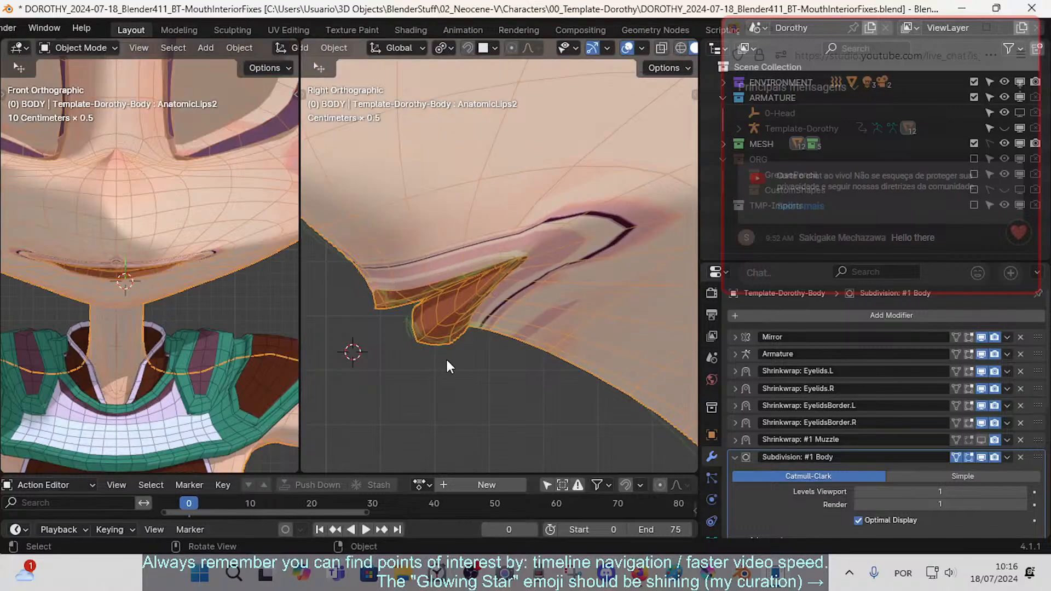
{"action": "key", "text": "Tab"}
{"action": "scroll", "coordinate": [403, 345], "scroll_direction": "up", "scroll_amount": 1}
{"action": "key", "text": "3"}
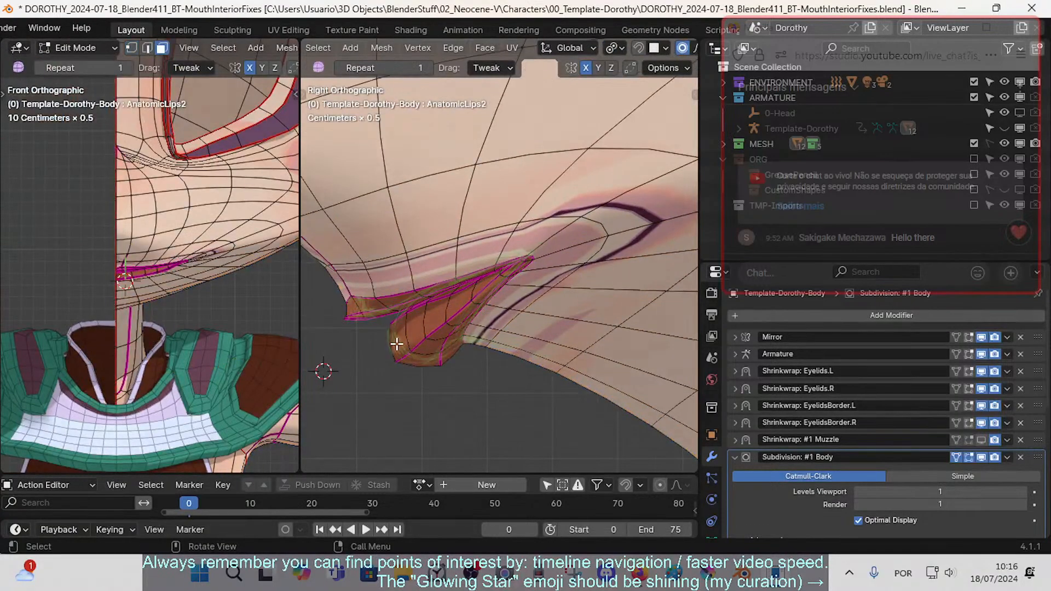
- Pull the lower lip's upper front vertex forward and down, and fine-tune it slightly back up
{"action": "left_click_drag", "start_coordinate": [396, 345], "coordinate": [371, 341]}
{"action": "key", "text": "Tab"}
{"action": "key", "text": "Tab"}
{"action": "key", "text": "1"}
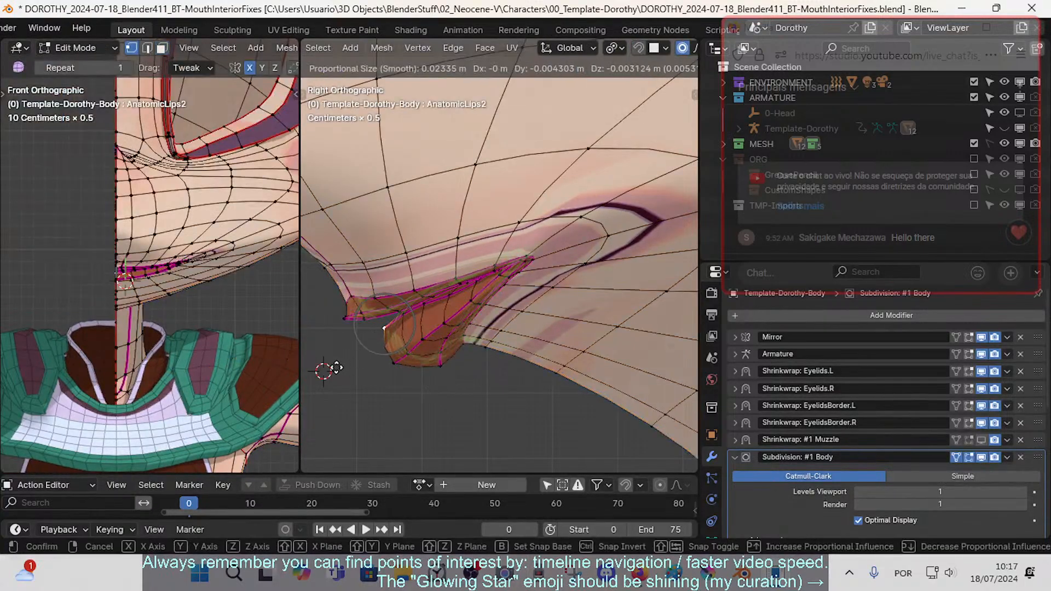
{"action": "left_click", "coordinate": [336, 368]}
{"action": "key", "text": "Tab"}
{"action": "key", "text": "Tab"}
{"action": "key", "text": "g"}
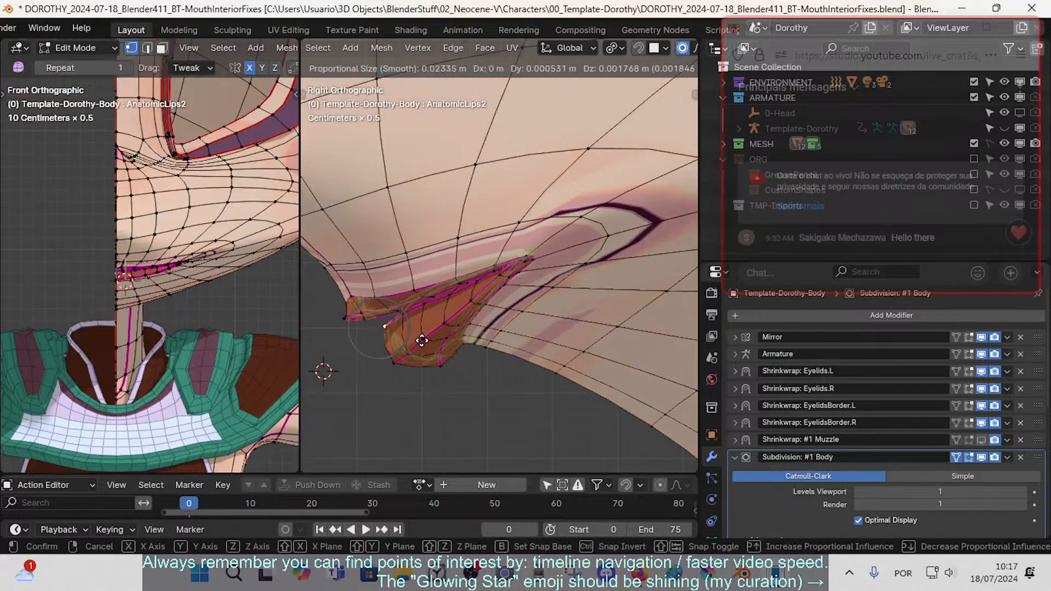
{"action": "left_click", "coordinate": [422, 340]}
{"action": "key", "text": "Tab"}
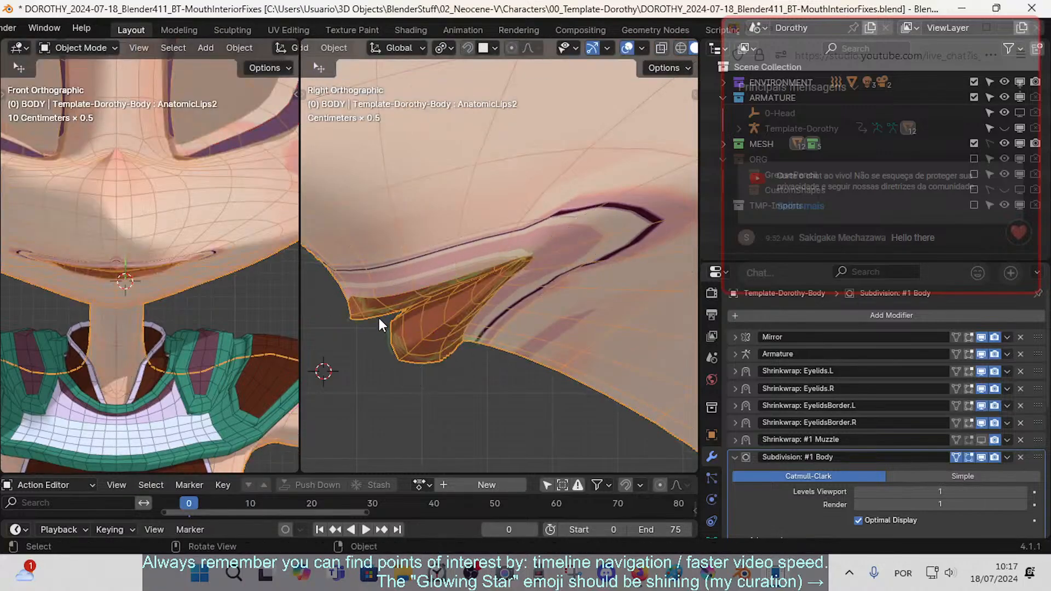
{"action": "key", "text": "Tab"}
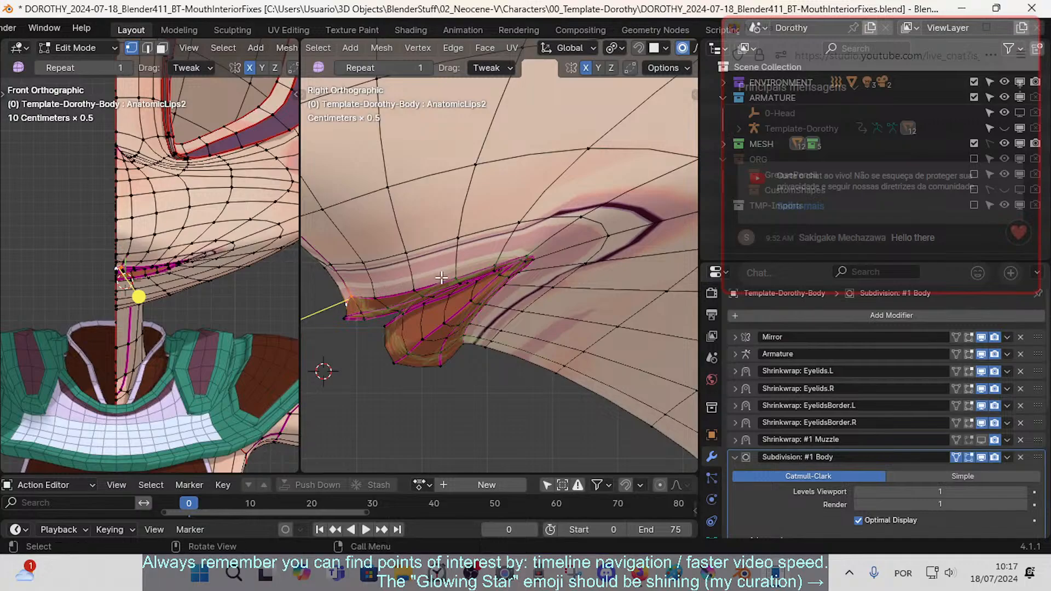
- Move the front vertex of the upper lip slightly backward in the side view
{"action": "key", "text": "r"}
{"action": "right_click", "coordinate": [452, 280]}
{"action": "key", "text": "g"}
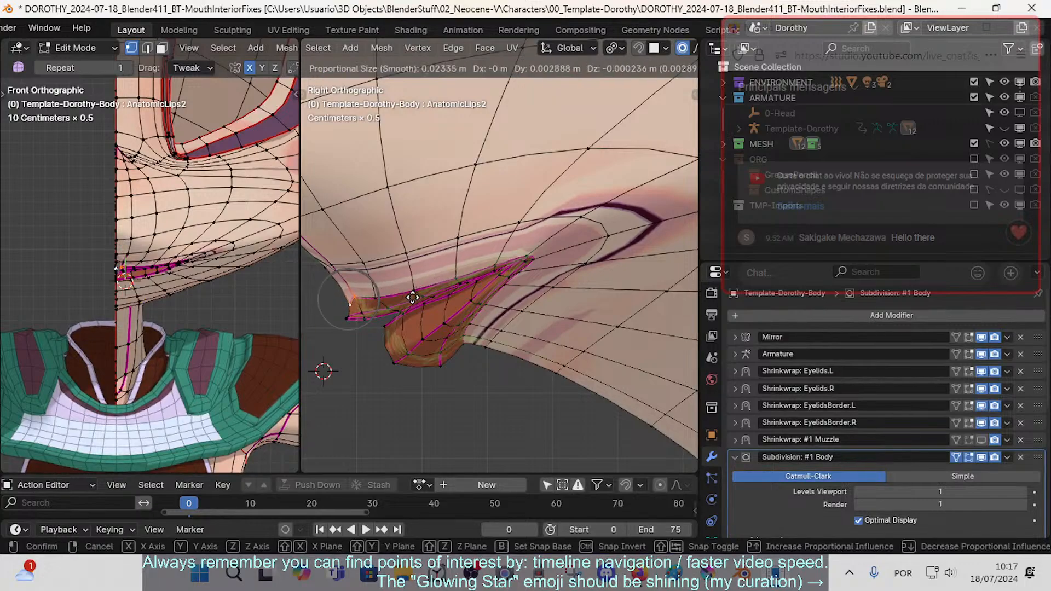
{"action": "left_click", "coordinate": [410, 298]}
{"action": "key", "text": "r"}
{"action": "right_click", "coordinate": [394, 305]}
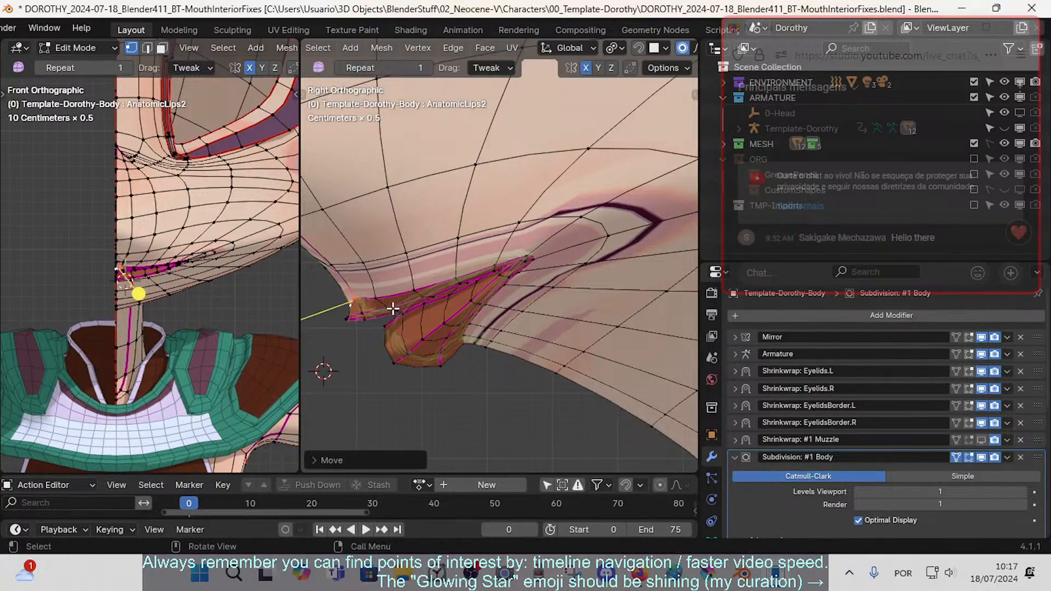
{"action": "key", "text": "Tab"}
{"action": "key", "text": "Tab"}
- Lower the vertices along the upper lip's bottom border one at a time, from the front to the mouth corner
{"action": "left_click", "coordinate": [376, 299]}
{"action": "key", "text": "g"}
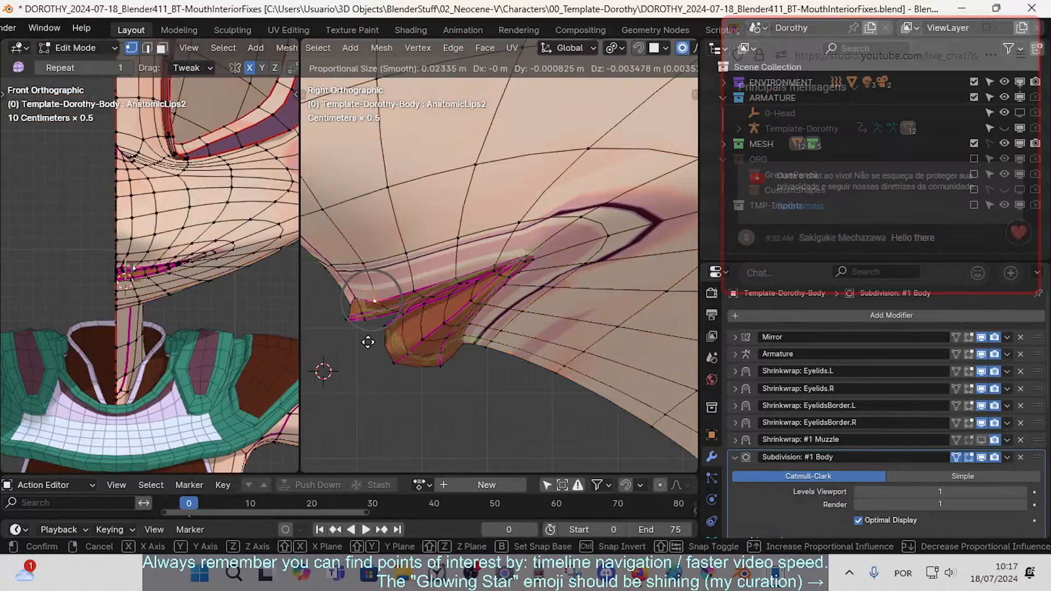
{"action": "left_click", "coordinate": [369, 344]}
{"action": "left_click", "coordinate": [413, 289]}
{"action": "key", "text": "g"}
{"action": "left_click", "coordinate": [415, 301]}
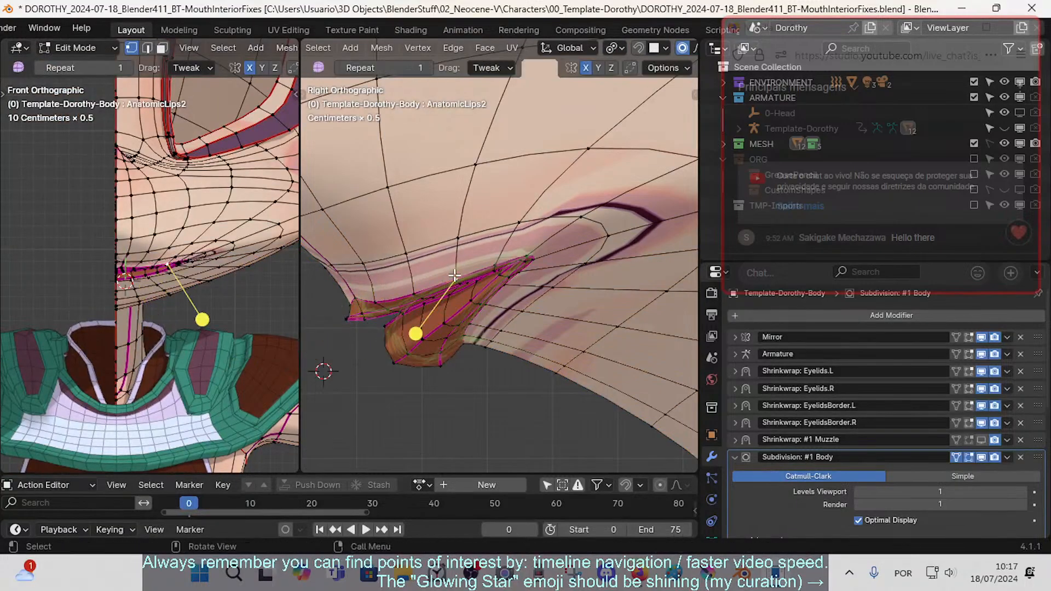
{"action": "left_click", "coordinate": [494, 264]}
{"action": "key", "text": "g"}
{"action": "left_click", "coordinate": [491, 274]}
{"action": "left_click", "coordinate": [535, 252]}
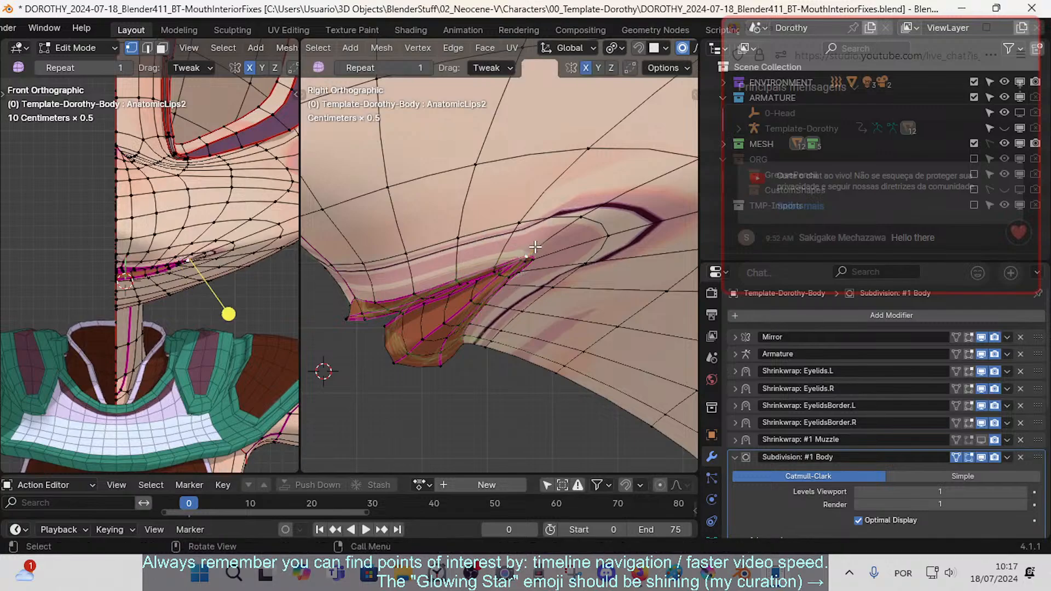
{"action": "key", "text": "g"}
{"action": "left_click", "coordinate": [532, 253]}
- Circle-select the vertices at the mouth corner and move them slightly down
{"action": "key", "text": "c"}
{"action": "left_click", "coordinate": [528, 260]}
{"action": "right_click", "coordinate": [527, 261]}
{"action": "key", "text": "g"}
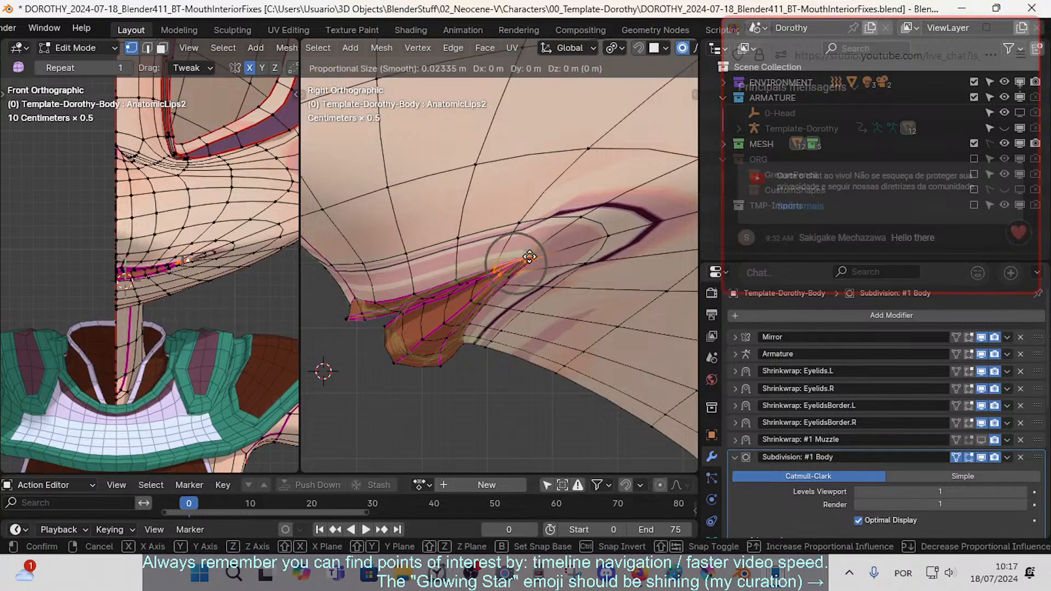
{"action": "left_click", "coordinate": [531, 267]}
- Circle-select the vertices along the middle of the mouth opening and move them slightly
{"action": "key", "text": "alt+a"}
{"action": "key", "text": "c"}
{"action": "left_click", "coordinate": [425, 291]}
{"action": "left_click", "coordinate": [466, 280]}
{"action": "right_click", "coordinate": [461, 280]}
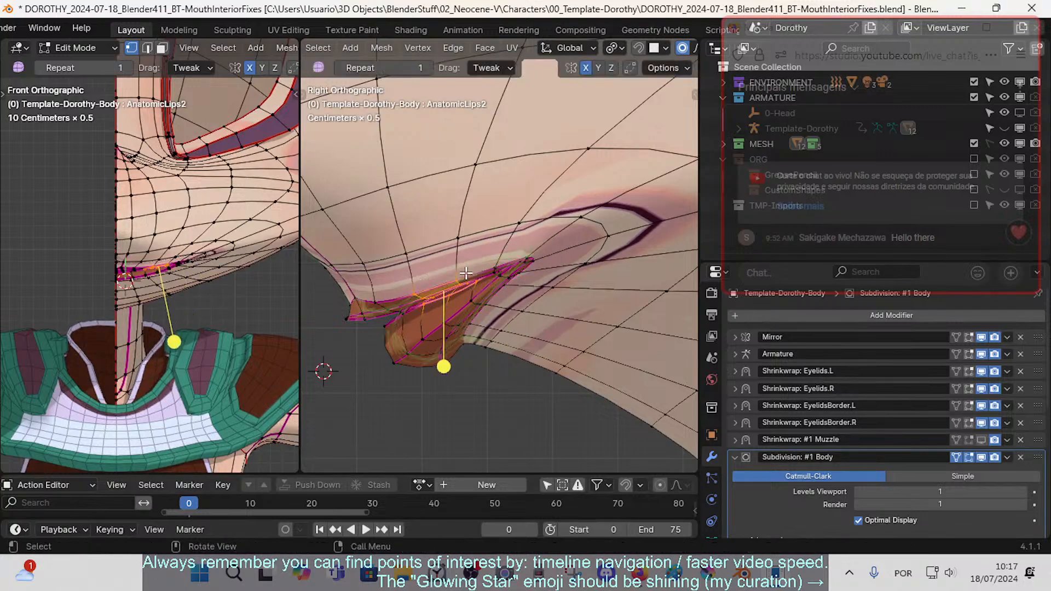
{"action": "key", "text": "g"}
{"action": "left_click", "coordinate": [462, 278]}
{"action": "key", "text": "alt+a"}
- Nudge the middle and rear vertices of the lower lip's upper border to even out the mouth line
{"action": "left_click", "coordinate": [450, 296]}
{"action": "key", "text": "g"}
{"action": "left_click", "coordinate": [449, 267]}
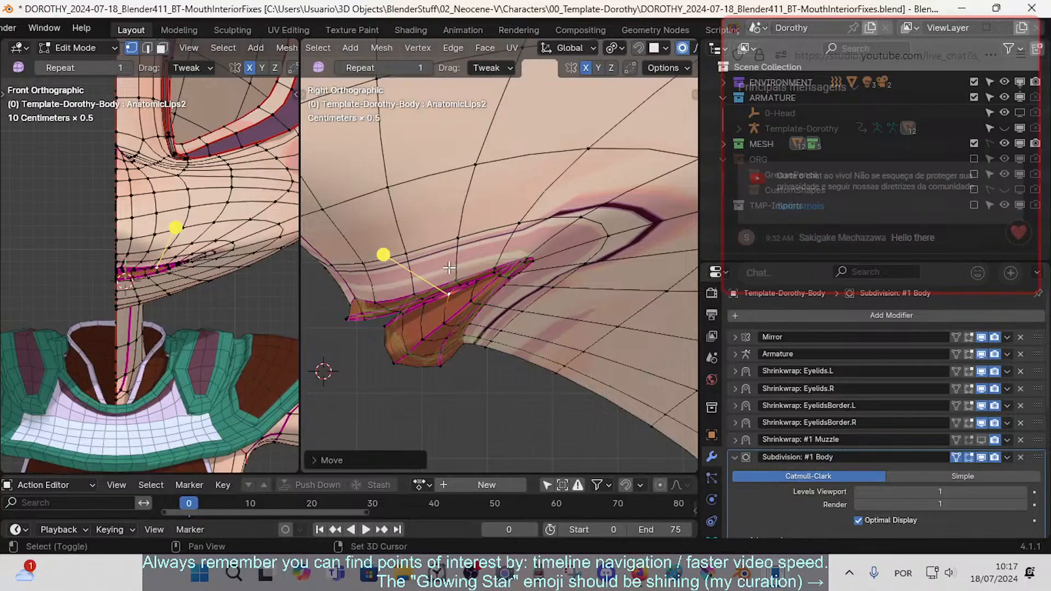
{"action": "left_click", "coordinate": [473, 283]}
{"action": "key", "text": "g"}
{"action": "left_click", "coordinate": [474, 281]}
{"action": "left_click", "coordinate": [456, 294]}
{"action": "key", "text": "g"}
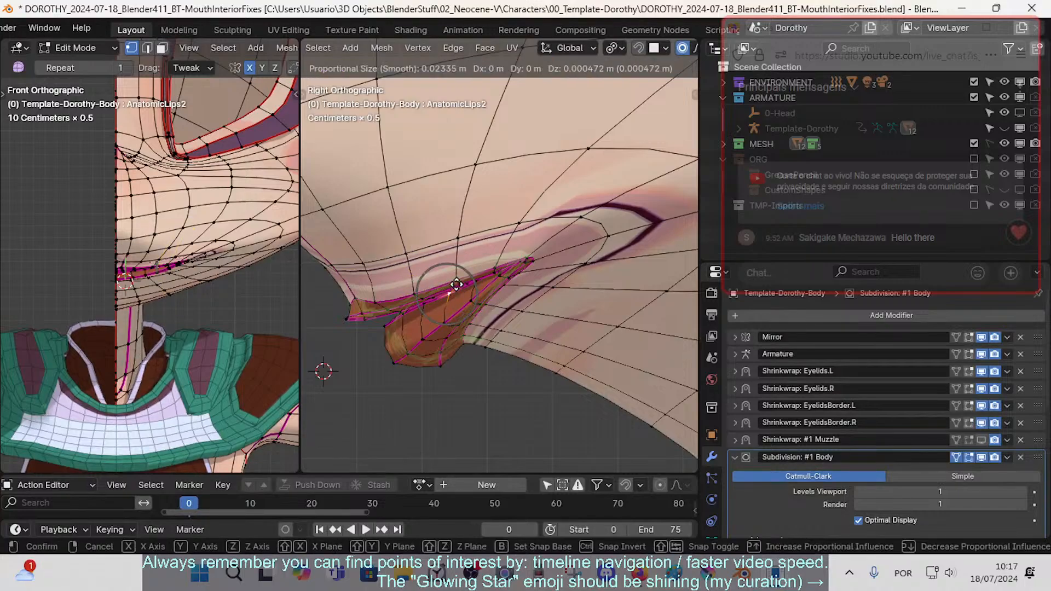
{"action": "left_click", "coordinate": [458, 286]}
- Raise the lower lip's upper border vertices toward the front and refine the front vertex
{"action": "left_click", "coordinate": [421, 306]}
{"action": "key", "text": "g"}
{"action": "left_click", "coordinate": [419, 299]}
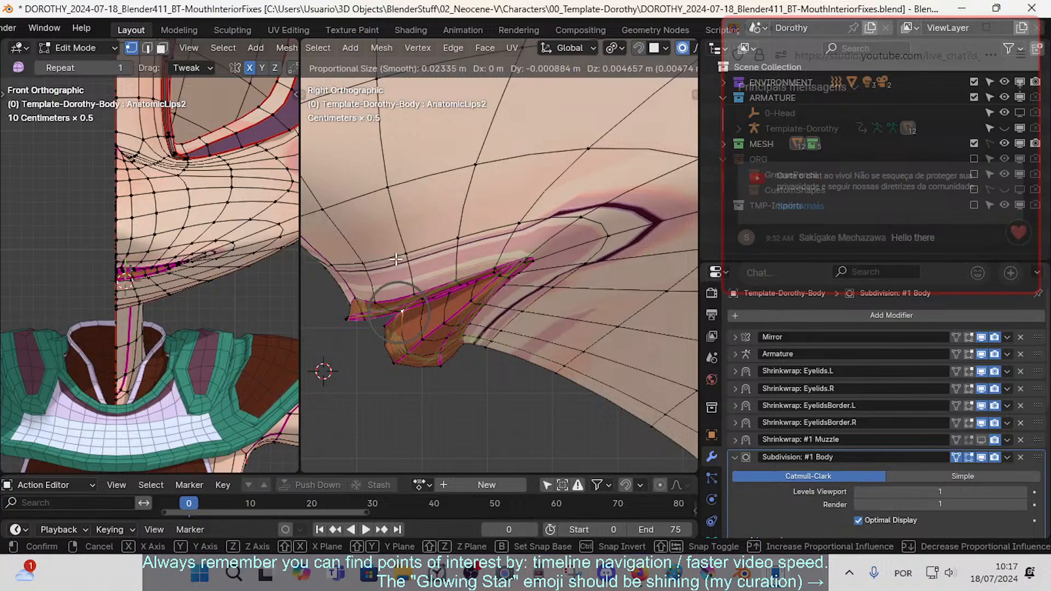
{"action": "left_click_drag", "start_coordinate": [396, 259], "coordinate": [395, 261]}
{"action": "left_click_drag", "start_coordinate": [391, 329], "coordinate": [380, 302]}
- Check the lip profile in Object Mode and save the file
{"action": "key", "text": "Tab"}
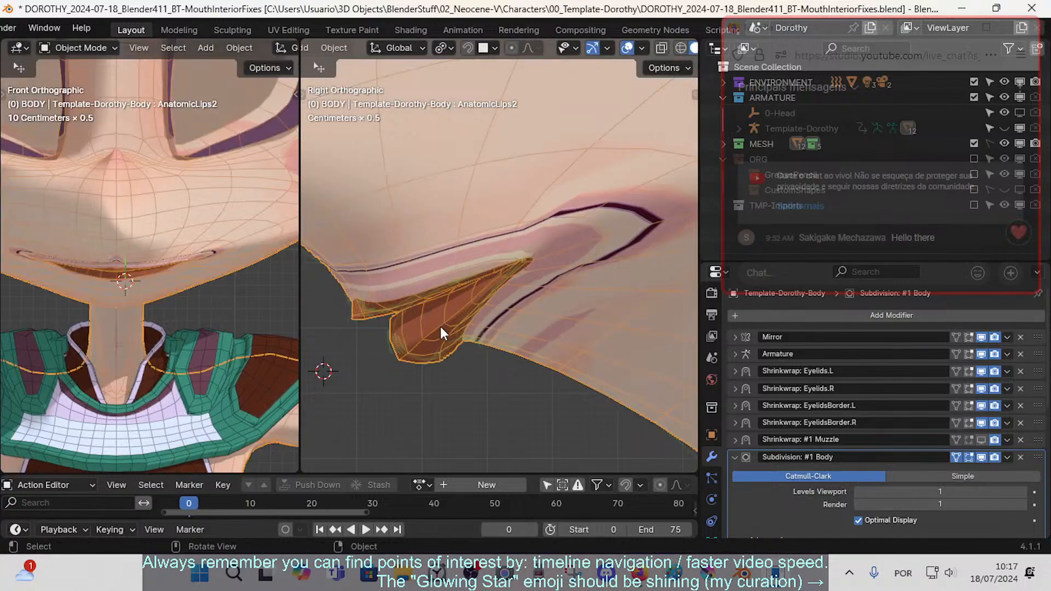
{"action": "scroll", "coordinate": [444, 328], "scroll_direction": "down", "scroll_amount": 3}
{"action": "scroll", "coordinate": [445, 328], "scroll_direction": "up", "scroll_amount": 1}
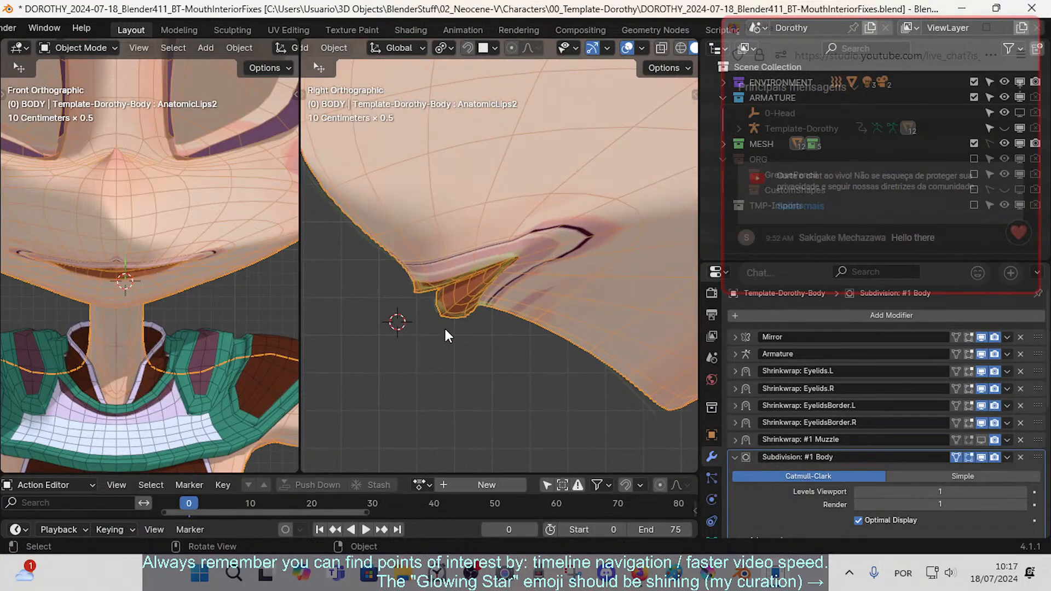
{"action": "key", "text": "ctrl+s"}
- Move the front vertices of the upper lip's inner edge, smooth them, and check the profile in Object Mode
{"action": "key", "text": "Tab"}
{"action": "scroll", "coordinate": [363, 340], "scroll_direction": "up", "scroll_amount": 3}
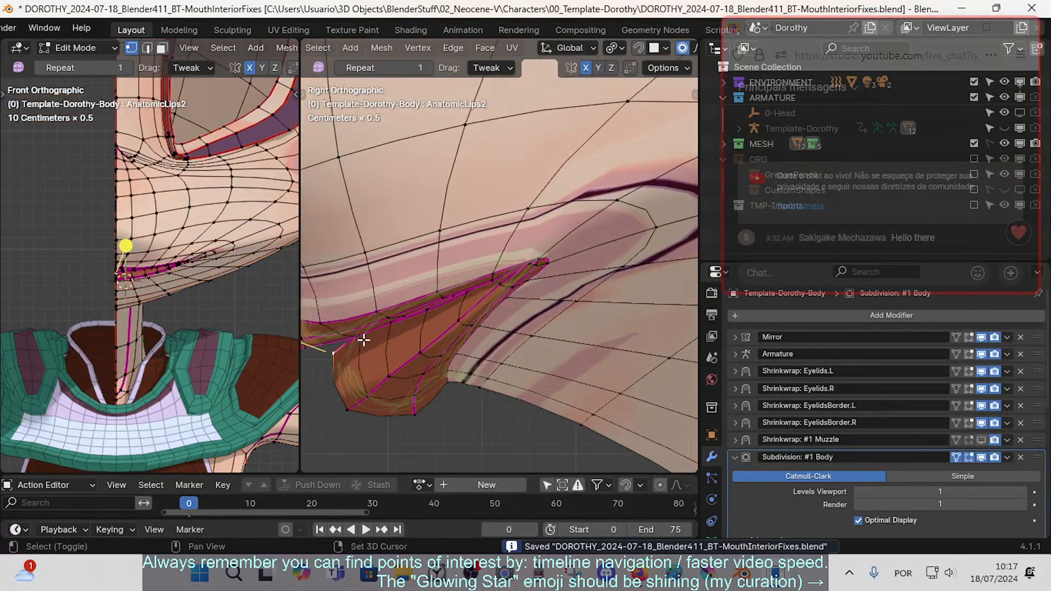
{"action": "middle_click_drag", "start_coordinate": [364, 341], "coordinate": [519, 308], "text": "shift"}
{"action": "scroll", "coordinate": [476, 313], "scroll_direction": "up", "scroll_amount": 1}
{"action": "left_click", "coordinate": [428, 304]}
{"action": "key", "text": "g"}
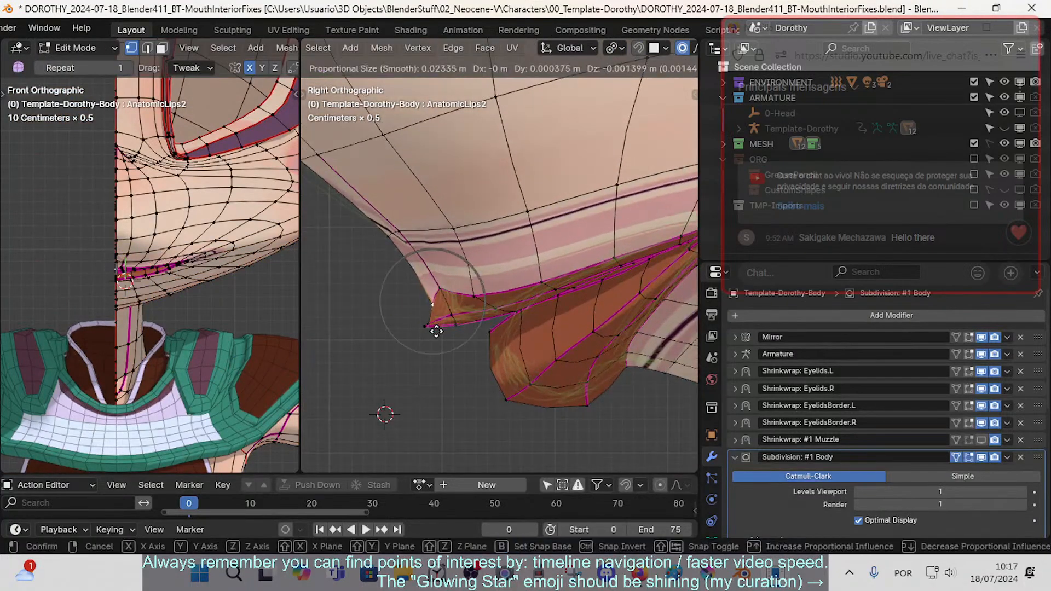
{"action": "left_click", "coordinate": [452, 346]}
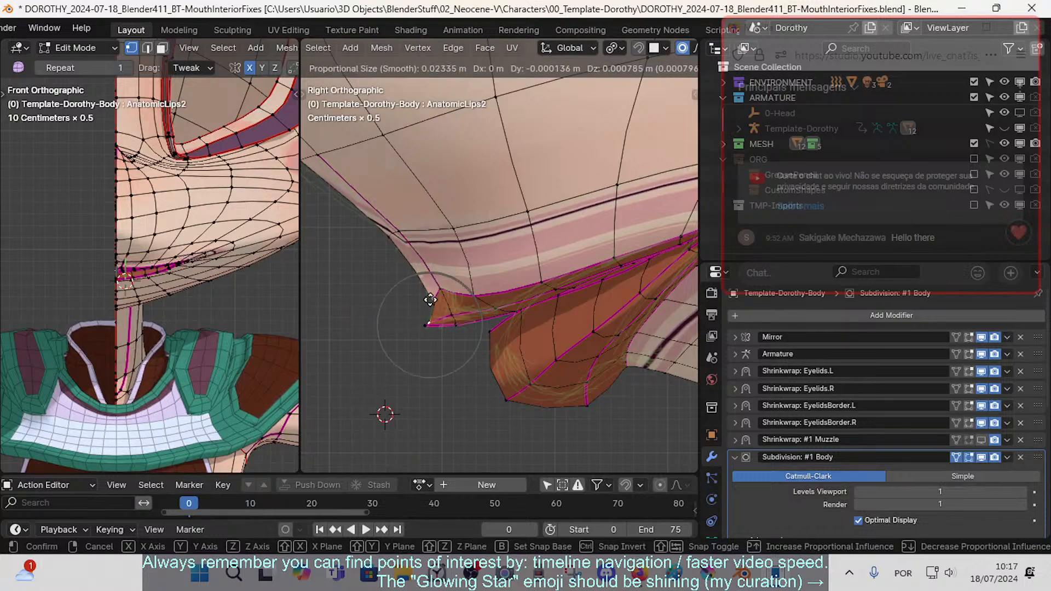
{"action": "scroll", "coordinate": [394, 345], "scroll_direction": "up", "scroll_amount": 2}
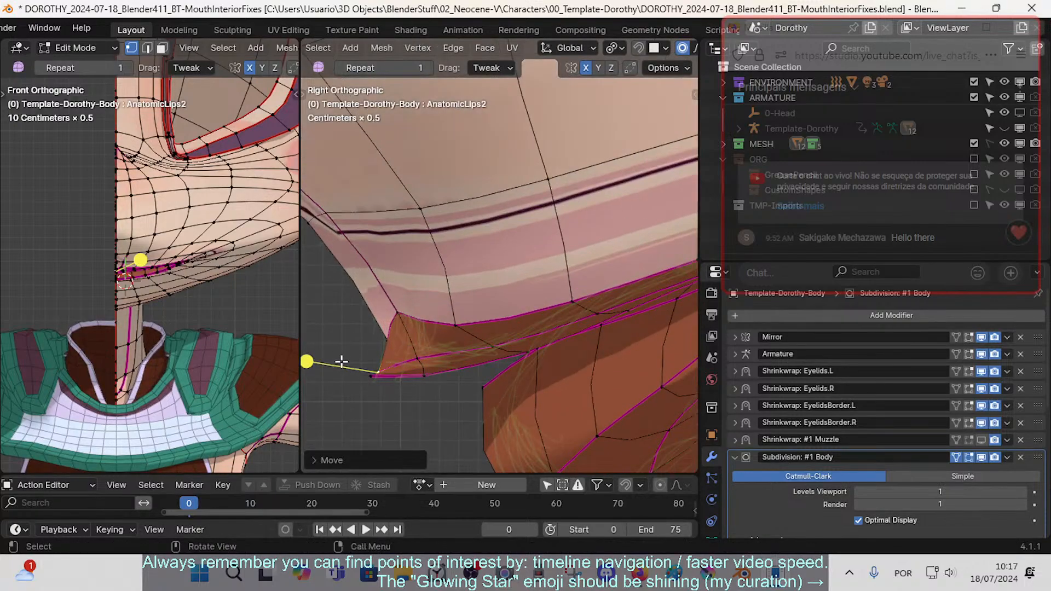
{"action": "left_click_drag", "start_coordinate": [320, 356], "coordinate": [345, 353]}
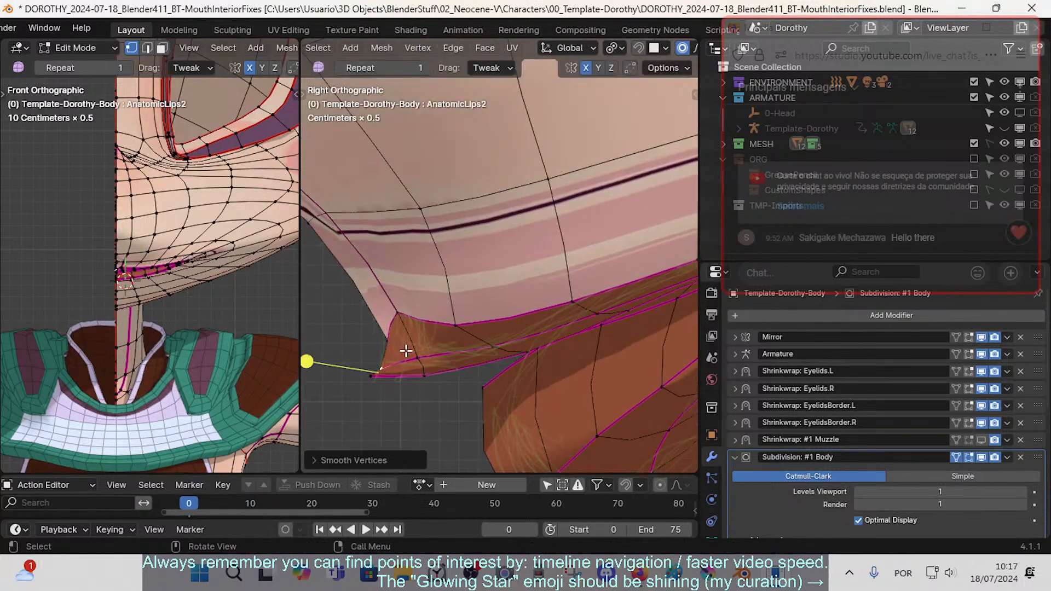
{"action": "key", "text": "Tab"}
{"action": "scroll", "coordinate": [446, 348], "scroll_direction": "down", "scroll_amount": 2}
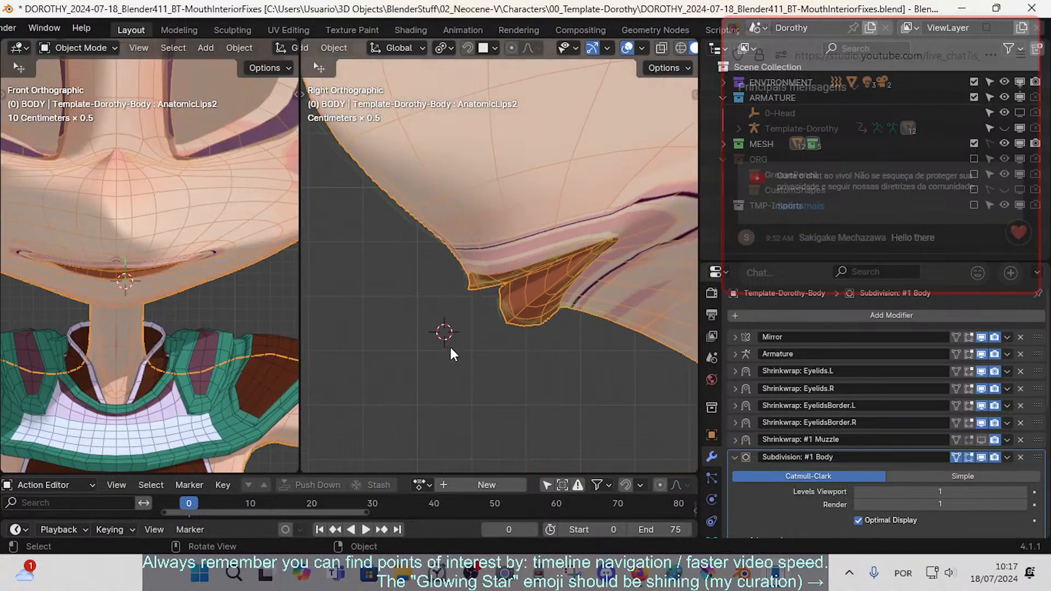
- Slide the vertex just above the inner lip's lower front tip and compare the result in Object Mode
{"action": "scroll", "coordinate": [450, 350], "scroll_direction": "up", "scroll_amount": 2}
{"action": "key", "text": "Tab"}
{"action": "scroll", "coordinate": [430, 359], "scroll_direction": "up", "scroll_amount": 3}
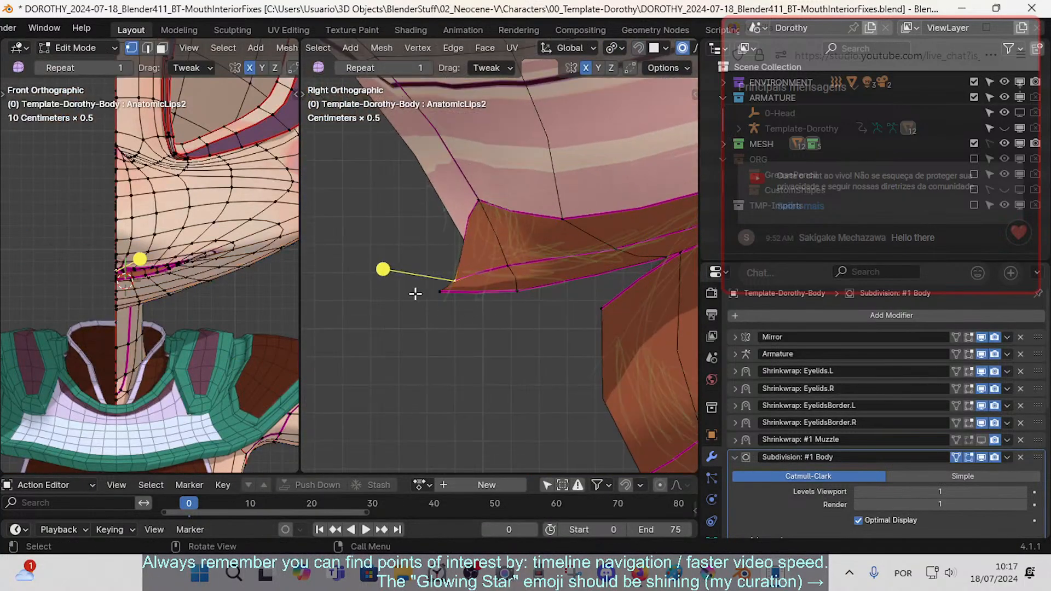
{"action": "left_click_drag", "start_coordinate": [470, 282], "coordinate": [426, 278]}
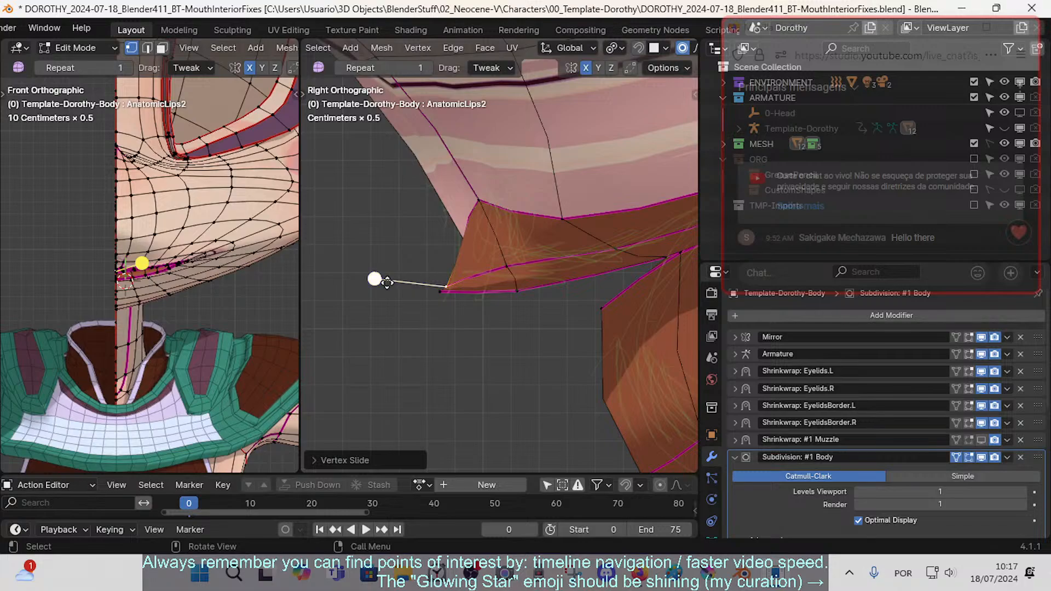
{"action": "key", "text": "Tab"}
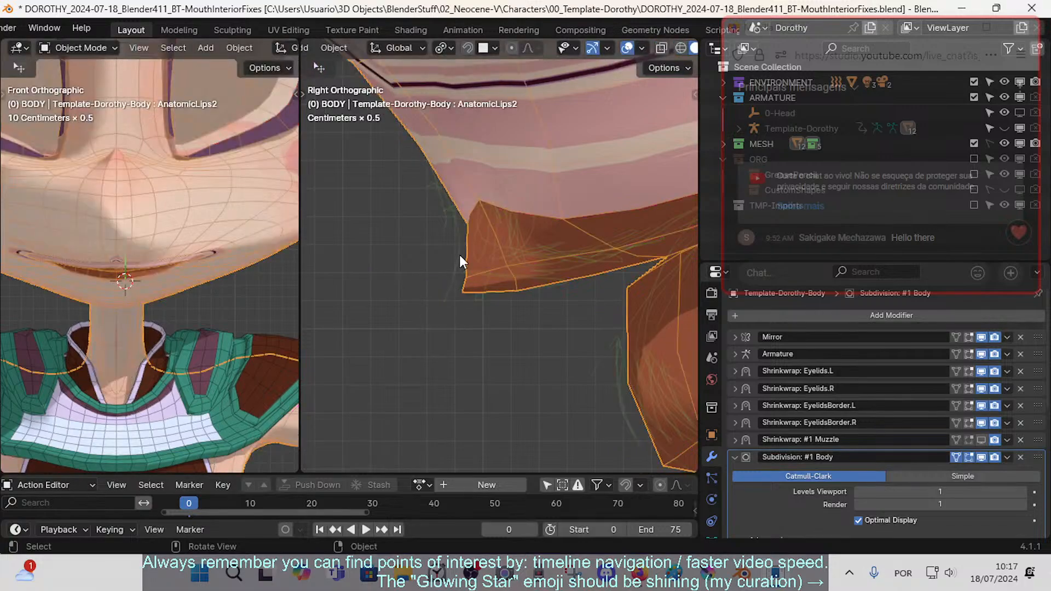
{"action": "key", "text": "Tab"}
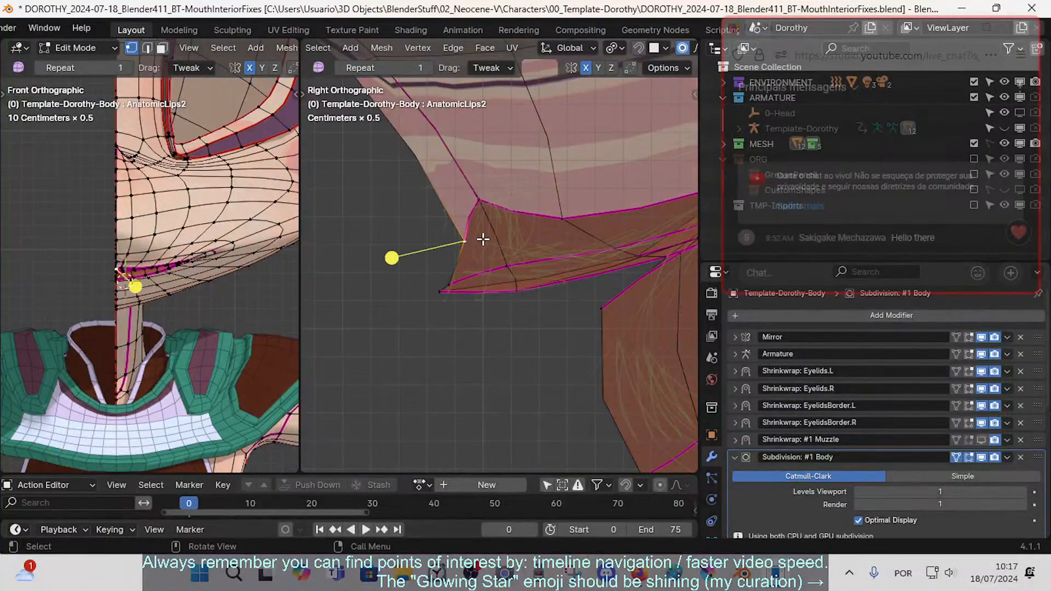
- Slide the upper lip's front border vertex and move it slightly together with the neighbouring border vertex
{"action": "left_click_drag", "start_coordinate": [464, 241], "coordinate": [469, 229]}
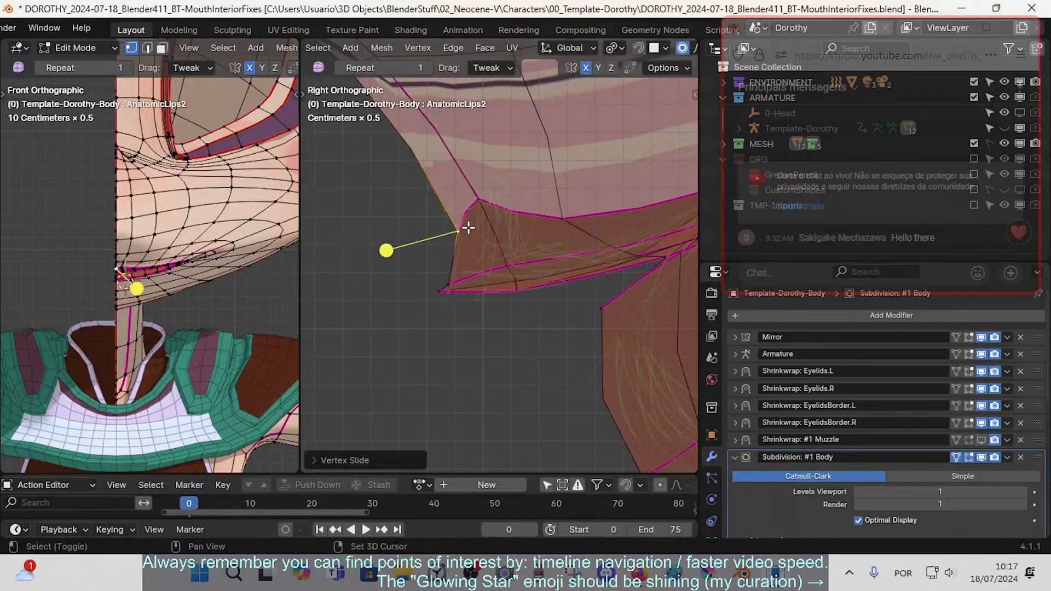
{"action": "key", "text": "Tab"}
{"action": "key", "text": "Tab"}
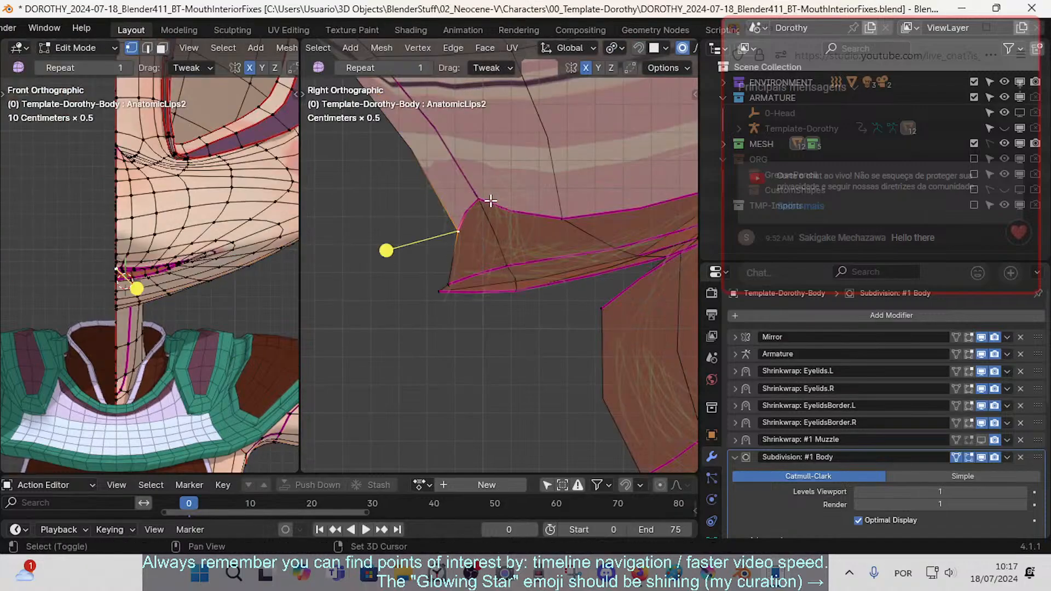
{"action": "left_click_drag", "start_coordinate": [480, 199], "coordinate": [554, 266]}
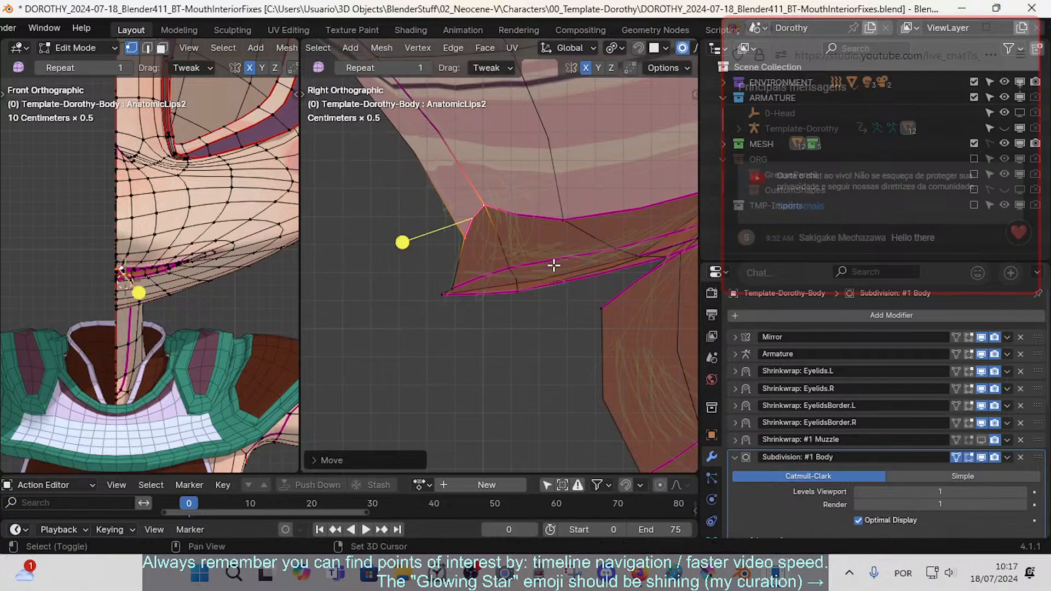
{"action": "key", "text": "Tab"}
{"action": "key", "text": "Tab"}
- Smooth the vertices along the inner upper lip's lower edge near the front and check the profile in Object Mode
{"action": "left_click", "coordinate": [456, 296]}
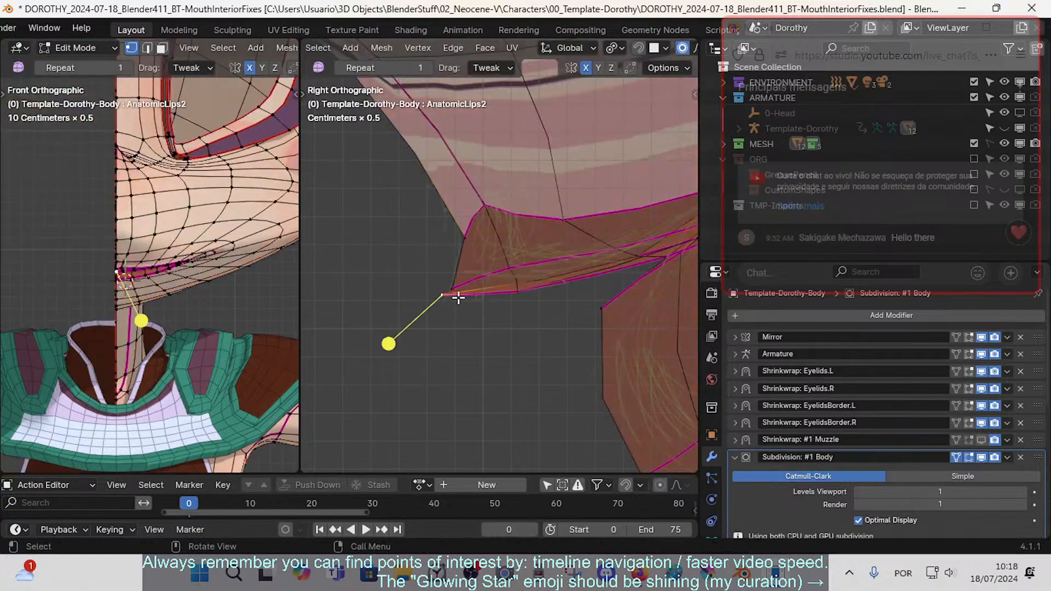
{"action": "left_click", "coordinate": [517, 293]}
{"action": "left_click_drag", "start_coordinate": [521, 293], "coordinate": [526, 272]}
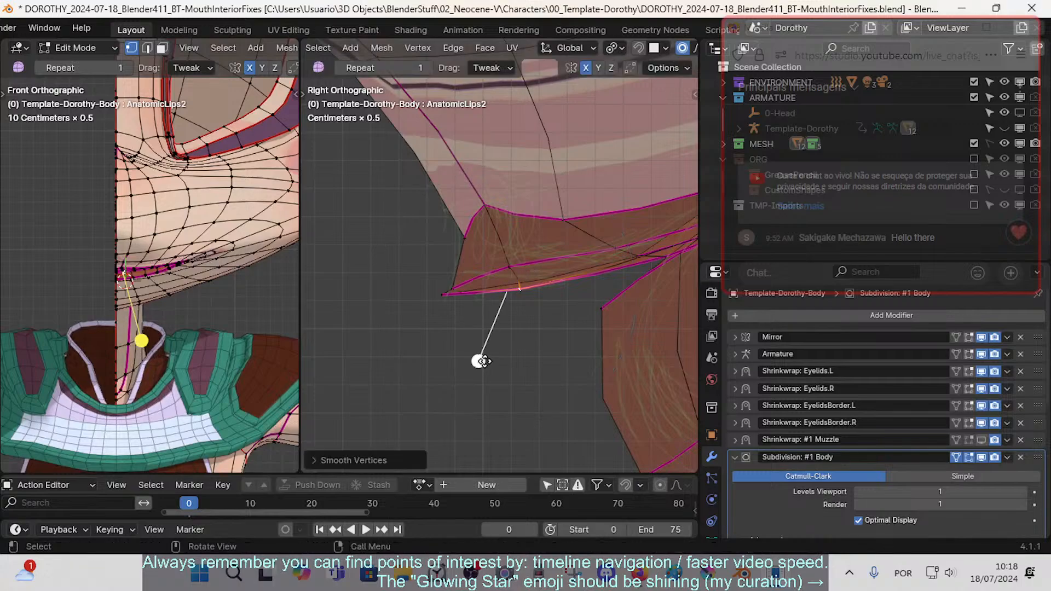
{"action": "key", "text": "Tab"}
{"action": "scroll", "coordinate": [492, 328], "scroll_direction": "down", "scroll_amount": 5}
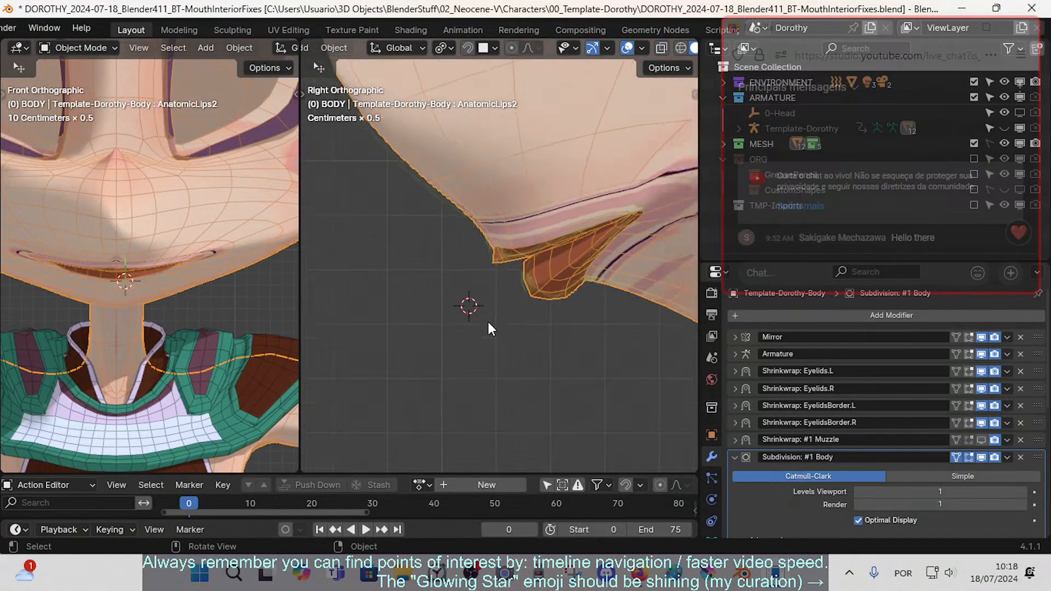
{"action": "scroll", "coordinate": [468, 340], "scroll_direction": "up", "scroll_amount": 6}
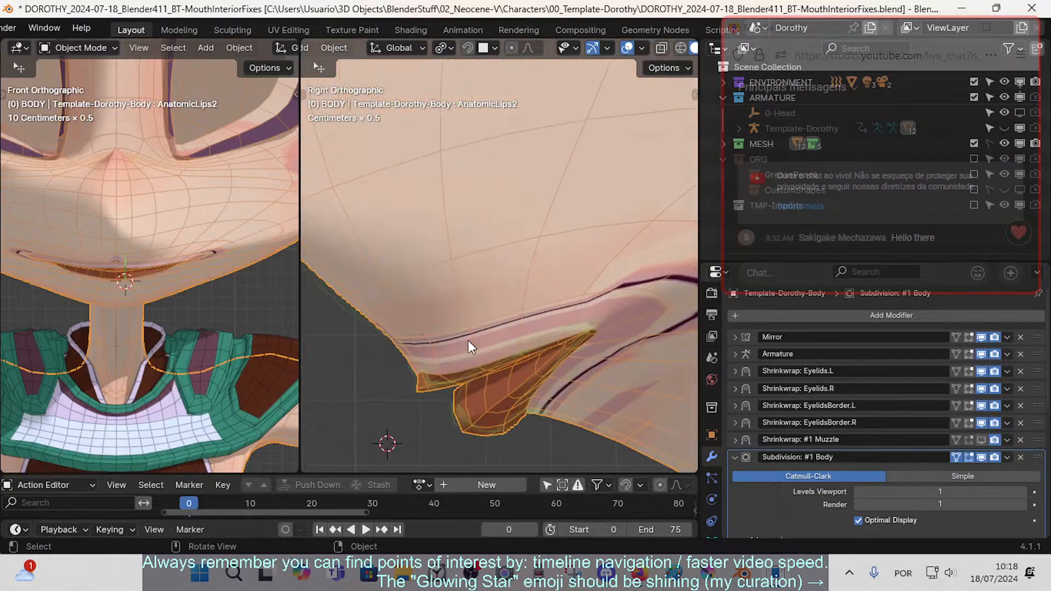
- Select the two front vertices on the lip line just above the upper lip and move them slightly downward
{"action": "key", "text": "Tab"}
{"action": "left_click", "coordinate": [392, 340]}
{"action": "left_click", "coordinate": [399, 333], "text": "shift"}
{"action": "key", "text": "g"}
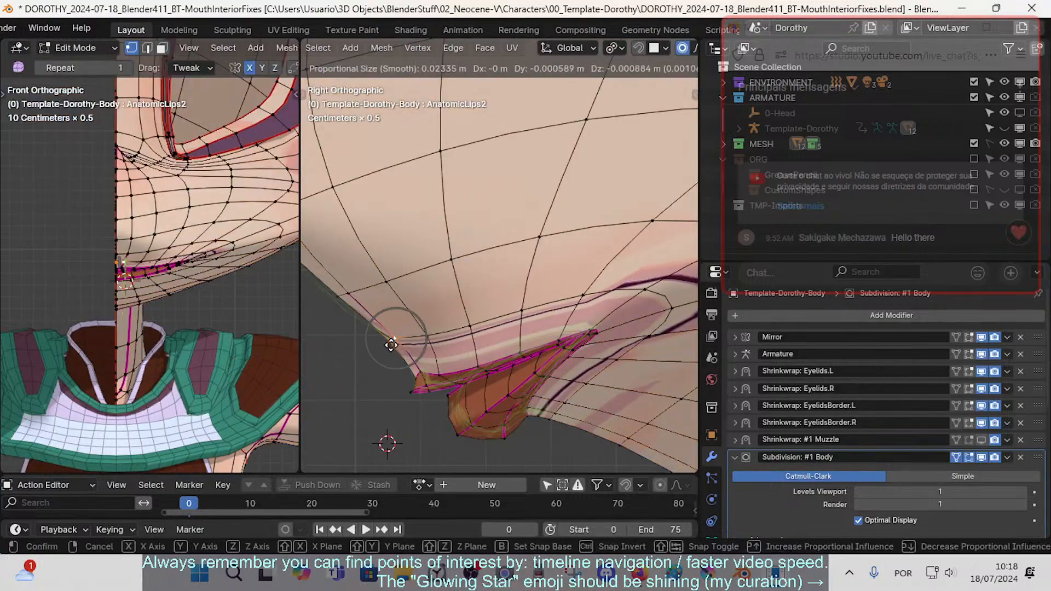
{"action": "left_click", "coordinate": [441, 417]}
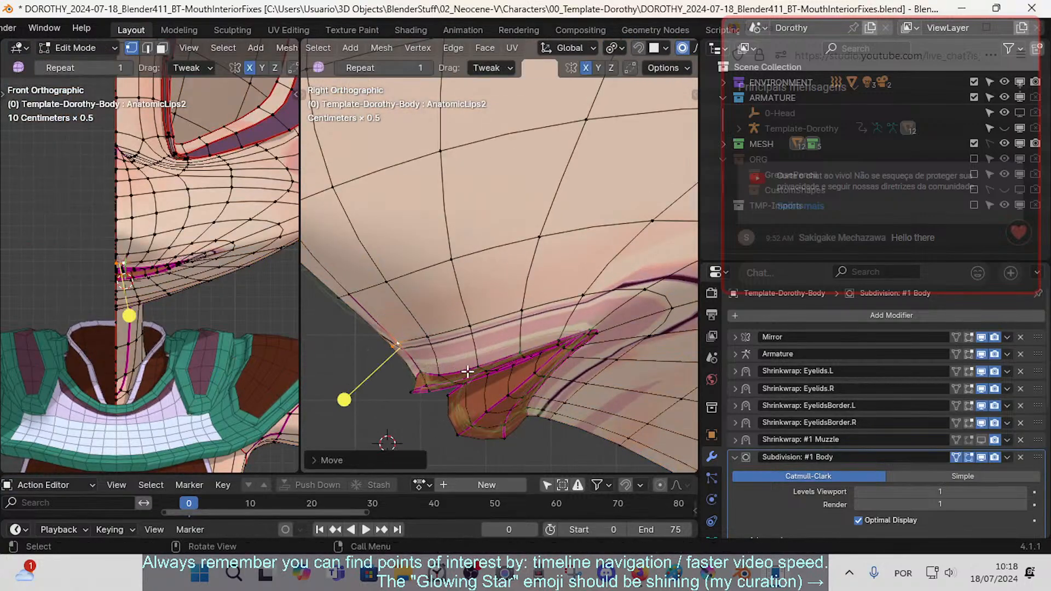
{"action": "scroll", "coordinate": [387, 308], "scroll_direction": "down", "scroll_amount": 2}
- Circle-select the front muzzle vertices above the lip line, move them forward, and compare in Object Mode
{"action": "key", "text": "c"}
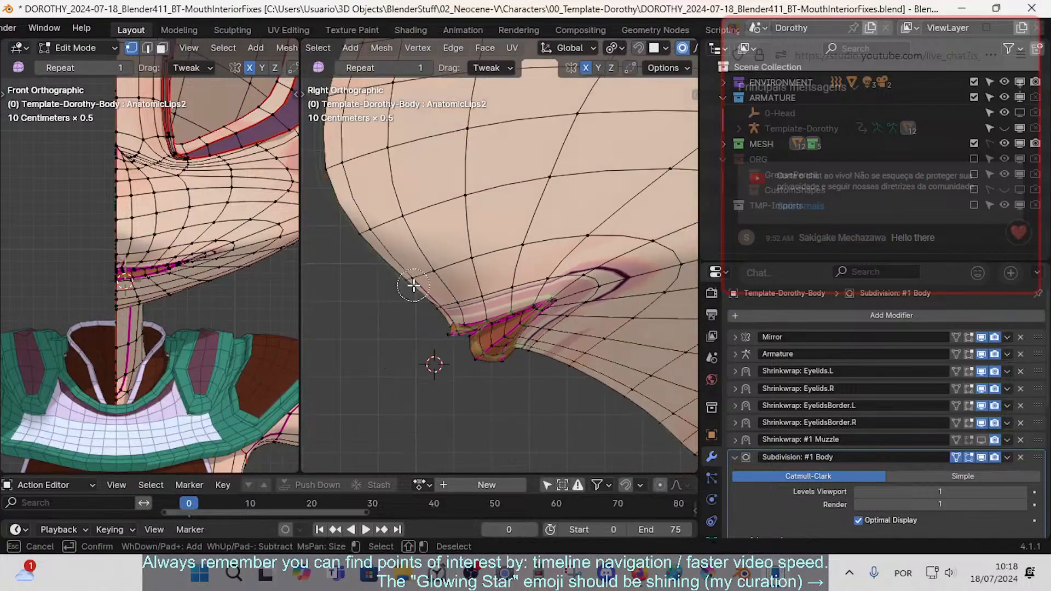
{"action": "left_click", "coordinate": [413, 285]}
{"action": "right_click", "coordinate": [413, 286]}
{"action": "key", "text": "g"}
{"action": "left_click", "coordinate": [401, 297]}
{"action": "key", "text": "Tab"}
{"action": "key", "text": "Tab"}
- Circle-select the vertices along the lower muzzle's front curve and move them slightly forward
{"action": "middle_click_drag", "start_coordinate": [394, 265], "coordinate": [461, 323], "text": "shift"}
{"action": "key", "text": "c"}
{"action": "left_click_drag", "start_coordinate": [429, 303], "coordinate": [403, 219]}
{"action": "right_click", "coordinate": [403, 219]}
{"action": "key", "text": "g"}
{"action": "left_click", "coordinate": [392, 218]}
{"action": "scroll", "coordinate": [396, 206], "scroll_direction": "down", "scroll_amount": 2}
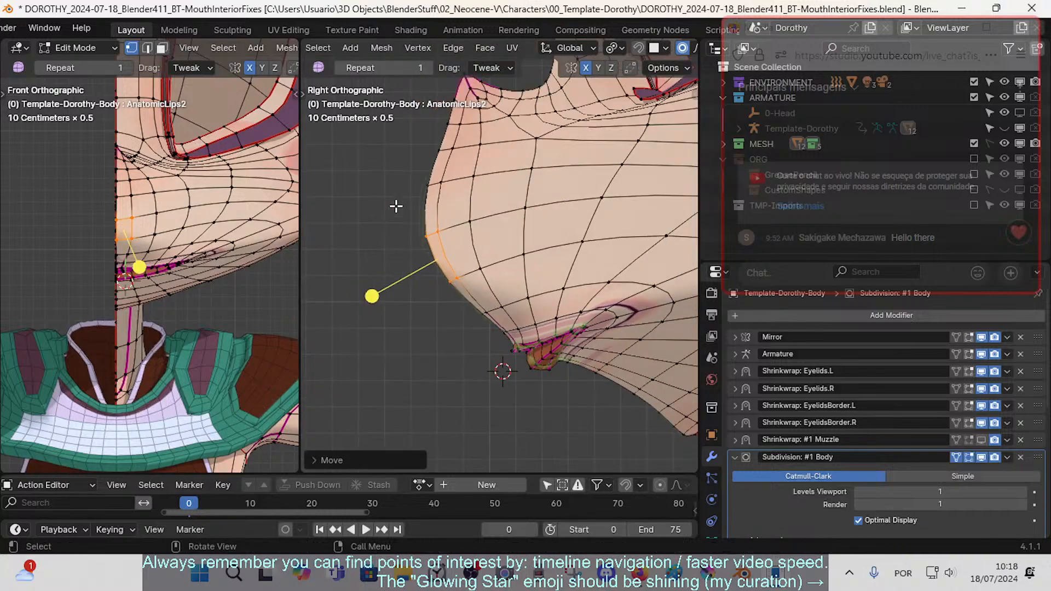
- Move the front vertices of the upper muzzle outward in two groups, then smooth the last group and deselect it
{"action": "middle_click_drag", "start_coordinate": [395, 207], "coordinate": [394, 266], "text": "shift"}
{"action": "key", "text": "c"}
{"action": "right_click", "coordinate": [432, 214]}
{"action": "mouse_move", "coordinate": [427, 244]}
{"action": "left_mouse_down"}
{"action": "mouse_move", "coordinate": [438, 196]}
{"action": "mouse_move", "coordinate": [440, 204]}
{"action": "left_mouse_up"}
{"action": "key", "text": "g"}
{"action": "left_click", "coordinate": [428, 214]}
{"action": "key", "text": "c"}
{"action": "right_click", "coordinate": [440, 205]}
{"action": "key", "text": "g"}
{"action": "left_click", "coordinate": [439, 200]}
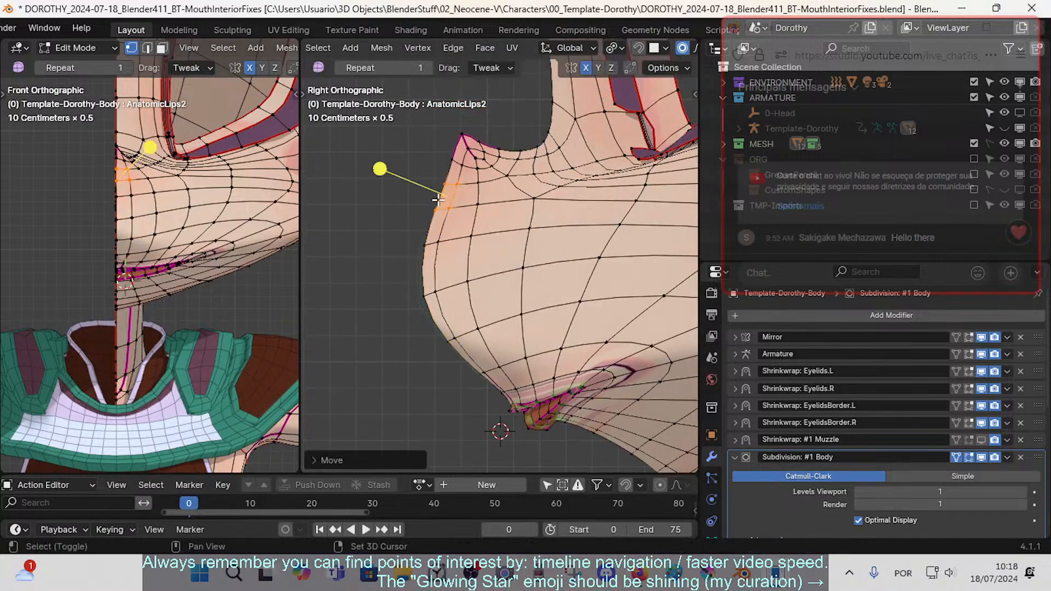
{"action": "left_click_drag", "start_coordinate": [385, 174], "coordinate": [427, 195]}
{"action": "key", "text": "alt+a"}
- Move the front vertices directly below the nose tip, then smooth the profile between the nose and muzzle
{"action": "key", "text": "c"}
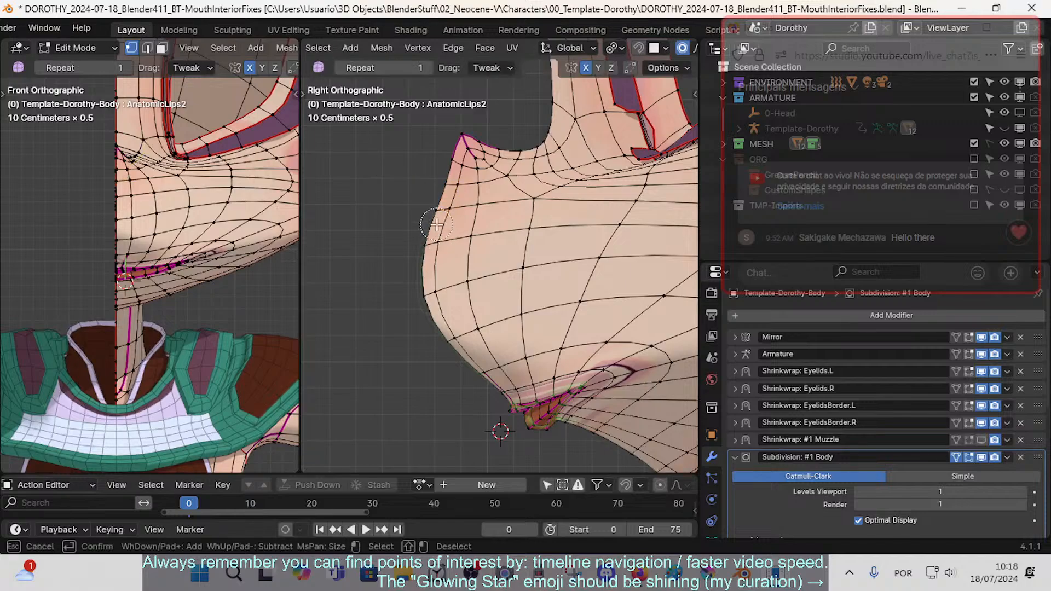
{"action": "right_click", "coordinate": [446, 212]}
{"action": "key", "text": "g"}
{"action": "left_click", "coordinate": [439, 155]}
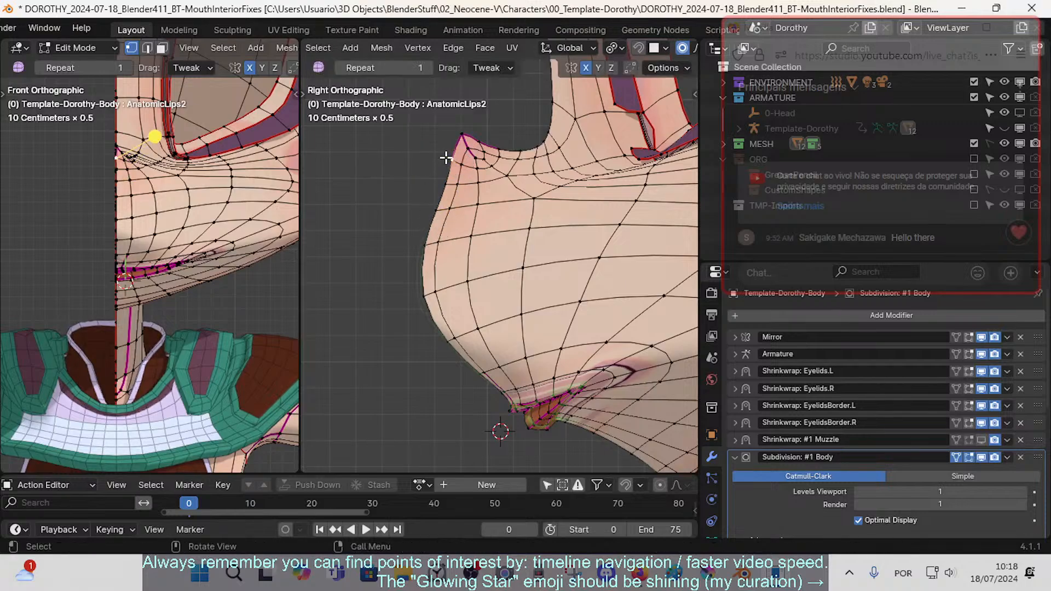
{"action": "key", "text": "c"}
{"action": "right_click", "coordinate": [454, 193]}
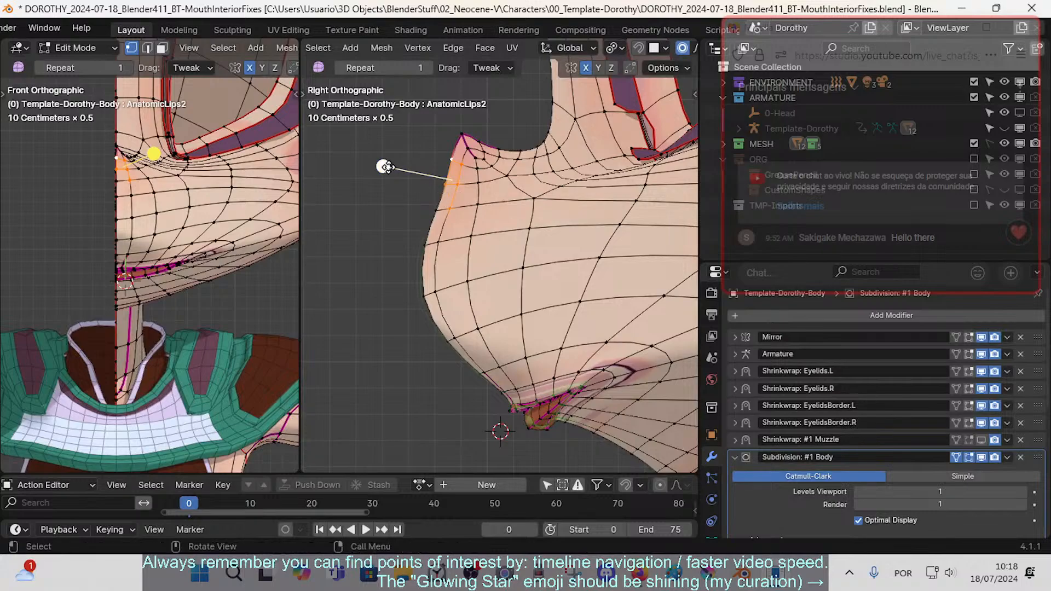
{"action": "left_click_drag", "start_coordinate": [384, 167], "coordinate": [420, 200]}
{"action": "key", "text": "alt+a"}
{"action": "scroll", "coordinate": [427, 224], "scroll_direction": "down", "scroll_amount": 4}
- Check the muzzle profile in Object Mode and circle-select the front vertices below the nose for comparison
{"action": "key", "text": "Tab"}
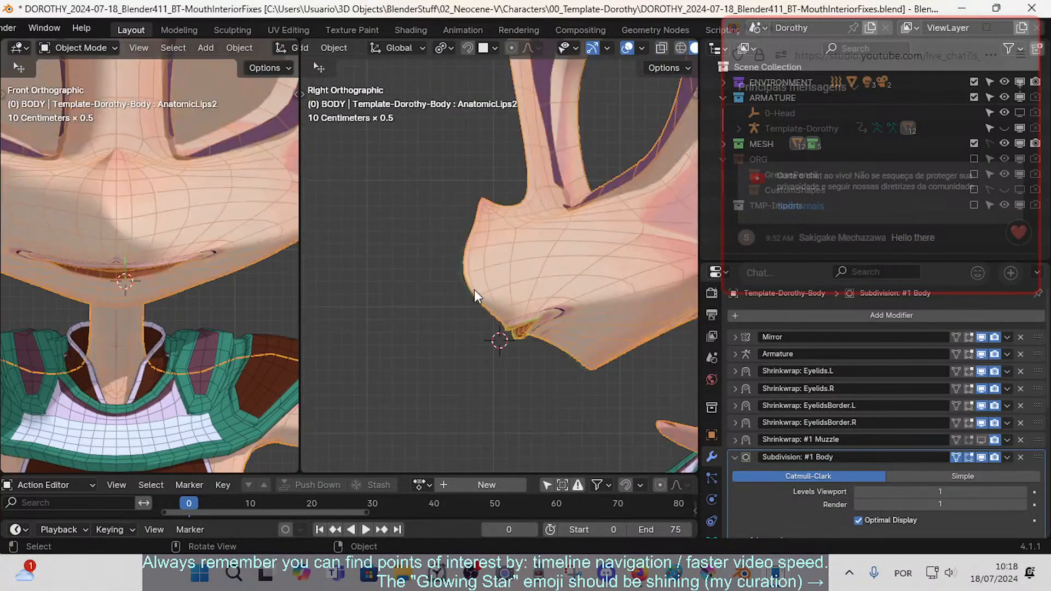
{"action": "scroll", "coordinate": [474, 291], "scroll_direction": "up", "scroll_amount": 4}
{"action": "key", "text": "Tab"}
{"action": "key", "text": "c"}
{"action": "left_click_drag", "start_coordinate": [448, 160], "coordinate": [437, 212]}
{"action": "right_click", "coordinate": [436, 217]}
{"action": "key", "text": "alt+a"}
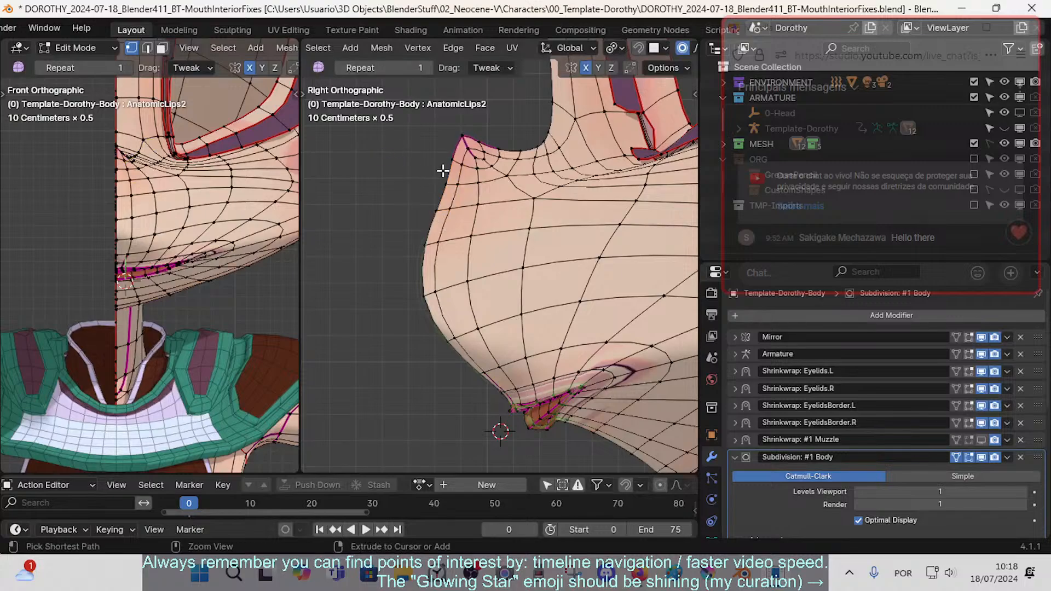
- Move individual centre-line vertices on the upper muzzle to even out the profile below the nose
{"action": "key", "text": "g"}
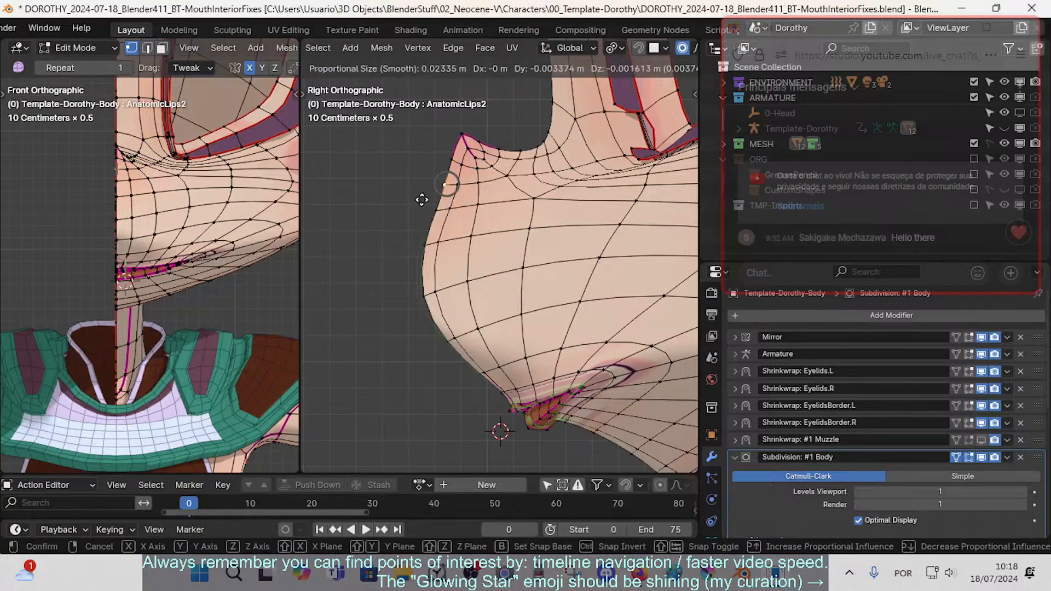
{"action": "left_click", "coordinate": [422, 200]}
{"action": "left_click", "coordinate": [431, 209]}
{"action": "key", "text": "g"}
{"action": "left_click", "coordinate": [415, 218]}
{"action": "key", "text": "g"}
{"action": "left_click", "coordinate": [431, 198]}
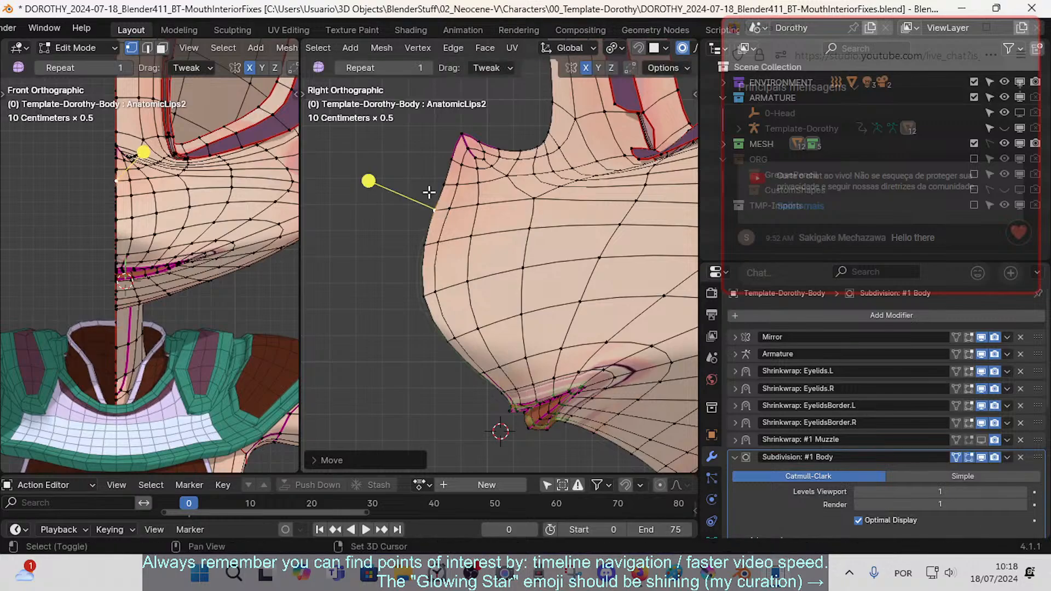
{"action": "left_click", "coordinate": [430, 172]}
{"action": "key", "text": "g"}
{"action": "left_click", "coordinate": [427, 170]}
- Nudge the centre-line vertex just under the nose tip and check the nose profile in Object Mode
{"action": "left_click", "coordinate": [453, 162]}
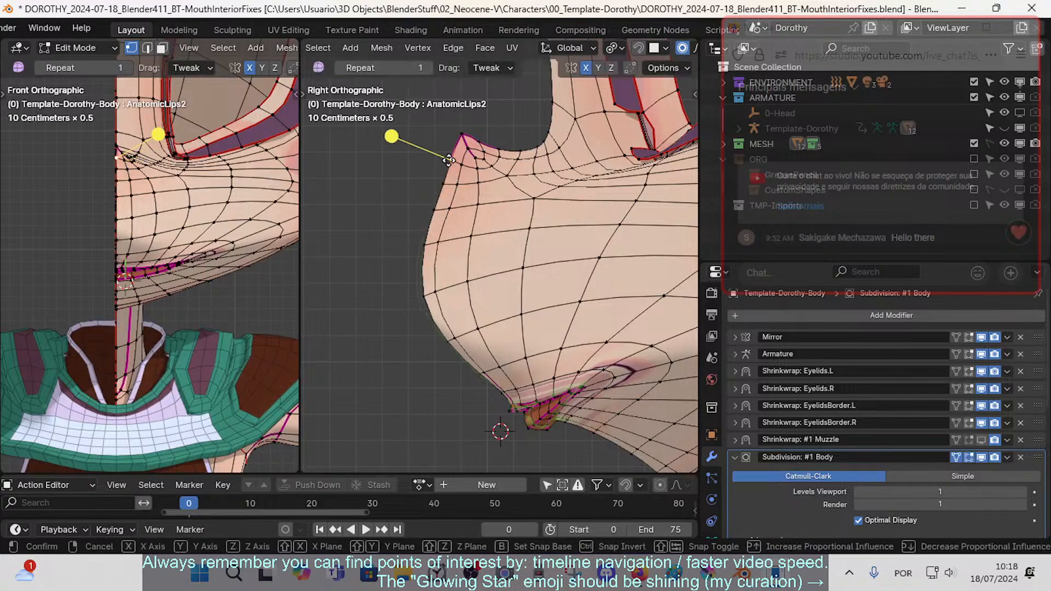
{"action": "key", "text": "g"}
{"action": "left_click", "coordinate": [456, 168]}
{"action": "key", "text": "g"}
{"action": "left_click", "coordinate": [449, 194]}
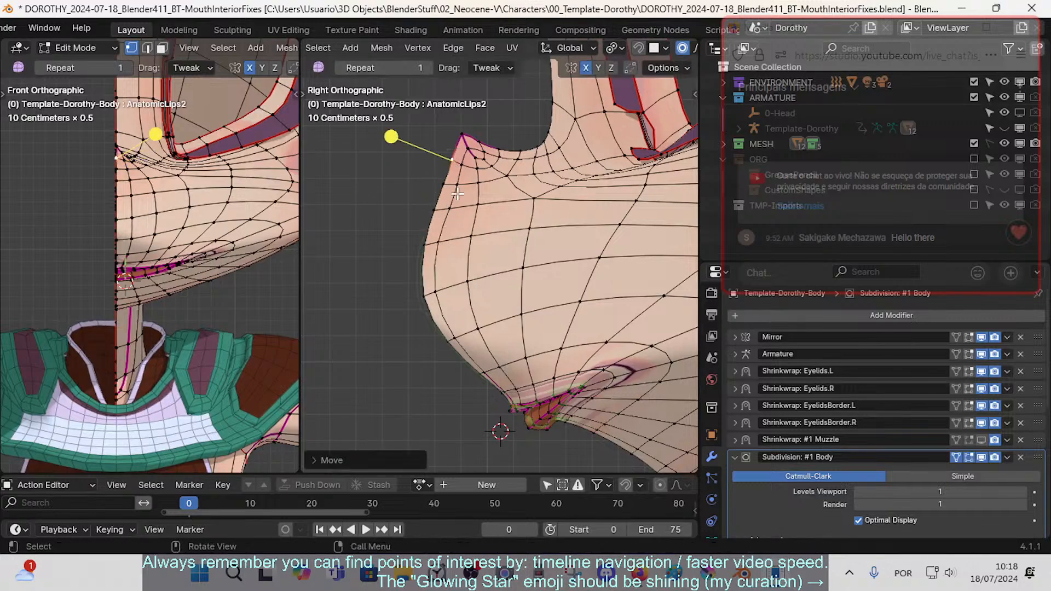
{"action": "key", "text": "Tab"}
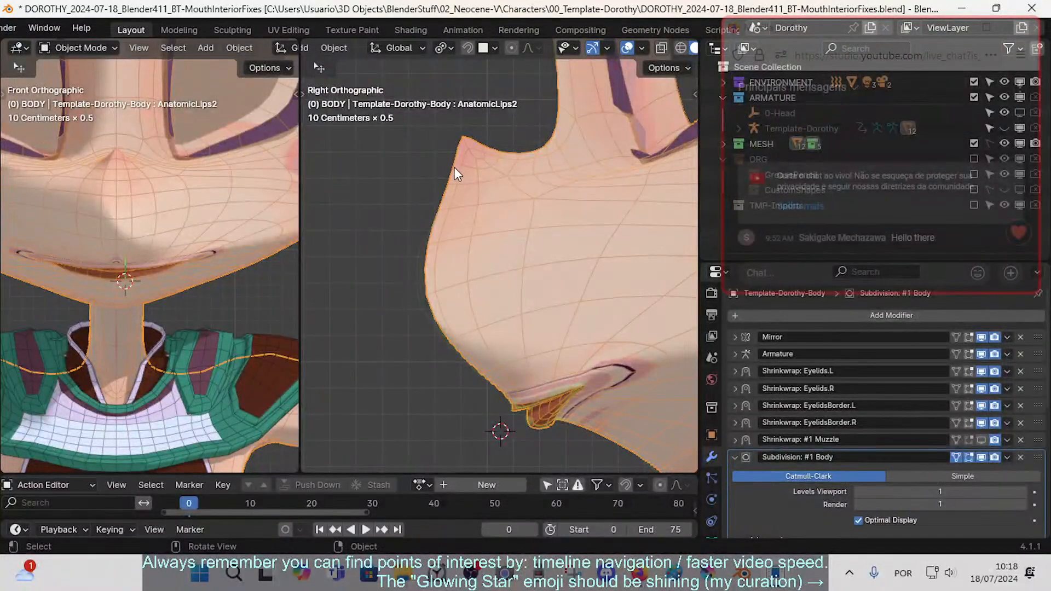
- Switch to edge selection, select the edge loop around the nose tip, and inspect the nose in Object Mode
{"action": "scroll", "coordinate": [464, 181], "scroll_direction": "up", "scroll_amount": 2}
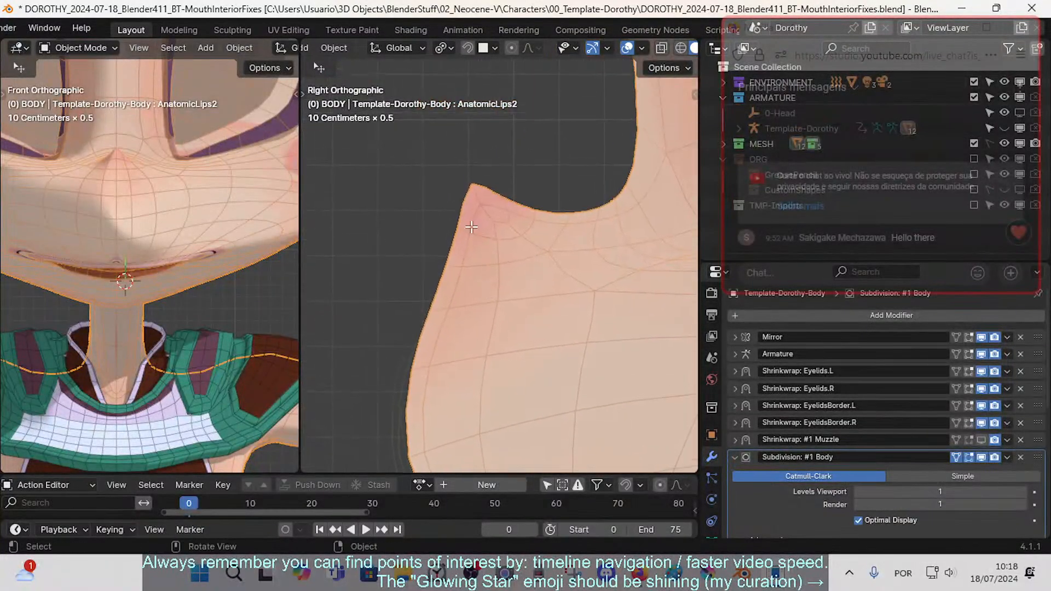
{"action": "key", "text": "Tab"}
{"action": "key", "text": "2"}
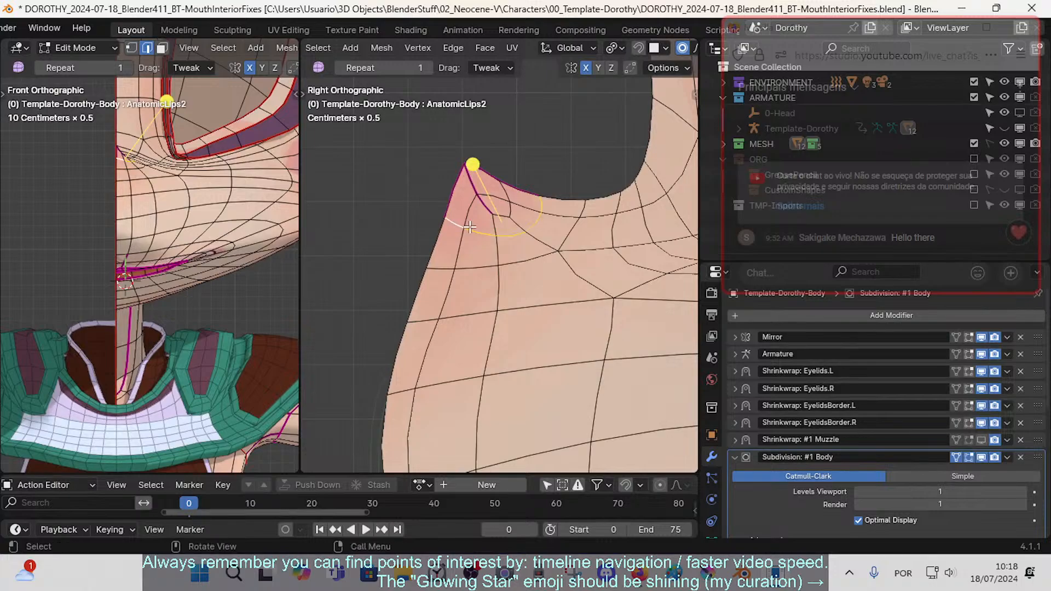
{"action": "left_click", "coordinate": [470, 226]}
{"action": "key", "text": "Tab"}
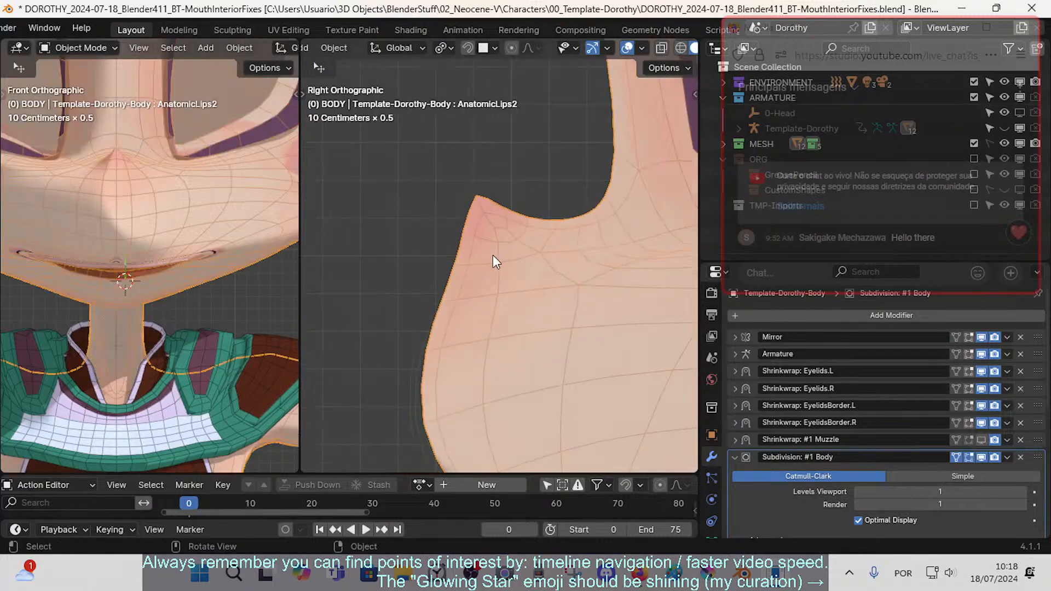
- Set the crease of the second edge loop around the nose tip to 1 and check the nose in Object Mode
{"action": "key", "text": "Tab"}
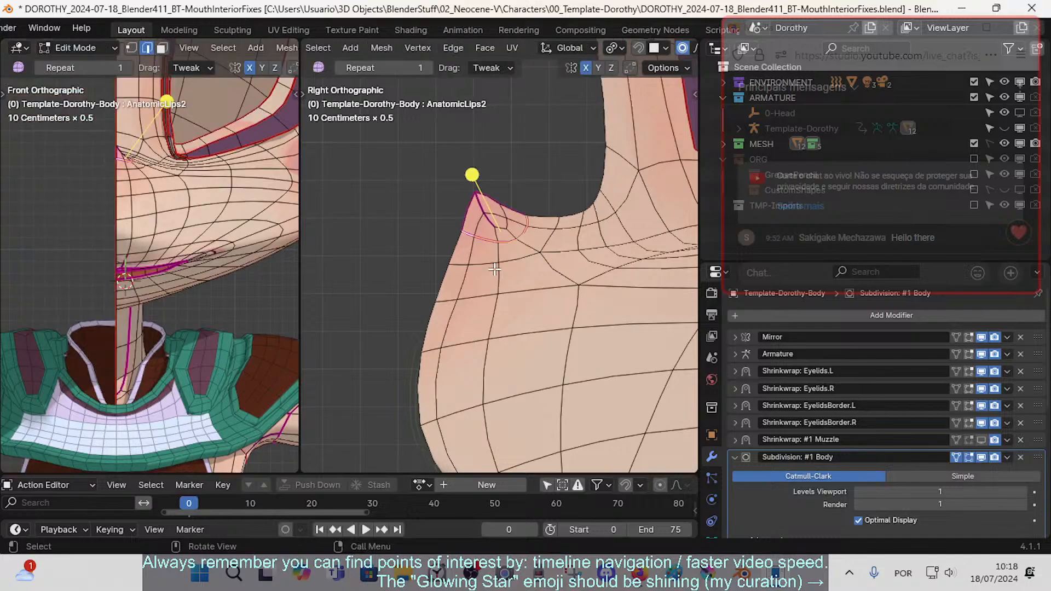
{"action": "left_click", "coordinate": [478, 263], "text": "alt"}
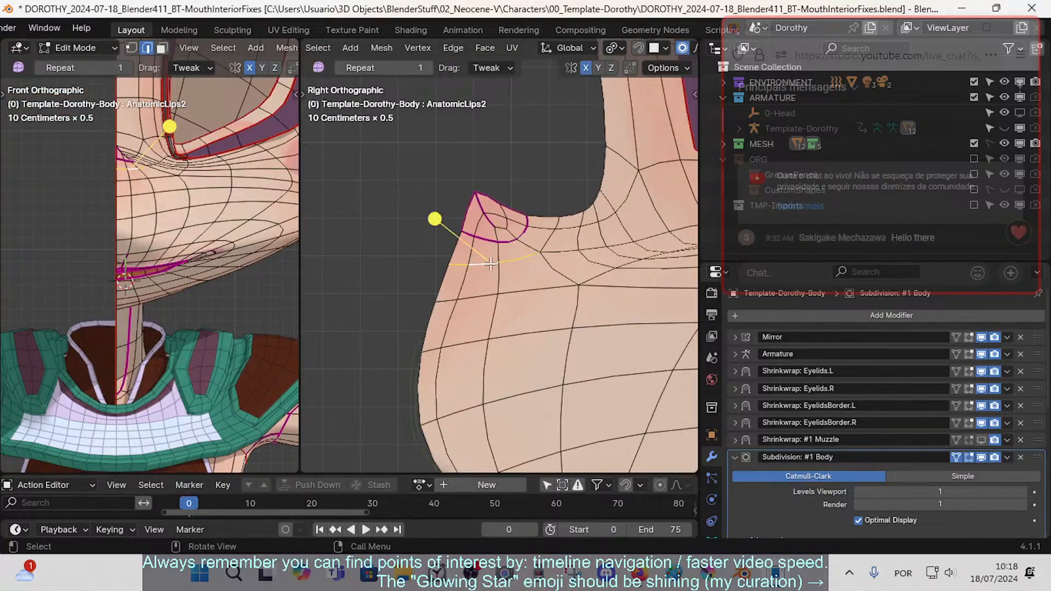
{"action": "left_click", "coordinate": [545, 241], "text": "alt+shift"}
{"action": "key", "text": "shift+e"}
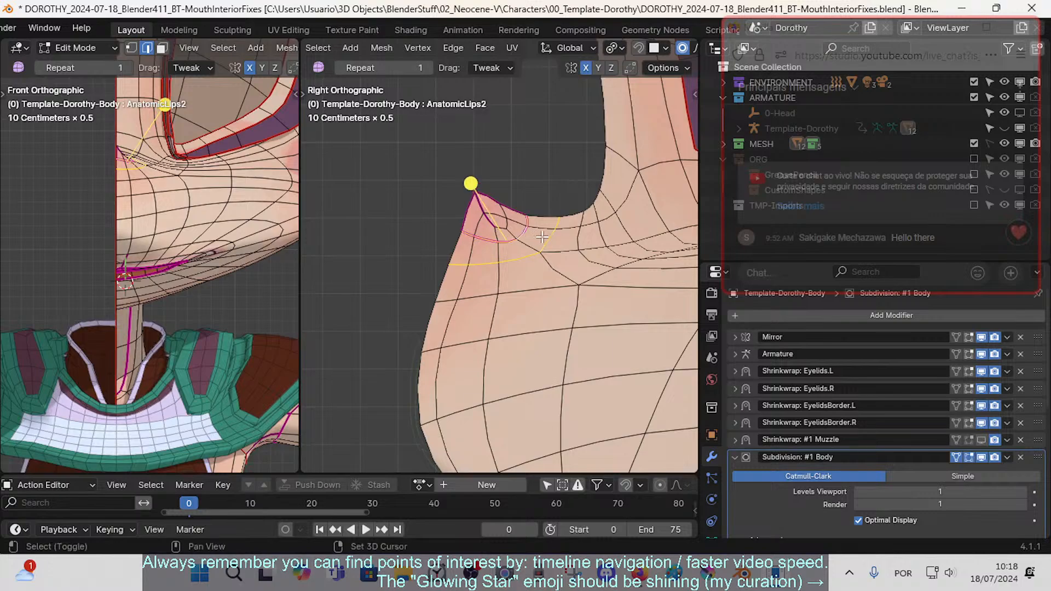
{"action": "key", "text": "Escape"}
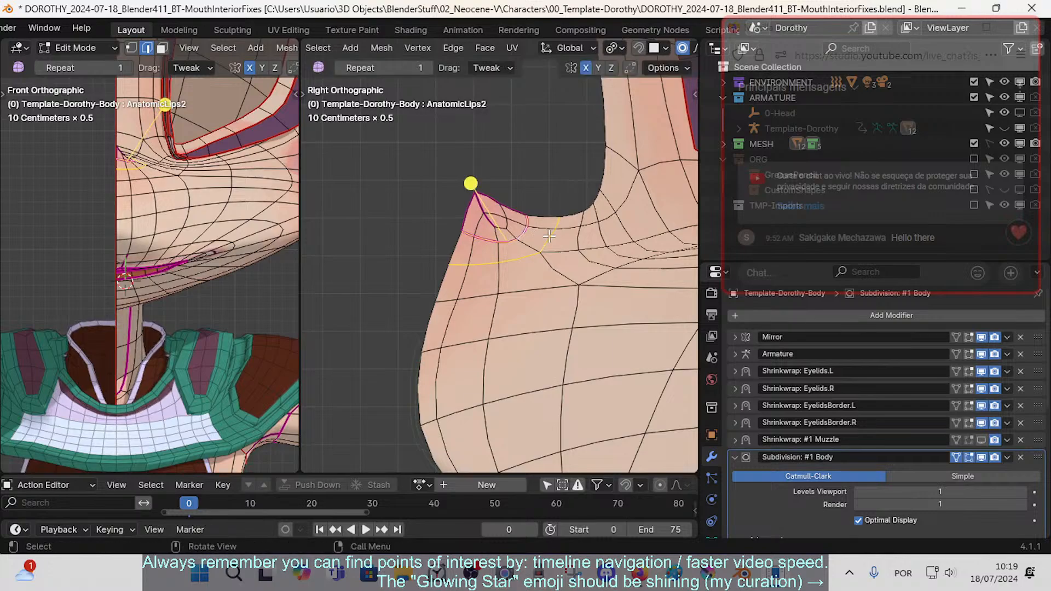
{"action": "key", "text": "shift+e"}
{"action": "key", "text": "1"}
{"action": "key", "text": "Return"}
{"action": "key", "text": "alt+a"}
{"action": "key", "text": "Tab"}
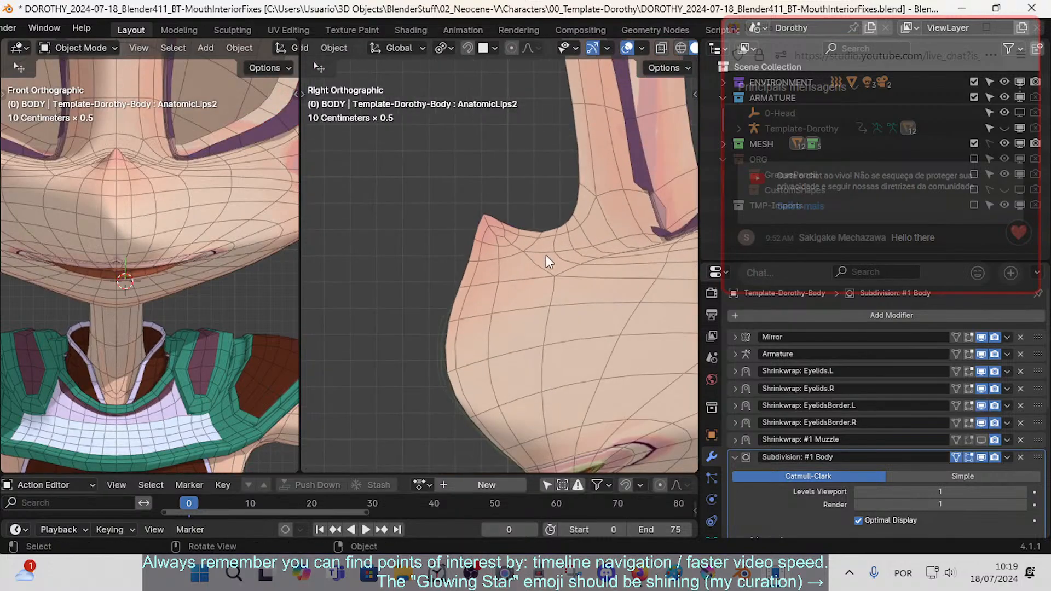
- Try creasing the nose-tip faces and the surrounding face ring to 1, and inspect the nose in Object Mode
{"action": "key", "text": "Tab"}
{"action": "left_click", "coordinate": [471, 211]}
{"action": "left_click", "coordinate": [483, 225], "text": "shift"}
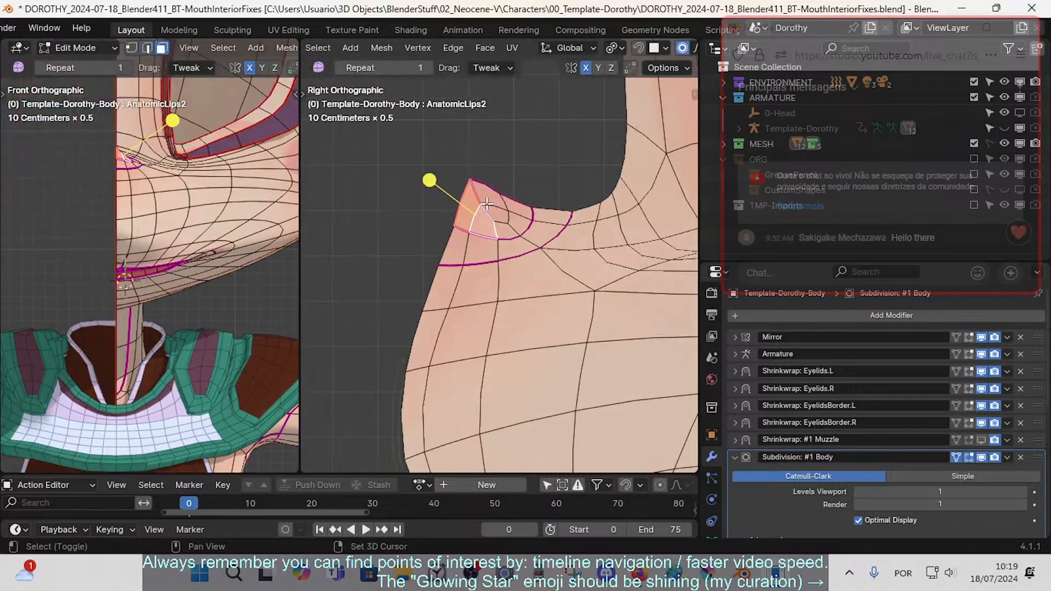
{"action": "left_click", "coordinate": [491, 198], "text": "shift"}
{"action": "left_click", "coordinate": [500, 214], "text": "shift"}
{"action": "left_click", "coordinate": [515, 221], "text": "shift"}
{"action": "left_click", "coordinate": [469, 249], "text": "shift"}
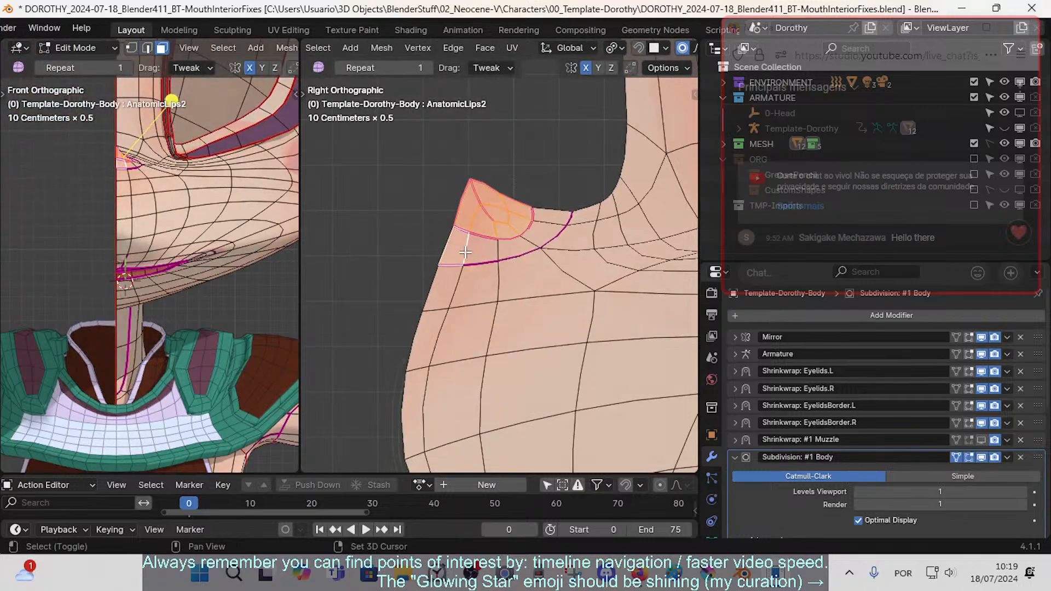
{"action": "left_click", "coordinate": [520, 241], "text": "shift"}
{"action": "left_click", "coordinate": [548, 217], "text": "shift"}
{"action": "key", "text": "shift+e"}
{"action": "type", "text": "1"}
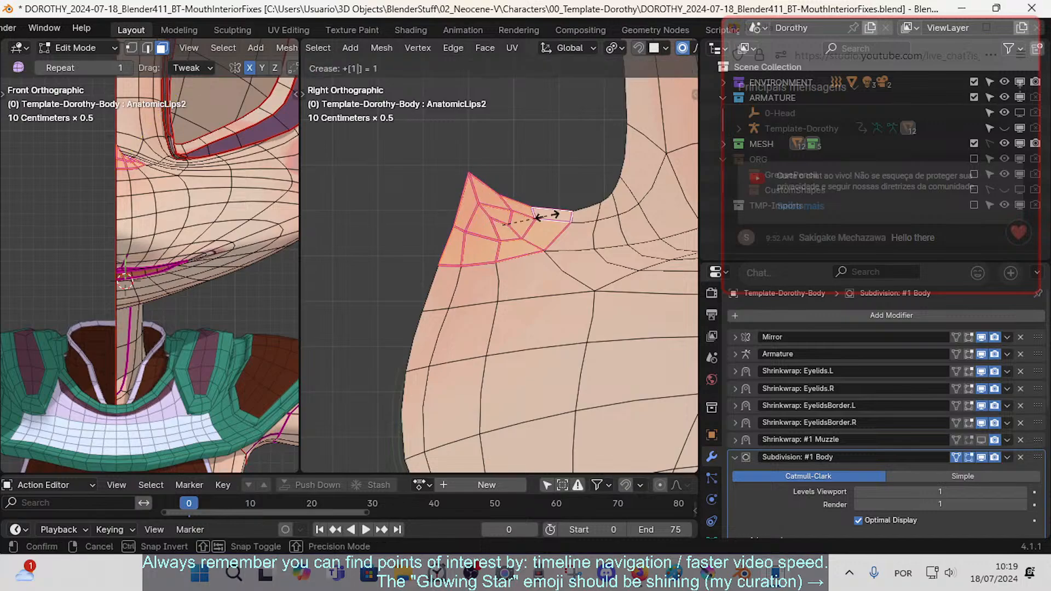
{"action": "key", "text": "Return"}
{"action": "key", "text": "alt+a"}
{"action": "key", "text": "Tab"}
{"action": "scroll", "coordinate": [536, 226], "scroll_direction": "down", "scroll_amount": 4}
{"action": "scroll", "coordinate": [536, 226], "scroll_direction": "down", "scroll_amount": 2}
{"action": "mouse_move", "coordinate": [480, 258]}
{"action": "middle_mouse_down"}
{"action": "mouse_move", "coordinate": [570, 271]}
{"action": "mouse_move", "coordinate": [474, 274]}
{"action": "middle_mouse_up"}
{"action": "scroll", "coordinate": [474, 274], "scroll_direction": "up", "scroll_amount": 4}
- Undo the crease applied to the nose-tip faces
{"action": "key", "text": "Tab"}
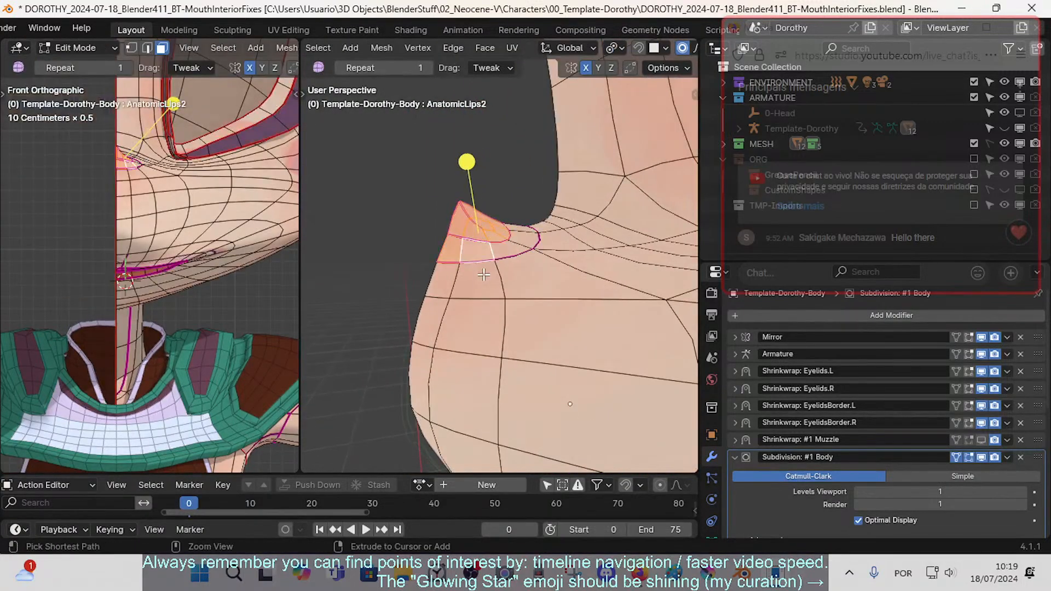
{"action": "middle_click_drag", "start_coordinate": [483, 275], "coordinate": [465, 236]}
{"action": "key", "text": "ctrl+KP_Subtract"}
{"action": "key", "text": "ctrl+KP_Subtract"}
{"action": "key", "text": "ctrl+KP_Subtract"}
{"action": "scroll", "coordinate": [477, 238], "scroll_direction": "up", "scroll_amount": 3}
- Adjust the crease of both edge loops around the nose tip and the short inner edges, and compare the shape in Object Mode
{"action": "key", "text": "2"}
{"action": "left_click", "coordinate": [467, 237], "text": "alt"}
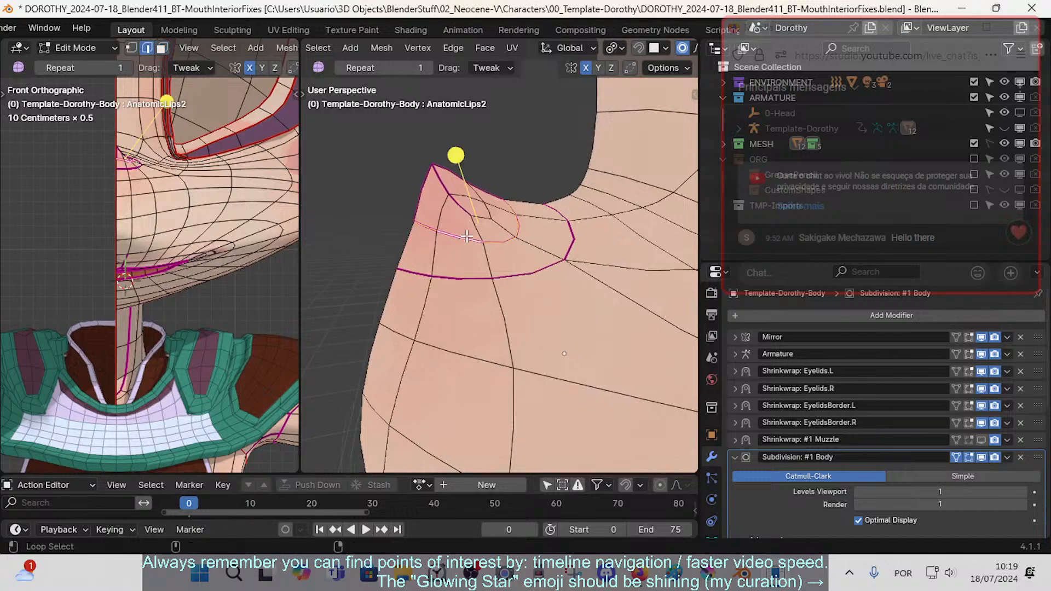
{"action": "left_click", "coordinate": [469, 287], "text": "alt+shift"}
{"action": "left_click", "coordinate": [571, 240], "text": "alt+shift"}
{"action": "middle_click_drag", "start_coordinate": [569, 242], "coordinate": [509, 269]}
{"action": "left_click", "coordinate": [481, 219], "text": "shift"}
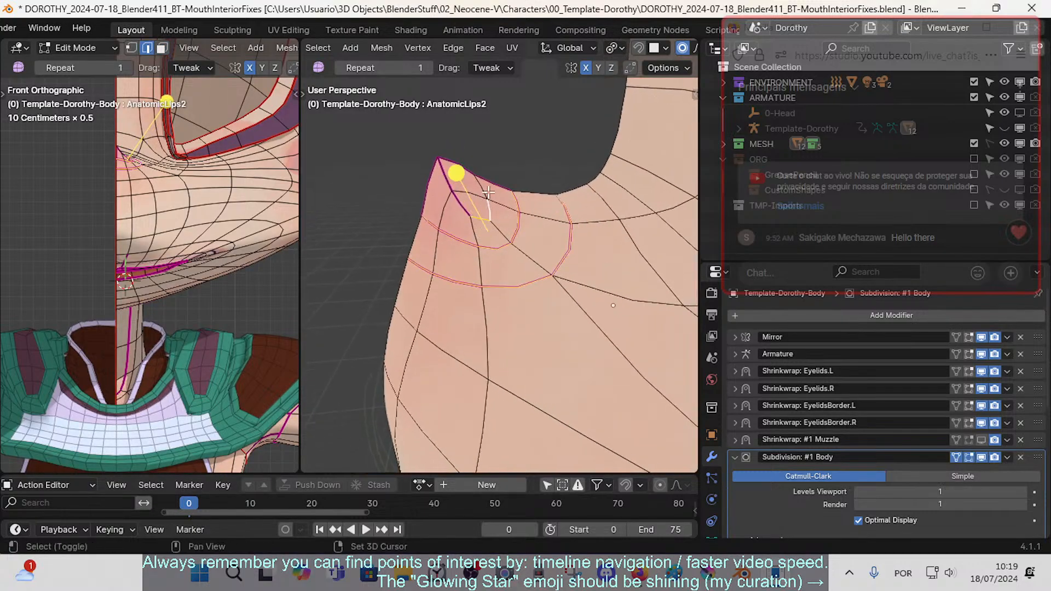
{"action": "key", "text": "shift+e"}
{"action": "type", "text": "1"}
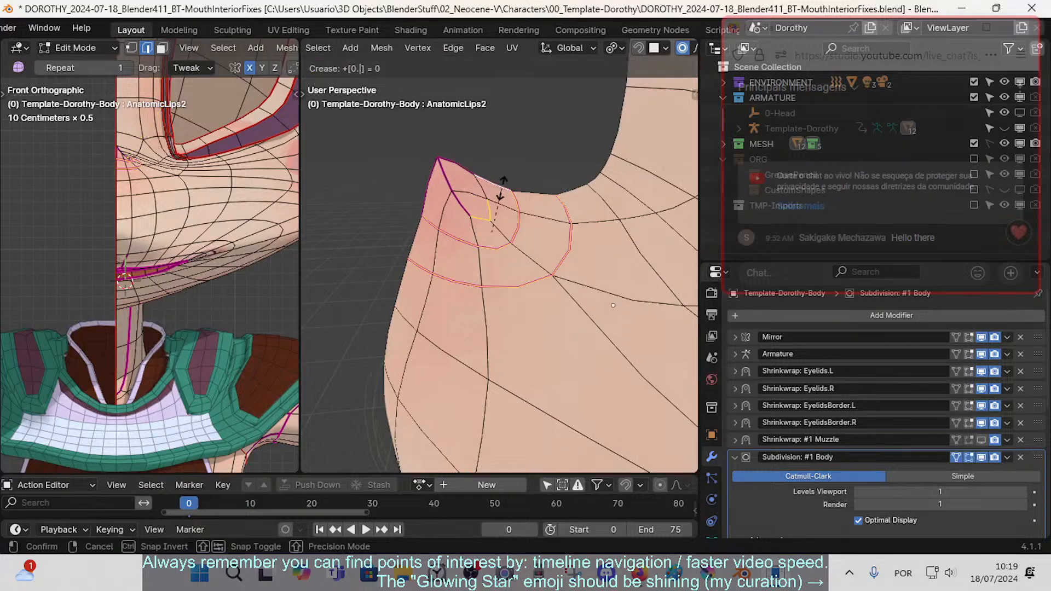
{"action": "key", "text": "Return"}
{"action": "key", "text": "Tab"}
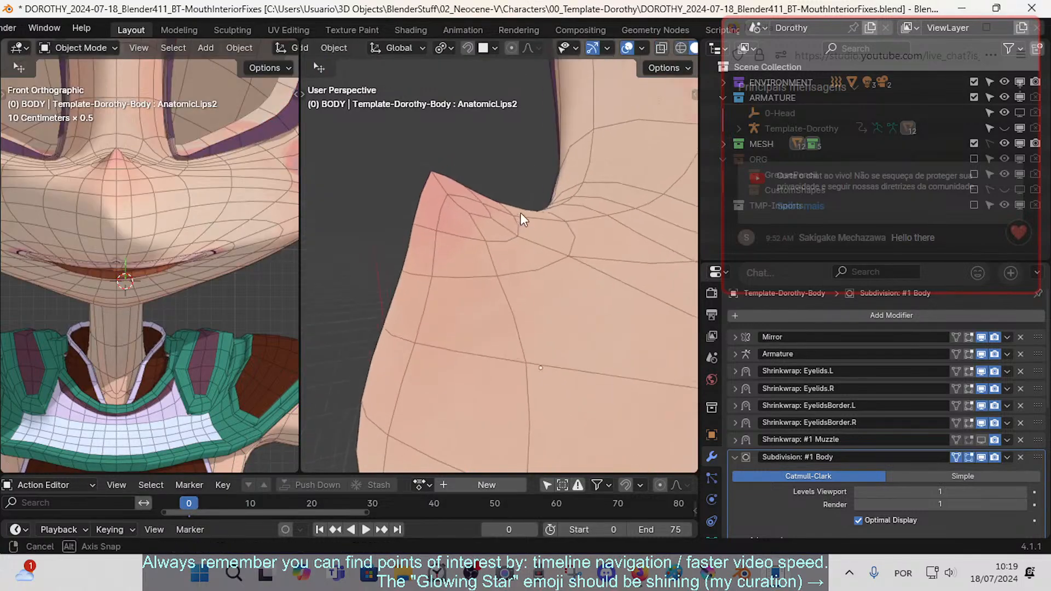
{"action": "middle_click_drag", "start_coordinate": [520, 212], "coordinate": [486, 254]}
{"action": "key", "text": "Tab"}
{"action": "key", "text": "Tab"}
{"action": "key", "text": "Tab"}
- Select the face ring around the nose tip, adjust its edge crease, and check the nose in Object Mode
{"action": "key", "text": "3"}
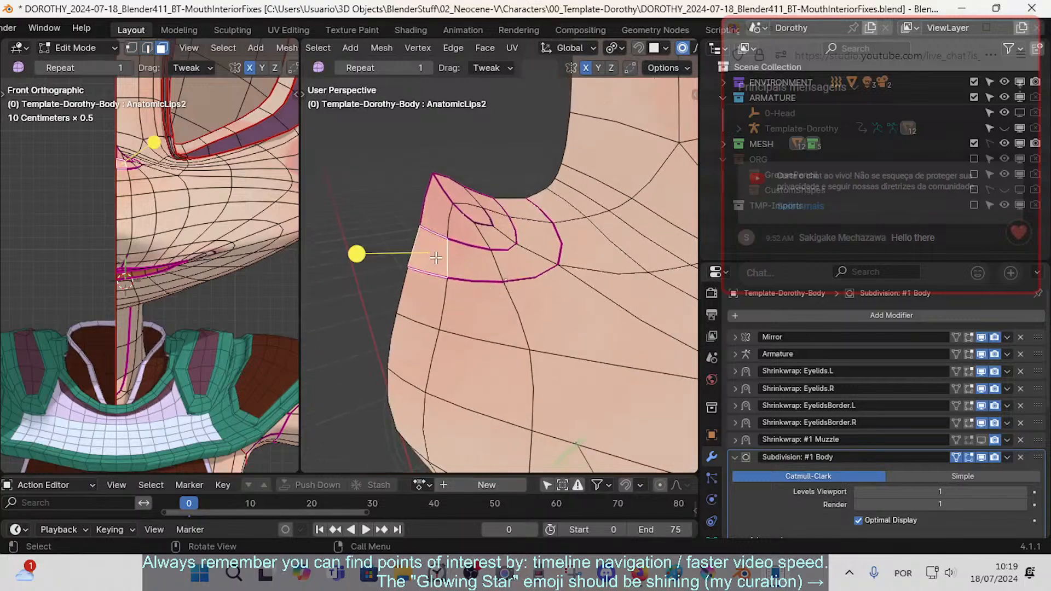
{"action": "left_click", "coordinate": [492, 264], "text": "alt"}
{"action": "key", "text": "shift+e"}
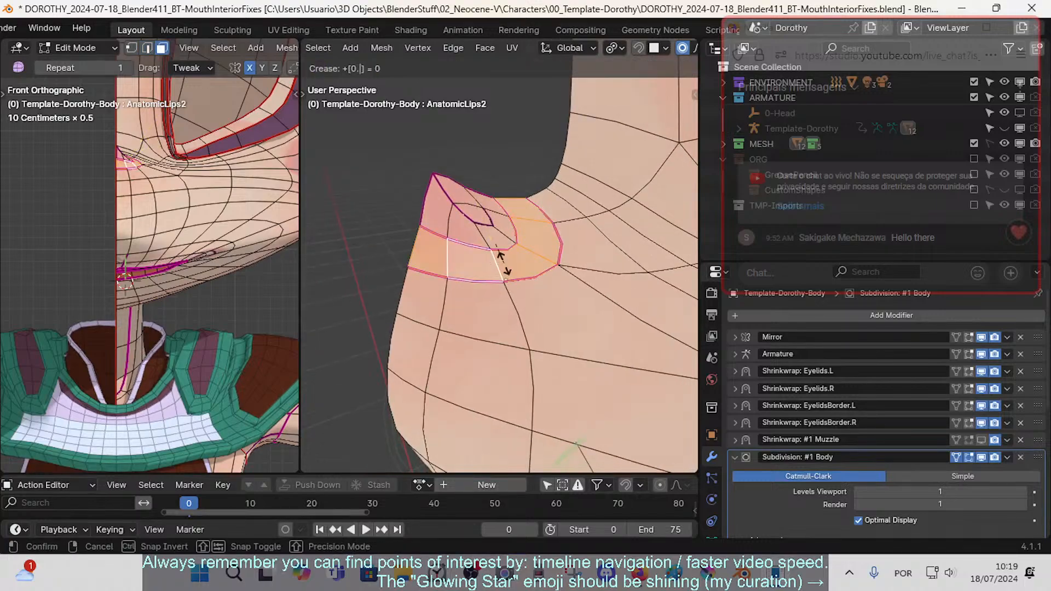
{"action": "left_click", "coordinate": [504, 265]}
{"action": "key", "text": "Tab"}
{"action": "middle_click_drag", "start_coordinate": [504, 263], "coordinate": [472, 287]}
{"action": "key", "text": "Tab"}
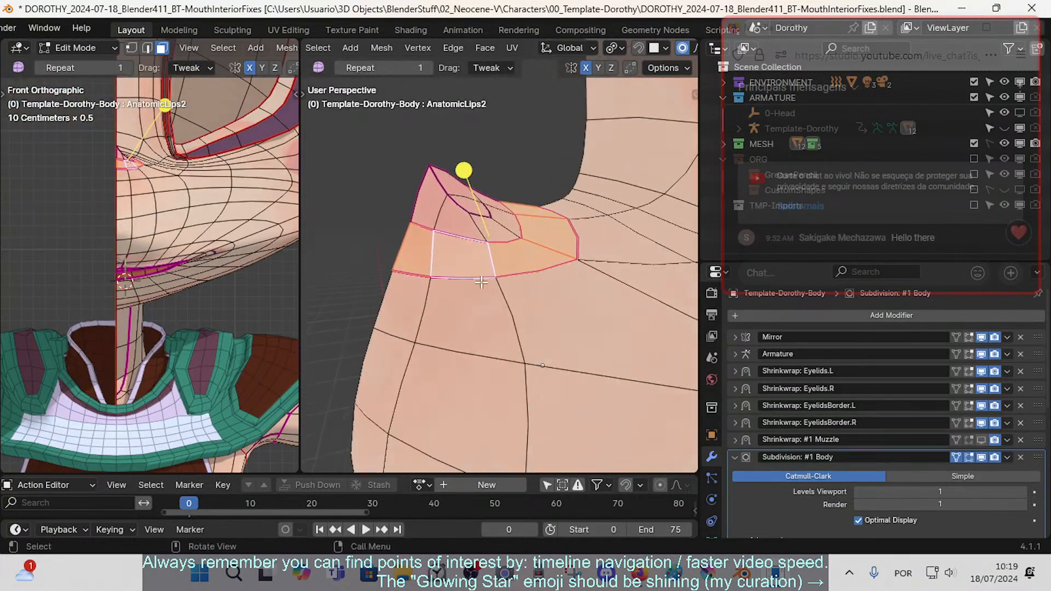
- Remove the crease from the face ring around the nose tip and inspect the smoothed nose in Object Mode
{"action": "key", "text": "shift+e"}
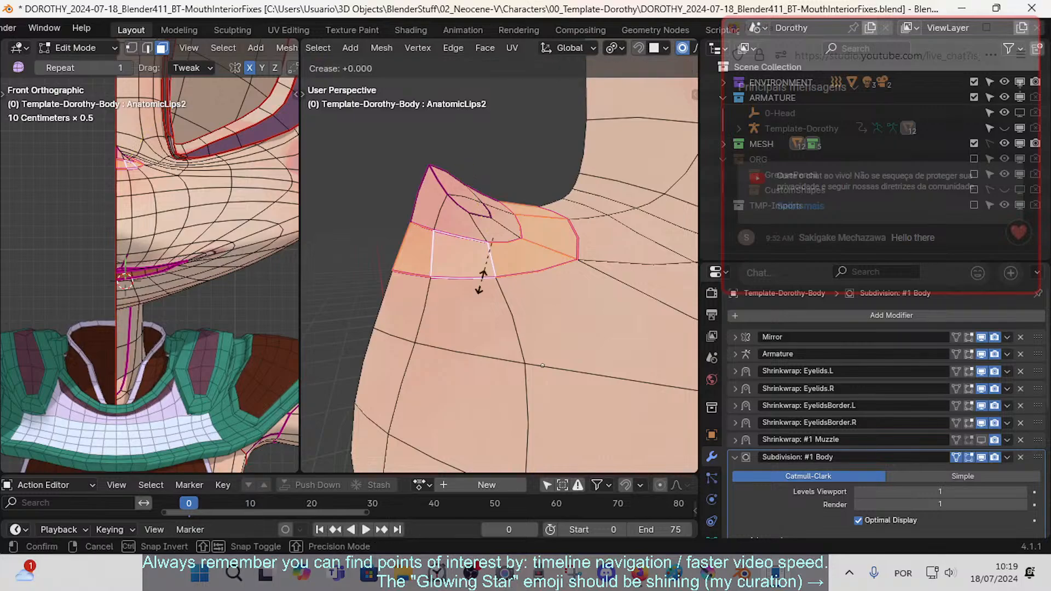
{"action": "key", "text": "Return"}
{"action": "key", "text": "Tab"}
{"action": "scroll", "coordinate": [481, 282], "scroll_direction": "down", "scroll_amount": 4}
{"action": "middle_click_drag", "start_coordinate": [481, 281], "coordinate": [434, 294]}
{"action": "key", "text": "Tab"}
{"action": "scroll", "coordinate": [439, 283], "scroll_direction": "up", "scroll_amount": 4}
{"action": "scroll", "coordinate": [475, 282], "scroll_direction": "up", "scroll_amount": 3}
{"action": "key", "text": "alt+a"}
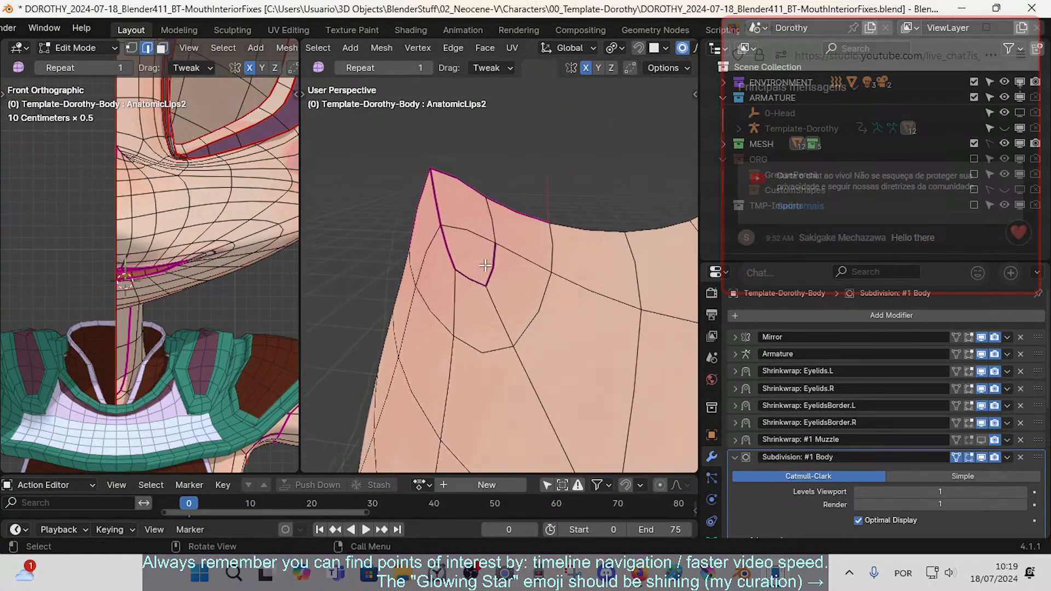
- Clear the crease from the short inner edges beside the nose-tip ridge and check the nose in Object Mode
{"action": "left_click", "coordinate": [485, 266]}
{"action": "middle_click_drag", "start_coordinate": [485, 265], "coordinate": [492, 282]}
{"action": "middle_click_drag", "start_coordinate": [467, 246], "coordinate": [539, 210]}
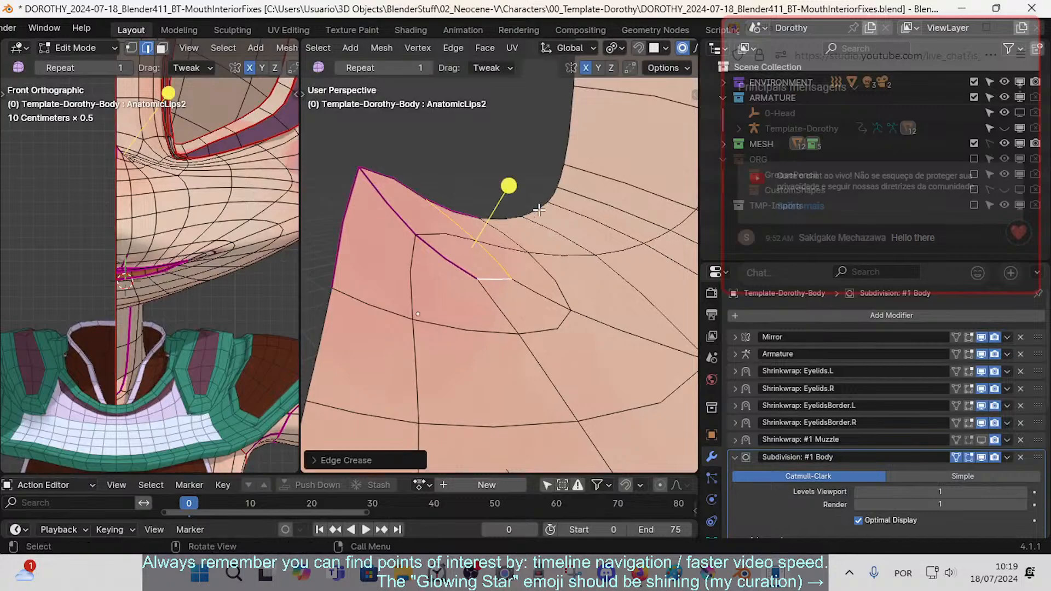
{"action": "key", "text": "Tab"}
{"action": "middle_click_drag", "start_coordinate": [523, 249], "coordinate": [479, 232]}
{"action": "key", "text": "Tab"}
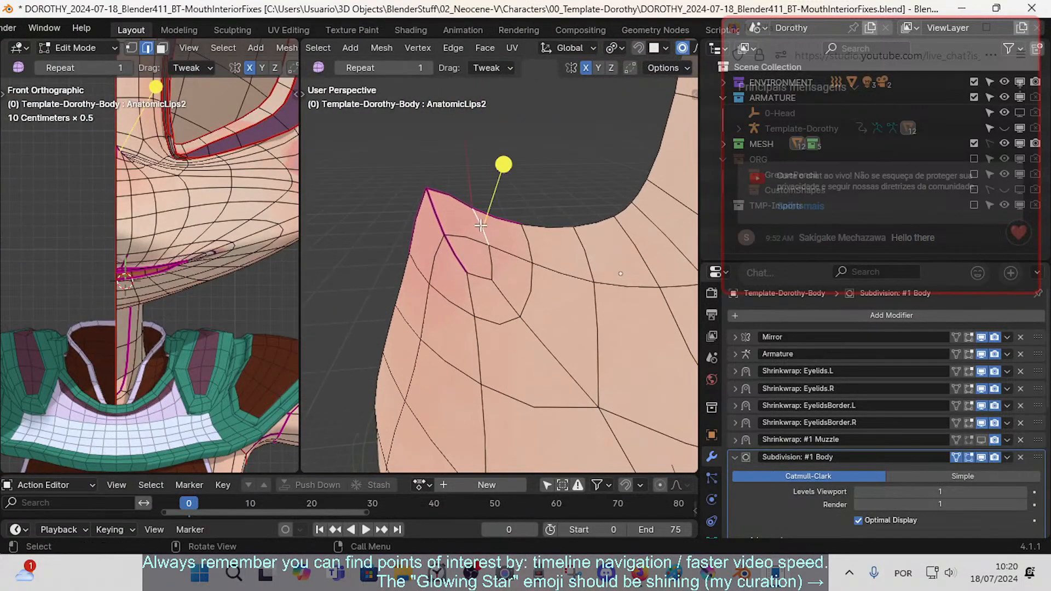
- Crease the inner edges and the first surrounding edge loop of the nose tip, and check the shape in Object Mode
{"action": "left_click", "coordinate": [472, 237], "text": "shift"}
{"action": "left_click", "coordinate": [431, 255], "text": "shift"}
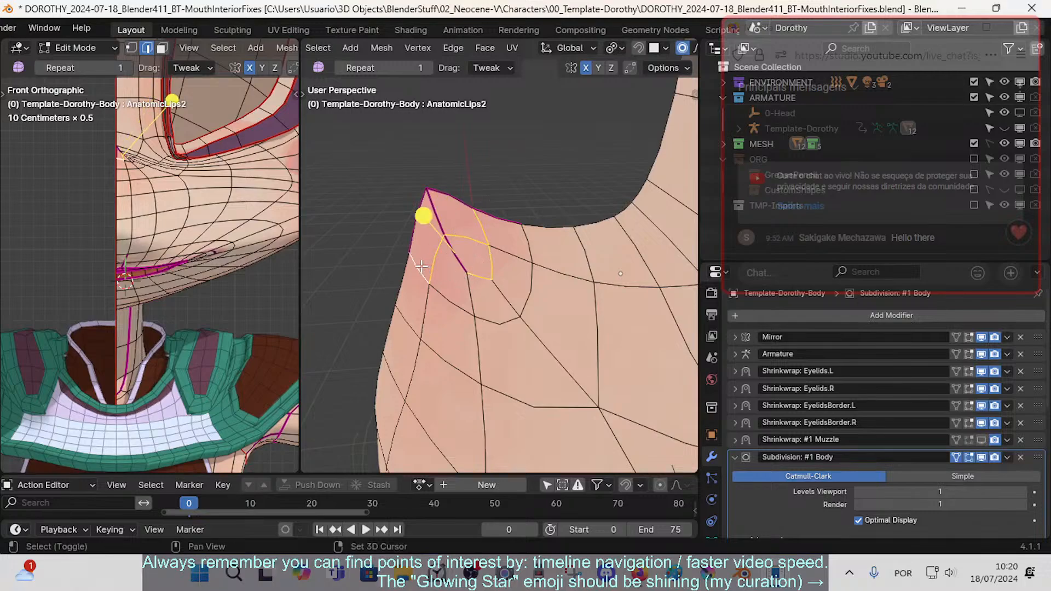
{"action": "left_click", "coordinate": [525, 241], "text": "shift"}
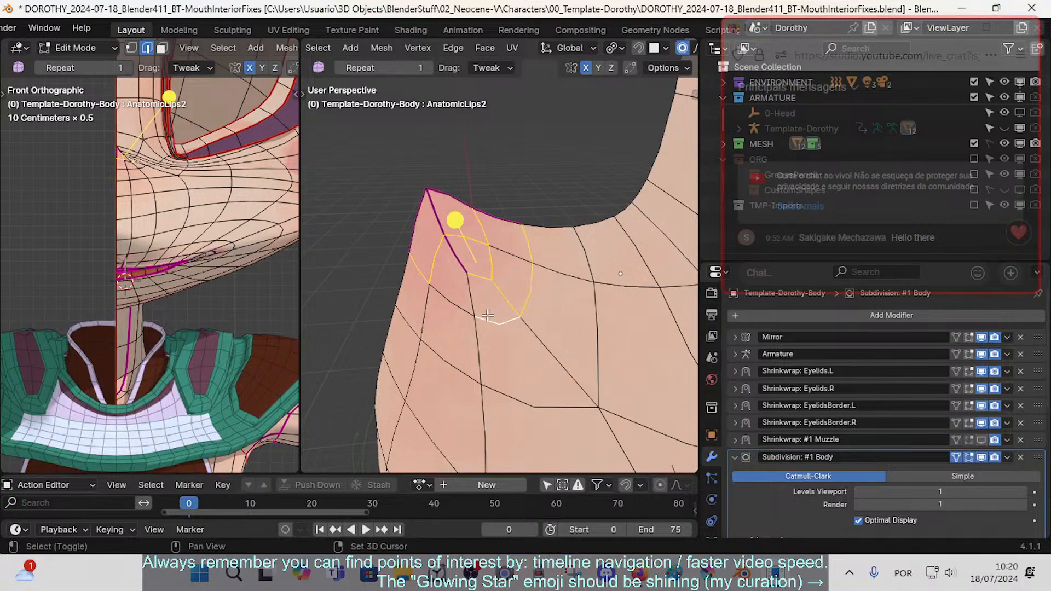
{"action": "left_click", "coordinate": [471, 292], "text": "shift"}
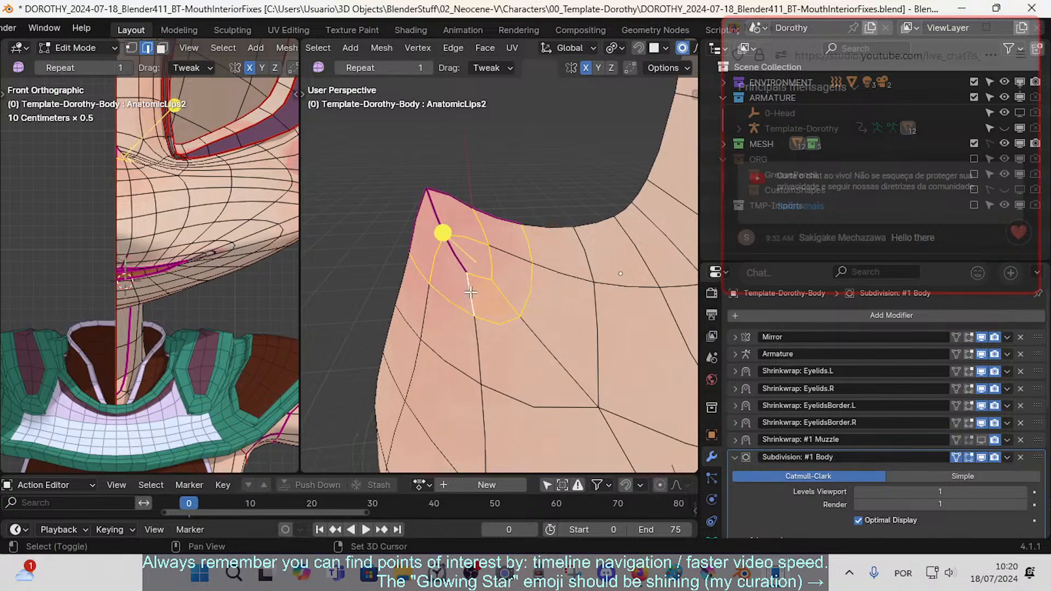
{"action": "key", "text": "shift+e"}
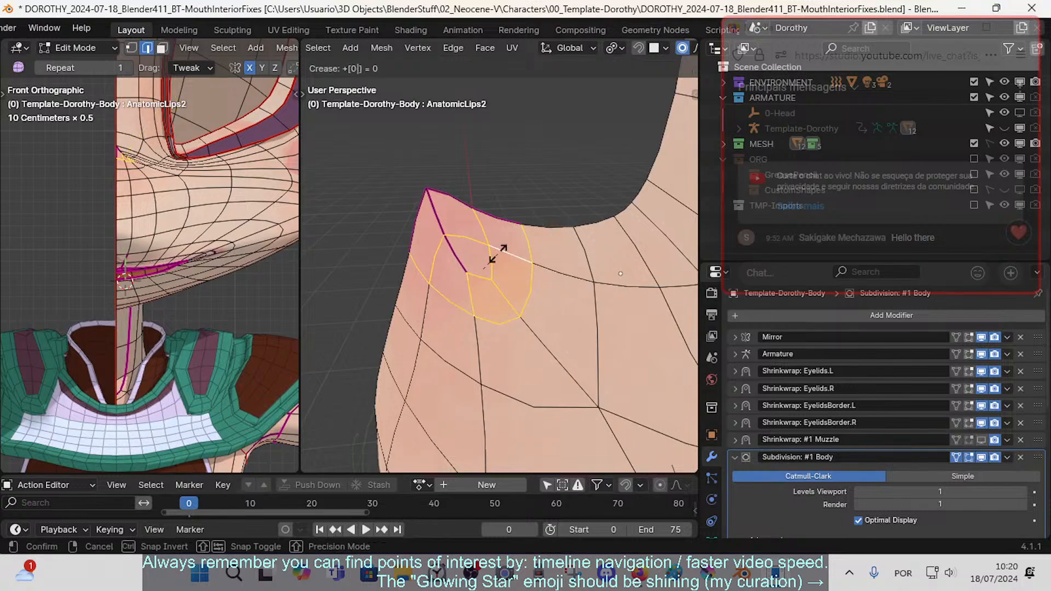
{"action": "left_click", "coordinate": [467, 216]}
{"action": "key", "text": "Tab"}
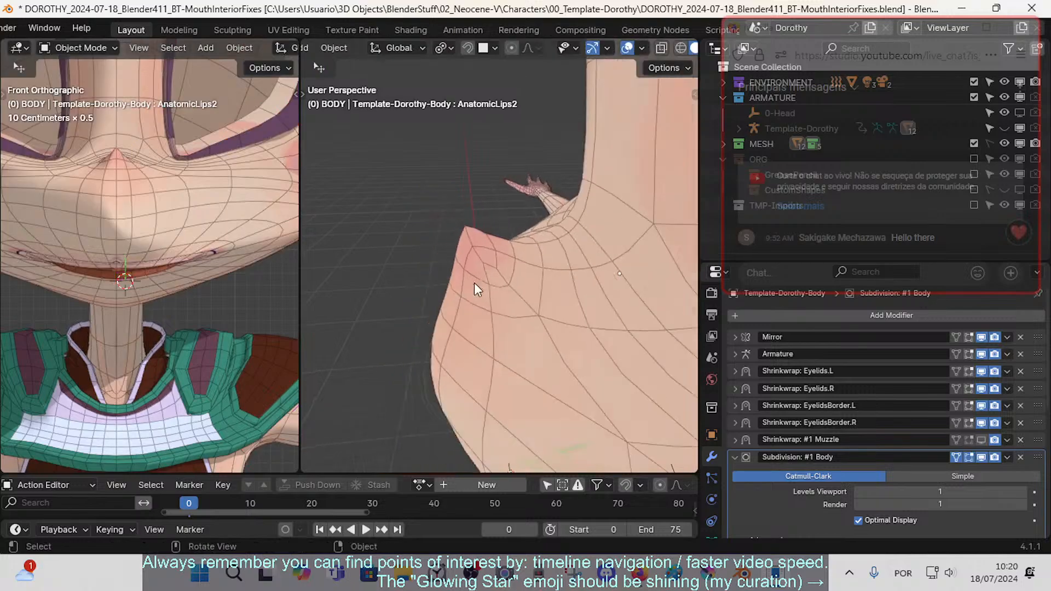
{"action": "middle_click_drag", "start_coordinate": [561, 242], "coordinate": [463, 216]}
{"action": "scroll", "coordinate": [462, 225], "scroll_direction": "up", "scroll_amount": 3}
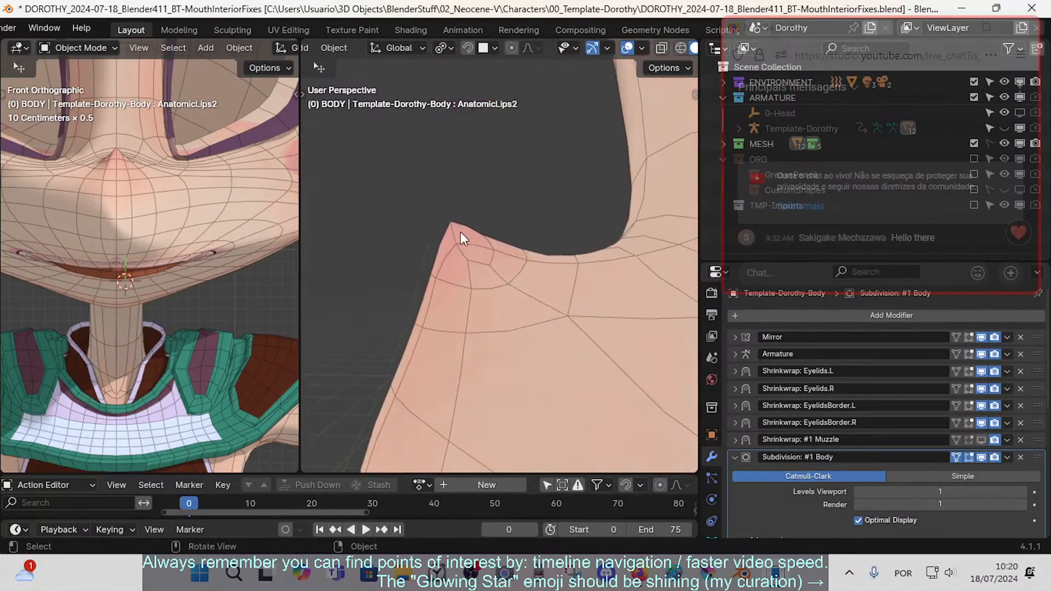
- Try to clear the crease on the edges of the nose-tip face loop with a crease value of -1
{"action": "key", "text": "Tab"}
{"action": "middle_click_drag", "start_coordinate": [429, 286], "coordinate": [462, 269]}
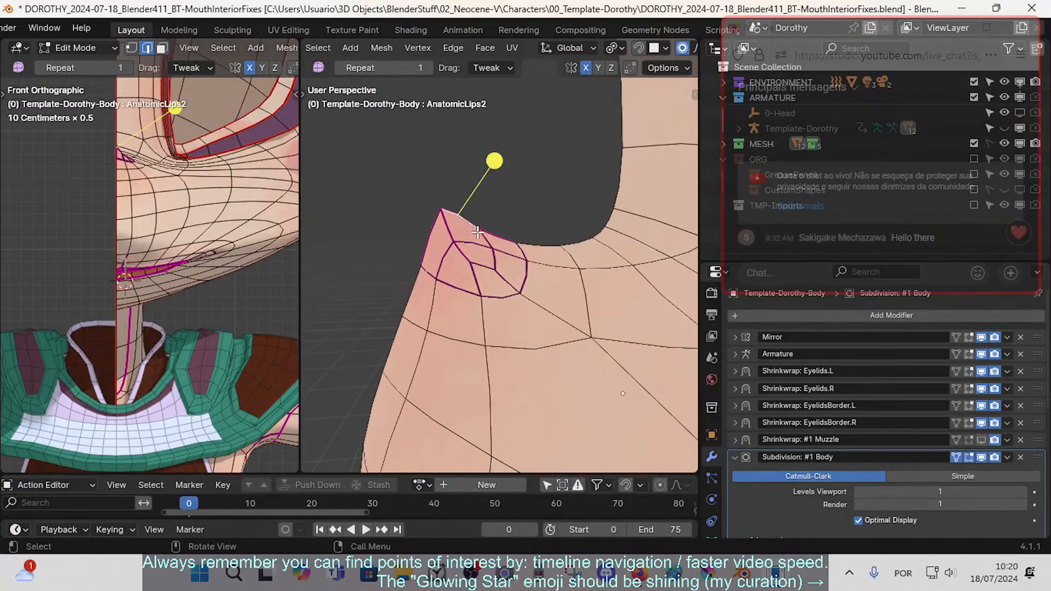
{"action": "key", "text": "3"}
{"action": "left_click", "coordinate": [503, 253], "text": "alt"}
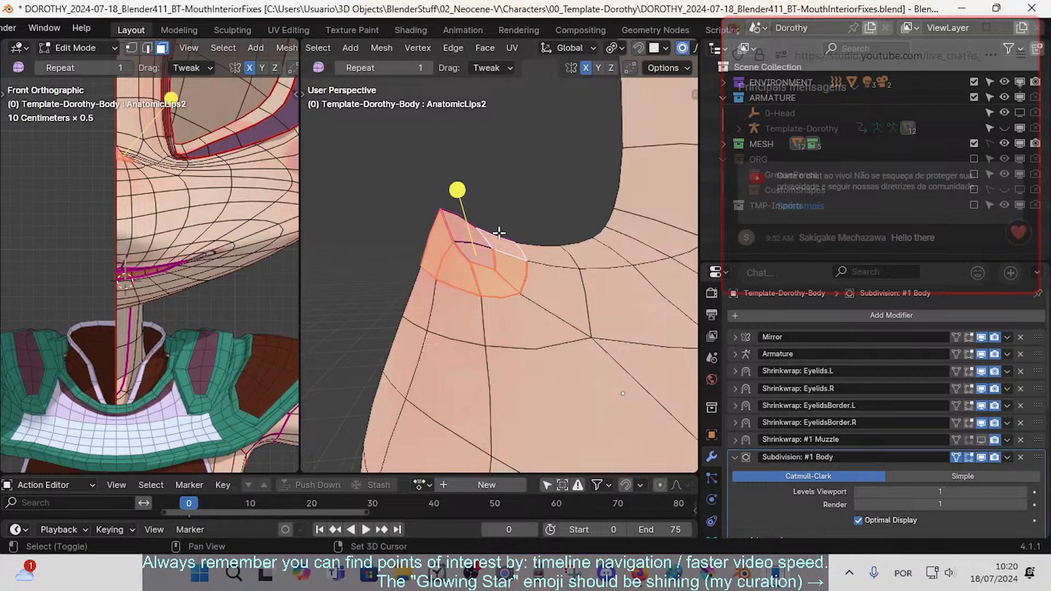
{"action": "key", "text": "2"}
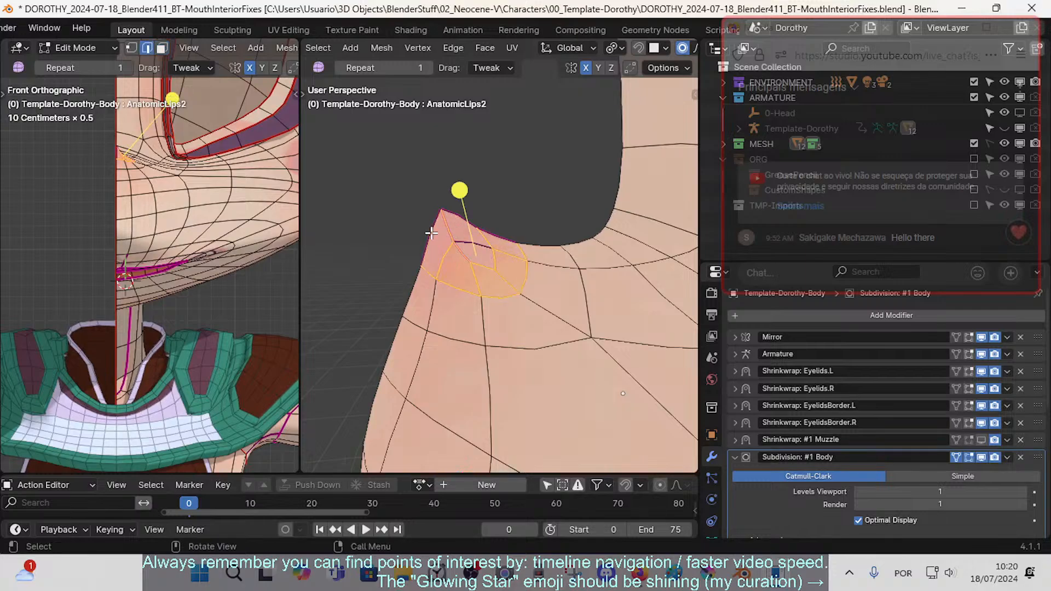
{"action": "key", "text": "shift+e"}
{"action": "key", "text": "Escape"}
{"action": "key", "text": "shift+e"}
{"action": "type", "text": "-1"}
{"action": "key", "text": "Return"}
{"action": "key", "text": "alt+a"}
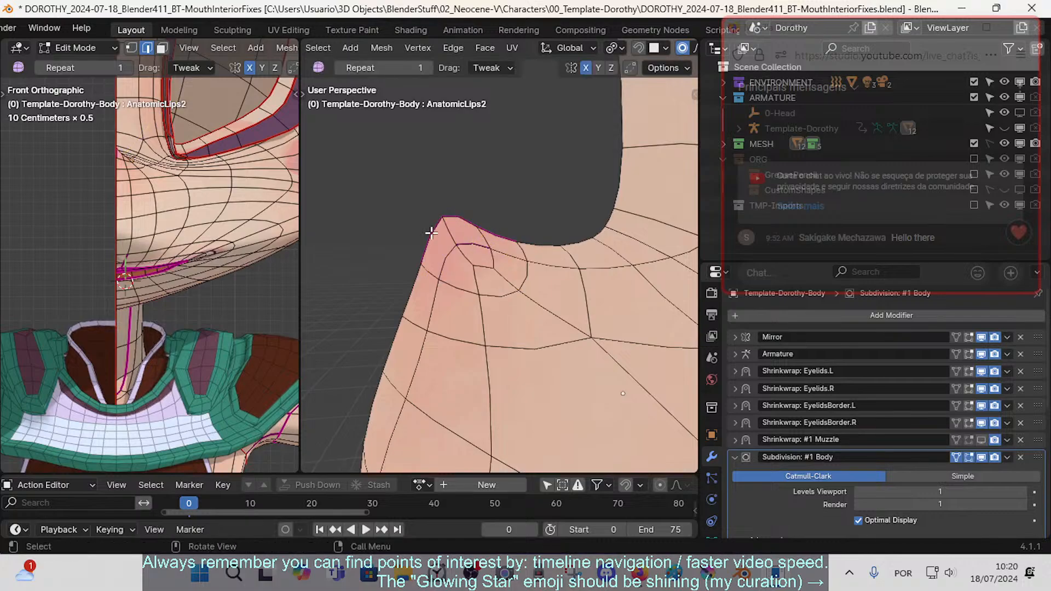
{"action": "left_click_drag", "start_coordinate": [447, 237], "coordinate": [468, 216]}
{"action": "key", "text": "alt+a"}
{"action": "middle_click_drag", "start_coordinate": [469, 216], "coordinate": [450, 227]}
- Select the profile and ridge edges at the nose tip and inspect the nose in Object Mode
{"action": "left_click", "coordinate": [440, 218]}
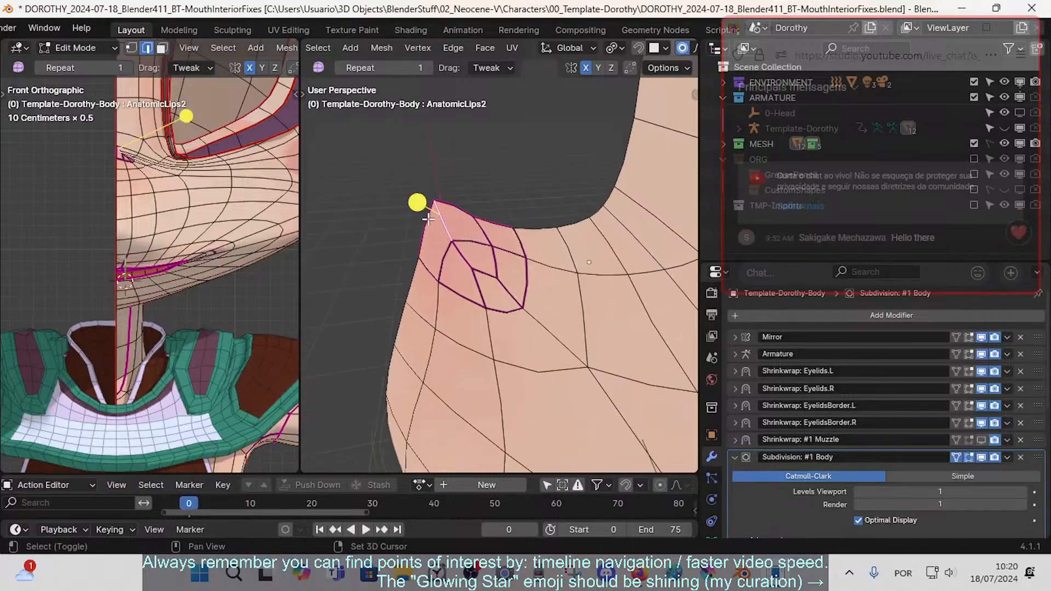
{"action": "left_click", "coordinate": [427, 217], "text": "shift"}
{"action": "left_click", "coordinate": [446, 203], "text": "shift"}
{"action": "left_click", "coordinate": [479, 218], "text": "shift"}
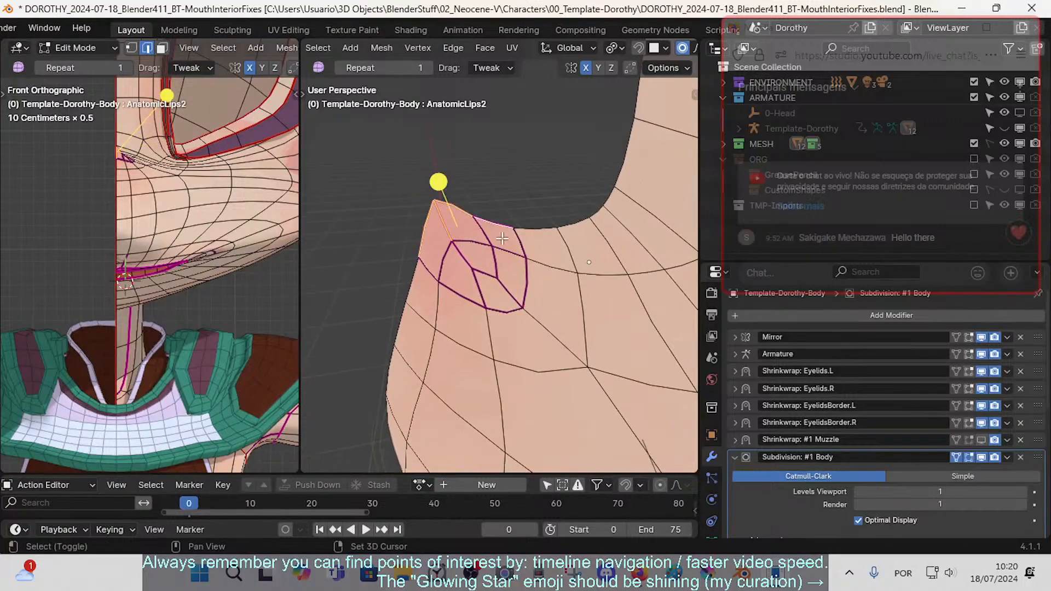
{"action": "left_click", "coordinate": [466, 261], "text": "shift"}
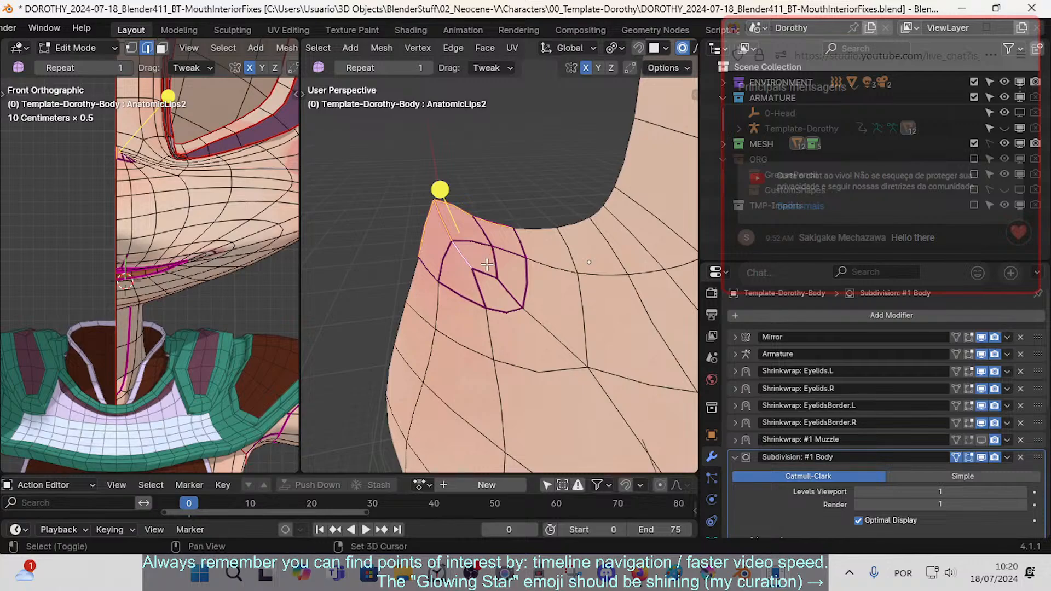
{"action": "key", "text": "Tab"}
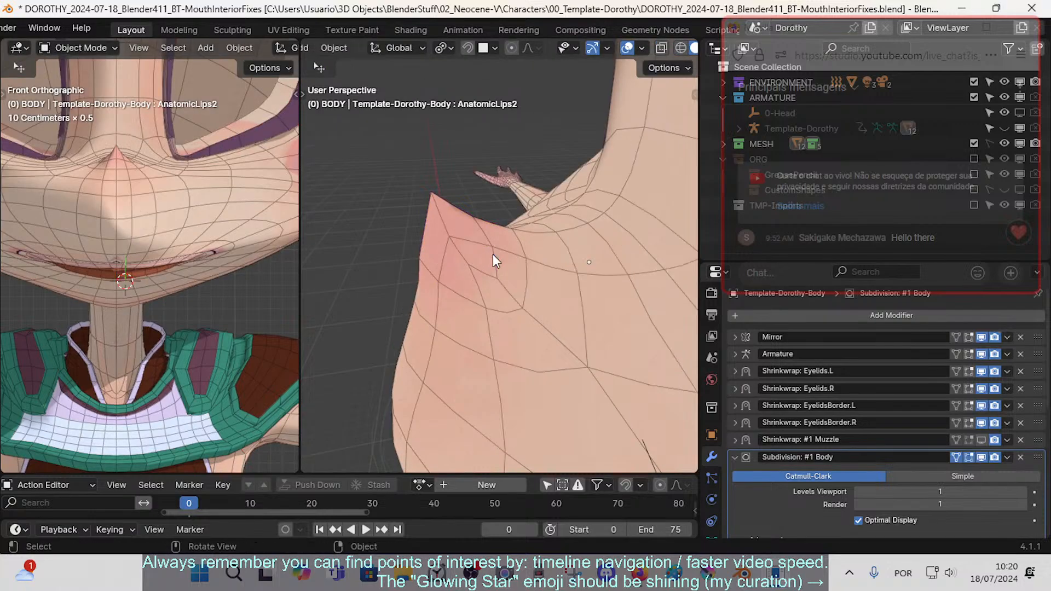
{"action": "middle_click_drag", "start_coordinate": [492, 254], "coordinate": [498, 229]}
{"action": "key", "text": "Tab"}
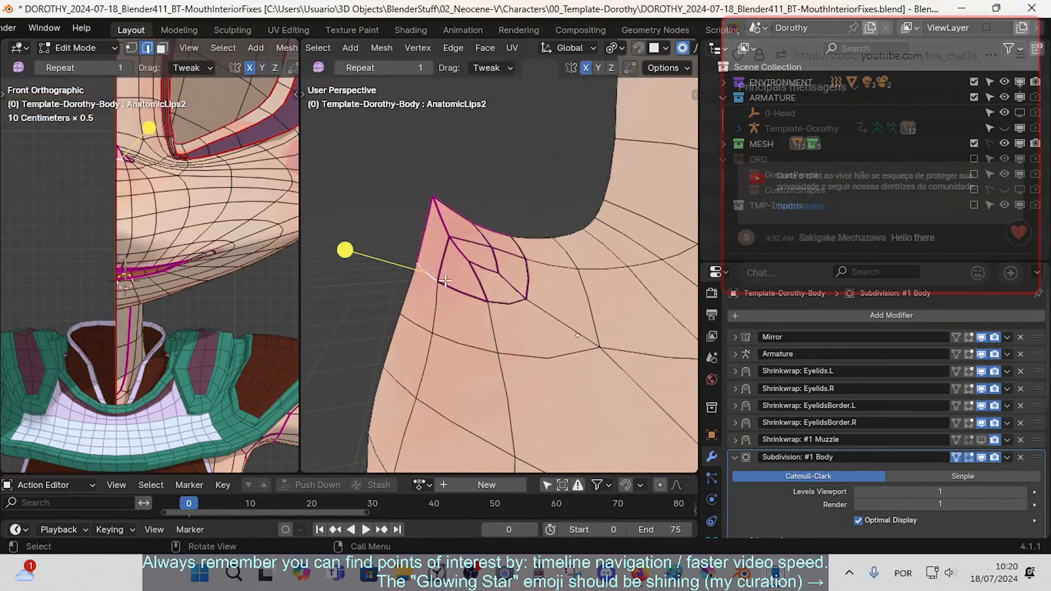
{"action": "left_click", "coordinate": [490, 243], "text": "shift"}
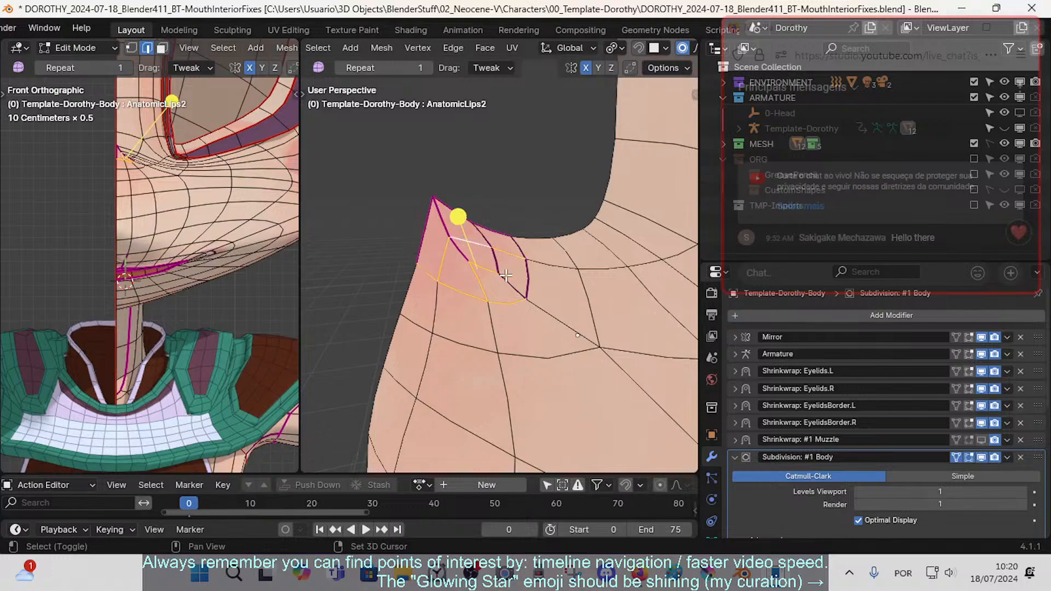
{"action": "left_click", "coordinate": [496, 254], "text": "shift"}
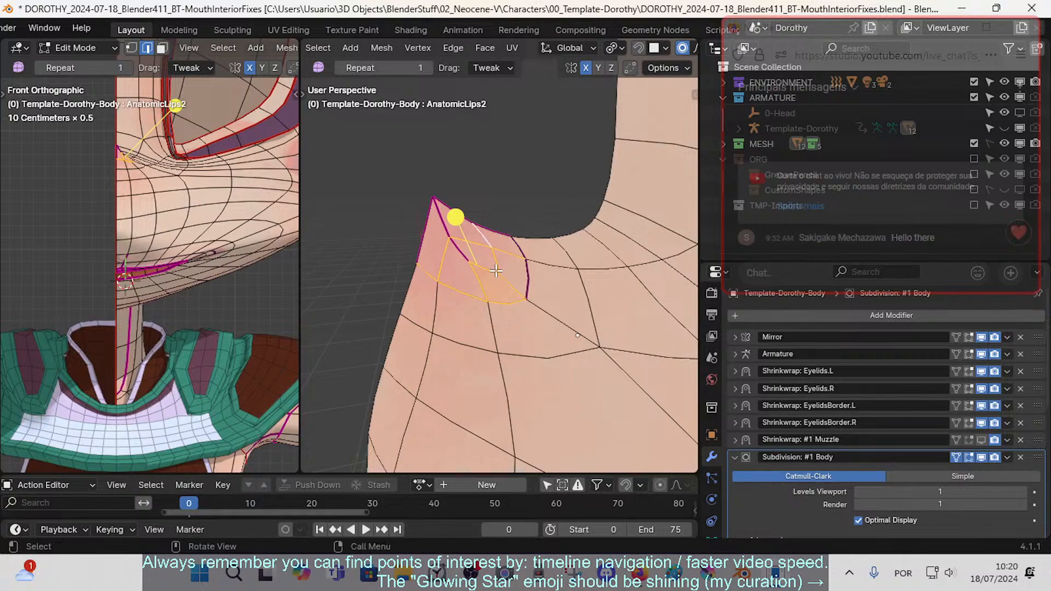
{"action": "key", "text": "ctrl+z"}
{"action": "key", "text": "ctrl+z"}
{"action": "key", "text": "ctrl+z"}
{"action": "key", "text": "ctrl+z"}
{"action": "key", "text": "ctrl+z"}
{"action": "key", "text": "ctrl+z"}
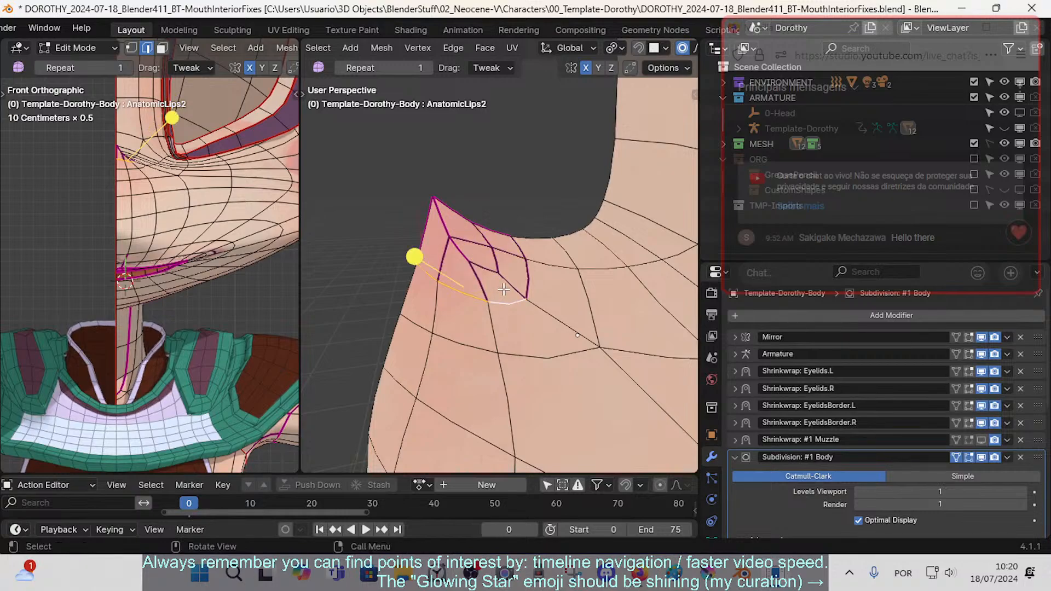
- Clear the crease from the nose tip's inner edges and surrounding edge loop with a value of -1, and check the nose in Object Mode
{"action": "left_click", "coordinate": [484, 283], "text": "shift"}
{"action": "left_click", "coordinate": [513, 252], "text": "shift"}
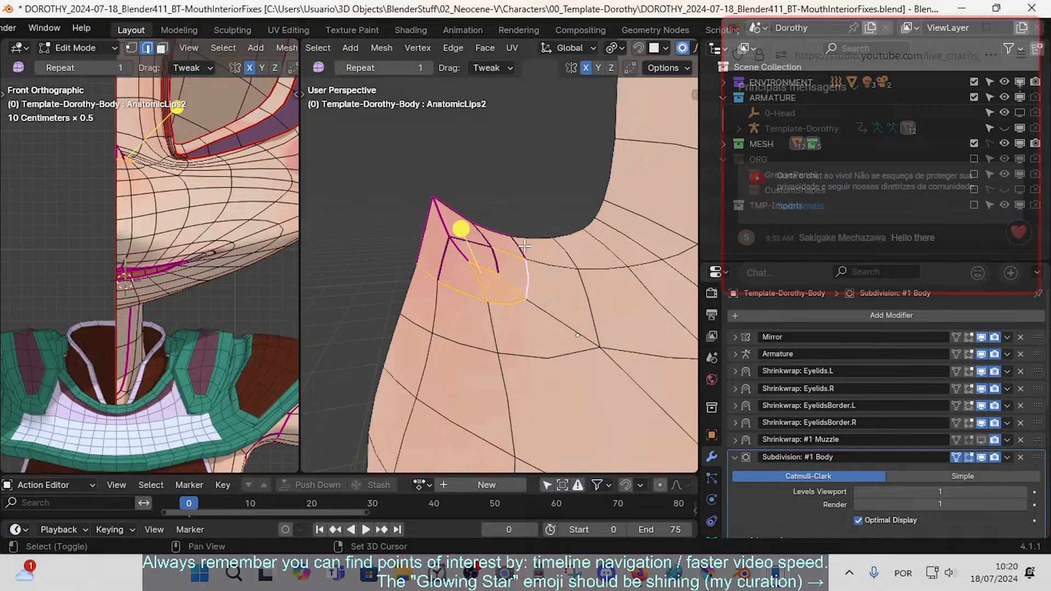
{"action": "left_click", "coordinate": [476, 245], "text": "shift"}
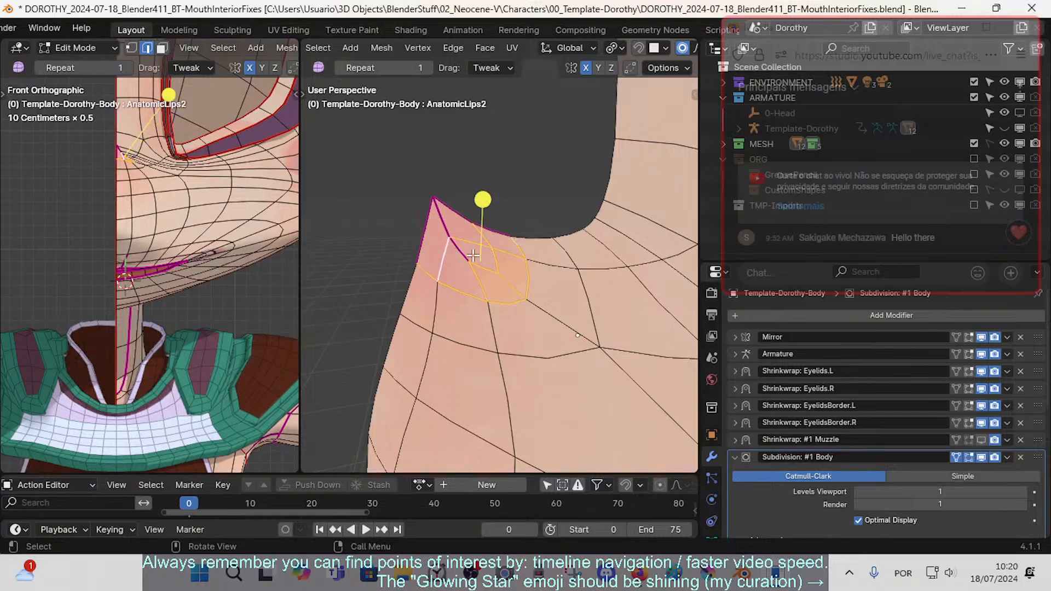
{"action": "key", "text": "shift+e"}
{"action": "type", "text": "-1"}
{"action": "key", "text": "Return"}
{"action": "key", "text": "alt+a"}
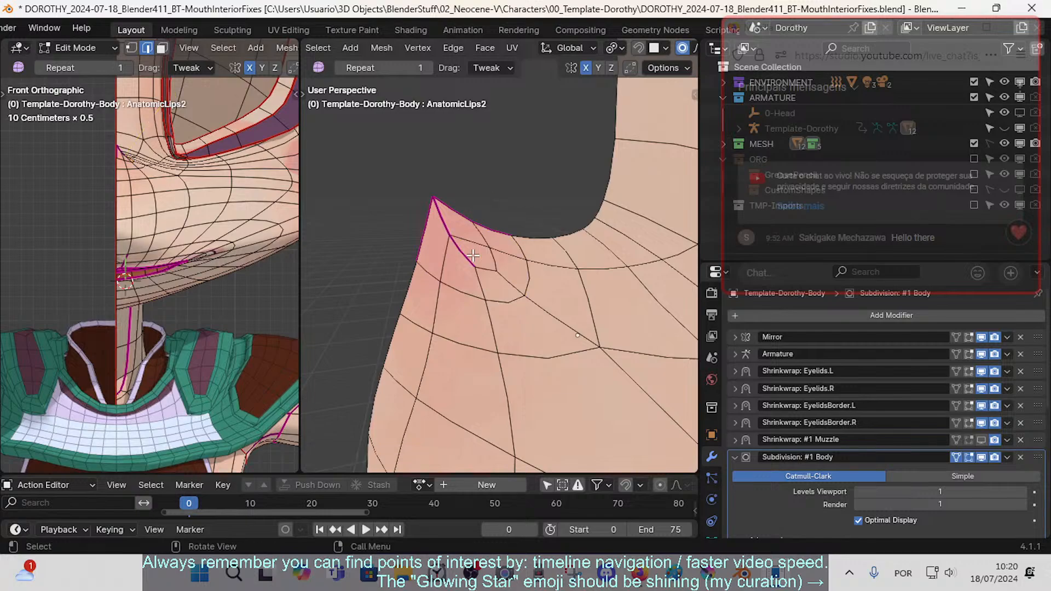
{"action": "scroll", "coordinate": [484, 257], "scroll_direction": "down", "scroll_amount": 2}
{"action": "scroll", "coordinate": [484, 257], "scroll_direction": "down", "scroll_amount": 3}
{"action": "key", "text": "Tab"}
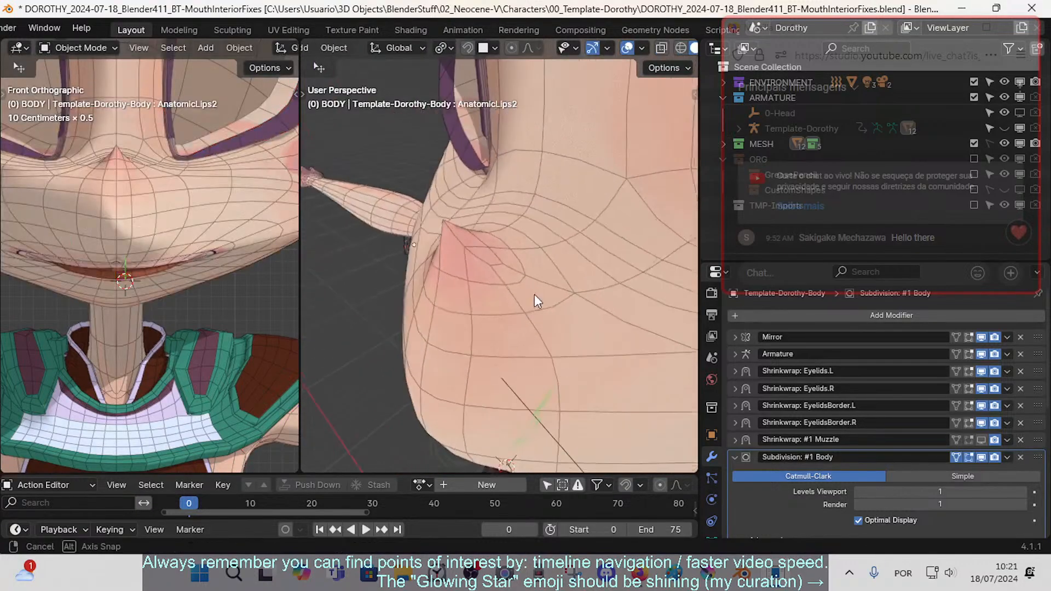
{"action": "middle_click_drag", "start_coordinate": [534, 294], "coordinate": [465, 239]}
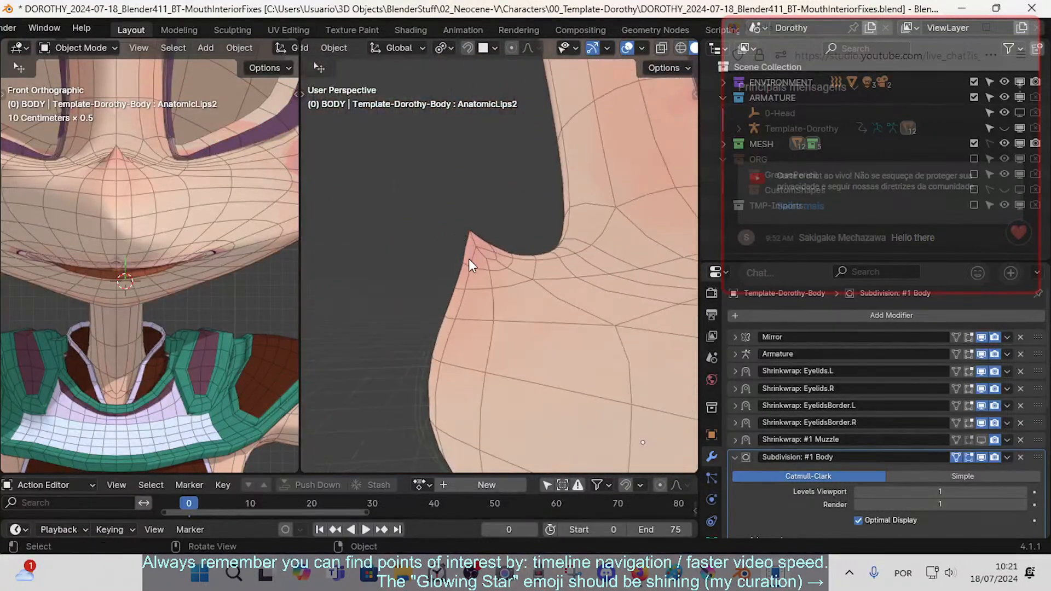
- Try creasing the nose's front profile edge just below the creased tip, comparing the shape in Object Mode
{"action": "key", "text": "Tab"}
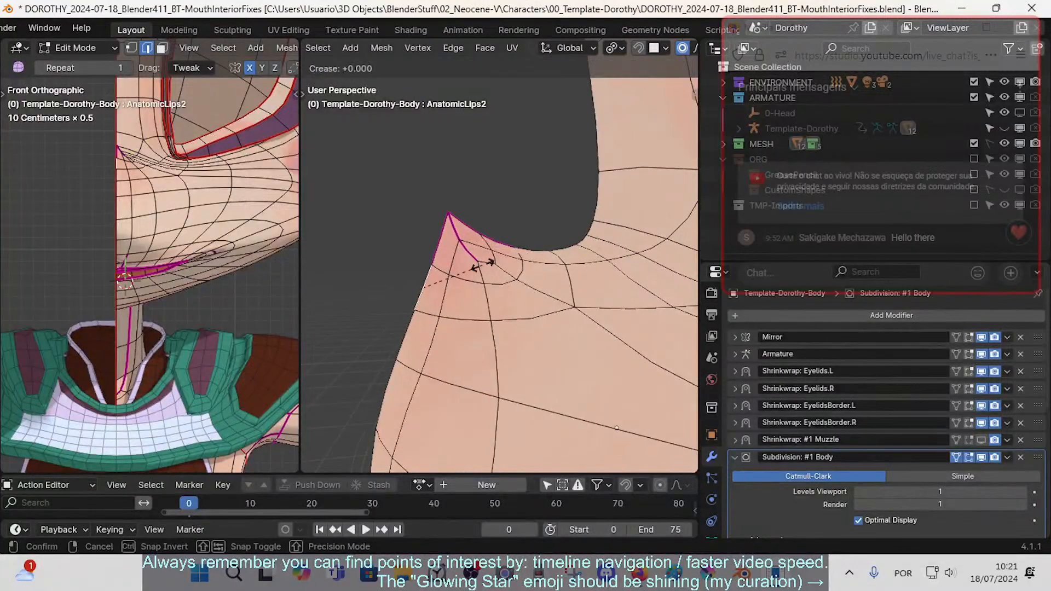
{"action": "key", "text": "Tab"}
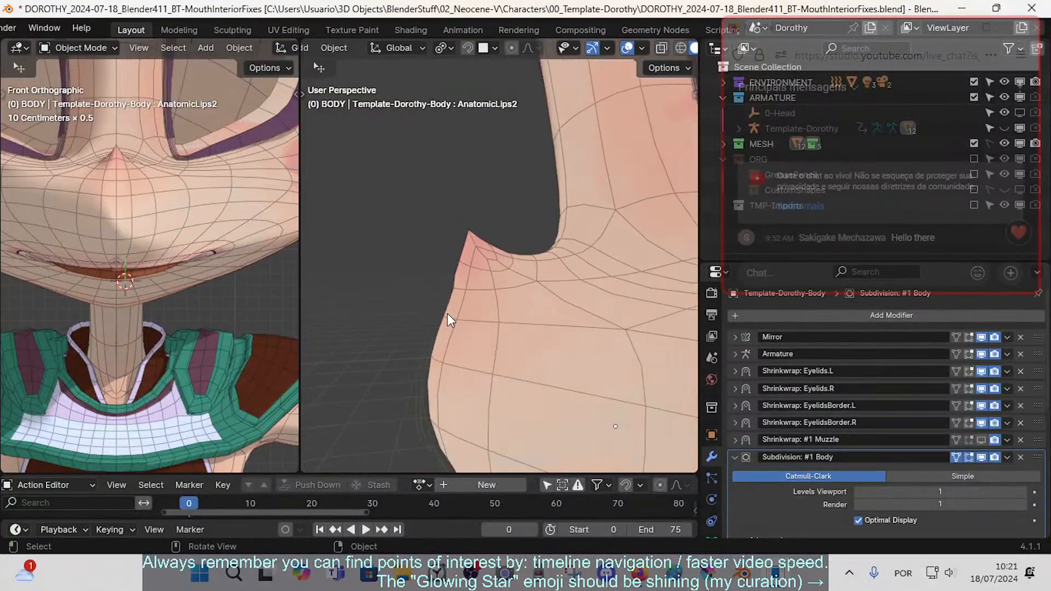
{"action": "key", "text": "Tab"}
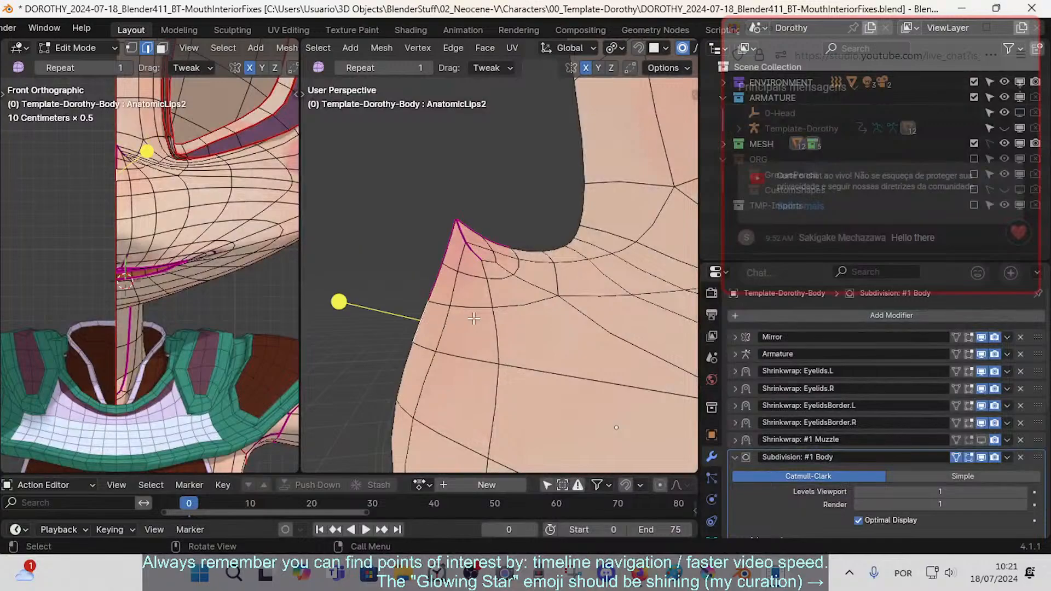
{"action": "key", "text": "shift+e"}
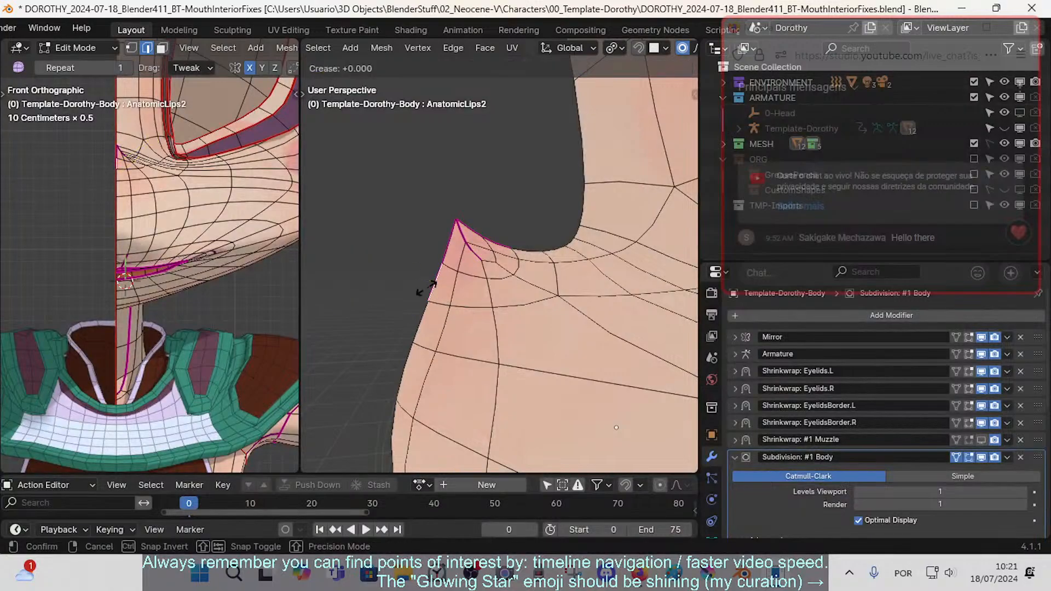
{"action": "key", "text": "Return"}
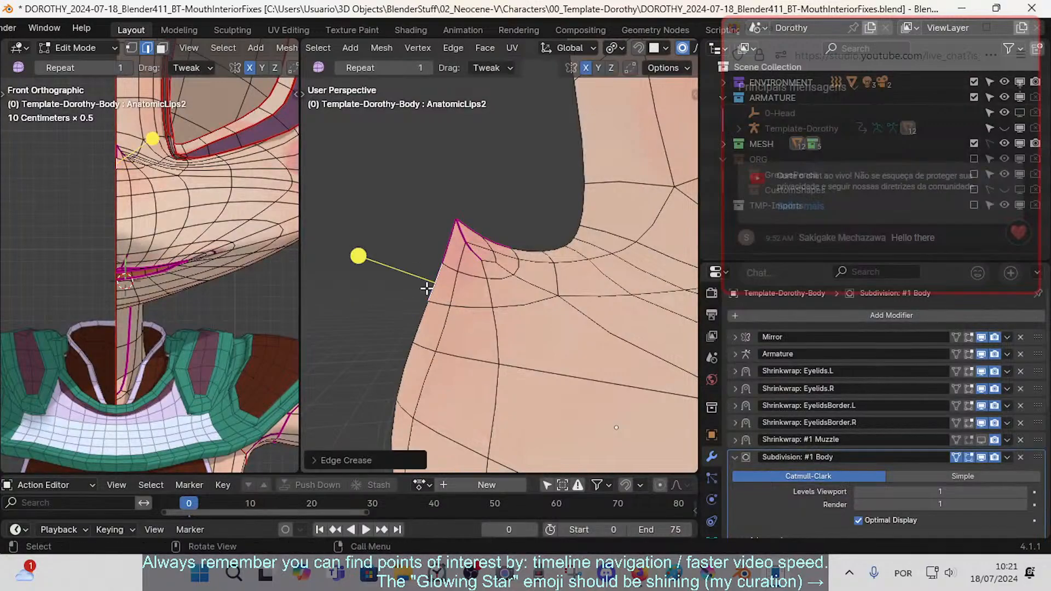
{"action": "key", "text": "Tab"}
{"action": "key", "text": "Tab"}
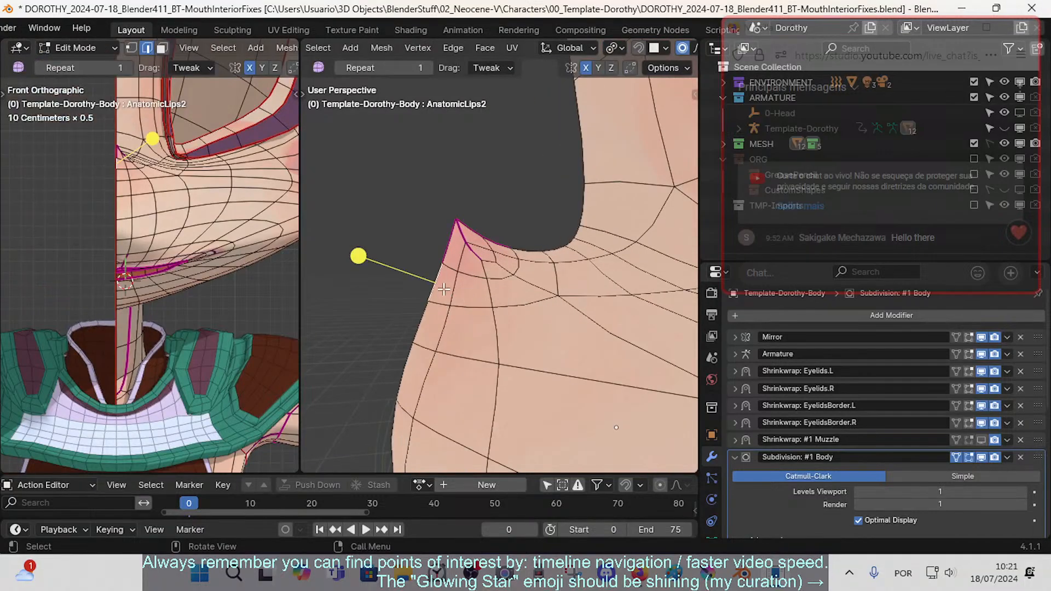
- Clear the crease from the front profile edge below the nose tip with a value of -1
{"action": "key", "text": "shift+e"}
{"action": "type", "text": "-1"}
{"action": "key", "text": "Return"}
{"action": "key", "text": "Tab"}
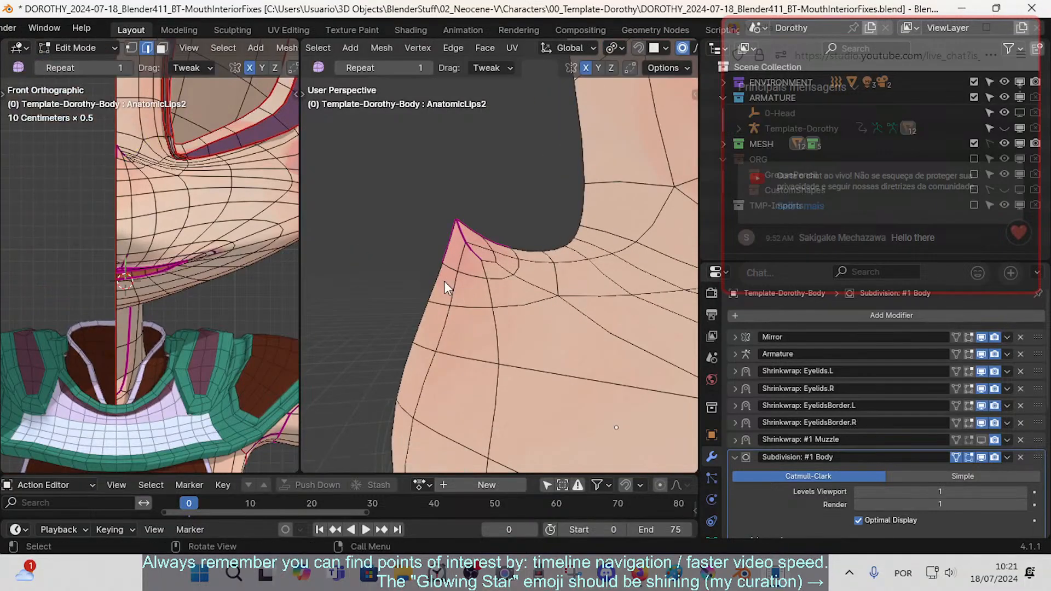
- Move the profile vertex just below the nose tip in the Right view with proportional editing, and check the profile in Object Mode
{"action": "mouse_move", "coordinate": [445, 281]}
{"action": "middle_mouse_down"}
{"action": "mouse_move", "coordinate": [557, 298]}
{"action": "mouse_move", "coordinate": [413, 298]}
{"action": "mouse_move", "coordinate": [433, 267]}
{"action": "middle_mouse_up"}
{"action": "key", "text": "Tab"}
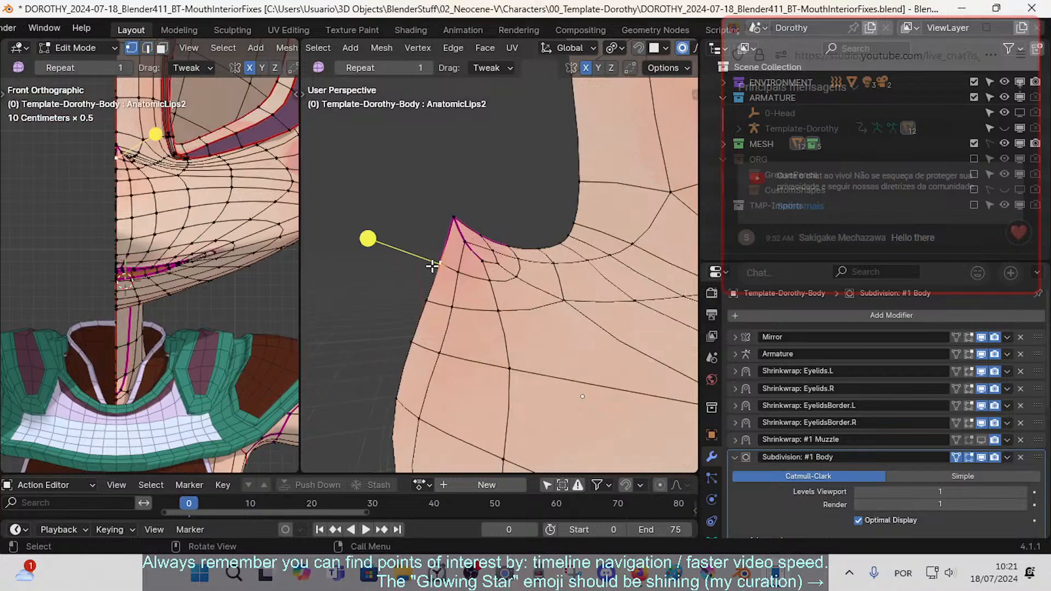
{"action": "key", "text": "KP_3"}
{"action": "key", "text": "g"}
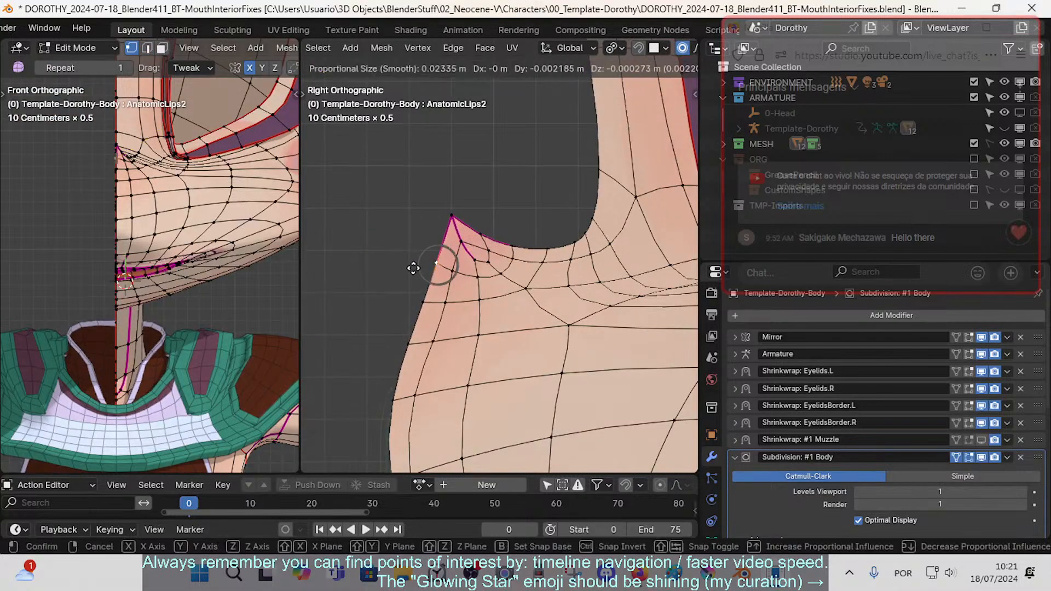
{"action": "left_click", "coordinate": [418, 299]}
{"action": "key", "text": "Tab"}
{"action": "scroll", "coordinate": [411, 297], "scroll_direction": "down", "scroll_amount": 2}
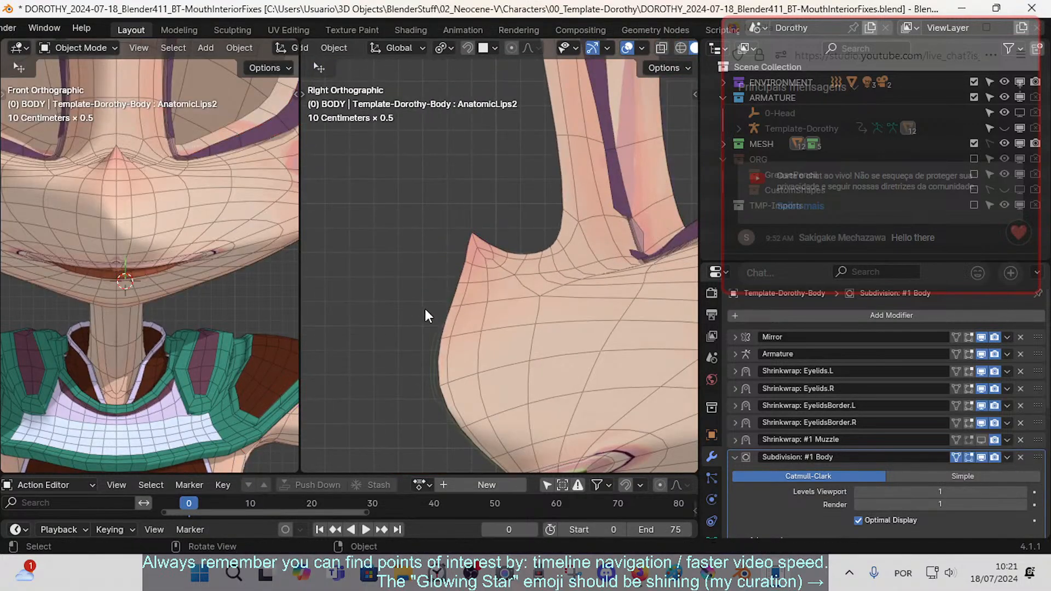
- Crease the front profile edge directly below the moved vertex and check the nose shape in Object Mode
{"action": "key", "text": "Tab"}
{"action": "scroll", "coordinate": [448, 304], "scroll_direction": "up", "scroll_amount": 2}
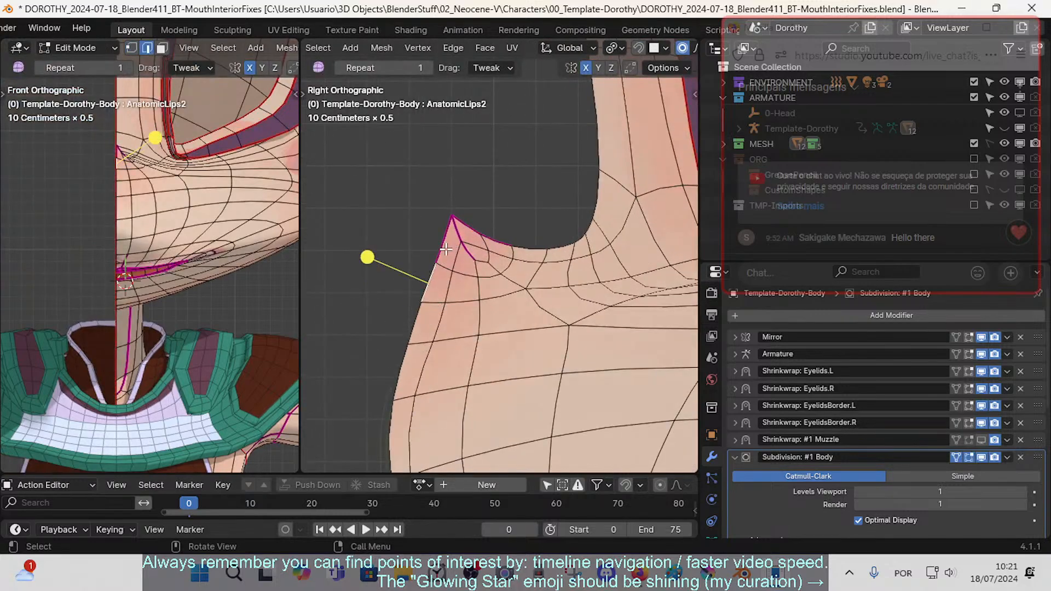
{"action": "middle_click_drag", "start_coordinate": [463, 264], "coordinate": [493, 277]}
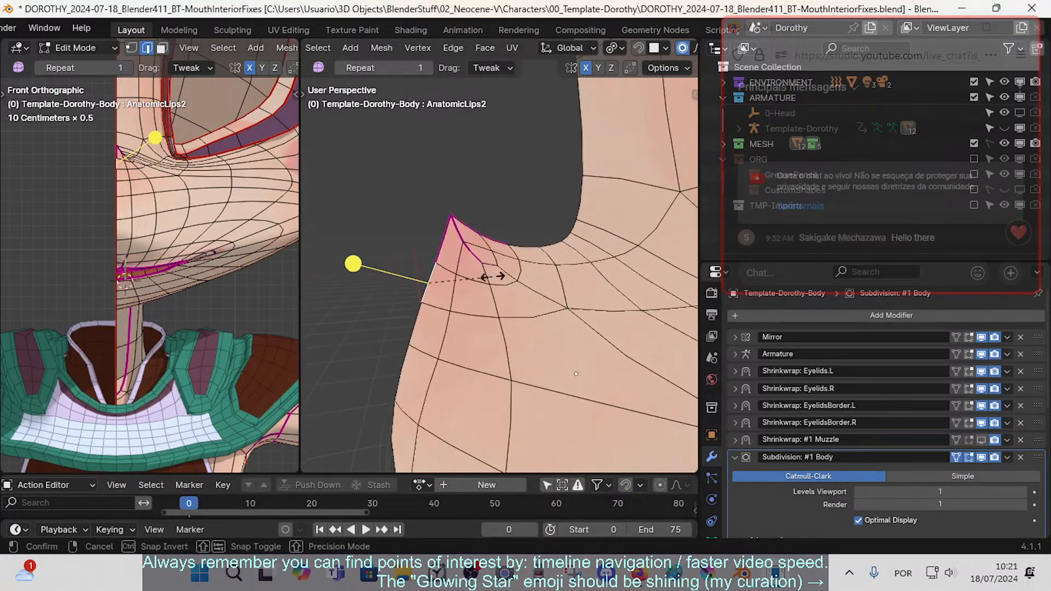
{"action": "key", "text": "shift+e"}
{"action": "key", "text": "Return"}
{"action": "key", "text": "Tab"}
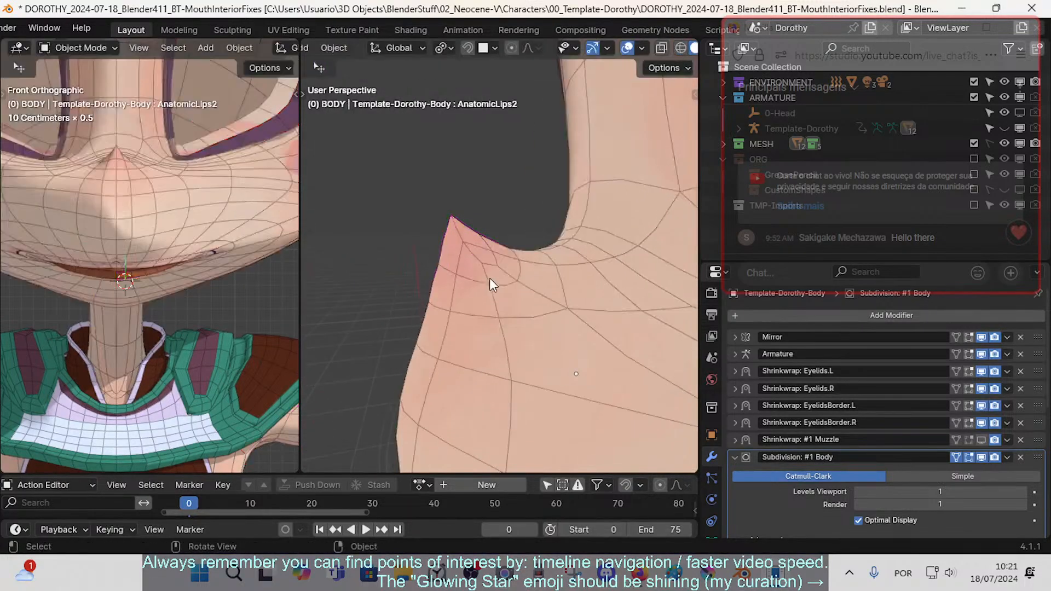
{"action": "key", "text": "Tab"}
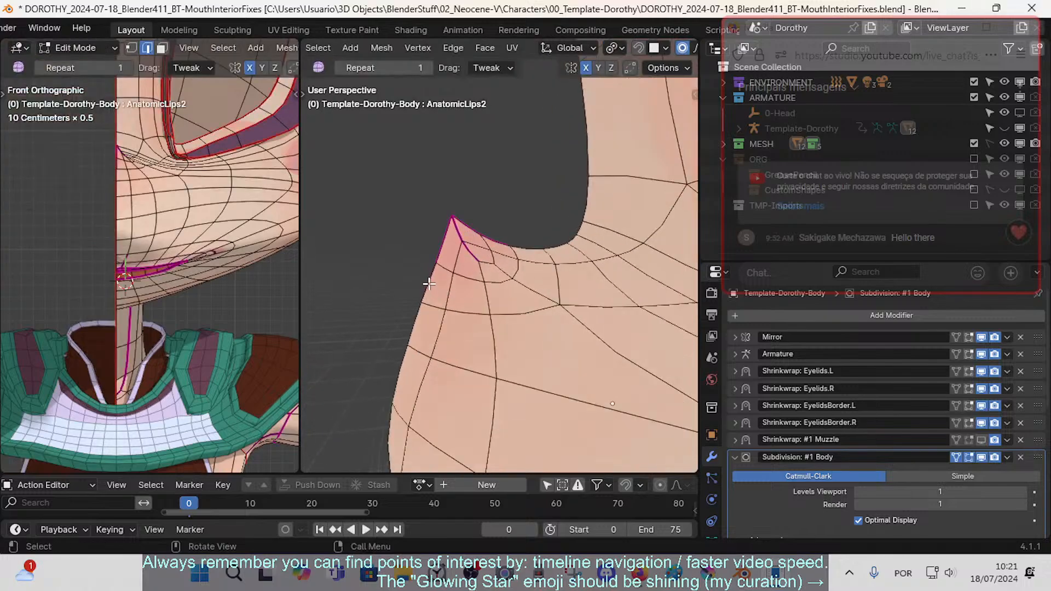
- Inspect the nose profile from several angles and from the right side, comparing the edit mesh with the Object Mode result
{"action": "middle_click_drag", "start_coordinate": [429, 283], "coordinate": [483, 307]}
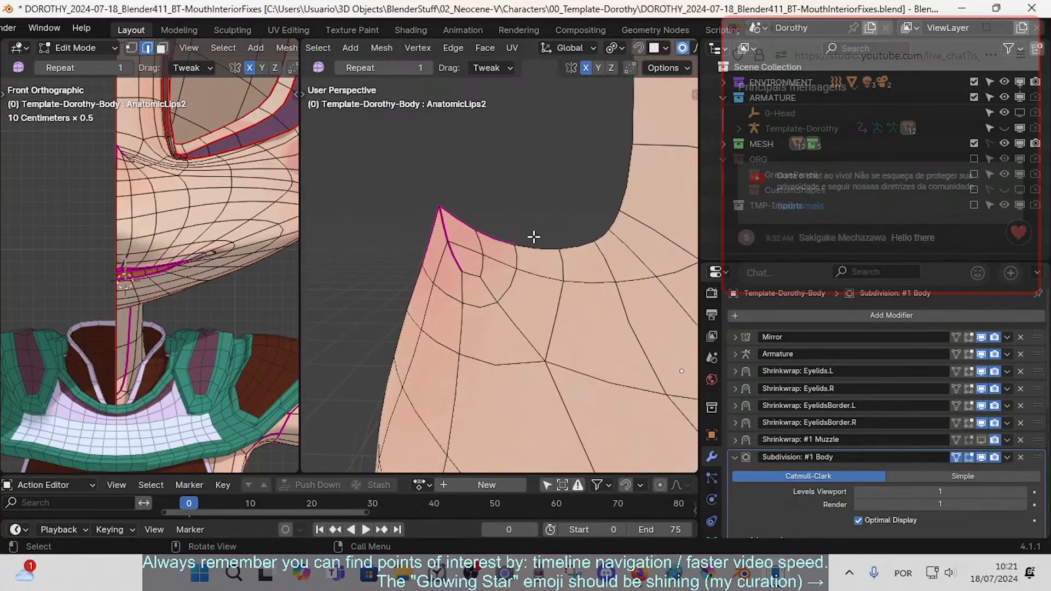
{"action": "middle_click_drag", "start_coordinate": [534, 237], "coordinate": [554, 249]}
{"action": "middle_click_drag", "start_coordinate": [526, 296], "coordinate": [520, 229]}
{"action": "key", "text": "alt+a"}
{"action": "middle_click_drag", "start_coordinate": [440, 296], "coordinate": [441, 278]}
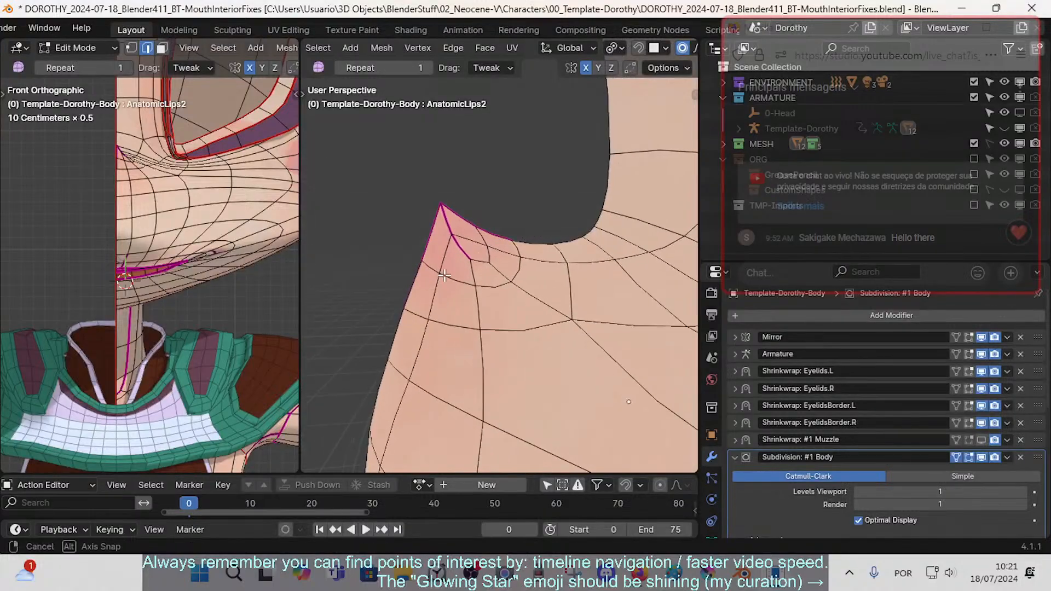
{"action": "left_click", "coordinate": [417, 275]}
{"action": "key", "text": "KP_3"}
{"action": "key", "text": "Tab"}
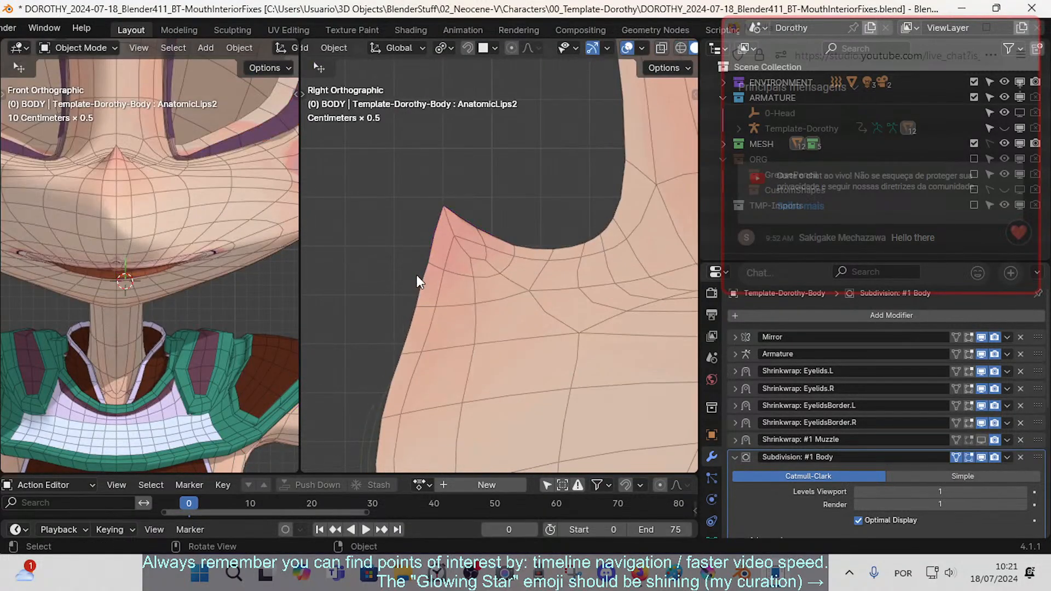
{"action": "key", "text": "Tab"}
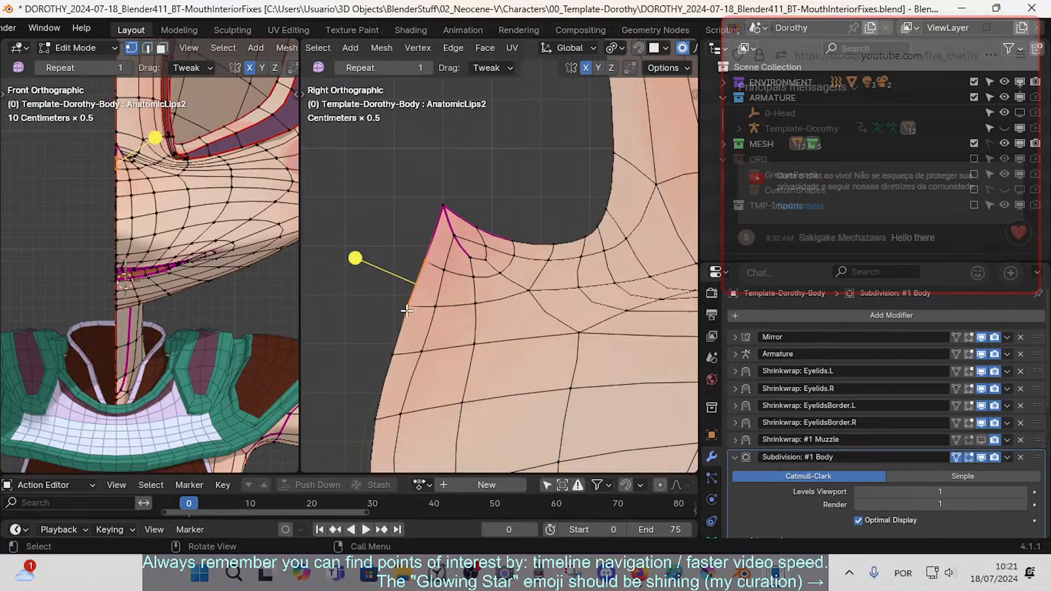
{"action": "key", "text": "Tab"}
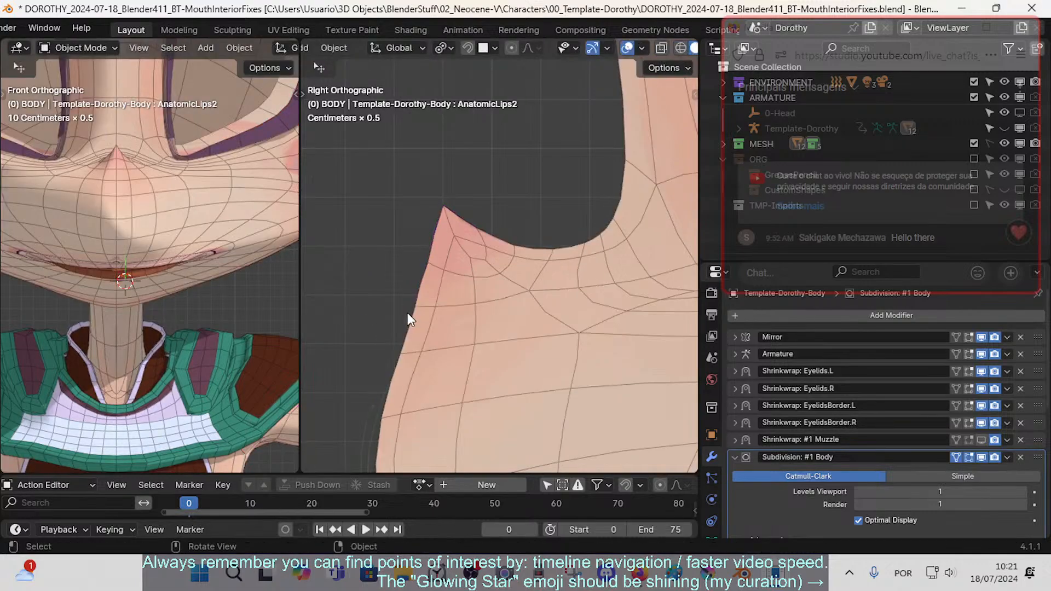
{"action": "key", "text": "Tab"}
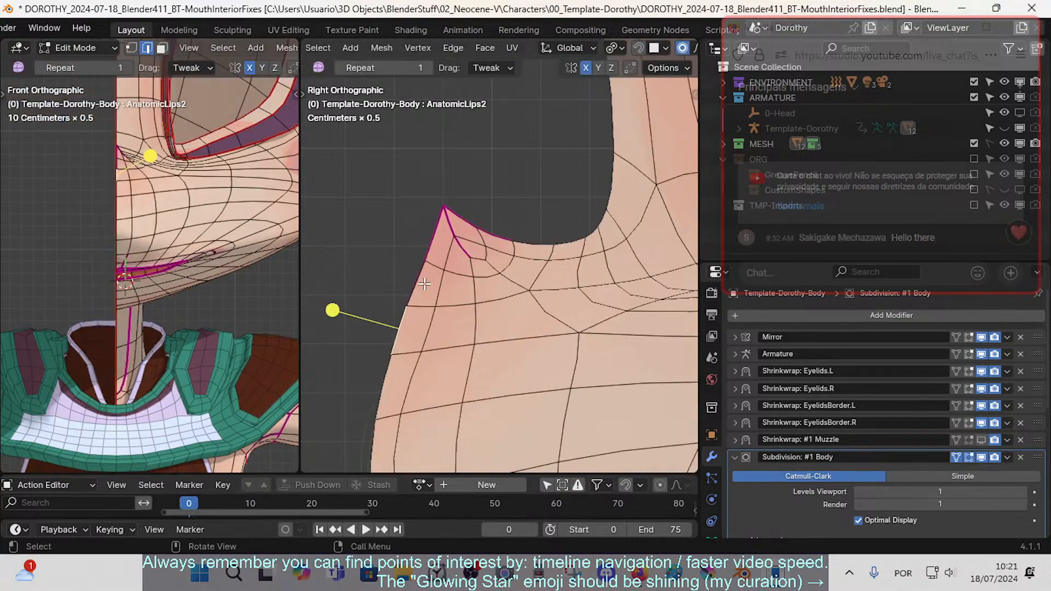
- Select the profile face below the nose tip and compare the Basis and AnatomicLips2 shape keys on the body mesh
{"action": "key", "text": "3"}
{"action": "left_click", "coordinate": [425, 284]}
{"action": "scroll", "coordinate": [425, 283], "scroll_direction": "down", "scroll_amount": 4}
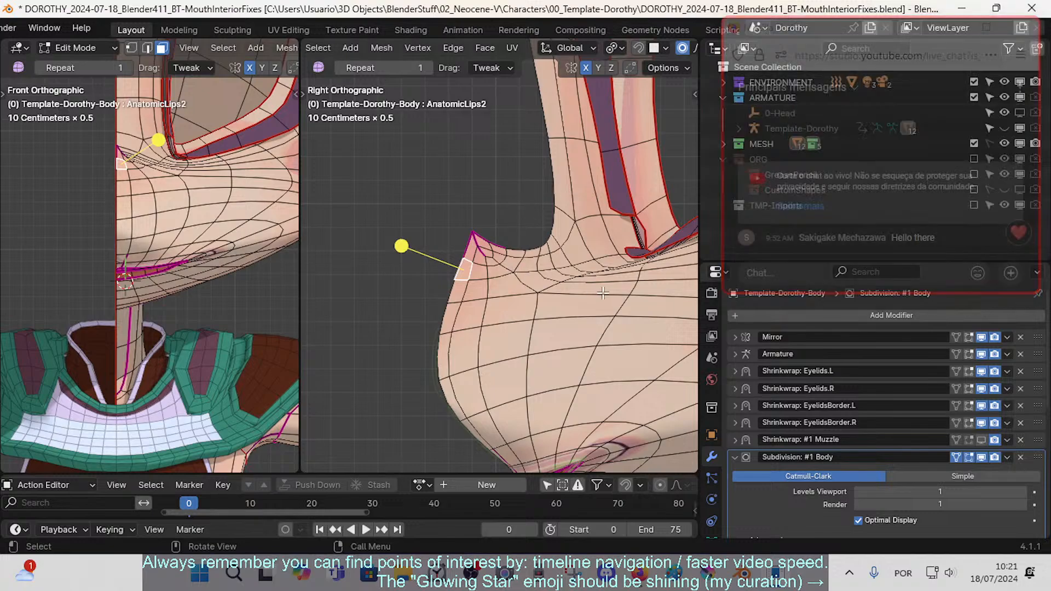
{"action": "scroll", "coordinate": [836, 390], "scroll_direction": "down", "scroll_amount": 3}
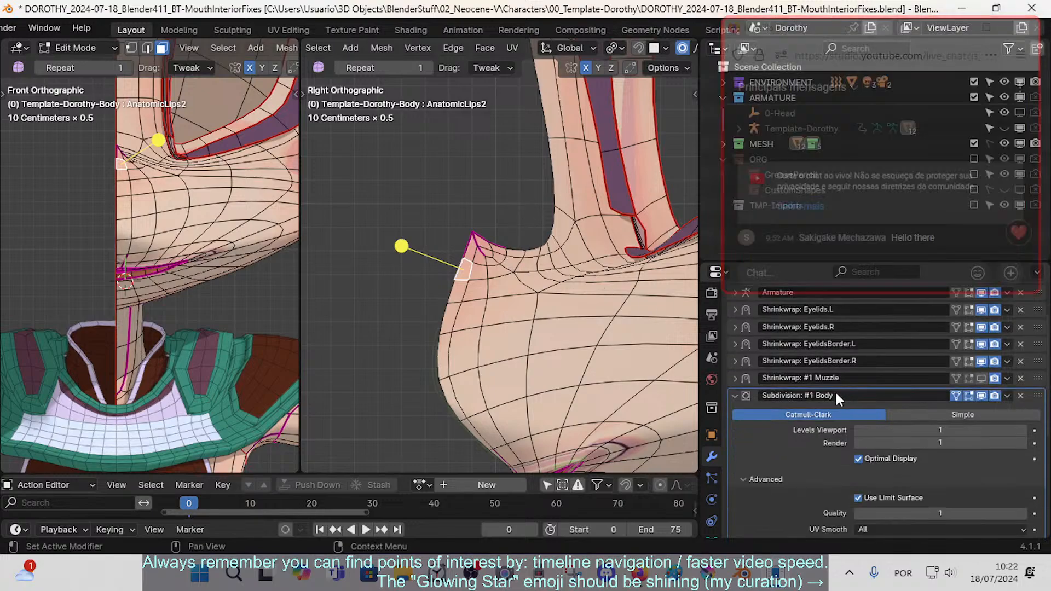
{"action": "scroll", "coordinate": [709, 500], "scroll_direction": "down", "scroll_amount": 1}
{"action": "left_click", "coordinate": [712, 500]}
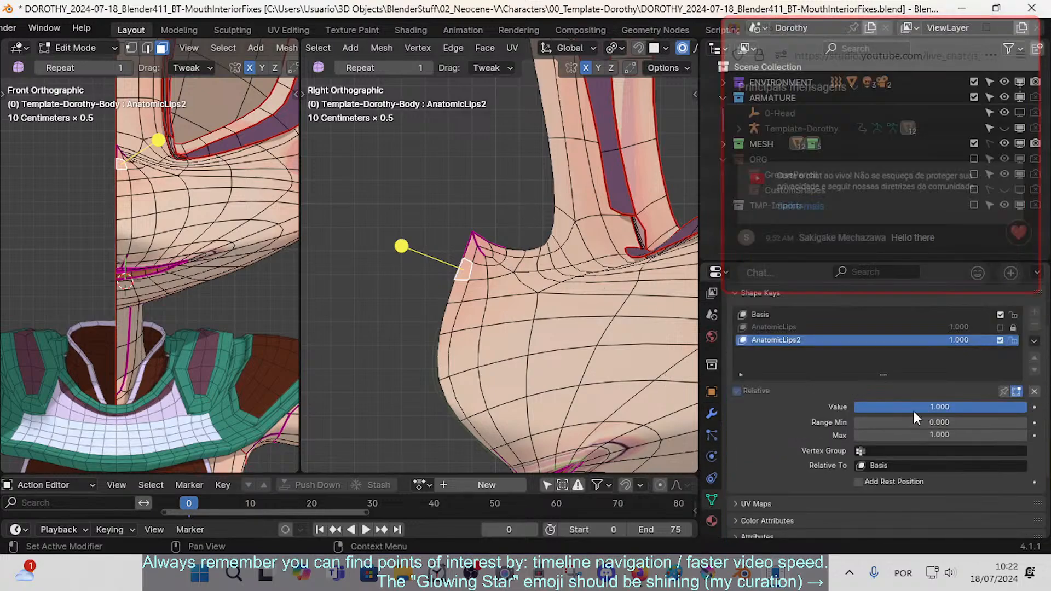
{"action": "scroll", "coordinate": [547, 292], "scroll_direction": "down", "scroll_amount": 1}
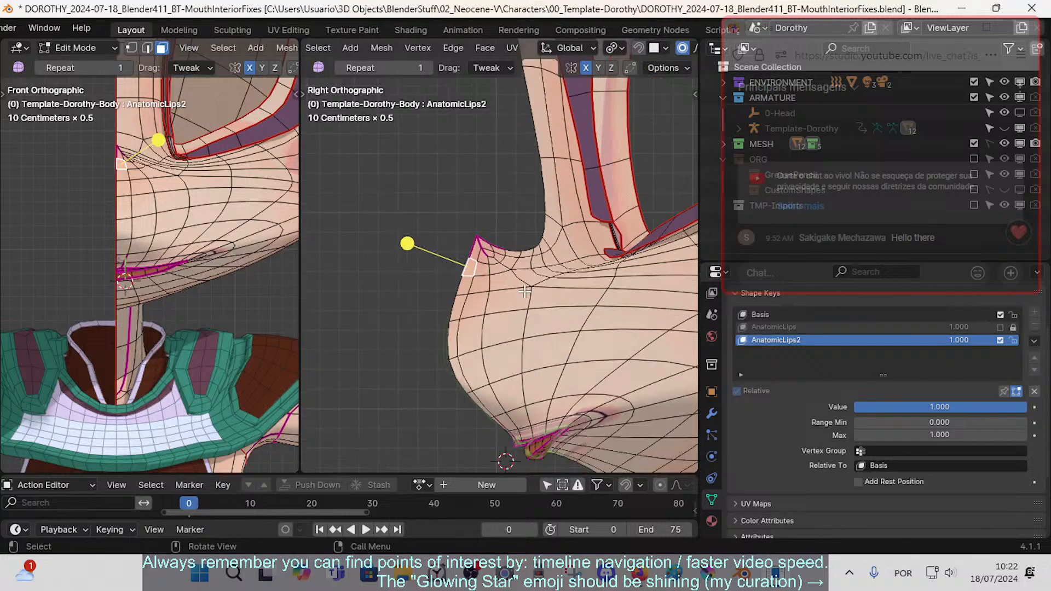
{"action": "scroll", "coordinate": [535, 276], "scroll_direction": "down", "scroll_amount": 1}
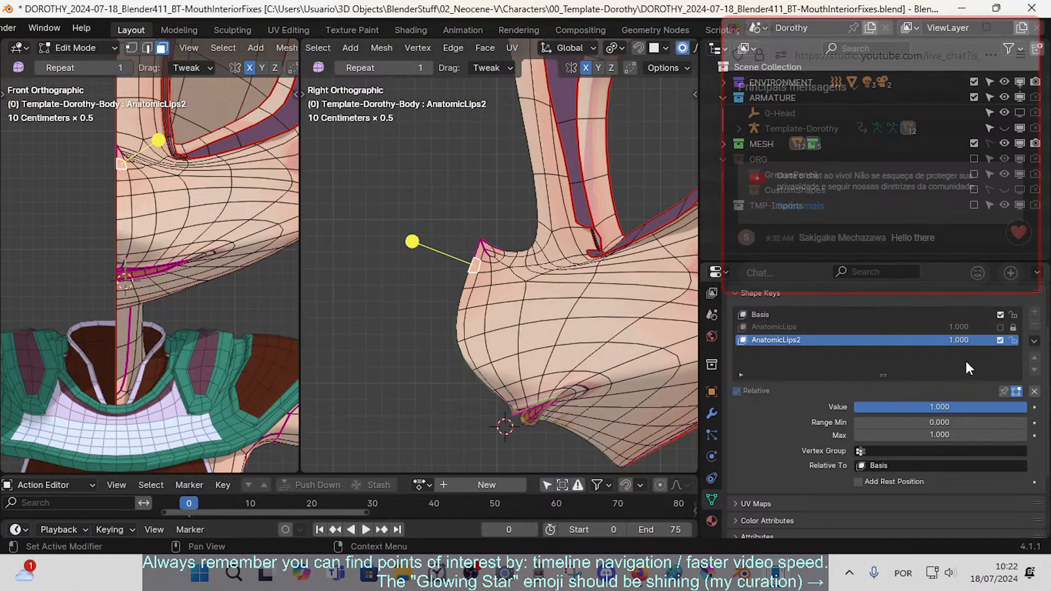
{"action": "left_click", "coordinate": [848, 311]}
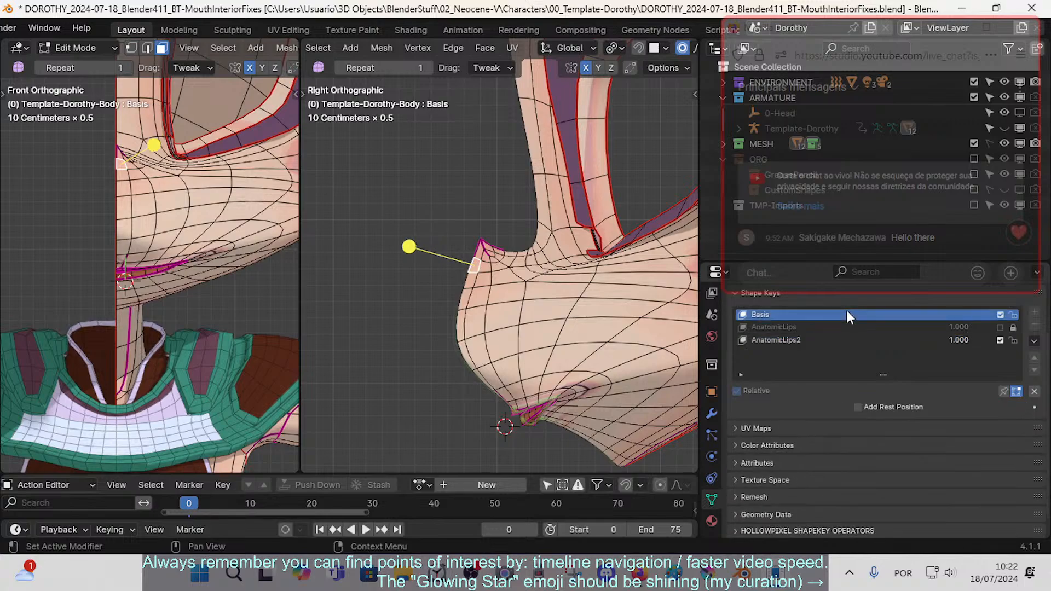
{"action": "left_click", "coordinate": [804, 340]}
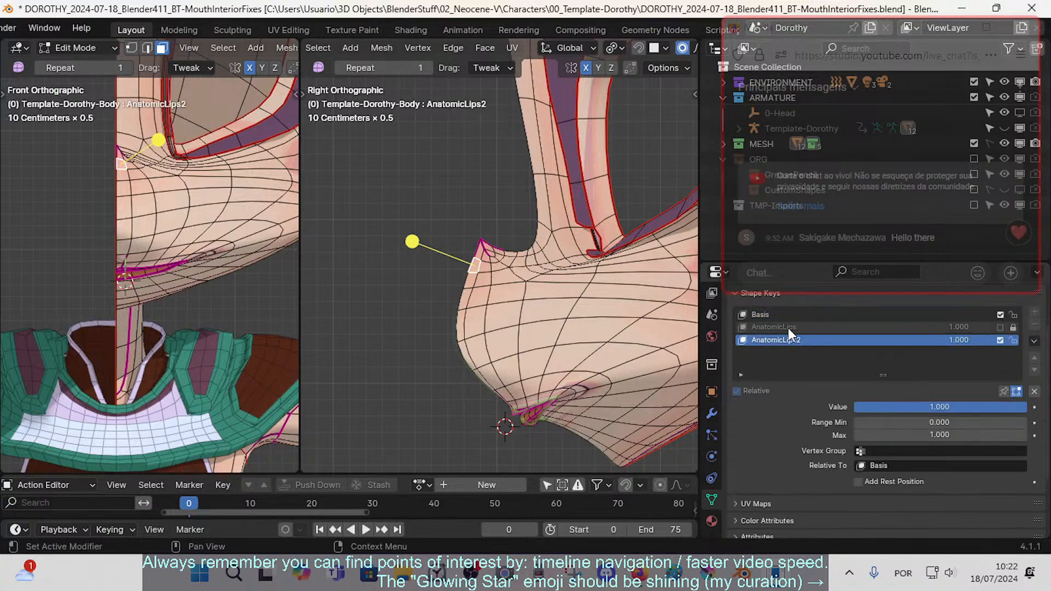
- Switch between the Basis and AnatomicLips2 shape keys to compare the nose profile, leave Basis active and save the file
{"action": "left_click", "coordinate": [776, 318]}
{"action": "left_click", "coordinate": [797, 343]}
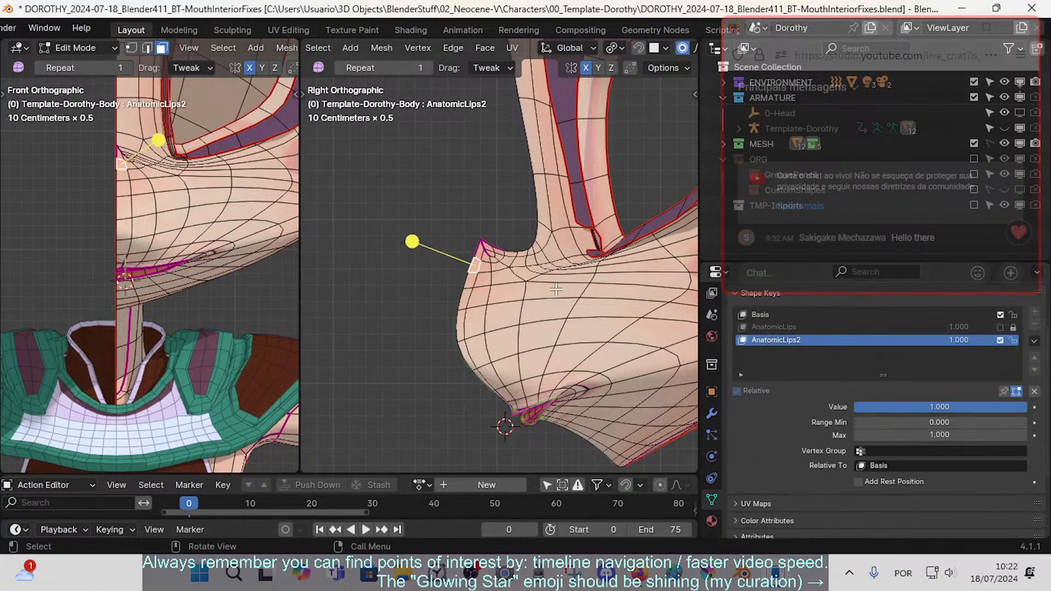
{"action": "mouse_move", "coordinate": [981, 341]}
{"action": "left_mouse_down"}
{"action": "mouse_move", "coordinate": [927, 341]}
{"action": "mouse_move", "coordinate": [982, 342]}
{"action": "left_mouse_up"}
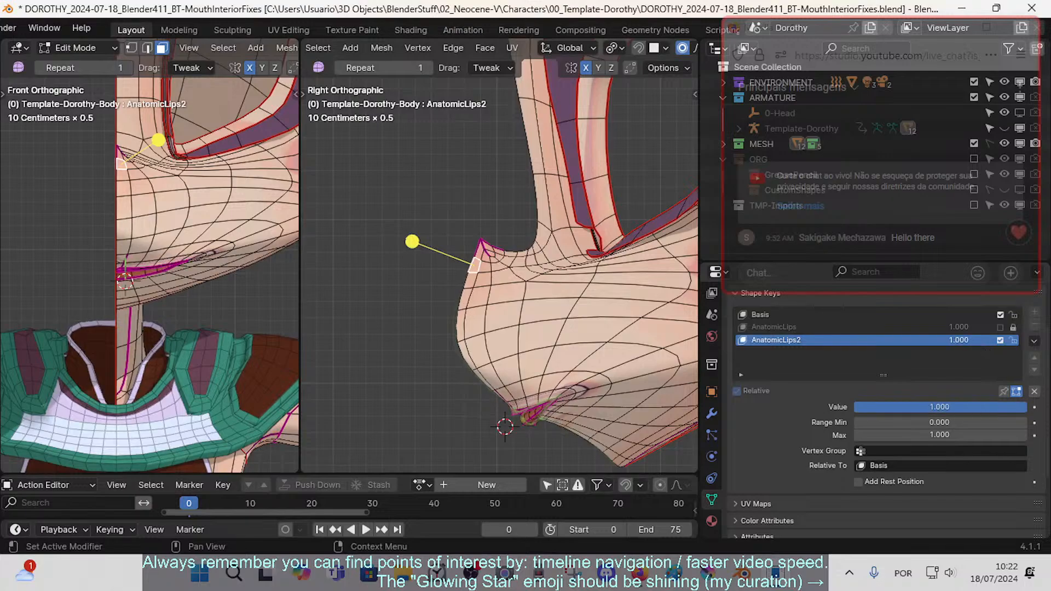
{"action": "left_click", "coordinate": [776, 316]}
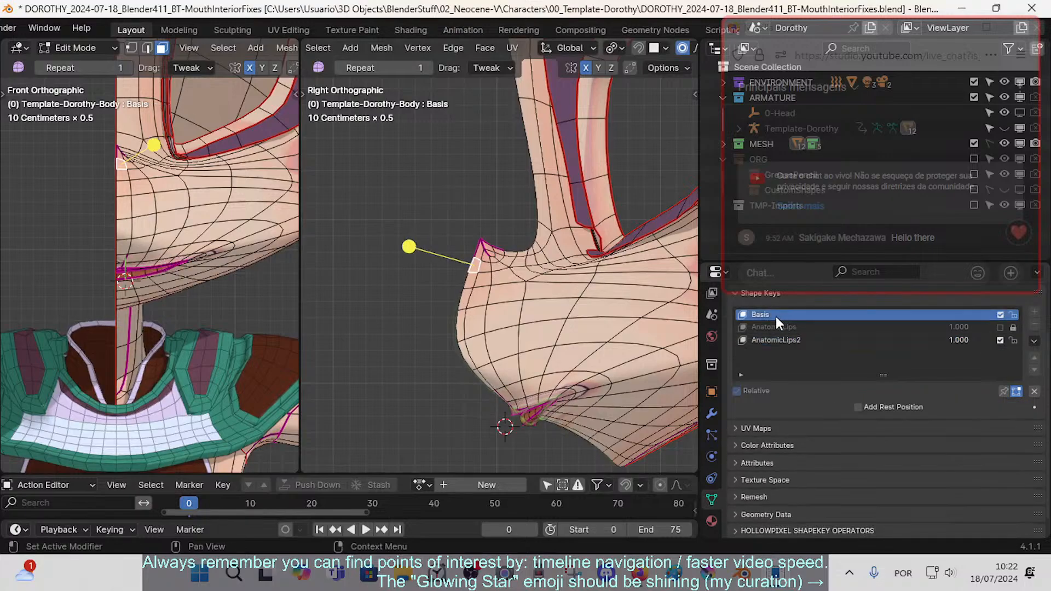
{"action": "key", "text": "ctrl+s"}
{"action": "key", "text": "c"}
{"action": "key", "text": "Escape"}
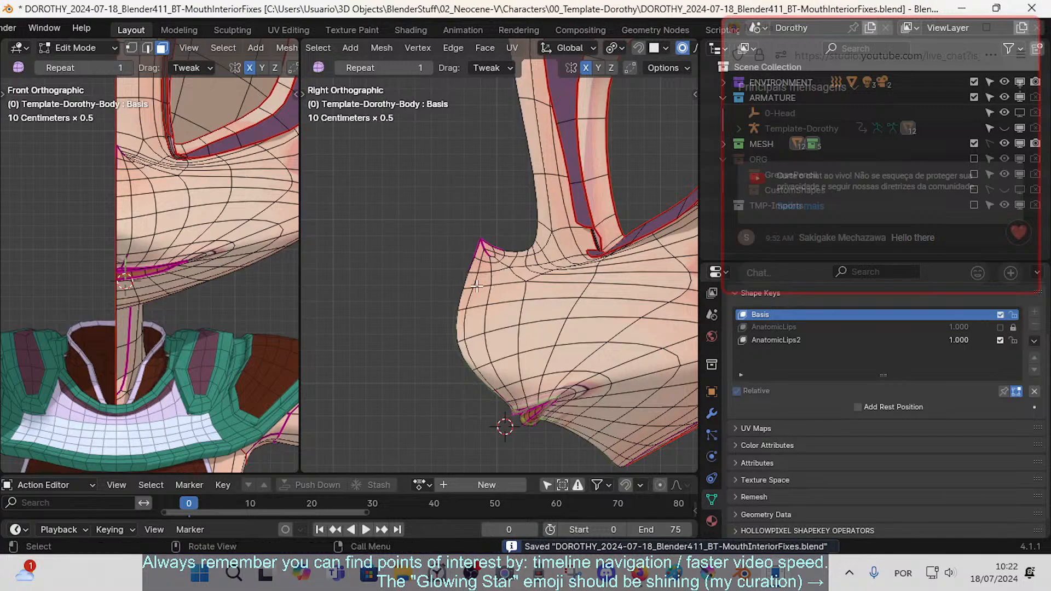
{"action": "key", "text": "c"}
{"action": "mouse_move", "coordinate": [481, 246]}
{"action": "left_mouse_down"}
{"action": "mouse_move", "coordinate": [506, 237]}
{"action": "mouse_move", "coordinate": [450, 269]}
{"action": "mouse_move", "coordinate": [542, 247]}
{"action": "mouse_move", "coordinate": [498, 297]}
{"action": "left_mouse_up"}
{"action": "key", "text": "Escape"}
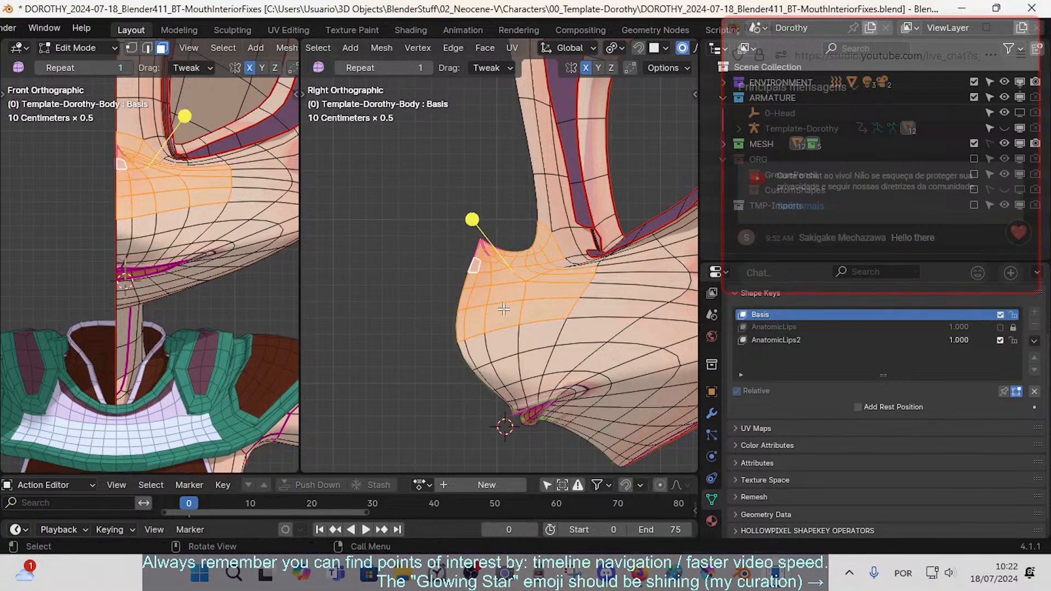
{"action": "key", "text": "alt+a"}
- Make AnatomicLips2 the active shape key and lower its value to 0.000, then return it to 1.000
{"action": "left_click", "coordinate": [803, 340]}
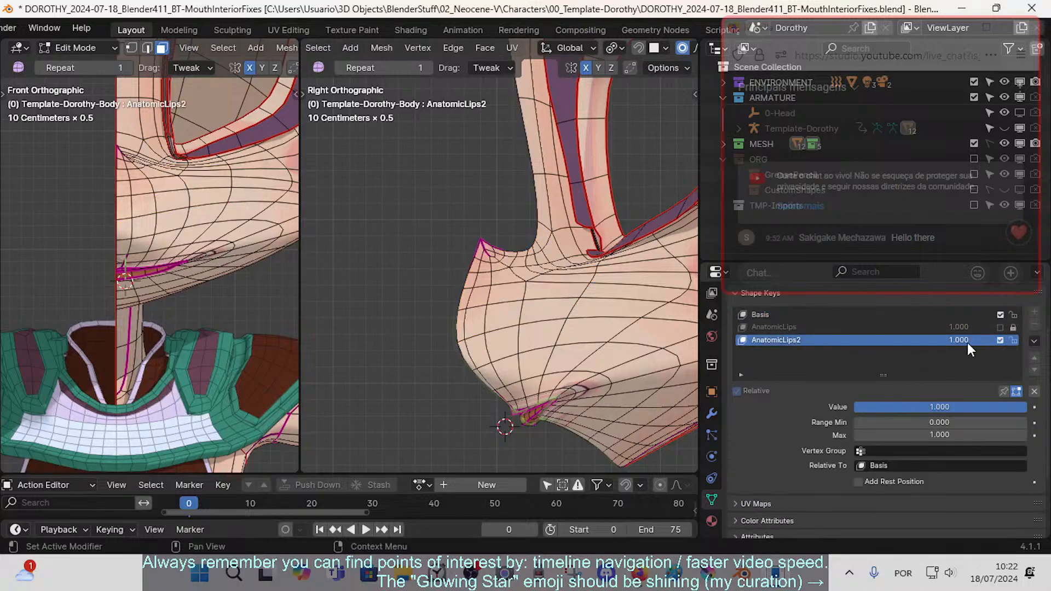
{"action": "left_click_drag", "start_coordinate": [968, 343], "coordinate": [800, 343]}
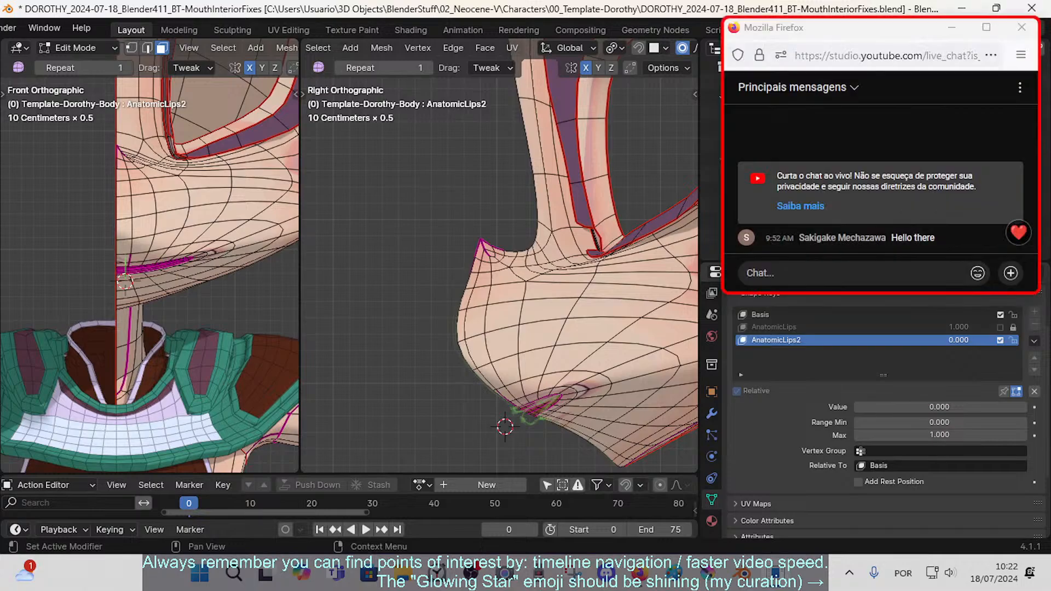
{"action": "left_click_drag", "start_coordinate": [949, 341], "coordinate": [993, 341]}
{"action": "key", "text": "a"}
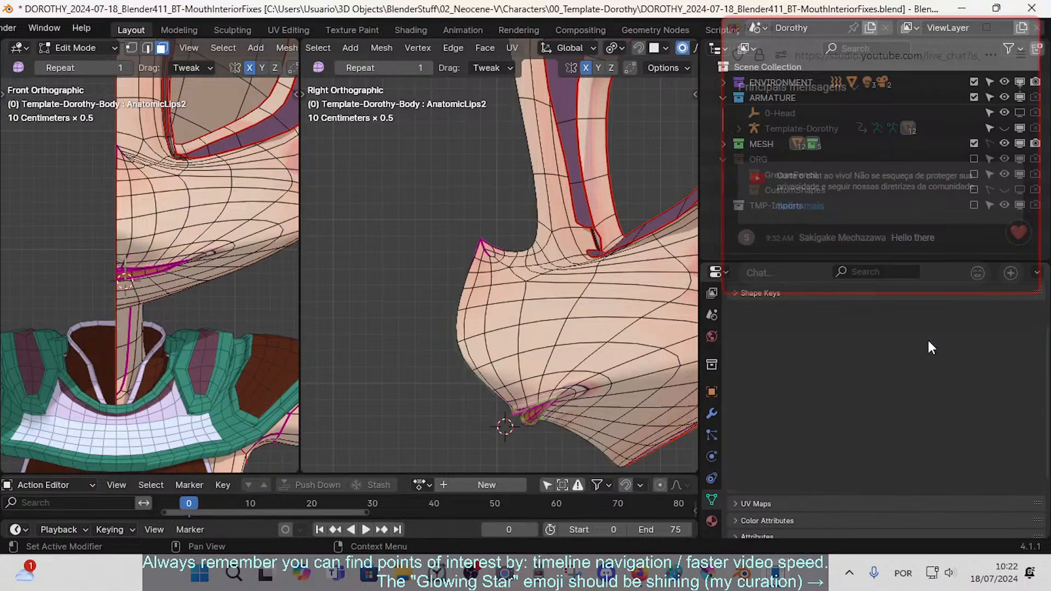
- Select the nose tip, lower nose bridge and upper muzzle faces with Circle Select, keeping AnatomicLips2 active, and save the file
{"action": "key", "text": "c"}
{"action": "mouse_move", "coordinate": [496, 280]}
{"action": "left_mouse_down"}
{"action": "mouse_move", "coordinate": [487, 343]}
{"action": "mouse_move", "coordinate": [553, 318]}
{"action": "mouse_move", "coordinate": [549, 266]}
{"action": "left_mouse_up"}
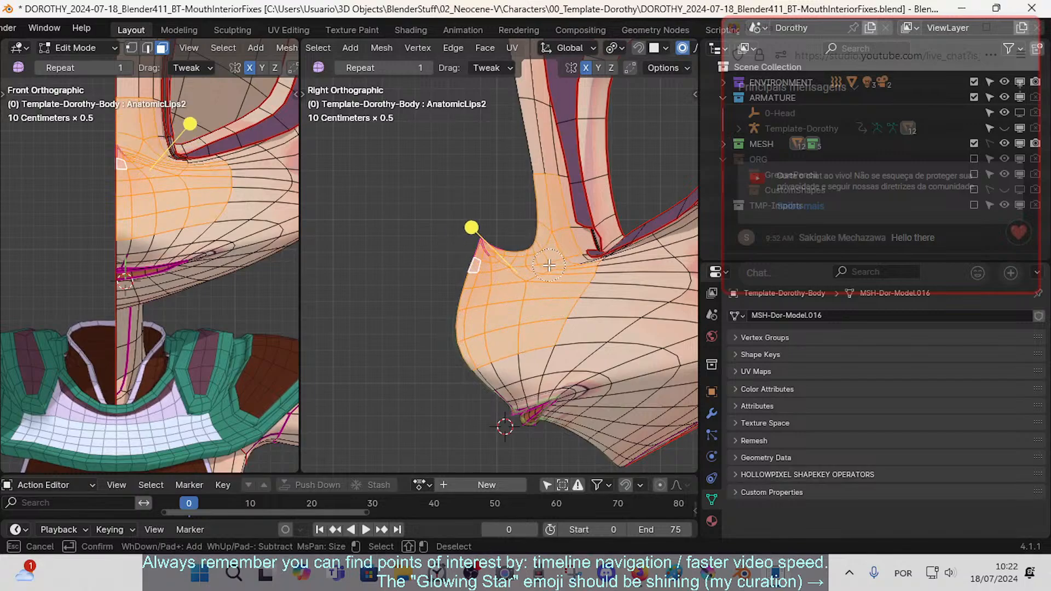
{"action": "key", "text": "Escape"}
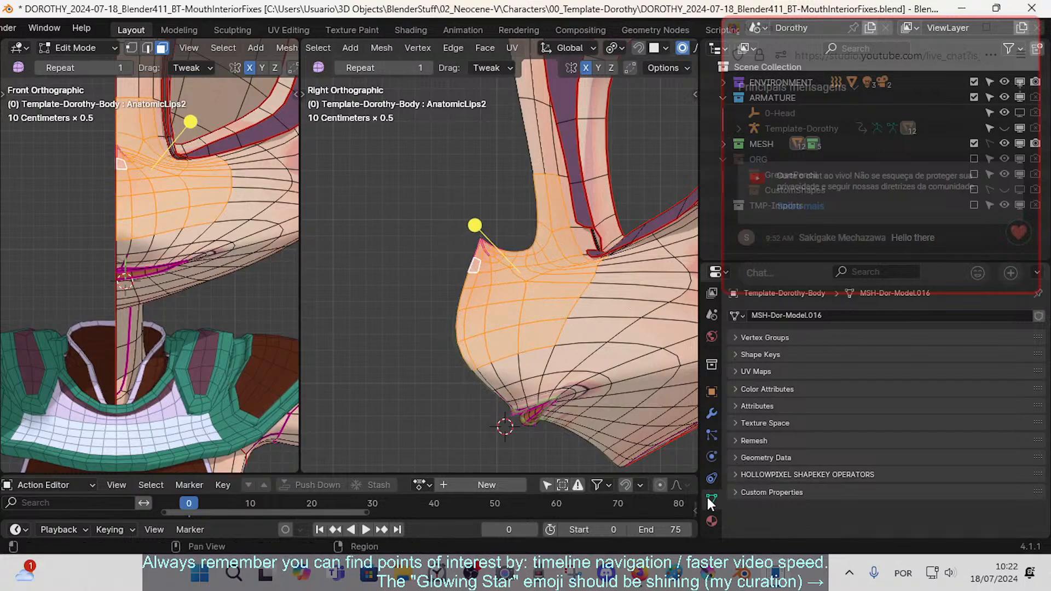
{"action": "left_click", "coordinate": [747, 354]}
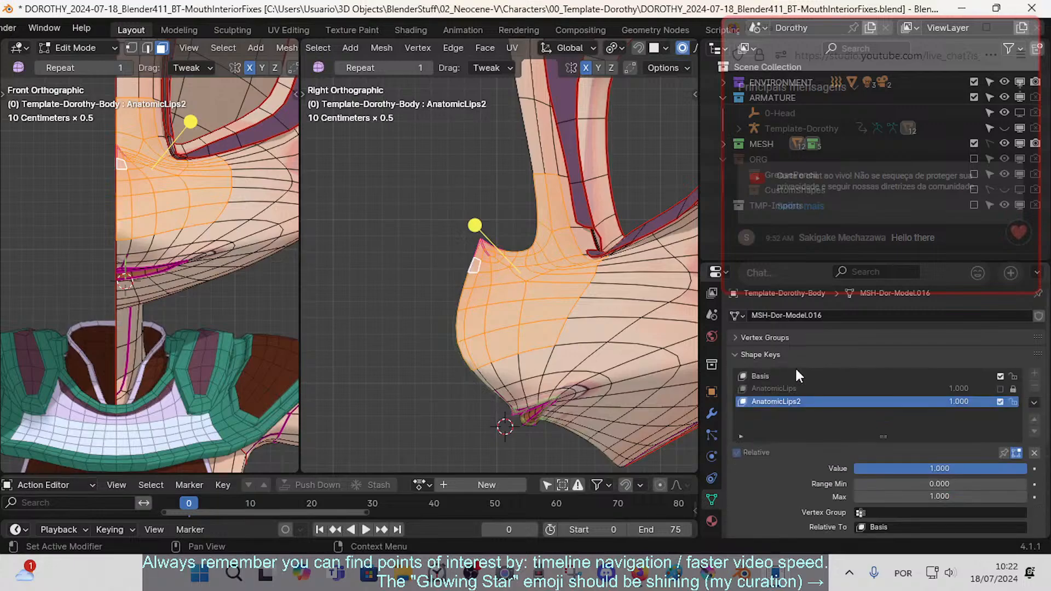
{"action": "mouse_move", "coordinate": [985, 404]}
{"action": "left_mouse_down"}
{"action": "mouse_move", "coordinate": [920, 404]}
{"action": "mouse_move", "coordinate": [985, 404]}
{"action": "left_mouse_up"}
{"action": "key", "text": "ctrl+s"}
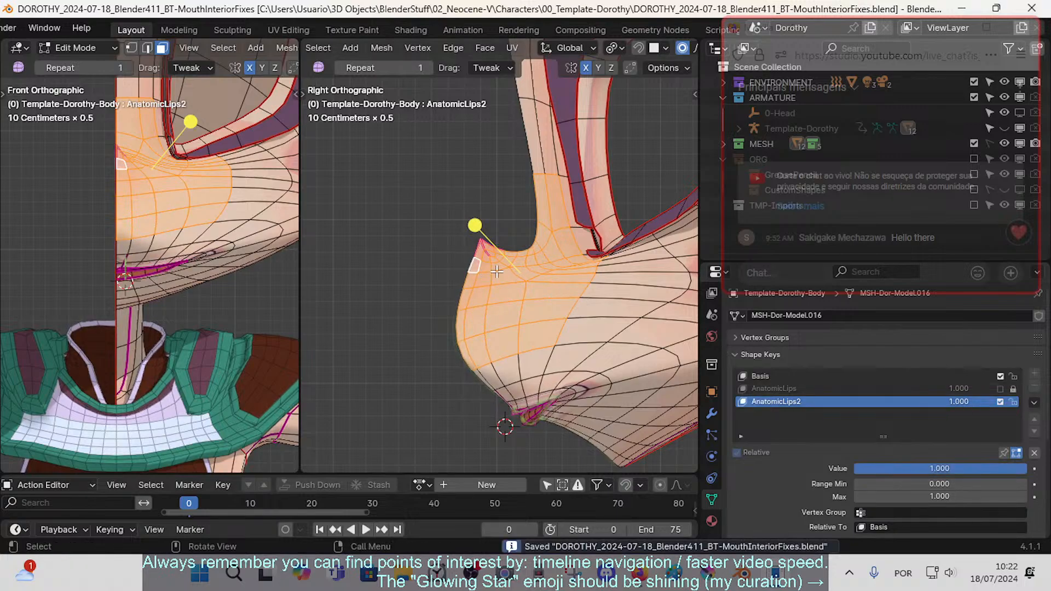
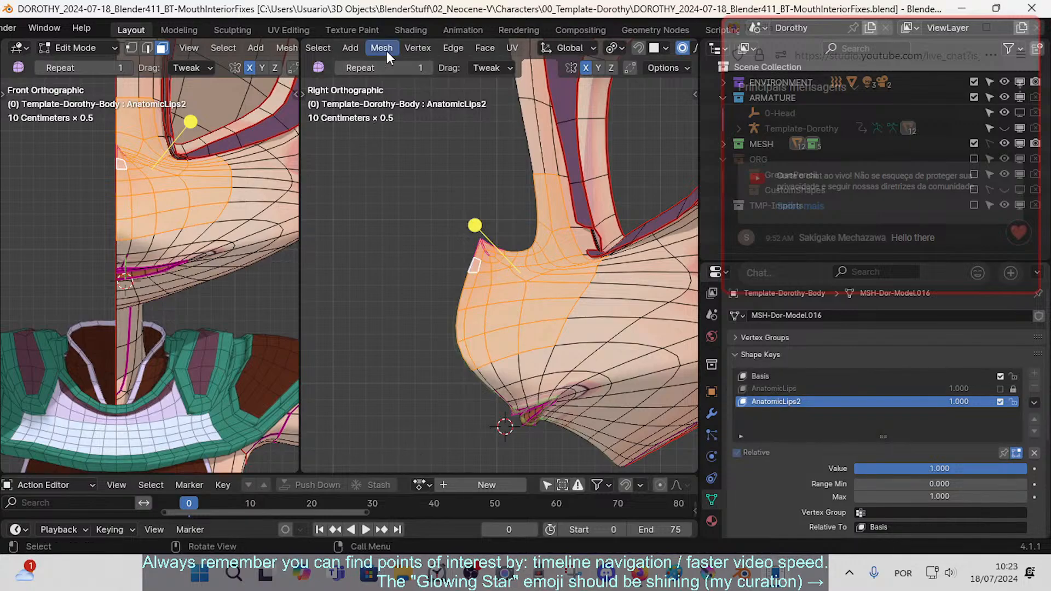
- Apply Blend from Shape to the selected faces using Basis at blend 1.000 with Add disabled, deselect them and save the file
{"action": "left_click", "coordinate": [413, 49]}
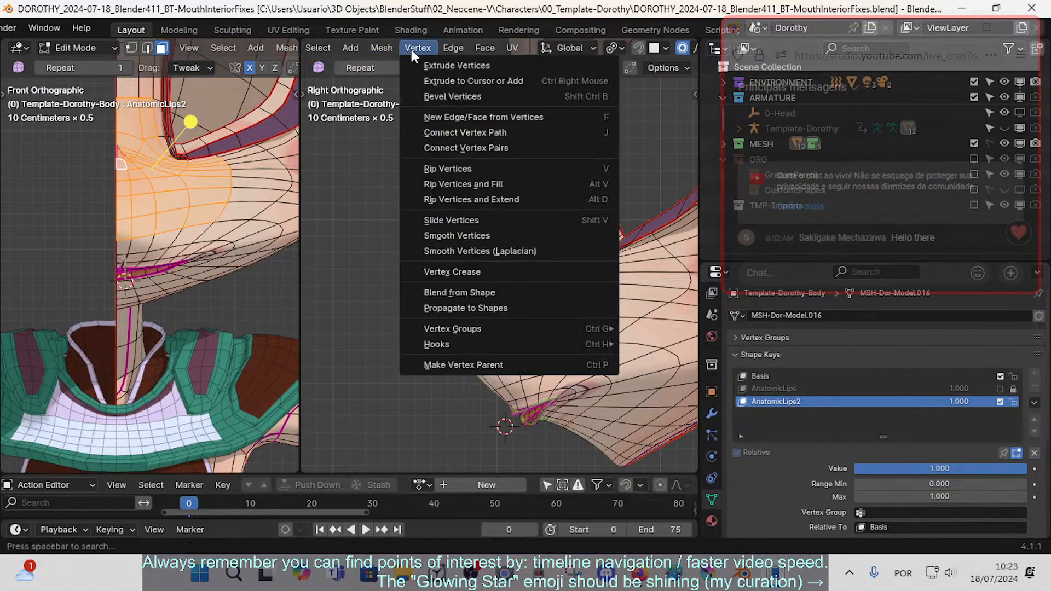
{"action": "left_click", "coordinate": [460, 292]}
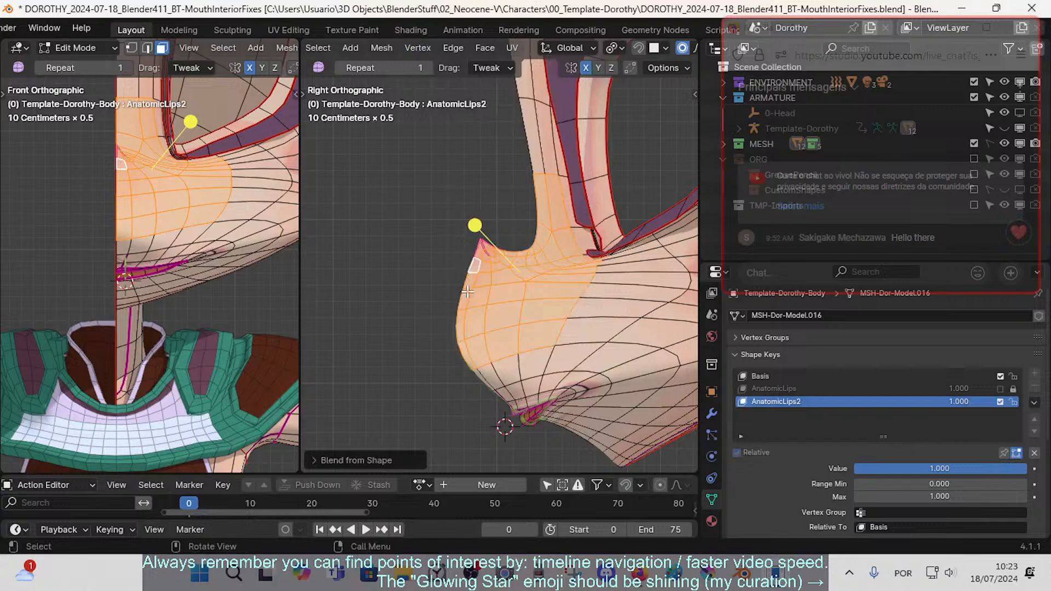
{"action": "left_click", "coordinate": [328, 460]}
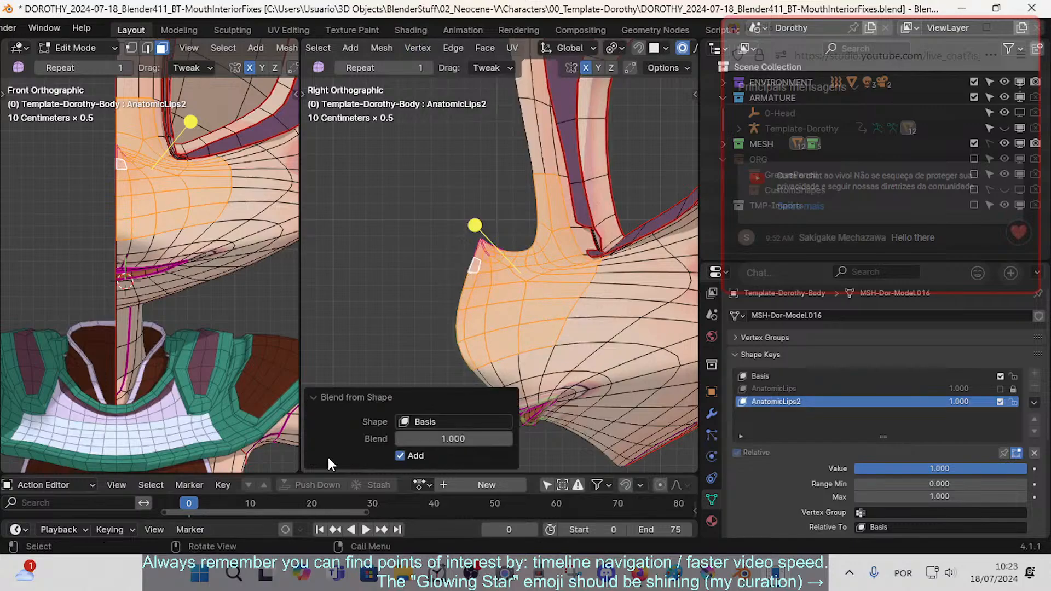
{"action": "left_click", "coordinate": [399, 456]}
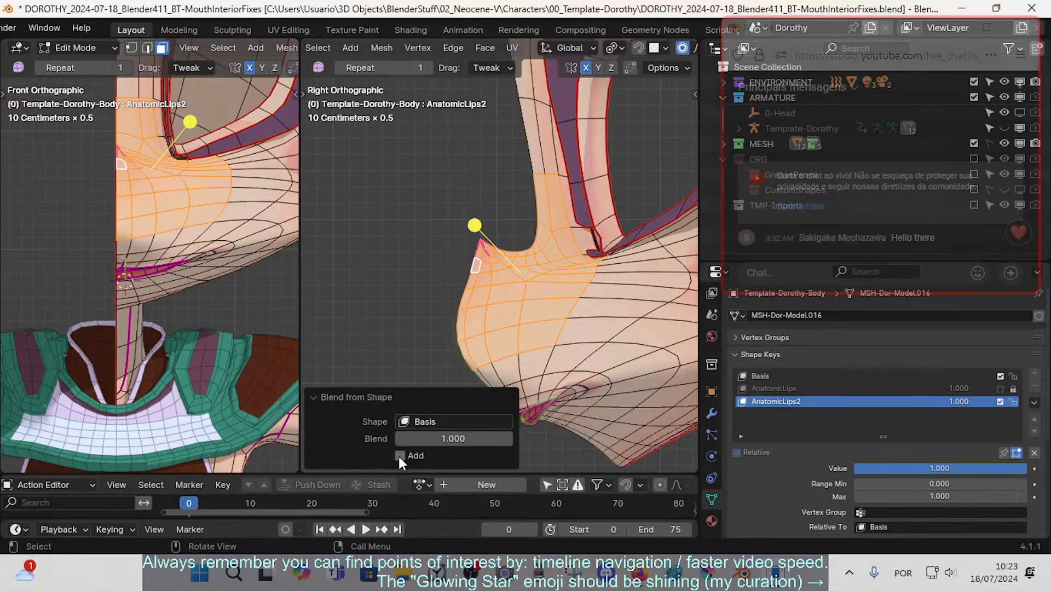
{"action": "left_click", "coordinate": [336, 250]}
{"action": "mouse_move", "coordinate": [1019, 468]}
{"action": "left_mouse_down"}
{"action": "mouse_move", "coordinate": [856, 469]}
{"action": "mouse_move", "coordinate": [1019, 468]}
{"action": "left_mouse_up"}
{"action": "scroll", "coordinate": [442, 336], "scroll_direction": "up", "scroll_amount": 5}
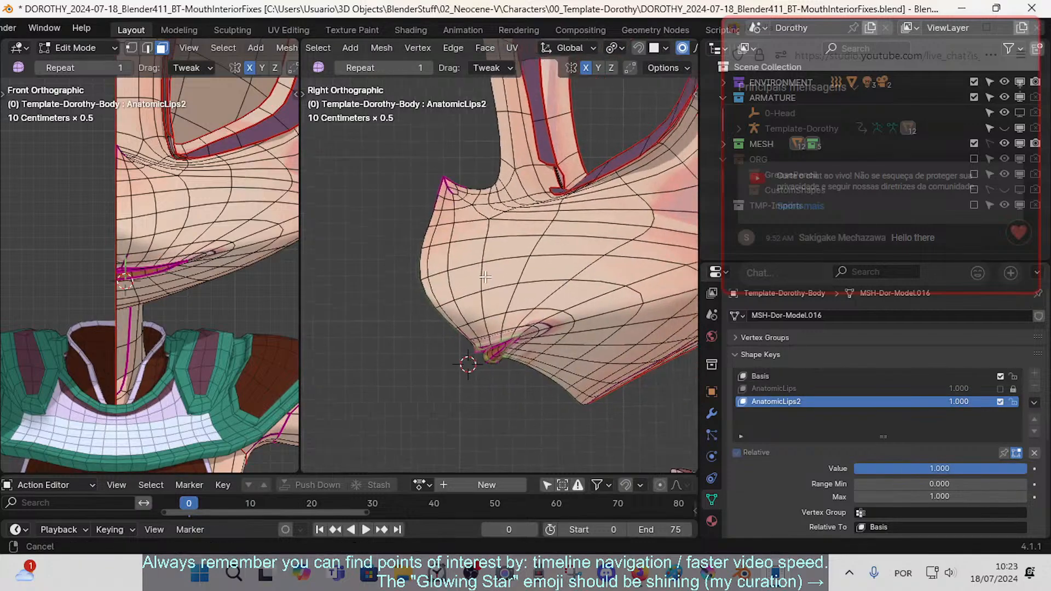
{"action": "middle_click_drag", "start_coordinate": [442, 336], "coordinate": [531, 285]}
{"action": "scroll", "coordinate": [479, 326], "scroll_direction": "down", "scroll_amount": 4}
{"action": "key", "text": "ctrl+s"}
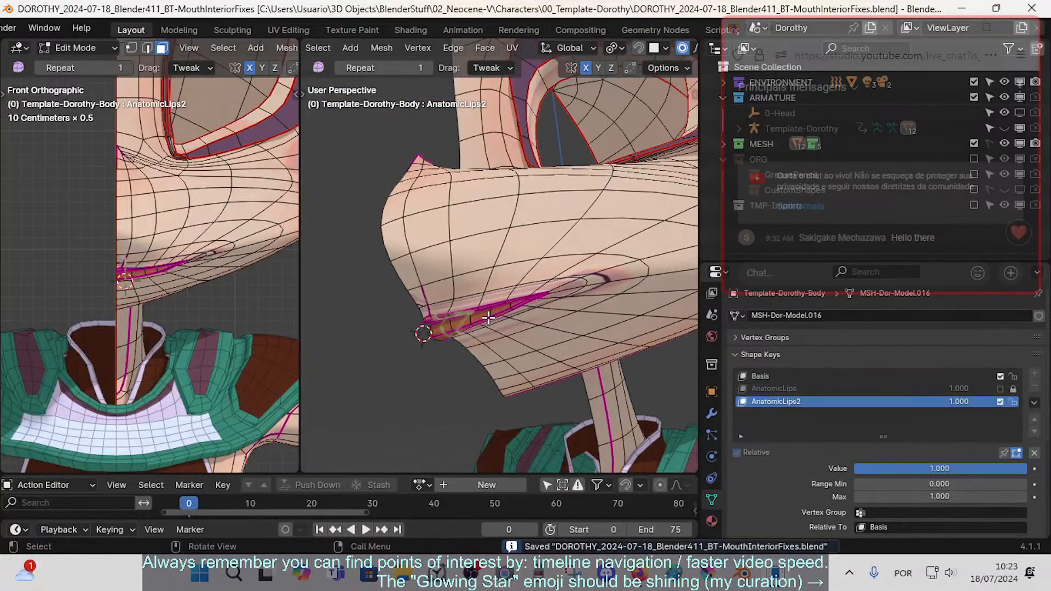
- Examine the lips and mouth opening up close from the front in Object Mode
{"action": "scroll", "coordinate": [488, 317], "scroll_direction": "up", "scroll_amount": 4}
{"action": "middle_click_drag", "start_coordinate": [453, 379], "coordinate": [500, 268], "text": "shift"}
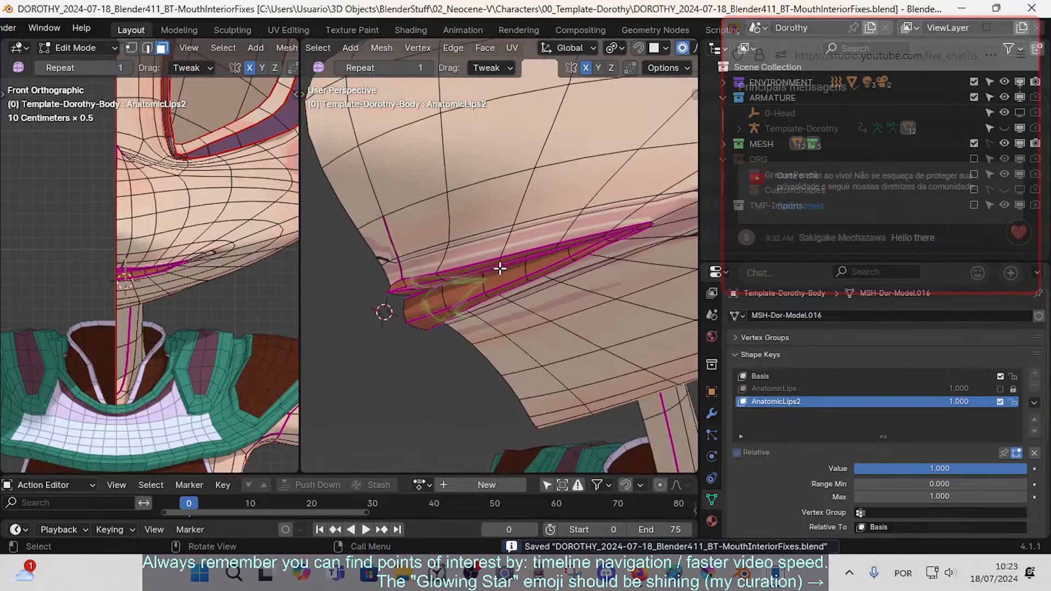
{"action": "key", "text": "ctrl+Tab"}
{"action": "key", "text": "4"}
{"action": "middle_click_drag", "start_coordinate": [499, 304], "coordinate": [489, 336]}
{"action": "key", "text": "shift+grave"}
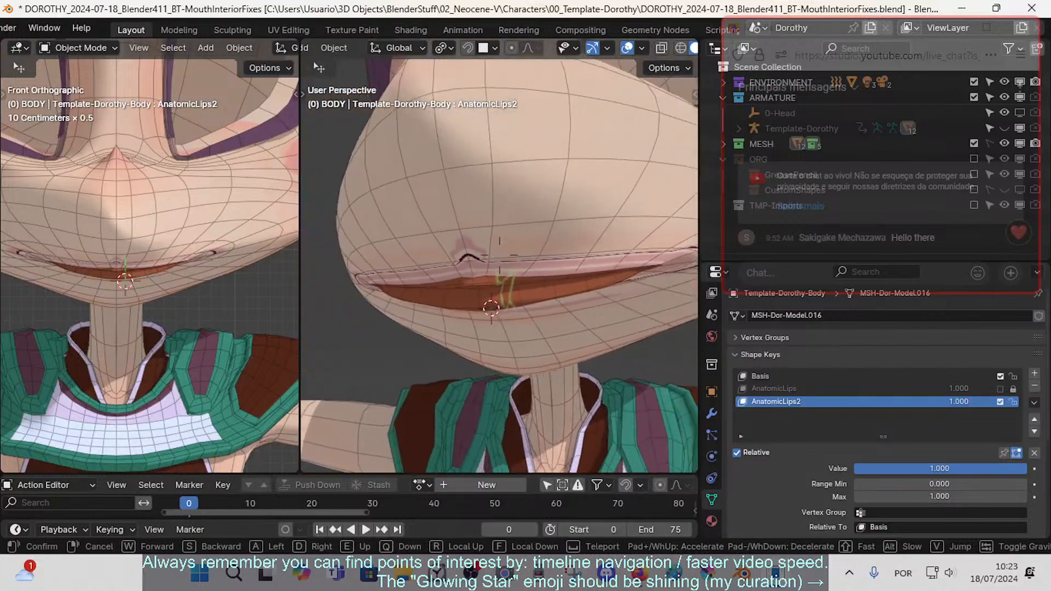
{"action": "key", "text": "w"}
{"action": "key", "text": "a"}
{"action": "left_click", "coordinate": [499, 255]}
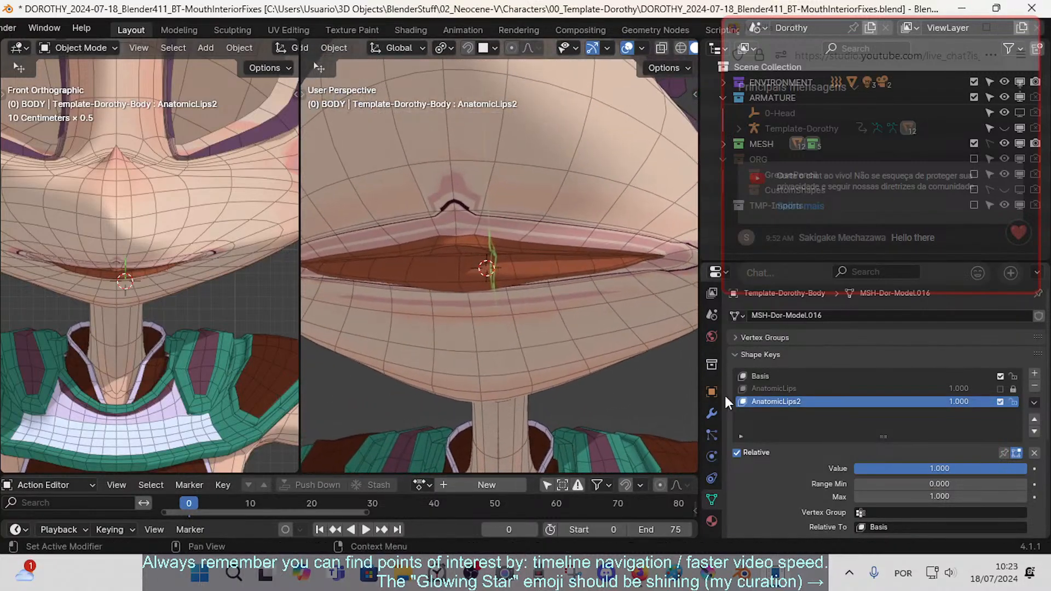
- Mute and unmute AnatomicLips2 repeatedly to compare the mouth shape, leaving the shape key enabled
{"action": "left_click", "coordinate": [1001, 402]}
{"action": "left_click", "coordinate": [1002, 401]}
{"action": "left_click", "coordinate": [1002, 402]}
{"action": "left_click", "coordinate": [1001, 402]}
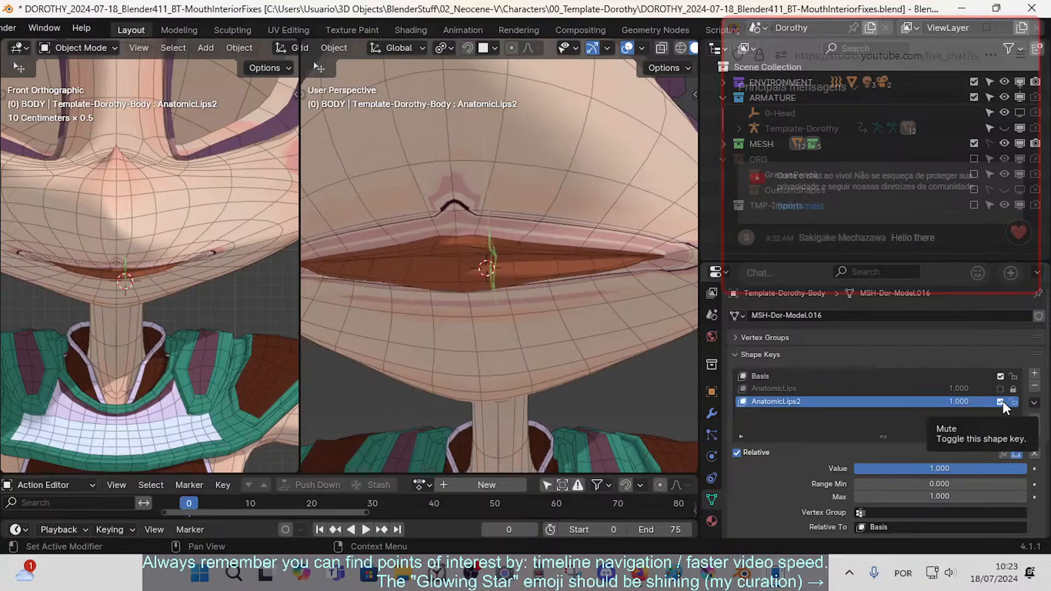
{"action": "left_click", "coordinate": [1003, 401]}
{"action": "left_click", "coordinate": [1003, 402]}
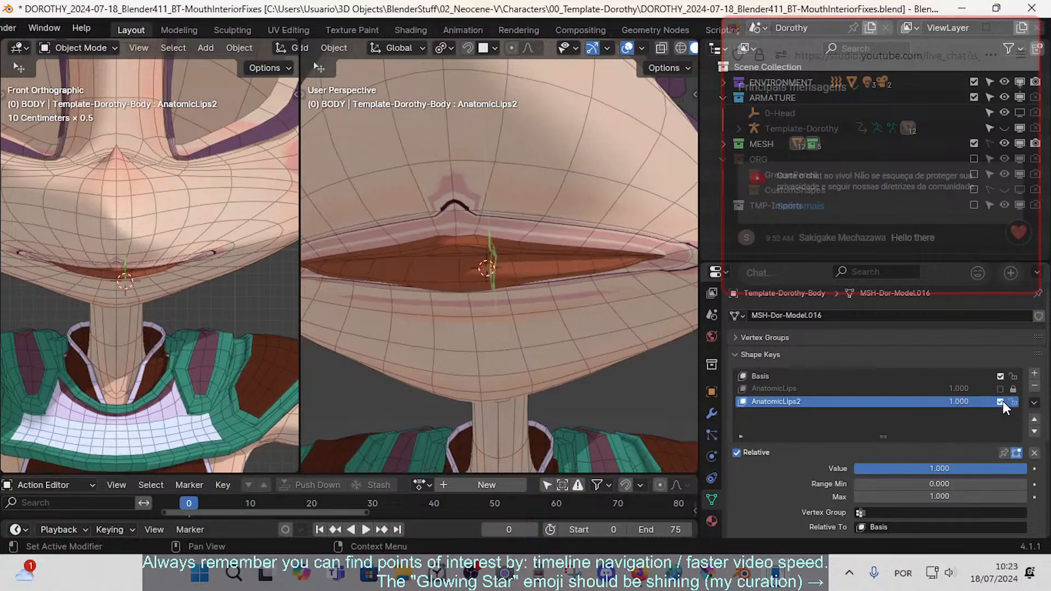
- Select the lower lip edge near the mouth corner in Edit Mode and smooth its vertices with a smoothing of 0.093
{"action": "key", "text": "Tab"}
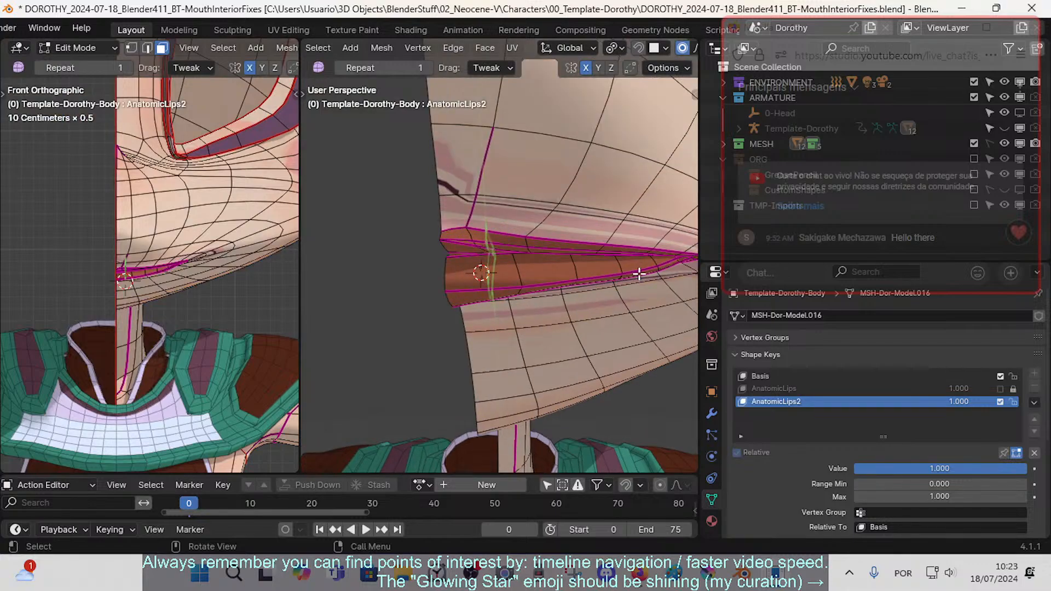
{"action": "middle_click_drag", "start_coordinate": [641, 268], "coordinate": [506, 325], "text": "shift"}
{"action": "left_click_drag", "start_coordinate": [552, 348], "coordinate": [608, 359]}
{"action": "middle_click_drag", "start_coordinate": [606, 359], "coordinate": [554, 352]}
{"action": "scroll", "coordinate": [536, 339], "scroll_direction": "up", "scroll_amount": 1}
{"action": "key", "text": "g"}
{"action": "left_click", "coordinate": [550, 327]}
{"action": "left_click_drag", "start_coordinate": [554, 353], "coordinate": [564, 354]}
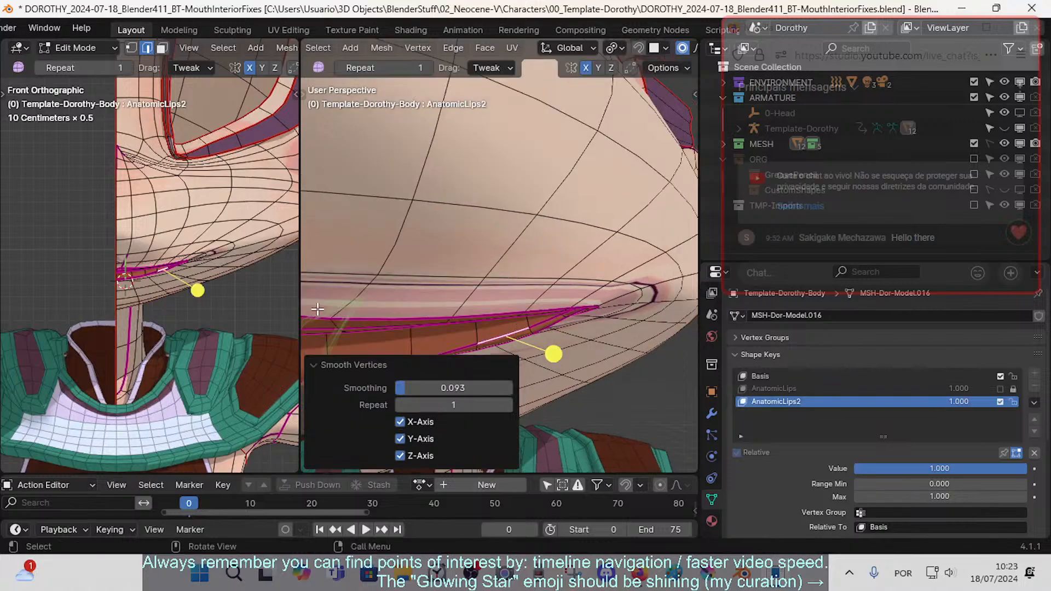
- Join the two 3D viewports into a single one and show its toolbar
{"action": "right_click", "coordinate": [301, 298]}
{"action": "left_click", "coordinate": [281, 330]}
{"action": "left_click", "coordinate": [228, 306]}
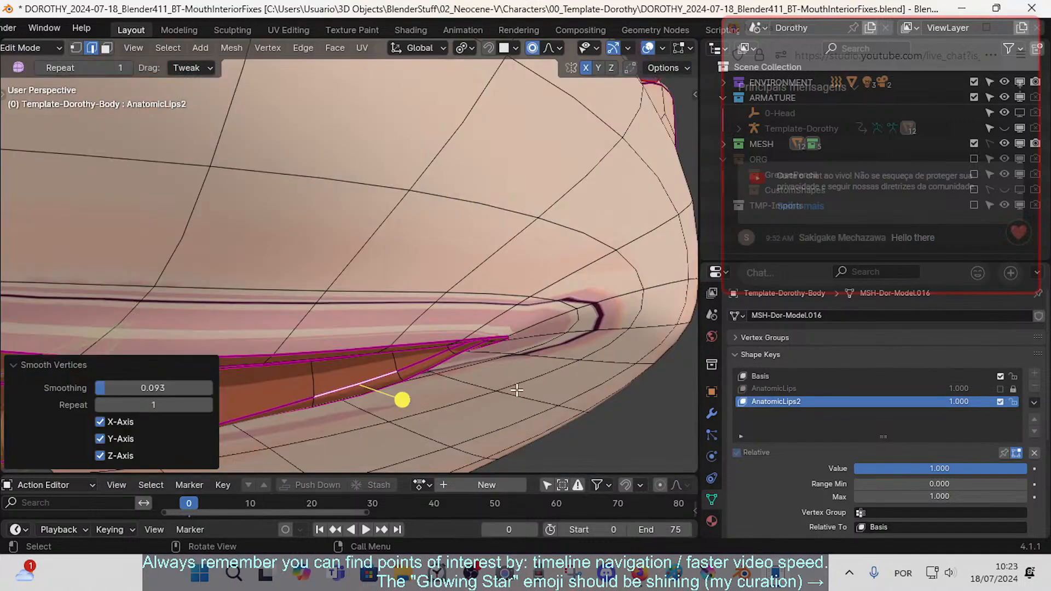
{"action": "left_click", "coordinate": [34, 368]}
{"action": "key", "text": "t"}
- Mute AnatomicLips2, enable AnatomicLips and examine the mouth opening from the side and front
{"action": "middle_click_drag", "start_coordinate": [309, 347], "coordinate": [326, 285], "text": "shift"}
{"action": "scroll", "coordinate": [441, 331], "scroll_direction": "down", "scroll_amount": 2}
{"action": "scroll", "coordinate": [456, 318], "scroll_direction": "up", "scroll_amount": 3}
{"action": "scroll", "coordinate": [516, 369], "scroll_direction": "down", "scroll_amount": 3}
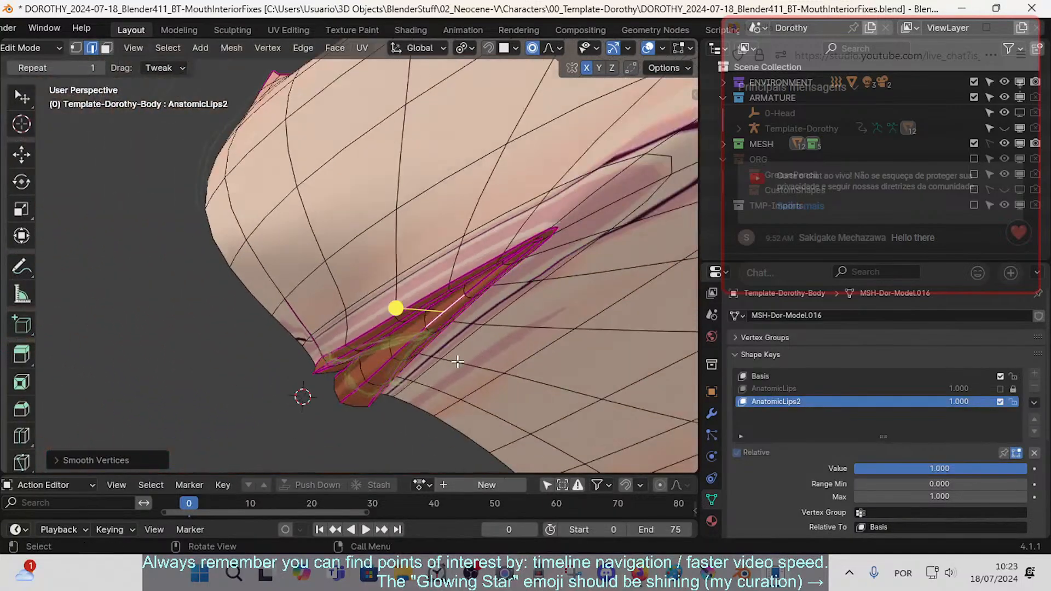
{"action": "scroll", "coordinate": [516, 368], "scroll_direction": "up", "scroll_amount": 1}
{"action": "left_click", "coordinate": [998, 401]}
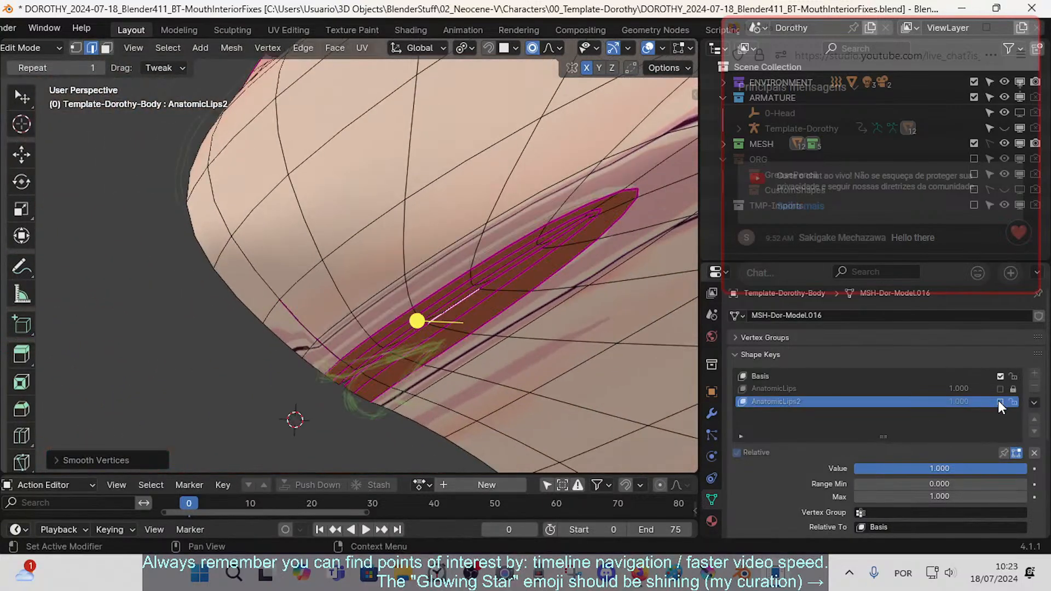
{"action": "left_click", "coordinate": [1000, 389]}
{"action": "left_click", "coordinate": [1000, 388]}
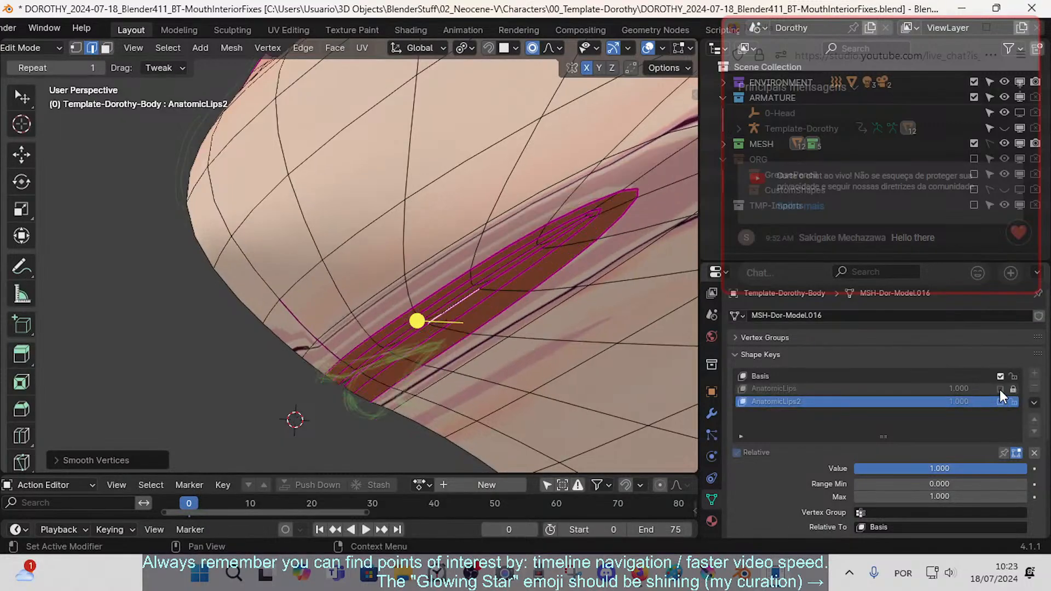
{"action": "left_click", "coordinate": [999, 389]}
{"action": "middle_click_drag", "start_coordinate": [427, 328], "coordinate": [442, 359]}
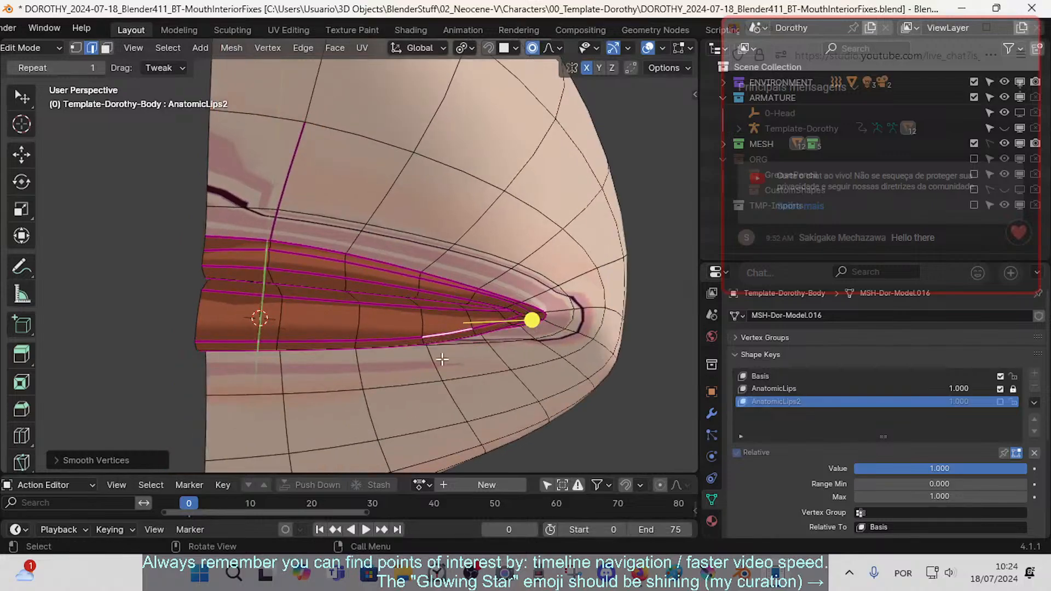
- Toggle AnatomicLips to compare it with the closed mouth, then mute it and enable AnatomicLips2 again
{"action": "left_click", "coordinate": [1001, 389]}
{"action": "left_click", "coordinate": [1000, 387]}
{"action": "left_click", "coordinate": [1001, 388]}
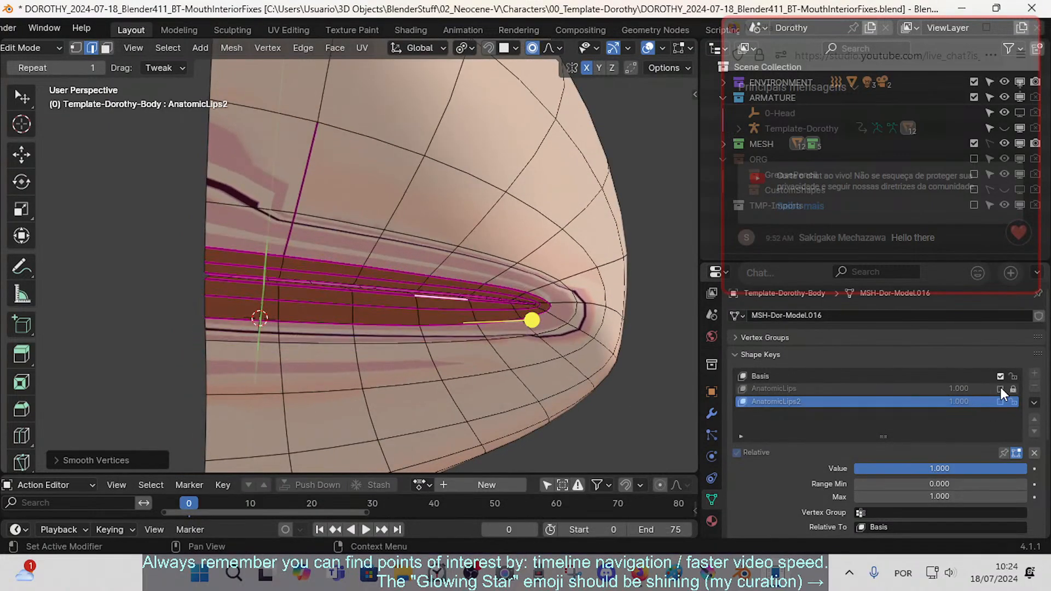
{"action": "left_click", "coordinate": [1000, 387]}
{"action": "left_click", "coordinate": [1000, 389]}
{"action": "left_click", "coordinate": [999, 402]}
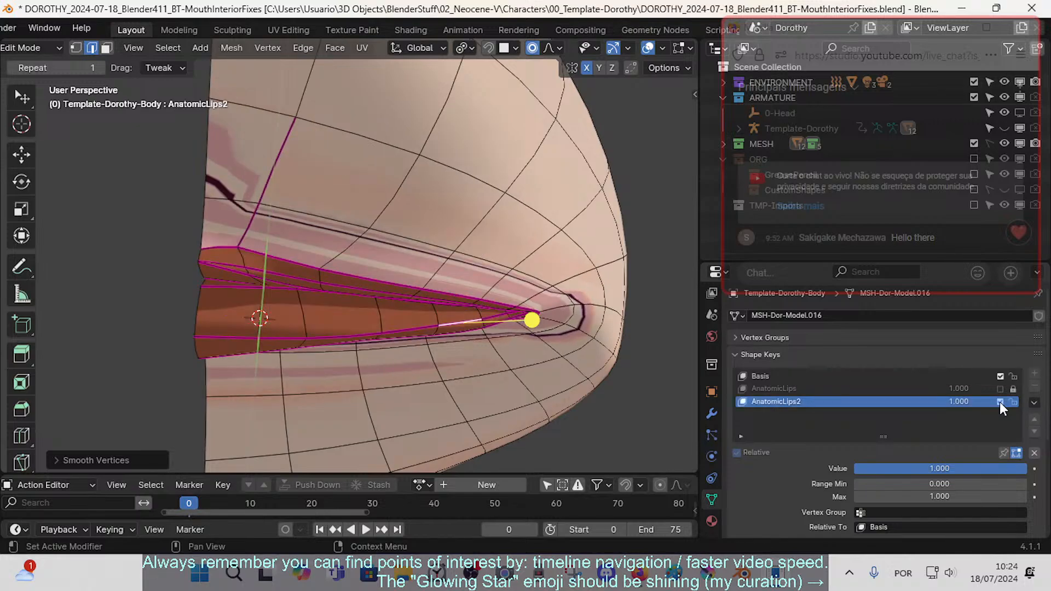
{"action": "left_click", "coordinate": [999, 402]}
{"action": "left_click", "coordinate": [1000, 400]}
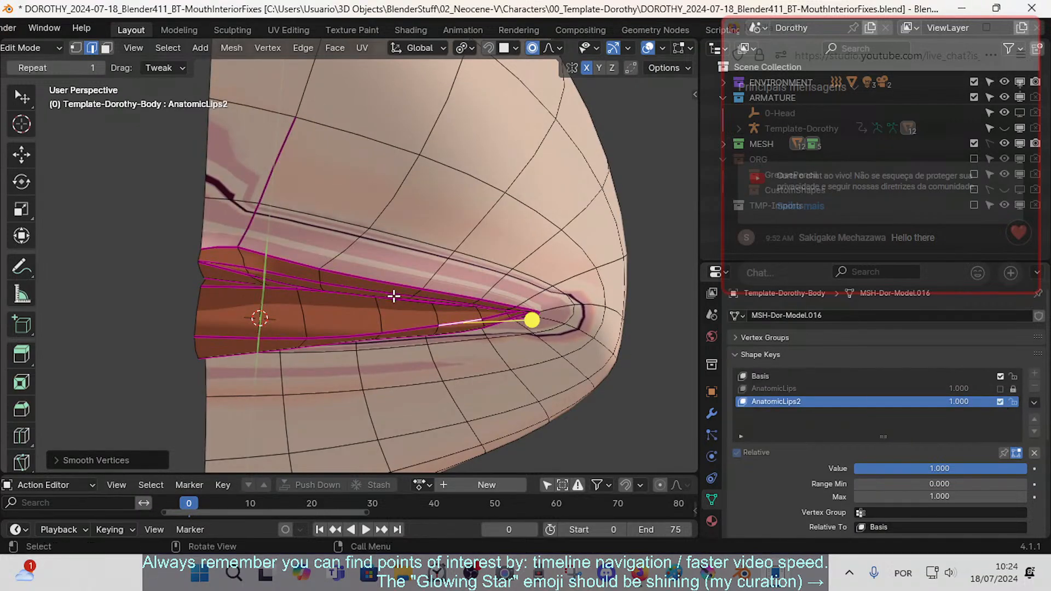
- Leave Edit Mode and examine the AnatomicLips2 mouth opening and its interior from inside, front and side
{"action": "middle_click_drag", "start_coordinate": [394, 296], "coordinate": [383, 274]}
{"action": "middle_click_drag", "start_coordinate": [383, 274], "coordinate": [414, 310]}
{"action": "scroll", "coordinate": [411, 311], "scroll_direction": "up", "scroll_amount": 4}
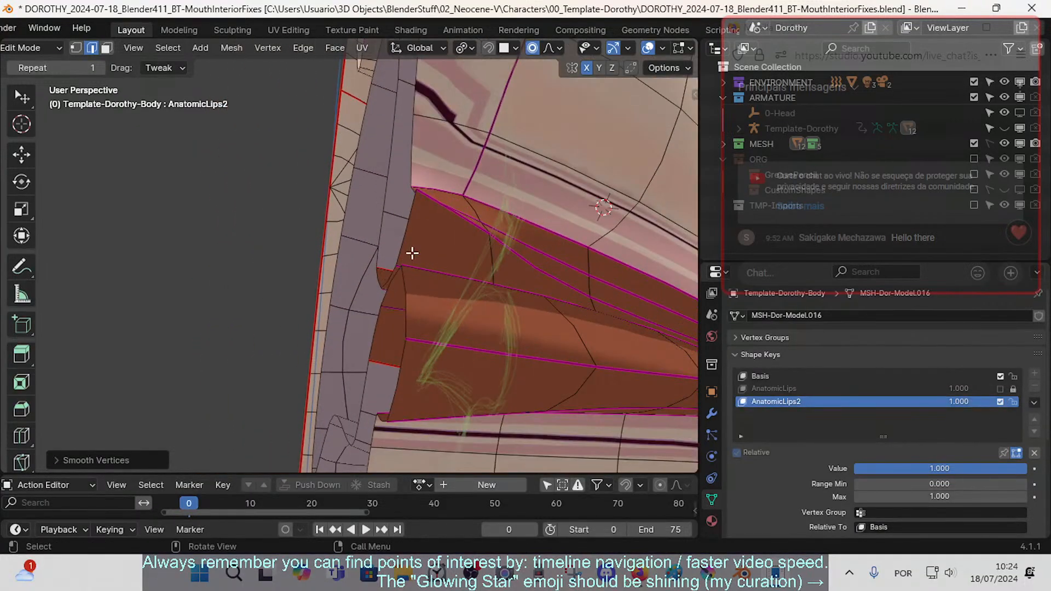
{"action": "middle_click_drag", "start_coordinate": [415, 190], "coordinate": [428, 340]}
{"action": "key", "text": "Tab"}
{"action": "scroll", "coordinate": [419, 324], "scroll_direction": "down", "scroll_amount": 6}
{"action": "scroll", "coordinate": [368, 285], "scroll_direction": "up", "scroll_amount": 4}
{"action": "key", "text": "shift+grave"}
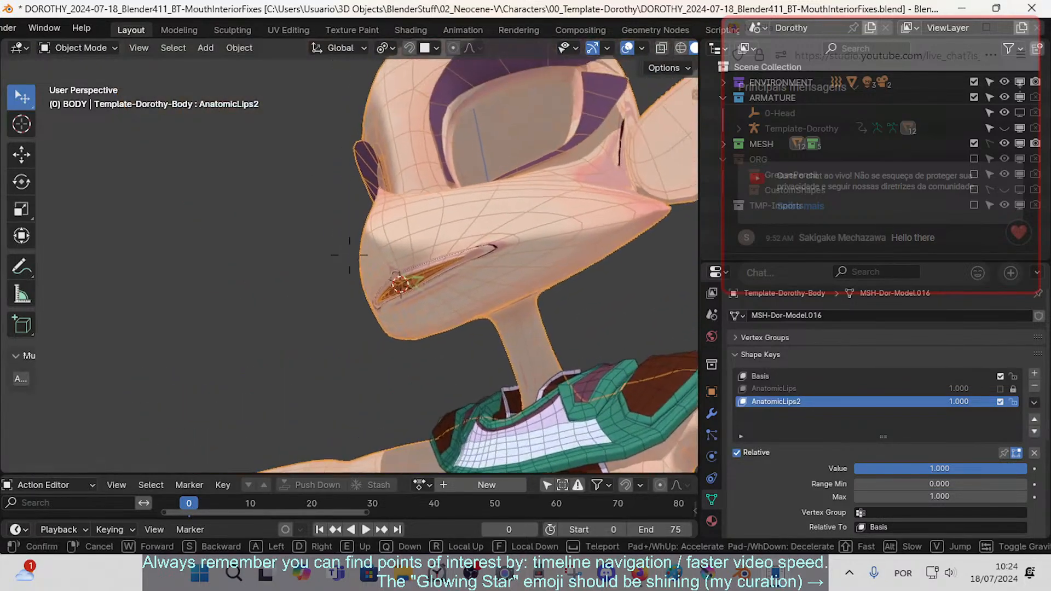
{"action": "key", "text": "w"}
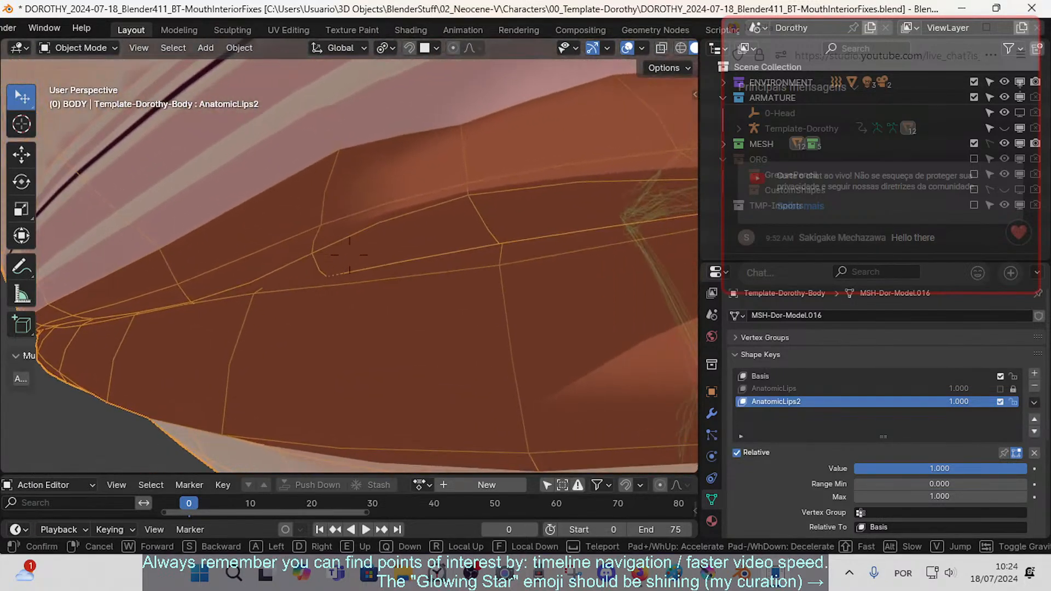
{"action": "key", "text": "s"}
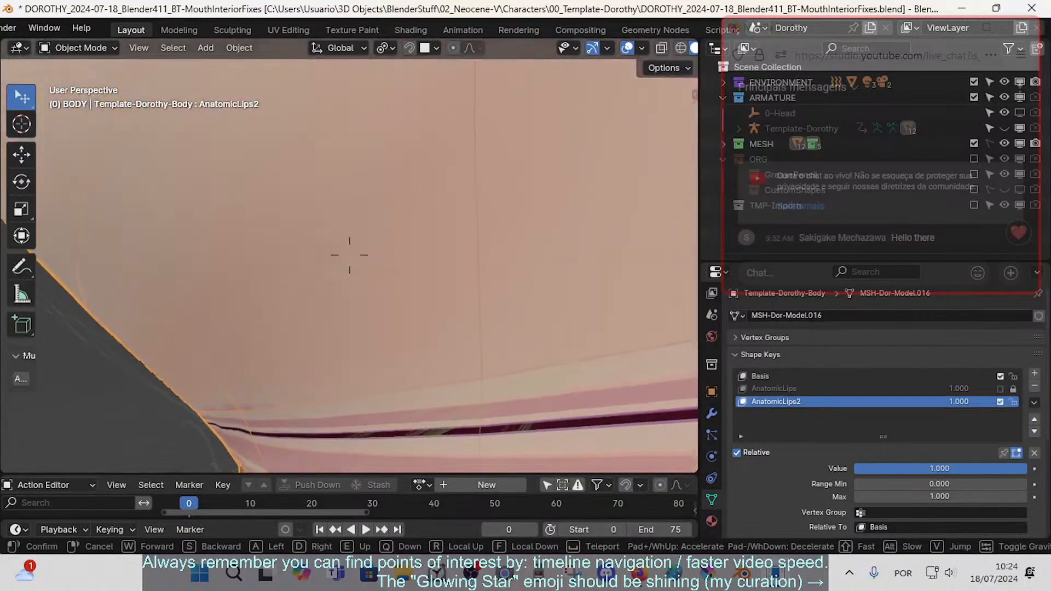
{"action": "key", "text": "s"}
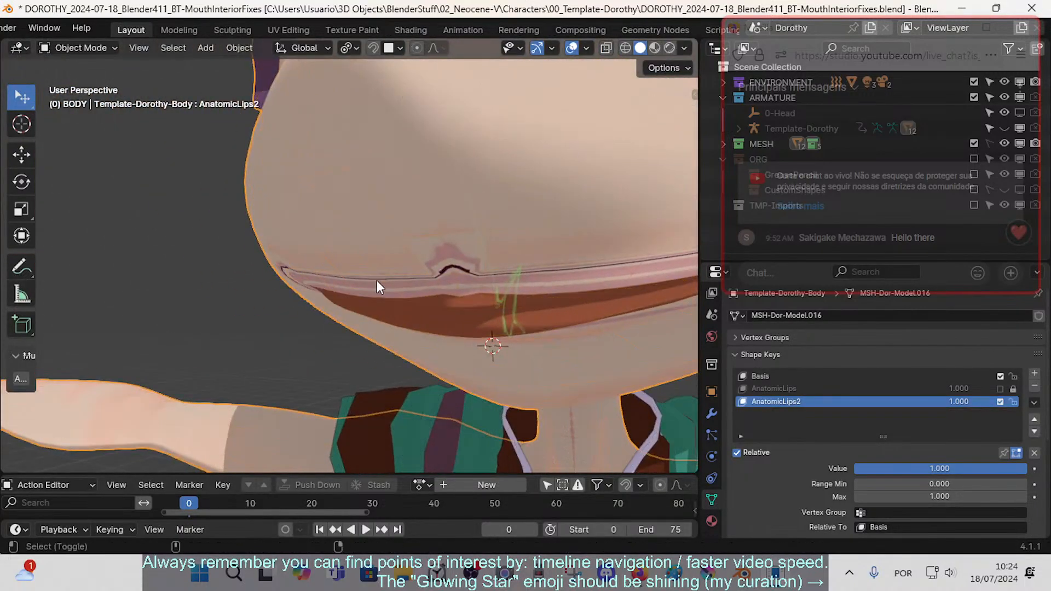
{"action": "key", "text": "w"}
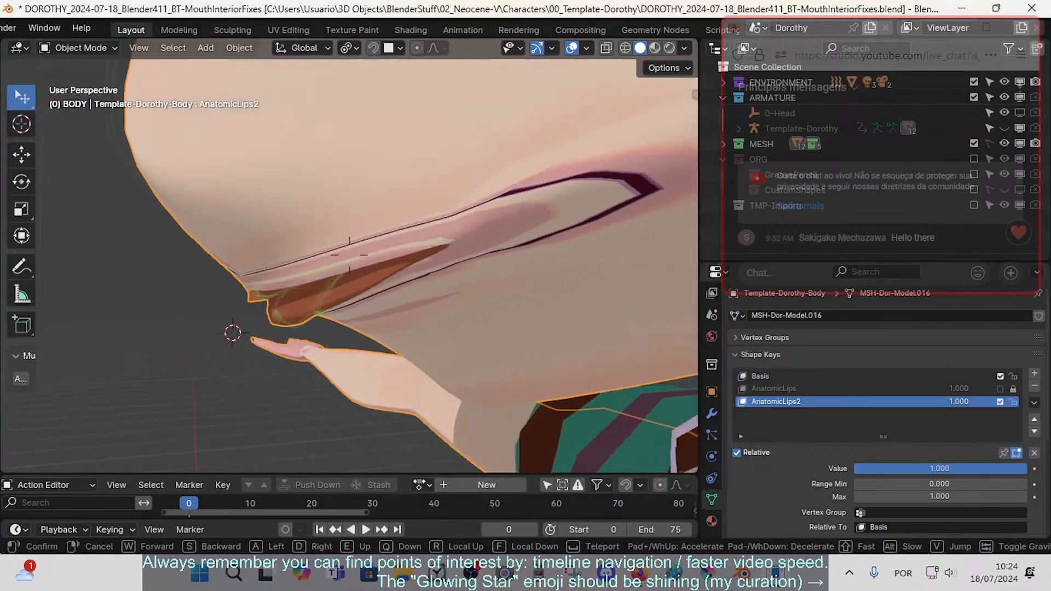
{"action": "key", "text": "a"}
{"action": "left_click", "coordinate": [396, 296]}
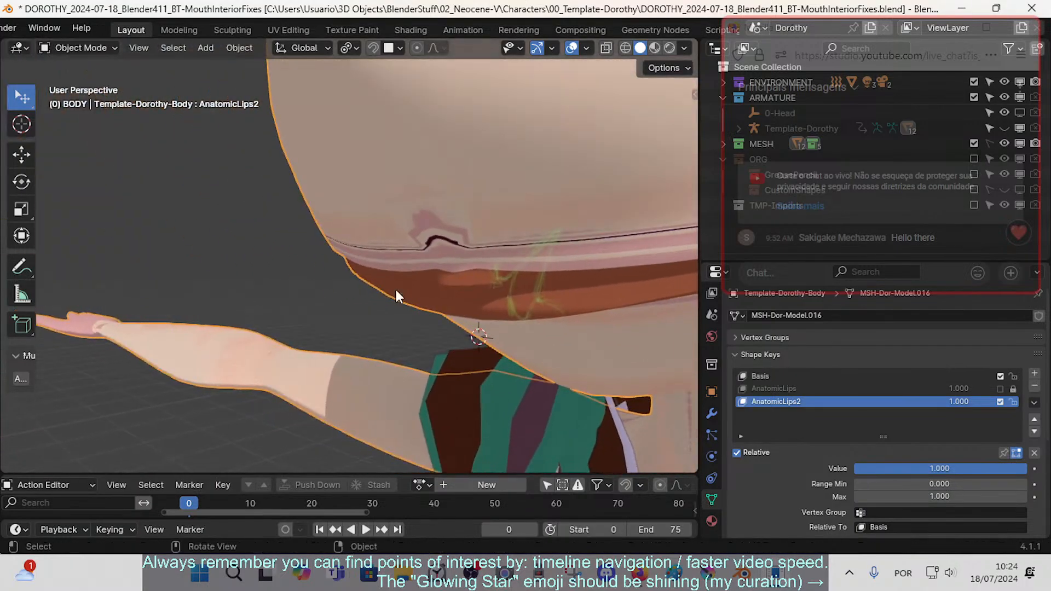
{"action": "middle_click_drag", "start_coordinate": [460, 295], "coordinate": [501, 298], "text": "shift"}
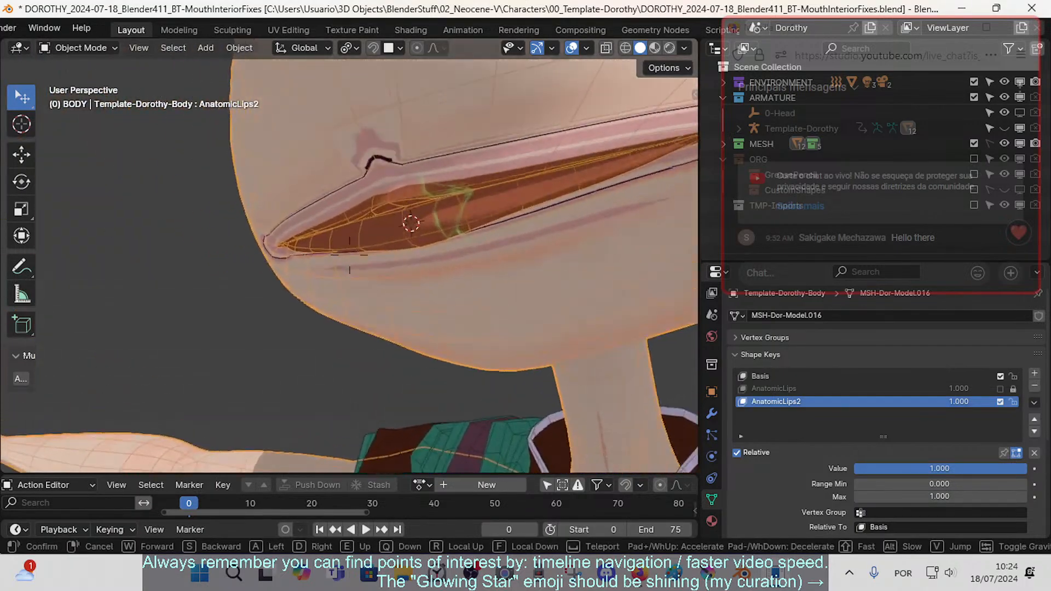
{"action": "scroll", "coordinate": [509, 302], "scroll_direction": "up", "scroll_amount": 1}
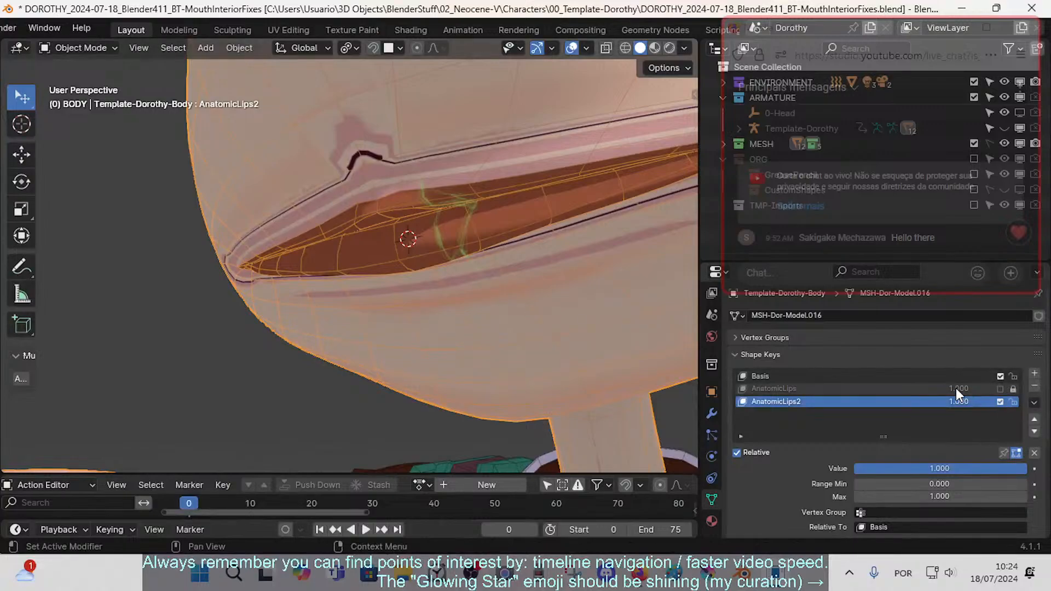
- Delete the AnatomicLips shape key, then select and lock AnatomicLips2
{"action": "left_click", "coordinate": [867, 391]}
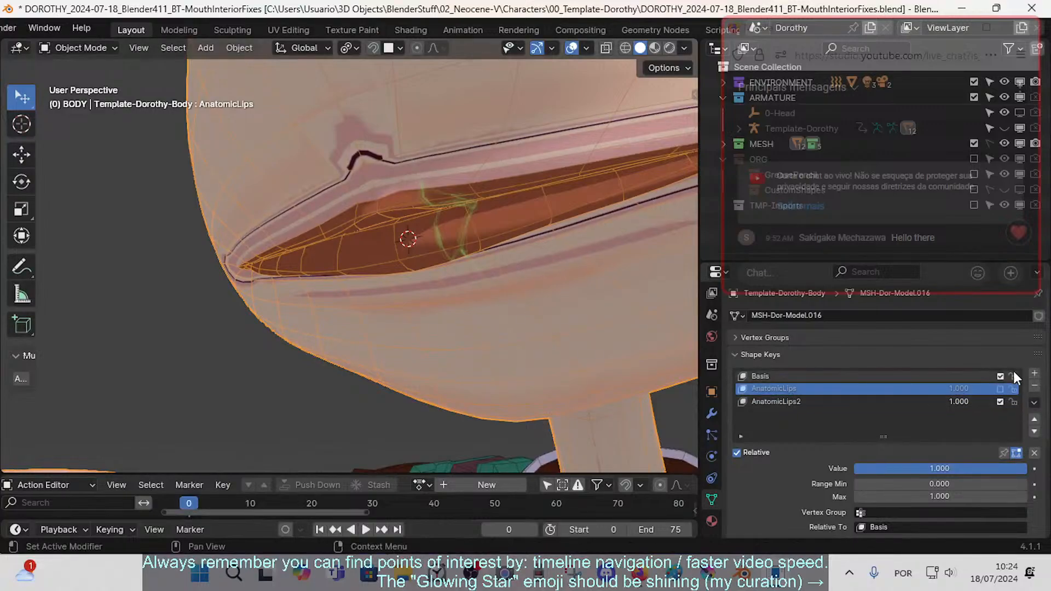
{"action": "left_click", "coordinate": [1034, 387]}
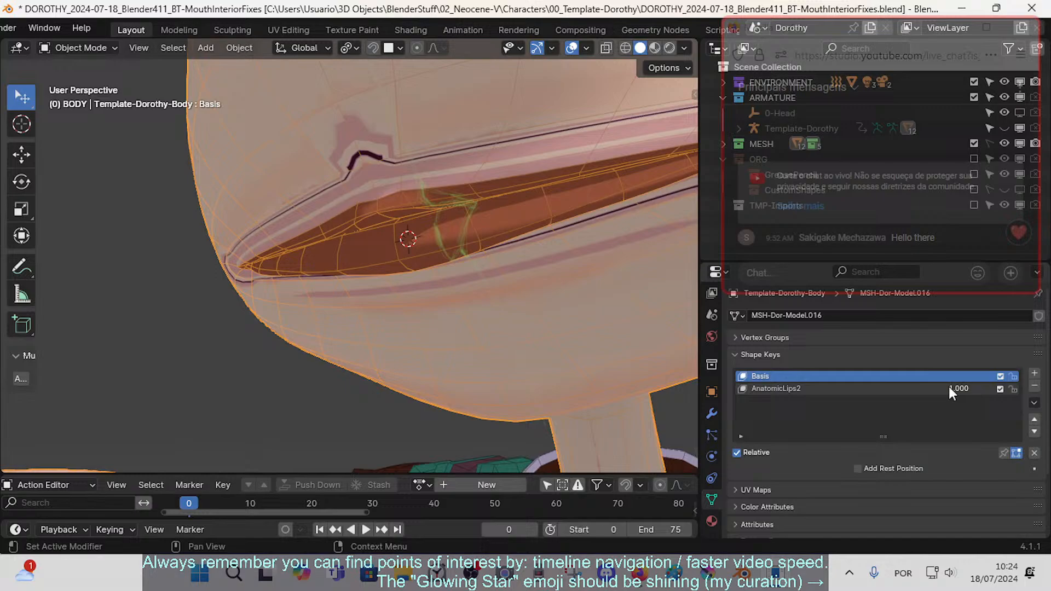
{"action": "left_click", "coordinate": [838, 391]}
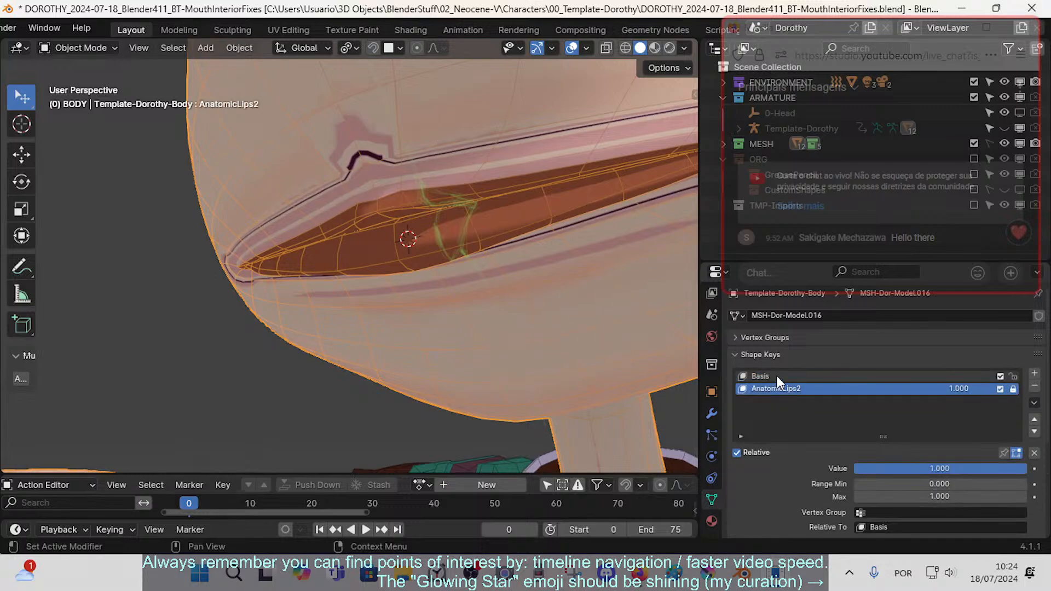
- Toggle AnatomicLips2 off and on to compare it with Basis, then save the file
{"action": "left_click", "coordinate": [776, 376]}
{"action": "left_click", "coordinate": [793, 390]}
{"action": "left_click", "coordinate": [999, 388]}
{"action": "left_click", "coordinate": [999, 388]}
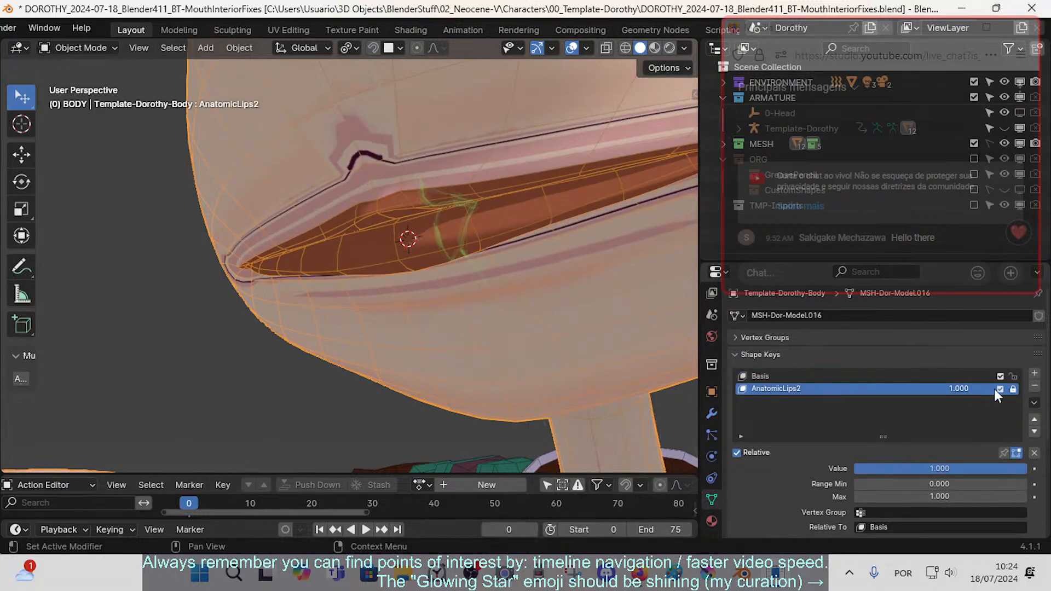
{"action": "scroll", "coordinate": [564, 238], "scroll_direction": "down", "scroll_amount": 6}
{"action": "key", "text": "ctrl+s"}
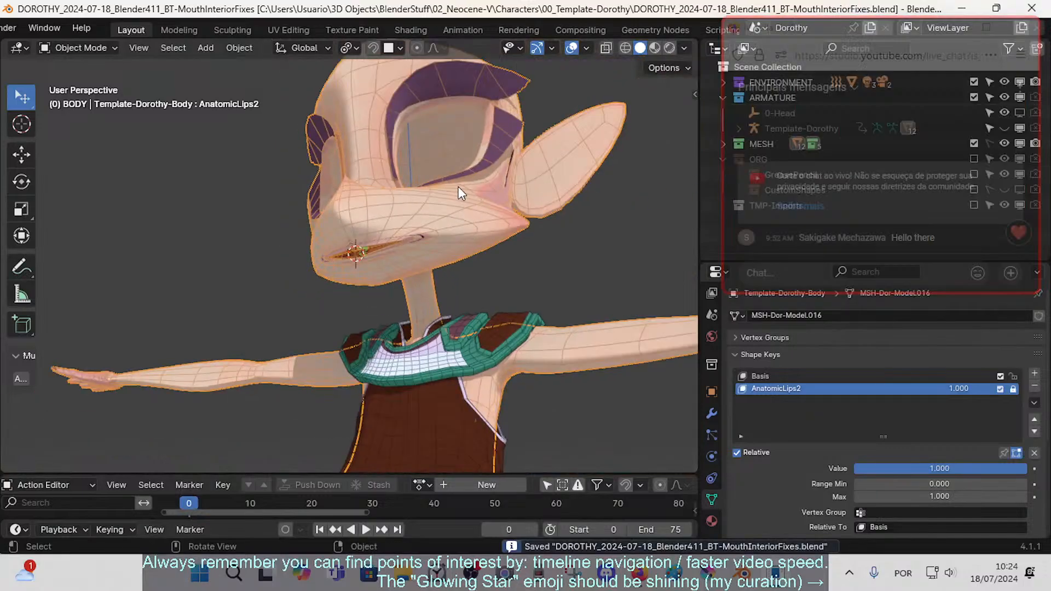
- Unhide the Template-Dorothy armature, enter Pose Mode on it and switch it from Rest Position to Pose Position
{"action": "scroll", "coordinate": [412, 188], "scroll_direction": "up", "scroll_amount": 2}
{"action": "middle_click_drag", "start_coordinate": [411, 189], "coordinate": [478, 226]}
{"action": "middle_click_drag", "start_coordinate": [479, 225], "coordinate": [435, 262], "text": "shift"}
{"action": "key", "text": "alt+h"}
{"action": "left_click", "coordinate": [426, 258]}
{"action": "key", "text": "ctrl+Tab"}
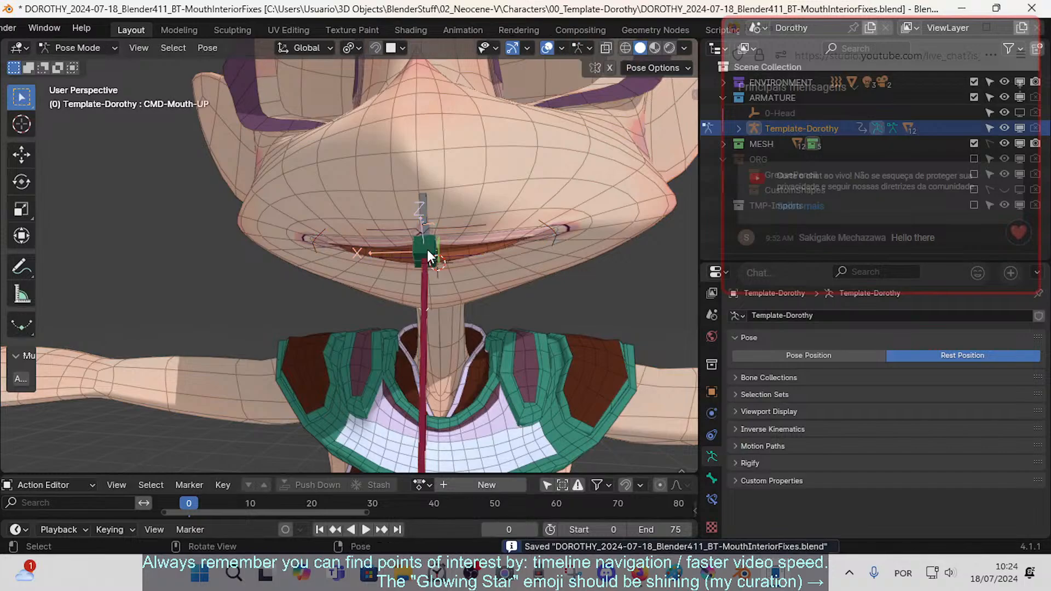
{"action": "key", "text": "ctrl+alt+shift+r"}
- Select the CTL-Mouth-UP control and move it up to open the upper lip
{"action": "left_click", "coordinate": [339, 233]}
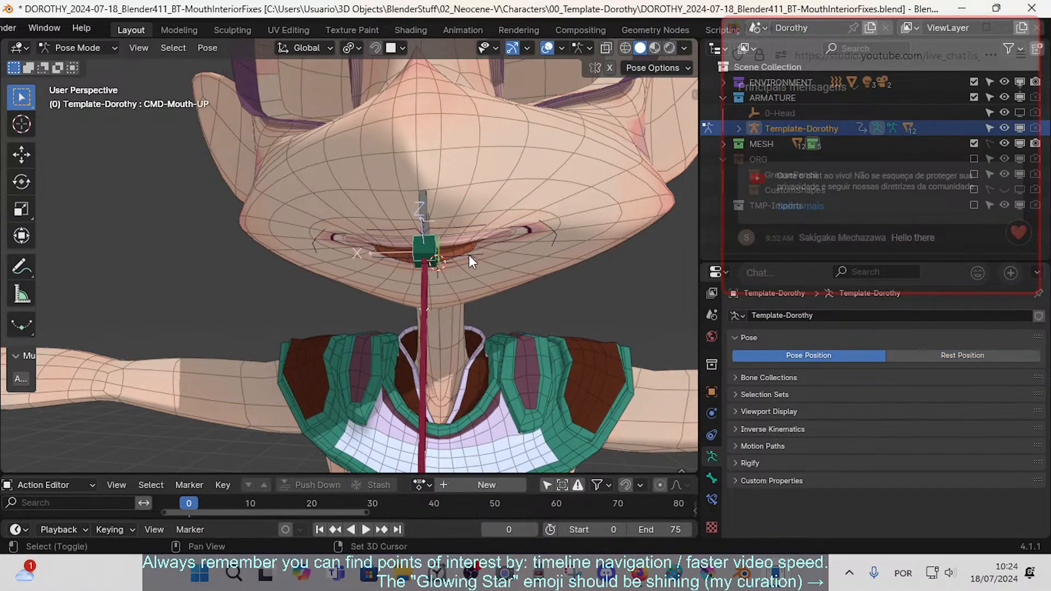
{"action": "middle_click_drag", "start_coordinate": [442, 289], "coordinate": [383, 304], "text": "shift"}
{"action": "left_click", "coordinate": [379, 317]}
{"action": "scroll", "coordinate": [375, 326], "scroll_direction": "up", "scroll_amount": 6}
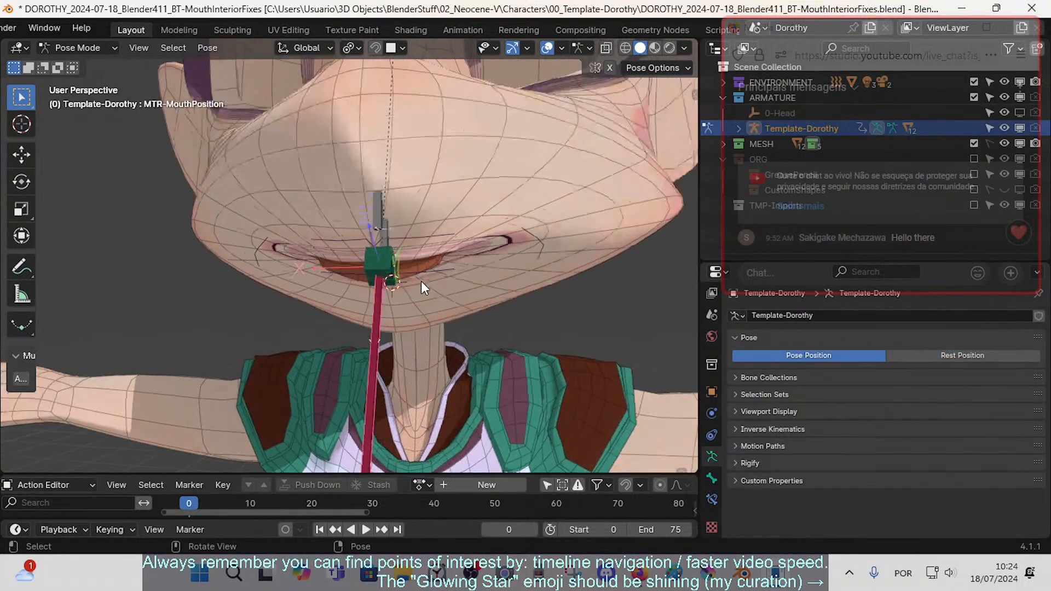
{"action": "middle_click_drag", "start_coordinate": [448, 207], "coordinate": [449, 258]}
{"action": "left_click", "coordinate": [447, 220]}
{"action": "key", "text": "g"}
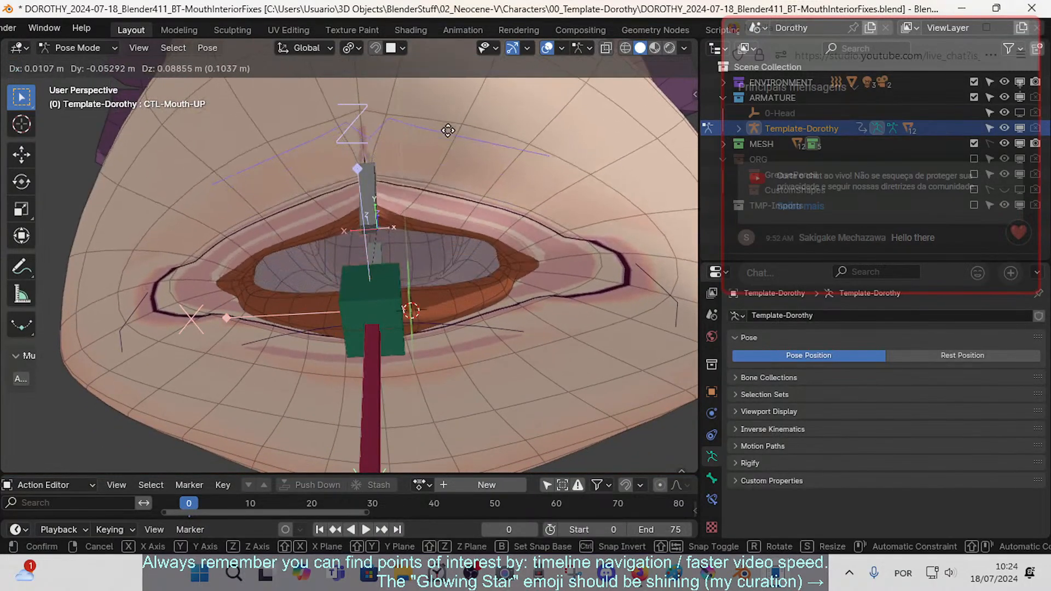
{"action": "left_click", "coordinate": [449, 130]}
{"action": "scroll", "coordinate": [451, 212], "scroll_direction": "down", "scroll_amount": 2}
{"action": "key", "text": "g"}
{"action": "left_click", "coordinate": [465, 181]}
- Move the CTL-Mouth.L control outward and up to stretch the character's left mouth corner
{"action": "left_click", "coordinate": [570, 264]}
{"action": "key", "text": "g"}
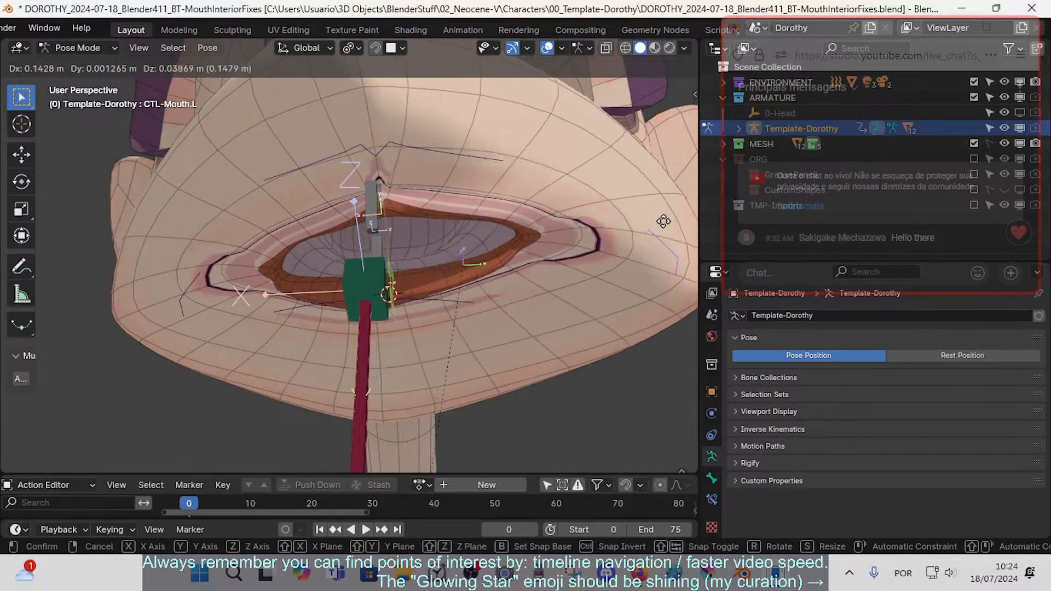
{"action": "left_click", "coordinate": [613, 233]}
{"action": "middle_click_drag", "start_coordinate": [607, 233], "coordinate": [559, 235]}
{"action": "key", "text": "g"}
{"action": "left_click", "coordinate": [602, 233]}
- Move the CTL-Mouth-DN control down and sideways to shift the lower lip, then select CTL-Mouth.R
{"action": "left_click", "coordinate": [376, 301]}
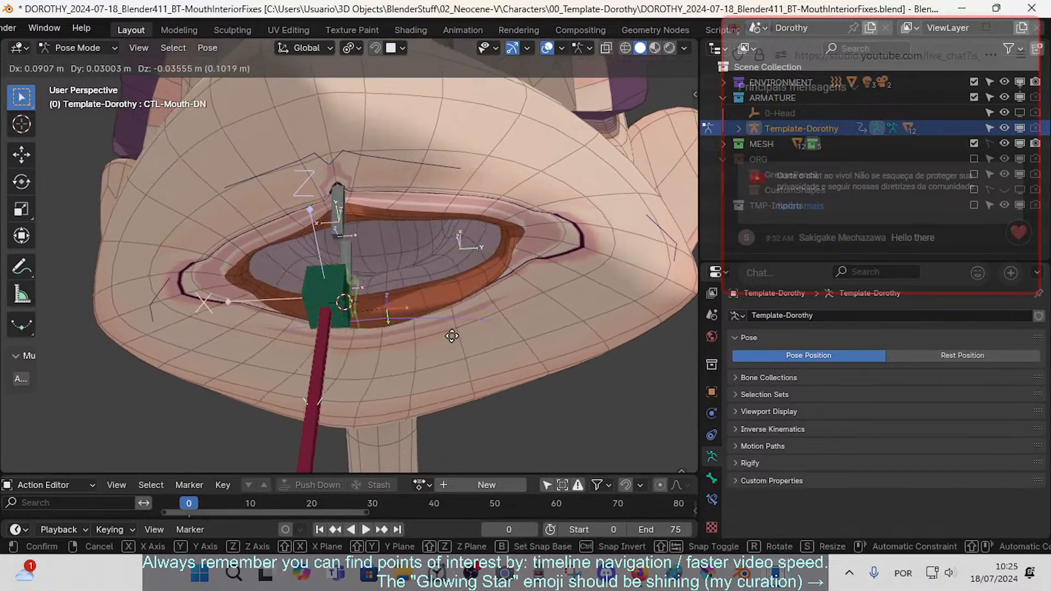
{"action": "mouse_move", "coordinate": [378, 302]}
{"action": "middle_mouse_down"}
{"action": "mouse_move", "coordinate": [481, 340]}
{"action": "mouse_move", "coordinate": [422, 358]}
{"action": "mouse_move", "coordinate": [378, 286]}
{"action": "middle_mouse_up"}
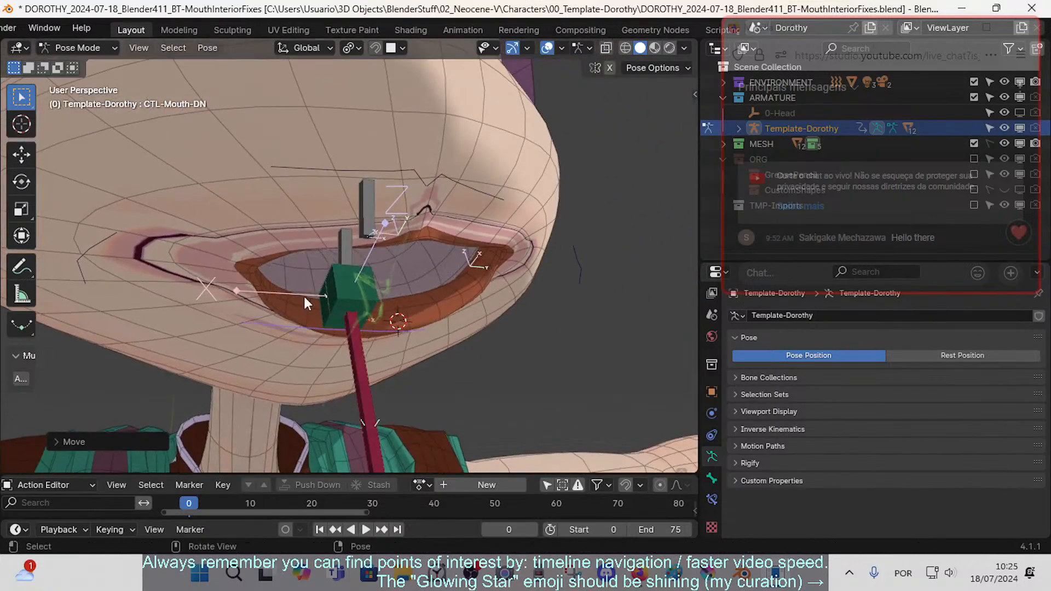
{"action": "left_click", "coordinate": [103, 252]}
{"action": "middle_click_drag", "start_coordinate": [103, 252], "coordinate": [505, 260]}
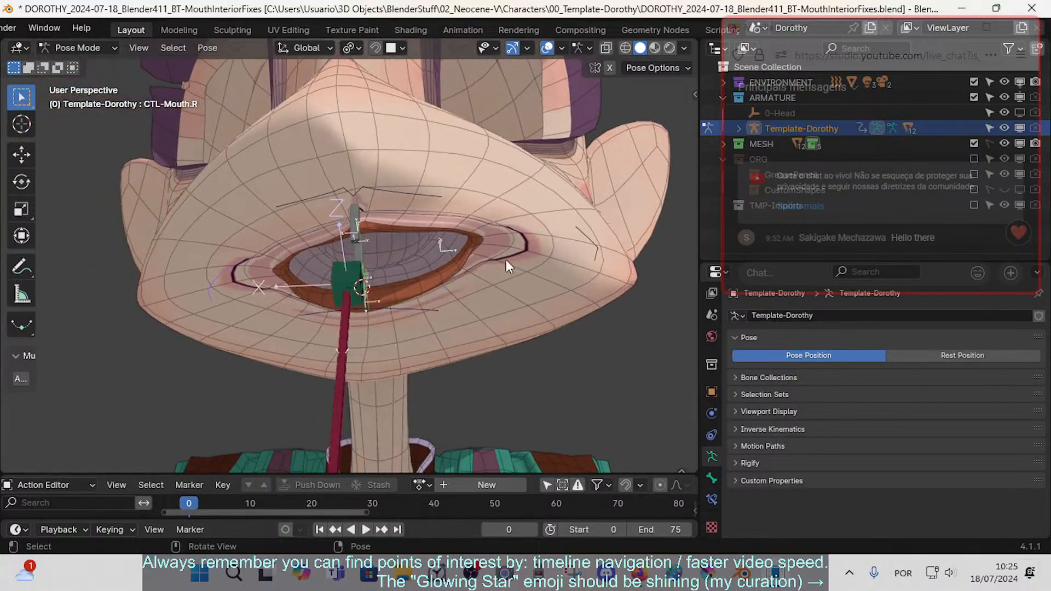
- Reposition the CTL-Mouth.L control several times to test how the left mouth corner deforms
{"action": "left_click", "coordinate": [597, 236]}
{"action": "key", "text": "g"}
{"action": "left_click", "coordinate": [552, 231]}
{"action": "key", "text": "g"}
{"action": "middle_click_drag", "start_coordinate": [548, 231], "coordinate": [537, 273]}
{"action": "left_click", "coordinate": [506, 264]}
{"action": "key", "text": "g"}
{"action": "left_click", "coordinate": [540, 284]}
- Move the CTL-Mouth-UP control down to partly close the upper lip
{"action": "left_click", "coordinate": [392, 208]}
{"action": "key", "text": "g"}
{"action": "left_click", "coordinate": [396, 239]}
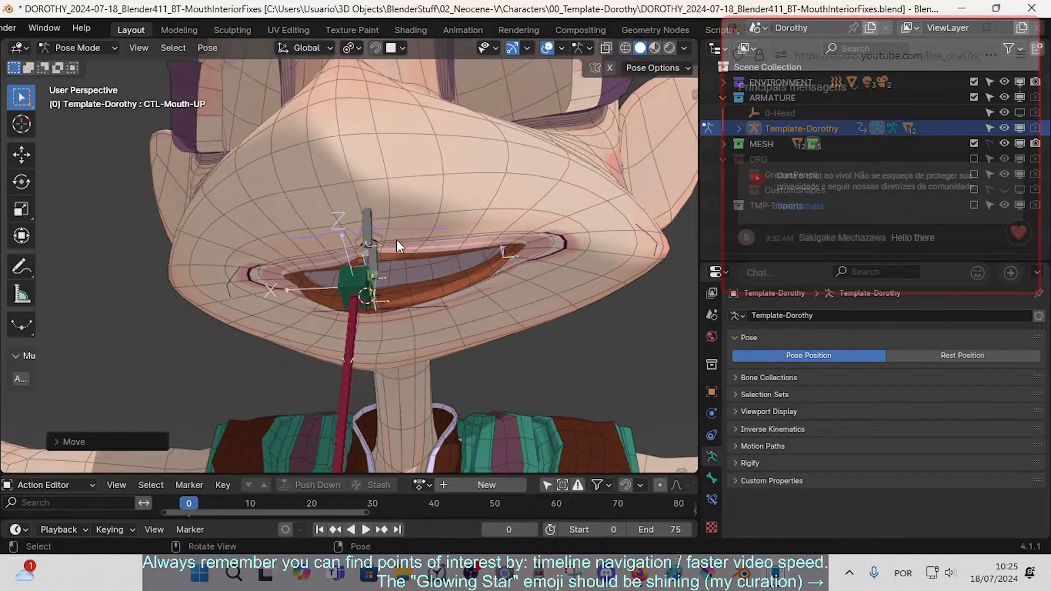
- Show the TWK-Lips bone collection and move TWK-MAP-Lip-UP.L upward to lift the left upper lip
{"action": "key", "text": "n"}
{"action": "left_click", "coordinate": [640, 387]}
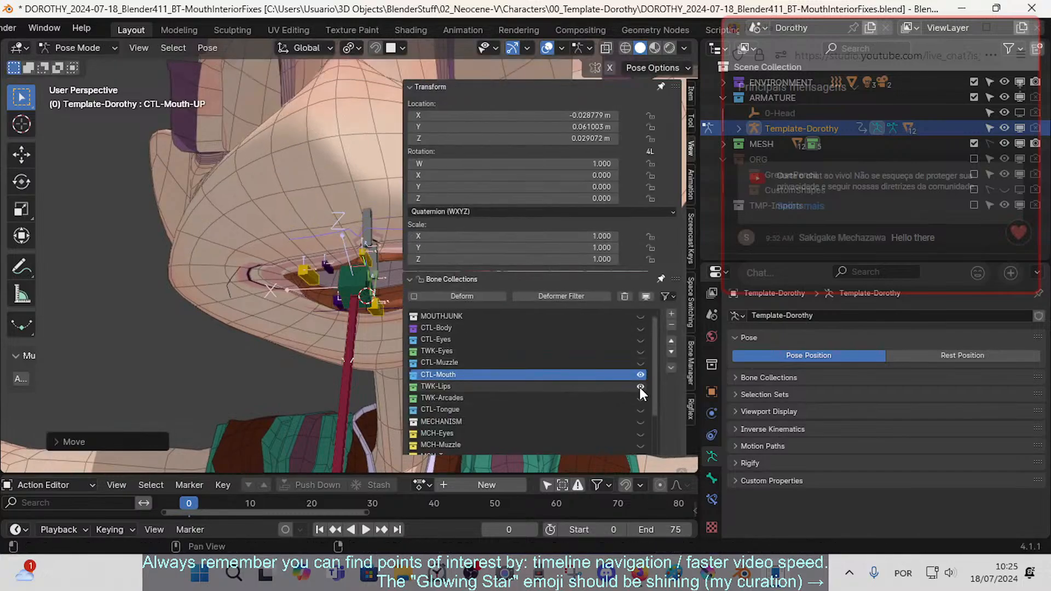
{"action": "key", "text": "n"}
{"action": "middle_click_drag", "start_coordinate": [639, 386], "coordinate": [496, 293]}
{"action": "key", "text": "g"}
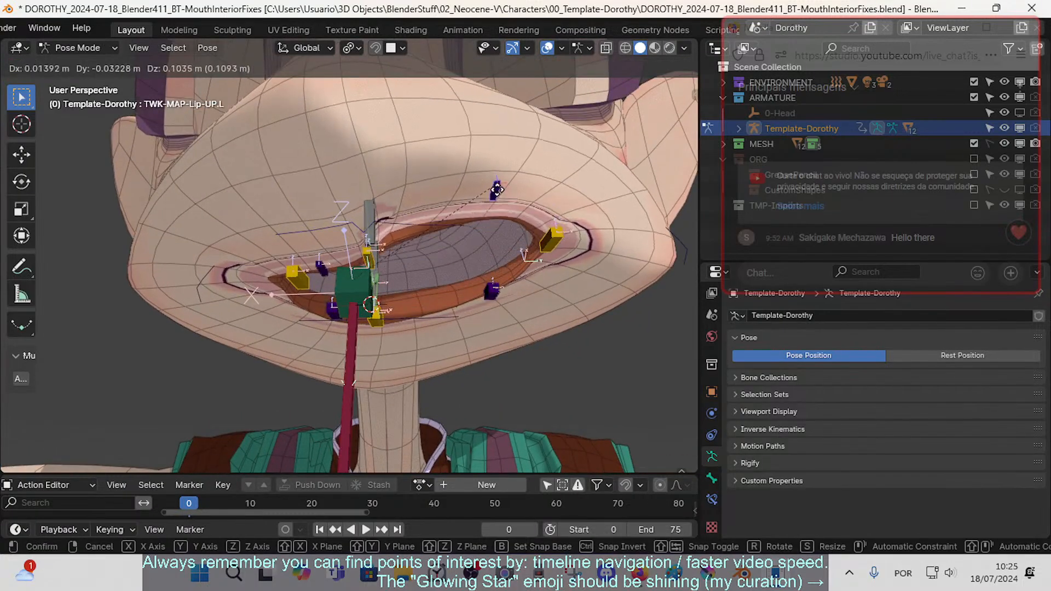
{"action": "left_click", "coordinate": [504, 178]}
- Move TWK-MAP-Lip-UP-SD.L outward and up, and shift TWK-MAP-Lip-UP.L slightly down toward the mouth corner
{"action": "middle_click_drag", "start_coordinate": [527, 213], "coordinate": [566, 248]}
{"action": "left_click", "coordinate": [582, 238]}
{"action": "key", "text": "g"}
{"action": "left_click", "coordinate": [624, 200]}
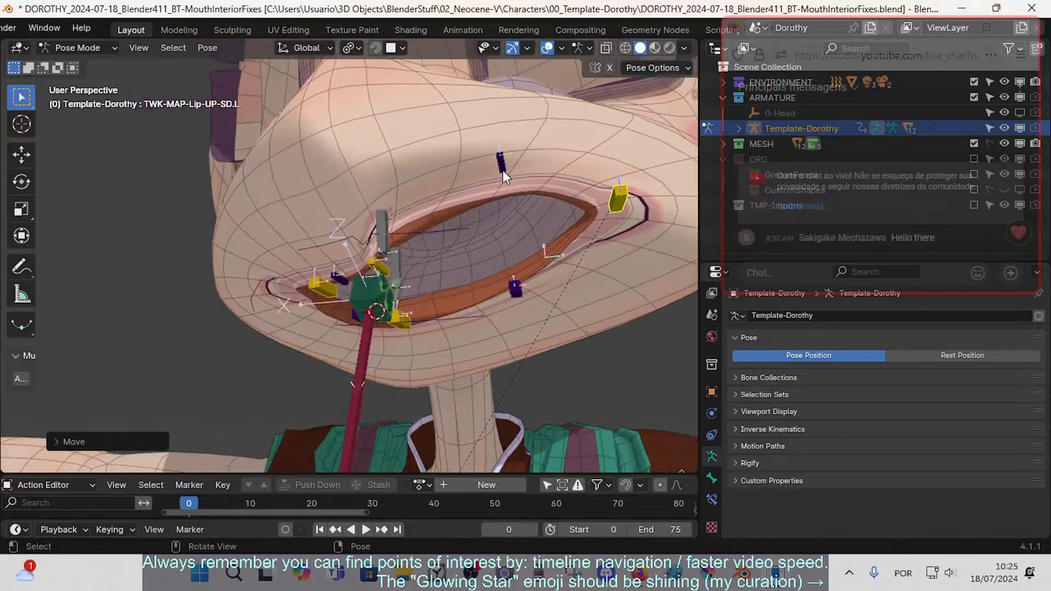
{"action": "left_click", "coordinate": [504, 169]}
{"action": "key", "text": "g"}
{"action": "left_click", "coordinate": [534, 198]}
{"action": "middle_click_drag", "start_coordinate": [508, 198], "coordinate": [409, 220]}
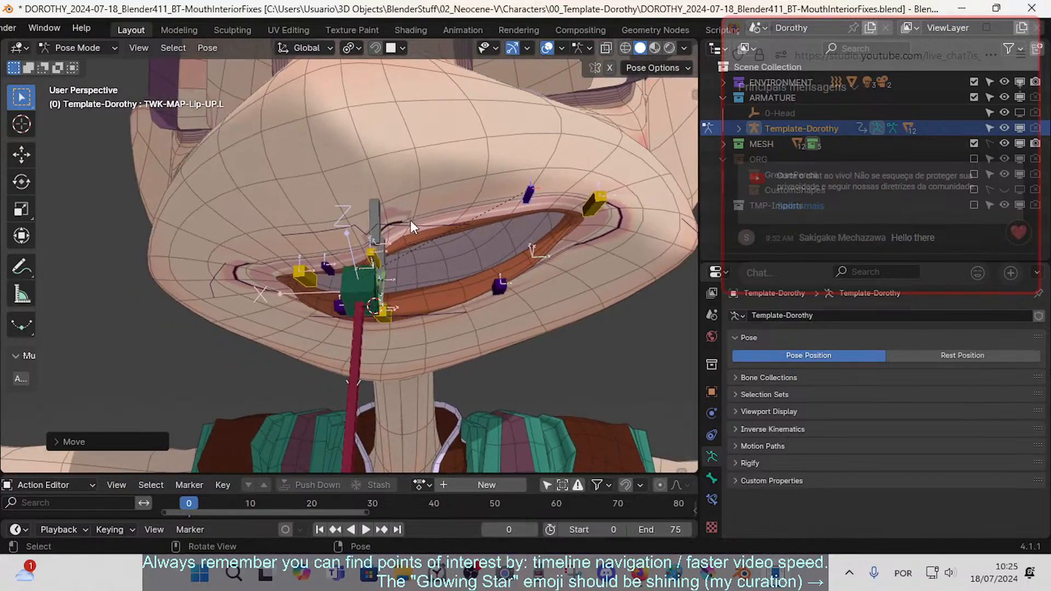
- Shift the TWK-Arcade-UP bone slightly sideways and move CTL-Mouth-DN toward the character's left side
{"action": "key", "text": "g"}
{"action": "left_click", "coordinate": [404, 231]}
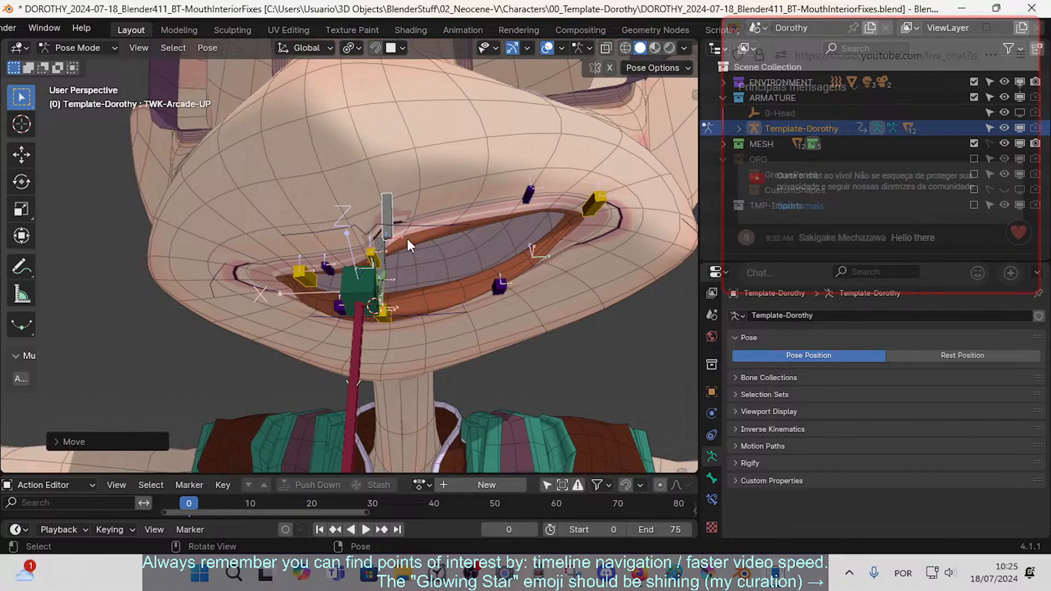
{"action": "left_click", "coordinate": [407, 251]}
{"action": "key", "text": "g"}
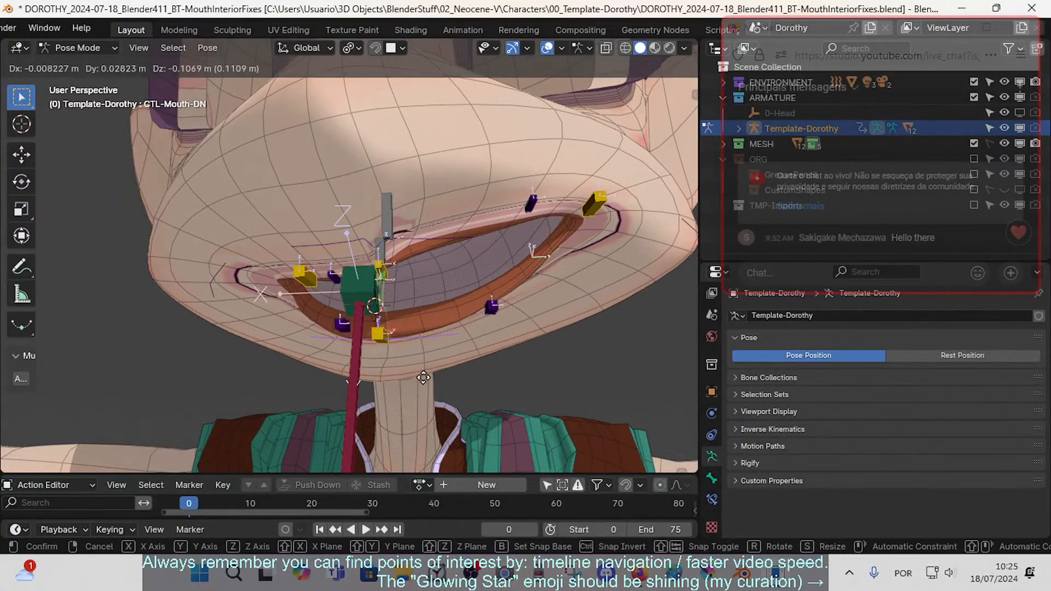
{"action": "left_click", "coordinate": [438, 342]}
{"action": "middle_click_drag", "start_coordinate": [449, 323], "coordinate": [472, 330]}
{"action": "key", "text": "g"}
{"action": "left_click", "coordinate": [525, 349]}
- Move TWK-MAP-Lip-DN.L outward and up toward the left mouth corner
{"action": "left_click", "coordinate": [530, 299]}
{"action": "key", "text": "g"}
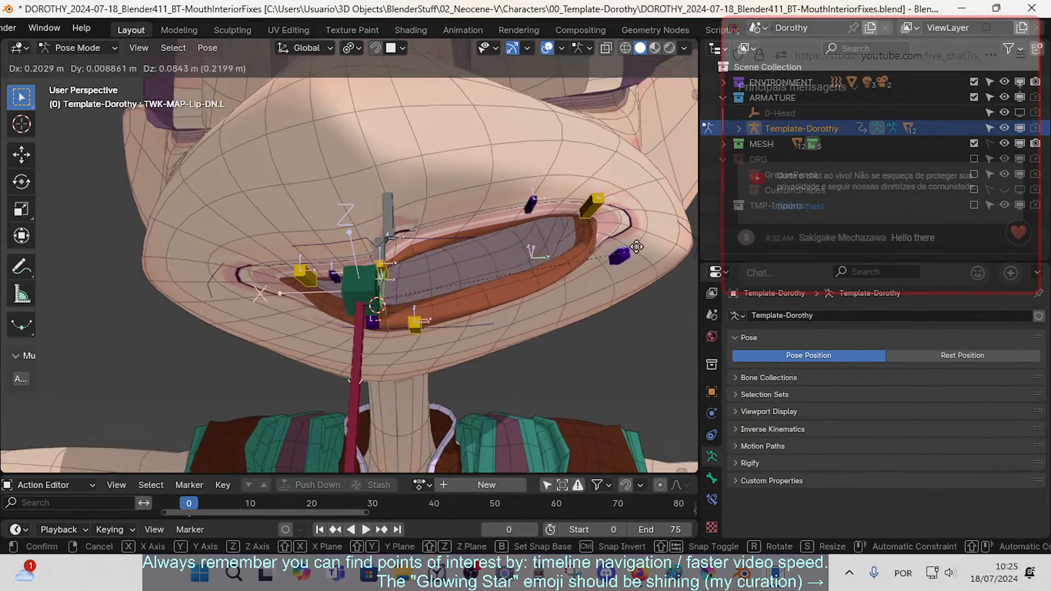
{"action": "middle_click_drag", "start_coordinate": [602, 277], "coordinate": [499, 301]}
- Test moving and rotating TWK-MAP-Lip-UP-SD.R, and pull it outward toward the right mouth corner
{"action": "left_click", "coordinate": [299, 267]}
{"action": "key", "text": "g"}
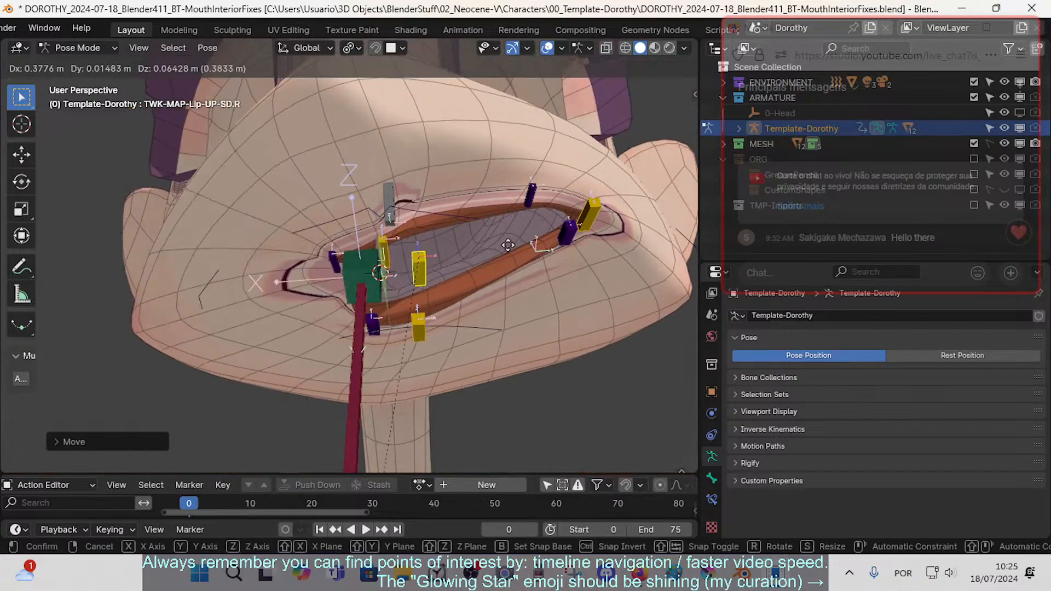
{"action": "key", "text": "r"}
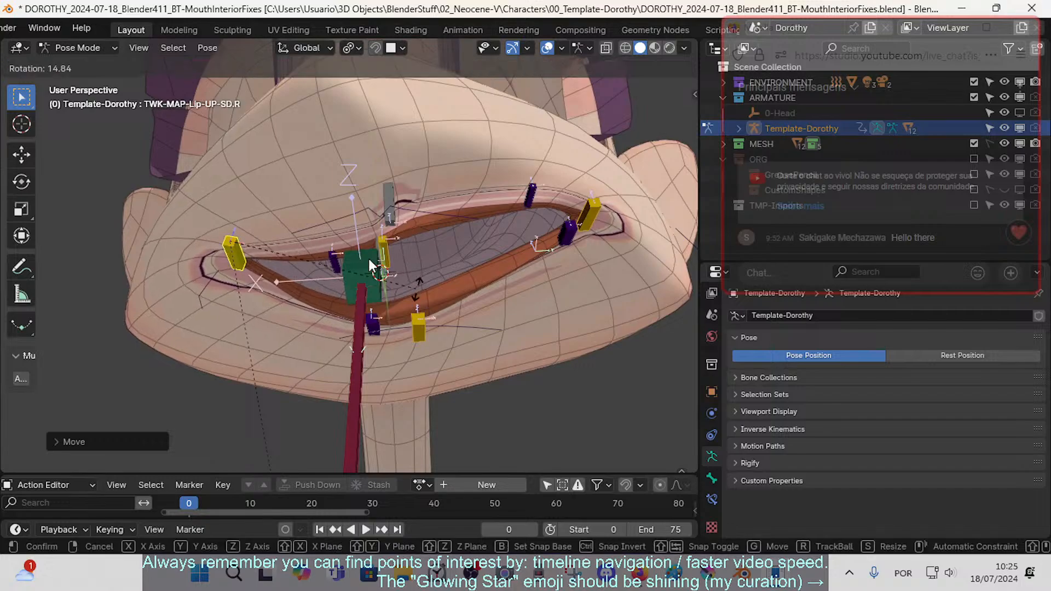
{"action": "key", "text": "g"}
{"action": "left_click", "coordinate": [323, 164]}
{"action": "middle_click_drag", "start_coordinate": [323, 164], "coordinate": [478, 169]}
{"action": "key", "text": "g"}
{"action": "left_click", "coordinate": [491, 238]}
- Move the CTL-Mouth-DN control again to adjust the lower lip seen from the side
{"action": "left_click", "coordinate": [378, 363]}
{"action": "middle_click_drag", "start_coordinate": [381, 364], "coordinate": [491, 387]}
{"action": "key", "text": "g"}
{"action": "left_click", "coordinate": [541, 354]}
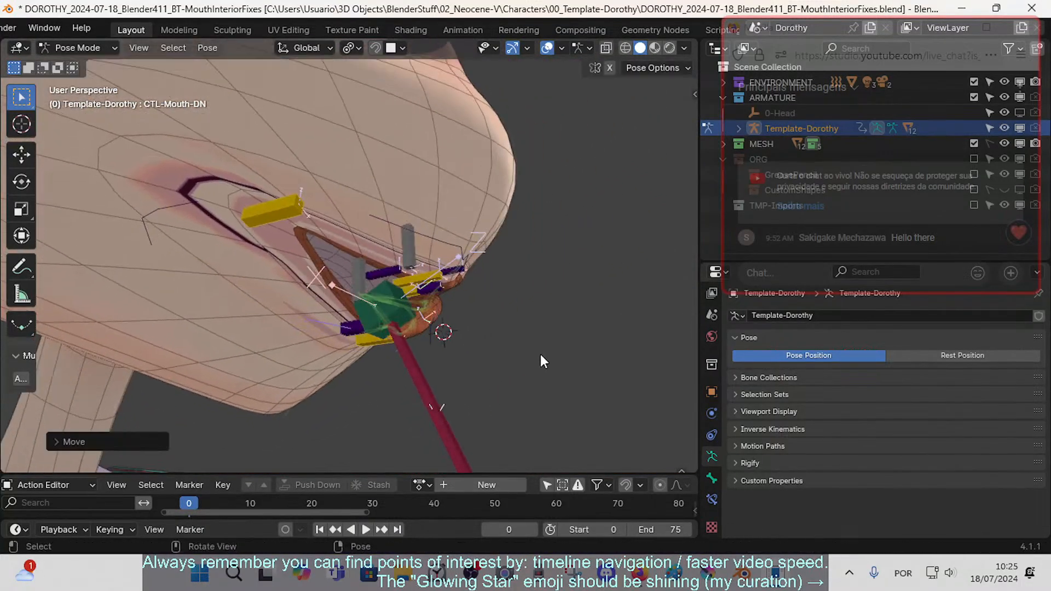
- Raise TWK-MAP-Lip-UP.L to lift the left upper lip and check the shape from the front
{"action": "middle_click_drag", "start_coordinate": [540, 354], "coordinate": [455, 313]}
{"action": "left_click", "coordinate": [413, 178]}
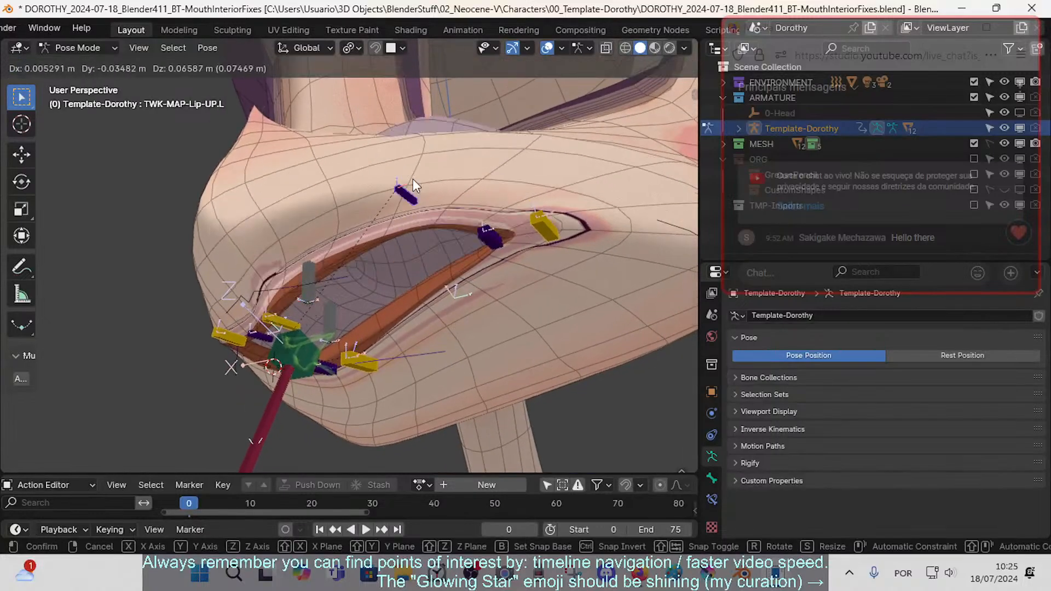
{"action": "middle_click_drag", "start_coordinate": [413, 179], "coordinate": [454, 251]}
{"action": "left_click", "coordinate": [337, 268]}
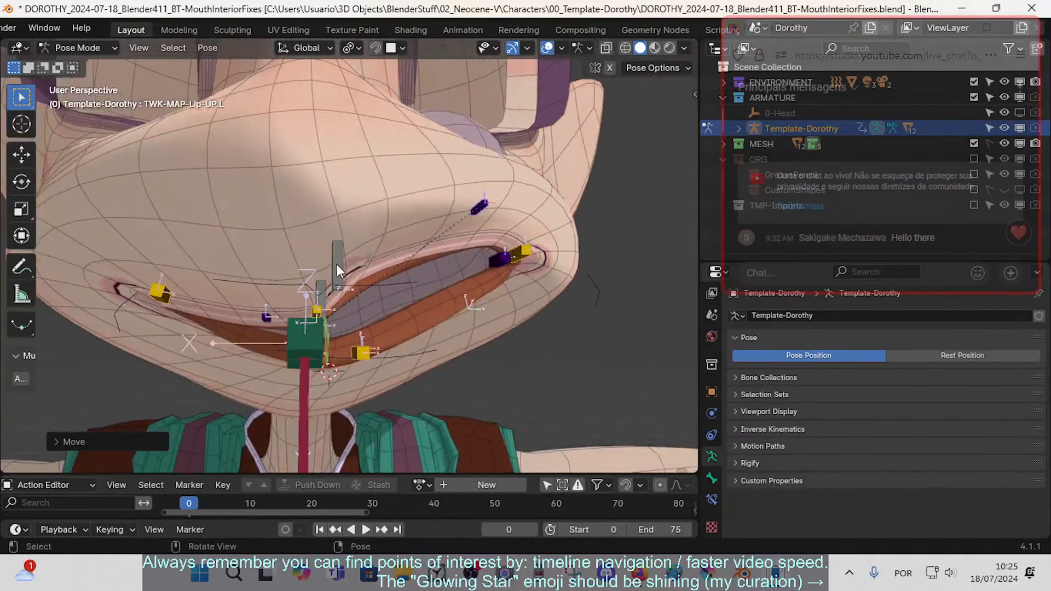
- Shift the grey control beside the upper lip's centre toward the character's left, and raise TWK-Lip-UP
{"action": "key", "text": "g"}
{"action": "left_click", "coordinate": [353, 279]}
{"action": "left_click", "coordinate": [315, 310]}
{"action": "key", "text": "g"}
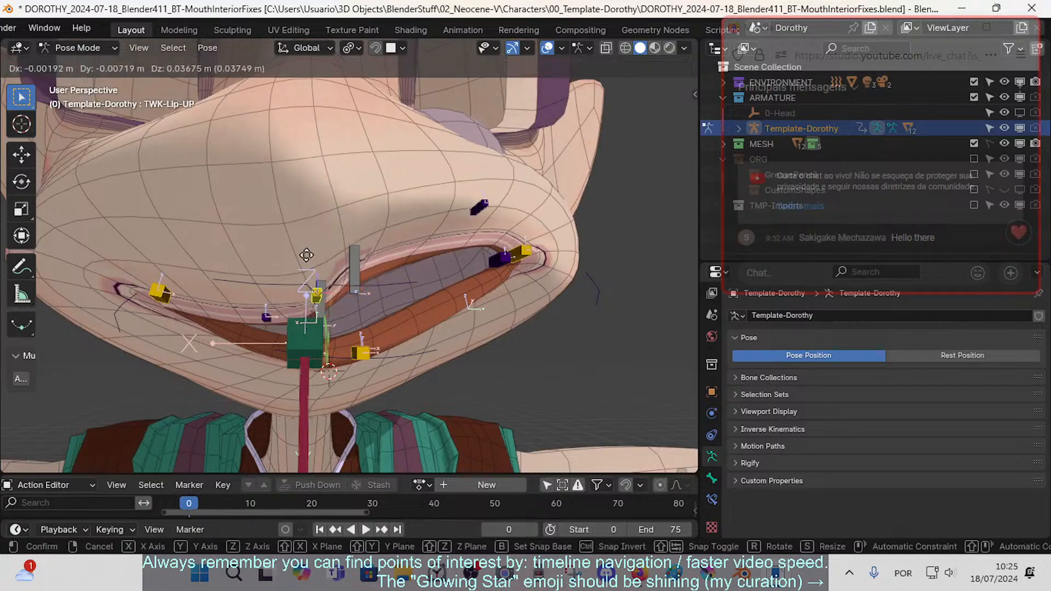
{"action": "left_click", "coordinate": [371, 247]}
- Lower TWK-MAP-Lip-UP.L closer to the left upper lip, and raise TWK-Lip-UP further
{"action": "left_click", "coordinate": [481, 207]}
{"action": "key", "text": "g"}
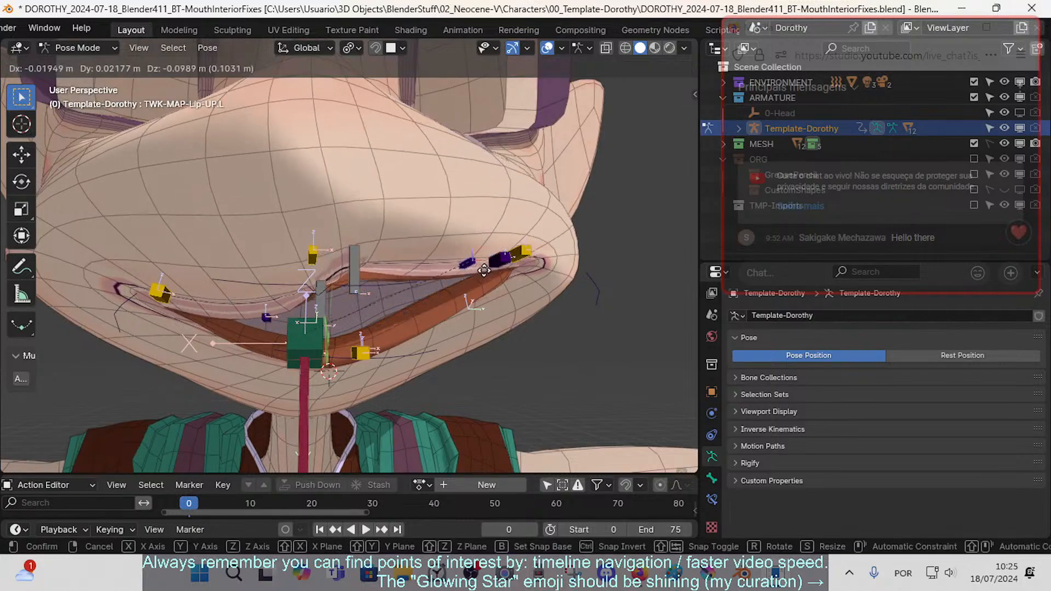
{"action": "left_click", "coordinate": [470, 251]}
{"action": "left_click", "coordinate": [316, 255]}
{"action": "key", "text": "g"}
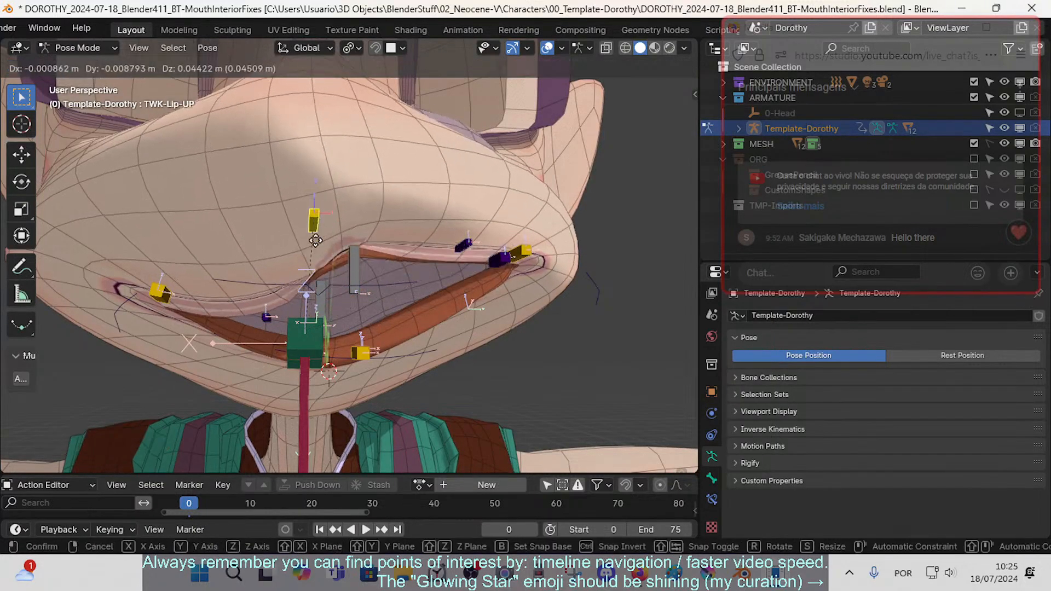
{"action": "left_click", "coordinate": [314, 242]}
- Move TWK-MAP-Lip-UP-SD.R and TWK-MAP-Lip-UP.R up and outward to lift the right side of the upper lip
{"action": "left_click", "coordinate": [161, 292]}
{"action": "key", "text": "g"}
{"action": "left_click", "coordinate": [126, 238]}
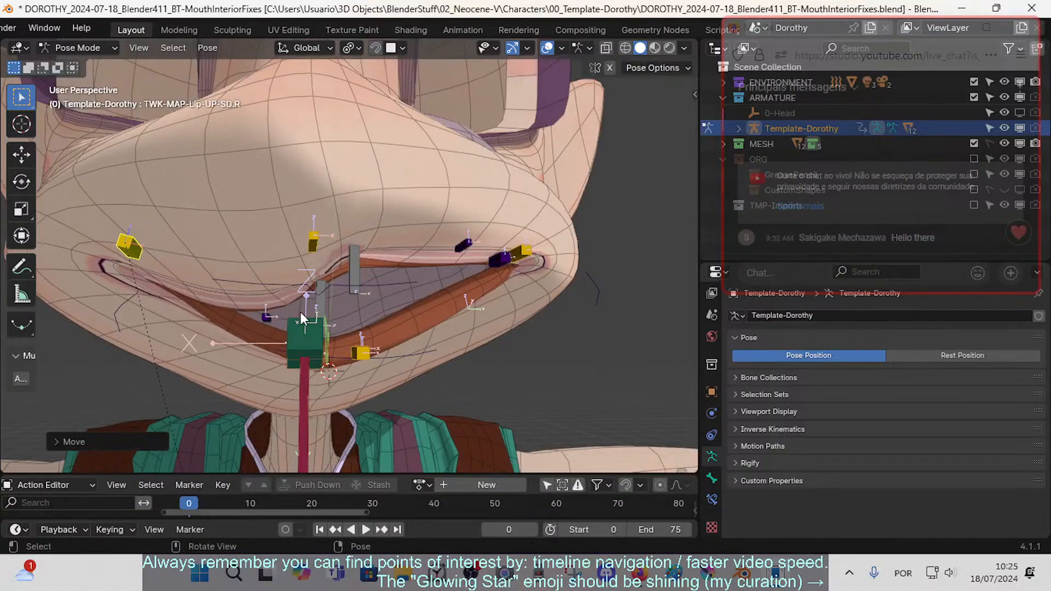
{"action": "left_click", "coordinate": [264, 316]}
{"action": "key", "text": "g"}
{"action": "left_click", "coordinate": [200, 227]}
- Switch the viewport to Material Preview shading to check the mouth from side and front, and move the live chat window off the outliner
{"action": "middle_click_drag", "start_coordinate": [449, 252], "coordinate": [356, 260]}
{"action": "scroll", "coordinate": [356, 260], "scroll_direction": "up", "scroll_amount": 2}
{"action": "middle_click_drag", "start_coordinate": [356, 260], "coordinate": [305, 280], "text": "shift"}
{"action": "scroll", "coordinate": [305, 280], "scroll_direction": "down", "scroll_amount": 4}
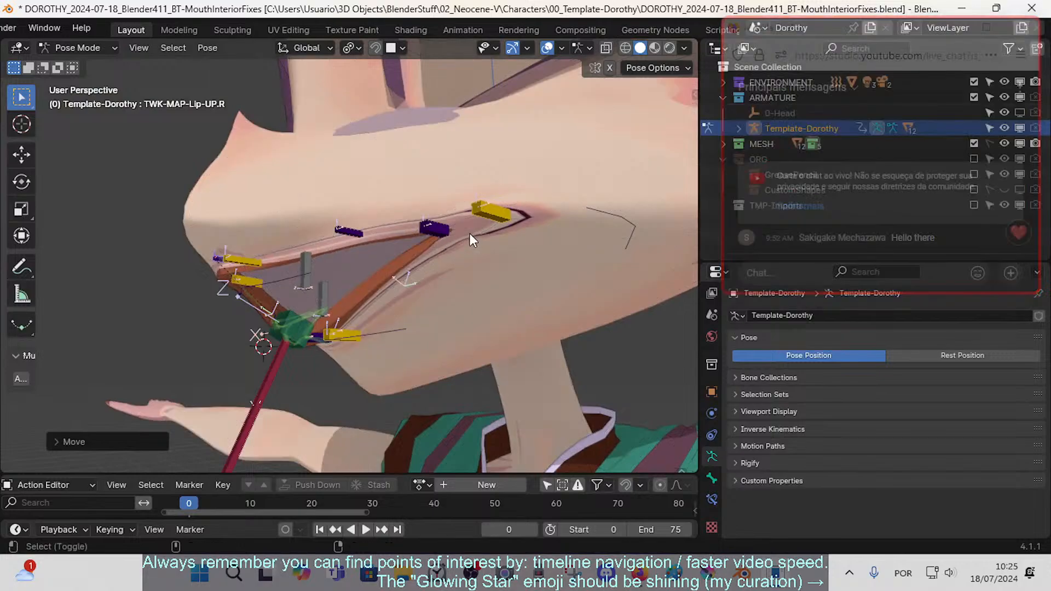
{"action": "scroll", "coordinate": [540, 185], "scroll_direction": "down", "scroll_amount": 2}
{"action": "left_click", "coordinate": [653, 48]}
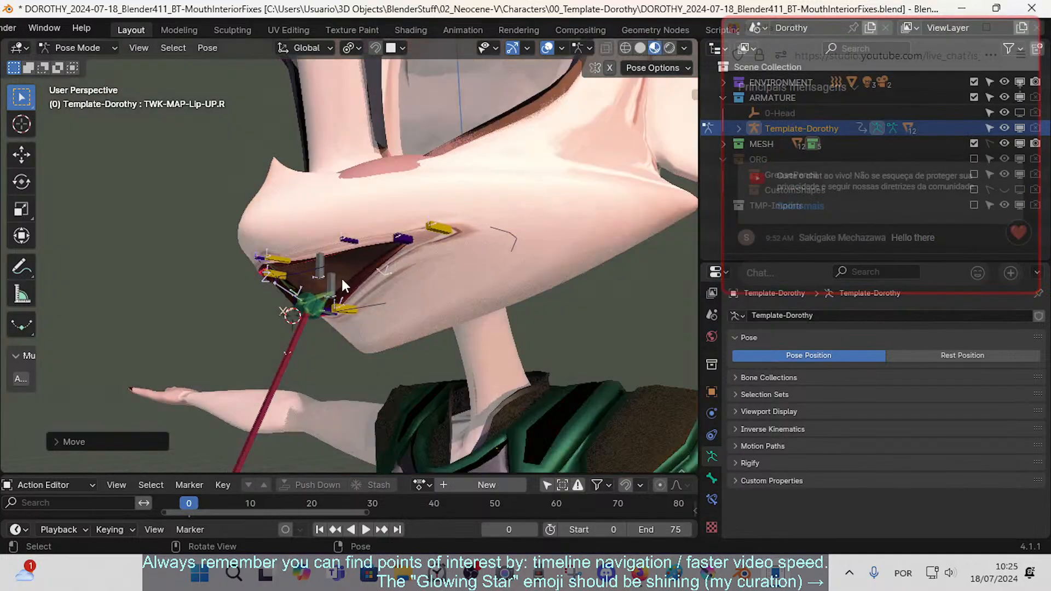
{"action": "middle_click_drag", "start_coordinate": [342, 278], "coordinate": [462, 248]}
{"action": "left_click_drag", "start_coordinate": [785, 184], "coordinate": [517, 240]}
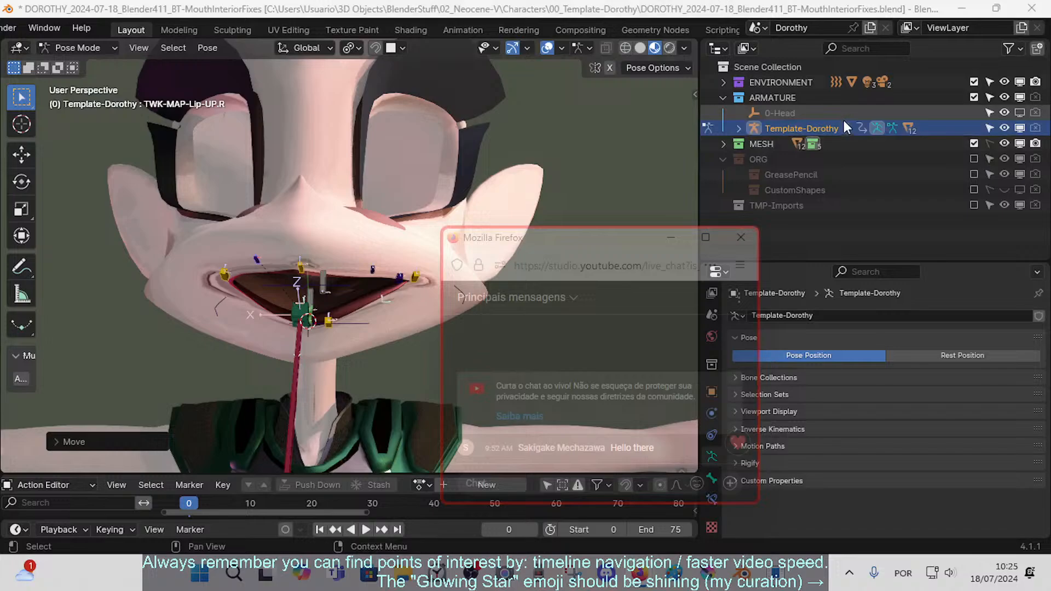
- Expand the MESH collection, enable its EYES and HAIR collections, and show the 03a_ArcadesTongue object
{"action": "left_click", "coordinate": [721, 143]}
{"action": "left_click", "coordinate": [719, 143]}
{"action": "left_click", "coordinate": [723, 144]}
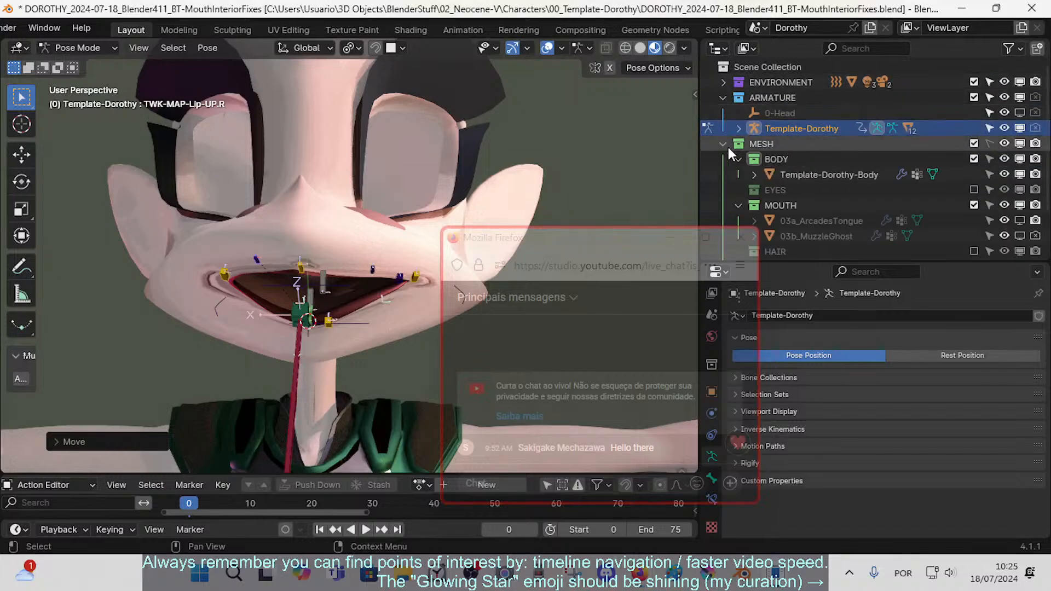
{"action": "left_click", "coordinate": [973, 190]}
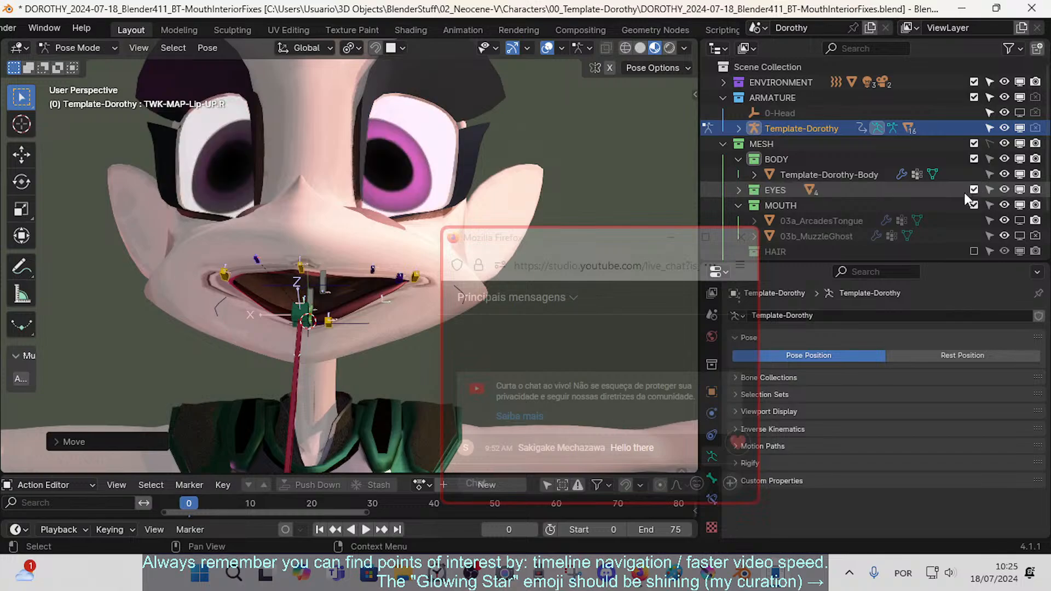
{"action": "scroll", "coordinate": [764, 204], "scroll_direction": "down", "scroll_amount": 1}
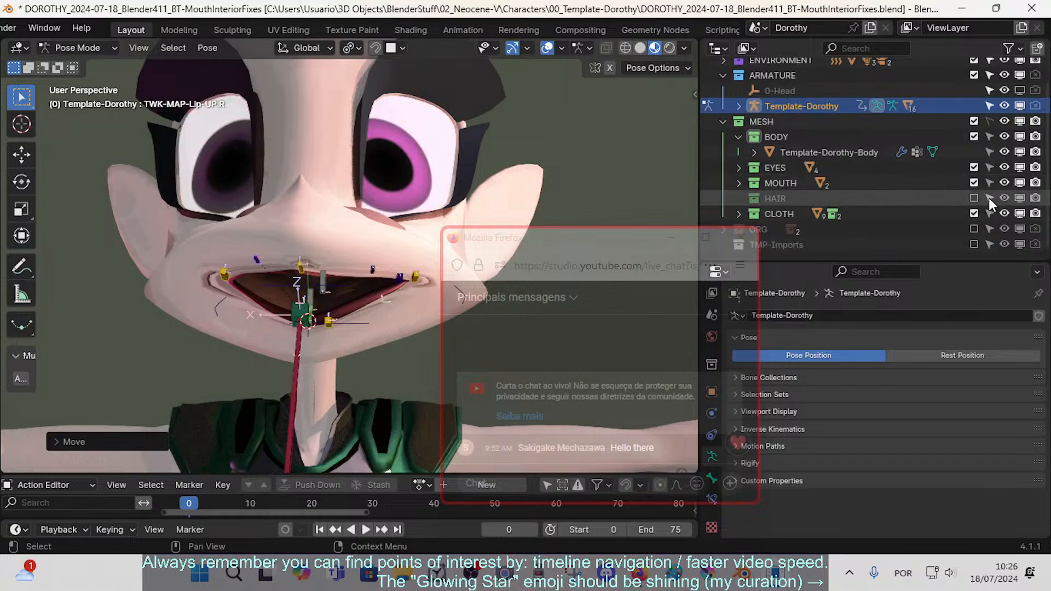
{"action": "left_click", "coordinate": [974, 198]}
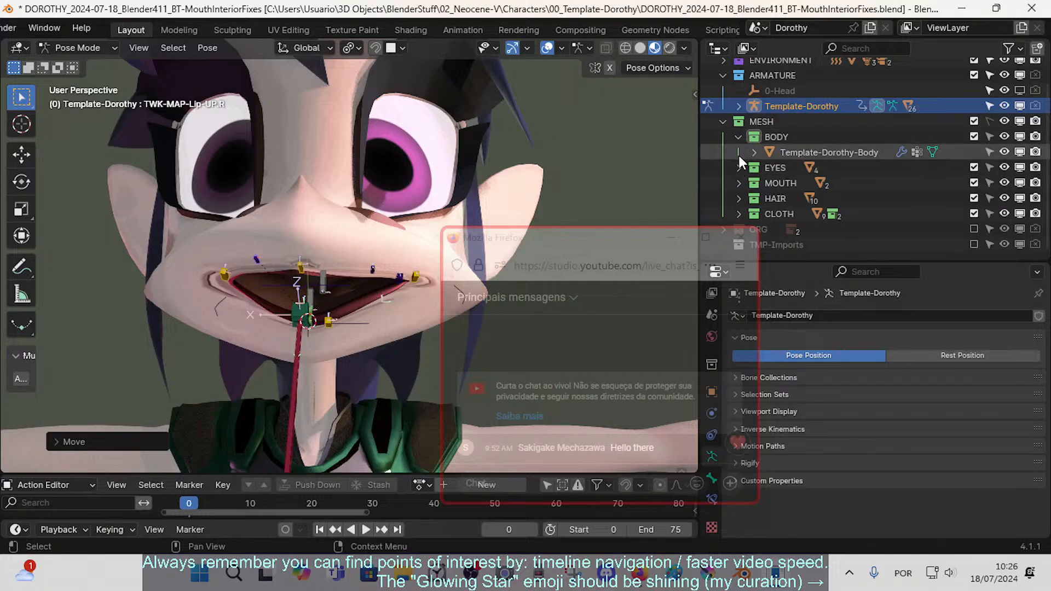
{"action": "left_click", "coordinate": [1019, 198]}
- Try opening the mouth by raising the CMD-Mouth-UP bone and adjusting its position
{"action": "scroll", "coordinate": [350, 305], "scroll_direction": "up", "scroll_amount": 3}
{"action": "middle_click_drag", "start_coordinate": [353, 333], "coordinate": [332, 322]}
{"action": "key", "text": "g"}
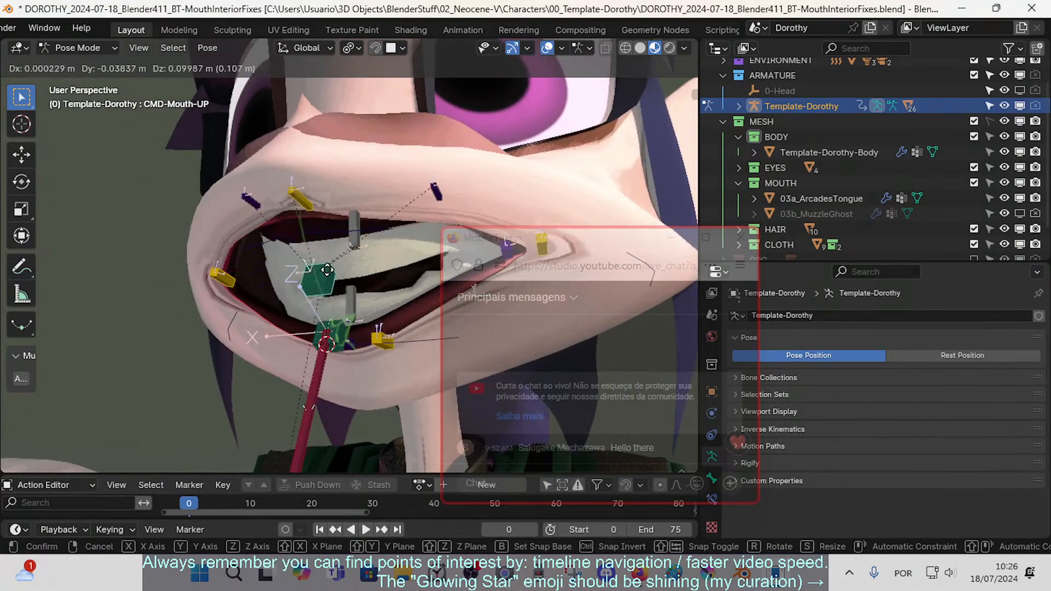
{"action": "left_click", "coordinate": [326, 262]}
{"action": "middle_click_drag", "start_coordinate": [326, 261], "coordinate": [347, 232]}
{"action": "key", "text": "g"}
{"action": "left_click", "coordinate": [327, 197]}
- Reset and reposition the CTL-Mouth-UP bone, and lower the upper teeth bone TWK-Arcade-UP
{"action": "left_click", "coordinate": [338, 215]}
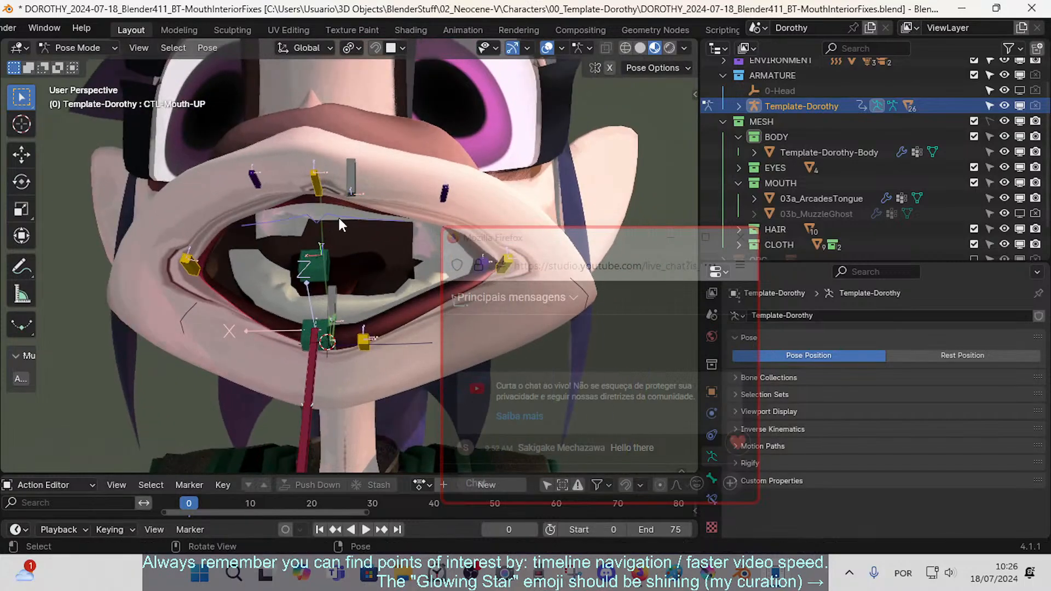
{"action": "key", "text": "alt+g"}
{"action": "key", "text": "g"}
{"action": "left_click", "coordinate": [357, 203]}
{"action": "left_click", "coordinate": [354, 184]}
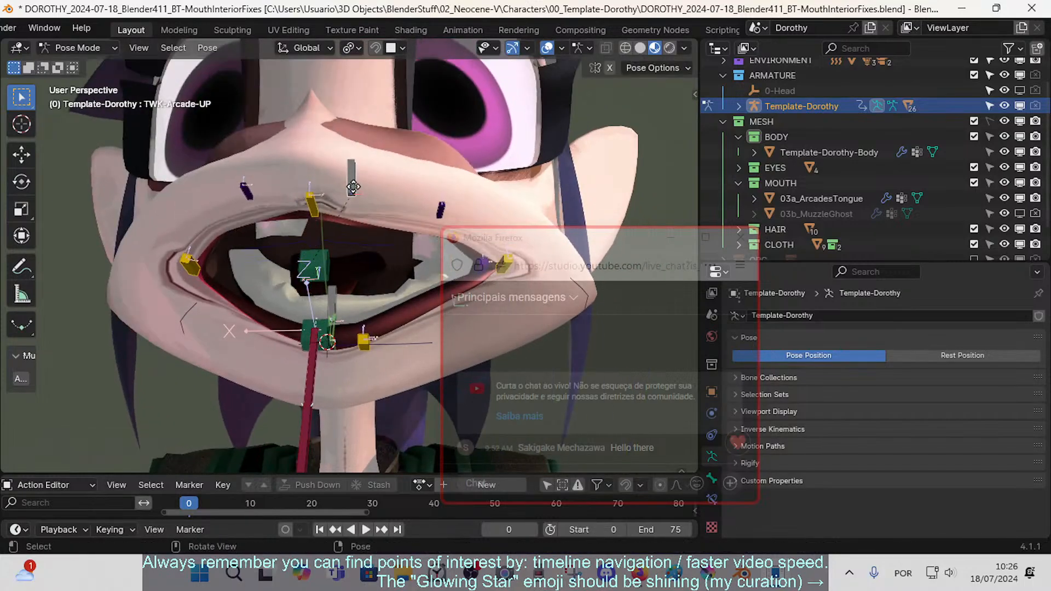
{"action": "key", "text": "g"}
{"action": "left_click", "coordinate": [352, 220]}
- Clear the location of all pose bones on the Template-Dorothy armature
{"action": "middle_click_drag", "start_coordinate": [352, 220], "coordinate": [322, 281]}
{"action": "key", "text": "a"}
{"action": "key", "text": "alt+g"}
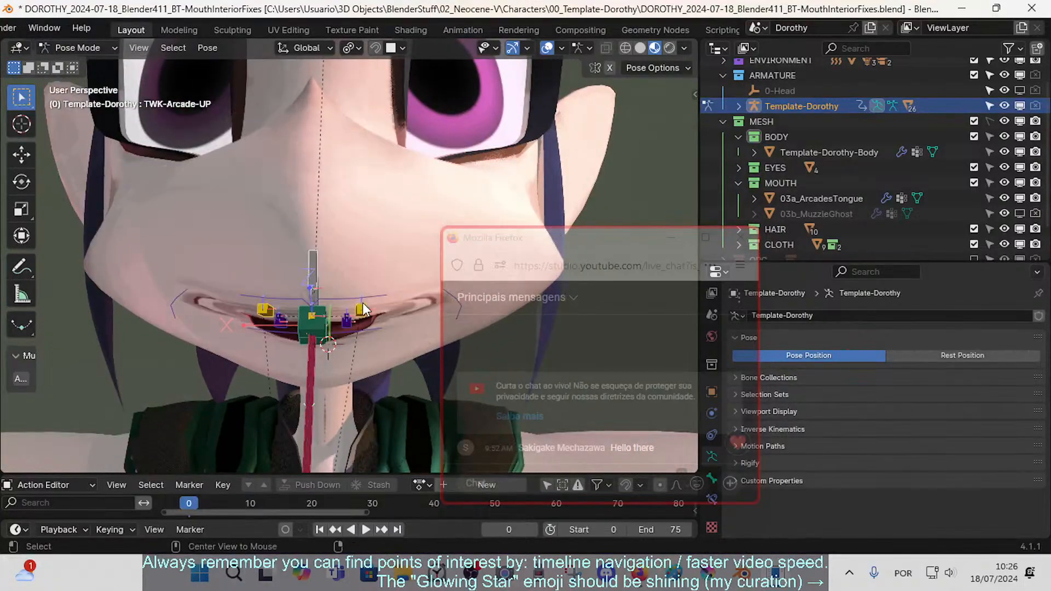
- Raise the CMD-Mouth-UP bone to open the mouth and examine the interior
{"action": "left_click", "coordinate": [353, 294]}
{"action": "key", "text": "g"}
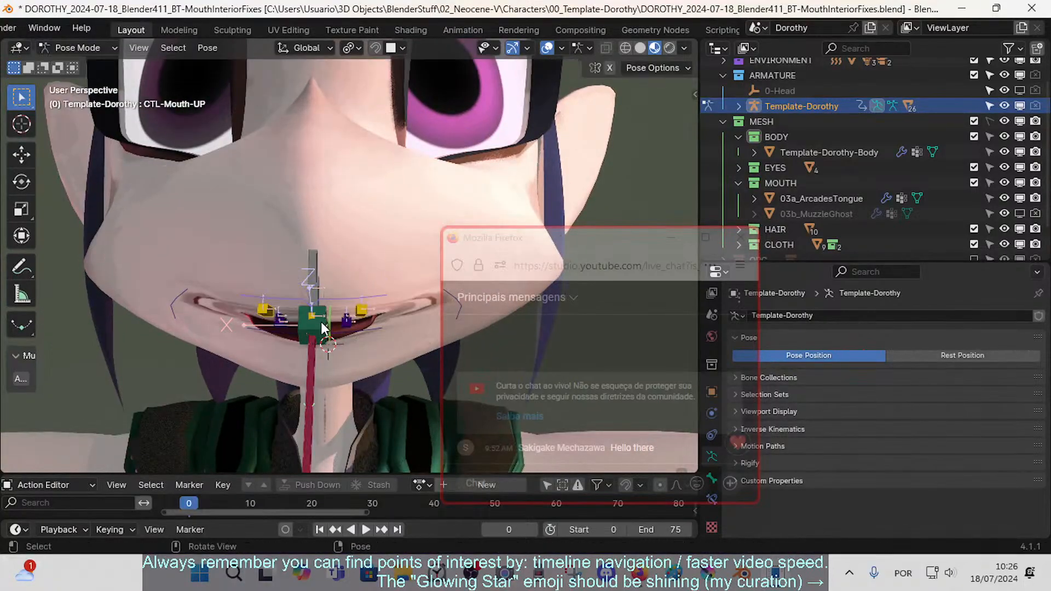
{"action": "left_click", "coordinate": [320, 200]}
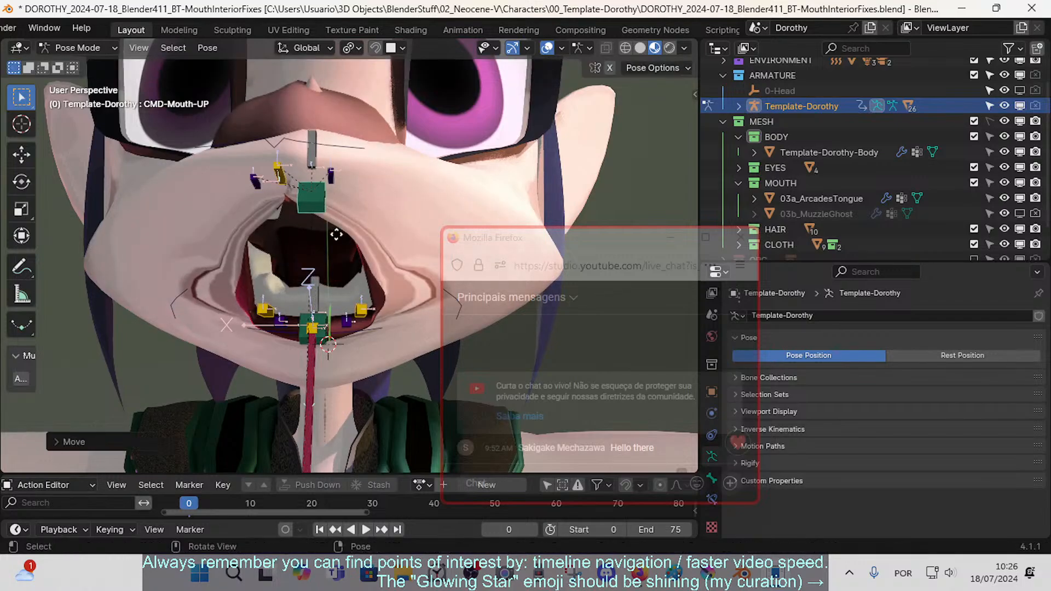
{"action": "middle_click_drag", "start_coordinate": [335, 234], "coordinate": [345, 285]}
{"action": "key", "text": "n"}
{"action": "key", "text": "n"}
{"action": "key", "text": "g"}
{"action": "right_click", "coordinate": [360, 241]}
{"action": "middle_click_drag", "start_coordinate": [360, 241], "coordinate": [327, 258]}
- Lower the upper mouth control to narrow the opening and reposition the upper teeth bone TWK-Arcade-UP
{"action": "left_click", "coordinate": [317, 218]}
{"action": "left_click", "coordinate": [303, 335]}
{"action": "middle_click_drag", "start_coordinate": [321, 338], "coordinate": [301, 372]}
{"action": "key", "text": "g"}
{"action": "left_click", "coordinate": [259, 303]}
{"action": "middle_click_drag", "start_coordinate": [260, 302], "coordinate": [329, 329]}
{"action": "left_click", "coordinate": [272, 202]}
{"action": "key", "text": "g"}
{"action": "left_click", "coordinate": [274, 226]}
{"action": "key", "text": "g"}
{"action": "left_click", "coordinate": [259, 271]}
- Move the live chat window off the 3D viewport and pull the CTL-Mouth.L bone outward
{"action": "left_click_drag", "start_coordinate": [497, 244], "coordinate": [746, 35]}
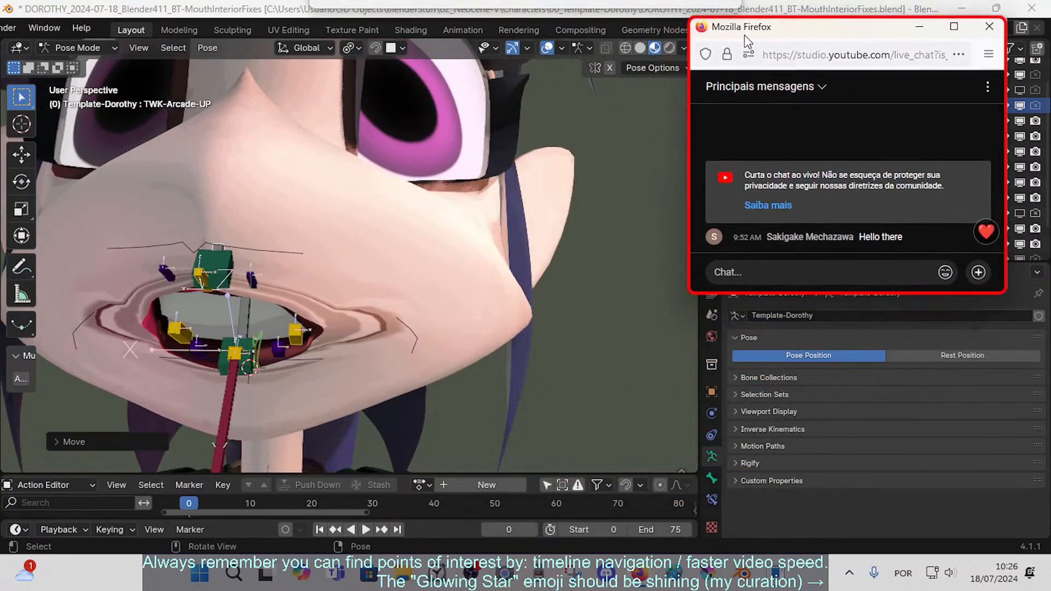
{"action": "left_click", "coordinate": [418, 329]}
{"action": "key", "text": "g"}
{"action": "left_click", "coordinate": [502, 277]}
{"action": "middle_click_drag", "start_coordinate": [502, 277], "coordinate": [432, 310]}
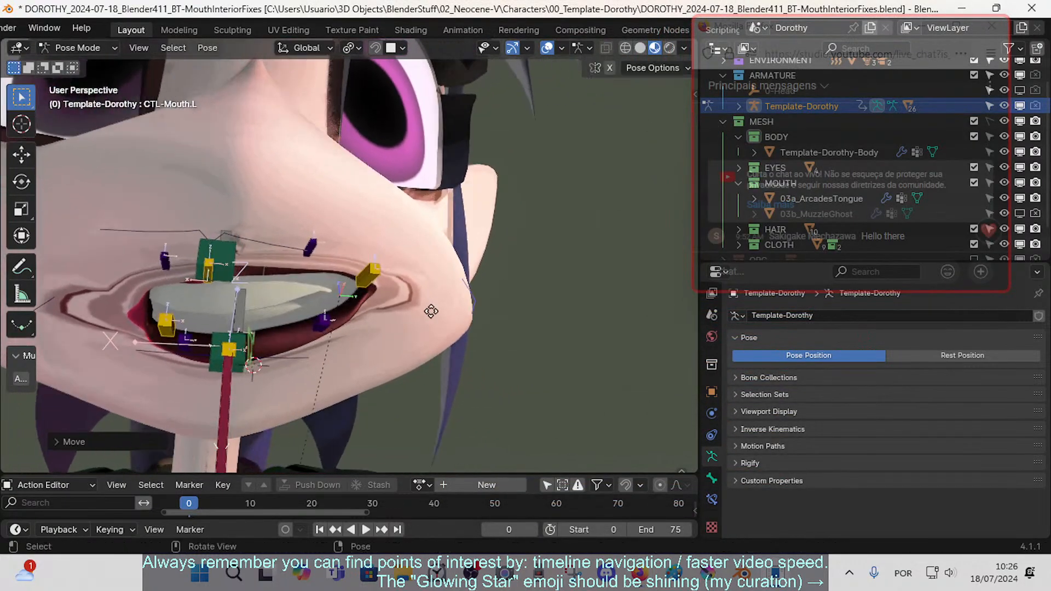
{"action": "key", "text": "g"}
{"action": "left_click", "coordinate": [413, 307]}
- Lower the CMD-Mouth-DN bone slightly and reposition CTL-Mouth-UP above the upper lip
{"action": "left_click", "coordinate": [244, 356]}
{"action": "key", "text": "g"}
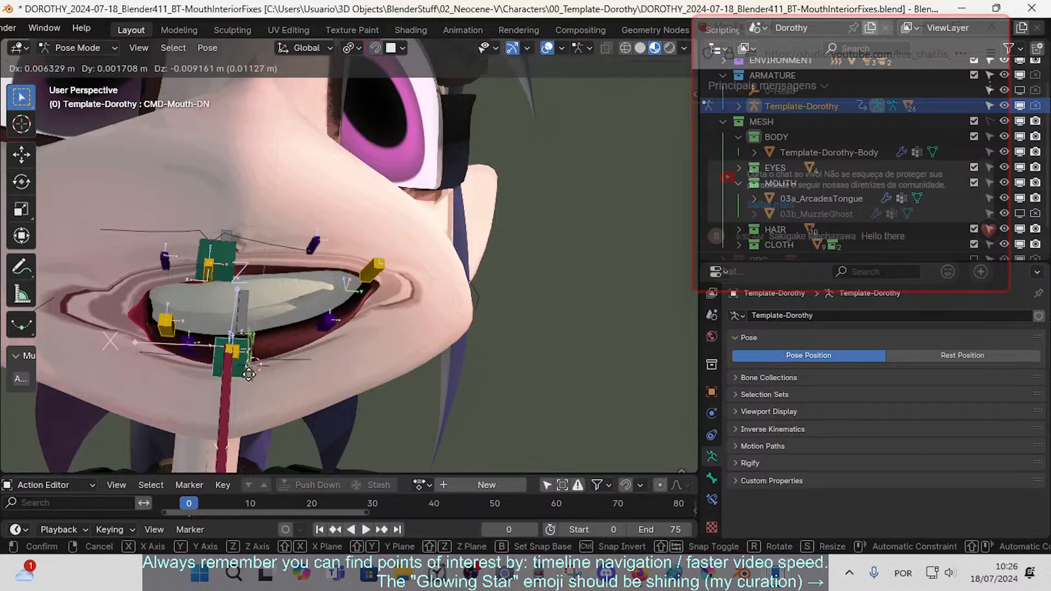
{"action": "left_click", "coordinate": [247, 369]}
{"action": "key", "text": "g"}
{"action": "left_click", "coordinate": [284, 273]}
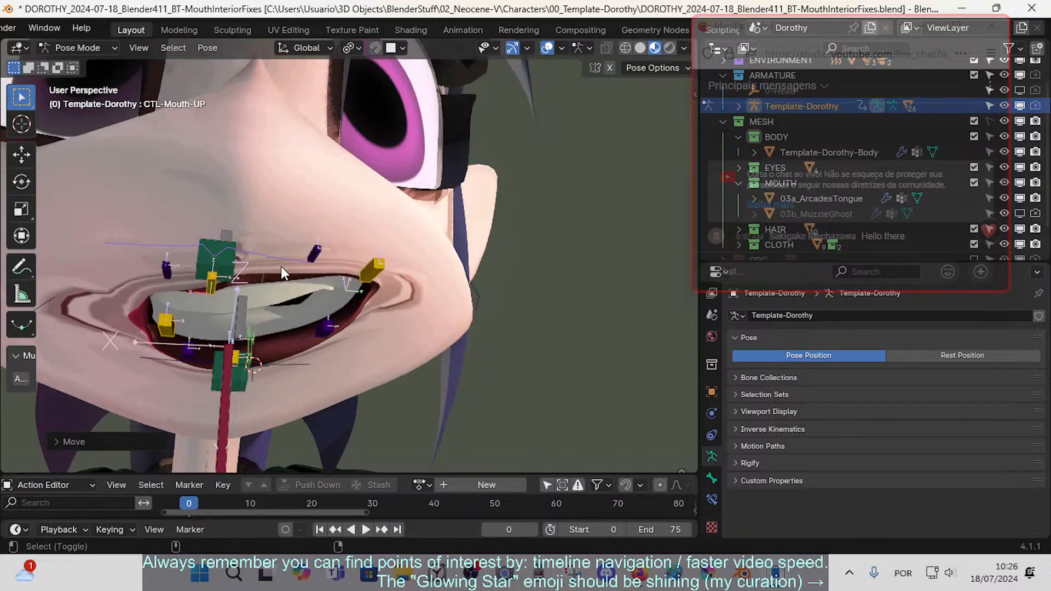
- Turn on the wireframe overlay and move the lip bones TWK-MAP-Lip-UP.L and TWK-MAP-Lip-UP-SD.L
{"action": "key", "text": "alt+w"}
{"action": "middle_click_drag", "start_coordinate": [329, 293], "coordinate": [401, 257]}
{"action": "left_click", "coordinate": [401, 257]}
{"action": "key", "text": "g"}
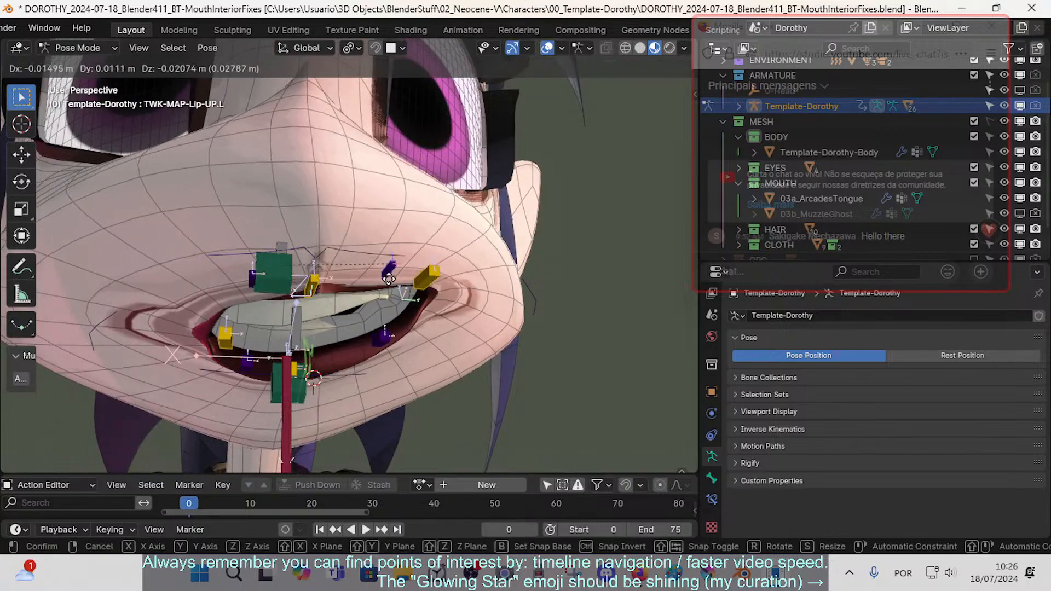
{"action": "left_click", "coordinate": [499, 252]}
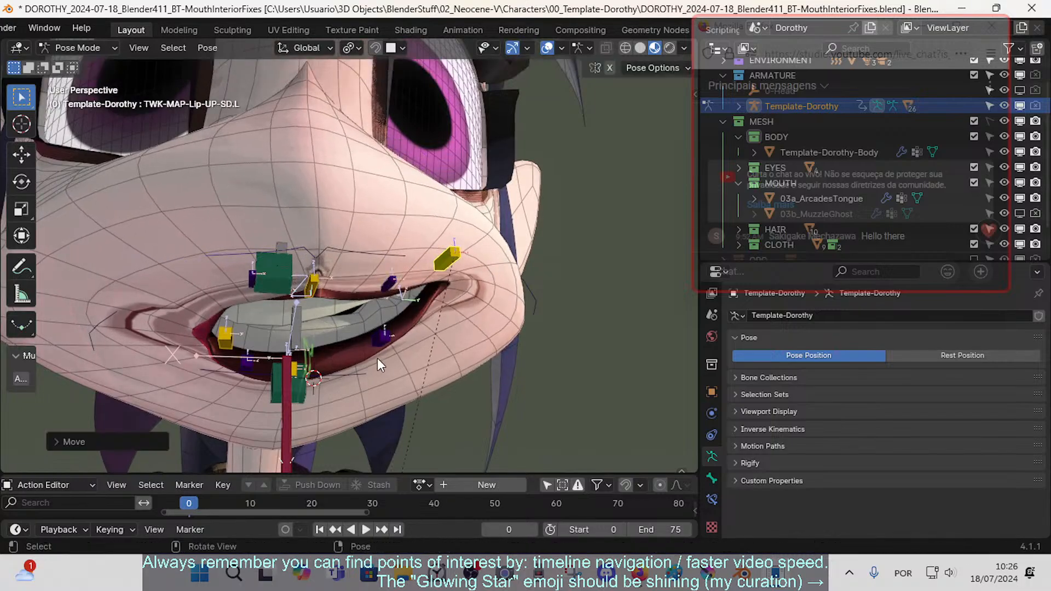
- Move the TWK-MAP-Lip-DN.L bone outward and adjust TWK-MAP-Lip-UP.L on the upper lip
{"action": "left_click", "coordinate": [439, 322]}
{"action": "left_click", "coordinate": [391, 285]}
{"action": "key", "text": "g"}
{"action": "left_click", "coordinate": [387, 273]}
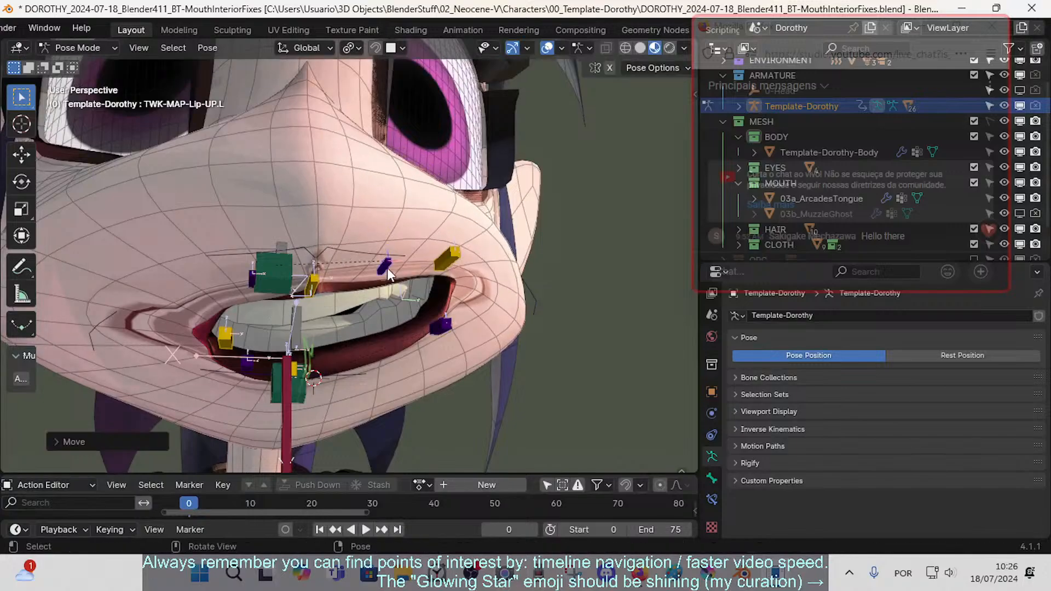
{"action": "right_click", "coordinate": [392, 213]}
- Pull the CTL-Mouth.R bone outward and lower the upper lip tweak bone on that side
{"action": "left_click_drag", "start_coordinate": [248, 278], "coordinate": [186, 340]}
{"action": "left_click", "coordinate": [94, 324]}
{"action": "key", "text": "g"}
{"action": "left_click", "coordinate": [59, 307]}
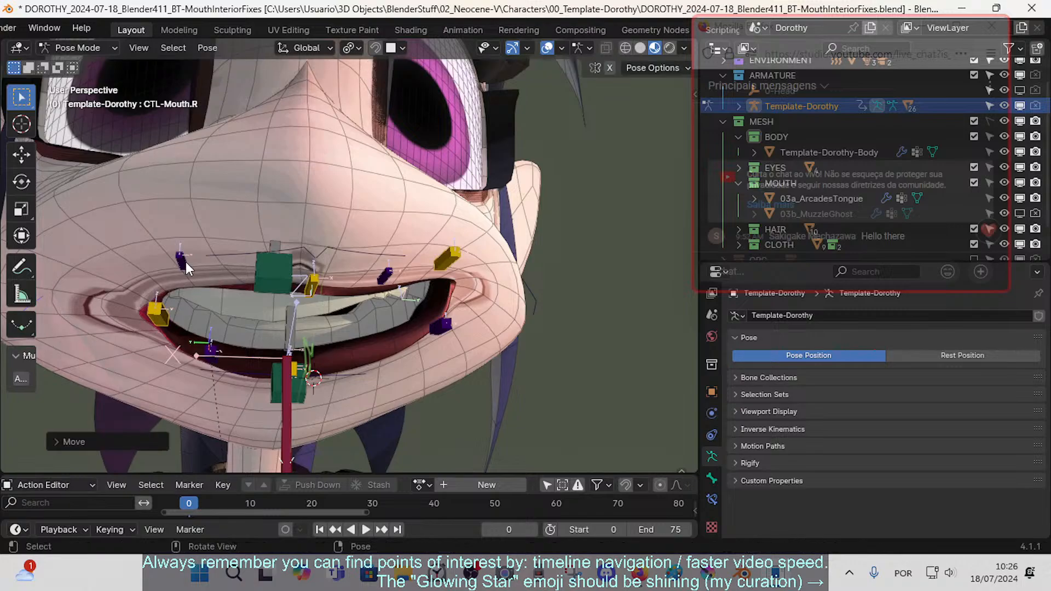
{"action": "left_click", "coordinate": [187, 263]}
{"action": "key", "text": "g"}
{"action": "left_click", "coordinate": [199, 284]}
- Lower the central TWK-Lip-UP bone and adjust the position of CTL-Mouth-UP
{"action": "key", "text": "g"}
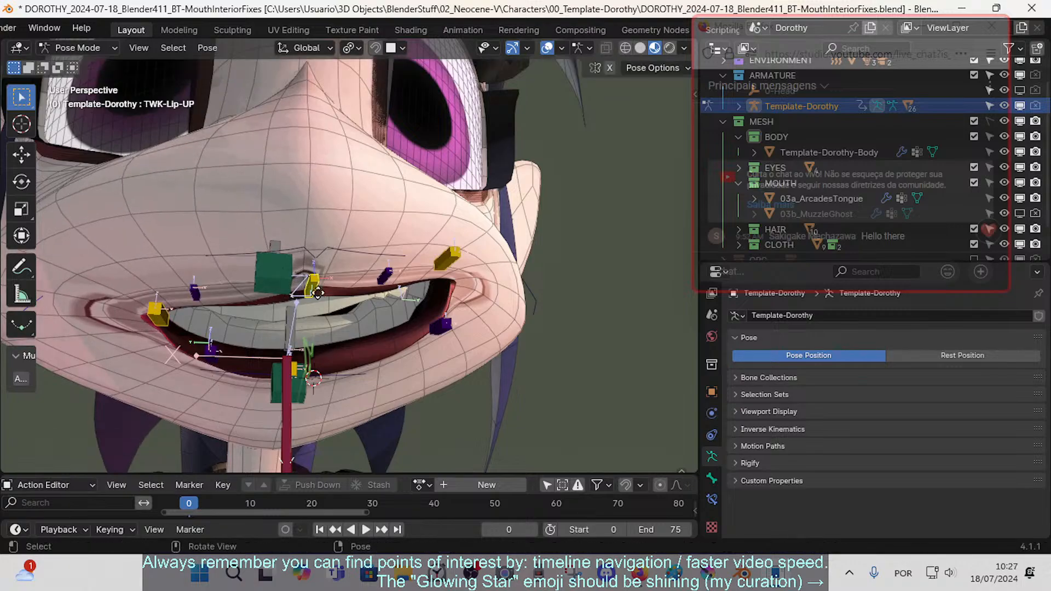
{"action": "key", "text": "g"}
{"action": "left_click", "coordinate": [319, 311]}
{"action": "left_click", "coordinate": [334, 252]}
{"action": "key", "text": "g"}
{"action": "left_click", "coordinate": [340, 261]}
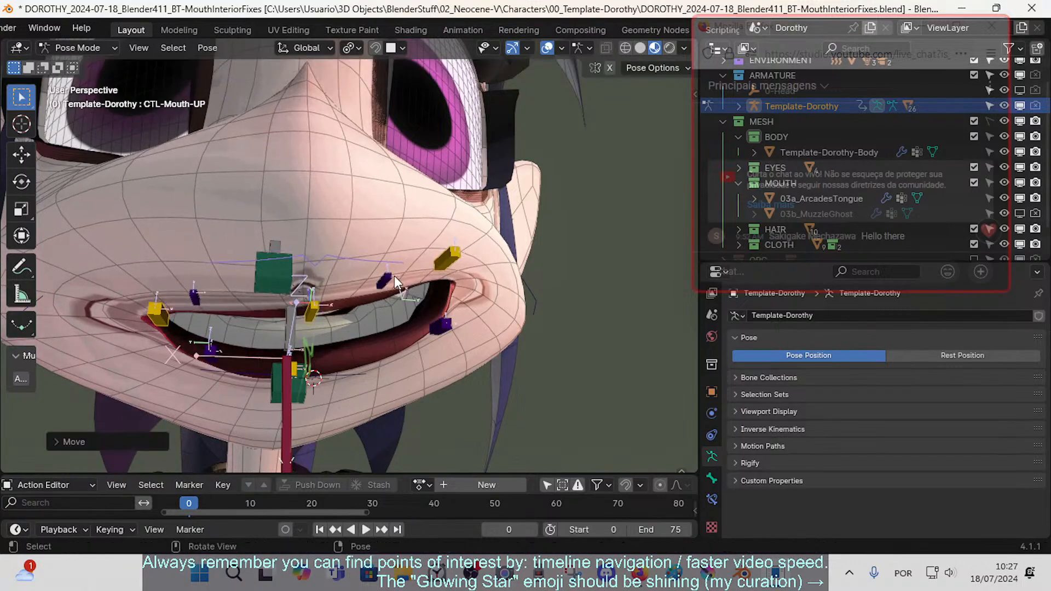
- Nudge the TWK-MAP-Lip-UP.L bone and rotate TWK-MAP-Lip-UP-SD.L at the mouth corner
{"action": "left_click", "coordinate": [390, 278]}
{"action": "middle_click_drag", "start_coordinate": [394, 277], "coordinate": [401, 301]}
{"action": "left_click", "coordinate": [408, 305]}
{"action": "left_click", "coordinate": [469, 254]}
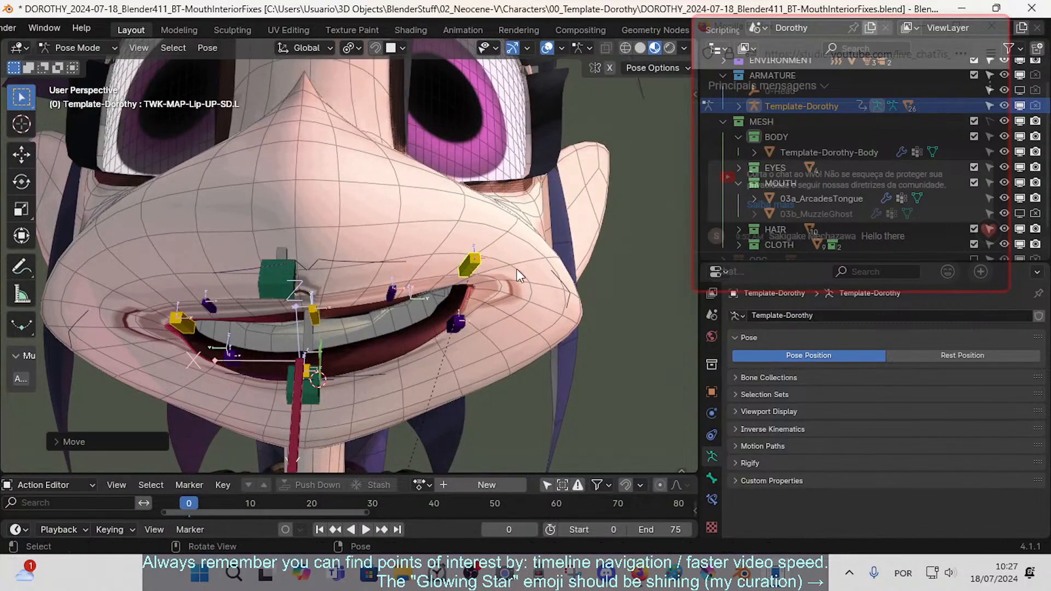
{"action": "key", "text": "r"}
- Move the TWK-MAP-Lip-DN.L bone up and inward to reshape the lower lip
{"action": "left_click", "coordinate": [453, 327]}
{"action": "key", "text": "g"}
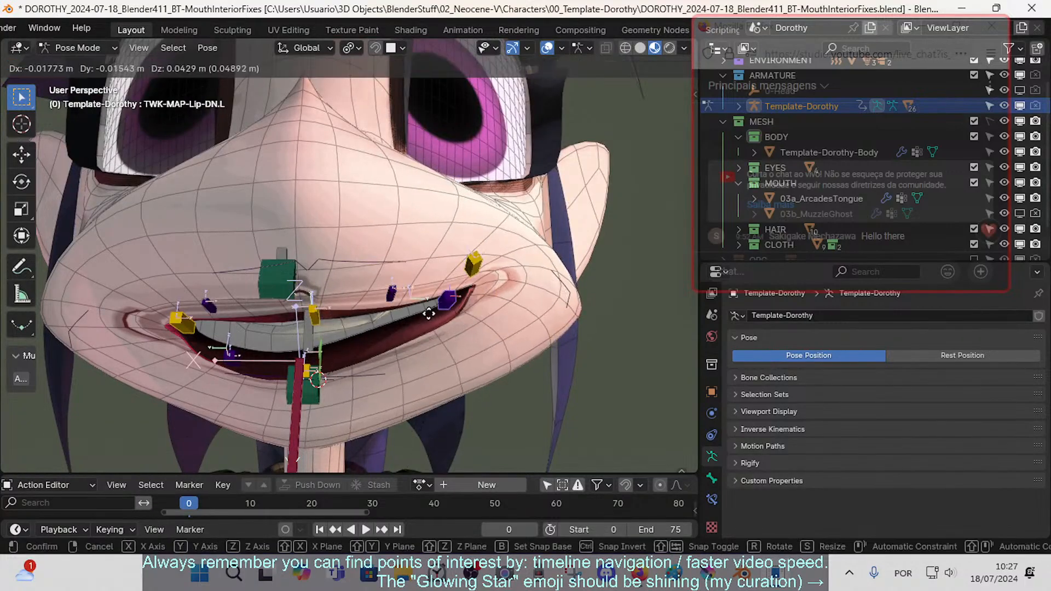
{"action": "left_click", "coordinate": [405, 298]}
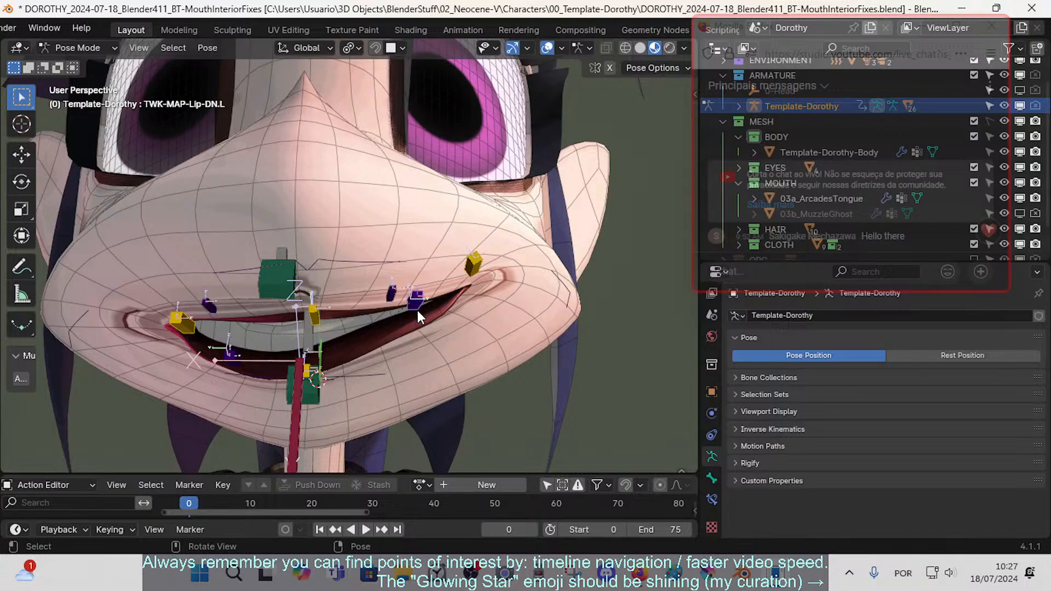
{"action": "key", "text": "g"}
{"action": "left_click", "coordinate": [410, 298]}
- Lower the TWK-MAP-Lip-UP.L bone and fine-tune the lip shape on the left side
{"action": "middle_click_drag", "start_coordinate": [406, 311], "coordinate": [436, 359]}
{"action": "left_click", "coordinate": [386, 293]}
{"action": "key", "text": "g"}
{"action": "left_click", "coordinate": [390, 313]}
{"action": "mouse_move", "coordinate": [419, 308]}
{"action": "middle_mouse_down"}
{"action": "mouse_move", "coordinate": [417, 334]}
{"action": "mouse_move", "coordinate": [431, 301]}
{"action": "middle_mouse_up"}
{"action": "key", "text": "g"}
{"action": "left_click", "coordinate": [413, 304]}
- Lower the TWK-Lip-UP bone and raise CTL-Mouth-UP to lift the upper lip
{"action": "left_click", "coordinate": [314, 308]}
{"action": "key", "text": "g"}
{"action": "left_click", "coordinate": [321, 336]}
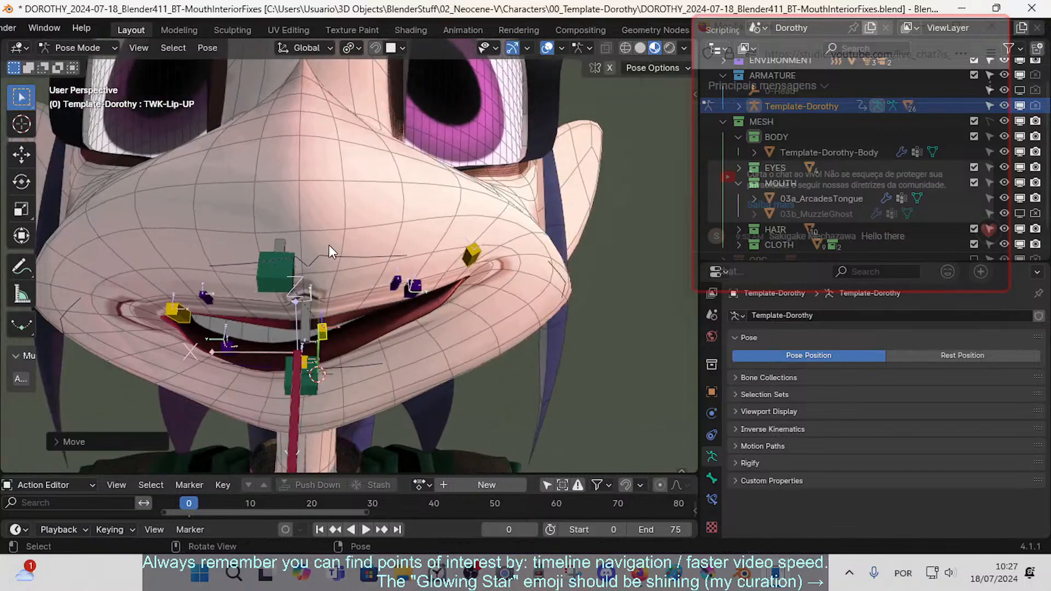
{"action": "left_click", "coordinate": [329, 246]}
{"action": "key", "text": "g"}
{"action": "left_click", "coordinate": [351, 230]}
- Reposition the TWK-MAP-Lip-DN.L bone on the lower lip
{"action": "middle_click_drag", "start_coordinate": [352, 230], "coordinate": [416, 306]}
{"action": "left_click", "coordinate": [422, 305]}
{"action": "key", "text": "g"}
{"action": "left_click", "coordinate": [421, 303]}
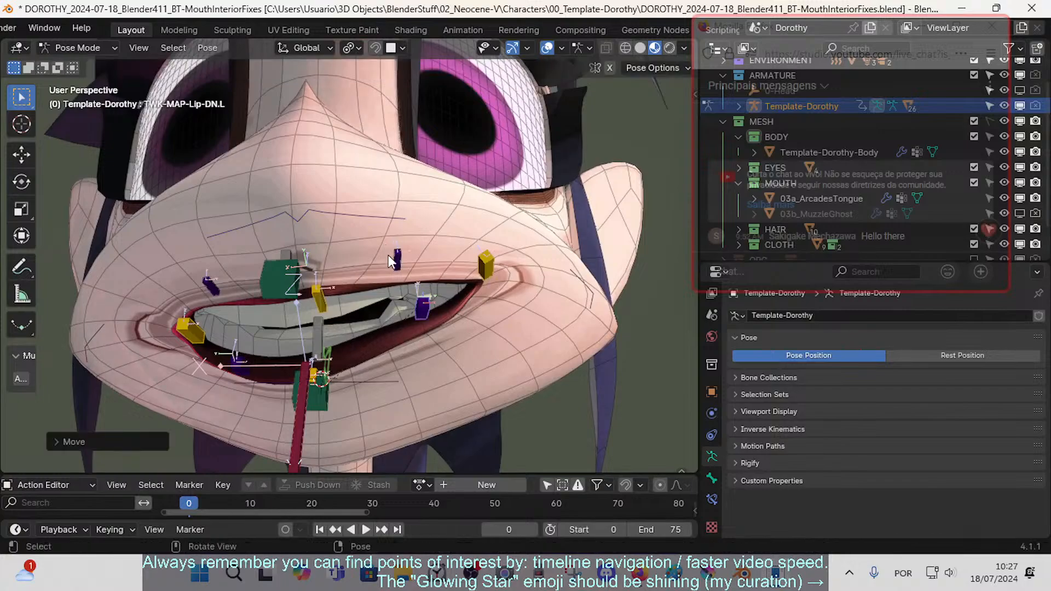
- Adjust the position of the TWK-MAP-Lip-UP.L bone above the lip
{"action": "left_click", "coordinate": [392, 257]}
{"action": "key", "text": "g"}
{"action": "left_click", "coordinate": [393, 255]}
{"action": "middle_click_drag", "start_coordinate": [393, 254], "coordinate": [403, 279]}
{"action": "key", "text": "g"}
{"action": "left_click", "coordinate": [421, 277]}
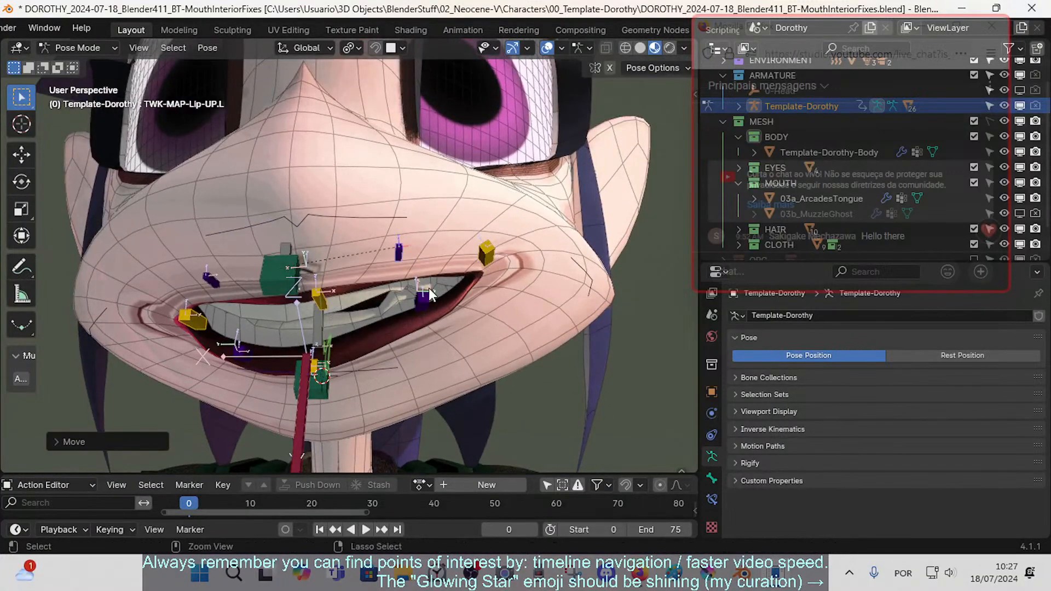
- Switch to Object Mode, select Template-Dorothy-Body, and compare the lips with the AnatomicLips2 shape key on and off
{"action": "key", "text": "ctrl+Tab"}
{"action": "left_click", "coordinate": [501, 314]}
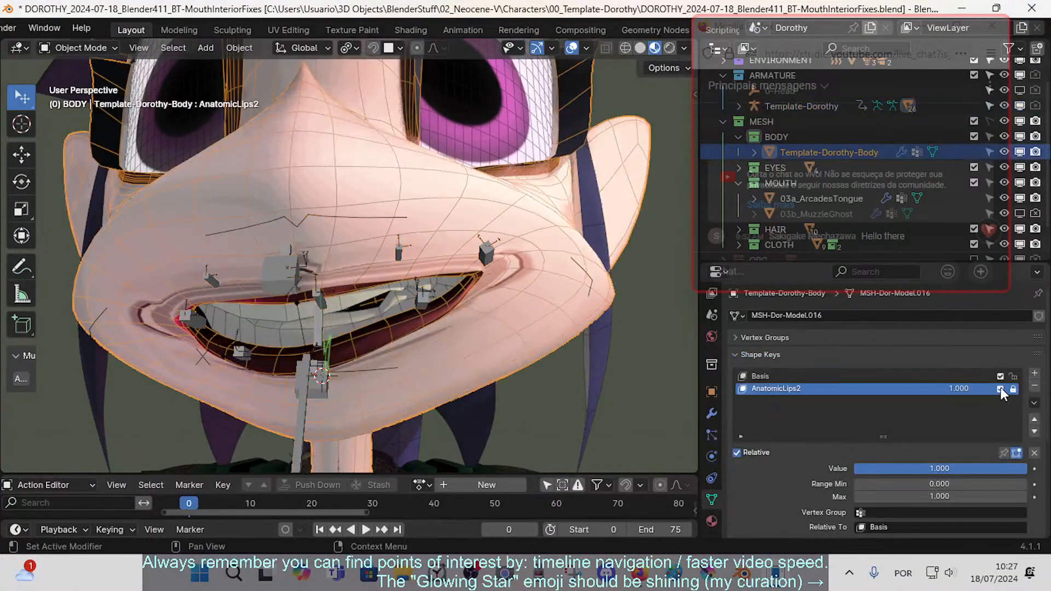
{"action": "left_click", "coordinate": [1001, 388]}
{"action": "left_click", "coordinate": [1000, 387]}
{"action": "left_click", "coordinate": [1001, 386]}
{"action": "left_click", "coordinate": [1000, 386]}
{"action": "left_click", "coordinate": [1000, 387]}
{"action": "left_click", "coordinate": [1000, 386]}
{"action": "left_click", "coordinate": [1000, 387]}
{"action": "left_click", "coordinate": [1000, 386]}
- Set the AnatomicLips2 shape key value to 0.691 and examine the mouth
{"action": "left_click_drag", "start_coordinate": [937, 469], "coordinate": [972, 468]}
{"action": "scroll", "coordinate": [307, 287], "scroll_direction": "down", "scroll_amount": 2}
{"action": "mouse_move", "coordinate": [307, 287]}
{"action": "middle_mouse_down"}
{"action": "mouse_move", "coordinate": [346, 267]}
{"action": "mouse_move", "coordinate": [315, 282]}
{"action": "middle_mouse_up"}
{"action": "middle_click_drag", "start_coordinate": [355, 328], "coordinate": [350, 309], "text": "shift"}
{"action": "scroll", "coordinate": [351, 318], "scroll_direction": "up", "scroll_amount": 3}
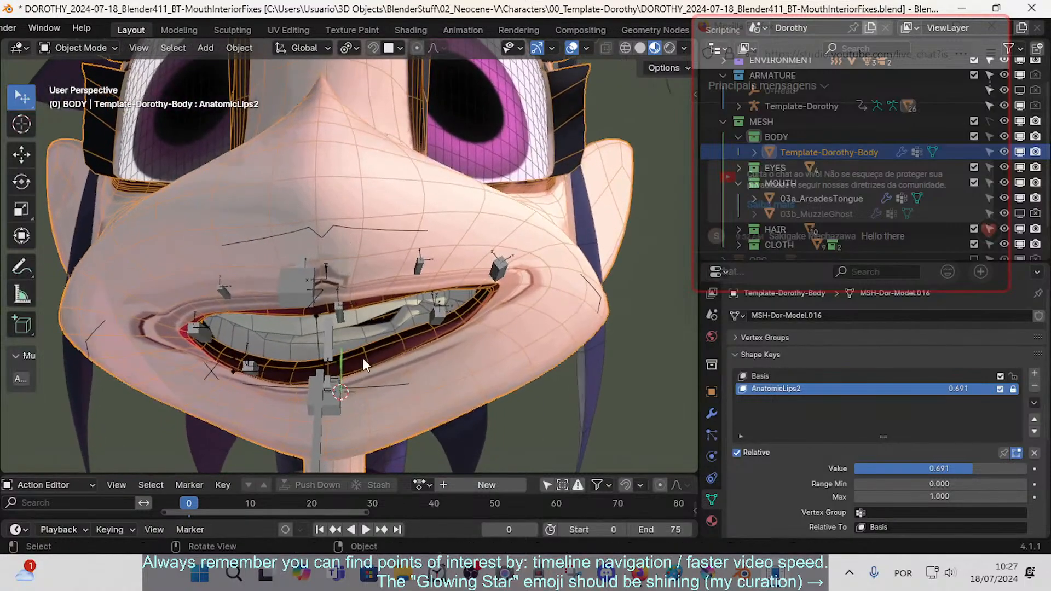
- Return to posing the Template-Dorothy armature and raise the CTL-Mouth-UP bone slightly
{"action": "left_click", "coordinate": [366, 229]}
{"action": "key", "text": "ctrl+Tab"}
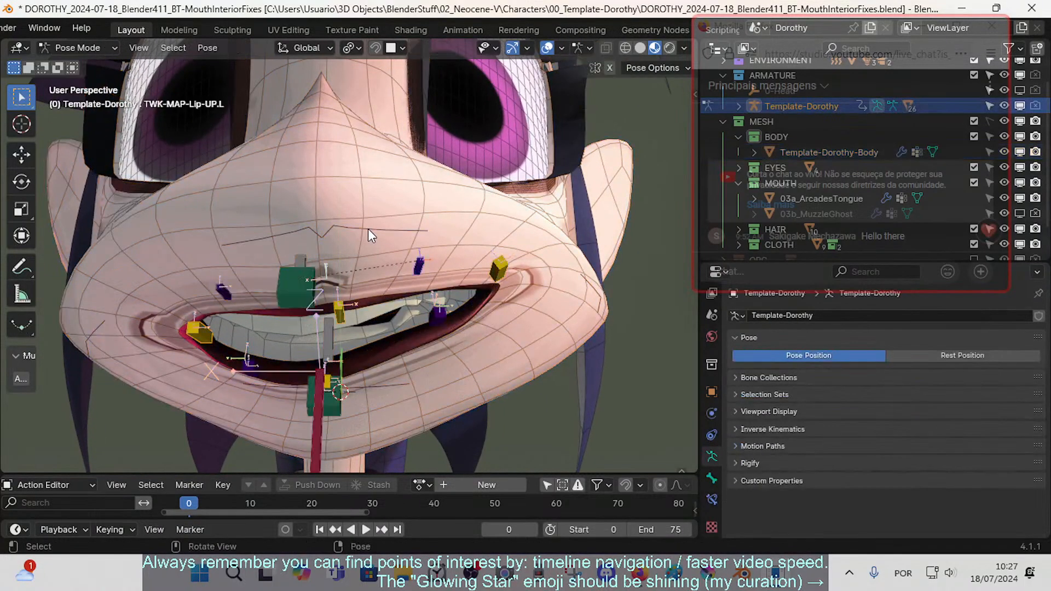
{"action": "left_click", "coordinate": [368, 229]}
{"action": "key", "text": "g"}
{"action": "left_click", "coordinate": [372, 211]}
- Raise the left mouth corner control outward and lower the TWK-MAP-Lip-UP.L bone
{"action": "middle_click_drag", "start_coordinate": [435, 303], "coordinate": [402, 298]}
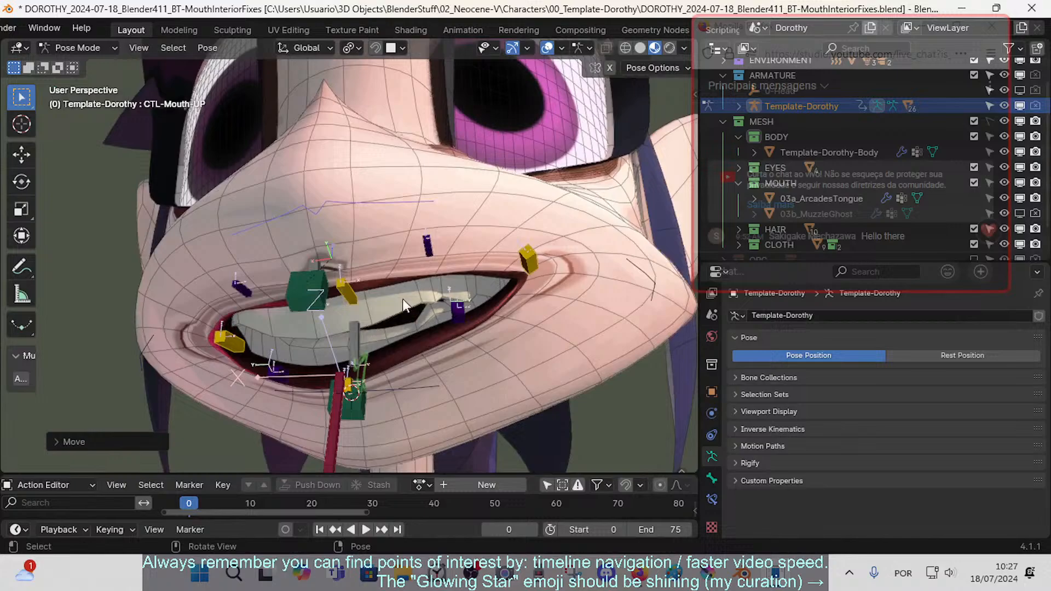
{"action": "left_click", "coordinate": [633, 275]}
{"action": "key", "text": "g"}
{"action": "left_click", "coordinate": [659, 235]}
{"action": "left_click", "coordinate": [436, 235]}
{"action": "key", "text": "g"}
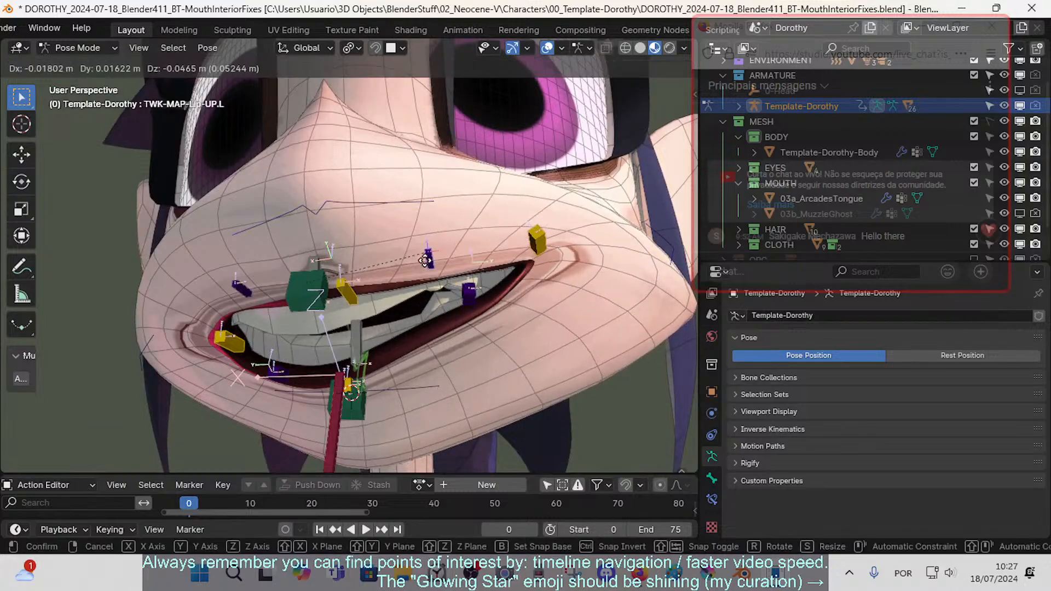
{"action": "left_click", "coordinate": [439, 298]}
- Clear the location of every bone to return the mouth to its default position
{"action": "key", "text": "a"}
{"action": "key", "text": "alt+g"}
- Try moving the CMD-Mouth-DN bone from a close view of the mouth, and clear its location
{"action": "middle_click_drag", "start_coordinate": [443, 303], "coordinate": [417, 315]}
{"action": "middle_click_drag", "start_coordinate": [452, 365], "coordinate": [419, 316], "text": "shift"}
{"action": "scroll", "coordinate": [463, 275], "scroll_direction": "up", "scroll_amount": 3}
{"action": "left_click", "coordinate": [381, 334]}
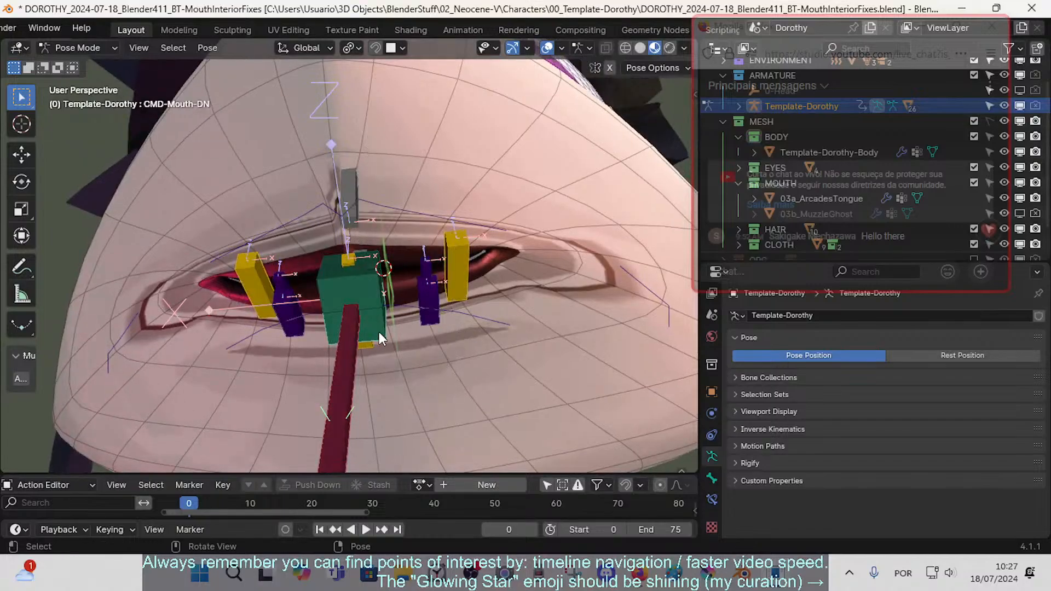
{"action": "key", "text": "g"}
{"action": "left_click", "coordinate": [405, 373]}
{"action": "key", "text": "alt+g"}
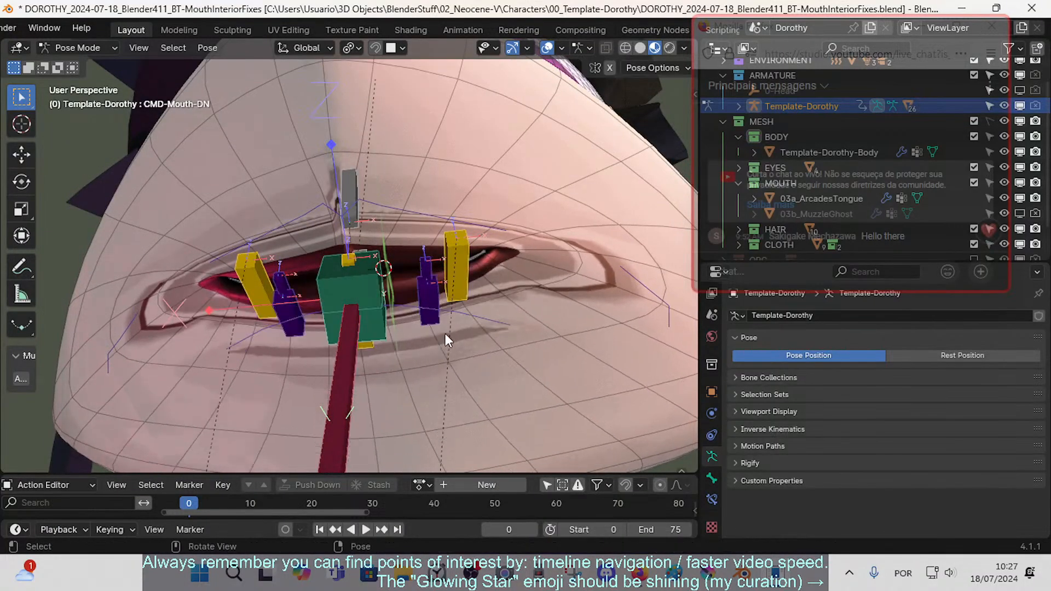
- Examine the upper-lip and mouth-corner bones around the closed mouth by selecting them individually
{"action": "middle_click_drag", "start_coordinate": [445, 334], "coordinate": [474, 287]}
{"action": "left_click", "coordinate": [438, 286]}
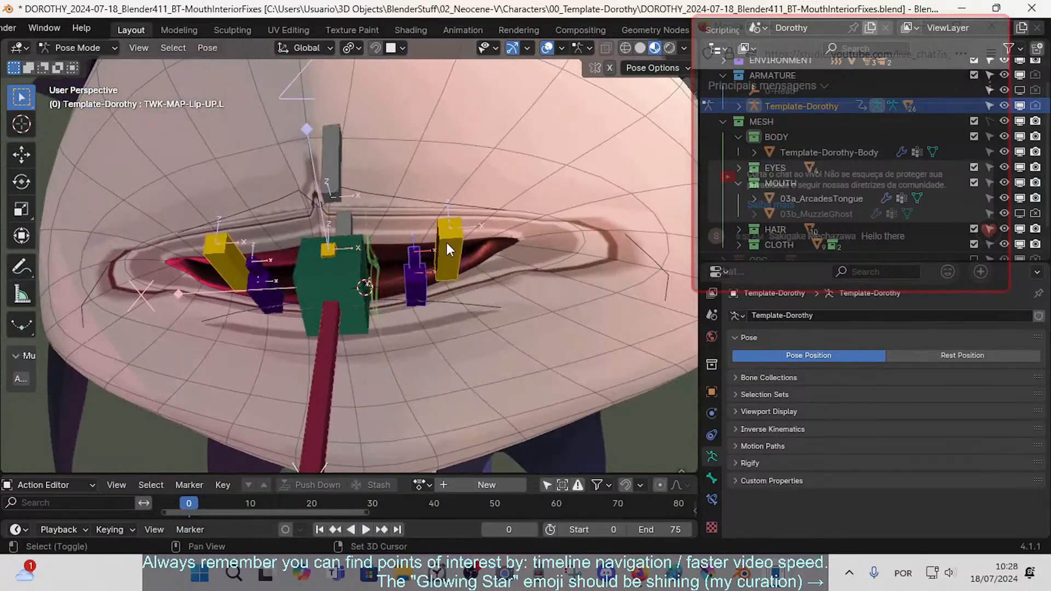
{"action": "left_click", "coordinate": [262, 285], "text": "shift"}
{"action": "left_click", "coordinate": [258, 282], "text": "shift"}
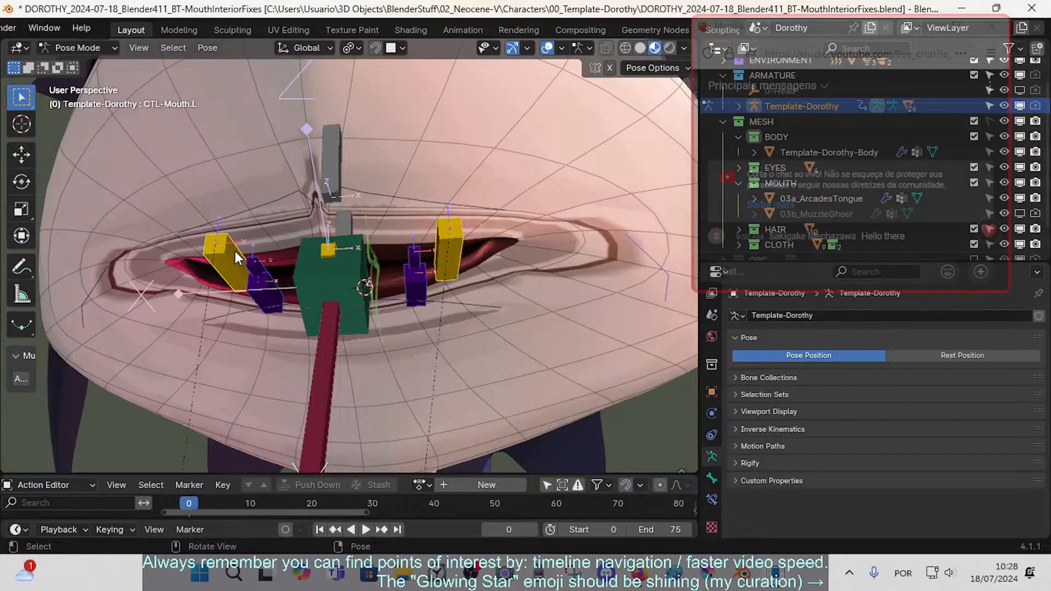
{"action": "left_click", "coordinate": [257, 255]}
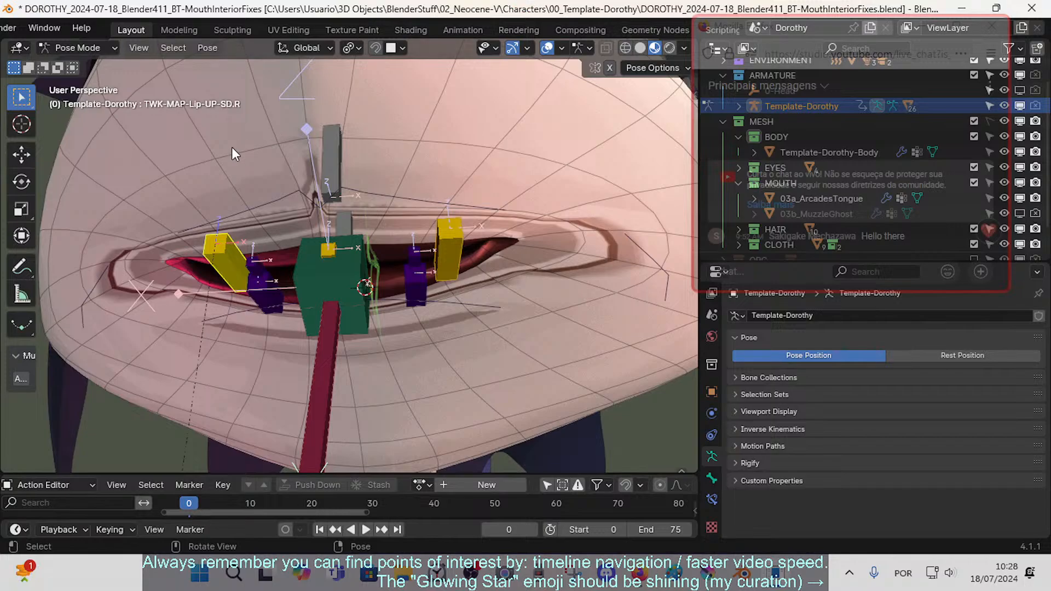
- Raise the CMD-Mouth-UP bone in two moves to lift the upper lip and expose the teeth
{"action": "left_click", "coordinate": [340, 271]}
{"action": "key", "text": "g"}
{"action": "left_click", "coordinate": [409, 227]}
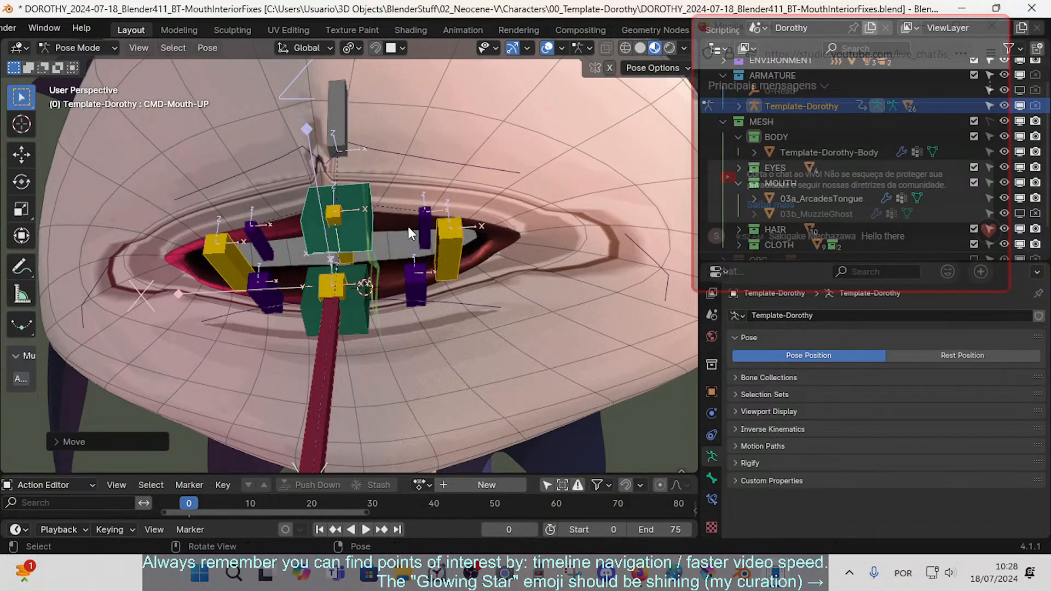
{"action": "key", "text": "g"}
{"action": "left_click", "coordinate": [409, 213]}
- Select the side, upper-lip and lower-lip bones one after another to identify the controls around the open mouth
{"action": "left_click", "coordinate": [453, 236]}
{"action": "left_click", "coordinate": [427, 218], "text": "shift"}
{"action": "left_click", "coordinate": [419, 272], "text": "shift"}
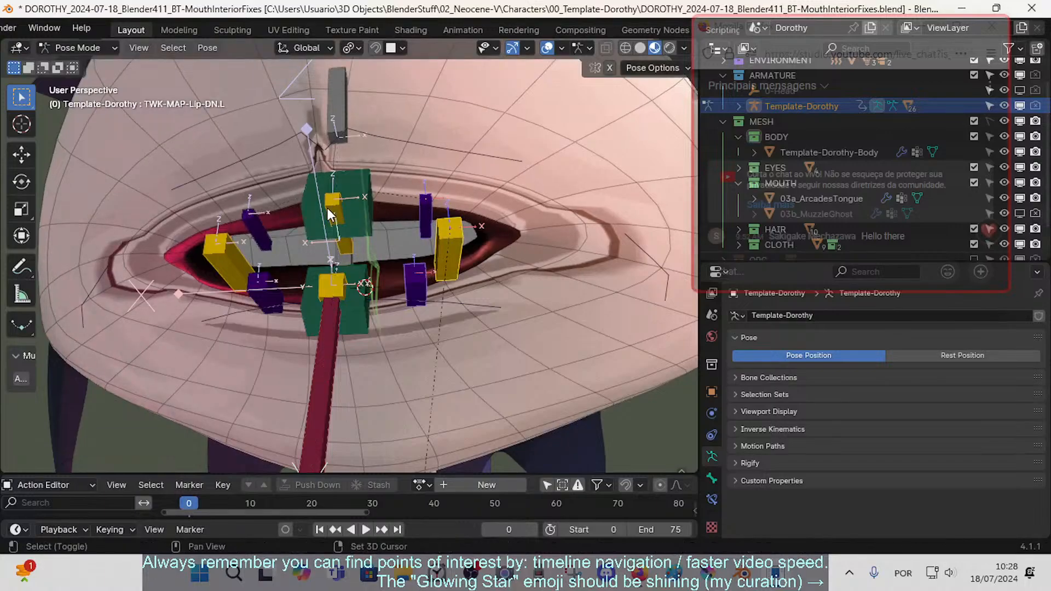
{"action": "left_click", "coordinate": [329, 209], "text": "shift"}
{"action": "left_click", "coordinate": [213, 262], "text": "shift"}
{"action": "left_click", "coordinate": [334, 290], "text": "shift"}
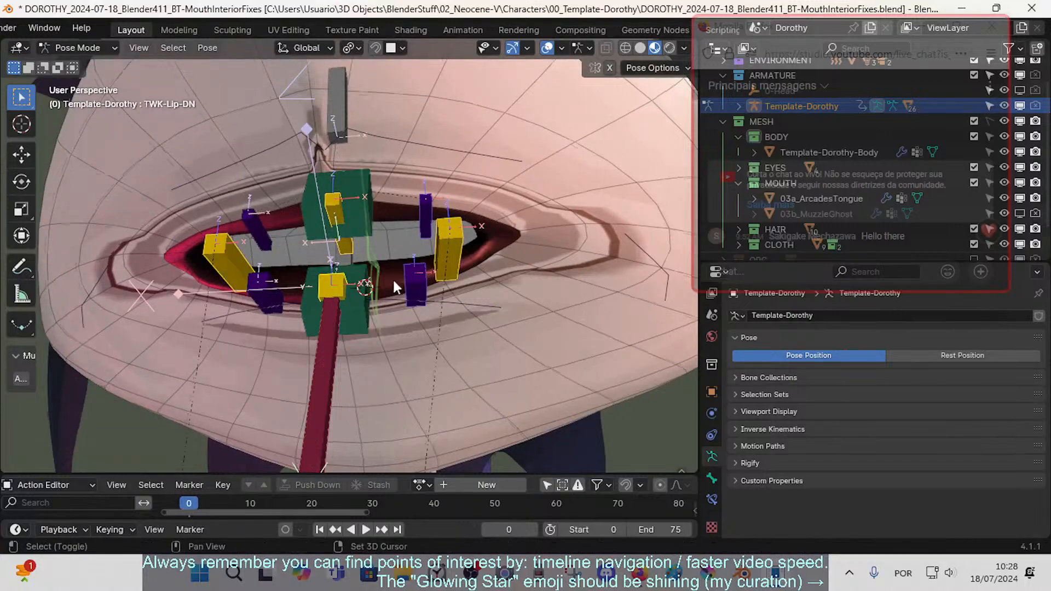
- Compare the TWK-Lip-DN bone with its Shrinkwrap constraint off and on, and clear the location of every bone
{"action": "middle_click_drag", "start_coordinate": [605, 267], "coordinate": [546, 280], "text": "shift"}
{"action": "left_click", "coordinate": [712, 500]}
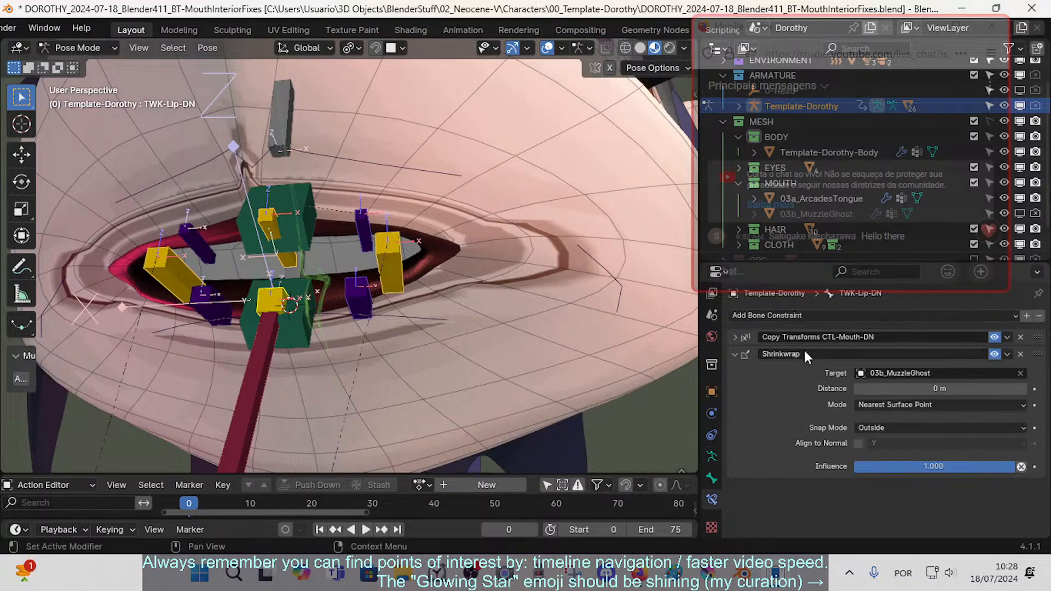
{"action": "left_click", "coordinate": [994, 354]}
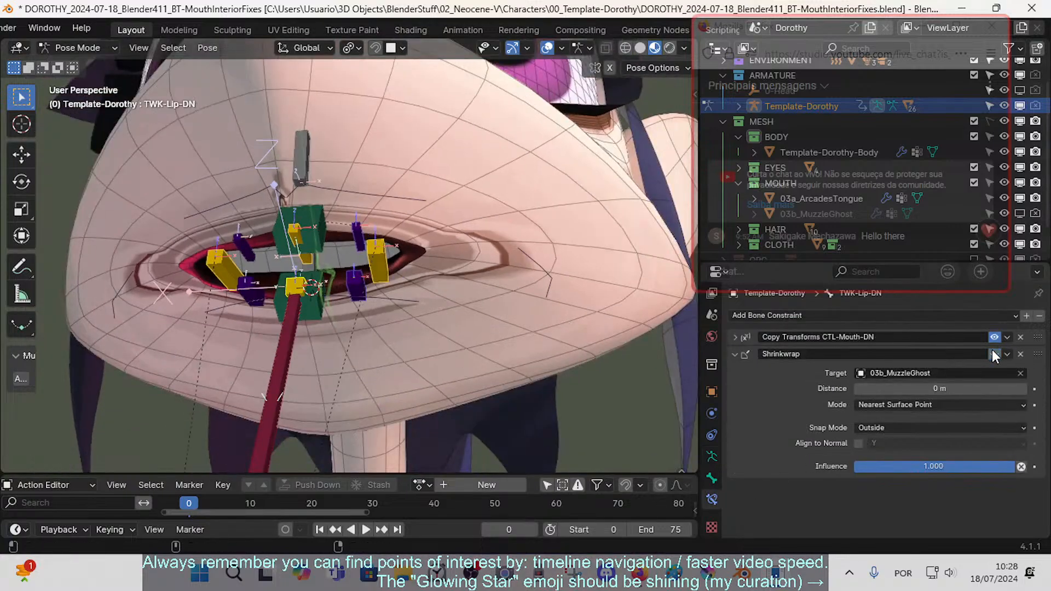
{"action": "left_click", "coordinate": [995, 353]}
{"action": "key", "text": "a"}
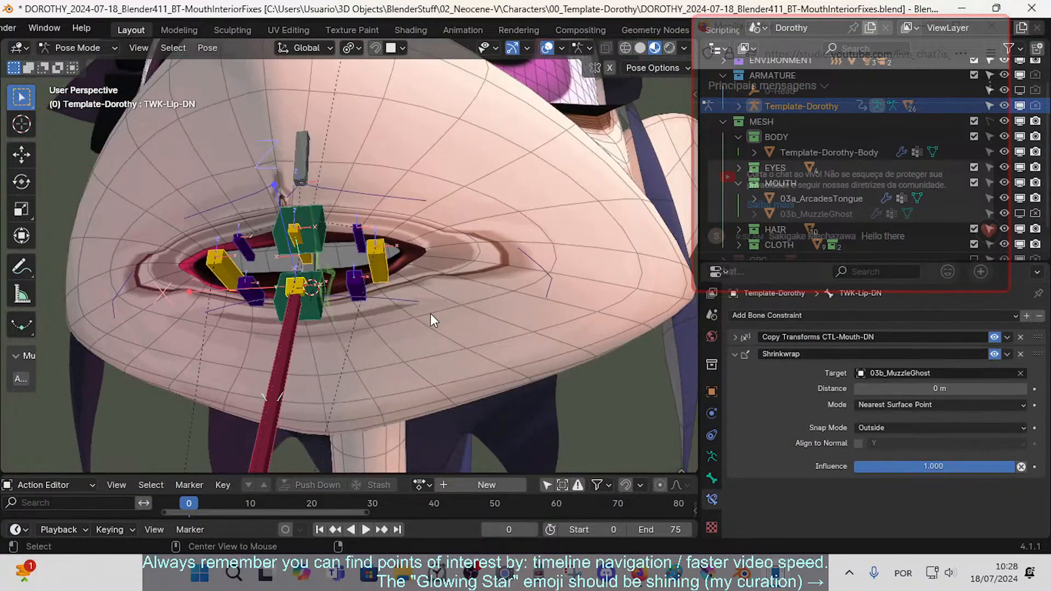
{"action": "key", "text": "alt+g"}
- Select bones grouped by color from the left lip bones, and check the Shrinkwrap constraint of TWK-MAP-Lip-UP-SD.L
{"action": "left_click", "coordinate": [386, 270]}
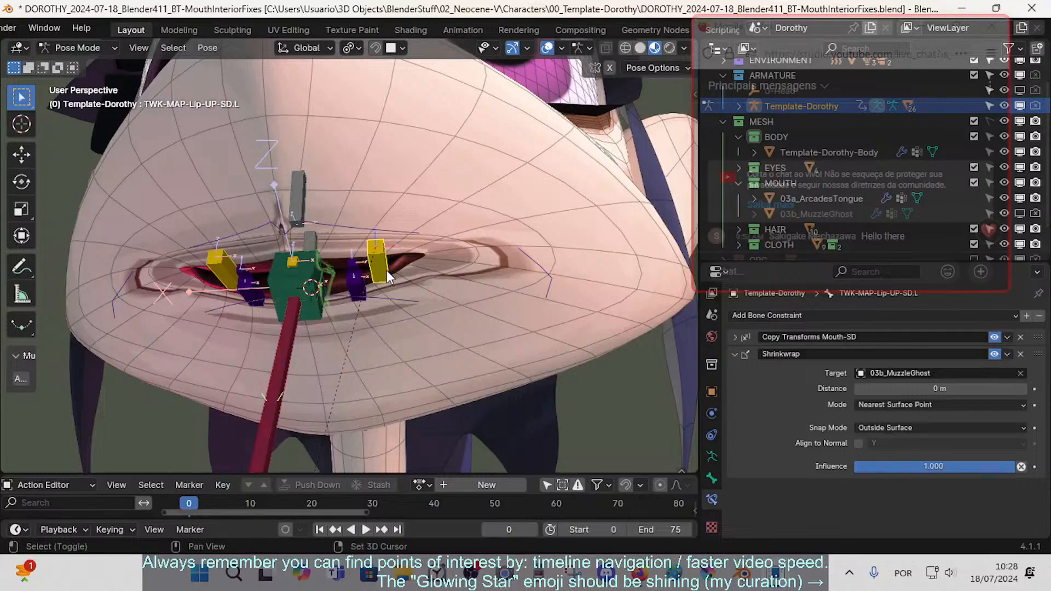
{"action": "key", "text": "shift+g"}
{"action": "left_click", "coordinate": [366, 287]}
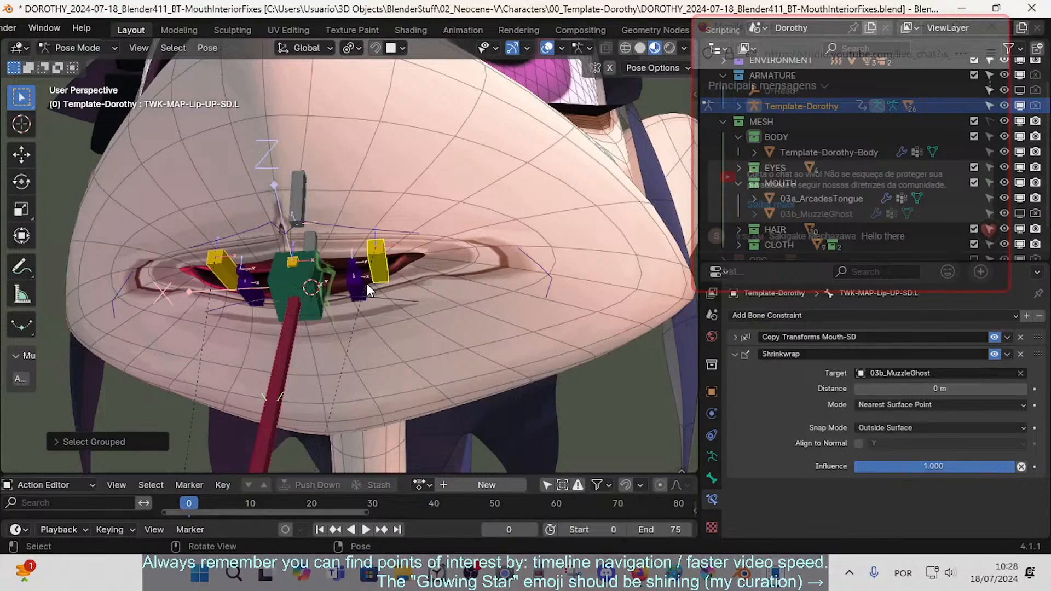
{"action": "left_click", "coordinate": [363, 284]}
{"action": "key", "text": "shift+g"}
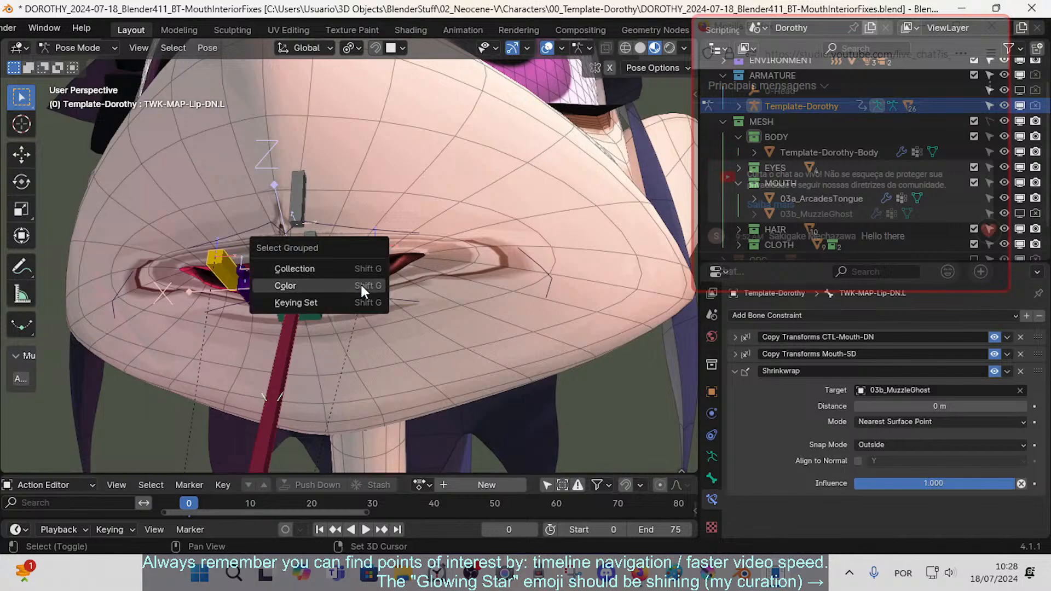
{"action": "left_click", "coordinate": [360, 282]}
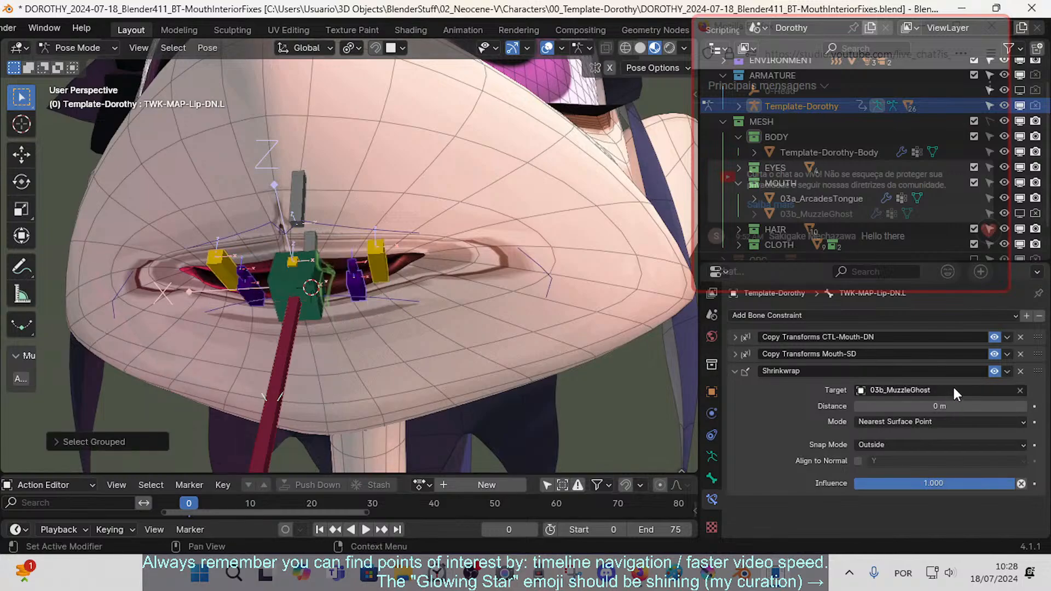
{"action": "left_click", "coordinate": [386, 271], "text": "shift"}
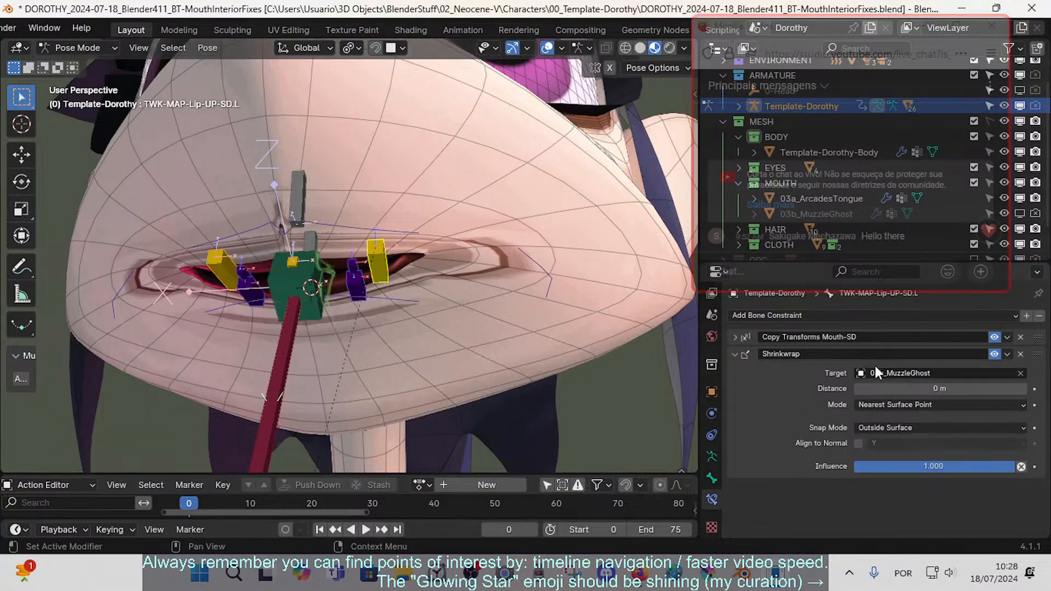
{"action": "left_click", "coordinate": [994, 353]}
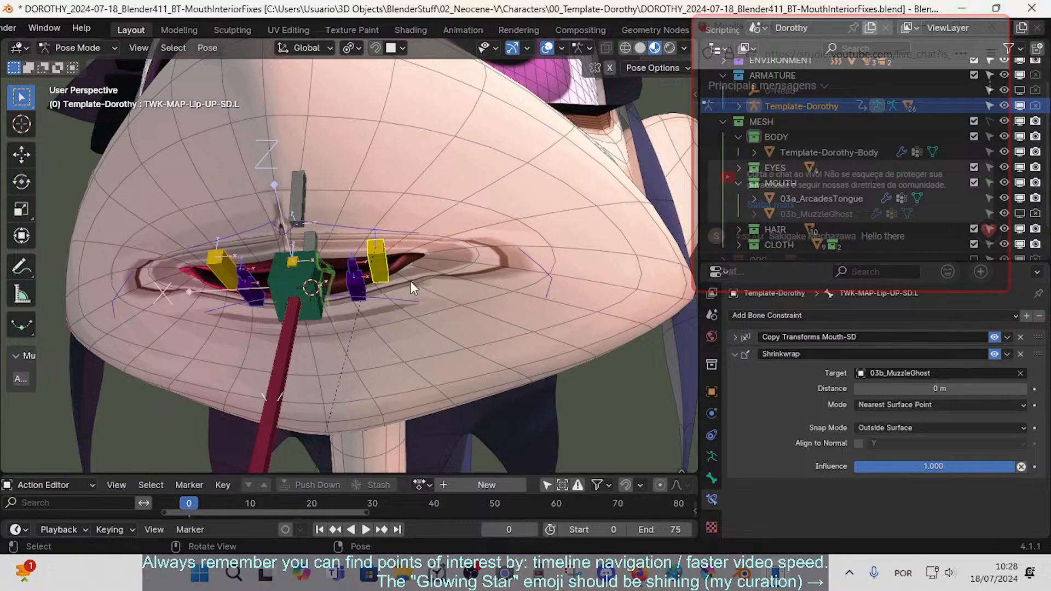
- Try moving the TWK-MAP-Lip-UP-SD.L bone outward in two moves, and undo both
{"action": "scroll", "coordinate": [416, 283], "scroll_direction": "up", "scroll_amount": 2}
{"action": "middle_click_drag", "start_coordinate": [458, 300], "coordinate": [471, 332]}
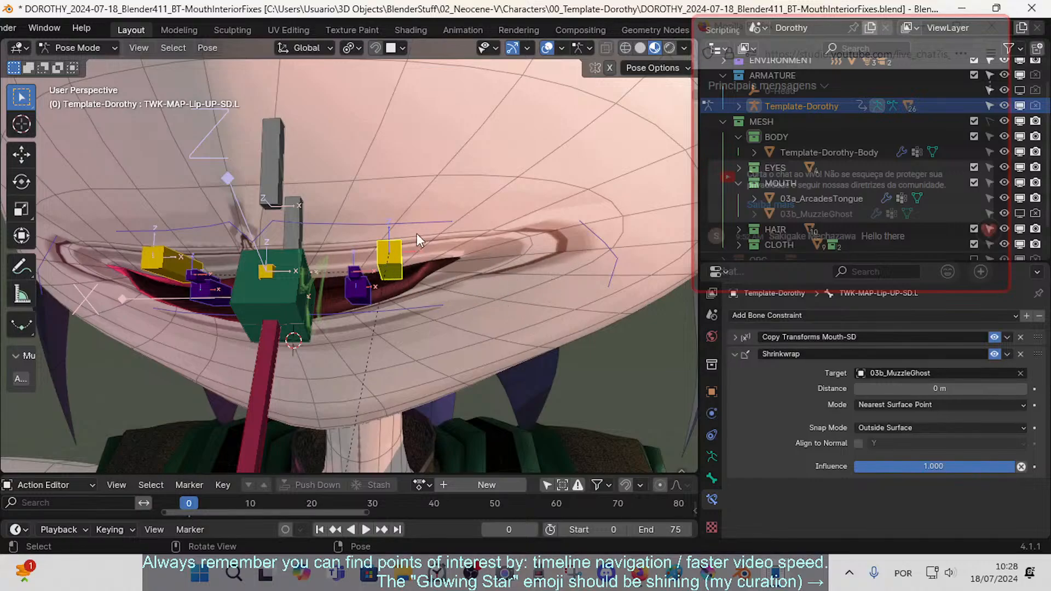
{"action": "mouse_move", "coordinate": [390, 276]}
{"action": "middle_mouse_down"}
{"action": "mouse_move", "coordinate": [516, 218]}
{"action": "mouse_move", "coordinate": [372, 273]}
{"action": "middle_mouse_up"}
{"action": "key", "text": "g"}
{"action": "left_click", "coordinate": [401, 258]}
{"action": "key", "text": "g"}
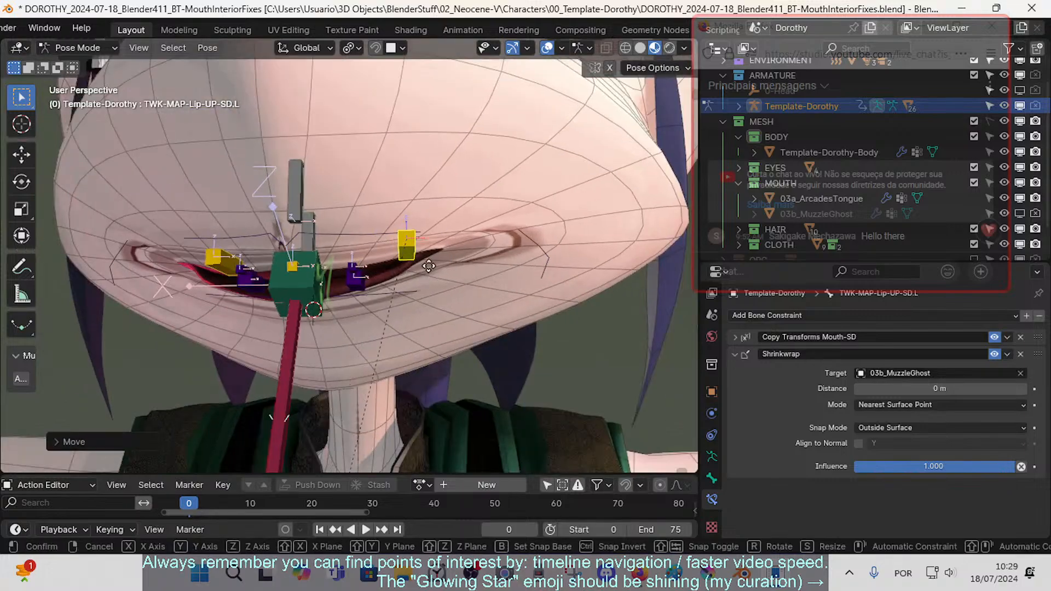
{"action": "left_click", "coordinate": [442, 259]}
{"action": "middle_click_drag", "start_coordinate": [441, 258], "coordinate": [477, 255]}
{"action": "key", "text": "ctrl+z"}
{"action": "key", "text": "ctrl+z"}
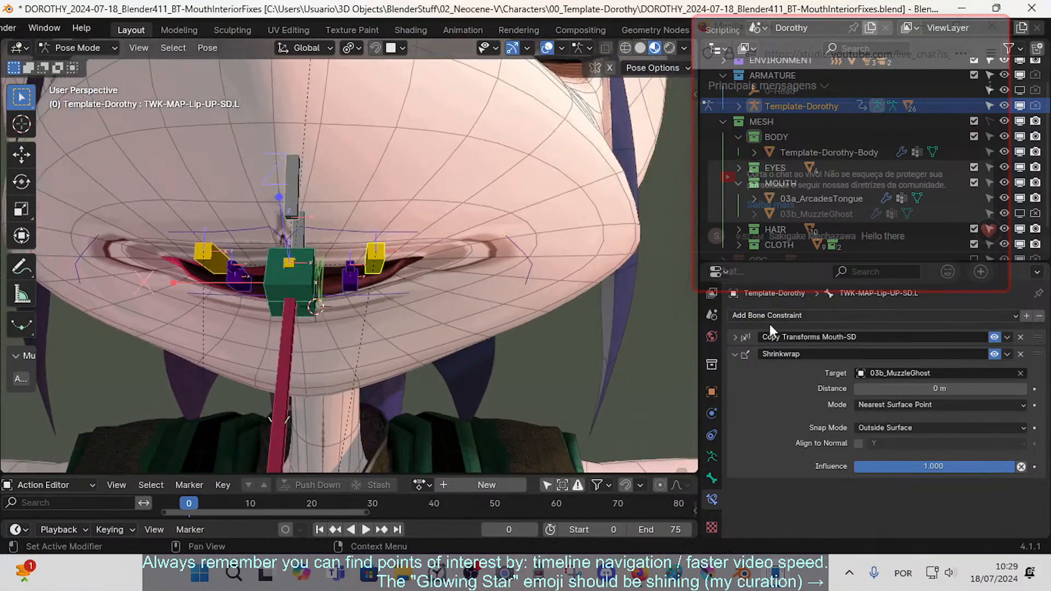
- Check the constraint toggles of TWK-MAP-Lip-UP-SD.L and view the constraints of TWK-MAP-Lip-DN.L
{"action": "left_click", "coordinate": [386, 251]}
{"action": "key", "text": "a"}
{"action": "key", "text": "a"}
{"action": "left_click", "coordinate": [994, 354]}
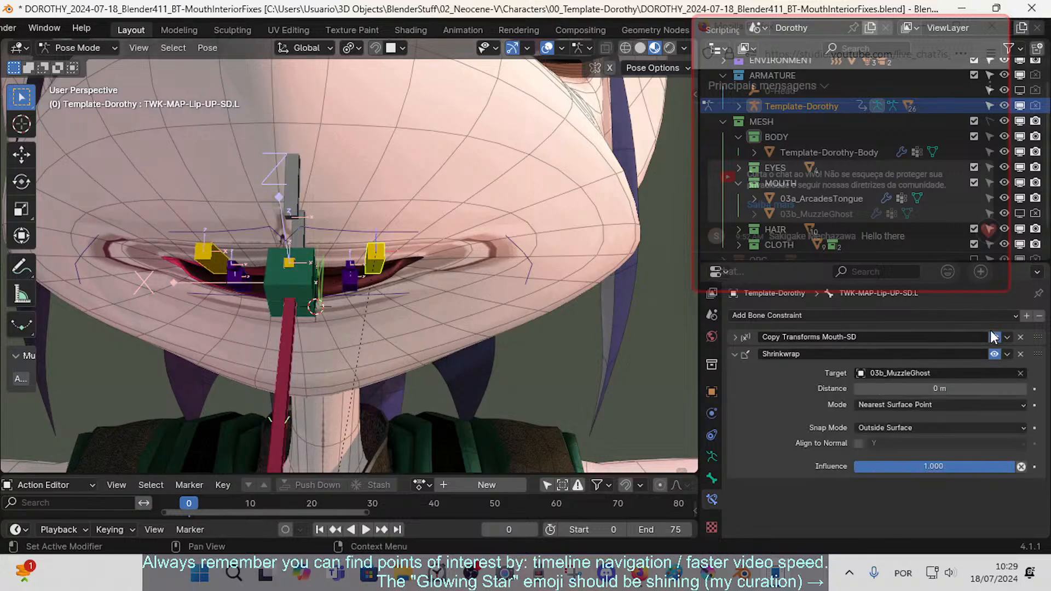
{"action": "left_click", "coordinate": [353, 272]}
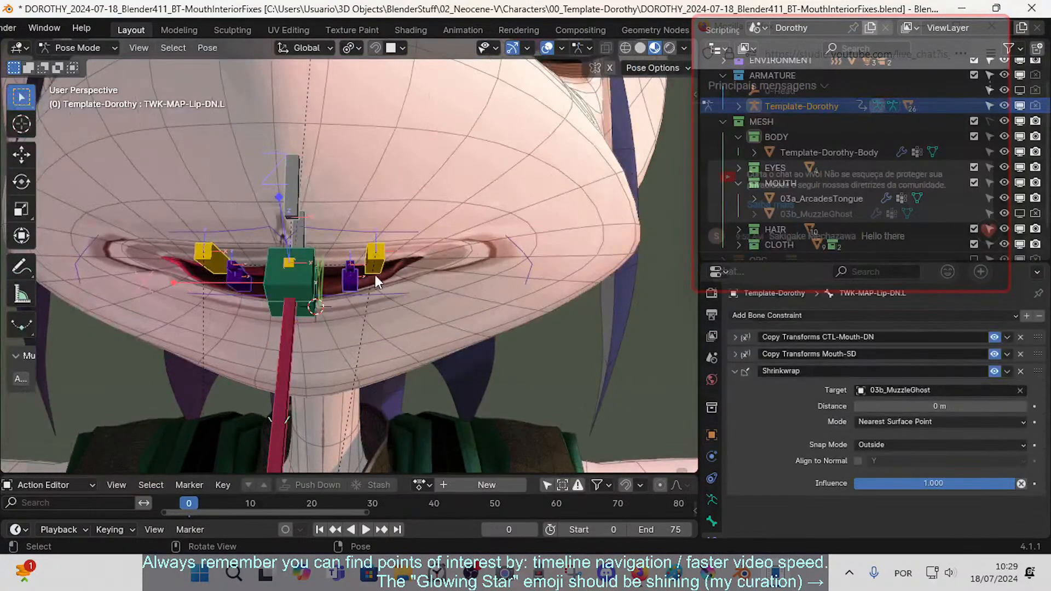
- Test the left lip by moving TWK-MAP-Lip-UP-SD.L outward and down and shifting TWK-MAP-Lip-DN.L slightly
{"action": "left_click", "coordinate": [375, 270]}
{"action": "key", "text": "g"}
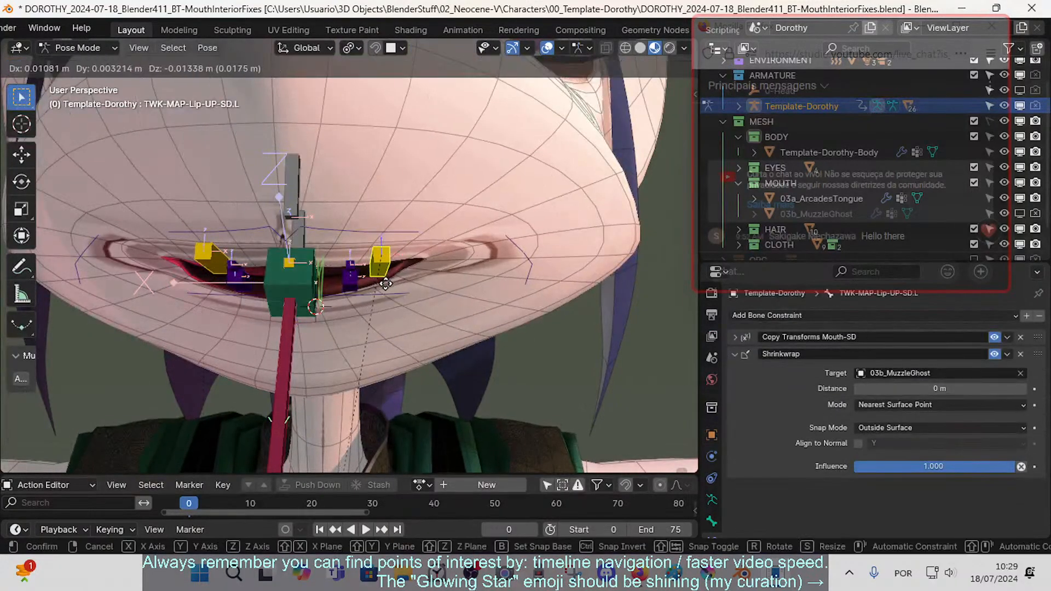
{"action": "left_click", "coordinate": [356, 297]}
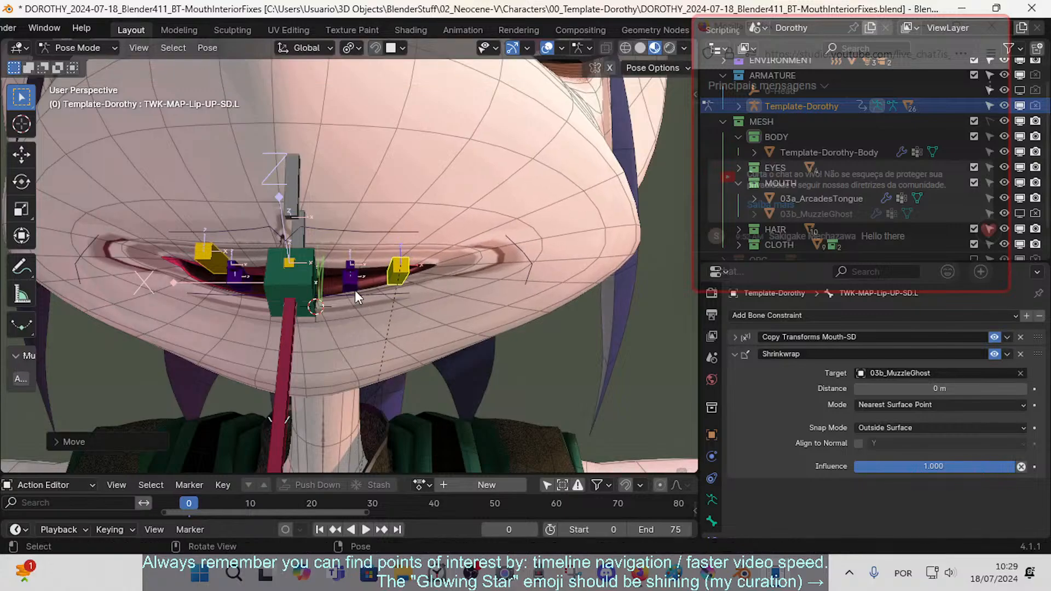
{"action": "left_click", "coordinate": [355, 293]}
{"action": "key", "text": "g"}
{"action": "left_click", "coordinate": [351, 276]}
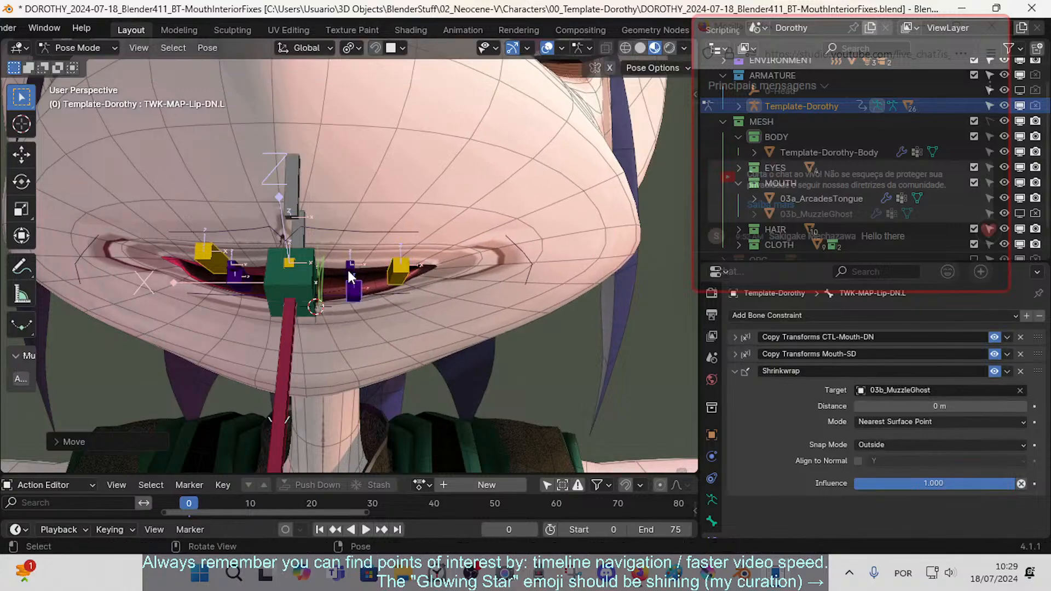
{"action": "left_click", "coordinate": [349, 271]}
{"action": "key", "text": "g"}
{"action": "left_click", "coordinate": [348, 277]}
{"action": "left_click", "coordinate": [406, 269]}
{"action": "key", "text": "g"}
{"action": "left_click", "coordinate": [402, 274]}
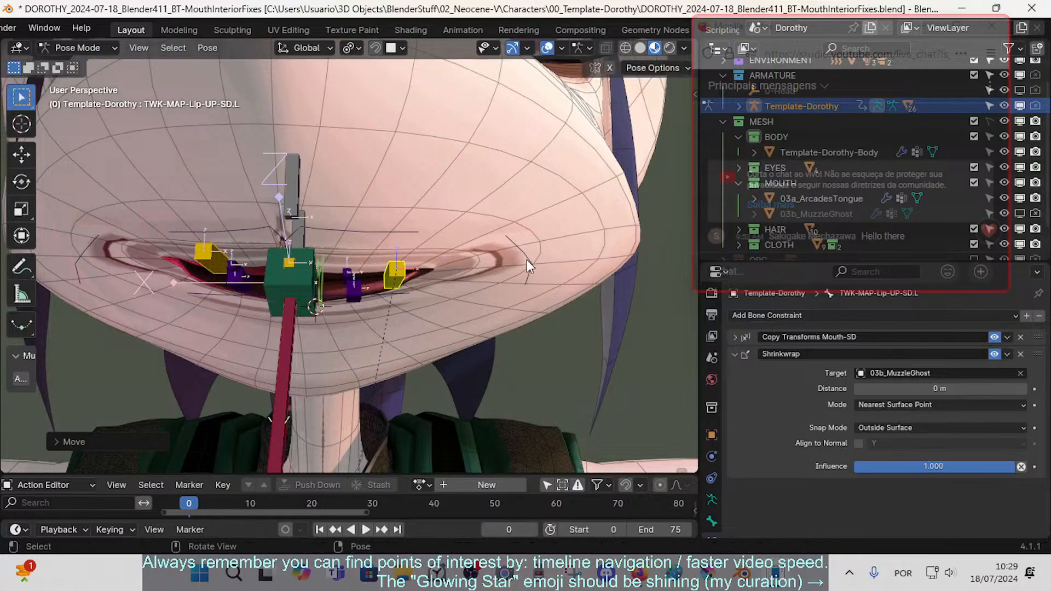
- Nudge the CTL-Mouth.L control, and clear the location of every bone
{"action": "left_click", "coordinate": [527, 259]}
{"action": "key", "text": "g"}
{"action": "left_click", "coordinate": [527, 264]}
{"action": "key", "text": "a"}
{"action": "key", "text": "alt+g"}
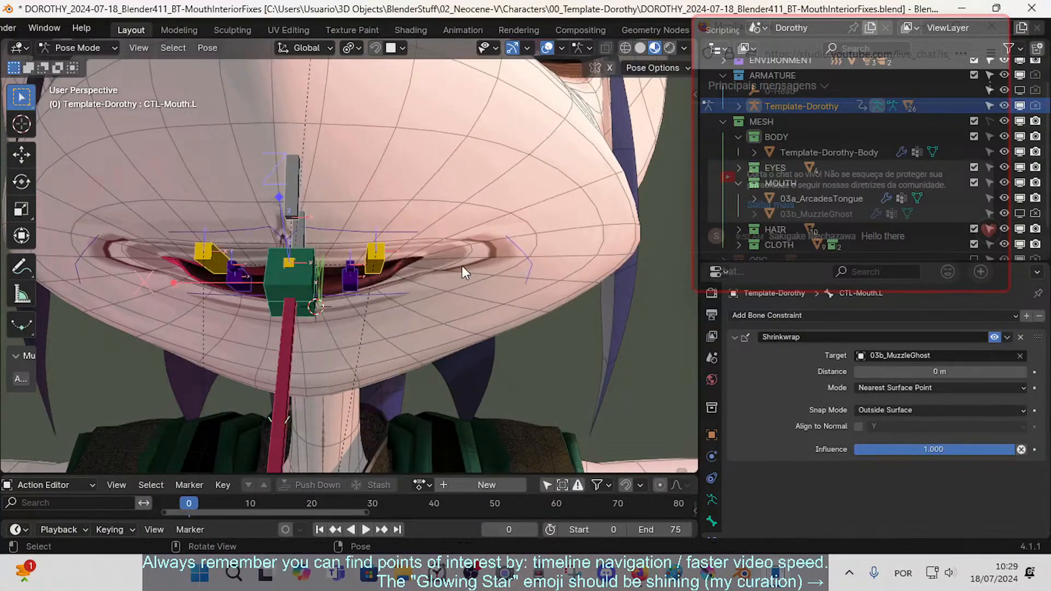
- Switch the armature between Edit Mode and Pose Mode to compare the mouth's rest shape with its posed shape
{"action": "key", "text": "Tab"}
{"action": "key", "text": "Tab"}
{"action": "key", "text": "Tab"}
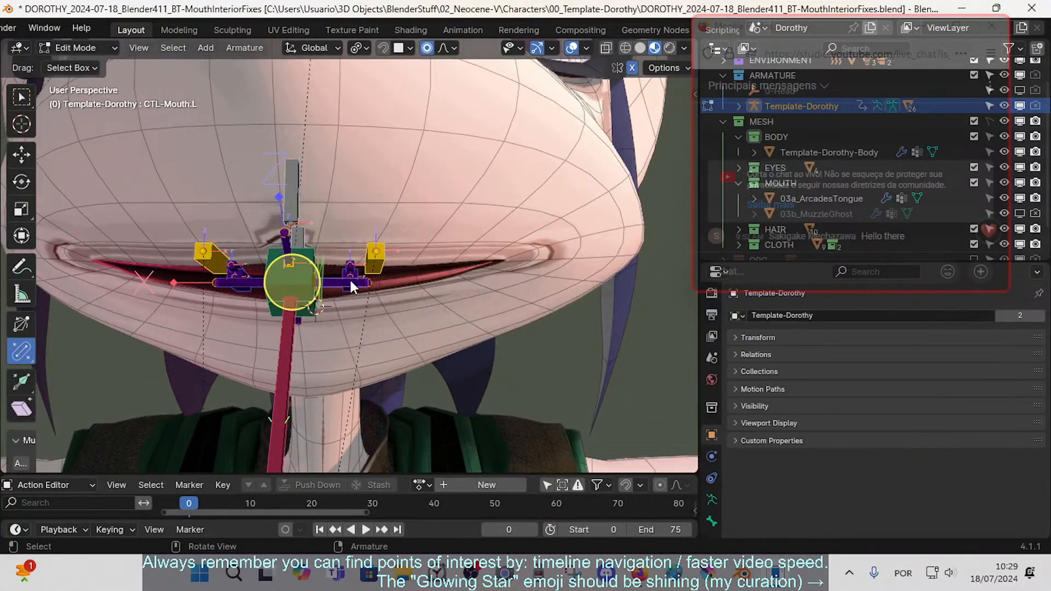
{"action": "key", "text": "Tab"}
{"action": "key", "text": "Tab"}
{"action": "left_click", "coordinate": [335, 283]}
{"action": "key", "text": "Tab"}
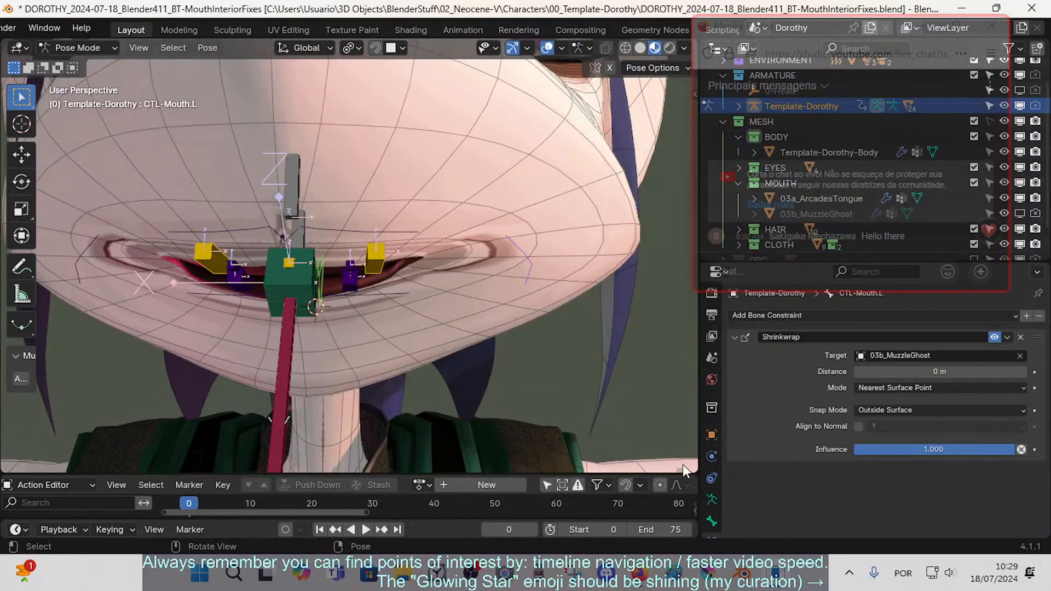
- Examine the custom shape object, translation and rotation settings of the CTL-Mouth.L bone
{"action": "left_click", "coordinate": [712, 498]}
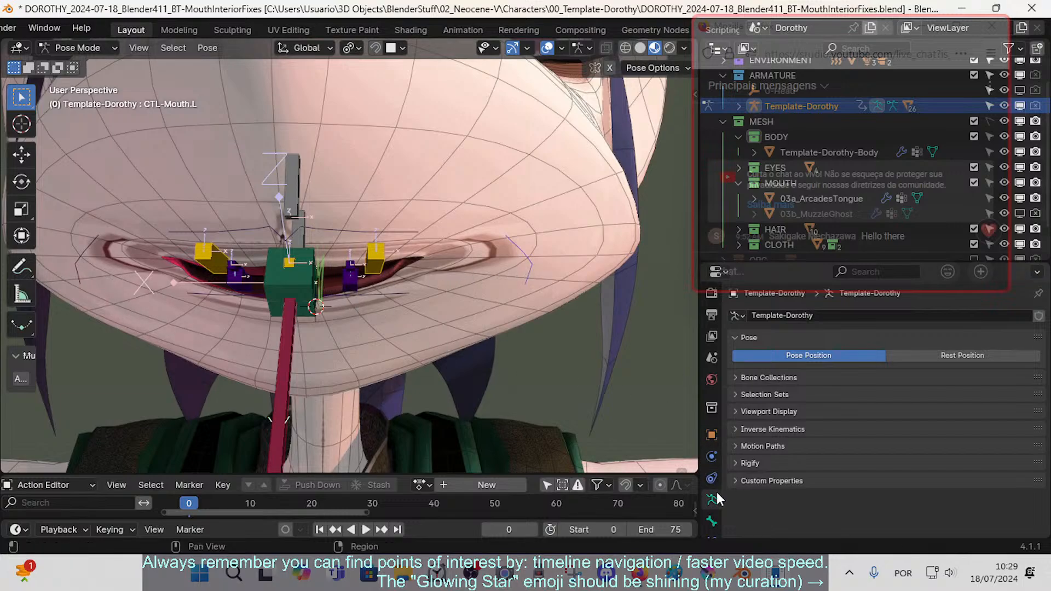
{"action": "left_click", "coordinate": [712, 521]}
{"action": "scroll", "coordinate": [888, 428], "scroll_direction": "down", "scroll_amount": 10}
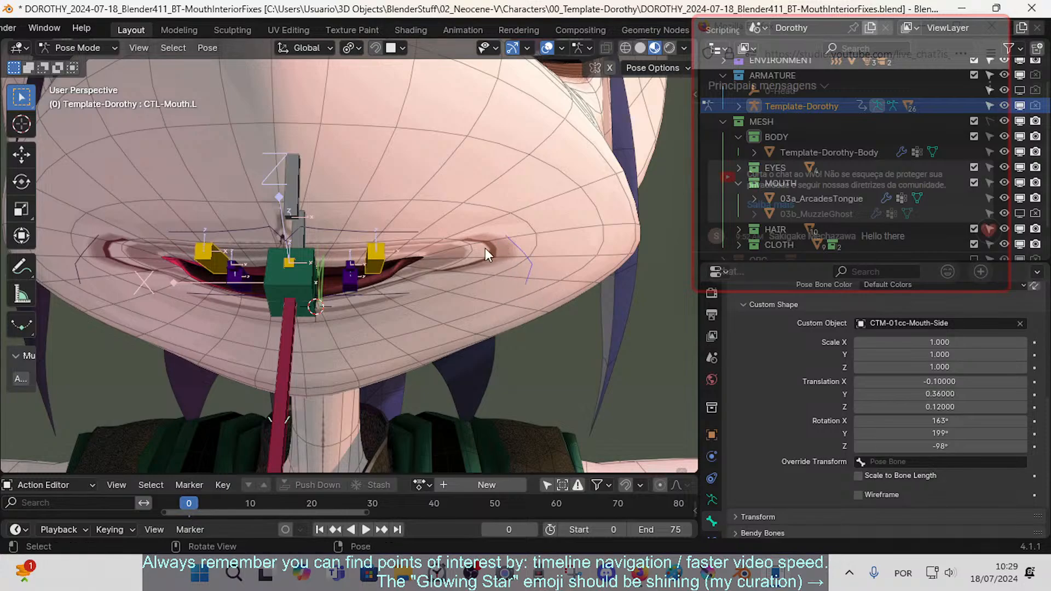
{"action": "scroll", "coordinate": [349, 288], "scroll_direction": "up", "scroll_amount": 1}
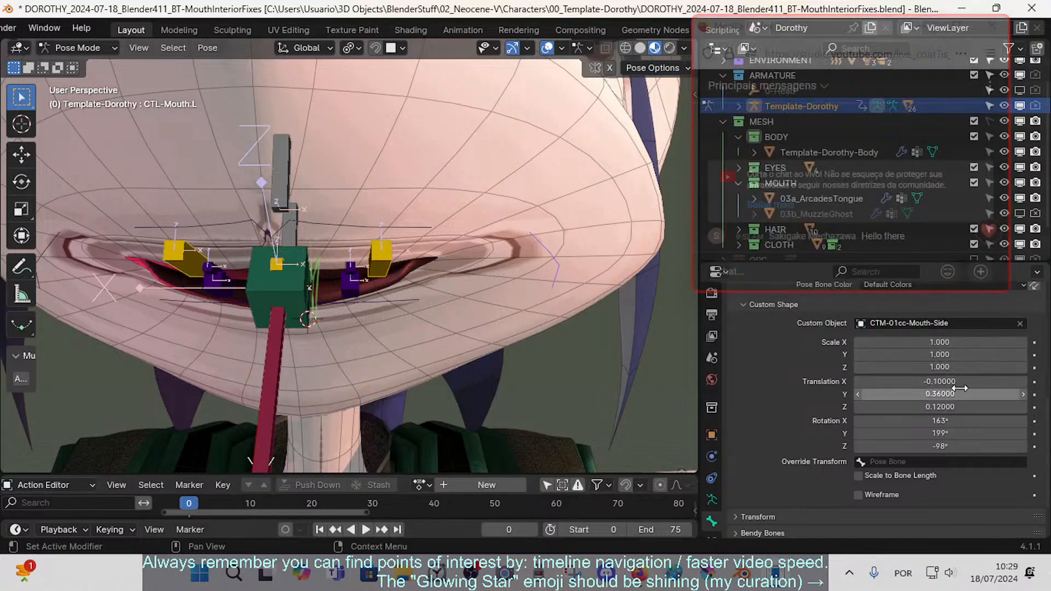
{"action": "scroll", "coordinate": [941, 384], "scroll_direction": "up", "scroll_amount": 2}
- Toggle the armature's custom bone Shapes display off and on to compare the real mouth-corner bones with their shapes
{"action": "left_click", "coordinate": [711, 499]}
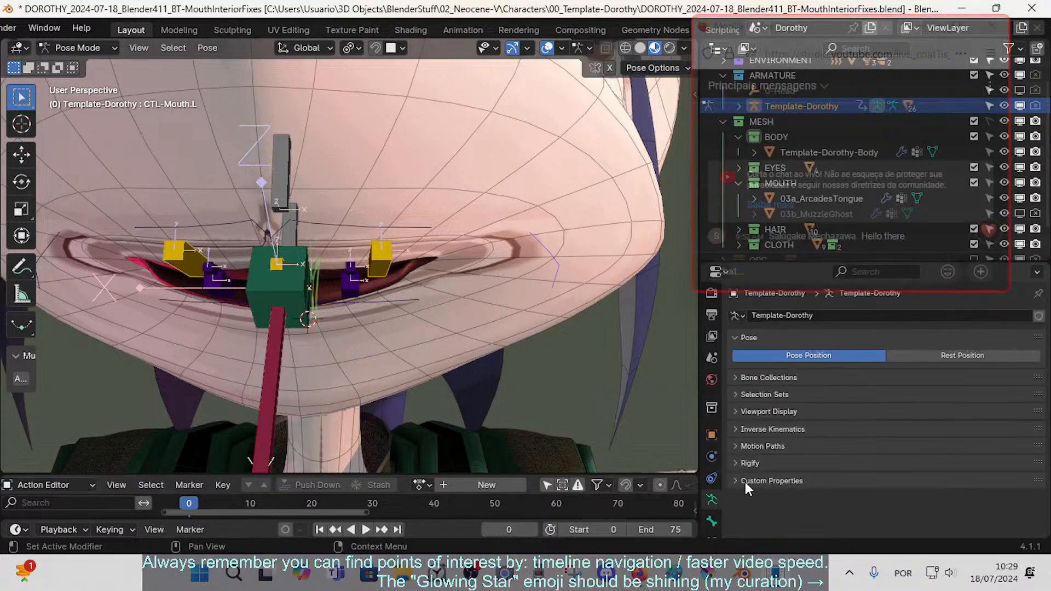
{"action": "left_click", "coordinate": [734, 412]}
{"action": "left_click", "coordinate": [858, 460]}
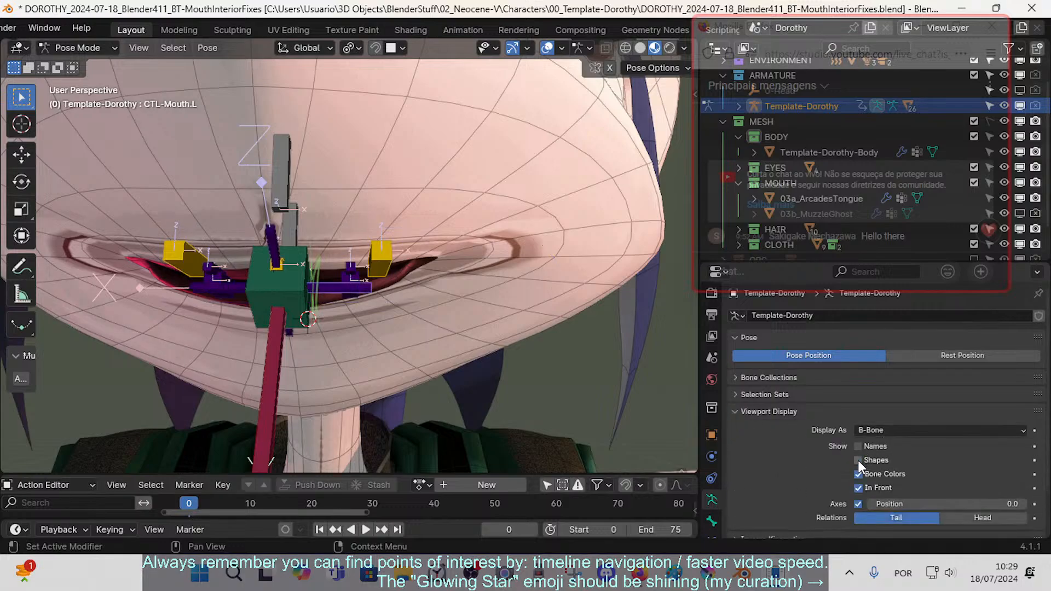
{"action": "left_click", "coordinate": [858, 461]}
{"action": "left_click", "coordinate": [858, 460]}
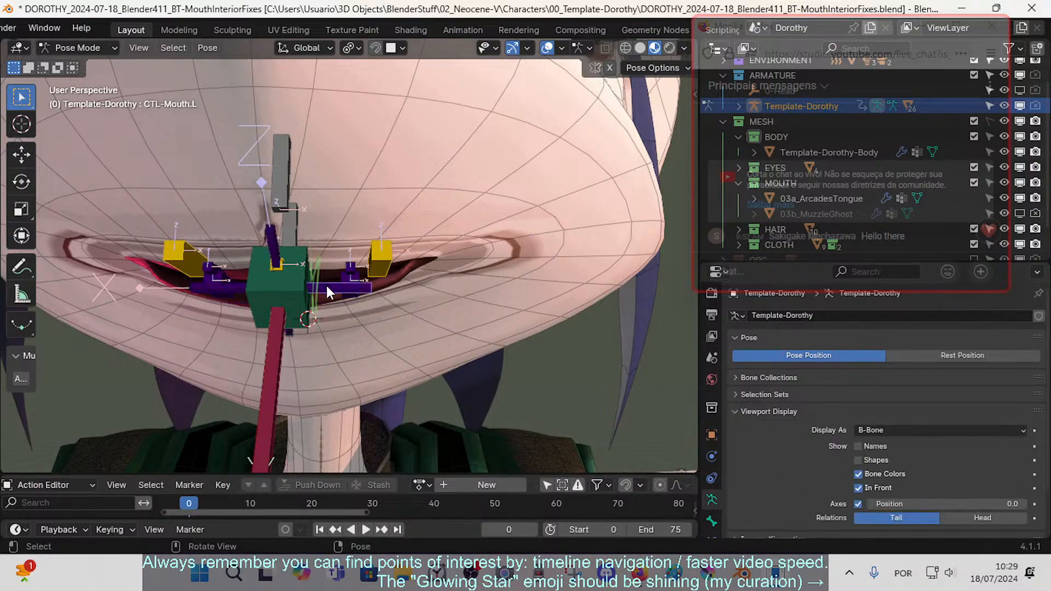
{"action": "left_click", "coordinate": [859, 461]}
{"action": "left_click", "coordinate": [858, 461]}
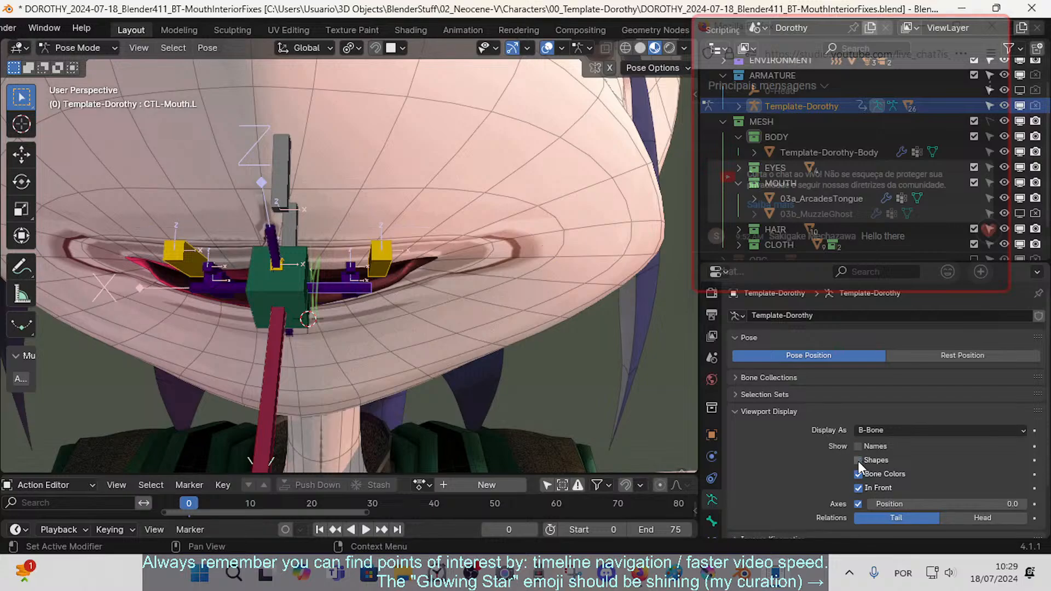
{"action": "left_click", "coordinate": [858, 461]}
- Compare the mouth's rest shape in Edit Mode with its pose, toggling the custom bone Shapes display off and on
{"action": "key", "text": "Tab"}
{"action": "left_click", "coordinate": [326, 287]}
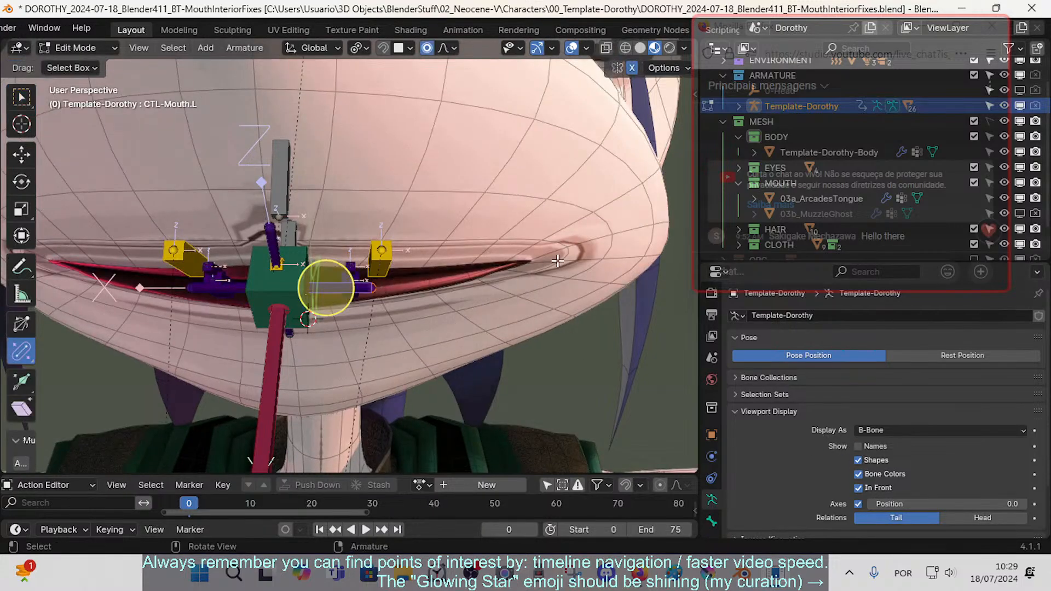
{"action": "key", "text": "Tab"}
{"action": "left_click", "coordinate": [857, 460]}
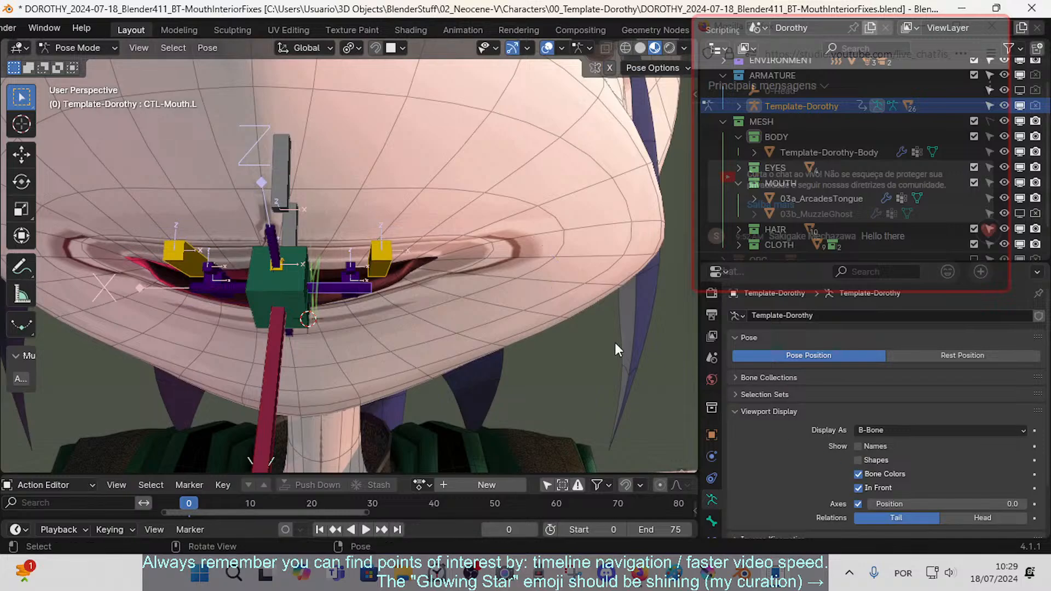
{"action": "left_click", "coordinate": [857, 460]}
{"action": "key", "text": "Tab"}
{"action": "left_click", "coordinate": [324, 284]}
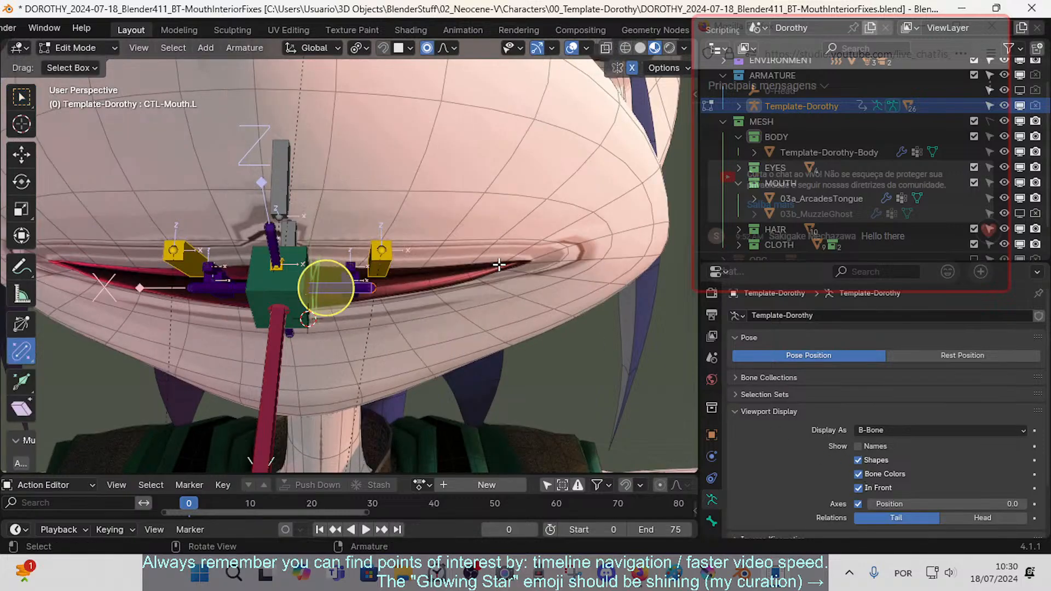
{"action": "key", "text": "Tab"}
- Try moving CTL-Mouth.L up and outward, and undo the move
{"action": "key", "text": "g"}
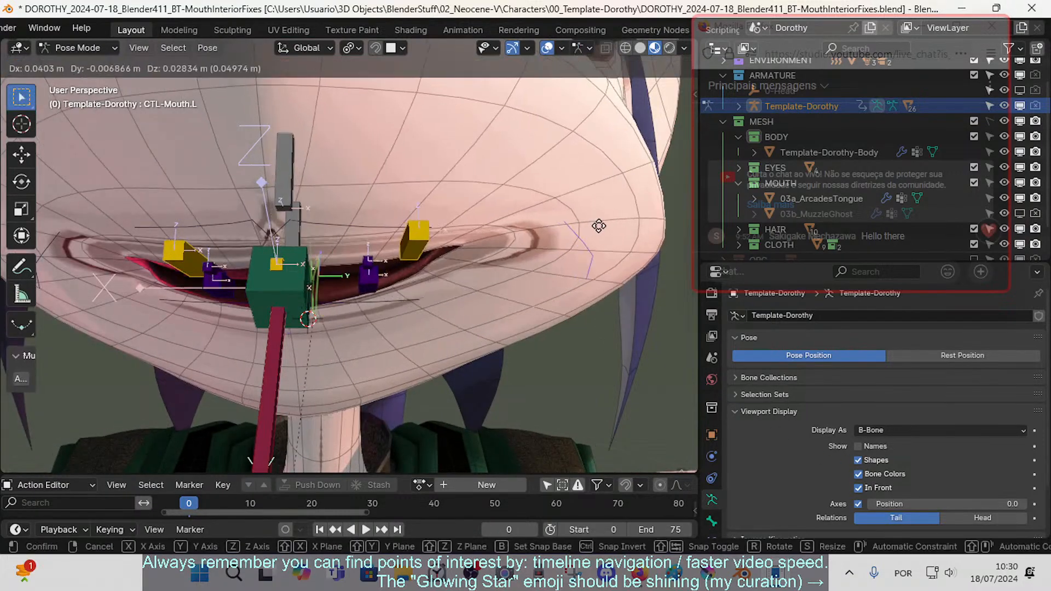
{"action": "left_click", "coordinate": [560, 257]}
{"action": "key", "text": "ctrl+z"}
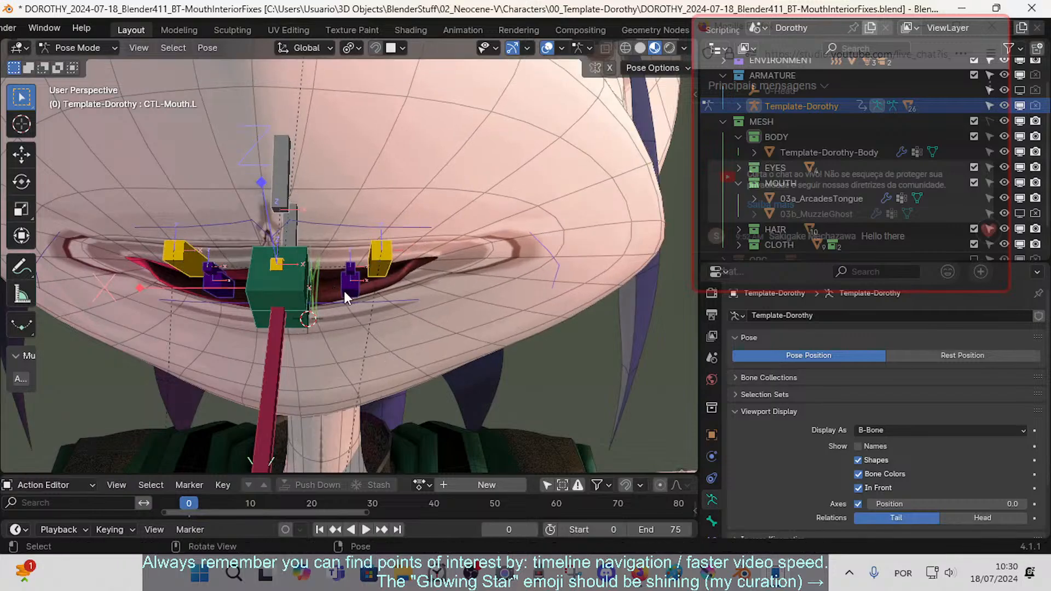
- Try moving the TWK-MAP-Lip-DN.L bone in Edit Mode, cancel the move, and return to Pose Mode
{"action": "left_click", "coordinate": [346, 291]}
{"action": "key", "text": "Tab"}
{"action": "scroll", "coordinate": [359, 303], "scroll_direction": "up", "scroll_amount": 1}
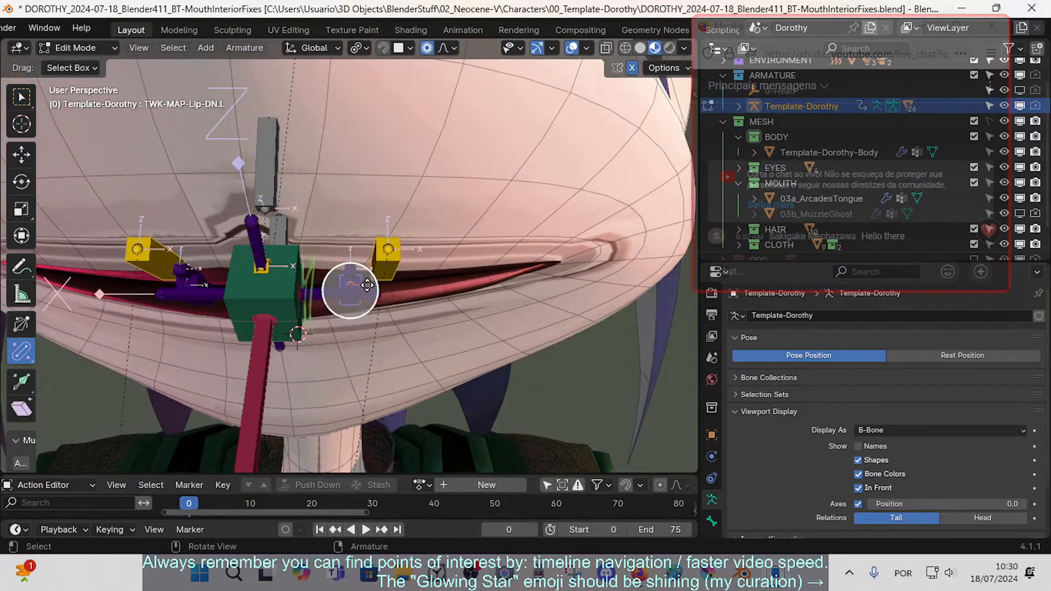
{"action": "key", "text": "g"}
{"action": "right_click", "coordinate": [444, 260]}
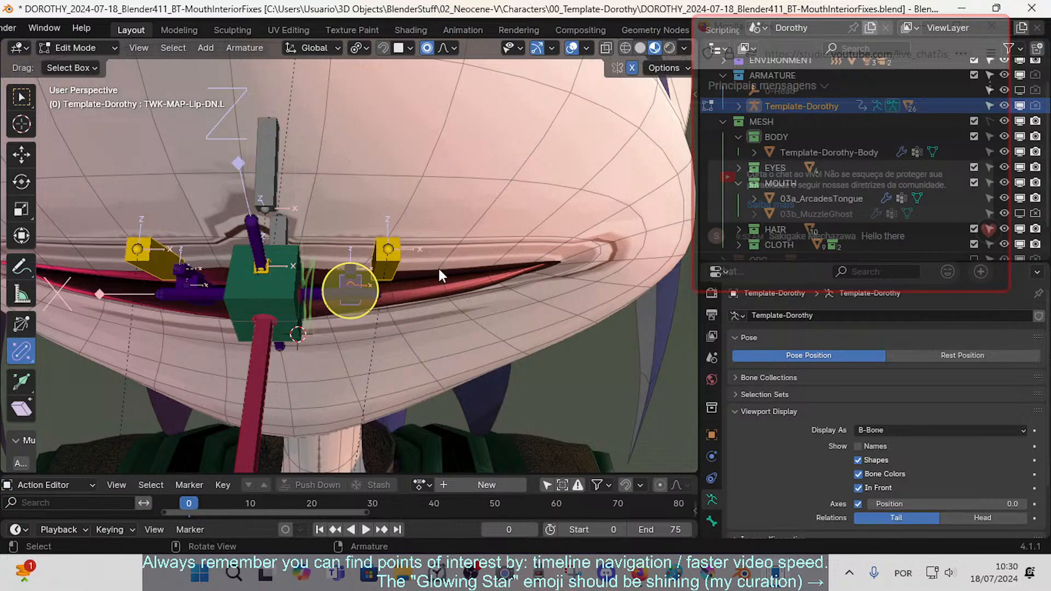
{"action": "key", "text": "Tab"}
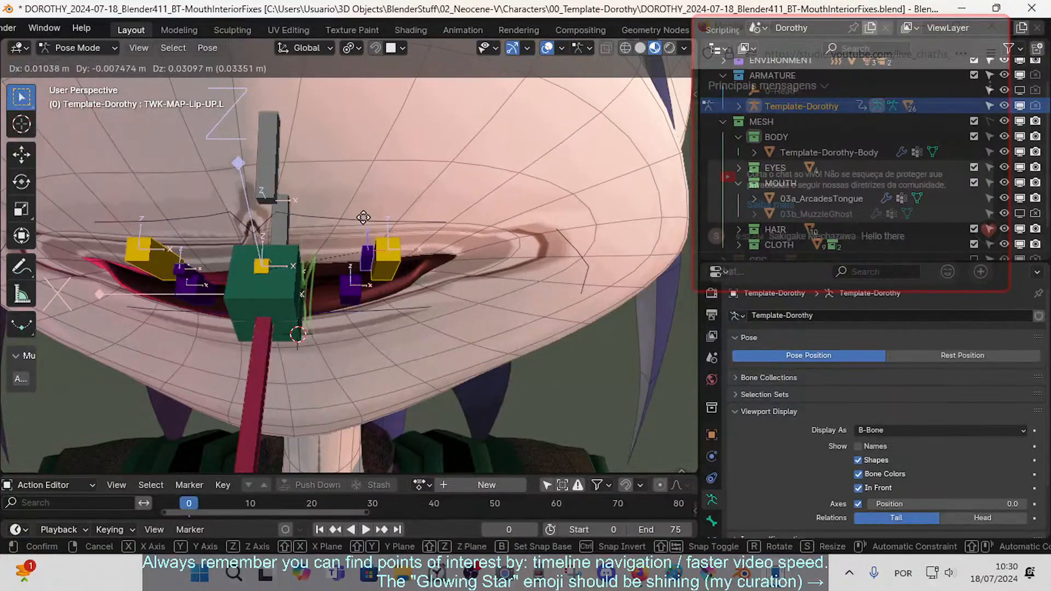
- Try raising TWK-MAP-Lip-UP.L and CMD-Mouth-UP to test the upper lip, and undo the test
{"action": "left_click", "coordinate": [292, 275]}
{"action": "left_click", "coordinate": [298, 292]}
{"action": "key", "text": "g"}
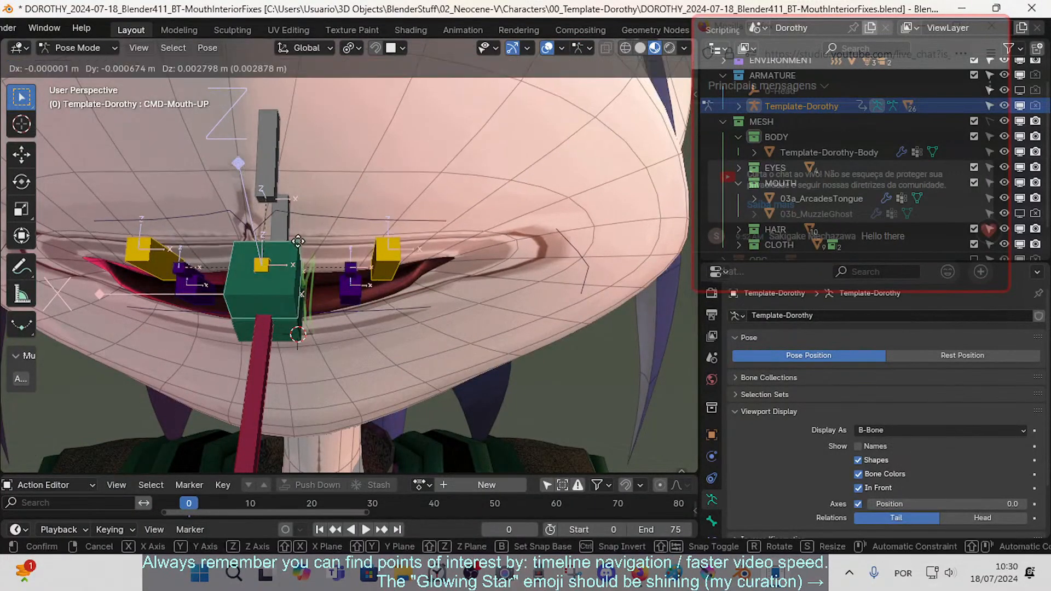
{"action": "left_click", "coordinate": [307, 114]}
{"action": "mouse_move", "coordinate": [307, 115]}
{"action": "middle_mouse_down"}
{"action": "mouse_move", "coordinate": [326, 209]}
{"action": "mouse_move", "coordinate": [310, 248]}
{"action": "mouse_move", "coordinate": [231, 224]}
{"action": "mouse_move", "coordinate": [314, 181]}
{"action": "mouse_move", "coordinate": [278, 191]}
{"action": "mouse_move", "coordinate": [278, 215]}
{"action": "mouse_move", "coordinate": [339, 222]}
{"action": "mouse_move", "coordinate": [340, 211]}
{"action": "middle_mouse_up"}
{"action": "key", "text": "ctrl+z"}
{"action": "left_click", "coordinate": [338, 213]}
{"action": "middle_click_drag", "start_coordinate": [304, 177], "coordinate": [461, 255]}
- Raise the CTL-Mouth-UP control in Pose Mode to lift the upper lip off the teeth
{"action": "key", "text": "Tab"}
{"action": "key", "text": "ctrl+Tab"}
{"action": "left_click", "coordinate": [453, 297]}
{"action": "left_click", "coordinate": [488, 255]}
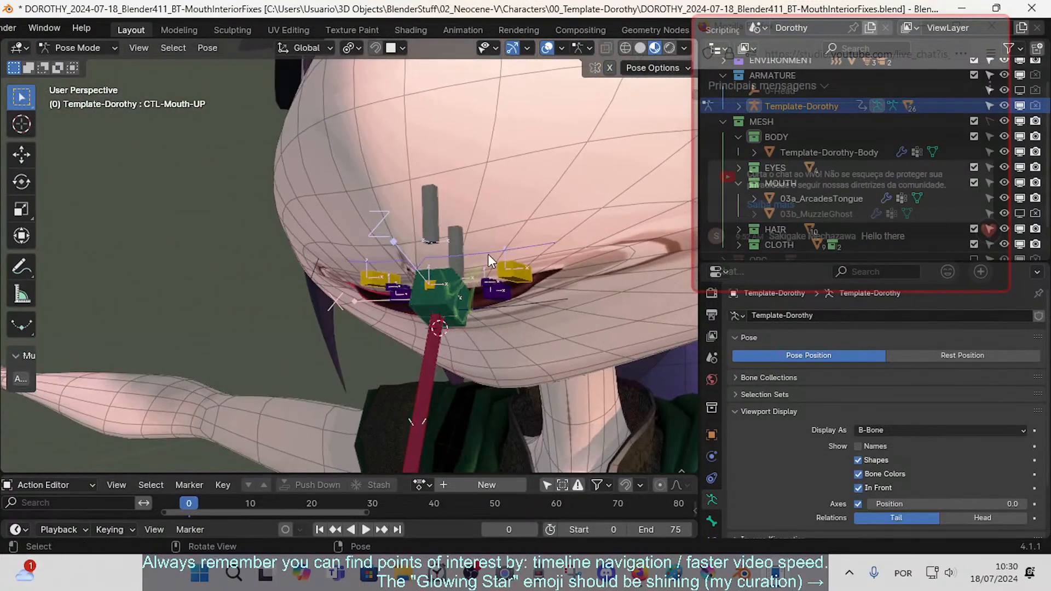
{"action": "key", "text": "g"}
{"action": "left_click", "coordinate": [469, 178]}
{"action": "middle_click_drag", "start_coordinate": [469, 179], "coordinate": [477, 233]}
{"action": "key", "text": "g"}
{"action": "left_click", "coordinate": [505, 176]}
{"action": "key", "text": "g"}
{"action": "left_click", "coordinate": [484, 259]}
- Move TWK-MAP-Lip-UP.L up and outward, and pull TWK-MAP-Lip-UP-SD.L outward toward the mouth corner
{"action": "left_click", "coordinate": [484, 258]}
{"action": "key", "text": "g"}
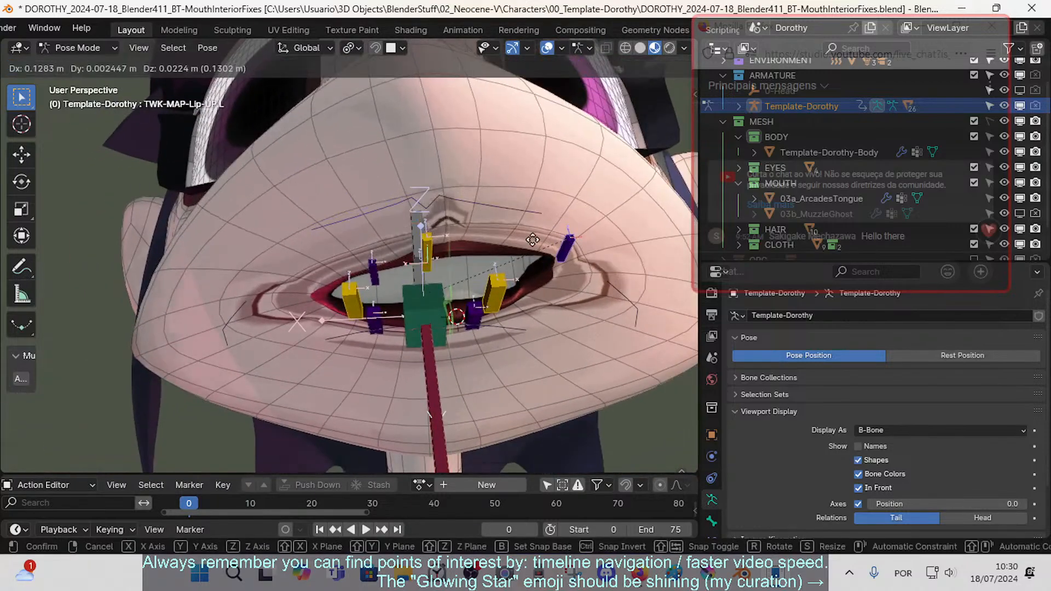
{"action": "left_click", "coordinate": [556, 234]}
{"action": "left_click", "coordinate": [496, 292]}
{"action": "key", "text": "g"}
{"action": "left_click", "coordinate": [569, 305]}
{"action": "middle_click_drag", "start_coordinate": [570, 306], "coordinate": [546, 311]}
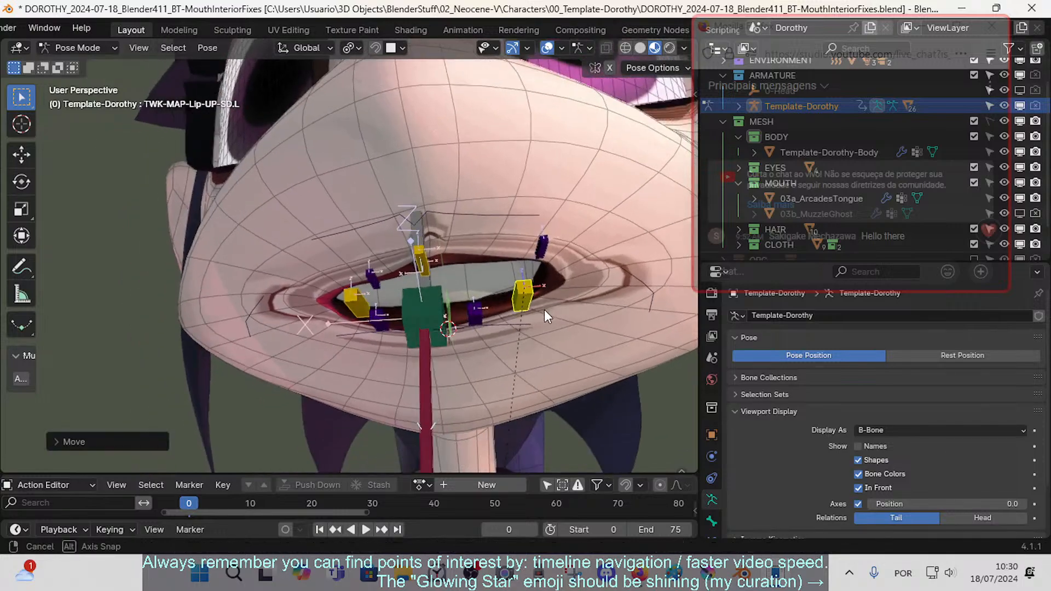
{"action": "key", "text": "g"}
{"action": "left_click", "coordinate": [563, 306]}
- Lower TWK-MAP-Lip-UP.L slightly and raise TWK-MAP-Lip-DN.L to reshape the lips on the character's left side
{"action": "left_click", "coordinate": [548, 248]}
{"action": "key", "text": "g"}
{"action": "left_click", "coordinate": [502, 279]}
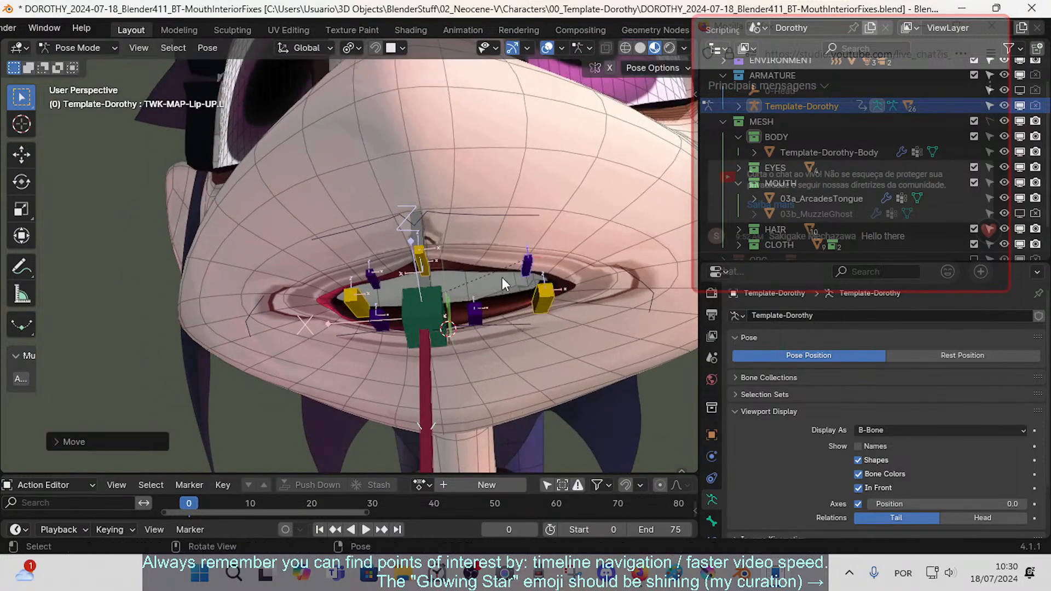
{"action": "left_click", "coordinate": [475, 312]}
{"action": "key", "text": "g"}
{"action": "left_click", "coordinate": [482, 298]}
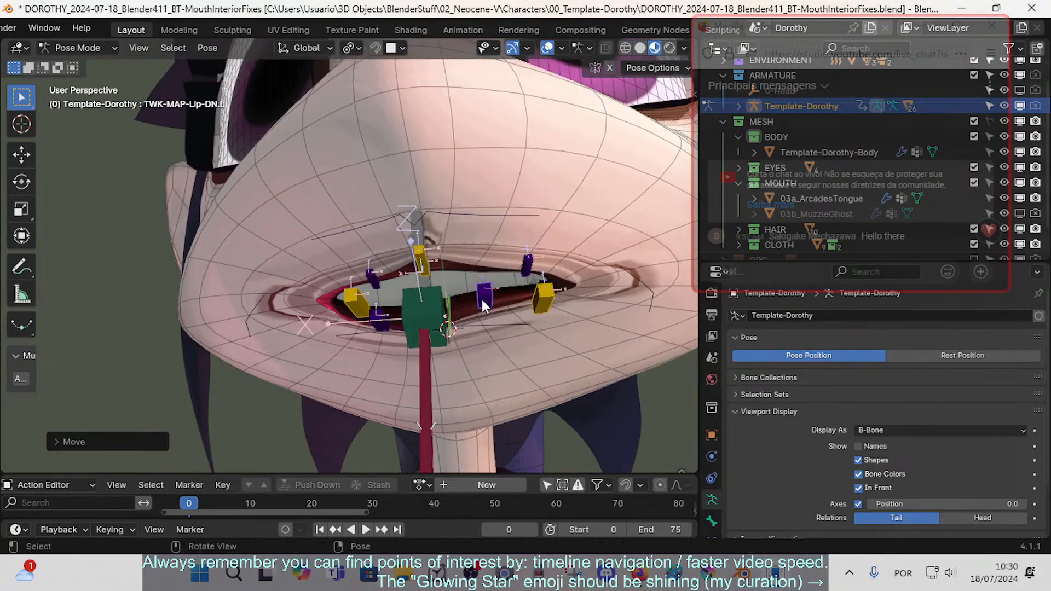
- Raise CMD-Mouth-UP to open the mouth, adjusting its depth from a side angle
{"action": "left_click", "coordinate": [432, 317]}
{"action": "key", "text": "g"}
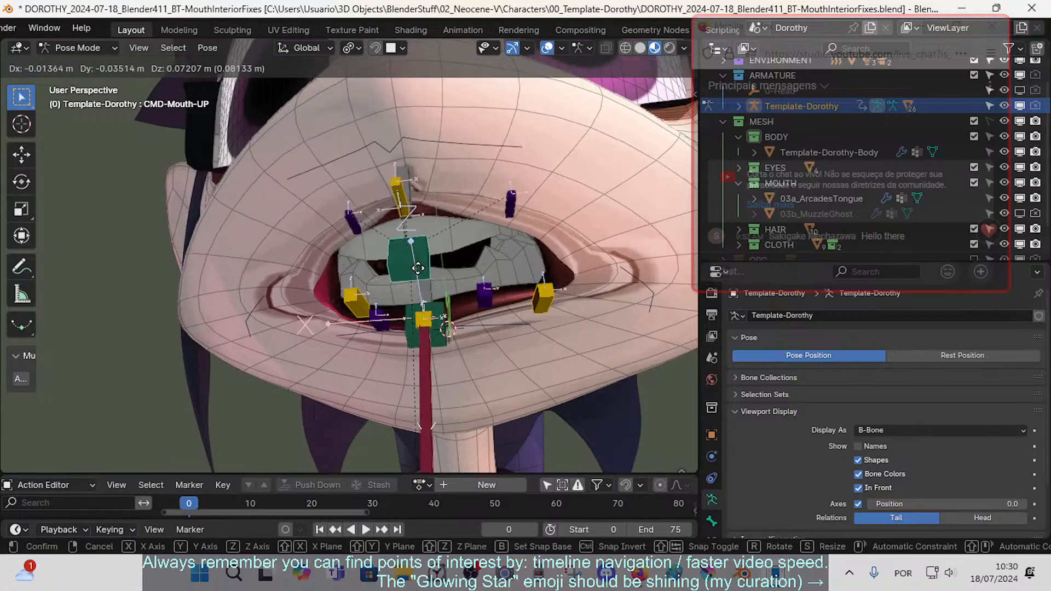
{"action": "left_click", "coordinate": [438, 273]}
{"action": "middle_click_drag", "start_coordinate": [438, 274], "coordinate": [495, 284]}
{"action": "key", "text": "g"}
{"action": "middle_click_drag", "start_coordinate": [417, 301], "coordinate": [407, 294]}
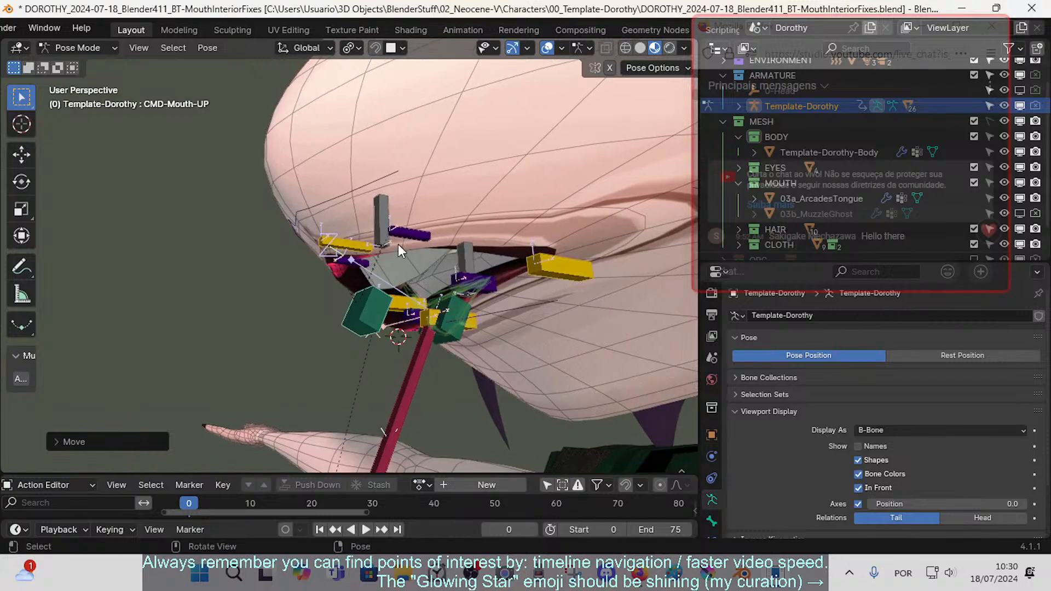
{"action": "key", "text": "g"}
{"action": "left_click", "coordinate": [414, 234]}
{"action": "middle_click_drag", "start_coordinate": [415, 235], "coordinate": [445, 259]}
- Move the CMD-Mouth-DN control to test how the lower lip and teeth follow
{"action": "left_click", "coordinate": [461, 338]}
{"action": "key", "text": "g"}
{"action": "left_click", "coordinate": [476, 357]}
{"action": "middle_click_drag", "start_coordinate": [476, 357], "coordinate": [510, 320]}
{"action": "key", "text": "g"}
{"action": "left_click", "coordinate": [468, 304]}
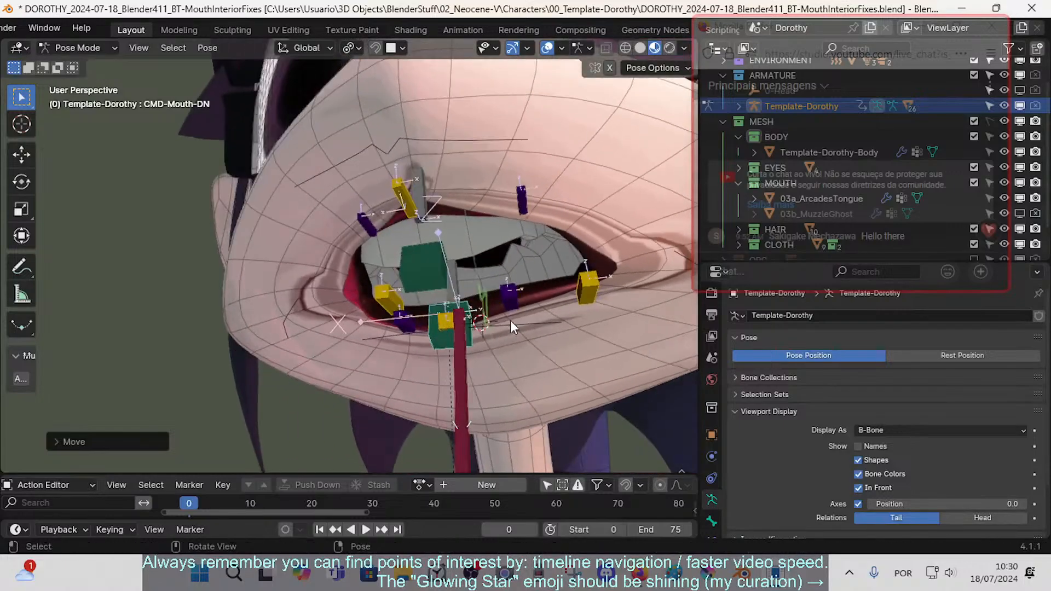
{"action": "middle_click_drag", "start_coordinate": [441, 267], "coordinate": [450, 281]}
- Lower the upper-lip control slightly, and reposition CMD-Mouth-UP to adjust the mouth opening
{"action": "left_click", "coordinate": [432, 189]}
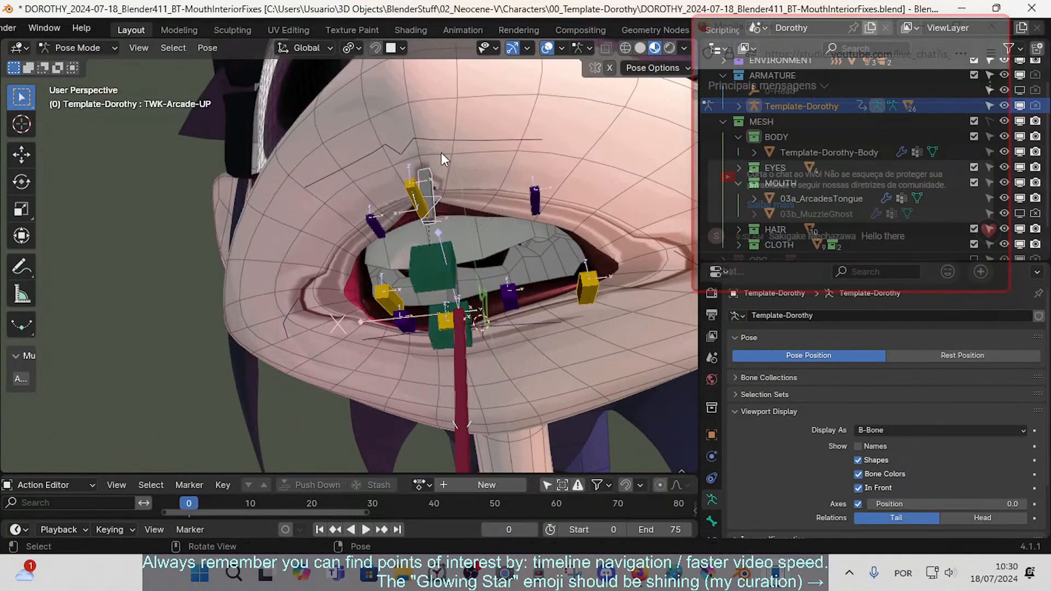
{"action": "left_click", "coordinate": [441, 151]}
{"action": "key", "text": "g"}
{"action": "left_click", "coordinate": [441, 168]}
{"action": "left_click", "coordinate": [440, 260]}
{"action": "key", "text": "g"}
{"action": "left_click", "coordinate": [443, 267]}
{"action": "middle_click_drag", "start_coordinate": [443, 267], "coordinate": [477, 287]}
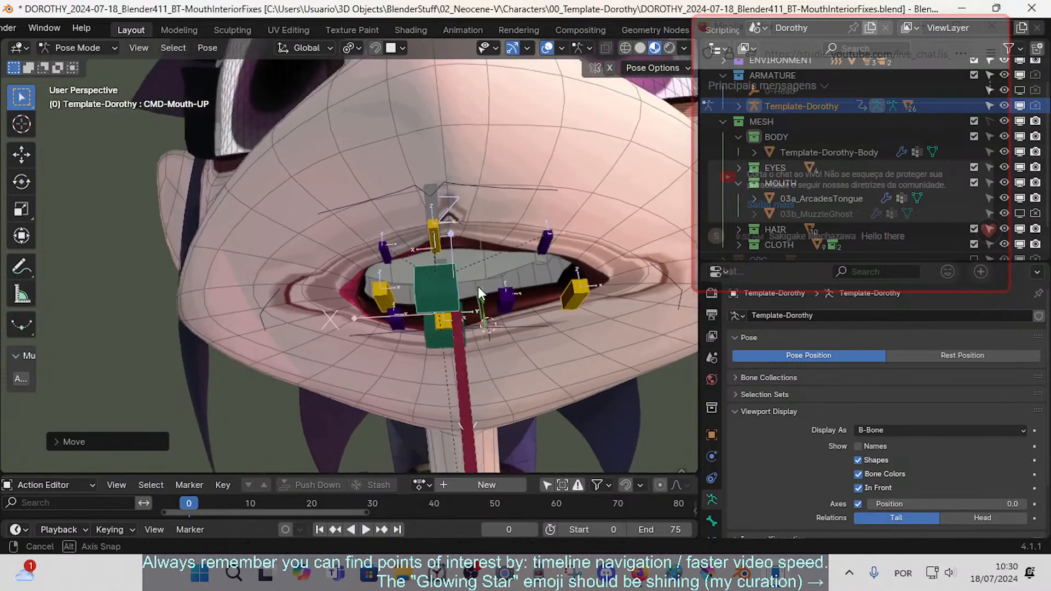
{"action": "key", "text": "g"}
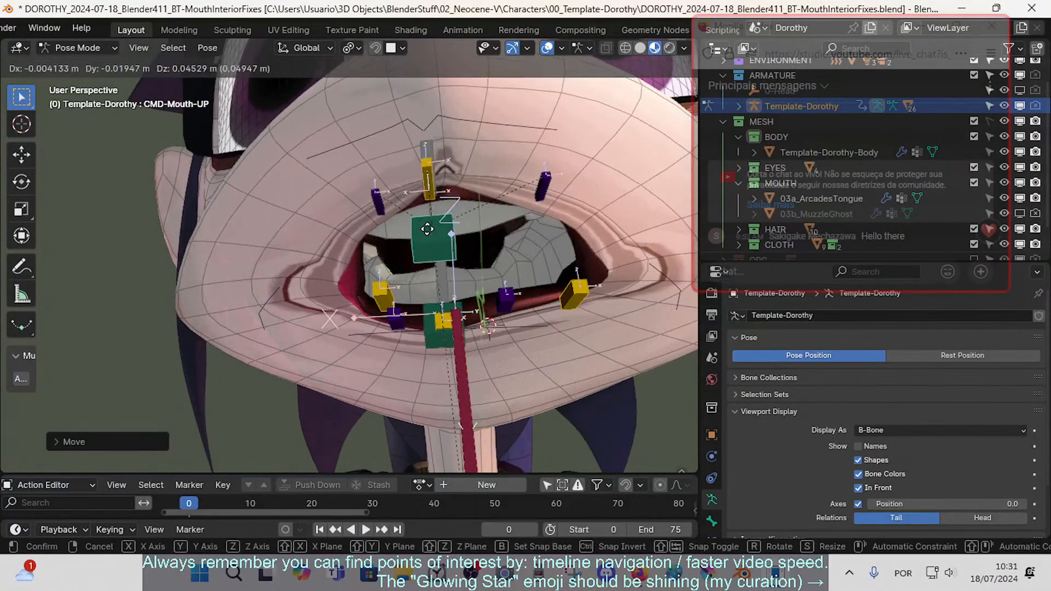
{"action": "left_click", "coordinate": [430, 254]}
- Move CTL-Mouth.R up and outward to stretch the mouth corner on the character's right side
{"action": "left_click", "coordinate": [287, 288]}
{"action": "key", "text": "g"}
{"action": "left_click", "coordinate": [246, 257]}
{"action": "middle_click_drag", "start_coordinate": [257, 260], "coordinate": [360, 287]}
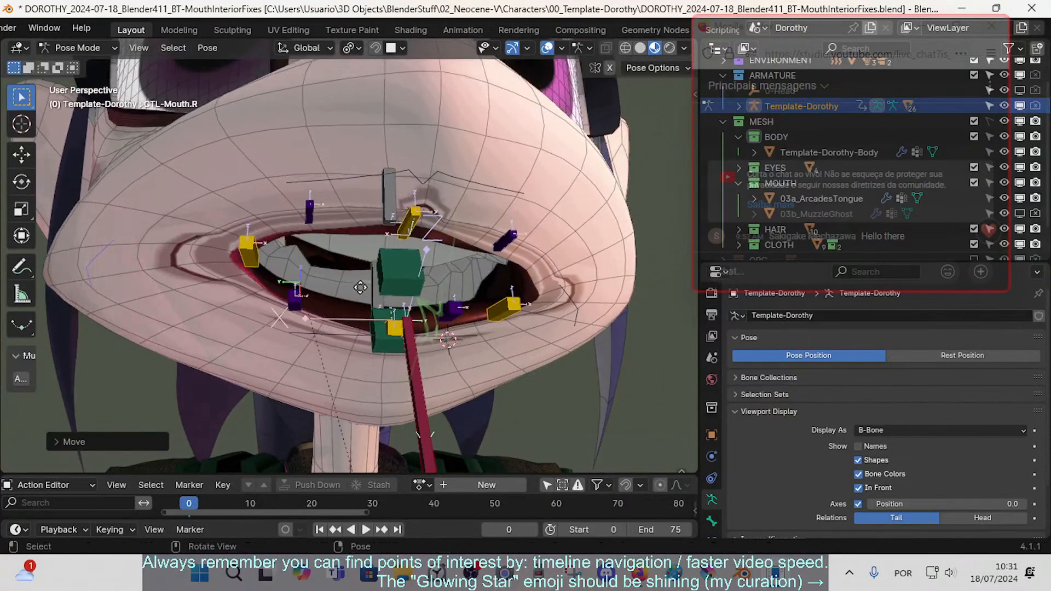
- Shift CMD-Mouth-UP sideways and upward, and nudge the central TWK-Lip-UP bone
{"action": "left_click", "coordinate": [397, 270]}
{"action": "key", "text": "g"}
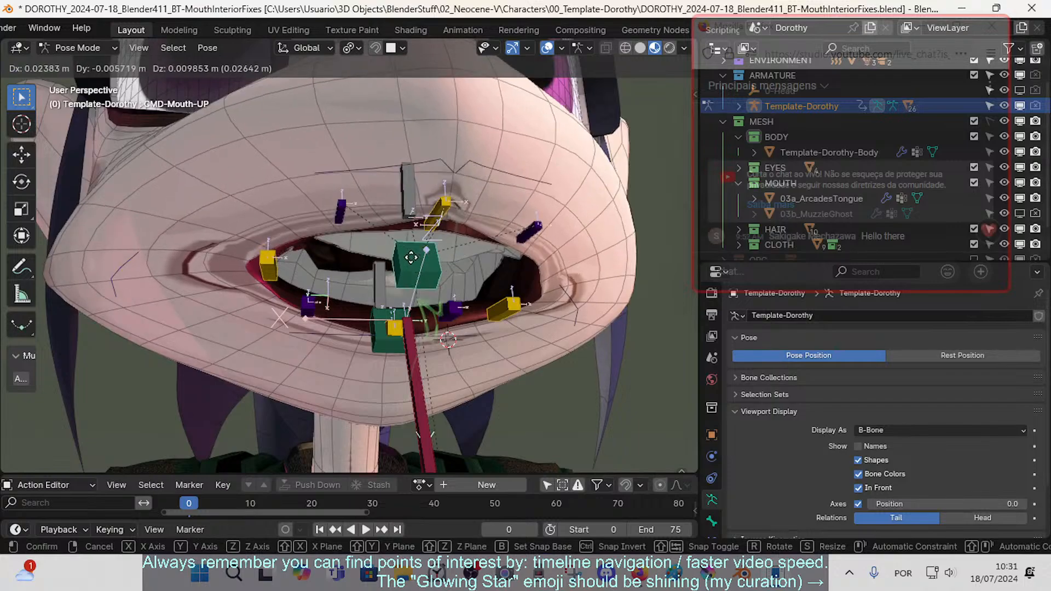
{"action": "left_click", "coordinate": [444, 232]}
{"action": "key", "text": "g"}
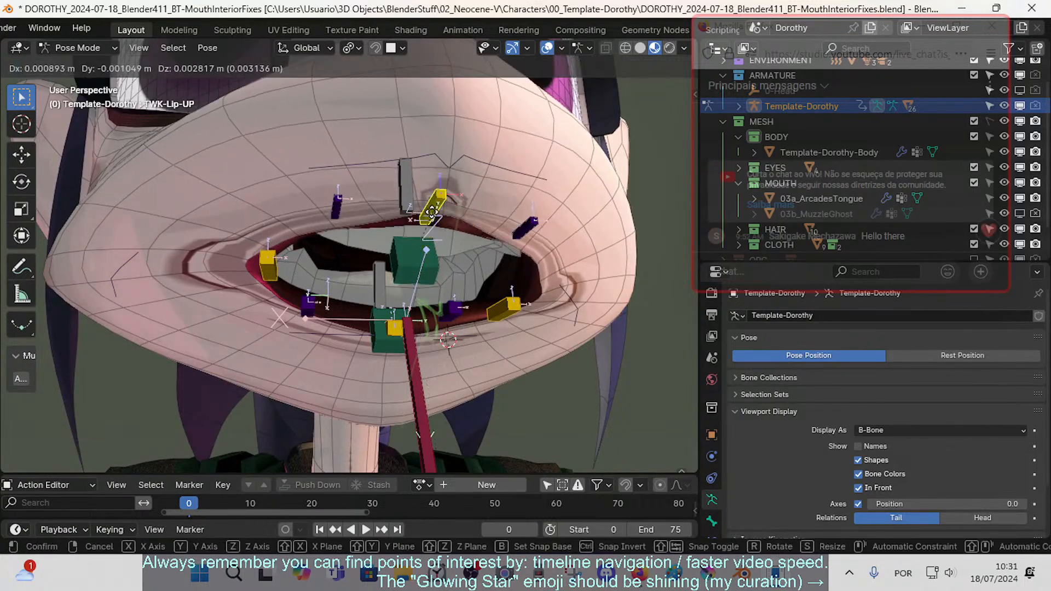
{"action": "left_click", "coordinate": [431, 230]}
- Raise TWK-MAP-Lip-UP.L well above the upper lip, refining its position from a second angle
{"action": "key", "text": "g"}
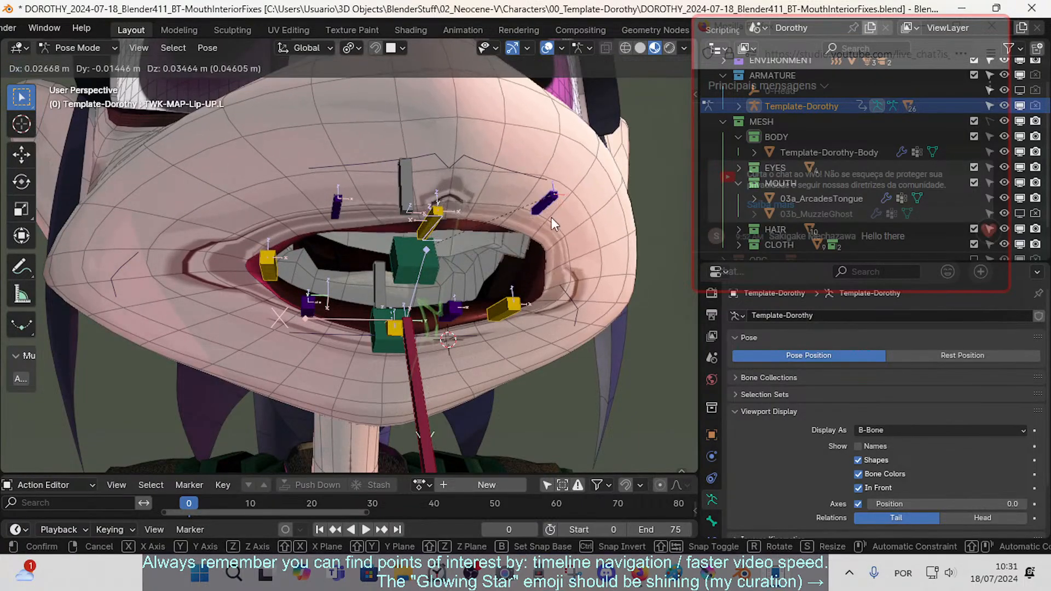
{"action": "left_click", "coordinate": [552, 220]}
{"action": "middle_click_drag", "start_coordinate": [552, 220], "coordinate": [552, 274]}
{"action": "key", "text": "g"}
{"action": "left_click", "coordinate": [603, 225]}
- Move CTL-Mouth.L up and outward to lift the mouth corner into a smile
{"action": "left_click", "coordinate": [626, 296]}
{"action": "key", "text": "g"}
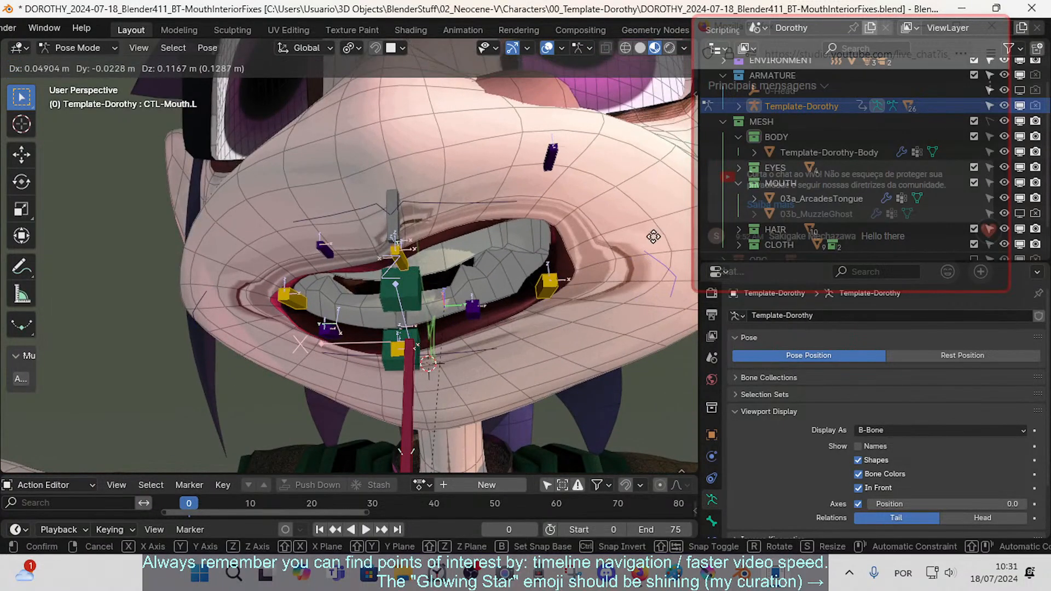
{"action": "left_click", "coordinate": [649, 229]}
{"action": "middle_click_drag", "start_coordinate": [649, 229], "coordinate": [551, 277]}
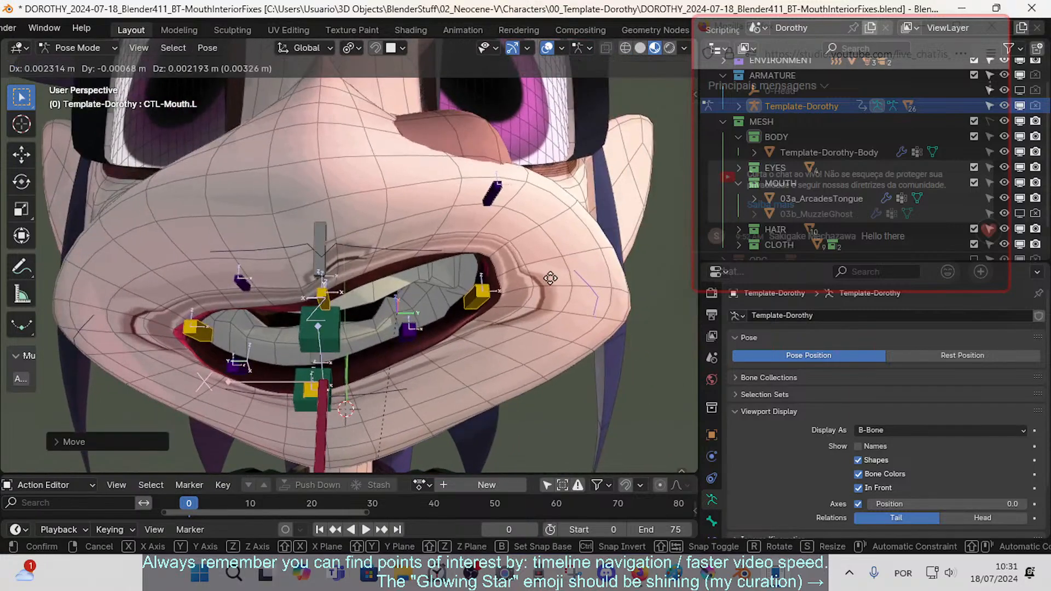
{"action": "key", "text": "g"}
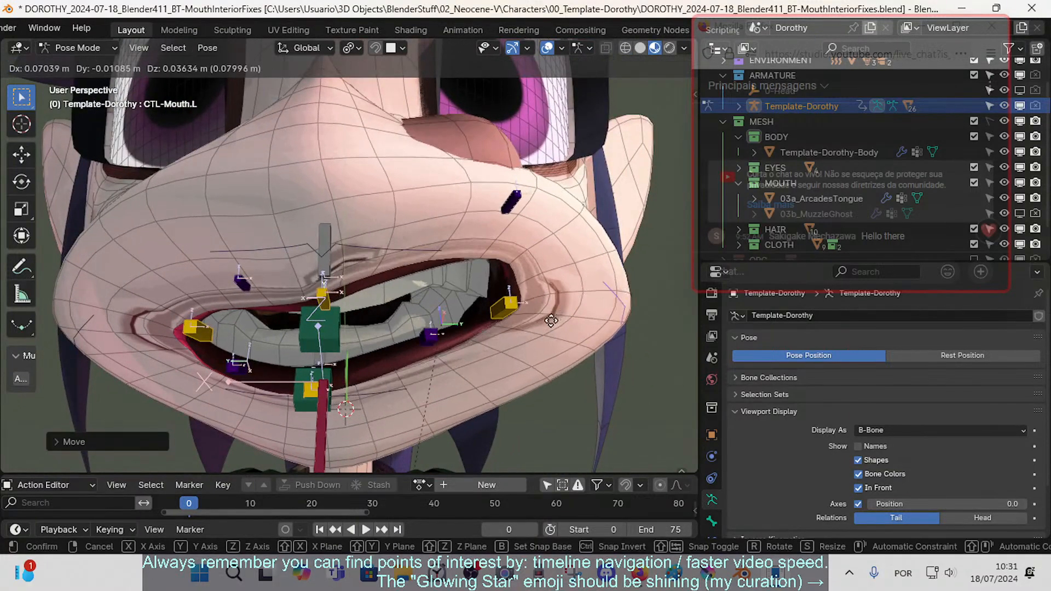
{"action": "left_click", "coordinate": [586, 288]}
- Move TWK-MAP-Lip-UP-SD.L up and outward, and rotate it to follow the raised mouth corner
{"action": "key", "text": "g"}
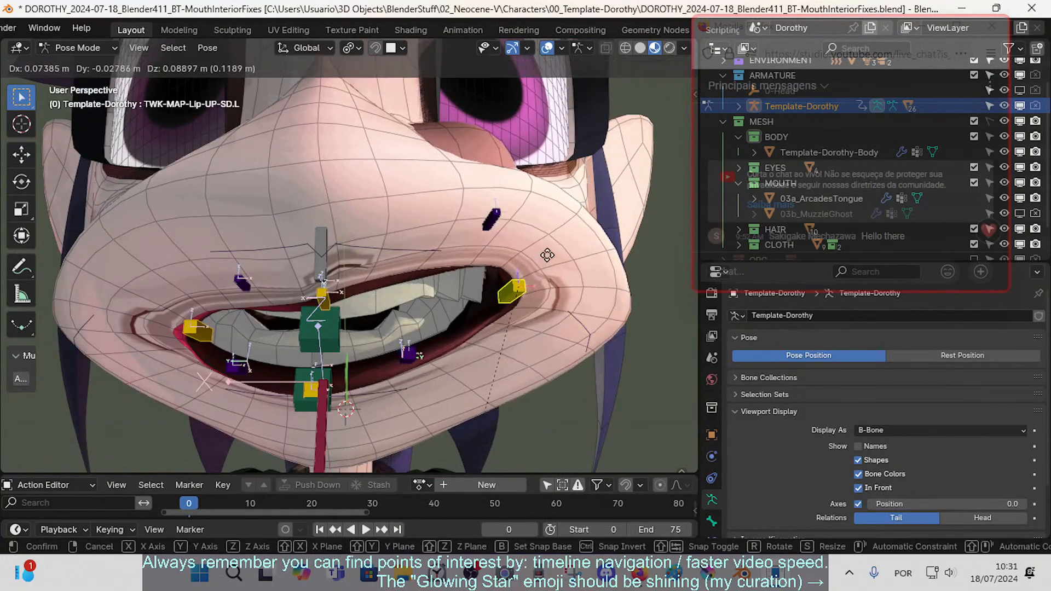
{"action": "left_click", "coordinate": [561, 236]}
{"action": "key", "text": "r"}
{"action": "left_click", "coordinate": [583, 263]}
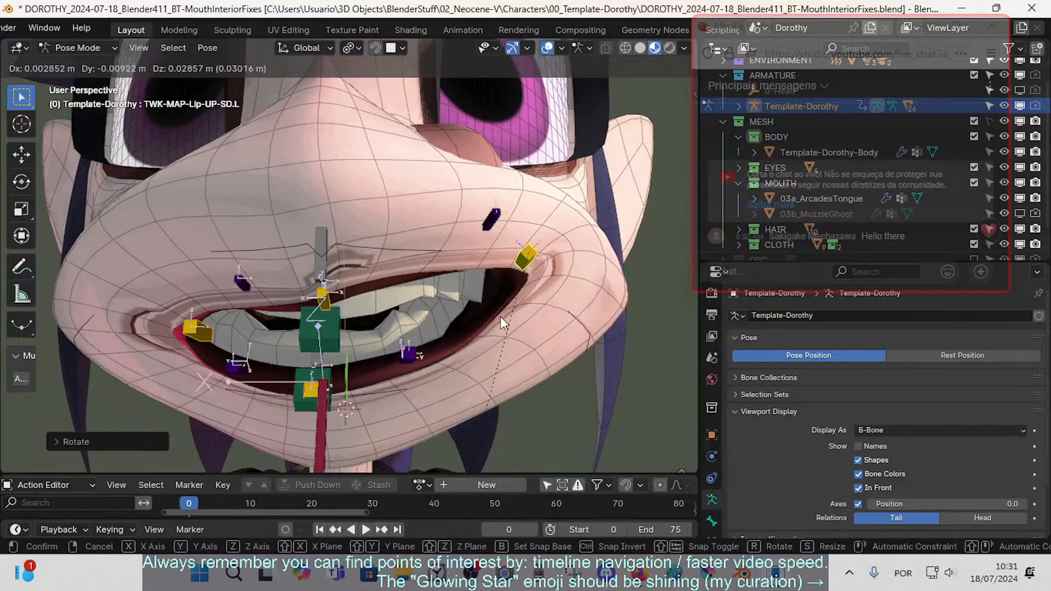
- Raise TWK-MAP-Lip-UP-SD.R and CTL-Mouth.R to lift the opposite mouth corner
{"action": "left_click", "coordinate": [178, 332]}
{"action": "key", "text": "g"}
{"action": "left_click", "coordinate": [140, 281]}
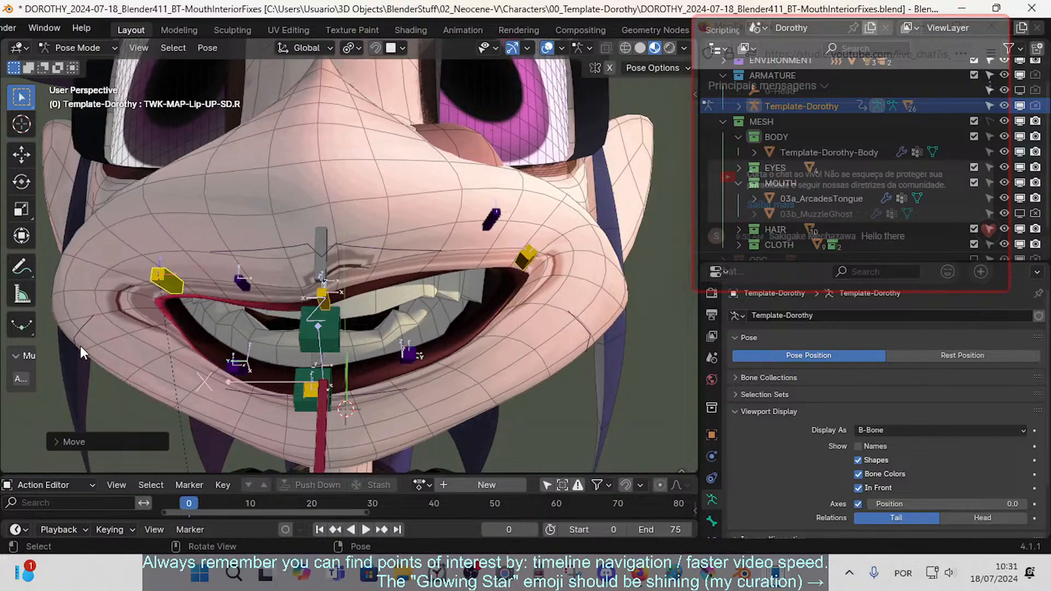
{"action": "left_click", "coordinate": [79, 338]}
{"action": "key", "text": "g"}
{"action": "left_click", "coordinate": [80, 287]}
- Lower CTL-Mouth-UP to bring the upper lip down, and reposition CMD-Mouth-UP to narrow the mouth opening
{"action": "left_click", "coordinate": [297, 248]}
{"action": "key", "text": "g"}
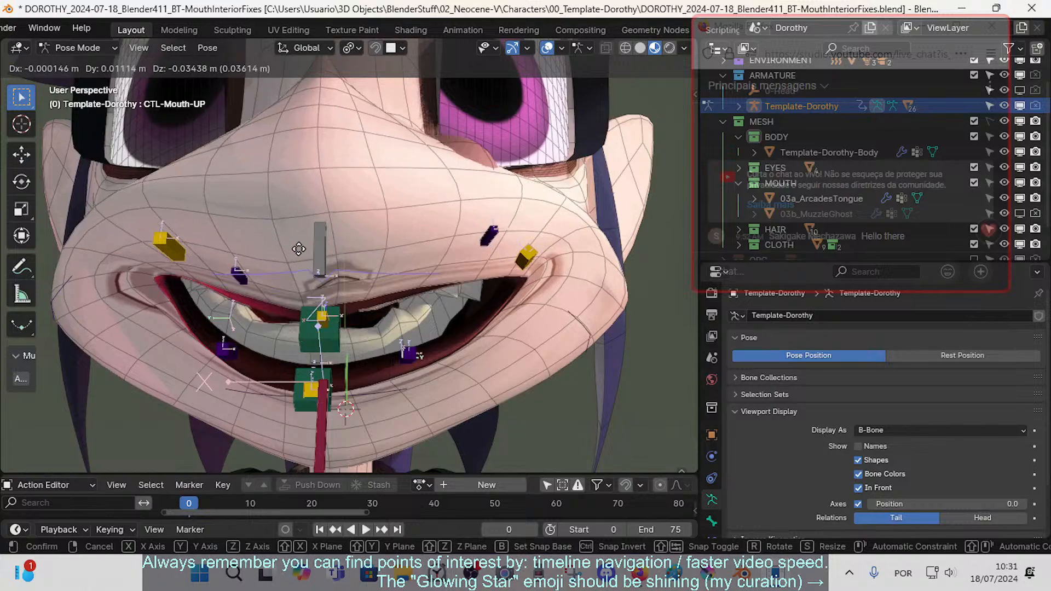
{"action": "left_click", "coordinate": [407, 290]}
{"action": "left_click", "coordinate": [333, 340]}
{"action": "key", "text": "g"}
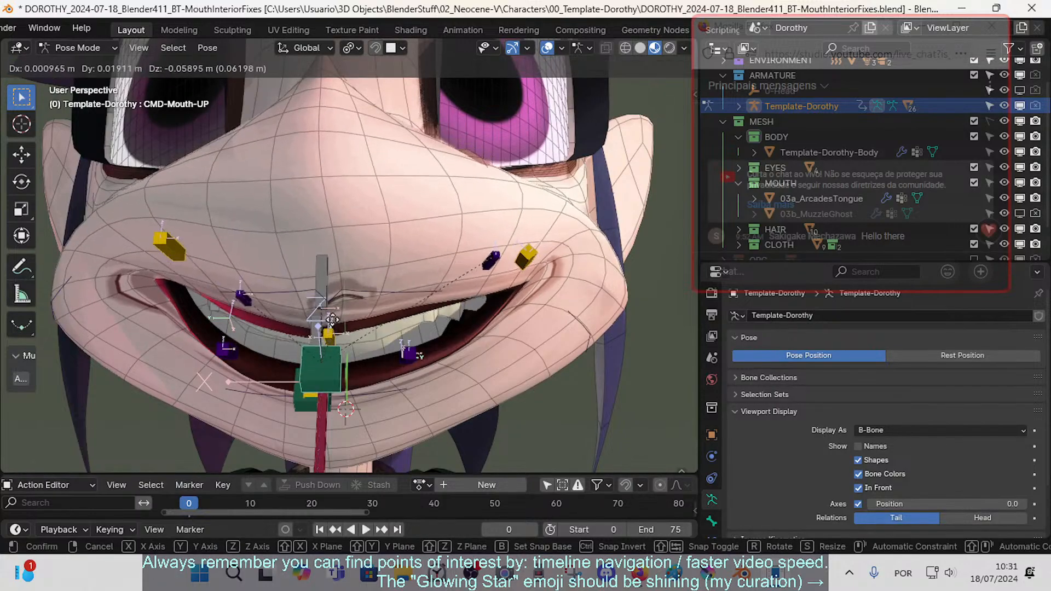
{"action": "left_click", "coordinate": [340, 330]}
{"action": "key", "text": "g"}
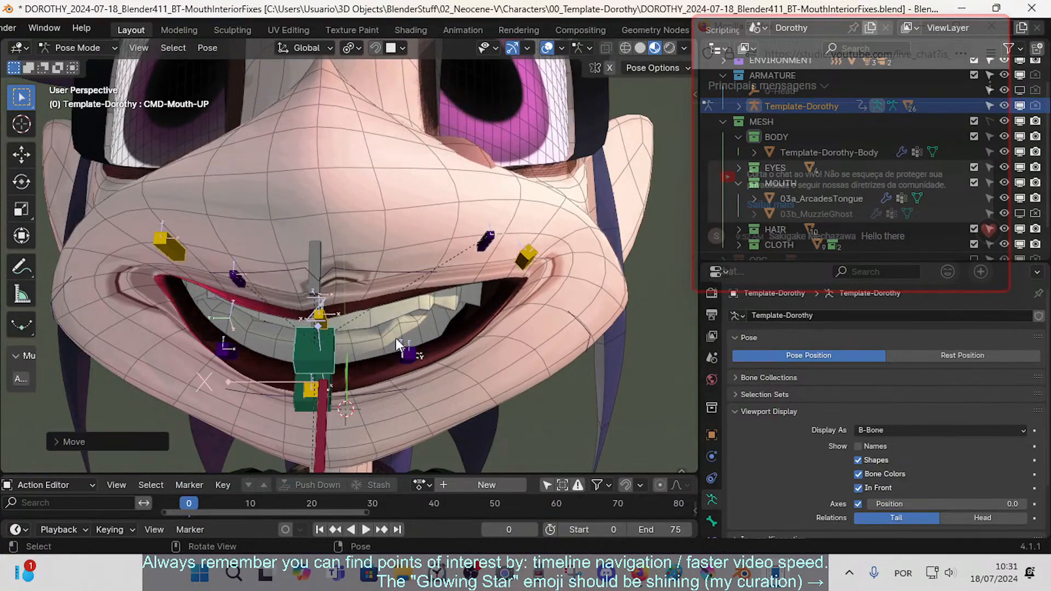
{"action": "left_click", "coordinate": [396, 337]}
- Nudge TWK-MAP-Lip-UP-SD.L outward, and raise CMD-Mouth-UP to widen the smile's opening
{"action": "left_click_drag", "start_coordinate": [534, 251], "coordinate": [560, 257]}
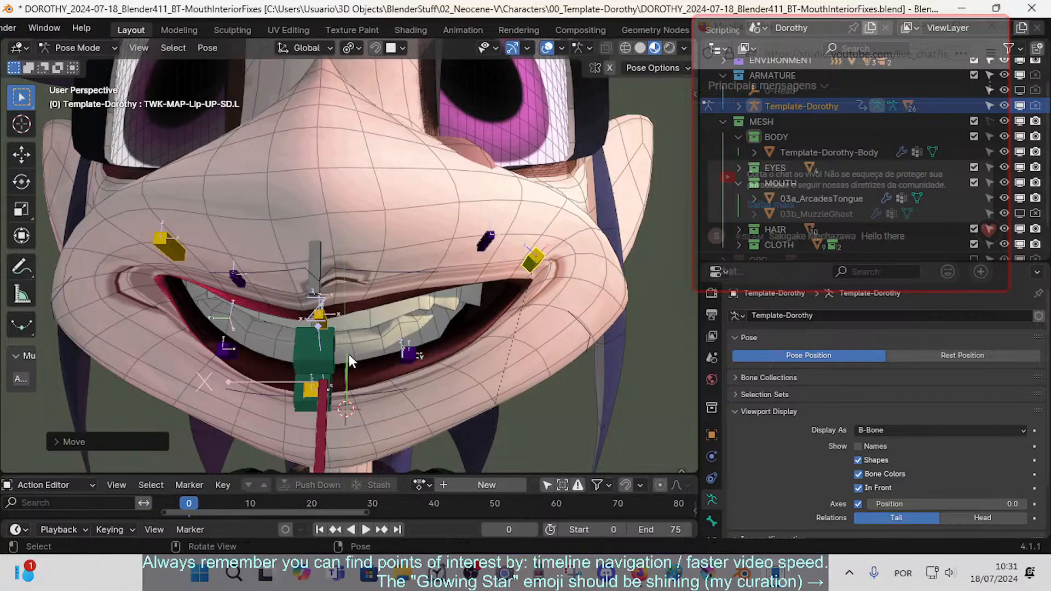
{"action": "left_click", "coordinate": [329, 351]}
{"action": "key", "text": "g"}
{"action": "left_click", "coordinate": [347, 329]}
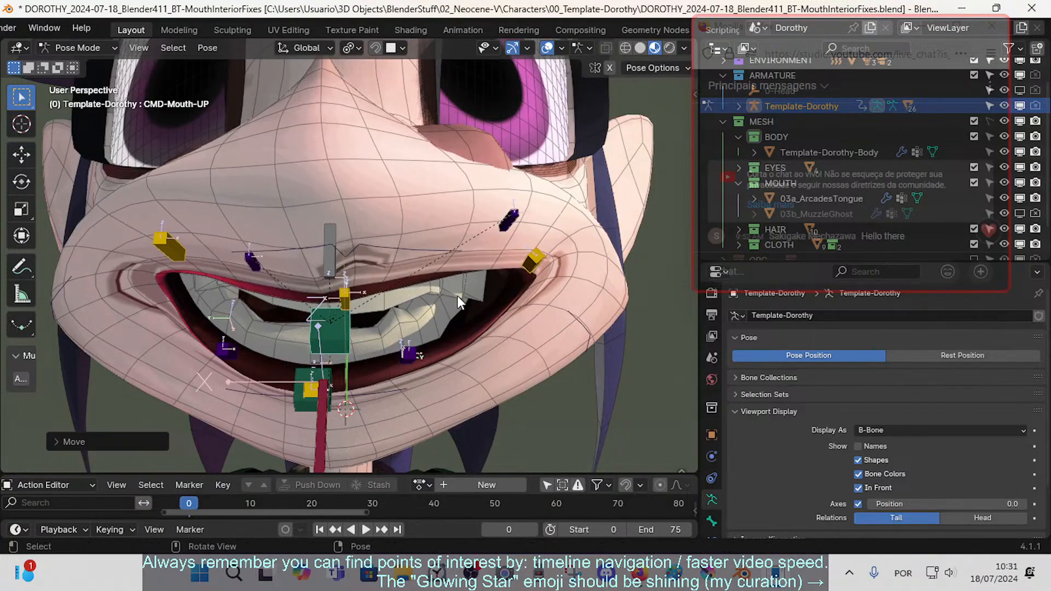
- Move and rotate TWK-Arcade-UP to tilt the upper teeth and line them up with the smiling upper lip
{"action": "left_click", "coordinate": [332, 246]}
{"action": "key", "text": "g"}
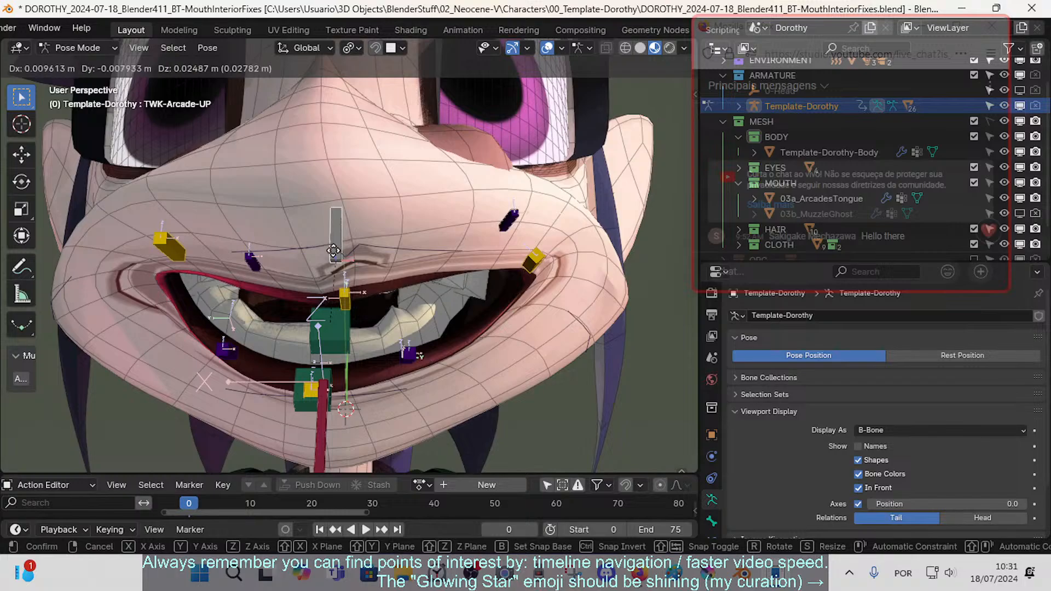
{"action": "left_click", "coordinate": [419, 291]}
{"action": "key", "text": "g"}
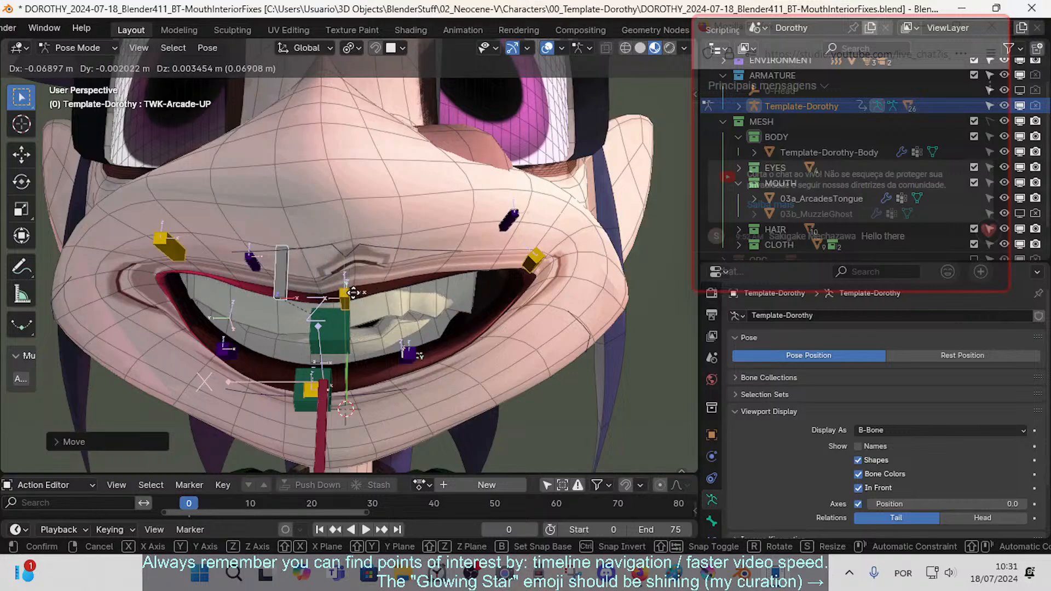
{"action": "key", "text": "r"}
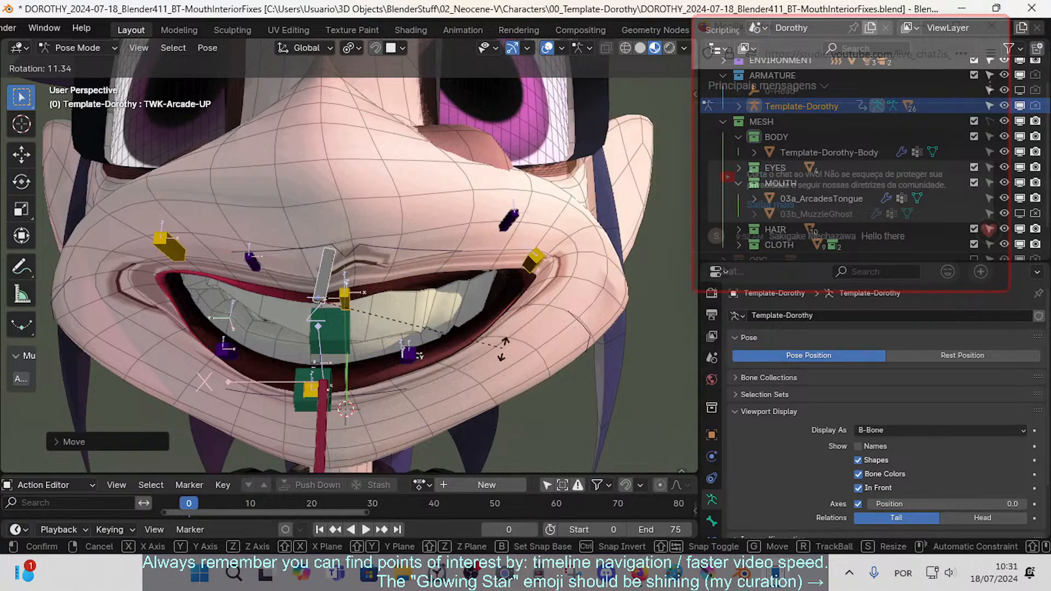
{"action": "left_click", "coordinate": [405, 301]}
{"action": "key", "text": "g"}
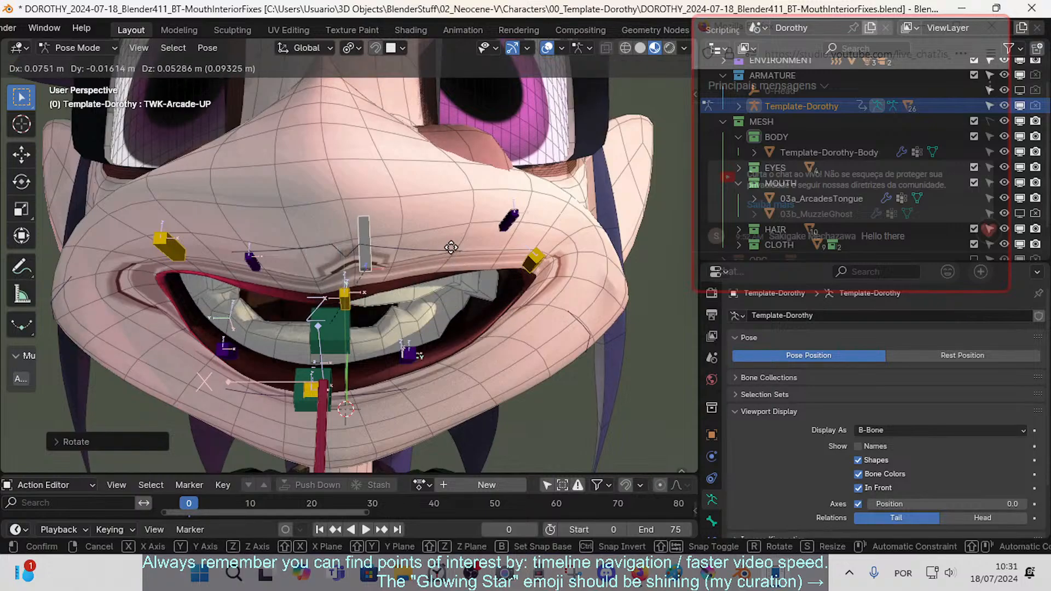
{"action": "left_click", "coordinate": [503, 300]}
{"action": "key", "text": "r"}
{"action": "left_click", "coordinate": [347, 395]}
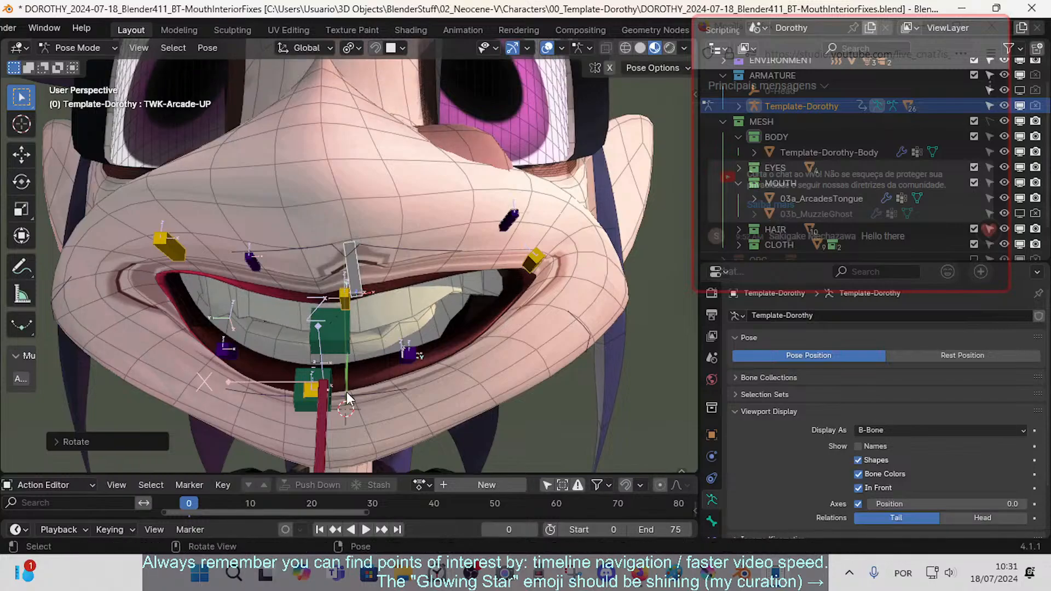
- Shift CMD-Mouth-DN toward the middle of the mouth, and lower it to open the lower lip
{"action": "left_click", "coordinate": [313, 374]}
{"action": "key", "text": "g"}
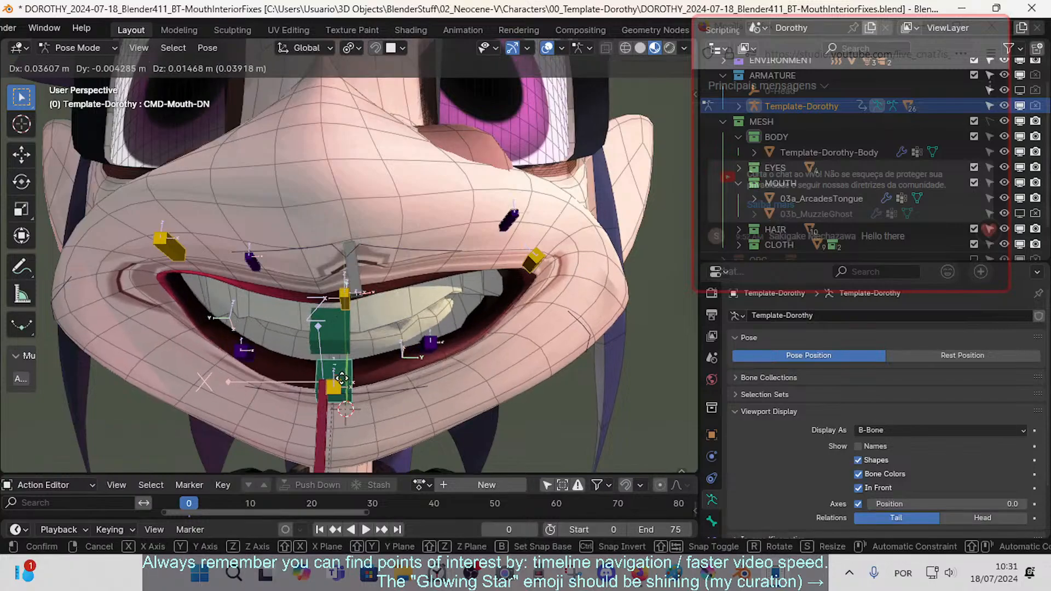
{"action": "left_click", "coordinate": [357, 346]}
{"action": "middle_click_drag", "start_coordinate": [357, 345], "coordinate": [452, 383]}
{"action": "key", "text": "g"}
{"action": "left_click", "coordinate": [383, 329]}
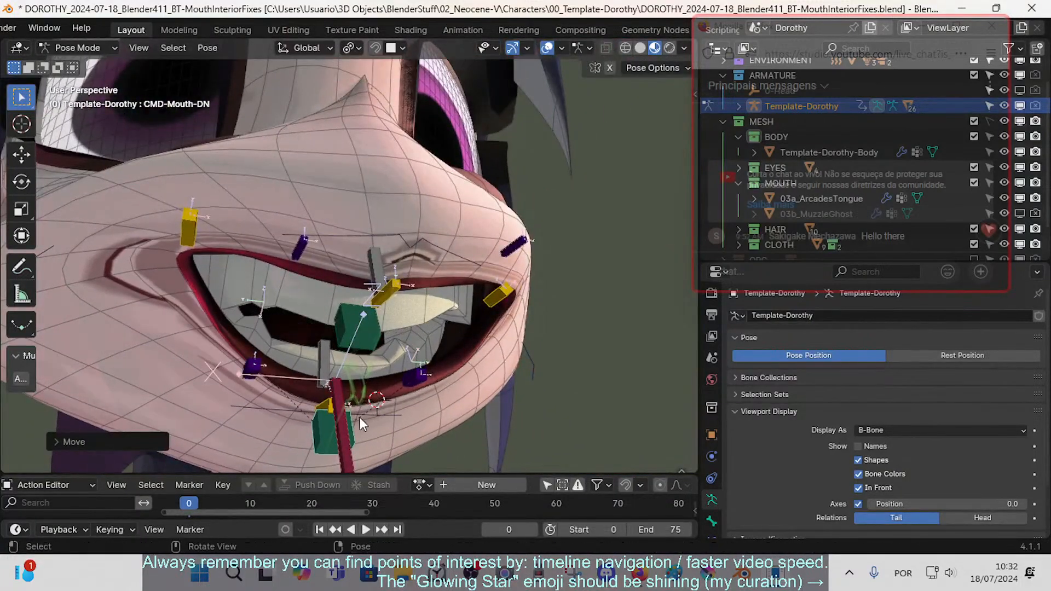
- Reposition the central lower-lip control and TWK-MAP-Lip-DN.L, and pull TWK-MAP-Lip-UP-SD.L inward
{"action": "left_click", "coordinate": [326, 404]}
{"action": "middle_click_drag", "start_coordinate": [327, 404], "coordinate": [521, 386]}
{"action": "key", "text": "g"}
{"action": "left_click", "coordinate": [534, 288]}
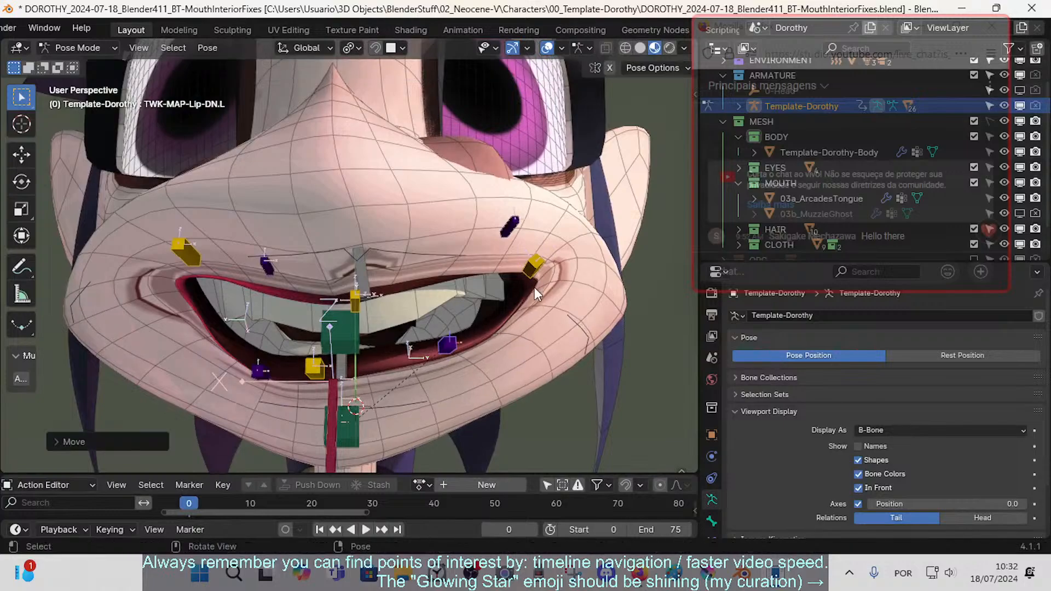
{"action": "key", "text": "g"}
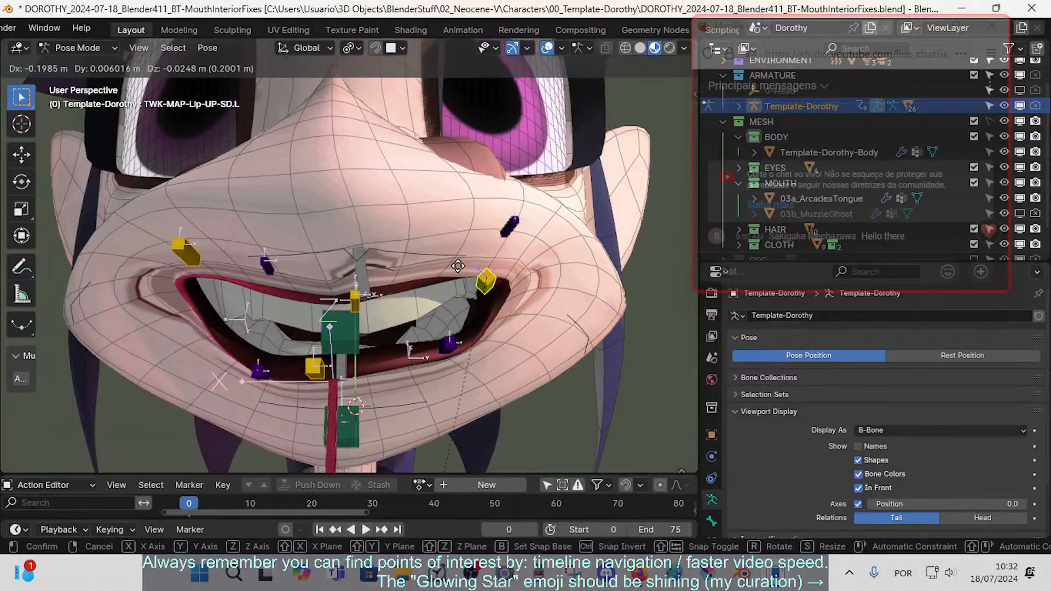
{"action": "left_click", "coordinate": [438, 271]}
- Clear the location of all pose bones to return the mouth controls to their default position
{"action": "key", "text": "a"}
{"action": "key", "text": "alt+g"}
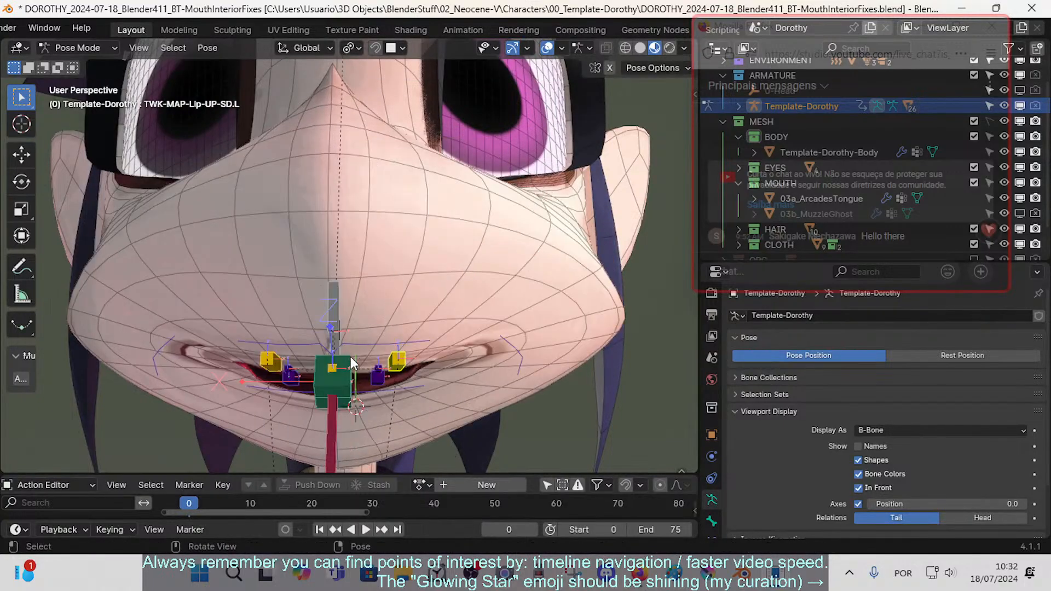
- Try pulling TWK-MAP-Lip-UP-SD.L outward from the reset pose
{"action": "middle_click_drag", "start_coordinate": [373, 389], "coordinate": [404, 314]}
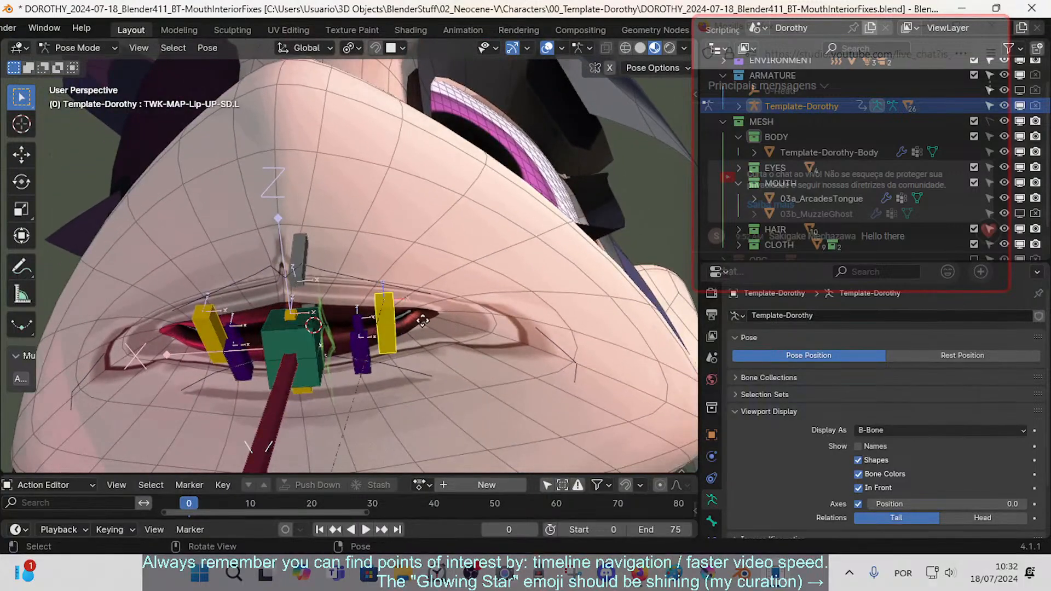
{"action": "key", "text": "g"}
{"action": "left_click", "coordinate": [487, 326]}
{"action": "middle_click_drag", "start_coordinate": [487, 325], "coordinate": [432, 331]}
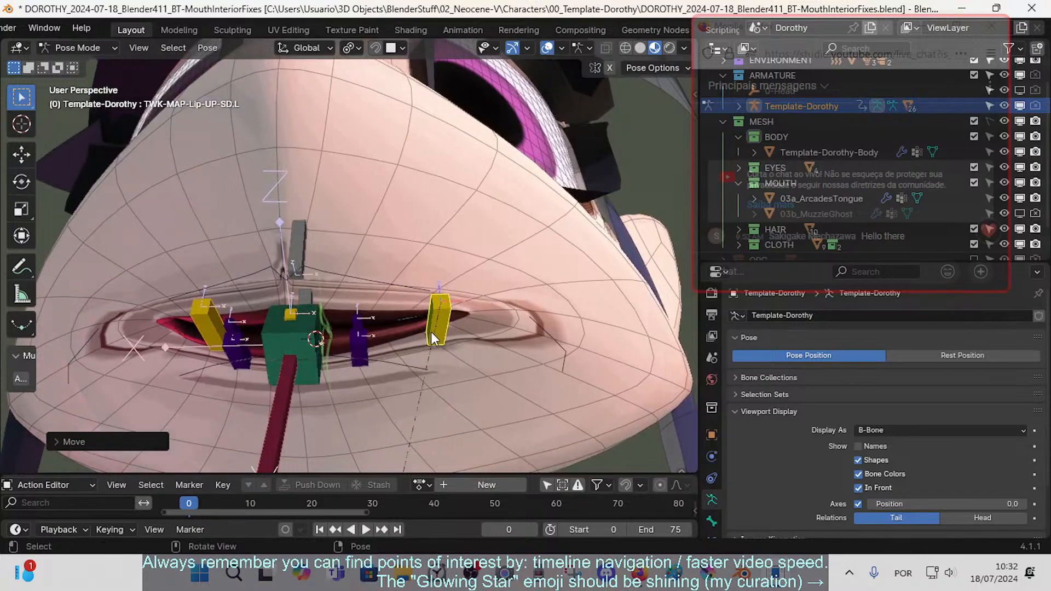
{"action": "key", "text": "ctrl+z"}
- Select Template-Dorothy-Body in Object Mode and disable its AnatomicLips2 shape key to inspect the lips up close
{"action": "left_click", "coordinate": [444, 355]}
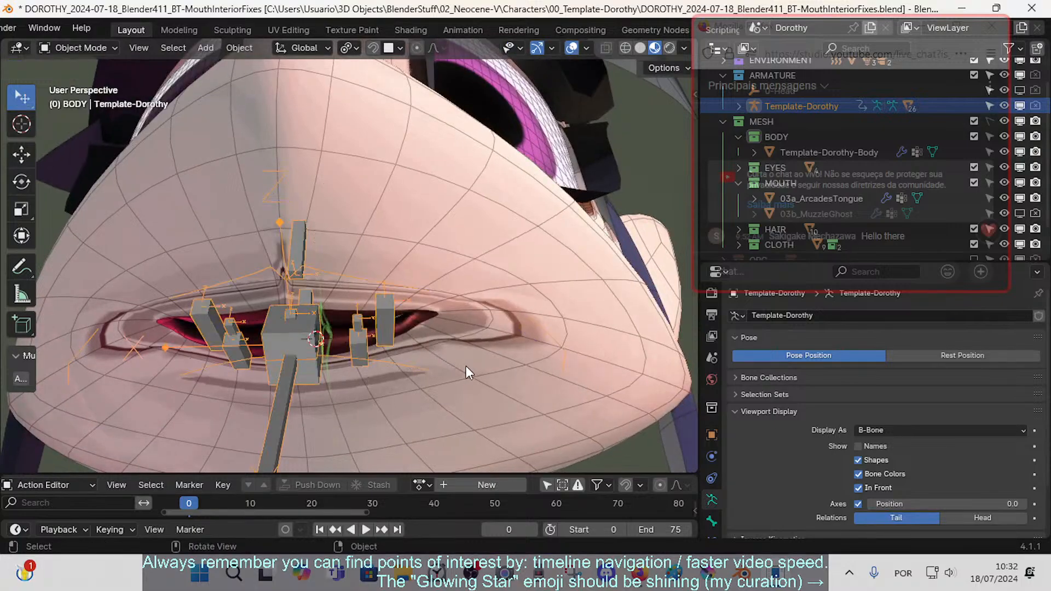
{"action": "left_click", "coordinate": [1000, 389]}
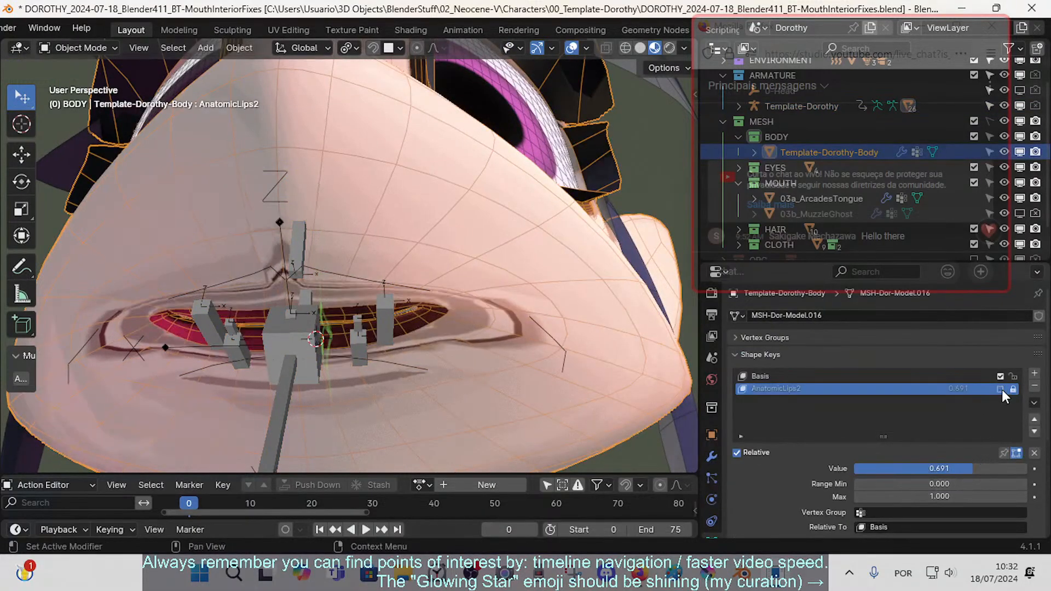
{"action": "scroll", "coordinate": [418, 320], "scroll_direction": "down", "scroll_amount": 10}
{"action": "middle_click_drag", "start_coordinate": [370, 297], "coordinate": [382, 397], "text": "shift"}
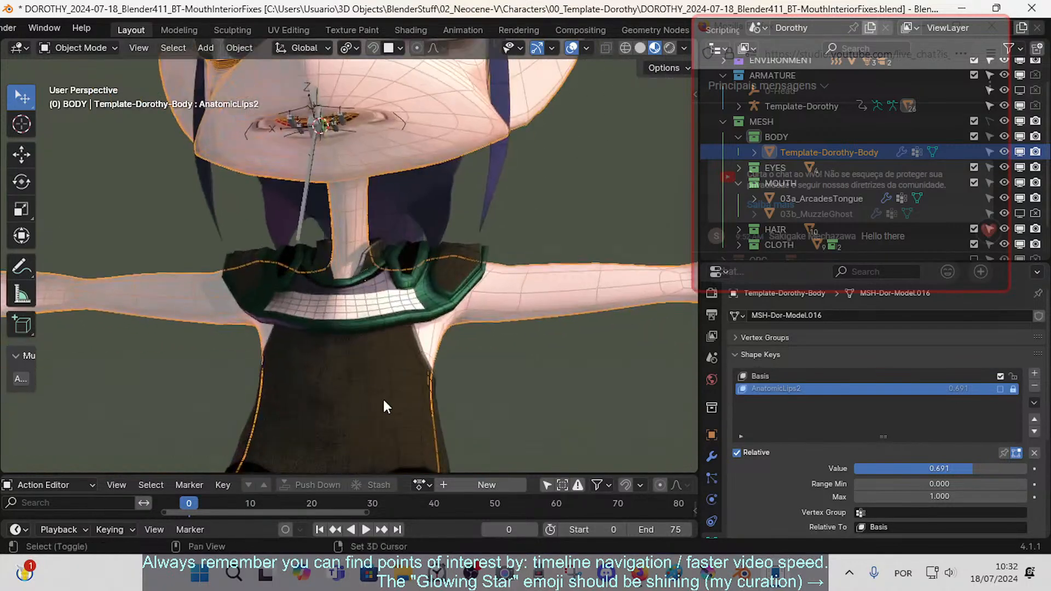
{"action": "key", "text": "shift+grave"}
{"action": "key", "text": "w"}
{"action": "key", "text": "w"}
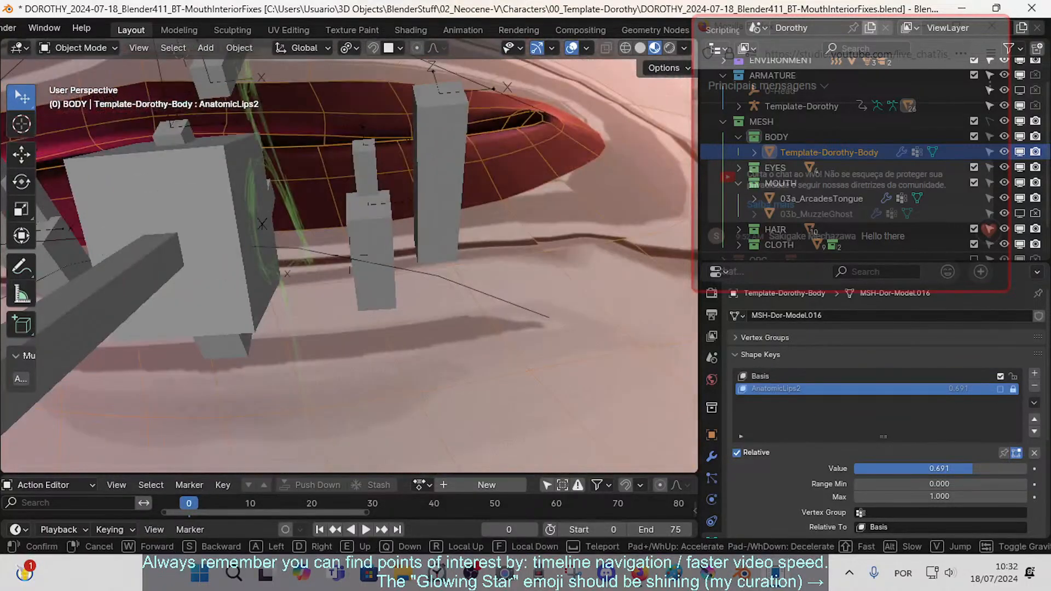
{"action": "key", "text": "s"}
{"action": "key", "text": "w"}
{"action": "key", "text": "w"}
{"action": "key", "text": "e"}
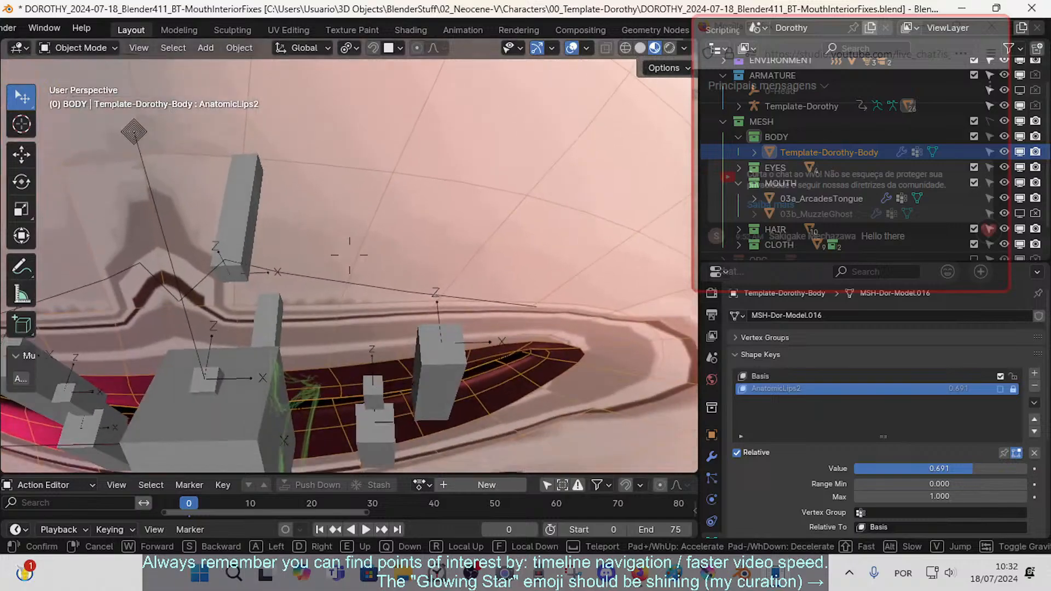
{"action": "left_click", "coordinate": [350, 255]}
- Toggle the AnatomicLips2 shape key repeatedly to compare both lip shapes, leaving it enabled
{"action": "left_click", "coordinate": [1000, 386]}
{"action": "left_click", "coordinate": [1000, 385]}
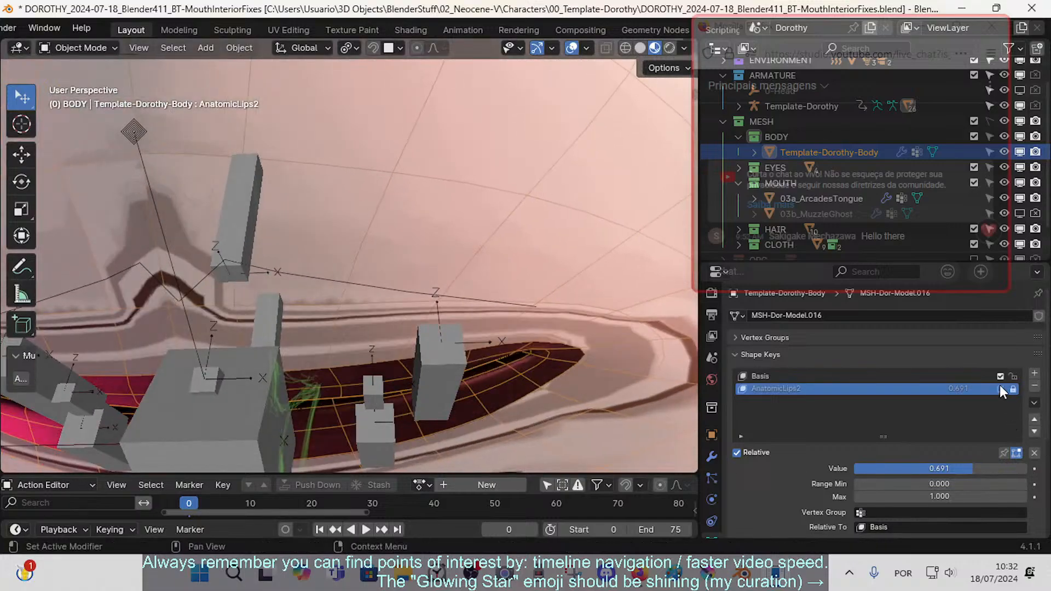
{"action": "left_click", "coordinate": [1000, 385]}
{"action": "left_click", "coordinate": [1000, 385]}
{"action": "left_click", "coordinate": [999, 386]}
{"action": "left_click", "coordinate": [999, 387]}
{"action": "left_click", "coordinate": [1000, 387]}
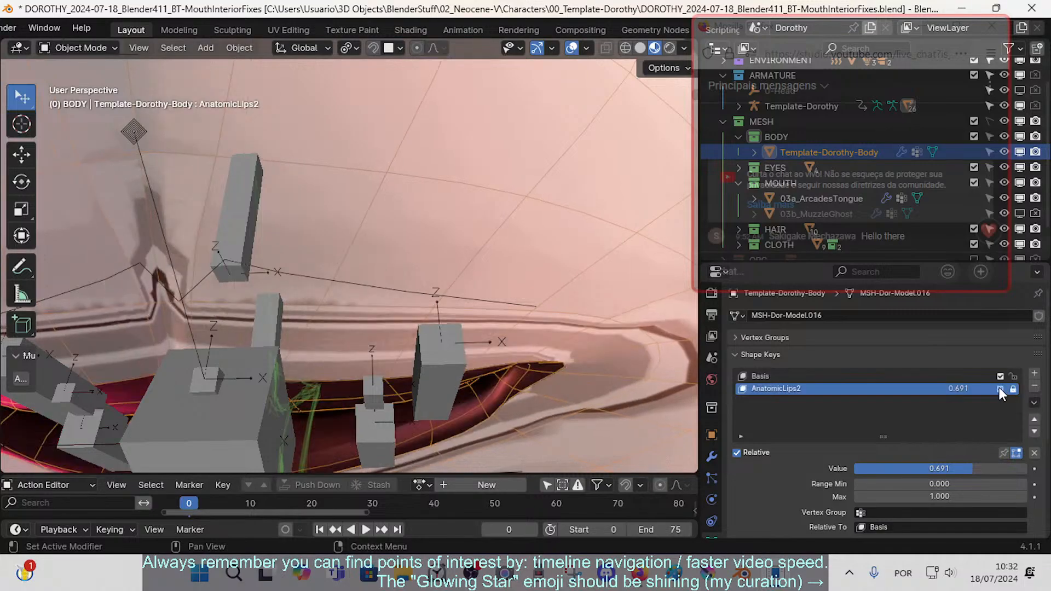
{"action": "left_click", "coordinate": [1000, 387]}
{"action": "left_click", "coordinate": [999, 388]}
- Enter Edit Mode on Template-Dorothy-Body and set the AnatomicLips2 shape key's value to 1.000
{"action": "scroll", "coordinate": [501, 402], "scroll_direction": "down", "scroll_amount": 10}
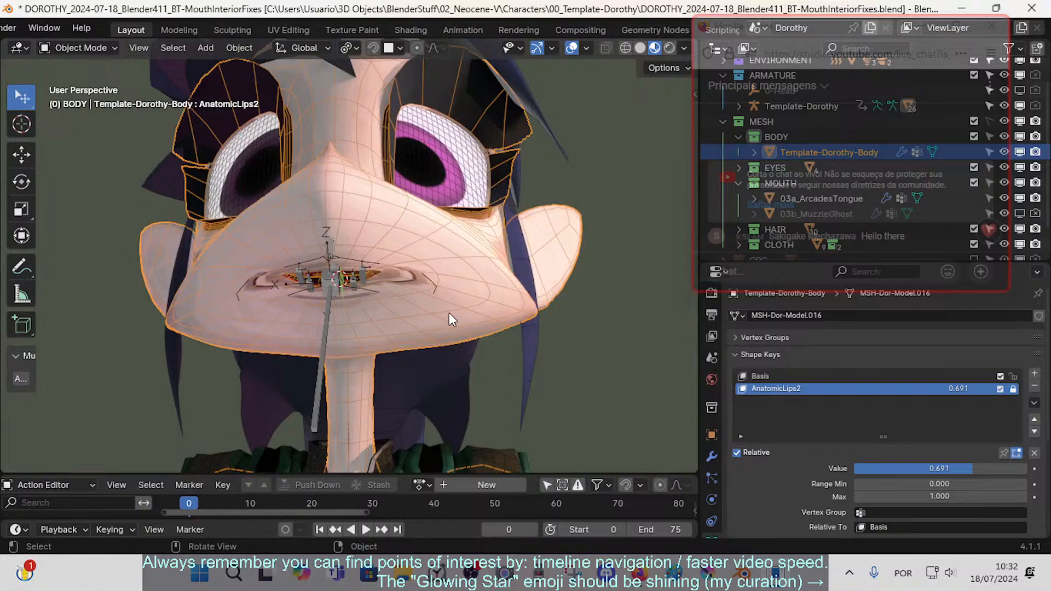
{"action": "key", "text": "Tab"}
{"action": "key", "text": "shift+grave"}
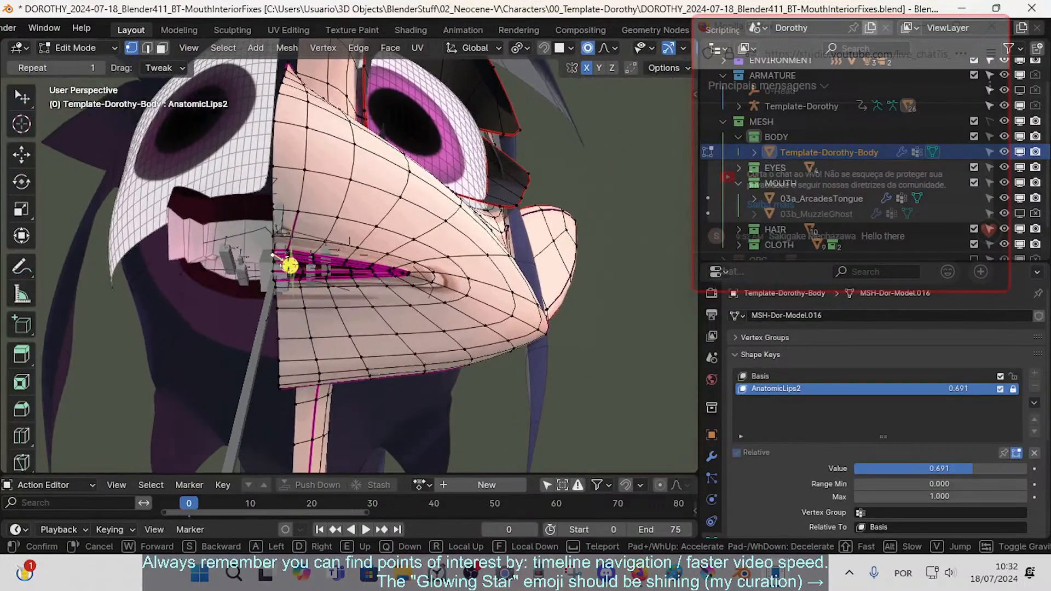
{"action": "key", "text": "w"}
{"action": "left_click", "coordinate": [349, 255]}
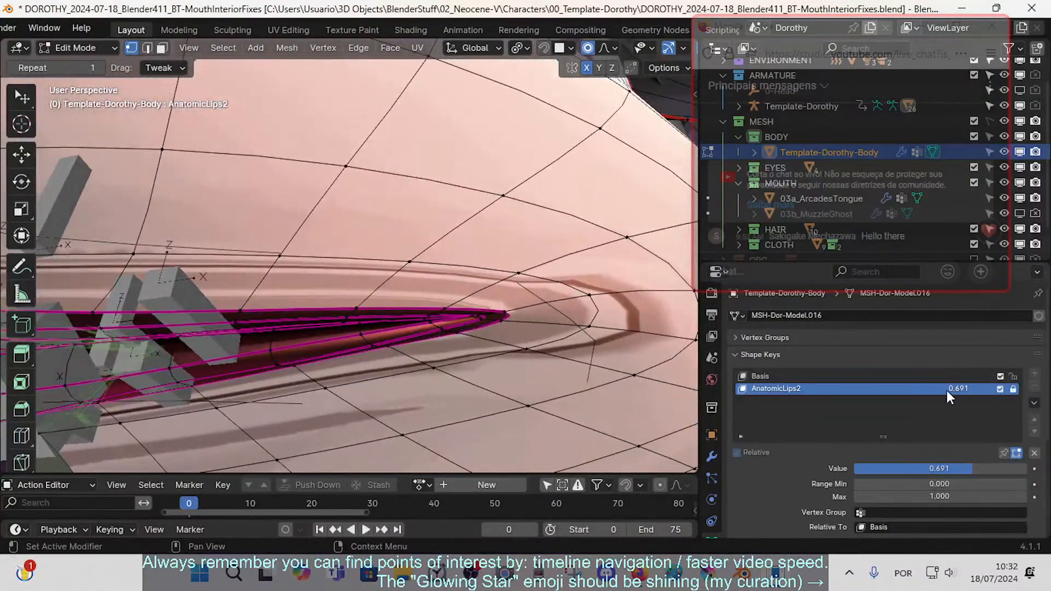
{"action": "left_click_drag", "start_coordinate": [983, 466], "coordinate": [1028, 469]}
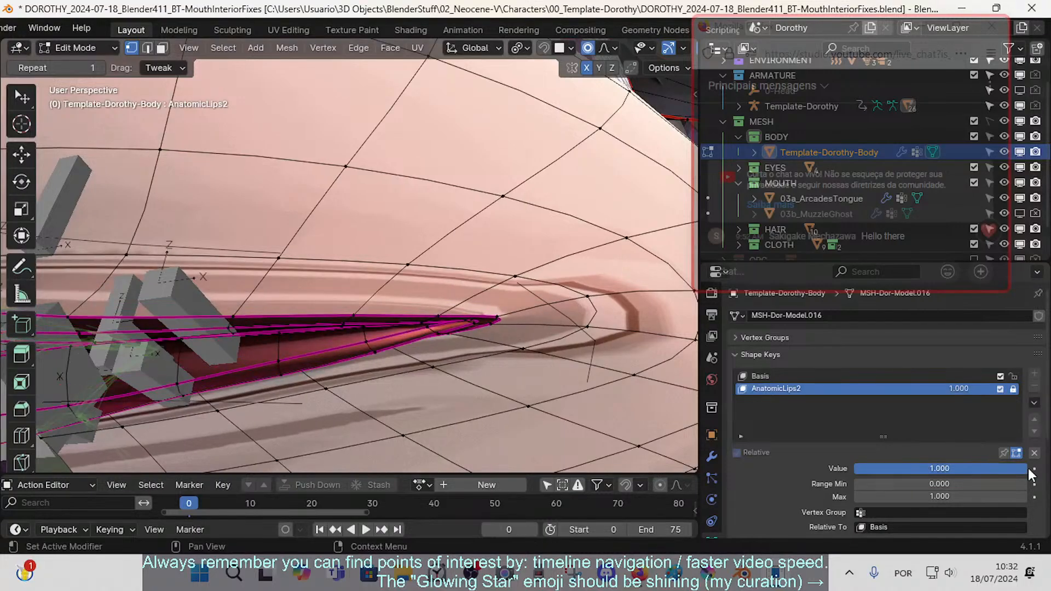
- Switch AnatomicLips2 off and on to compare the mouth corner's mesh with and without it
{"action": "left_click", "coordinate": [1000, 388]}
{"action": "left_click", "coordinate": [1000, 388]}
{"action": "left_click", "coordinate": [1000, 388]}
{"action": "left_click", "coordinate": [1000, 388]}
- Unlock the AnatomicLips2 shape key, and rotate and move the middle edge of the lower lip's border with proportional editing
{"action": "middle_click_drag", "start_coordinate": [405, 334], "coordinate": [490, 343]}
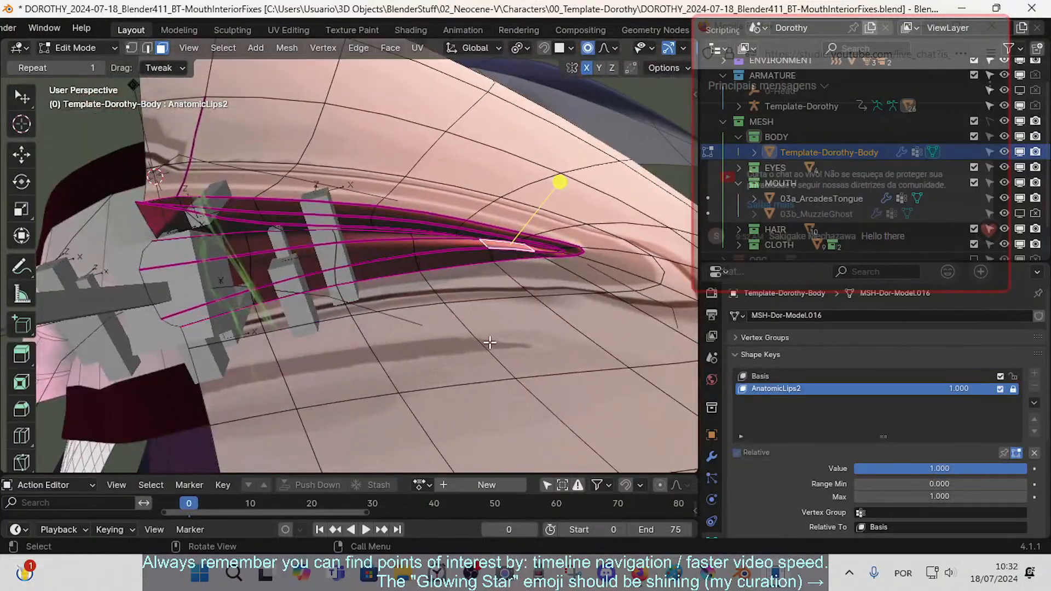
{"action": "key", "text": "KP_1"}
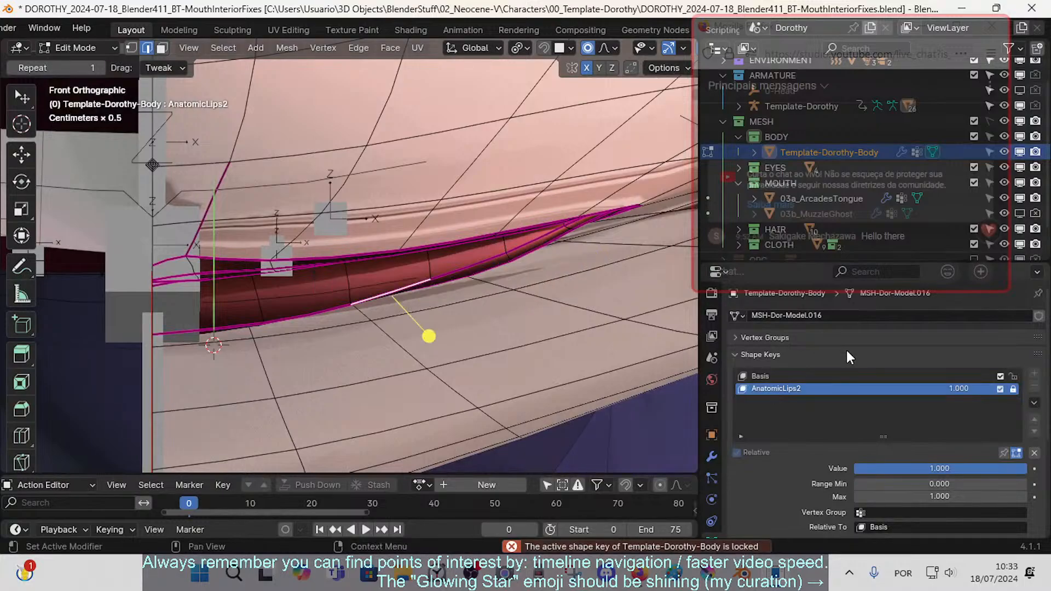
{"action": "key", "text": "r"}
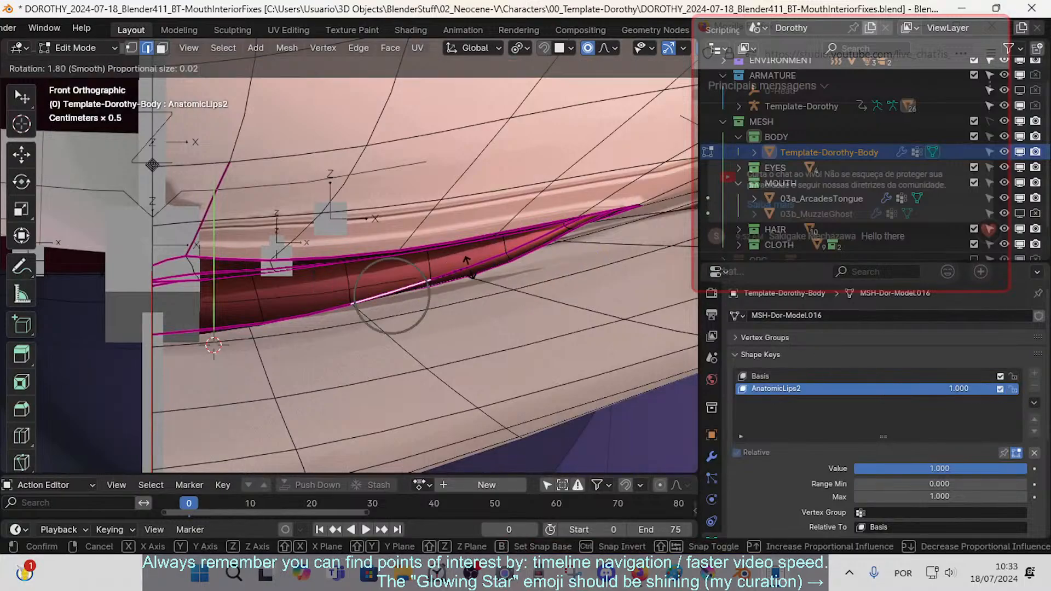
{"action": "left_click", "coordinate": [473, 268]}
{"action": "key", "text": "g"}
{"action": "left_click", "coordinate": [504, 313]}
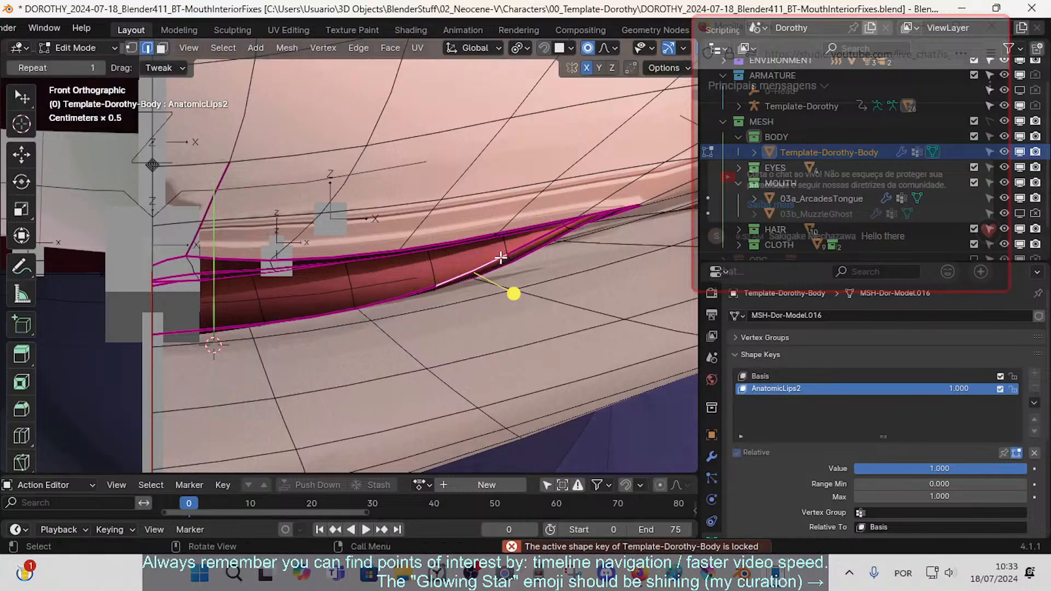
- Move and rotate the adjacent lower-lip edge closer to the mouth corner to smooth the lip's curve
{"action": "key", "text": "g"}
{"action": "left_click", "coordinate": [550, 270]}
{"action": "key", "text": "r"}
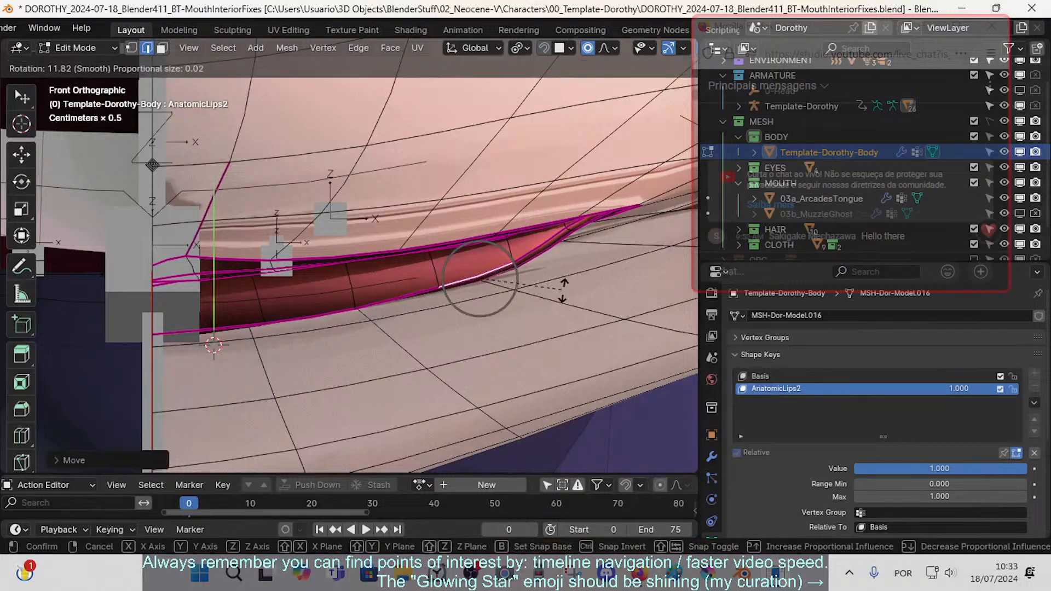
{"action": "left_click", "coordinate": [563, 290]}
{"action": "key", "text": "r"}
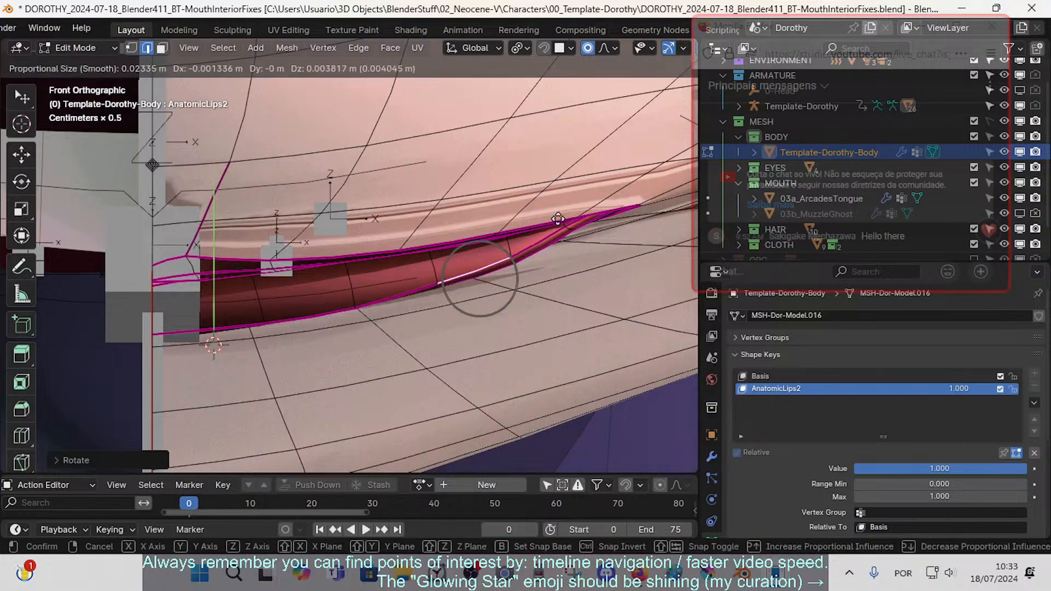
{"action": "left_click", "coordinate": [529, 174]}
- Select the lower-lip edge beside the mouth corner, and nudge and rotate it to follow the lip's contour
{"action": "left_click", "coordinate": [544, 236]}
{"action": "key", "text": "g"}
{"action": "left_click", "coordinate": [539, 230]}
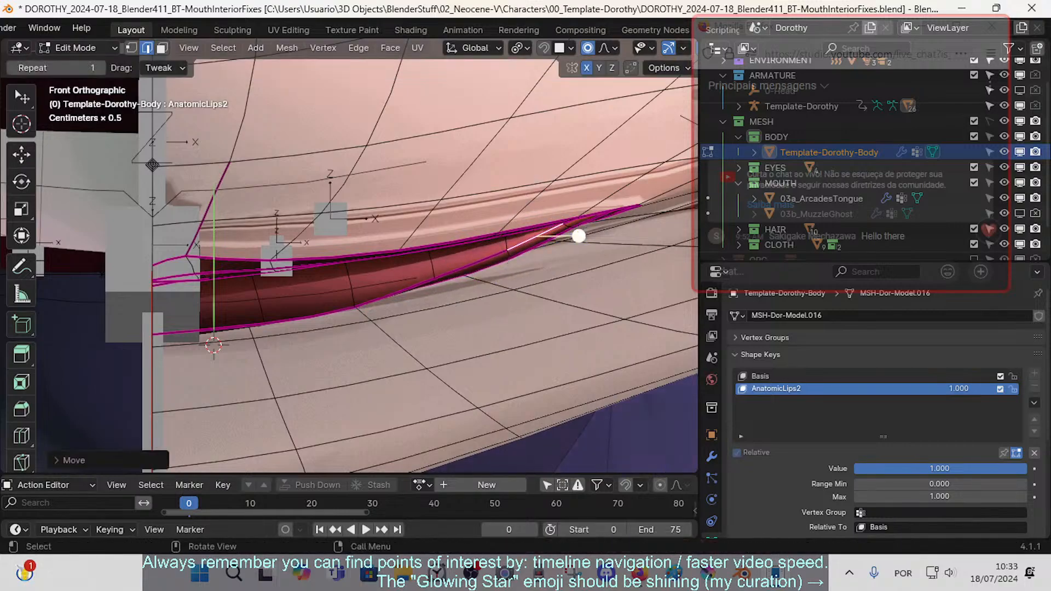
{"action": "key", "text": "r"}
{"action": "left_click", "coordinate": [590, 245]}
{"action": "key", "text": "r"}
{"action": "right_click", "coordinate": [603, 246]}
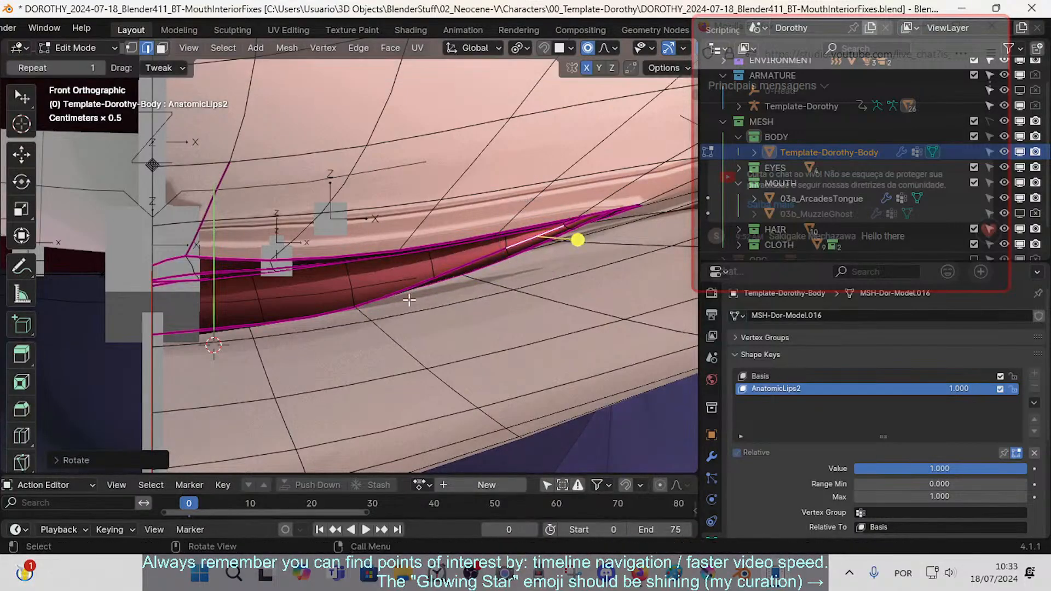
- Raise the middle edge of the lower lip's border, and smooth the vertices of it and its inner neighbour
{"action": "key", "text": "g"}
{"action": "left_click", "coordinate": [345, 220]}
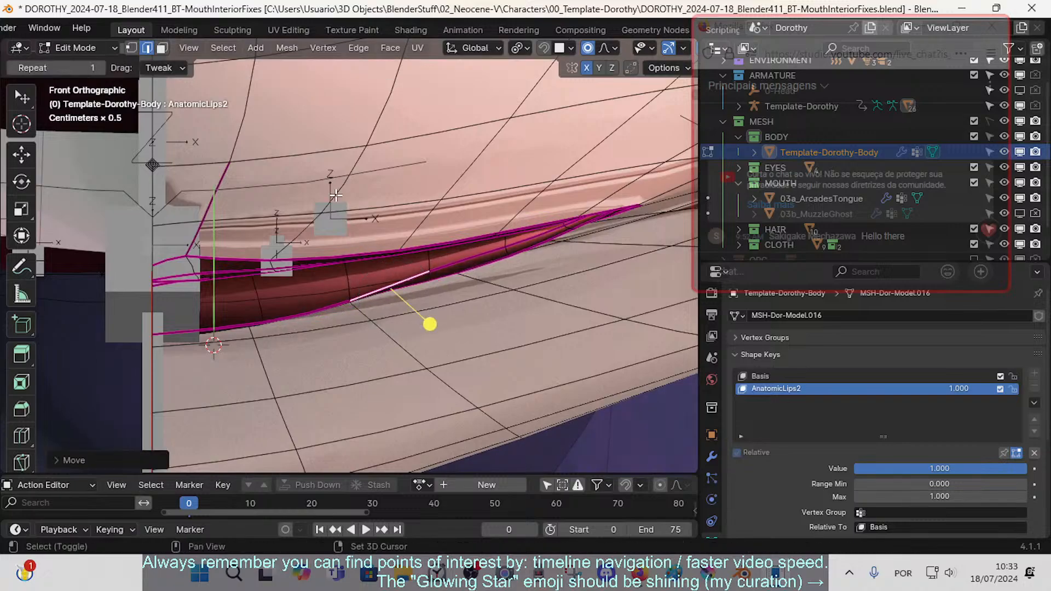
{"action": "left_click_drag", "start_coordinate": [436, 323], "coordinate": [315, 297]}
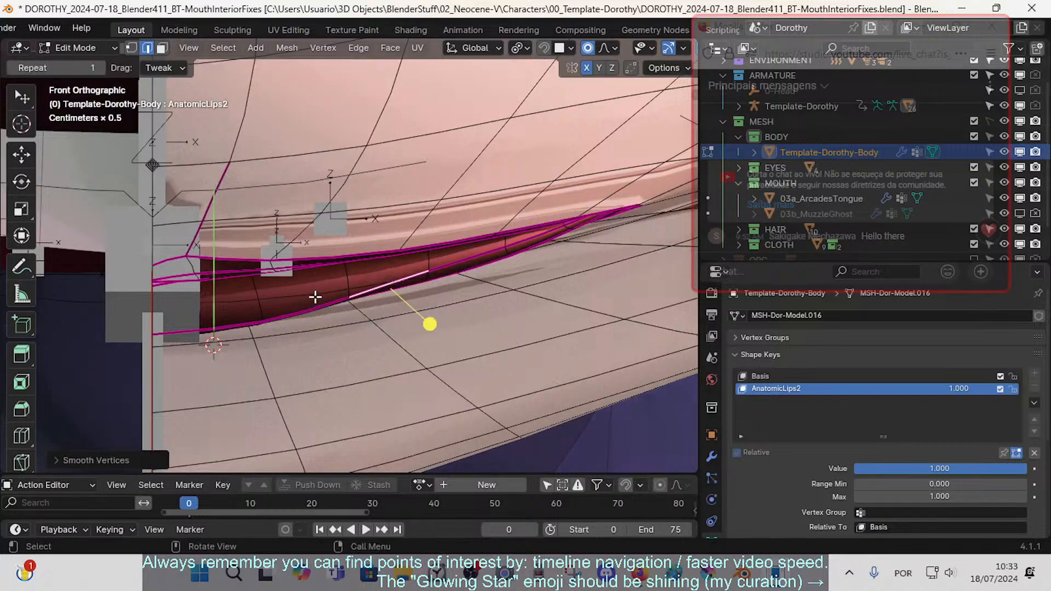
{"action": "left_click_drag", "start_coordinate": [340, 356], "coordinate": [389, 362]}
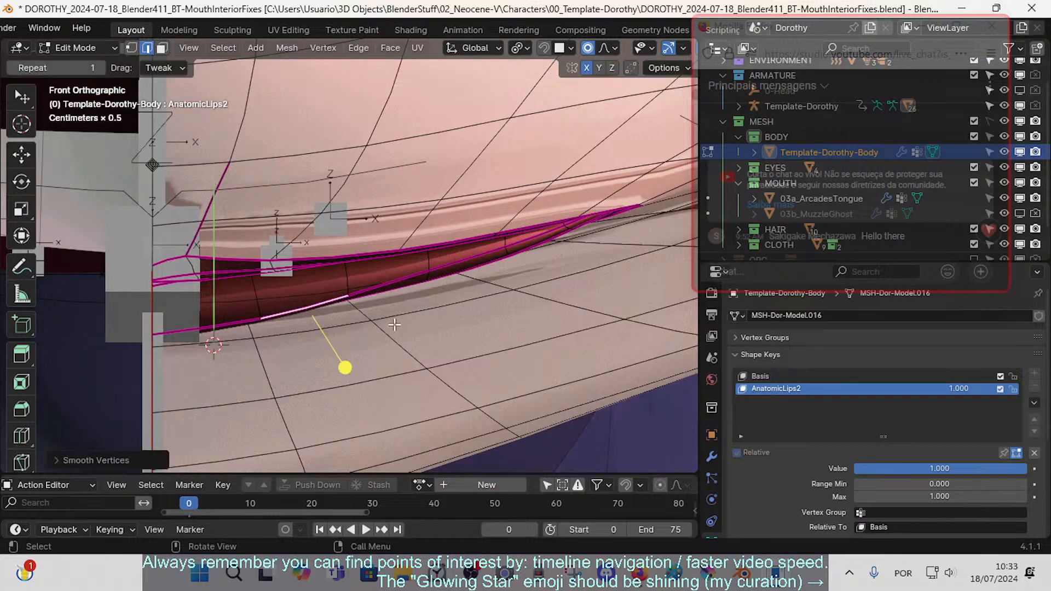
- Select the lower-lip edge between the middle and the mouth corner, and nudge it into the curve
{"action": "left_click", "coordinate": [488, 254]}
{"action": "key", "text": "g"}
{"action": "left_click", "coordinate": [503, 262]}
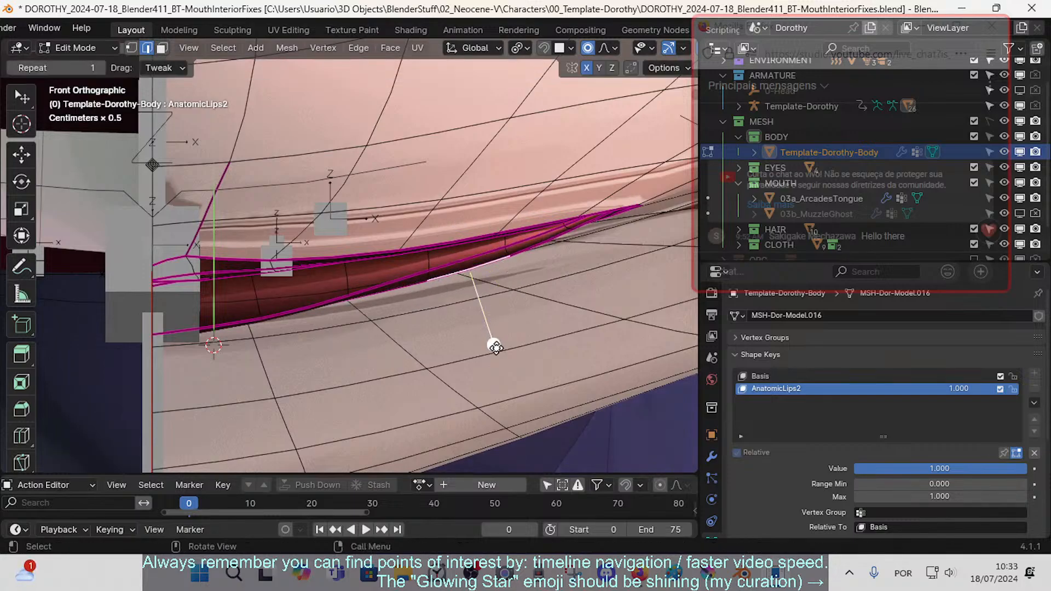
- Refine the lower-lip edges near the mouth corner from the side by smoothing the vertices of the selected edges
{"action": "left_click", "coordinate": [495, 346]}
{"action": "middle_click_drag", "start_coordinate": [495, 346], "coordinate": [347, 298]}
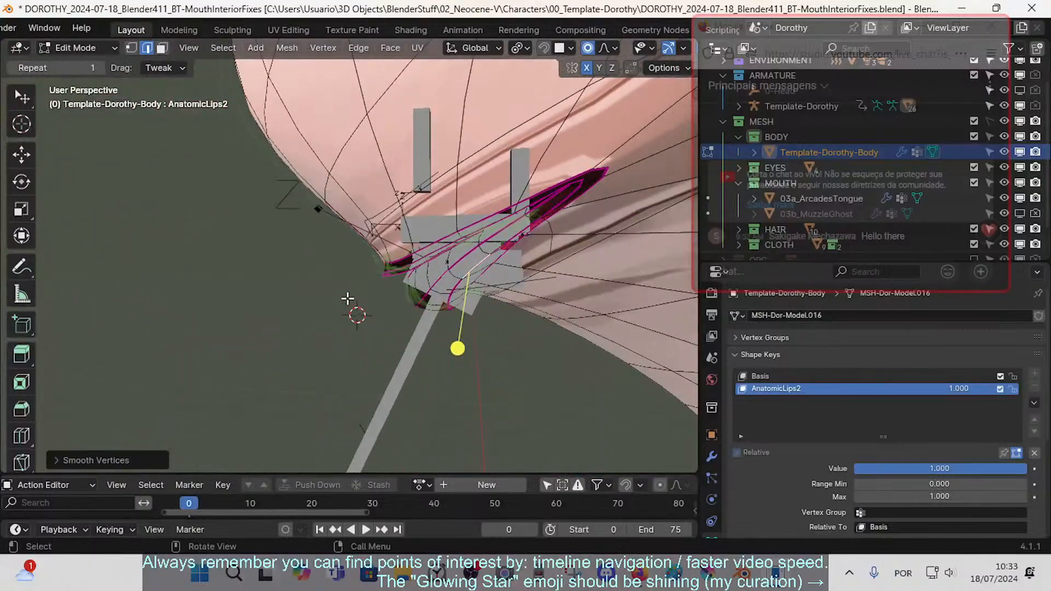
{"action": "key", "text": "KP_3"}
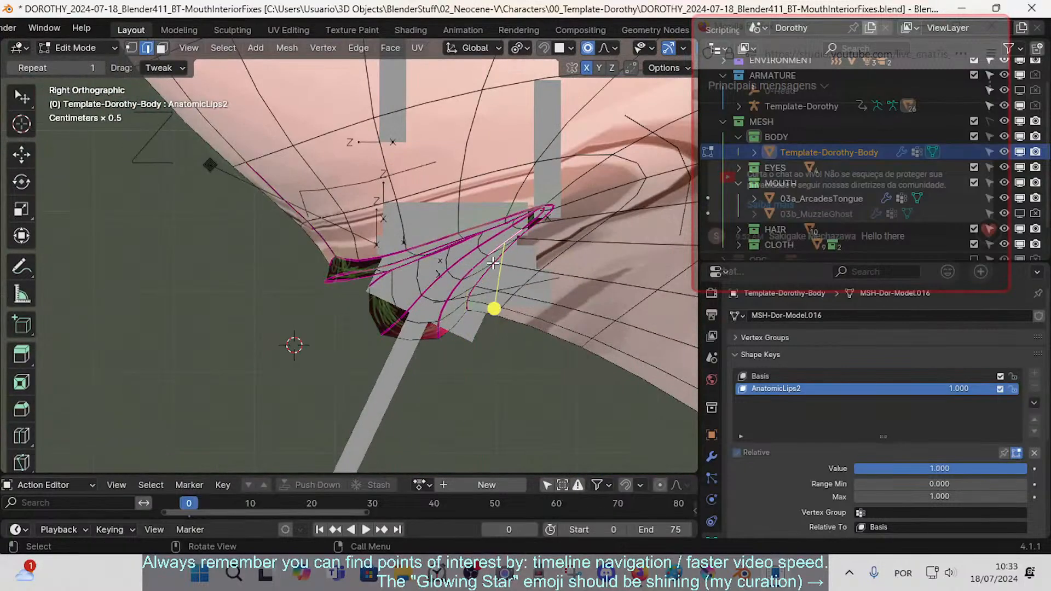
{"action": "key", "text": "g"}
{"action": "left_click", "coordinate": [492, 267], "text": "shift"}
{"action": "left_click", "coordinate": [497, 234]}
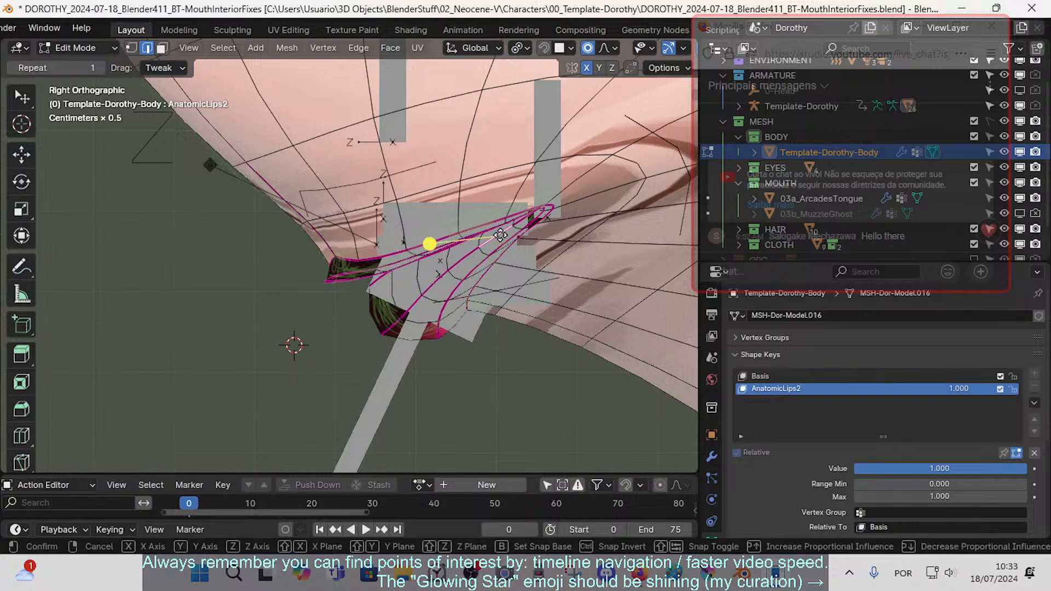
{"action": "key", "text": "g"}
{"action": "left_click", "coordinate": [496, 227], "text": "shift"}
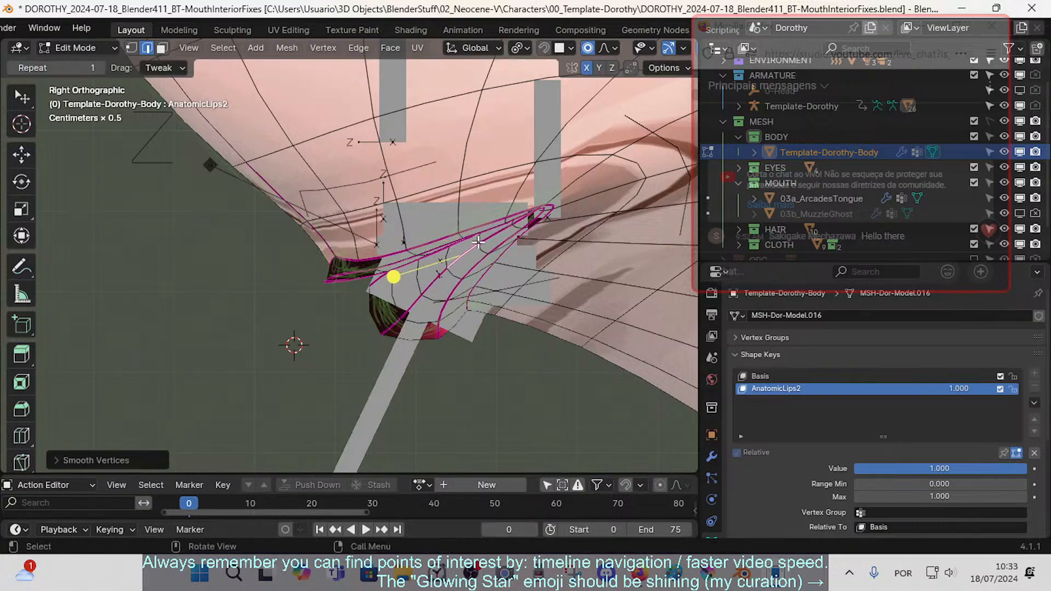
{"action": "left_click_drag", "start_coordinate": [498, 233], "coordinate": [501, 229]}
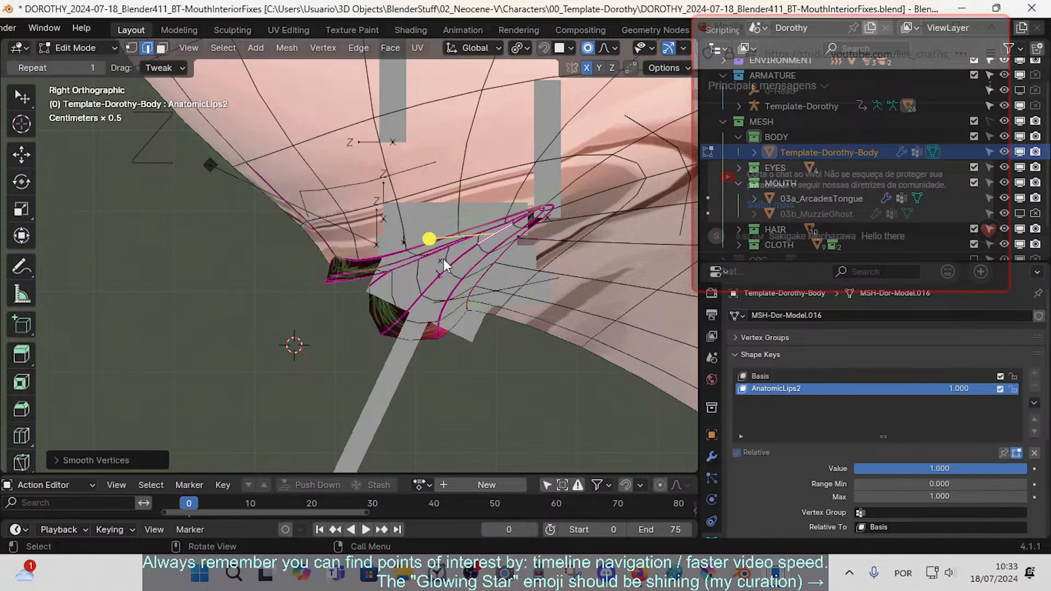
- Examine the reshaped lips in Object Mode from an angle and straight from the front
{"action": "key", "text": "Tab"}
{"action": "middle_click_drag", "start_coordinate": [444, 258], "coordinate": [252, 297]}
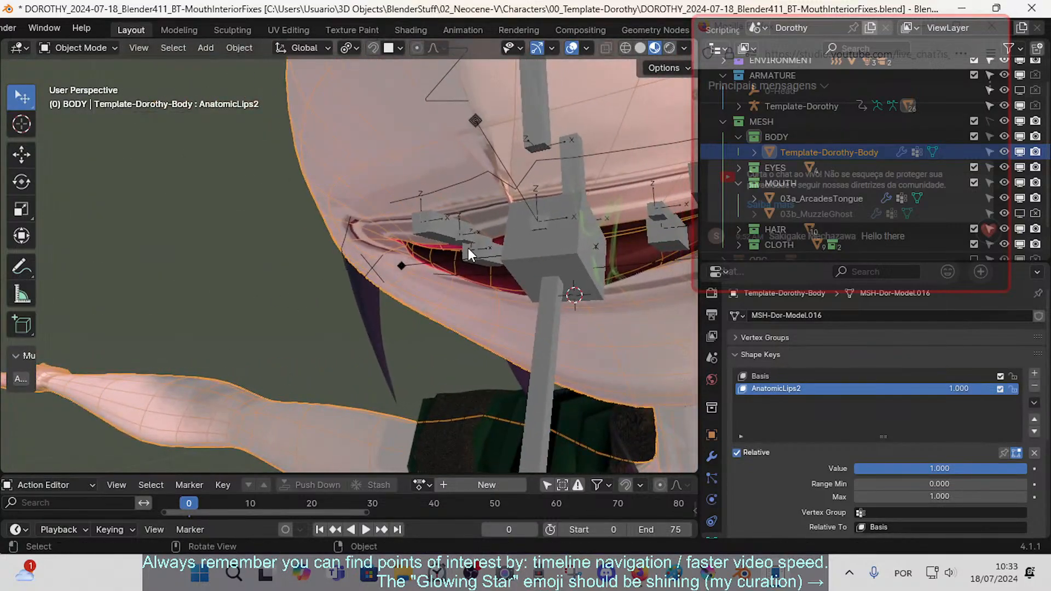
{"action": "middle_click_drag", "start_coordinate": [468, 248], "coordinate": [376, 303]}
{"action": "scroll", "coordinate": [375, 304], "scroll_direction": "up", "scroll_amount": 3}
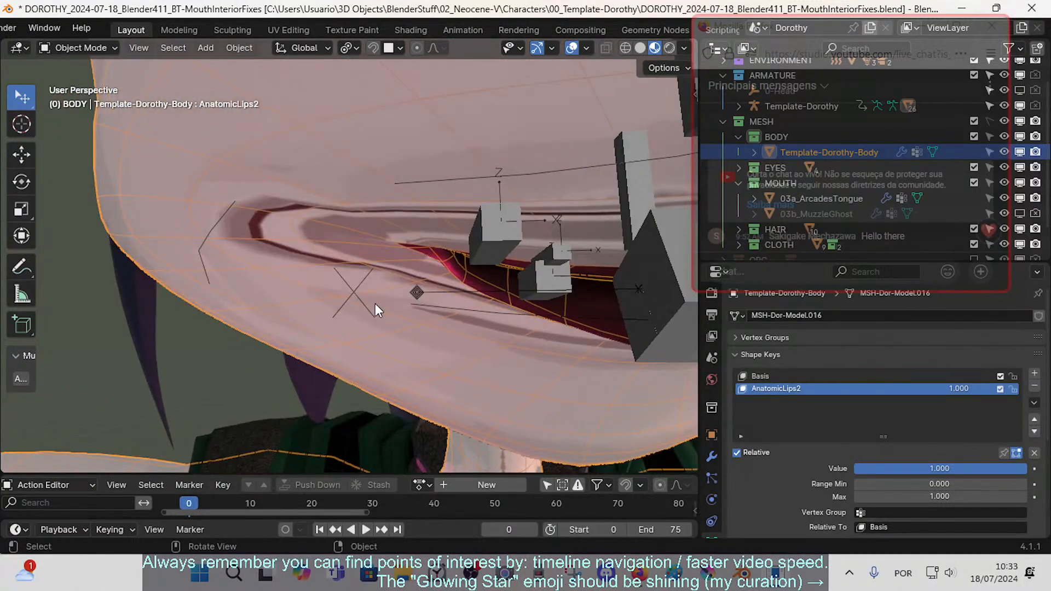
{"action": "key", "text": "KP_1"}
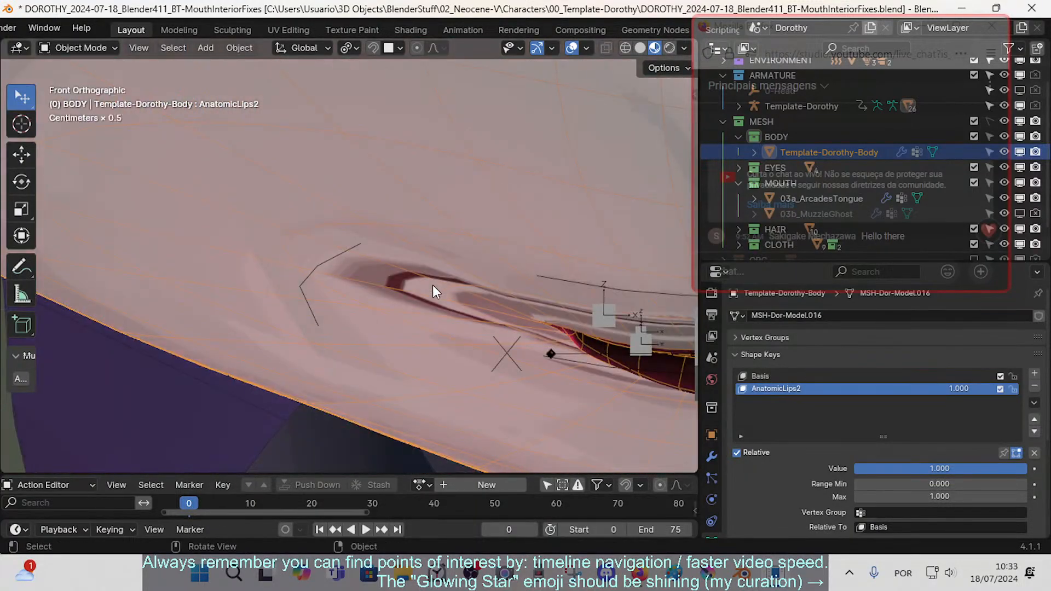
{"action": "scroll", "coordinate": [493, 297], "scroll_direction": "down", "scroll_amount": 8}
{"action": "middle_click_drag", "start_coordinate": [516, 297], "coordinate": [428, 300], "text": "shift"}
{"action": "scroll", "coordinate": [399, 295], "scroll_direction": "up", "scroll_amount": 6}
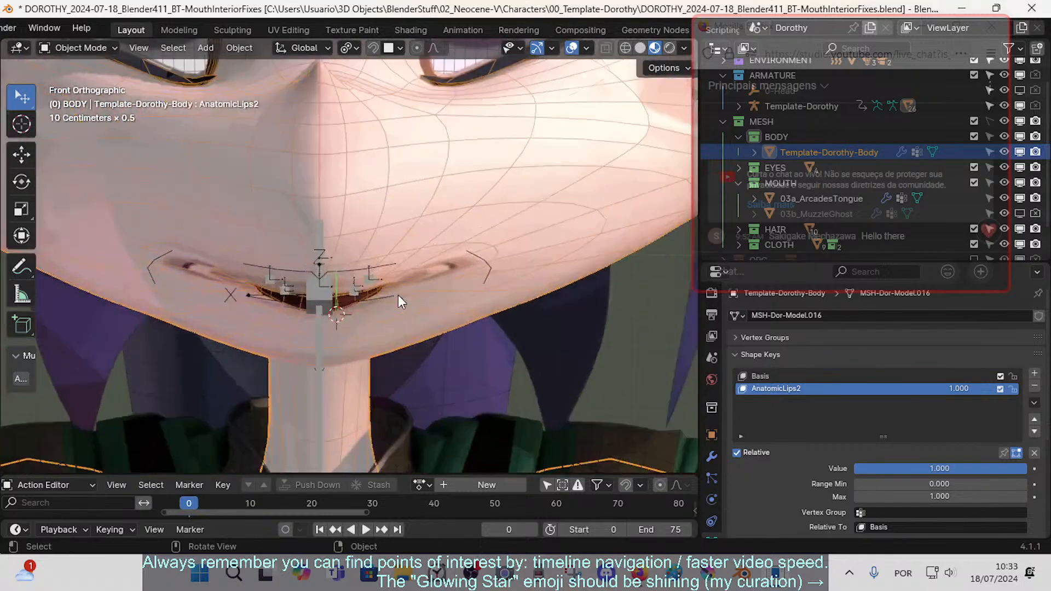
{"action": "key", "text": "Tab"}
{"action": "key", "text": "Tab"}
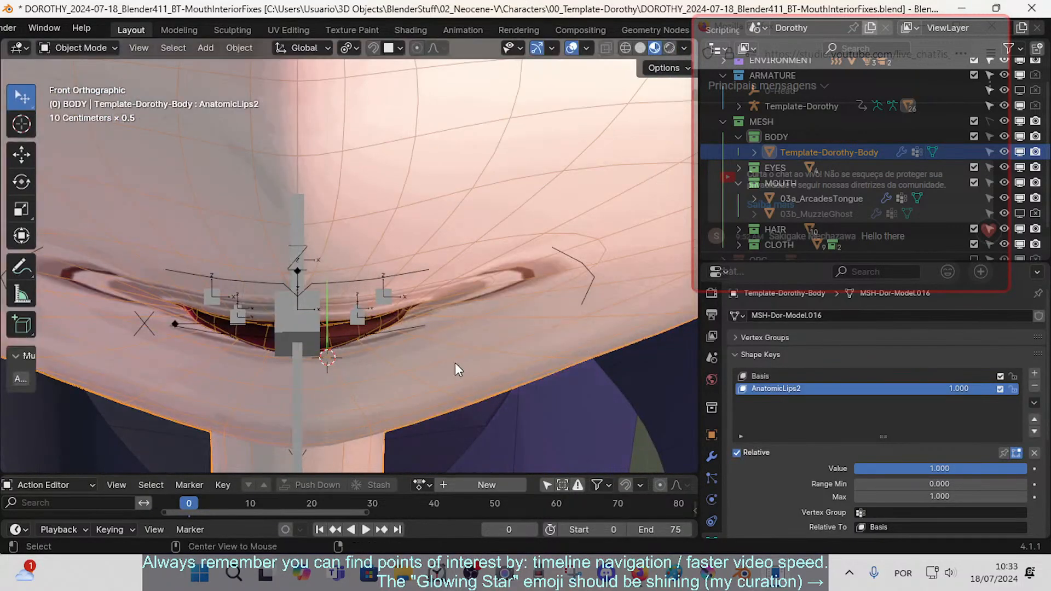
{"action": "key", "text": "Tab"}
{"action": "key", "text": "Tab"}
- Pose the armature by pulling the TWK-MAP-Lip-UP-SD.L control outward and up toward the mouth corner
{"action": "left_click", "coordinate": [573, 254]}
{"action": "key", "text": "ctrl+Tab"}
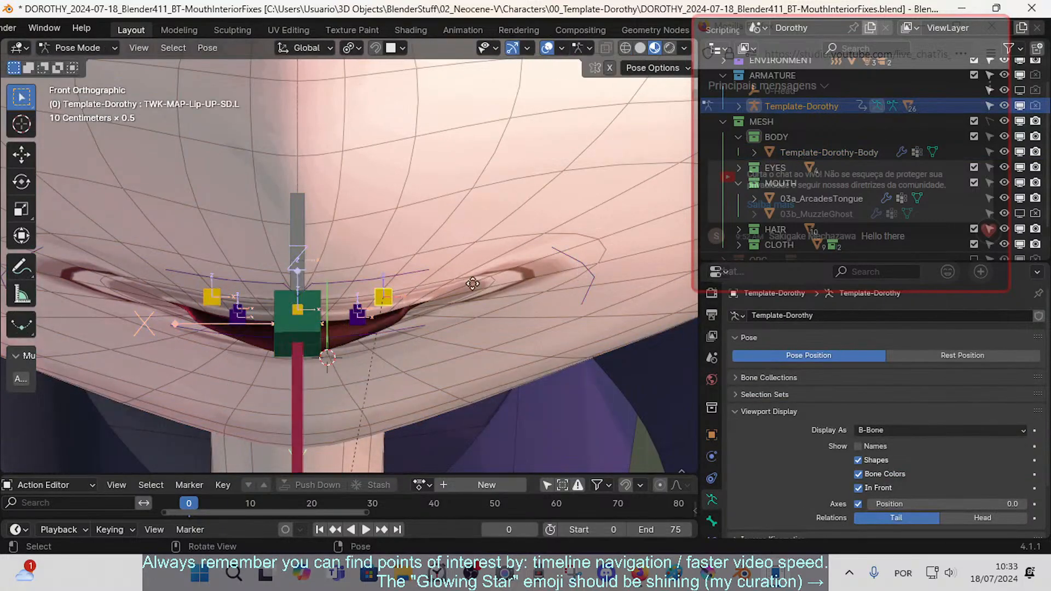
{"action": "key", "text": "g"}
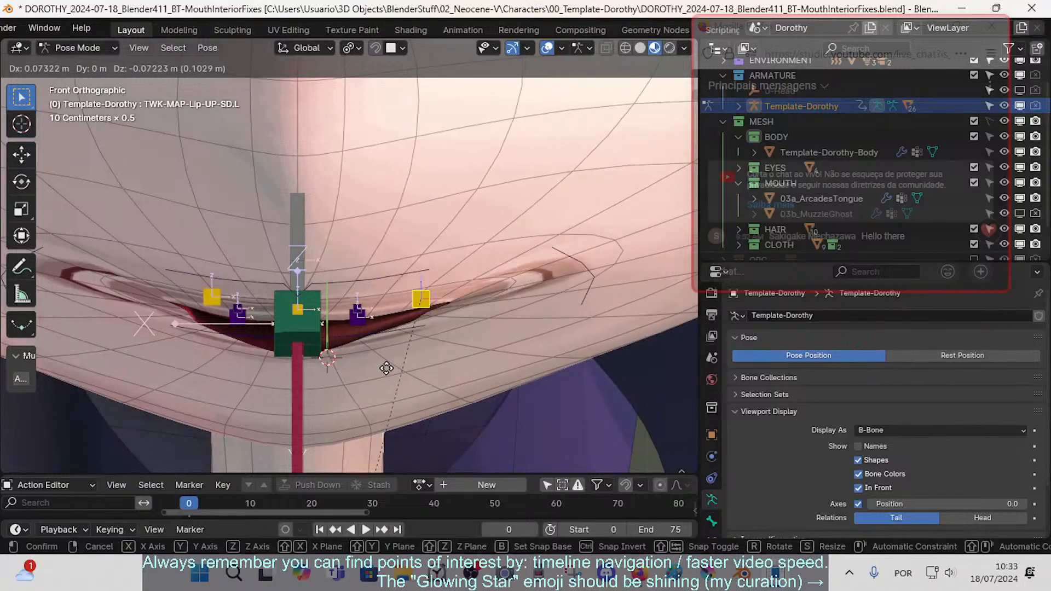
{"action": "left_click", "coordinate": [482, 332]}
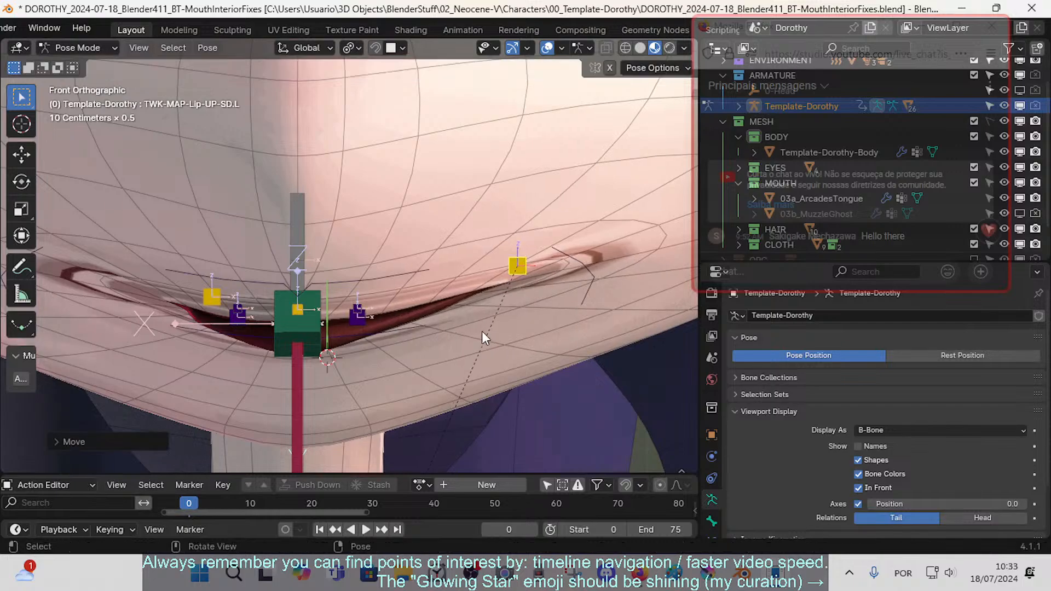
- Move the TWK-MAP-Lip-DN.L control down and outward, and try shifting the TWK-MAP-Lip-UP-SD.L control inward
{"action": "left_click", "coordinate": [369, 318]}
{"action": "key", "text": "g"}
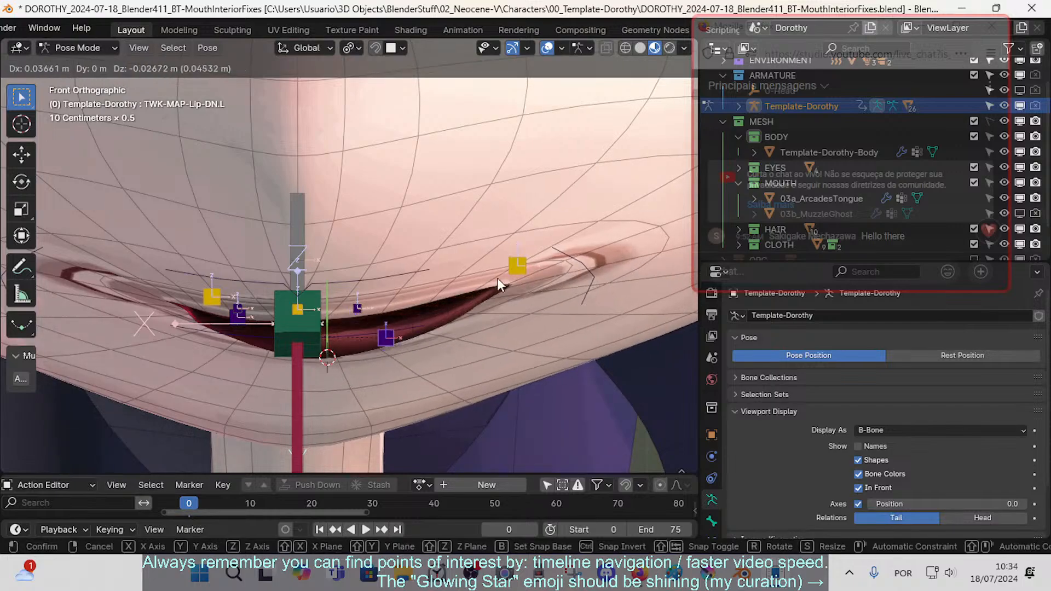
{"action": "left_click", "coordinate": [517, 270]}
{"action": "left_click", "coordinate": [517, 266]}
{"action": "key", "text": "g"}
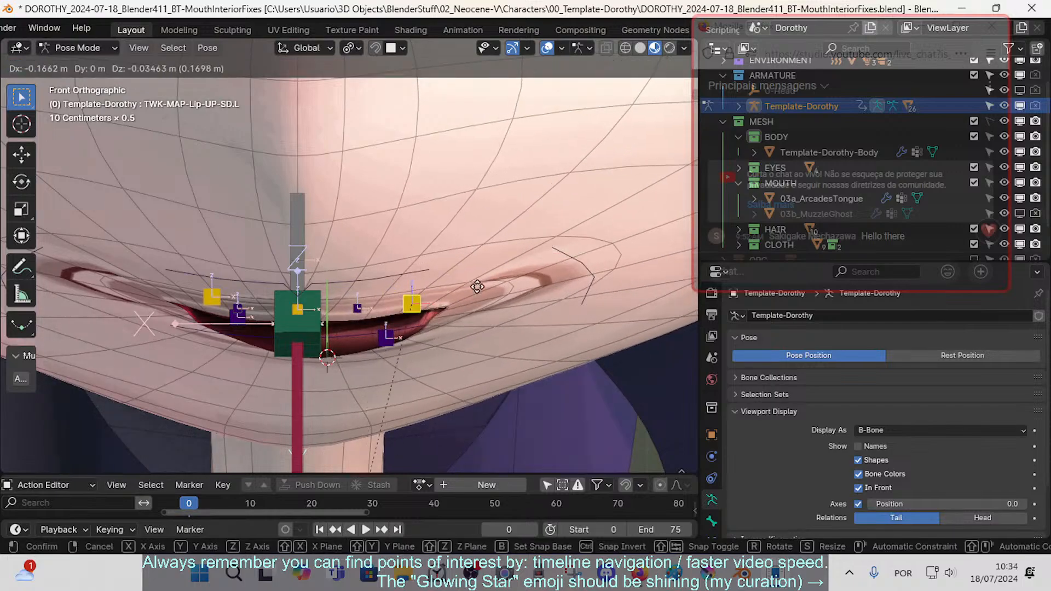
{"action": "right_click", "coordinate": [400, 337]}
- Compare the pose with the armature's rest shape, and clear the location of the posed lip controls
{"action": "key", "text": "Tab"}
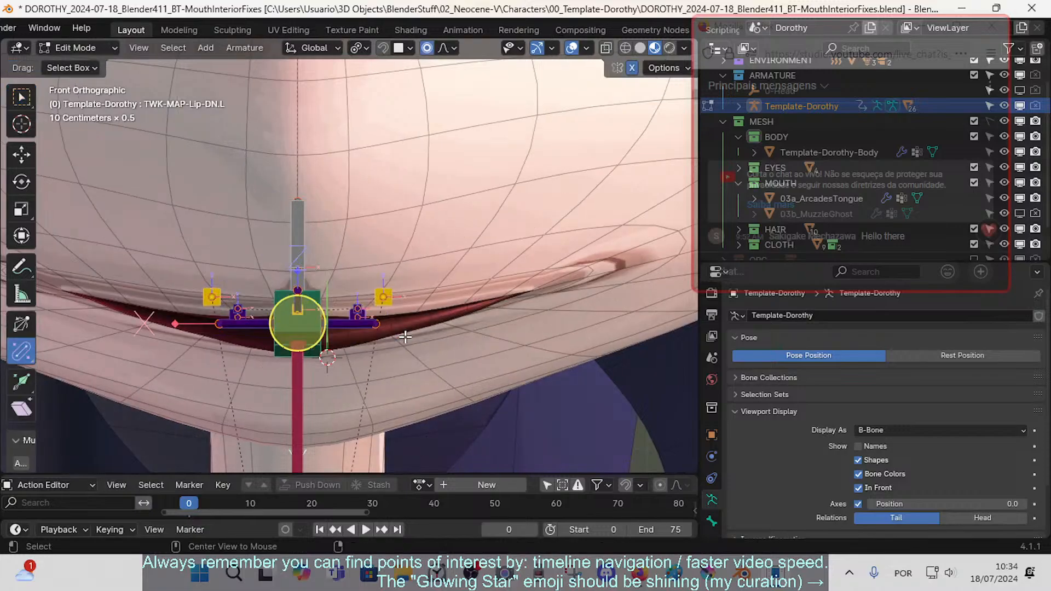
{"action": "key", "text": "ctrl+Tab"}
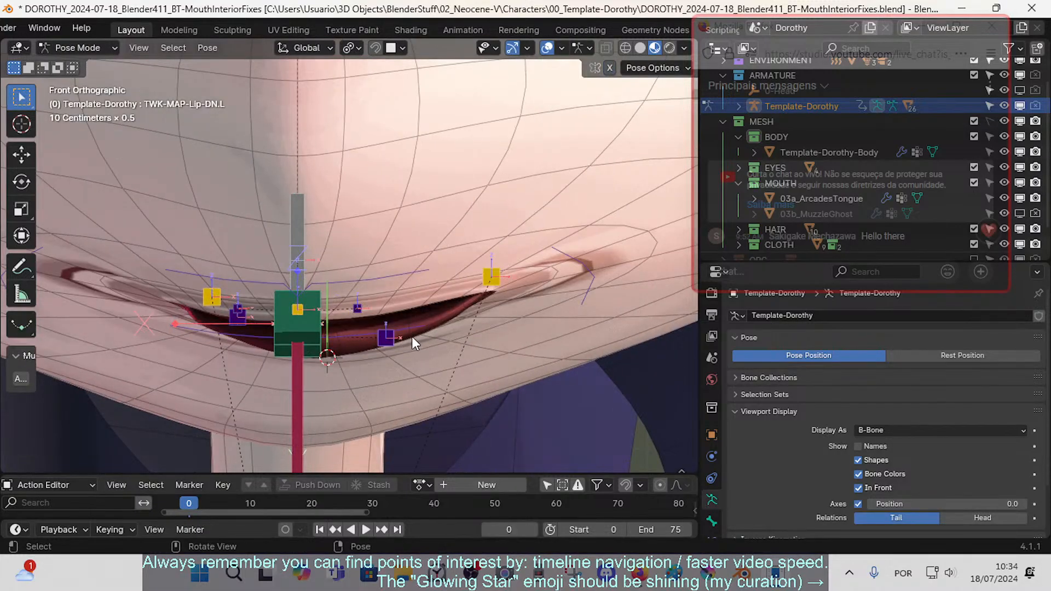
{"action": "key", "text": "alt+g"}
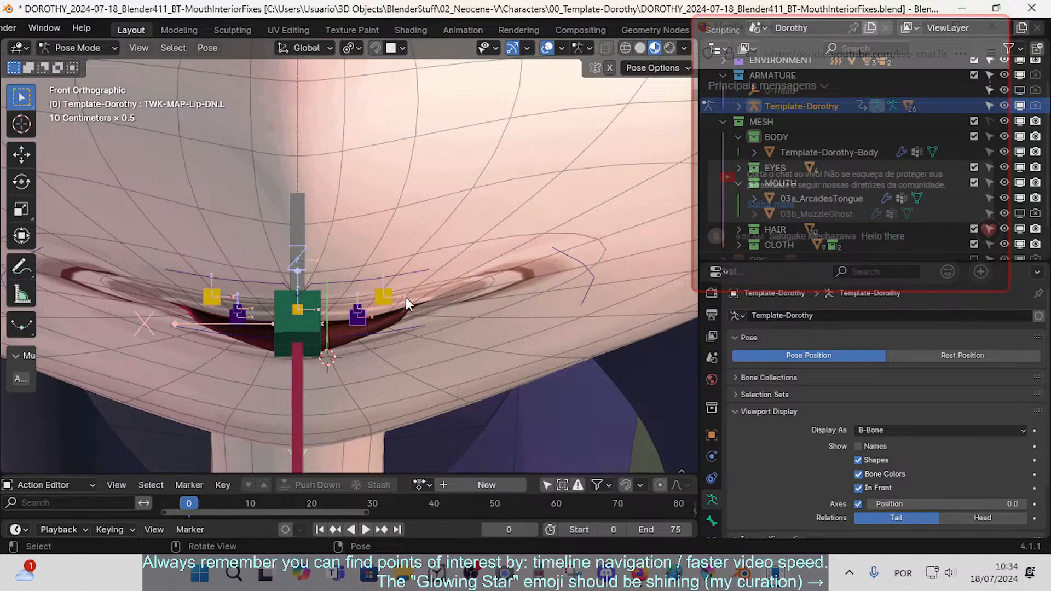
- Pull TWK-MAP-Lip-UP-SD.L outward and up, and move TWK-MAP-Lip-DN.L down and toward the mouth's middle
{"action": "left_click", "coordinate": [395, 300]}
{"action": "key", "text": "g"}
{"action": "left_click", "coordinate": [449, 285]}
{"action": "left_click", "coordinate": [362, 322]}
{"action": "key", "text": "g"}
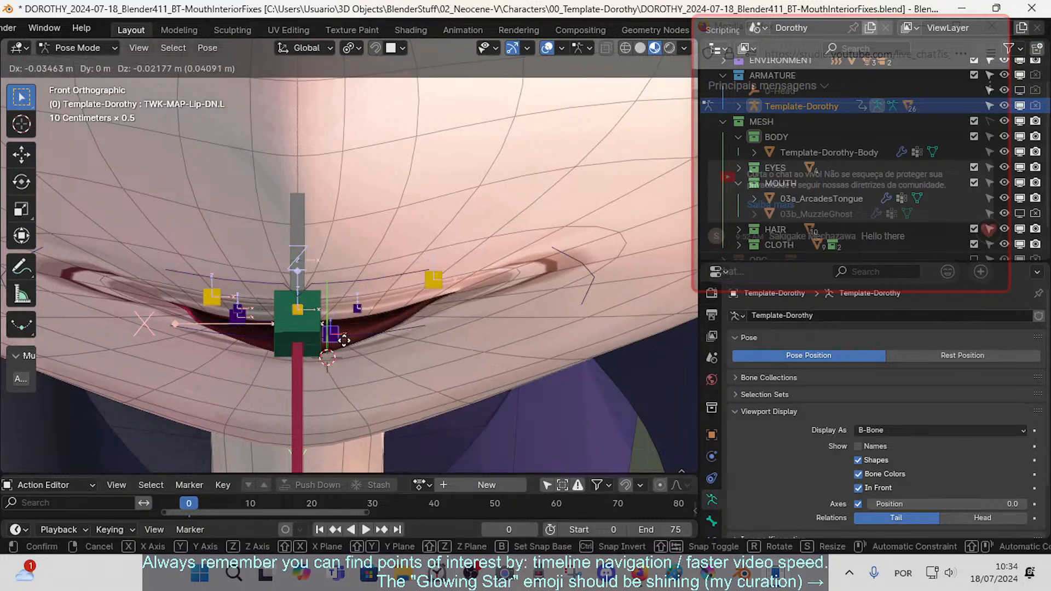
{"action": "left_click", "coordinate": [339, 343]}
- Bring TWK-MAP-Lip-UP-SD.L back inward, nudge TWK-MAP-Lip-UP.L up, and shift TWK-MAP-Lip-DN.L closer to the mouth's middle
{"action": "left_click", "coordinate": [439, 286]}
{"action": "key", "text": "g"}
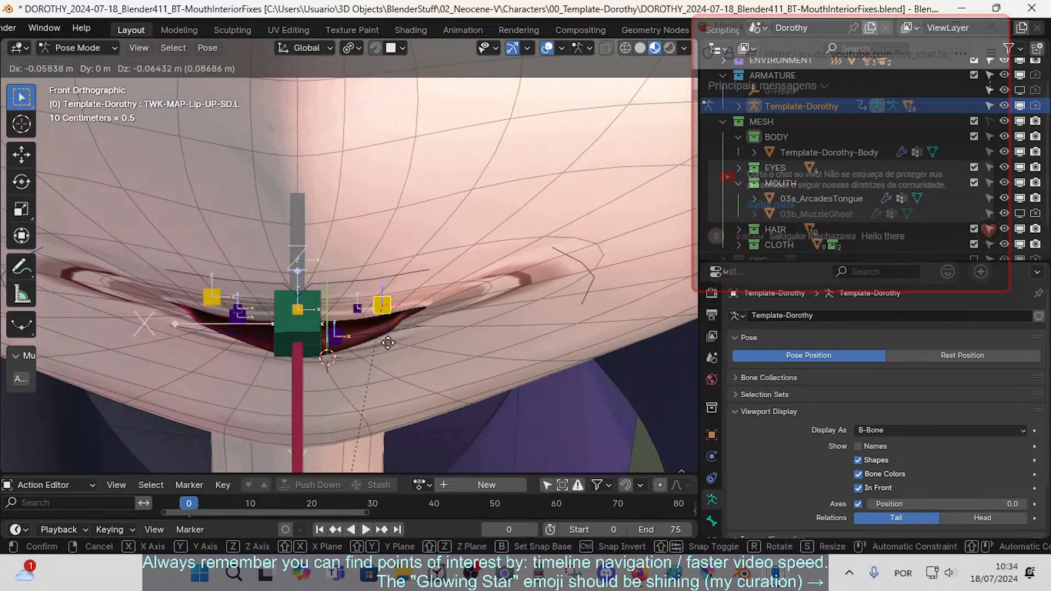
{"action": "left_click", "coordinate": [394, 340]}
{"action": "left_click", "coordinate": [357, 308]}
{"action": "key", "text": "g"}
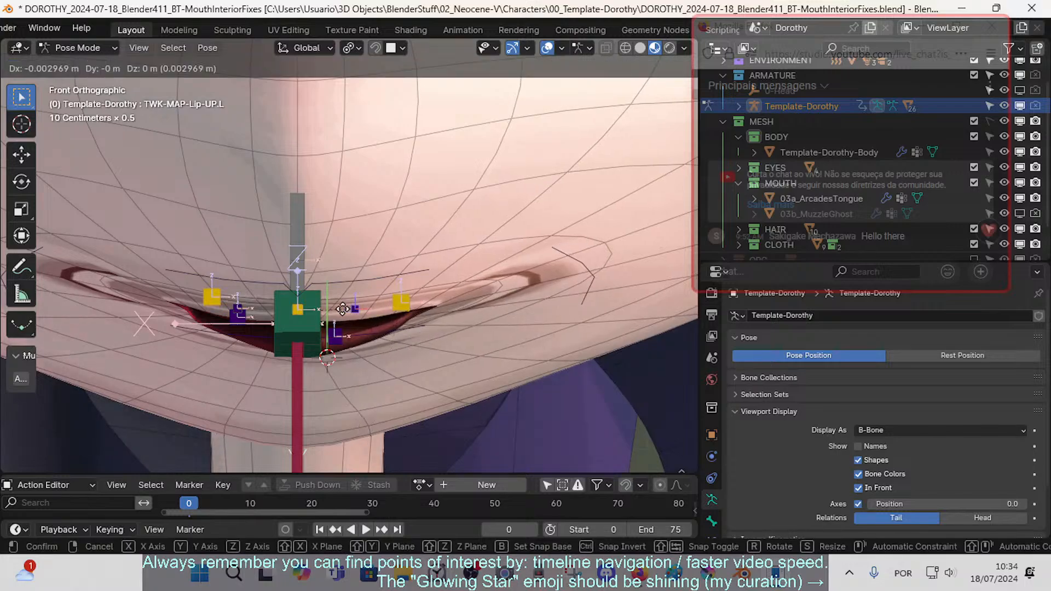
{"action": "left_click", "coordinate": [341, 334]}
{"action": "left_click", "coordinate": [337, 332]}
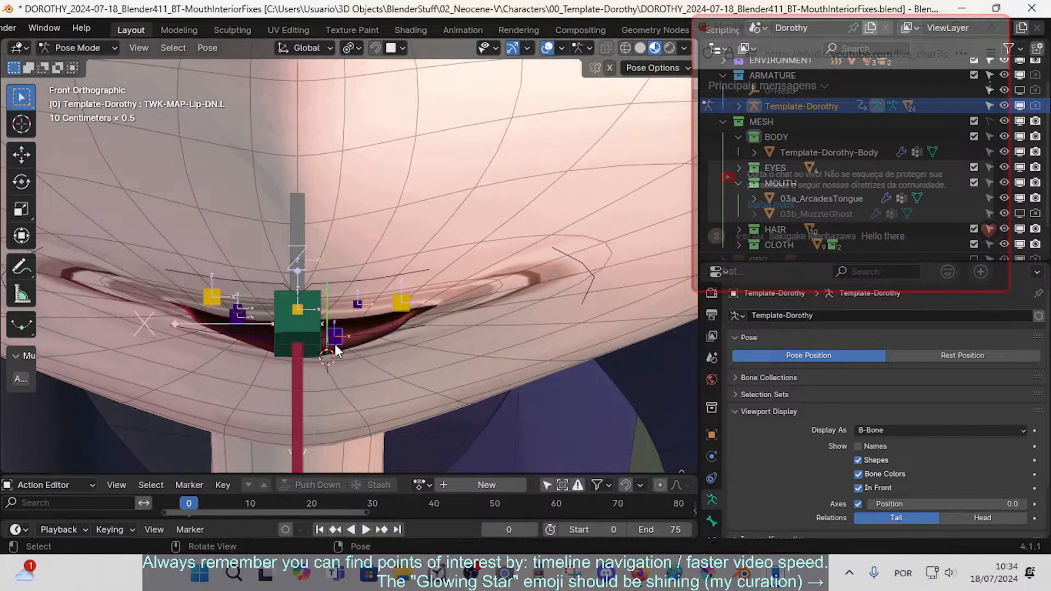
{"action": "key", "text": "g"}
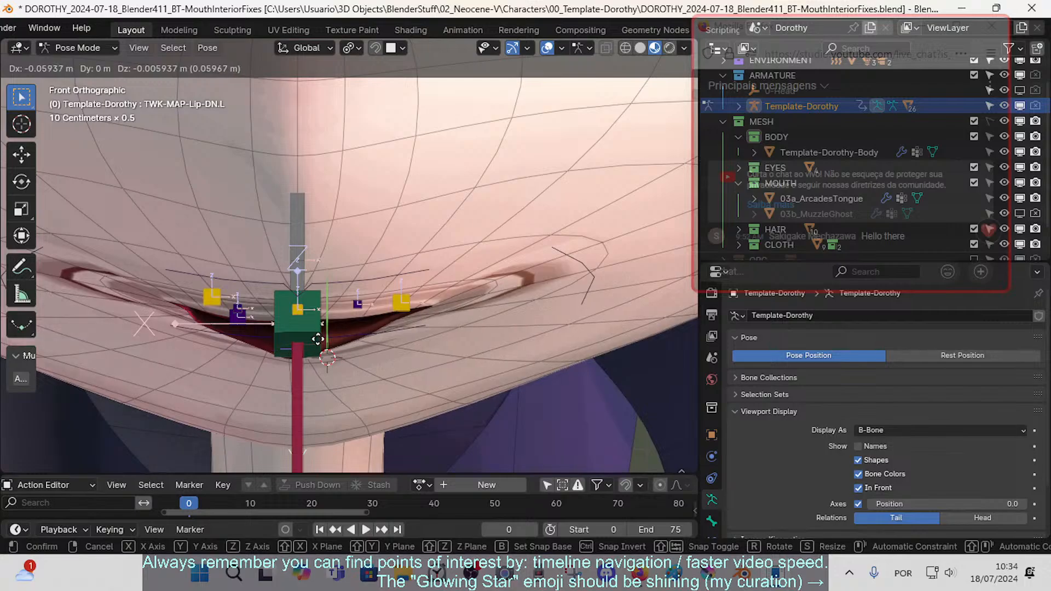
{"action": "left_click", "coordinate": [320, 338]}
- Swing the TWK-MAP-Lip-UP-SD.L control outward and back inward to test the deformation of the mouth corner
{"action": "left_click", "coordinate": [405, 300]}
{"action": "key", "text": "g"}
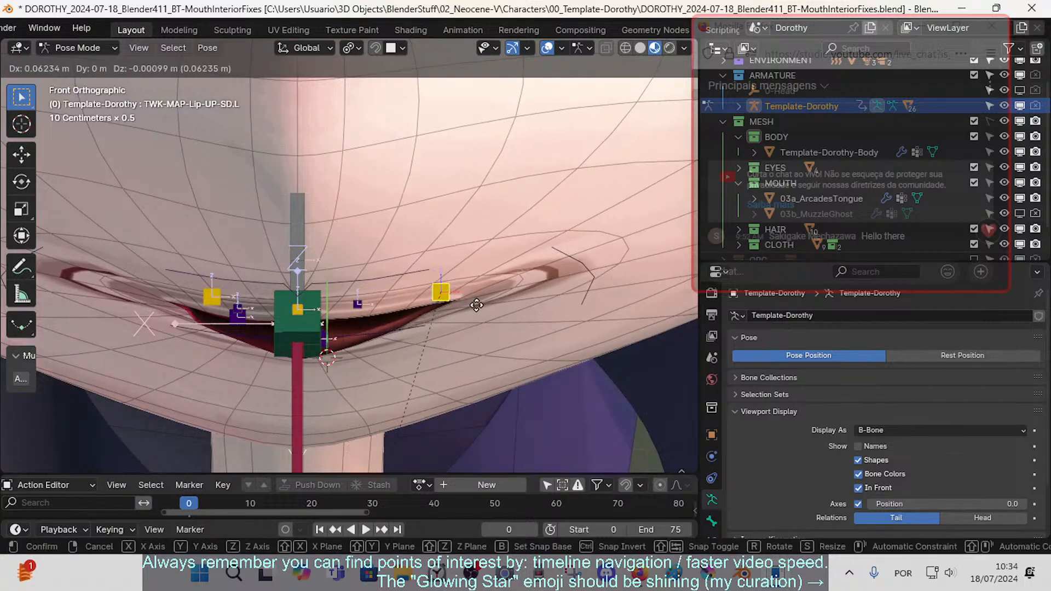
{"action": "left_click", "coordinate": [493, 292]}
{"action": "key", "text": "g"}
{"action": "left_click", "coordinate": [383, 333]}
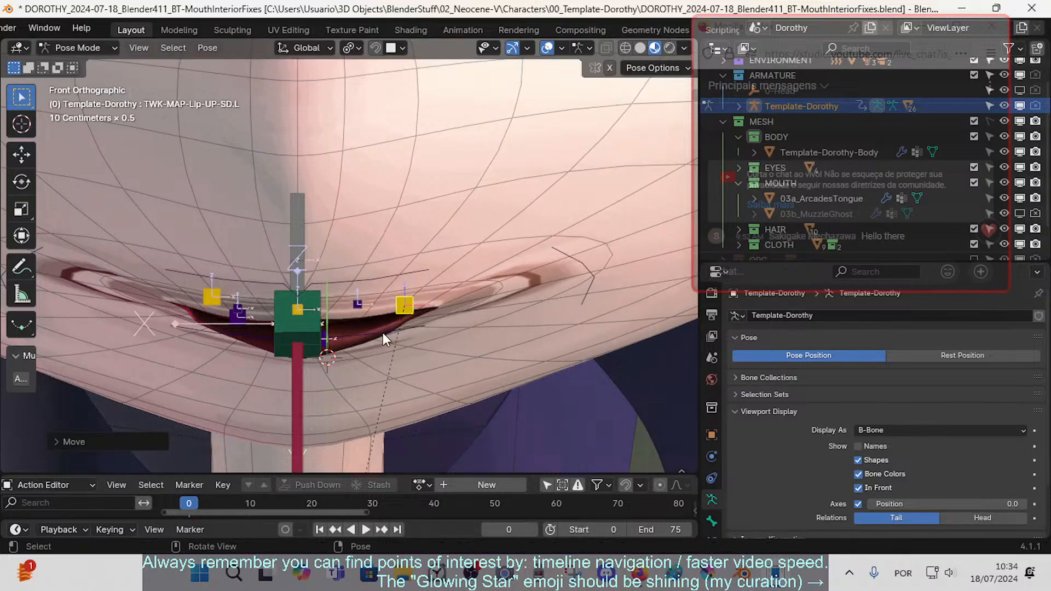
{"action": "key", "text": "g"}
{"action": "left_click", "coordinate": [389, 336]}
{"action": "key", "text": "g"}
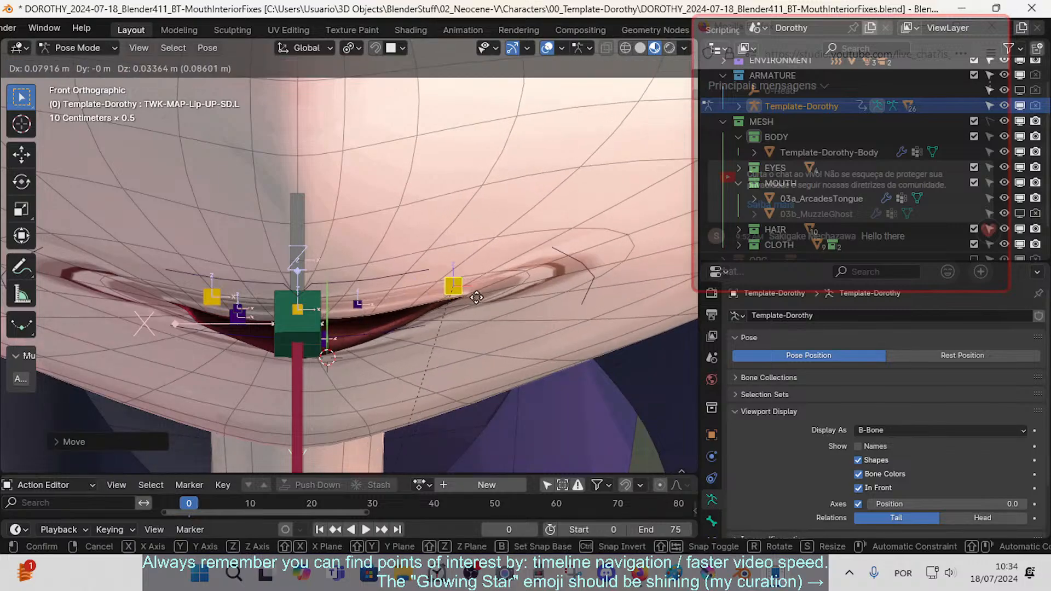
{"action": "left_click", "coordinate": [330, 353]}
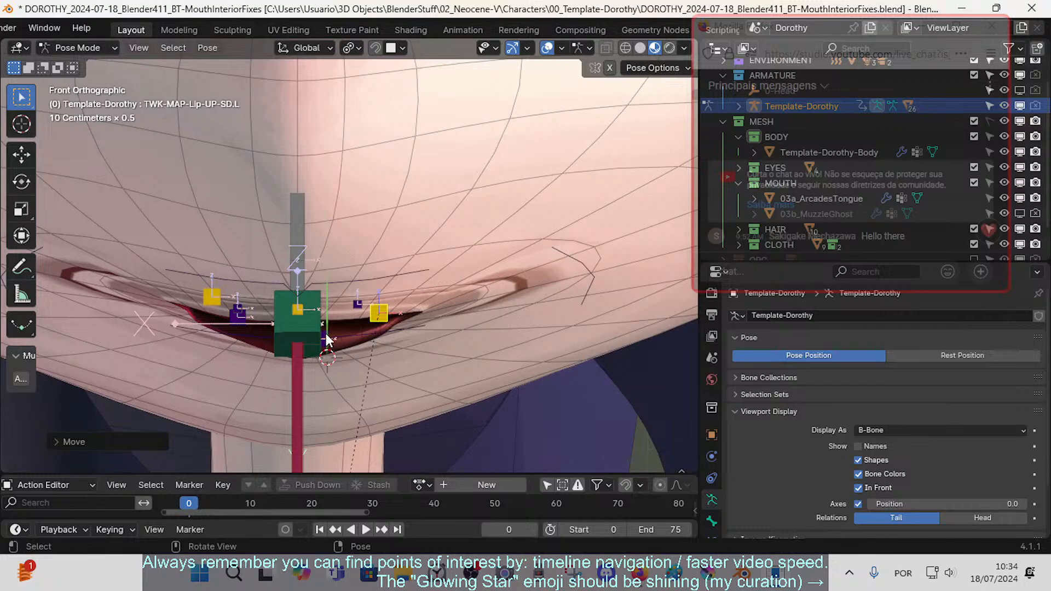
- Reposition the TWK-MAP-Lip-UP-SD.L control outward from the narrowed mouth, then adjust it slightly back inward
{"action": "left_click", "coordinate": [364, 333]}
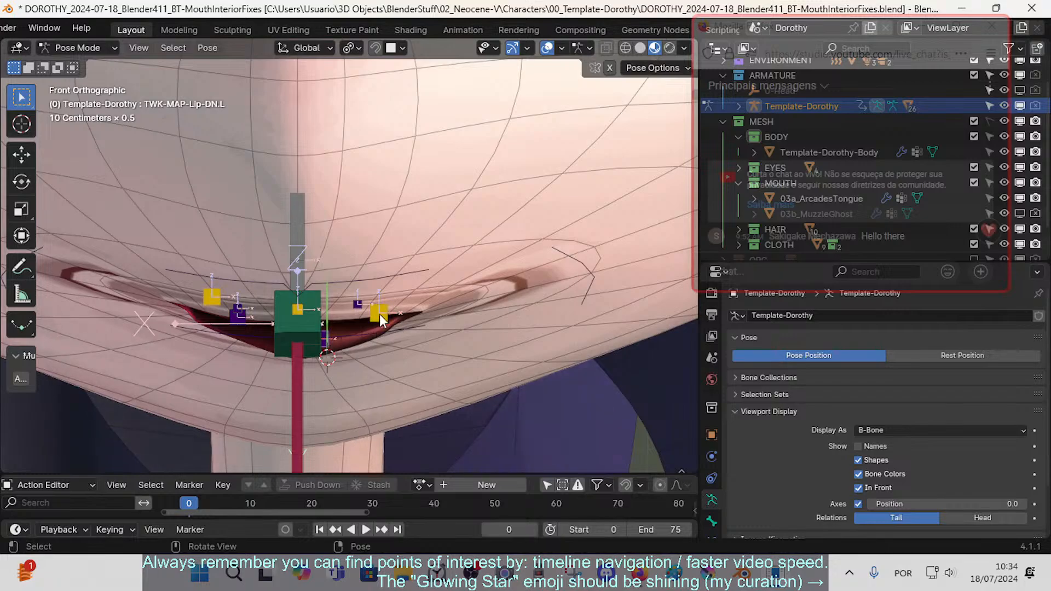
{"action": "left_click", "coordinate": [379, 315]}
{"action": "key", "text": "g"}
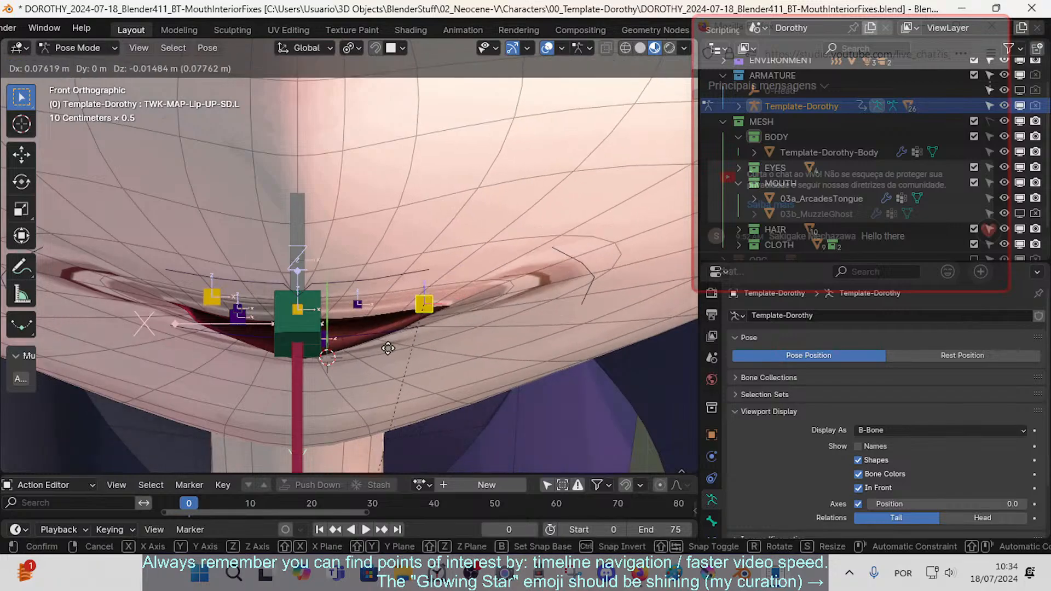
{"action": "left_click", "coordinate": [460, 310]}
{"action": "key", "text": "g"}
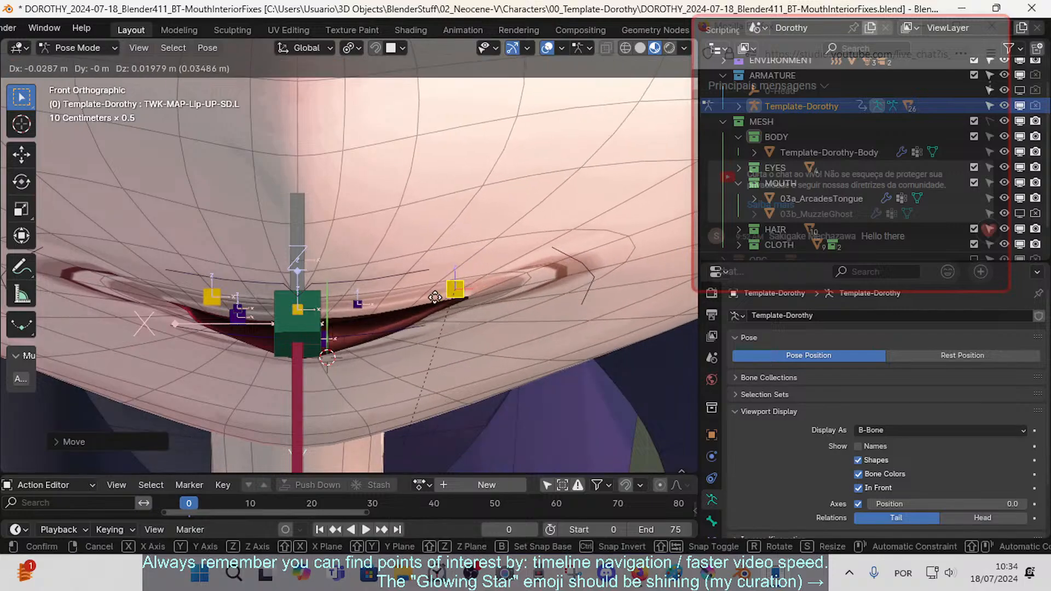
{"action": "left_click", "coordinate": [402, 299]}
- Raise the TWK-MAP-Lip-UP.L control about 0.17 m to open the upper lip, and view it from below
{"action": "left_click", "coordinate": [359, 302]}
{"action": "key", "text": "g"}
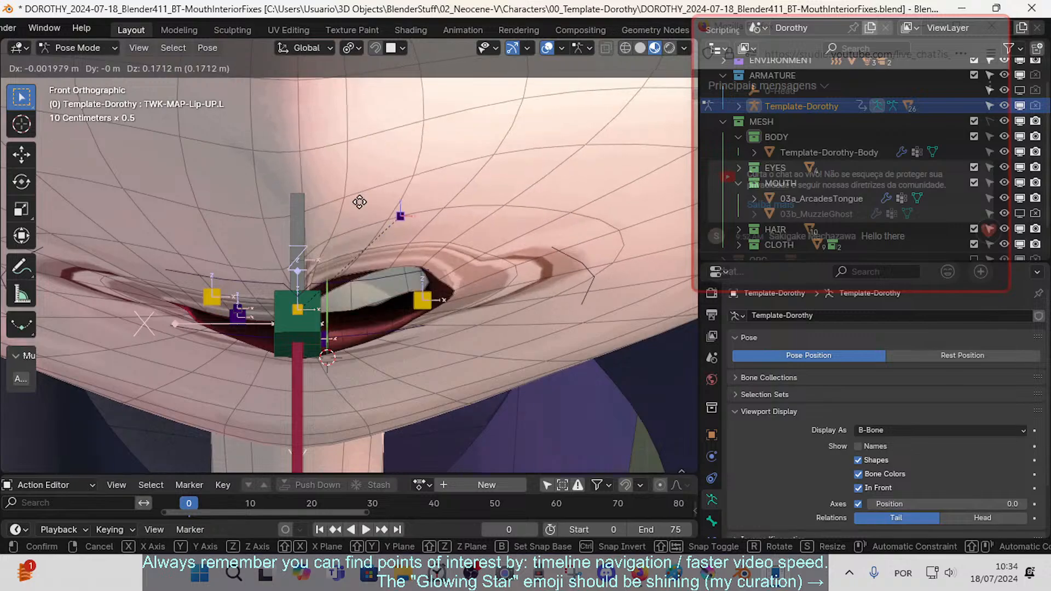
{"action": "left_click", "coordinate": [355, 217]}
{"action": "middle_click_drag", "start_coordinate": [392, 321], "coordinate": [441, 371]}
- Clear the location of the posed lip controls, and check the armature's rest shape in Edit Mode
{"action": "left_click", "coordinate": [467, 395]}
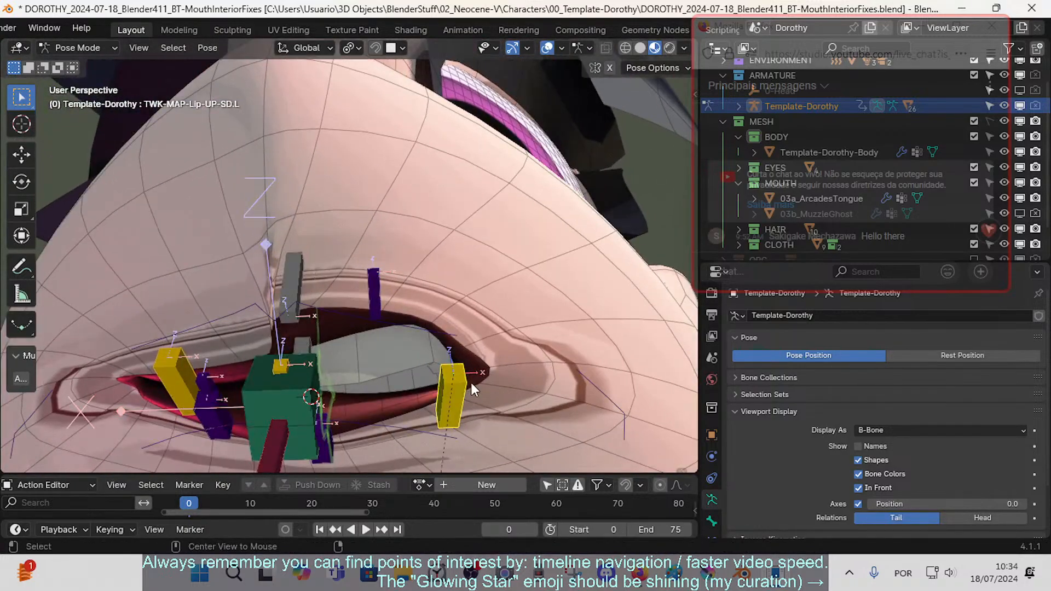
{"action": "key", "text": "alt+g"}
{"action": "mouse_move", "coordinate": [451, 383]}
{"action": "middle_mouse_down"}
{"action": "mouse_move", "coordinate": [457, 371]}
{"action": "mouse_move", "coordinate": [470, 403]}
{"action": "mouse_move", "coordinate": [441, 390]}
{"action": "middle_mouse_up"}
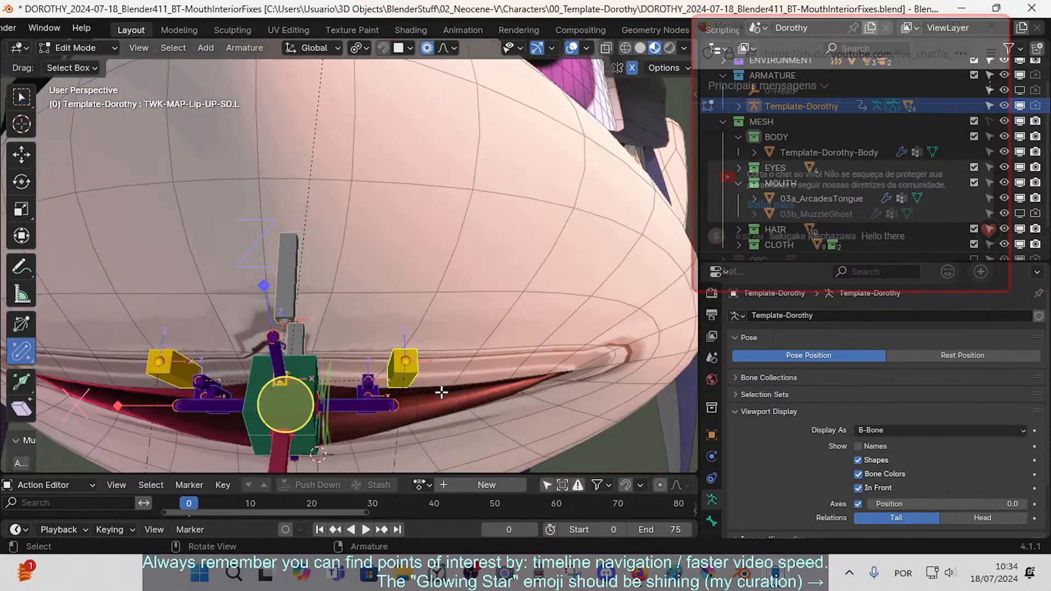
- Display the body's Armature modifier deformation on the edit cage, and enter Edit Mode on the AnatomicLips2 shape key at the mouth corner
{"action": "left_click", "coordinate": [465, 382]}
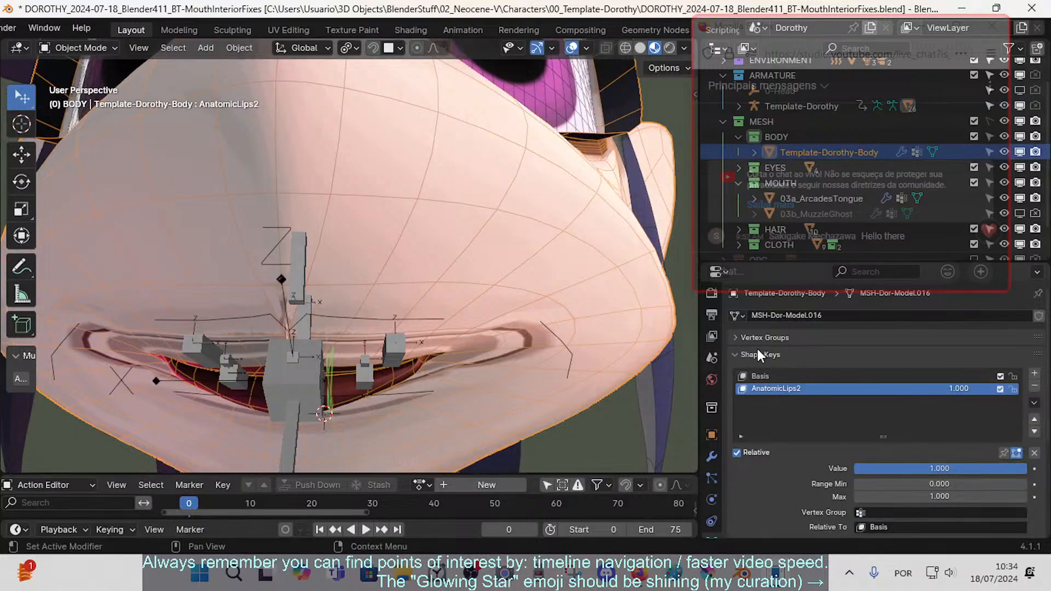
{"action": "left_click", "coordinate": [711, 457]}
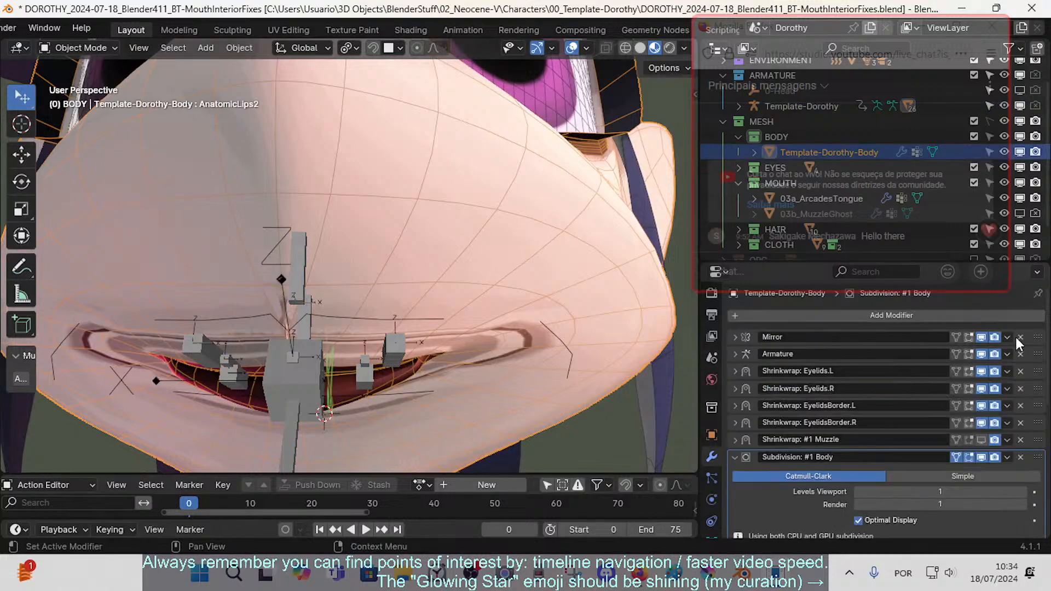
{"action": "left_click", "coordinate": [957, 353]}
{"action": "key", "text": "Tab"}
{"action": "middle_click_drag", "start_coordinate": [454, 385], "coordinate": [563, 237]}
{"action": "scroll", "coordinate": [467, 295], "scroll_direction": "up", "scroll_amount": 4}
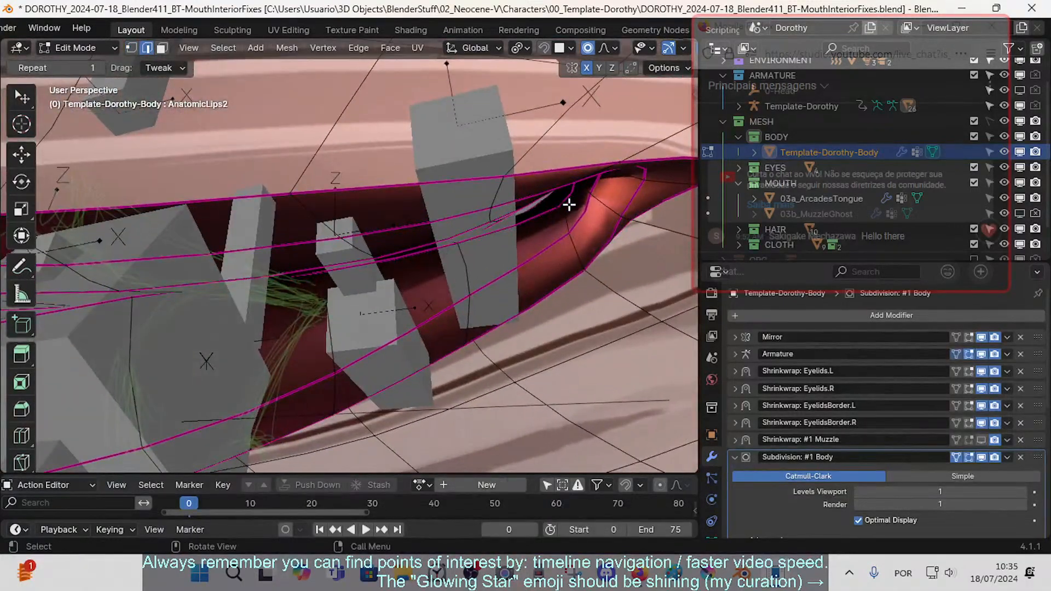
- Smooth the selected inner-lip edges beside the character's left mouth corner with the Smooth tool
{"action": "scroll", "coordinate": [496, 237], "scroll_direction": "down", "scroll_amount": 2}
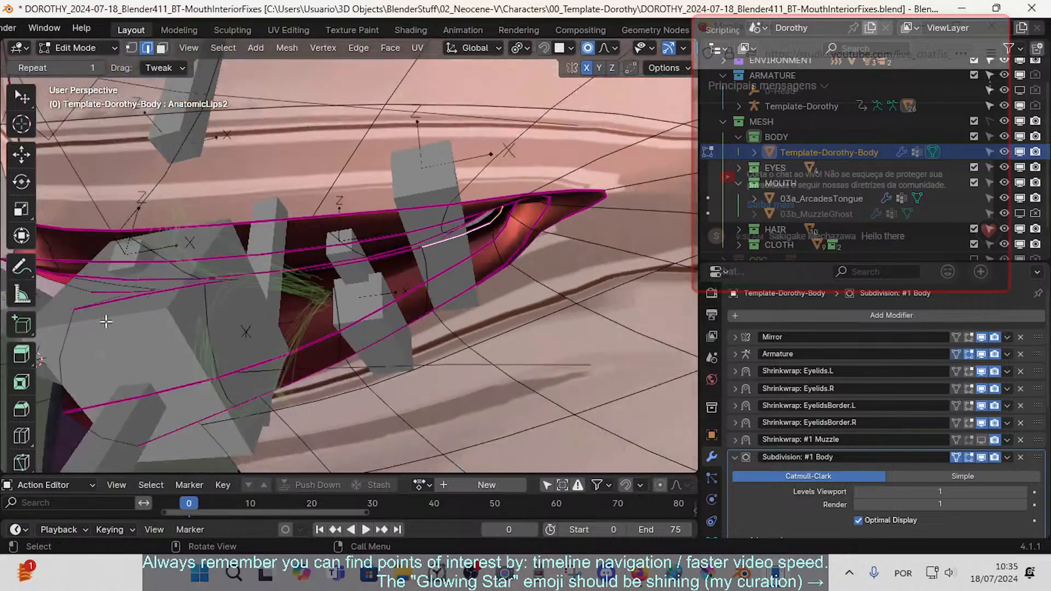
{"action": "scroll", "coordinate": [13, 421], "scroll_direction": "down", "scroll_amount": 4}
{"action": "scroll", "coordinate": [432, 252], "scroll_direction": "down", "scroll_amount": 5}
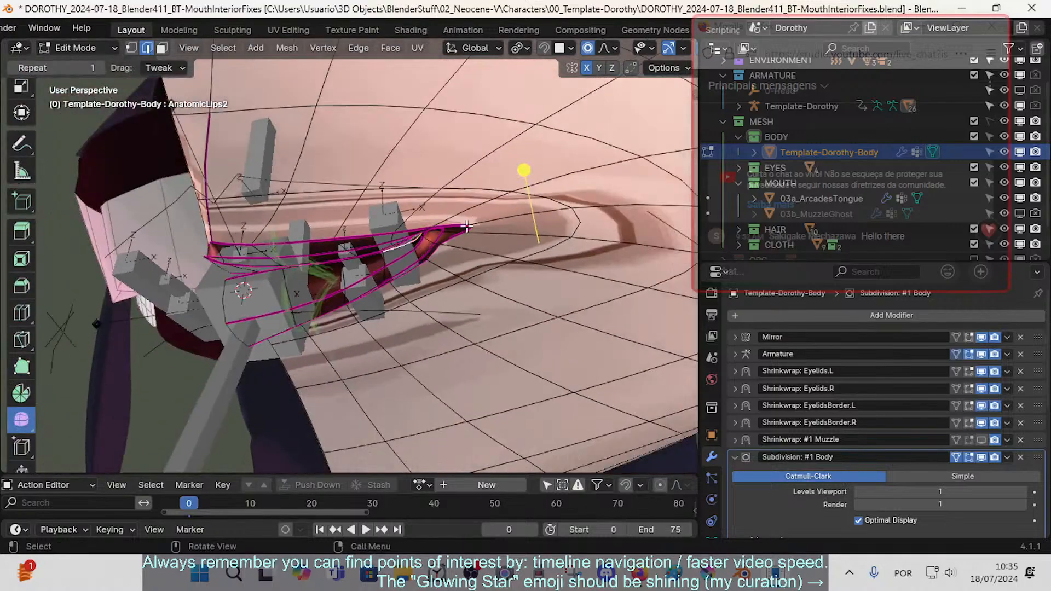
{"action": "scroll", "coordinate": [522, 213], "scroll_direction": "up", "scroll_amount": 3}
{"action": "middle_click_drag", "start_coordinate": [499, 214], "coordinate": [465, 241], "text": "shift"}
{"action": "left_click_drag", "start_coordinate": [587, 200], "coordinate": [570, 187]}
{"action": "scroll", "coordinate": [434, 253], "scroll_direction": "up", "scroll_amount": 2}
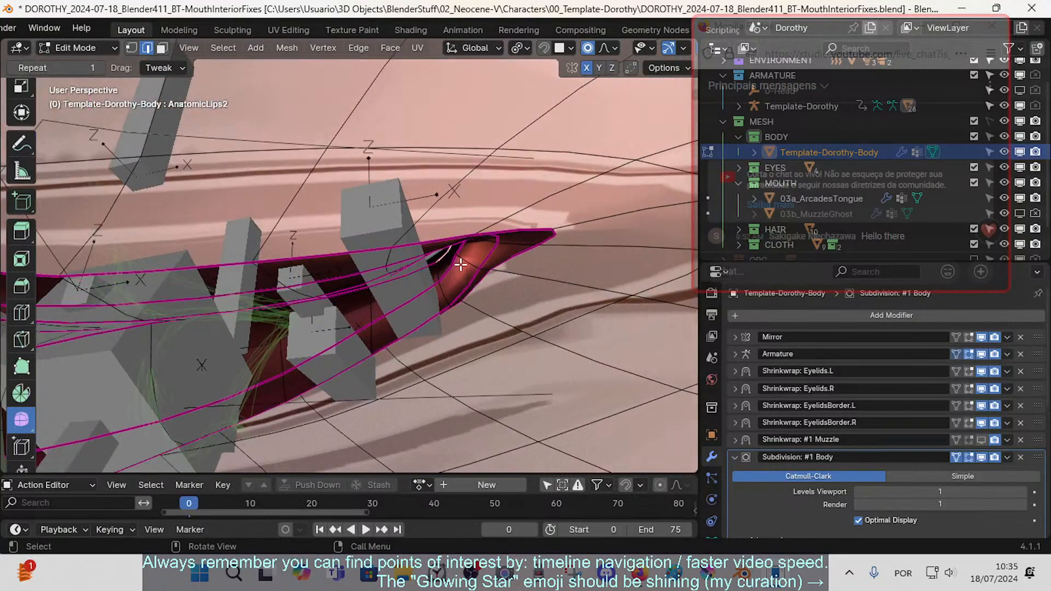
- Smooth the inner lip fold at the mouth corner further, and move its lower edge with proportional editing
{"action": "left_click_drag", "start_coordinate": [510, 254], "coordinate": [446, 262]}
{"action": "key", "text": "g"}
{"action": "left_click", "coordinate": [405, 272]}
{"action": "middle_click_drag", "start_coordinate": [474, 298], "coordinate": [481, 261]}
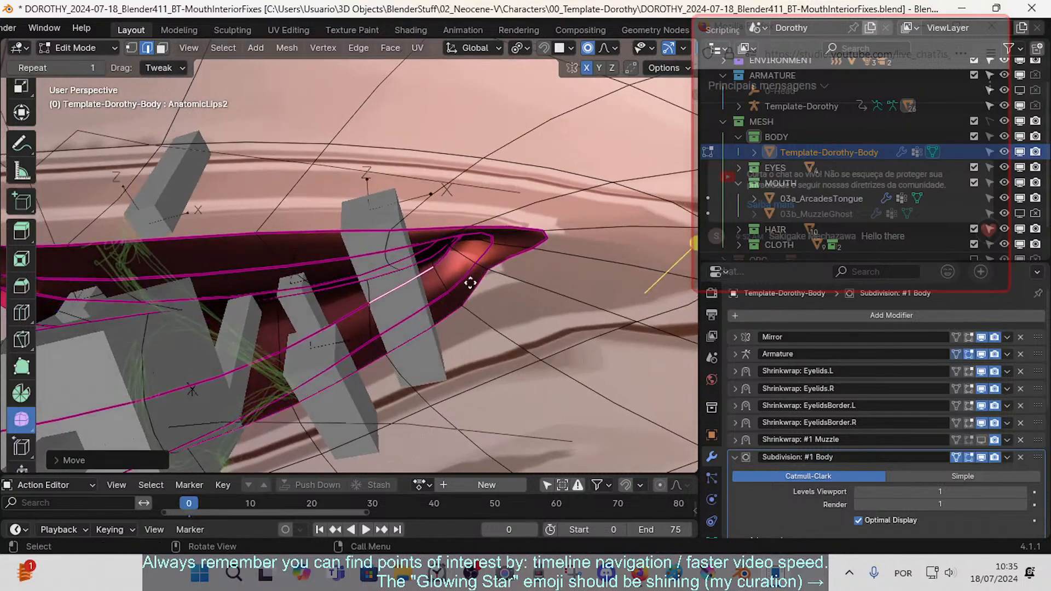
{"action": "key", "text": "g"}
{"action": "left_click", "coordinate": [445, 259]}
- Move the short inner-fold edge and the neighbouring lower-lip edge at the mouth corner to even out the fold
{"action": "left_click", "coordinate": [439, 251]}
{"action": "key", "text": "g"}
{"action": "left_click", "coordinate": [439, 251]}
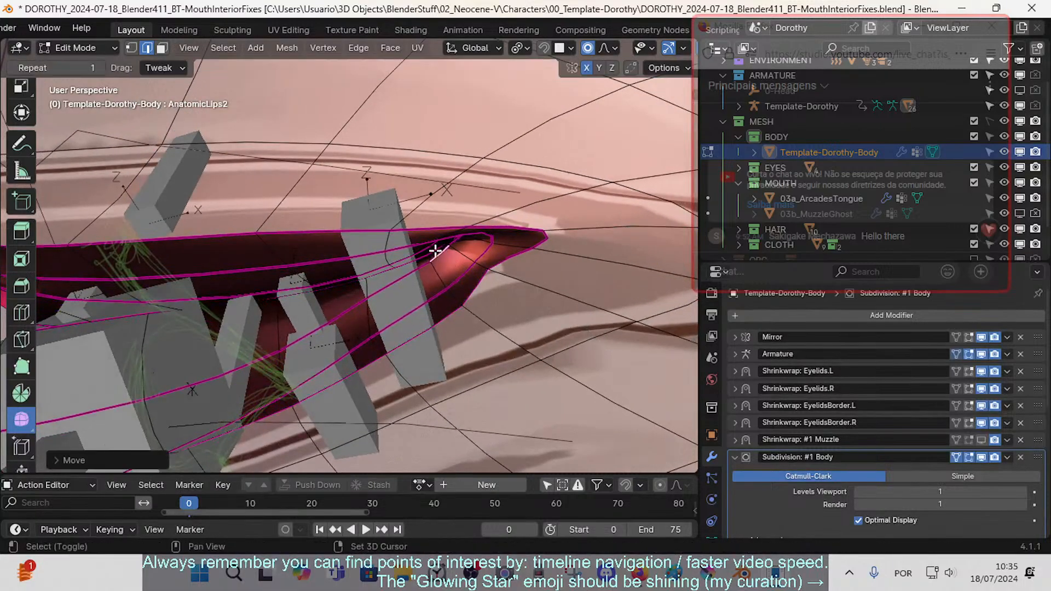
{"action": "left_click", "coordinate": [468, 274]}
{"action": "key", "text": "g"}
{"action": "left_click", "coordinate": [471, 267]}
- Slide a lower-lip vertex along its edge near the mouth corner, and move it slightly to refine the lip border
{"action": "key", "text": "1"}
{"action": "scroll", "coordinate": [470, 273], "scroll_direction": "down", "scroll_amount": 2}
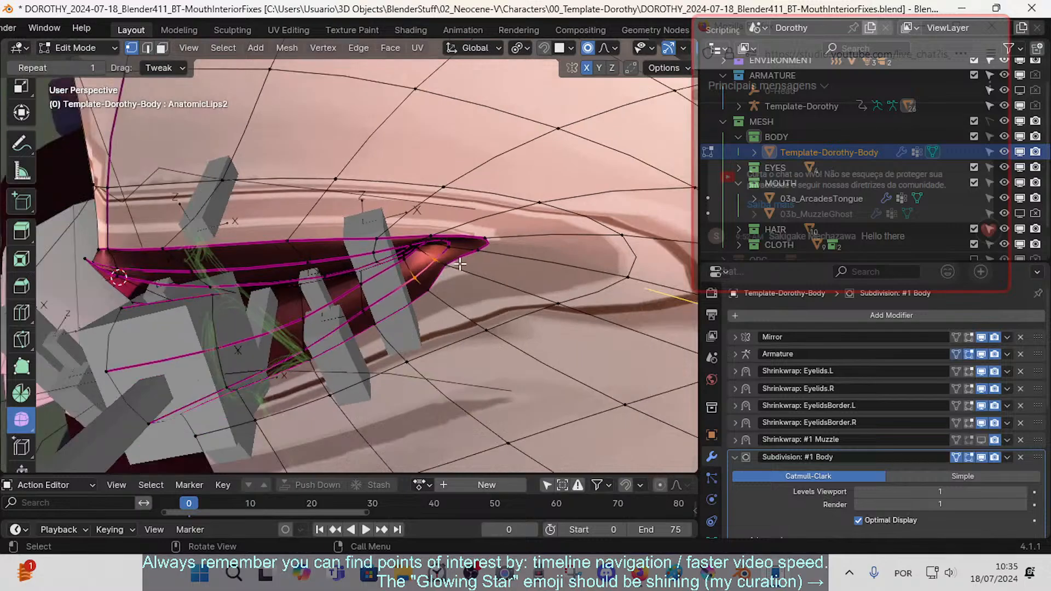
{"action": "left_click", "coordinate": [459, 266]}
{"action": "key", "text": "g"}
{"action": "key", "text": "g"}
{"action": "left_click", "coordinate": [470, 275]}
{"action": "middle_click_drag", "start_coordinate": [472, 274], "coordinate": [497, 330]}
{"action": "key", "text": "g"}
{"action": "left_click", "coordinate": [514, 286]}
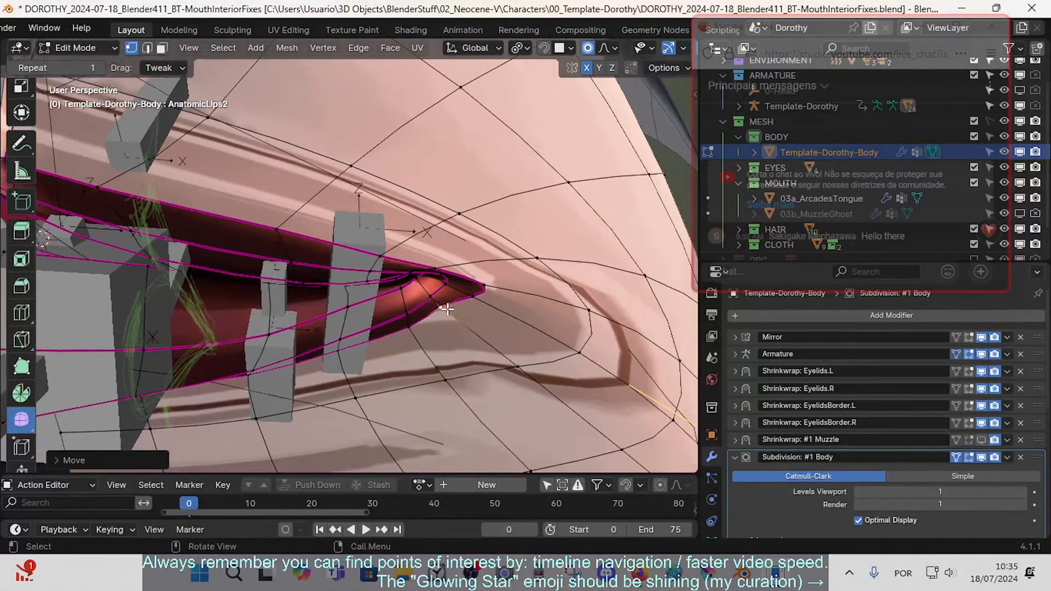
- Toggle the Armature modifier's Edit Mode display repeatedly to compare the mouth corner with and without the rig deformation
{"action": "left_click", "coordinate": [969, 353]}
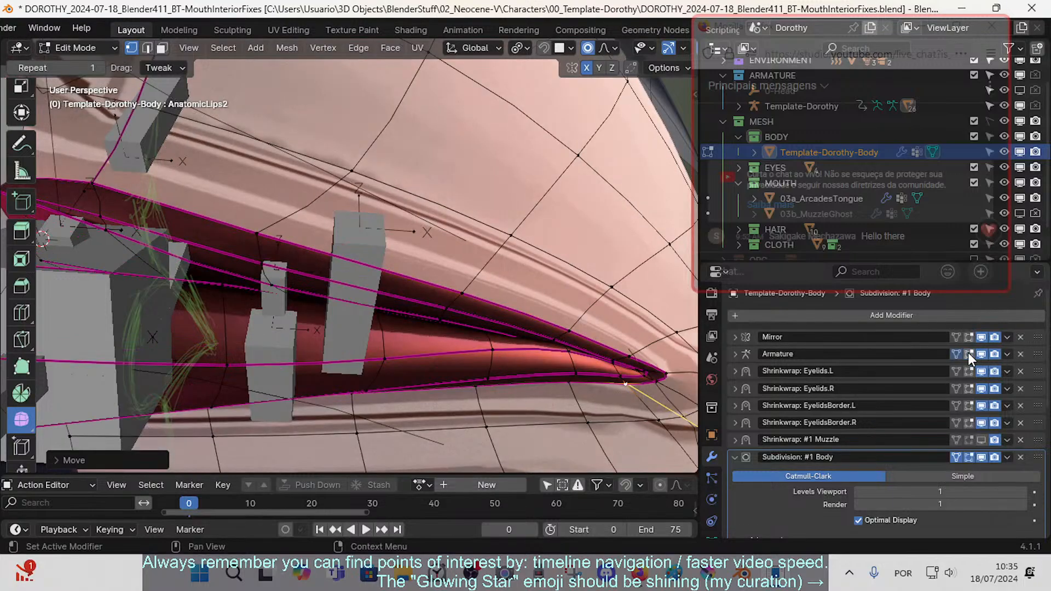
{"action": "left_click", "coordinate": [968, 354]}
{"action": "left_click", "coordinate": [968, 353]}
{"action": "left_click", "coordinate": [968, 354]}
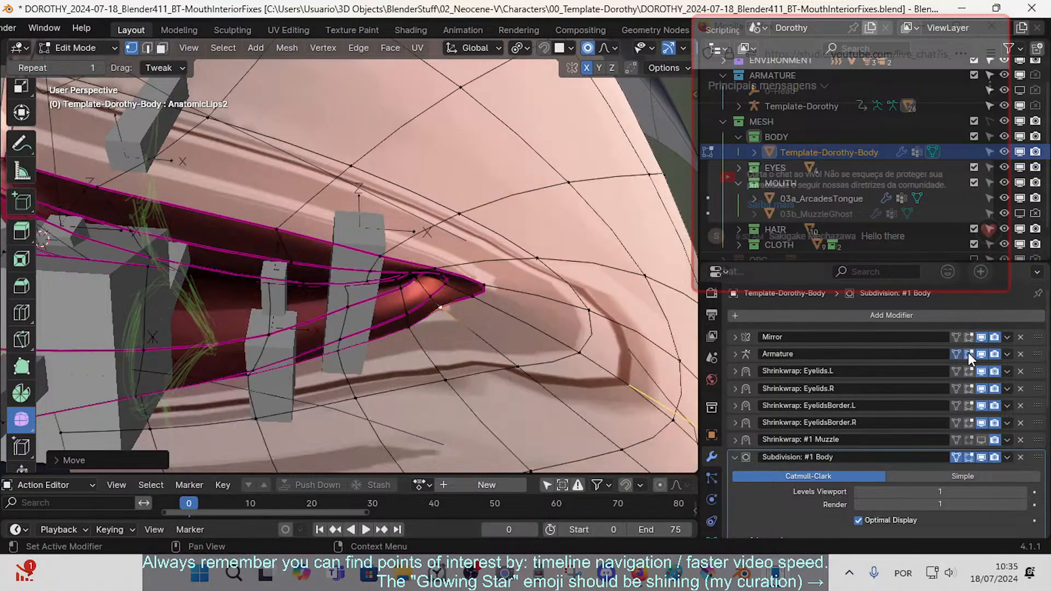
{"action": "left_click", "coordinate": [957, 353]}
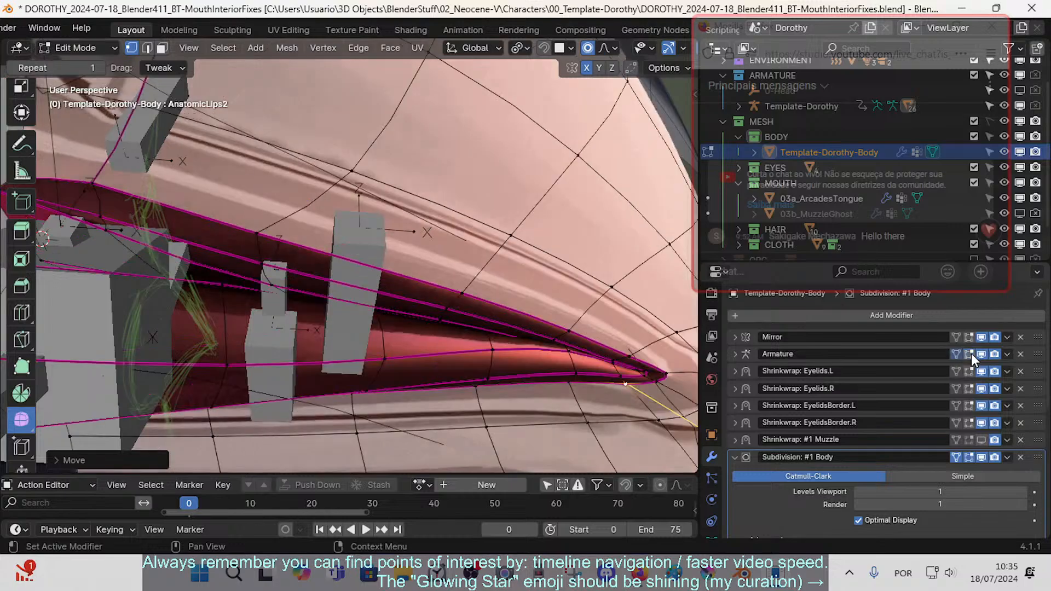
{"action": "left_click", "coordinate": [969, 353]}
{"action": "left_click", "coordinate": [969, 353]}
{"action": "left_click", "coordinate": [969, 354]}
- Move the selected lower-lip border vertex about 0.0017 m, and shift the vertex beside it inside the mouth corner
{"action": "key", "text": "g"}
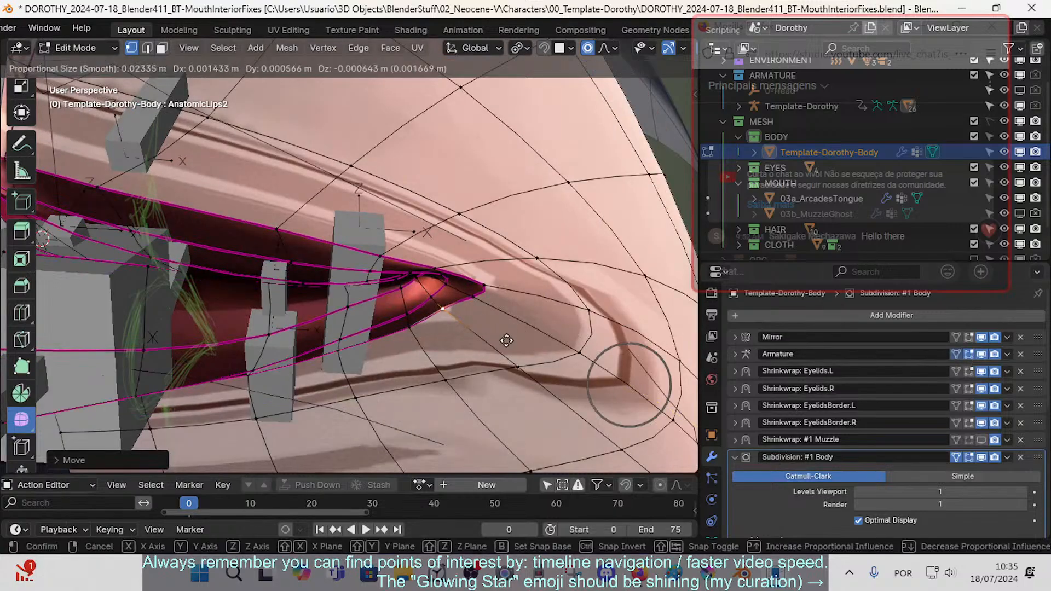
{"action": "left_click", "coordinate": [507, 340]}
{"action": "left_click", "coordinate": [431, 300]}
{"action": "key", "text": "g"}
{"action": "left_click", "coordinate": [439, 291]}
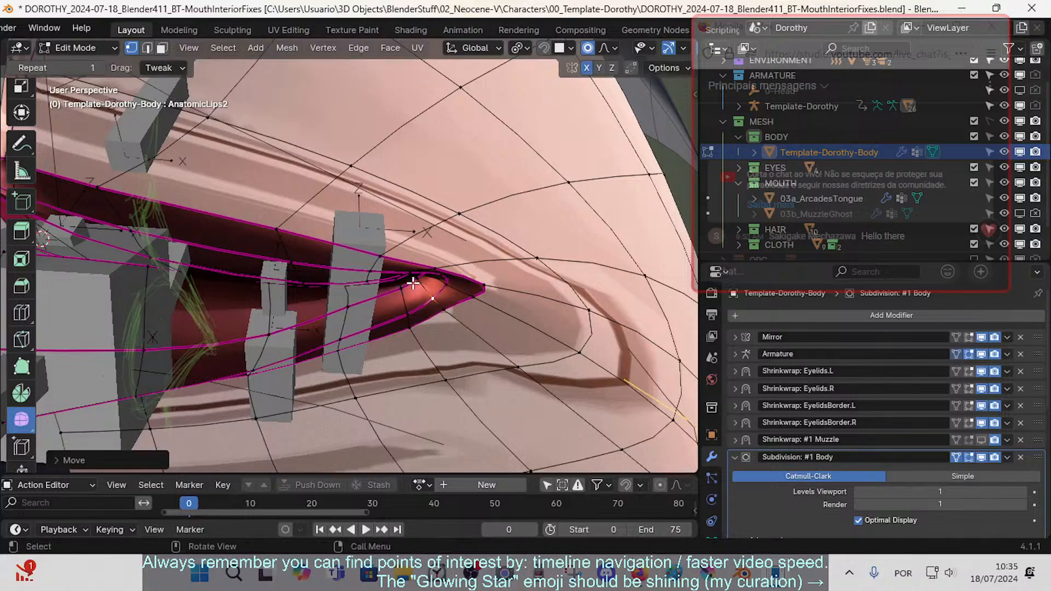
- Smooth the lower-lip edges leading to the mouth corner, and check the result outside Edit Mode
{"action": "middle_click_drag", "start_coordinate": [413, 283], "coordinate": [385, 343]}
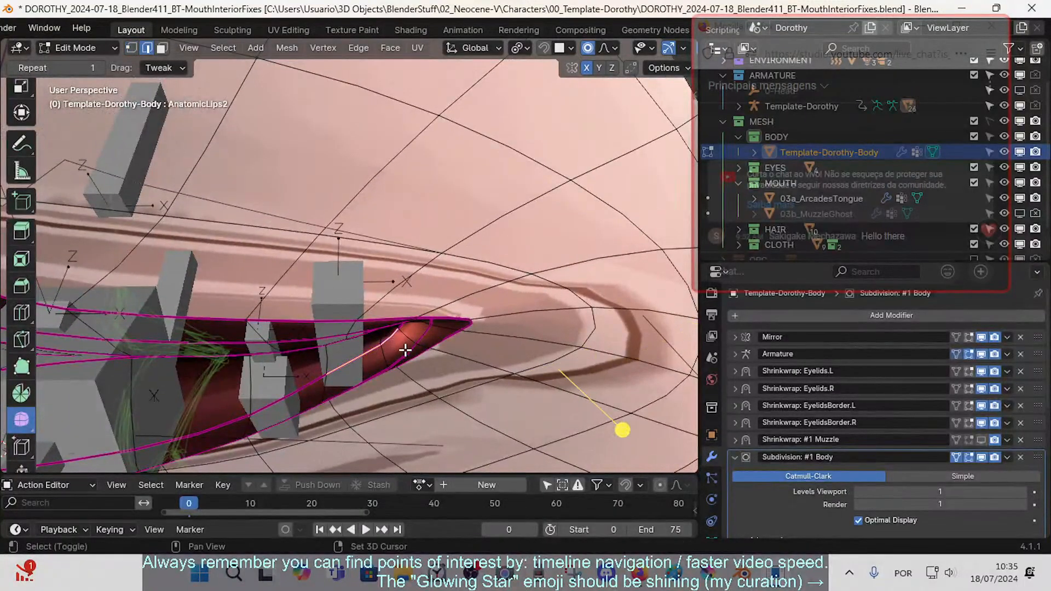
{"action": "left_click_drag", "start_coordinate": [640, 398], "coordinate": [665, 401]}
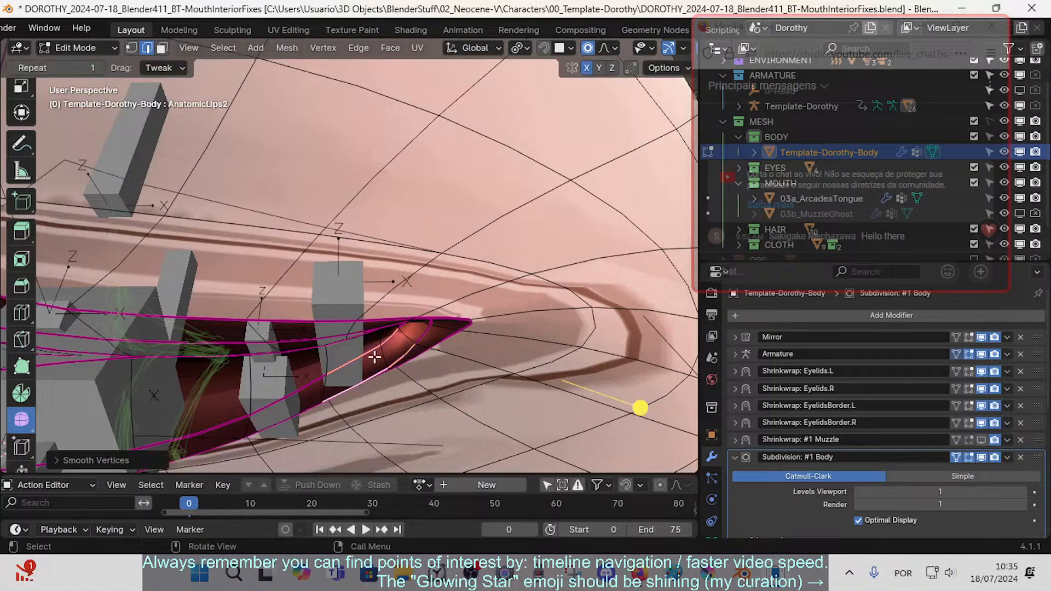
{"action": "key", "text": "Tab"}
{"action": "key", "text": "Tab"}
{"action": "key", "text": "1"}
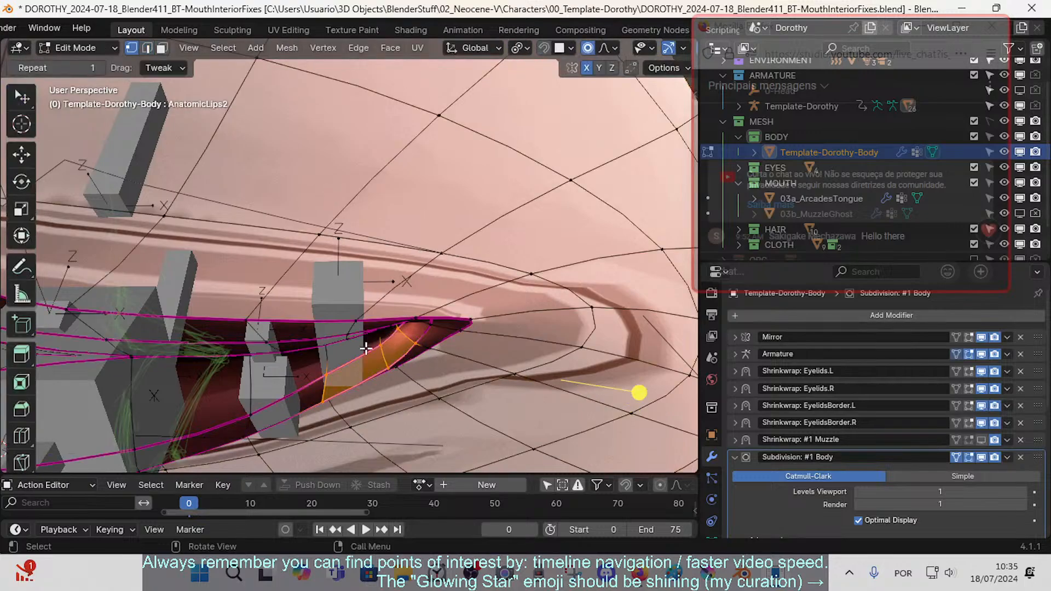
- Nudge two upper inner-lip vertices just inside the mouth corner with proportional editing
{"action": "middle_click_drag", "start_coordinate": [366, 349], "coordinate": [489, 314], "text": "shift"}
{"action": "left_click", "coordinate": [553, 265]}
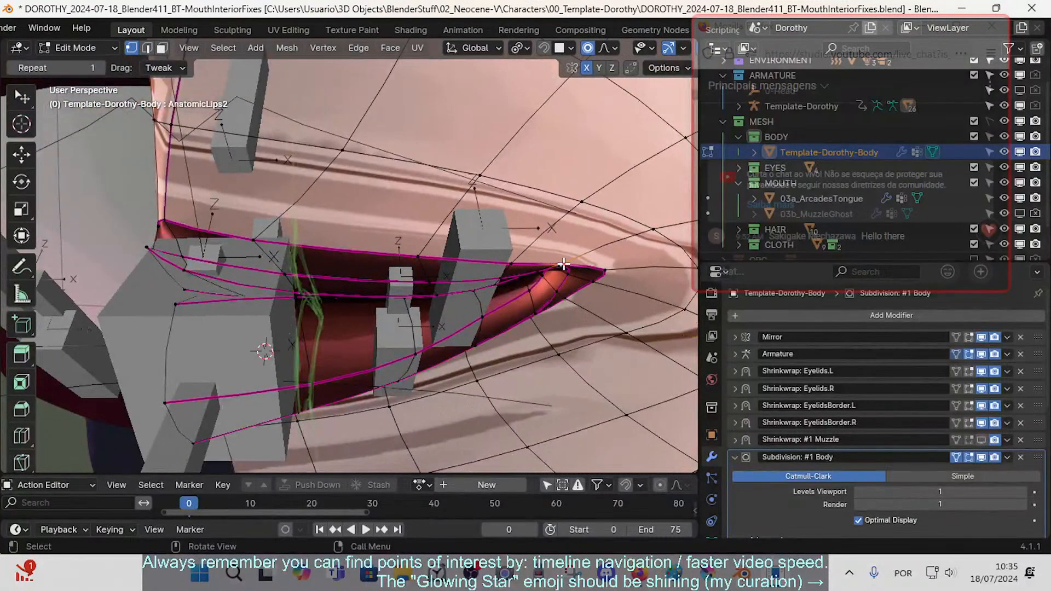
{"action": "key", "text": "g"}
{"action": "left_click", "coordinate": [562, 286], "text": "shift"}
{"action": "left_click", "coordinate": [541, 273]}
{"action": "key", "text": "g"}
{"action": "left_click", "coordinate": [558, 300], "text": "shift"}
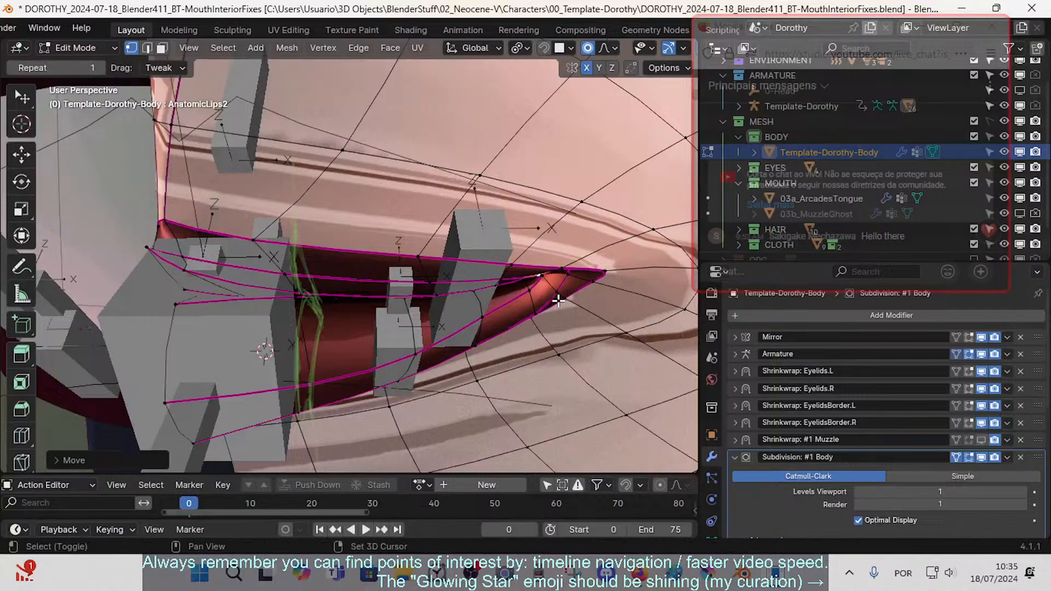
- Adjust the mouth corner's tip vertex and the vertex just inside it, sliding the inner one toward the tip
{"action": "key", "text": "g"}
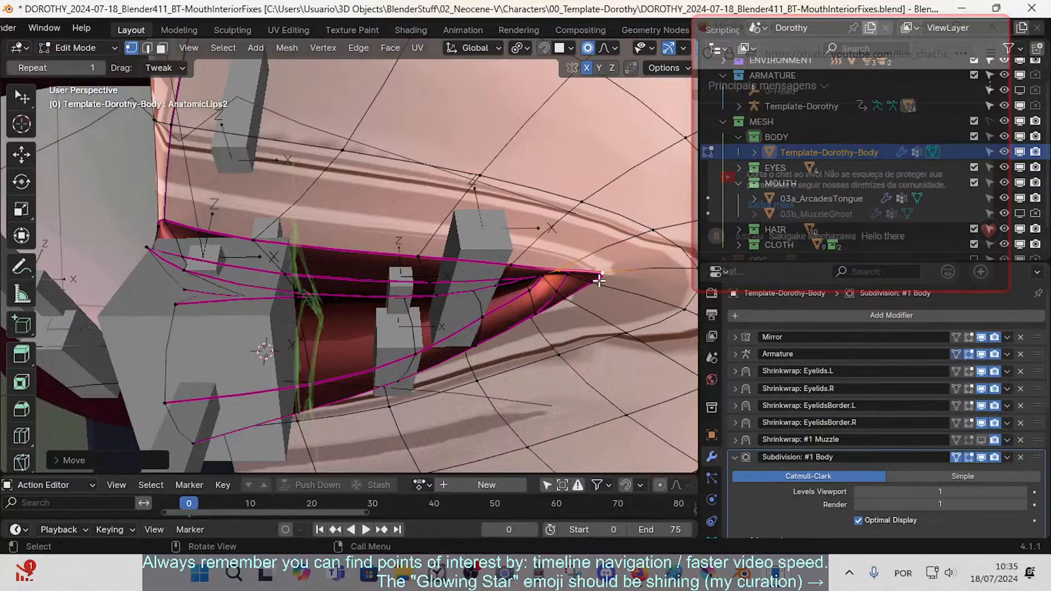
{"action": "left_click", "coordinate": [594, 291]}
{"action": "left_click", "coordinate": [567, 279]}
{"action": "key", "text": "g"}
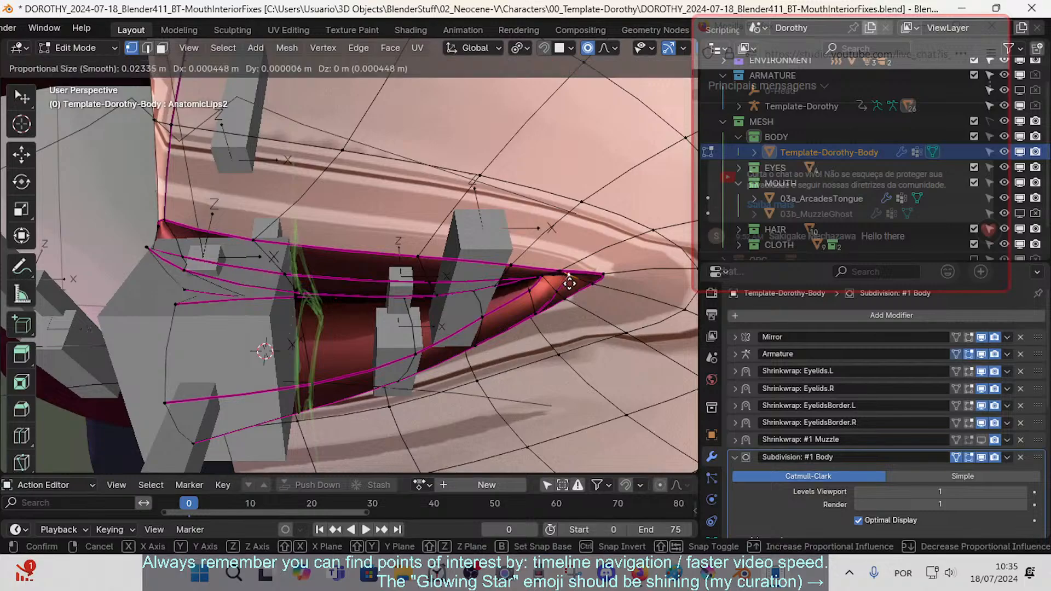
{"action": "left_click", "coordinate": [588, 296]}
{"action": "key", "text": "g"}
{"action": "key", "text": "g"}
{"action": "left_click", "coordinate": [609, 301]}
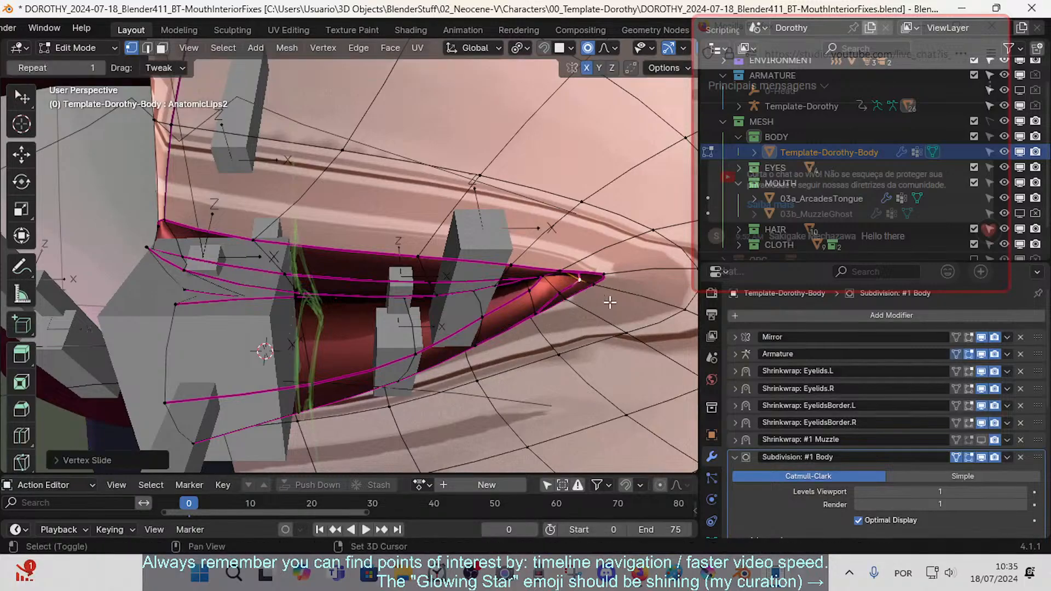
- Slide the inner-lip vertices around the corner fold along their edges, and move the fold's upper vertex into place
{"action": "key", "text": "g"}
{"action": "key", "text": "g"}
{"action": "left_click", "coordinate": [549, 284]}
{"action": "key", "text": "g"}
{"action": "key", "text": "g"}
{"action": "left_click", "coordinate": [558, 290]}
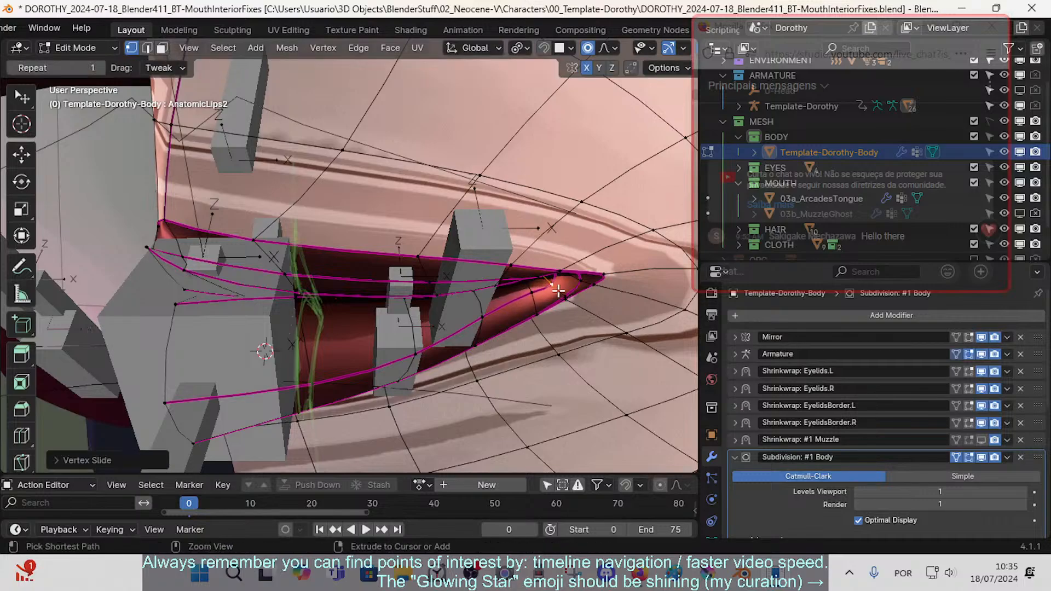
{"action": "key", "text": "g"}
{"action": "left_click", "coordinate": [556, 290]}
{"action": "key", "text": "g"}
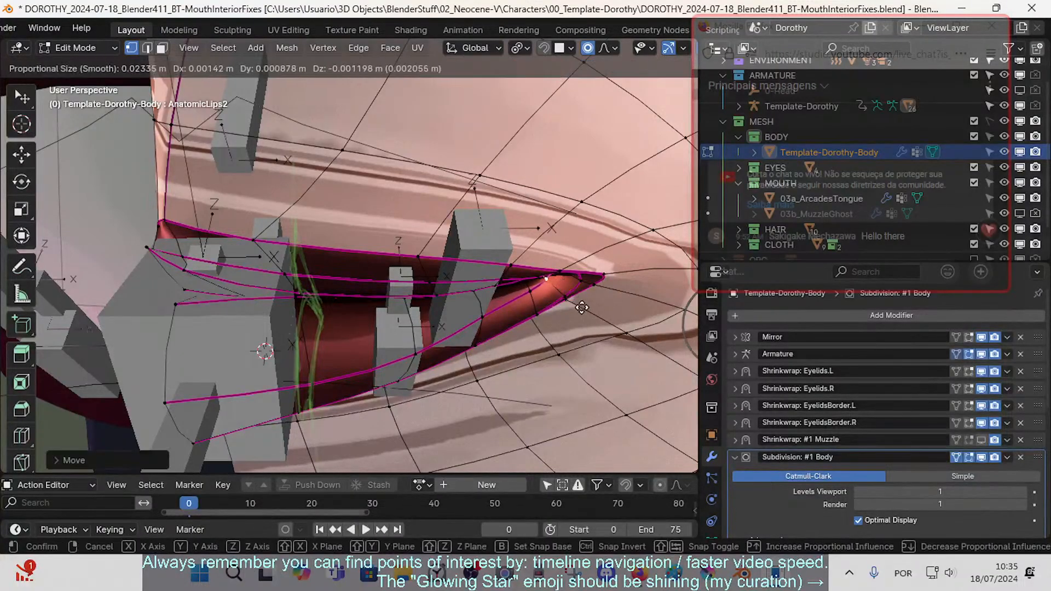
{"action": "left_click", "coordinate": [559, 298]}
- Select the faces of the inner lip fold at the mouth corner and smooth them with the Smooth tool
{"action": "key", "text": "3"}
{"action": "left_click", "coordinate": [565, 284], "text": "shift"}
{"action": "scroll", "coordinate": [539, 303], "scroll_direction": "down", "scroll_amount": 4}
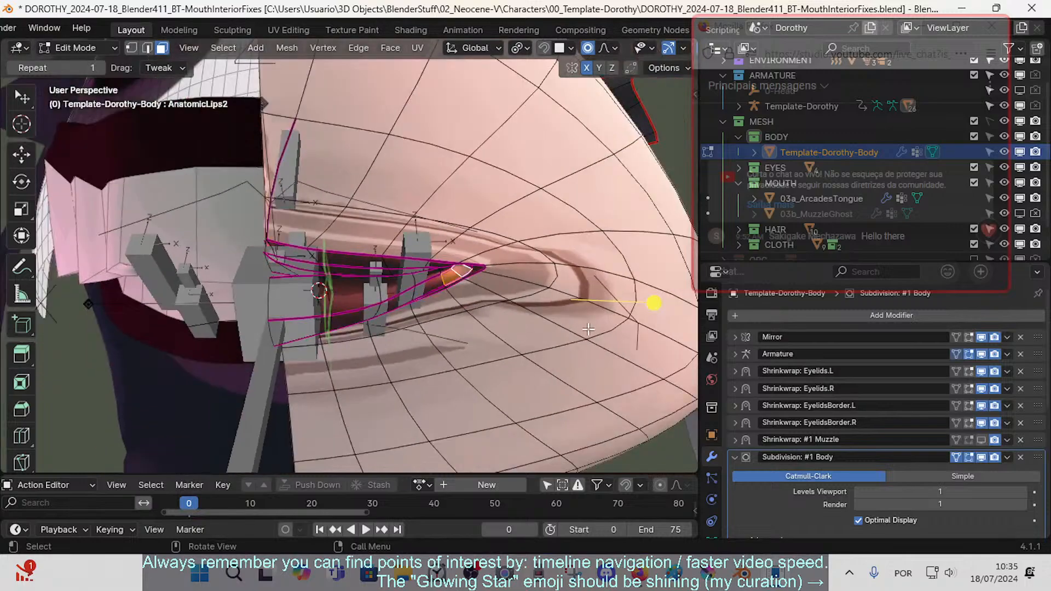
{"action": "left_click_drag", "start_coordinate": [657, 307], "coordinate": [670, 305]}
{"action": "scroll", "coordinate": [548, 301], "scroll_direction": "up", "scroll_amount": 3}
- Move an inner-lip vertex near the mouth corner to reshape the smoothed fold
{"action": "key", "text": "1"}
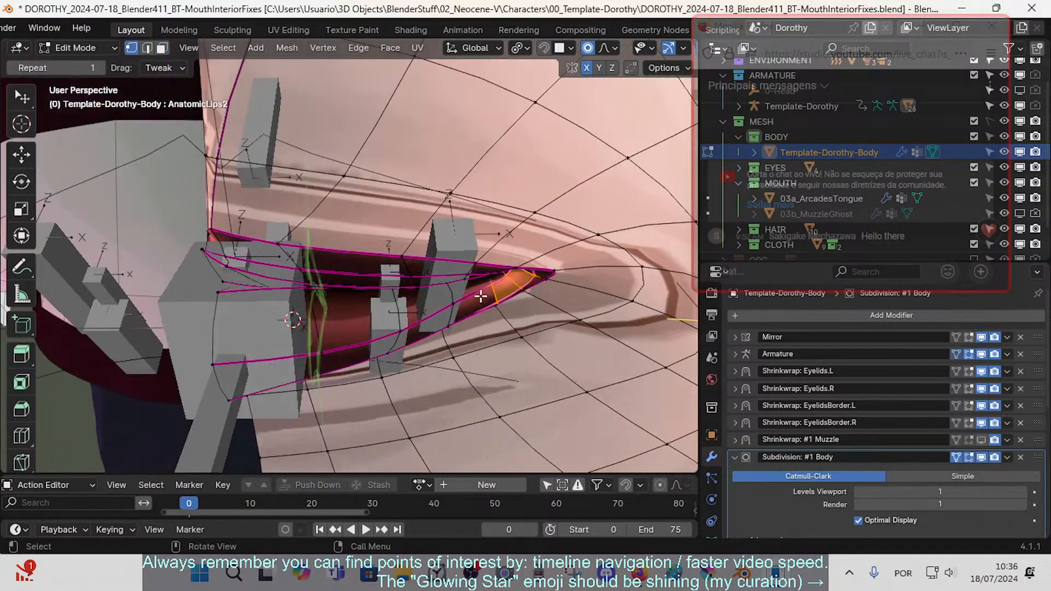
{"action": "mouse_move", "coordinate": [490, 291]}
{"action": "middle_mouse_down"}
{"action": "mouse_move", "coordinate": [516, 291]}
{"action": "mouse_move", "coordinate": [568, 263]}
{"action": "mouse_move", "coordinate": [590, 288]}
{"action": "mouse_move", "coordinate": [542, 294]}
{"action": "mouse_move", "coordinate": [559, 301]}
{"action": "mouse_move", "coordinate": [477, 266]}
{"action": "mouse_move", "coordinate": [475, 286]}
{"action": "middle_mouse_up"}
{"action": "key", "text": "g"}
{"action": "left_click", "coordinate": [570, 261]}
{"action": "scroll", "coordinate": [471, 340], "scroll_direction": "up", "scroll_amount": 2}
- Move the lower-lip border edge about 0.0004 m, then rotate the border edge nearest the corner and shift it about 0.0006 m
{"action": "left_click", "coordinate": [460, 364]}
{"action": "key", "text": "g"}
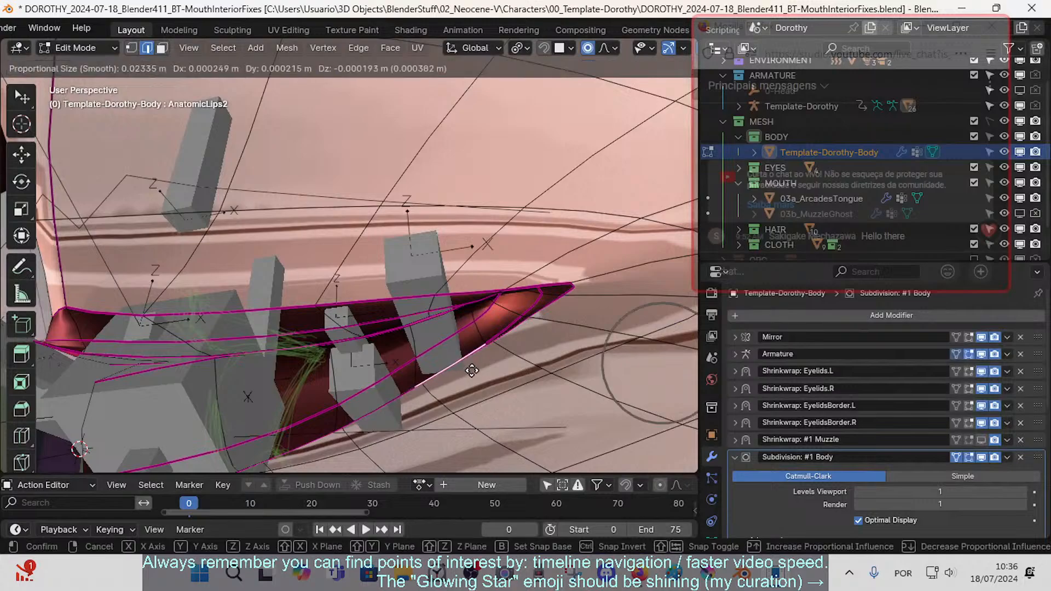
{"action": "left_click", "coordinate": [472, 370]}
{"action": "left_click", "coordinate": [505, 335]}
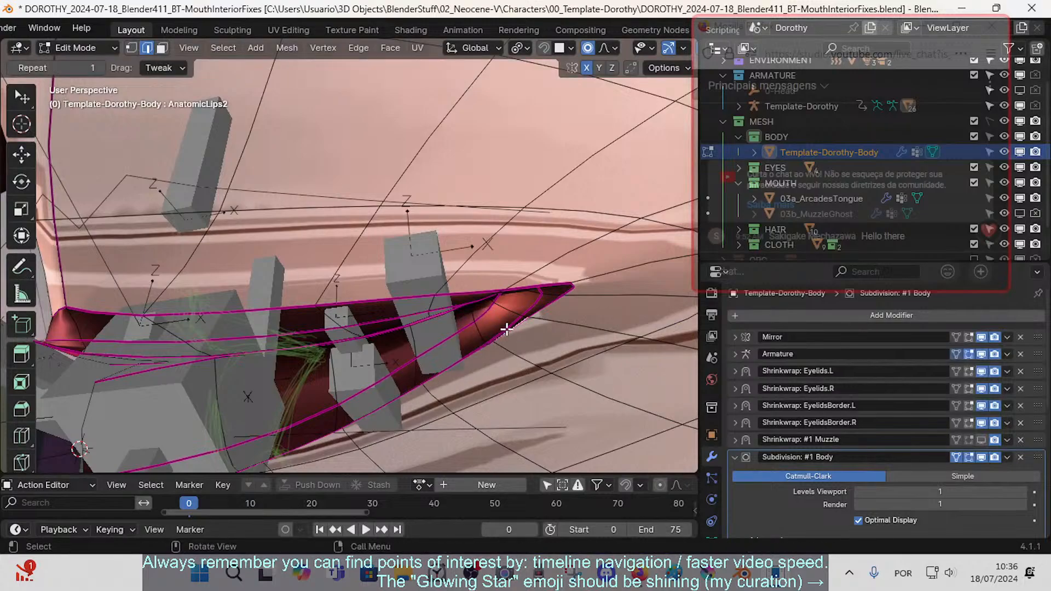
{"action": "key", "text": "r"}
{"action": "left_click", "coordinate": [602, 323]}
{"action": "key", "text": "g"}
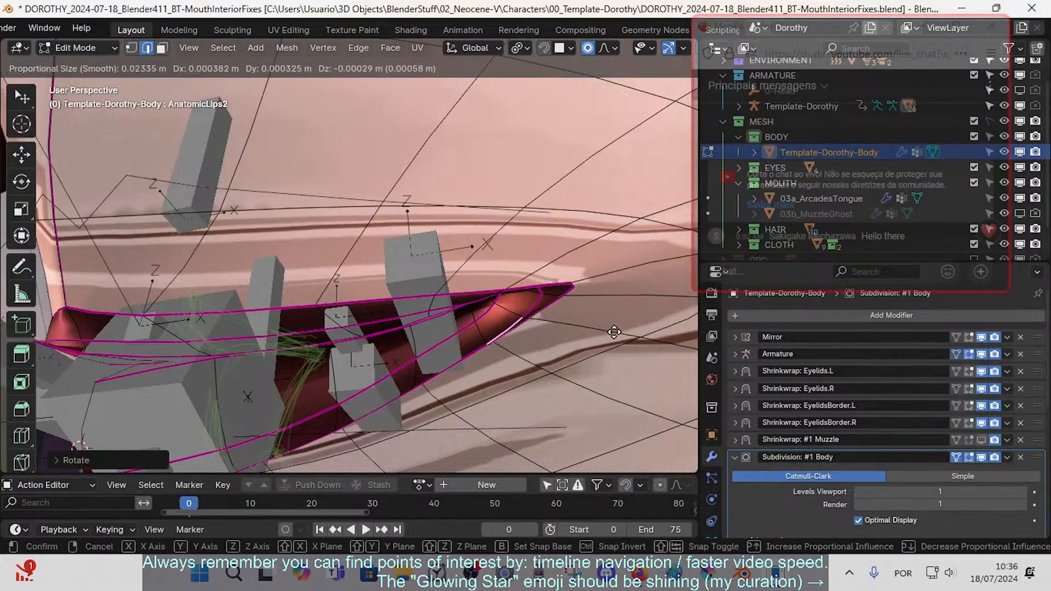
{"action": "left_click", "coordinate": [614, 331]}
- Move the inner lower-lip edge just behind the mouth corner's border slightly, and try rotating it
{"action": "left_click", "coordinate": [544, 299]}
{"action": "key", "text": "g"}
{"action": "left_click", "coordinate": [544, 304]}
{"action": "middle_click_drag", "start_coordinate": [544, 305], "coordinate": [547, 297]}
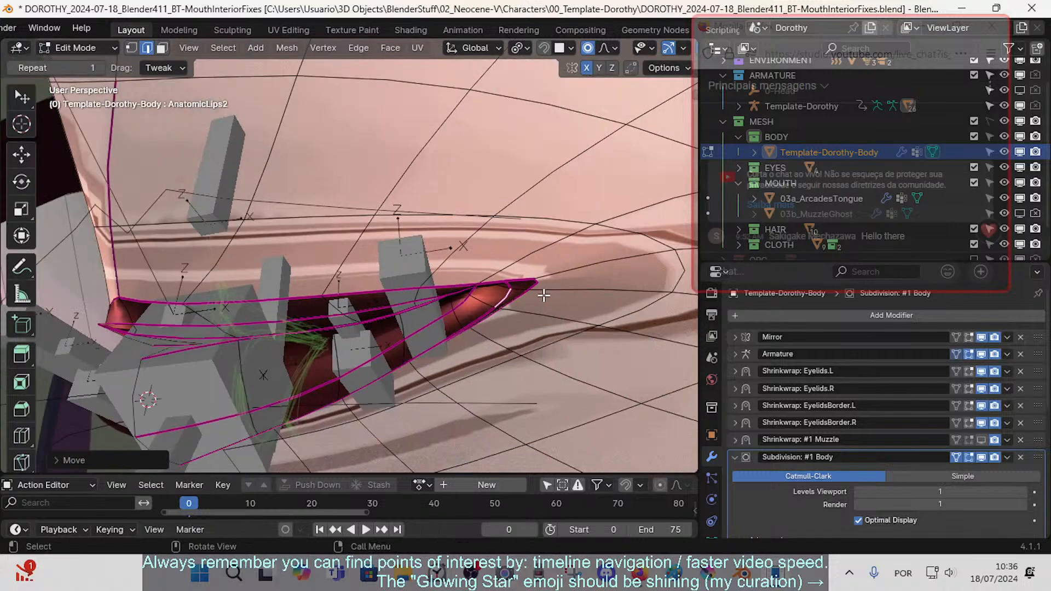
{"action": "key", "text": "r"}
{"action": "right_click", "coordinate": [551, 317]}
- Move the top vertex of the inner fold at the mouth corner, then reposition a lower-lip vertex closer to the mouth's centre
{"action": "scroll", "coordinate": [497, 308], "scroll_direction": "up", "scroll_amount": 1}
{"action": "key", "text": "1"}
{"action": "left_click", "coordinate": [499, 308]}
{"action": "key", "text": "g"}
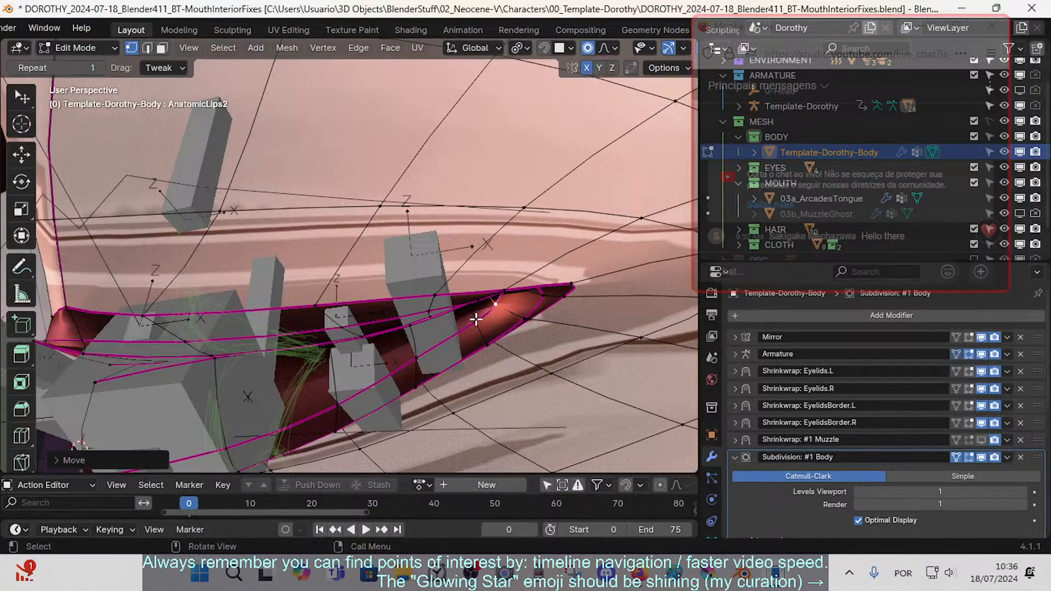
{"action": "left_click", "coordinate": [419, 387]}
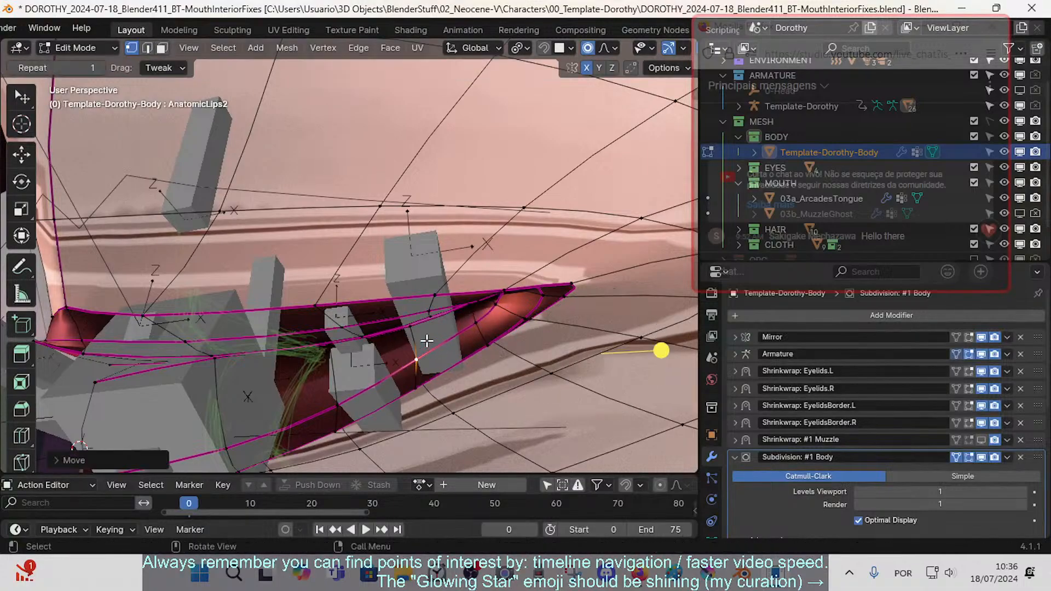
- Move the inner upper-lip vertex outward toward the mouth corner with proportional editing
{"action": "left_click", "coordinate": [496, 291]}
{"action": "key", "text": "g"}
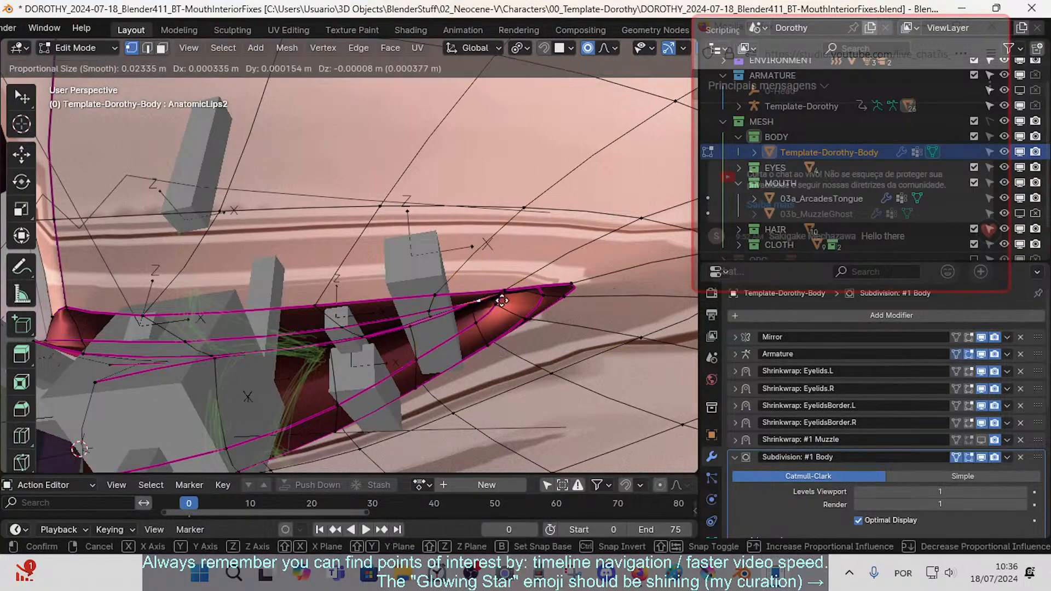
{"action": "left_click", "coordinate": [529, 298]}
- Select the three adjoining inner-lip faces at the mouth corner and smooth their vertices
{"action": "left_click", "coordinate": [490, 298]}
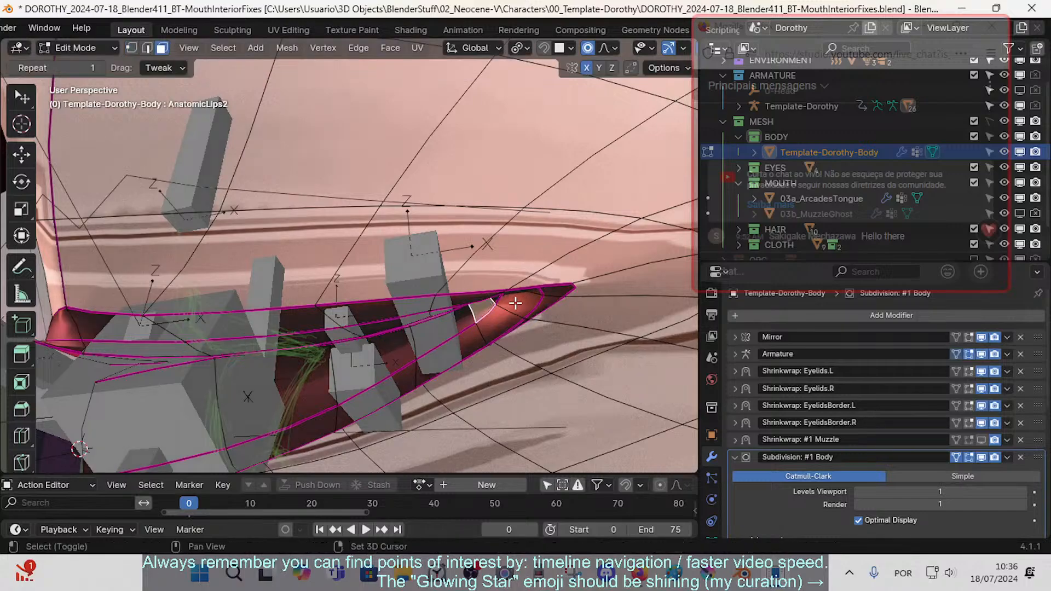
{"action": "key", "text": "ctrl+KP_Add"}
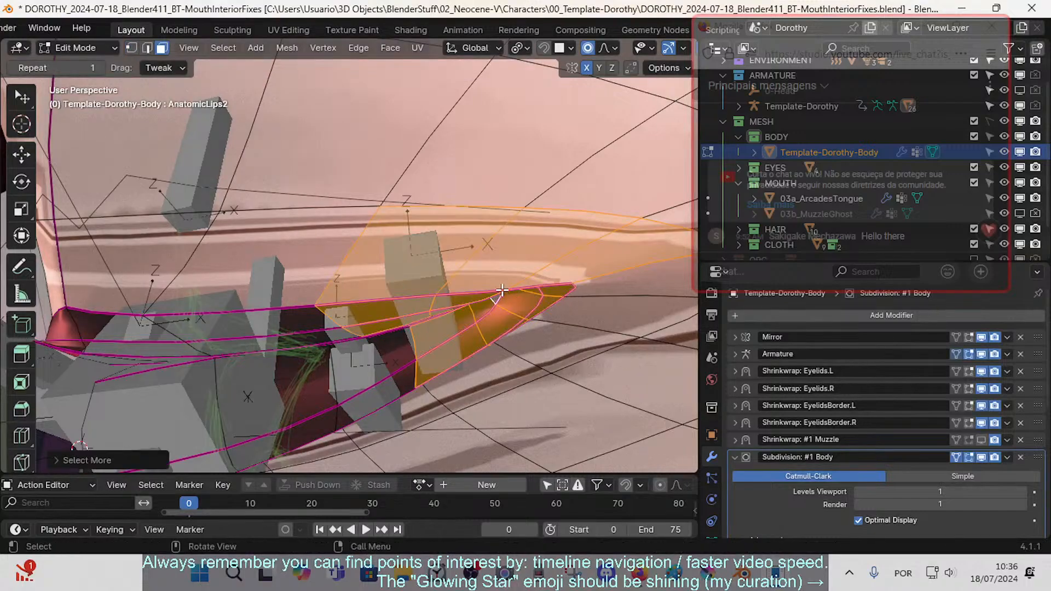
{"action": "left_click", "coordinate": [497, 298]}
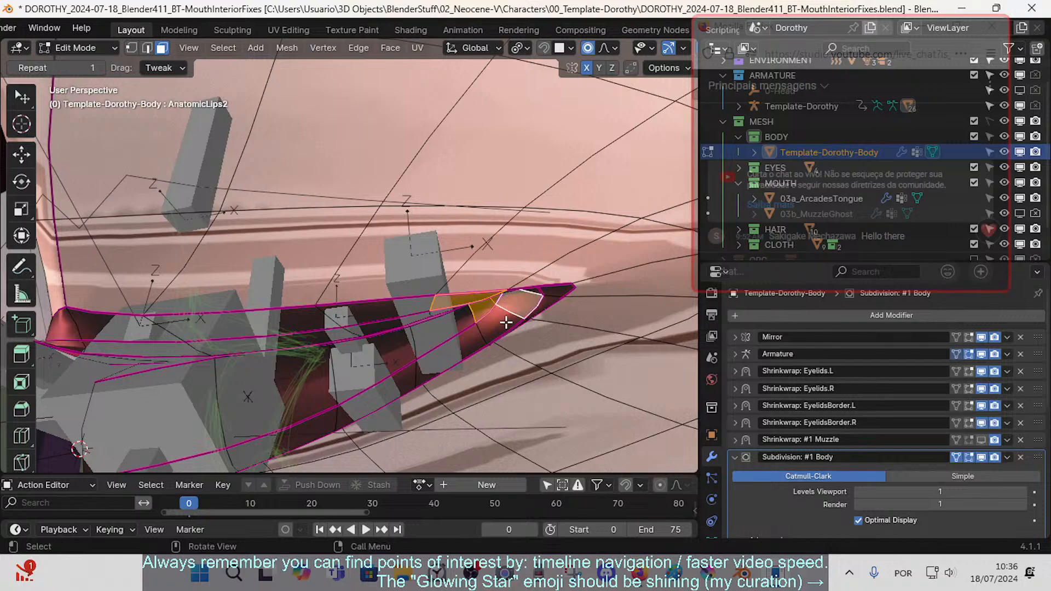
{"action": "middle_click_drag", "start_coordinate": [505, 323], "coordinate": [623, 319]}
{"action": "left_click_drag", "start_coordinate": [669, 253], "coordinate": [680, 248]}
{"action": "scroll", "coordinate": [427, 323], "scroll_direction": "down", "scroll_amount": 2}
{"action": "middle_click_drag", "start_coordinate": [408, 331], "coordinate": [414, 289]}
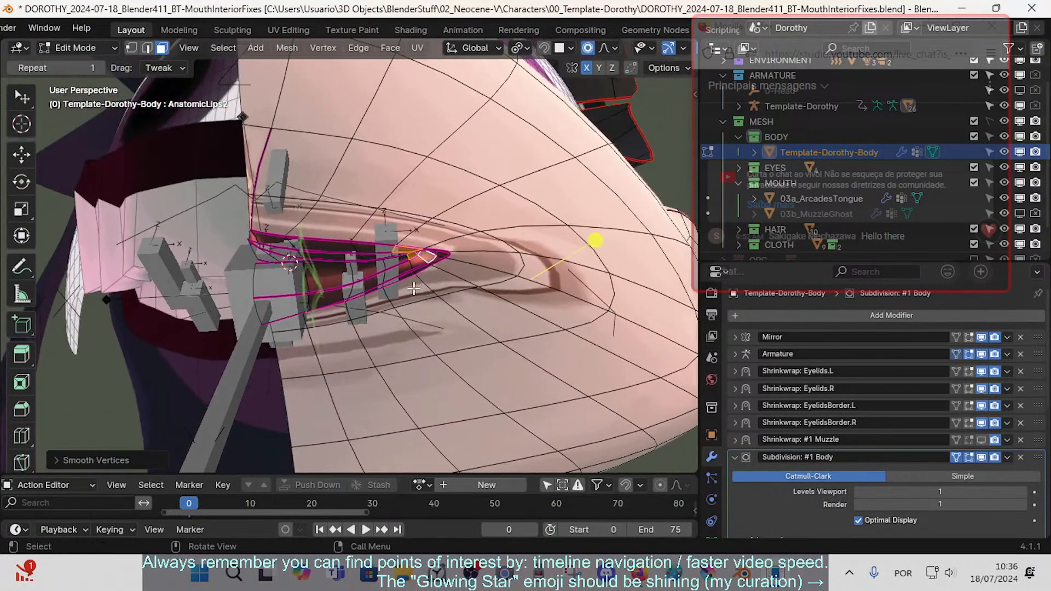
- Toggle the Armature modifier's edit-mode display and return the body mesh to Object Mode, checking the lips from the front
{"action": "key", "text": "KP_1"}
{"action": "scroll", "coordinate": [411, 289], "scroll_direction": "up", "scroll_amount": 1}
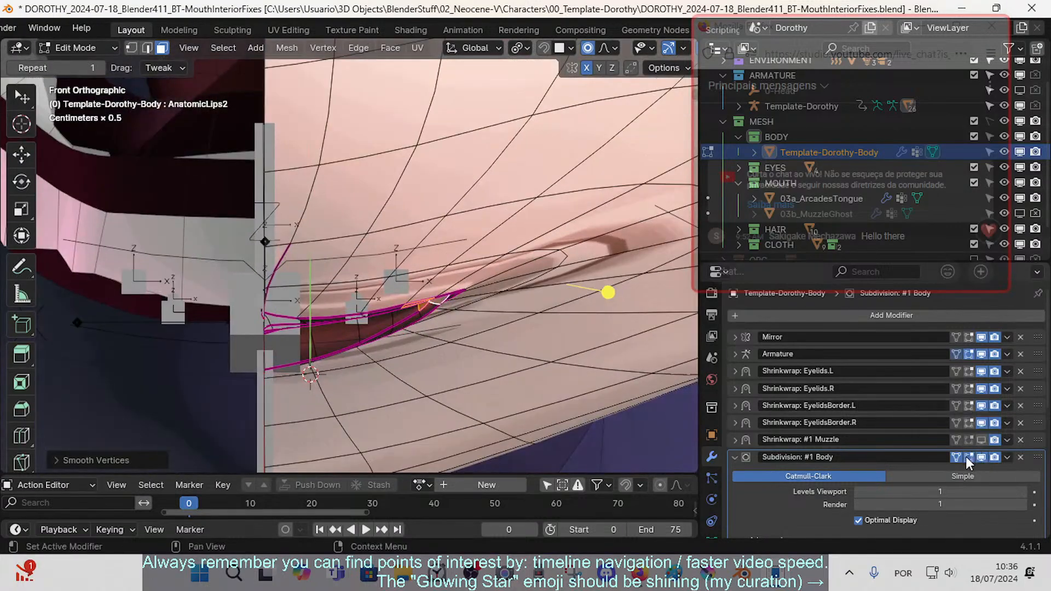
{"action": "left_click_drag", "start_coordinate": [960, 350], "coordinate": [966, 350]}
{"action": "scroll", "coordinate": [563, 324], "scroll_direction": "down", "scroll_amount": 2}
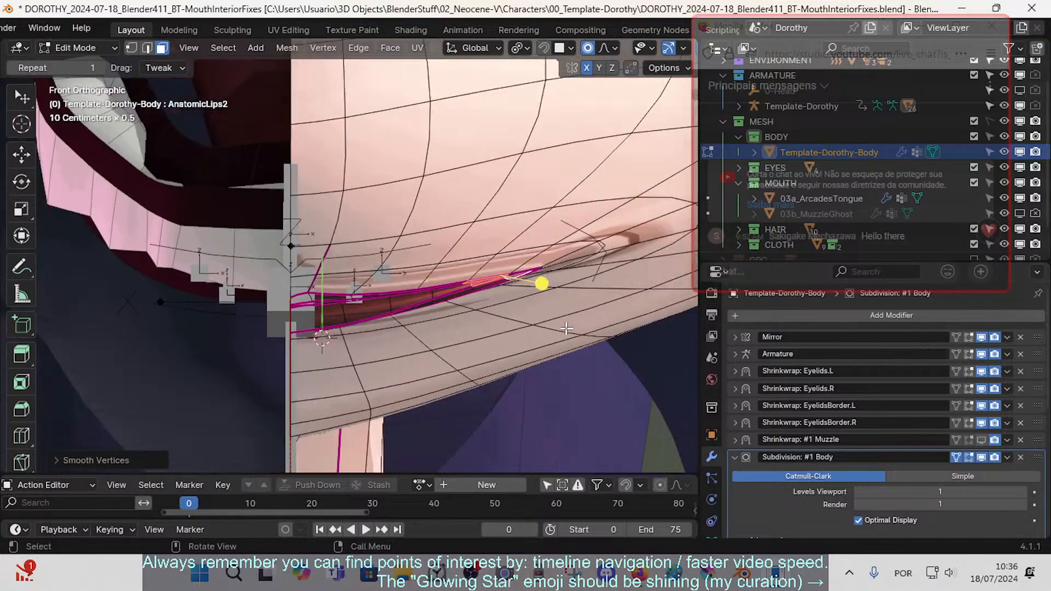
{"action": "key", "text": "Tab"}
{"action": "scroll", "coordinate": [444, 308], "scroll_direction": "up", "scroll_amount": 2}
{"action": "scroll", "coordinate": [427, 317], "scroll_direction": "down", "scroll_amount": 1}
{"action": "scroll", "coordinate": [427, 313], "scroll_direction": "up", "scroll_amount": 1}
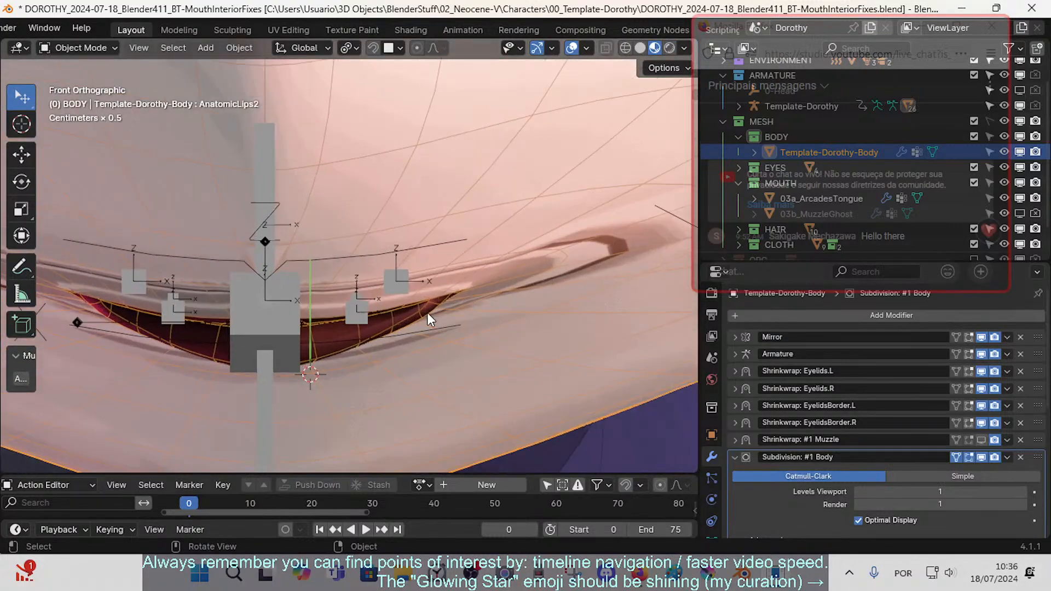
{"action": "scroll", "coordinate": [525, 262], "scroll_direction": "down", "scroll_amount": 2}
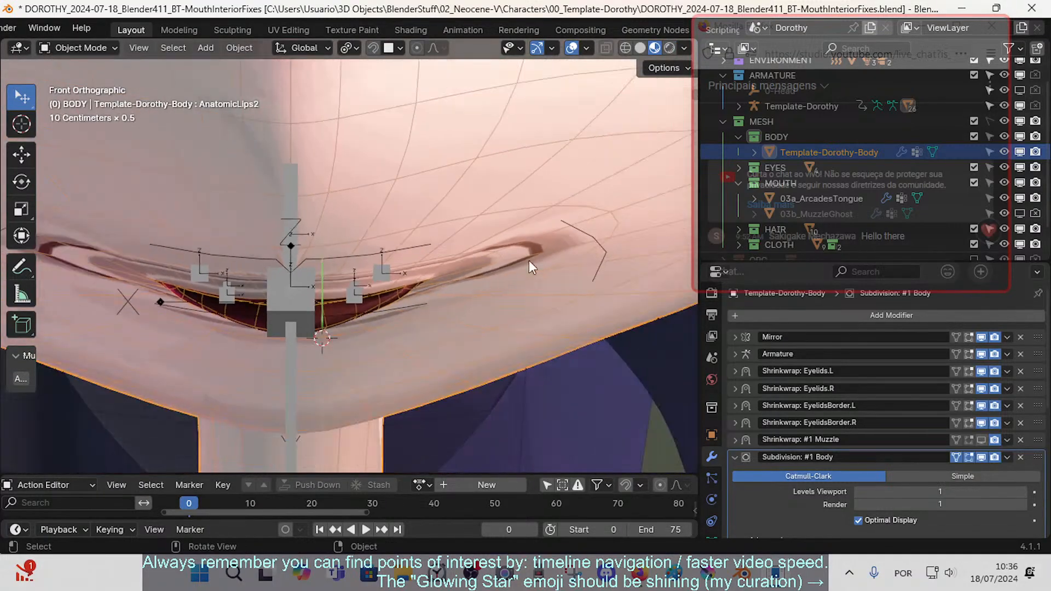
- Switch to posing the Template-Dorothy armature, check the closed lips from the front, and save the file
{"action": "left_click", "coordinate": [600, 237]}
{"action": "key", "text": "ctrl+Tab"}
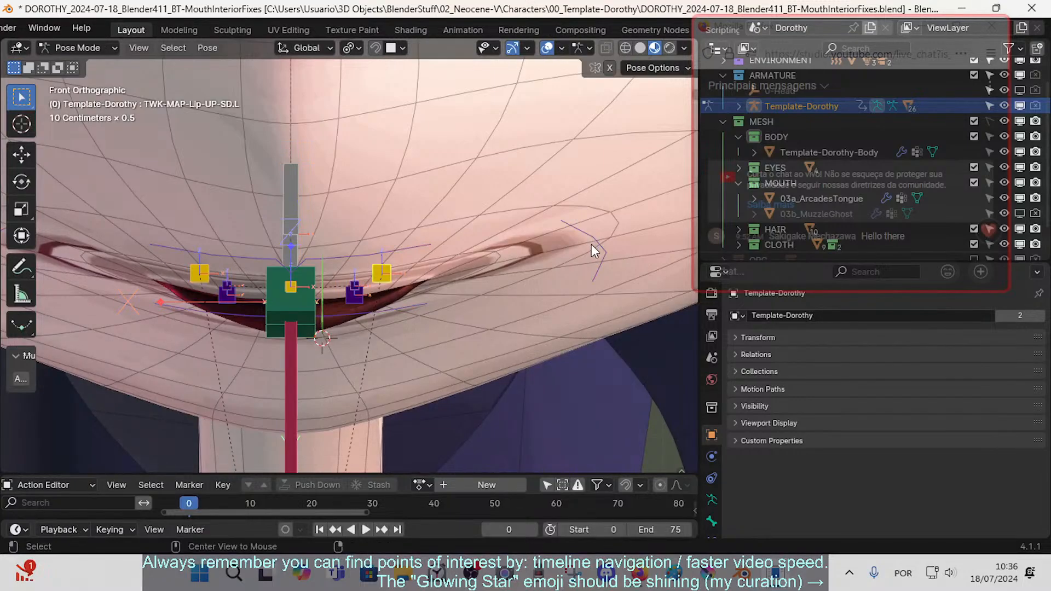
{"action": "middle_click_drag", "start_coordinate": [458, 396], "coordinate": [431, 341]}
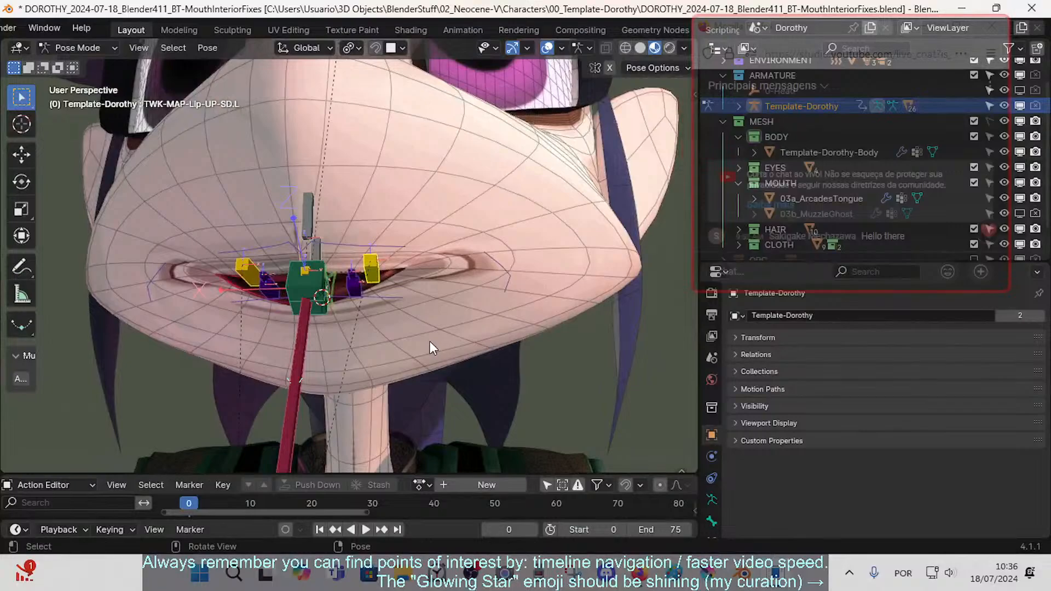
{"action": "key", "text": "KP_1"}
{"action": "scroll", "coordinate": [429, 340], "scroll_direction": "up", "scroll_amount": 4}
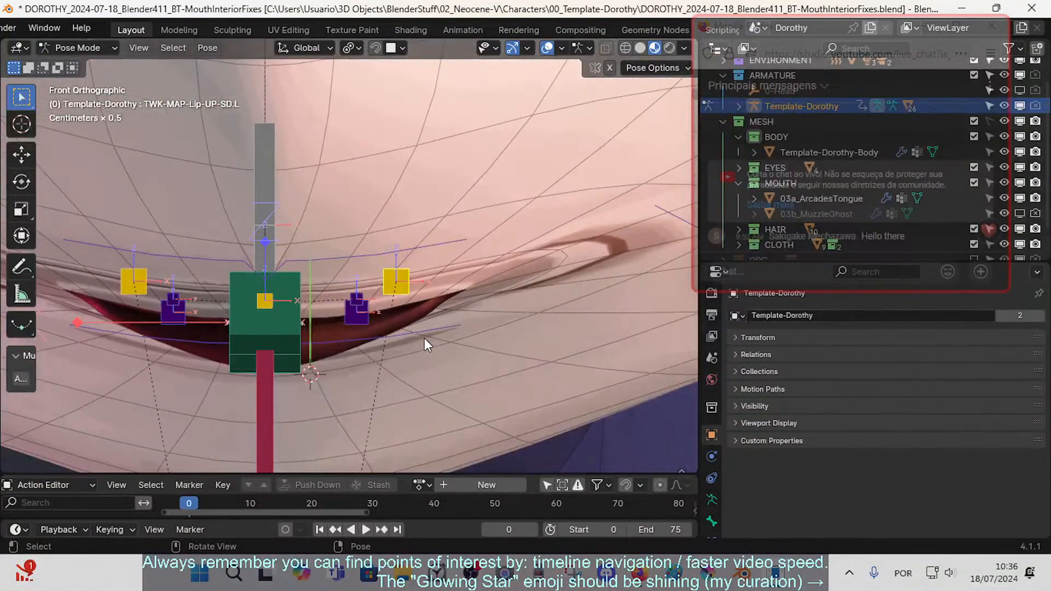
{"action": "key", "text": "ctrl+s"}
{"action": "scroll", "coordinate": [443, 319], "scroll_direction": "down", "scroll_amount": 5}
{"action": "scroll", "coordinate": [442, 317], "scroll_direction": "up", "scroll_amount": 4}
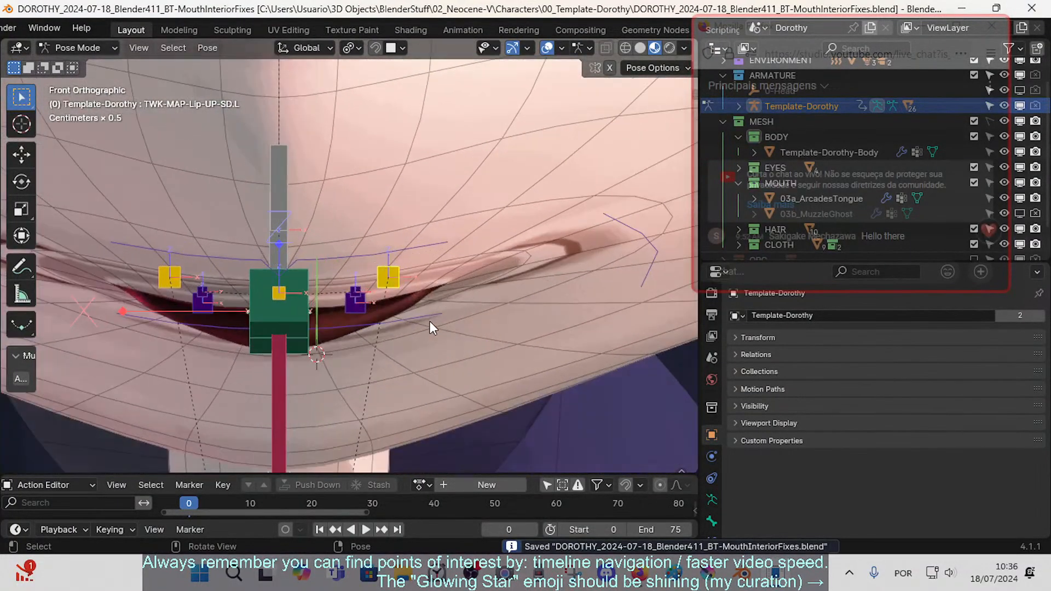
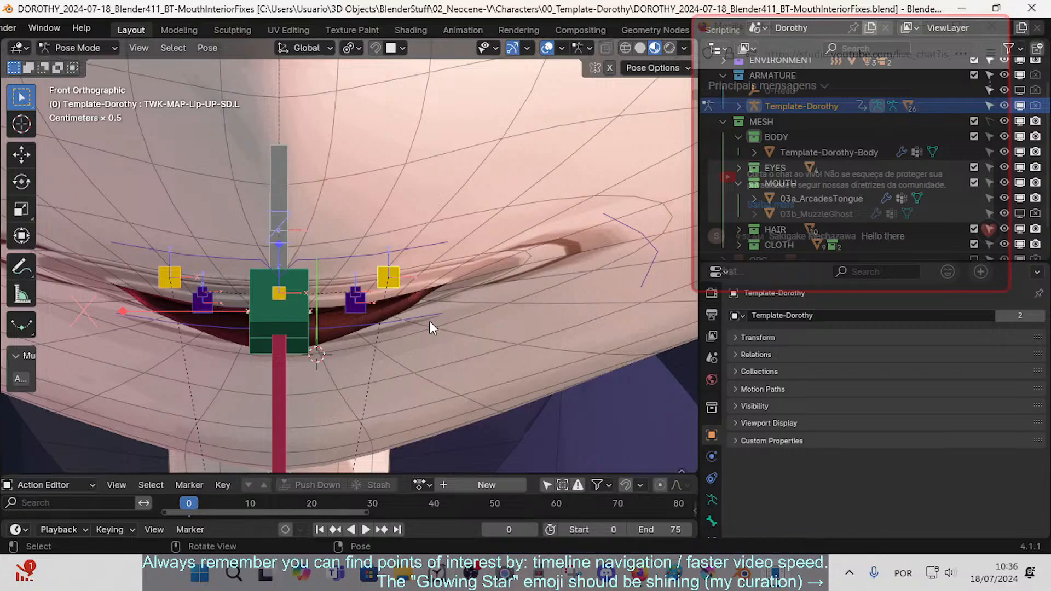
- Open the mouth by moving CTL-Mouth-DN downward and CTL-Mouth-UP upward
{"action": "scroll", "coordinate": [429, 321], "scroll_direction": "down", "scroll_amount": 2}
{"action": "left_click", "coordinate": [386, 297]}
{"action": "key", "text": "g"}
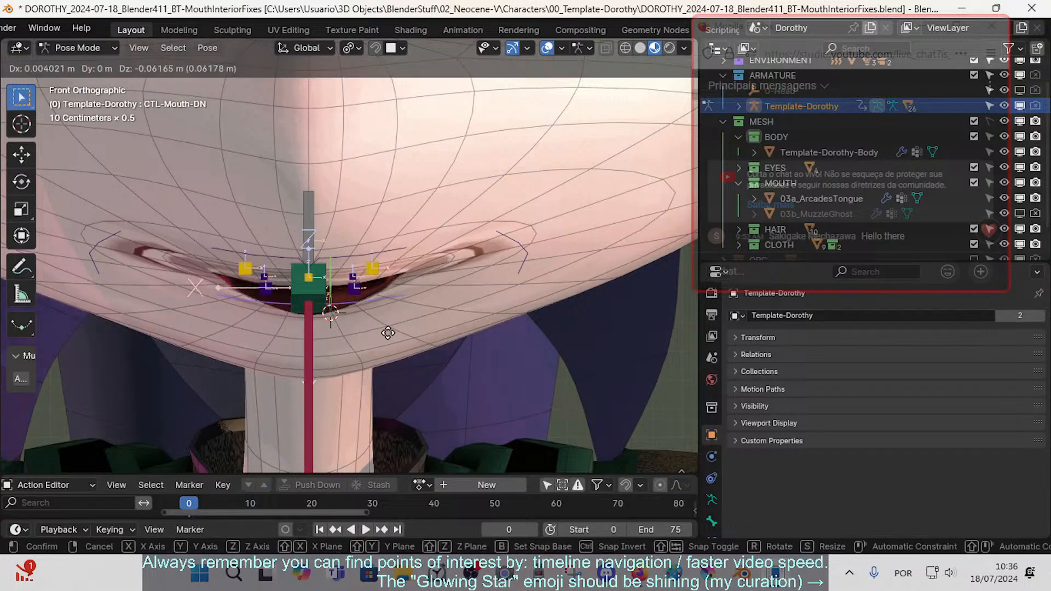
{"action": "left_click", "coordinate": [383, 379]}
{"action": "left_click", "coordinate": [400, 251]}
{"action": "key", "text": "g"}
{"action": "left_click", "coordinate": [404, 187]}
- Test CTL-Mouth-UP at different heights, then clear the location of all pose bones
{"action": "middle_click_drag", "start_coordinate": [404, 257], "coordinate": [406, 215]}
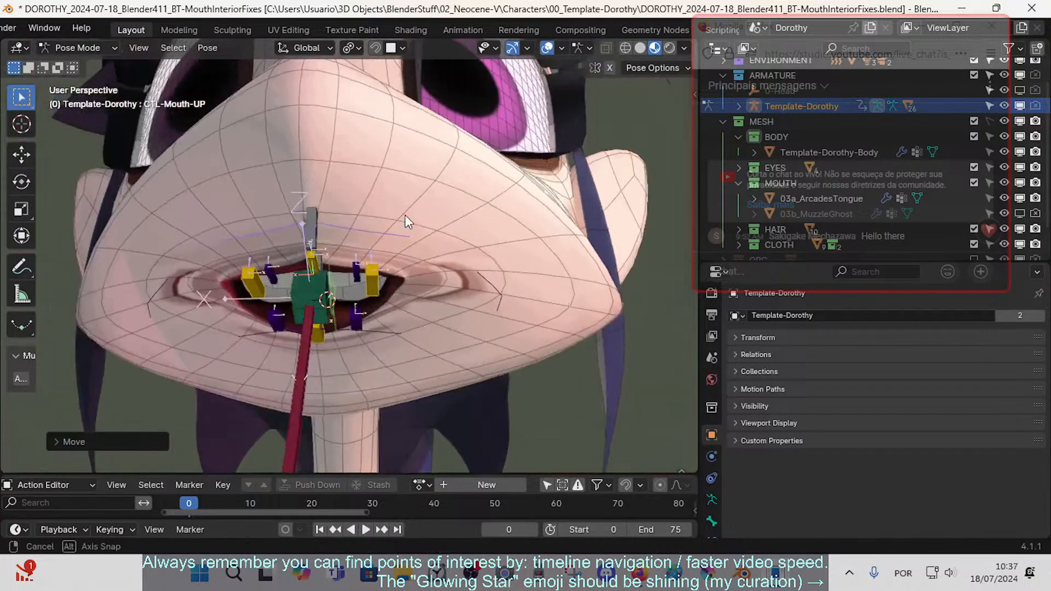
{"action": "key", "text": "g"}
{"action": "left_click", "coordinate": [406, 261]}
{"action": "key", "text": "g"}
{"action": "left_click", "coordinate": [397, 301]}
{"action": "scroll", "coordinate": [395, 301], "scroll_direction": "up", "scroll_amount": 2}
{"action": "key", "text": "a"}
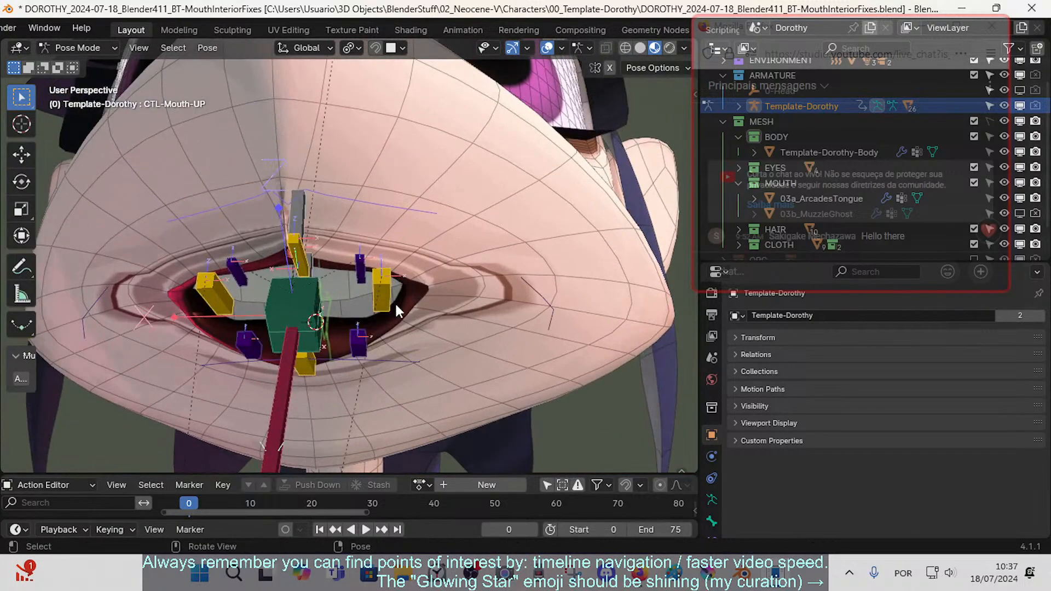
{"action": "key", "text": "alt+g"}
- Test the left lip tweaks by moving TWK-MAP-Lip-UP-SD.L outward and TWK-MAP-Lip-UP.L upward, then clear all bone locations
{"action": "left_click", "coordinate": [394, 283]}
{"action": "key", "text": "g"}
{"action": "left_click", "coordinate": [363, 291]}
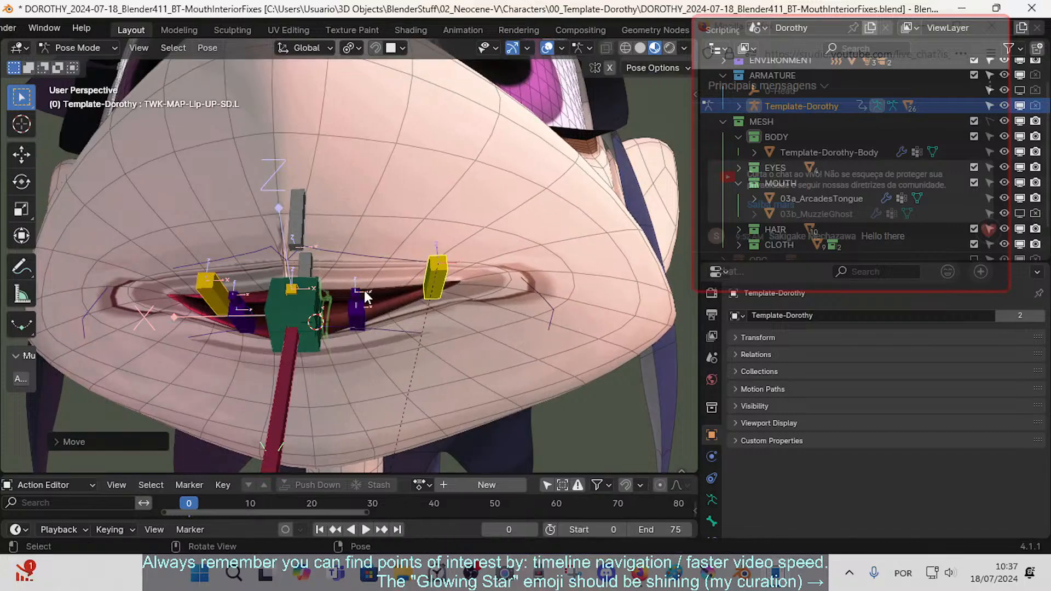
{"action": "key", "text": "g"}
{"action": "left_click", "coordinate": [375, 241]}
{"action": "key", "text": "g"}
{"action": "left_click", "coordinate": [381, 238]}
{"action": "middle_click_drag", "start_coordinate": [381, 238], "coordinate": [400, 251]}
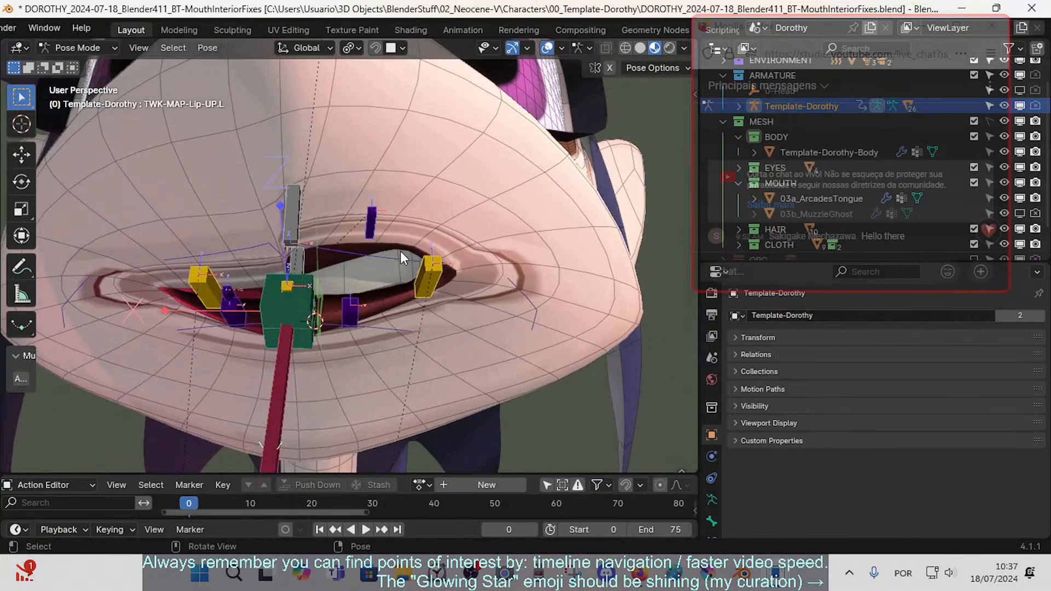
{"action": "key", "text": "a"}
{"action": "key", "text": "alt+g"}
- Part the left side of the lips by moving its lower-lip tweak bone down and TWK-MAP-Lip-UP.L up
{"action": "left_click", "coordinate": [363, 296]}
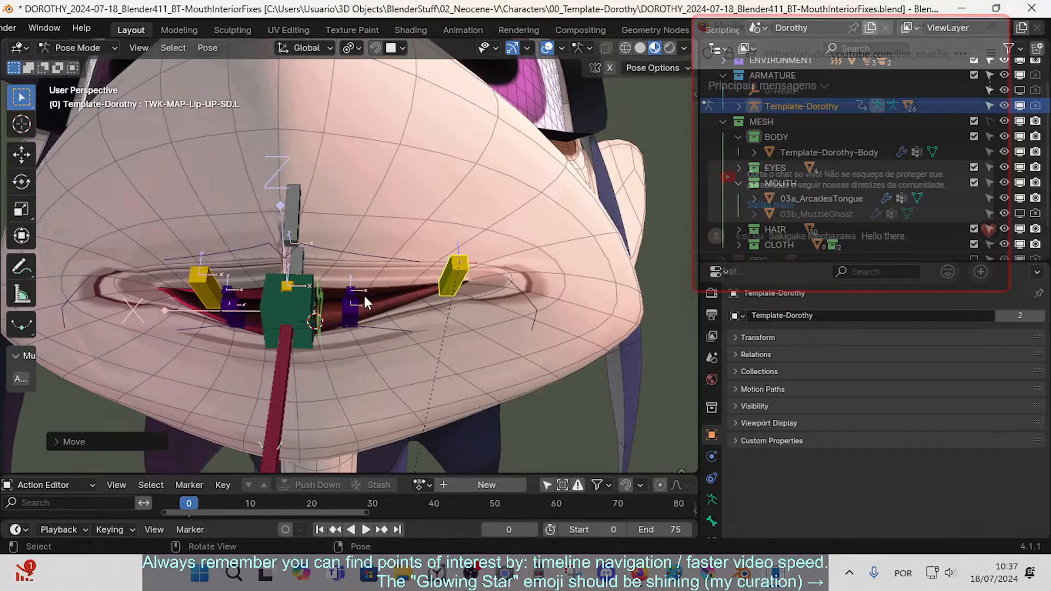
{"action": "key", "text": "g"}
{"action": "left_click", "coordinate": [364, 378]}
{"action": "left_click", "coordinate": [356, 284]}
{"action": "key", "text": "g"}
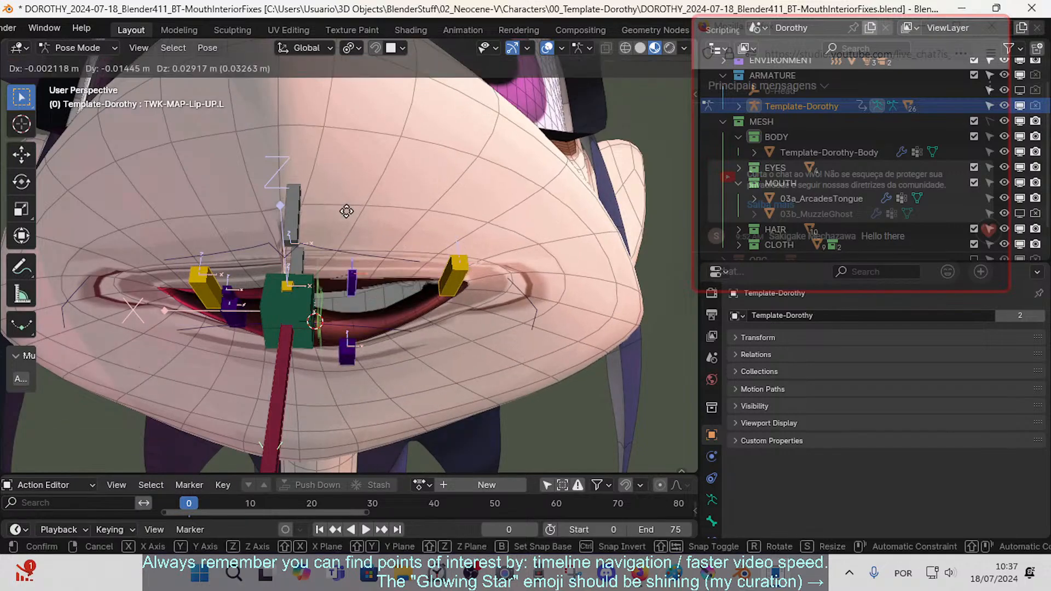
{"action": "left_click", "coordinate": [348, 213]}
{"action": "scroll", "coordinate": [358, 282], "scroll_direction": "down", "scroll_amount": 1}
{"action": "middle_click_drag", "start_coordinate": [375, 269], "coordinate": [360, 331], "text": "shift"}
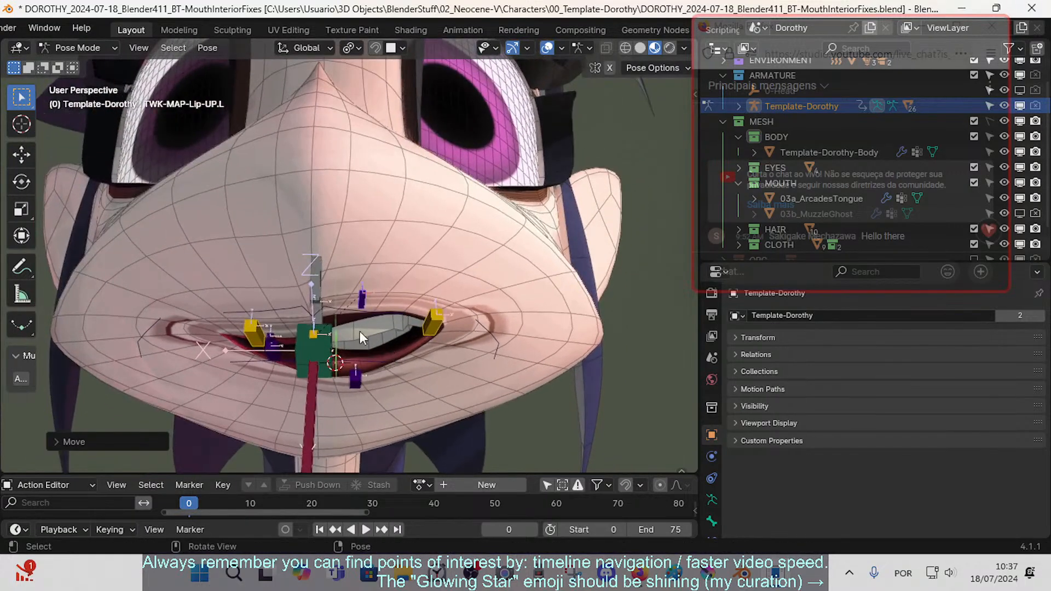
- Raise CMD-Mouth-UP to open the upper lip wide
{"action": "left_click", "coordinate": [317, 279]}
{"action": "key", "text": "g"}
{"action": "right_click", "coordinate": [313, 332]}
{"action": "left_click", "coordinate": [321, 341]}
{"action": "key", "text": "g"}
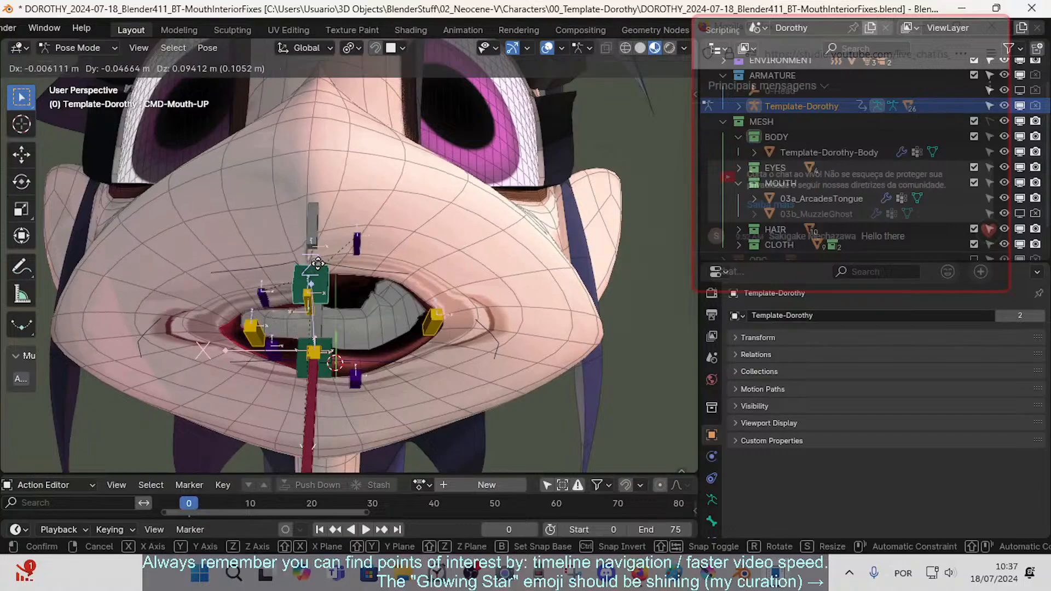
{"action": "left_click", "coordinate": [317, 264]}
{"action": "key", "text": "g"}
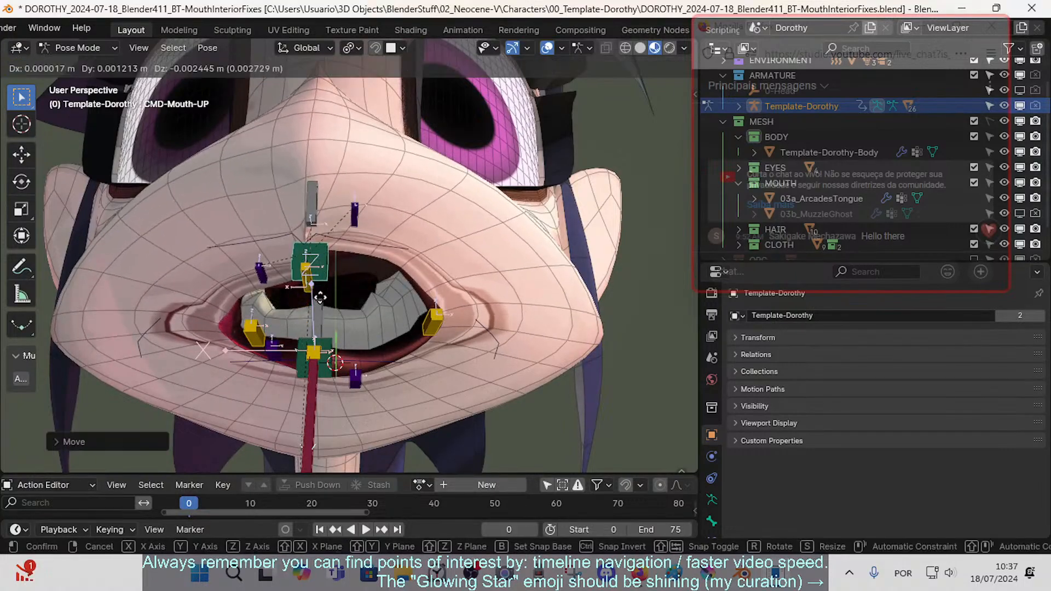
{"action": "right_click", "coordinate": [327, 312]}
- Test CMD-Mouth-UP at different heights from side and front angles, then clear the location of all pose bones
{"action": "scroll", "coordinate": [327, 314], "scroll_direction": "up", "scroll_amount": 2}
{"action": "middle_click_drag", "start_coordinate": [327, 314], "coordinate": [241, 326]}
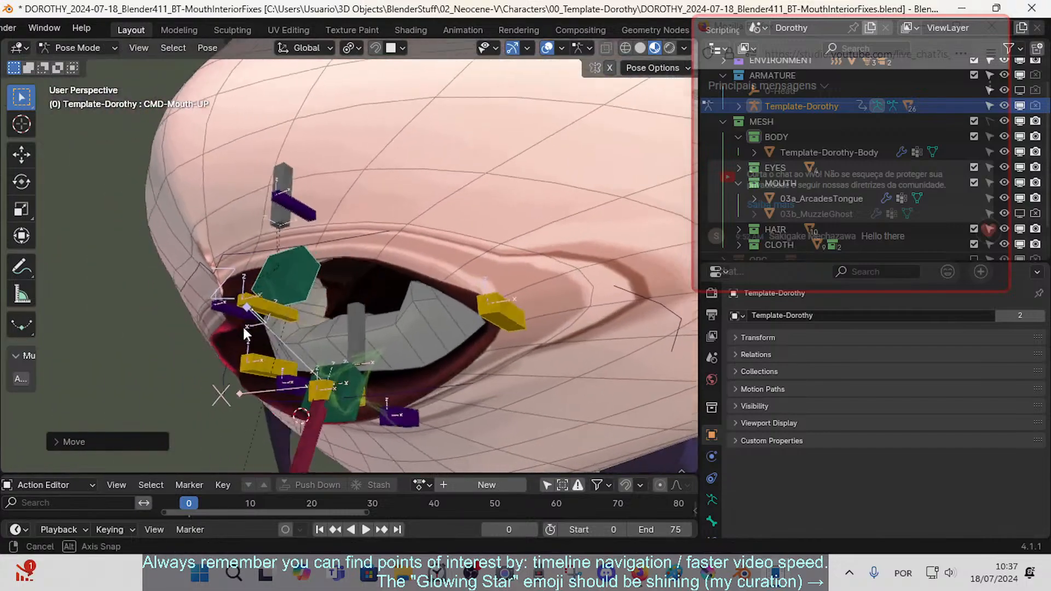
{"action": "key", "text": "g"}
{"action": "left_click", "coordinate": [296, 377]}
{"action": "middle_click_drag", "start_coordinate": [298, 376], "coordinate": [350, 336]}
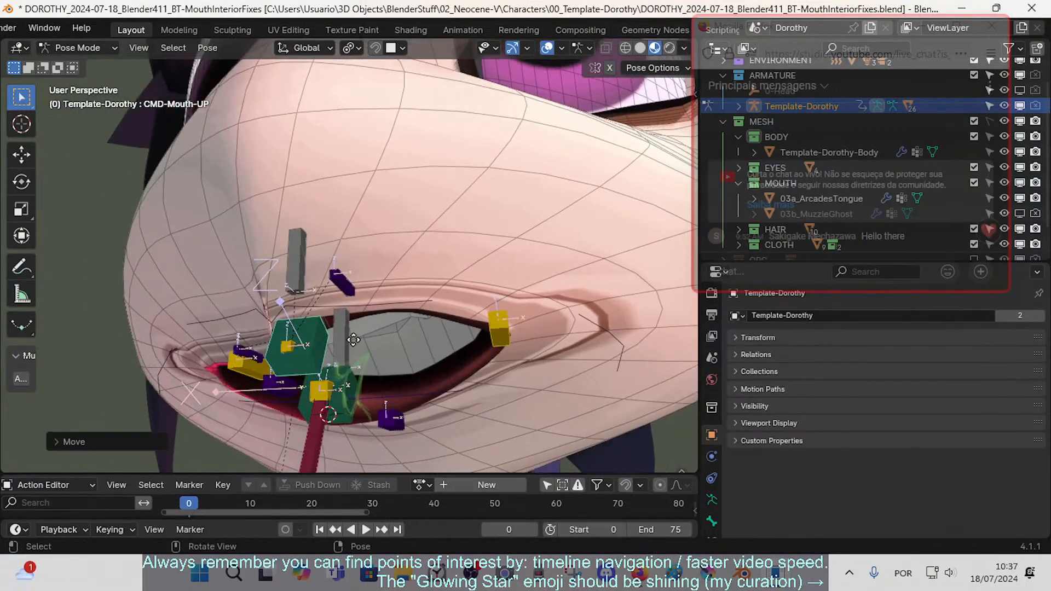
{"action": "key", "text": "g"}
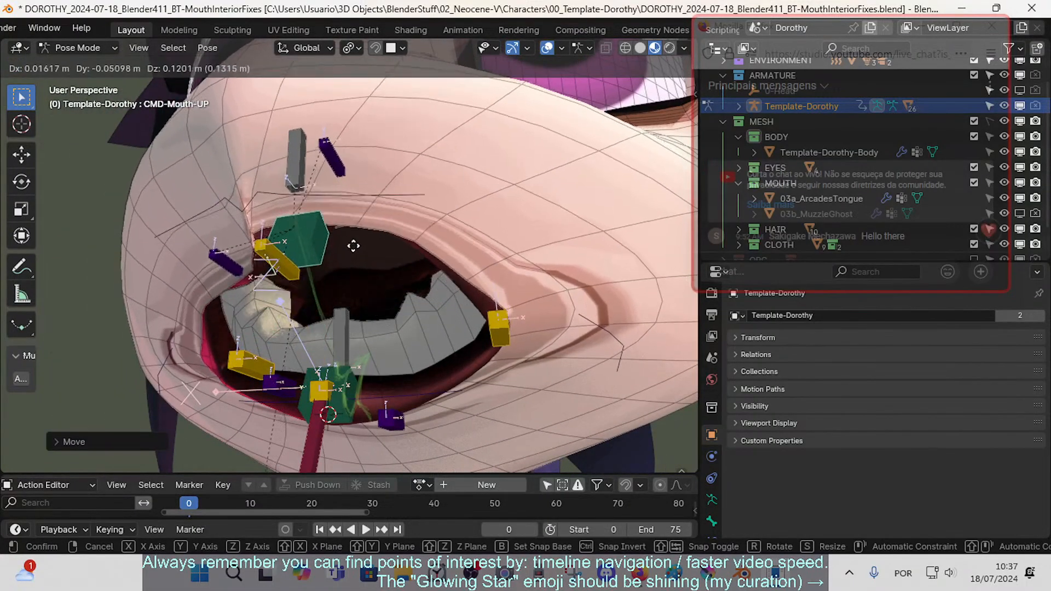
{"action": "left_click", "coordinate": [346, 337]}
{"action": "middle_click_drag", "start_coordinate": [346, 337], "coordinate": [399, 339]}
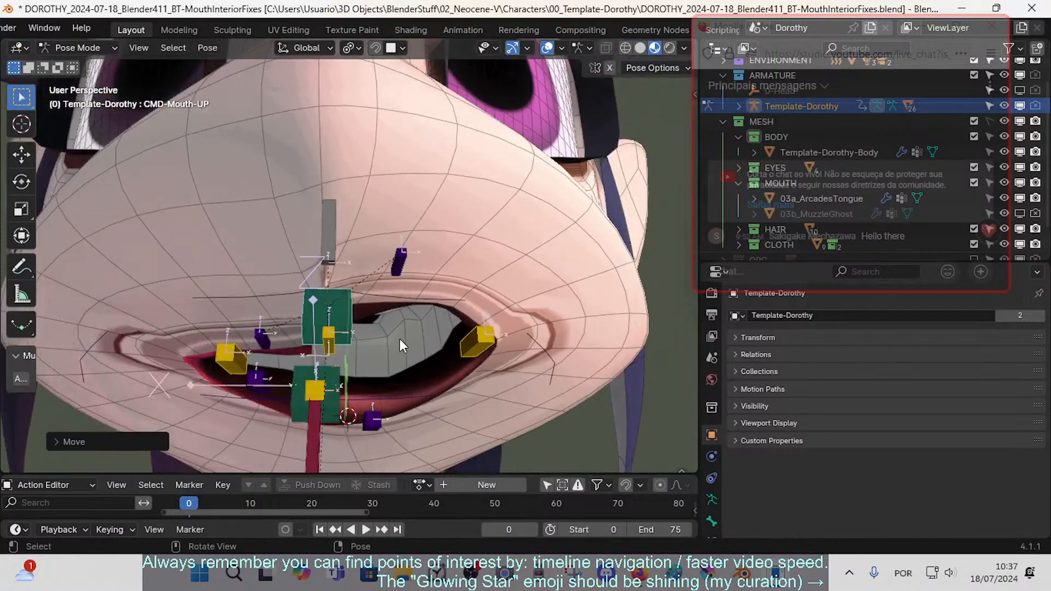
{"action": "key", "text": "a"}
{"action": "key", "text": "alt+g"}
- Raise CMD-Mouth-UP from its rest position to open the upper lip symmetrically
{"action": "left_click", "coordinate": [329, 383]}
{"action": "key", "text": "g"}
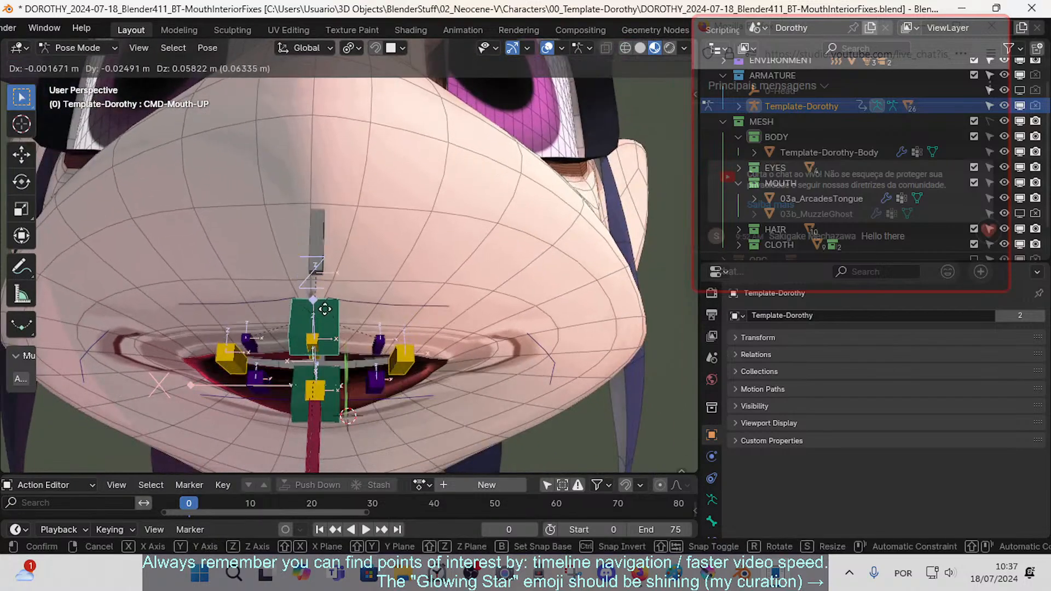
{"action": "left_click", "coordinate": [342, 276]}
- Examine the bone constraints of CTL-Mouth-UP, CMD-Mouth-UP and CTL-Mouth-DN
{"action": "left_click", "coordinate": [358, 258]}
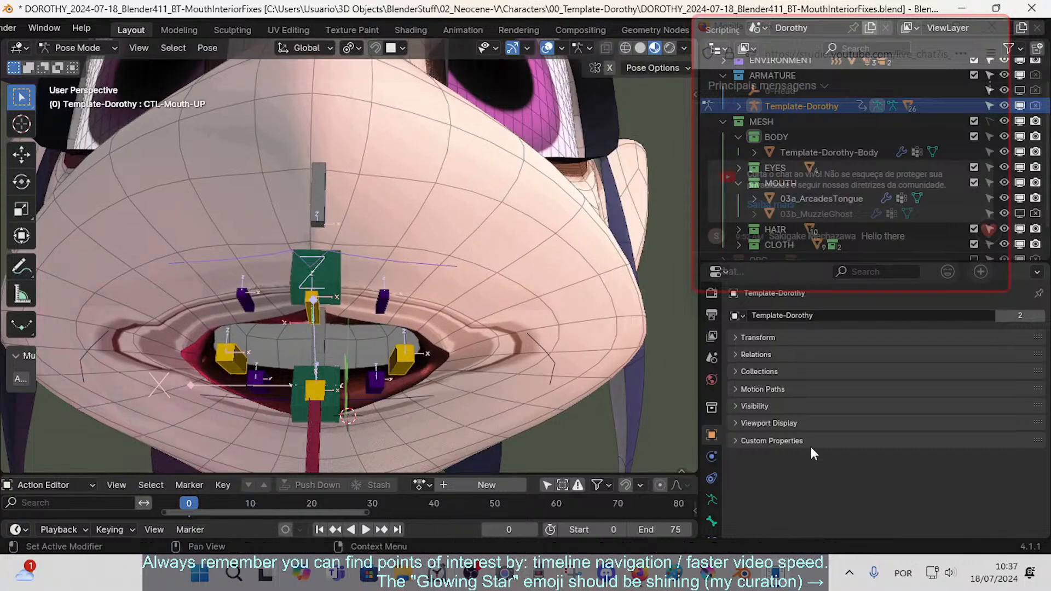
{"action": "scroll", "coordinate": [715, 516], "scroll_direction": "down", "scroll_amount": 3}
{"action": "left_click", "coordinate": [710, 498]}
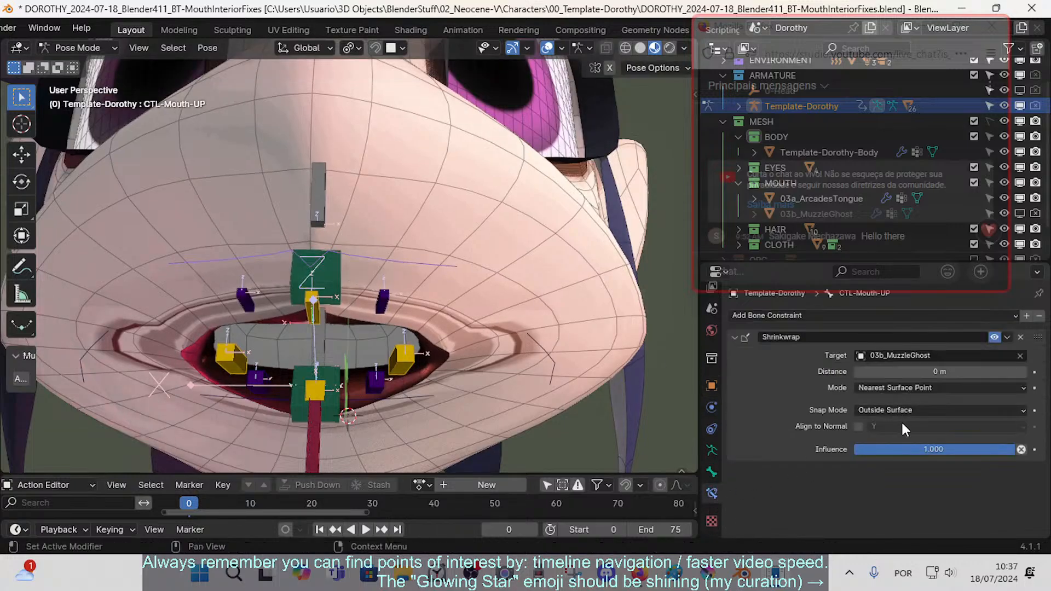
{"action": "left_click", "coordinate": [338, 263]}
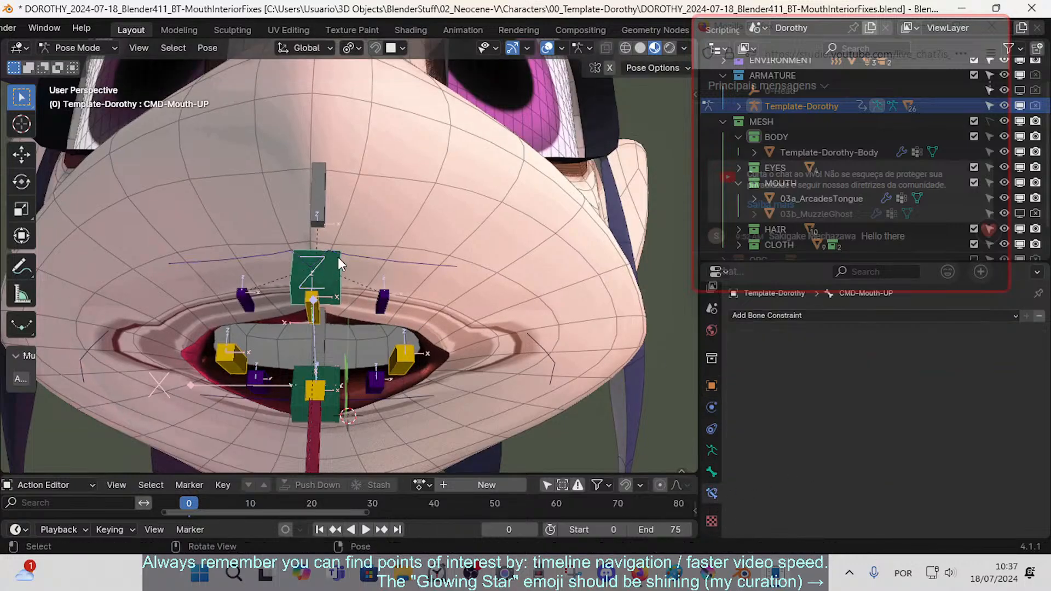
{"action": "left_click", "coordinate": [347, 275]}
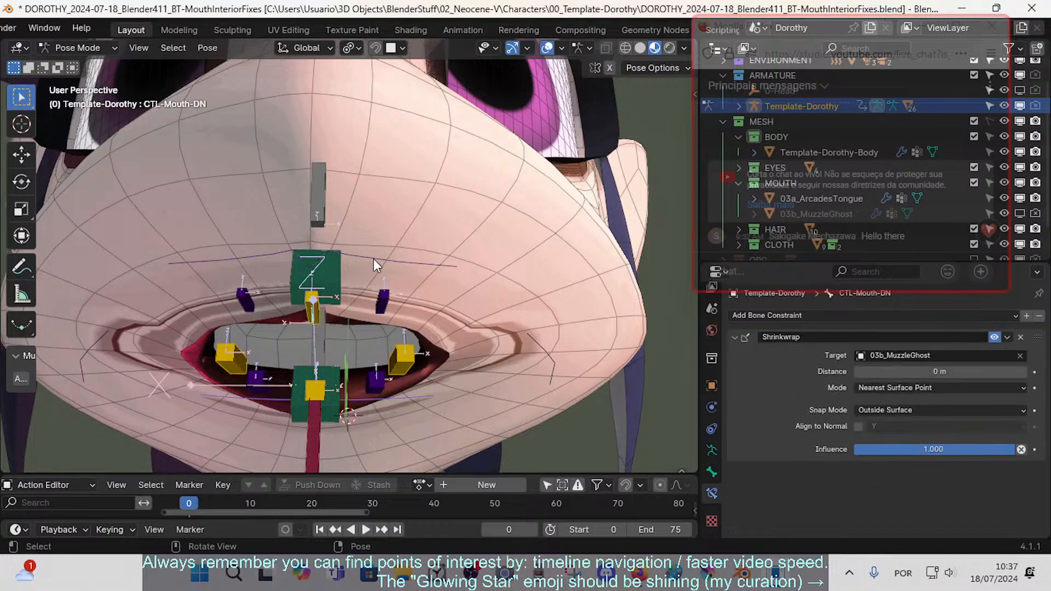
{"action": "left_click", "coordinate": [397, 396]}
- Try moving CMD-Mouth-DN downward to test the lower lip
{"action": "left_click", "coordinate": [331, 409]}
{"action": "key", "text": "g"}
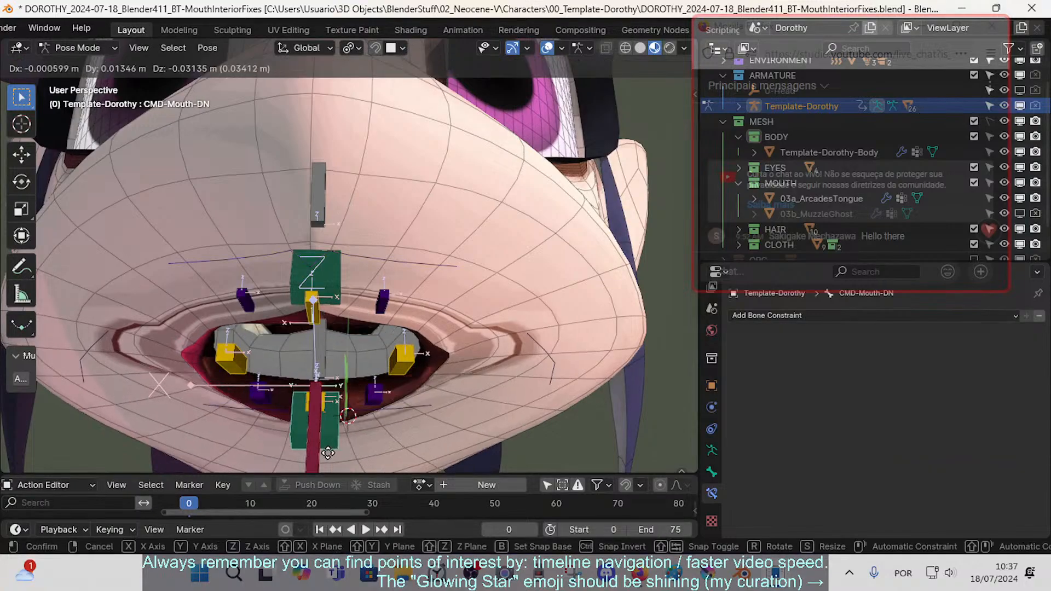
{"action": "key", "text": "Escape"}
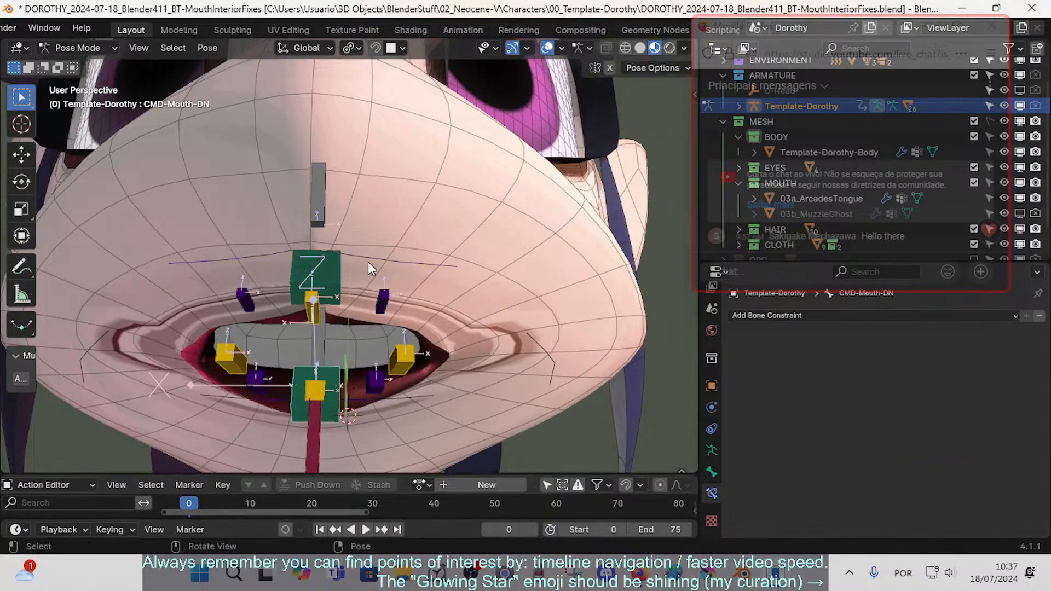
- Try CMD-Mouth-UP at several heights to check the upper lip, then clear the moved bone's location
{"action": "left_click", "coordinate": [339, 275]}
{"action": "key", "text": "g"}
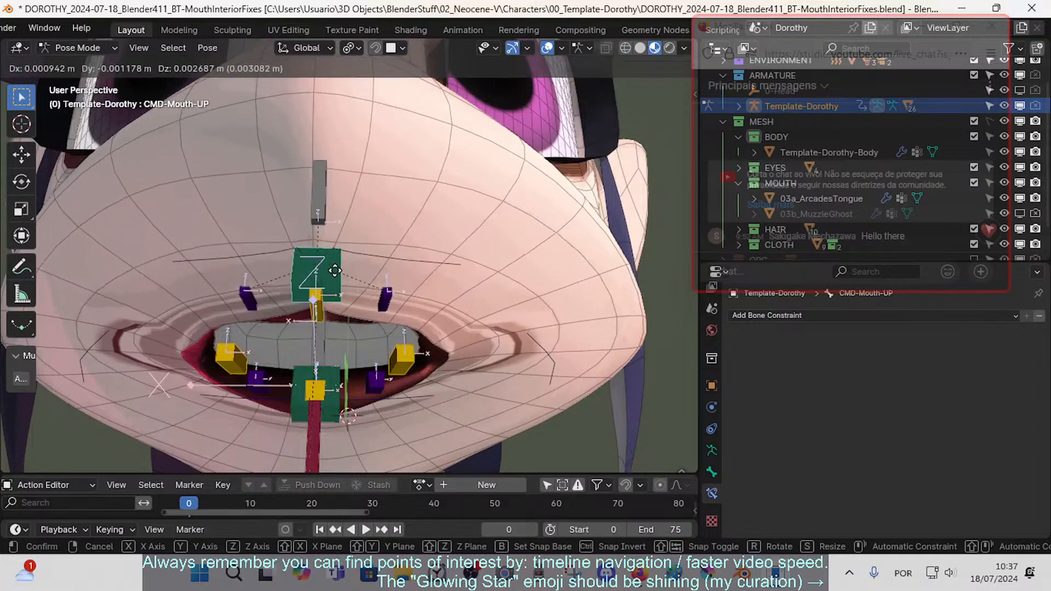
{"action": "left_click", "coordinate": [335, 250]}
{"action": "mouse_move", "coordinate": [337, 285]}
{"action": "middle_mouse_down"}
{"action": "mouse_move", "coordinate": [329, 192]}
{"action": "mouse_move", "coordinate": [364, 239]}
{"action": "mouse_move", "coordinate": [358, 300]}
{"action": "mouse_move", "coordinate": [344, 295]}
{"action": "middle_mouse_up"}
{"action": "key", "text": "g"}
{"action": "left_click", "coordinate": [327, 206]}
{"action": "left_click", "coordinate": [327, 207]}
{"action": "key", "text": "g"}
{"action": "left_click", "coordinate": [367, 271]}
{"action": "key", "text": "alt+g"}
- Test raising CMD-Mouth-UP while viewing the mouth from an oblique angle, then clear its location
{"action": "left_click", "coordinate": [320, 365]}
{"action": "middle_click_drag", "start_coordinate": [347, 363], "coordinate": [311, 380]}
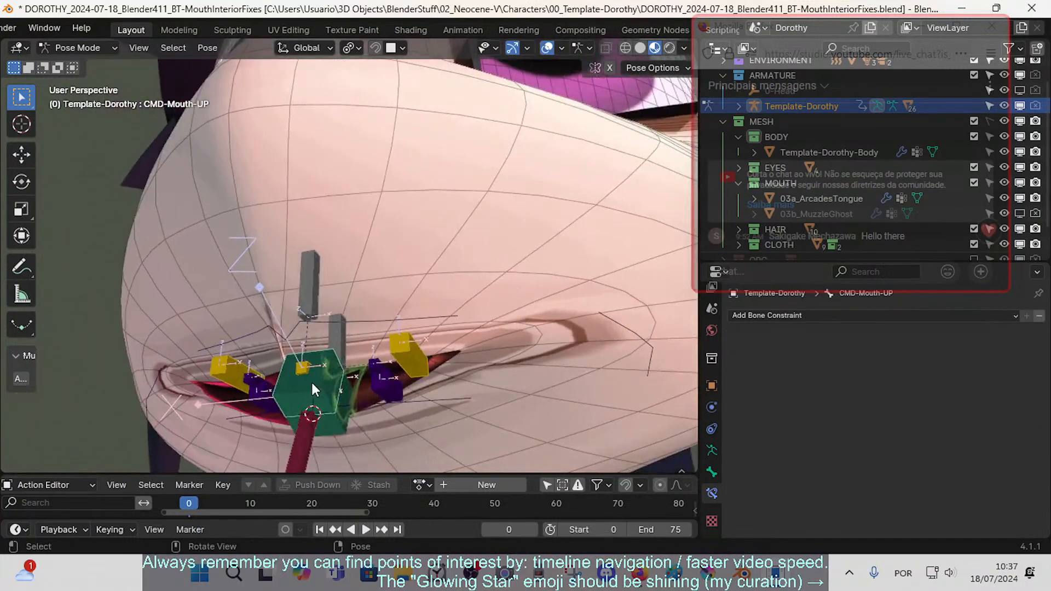
{"action": "key", "text": "g"}
{"action": "left_click", "coordinate": [304, 277]}
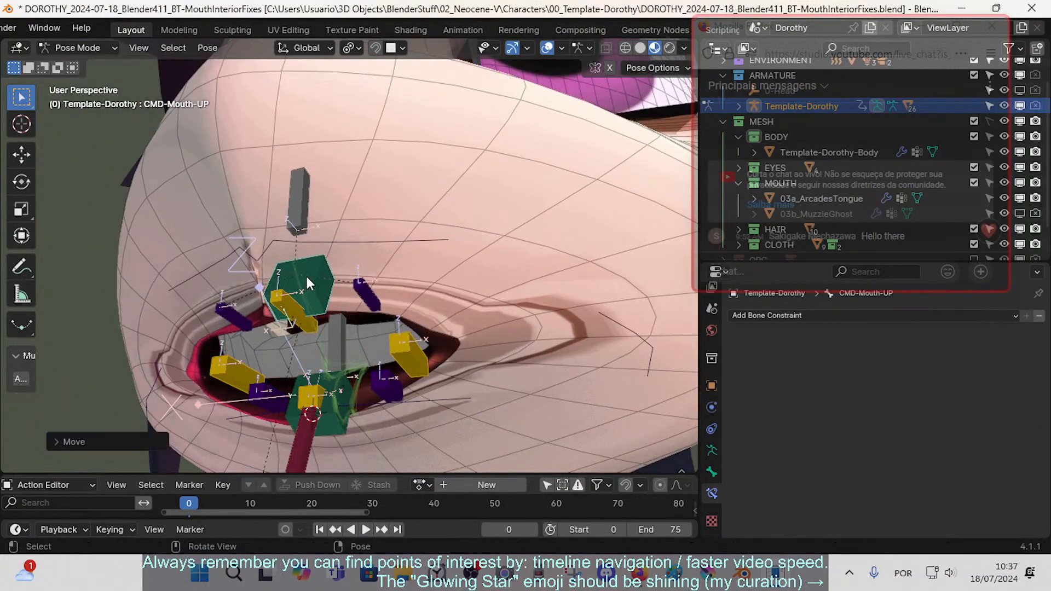
{"action": "key", "text": "alt+g"}
- Test TWK-Arcade-UP by moving it down toward the upper lip, then clear the location of all pose bones
{"action": "middle_click_drag", "start_coordinate": [336, 360], "coordinate": [293, 178]}
{"action": "left_click", "coordinate": [286, 189]}
{"action": "key", "text": "g"}
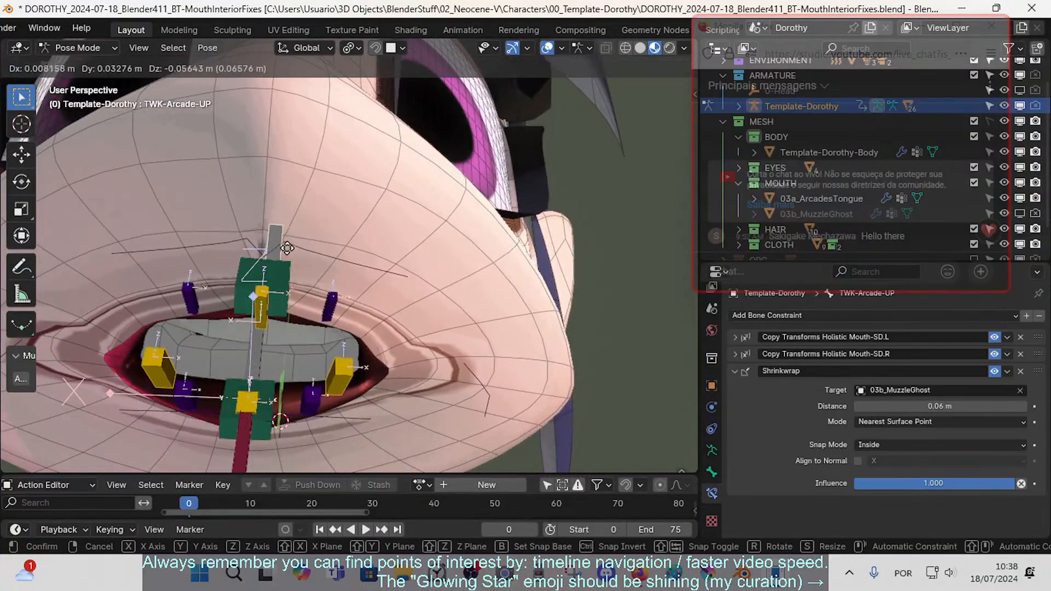
{"action": "left_click", "coordinate": [290, 264]}
{"action": "middle_click_drag", "start_coordinate": [295, 268], "coordinate": [320, 284]}
{"action": "key", "text": "a"}
{"action": "key", "text": "alt+g"}
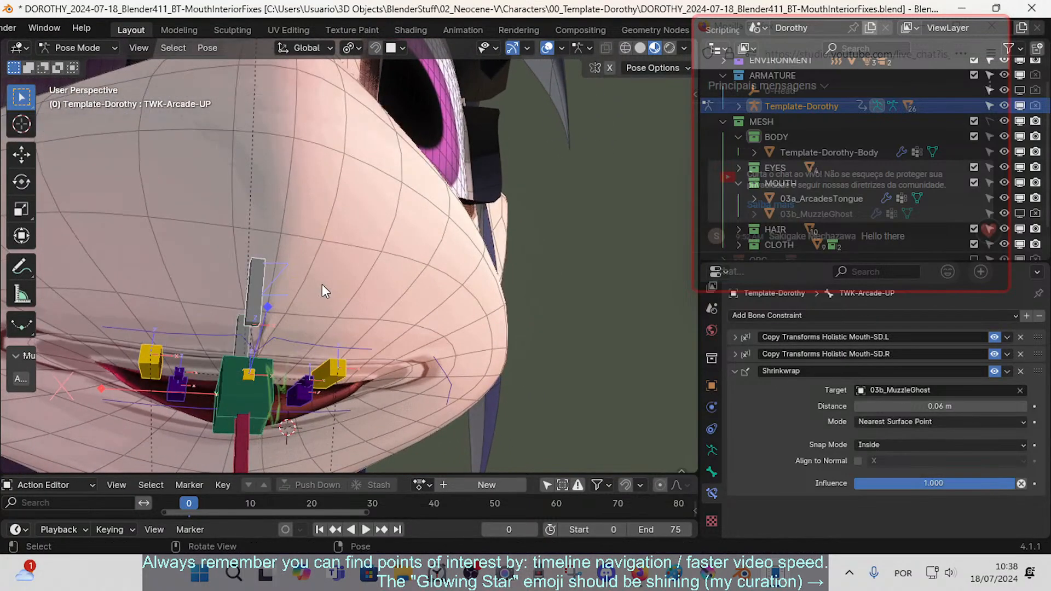
- Leave armature editing, select the Template-Dorothy-Body mesh in Object Mode and display its modifiers
{"action": "key", "text": "KP_3"}
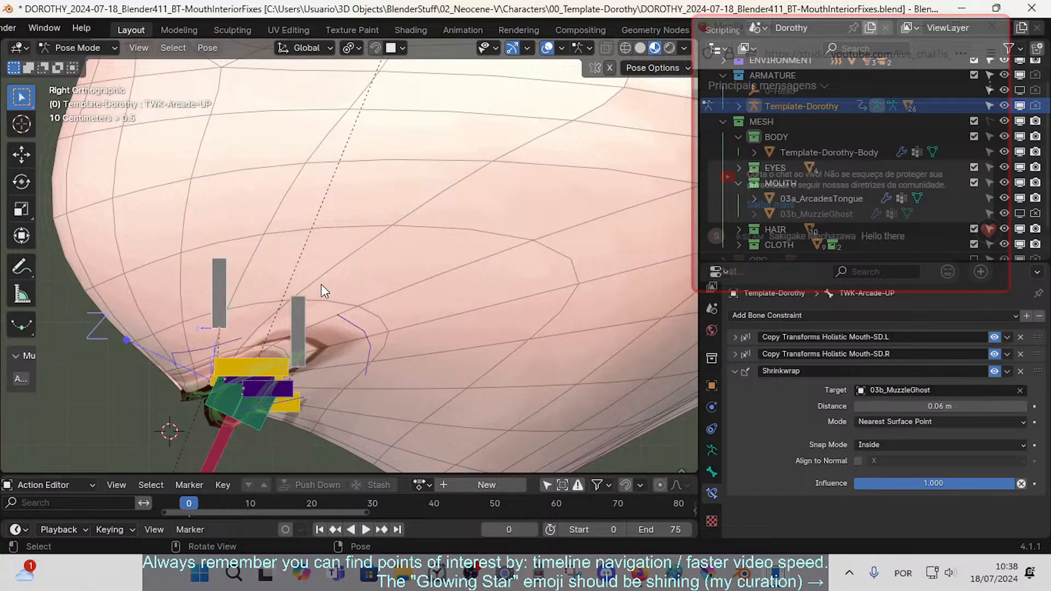
{"action": "key", "text": "Tab"}
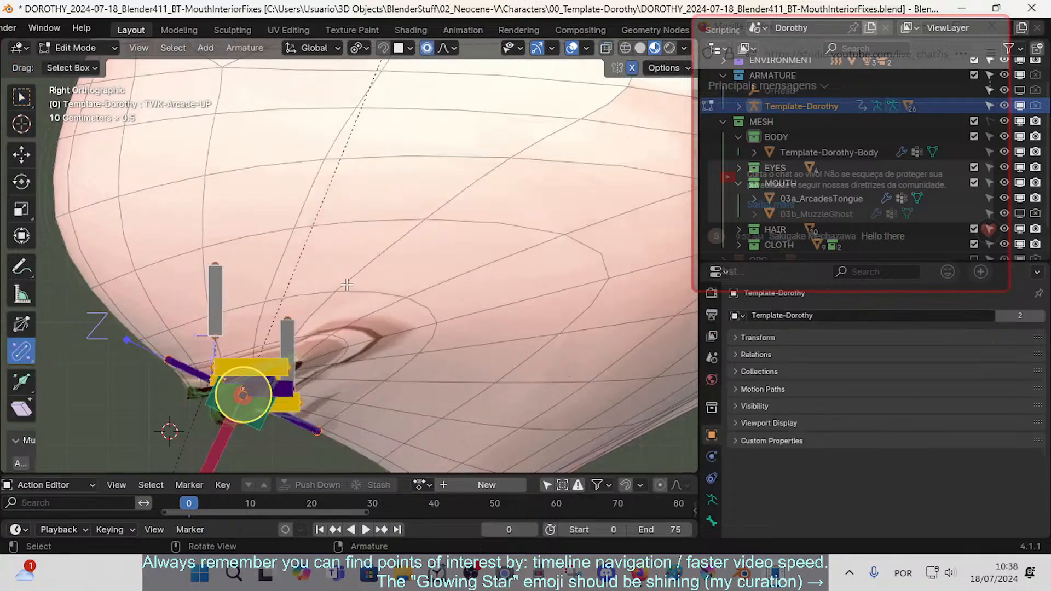
{"action": "middle_click_drag", "start_coordinate": [347, 285], "coordinate": [405, 281]}
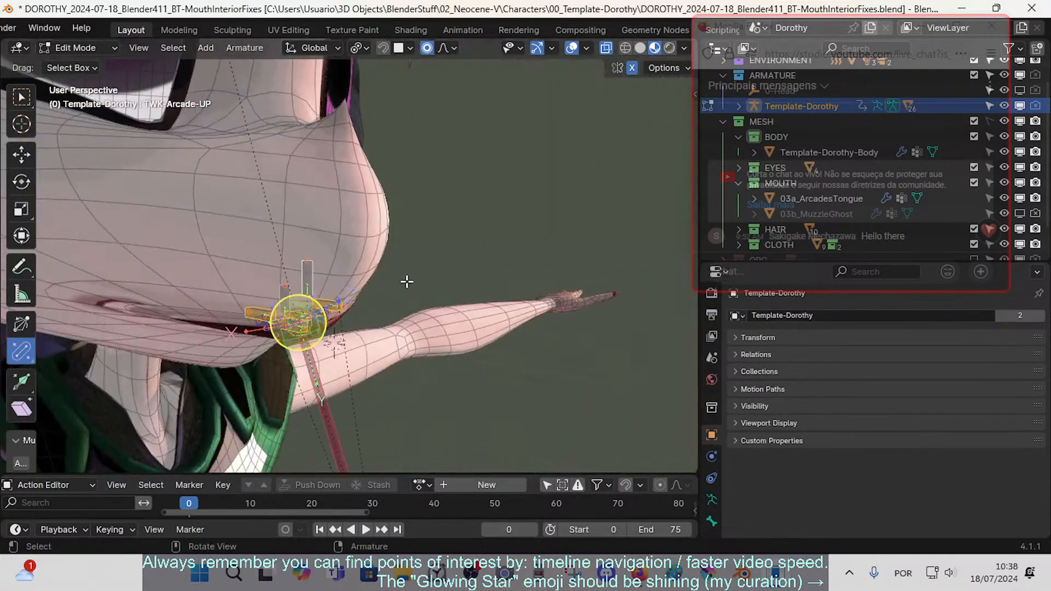
{"action": "key", "text": "ctrl+Tab"}
{"action": "left_click", "coordinate": [347, 227]}
{"action": "left_click", "coordinate": [347, 226]}
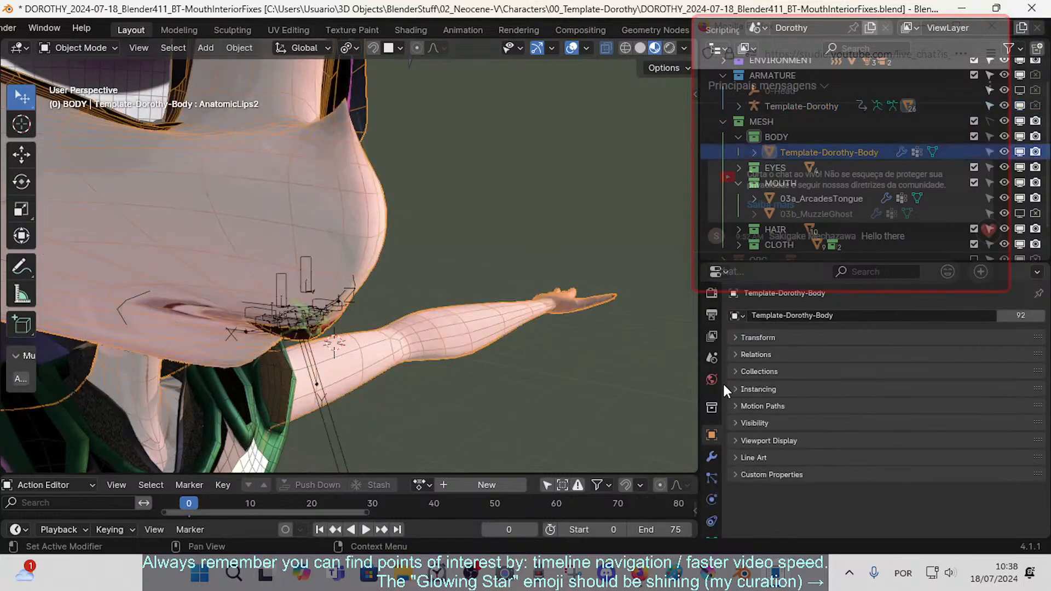
{"action": "left_click", "coordinate": [711, 457]}
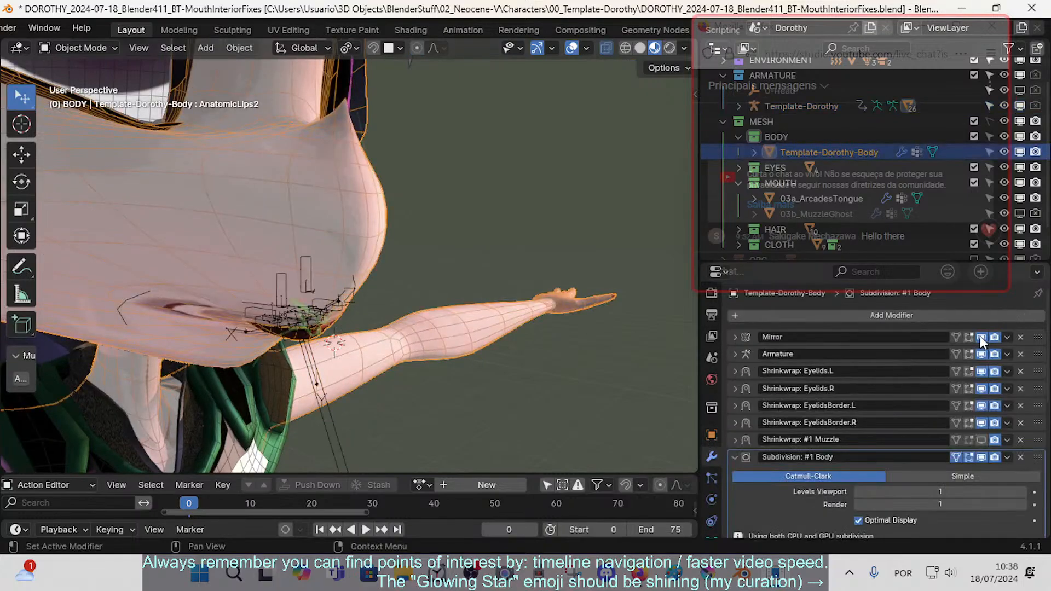
- Examine the body mesh's mouth interior and inner lips in Edit Mode from the left orthographic view, then return to Object Mode
{"action": "key", "text": "Tab"}
{"action": "middle_click_drag", "start_coordinate": [268, 282], "coordinate": [393, 288]}
{"action": "key", "text": "ctrl+KP_3"}
{"action": "scroll", "coordinate": [393, 304], "scroll_direction": "up", "scroll_amount": 2}
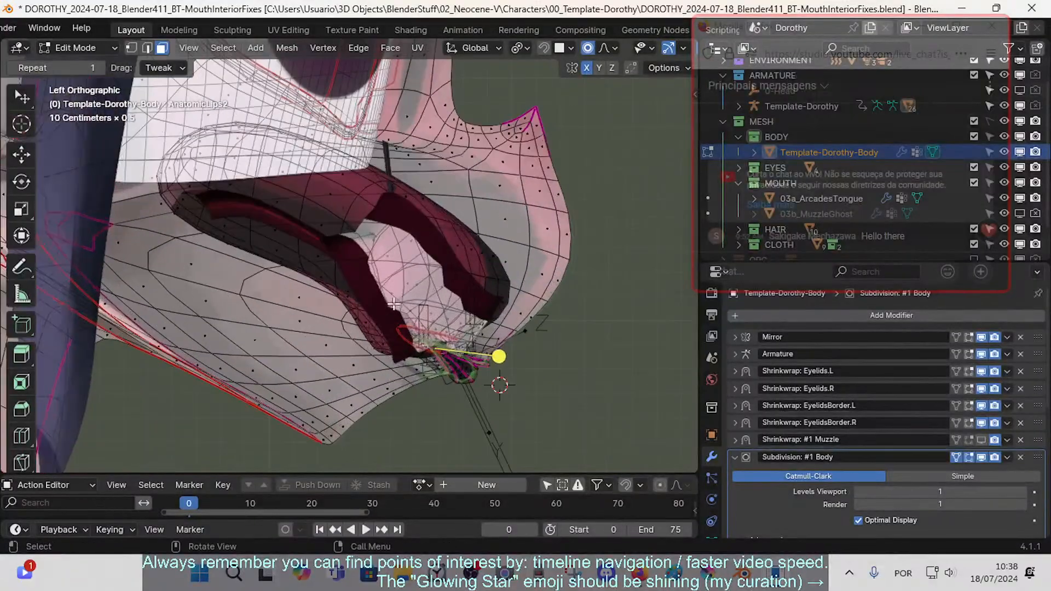
{"action": "middle_click_drag", "start_coordinate": [454, 388], "coordinate": [359, 324], "text": "shift"}
{"action": "scroll", "coordinate": [369, 340], "scroll_direction": "up", "scroll_amount": 5}
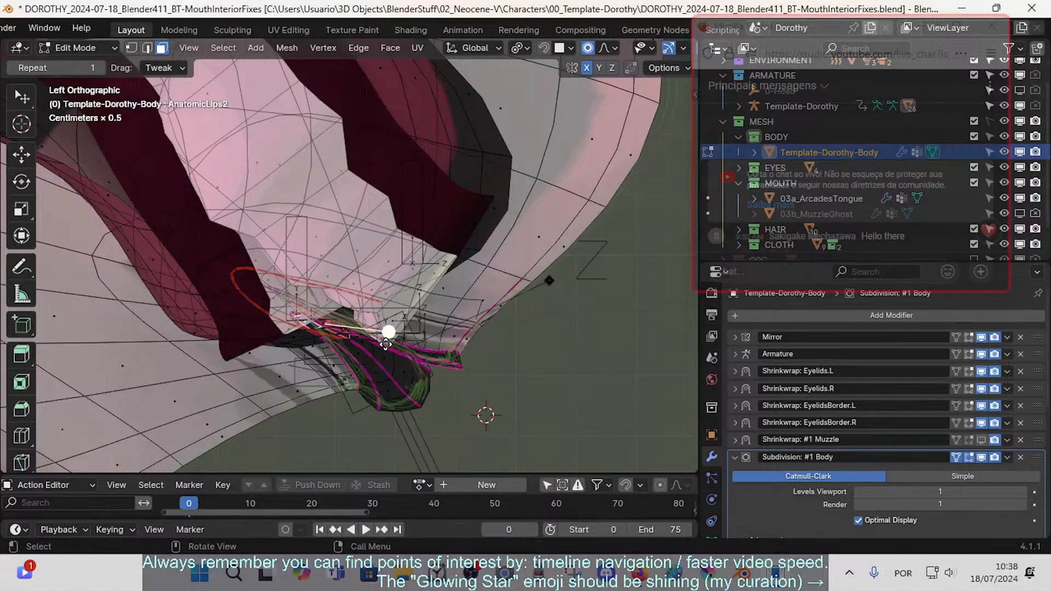
{"action": "scroll", "coordinate": [378, 283], "scroll_direction": "down", "scroll_amount": 4}
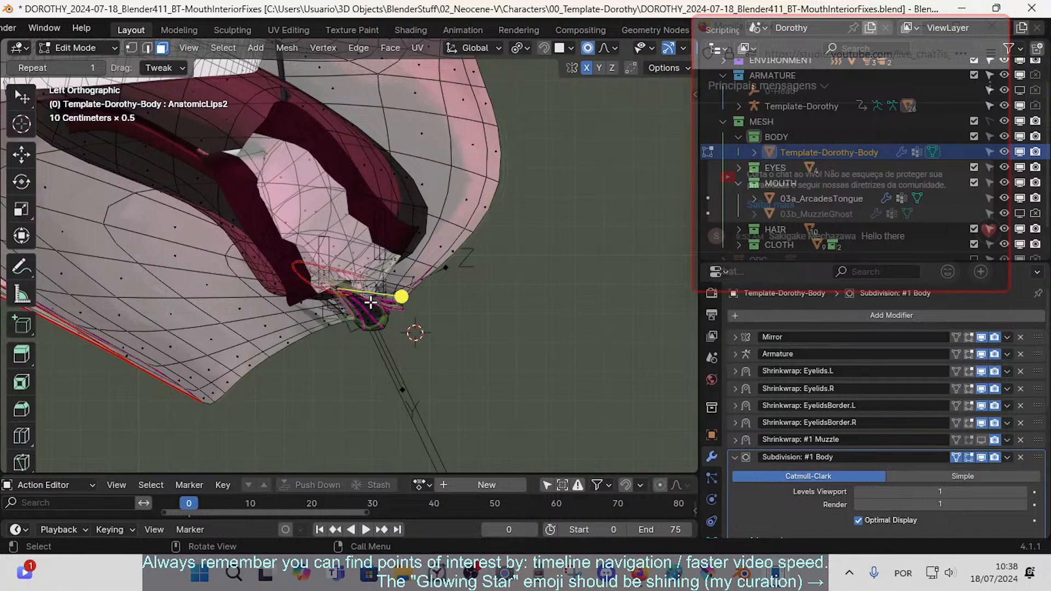
{"action": "key", "text": "ctrl+Tab"}
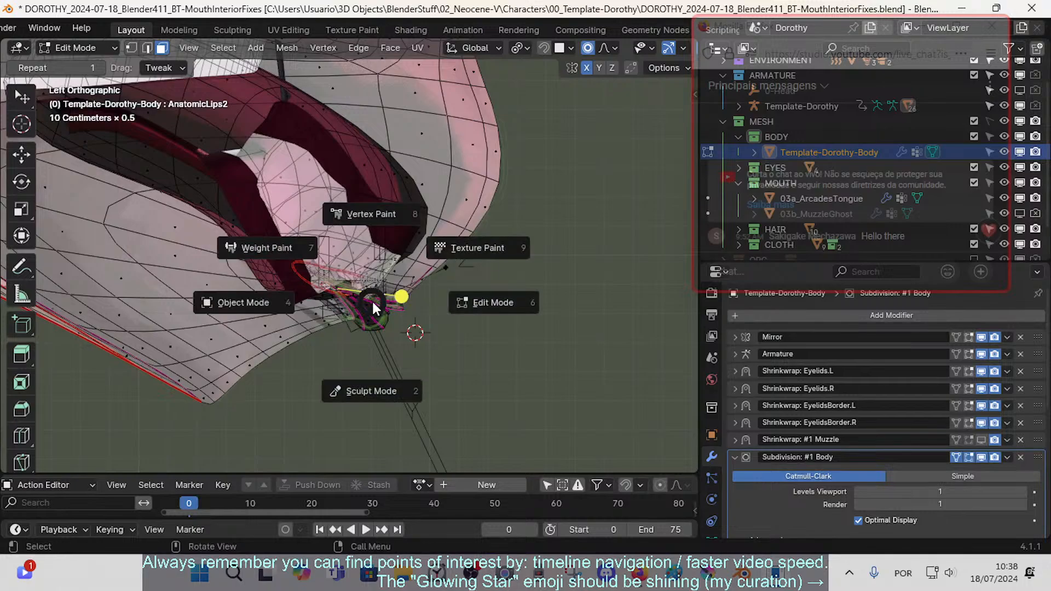
{"action": "left_click", "coordinate": [244, 301]}
- Examine the inner lips and mouth corner up close from the front and three-quarter angles
{"action": "middle_click_drag", "start_coordinate": [556, 279], "coordinate": [255, 274]}
{"action": "scroll", "coordinate": [258, 296], "scroll_direction": "up", "scroll_amount": 4}
{"action": "scroll", "coordinate": [394, 277], "scroll_direction": "up", "scroll_amount": 3}
{"action": "scroll", "coordinate": [394, 277], "scroll_direction": "down", "scroll_amount": 2}
{"action": "scroll", "coordinate": [256, 274], "scroll_direction": "up", "scroll_amount": 2}
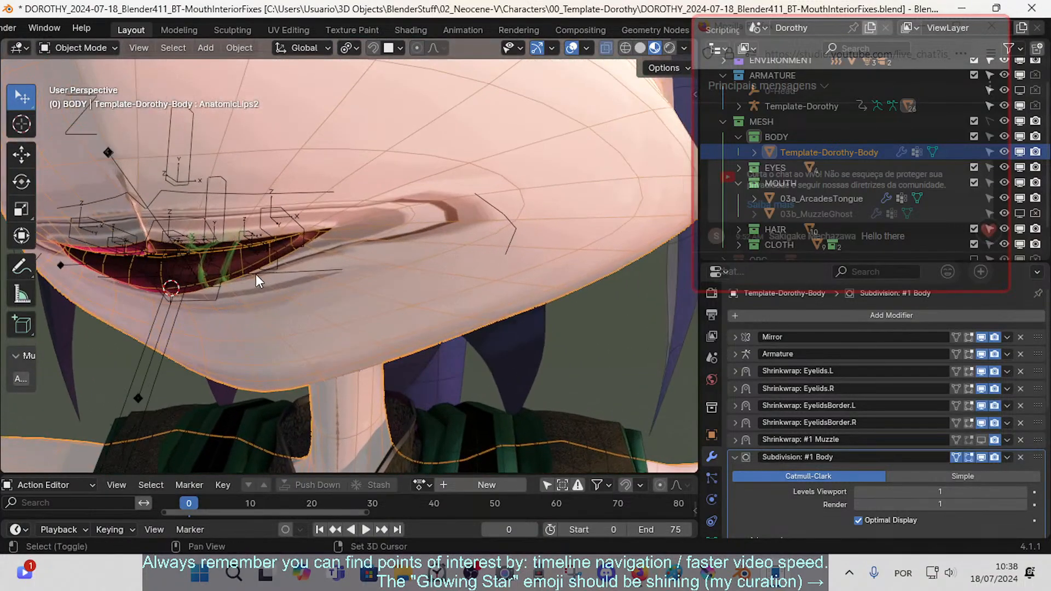
{"action": "key", "text": "shift+grave"}
{"action": "key", "text": "a"}
{"action": "key", "text": "d"}
{"action": "key", "text": "a"}
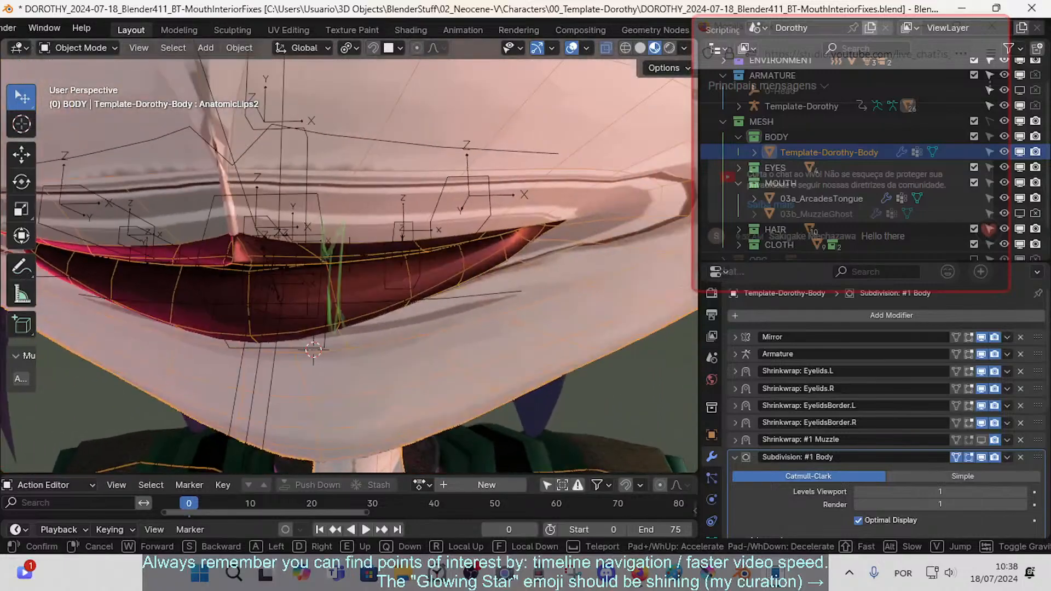
{"action": "left_click", "coordinate": [256, 275]}
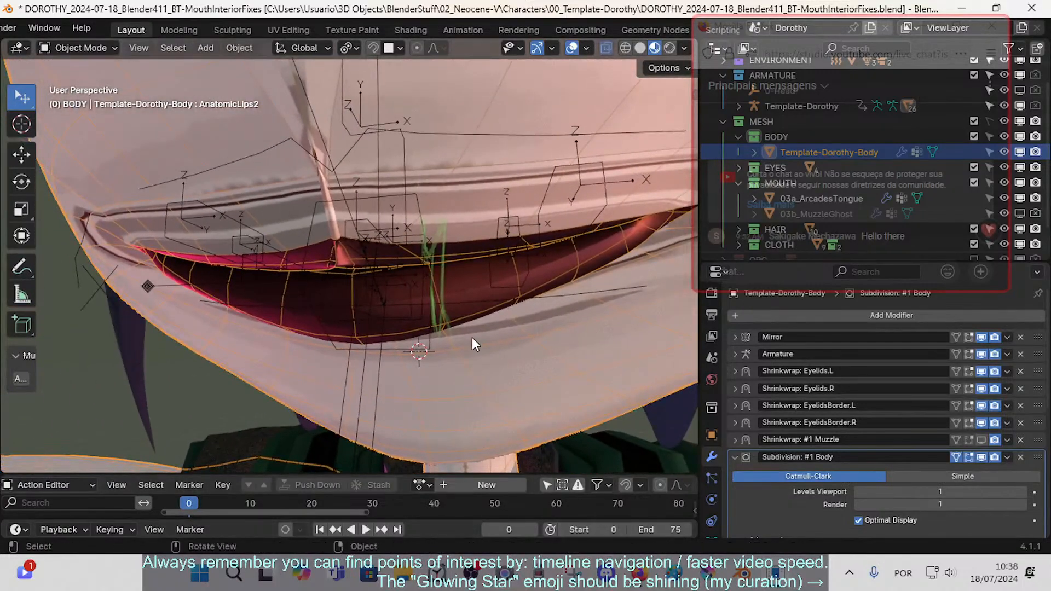
{"action": "scroll", "coordinate": [470, 307], "scroll_direction": "down", "scroll_amount": 4}
- Hide the Template-Dorothy armature and the wireframe overlay, and select the body mesh to check the lips' shading
{"action": "left_click", "coordinate": [366, 277]}
{"action": "key", "text": "h"}
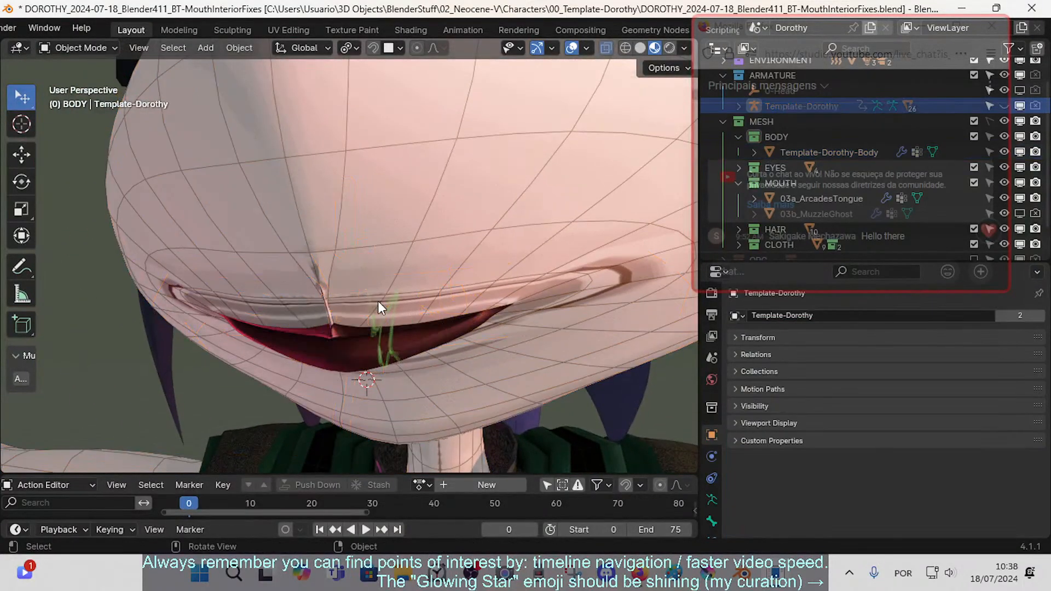
{"action": "scroll", "coordinate": [378, 301], "scroll_direction": "down", "scroll_amount": 2}
{"action": "middle_click_drag", "start_coordinate": [371, 310], "coordinate": [390, 313]}
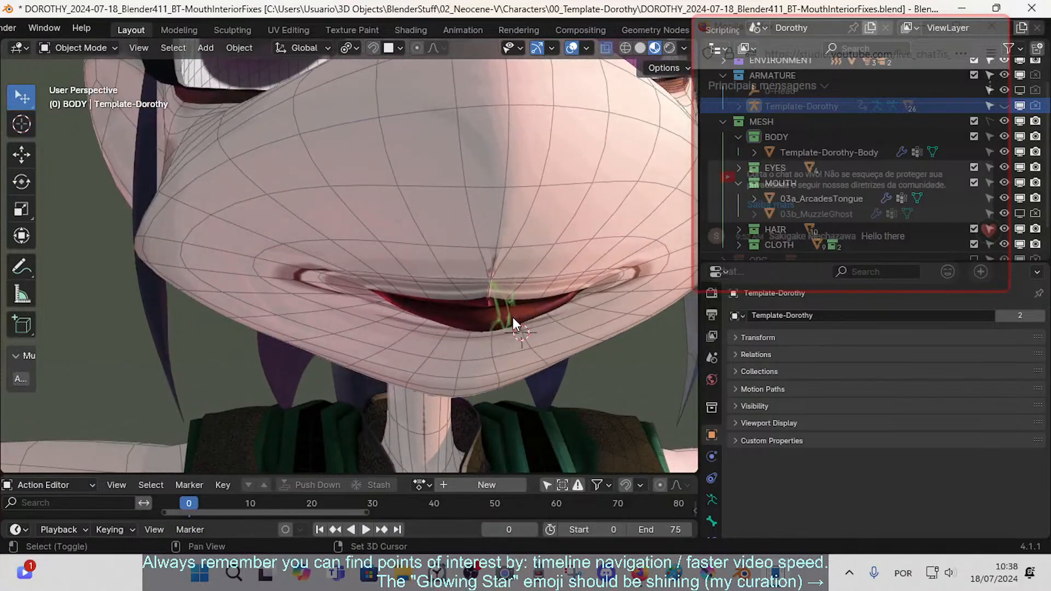
{"action": "middle_click_drag", "start_coordinate": [512, 317], "coordinate": [454, 330], "text": "shift"}
{"action": "left_click", "coordinate": [475, 249]}
{"action": "key", "text": "Tab"}
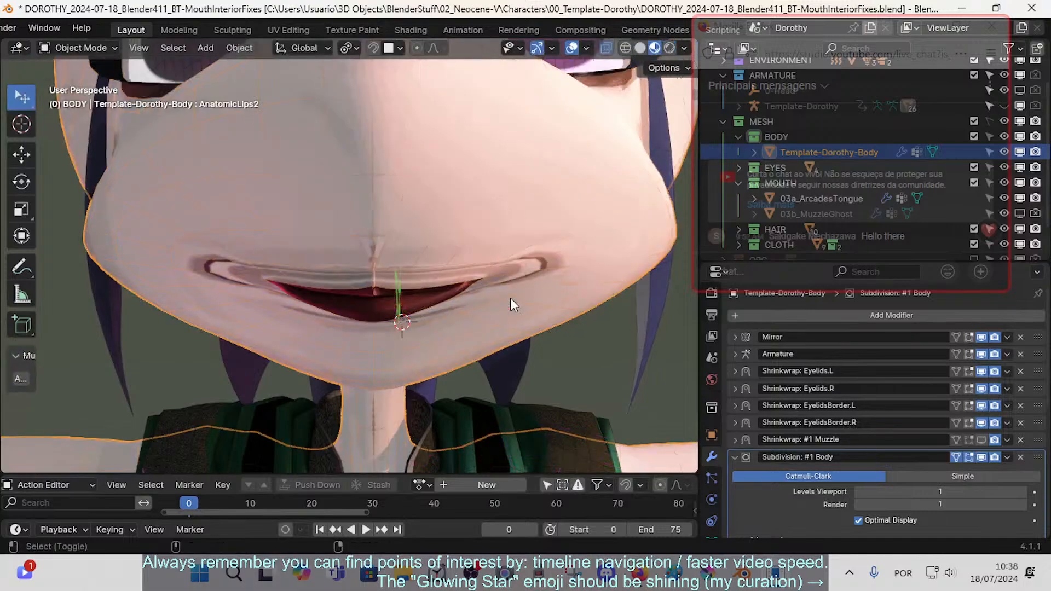
{"action": "scroll", "coordinate": [485, 307], "scroll_direction": "up", "scroll_amount": 3}
{"action": "middle_click_drag", "start_coordinate": [485, 308], "coordinate": [454, 310]}
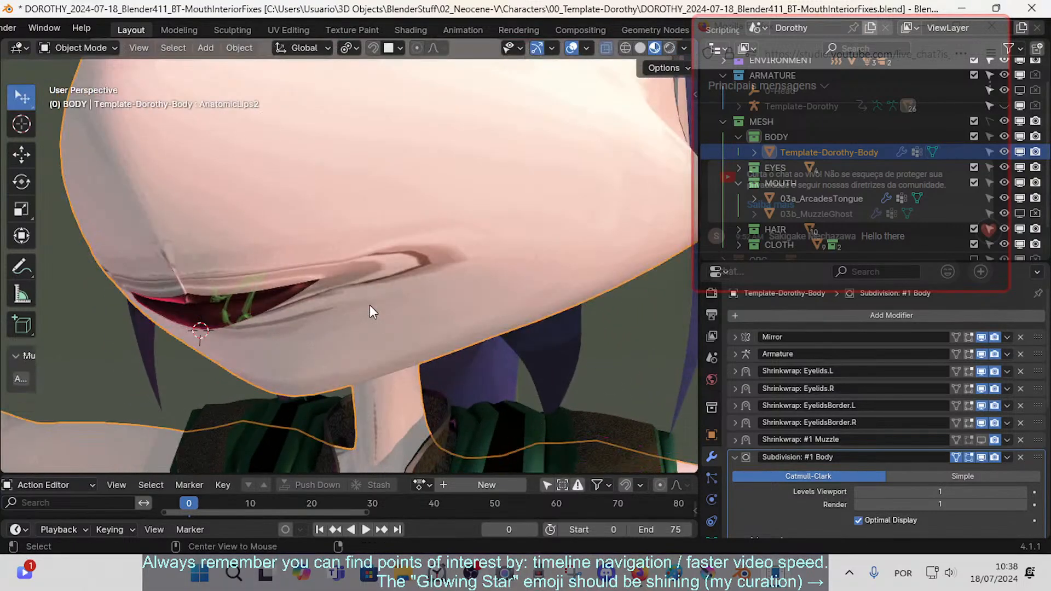
- Bring the armature back in Pose Mode and pull CTL-Mouth.L outward by about 0.14 m
{"action": "left_click", "coordinate": [281, 288]}
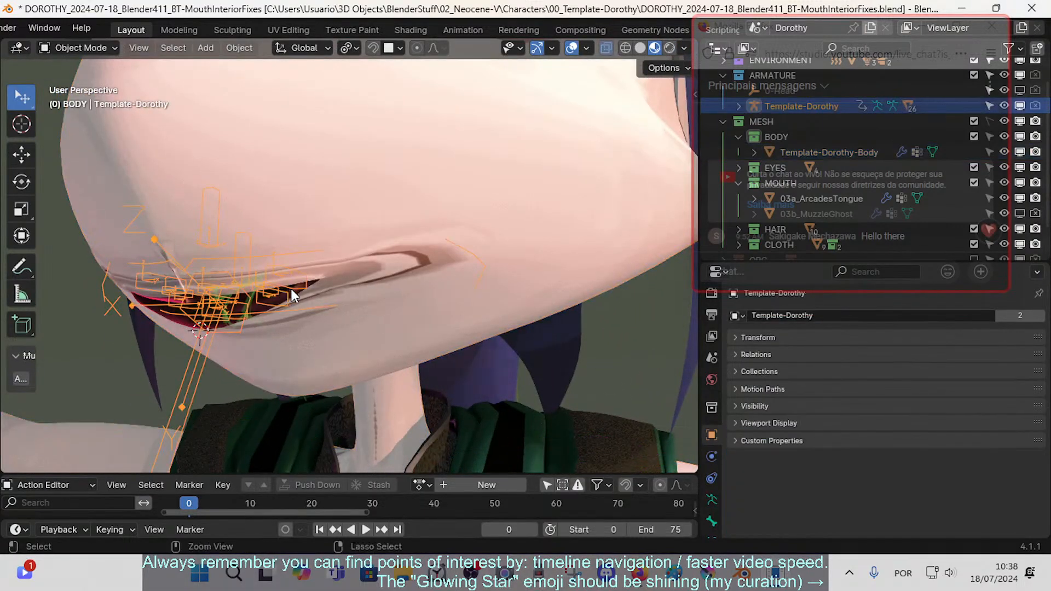
{"action": "key", "text": "ctrl+Tab"}
{"action": "middle_click_drag", "start_coordinate": [267, 303], "coordinate": [355, 290]}
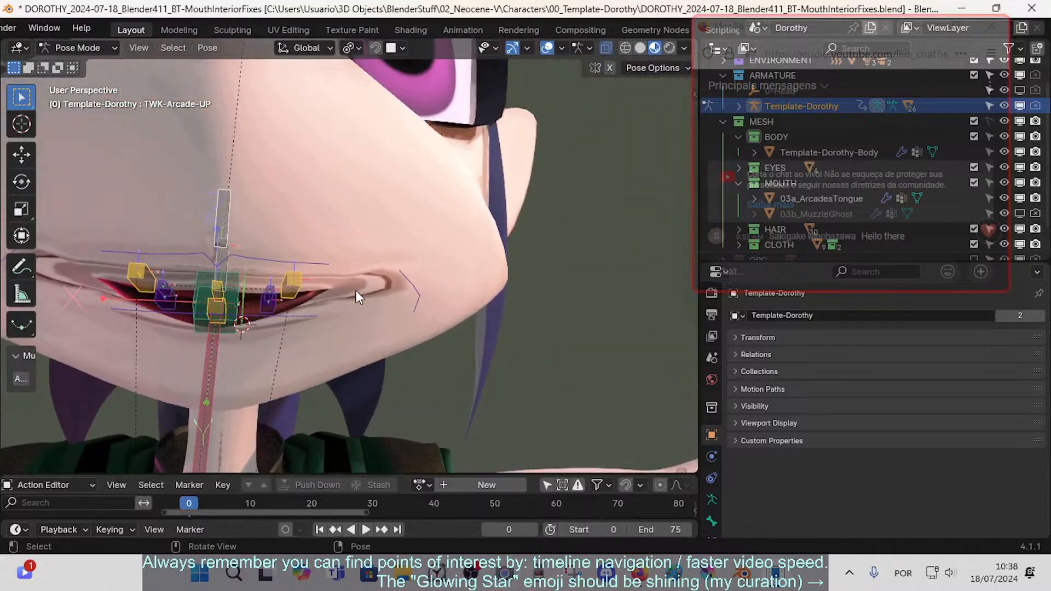
{"action": "left_click", "coordinate": [405, 290]}
{"action": "key", "text": "g"}
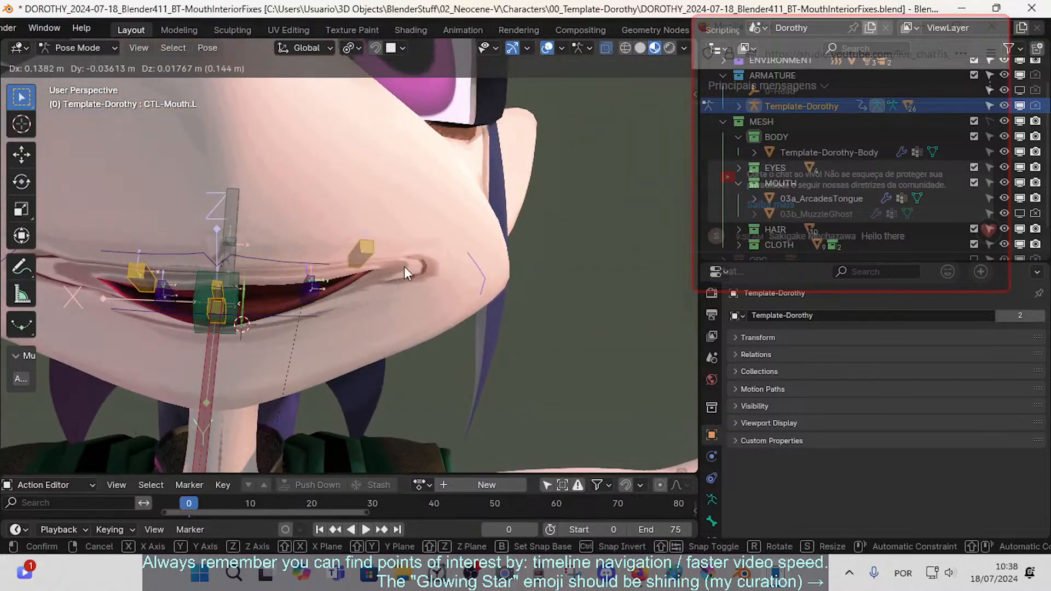
{"action": "left_click", "coordinate": [404, 266]}
- Raise CTL-Mouth-UP to open the upper lip and fine-tune its position
{"action": "left_click", "coordinate": [312, 255]}
{"action": "key", "text": "g"}
{"action": "left_click", "coordinate": [339, 188]}
{"action": "middle_click_drag", "start_coordinate": [339, 188], "coordinate": [321, 232]}
{"action": "key", "text": "g"}
{"action": "left_click", "coordinate": [312, 195]}
{"action": "key", "text": "g"}
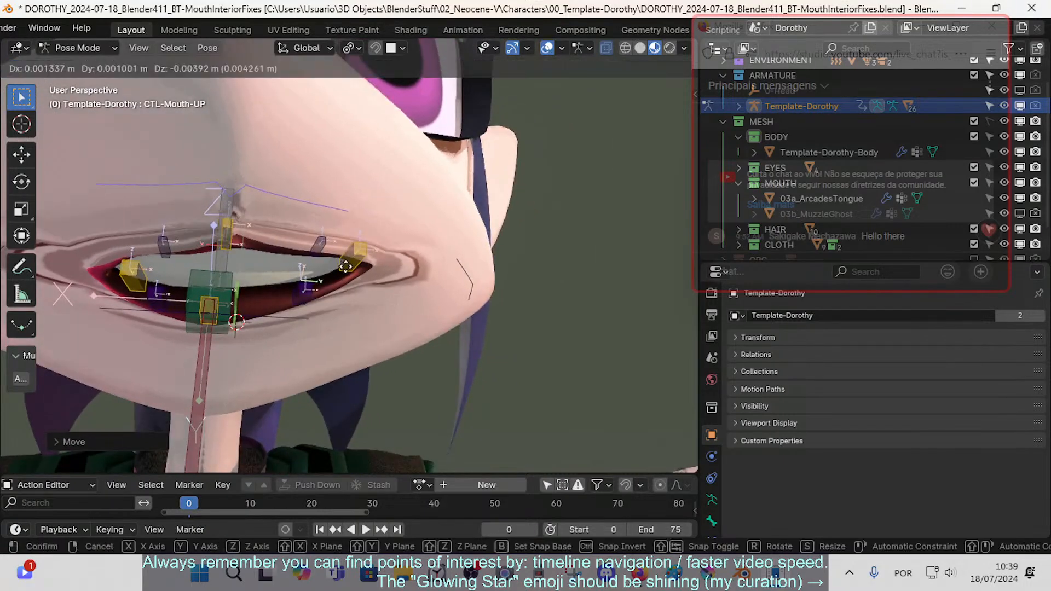
{"action": "left_click", "coordinate": [352, 265]}
- Lower CTL-Mouth-DN slightly to open the lower lip and save the file
{"action": "left_click", "coordinate": [297, 319]}
{"action": "key", "text": "g"}
{"action": "left_click", "coordinate": [305, 332]}
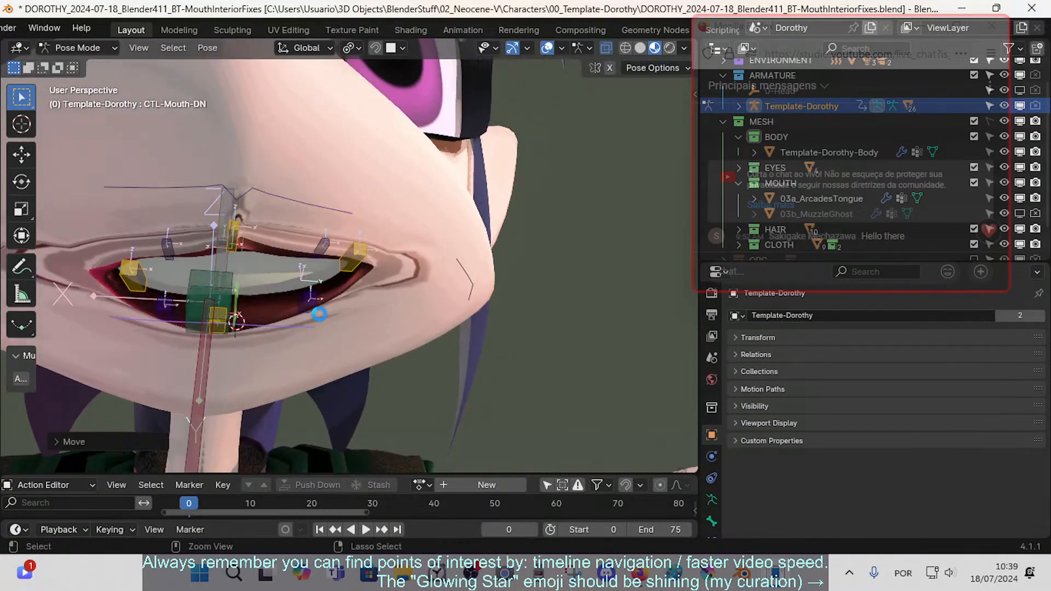
{"action": "key", "text": "ctrl+s"}
- Test TWK-Lip-UP above the middle of the upper lip, then bring it back down toward the lip line
{"action": "middle_click_drag", "start_coordinate": [350, 348], "coordinate": [350, 323]}
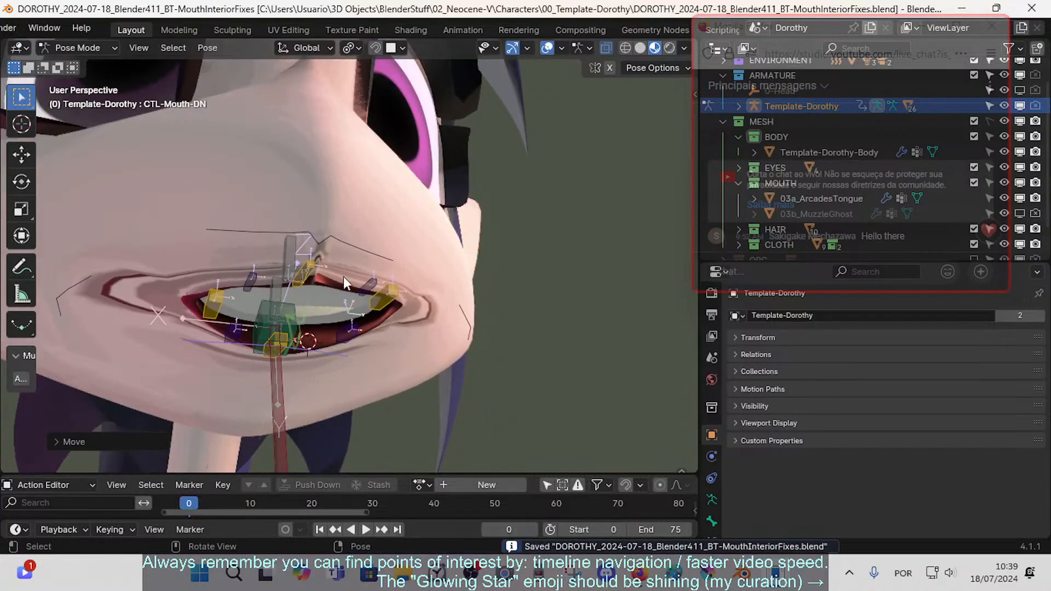
{"action": "left_click", "coordinate": [314, 269]}
{"action": "middle_click_drag", "start_coordinate": [314, 268], "coordinate": [292, 297]}
{"action": "key", "text": "g"}
{"action": "left_click", "coordinate": [322, 285]}
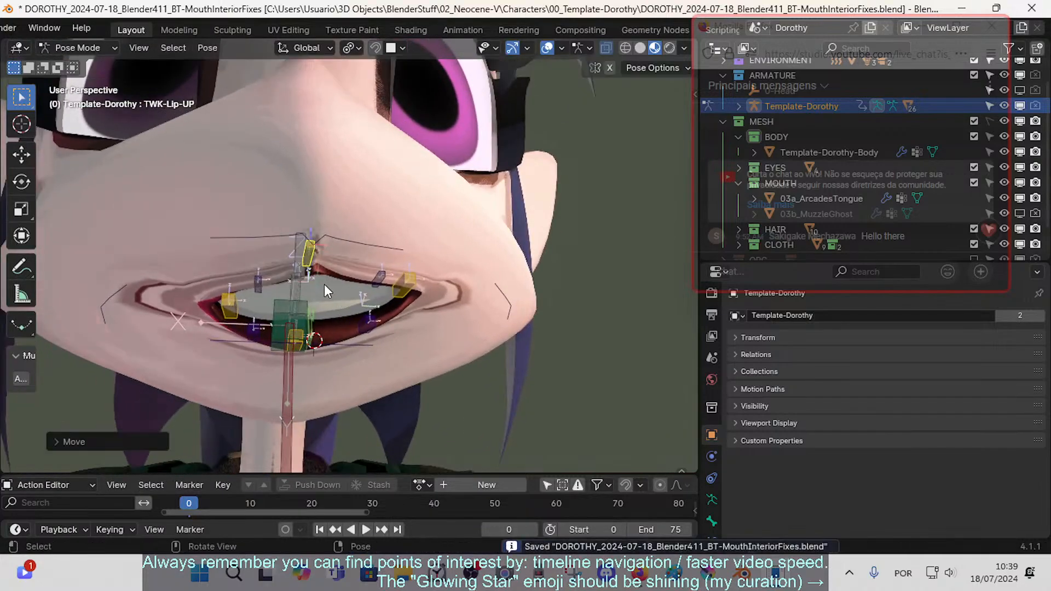
{"action": "key", "text": "g"}
{"action": "left_click", "coordinate": [315, 324]}
- Move TWK-MAP-Lip-UP.R up and outward, and raise TWK-MAP-Lip-UP.L slightly to shape the upper lip
{"action": "left_click", "coordinate": [251, 281]}
{"action": "key", "text": "g"}
{"action": "left_click", "coordinate": [222, 265]}
{"action": "left_click", "coordinate": [373, 277]}
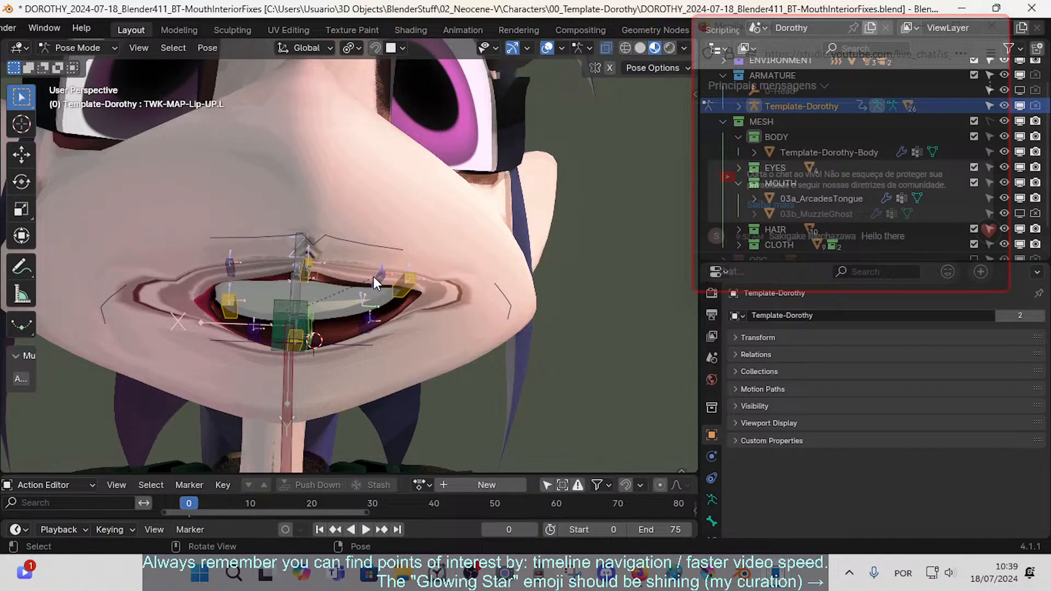
{"action": "key", "text": "g"}
{"action": "left_click", "coordinate": [374, 273]}
- Pull TWK-MAP-Lip-UP-SD.R outward, raise TWK-MAP-Lip-UP.R and save the file
{"action": "left_click", "coordinate": [231, 303]}
{"action": "key", "text": "g"}
{"action": "left_click", "coordinate": [188, 297]}
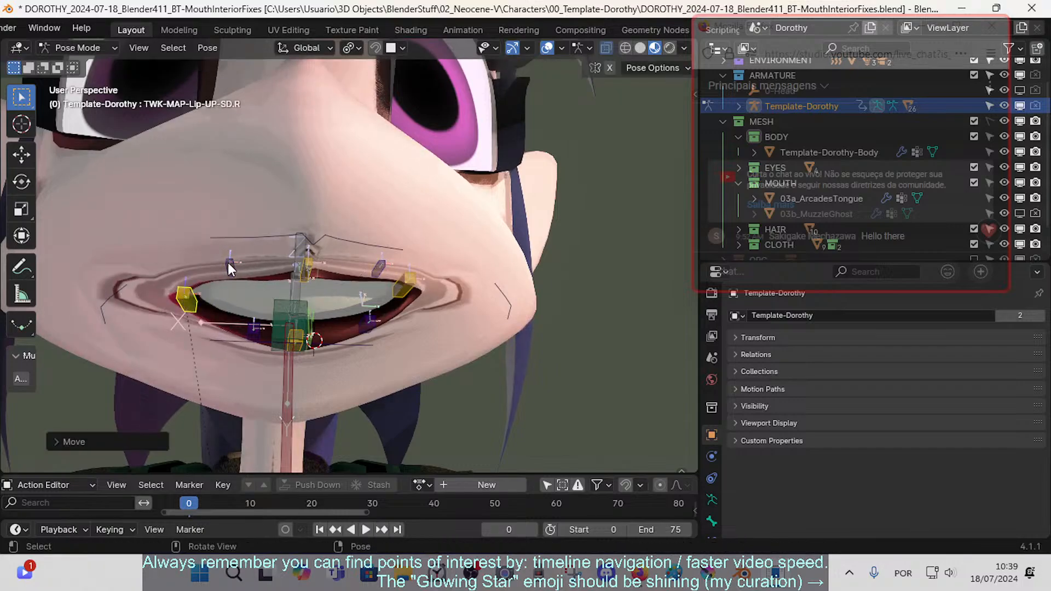
{"action": "left_click", "coordinate": [228, 265]}
{"action": "key", "text": "g"}
{"action": "left_click", "coordinate": [213, 235]}
{"action": "key", "text": "ctrl+s"}
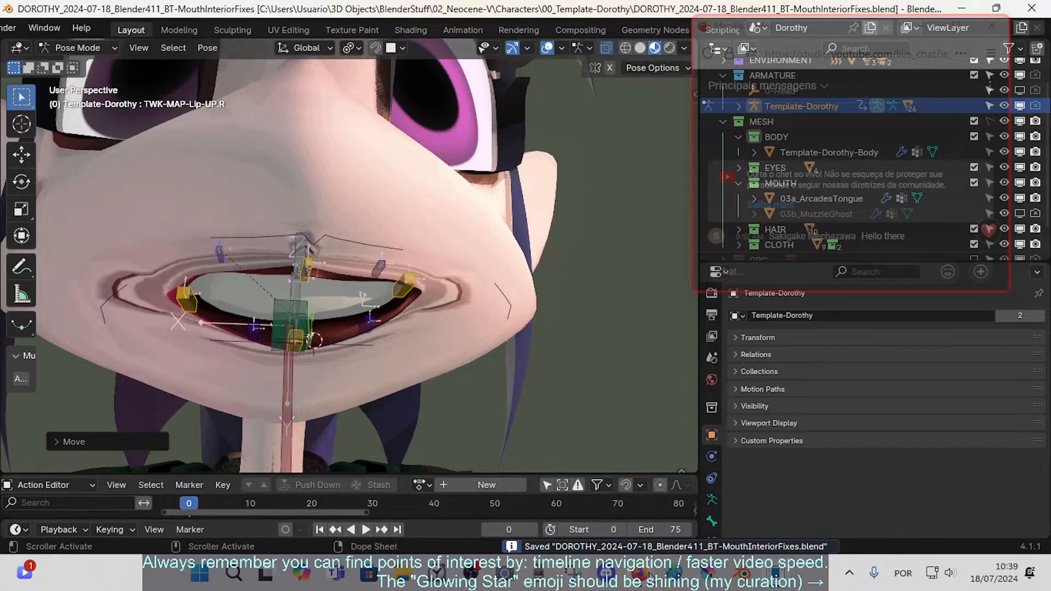
- Switch to the To-Do-Lists spreadsheet in Firefox and mark the Small Retakes on Anatomic Lips Shape Key task as done
{"action": "mouse_move", "coordinate": [651, 575]}
{"action": "left_click", "coordinate": [605, 508]}
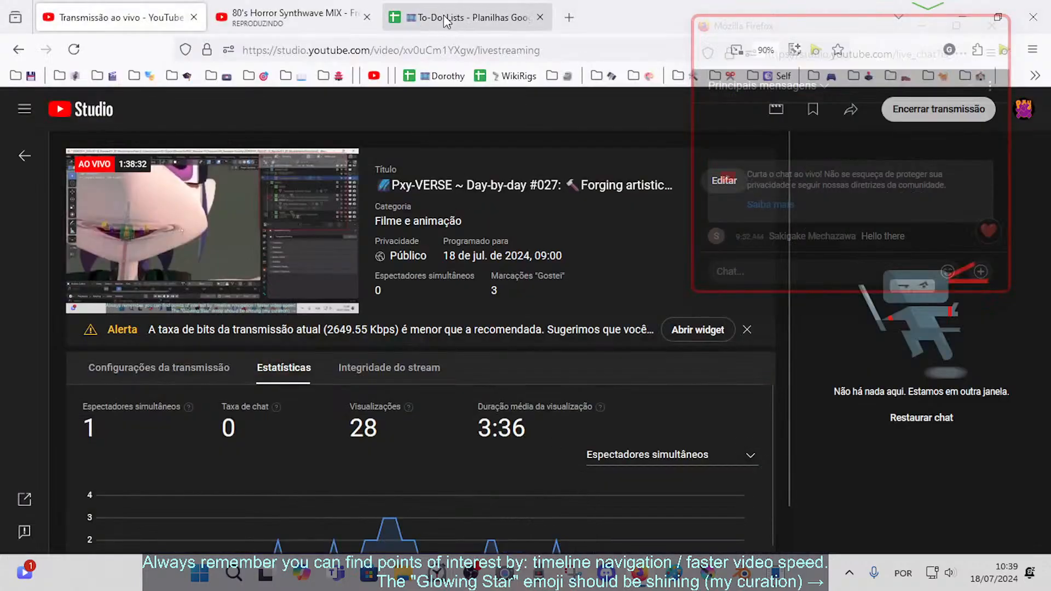
{"action": "left_click", "coordinate": [422, 11]}
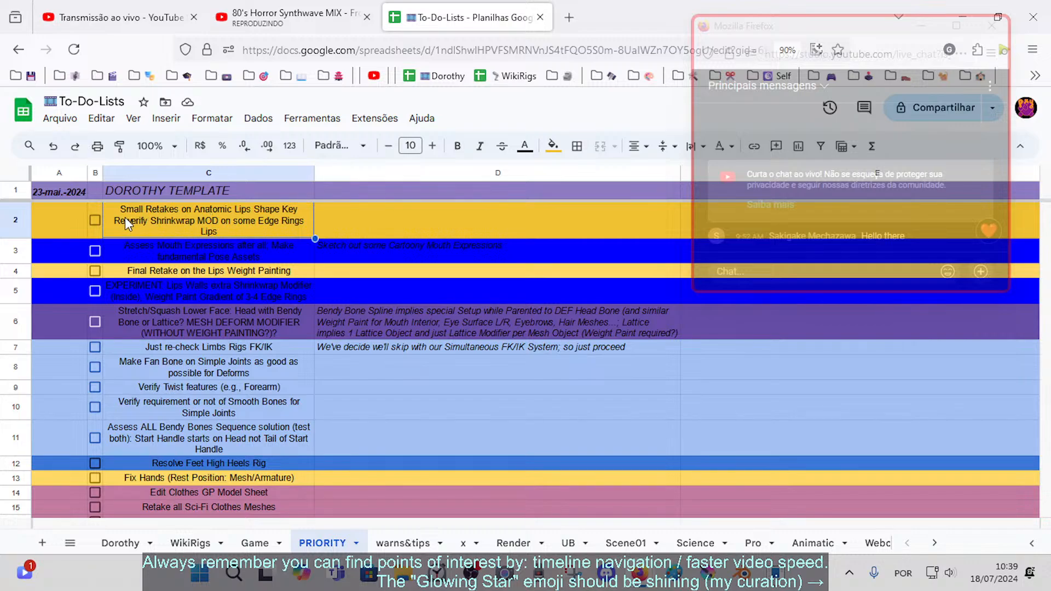
{"action": "left_click", "coordinate": [95, 220]}
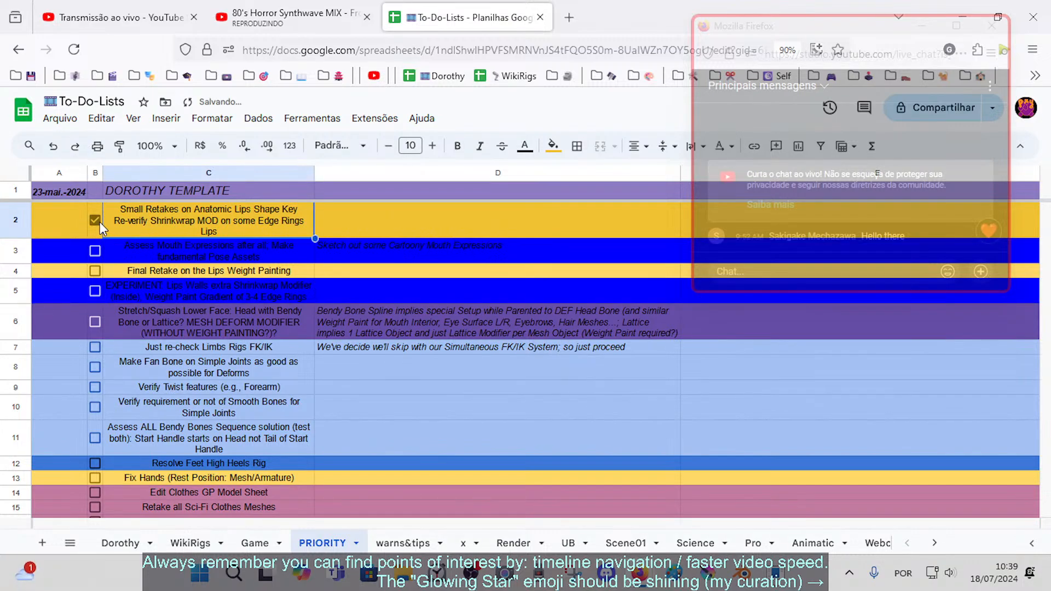
- Insert one row directly below the Small Retakes on Anatomic Lips Shape Key task
{"action": "left_click", "coordinate": [19, 221]}
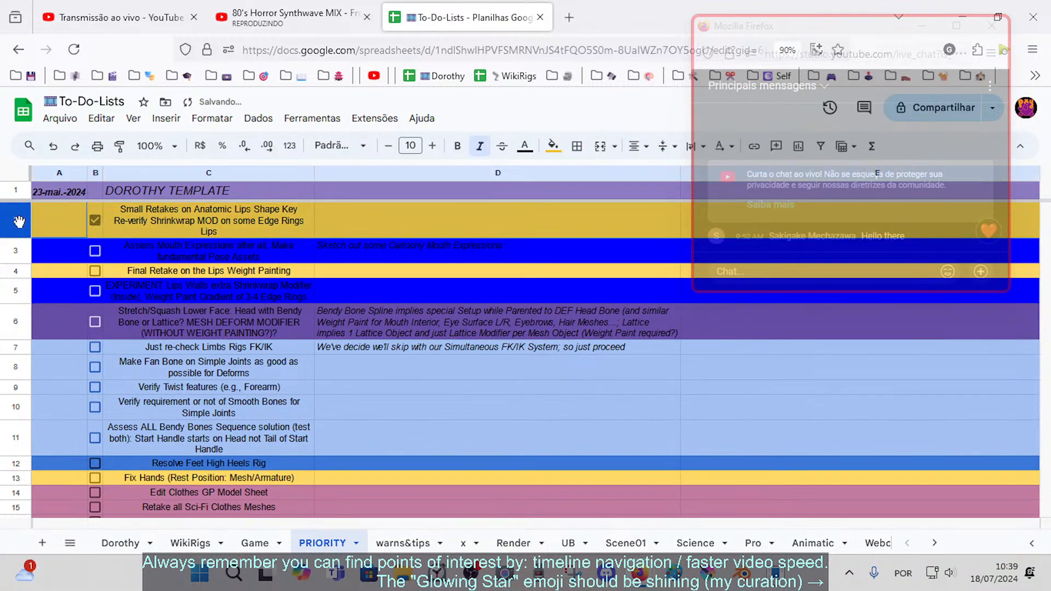
{"action": "right_click", "coordinate": [19, 221]}
{"action": "left_click", "coordinate": [82, 321]}
- Move the line "Re-verify Shrinkwrap MOD on some Edge Rings Lips" out of cell C2 into the new row's cell C3
{"action": "left_click", "coordinate": [149, 219]}
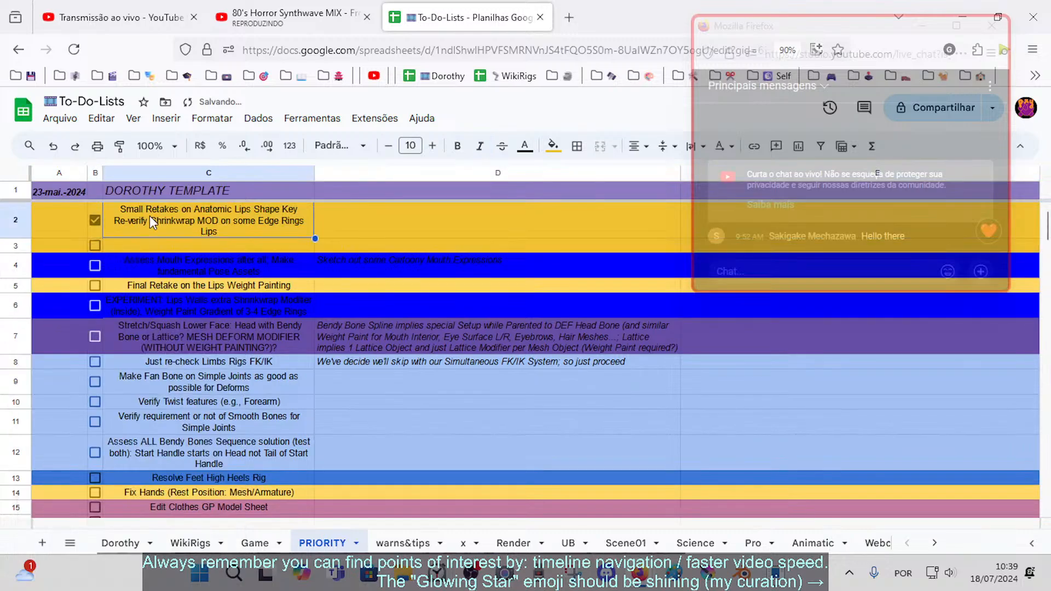
{"action": "double_click", "coordinate": [150, 220]}
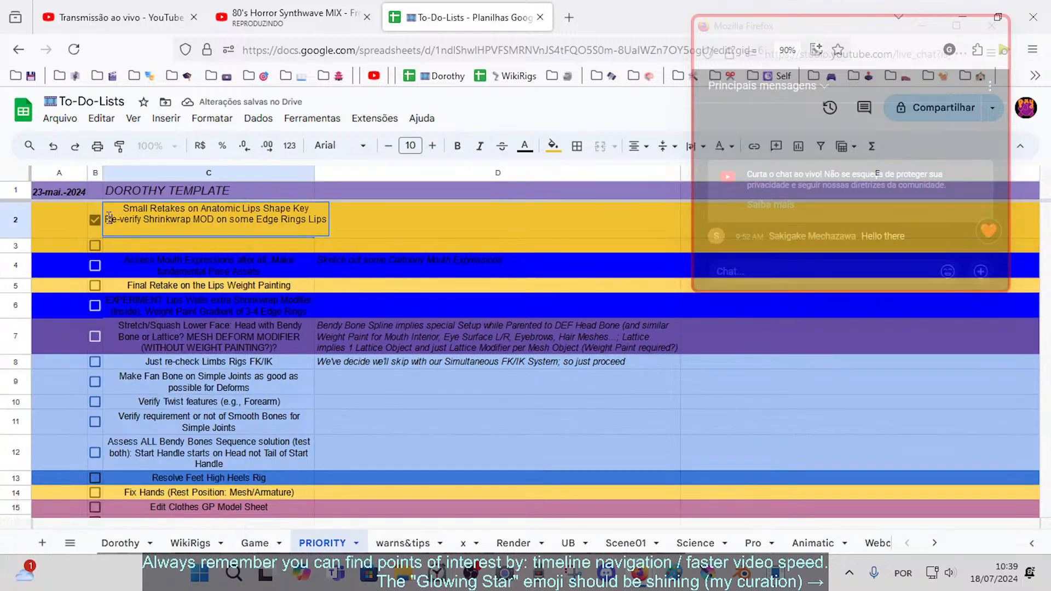
{"action": "left_click_drag", "start_coordinate": [109, 218], "coordinate": [373, 223]}
{"action": "key", "text": "ctrl+c"}
{"action": "key", "text": "BackSpace"}
{"action": "key", "text": "BackSpace"}
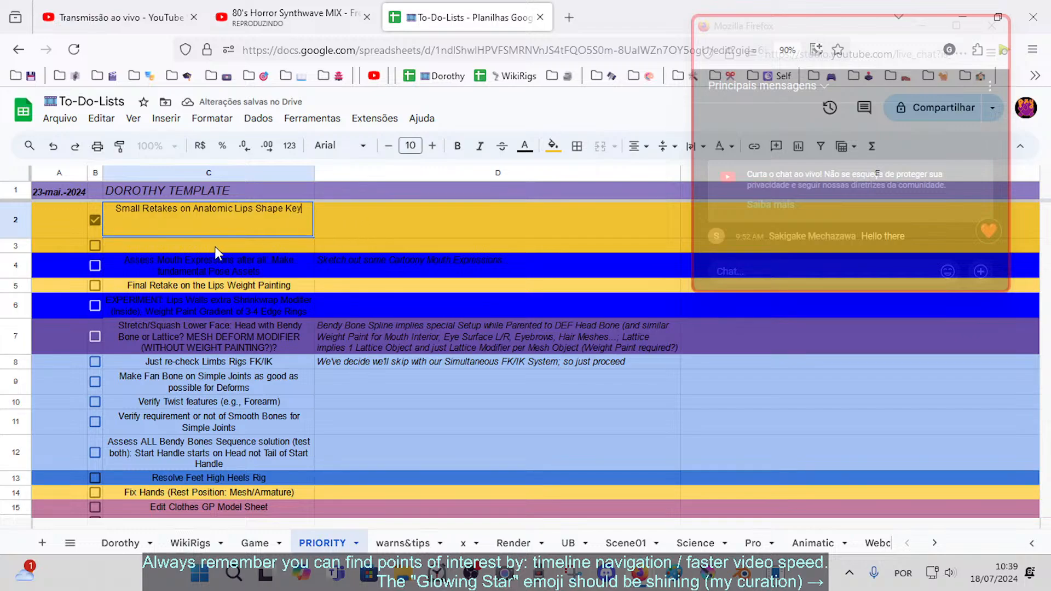
{"action": "double_click", "coordinate": [212, 246]}
{"action": "double_click", "coordinate": [199, 226]}
{"action": "key", "text": "ctrl+v"}
{"action": "left_click", "coordinate": [351, 211]}
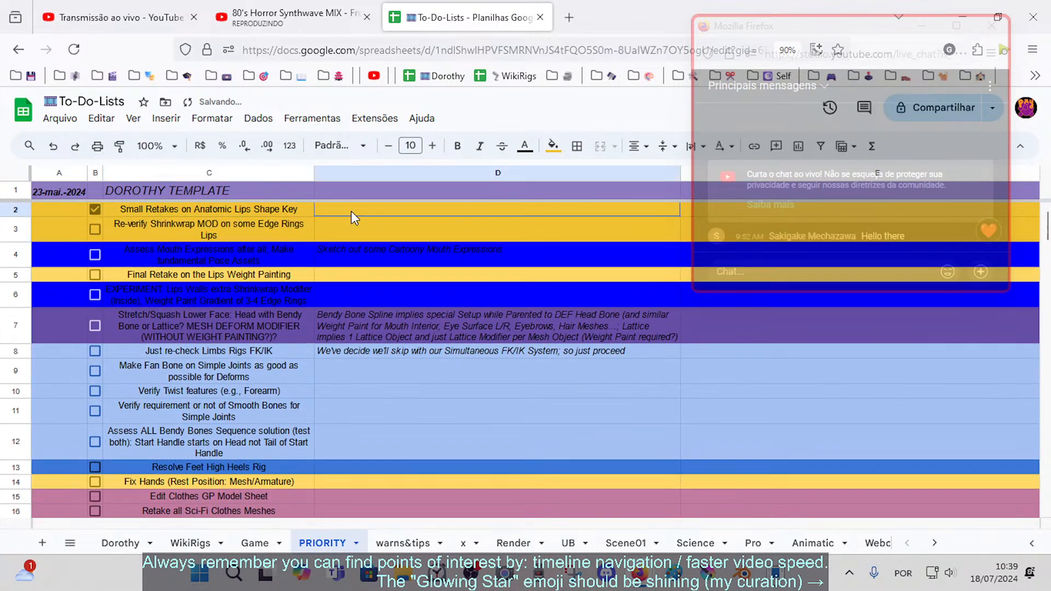
- Insert one row above the Re-verify Shrinkwrap MOD task
{"action": "right_click", "coordinate": [28, 235]}
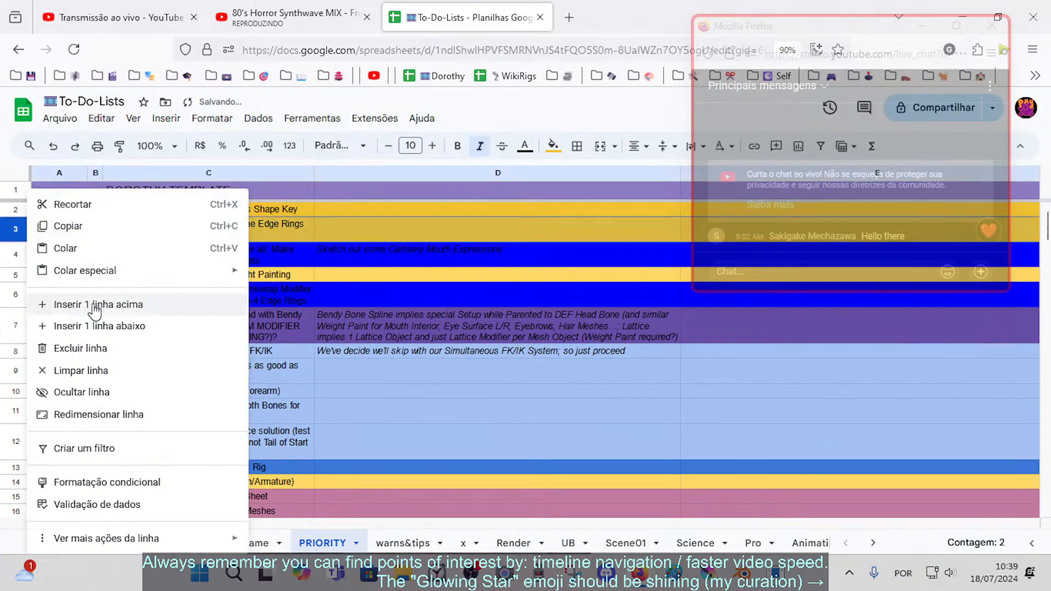
{"action": "left_click", "coordinate": [145, 301]}
{"action": "left_click", "coordinate": [222, 224]}
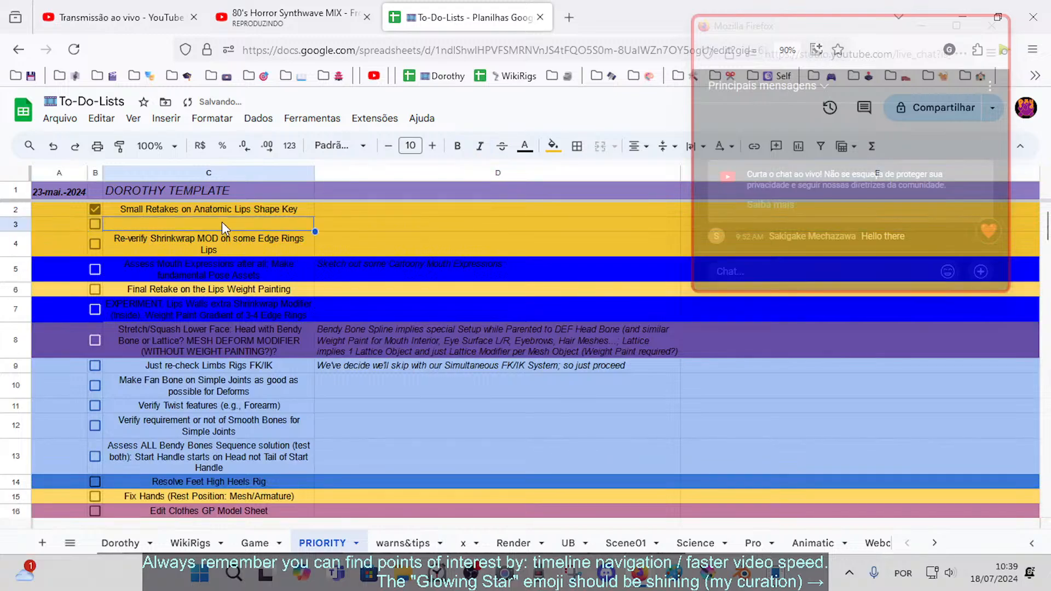
- Move the Final Retake on the Lips Weight Painting row directly above the Re-verify Shrinkwrap MOD task
{"action": "left_click", "coordinate": [217, 263]}
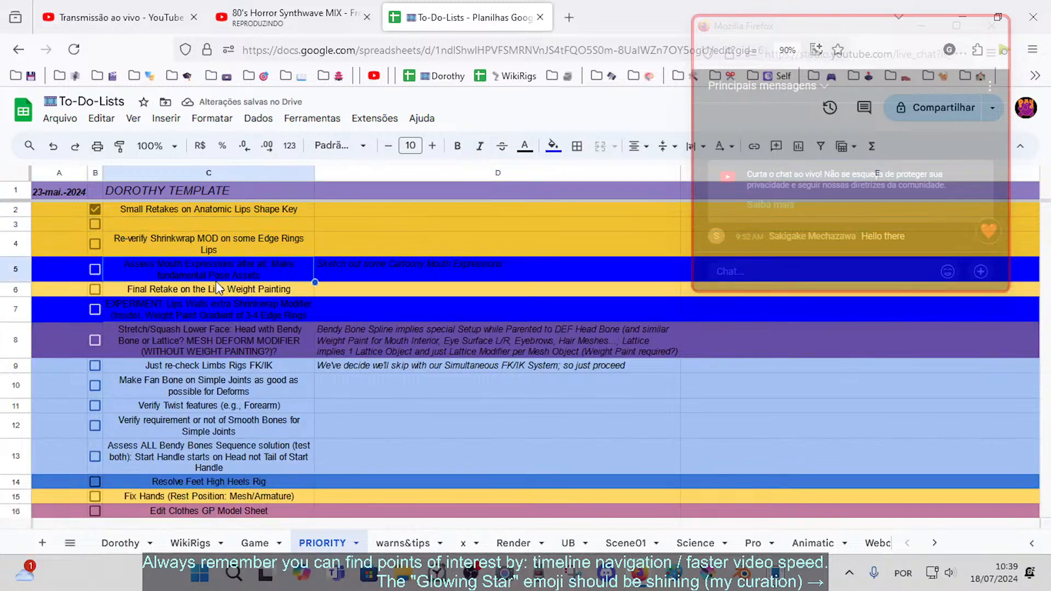
{"action": "left_click", "coordinate": [218, 288]}
{"action": "left_click", "coordinate": [11, 290]}
{"action": "left_click_drag", "start_coordinate": [10, 290], "coordinate": [12, 241]}
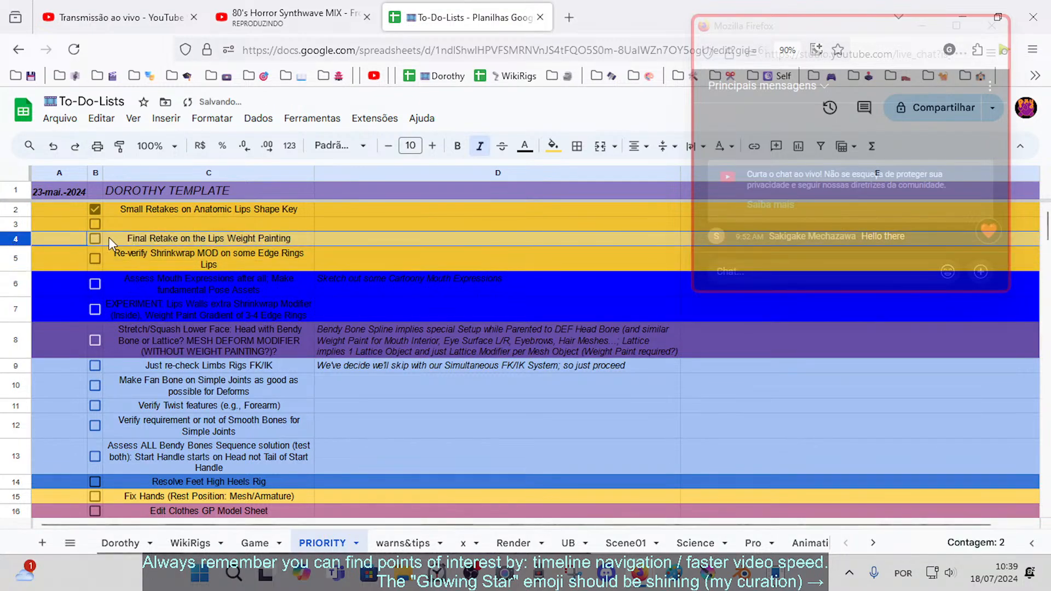
- Enter "Fix Rest Position (especially Top Lip)" as the task in the empty row 3
{"action": "left_click", "coordinate": [143, 223]}
{"action": "type", "text": "Verify "}
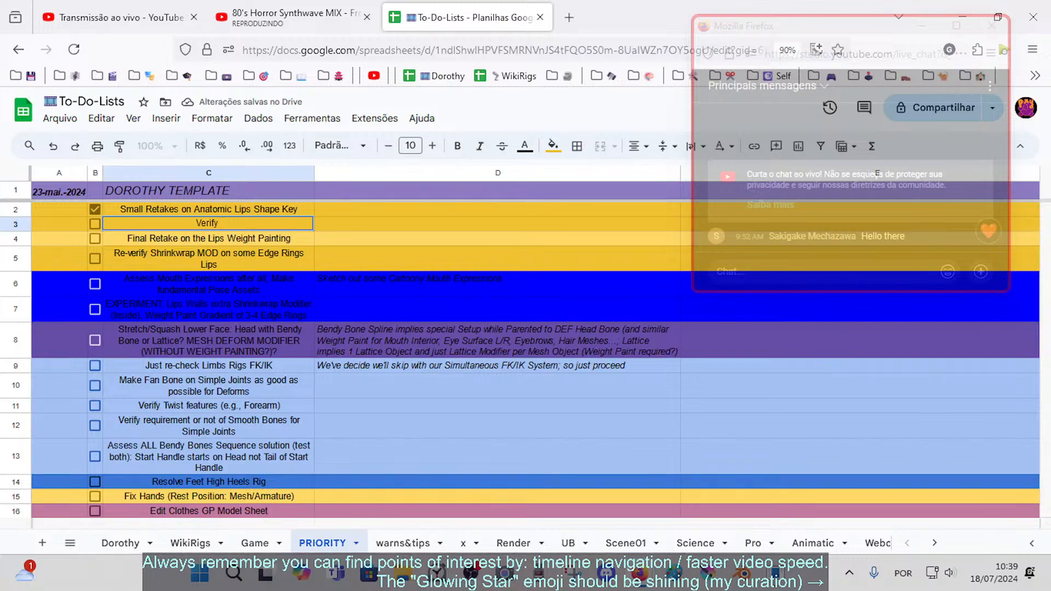
{"action": "type", "text": "Rest Pos"}
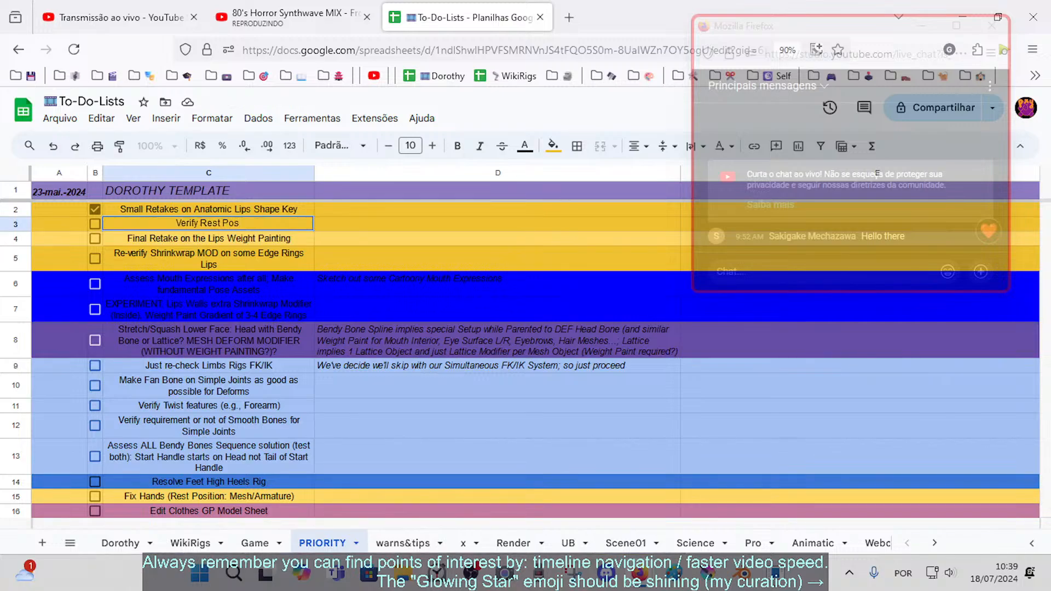
{"action": "type", "text": "ition"}
{"action": "type", "text": "Fix"}
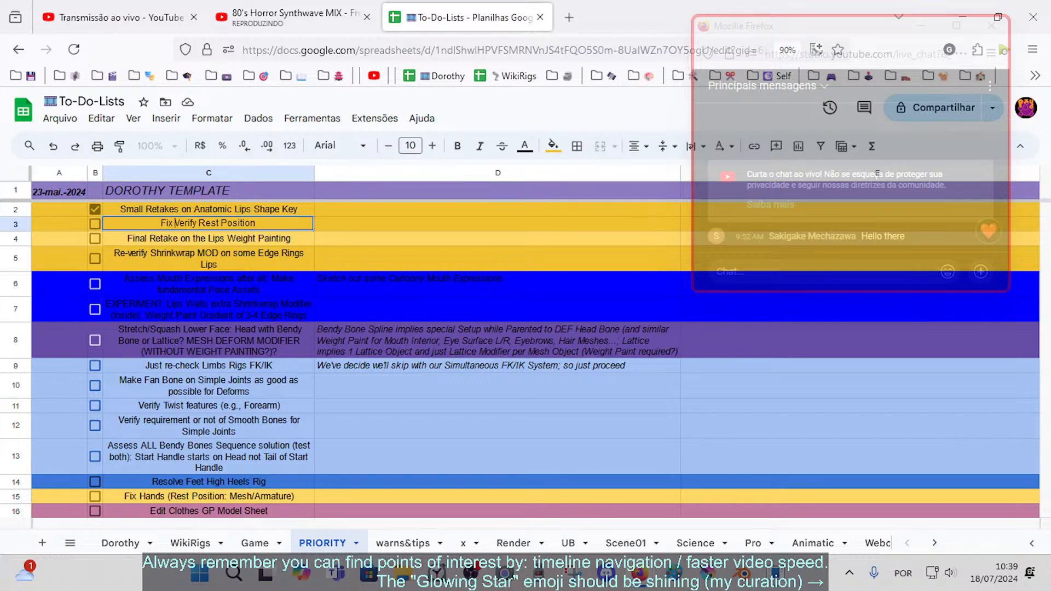
{"action": "key", "text": "Delete"}
{"action": "key", "text": "Delete"}
{"action": "key", "text": "Delete"}
{"action": "key", "text": "Delete"}
{"action": "key", "text": "Delete"}
{"action": "key", "text": "Delete"}
{"action": "key", "text": "End"}
{"action": "type", "text": "(especial"}
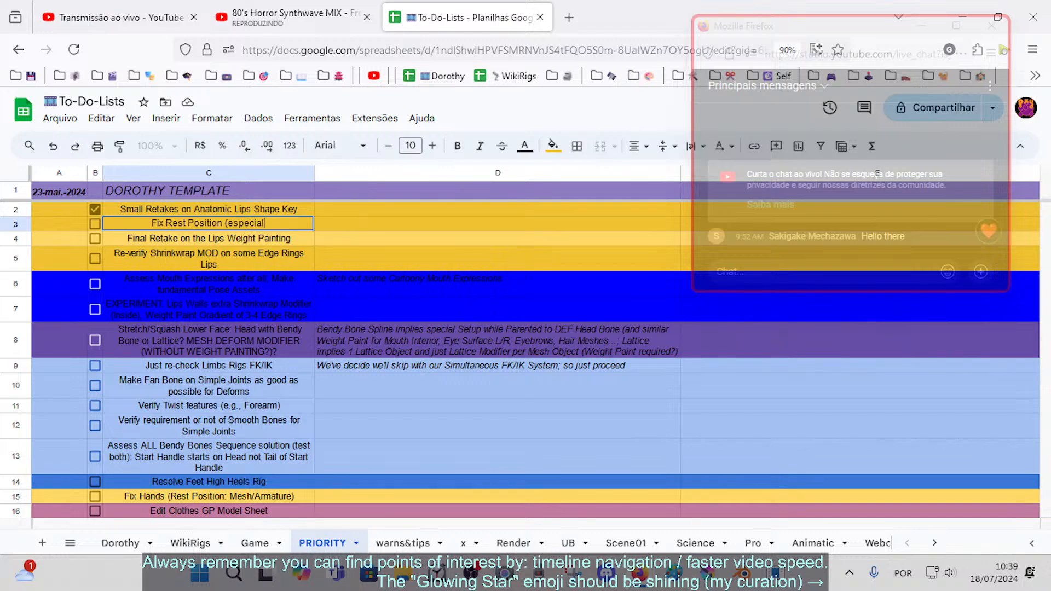
{"action": "type", "text": "ly Top Lip)"}
{"action": "key", "text": "Return"}
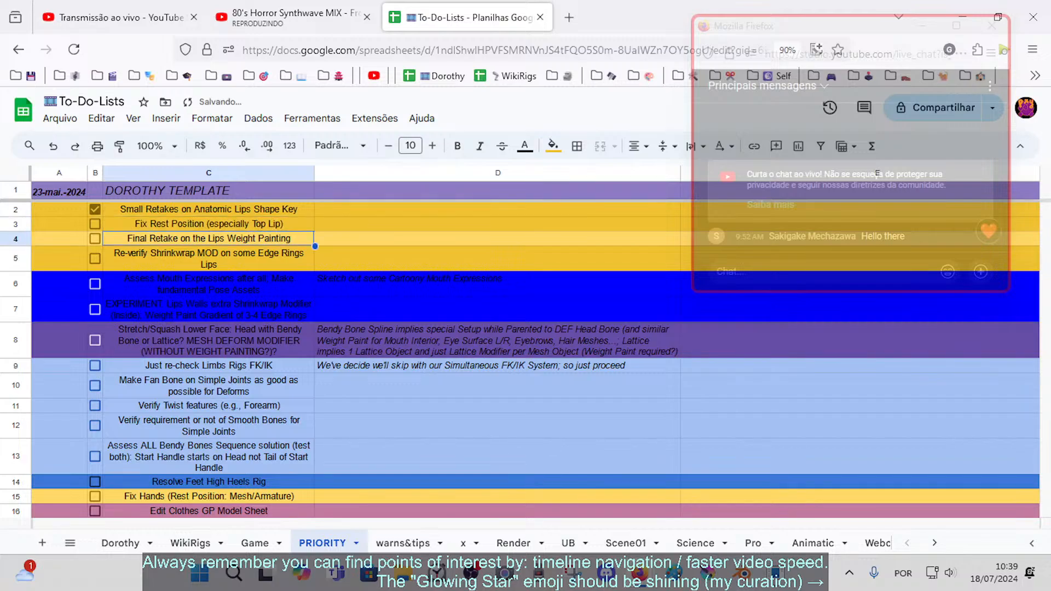
- Add "Note: may include DEX/TWK Bones Positioning" in column D beside the Fix Rest Position task
{"action": "key", "text": "Up"}
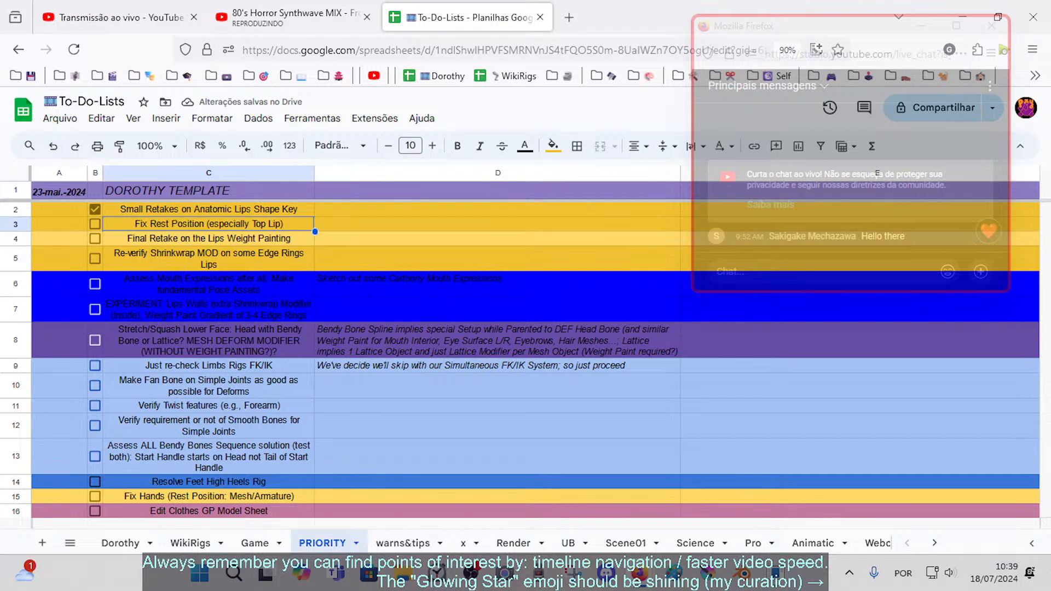
{"action": "key", "text": "Return"}
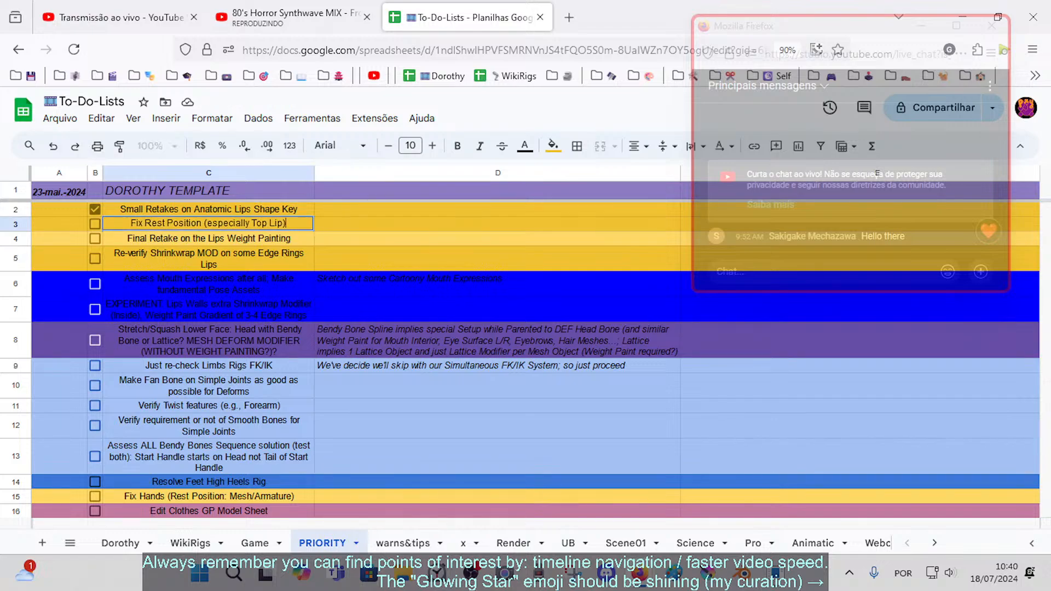
{"action": "key", "text": "Tab"}
{"action": "type", "text": "m"}
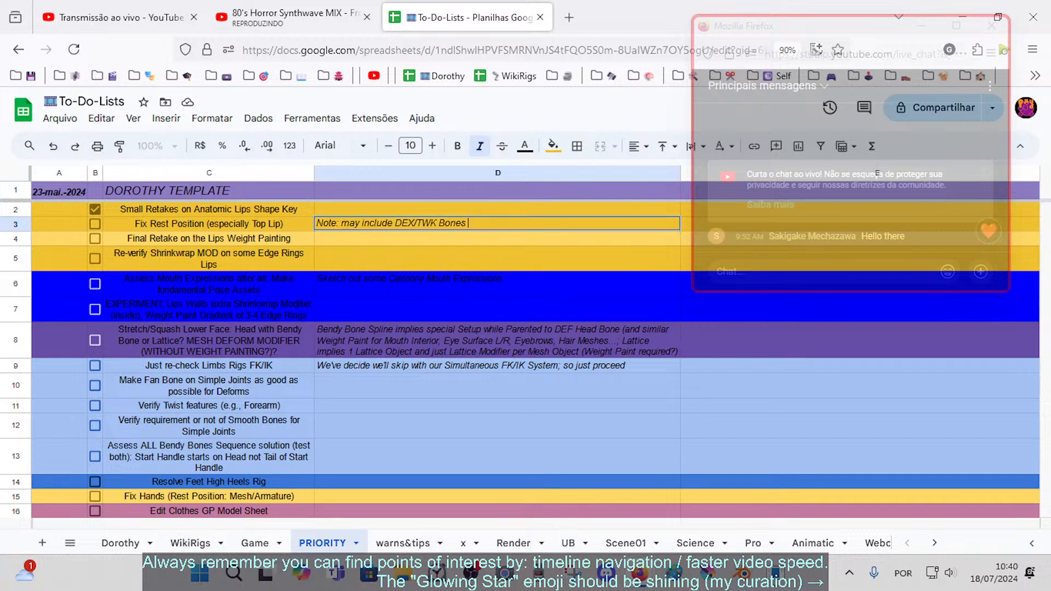
{"action": "type", "text": "g"}
{"action": "key", "text": "Return"}
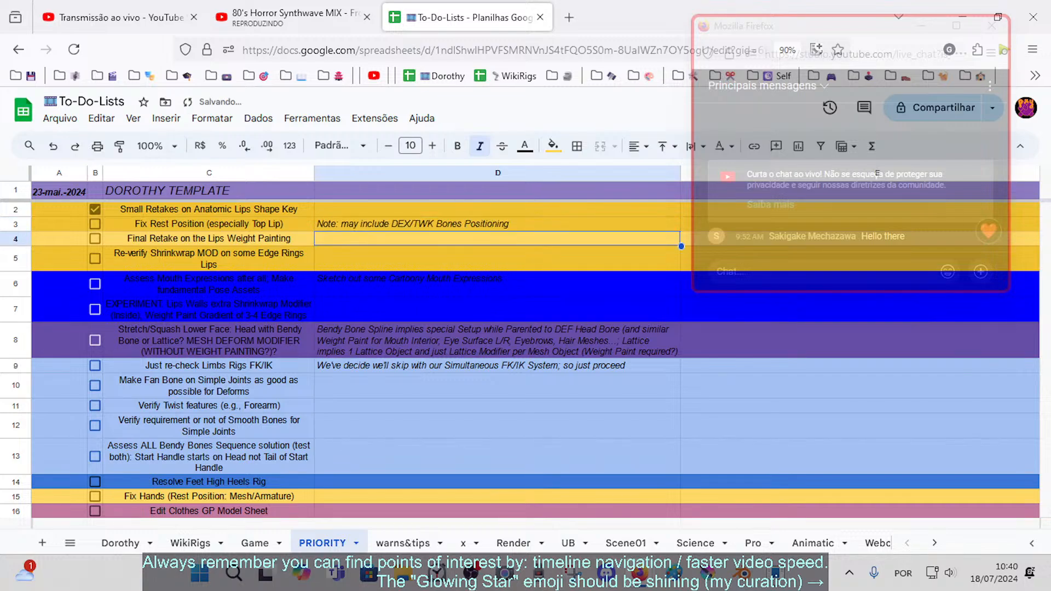
- Fill the Final Retake on the Lips Weight Painting row with dark yellow
{"action": "key", "text": "Left"}
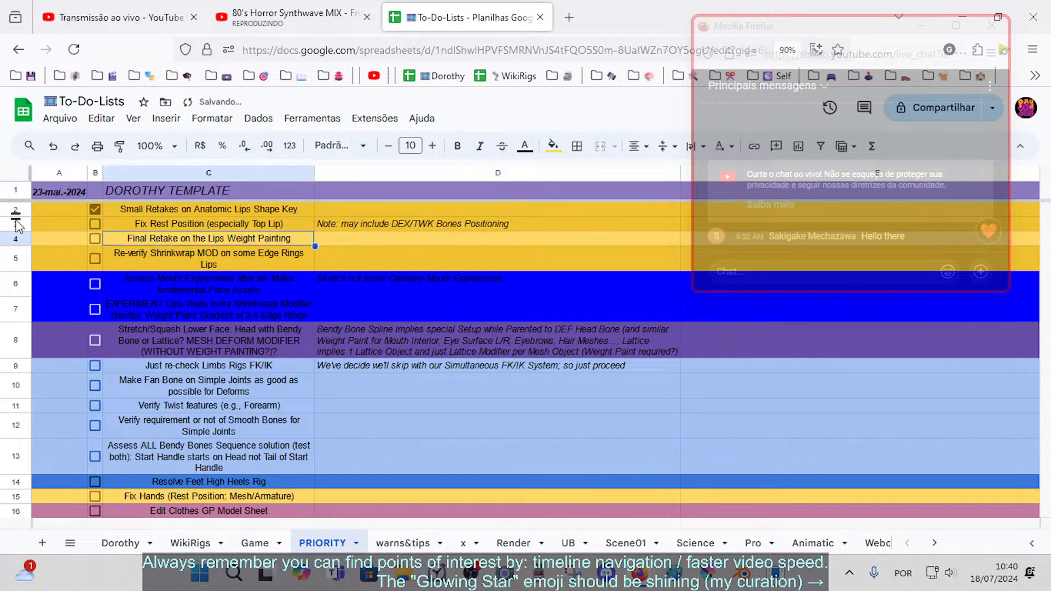
{"action": "left_click", "coordinate": [15, 239]}
{"action": "left_click", "coordinate": [550, 147]}
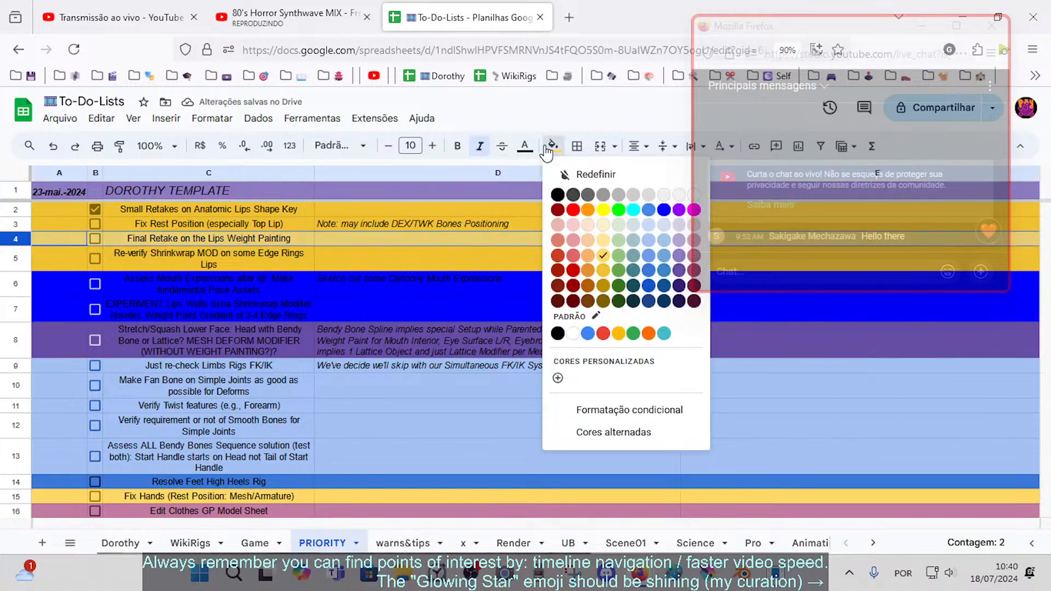
{"action": "left_click", "coordinate": [602, 280]}
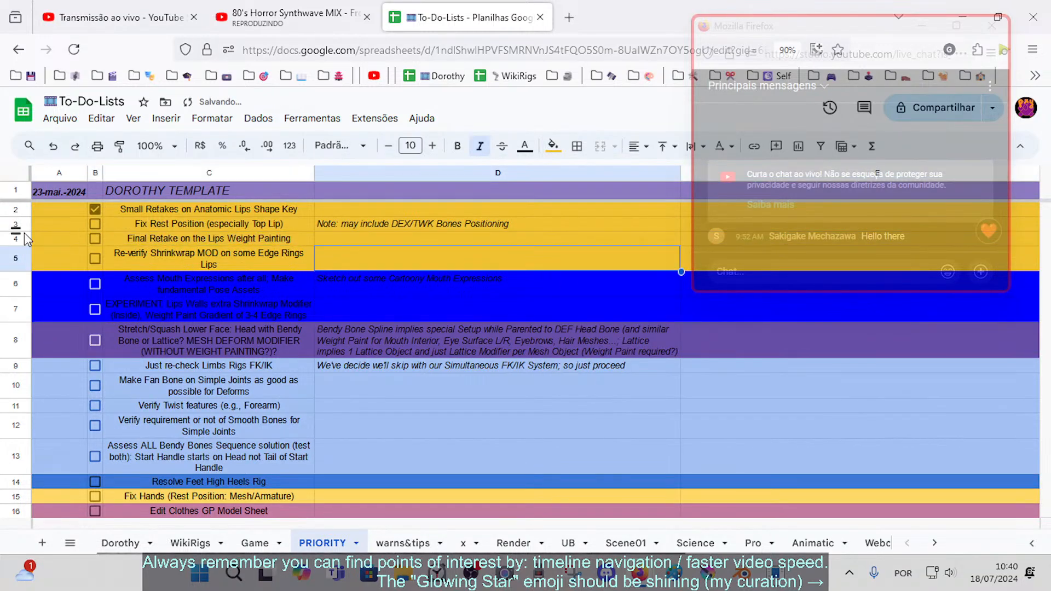
{"action": "left_click", "coordinate": [549, 147]}
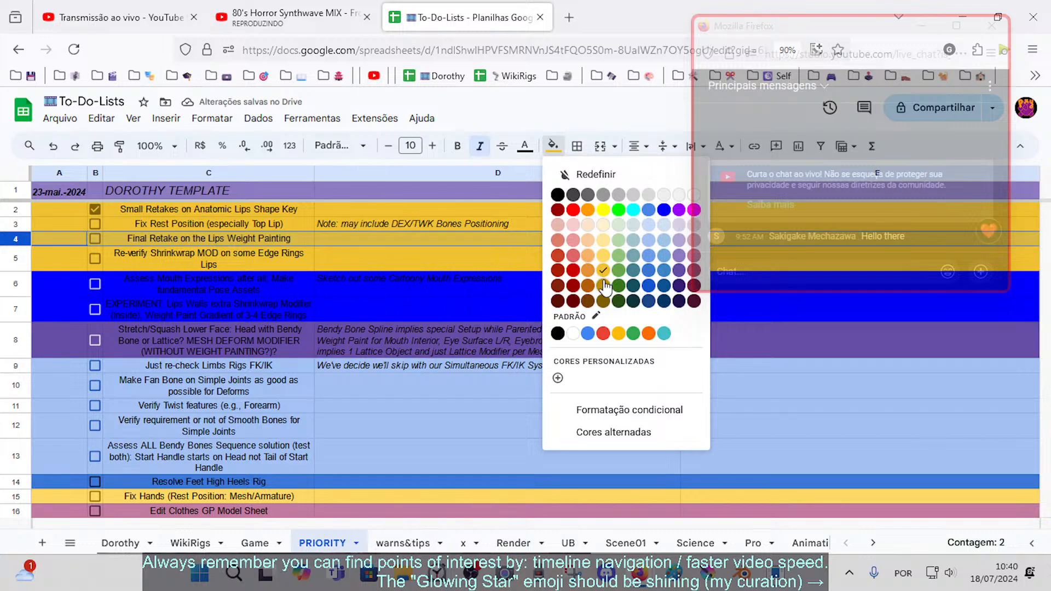
{"action": "left_click", "coordinate": [602, 285]}
{"action": "left_click", "coordinate": [559, 239]}
{"action": "left_click", "coordinate": [16, 239]}
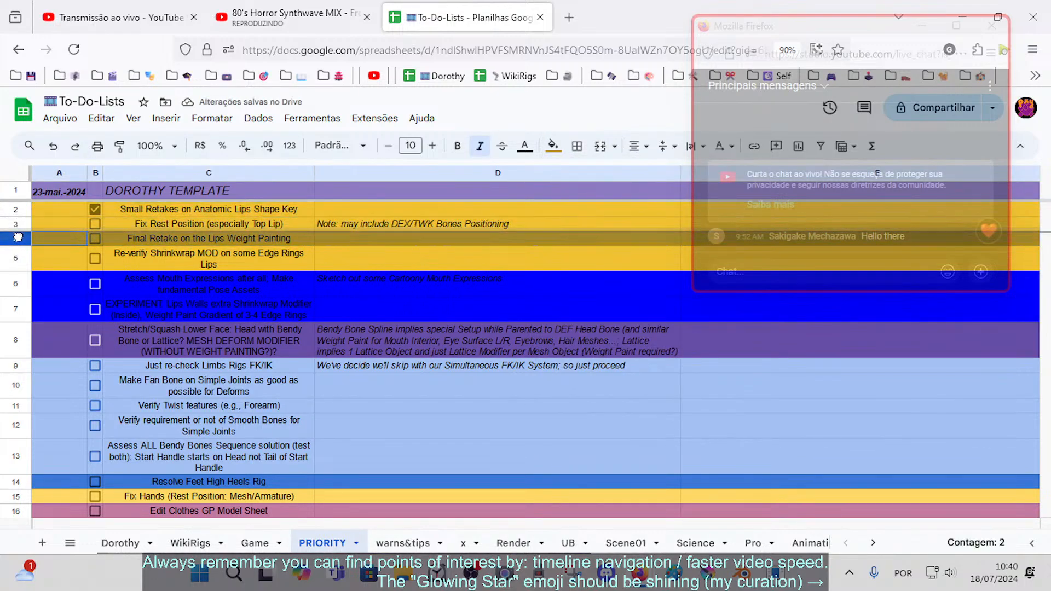
- Move the Re-verify Shrinkwrap MOD row above the Fix Rest Position task and fill it with light orange
{"action": "left_click", "coordinate": [136, 229]}
{"action": "left_click", "coordinate": [360, 222]}
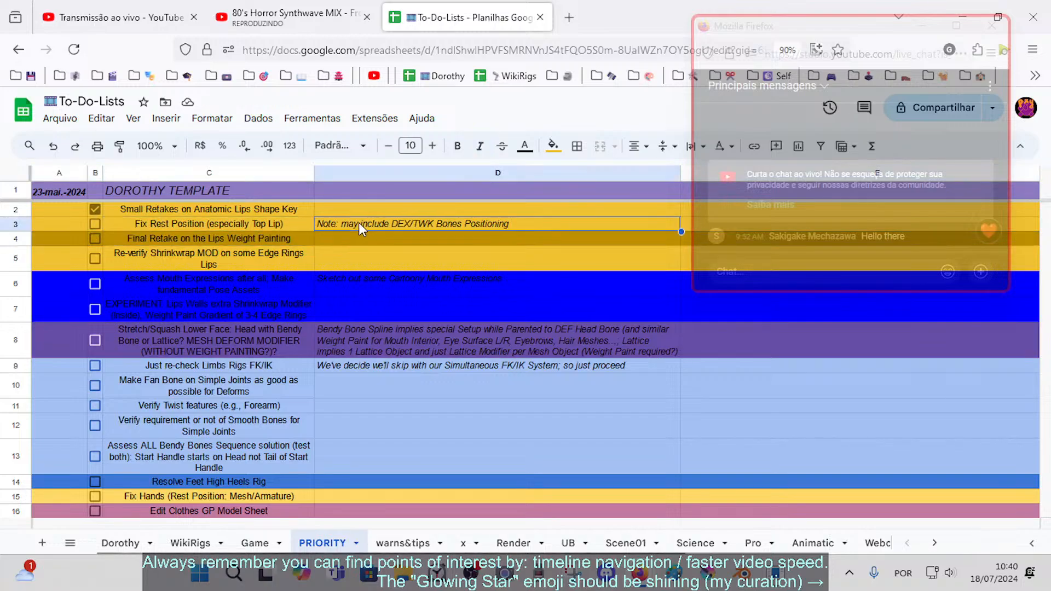
{"action": "left_click", "coordinate": [159, 258]}
{"action": "left_click", "coordinate": [16, 260]}
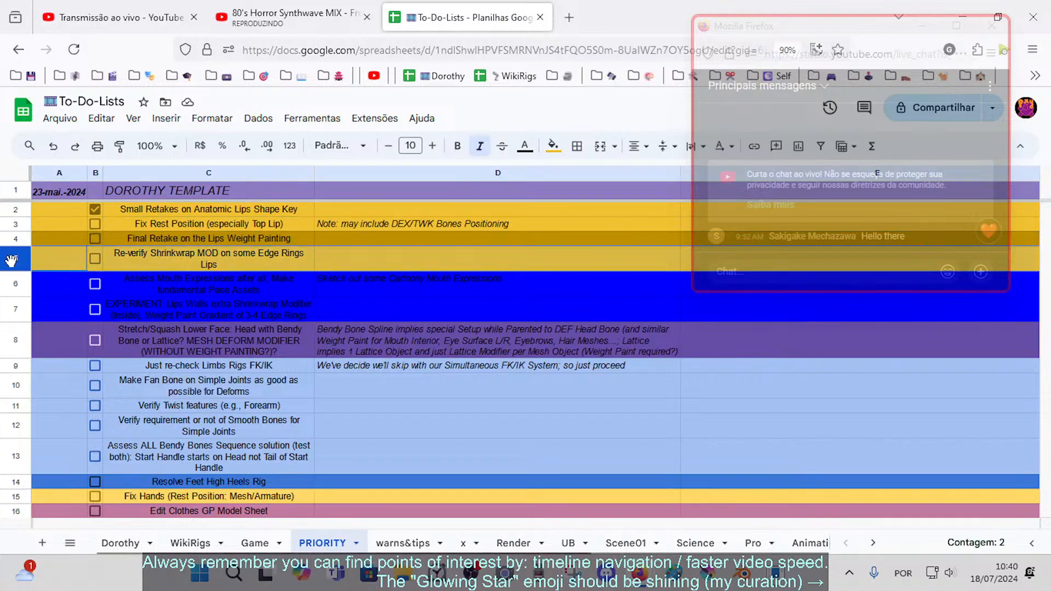
{"action": "left_click_drag", "start_coordinate": [15, 260], "coordinate": [15, 225]}
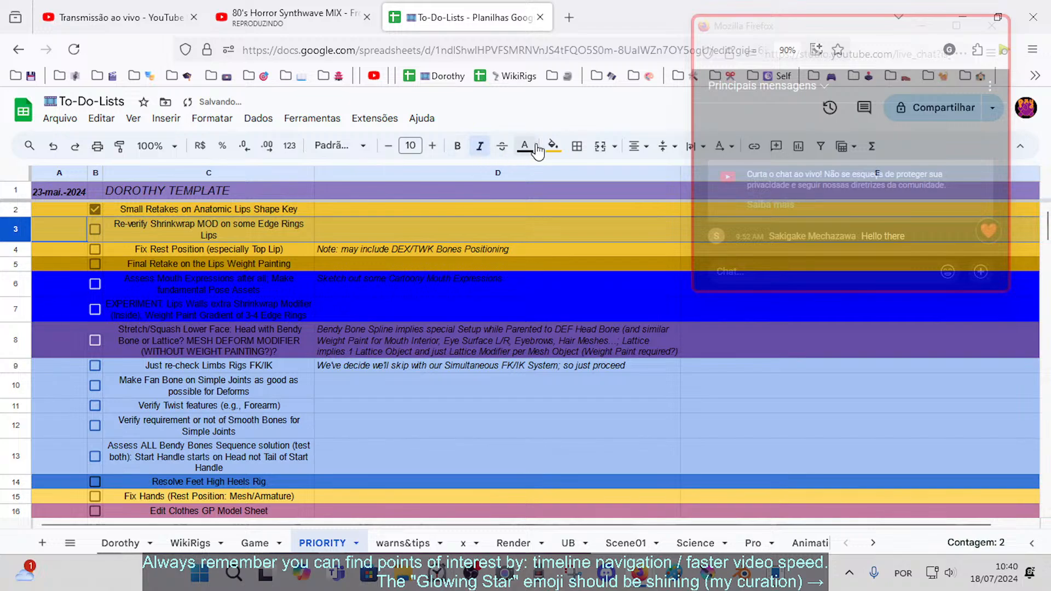
{"action": "left_click", "coordinate": [553, 146]}
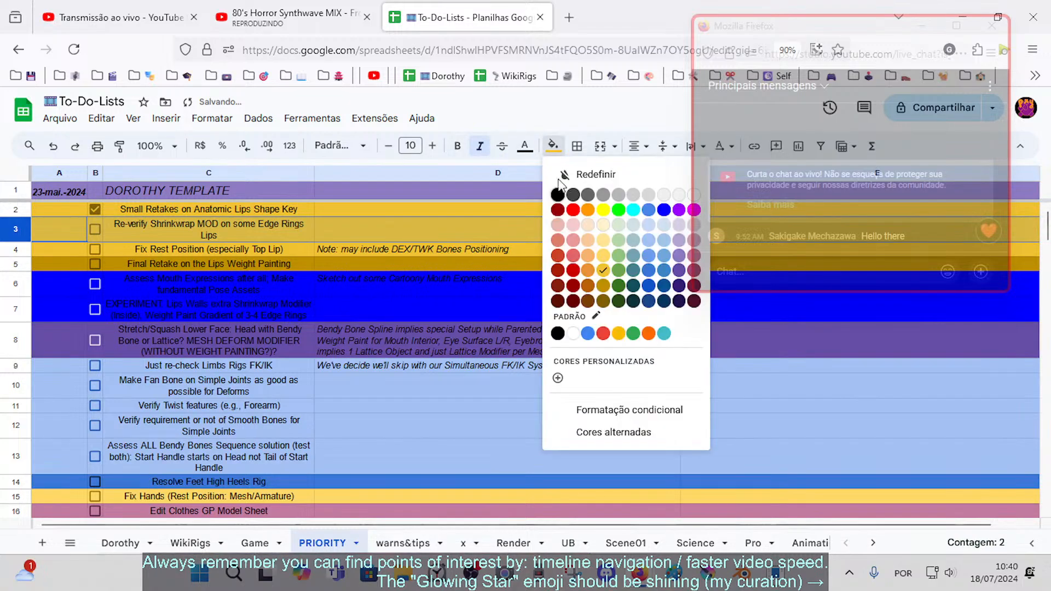
{"action": "left_click", "coordinate": [587, 255]}
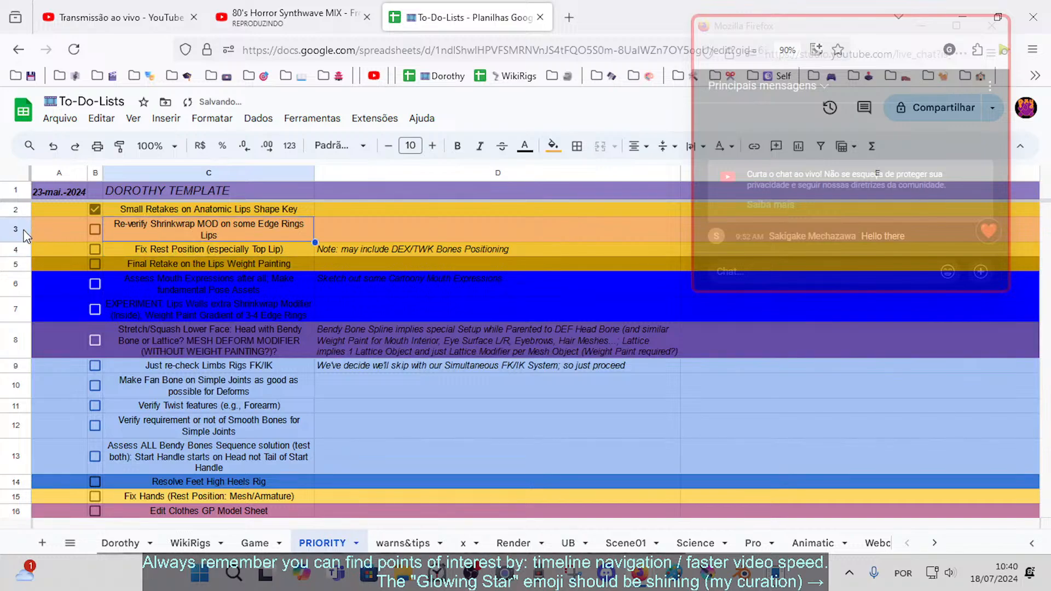
- Cut the "Assess Mouth Expressions after all; Make fundamental Pose Assets" text out of the row 6 task cell
{"action": "left_click", "coordinate": [126, 279]}
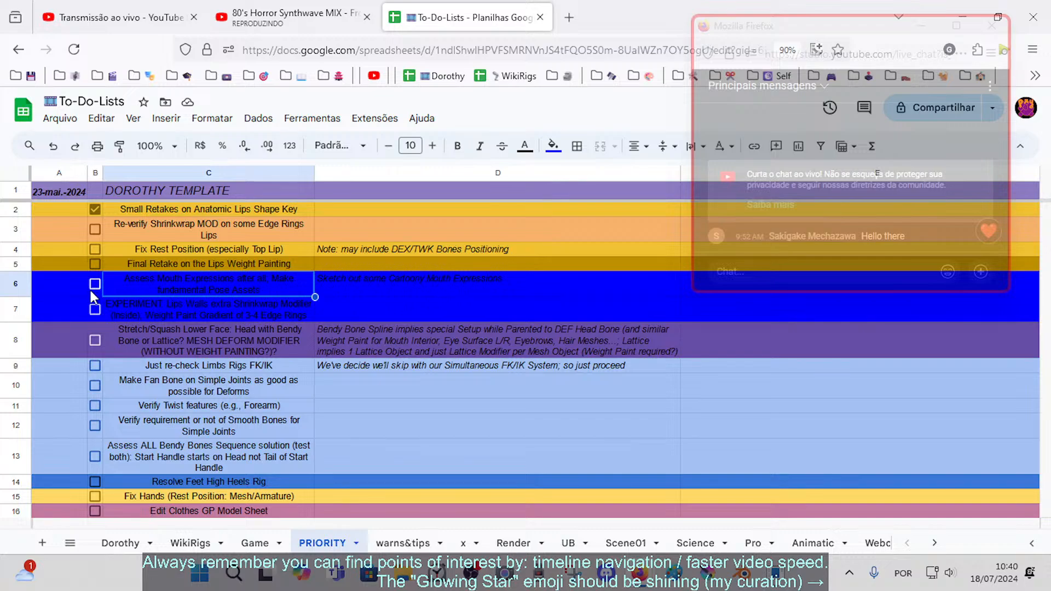
{"action": "left_click", "coordinate": [16, 284]}
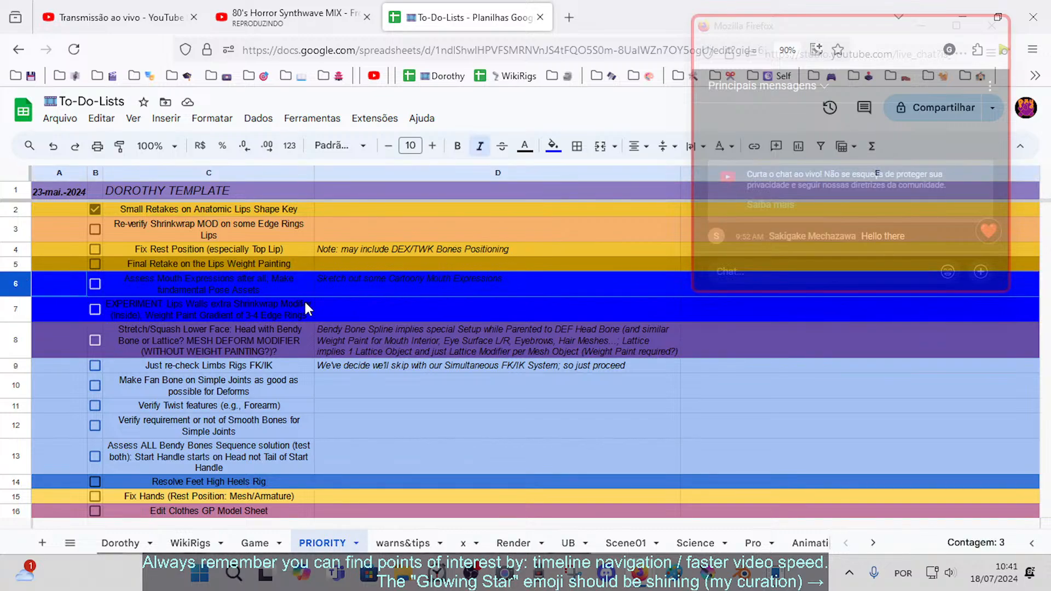
{"action": "left_click", "coordinate": [374, 283]}
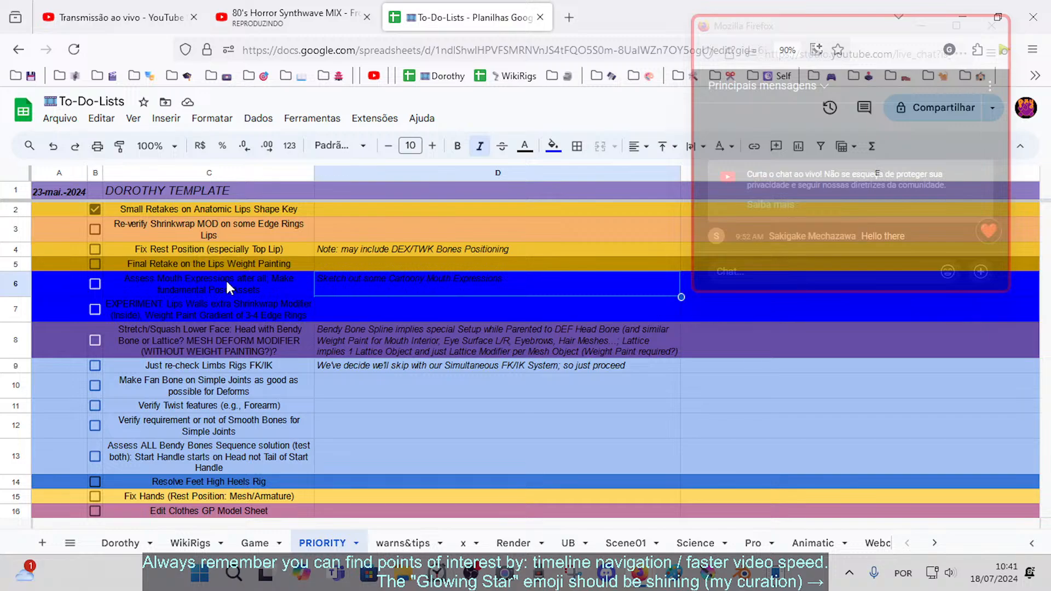
{"action": "double_click", "coordinate": [117, 278]}
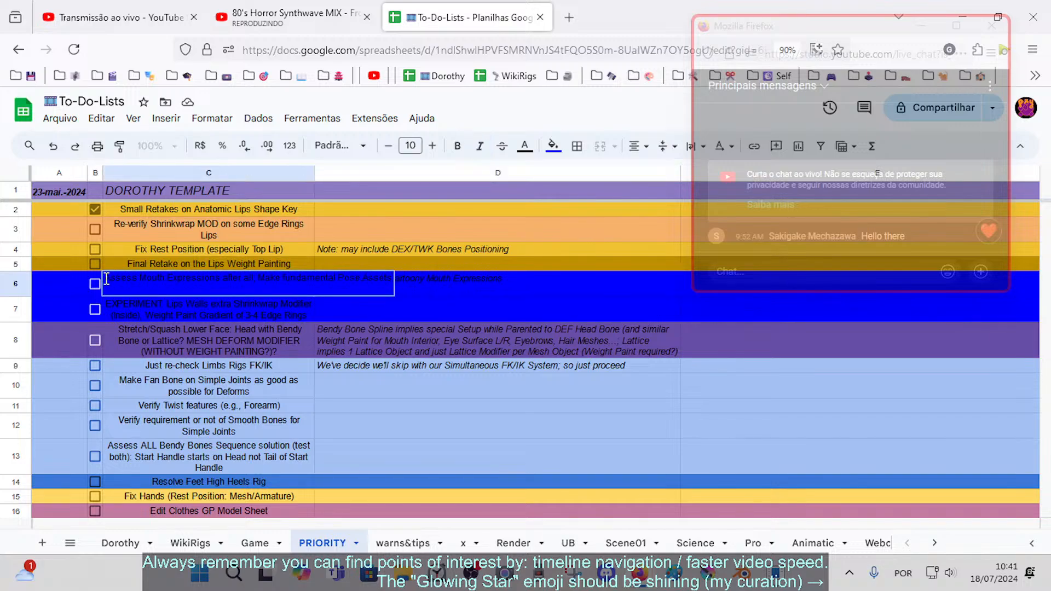
{"action": "left_click_drag", "start_coordinate": [106, 277], "coordinate": [450, 284]}
{"action": "key", "text": "ctrl+c"}
{"action": "key", "text": "BackSpace"}
- Replace the sketch note in column D of row 6 with "Assess Mouth Expressions after all; Make fundamental Pose Assets"
{"action": "double_click", "coordinate": [517, 276]}
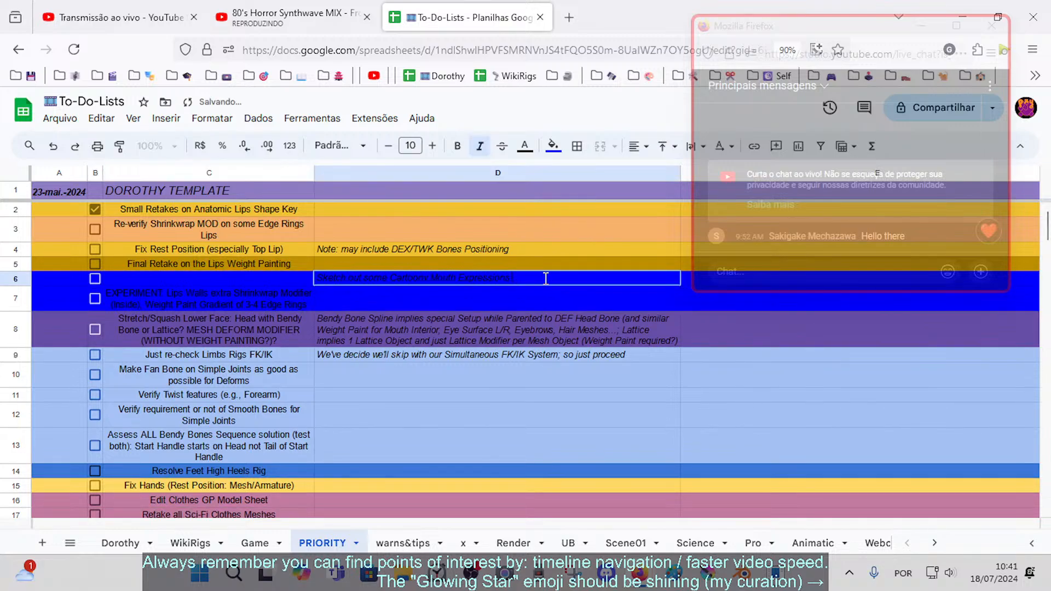
{"action": "key", "text": "Home"}
{"action": "key", "text": "alt+Return"}
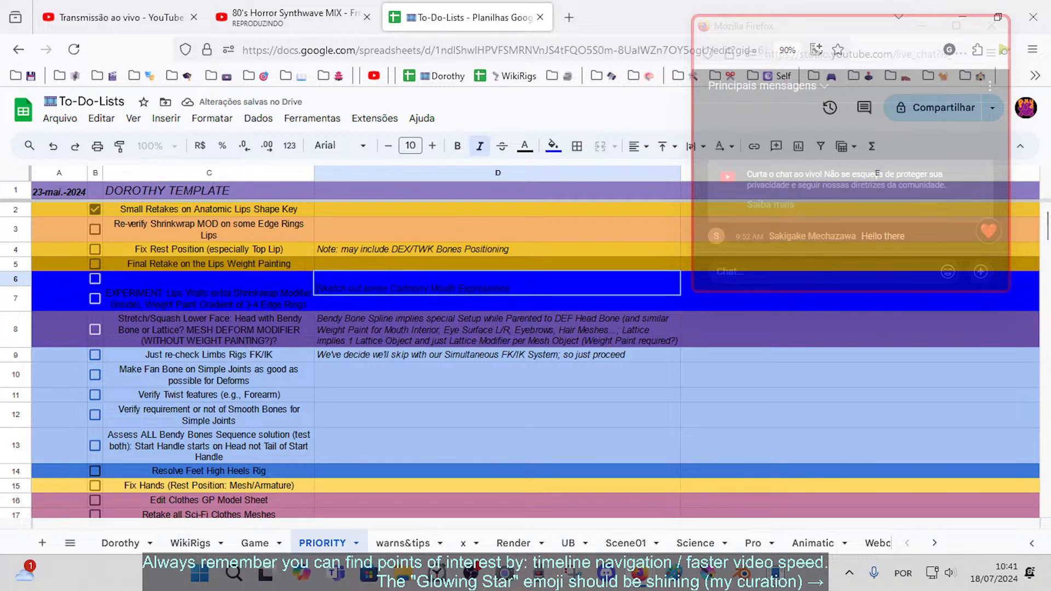
{"action": "key", "text": "ctrl+v"}
{"action": "key", "text": "Down"}
{"action": "key", "text": "shift+Home"}
{"action": "key", "text": "BackSpace"}
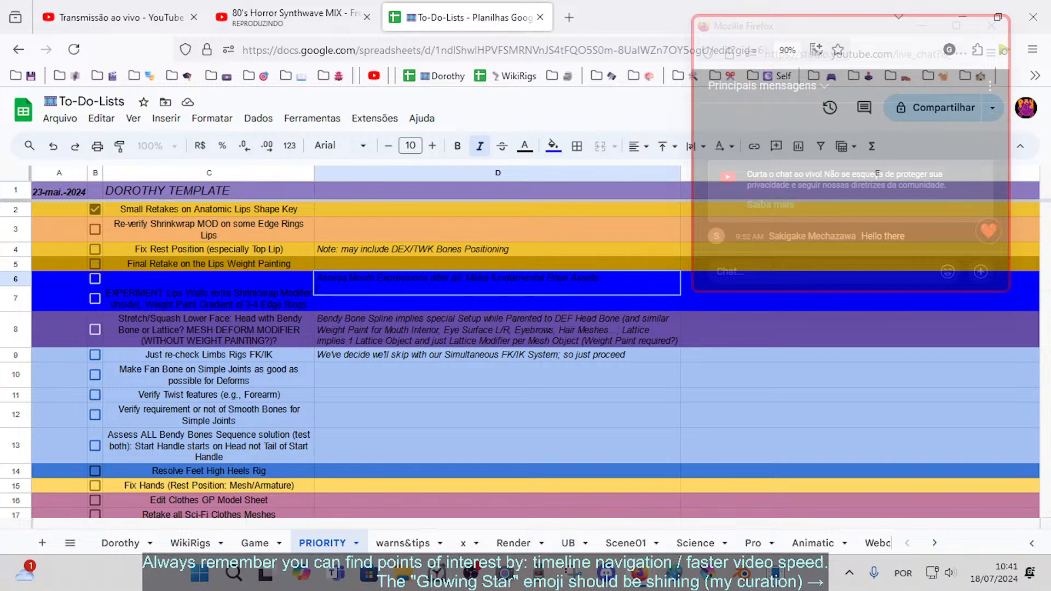
- Enter "Model Sheet of 2D Cartoony Mouth Expressions" as the task in row 6
{"action": "left_click", "coordinate": [208, 278]}
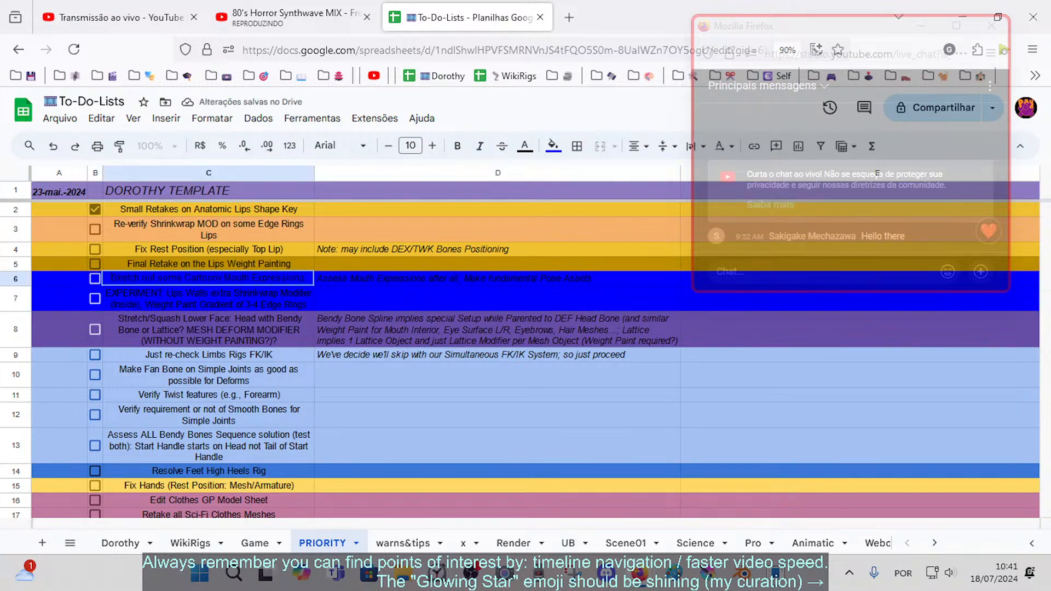
{"action": "key", "text": "F2"}
{"action": "key", "text": "Home"}
{"action": "type", "text": "Model Sheet of"}
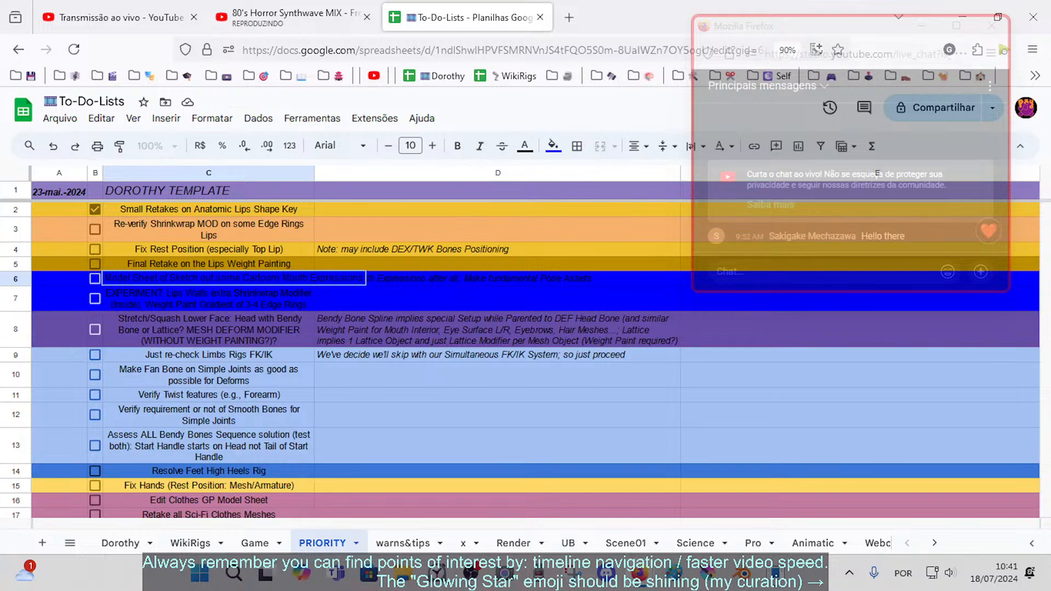
{"action": "key", "text": "Delete"}
{"action": "key", "text": "Delete"}
{"action": "key", "text": "Delete"}
{"action": "key", "text": "Delete"}
{"action": "key", "text": "Delete"}
{"action": "key", "text": "Delete"}
{"action": "key", "text": "Delete"}
{"action": "key", "text": "Delete"}
{"action": "key", "text": "Delete"}
{"action": "key", "text": "Delete"}
{"action": "key", "text": "Delete"}
{"action": "key", "text": "Delete"}
{"action": "key", "text": "Delete"}
{"action": "key", "text": "Delete"}
{"action": "key", "text": "Delete"}
{"action": "key", "text": "Delete"}
{"action": "type", "text": "2D"}
{"action": "key", "text": "Return"}
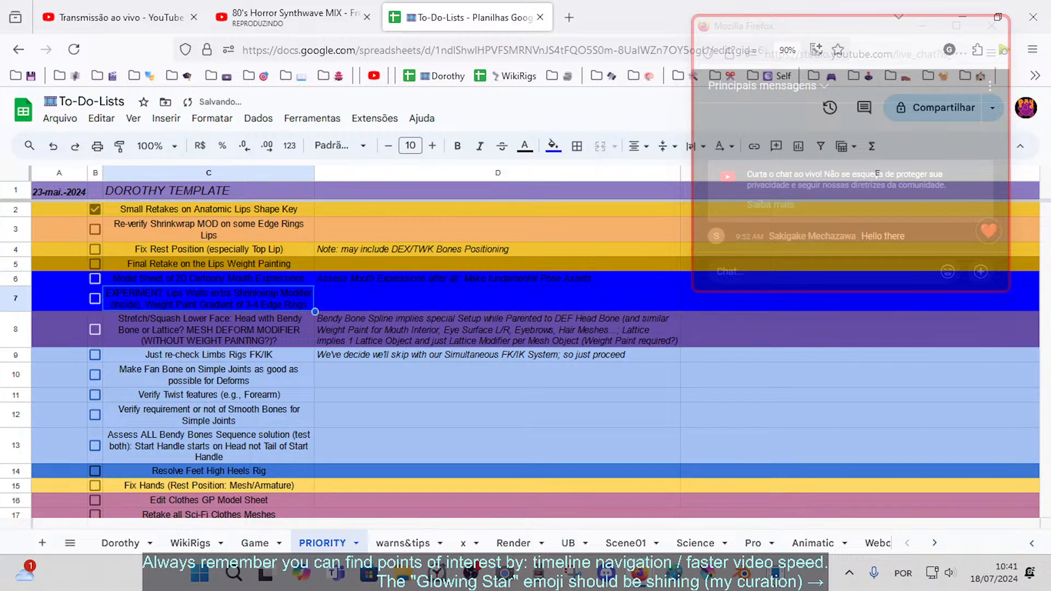
- Fill the Model Sheet of 2D Cartoony Mouth Expressions row with light purple
{"action": "left_click", "coordinate": [16, 279]}
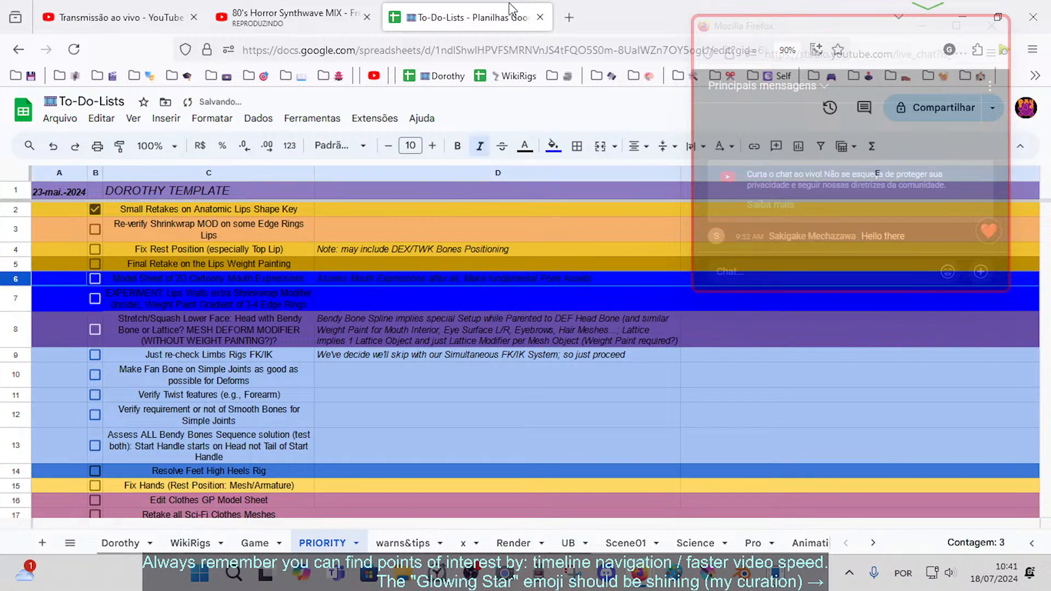
{"action": "left_click", "coordinate": [554, 145]}
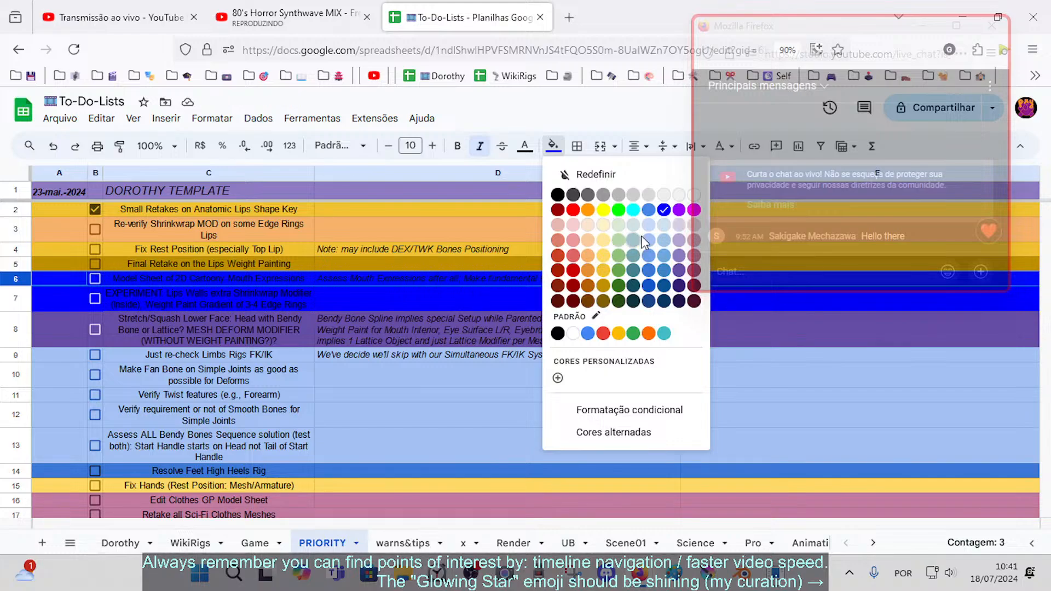
{"action": "left_click", "coordinate": [679, 225]}
{"action": "left_click", "coordinate": [326, 323]}
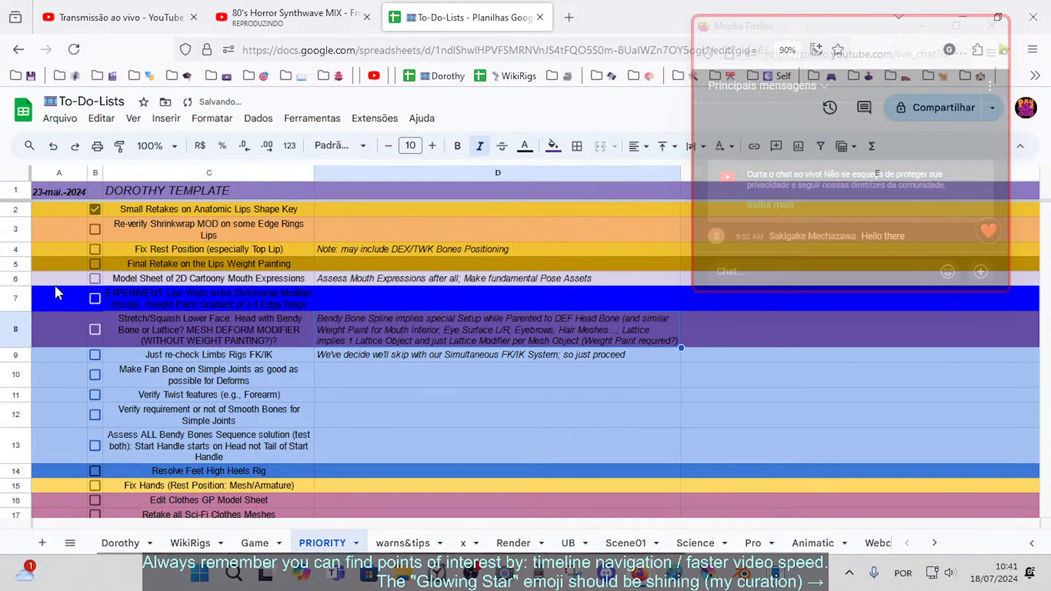
- Review the mouth model sheet, shrinkwrap and lip walls experiment rows to compare their priority
{"action": "left_click", "coordinate": [16, 279]}
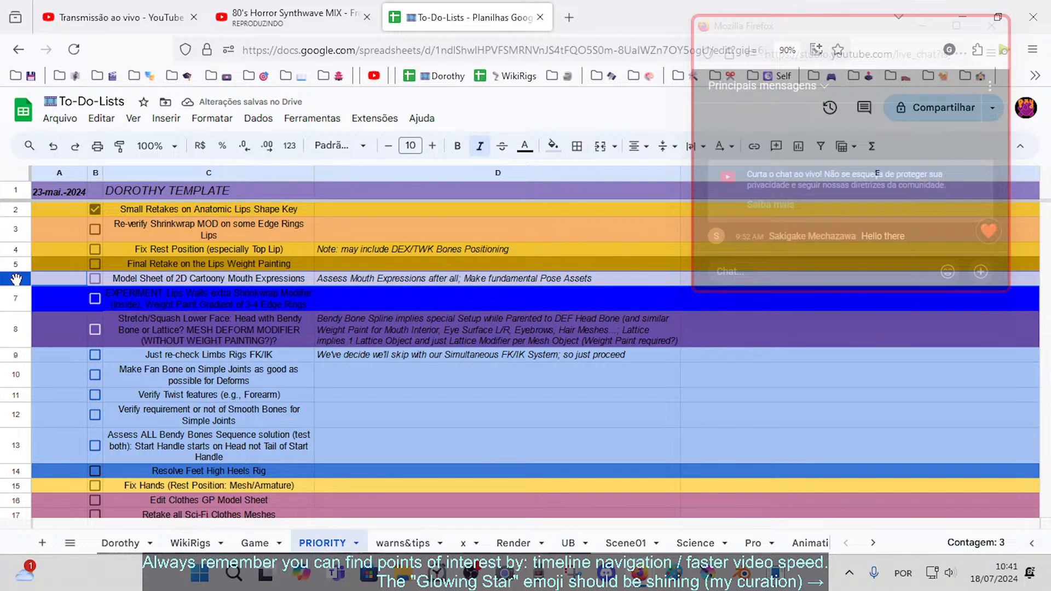
{"action": "left_click", "coordinate": [172, 278]}
{"action": "left_click", "coordinate": [26, 278]}
{"action": "left_click", "coordinate": [133, 277]}
{"action": "left_click", "coordinate": [146, 300]}
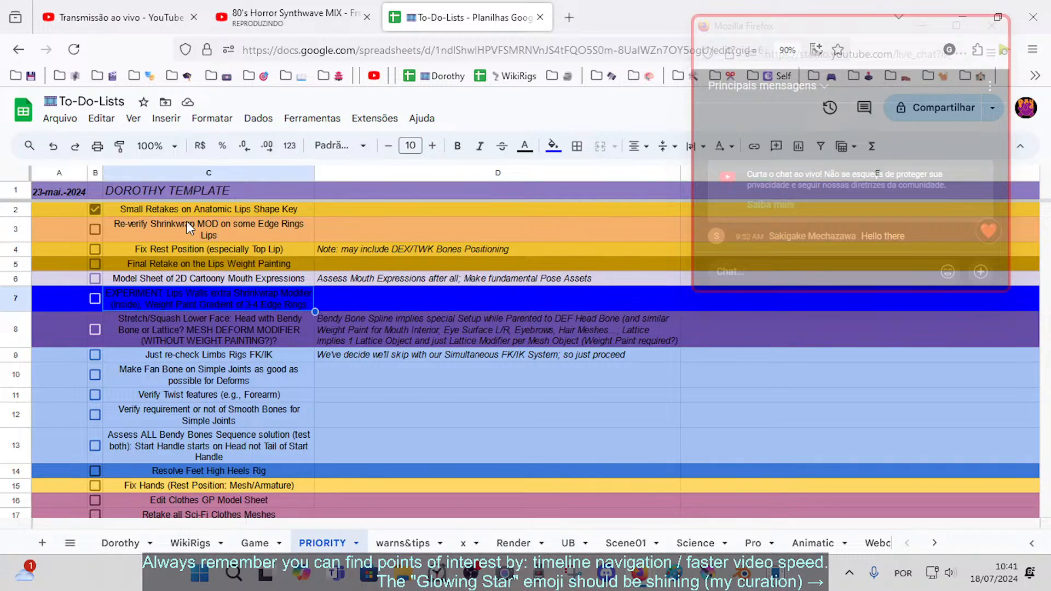
{"action": "left_click", "coordinate": [205, 229]}
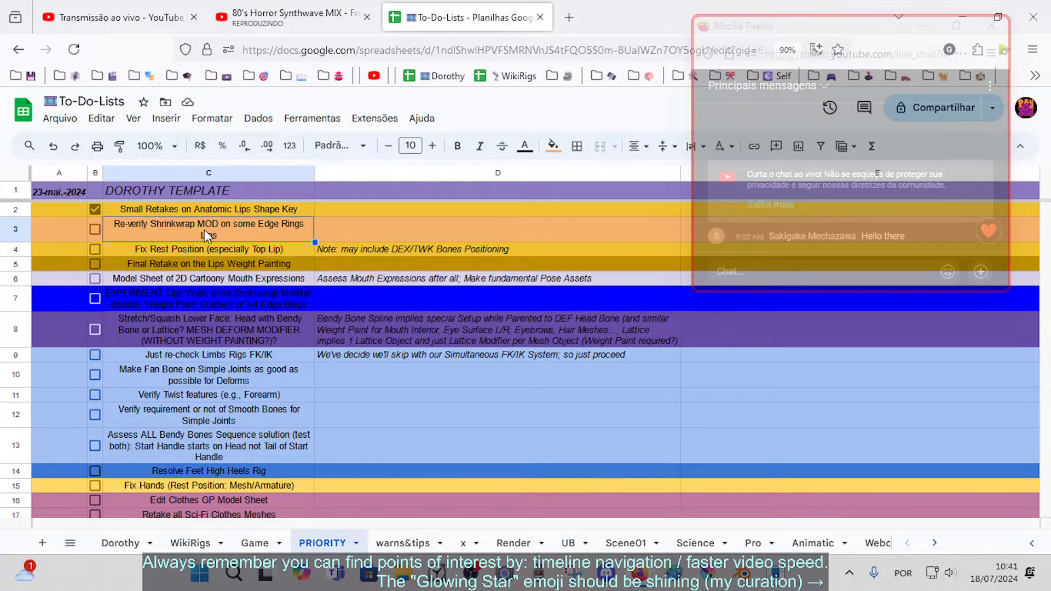
{"action": "left_click", "coordinate": [15, 228]}
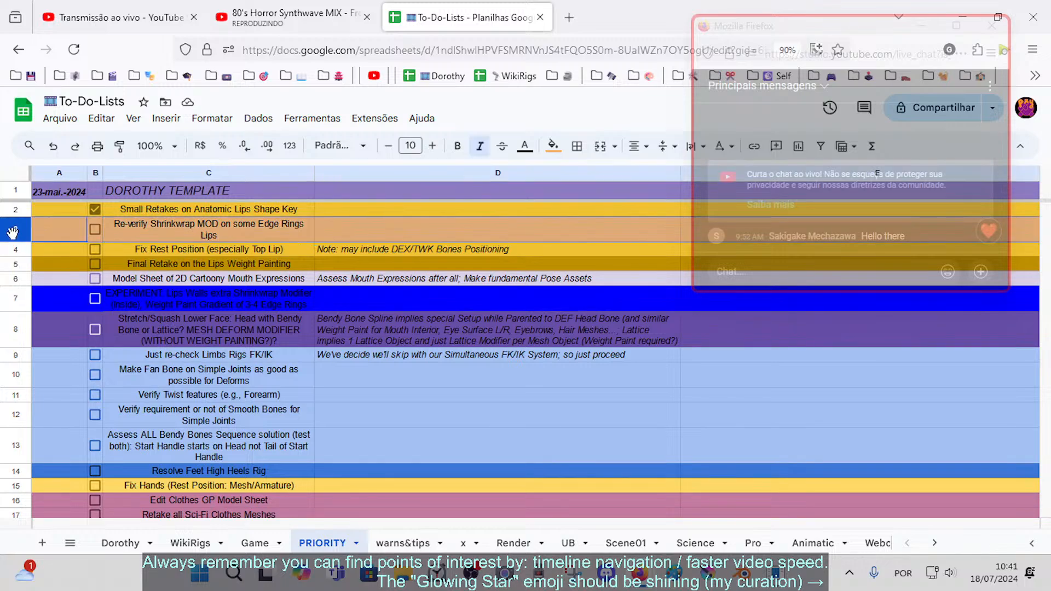
{"action": "left_click", "coordinate": [16, 300]}
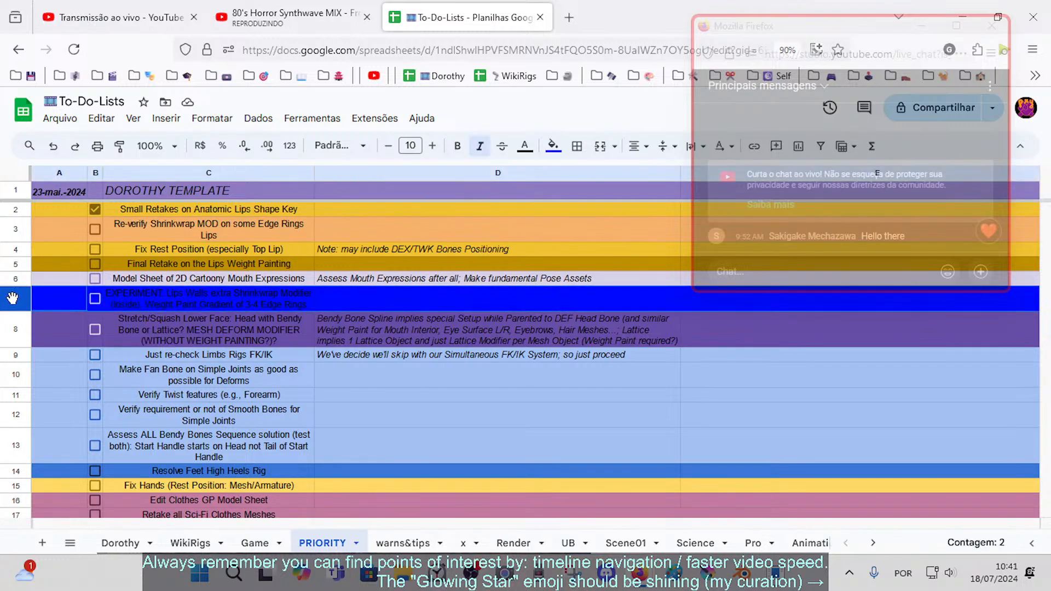
- Move the completed Small Retakes on Anatomic Lips Shape Key row from the start of the list to farther down the sheet
{"action": "left_click", "coordinate": [16, 210]}
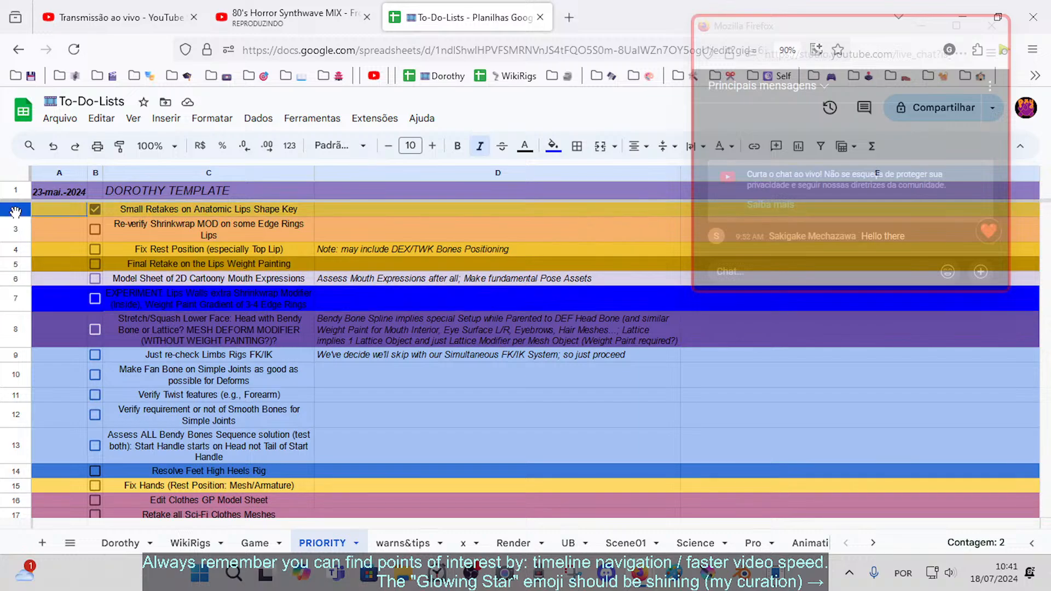
{"action": "scroll", "coordinate": [16, 239], "scroll_direction": "down", "scroll_amount": 10}
{"action": "left_click_drag", "start_coordinate": [15, 211], "coordinate": [22, 419]}
{"action": "scroll", "coordinate": [146, 300], "scroll_direction": "up", "scroll_amount": 10}
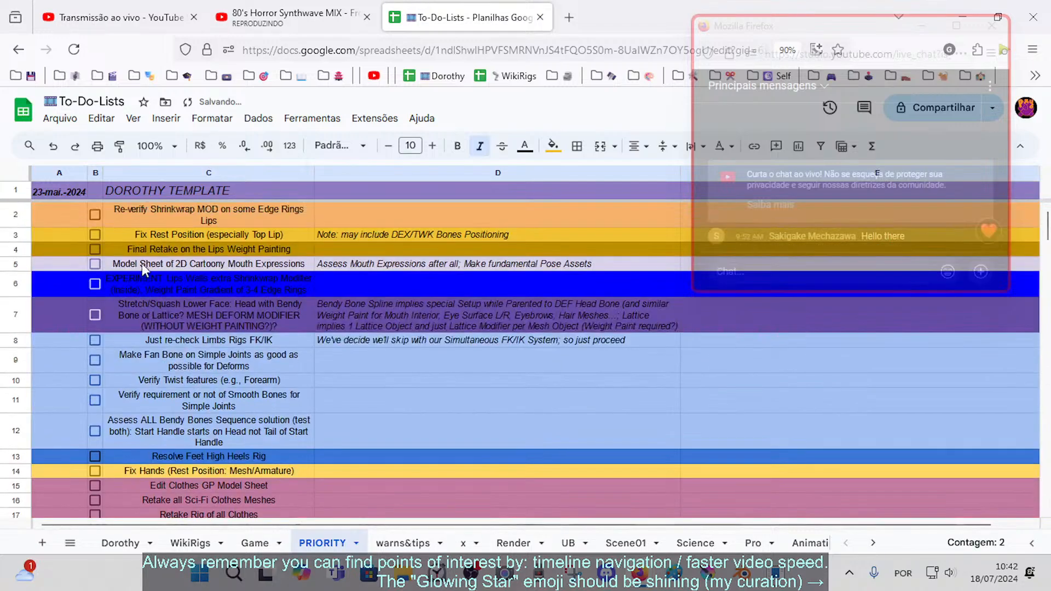
- Review the order of the pending lip and mouth tasks in rows 2 to 5
{"action": "left_click", "coordinate": [157, 221]}
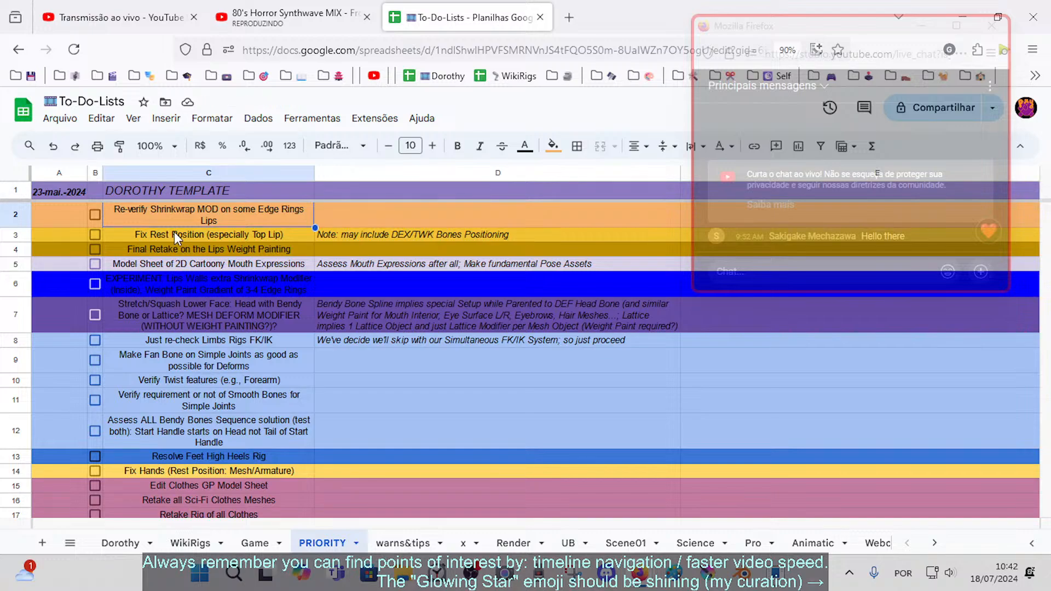
{"action": "left_click", "coordinate": [161, 261]}
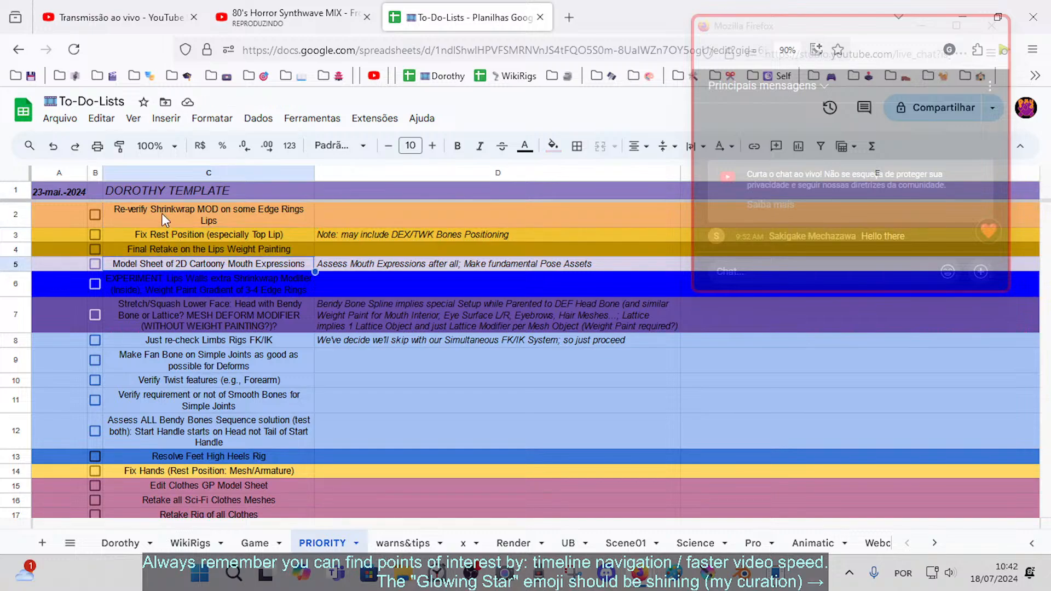
{"action": "left_click", "coordinate": [162, 212]}
{"action": "left_click", "coordinate": [152, 247]}
{"action": "left_click", "coordinate": [168, 231]}
{"action": "left_click", "coordinate": [169, 214]}
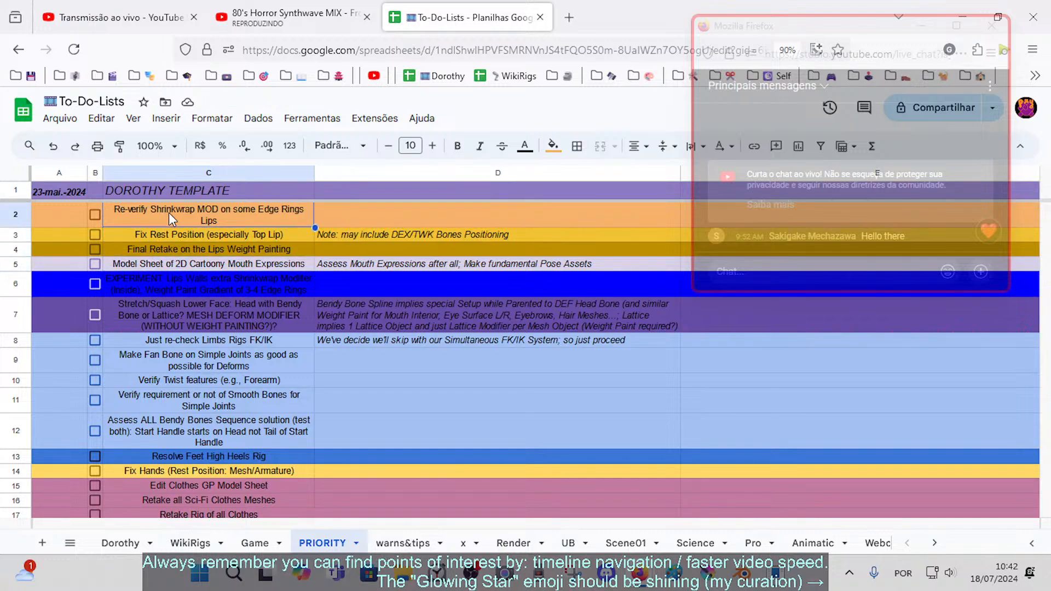
{"action": "left_click", "coordinate": [271, 234]}
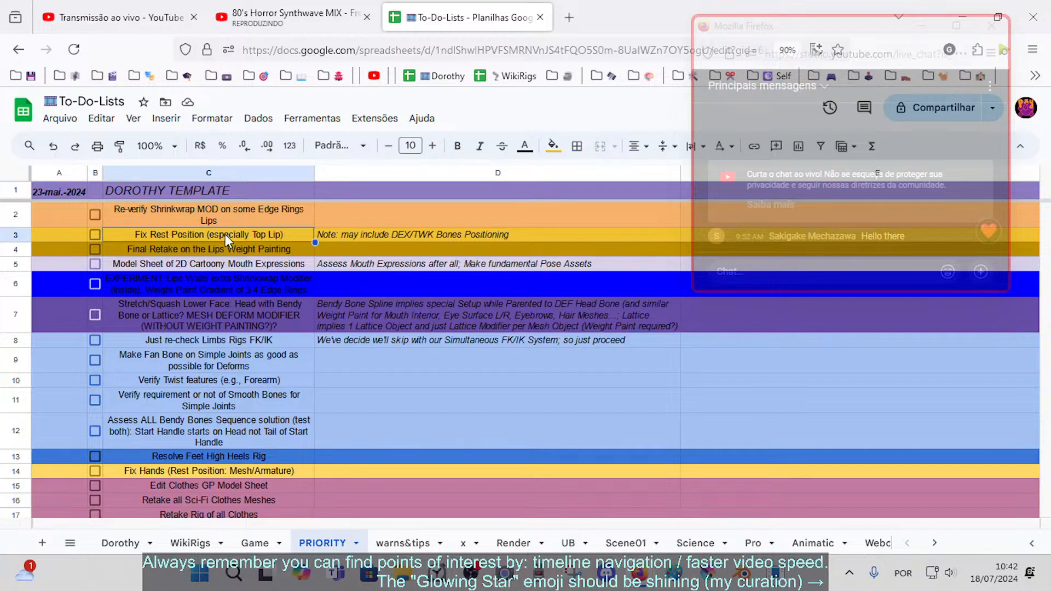
{"action": "left_click", "coordinate": [220, 265]}
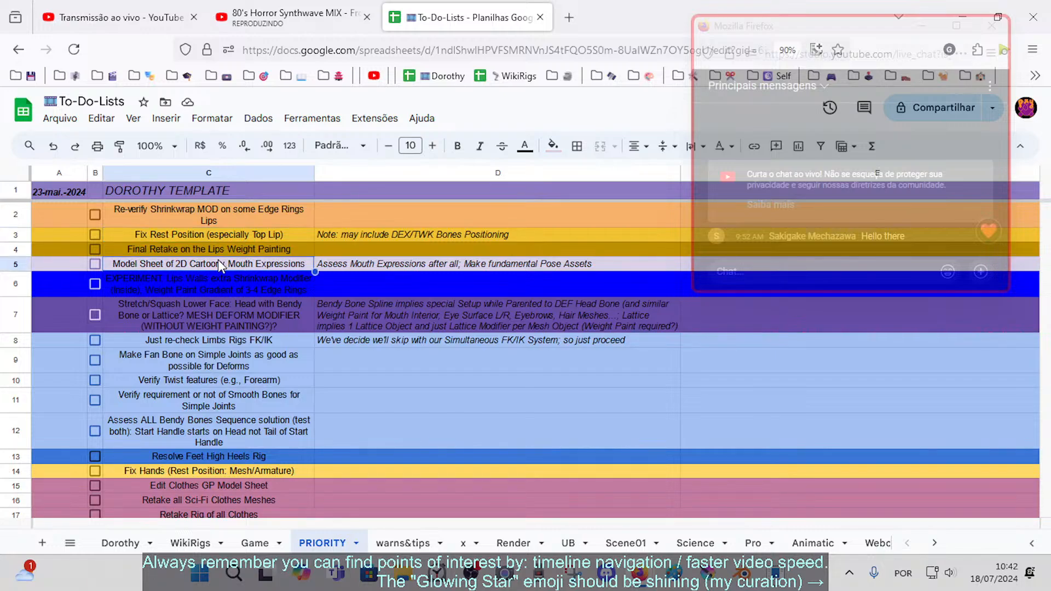
{"action": "left_click", "coordinate": [203, 213]}
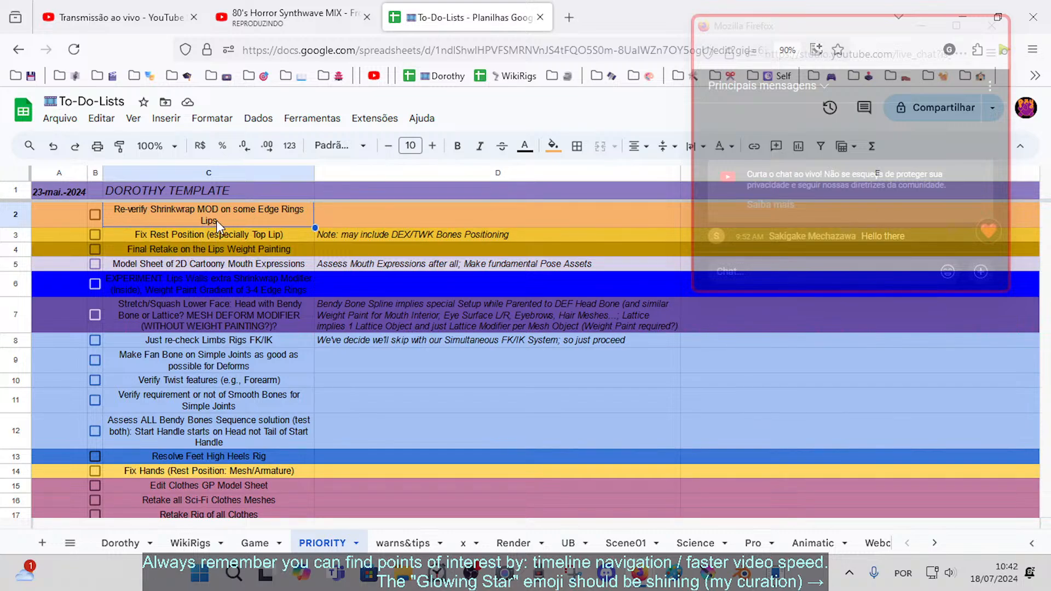
- Move the Fix Rest Position (especially Top Lip) row above the Re-verify Shrinkwrap MOD row
{"action": "left_click", "coordinate": [182, 233]}
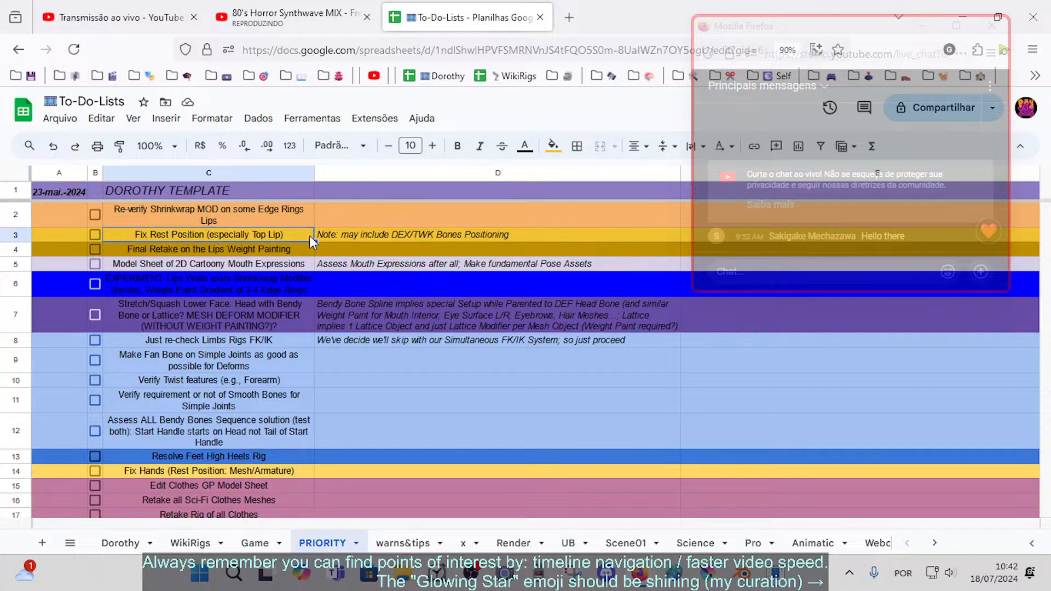
{"action": "left_click", "coordinate": [19, 233]}
{"action": "left_click_drag", "start_coordinate": [20, 233], "coordinate": [167, 216]}
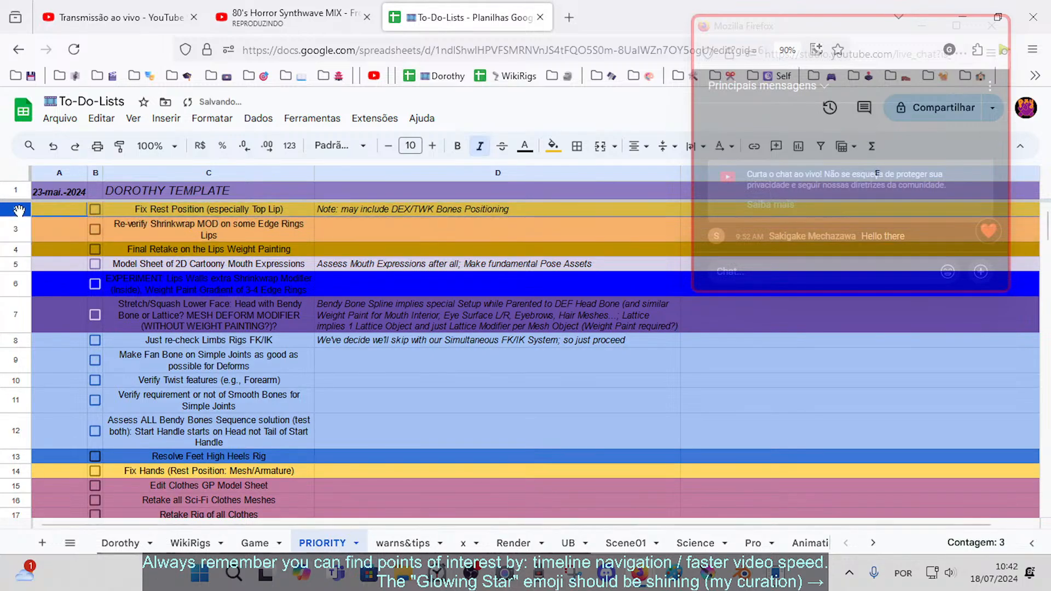
- Go through the tasks in rows 3 to 6 to check their new sequence
{"action": "left_click", "coordinate": [162, 231]}
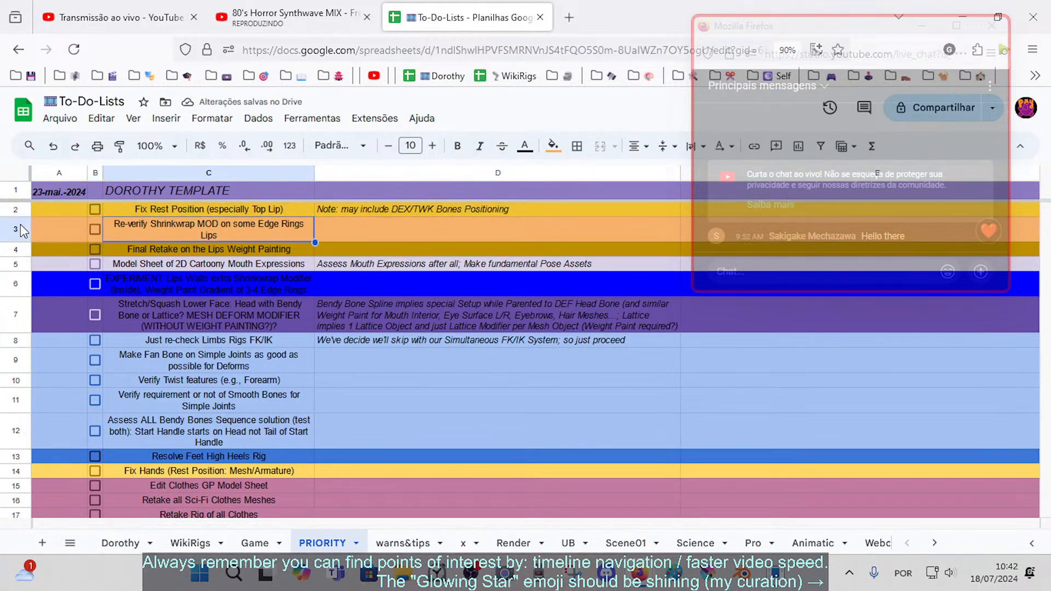
{"action": "left_click", "coordinate": [155, 250]}
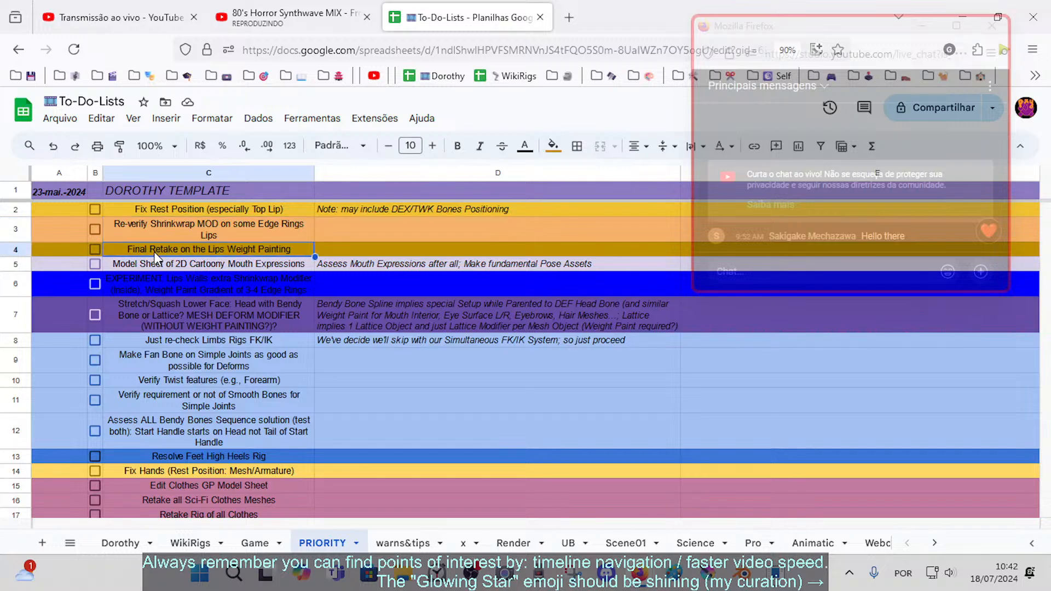
{"action": "left_click", "coordinate": [16, 250]}
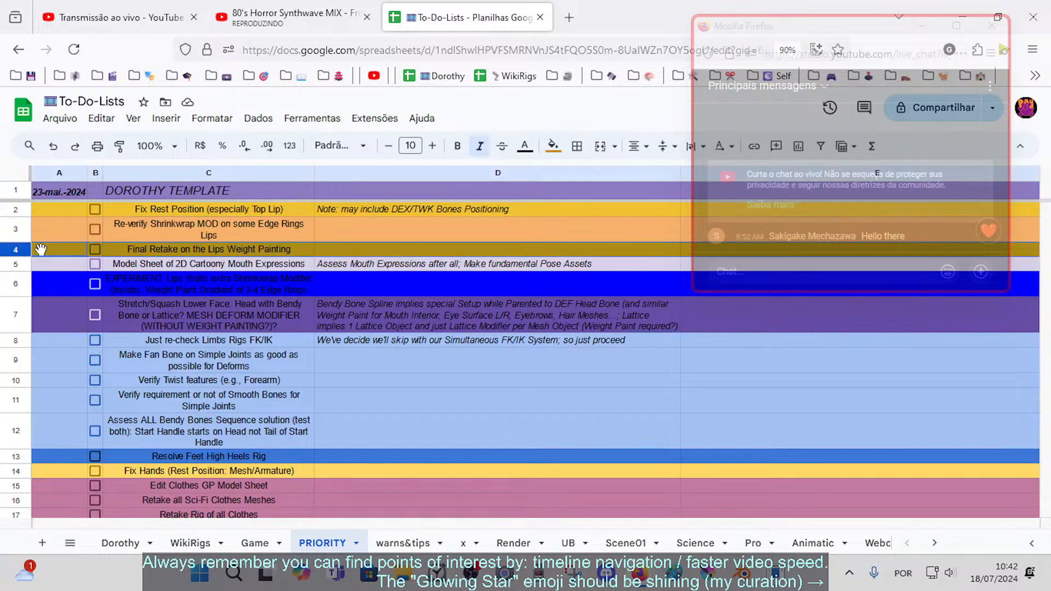
{"action": "left_click", "coordinate": [156, 261]}
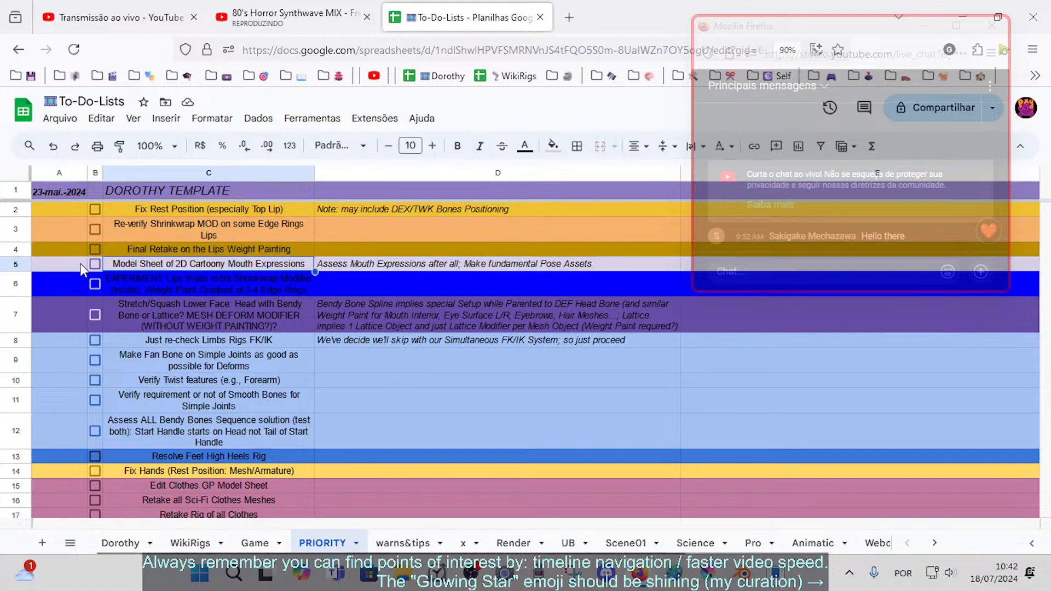
{"action": "left_click", "coordinate": [17, 264]}
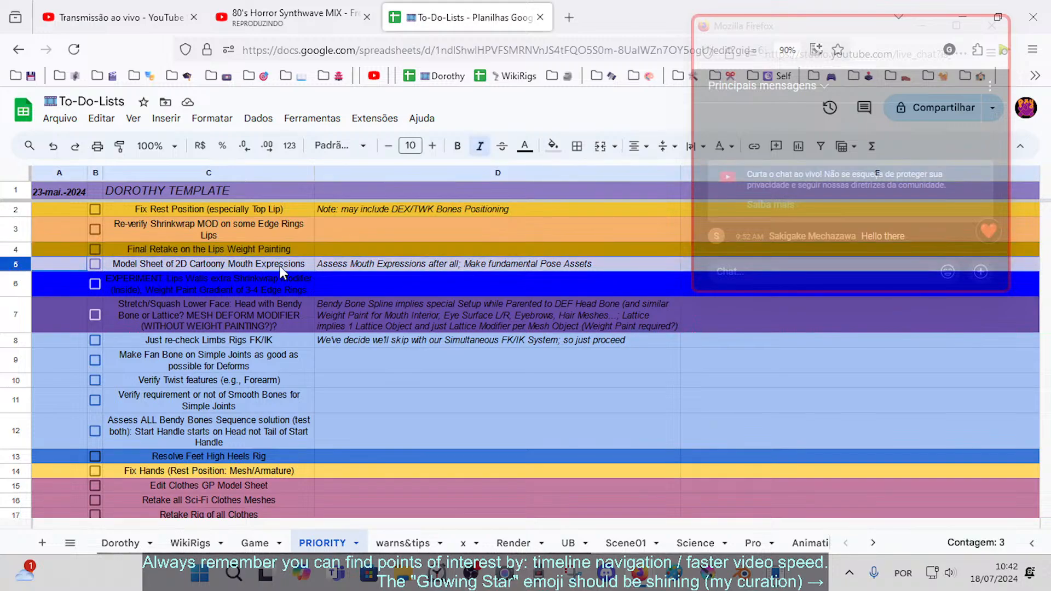
{"action": "left_click", "coordinate": [227, 284]}
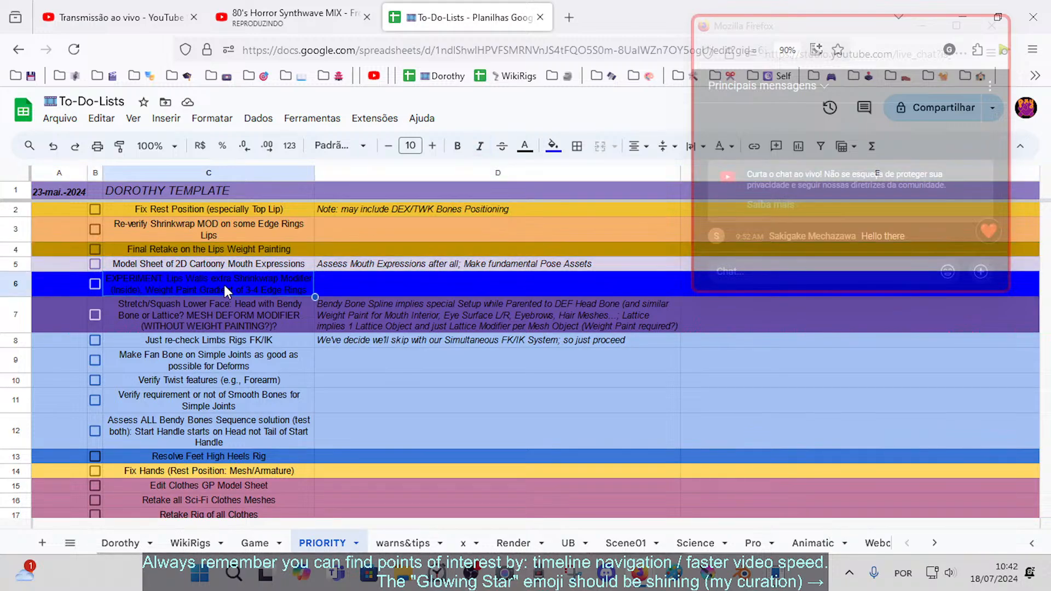
{"action": "left_click", "coordinate": [25, 284]}
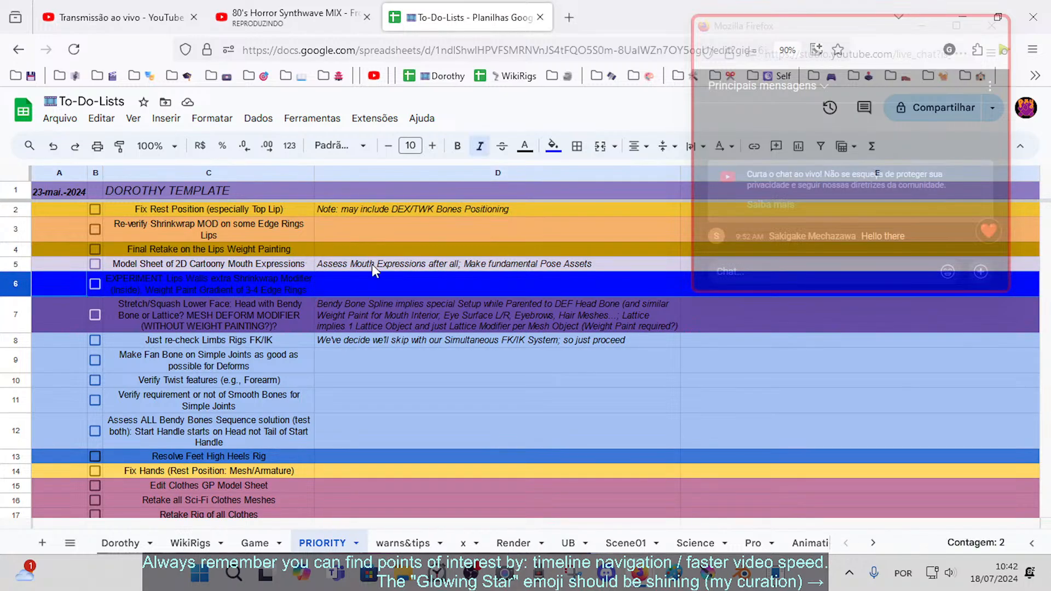
- Append "FOR POSE ASSETS" to the Model Sheet of 2D Cartoony Mouth Expressions task in row 5
{"action": "double_click", "coordinate": [285, 265]}
{"action": "type", "text": "FOR "}
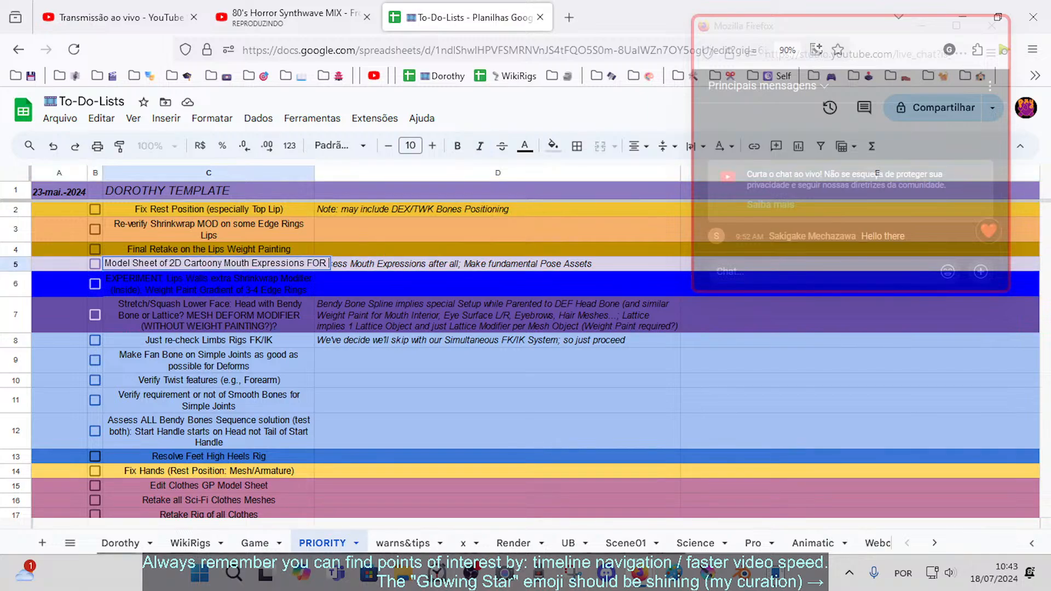
{"action": "type", "text": "POSE ASSETS"}
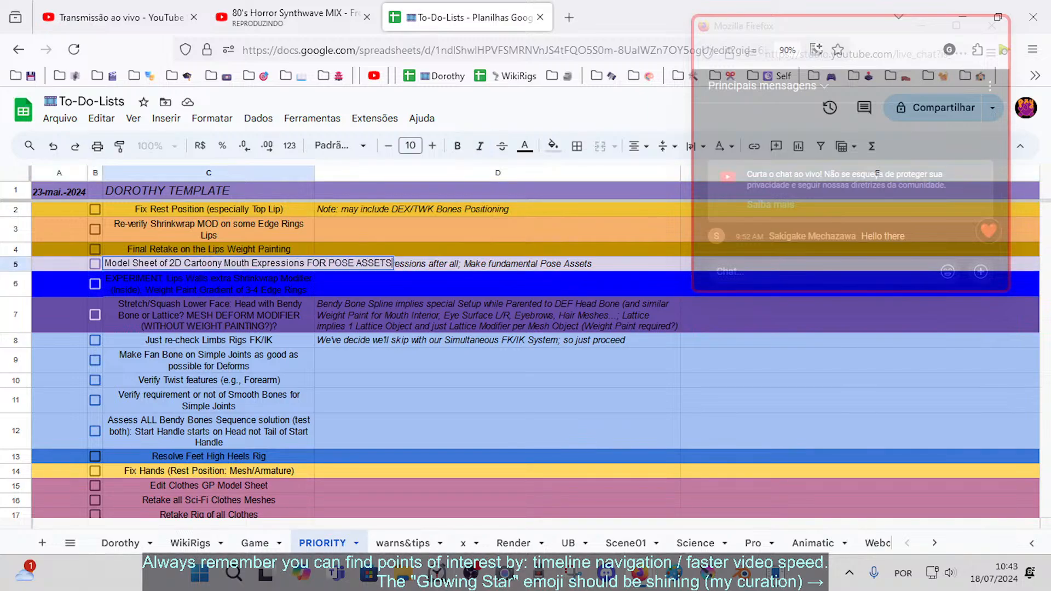
{"action": "key", "text": "Return"}
{"action": "left_click", "coordinate": [296, 271]}
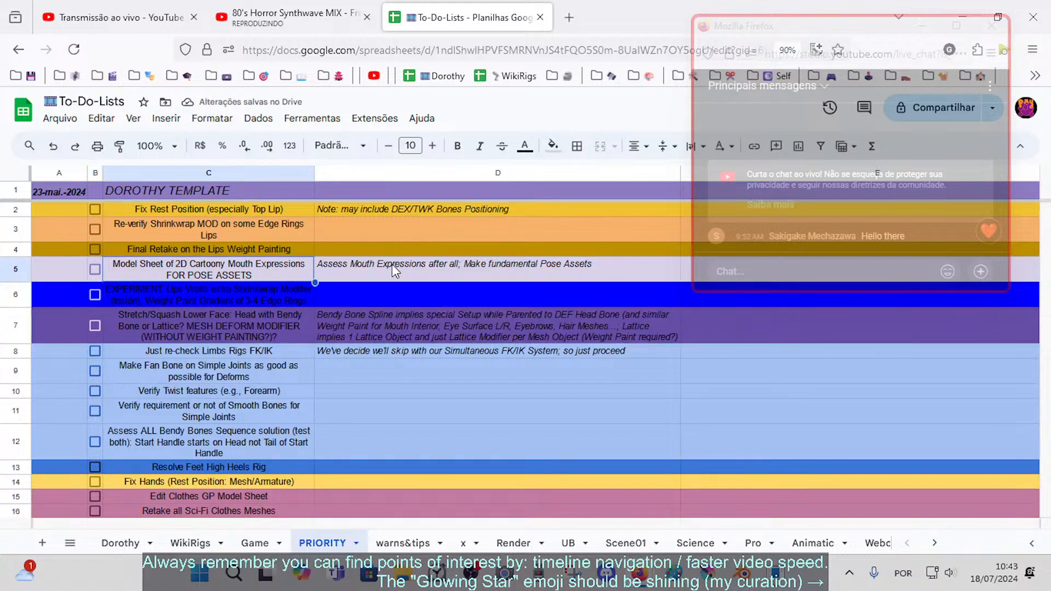
- Shorten the note beside the mouth expressions model sheet task to "Make fundamental Pose Assets"
{"action": "double_click", "coordinate": [452, 265]}
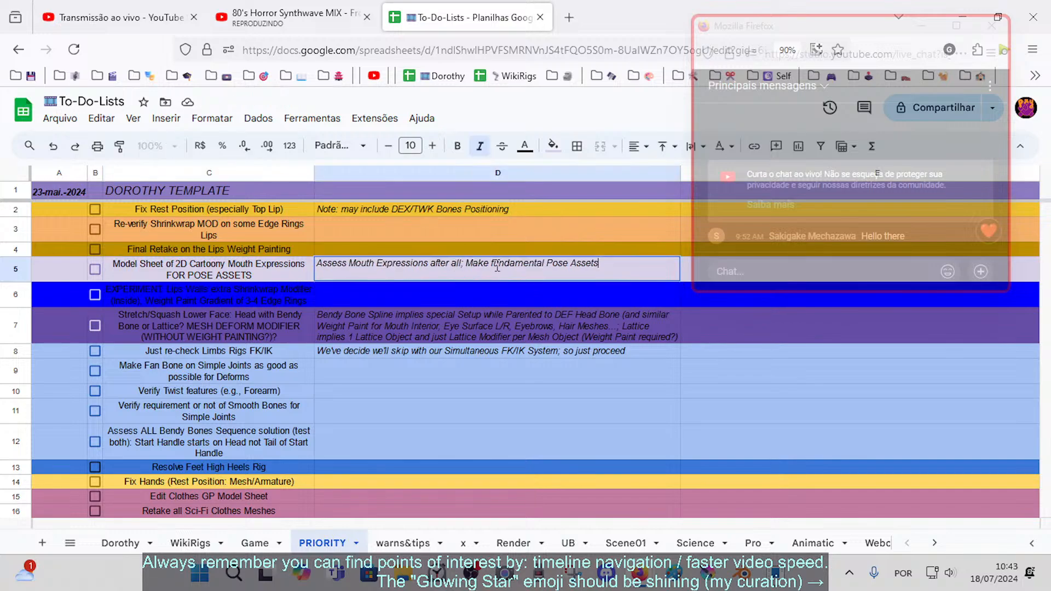
{"action": "left_click_drag", "start_coordinate": [467, 268], "coordinate": [317, 265]}
{"action": "key", "text": "BackSpace"}
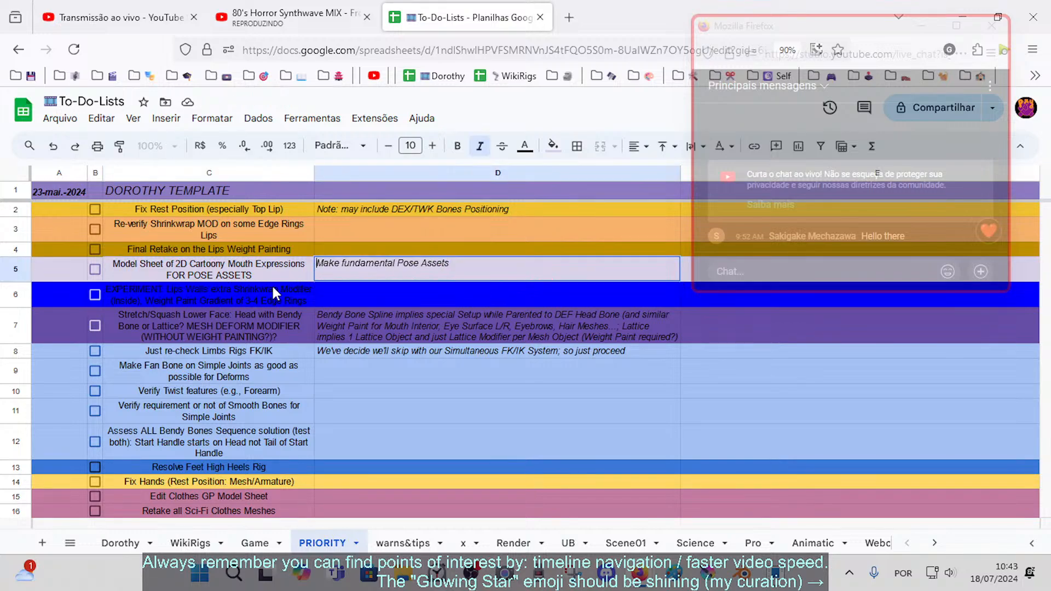
{"action": "left_click", "coordinate": [331, 291]}
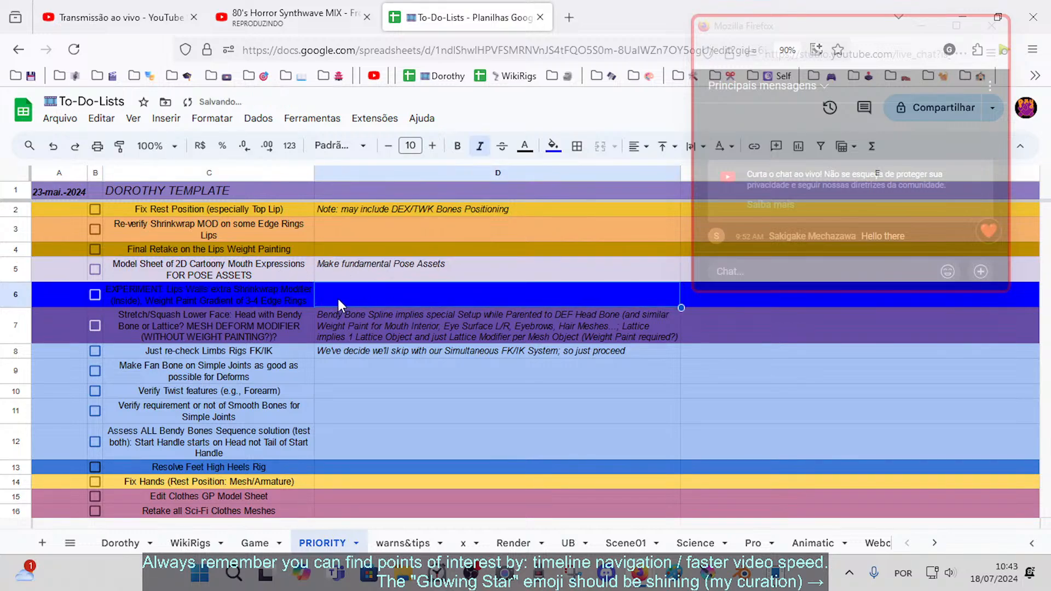
{"action": "left_click", "coordinate": [178, 285]}
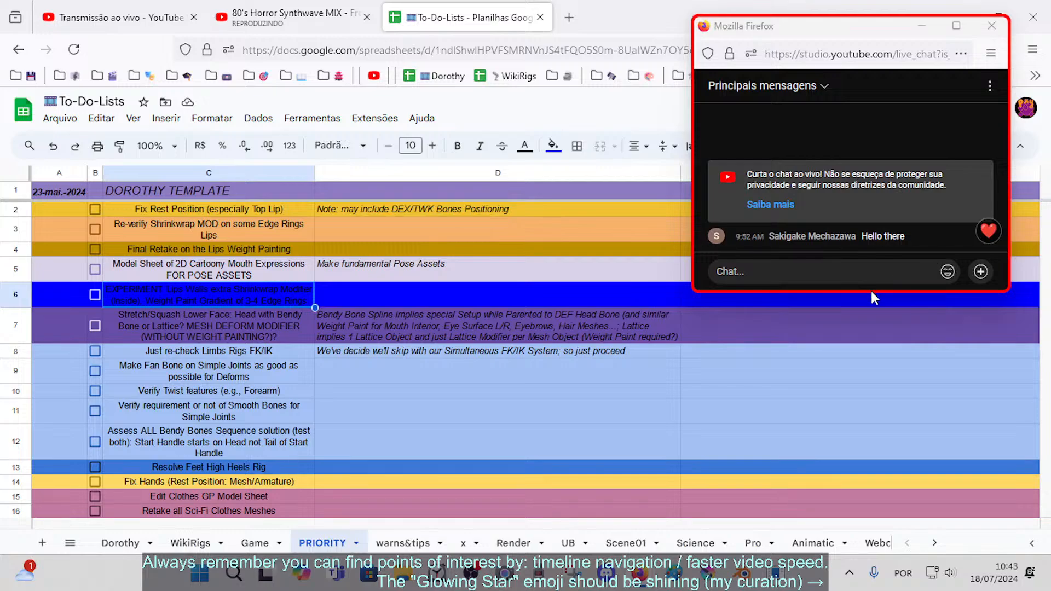
- Make the floating live chat window taller and move it slightly lower over the sheet
{"action": "left_click_drag", "start_coordinate": [872, 292], "coordinate": [871, 335]}
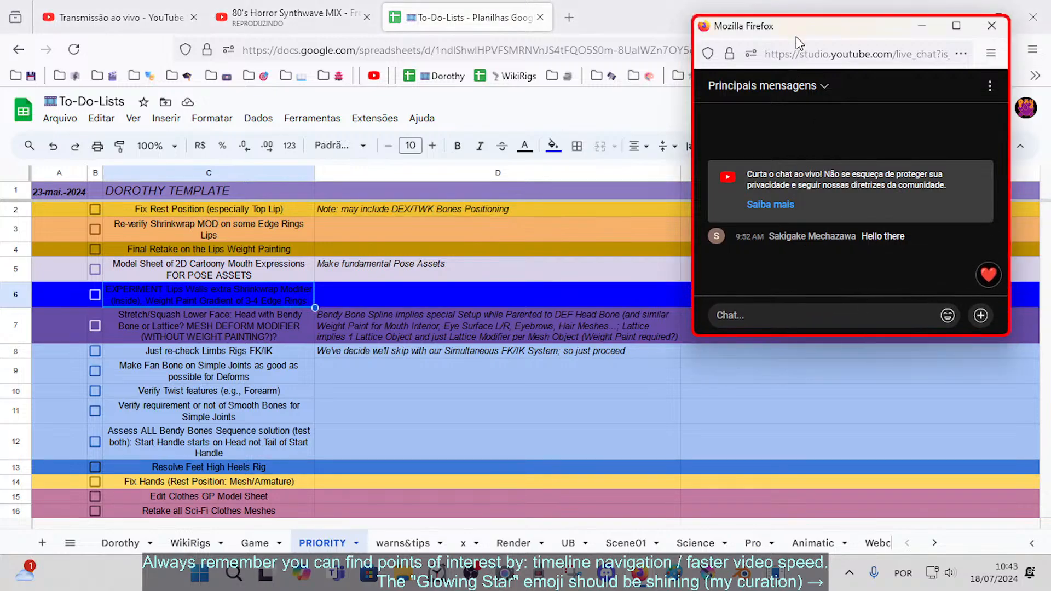
{"action": "left_click_drag", "start_coordinate": [797, 38], "coordinate": [783, 71]}
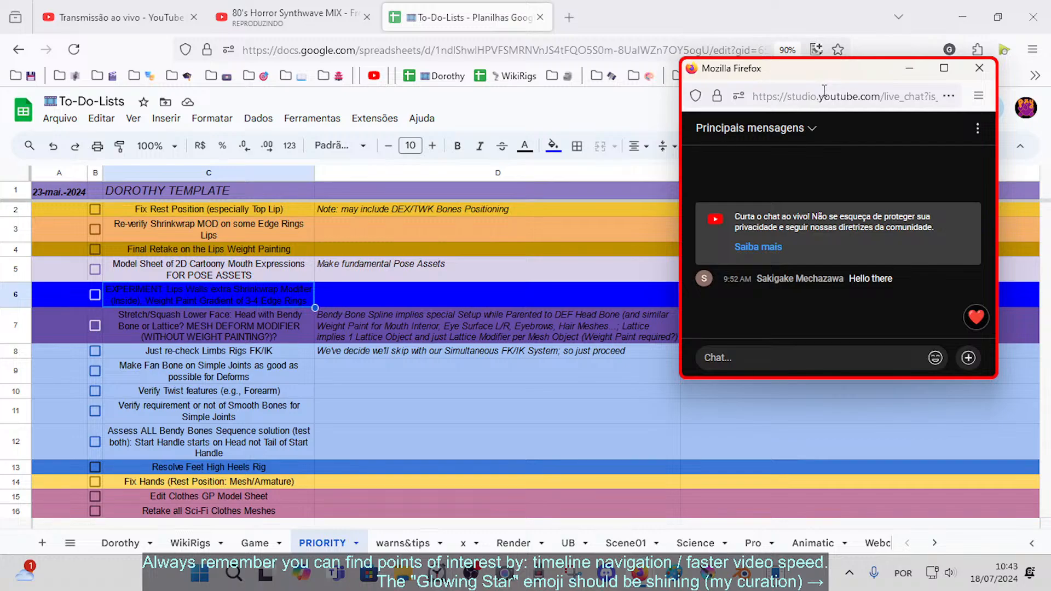
{"action": "left_click_drag", "start_coordinate": [811, 379], "coordinate": [817, 370]}
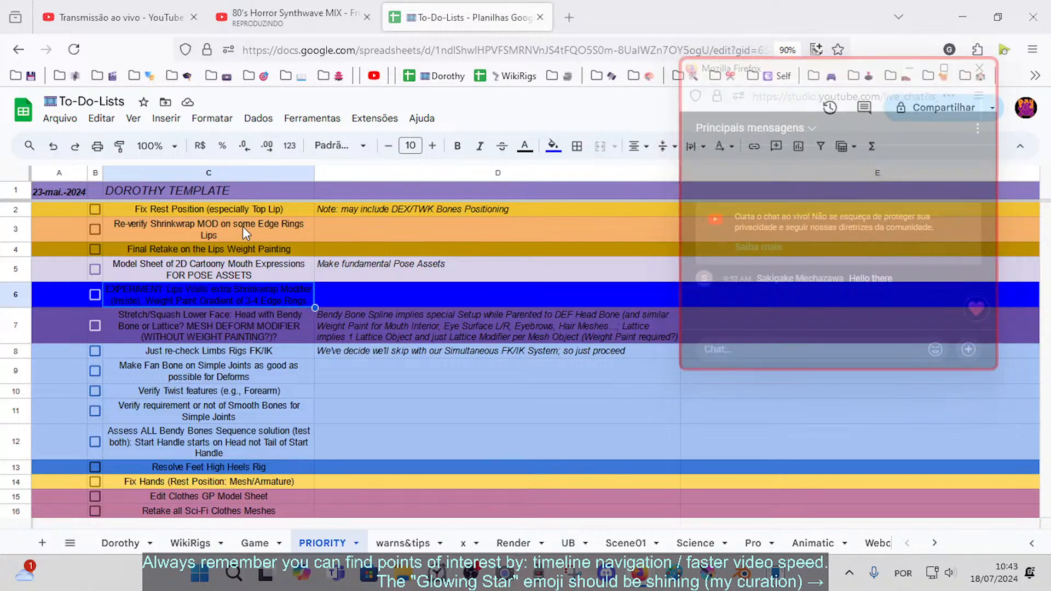
{"action": "left_click", "coordinate": [242, 231]}
{"action": "left_click", "coordinate": [242, 274]}
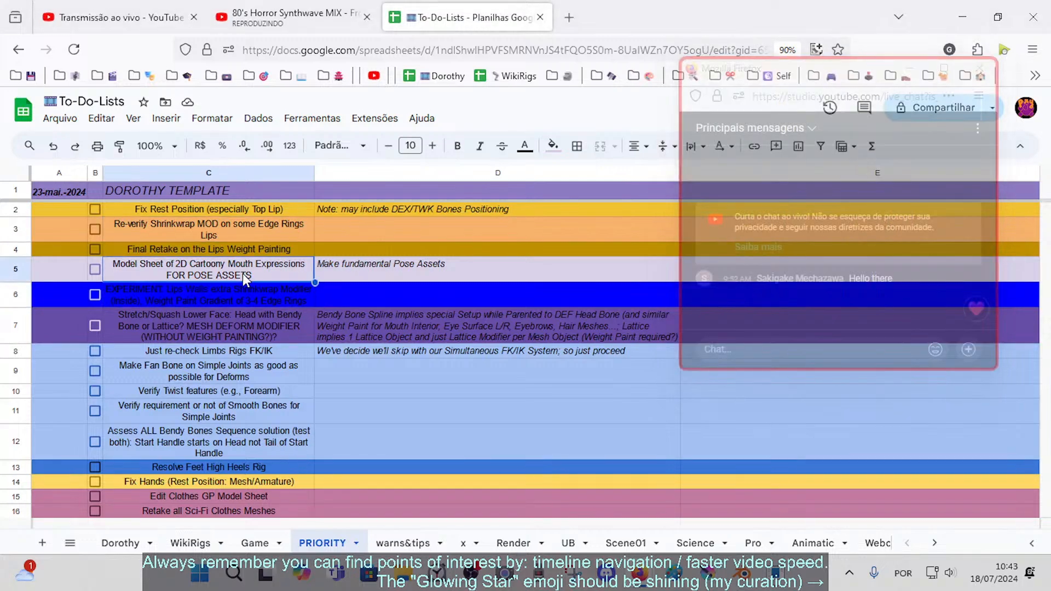
{"action": "left_click", "coordinate": [279, 294]}
{"action": "left_click_drag", "start_coordinate": [250, 213], "coordinate": [254, 248]}
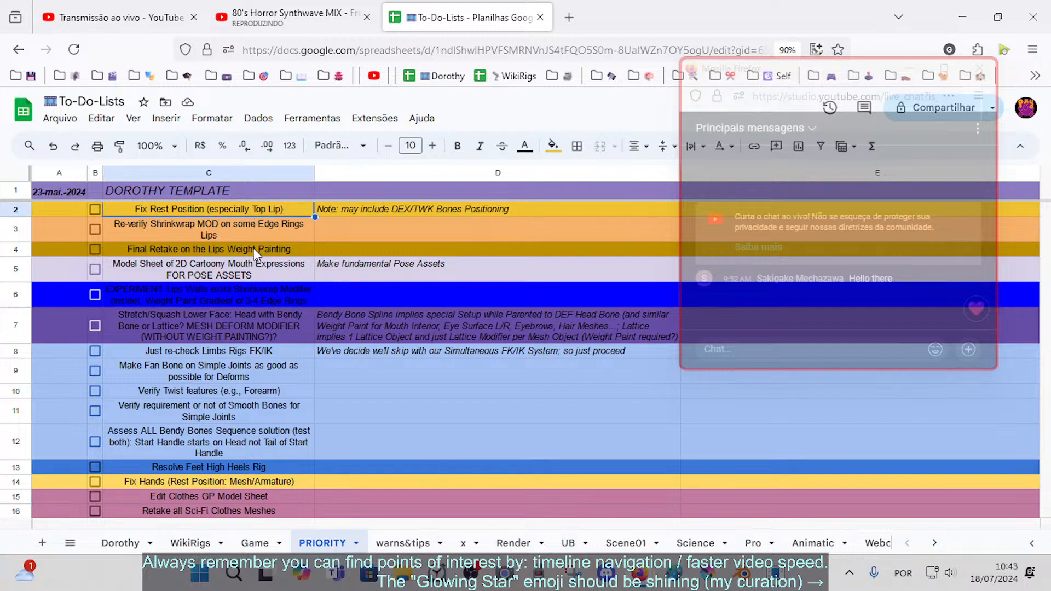
{"action": "left_click", "coordinate": [254, 273]}
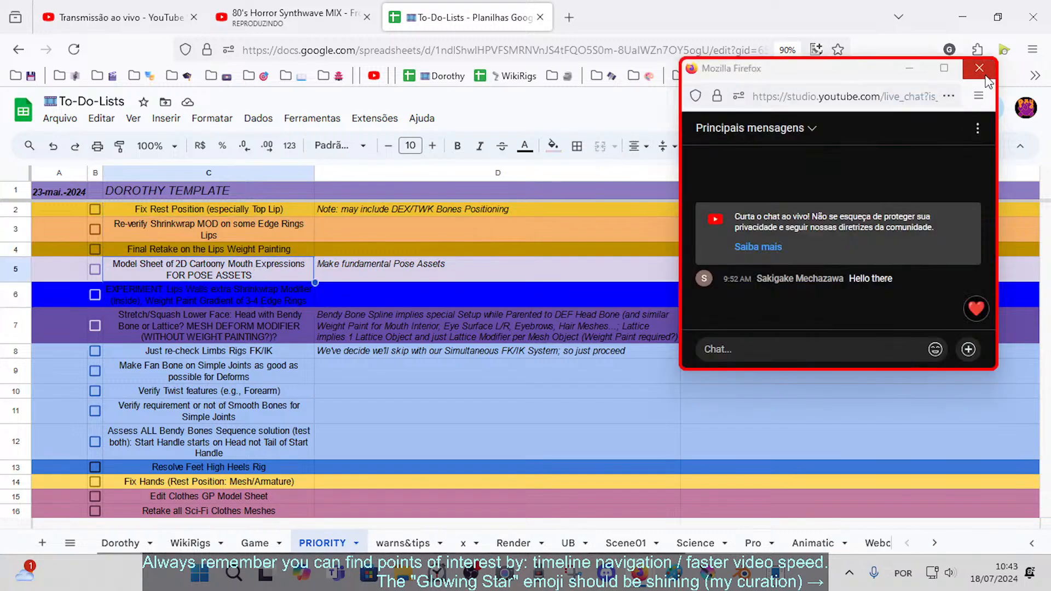
- Switch to the YouTube Studio live broadcast page and request the end of the stream
{"action": "left_click", "coordinate": [290, 17]}
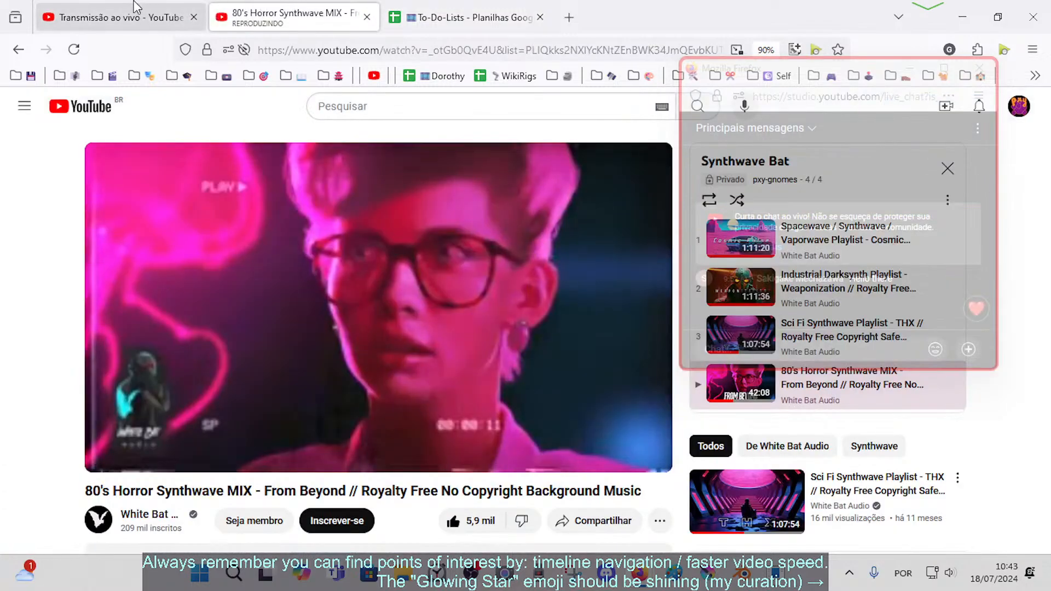
{"action": "left_click", "coordinate": [117, 8]}
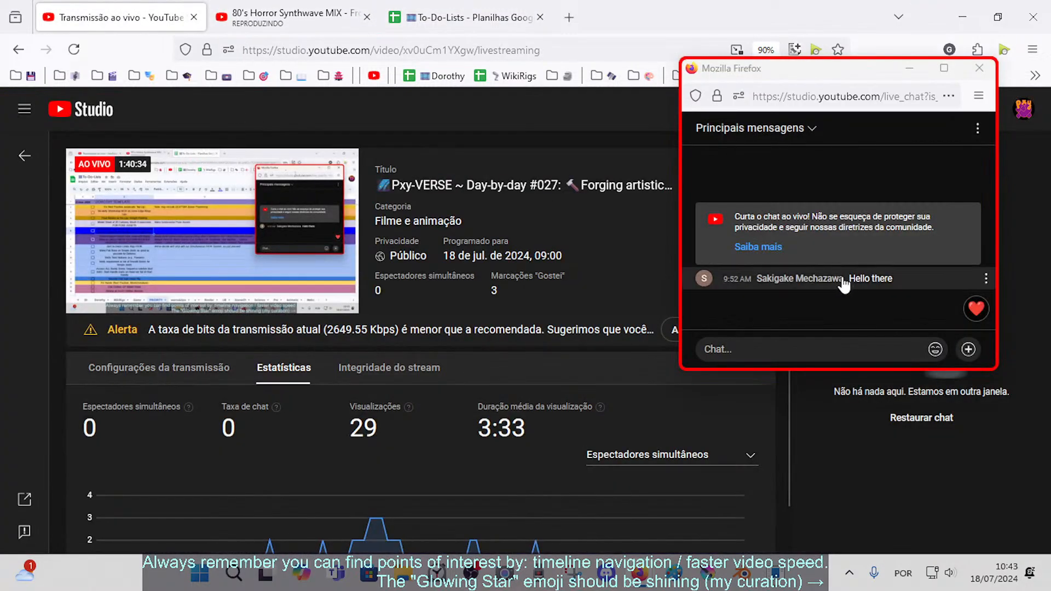
{"action": "left_click", "coordinate": [283, 16]}
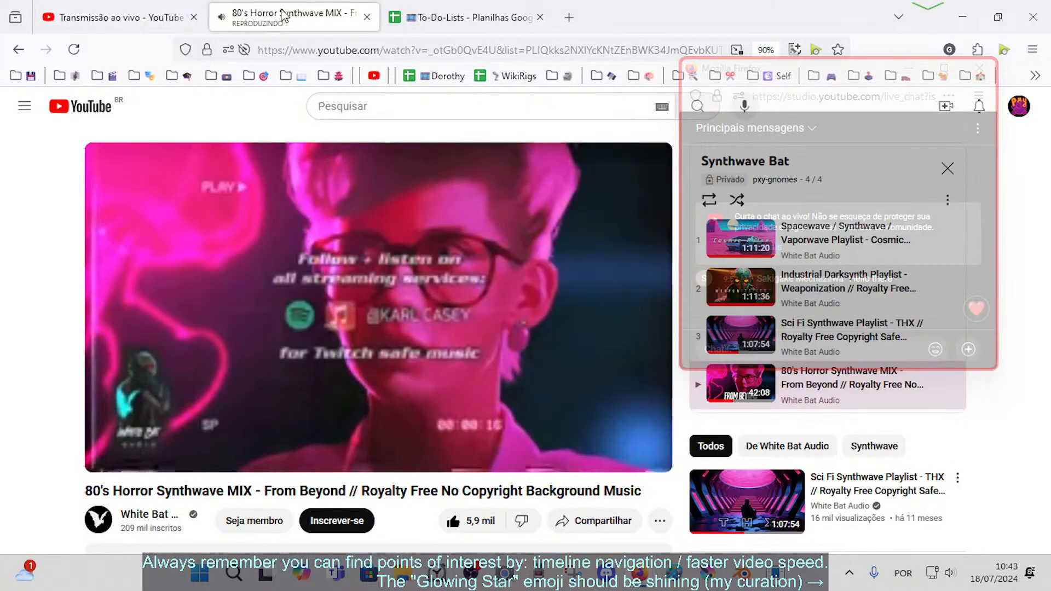
{"action": "left_click", "coordinate": [167, 18]}
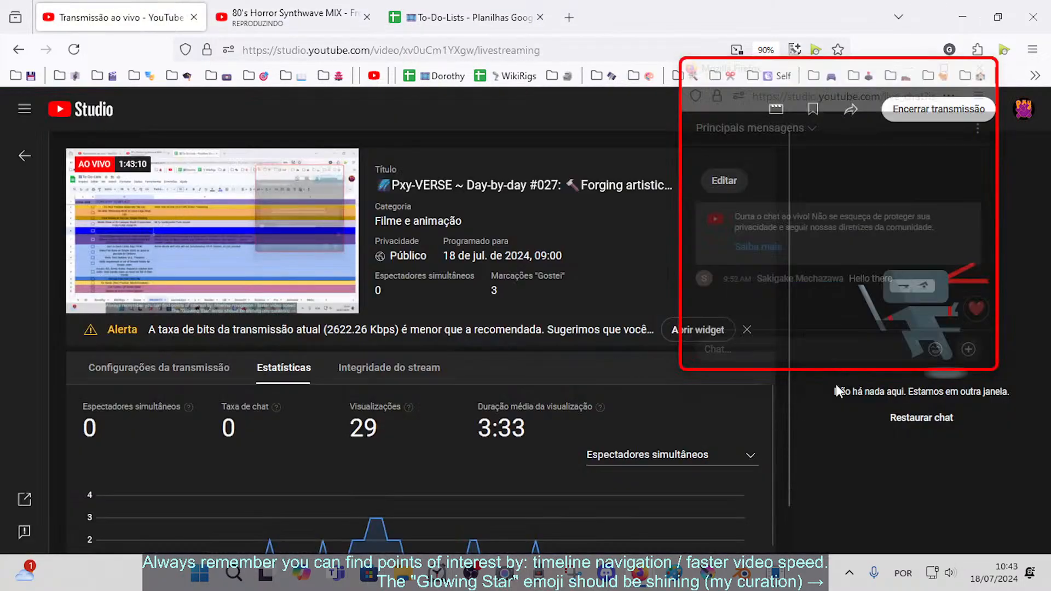
{"action": "left_click", "coordinate": [930, 109]}
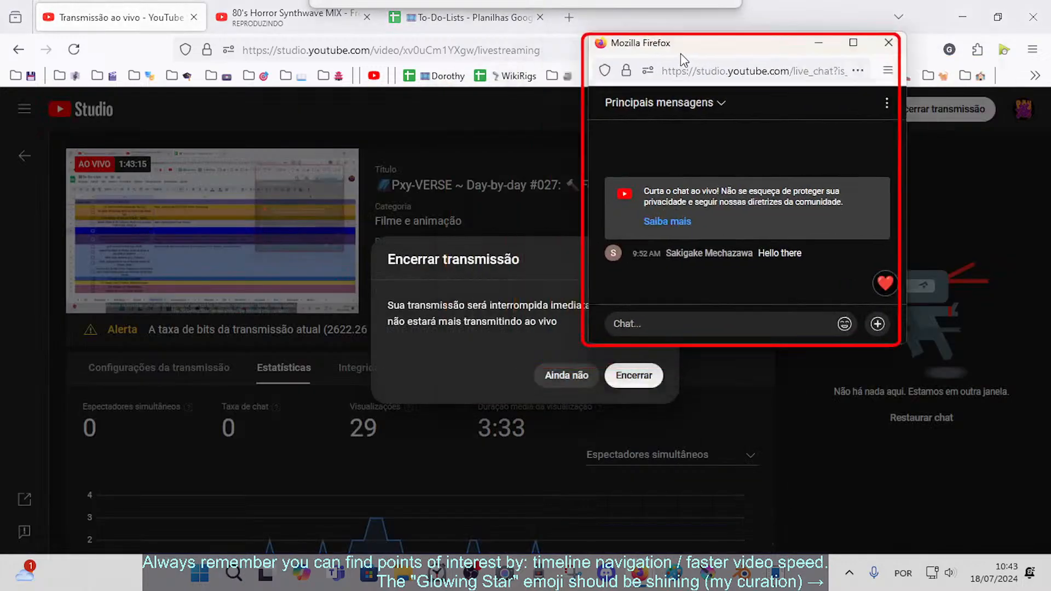